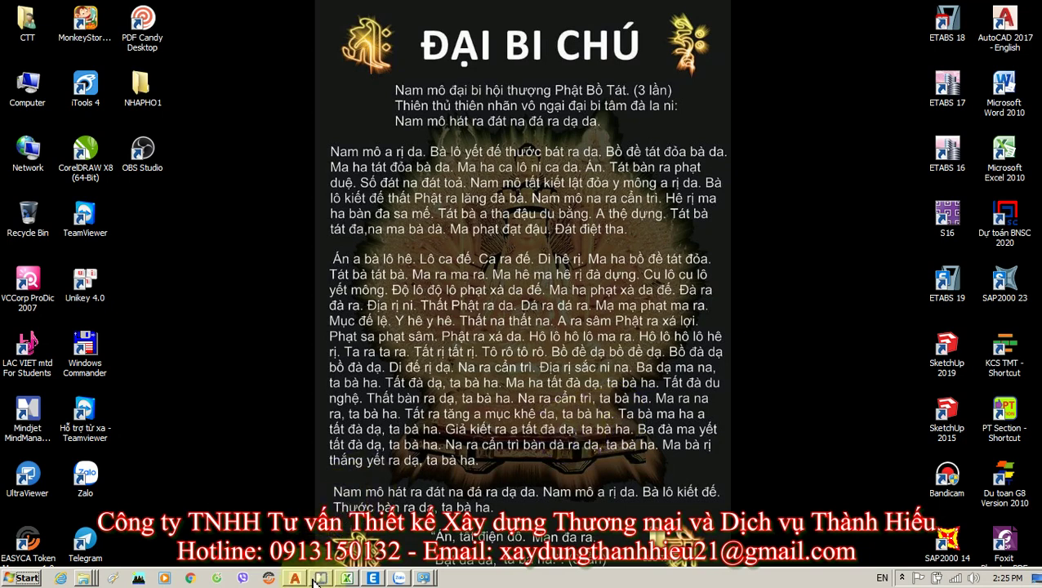
Switch to ETABS and bring up the model's MAI plan view beside the 3-D view.
{"action": "mouse_move", "coordinate": [372, 579]}
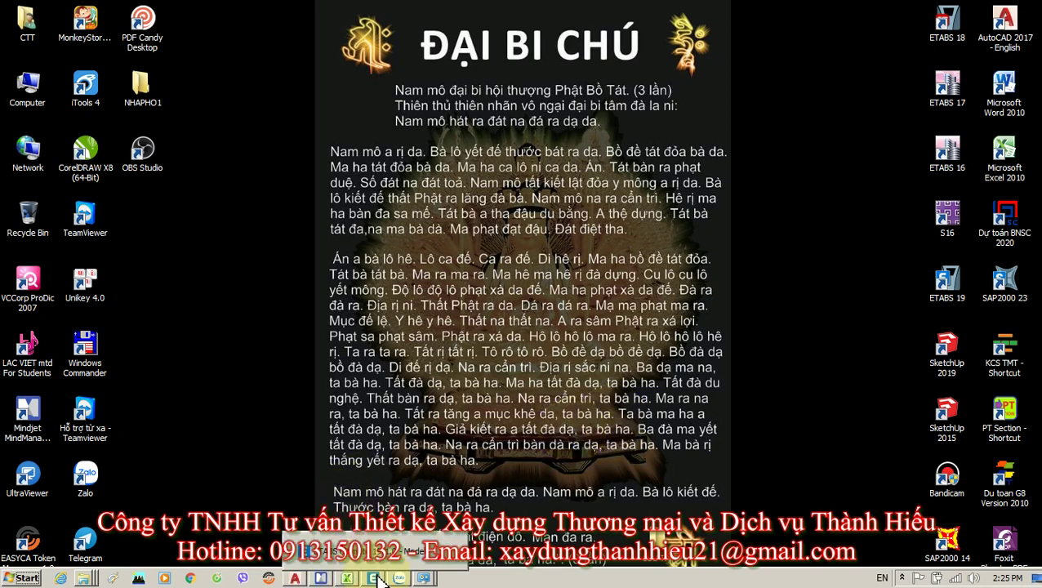
{"action": "left_click", "coordinate": [373, 579]}
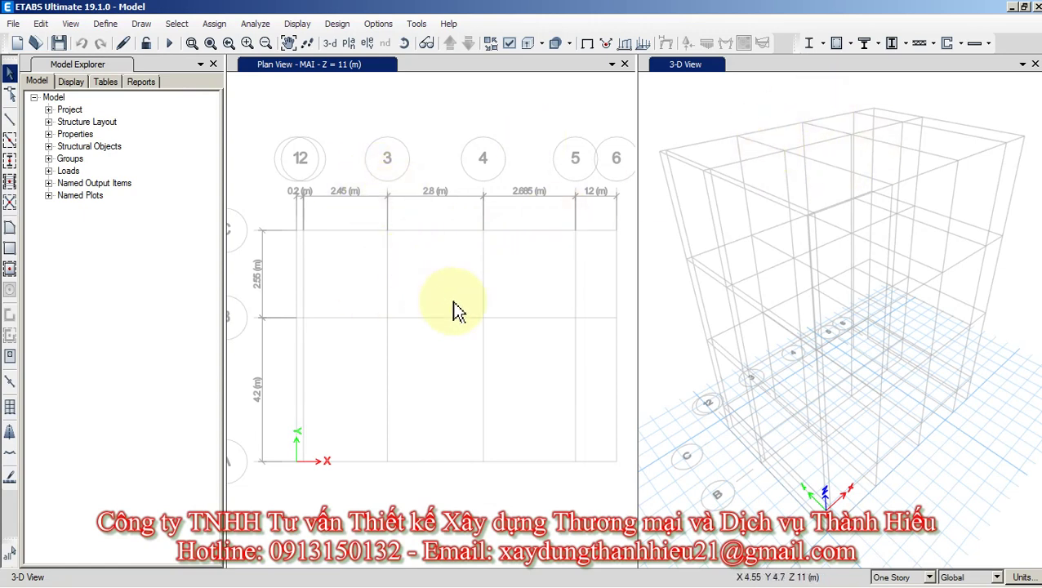
{"action": "middle_click_drag", "start_coordinate": [457, 310], "coordinate": [432, 287]}
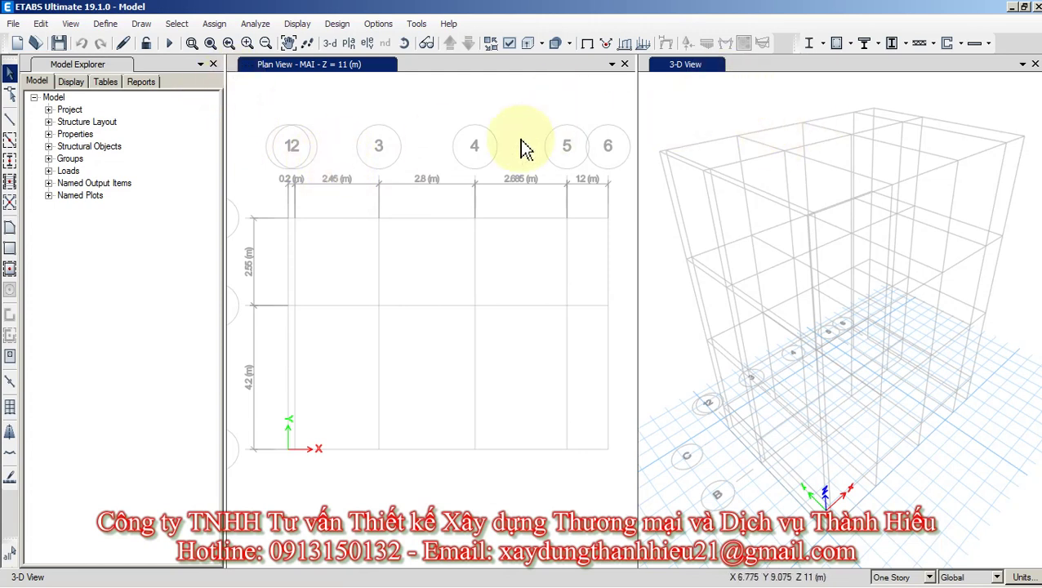
{"action": "scroll", "coordinate": [384, 172], "scroll_direction": "down", "scroll_amount": 2}
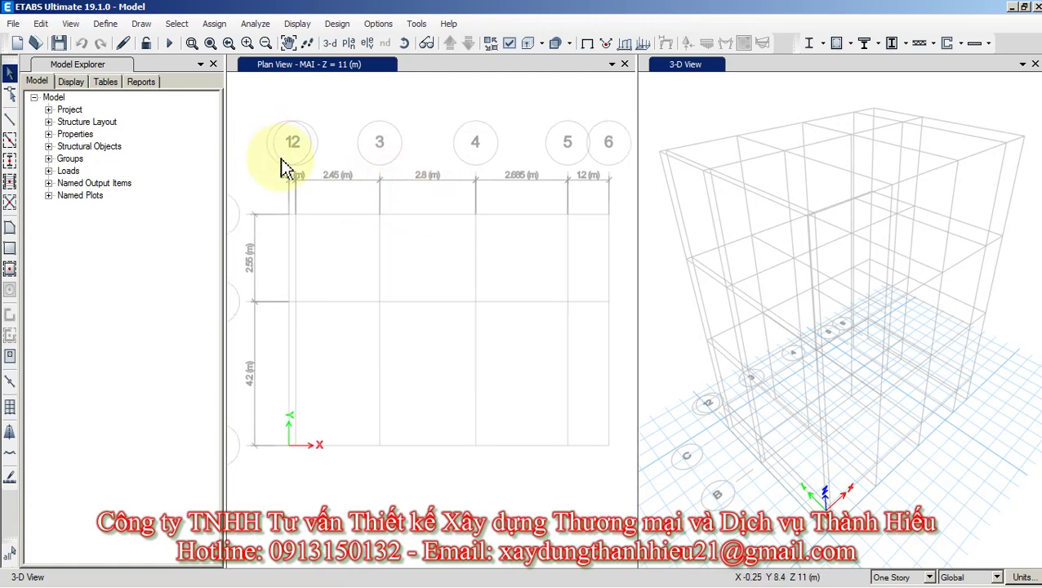
Try showing the TANG1 story plan in the 3-D view's window, and return that window to 3-D.
{"action": "left_click", "coordinate": [349, 44]}
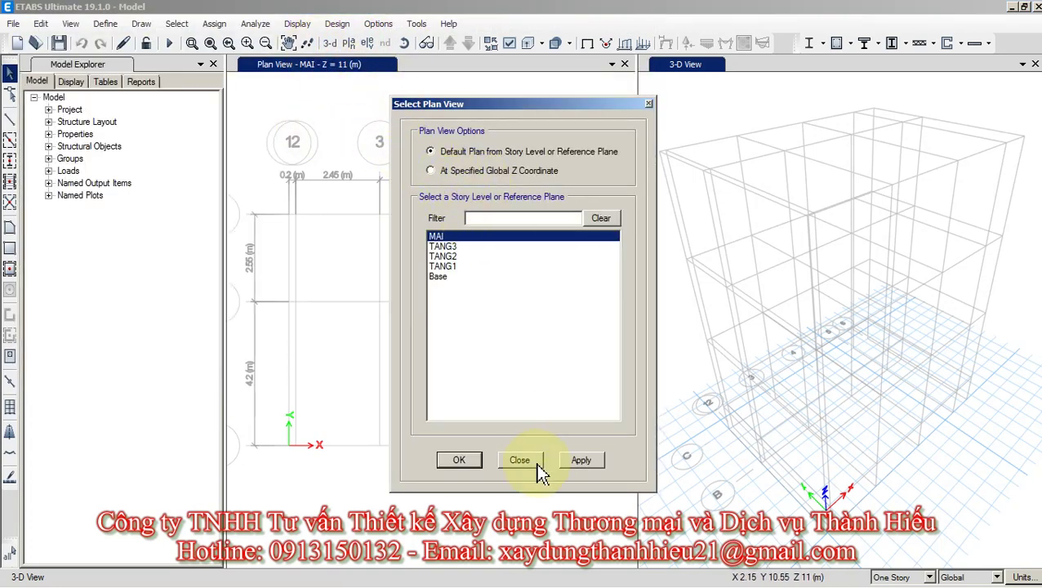
{"action": "left_click", "coordinate": [538, 466]}
{"action": "left_click", "coordinate": [349, 44]}
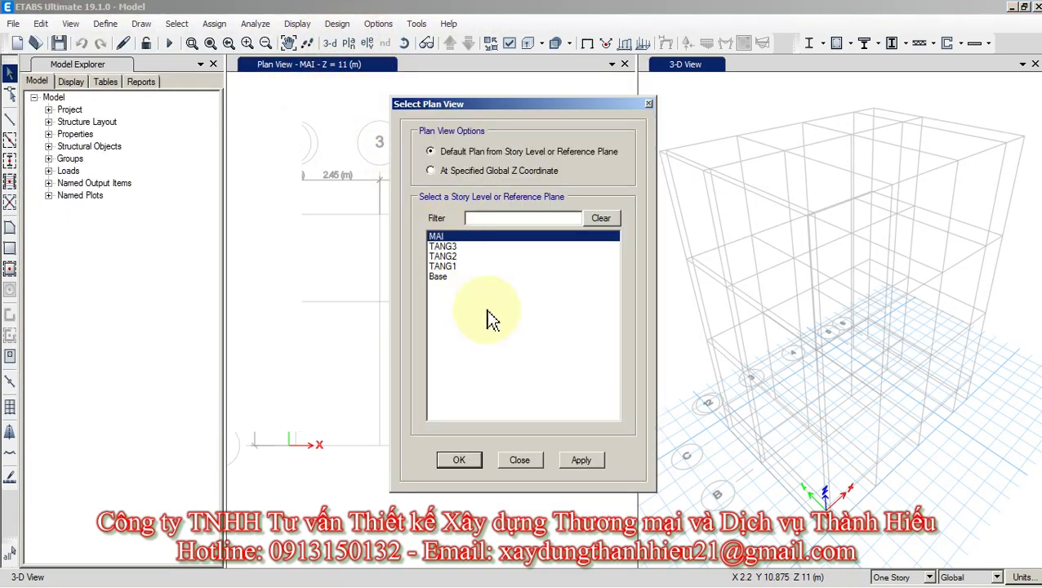
{"action": "left_click", "coordinate": [449, 267]}
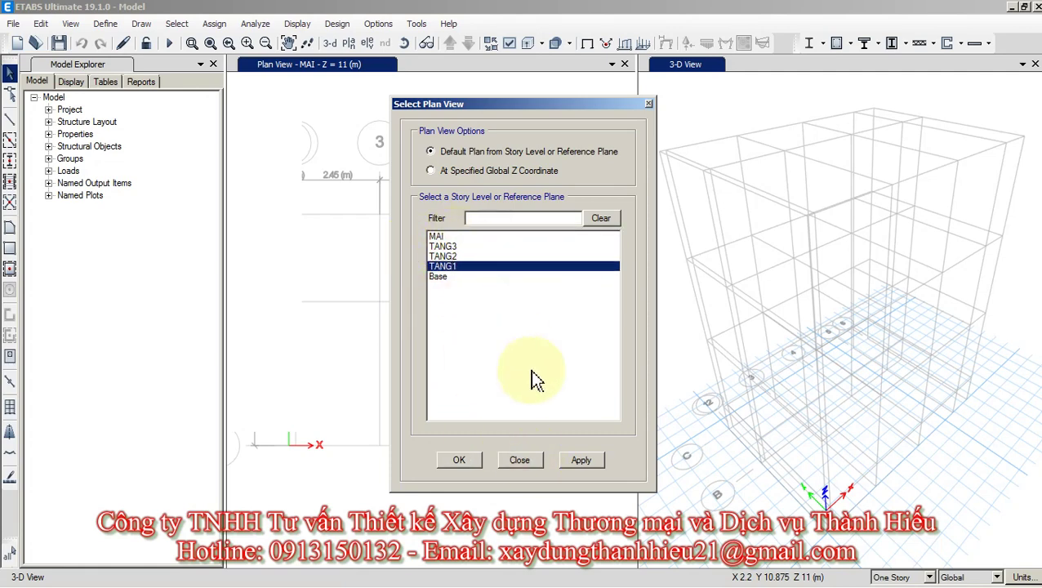
{"action": "left_click", "coordinate": [581, 463]}
{"action": "left_click", "coordinate": [582, 462]}
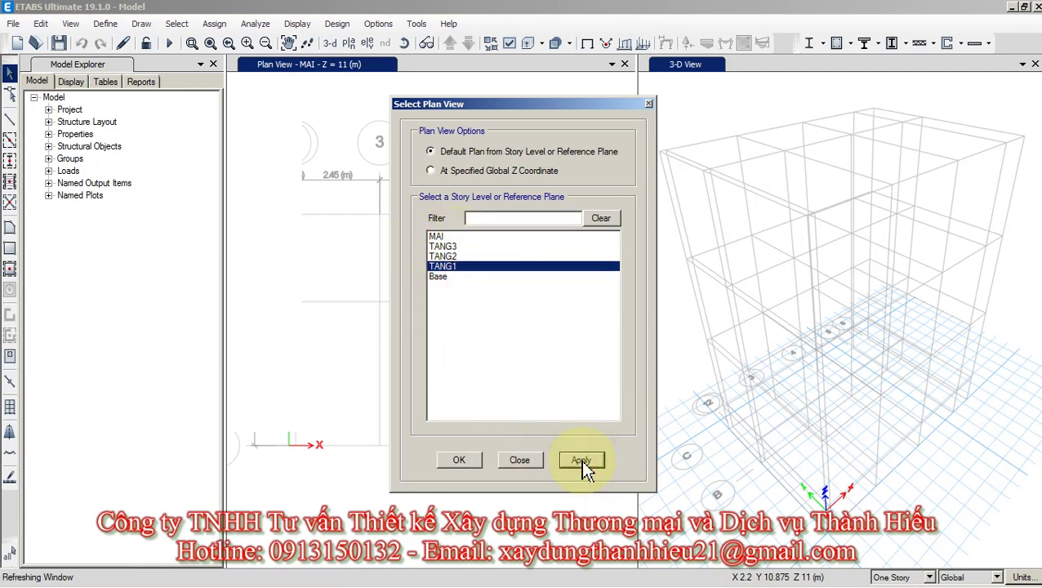
{"action": "left_click", "coordinate": [464, 462]}
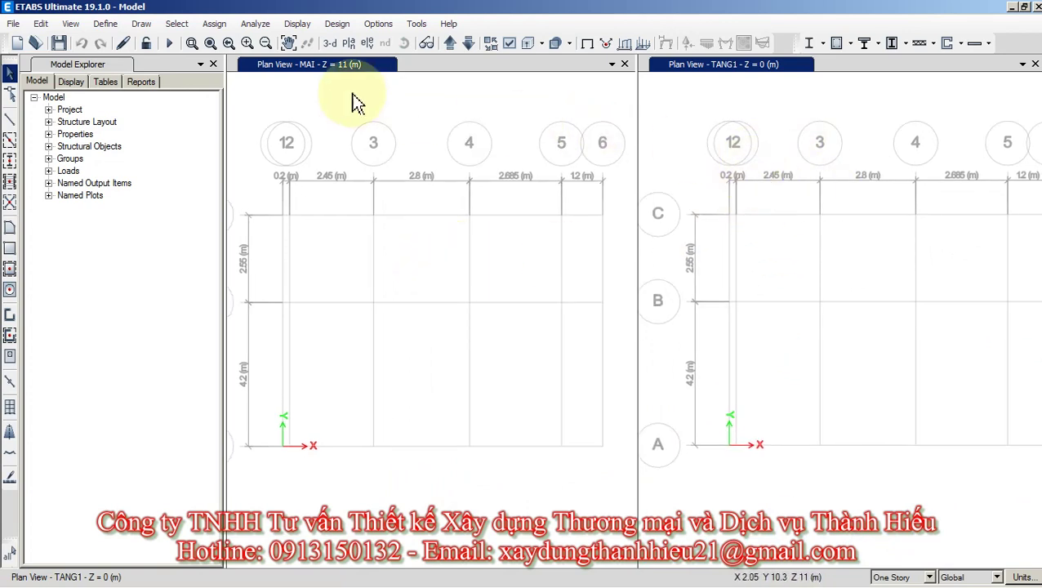
{"action": "left_click", "coordinate": [331, 44]}
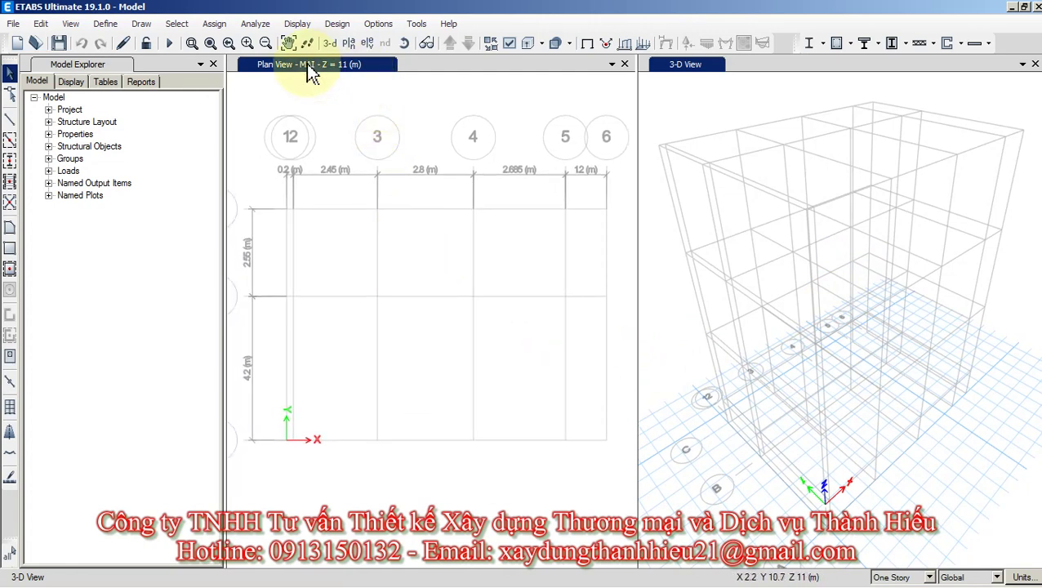
Load the TANG1 plan into the 3-D window once more and restore its 3-D view.
{"action": "left_click", "coordinate": [348, 42]}
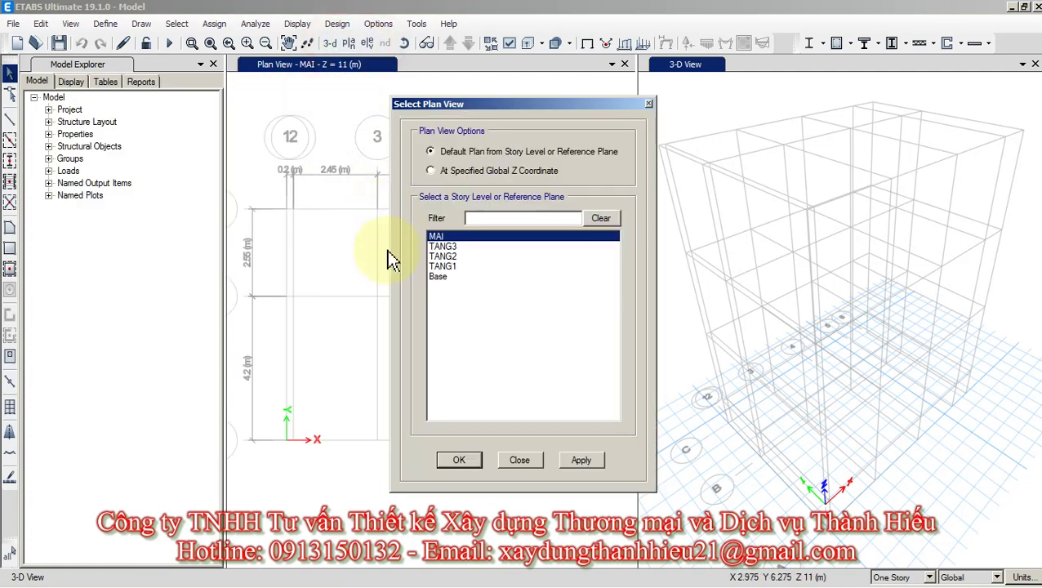
{"action": "left_click", "coordinate": [440, 267]}
{"action": "left_click", "coordinate": [457, 461]}
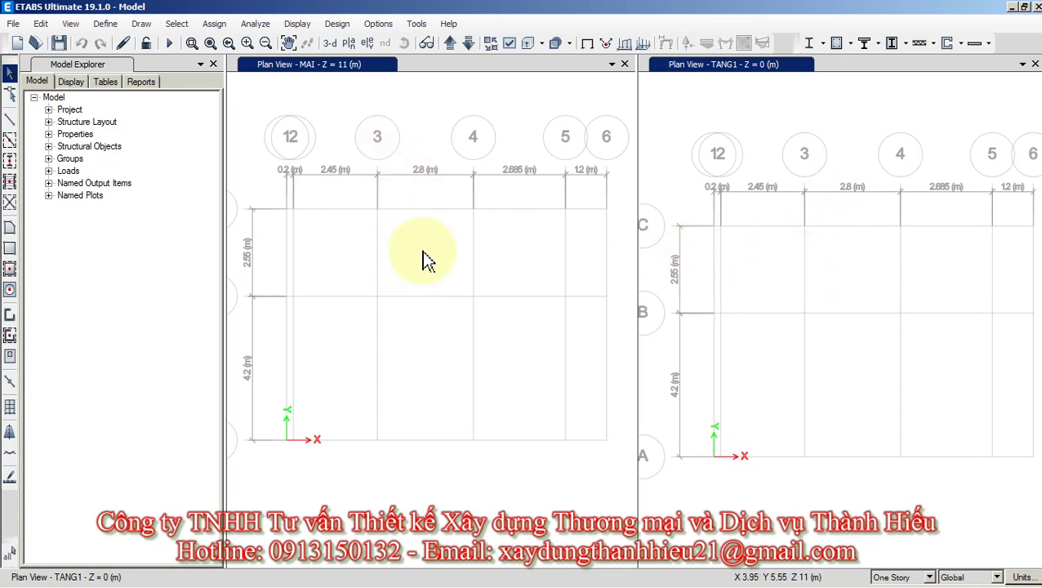
{"action": "left_click", "coordinate": [330, 44]}
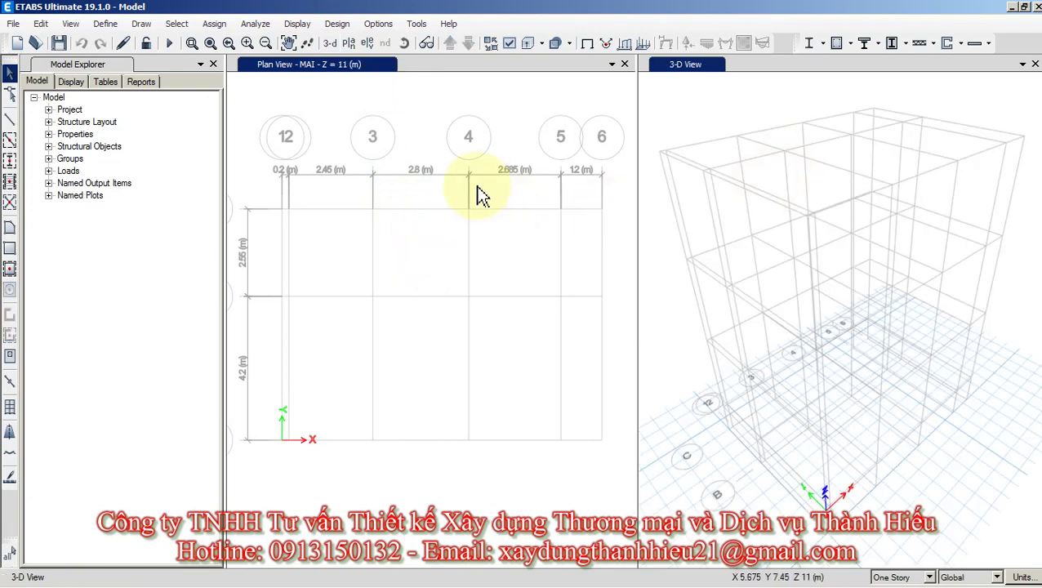
Make the MAI plan window active and change its displayed story to TANG1.
{"action": "left_click", "coordinate": [316, 68]}
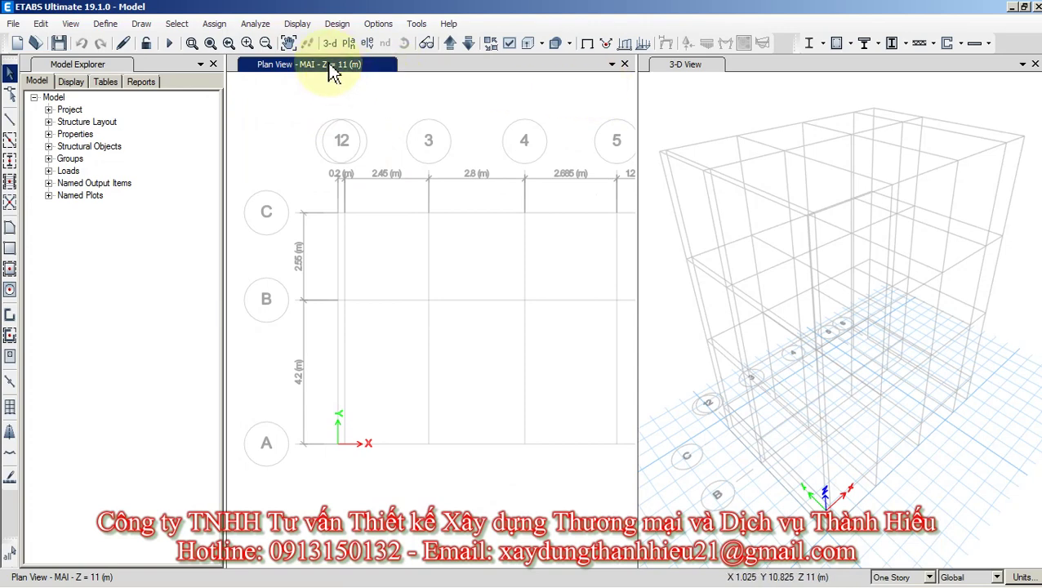
{"action": "left_click", "coordinate": [348, 44]}
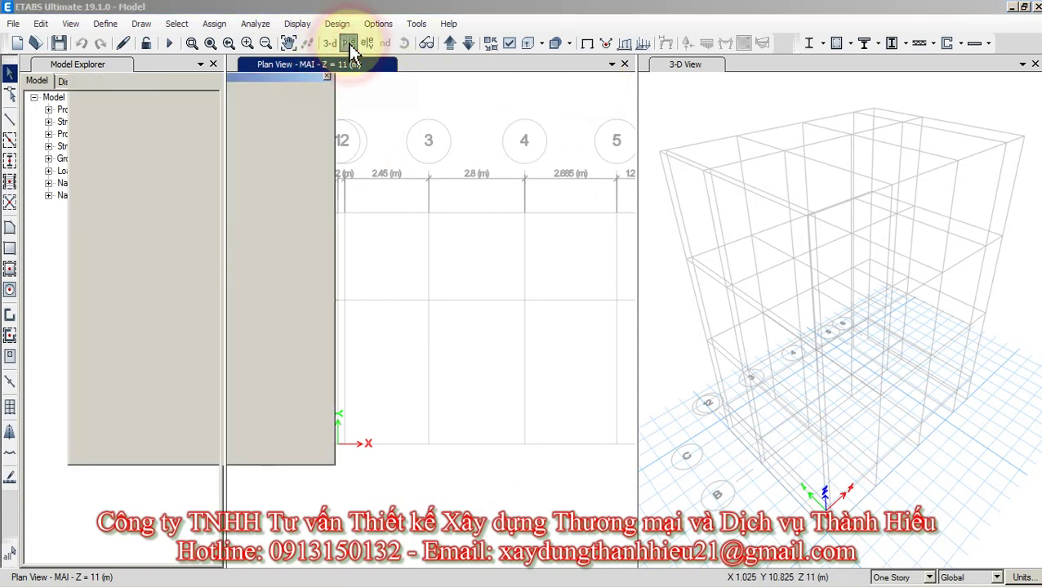
{"action": "left_click", "coordinate": [445, 266]}
{"action": "left_click", "coordinate": [580, 460]}
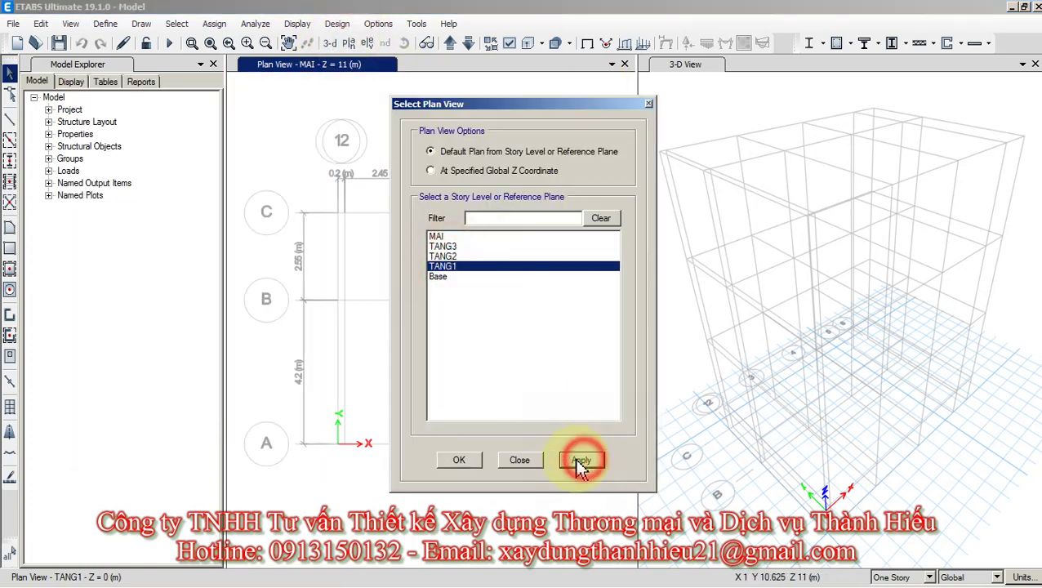
{"action": "left_click", "coordinate": [459, 460]}
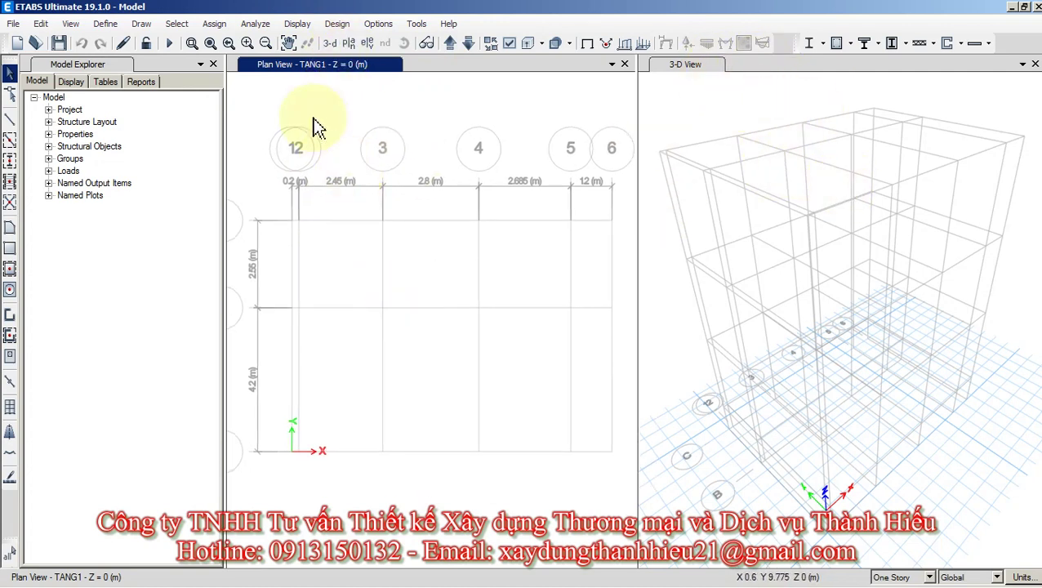
Switch to the 1.KIEN TRUC.dwg drawing in AutoCAD and examine the column layout plan on axes 1–4 and A–C.
{"action": "left_click", "coordinate": [299, 576]}
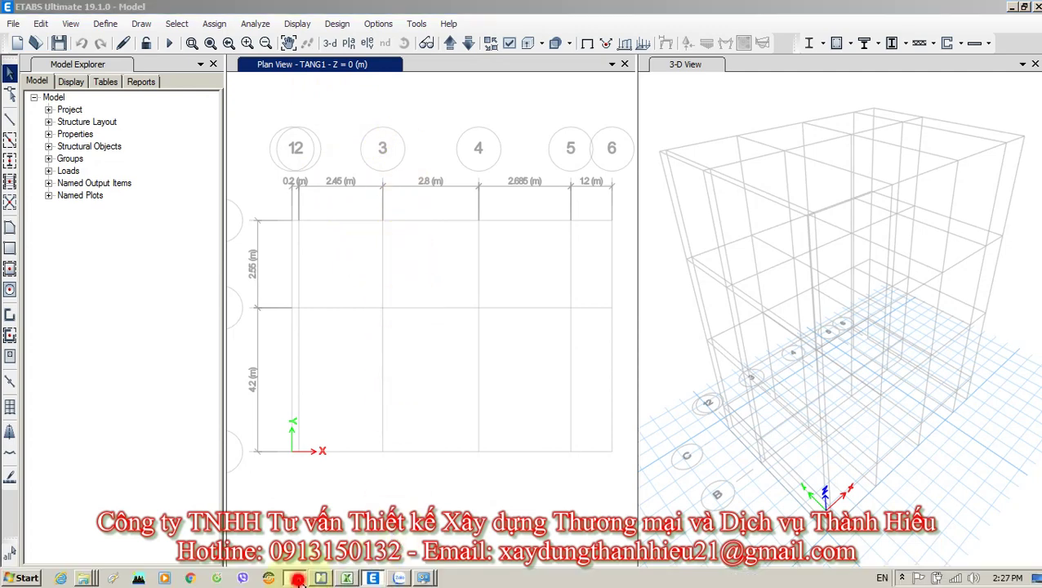
{"action": "scroll", "coordinate": [535, 275], "scroll_direction": "down", "scroll_amount": 5}
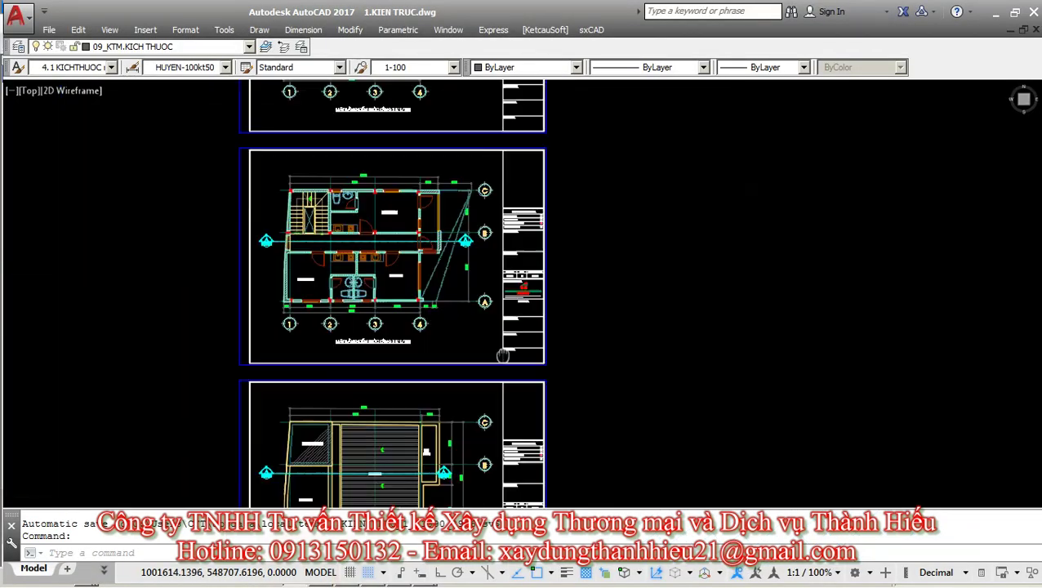
{"action": "scroll", "coordinate": [591, 253], "scroll_direction": "up", "scroll_amount": 3}
{"action": "scroll", "coordinate": [591, 253], "scroll_direction": "up", "scroll_amount": 4}
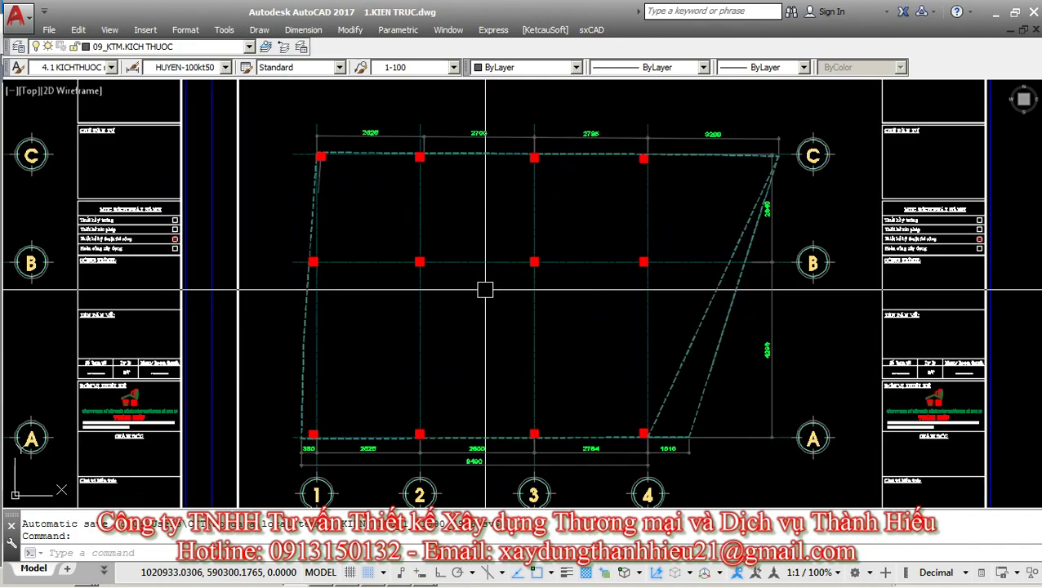
{"action": "middle_click_drag", "start_coordinate": [467, 274], "coordinate": [279, 214]}
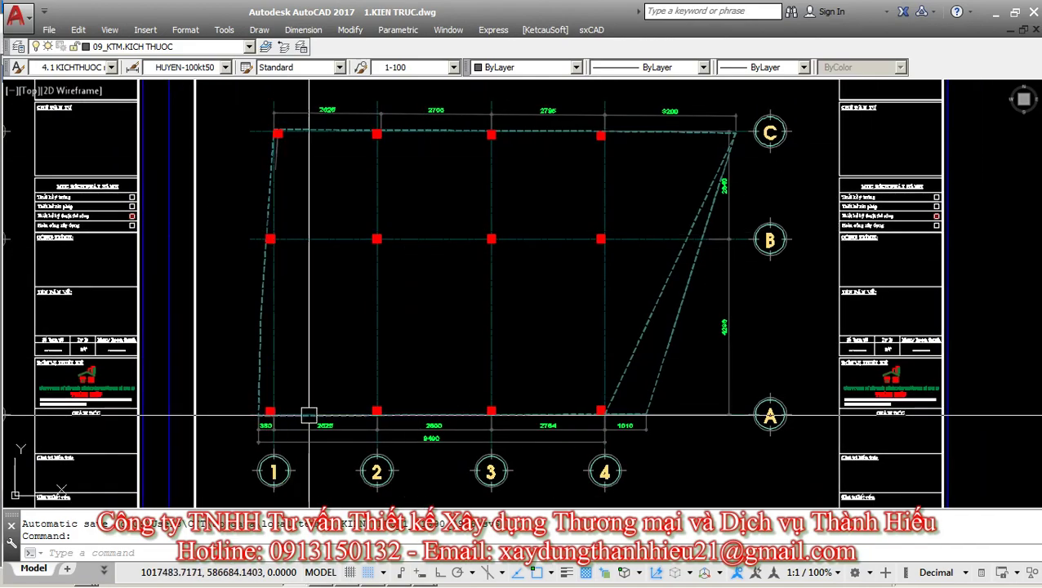
Examine the floor plan containing the NHÀ XE parking area, bedrooms and kitchen, with its walls, columns and axis dimensions.
{"action": "middle_click_drag", "start_coordinate": [245, 282], "coordinate": [514, 276]}
{"action": "scroll", "coordinate": [522, 237], "scroll_direction": "up", "scroll_amount": 3}
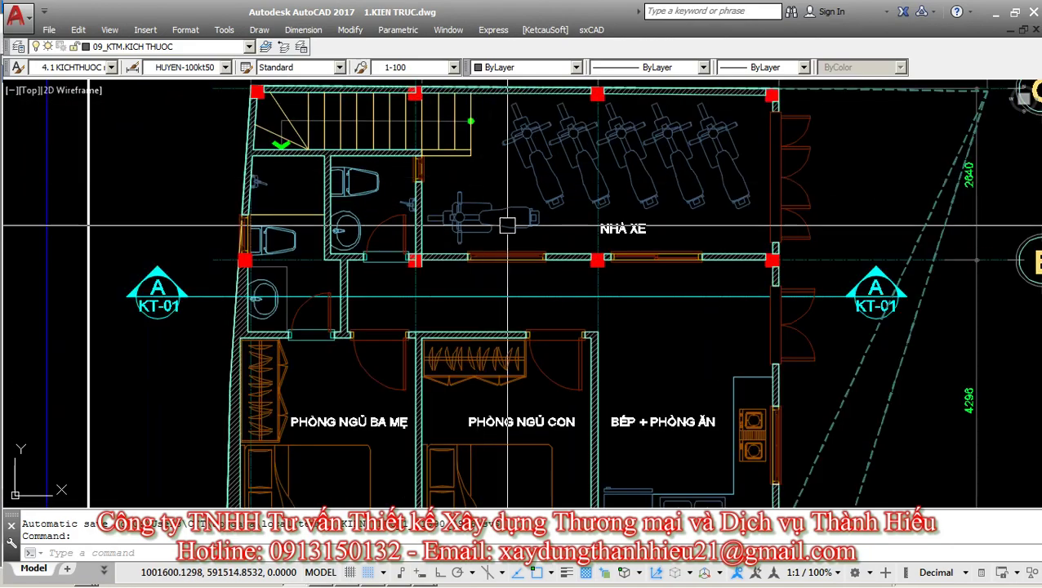
{"action": "scroll", "coordinate": [530, 190], "scroll_direction": "down", "scroll_amount": 3}
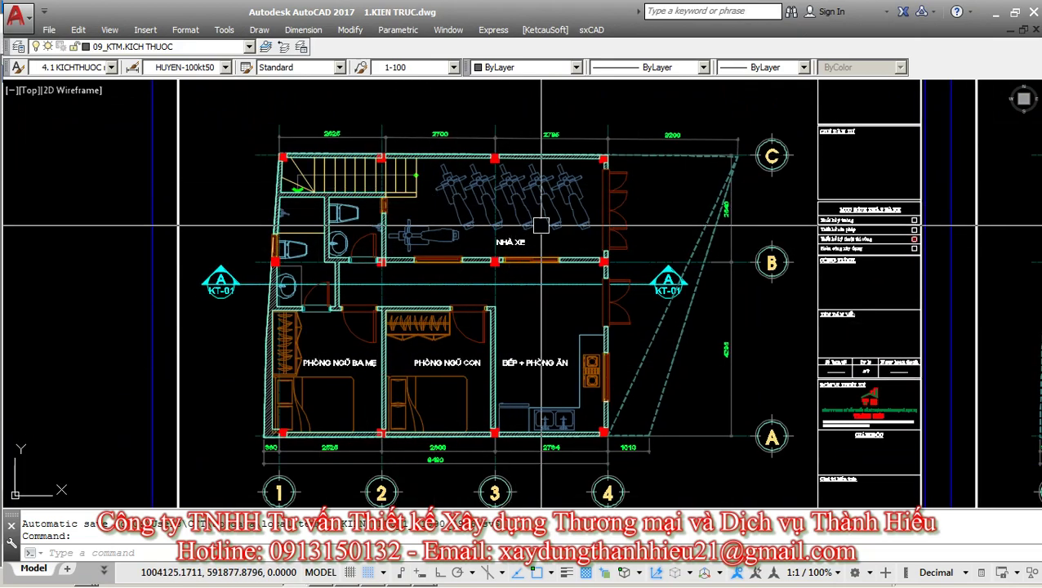
{"action": "scroll", "coordinate": [439, 196], "scroll_direction": "up", "scroll_amount": 2}
{"action": "scroll", "coordinate": [440, 232], "scroll_direction": "up", "scroll_amount": 1}
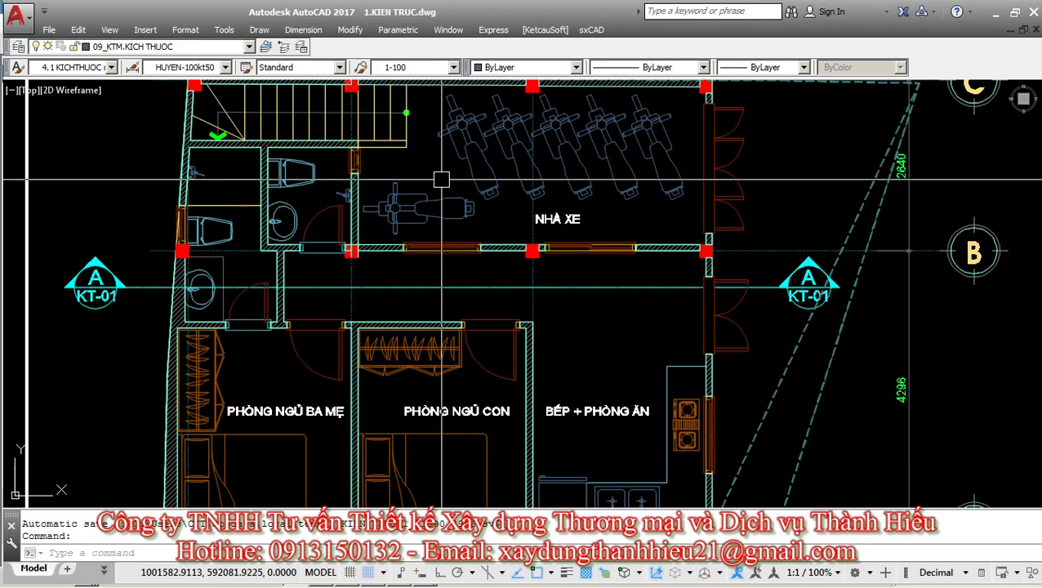
{"action": "scroll", "coordinate": [482, 209], "scroll_direction": "down", "scroll_amount": 1}
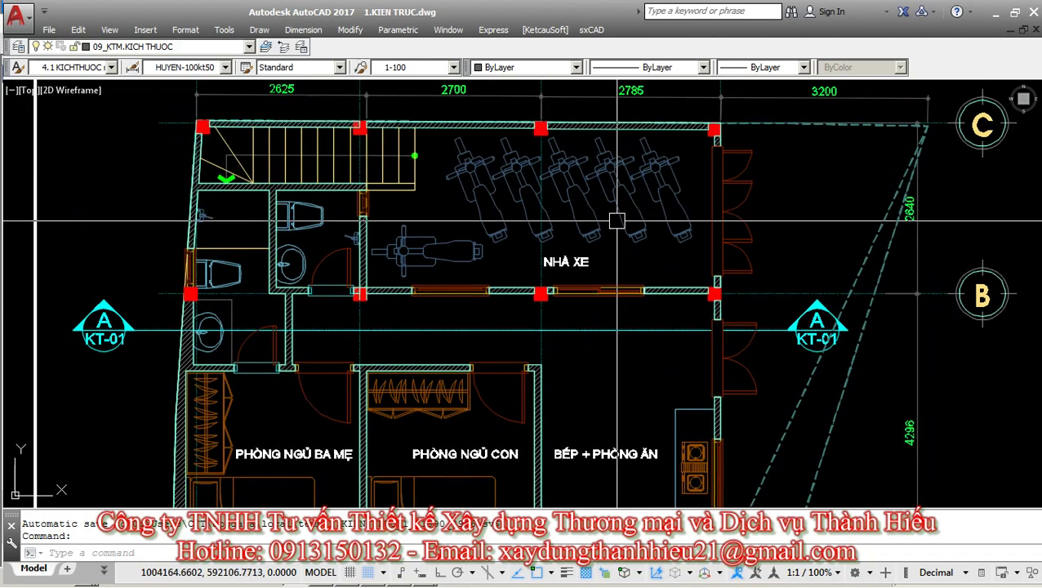
{"action": "middle_click_drag", "start_coordinate": [469, 294], "coordinate": [485, 243]}
{"action": "scroll", "coordinate": [484, 244], "scroll_direction": "down", "scroll_amount": 2}
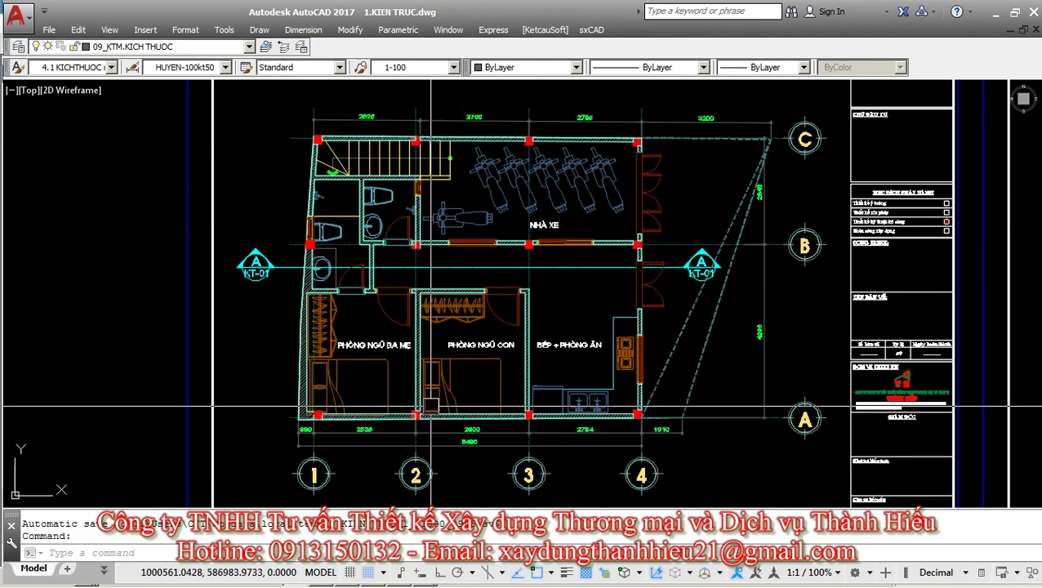
{"action": "middle_click_drag", "start_coordinate": [469, 369], "coordinate": [445, 392]}
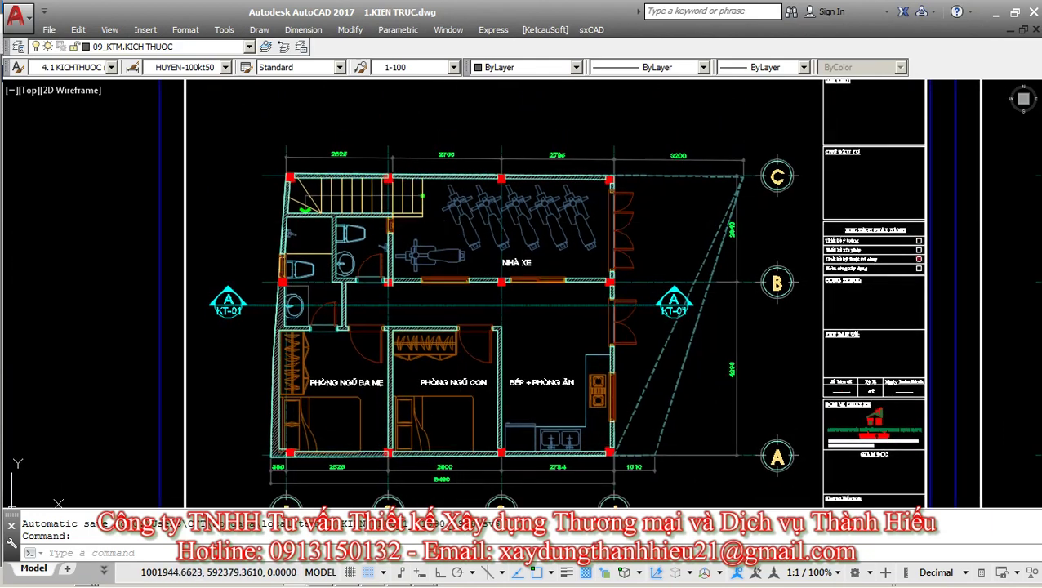
Inspect the wall and column positions around the stairs and NHÀ XE area between axes B and C.
{"action": "scroll", "coordinate": [460, 182], "scroll_direction": "up", "scroll_amount": 2}
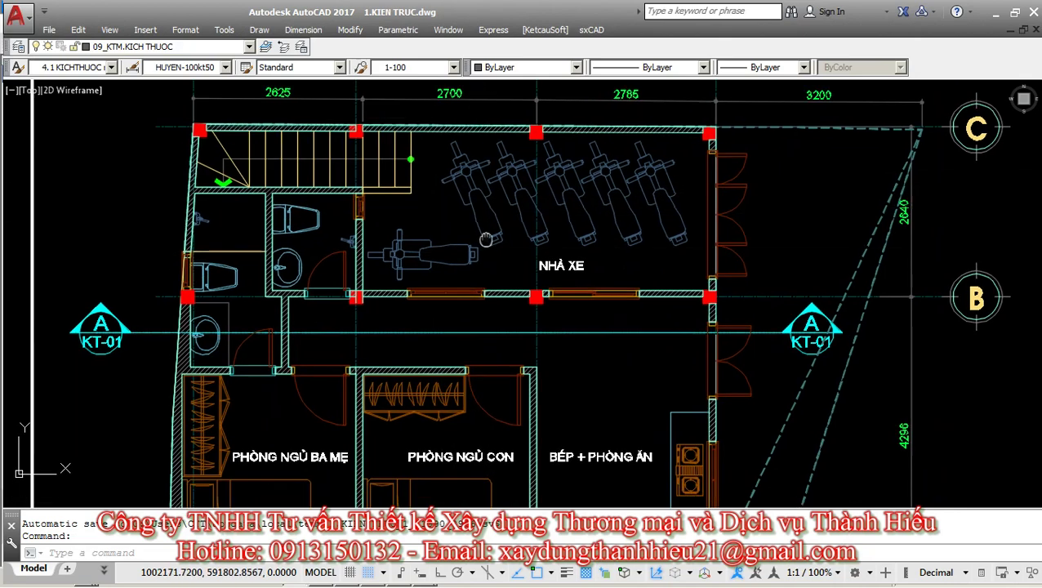
{"action": "middle_click_drag", "start_coordinate": [468, 222], "coordinate": [505, 187]}
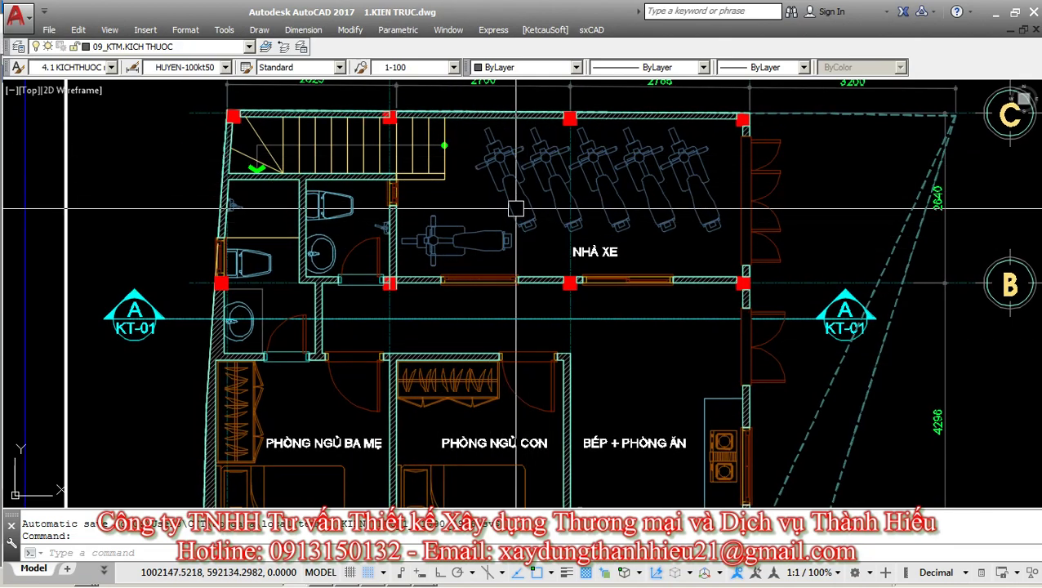
{"action": "middle_click_drag", "start_coordinate": [498, 166], "coordinate": [498, 165]}
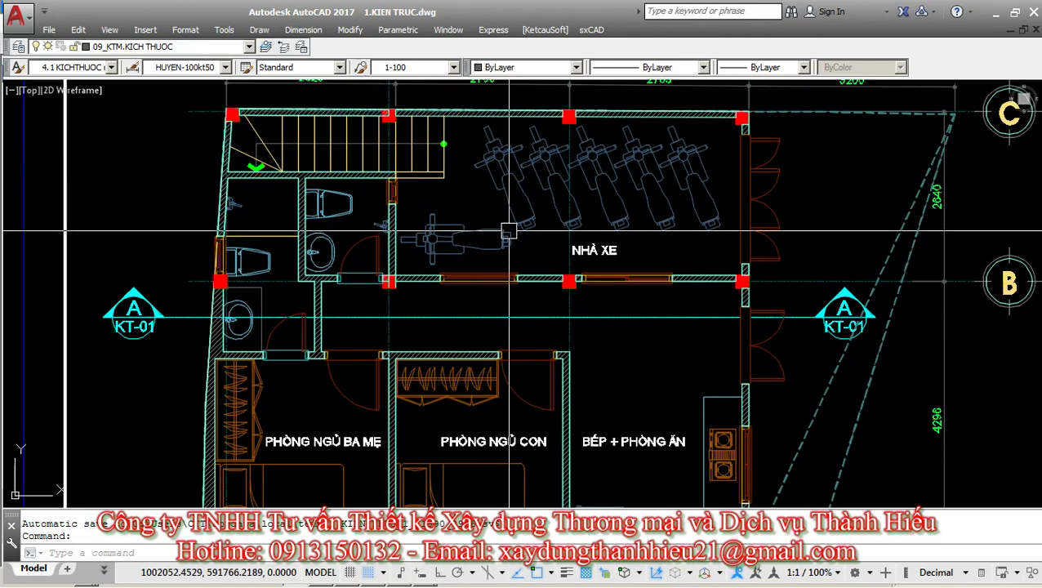
{"action": "middle_click_drag", "start_coordinate": [499, 363], "coordinate": [465, 356]}
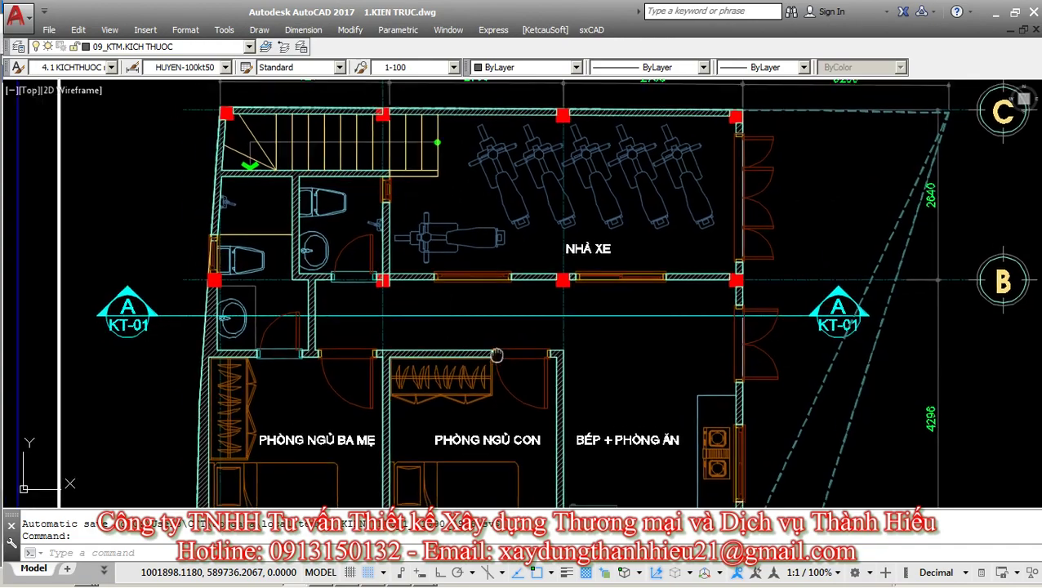
{"action": "scroll", "coordinate": [471, 218], "scroll_direction": "down", "scroll_amount": 3}
{"action": "middle_click_drag", "start_coordinate": [471, 218], "coordinate": [464, 193]}
{"action": "scroll", "coordinate": [520, 202], "scroll_direction": "up", "scroll_amount": 2}
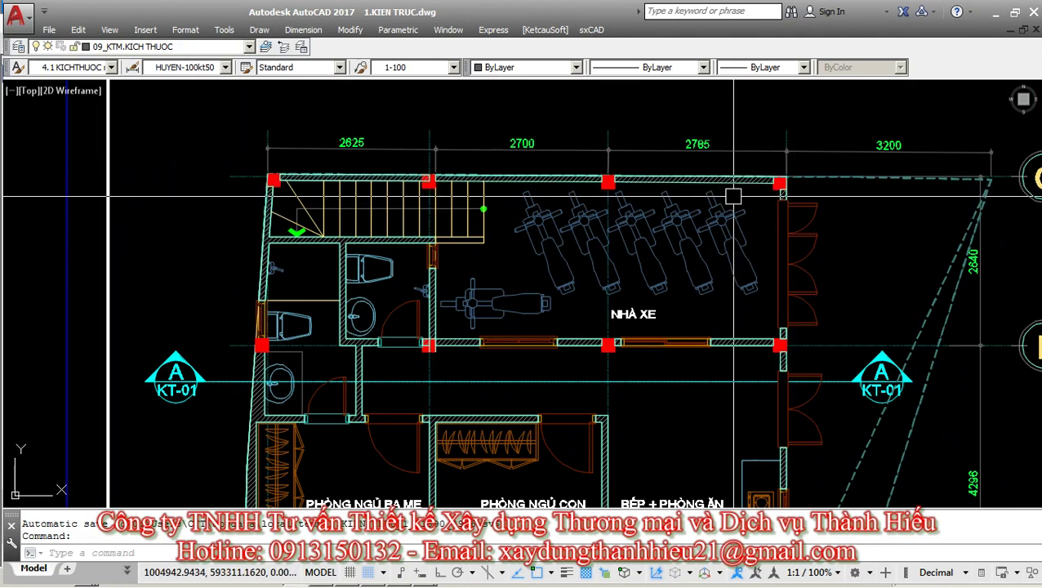
{"action": "middle_click_drag", "start_coordinate": [671, 189], "coordinate": [672, 156]}
Switch to ETABS and draw B20x30 perimeter frame beams on TANG1 through grid points 2-C, 5-C, 5-A, 1-A and 1-B, back to 2-C.
{"action": "key", "text": "alt+Tab"}
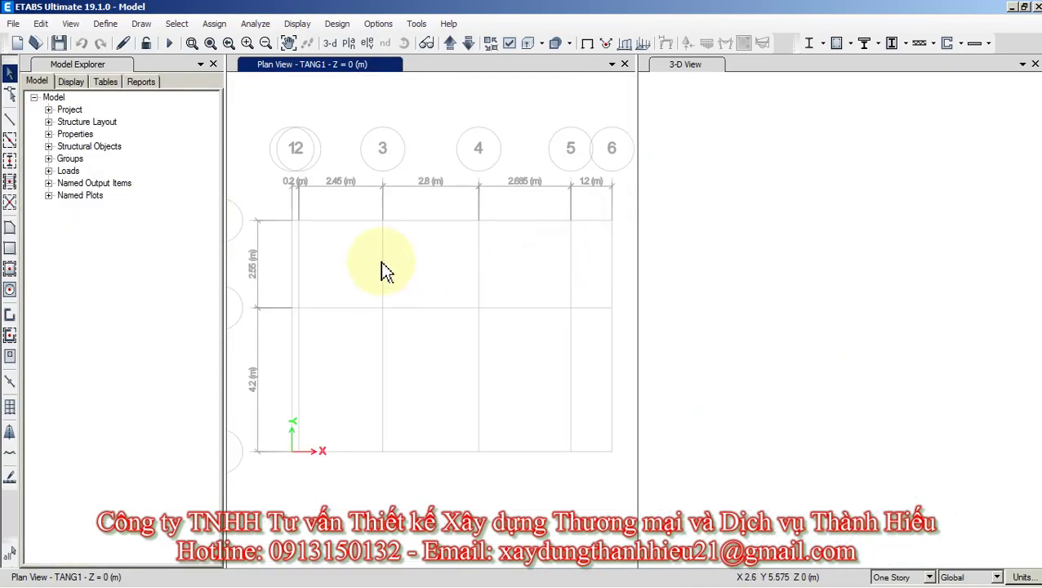
{"action": "middle_click_drag", "start_coordinate": [380, 292], "coordinate": [378, 278]}
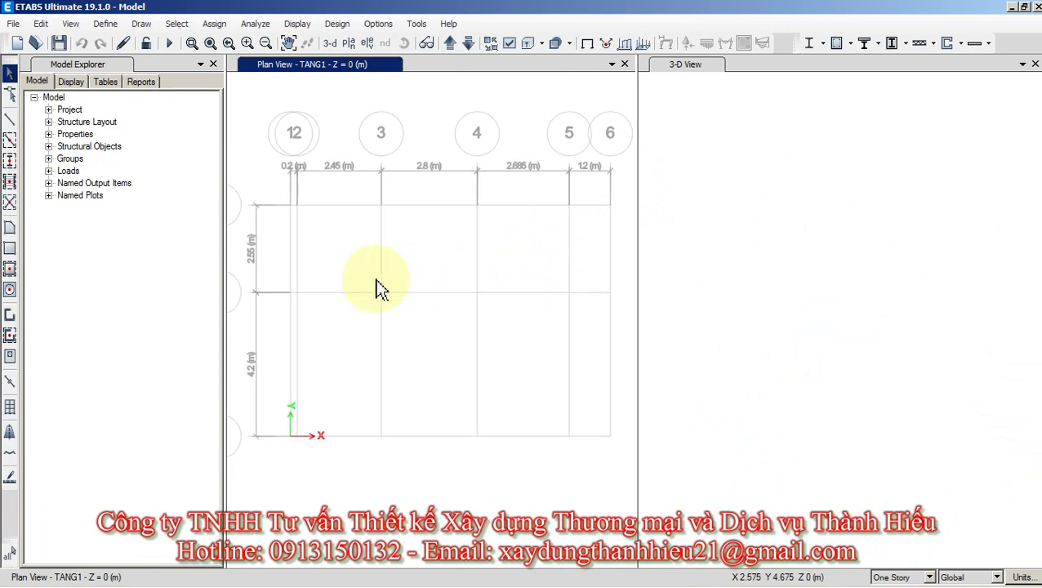
{"action": "left_click", "coordinate": [10, 123]}
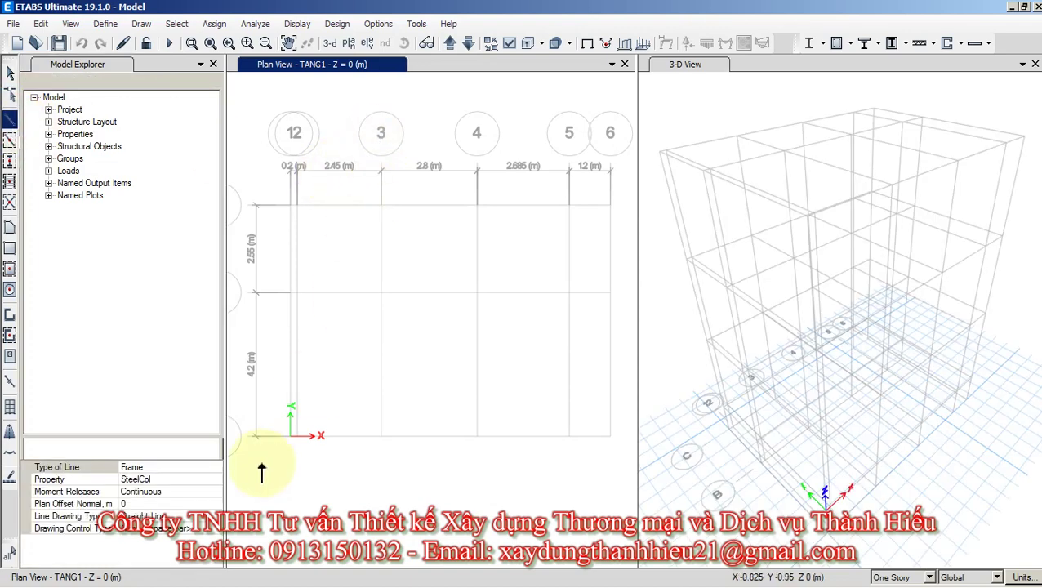
{"action": "left_click", "coordinate": [161, 479]}
{"action": "left_click", "coordinate": [216, 481]}
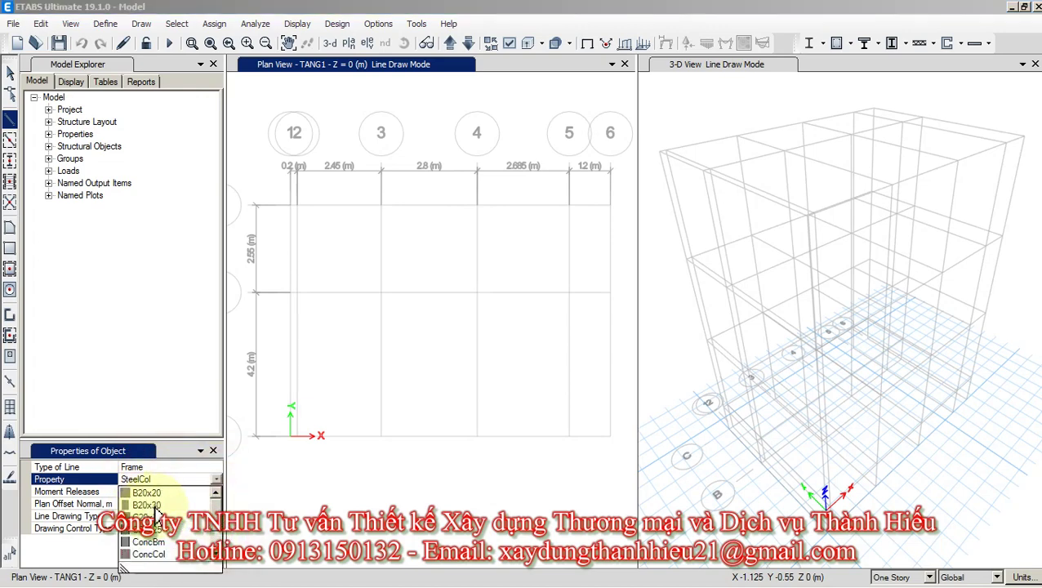
{"action": "left_click", "coordinate": [151, 505]}
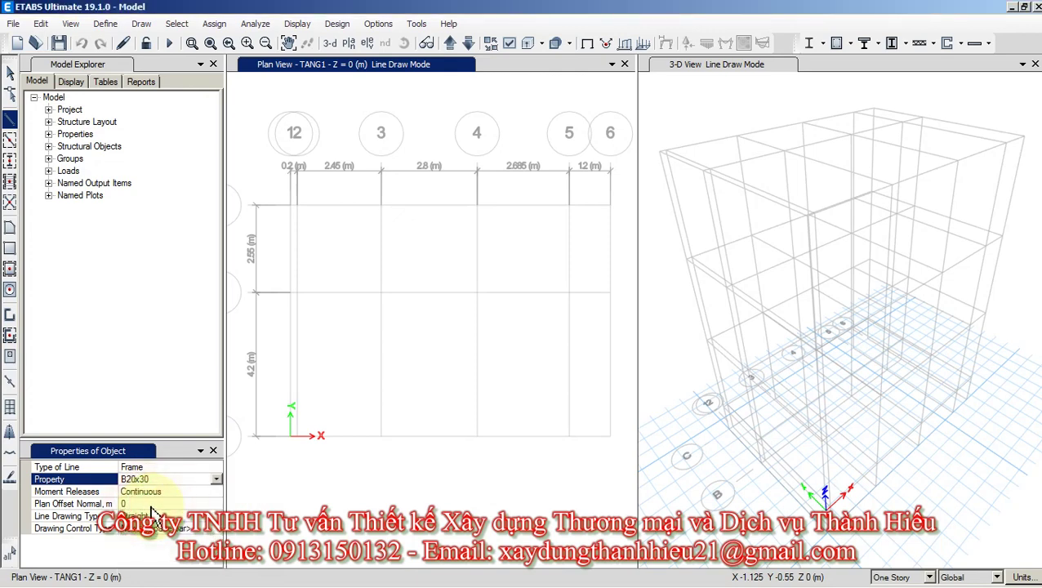
{"action": "left_click", "coordinate": [299, 207]}
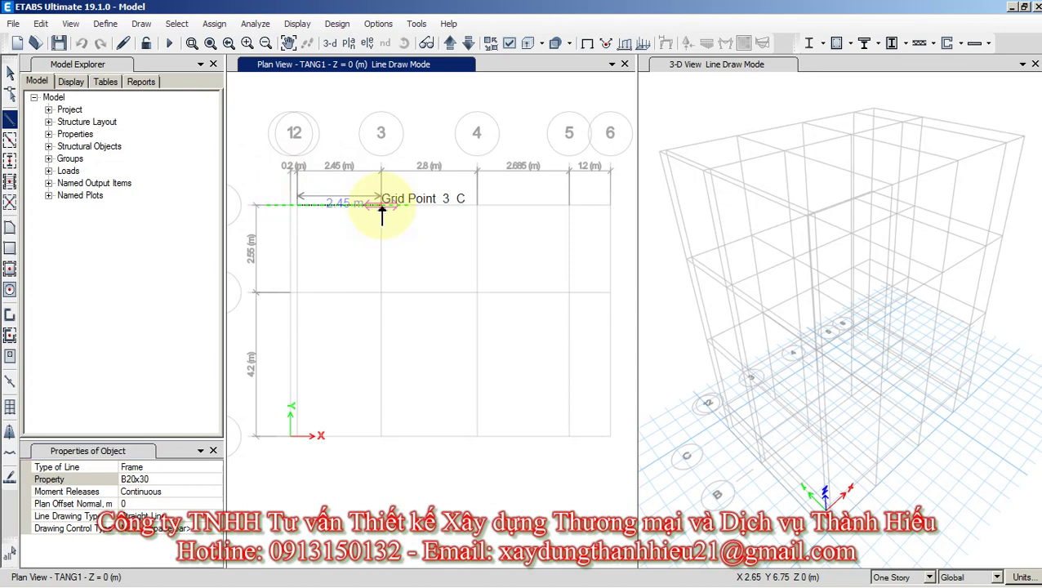
{"action": "left_click", "coordinate": [570, 206]}
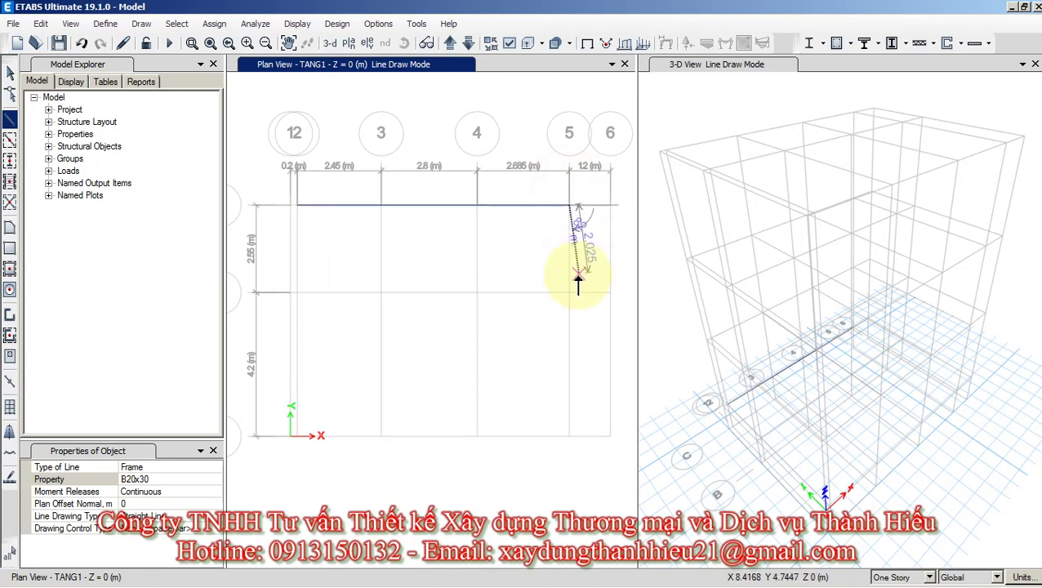
{"action": "left_click", "coordinate": [569, 437]}
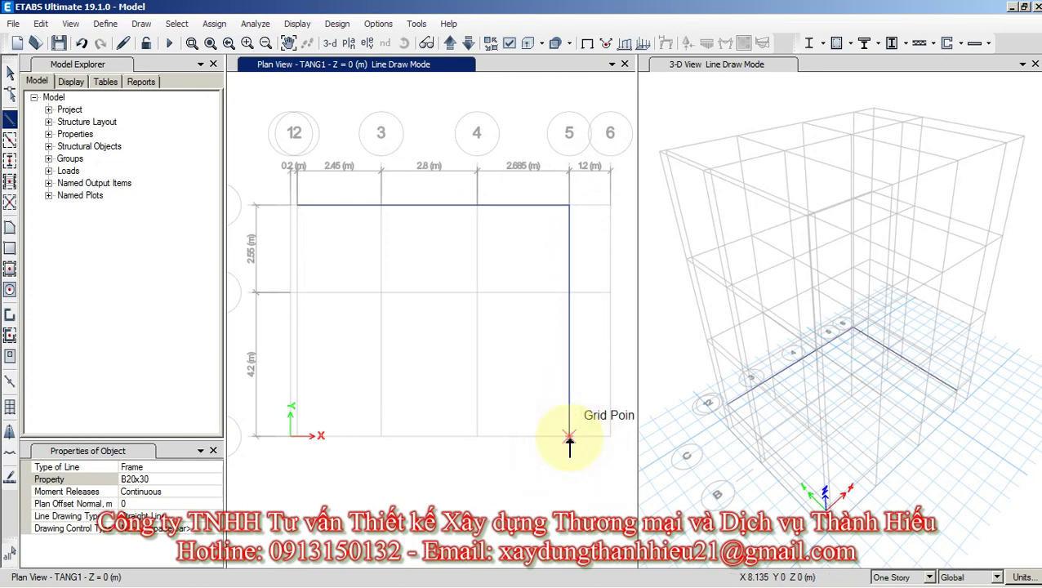
{"action": "left_click", "coordinate": [290, 437]}
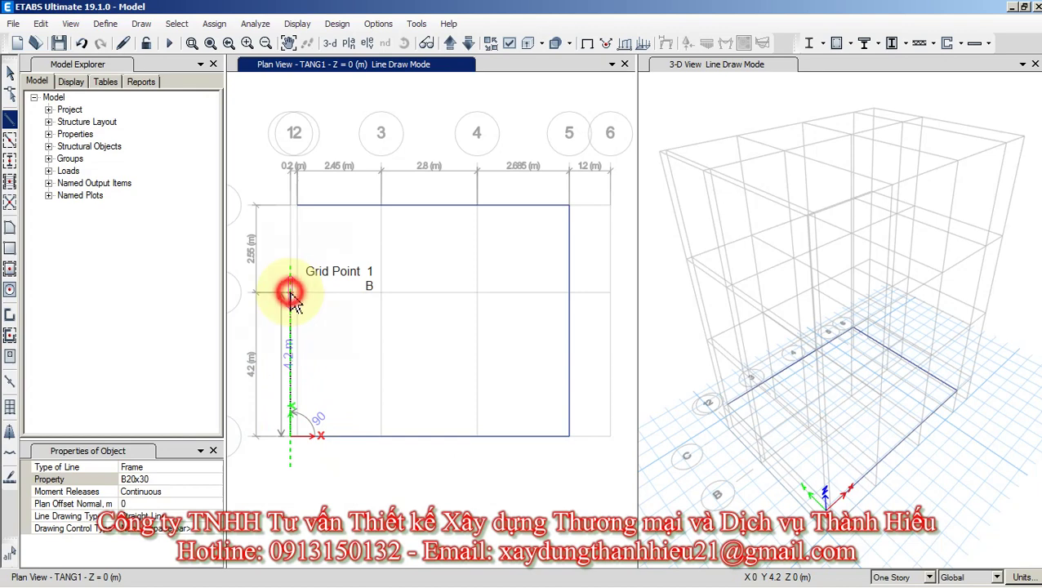
{"action": "left_click", "coordinate": [298, 208]}
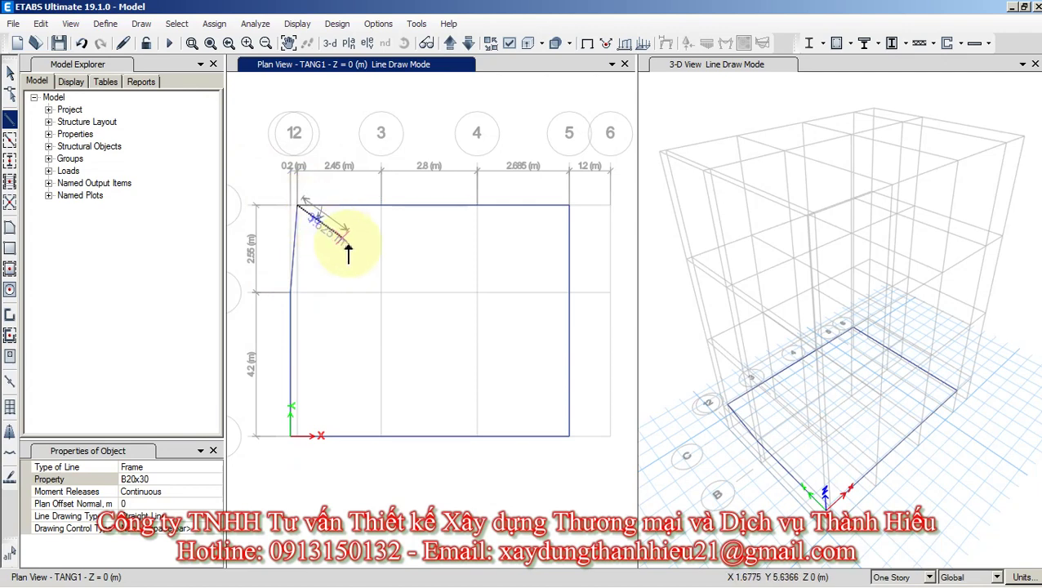
{"action": "key", "text": "Escape"}
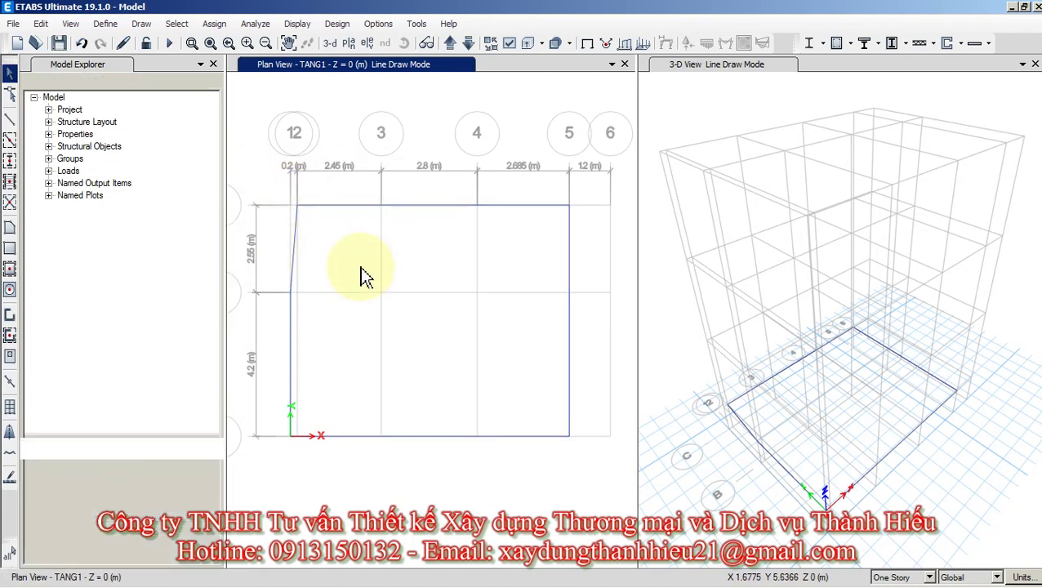
Switch to AutoCAD and examine the furnished ground floor plan and the column layout plan beside it.
{"action": "mouse_move", "coordinate": [339, 581]}
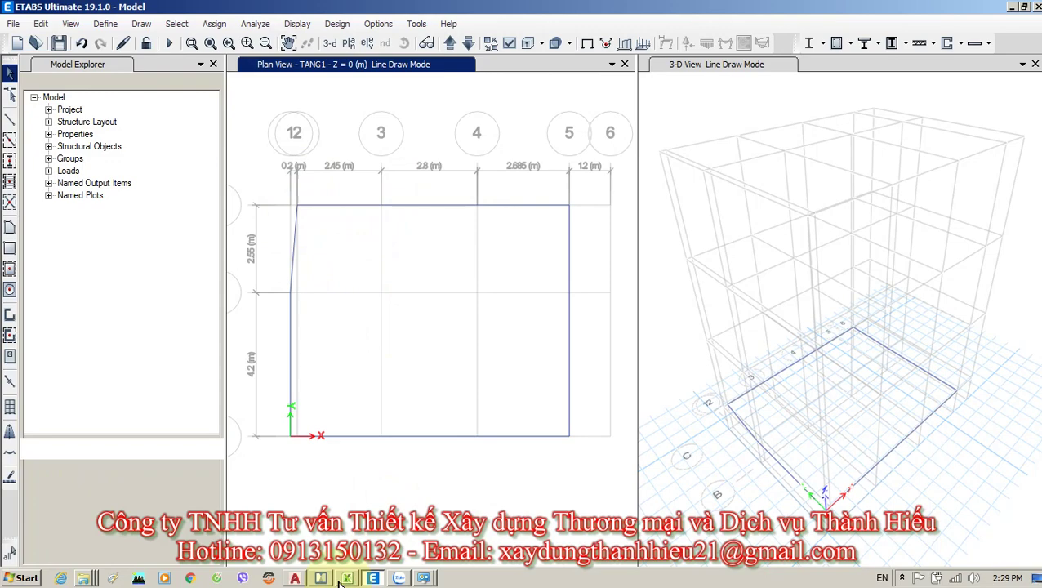
{"action": "left_click", "coordinate": [295, 579]}
{"action": "middle_click_drag", "start_coordinate": [425, 352], "coordinate": [425, 282]}
{"action": "scroll", "coordinate": [425, 292], "scroll_direction": "down", "scroll_amount": 2}
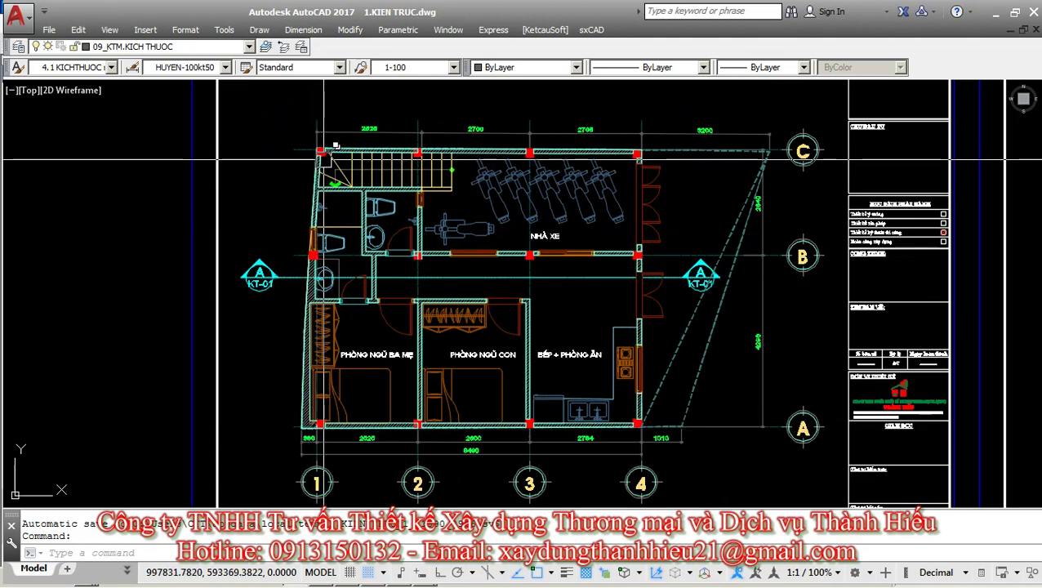
{"action": "scroll", "coordinate": [639, 242], "scroll_direction": "down", "scroll_amount": 3}
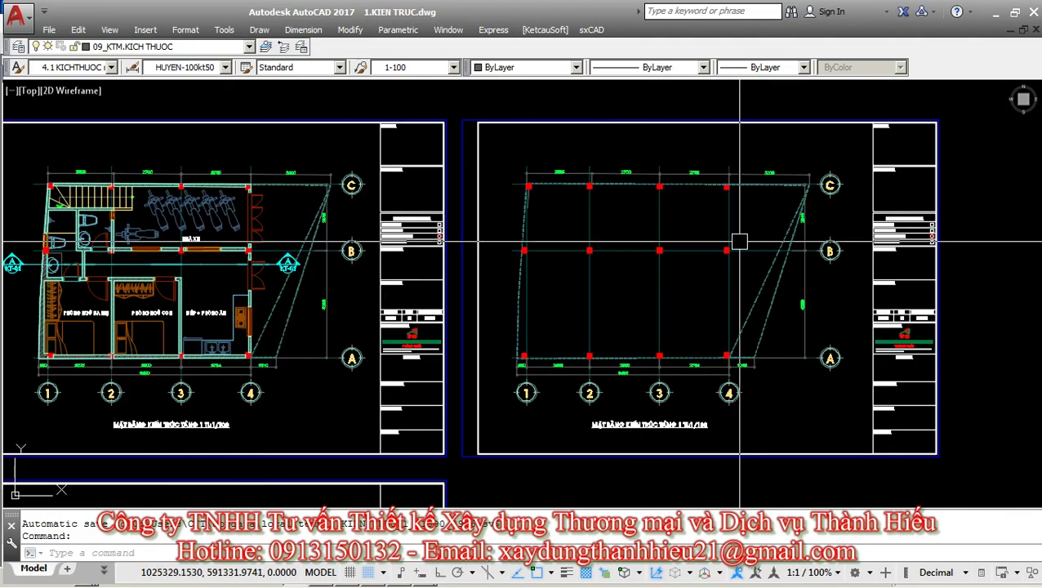
{"action": "scroll", "coordinate": [740, 242], "scroll_direction": "up", "scroll_amount": 2}
{"action": "key", "text": "Escape"}
{"action": "key", "text": "Escape"}
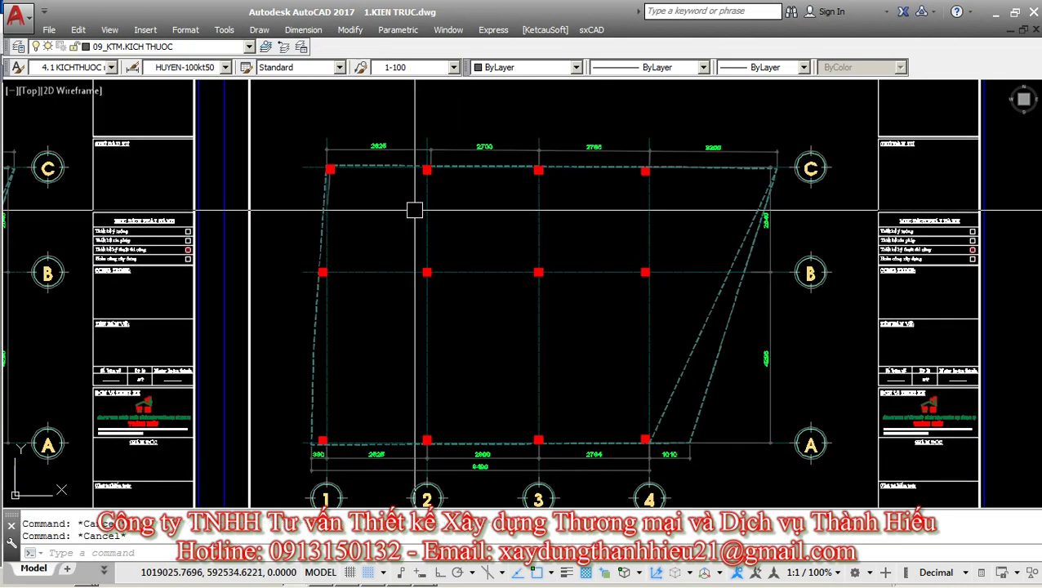
Begin a polyline at the outer corner of column 1-C in the column layout plan, running it through the outer corners of columns 4-C and 4-A.
{"action": "type", "text": "pl"}
{"action": "key", "text": "Return"}
{"action": "scroll", "coordinate": [415, 211], "scroll_direction": "up", "scroll_amount": 5}
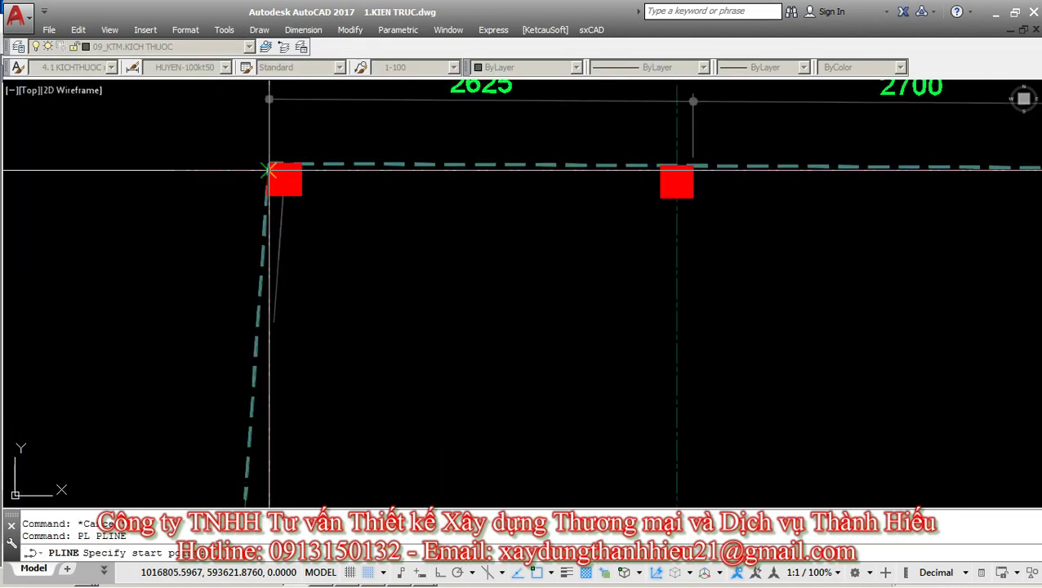
{"action": "left_click", "coordinate": [273, 165]}
{"action": "scroll", "coordinate": [688, 232], "scroll_direction": "down", "scroll_amount": 3}
{"action": "scroll", "coordinate": [507, 172], "scroll_direction": "up", "scroll_amount": 6}
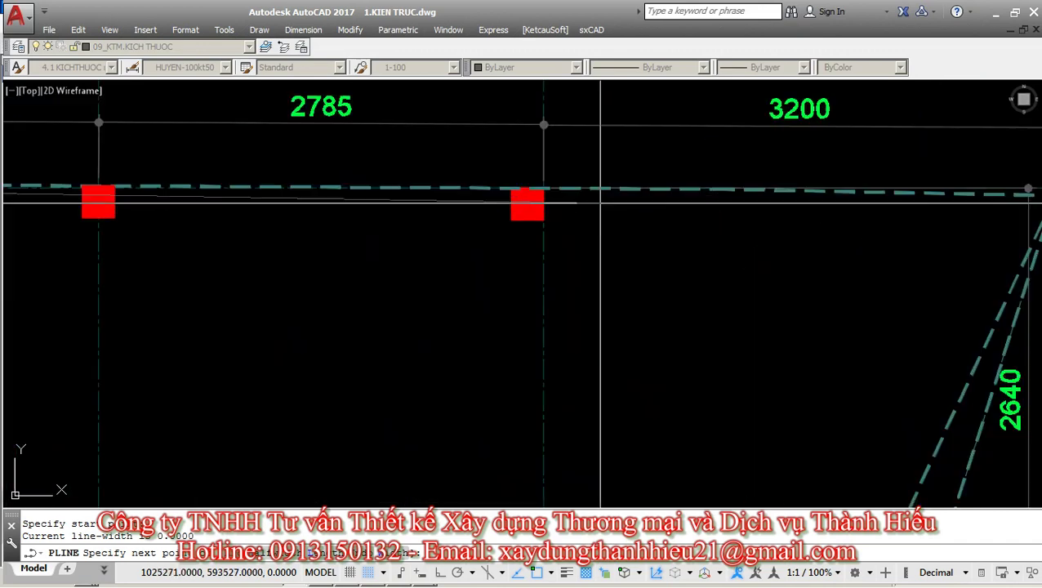
{"action": "left_click", "coordinate": [495, 169]}
{"action": "scroll", "coordinate": [548, 152], "scroll_direction": "down", "scroll_amount": 3}
{"action": "middle_click_drag", "start_coordinate": [610, 490], "coordinate": [609, 326]}
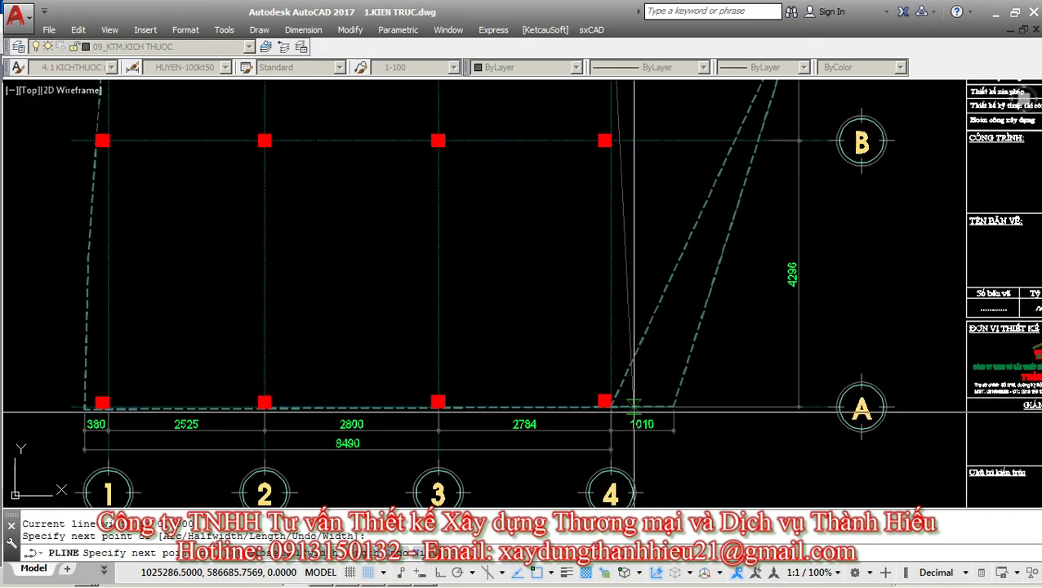
{"action": "scroll", "coordinate": [609, 339], "scroll_direction": "up", "scroll_amount": 6}
{"action": "left_click", "coordinate": [582, 339]}
Continue the perimeter polyline through the outer corners of columns 1-A and 1-B and close it at column 1-C.
{"action": "scroll", "coordinate": [582, 339], "scroll_direction": "down", "scroll_amount": 3}
{"action": "scroll", "coordinate": [240, 333], "scroll_direction": "up", "scroll_amount": 6}
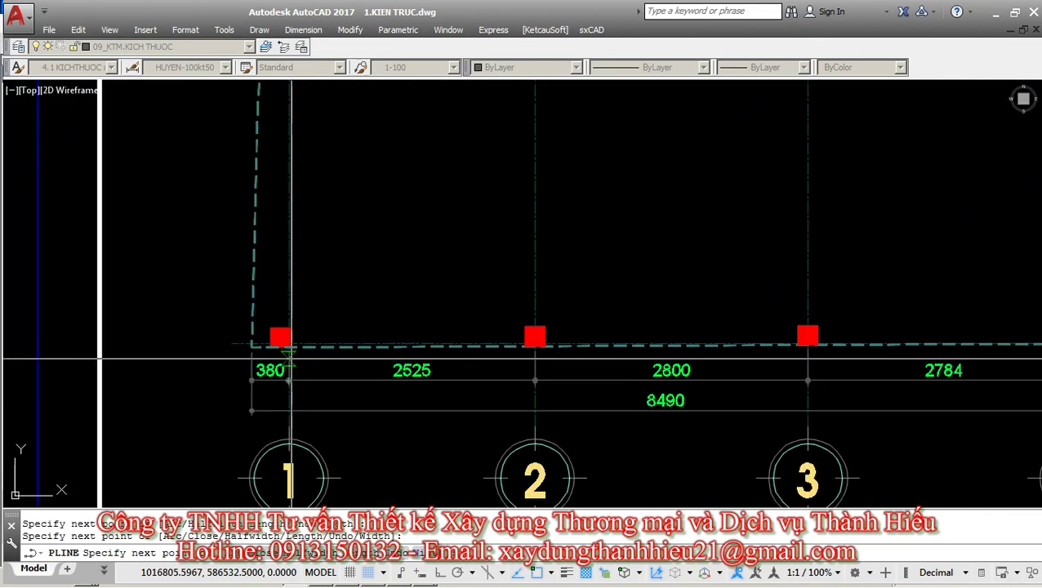
{"action": "left_click", "coordinate": [240, 332]}
{"action": "scroll", "coordinate": [240, 332], "scroll_direction": "down", "scroll_amount": 3}
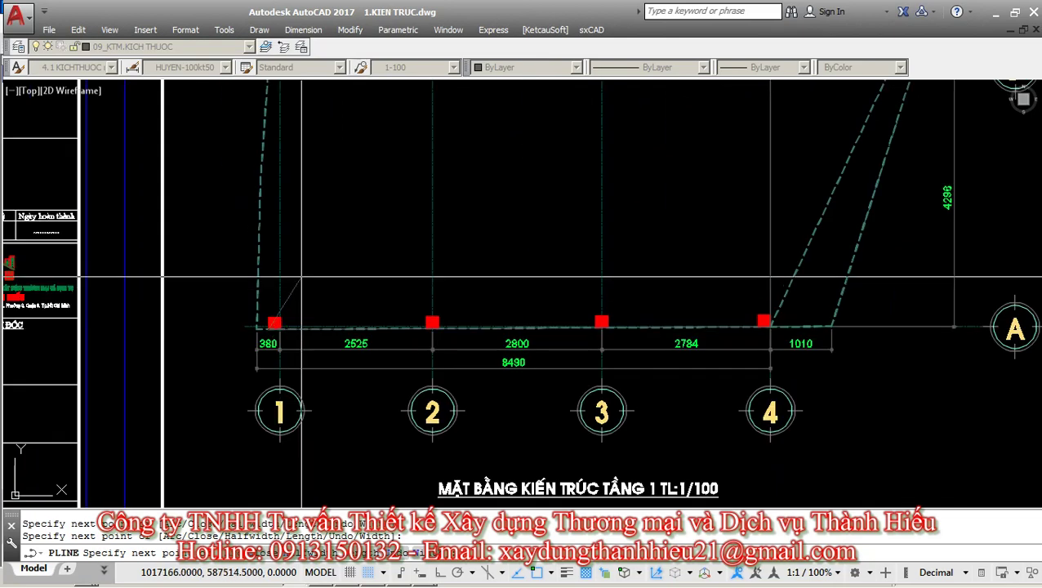
{"action": "middle_click_drag", "start_coordinate": [297, 204], "coordinate": [297, 296]}
{"action": "scroll", "coordinate": [297, 296], "scroll_direction": "up", "scroll_amount": 6}
{"action": "left_click", "coordinate": [321, 258]}
{"action": "scroll", "coordinate": [318, 291], "scroll_direction": "down", "scroll_amount": 3}
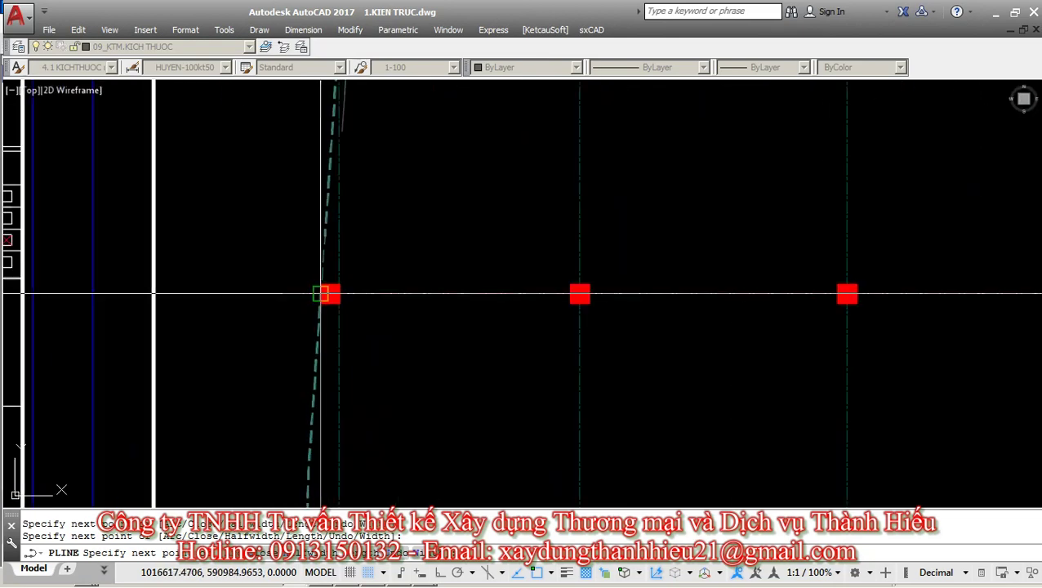
{"action": "middle_click_drag", "start_coordinate": [395, 211], "coordinate": [395, 393]}
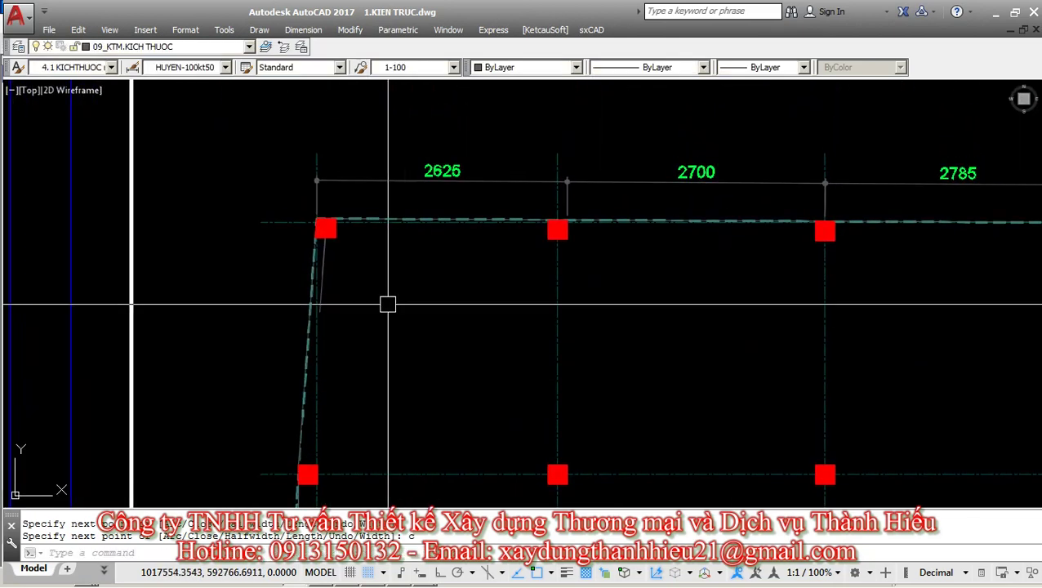
{"action": "key", "text": "Escape"}
{"action": "key", "text": "Escape"}
Create two new layers and set the second one's color to cyan.
{"action": "scroll", "coordinate": [312, 409], "scroll_direction": "up", "scroll_amount": 5}
{"action": "scroll", "coordinate": [274, 160], "scroll_direction": "down", "scroll_amount": 6}
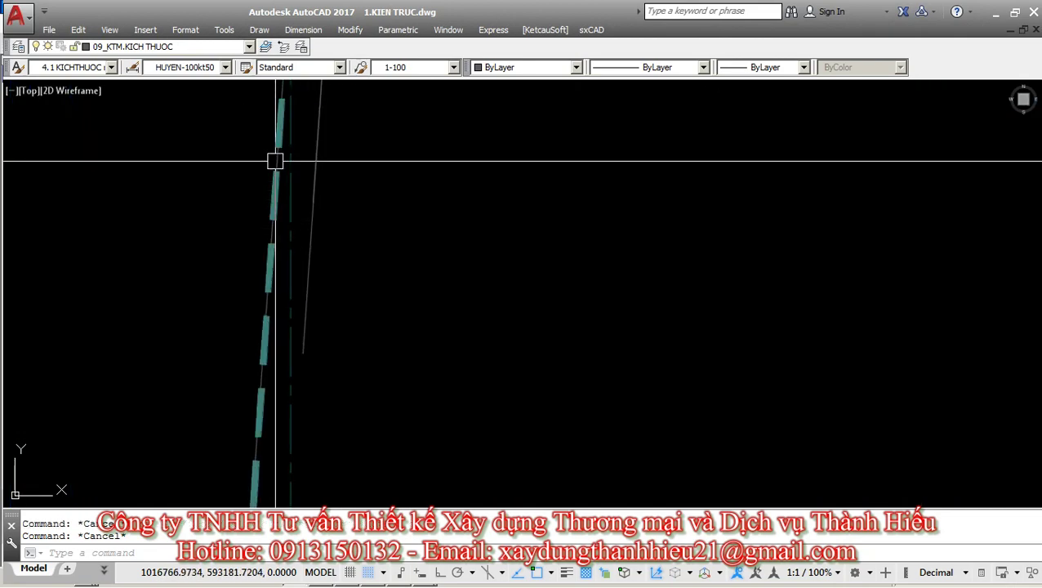
{"action": "left_click", "coordinate": [217, 49]}
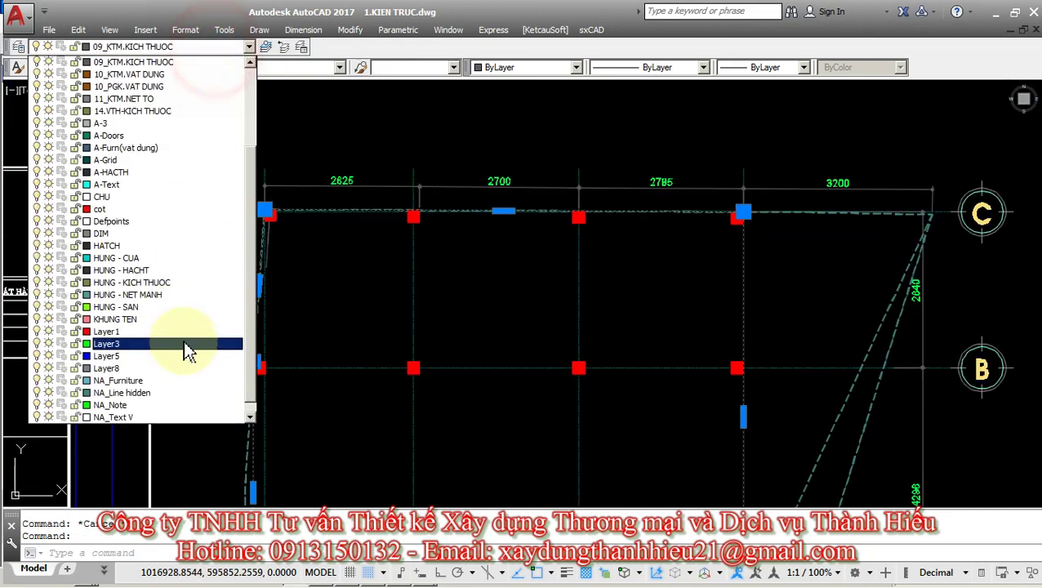
{"action": "scroll", "coordinate": [204, 277], "scroll_direction": "down", "scroll_amount": 1}
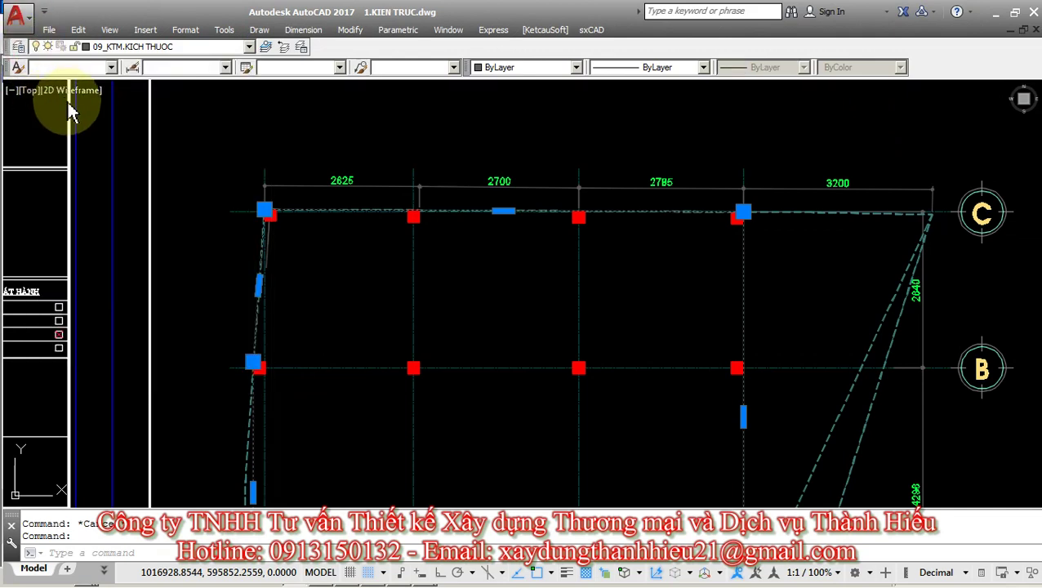
{"action": "left_click", "coordinate": [304, 120]}
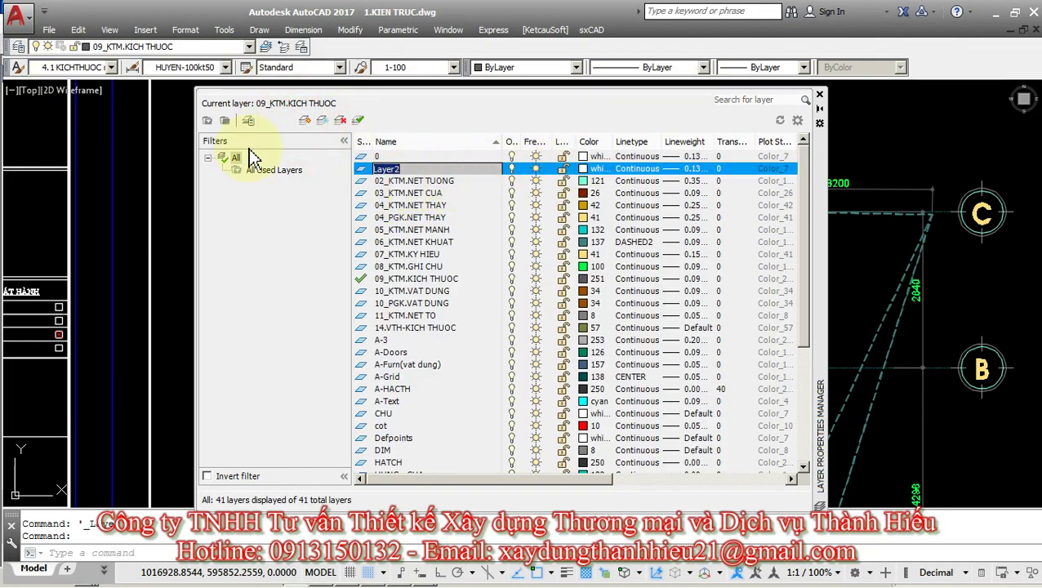
{"action": "left_click", "coordinate": [305, 121]}
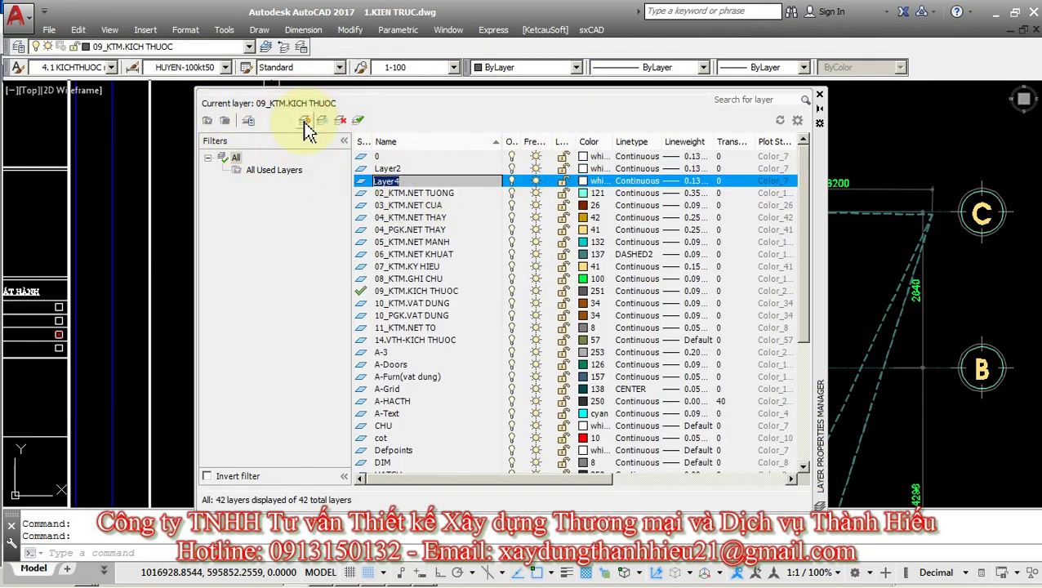
{"action": "left_click", "coordinate": [583, 180]}
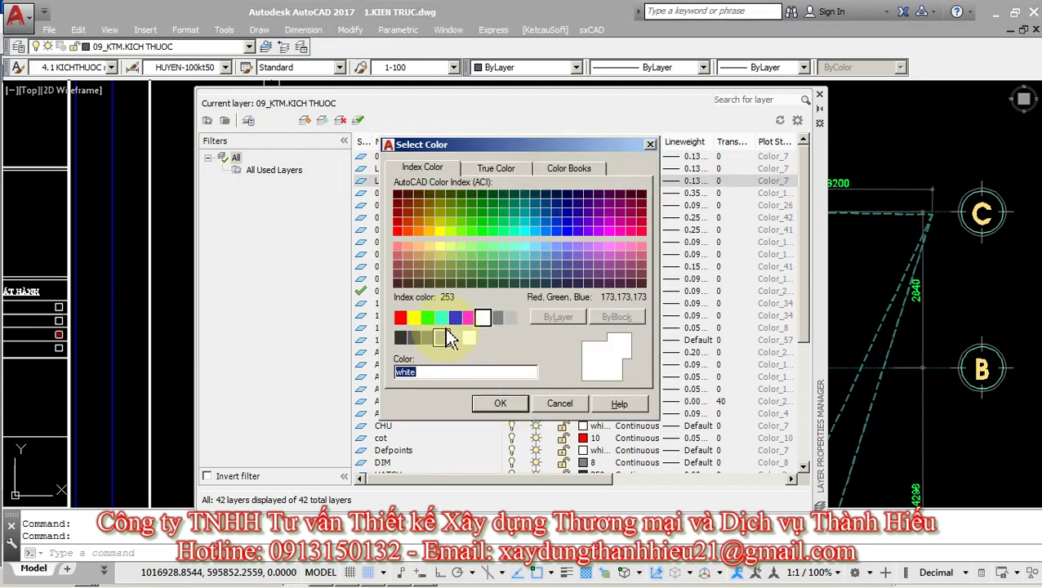
{"action": "left_click", "coordinate": [440, 317]}
{"action": "left_click", "coordinate": [497, 402]}
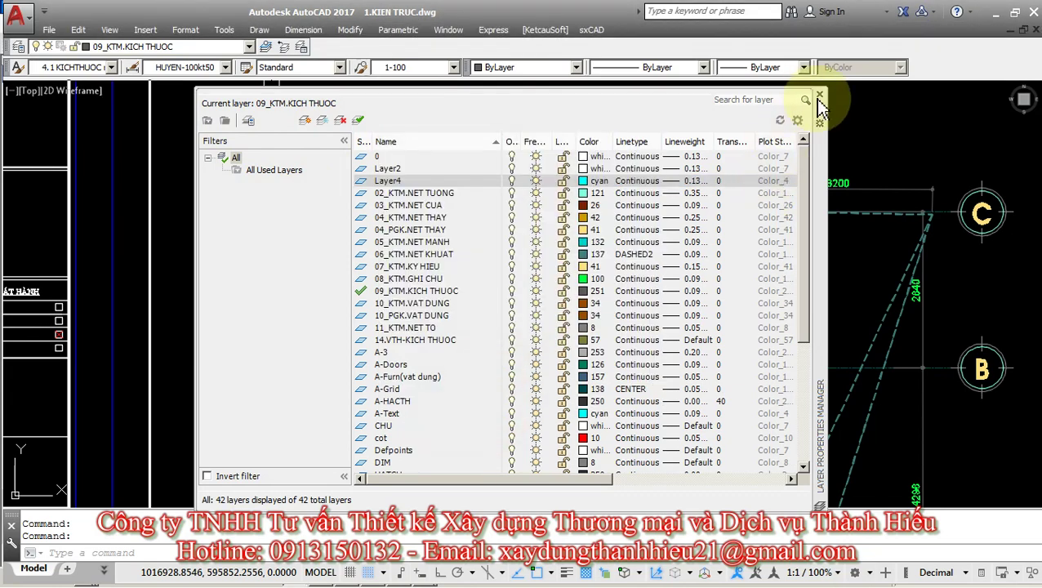
{"action": "left_click", "coordinate": [820, 96]}
Move the closed perimeter polyline around the columns to Layer4.
{"action": "scroll", "coordinate": [359, 232], "scroll_direction": "up", "scroll_amount": 5}
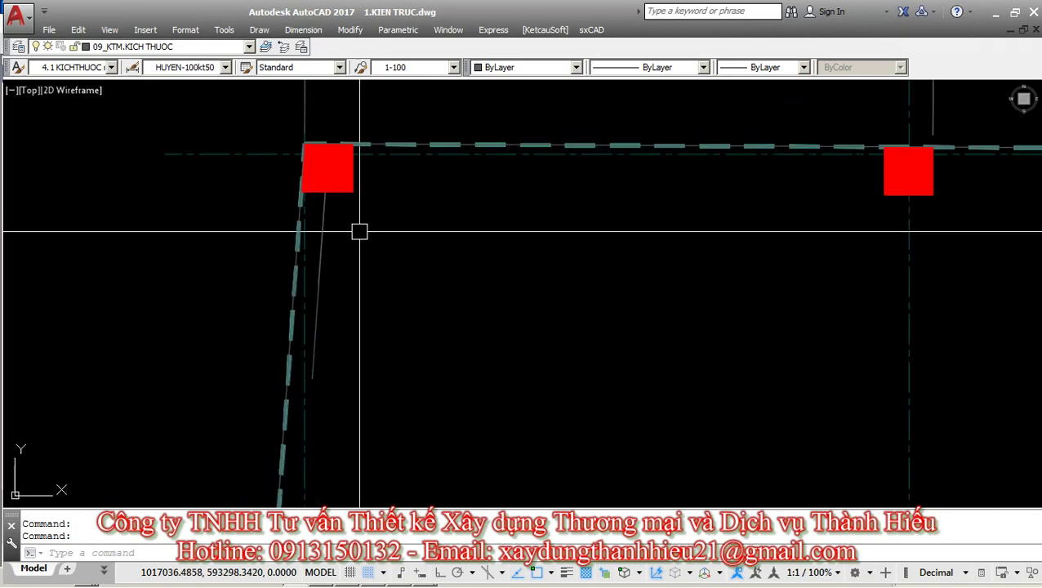
{"action": "scroll", "coordinate": [307, 205], "scroll_direction": "up", "scroll_amount": 6}
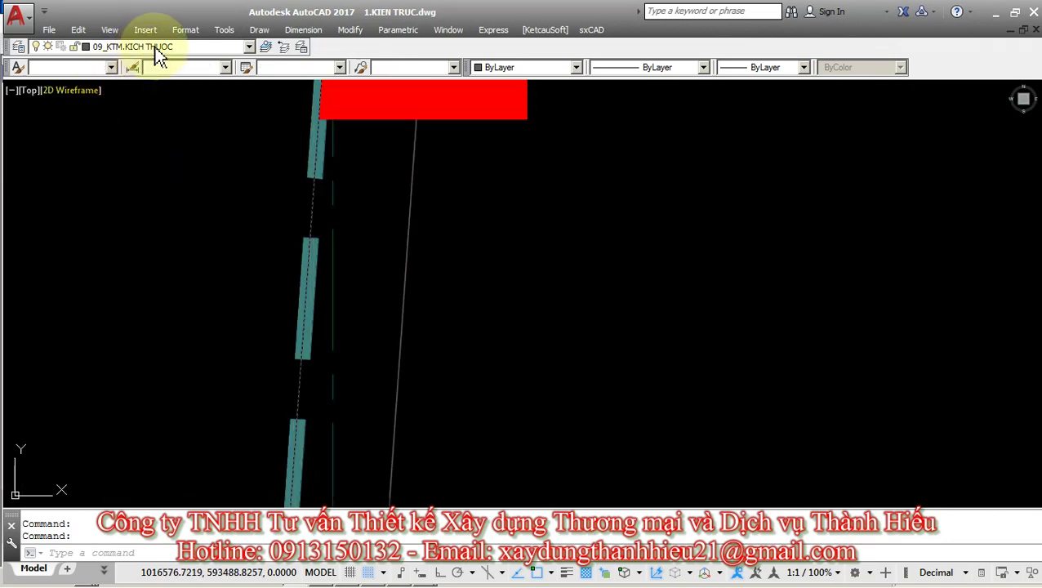
{"action": "left_click", "coordinate": [155, 48]}
{"action": "left_click", "coordinate": [147, 333]}
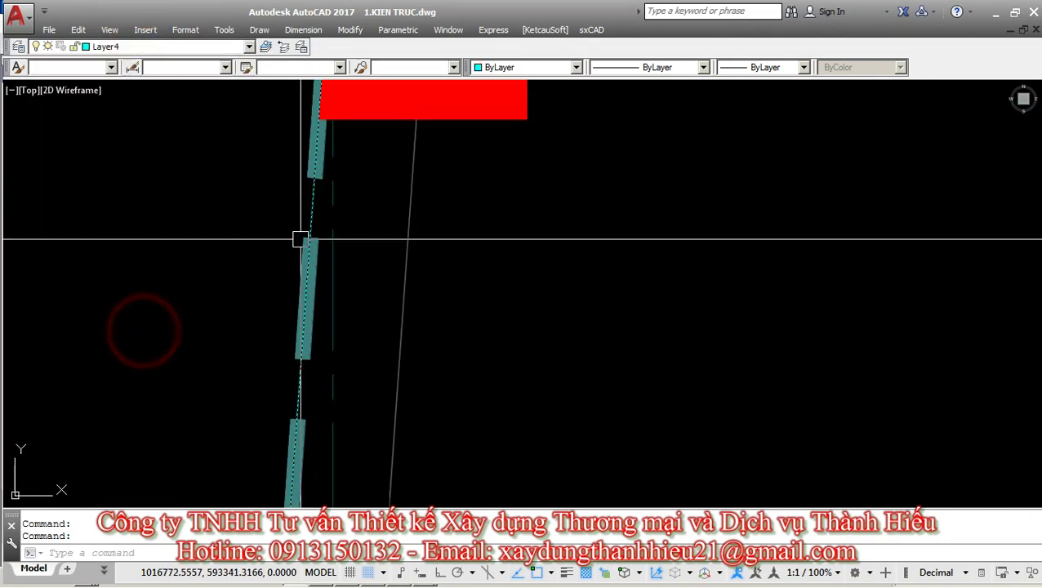
{"action": "scroll", "coordinate": [299, 239], "scroll_direction": "down", "scroll_amount": 8}
{"action": "key", "text": "Escape"}
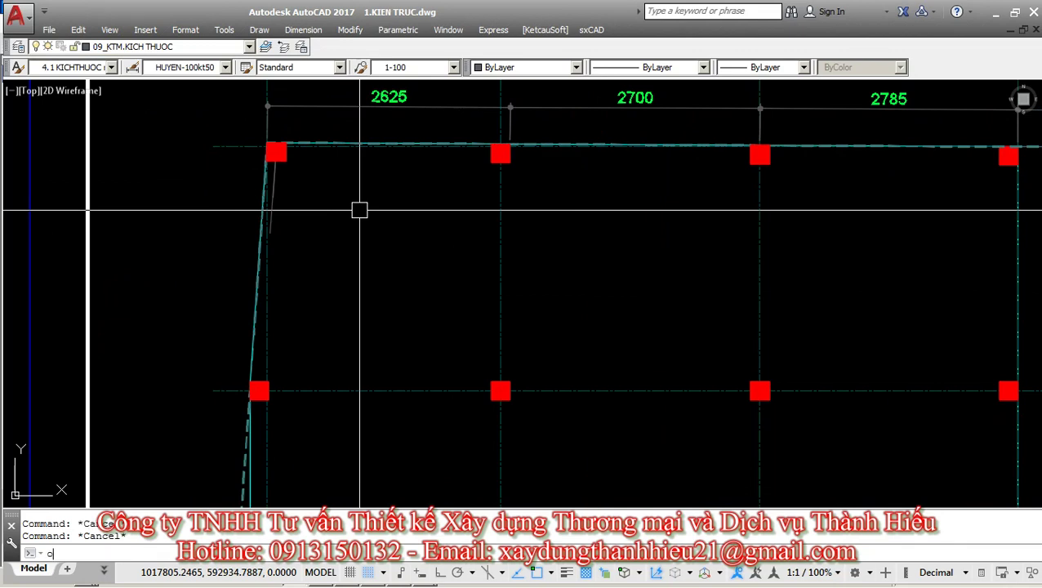
Offset the perimeter polyline around the columns inward by 200.
{"action": "type", "text": "o"}
{"action": "key", "text": "Return"}
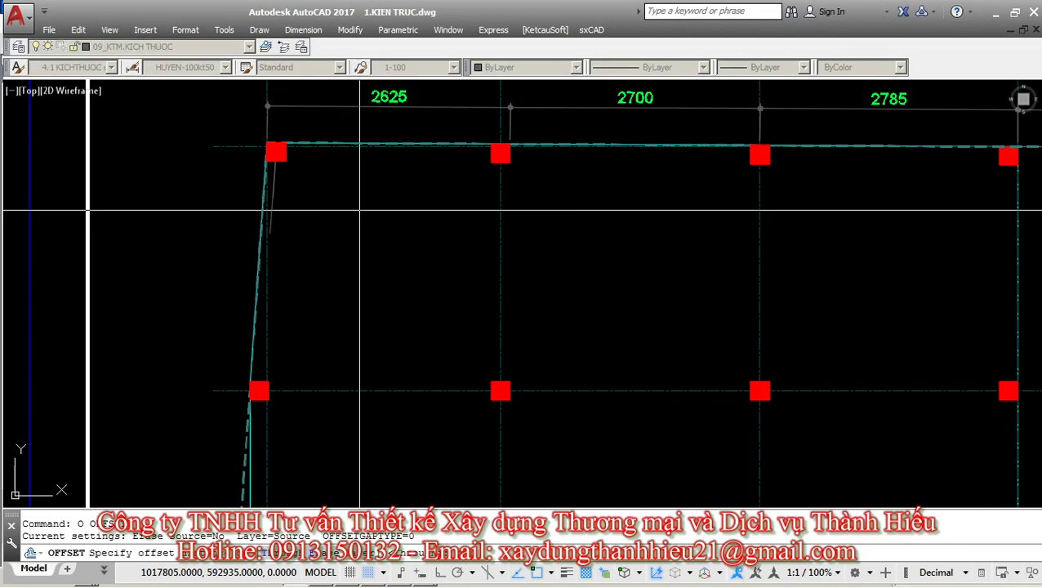
{"action": "type", "text": "200"}
{"action": "key", "text": "Return"}
{"action": "scroll", "coordinate": [305, 190], "scroll_direction": "up", "scroll_amount": 6}
{"action": "left_click", "coordinate": [283, 262]}
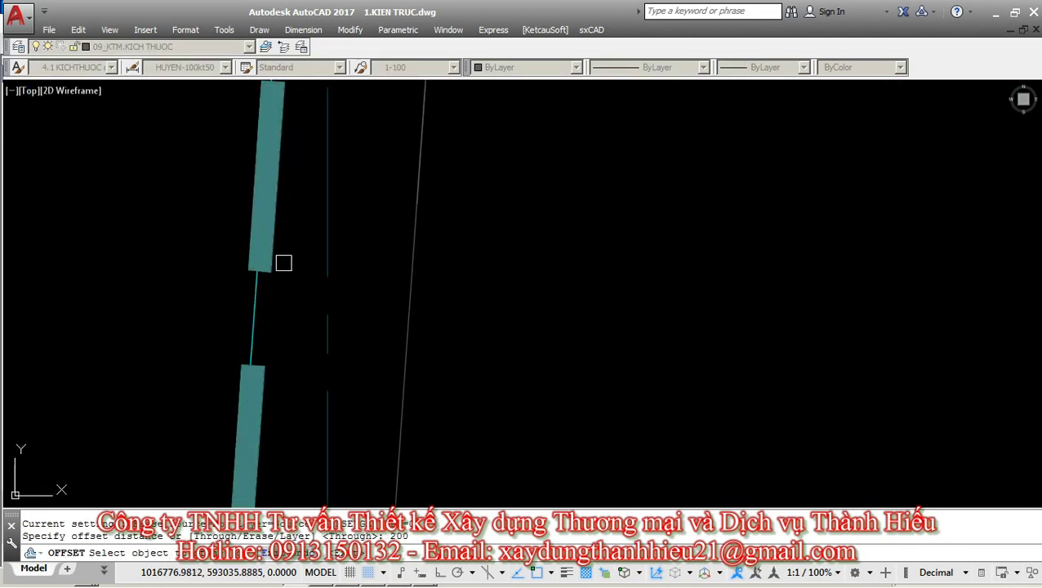
{"action": "scroll", "coordinate": [341, 214], "scroll_direction": "down", "scroll_amount": 3}
{"action": "scroll", "coordinate": [341, 215], "scroll_direction": "down", "scroll_amount": 5}
{"action": "key", "text": "Escape"}
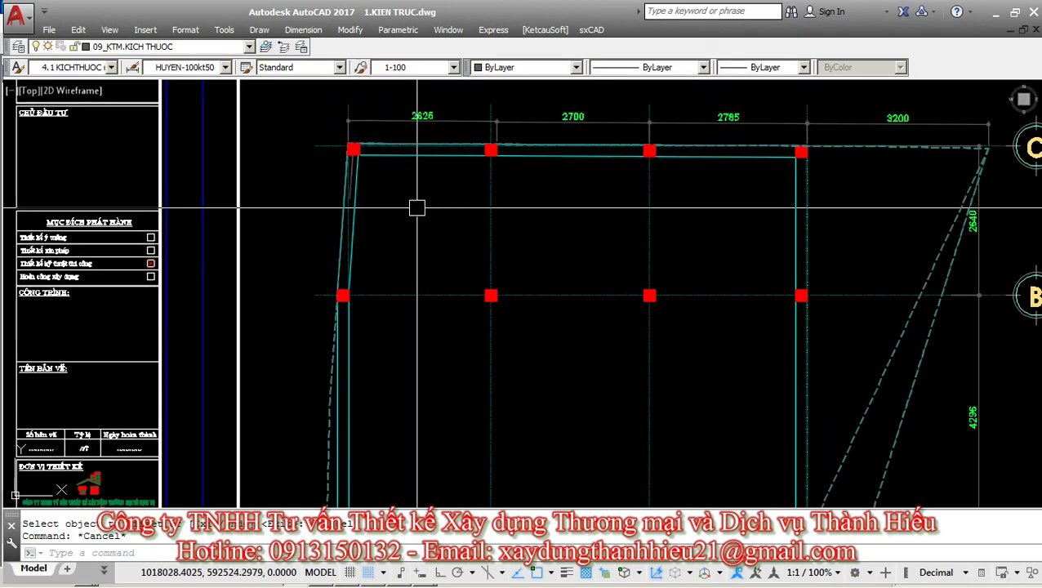
Examine the walls and columns along axis B in the first-floor architectural plan.
{"action": "scroll", "coordinate": [416, 207], "scroll_direction": "down", "scroll_amount": 3}
{"action": "scroll", "coordinate": [495, 186], "scroll_direction": "down", "scroll_amount": 3}
{"action": "middle_click_drag", "start_coordinate": [495, 187], "coordinate": [570, 204]}
{"action": "scroll", "coordinate": [305, 259], "scroll_direction": "down", "scroll_amount": 2}
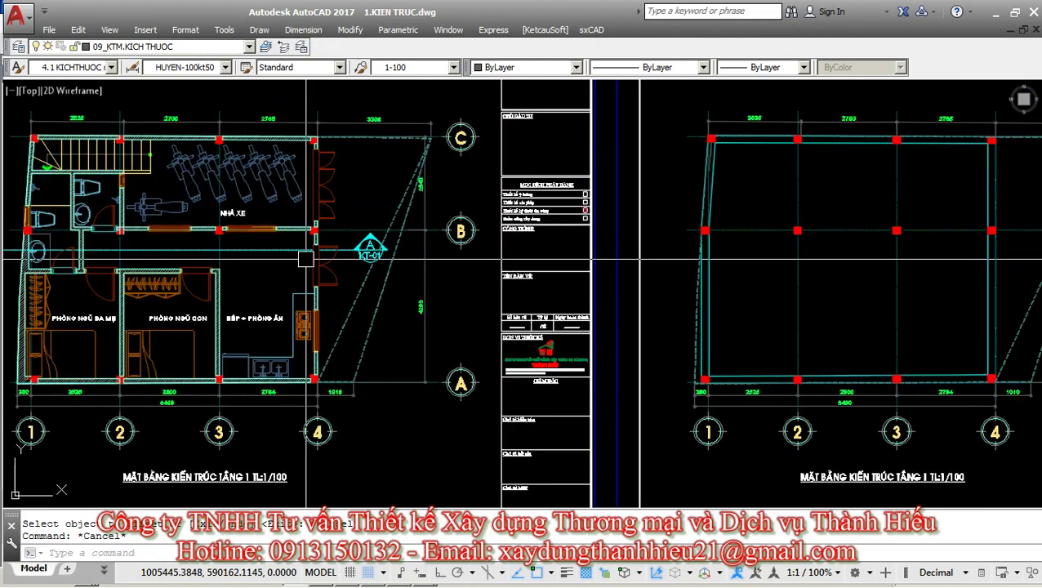
{"action": "scroll", "coordinate": [305, 259], "scroll_direction": "up", "scroll_amount": 2}
{"action": "scroll", "coordinate": [242, 294], "scroll_direction": "up", "scroll_amount": 3}
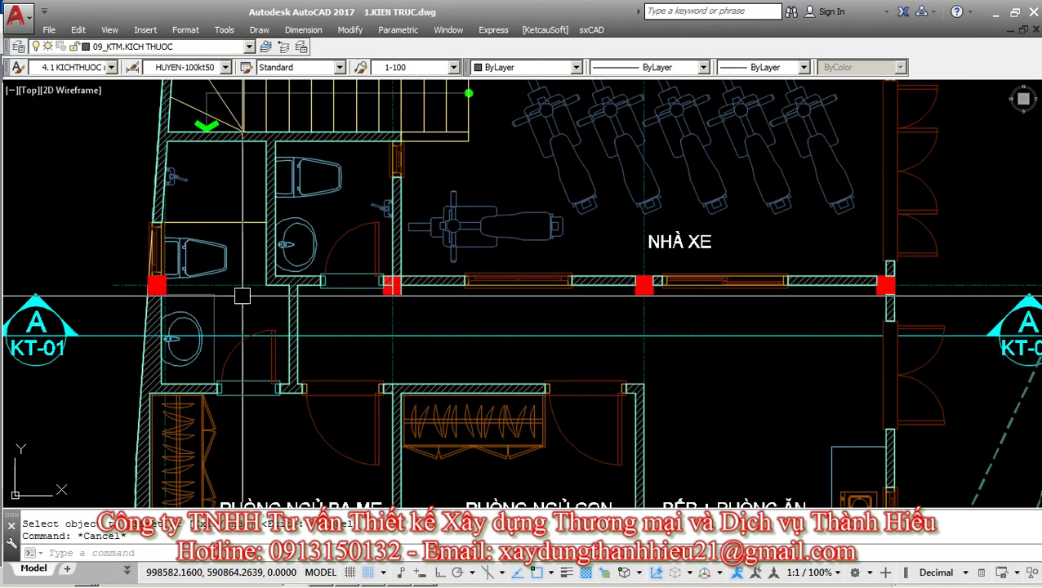
{"action": "scroll", "coordinate": [155, 286], "scroll_direction": "down", "scroll_amount": 2}
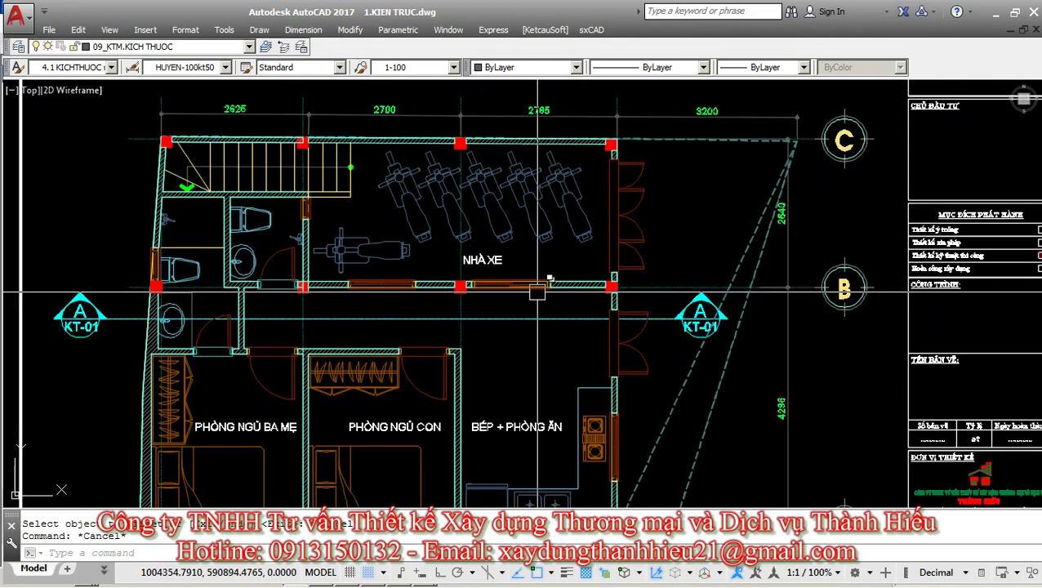
Switch to ETABS and draw a B20x30 beam in the TANG1 plan along grid B from grid 1 to grid 5.
{"action": "mouse_move", "coordinate": [424, 583]}
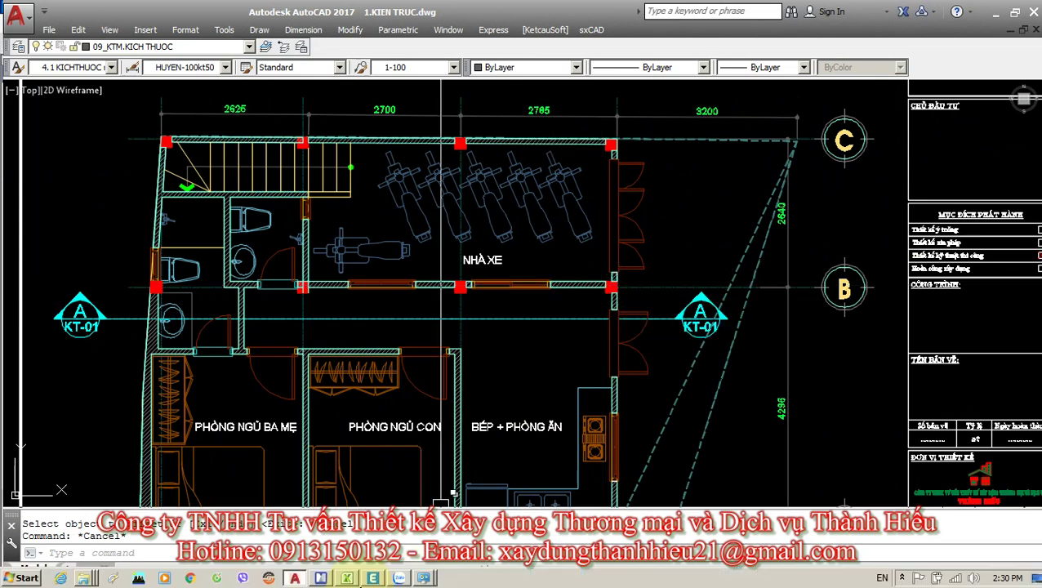
{"action": "left_click", "coordinate": [382, 579]}
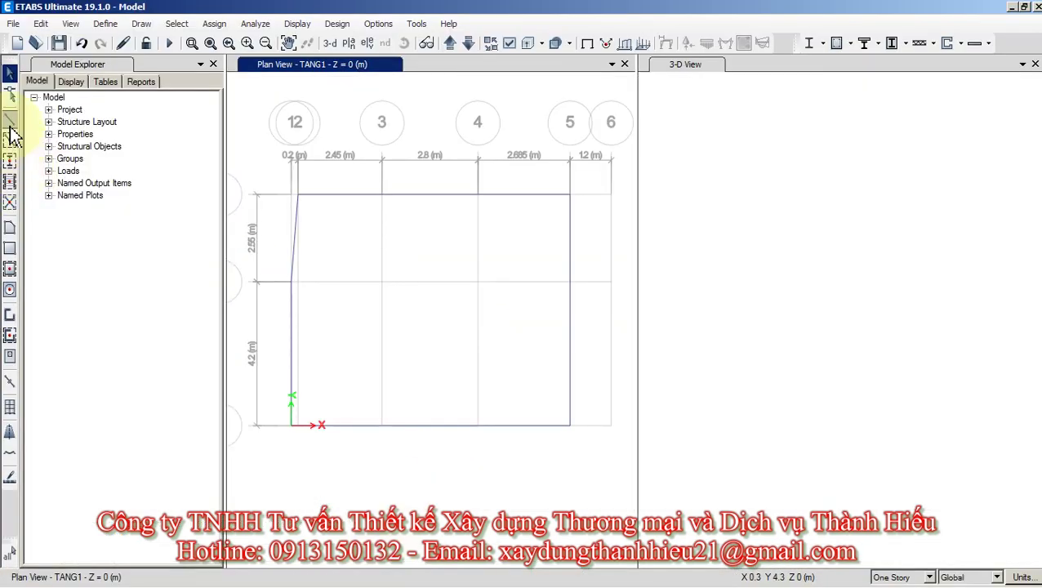
{"action": "left_click", "coordinate": [10, 121]}
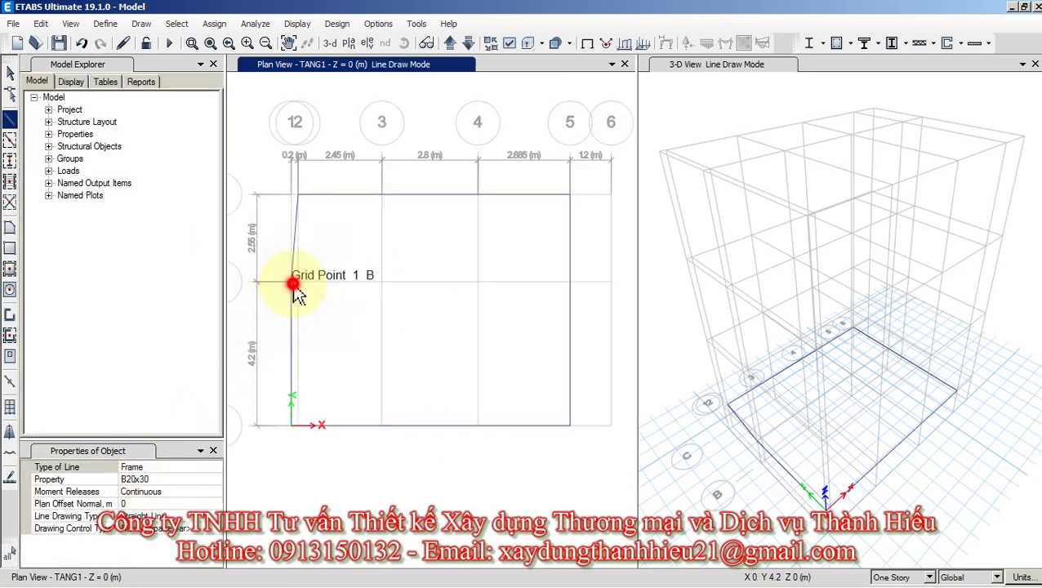
{"action": "left_click", "coordinate": [293, 284]}
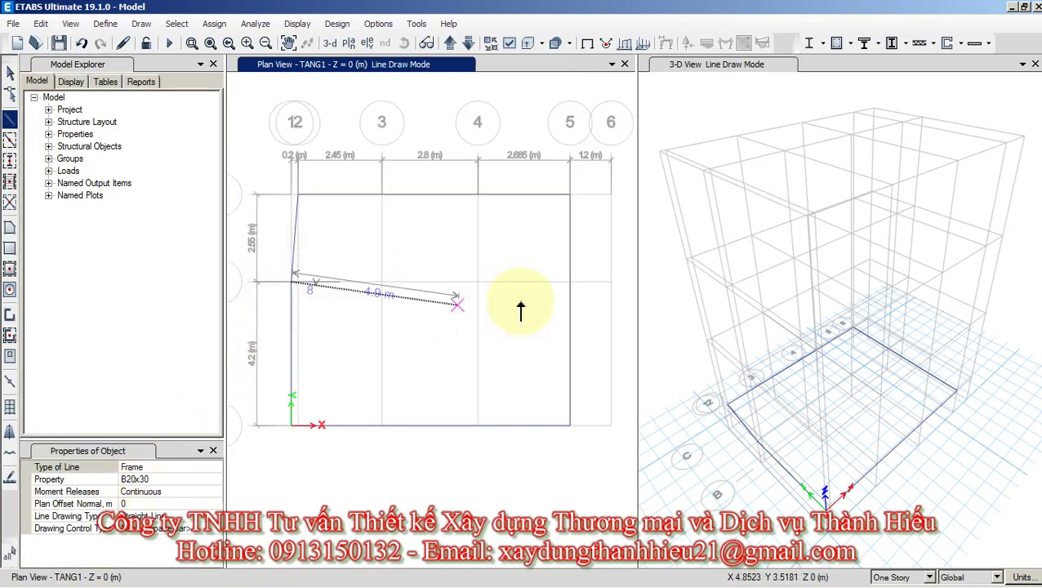
{"action": "left_click", "coordinate": [570, 282]}
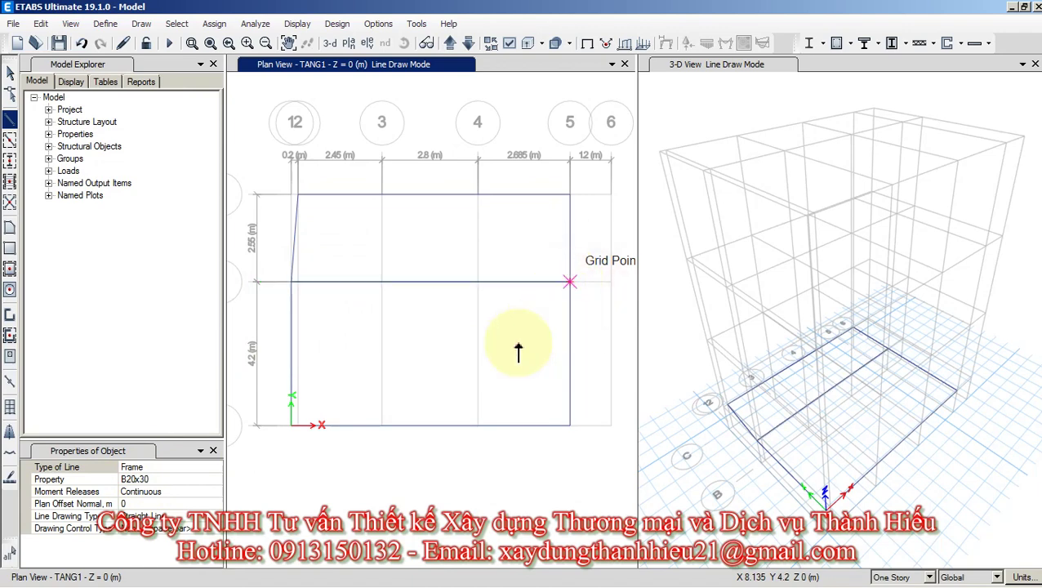
{"action": "key", "text": "Escape"}
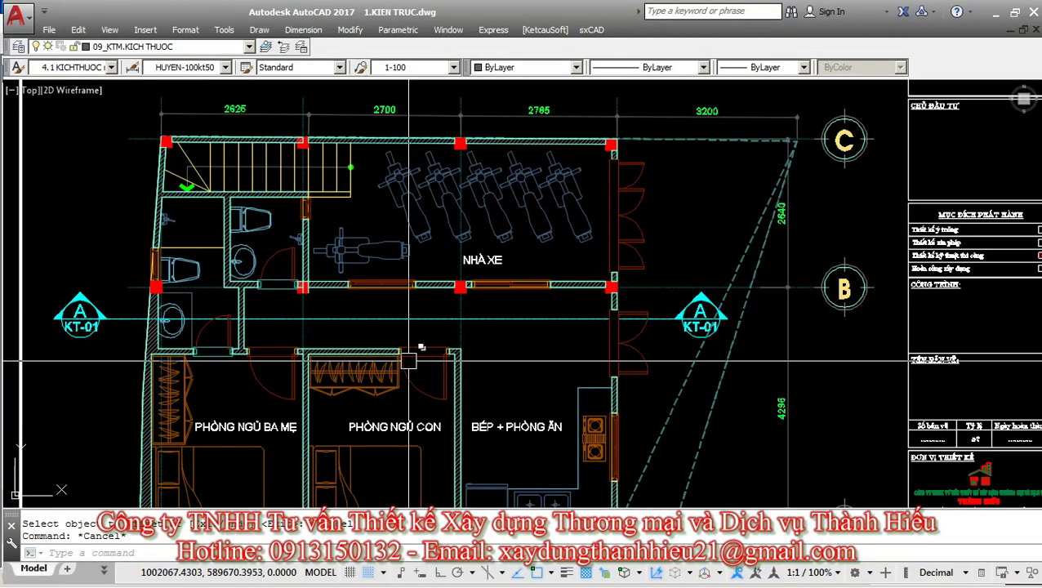
Review the first-floor architectural plan, return to ETABS and toggle Glue Joints to Grids on and back off.
{"action": "scroll", "coordinate": [377, 148], "scroll_direction": "down", "scroll_amount": 3}
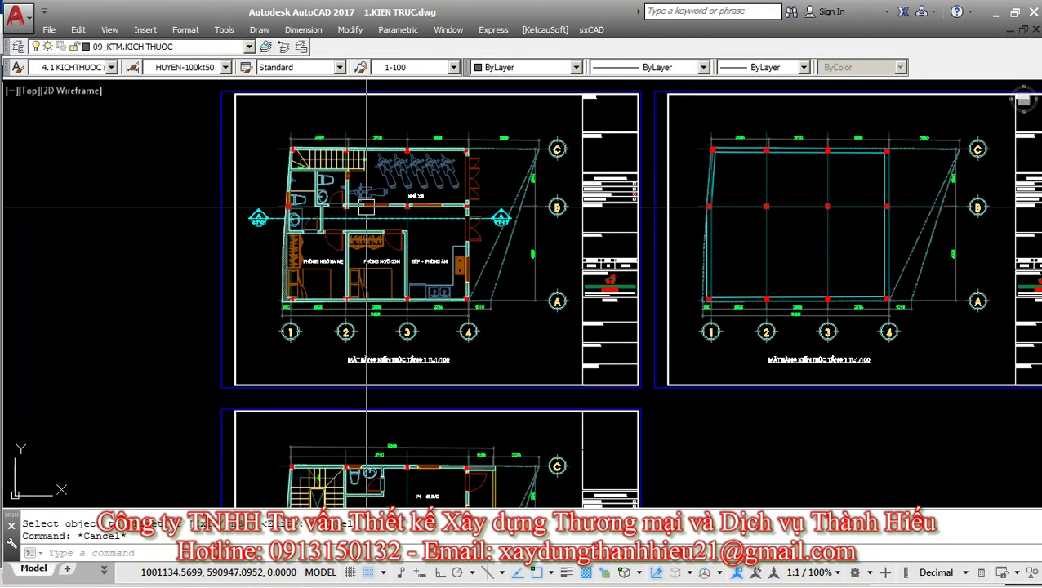
{"action": "scroll", "coordinate": [378, 148], "scroll_direction": "up", "scroll_amount": 3}
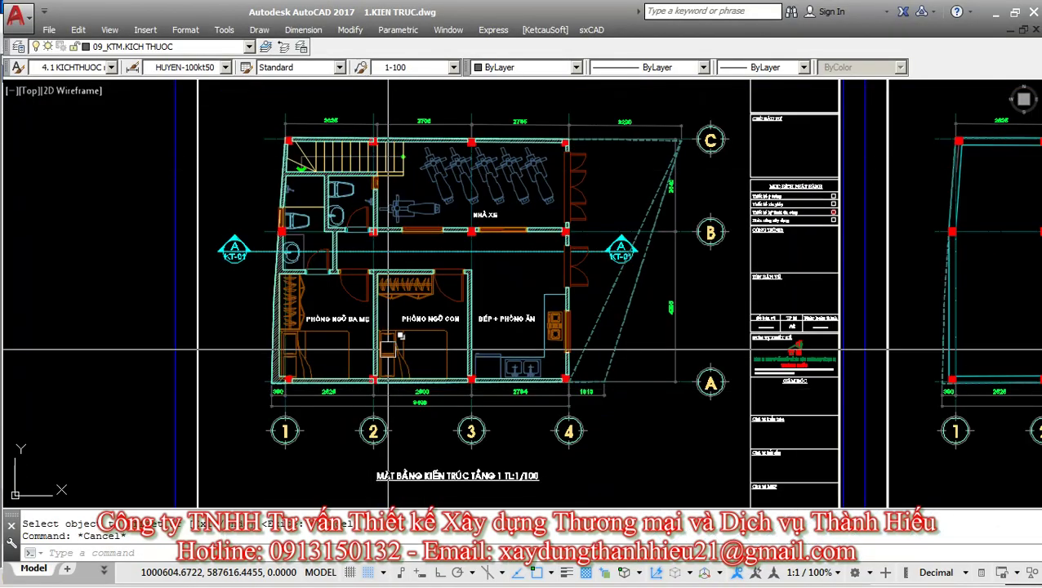
{"action": "key", "text": "alt+Tab"}
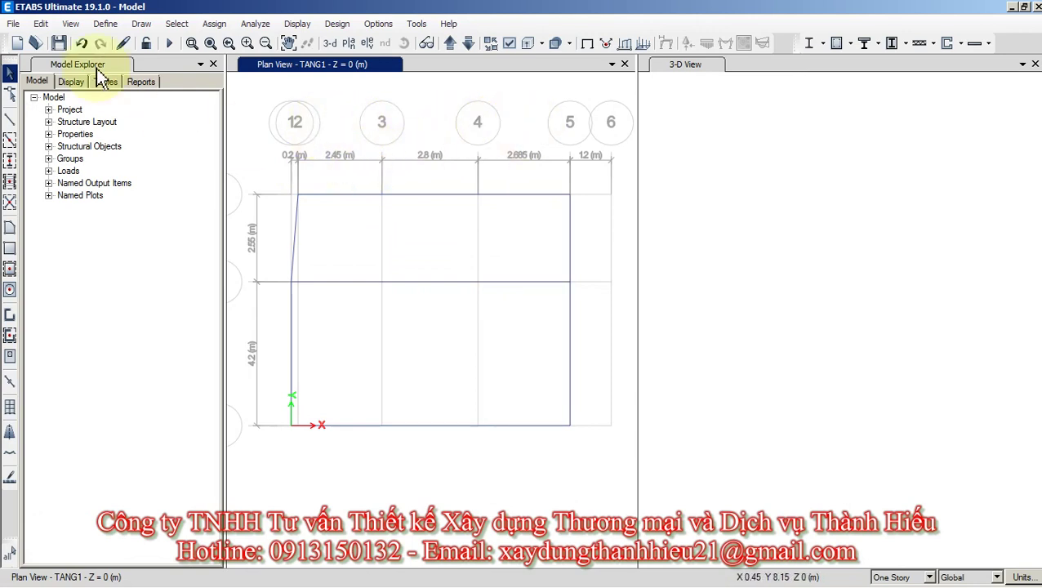
{"action": "left_click", "coordinate": [39, 24]}
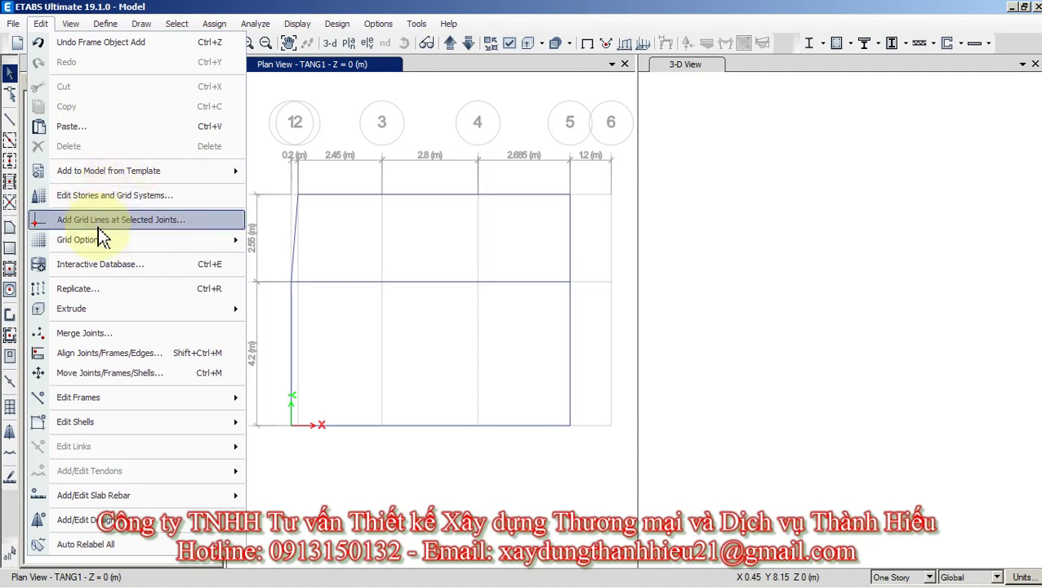
{"action": "mouse_move", "coordinate": [66, 249]}
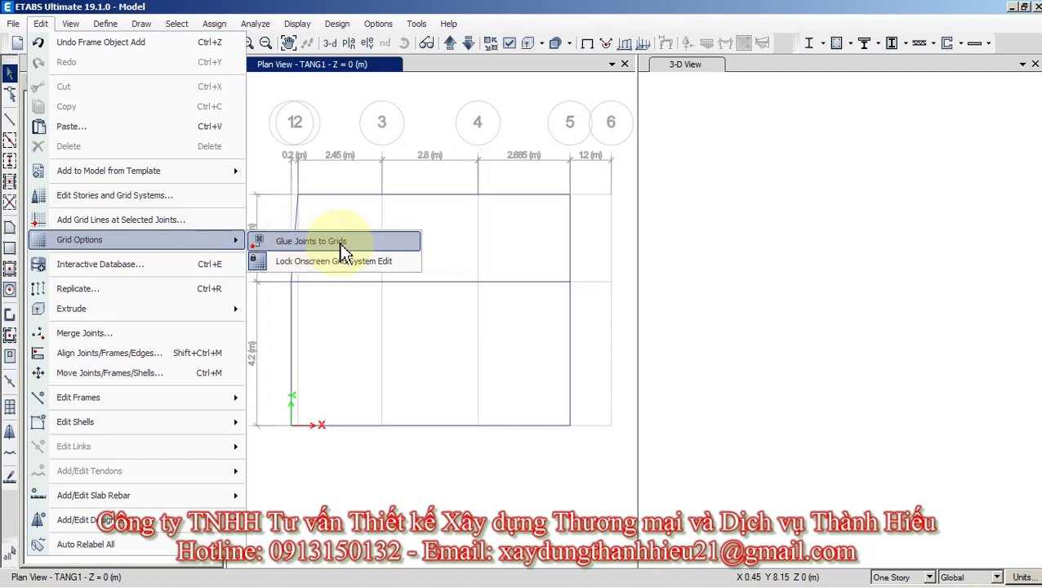
{"action": "left_click", "coordinate": [343, 255]}
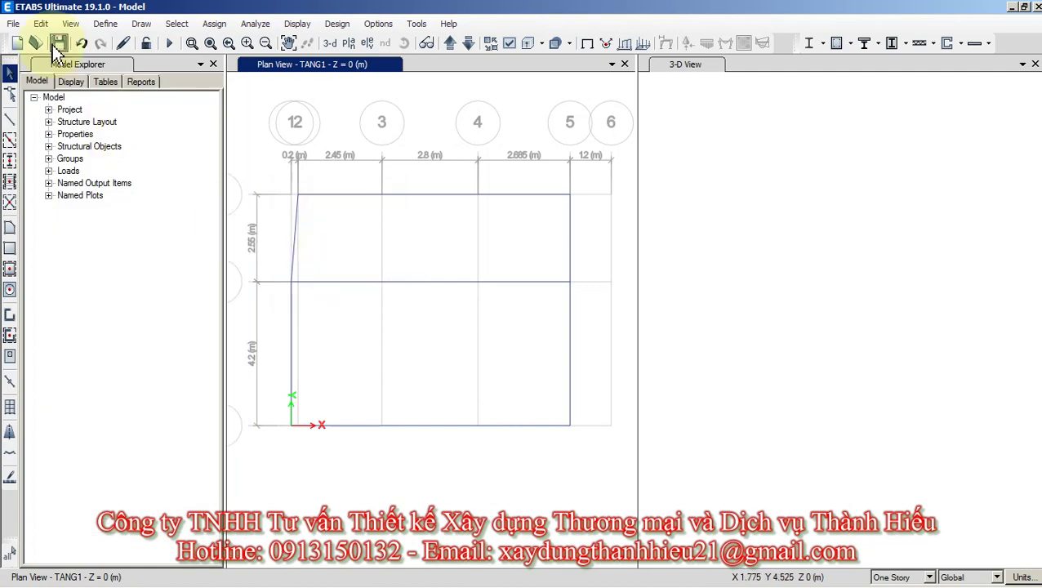
{"action": "left_click", "coordinate": [41, 24]}
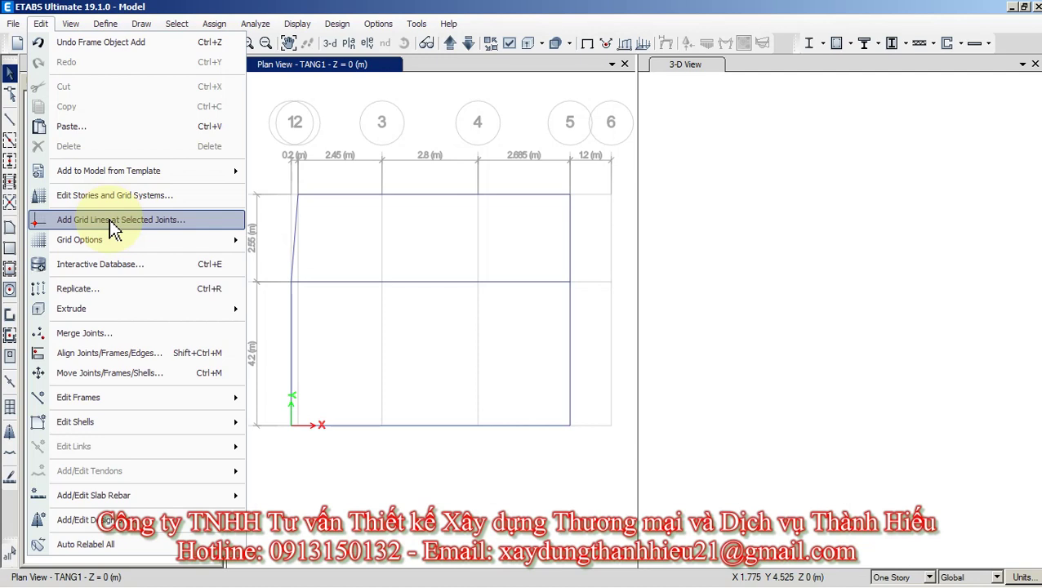
{"action": "mouse_move", "coordinate": [124, 238]}
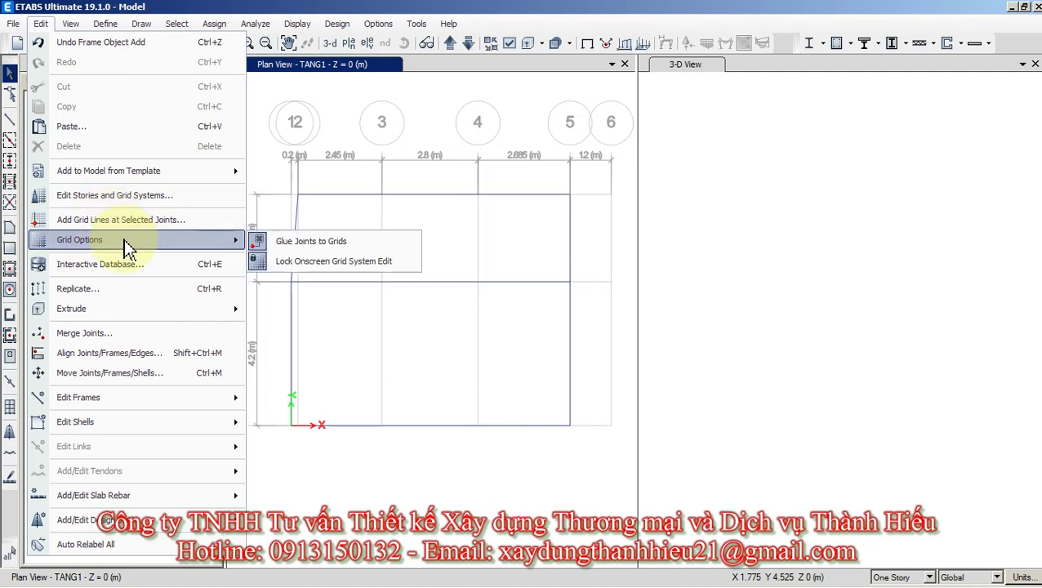
{"action": "left_click", "coordinate": [259, 244]}
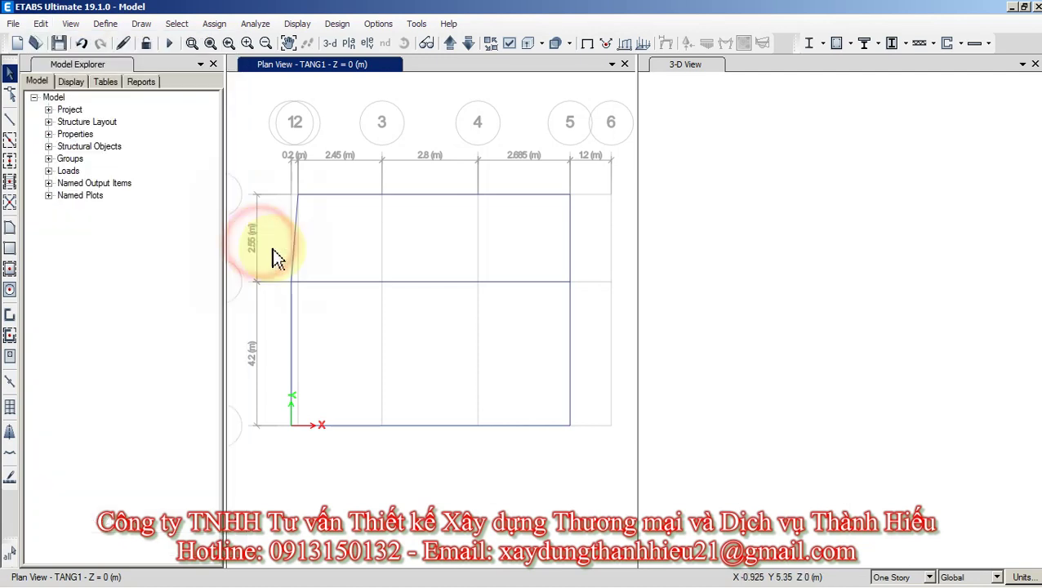
Open grid system G1 for modification and rename the X grid at 0.2 m as 1'.
{"action": "right_click", "coordinate": [339, 229]}
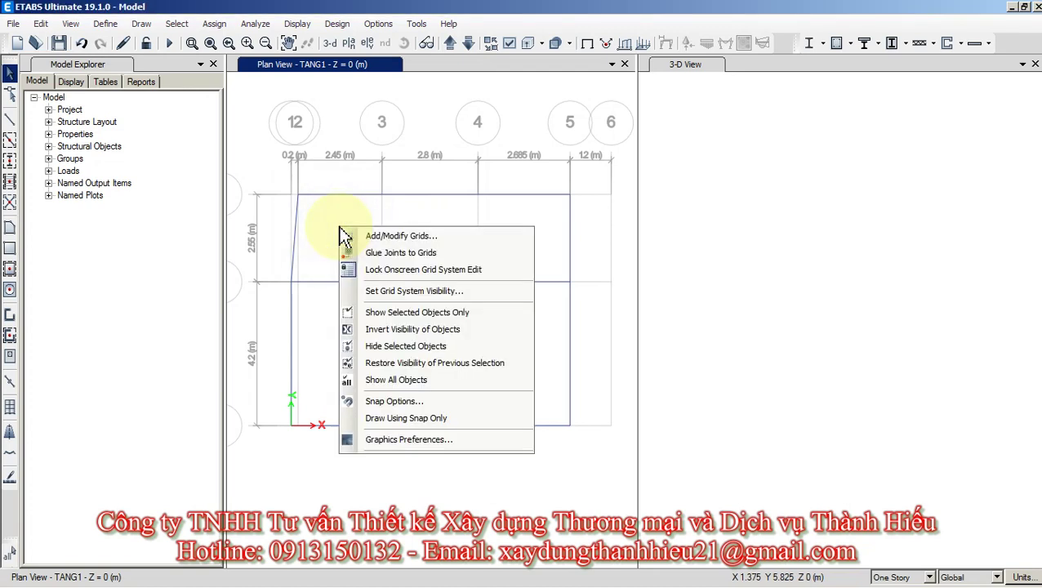
{"action": "left_click", "coordinate": [422, 237]}
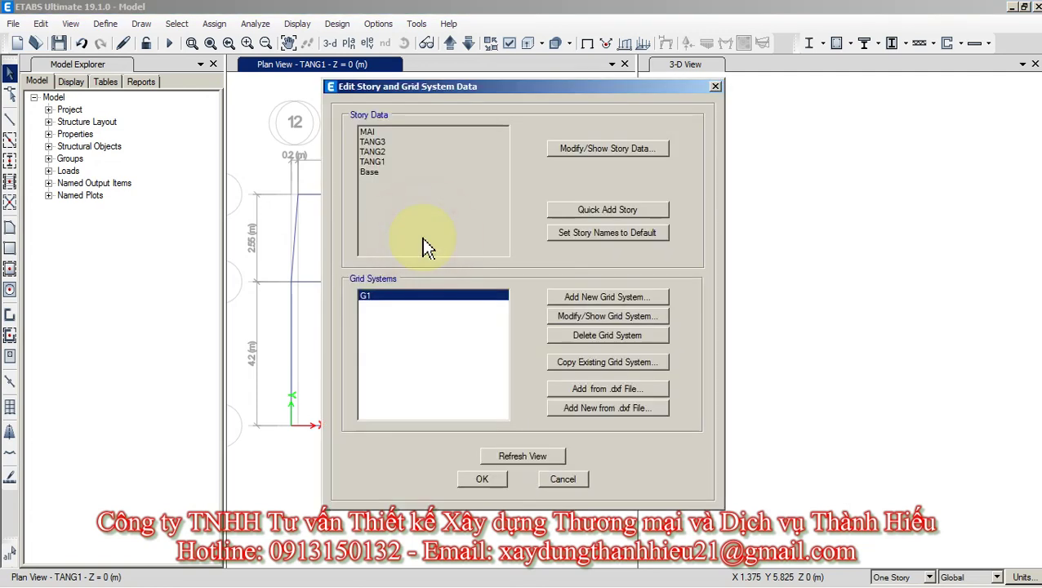
{"action": "left_click", "coordinate": [371, 298]}
{"action": "left_click", "coordinate": [583, 318]}
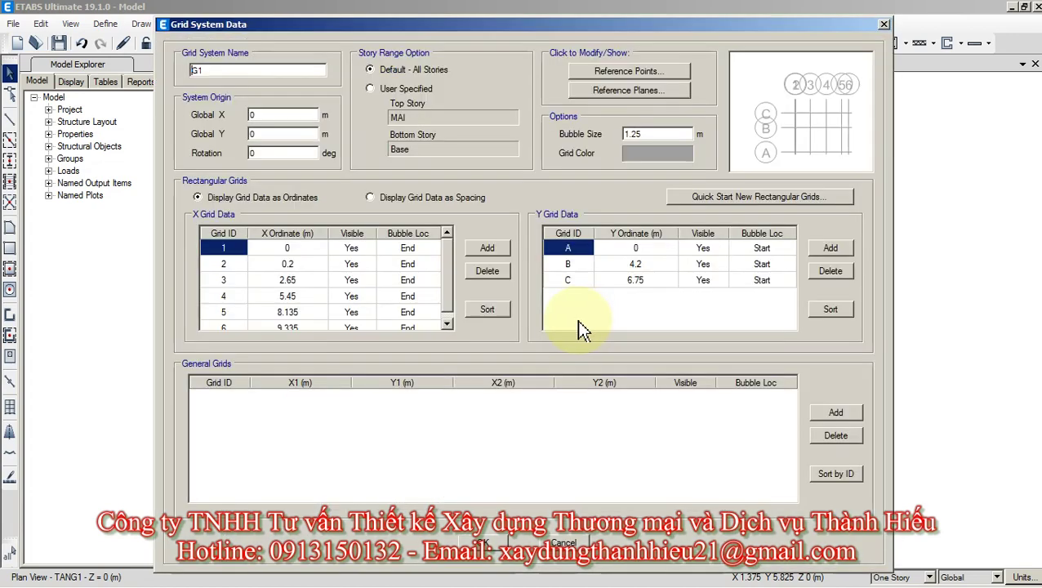
{"action": "left_click", "coordinate": [223, 262]}
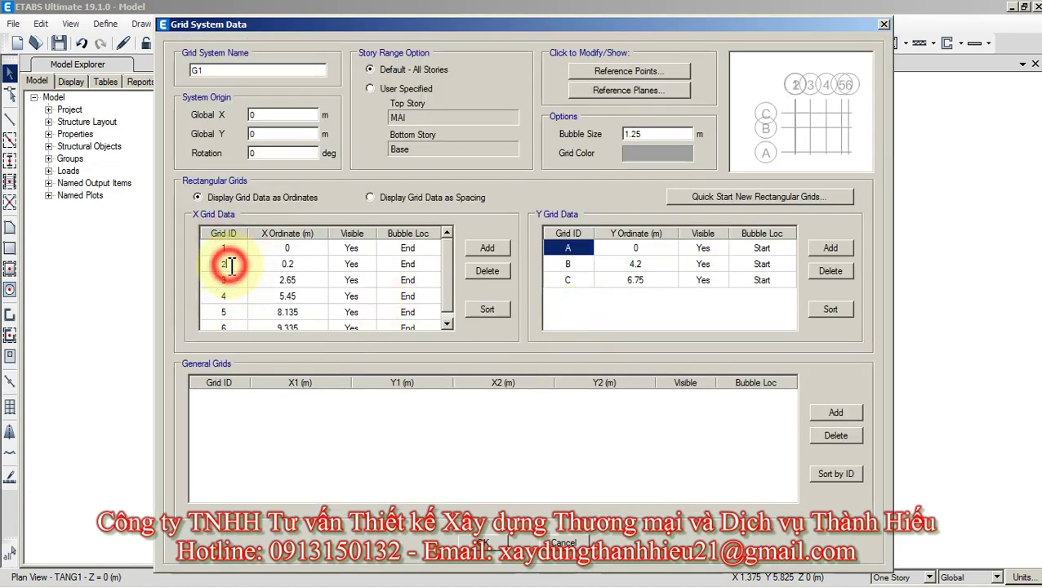
{"action": "double_click", "coordinate": [225, 264]}
{"action": "type", "text": "1"}
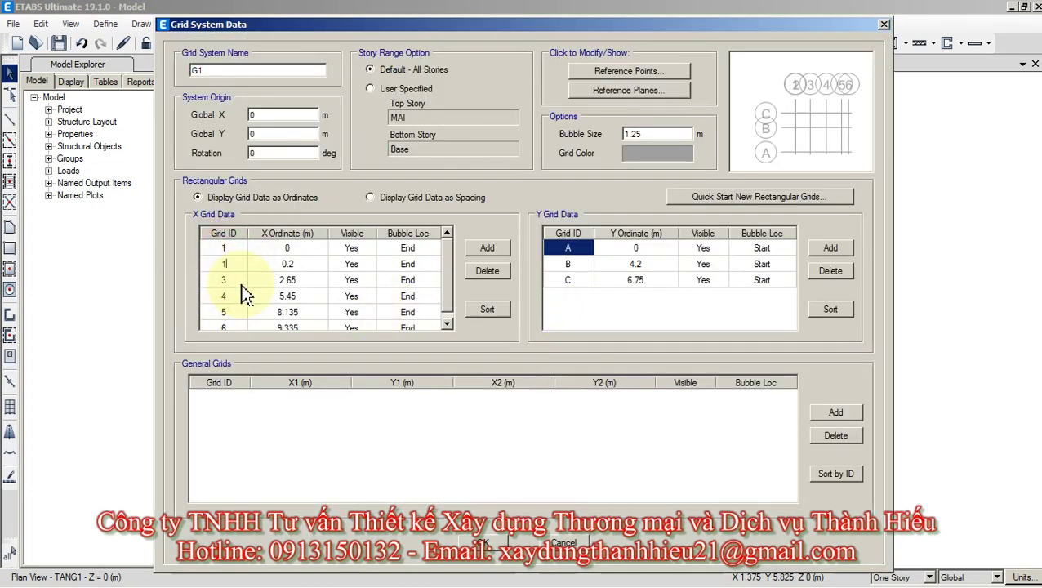
Rename the X grids at 2.65, 5.45, 8.135 and 9.335 m as 2, 3, 4 and 5, and apply the grid data.
{"action": "left_click", "coordinate": [233, 281]}
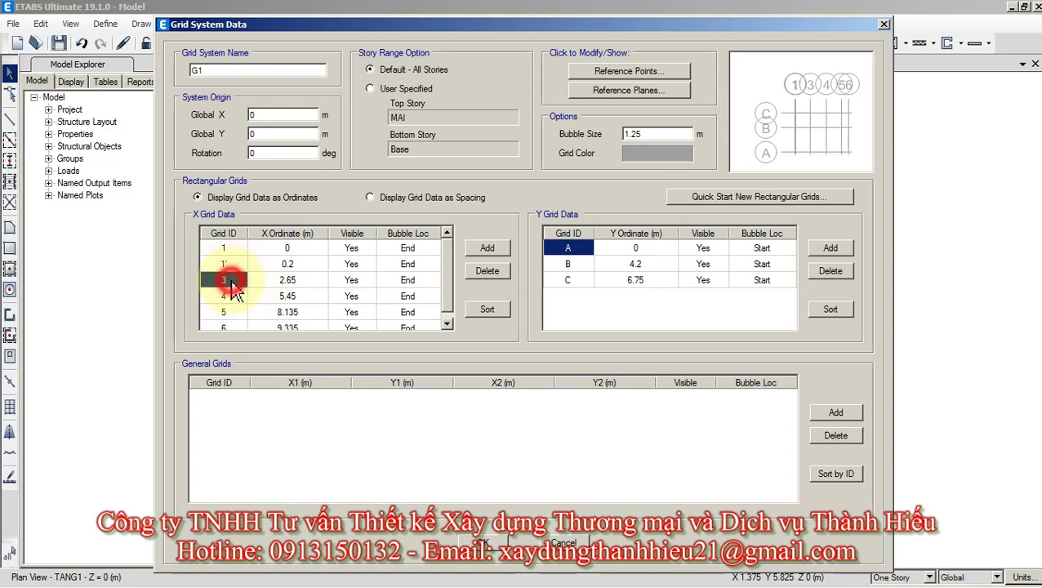
{"action": "type", "text": "2"}
{"action": "left_click", "coordinate": [233, 297]}
{"action": "type", "text": "3"}
{"action": "left_click", "coordinate": [228, 312]}
{"action": "type", "text": "4"}
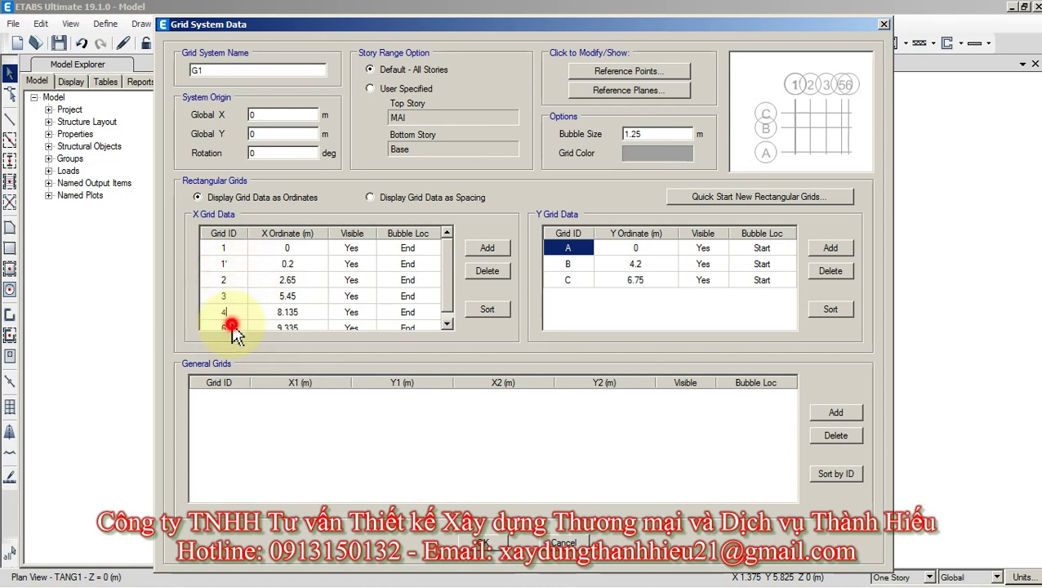
{"action": "left_click", "coordinate": [231, 327]}
{"action": "type", "text": "5"}
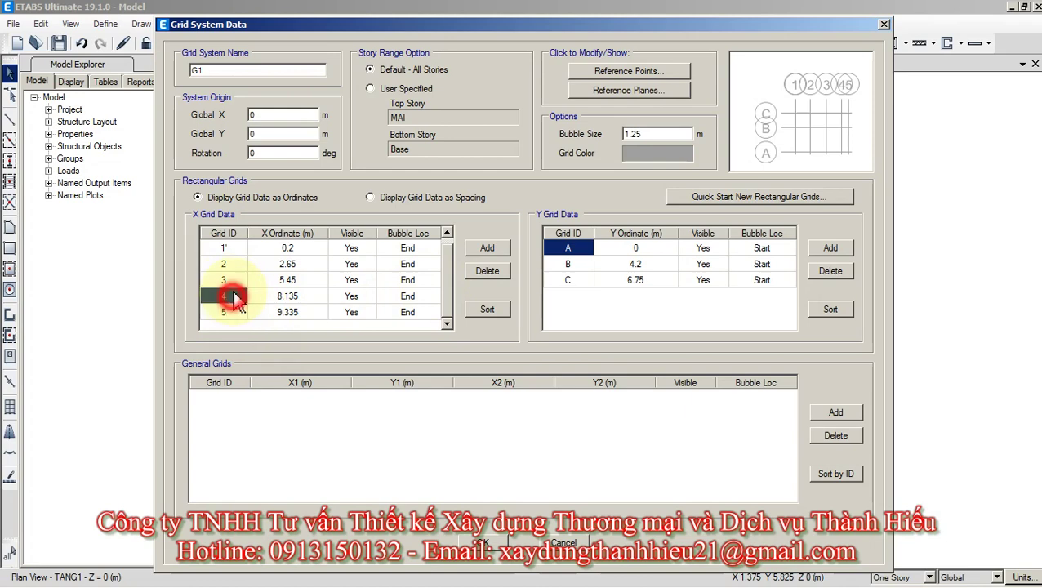
{"action": "left_click", "coordinate": [485, 543]}
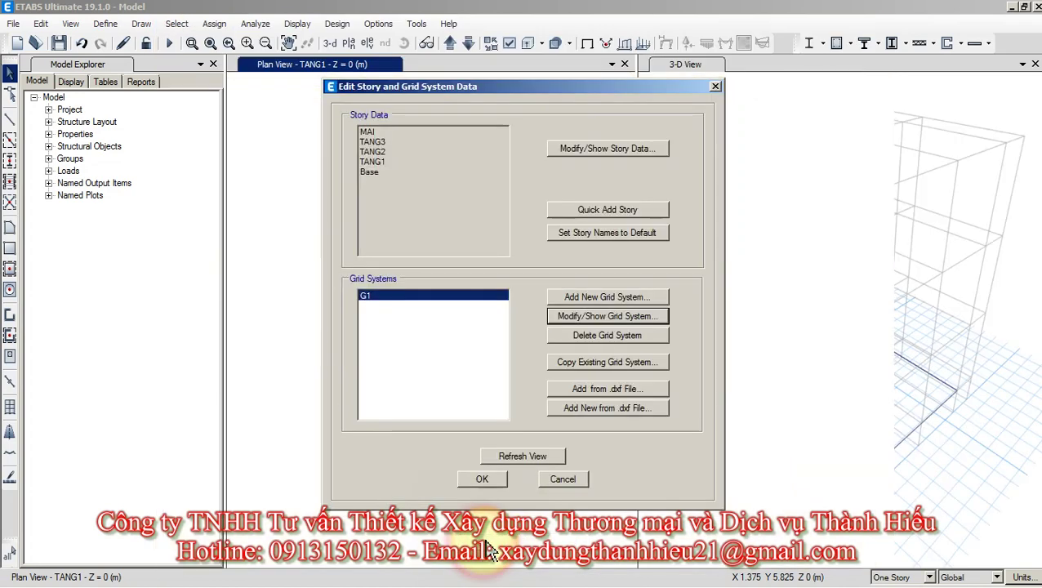
{"action": "left_click", "coordinate": [494, 480]}
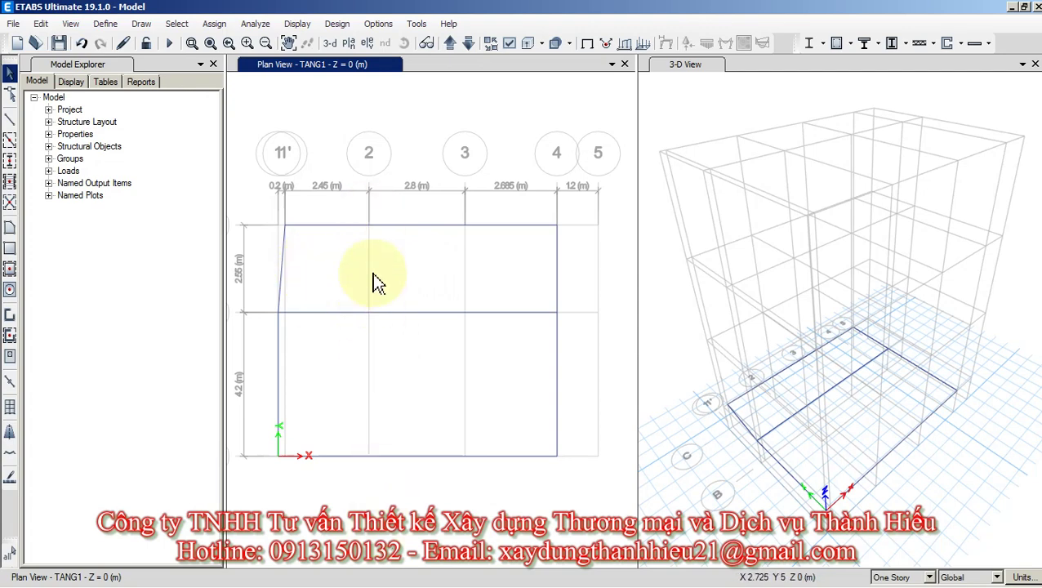
Check the first-floor architectural plan in AutoCAD, then return to ETABS and draw a B20x30 beam along grid 2 from grid C to grid A.
{"action": "left_click", "coordinate": [294, 577]}
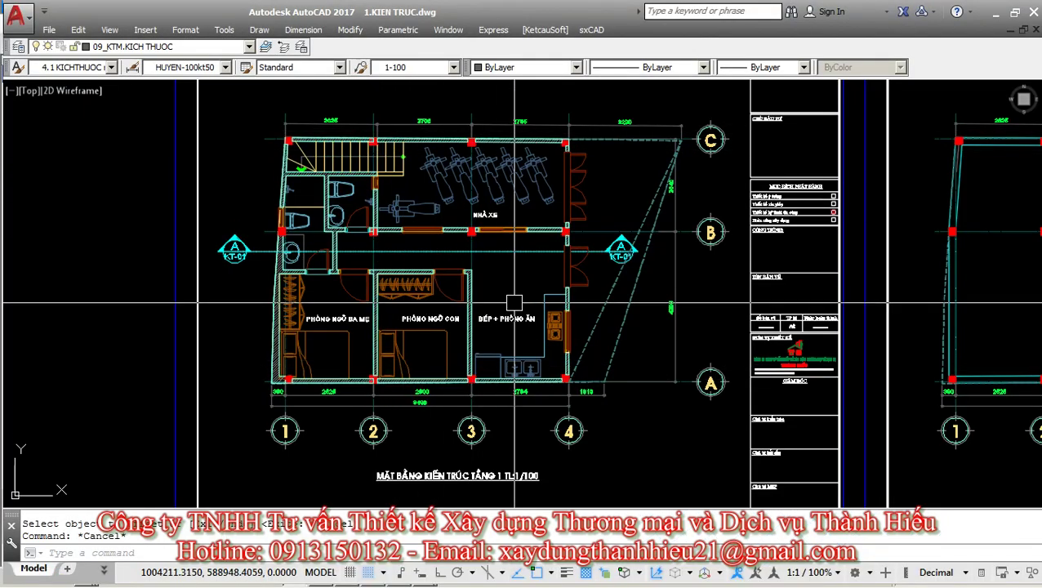
{"action": "key", "text": "alt+Tab"}
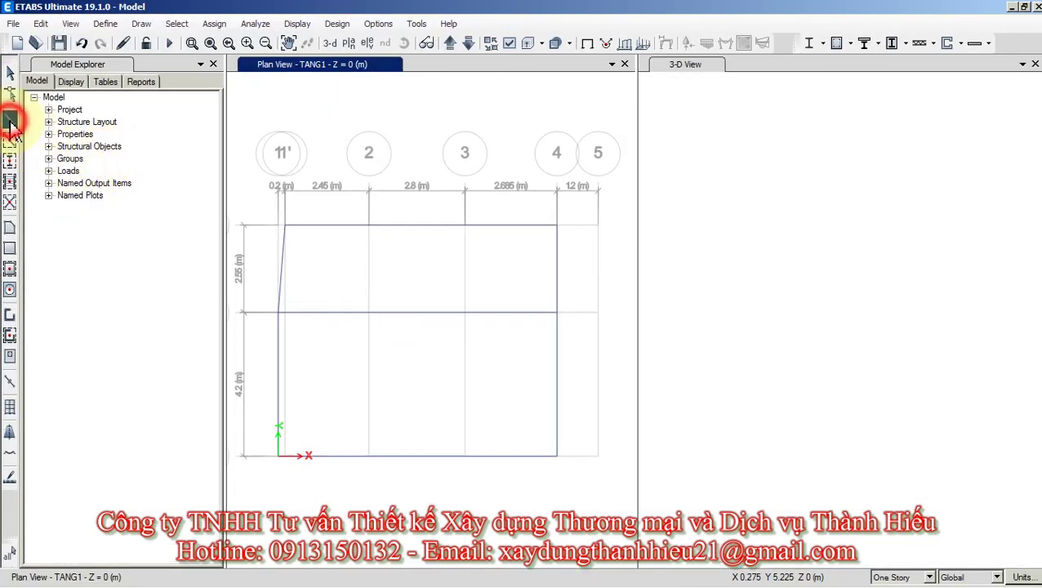
{"action": "left_click", "coordinate": [10, 121]}
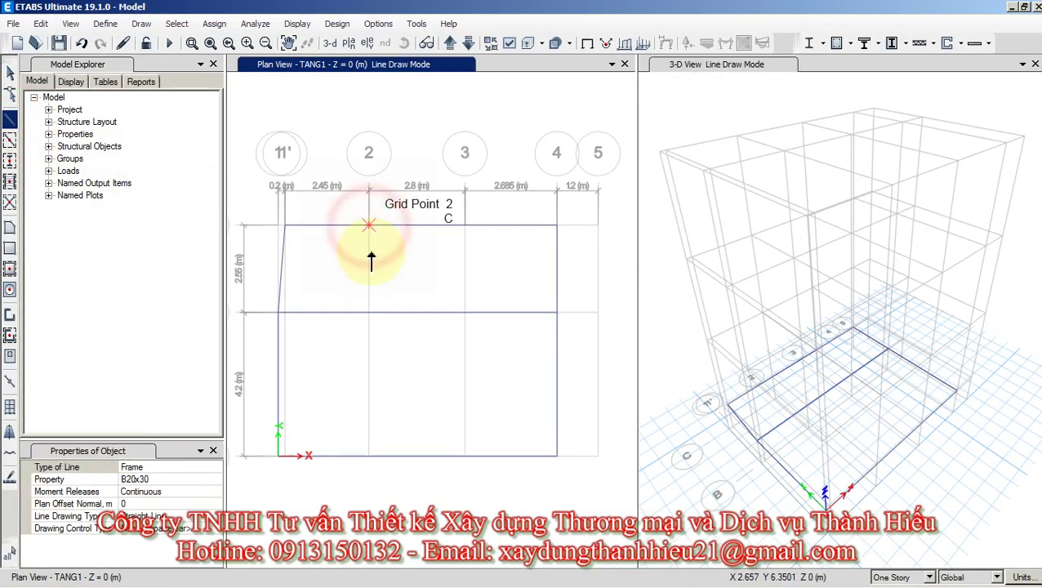
{"action": "left_click", "coordinate": [371, 254]}
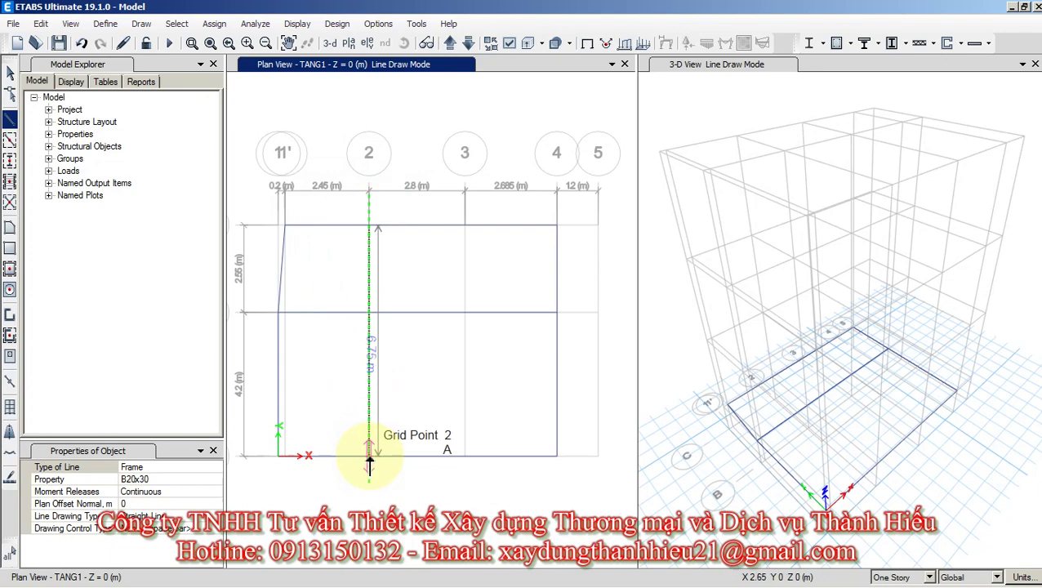
{"action": "left_click", "coordinate": [370, 458]}
{"action": "key", "text": "Escape"}
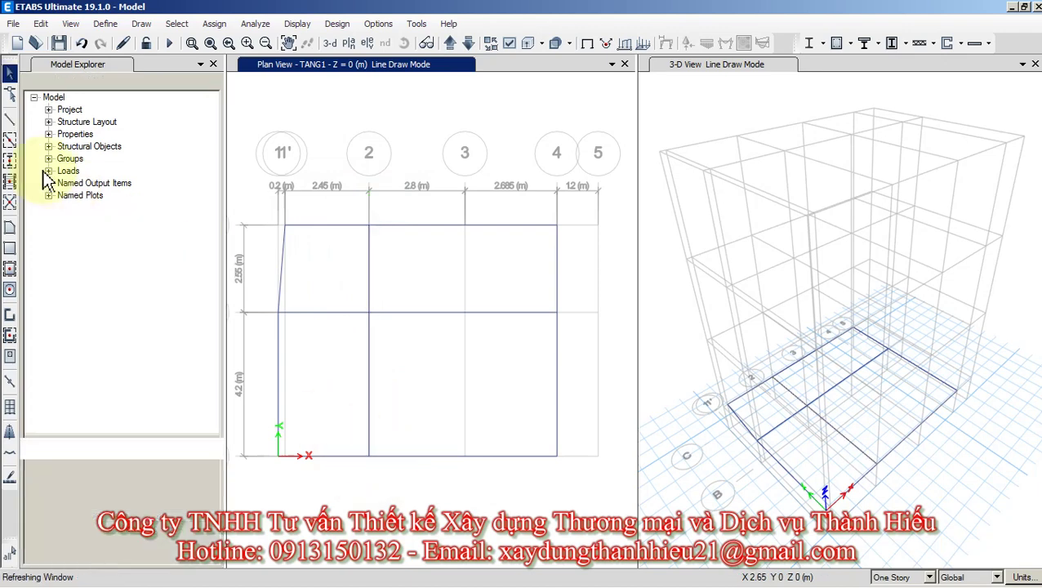
Draw a B20x30 beam along grid 3 from grid C to grid A in the TANG1 plan.
{"action": "left_click", "coordinate": [10, 121]}
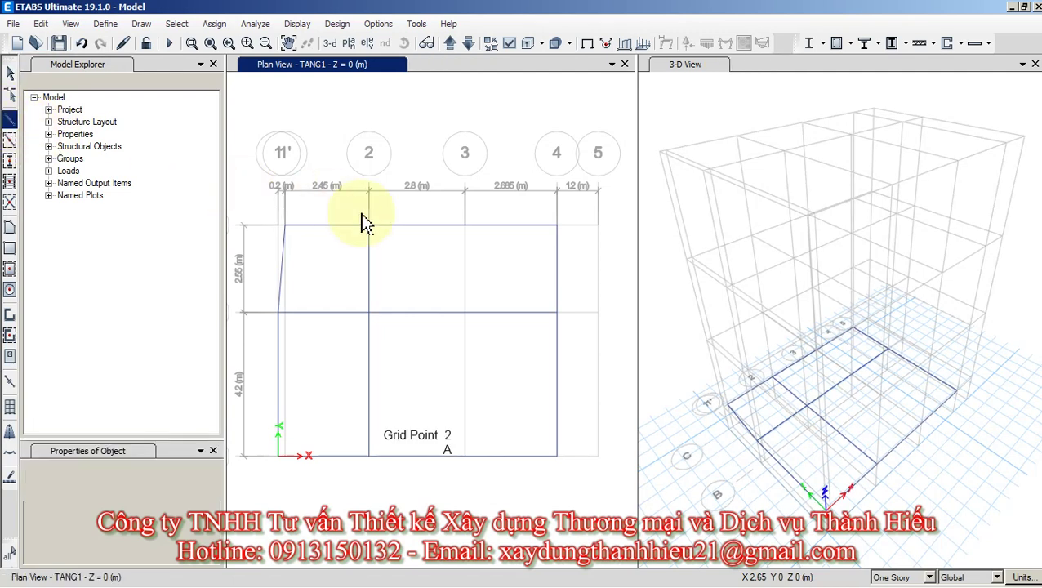
{"action": "left_click", "coordinate": [466, 226]}
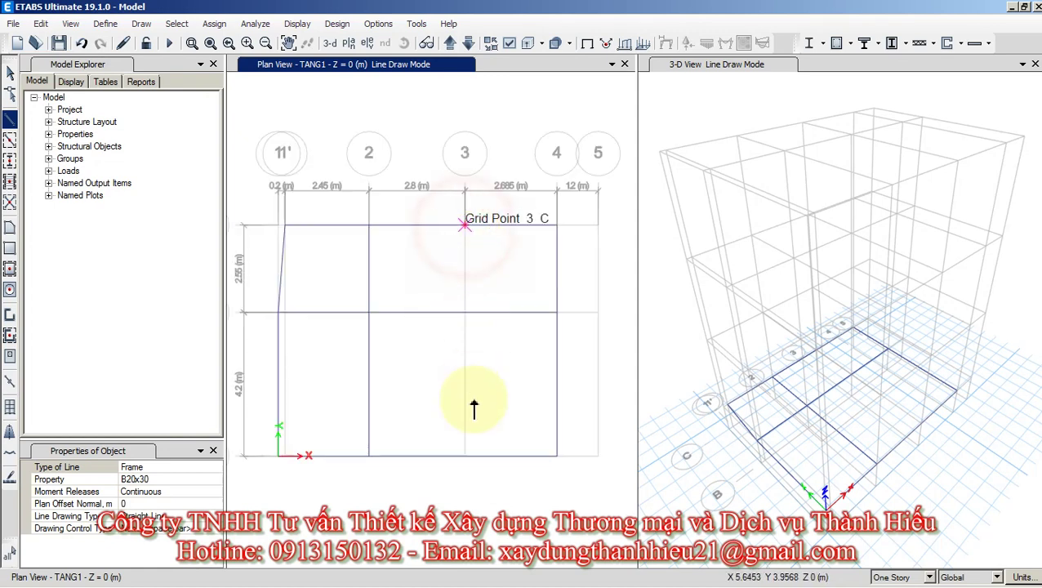
{"action": "left_click", "coordinate": [464, 459]}
{"action": "key", "text": "Escape"}
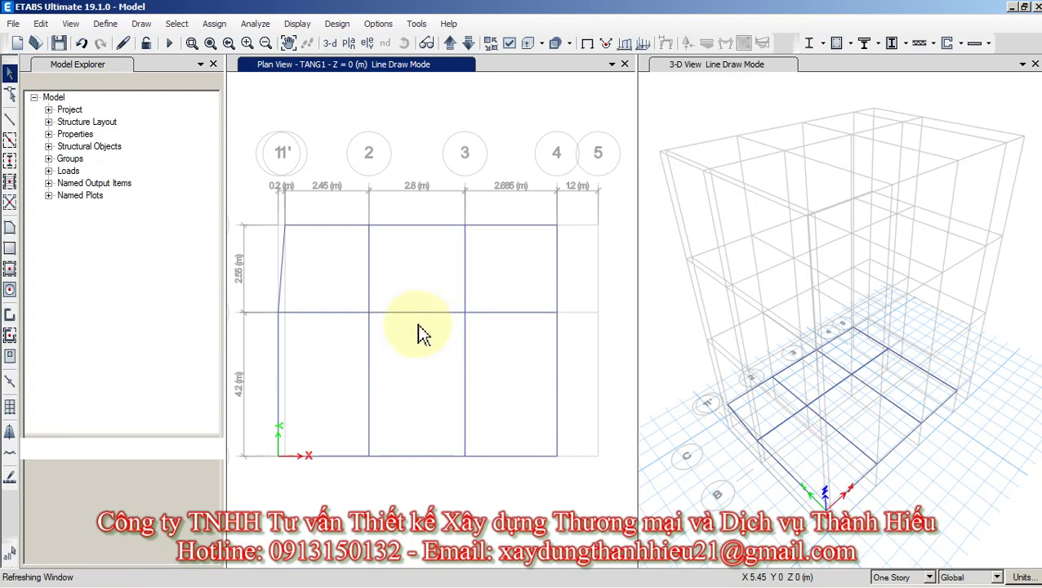
Switch to AutoCAD and add a vertical linear dimension from grid B to the lower face of the bedrooms' corridor wall, placed by the washbasin.
{"action": "key", "text": "alt+Tab"}
{"action": "scroll", "coordinate": [497, 265], "scroll_direction": "up", "scroll_amount": 3}
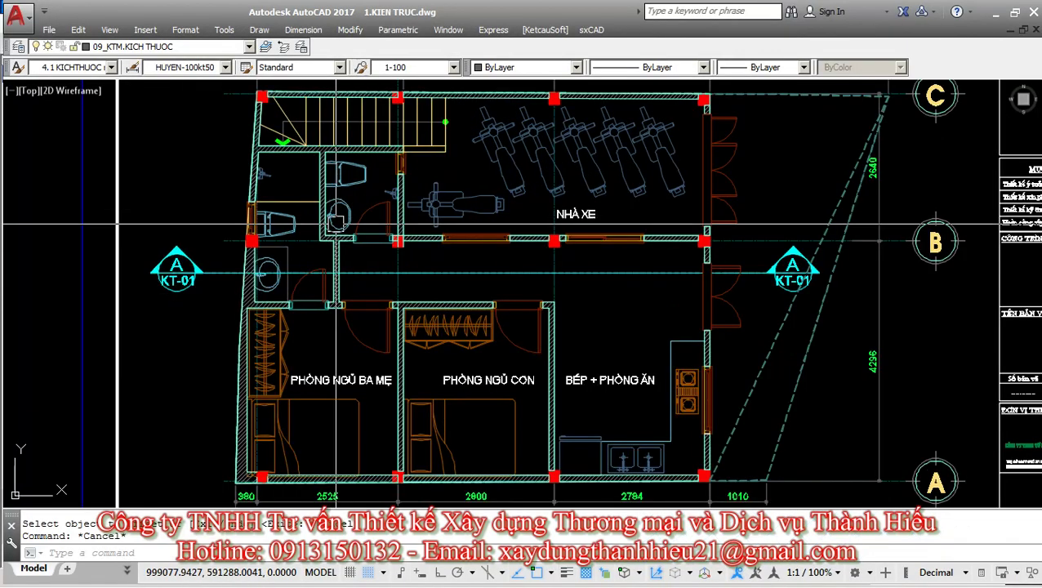
{"action": "middle_click_drag", "start_coordinate": [496, 265], "coordinate": [490, 343]}
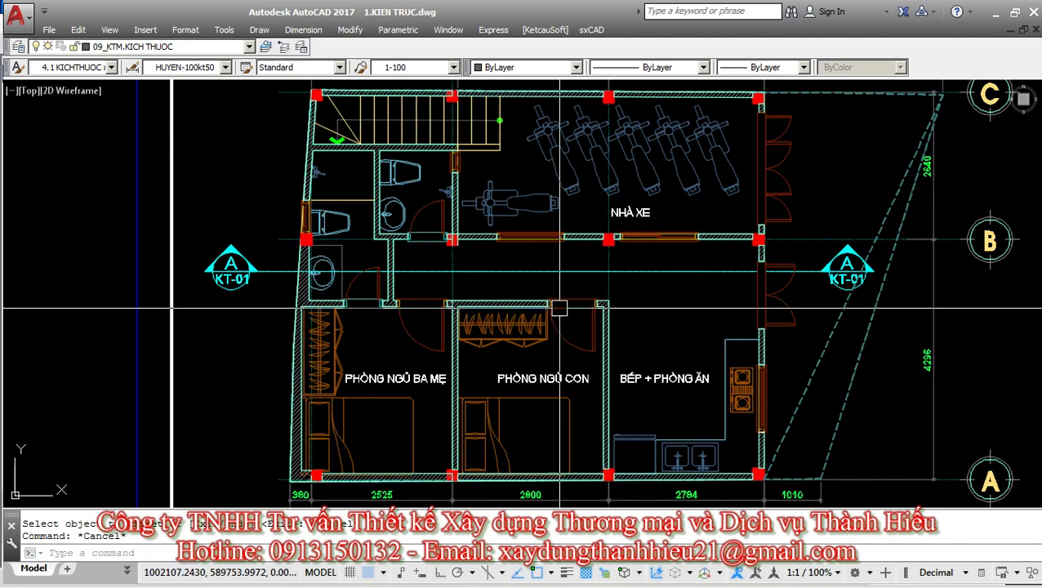
{"action": "scroll", "coordinate": [569, 285], "scroll_direction": "up", "scroll_amount": 4}
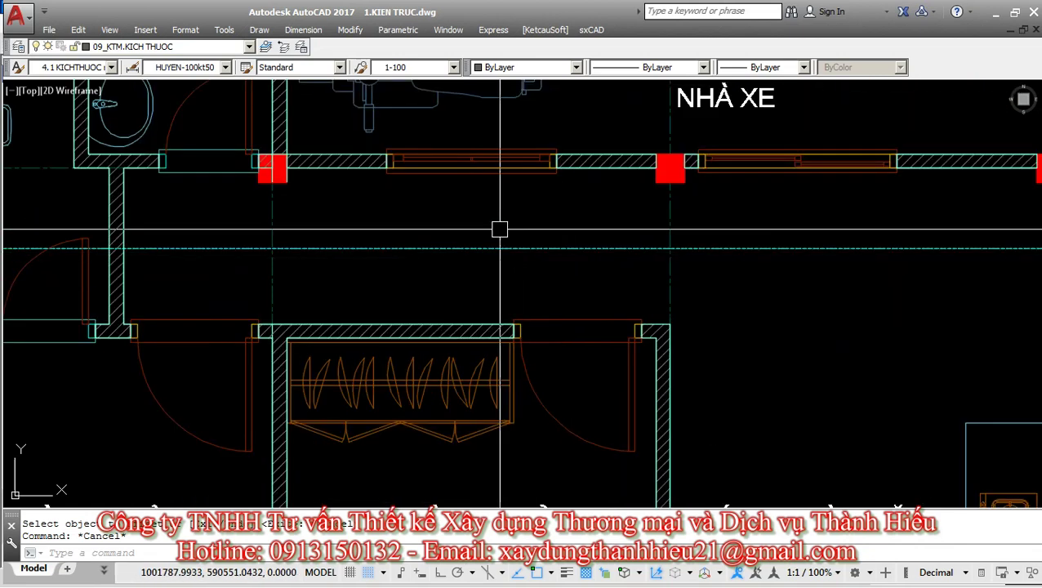
{"action": "middle_click_drag", "start_coordinate": [500, 225], "coordinate": [476, 240]}
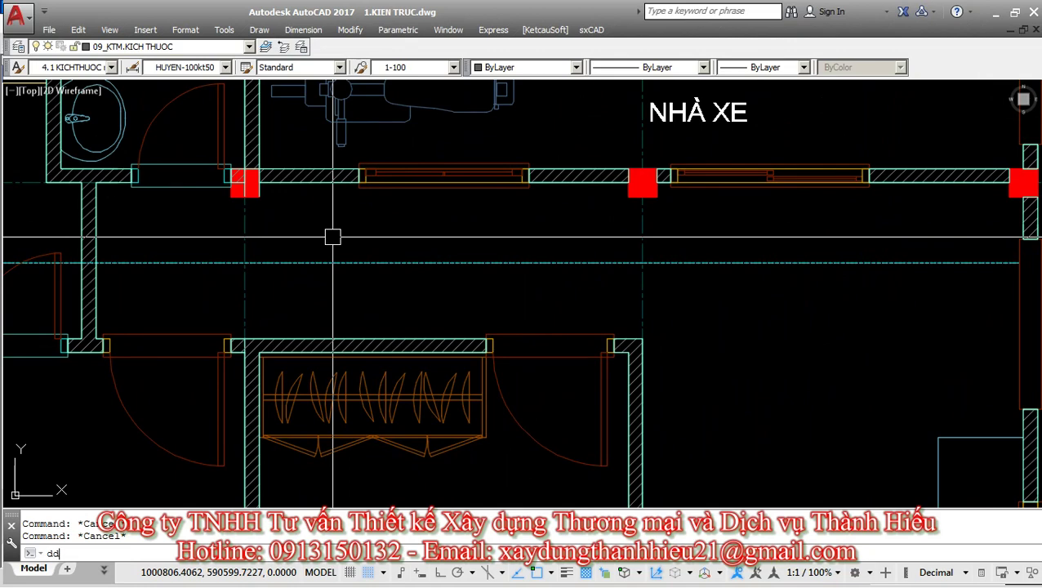
{"action": "key", "text": "Return"}
{"action": "middle_click_drag", "start_coordinate": [265, 226], "coordinate": [540, 249]}
{"action": "scroll", "coordinate": [500, 205], "scroll_direction": "up", "scroll_amount": 2}
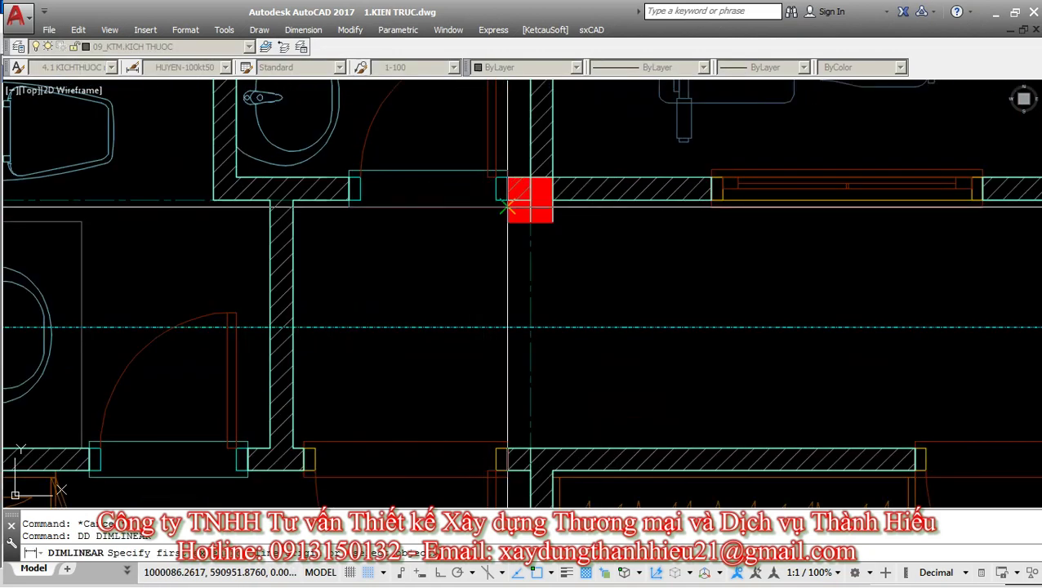
{"action": "left_click", "coordinate": [507, 206]}
{"action": "scroll", "coordinate": [507, 206], "scroll_direction": "down", "scroll_amount": 3}
{"action": "scroll", "coordinate": [527, 270], "scroll_direction": "up", "scroll_amount": 3}
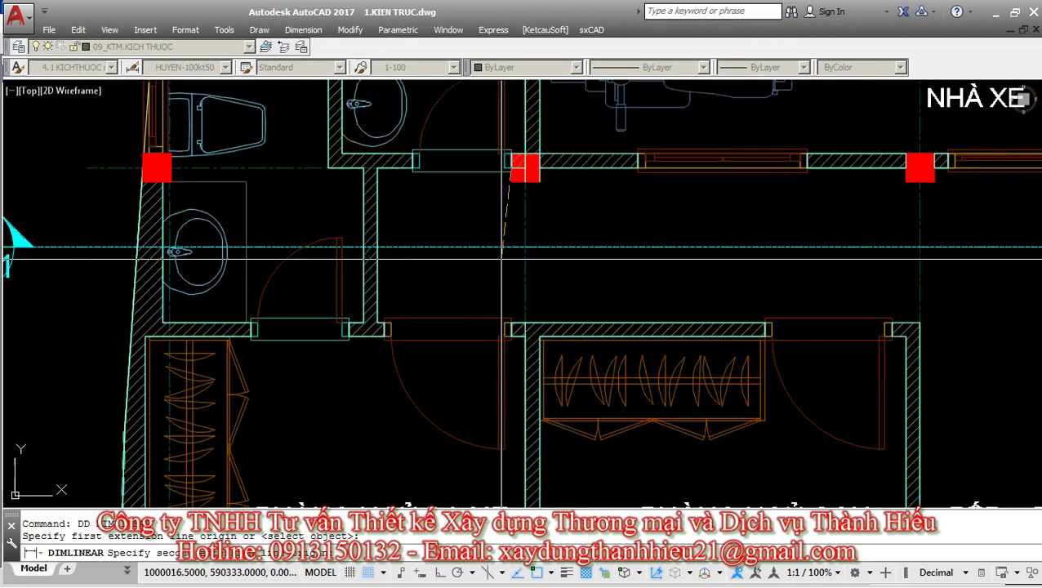
{"action": "scroll", "coordinate": [533, 359], "scroll_direction": "up", "scroll_amount": 2}
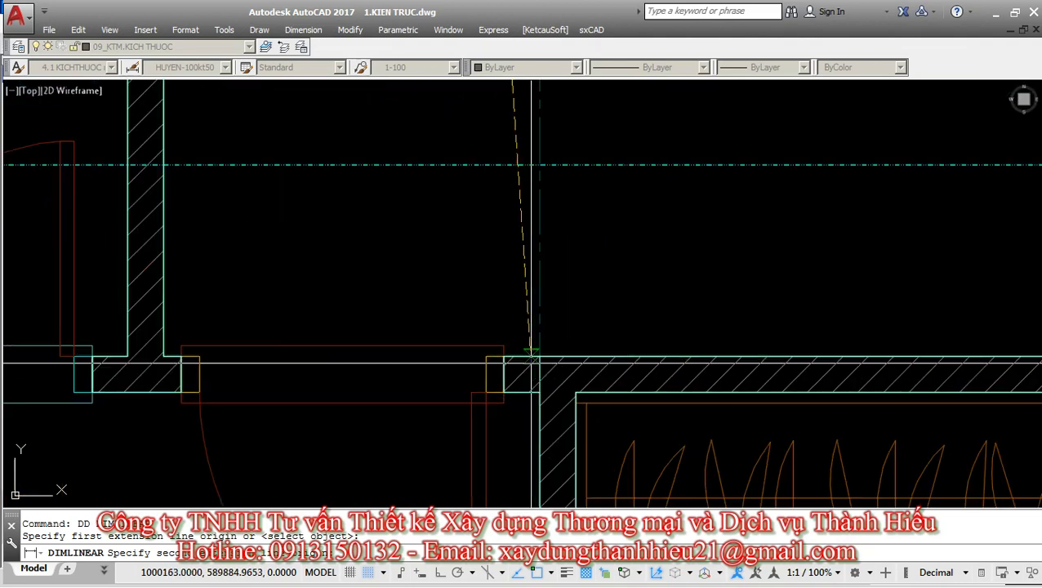
{"action": "scroll", "coordinate": [503, 403], "scroll_direction": "down", "scroll_amount": 1}
{"action": "left_click", "coordinate": [506, 383]}
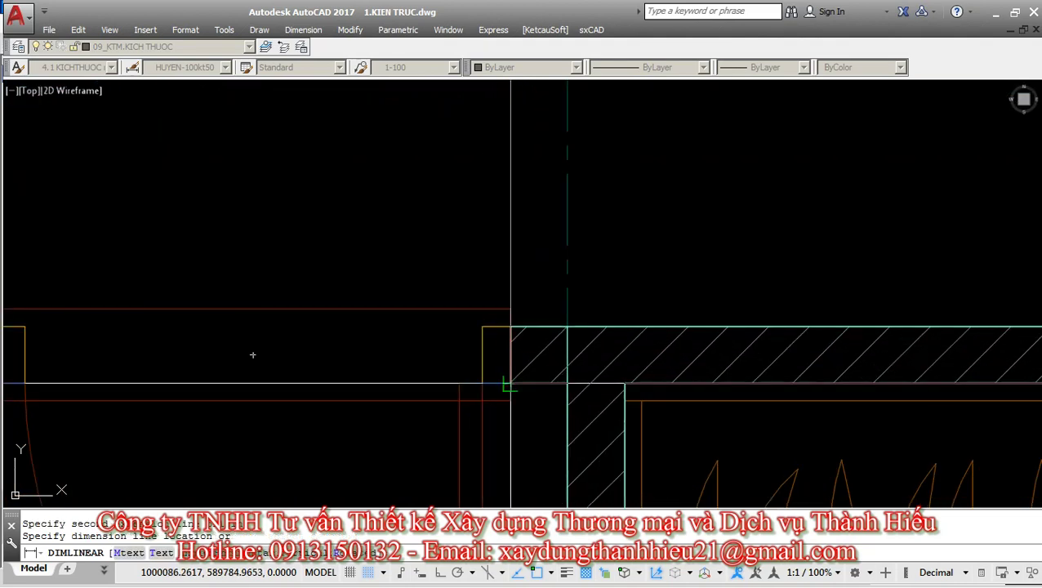
{"action": "scroll", "coordinate": [502, 331], "scroll_direction": "down", "scroll_amount": 3}
{"action": "scroll", "coordinate": [463, 299], "scroll_direction": "up", "scroll_amount": 2}
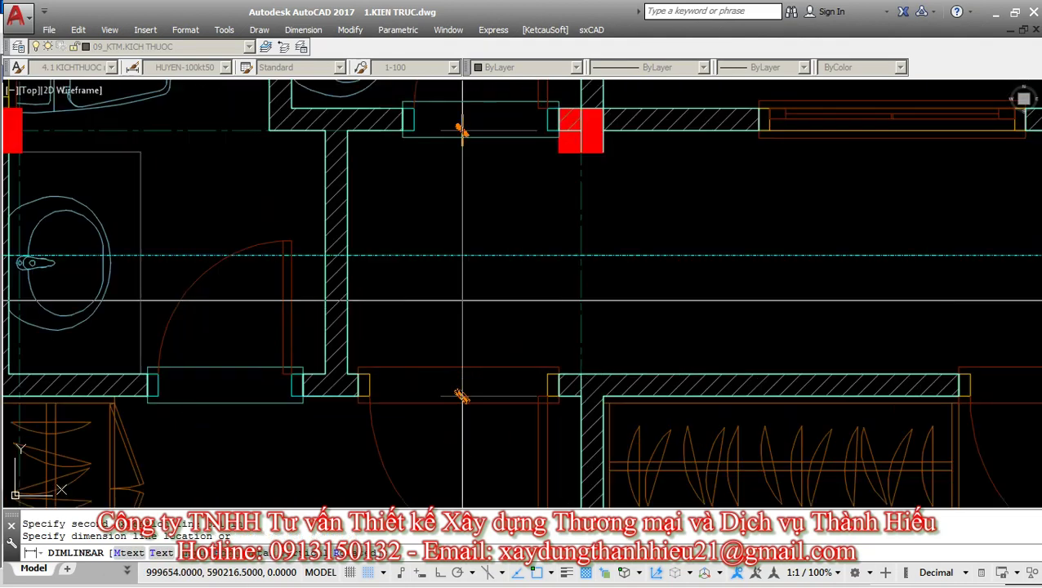
{"action": "middle_click_drag", "start_coordinate": [466, 298], "coordinate": [600, 311]}
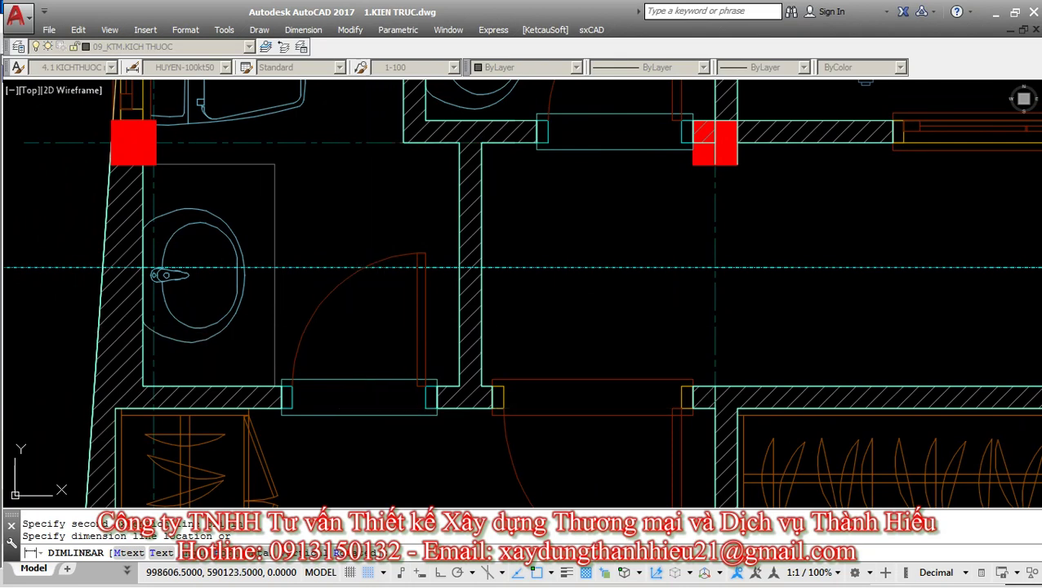
{"action": "left_click", "coordinate": [364, 367]}
{"action": "middle_click_drag", "start_coordinate": [388, 429], "coordinate": [411, 444]}
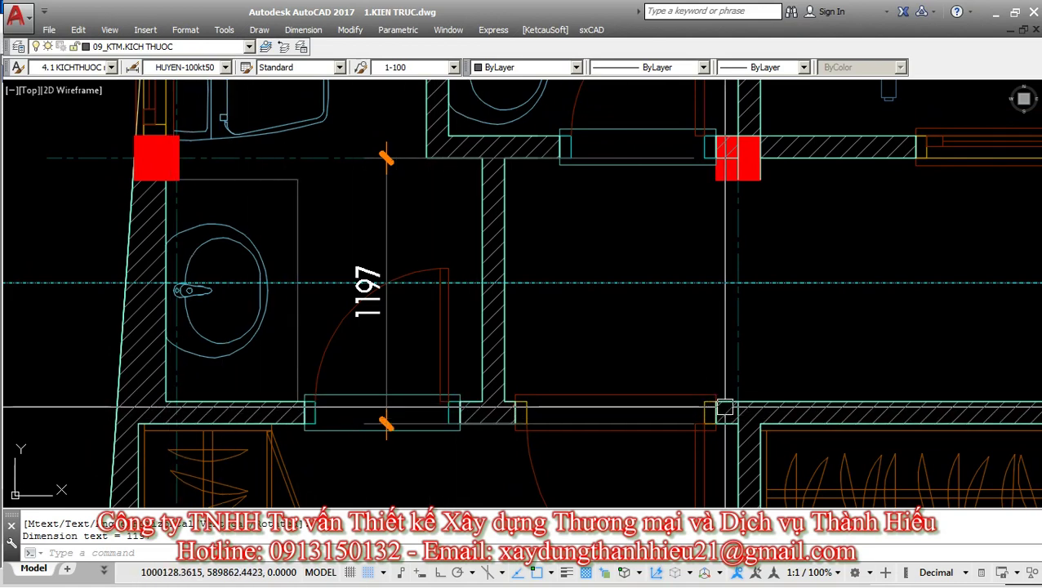
Examine the bathroom and bedroom walls around the new dimension between grids 1 and 3 to judge where an extra beam is needed.
{"action": "middle_click_drag", "start_coordinate": [473, 432], "coordinate": [457, 356]}
{"action": "scroll", "coordinate": [369, 351], "scroll_direction": "down", "scroll_amount": 3}
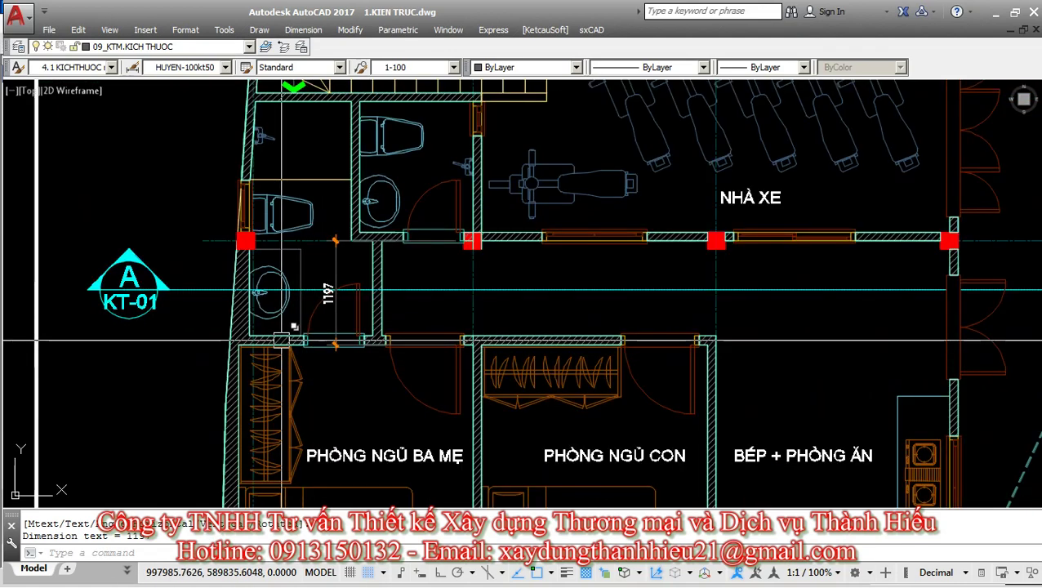
{"action": "scroll", "coordinate": [369, 351], "scroll_direction": "up", "scroll_amount": 2}
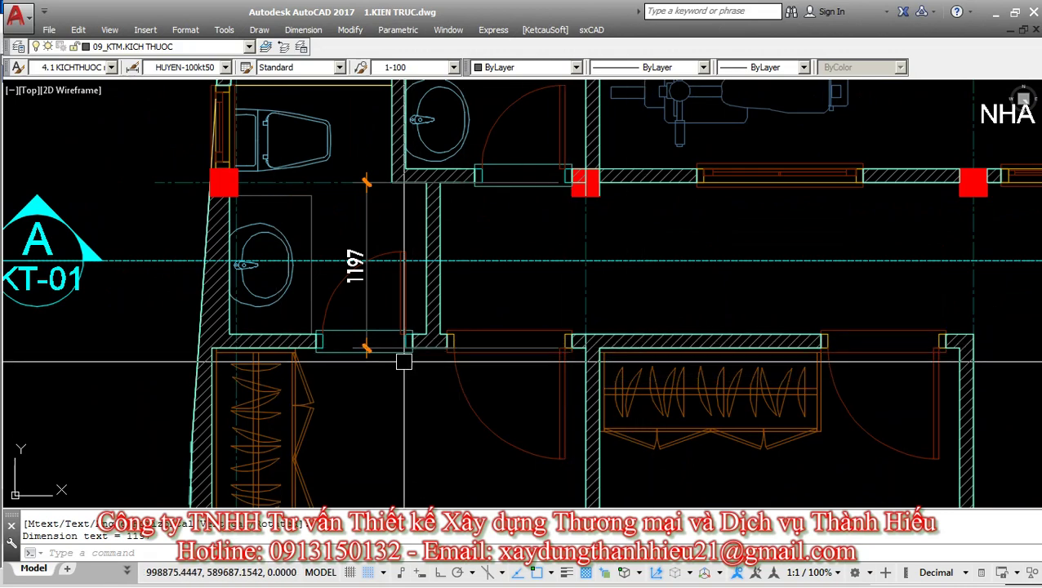
{"action": "scroll", "coordinate": [363, 341], "scroll_direction": "down", "scroll_amount": 3}
{"action": "scroll", "coordinate": [446, 315], "scroll_direction": "up", "scroll_amount": 2}
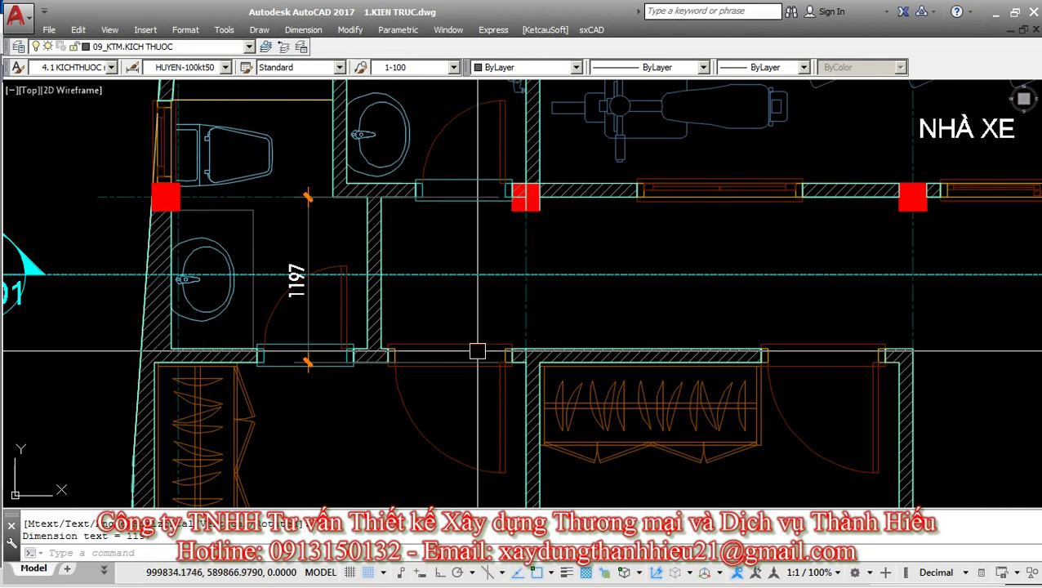
{"action": "scroll", "coordinate": [239, 282], "scroll_direction": "up", "scroll_amount": 2}
{"action": "middle_click_drag", "start_coordinate": [397, 352], "coordinate": [415, 325]}
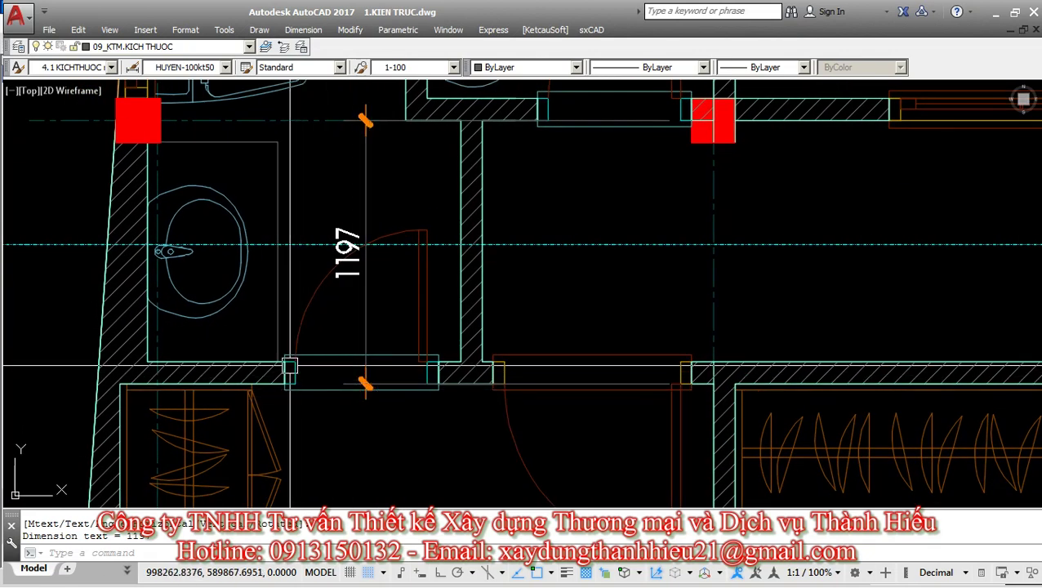
{"action": "middle_click_drag", "start_coordinate": [289, 366], "coordinate": [290, 387]}
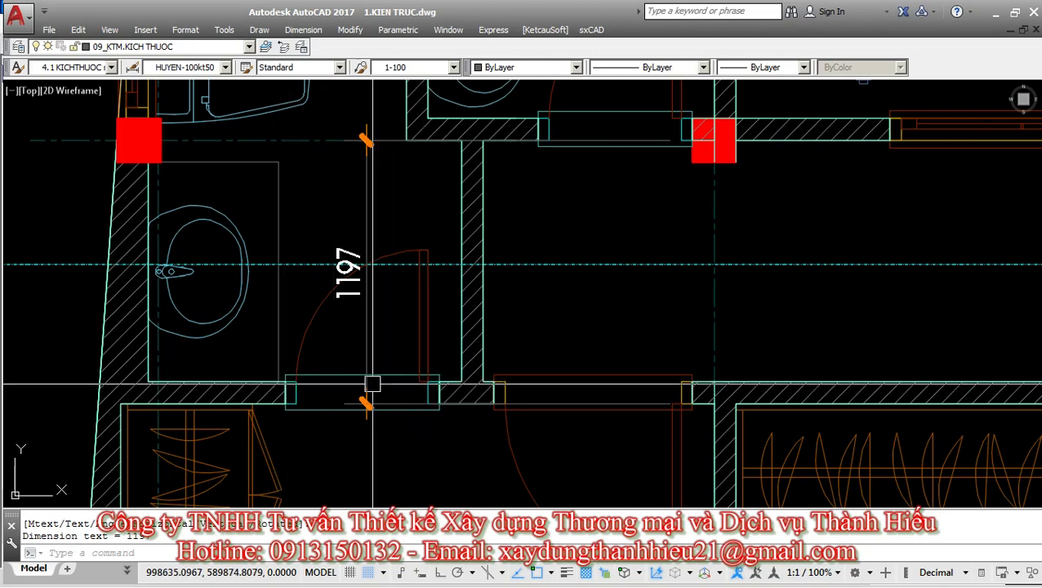
{"action": "scroll", "coordinate": [348, 366], "scroll_direction": "down", "scroll_amount": 2}
{"action": "mouse_move", "coordinate": [384, 208]}
{"action": "middle_mouse_down"}
{"action": "mouse_move", "coordinate": [362, 220]}
{"action": "mouse_move", "coordinate": [370, 301]}
{"action": "mouse_move", "coordinate": [360, 380]}
{"action": "mouse_move", "coordinate": [354, 239]}
{"action": "middle_mouse_up"}
{"action": "scroll", "coordinate": [354, 384], "scroll_direction": "up", "scroll_amount": 3}
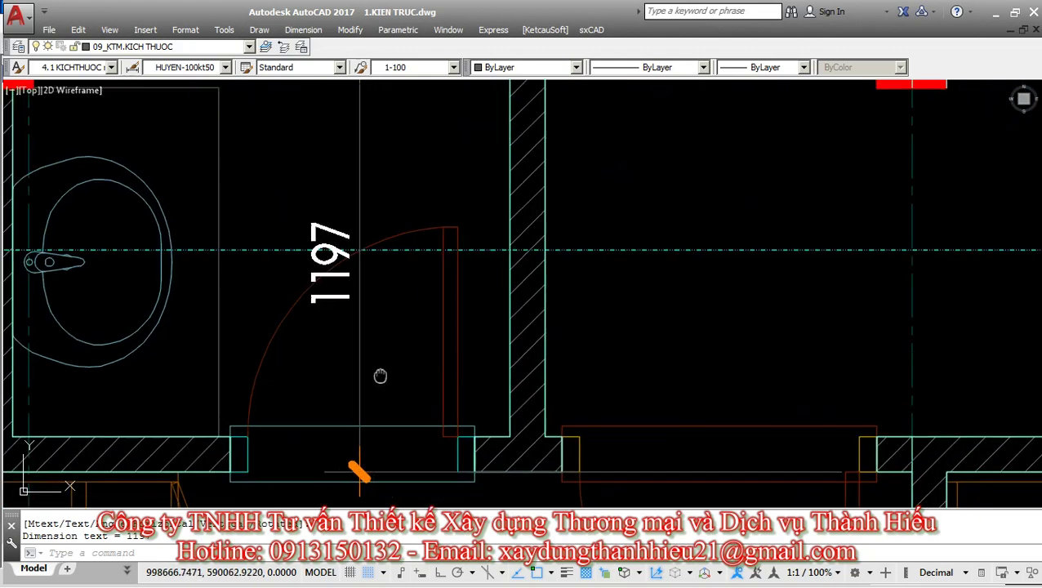
{"action": "scroll", "coordinate": [388, 285], "scroll_direction": "down", "scroll_amount": 3}
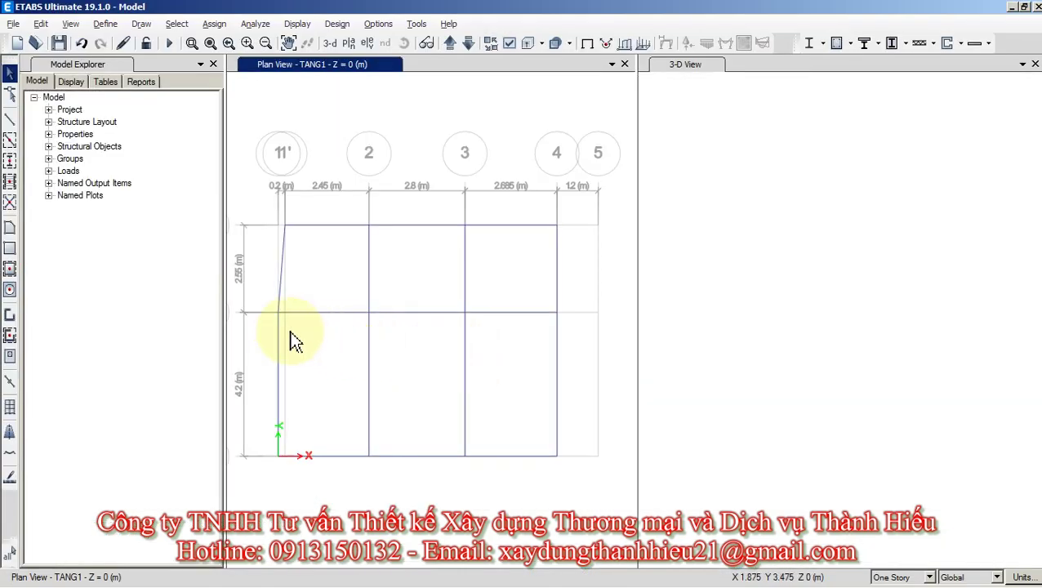
In ETABS, replicate the grid B beam linearly once with dx 0 and dy -1.2 m, keeping the original.
{"action": "scroll", "coordinate": [372, 318], "scroll_direction": "up", "scroll_amount": 3}
{"action": "scroll", "coordinate": [373, 327], "scroll_direction": "down", "scroll_amount": 3}
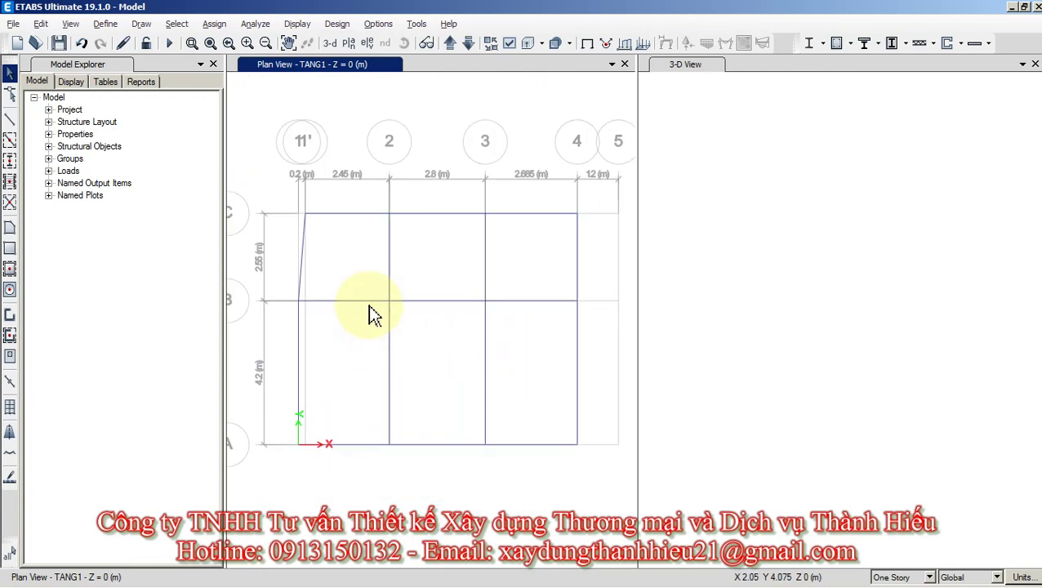
{"action": "left_click", "coordinate": [367, 301]}
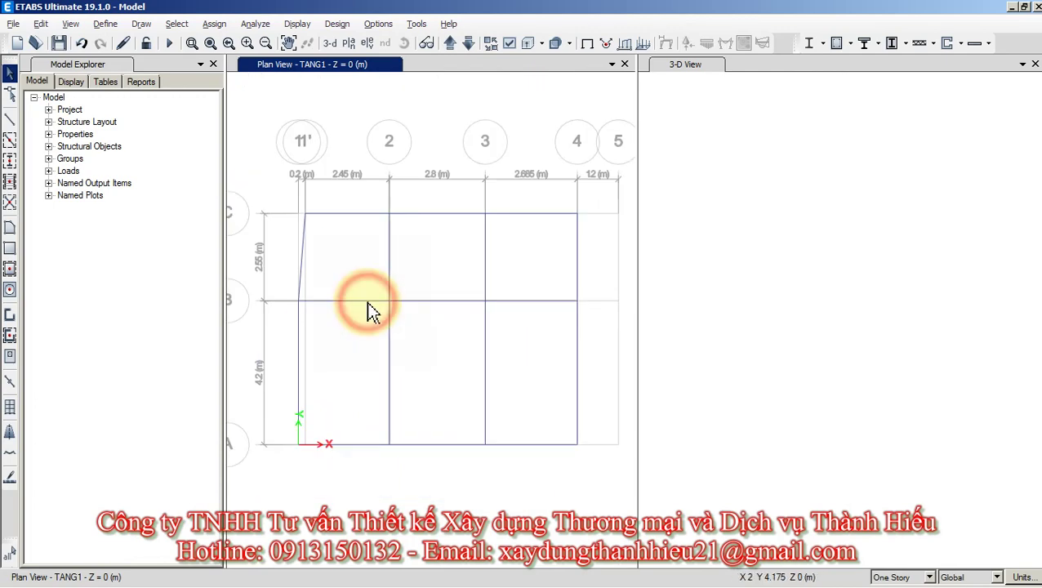
{"action": "left_click", "coordinate": [40, 23]}
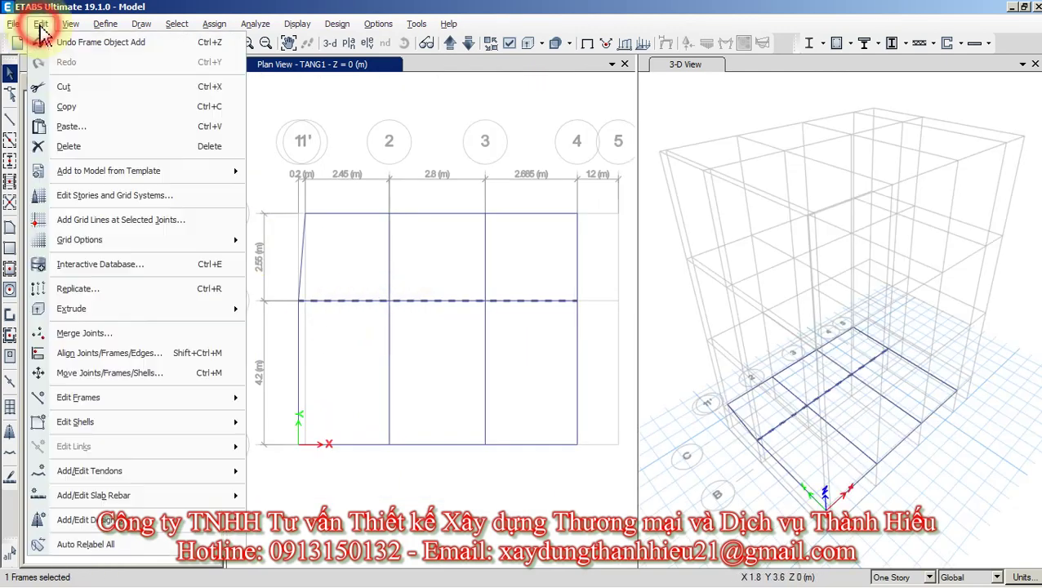
{"action": "left_click", "coordinate": [84, 290]}
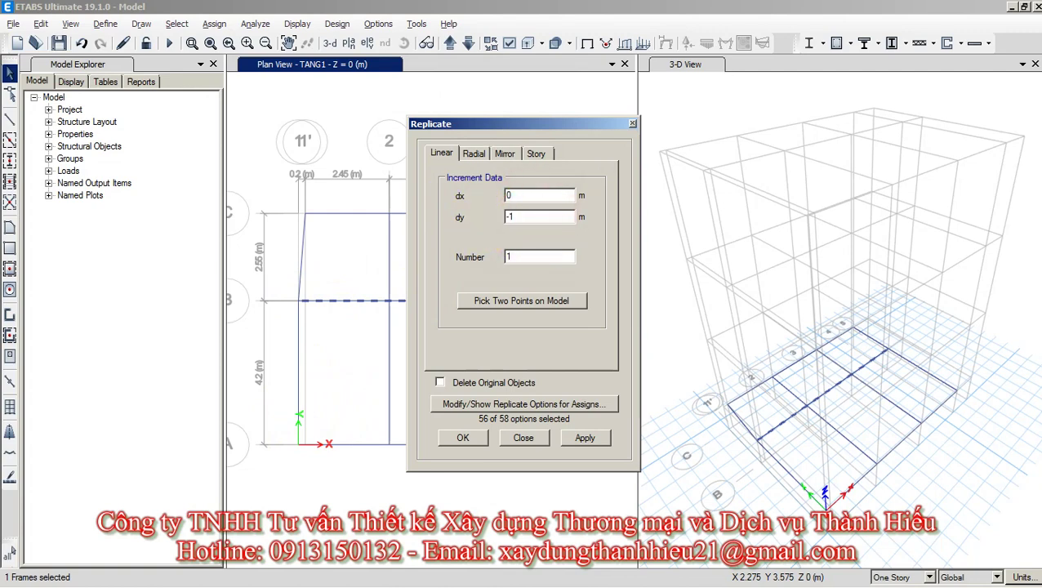
{"action": "left_click", "coordinate": [596, 440]}
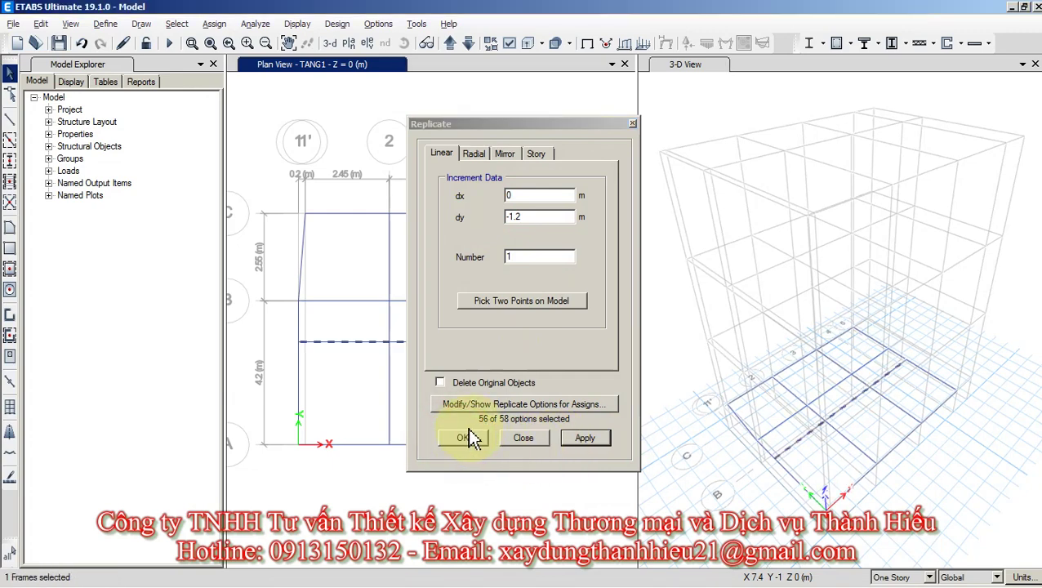
{"action": "left_click", "coordinate": [469, 433]}
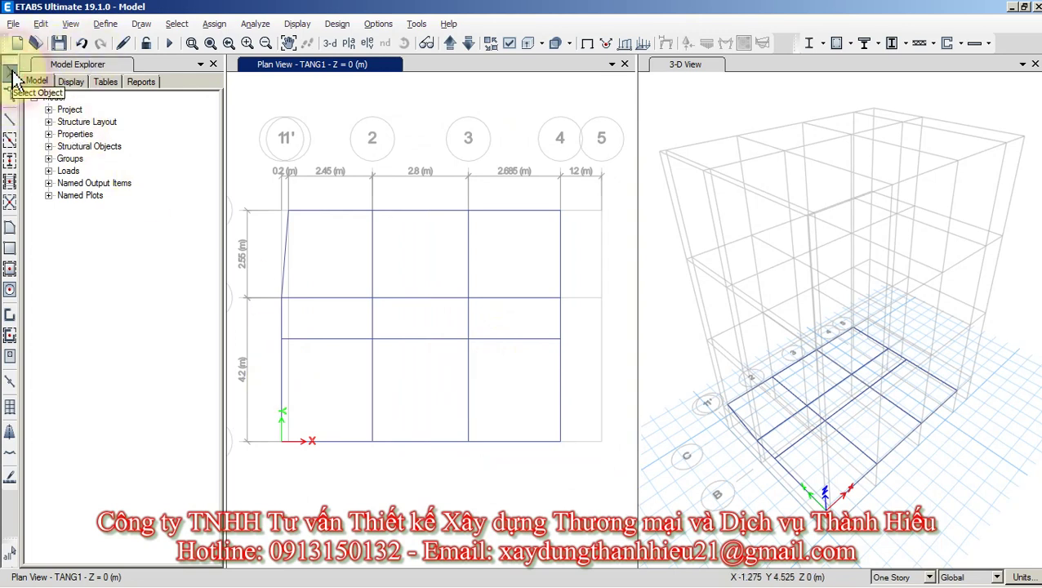
Divide the replicated beam below grid B and the grid 3 beam by breaking them at intersections with selected frames and joints.
{"action": "left_click", "coordinate": [9, 75]}
{"action": "left_click", "coordinate": [468, 338]}
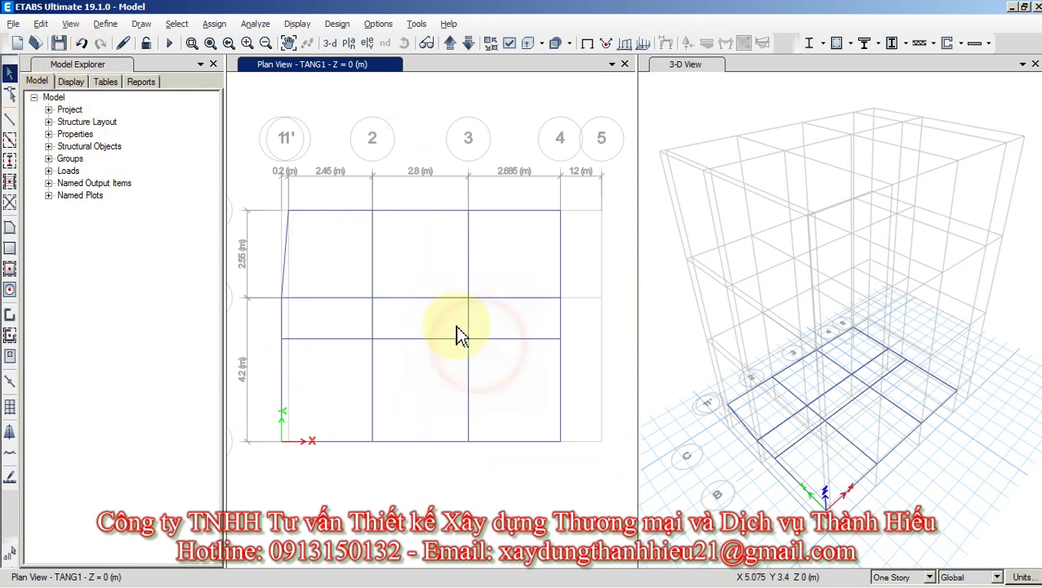
{"action": "left_click", "coordinate": [41, 24]}
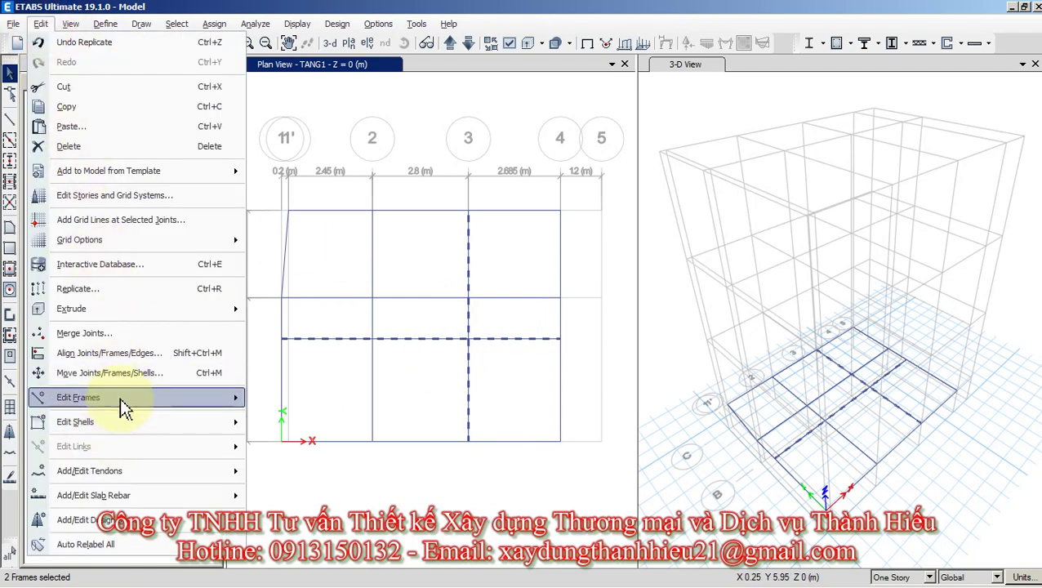
{"action": "mouse_move", "coordinate": [72, 402]}
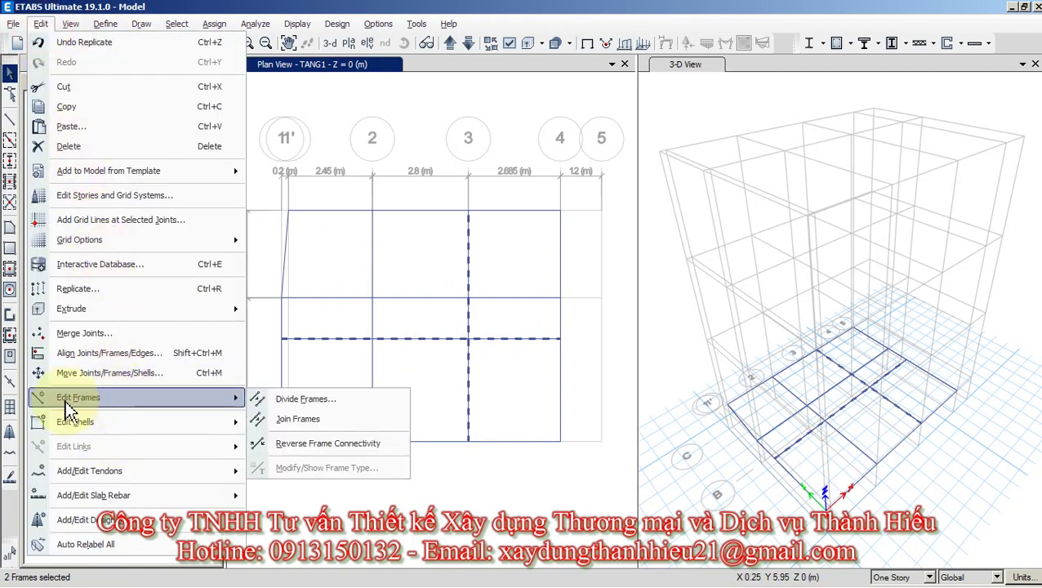
{"action": "left_click", "coordinate": [307, 400]}
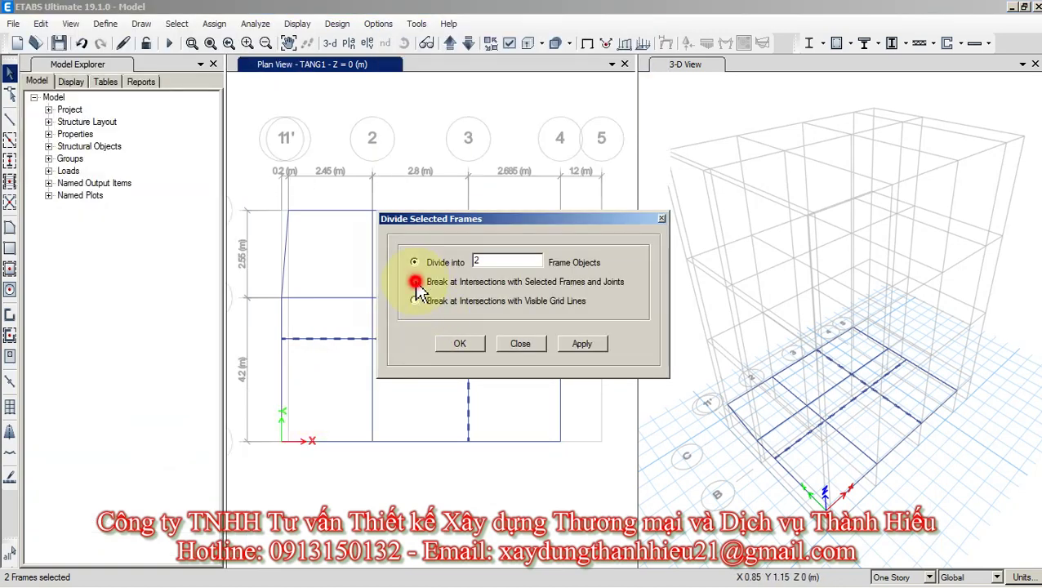
{"action": "left_click", "coordinate": [414, 282]}
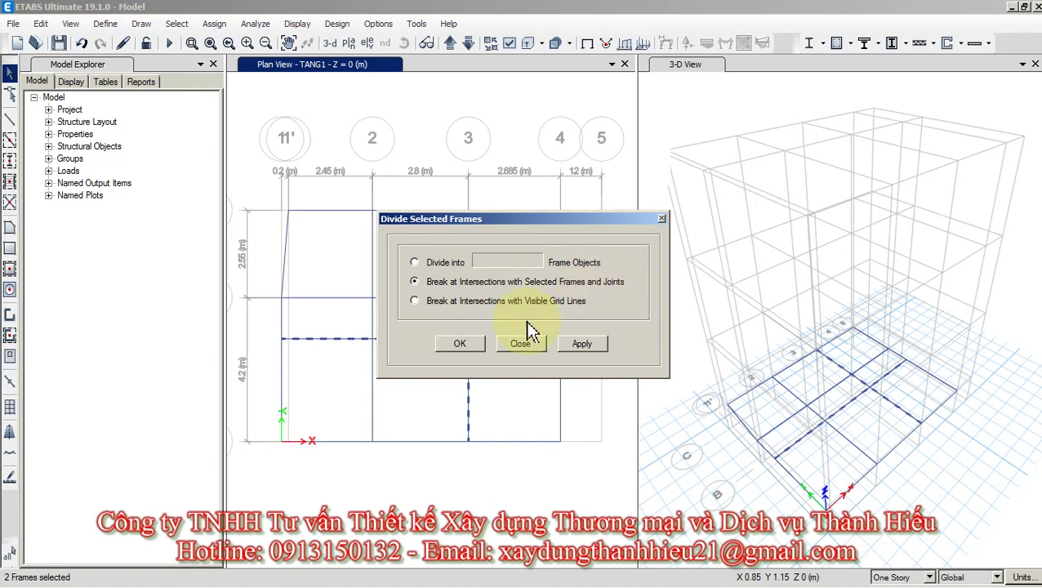
{"action": "left_click", "coordinate": [466, 344]}
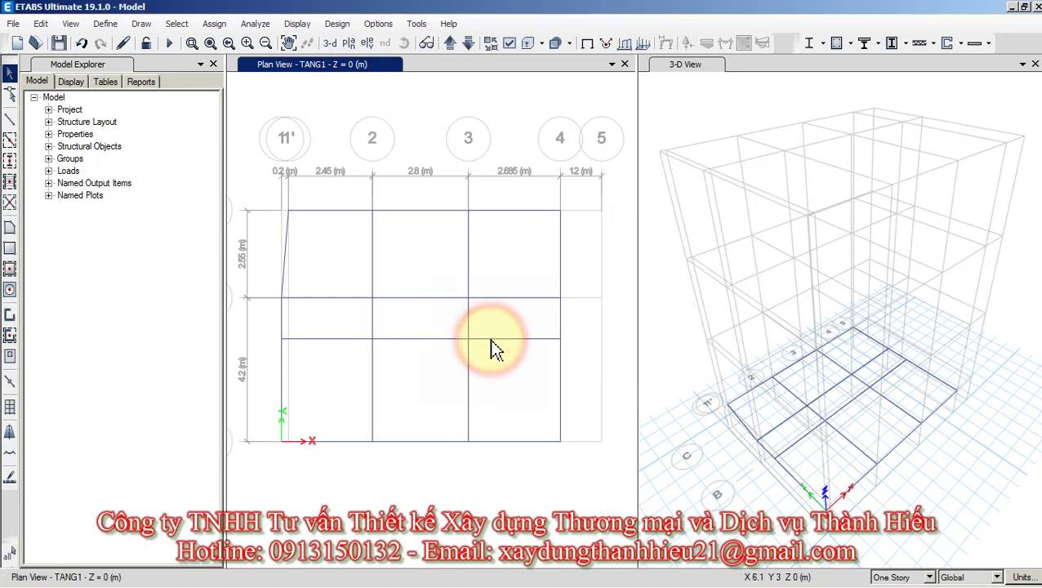
Delete the segment of the replicated beam between grids 3 and 4 in the TANG1 plan.
{"action": "left_click", "coordinate": [492, 339]}
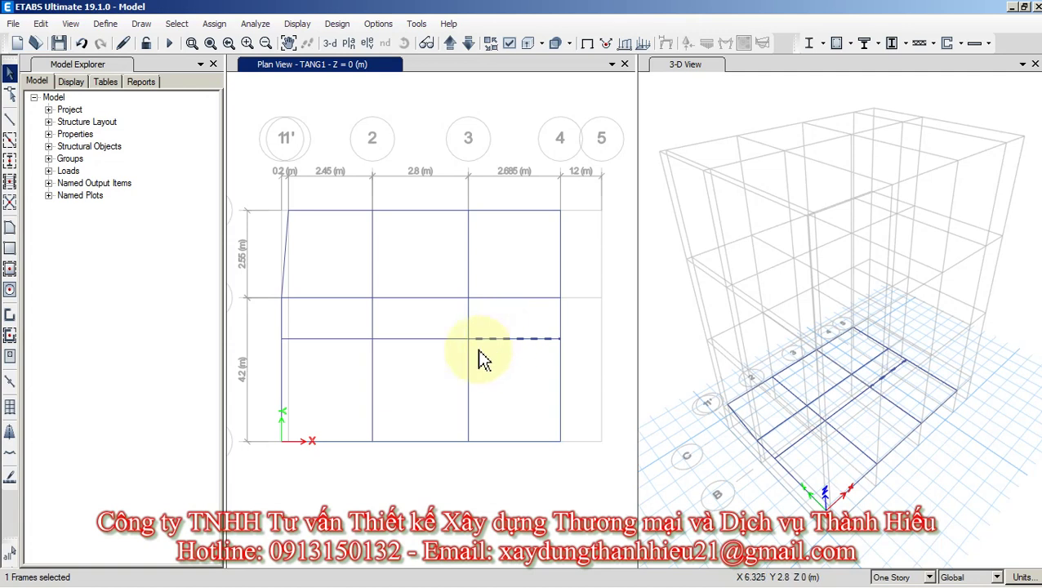
{"action": "left_click", "coordinate": [420, 338]}
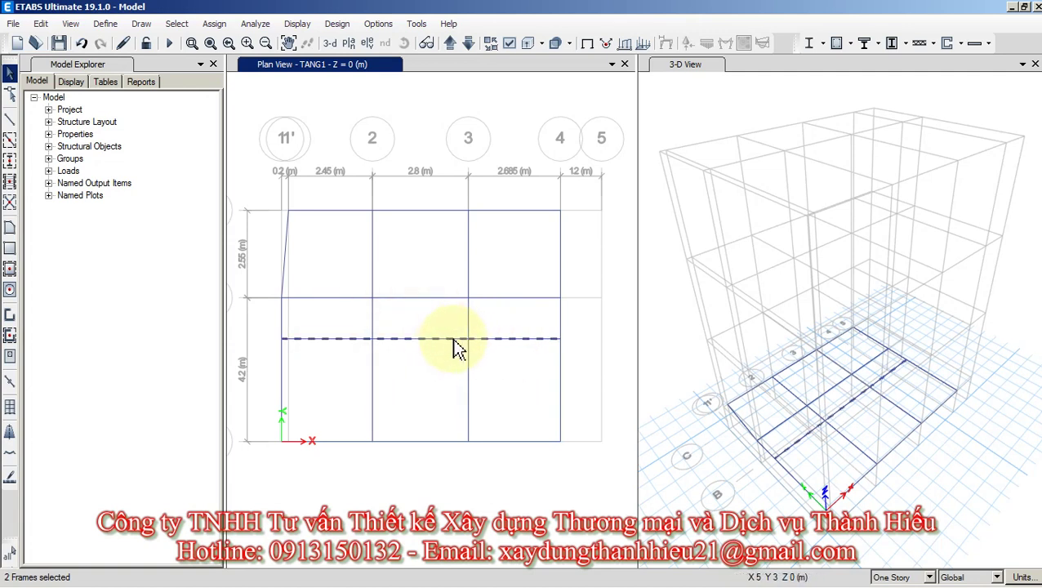
{"action": "left_click", "coordinate": [453, 339]}
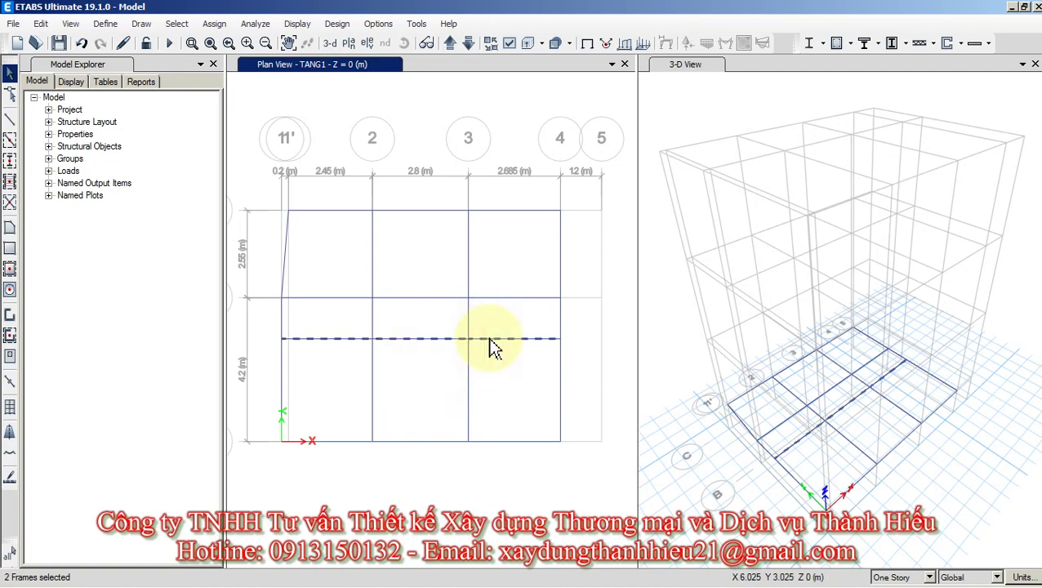
{"action": "left_click", "coordinate": [488, 338]}
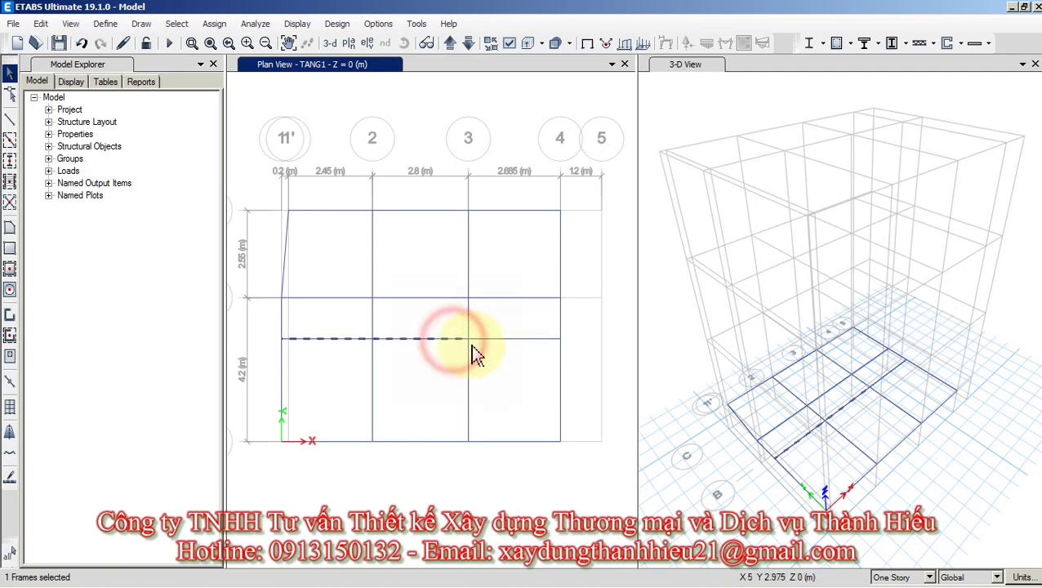
{"action": "left_click", "coordinate": [494, 339]}
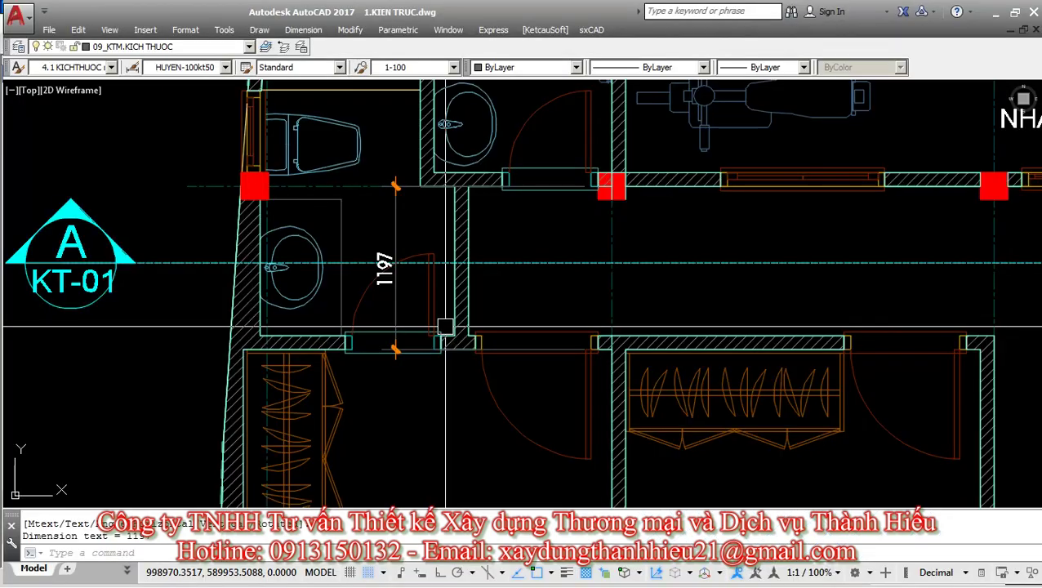
In AutoCAD, dimension the stair flight's clear width vertically near grid 2, from the grid C wall's inner face to the bathroom wall.
{"action": "scroll", "coordinate": [382, 344], "scroll_direction": "down", "scroll_amount": 5}
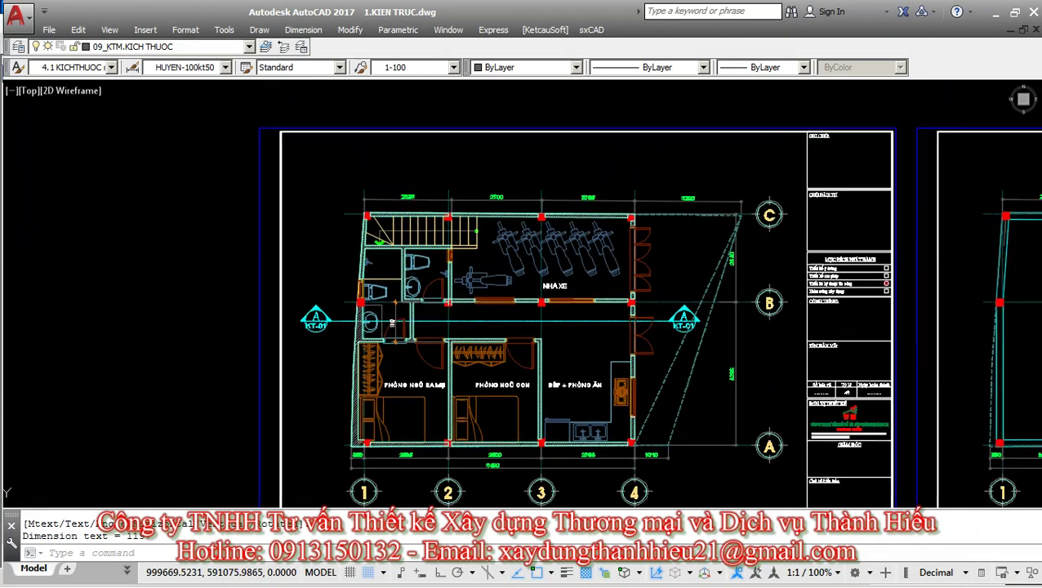
{"action": "scroll", "coordinate": [417, 264], "scroll_direction": "up", "scroll_amount": 4}
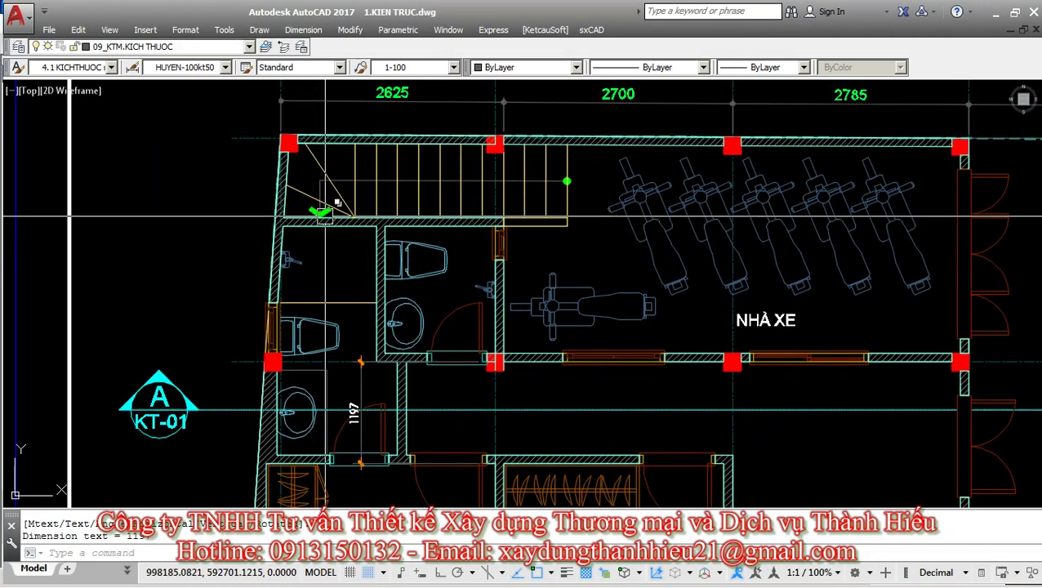
{"action": "middle_click_drag", "start_coordinate": [325, 216], "coordinate": [305, 253]}
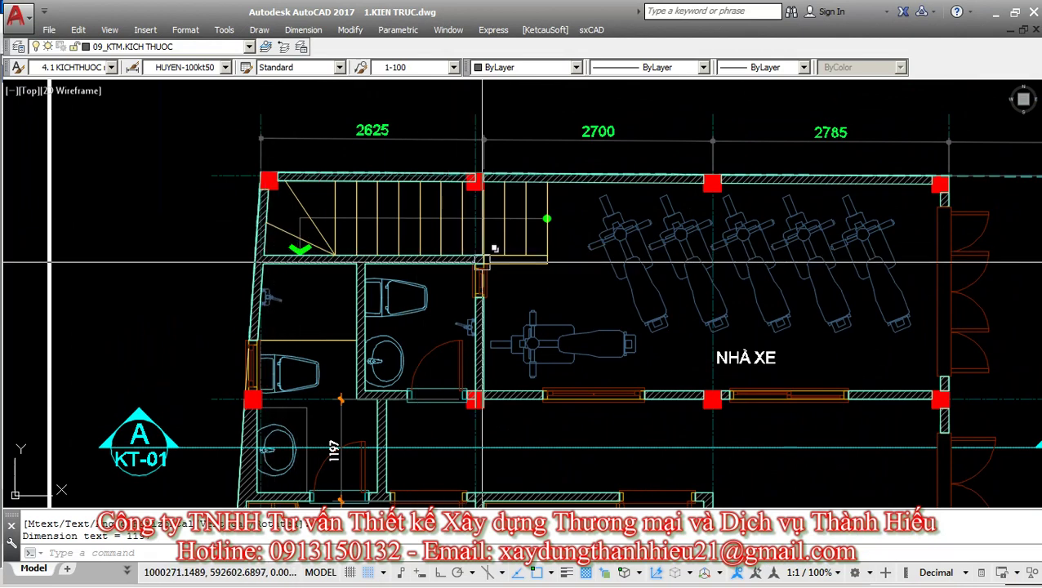
{"action": "scroll", "coordinate": [482, 262], "scroll_direction": "up", "scroll_amount": 2}
{"action": "type", "text": "dd"}
{"action": "key", "text": "Return"}
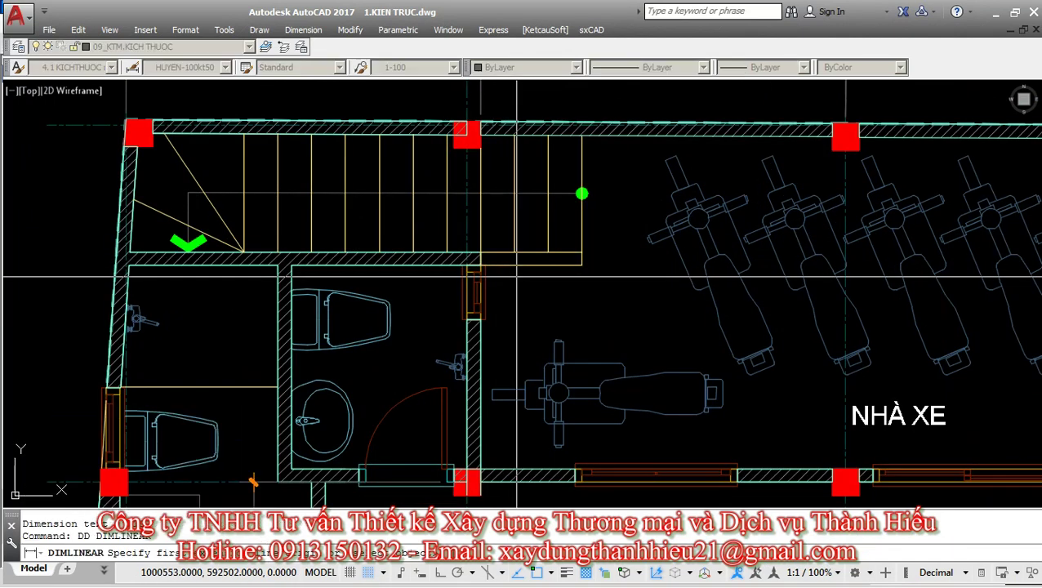
{"action": "scroll", "coordinate": [419, 151], "scroll_direction": "up", "scroll_amount": 2}
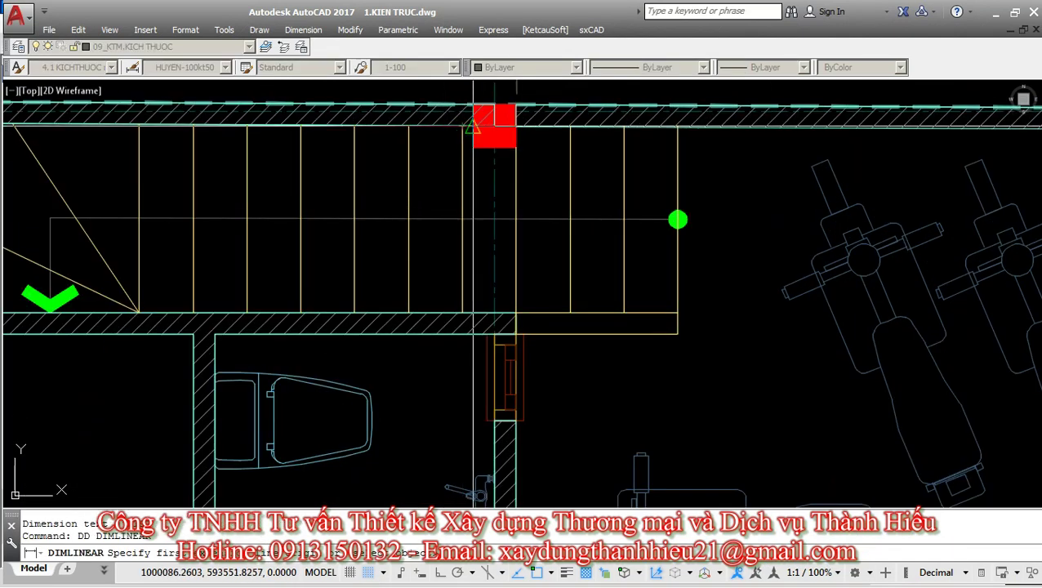
{"action": "left_click", "coordinate": [474, 126]}
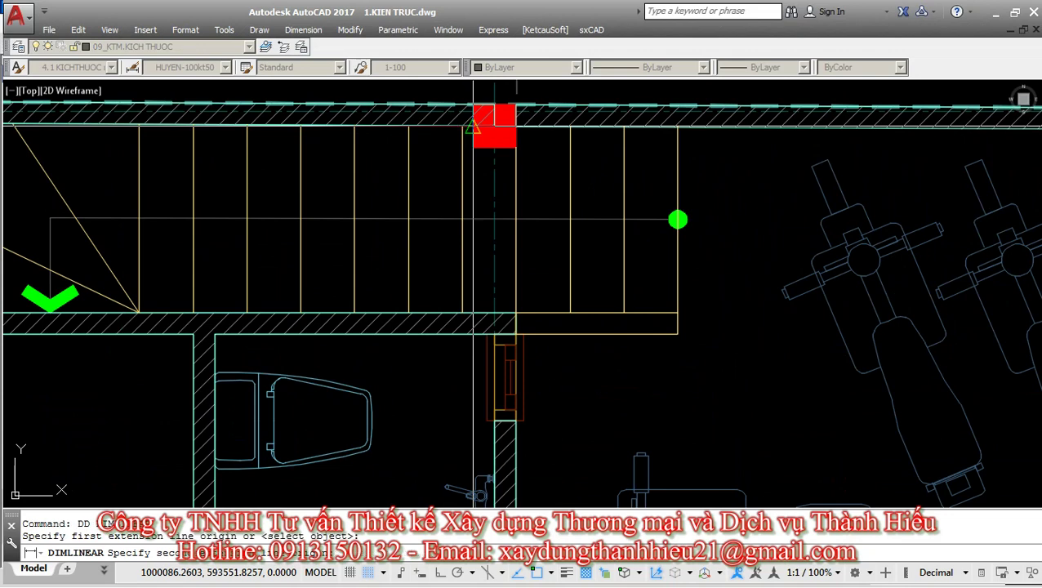
{"action": "left_click", "coordinate": [473, 311]}
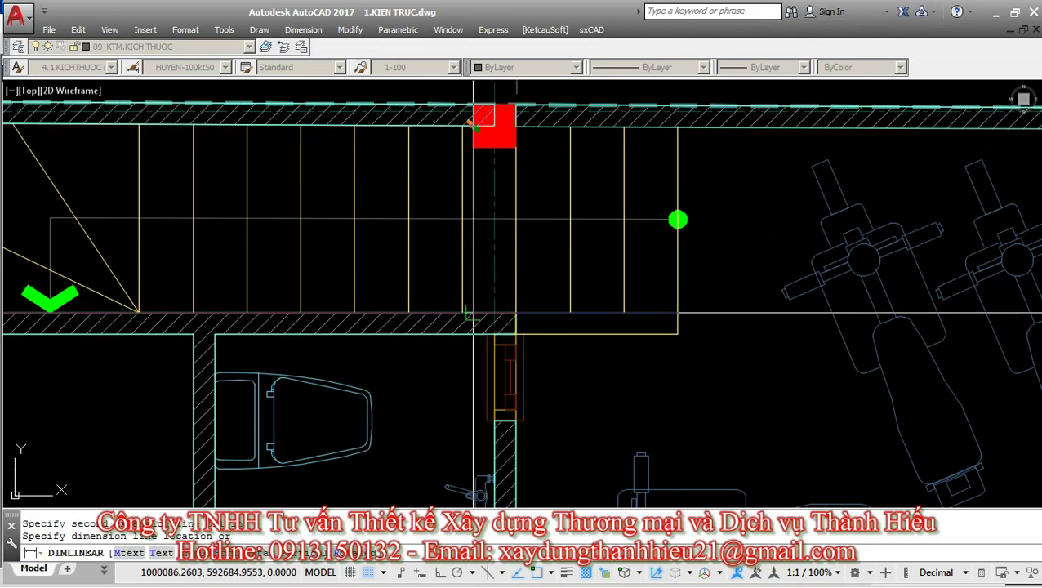
{"action": "left_click", "coordinate": [551, 284]}
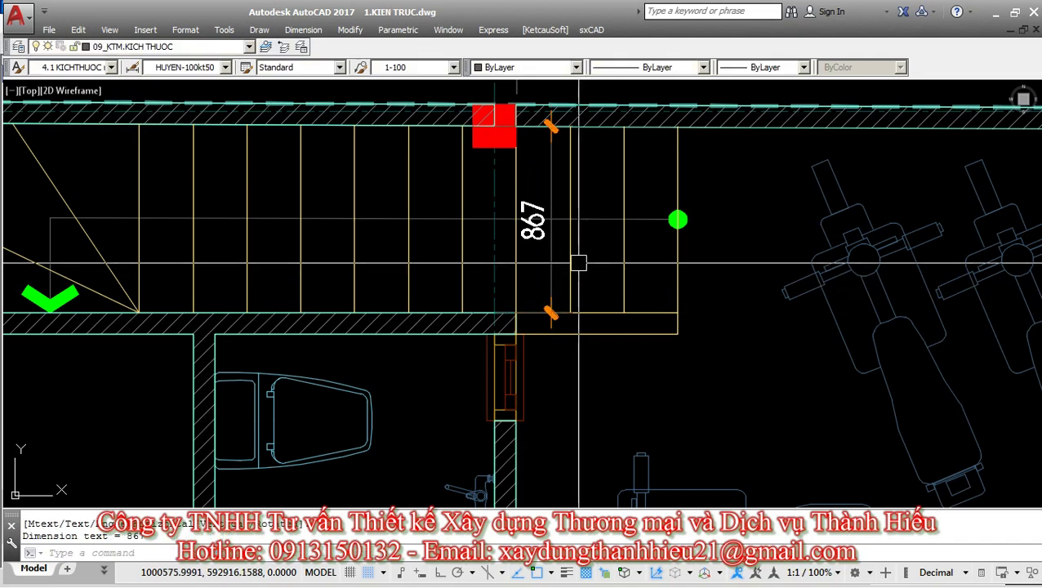
{"action": "key", "text": "Escape"}
{"action": "key", "text": "Escape"}
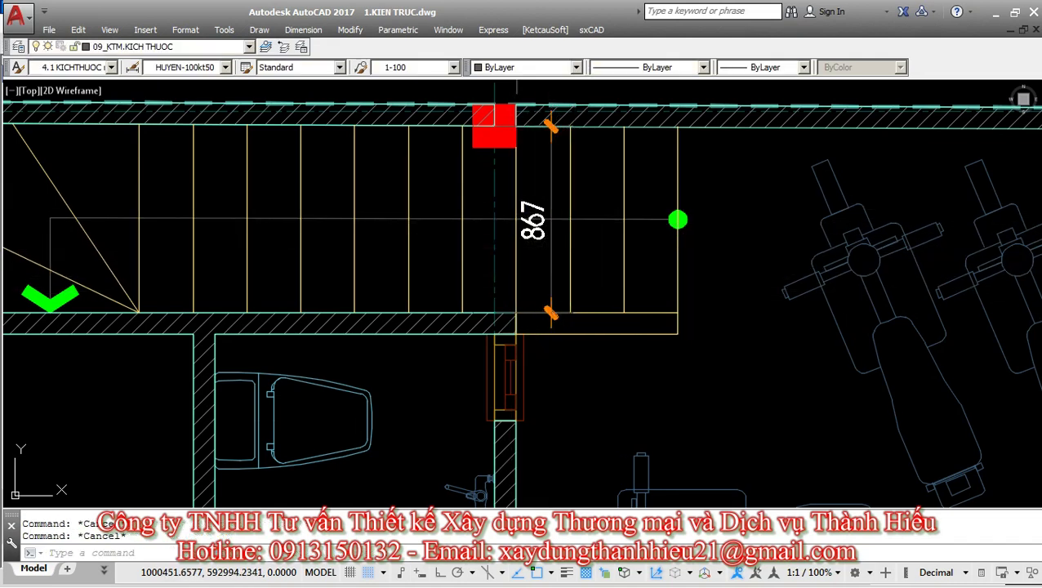
Erase the vertical dimension across the stair flight.
{"action": "left_click", "coordinate": [554, 245]}
{"action": "key", "text": "Escape"}
{"action": "left_click", "coordinate": [553, 242]}
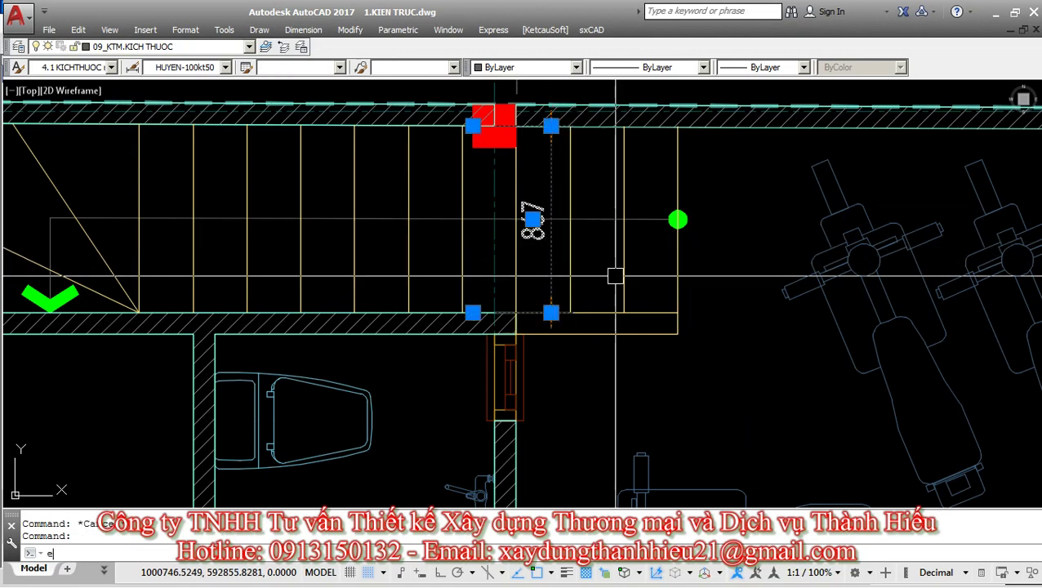
{"action": "key", "text": "Return"}
Switch to ETABS and replicate the grid C beam linearly once with dx 0 and dy -0.85 m, keeping the original.
{"action": "key", "text": "alt+Tab"}
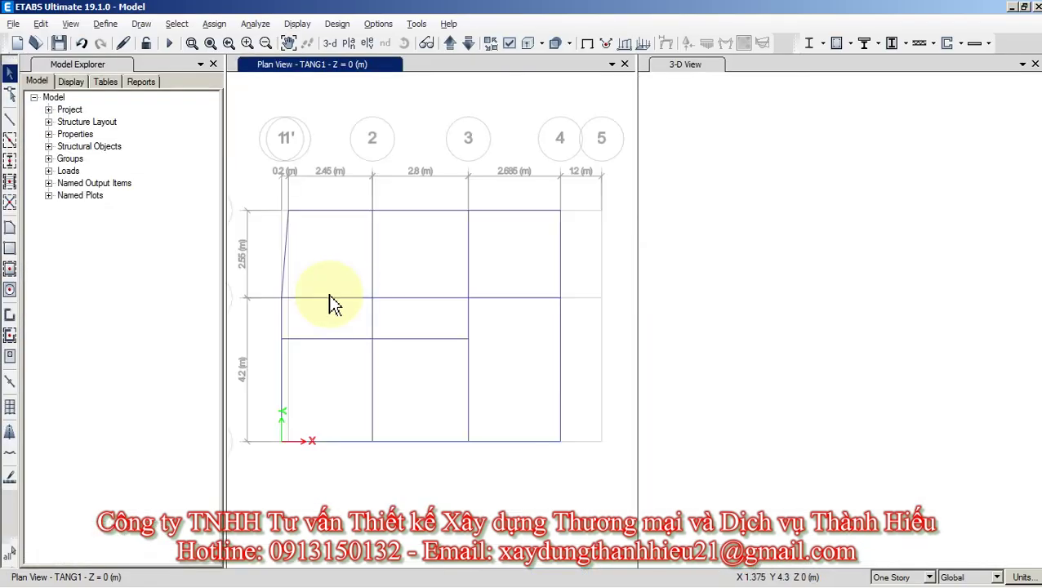
{"action": "left_click", "coordinate": [337, 210]}
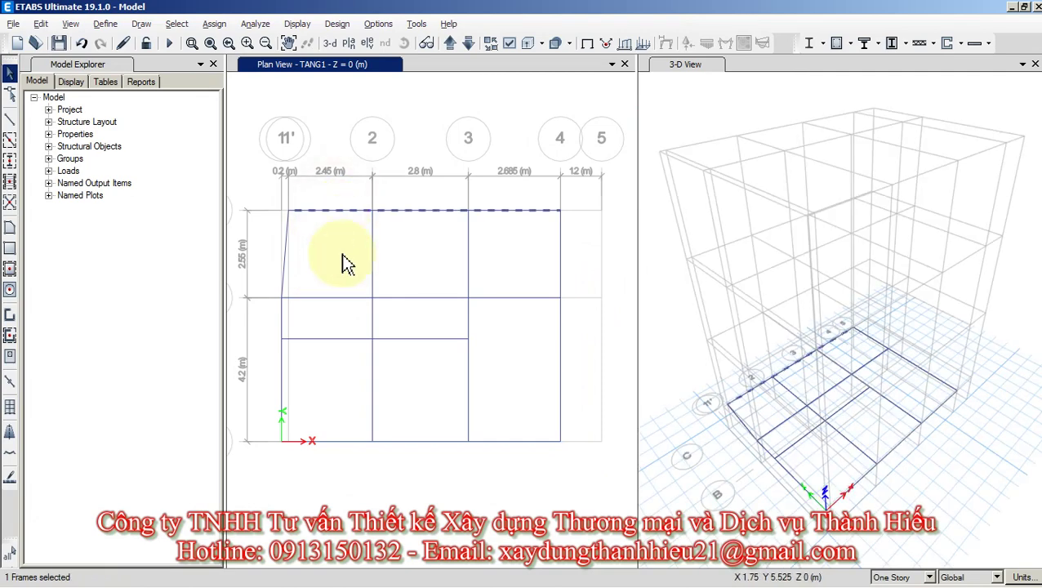
{"action": "left_click", "coordinate": [38, 25]}
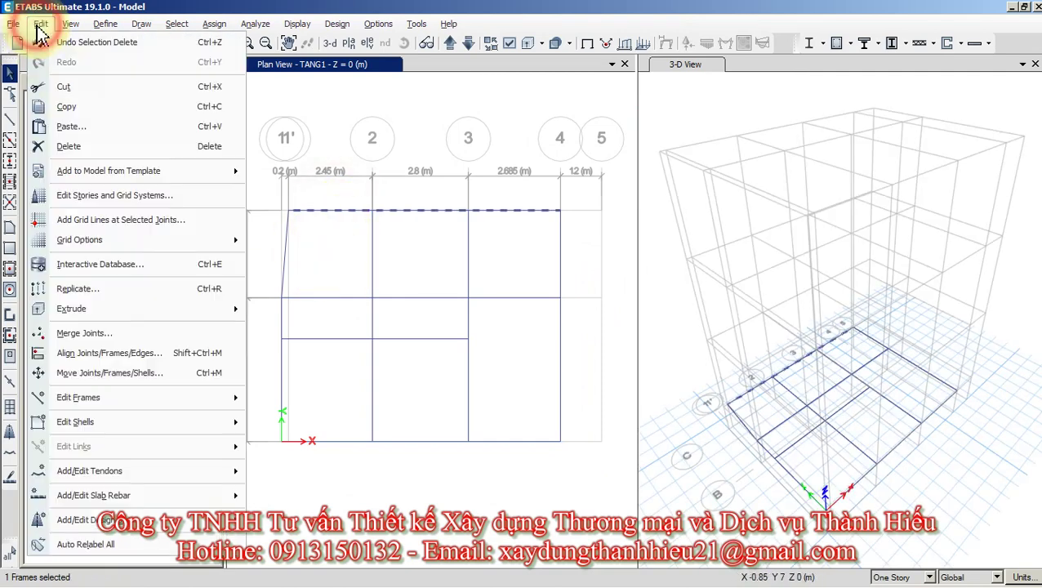
{"action": "left_click", "coordinate": [92, 294]}
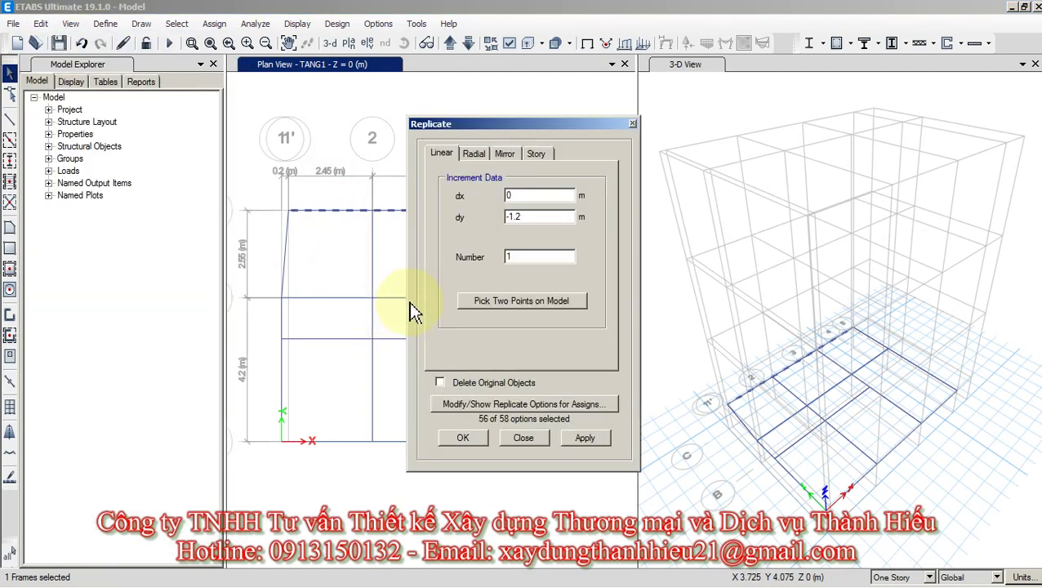
{"action": "left_click", "coordinate": [512, 216]}
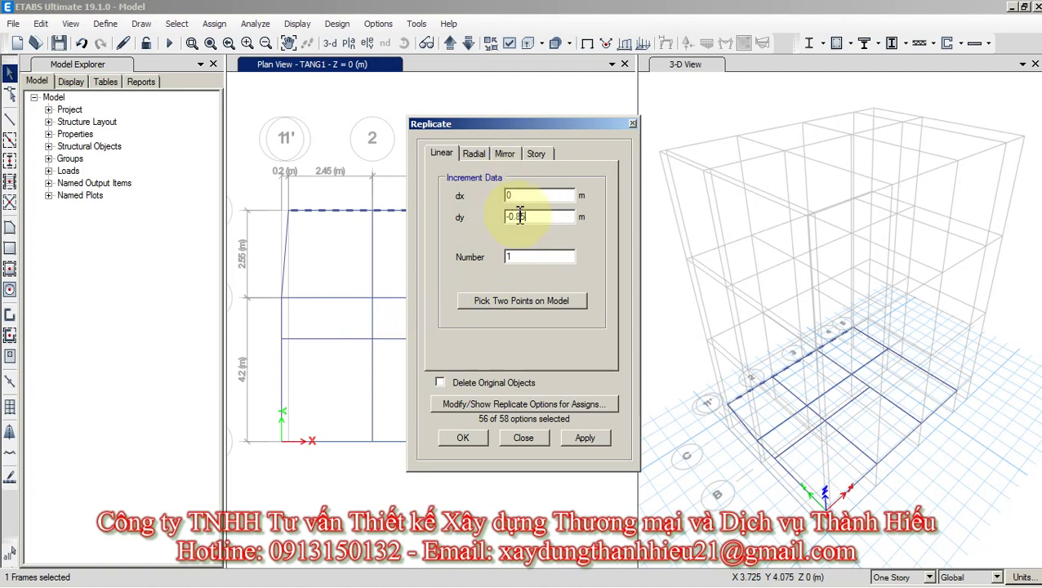
{"action": "left_click", "coordinate": [463, 439]}
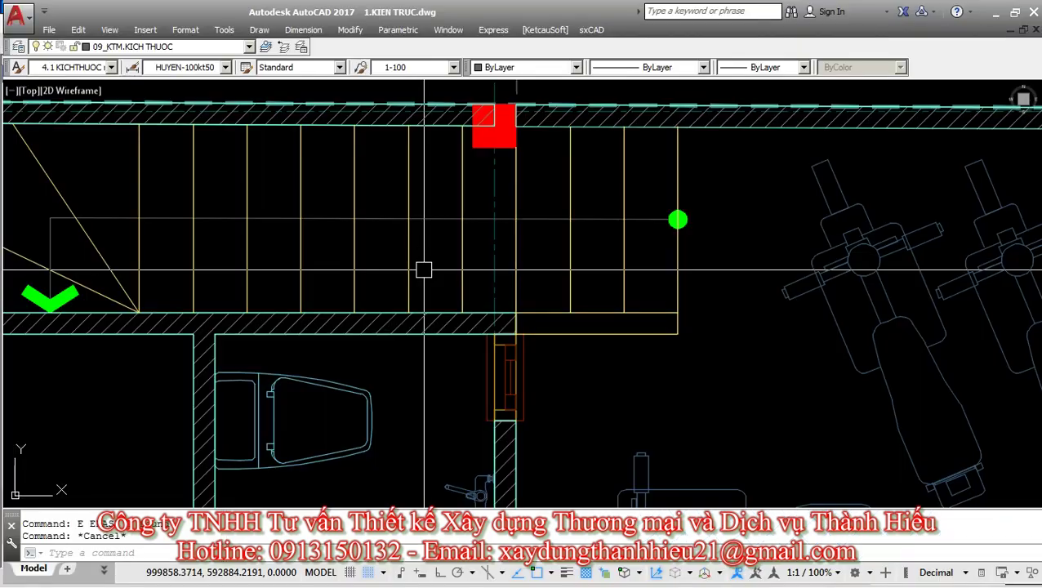
Switch to AutoCAD and add a horizontal linear dimension from grid 2 to the stair's first riser, placed across the stair treads.
{"action": "scroll", "coordinate": [522, 294], "scroll_direction": "down", "scroll_amount": 4}
{"action": "scroll", "coordinate": [478, 212], "scroll_direction": "up", "scroll_amount": 4}
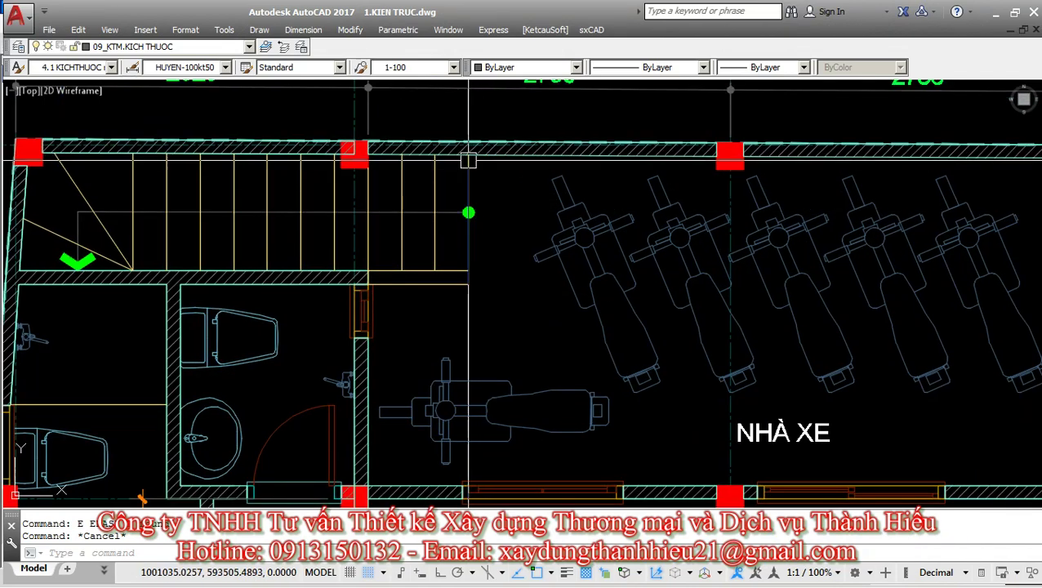
{"action": "scroll", "coordinate": [376, 245], "scroll_direction": "down", "scroll_amount": 2}
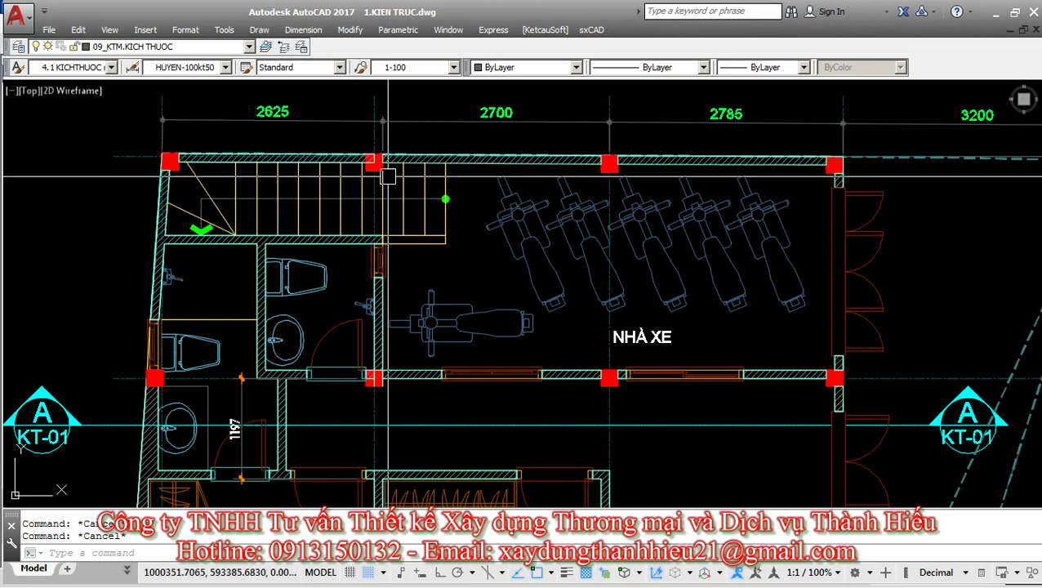
{"action": "scroll", "coordinate": [353, 198], "scroll_direction": "up", "scroll_amount": 2}
{"action": "type", "text": "dd"}
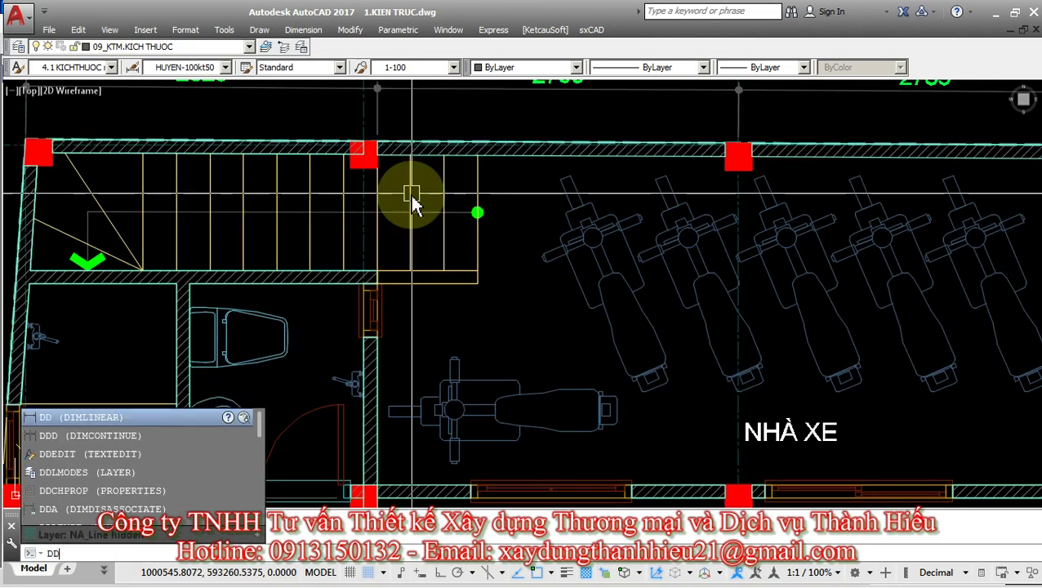
{"action": "key", "text": "space"}
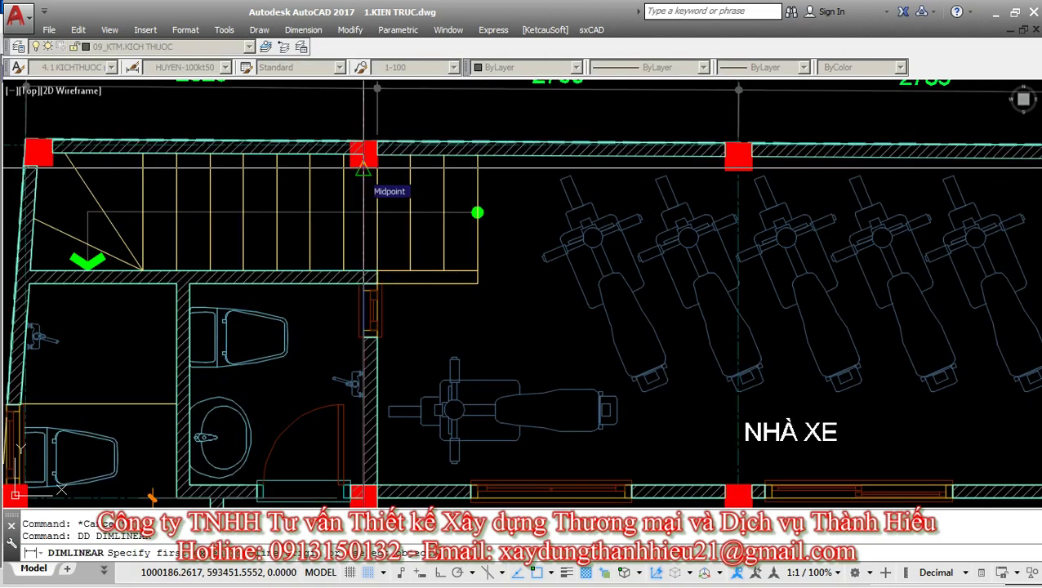
{"action": "left_click", "coordinate": [363, 166]}
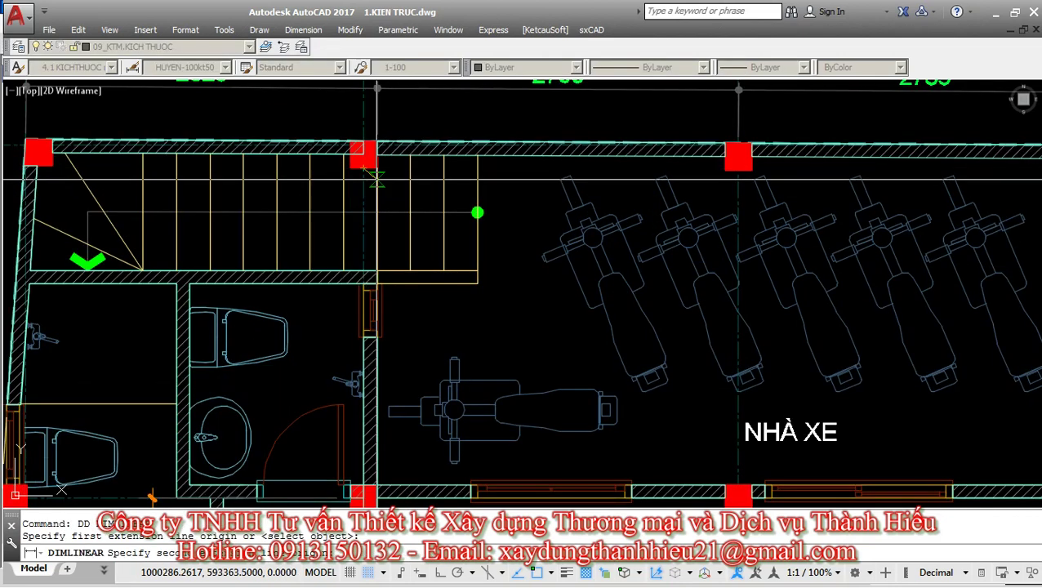
{"action": "left_click", "coordinate": [477, 167]}
{"action": "left_click", "coordinate": [462, 195]}
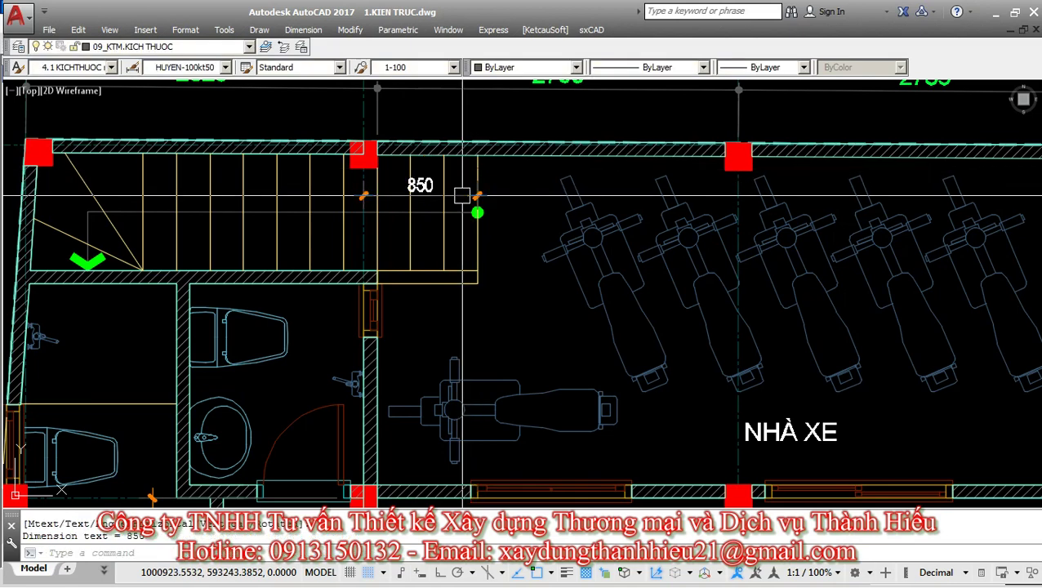
{"action": "scroll", "coordinate": [428, 180], "scroll_direction": "up", "scroll_amount": 2}
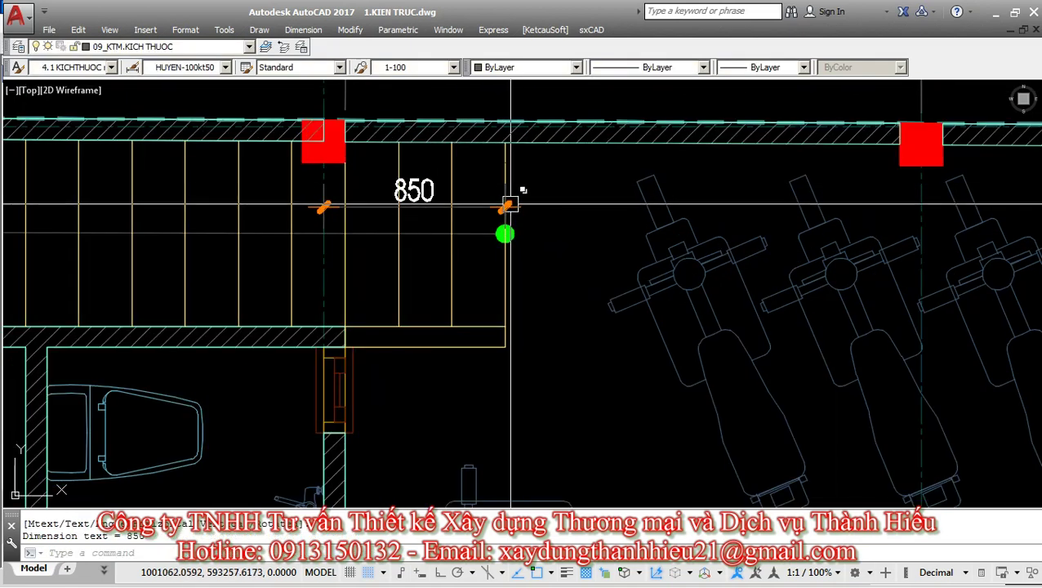
{"action": "key", "text": "Escape"}
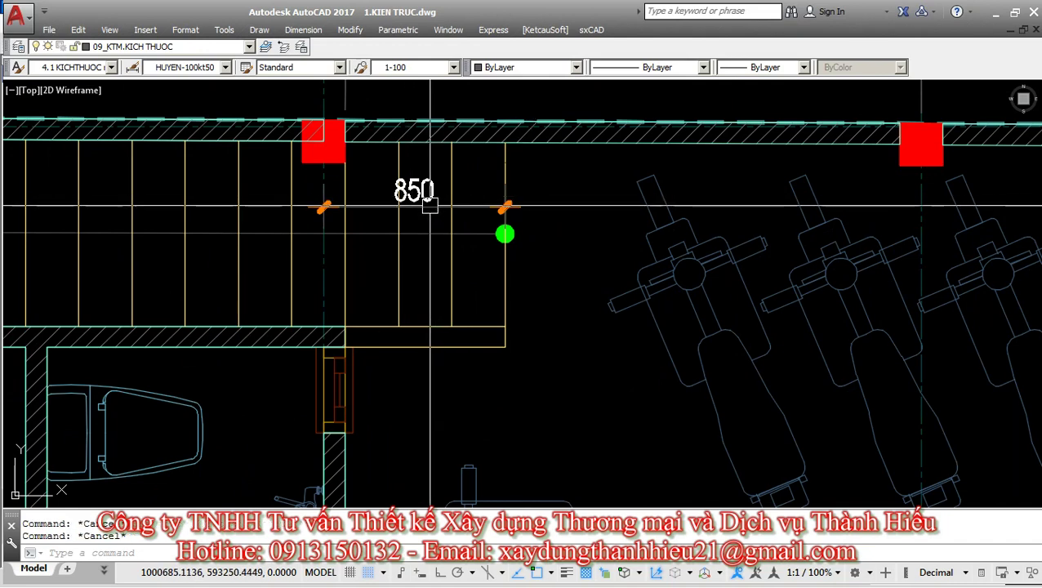
Erase the horizontal dimension across the stair treads.
{"action": "left_click", "coordinate": [412, 189]}
{"action": "type", "text": "E"}
{"action": "key", "text": "Return"}
Switch to ETABS and replicate the grid 2 beam linearly once with dx 0.95 m and dy 0, keeping the original.
{"action": "key", "text": "alt+Tab"}
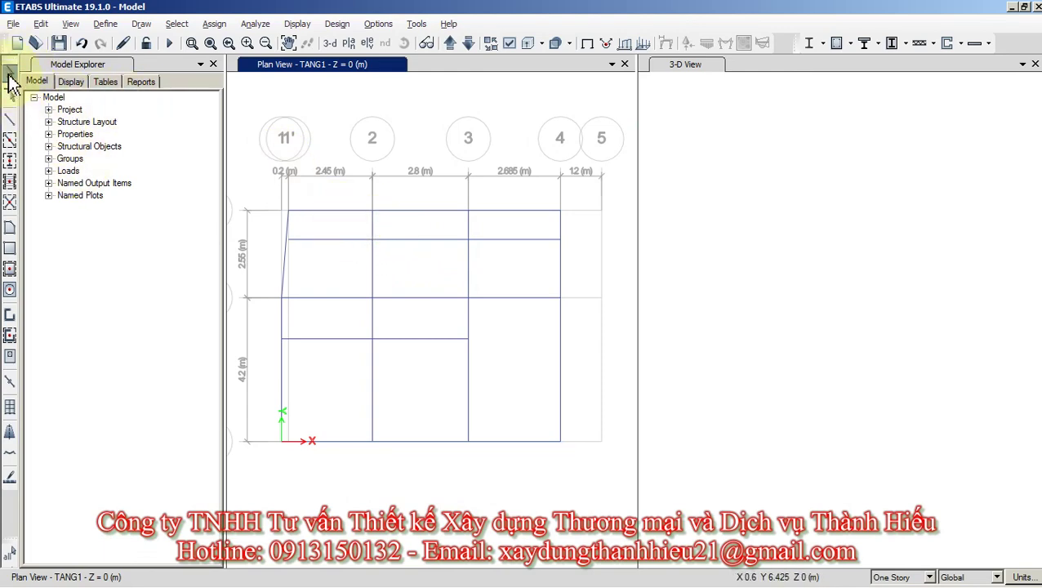
{"action": "left_click", "coordinate": [9, 75]}
{"action": "left_click", "coordinate": [373, 226]}
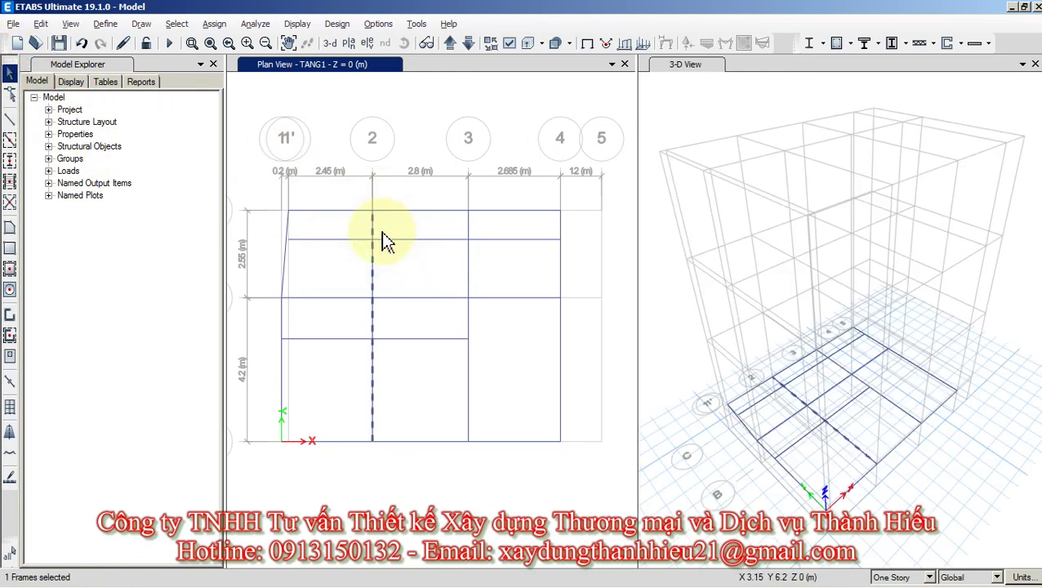
{"action": "left_click", "coordinate": [41, 24]}
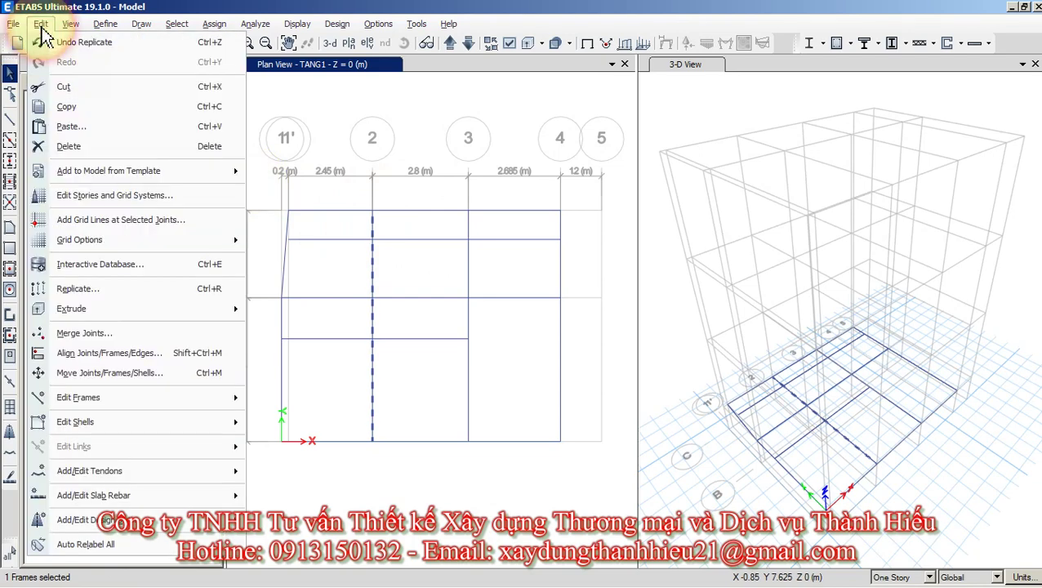
{"action": "left_click", "coordinate": [114, 294]}
{"action": "double_click", "coordinate": [543, 216]}
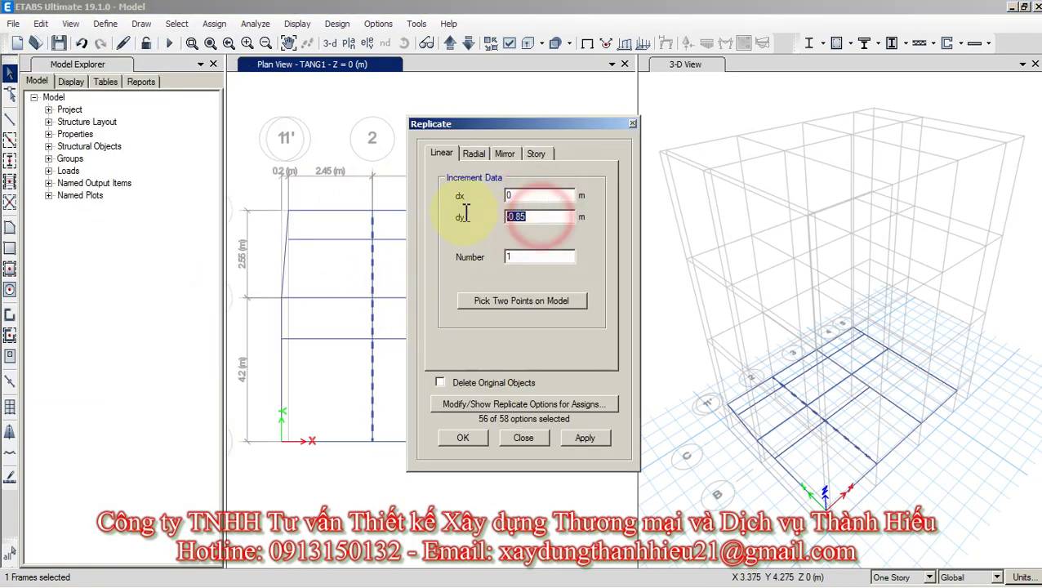
{"action": "type", "text": "0"}
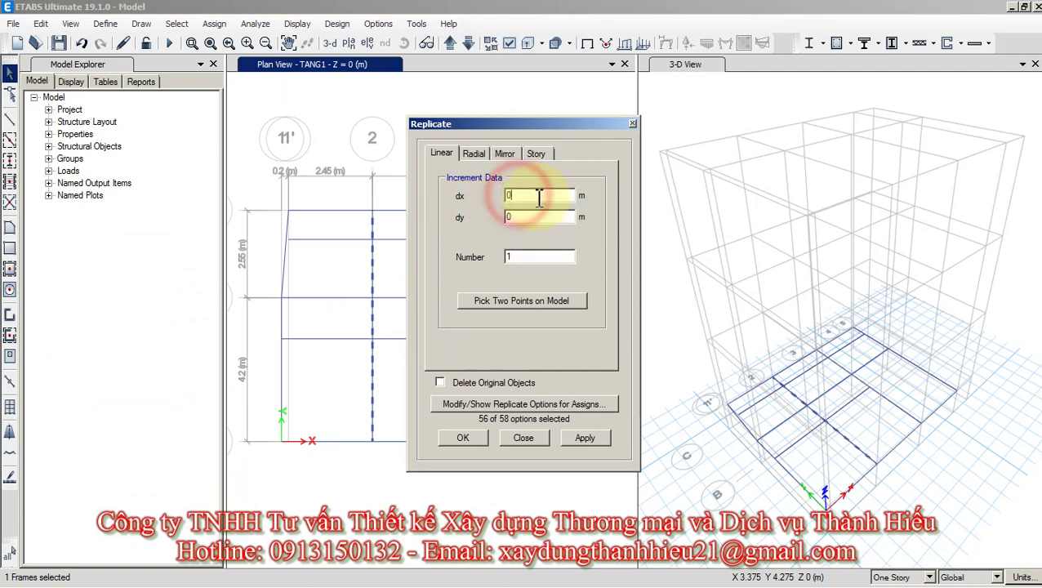
{"action": "double_click", "coordinate": [535, 196]}
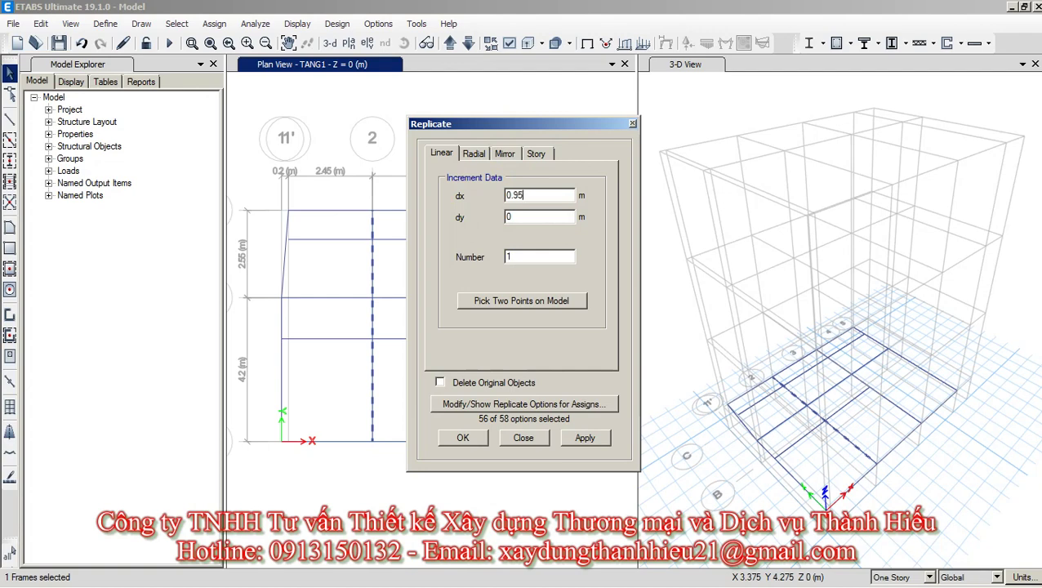
{"action": "left_click", "coordinate": [464, 439]}
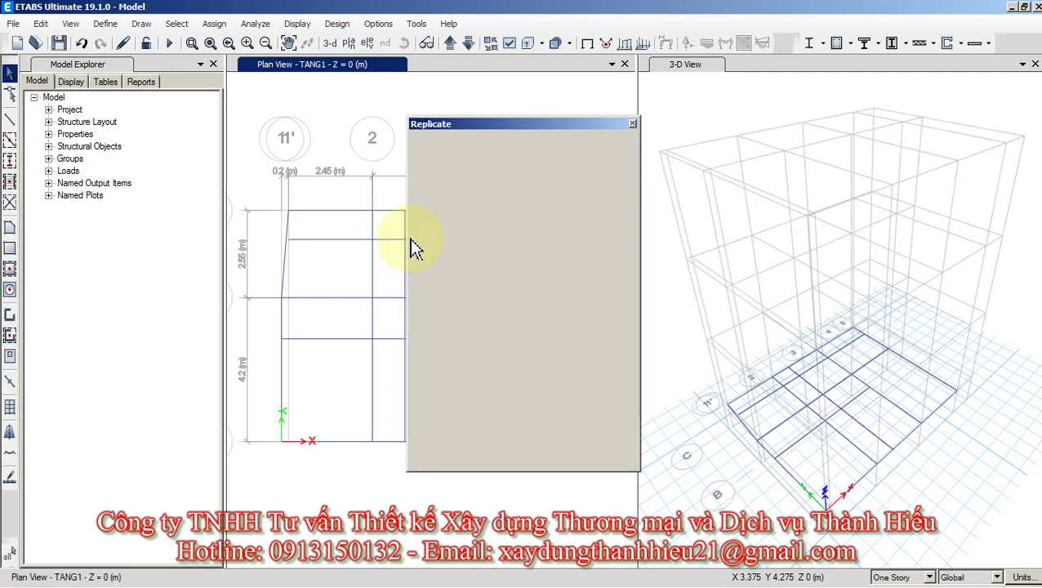
Break the horizontal stair beam and the copied vertical beam at their intersection, and delete the horizontal part between the copied beam and grid 4.
{"action": "scroll", "coordinate": [410, 238], "scroll_direction": "up", "scroll_amount": 2}
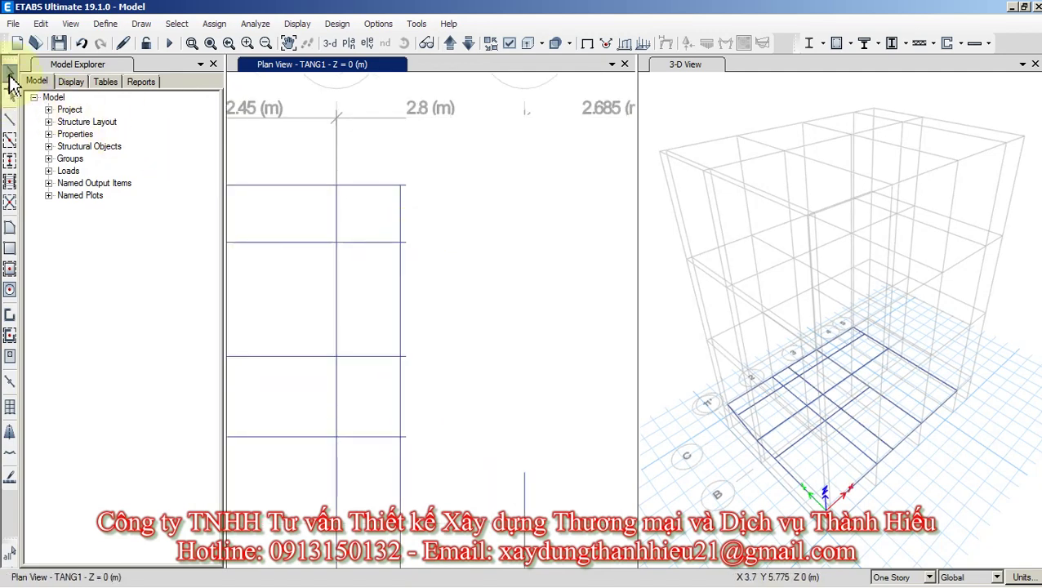
{"action": "left_click", "coordinate": [9, 75]}
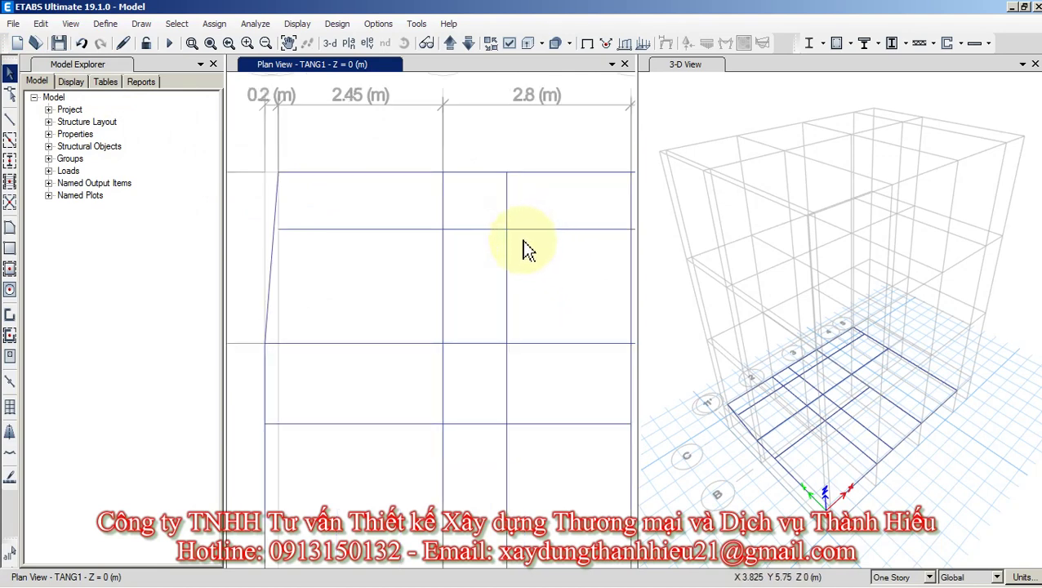
{"action": "left_click_drag", "start_coordinate": [521, 239], "coordinate": [507, 230]}
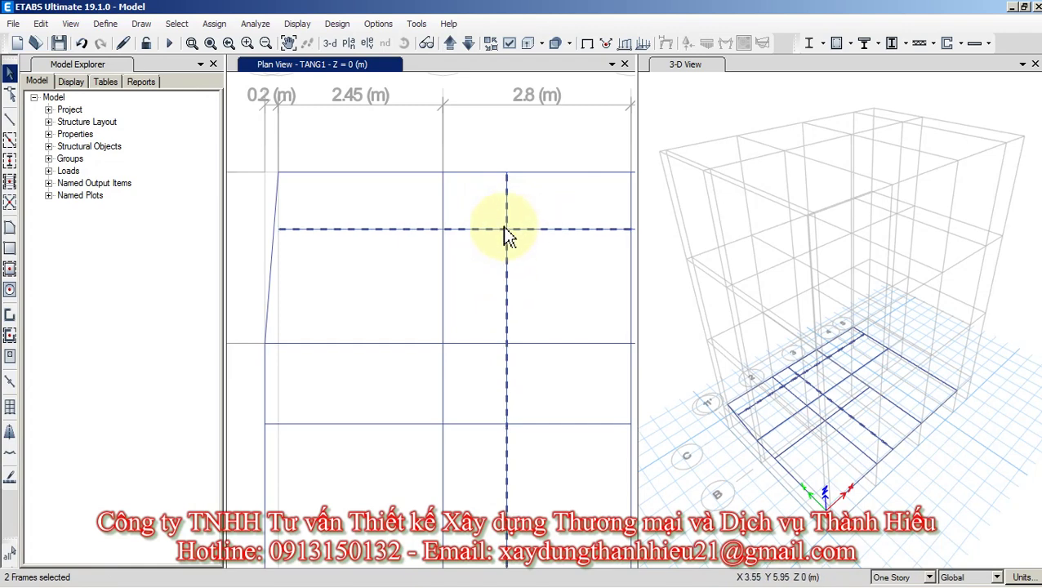
{"action": "scroll", "coordinate": [505, 235], "scroll_direction": "down", "scroll_amount": 5}
{"action": "scroll", "coordinate": [500, 245], "scroll_direction": "up", "scroll_amount": 4}
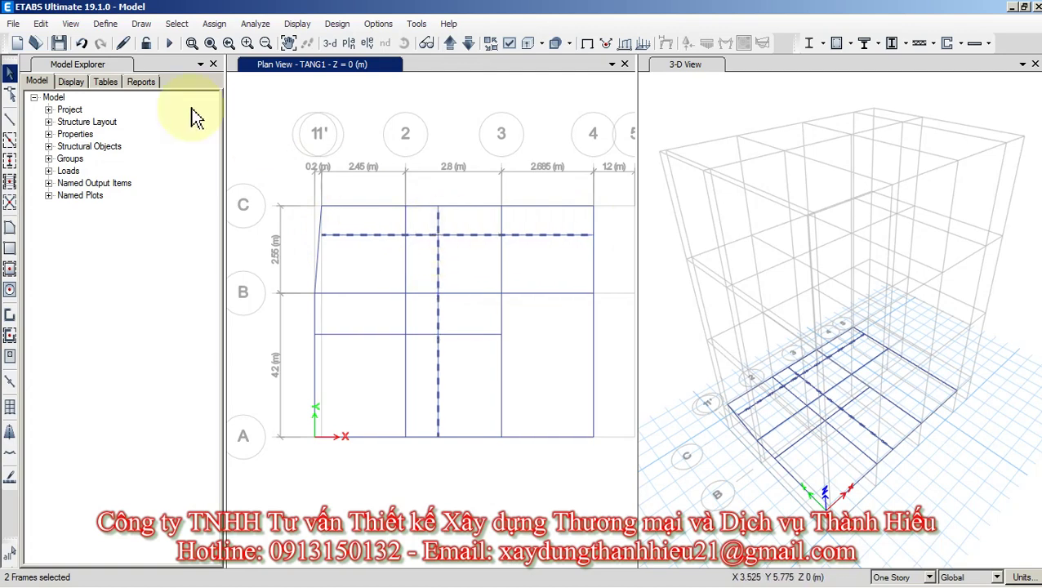
{"action": "left_click", "coordinate": [40, 23]}
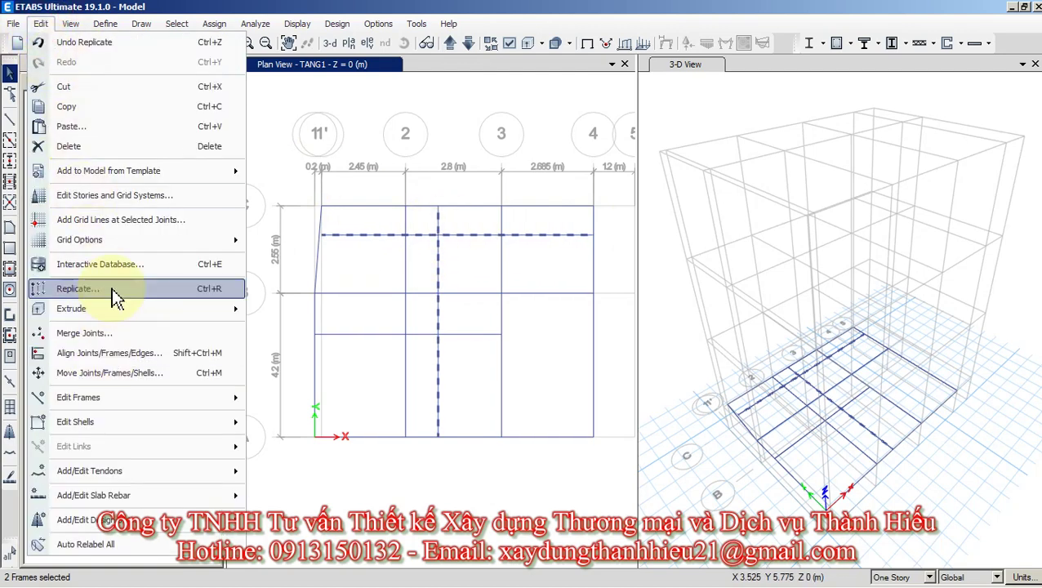
{"action": "mouse_move", "coordinate": [130, 399]}
{"action": "left_click", "coordinate": [280, 399]}
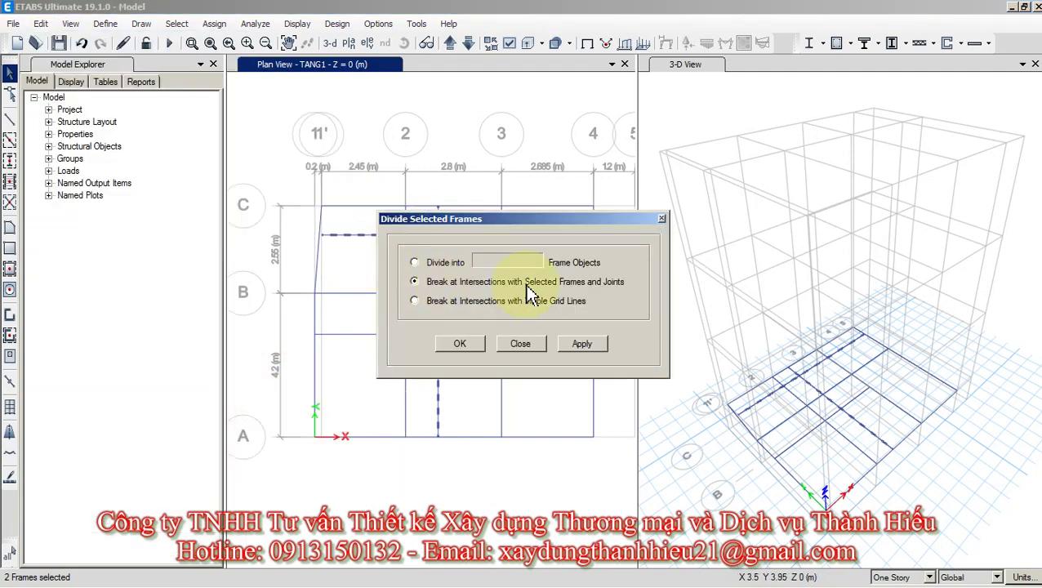
{"action": "left_click", "coordinate": [464, 344]}
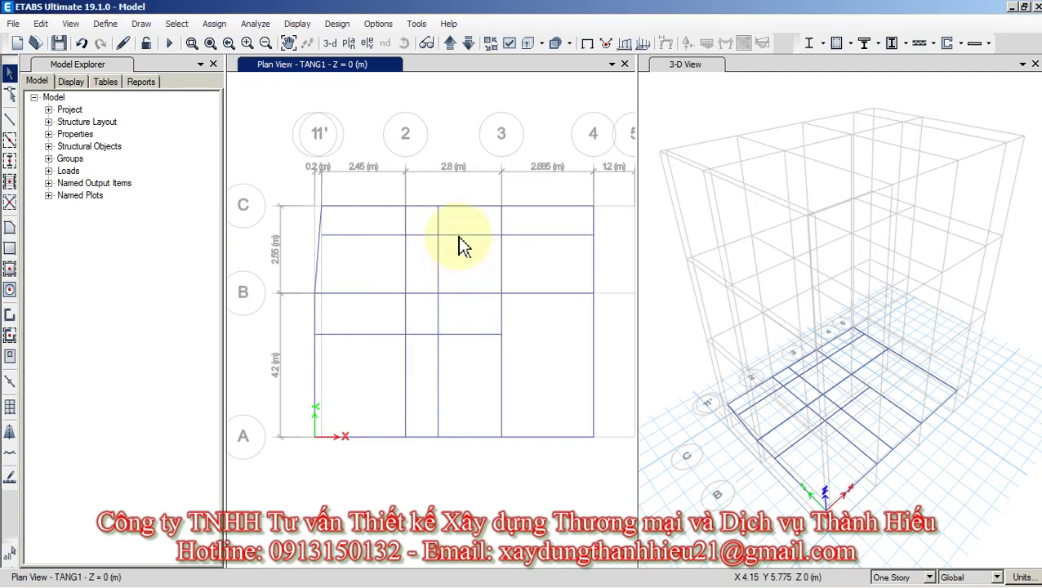
{"action": "left_click", "coordinate": [458, 236]}
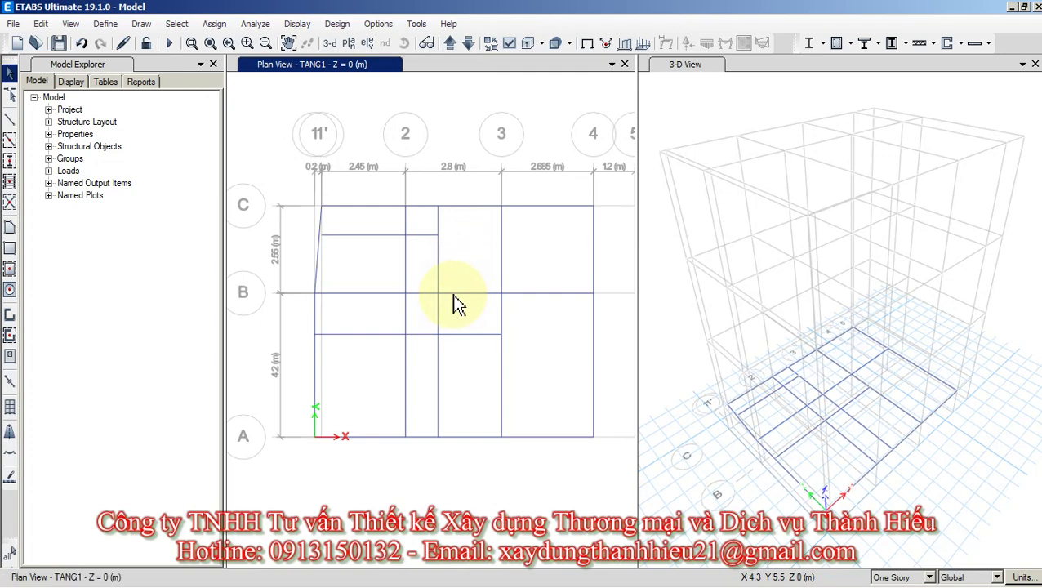
Break the copied vertical beam and the grid B beam at their intersection, and delete the vertical part between grids B and A.
{"action": "scroll", "coordinate": [445, 277], "scroll_direction": "up", "scroll_amount": 2}
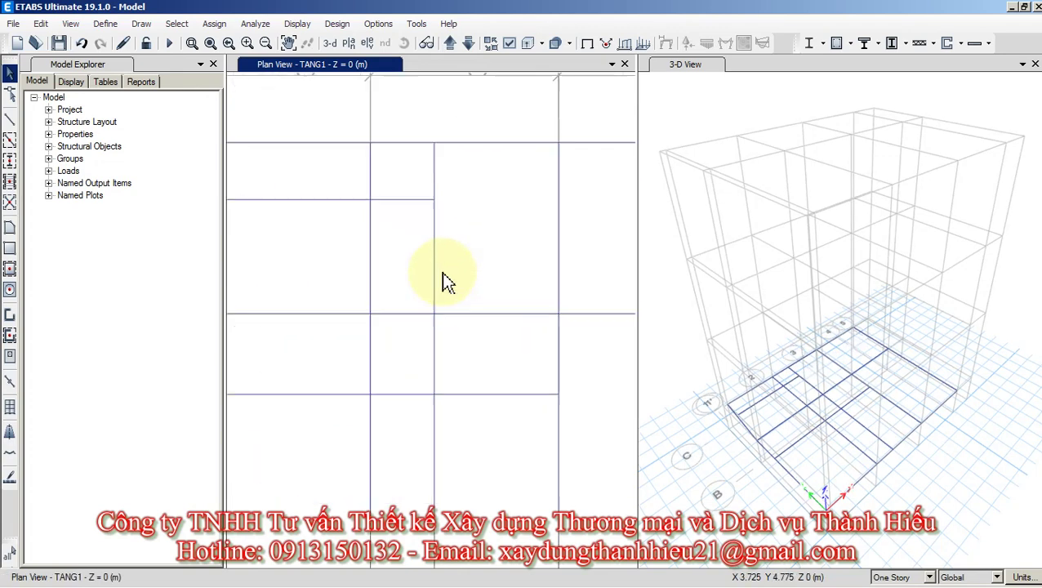
{"action": "left_click", "coordinate": [436, 329]}
{"action": "left_click", "coordinate": [454, 314]}
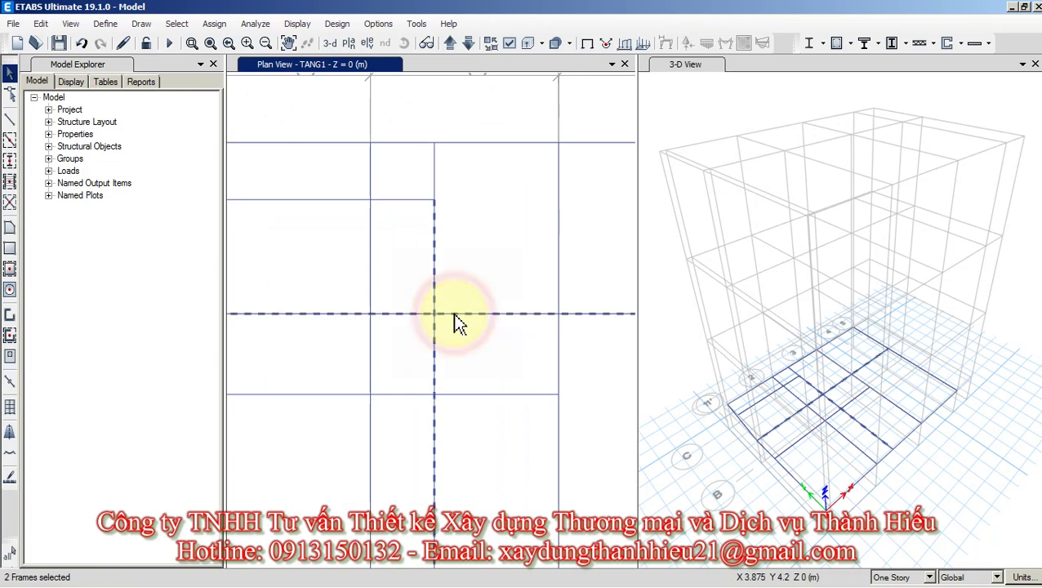
{"action": "left_click", "coordinate": [42, 24]}
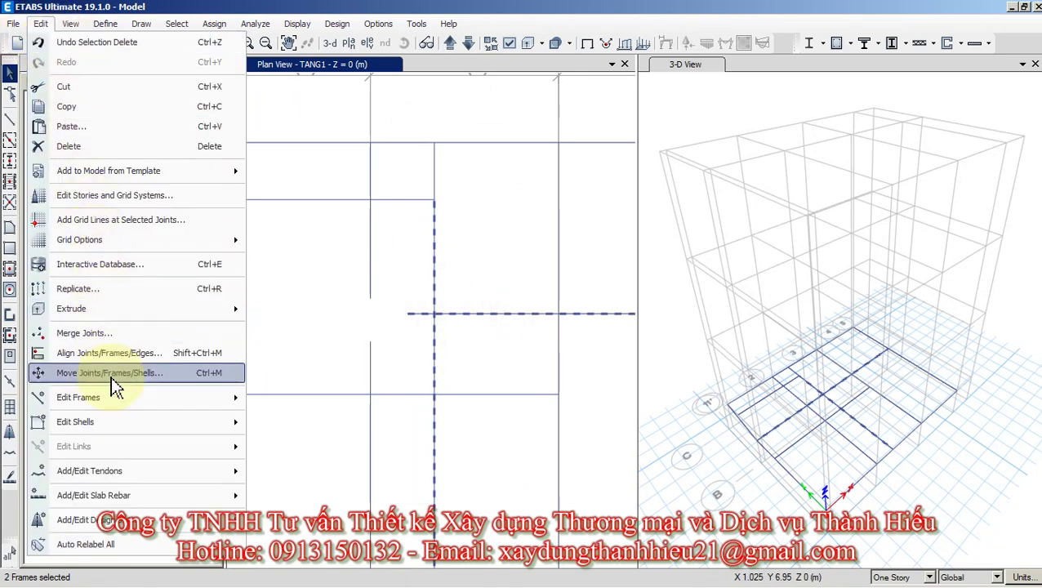
{"action": "mouse_move", "coordinate": [109, 397]}
{"action": "left_click", "coordinate": [325, 398]}
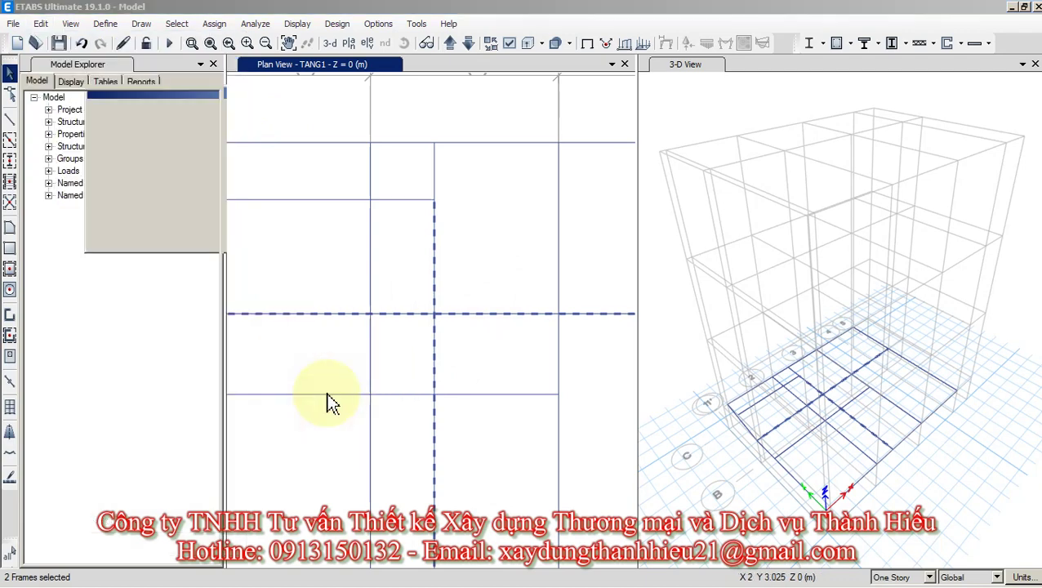
{"action": "left_click", "coordinate": [450, 346]}
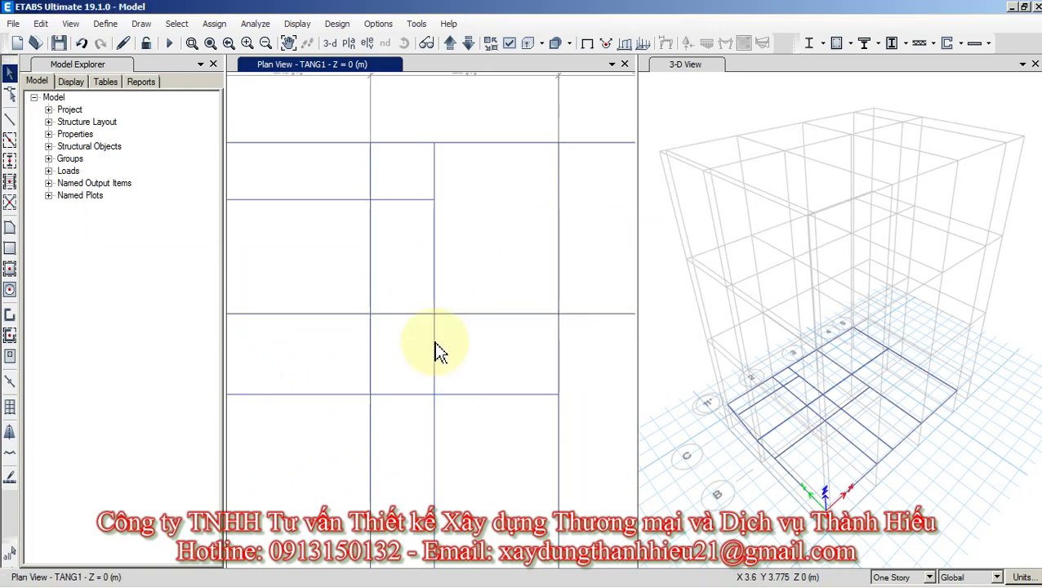
{"action": "left_click", "coordinate": [435, 343]}
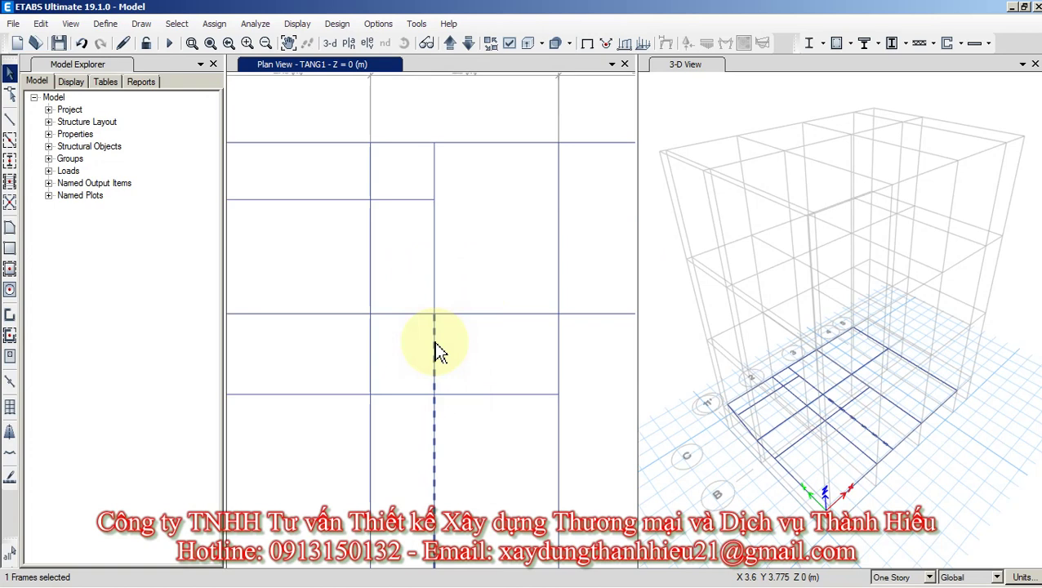
{"action": "left_click", "coordinate": [433, 342]}
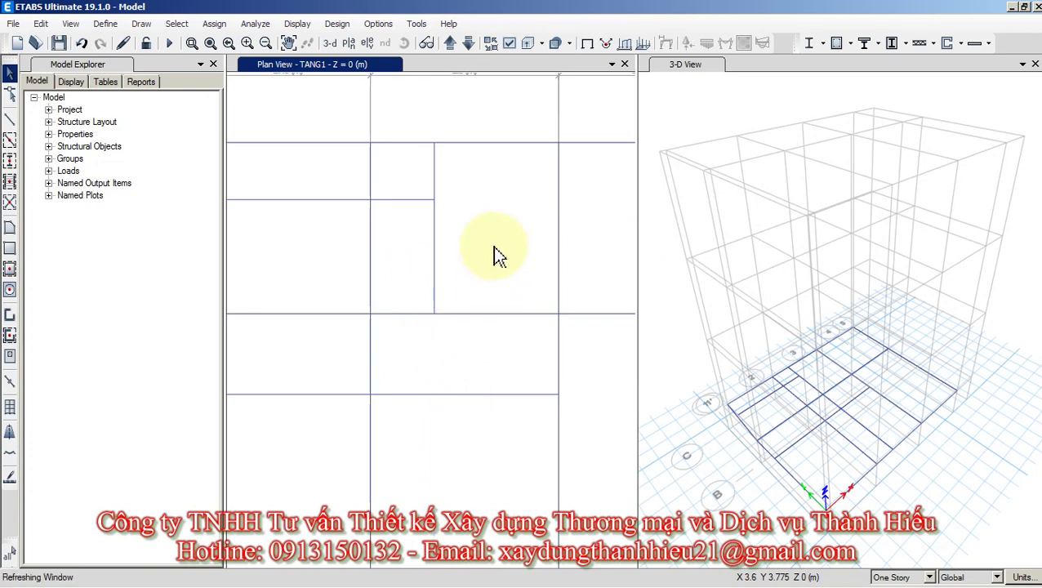
{"action": "scroll", "coordinate": [460, 289], "scroll_direction": "down", "scroll_amount": 4}
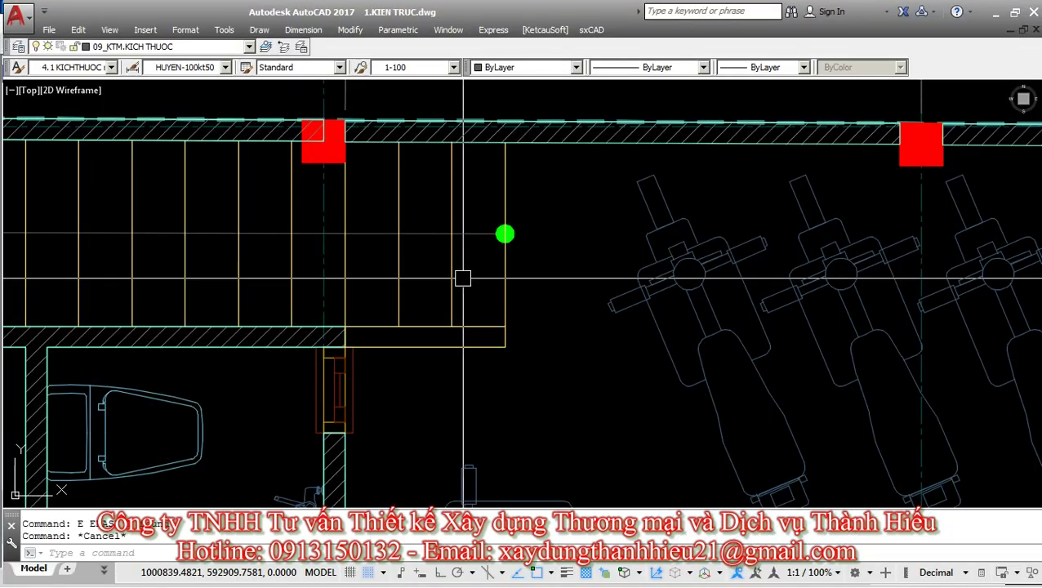
Switch to AutoCAD, measure the bathroom's width from grid 2 to the partition wall's inner face with a horizontal linear dimension, and erase that dimension.
{"action": "scroll", "coordinate": [463, 279], "scroll_direction": "down", "scroll_amount": 6}
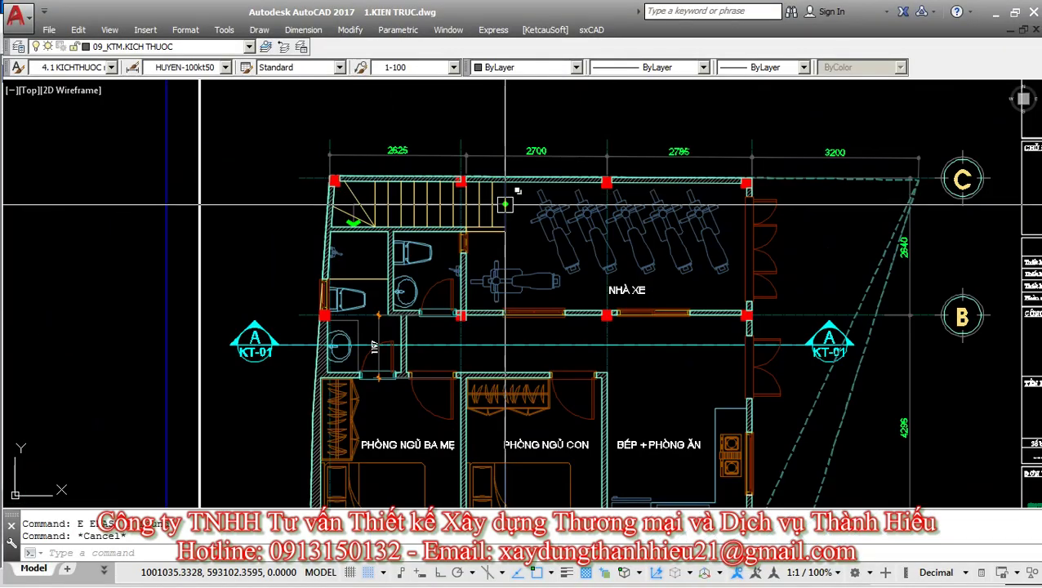
{"action": "scroll", "coordinate": [490, 282], "scroll_direction": "up", "scroll_amount": 4}
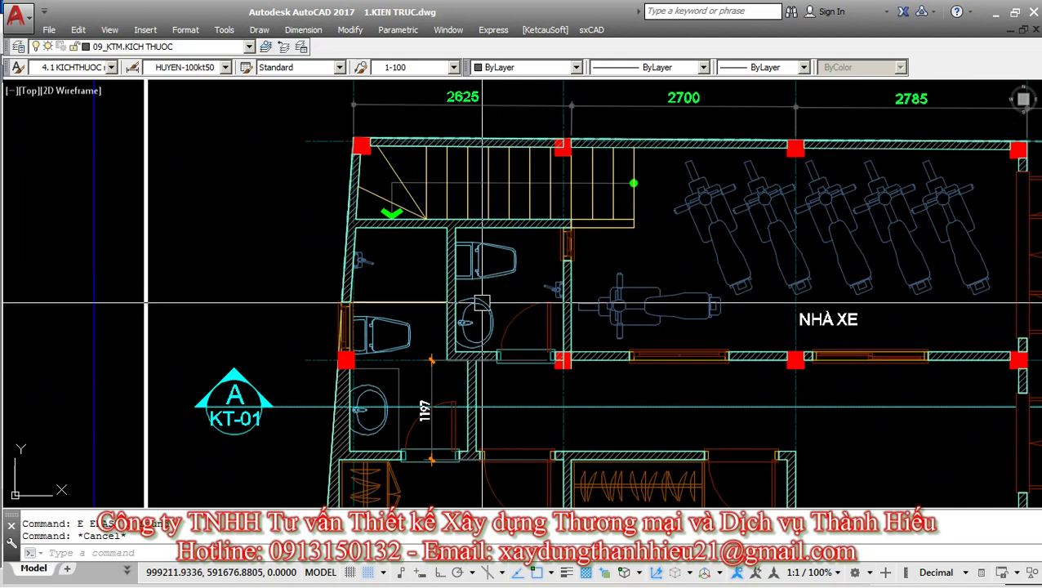
{"action": "middle_click_drag", "start_coordinate": [494, 302], "coordinate": [490, 261]}
{"action": "scroll", "coordinate": [490, 207], "scroll_direction": "up", "scroll_amount": 1}
{"action": "scroll", "coordinate": [488, 193], "scroll_direction": "down", "scroll_amount": 1}
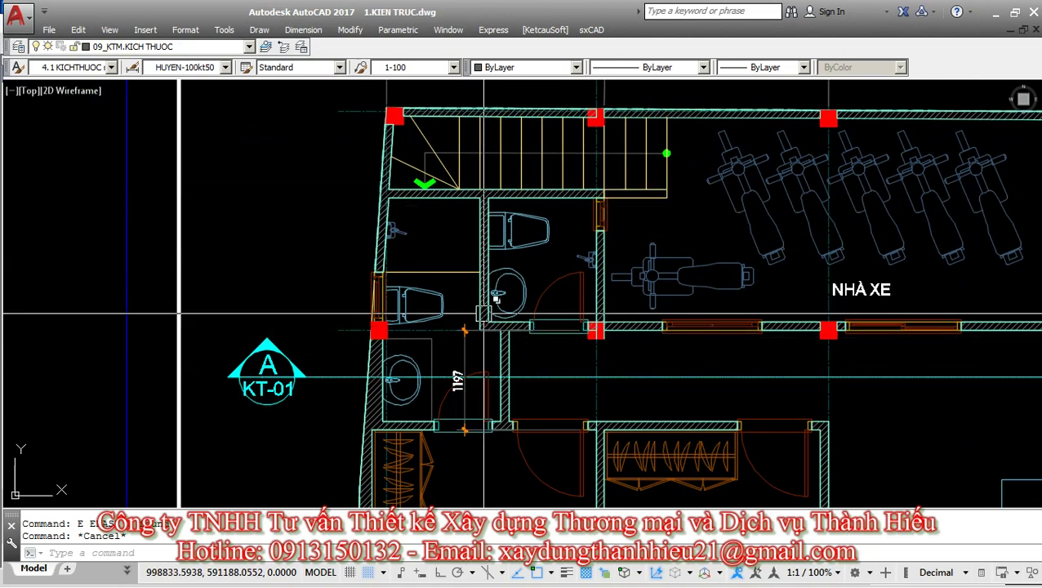
{"action": "scroll", "coordinate": [537, 235], "scroll_direction": "up", "scroll_amount": 2}
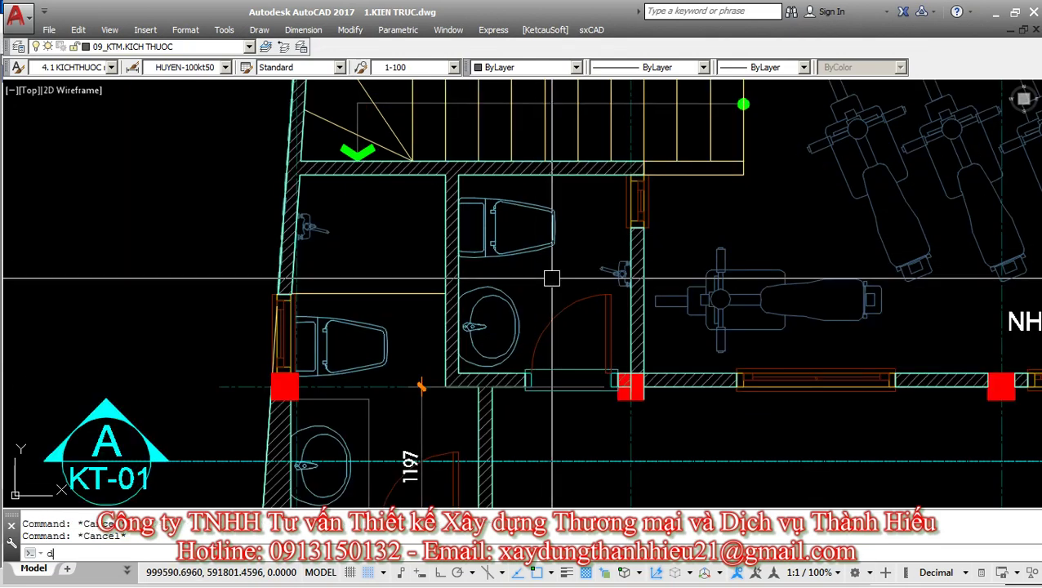
{"action": "type", "text": "d"}
{"action": "key", "text": "Return"}
{"action": "scroll", "coordinate": [632, 381], "scroll_direction": "up", "scroll_amount": 2}
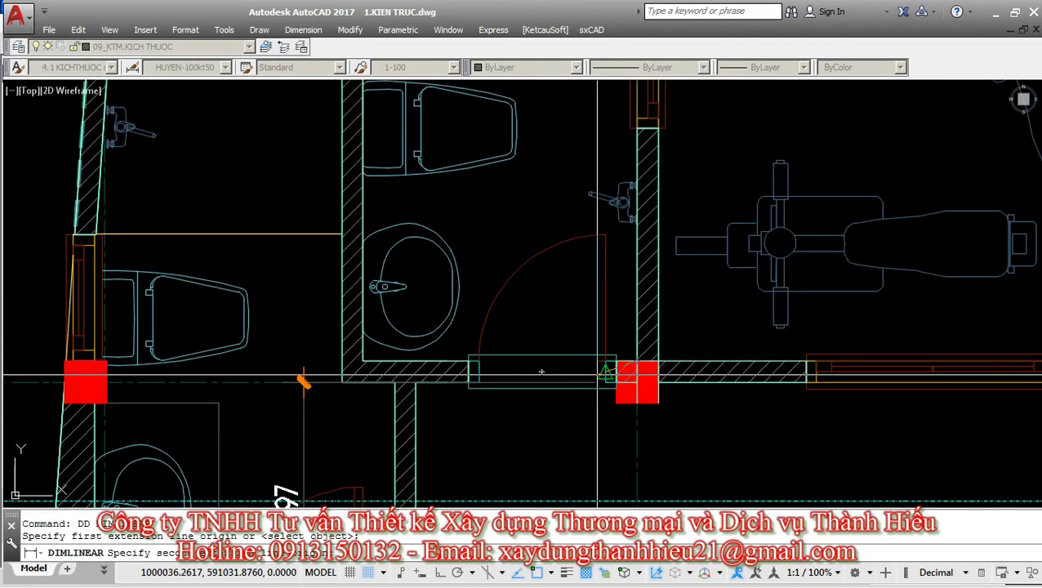
{"action": "scroll", "coordinate": [343, 368], "scroll_direction": "up", "scroll_amount": 4}
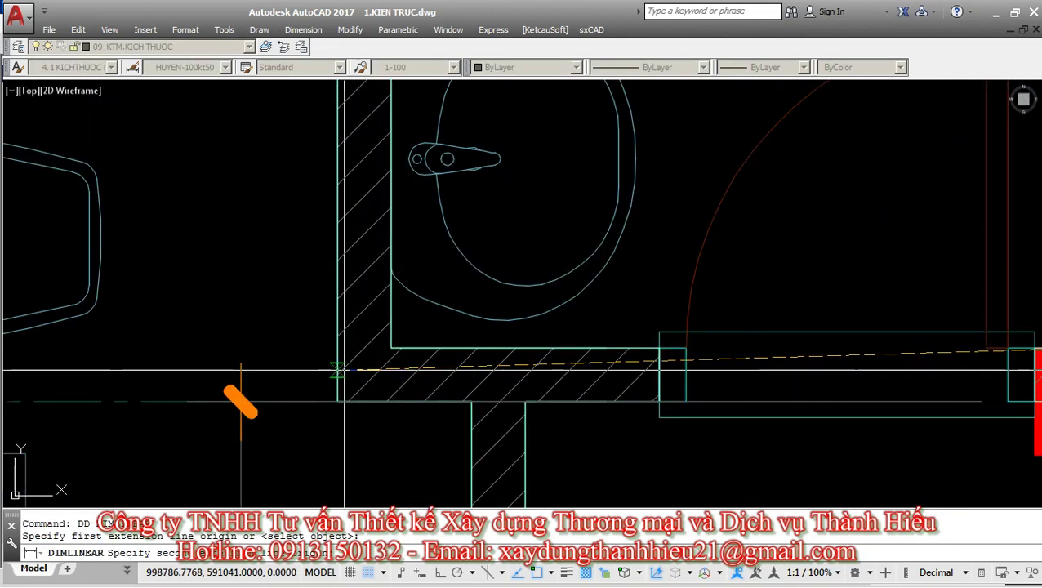
{"action": "left_click", "coordinate": [391, 348]}
{"action": "scroll", "coordinate": [391, 348], "scroll_direction": "down", "scroll_amount": 4}
{"action": "middle_click_drag", "start_coordinate": [391, 349], "coordinate": [372, 434]}
{"action": "left_click", "coordinate": [527, 300]}
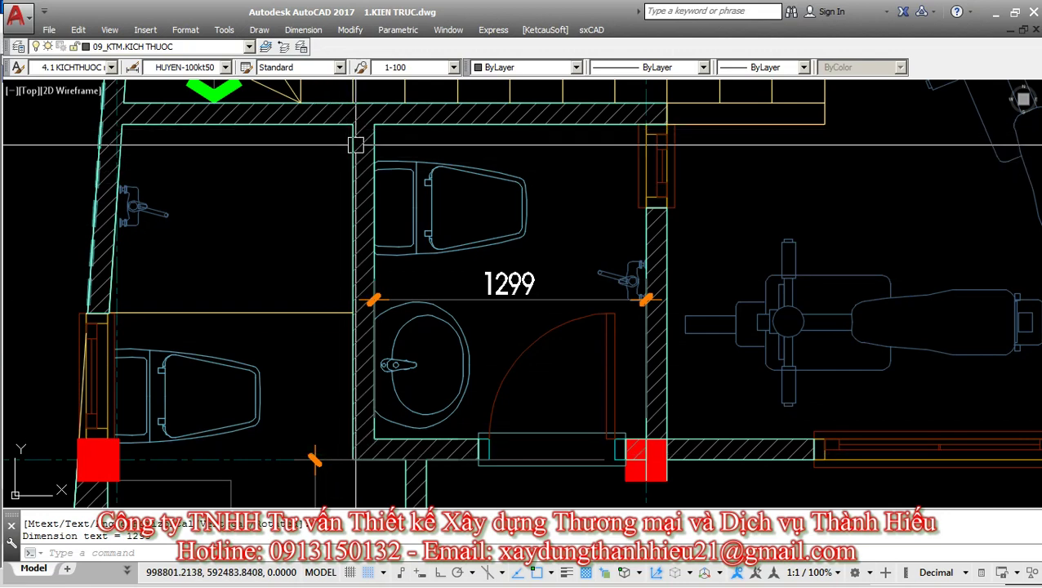
{"action": "left_click", "coordinate": [500, 286]}
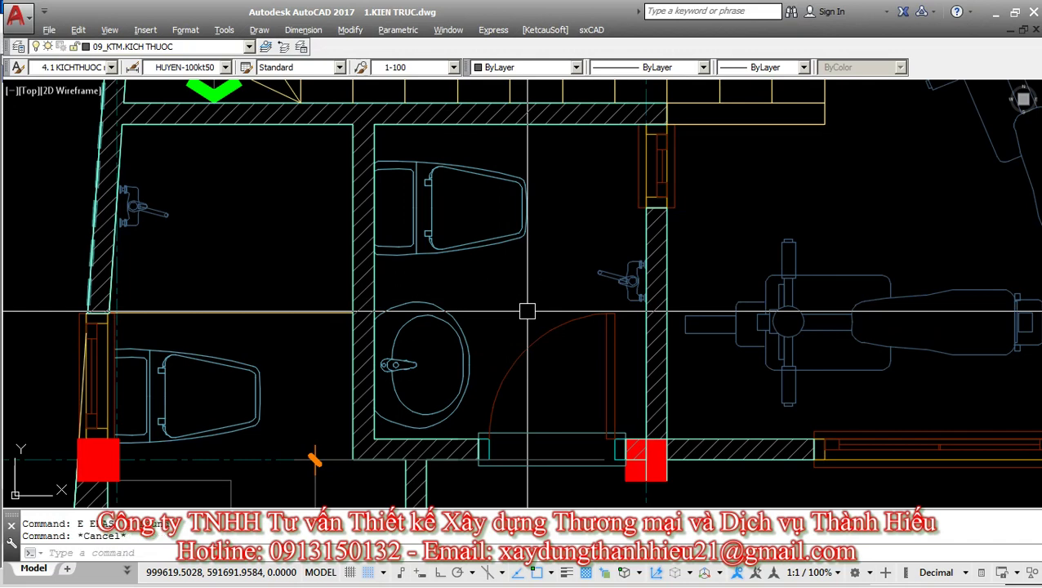
Switch to ETABS and select the beam on grid 2 in the TANG1 plan.
{"action": "key", "text": "alt+Tab"}
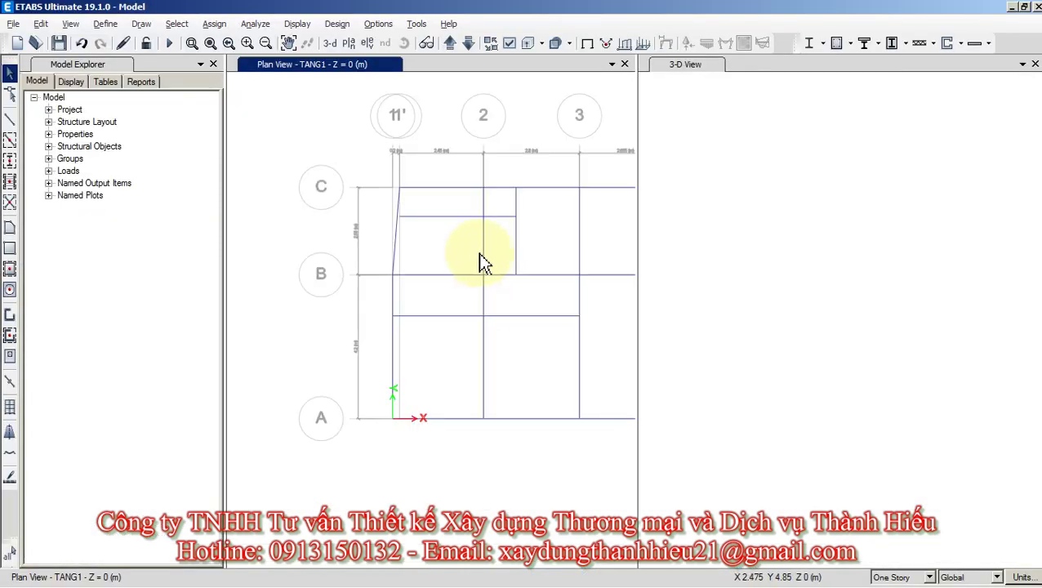
{"action": "left_click", "coordinate": [485, 254]}
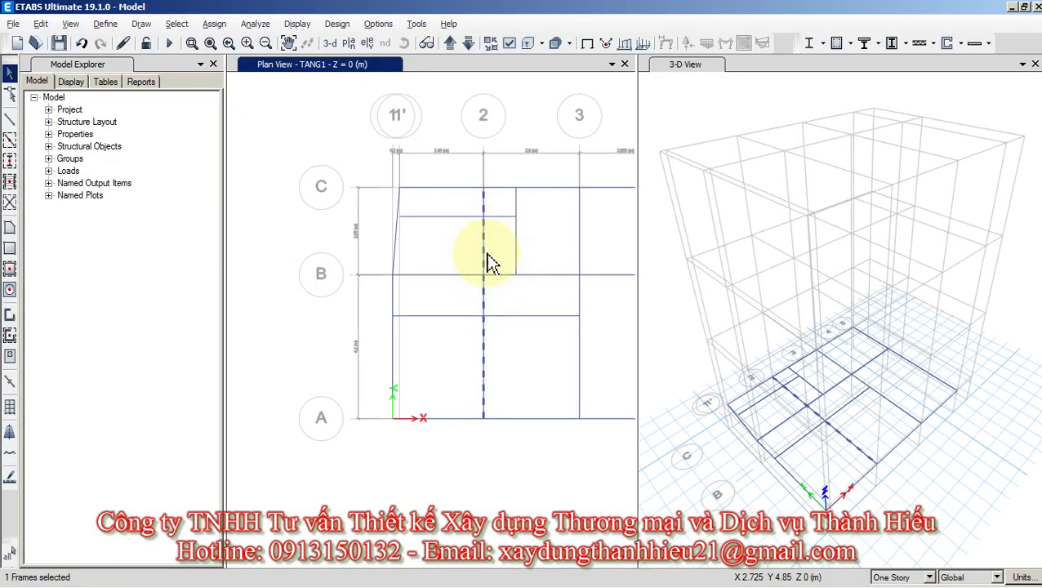
{"action": "left_click", "coordinate": [40, 24]}
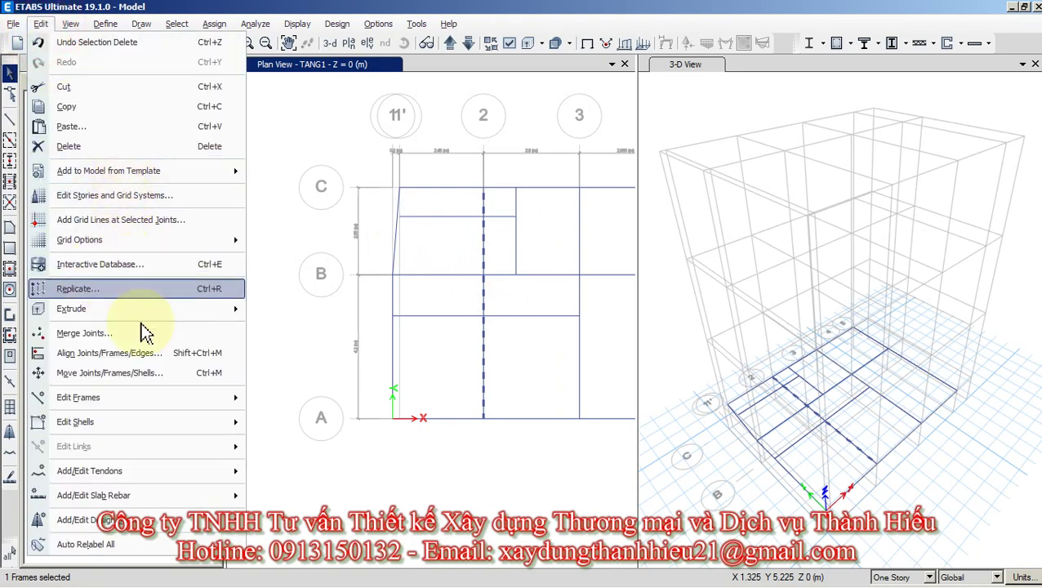
{"action": "left_click", "coordinate": [174, 406]}
{"action": "left_click", "coordinate": [312, 400]}
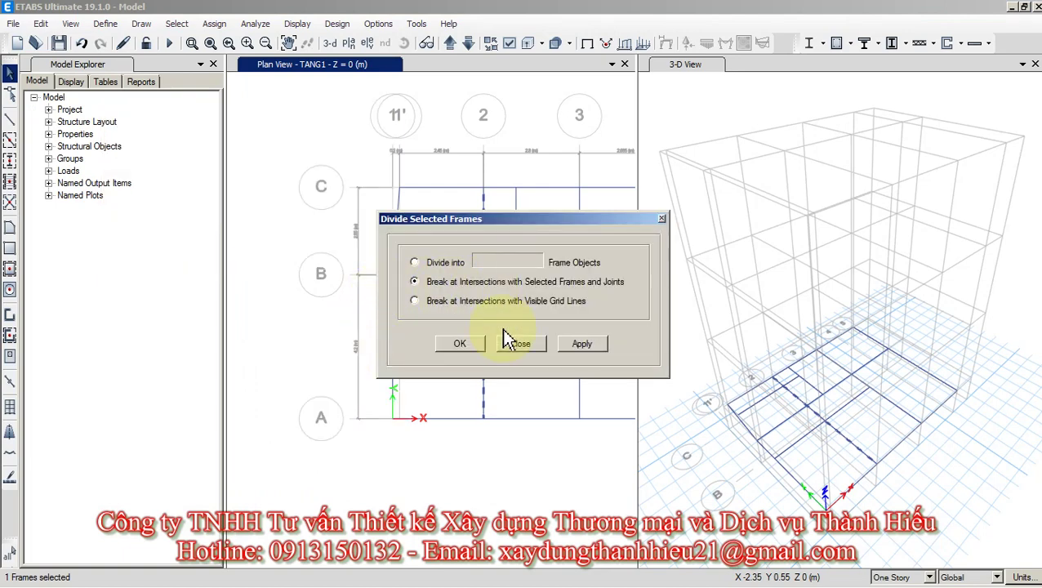
{"action": "left_click", "coordinate": [520, 343]}
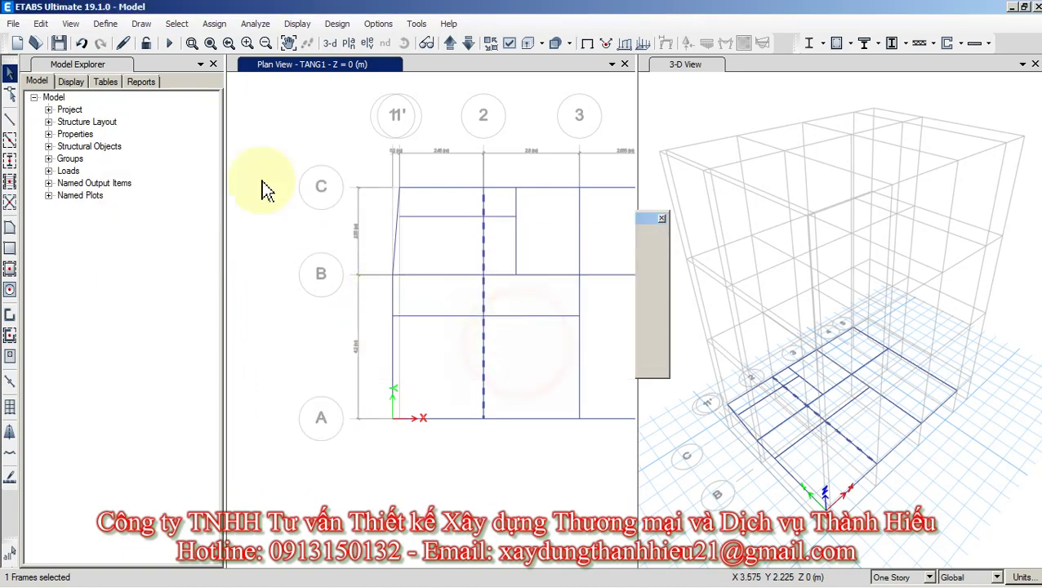
Replicate the selected grid 2 beam linearly once with dx -1.35 m and dy 0, keeping the original.
{"action": "left_click", "coordinate": [40, 23]}
{"action": "left_click", "coordinate": [81, 289]}
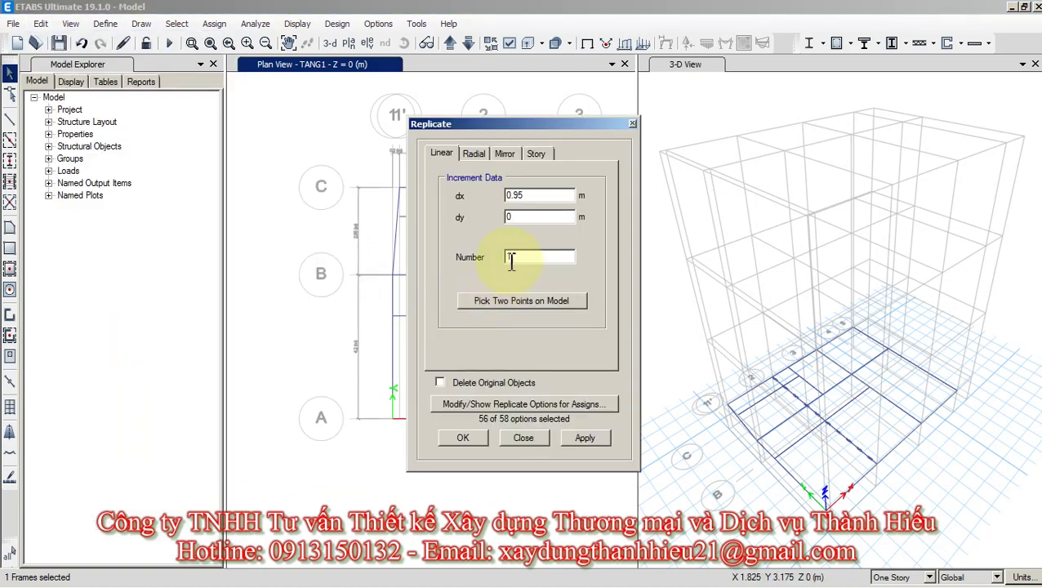
{"action": "double_click", "coordinate": [532, 195]}
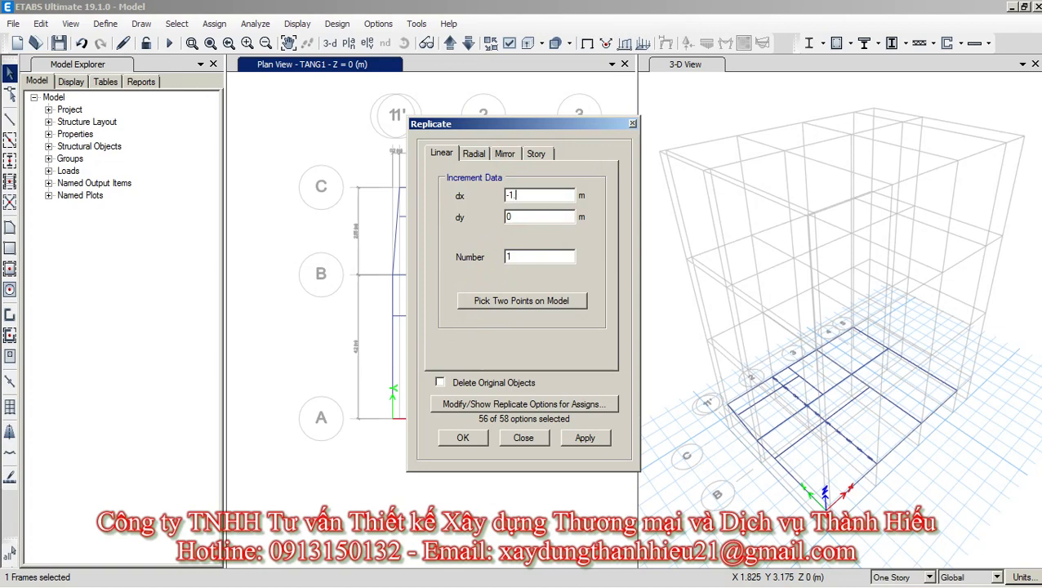
{"action": "left_click", "coordinate": [465, 437]}
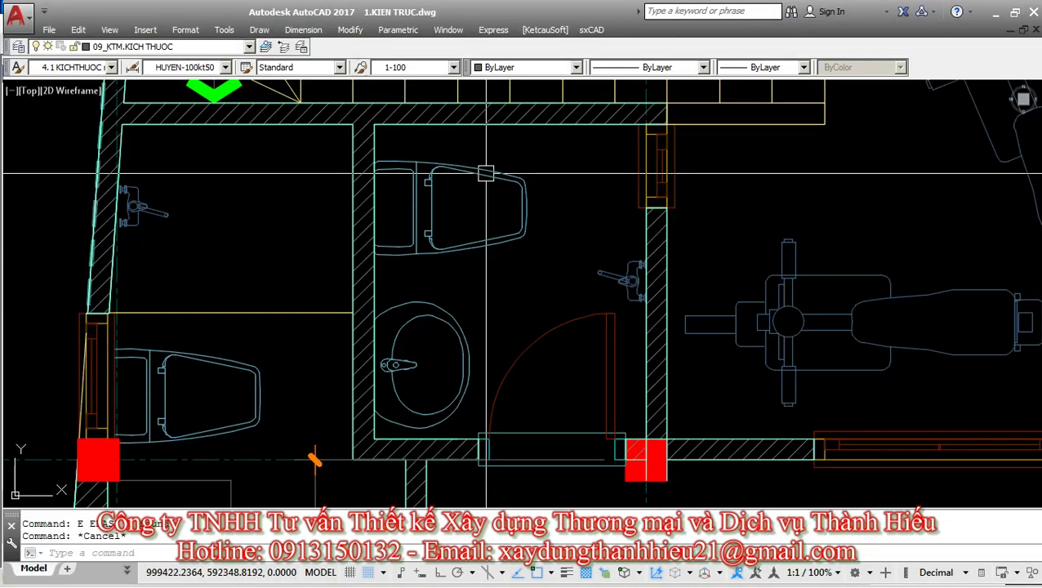
In AutoCAD, measure horizontally from grid 2 to the near face of the partition wall below grid B with a linear dimension, and erase that dimension.
{"action": "scroll", "coordinate": [474, 296], "scroll_direction": "down", "scroll_amount": 2}
{"action": "scroll", "coordinate": [475, 296], "scroll_direction": "up", "scroll_amount": 3}
{"action": "middle_click_drag", "start_coordinate": [474, 296], "coordinate": [473, 277]}
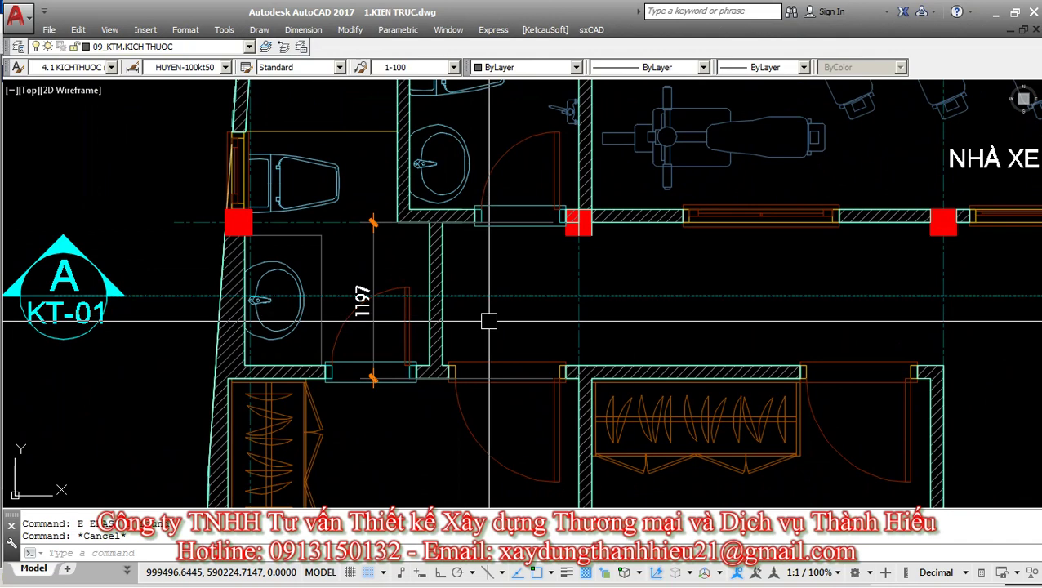
{"action": "type", "text": "dd"}
{"action": "key", "text": "Return"}
{"action": "scroll", "coordinate": [592, 263], "scroll_direction": "up", "scroll_amount": 2}
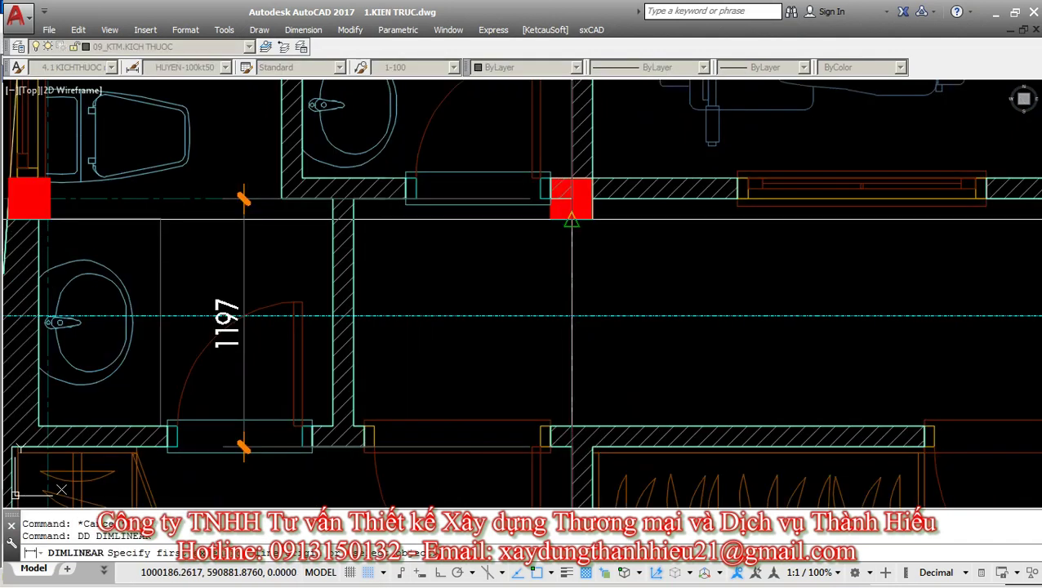
{"action": "left_click", "coordinate": [572, 218]}
{"action": "left_click", "coordinate": [352, 219]}
{"action": "left_click", "coordinate": [465, 278]}
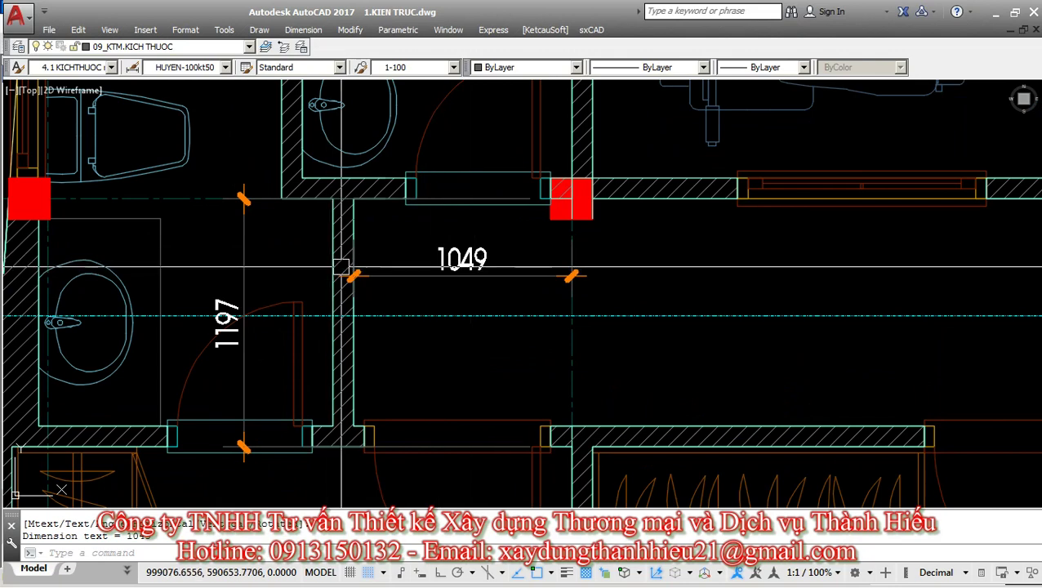
{"action": "key", "text": "Escape"}
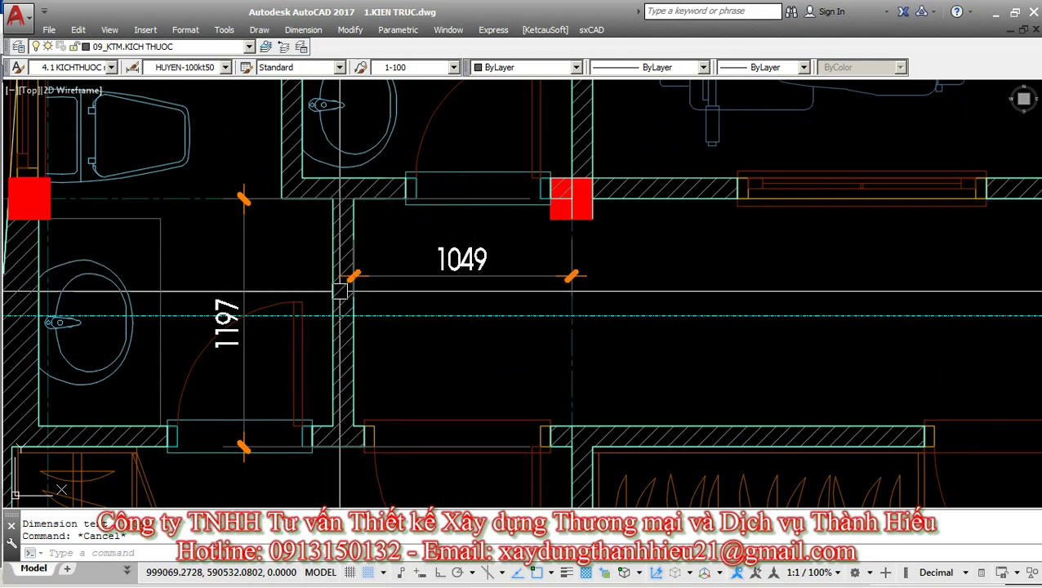
{"action": "scroll", "coordinate": [343, 285], "scroll_direction": "up", "scroll_amount": 2}
{"action": "key", "text": "Escape"}
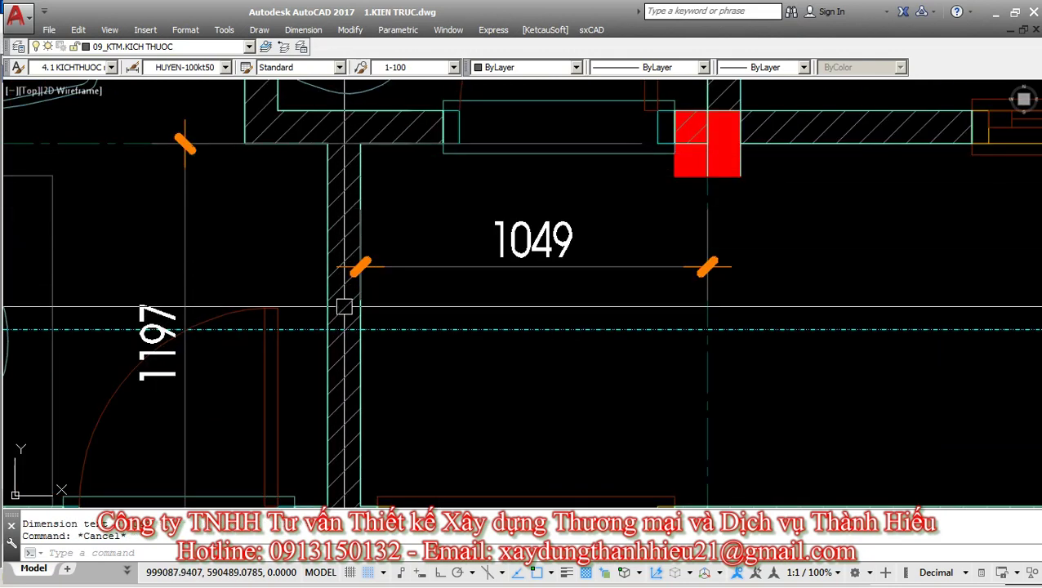
{"action": "left_click", "coordinate": [411, 270]}
{"action": "key", "text": "Escape"}
{"action": "scroll", "coordinate": [449, 294], "scroll_direction": "down", "scroll_amount": 3}
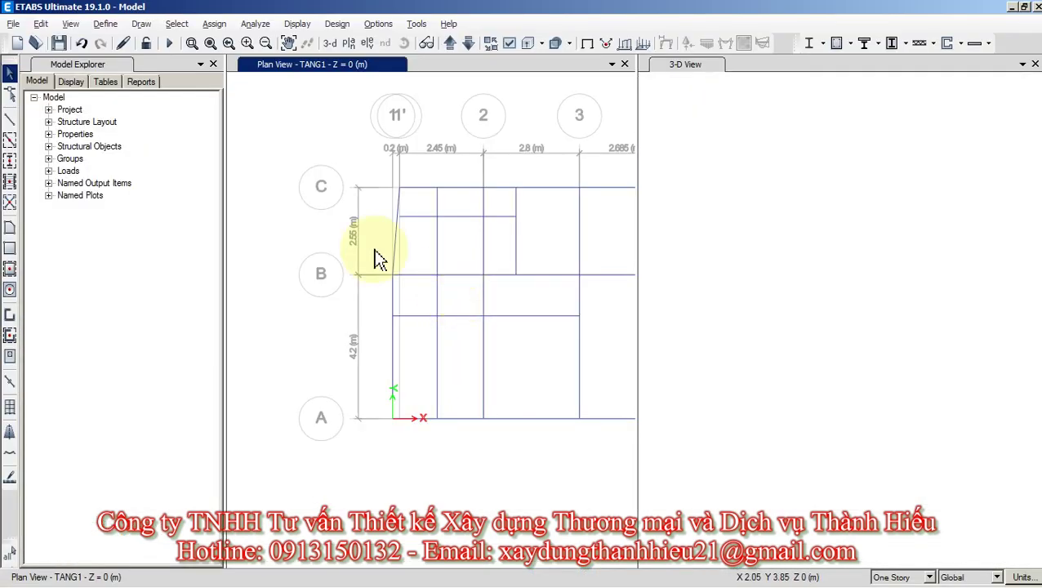
Switch to ETABS, select the grid 2 beam and prepare a linear replication with dx -1.05 m, dy 0 and number 1.
{"action": "left_click", "coordinate": [40, 24]}
{"action": "left_click", "coordinate": [147, 11]}
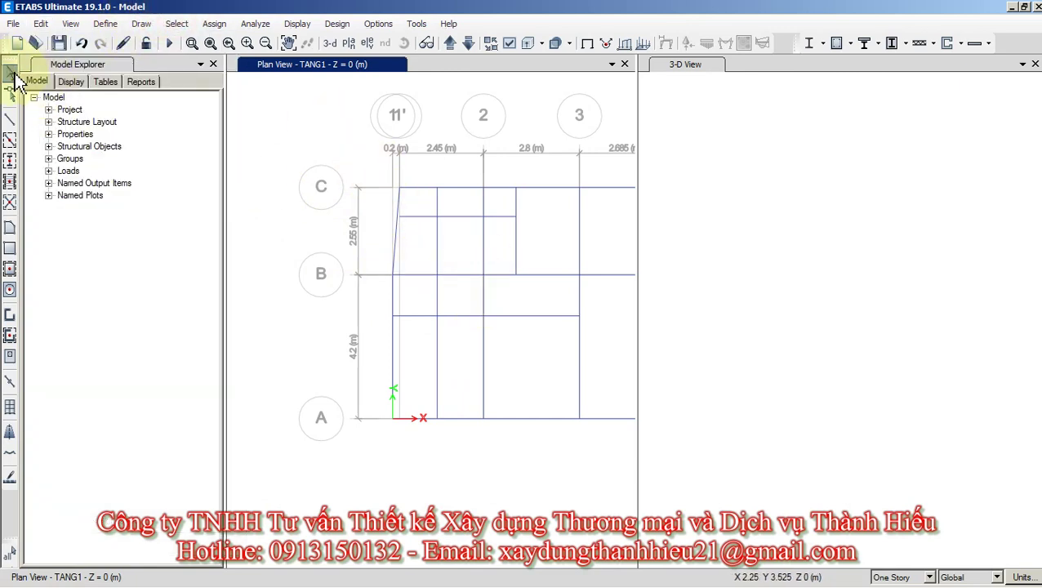
{"action": "left_click", "coordinate": [10, 75]}
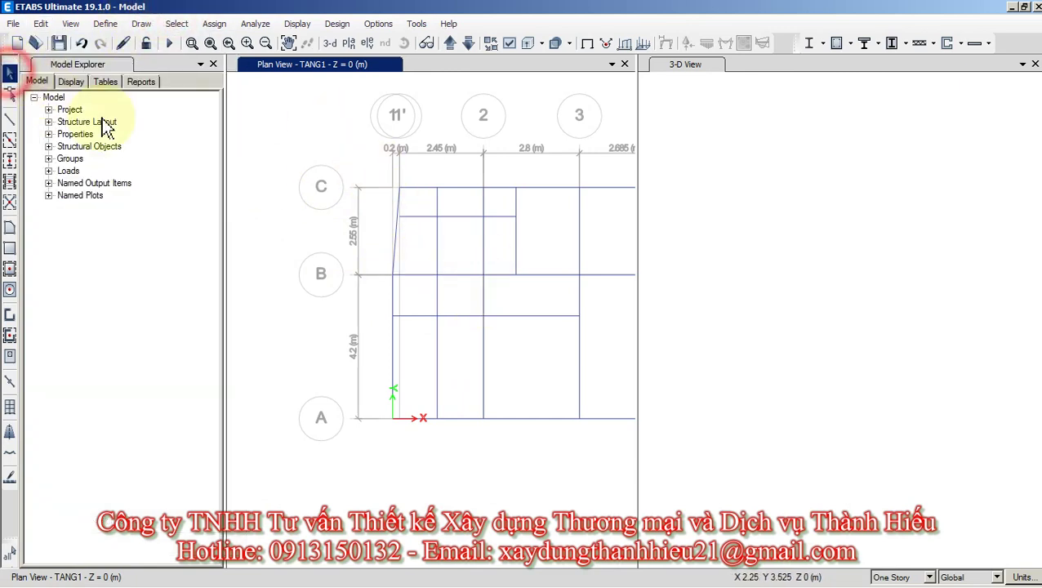
{"action": "left_click", "coordinate": [483, 302]}
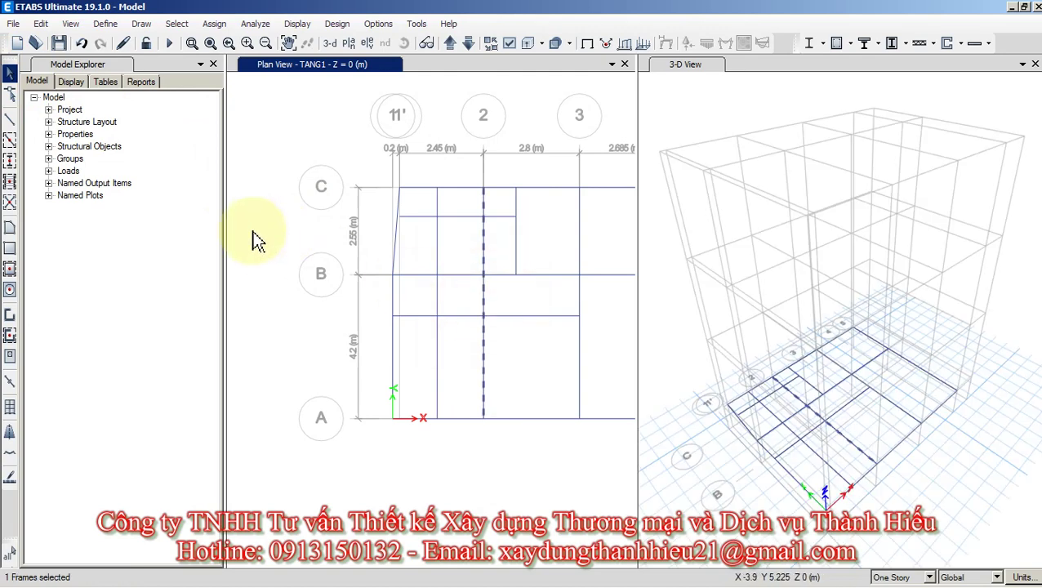
{"action": "left_click", "coordinate": [40, 23]}
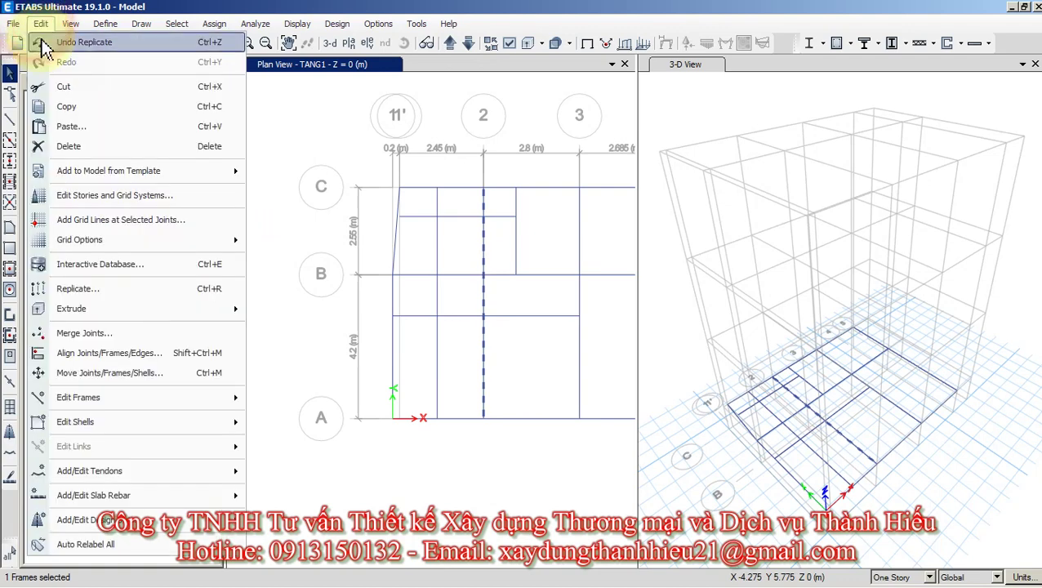
{"action": "left_click", "coordinate": [92, 292]}
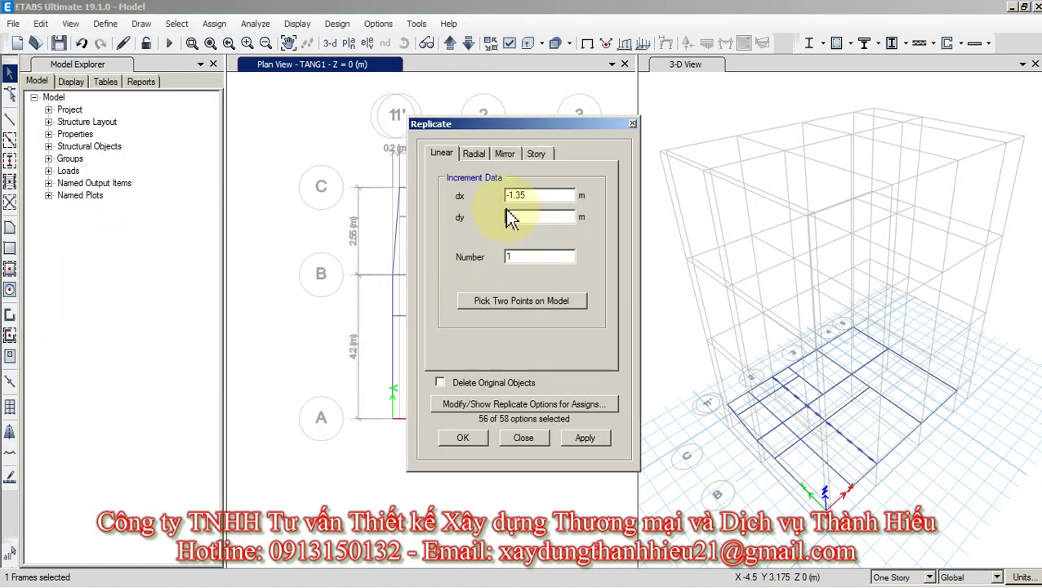
{"action": "left_click", "coordinate": [523, 196]}
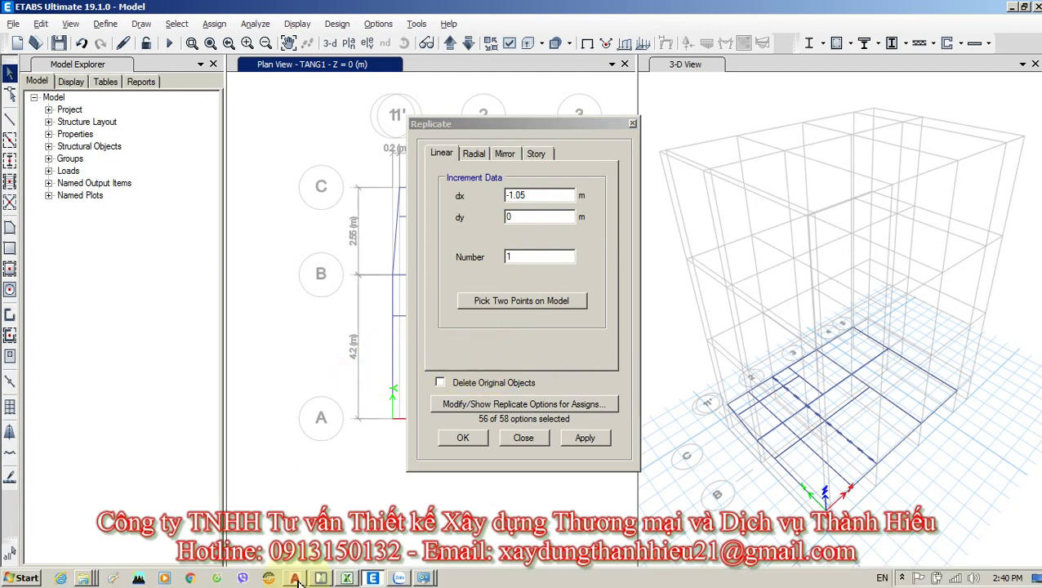
Switch to AutoCAD and recheck the distance from grid 2 to the near face of the lower partition wall with a temporary linear dimension.
{"action": "left_click", "coordinate": [294, 578]}
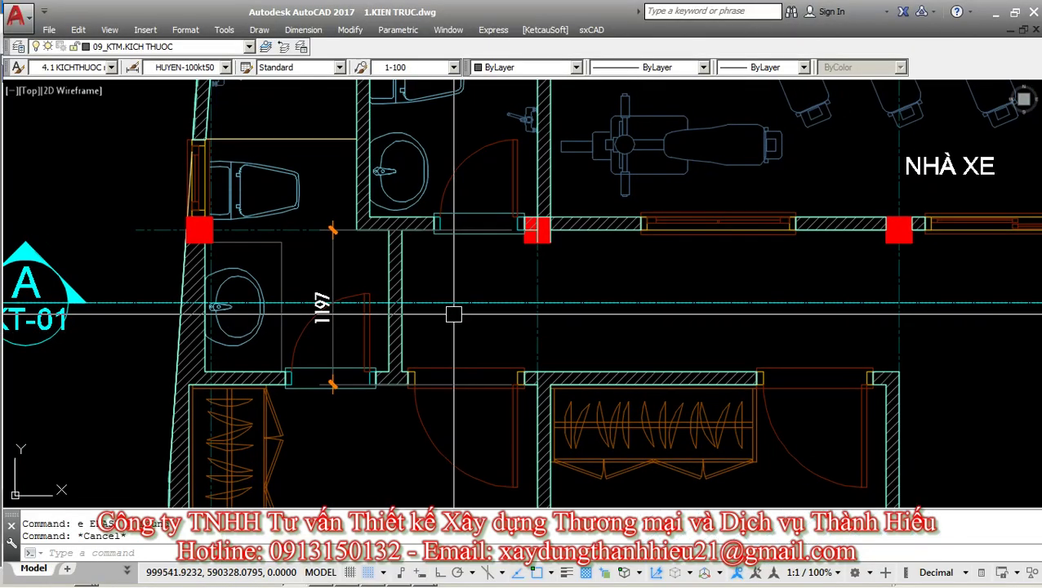
{"action": "scroll", "coordinate": [456, 327], "scroll_direction": "up", "scroll_amount": 2}
{"action": "type", "text": "dd"}
{"action": "key", "text": "Return"}
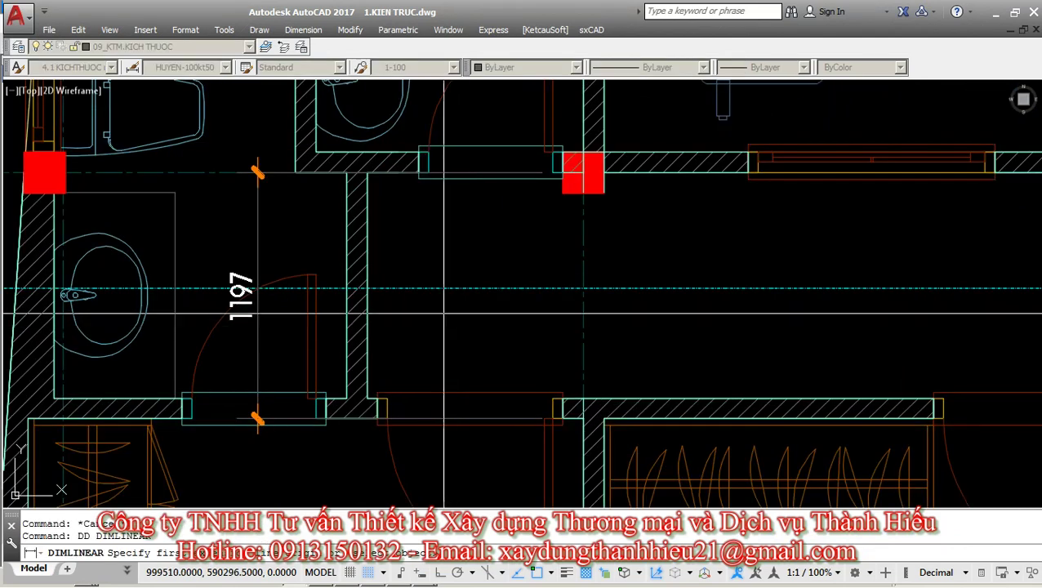
{"action": "left_click", "coordinate": [582, 193]}
{"action": "left_click", "coordinate": [367, 199]}
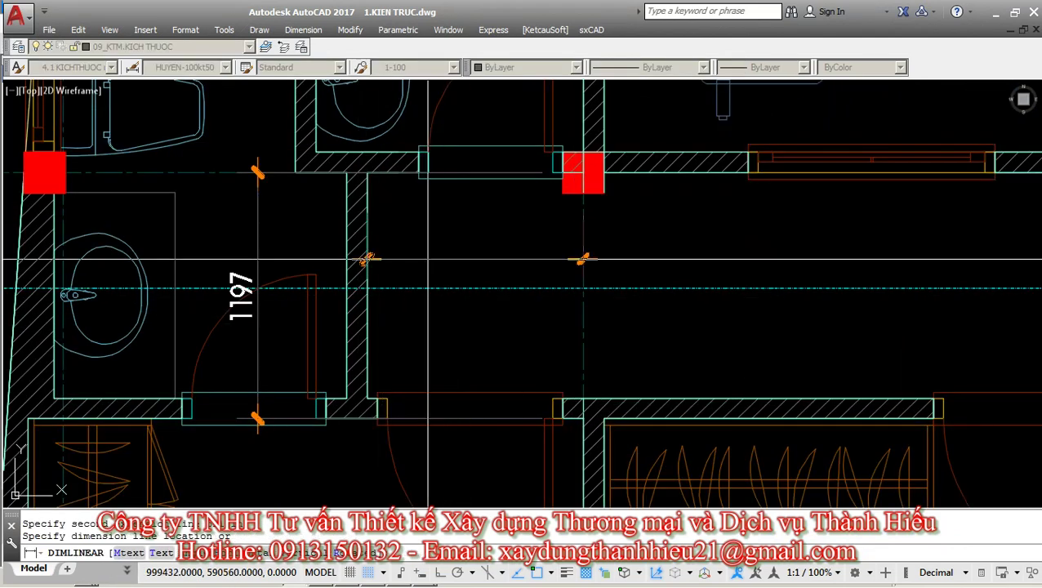
{"action": "key", "text": "Escape"}
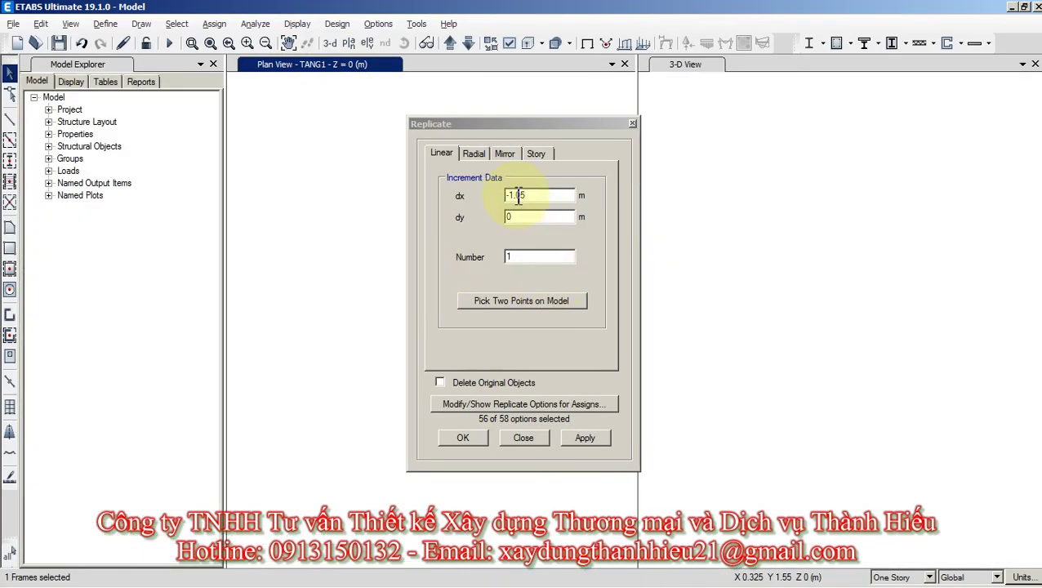
Back in ETABS, set the replication dx to -1.1 m and replicate the grid 2 beam once, keeping the original.
{"action": "double_click", "coordinate": [517, 196]}
{"action": "type", "text": "-1.1"}
{"action": "left_click", "coordinate": [480, 438]}
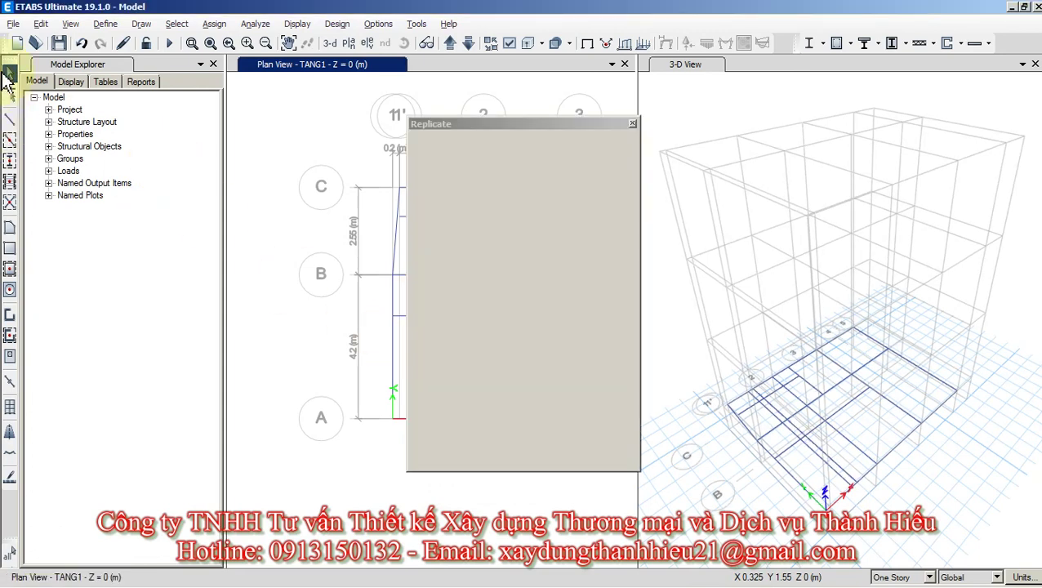
{"action": "left_click", "coordinate": [10, 79]}
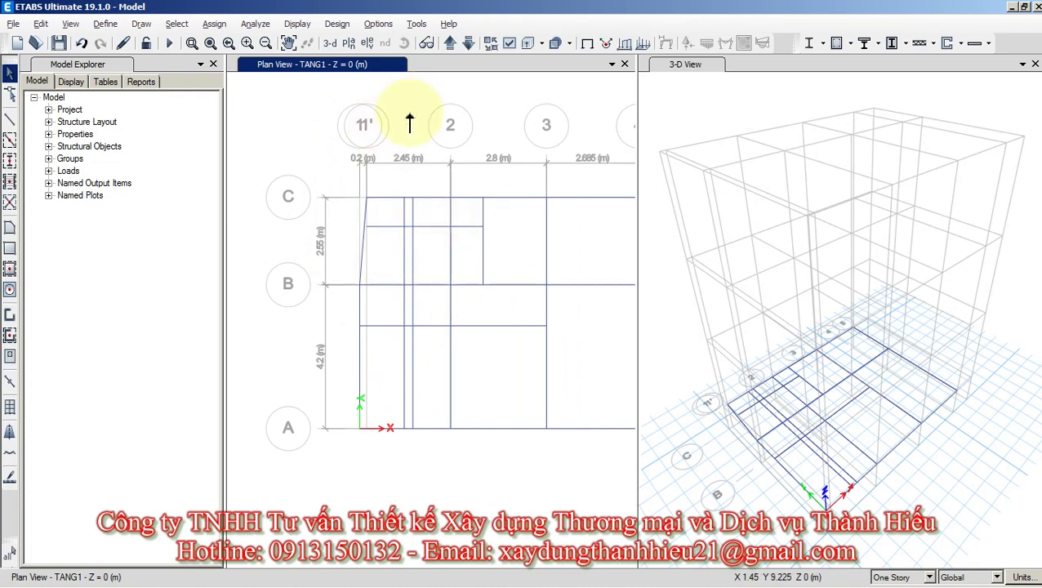
Set the graphics mode of the plan view to Standard Graphics.
{"action": "left_click", "coordinate": [377, 26]}
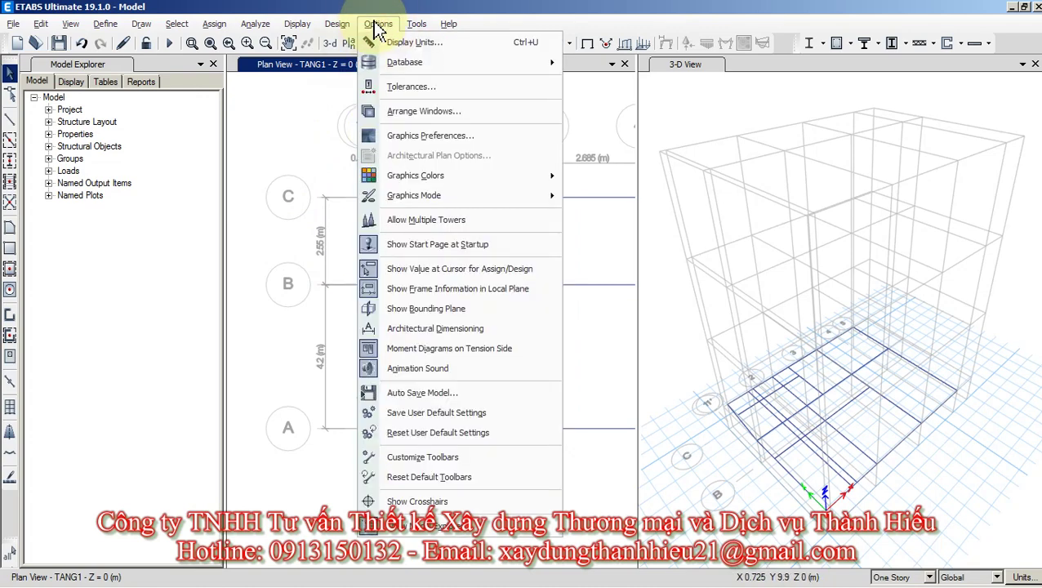
{"action": "mouse_move", "coordinate": [426, 186]}
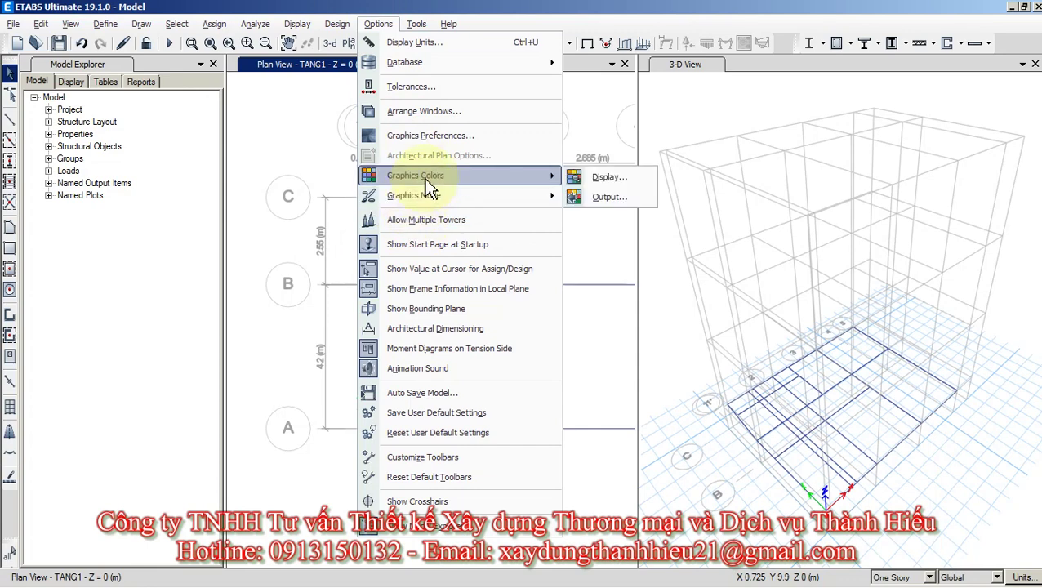
{"action": "mouse_move", "coordinate": [428, 206]}
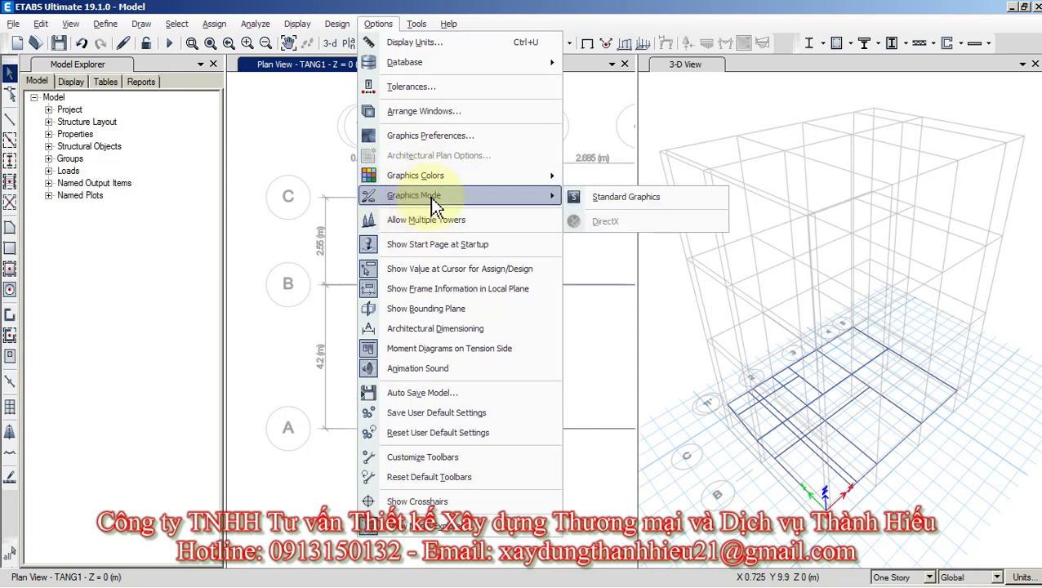
{"action": "left_click", "coordinate": [614, 209]}
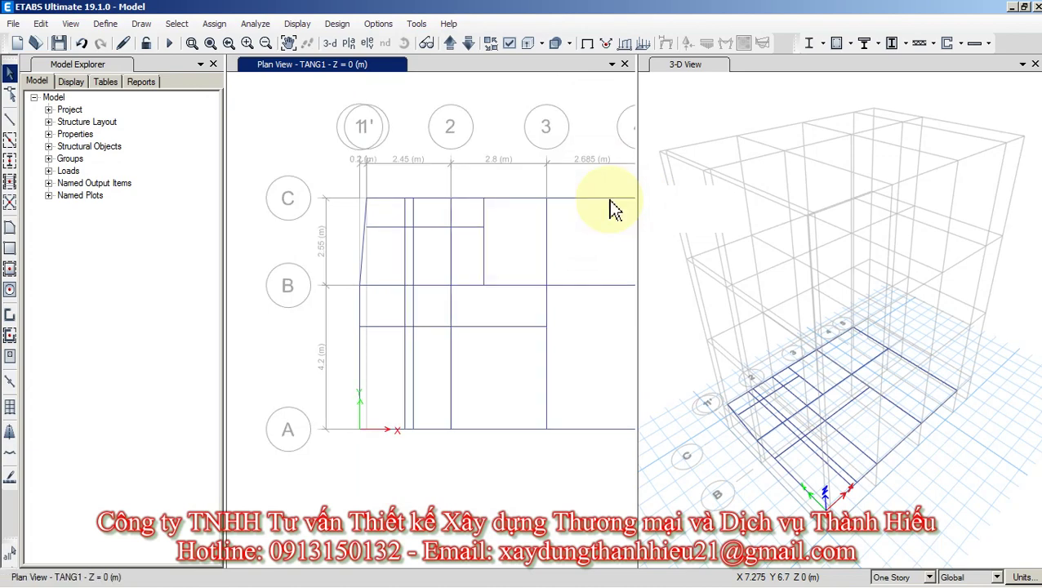
Divide the partition beam nearest grid 1, the stair beam below grid C and the crossing grid B beam at their mutual intersections.
{"action": "scroll", "coordinate": [477, 244], "scroll_direction": "up", "scroll_amount": 1}
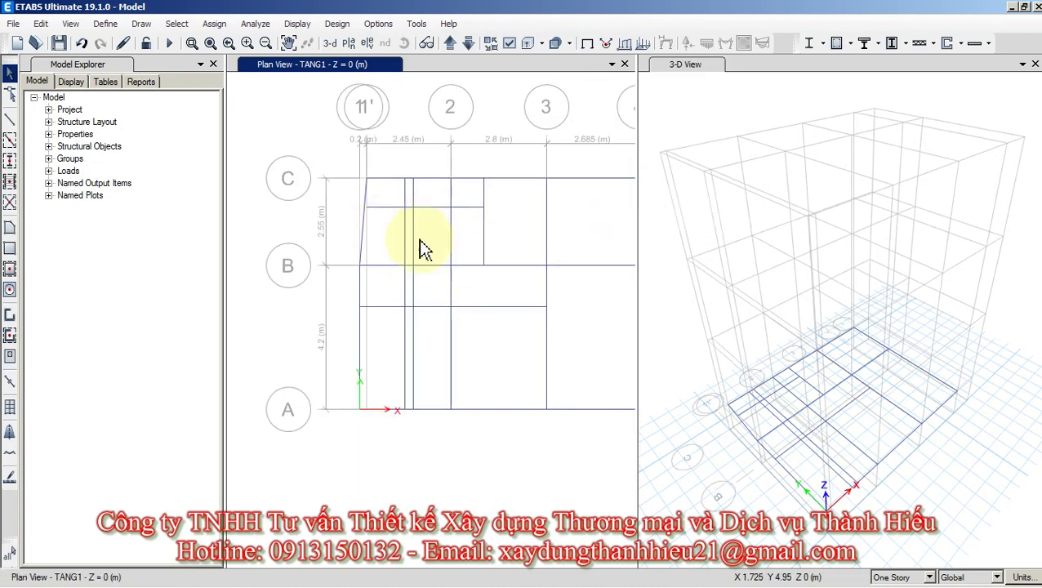
{"action": "scroll", "coordinate": [408, 204], "scroll_direction": "up", "scroll_amount": 2}
{"action": "scroll", "coordinate": [405, 168], "scroll_direction": "down", "scroll_amount": 3}
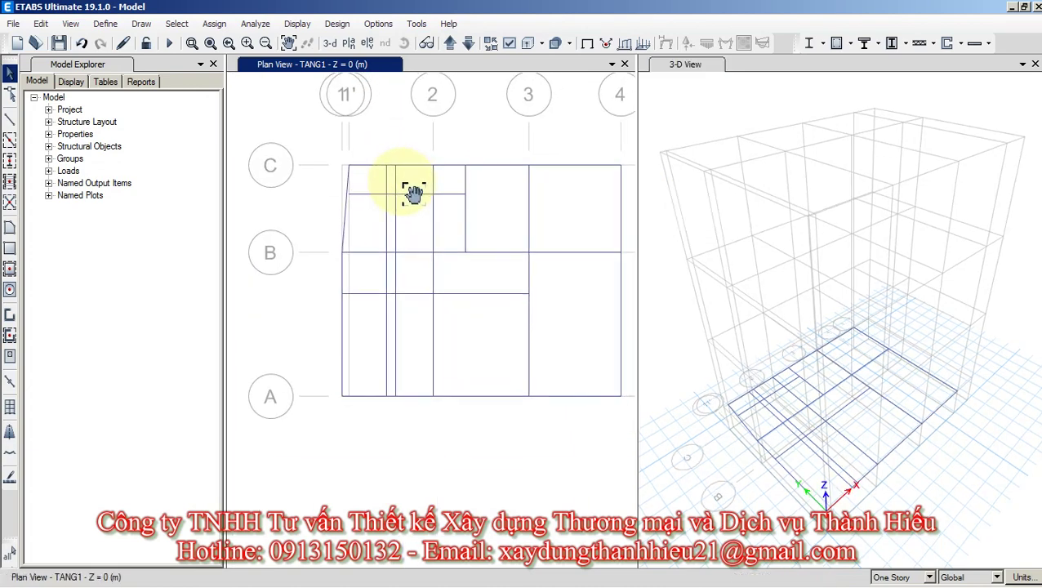
{"action": "scroll", "coordinate": [365, 202], "scroll_direction": "down", "scroll_amount": 2}
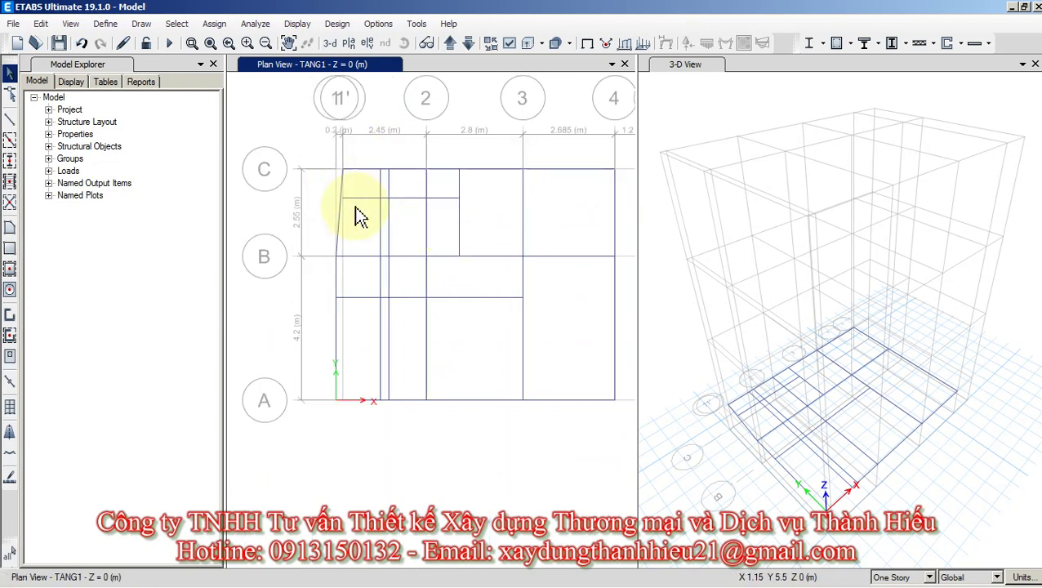
{"action": "left_click", "coordinate": [9, 74]}
{"action": "scroll", "coordinate": [383, 219], "scroll_direction": "up", "scroll_amount": 1}
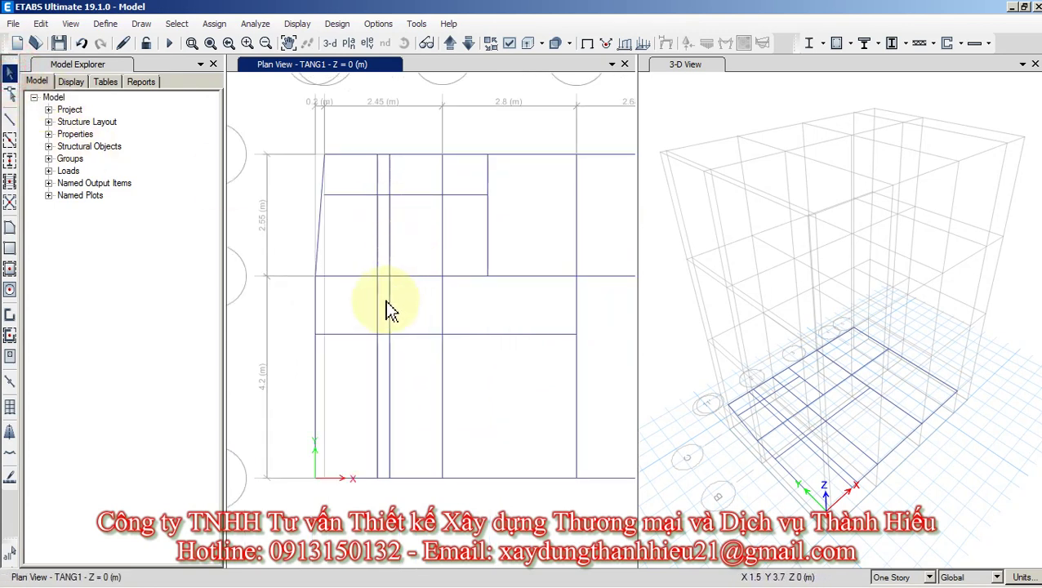
{"action": "left_click", "coordinate": [361, 196]}
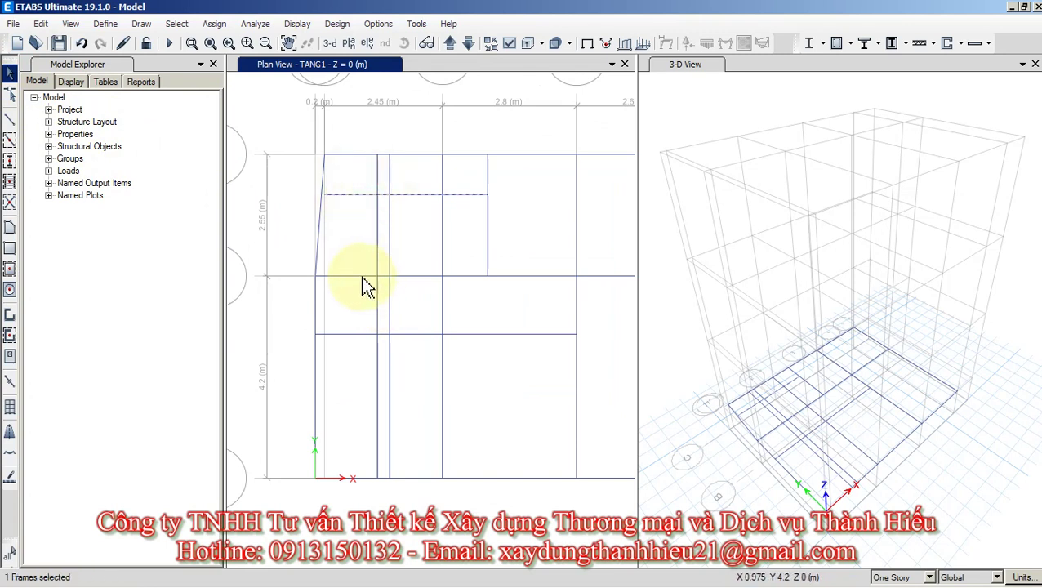
{"action": "left_click", "coordinate": [371, 275]}
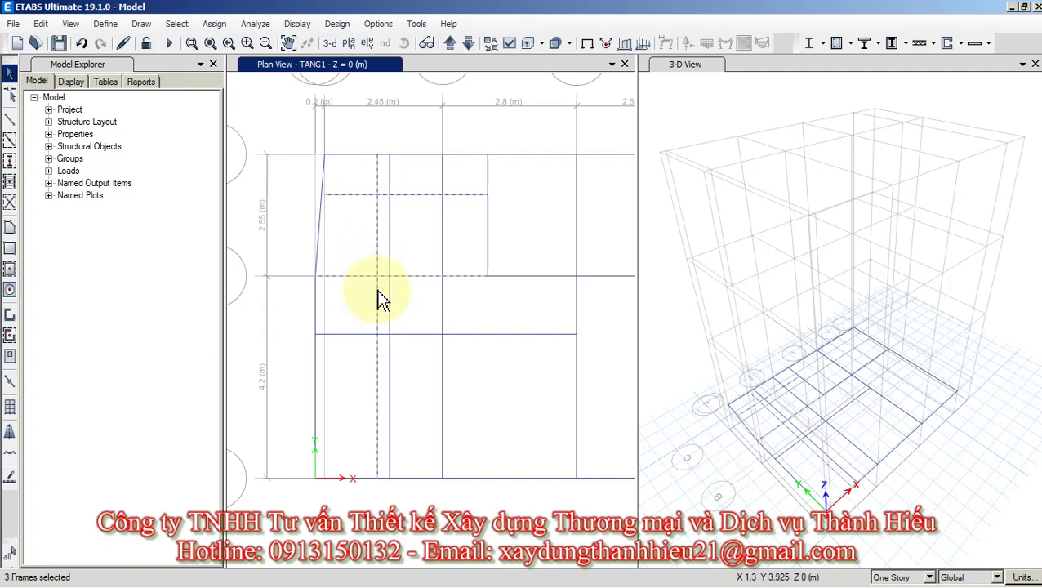
{"action": "left_click", "coordinate": [41, 22]}
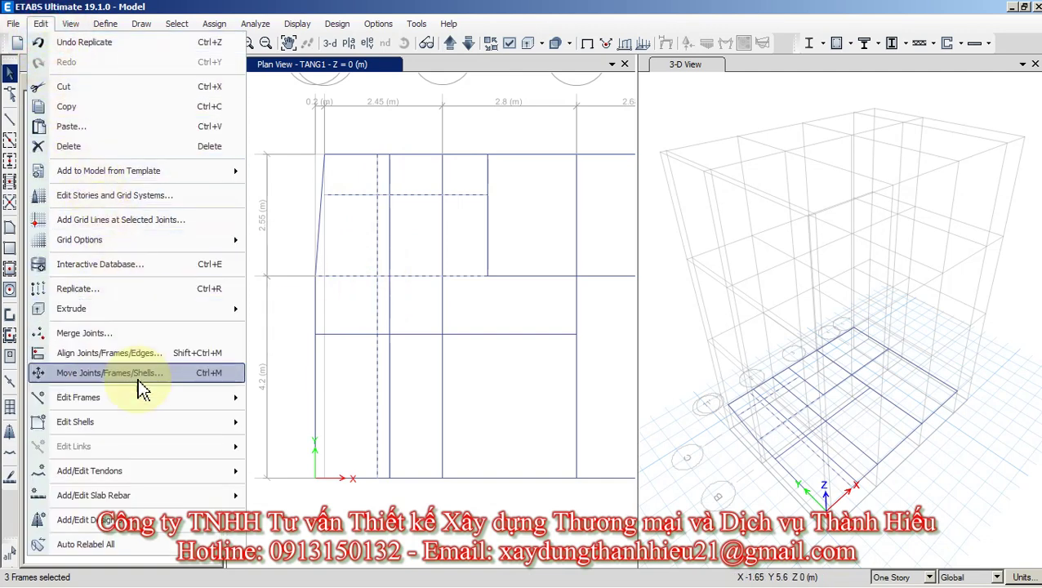
{"action": "left_click", "coordinate": [155, 398]}
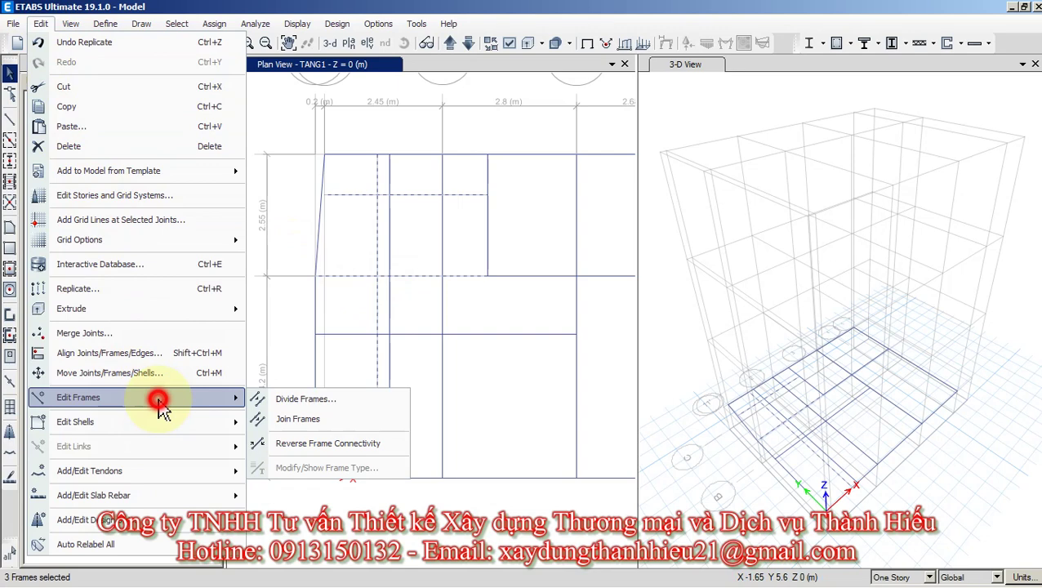
{"action": "left_click", "coordinate": [287, 402]}
{"action": "left_click", "coordinate": [451, 342]}
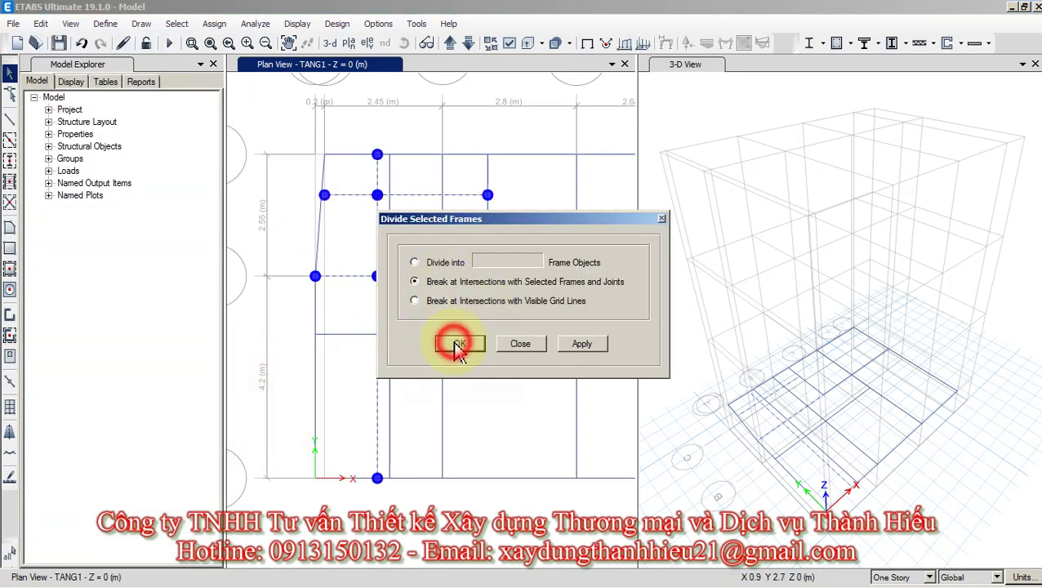
Delete the divided partition beam's segments between grids A and B and between the stair beam and grid C.
{"action": "left_click", "coordinate": [378, 329]}
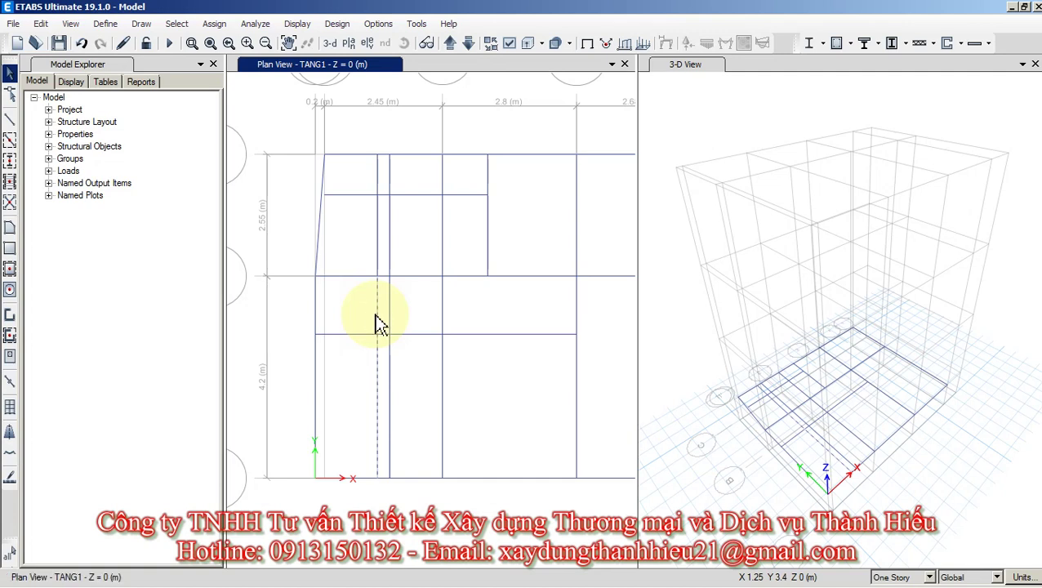
{"action": "key", "text": "Delete"}
{"action": "left_click", "coordinate": [378, 182]}
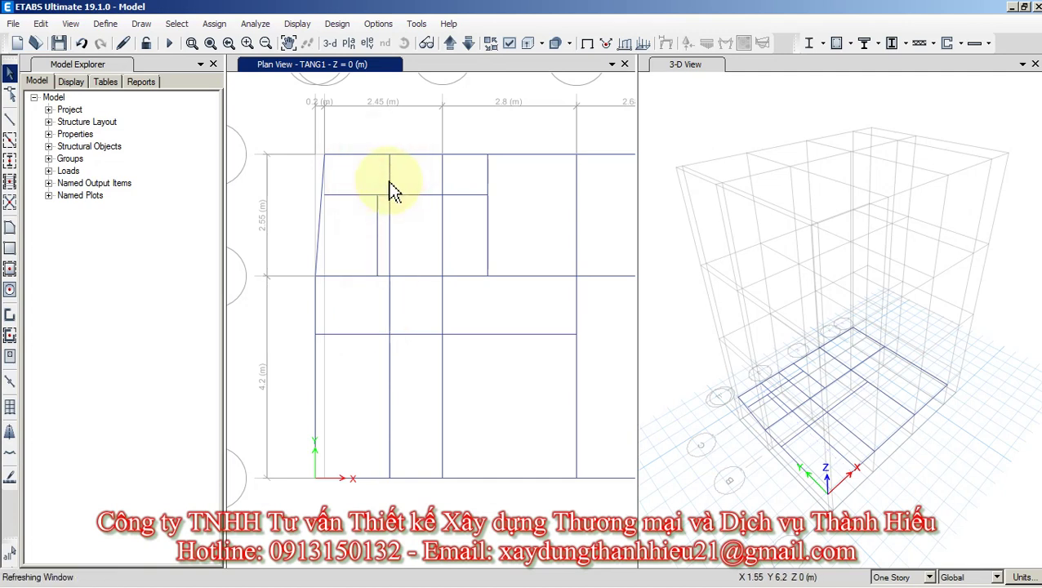
Divide the remaining full-length partition beam, the grid B beam segment and the wall beam between grids A and B at their intersections.
{"action": "left_click", "coordinate": [390, 309]}
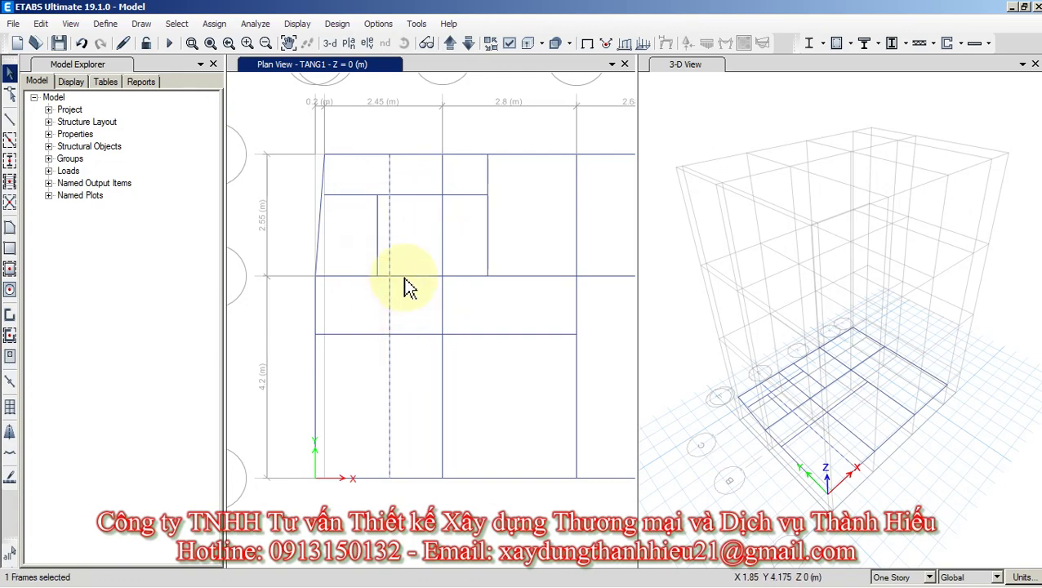
{"action": "left_click", "coordinate": [404, 276]}
{"action": "left_click", "coordinate": [405, 335]}
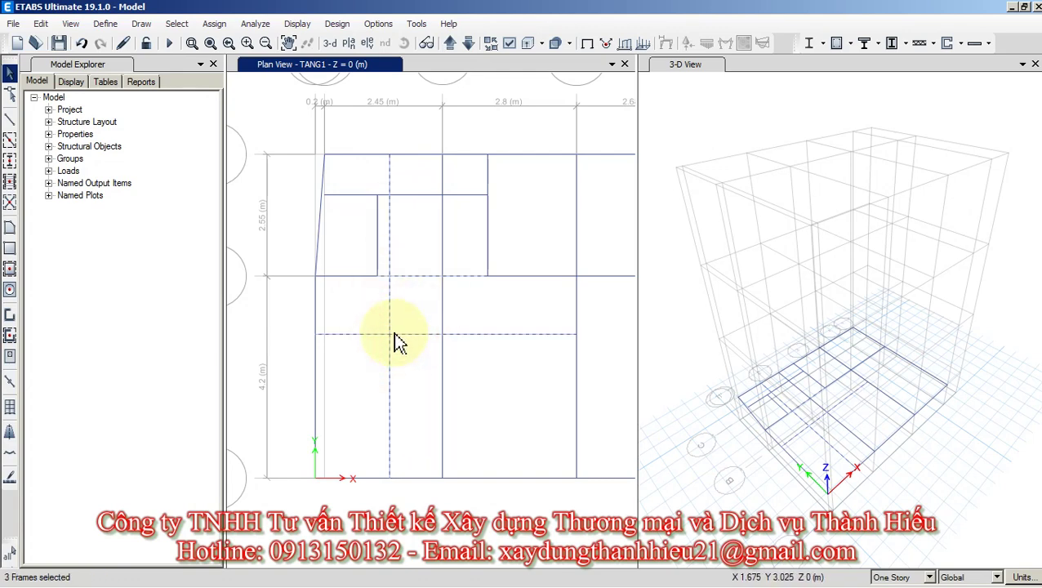
{"action": "left_click", "coordinate": [40, 24]}
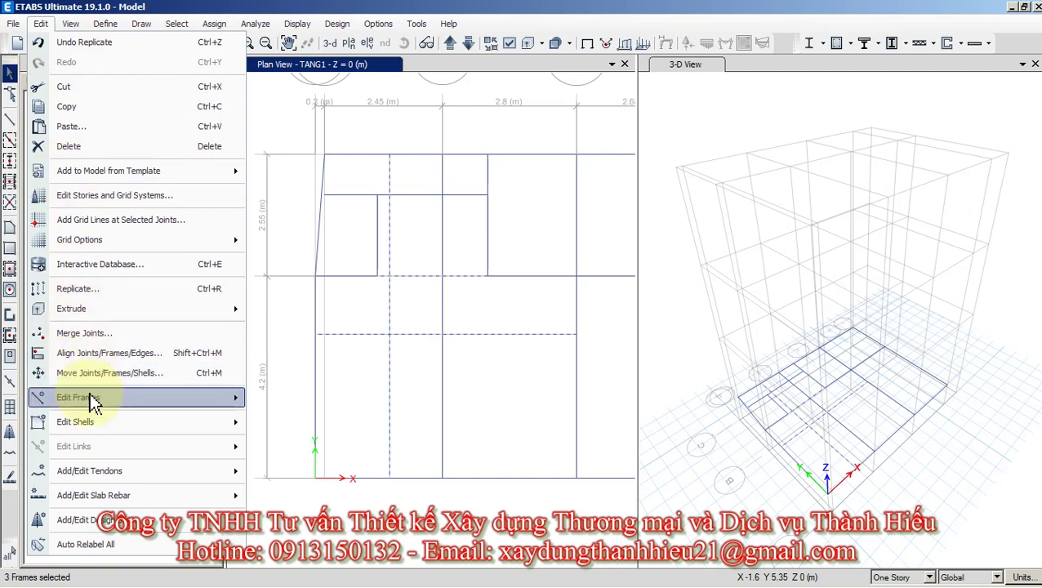
{"action": "mouse_move", "coordinate": [92, 401]}
{"action": "left_click", "coordinate": [272, 405]}
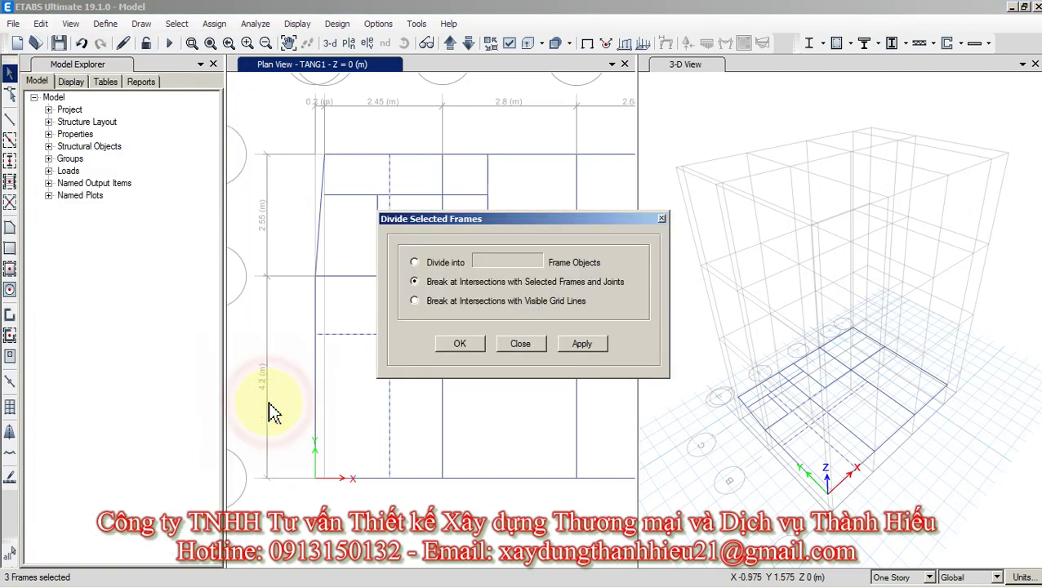
{"action": "left_click_drag", "start_coordinate": [523, 221], "coordinate": [718, 228]}
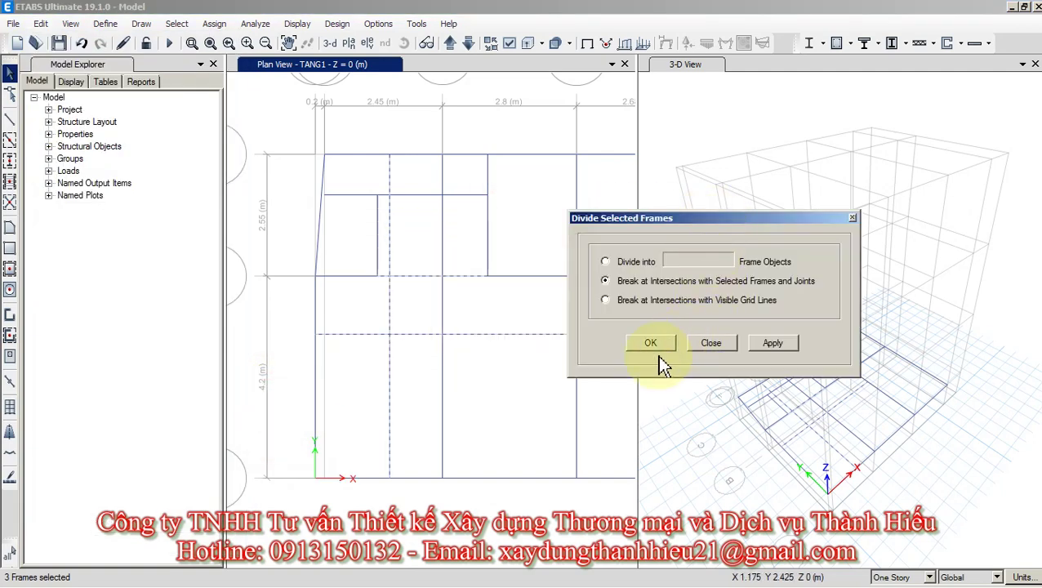
{"action": "left_click", "coordinate": [651, 343]}
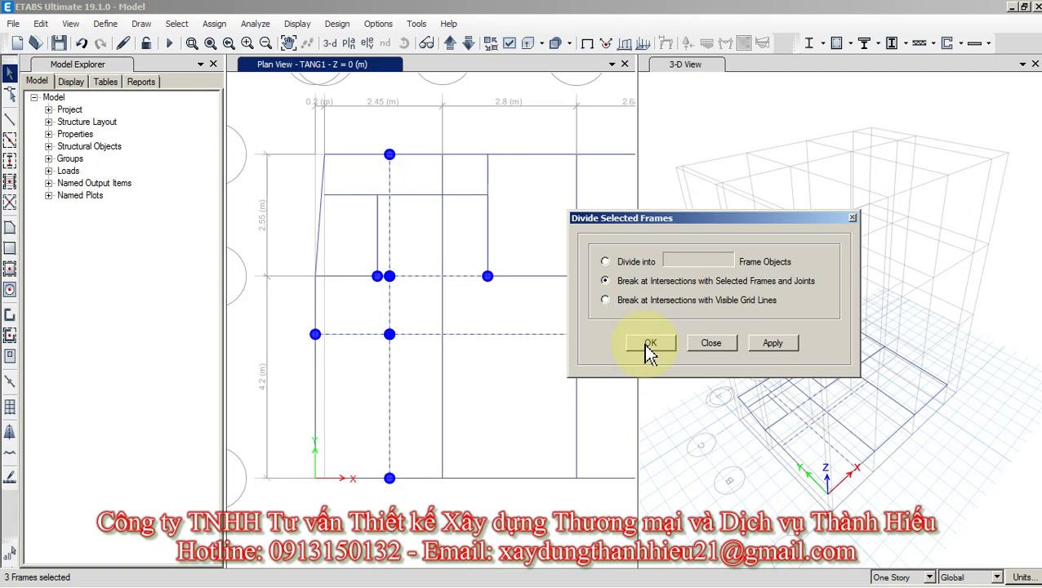
{"action": "left_click", "coordinate": [645, 344]}
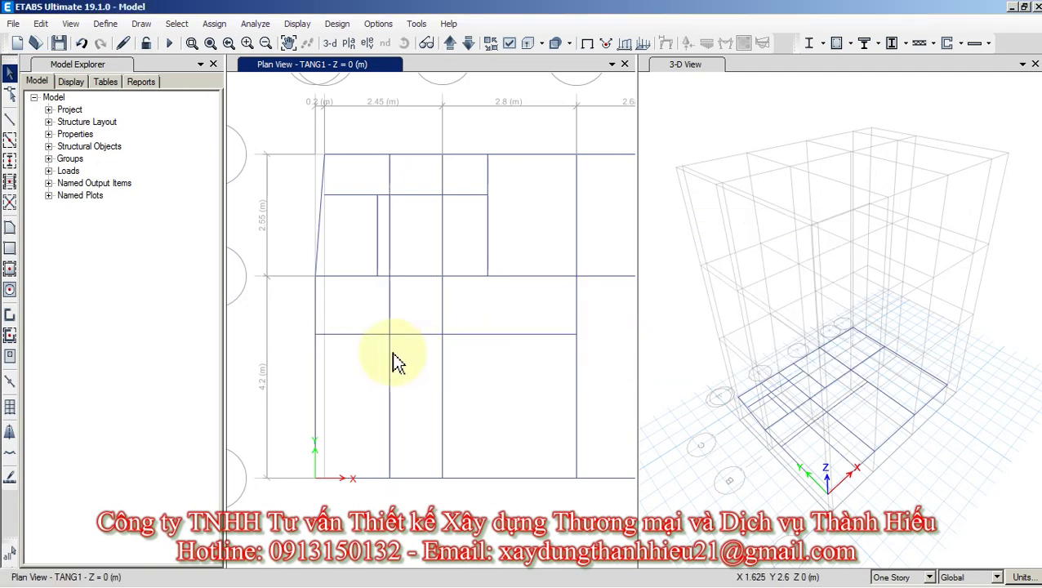
Delete the second partition beam's segments below the wall beam and above grid B, keeping the piece between them.
{"action": "left_click", "coordinate": [391, 358]}
{"action": "key", "text": "Delete"}
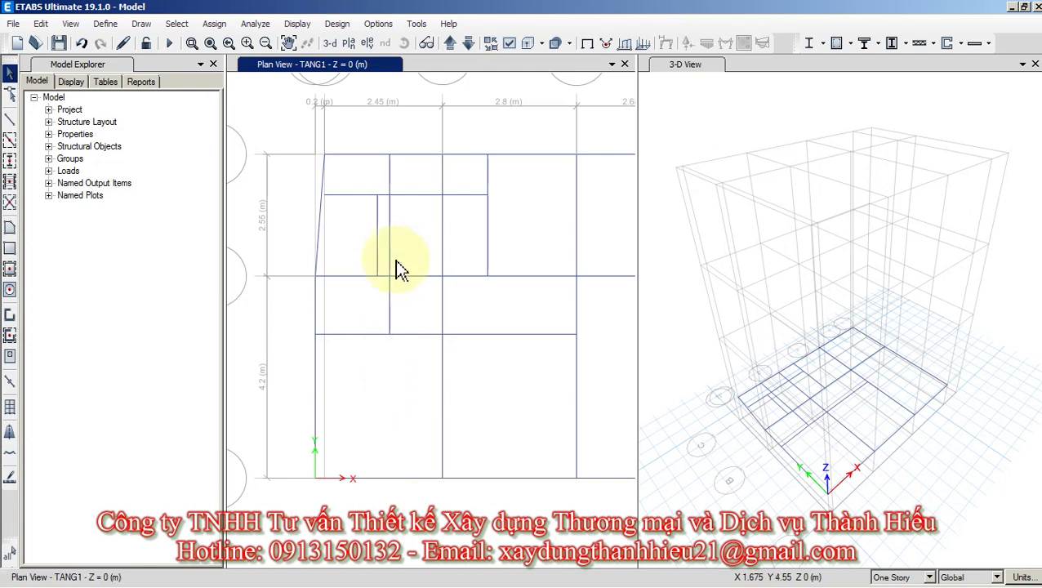
{"action": "left_click", "coordinate": [390, 259]}
{"action": "key", "text": "Delete"}
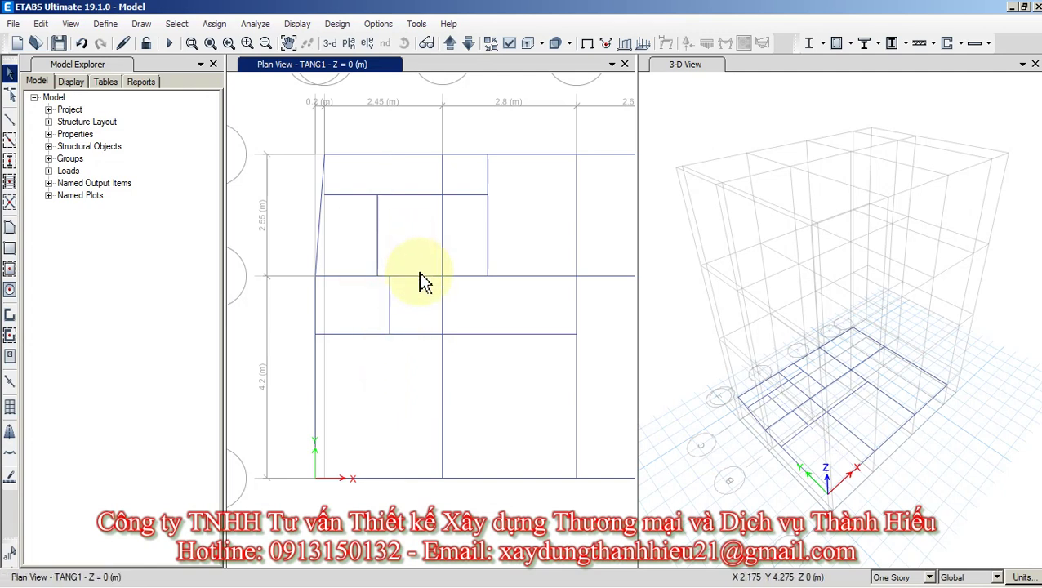
Switch to AutoCAD and check the bathroom, stair and corridor wall layout on the architectural plan.
{"action": "key", "text": "alt+Tab"}
{"action": "scroll", "coordinate": [408, 261], "scroll_direction": "down", "scroll_amount": 5}
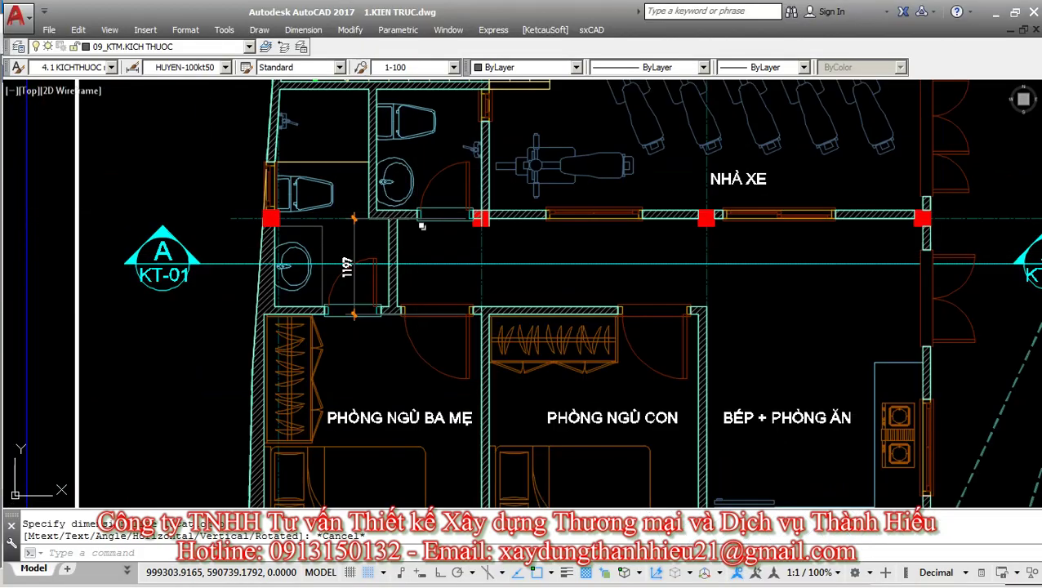
{"action": "middle_click_drag", "start_coordinate": [402, 235], "coordinate": [321, 261]}
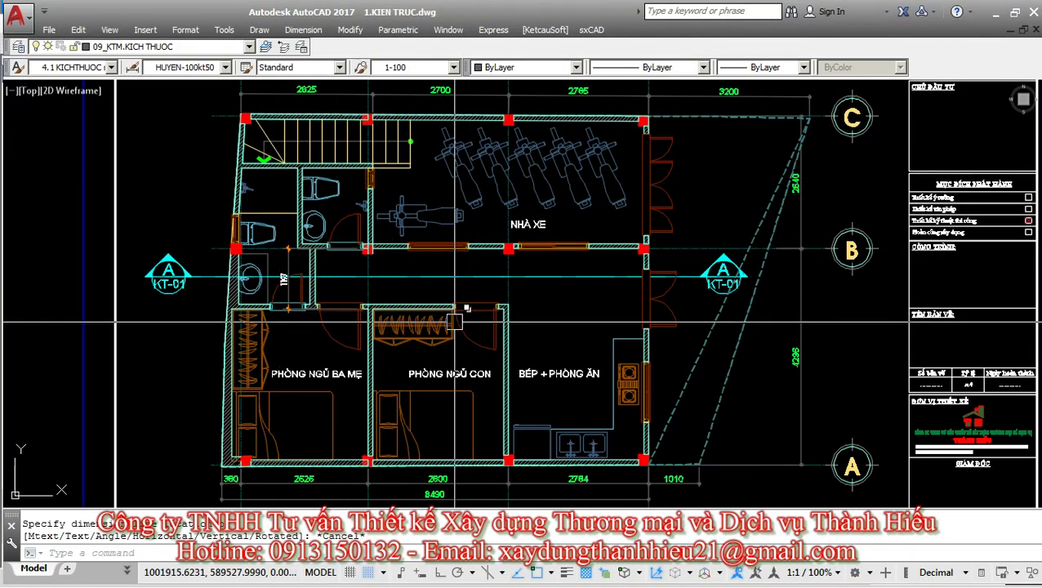
{"action": "middle_click_drag", "start_coordinate": [392, 306], "coordinate": [470, 335]}
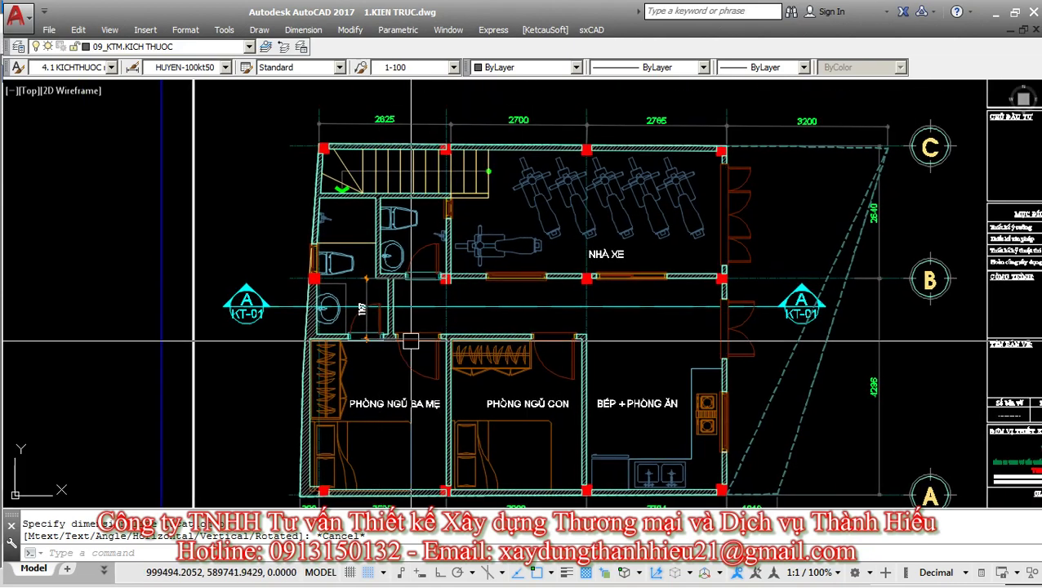
{"action": "scroll", "coordinate": [336, 221], "scroll_direction": "up", "scroll_amount": 2}
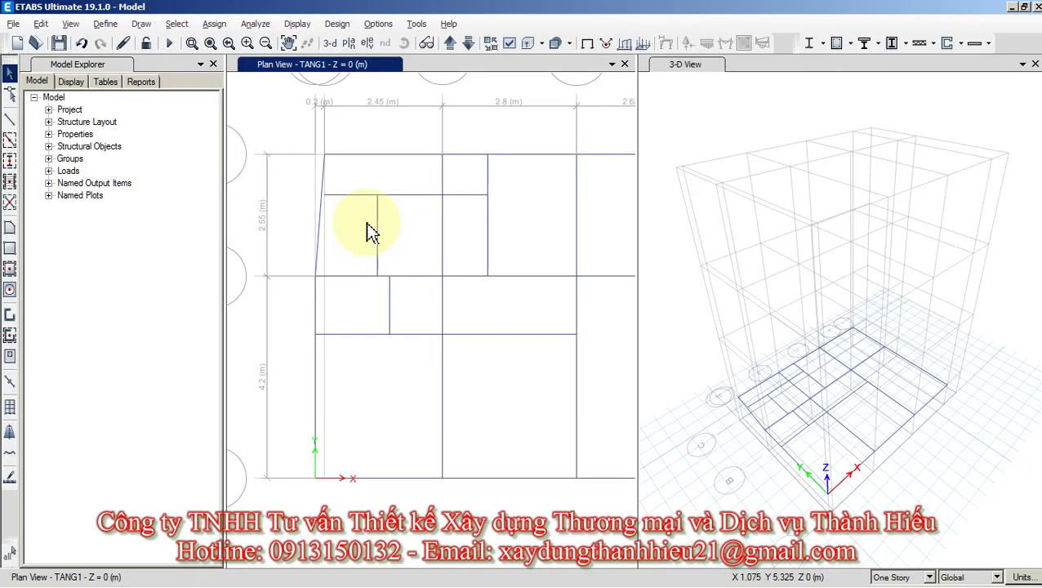
Back in ETABS, extend the stair beam's end near grid 1 to the slanted edge beam with Extend Frame Objects.
{"action": "scroll", "coordinate": [343, 168], "scroll_direction": "up", "scroll_amount": 2}
{"action": "middle_click_drag", "start_coordinate": [384, 175], "coordinate": [450, 217]}
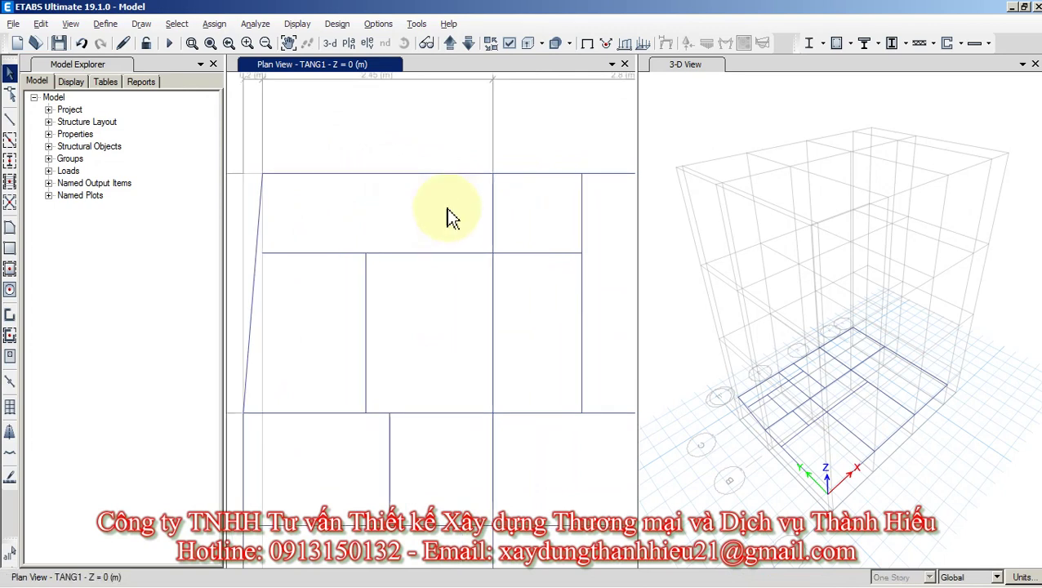
{"action": "scroll", "coordinate": [448, 218], "scroll_direction": "down", "scroll_amount": 2}
{"action": "scroll", "coordinate": [445, 219], "scroll_direction": "down", "scroll_amount": 2}
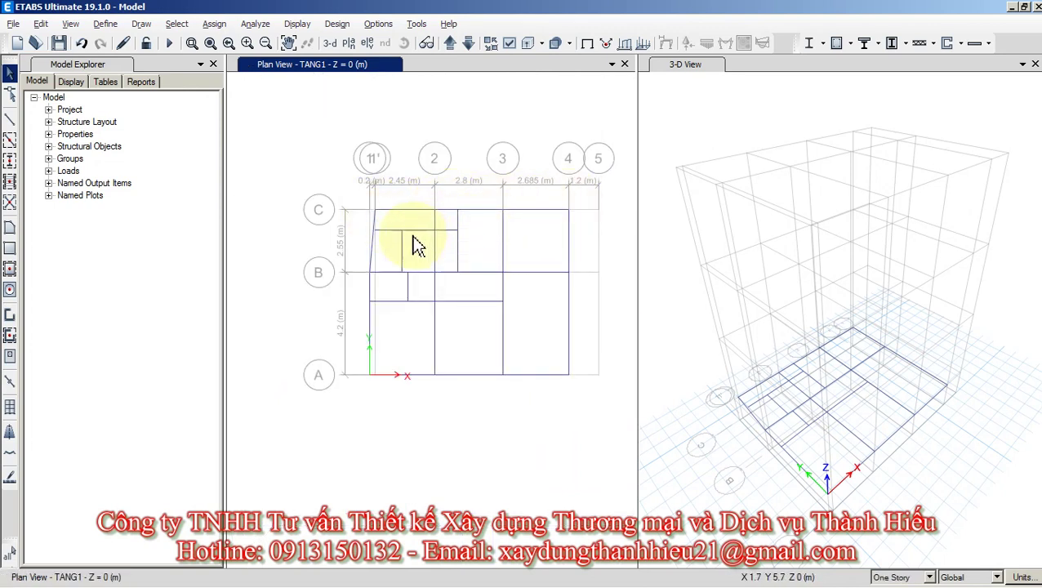
{"action": "scroll", "coordinate": [376, 222], "scroll_direction": "up", "scroll_amount": 3}
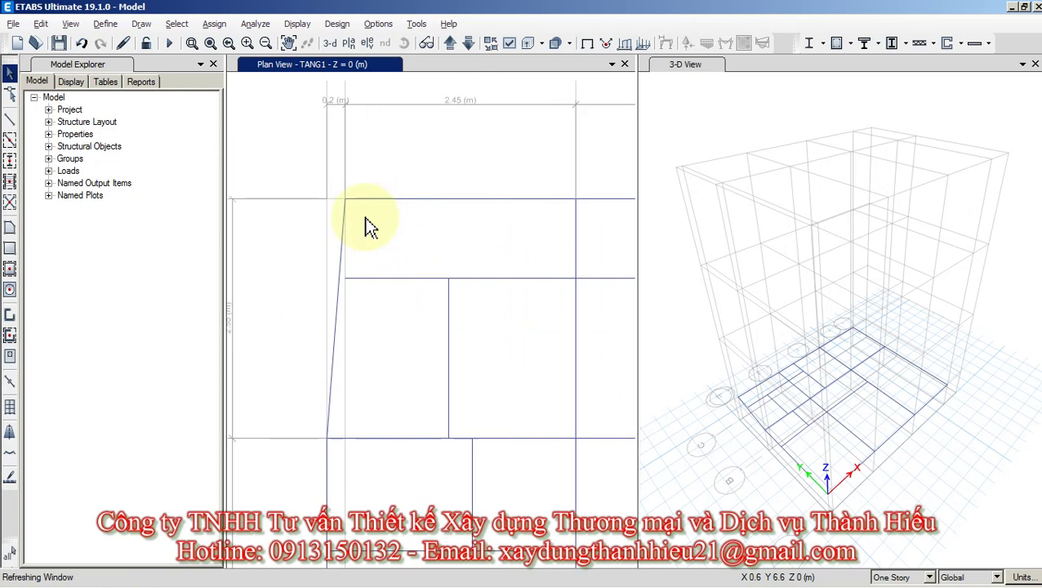
{"action": "left_click", "coordinate": [332, 180]}
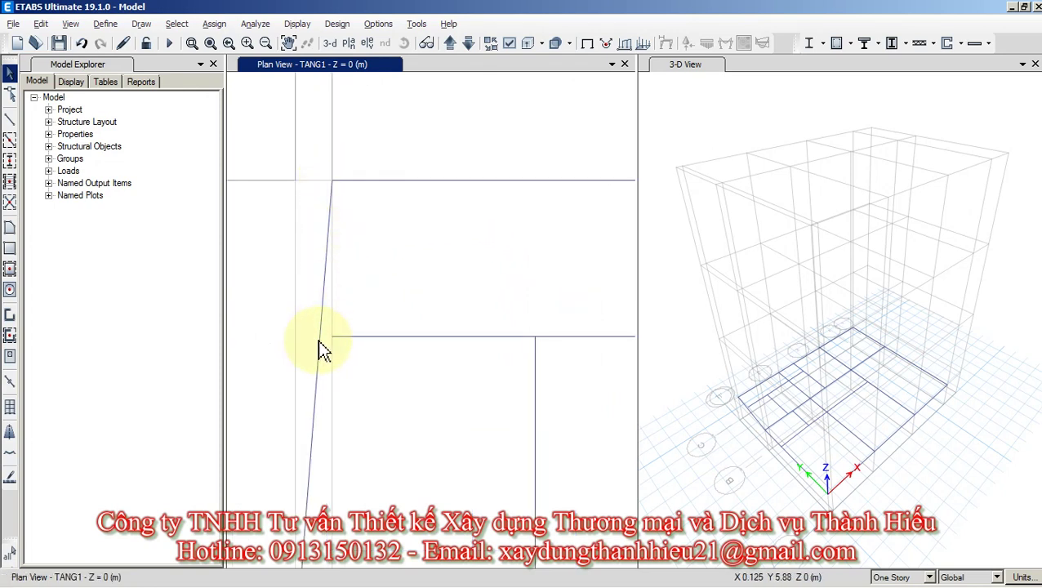
{"action": "scroll", "coordinate": [319, 275], "scroll_direction": "down", "scroll_amount": 5}
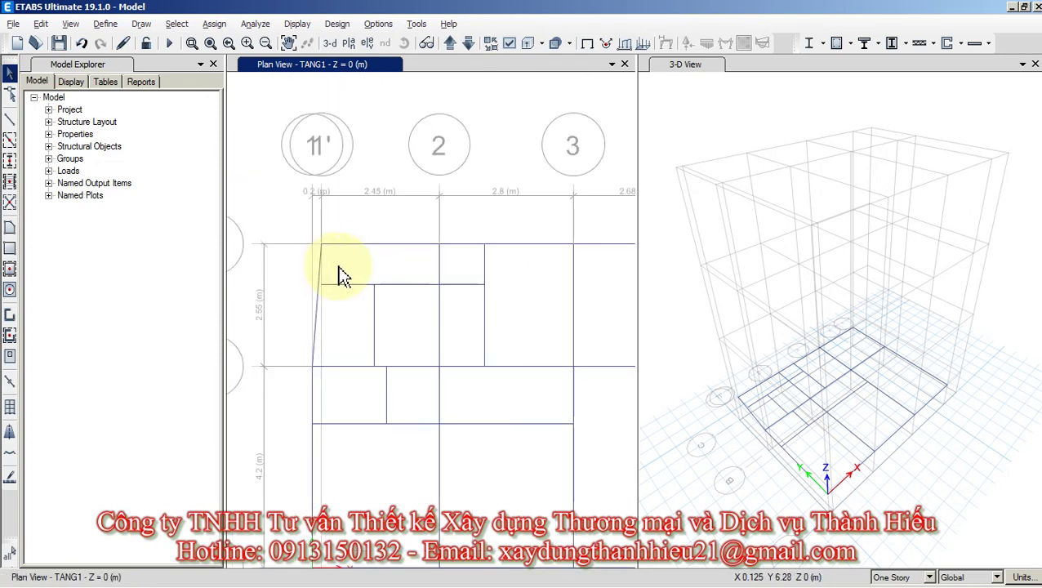
{"action": "scroll", "coordinate": [341, 276], "scroll_direction": "up", "scroll_amount": 3}
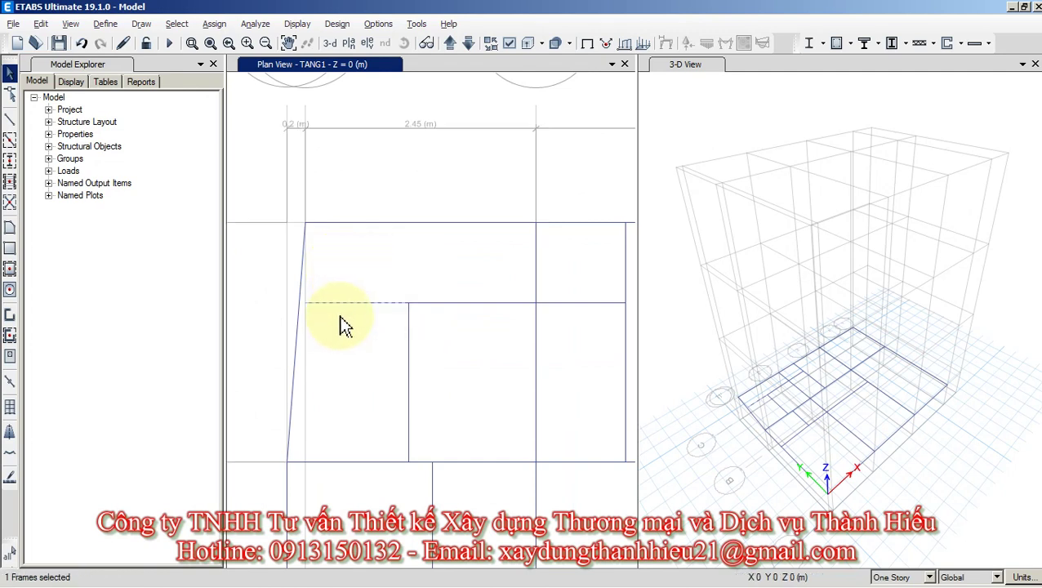
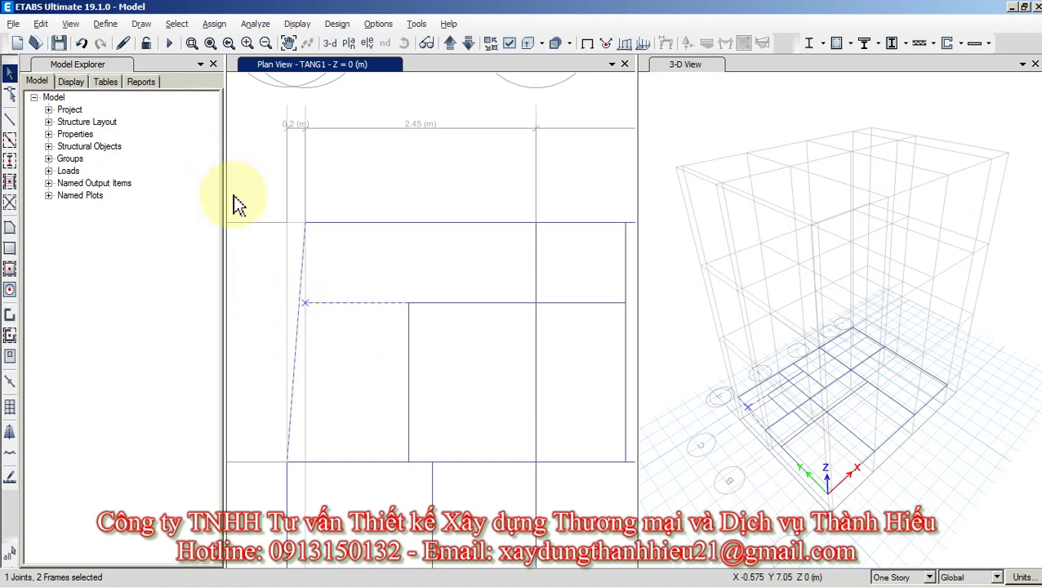
{"action": "left_click", "coordinate": [41, 24]}
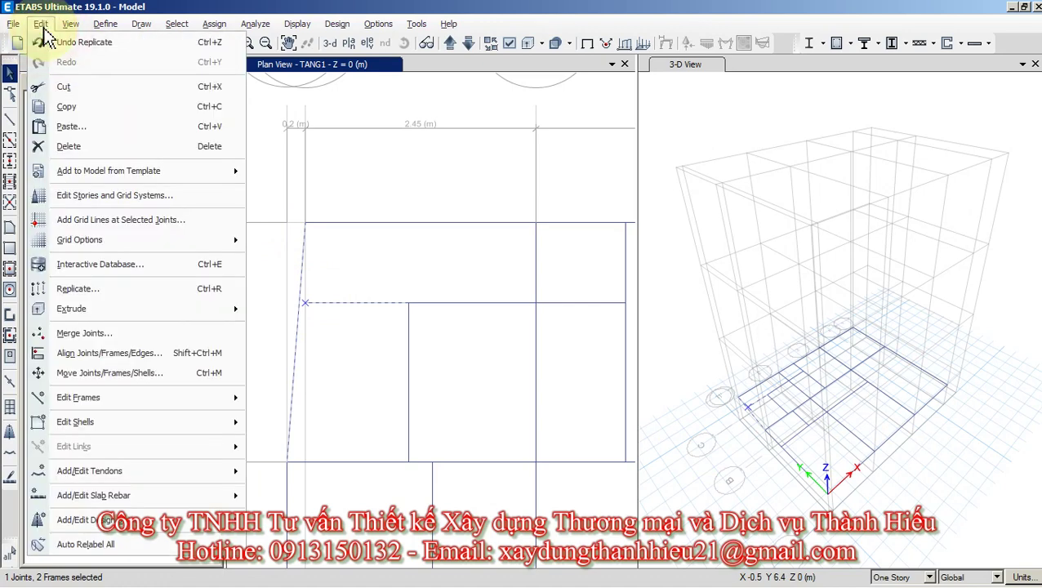
{"action": "mouse_move", "coordinate": [157, 397]}
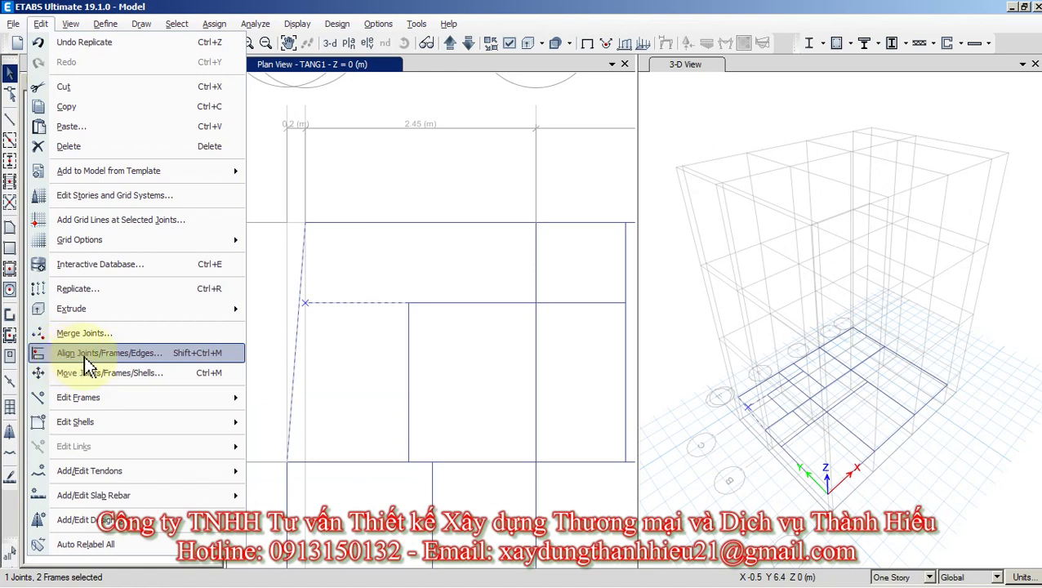
{"action": "left_click", "coordinate": [174, 353]}
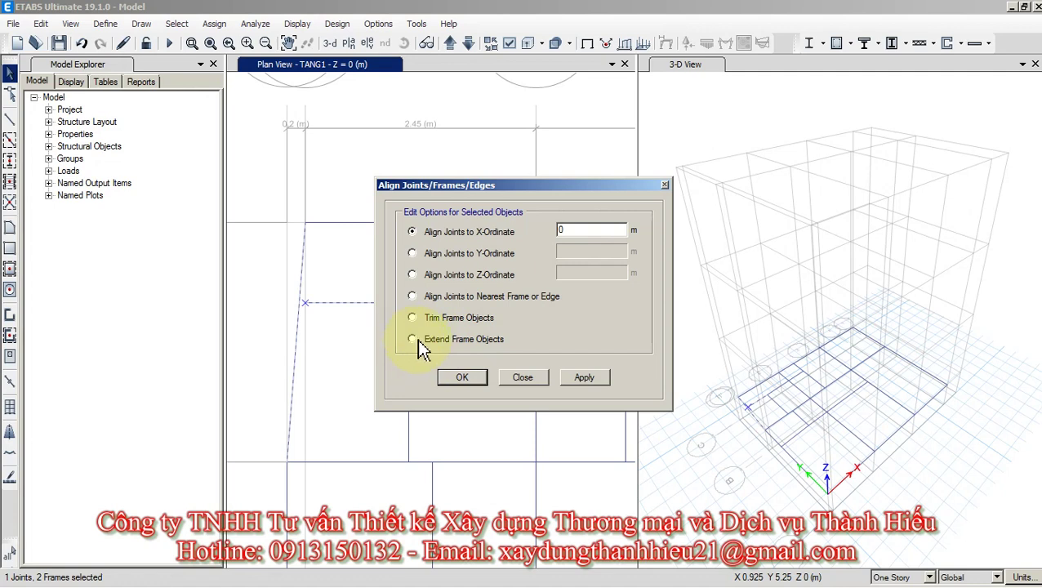
{"action": "left_click", "coordinate": [457, 378]}
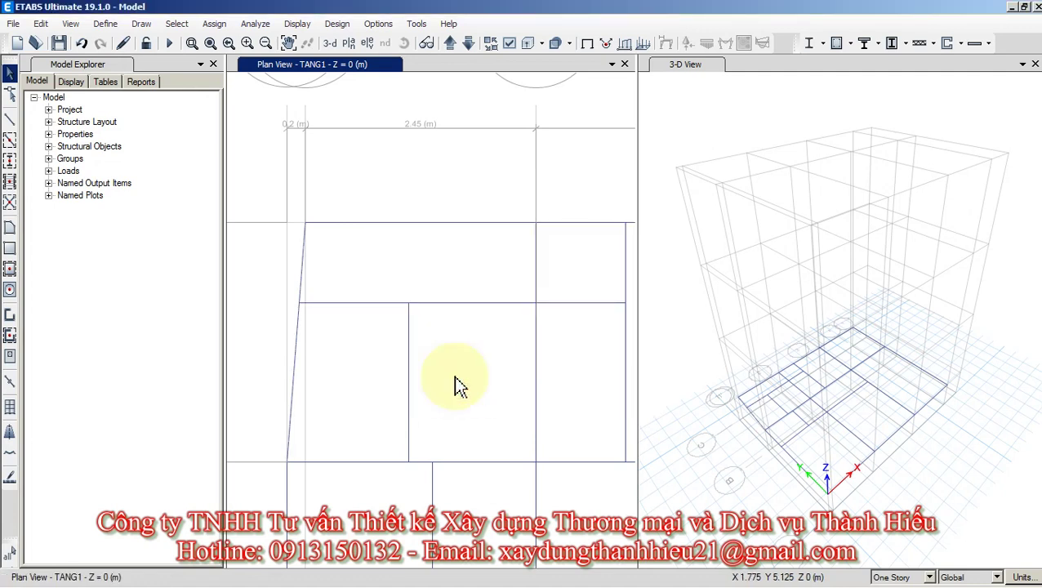
Check the extended stair beam's connection to the slanted edge beam and the surrounding beam layout in the TANG1 plan.
{"action": "scroll", "coordinate": [297, 308], "scroll_direction": "up", "scroll_amount": 2}
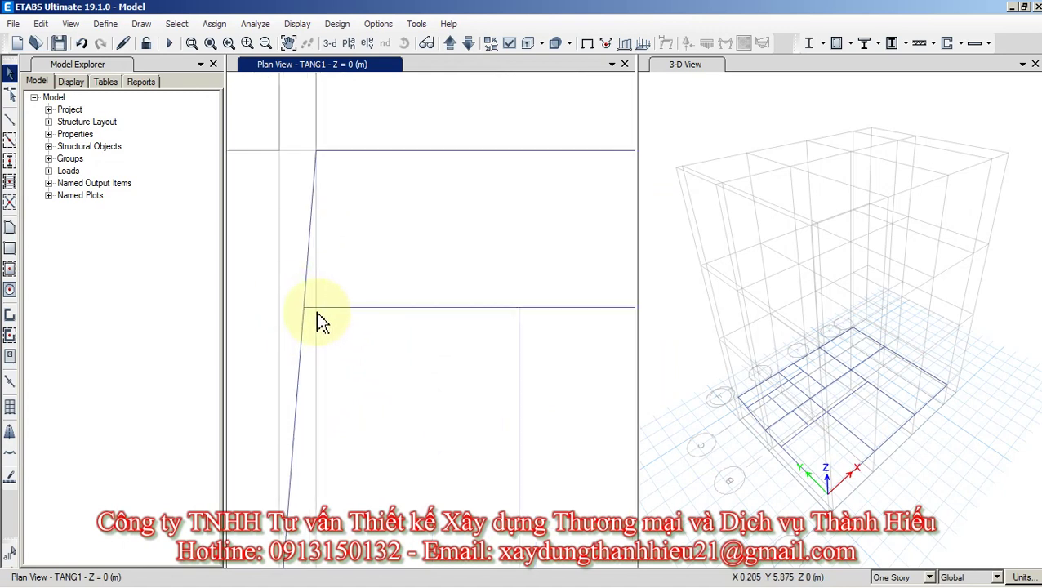
{"action": "scroll", "coordinate": [300, 248], "scroll_direction": "down", "scroll_amount": 4}
{"action": "scroll", "coordinate": [305, 261], "scroll_direction": "up", "scroll_amount": 2}
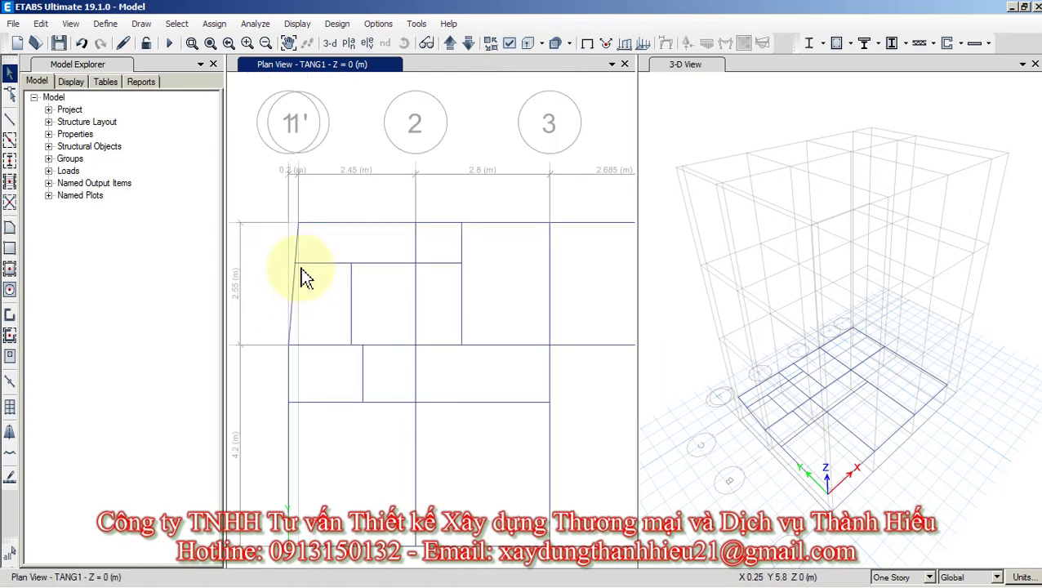
{"action": "scroll", "coordinate": [302, 274], "scroll_direction": "up", "scroll_amount": 2}
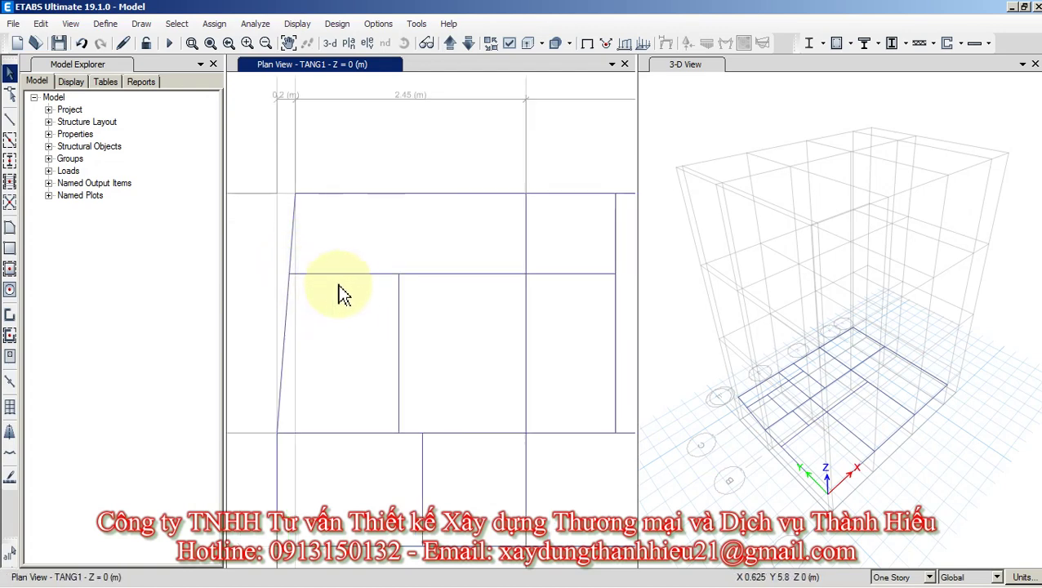
{"action": "scroll", "coordinate": [333, 250], "scroll_direction": "down", "scroll_amount": 2}
{"action": "middle_click_drag", "start_coordinate": [467, 328], "coordinate": [375, 292]}
Switch to AutoCAD and draw a rectangle for the grid 2 beam between the columns on grids C and A.
{"action": "key", "text": "alt+Tab"}
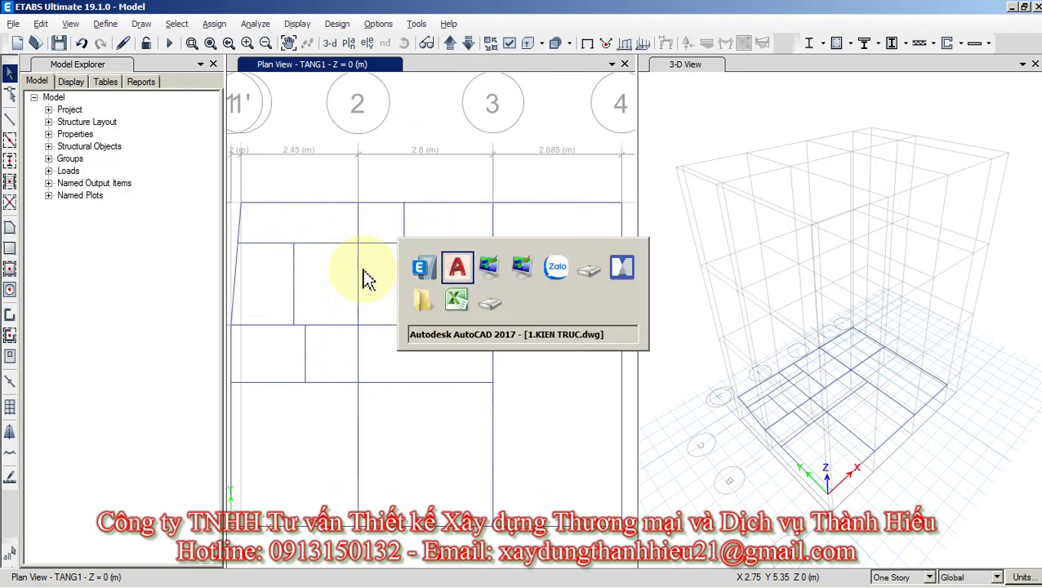
{"action": "scroll", "coordinate": [431, 266], "scroll_direction": "down", "scroll_amount": 5}
{"action": "middle_click_drag", "start_coordinate": [725, 236], "coordinate": [431, 261]}
{"action": "scroll", "coordinate": [431, 261], "scroll_direction": "up", "scroll_amount": 4}
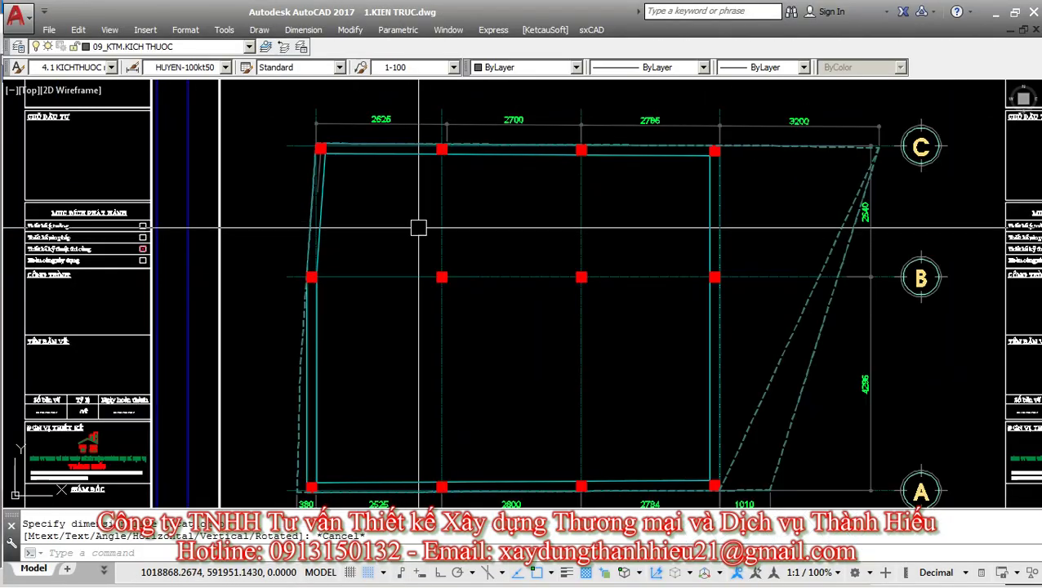
{"action": "middle_click_drag", "start_coordinate": [513, 229], "coordinate": [550, 243]}
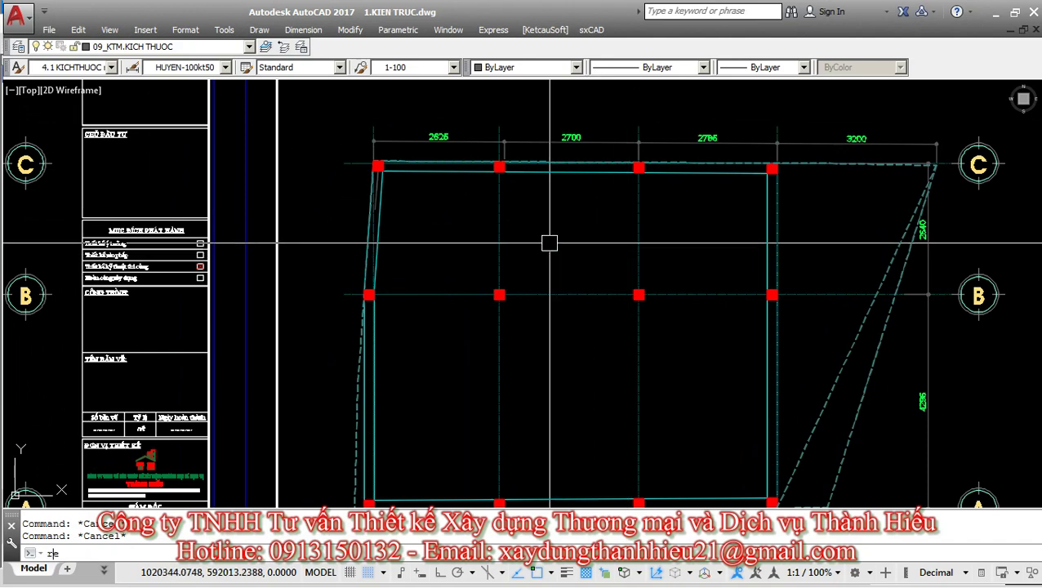
{"action": "key", "text": "Return"}
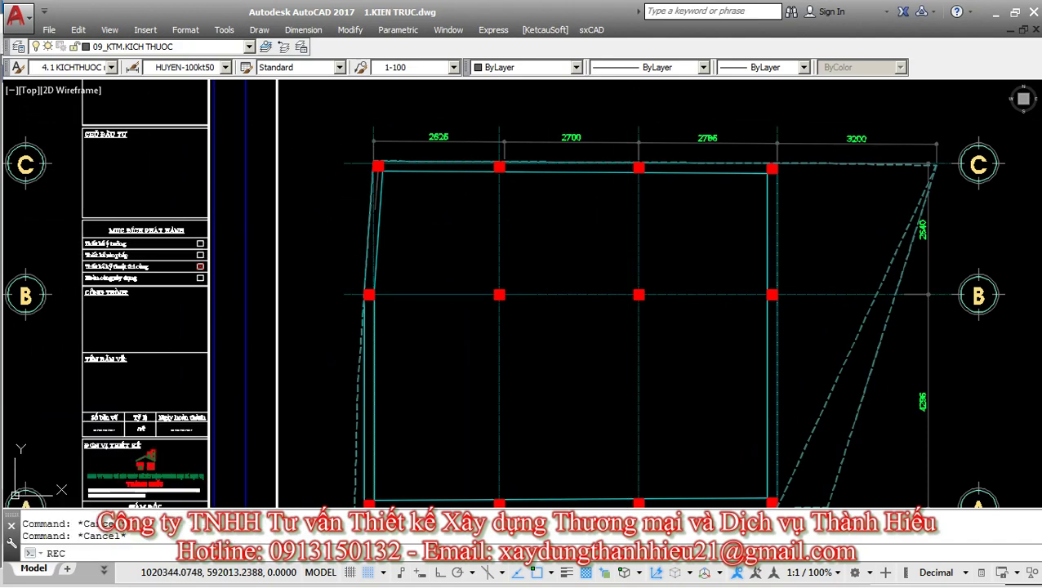
{"action": "scroll", "coordinate": [505, 192], "scroll_direction": "up", "scroll_amount": 4}
{"action": "left_click", "coordinate": [477, 134]}
{"action": "scroll", "coordinate": [478, 123], "scroll_direction": "down", "scroll_amount": 6}
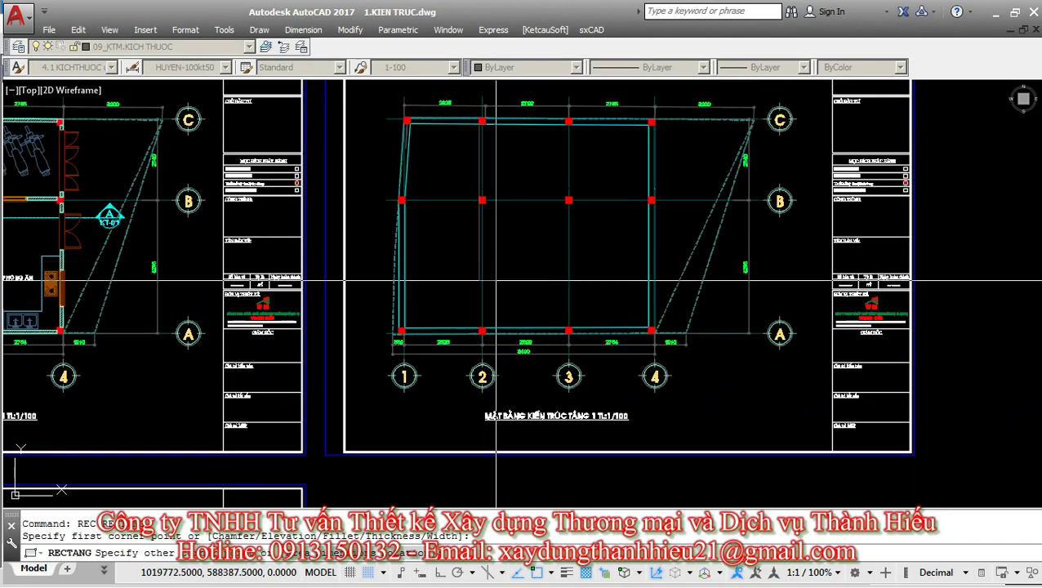
{"action": "scroll", "coordinate": [498, 317], "scroll_direction": "up", "scroll_amount": 6}
{"action": "key", "text": "Escape"}
{"action": "key", "text": "Escape"}
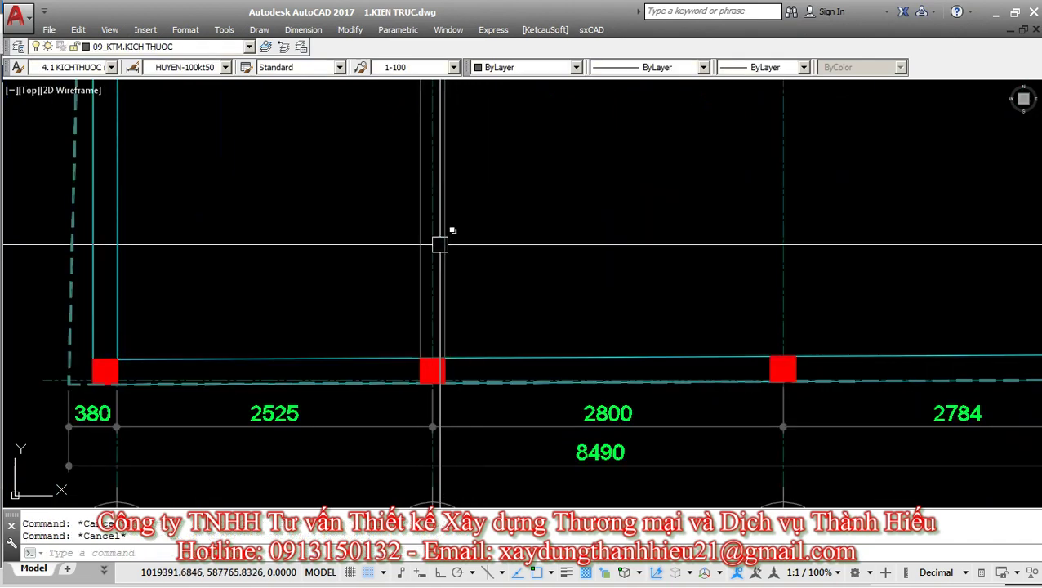
Move the grid 2 beam rectangle to Layer4.
{"action": "left_click", "coordinate": [440, 244]}
{"action": "left_click", "coordinate": [188, 47]}
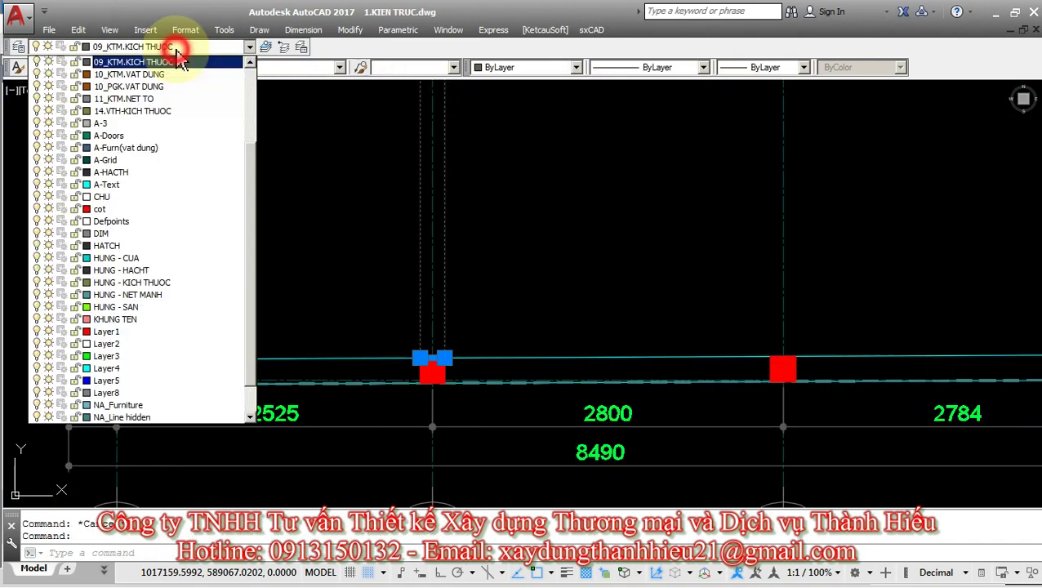
{"action": "left_click", "coordinate": [166, 356]}
{"action": "key", "text": "Escape"}
{"action": "type", "text": "mm"}
{"action": "key", "text": "Return"}
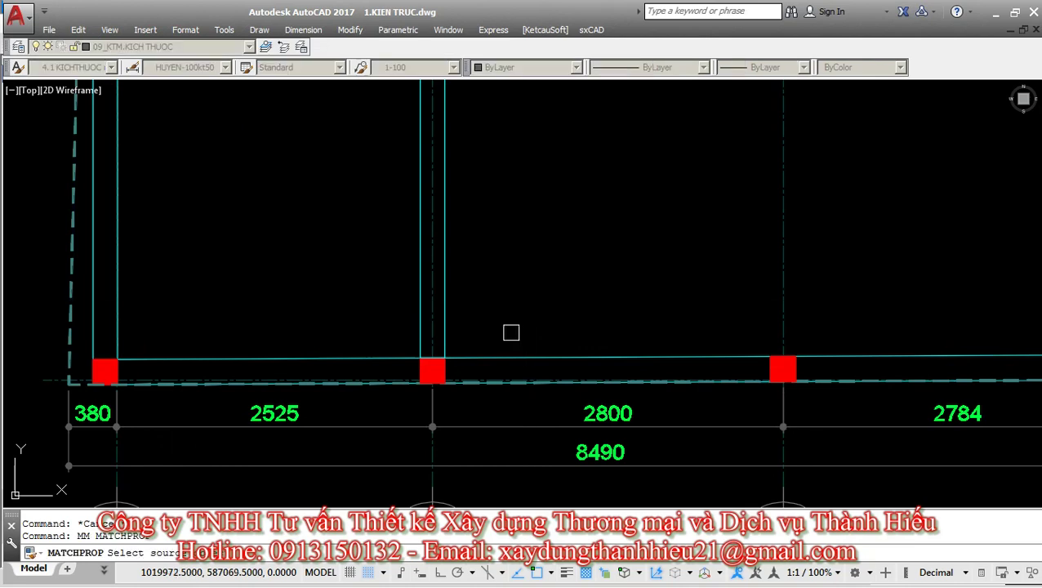
{"action": "key", "text": "Escape"}
Copy the grid 2 beam rectangle to the columns on grid 3.
{"action": "left_click", "coordinate": [445, 315]}
{"action": "scroll", "coordinate": [433, 367], "scroll_direction": "up", "scroll_amount": 2}
{"action": "type", "text": "c"}
{"action": "key", "text": "Return"}
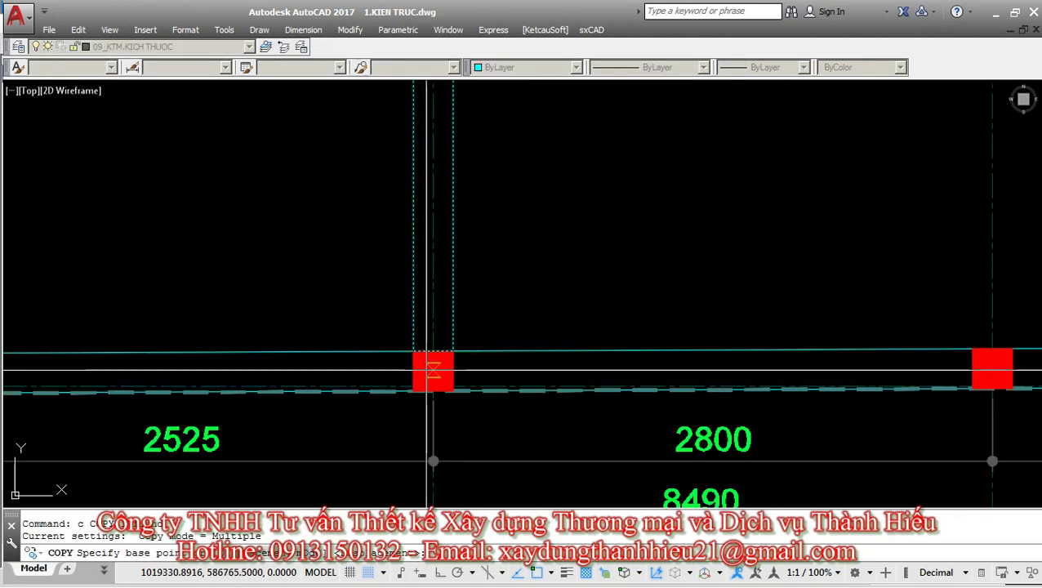
{"action": "scroll", "coordinate": [427, 352], "scroll_direction": "up", "scroll_amount": 2}
{"action": "left_click", "coordinate": [391, 343]}
{"action": "scroll", "coordinate": [490, 343], "scroll_direction": "down", "scroll_amount": 3}
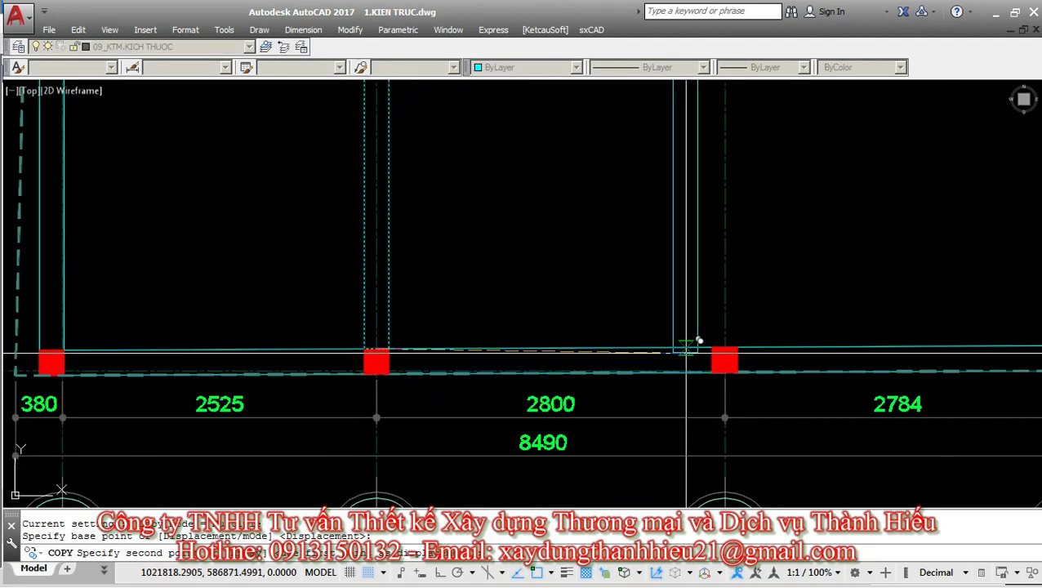
{"action": "scroll", "coordinate": [771, 338], "scroll_direction": "up", "scroll_amount": 3}
{"action": "key", "text": "Escape"}
{"action": "scroll", "coordinate": [590, 209], "scroll_direction": "down", "scroll_amount": 8}
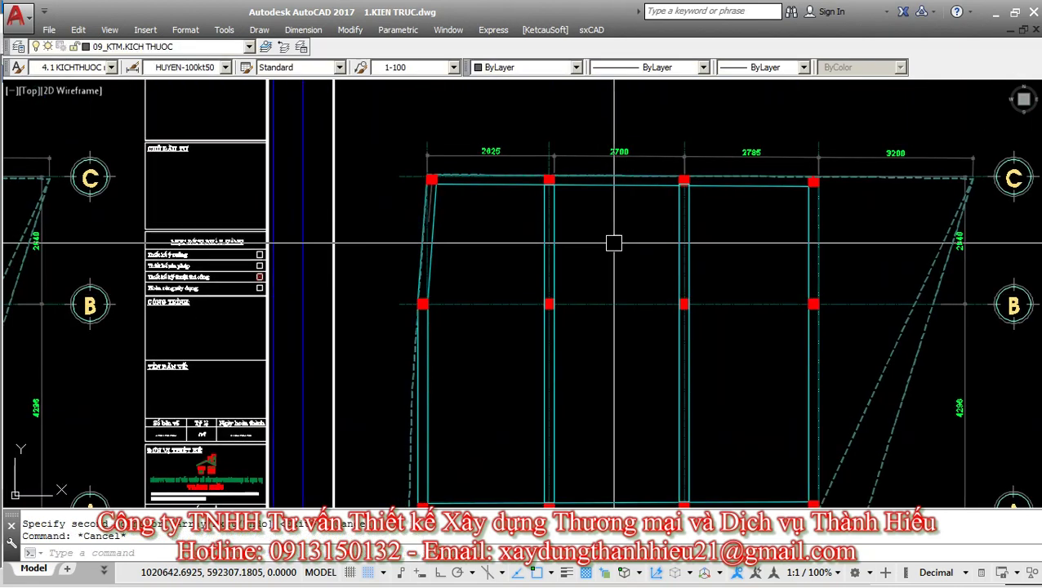
{"action": "scroll", "coordinate": [562, 275], "scroll_direction": "up", "scroll_amount": 2}
{"action": "type", "text": "re"}
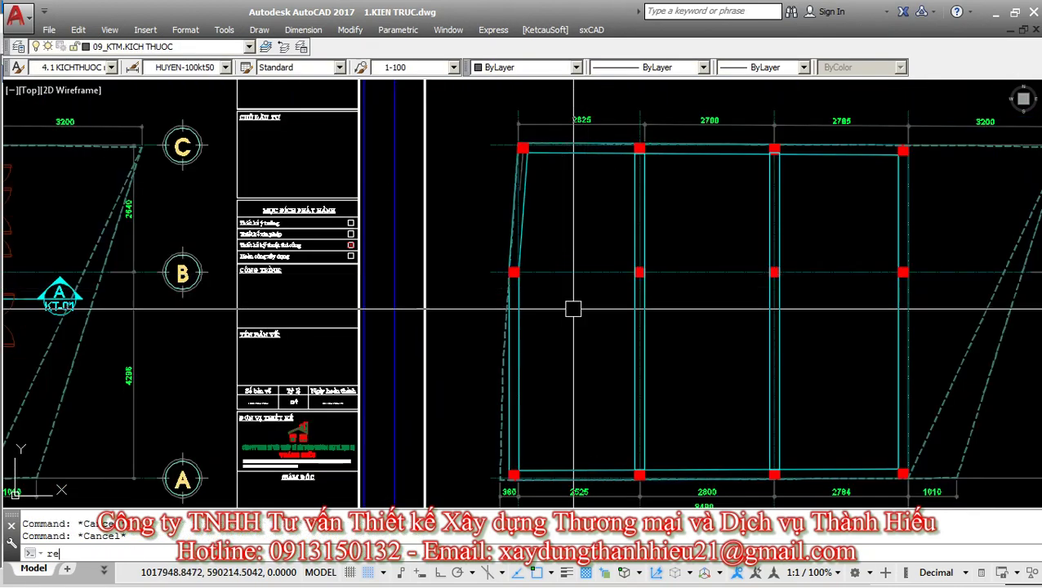
{"action": "type", "text": "c"}
{"action": "key", "text": "Return"}
{"action": "scroll", "coordinate": [433, 242], "scroll_direction": "up", "scroll_amount": 5}
{"action": "key", "text": "Escape"}
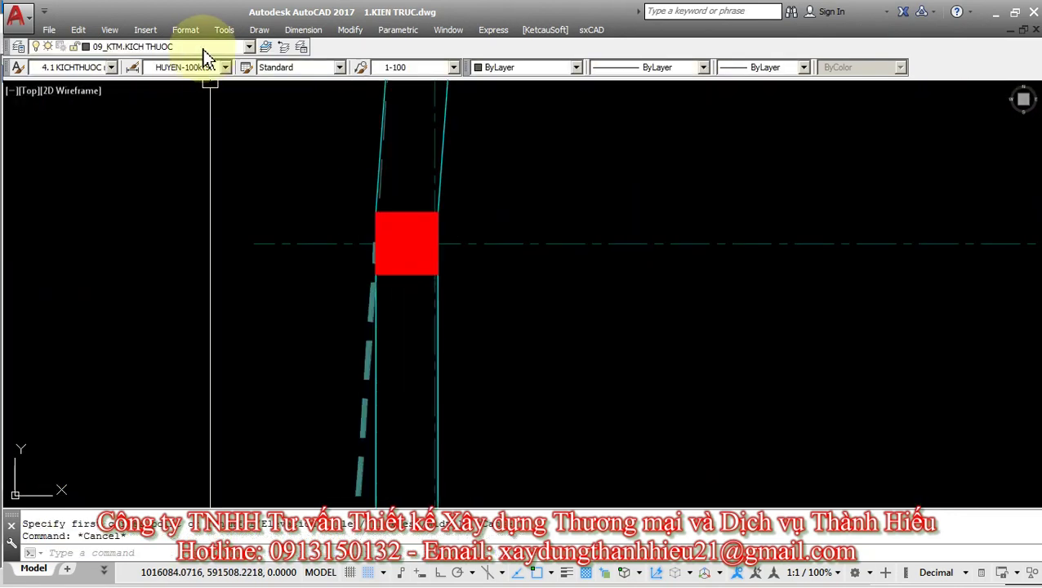
Make Layer4 current and draw a rectangle for the grid B beam from the grid 1 column to the grid 4 column.
{"action": "left_click", "coordinate": [204, 49]}
{"action": "left_click", "coordinate": [166, 336]}
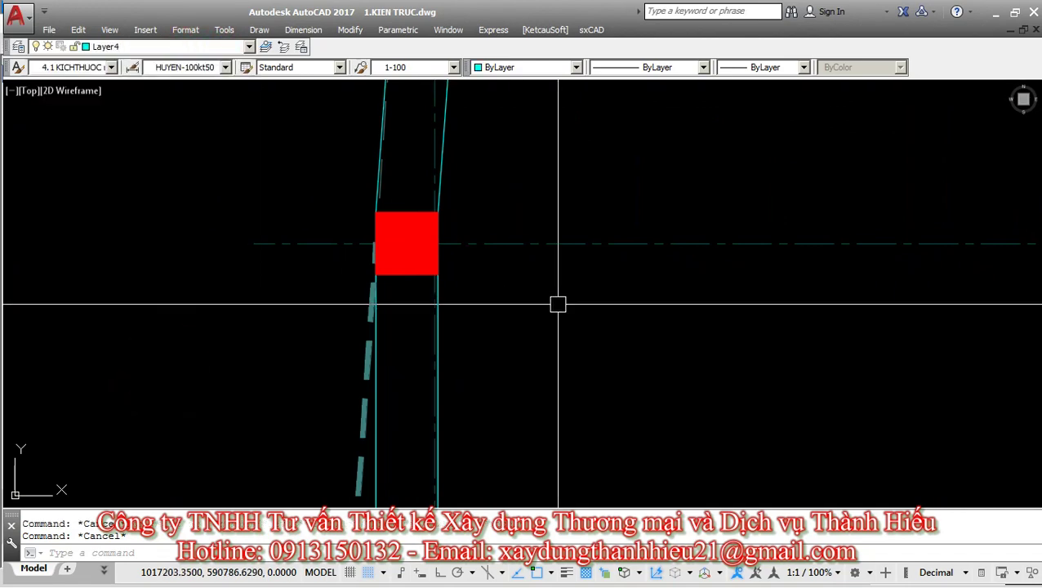
{"action": "type", "text": "rec"}
{"action": "key", "text": "Return"}
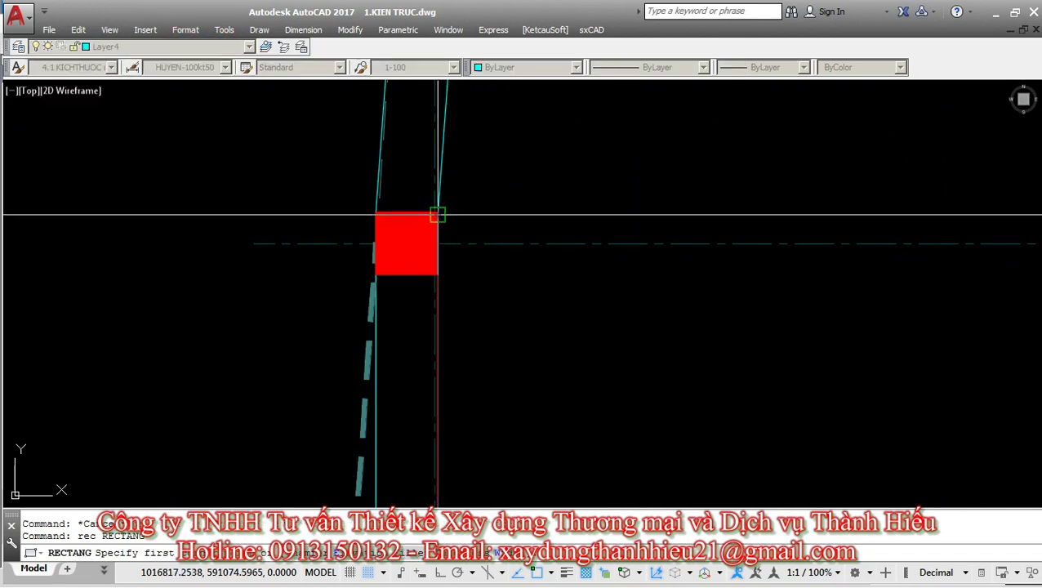
{"action": "scroll", "coordinate": [438, 213], "scroll_direction": "up", "scroll_amount": 4}
{"action": "left_click", "coordinate": [375, 203]}
{"action": "scroll", "coordinate": [375, 203], "scroll_direction": "down", "scroll_amount": 5}
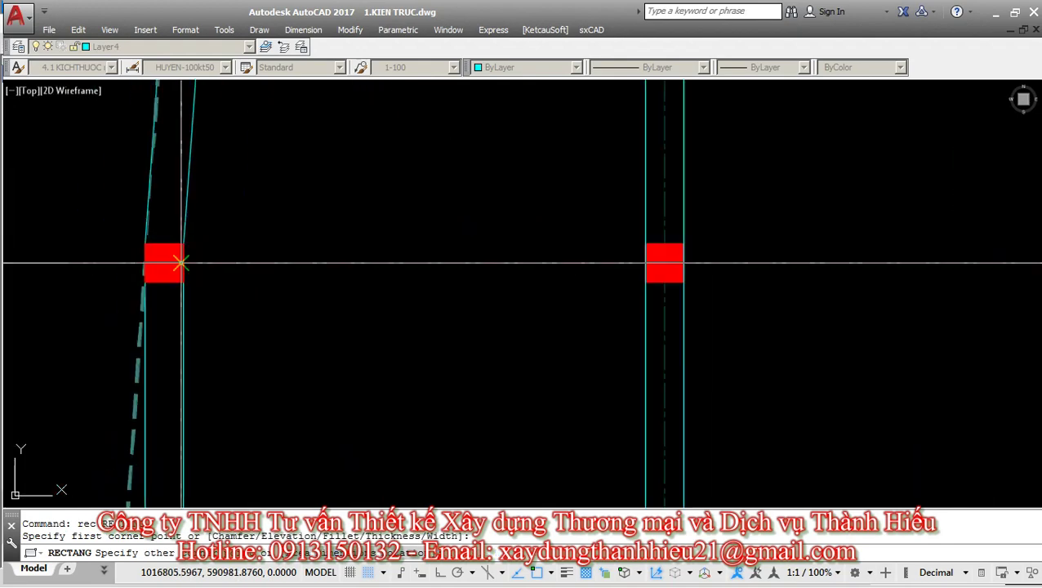
{"action": "scroll", "coordinate": [490, 274], "scroll_direction": "down", "scroll_amount": 2}
{"action": "scroll", "coordinate": [502, 281], "scroll_direction": "up", "scroll_amount": 5}
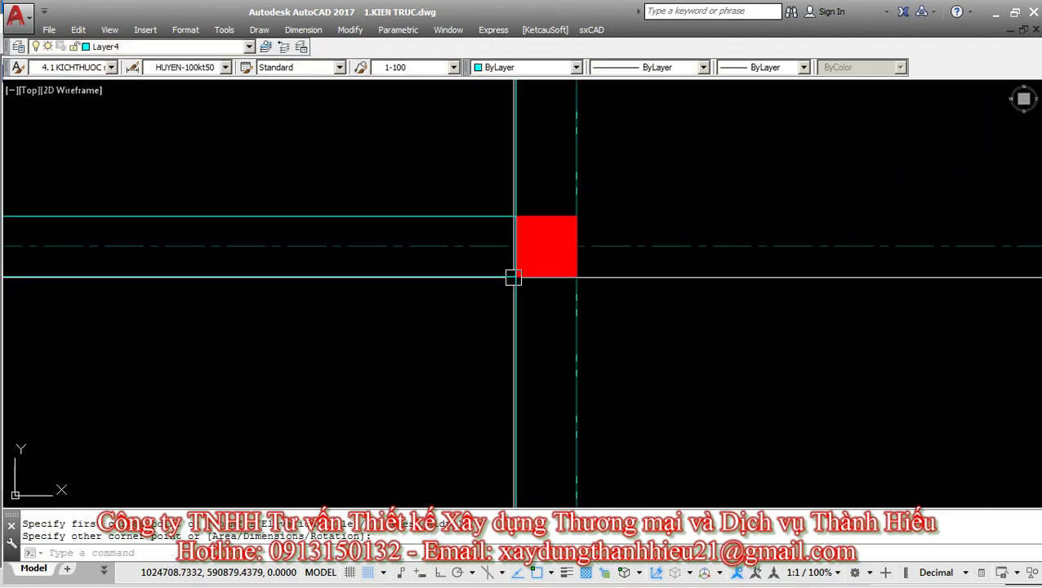
{"action": "key", "text": "Escape"}
{"action": "key", "text": "Escape"}
Compare the stair and bathroom walls on the architectural plan with the beam layout drawn on the copied plan.
{"action": "scroll", "coordinate": [544, 272], "scroll_direction": "down", "scroll_amount": 7}
{"action": "scroll", "coordinate": [569, 289], "scroll_direction": "up", "scroll_amount": 2}
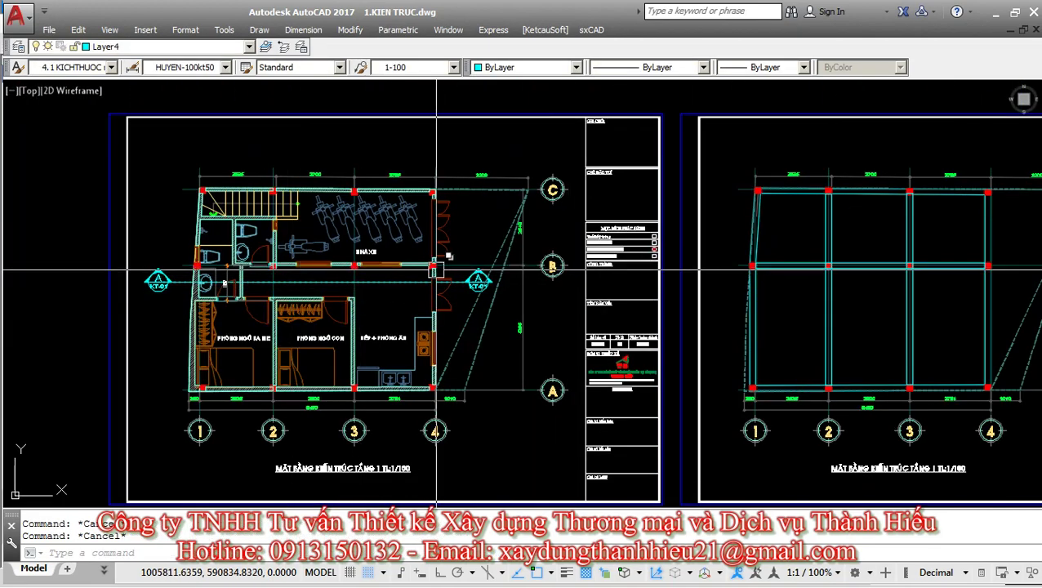
{"action": "scroll", "coordinate": [255, 256], "scroll_direction": "up", "scroll_amount": 6}
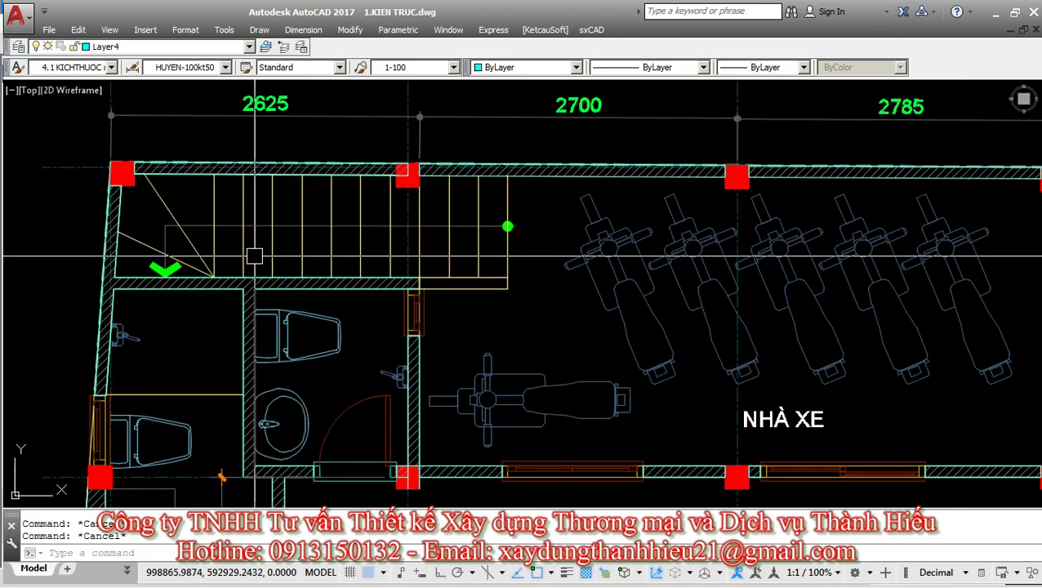
{"action": "scroll", "coordinate": [768, 298], "scroll_direction": "down", "scroll_amount": 4}
{"action": "middle_click_drag", "start_coordinate": [763, 297], "coordinate": [509, 310]}
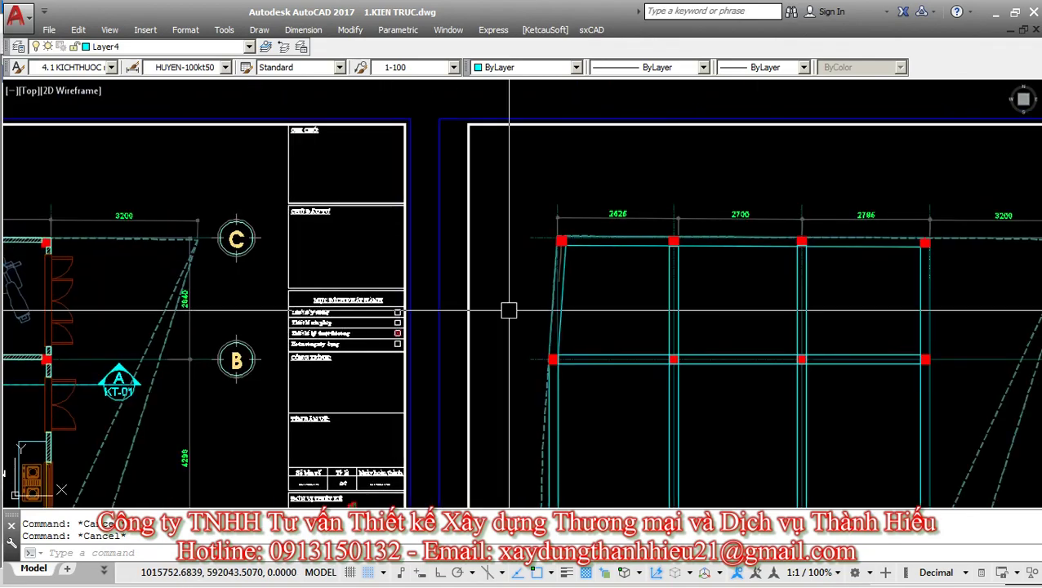
{"action": "scroll", "coordinate": [631, 254], "scroll_direction": "up", "scroll_amount": 2}
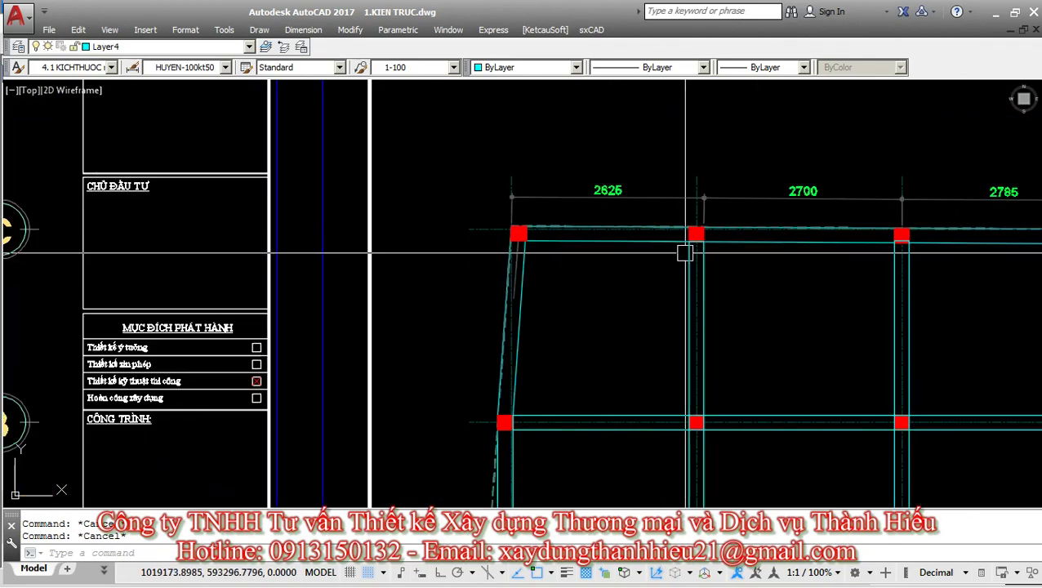
{"action": "middle_click_drag", "start_coordinate": [595, 270], "coordinate": [512, 275]}
{"action": "scroll", "coordinate": [645, 287], "scroll_direction": "down", "scroll_amount": 4}
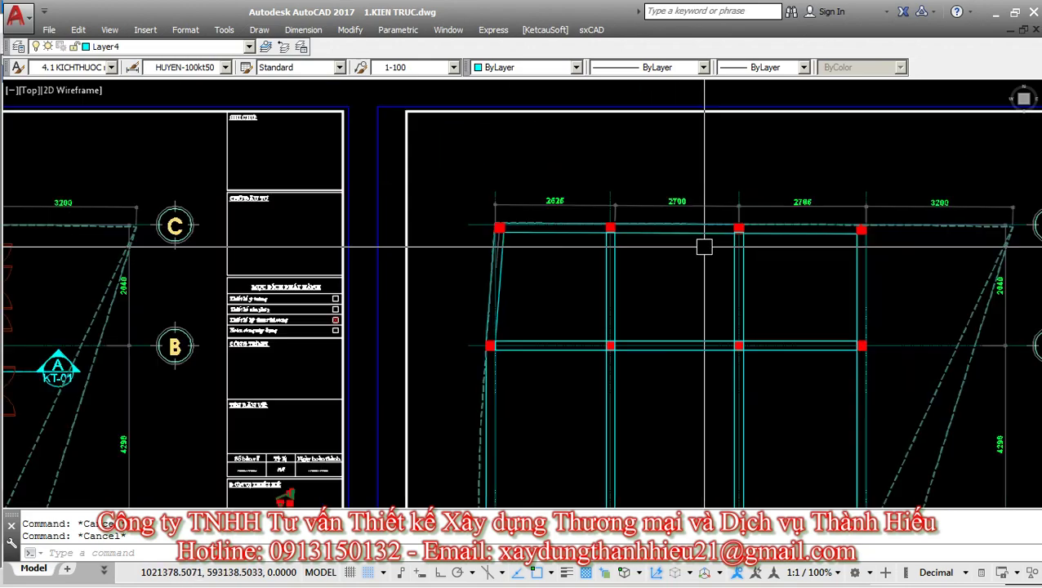
{"action": "scroll", "coordinate": [427, 297], "scroll_direction": "up", "scroll_amount": 4}
{"action": "scroll", "coordinate": [427, 297], "scroll_direction": "up", "scroll_amount": 4}
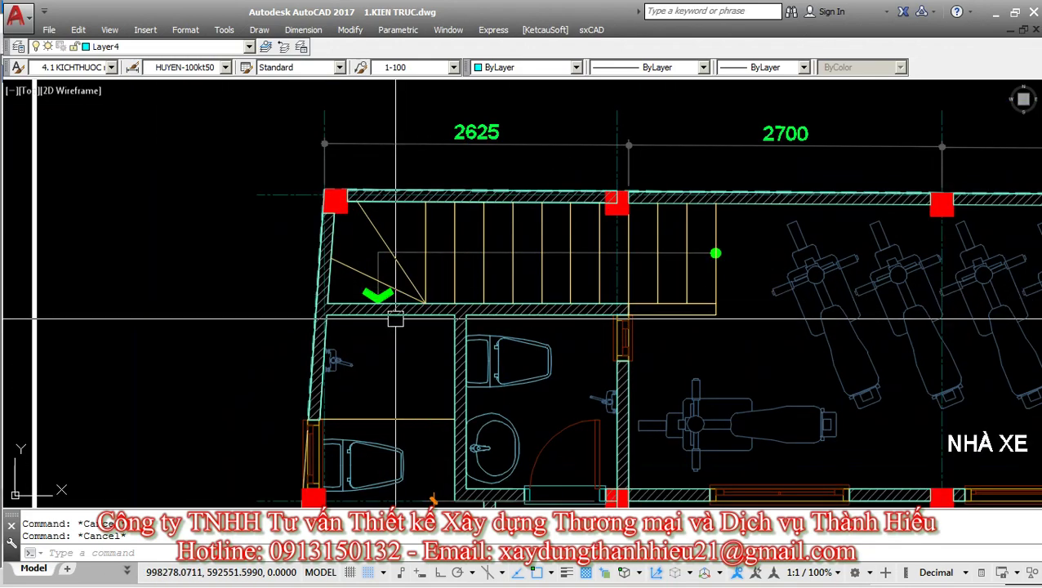
{"action": "middle_click_drag", "start_coordinate": [625, 281], "coordinate": [544, 322]}
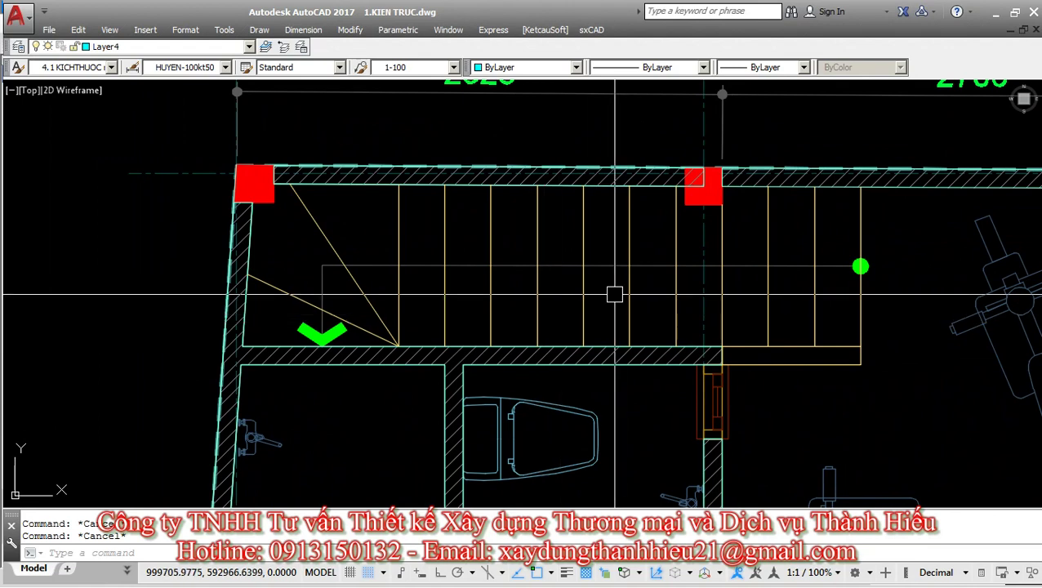
Dimension the stair flight's clear width between the grid C wall and the bathroom wall near grid 2.
{"action": "key", "text": "Return"}
{"action": "scroll", "coordinate": [690, 198], "scroll_direction": "up", "scroll_amount": 4}
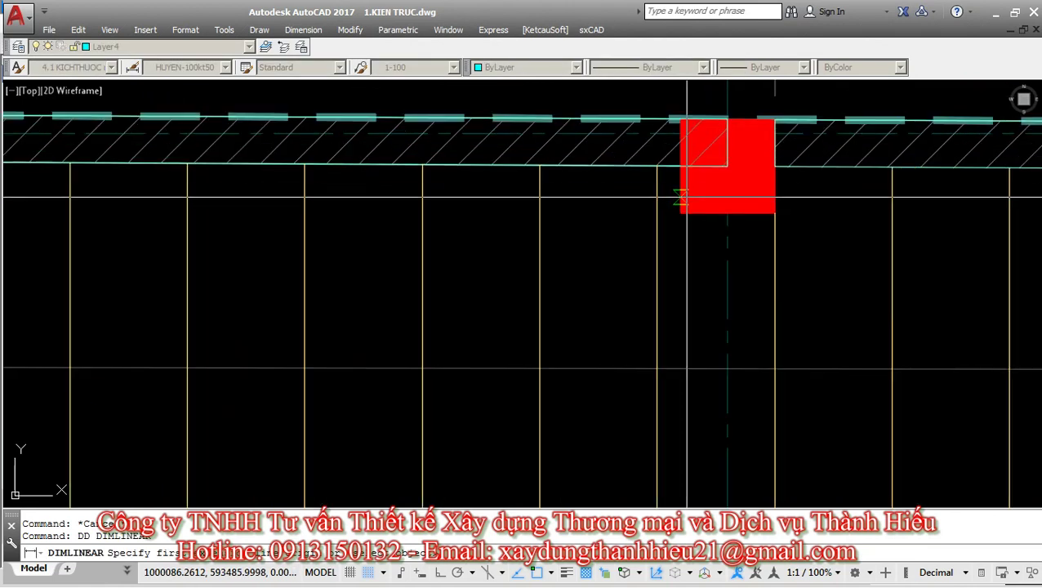
{"action": "left_click", "coordinate": [680, 168]}
{"action": "scroll", "coordinate": [680, 167], "scroll_direction": "down", "scroll_amount": 2}
{"action": "middle_click_drag", "start_coordinate": [727, 400], "coordinate": [702, 311]}
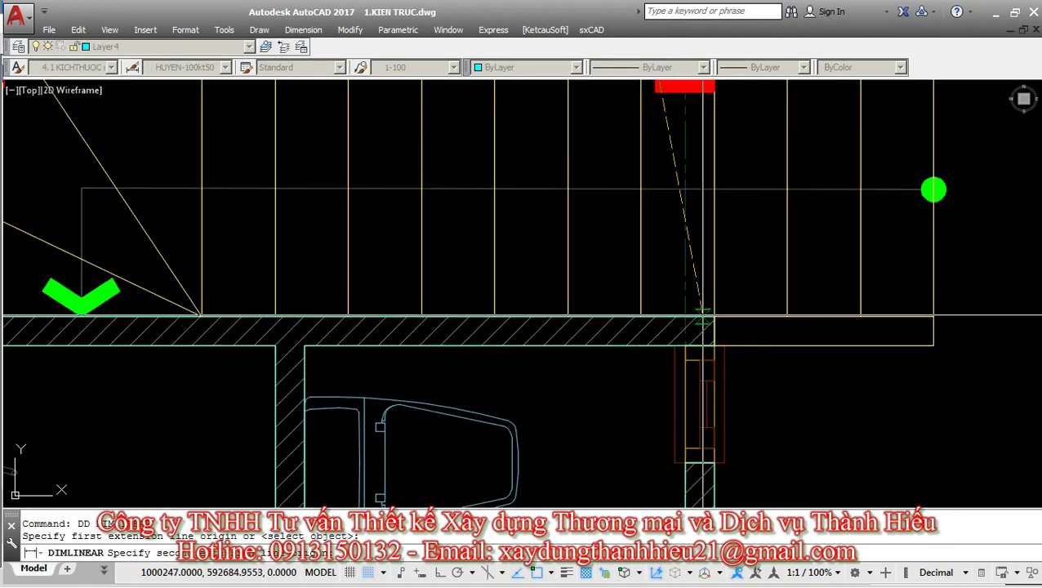
{"action": "left_click", "coordinate": [655, 316]}
{"action": "left_click", "coordinate": [616, 278]}
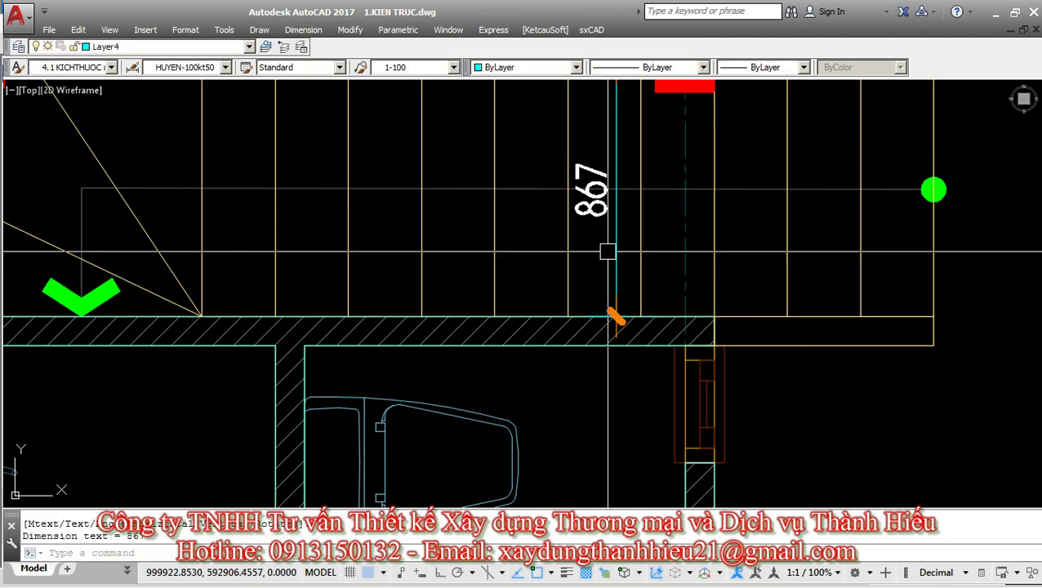
{"action": "key", "text": "Escape"}
{"action": "middle_click_drag", "start_coordinate": [607, 250], "coordinate": [722, 294]}
{"action": "middle_click_drag", "start_coordinate": [662, 239], "coordinate": [614, 261]}
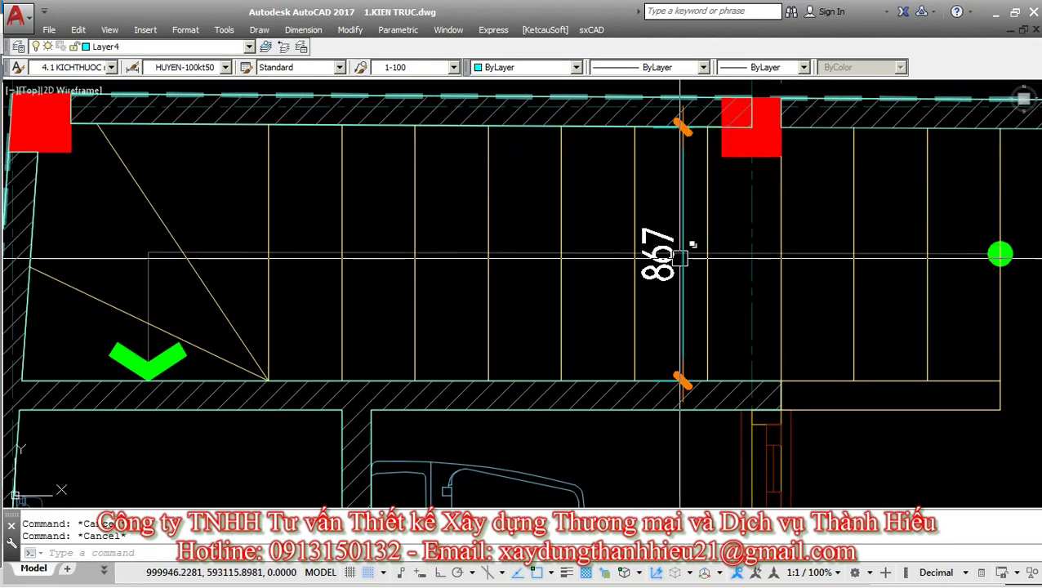
Delete the stair width dimension from the architectural plan.
{"action": "left_click", "coordinate": [683, 286]}
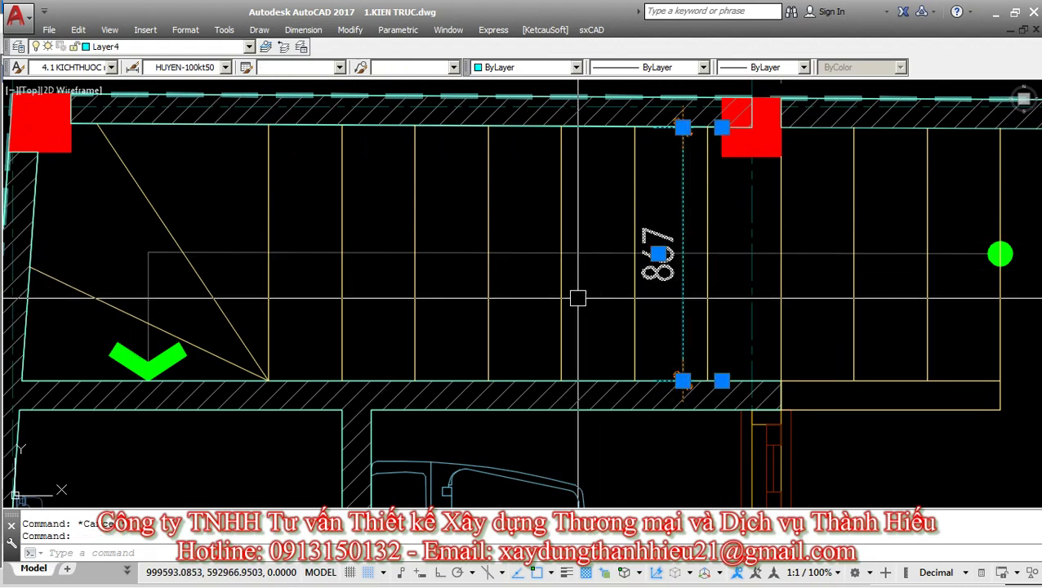
{"action": "middle_click_drag", "start_coordinate": [576, 295], "coordinate": [542, 263]}
{"action": "middle_click_drag", "start_coordinate": [640, 220], "coordinate": [717, 238]}
{"action": "mouse_move", "coordinate": [704, 233]}
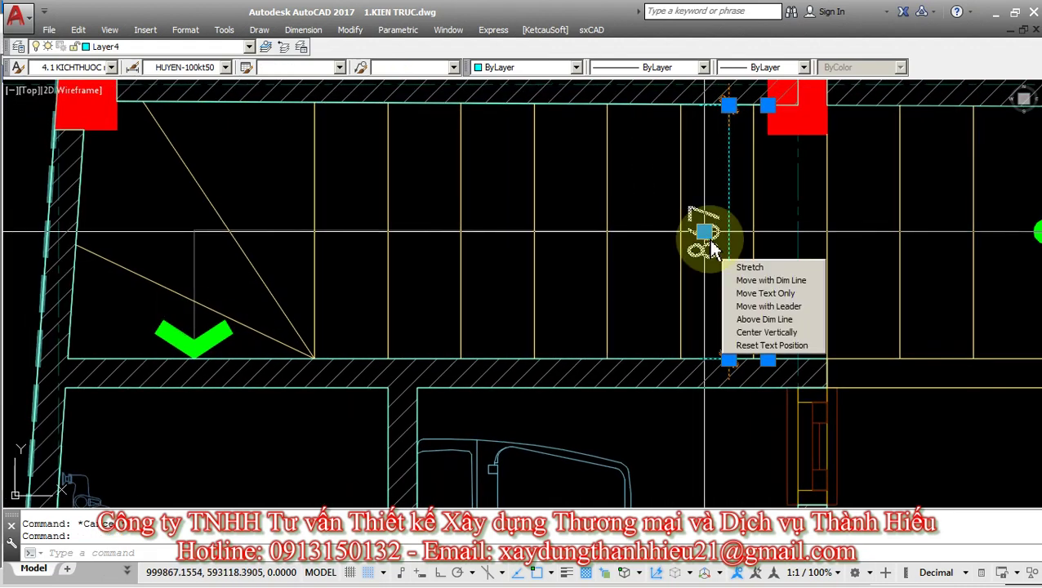
{"action": "left_click", "coordinate": [723, 254]}
{"action": "key", "text": "Escape"}
{"action": "left_click", "coordinate": [725, 248]}
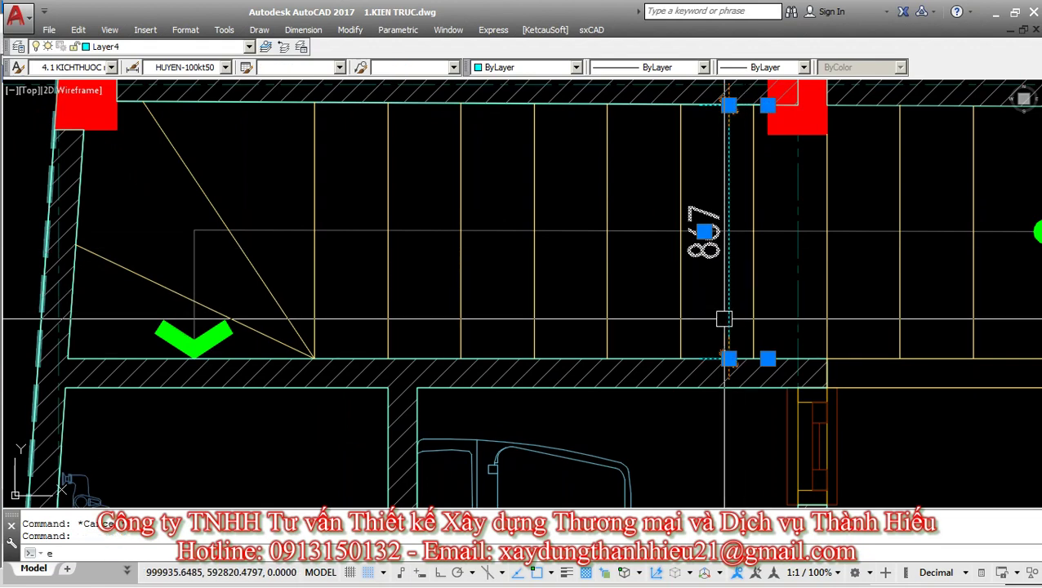
{"action": "key", "text": "Delete"}
{"action": "middle_click_drag", "start_coordinate": [406, 358], "coordinate": [488, 319]}
{"action": "mouse_move", "coordinate": [149, 324]}
{"action": "middle_mouse_down"}
{"action": "mouse_move", "coordinate": [84, 328]}
{"action": "mouse_move", "coordinate": [149, 333]}
{"action": "middle_mouse_up"}
{"action": "scroll", "coordinate": [302, 326], "scroll_direction": "down", "scroll_amount": 4}
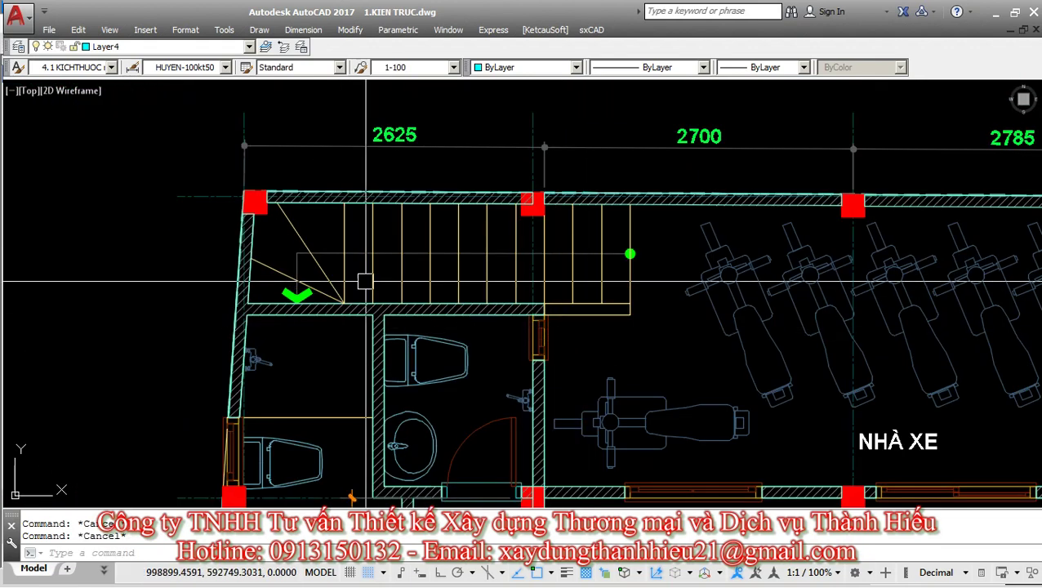
Copy the grid B beam to grid C on the copied plan, aligning it with the grid 2 column.
{"action": "scroll", "coordinate": [564, 329], "scroll_direction": "down", "scroll_amount": 2}
{"action": "scroll", "coordinate": [679, 290], "scroll_direction": "down", "scroll_amount": 3}
{"action": "middle_click_drag", "start_coordinate": [679, 291], "coordinate": [174, 263]}
{"action": "scroll", "coordinate": [174, 263], "scroll_direction": "down", "scroll_amount": 1}
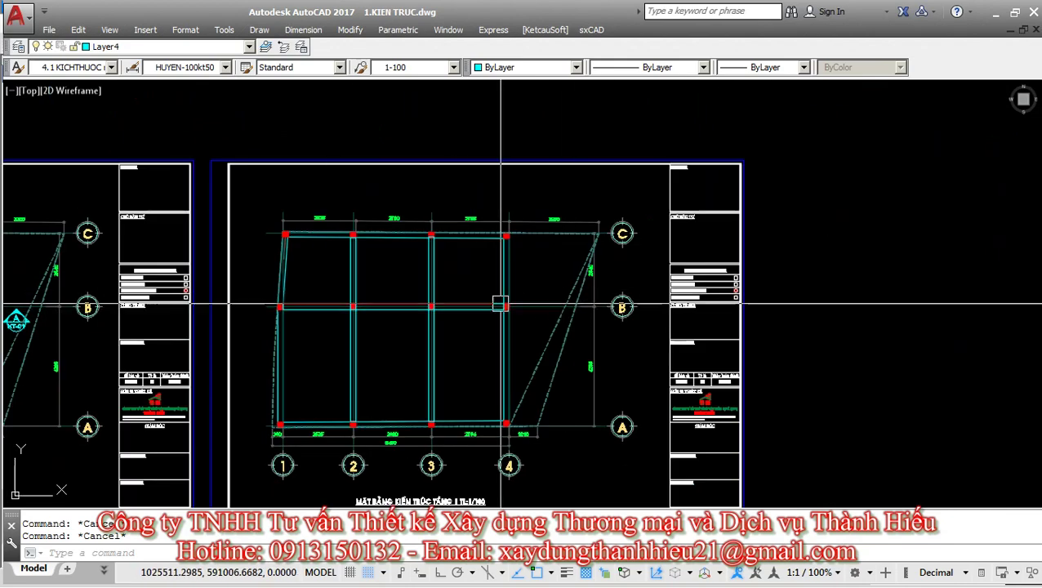
{"action": "scroll", "coordinate": [331, 236], "scroll_direction": "up", "scroll_amount": 7}
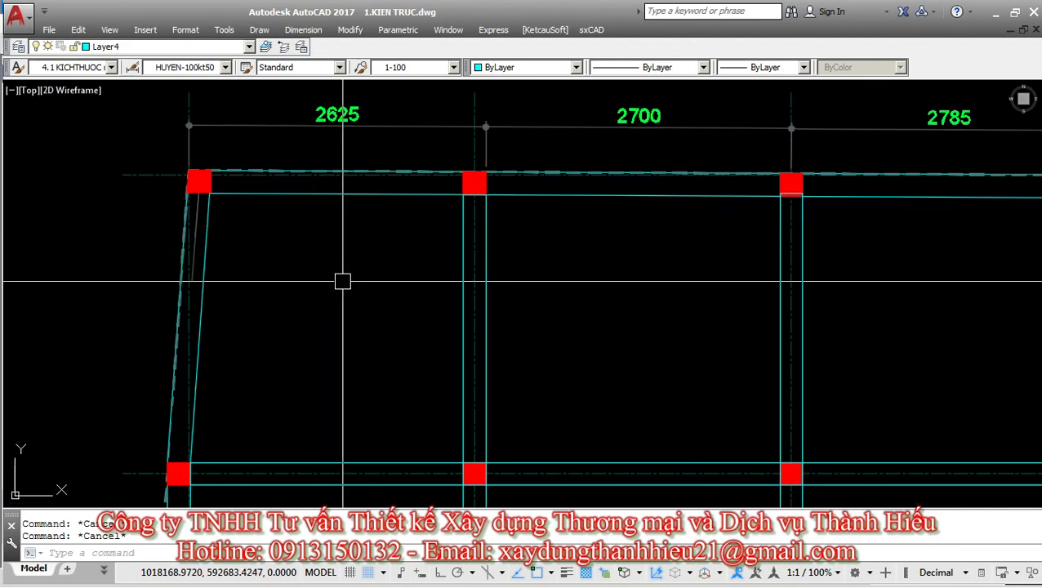
{"action": "key", "text": "Escape"}
{"action": "left_click", "coordinate": [354, 463]}
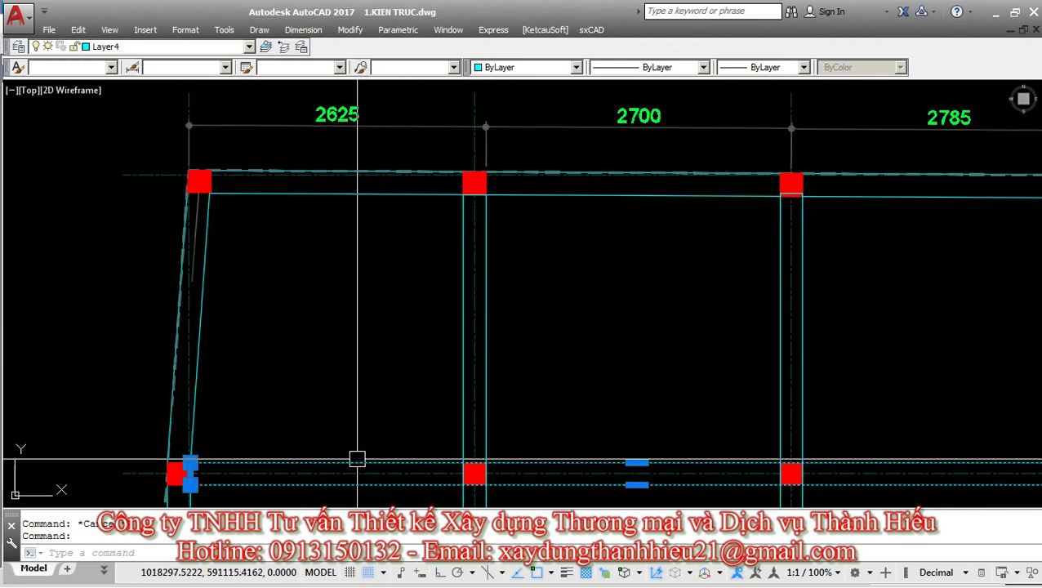
{"action": "type", "text": "c"}
{"action": "key", "text": "Return"}
{"action": "scroll", "coordinate": [472, 454], "scroll_direction": "up", "scroll_amount": 4}
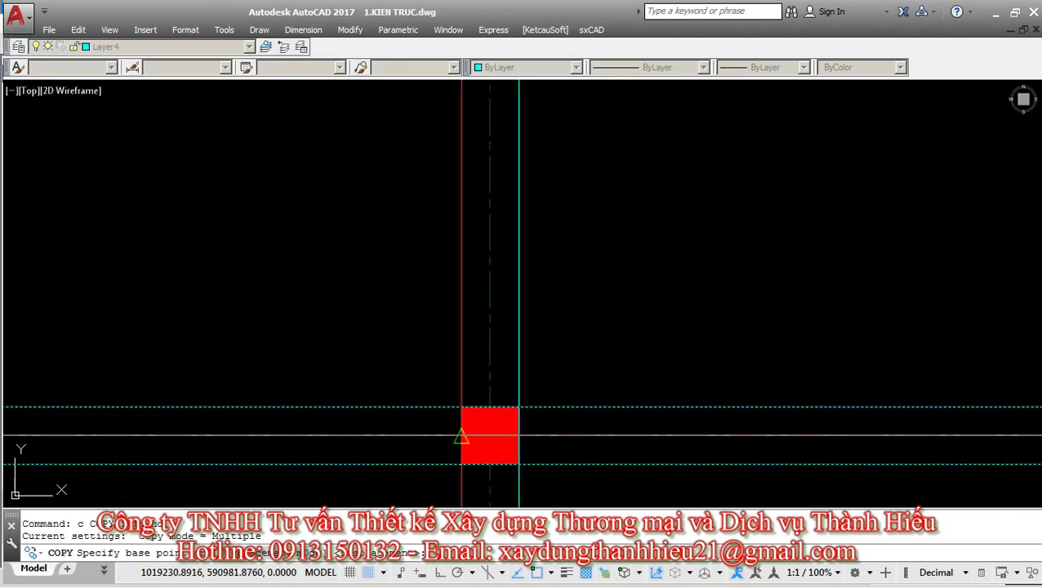
{"action": "left_click", "coordinate": [465, 472]}
{"action": "scroll", "coordinate": [466, 471], "scroll_direction": "down", "scroll_amount": 6}
{"action": "scroll", "coordinate": [442, 326], "scroll_direction": "up", "scroll_amount": 8}
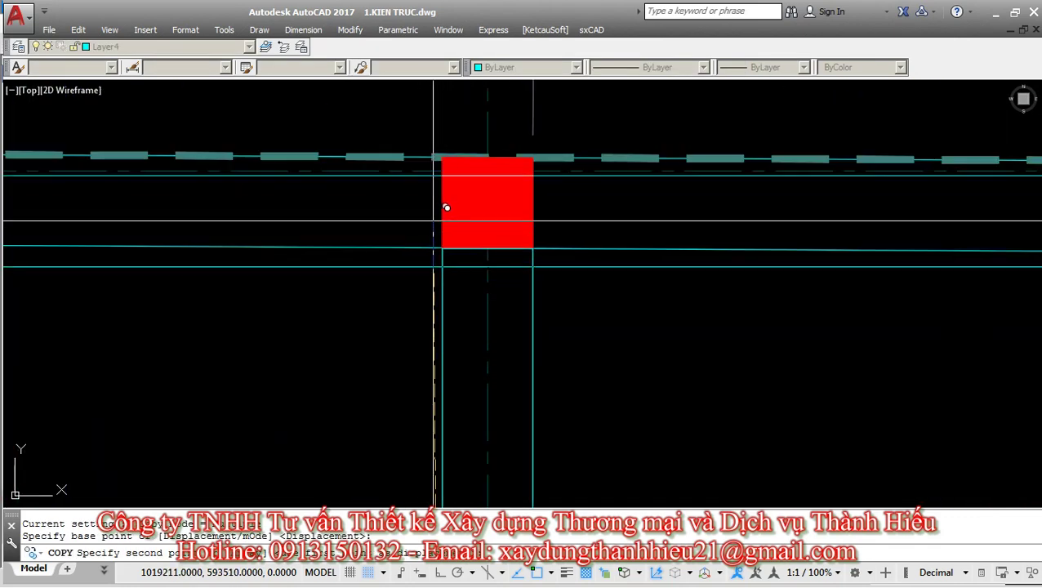
{"action": "key", "text": "Escape"}
{"action": "key", "text": "Escape"}
{"action": "scroll", "coordinate": [441, 244], "scroll_direction": "down", "scroll_amount": 2}
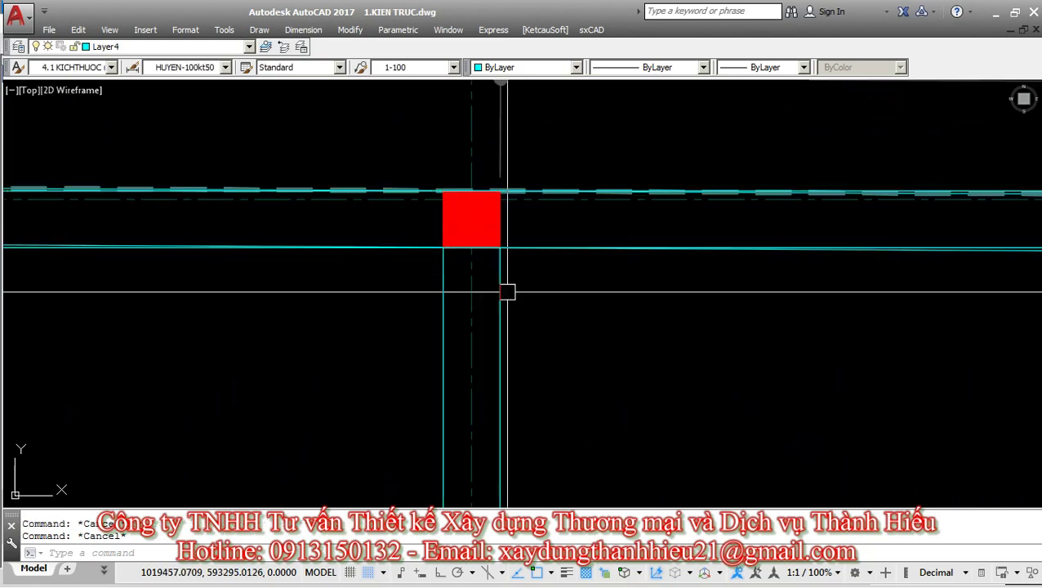
{"action": "type", "text": "m"}
{"action": "key", "text": "Return"}
{"action": "left_click", "coordinate": [581, 328]}
{"action": "key", "text": "Return"}
{"action": "left_click", "coordinate": [581, 330]}
{"action": "scroll", "coordinate": [581, 331], "scroll_direction": "down", "scroll_amount": 5}
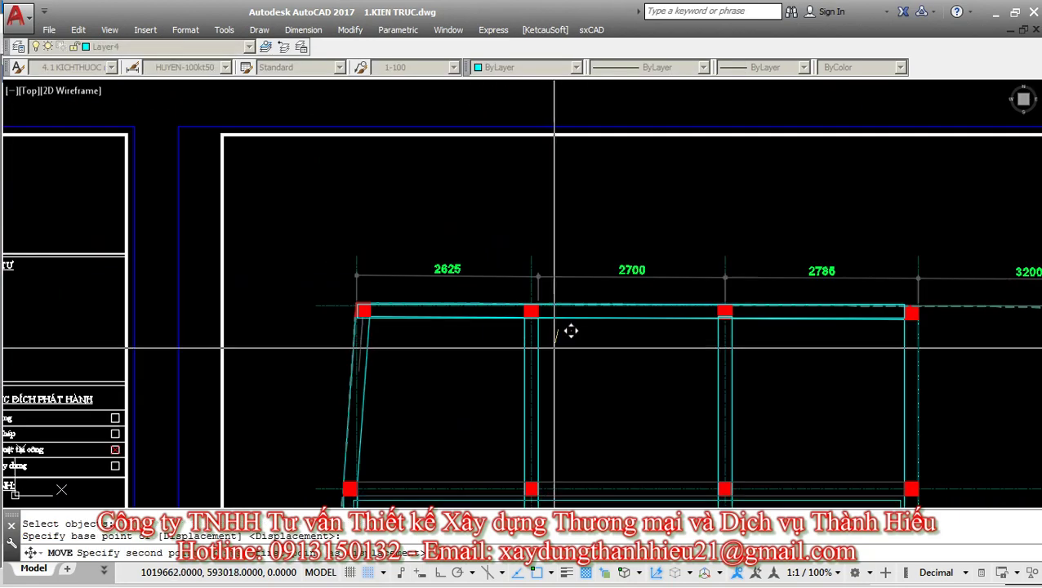
{"action": "key", "text": "Escape"}
Move the copied beam straight down from grid C to the stair's inner edge, with Ortho on.
{"action": "scroll", "coordinate": [555, 329], "scroll_direction": "up", "scroll_amount": 2}
{"action": "left_click", "coordinate": [556, 313]}
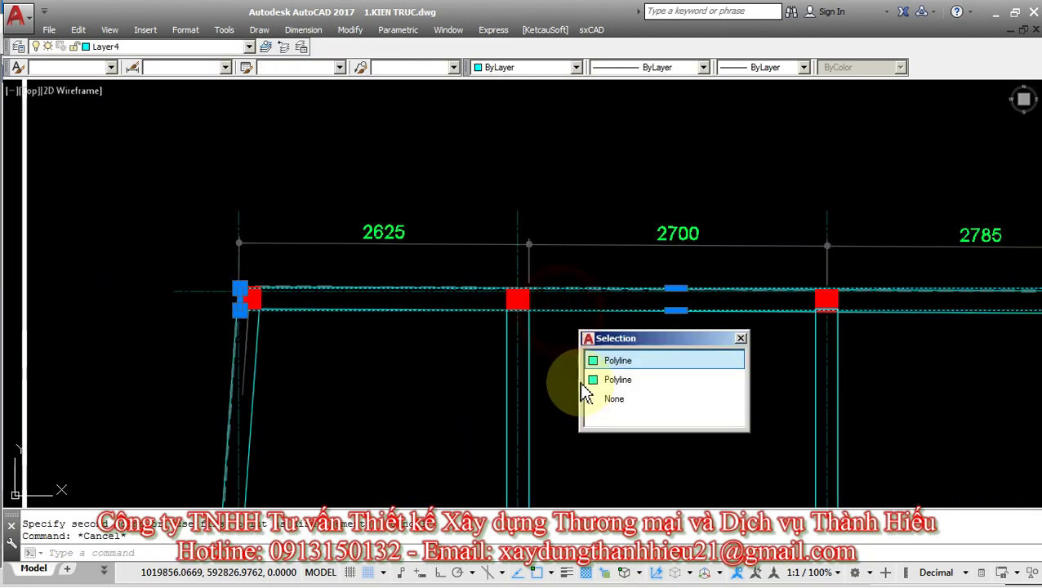
{"action": "middle_click_drag", "start_coordinate": [447, 389], "coordinate": [452, 335]}
{"action": "type", "text": "m"}
{"action": "key", "text": "Return"}
{"action": "left_click", "coordinate": [393, 385]}
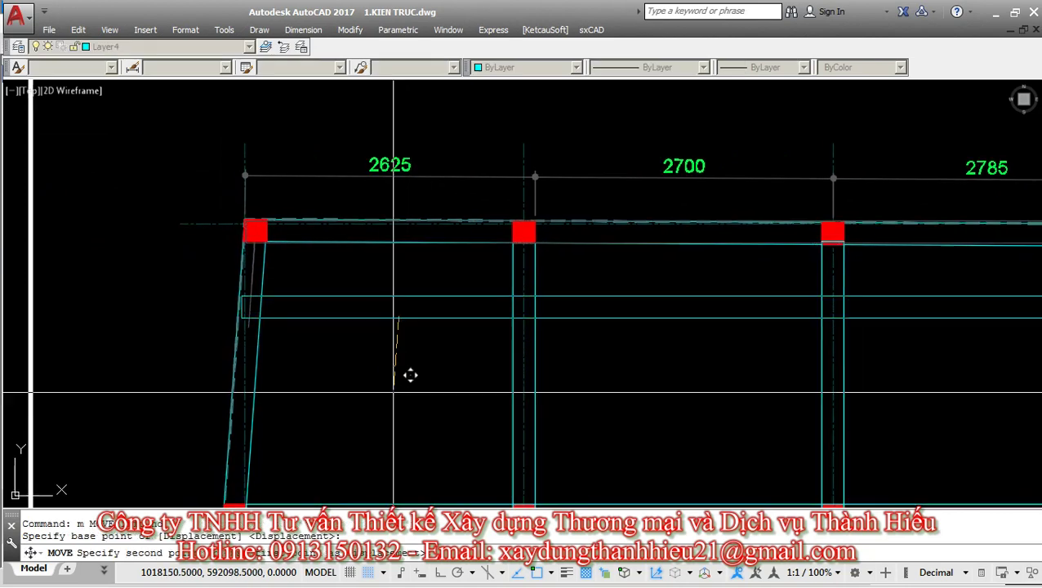
{"action": "key", "text": "F8"}
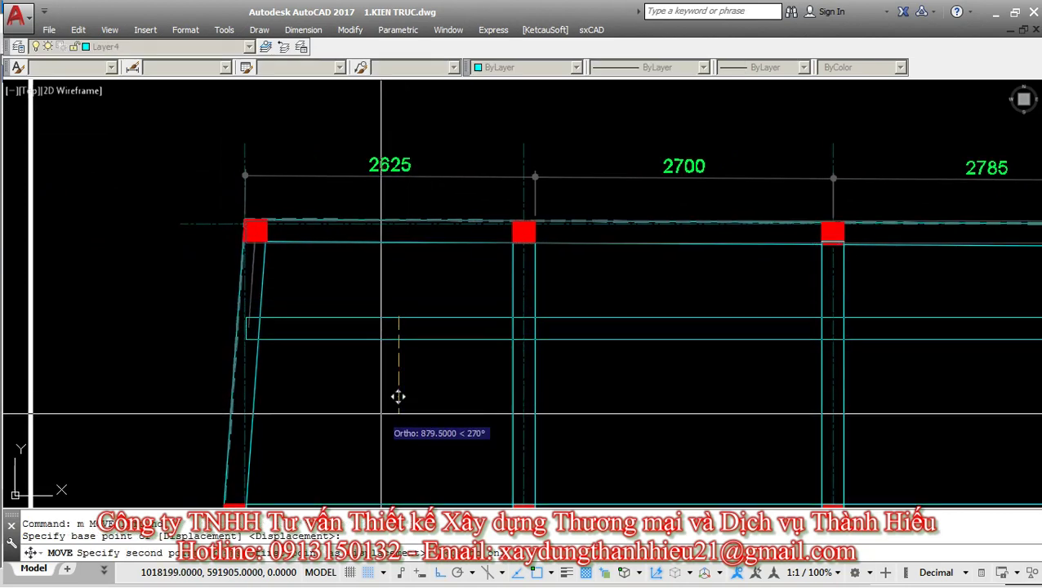
{"action": "key", "text": "Escape"}
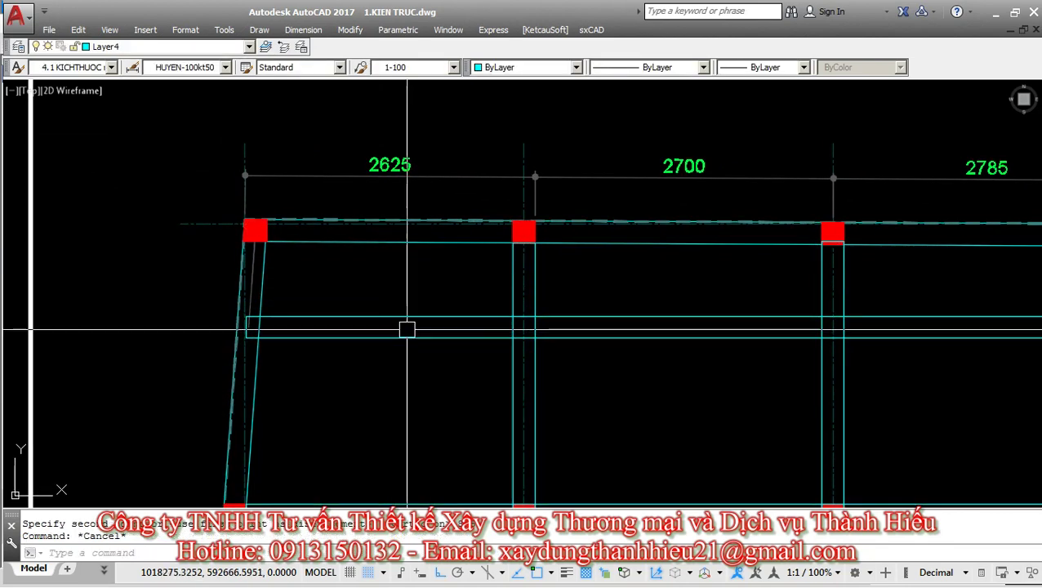
Measure the distance from the grid 2 axis to the stair's first riser on the architectural plan.
{"action": "scroll", "coordinate": [437, 393], "scroll_direction": "down", "scroll_amount": 4}
{"action": "middle_click_drag", "start_coordinate": [437, 392], "coordinate": [831, 378]}
{"action": "middle_click_drag", "start_coordinate": [163, 351], "coordinate": [535, 346]}
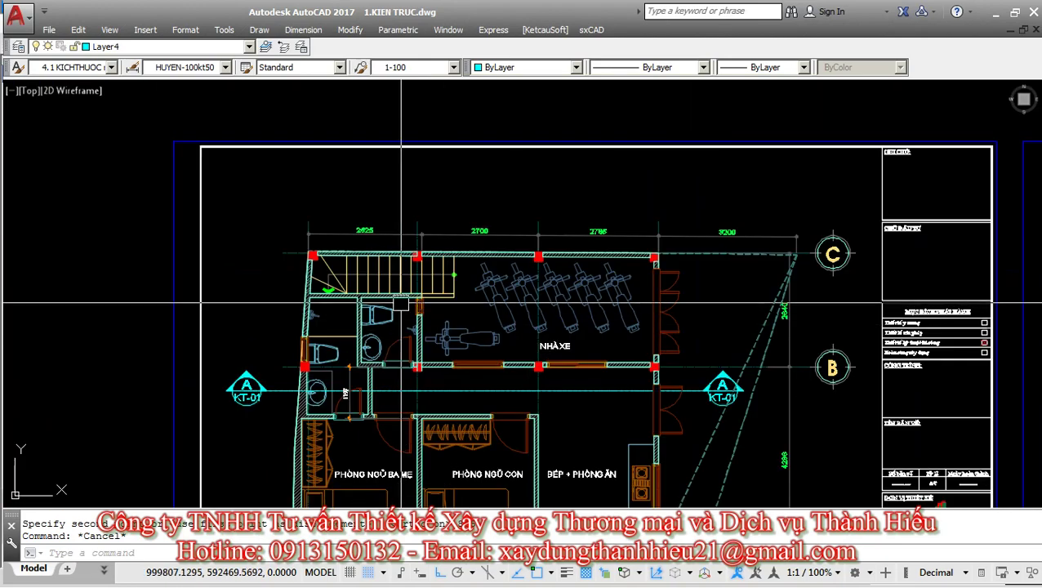
{"action": "scroll", "coordinate": [489, 311], "scroll_direction": "up", "scroll_amount": 3}
{"action": "middle_click_drag", "start_coordinate": [490, 310], "coordinate": [499, 312]}
{"action": "scroll", "coordinate": [597, 291], "scroll_direction": "up", "scroll_amount": 2}
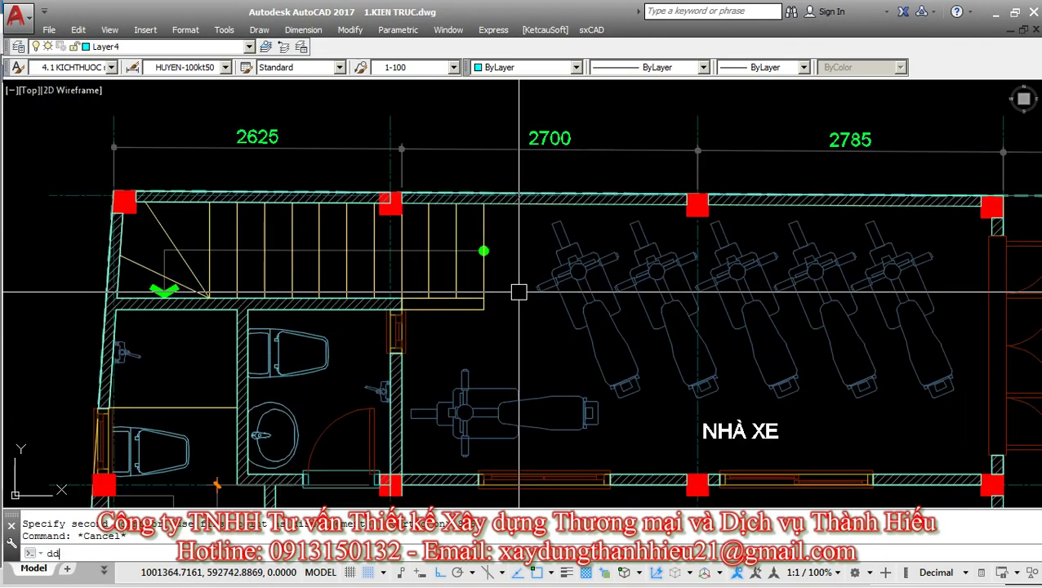
{"action": "key", "text": "Return"}
{"action": "scroll", "coordinate": [473, 277], "scroll_direction": "up", "scroll_amount": 3}
{"action": "left_click", "coordinate": [261, 285]}
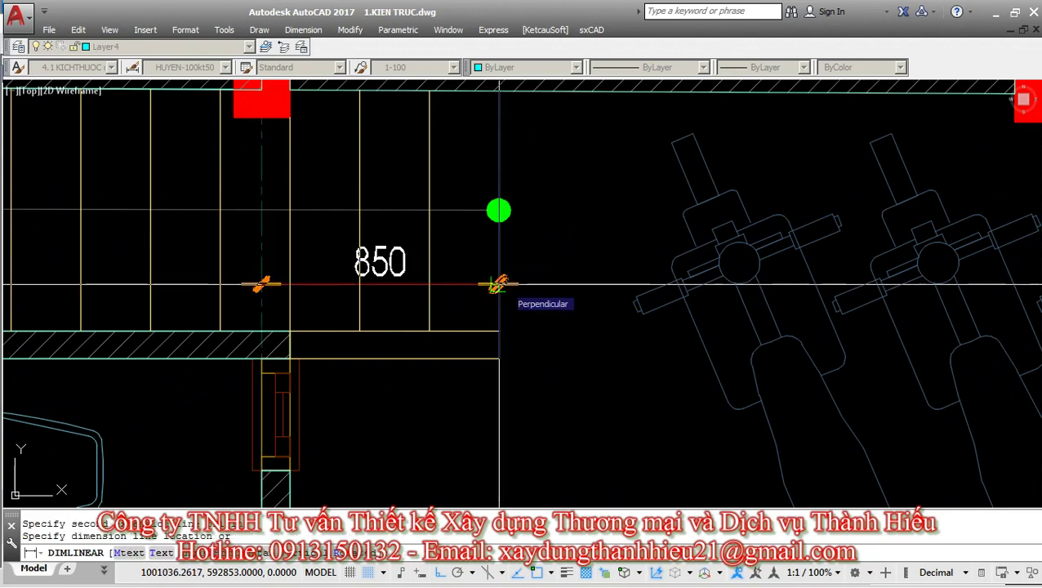
{"action": "key", "text": "Escape"}
Copy the grid 2 beam horizontally toward grid 3 to form the beam at the start of the stair.
{"action": "scroll", "coordinate": [531, 282], "scroll_direction": "down", "scroll_amount": 5}
{"action": "middle_click_drag", "start_coordinate": [817, 269], "coordinate": [547, 265]}
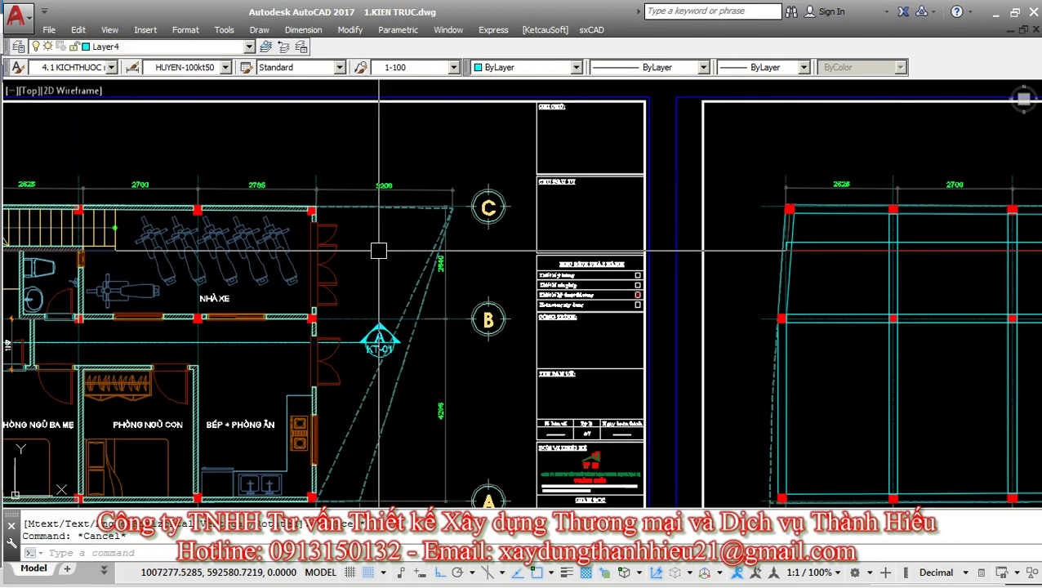
{"action": "scroll", "coordinate": [552, 264], "scroll_direction": "down", "scroll_amount": 2}
{"action": "scroll", "coordinate": [551, 264], "scroll_direction": "up", "scroll_amount": 7}
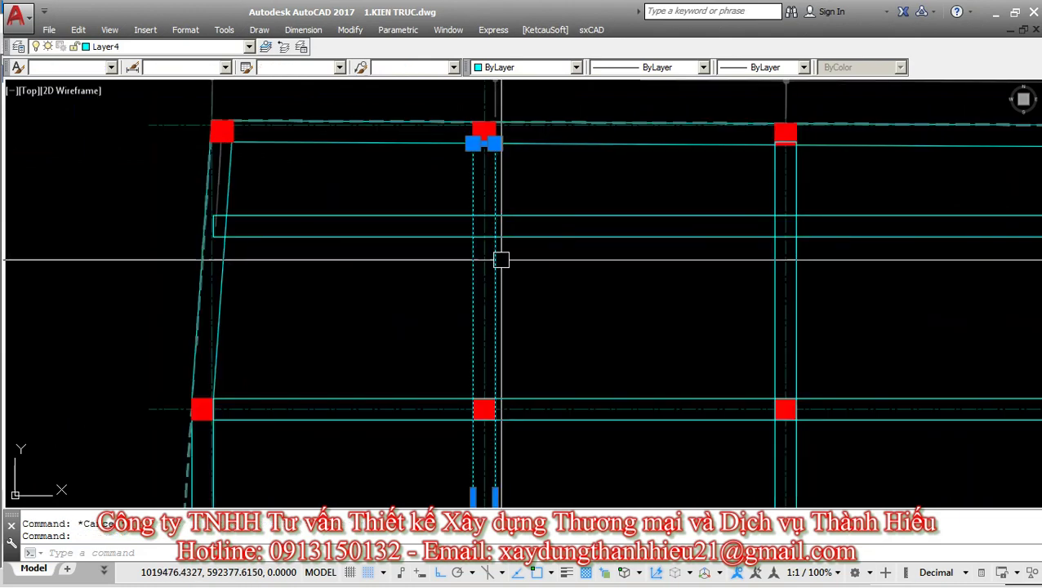
{"action": "scroll", "coordinate": [500, 258], "scroll_direction": "up", "scroll_amount": 2}
{"action": "type", "text": "c"}
{"action": "key", "text": "Return"}
{"action": "left_click", "coordinate": [464, 261]}
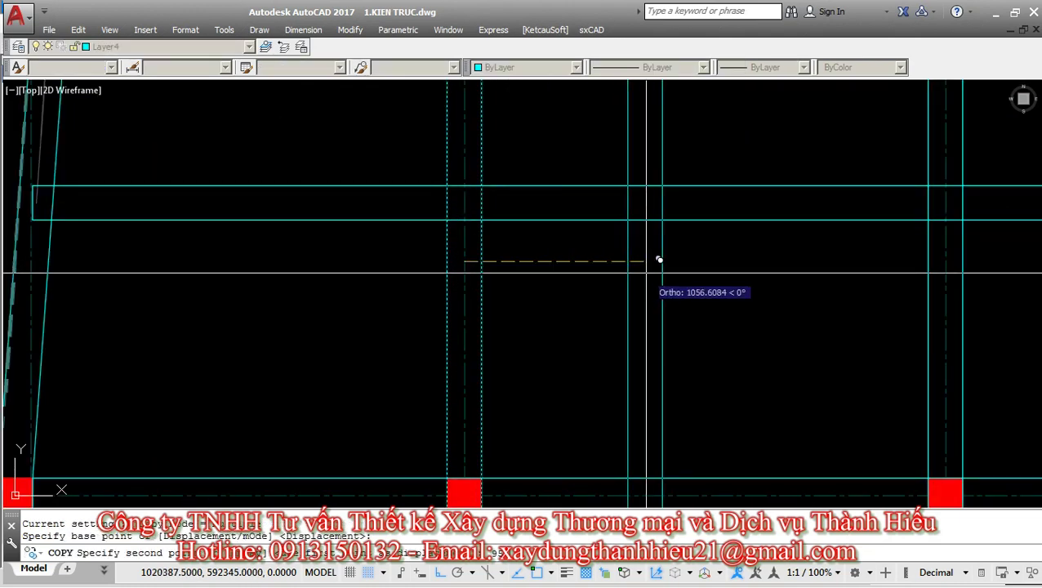
{"action": "left_click", "coordinate": [659, 260]}
{"action": "scroll", "coordinate": [667, 283], "scroll_direction": "down", "scroll_amount": 2}
{"action": "key", "text": "Escape"}
Dimension the bathroom's width from the grid 2 axis to its inner partition wall on the architectural plan.
{"action": "scroll", "coordinate": [489, 263], "scroll_direction": "down", "scroll_amount": 4}
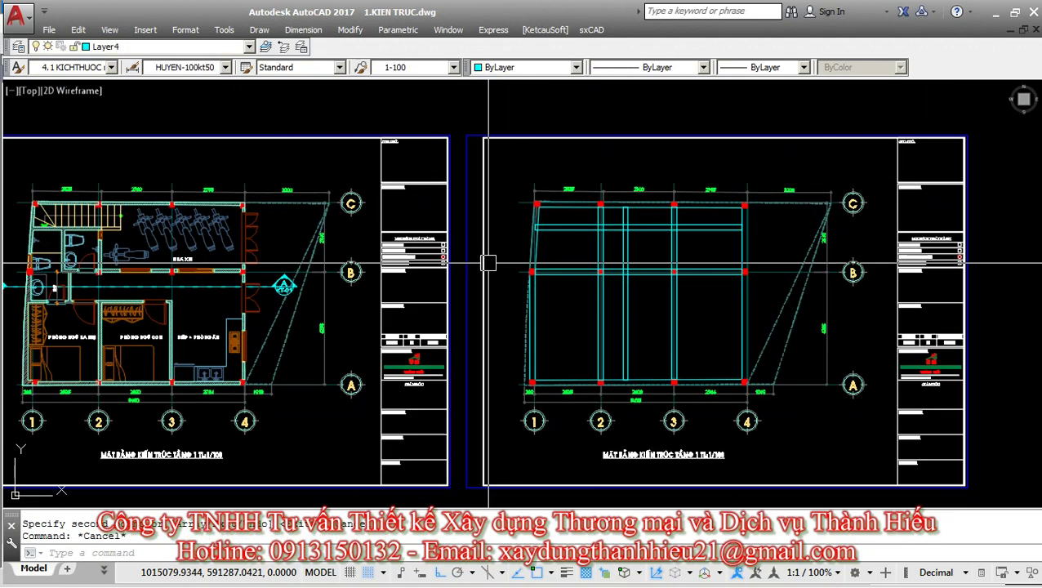
{"action": "middle_click_drag", "start_coordinate": [488, 262], "coordinate": [540, 267]}
{"action": "scroll", "coordinate": [156, 220], "scroll_direction": "up", "scroll_amount": 3}
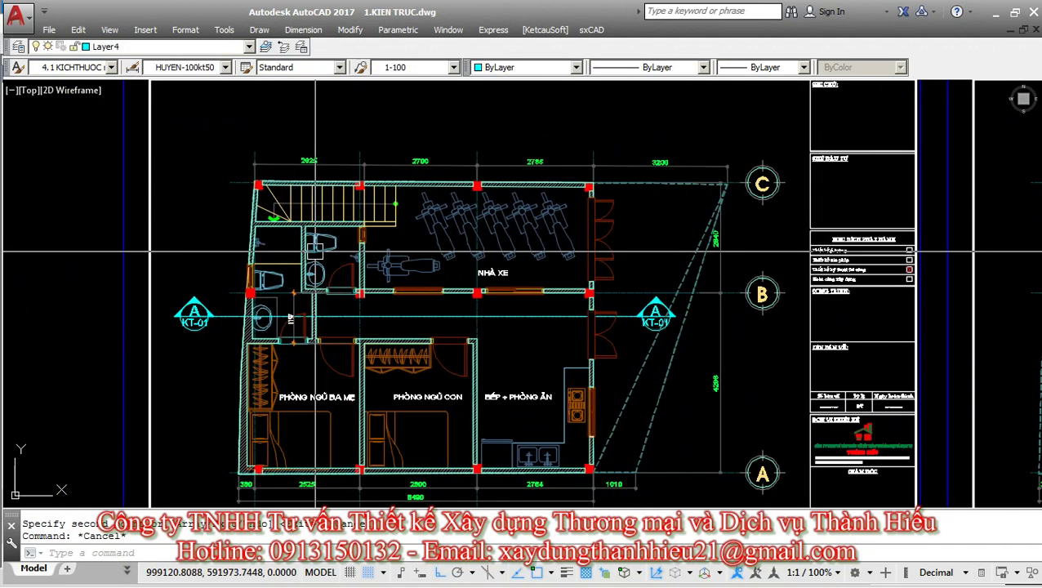
{"action": "scroll", "coordinate": [315, 252], "scroll_direction": "up", "scroll_amount": 2}
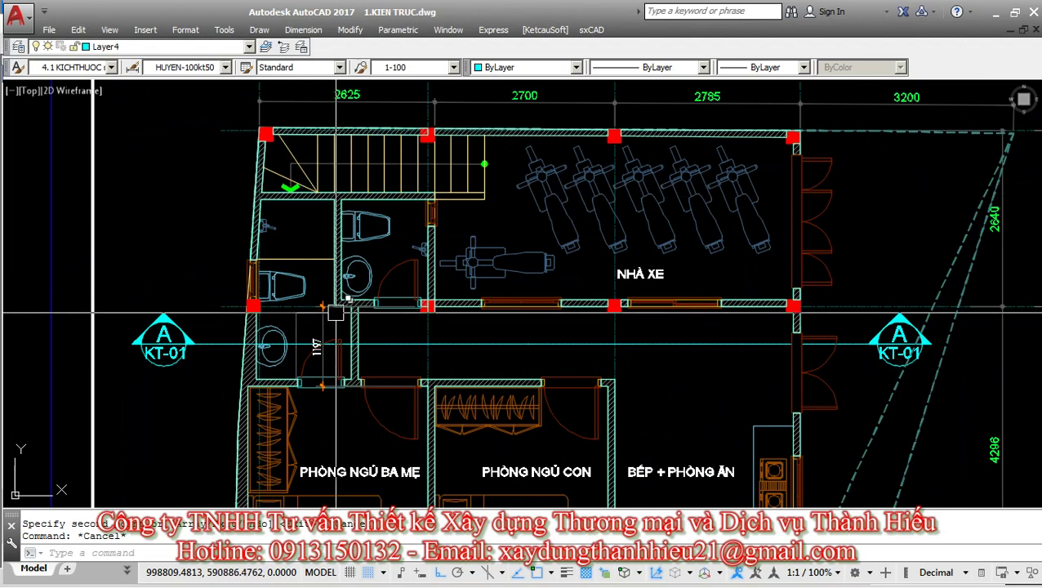
{"action": "scroll", "coordinate": [359, 204], "scroll_direction": "up", "scroll_amount": 2}
{"action": "key", "text": "Escape"}
{"action": "type", "text": "dd"}
{"action": "key", "text": "Return"}
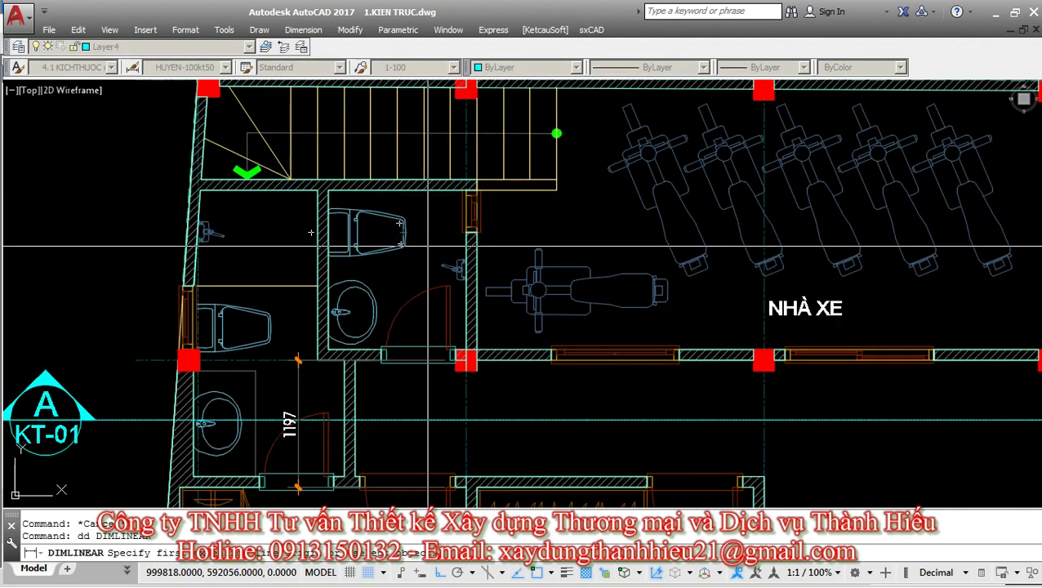
{"action": "scroll", "coordinate": [449, 294], "scroll_direction": "up", "scroll_amount": 4}
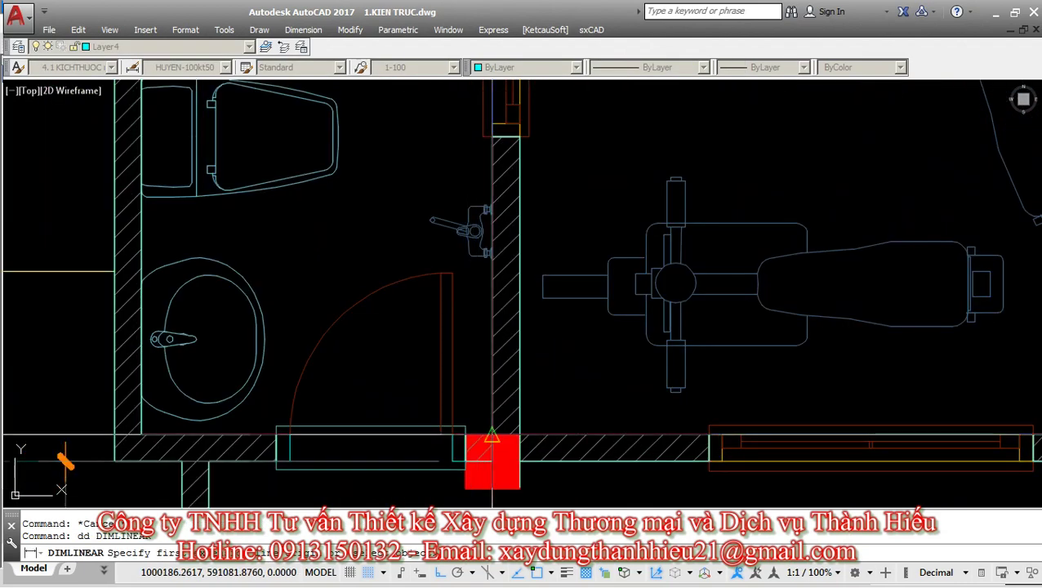
{"action": "left_click", "coordinate": [478, 462]}
{"action": "scroll", "coordinate": [143, 434], "scroll_direction": "up", "scroll_amount": 4}
{"action": "left_click", "coordinate": [135, 429]}
{"action": "scroll", "coordinate": [135, 430], "scroll_direction": "down", "scroll_amount": 4}
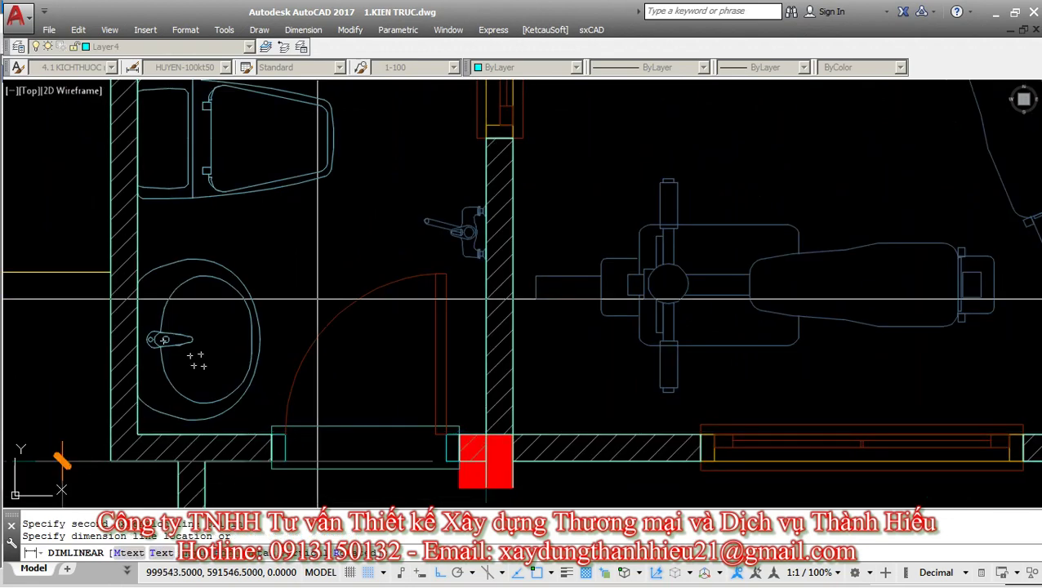
{"action": "left_click", "coordinate": [278, 273]}
Erase the bathroom width dimension from the architectural plan.
{"action": "key", "text": "Escape"}
{"action": "key", "text": "Escape"}
{"action": "type", "text": "e"}
{"action": "key", "text": "Return"}
Copy the beam between grids 2 and 3 so that the copy's right edge lies on the grid 2 axis.
{"action": "scroll", "coordinate": [281, 304], "scroll_direction": "down", "scroll_amount": 6}
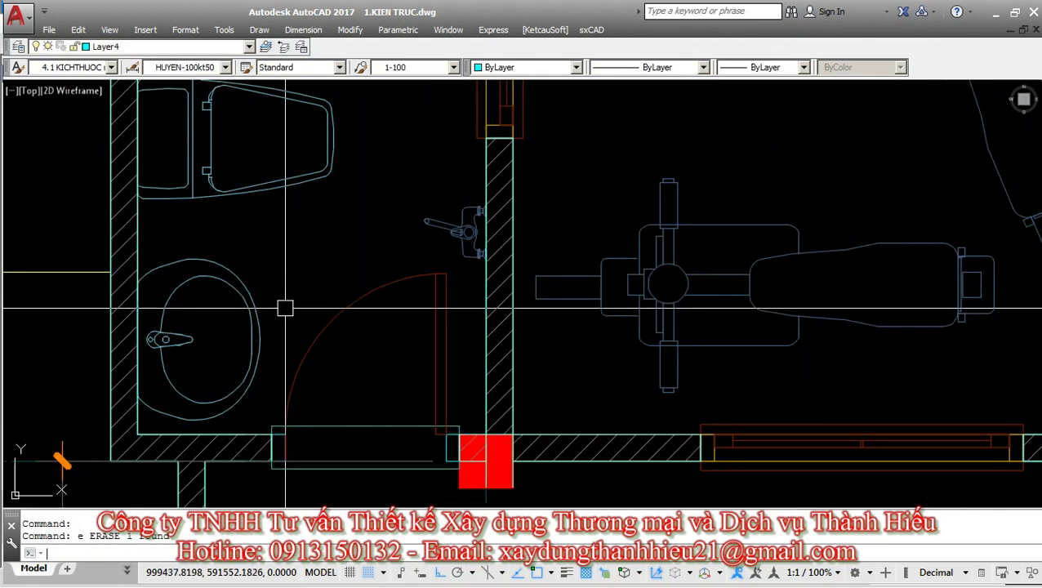
{"action": "middle_click_drag", "start_coordinate": [817, 277], "coordinate": [326, 277]}
{"action": "scroll", "coordinate": [566, 273], "scroll_direction": "up", "scroll_amount": 5}
{"action": "left_click", "coordinate": [566, 272]}
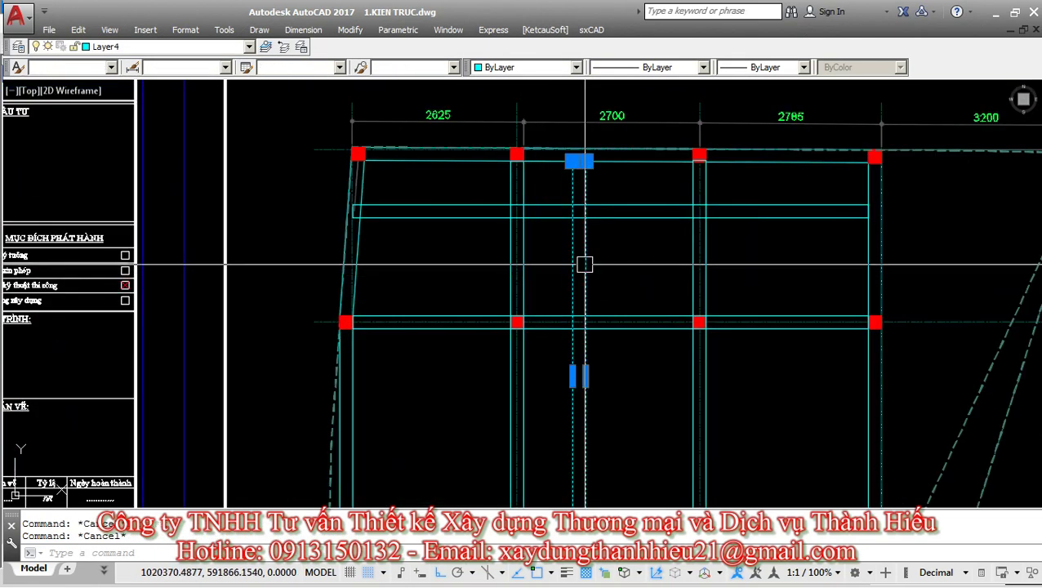
{"action": "scroll", "coordinate": [530, 313], "scroll_direction": "up", "scroll_amount": 3}
{"action": "type", "text": "co"}
{"action": "key", "text": "Return"}
{"action": "left_click", "coordinate": [639, 327]}
{"action": "left_click", "coordinate": [671, 321]}
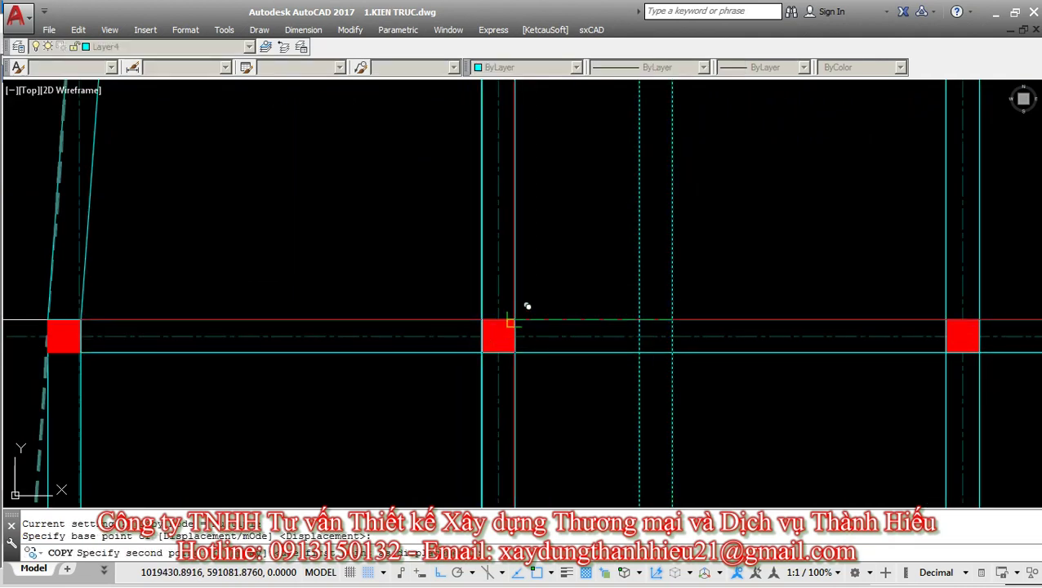
{"action": "key", "text": "Escape"}
Move the new beam copy 1300 mm horizontally from grid 2 toward grid 1.
{"action": "left_click", "coordinate": [465, 282]}
{"action": "middle_click_drag", "start_coordinate": [392, 247], "coordinate": [460, 295]}
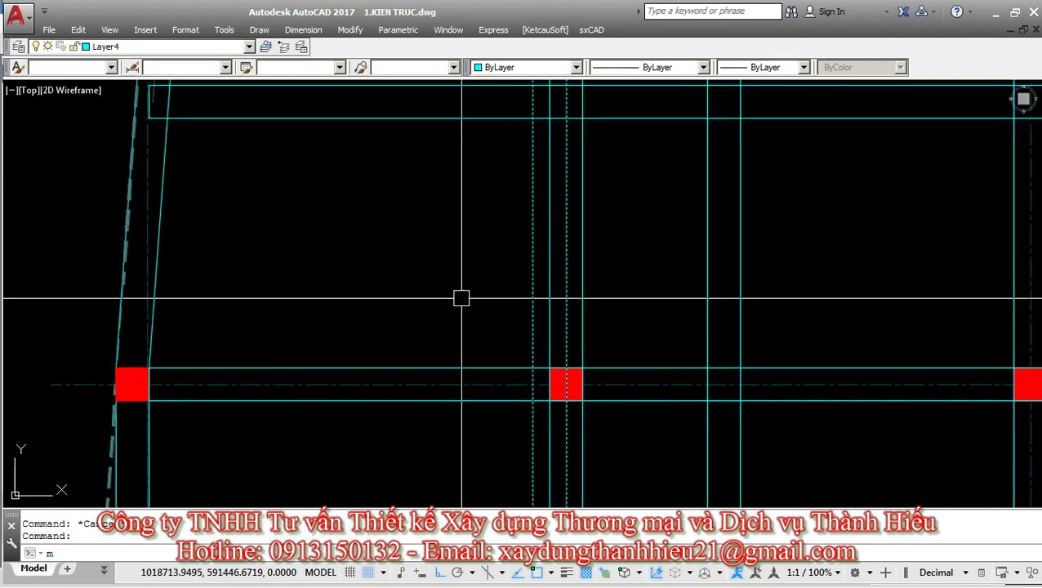
{"action": "type", "text": "m"}
{"action": "key", "text": "Return"}
{"action": "left_click", "coordinate": [461, 210]}
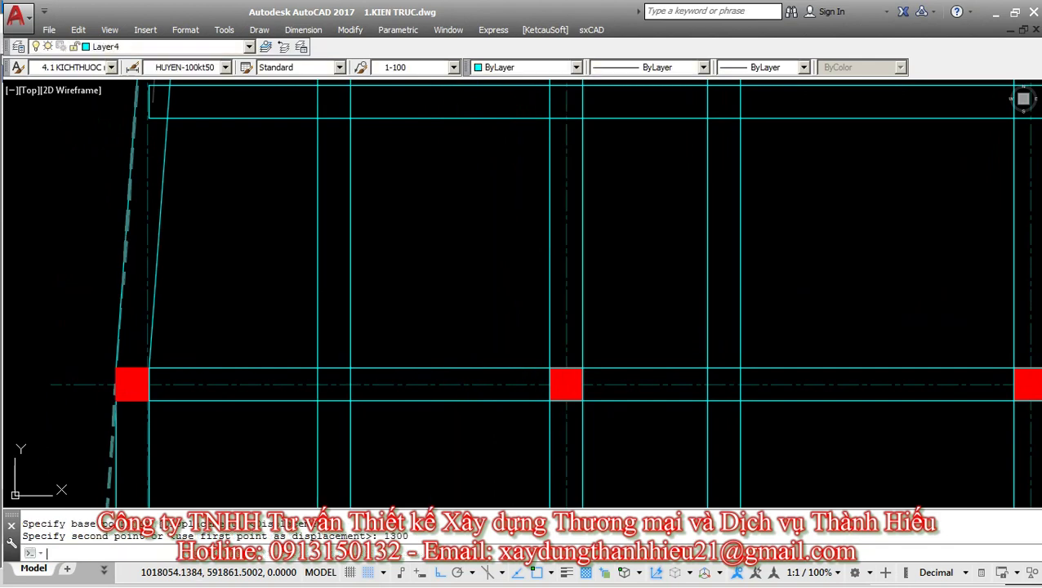
{"action": "key", "text": "Escape"}
Narrow the beam between grids 1 and 2 by stretching its left edge 100 mm inward.
{"action": "middle_click_drag", "start_coordinate": [355, 255], "coordinate": [420, 304]}
{"action": "scroll", "coordinate": [444, 323], "scroll_direction": "down", "scroll_amount": 1}
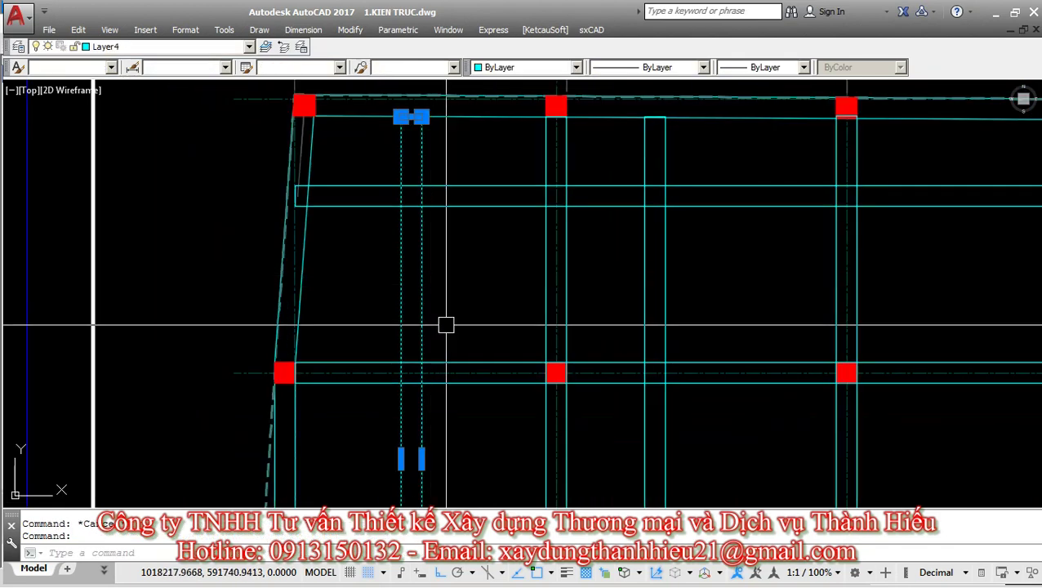
{"action": "scroll", "coordinate": [400, 379], "scroll_direction": "up", "scroll_amount": 1}
{"action": "left_click", "coordinate": [381, 366]}
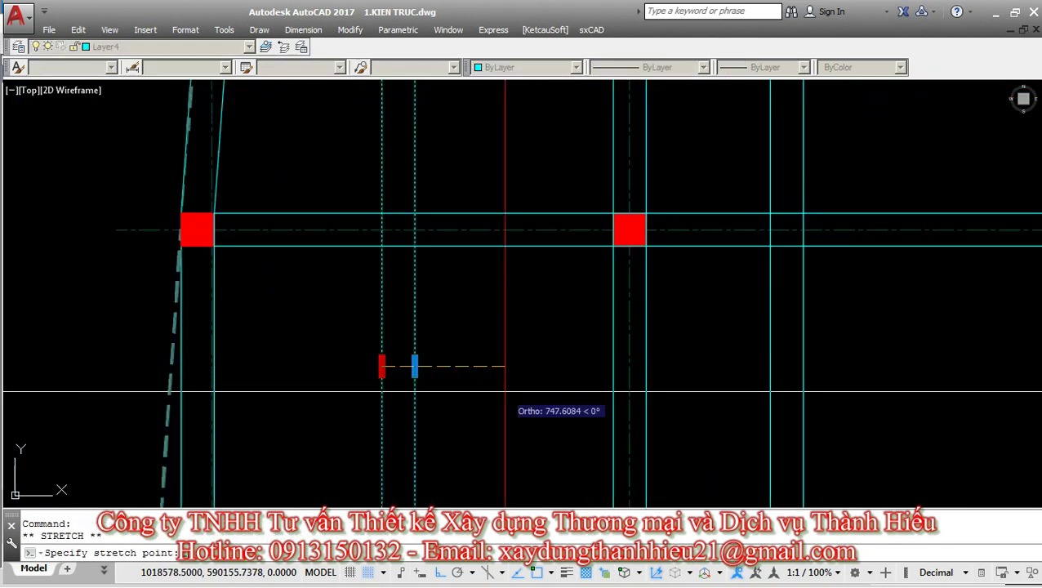
{"action": "scroll", "coordinate": [490, 367], "scroll_direction": "down", "scroll_amount": 2}
{"action": "scroll", "coordinate": [463, 169], "scroll_direction": "down", "scroll_amount": 2}
{"action": "scroll", "coordinate": [453, 242], "scroll_direction": "up", "scroll_amount": 4}
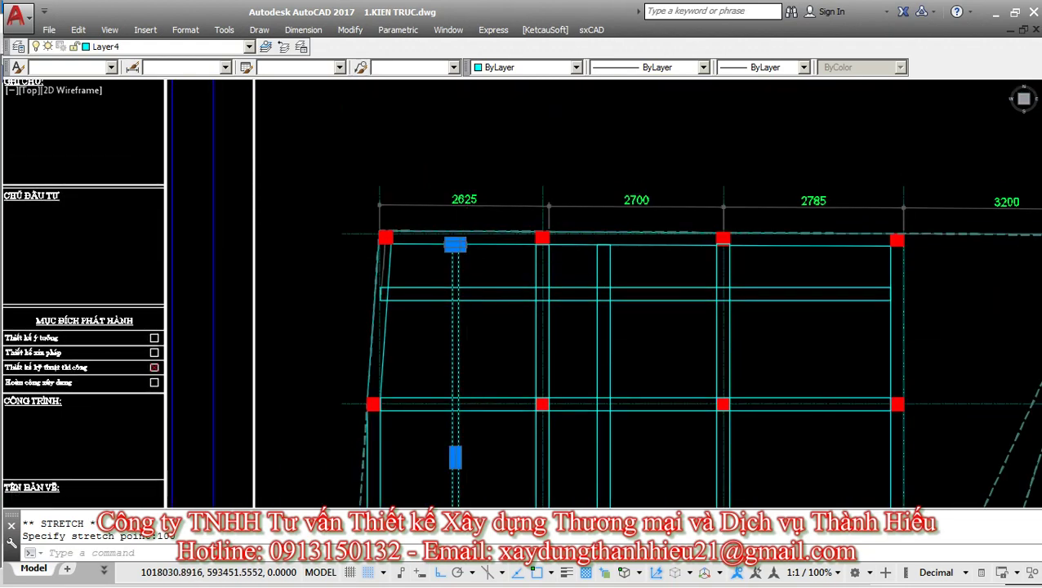
{"action": "type", "text": "10"}
{"action": "key", "text": "Return"}
Shorten the narrow beam's upper end from grid C to the lower edge of the stair beam.
{"action": "scroll", "coordinate": [453, 253], "scroll_direction": "up", "scroll_amount": 2}
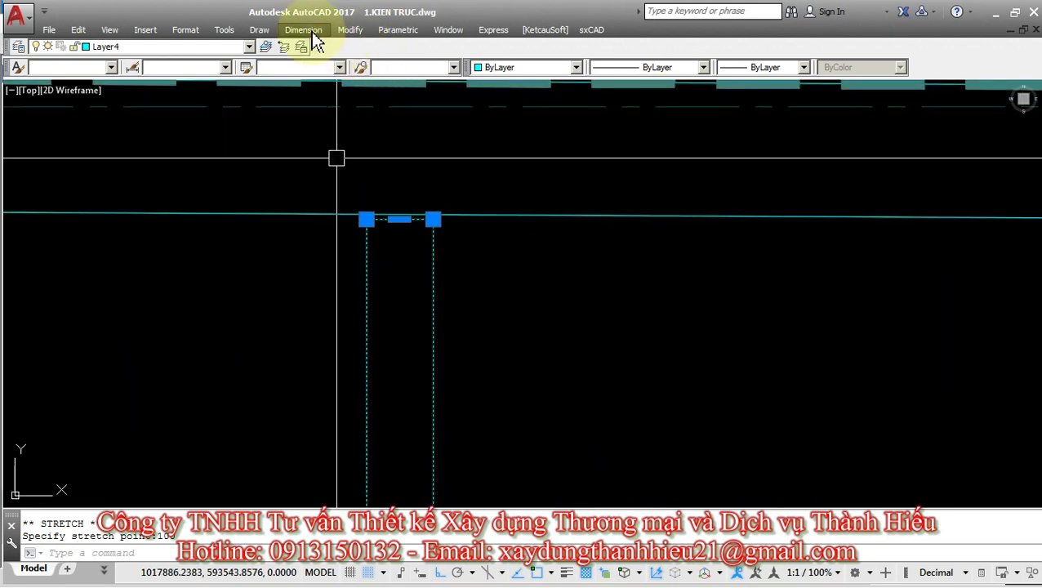
{"action": "left_click", "coordinate": [400, 219]}
{"action": "scroll", "coordinate": [405, 218], "scroll_direction": "down", "scroll_amount": 3}
{"action": "middle_click_drag", "start_coordinate": [412, 296], "coordinate": [441, 159]}
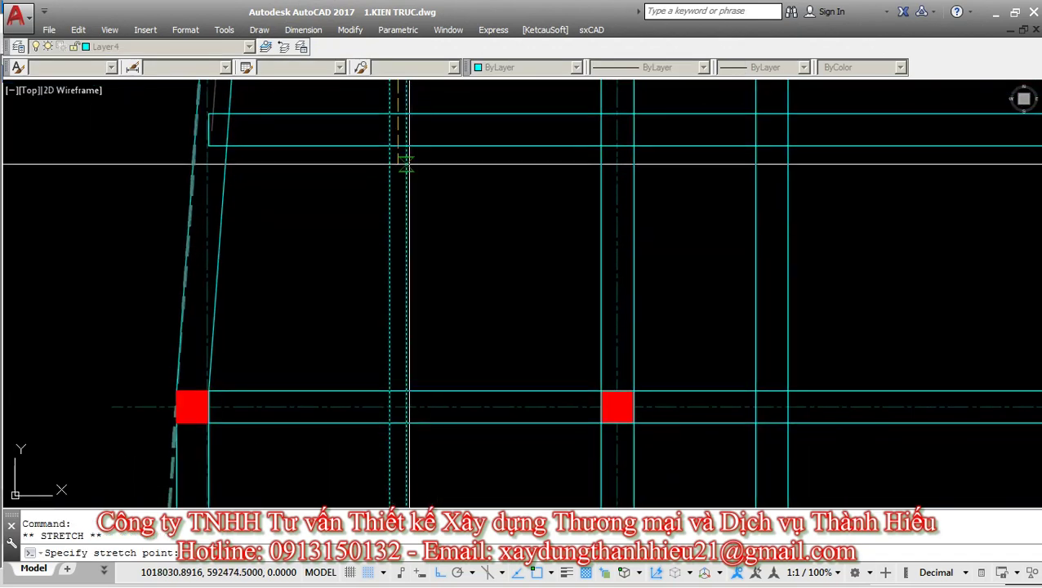
{"action": "scroll", "coordinate": [430, 321], "scroll_direction": "up", "scroll_amount": 3}
{"action": "key", "text": "Escape"}
Shorten the lower end of the narrow beam between grids 1 and 2 from grid A to the grid B beam's upper edge.
{"action": "scroll", "coordinate": [404, 133], "scroll_direction": "down", "scroll_amount": 3}
{"action": "scroll", "coordinate": [441, 378], "scroll_direction": "down", "scroll_amount": 2}
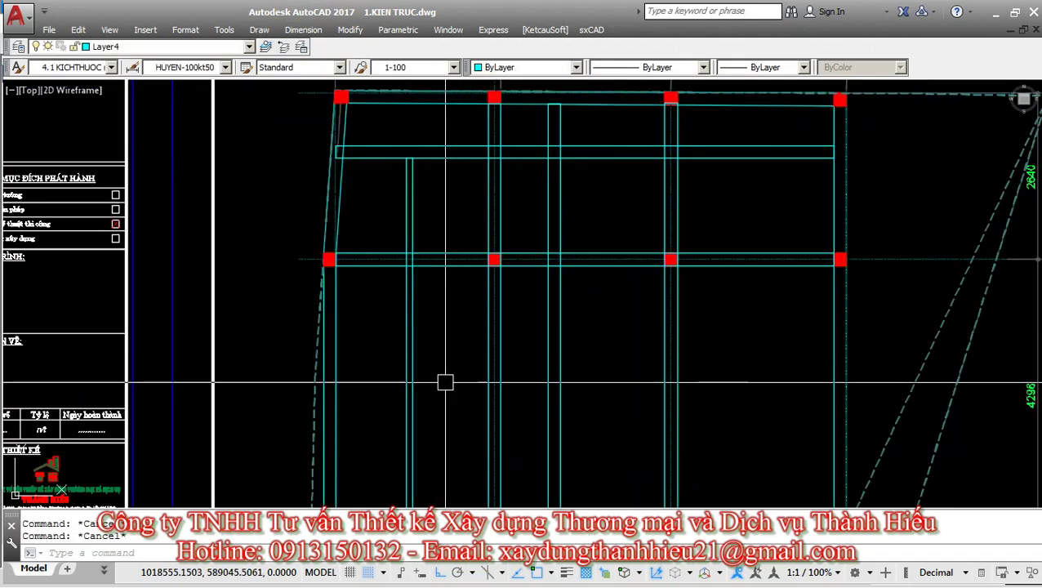
{"action": "middle_click_drag", "start_coordinate": [441, 379], "coordinate": [442, 225]}
{"action": "scroll", "coordinate": [409, 325], "scroll_direction": "up", "scroll_amount": 3}
{"action": "left_click", "coordinate": [457, 416]}
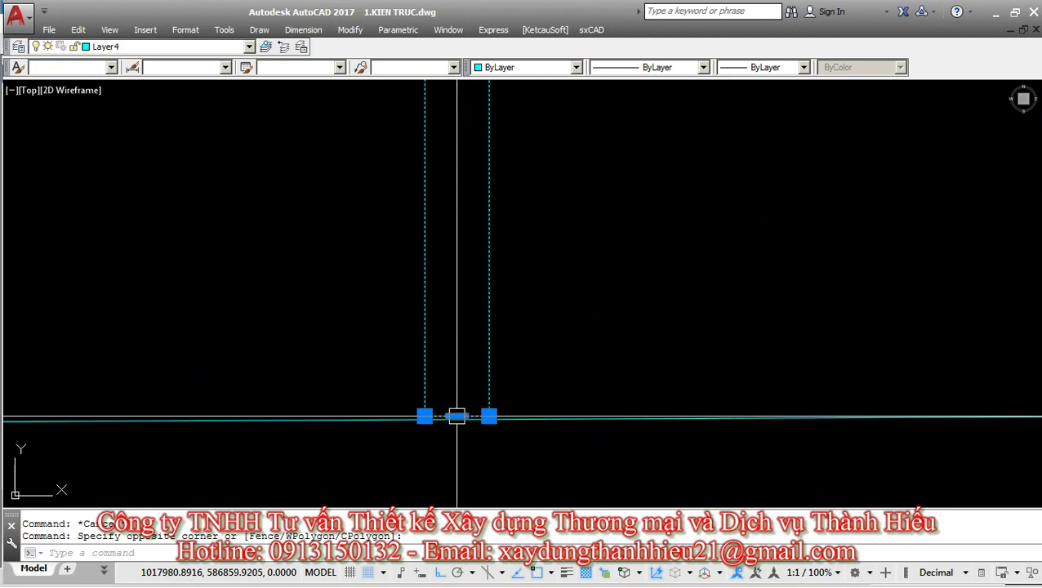
{"action": "scroll", "coordinate": [456, 417], "scroll_direction": "down", "scroll_amount": 3}
{"action": "scroll", "coordinate": [411, 238], "scroll_direction": "up", "scroll_amount": 4}
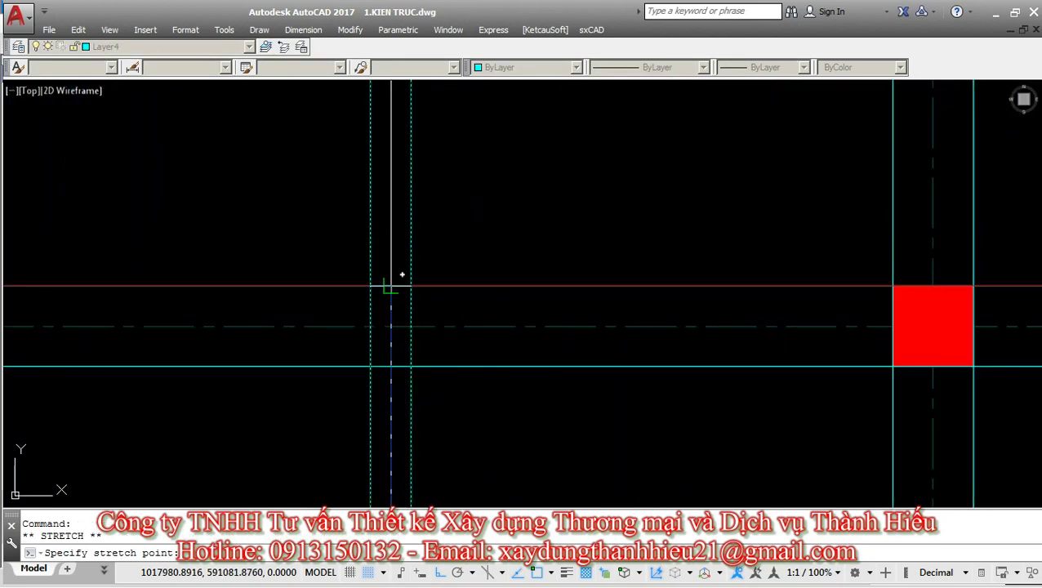
{"action": "key", "text": "Escape"}
{"action": "key", "text": "Escape"}
{"action": "scroll", "coordinate": [401, 274], "scroll_direction": "down", "scroll_amount": 3}
{"action": "middle_click_drag", "start_coordinate": [437, 214], "coordinate": [390, 188]}
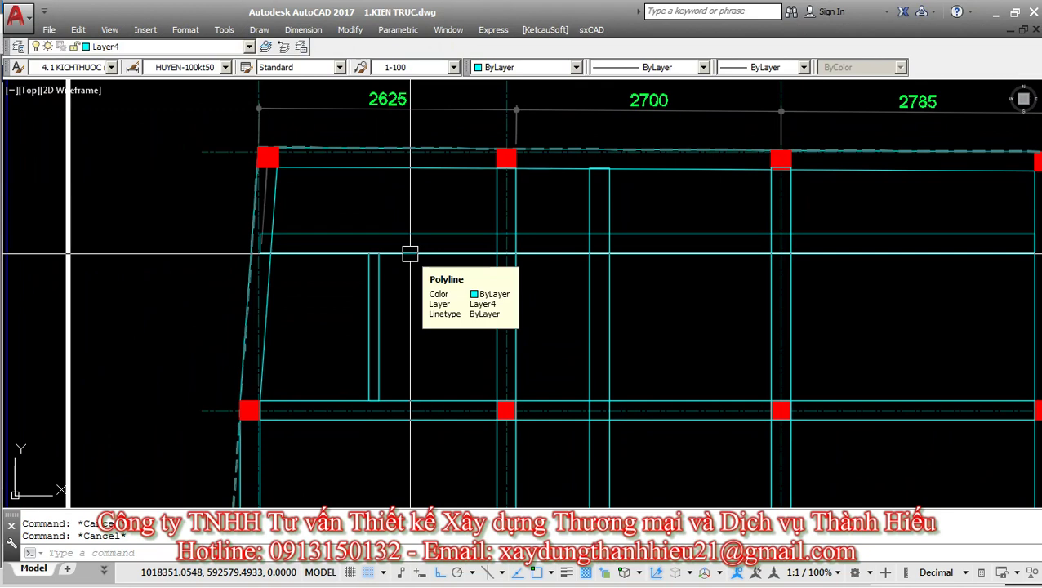
Stretch both left corners of the horizontal stair beam onto the inner edge of the slanted beam along grid 1.
{"action": "left_click", "coordinate": [369, 255]}
{"action": "scroll", "coordinate": [359, 265], "scroll_direction": "up", "scroll_amount": 6}
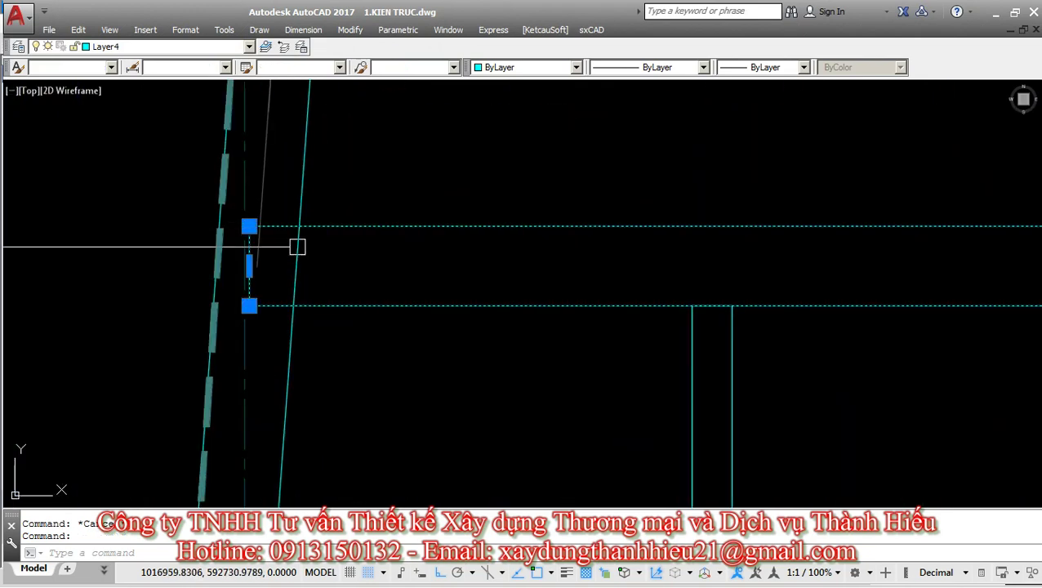
{"action": "scroll", "coordinate": [297, 247], "scroll_direction": "up", "scroll_amount": 2}
{"action": "left_click", "coordinate": [233, 221]}
{"action": "scroll", "coordinate": [306, 223], "scroll_direction": "up", "scroll_amount": 4}
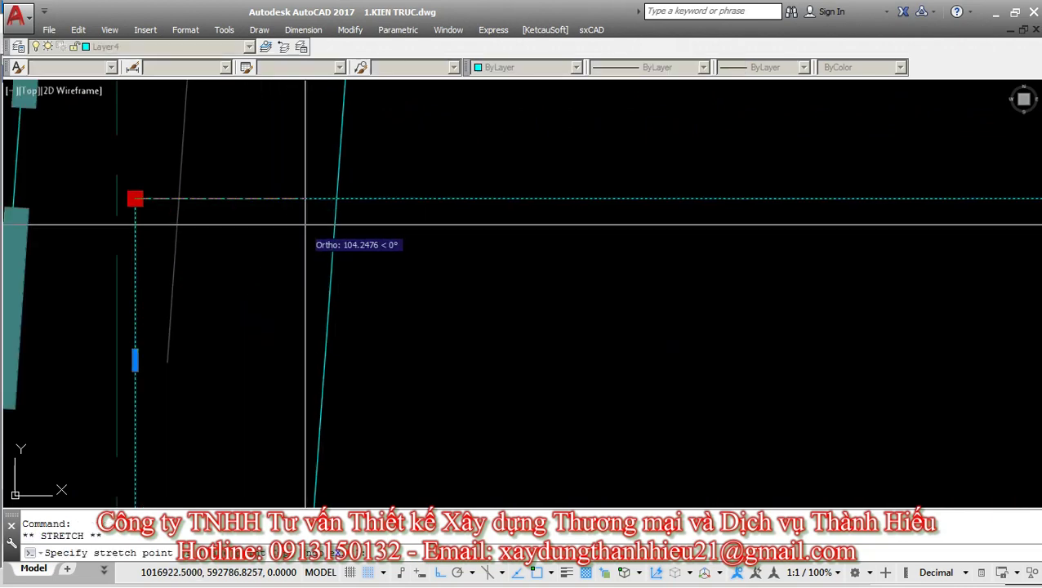
{"action": "left_click", "coordinate": [338, 198]}
{"action": "scroll", "coordinate": [331, 200], "scroll_direction": "down", "scroll_amount": 3}
{"action": "scroll", "coordinate": [265, 288], "scroll_direction": "up", "scroll_amount": 3}
{"action": "left_click", "coordinate": [271, 267]}
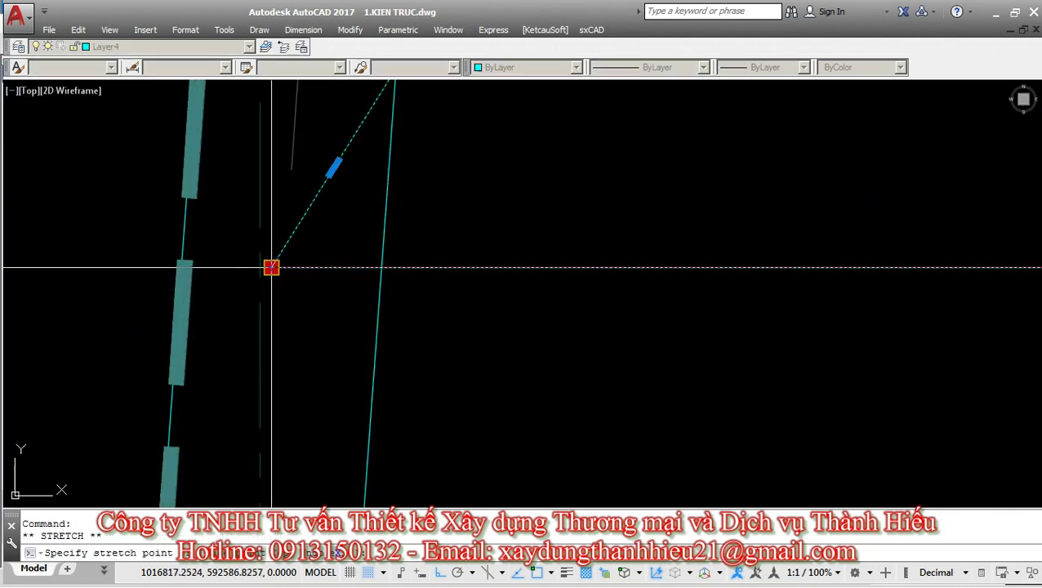
{"action": "scroll", "coordinate": [233, 220], "scroll_direction": "down", "scroll_amount": 5}
{"action": "key", "text": "Escape"}
{"action": "key", "text": "Escape"}
{"action": "scroll", "coordinate": [414, 236], "scroll_direction": "up", "scroll_amount": 2}
{"action": "middle_click_drag", "start_coordinate": [379, 240], "coordinate": [394, 258]}
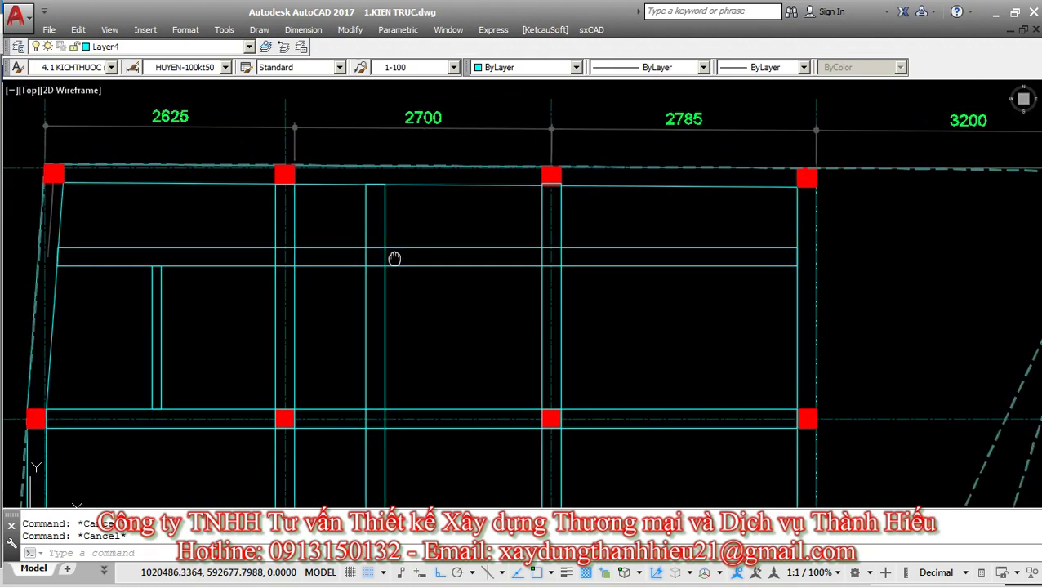
Shorten the stair beam's right end from grid 4 to the left edge of the vertical beam between grids 2 and 3.
{"action": "left_click", "coordinate": [482, 279]}
{"action": "left_click", "coordinate": [497, 275]}
{"action": "scroll", "coordinate": [798, 257], "scroll_direction": "up", "scroll_amount": 4}
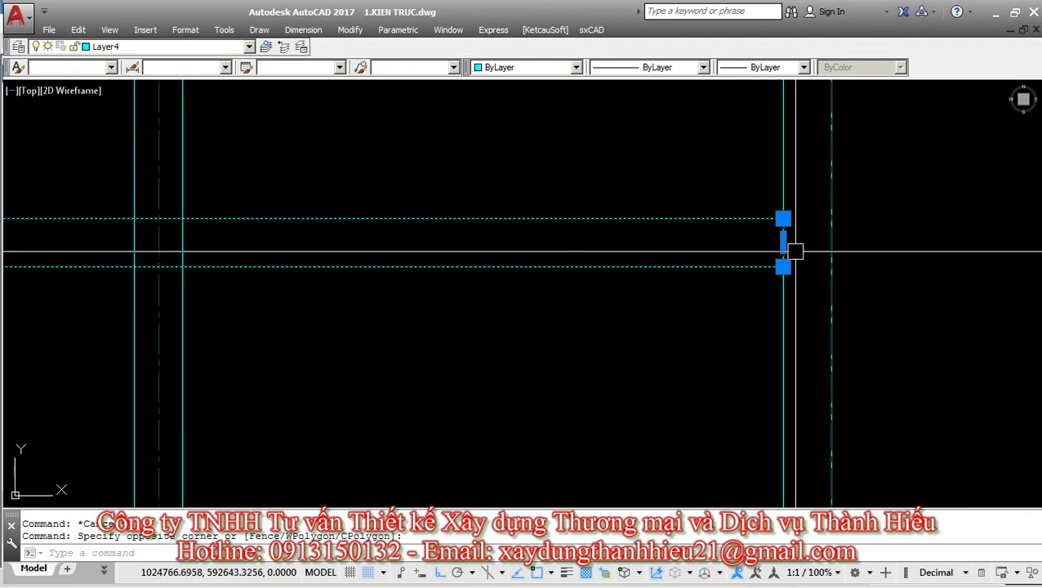
{"action": "left_click", "coordinate": [783, 241]}
{"action": "scroll", "coordinate": [783, 245], "scroll_direction": "down", "scroll_amount": 3}
{"action": "scroll", "coordinate": [637, 237], "scroll_direction": "up", "scroll_amount": 3}
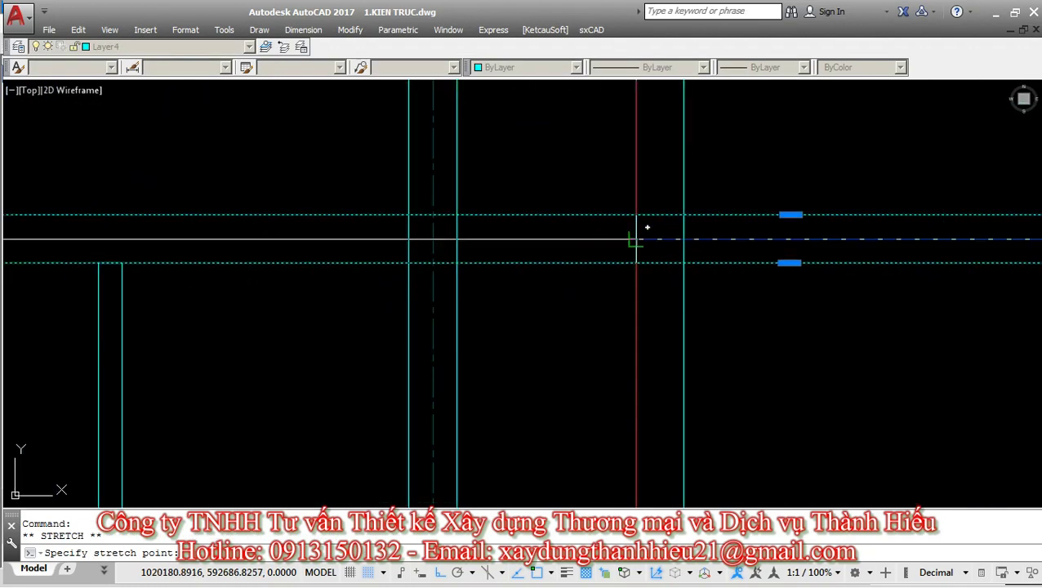
{"action": "scroll", "coordinate": [636, 240], "scroll_direction": "down", "scroll_amount": 6}
{"action": "key", "text": "Escape"}
Shorten the lower end of the beam between grids 2 and 3 from grid A to the grid B beam's upper edge.
{"action": "middle_click_drag", "start_coordinate": [571, 270], "coordinate": [525, 244]}
{"action": "left_click", "coordinate": [467, 245]}
{"action": "middle_click_drag", "start_coordinate": [472, 414], "coordinate": [471, 226]}
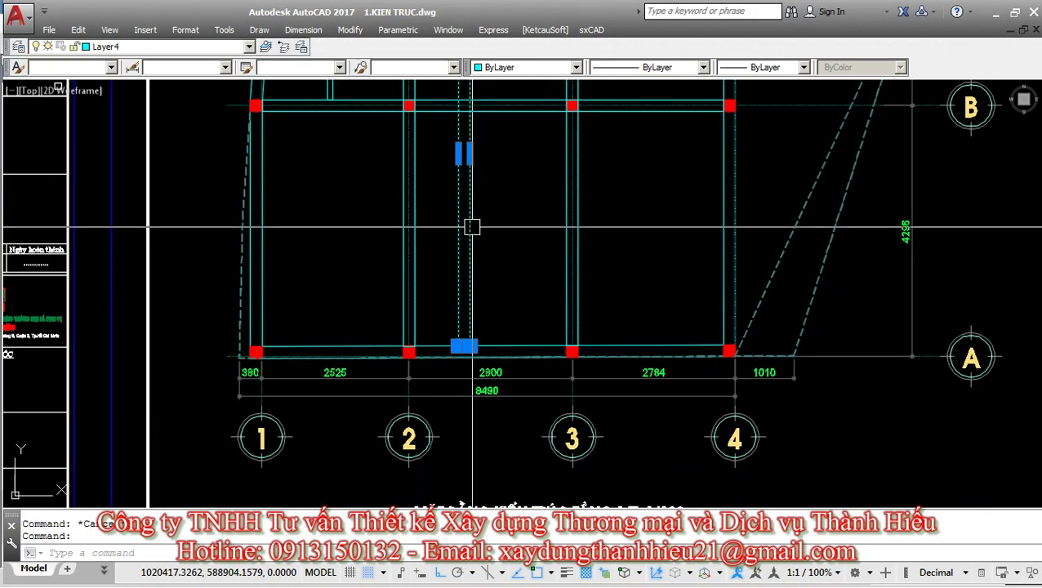
{"action": "scroll", "coordinate": [465, 343], "scroll_direction": "up", "scroll_amount": 4}
{"action": "left_click", "coordinate": [429, 342]}
{"action": "scroll", "coordinate": [460, 291], "scroll_direction": "down", "scroll_amount": 4}
{"action": "scroll", "coordinate": [451, 278], "scroll_direction": "up", "scroll_amount": 5}
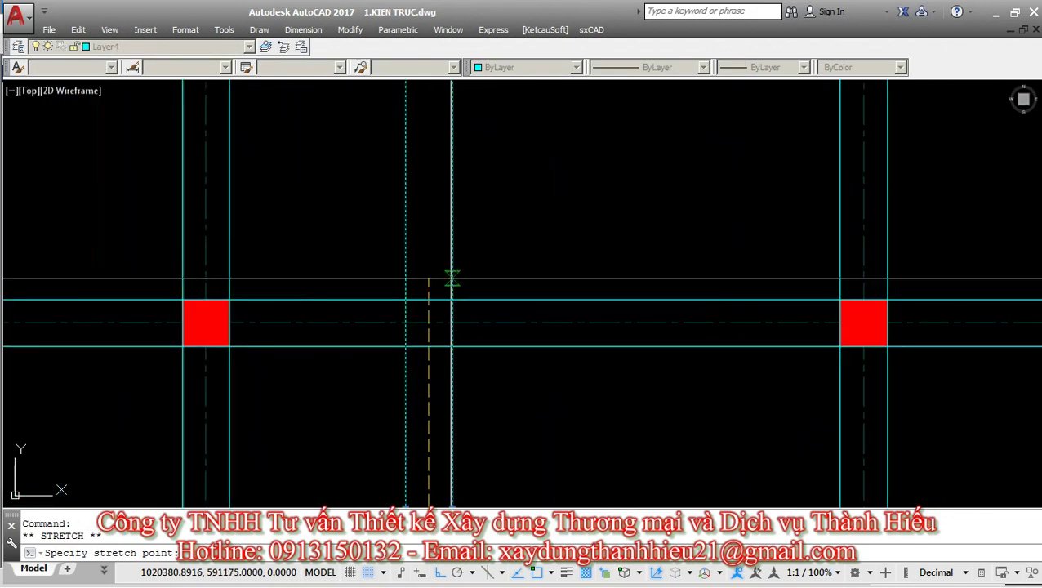
{"action": "scroll", "coordinate": [440, 289], "scroll_direction": "down", "scroll_amount": 3}
{"action": "key", "text": "Escape"}
{"action": "key", "text": "Escape"}
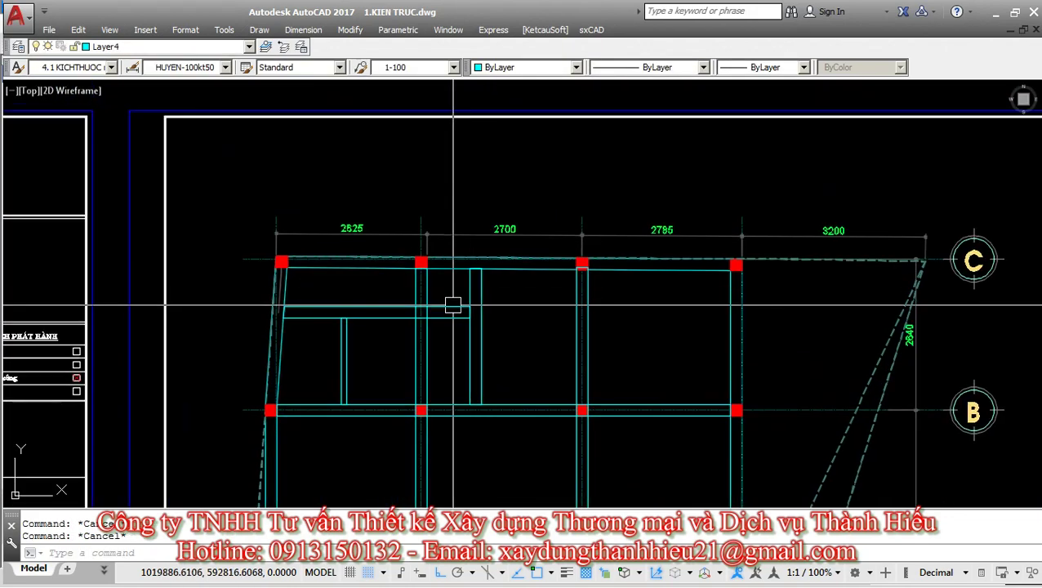
{"action": "scroll", "coordinate": [512, 360], "scroll_direction": "up", "scroll_amount": 4}
{"action": "scroll", "coordinate": [448, 289], "scroll_direction": "down", "scroll_amount": 3}
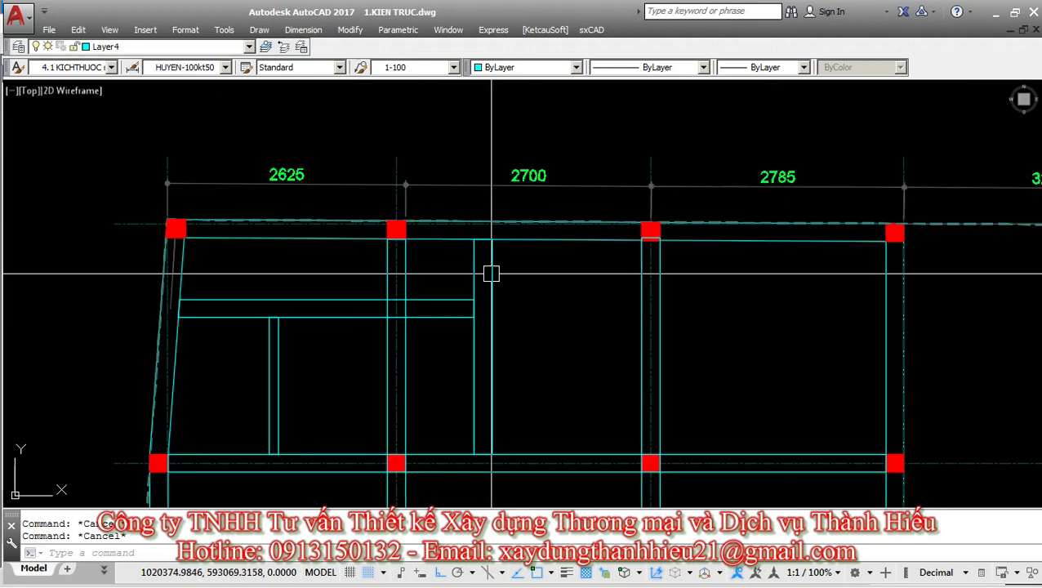
{"action": "scroll", "coordinate": [472, 294], "scroll_direction": "up", "scroll_amount": 6}
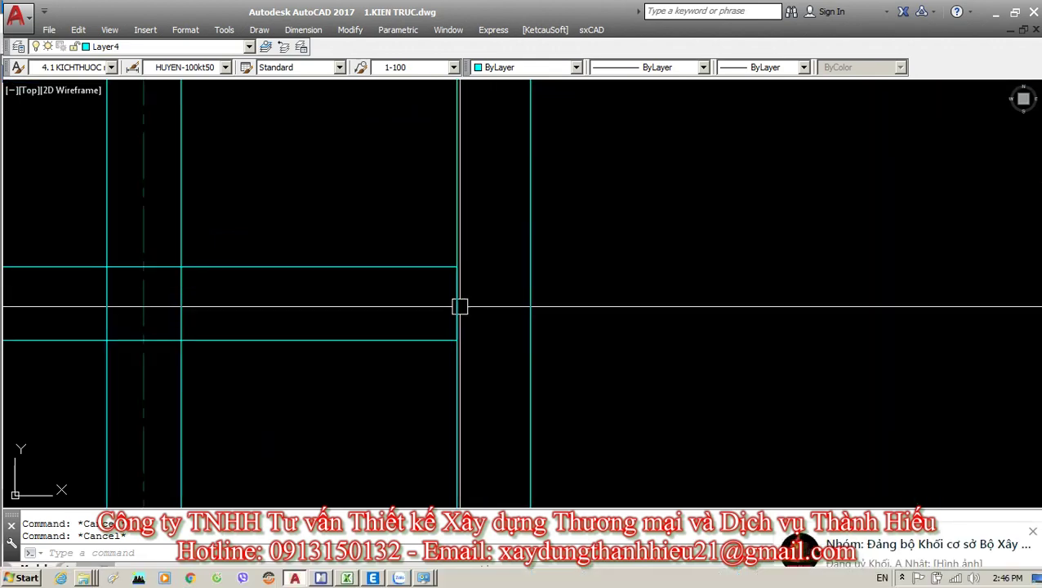
{"action": "scroll", "coordinate": [466, 274], "scroll_direction": "down", "scroll_amount": 2}
{"action": "scroll", "coordinate": [524, 214], "scroll_direction": "down", "scroll_amount": 3}
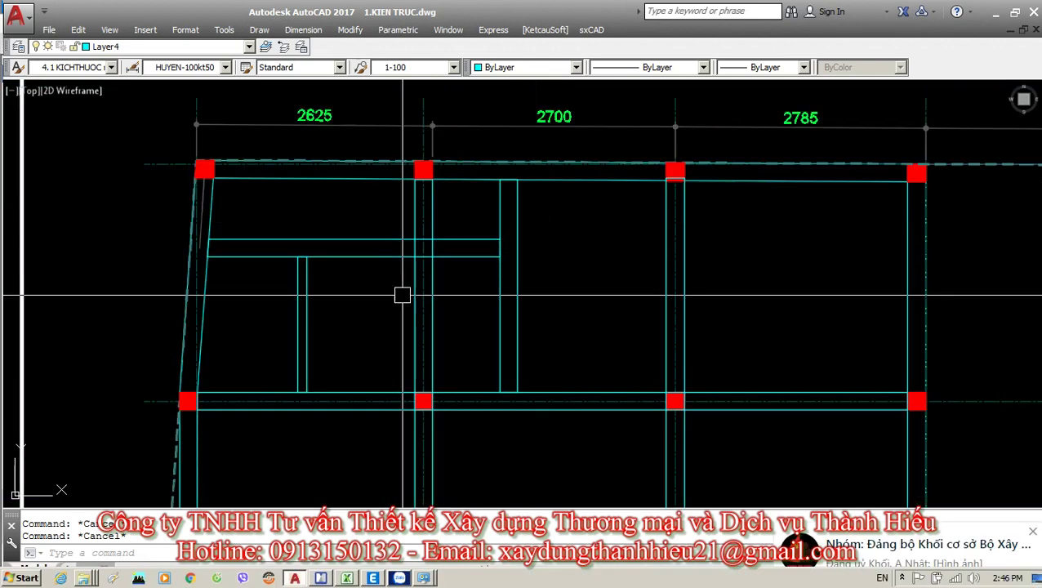
Measure the vertical distance between the garage's lower wall and the bedroom wall near grid 2 on the architectural plan.
{"action": "mouse_move", "coordinate": [400, 296]}
{"action": "middle_mouse_down"}
{"action": "mouse_move", "coordinate": [474, 316]}
{"action": "mouse_move", "coordinate": [462, 241]}
{"action": "middle_mouse_up"}
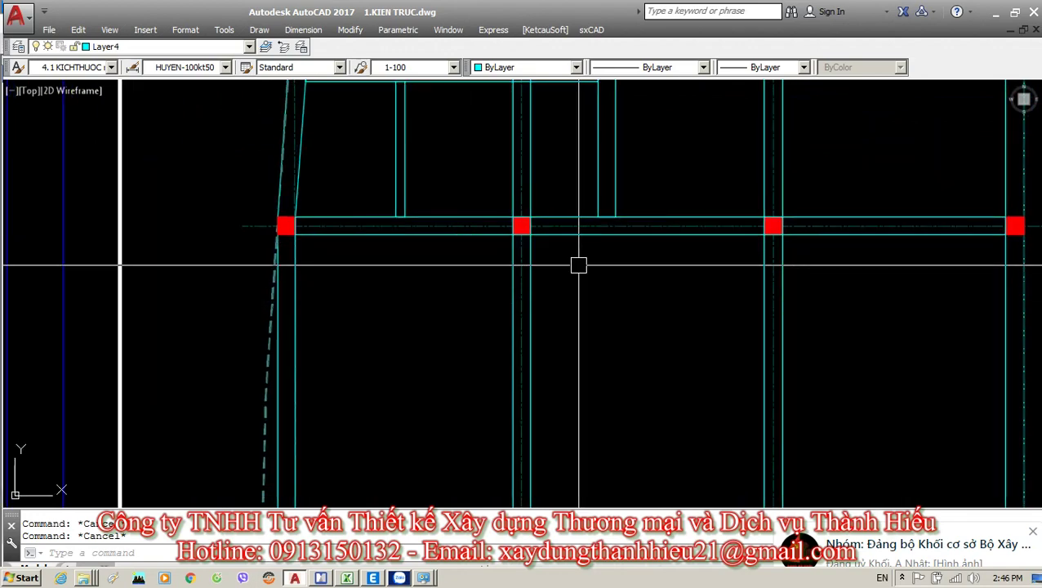
{"action": "scroll", "coordinate": [577, 263], "scroll_direction": "down", "scroll_amount": 5}
{"action": "scroll", "coordinate": [508, 261], "scroll_direction": "up", "scroll_amount": 6}
{"action": "scroll", "coordinate": [508, 261], "scroll_direction": "up", "scroll_amount": 2}
{"action": "type", "text": "d"}
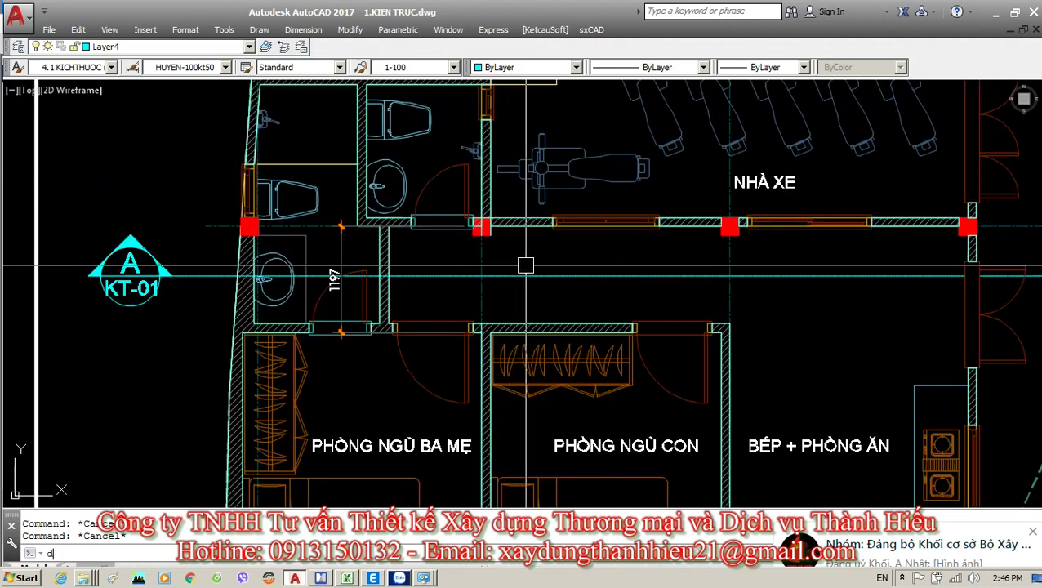
{"action": "type", "text": "d"}
{"action": "key", "text": "Return"}
{"action": "scroll", "coordinate": [520, 249], "scroll_direction": "up", "scroll_amount": 6}
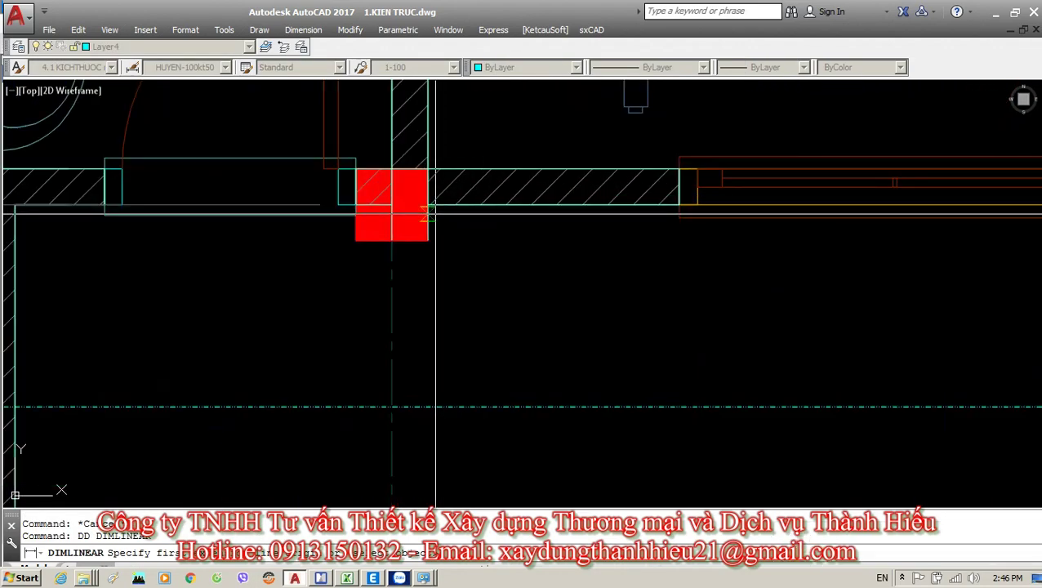
{"action": "left_click", "coordinate": [427, 204]}
{"action": "scroll", "coordinate": [427, 205], "scroll_direction": "down", "scroll_amount": 4}
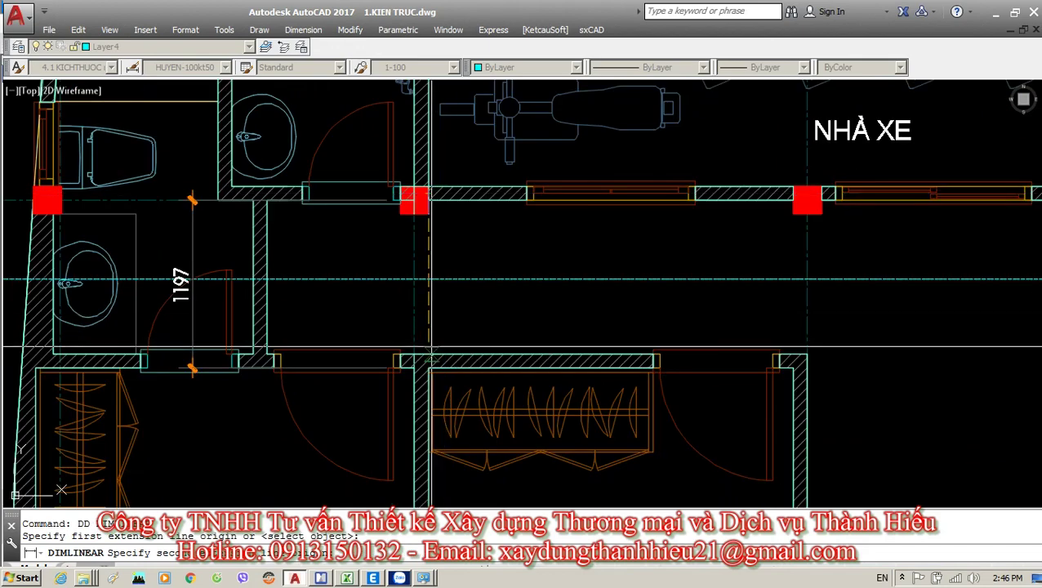
{"action": "left_click", "coordinate": [427, 360]}
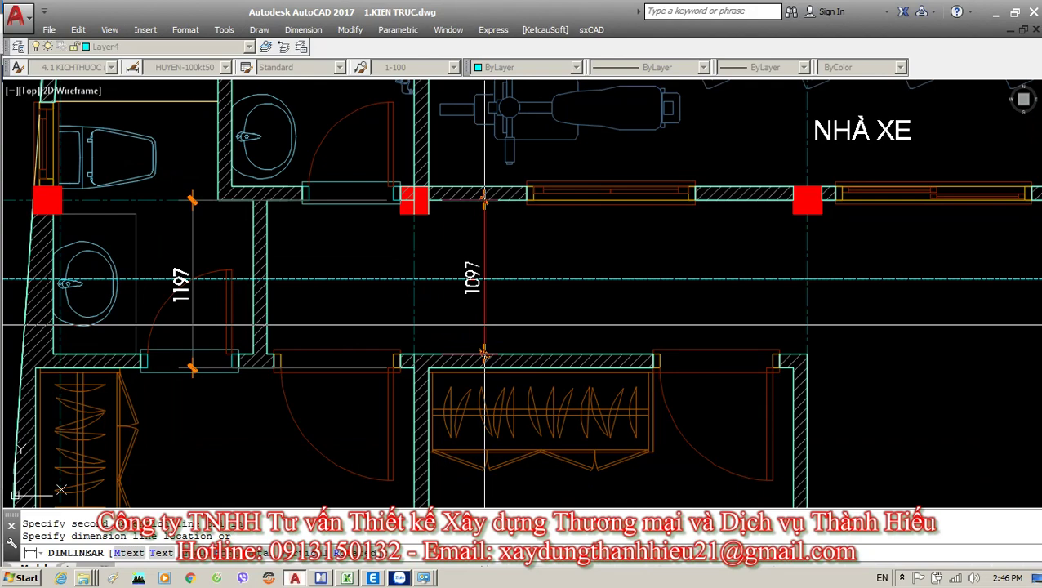
{"action": "key", "text": "Escape"}
Copy the horizontal grid B beam straight down toward grid A to form the secondary beam for the bedroom wall.
{"action": "scroll", "coordinate": [484, 325], "scroll_direction": "down", "scroll_amount": 6}
{"action": "scroll", "coordinate": [561, 244], "scroll_direction": "up", "scroll_amount": 8}
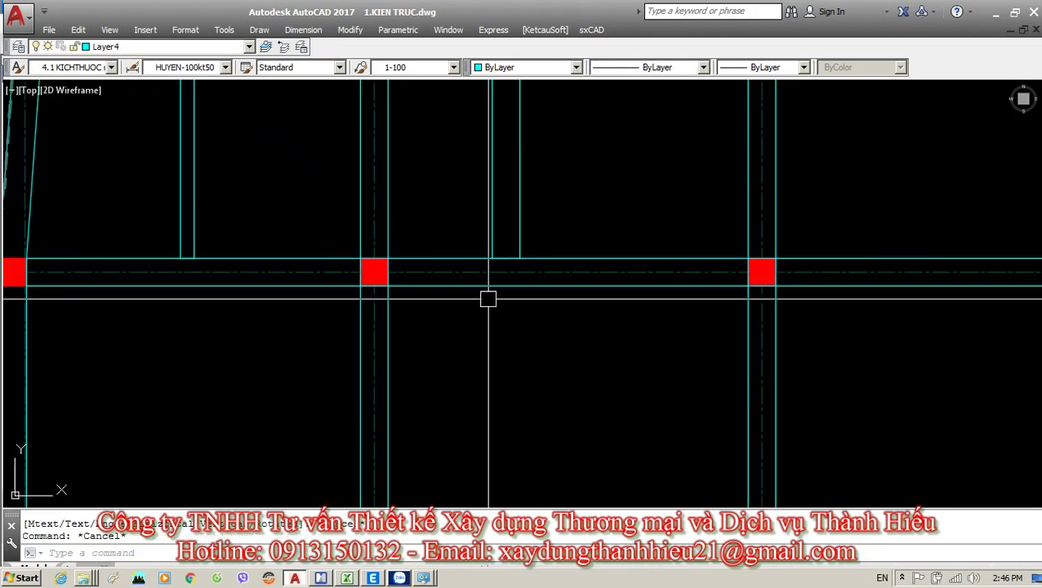
{"action": "left_click", "coordinate": [457, 284]}
{"action": "type", "text": "co"}
{"action": "key", "text": "Return"}
{"action": "scroll", "coordinate": [384, 250], "scroll_direction": "up", "scroll_amount": 3}
{"action": "left_click", "coordinate": [386, 249]}
{"action": "scroll", "coordinate": [400, 245], "scroll_direction": "down", "scroll_amount": 3}
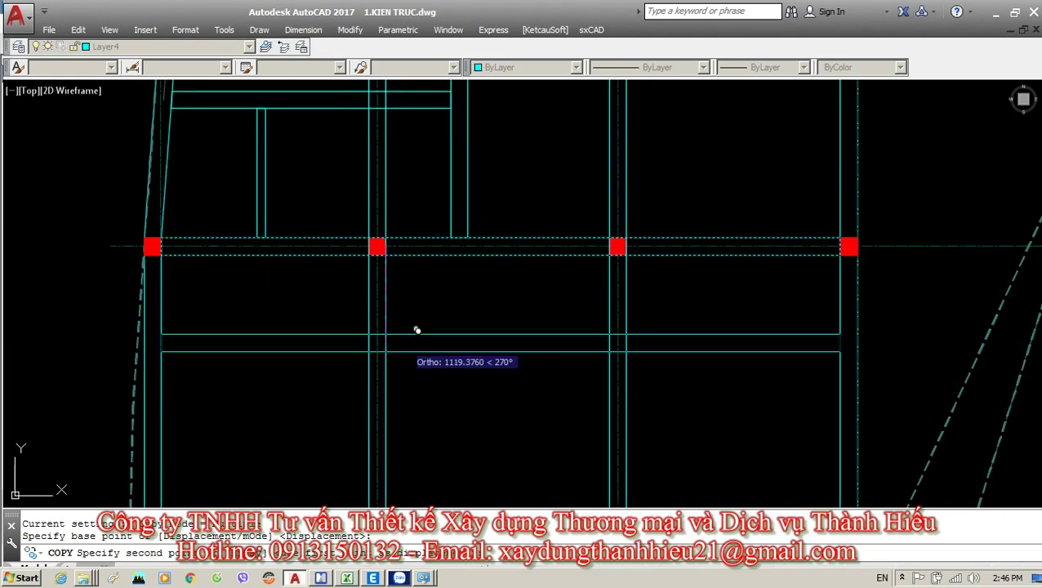
{"action": "left_click", "coordinate": [462, 373]}
{"action": "key", "text": "Escape"}
Shorten the new horizontal beam's right end from grid 4 to the left edge of the grid 3 beam.
{"action": "middle_click_drag", "start_coordinate": [683, 383], "coordinate": [571, 374]}
{"action": "left_click_drag", "start_coordinate": [767, 318], "coordinate": [671, 365]}
{"action": "scroll", "coordinate": [671, 365], "scroll_direction": "up", "scroll_amount": 2}
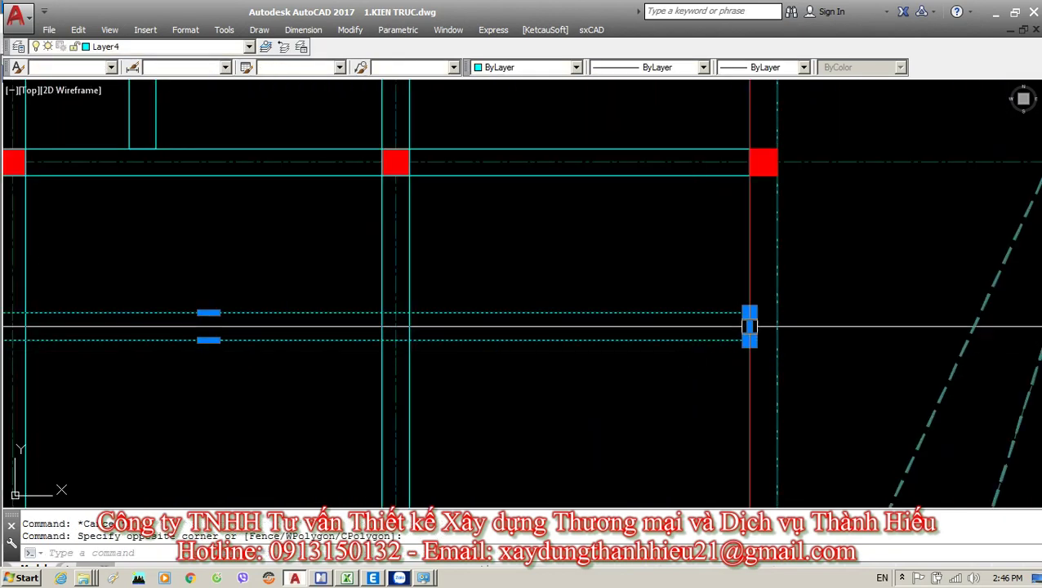
{"action": "left_click", "coordinate": [748, 335]}
{"action": "left_click", "coordinate": [390, 313]}
{"action": "key", "text": "Escape"}
{"action": "scroll", "coordinate": [402, 324], "scroll_direction": "down", "scroll_amount": 4}
{"action": "scroll", "coordinate": [376, 291], "scroll_direction": "up", "scroll_amount": 2}
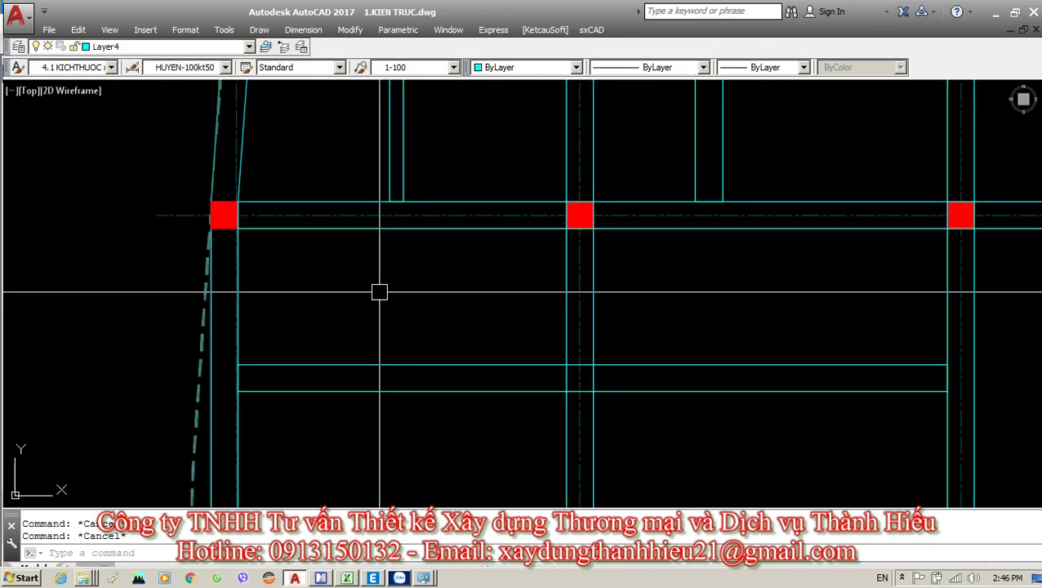
Check the distance from the grid B axis to the new beam's upper edge with a temporary linear dimension, and erase it.
{"action": "key", "text": "Return"}
{"action": "scroll", "coordinate": [560, 219], "scroll_direction": "up", "scroll_amount": 2}
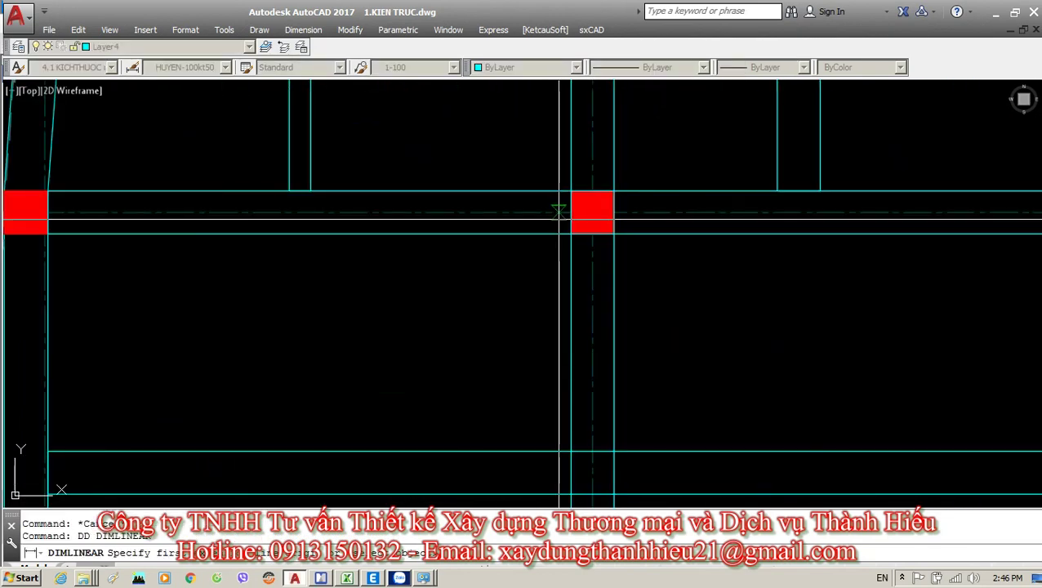
{"action": "left_click", "coordinate": [570, 213]}
{"action": "left_click", "coordinate": [569, 452]}
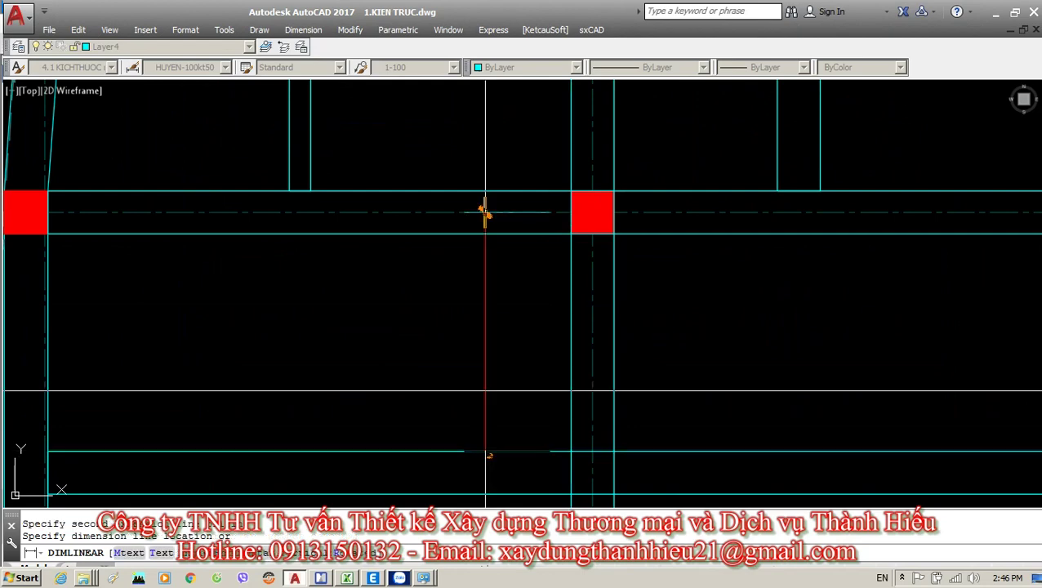
{"action": "left_click", "coordinate": [483, 214]}
{"action": "key", "text": "Escape"}
{"action": "key", "text": "Escape"}
{"action": "left_click", "coordinate": [521, 374]}
{"action": "left_click", "coordinate": [395, 344]}
{"action": "type", "text": "e"}
{"action": "key", "text": "Return"}
{"action": "key", "text": "Escape"}
{"action": "scroll", "coordinate": [442, 319], "scroll_direction": "down", "scroll_amount": 3}
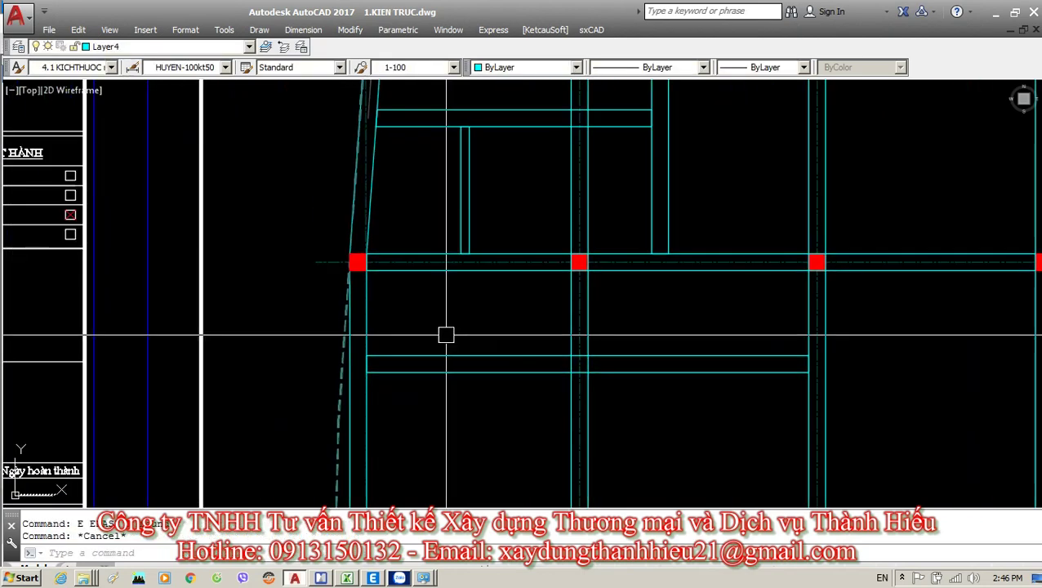
Copy the narrow beam between grids 1 and 2 straight down so that its upper end meets the grid B beam's lower edge.
{"action": "scroll", "coordinate": [449, 305], "scroll_direction": "down", "scroll_amount": 2}
{"action": "scroll", "coordinate": [570, 247], "scroll_direction": "up", "scroll_amount": 1}
{"action": "scroll", "coordinate": [570, 247], "scroll_direction": "up", "scroll_amount": 3}
{"action": "left_click", "coordinate": [540, 201]}
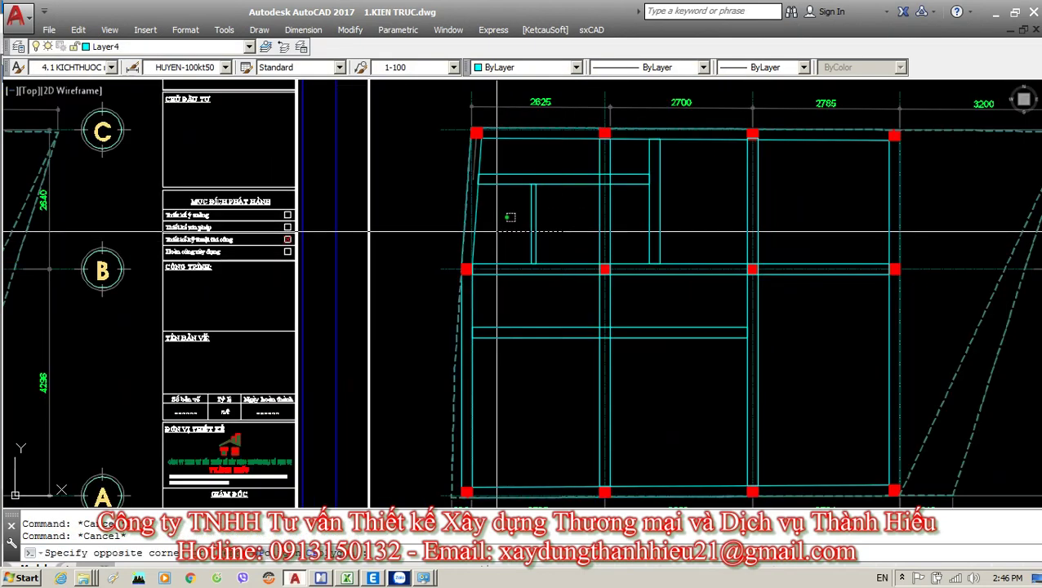
{"action": "left_click", "coordinate": [555, 260]}
{"action": "type", "text": "co"}
{"action": "key", "text": "Return"}
{"action": "scroll", "coordinate": [550, 214], "scroll_direction": "up", "scroll_amount": 6}
{"action": "left_click", "coordinate": [550, 208]}
{"action": "scroll", "coordinate": [515, 139], "scroll_direction": "down", "scroll_amount": 2}
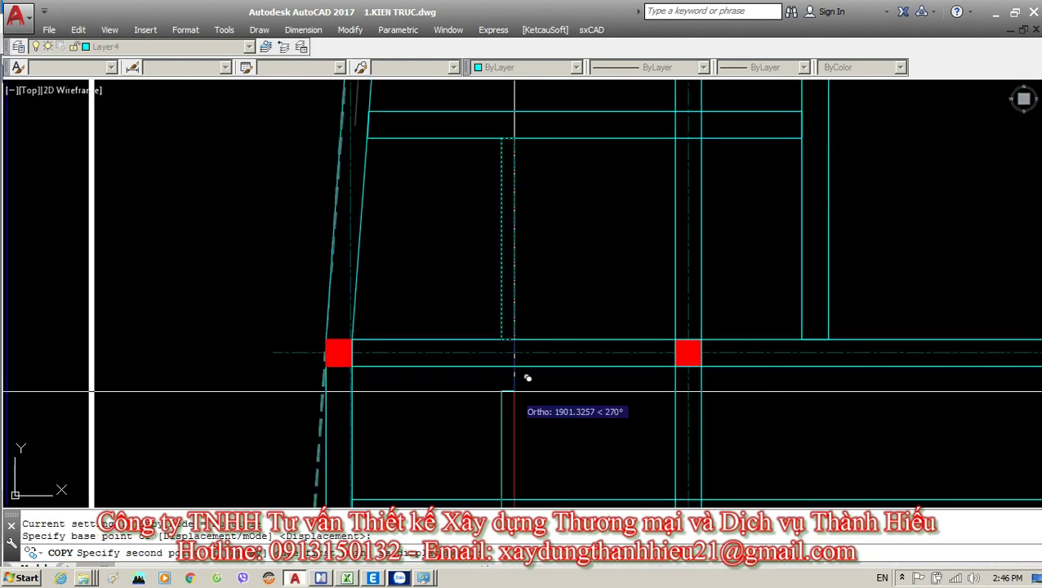
{"action": "key", "text": "Escape"}
{"action": "middle_click_drag", "start_coordinate": [523, 388], "coordinate": [521, 324]}
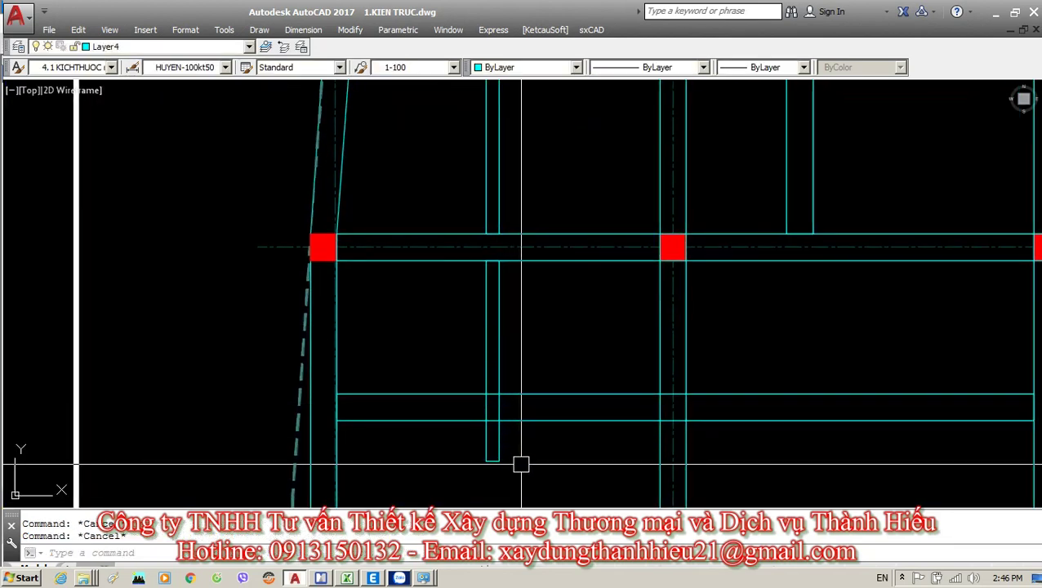
Shorten the narrow copy's lower end to the upper edge of the new horizontal beam below grid B.
{"action": "left_click_drag", "start_coordinate": [521, 463], "coordinate": [467, 458]}
{"action": "scroll", "coordinate": [491, 460], "scroll_direction": "up", "scroll_amount": 2}
{"action": "left_click", "coordinate": [493, 453]}
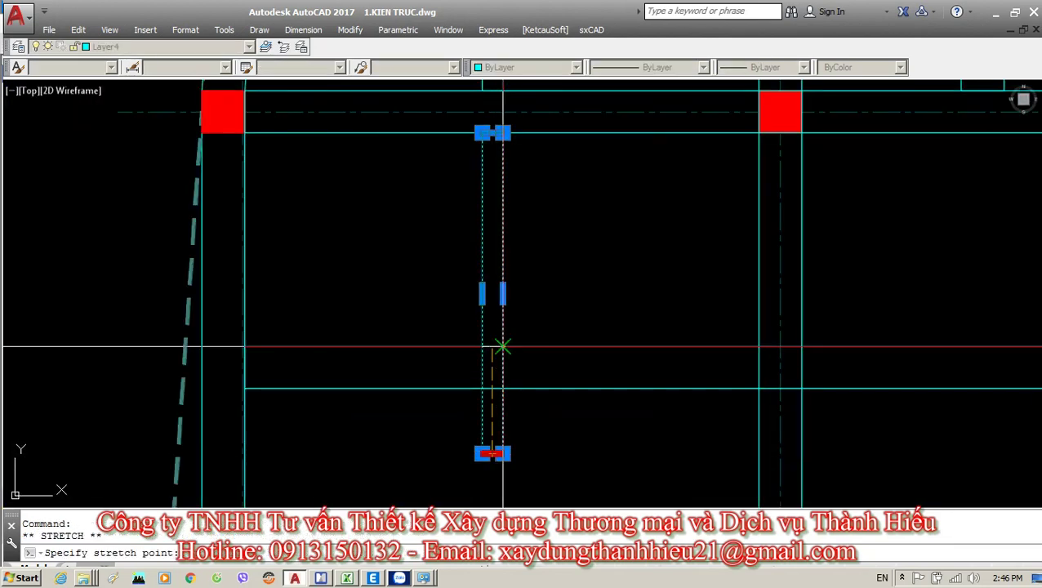
{"action": "key", "text": "Escape"}
Move the shortened narrow beam horizontally so that its right edge lies on the grid 2 axis.
{"action": "middle_click_drag", "start_coordinate": [539, 263], "coordinate": [516, 325]}
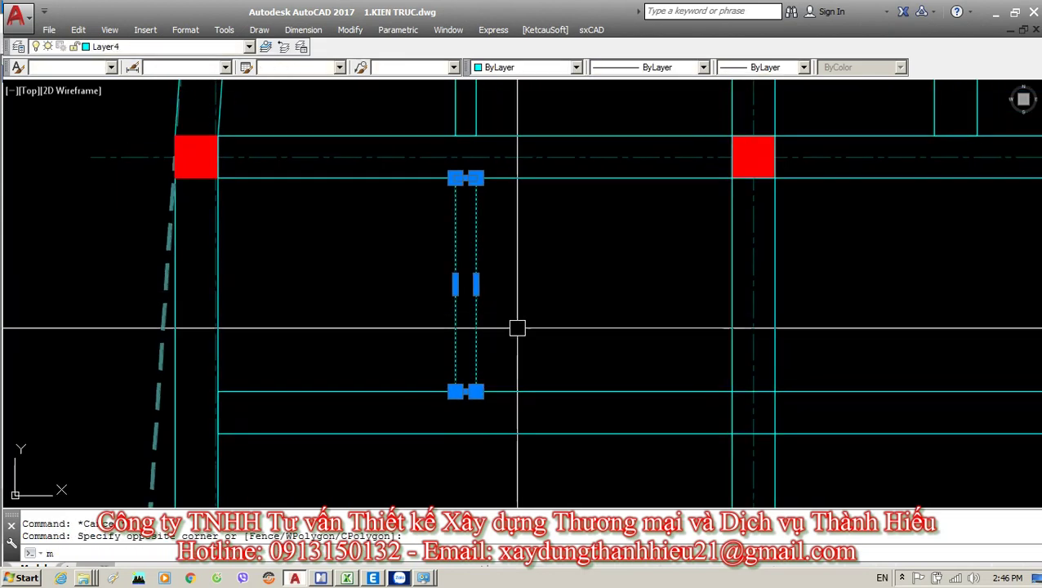
{"action": "type", "text": "m"}
{"action": "key", "text": "Return"}
{"action": "left_click", "coordinate": [475, 392]}
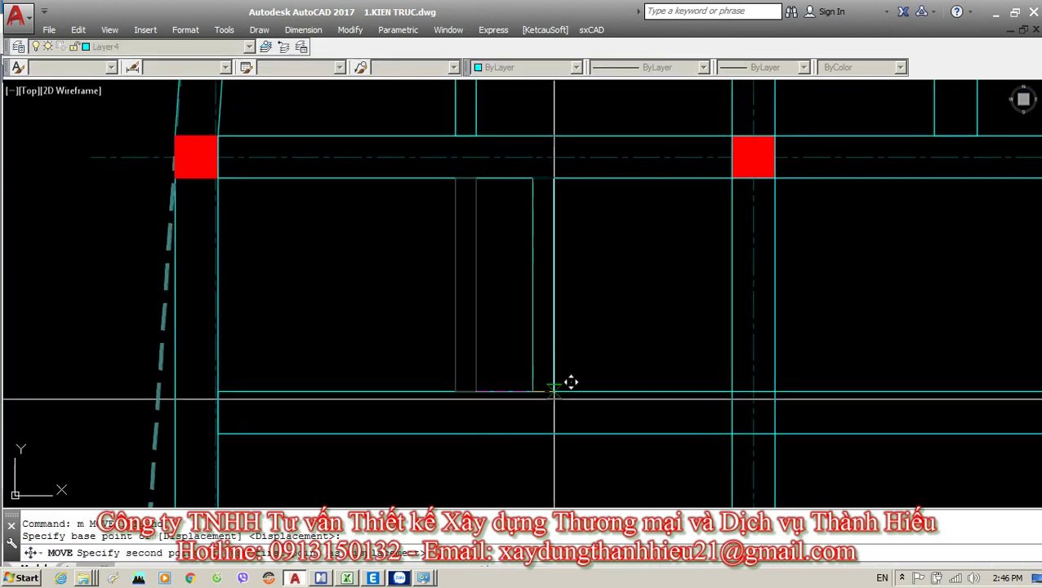
{"action": "left_click", "coordinate": [752, 374]}
{"action": "key", "text": "Escape"}
Place the narrow beam being moved with its right edge on the grid 2 axis.
{"action": "left_click", "coordinate": [733, 373]}
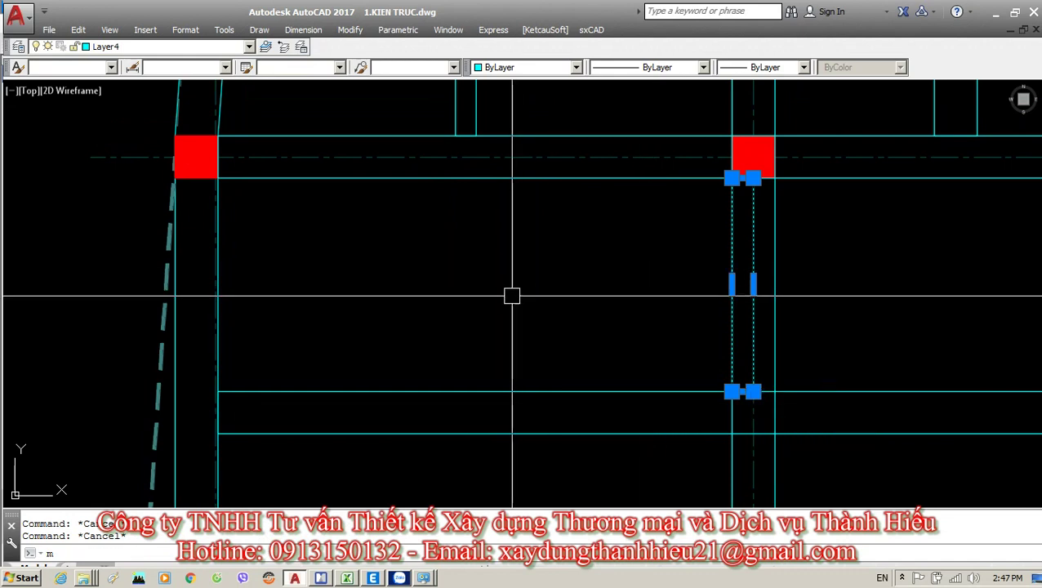
{"action": "type", "text": "ma"}
{"action": "key", "text": "Return"}
{"action": "key", "text": "Escape"}
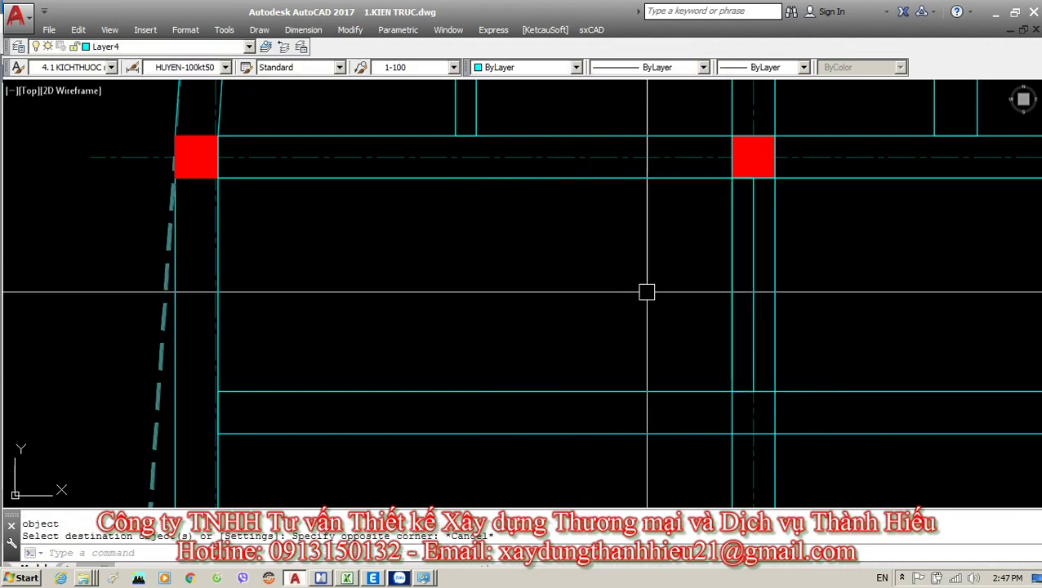
Move the narrow beam 1050 mm horizontally to the left from the grid 2 axis.
{"action": "left_click", "coordinate": [748, 278]}
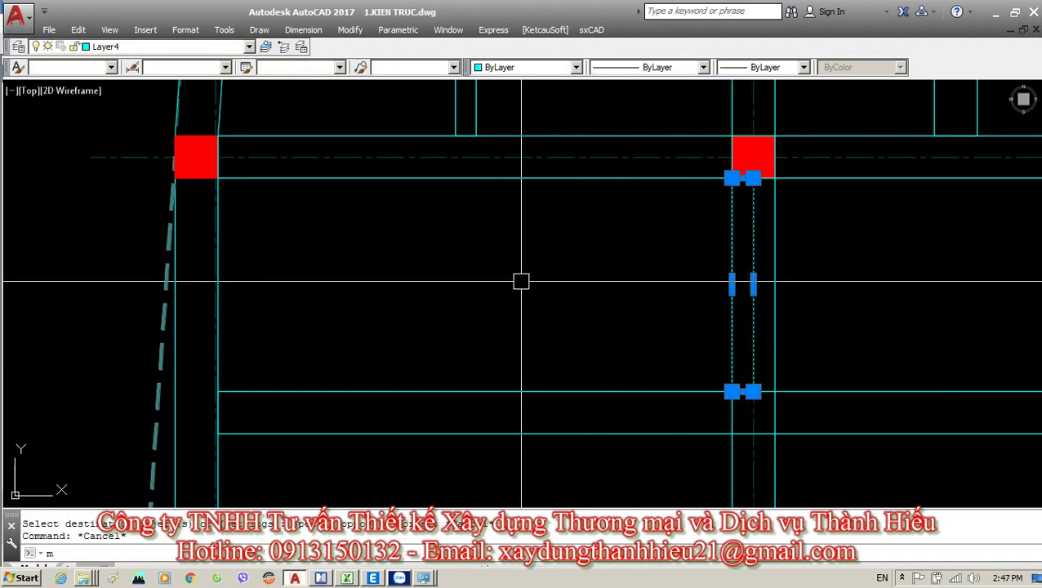
{"action": "type", "text": "m"}
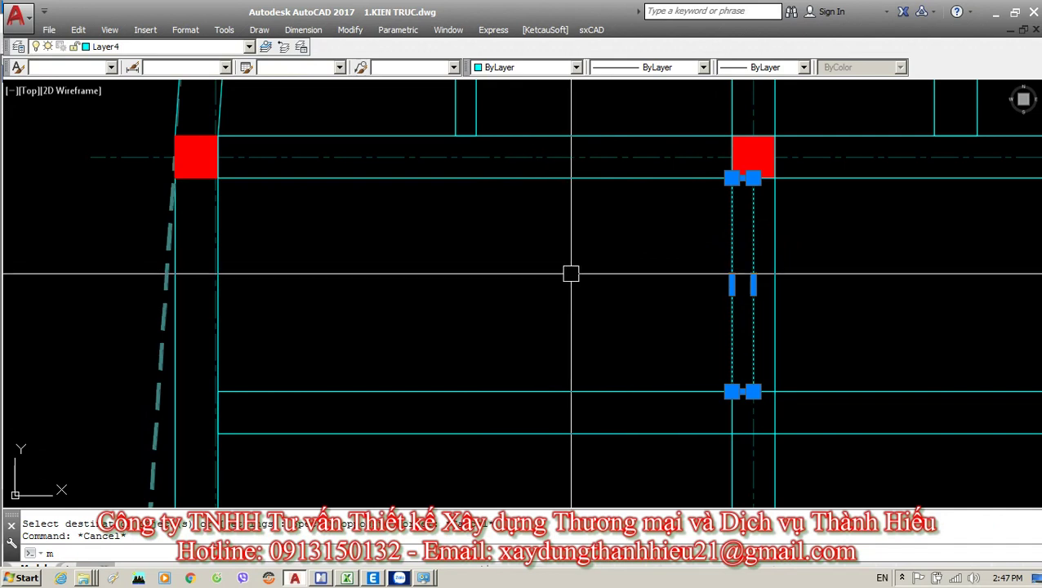
{"action": "key", "text": "Return"}
{"action": "left_click", "coordinate": [612, 260]}
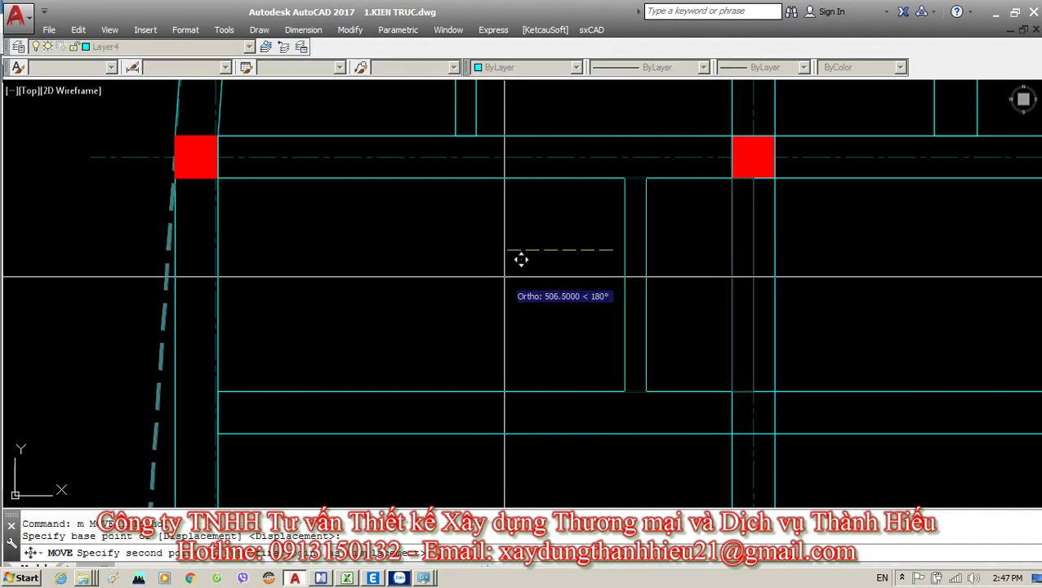
{"action": "left_click", "coordinate": [521, 260]}
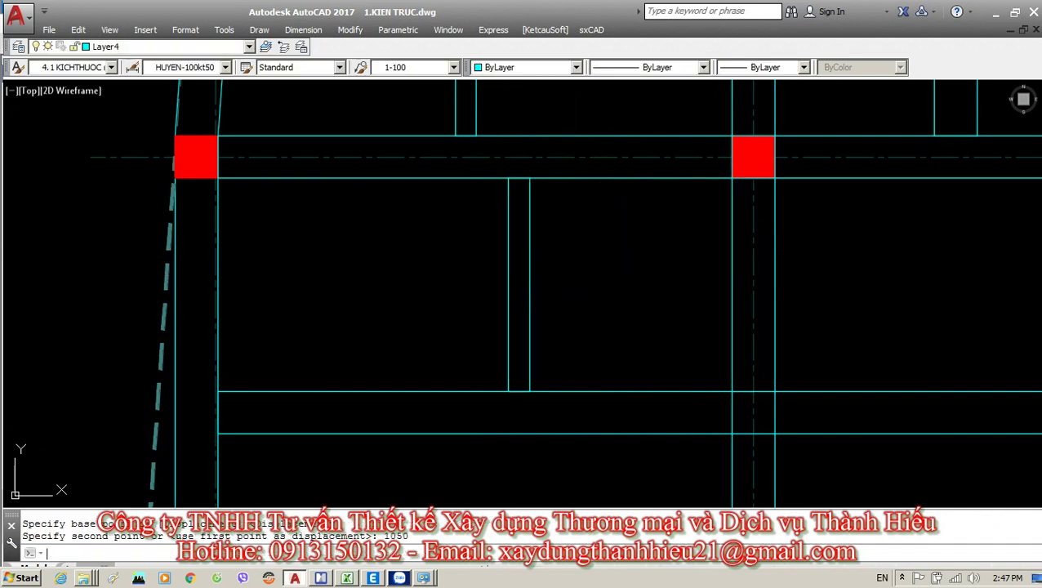
{"action": "key", "text": "Escape"}
Check the distance from the narrow beam's right edge to the grid 2 axis with a temporary linear dimension, and erase it.
{"action": "type", "text": "dd"}
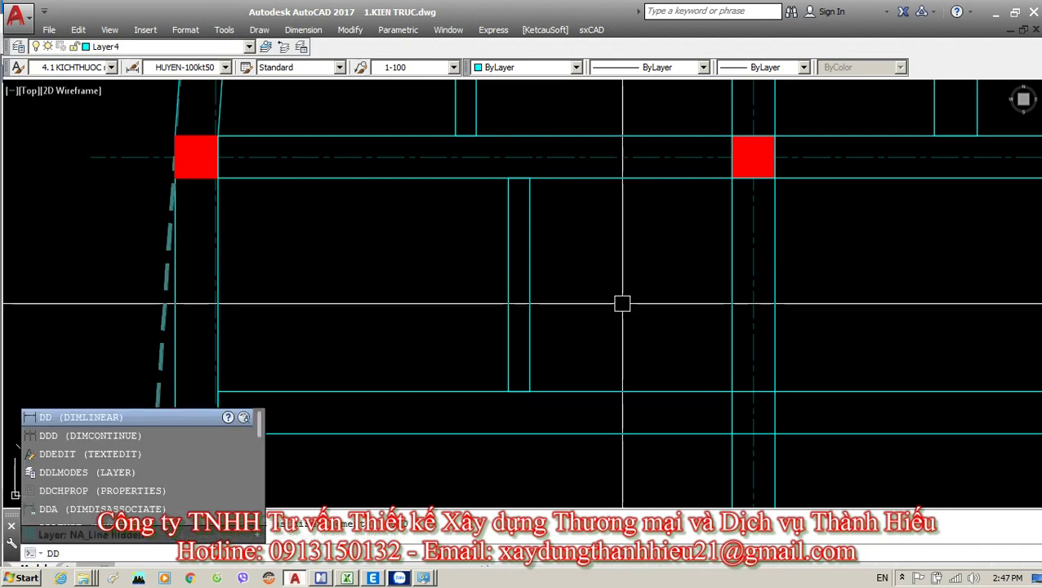
{"action": "key", "text": "Return"}
{"action": "left_click", "coordinate": [529, 390]}
{"action": "left_click", "coordinate": [752, 392]}
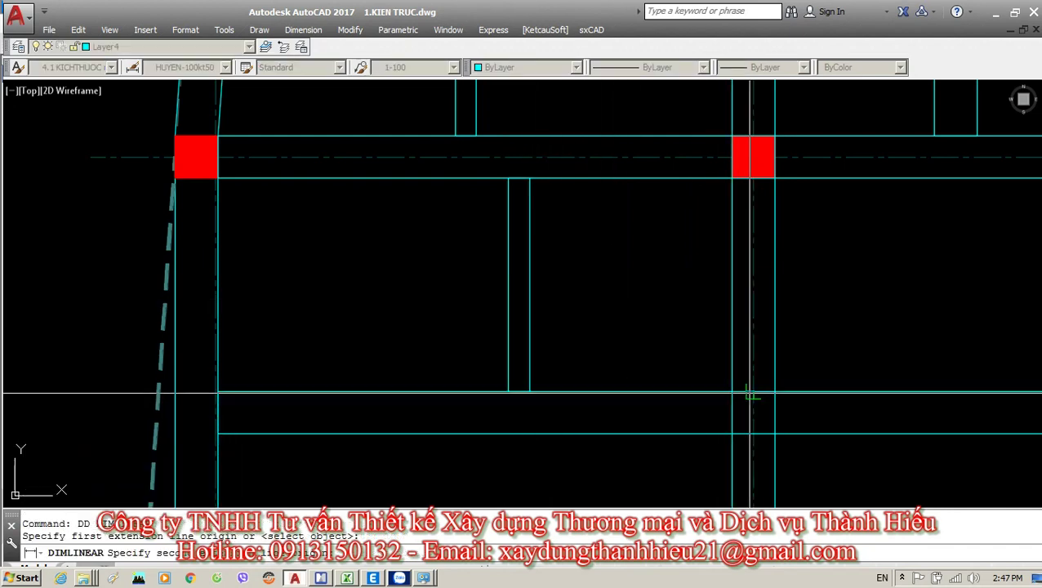
{"action": "left_click", "coordinate": [654, 340]}
{"action": "key", "text": "Escape"}
{"action": "key", "text": "Escape"}
{"action": "left_click", "coordinate": [608, 307]}
{"action": "type", "text": "e"}
{"action": "key", "text": "Return"}
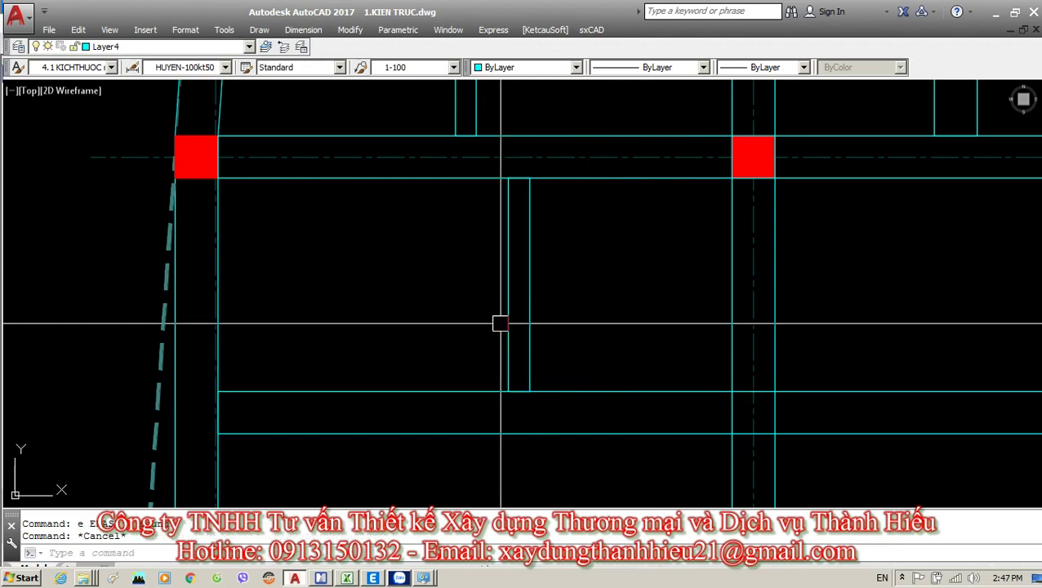
Compare the drawn beam layout with the walls, stair and bathrooms on the first-floor architectural plan.
{"action": "scroll", "coordinate": [498, 324], "scroll_direction": "down", "scroll_amount": 8}
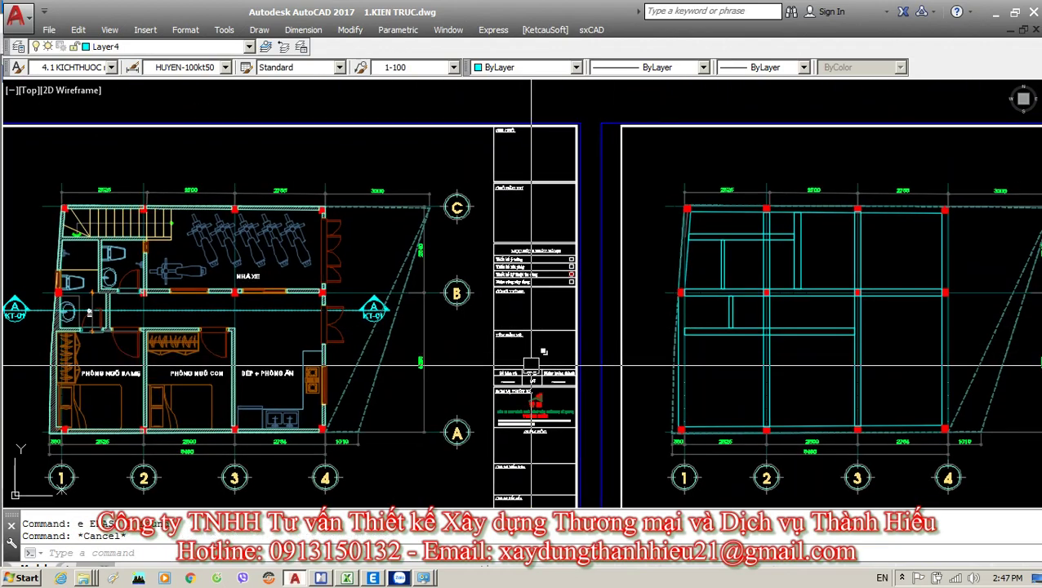
{"action": "middle_click_drag", "start_coordinate": [694, 329], "coordinate": [681, 344]}
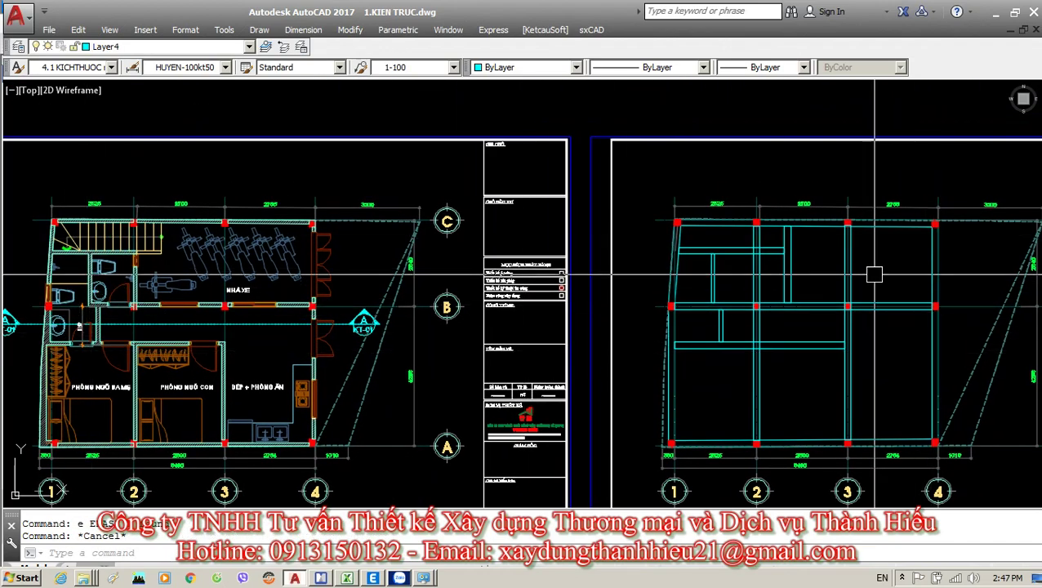
{"action": "middle_click_drag", "start_coordinate": [735, 293], "coordinate": [595, 253]}
{"action": "middle_click_drag", "start_coordinate": [622, 332], "coordinate": [777, 346]}
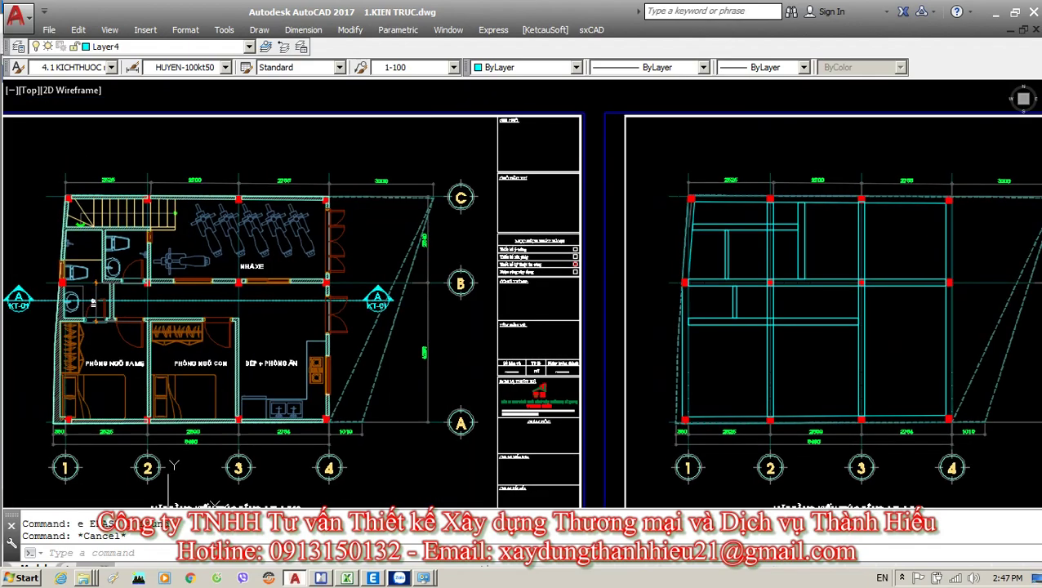
{"action": "scroll", "coordinate": [698, 346], "scroll_direction": "up", "scroll_amount": 8}
{"action": "scroll", "coordinate": [698, 346], "scroll_direction": "down", "scroll_amount": 10}
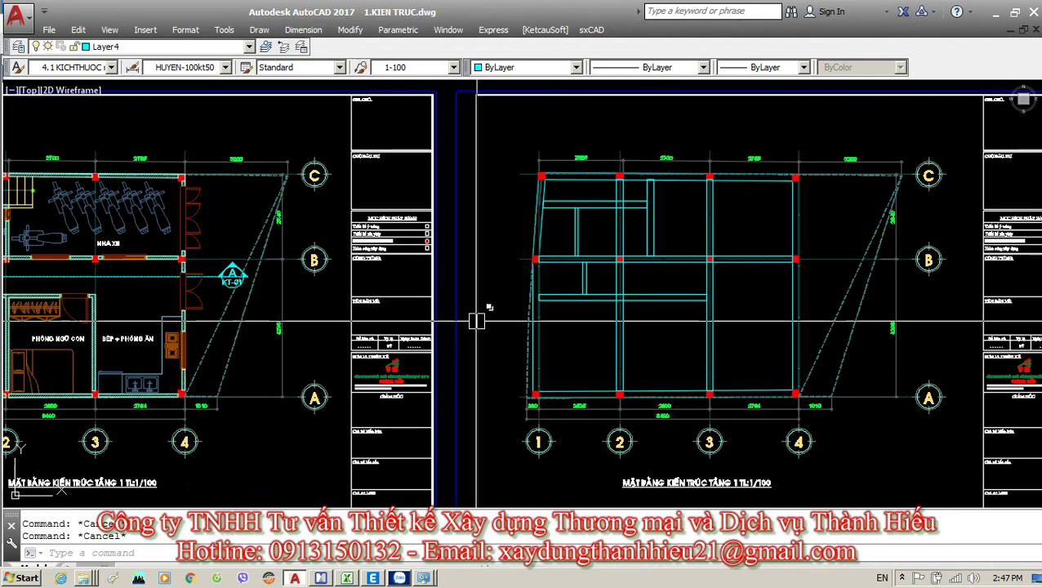
{"action": "mouse_move", "coordinate": [433, 317]}
{"action": "middle_mouse_down"}
{"action": "mouse_move", "coordinate": [459, 321]}
{"action": "mouse_move", "coordinate": [383, 362]}
{"action": "middle_mouse_up"}
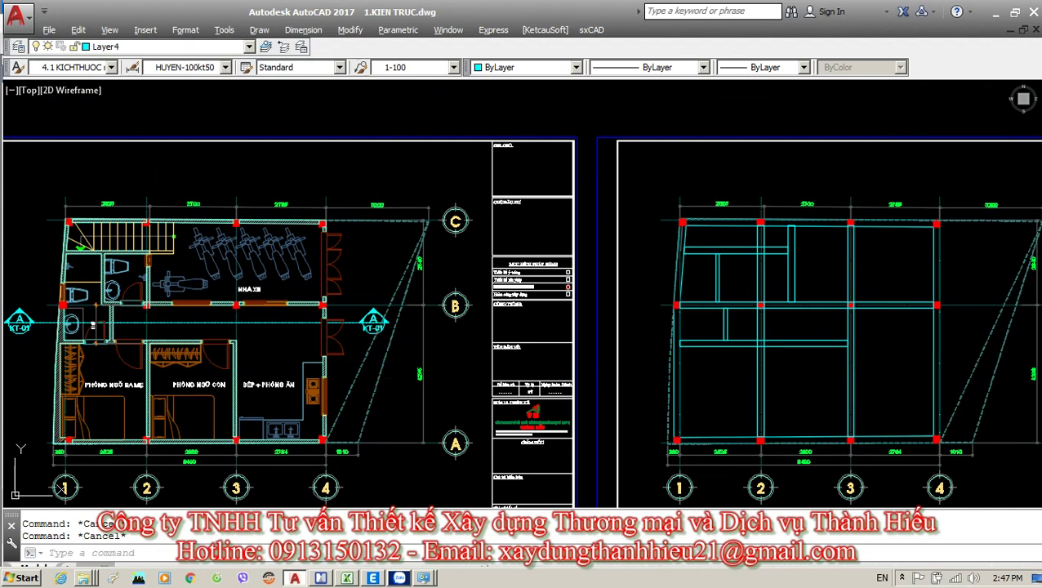
Switch to ETABS, review the TANG1 beam layout in plan and save the model.
{"action": "key", "text": "alt+Tab"}
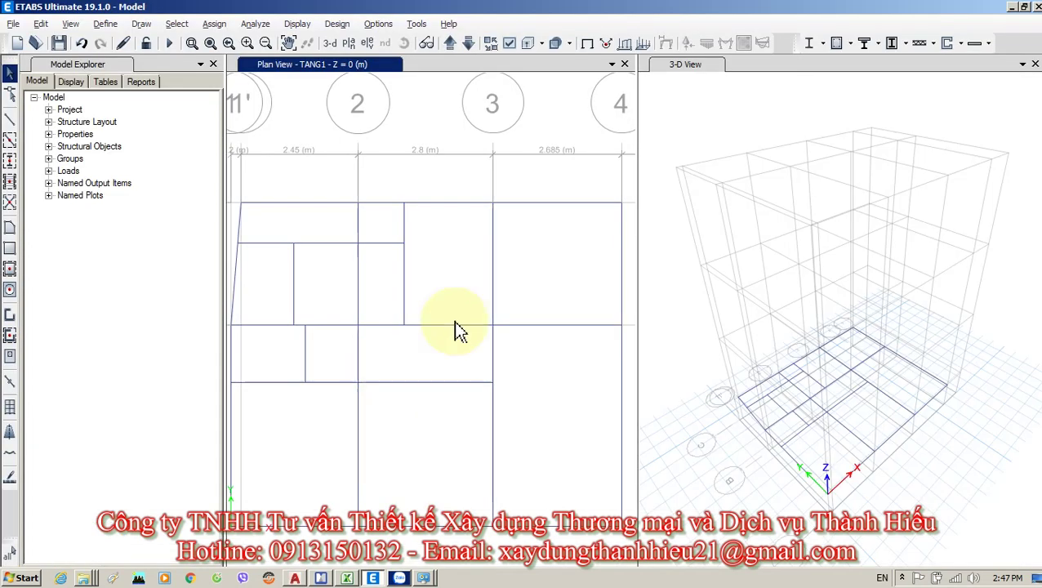
{"action": "scroll", "coordinate": [507, 373], "scroll_direction": "down", "scroll_amount": 3}
{"action": "middle_click_drag", "start_coordinate": [466, 341], "coordinate": [452, 341]}
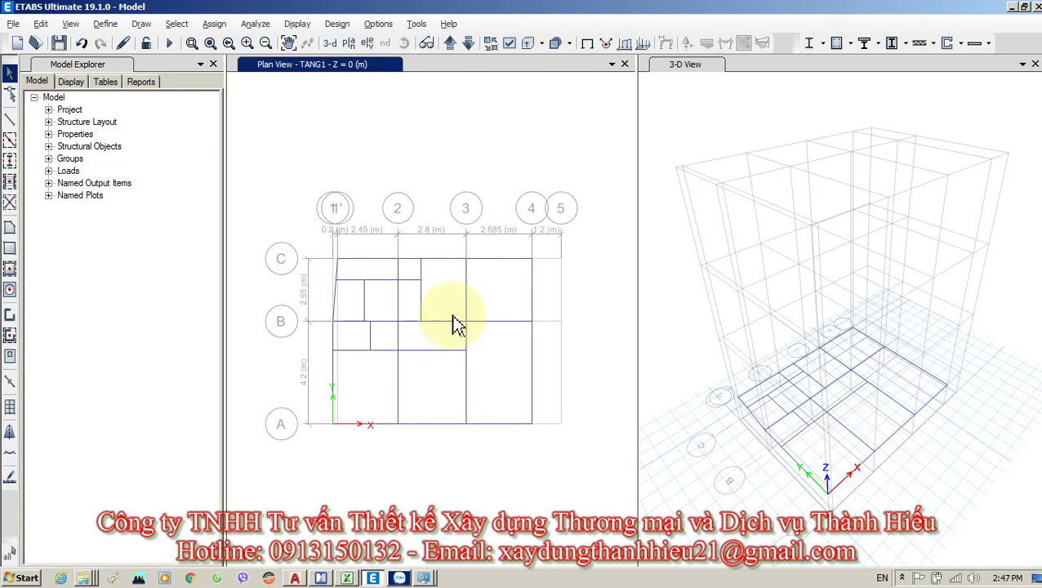
{"action": "scroll", "coordinate": [455, 319], "scroll_direction": "up", "scroll_amount": 2}
{"action": "scroll", "coordinate": [447, 326], "scroll_direction": "down", "scroll_amount": 3}
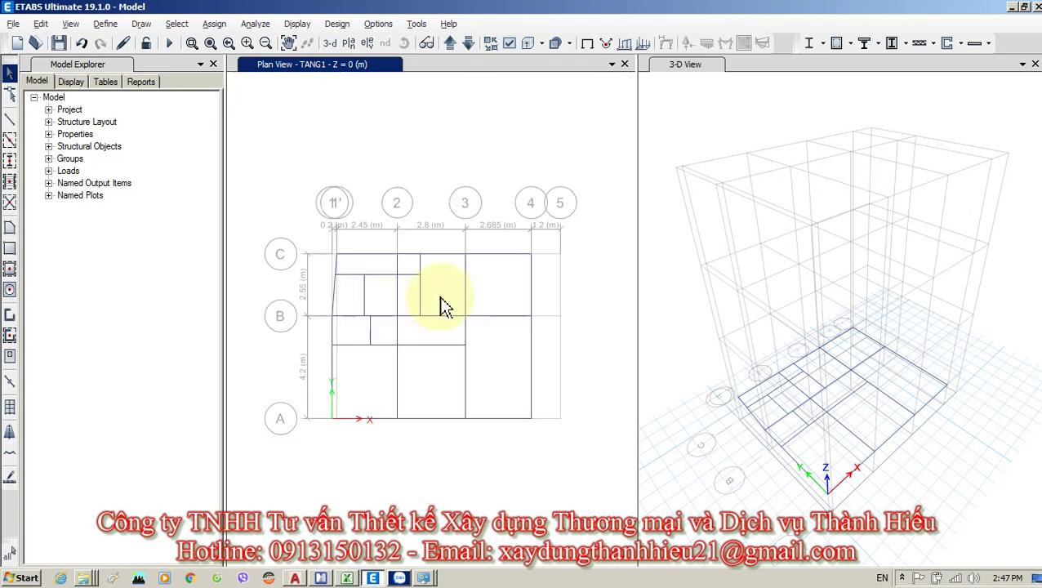
{"action": "middle_click_drag", "start_coordinate": [442, 302], "coordinate": [445, 290]}
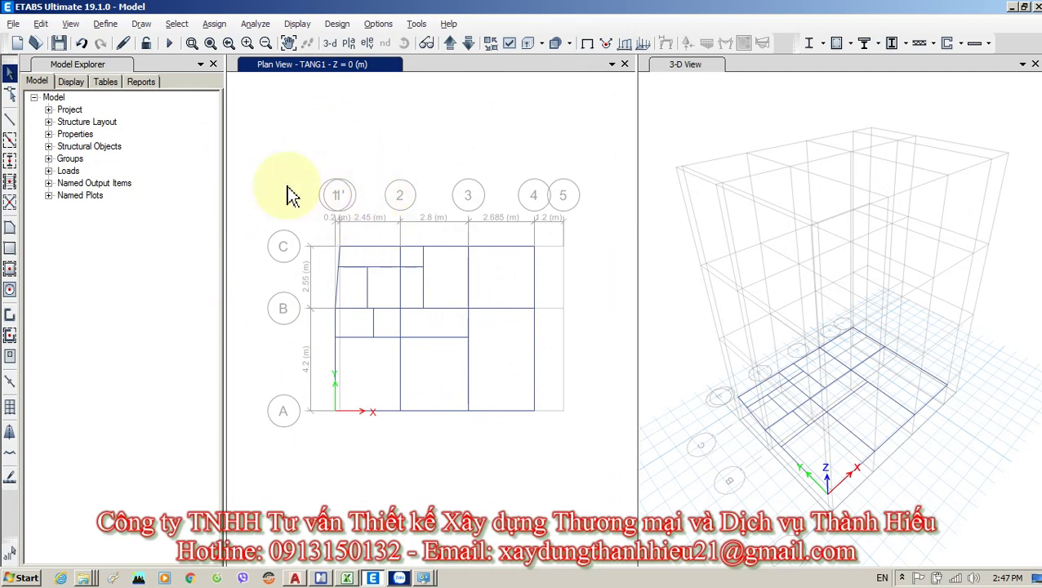
{"action": "left_click", "coordinate": [59, 45]}
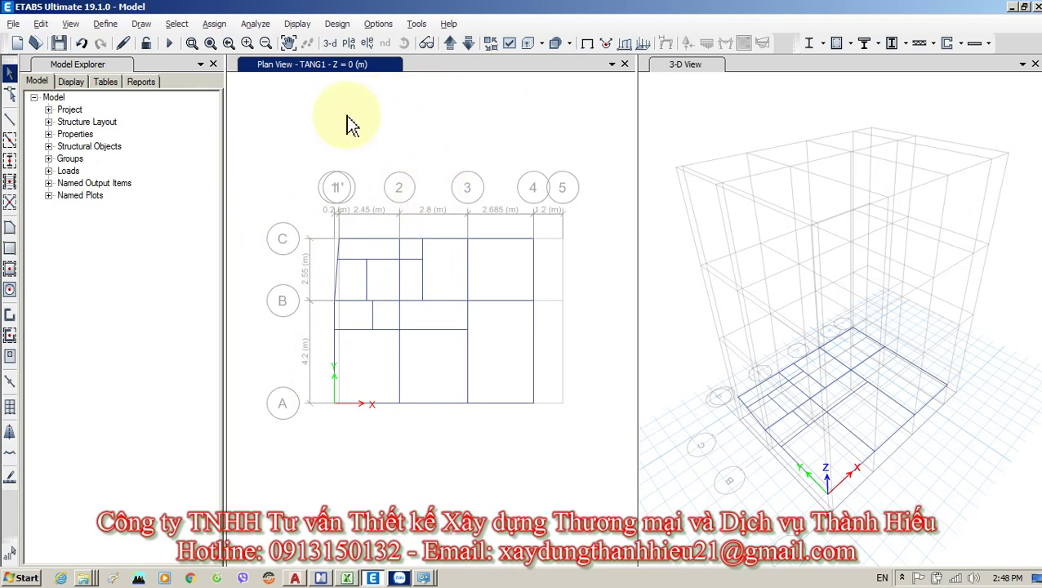
Show the TANG2 plan in ETABS, and switch to AutoCAD to examine the TANG 2 architectural floor plan.
{"action": "left_click", "coordinate": [450, 44]}
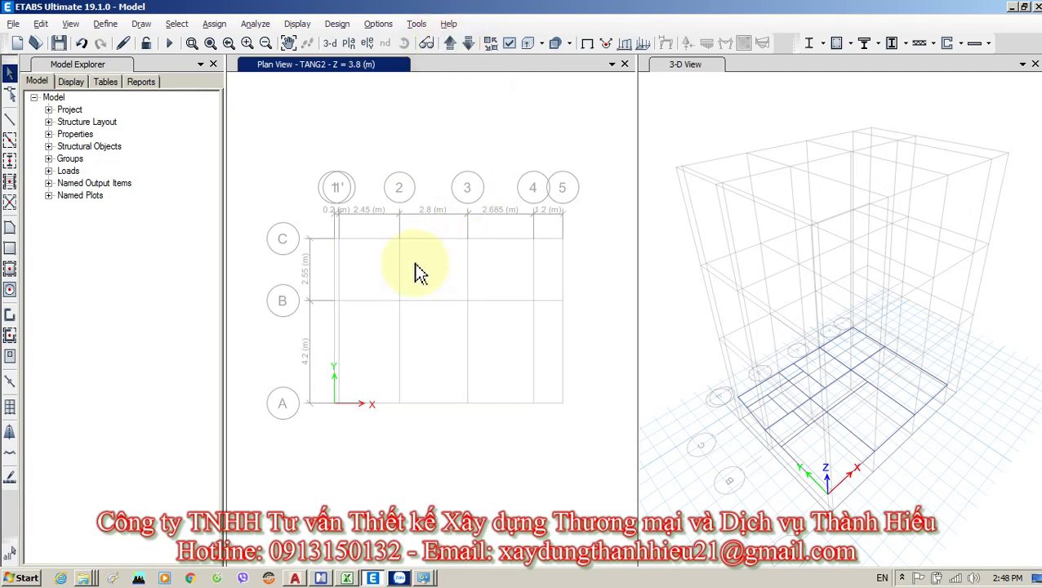
{"action": "key", "text": "alt+Tab"}
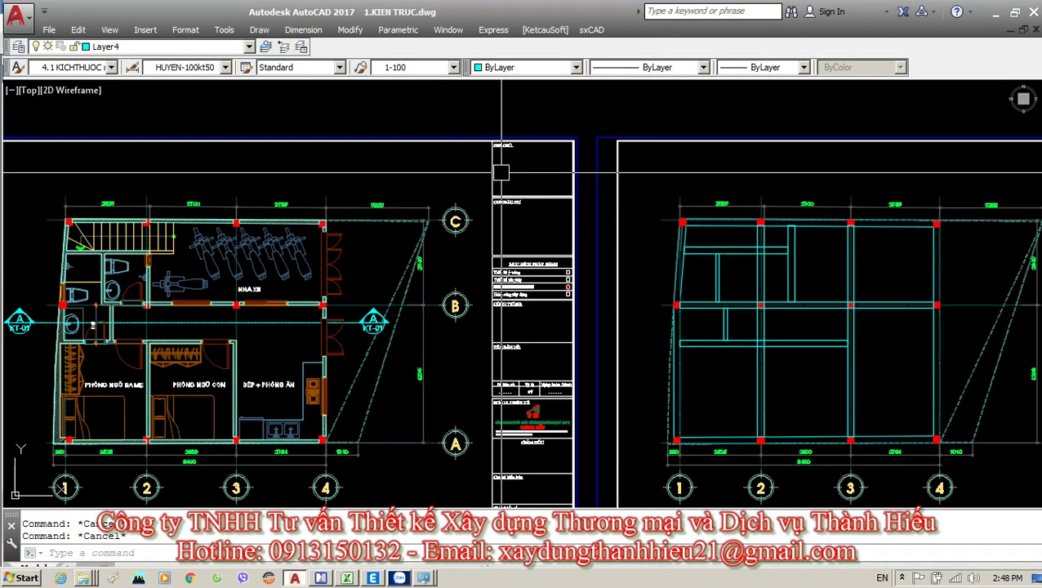
{"action": "scroll", "coordinate": [392, 433], "scroll_direction": "up", "scroll_amount": 5}
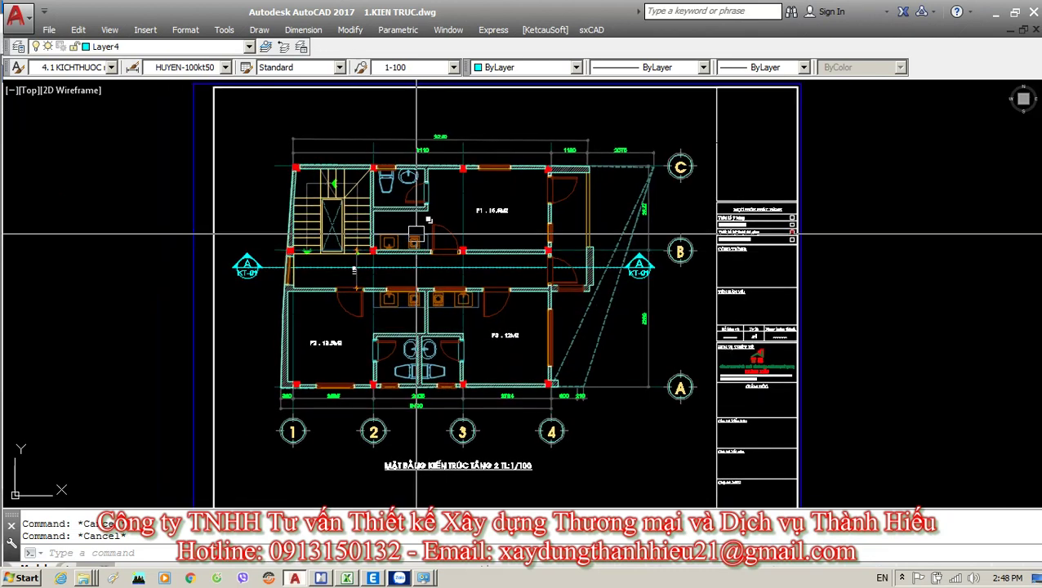
{"action": "middle_click_drag", "start_coordinate": [417, 231], "coordinate": [417, 217]}
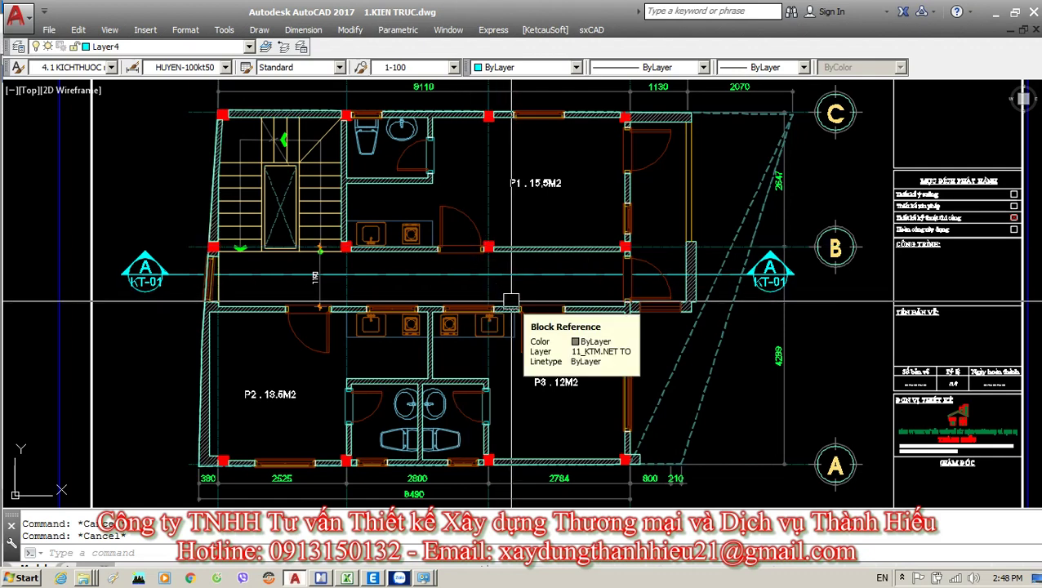
Switch to ETABS, select all beams and joints on the TANG1 plan, and replicate them onto story TANG2.
{"action": "key", "text": "alt+Tab"}
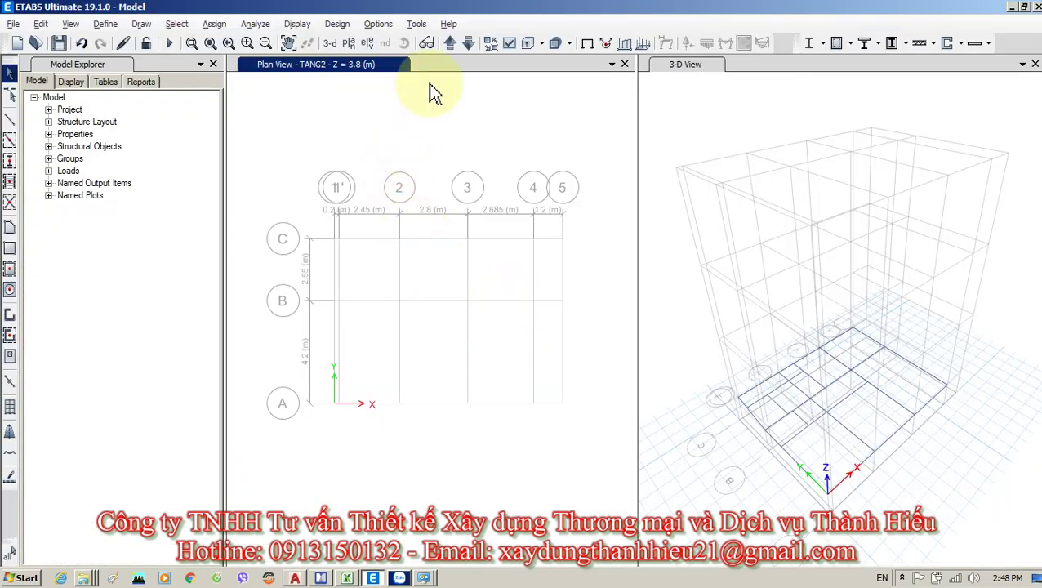
{"action": "left_click", "coordinate": [468, 45]}
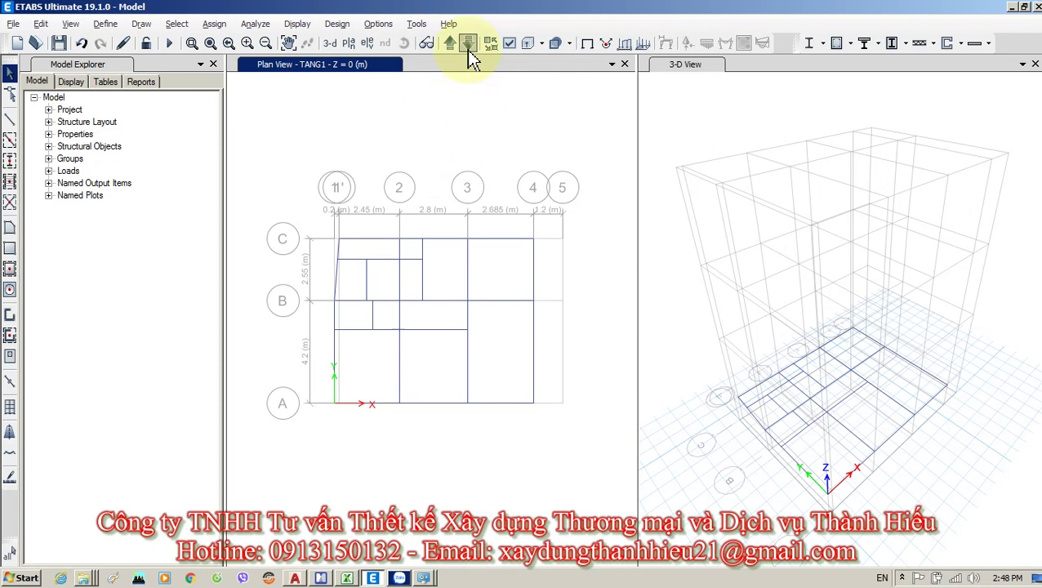
{"action": "left_click_drag", "start_coordinate": [303, 200], "coordinate": [552, 423]}
{"action": "left_click_drag", "start_coordinate": [295, 197], "coordinate": [579, 445]}
{"action": "left_click_drag", "start_coordinate": [382, 296], "coordinate": [570, 462]}
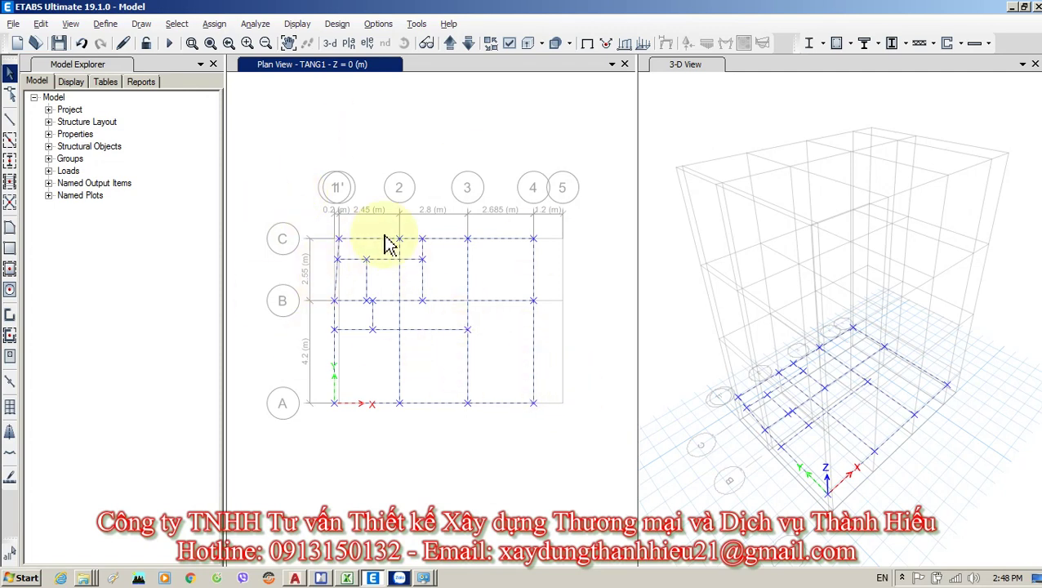
{"action": "mouse_move", "coordinate": [431, 276]}
{"action": "middle_mouse_down"}
{"action": "mouse_move", "coordinate": [446, 332]}
{"action": "mouse_move", "coordinate": [442, 299]}
{"action": "middle_mouse_up"}
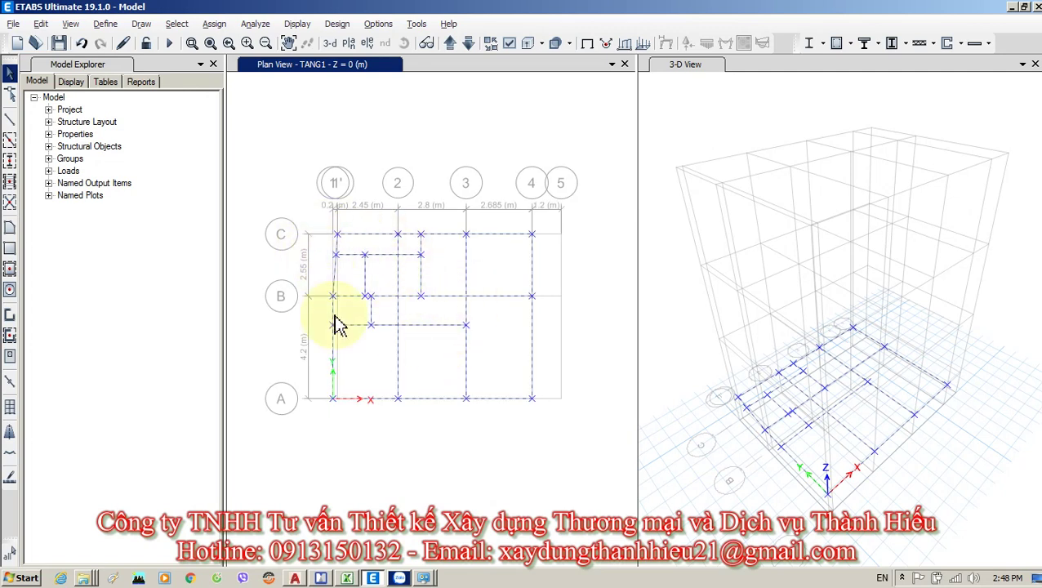
{"action": "left_click_drag", "start_coordinate": [279, 185], "coordinate": [617, 470]}
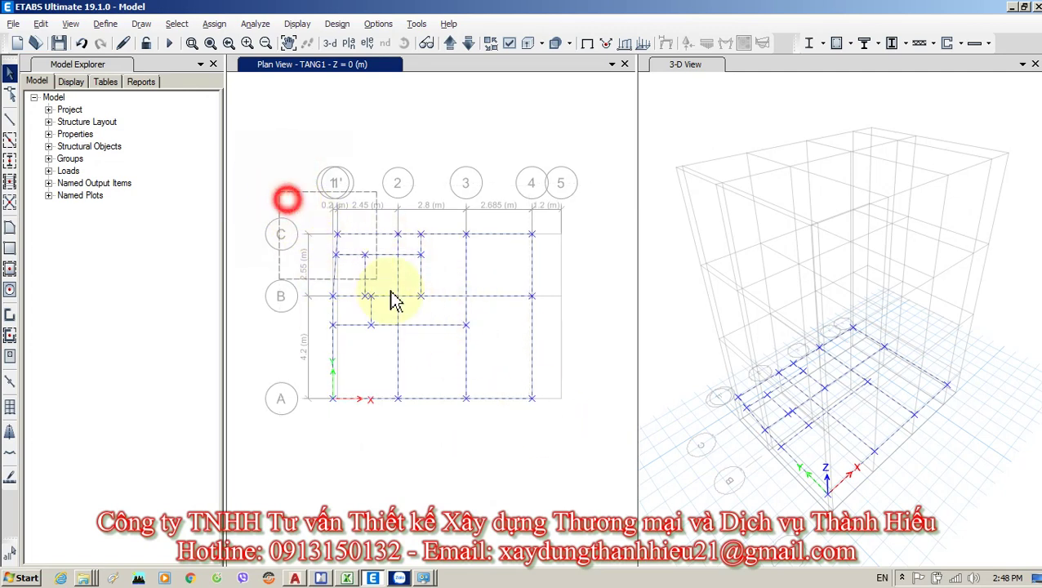
{"action": "left_click_drag", "start_coordinate": [392, 300], "coordinate": [337, 220]}
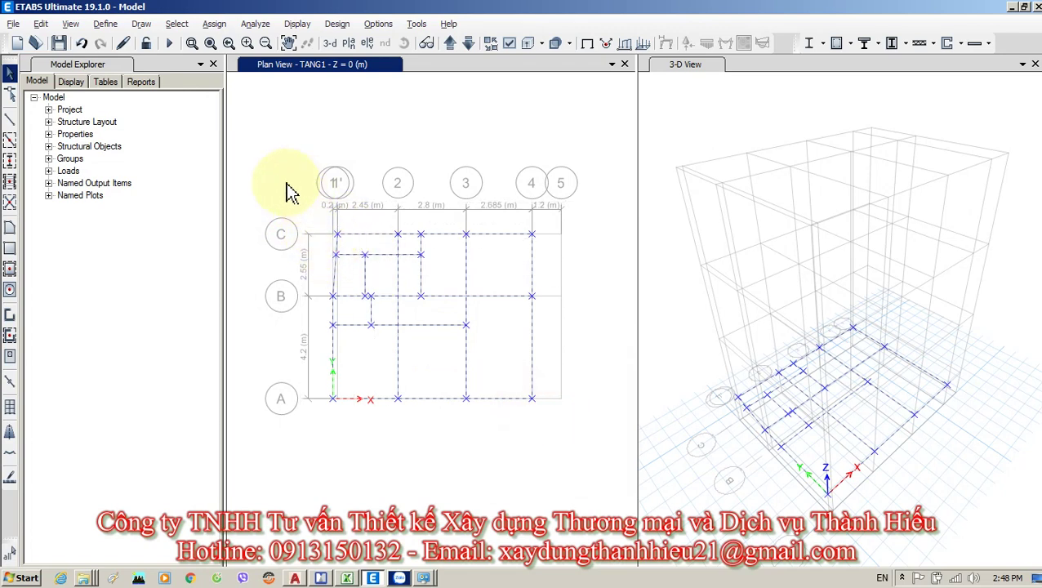
{"action": "left_click_drag", "start_coordinate": [284, 182], "coordinate": [544, 409]}
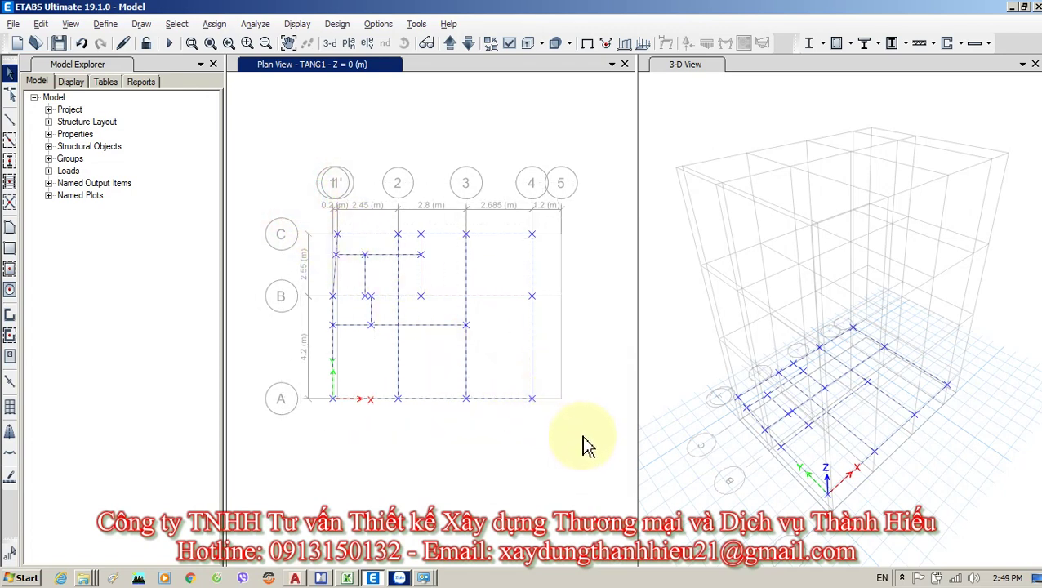
{"action": "left_click_drag", "start_coordinate": [583, 438], "coordinate": [296, 184]}
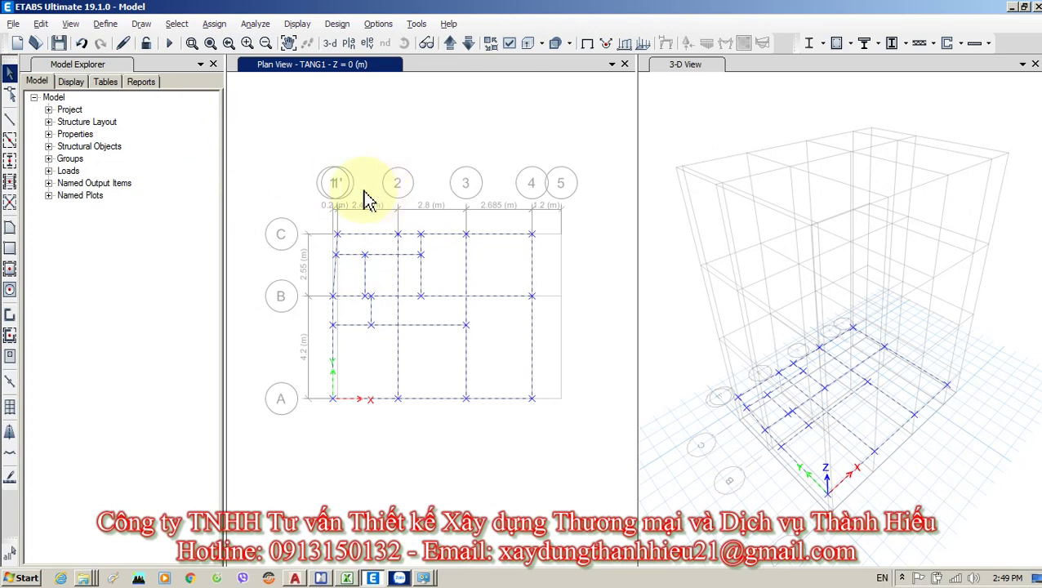
{"action": "left_click", "coordinate": [40, 24]}
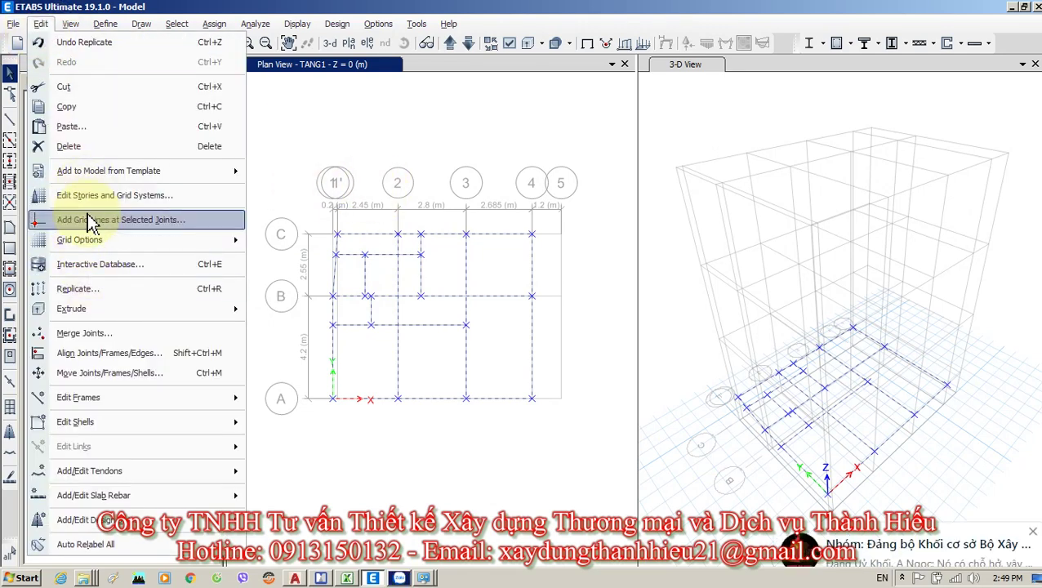
{"action": "left_click", "coordinate": [85, 290]}
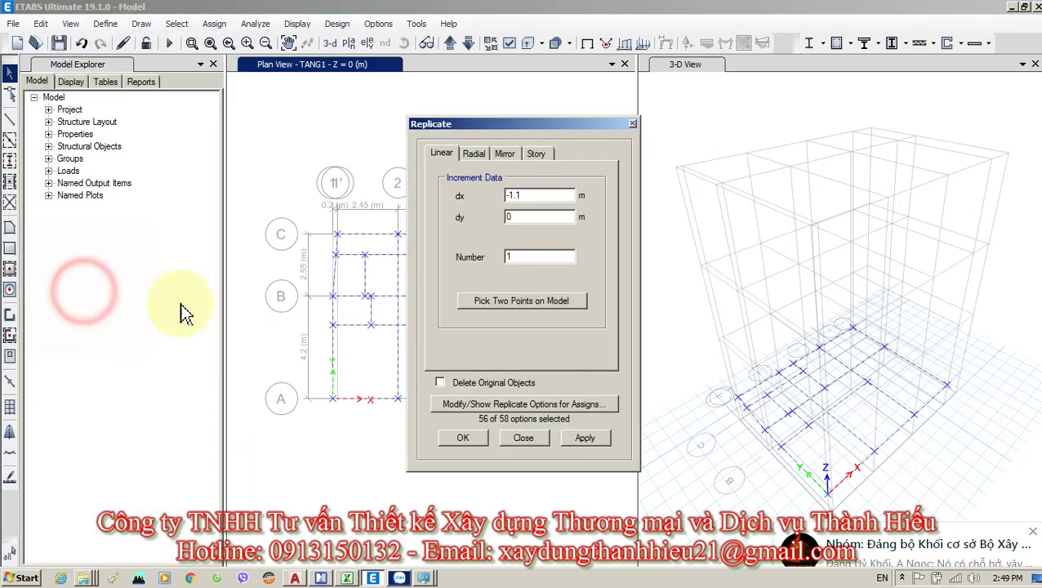
{"action": "left_click", "coordinate": [1031, 531]}
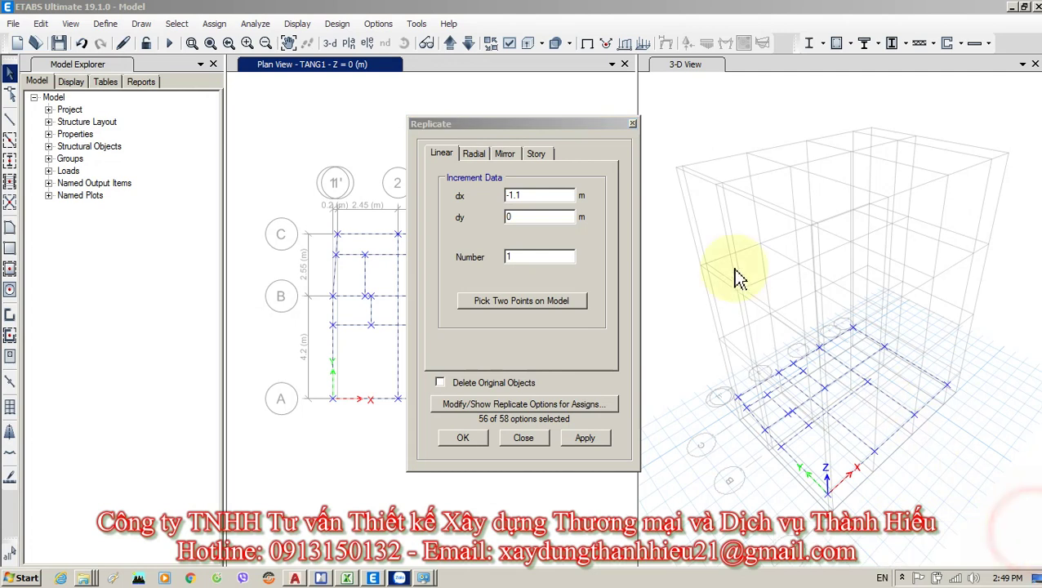
{"action": "left_click", "coordinate": [536, 154]}
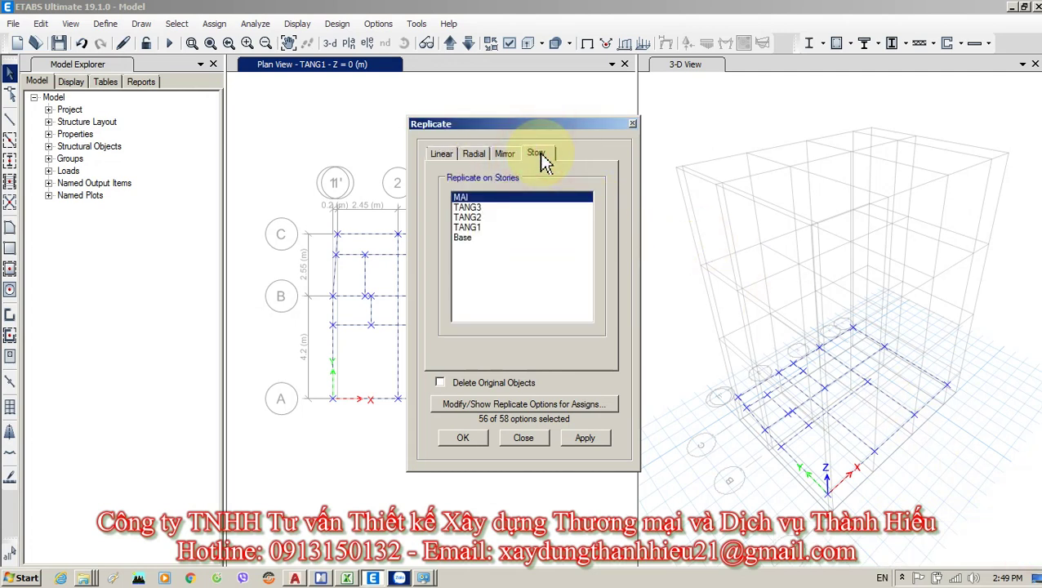
{"action": "left_click", "coordinate": [470, 218]}
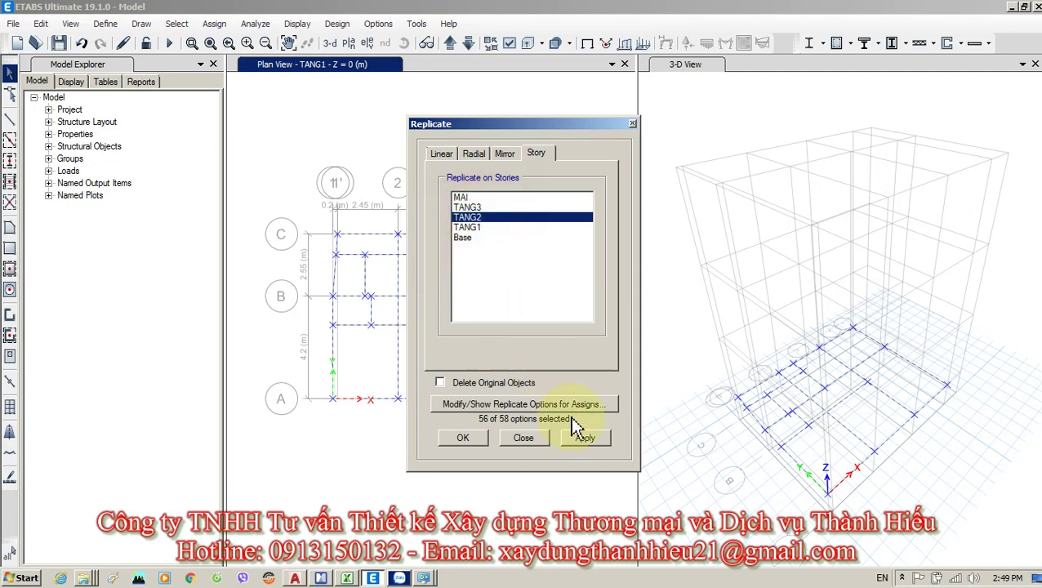
{"action": "left_click", "coordinate": [583, 442]}
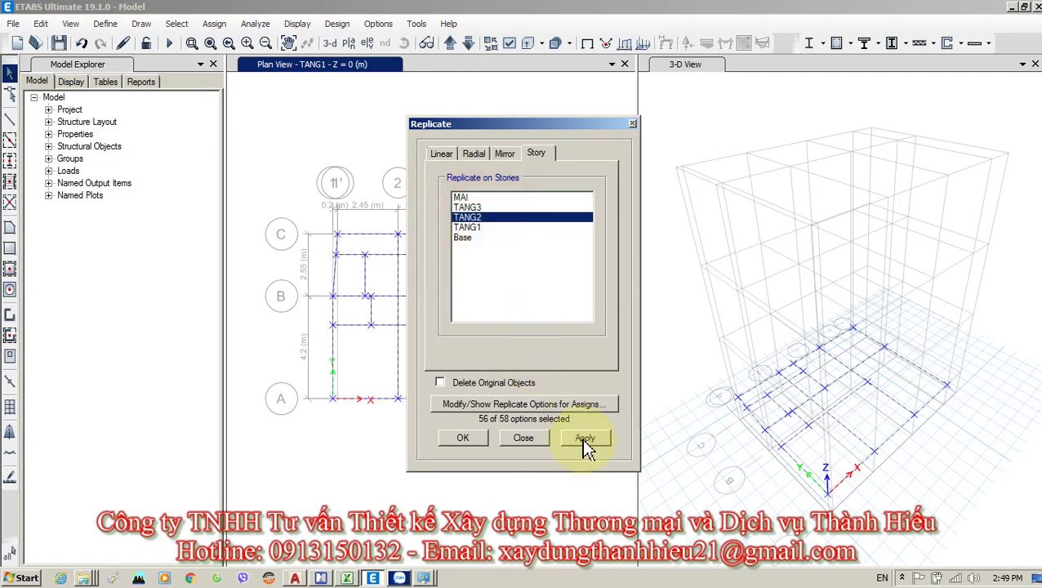
{"action": "left_click", "coordinate": [467, 443]}
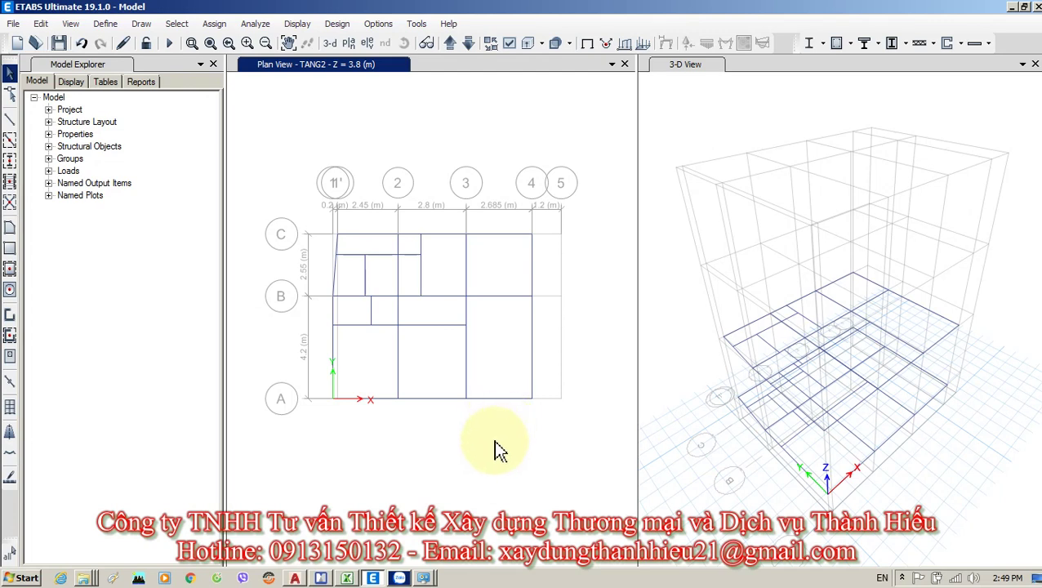
On the TANG2 plan, delete the secondary beams in the stair bay between axes B and C and the short beam just below axis B.
{"action": "right_click", "coordinate": [405, 578]}
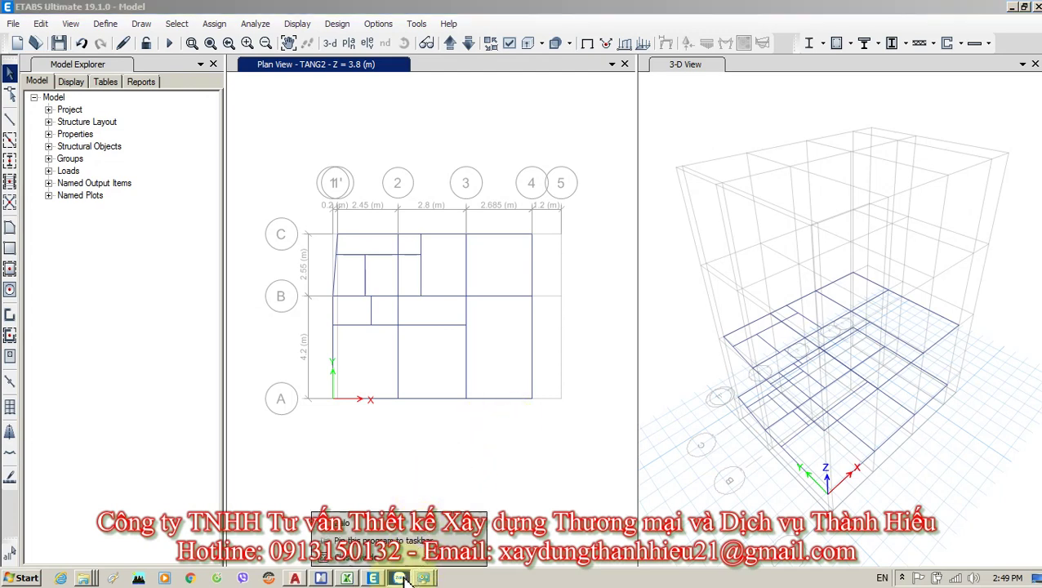
{"action": "key", "text": "Escape"}
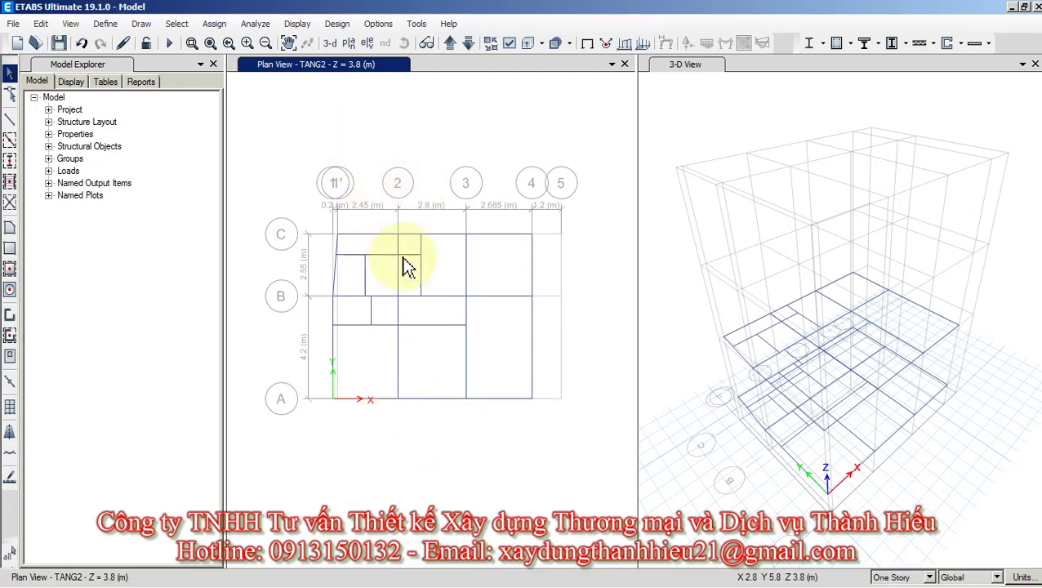
{"action": "scroll", "coordinate": [400, 269], "scroll_direction": "up", "scroll_amount": 4}
{"action": "scroll", "coordinate": [433, 278], "scroll_direction": "down", "scroll_amount": 4}
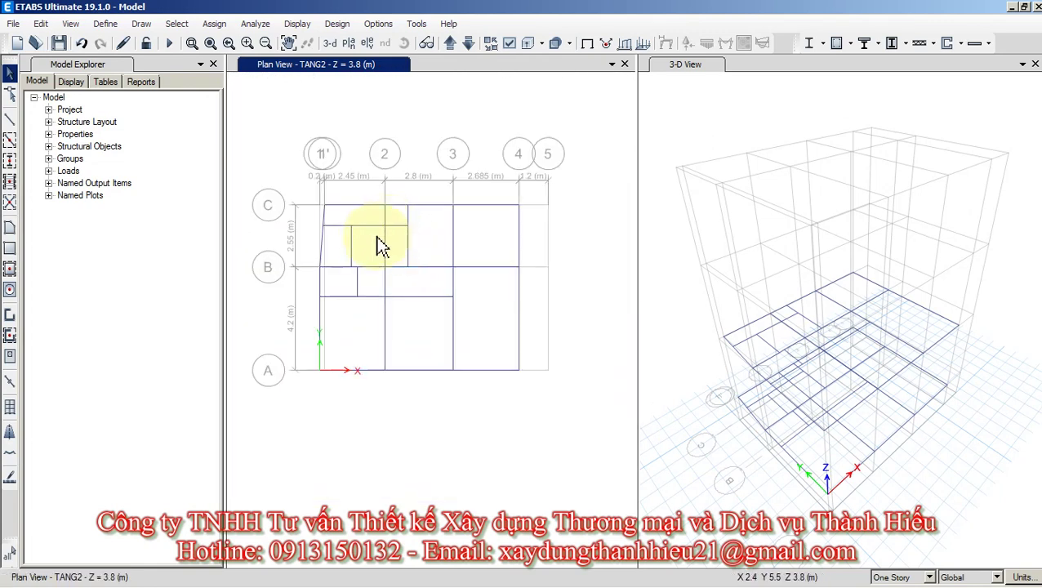
{"action": "left_click_drag", "start_coordinate": [369, 240], "coordinate": [342, 218]}
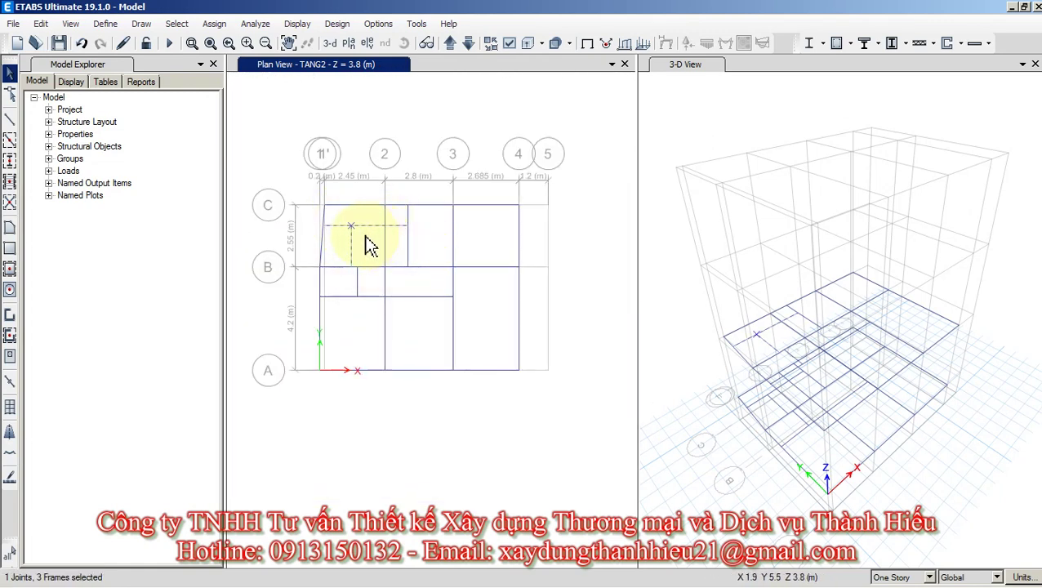
{"action": "scroll", "coordinate": [348, 222], "scroll_direction": "up", "scroll_amount": 2}
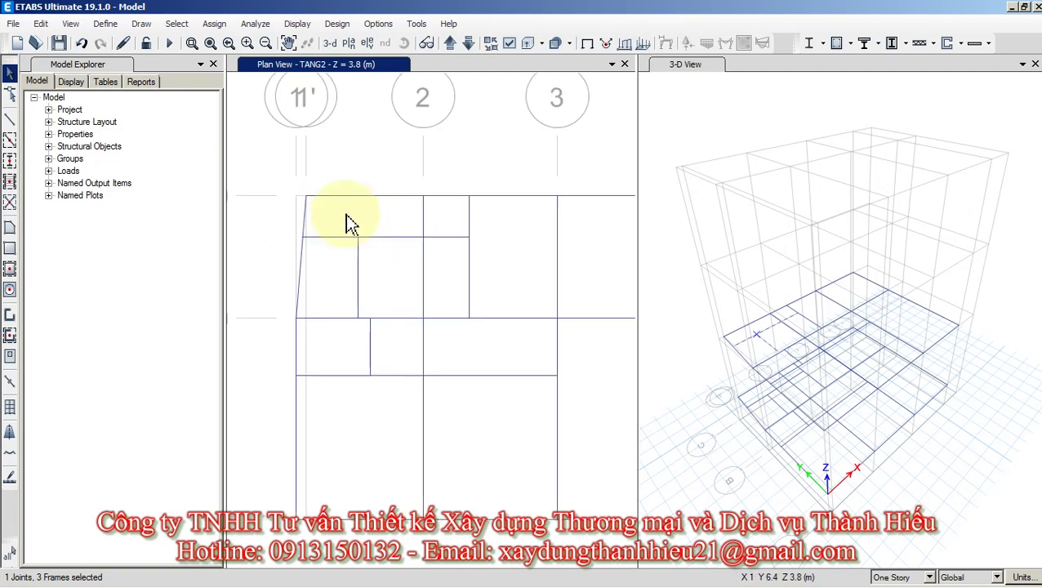
{"action": "left_click", "coordinate": [462, 258]}
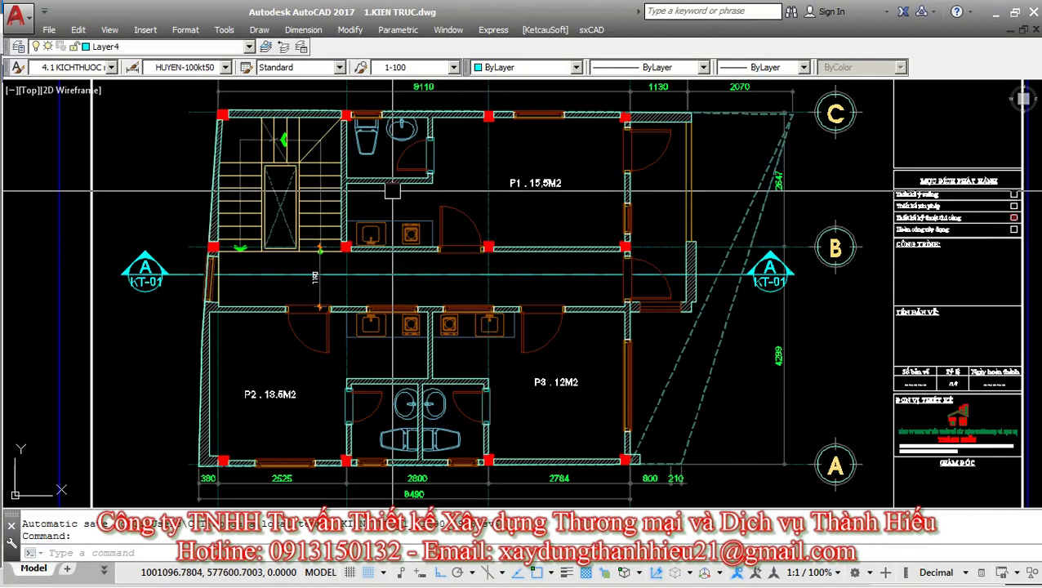
{"action": "scroll", "coordinate": [411, 221], "scroll_direction": "up", "scroll_amount": 3}
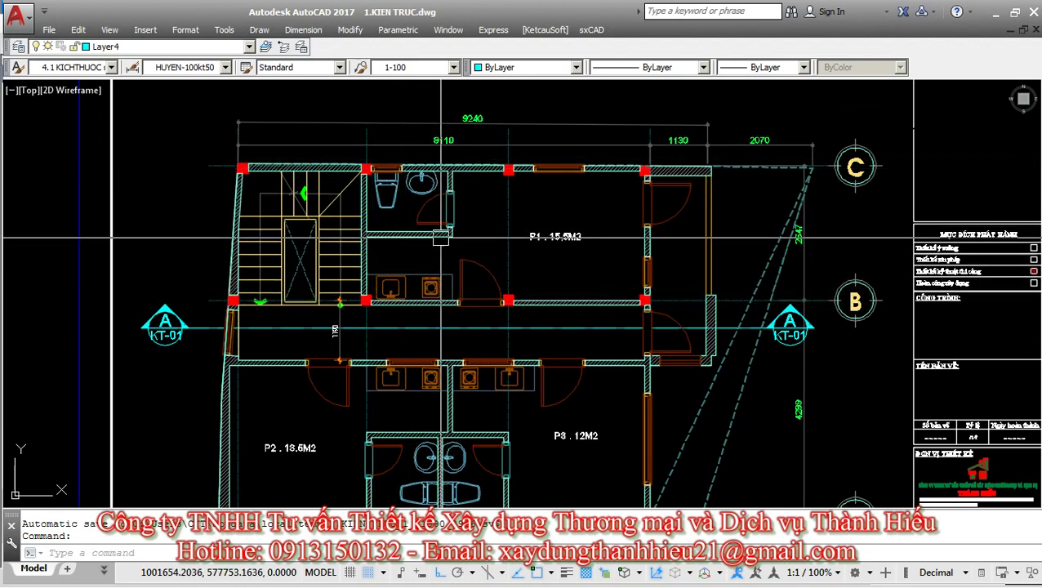
{"action": "mouse_move", "coordinate": [441, 248]}
{"action": "middle_mouse_down"}
{"action": "mouse_move", "coordinate": [440, 221]}
{"action": "mouse_move", "coordinate": [455, 239]}
{"action": "middle_mouse_up"}
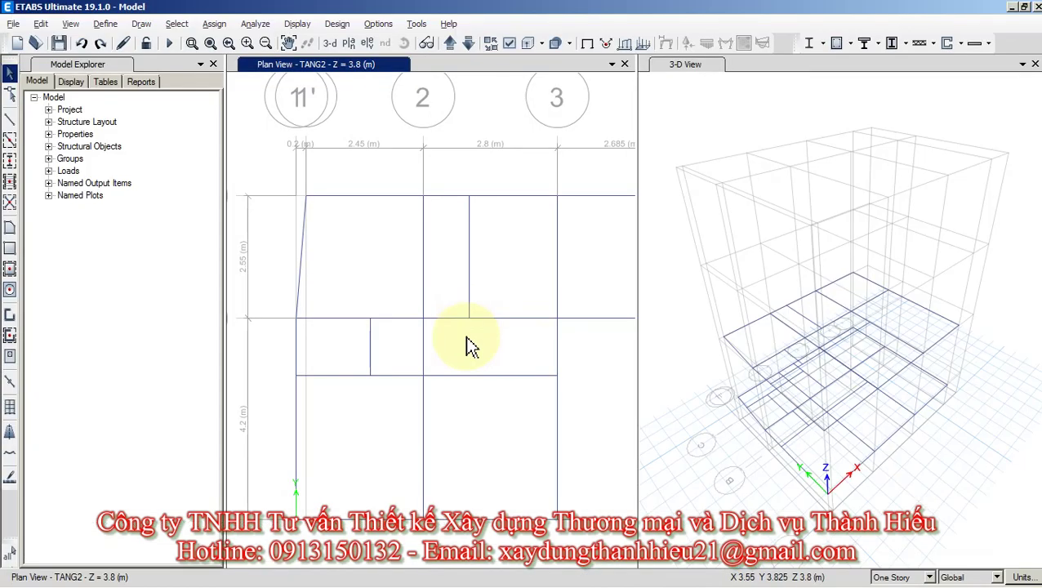
{"action": "middle_click_drag", "start_coordinate": [422, 377], "coordinate": [390, 358]}
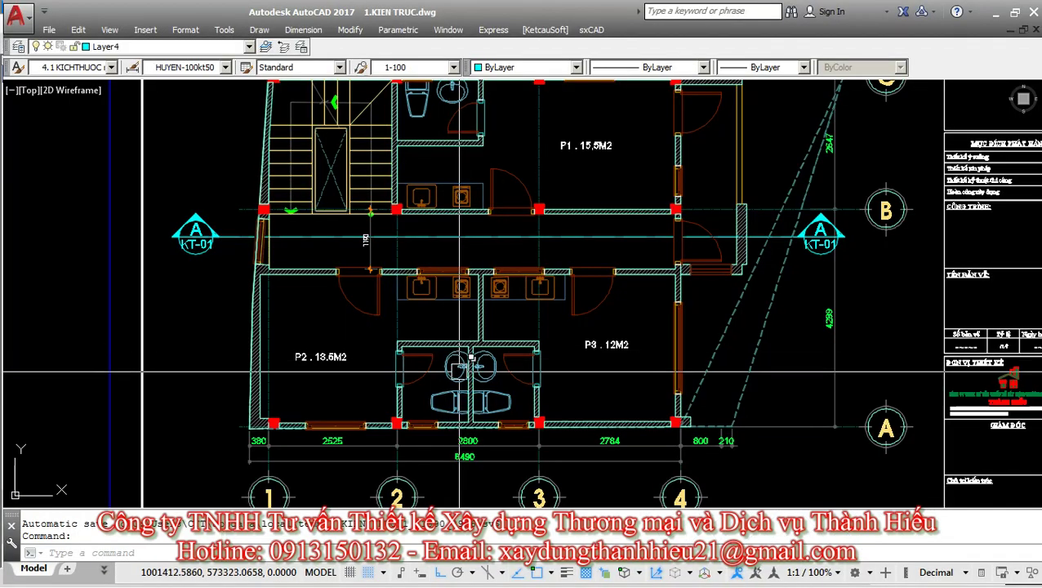
Examine the staircase, the corridor and the columns along axes B and C on the AutoCAD architectural floor plan.
{"action": "middle_click_drag", "start_coordinate": [546, 360], "coordinate": [541, 483]}
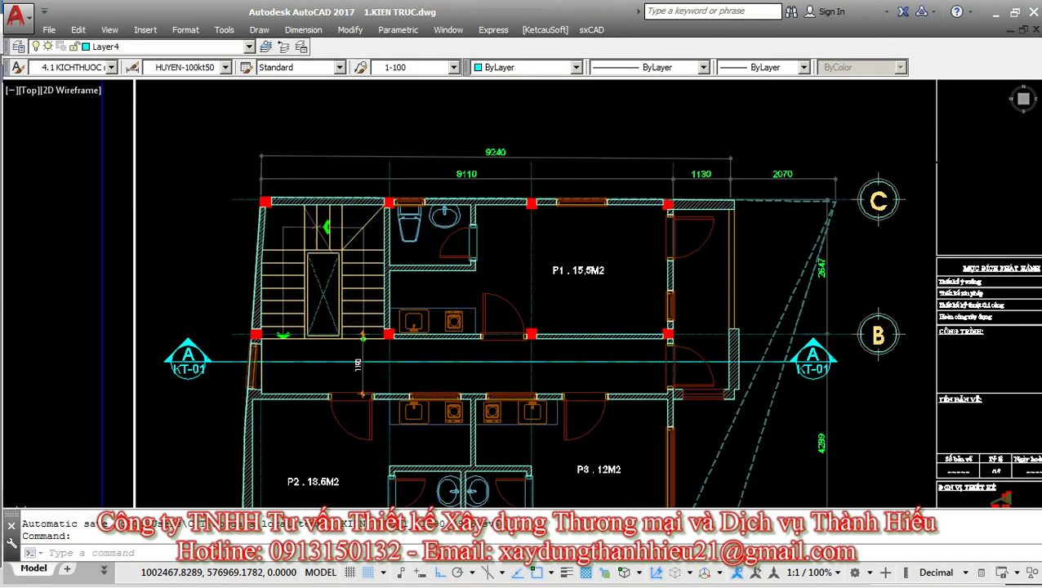
{"action": "middle_click_drag", "start_coordinate": [426, 314], "coordinate": [482, 309]}
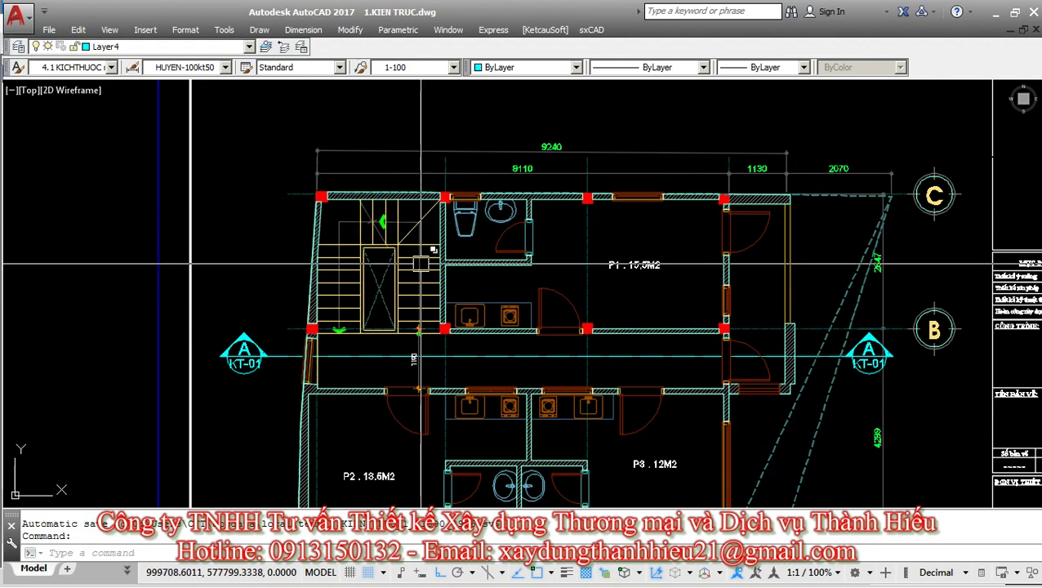
{"action": "key", "text": "alt+Tab"}
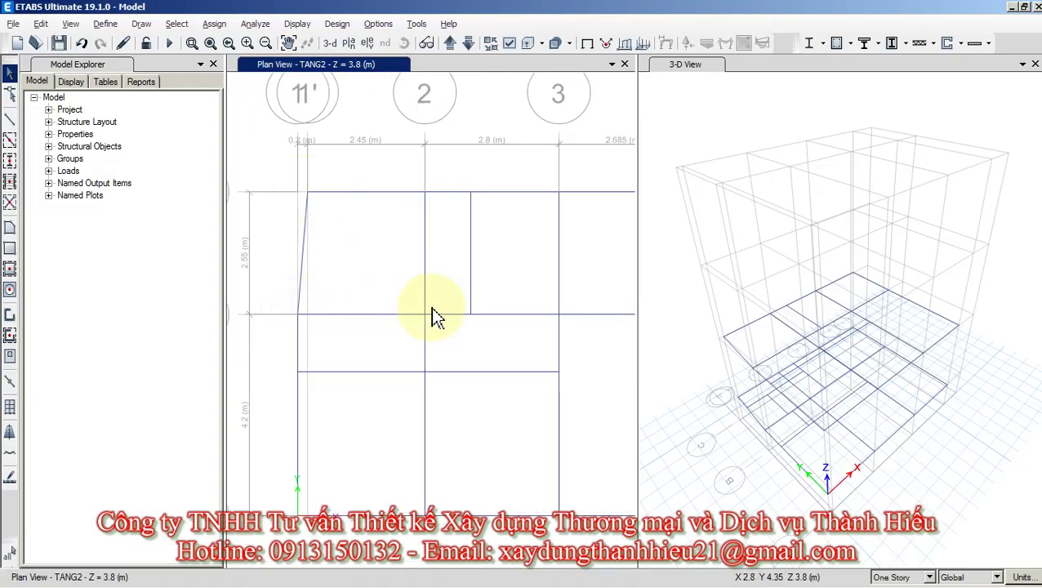
{"action": "key", "text": "alt+Tab"}
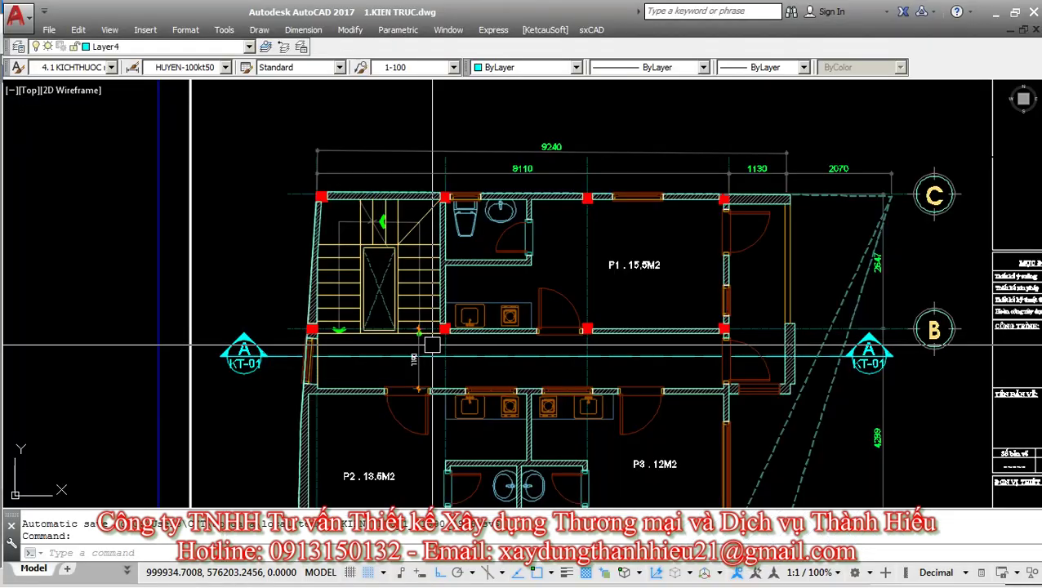
{"action": "scroll", "coordinate": [344, 344], "scroll_direction": "up", "scroll_amount": 4}
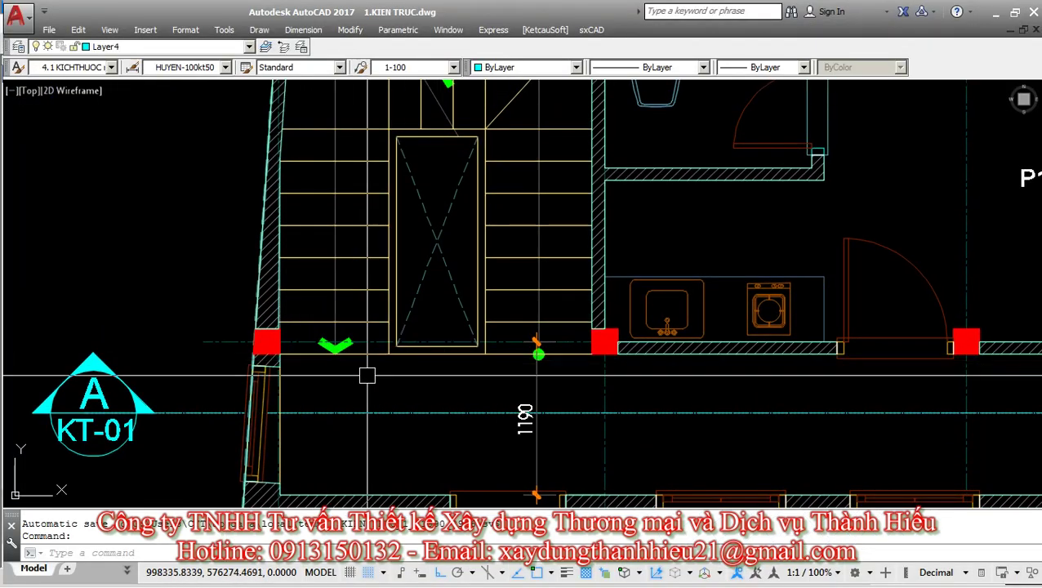
{"action": "mouse_move", "coordinate": [346, 350]}
{"action": "middle_mouse_down"}
{"action": "mouse_move", "coordinate": [344, 379]}
{"action": "mouse_move", "coordinate": [337, 340]}
{"action": "middle_mouse_up"}
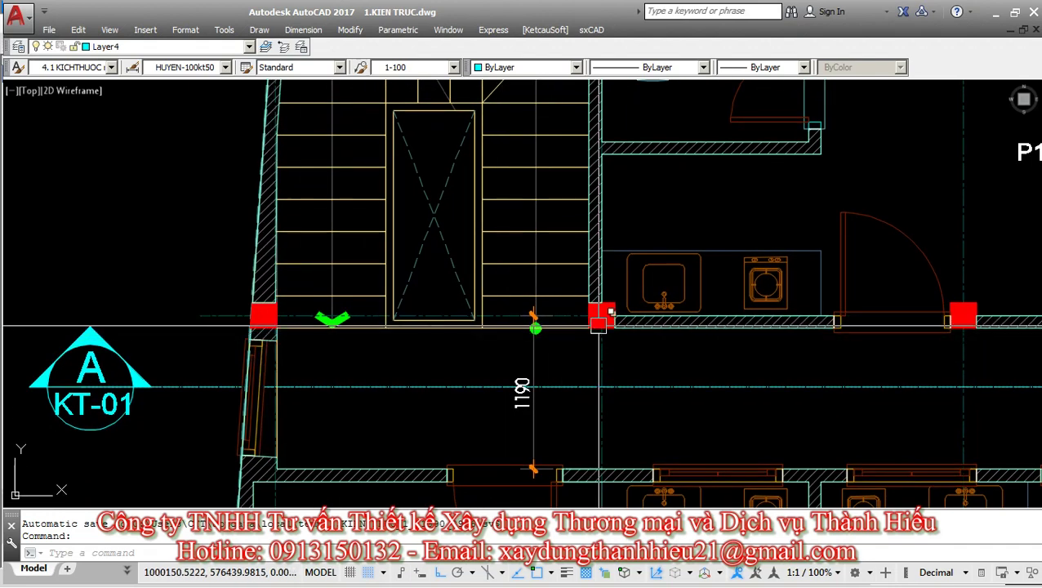
{"action": "middle_click_drag", "start_coordinate": [435, 300], "coordinate": [490, 434]}
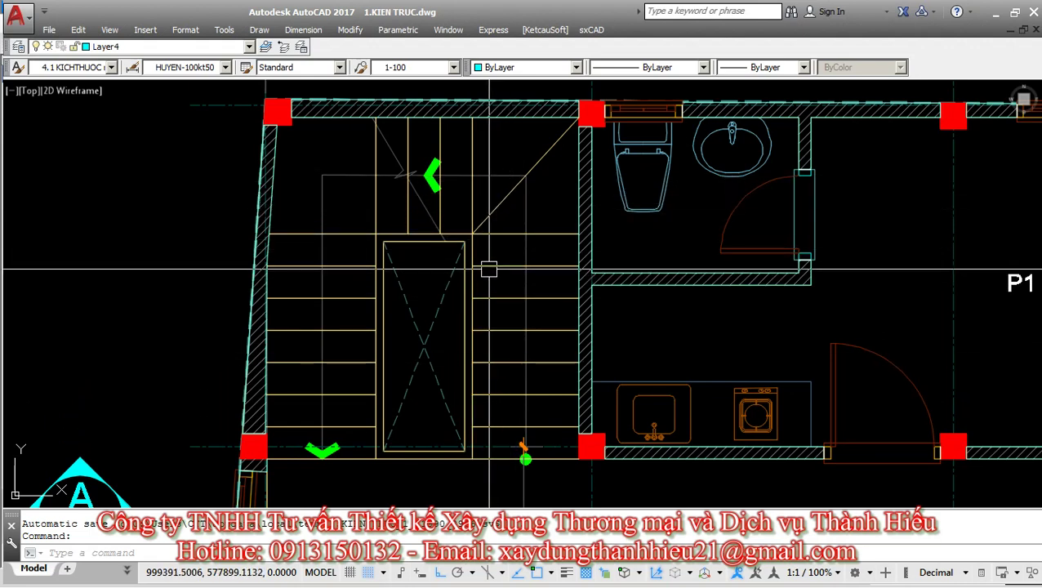
Measure the stair landing's depth from the wall's inner face near axis C to the landing edge.
{"action": "middle_click_drag", "start_coordinate": [494, 183], "coordinate": [498, 218]}
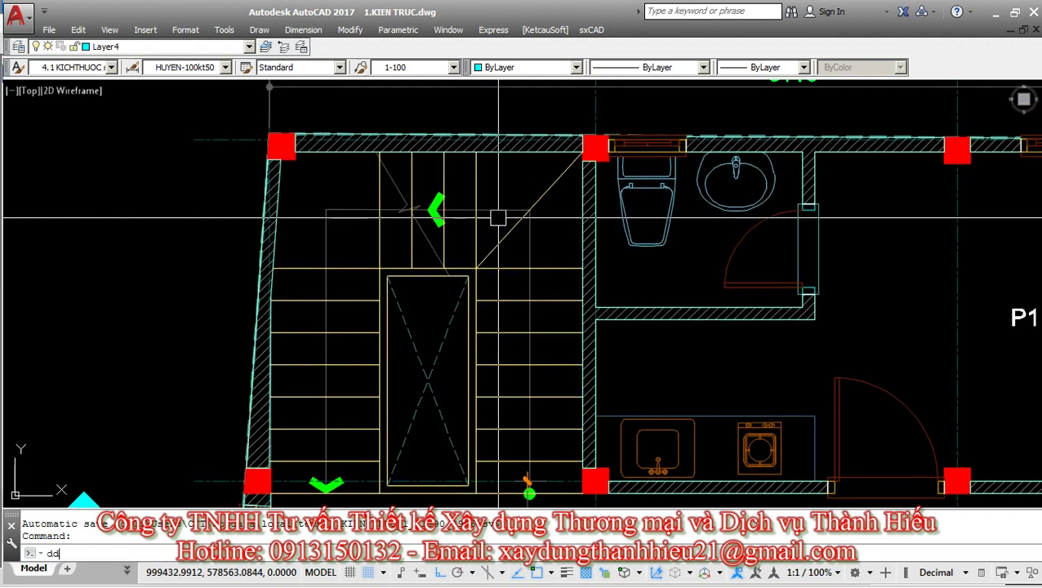
{"action": "key", "text": "Return"}
{"action": "scroll", "coordinate": [490, 192], "scroll_direction": "up", "scroll_amount": 2}
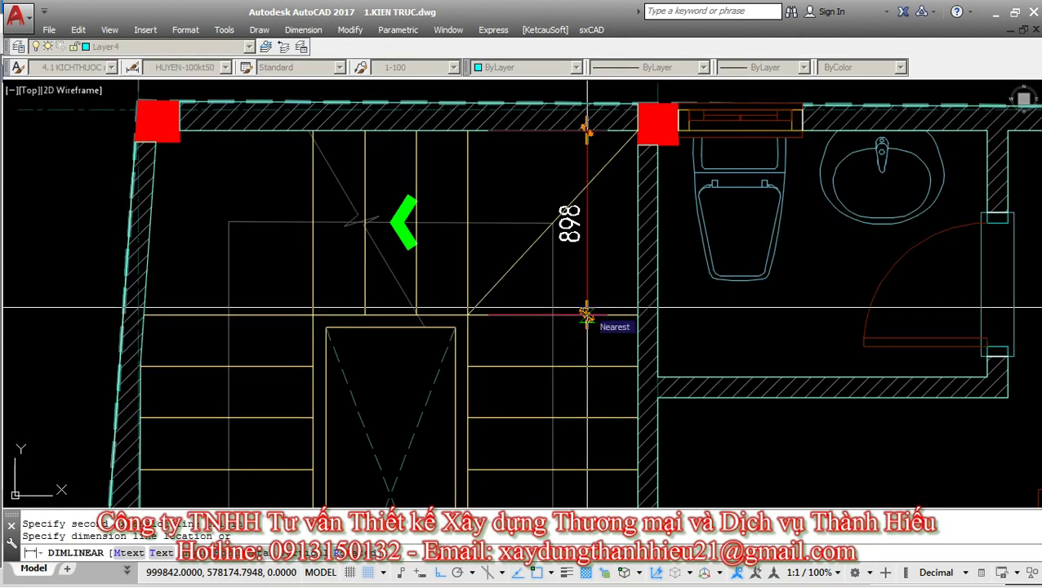
{"action": "key", "text": "Escape"}
Measure the depth of the column at axes 1 and B beside the foot of the stair.
{"action": "scroll", "coordinate": [553, 274], "scroll_direction": "down", "scroll_amount": 3}
{"action": "scroll", "coordinate": [337, 376], "scroll_direction": "up", "scroll_amount": 5}
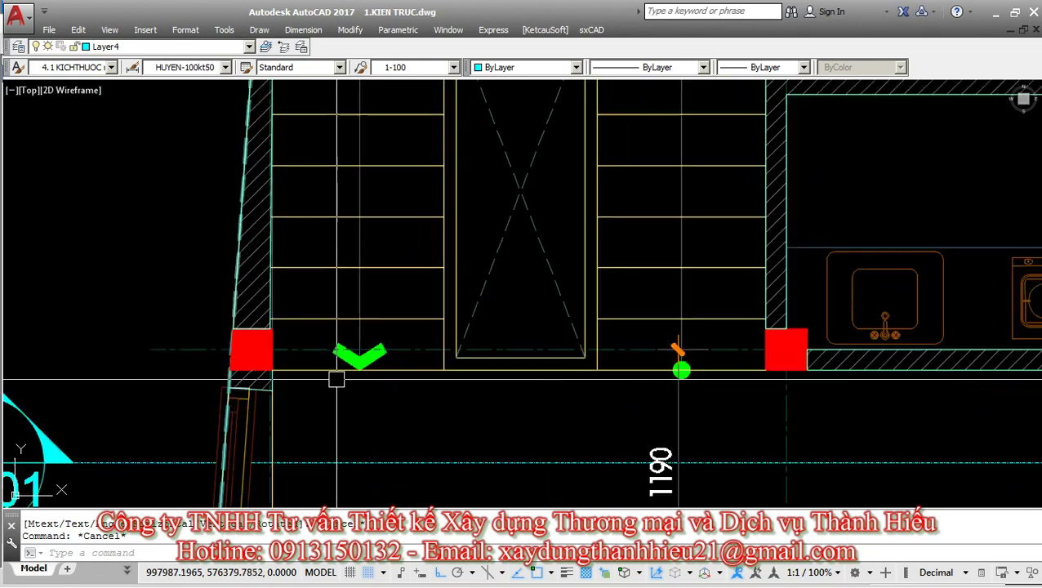
{"action": "type", "text": "dd"}
{"action": "key", "text": "Return"}
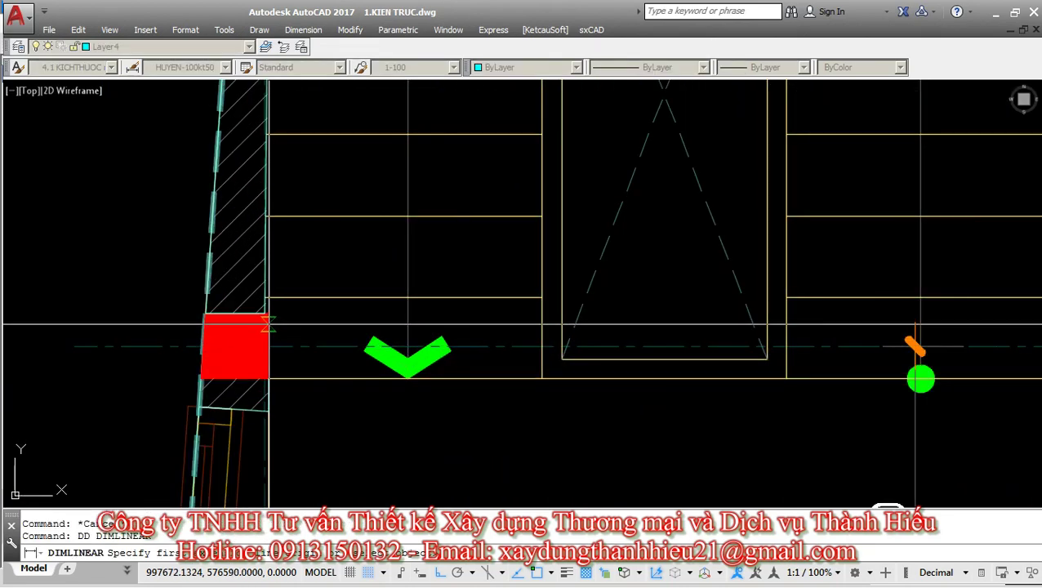
{"action": "left_click", "coordinate": [268, 369]}
{"action": "left_click", "coordinate": [268, 314]}
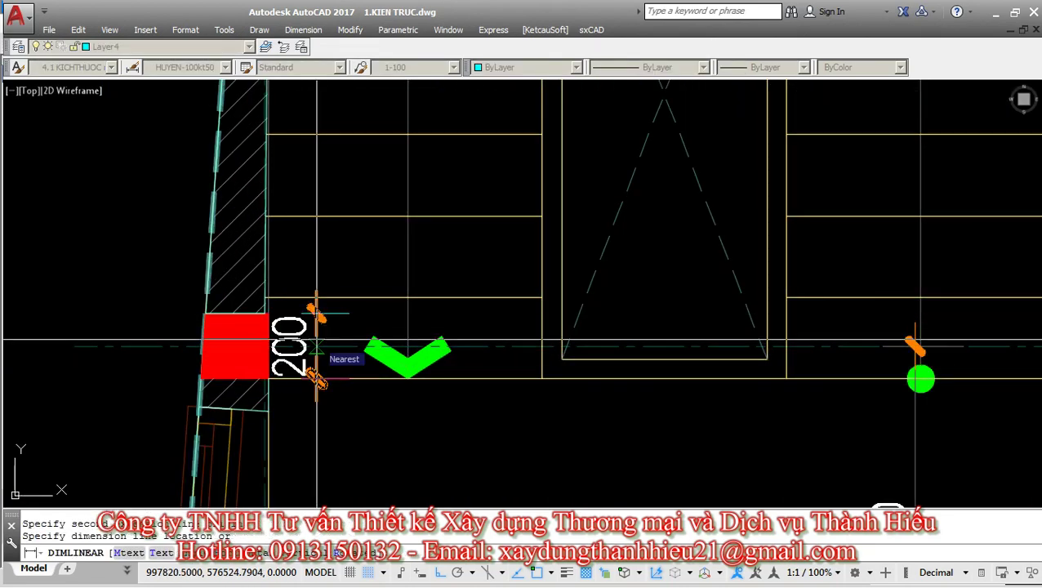
{"action": "key", "text": "Escape"}
Examine the stair opening and the partition walls of rooms P1, P2 and P3 against the ETABS beam layout.
{"action": "scroll", "coordinate": [317, 341], "scroll_direction": "down", "scroll_amount": 4}
{"action": "middle_click_drag", "start_coordinate": [445, 324], "coordinate": [447, 372]}
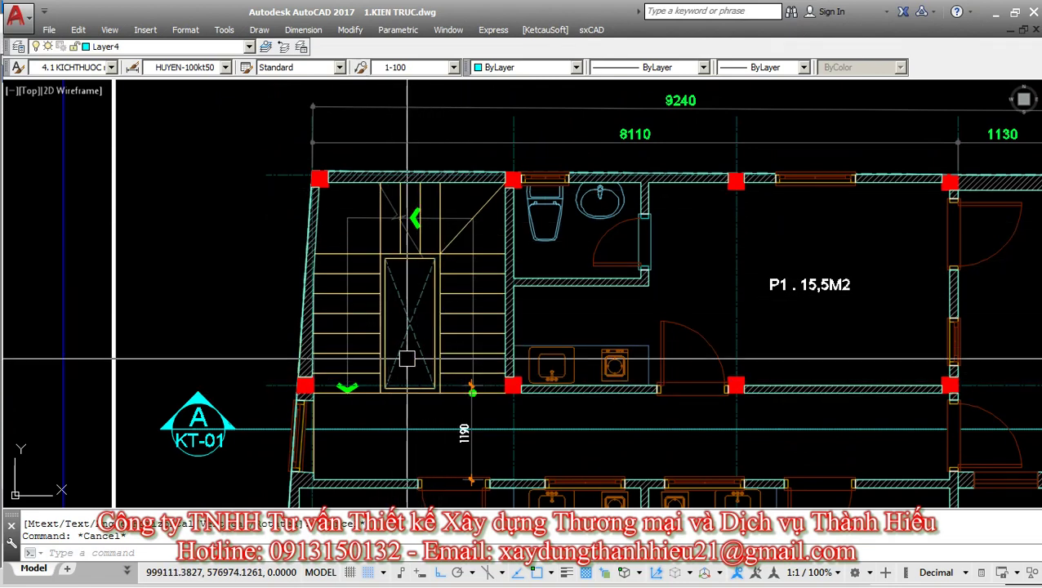
{"action": "middle_click_drag", "start_coordinate": [384, 361], "coordinate": [387, 339]}
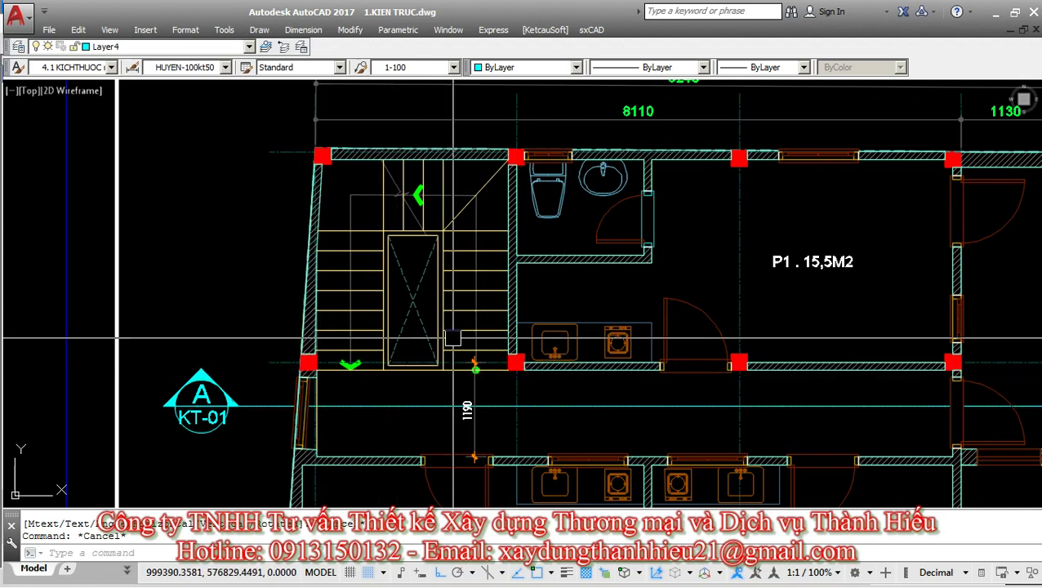
{"action": "middle_click_drag", "start_coordinate": [420, 337], "coordinate": [259, 337]}
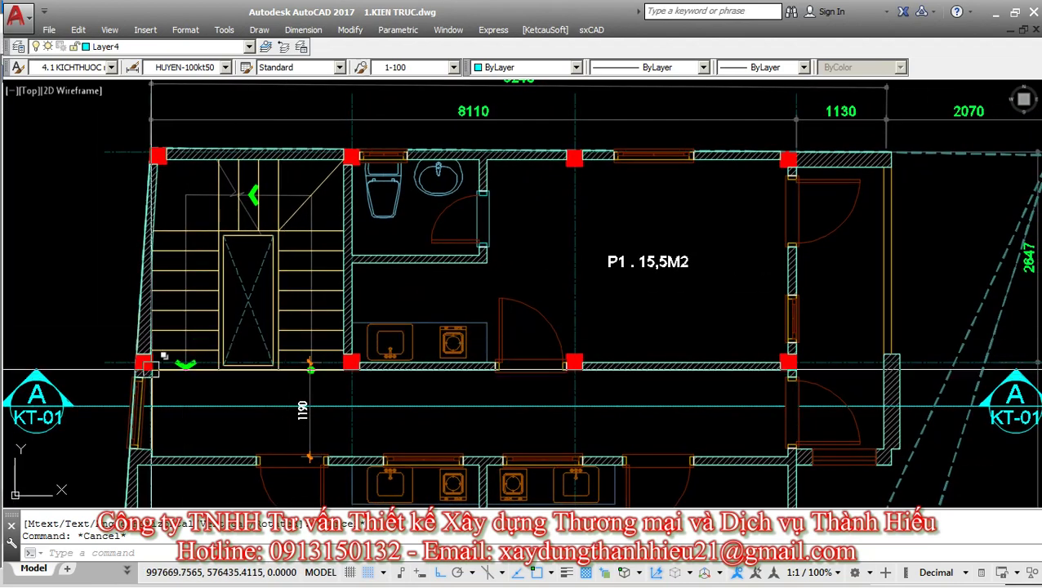
{"action": "scroll", "coordinate": [157, 365], "scroll_direction": "up", "scroll_amount": 2}
{"action": "key", "text": "alt+Tab"}
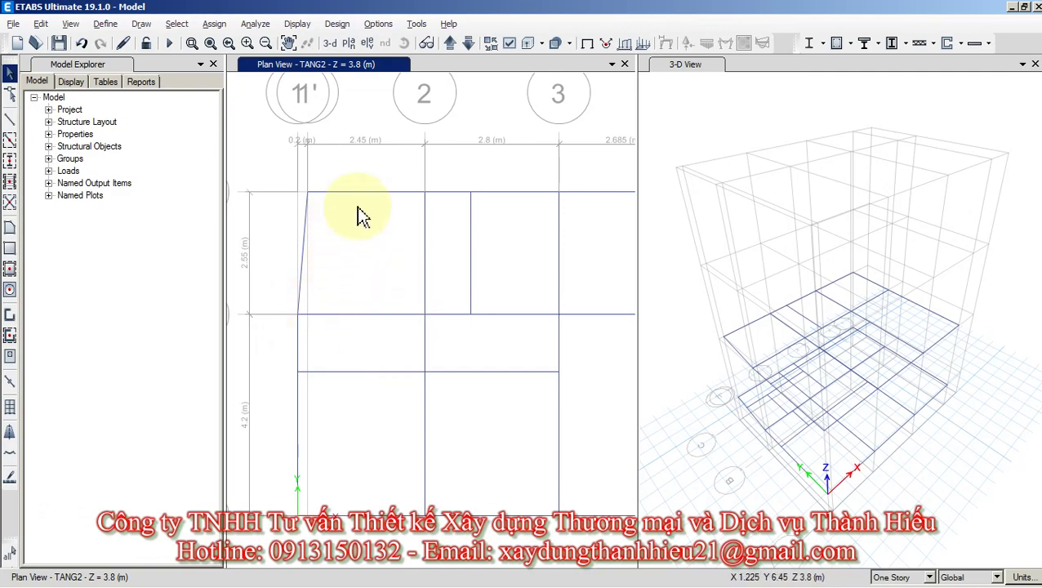
{"action": "key", "text": "alt+Tab"}
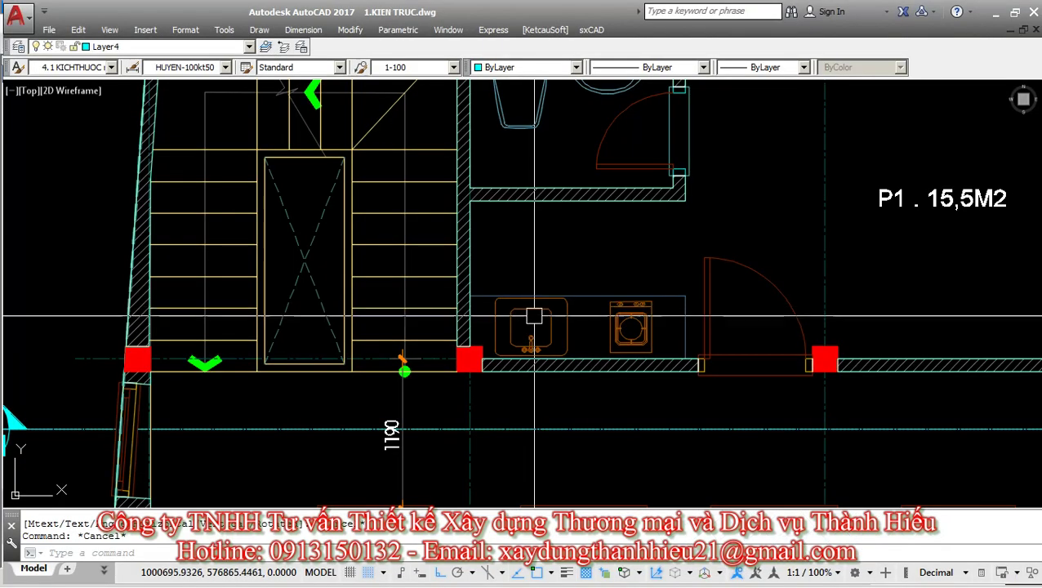
{"action": "scroll", "coordinate": [506, 351], "scroll_direction": "down", "scroll_amount": 3}
{"action": "scroll", "coordinate": [507, 351], "scroll_direction": "up", "scroll_amount": 2}
{"action": "scroll", "coordinate": [465, 298], "scroll_direction": "up", "scroll_amount": 2}
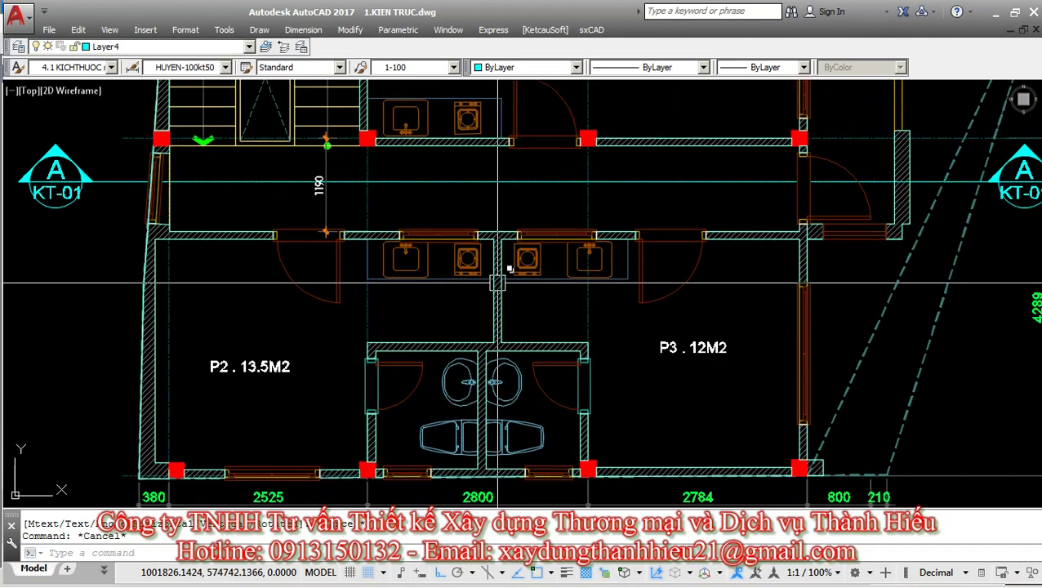
{"action": "scroll", "coordinate": [555, 298], "scroll_direction": "up", "scroll_amount": 2}
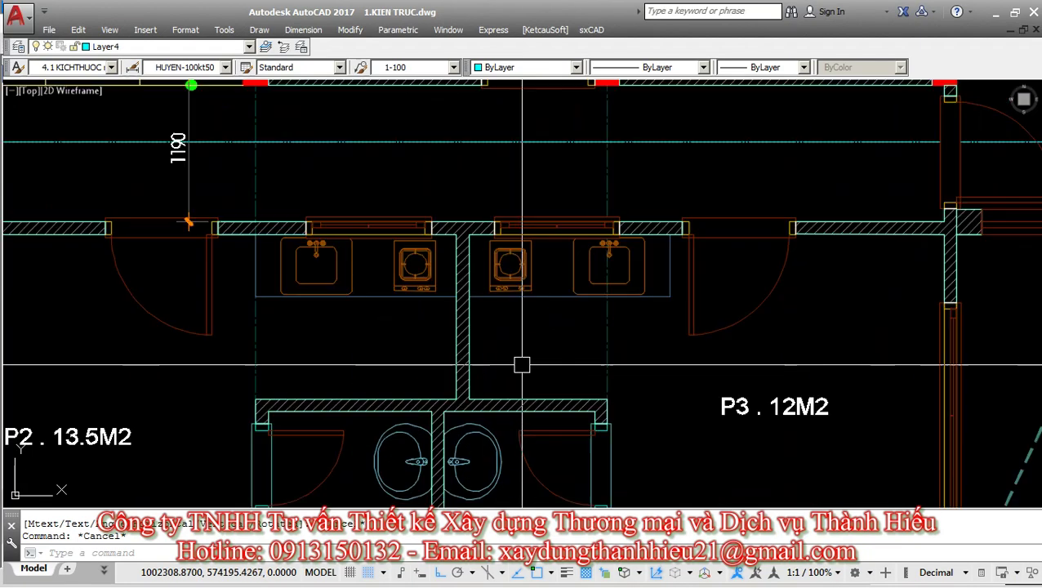
Measure the horizontal distance from axis 3 to the face of the partition wall between rooms P2 and P3.
{"action": "key", "text": "Return"}
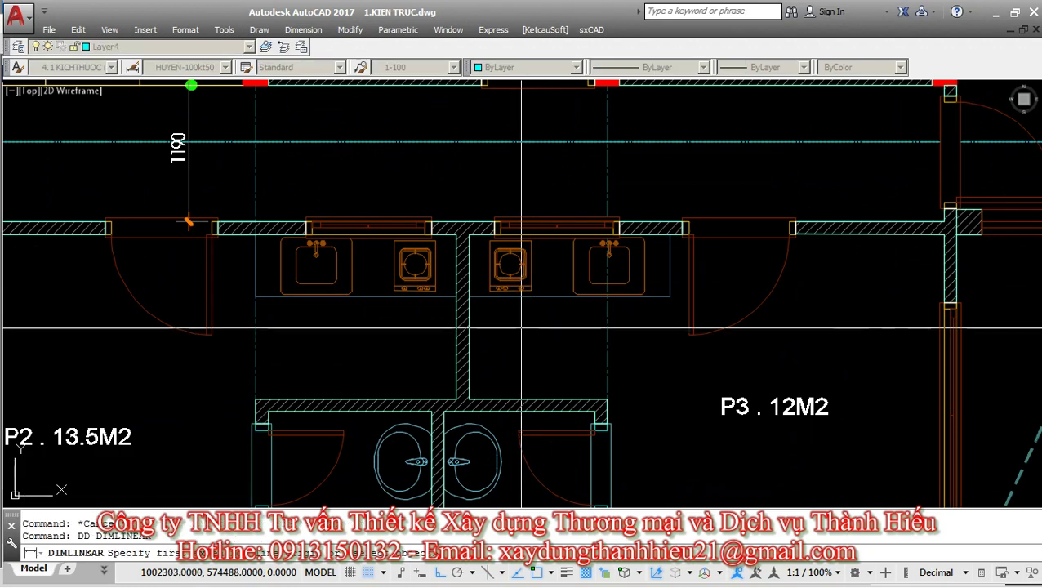
{"action": "middle_click_drag", "start_coordinate": [554, 343], "coordinate": [552, 369]}
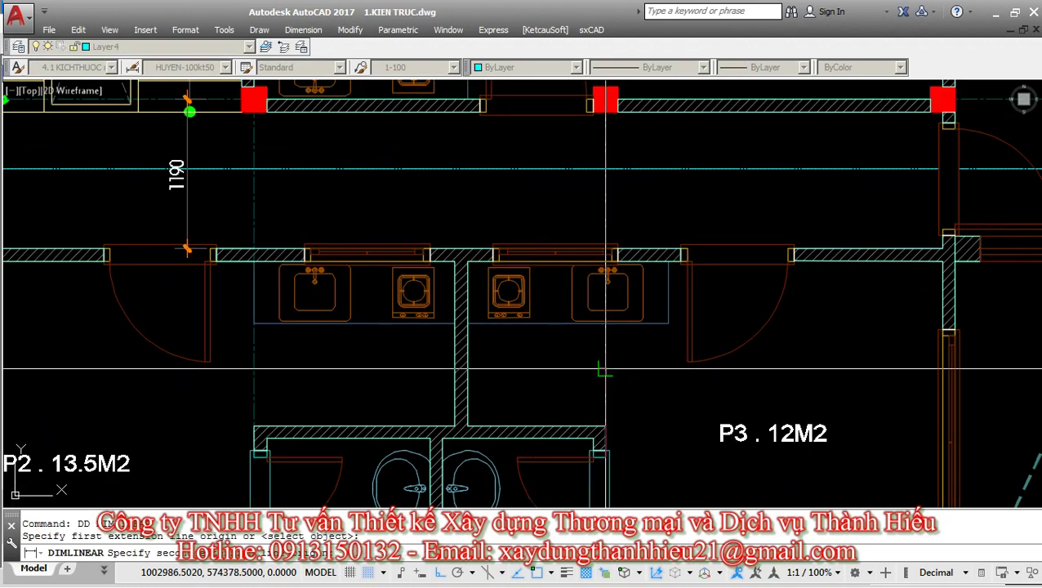
{"action": "scroll", "coordinate": [498, 383], "scroll_direction": "up", "scroll_amount": 2}
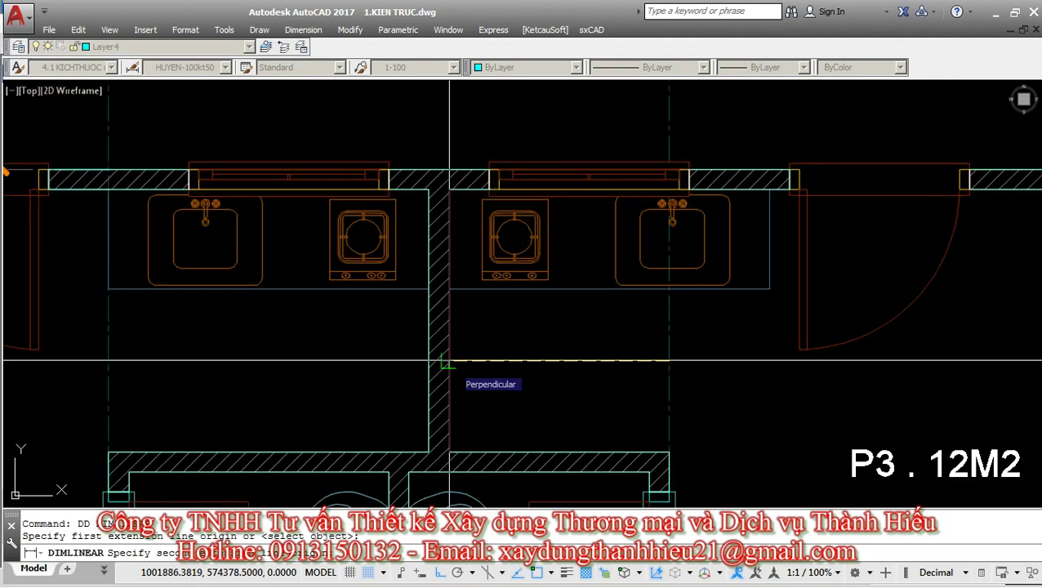
{"action": "left_click", "coordinate": [448, 360]}
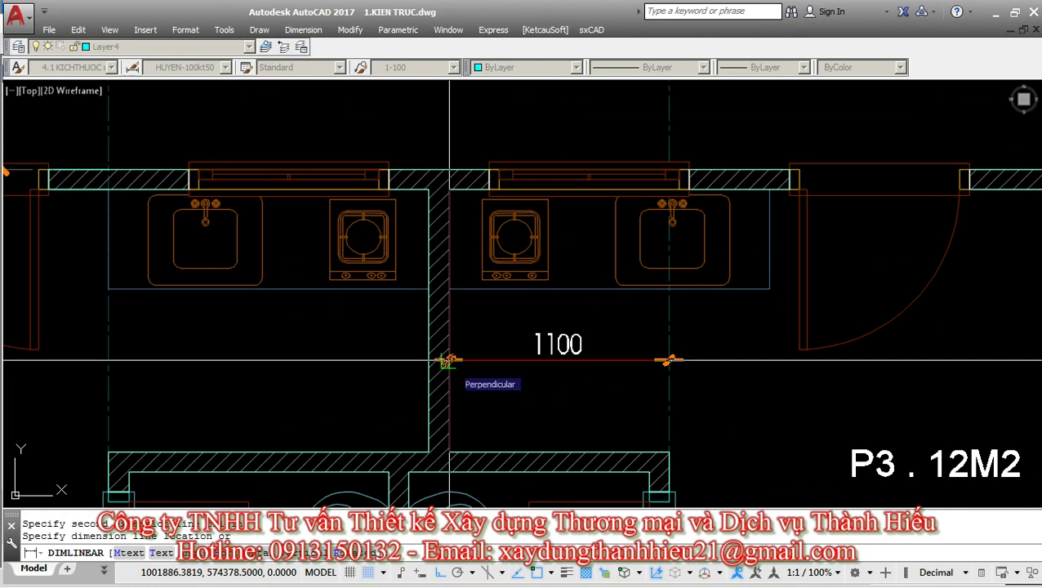
{"action": "scroll", "coordinate": [448, 360], "scroll_direction": "down", "scroll_amount": 4}
{"action": "middle_click_drag", "start_coordinate": [546, 327], "coordinate": [543, 270]}
{"action": "key", "text": "Escape"}
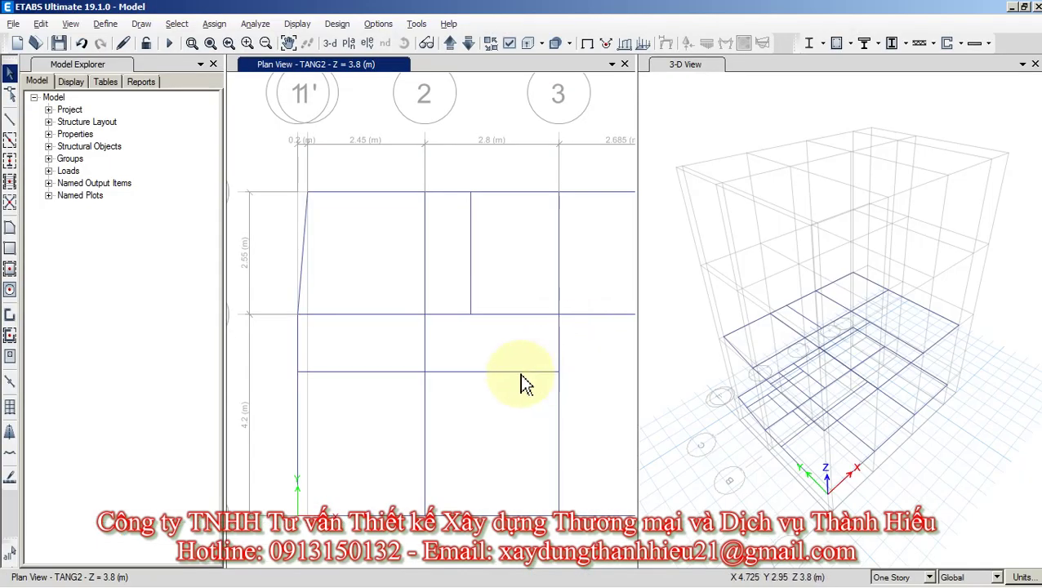
Replicate the upper axis 3 beam once with dx -1.15 m and dy 0 to line up with the partition wall.
{"action": "middle_click_drag", "start_coordinate": [524, 384], "coordinate": [436, 366]}
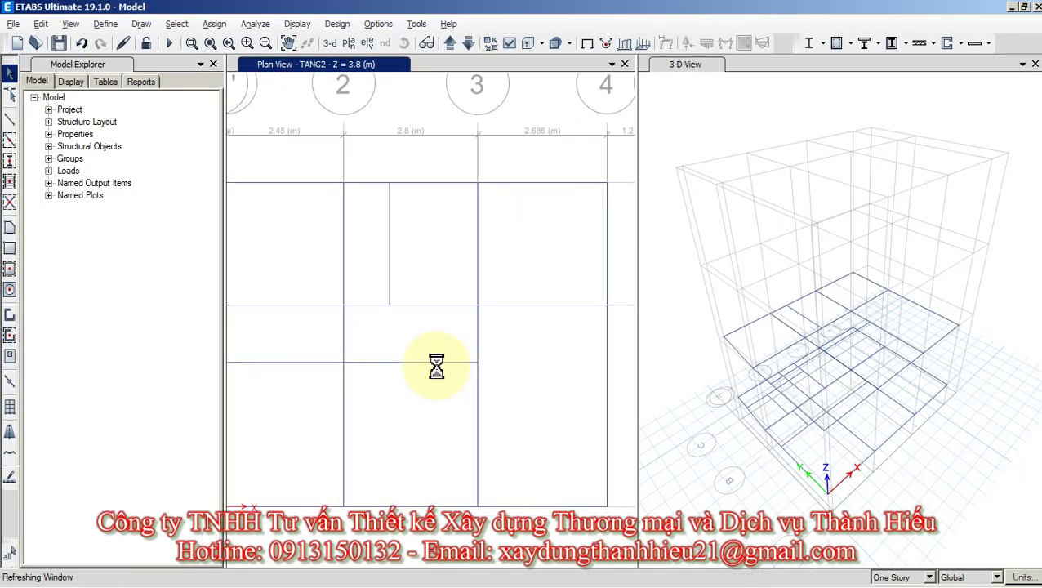
{"action": "left_click", "coordinate": [493, 334]}
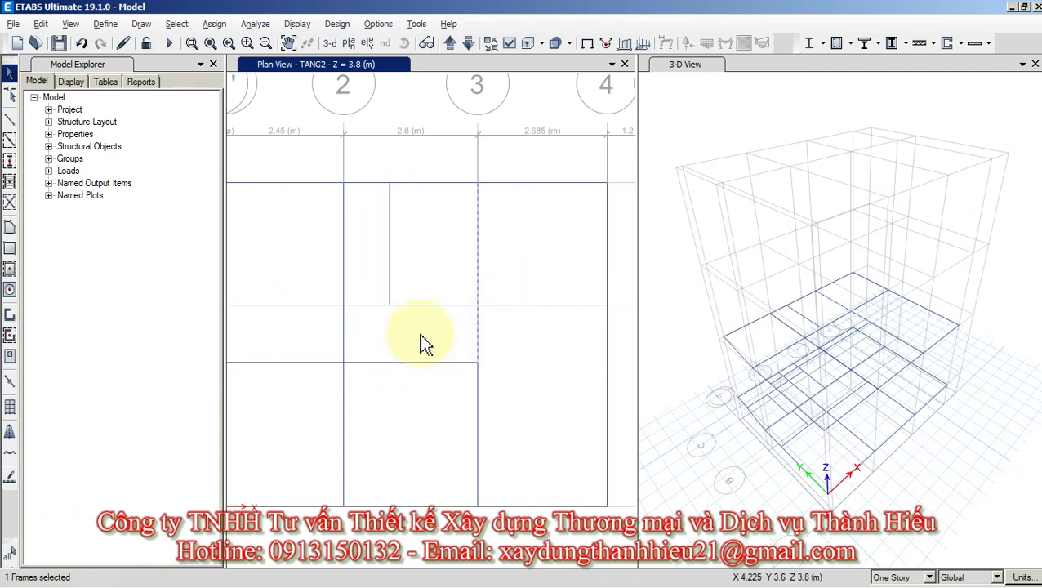
{"action": "left_click", "coordinate": [38, 23]}
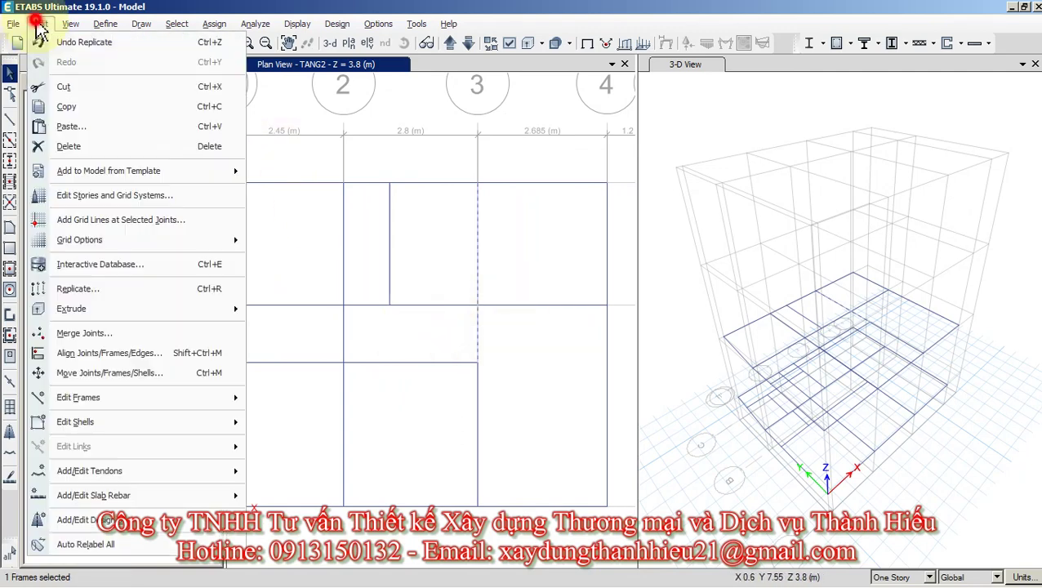
{"action": "left_click", "coordinate": [85, 294]}
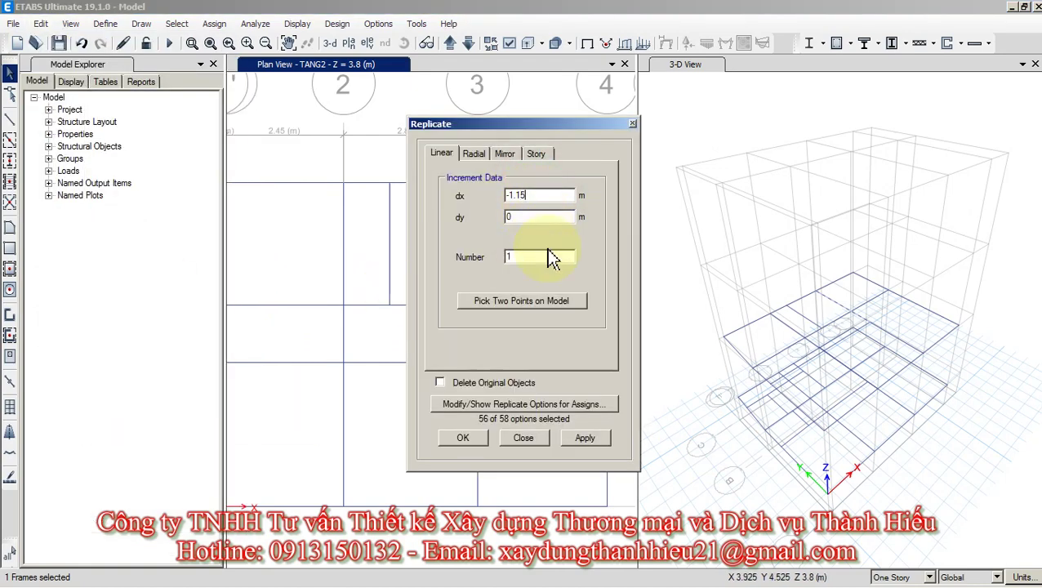
{"action": "left_click", "coordinate": [467, 441]}
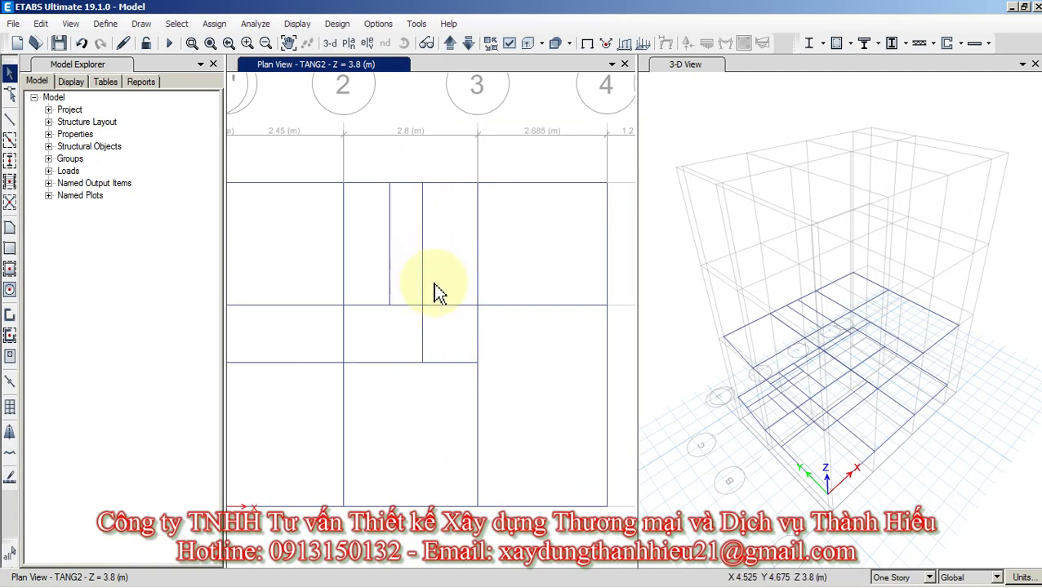
Divide the replicated beam at its intersection with the horizontal main beam it crosses, and delete its upper part.
{"action": "key", "text": "alt"}
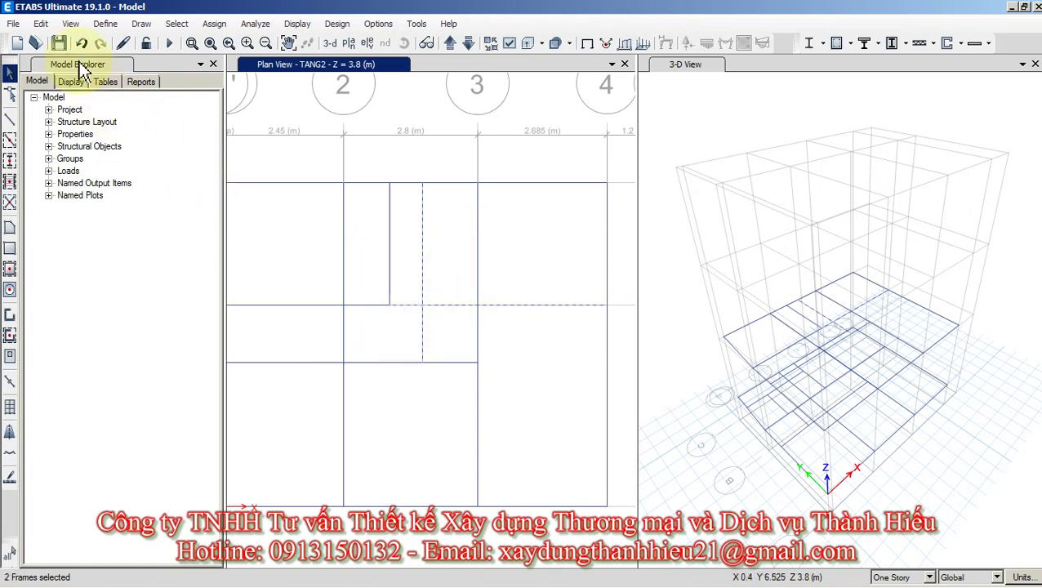
{"action": "left_click", "coordinate": [39, 25]}
{"action": "left_click", "coordinate": [167, 397]}
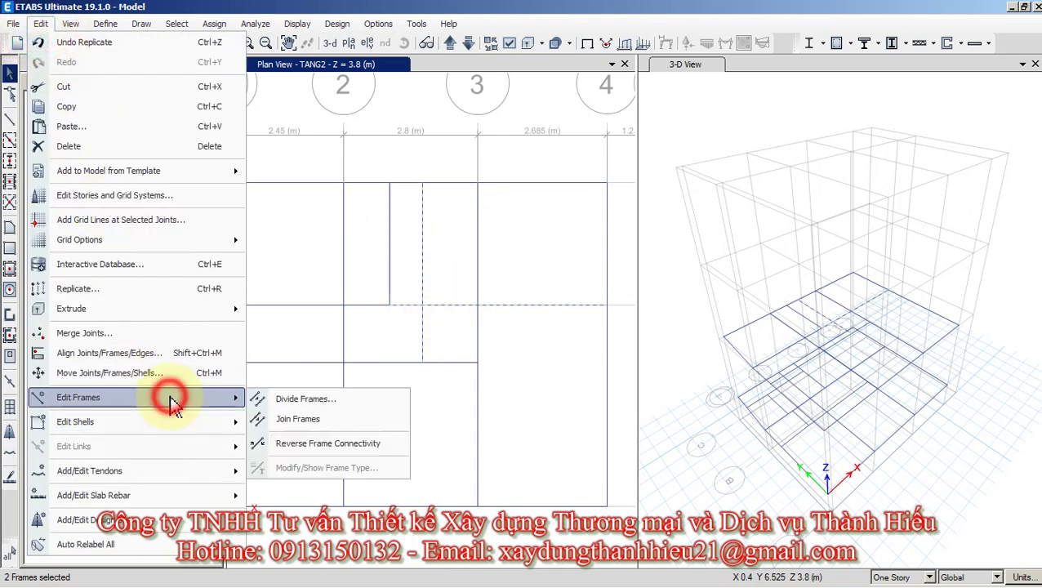
{"action": "left_click", "coordinate": [296, 403]}
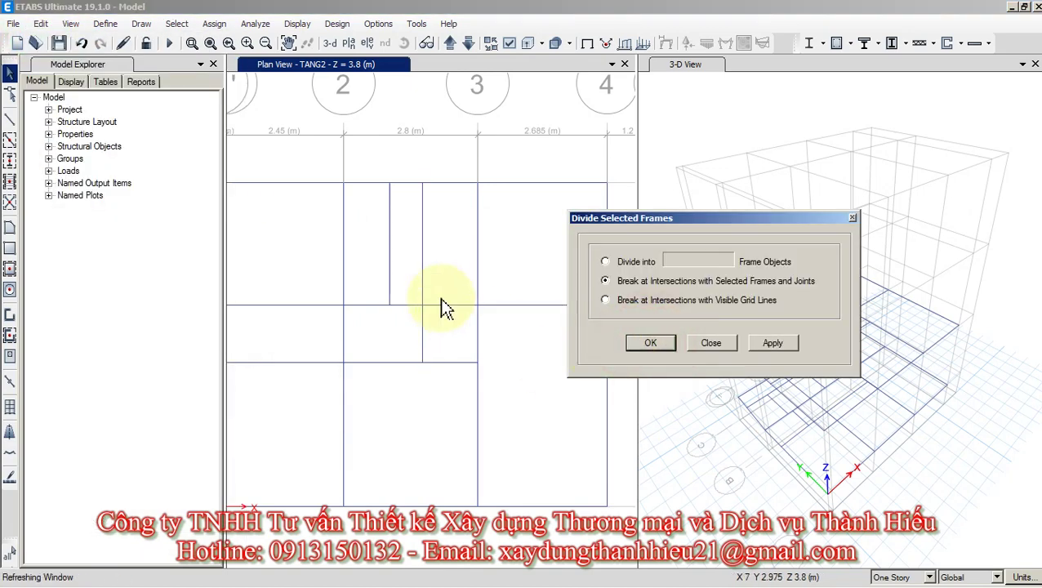
{"action": "key", "text": "Return"}
{"action": "left_click", "coordinate": [422, 281]}
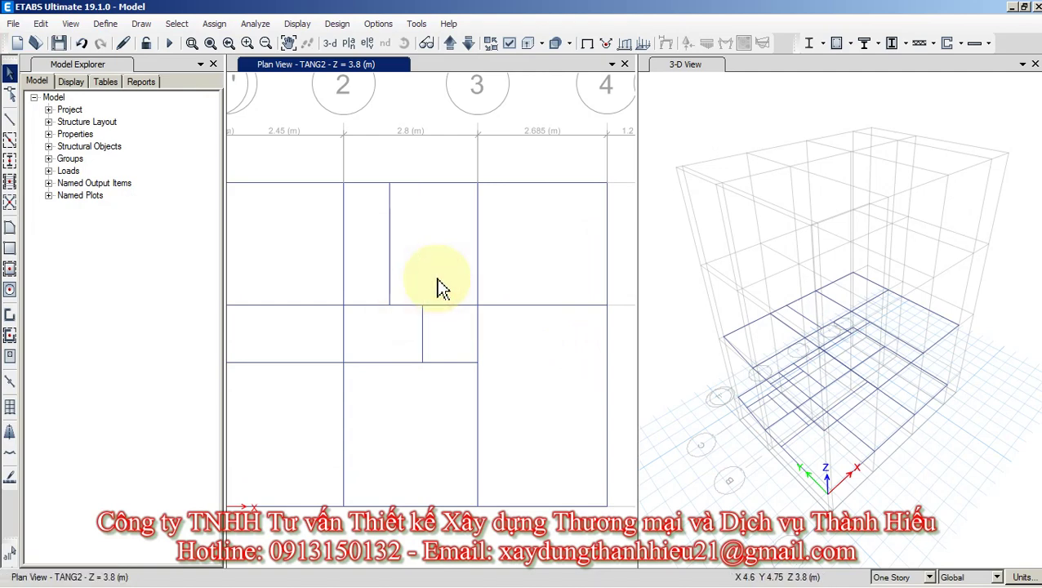
{"action": "key", "text": "alt+Tab"}
{"action": "middle_click_drag", "start_coordinate": [612, 323], "coordinate": [546, 389]}
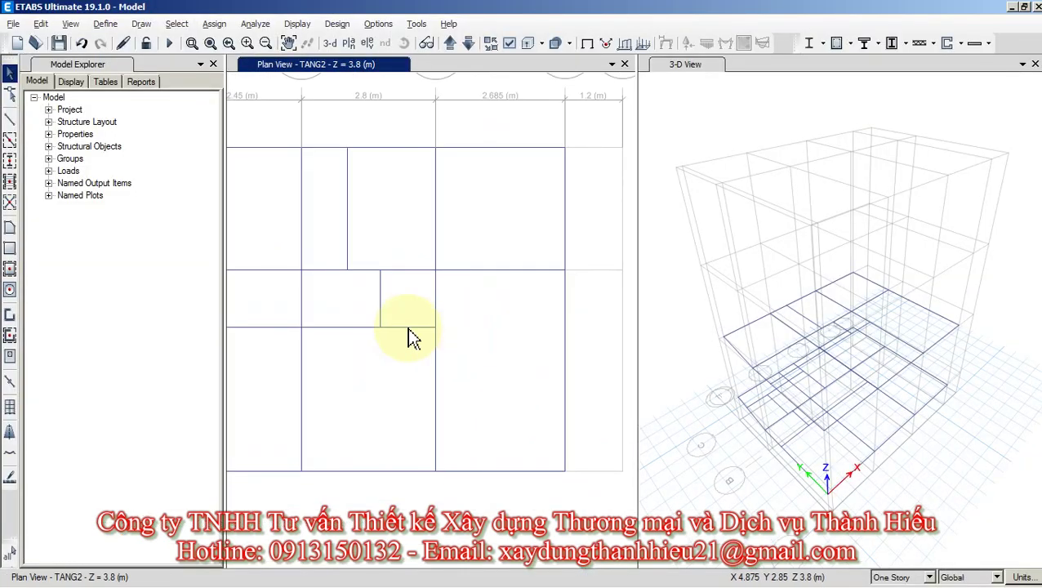
{"action": "scroll", "coordinate": [412, 335], "scroll_direction": "up", "scroll_amount": 1}
{"action": "scroll", "coordinate": [383, 344], "scroll_direction": "down", "scroll_amount": 2}
{"action": "scroll", "coordinate": [401, 344], "scroll_direction": "up", "scroll_amount": 1}
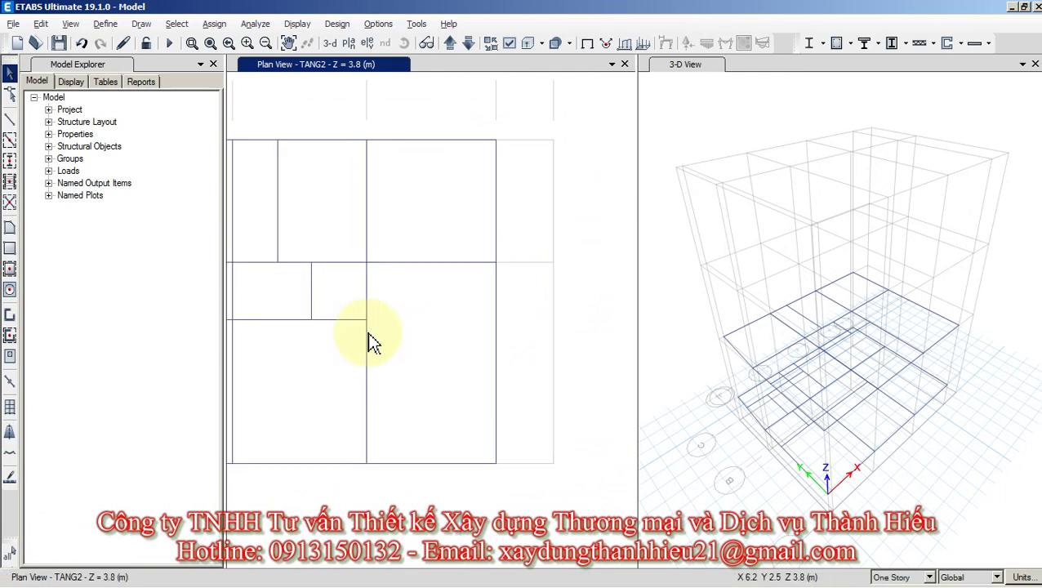
{"action": "scroll", "coordinate": [360, 319], "scroll_direction": "up", "scroll_amount": 3}
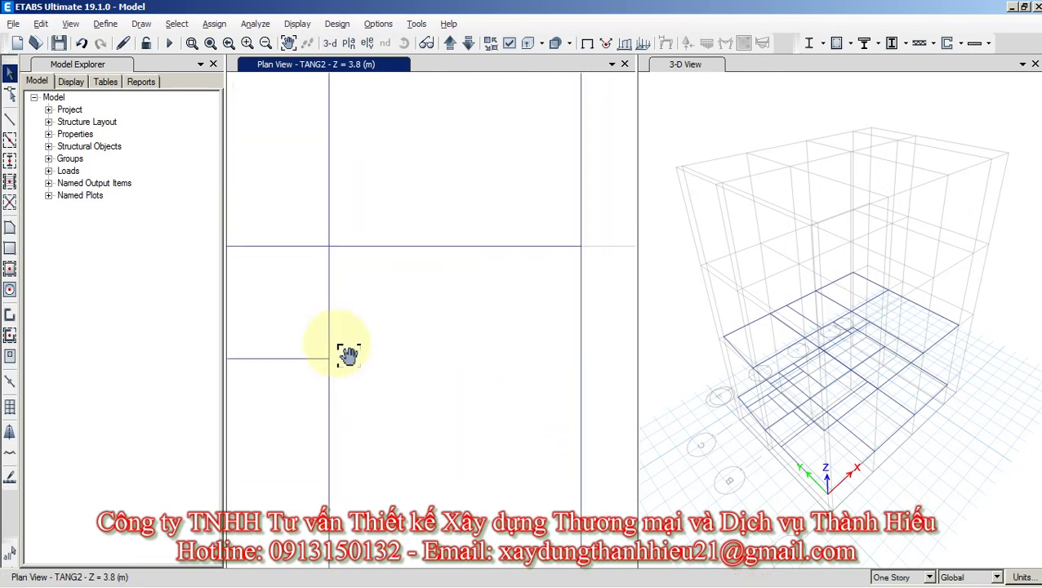
{"action": "middle_click_drag", "start_coordinate": [348, 354], "coordinate": [321, 368]}
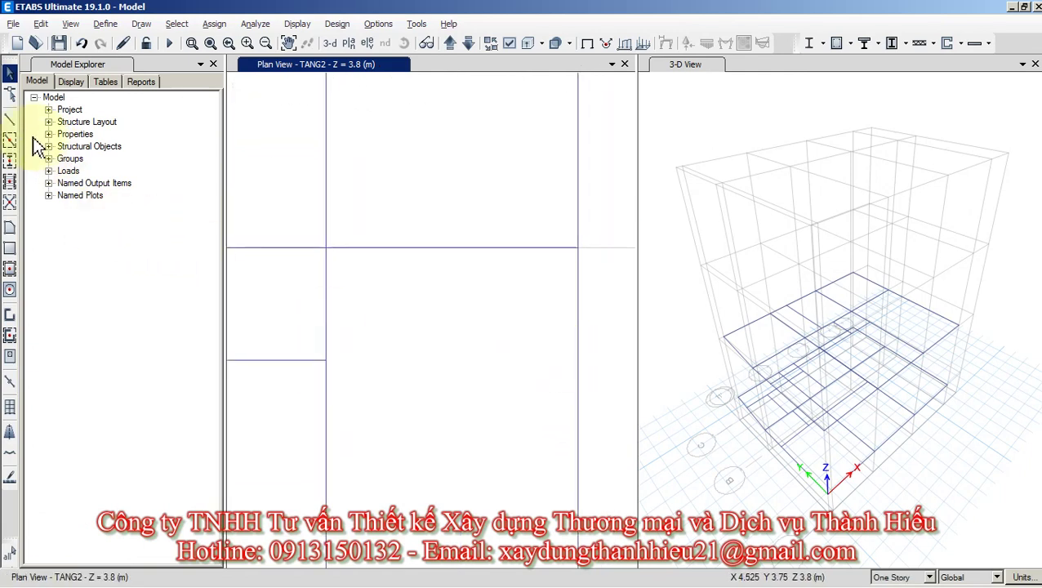
{"action": "left_click", "coordinate": [11, 120]}
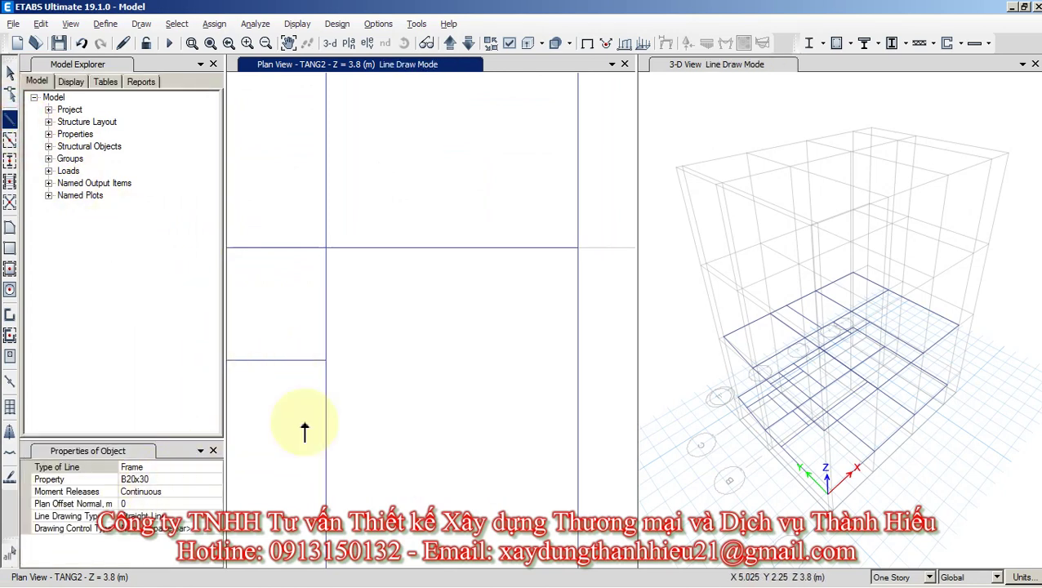
{"action": "left_click", "coordinate": [325, 360]}
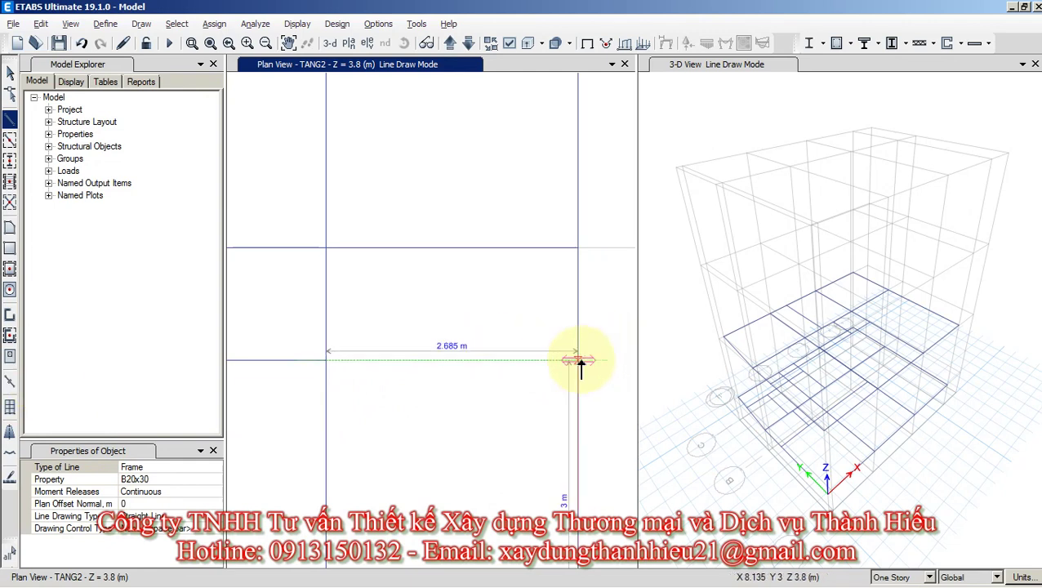
{"action": "right_click", "coordinate": [304, 372]}
Extend the secondary beam that ends at axis 3 to the axis 4 beam with Extend Frame Objects.
{"action": "left_click", "coordinate": [300, 361]}
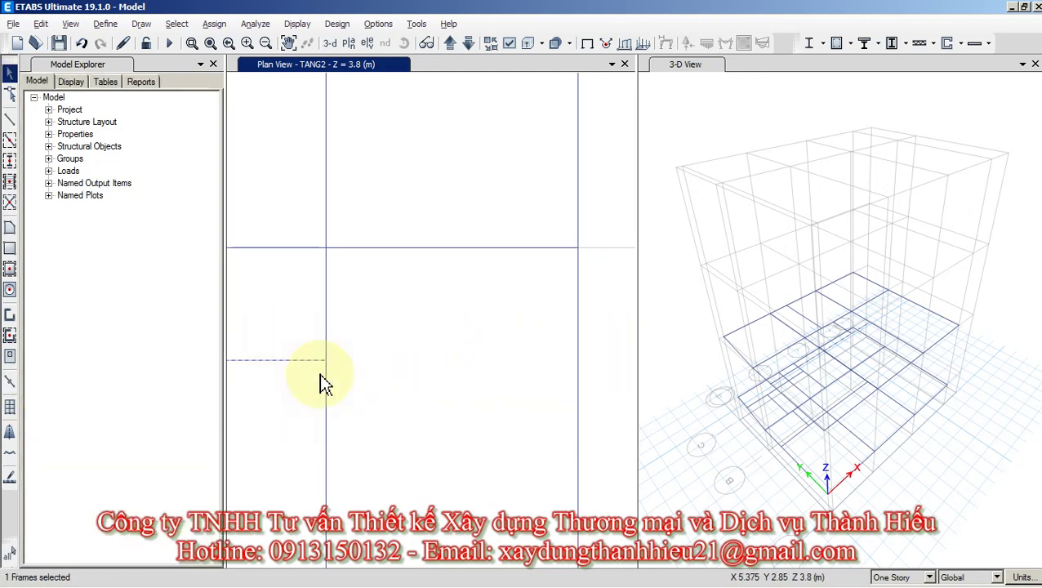
{"action": "left_click", "coordinate": [326, 362]}
{"action": "middle_click_drag", "start_coordinate": [358, 387], "coordinate": [496, 372]}
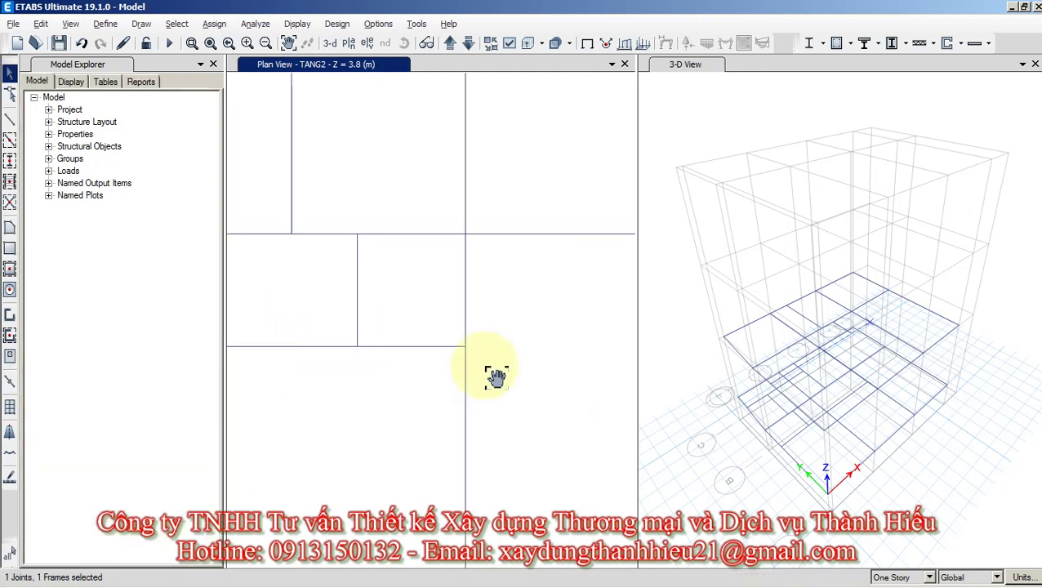
{"action": "scroll", "coordinate": [445, 384], "scroll_direction": "down", "scroll_amount": 2}
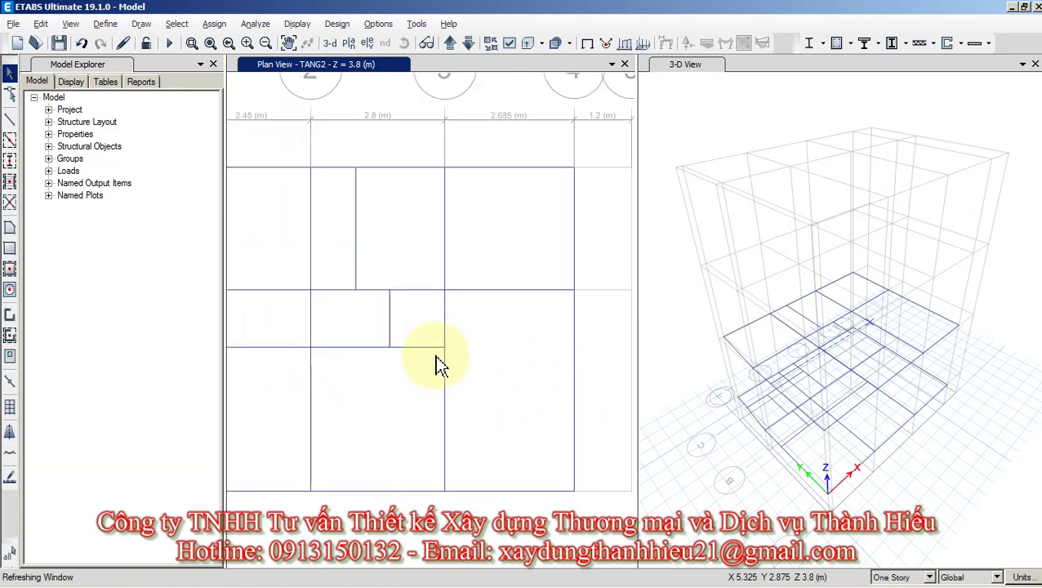
{"action": "left_click", "coordinate": [575, 366]}
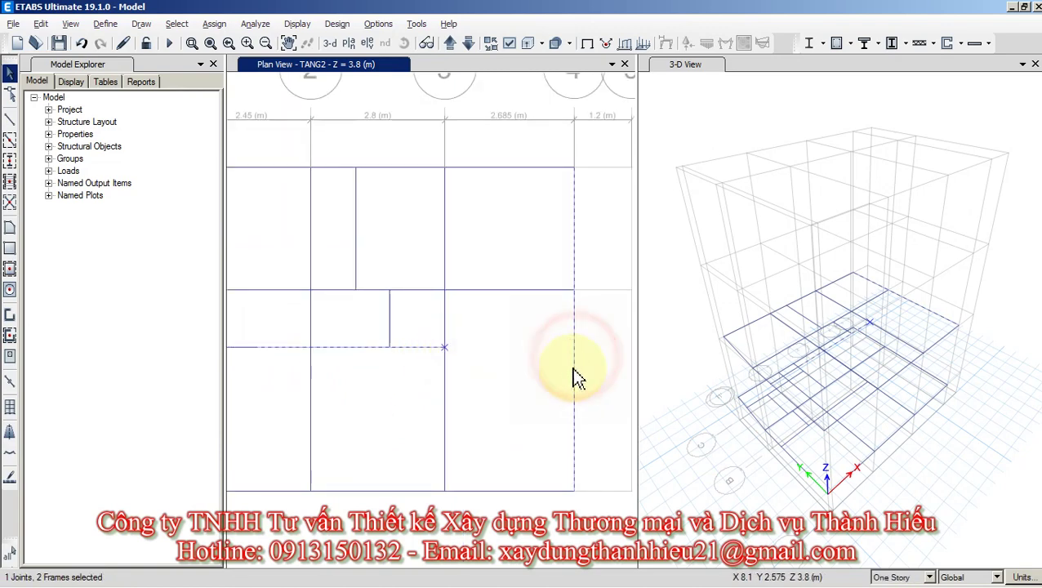
{"action": "left_click", "coordinate": [41, 23]}
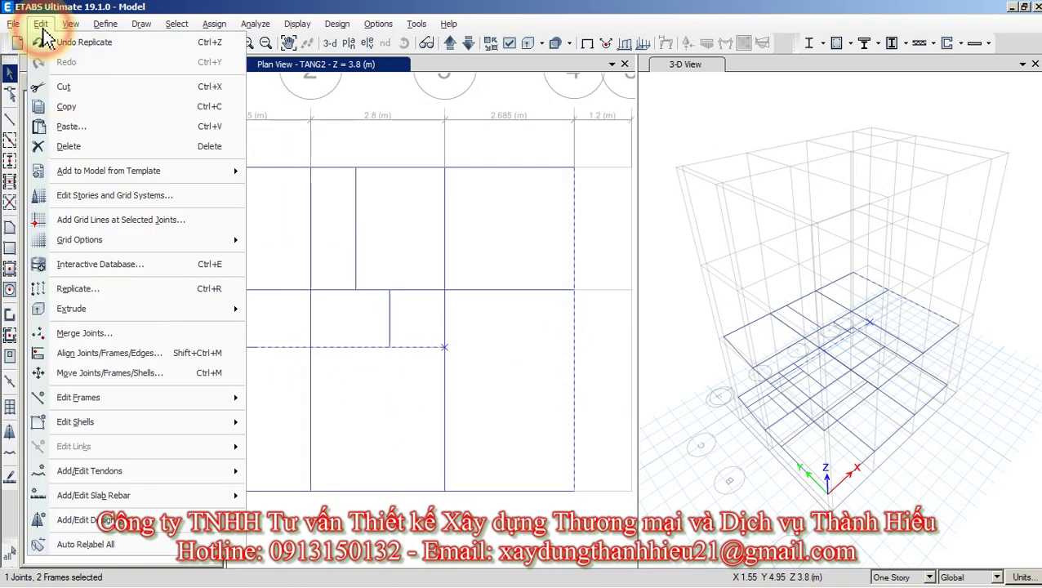
{"action": "left_click", "coordinate": [98, 352]}
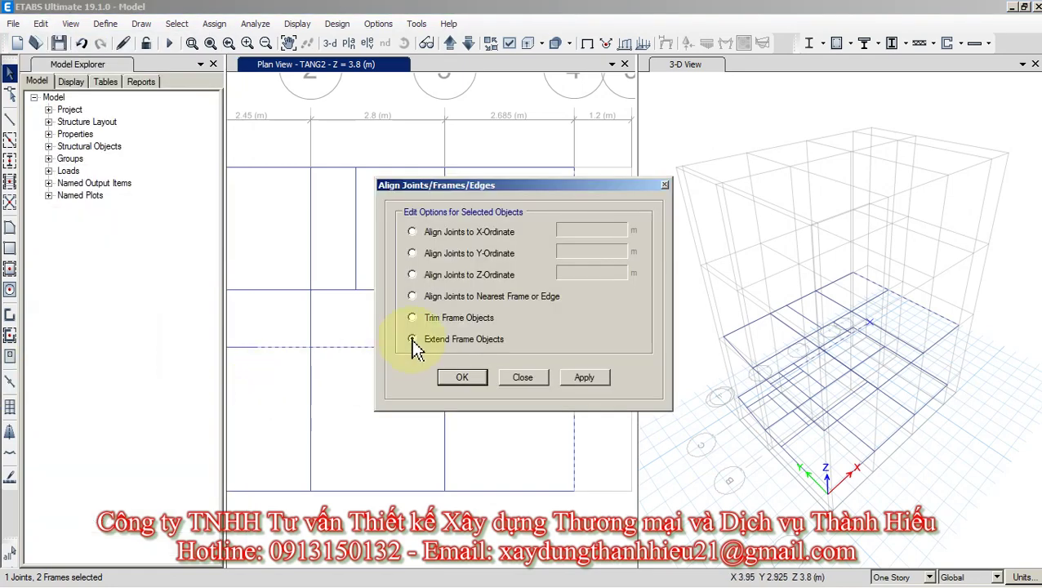
{"action": "left_click", "coordinate": [462, 377]}
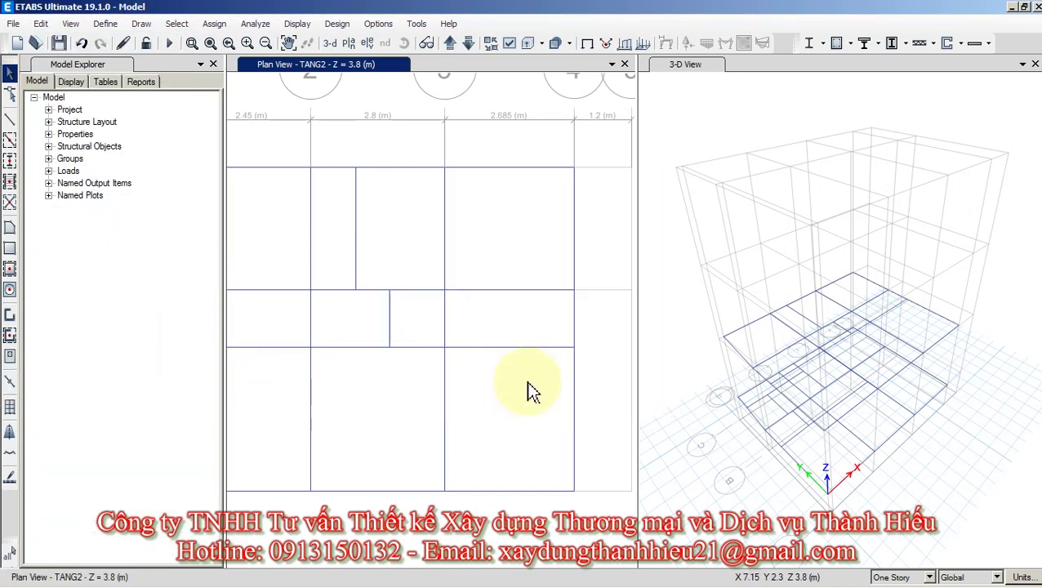
Join the two collinear secondary beam pieces that meet between axes 1 and 2 into one frame.
{"action": "left_click", "coordinate": [462, 348]}
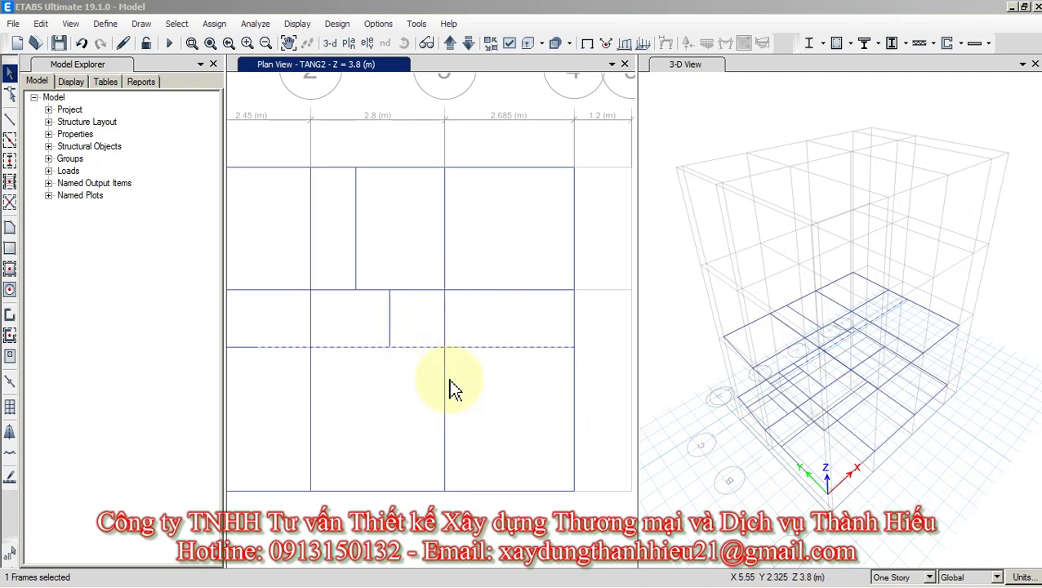
{"action": "middle_click_drag", "start_coordinate": [414, 363], "coordinate": [395, 384]}
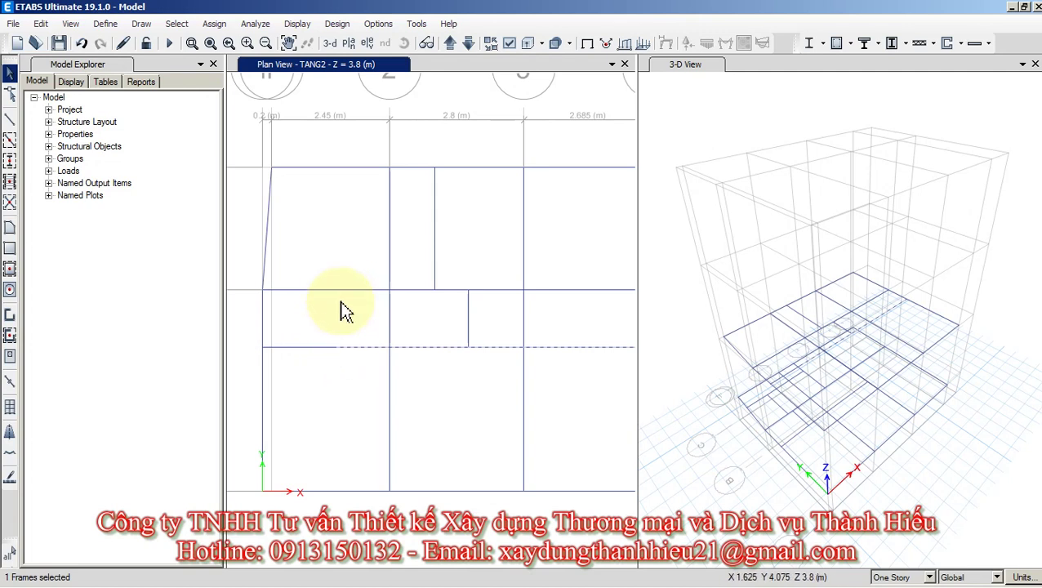
{"action": "left_click", "coordinate": [324, 351]}
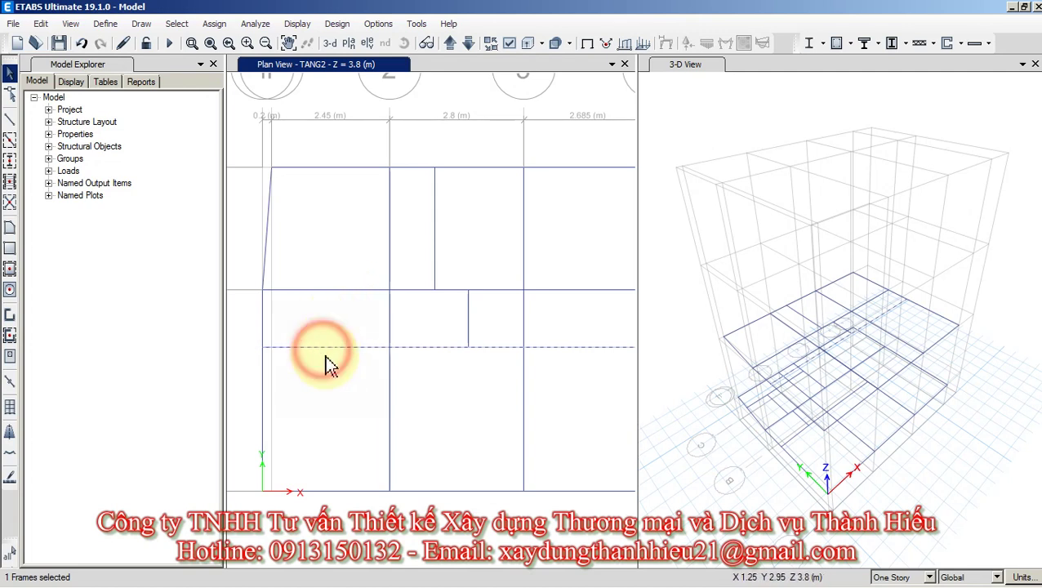
{"action": "left_click_drag", "start_coordinate": [323, 333], "coordinate": [357, 367]}
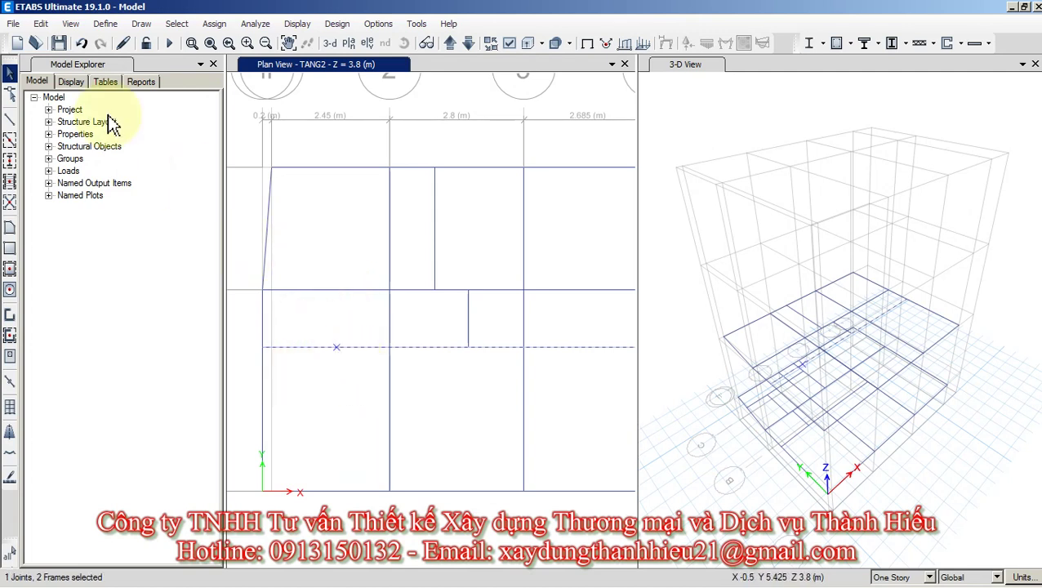
{"action": "left_click", "coordinate": [40, 23]}
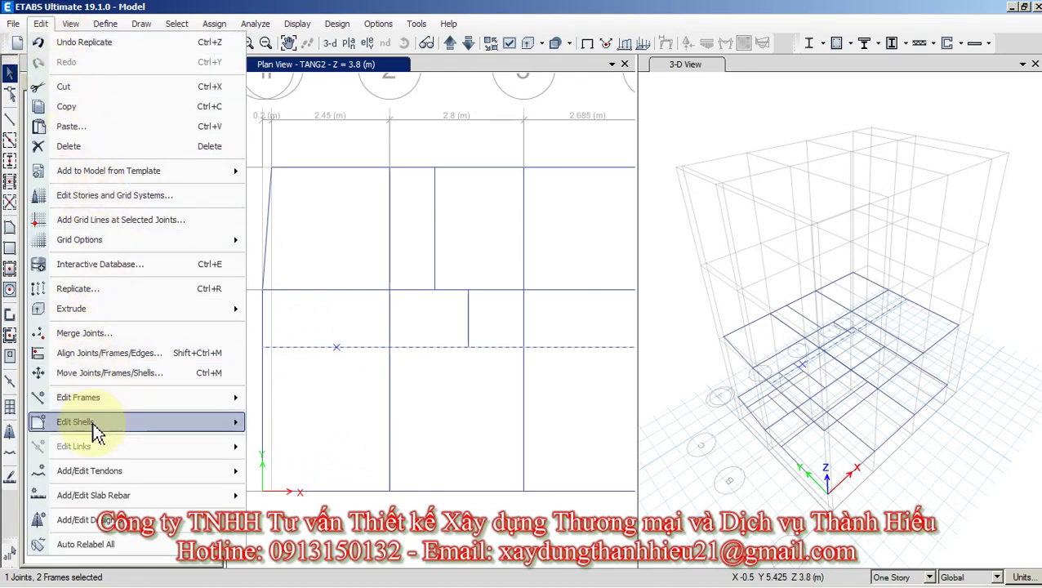
{"action": "mouse_move", "coordinate": [104, 402]}
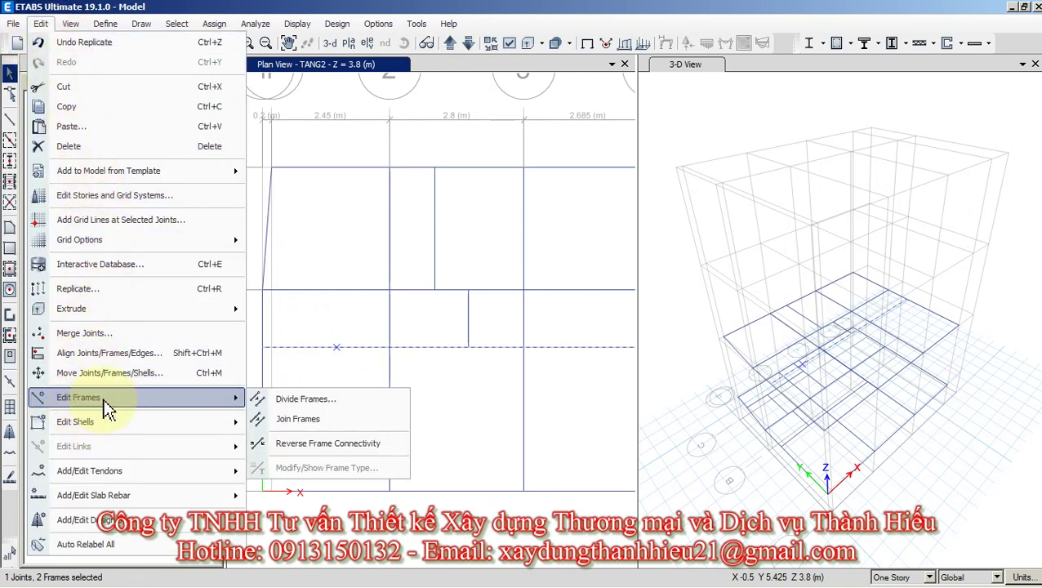
{"action": "left_click", "coordinate": [313, 420]}
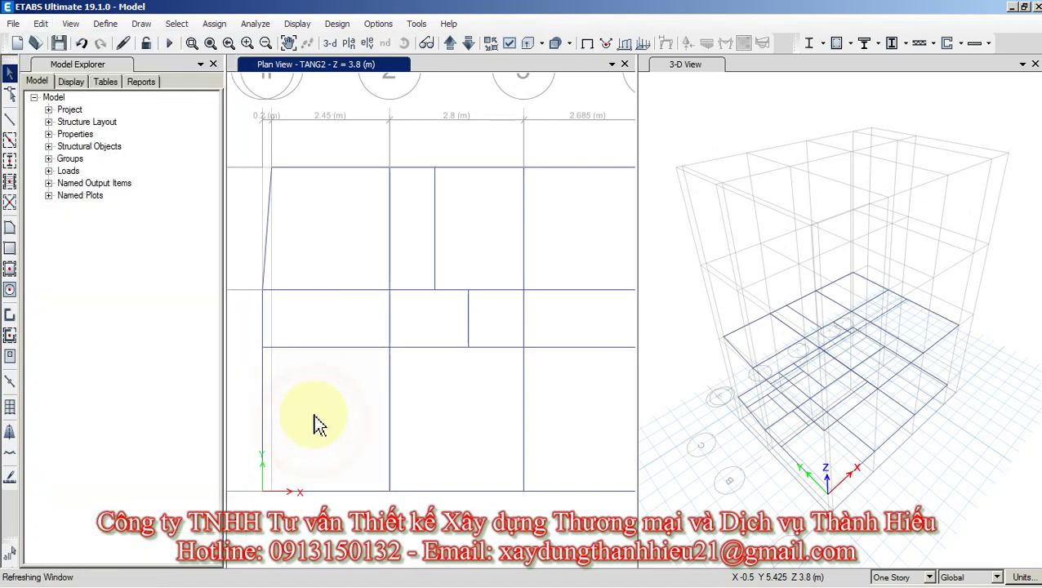
Check the joined secondary beam and the intermediate joint on it between axes 1 and 2.
{"action": "left_click", "coordinate": [344, 350]}
{"action": "left_click", "coordinate": [335, 347]}
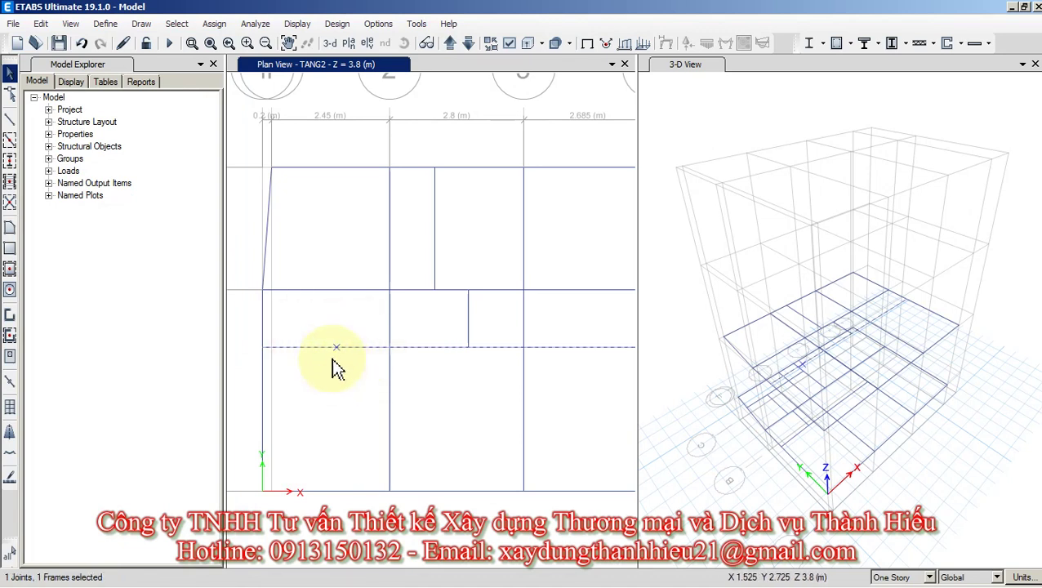
{"action": "left_click", "coordinate": [323, 348]}
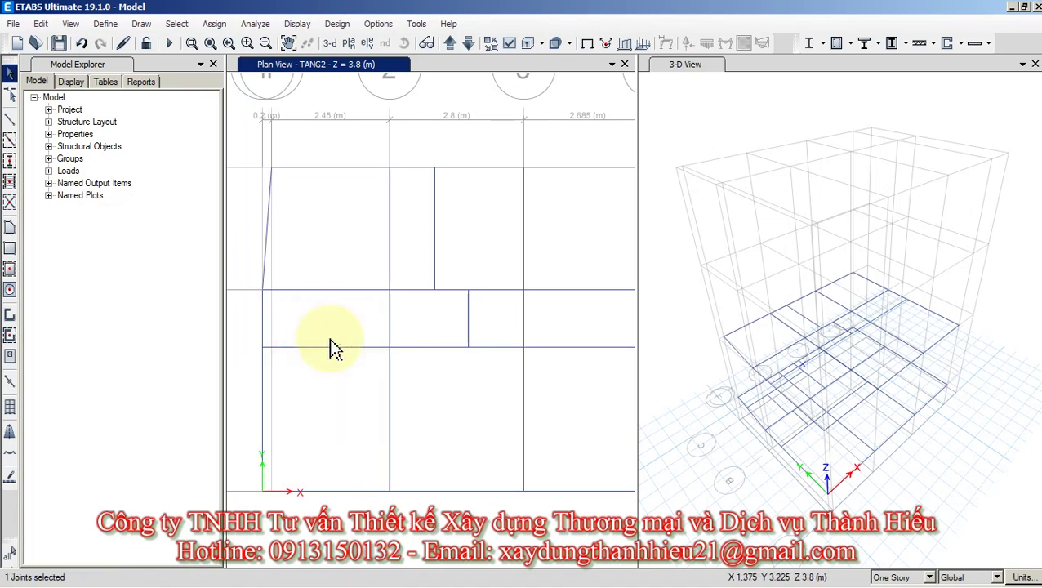
{"action": "left_click_drag", "start_coordinate": [319, 320], "coordinate": [360, 387]}
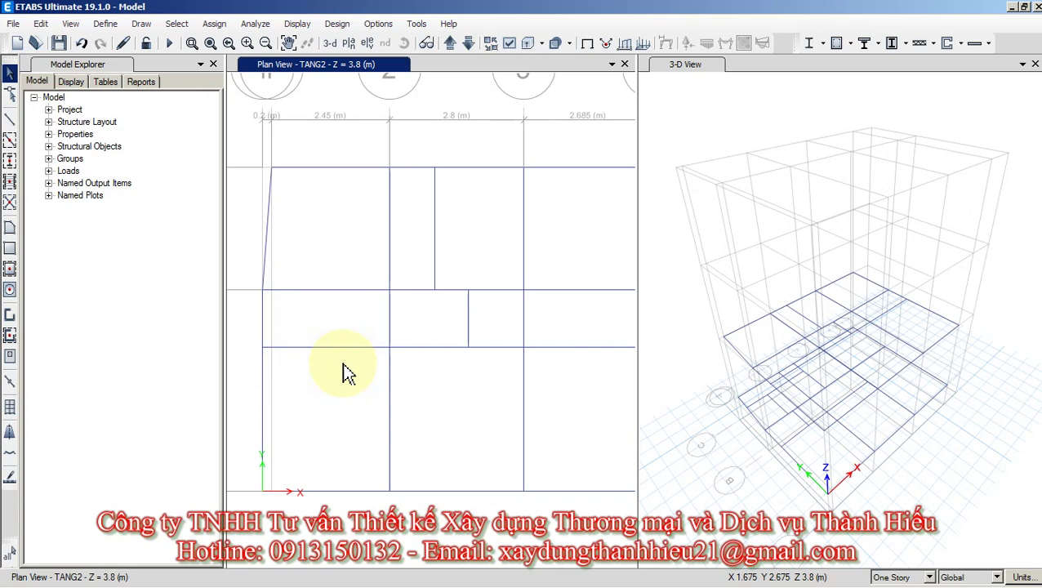
{"action": "left_click_drag", "start_coordinate": [312, 341], "coordinate": [365, 385]}
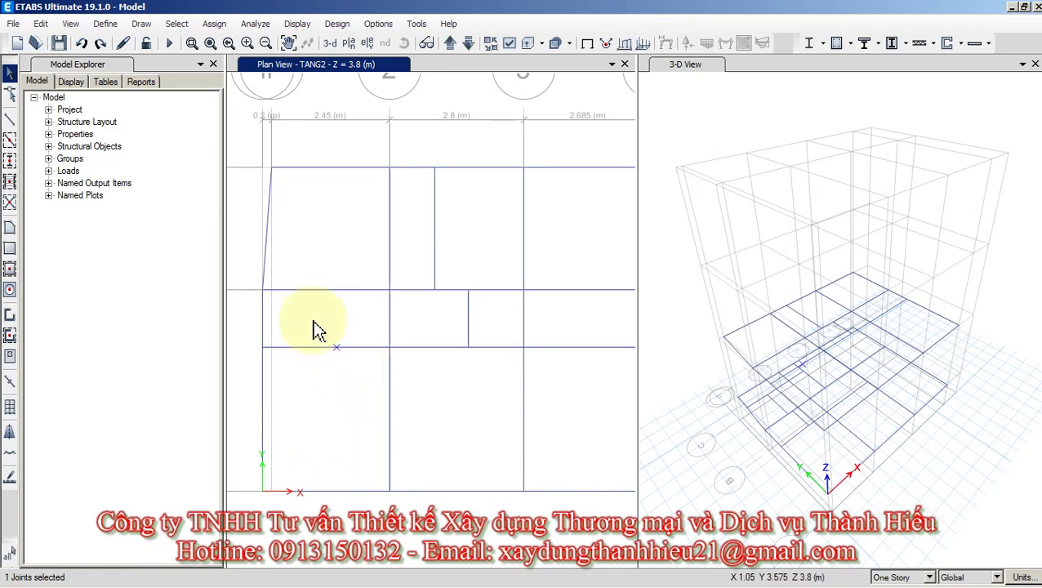
{"action": "left_click_drag", "start_coordinate": [313, 321], "coordinate": [362, 377]}
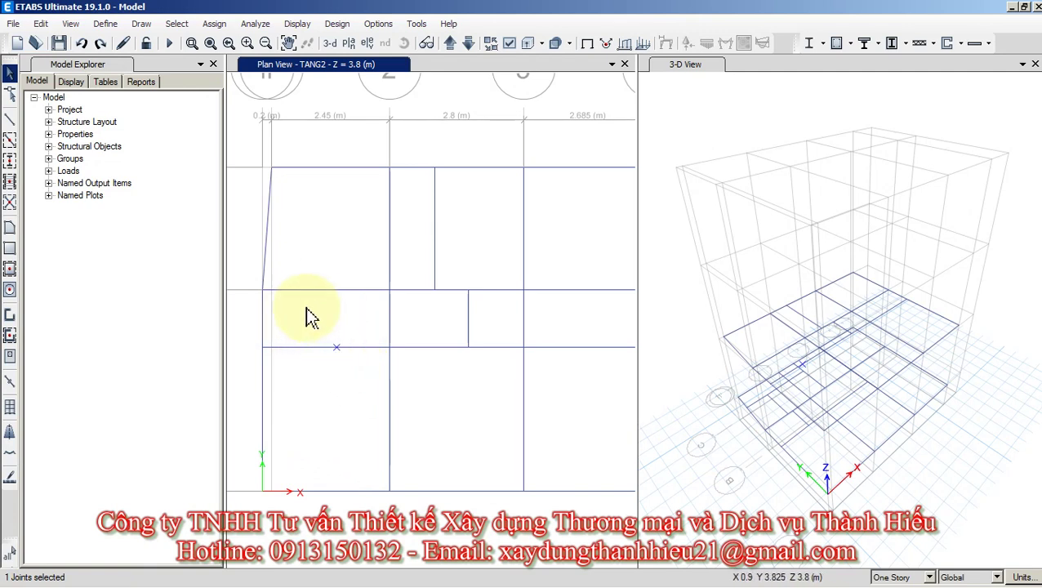
{"action": "left_click_drag", "start_coordinate": [314, 329], "coordinate": [361, 373]}
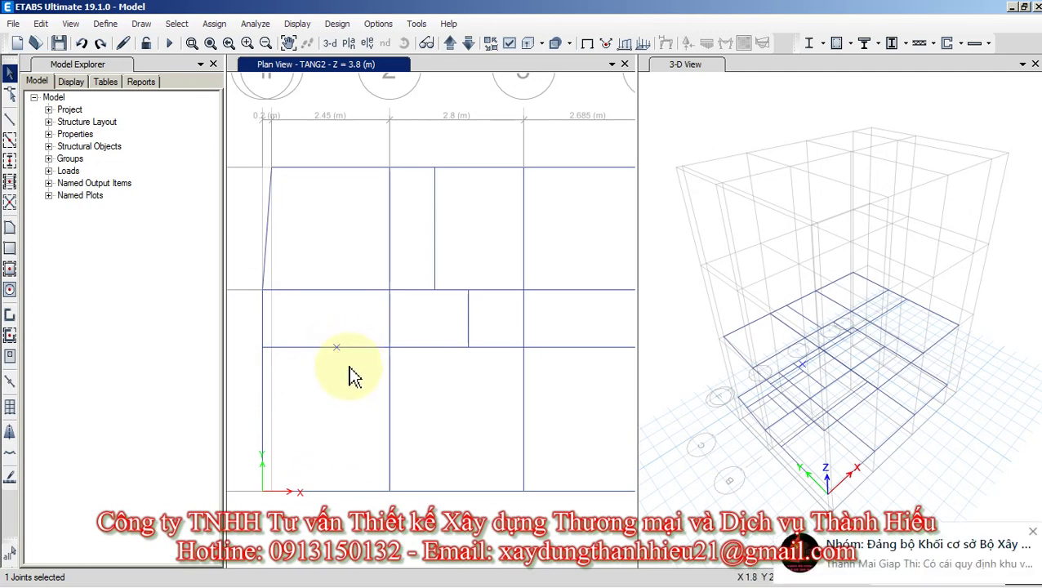
Inspect the leftover joint on the joined secondary beam between axes 1 and 2, and clear the selection.
{"action": "left_click", "coordinate": [1032, 539]}
{"action": "left_click_drag", "start_coordinate": [366, 369], "coordinate": [306, 329]}
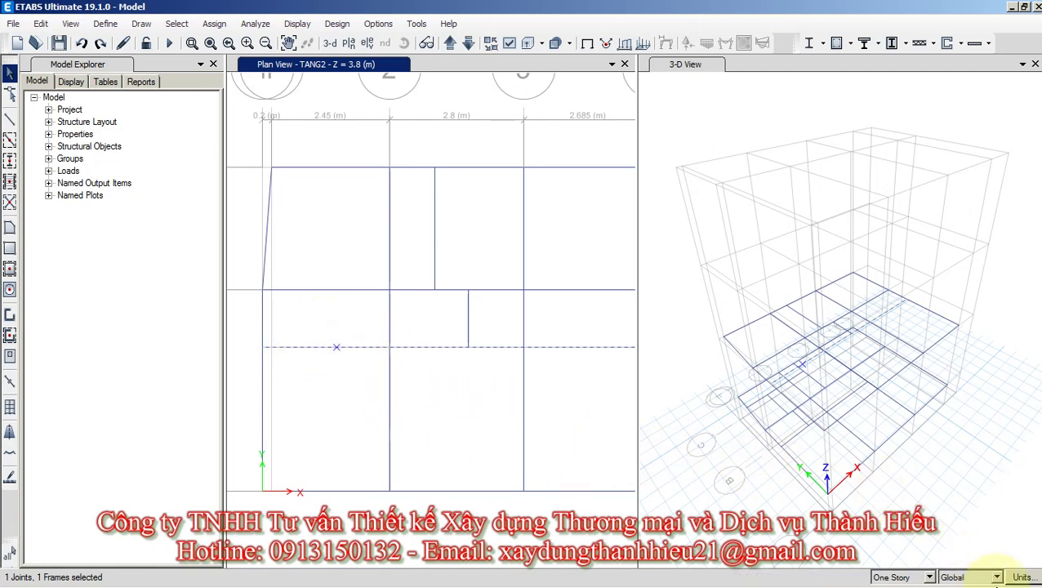
{"action": "mouse_move", "coordinate": [1019, 584]}
{"action": "left_click", "coordinate": [901, 578]}
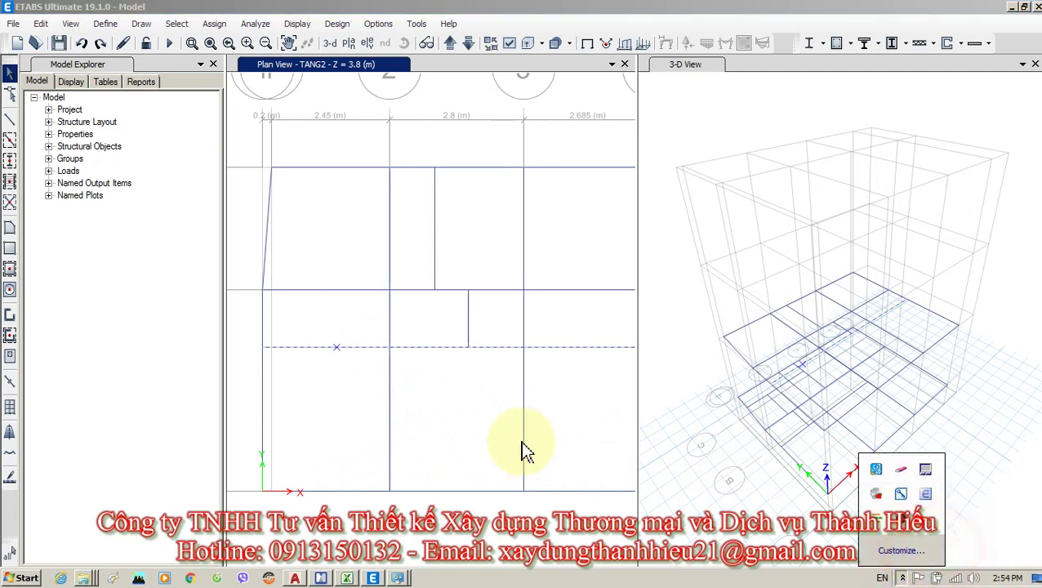
{"action": "left_click", "coordinate": [327, 380]}
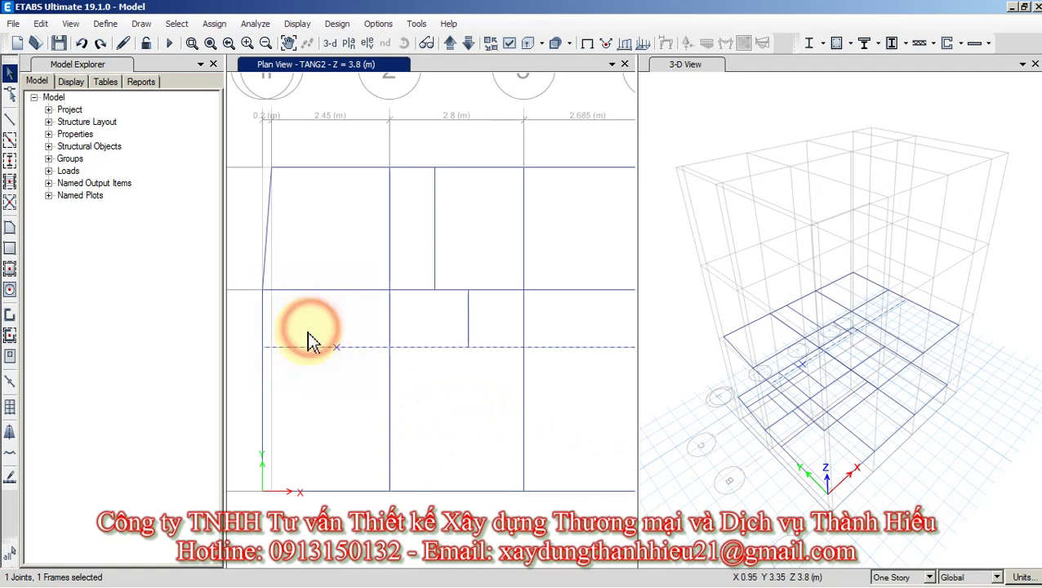
{"action": "left_click", "coordinate": [311, 319]}
{"action": "left_click_drag", "start_coordinate": [324, 329], "coordinate": [354, 379]}
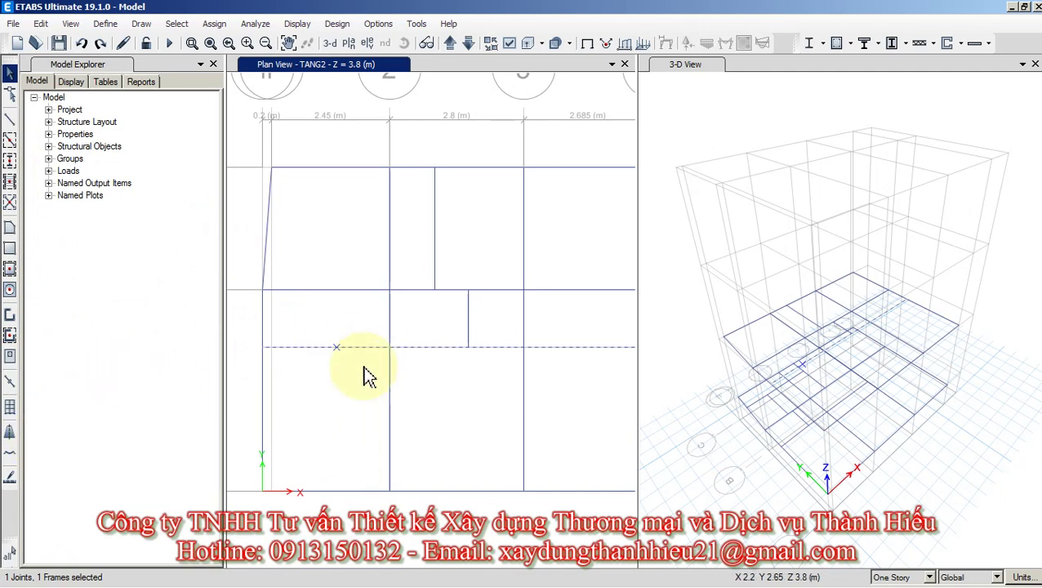
{"action": "left_click", "coordinate": [342, 382]}
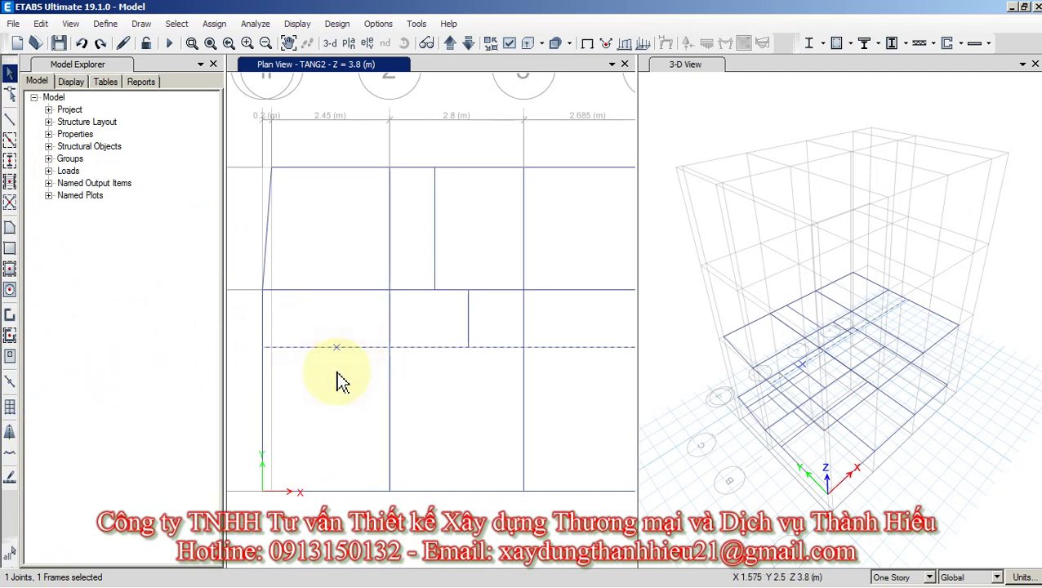
{"action": "left_click_drag", "start_coordinate": [315, 324], "coordinate": [366, 378]}
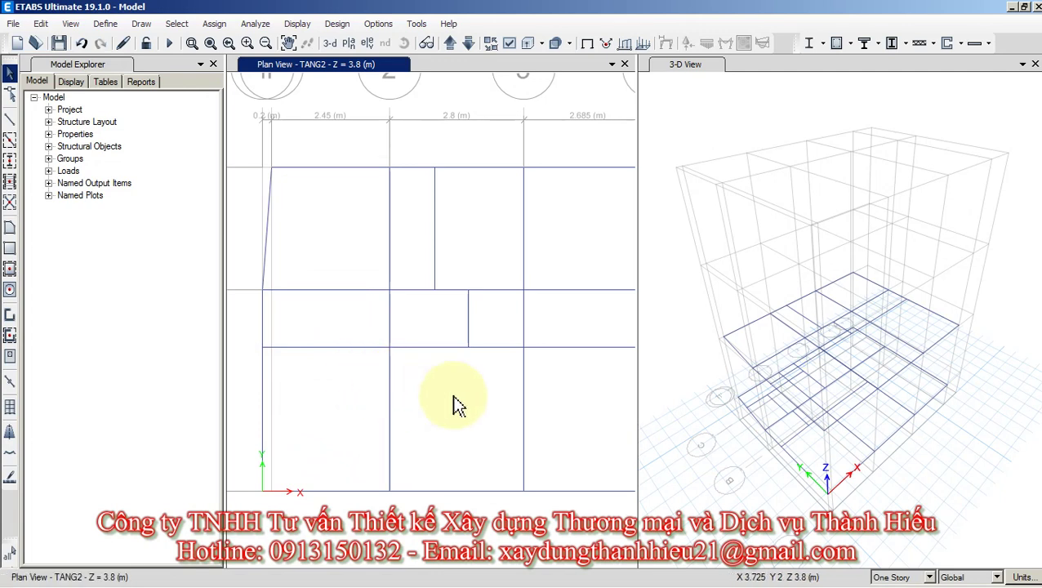
Select the short secondary beam between axes 2 and 3, and examine the toilet walls of rooms P2 and P3 on the AutoCAD plan.
{"action": "middle_click_drag", "start_coordinate": [469, 407], "coordinate": [441, 328]}
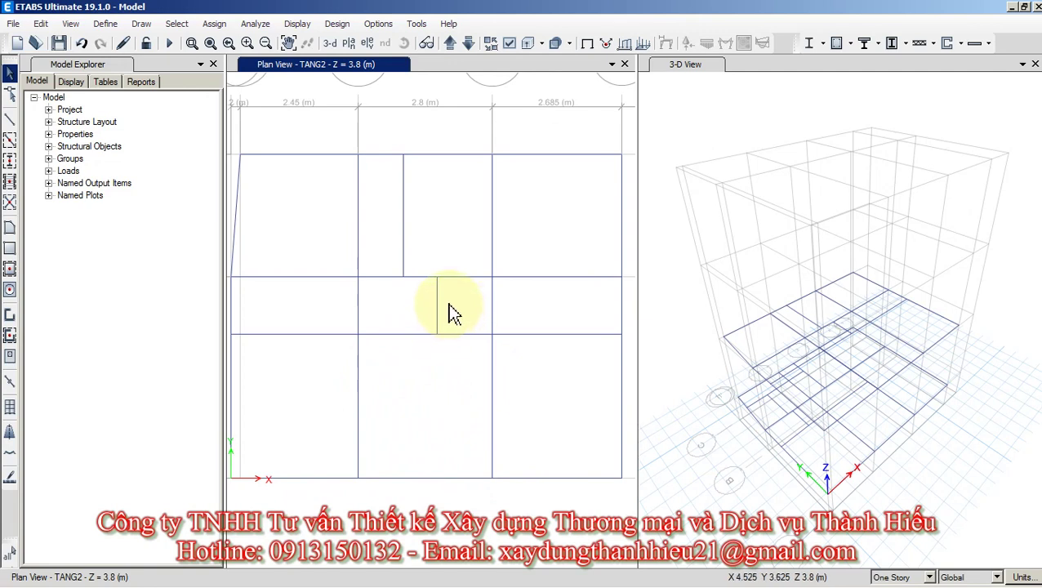
{"action": "left_click", "coordinate": [439, 302]}
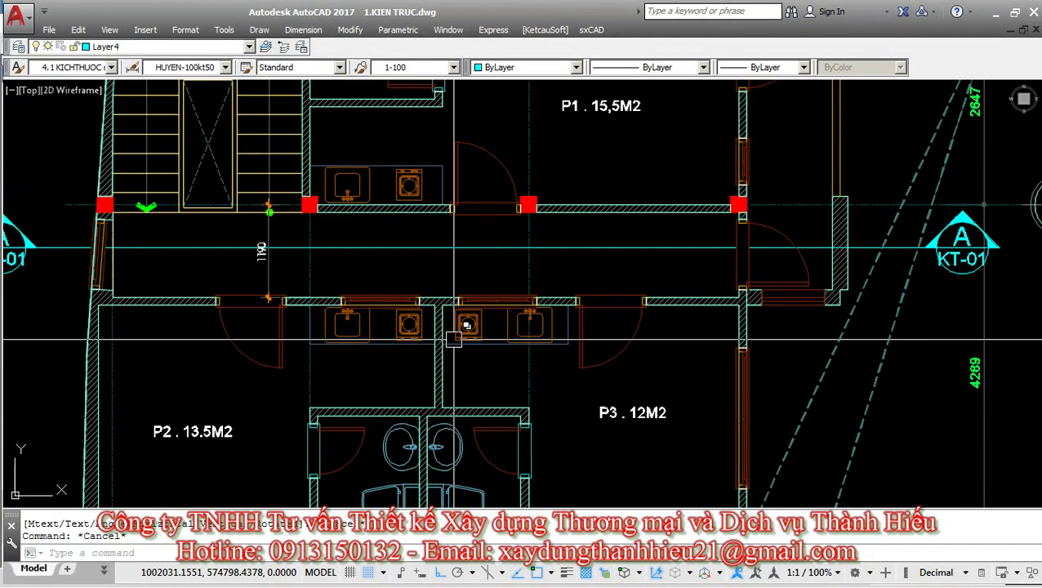
{"action": "scroll", "coordinate": [445, 324], "scroll_direction": "down", "scroll_amount": 5}
{"action": "scroll", "coordinate": [445, 325], "scroll_direction": "up", "scroll_amount": 5}
{"action": "mouse_move", "coordinate": [445, 325]}
{"action": "middle_mouse_down"}
{"action": "mouse_move", "coordinate": [445, 294]}
{"action": "mouse_move", "coordinate": [453, 344]}
{"action": "middle_mouse_up"}
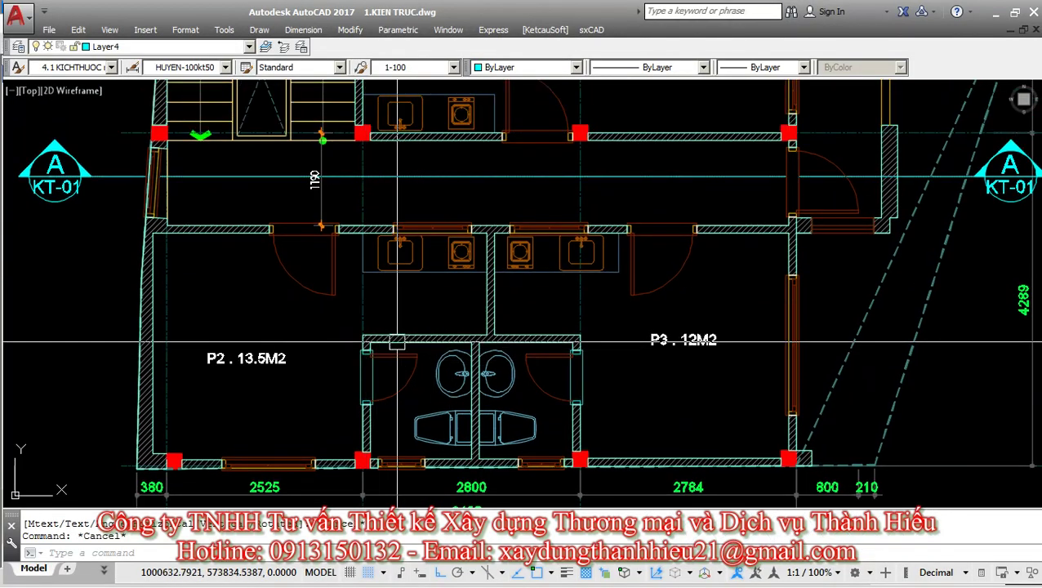
{"action": "middle_click_drag", "start_coordinate": [563, 325], "coordinate": [529, 348]}
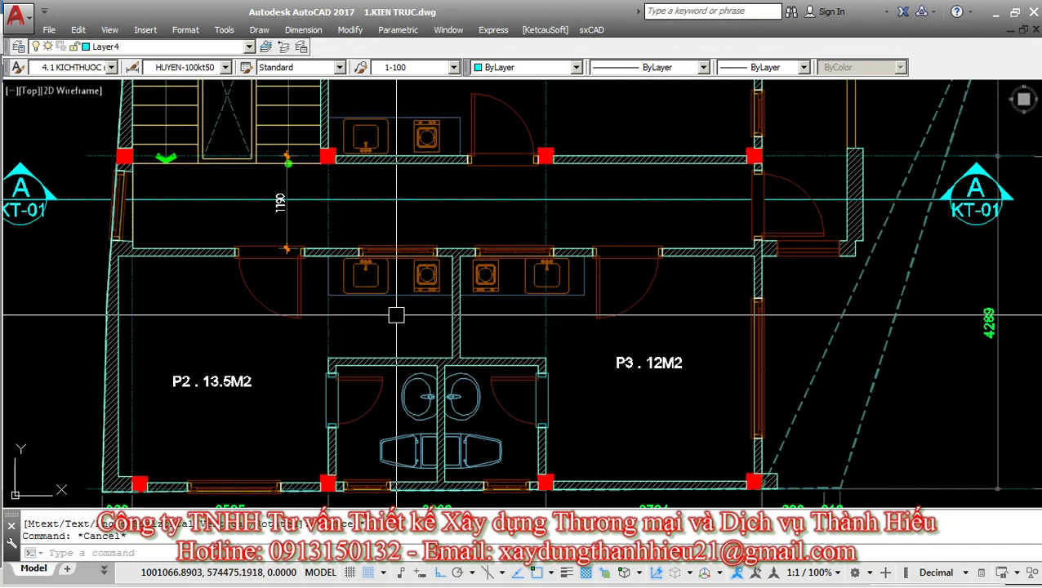
Measure the P3 toilet's clear depth with a linear dimension from the exterior wall's inner face to the upper wall's lower face.
{"action": "key", "text": "Escape"}
{"action": "type", "text": "dd"}
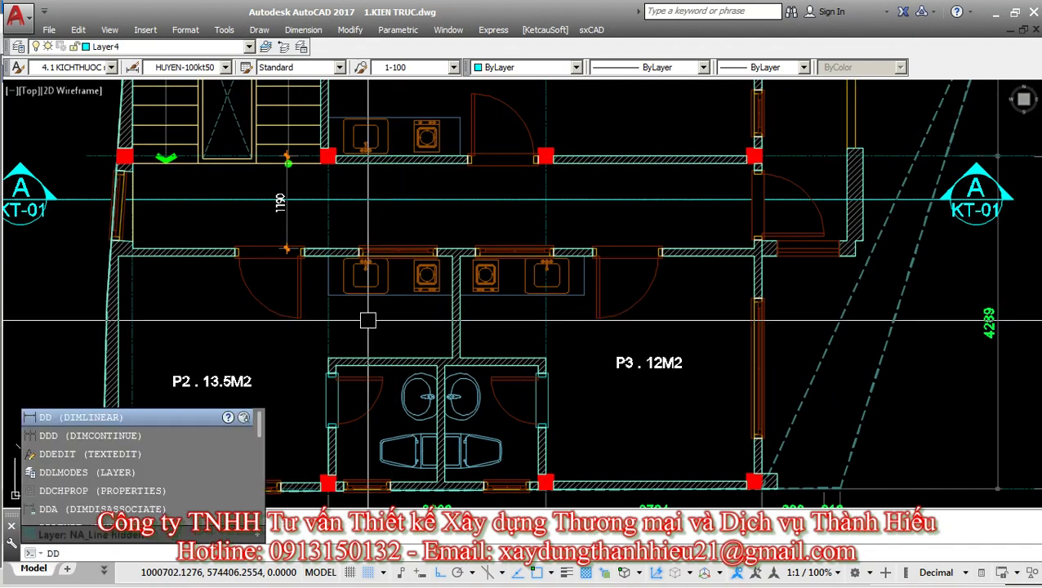
{"action": "key", "text": "Return"}
{"action": "scroll", "coordinate": [558, 465], "scroll_direction": "up", "scroll_amount": 3}
{"action": "scroll", "coordinate": [522, 442], "scroll_direction": "up", "scroll_amount": 4}
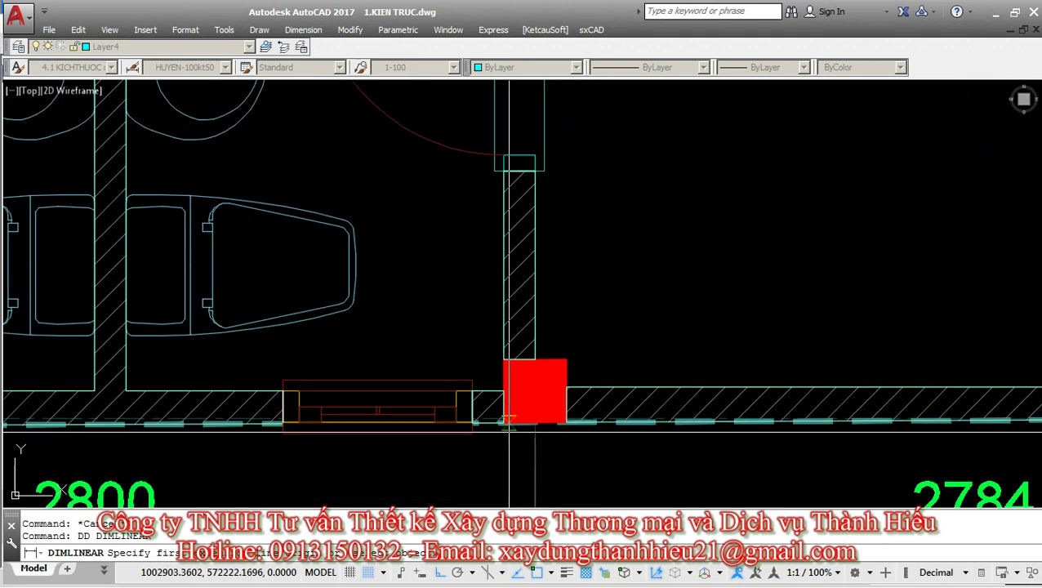
{"action": "left_click", "coordinate": [504, 393]}
{"action": "scroll", "coordinate": [503, 393], "scroll_direction": "down", "scroll_amount": 3}
{"action": "scroll", "coordinate": [523, 275], "scroll_direction": "up", "scroll_amount": 5}
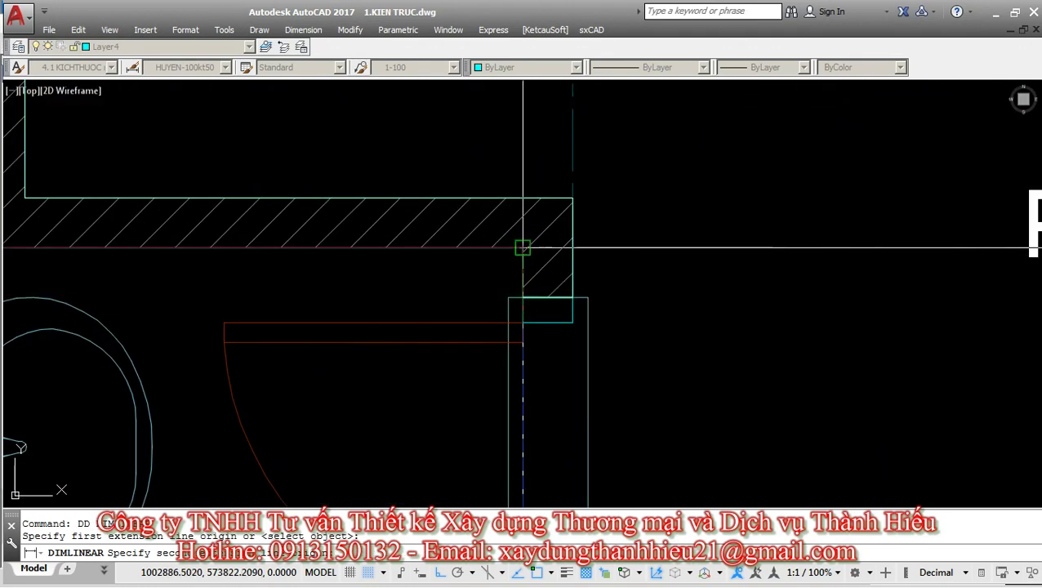
{"action": "left_click", "coordinate": [522, 248]}
{"action": "scroll", "coordinate": [525, 240], "scroll_direction": "down", "scroll_amount": 3}
{"action": "left_click", "coordinate": [618, 277]}
{"action": "key", "text": "Escape"}
{"action": "key", "text": "Escape"}
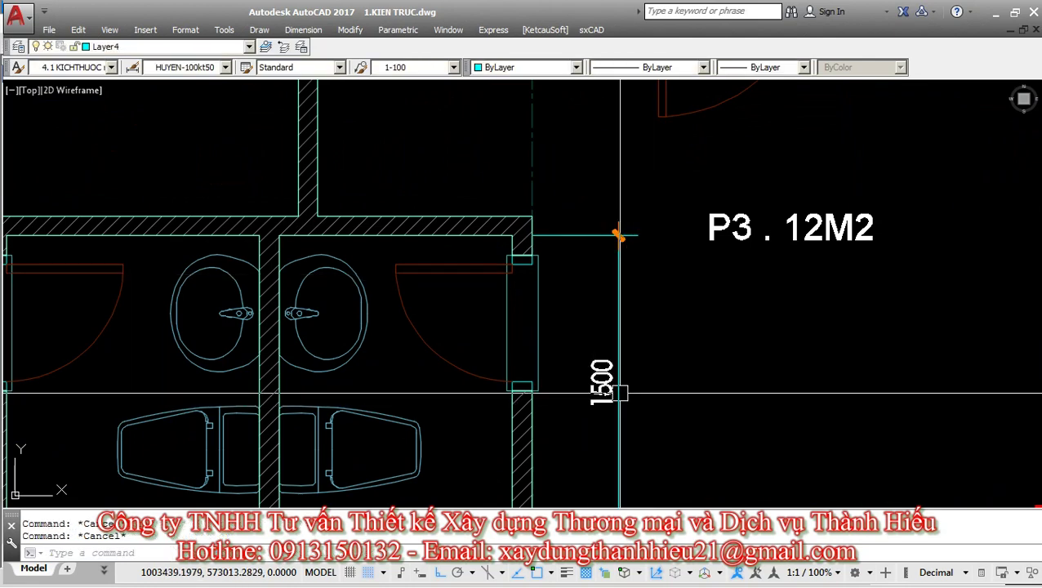
{"action": "middle_click_drag", "start_coordinate": [620, 393], "coordinate": [625, 434]}
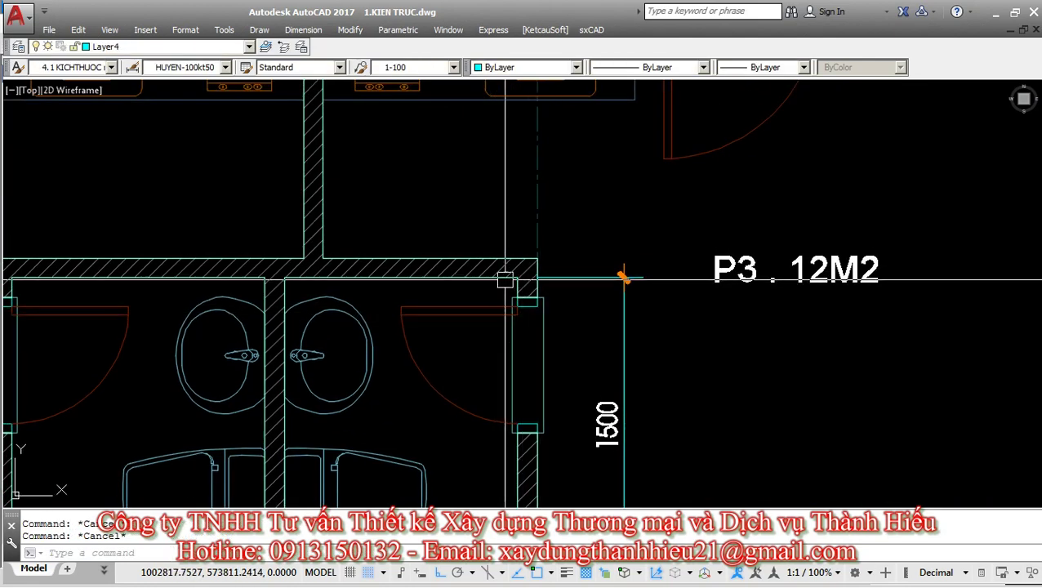
{"action": "middle_click_drag", "start_coordinate": [505, 280], "coordinate": [526, 290]}
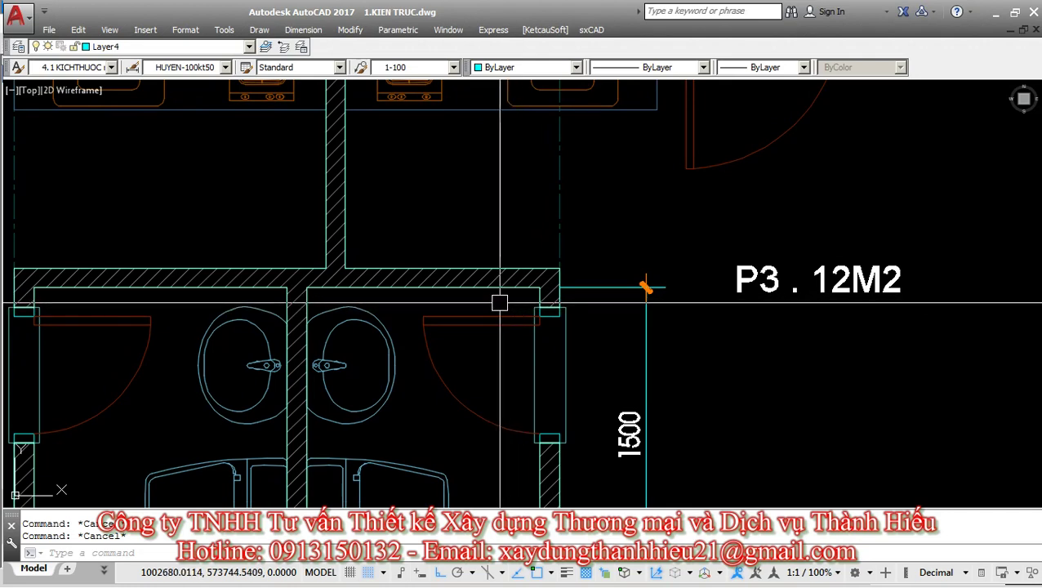
{"action": "middle_click_drag", "start_coordinate": [500, 303], "coordinate": [505, 312]}
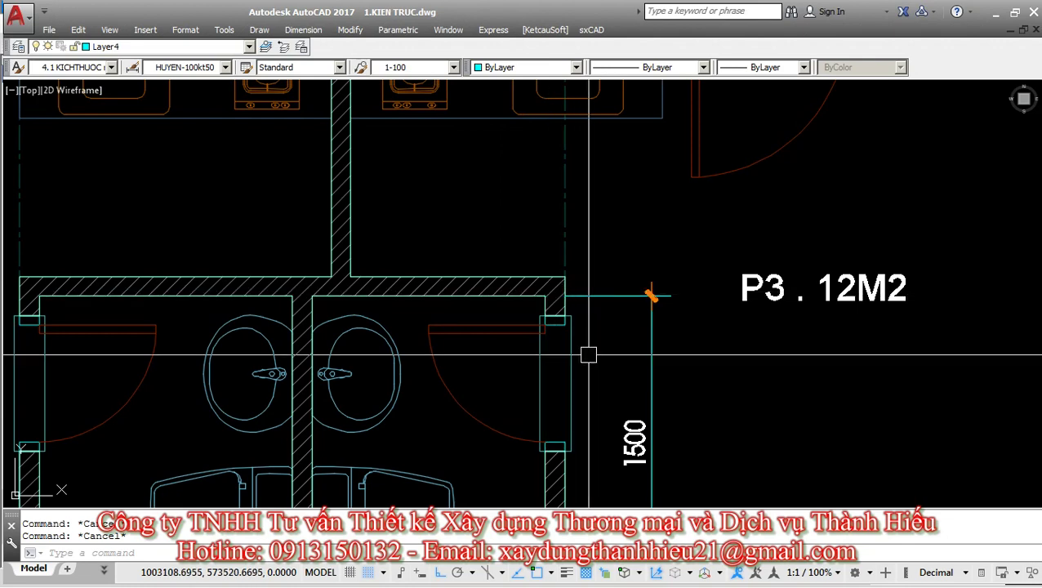
{"action": "middle_click_drag", "start_coordinate": [588, 354], "coordinate": [566, 311]}
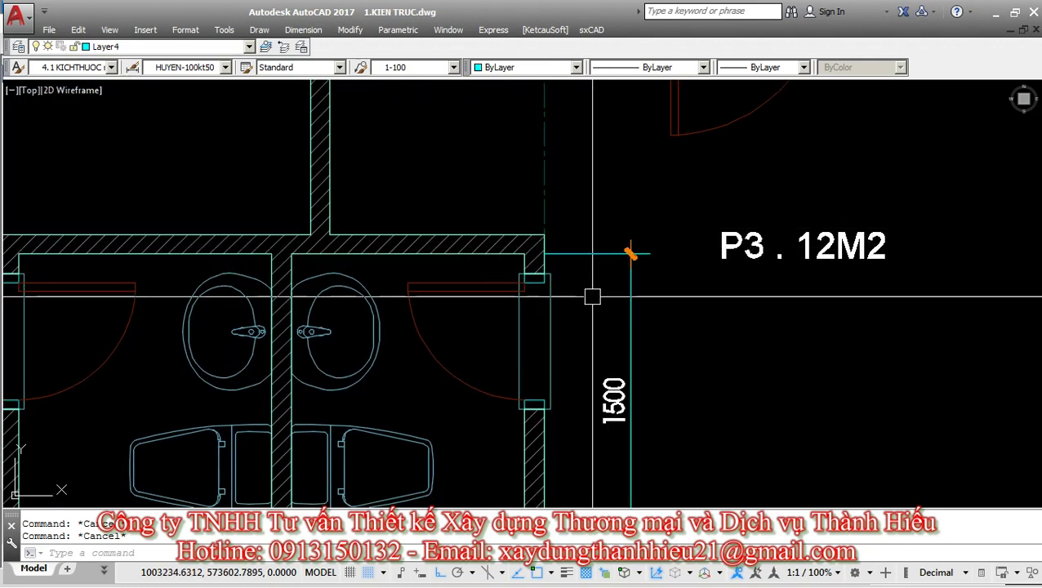
Switch to ETABS and replicate the axis A beam and the selected short secondary beam once along positive Y, with dx 0.
{"action": "key", "text": "alt+Tab"}
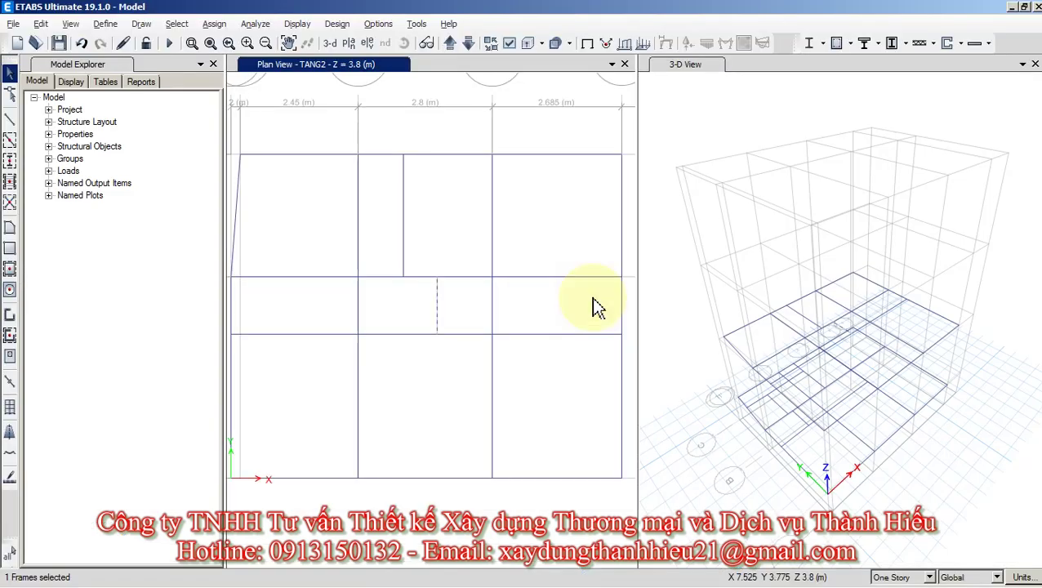
{"action": "left_click", "coordinate": [453, 485]}
{"action": "left_click", "coordinate": [41, 24]}
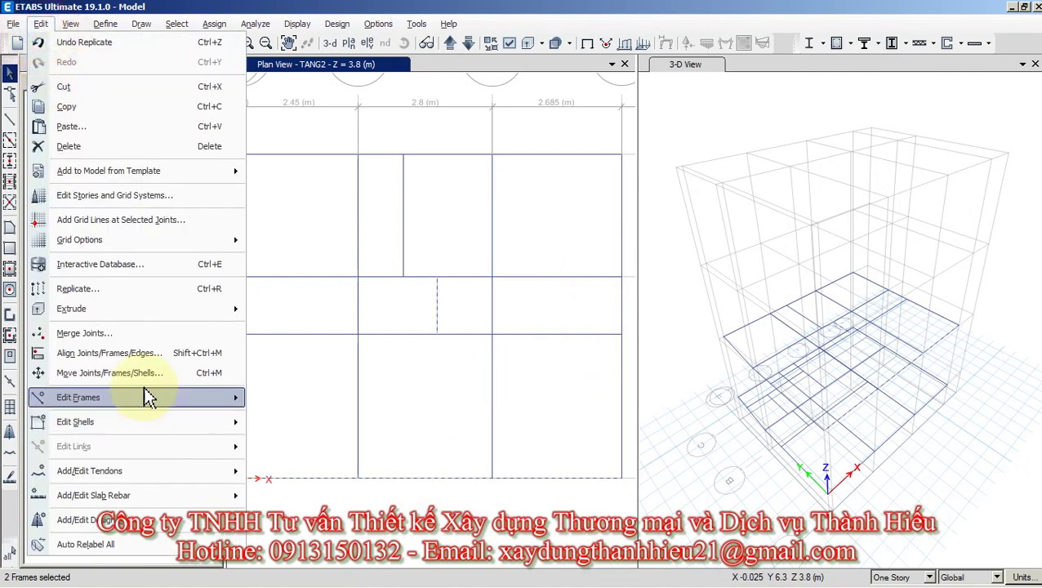
{"action": "left_click", "coordinate": [78, 289]}
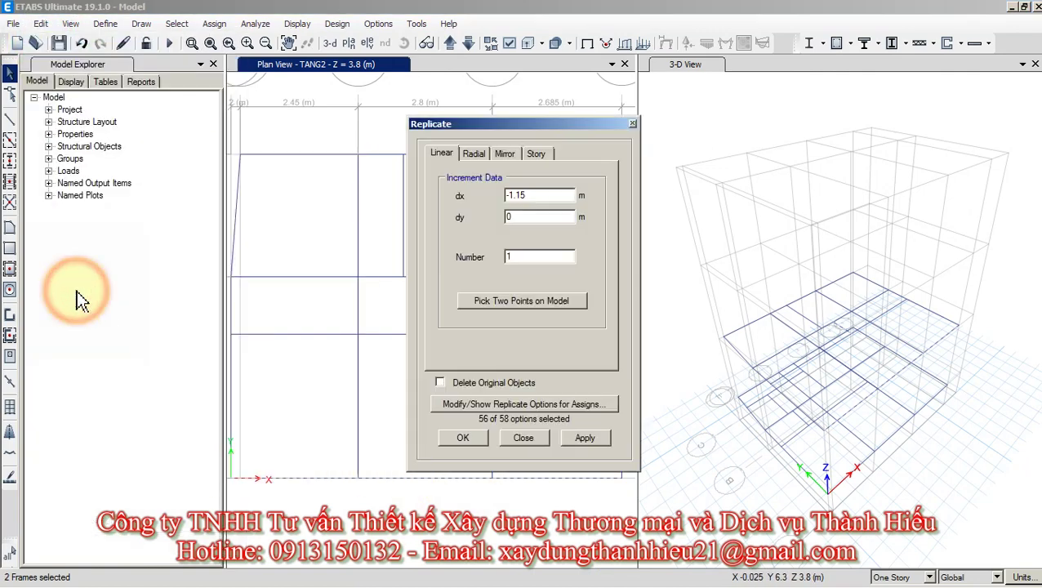
{"action": "left_click_drag", "start_coordinate": [535, 199], "coordinate": [482, 204]}
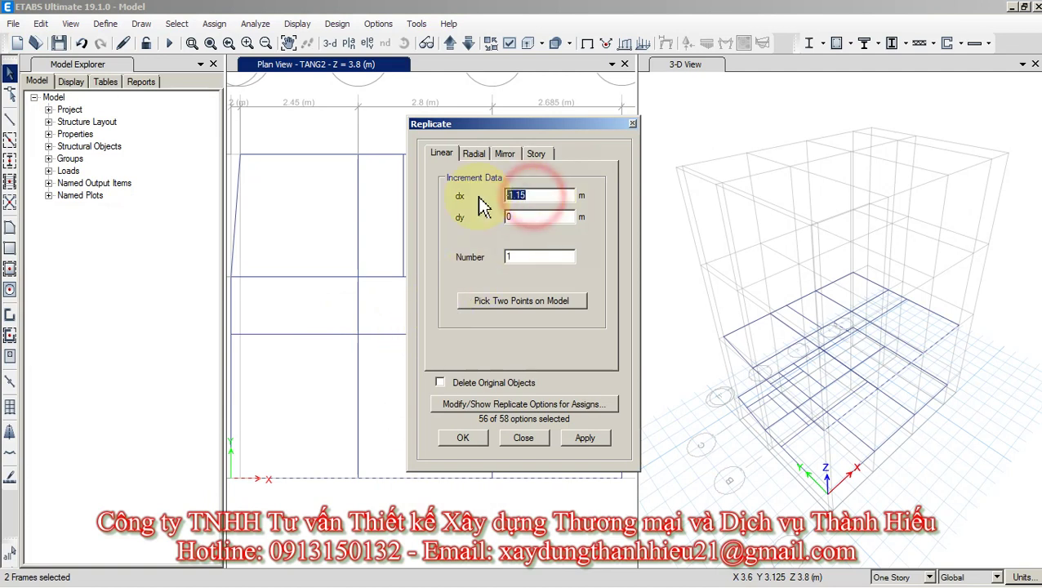
{"action": "double_click", "coordinate": [509, 217]}
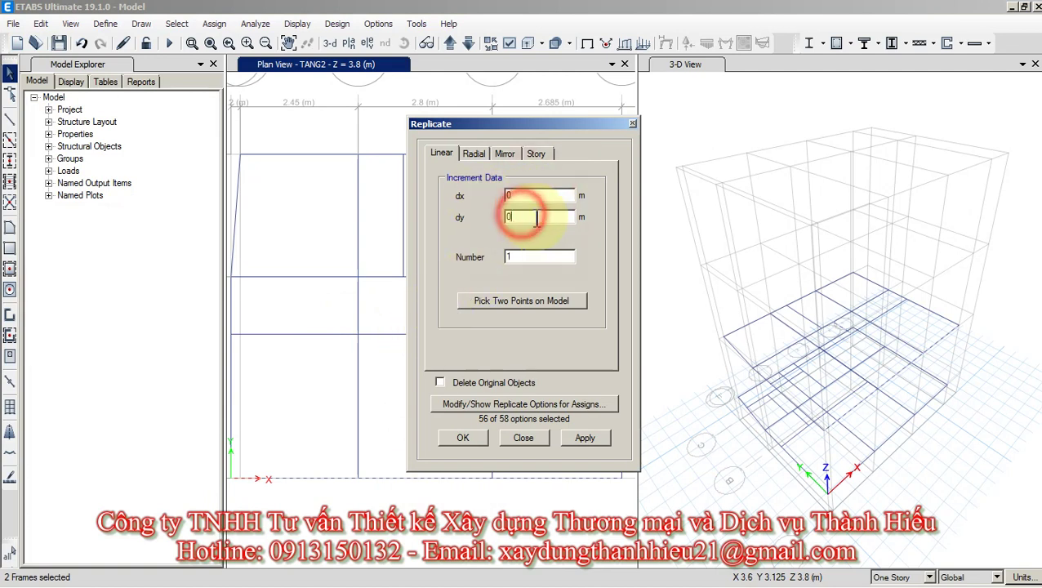
{"action": "key", "text": "alt+Tab"}
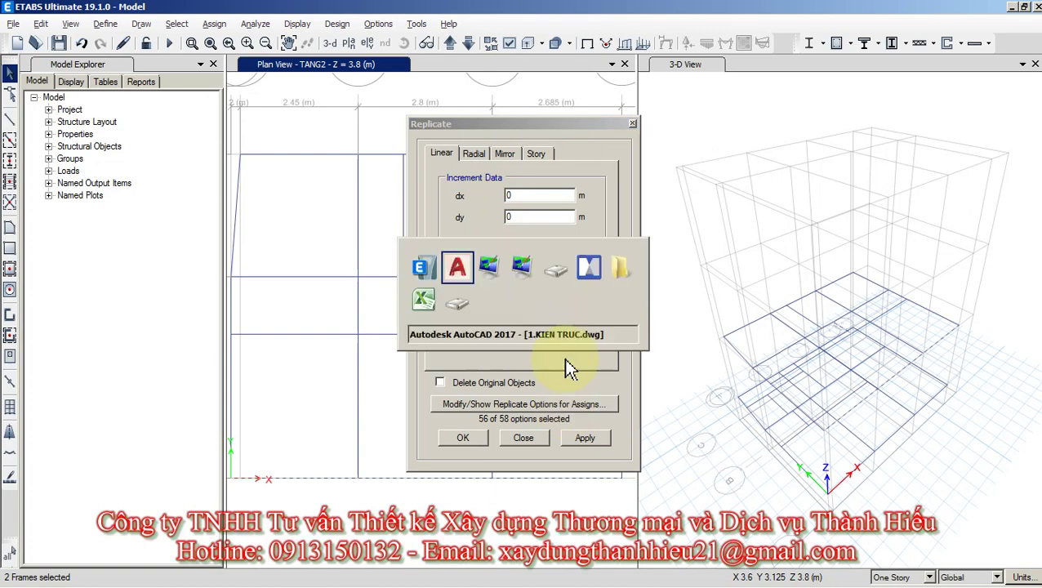
{"action": "key", "text": "alt+Tab"}
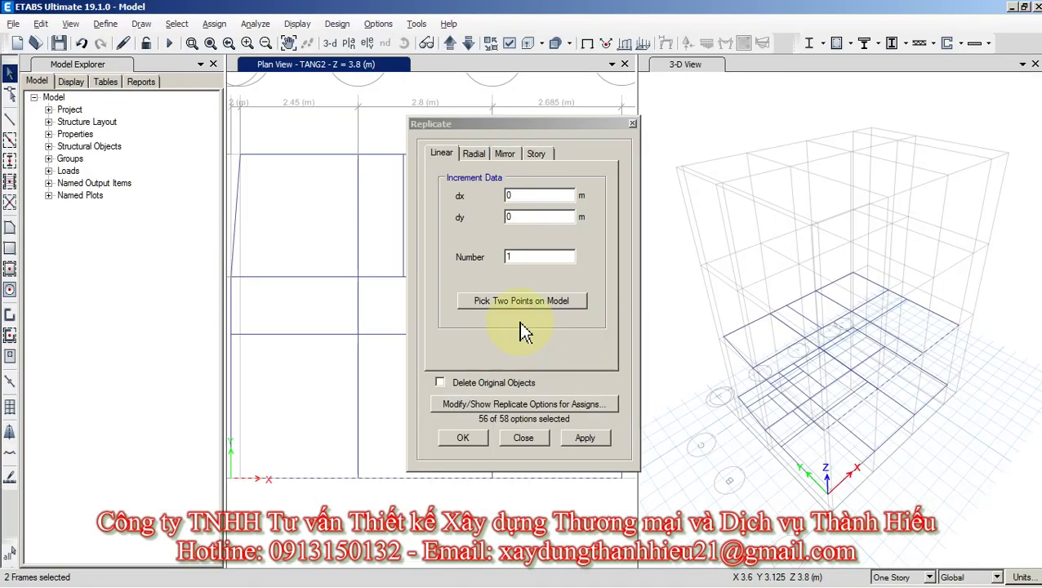
{"action": "double_click", "coordinate": [524, 218]}
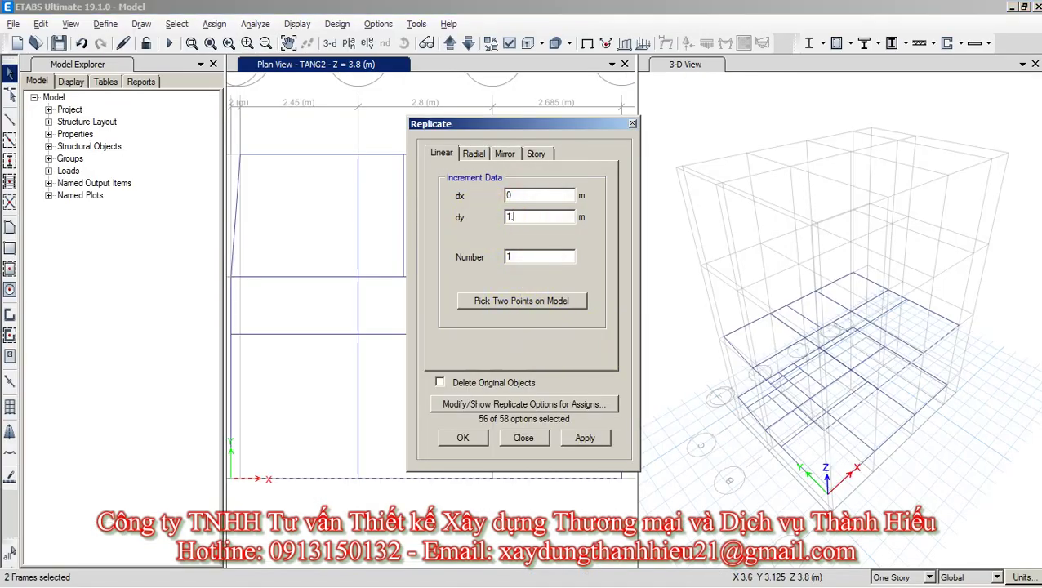
{"action": "left_click", "coordinate": [462, 438]}
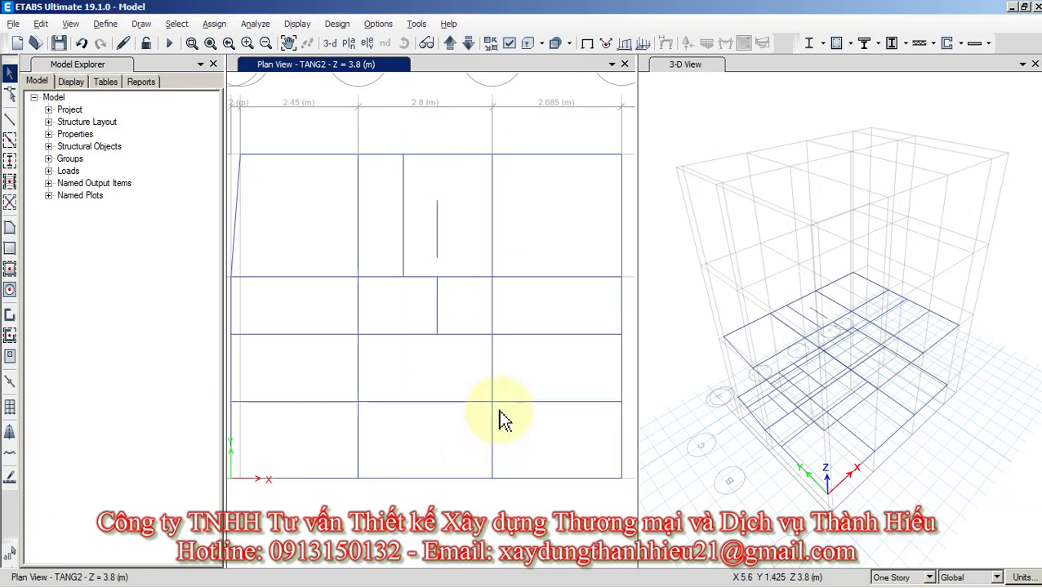
Select the replicated beam above axis A together with the axis 2 and axis 3 beams that it crosses.
{"action": "middle_click_drag", "start_coordinate": [466, 423], "coordinate": [458, 344]}
{"action": "left_click_drag", "start_coordinate": [503, 346], "coordinate": [320, 311]}
{"action": "left_click_drag", "start_coordinate": [507, 354], "coordinate": [302, 321]}
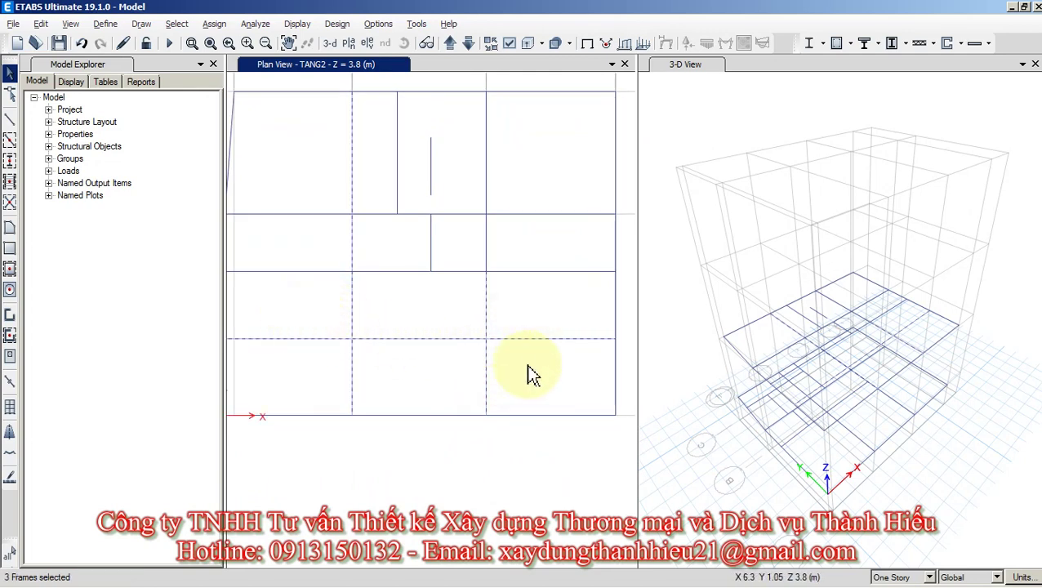
{"action": "left_click_drag", "start_coordinate": [529, 371], "coordinate": [319, 317]}
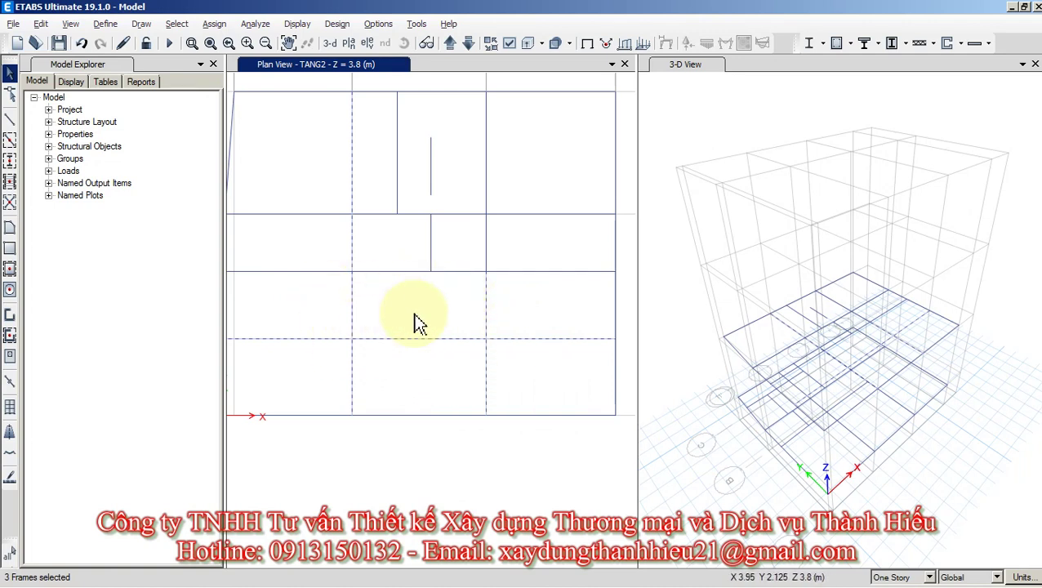
{"action": "key", "text": "Delete"}
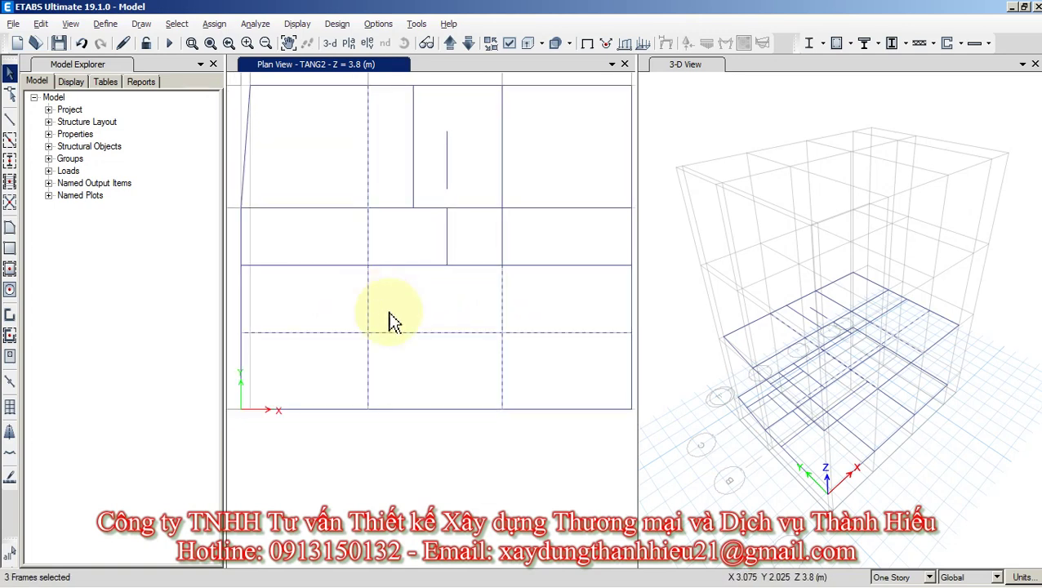
{"action": "scroll", "coordinate": [390, 319], "scroll_direction": "down", "scroll_amount": 3}
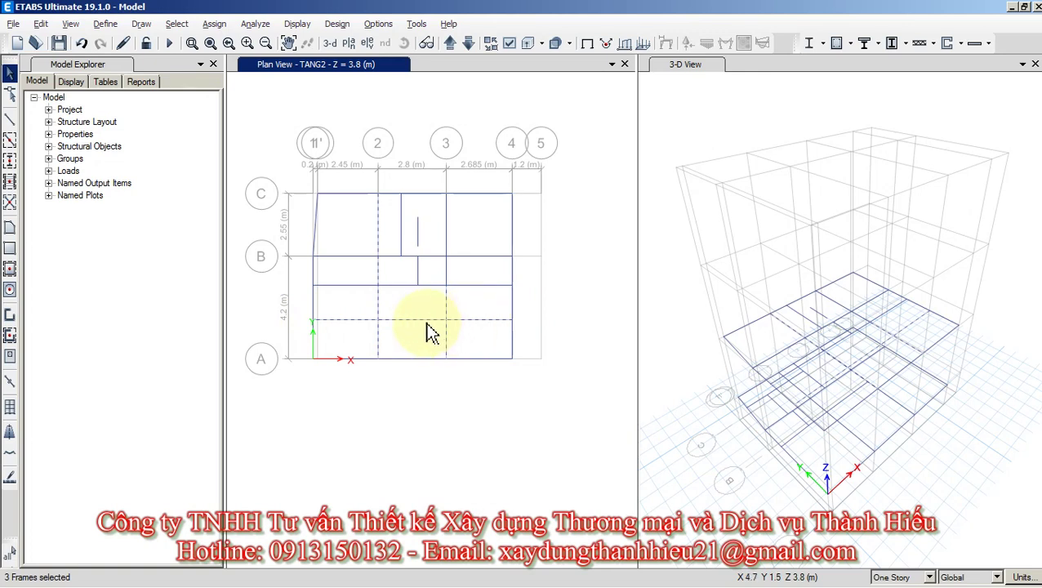
{"action": "scroll", "coordinate": [425, 324], "scroll_direction": "up", "scroll_amount": 2}
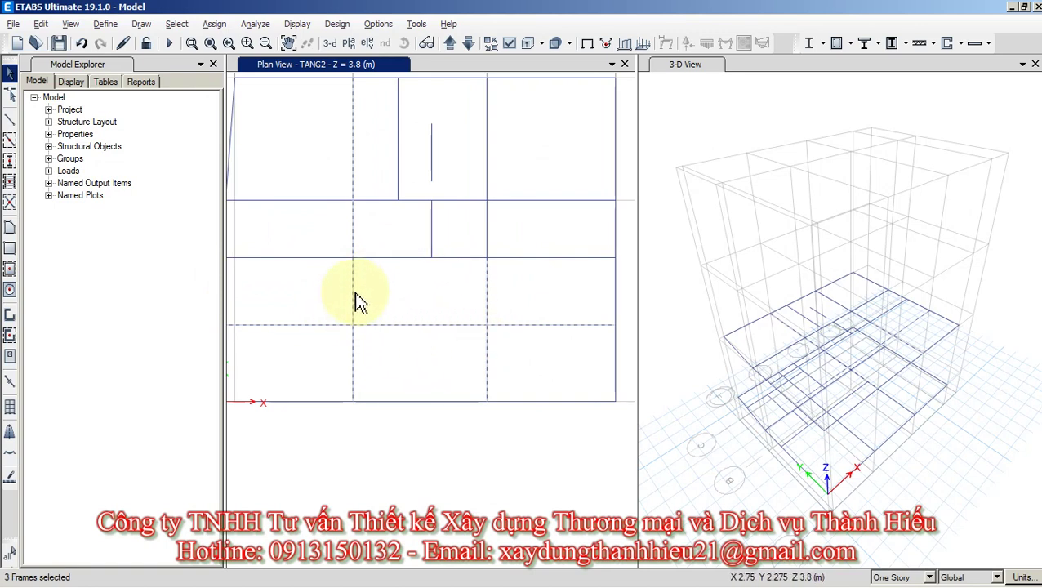
{"action": "middle_click_drag", "start_coordinate": [357, 302], "coordinate": [416, 356]}
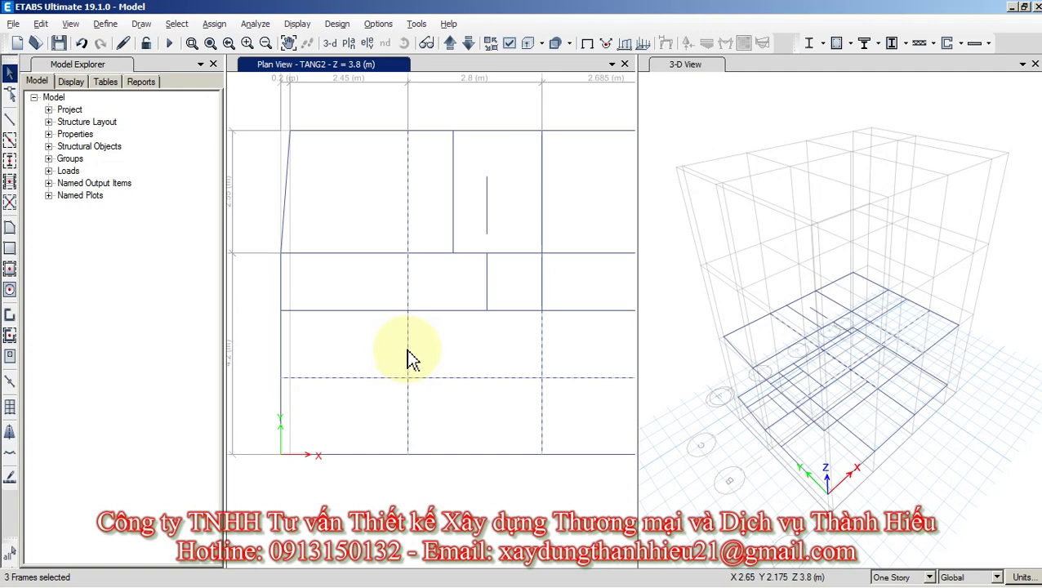
Check the end joints of the selected axis 2 and axis 3 beams, leaving only the three frames selected.
{"action": "left_click", "coordinate": [407, 131]}
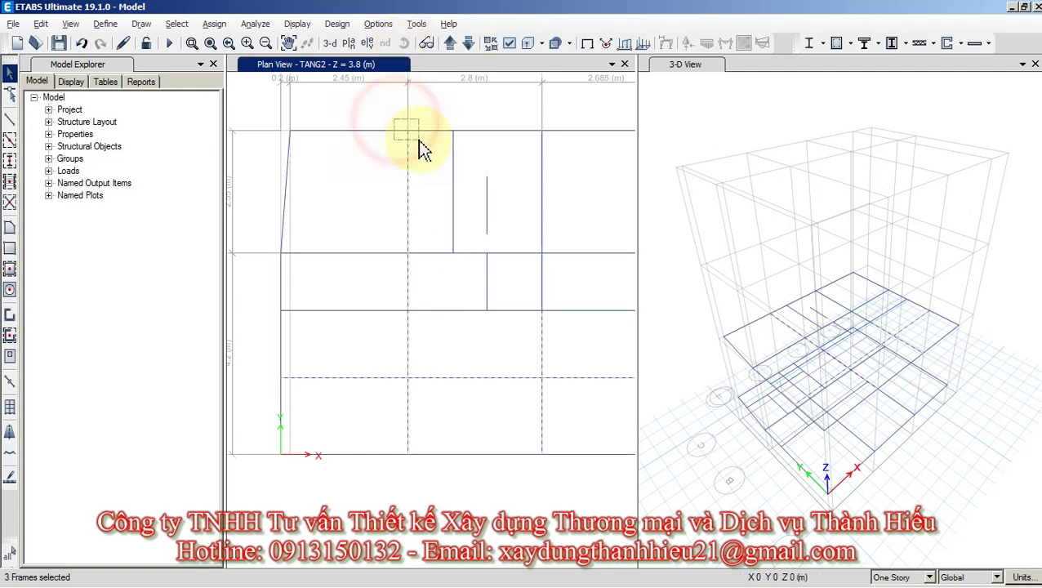
{"action": "left_click", "coordinate": [408, 454]}
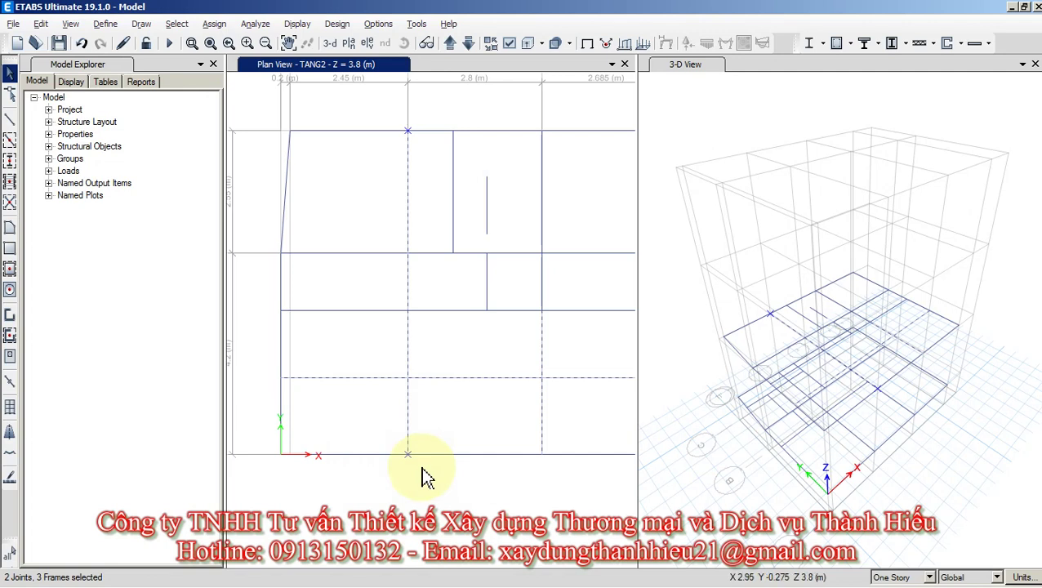
{"action": "left_click", "coordinate": [407, 452]}
{"action": "left_click", "coordinate": [408, 135]}
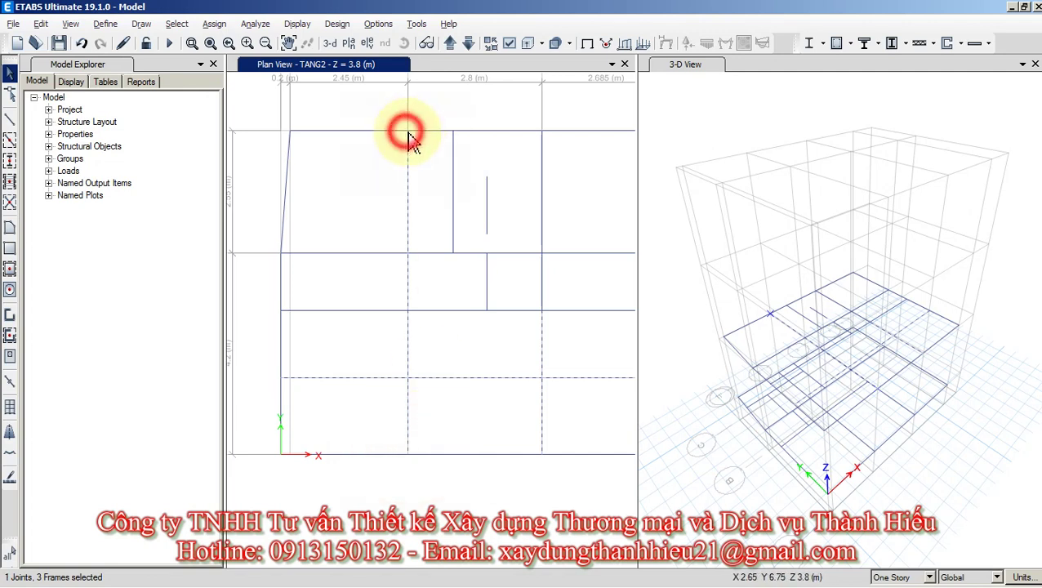
{"action": "left_click", "coordinate": [542, 310]}
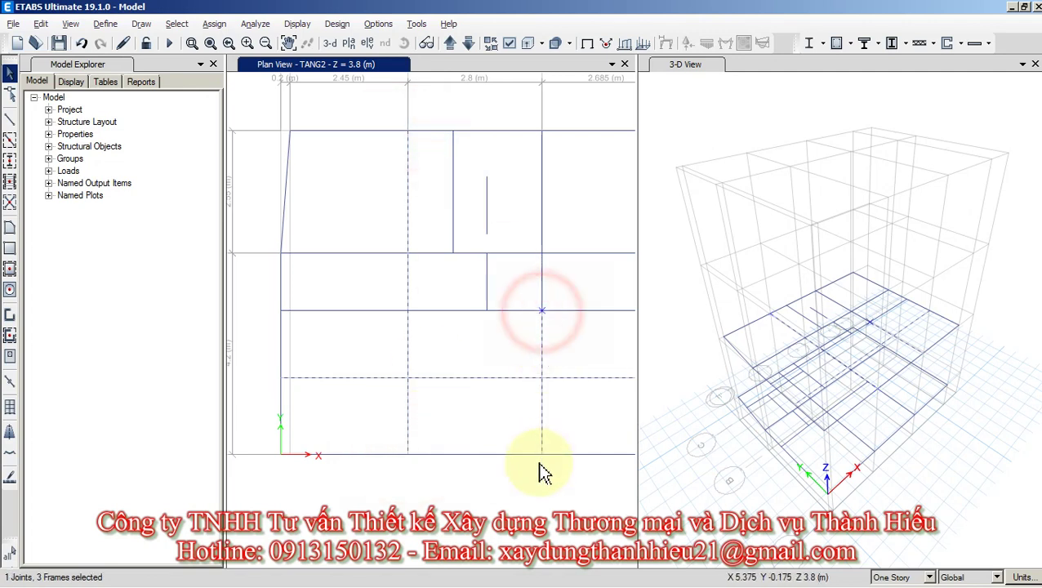
{"action": "left_click", "coordinate": [541, 454]}
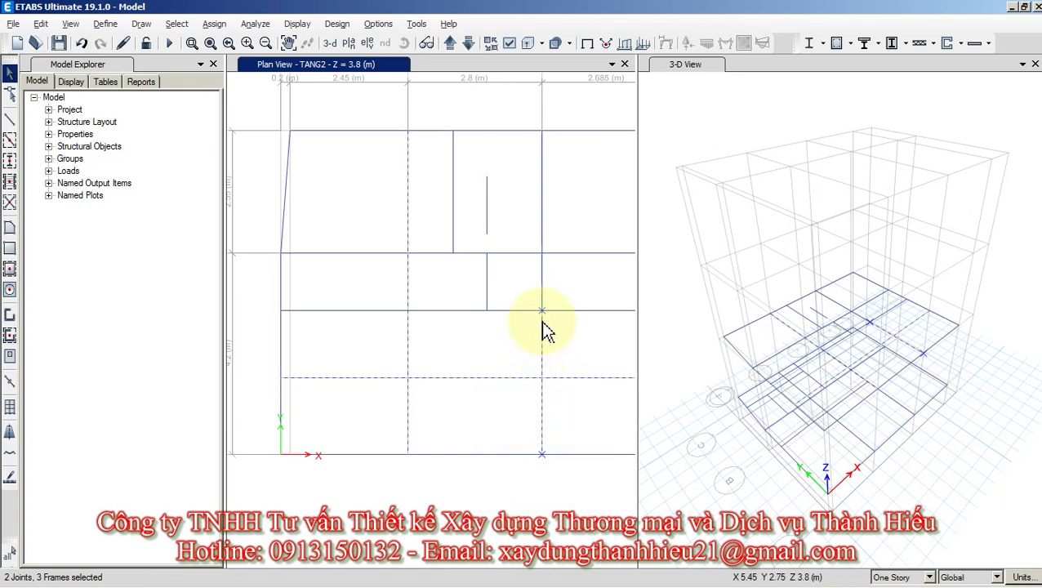
{"action": "left_click", "coordinate": [542, 310]}
{"action": "left_click", "coordinate": [541, 454]}
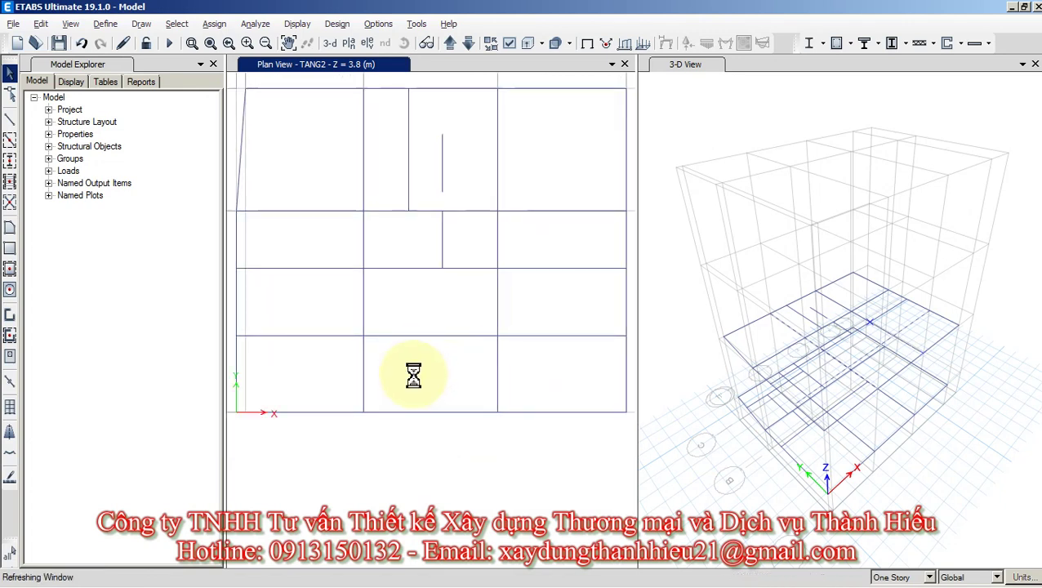
{"action": "left_click", "coordinate": [496, 285]}
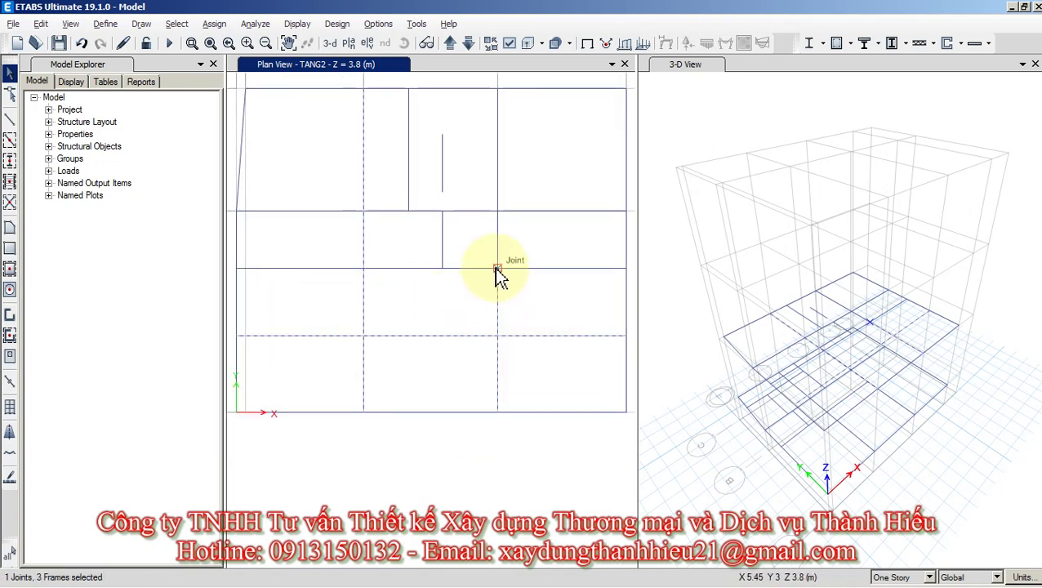
{"action": "left_click", "coordinate": [495, 267]}
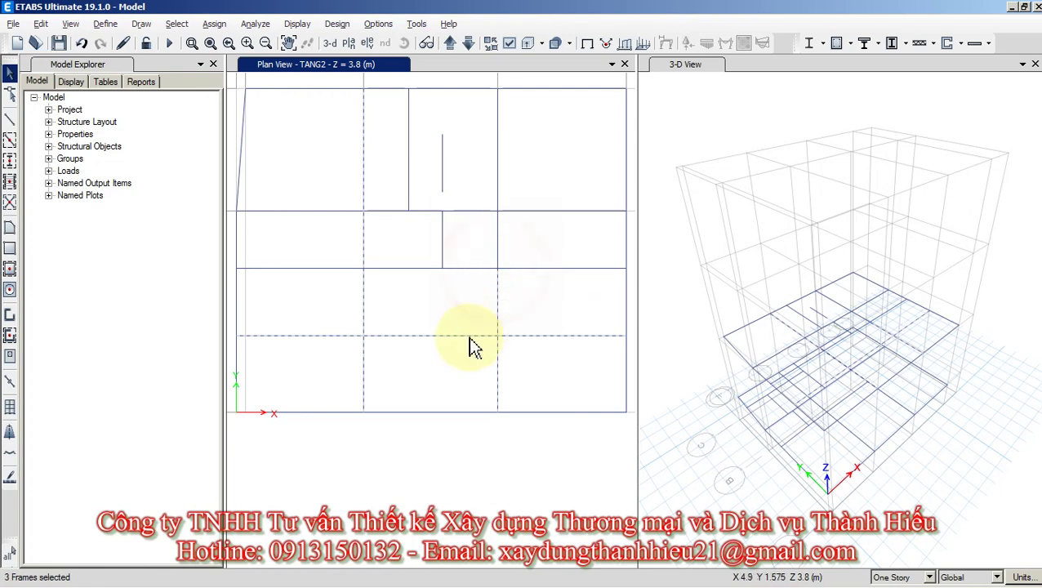
Divide the three selected frames by breaking them at intersections with selected frames and joints.
{"action": "left_click", "coordinate": [43, 24]}
{"action": "mouse_move", "coordinate": [150, 394]}
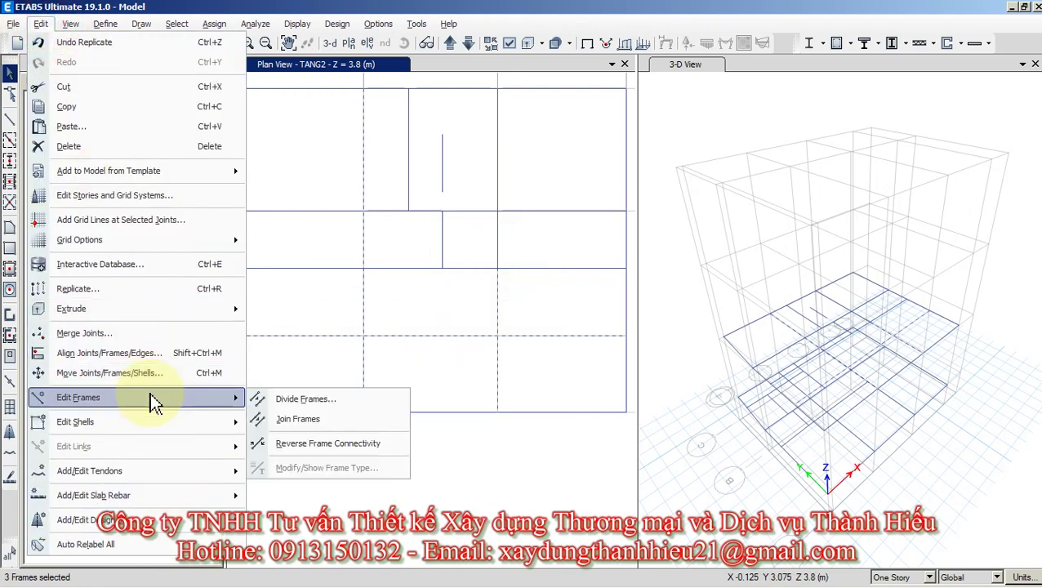
{"action": "left_click", "coordinate": [298, 399]}
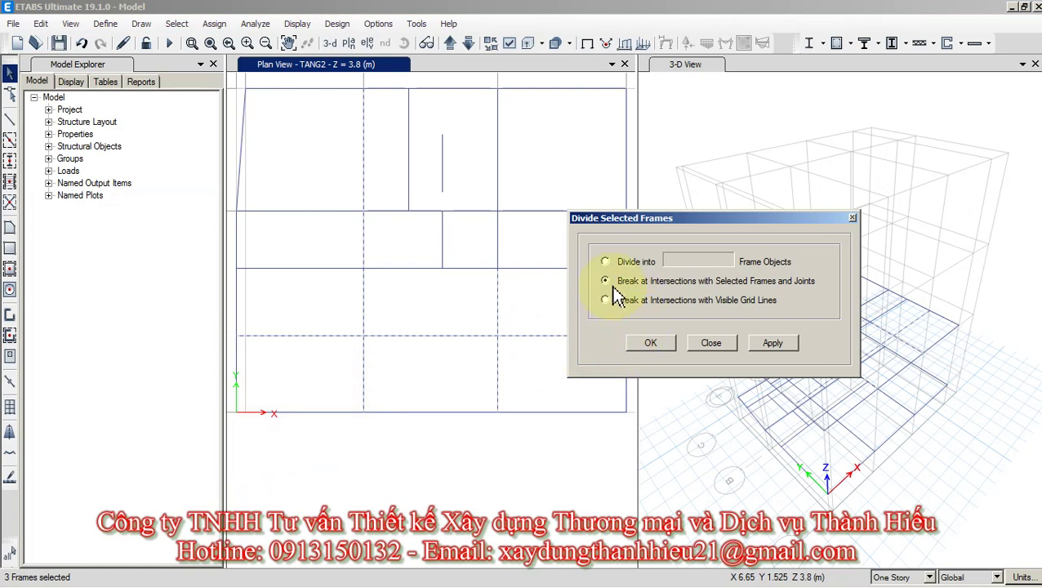
{"action": "left_click", "coordinate": [645, 341]}
Delete the replicated beam's outer segments between axes 1 and 2 and between axes 3 and 4.
{"action": "left_click", "coordinate": [351, 359]}
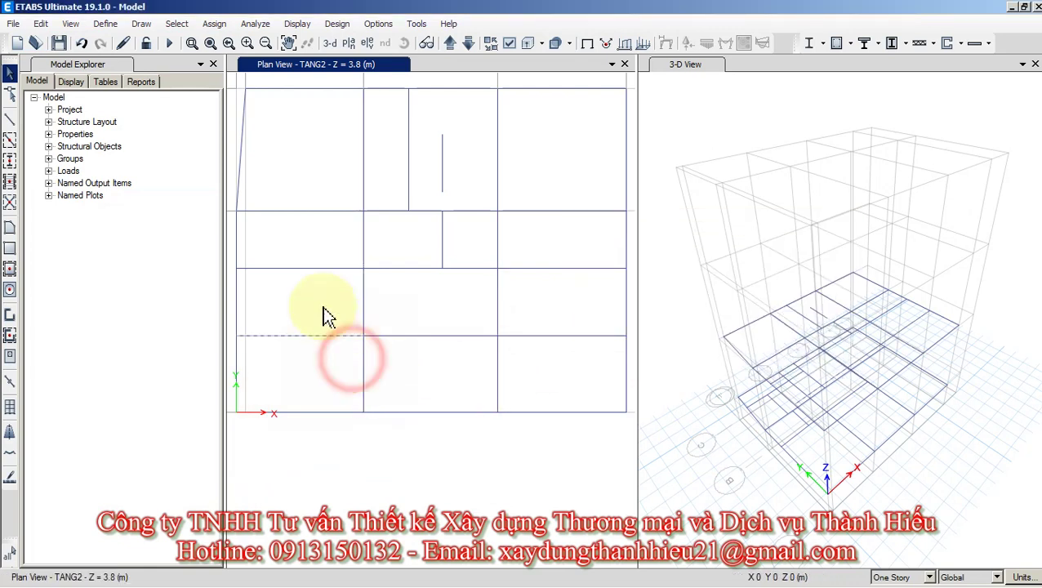
{"action": "left_click", "coordinate": [567, 358]}
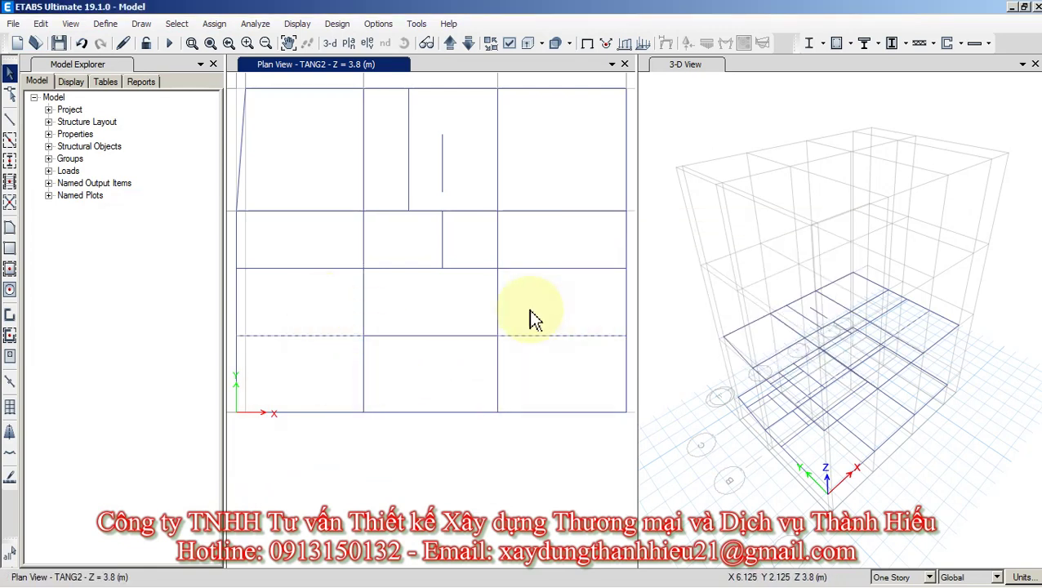
{"action": "key", "text": "Delete"}
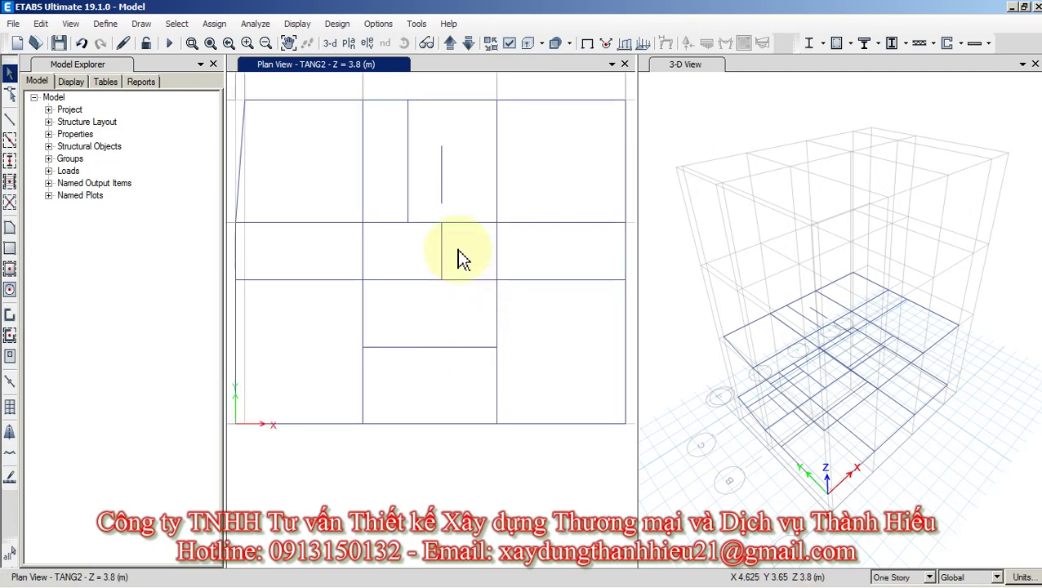
Draw a B20x30 beam about 1.4 m long from the short secondary beam's lower end down to the beam segment between axes 2 and 3.
{"action": "left_click", "coordinate": [448, 250]}
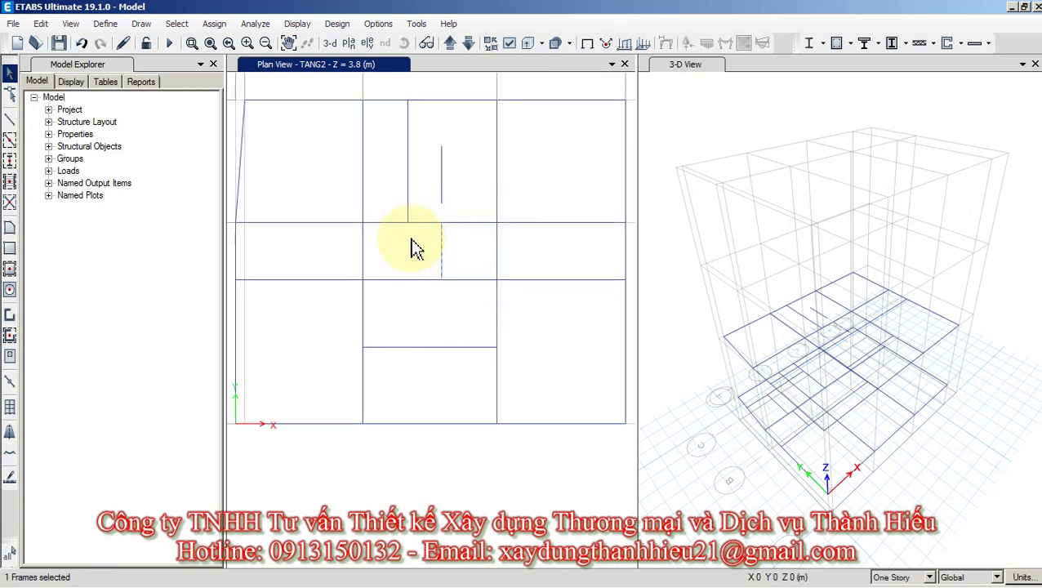
{"action": "left_click", "coordinate": [442, 282]}
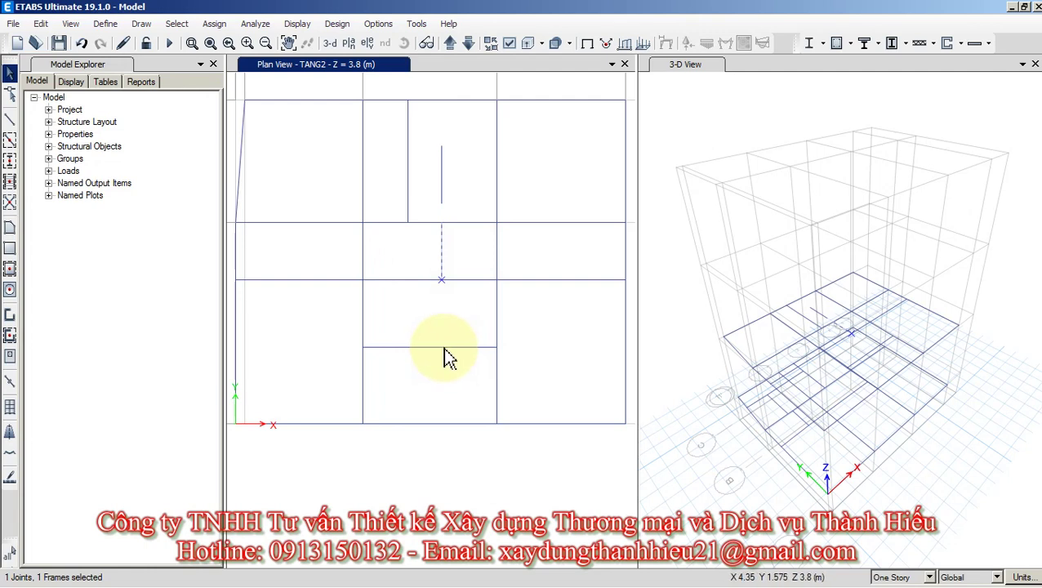
{"action": "left_click", "coordinate": [442, 279]}
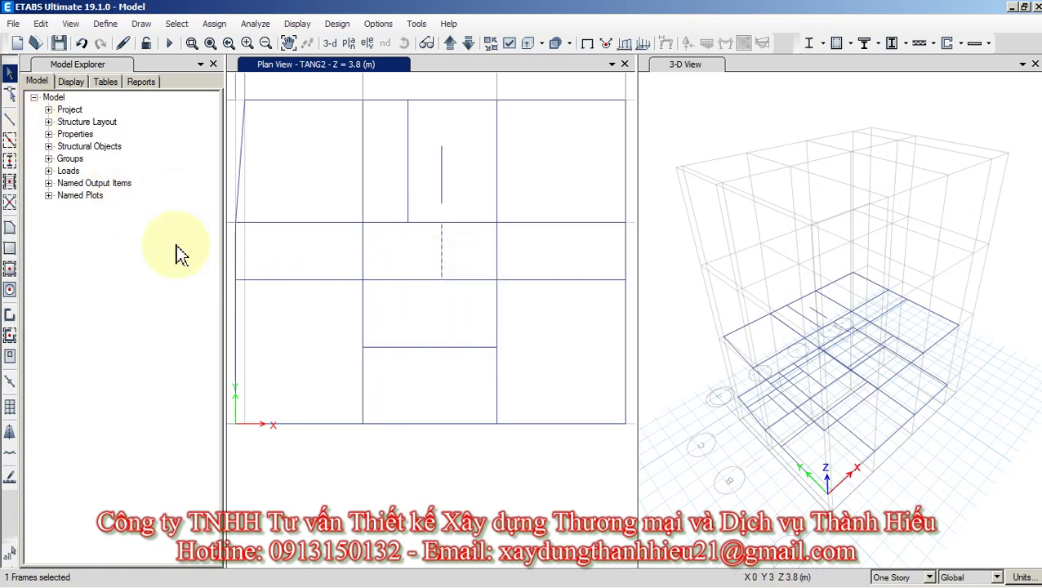
{"action": "left_click", "coordinate": [9, 119]}
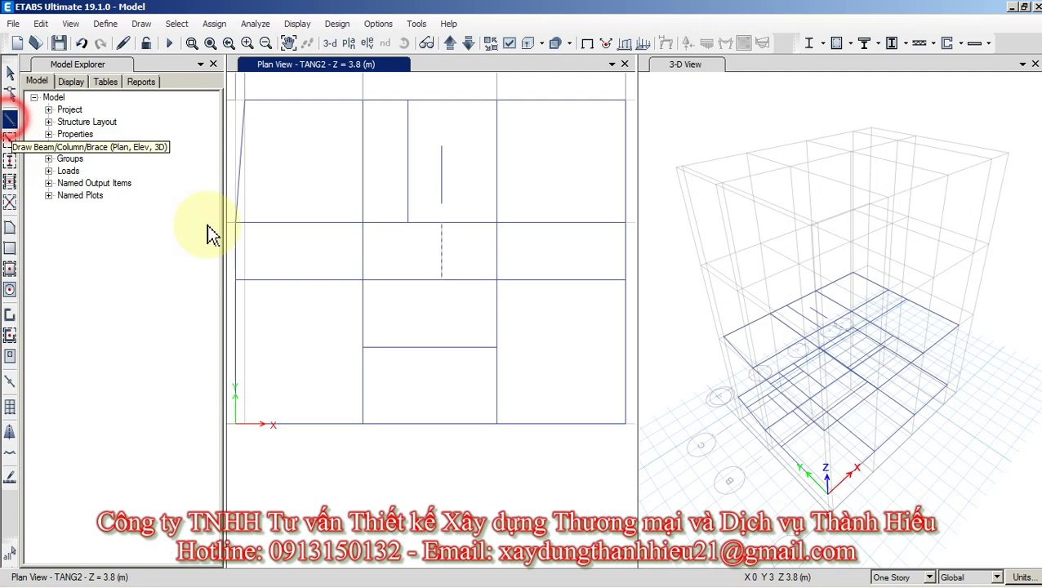
{"action": "left_click", "coordinate": [441, 280]}
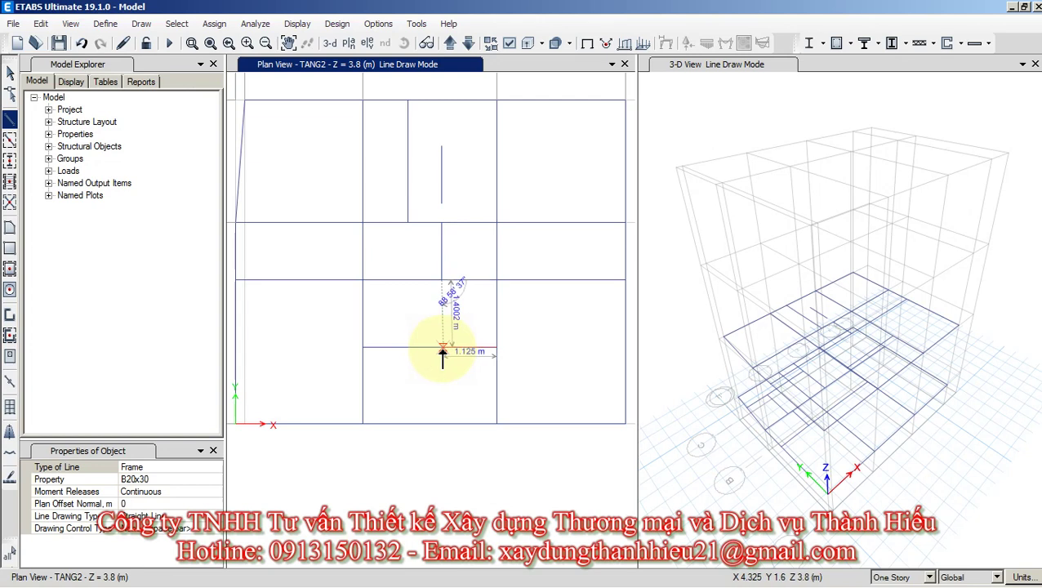
{"action": "left_click", "coordinate": [442, 349]}
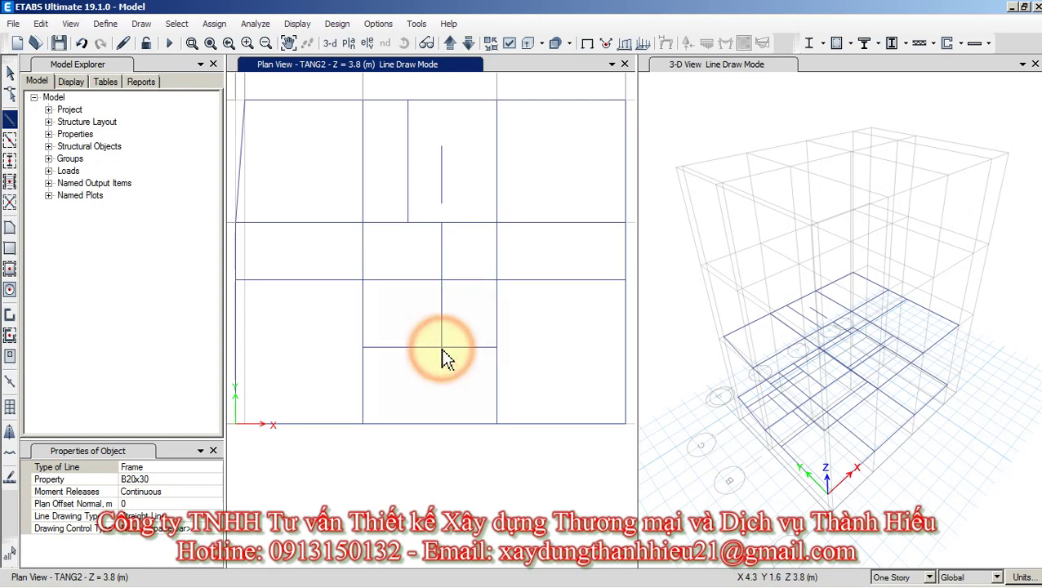
{"action": "key", "text": "Escape"}
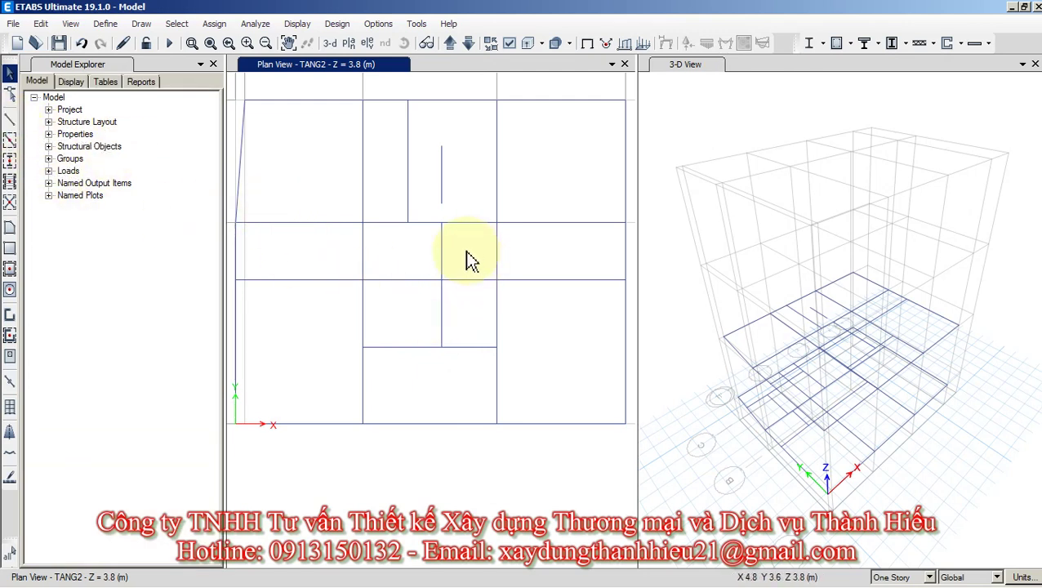
Delete the short secondary beam between axis B and the long secondary beam just below it.
{"action": "left_click", "coordinate": [441, 257]}
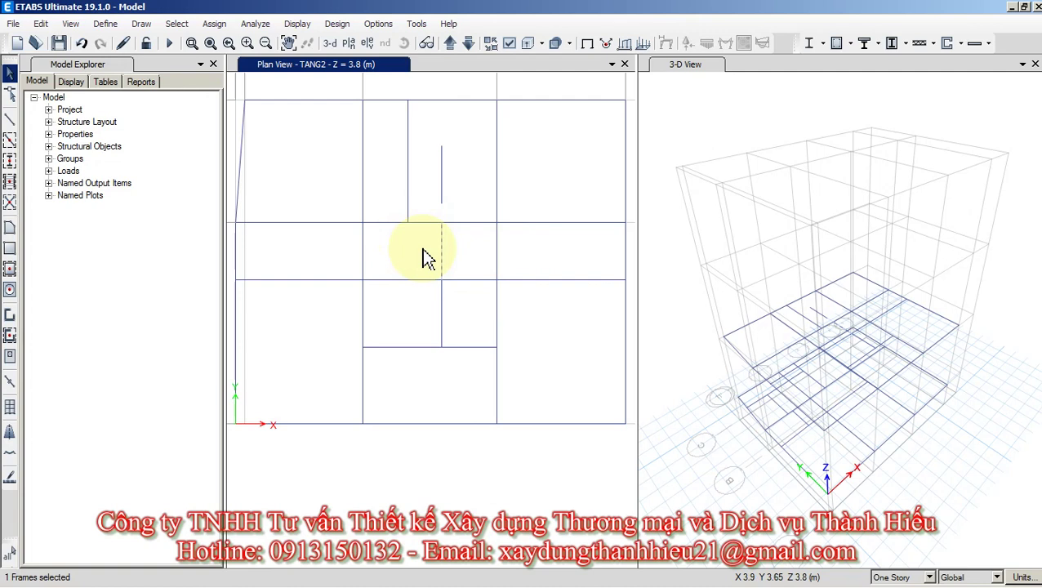
{"action": "key", "text": "Delete"}
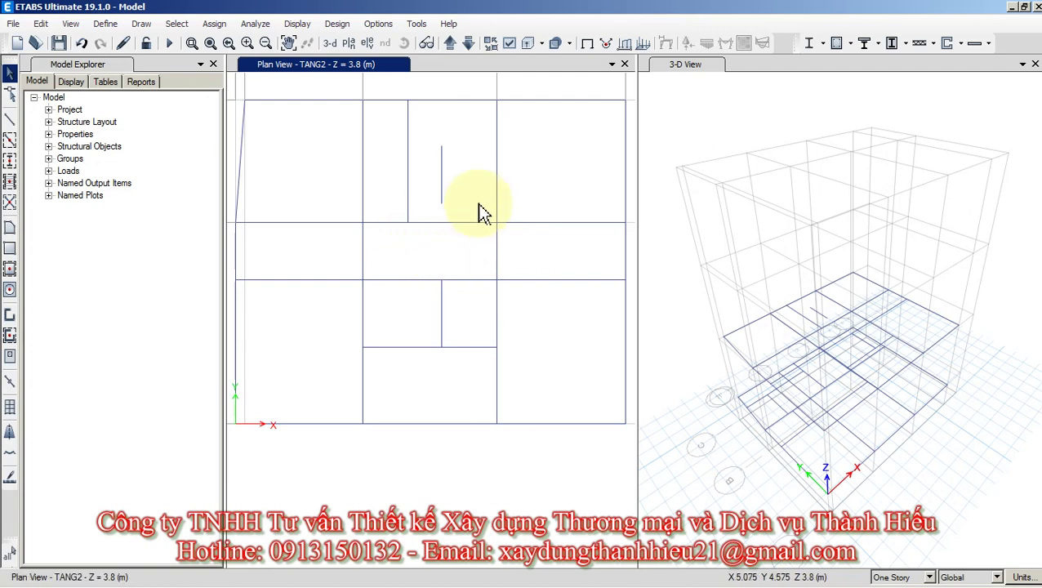
{"action": "mouse_move", "coordinate": [484, 279]}
{"action": "middle_mouse_down"}
{"action": "mouse_move", "coordinate": [465, 317]}
{"action": "mouse_move", "coordinate": [457, 302]}
{"action": "middle_mouse_up"}
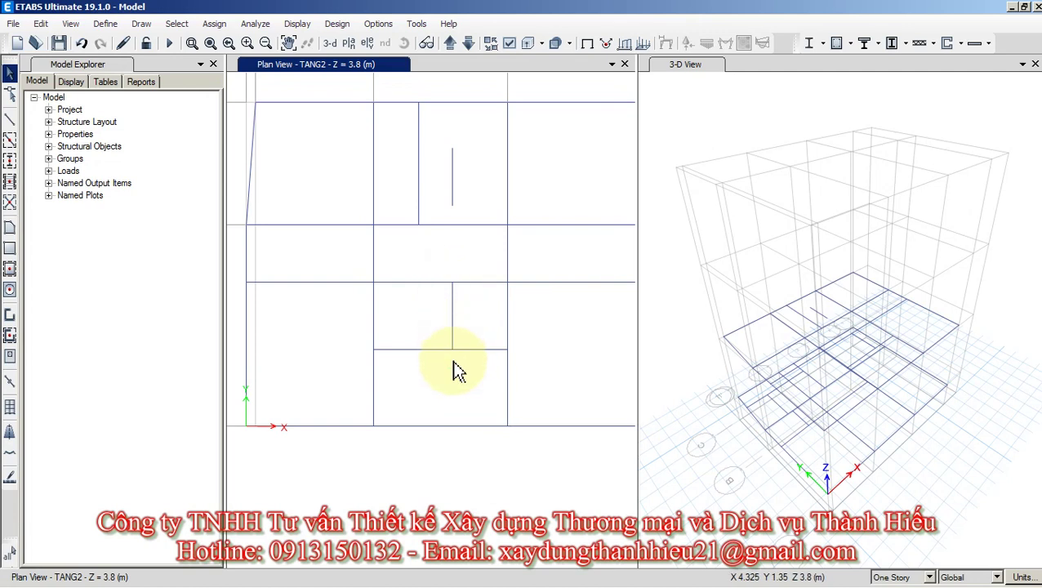
Select the new short beam and its supporting beam between axes 2 and 3, and compare their layout with the P2 and P3 toilet walls in AutoCAD.
{"action": "left_click", "coordinate": [454, 307]}
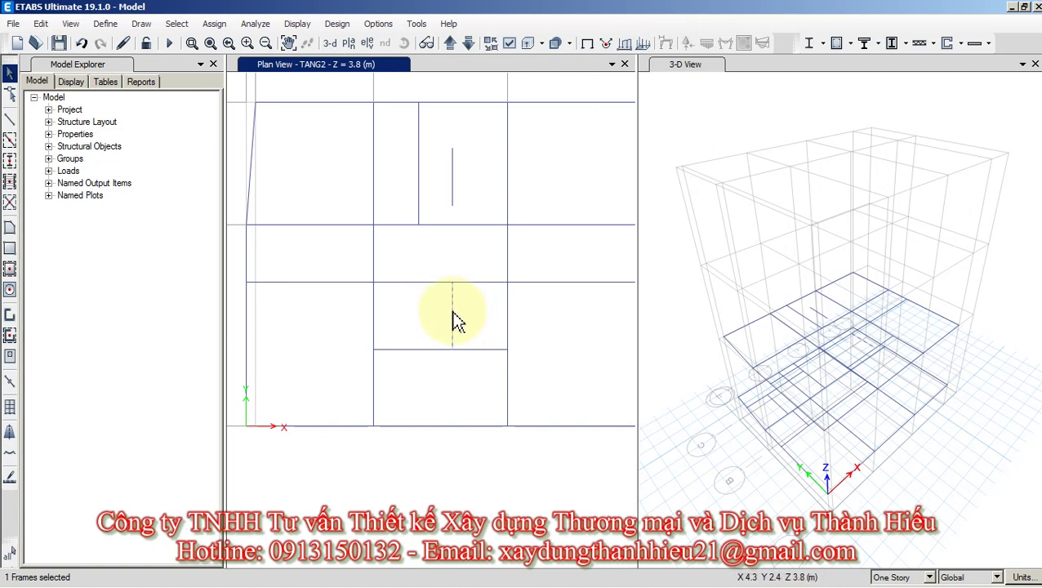
{"action": "left_click", "coordinate": [455, 343]}
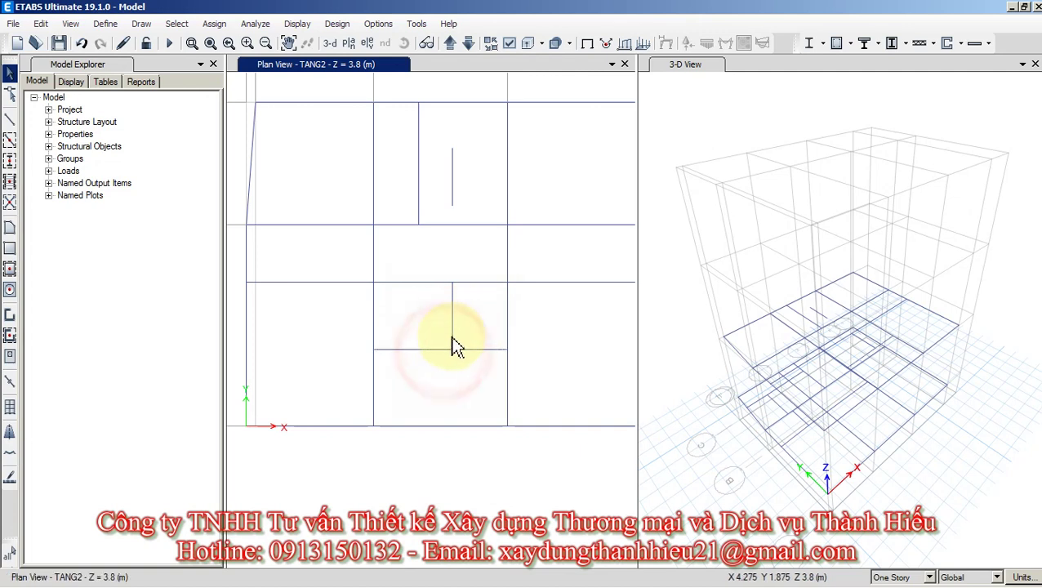
{"action": "left_click", "coordinate": [451, 349]}
{"action": "left_click", "coordinate": [453, 350]}
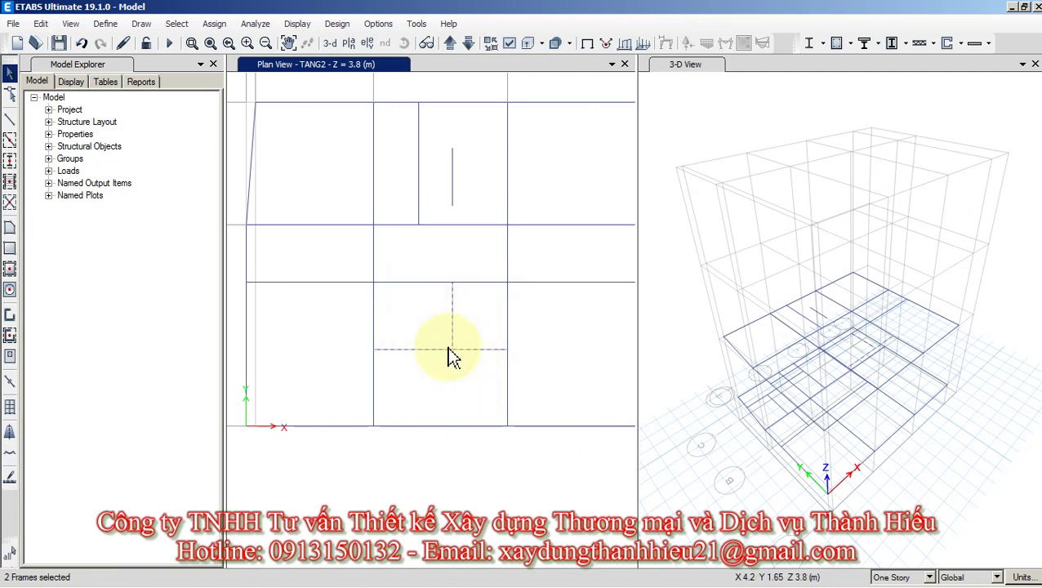
{"action": "key", "text": "ctrl+q"}
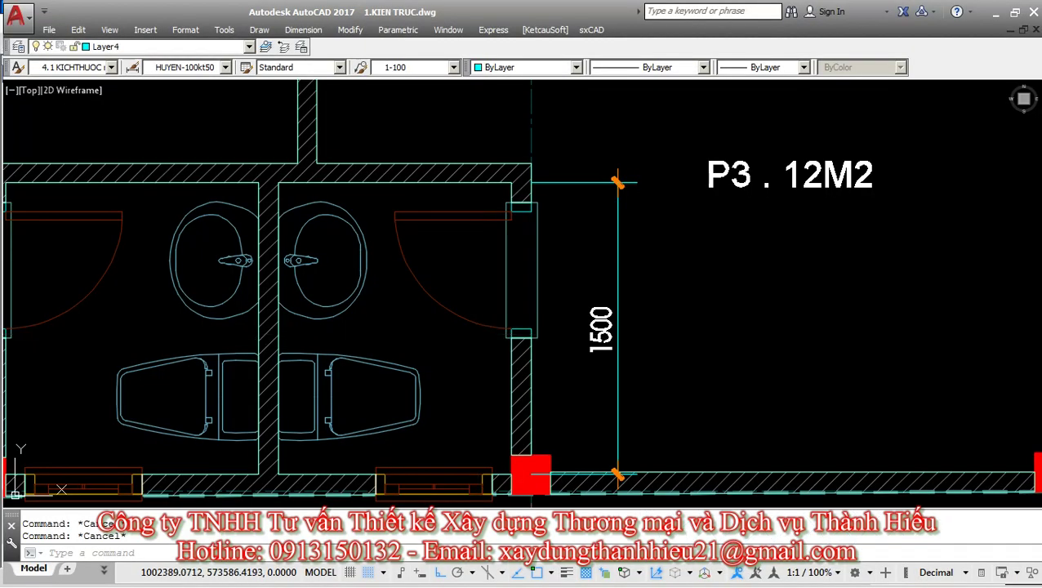
{"action": "scroll", "coordinate": [572, 245], "scroll_direction": "down", "scroll_amount": 3}
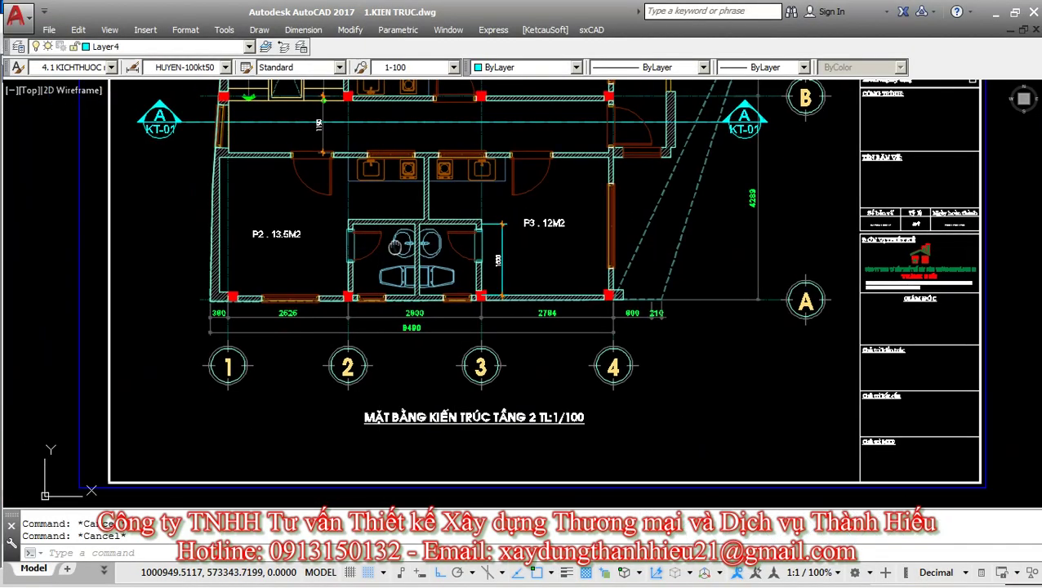
{"action": "scroll", "coordinate": [490, 270], "scroll_direction": "up", "scroll_amount": 3}
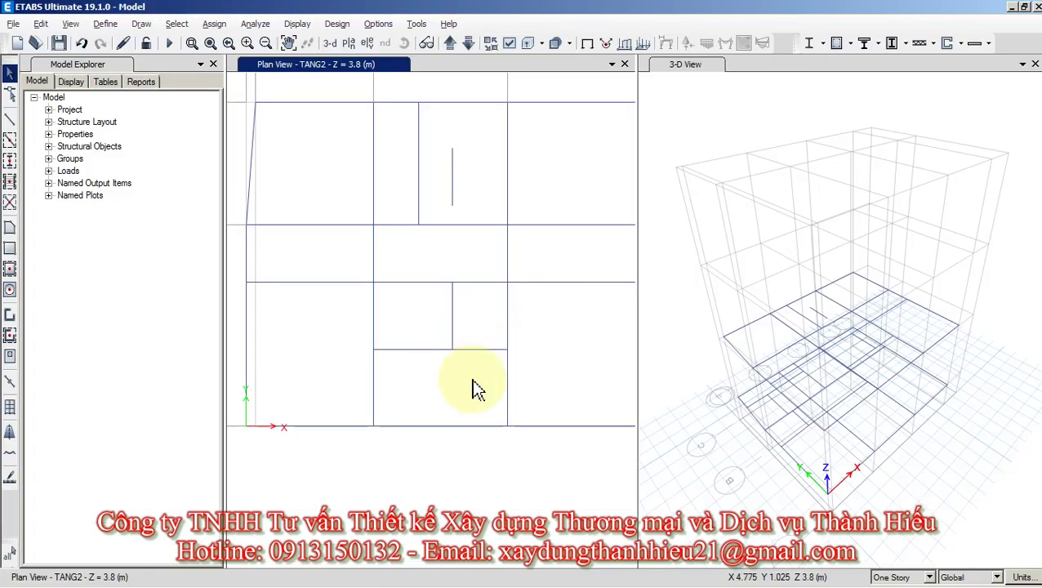
Enable snapping to line ends and midpoints in the snap options for drawing beams.
{"action": "scroll", "coordinate": [349, 318], "scroll_direction": "down", "scroll_amount": 1}
{"action": "left_click", "coordinate": [10, 119]}
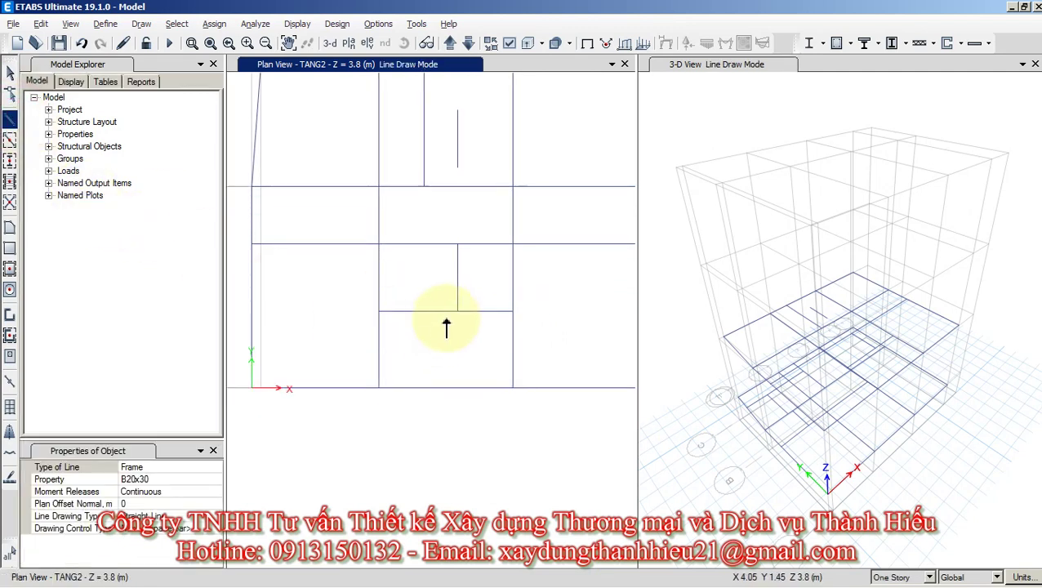
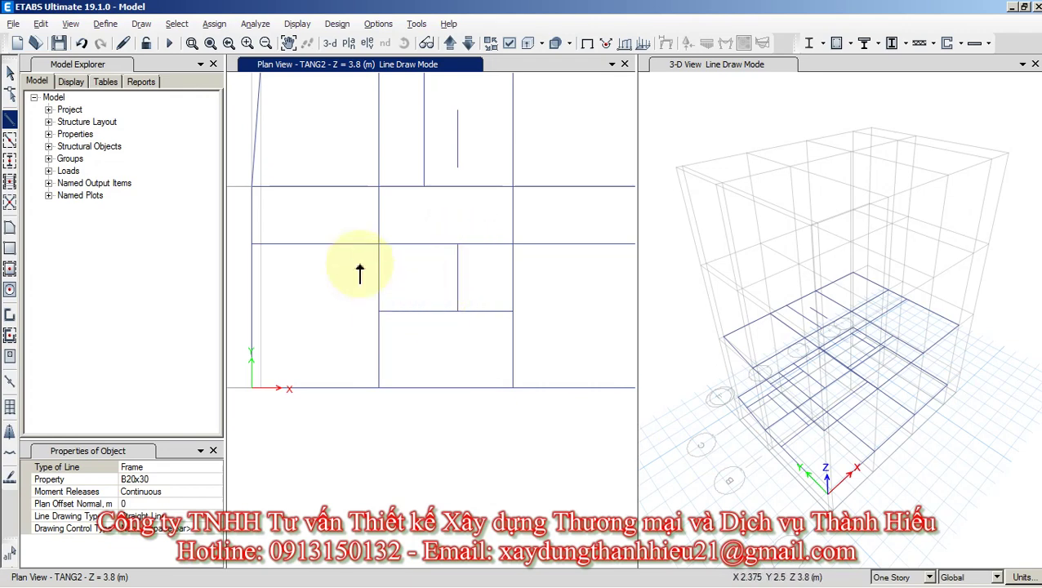
{"action": "left_click", "coordinate": [104, 23]}
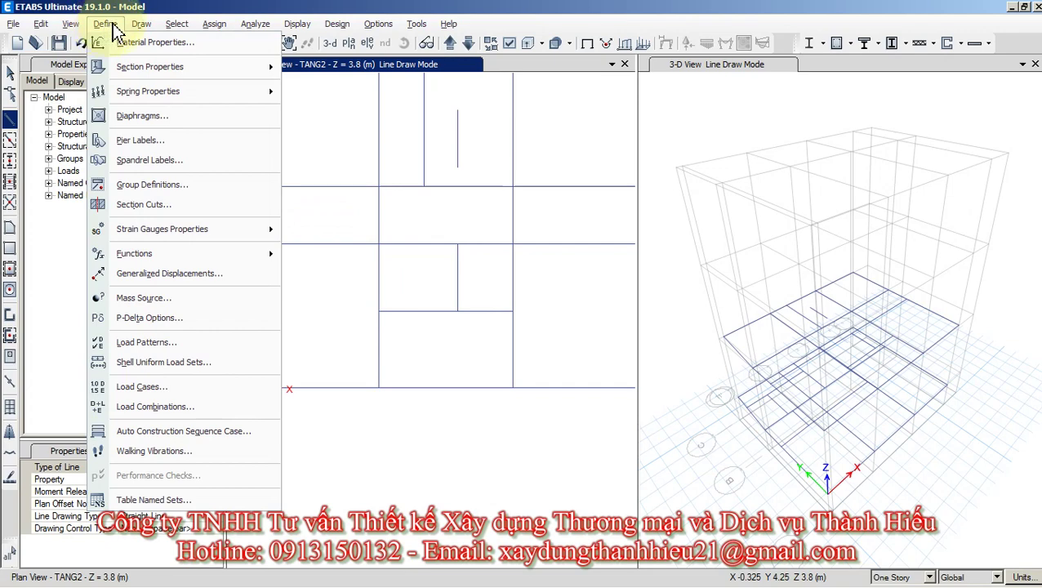
{"action": "mouse_move", "coordinate": [135, 27]}
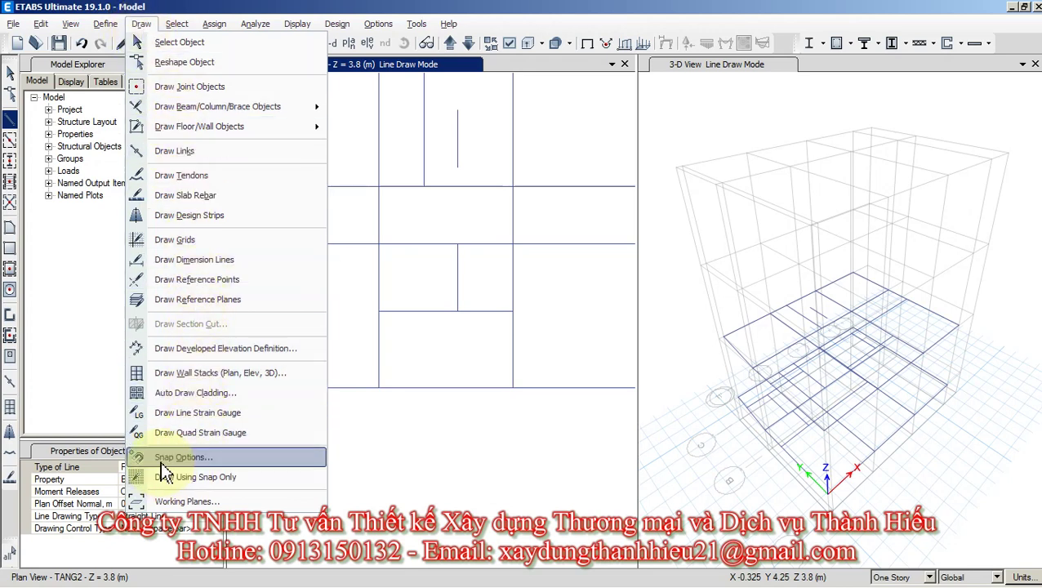
{"action": "left_click", "coordinate": [186, 460]}
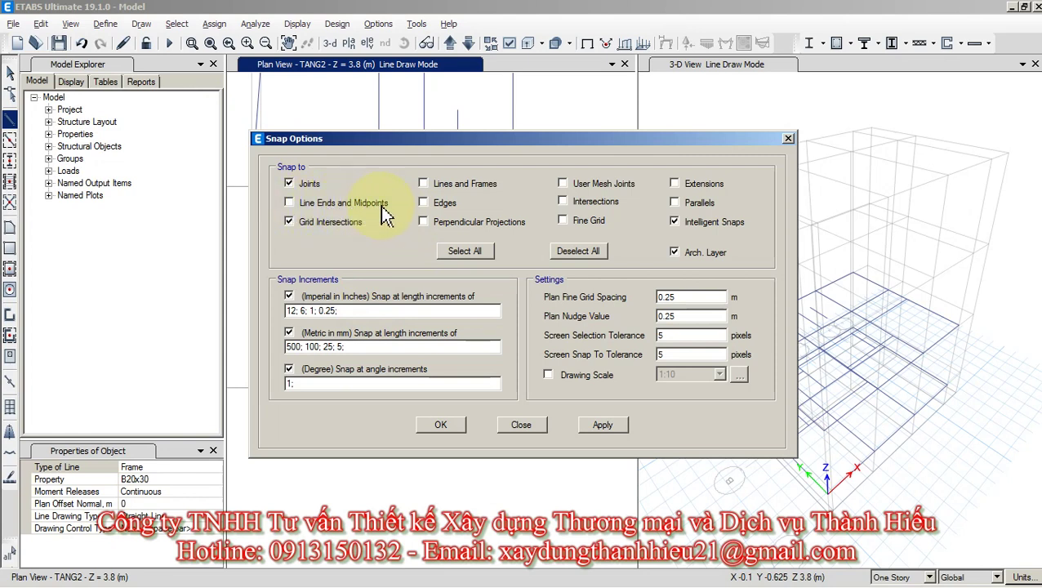
{"action": "left_click", "coordinate": [289, 202]}
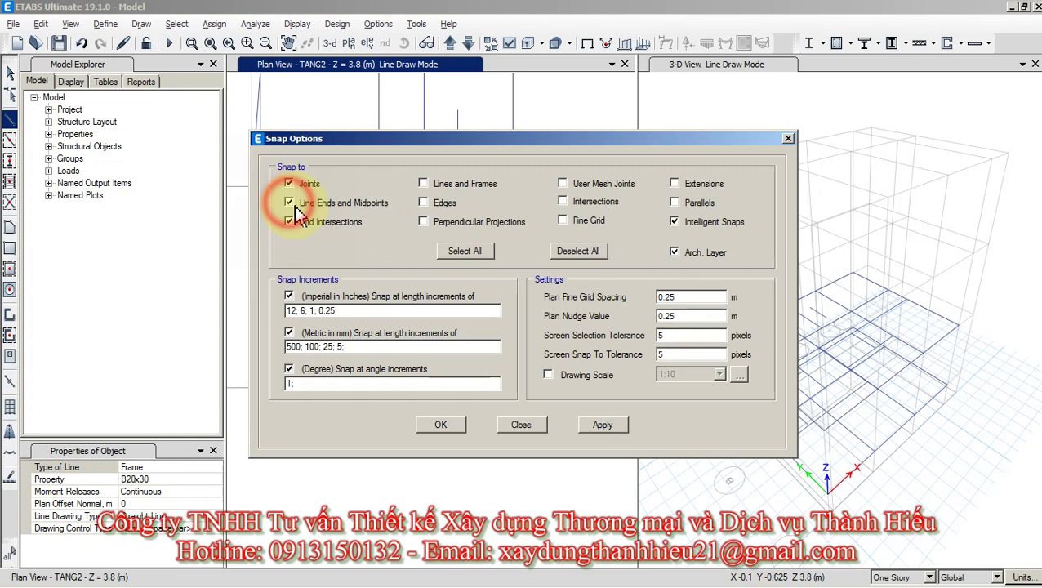
{"action": "left_click", "coordinate": [445, 425]}
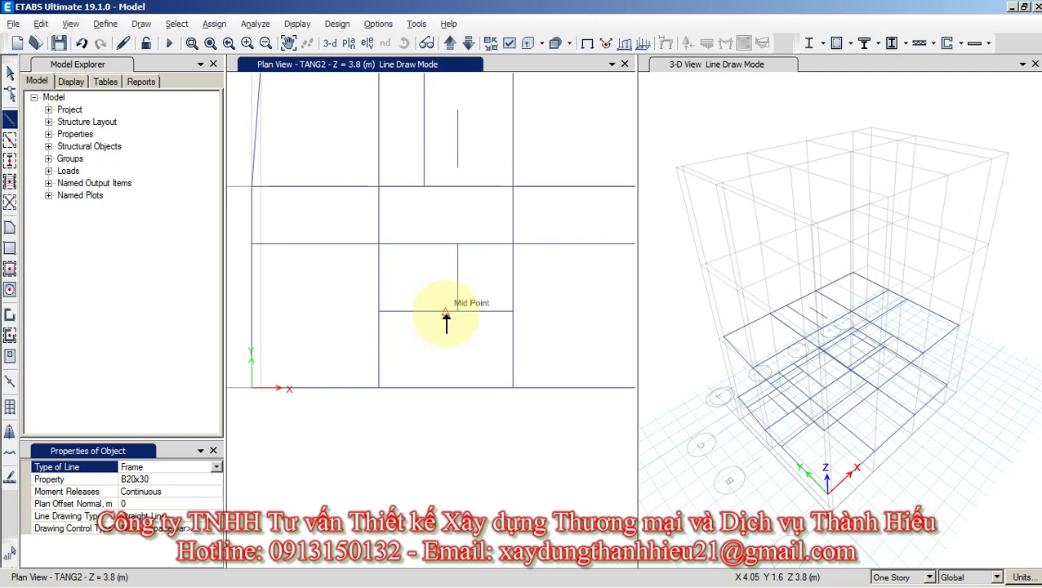
Try to draw a B20x30 beam from the midpoint of the toilets' upper beam down to the axis A beam.
{"action": "left_click", "coordinate": [446, 312]}
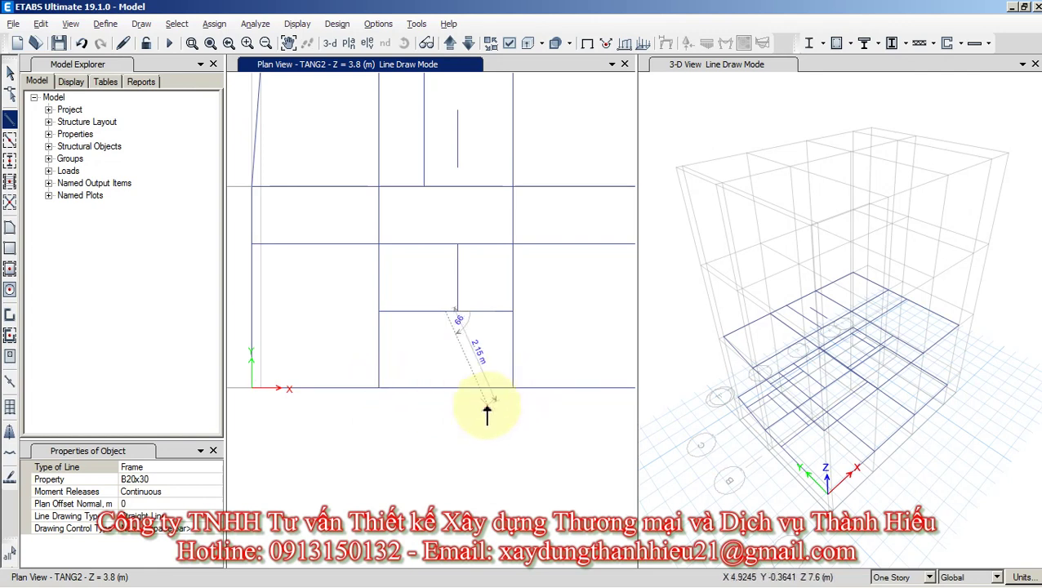
{"action": "left_click", "coordinate": [446, 389]}
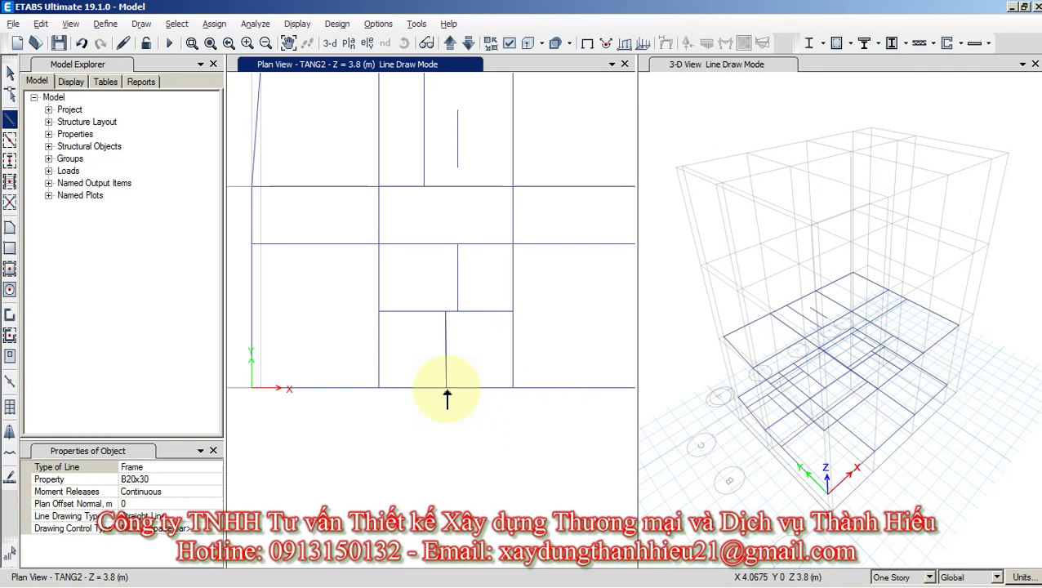
{"action": "key", "text": "Escape"}
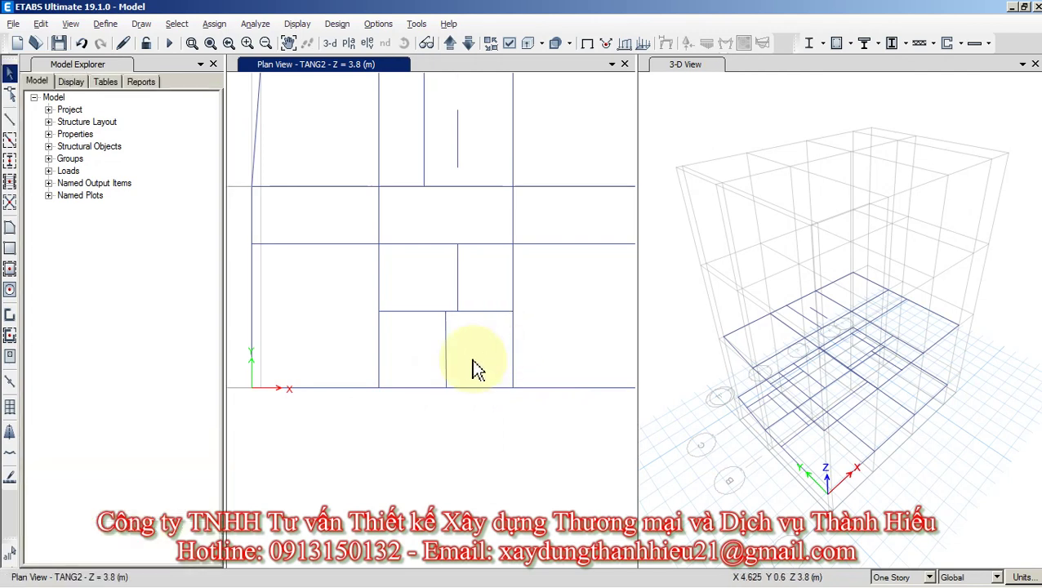
Delete the slightly slanted beam between the toilets' upper beam and the axis A beam.
{"action": "scroll", "coordinate": [472, 365], "scroll_direction": "up", "scroll_amount": 3}
{"action": "scroll", "coordinate": [468, 293], "scroll_direction": "down", "scroll_amount": 2}
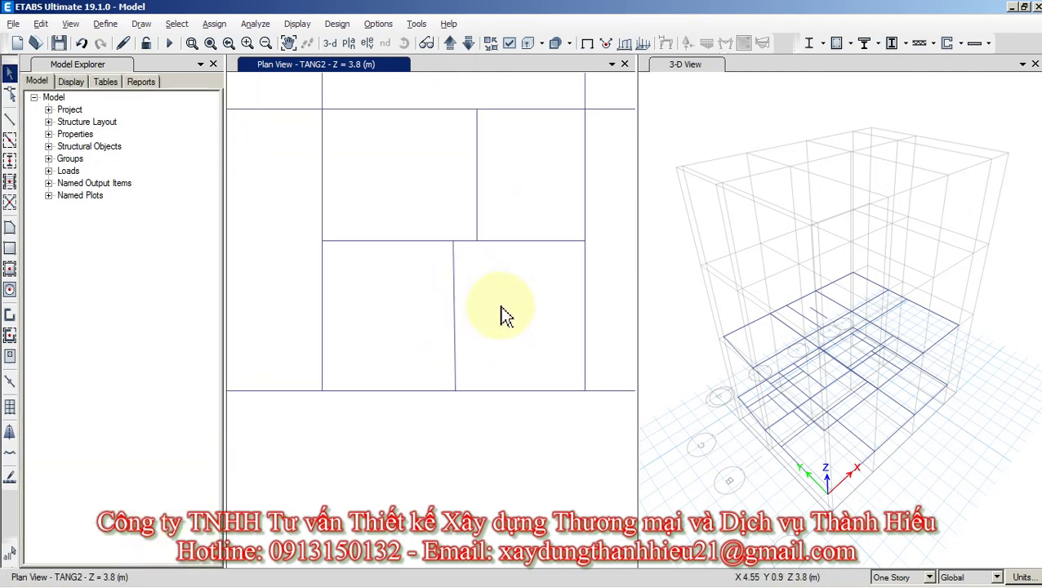
{"action": "left_click_drag", "start_coordinate": [496, 305], "coordinate": [415, 313]}
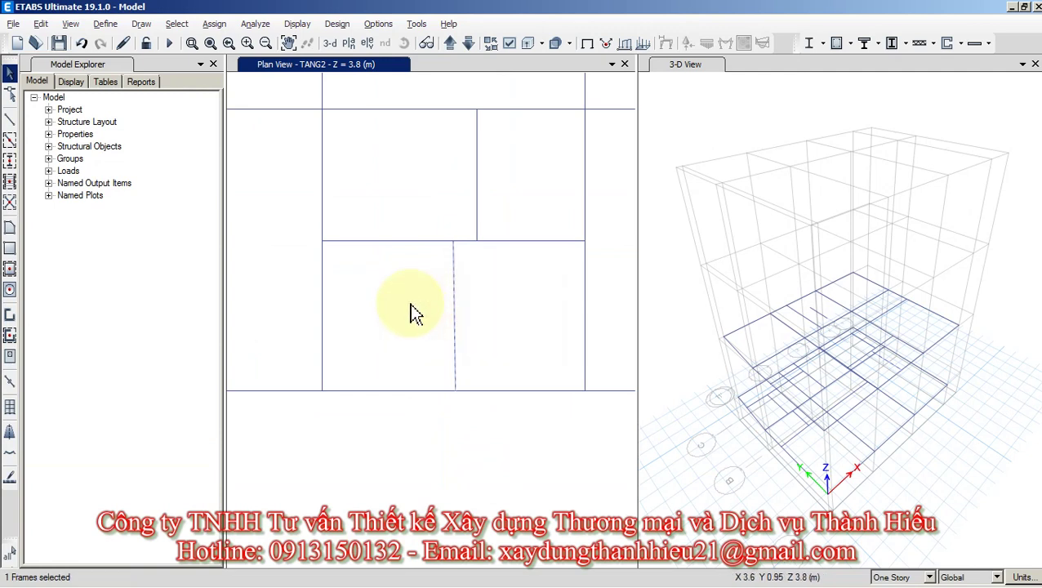
{"action": "key", "text": "Delete"}
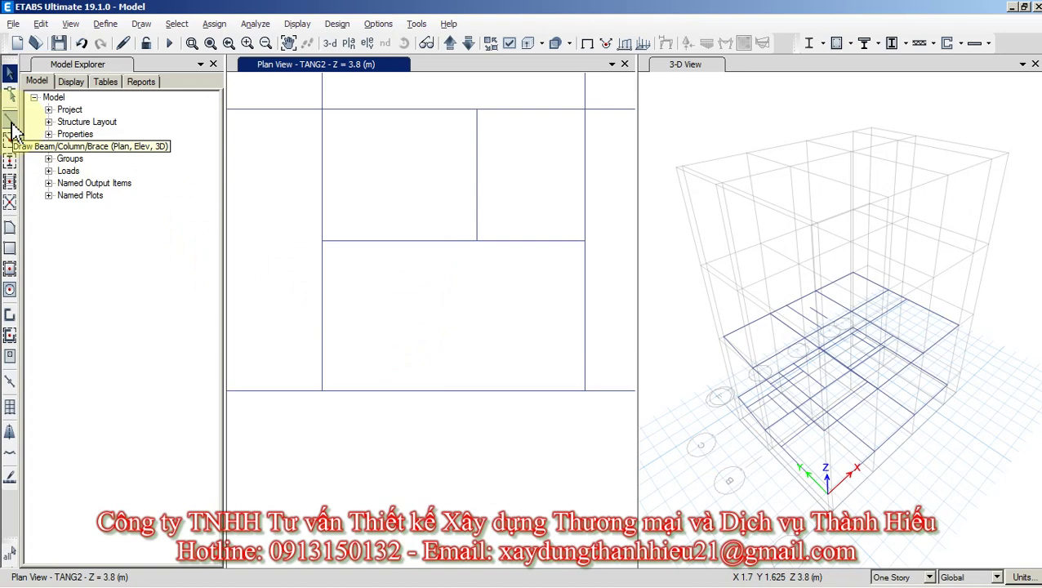
Enable snapping to perpendicular projections in the snap options.
{"action": "left_click", "coordinate": [105, 23]}
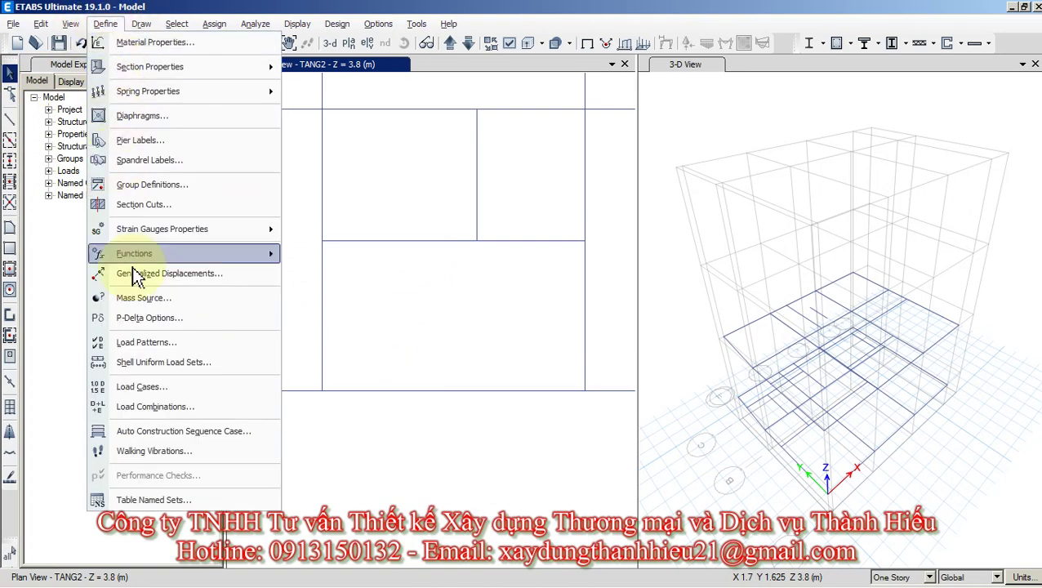
{"action": "mouse_move", "coordinate": [142, 23]}
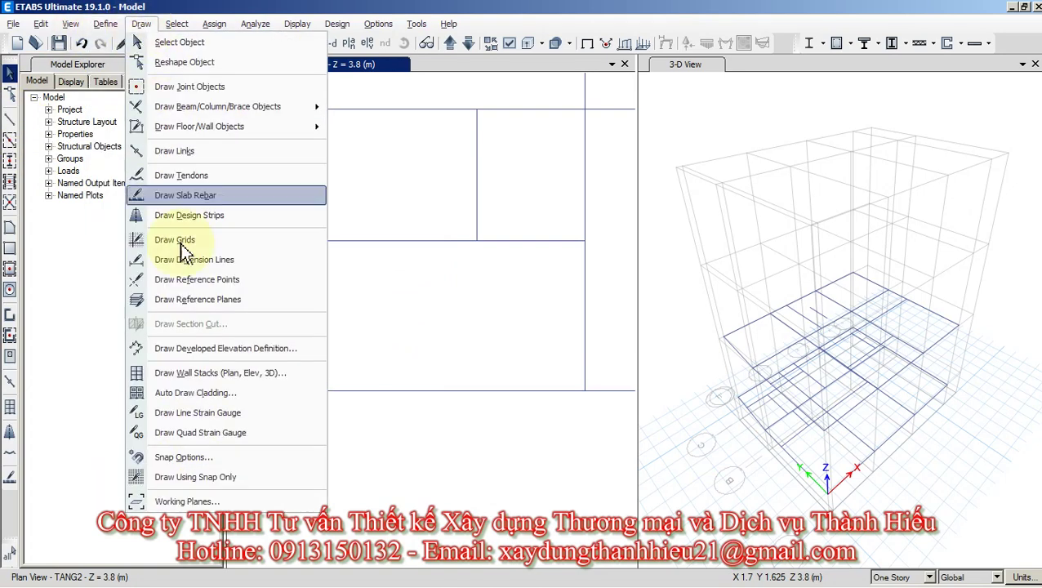
{"action": "left_click", "coordinate": [184, 457]}
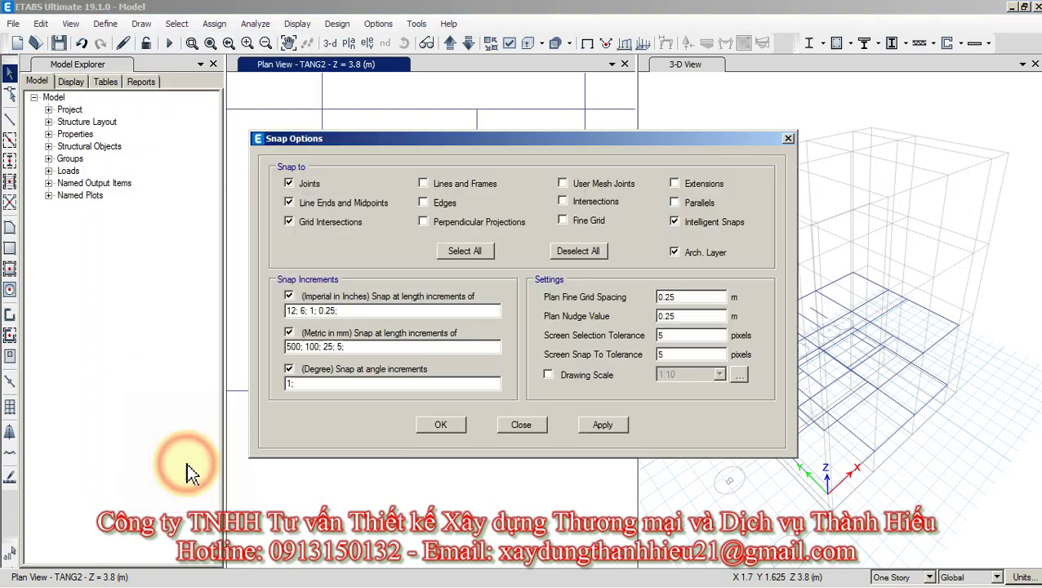
{"action": "left_click", "coordinate": [426, 222]}
{"action": "left_click", "coordinate": [438, 426]}
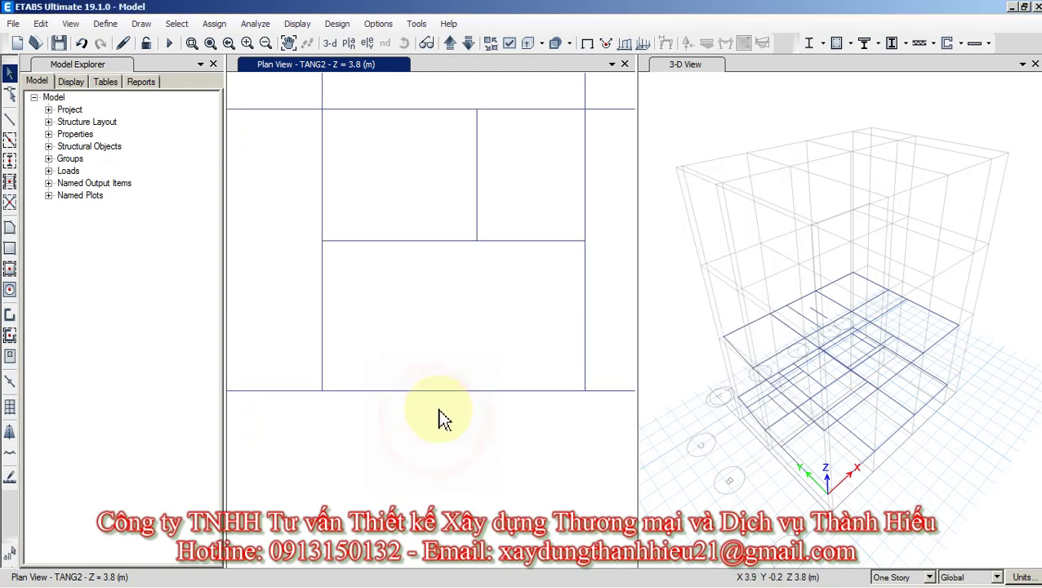
Draw a 1.6 m B20x30 beam from the midpoint of the toilets' upper beam perpendicular to the axis A beam.
{"action": "left_click", "coordinate": [9, 121]}
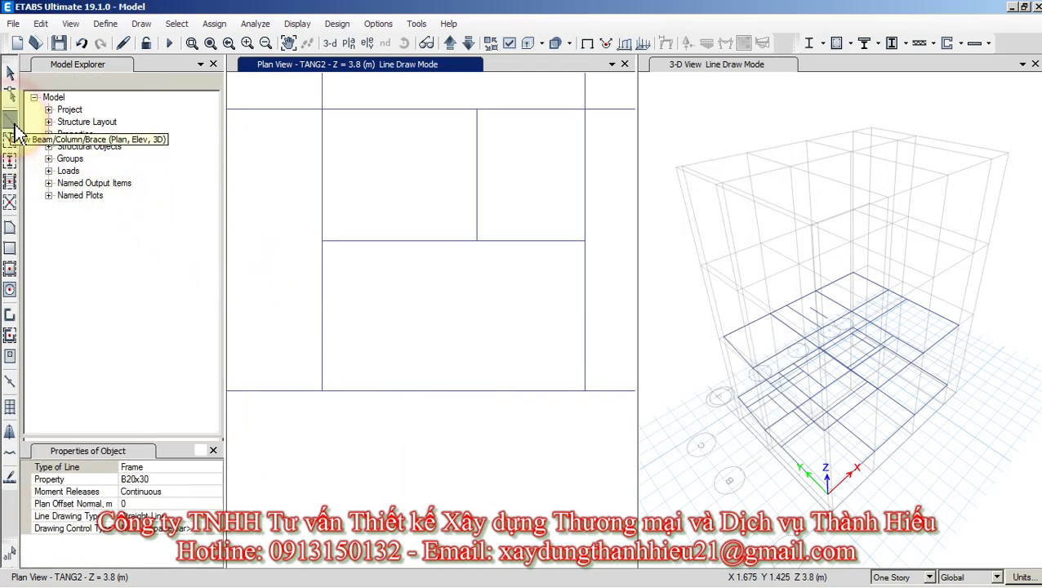
{"action": "left_click", "coordinate": [454, 241]}
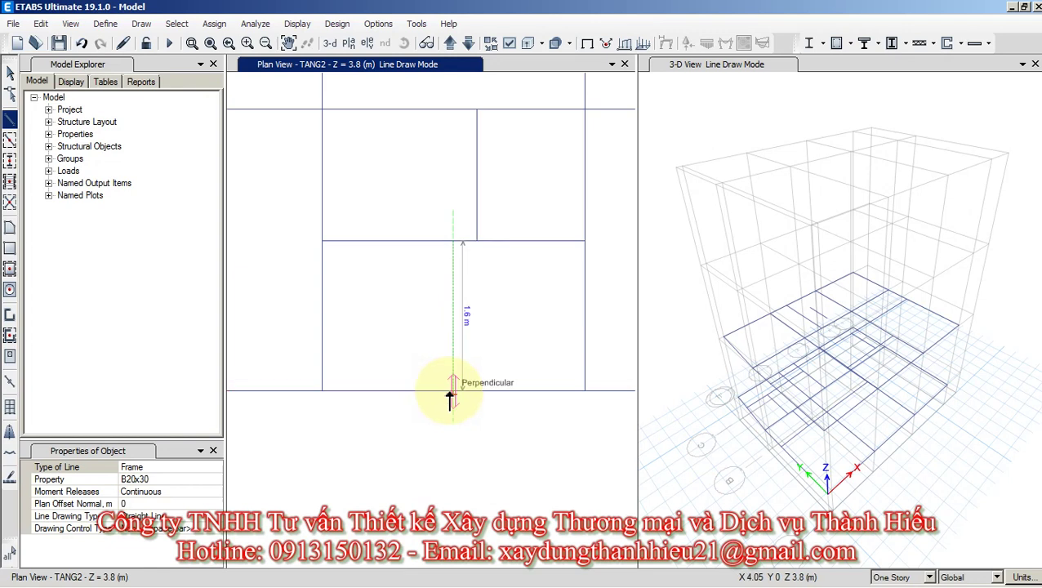
{"action": "left_click", "coordinate": [449, 393]}
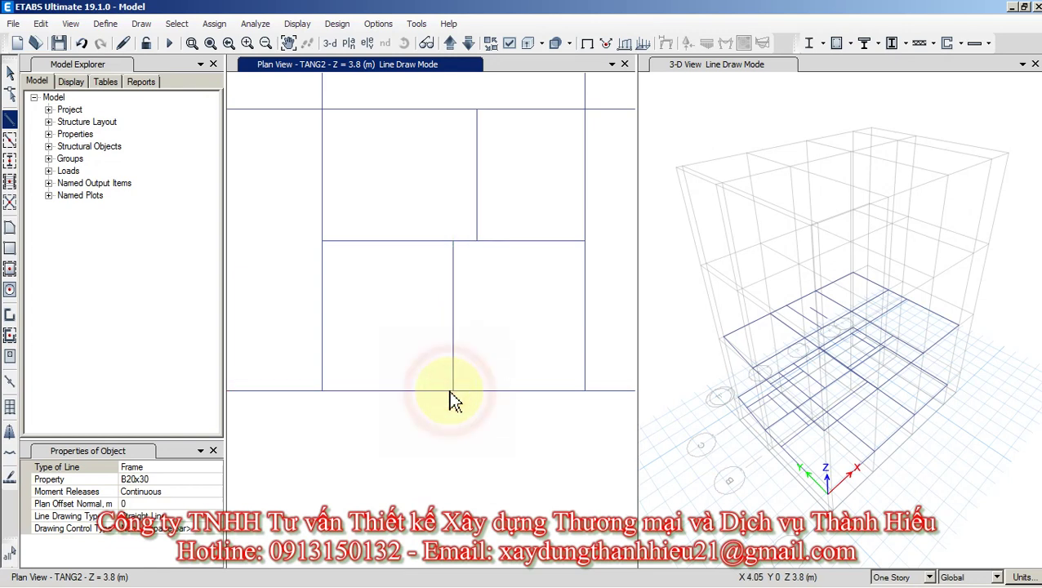
{"action": "key", "text": "Escape"}
Switch to AutoCAD and examine the P1 toilet and kitchen walls and the P2 and P3 toilet walls relative to the axes.
{"action": "scroll", "coordinate": [506, 278], "scroll_direction": "down", "scroll_amount": 2}
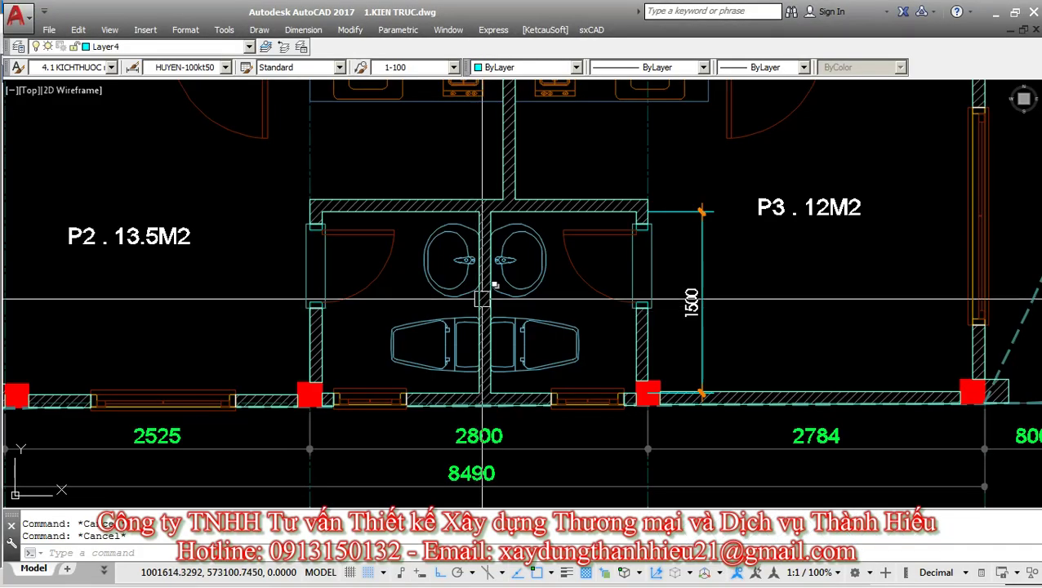
{"action": "scroll", "coordinate": [437, 284], "scroll_direction": "down", "scroll_amount": 5}
{"action": "scroll", "coordinate": [468, 253], "scroll_direction": "up", "scroll_amount": 4}
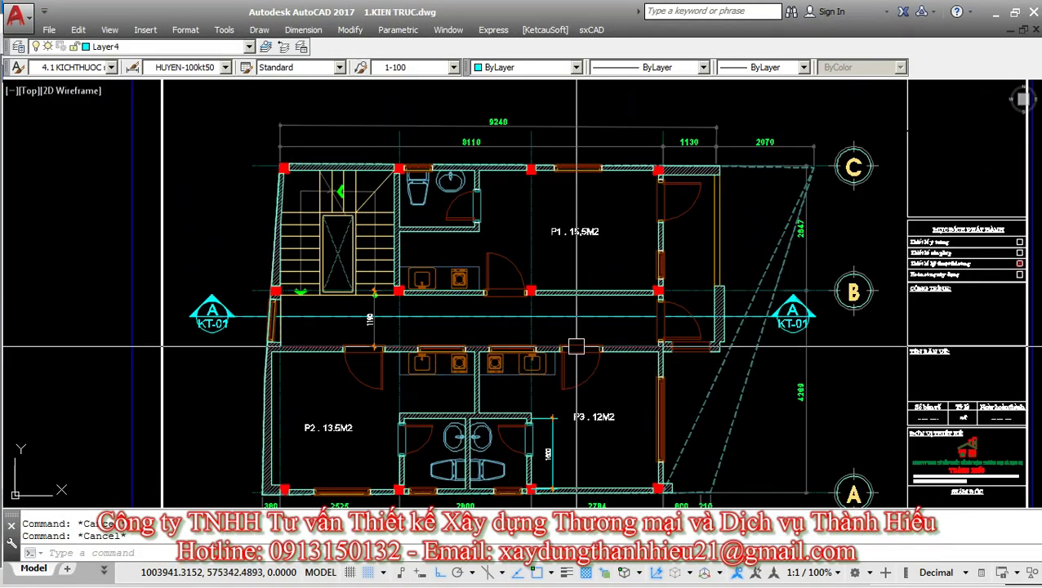
{"action": "scroll", "coordinate": [435, 232], "scroll_direction": "up", "scroll_amount": 4}
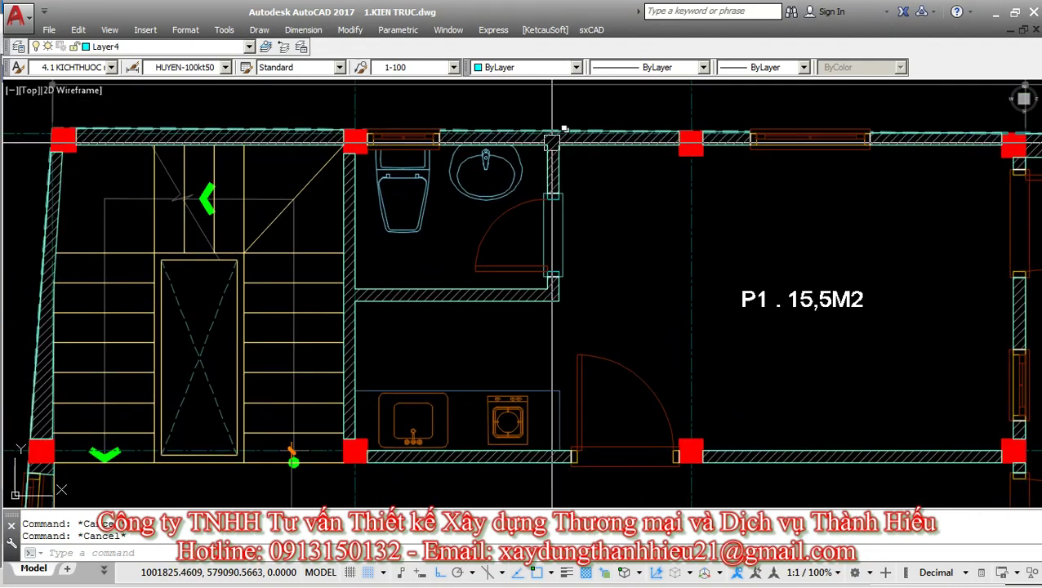
{"action": "scroll", "coordinate": [535, 215], "scroll_direction": "down", "scroll_amount": 2}
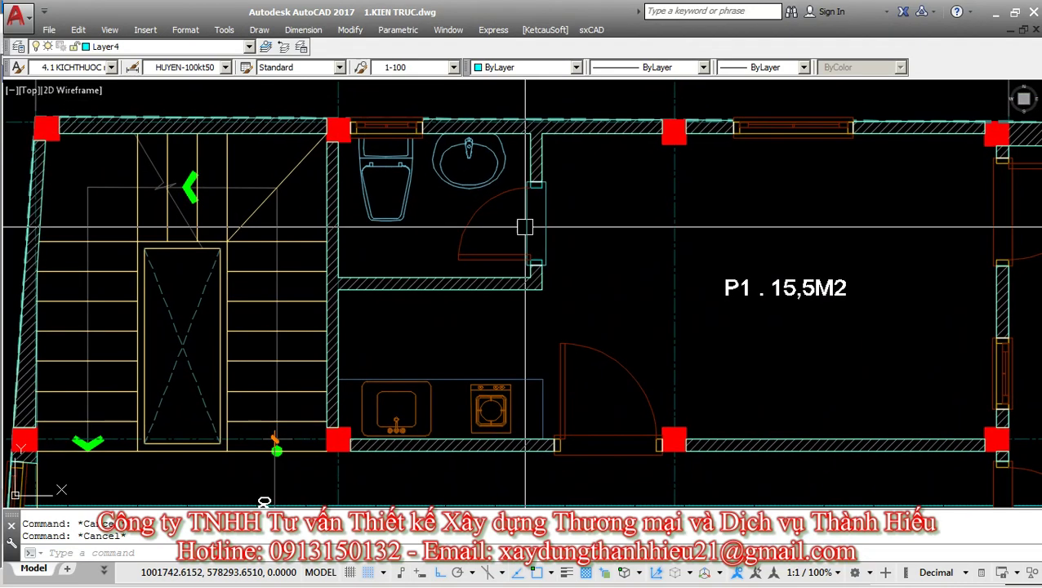
{"action": "middle_click_drag", "start_coordinate": [536, 215], "coordinate": [548, 285]}
{"action": "scroll", "coordinate": [548, 285], "scroll_direction": "down", "scroll_amount": 4}
{"action": "scroll", "coordinate": [433, 474], "scroll_direction": "up", "scroll_amount": 4}
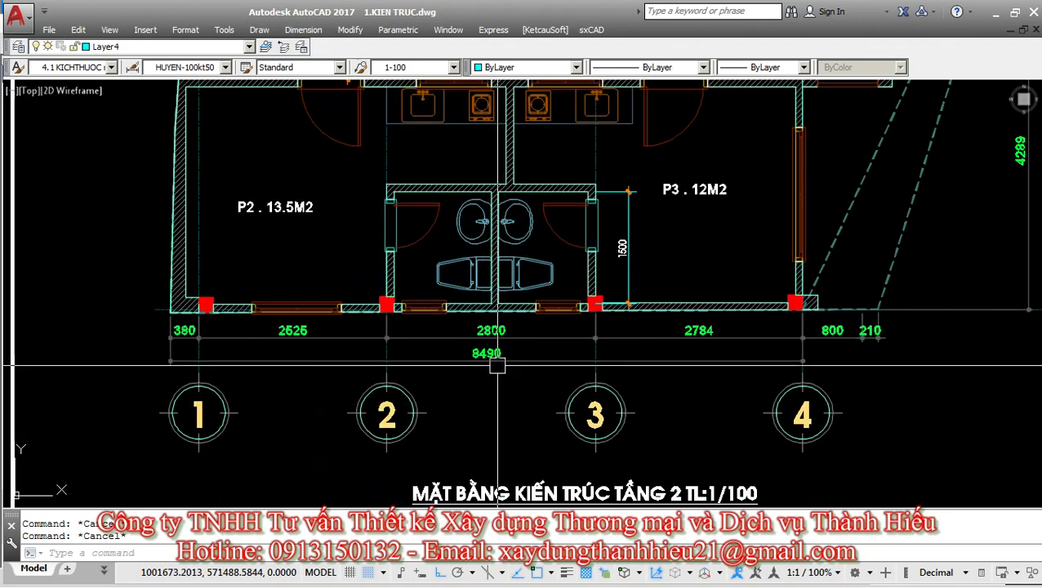
{"action": "scroll", "coordinate": [507, 342], "scroll_direction": "down", "scroll_amount": 3}
{"action": "scroll", "coordinate": [752, 261], "scroll_direction": "up", "scroll_amount": 6}
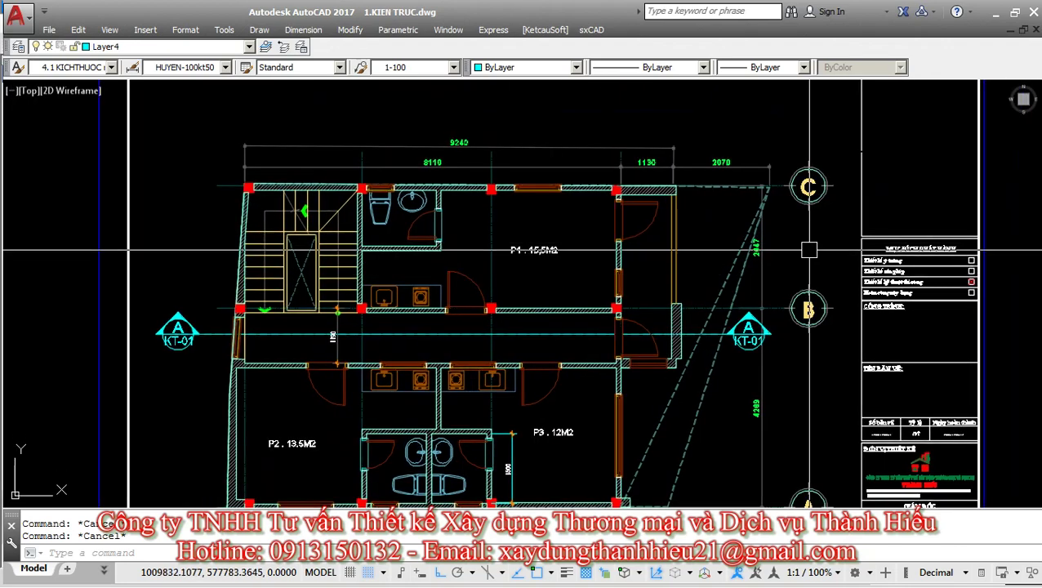
{"action": "scroll", "coordinate": [752, 261], "scroll_direction": "down", "scroll_amount": 3}
{"action": "scroll", "coordinate": [515, 190], "scroll_direction": "up", "scroll_amount": 3}
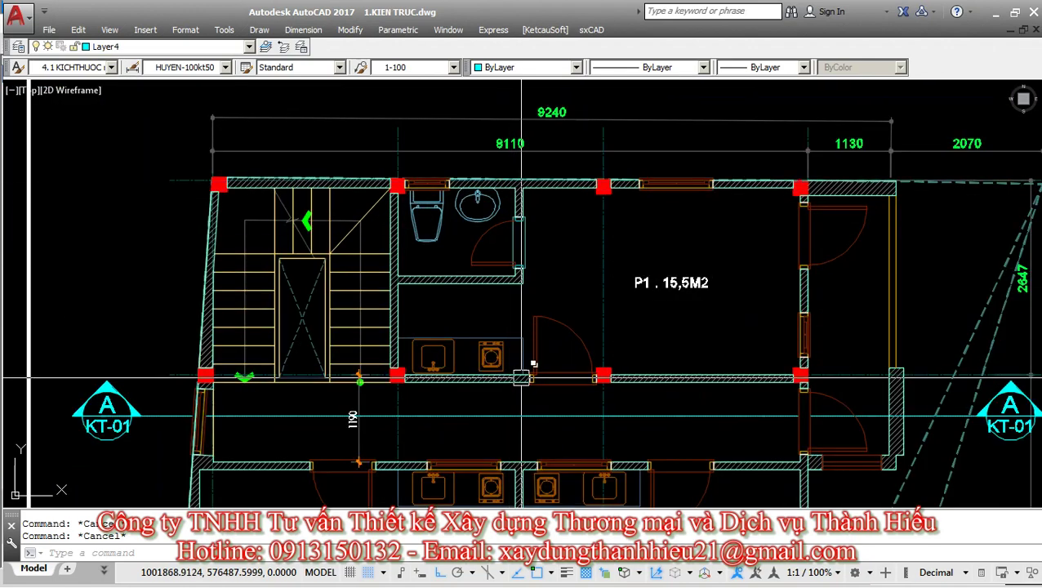
Switch to ETABS and delete the two secondary beams in the bay between axes 2 and 3 and axes B and C.
{"action": "key", "text": "alt+Tab"}
{"action": "scroll", "coordinate": [489, 294], "scroll_direction": "up", "scroll_amount": 4}
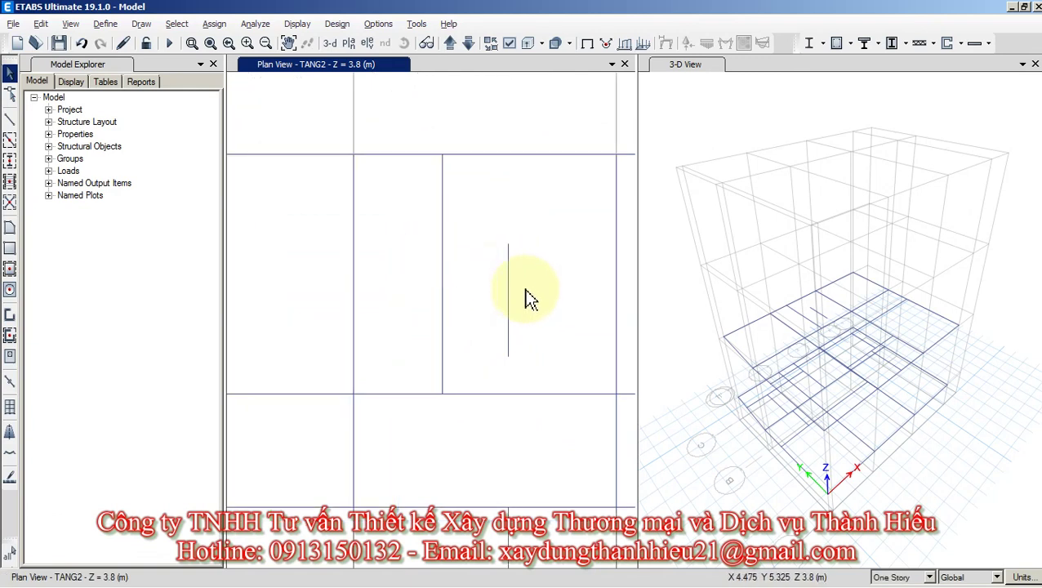
{"action": "left_click_drag", "start_coordinate": [527, 298], "coordinate": [414, 204]}
{"action": "key", "text": "Delete"}
{"action": "left_click", "coordinate": [329, 189]}
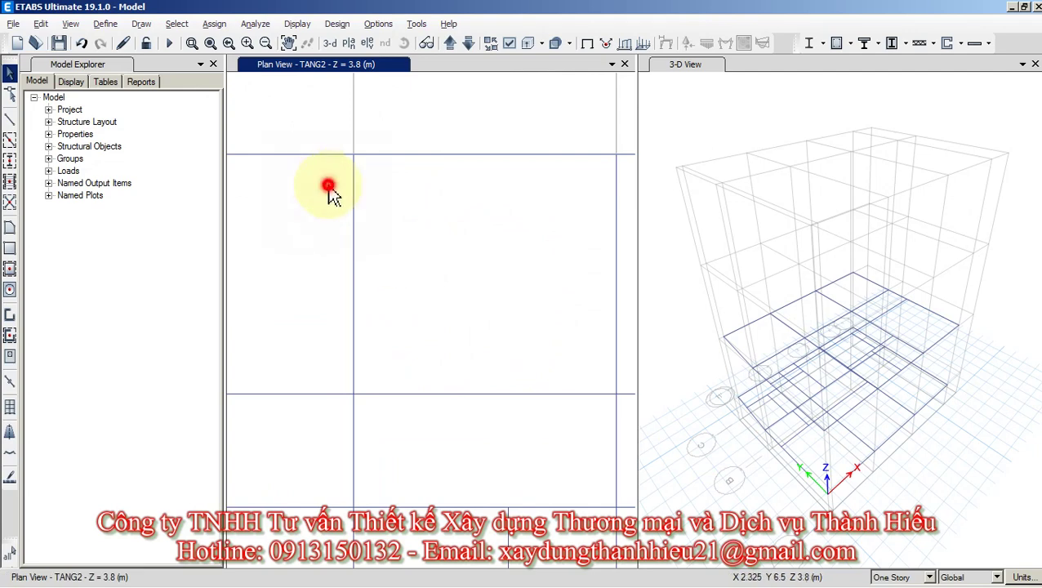
Select the axis 2 beam between axes B and C, and dimension the P1 toilet's clear width in AutoCAD.
{"action": "left_click", "coordinate": [352, 304]}
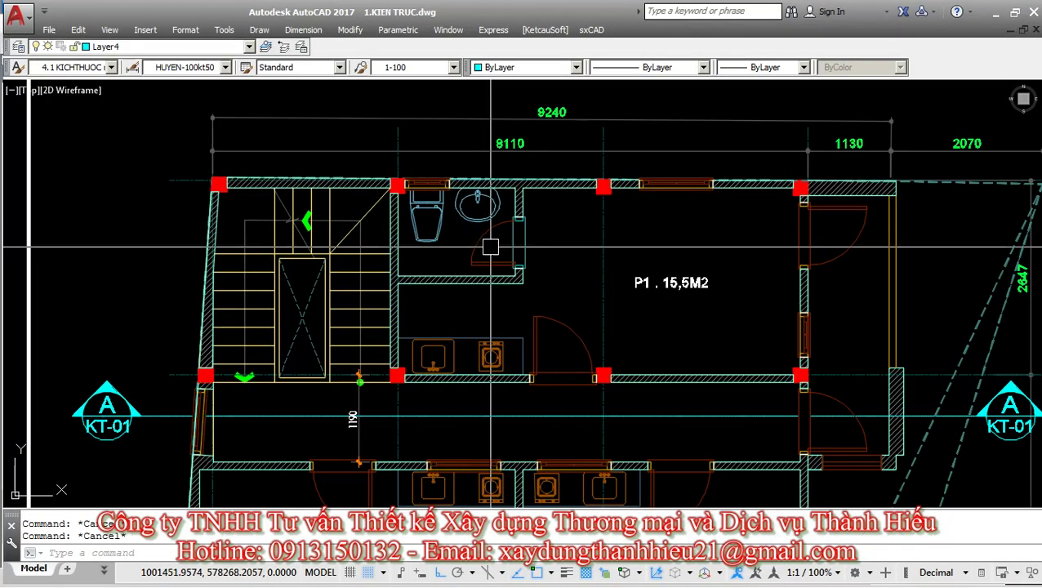
{"action": "scroll", "coordinate": [457, 300], "scroll_direction": "up", "scroll_amount": 2}
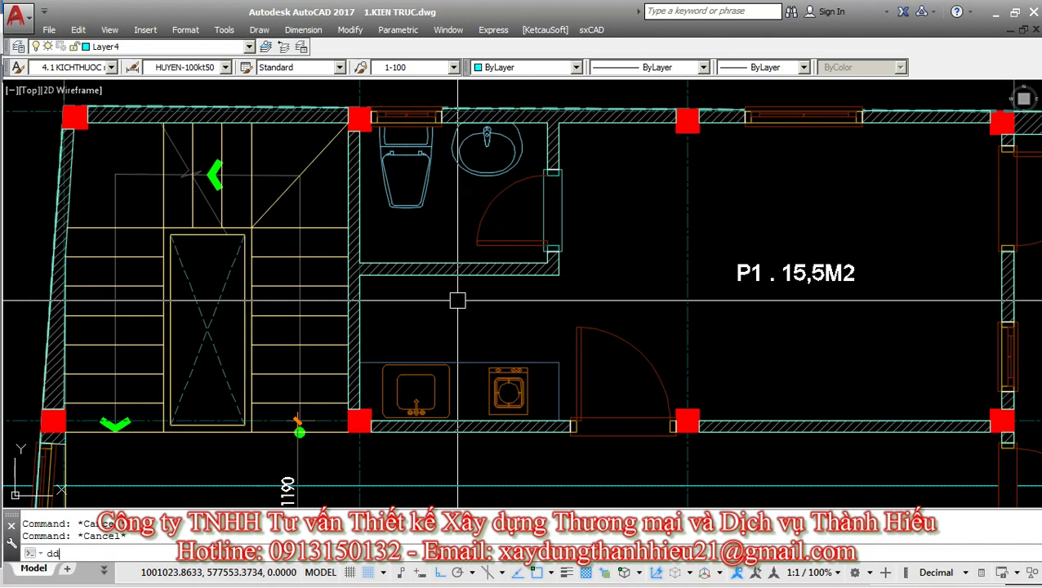
{"action": "key", "text": "Return"}
{"action": "scroll", "coordinate": [376, 129], "scroll_direction": "up", "scroll_amount": 2}
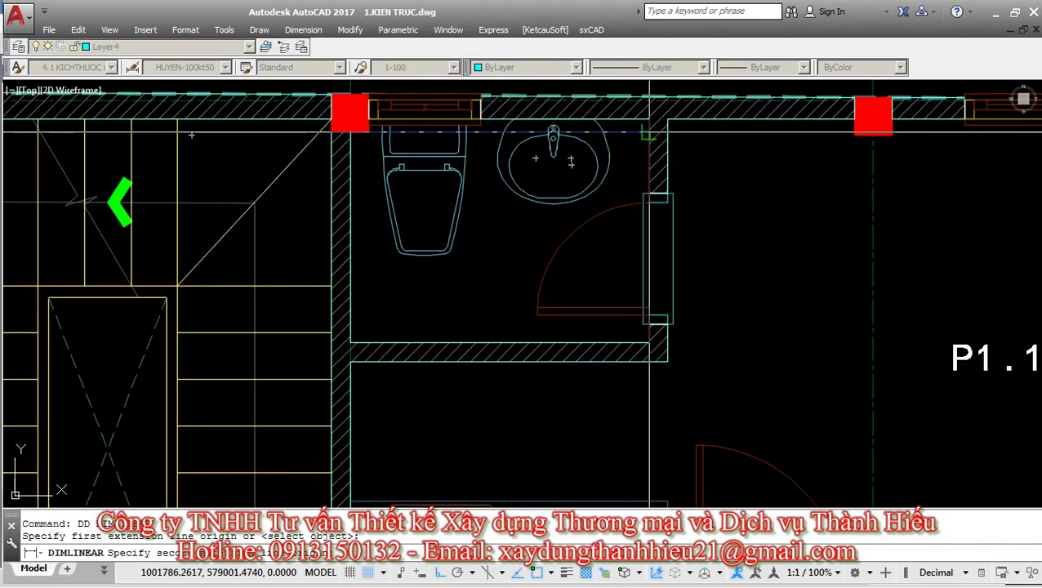
{"action": "left_click", "coordinate": [650, 131]}
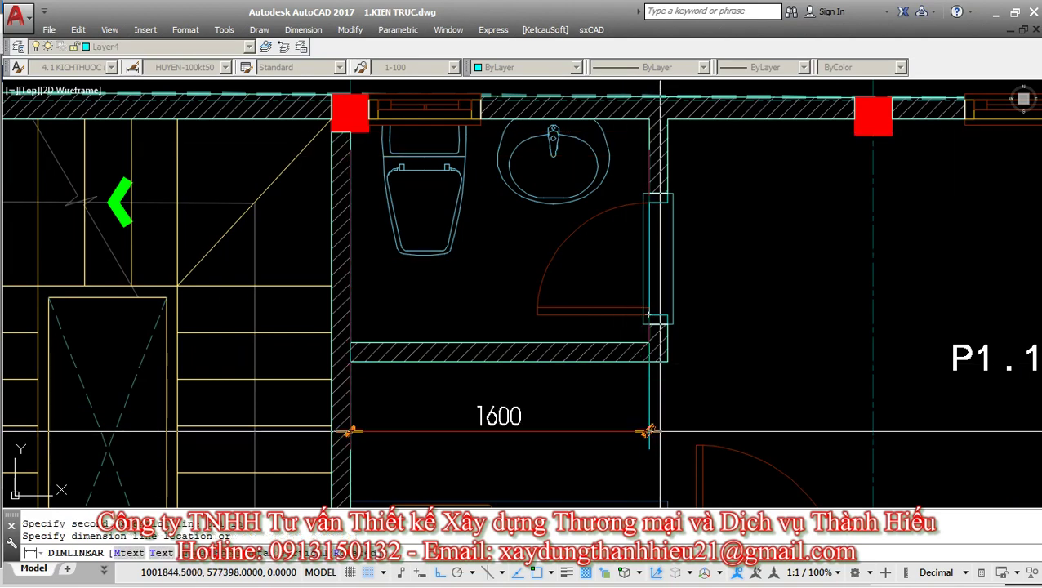
{"action": "middle_click_drag", "start_coordinate": [569, 403], "coordinate": [540, 348]}
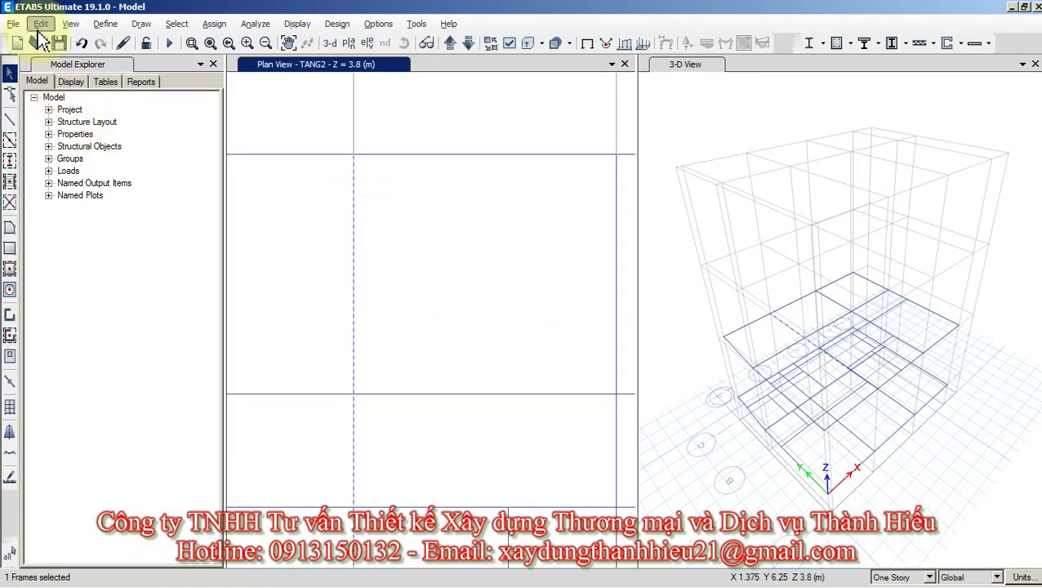
Replicate the selected axis 2 beam between axes B and C linearly towards axis 3, with dy set to 0 and one copy.
{"action": "left_click", "coordinate": [40, 23]}
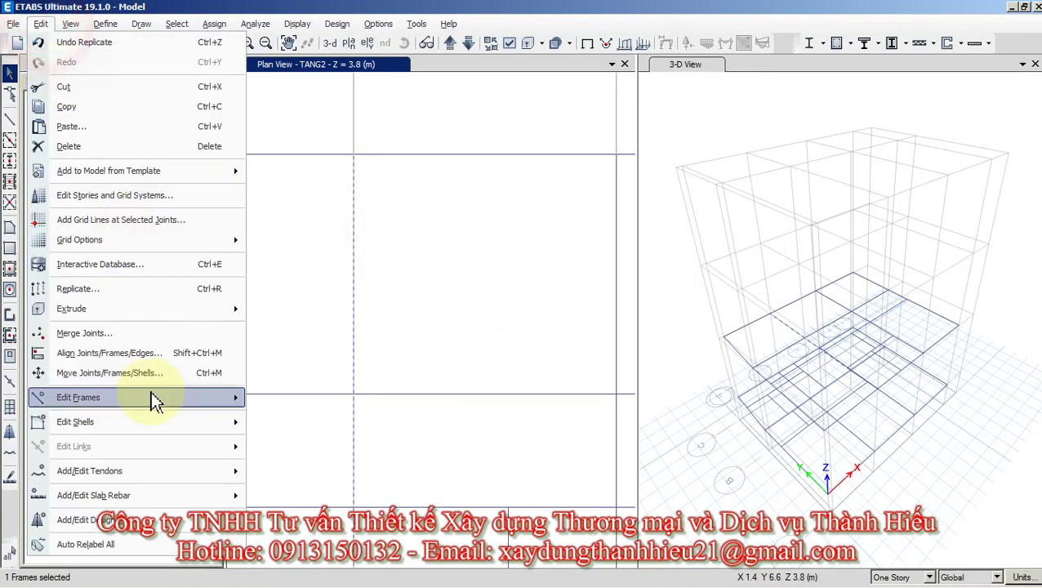
{"action": "left_click", "coordinate": [136, 296]}
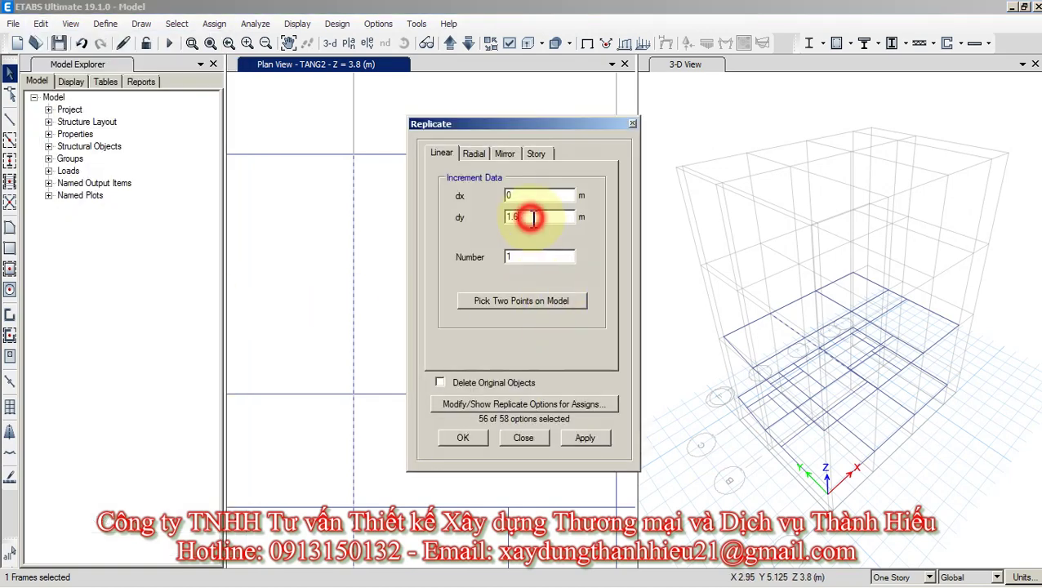
{"action": "type", "text": "0"}
{"action": "left_click", "coordinate": [538, 195]}
{"action": "left_click", "coordinate": [462, 438]}
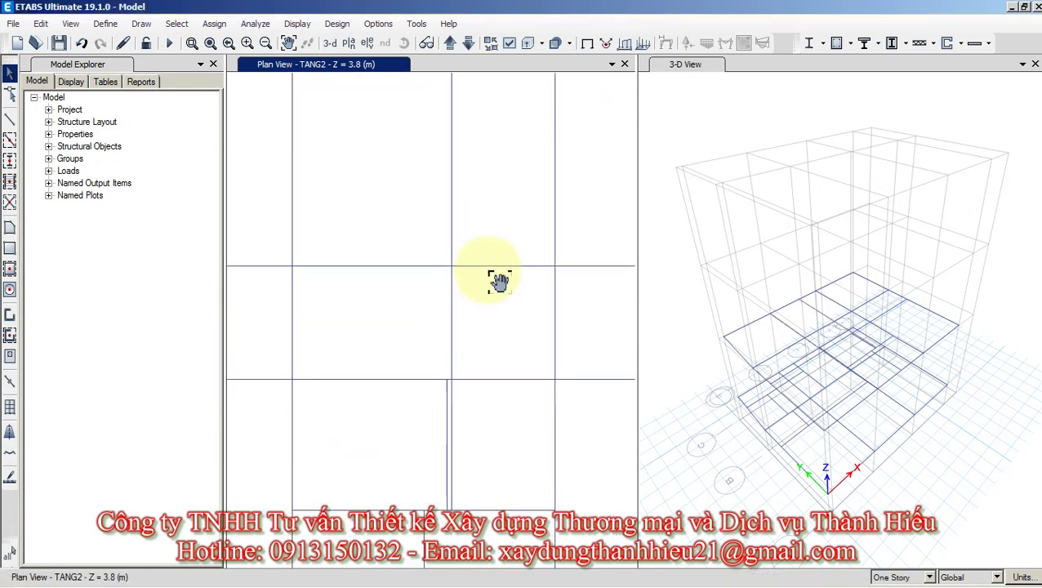
Divide the replicated beam and the axis B beam it crosses, breaking them at intersections with the selected frames and joints.
{"action": "left_click", "coordinate": [453, 203]}
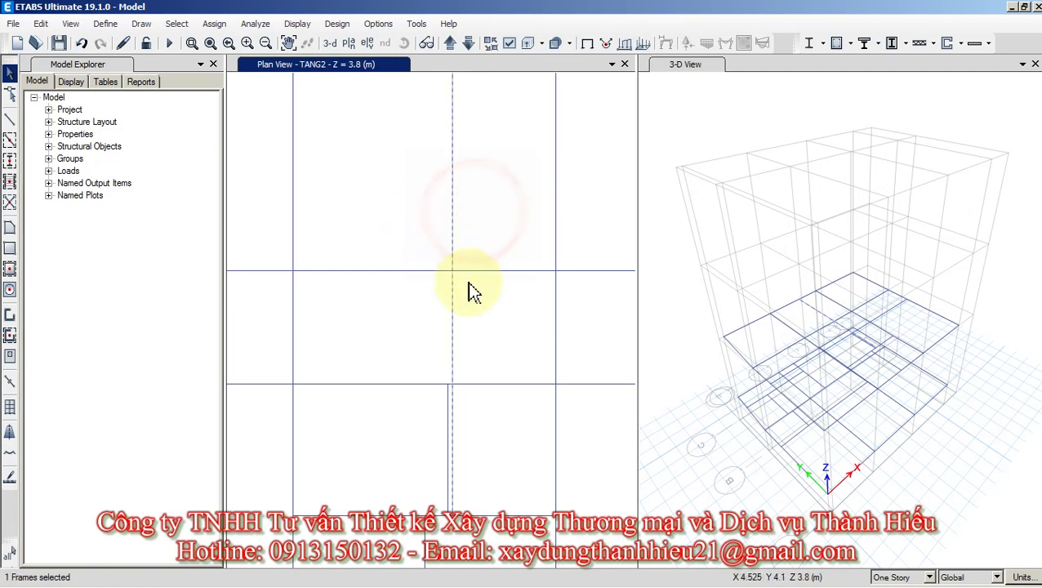
{"action": "middle_click_drag", "start_coordinate": [474, 184], "coordinate": [484, 252]}
{"action": "left_click", "coordinate": [477, 198]}
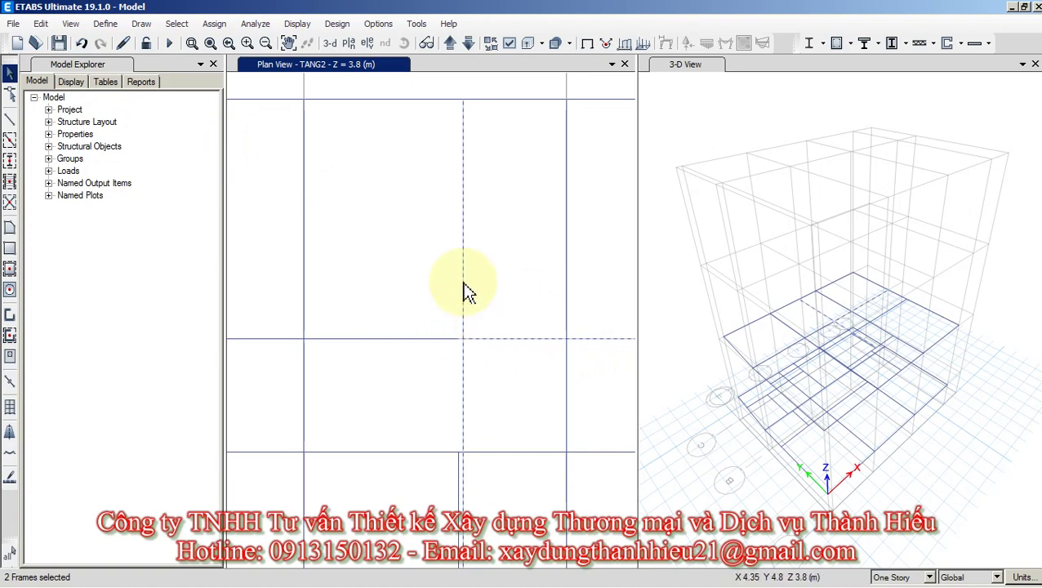
{"action": "left_click", "coordinate": [40, 23]}
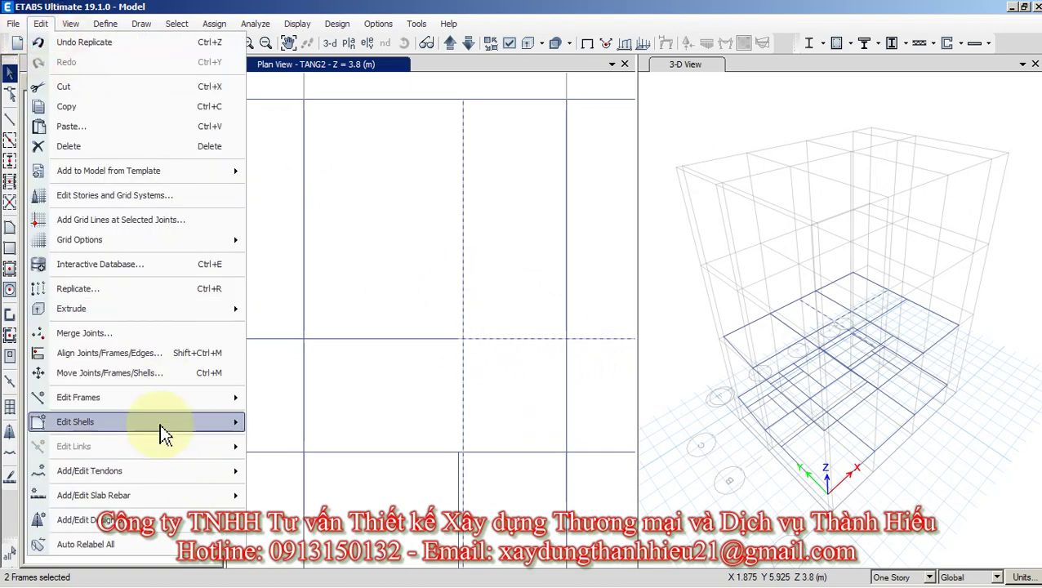
{"action": "left_click", "coordinate": [136, 398]}
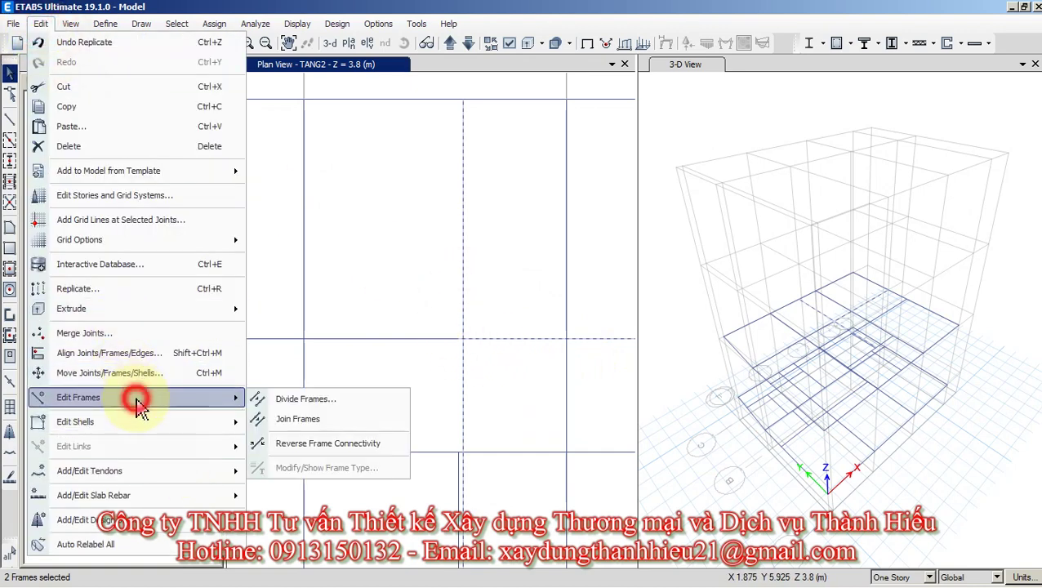
{"action": "left_click", "coordinate": [282, 397]}
{"action": "left_click", "coordinate": [645, 345]}
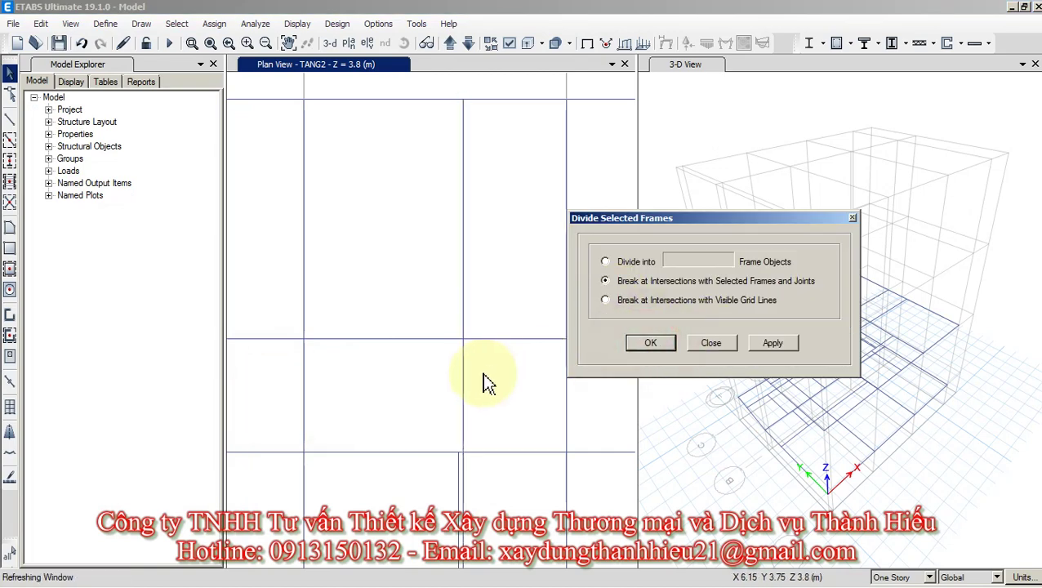
Delete the part of the replicated beam that extends past axis B towards axis A.
{"action": "left_click", "coordinate": [483, 369]}
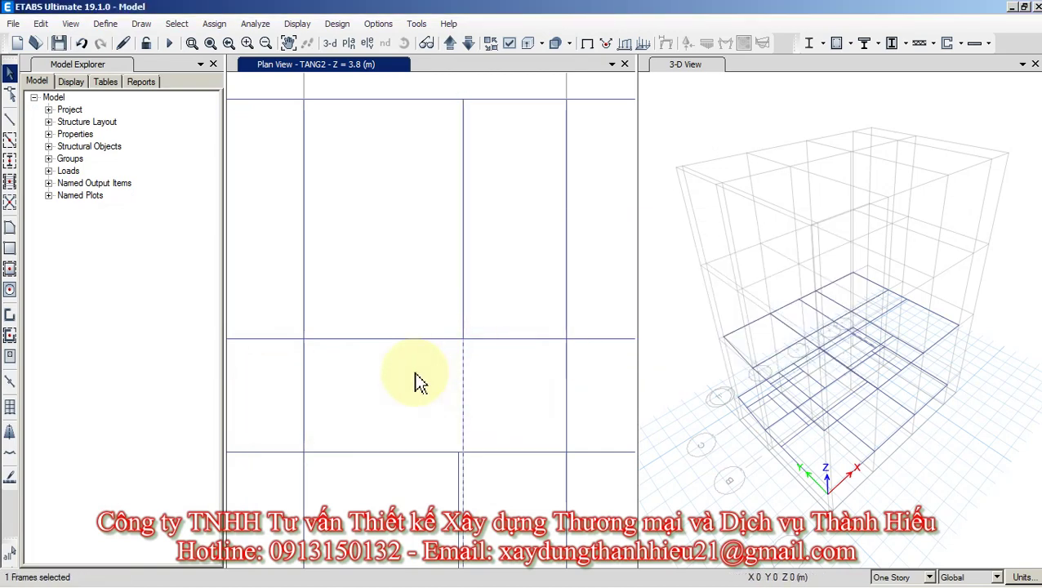
{"action": "scroll", "coordinate": [441, 359], "scroll_direction": "up", "scroll_amount": 4}
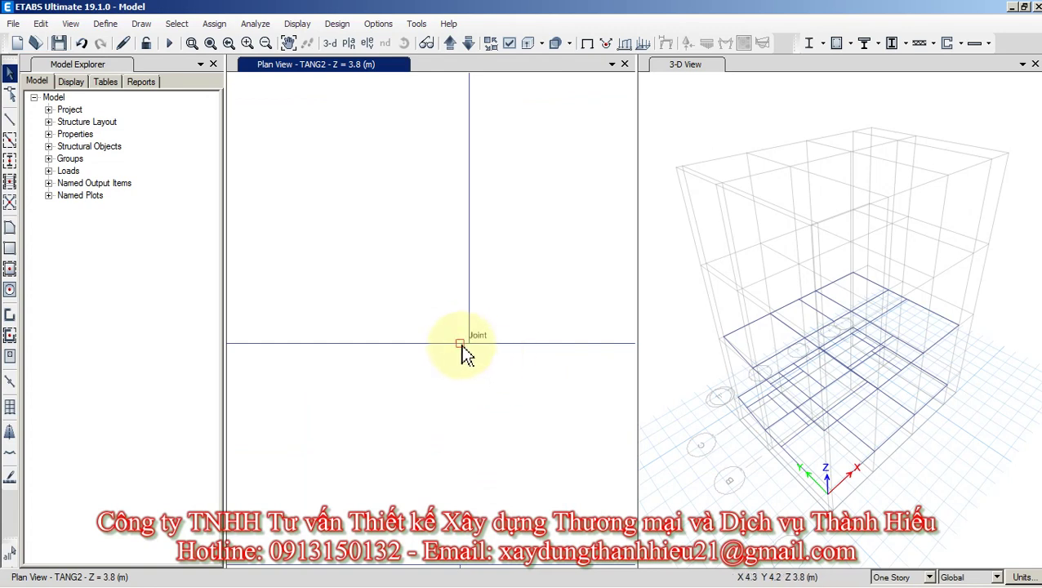
{"action": "scroll", "coordinate": [482, 363], "scroll_direction": "down", "scroll_amount": 3}
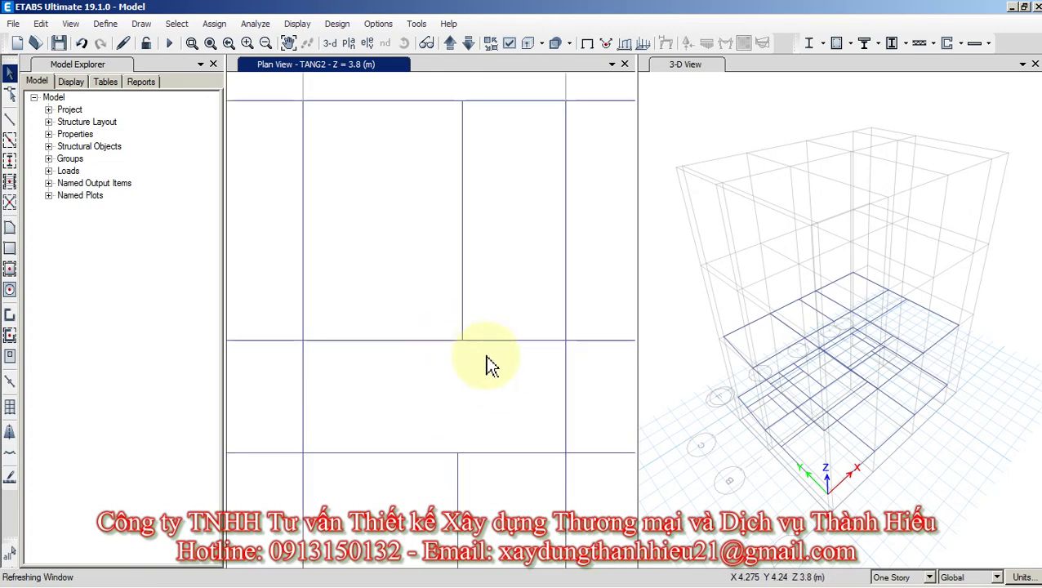
Select all beam segments and joints along axis B from axis 1 to axis 4 and join them into one frame.
{"action": "left_click_drag", "start_coordinate": [476, 354], "coordinate": [558, 379]}
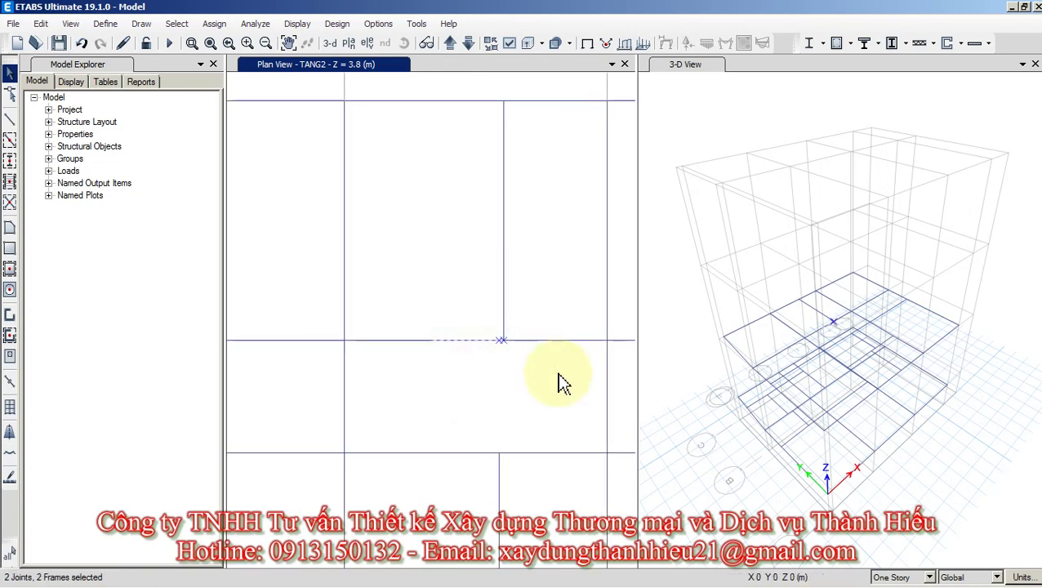
{"action": "scroll", "coordinate": [502, 349], "scroll_direction": "up", "scroll_amount": 3}
{"action": "scroll", "coordinate": [489, 353], "scroll_direction": "down", "scroll_amount": 3}
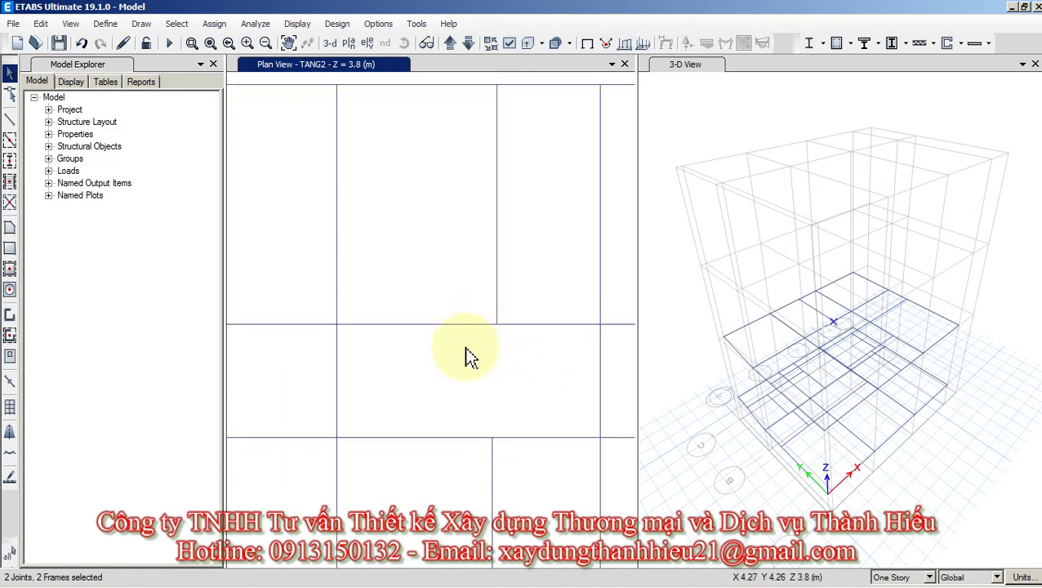
{"action": "left_click", "coordinate": [382, 326]}
{"action": "scroll", "coordinate": [459, 343], "scroll_direction": "down", "scroll_amount": 5}
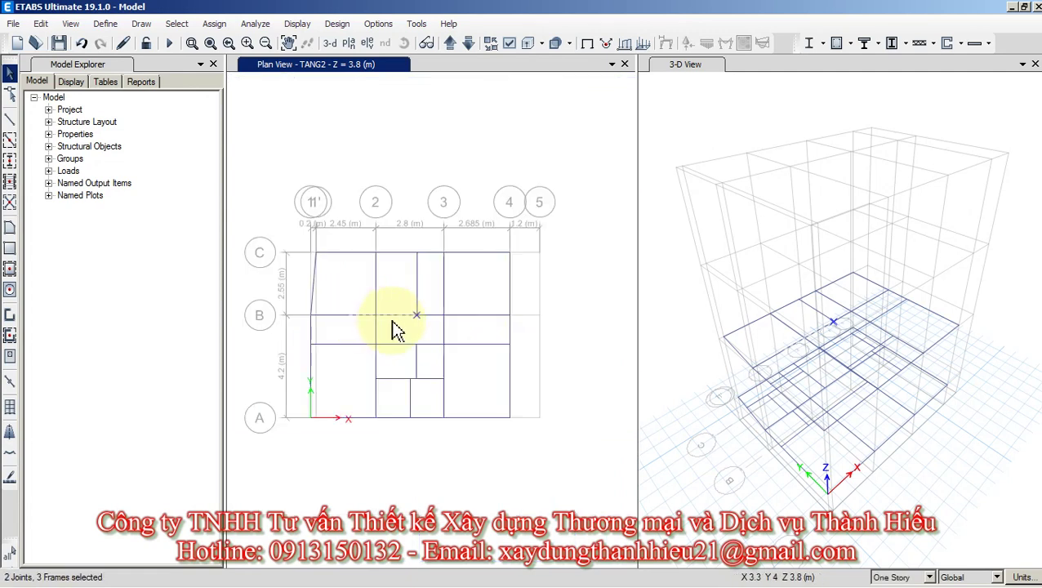
{"action": "left_click_drag", "start_coordinate": [297, 304], "coordinate": [453, 329]}
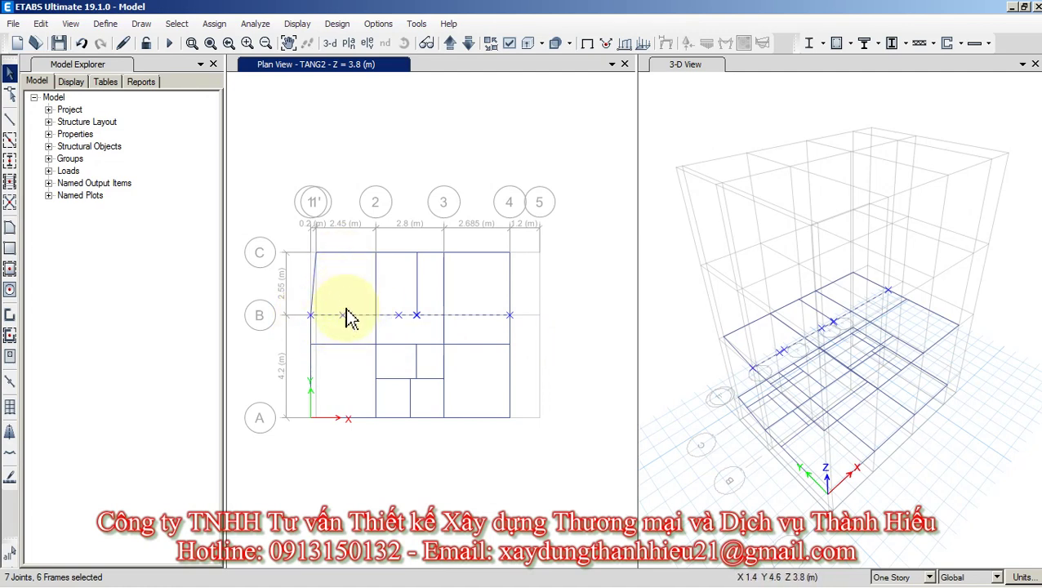
{"action": "left_click_drag", "start_coordinate": [298, 305], "coordinate": [525, 329]}
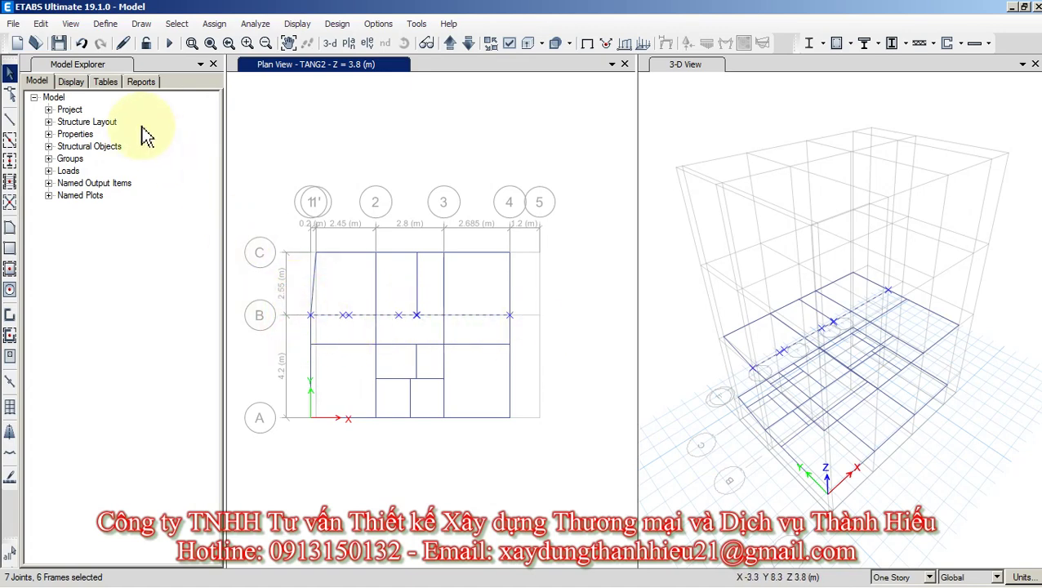
{"action": "left_click", "coordinate": [39, 23]}
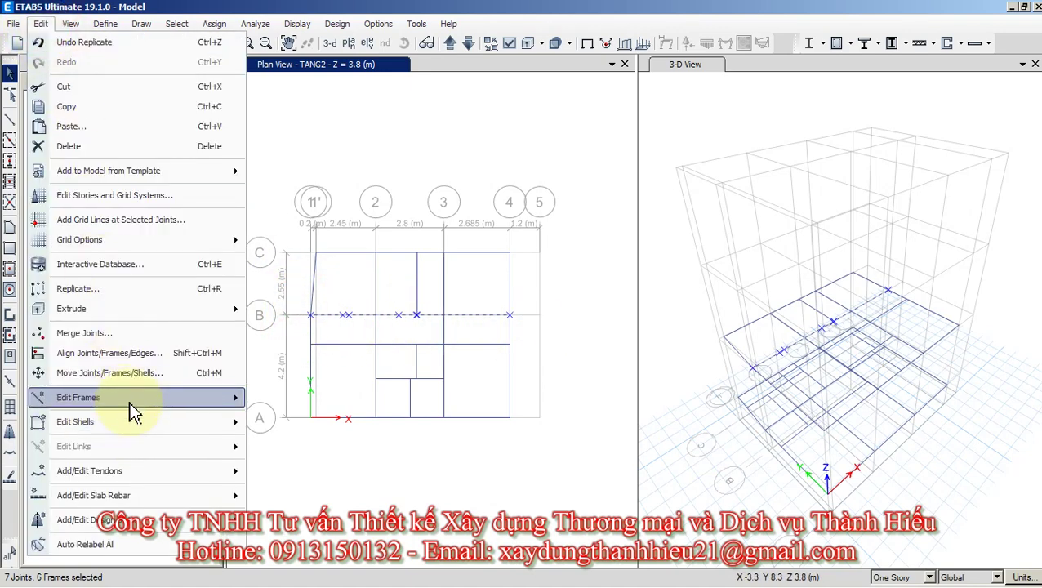
{"action": "mouse_move", "coordinate": [129, 402]}
{"action": "left_click", "coordinate": [306, 418]}
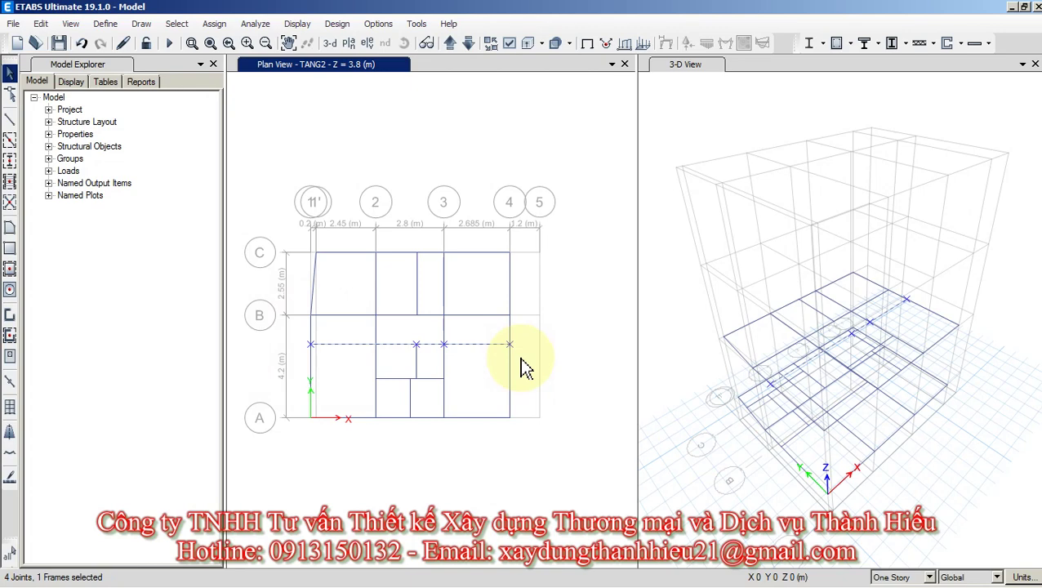
Apply Join Frames to the full-width secondary beam line between axes A and B, closest to axis B.
{"action": "left_click", "coordinate": [40, 23]}
{"action": "mouse_move", "coordinate": [236, 402]}
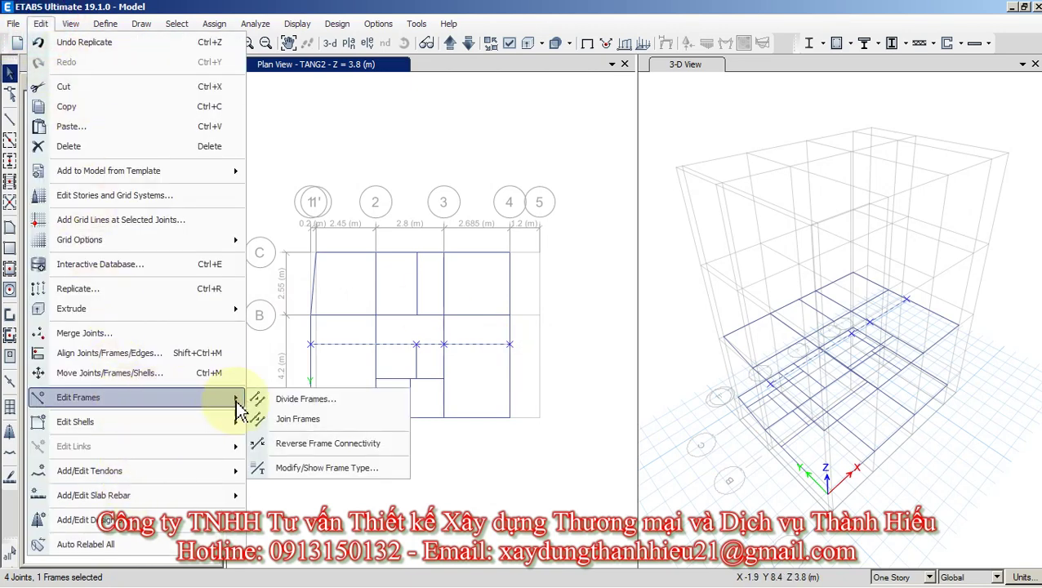
{"action": "left_click", "coordinate": [284, 419]}
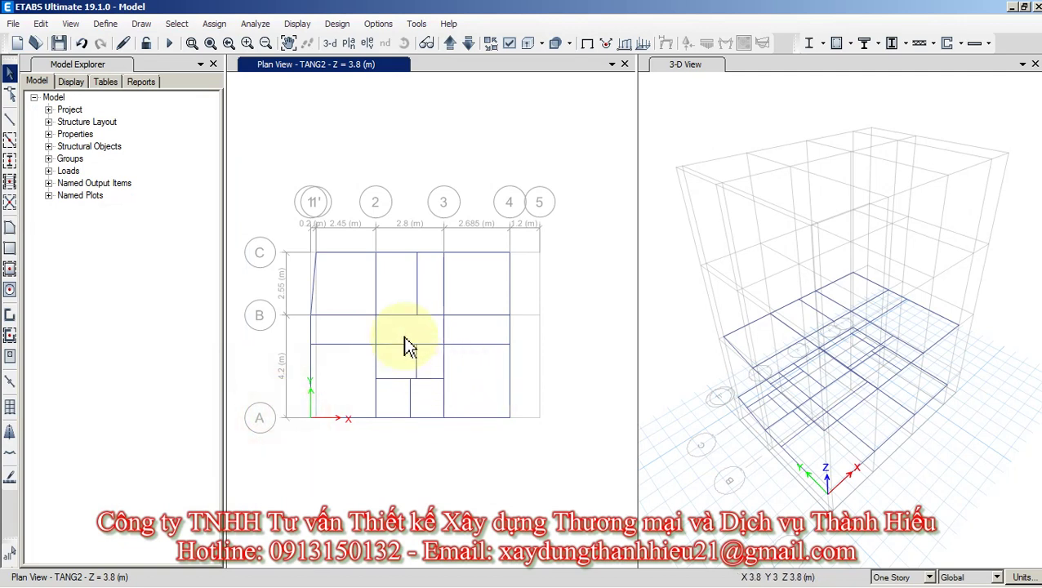
Join the beam segments along axis 3 and those along axis 2 between axes A and C into continuous frames.
{"action": "left_click_drag", "start_coordinate": [360, 233], "coordinate": [390, 438]}
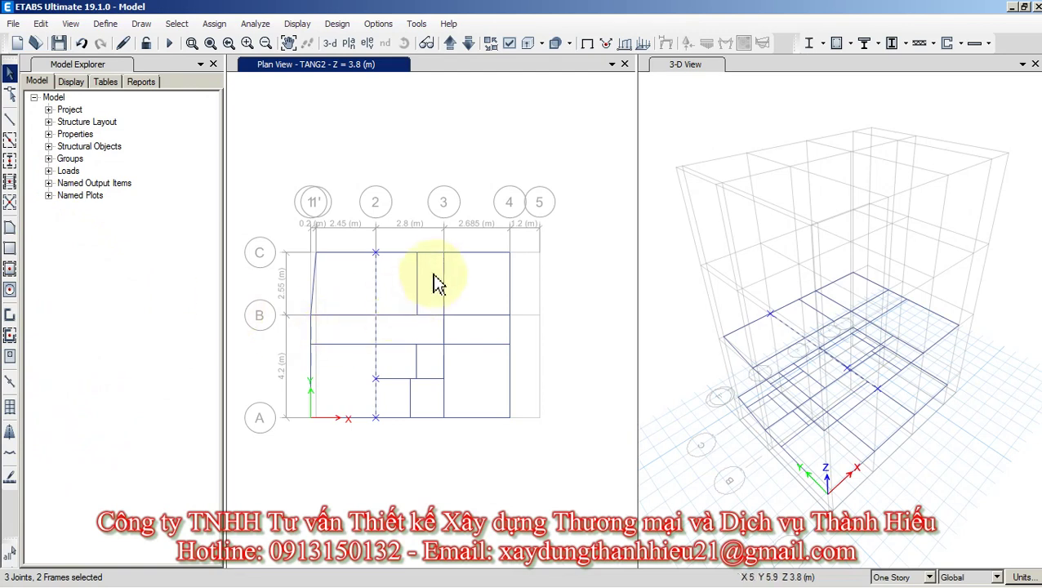
{"action": "left_click_drag", "start_coordinate": [440, 241], "coordinate": [464, 425]}
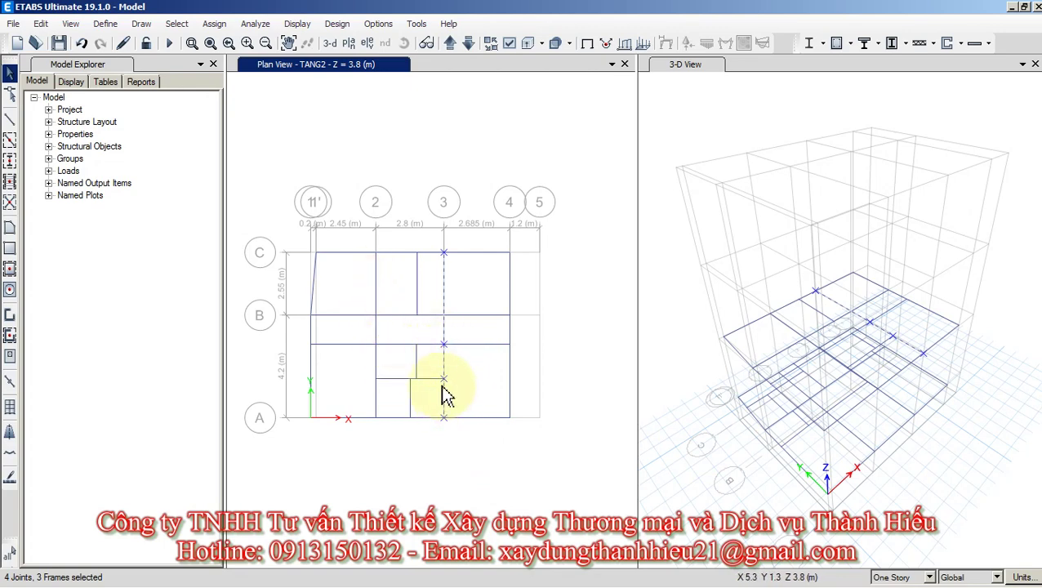
{"action": "left_click", "coordinate": [42, 25]}
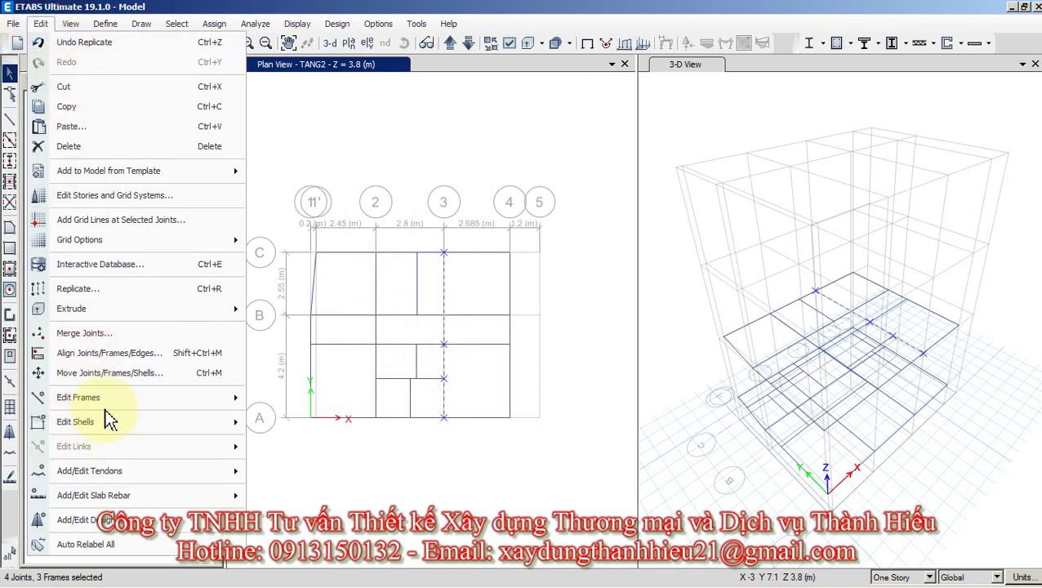
{"action": "mouse_move", "coordinate": [114, 400]}
{"action": "left_click", "coordinate": [325, 421]}
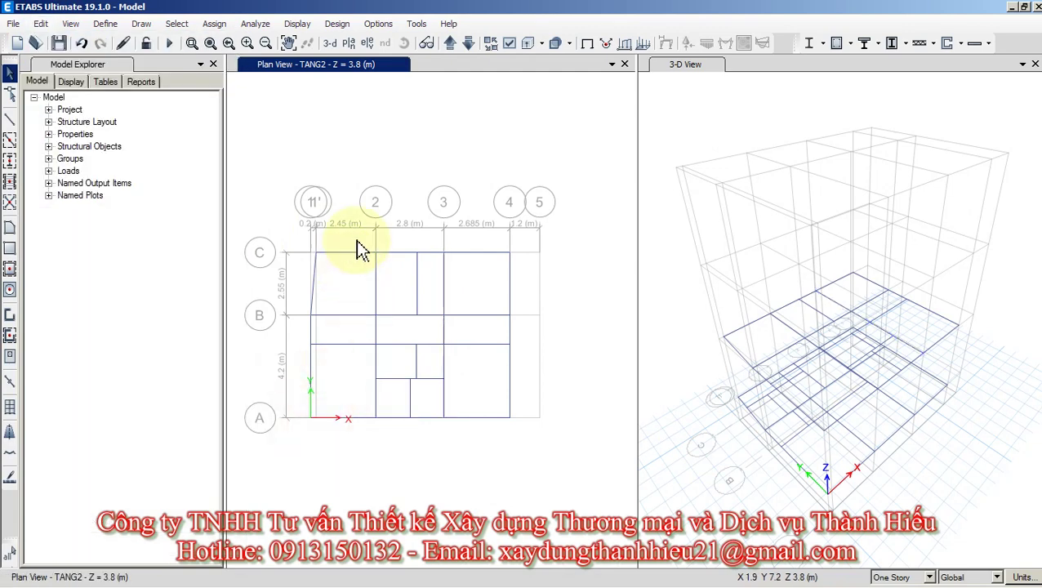
{"action": "left_click", "coordinate": [40, 24]}
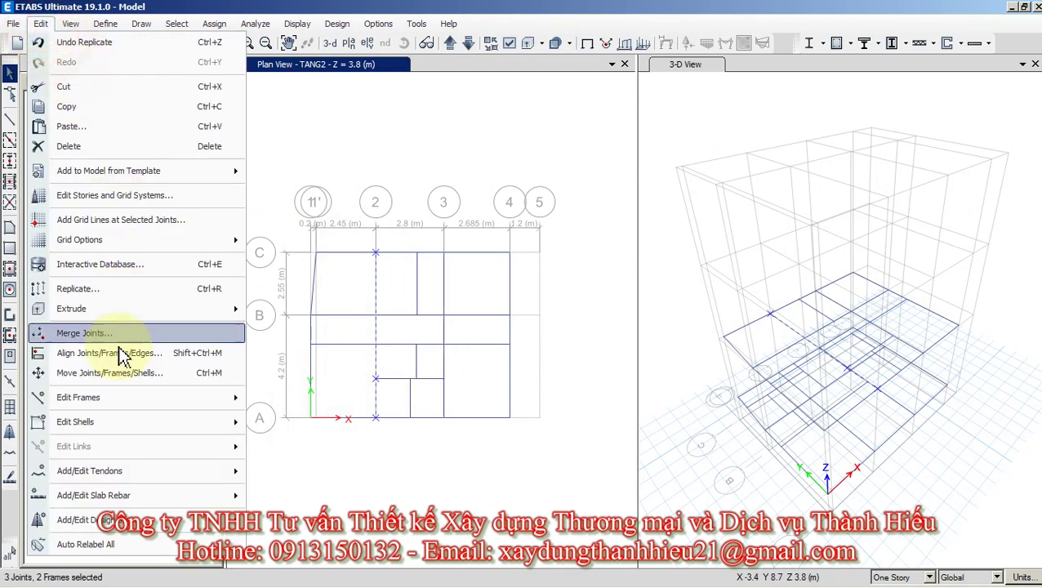
{"action": "mouse_move", "coordinate": [146, 398]}
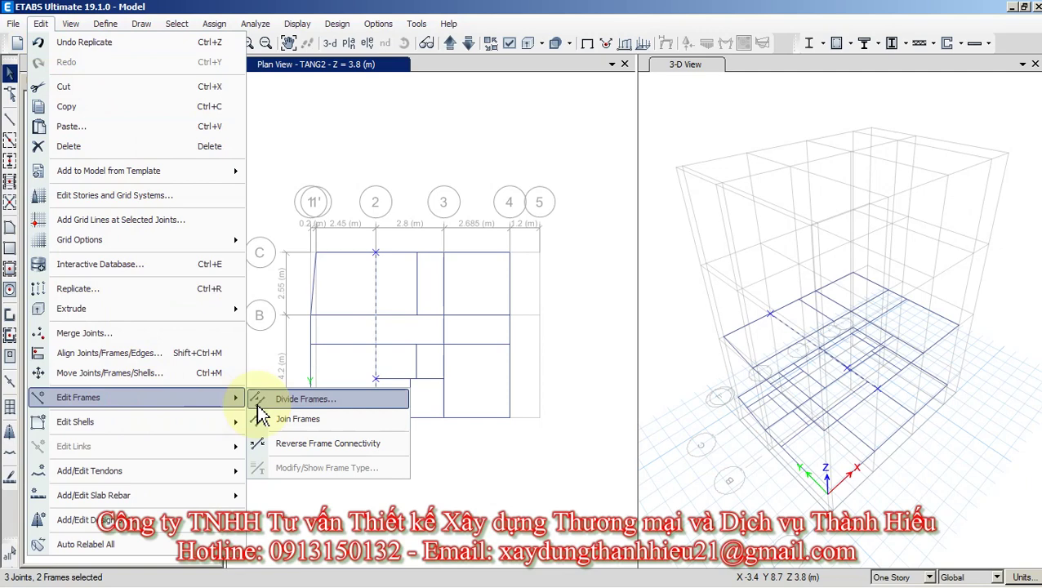
{"action": "left_click", "coordinate": [326, 419]}
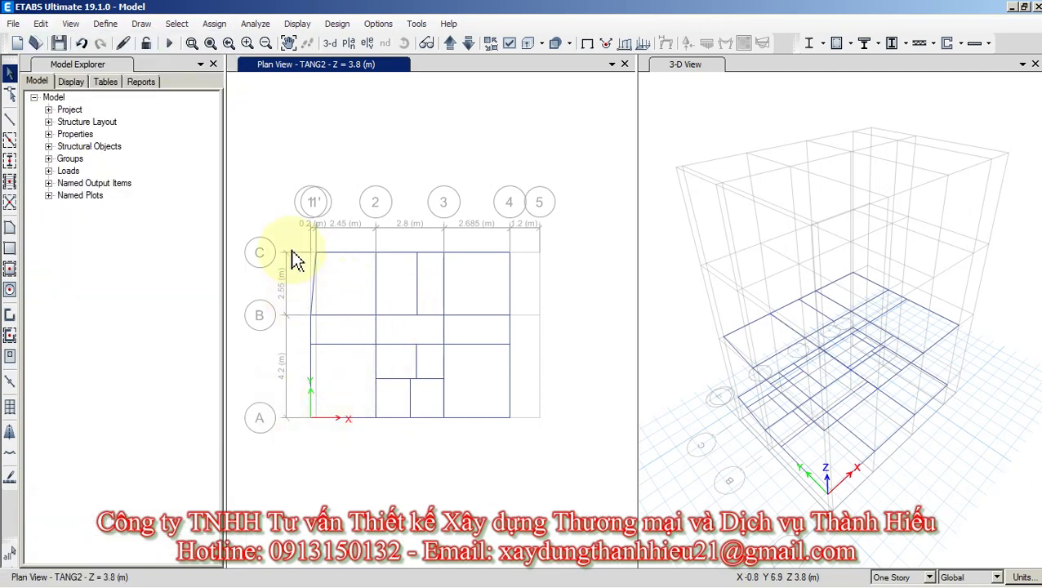
Apply Join Frames to the beam line along axis C and to the one along axis A, including their joints.
{"action": "left_click_drag", "start_coordinate": [297, 237], "coordinate": [524, 268]}
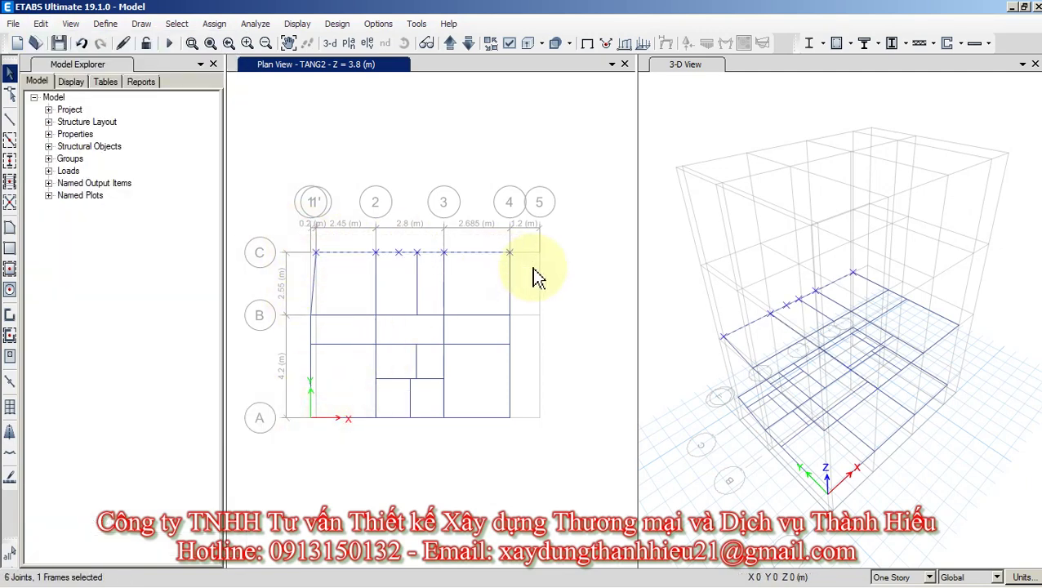
{"action": "left_click", "coordinate": [41, 22]}
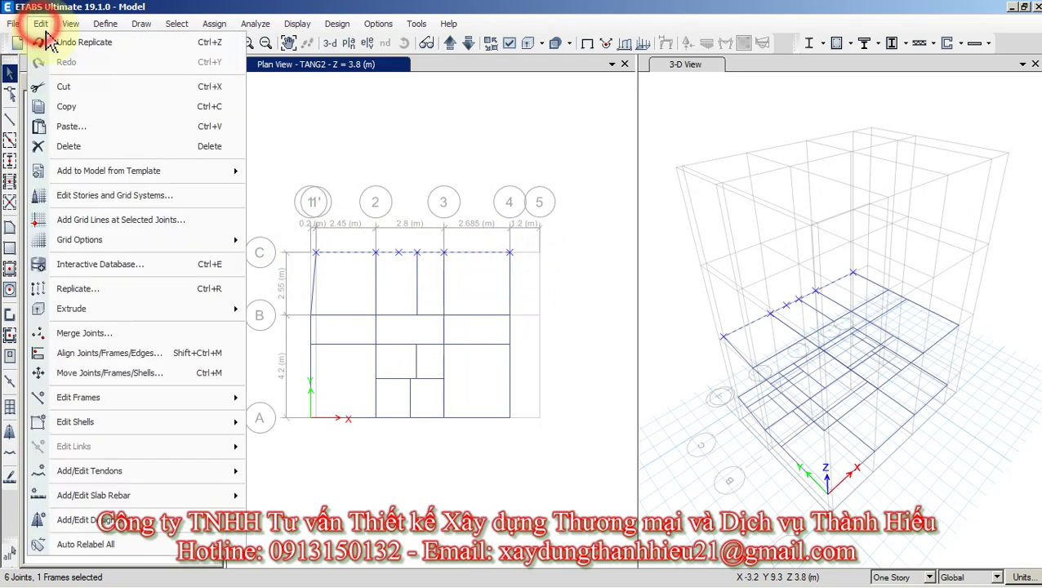
{"action": "mouse_move", "coordinate": [174, 398]}
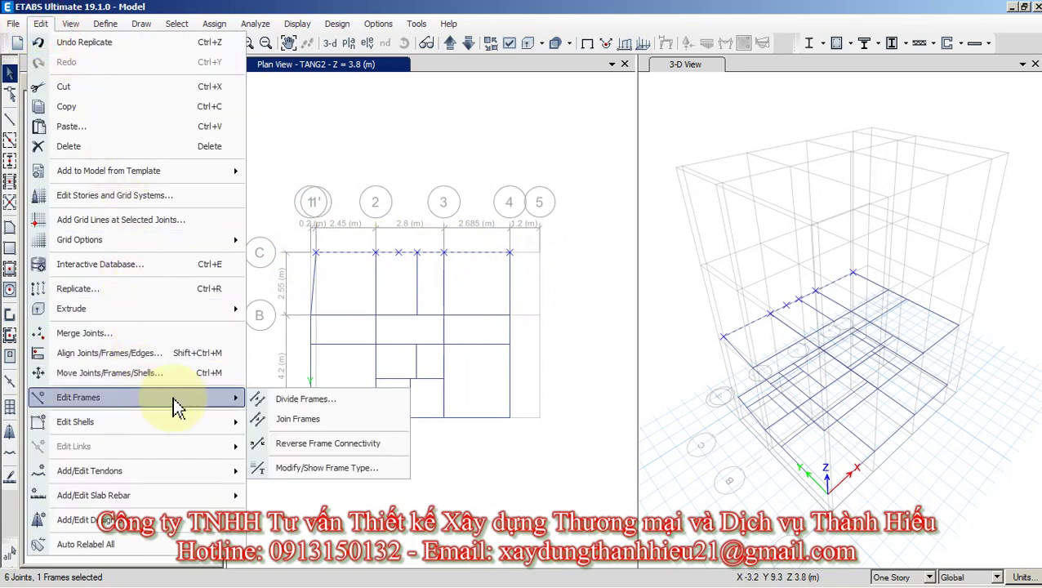
{"action": "left_click", "coordinate": [280, 415]}
{"action": "left_click_drag", "start_coordinate": [302, 416], "coordinate": [563, 467]}
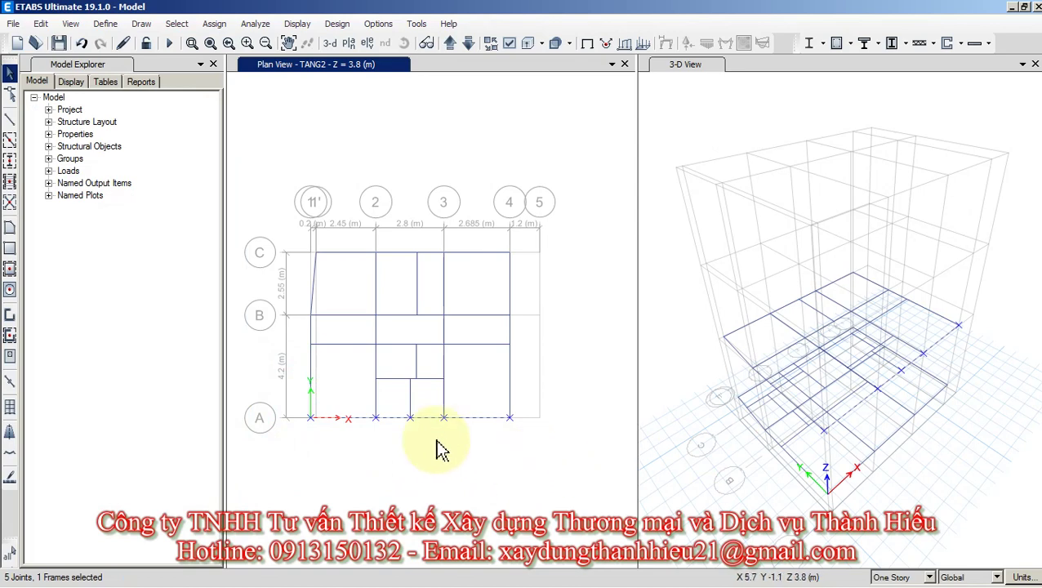
{"action": "left_click", "coordinate": [45, 25]}
{"action": "mouse_move", "coordinate": [168, 397]}
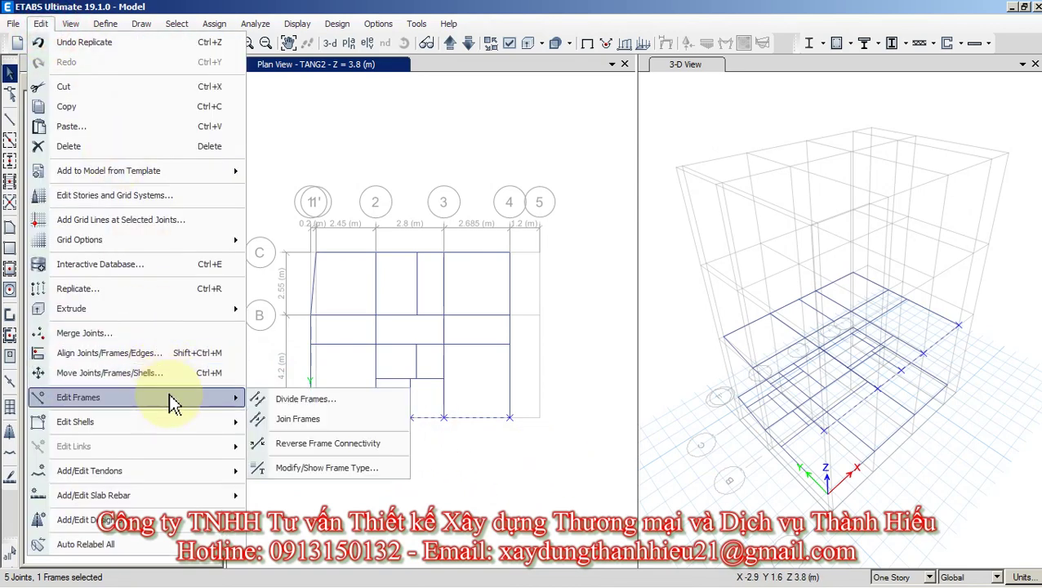
{"action": "left_click", "coordinate": [310, 420]}
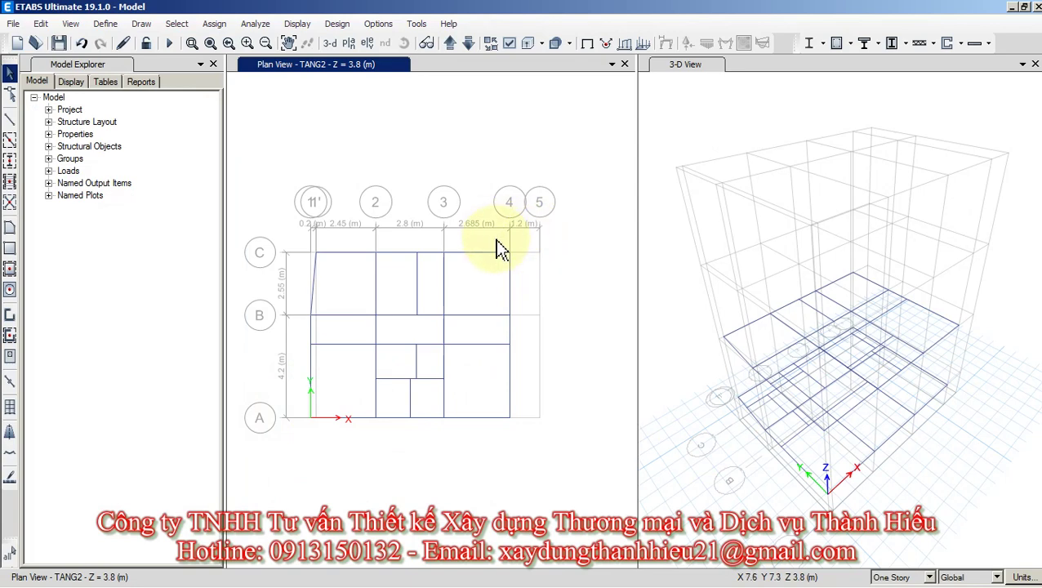
Select the axis 4 beam line from axis A to axis C with its joints and apply Join Frames.
{"action": "left_click_drag", "start_coordinate": [500, 249], "coordinate": [529, 453]}
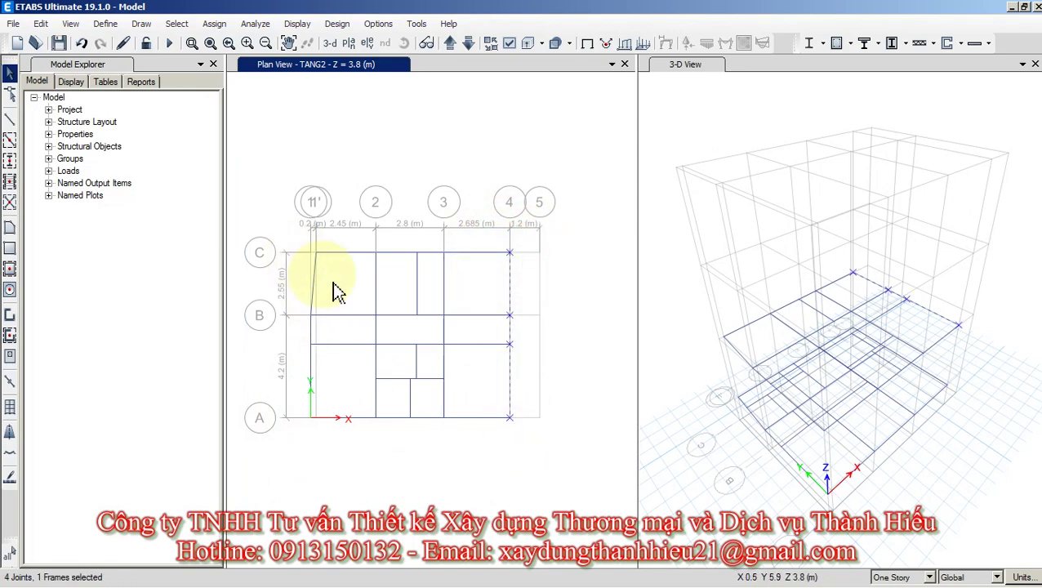
{"action": "left_click", "coordinate": [39, 23]}
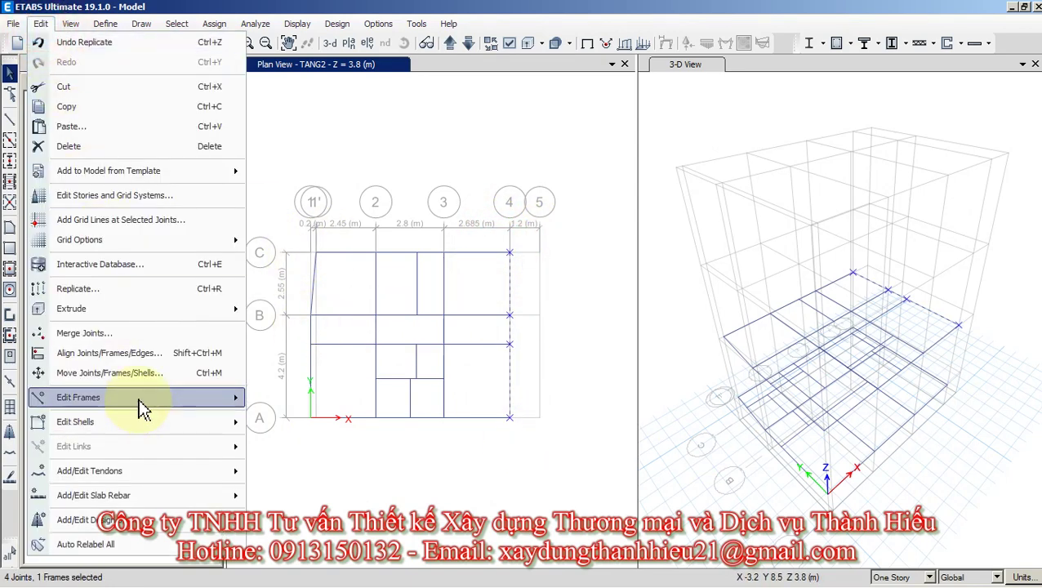
{"action": "mouse_move", "coordinate": [120, 400]}
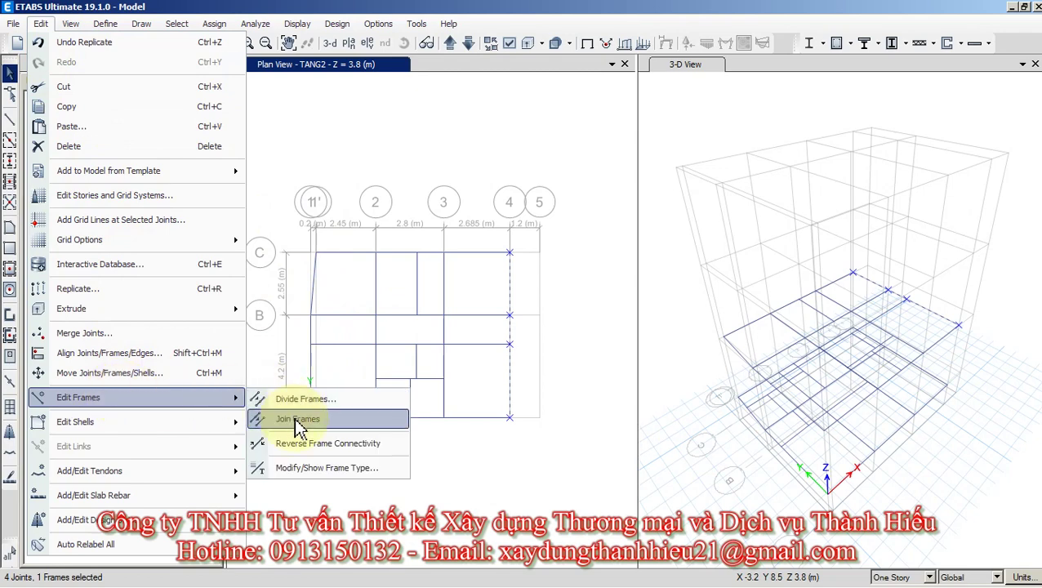
{"action": "left_click", "coordinate": [296, 418]}
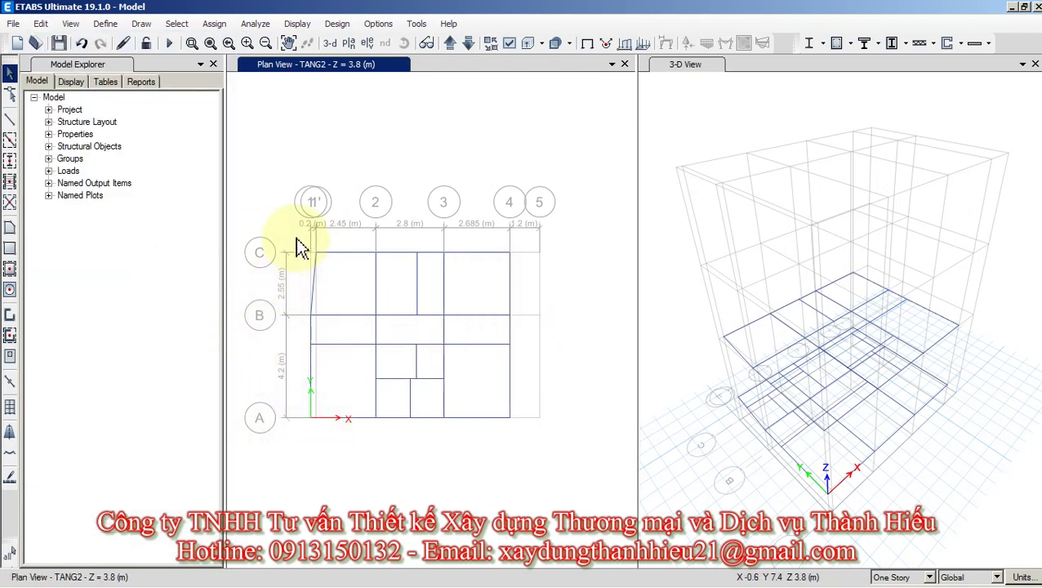
Apply Join Frames to only the slanted edge beam between axes B and C near axis 1, including its joints.
{"action": "left_click_drag", "start_coordinate": [297, 245], "coordinate": [329, 438]}
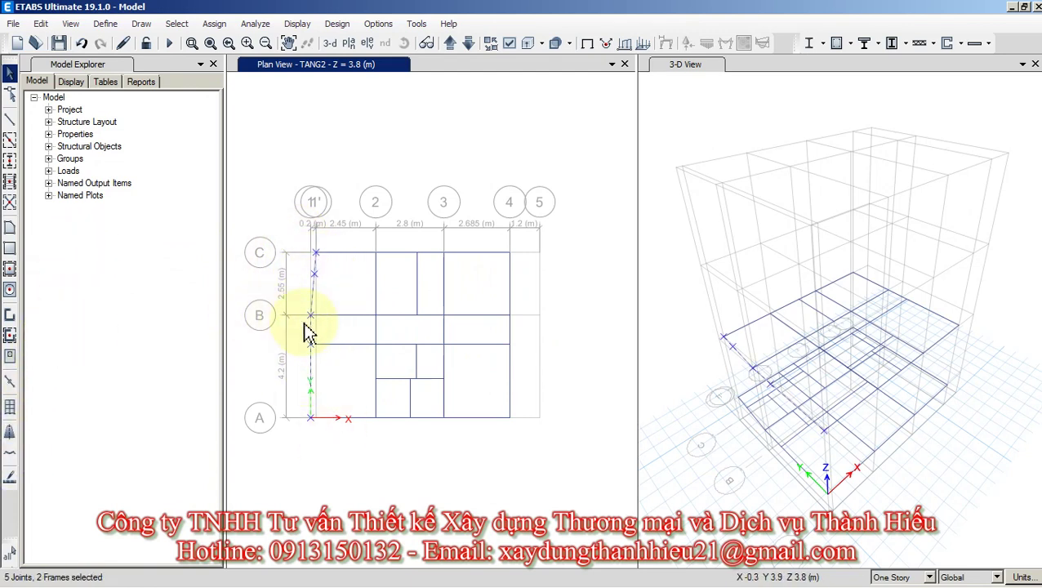
{"action": "scroll", "coordinate": [319, 290], "scroll_direction": "up", "scroll_amount": 2}
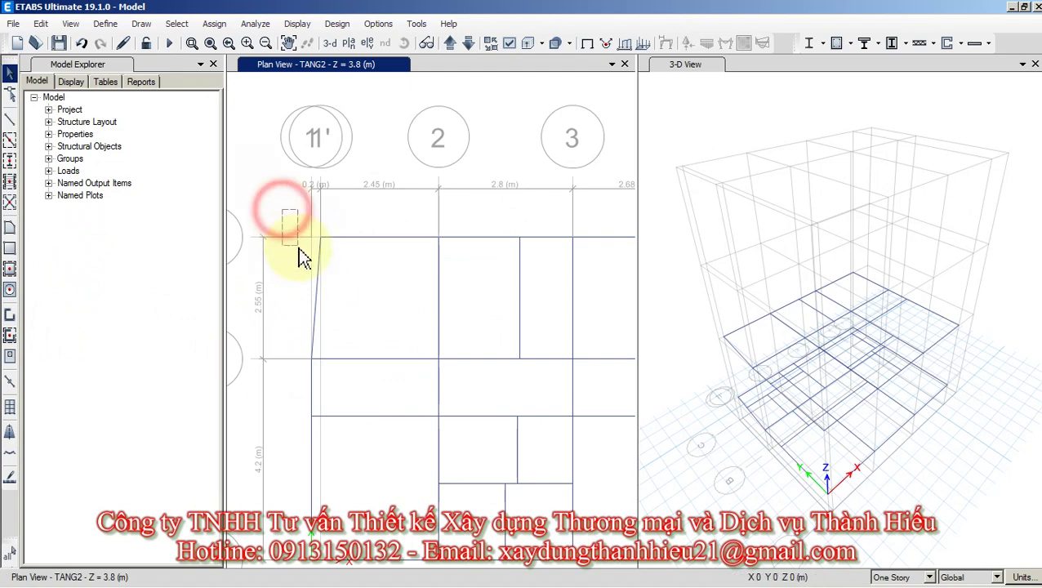
{"action": "left_click_drag", "start_coordinate": [347, 371], "coordinate": [351, 380]}
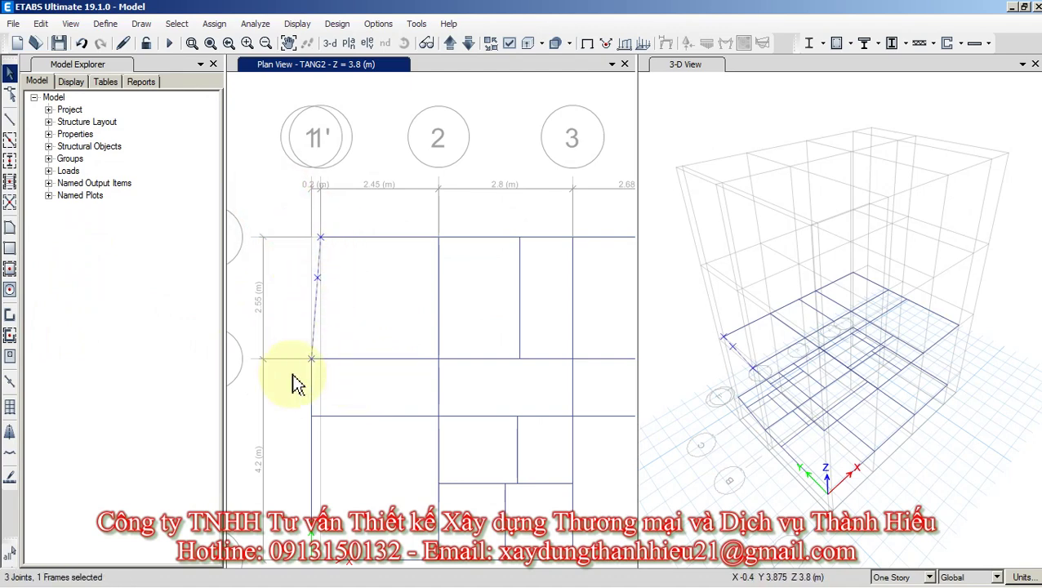
{"action": "left_click", "coordinate": [36, 25]}
{"action": "mouse_move", "coordinate": [181, 402]}
{"action": "left_click", "coordinate": [302, 417]}
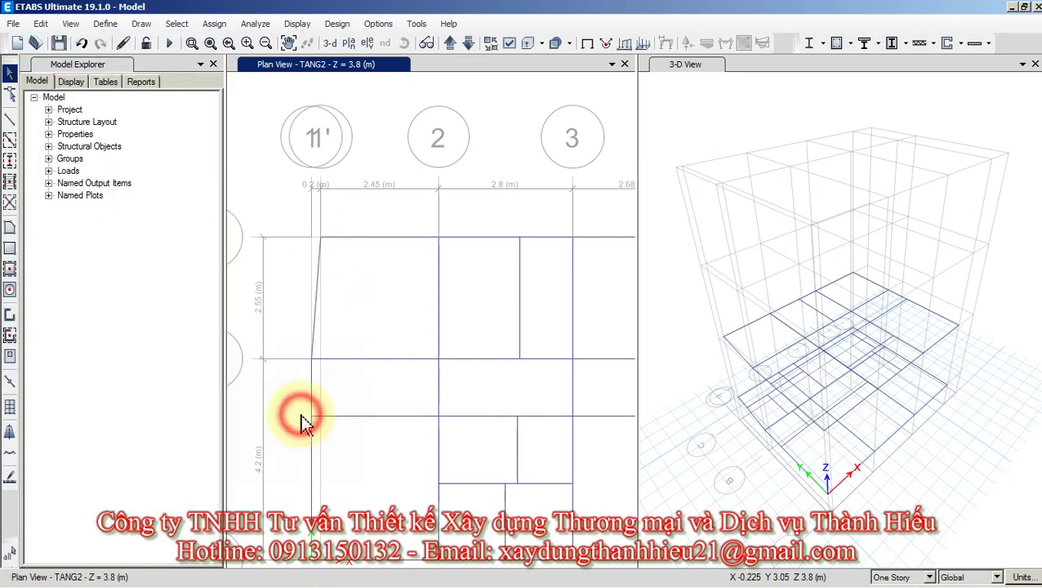
In AutoCAD, add a linear dimension in room P1's toilet from the column beside the window to the inner face of the toilet's lower wall.
{"action": "scroll", "coordinate": [354, 274], "scroll_direction": "down", "scroll_amount": 3}
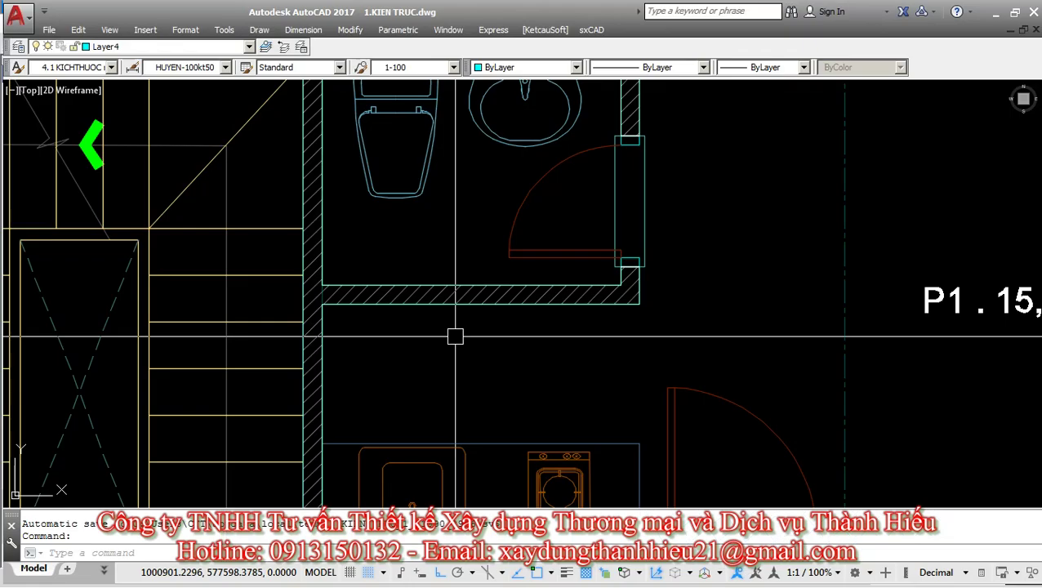
{"action": "scroll", "coordinate": [508, 284], "scroll_direction": "down", "scroll_amount": 3}
{"action": "scroll", "coordinate": [508, 285], "scroll_direction": "up", "scroll_amount": 3}
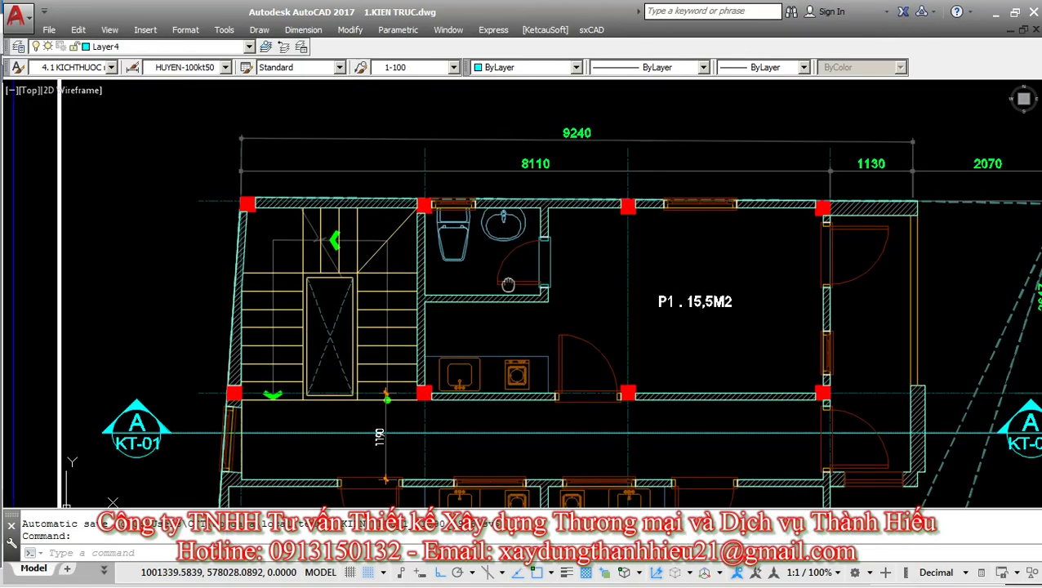
{"action": "scroll", "coordinate": [508, 284], "scroll_direction": "up", "scroll_amount": 2}
{"action": "middle_click_drag", "start_coordinate": [481, 225], "coordinate": [482, 258]}
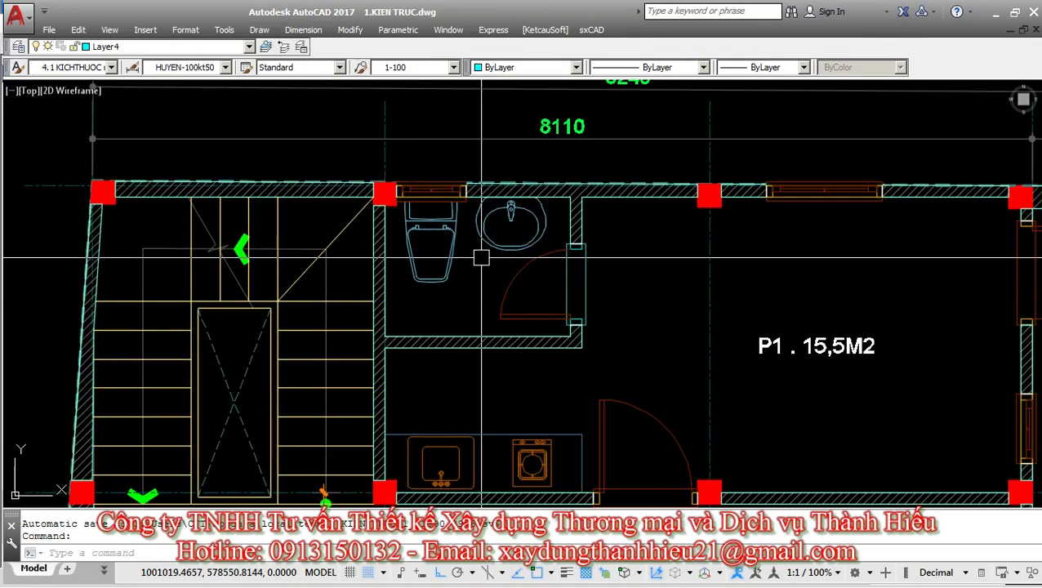
{"action": "key", "text": "Return"}
{"action": "scroll", "coordinate": [388, 194], "scroll_direction": "up", "scroll_amount": 4}
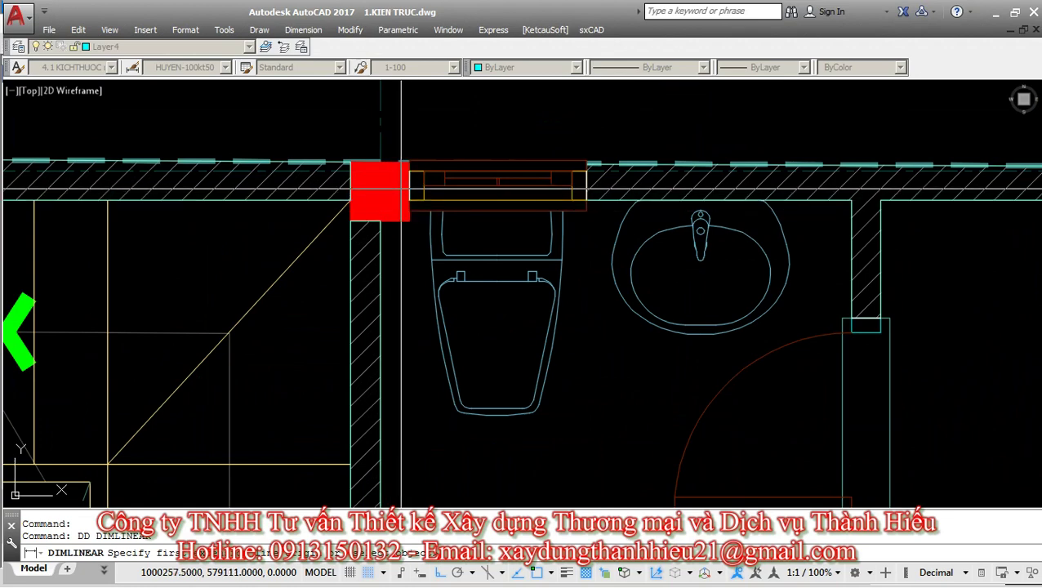
{"action": "left_click", "coordinate": [409, 194]}
{"action": "scroll", "coordinate": [409, 194], "scroll_direction": "down", "scroll_amount": 3}
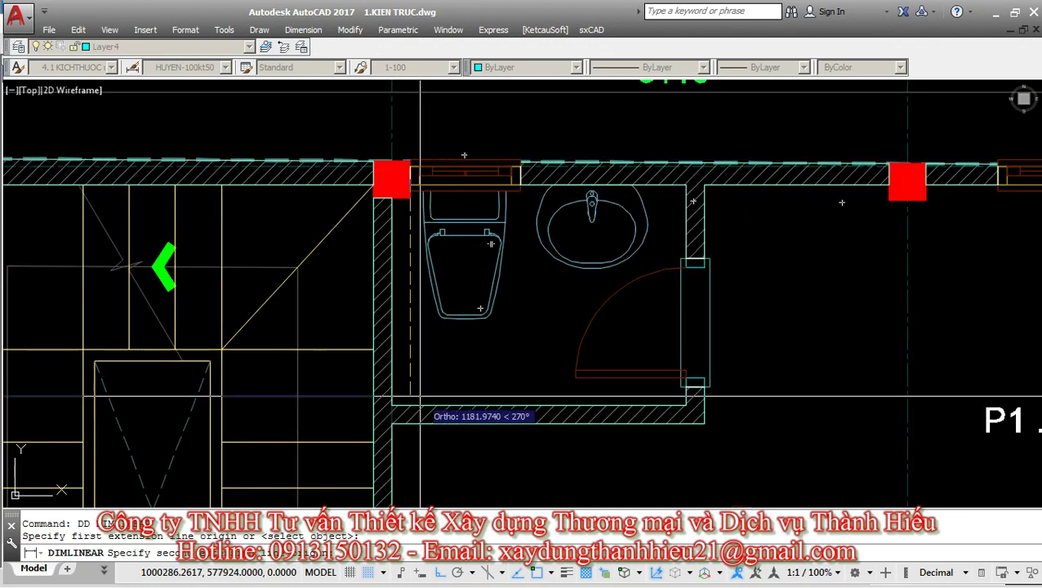
{"action": "left_click", "coordinate": [521, 404]}
{"action": "left_click", "coordinate": [543, 343]}
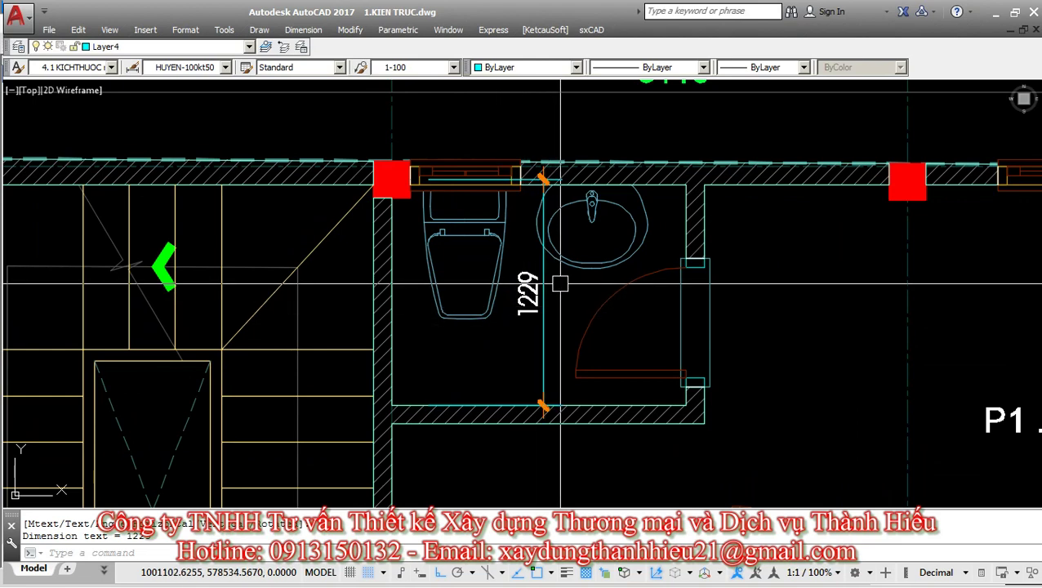
Erase the temporary linear dimension from room P1's toilet.
{"action": "middle_click_drag", "start_coordinate": [568, 358], "coordinate": [573, 306]}
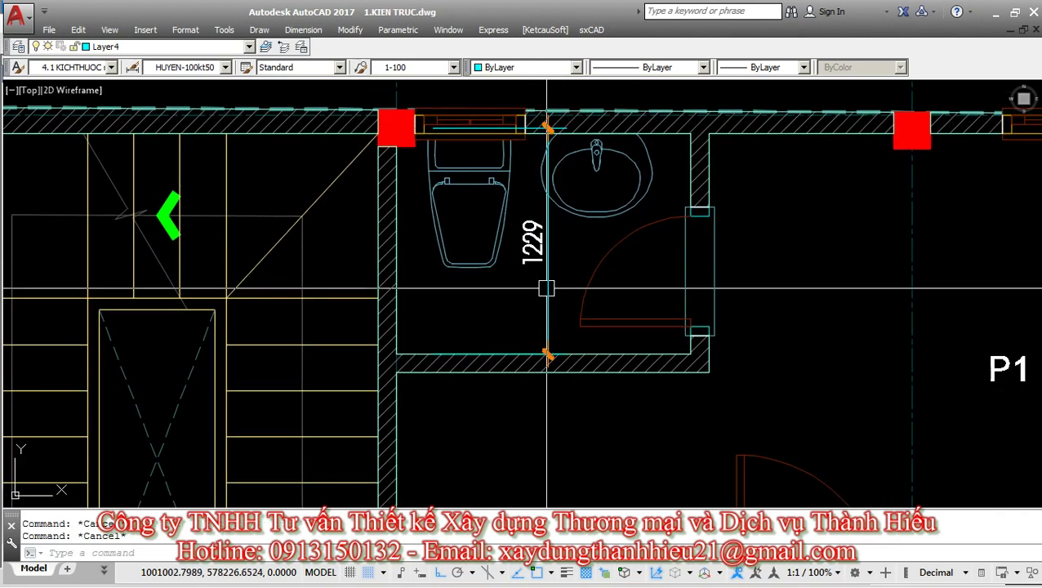
{"action": "left_click", "coordinate": [543, 282]}
{"action": "type", "text": "e"}
{"action": "key", "text": "Return"}
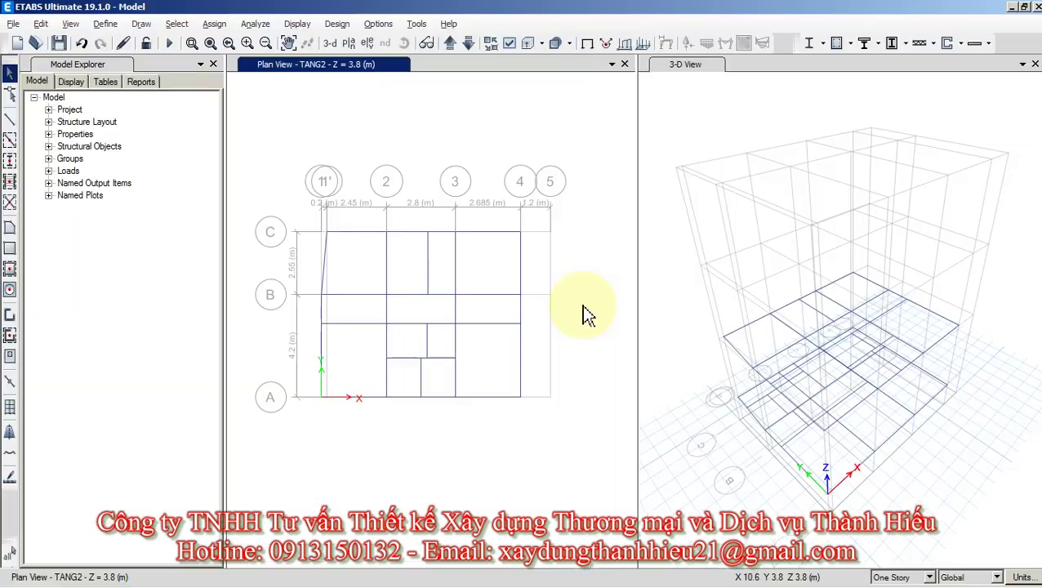
In ETABS, select only the axis C beam and replicate it linearly once towards axis B with dx 0 and a negative dy.
{"action": "scroll", "coordinate": [413, 245], "scroll_direction": "up", "scroll_amount": 3}
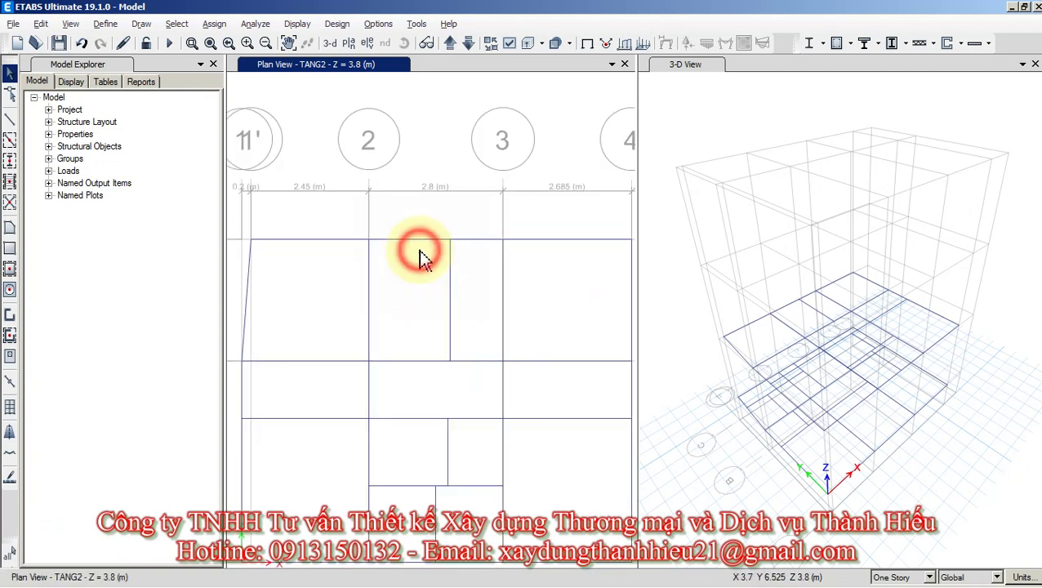
{"action": "left_click", "coordinate": [418, 253]}
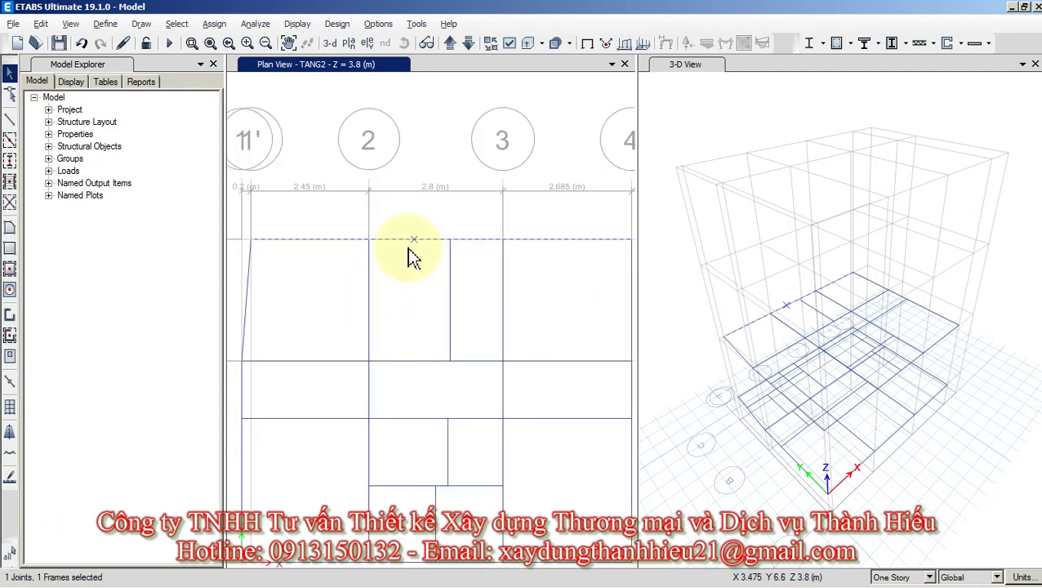
{"action": "left_click", "coordinate": [386, 276]}
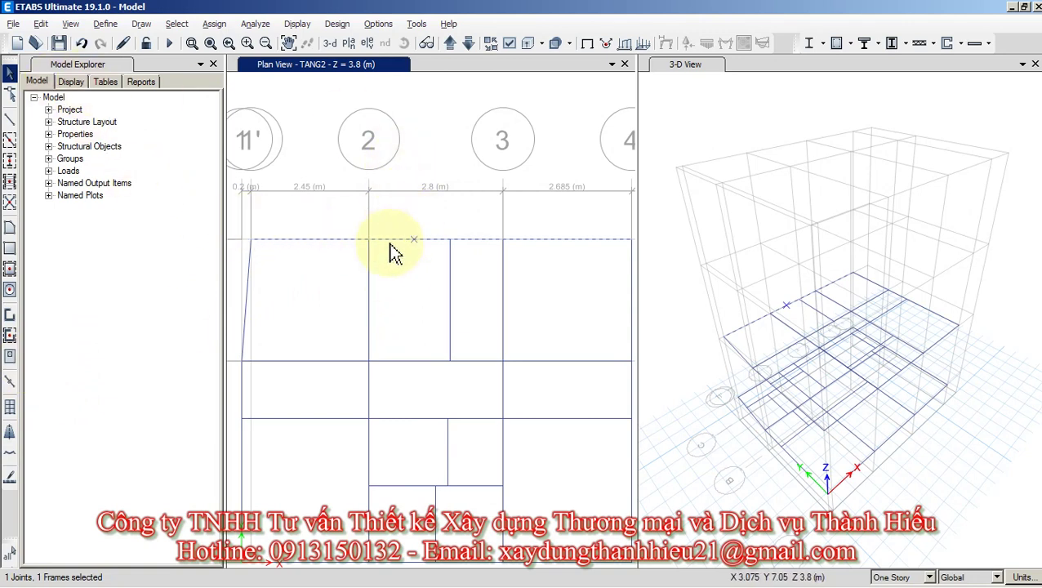
{"action": "left_click", "coordinate": [410, 300]}
{"action": "scroll", "coordinate": [425, 286], "scroll_direction": "down", "scroll_amount": 1}
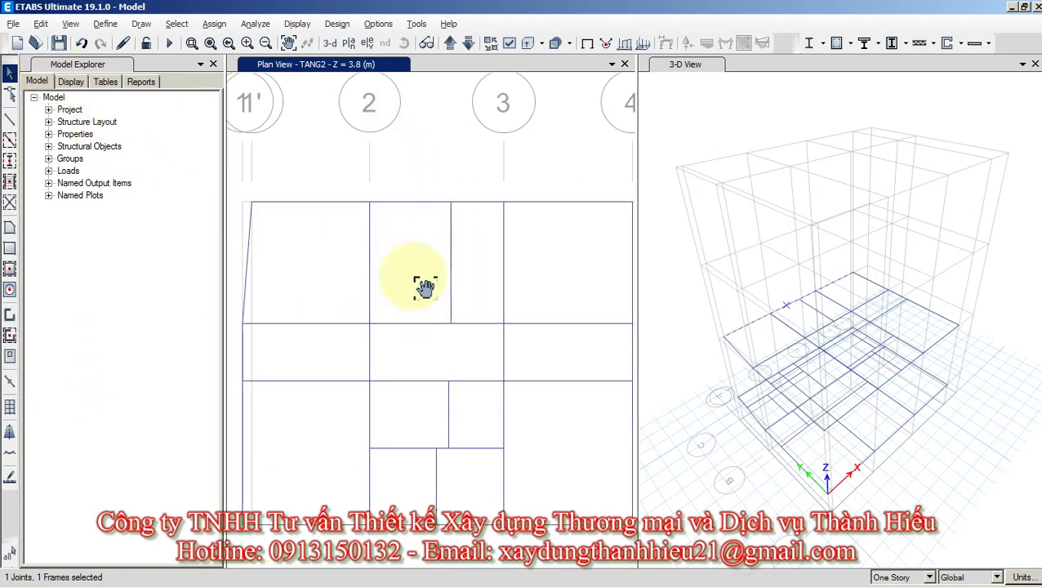
{"action": "left_click", "coordinate": [429, 224]}
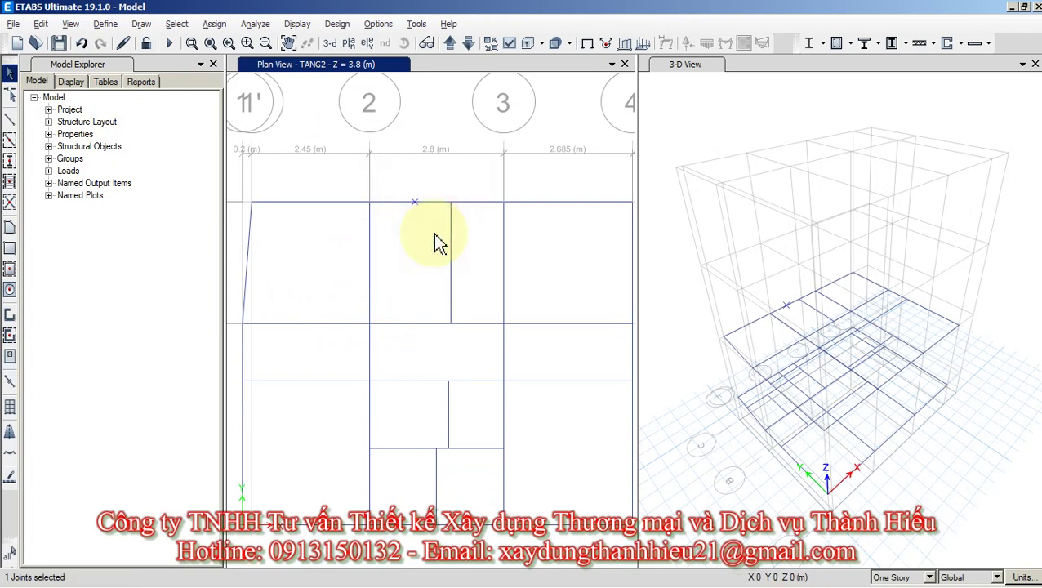
{"action": "left_click", "coordinate": [431, 230]}
{"action": "left_click", "coordinate": [388, 204]}
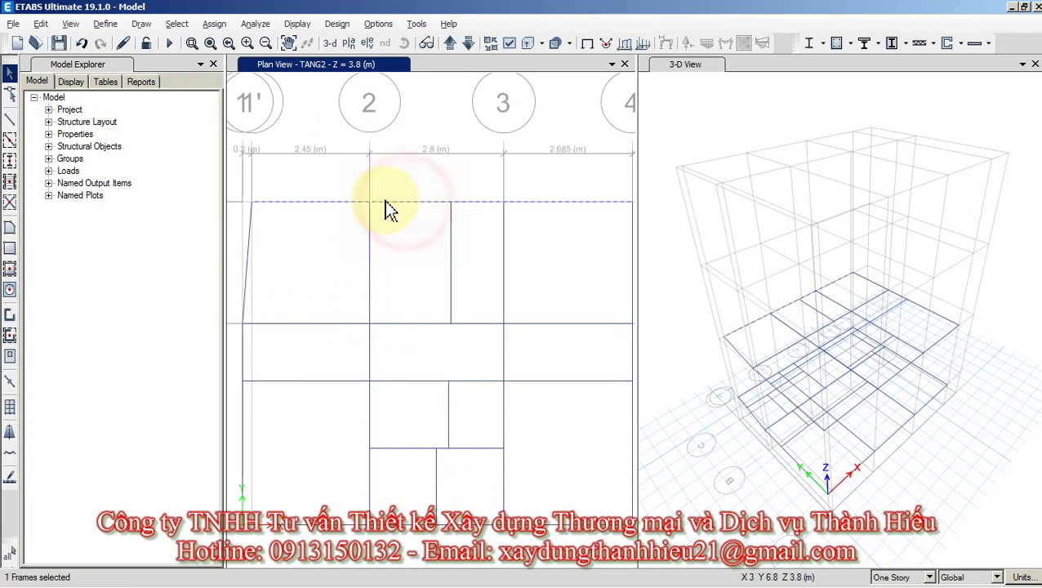
{"action": "left_click", "coordinate": [39, 26]}
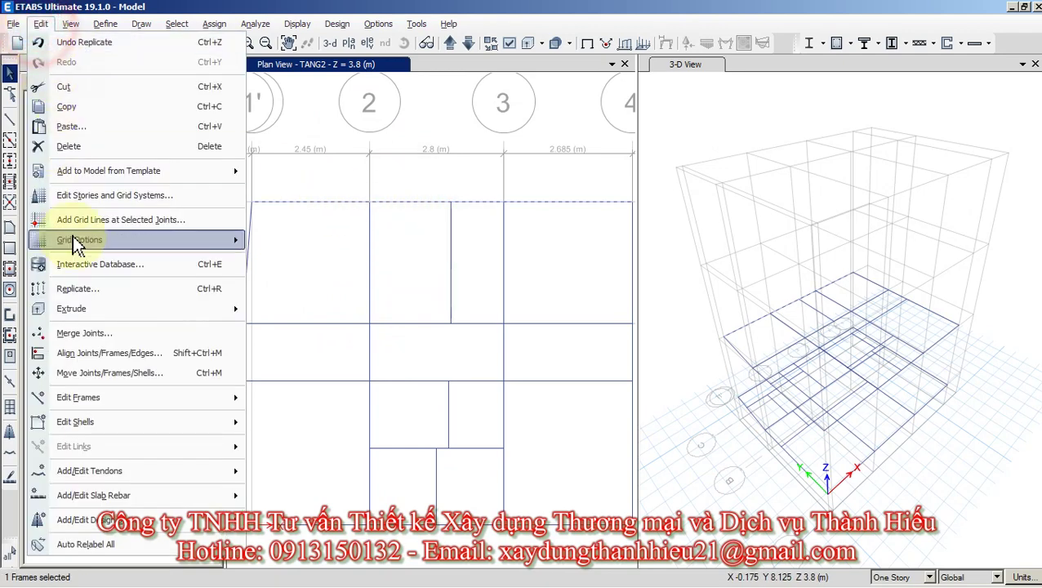
{"action": "left_click", "coordinate": [116, 294]}
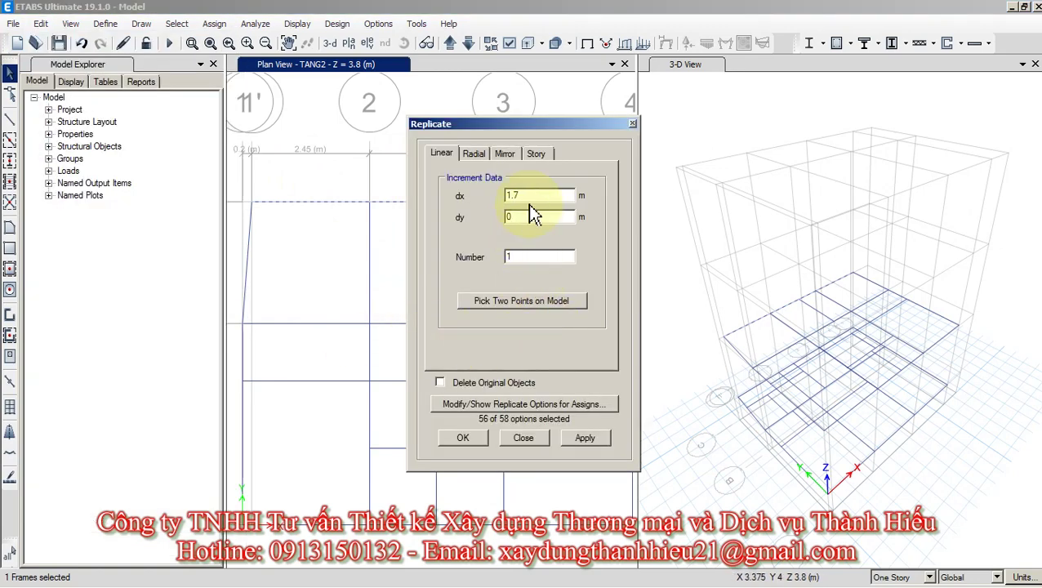
{"action": "double_click", "coordinate": [514, 196]}
{"action": "type", "text": "0"}
{"action": "double_click", "coordinate": [535, 217]}
{"action": "type", "text": "-"}
{"action": "left_click", "coordinate": [463, 439]}
Divide the new beam, axis 2 beam and toilet side beam at their intersections, then delete the new beam's segments outside the toilet.
{"action": "scroll", "coordinate": [388, 301], "scroll_direction": "up", "scroll_amount": 3}
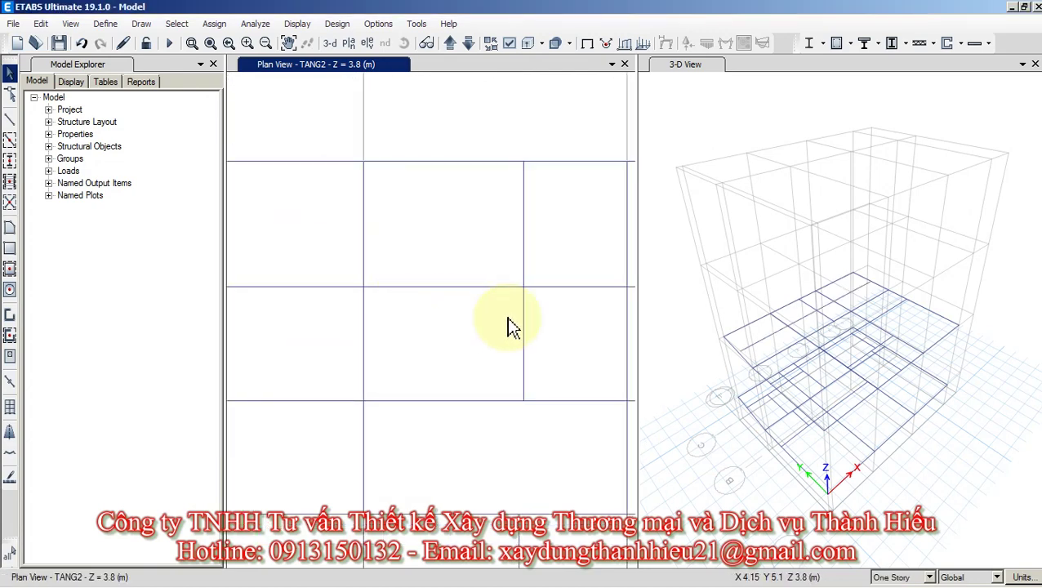
{"action": "left_click_drag", "start_coordinate": [540, 304], "coordinate": [328, 266]}
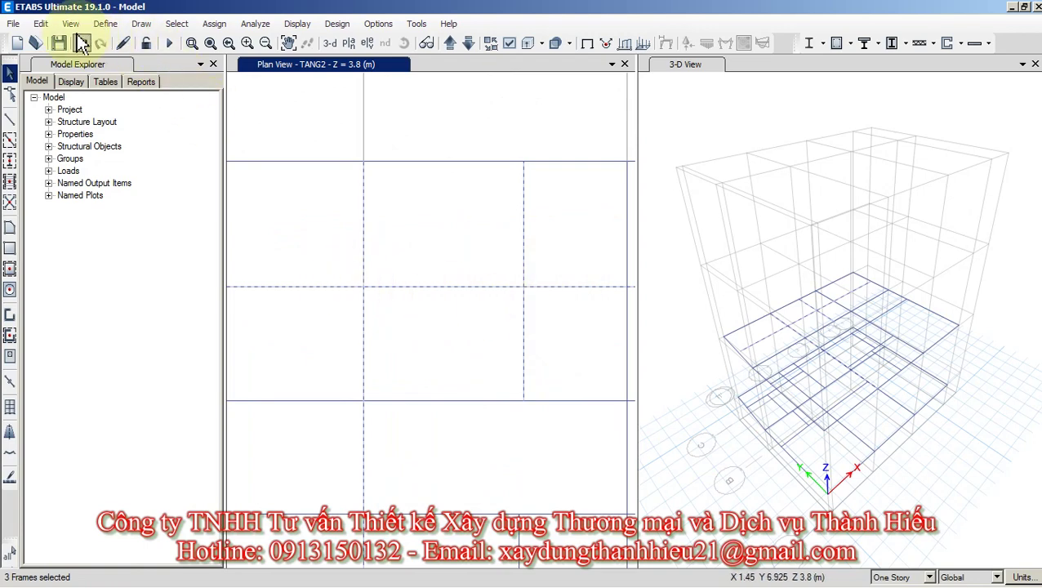
{"action": "left_click", "coordinate": [41, 23]}
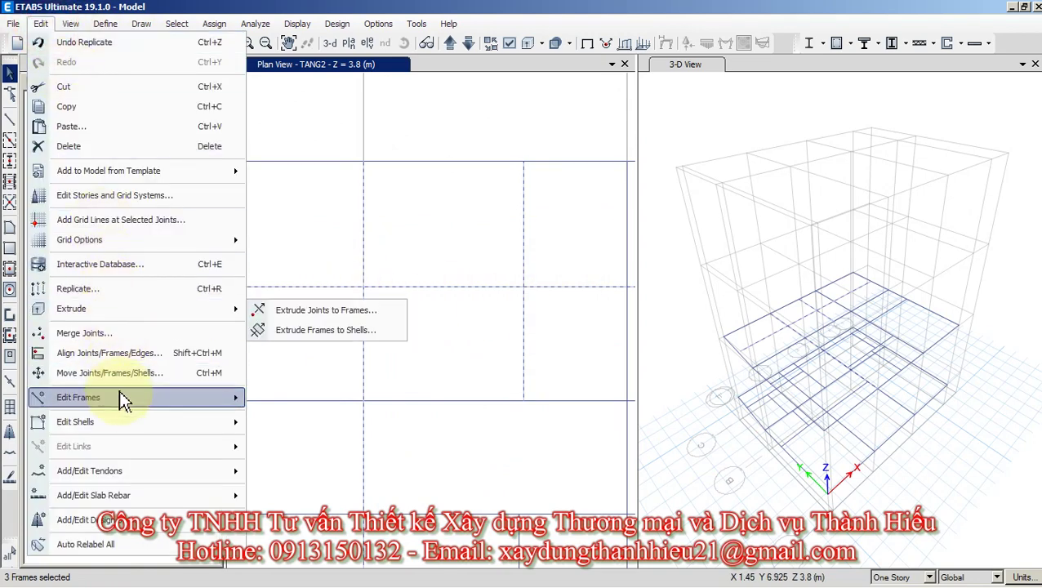
{"action": "mouse_move", "coordinate": [129, 398]}
{"action": "left_click", "coordinate": [287, 401]}
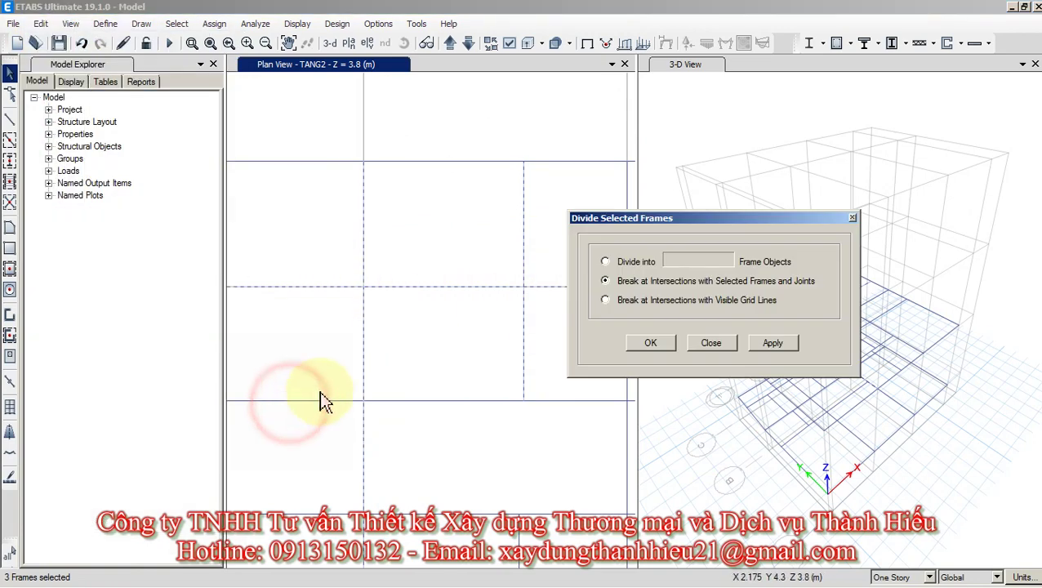
{"action": "left_click", "coordinate": [641, 347]}
{"action": "left_click", "coordinate": [310, 287]}
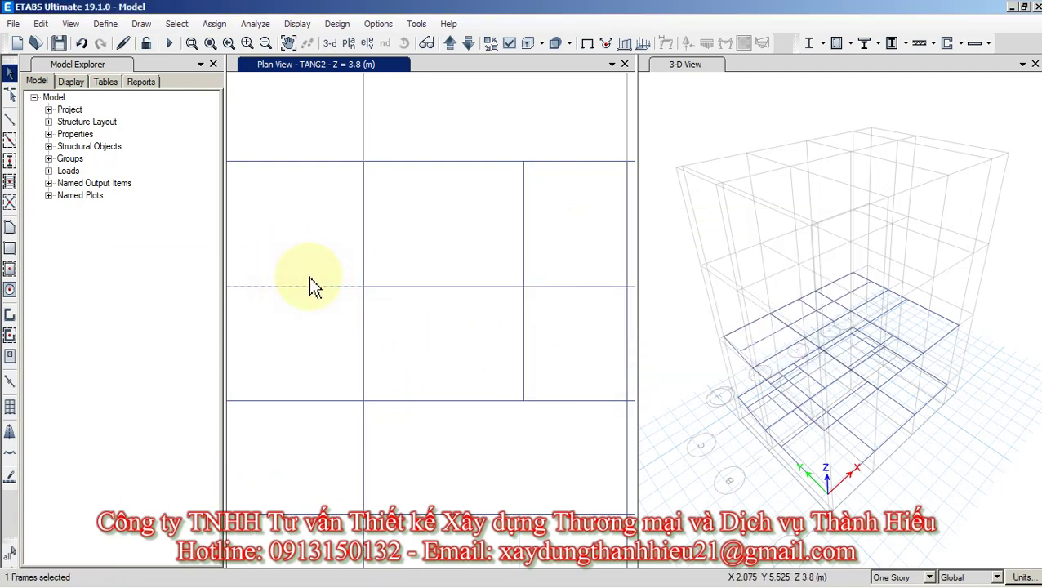
{"action": "left_click", "coordinate": [577, 287]}
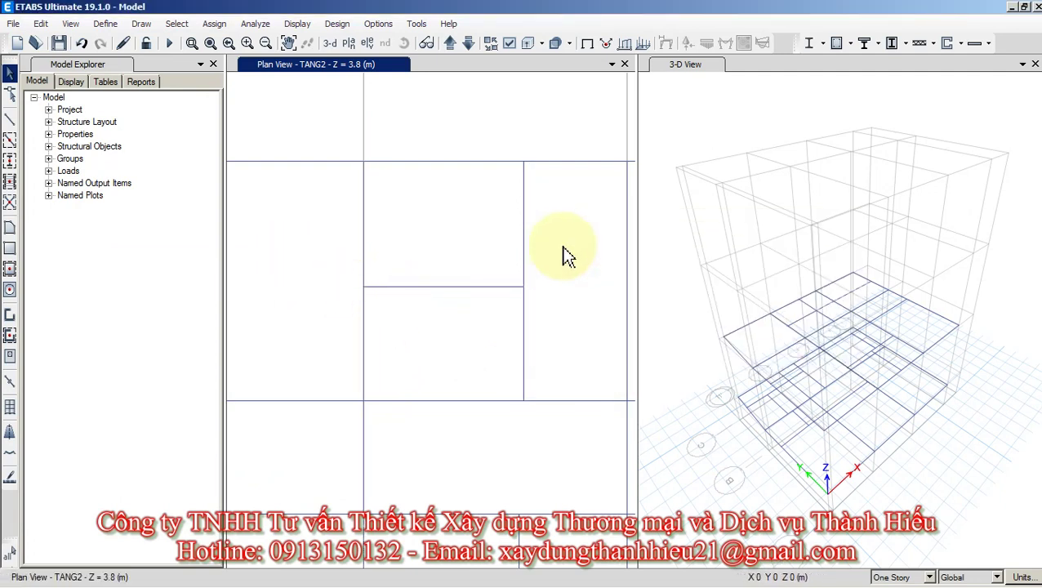
Review the TANG2 beam layout around the toilets and compare it with the whole architectural floor plan in AutoCAD.
{"action": "scroll", "coordinate": [455, 259], "scroll_direction": "down", "scroll_amount": 2}
{"action": "scroll", "coordinate": [454, 259], "scroll_direction": "down", "scroll_amount": 2}
{"action": "scroll", "coordinate": [431, 260], "scroll_direction": "down", "scroll_amount": 2}
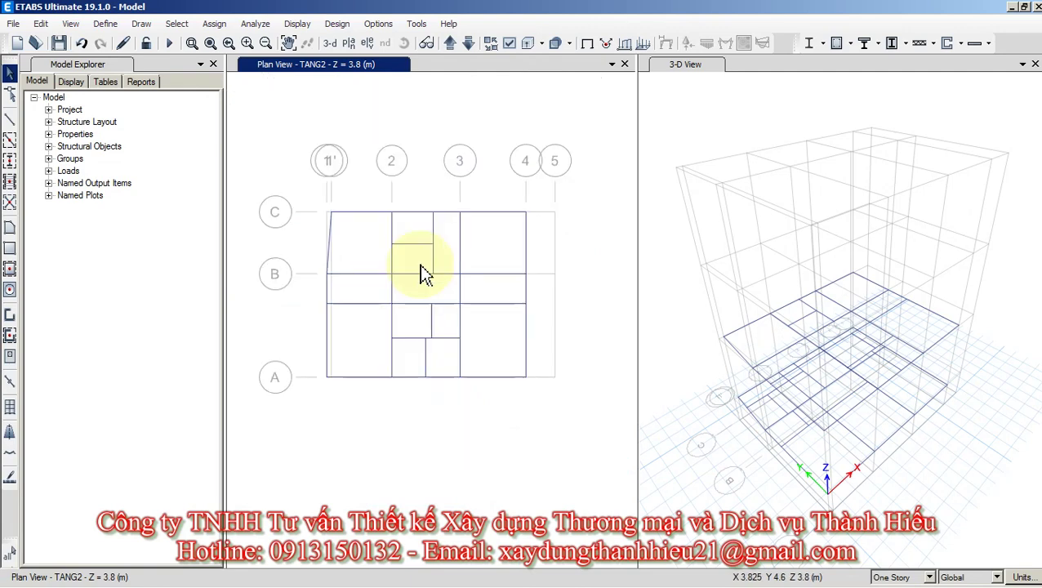
{"action": "scroll", "coordinate": [408, 261], "scroll_direction": "up", "scroll_amount": 3}
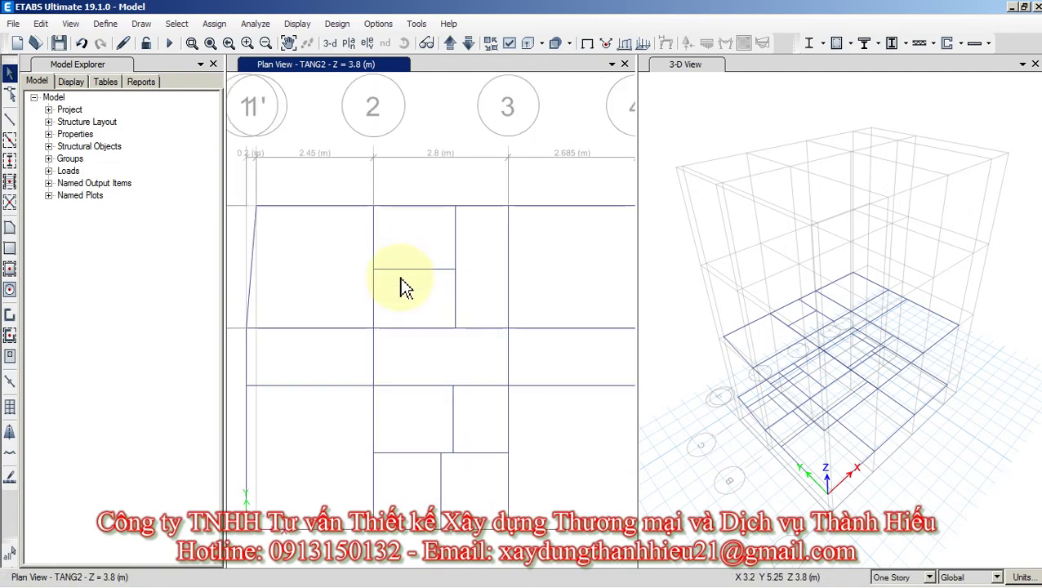
{"action": "scroll", "coordinate": [457, 321], "scroll_direction": "down", "scroll_amount": 4}
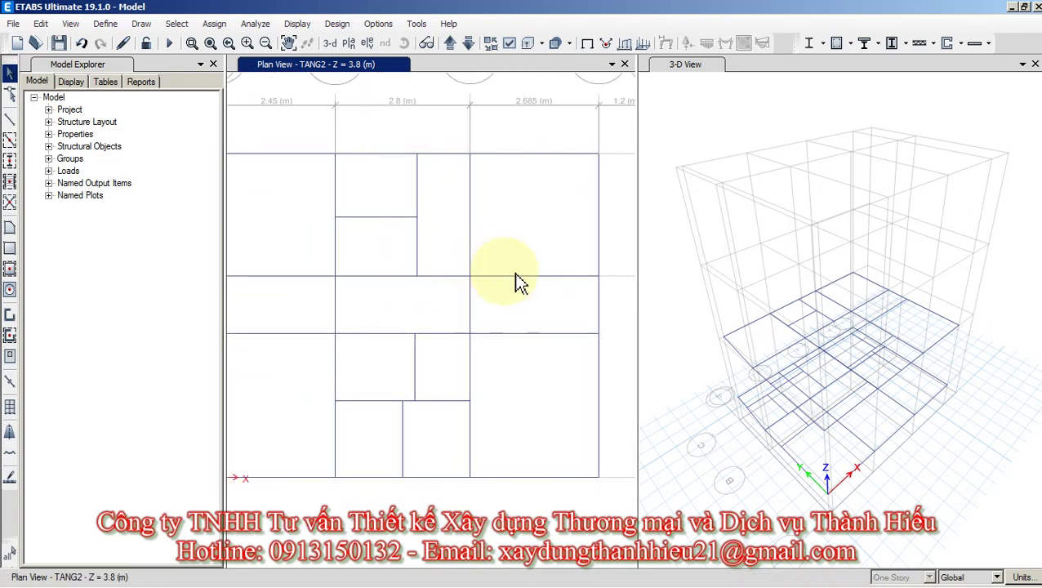
{"action": "scroll", "coordinate": [476, 288], "scroll_direction": "up", "scroll_amount": 2}
{"action": "scroll", "coordinate": [423, 298], "scroll_direction": "down", "scroll_amount": 2}
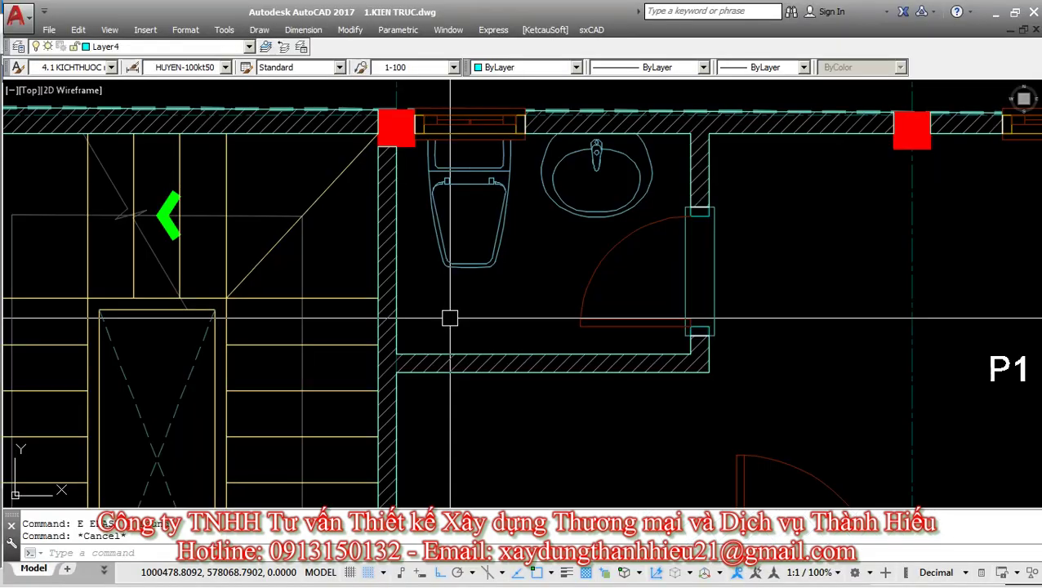
{"action": "scroll", "coordinate": [466, 276], "scroll_direction": "down", "scroll_amount": 5}
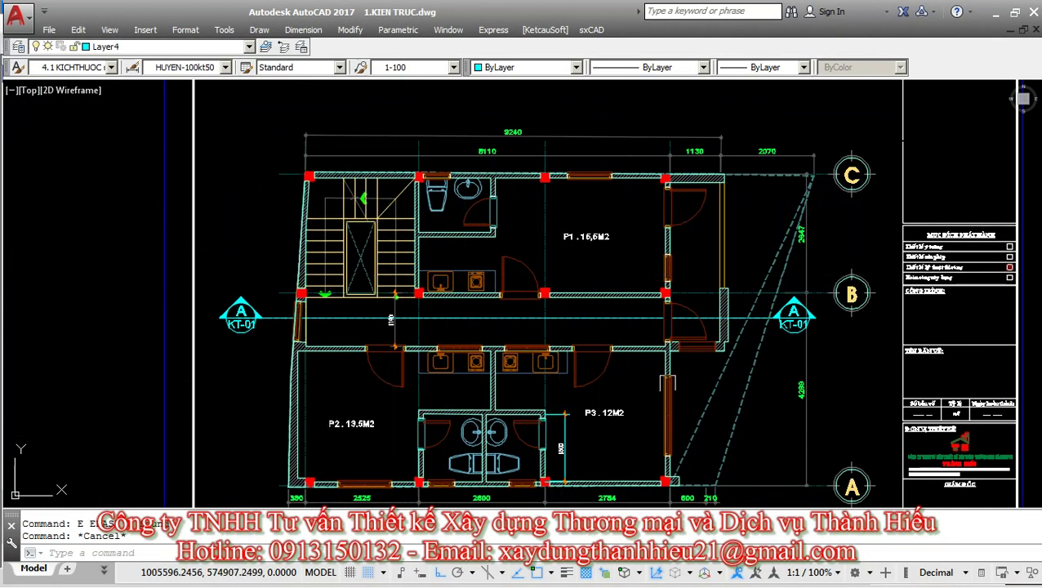
Measure the balcony wall on axis C from the axis 4 column to its outer end with a linear dimension, without placing it.
{"action": "middle_click_drag", "start_coordinate": [577, 304], "coordinate": [285, 298]}
{"action": "scroll", "coordinate": [418, 219], "scroll_direction": "up", "scroll_amount": 2}
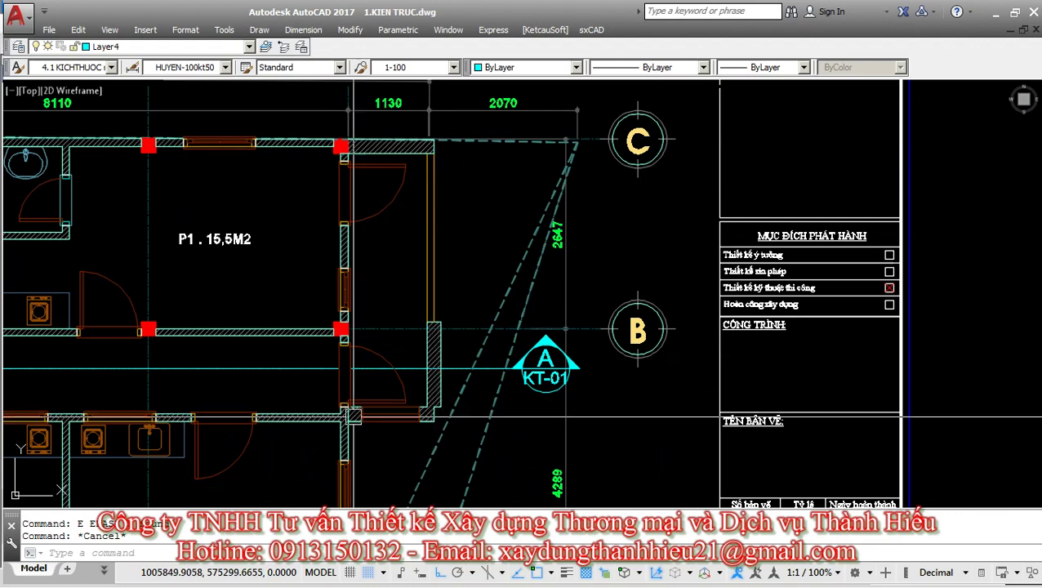
{"action": "middle_click_drag", "start_coordinate": [399, 121], "coordinate": [446, 235]}
{"action": "scroll", "coordinate": [429, 245], "scroll_direction": "up", "scroll_amount": 5}
{"action": "key", "text": "Escape"}
{"action": "type", "text": "d"}
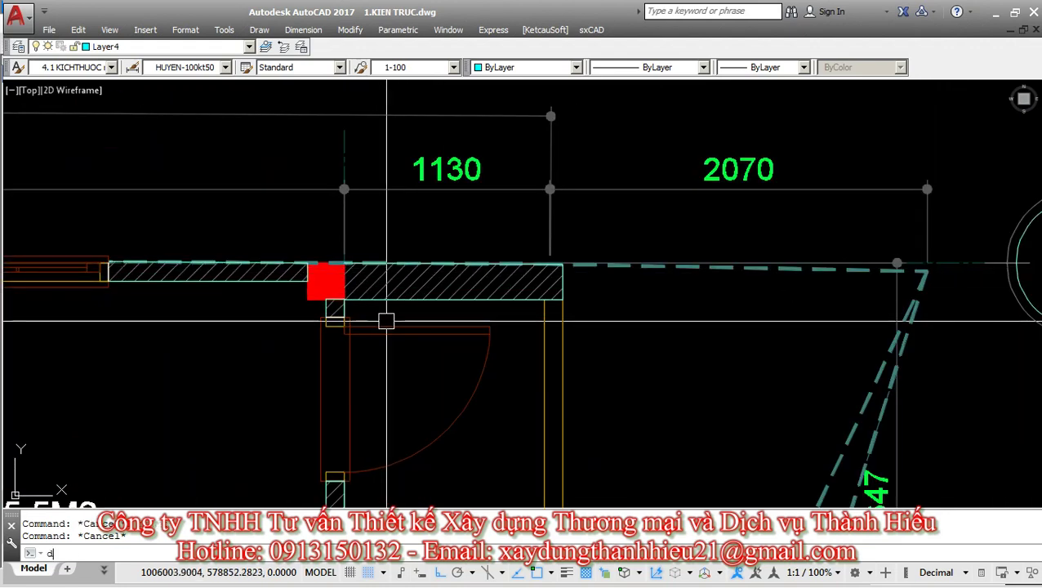
{"action": "type", "text": "d"}
{"action": "key", "text": "Return"}
{"action": "scroll", "coordinate": [386, 321], "scroll_direction": "up", "scroll_amount": 2}
{"action": "left_click", "coordinate": [344, 299]}
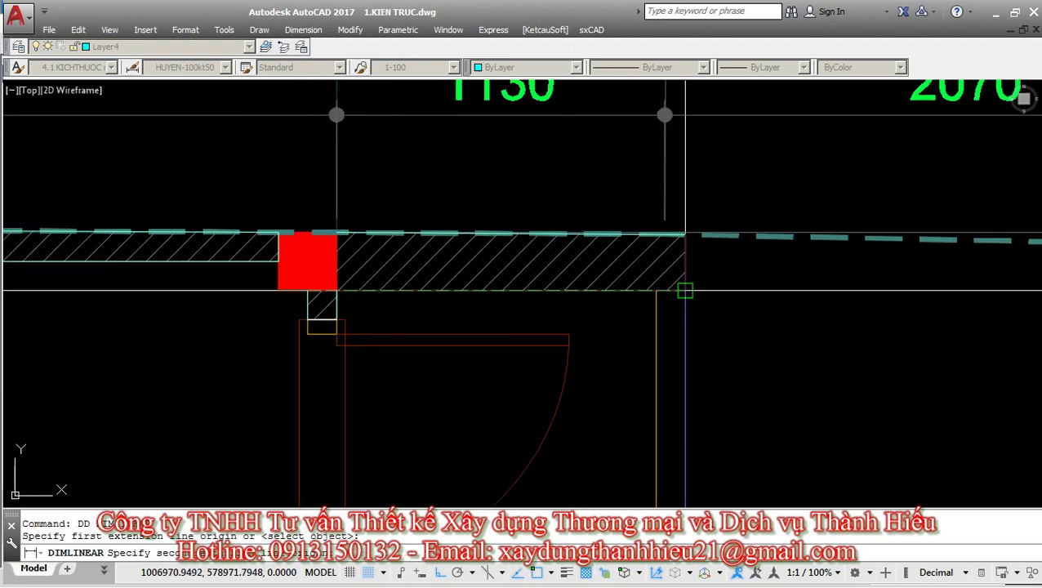
{"action": "left_click", "coordinate": [561, 300]}
{"action": "key", "text": "Escape"}
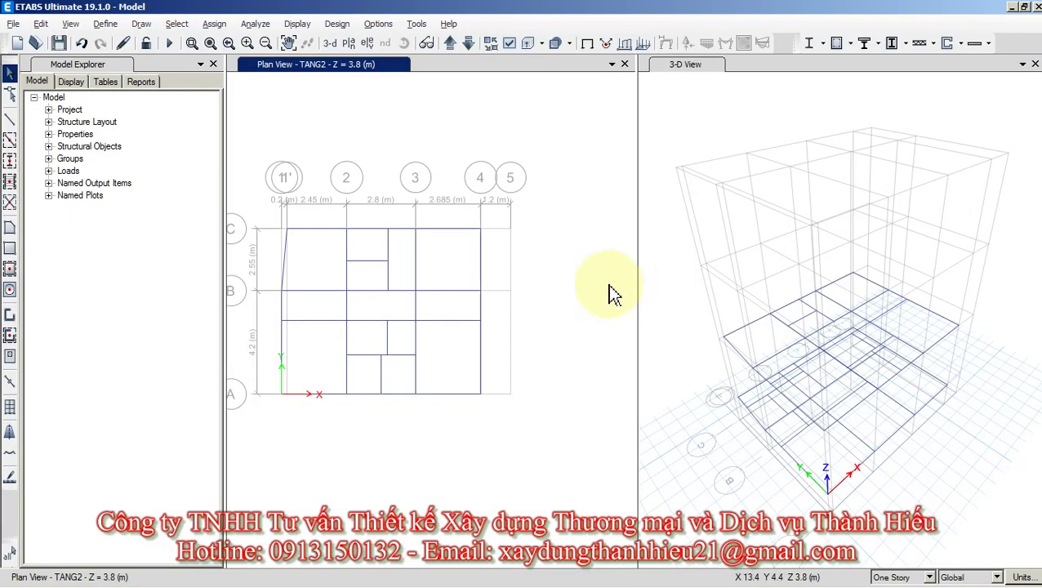
In ETABS, draw a B20x30 beam along axis C from axis 4 to axis 5 on TANG2.
{"action": "scroll", "coordinate": [507, 219], "scroll_direction": "up", "scroll_amount": 4}
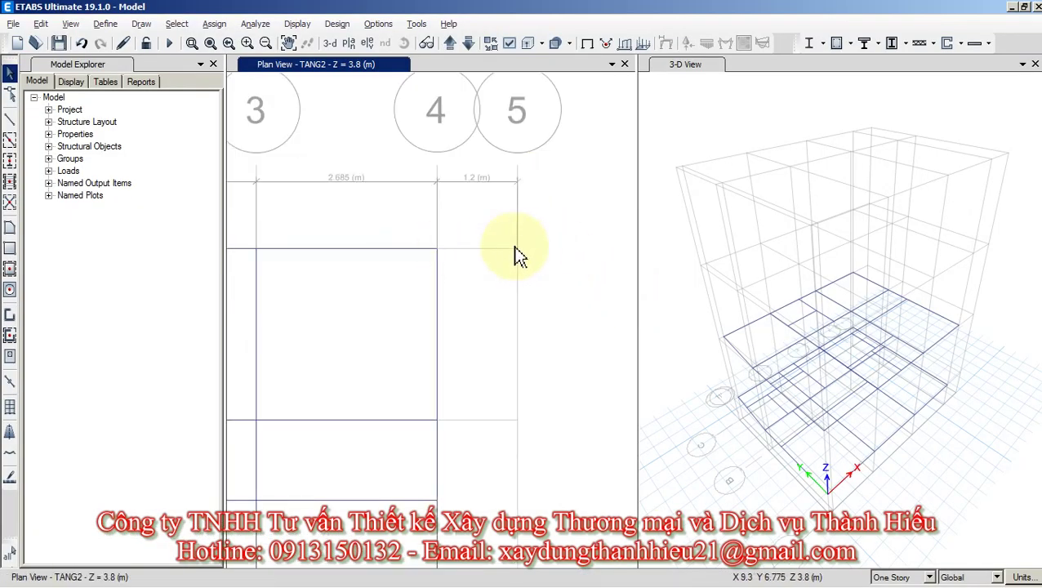
{"action": "scroll", "coordinate": [437, 192], "scroll_direction": "down", "scroll_amount": 2}
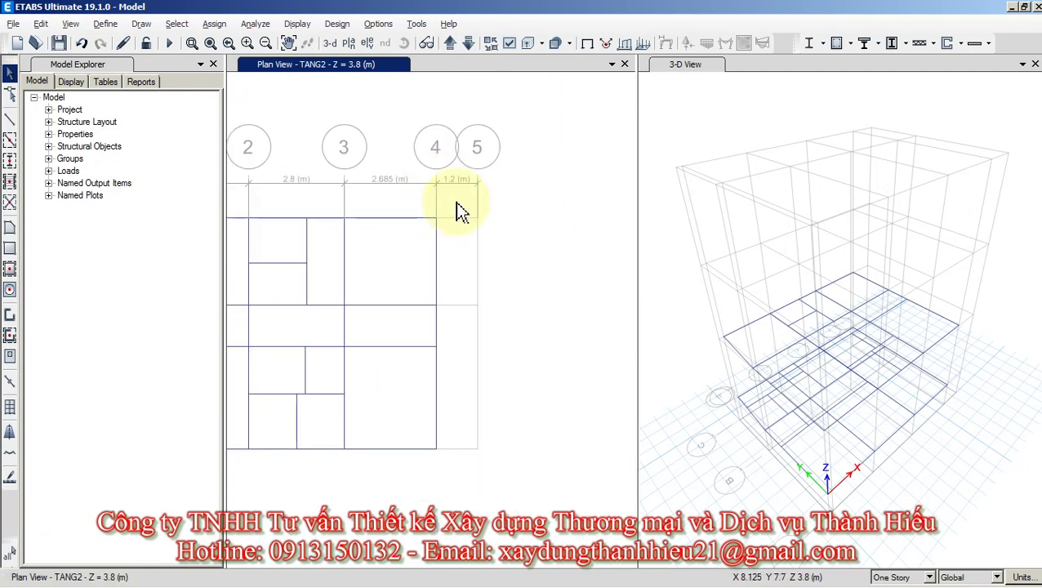
{"action": "scroll", "coordinate": [458, 211], "scroll_direction": "up", "scroll_amount": 2}
{"action": "left_click", "coordinate": [10, 119]}
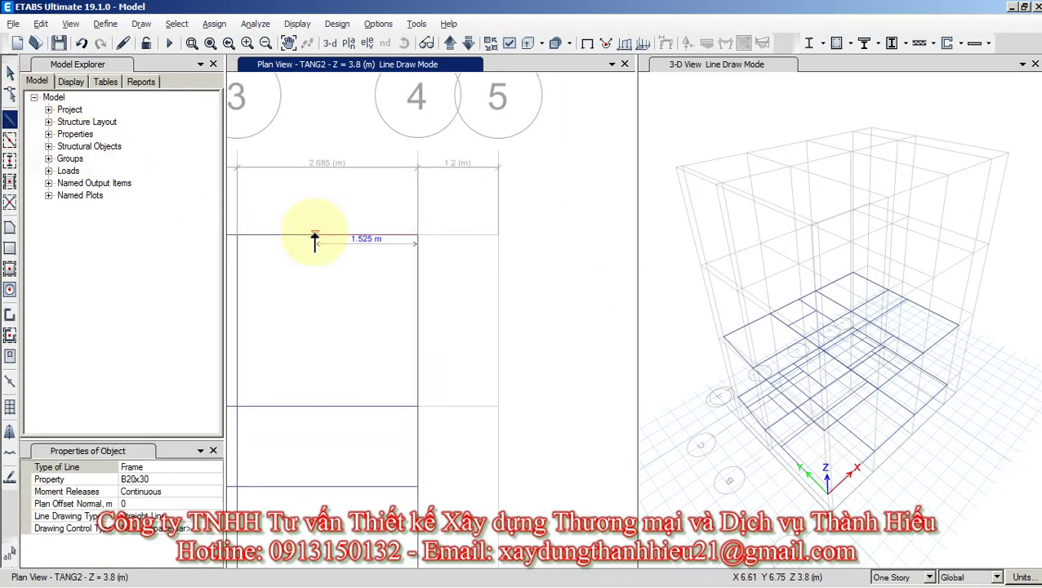
{"action": "left_click", "coordinate": [418, 235]}
{"action": "left_click", "coordinate": [498, 235]}
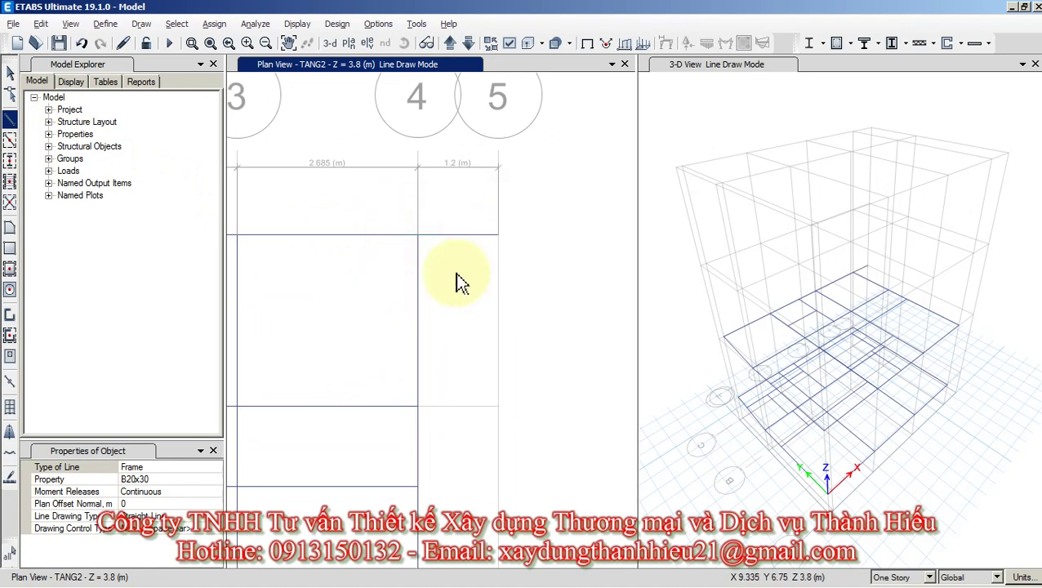
Draw B20x30 beams from axis 4 to axis 5, extending the corridor edge beam below axis B and the axis B beam.
{"action": "left_click", "coordinate": [10, 119]}
{"action": "middle_click_drag", "start_coordinate": [445, 362], "coordinate": [446, 307]}
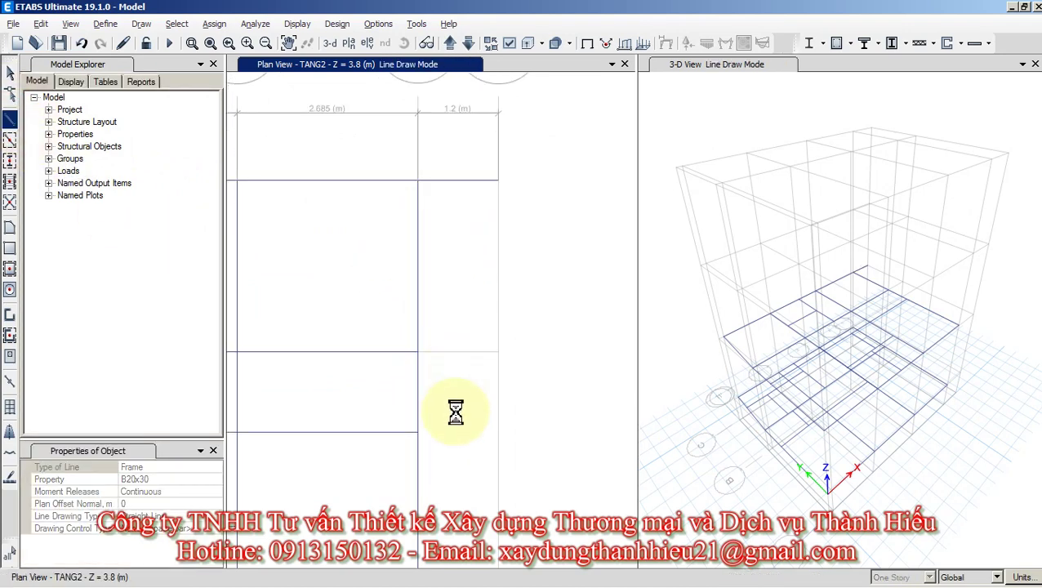
{"action": "left_click", "coordinate": [417, 434]}
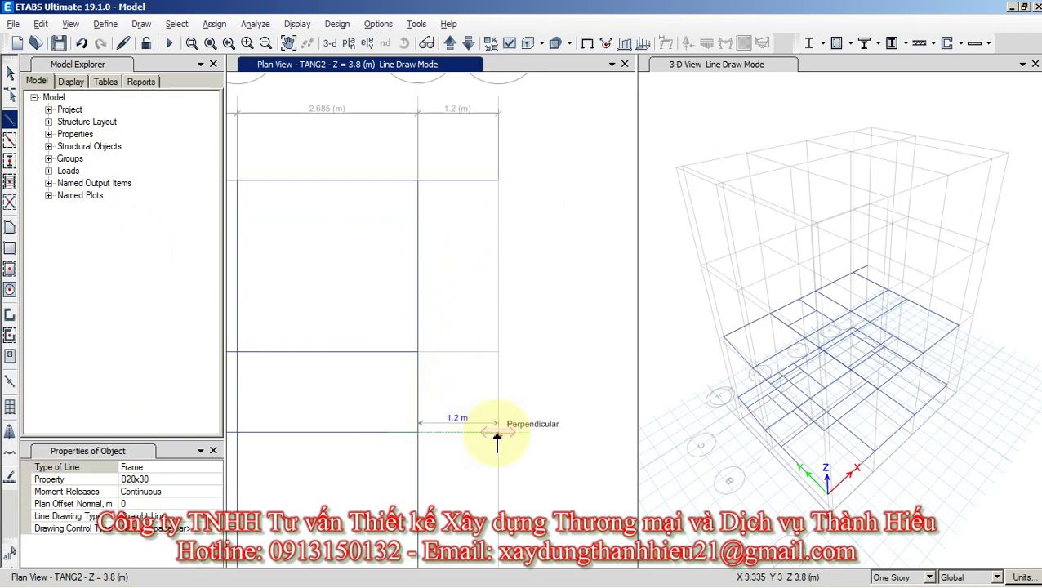
{"action": "key", "text": "Escape"}
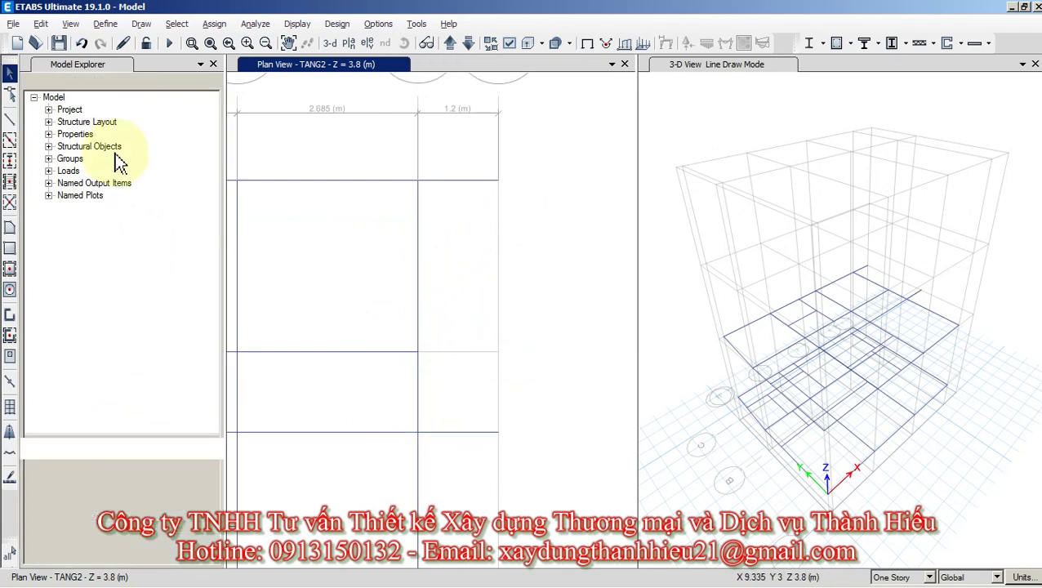
{"action": "left_click", "coordinate": [10, 121]}
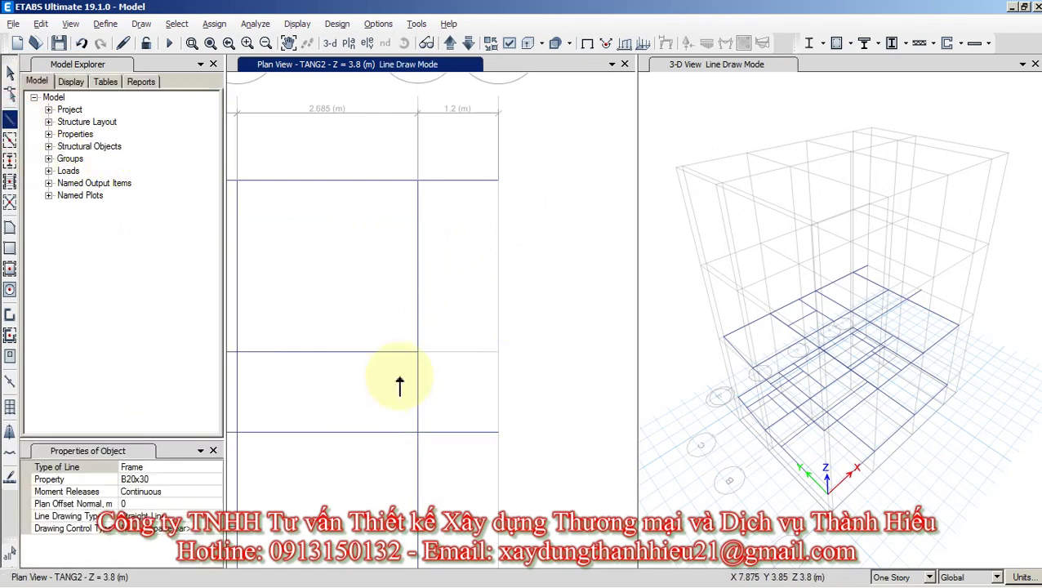
{"action": "left_click", "coordinate": [416, 351]}
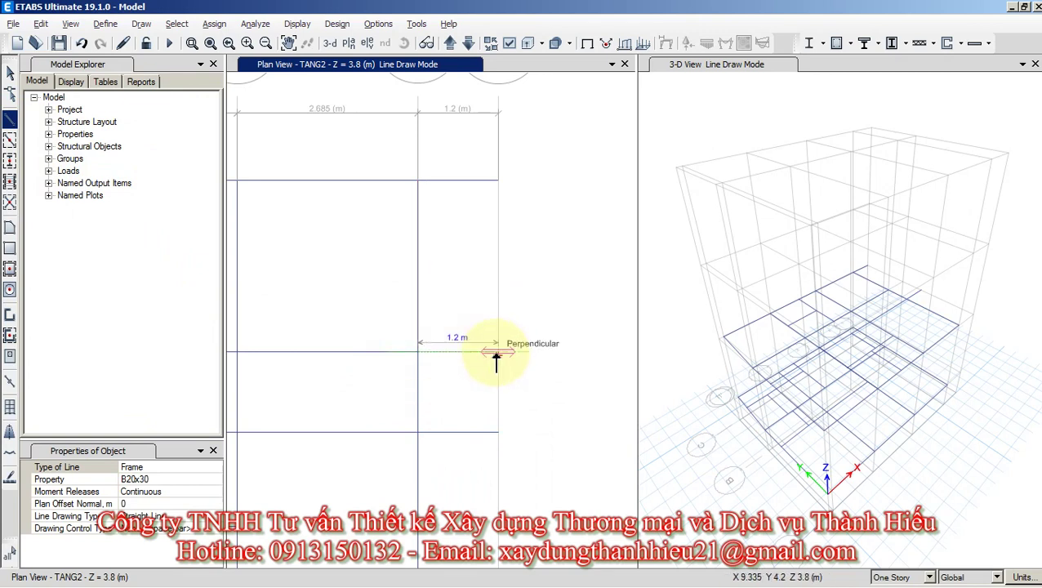
{"action": "left_click", "coordinate": [499, 352]}
{"action": "key", "text": "Escape"}
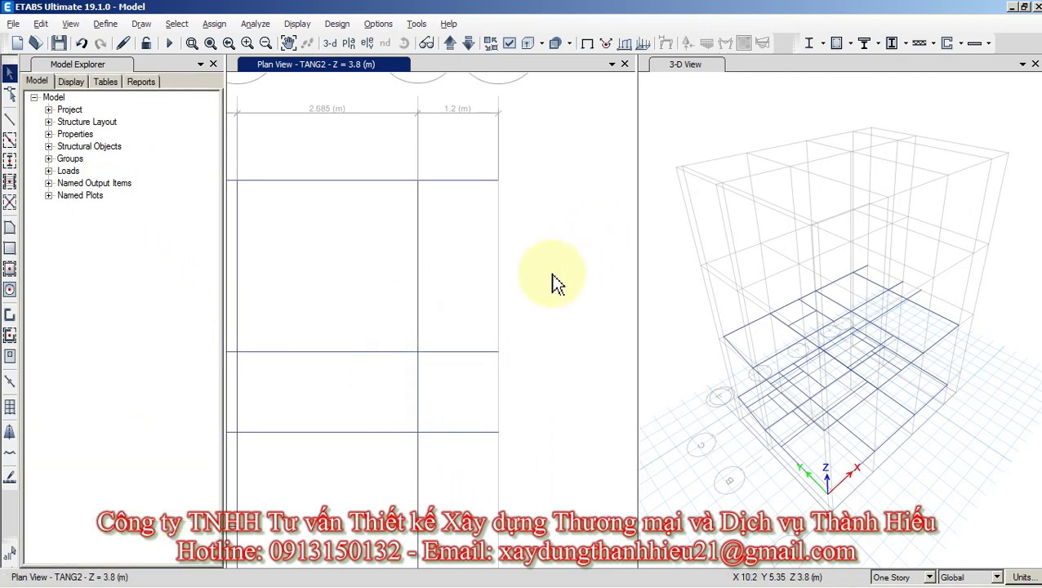
Draw a B20x30 edge beam along axis 5 from axis C to the extended corridor edge beam.
{"action": "left_click", "coordinate": [10, 120]}
{"action": "left_click", "coordinate": [498, 180]}
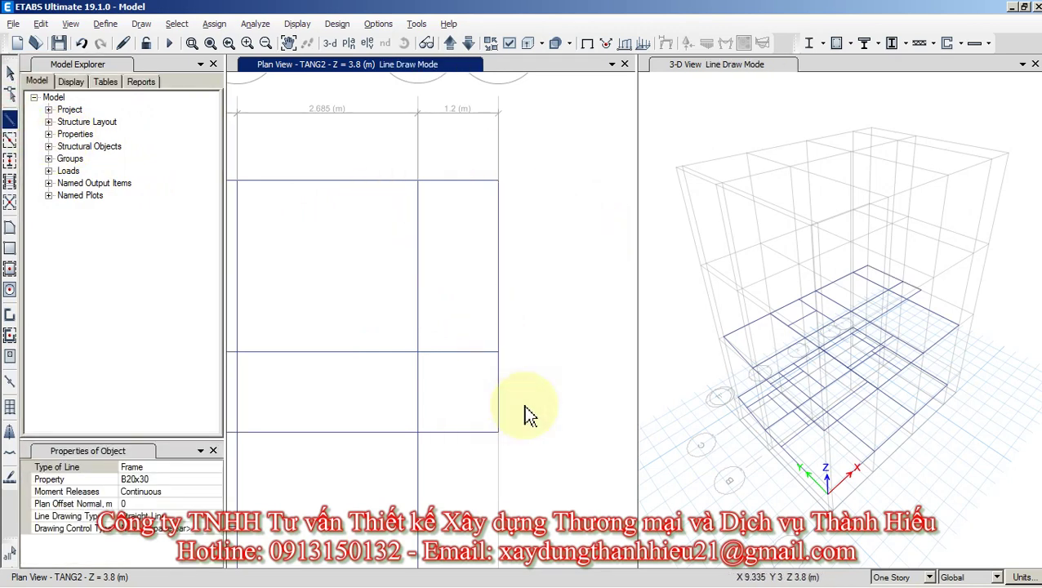
{"action": "key", "text": "Escape"}
Review the TANG2 beam layout and compare it with the second- and third-floor architectural plans in AutoCAD.
{"action": "scroll", "coordinate": [522, 318], "scroll_direction": "down", "scroll_amount": 3}
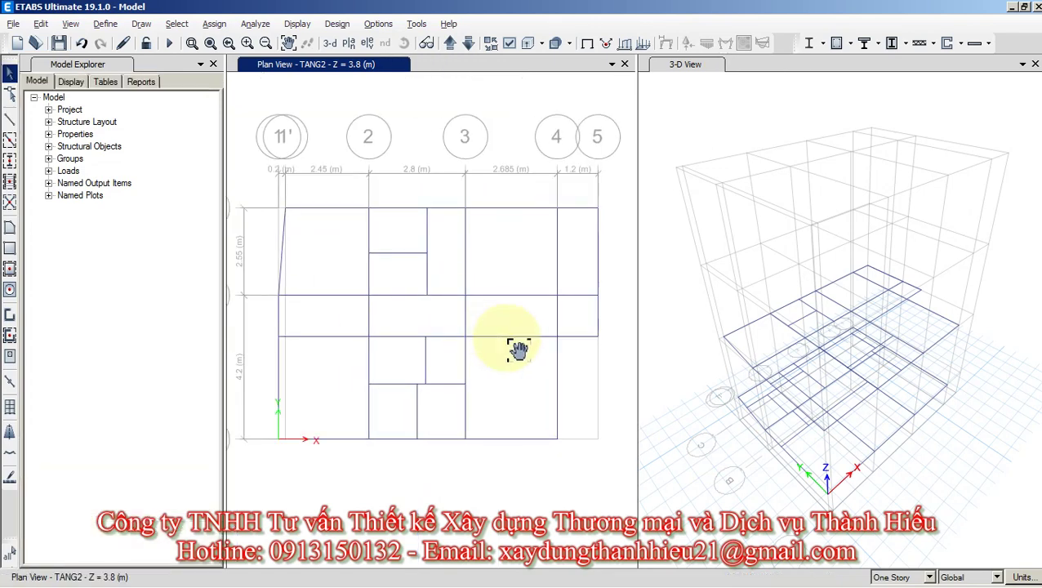
{"action": "middle_click_drag", "start_coordinate": [499, 263], "coordinate": [483, 349]}
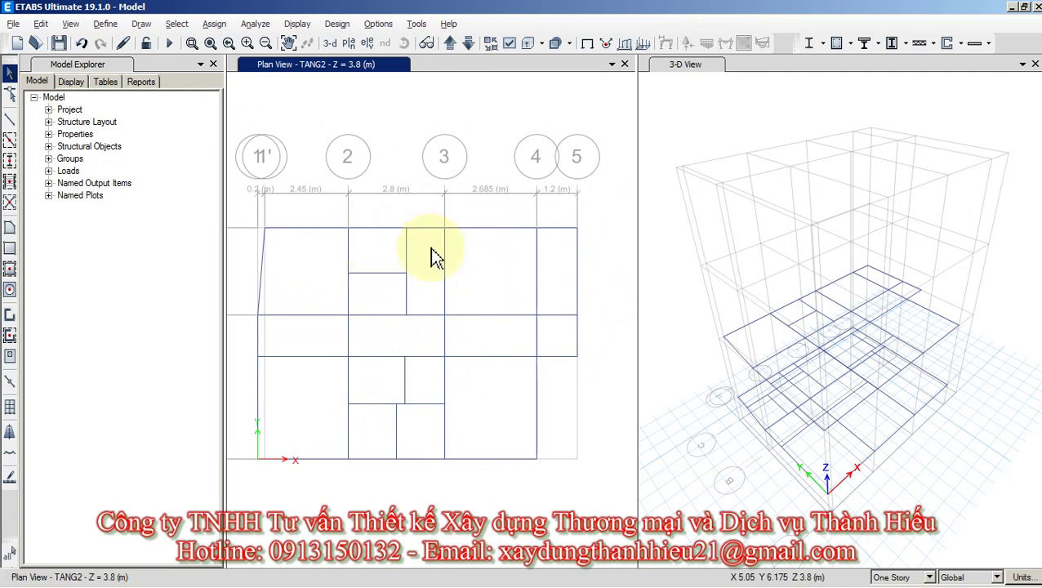
{"action": "middle_click_drag", "start_coordinate": [409, 258], "coordinate": [497, 270]}
{"action": "key", "text": "alt+Tab"}
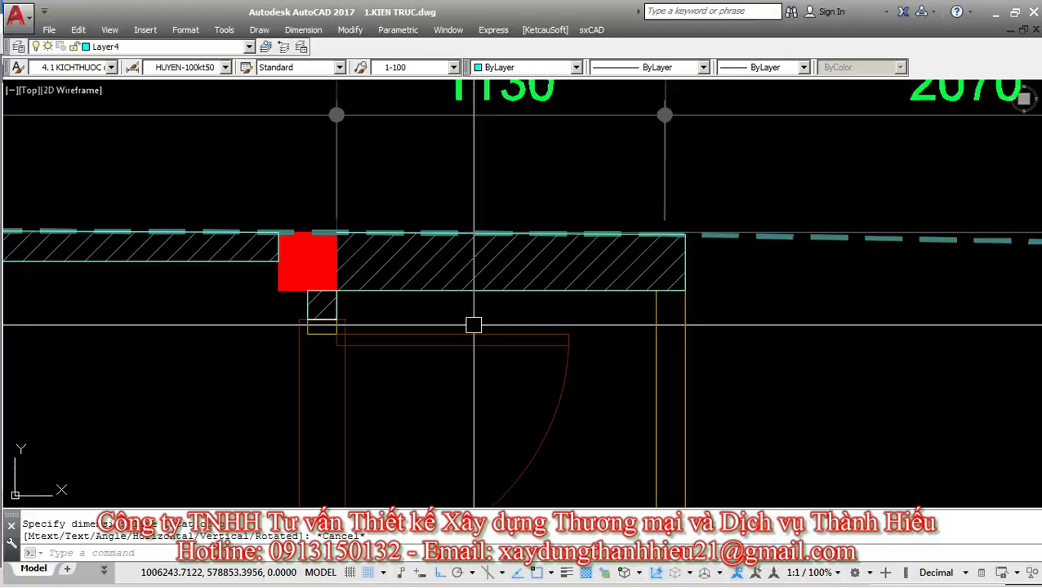
{"action": "scroll", "coordinate": [455, 216], "scroll_direction": "down", "scroll_amount": 5}
{"action": "middle_click_drag", "start_coordinate": [456, 216], "coordinate": [611, 169]}
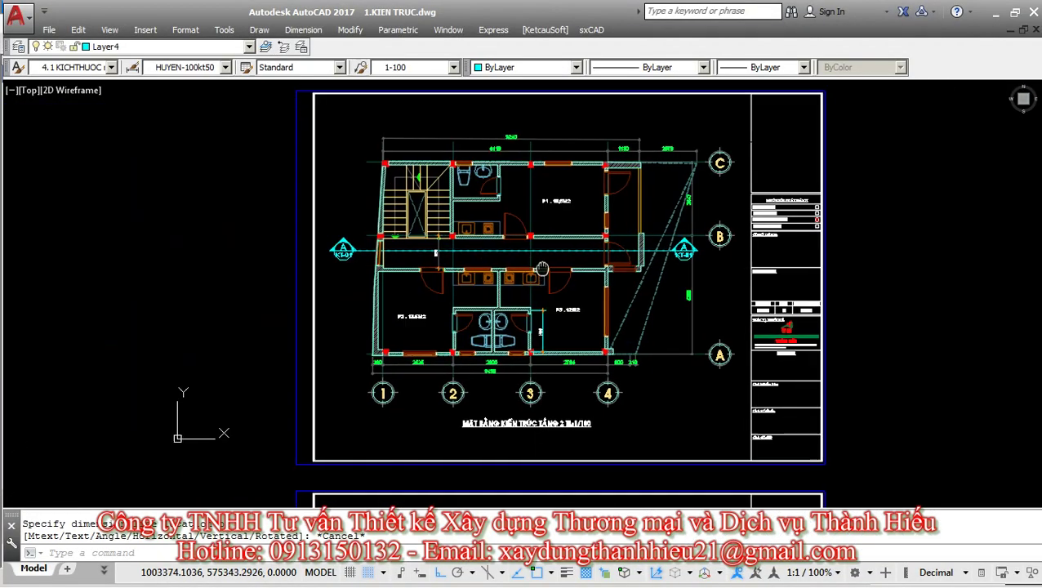
{"action": "middle_click_drag", "start_coordinate": [544, 361], "coordinate": [545, 301]}
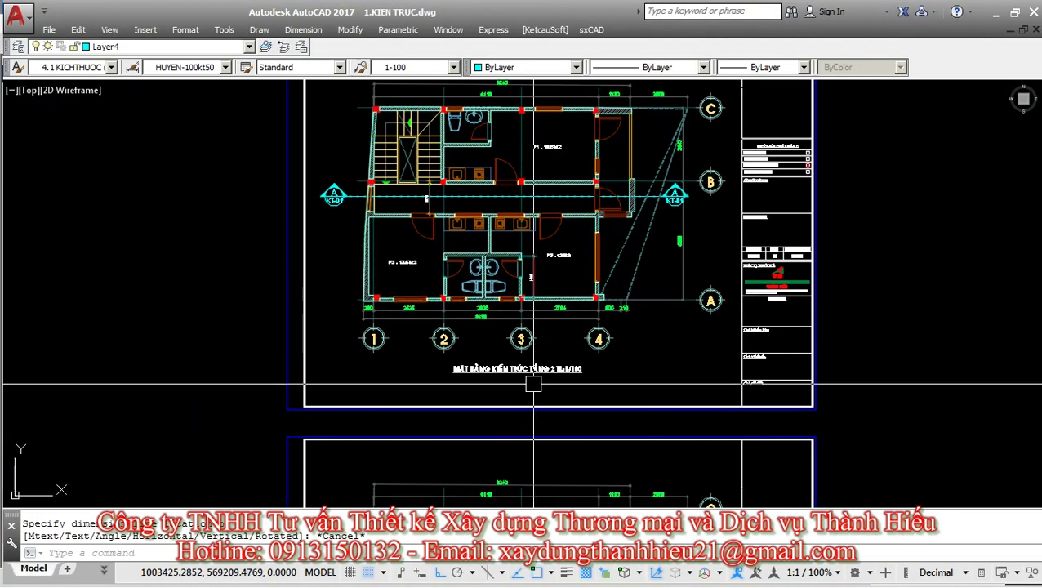
{"action": "scroll", "coordinate": [544, 343], "scroll_direction": "up", "scroll_amount": 3}
{"action": "scroll", "coordinate": [571, 375], "scroll_direction": "down", "scroll_amount": 3}
{"action": "mouse_move", "coordinate": [578, 385]}
{"action": "middle_mouse_down"}
{"action": "mouse_move", "coordinate": [563, 74]}
{"action": "mouse_move", "coordinate": [625, 249]}
{"action": "middle_mouse_up"}
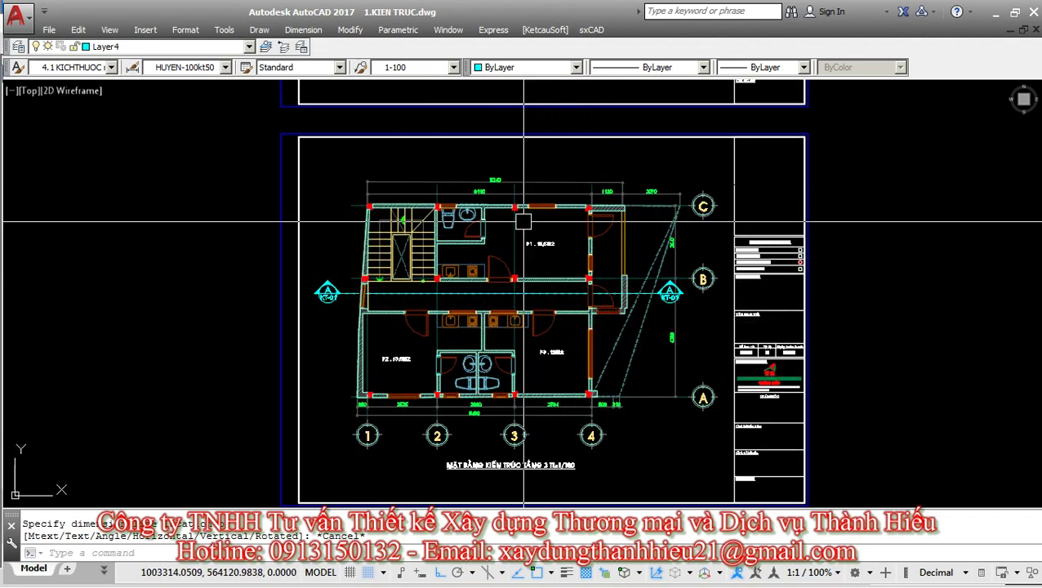
{"action": "mouse_move", "coordinate": [573, 213]}
{"action": "middle_mouse_down"}
{"action": "mouse_move", "coordinate": [571, 262]}
{"action": "mouse_move", "coordinate": [505, 316]}
{"action": "middle_mouse_up"}
{"action": "scroll", "coordinate": [515, 302], "scroll_direction": "up", "scroll_amount": 2}
{"action": "scroll", "coordinate": [506, 306], "scroll_direction": "down", "scroll_amount": 2}
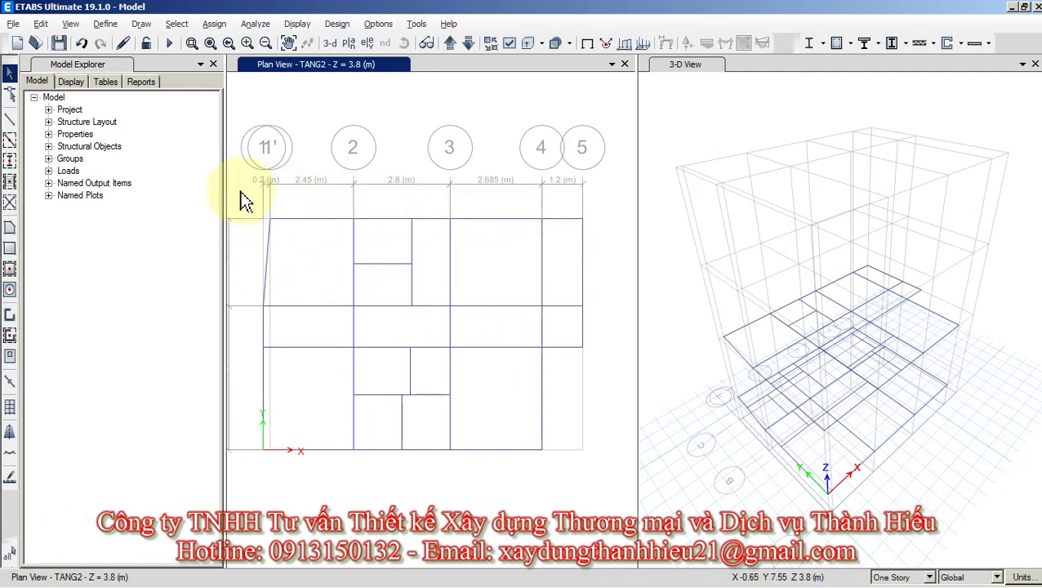
In ETABS, delete the stray TANG2 joints on axis B between axes 1 and 2 and on the slanted edge beam.
{"action": "left_click_drag", "start_coordinate": [240, 191], "coordinate": [590, 472]}
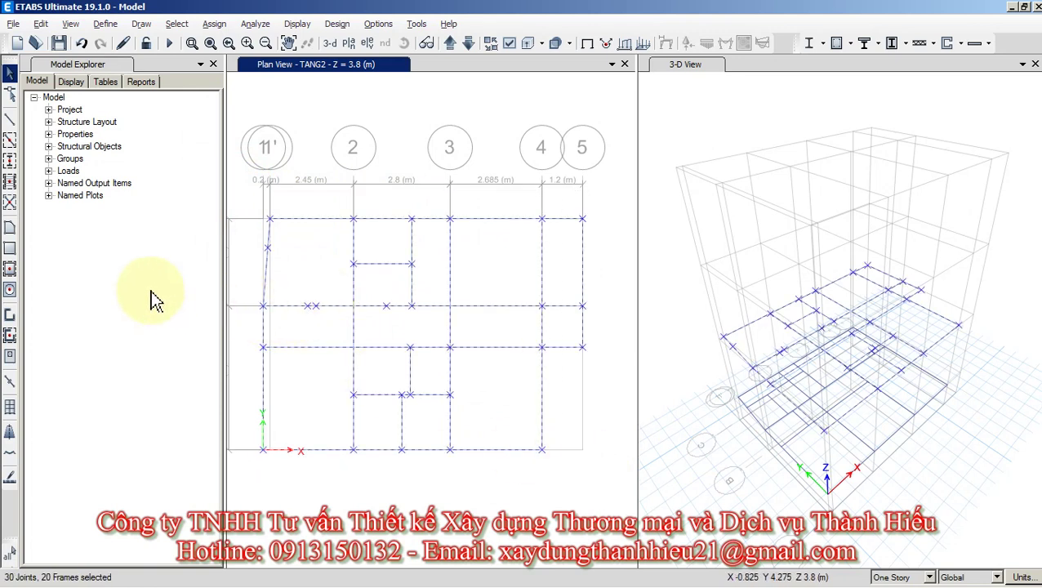
{"action": "key", "text": "ctrl+q"}
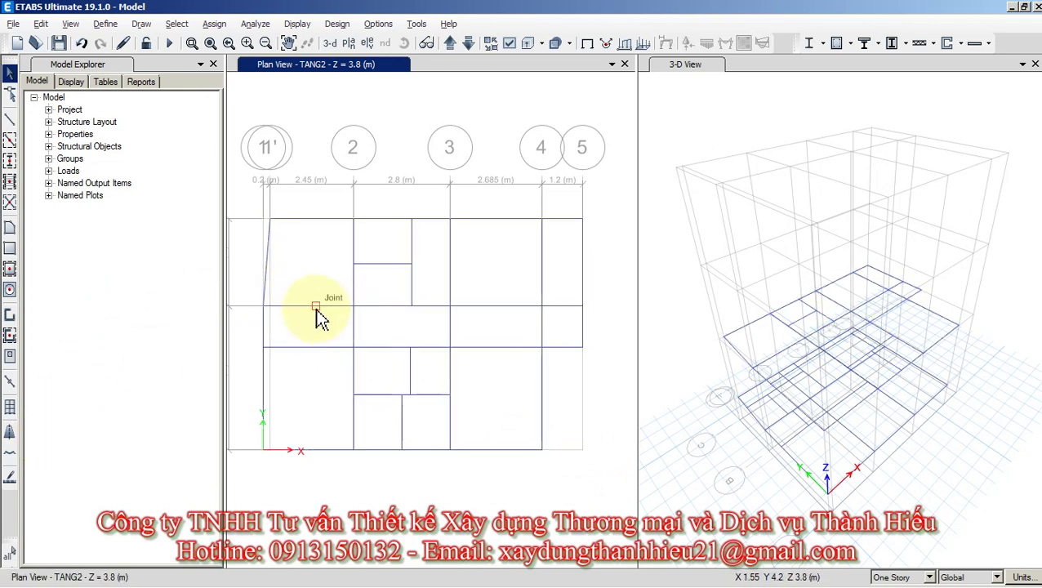
{"action": "left_click_drag", "start_coordinate": [310, 304], "coordinate": [335, 322]}
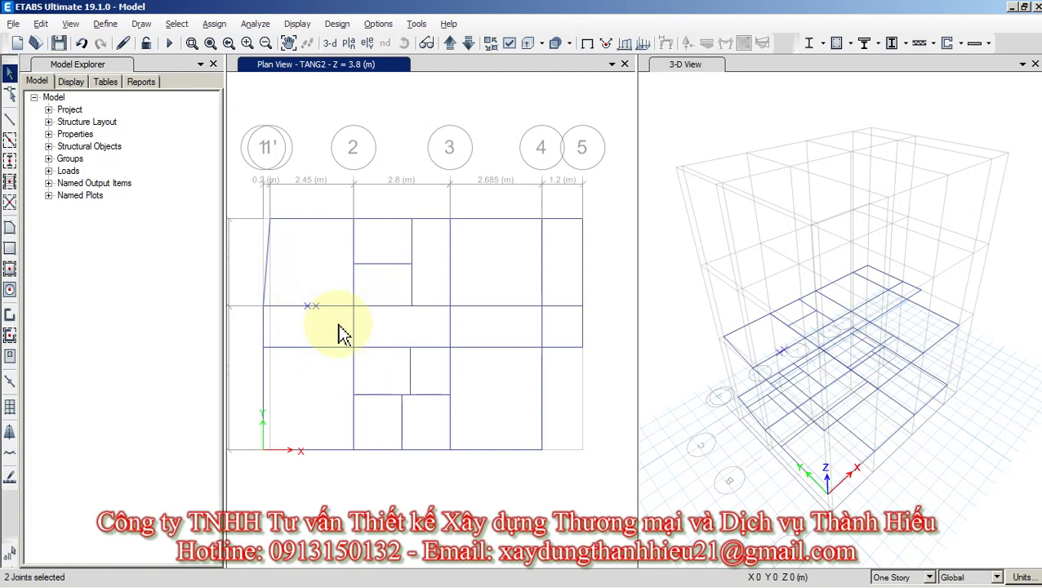
{"action": "left_click", "coordinate": [263, 256]}
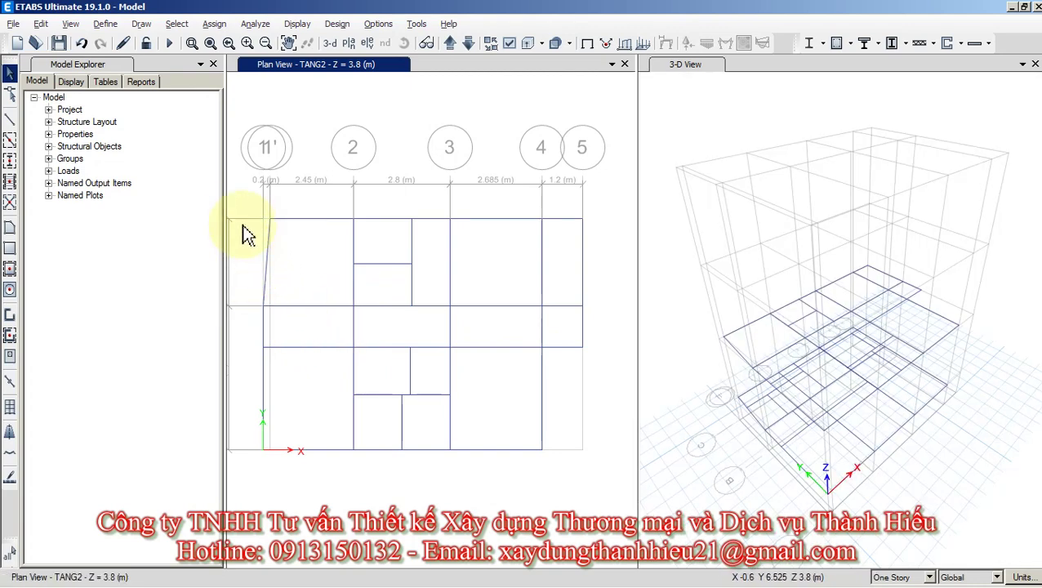
Delete the stray TANG2 joint on axis B between axes 2 and 3, and check the storey's remaining joints by selecting everything.
{"action": "left_click_drag", "start_coordinate": [239, 187], "coordinate": [606, 482]}
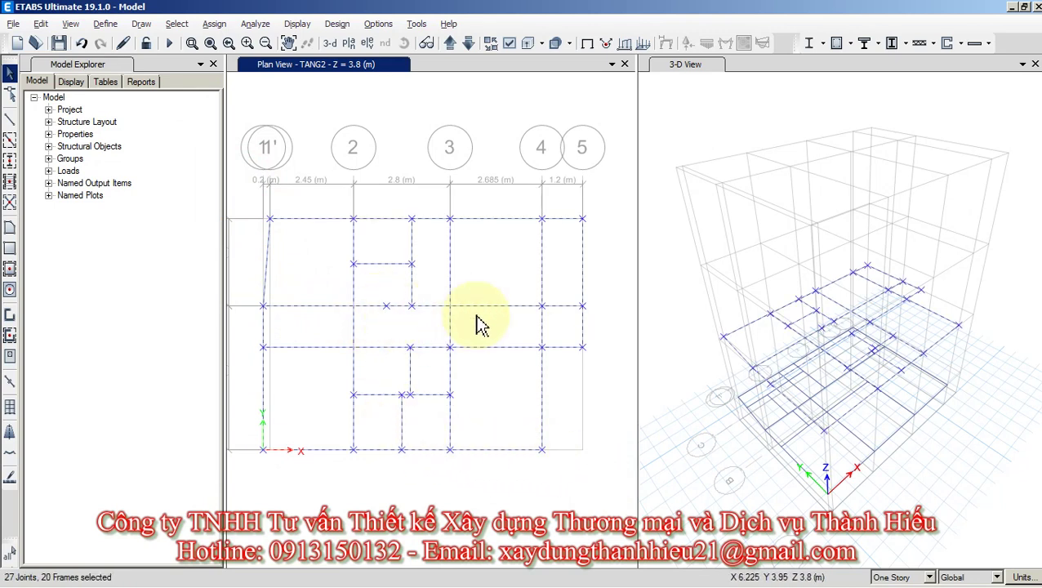
{"action": "key", "text": "ctrl+q"}
{"action": "left_click", "coordinate": [395, 315]}
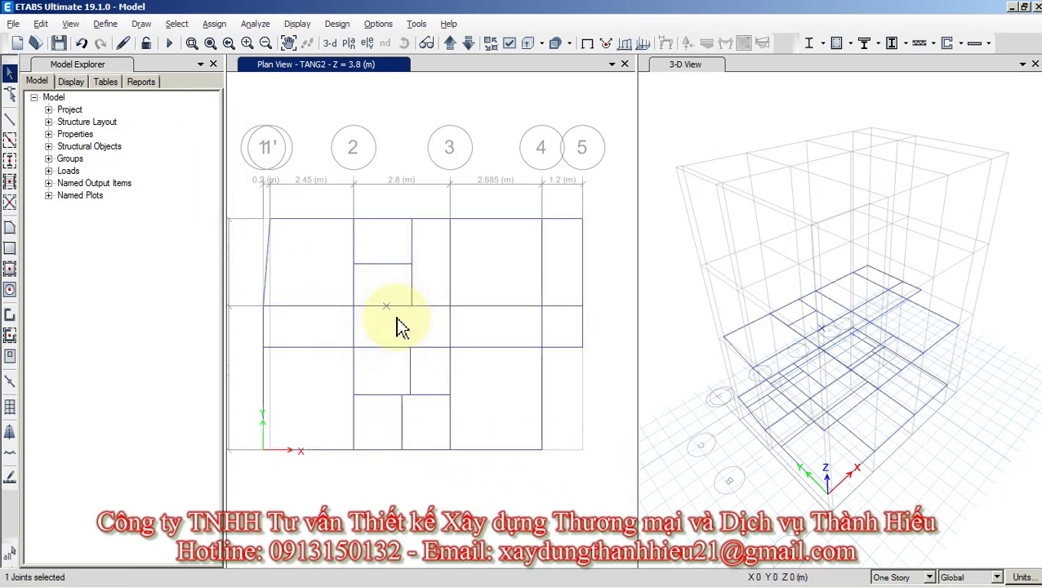
{"action": "key", "text": "Delete"}
{"action": "left_click_drag", "start_coordinate": [239, 186], "coordinate": [600, 475]}
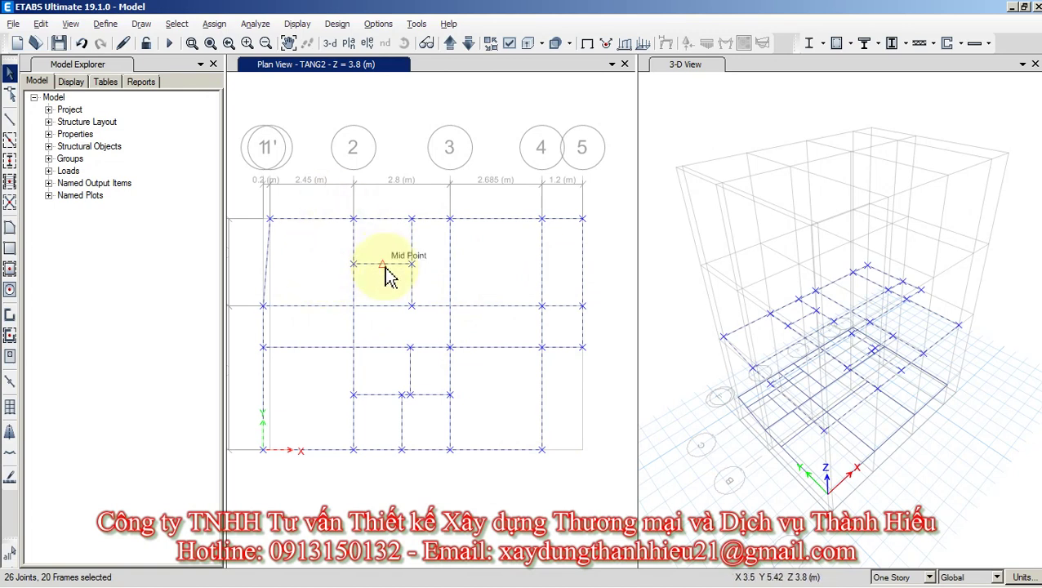
{"action": "key", "text": "ctrl+q"}
Check the TANG1 plan for stray joints by selecting everything, and compare its beam layout with TANG2.
{"action": "left_click", "coordinate": [467, 43]}
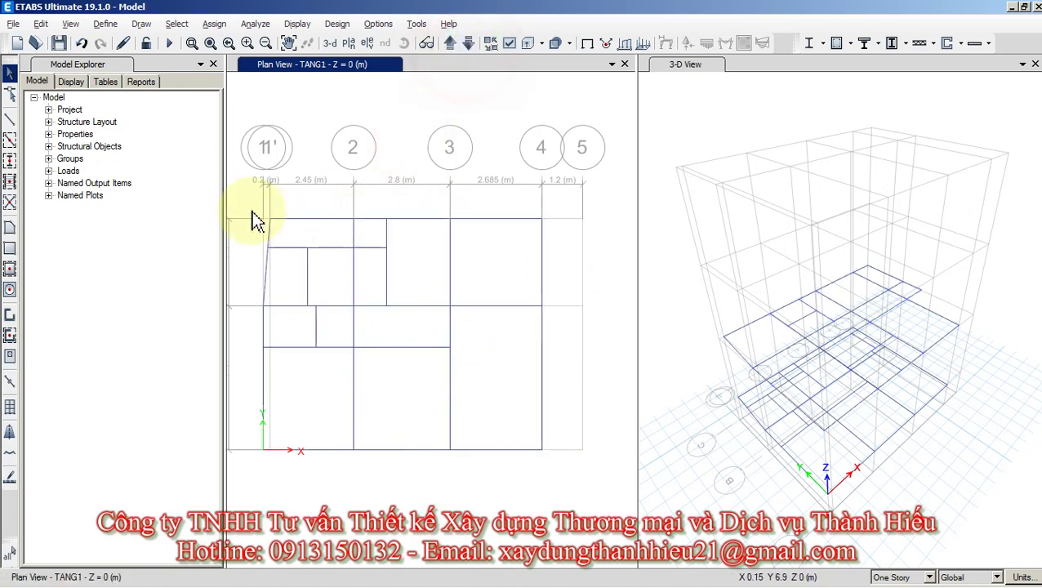
{"action": "left_click_drag", "start_coordinate": [255, 219], "coordinate": [586, 480]}
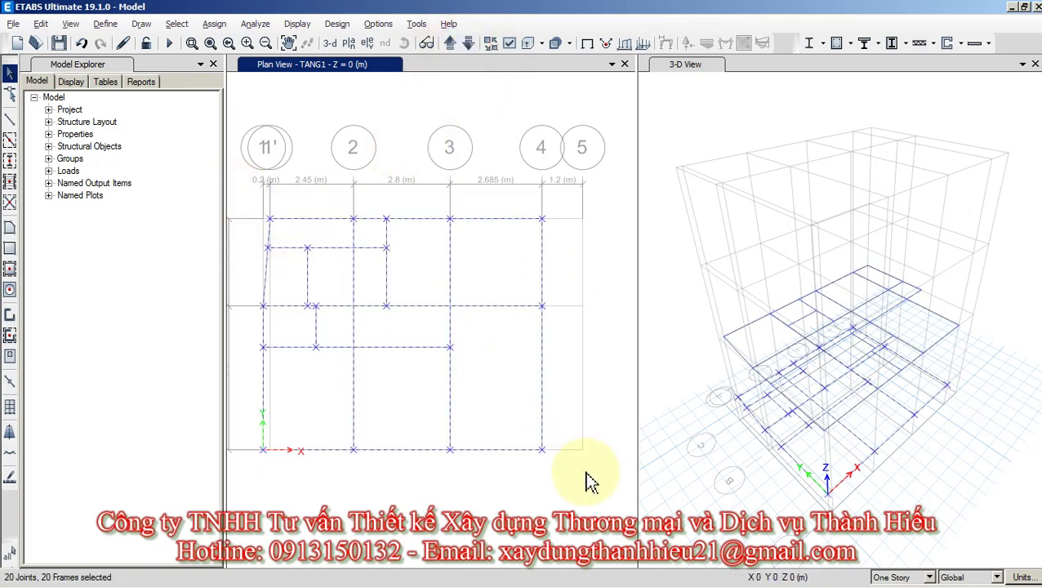
{"action": "key", "text": "ctrl+q"}
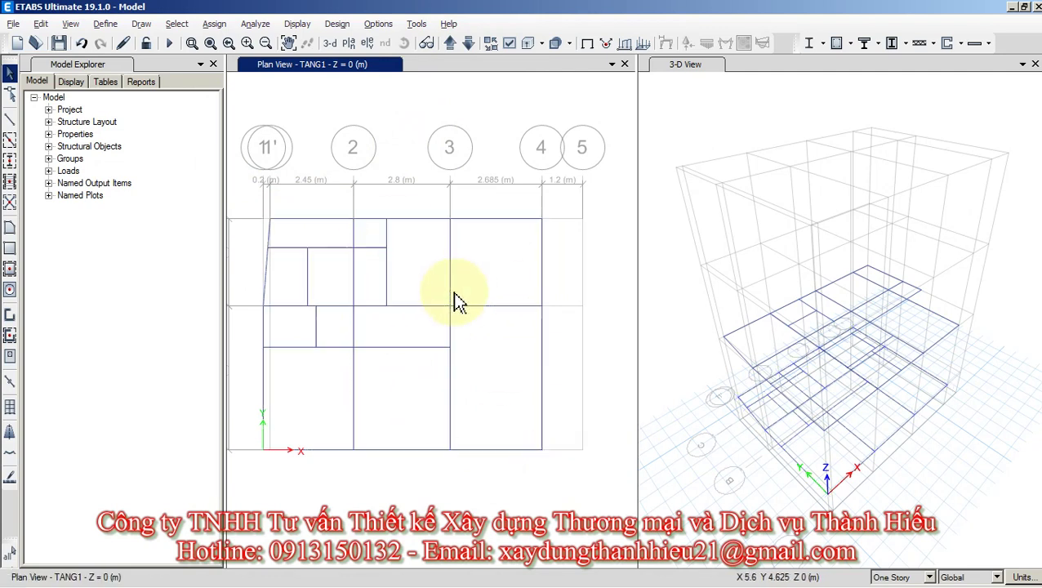
{"action": "left_click", "coordinate": [449, 45]}
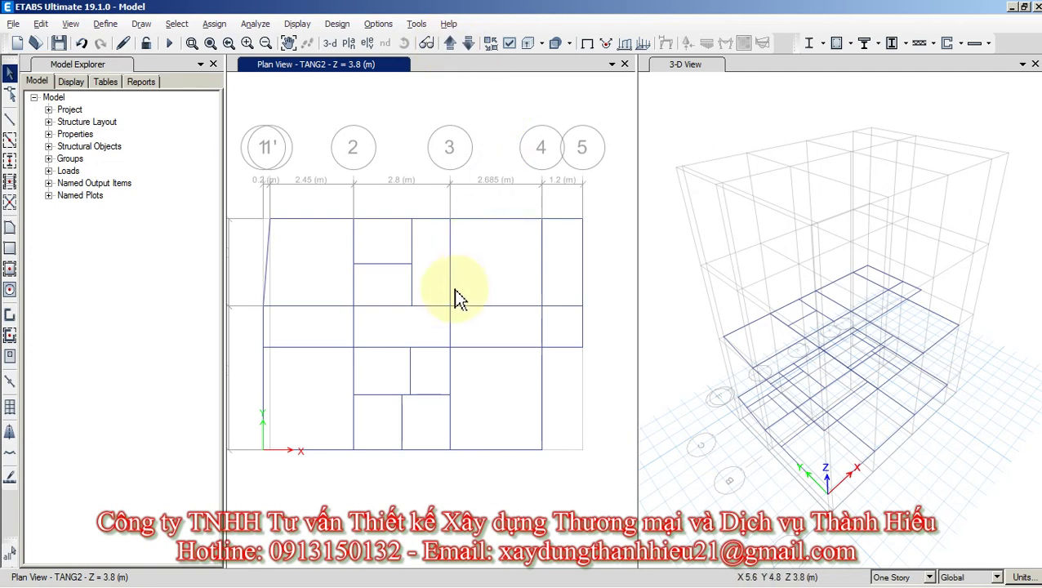
{"action": "middle_click_drag", "start_coordinate": [453, 298], "coordinate": [460, 337]}
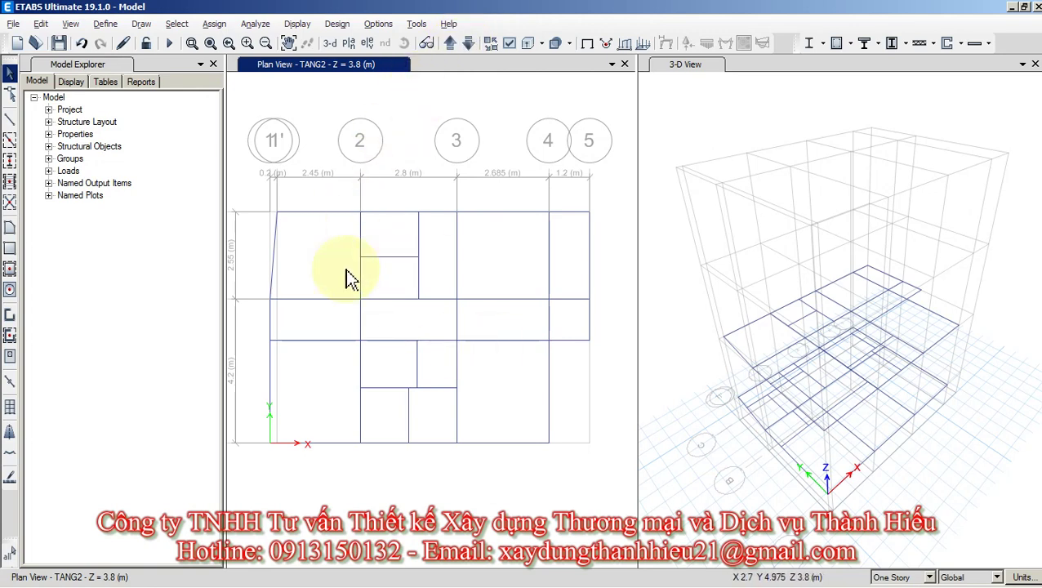
{"action": "left_click", "coordinate": [468, 45]}
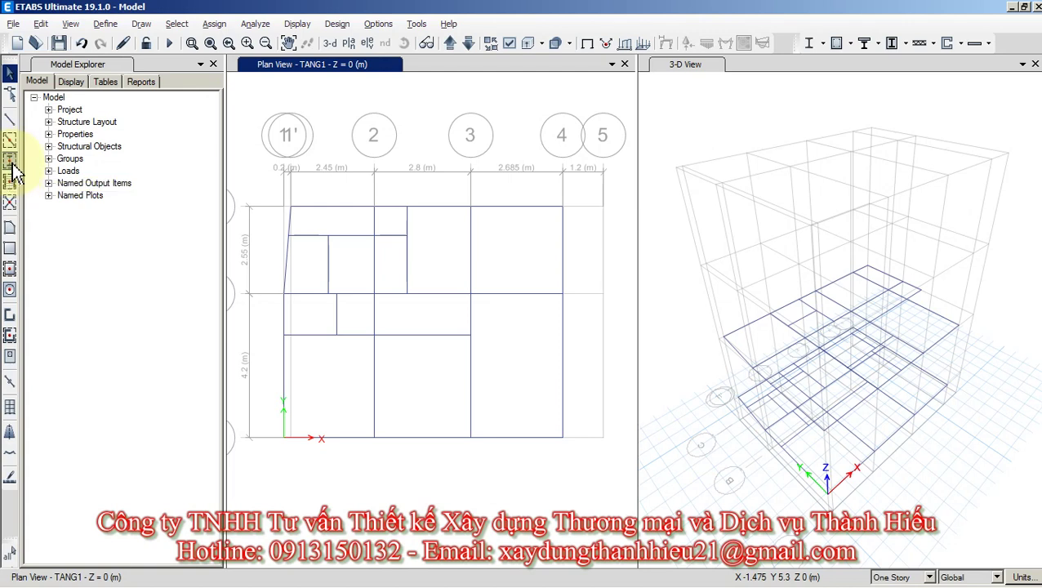
Place C20x20 columns on the TANG1 plan along axis C at axes 1', 2, 3 and 4.
{"action": "left_click", "coordinate": [10, 162]}
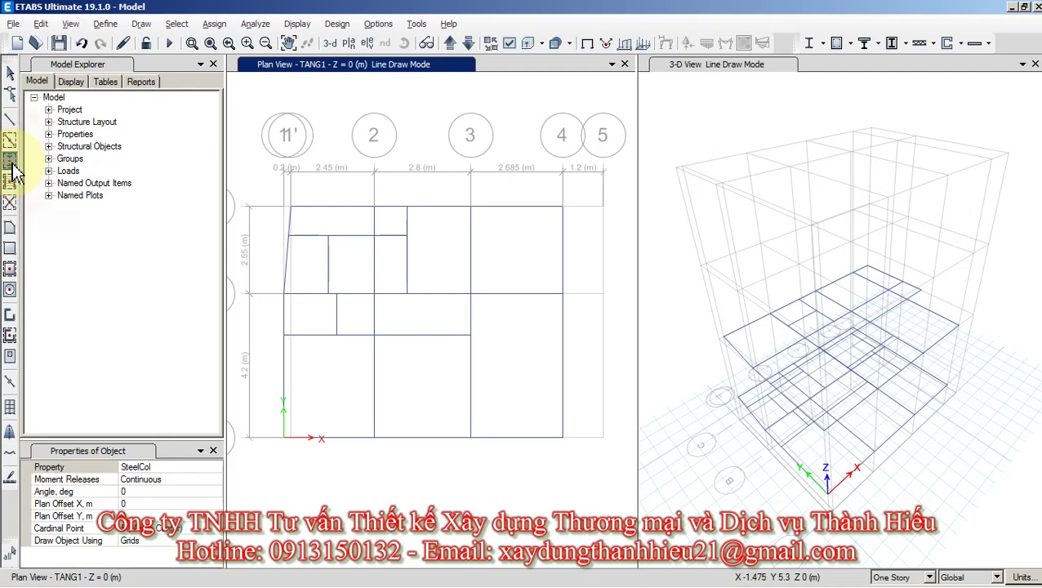
{"action": "left_click", "coordinate": [168, 467]}
{"action": "left_click", "coordinate": [216, 467]}
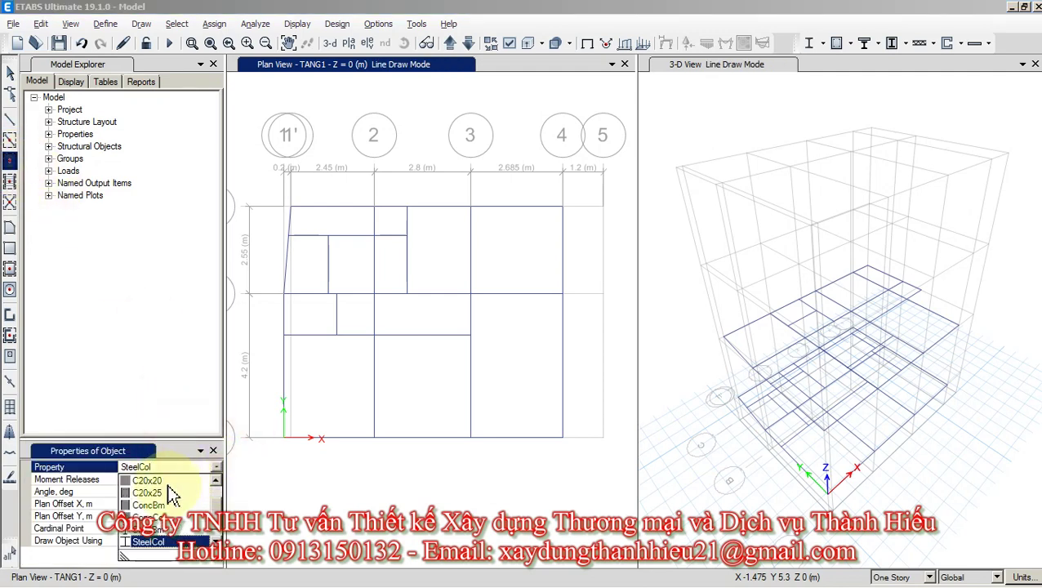
{"action": "left_click_drag", "start_coordinate": [216, 532], "coordinate": [217, 506]}
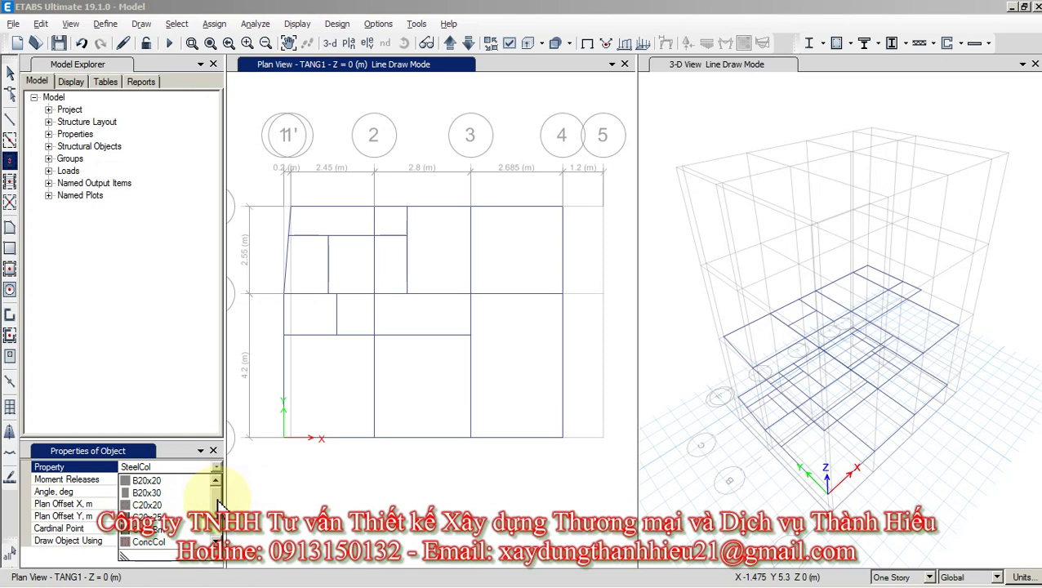
{"action": "left_click", "coordinate": [204, 504]}
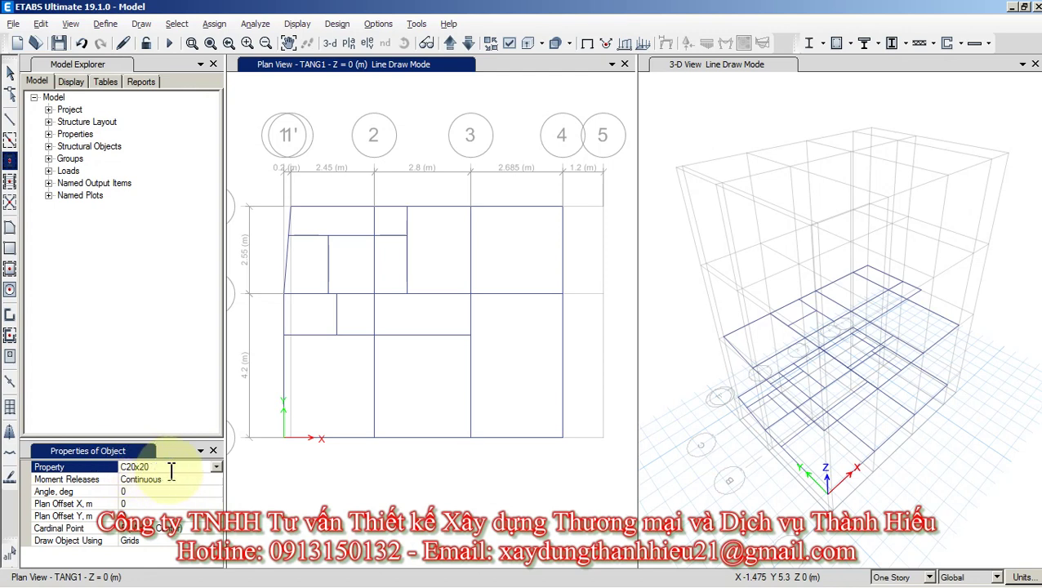
{"action": "left_click", "coordinate": [290, 206]}
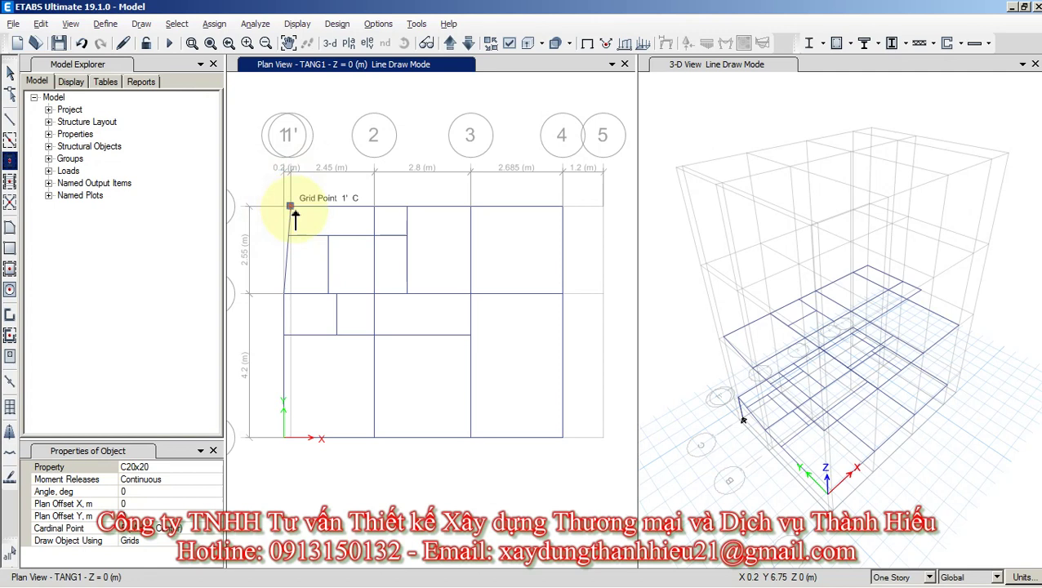
{"action": "left_click", "coordinate": [374, 207]}
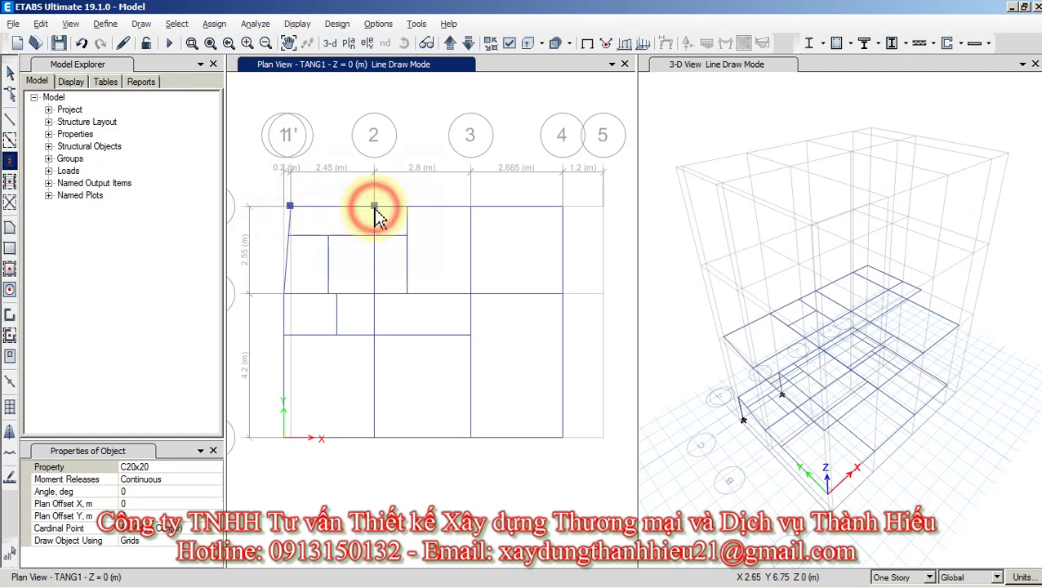
{"action": "left_click", "coordinate": [471, 207]}
{"action": "left_click", "coordinate": [561, 207]}
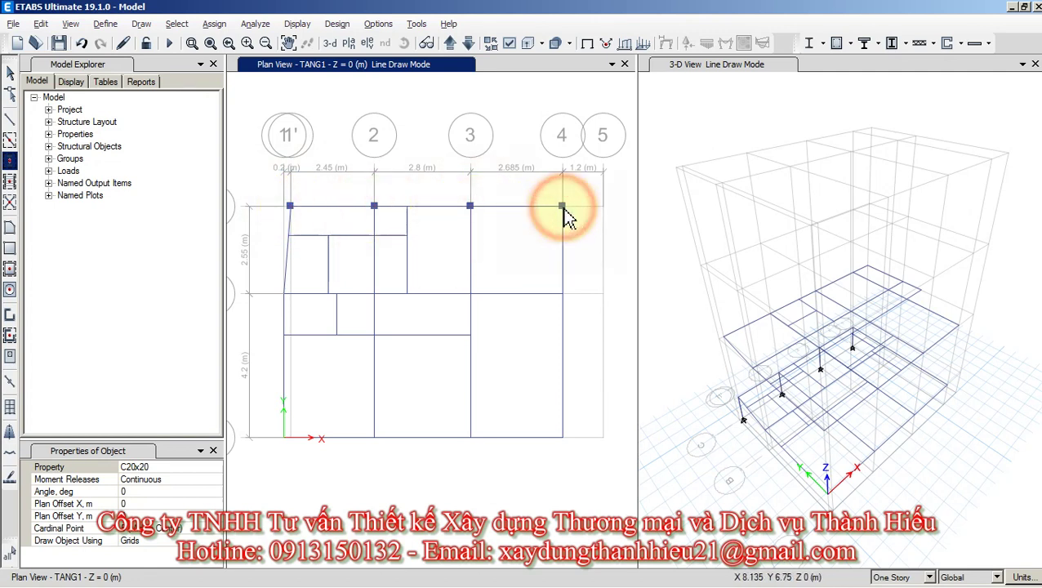
Place C20x20 columns along axis B at axes 4, 3, 2 and 1 on the TANG1 plan.
{"action": "left_click", "coordinate": [562, 292]}
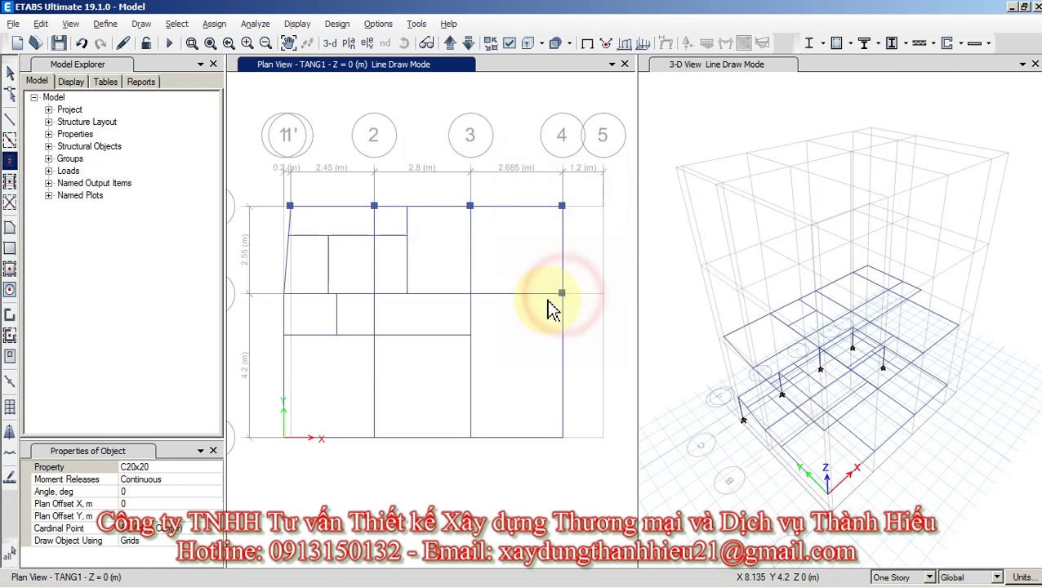
{"action": "left_click", "coordinate": [470, 293]}
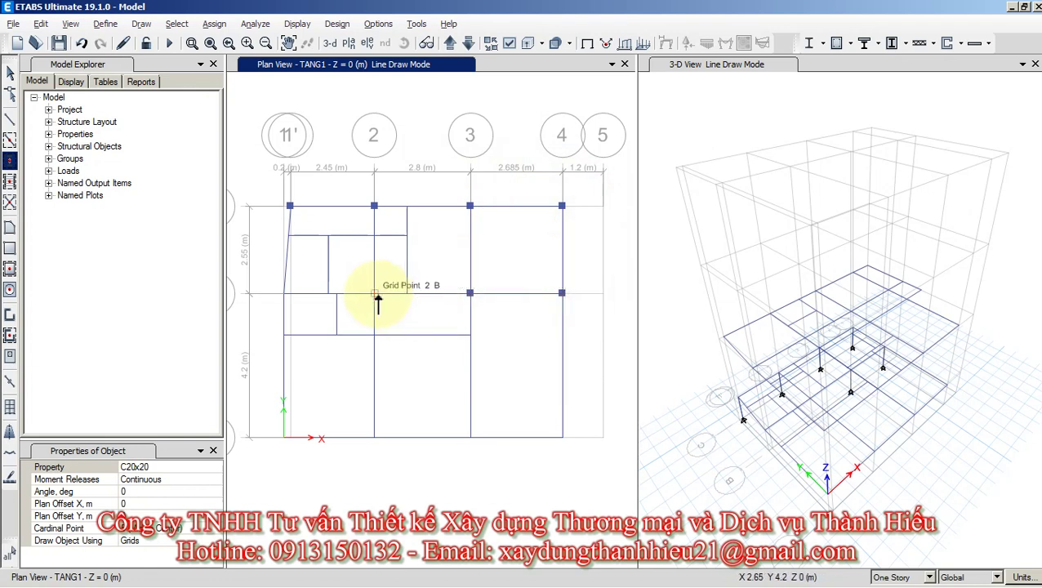
{"action": "left_click", "coordinate": [373, 294]}
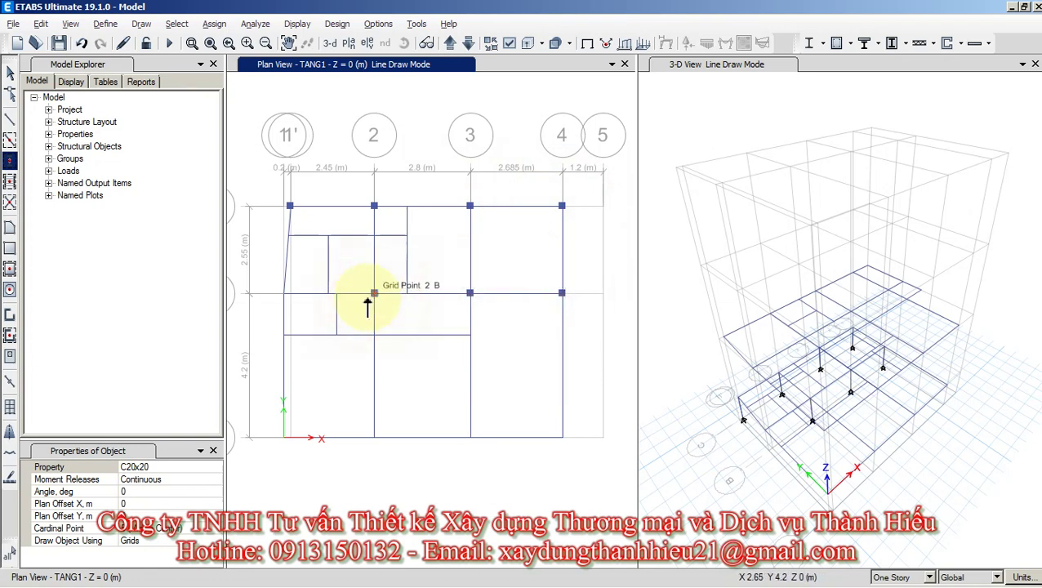
{"action": "left_click", "coordinate": [283, 293]}
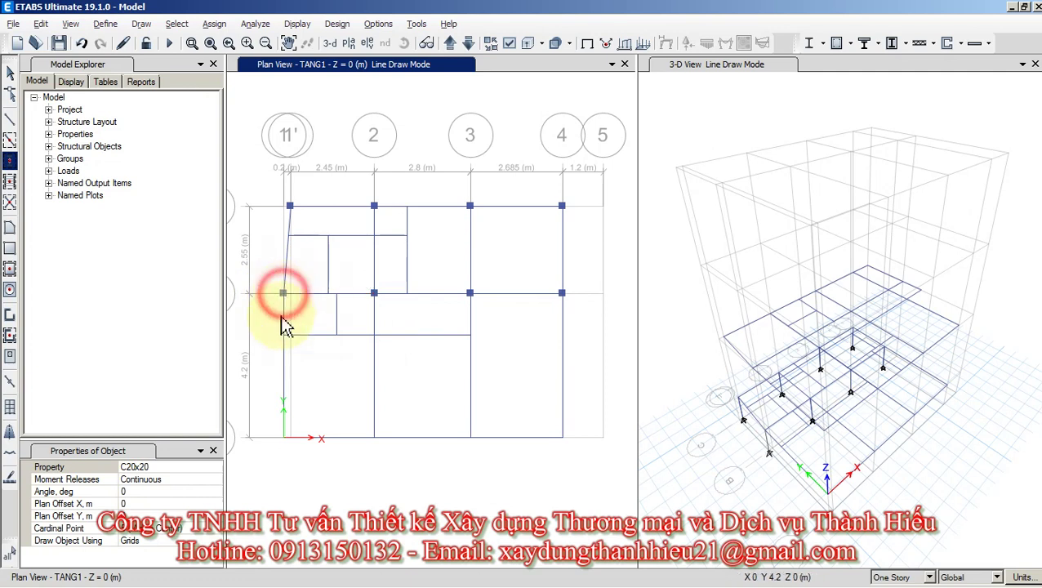
Place C20x20 columns along axis A at axes 1, 2, 3 and 4 on TANG1, and check the TANG2 plan for columns.
{"action": "left_click", "coordinate": [283, 437]}
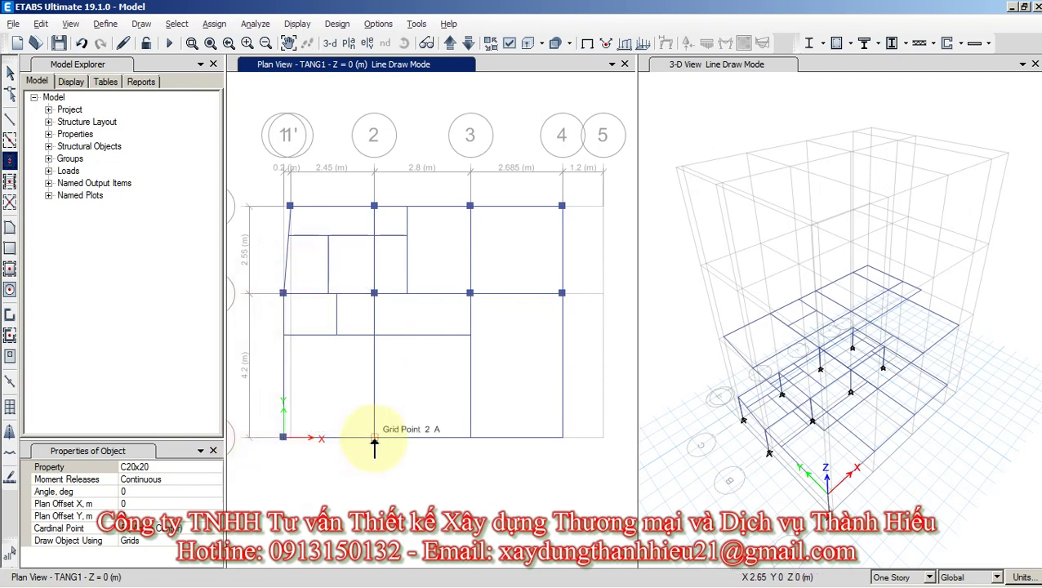
{"action": "left_click", "coordinate": [375, 439]}
{"action": "left_click", "coordinate": [470, 437]}
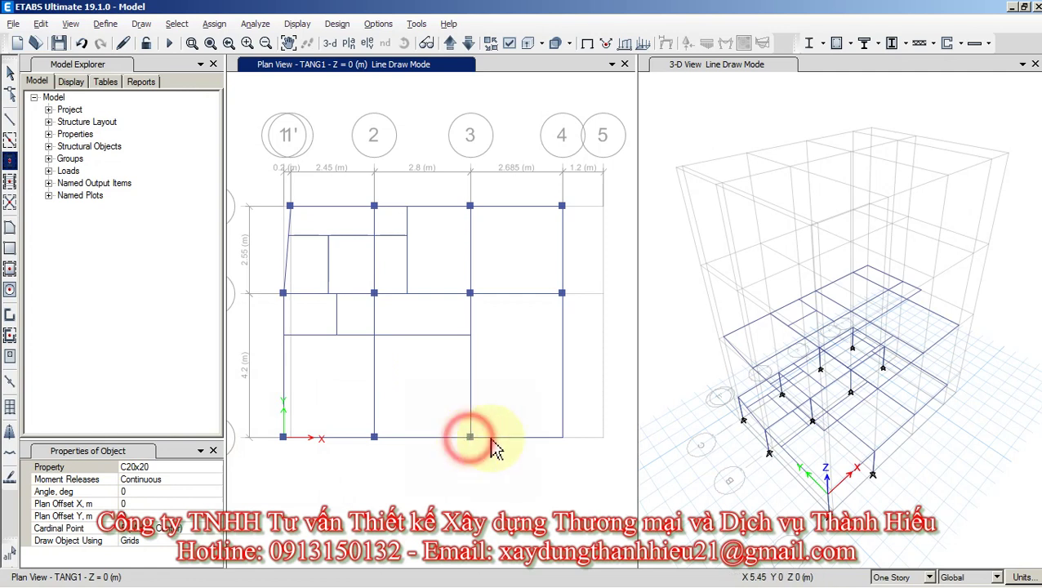
{"action": "left_click", "coordinate": [561, 437]}
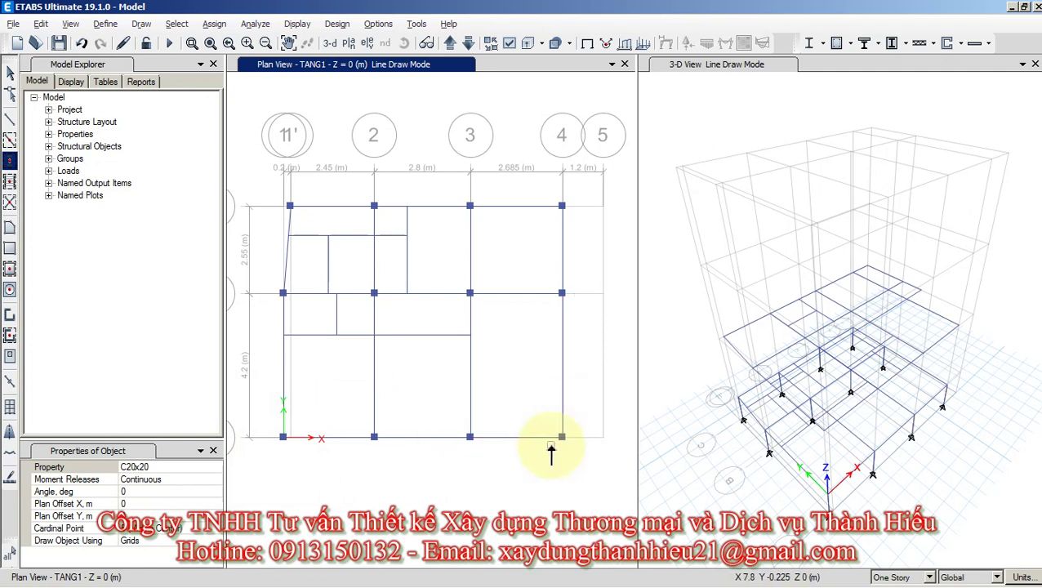
{"action": "left_click", "coordinate": [450, 44]}
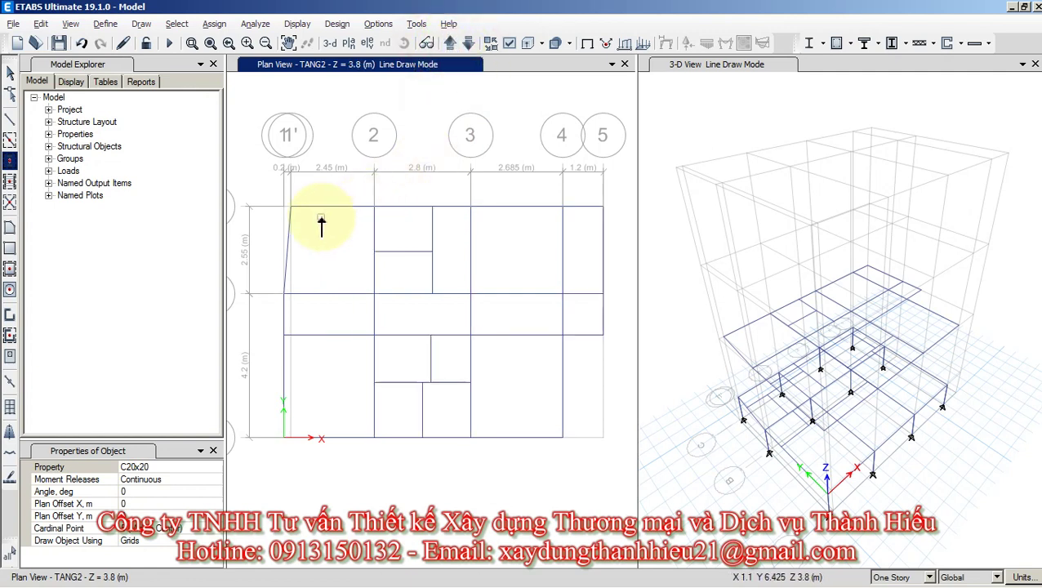
{"action": "left_click", "coordinate": [468, 42]}
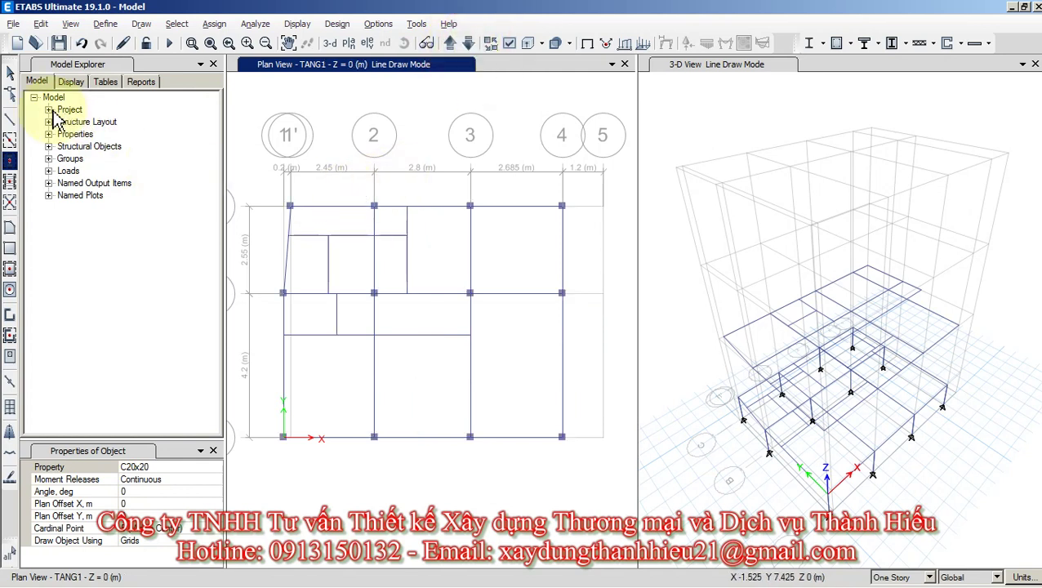
Replicate all twelve TANG1 columns onto story TANG2, and check them in the TANG2 plan and the 3-D view.
{"action": "left_click", "coordinate": [10, 73]}
{"action": "left_click", "coordinate": [280, 194]}
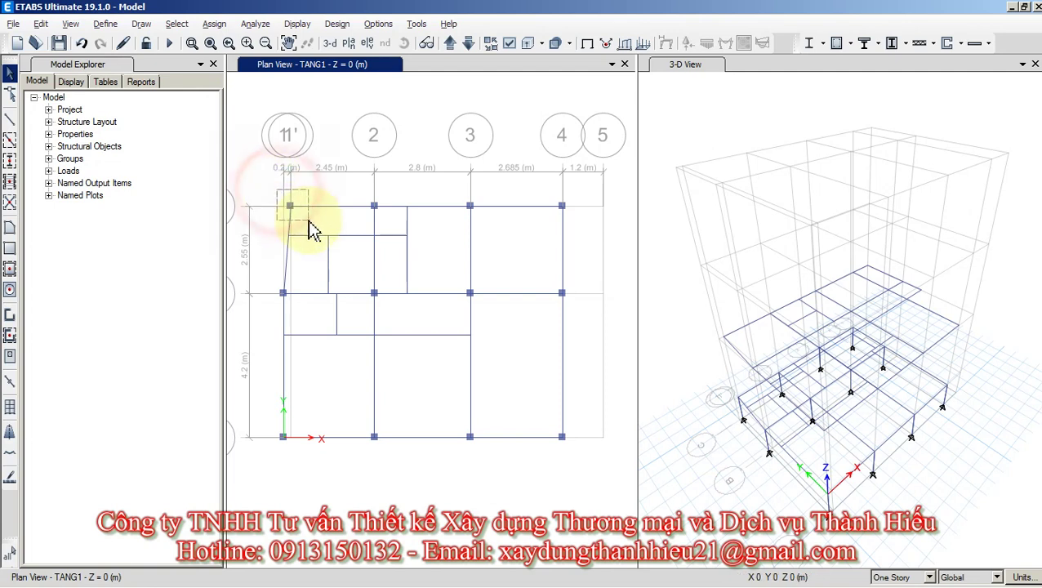
{"action": "left_click", "coordinate": [373, 202]}
{"action": "left_click", "coordinate": [470, 205]}
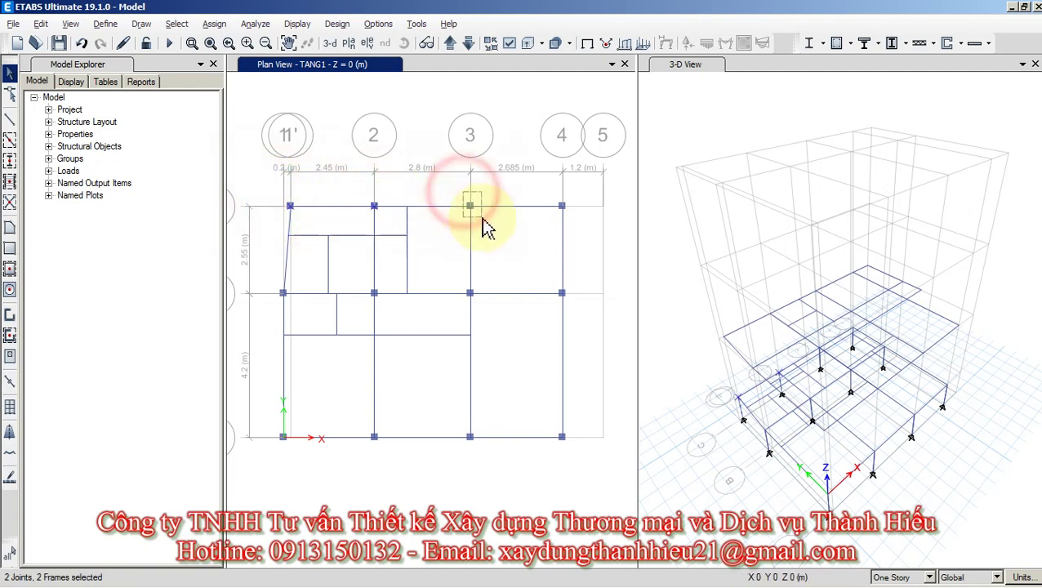
{"action": "left_click", "coordinate": [561, 206]}
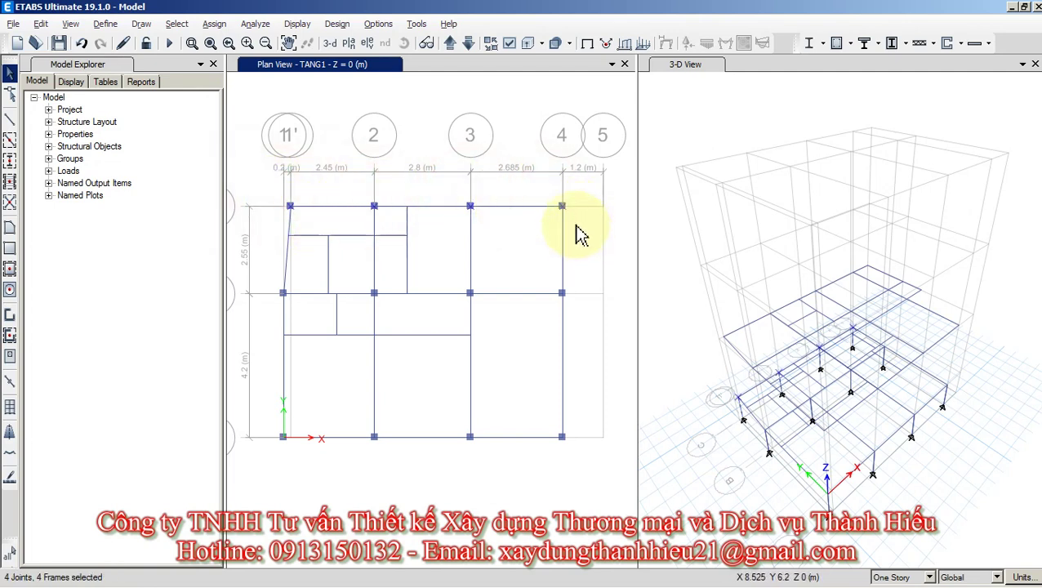
{"action": "left_click", "coordinate": [560, 290]}
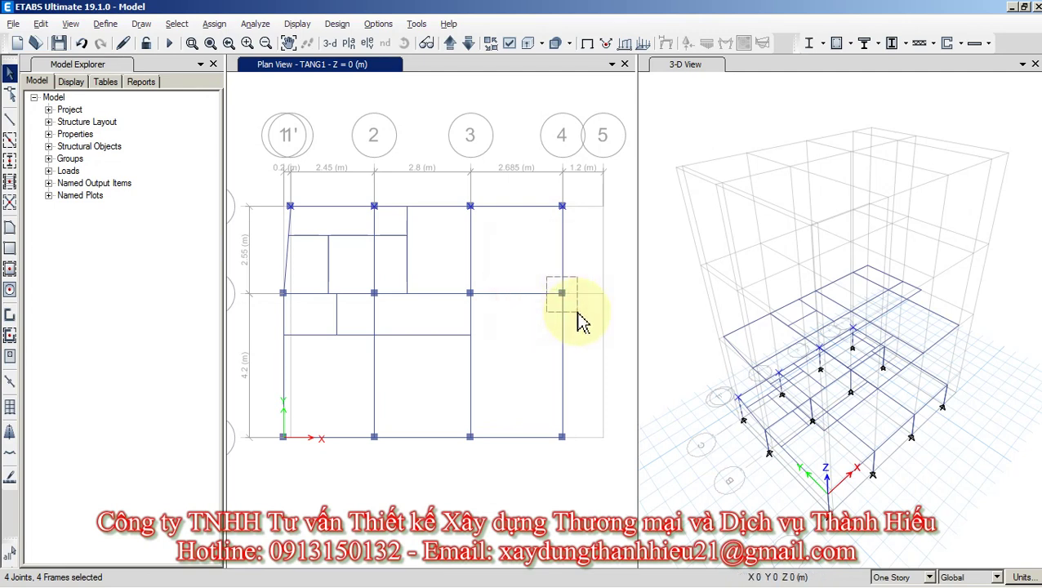
{"action": "left_click", "coordinate": [492, 313]}
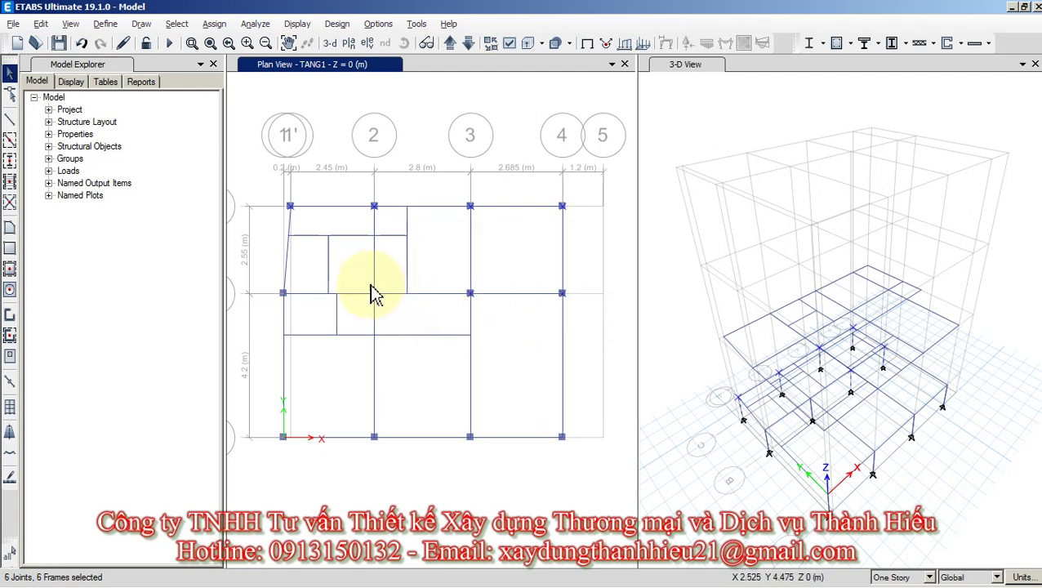
{"action": "left_click", "coordinate": [377, 295]}
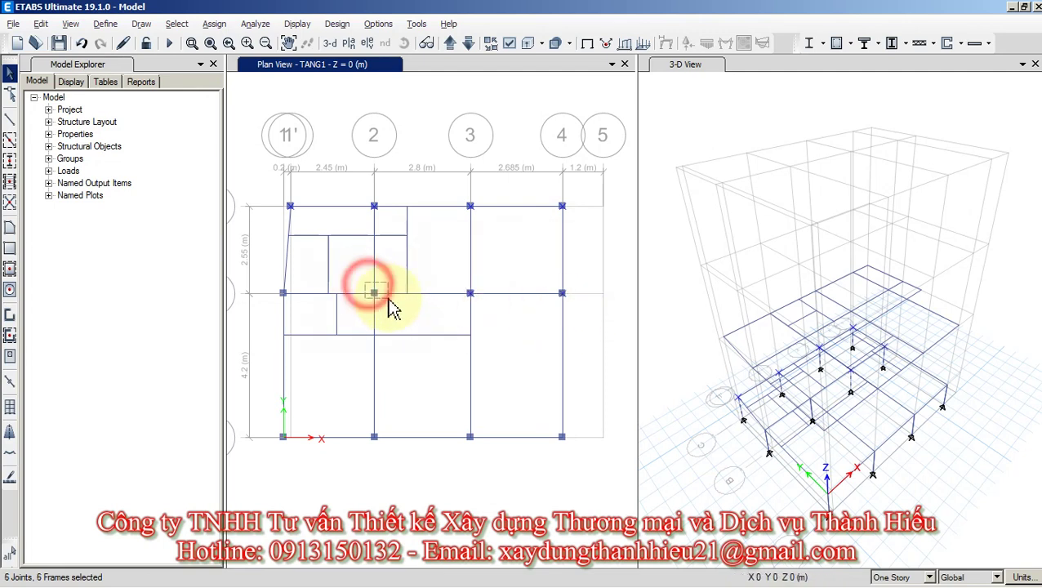
{"action": "left_click", "coordinate": [277, 288]}
{"action": "left_click", "coordinate": [272, 420]}
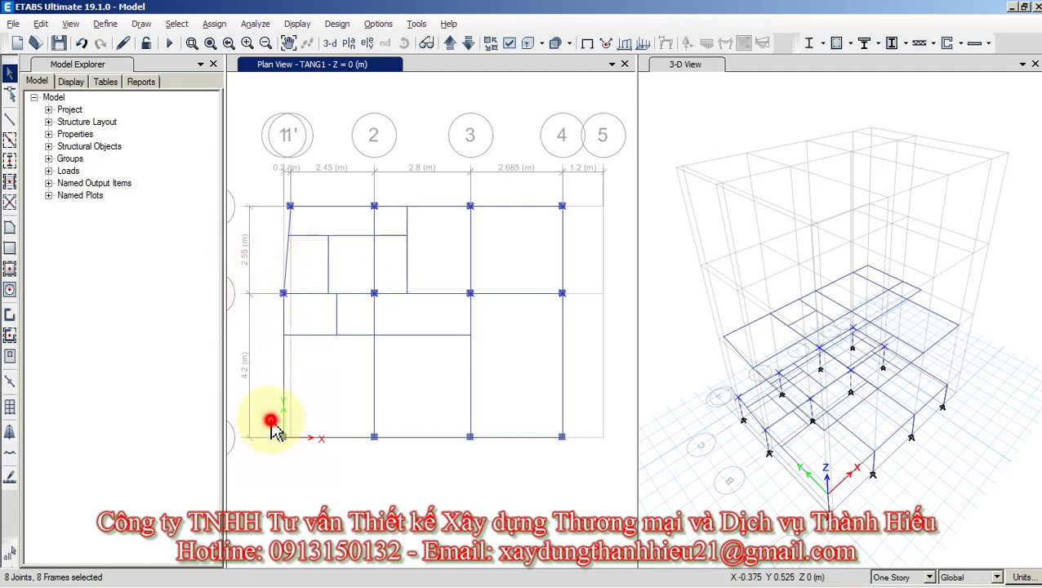
{"action": "left_click", "coordinate": [358, 425]}
{"action": "left_click", "coordinate": [461, 438]}
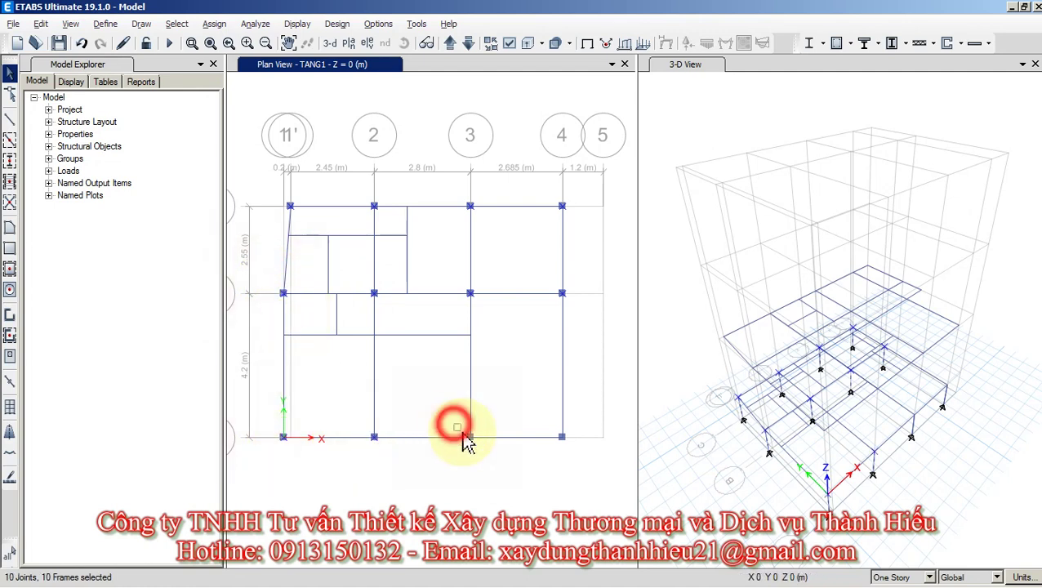
{"action": "left_click", "coordinate": [543, 425]}
{"action": "left_click", "coordinate": [572, 448]}
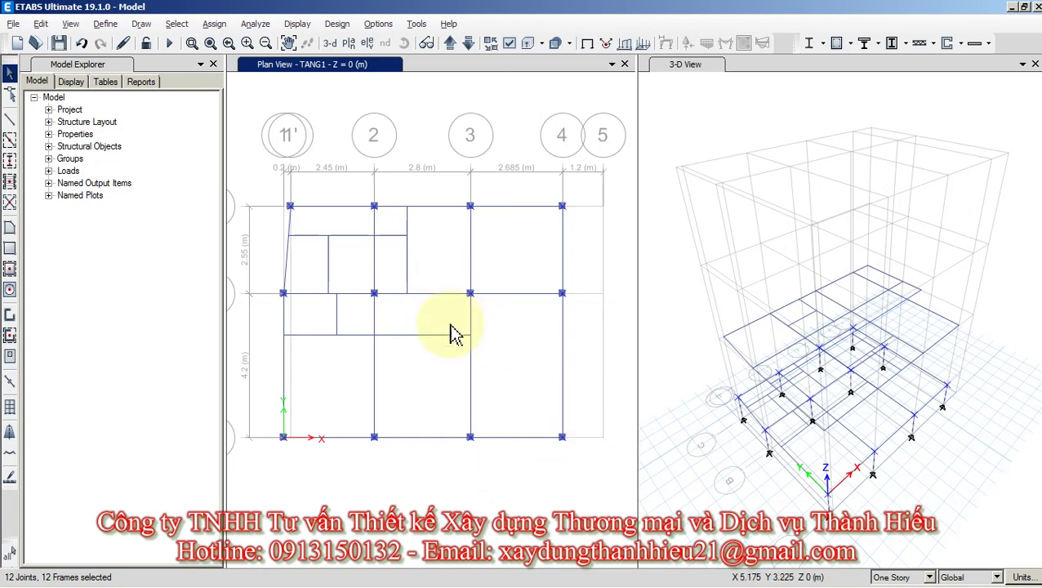
{"action": "left_click", "coordinate": [42, 26]}
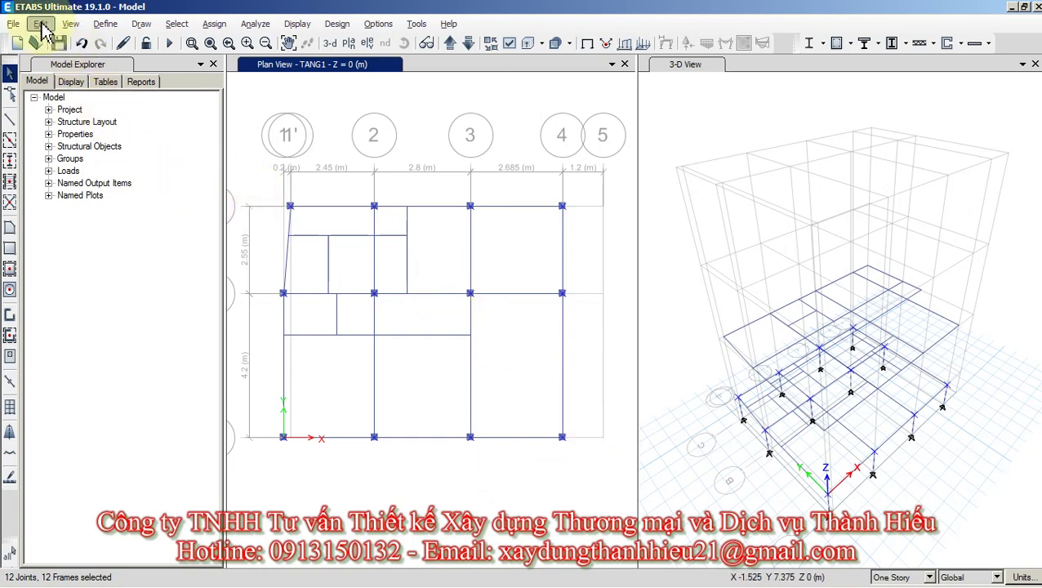
{"action": "left_click", "coordinate": [42, 27]}
{"action": "mouse_move", "coordinate": [78, 400]}
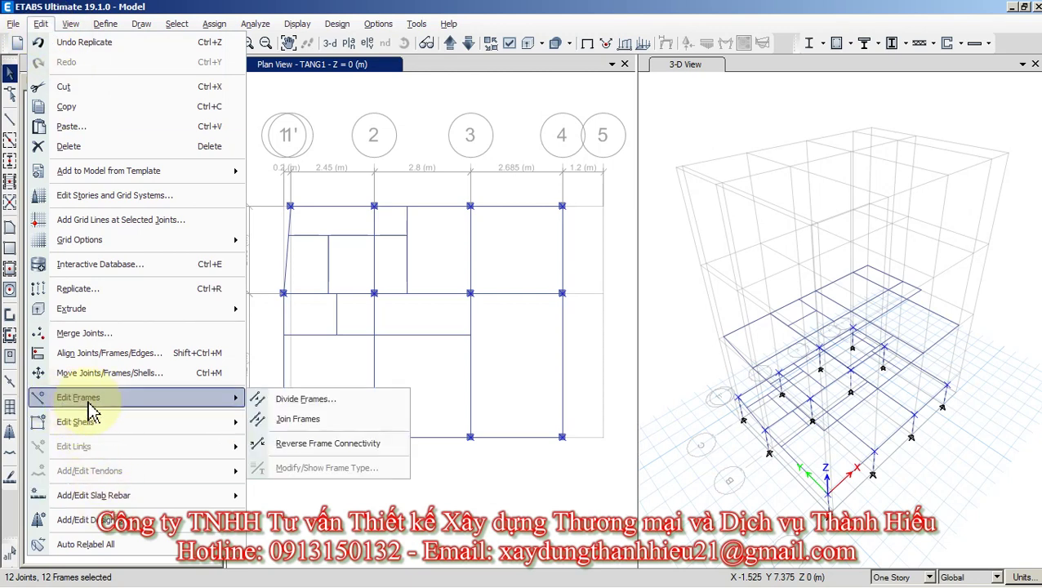
{"action": "left_click", "coordinate": [91, 289]}
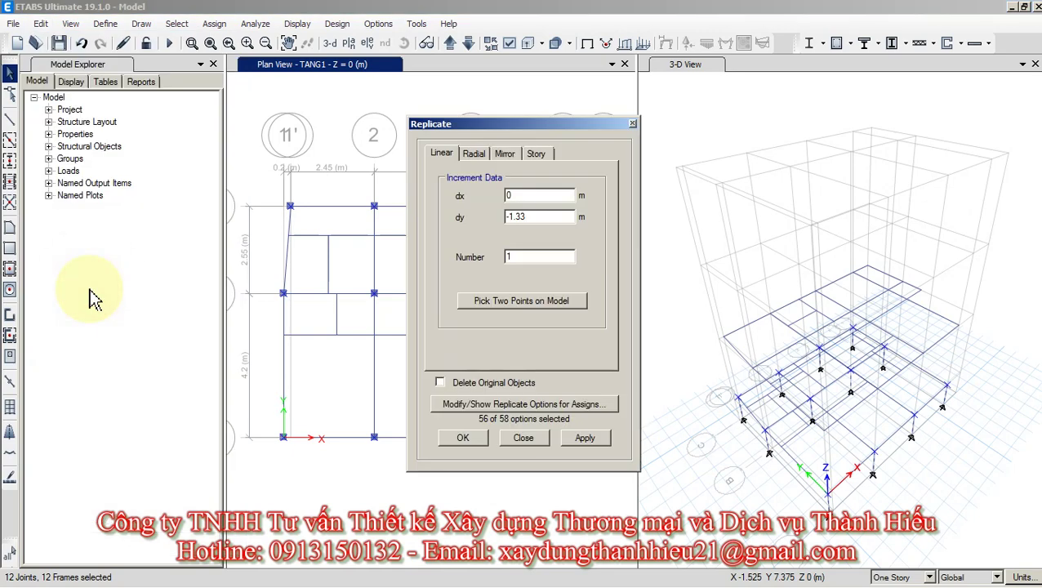
{"action": "left_click", "coordinate": [535, 155]}
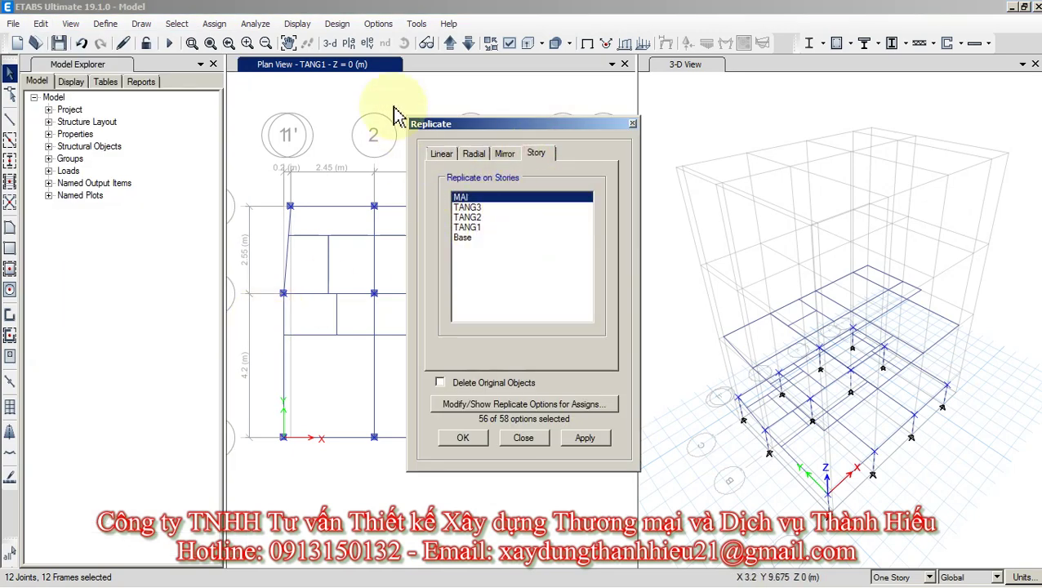
{"action": "left_click", "coordinate": [471, 217]}
{"action": "left_click", "coordinate": [462, 438]}
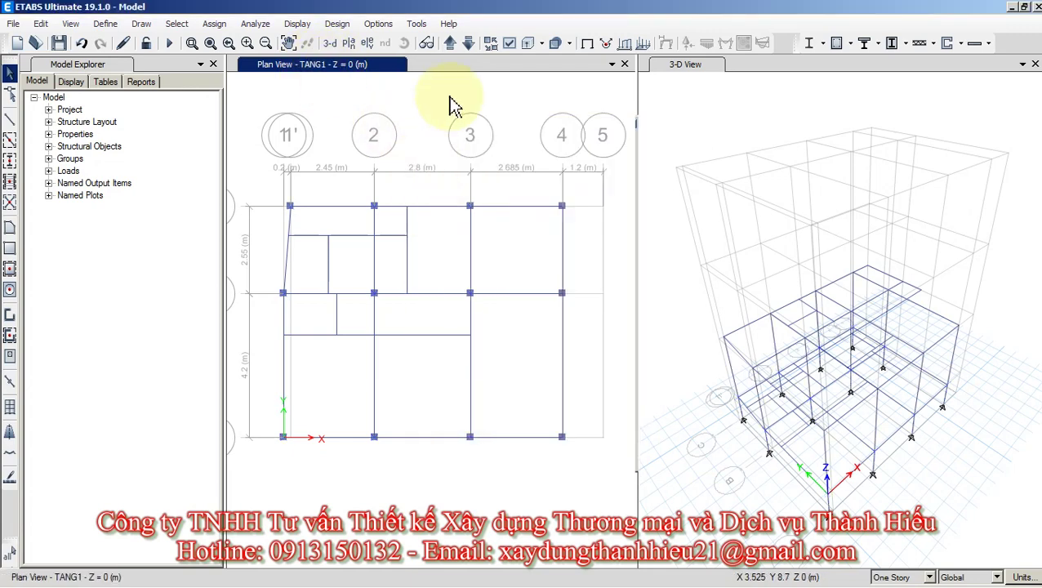
{"action": "left_click", "coordinate": [450, 45]}
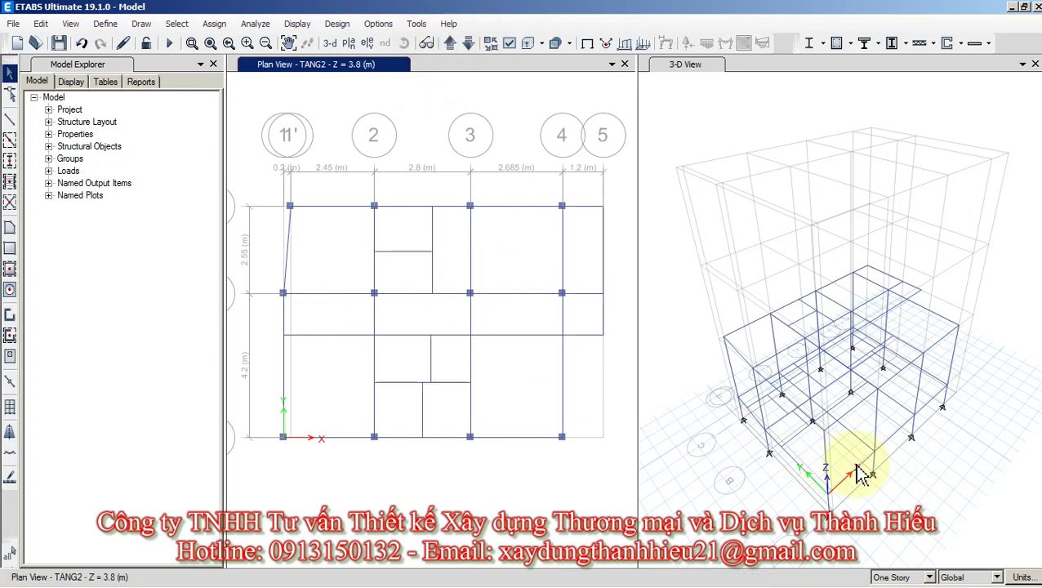
{"action": "middle_click_drag", "start_coordinate": [853, 434], "coordinate": [818, 409], "text": "shift"}
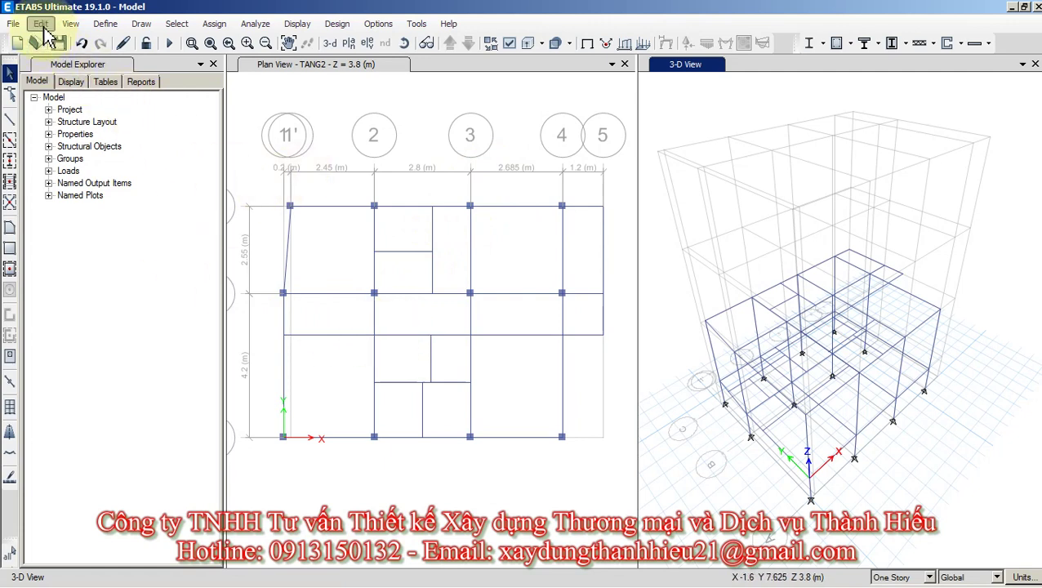
Fill three TANG2 bays with S10 slabs: B–C between axes 3 and 4, A–B between axes 3 and 4, and A–B between axes 2 and 3.
{"action": "left_click", "coordinate": [12, 270]}
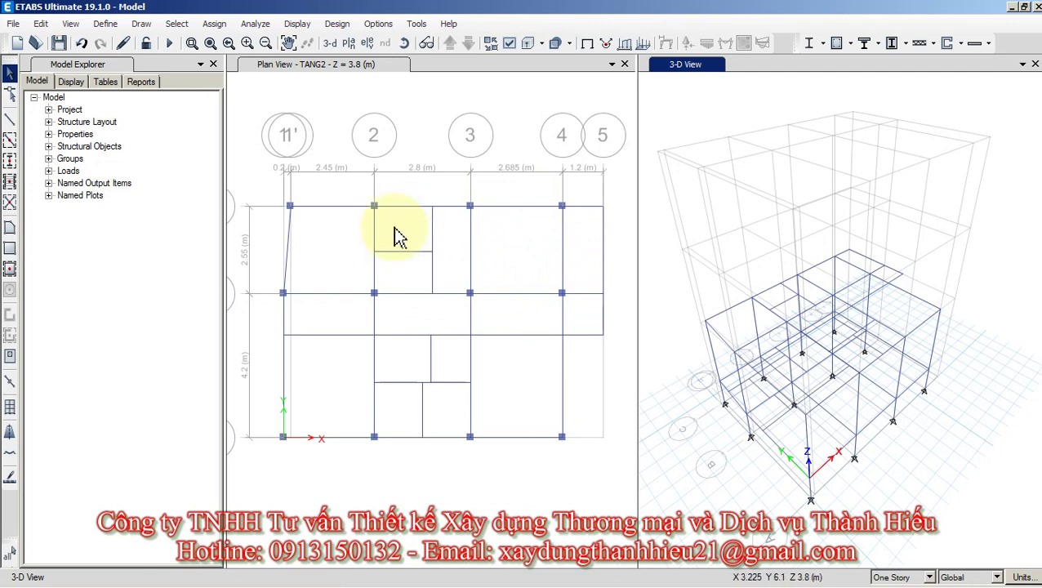
{"action": "left_click", "coordinate": [11, 271]}
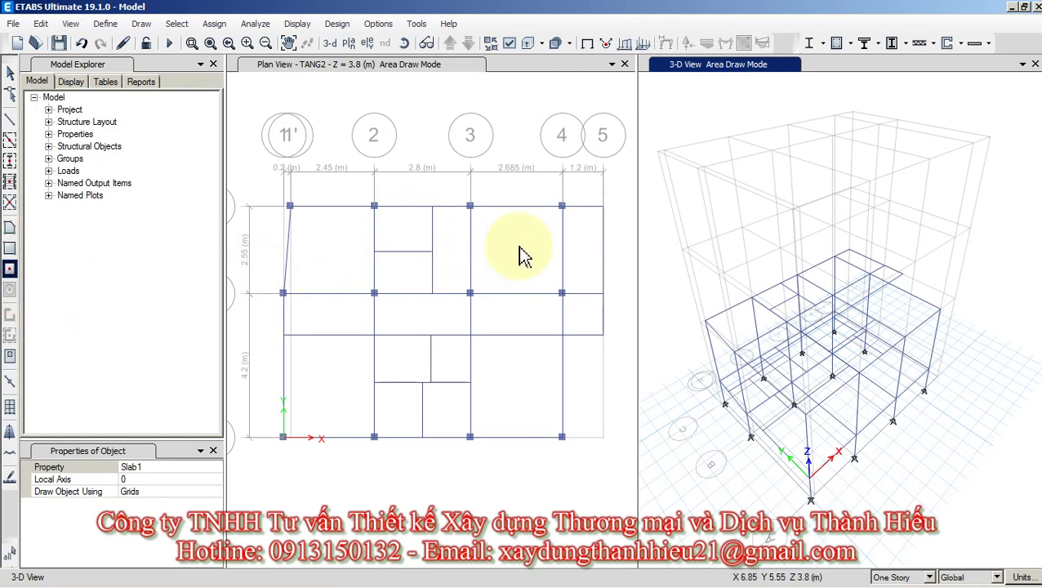
{"action": "left_click", "coordinate": [214, 466]}
{"action": "left_click", "coordinate": [214, 466]}
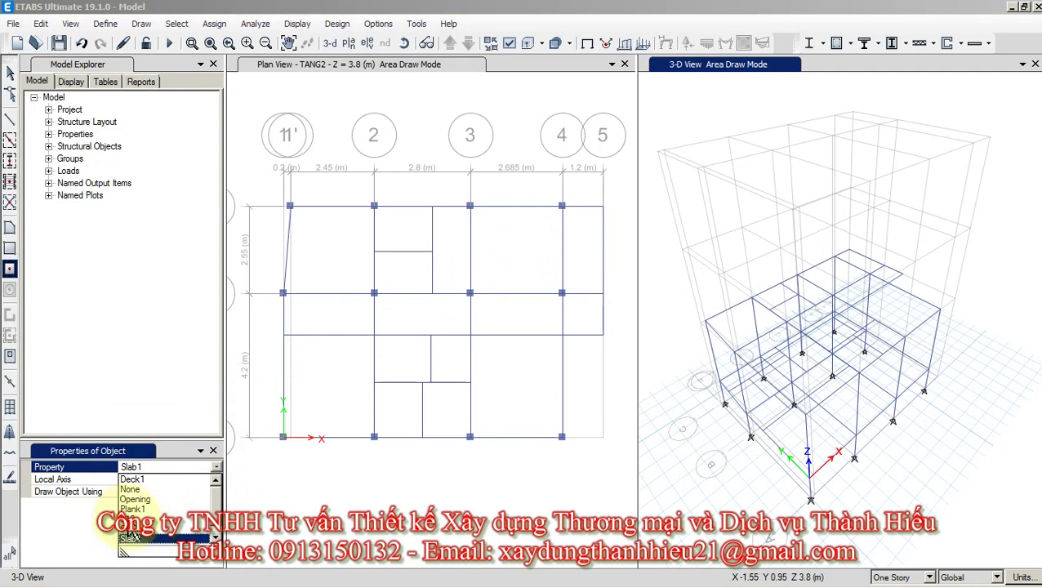
{"action": "left_click", "coordinate": [130, 538]}
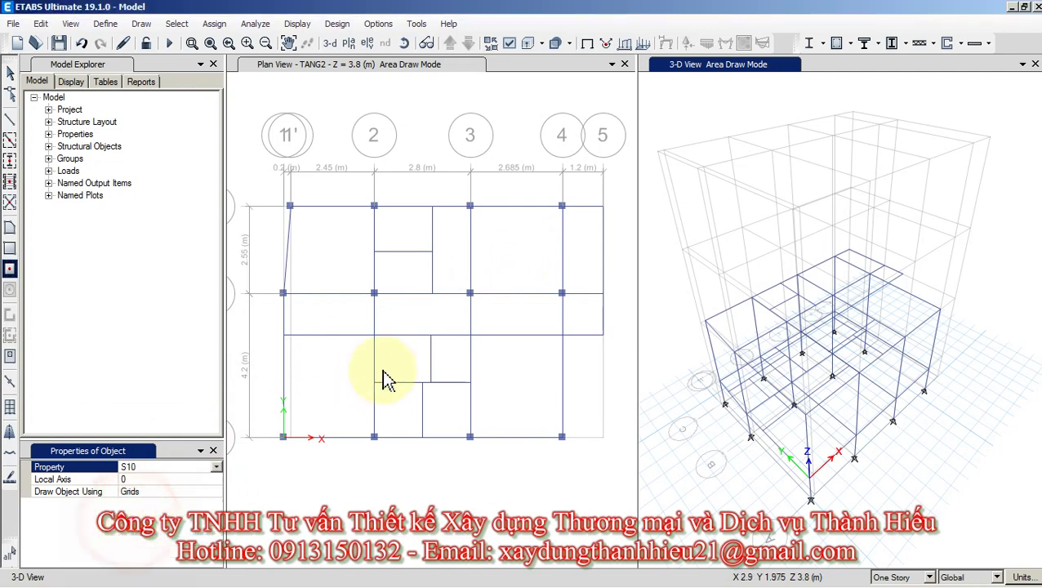
{"action": "left_click", "coordinate": [516, 259]}
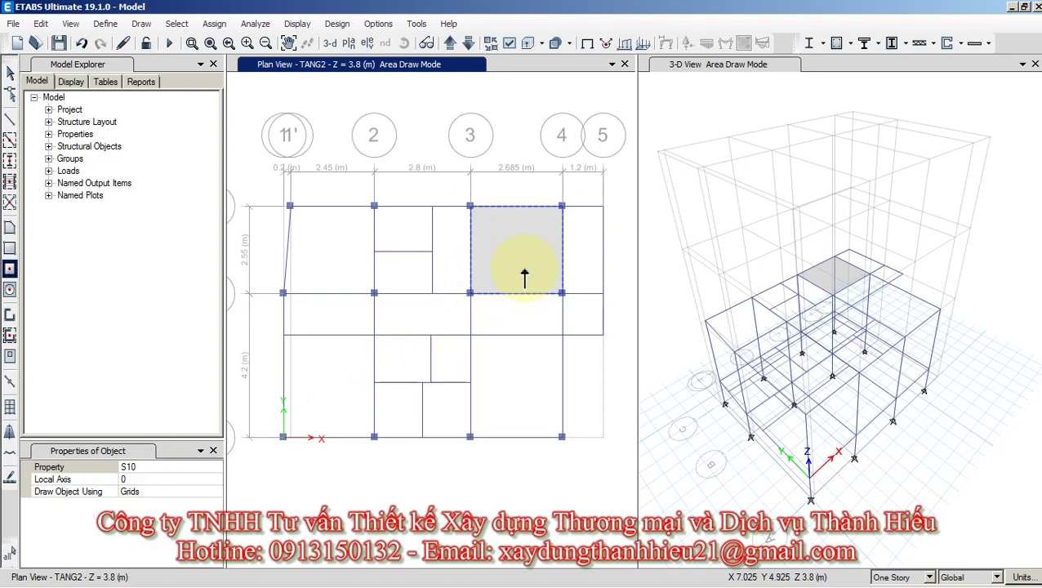
{"action": "left_click", "coordinate": [515, 377]}
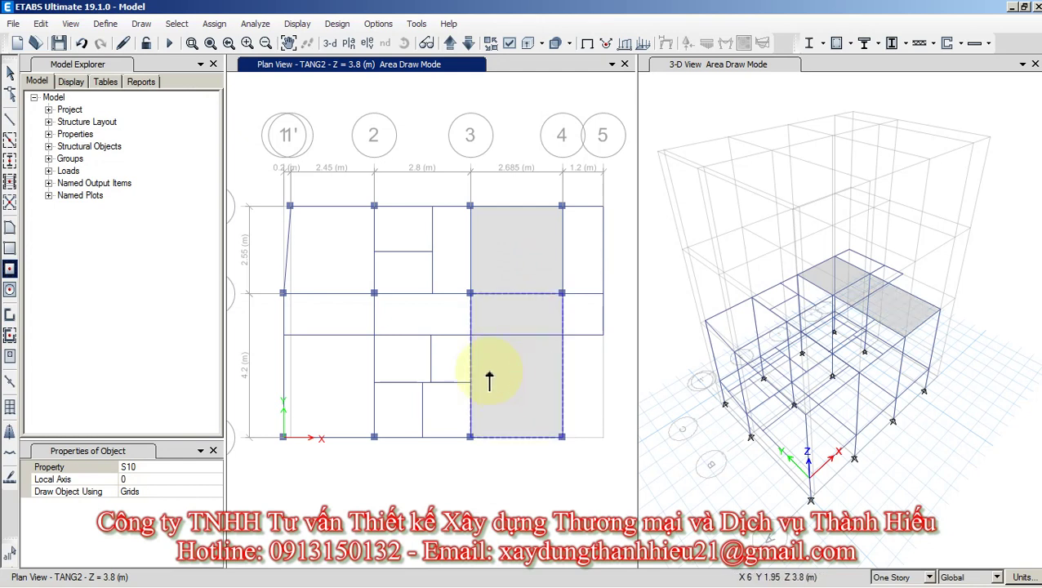
{"action": "left_click", "coordinate": [408, 327]}
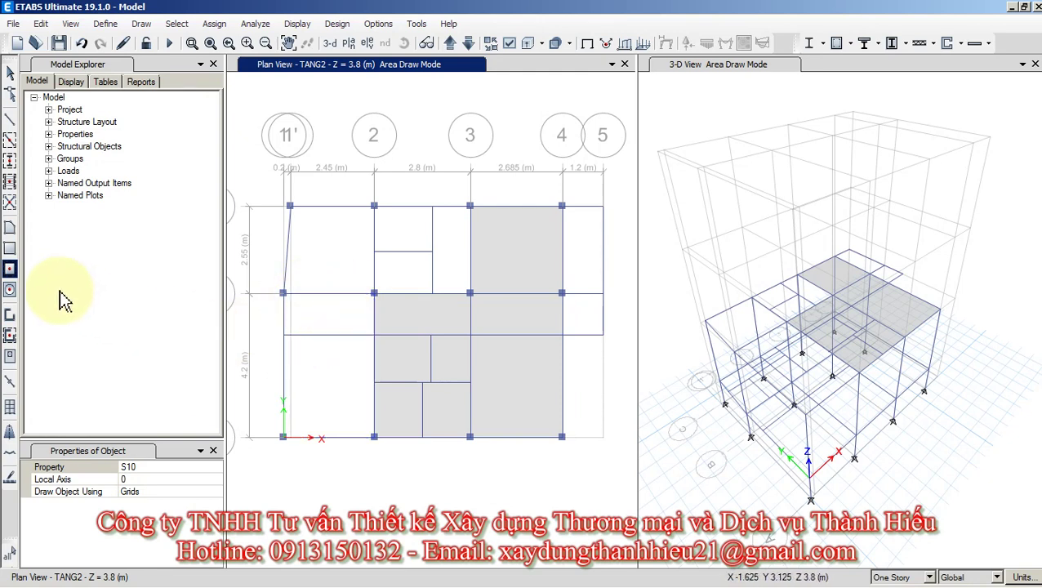
Draw a rectangular S10 slab over the A–B bay between axes 1 and 2, and fill the B–C bay between axes 2 and 3 with S10.
{"action": "left_click", "coordinate": [10, 250]}
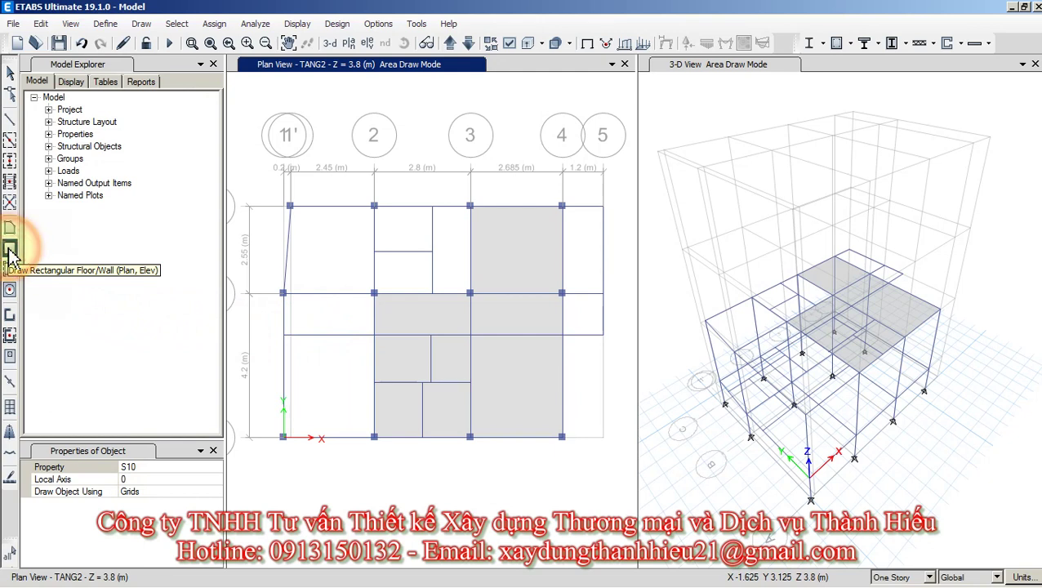
{"action": "left_click", "coordinate": [282, 294]}
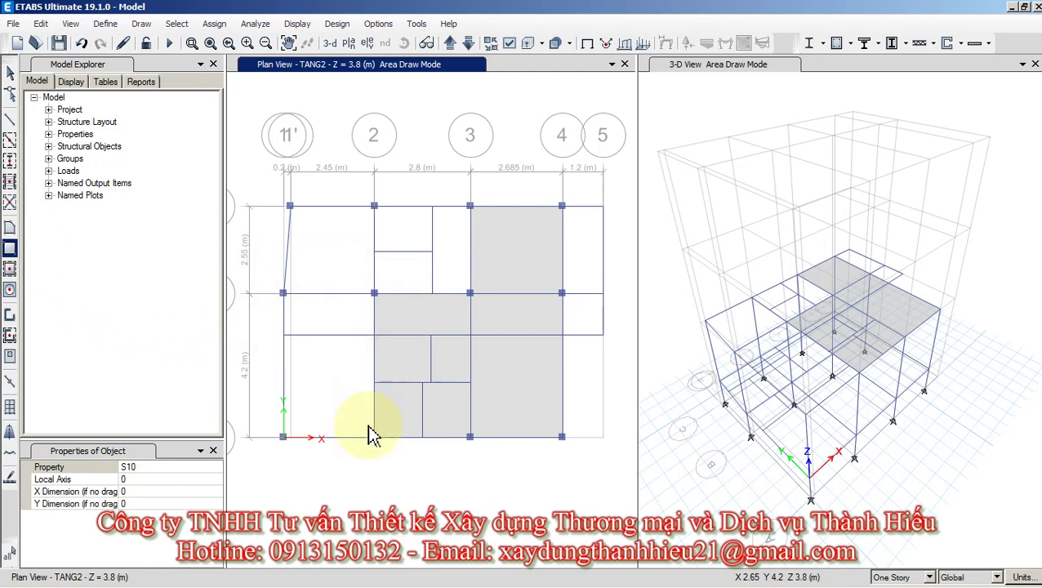
{"action": "left_click", "coordinate": [282, 294]}
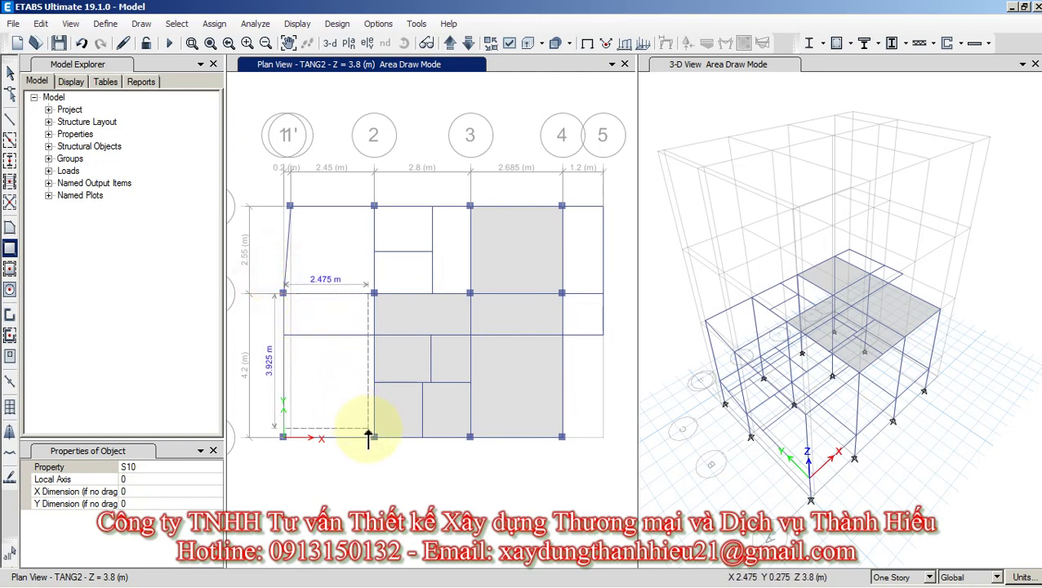
{"action": "left_click", "coordinate": [374, 438]}
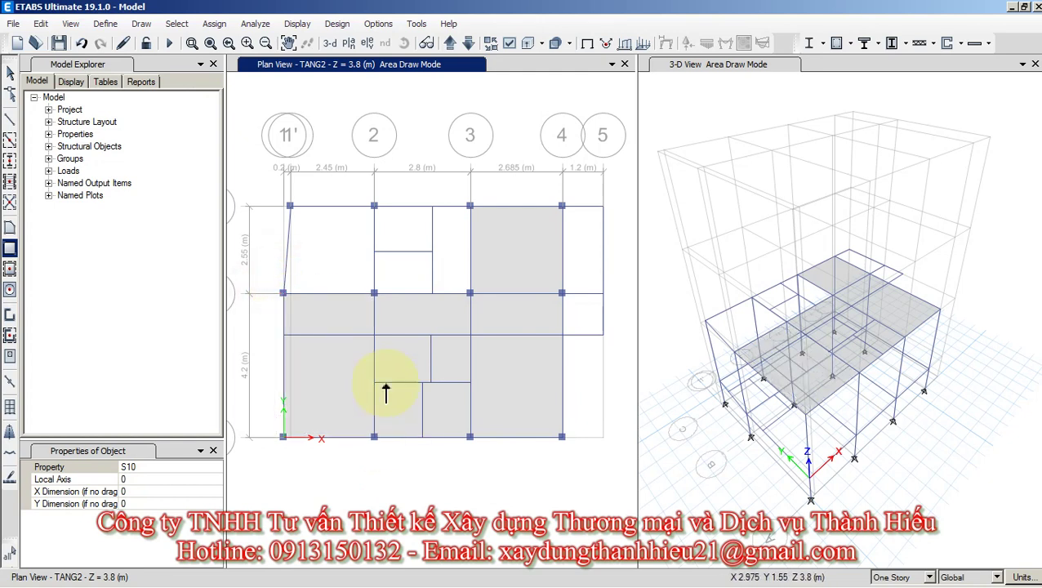
{"action": "middle_click_drag", "start_coordinate": [504, 355], "coordinate": [473, 335]}
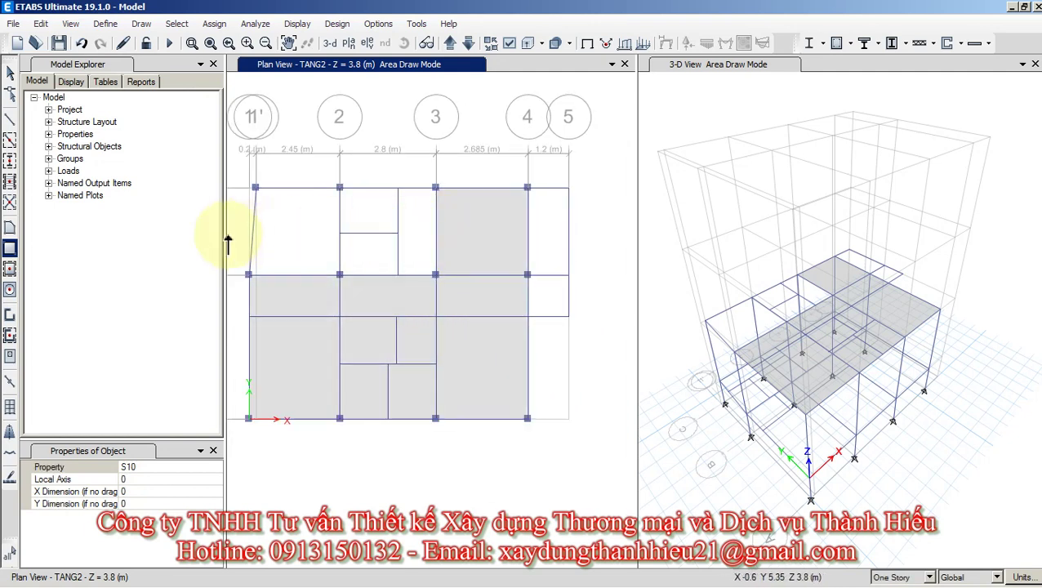
{"action": "left_click", "coordinate": [10, 271]}
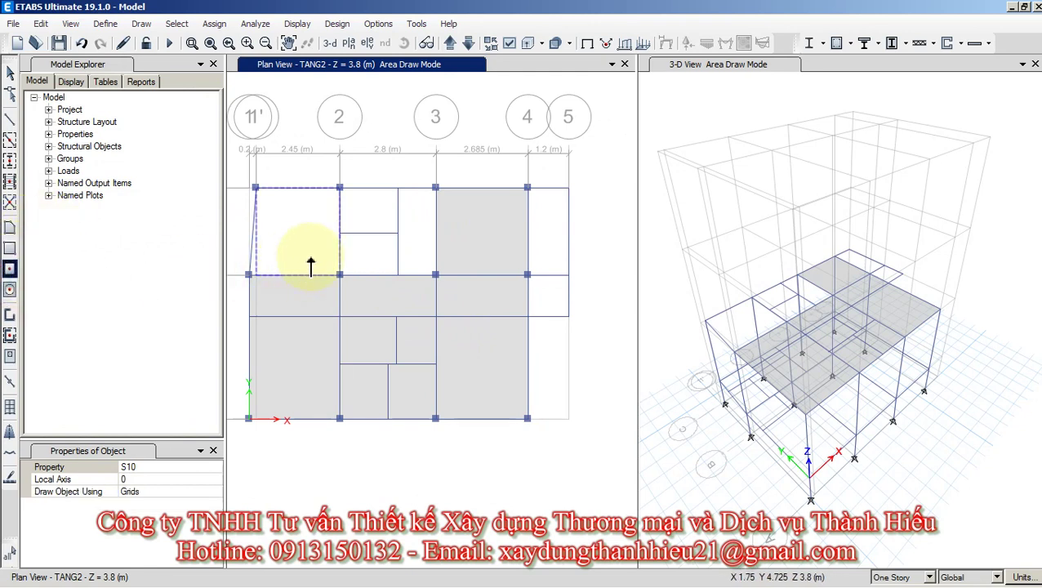
{"action": "left_click", "coordinate": [381, 245]}
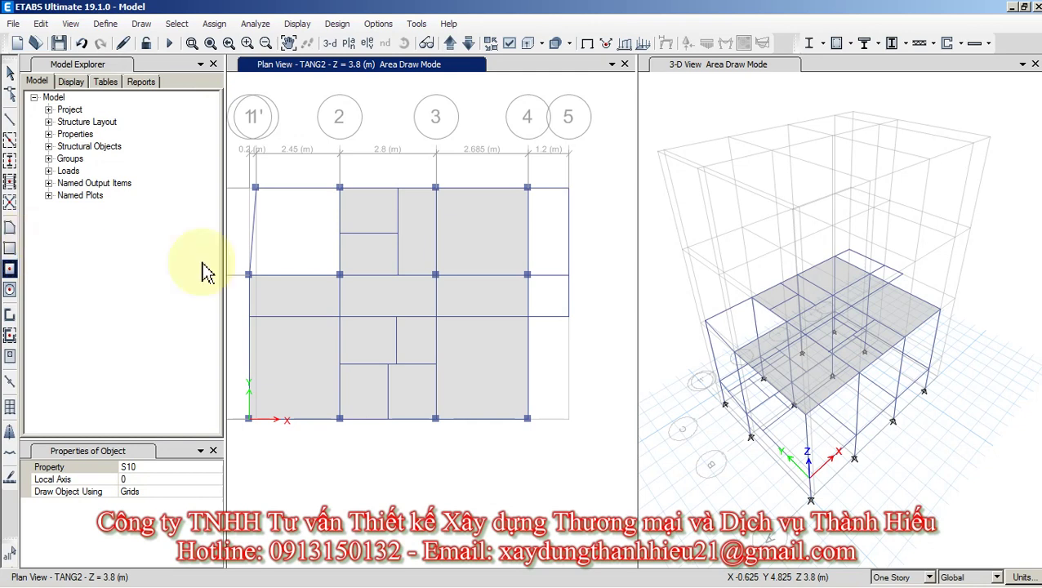
Add S8 slabs between axes 4 and 5: one filling the B–C bay and a 1.2 x 1.2 m rectangle directly below axis B.
{"action": "left_click", "coordinate": [9, 272]}
{"action": "left_click", "coordinate": [139, 466]}
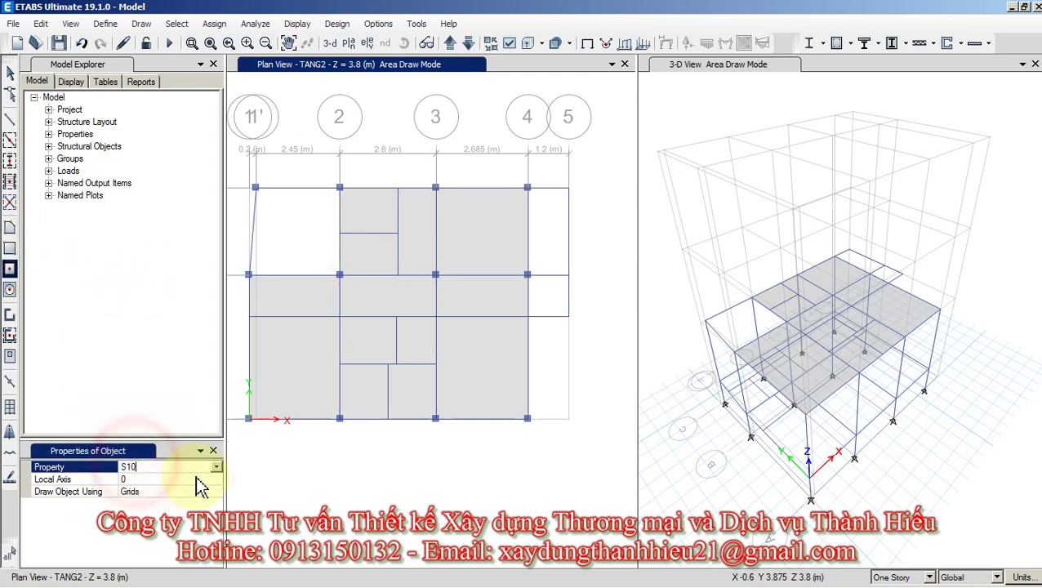
{"action": "left_click", "coordinate": [216, 466]}
{"action": "left_click", "coordinate": [132, 530]}
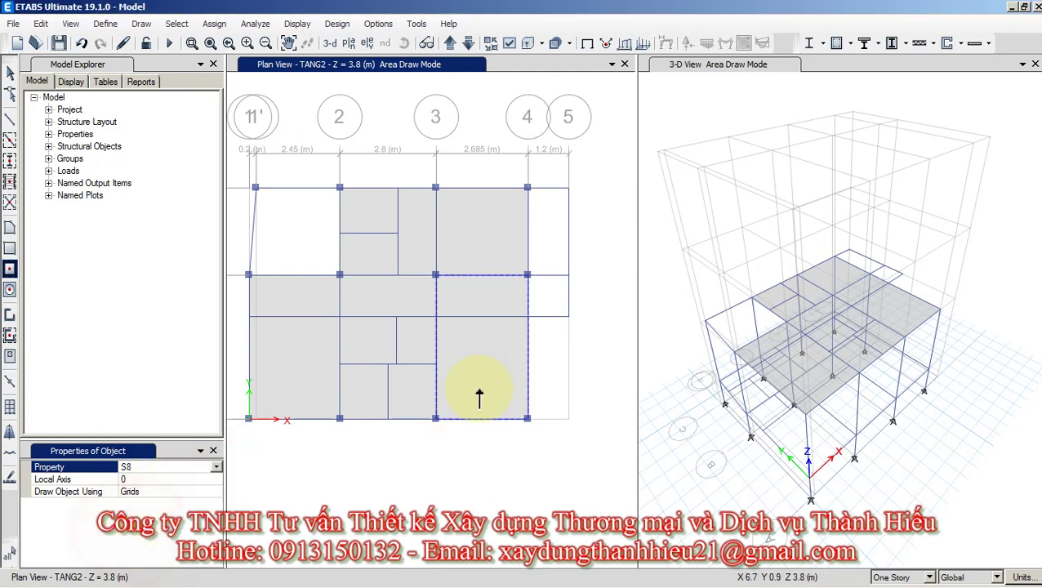
{"action": "left_click", "coordinate": [551, 244]}
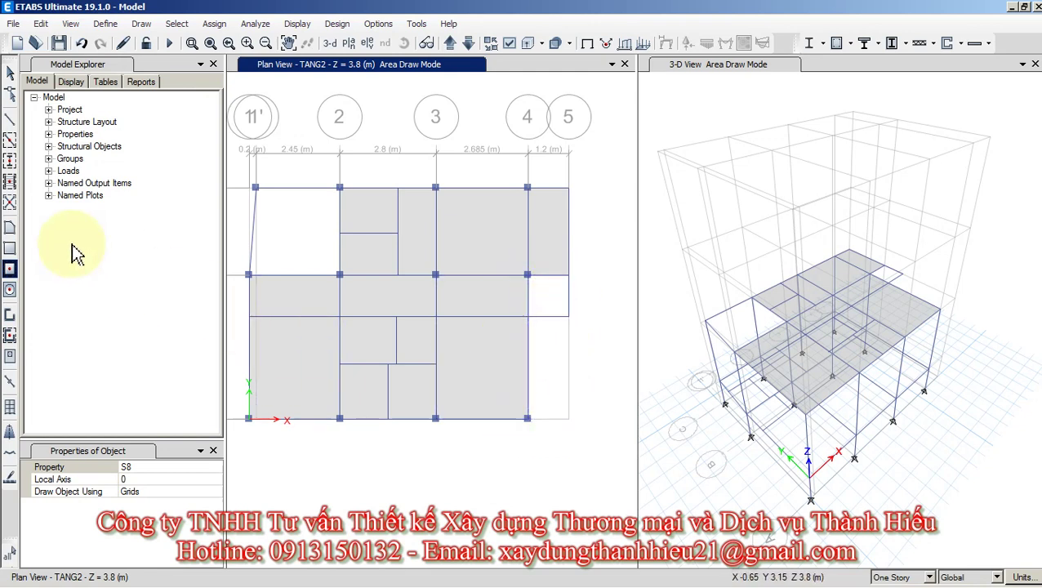
{"action": "left_click", "coordinate": [9, 248]}
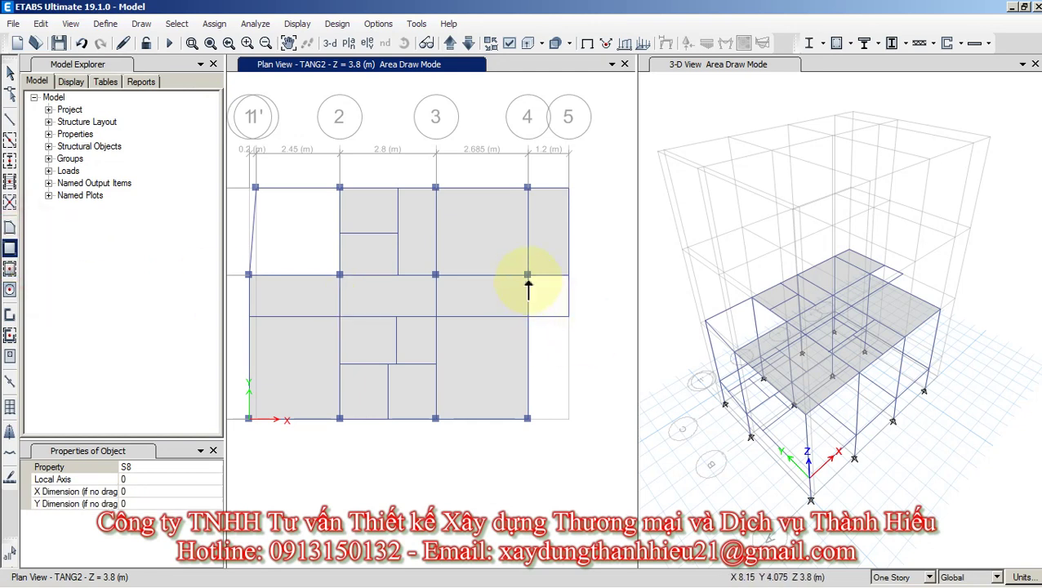
{"action": "left_click", "coordinate": [528, 276]}
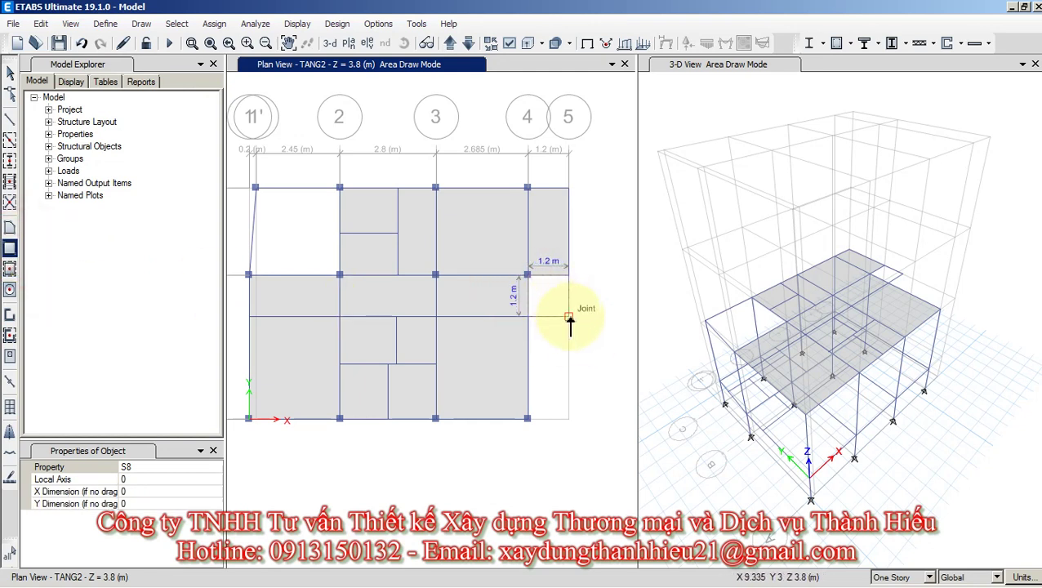
{"action": "left_click", "coordinate": [567, 317]}
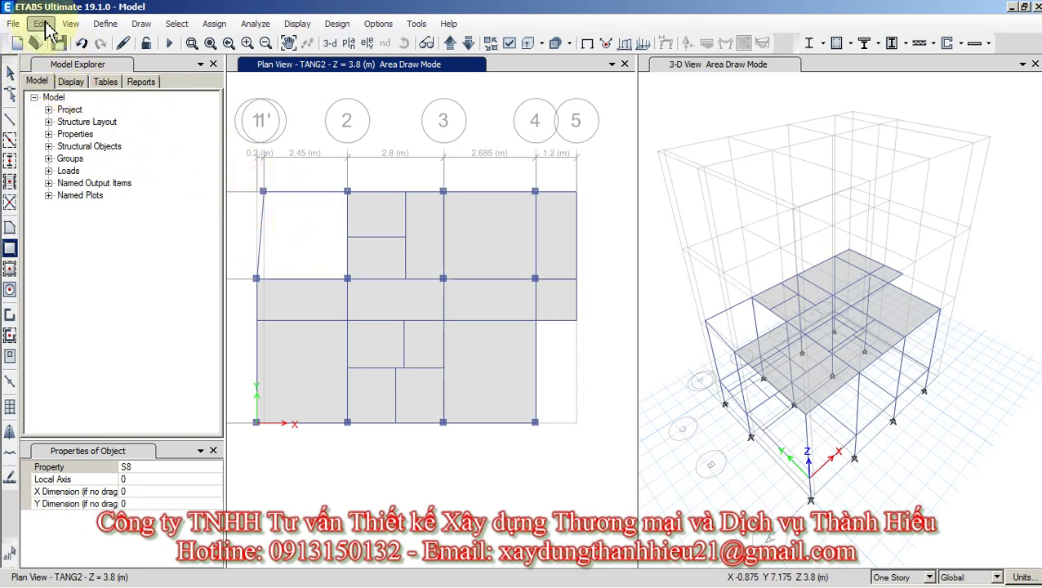
Create a copy of the S10 slab property and name it SCT.
{"action": "left_click", "coordinate": [105, 24]}
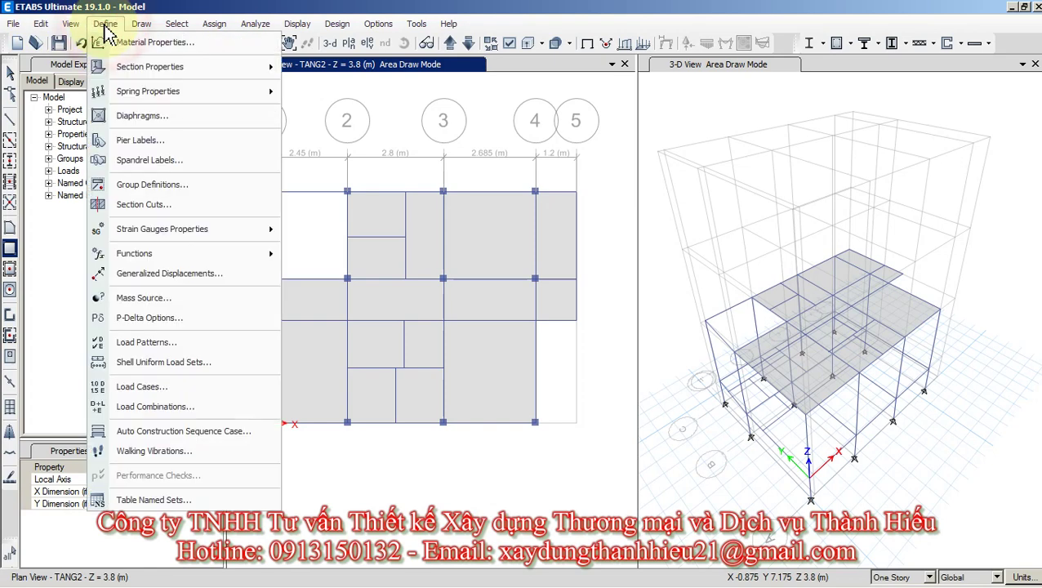
{"action": "mouse_move", "coordinate": [140, 70]}
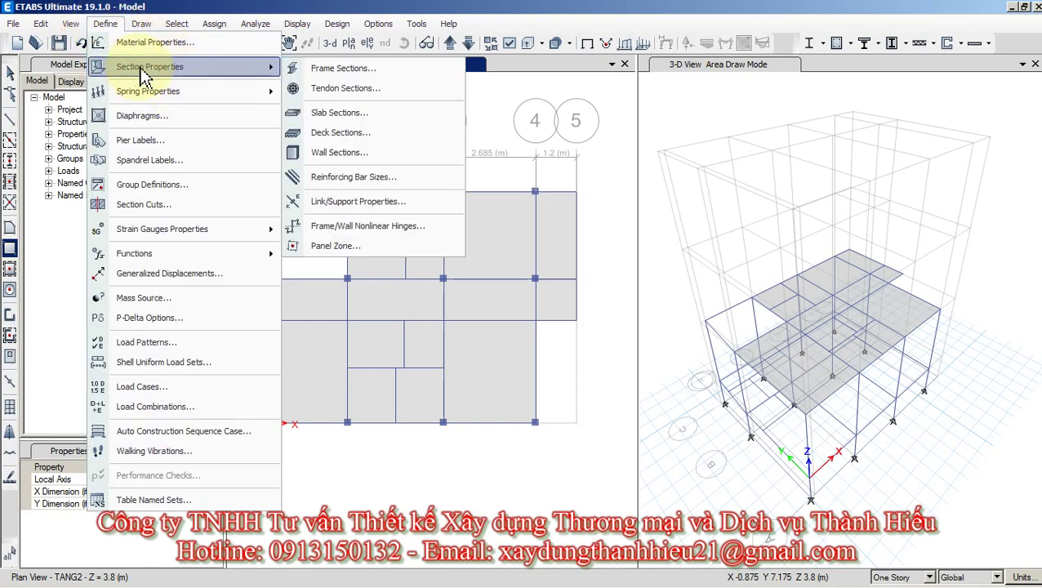
{"action": "left_click", "coordinate": [343, 113]}
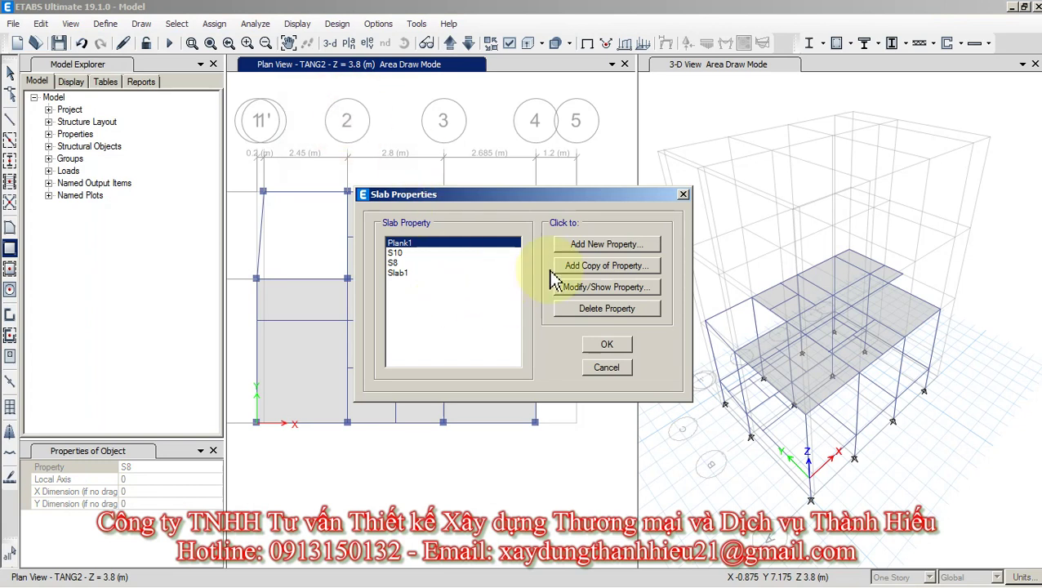
{"action": "left_click", "coordinate": [399, 253]}
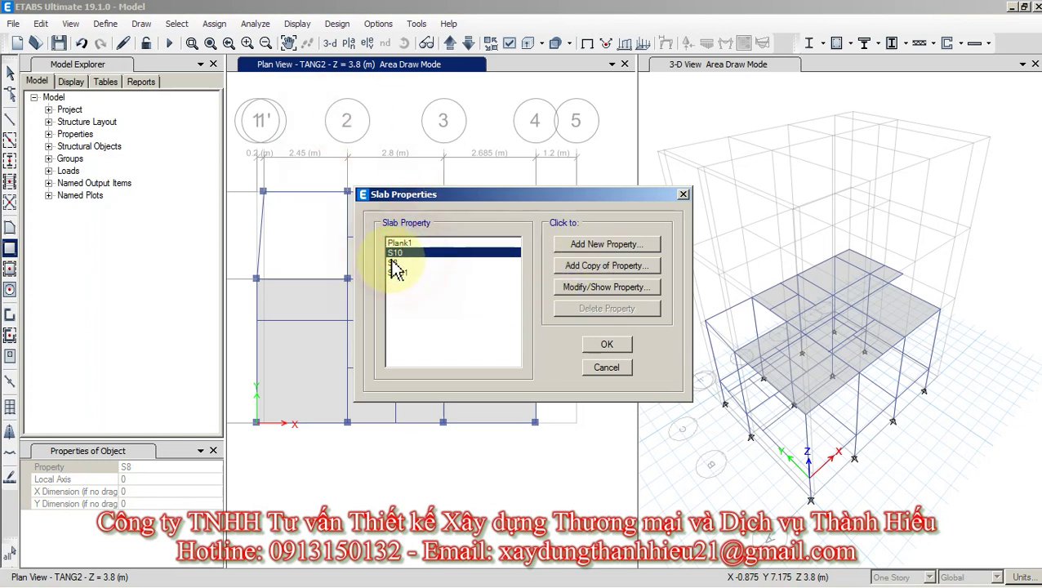
{"action": "left_click", "coordinate": [585, 268]}
{"action": "left_click", "coordinate": [531, 139]}
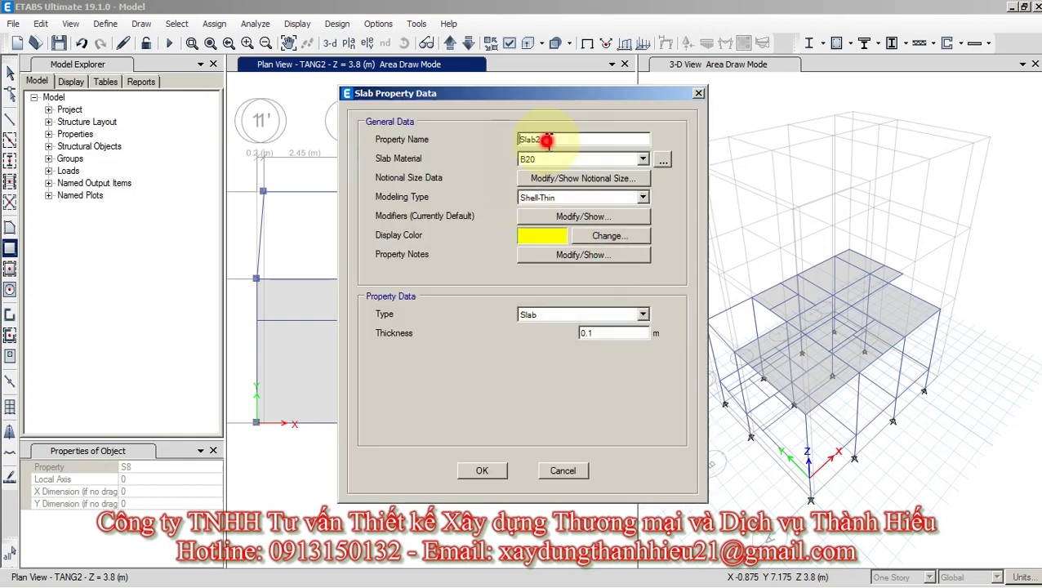
{"action": "double_click", "coordinate": [531, 138]}
{"action": "type", "text": "SCT"}
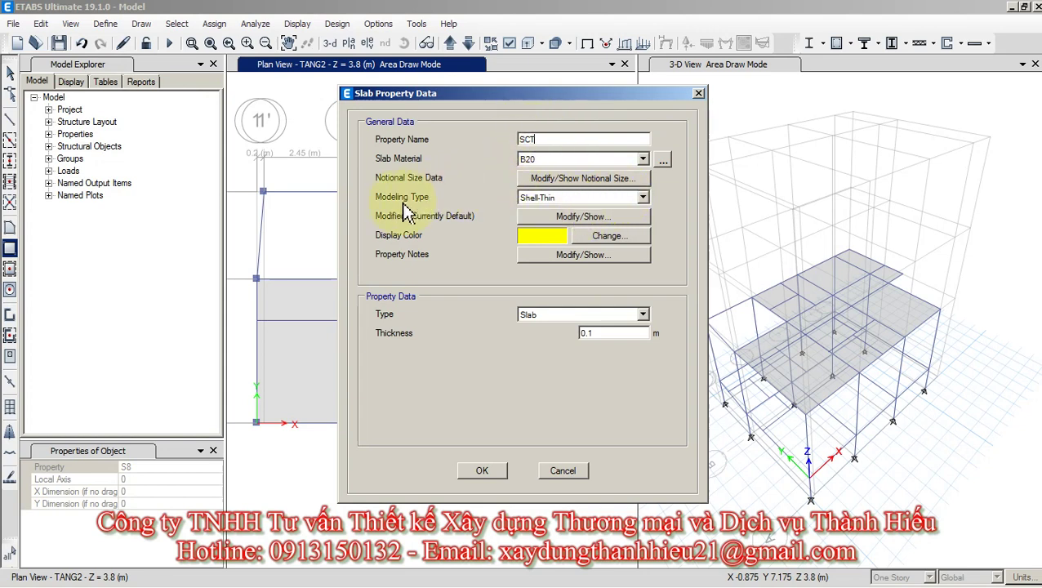
Keep B20 as the SCT slab material and set its modeling type to Membrane.
{"action": "left_click", "coordinate": [542, 168]}
{"action": "left_click", "coordinate": [526, 207]}
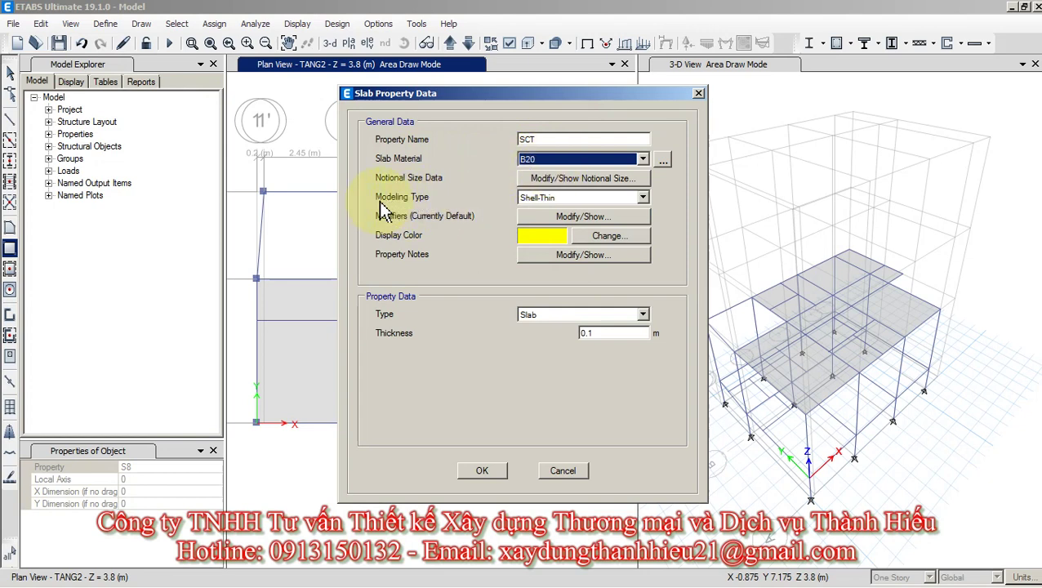
{"action": "left_click", "coordinate": [556, 204]}
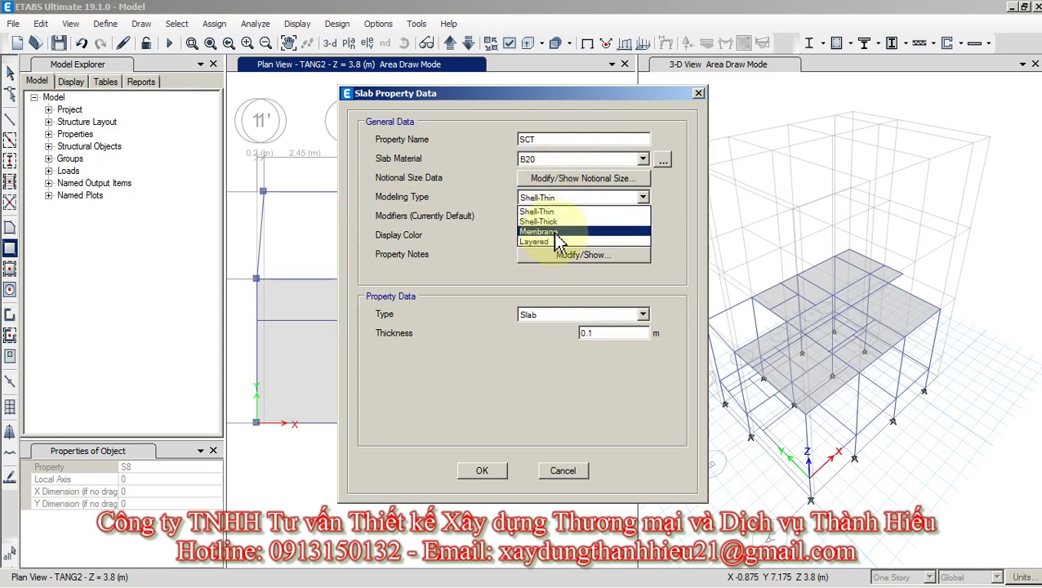
{"action": "left_click", "coordinate": [554, 232]}
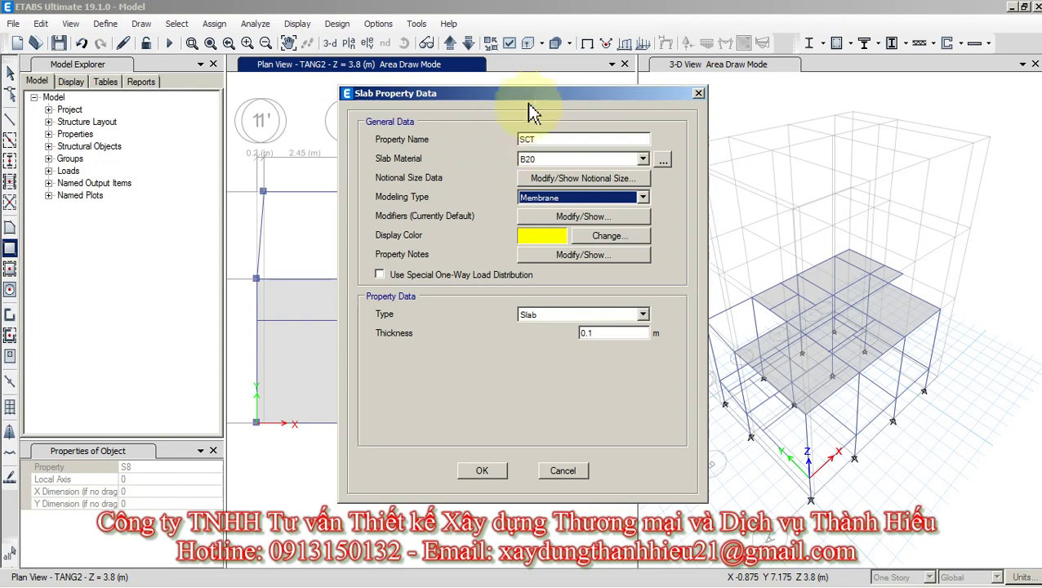
Enable special one-way load distribution for SCT, keep type Slab and thickness 0.1 m, and save the slab property definitions.
{"action": "left_click_drag", "start_coordinate": [533, 95], "coordinate": [441, 112]}
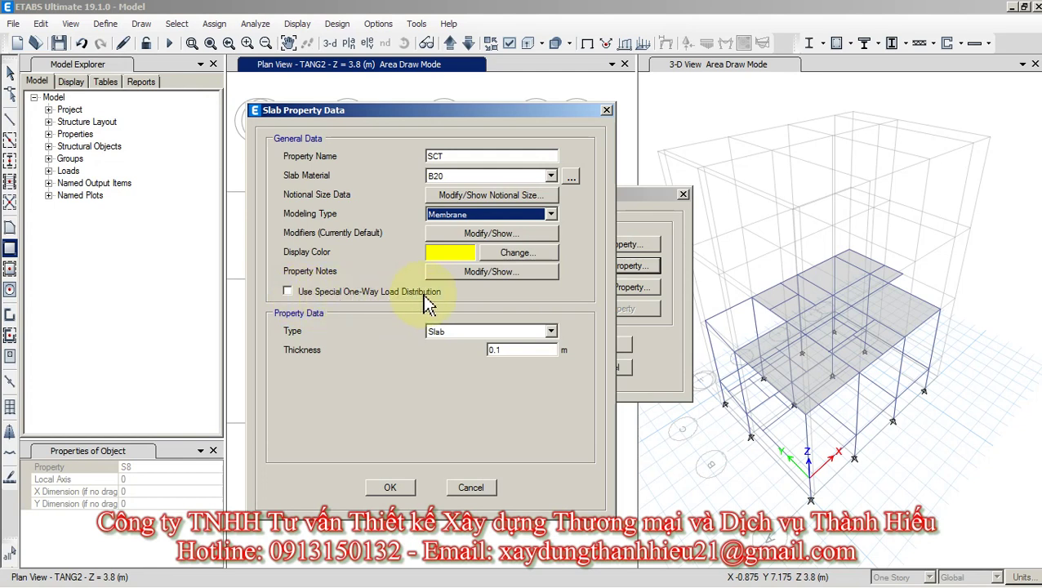
{"action": "left_click", "coordinate": [287, 292]}
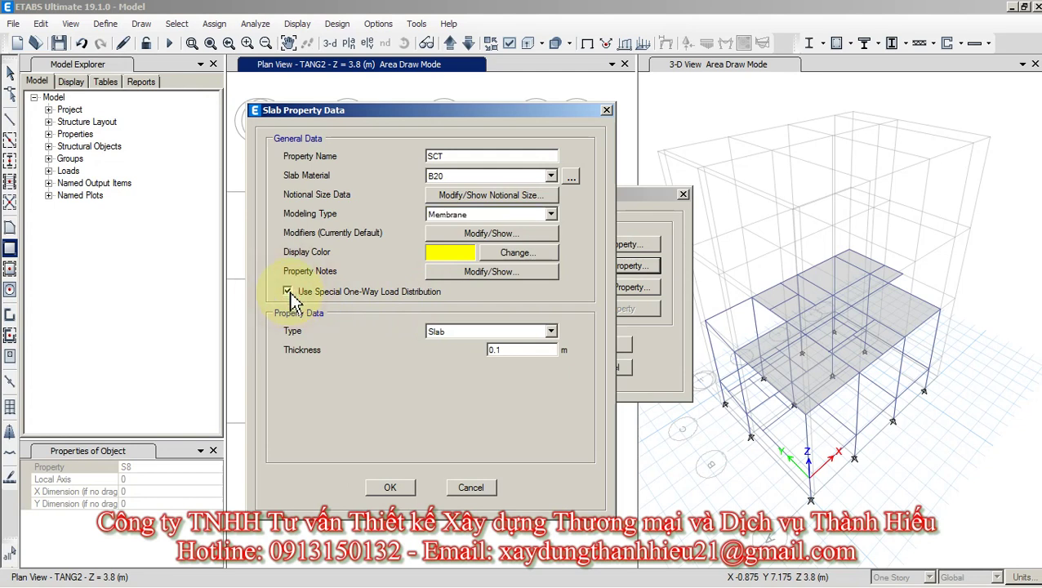
{"action": "left_click", "coordinate": [446, 333]}
{"action": "left_click", "coordinate": [438, 349]}
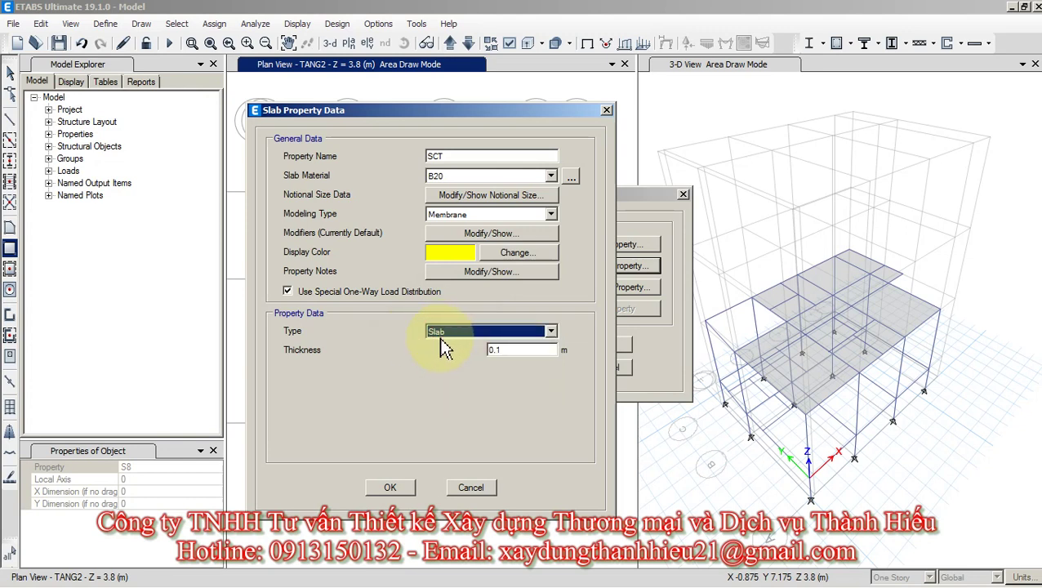
{"action": "left_click", "coordinate": [516, 351]}
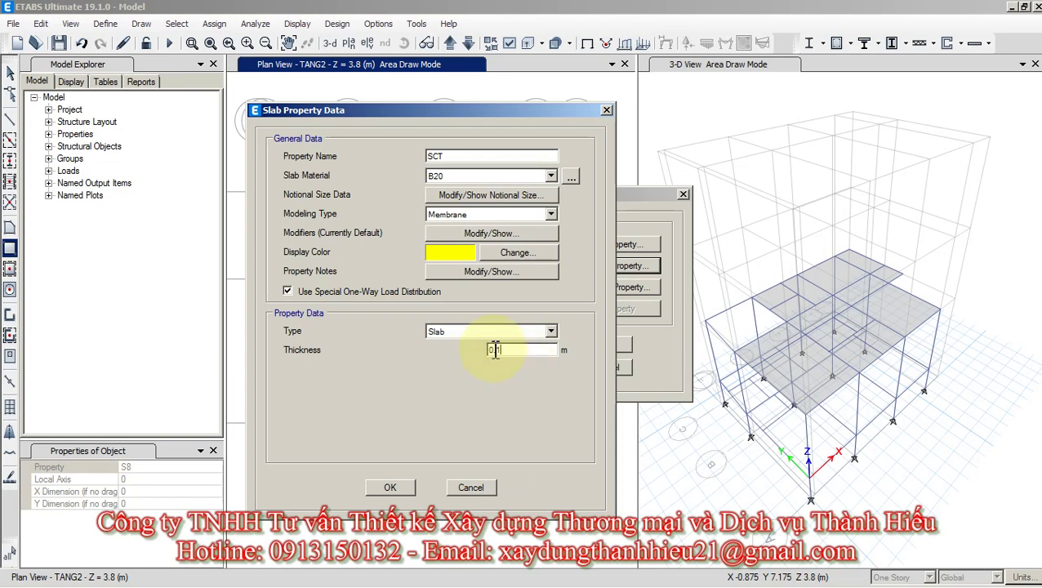
{"action": "left_click", "coordinate": [391, 488]}
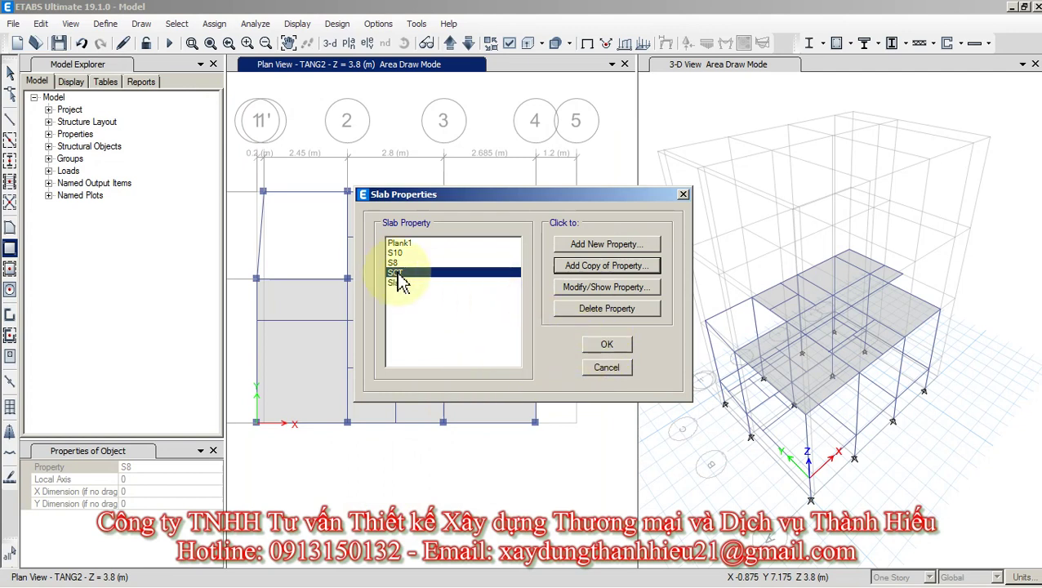
{"action": "left_click", "coordinate": [605, 350]}
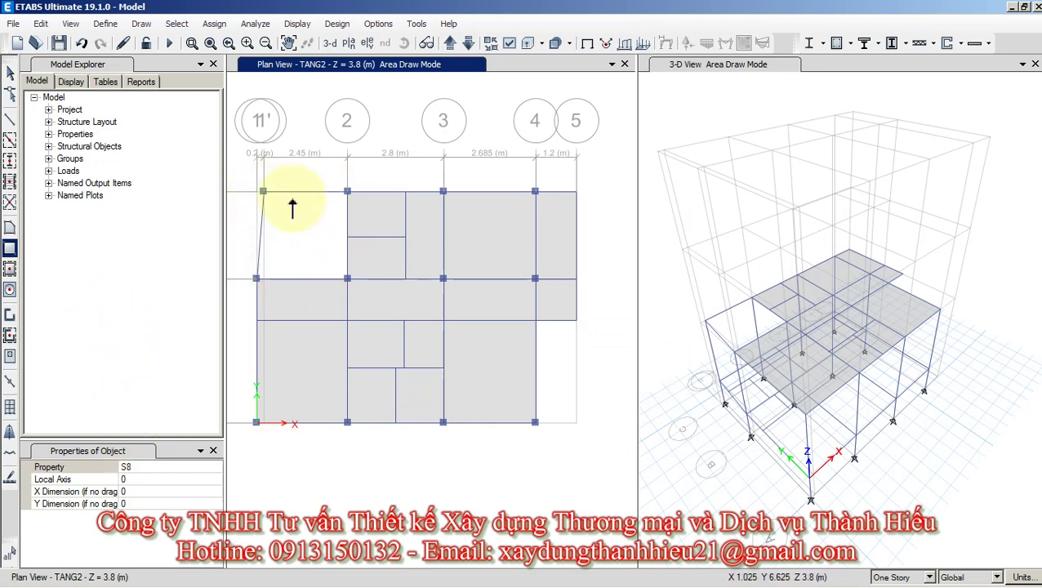
Draw an SCT floor slab over the stair bay with corners at grid points 1'-C, 2-C, 2-B and 1-B.
{"action": "left_click", "coordinate": [11, 229]}
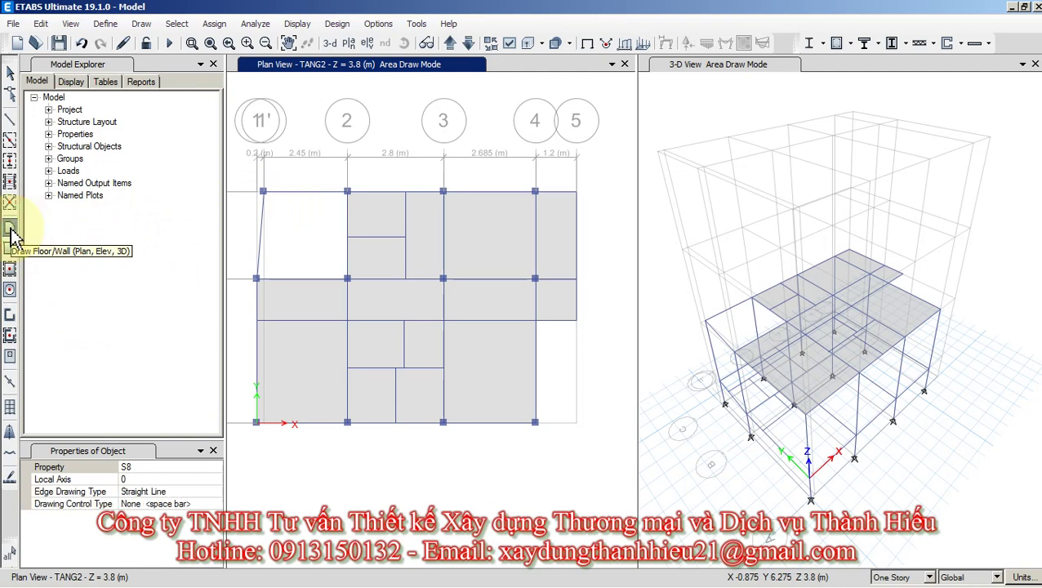
{"action": "left_click", "coordinate": [159, 466]}
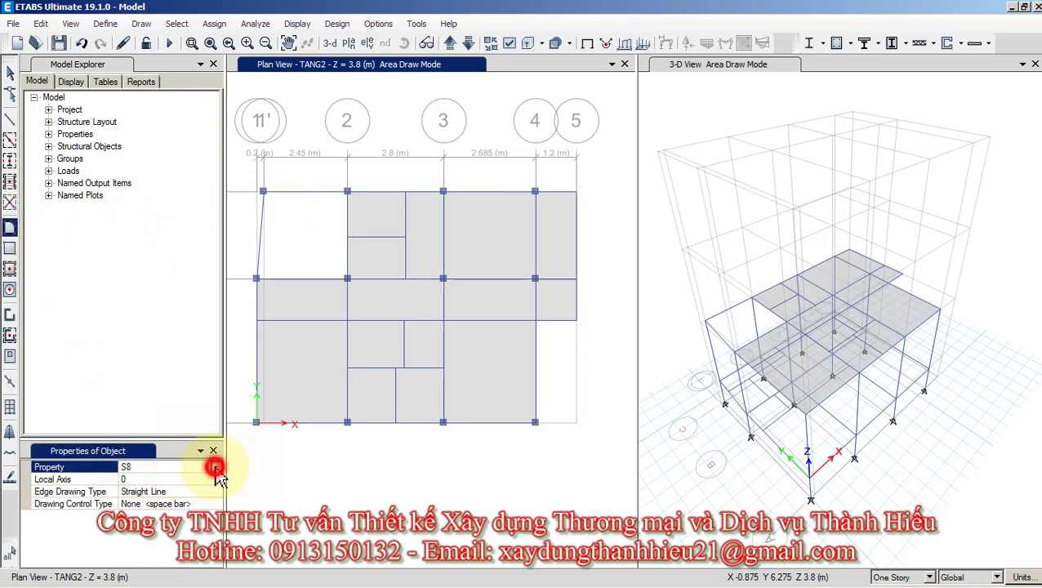
{"action": "left_click", "coordinate": [216, 466]}
{"action": "left_click", "coordinate": [132, 540]}
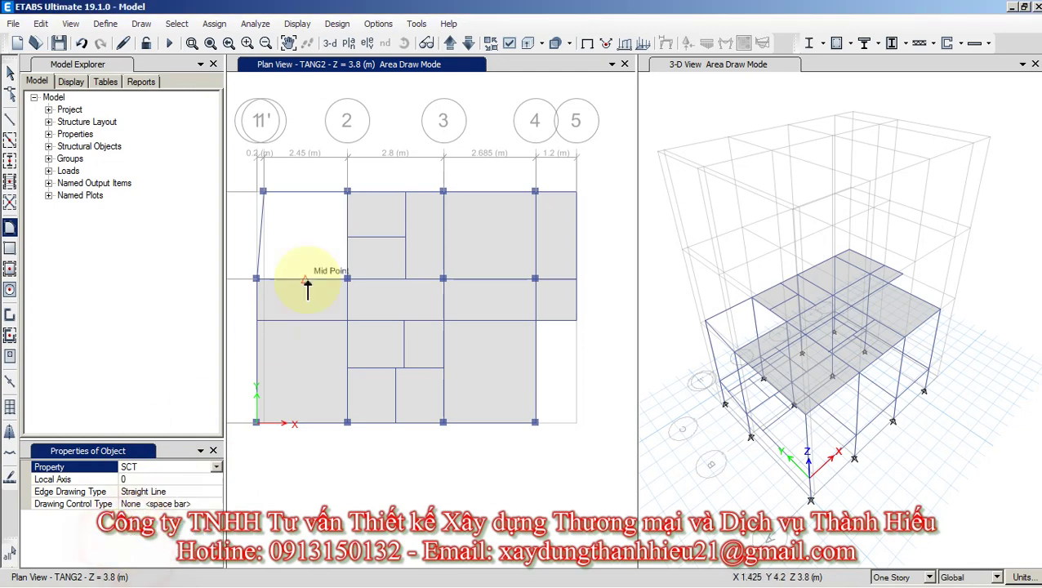
{"action": "left_click", "coordinate": [262, 192]}
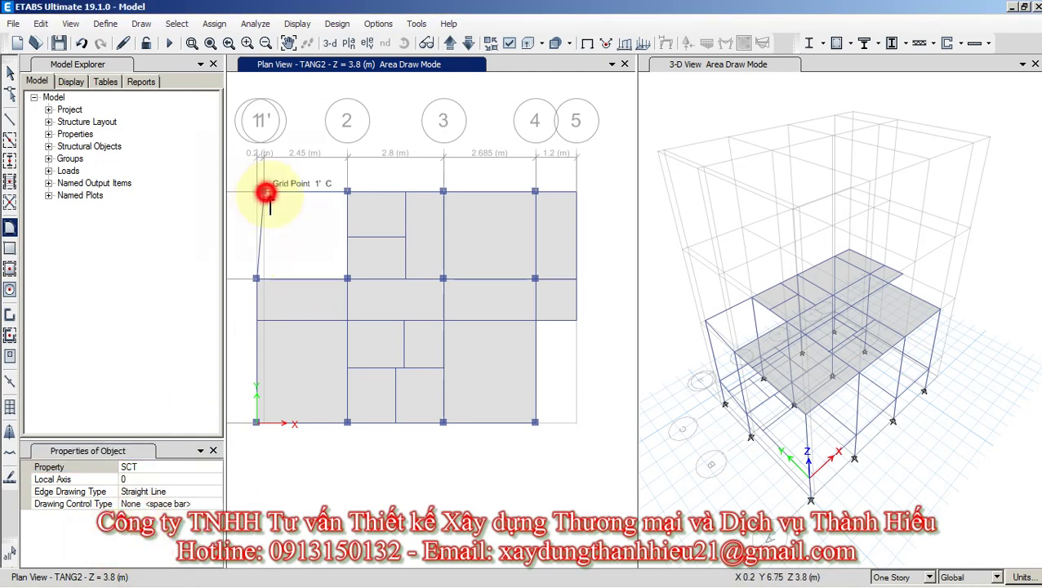
{"action": "left_click", "coordinate": [348, 192]}
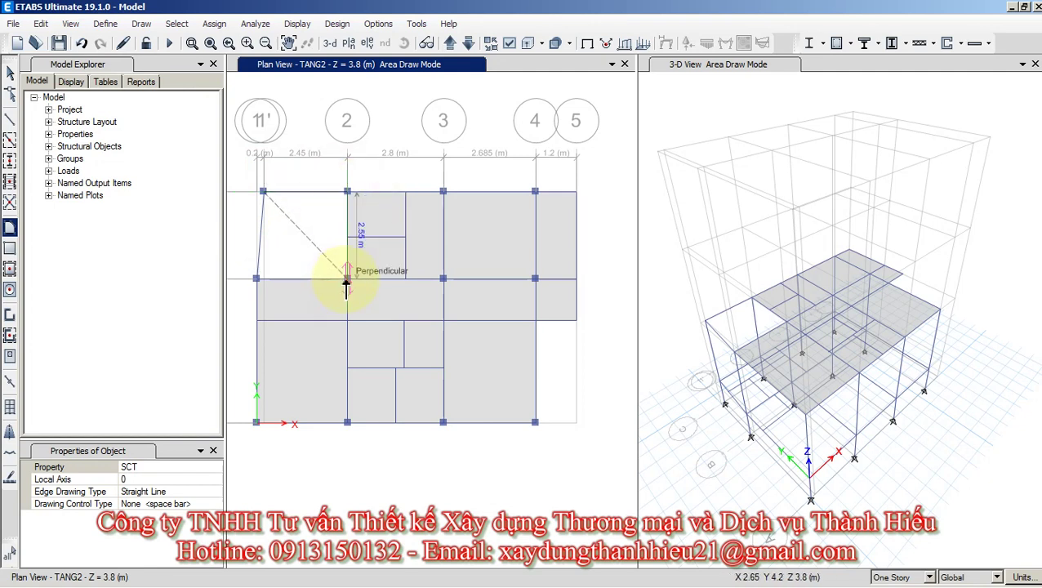
{"action": "left_click", "coordinate": [348, 278]}
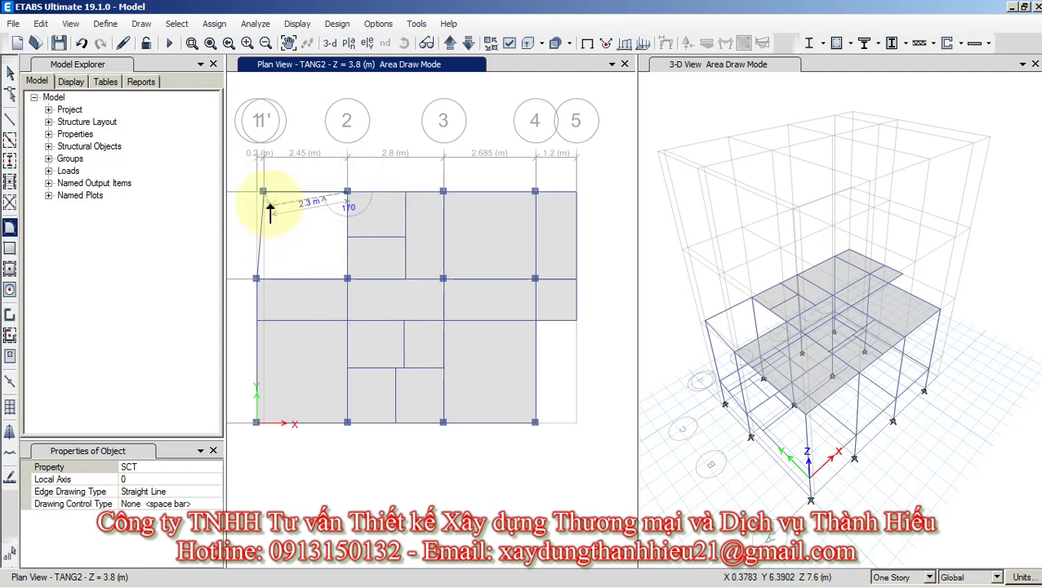
{"action": "left_click", "coordinate": [347, 192]}
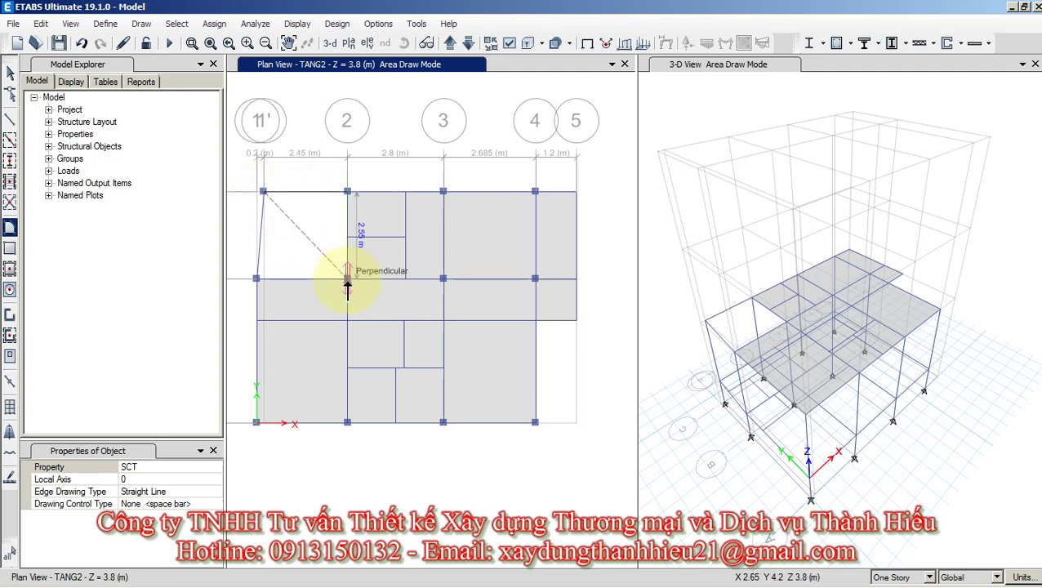
{"action": "left_click", "coordinate": [339, 278]}
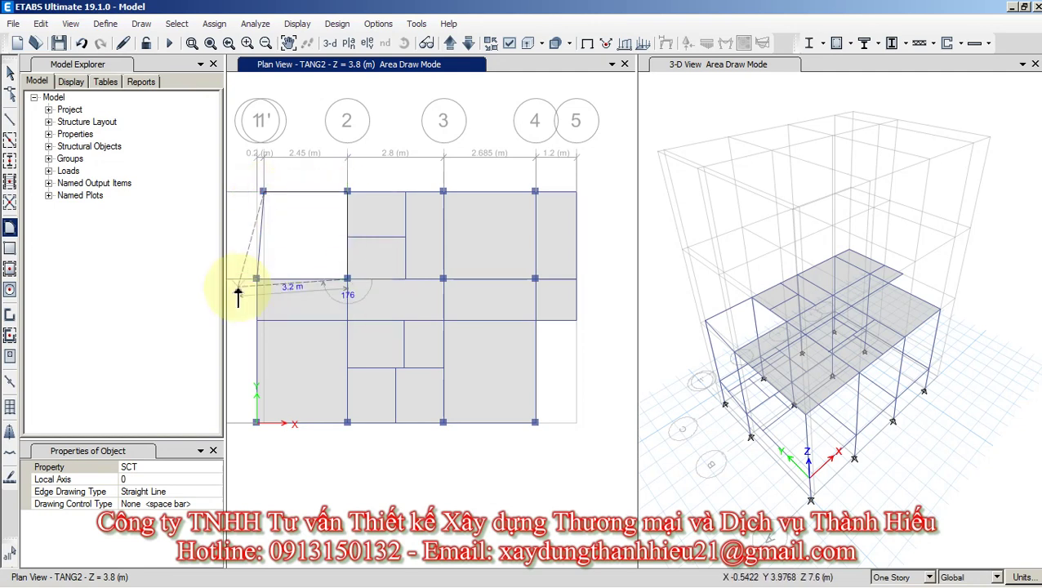
{"action": "left_click", "coordinate": [255, 278]}
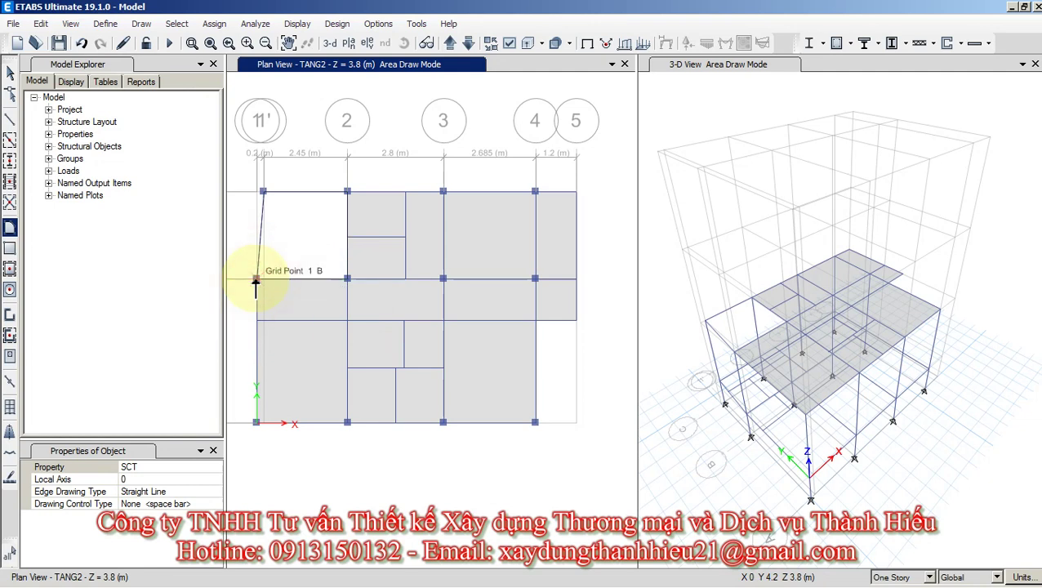
{"action": "key", "text": "Return"}
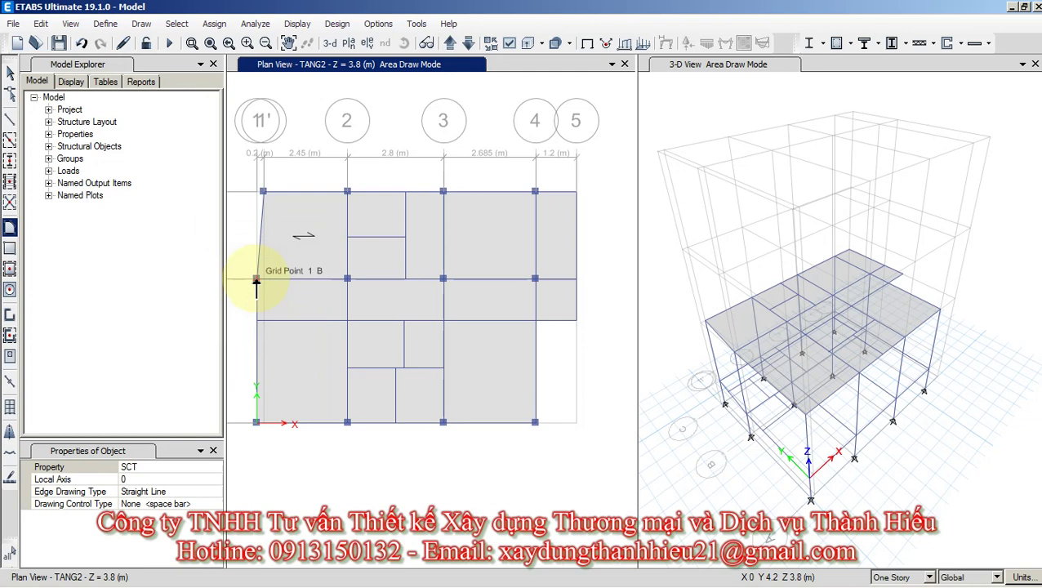
{"action": "left_click", "coordinate": [255, 278]}
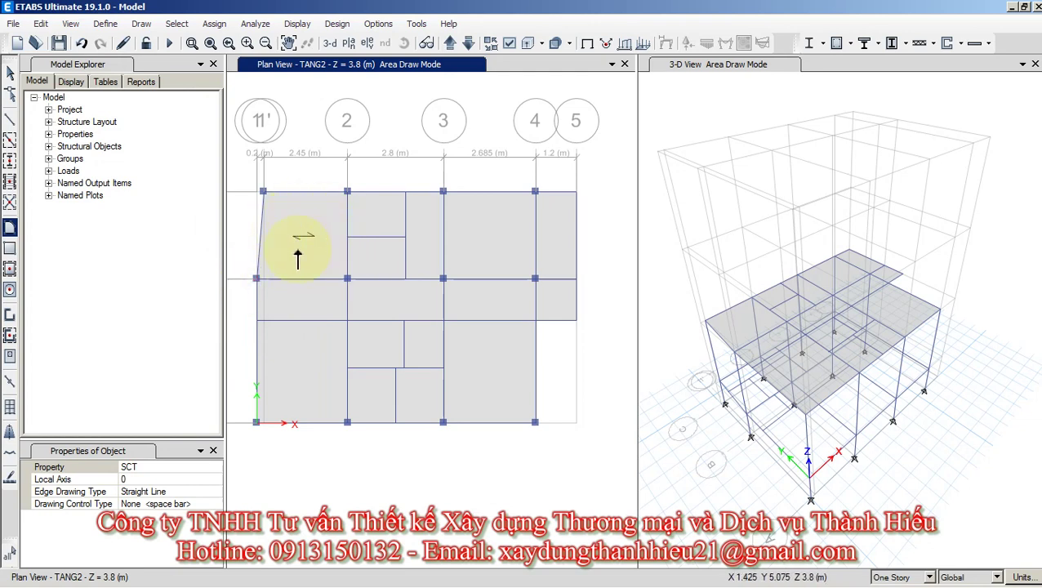
Switch to rectangular floor drawing with the SCT property on the TANG2 plan.
{"action": "middle_click_drag", "start_coordinate": [250, 307], "coordinate": [290, 298]}
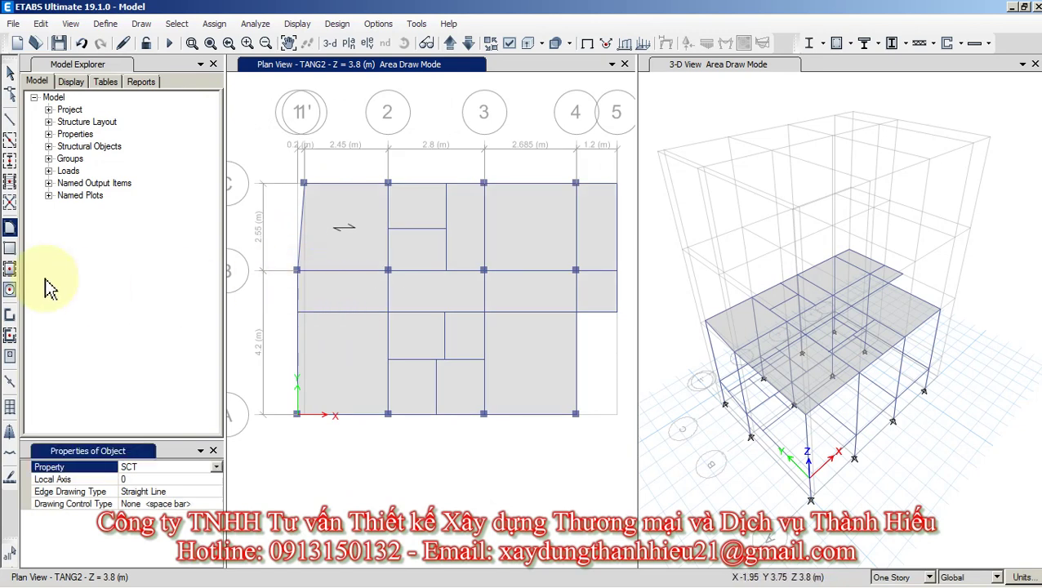
{"action": "left_click", "coordinate": [9, 250]}
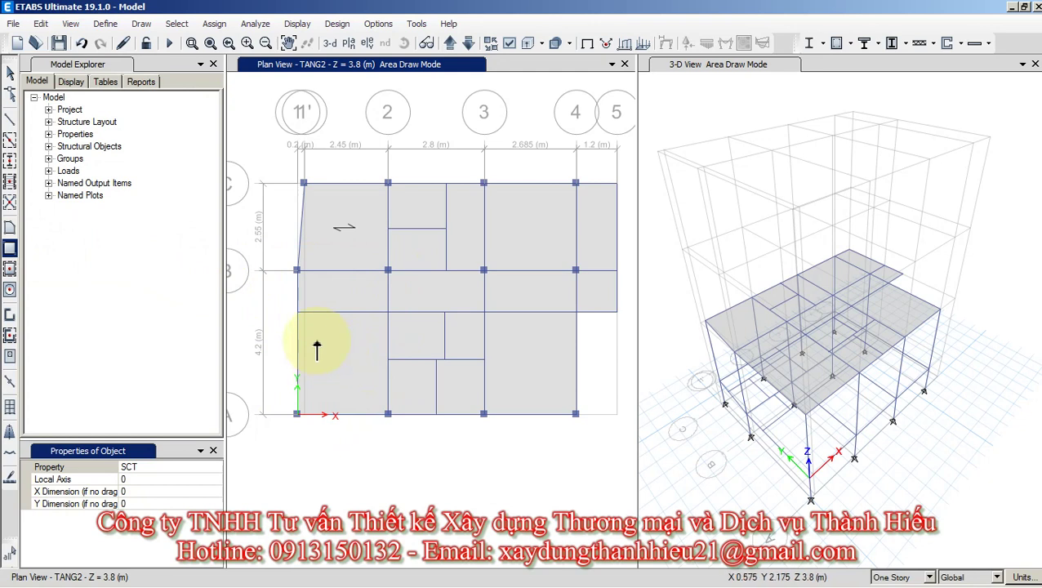
{"action": "left_click", "coordinate": [10, 250]}
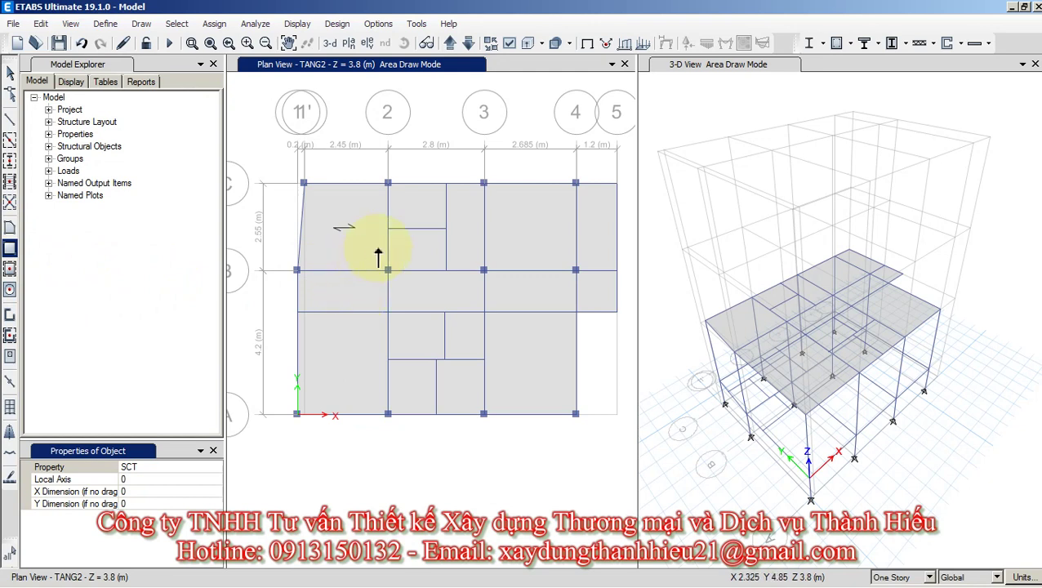
{"action": "middle_click_drag", "start_coordinate": [402, 269], "coordinate": [383, 273]}
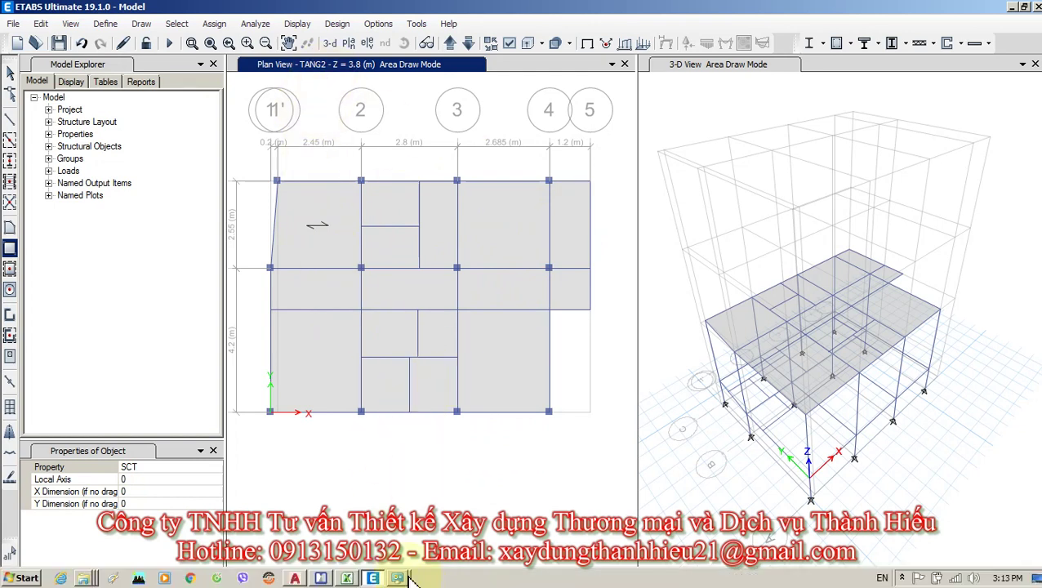
Switch to AutoCAD and examine the stair, room and wall layout on the first-floor architectural plan.
{"action": "mouse_move", "coordinate": [399, 577]}
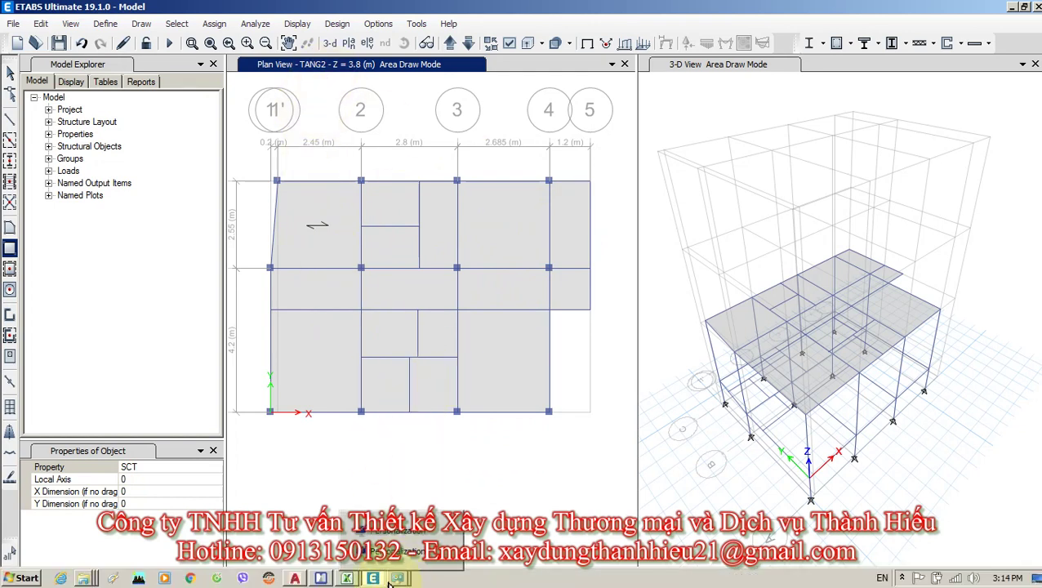
{"action": "left_click", "coordinate": [295, 580]}
{"action": "scroll", "coordinate": [457, 281], "scroll_direction": "down", "scroll_amount": 4}
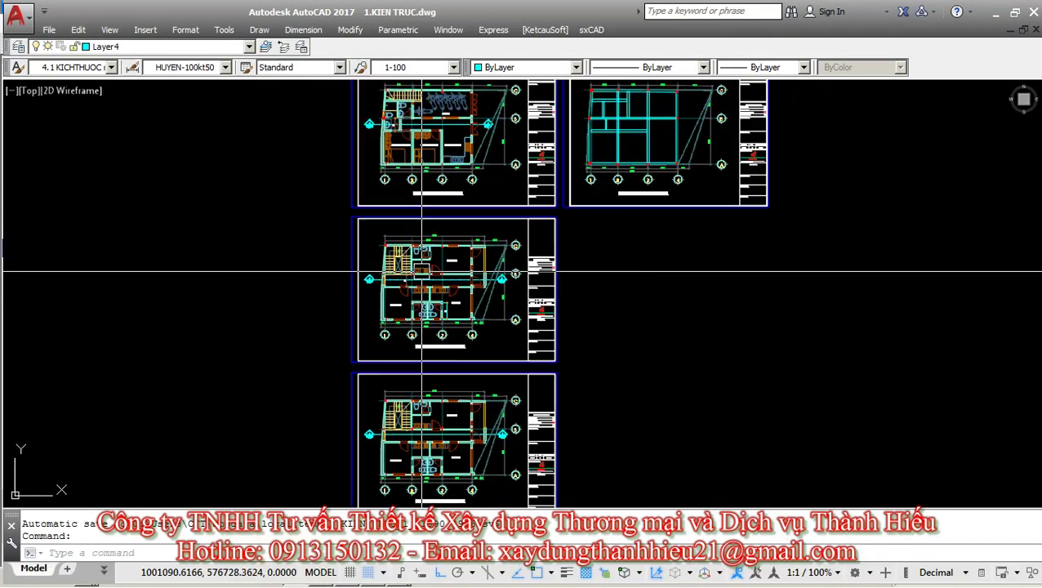
{"action": "mouse_move", "coordinate": [462, 336]}
{"action": "middle_mouse_down"}
{"action": "mouse_move", "coordinate": [450, 257]}
{"action": "mouse_move", "coordinate": [452, 418]}
{"action": "middle_mouse_up"}
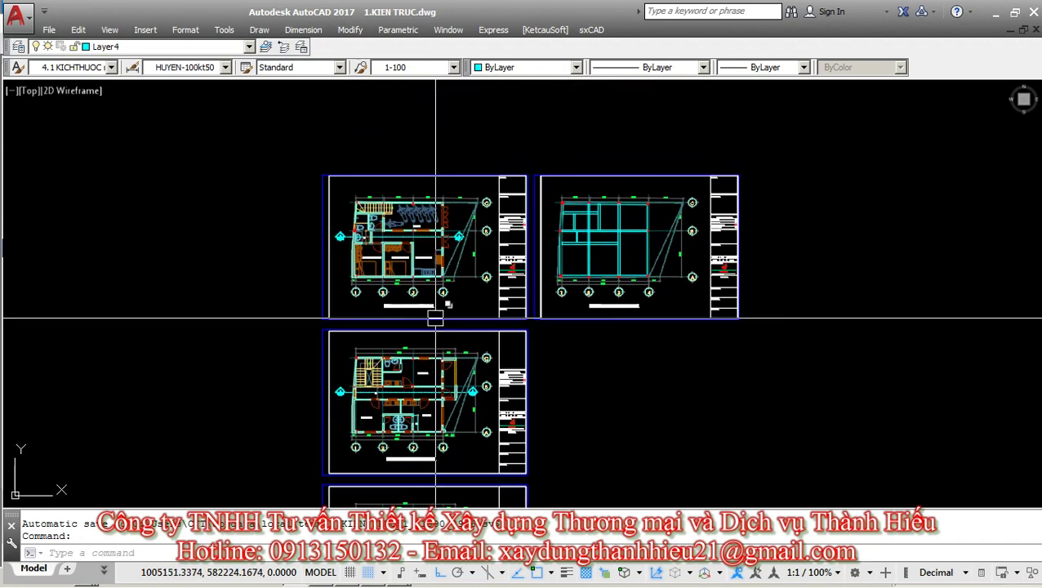
{"action": "scroll", "coordinate": [446, 327], "scroll_direction": "up", "scroll_amount": 4}
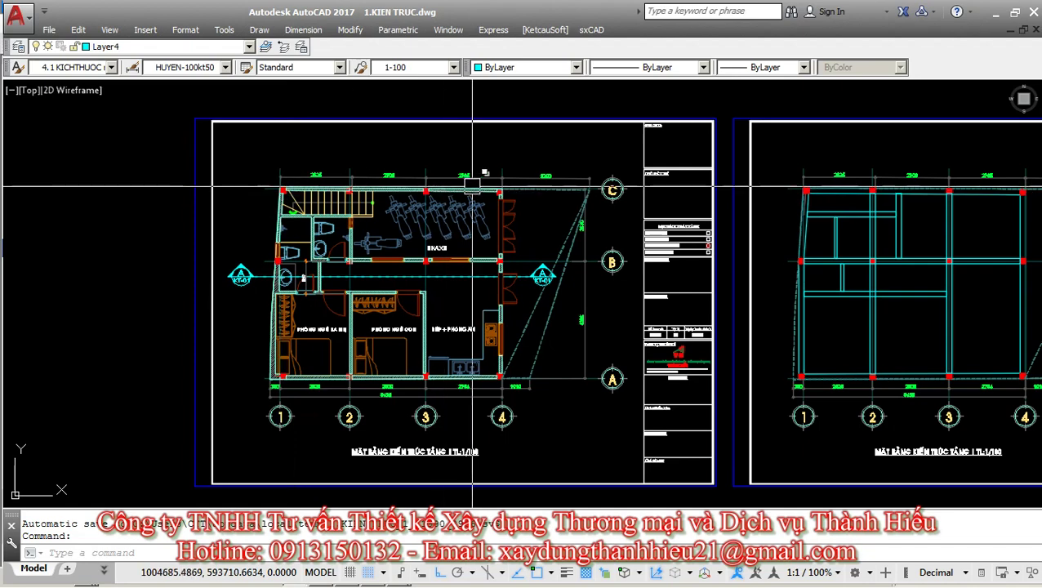
{"action": "scroll", "coordinate": [326, 201], "scroll_direction": "up", "scroll_amount": 3}
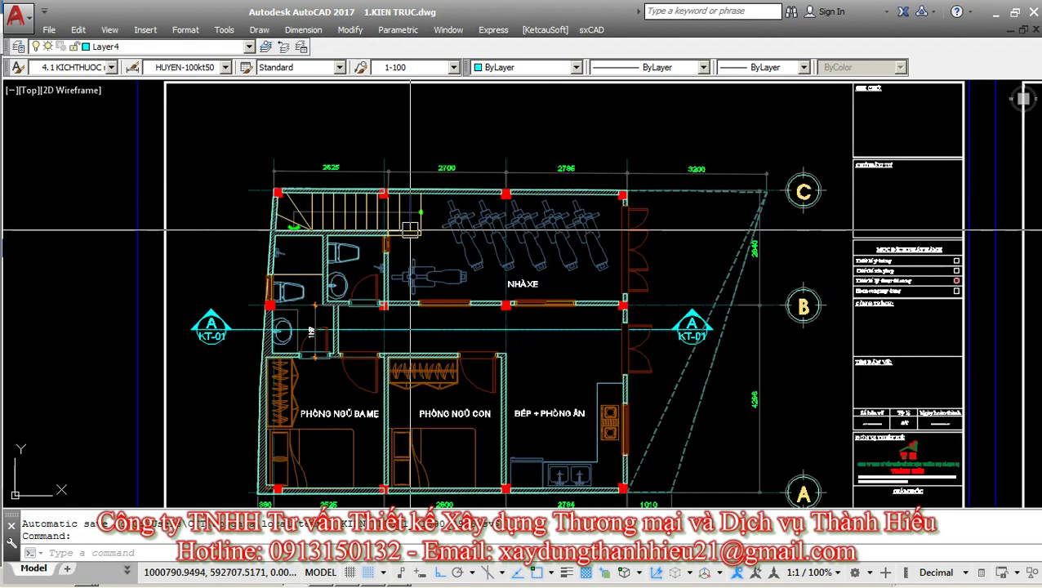
{"action": "scroll", "coordinate": [400, 212], "scroll_direction": "down", "scroll_amount": 4}
{"action": "scroll", "coordinate": [368, 139], "scroll_direction": "up", "scroll_amount": 2}
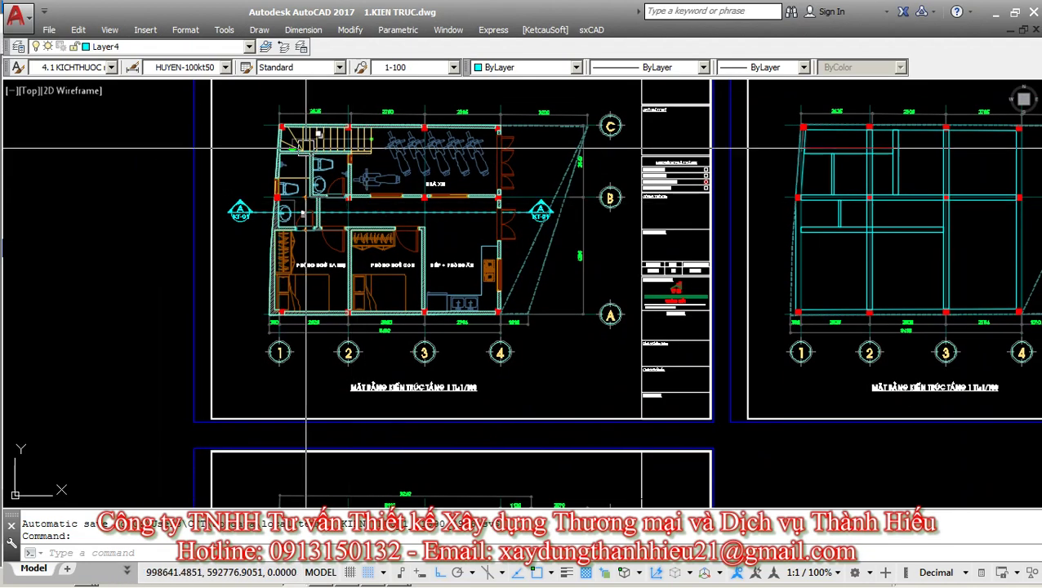
{"action": "middle_click_drag", "start_coordinate": [447, 125], "coordinate": [450, 172]}
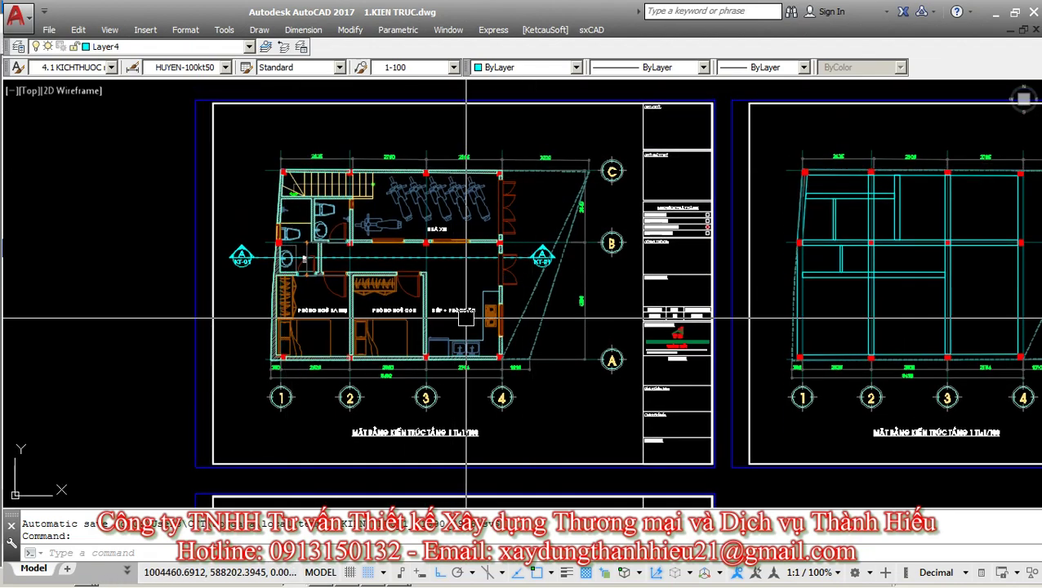
{"action": "scroll", "coordinate": [311, 214], "scroll_direction": "up", "scroll_amount": 2}
{"action": "middle_click_drag", "start_coordinate": [311, 215], "coordinate": [283, 247]}
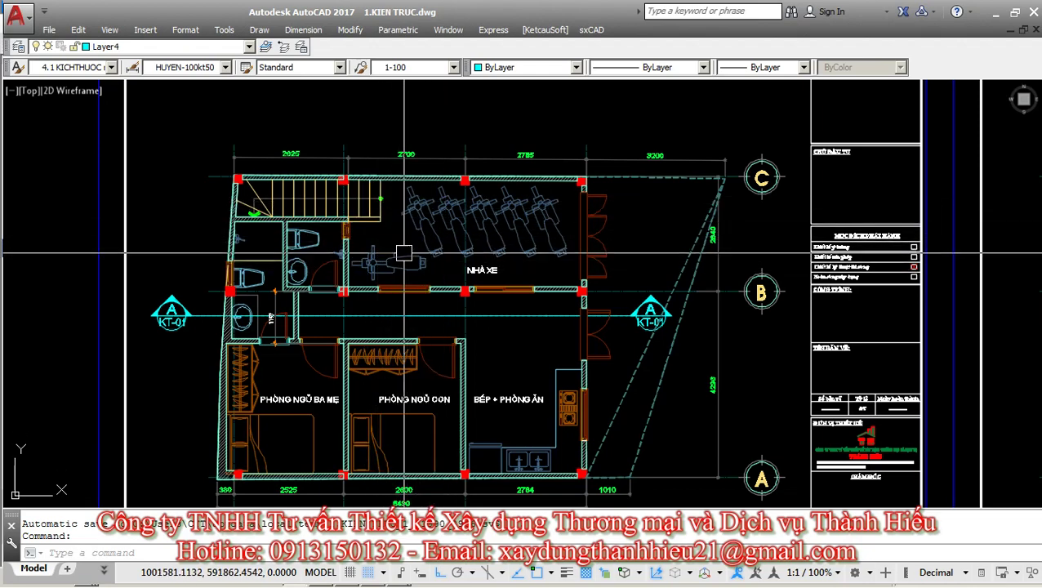
{"action": "middle_click_drag", "start_coordinate": [404, 249], "coordinate": [423, 200]}
{"action": "scroll", "coordinate": [422, 200], "scroll_direction": "down", "scroll_amount": 2}
{"action": "scroll", "coordinate": [418, 208], "scroll_direction": "up", "scroll_amount": 2}
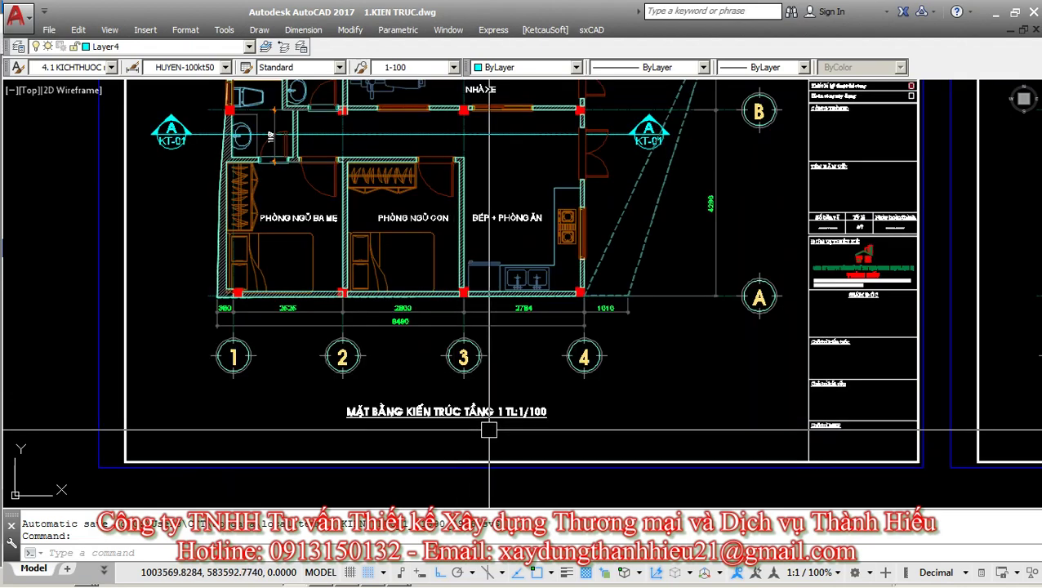
Examine the second-floor architectural plan and the upper-floor plan on the sheet below it.
{"action": "scroll", "coordinate": [418, 210], "scroll_direction": "down", "scroll_amount": 4}
{"action": "scroll", "coordinate": [418, 210], "scroll_direction": "down", "scroll_amount": 2}
{"action": "scroll", "coordinate": [442, 344], "scroll_direction": "up", "scroll_amount": 2}
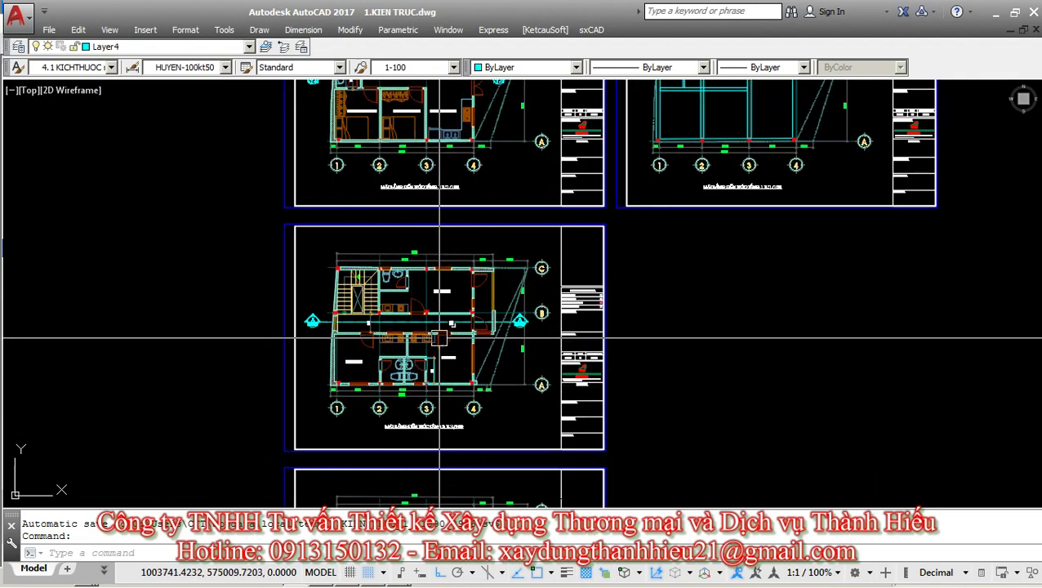
{"action": "scroll", "coordinate": [441, 335], "scroll_direction": "up", "scroll_amount": 2}
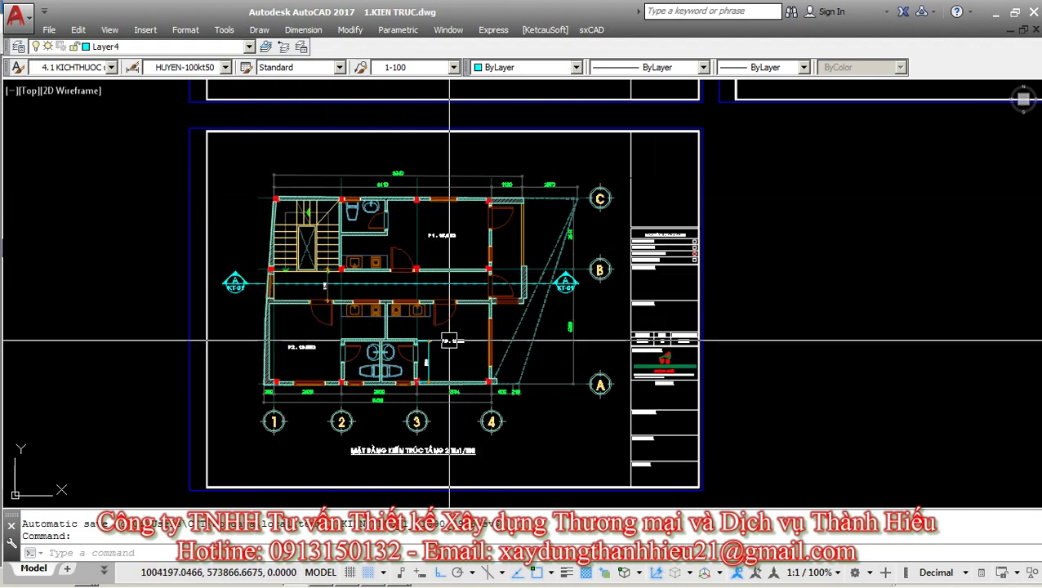
{"action": "middle_click_drag", "start_coordinate": [430, 337], "coordinate": [428, 271]}
{"action": "scroll", "coordinate": [428, 240], "scroll_direction": "down", "scroll_amount": 4}
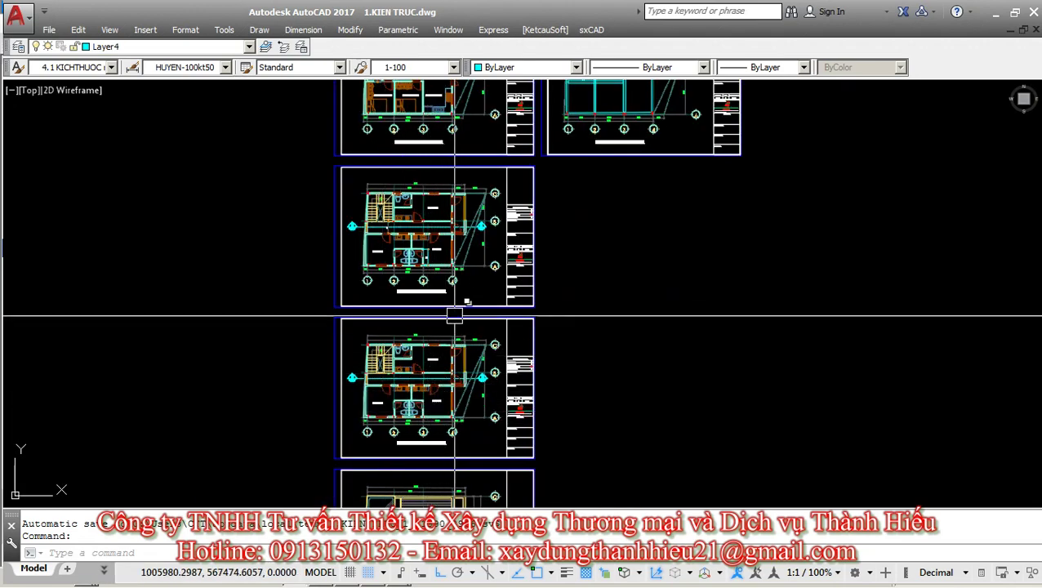
{"action": "middle_click_drag", "start_coordinate": [417, 357], "coordinate": [407, 366]}
{"action": "scroll", "coordinate": [412, 382], "scroll_direction": "up", "scroll_amount": 2}
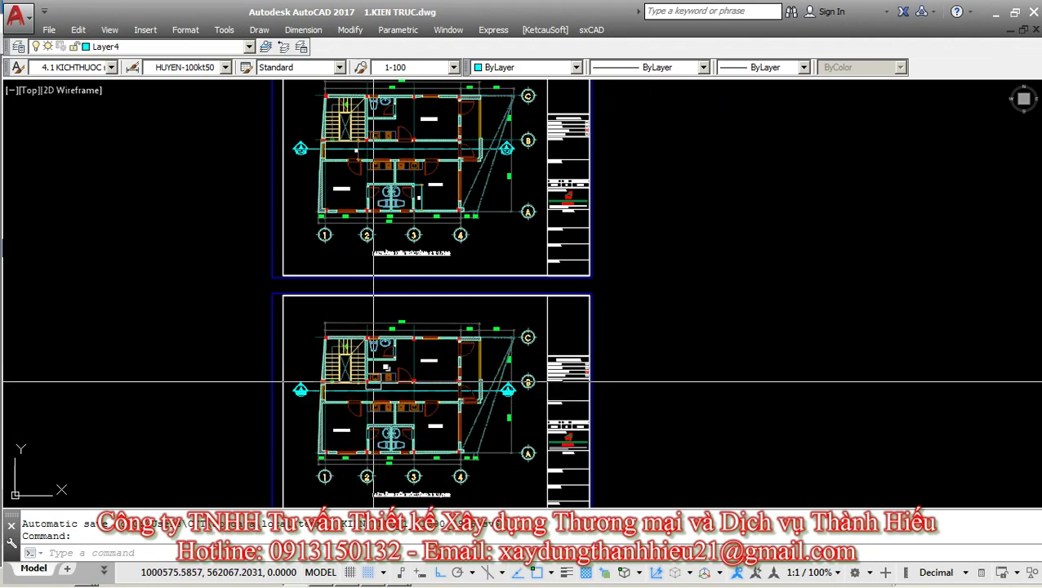
Review the first-floor plan against the upper-floor and roof sheets and the adjacent beam layout.
{"action": "mouse_move", "coordinate": [386, 360]}
{"action": "middle_mouse_down"}
{"action": "mouse_move", "coordinate": [421, 475]}
{"action": "mouse_move", "coordinate": [426, 581]}
{"action": "middle_mouse_up"}
{"action": "scroll", "coordinate": [356, 322], "scroll_direction": "up", "scroll_amount": 3}
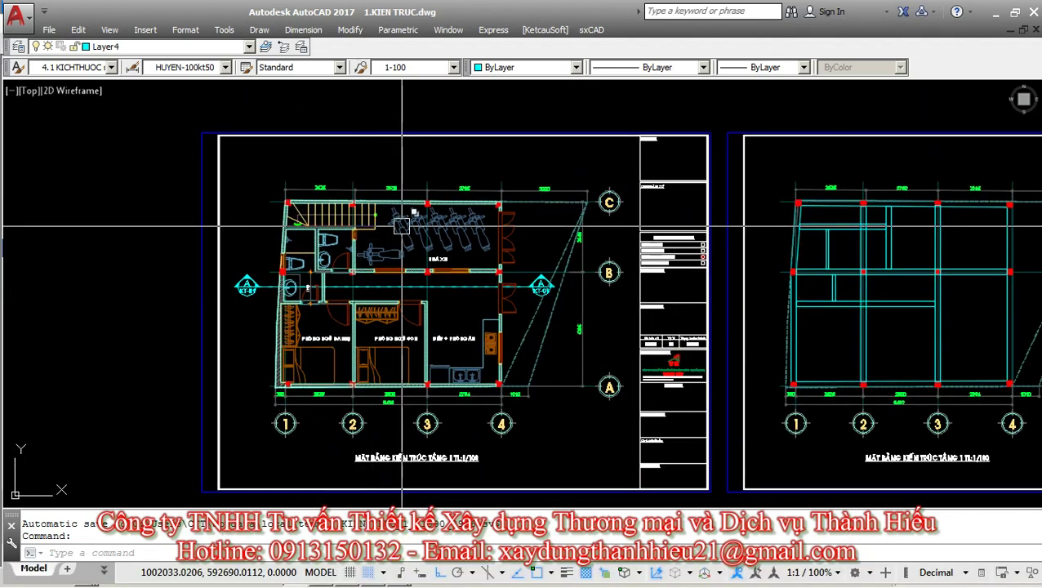
{"action": "scroll", "coordinate": [420, 372], "scroll_direction": "down", "scroll_amount": 6}
{"action": "mouse_move", "coordinate": [421, 371]}
{"action": "middle_mouse_down"}
{"action": "mouse_move", "coordinate": [425, 161]}
{"action": "mouse_move", "coordinate": [427, 316]}
{"action": "middle_mouse_up"}
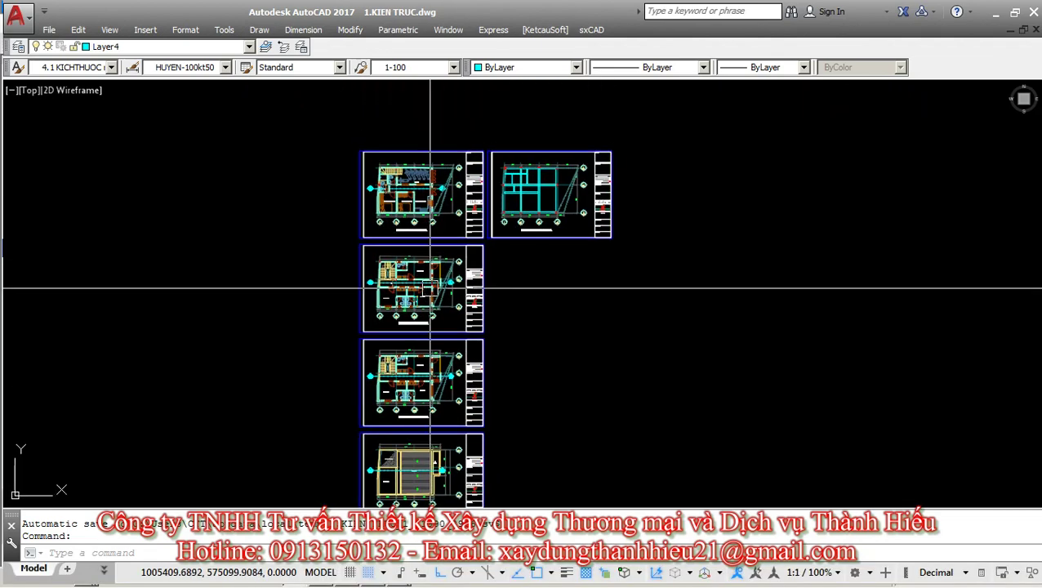
{"action": "middle_click_drag", "start_coordinate": [366, 468], "coordinate": [369, 347]}
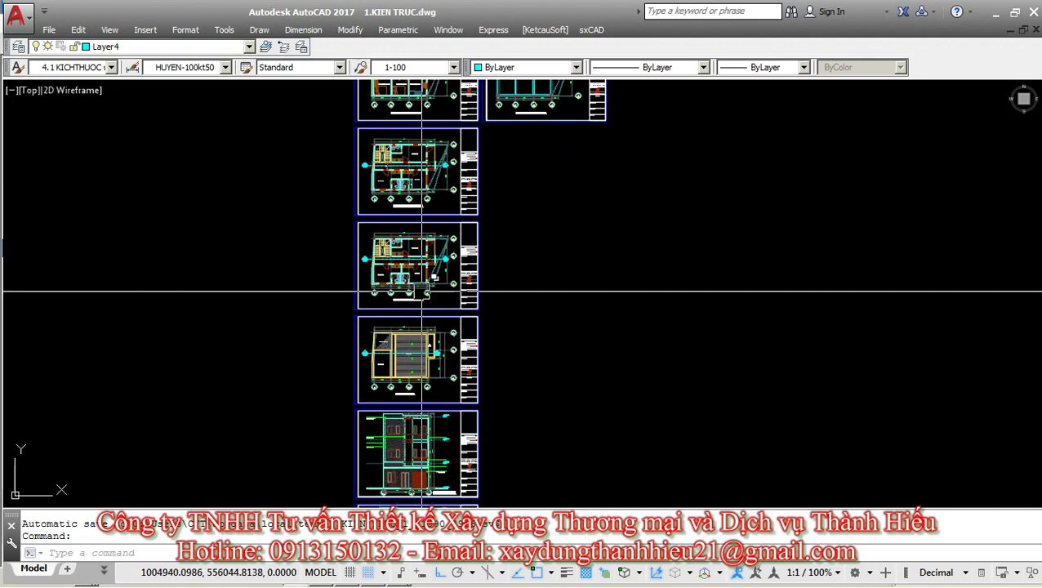
{"action": "middle_click_drag", "start_coordinate": [371, 290], "coordinate": [378, 418]}
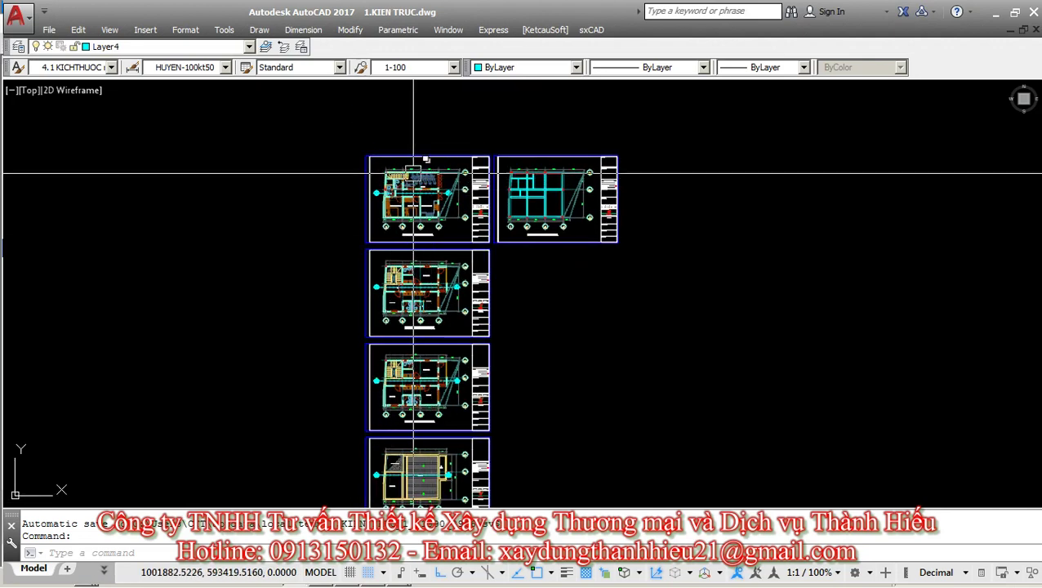
{"action": "scroll", "coordinate": [416, 170], "scroll_direction": "up", "scroll_amount": 2}
{"action": "scroll", "coordinate": [418, 170], "scroll_direction": "up", "scroll_amount": 2}
{"action": "scroll", "coordinate": [409, 165], "scroll_direction": "up", "scroll_amount": 2}
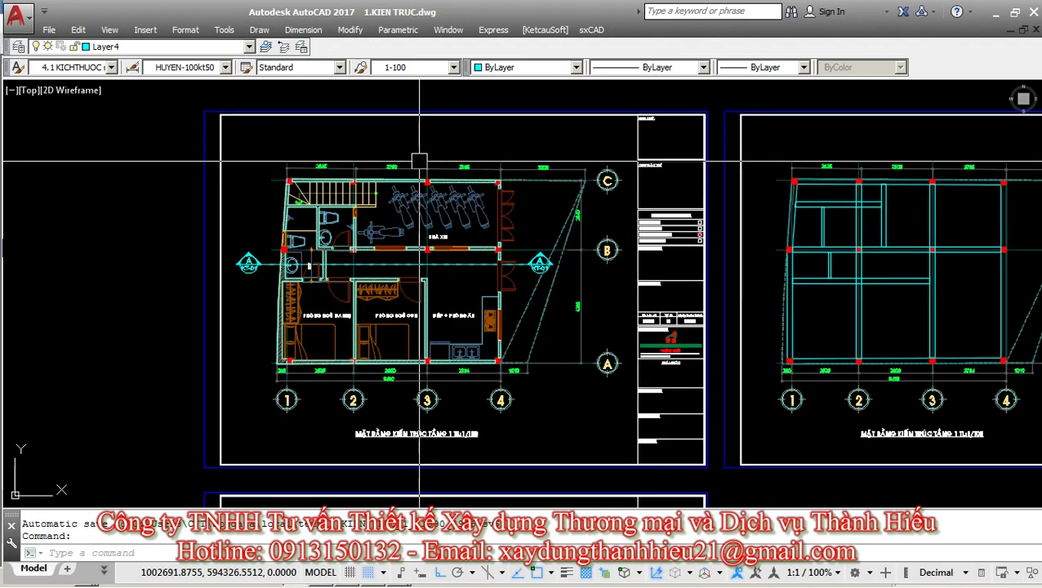
Switch back to ETABS and display the TANG1 plan at Z = 0 m.
{"action": "left_click", "coordinate": [373, 578]}
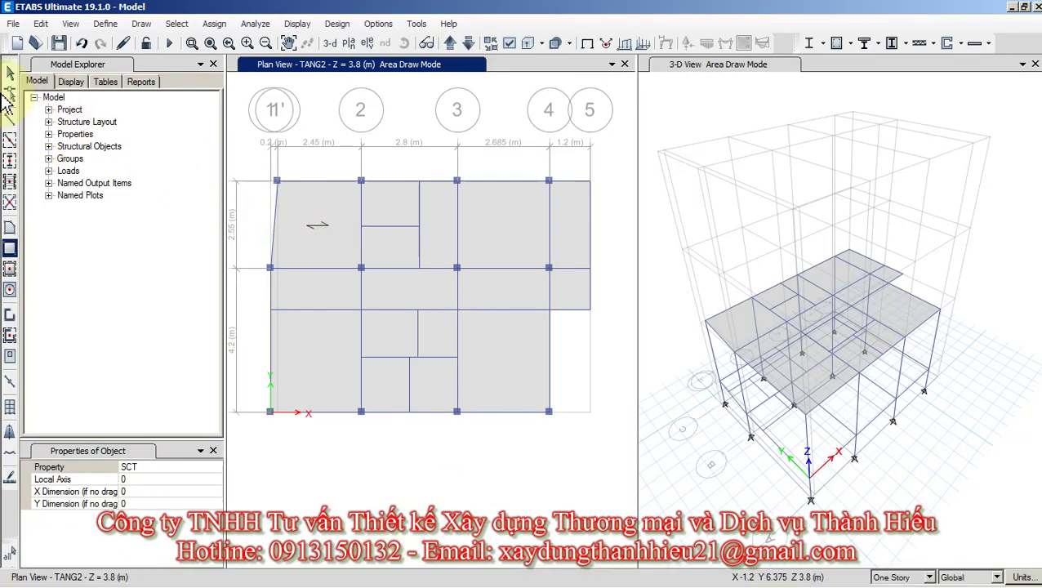
{"action": "left_click", "coordinate": [468, 42]}
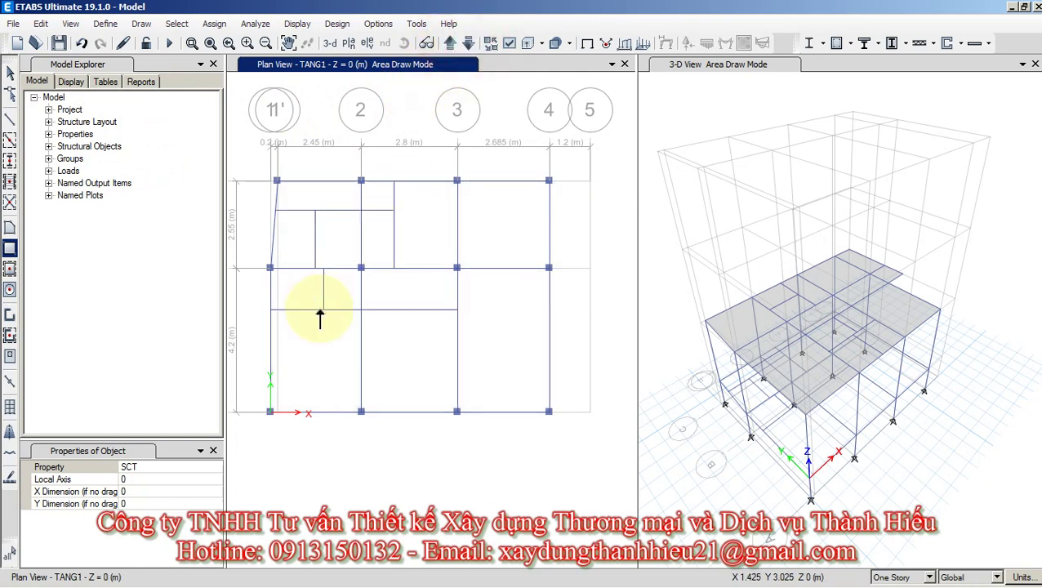
Leave area drawing and select the beam along the rear grid line C on the TANG1 plan.
{"action": "left_click", "coordinate": [10, 74]}
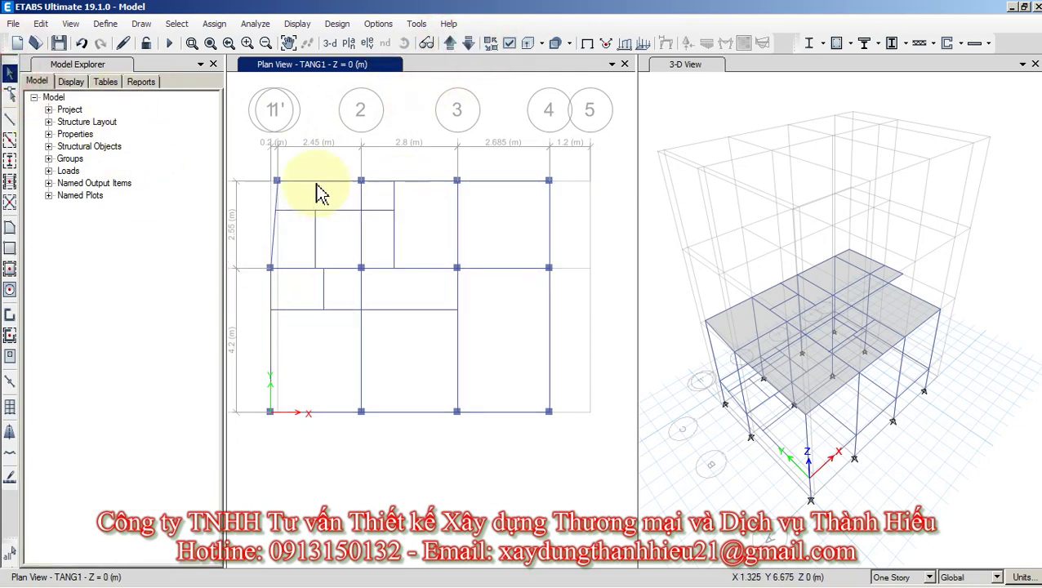
{"action": "middle_click_drag", "start_coordinate": [324, 194], "coordinate": [318, 225]}
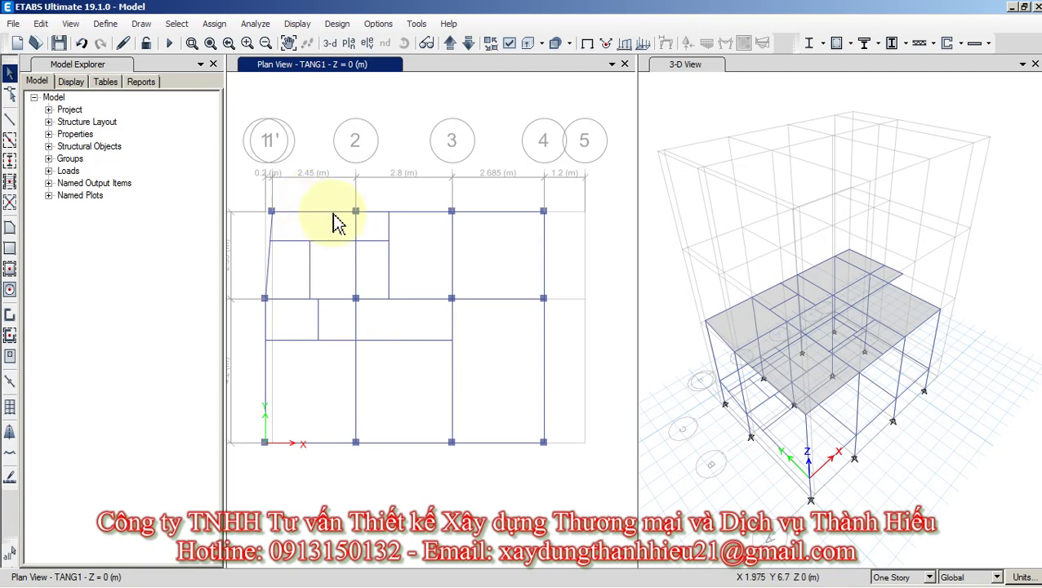
{"action": "left_click", "coordinate": [334, 212]}
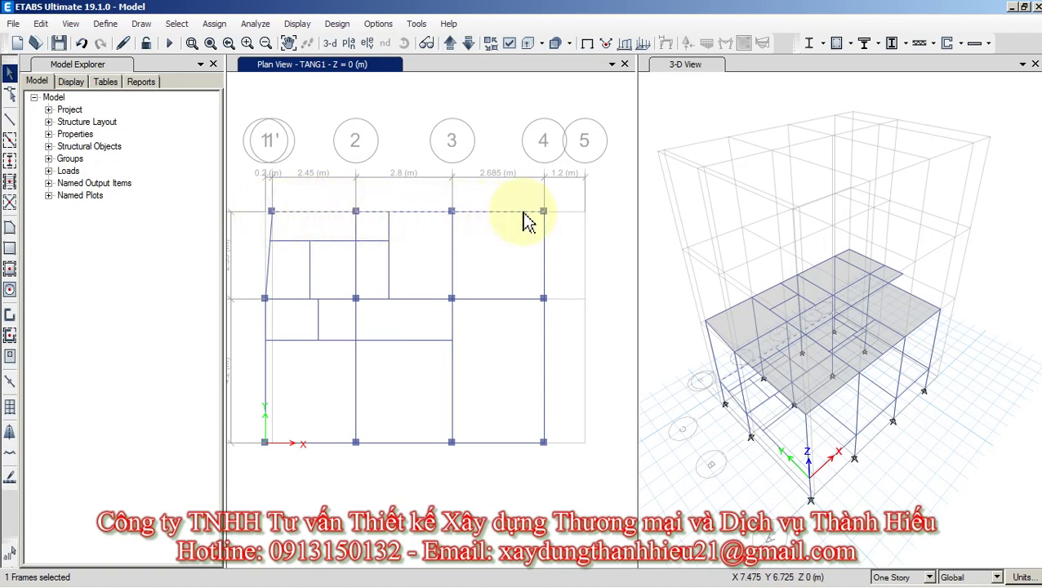
Check the walls along grid C on the AutoCAD first-floor architectural plan, and return to ETABS.
{"action": "key", "text": "alt+Tab"}
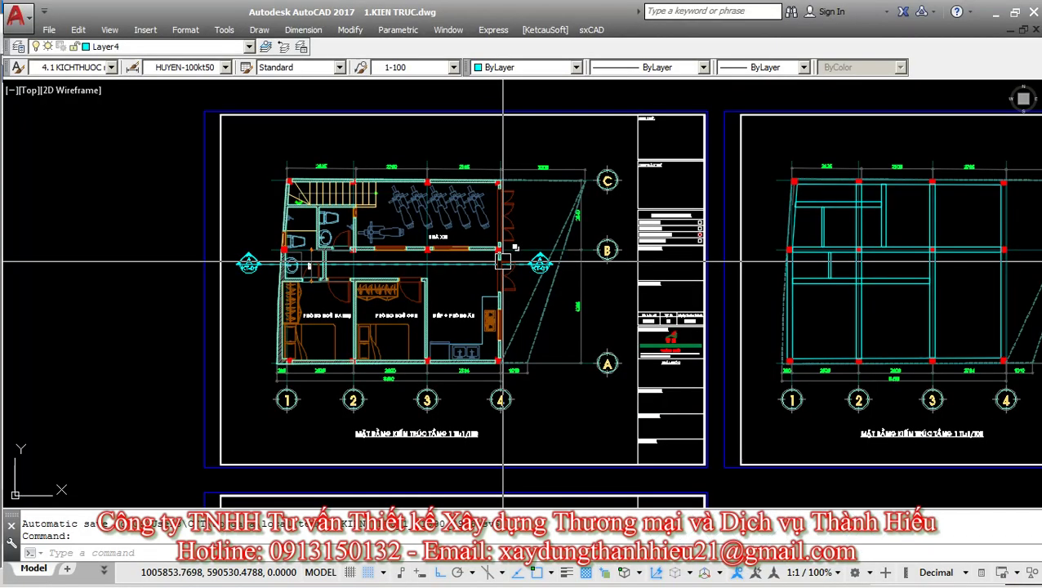
{"action": "scroll", "coordinate": [382, 186], "scroll_direction": "up", "scroll_amount": 5}
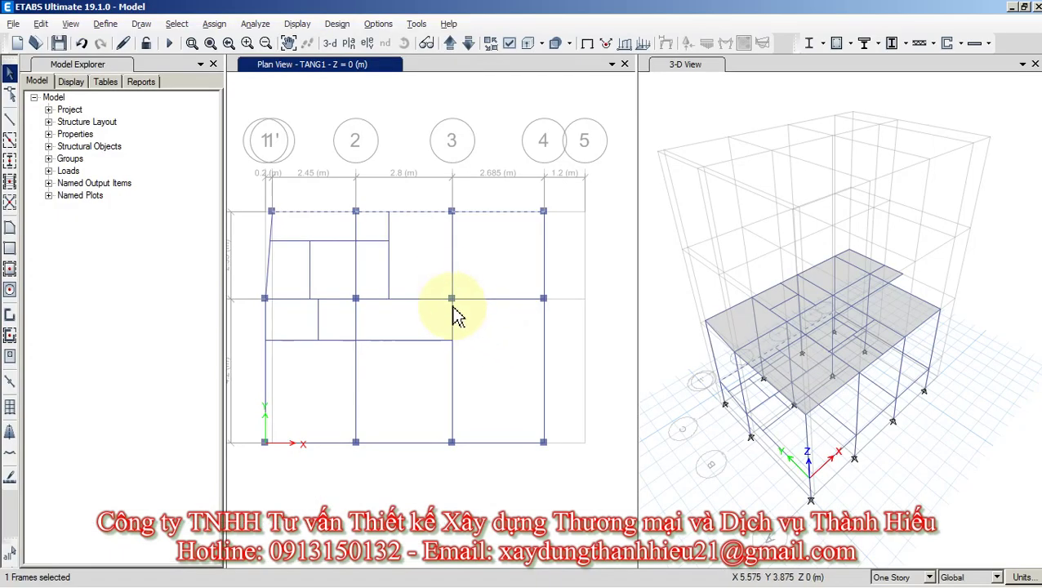
{"action": "key", "text": "alt+Tab"}
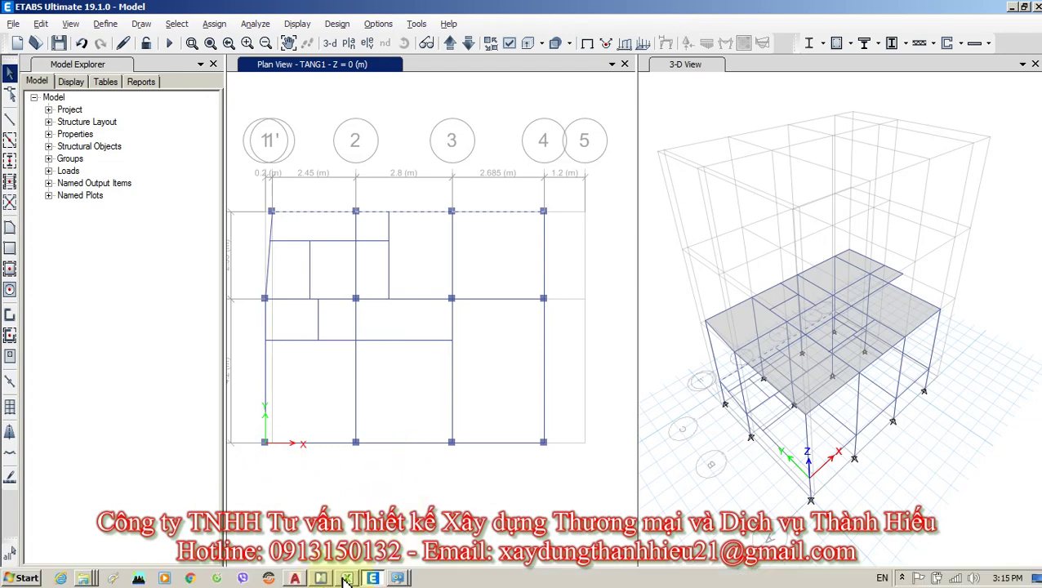
Switch to the TAI TRONG workbook in Excel and review the solid and hollow brick wall load tables on sheet 4TaiTrong.
{"action": "left_click", "coordinate": [346, 578]}
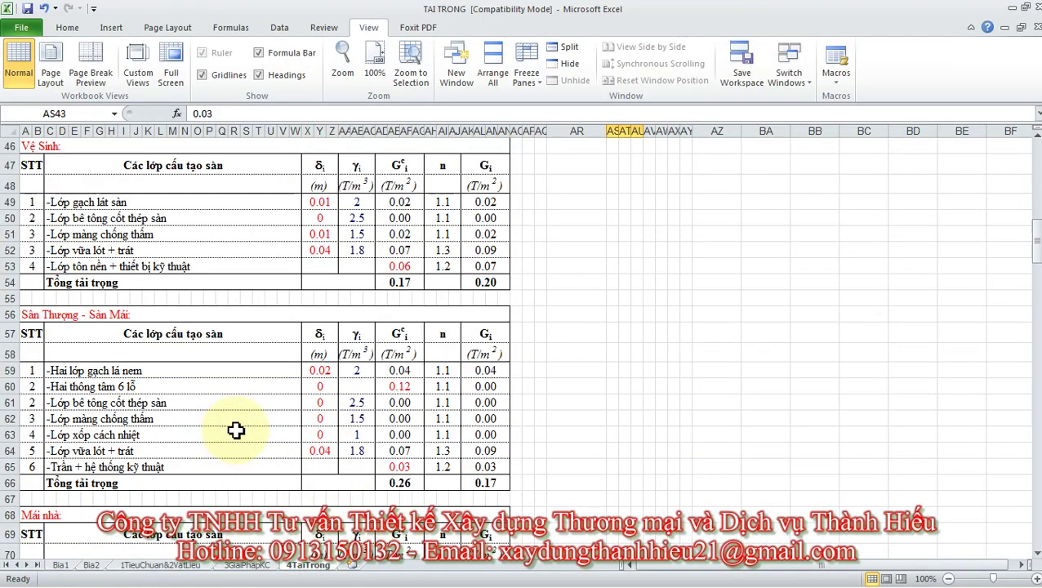
{"action": "left_click", "coordinate": [552, 386]}
{"action": "scroll", "coordinate": [240, 376], "scroll_direction": "down", "scroll_amount": 10}
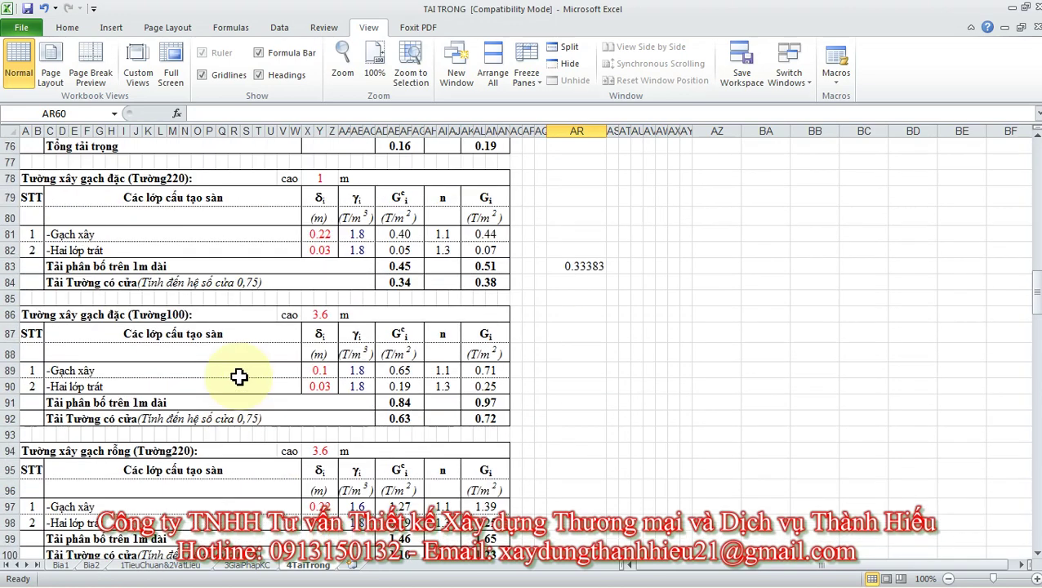
{"action": "scroll", "coordinate": [237, 376], "scroll_direction": "down", "scroll_amount": 2}
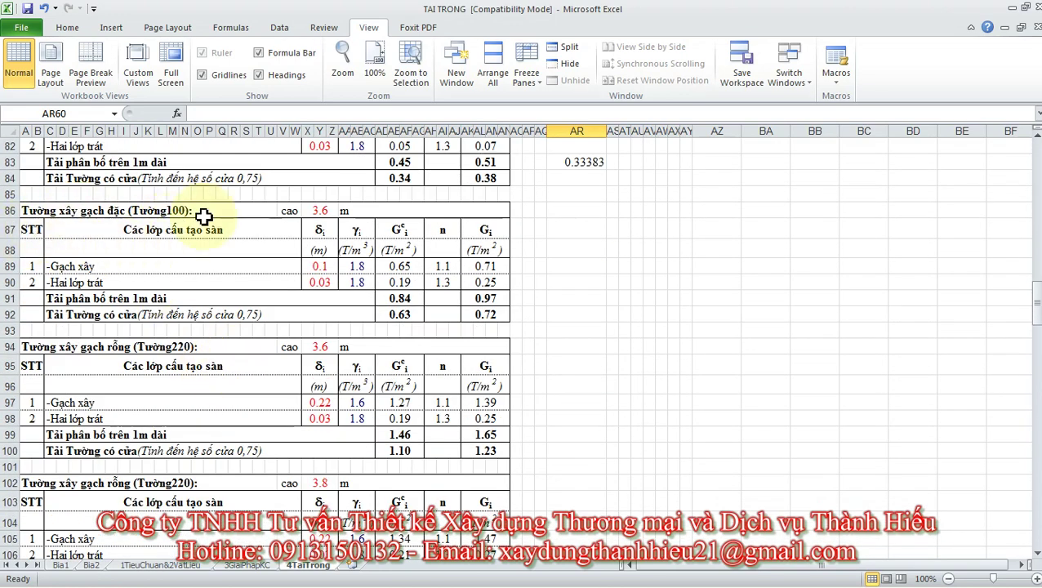
{"action": "left_click", "coordinate": [167, 210]}
{"action": "scroll", "coordinate": [155, 339], "scroll_direction": "down", "scroll_amount": 1}
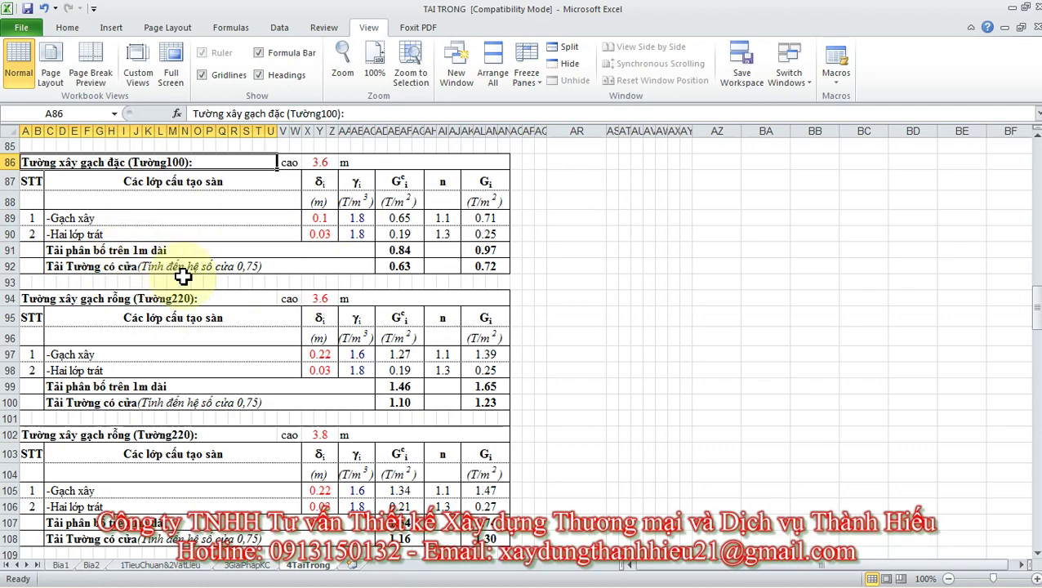
{"action": "left_click", "coordinate": [90, 299]}
{"action": "scroll", "coordinate": [204, 347], "scroll_direction": "down", "scroll_amount": 1}
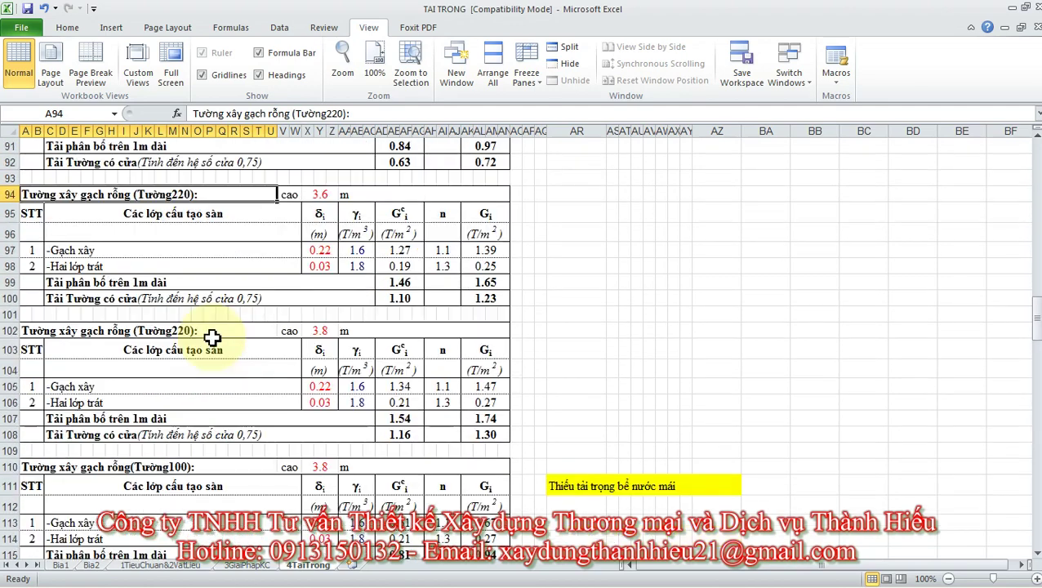
{"action": "scroll", "coordinate": [241, 265], "scroll_direction": "up", "scroll_amount": 8}
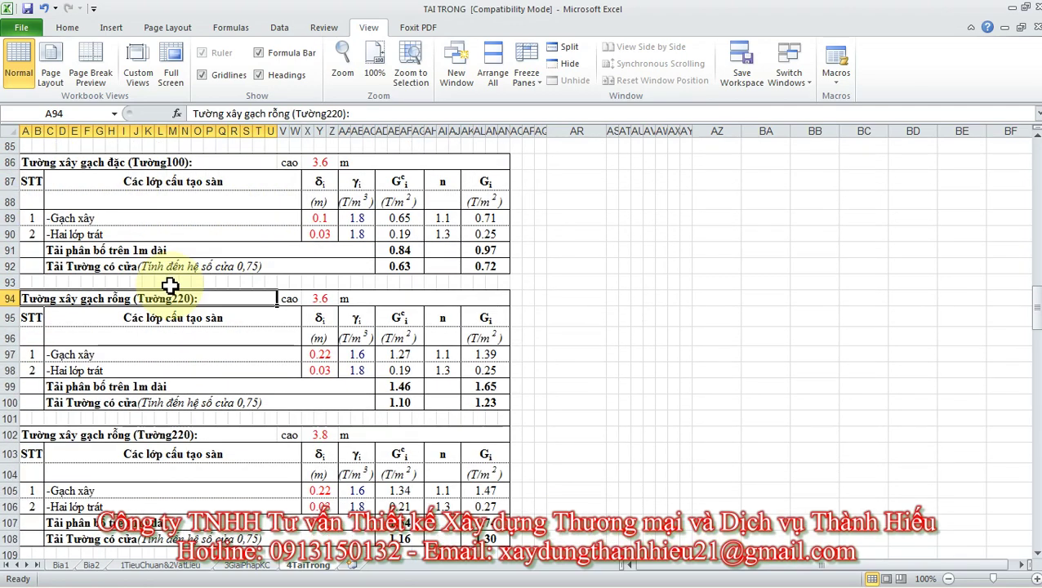
{"action": "scroll", "coordinate": [130, 289], "scroll_direction": "up", "scroll_amount": 1}
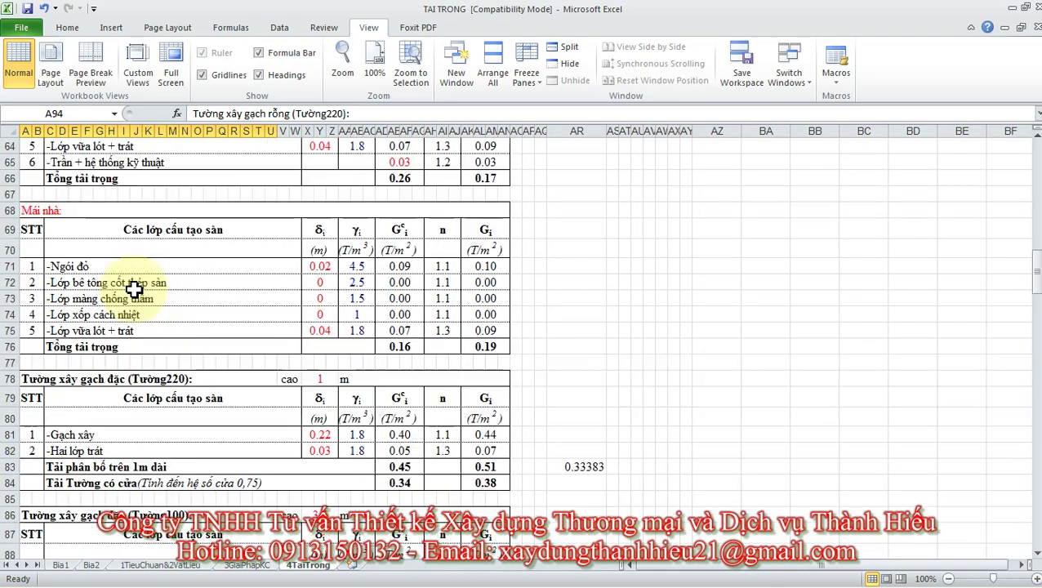
Locate the hollow-brick Tường100 load table and its wall height cell X110.
{"action": "scroll", "coordinate": [170, 283], "scroll_direction": "down", "scroll_amount": 10}
{"action": "left_click", "coordinate": [51, 283]}
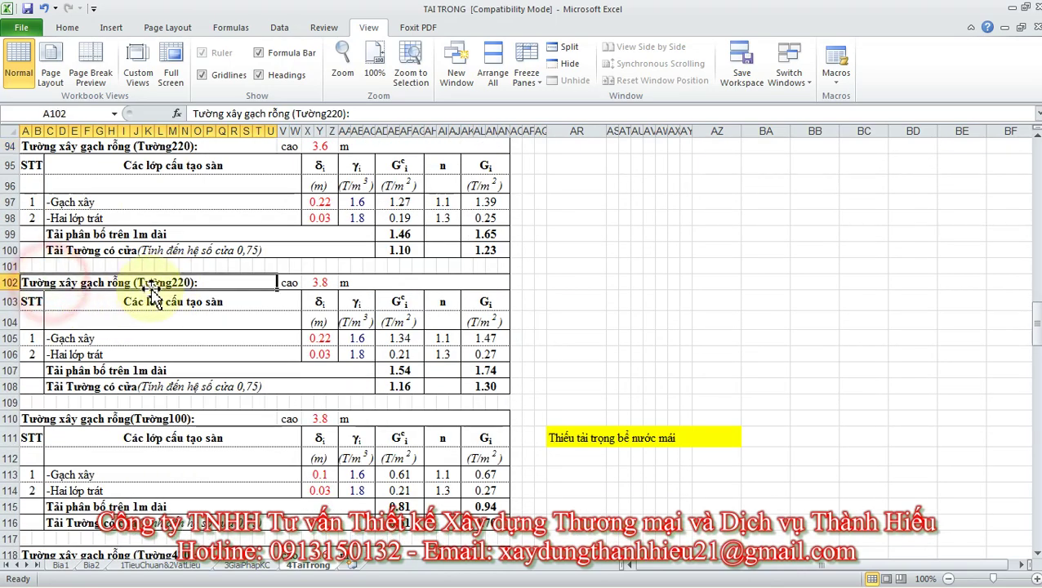
{"action": "left_click", "coordinate": [147, 321]}
{"action": "left_click", "coordinate": [129, 455]}
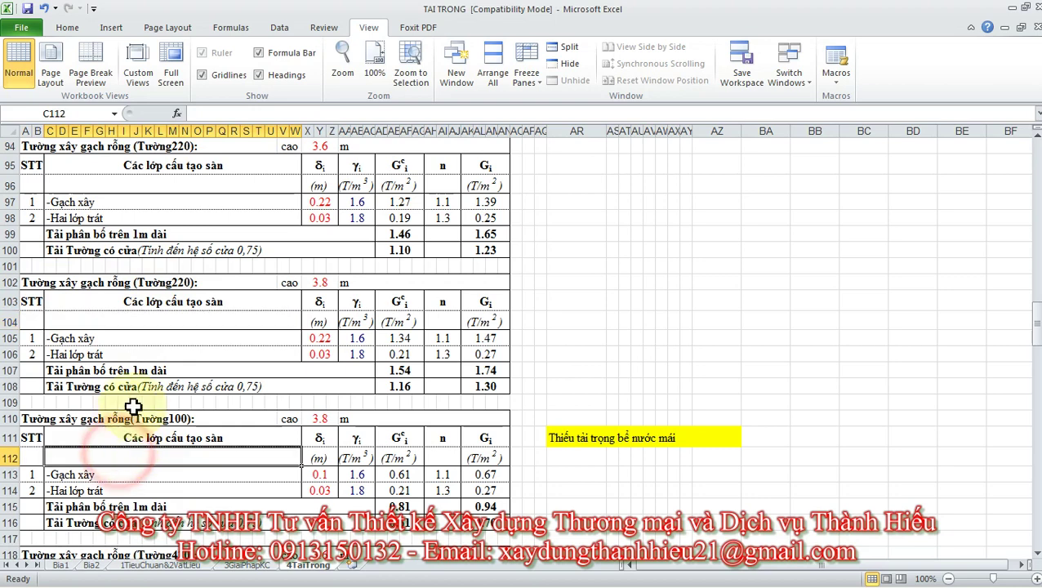
{"action": "scroll", "coordinate": [130, 408], "scroll_direction": "down", "scroll_amount": 3}
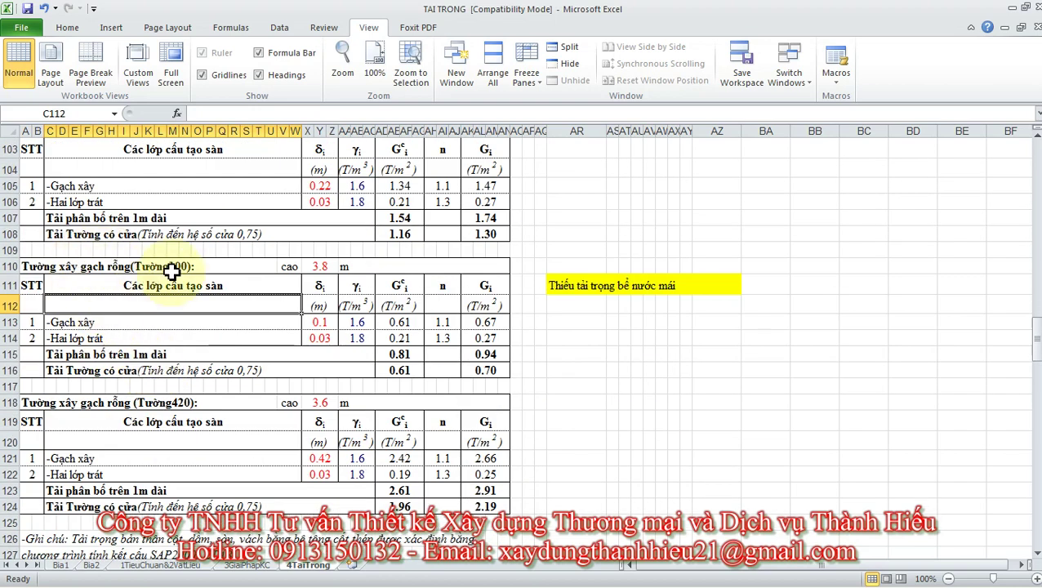
{"action": "left_click", "coordinate": [114, 266]}
{"action": "left_click", "coordinate": [323, 265]}
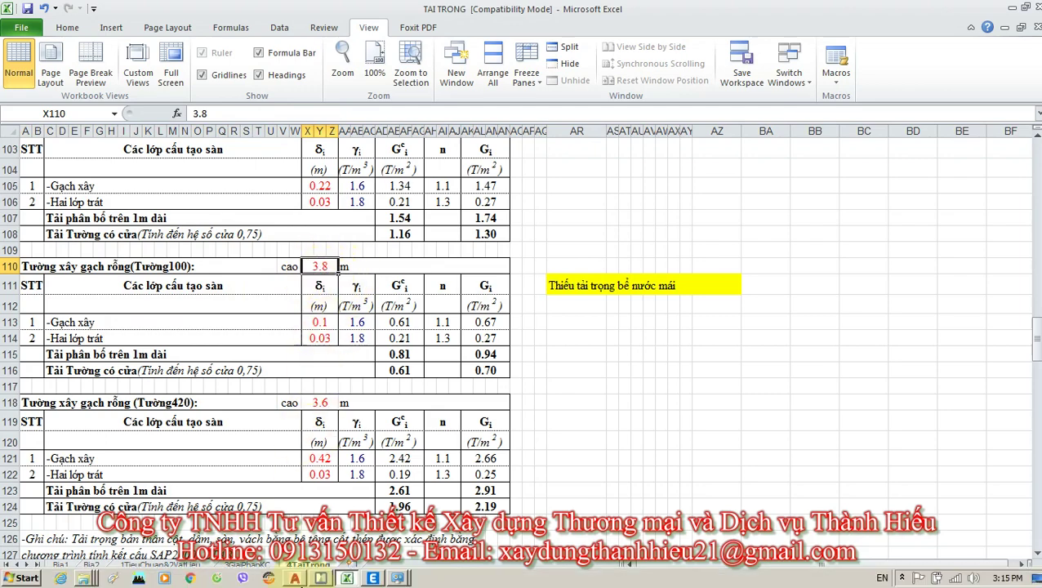
Switch to AutoCAD and examine the first storey's height dimension and beam depth on the building section.
{"action": "left_click", "coordinate": [294, 580]}
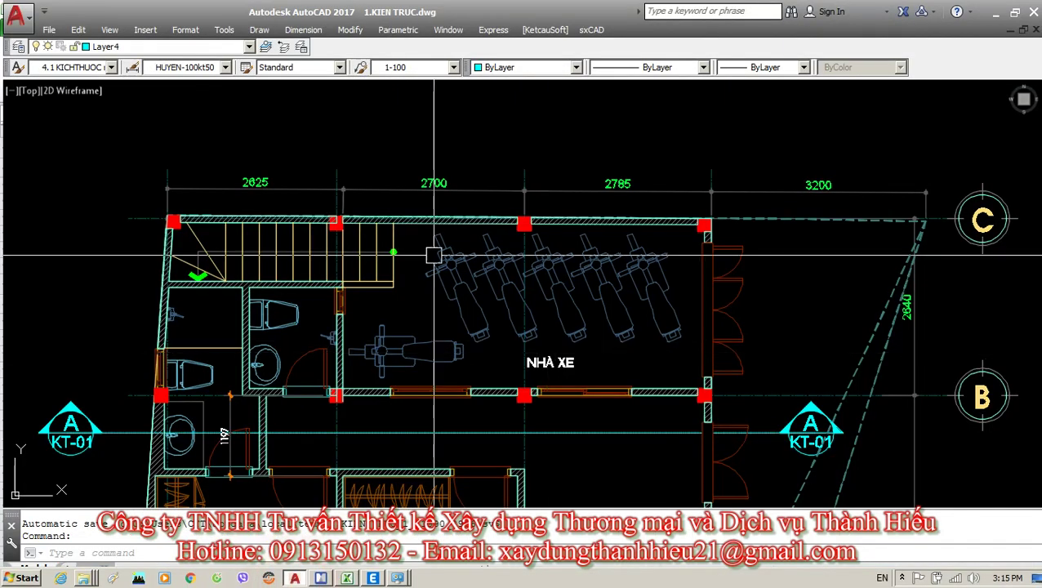
{"action": "scroll", "coordinate": [494, 408], "scroll_direction": "down", "scroll_amount": 3}
{"action": "scroll", "coordinate": [506, 371], "scroll_direction": "up", "scroll_amount": 2}
{"action": "middle_click_drag", "start_coordinate": [506, 372], "coordinate": [465, 294]}
{"action": "scroll", "coordinate": [482, 311], "scroll_direction": "up", "scroll_amount": 10}
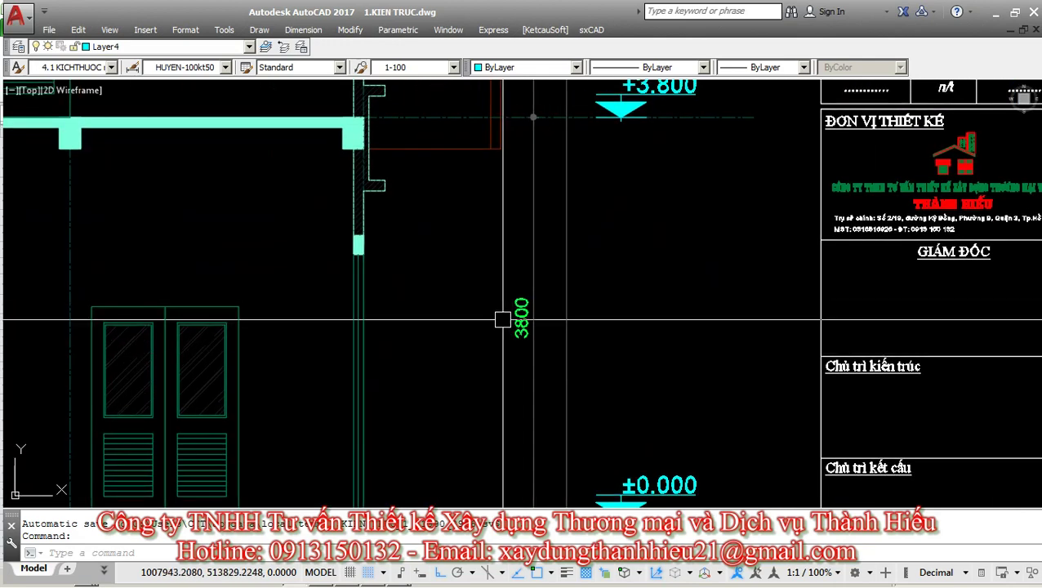
{"action": "scroll", "coordinate": [522, 244], "scroll_direction": "down", "scroll_amount": 4}
{"action": "middle_click_drag", "start_coordinate": [490, 188], "coordinate": [522, 179]}
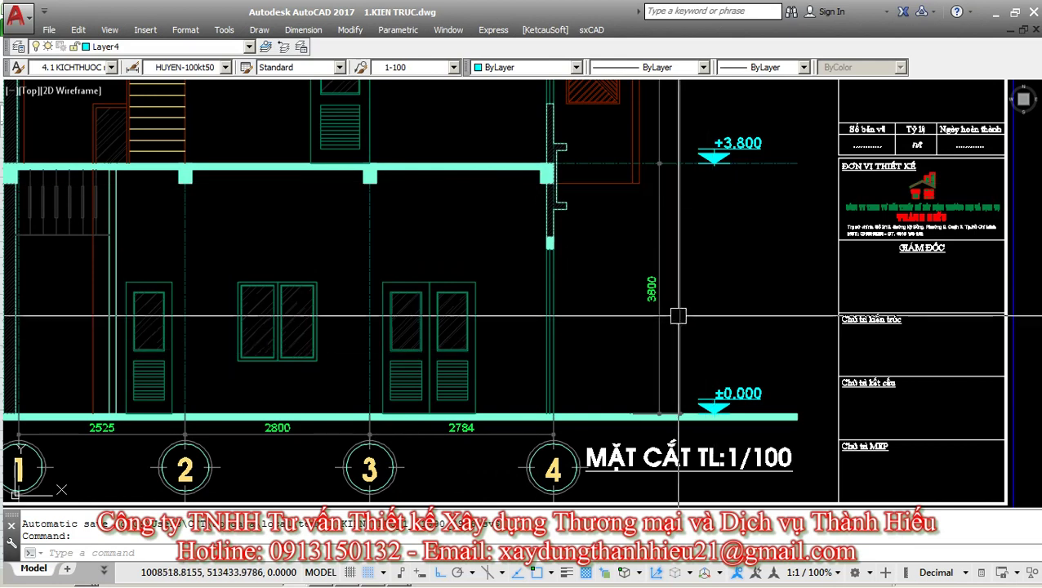
{"action": "scroll", "coordinate": [659, 300], "scroll_direction": "up", "scroll_amount": 2}
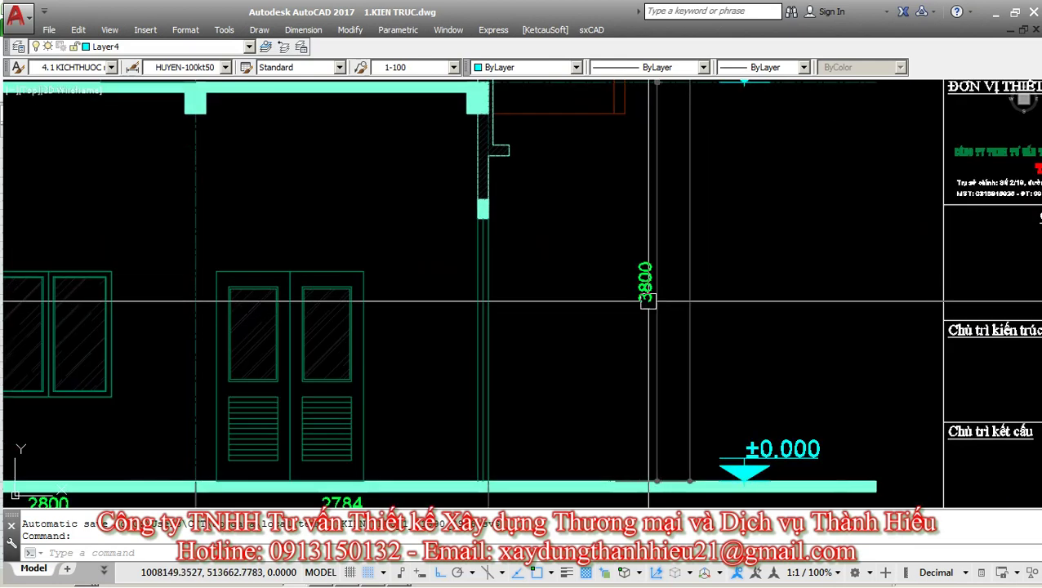
{"action": "scroll", "coordinate": [633, 337], "scroll_direction": "down", "scroll_amount": 3}
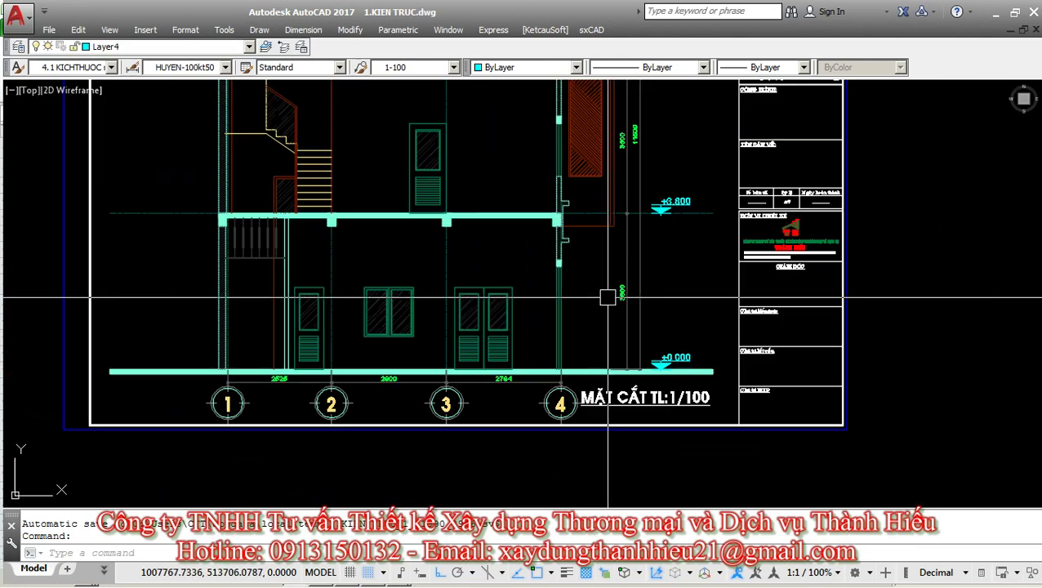
{"action": "middle_click_drag", "start_coordinate": [600, 266], "coordinate": [592, 321]}
Return to Excel and set the hollow-brick Tường100 wall height in cell X110 to 3.5 m.
{"action": "key", "text": "alt+Tab"}
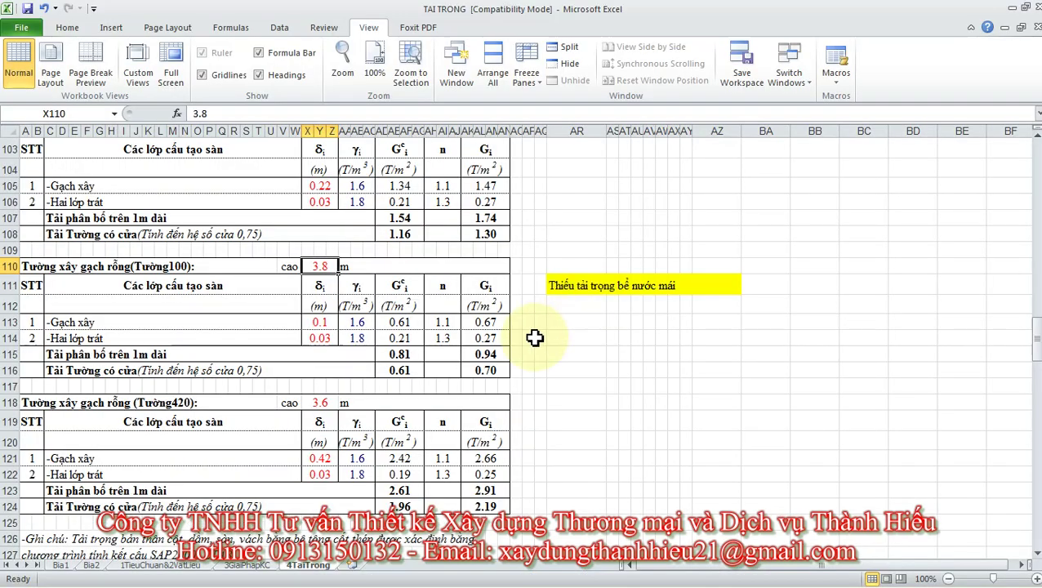
{"action": "left_click", "coordinate": [144, 267]}
{"action": "left_click", "coordinate": [320, 266]}
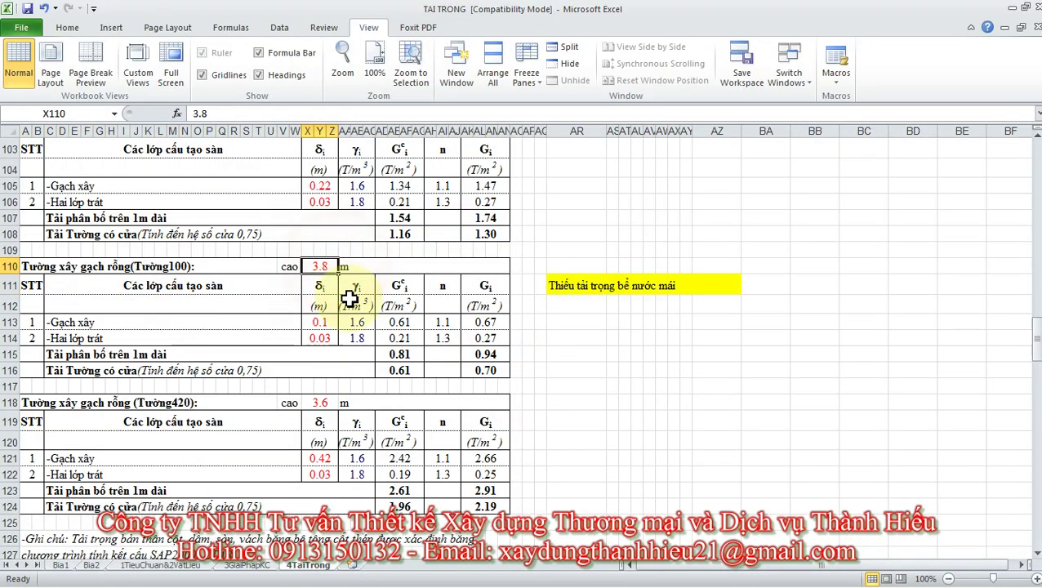
{"action": "type", "text": "3"}
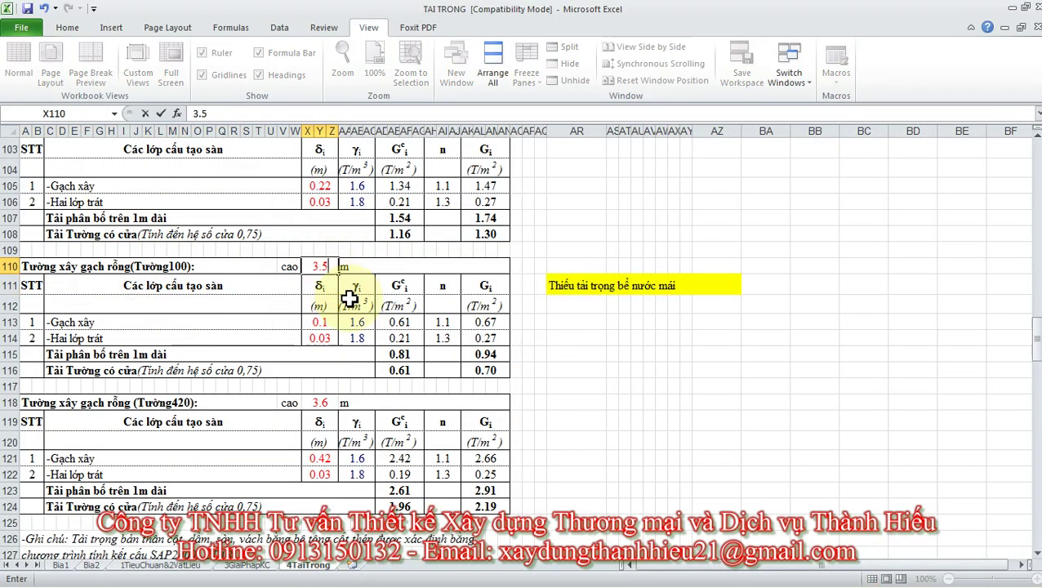
{"action": "type", "text": ".5"}
{"action": "left_click", "coordinate": [212, 324]}
Review the Tường100 brick and plaster thicknesses and the factored wall load per metre in cell AK115.
{"action": "left_click", "coordinate": [317, 323]}
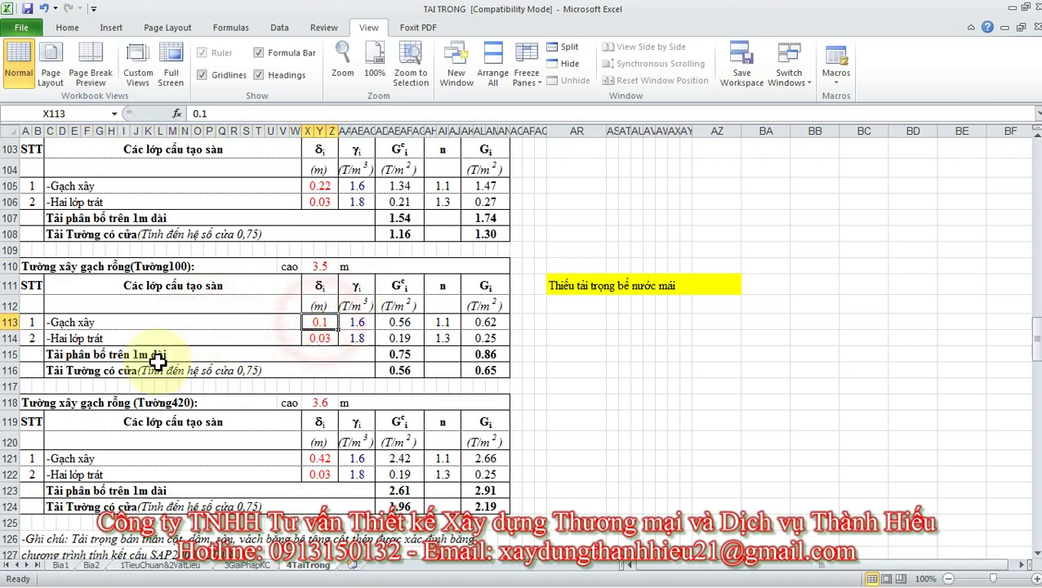
{"action": "left_click", "coordinate": [320, 338]}
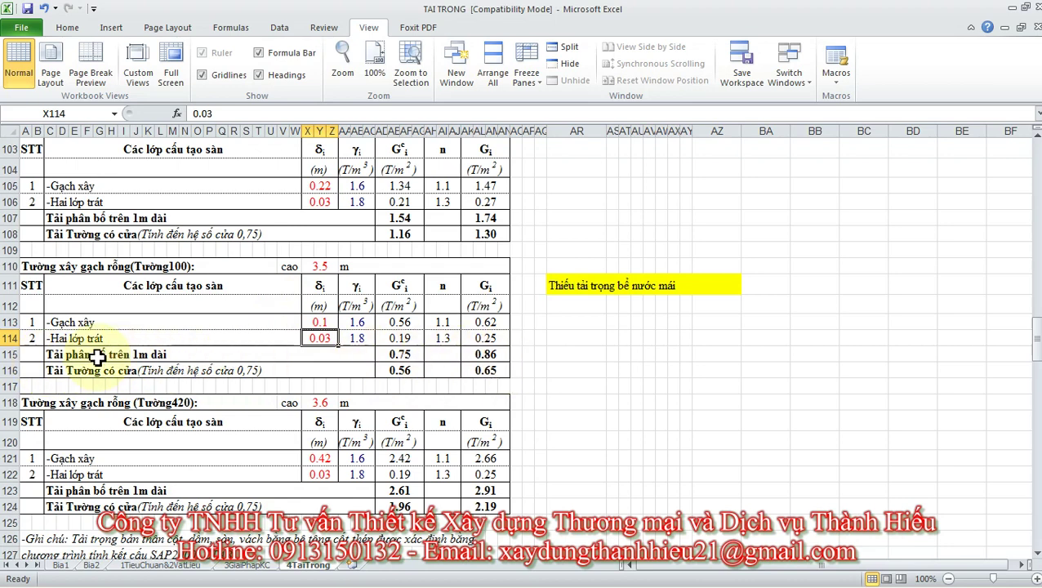
{"action": "left_click", "coordinate": [168, 354]}
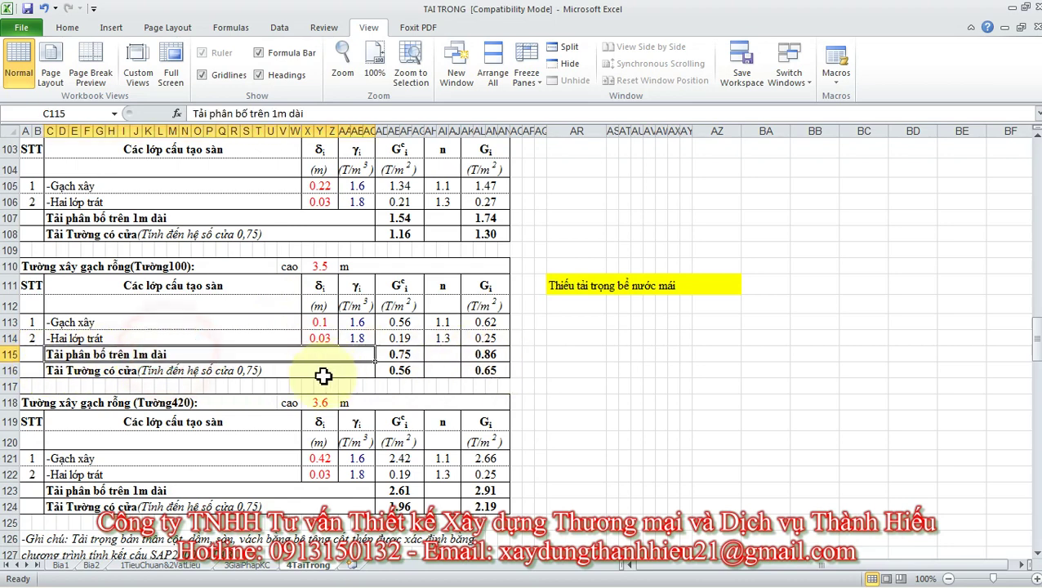
{"action": "left_click", "coordinate": [495, 356]}
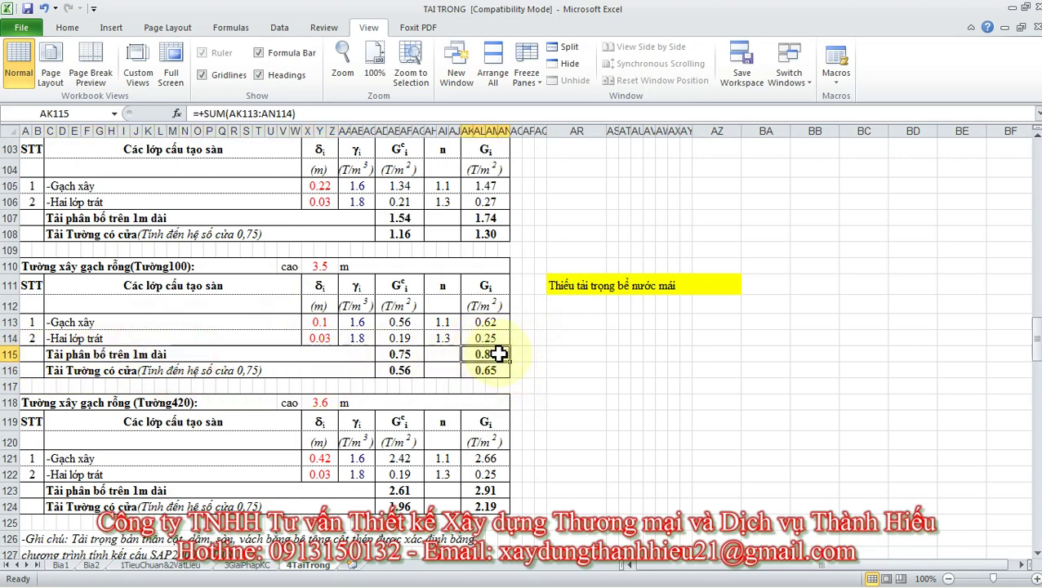
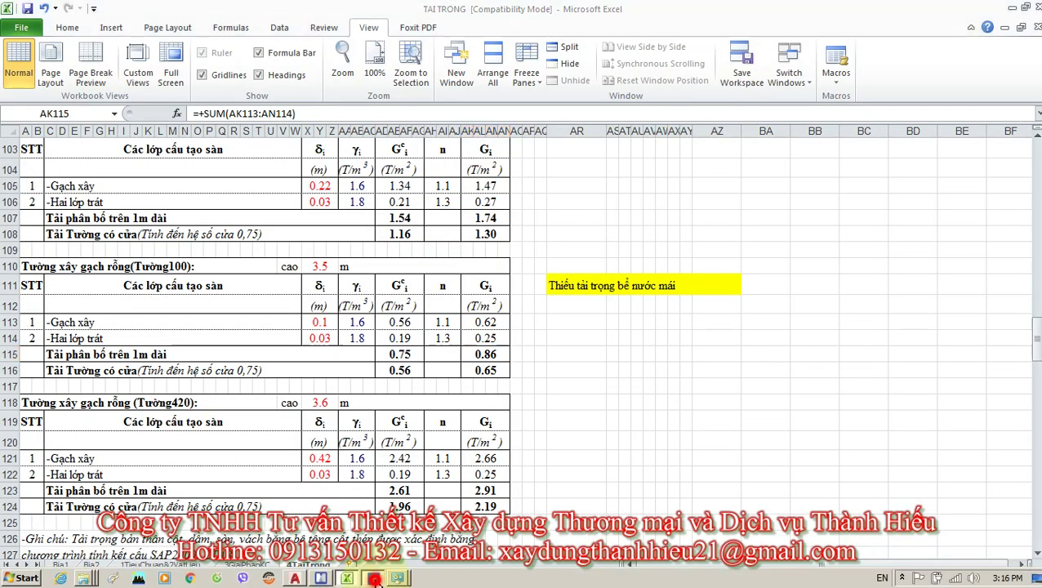
Switch to ETABS and examine the load patterns offered for a distributed frame load assignment.
{"action": "left_click", "coordinate": [373, 578]}
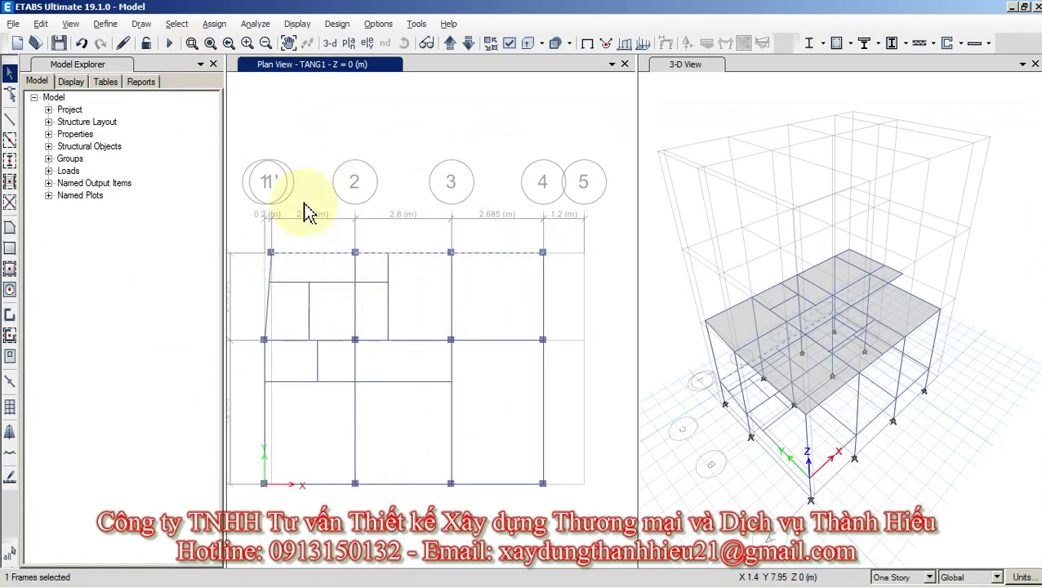
{"action": "left_click", "coordinate": [216, 26]}
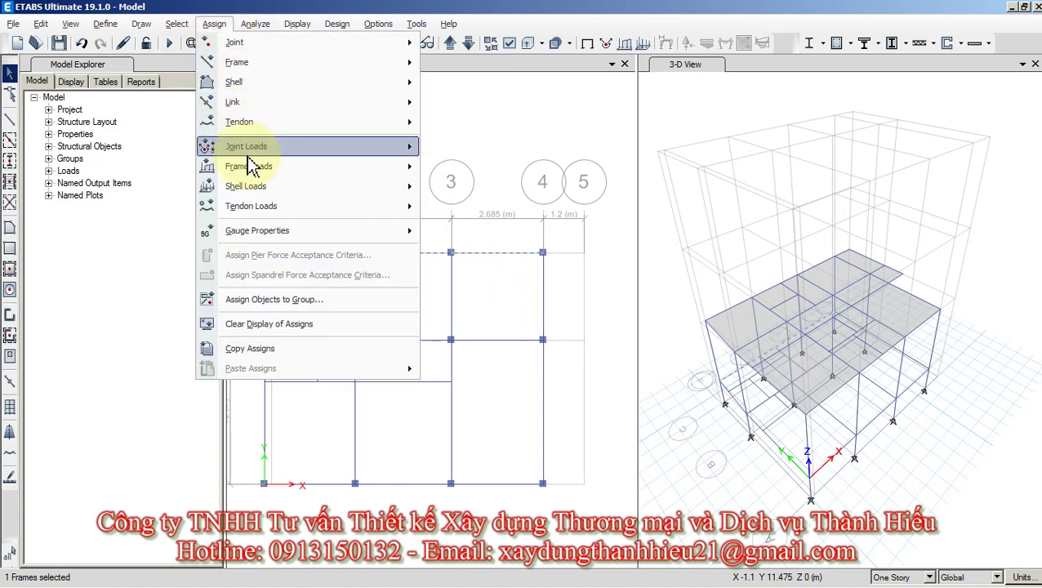
{"action": "mouse_move", "coordinate": [246, 173]}
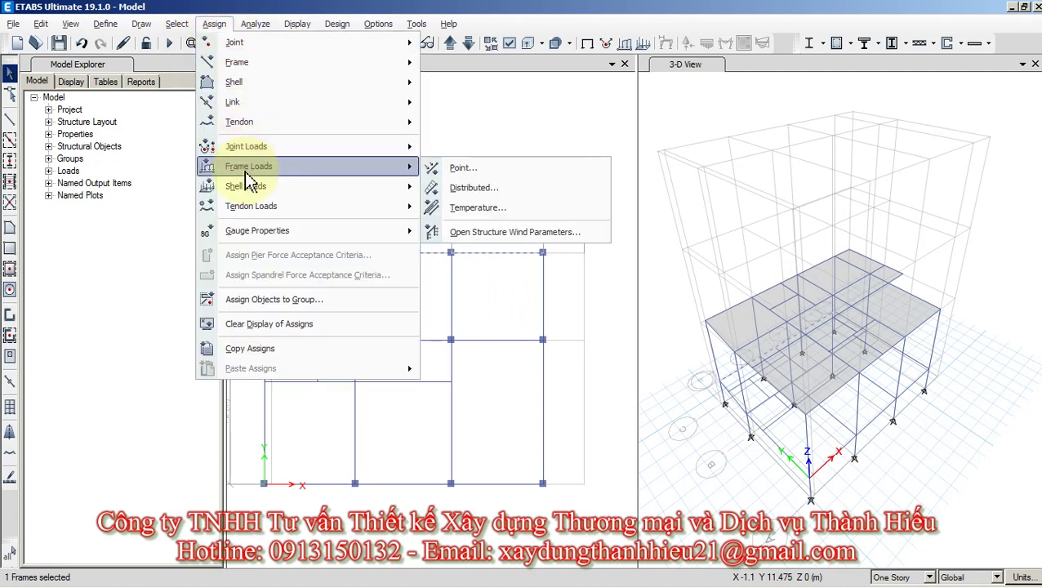
{"action": "left_click", "coordinate": [480, 188]}
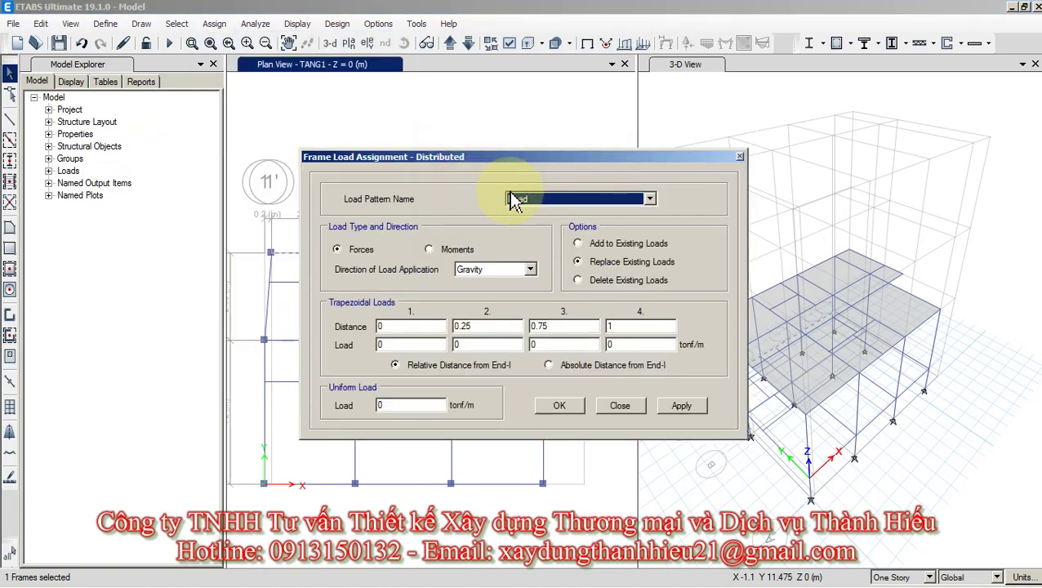
{"action": "left_click", "coordinate": [535, 205]}
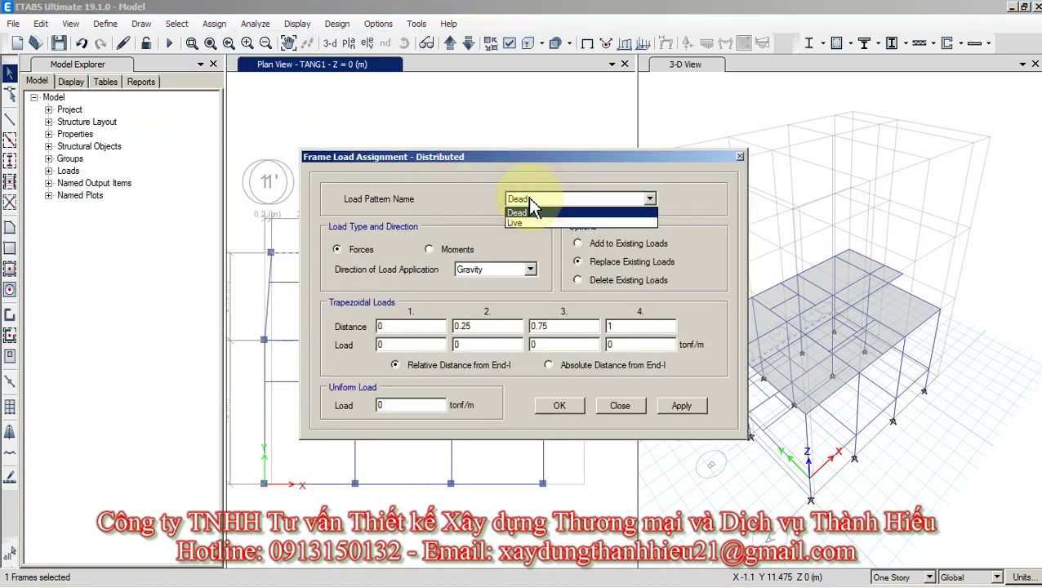
{"action": "left_click", "coordinate": [531, 200]}
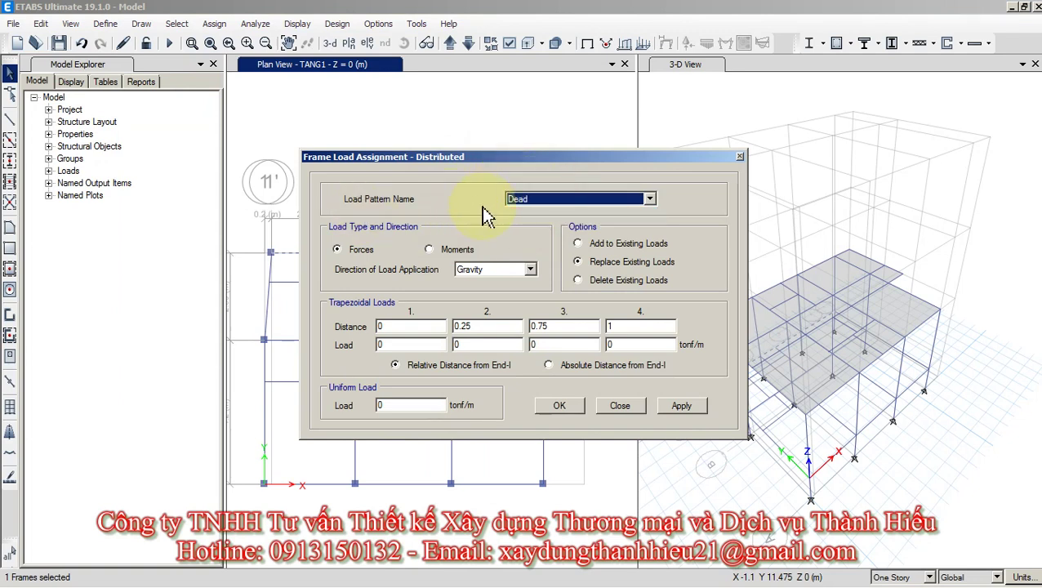
{"action": "left_click", "coordinate": [618, 406]}
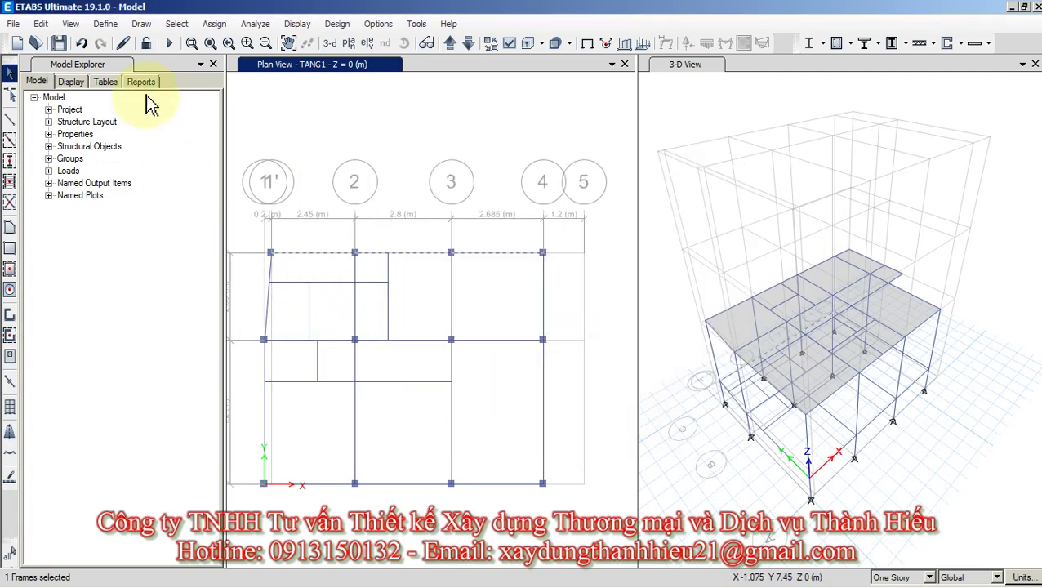
Open the load pattern definitions and enter TTBT as the new name for the Dead pattern.
{"action": "left_click", "coordinate": [104, 23]}
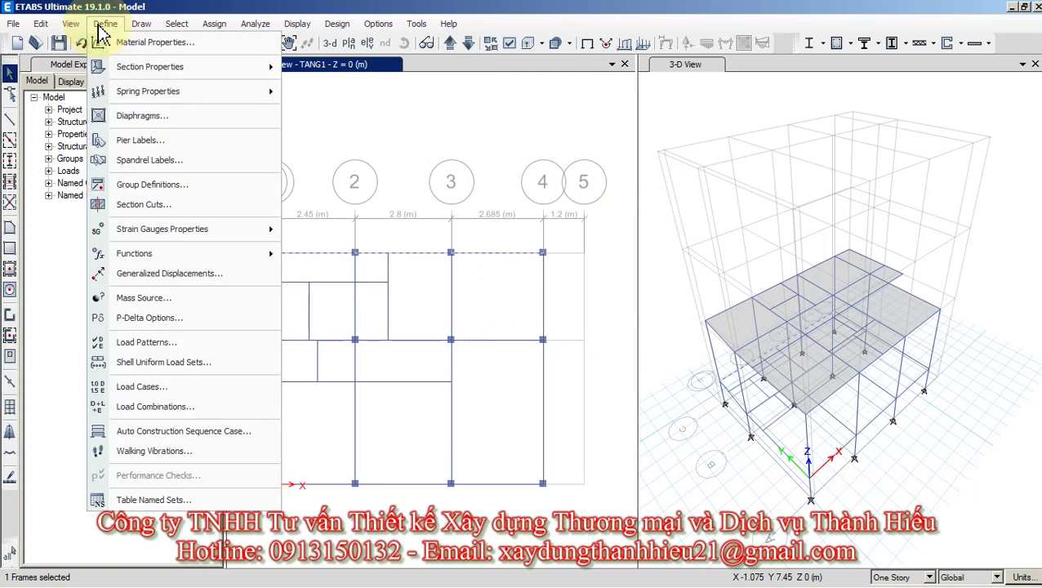
{"action": "left_click", "coordinate": [139, 347]}
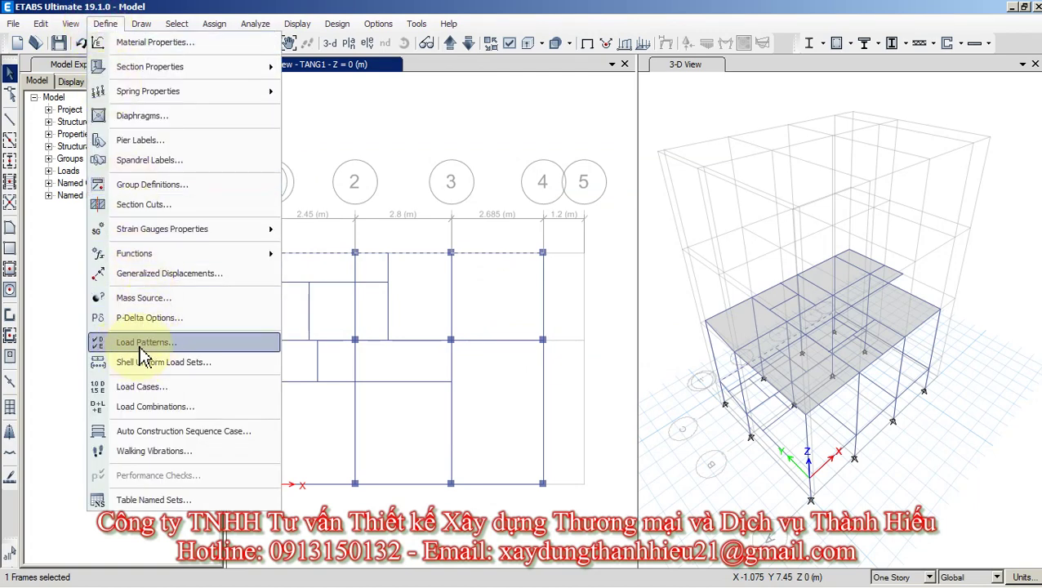
{"action": "left_click", "coordinate": [157, 348]}
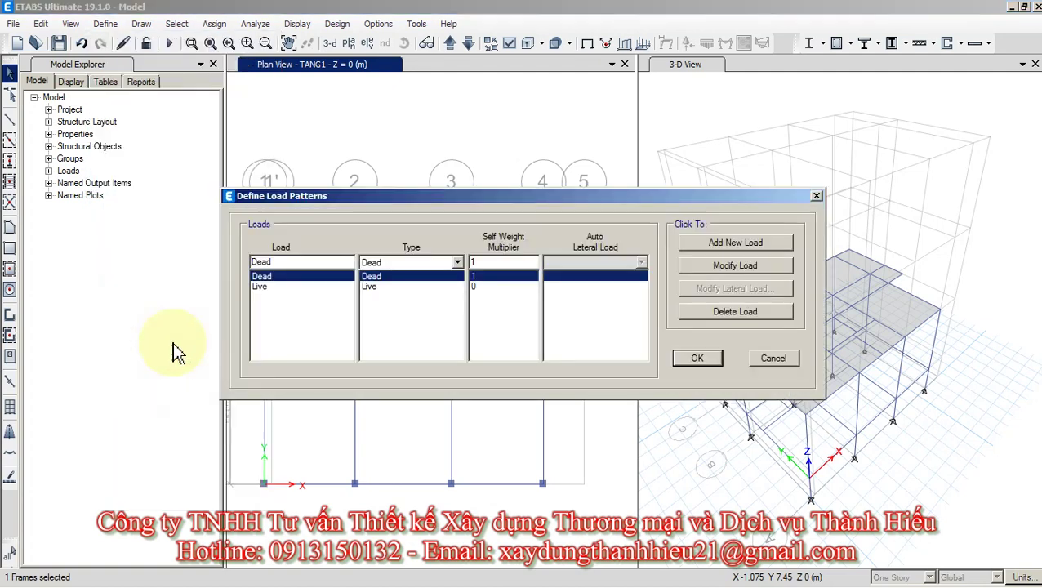
{"action": "left_click", "coordinate": [274, 285]}
{"action": "left_click", "coordinate": [274, 276]}
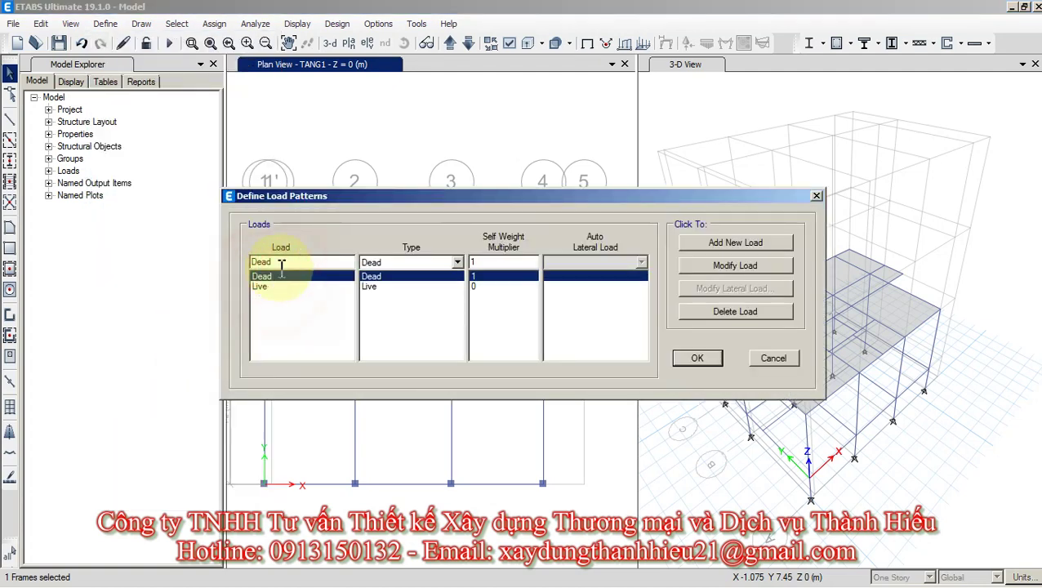
{"action": "left_click", "coordinate": [283, 262]}
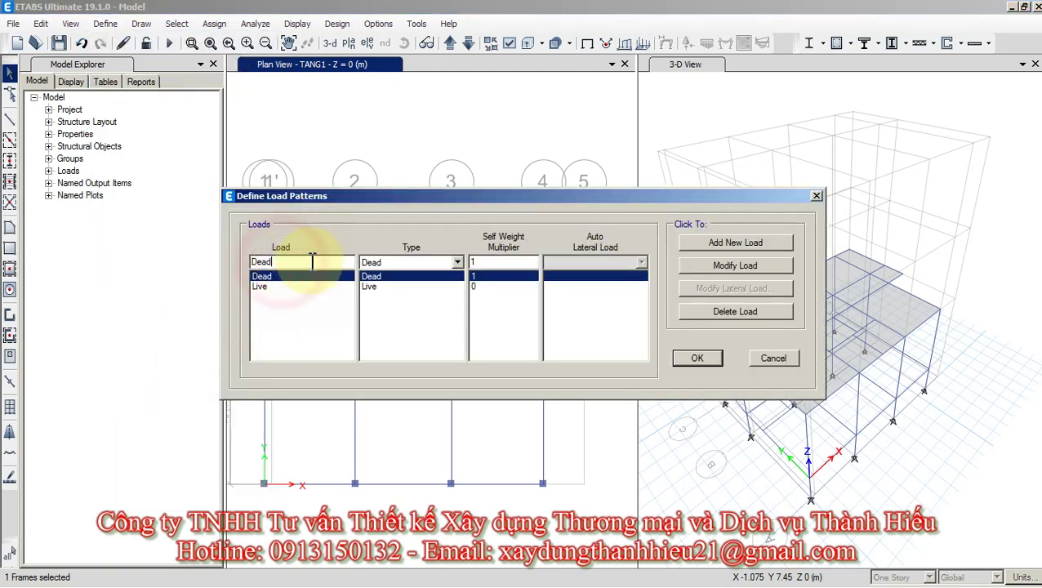
{"action": "double_click", "coordinate": [285, 262]}
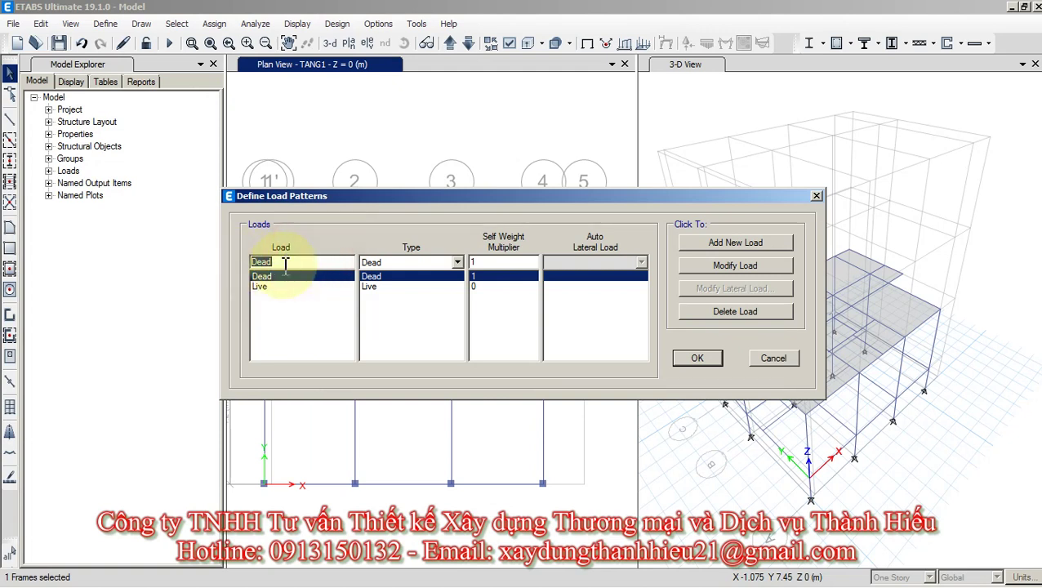
{"action": "type", "text": "TTBT"}
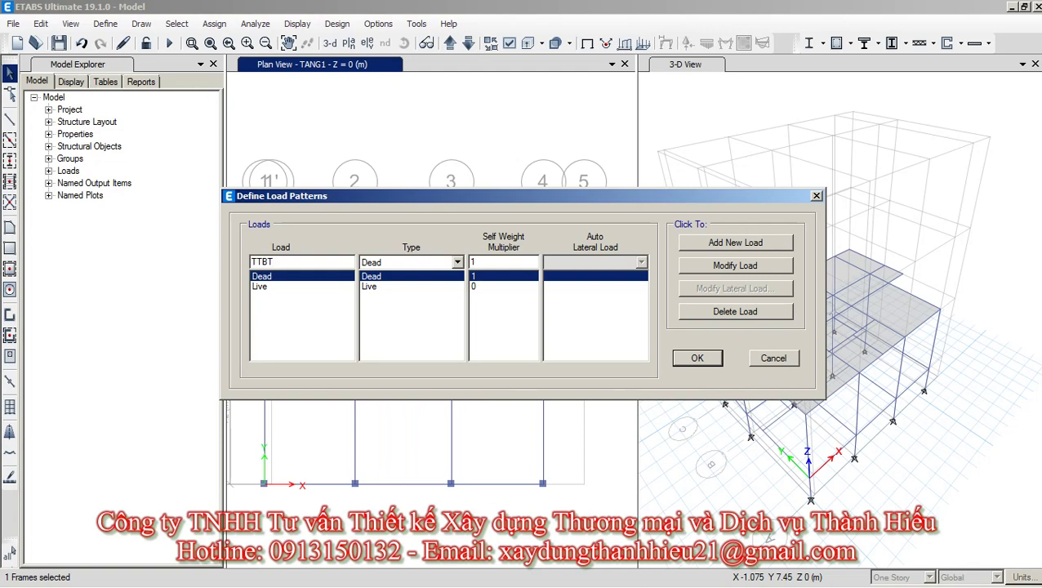
{"action": "left_click", "coordinate": [283, 262]}
Keep TTBT as type Dead, set its self weight multiplier to 1.1, and apply the modification to the pattern.
{"action": "left_click", "coordinate": [369, 270]}
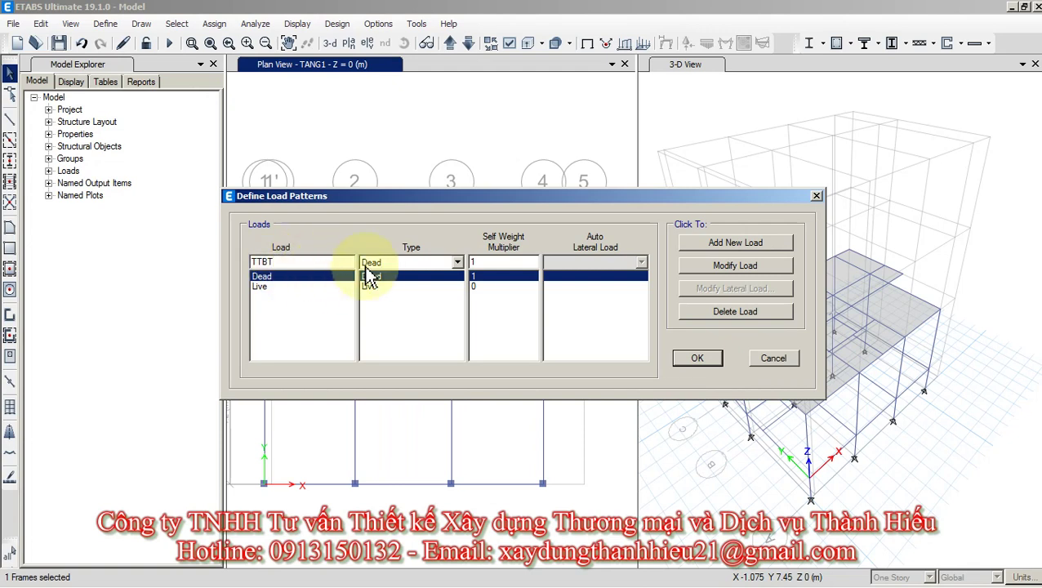
{"action": "left_click", "coordinate": [389, 264]}
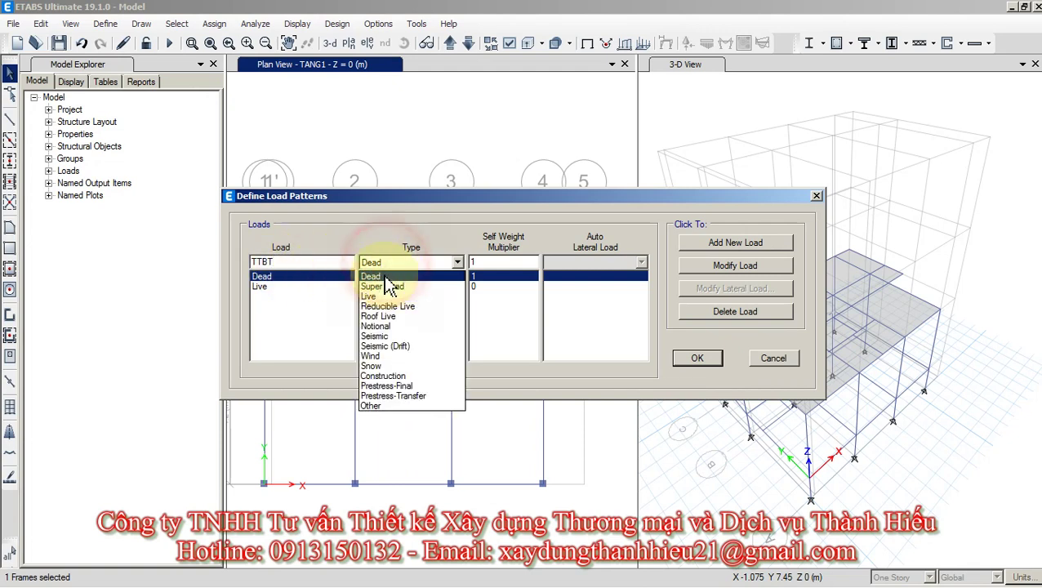
{"action": "left_click", "coordinate": [384, 277]}
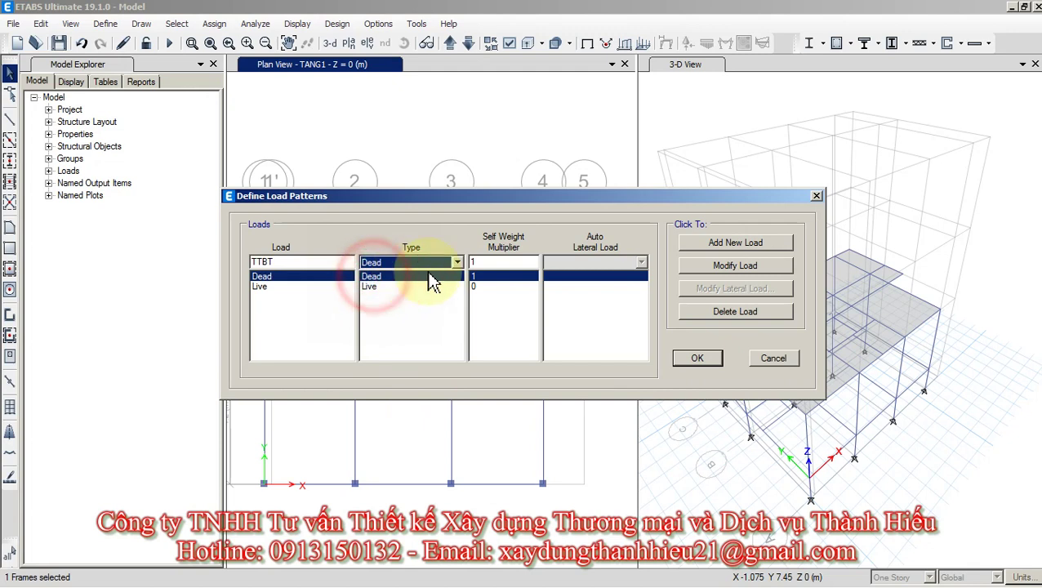
{"action": "left_click", "coordinate": [488, 264]}
{"action": "type", "text": "1"}
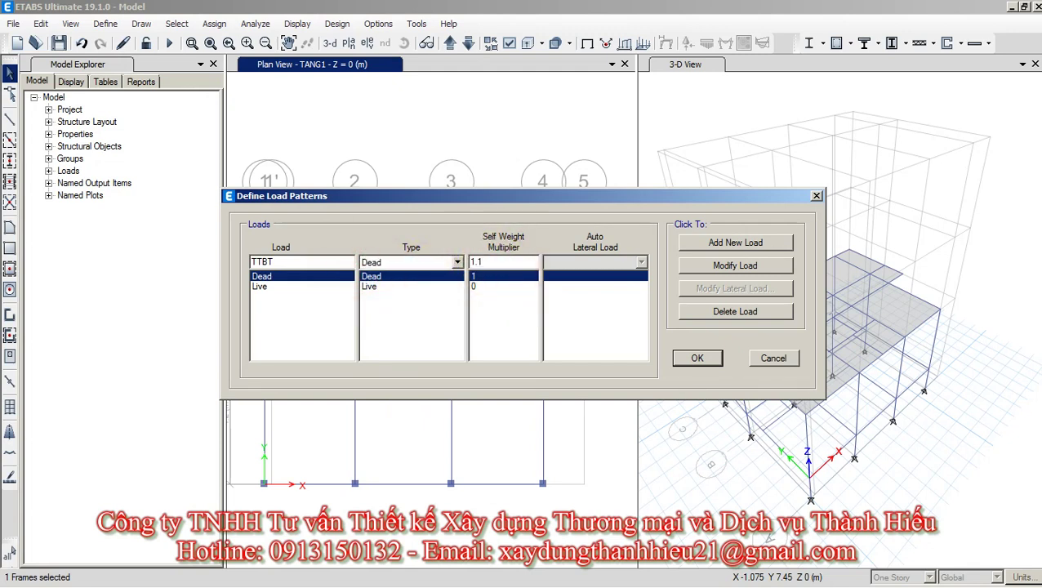
{"action": "left_click", "coordinate": [731, 266]}
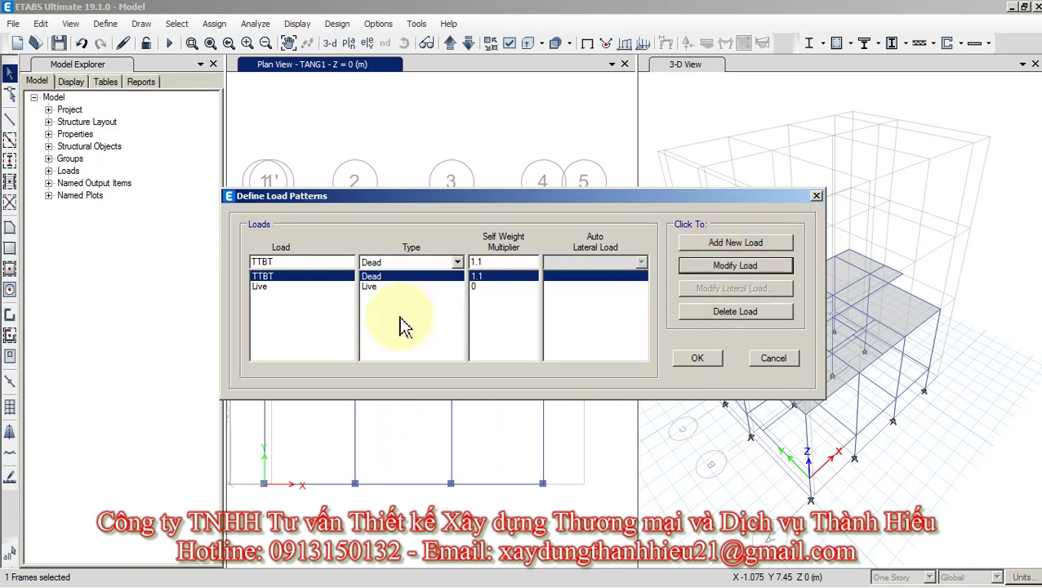
Modify the Live load pattern into TTSAN-TUONG with type Super Dead and a self weight multiplier of 0.
{"action": "left_click", "coordinate": [279, 287]}
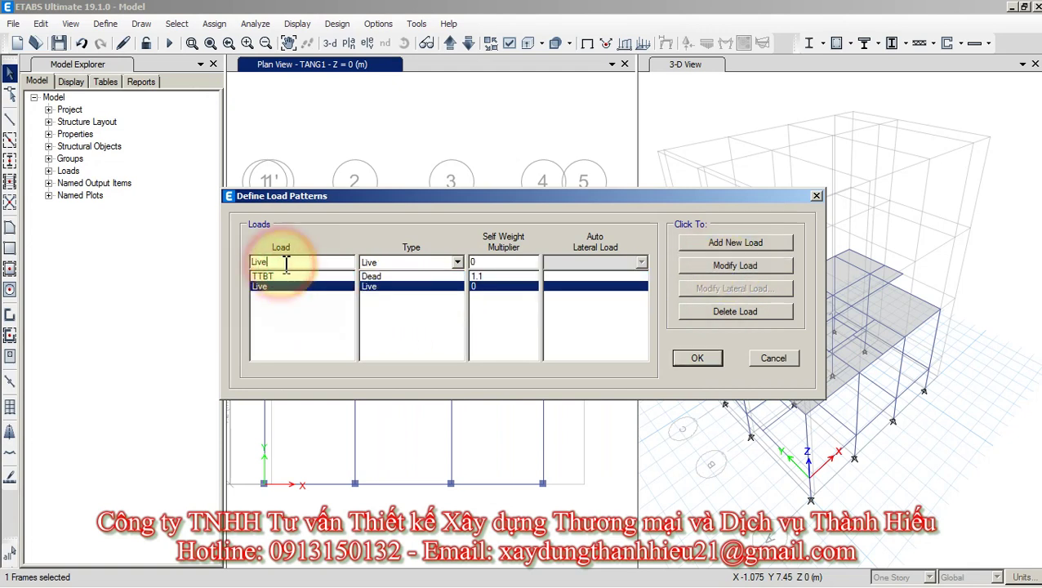
{"action": "double_click", "coordinate": [276, 263]}
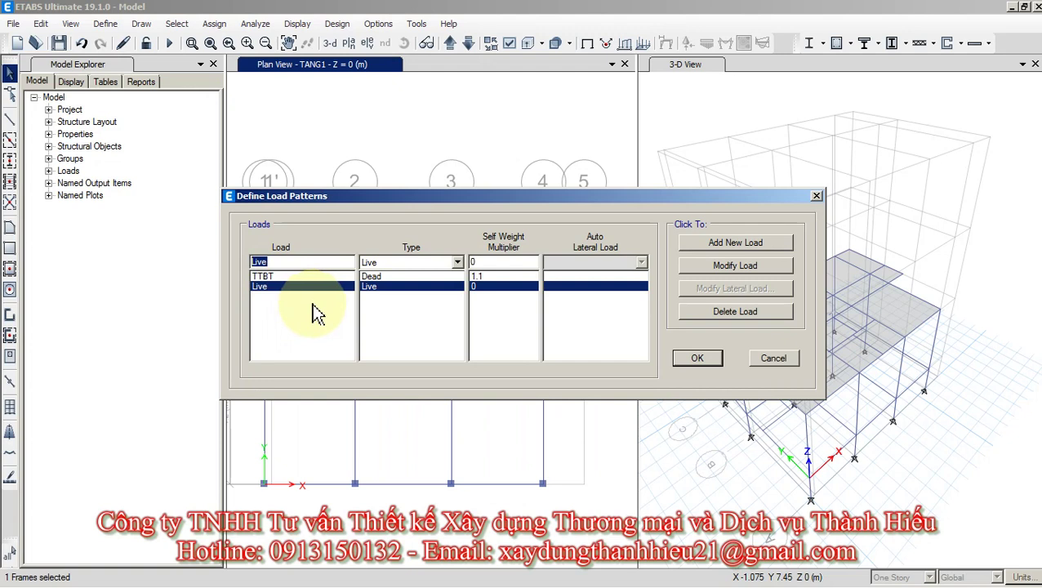
{"action": "type", "text": "TTSAN-TUONG"}
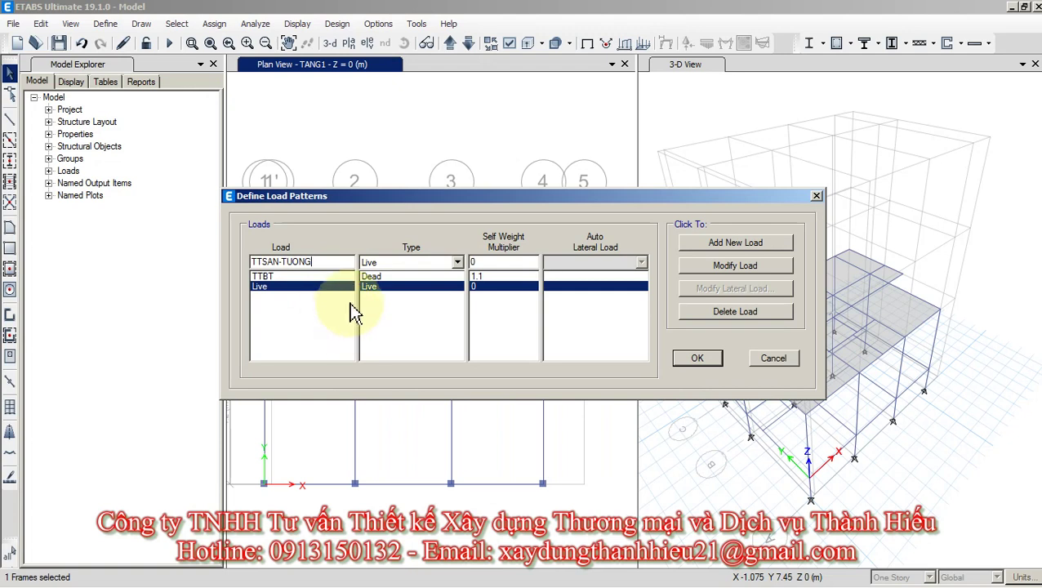
{"action": "left_click", "coordinate": [384, 268]}
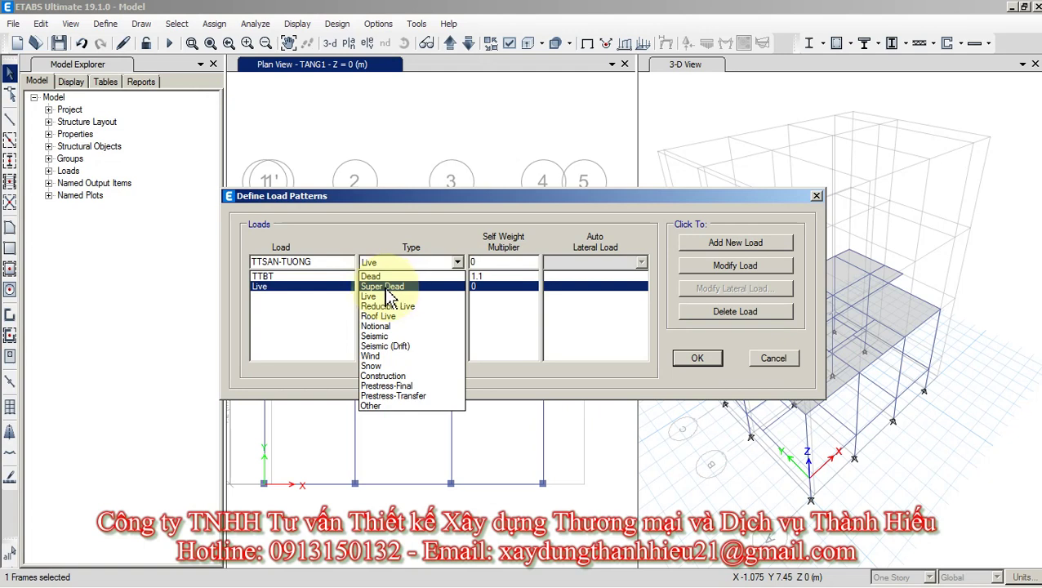
{"action": "left_click", "coordinate": [391, 287]}
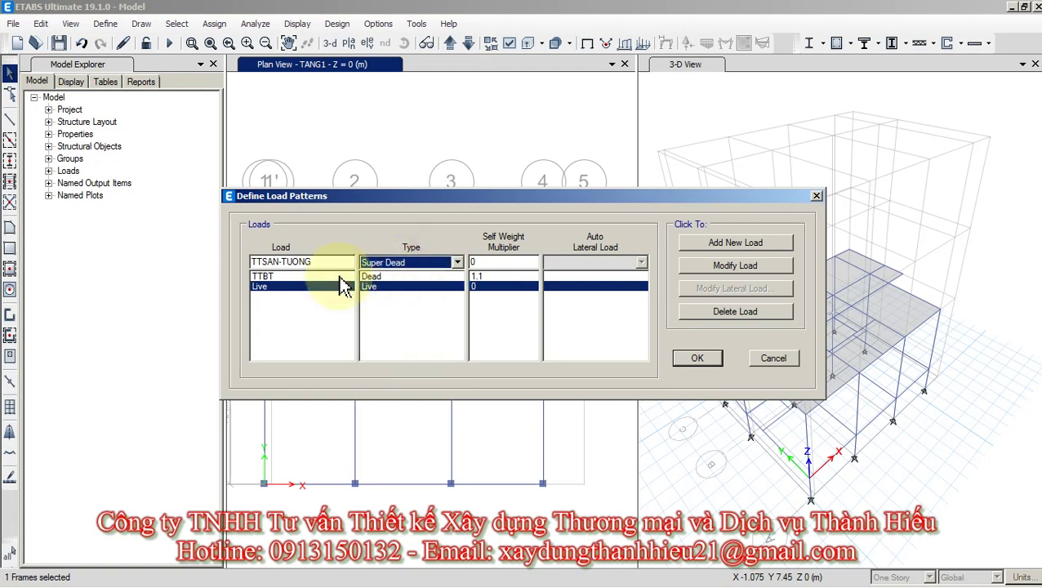
{"action": "left_click", "coordinate": [503, 261]}
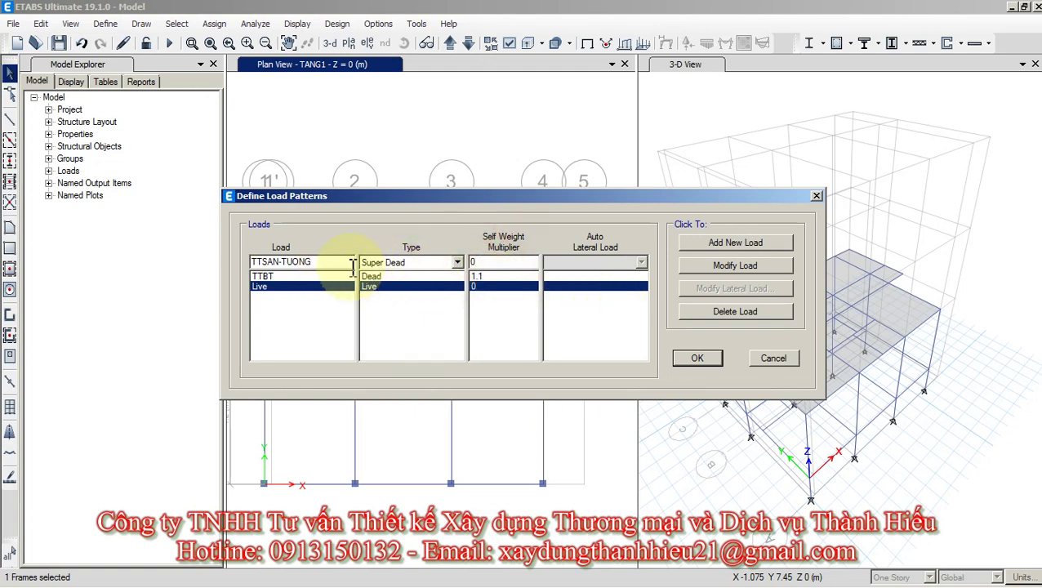
{"action": "left_click", "coordinate": [716, 268]}
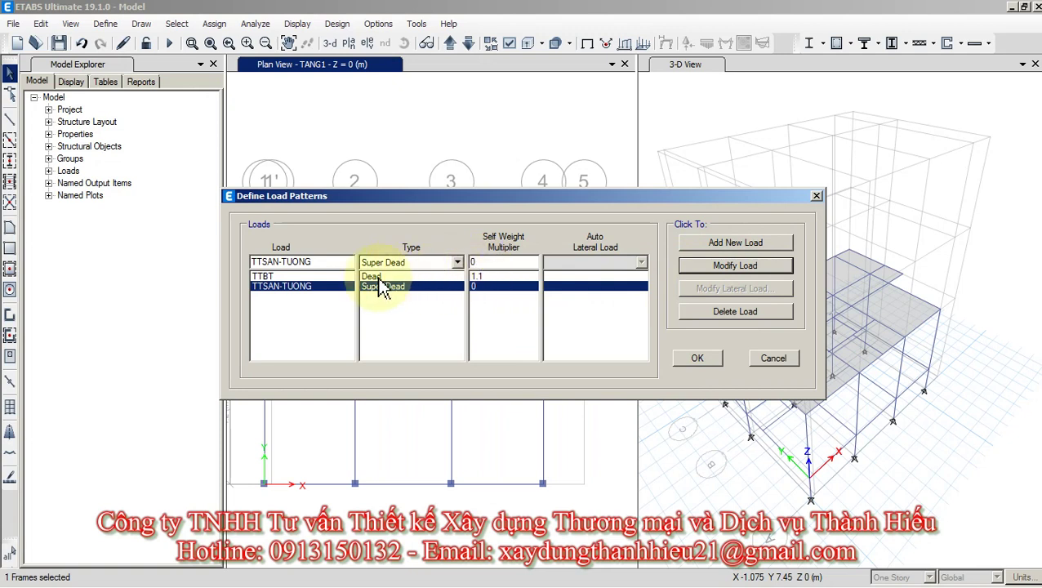
Add a new load pattern named HT with type Live and a self weight multiplier of 0.
{"action": "left_click", "coordinate": [335, 262]}
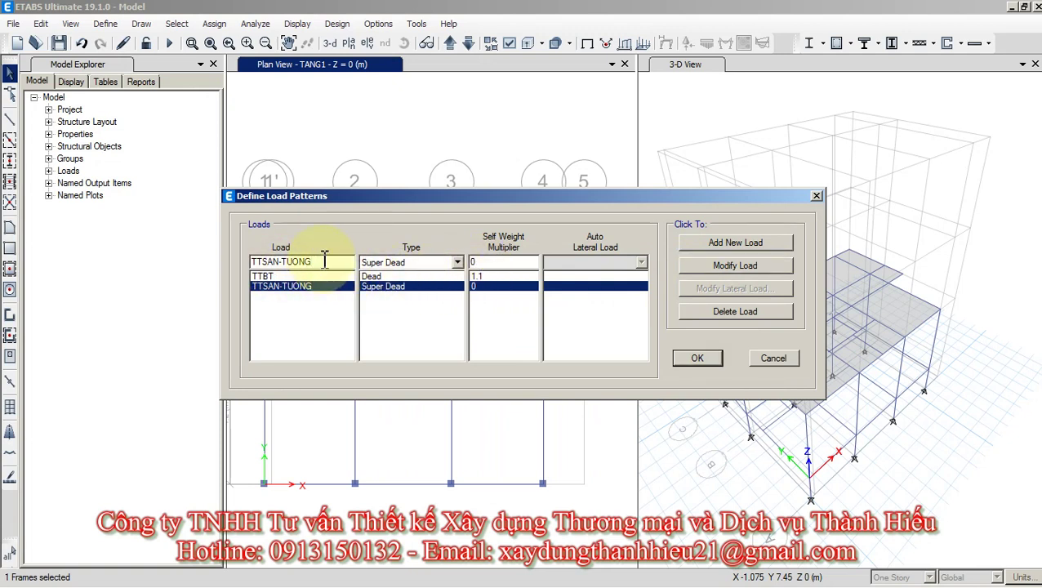
{"action": "left_click_drag", "start_coordinate": [324, 260], "coordinate": [181, 268]}
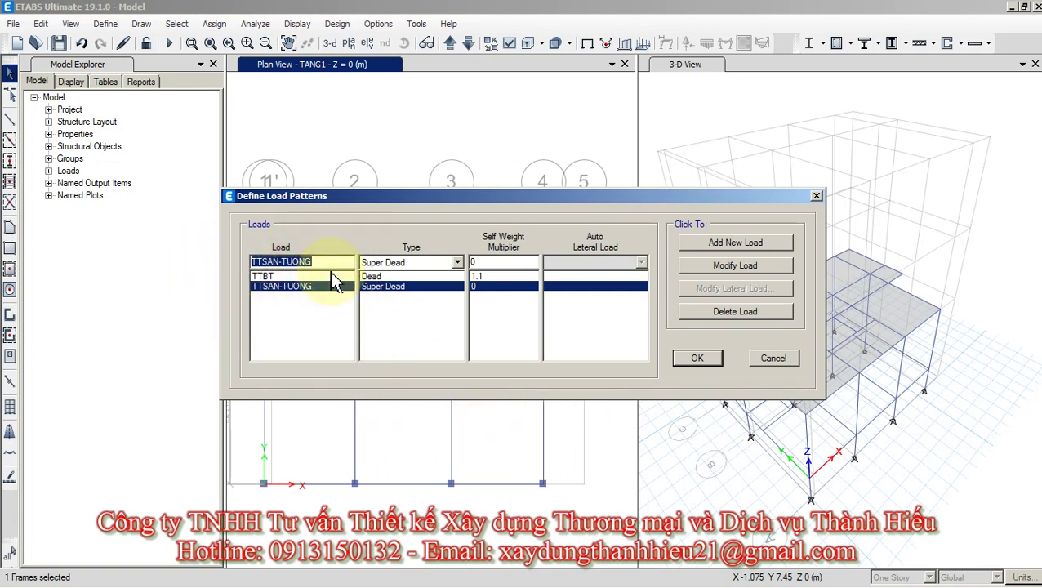
{"action": "type", "text": "HT"}
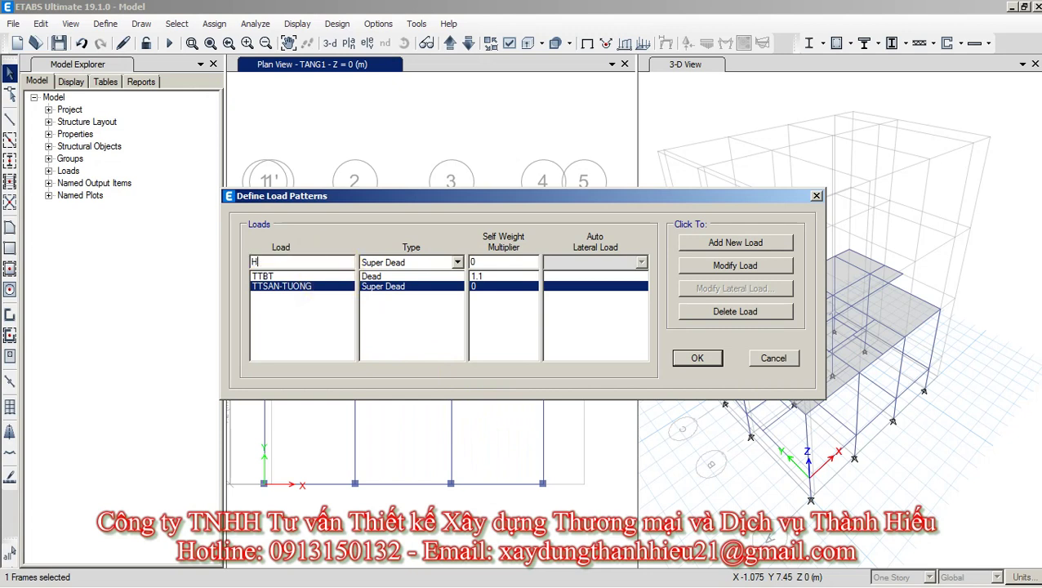
{"action": "left_click", "coordinate": [382, 262]}
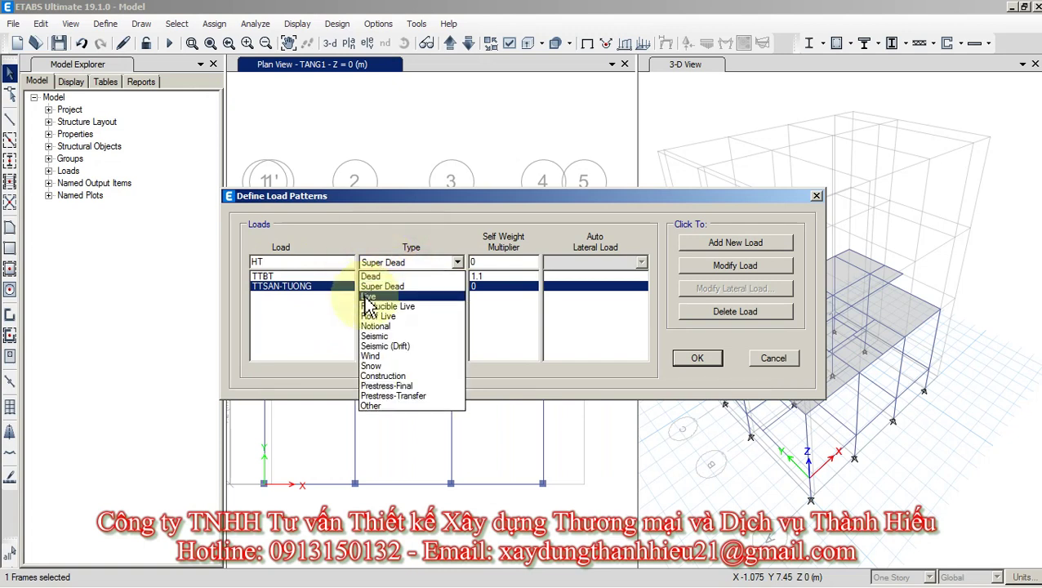
{"action": "left_click", "coordinate": [381, 297]}
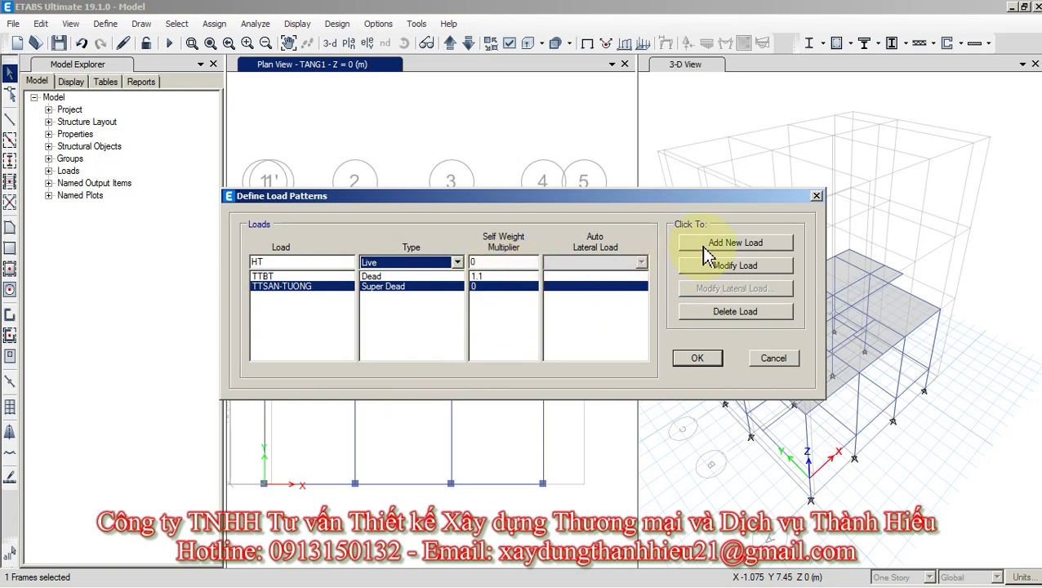
{"action": "left_click", "coordinate": [748, 249]}
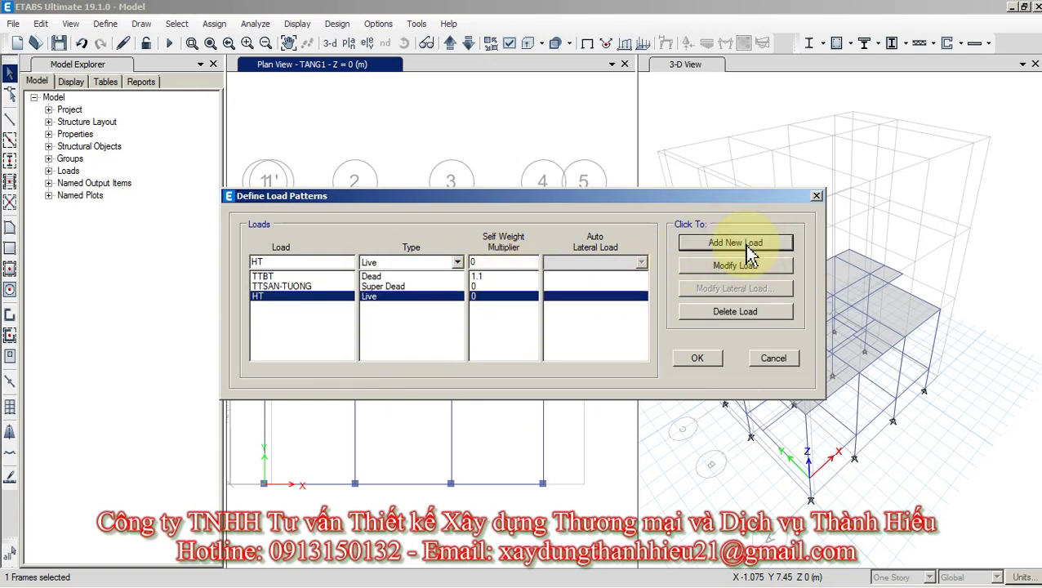
Add a load pattern named GIOX with type Wind, self weight multiplier 0 and auto lateral load TCVN 2737:1995.
{"action": "double_click", "coordinate": [320, 262]}
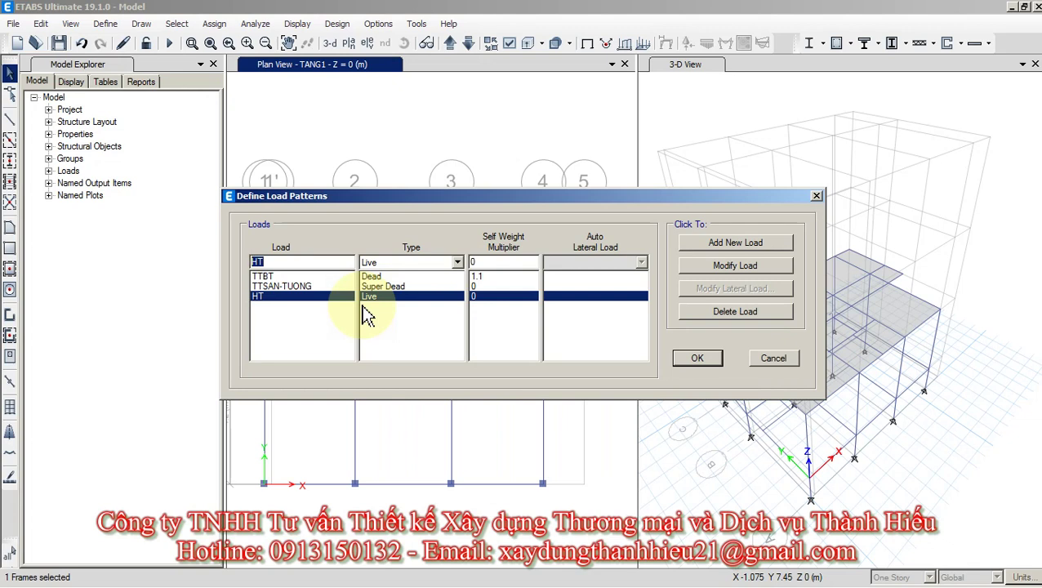
{"action": "left_click", "coordinate": [367, 317]}
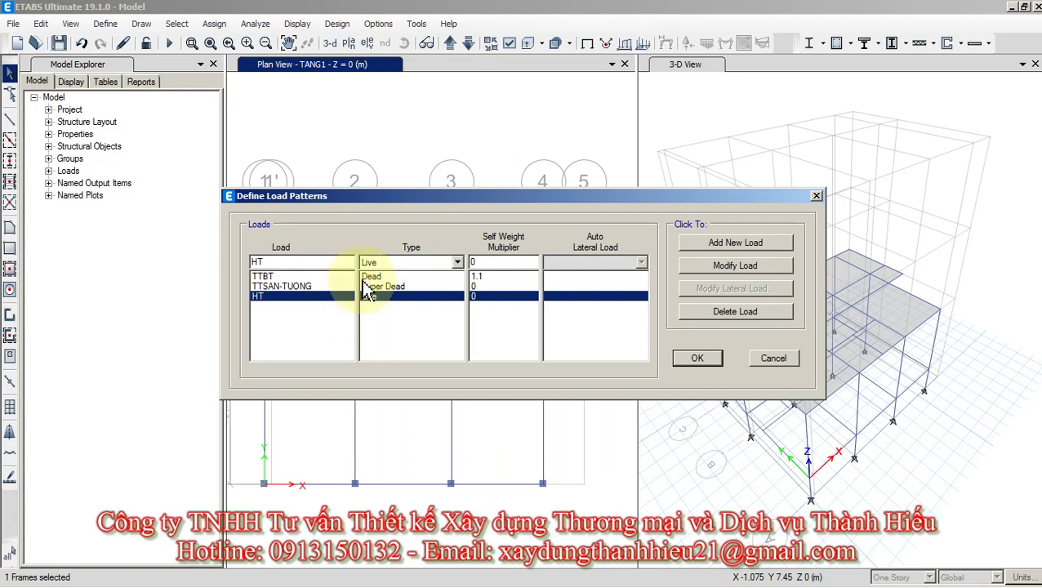
{"action": "left_click_drag", "start_coordinate": [269, 262], "coordinate": [226, 272]}
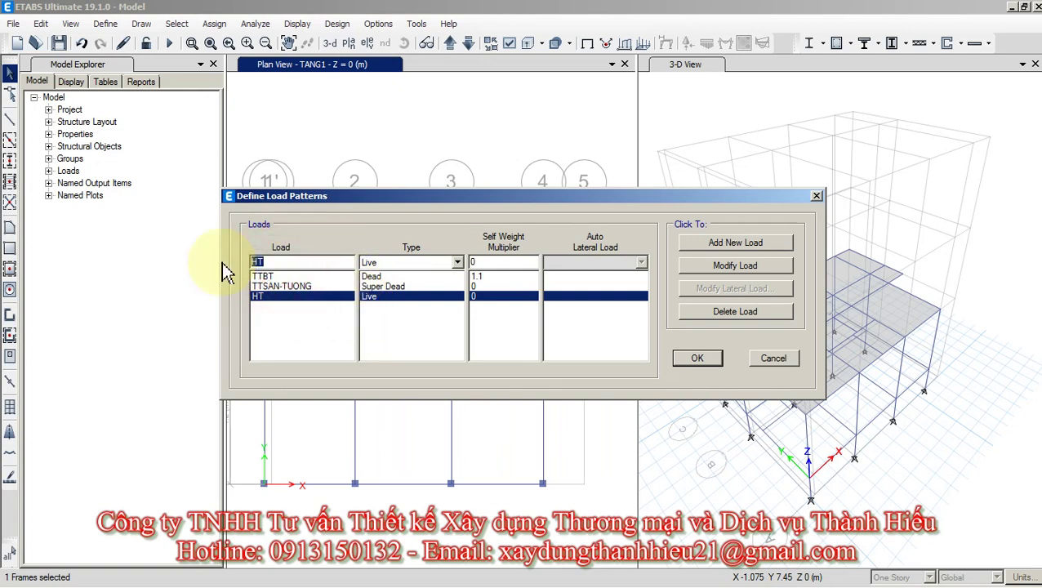
{"action": "type", "text": "G"}
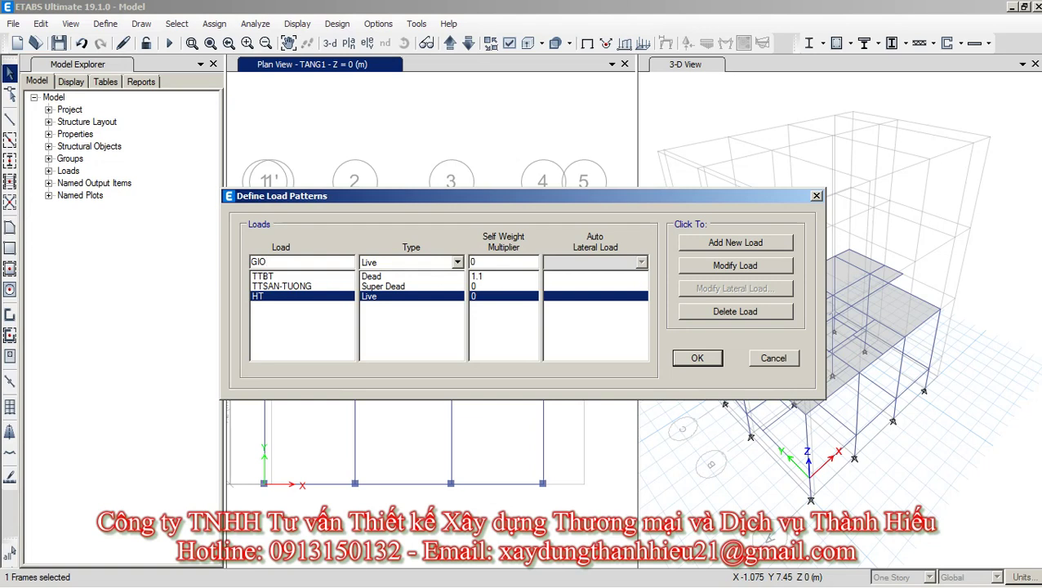
{"action": "type", "text": "IO"}
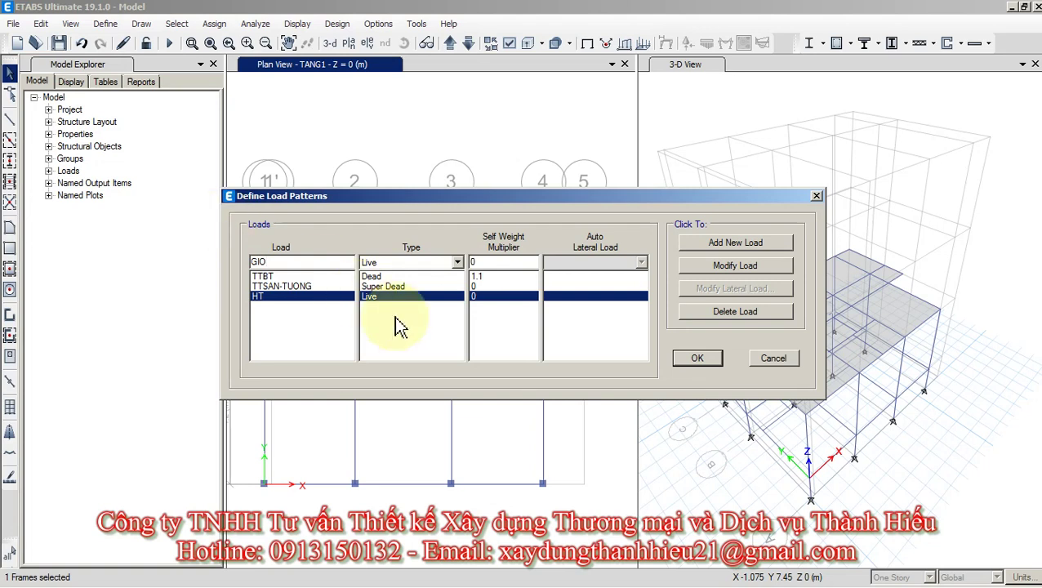
{"action": "type", "text": "X"}
{"action": "left_click", "coordinate": [411, 262]}
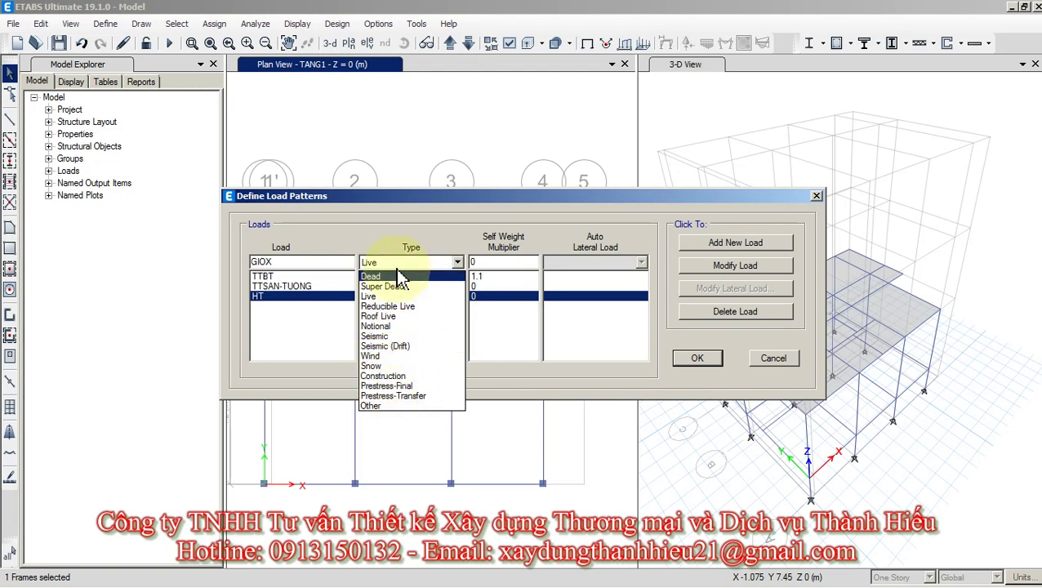
{"action": "left_click", "coordinate": [372, 357]}
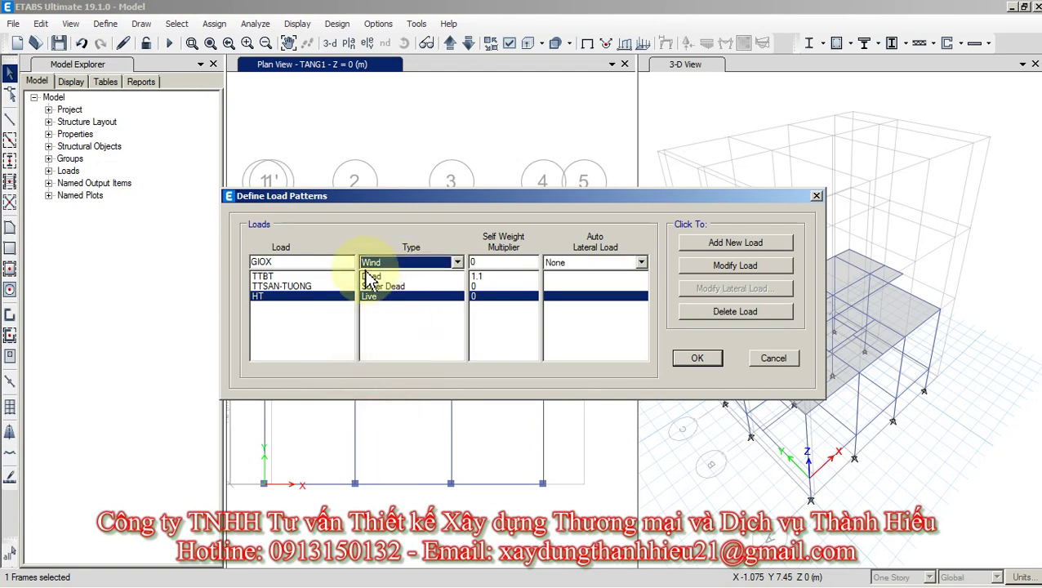
{"action": "left_click", "coordinate": [579, 264]}
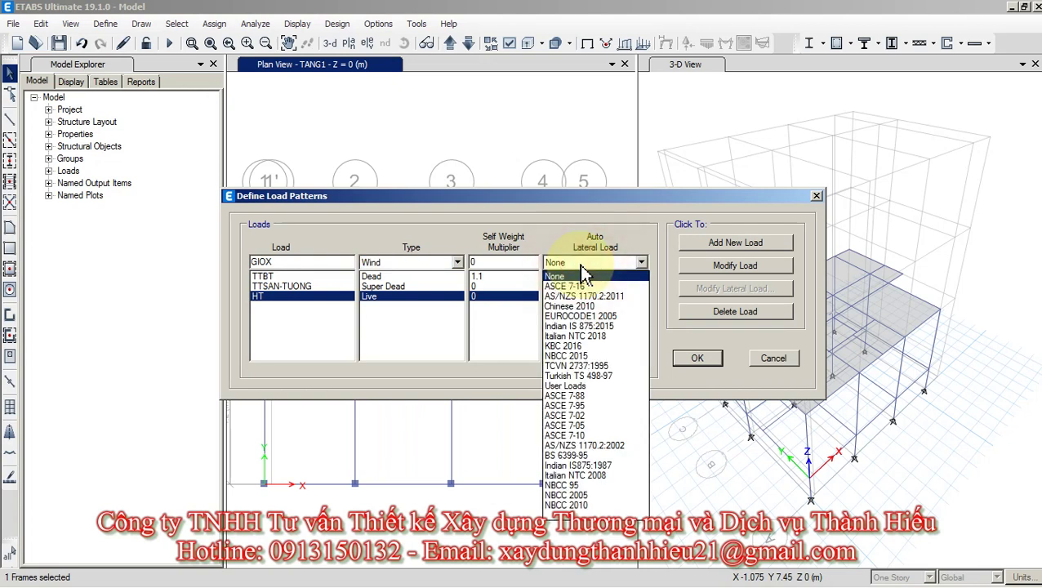
{"action": "left_click", "coordinate": [562, 367]}
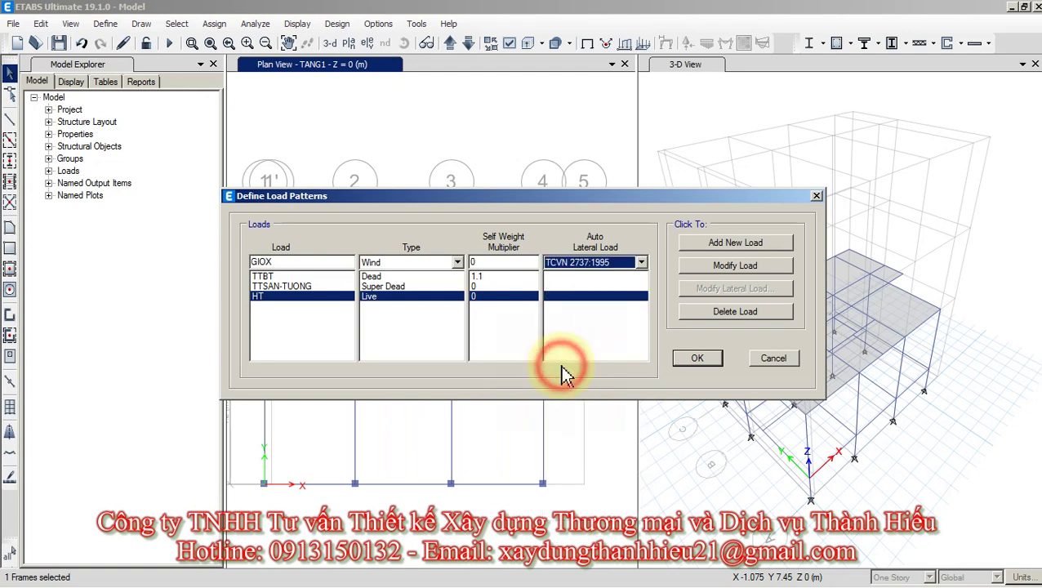
{"action": "left_click", "coordinate": [714, 247]}
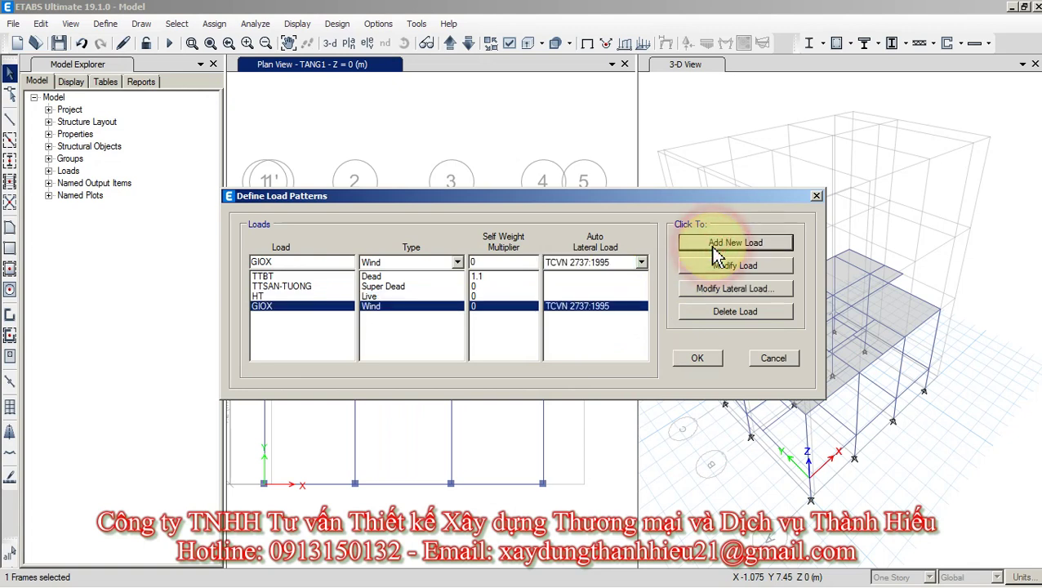
Add two more Wind load patterns named GIOXX and GIOY, both using the TCVN 2737:1995 auto lateral load.
{"action": "left_click", "coordinate": [284, 262]}
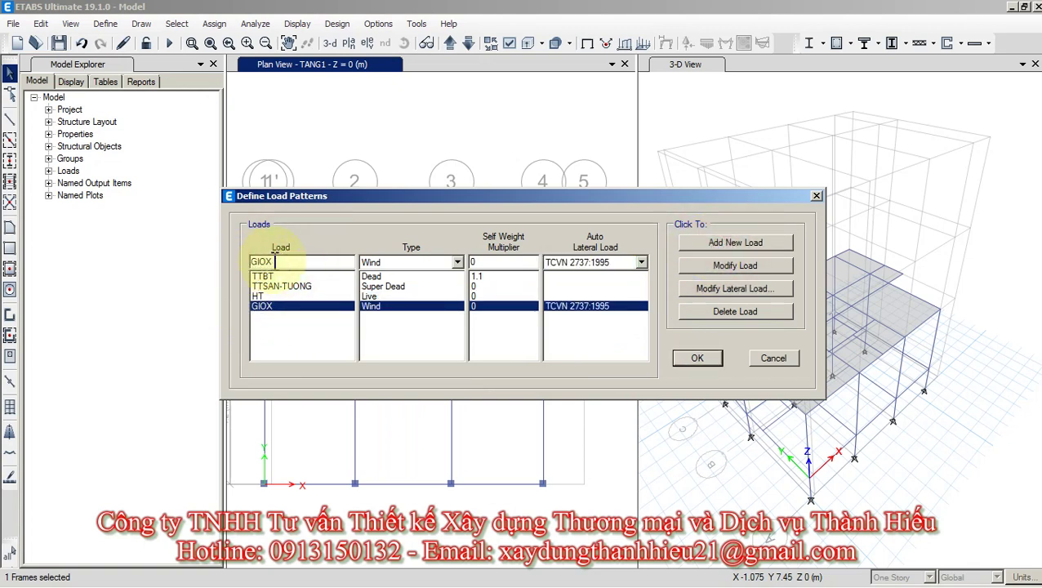
{"action": "type", "text": "X"}
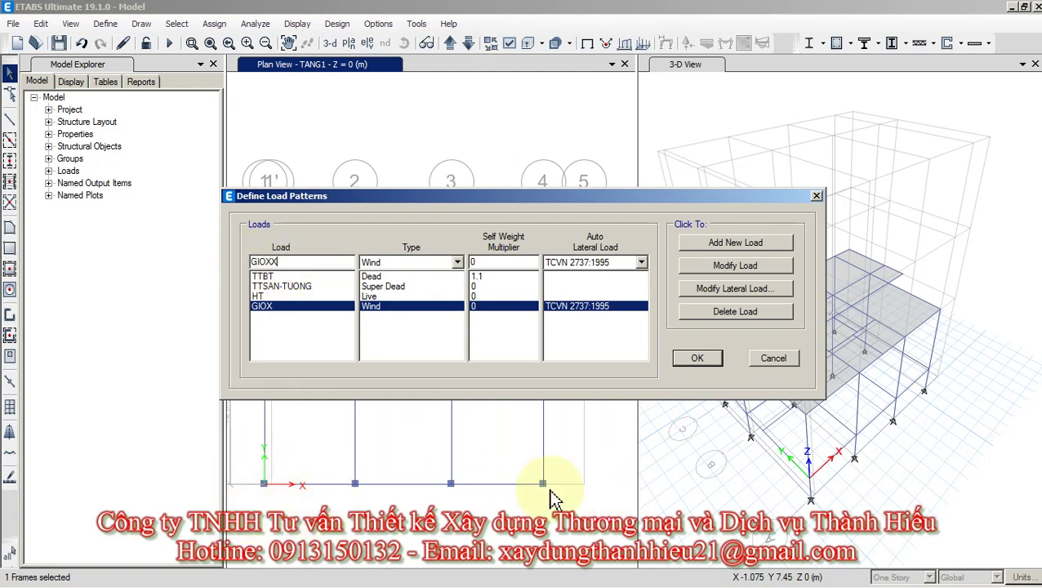
{"action": "left_click", "coordinate": [722, 243]}
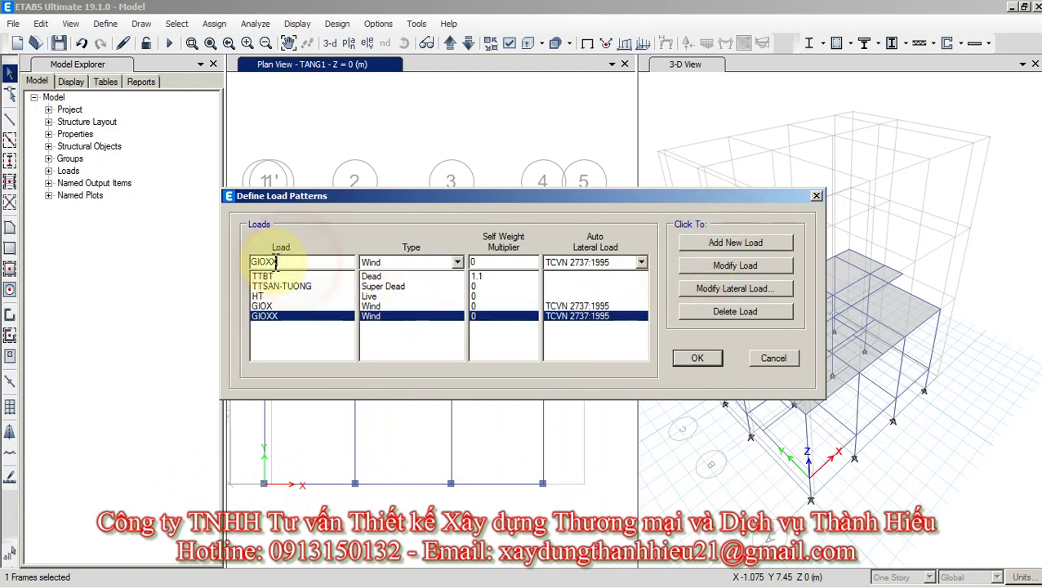
{"action": "left_click_drag", "start_coordinate": [264, 261], "coordinate": [298, 263]}
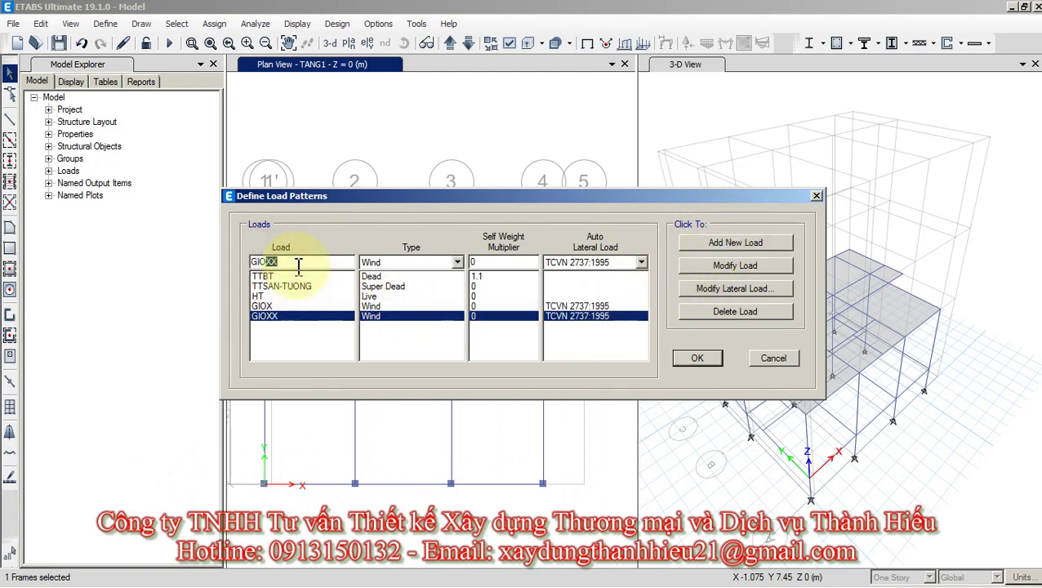
{"action": "type", "text": "Y"}
{"action": "left_click", "coordinate": [694, 260]}
{"action": "left_click", "coordinate": [715, 245]}
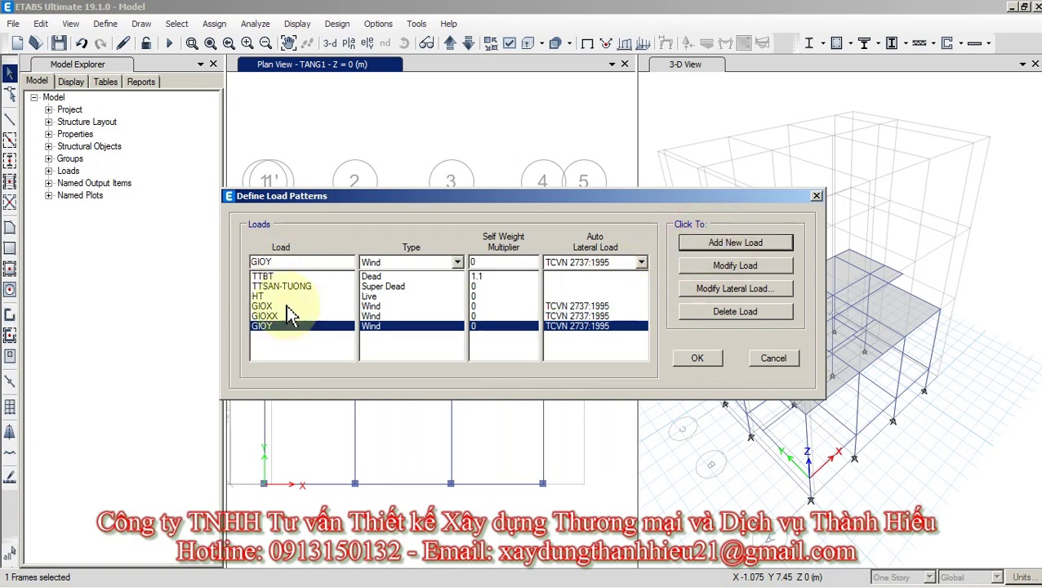
Add a Wind load pattern named GIOYY with TCVN 2737:1995 and accept the load pattern definitions.
{"action": "left_click", "coordinate": [294, 261]}
{"action": "type", "text": "Y"}
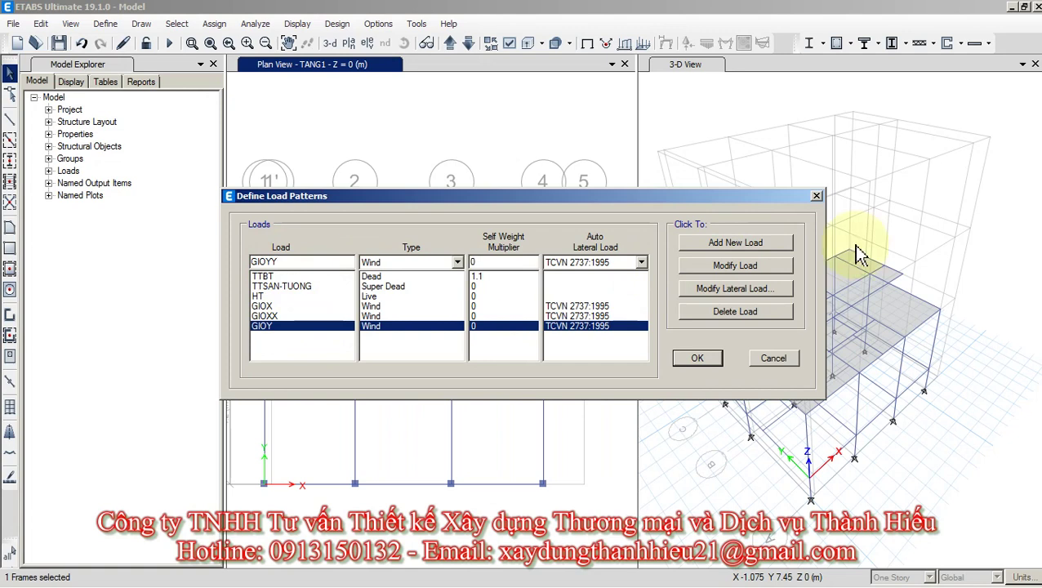
{"action": "left_click", "coordinate": [751, 245]}
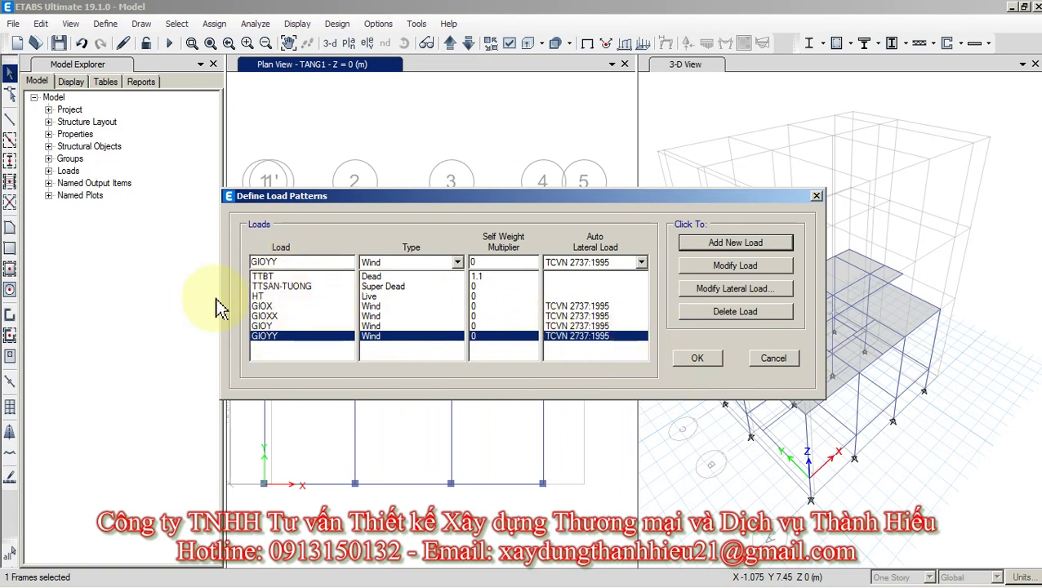
{"action": "left_click", "coordinate": [695, 360]}
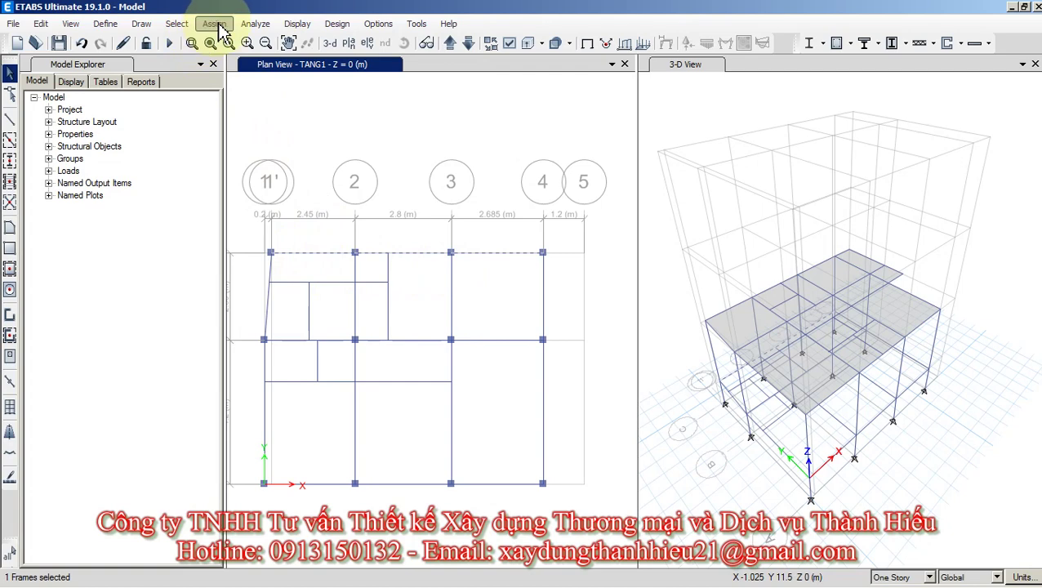
Assign the selected frame a uniform gravity load of 0.86 tonf/m in pattern TTSAN-TUONG, consulting the Tường100 wall table in the Excel workbook TAI TRONG.
{"action": "left_click", "coordinate": [213, 25]}
{"action": "mouse_move", "coordinate": [269, 171]}
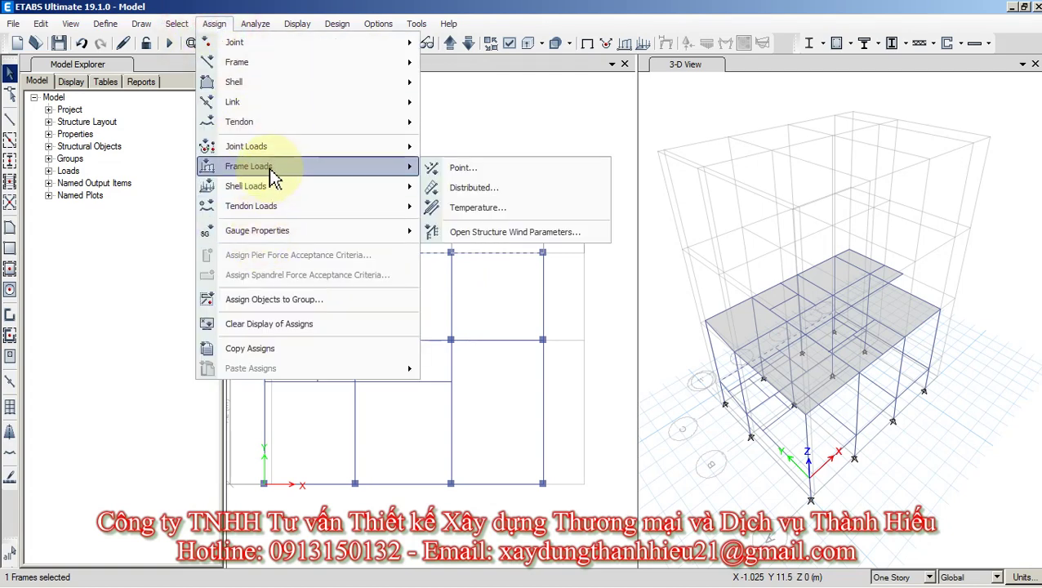
{"action": "left_click", "coordinate": [482, 194]}
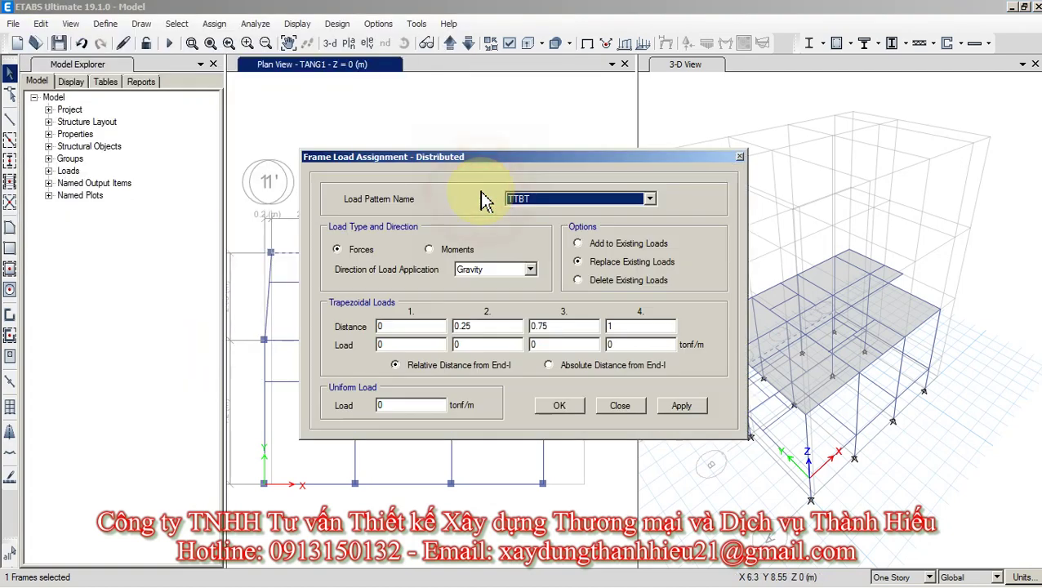
{"action": "left_click", "coordinate": [544, 204]}
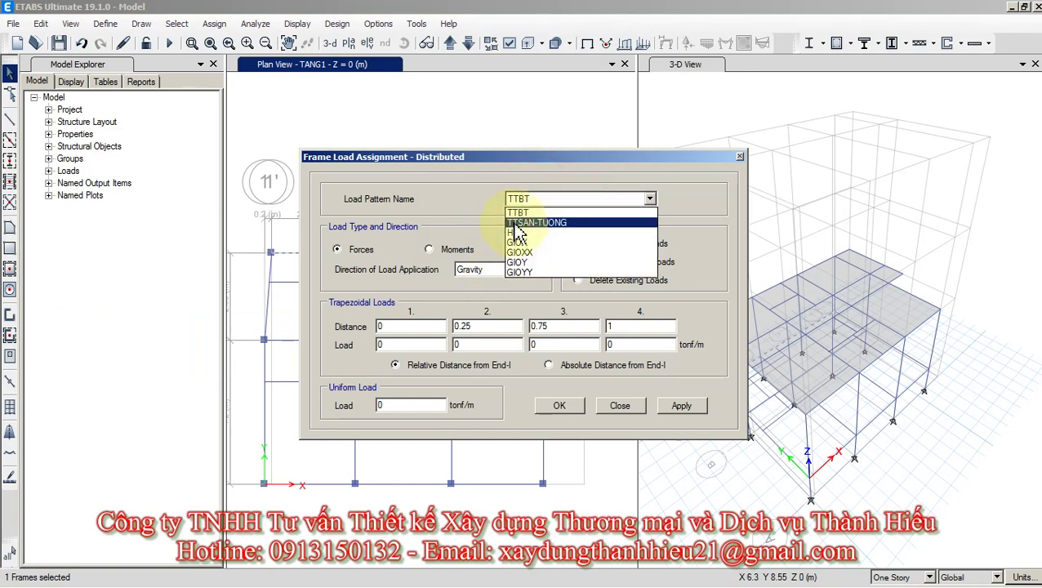
{"action": "left_click", "coordinate": [516, 223]}
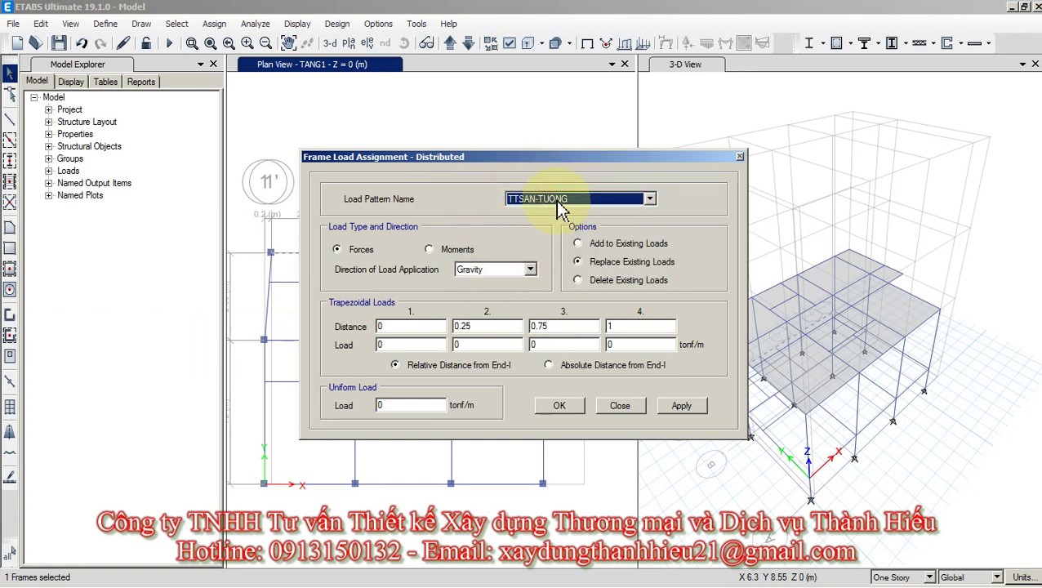
{"action": "left_click", "coordinate": [406, 408]}
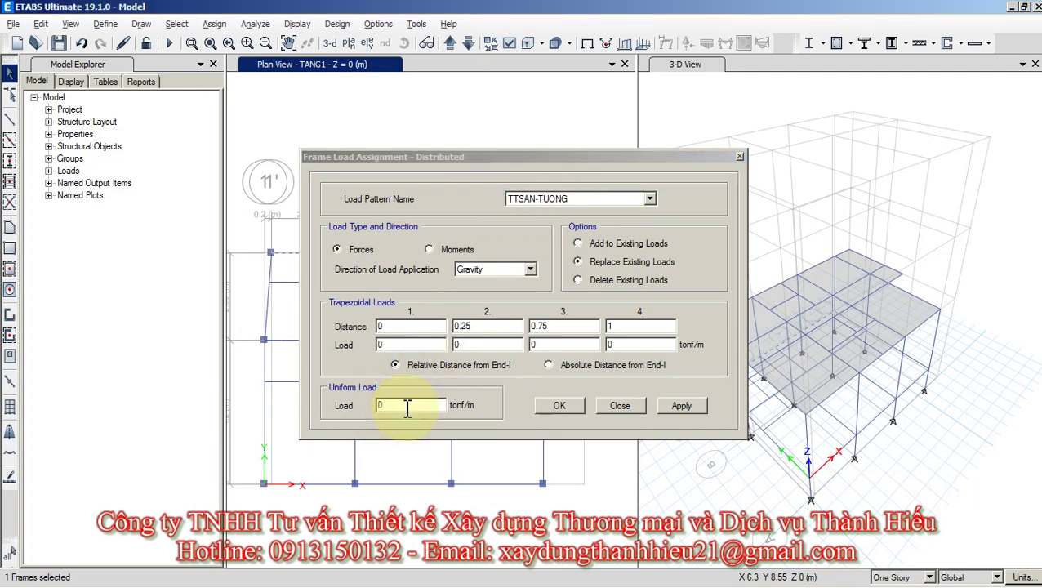
{"action": "key", "text": "alt+Tab"}
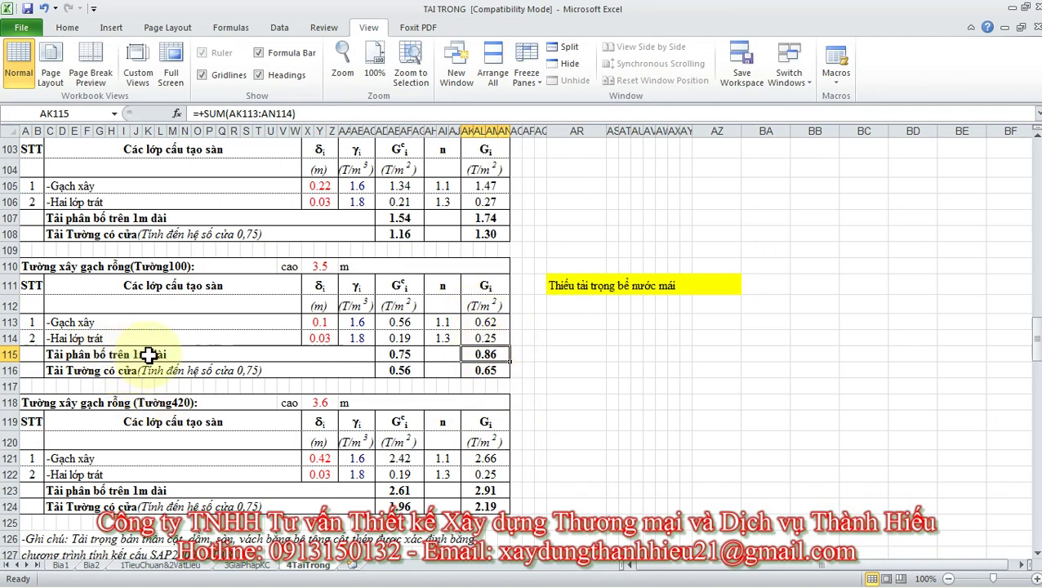
{"action": "key", "text": "alt+Tab"}
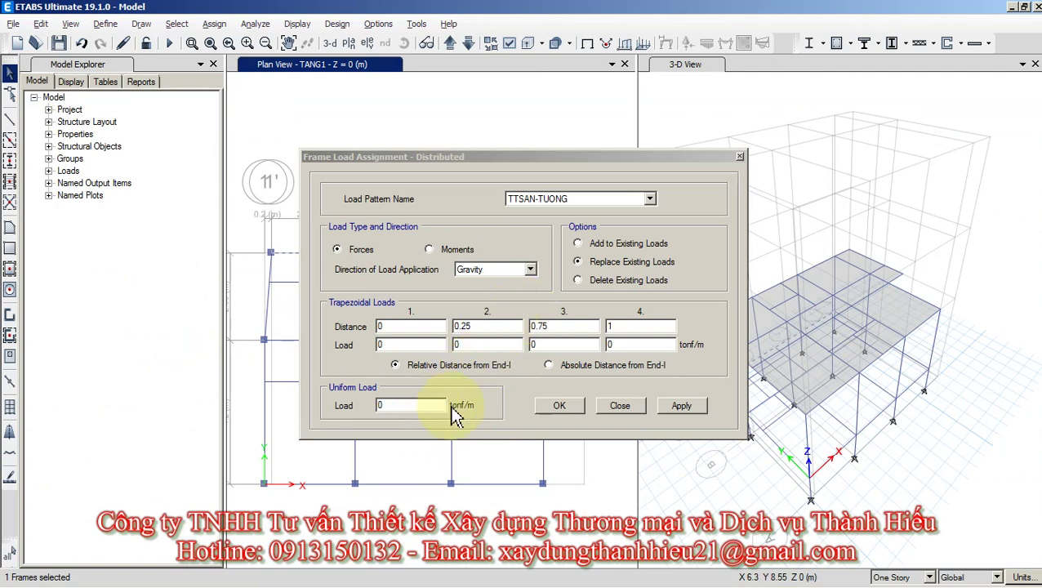
{"action": "left_click", "coordinate": [412, 405]}
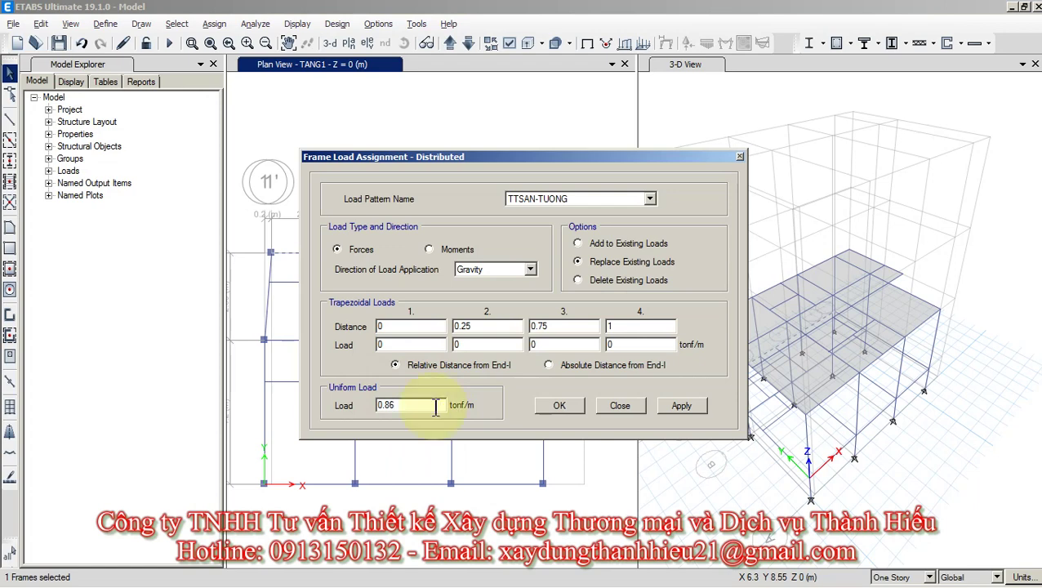
{"action": "left_click", "coordinate": [557, 408]}
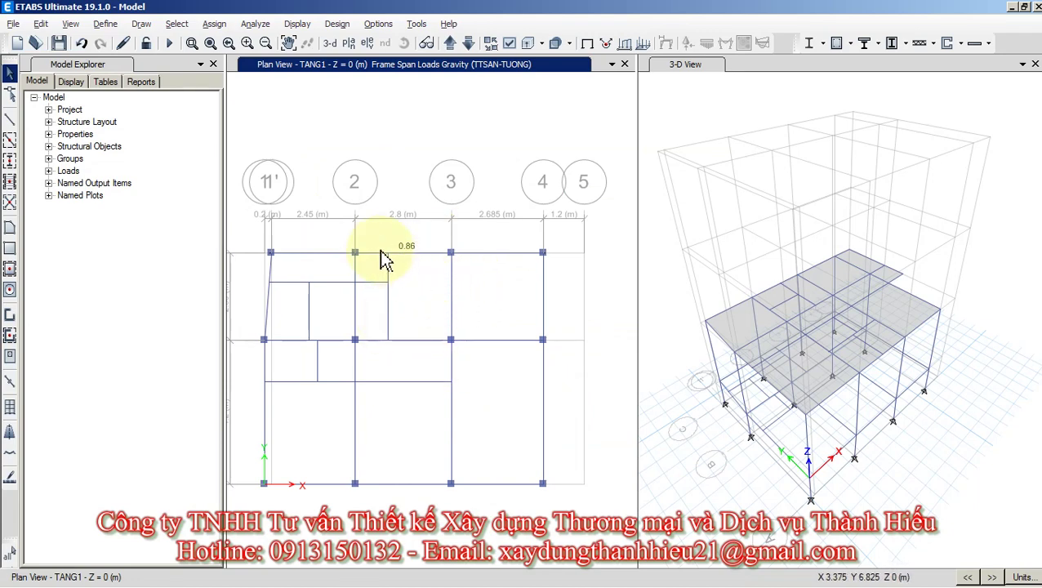
Switch to the AutoCAD drawing 1.KIEN TRUC.dwg and examine the floor plan's wall and door opening on axis 4 between axes B and C.
{"action": "key", "text": "alt+Tab"}
{"action": "left_click", "coordinate": [372, 577]}
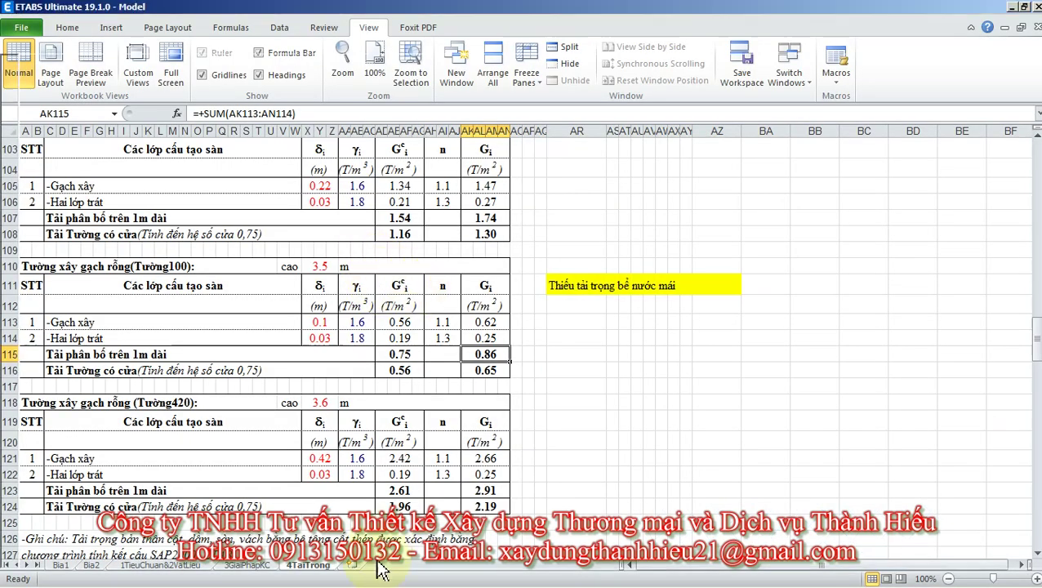
{"action": "left_click", "coordinate": [296, 577]}
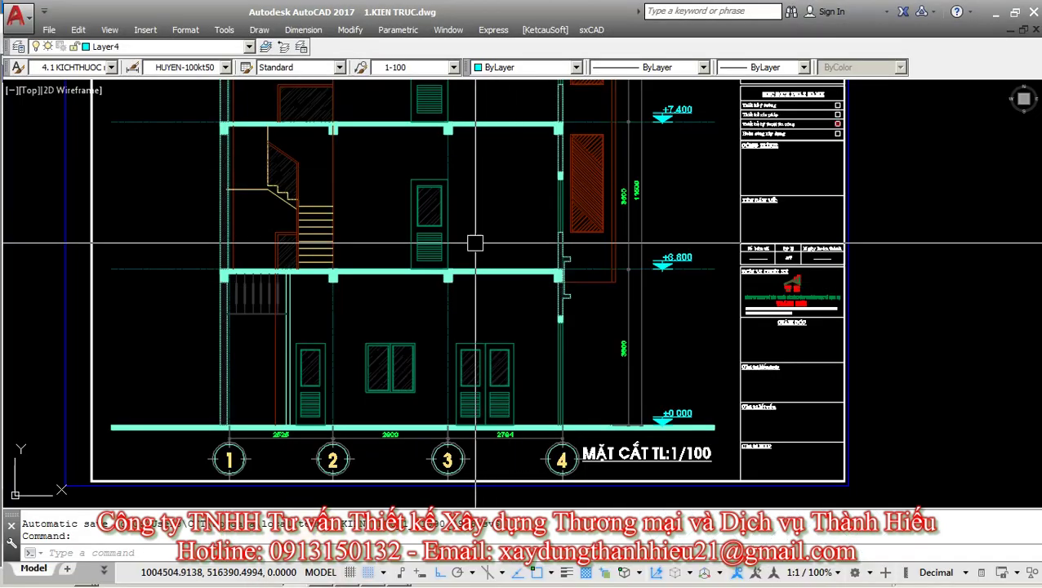
{"action": "scroll", "coordinate": [476, 245], "scroll_direction": "down", "scroll_amount": 10}
{"action": "scroll", "coordinate": [481, 366], "scroll_direction": "up", "scroll_amount": 4}
{"action": "scroll", "coordinate": [465, 278], "scroll_direction": "up", "scroll_amount": 8}
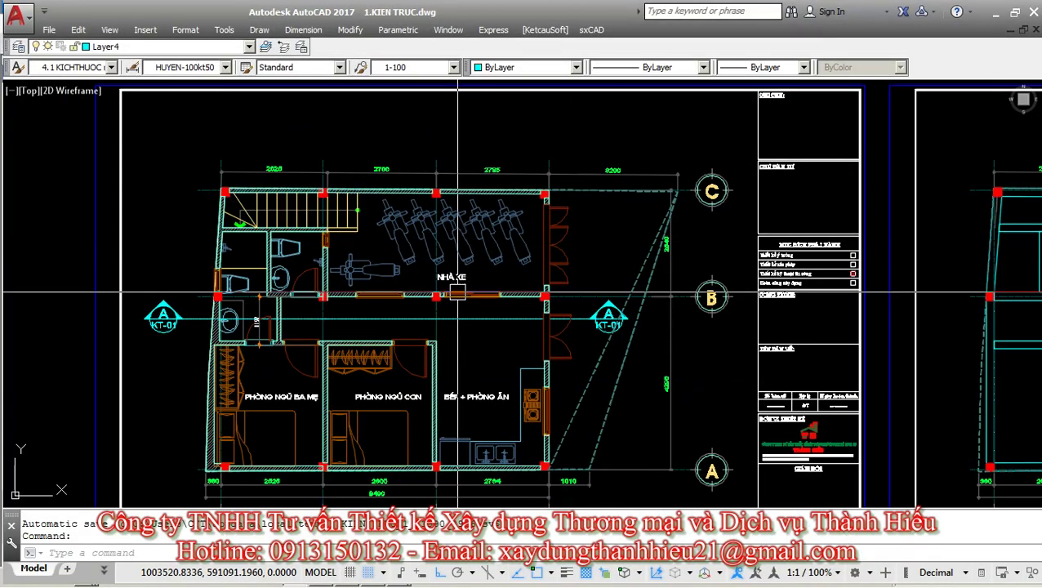
{"action": "middle_click_drag", "start_coordinate": [518, 270], "coordinate": [527, 272]}
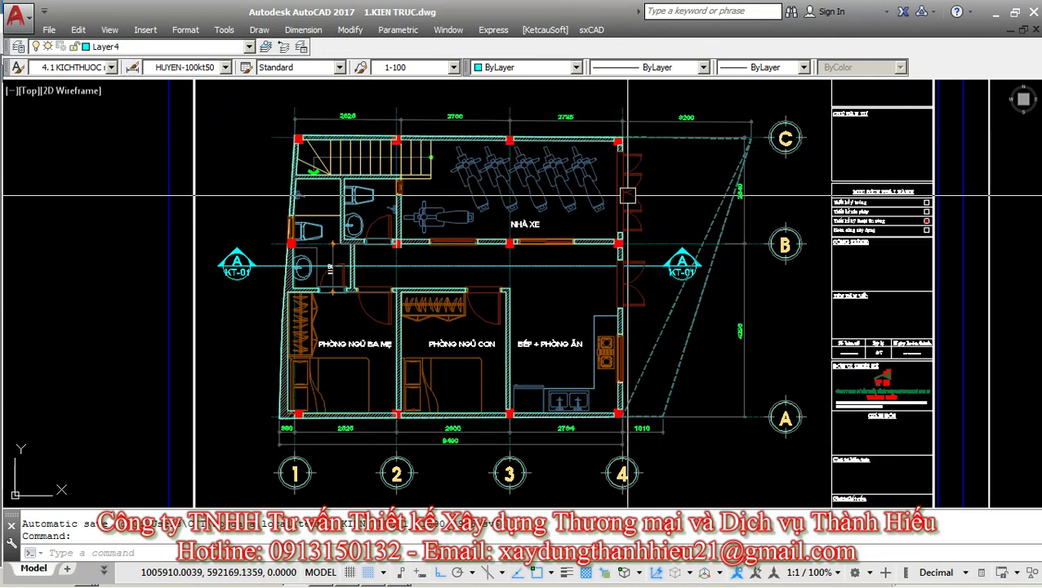
{"action": "scroll", "coordinate": [622, 218], "scroll_direction": "up", "scroll_amount": 4}
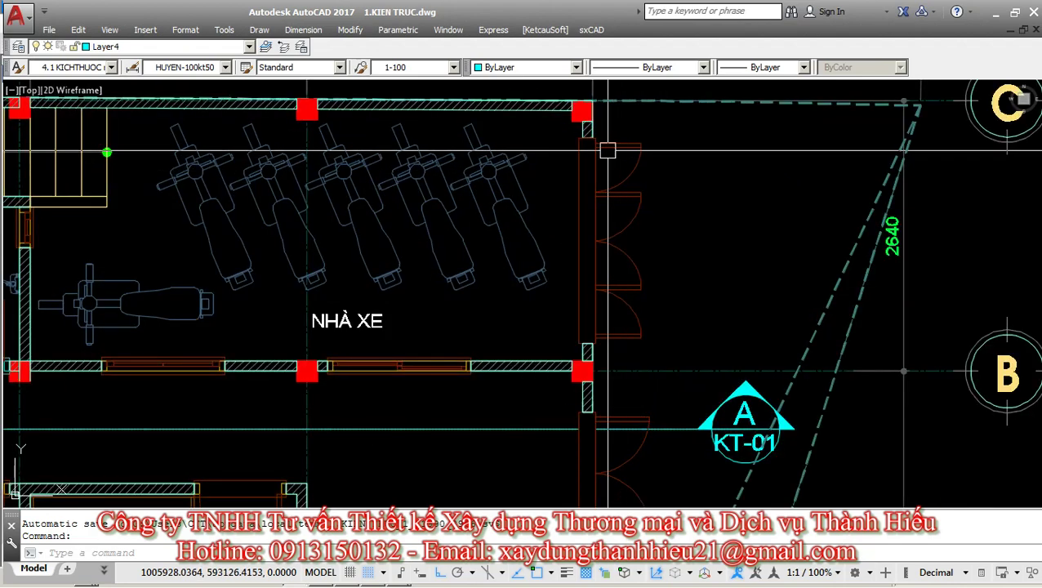
{"action": "scroll", "coordinate": [609, 149], "scroll_direction": "up", "scroll_amount": 2}
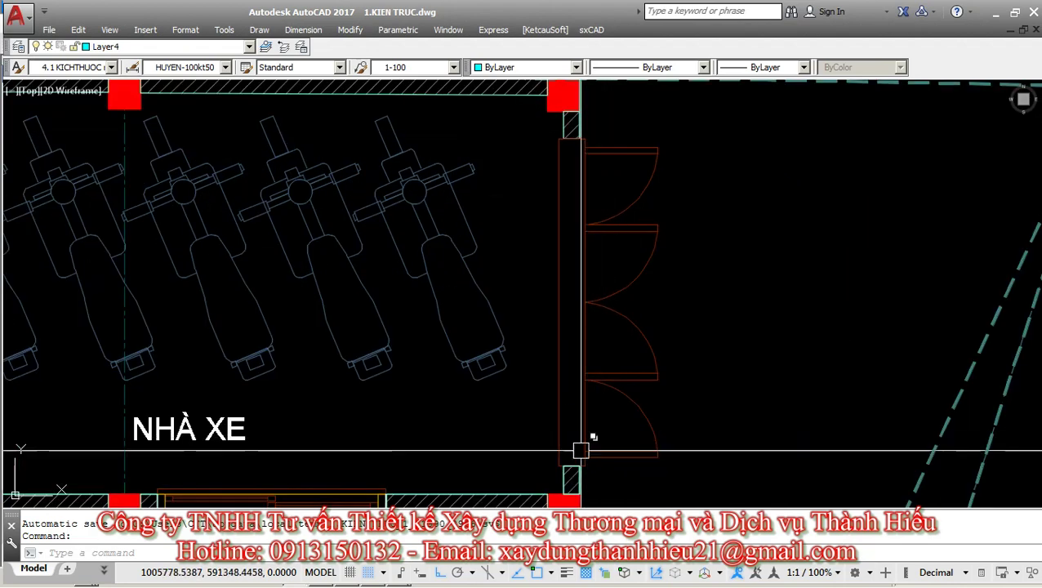
{"action": "middle_click_drag", "start_coordinate": [577, 465], "coordinate": [578, 449]}
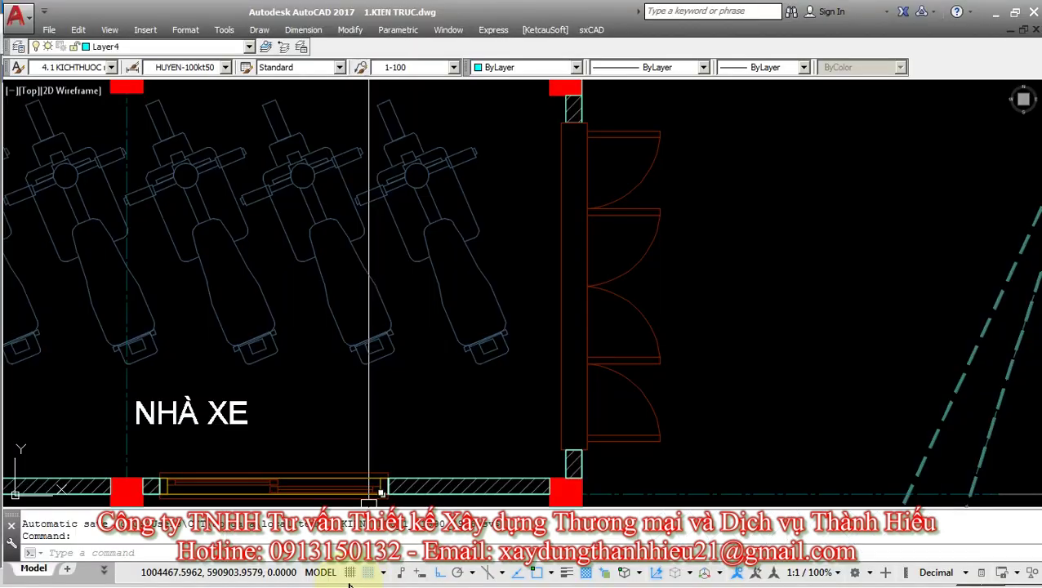
{"action": "mouse_move", "coordinate": [397, 582]}
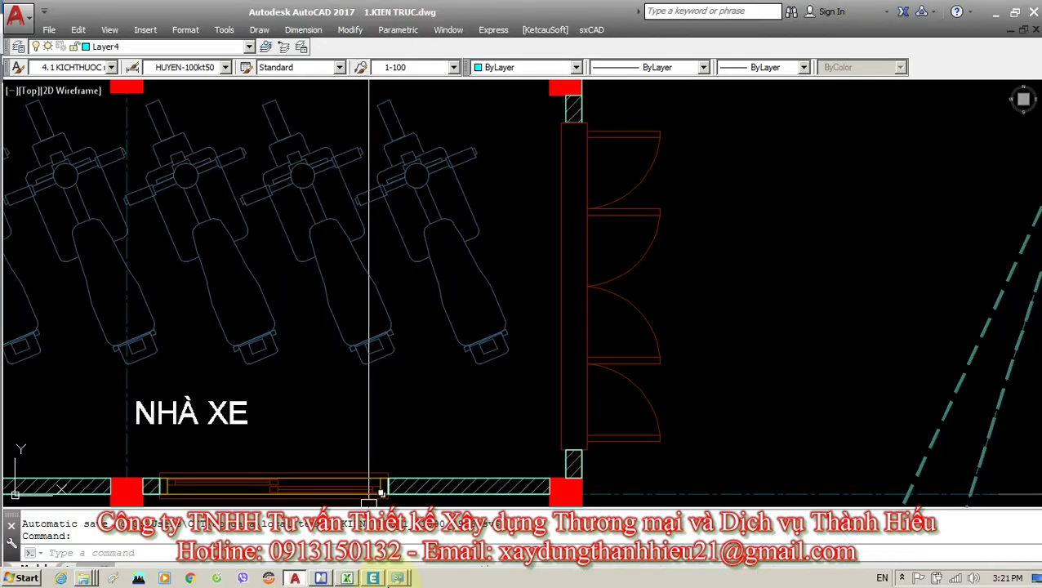
Consult the Tường420 wall table in the Excel workbook TAI TRONG for the load of walls with door openings.
{"action": "left_click", "coordinate": [353, 579]}
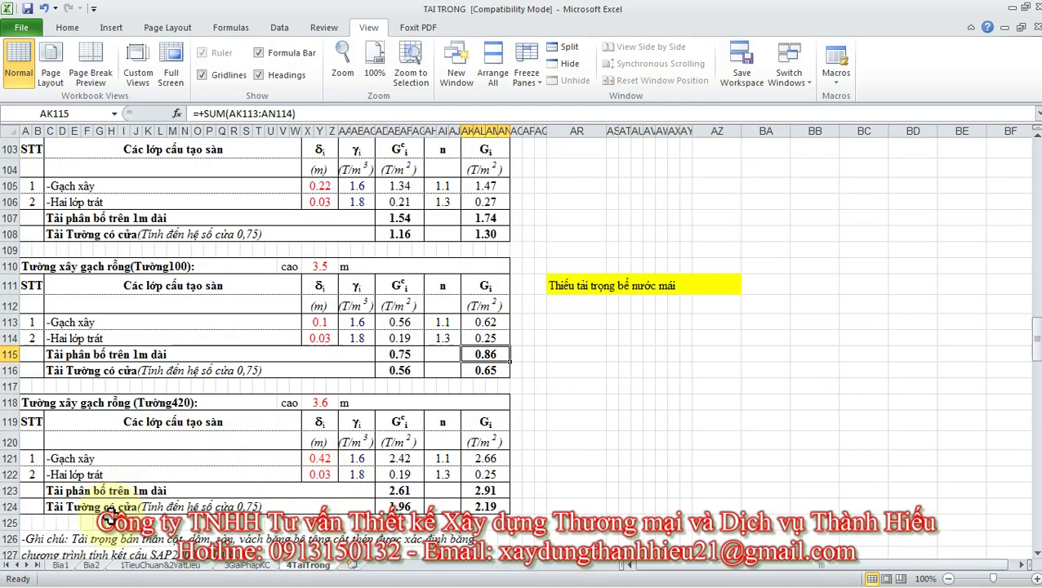
{"action": "left_click", "coordinate": [83, 509]}
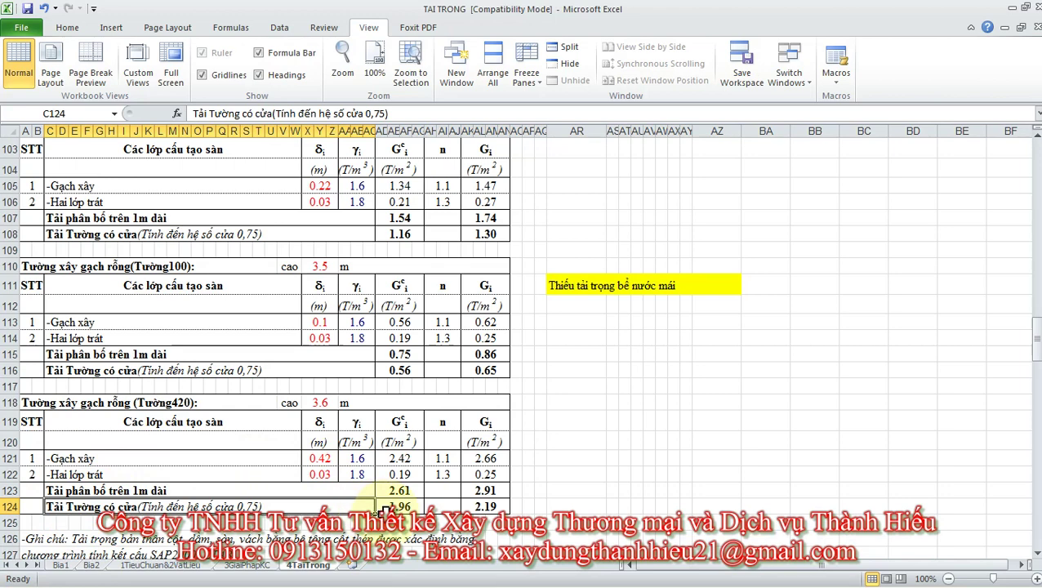
{"action": "left_click", "coordinate": [492, 507]}
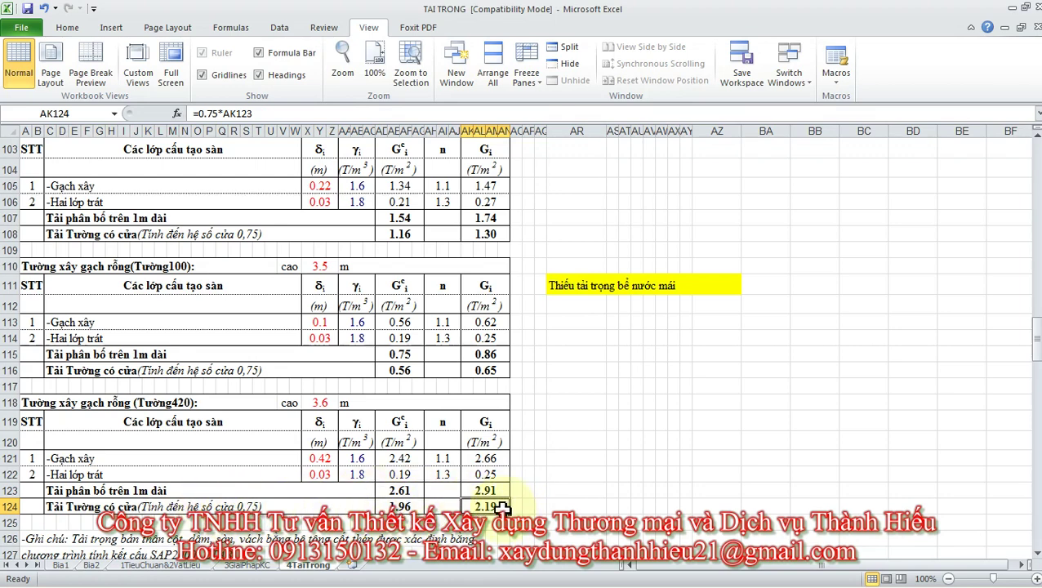
{"action": "key", "text": "alt+Tab"}
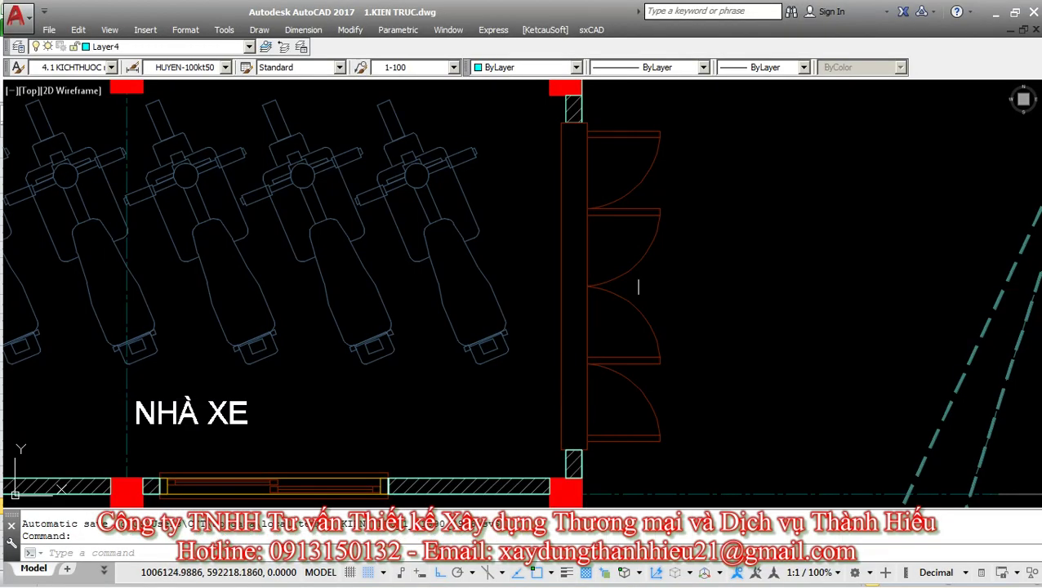
Examine the ground floor plan in the AutoCAD drawing for walls and openings along axes 4, 1 and A.
{"action": "scroll", "coordinate": [638, 285], "scroll_direction": "down", "scroll_amount": 5}
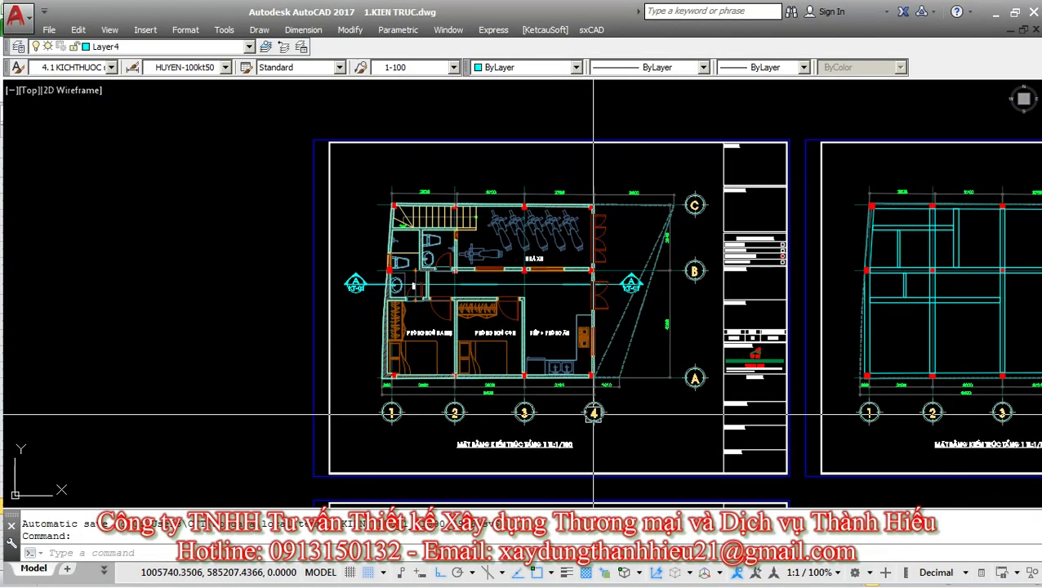
{"action": "scroll", "coordinate": [472, 286], "scroll_direction": "up", "scroll_amount": 2}
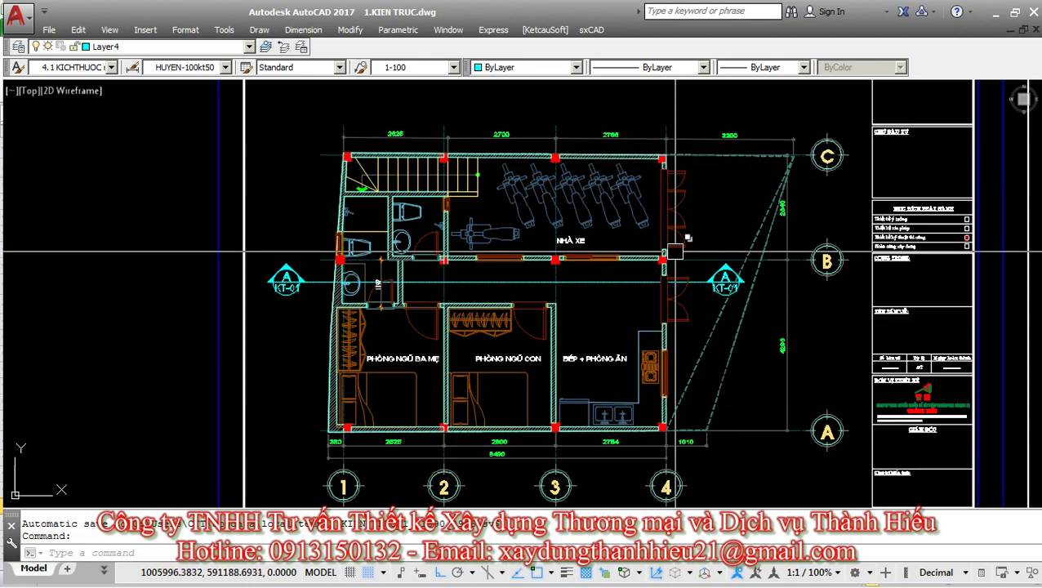
{"action": "key", "text": "alt+Tab"}
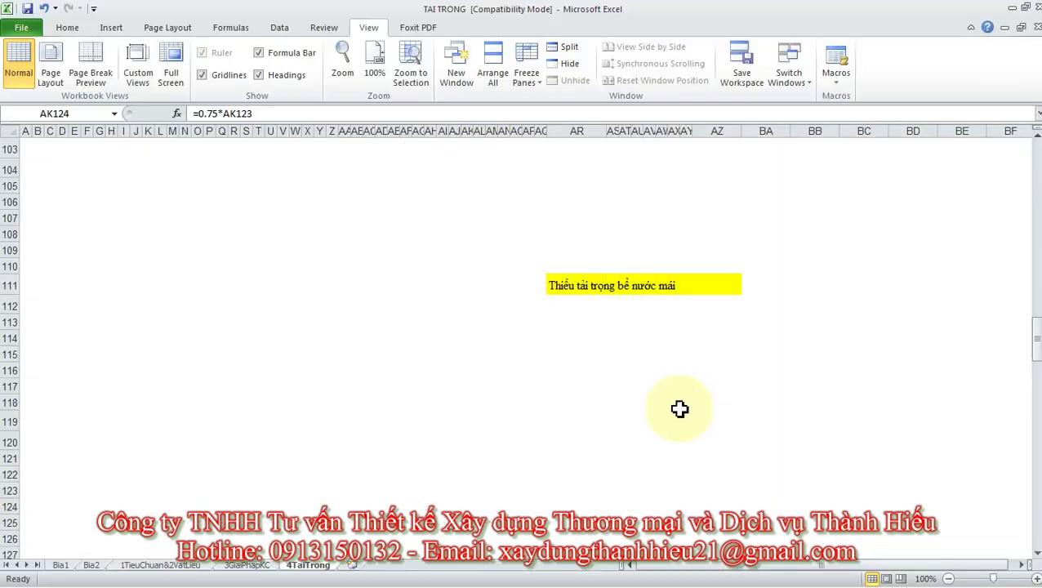
{"action": "key", "text": "alt+Tab"}
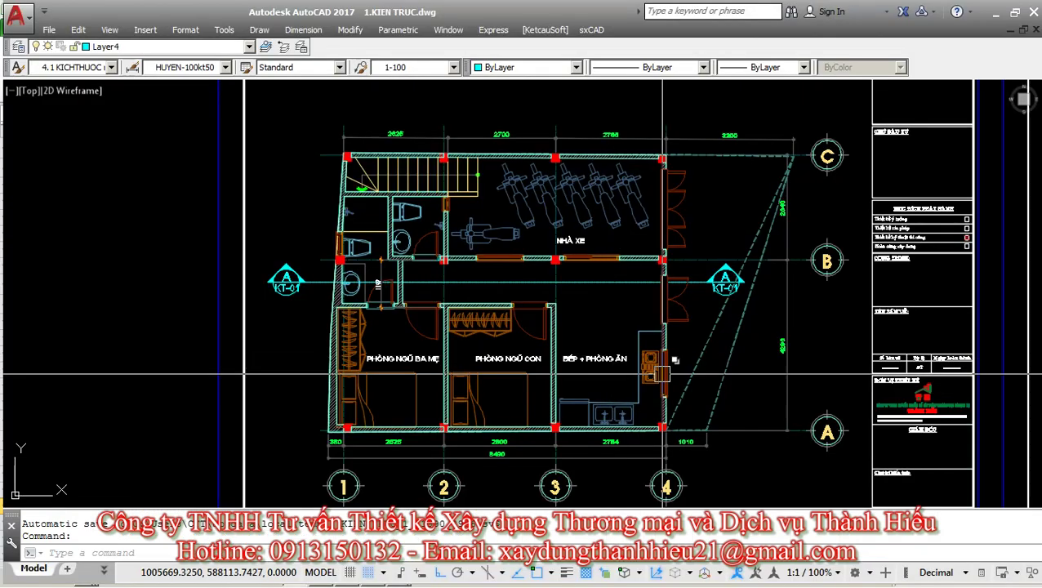
{"action": "mouse_move", "coordinate": [353, 581]}
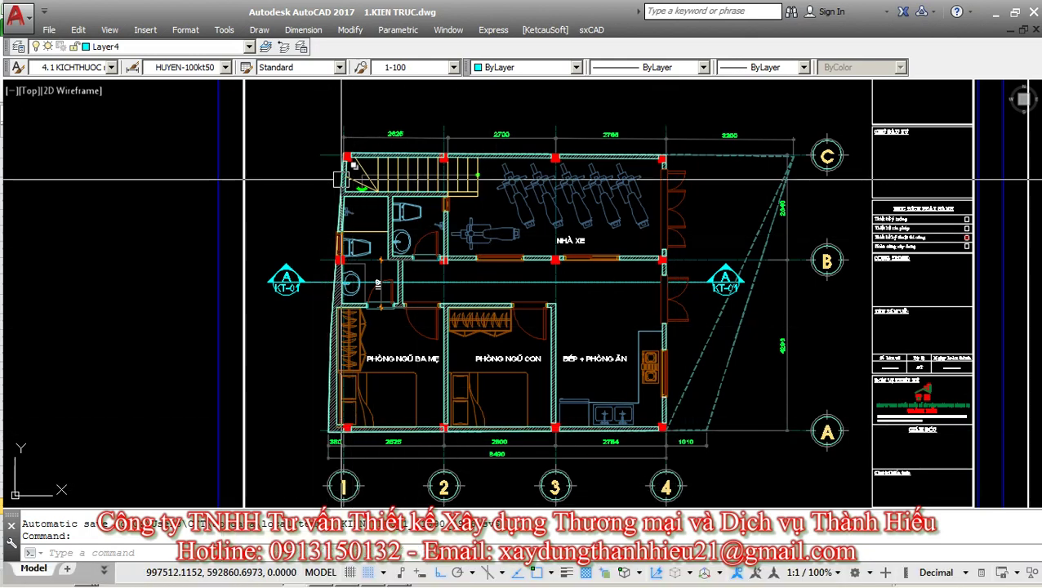
{"action": "scroll", "coordinate": [341, 178], "scroll_direction": "up", "scroll_amount": 2}
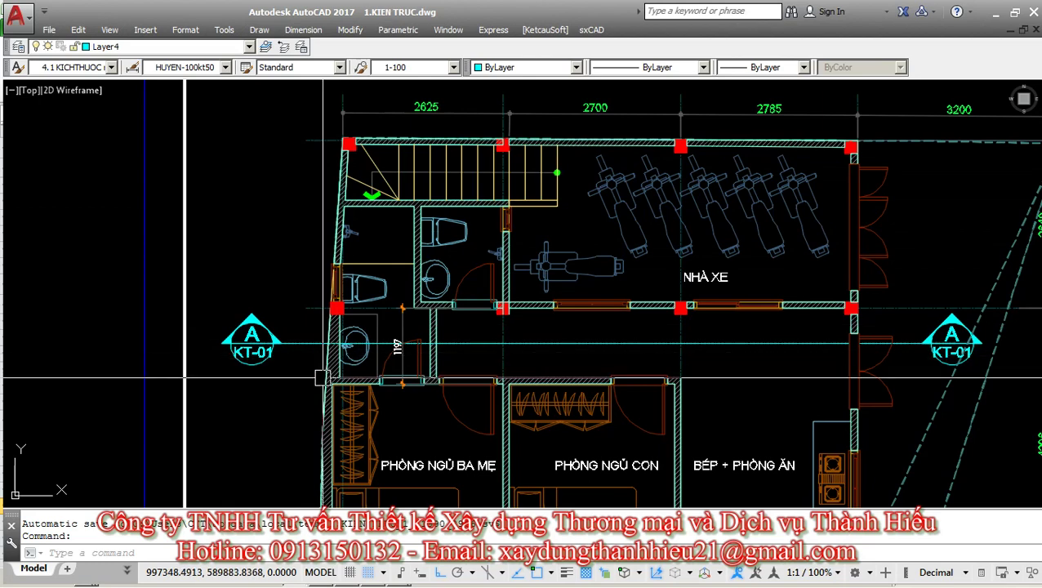
{"action": "mouse_move", "coordinate": [322, 377]}
{"action": "middle_mouse_down"}
{"action": "mouse_move", "coordinate": [327, 282]}
{"action": "mouse_move", "coordinate": [340, 297]}
{"action": "middle_mouse_up"}
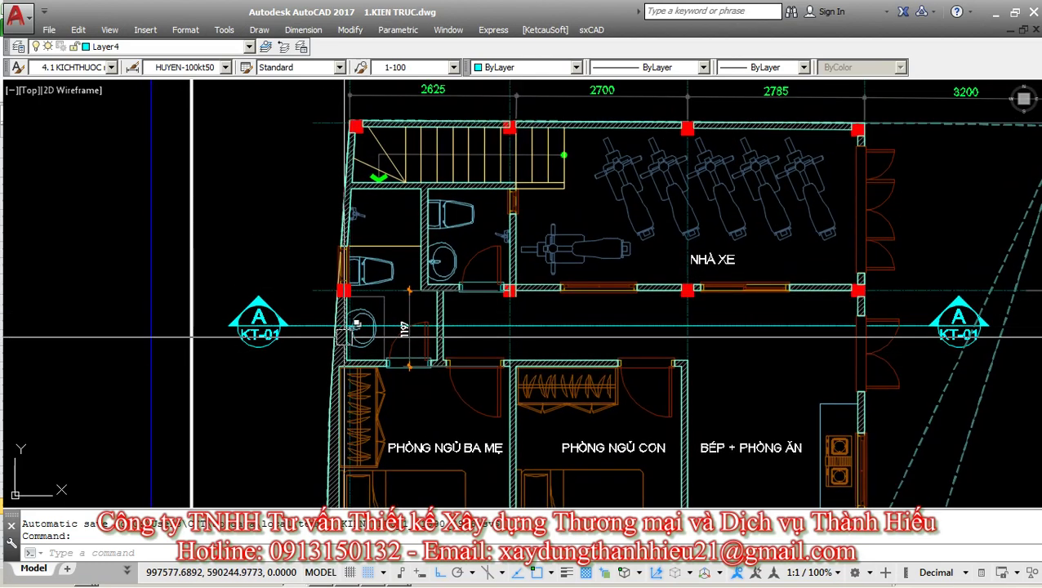
{"action": "middle_click_drag", "start_coordinate": [335, 352], "coordinate": [335, 273]}
{"action": "mouse_move", "coordinate": [815, 497]}
{"action": "middle_mouse_down"}
{"action": "mouse_move", "coordinate": [563, 490]}
{"action": "mouse_move", "coordinate": [590, 488]}
{"action": "middle_mouse_up"}
{"action": "scroll", "coordinate": [592, 382], "scroll_direction": "down", "scroll_amount": 2}
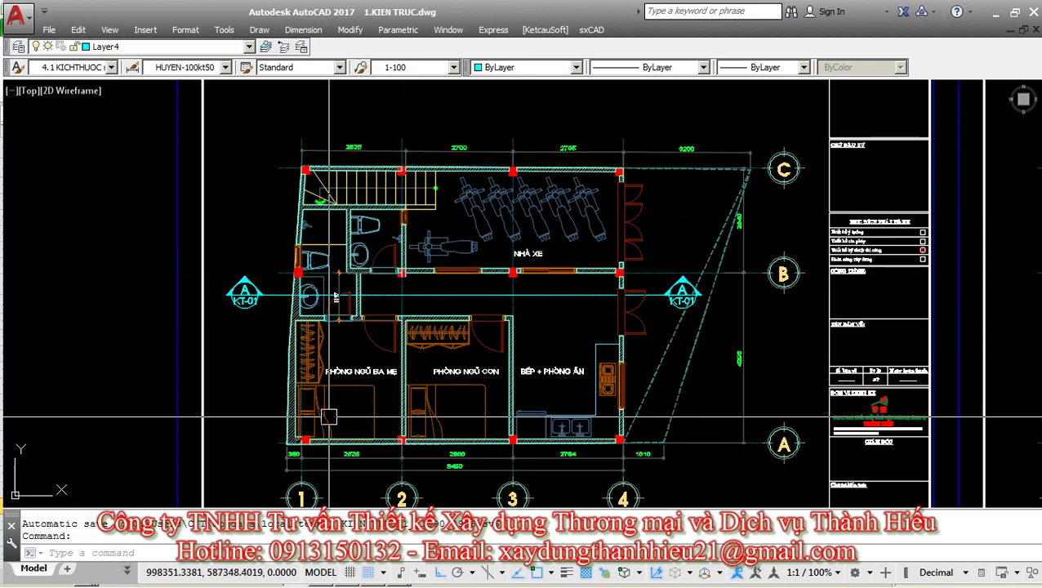
{"action": "mouse_move", "coordinate": [306, 581]}
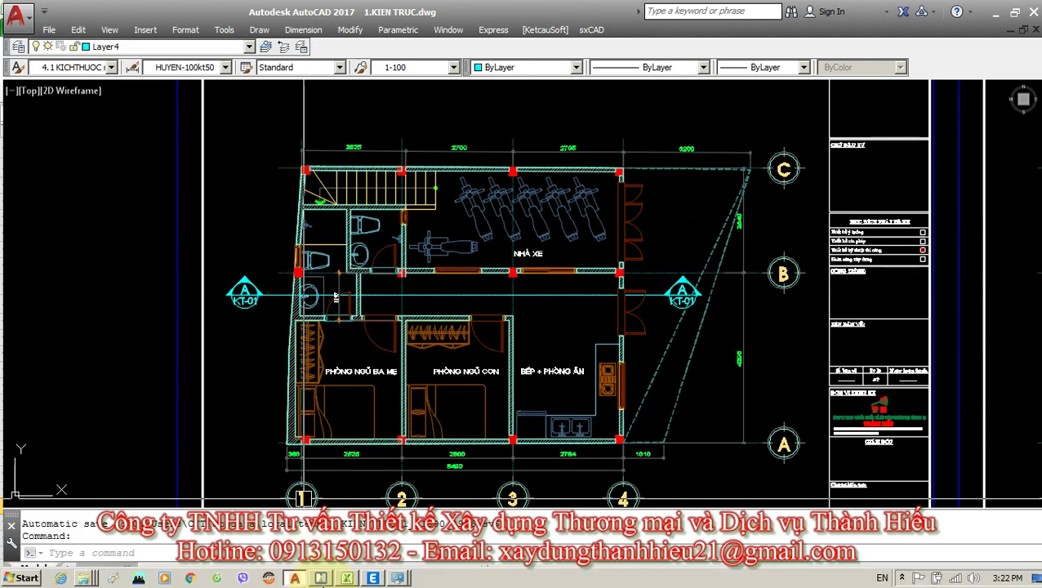
Switch to ETABS and select the perimeter frames on axis 4, axis A and both spans of axis 1 in plan TANG1.
{"action": "left_click", "coordinate": [372, 578]}
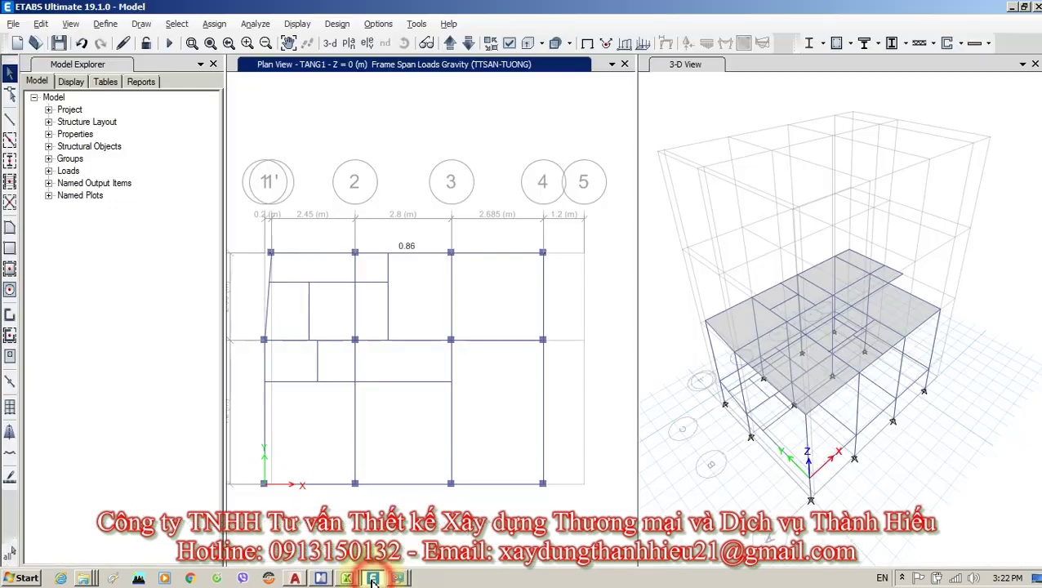
{"action": "left_click", "coordinate": [542, 314]}
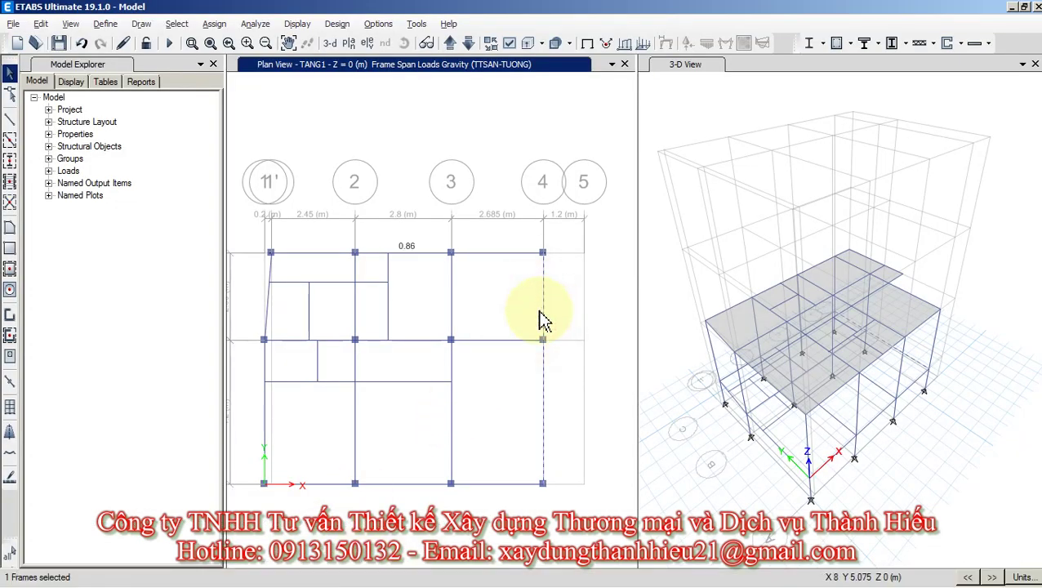
{"action": "left_click", "coordinate": [412, 485]}
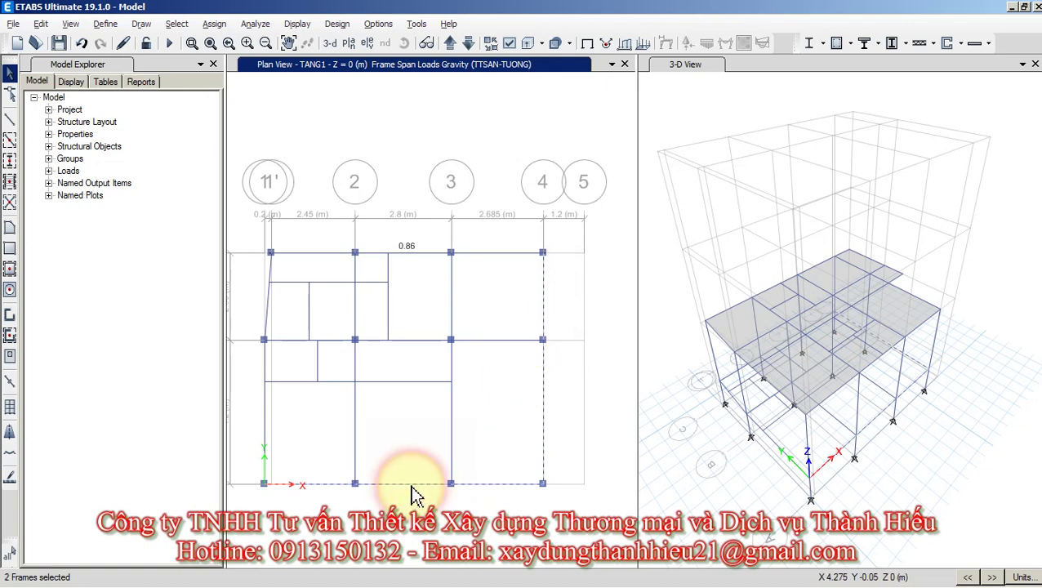
{"action": "left_click", "coordinate": [264, 427]}
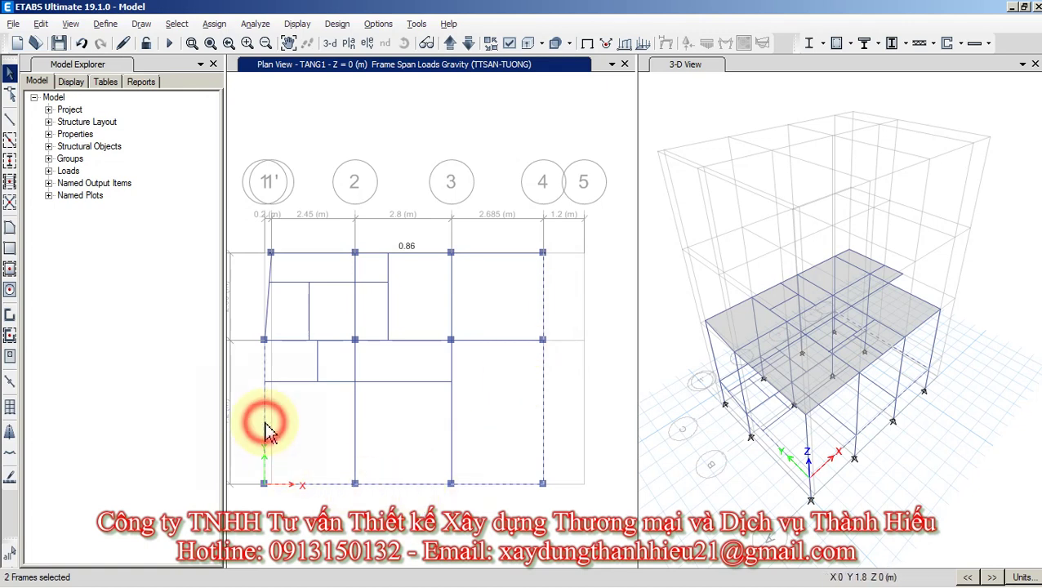
{"action": "left_click", "coordinate": [267, 321]}
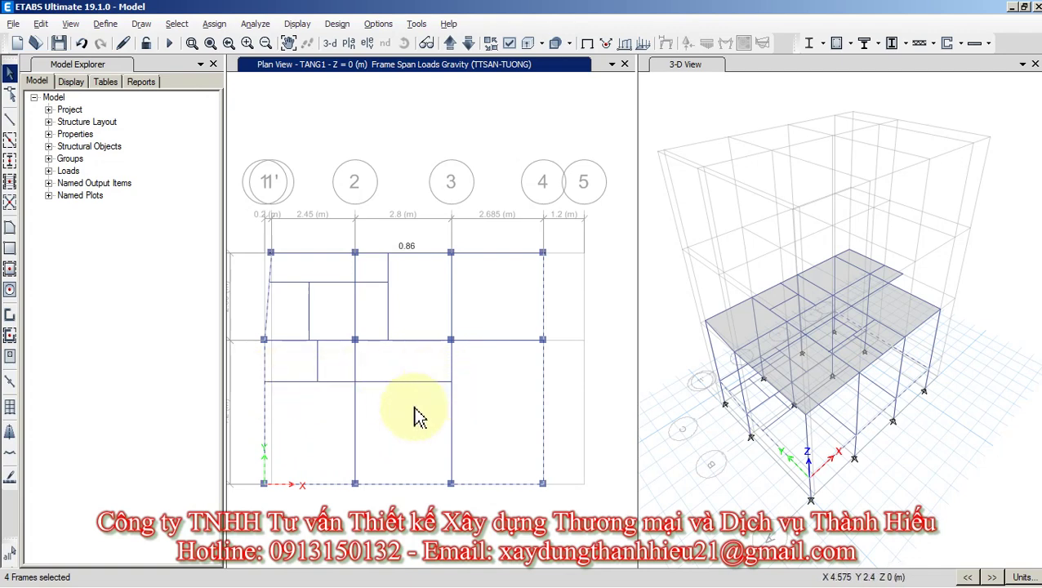
Add the two secondary beams parallel to axis B, running between axes 1 and 3, to the frame selection.
{"action": "key", "text": "alt+Tab"}
{"action": "key", "text": "alt+Tab"}
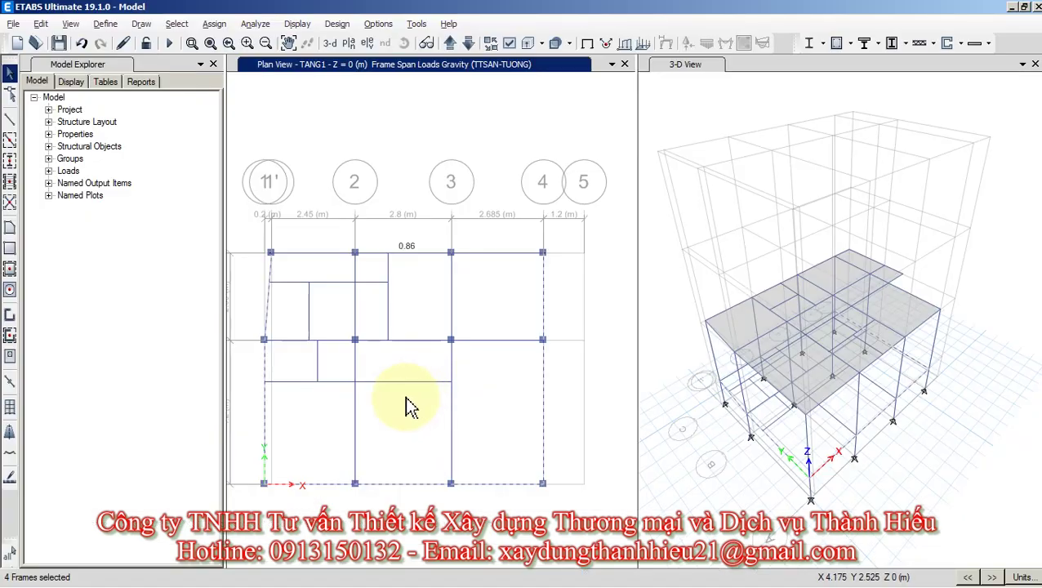
{"action": "left_click", "coordinate": [381, 381]}
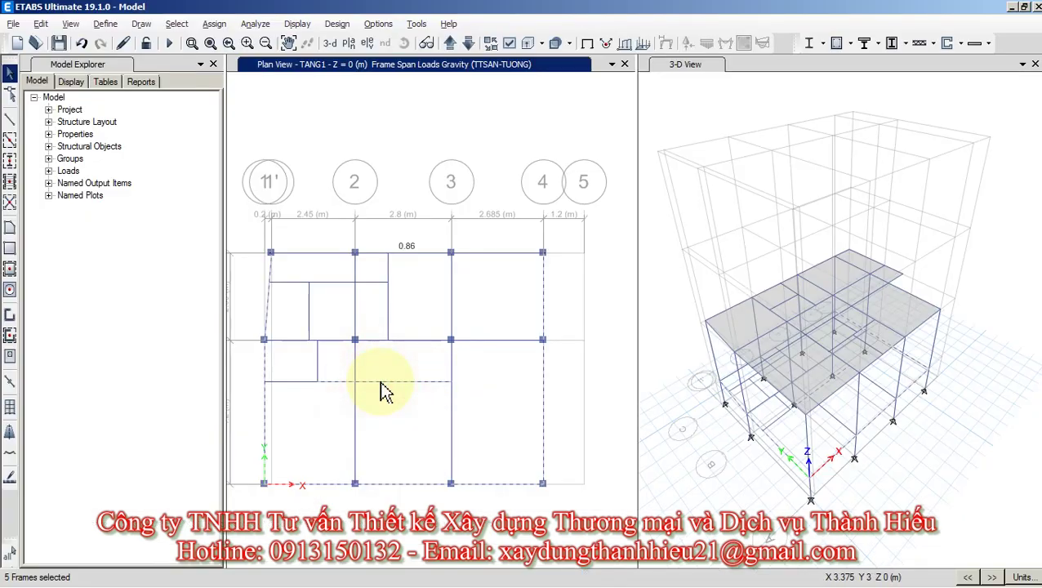
{"action": "left_click", "coordinate": [317, 362]}
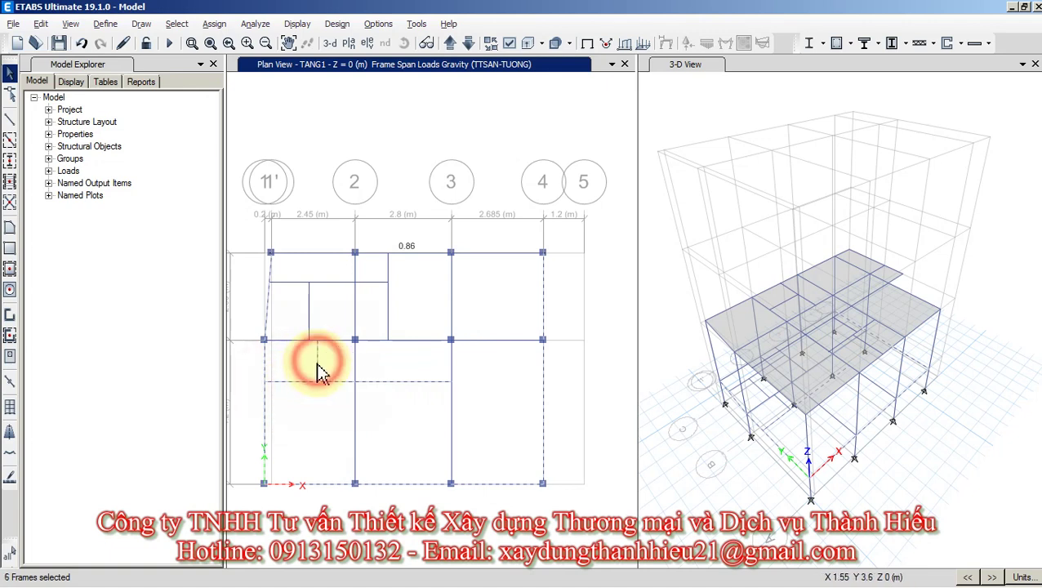
{"action": "left_click", "coordinate": [307, 313]}
{"action": "left_click", "coordinate": [309, 312]}
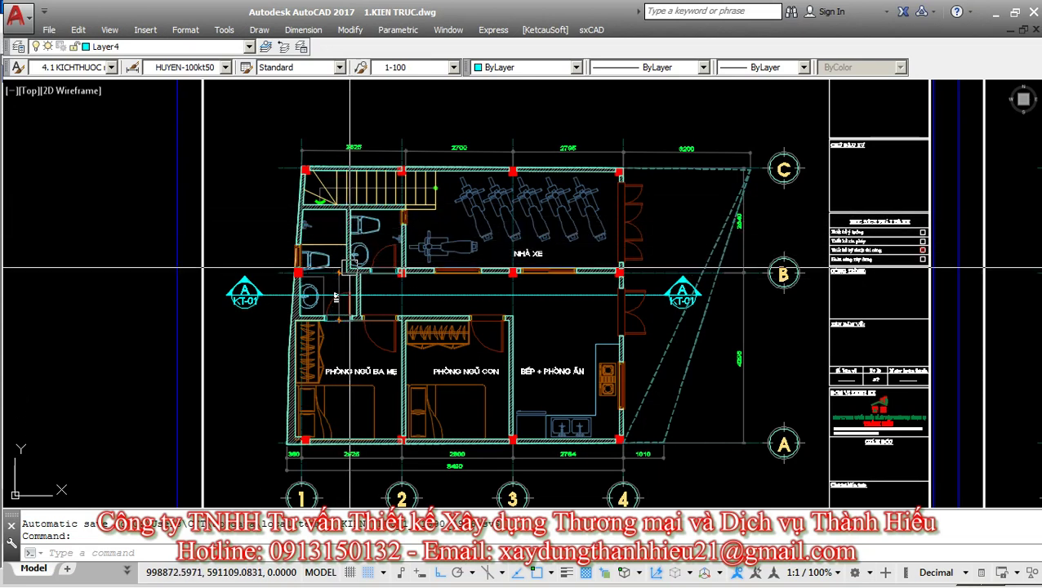
Examine the toilet and corridor walls around axis B between axes 1 and 2 in the AutoCAD floor plan.
{"action": "scroll", "coordinate": [347, 214], "scroll_direction": "up", "scroll_amount": 4}
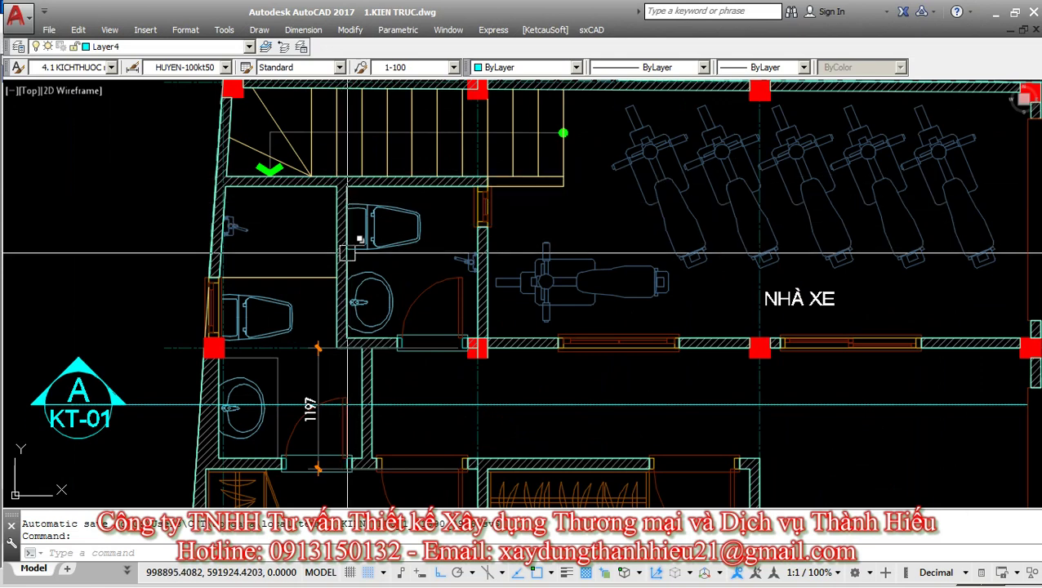
{"action": "mouse_move", "coordinate": [351, 329]}
{"action": "middle_mouse_down"}
{"action": "mouse_move", "coordinate": [337, 258]}
{"action": "mouse_move", "coordinate": [295, 204]}
{"action": "middle_mouse_up"}
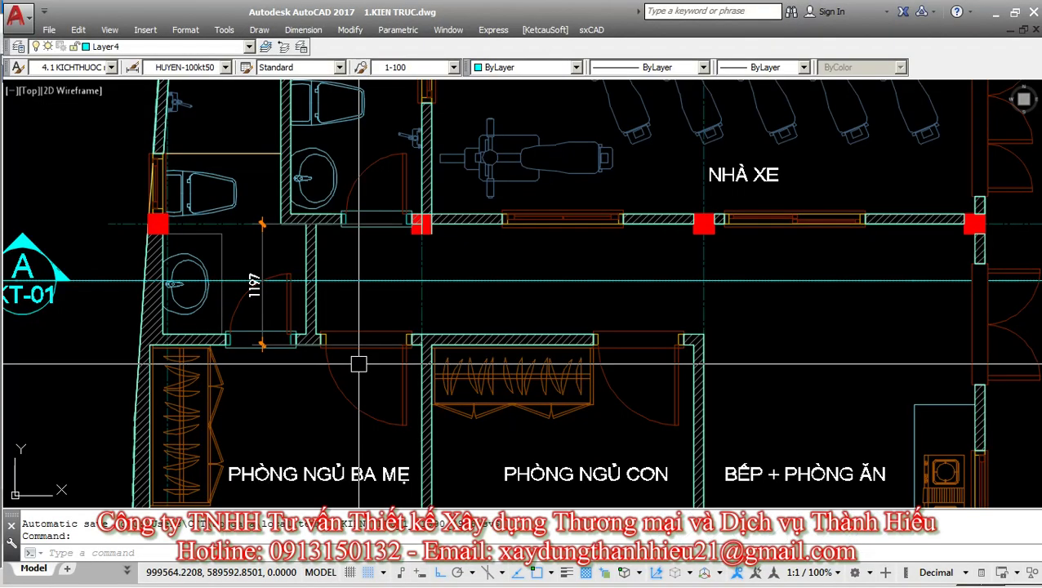
{"action": "scroll", "coordinate": [360, 365], "scroll_direction": "down", "scroll_amount": 3}
{"action": "scroll", "coordinate": [340, 331], "scroll_direction": "up", "scroll_amount": 2}
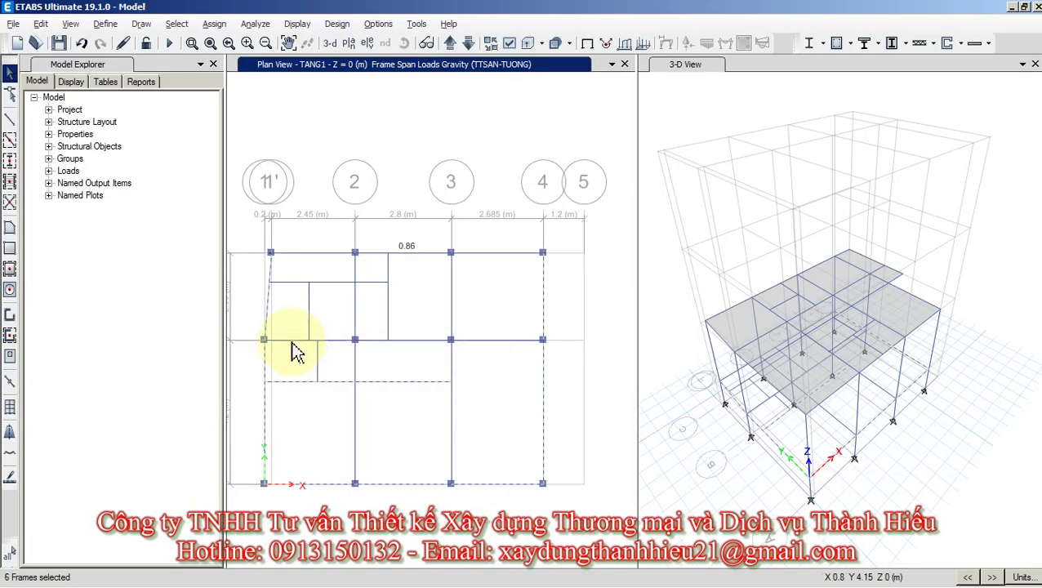
Return to ETABS and add the three short axis B frames from axis 1 to just past axis 2 to the selection.
{"action": "left_click", "coordinate": [290, 351]}
{"action": "left_click", "coordinate": [333, 352]}
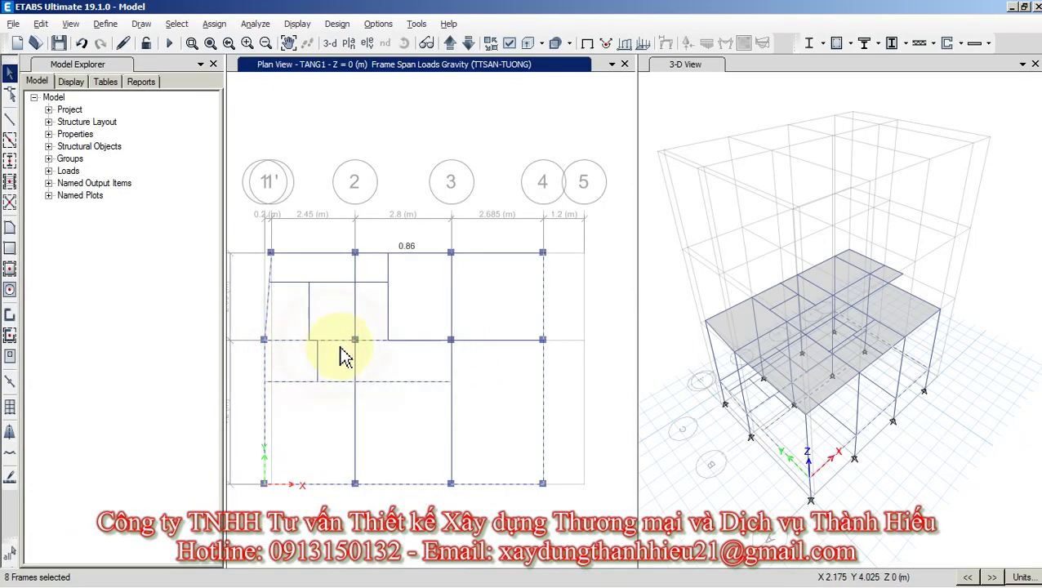
{"action": "scroll", "coordinate": [344, 355], "scroll_direction": "up", "scroll_amount": 3}
{"action": "left_click", "coordinate": [384, 344]}
{"action": "left_click", "coordinate": [343, 357]}
{"action": "scroll", "coordinate": [359, 355], "scroll_direction": "down", "scroll_amount": 2}
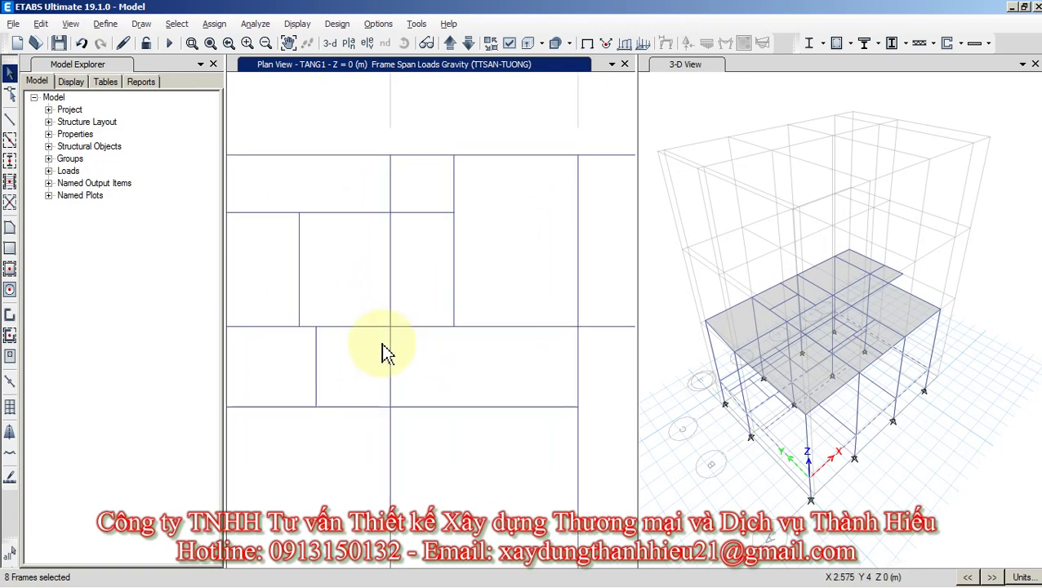
{"action": "scroll", "coordinate": [295, 349], "scroll_direction": "up", "scroll_amount": 2}
{"action": "left_click", "coordinate": [323, 324]}
{"action": "scroll", "coordinate": [300, 340], "scroll_direction": "down", "scroll_amount": 2}
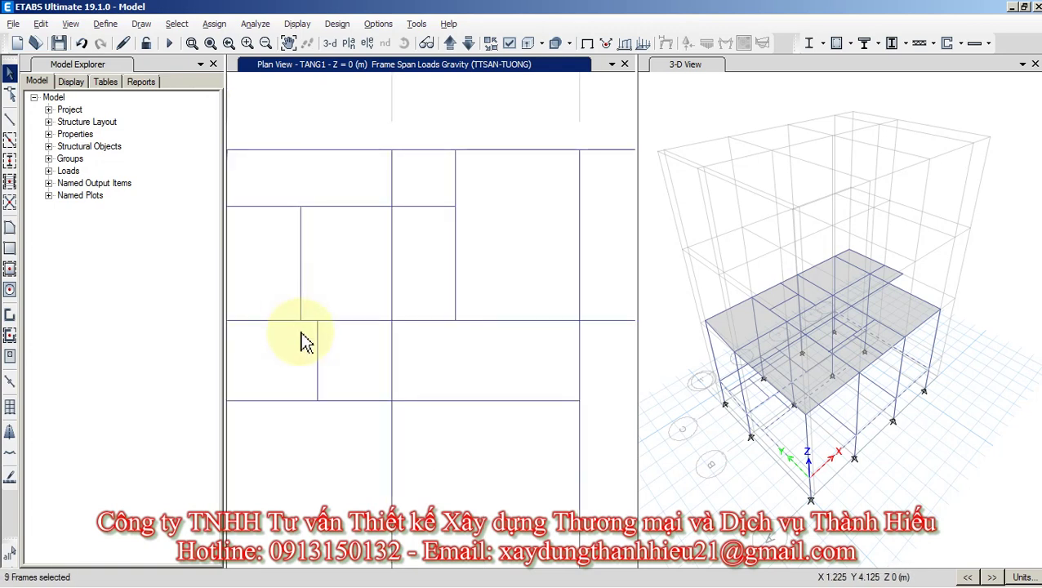
Add the remaining axis B frame, reaching across axis 3 to axis 4, to the selection.
{"action": "scroll", "coordinate": [457, 347], "scroll_direction": "up", "scroll_amount": 2}
{"action": "left_click", "coordinate": [473, 351]}
{"action": "left_click", "coordinate": [488, 330]}
{"action": "scroll", "coordinate": [536, 365], "scroll_direction": "down", "scroll_amount": 2}
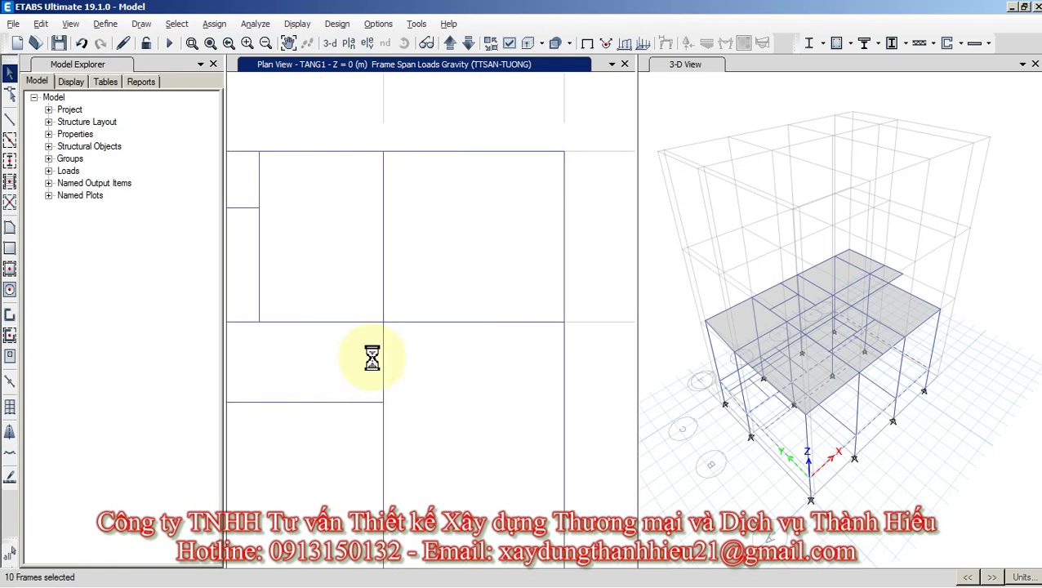
{"action": "scroll", "coordinate": [373, 353], "scroll_direction": "up", "scroll_amount": 2}
{"action": "scroll", "coordinate": [498, 343], "scroll_direction": "down", "scroll_amount": 2}
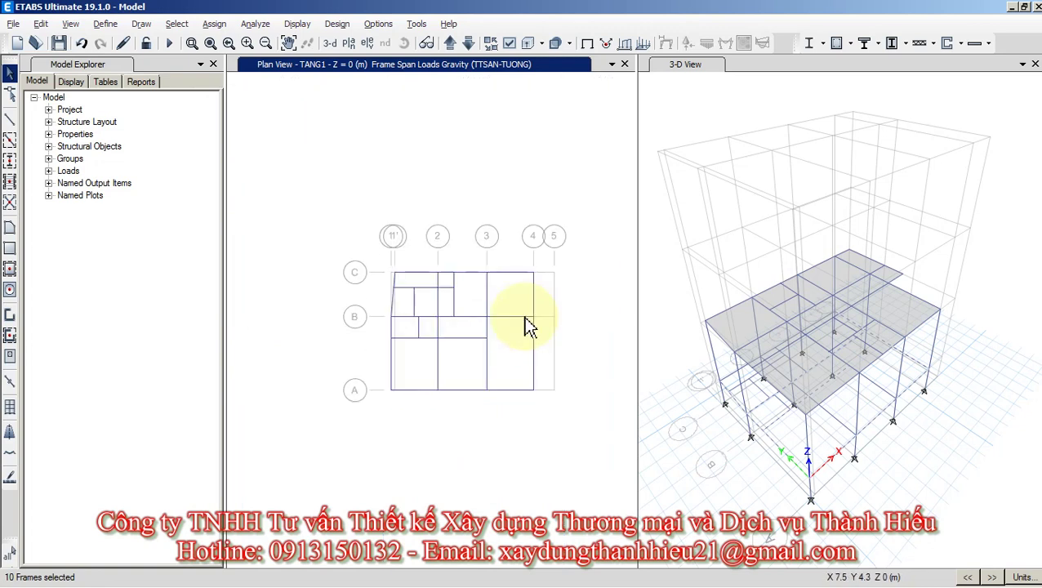
{"action": "scroll", "coordinate": [471, 295], "scroll_direction": "up", "scroll_amount": 2}
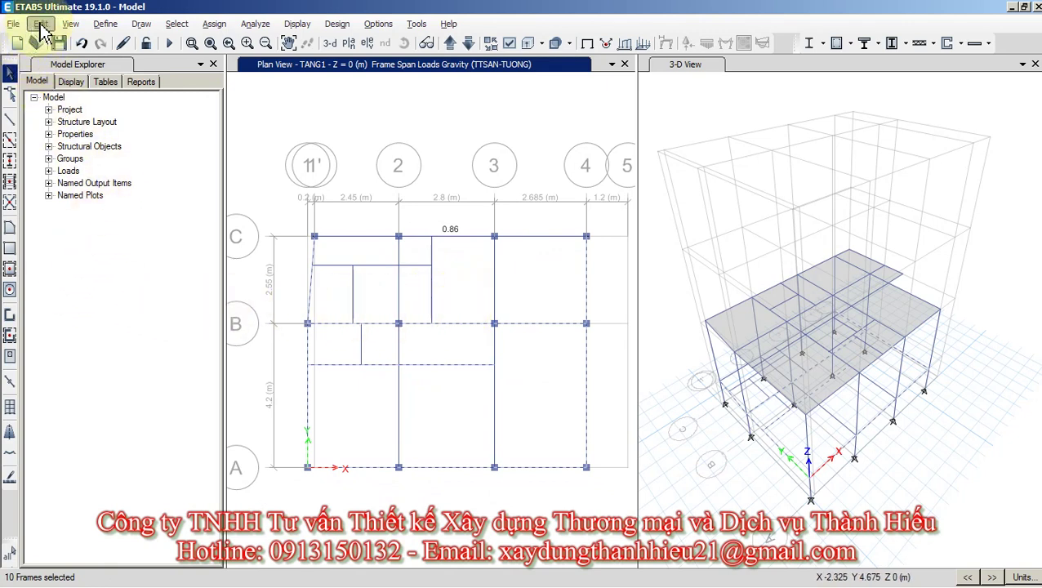
Assign the selected frames a uniform gravity load of 0.86 tonf/m in pattern TTSAN-TUONG, replacing existing loads.
{"action": "left_click", "coordinate": [211, 24]}
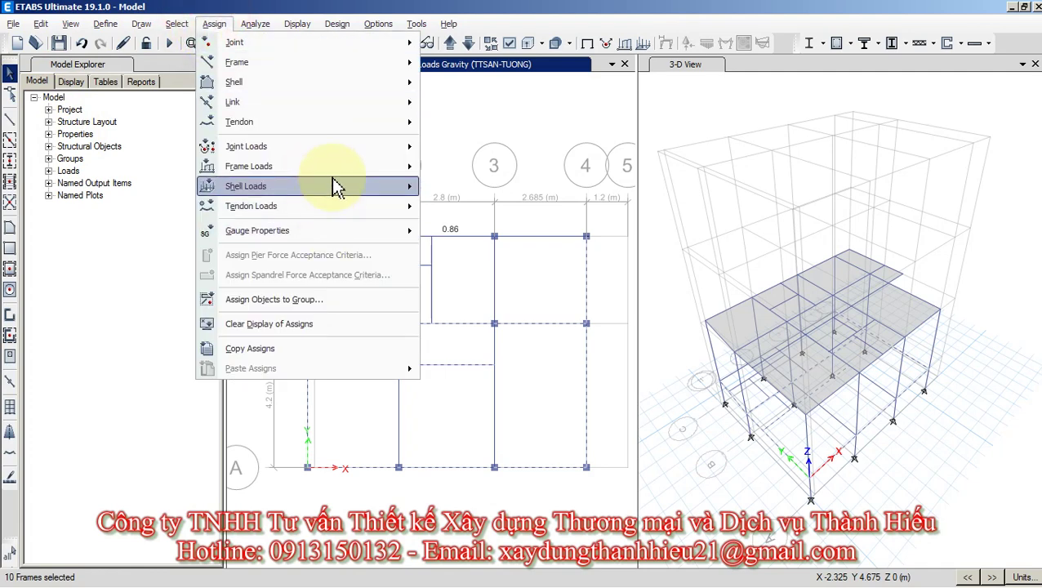
{"action": "mouse_move", "coordinate": [337, 168]}
{"action": "left_click", "coordinate": [461, 187]}
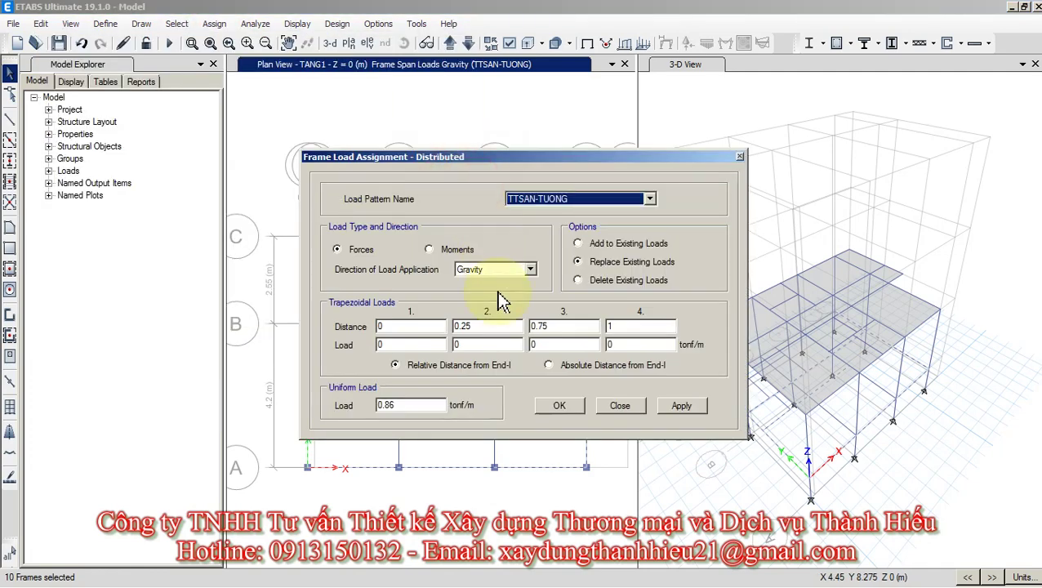
{"action": "left_click", "coordinate": [376, 406]}
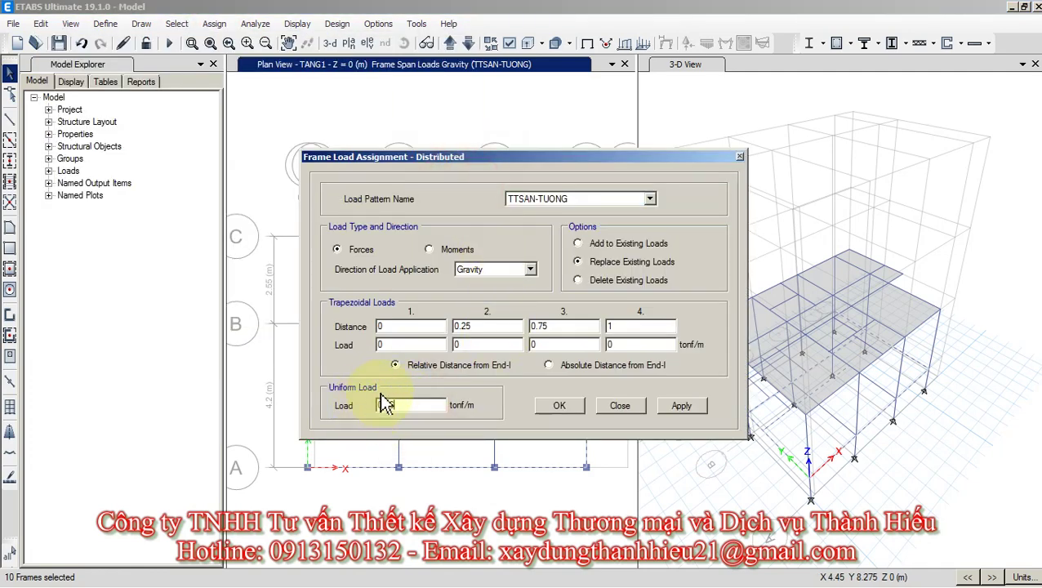
{"action": "left_click", "coordinate": [548, 410]}
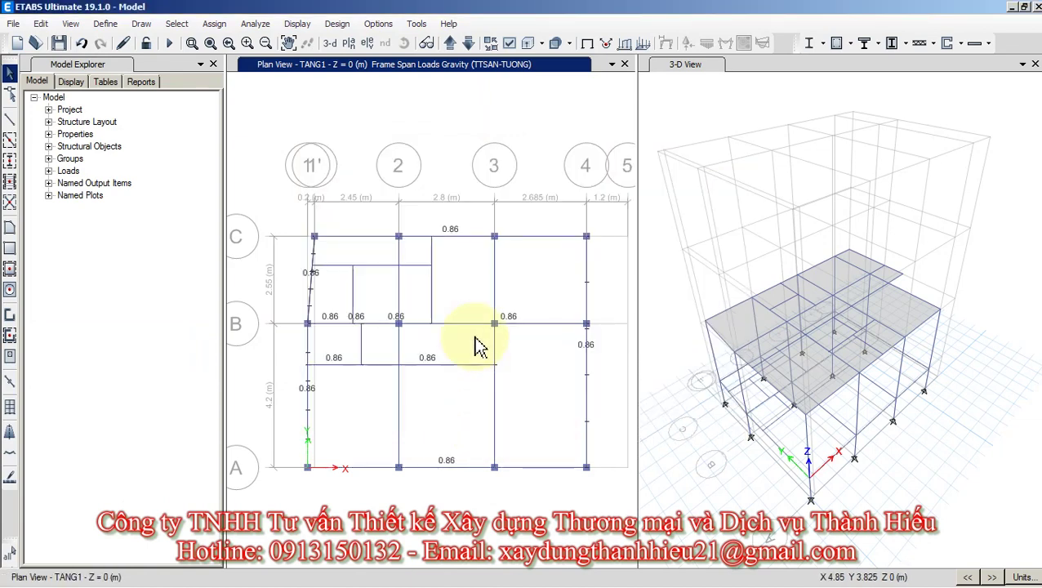
Select the short vertical frame just below axis B between axes 1 and 2 in the TANG1 plan.
{"action": "scroll", "coordinate": [409, 272], "scroll_direction": "up", "scroll_amount": 1}
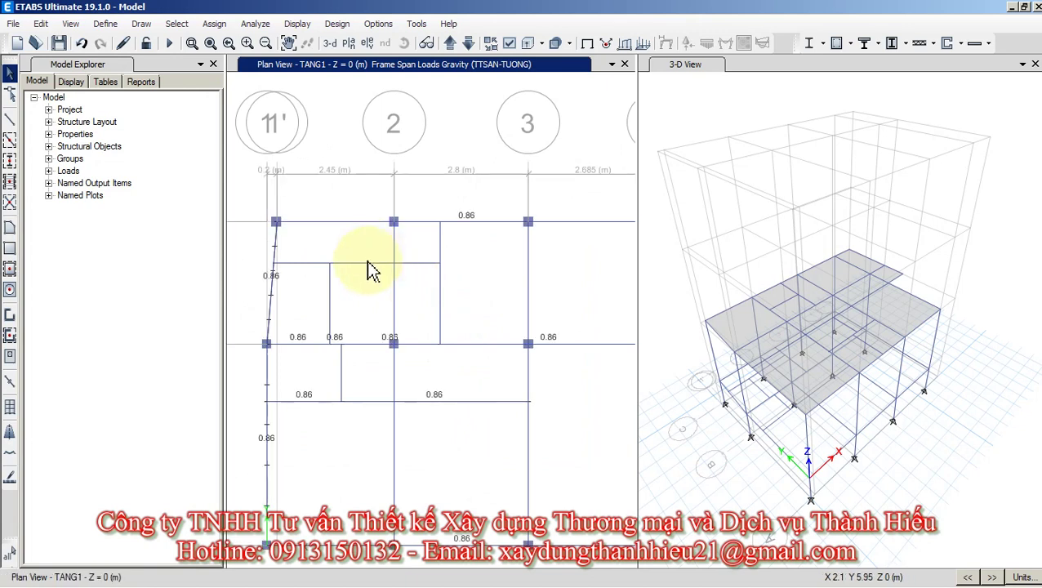
{"action": "scroll", "coordinate": [368, 270], "scroll_direction": "up", "scroll_amount": 1}
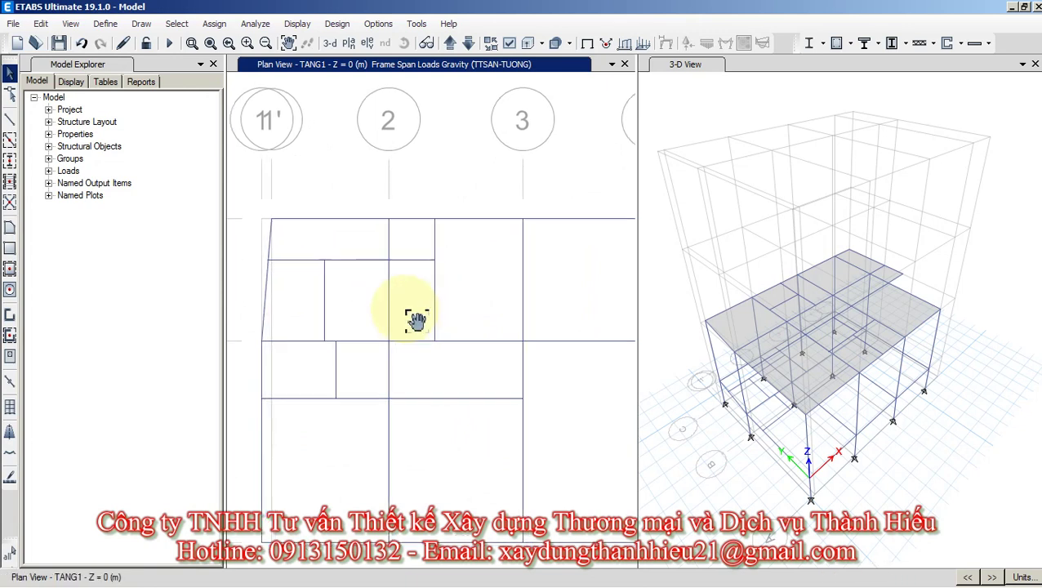
{"action": "scroll", "coordinate": [414, 321], "scroll_direction": "down", "scroll_amount": 1}
{"action": "scroll", "coordinate": [372, 283], "scroll_direction": "up", "scroll_amount": 1}
{"action": "scroll", "coordinate": [409, 283], "scroll_direction": "down", "scroll_amount": 1}
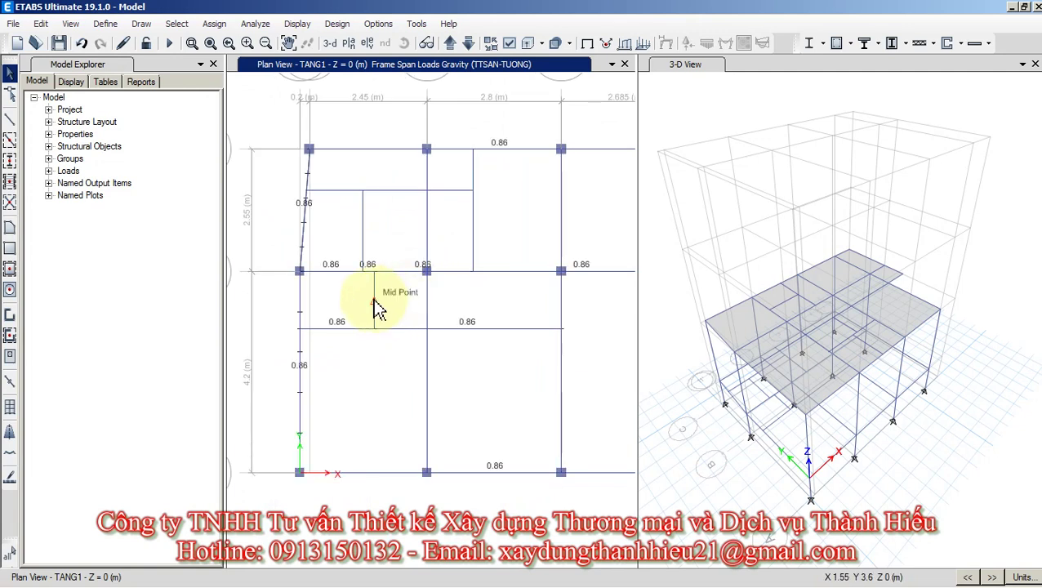
{"action": "left_click", "coordinate": [374, 299]}
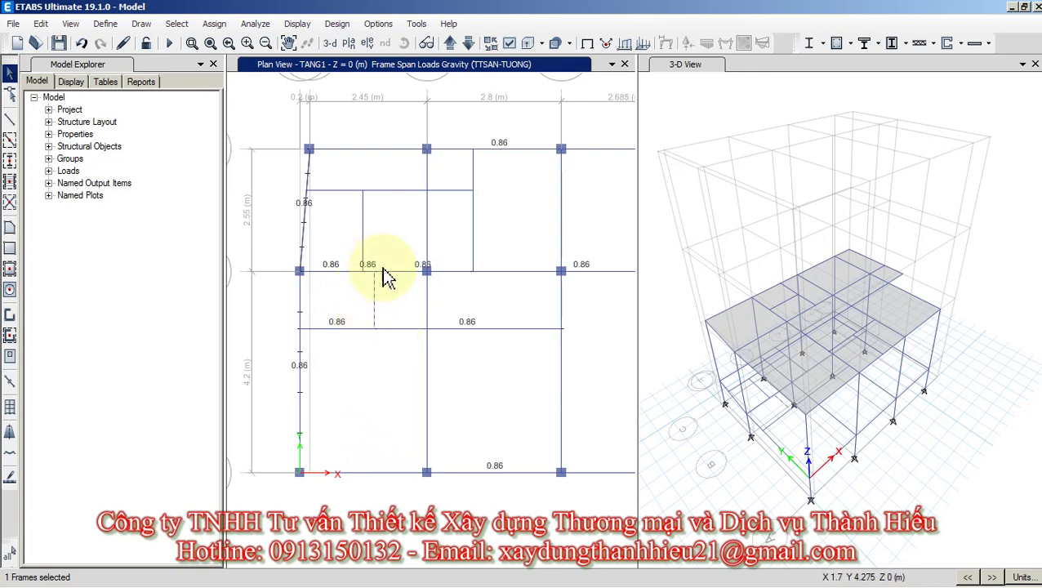
Switch to the Excel load table, set the Tường100 wall height to 3.7 m and check its factored load per metre.
{"action": "mouse_move", "coordinate": [309, 584]}
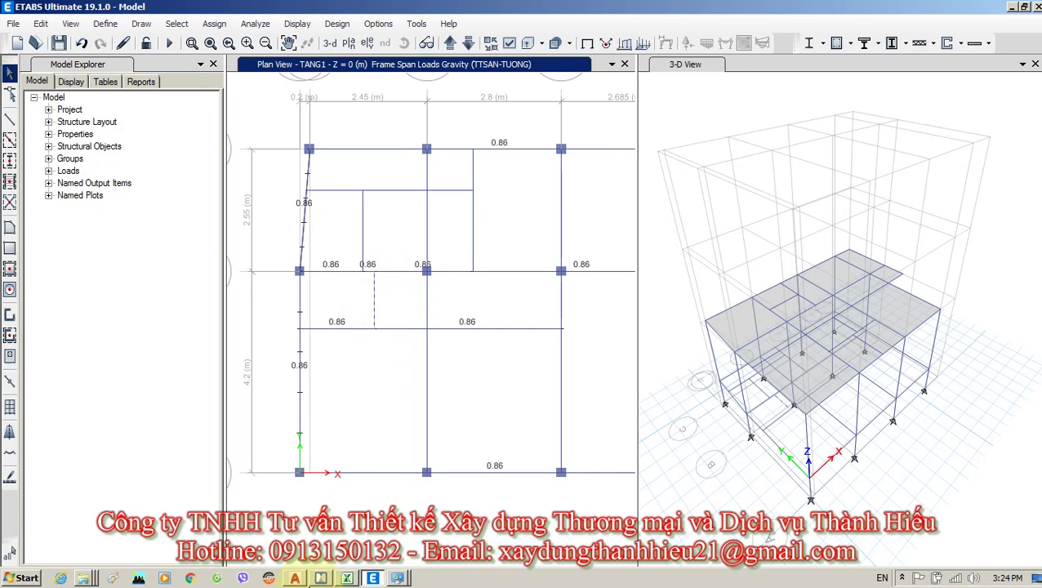
{"action": "left_click", "coordinate": [348, 578]}
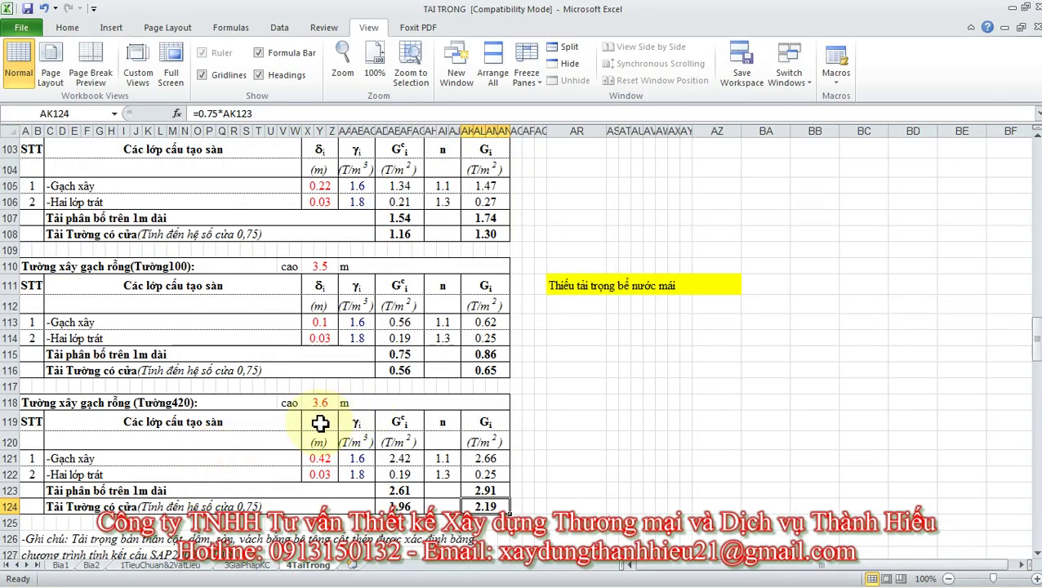
{"action": "left_click", "coordinate": [319, 266]}
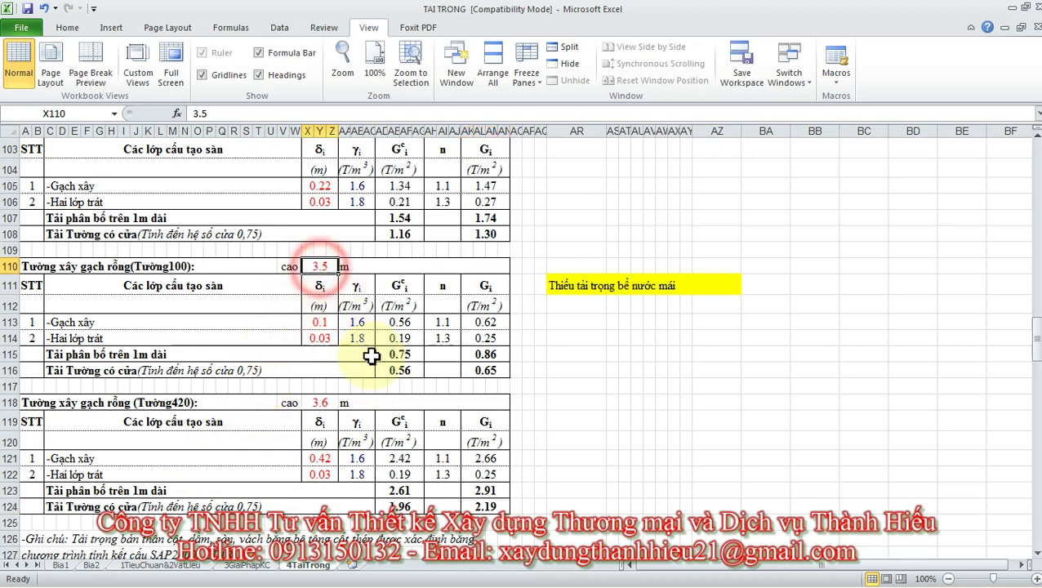
{"action": "type", "text": "3"}
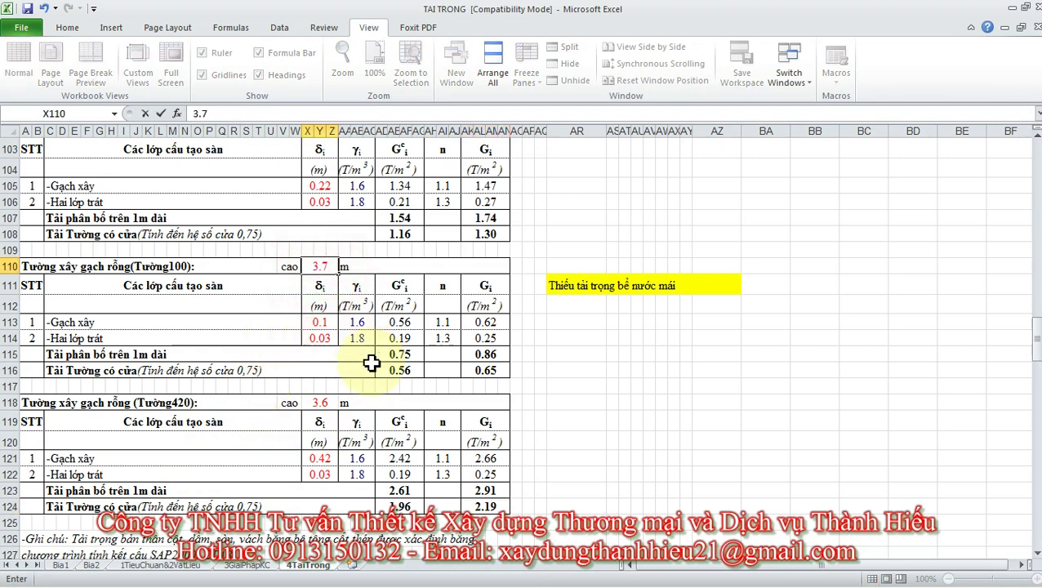
{"action": "type", "text": ".7"}
{"action": "left_click", "coordinate": [551, 353]}
{"action": "left_click", "coordinate": [494, 356]}
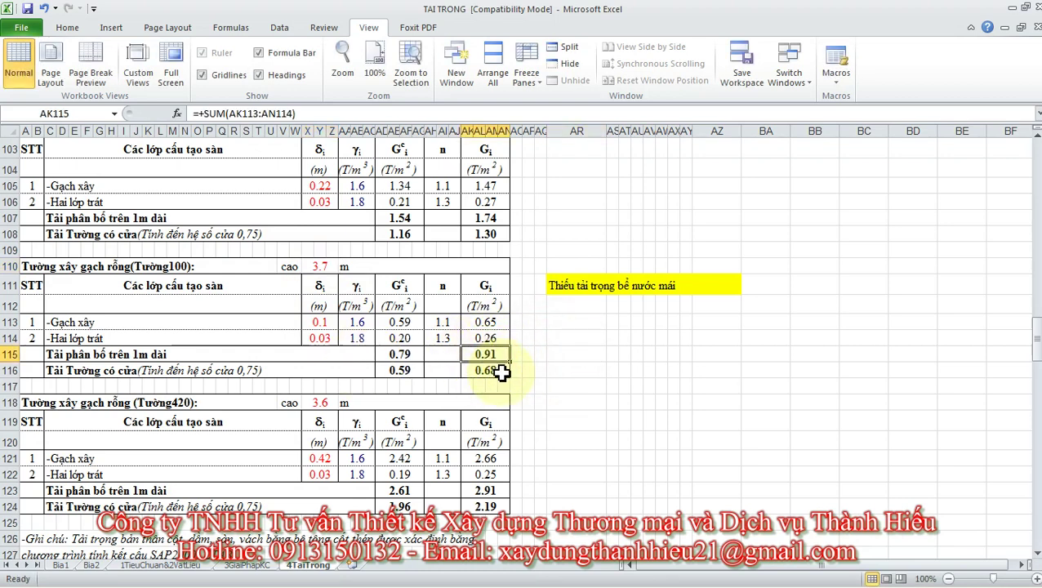
Return to ETABS and assign the selected frame a uniform gravity load of 0.91 tonf/m in pattern TTSAN-TUONG, replacing existing loads.
{"action": "key", "text": "alt+Tab"}
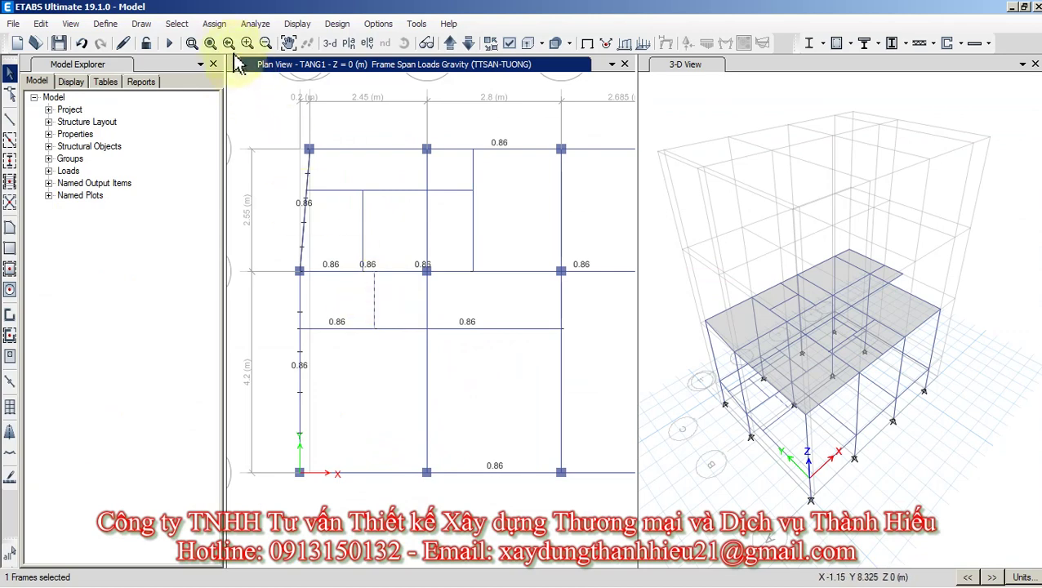
{"action": "left_click", "coordinate": [214, 23]}
{"action": "mouse_move", "coordinate": [236, 71]}
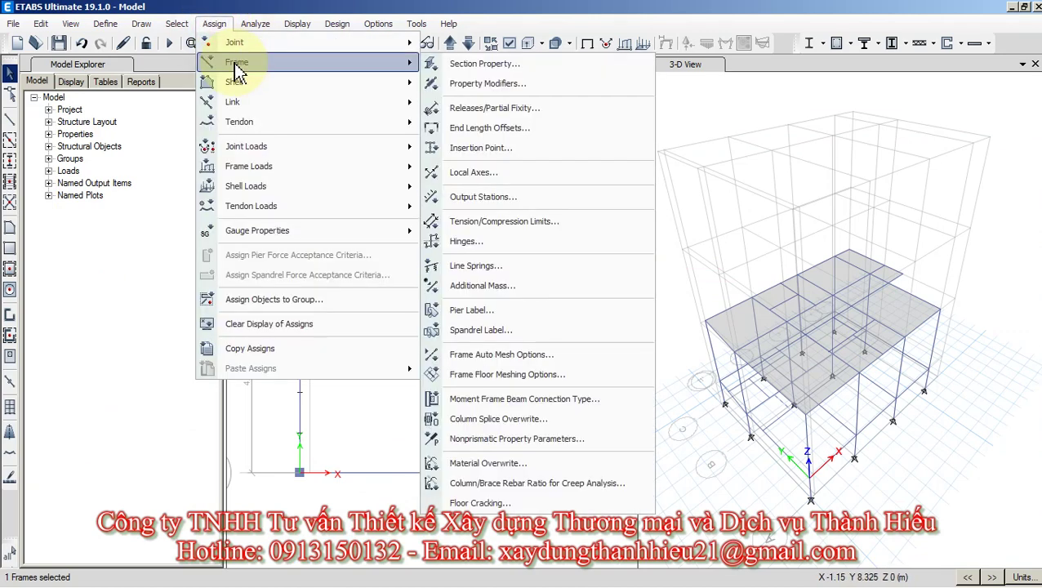
{"action": "mouse_move", "coordinate": [302, 169]}
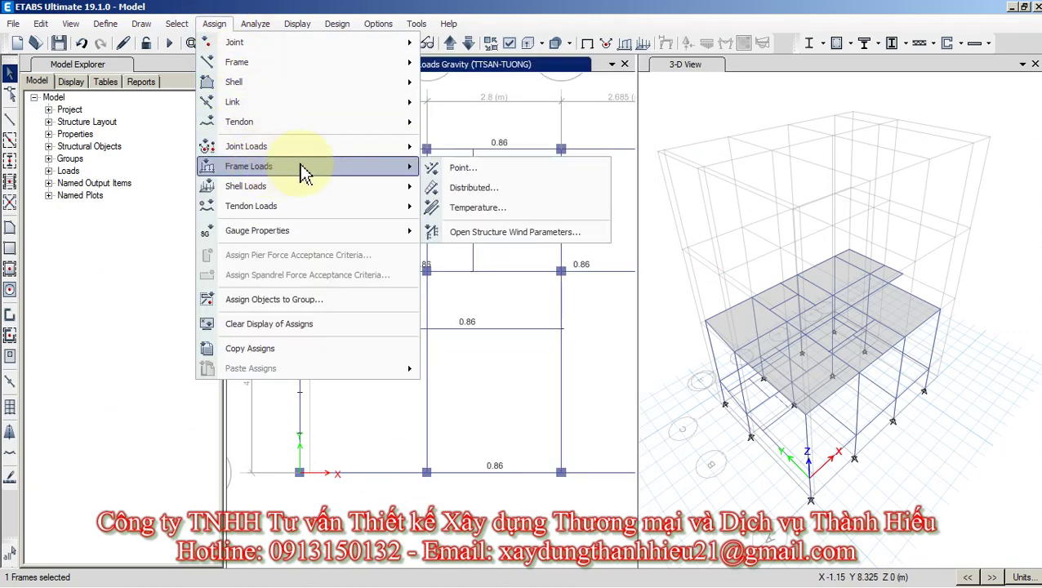
{"action": "left_click", "coordinate": [474, 189]}
{"action": "left_click", "coordinate": [386, 405]}
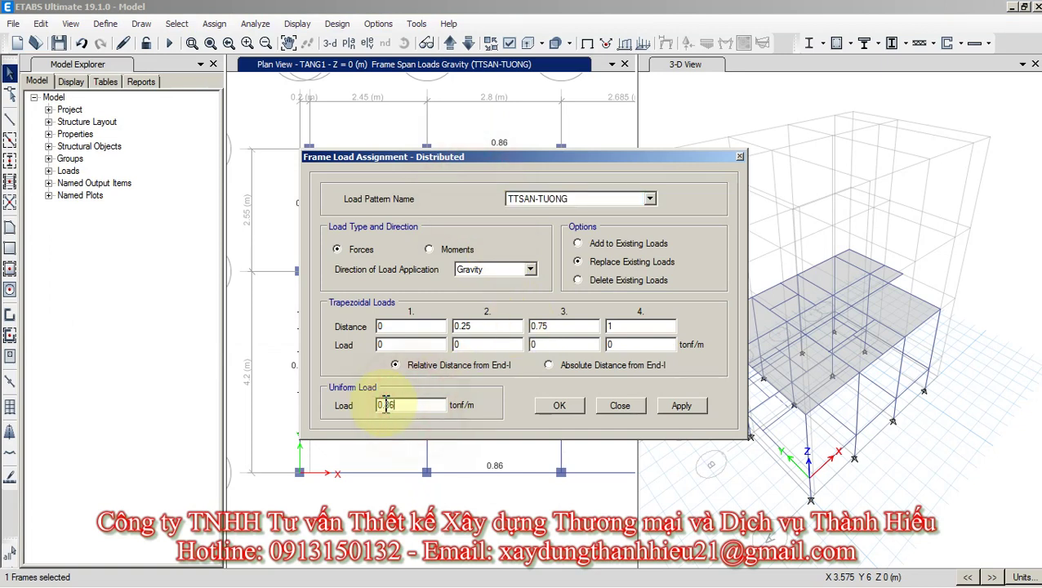
{"action": "left_click_drag", "start_coordinate": [386, 404], "coordinate": [401, 405]}
{"action": "left_click", "coordinate": [557, 406]}
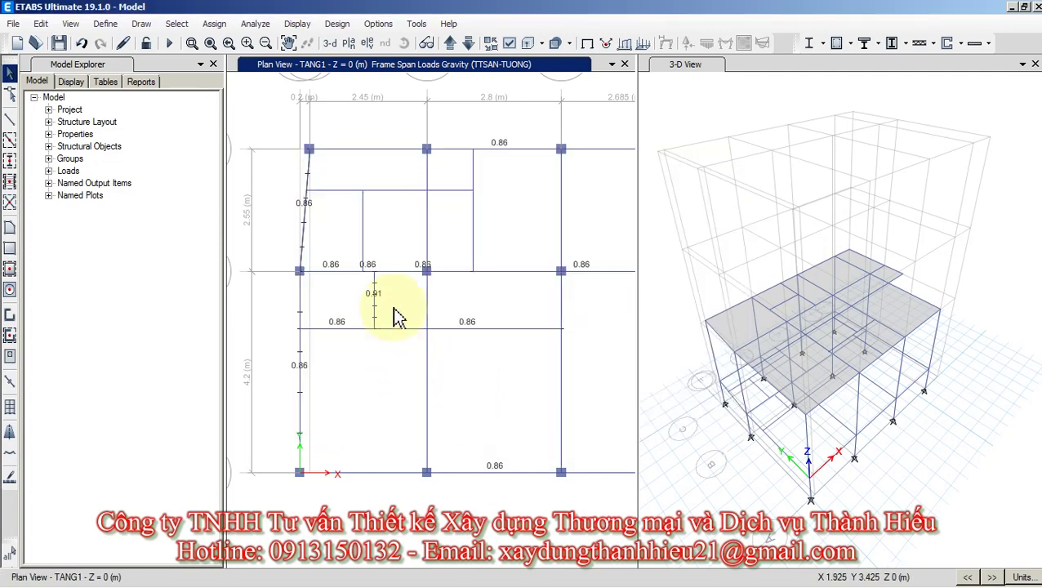
Select the short vertical frame just above axis B between axes 1 and 2, and set the Tường100 wall height to 1.9 m in Excel.
{"action": "scroll", "coordinate": [392, 304], "scroll_direction": "up", "scroll_amount": 3}
{"action": "left_click", "coordinate": [324, 285]}
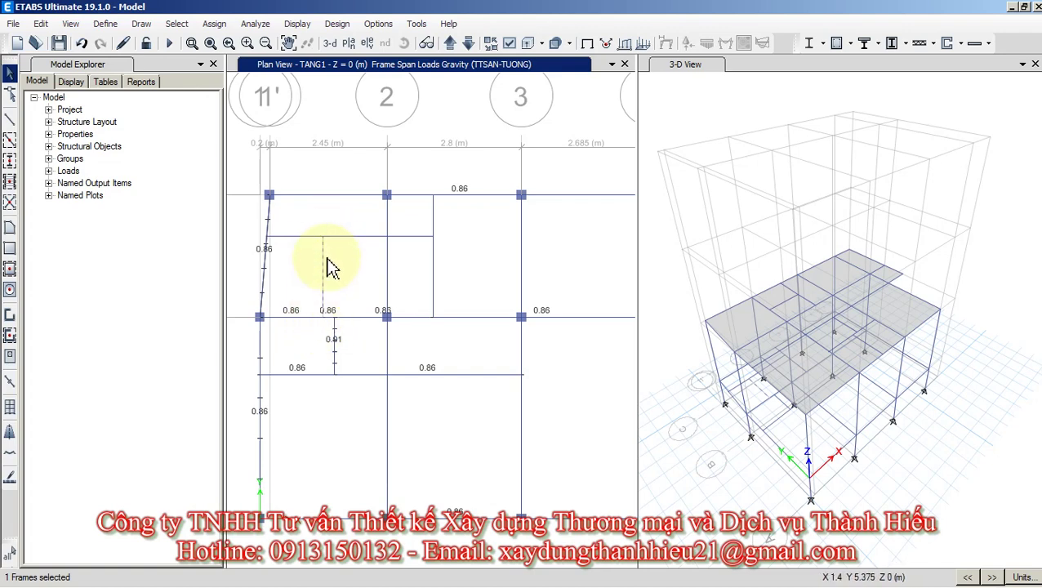
{"action": "key", "text": "alt+Tab"}
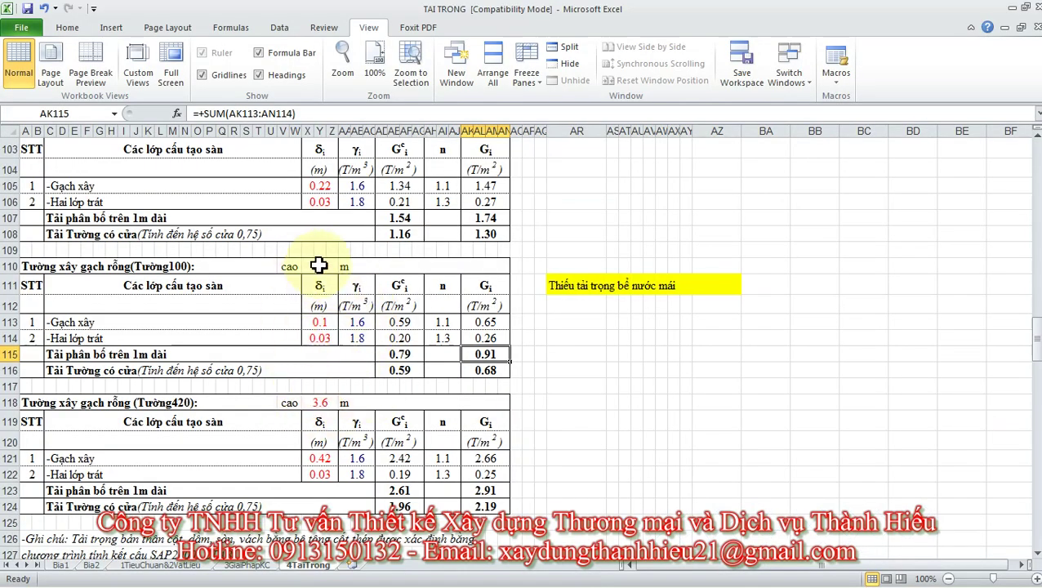
{"action": "left_click", "coordinate": [318, 266]}
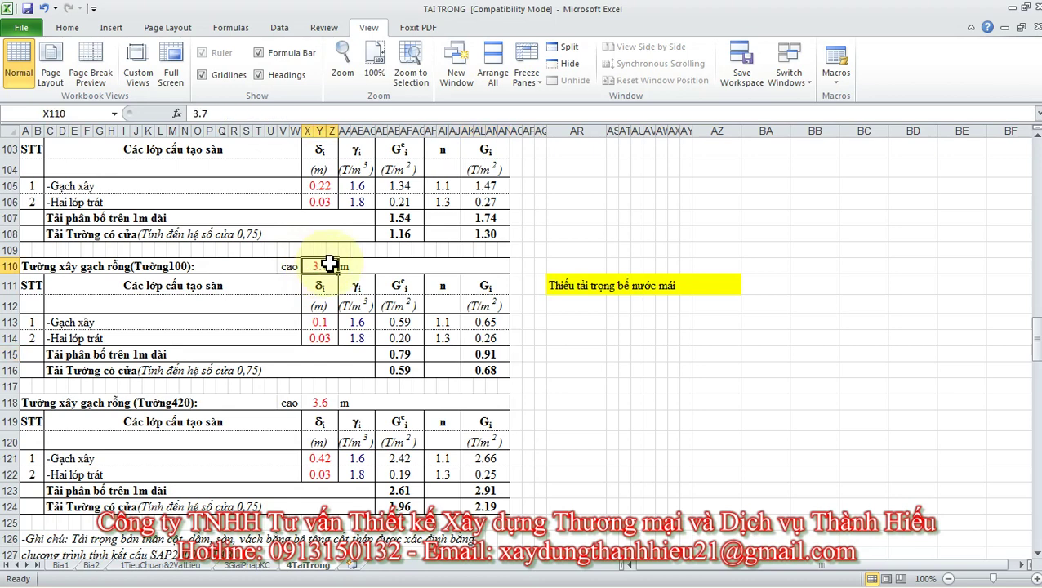
{"action": "double_click", "coordinate": [196, 113]}
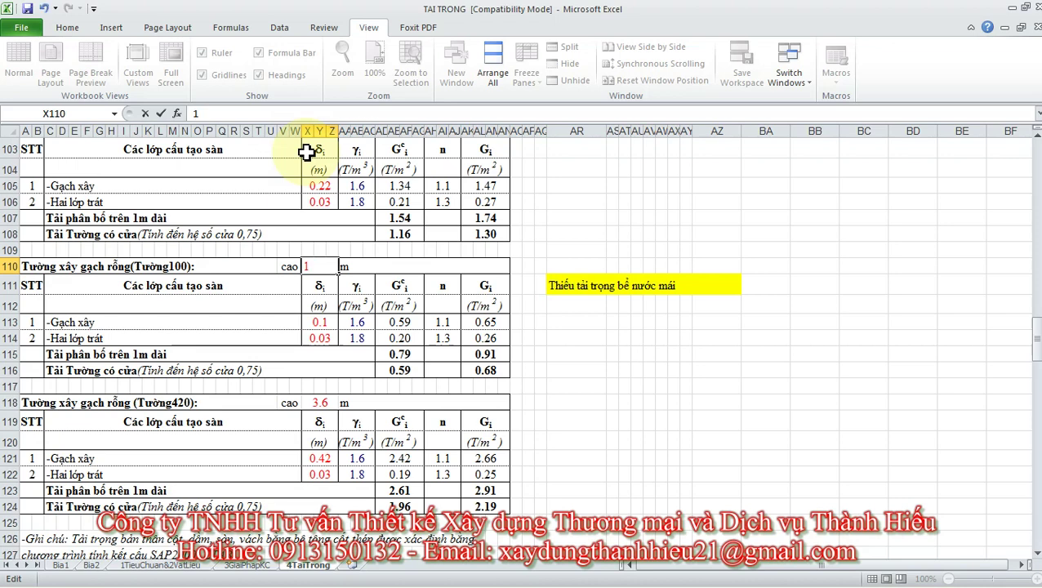
{"action": "type", "text": "1.9"}
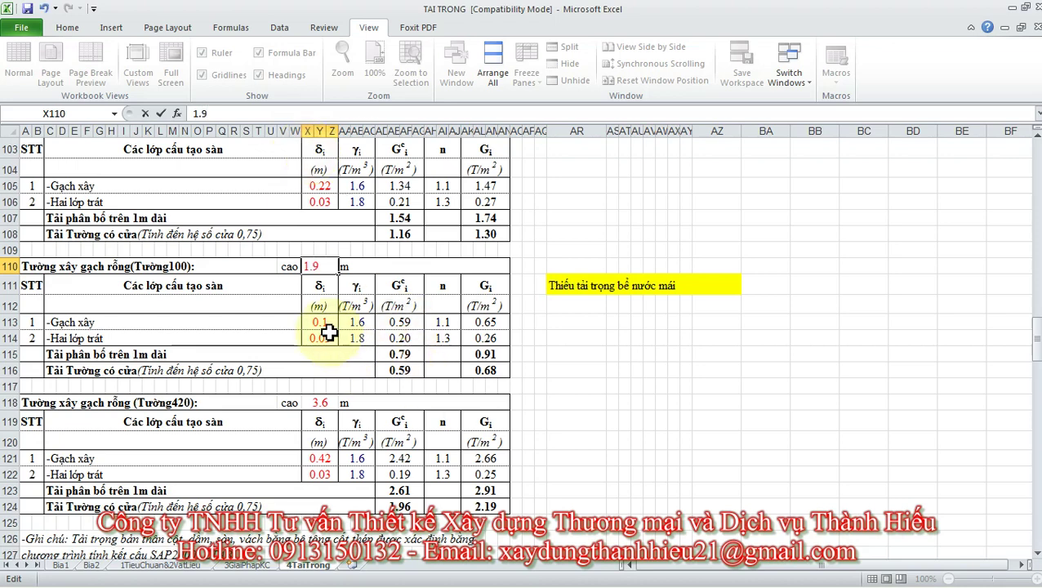
{"action": "left_click", "coordinate": [319, 338]}
{"action": "left_click", "coordinate": [483, 354]}
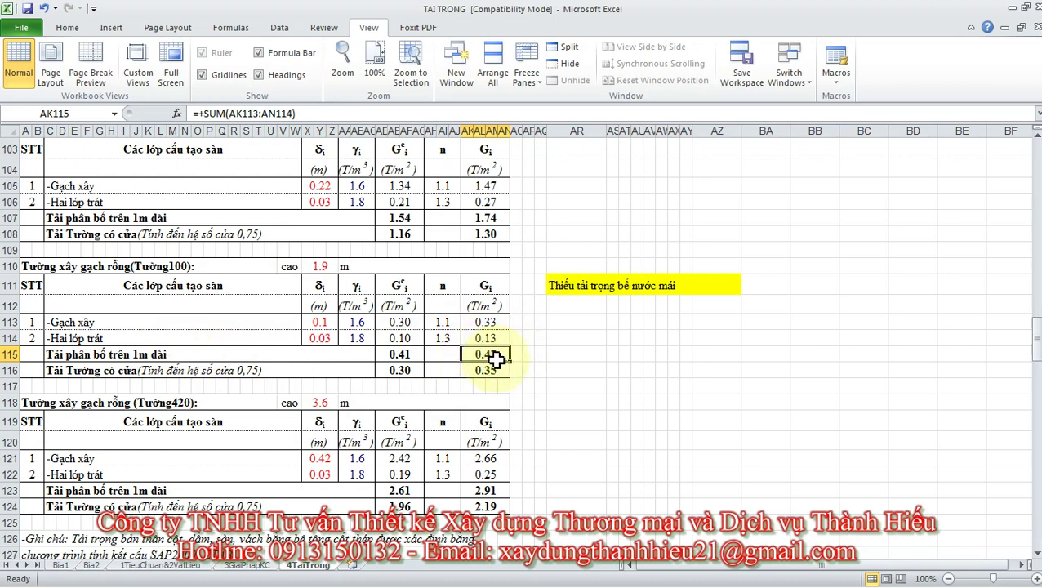
Return to ETABS and assign the selected frame a uniform gravity load of 0.47 tonf/m in pattern TTSAN-TUONG, replacing existing loads.
{"action": "key", "text": "alt+Tab"}
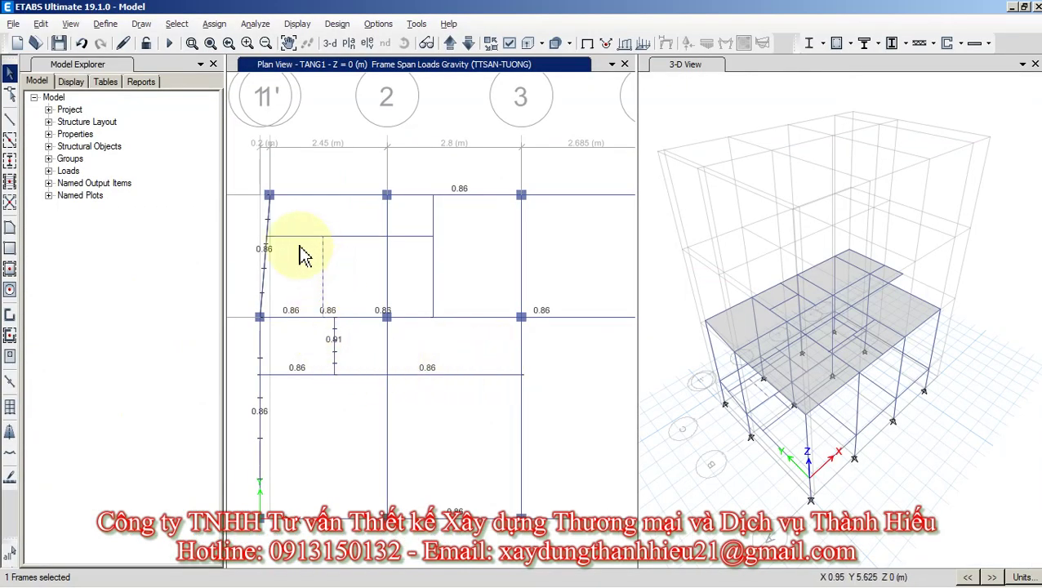
{"action": "left_click", "coordinate": [40, 23]}
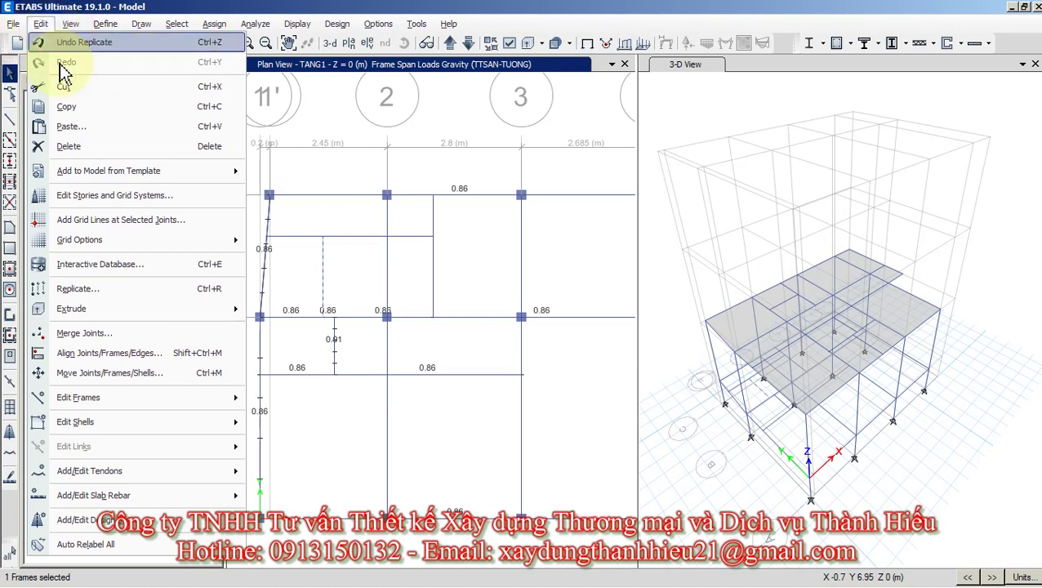
{"action": "left_click", "coordinate": [82, 42]}
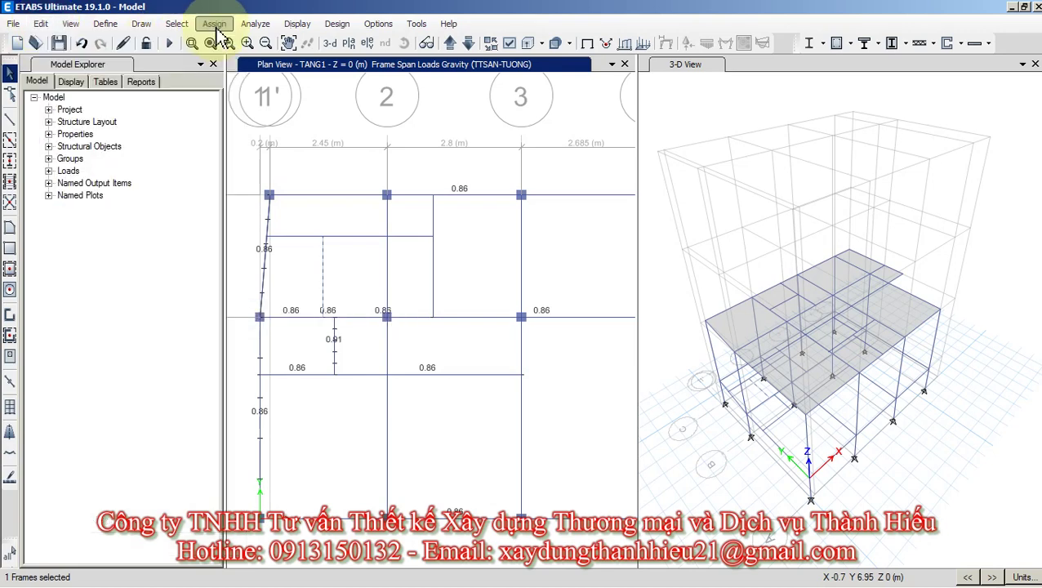
{"action": "left_click", "coordinate": [216, 24]}
{"action": "mouse_move", "coordinate": [299, 172]}
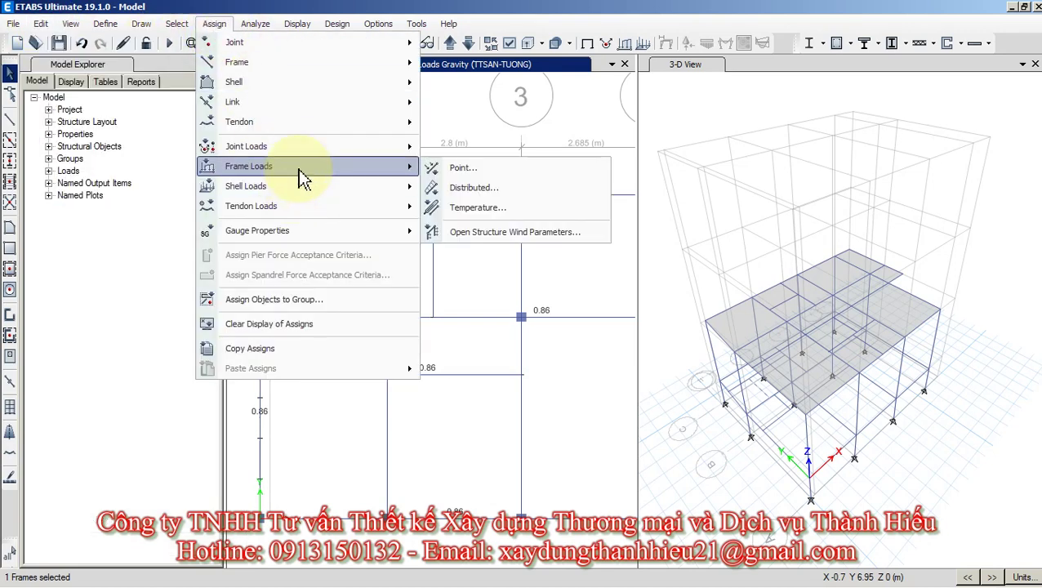
{"action": "left_click", "coordinate": [473, 189]}
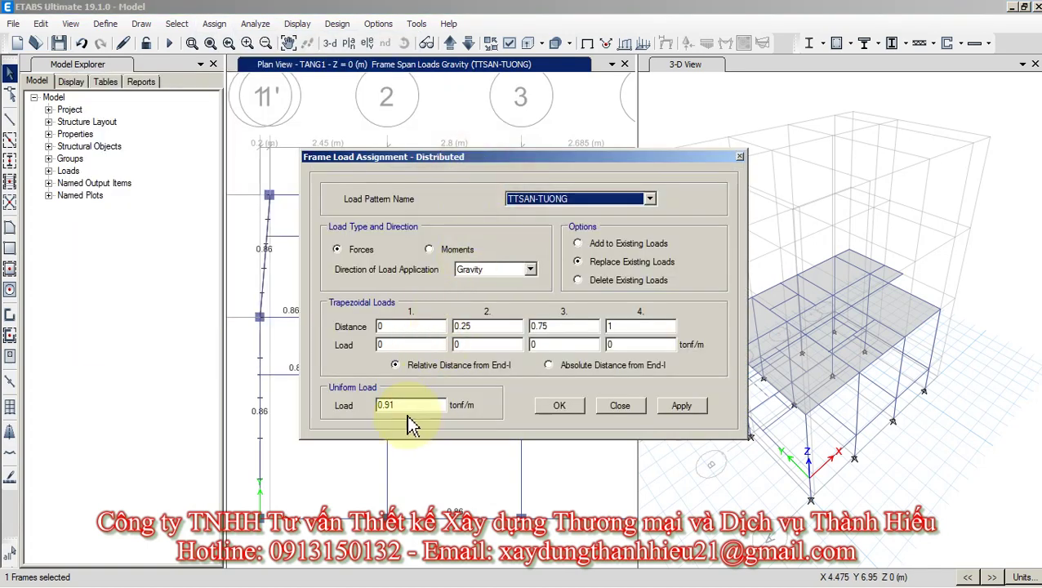
{"action": "left_click", "coordinate": [391, 409]}
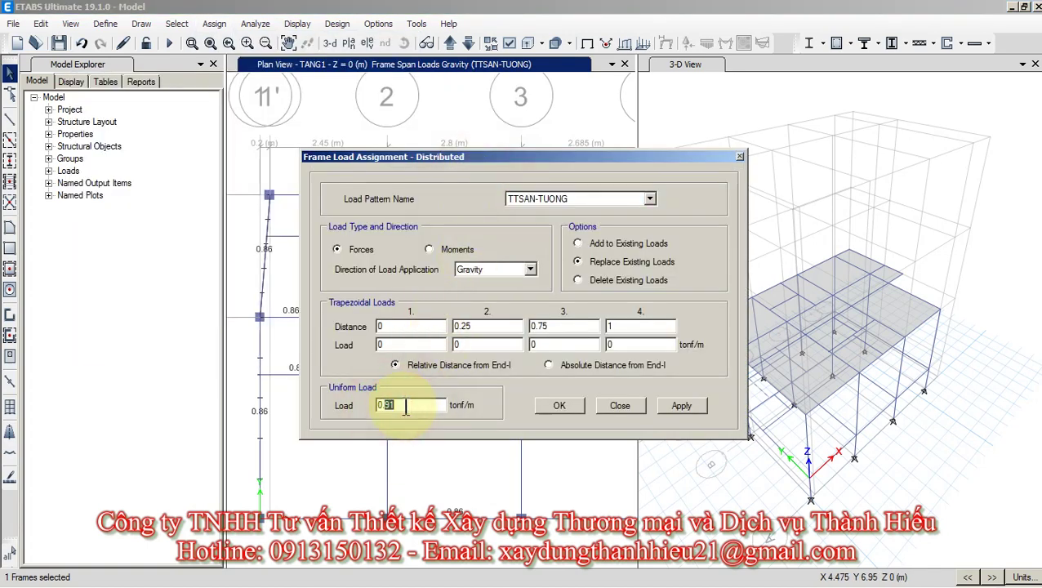
{"action": "left_click", "coordinate": [559, 405]}
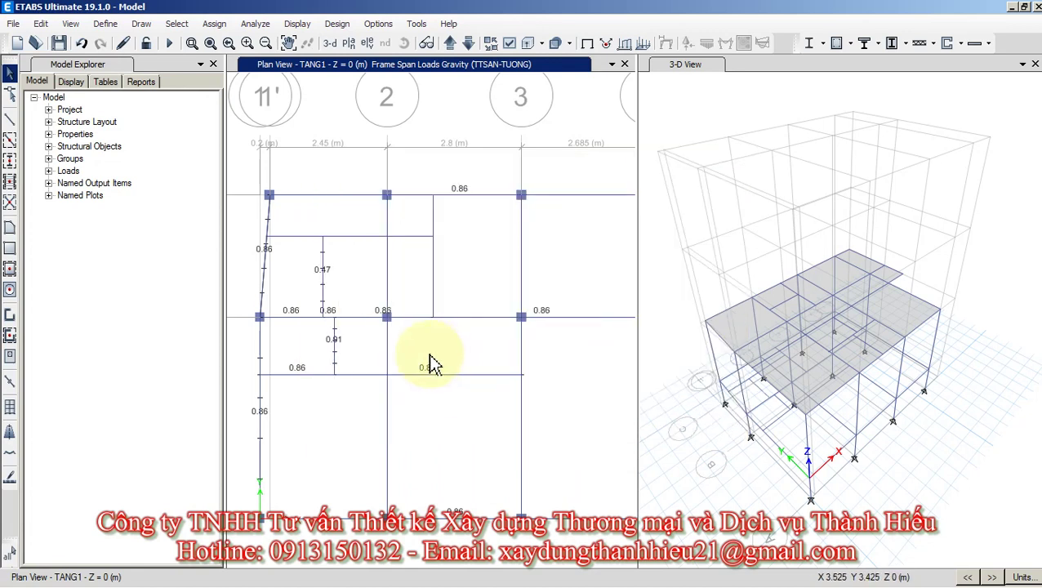
Divide the two horizontal frames between axes B and C and the crossing axis 2 frame at their intersections with selected frames and joints.
{"action": "left_click", "coordinate": [305, 237]}
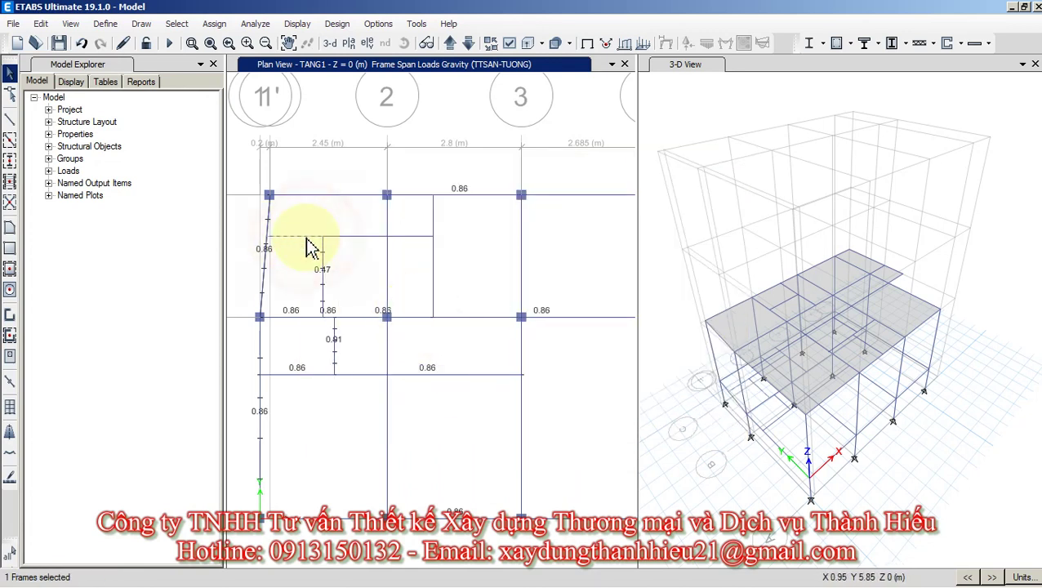
{"action": "left_click", "coordinate": [349, 237]}
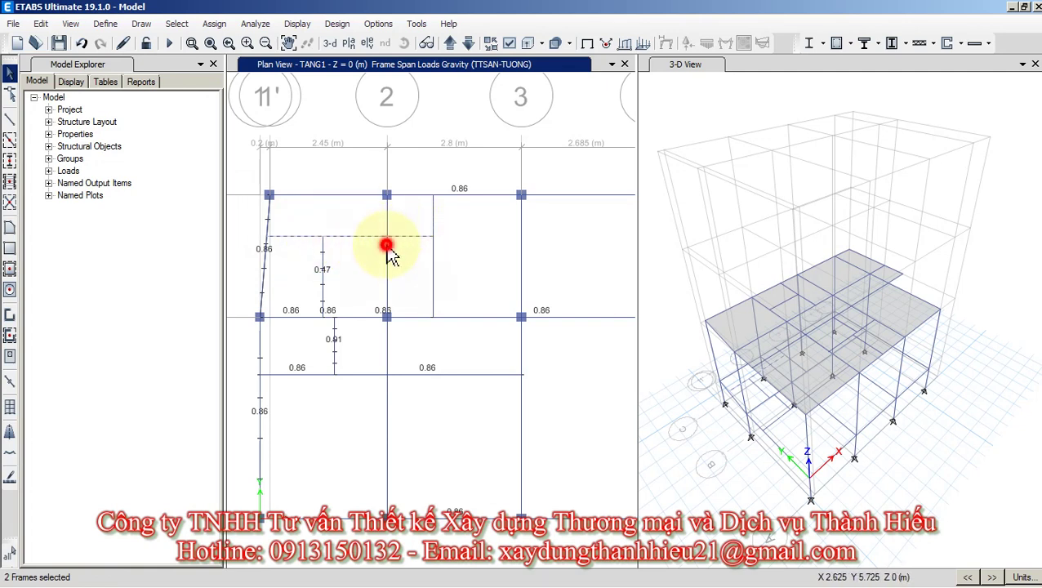
{"action": "left_click", "coordinate": [386, 245]}
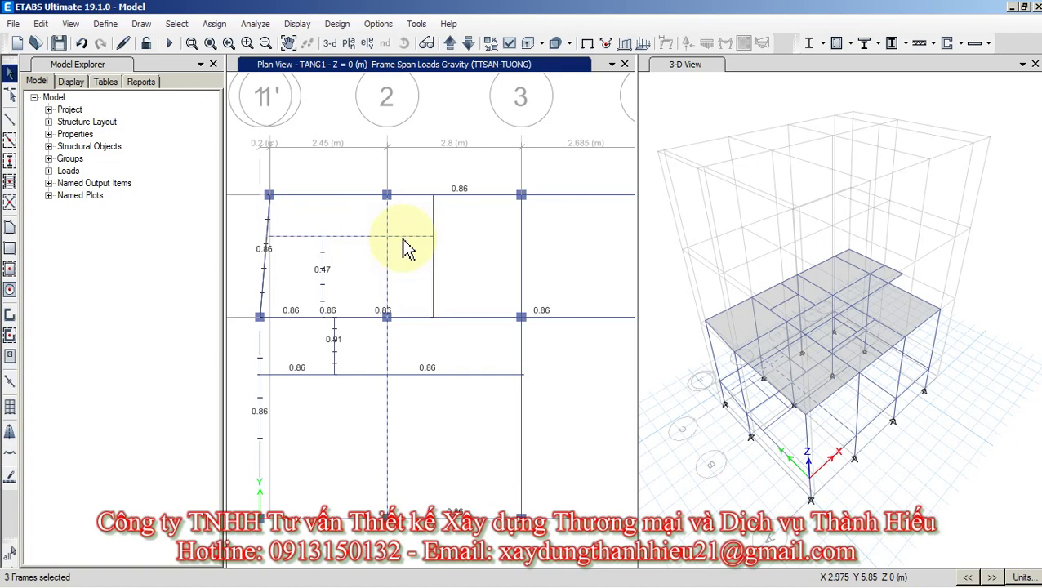
{"action": "left_click", "coordinate": [40, 22]}
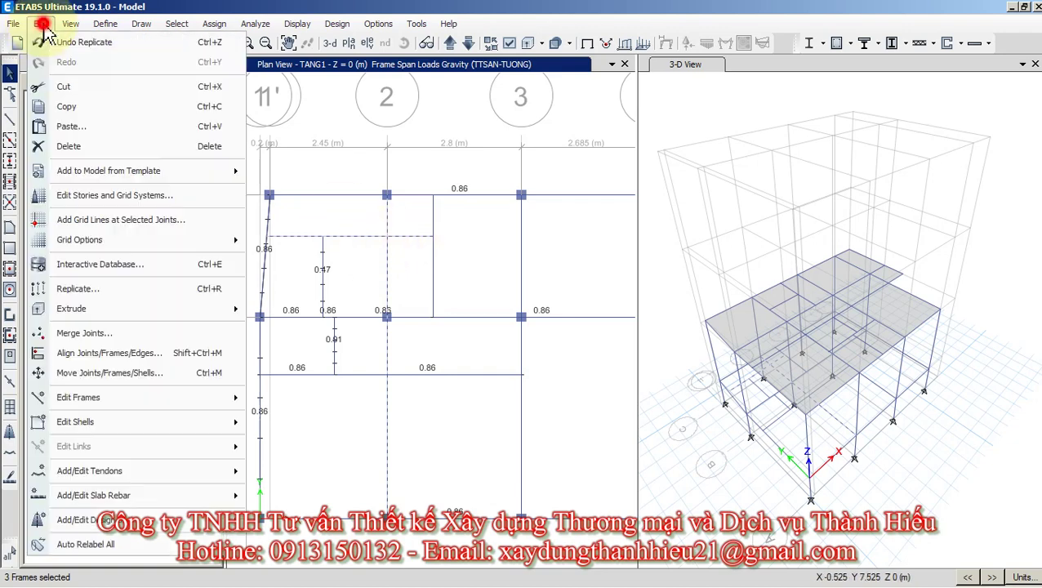
{"action": "mouse_move", "coordinate": [104, 400]}
{"action": "left_click", "coordinate": [294, 398]}
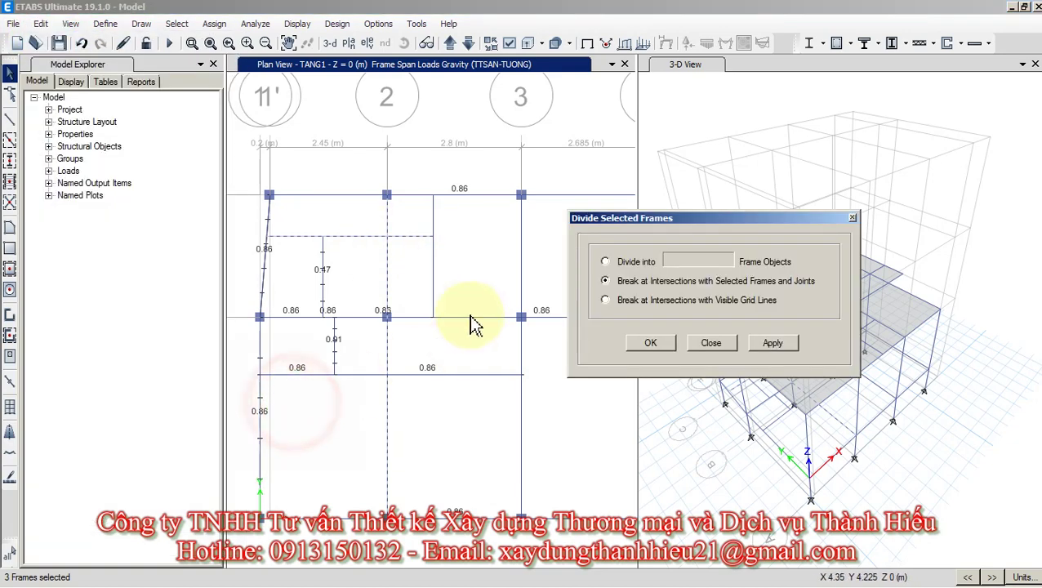
{"action": "left_click", "coordinate": [645, 343]}
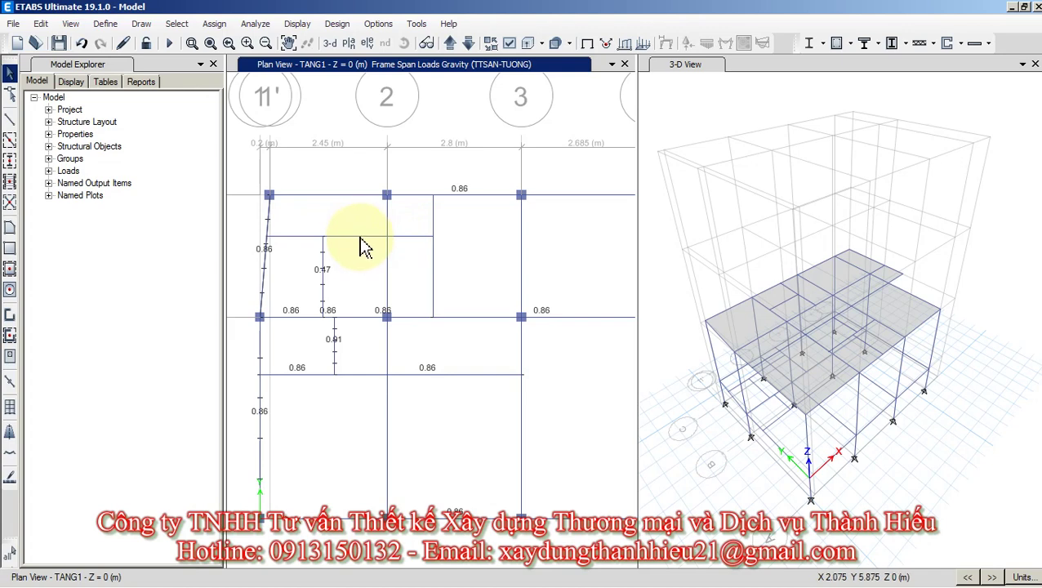
Switch to the AutoCAD floor plan and examine the stair and toilet walls between axes B and C near axis 2.
{"action": "key", "text": "alt+Tab"}
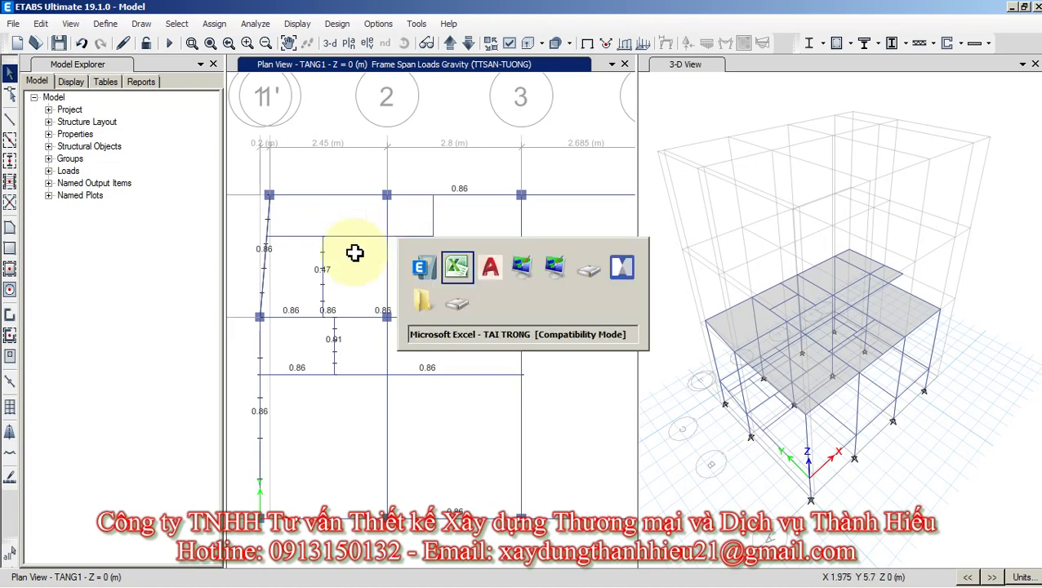
{"action": "key", "text": "alt+Tab"}
{"action": "left_click", "coordinate": [294, 578]}
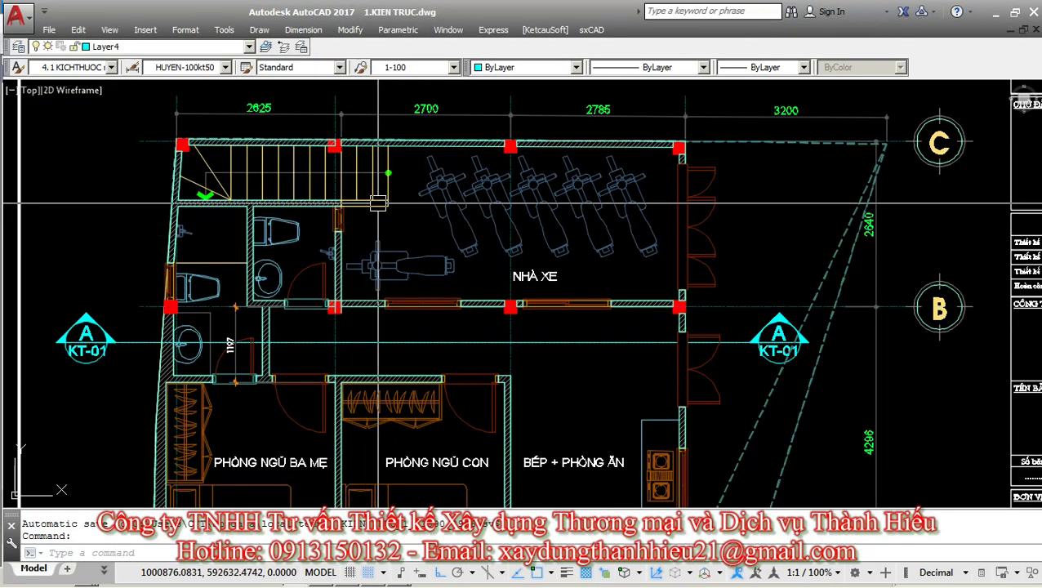
Compare the stair wall in the AutoCAD plan with the ETABS model and select the two horizontal frames below the stair between axes 1 and 2.
{"action": "middle_click_drag", "start_coordinate": [370, 209], "coordinate": [431, 262]}
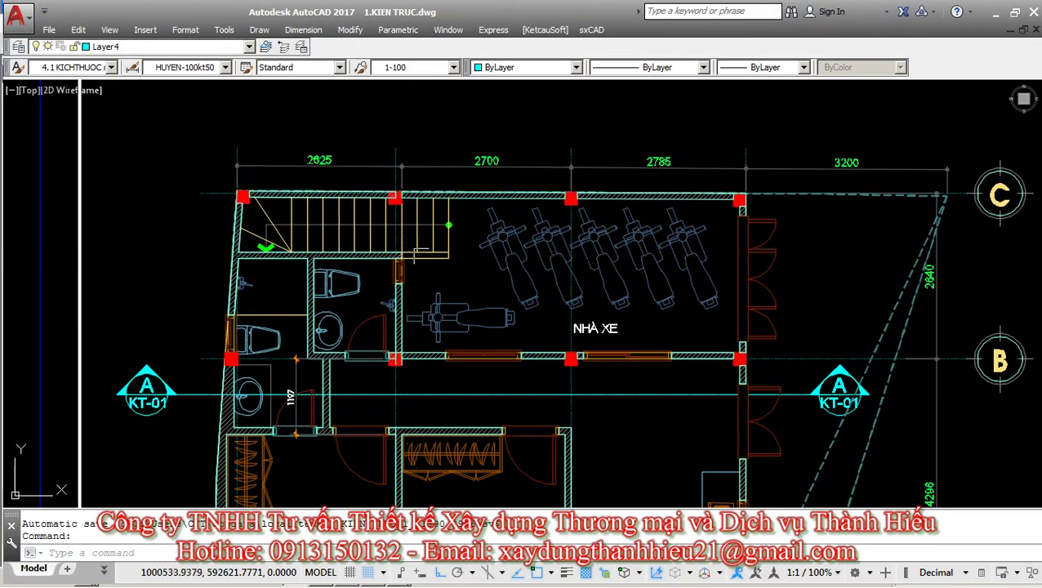
{"action": "key", "text": "alt+Tab"}
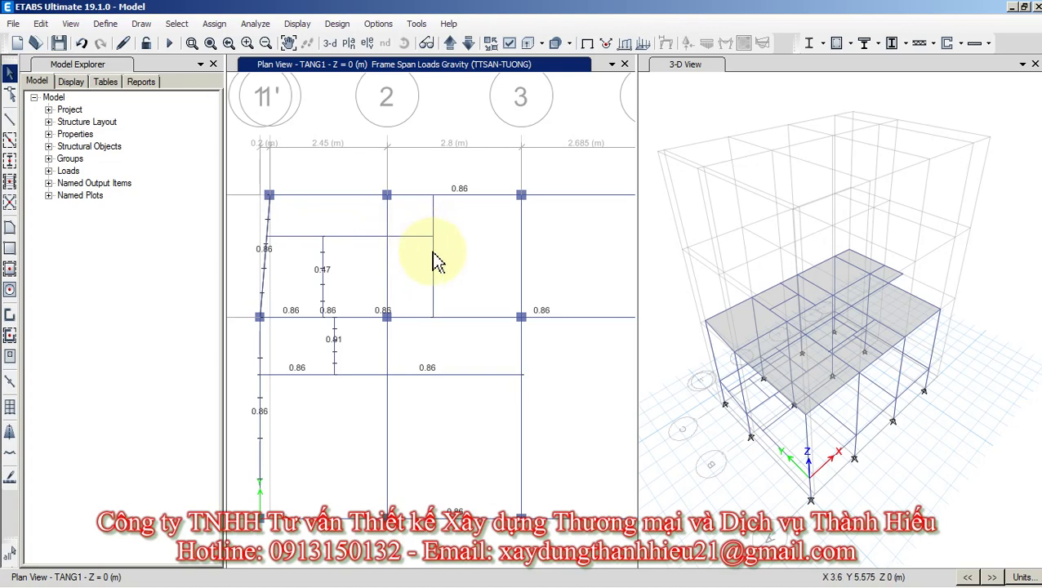
{"action": "key", "text": "alt+Tab"}
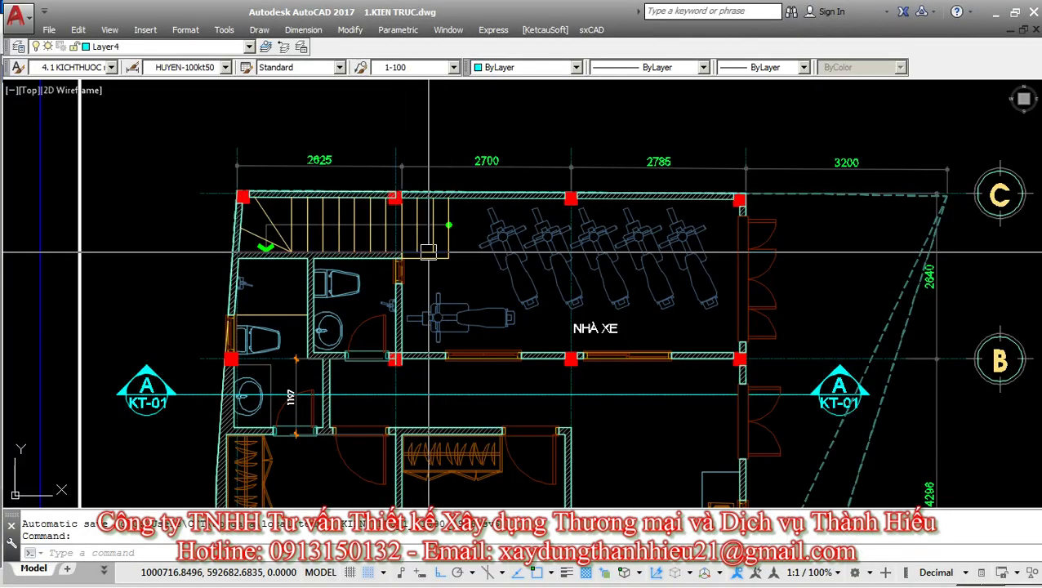
{"action": "key", "text": "alt+Tab"}
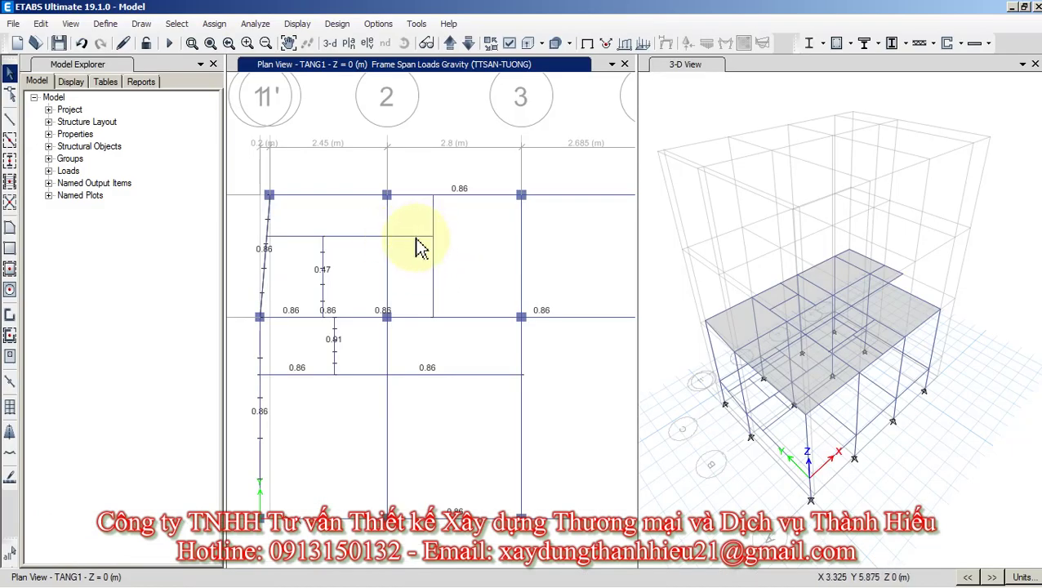
{"action": "left_click", "coordinate": [338, 237]}
{"action": "left_click", "coordinate": [303, 238]}
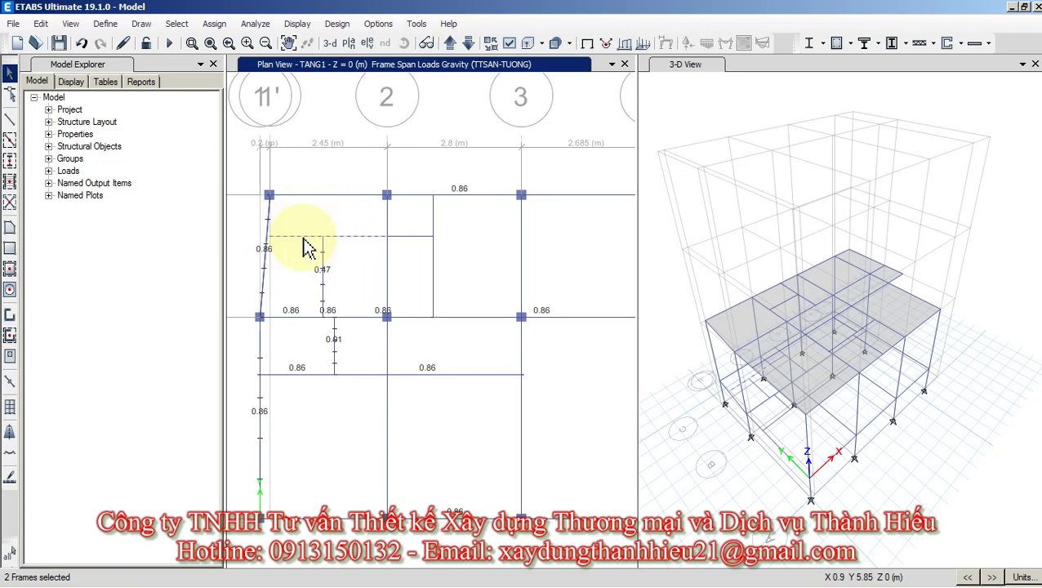
Switch to AutoCAD and examine the walls around the stair on the floor 1 plan and on the floor plan drawn below it.
{"action": "key", "text": "alt+Tab"}
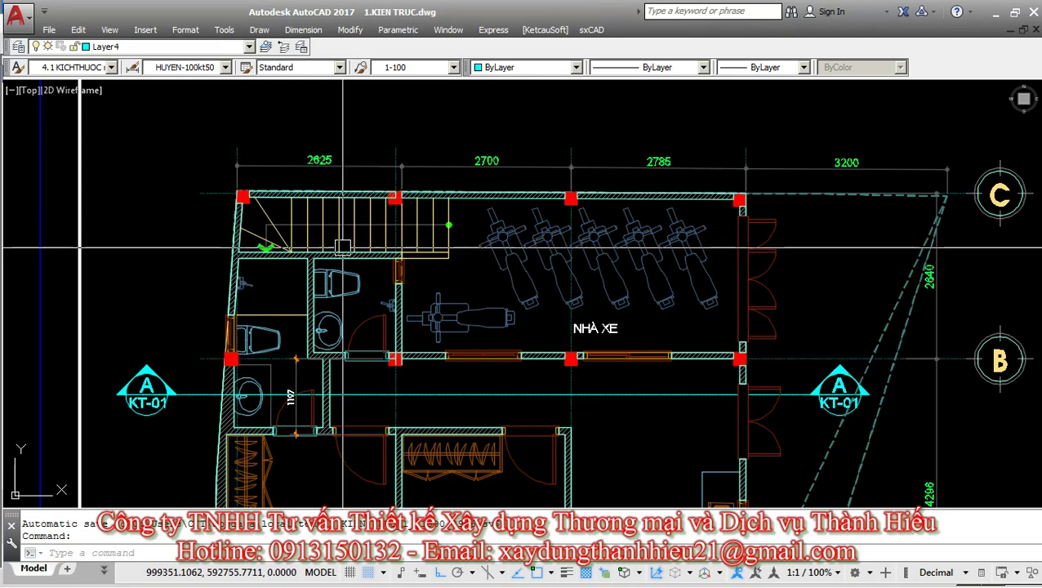
{"action": "scroll", "coordinate": [79, 243], "scroll_direction": "down", "scroll_amount": 3}
{"action": "scroll", "coordinate": [379, 241], "scroll_direction": "up", "scroll_amount": 1}
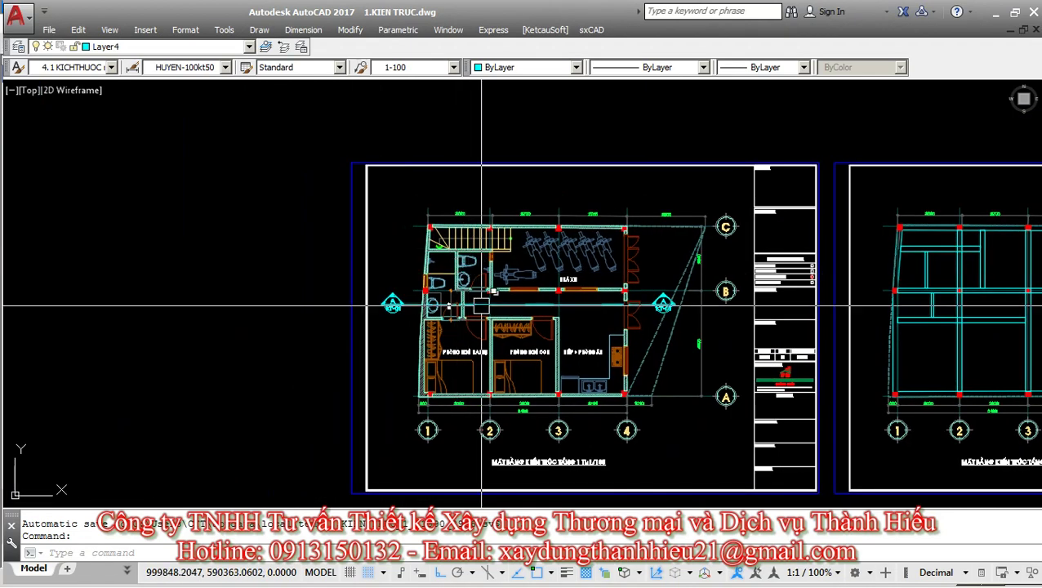
{"action": "scroll", "coordinate": [486, 281], "scroll_direction": "up", "scroll_amount": 1}
{"action": "middle_click_drag", "start_coordinate": [486, 281], "coordinate": [498, 120]}
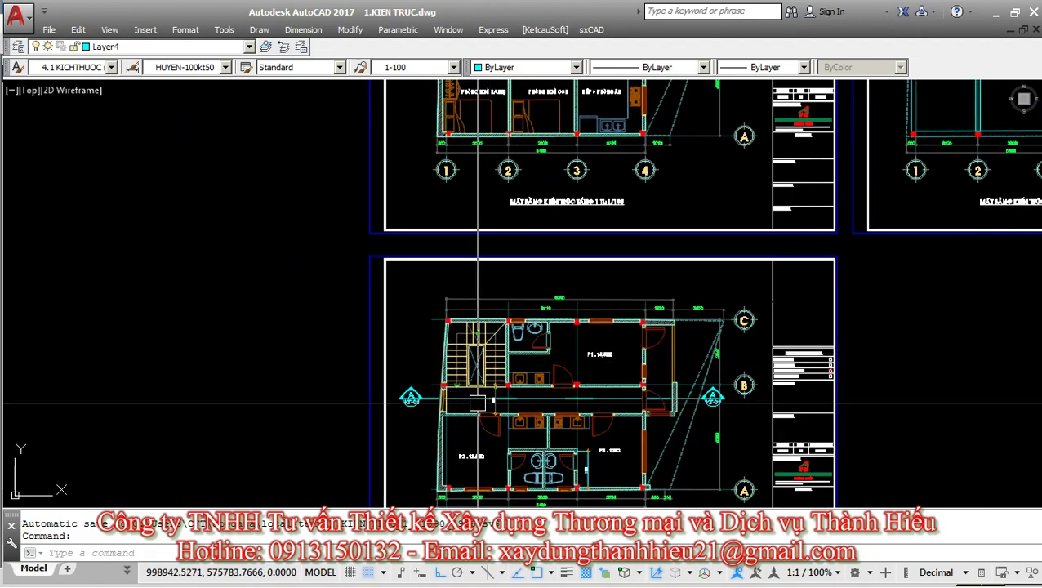
{"action": "middle_click_drag", "start_coordinate": [477, 403], "coordinate": [481, 245]}
{"action": "scroll", "coordinate": [481, 245], "scroll_direction": "up", "scroll_amount": 3}
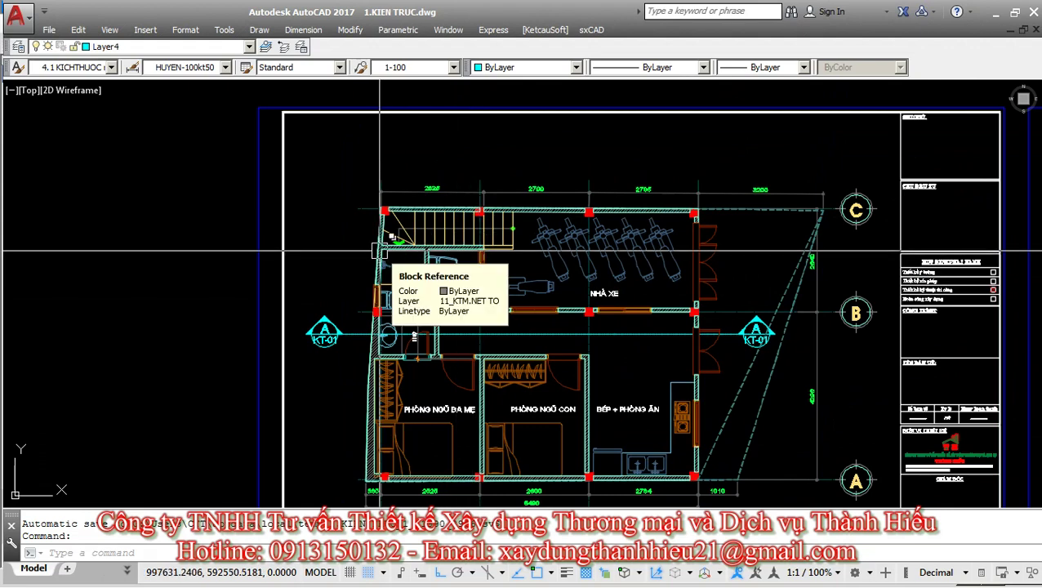
{"action": "middle_click_drag", "start_coordinate": [384, 245], "coordinate": [363, 253]}
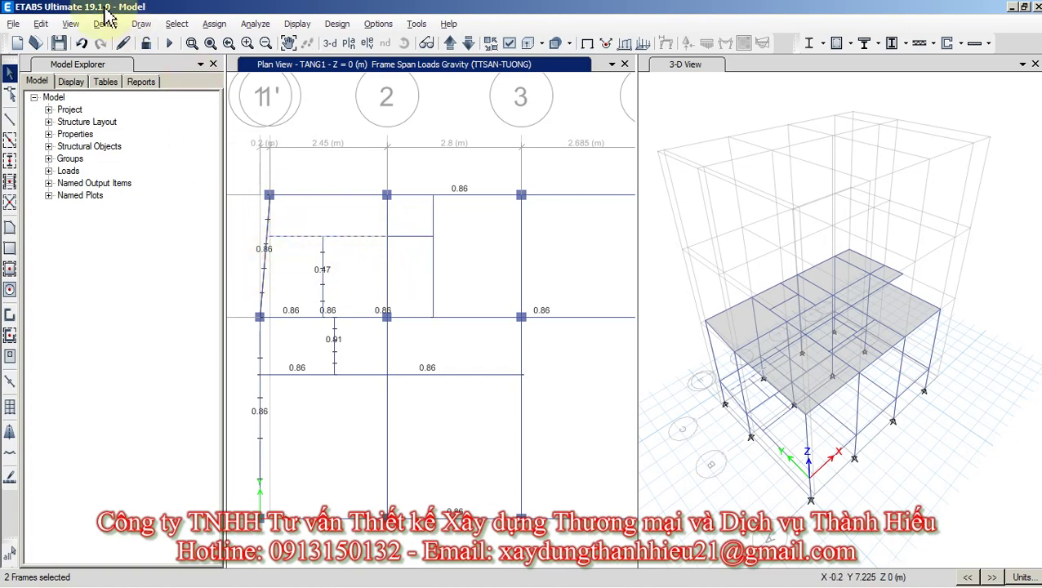
Return to ETABS and assign the two selected stair wall frames a uniform gravity load of 0.47 tonf/m in pattern TTSAN-TUONG, replacing existing loads.
{"action": "left_click", "coordinate": [43, 24]}
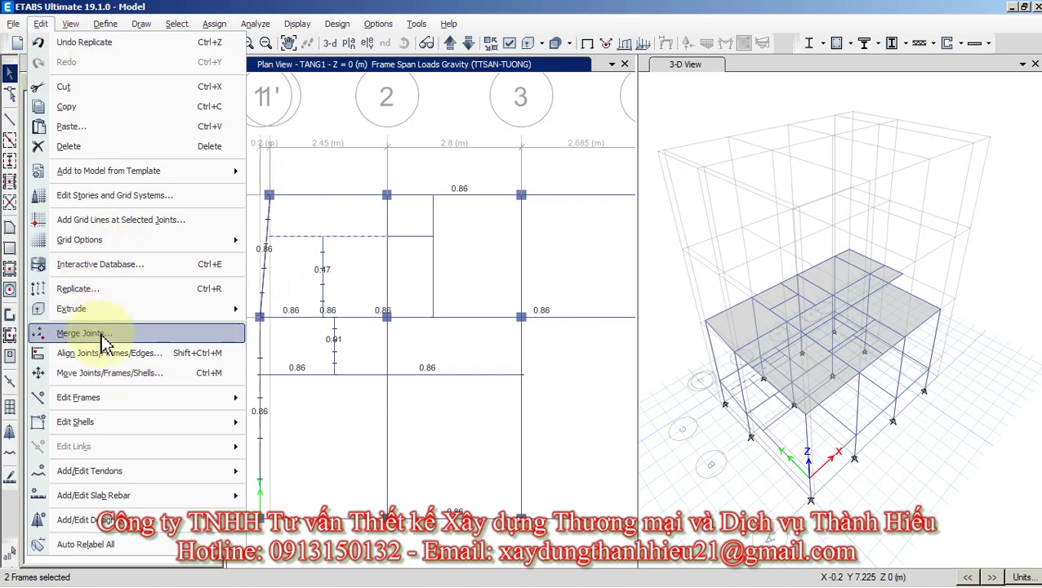
{"action": "left_click", "coordinate": [215, 26]}
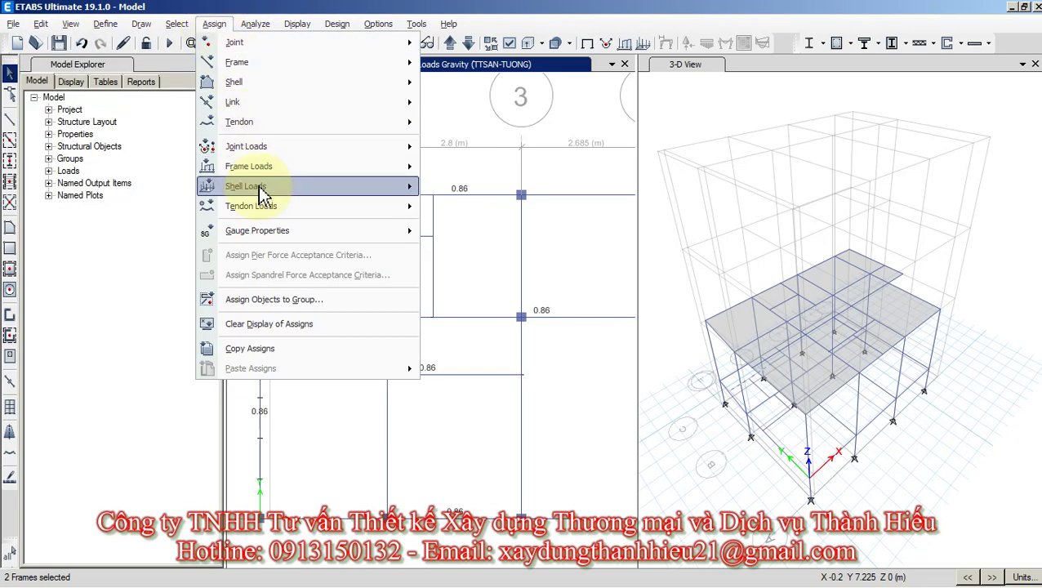
{"action": "mouse_move", "coordinate": [261, 166]}
{"action": "left_click", "coordinate": [474, 187]}
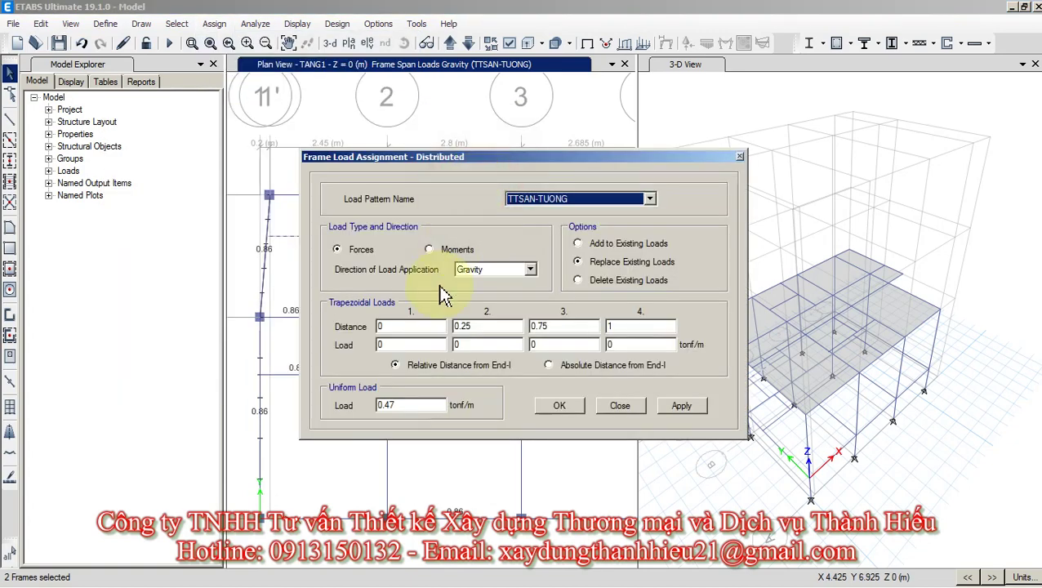
{"action": "left_click", "coordinate": [413, 404]}
{"action": "left_click", "coordinate": [557, 405]}
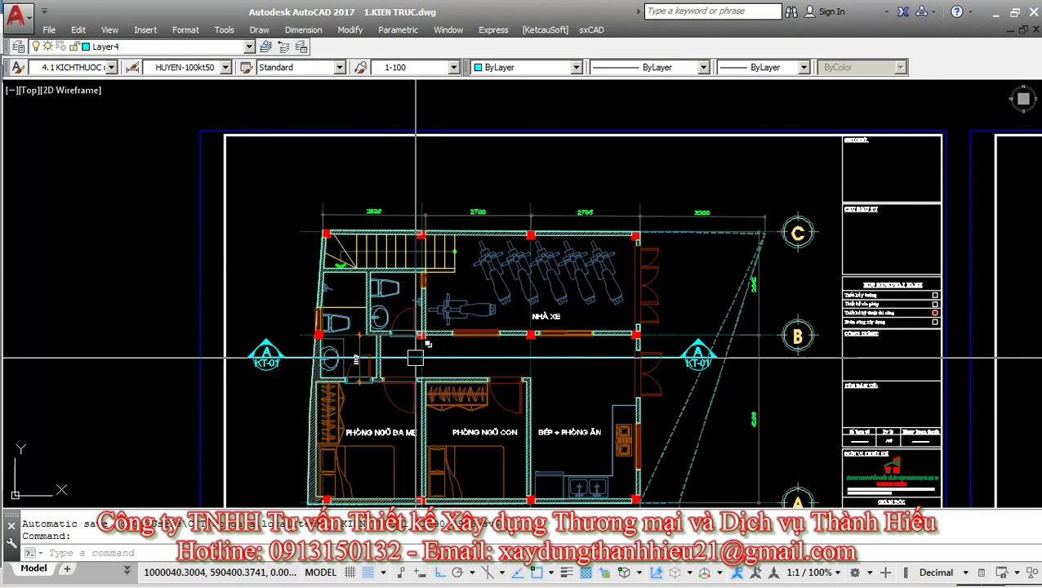
Examine the toilet walls near axis B in the AutoCAD floor 1 plan, and switch back to ETABS.
{"action": "scroll", "coordinate": [390, 246], "scroll_direction": "up", "scroll_amount": 5}
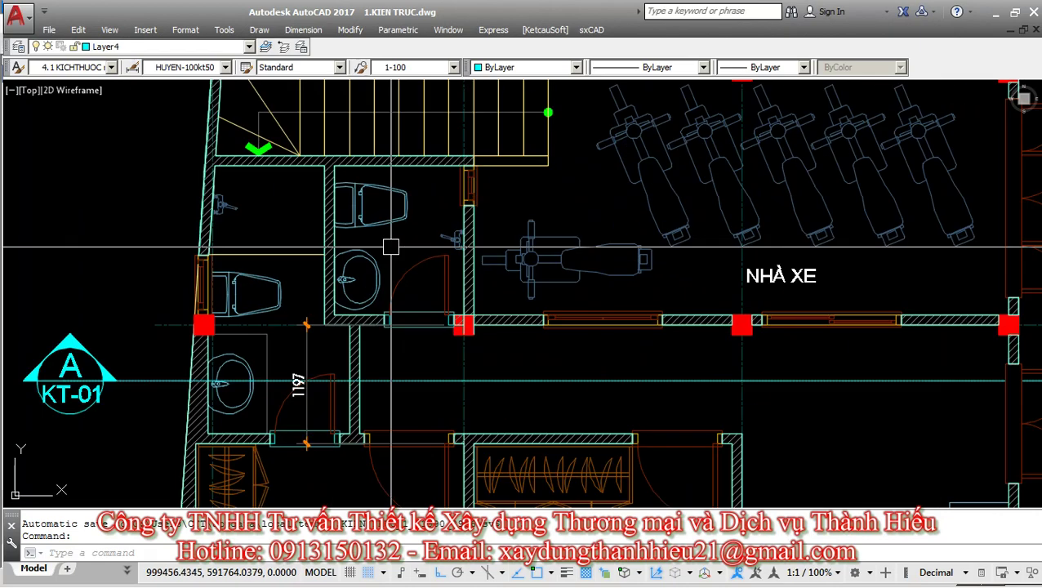
{"action": "middle_click_drag", "start_coordinate": [390, 246], "coordinate": [393, 271]}
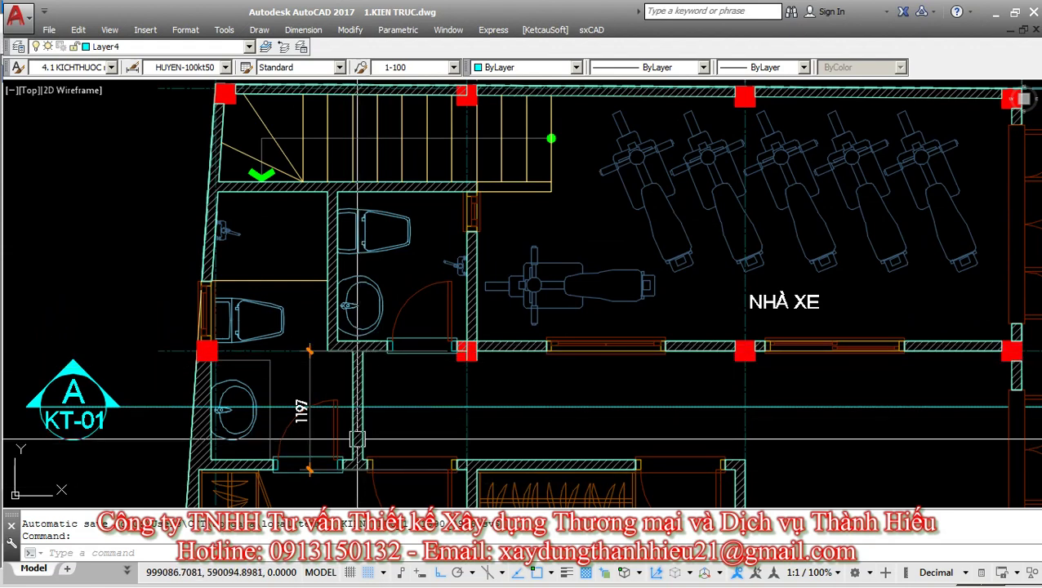
{"action": "key", "text": "alt+Tab"}
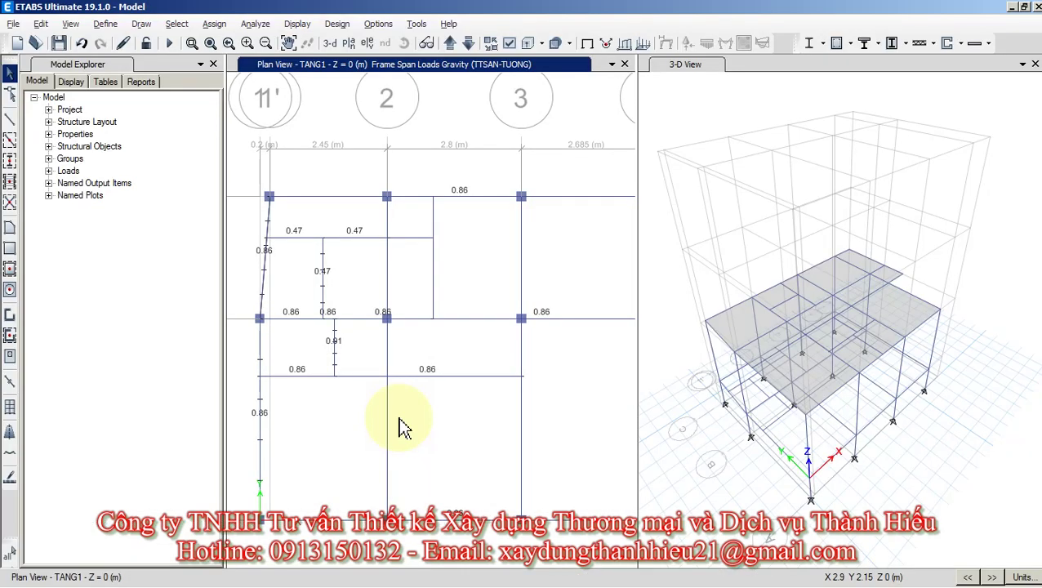
Add a copy of the B20x30 frame section and name it B1030.
{"action": "left_click", "coordinate": [106, 25]}
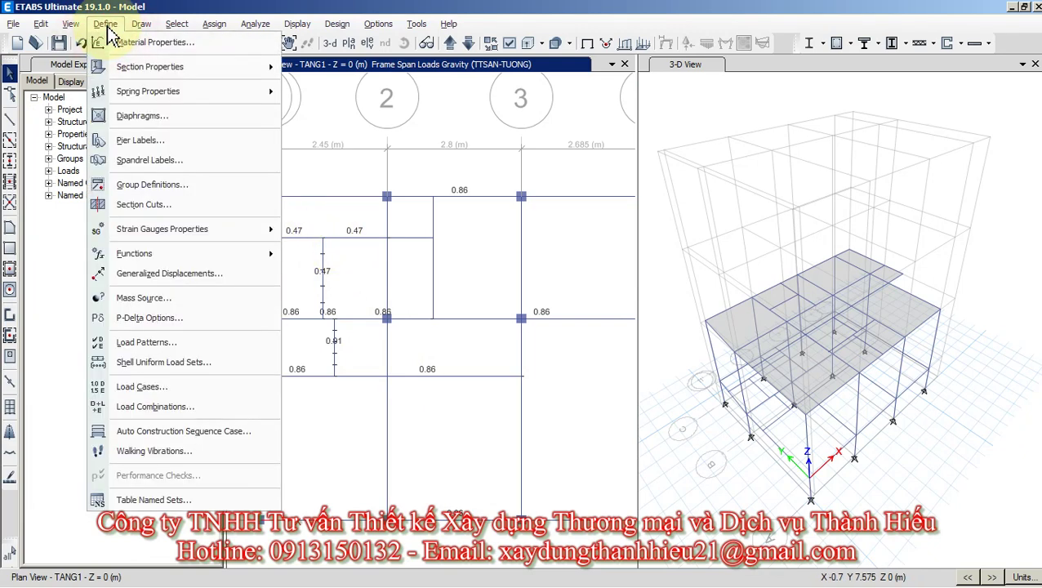
{"action": "mouse_move", "coordinate": [140, 70]}
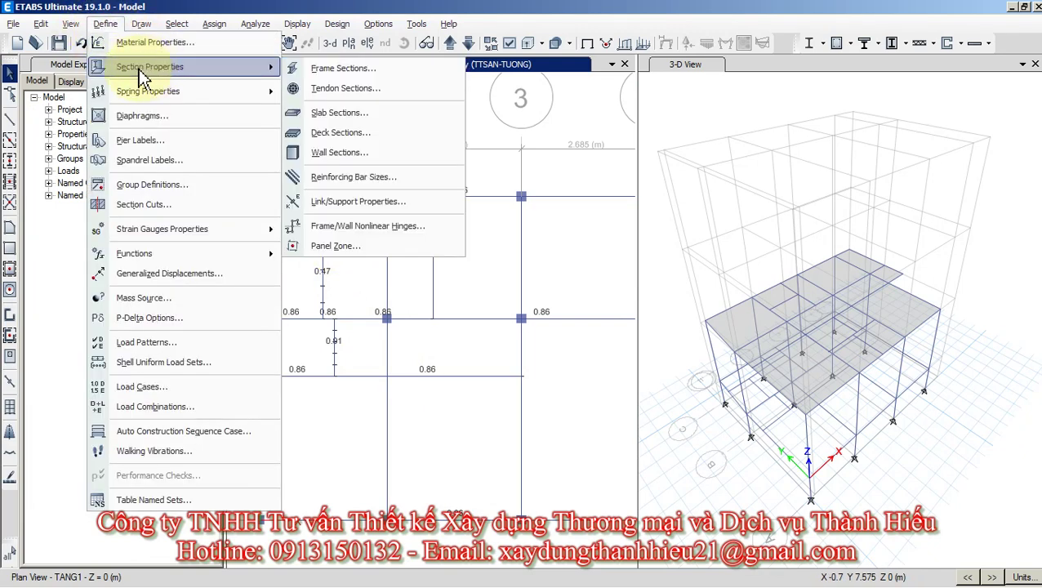
{"action": "left_click", "coordinate": [343, 72]}
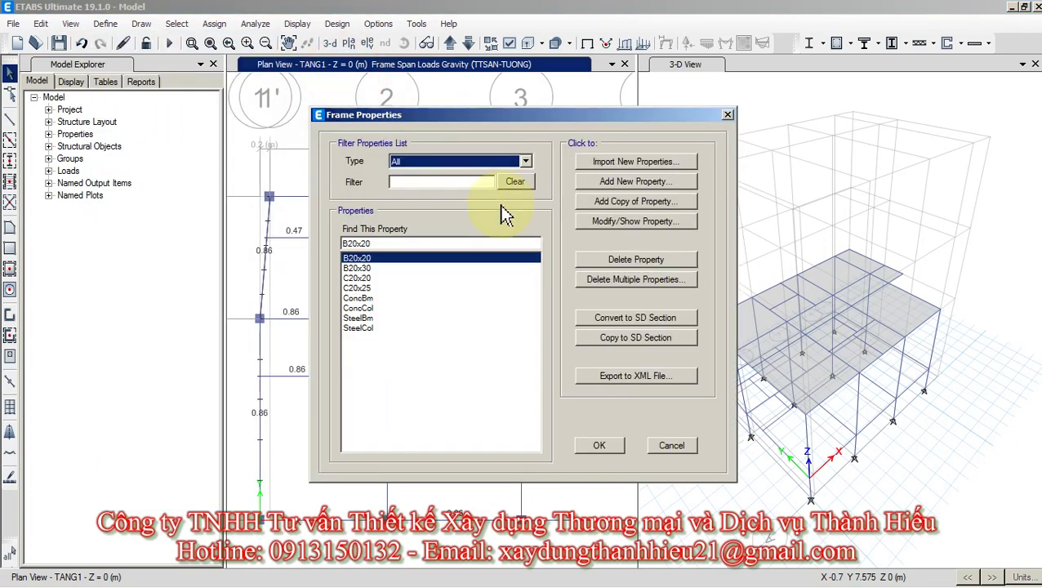
{"action": "left_click", "coordinate": [357, 258]}
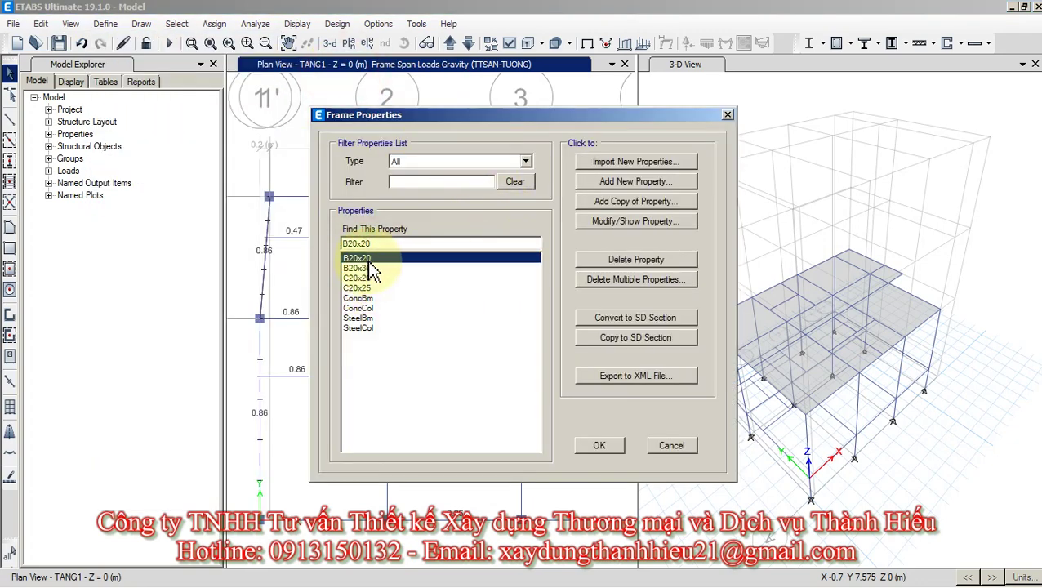
{"action": "left_click", "coordinate": [358, 269]}
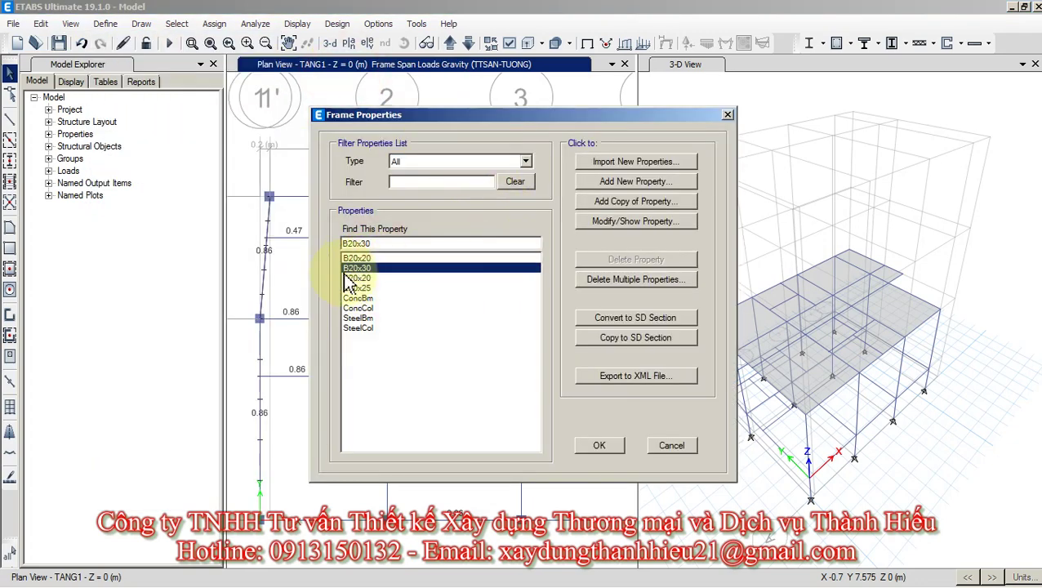
{"action": "left_click", "coordinate": [606, 202]}
{"action": "double_click", "coordinate": [472, 104]}
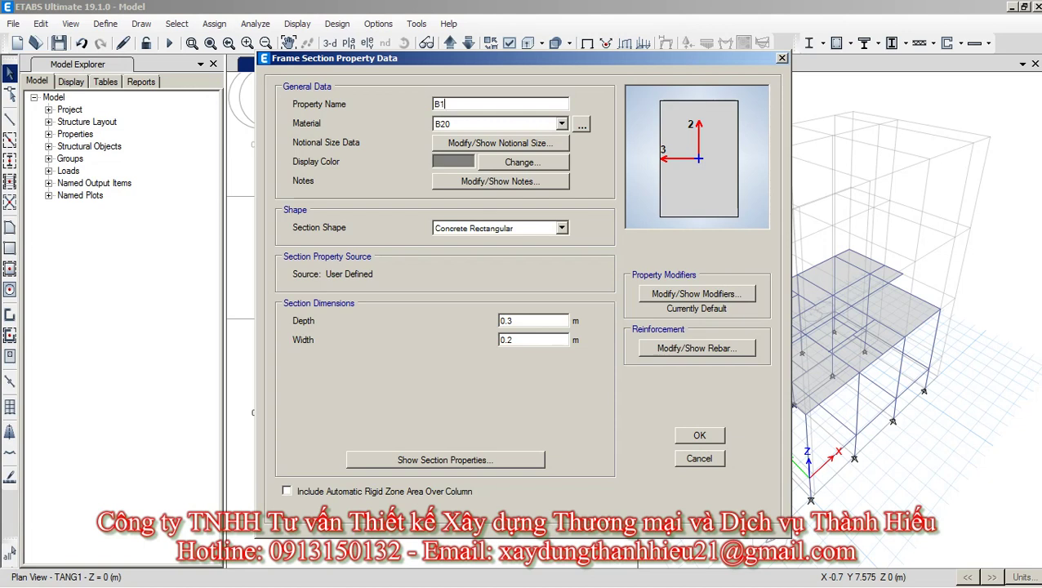
{"action": "type", "text": "B1030"}
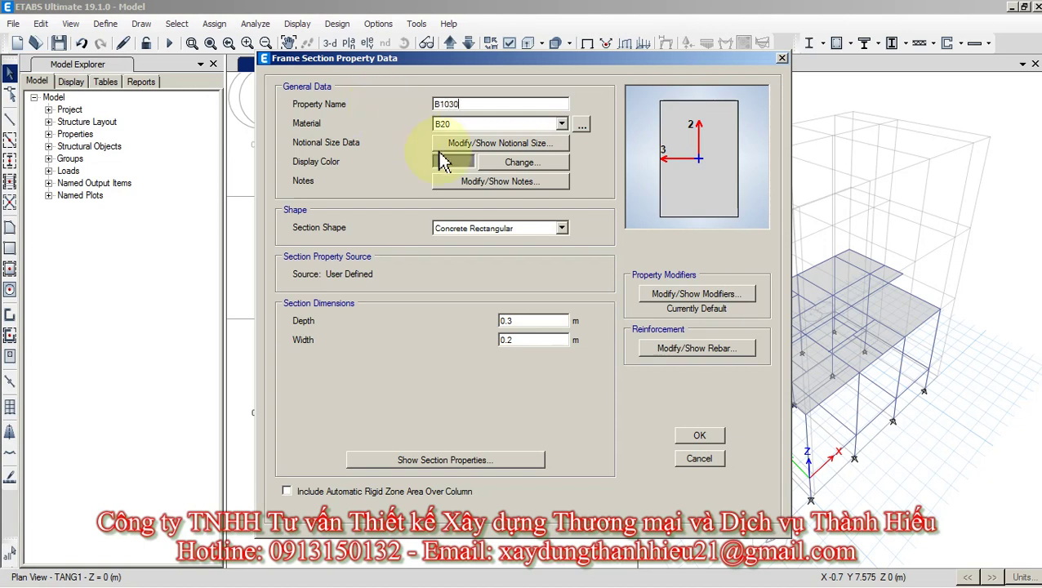
Set the new section's width to 0.1 m, review its beam reinforcement data, and save the frame section.
{"action": "left_click", "coordinate": [508, 342]}
{"action": "left_click_drag", "start_coordinate": [508, 341], "coordinate": [518, 345]}
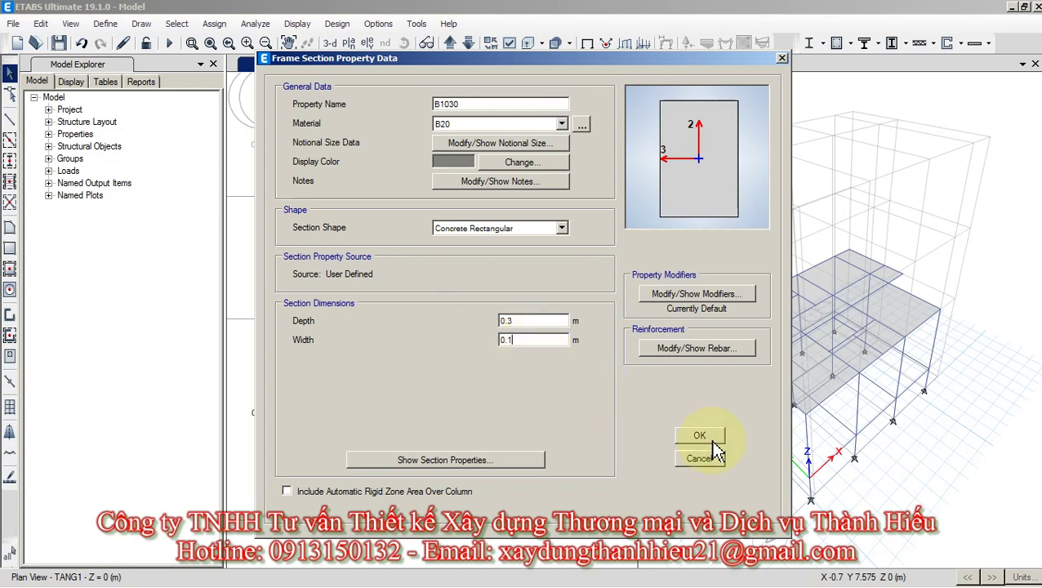
{"action": "left_click", "coordinate": [703, 348]}
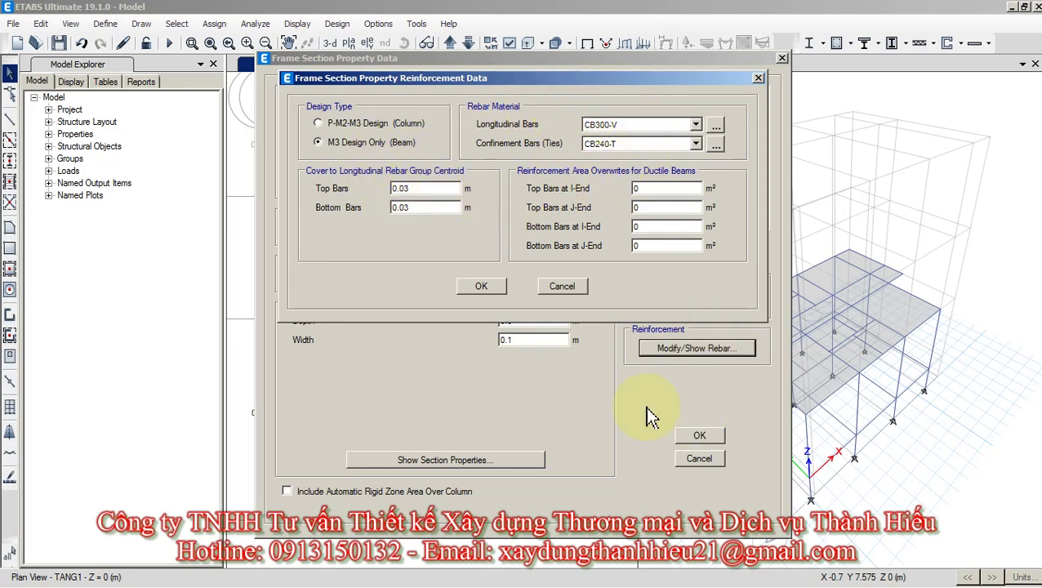
{"action": "left_click", "coordinate": [481, 286]}
{"action": "left_click", "coordinate": [695, 438]}
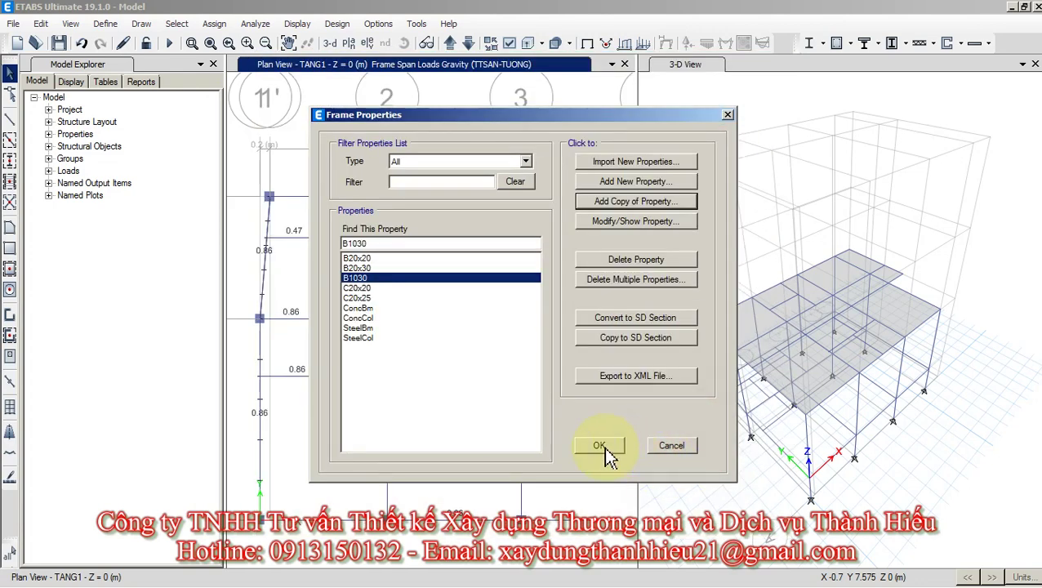
{"action": "left_click", "coordinate": [600, 446]}
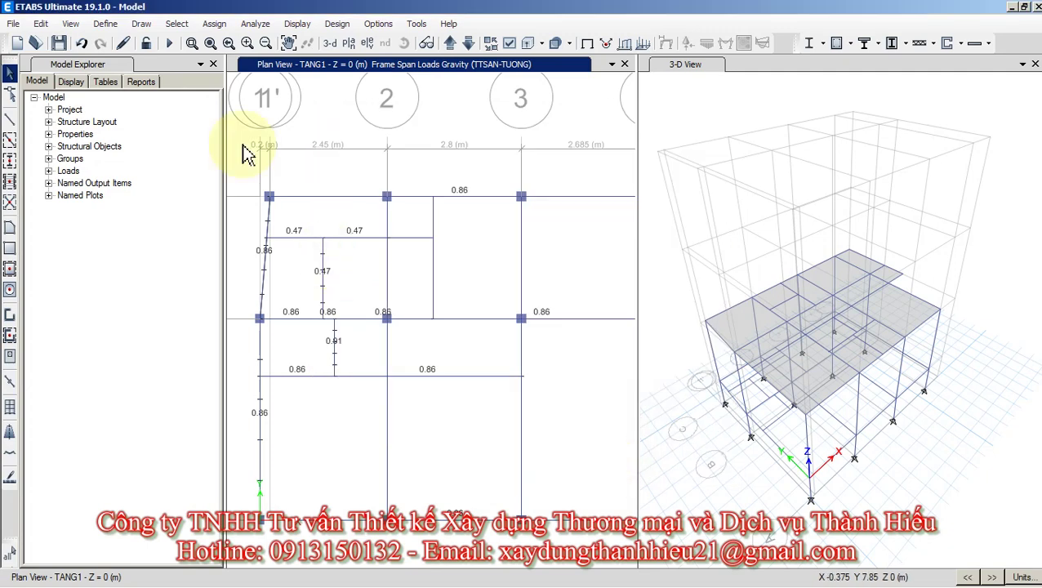
Rename the B1030 frame section as B10x30.
{"action": "left_click", "coordinate": [104, 23]}
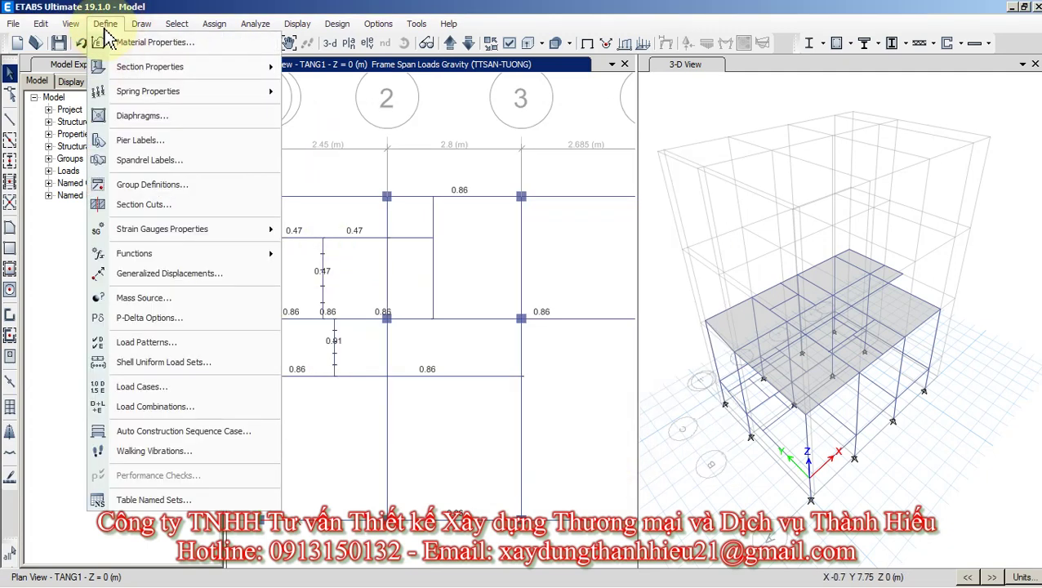
{"action": "mouse_move", "coordinate": [250, 69]}
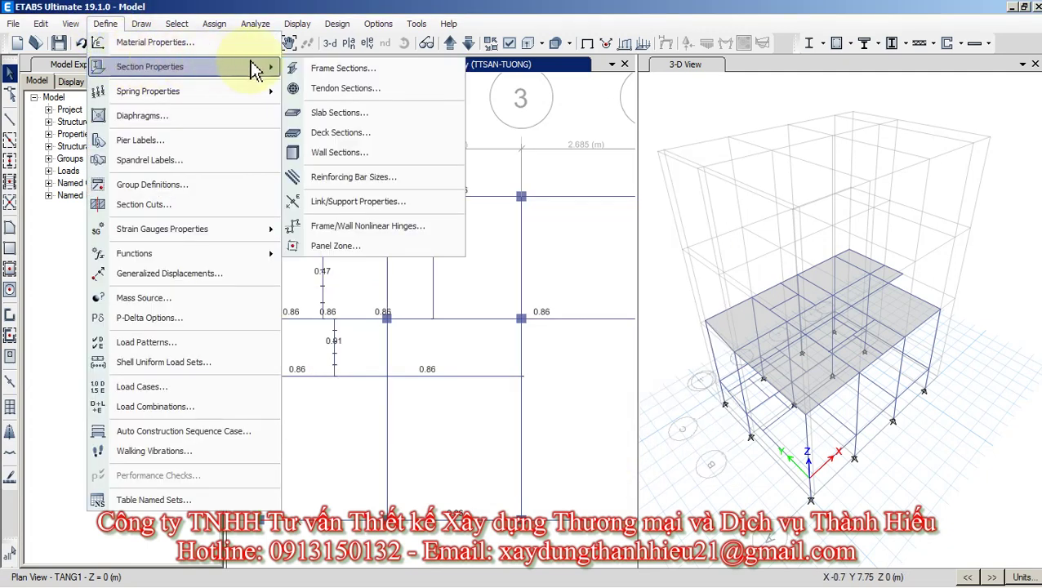
{"action": "left_click", "coordinate": [336, 69]}
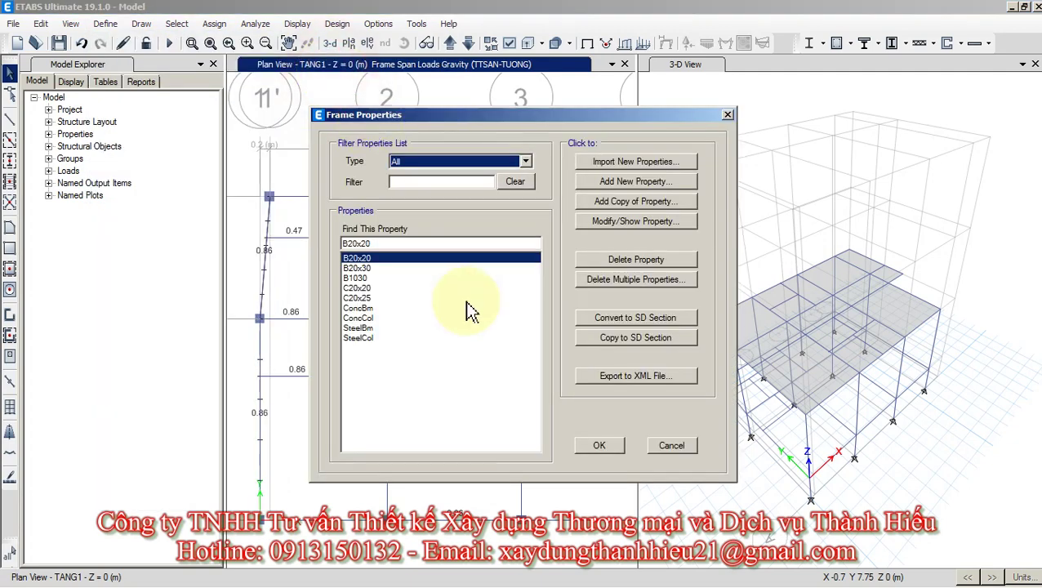
{"action": "left_click", "coordinate": [359, 278]}
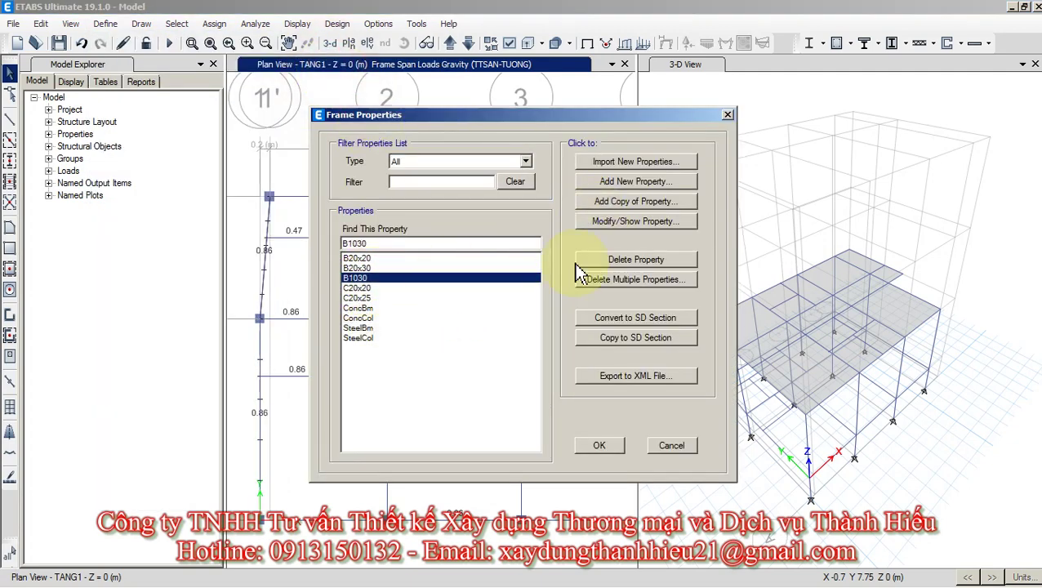
{"action": "left_click", "coordinate": [599, 220]}
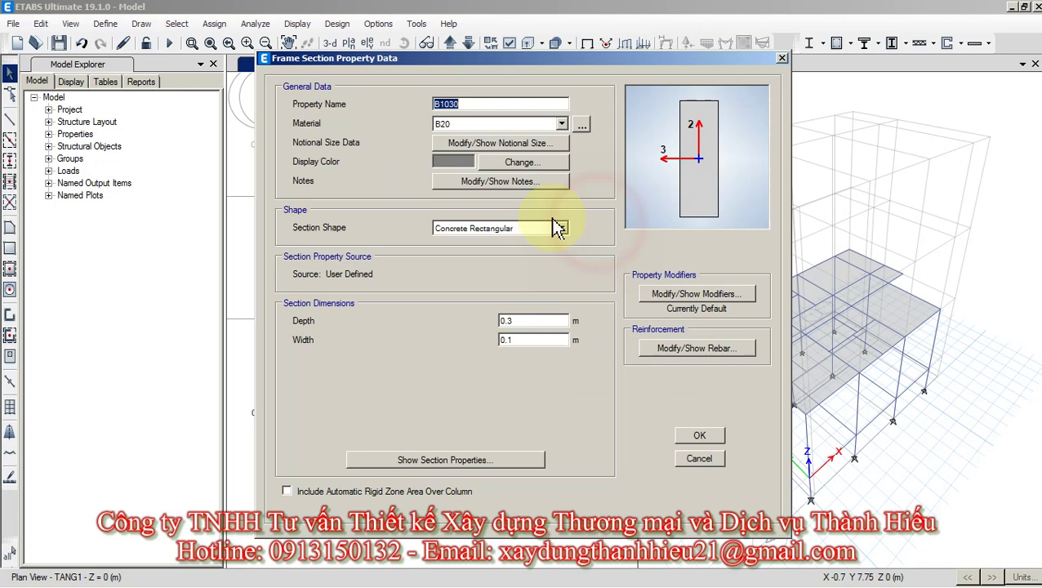
{"action": "left_click", "coordinate": [451, 105]}
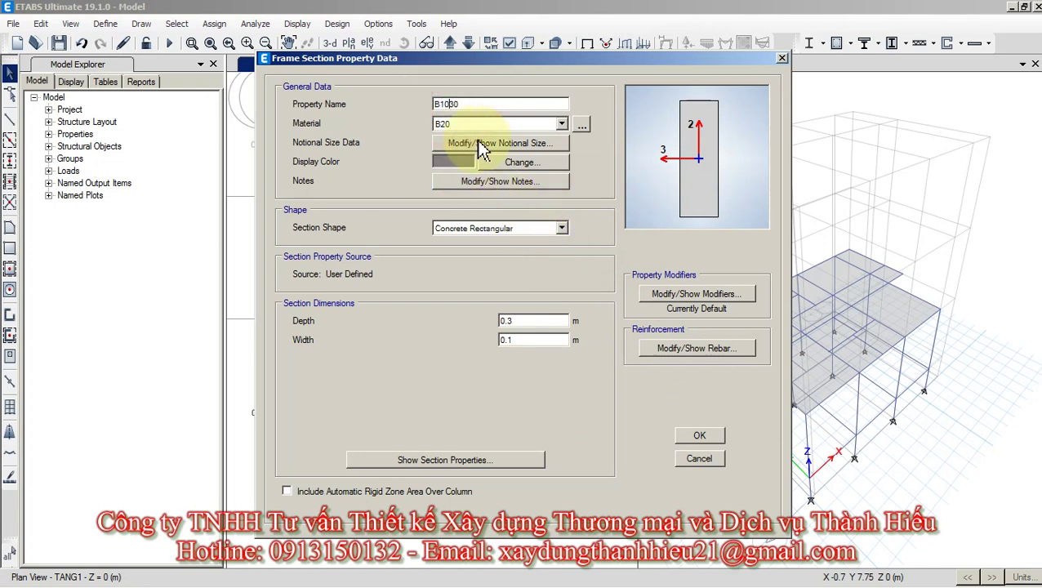
{"action": "type", "text": "x"}
{"action": "left_click", "coordinate": [704, 438]}
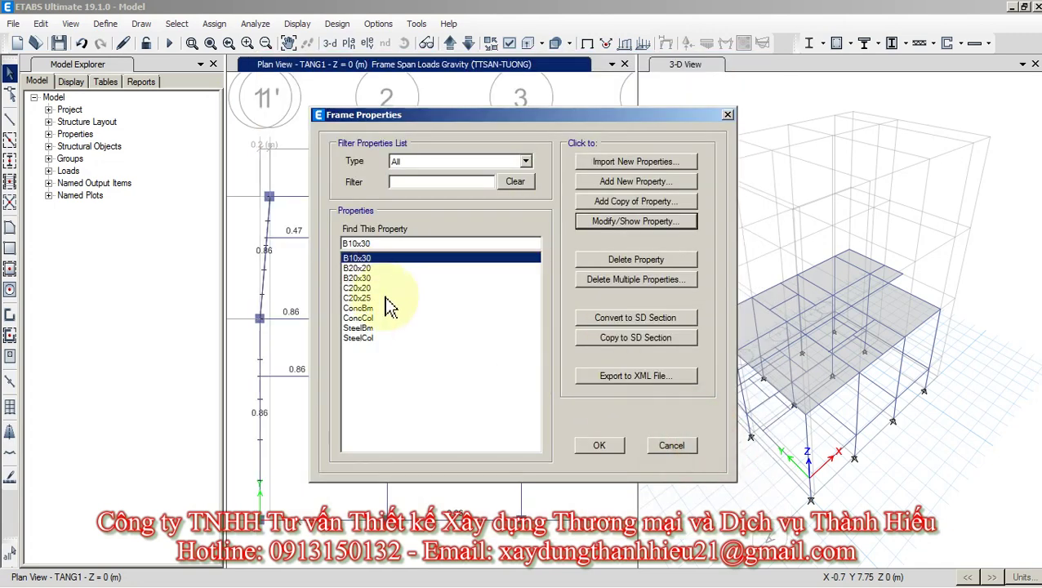
Accept the frame properties and assign section B10x30 to the two short partition beams on either side of axis B between axes 1 and 2.
{"action": "left_click", "coordinate": [602, 446]}
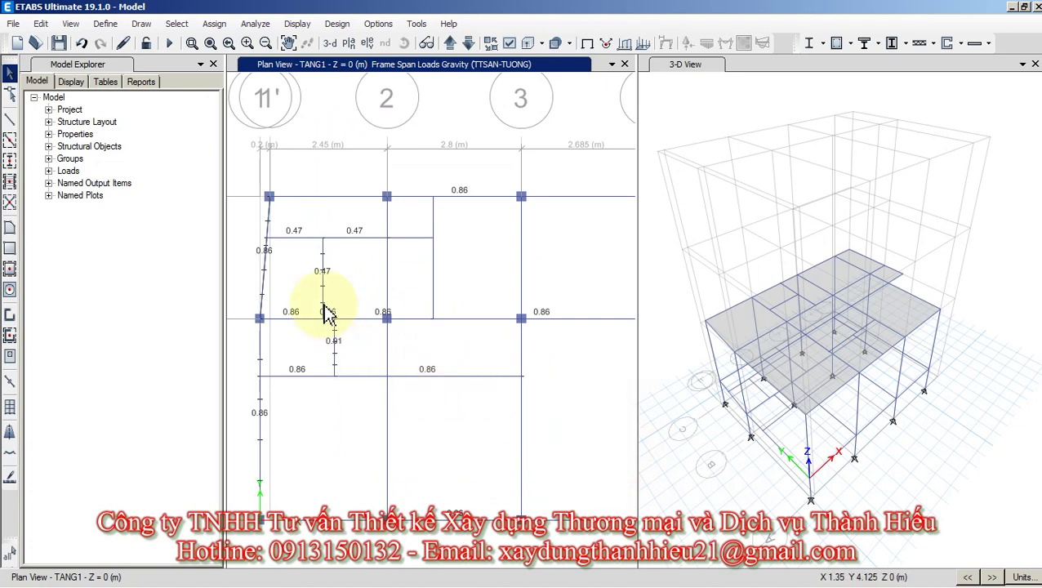
{"action": "left_click", "coordinate": [325, 290]}
{"action": "left_click", "coordinate": [333, 335]}
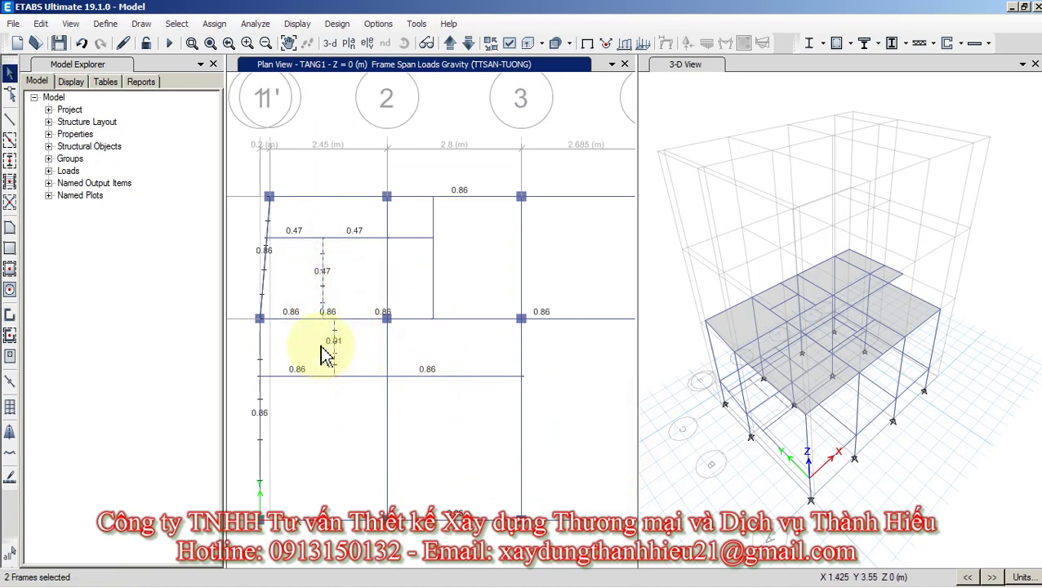
{"action": "left_click", "coordinate": [214, 24]}
{"action": "mouse_move", "coordinate": [246, 66]}
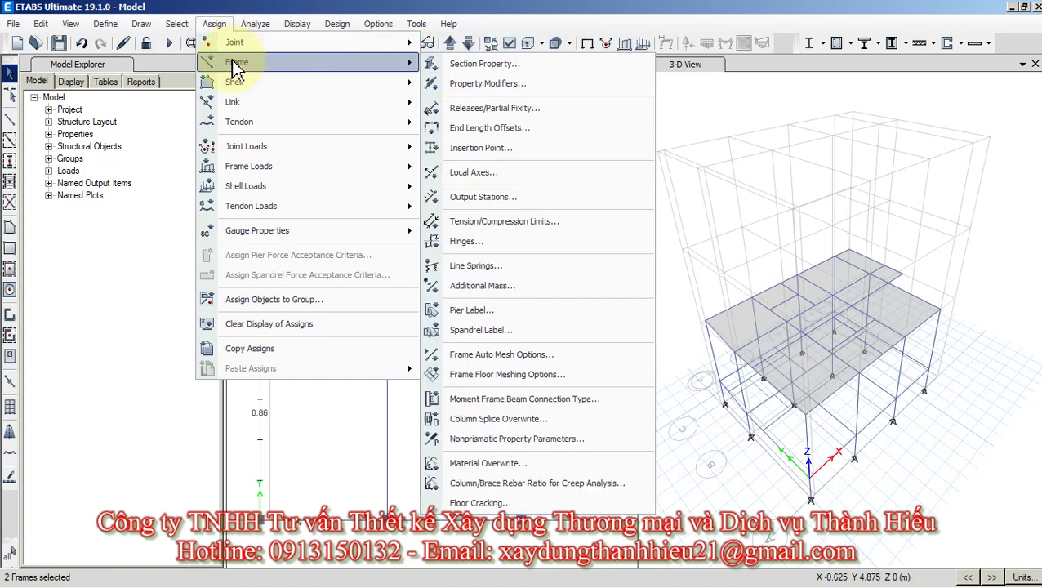
{"action": "left_click", "coordinate": [492, 66]}
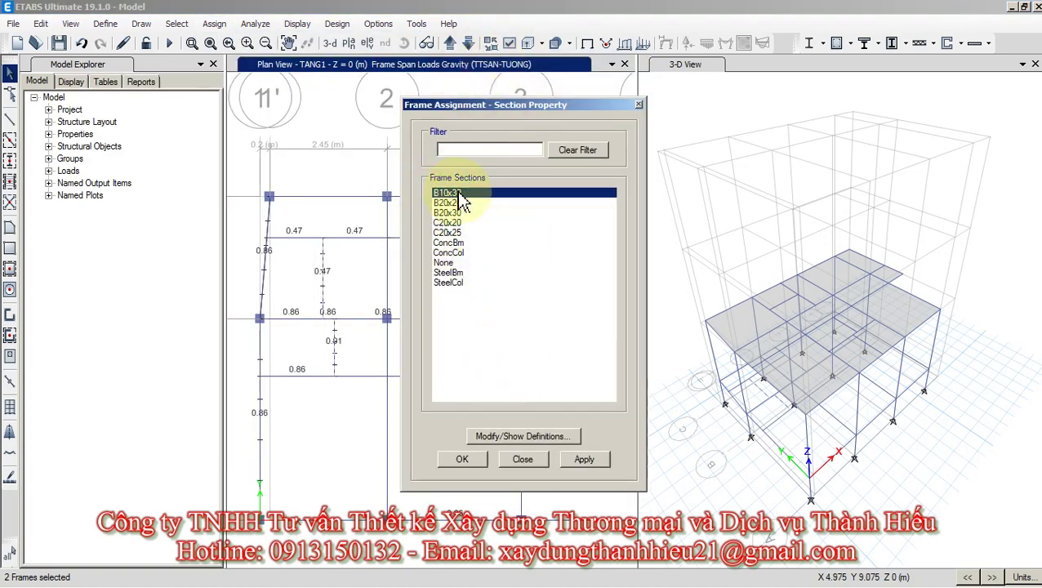
{"action": "left_click", "coordinate": [462, 459]}
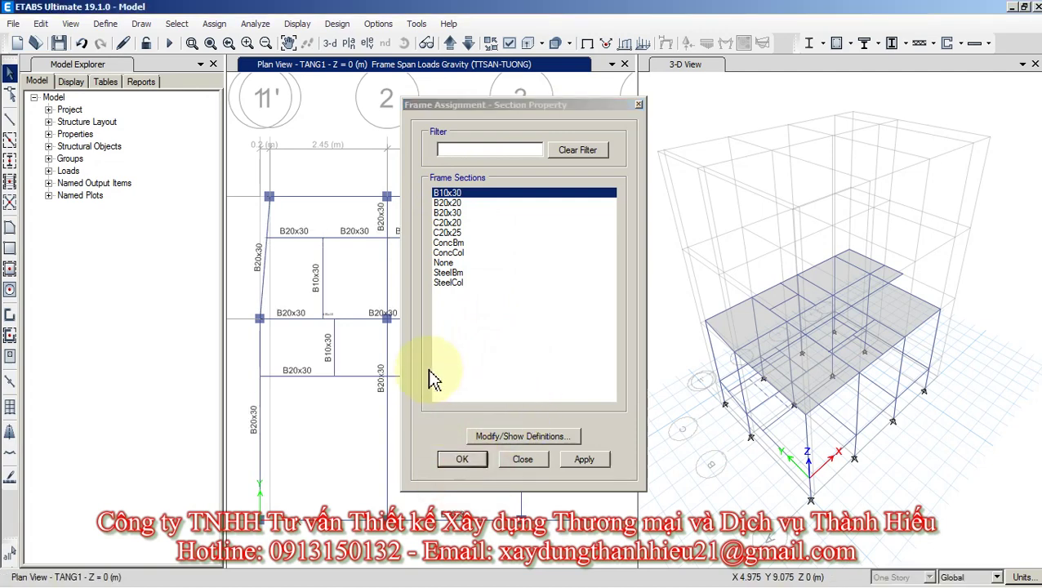
Compare the TANG1 beams with the AutoCAD floor 1 plan, and check the section and loads of the secondary beam between axes A and B.
{"action": "mouse_move", "coordinate": [458, 365]}
{"action": "middle_mouse_down"}
{"action": "mouse_move", "coordinate": [372, 349]}
{"action": "mouse_move", "coordinate": [439, 362]}
{"action": "middle_mouse_up"}
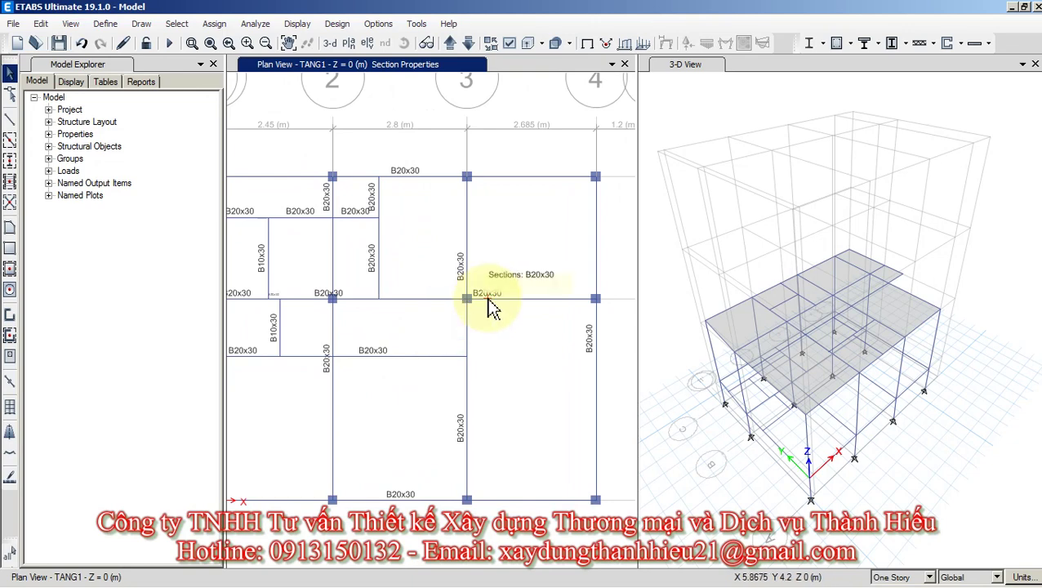
{"action": "scroll", "coordinate": [490, 306], "scroll_direction": "down", "scroll_amount": 3}
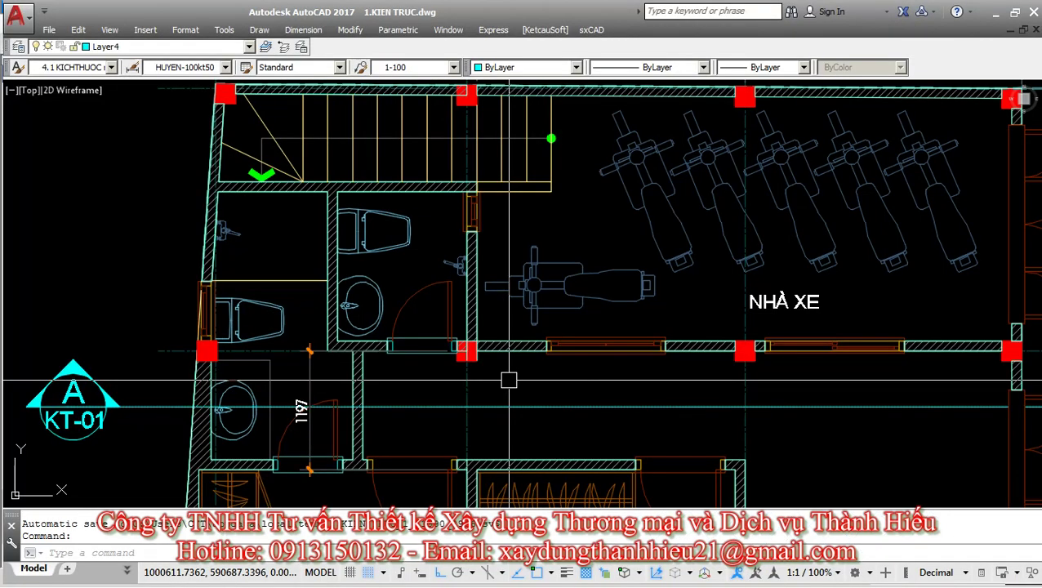
{"action": "scroll", "coordinate": [571, 270], "scroll_direction": "down", "scroll_amount": 5}
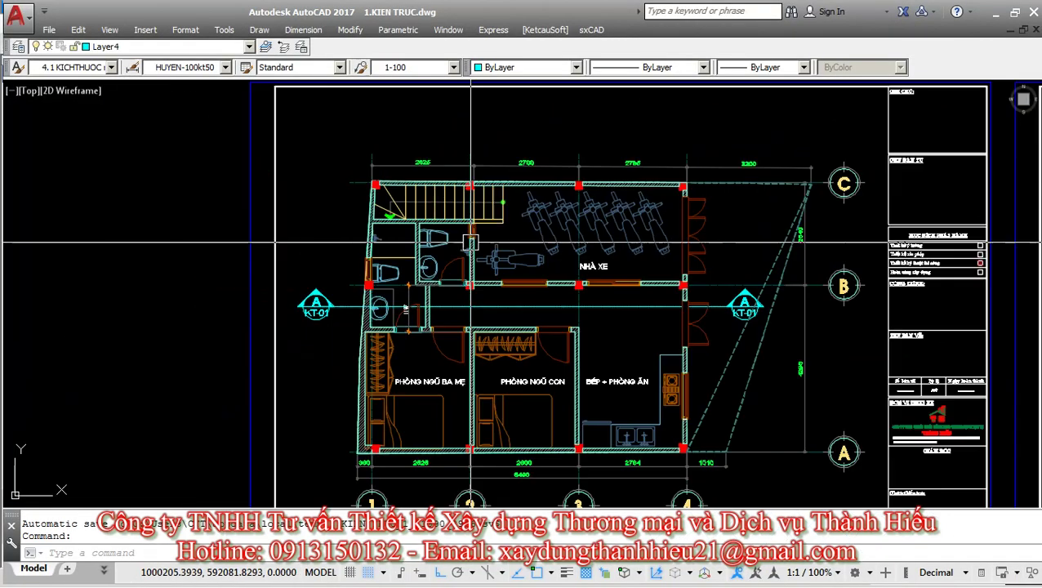
{"action": "scroll", "coordinate": [522, 294], "scroll_direction": "up", "scroll_amount": 1}
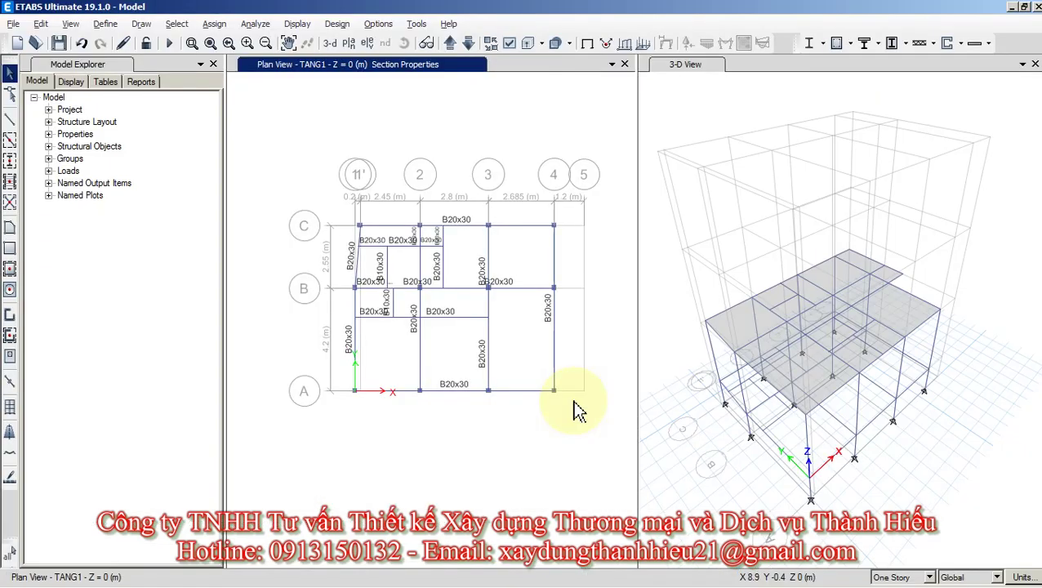
{"action": "left_click", "coordinate": [465, 318]}
{"action": "right_click", "coordinate": [464, 327]}
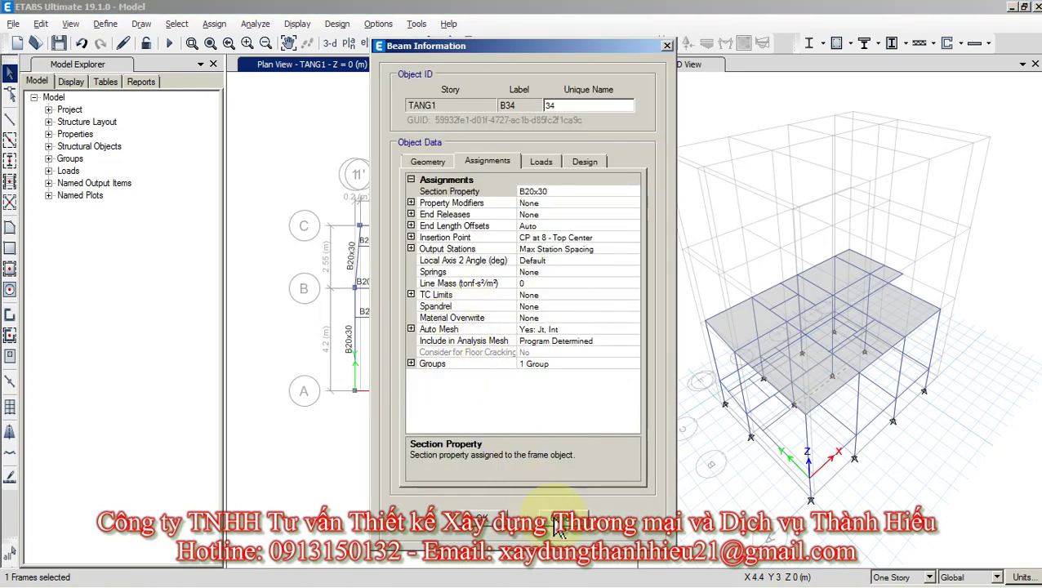
{"action": "left_click", "coordinate": [557, 522]}
{"action": "left_click", "coordinate": [457, 318]}
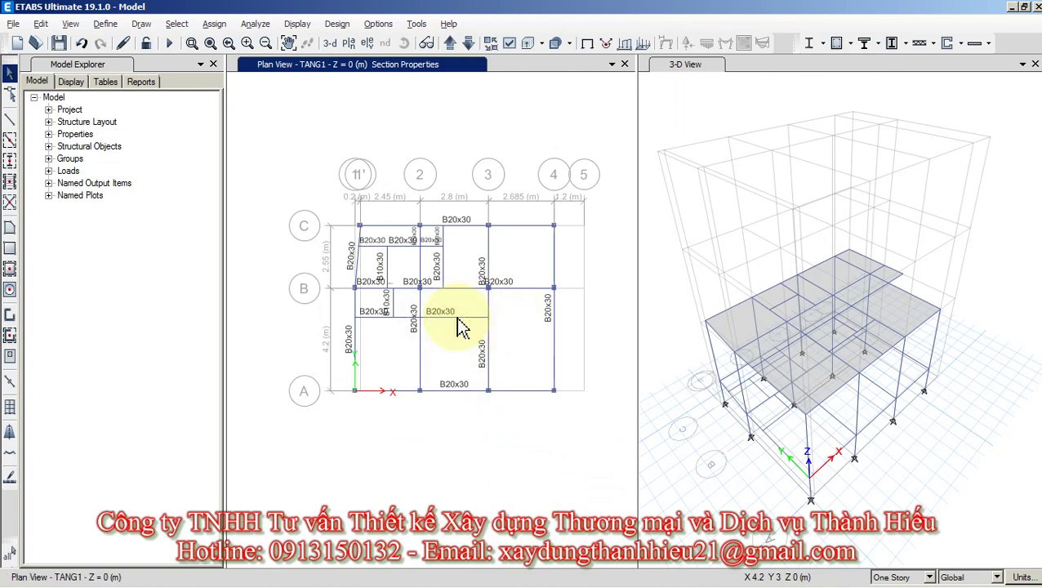
{"action": "left_click", "coordinate": [457, 319]}
{"action": "right_click", "coordinate": [457, 318]}
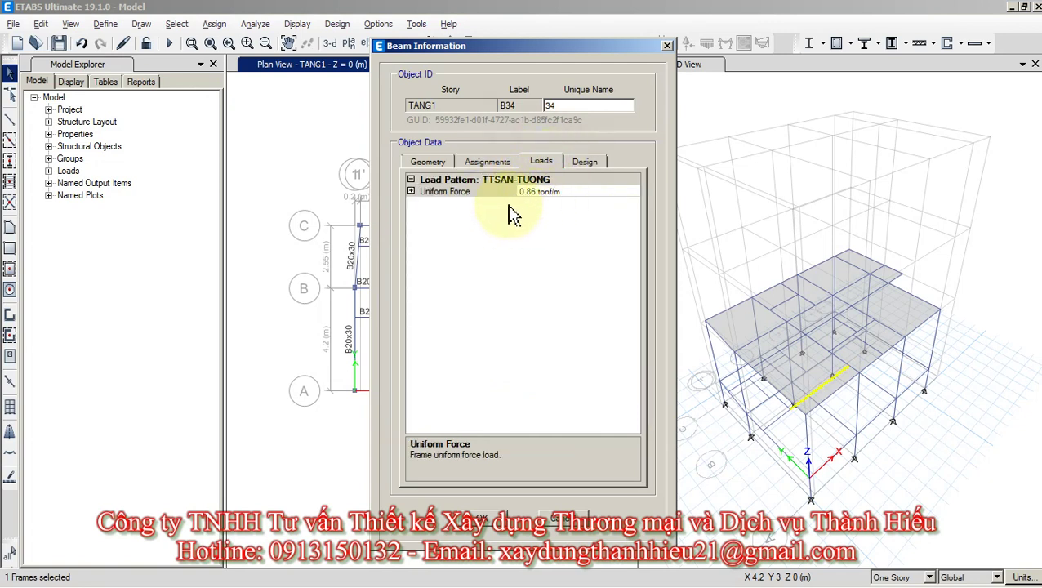
{"action": "left_click", "coordinate": [562, 520]}
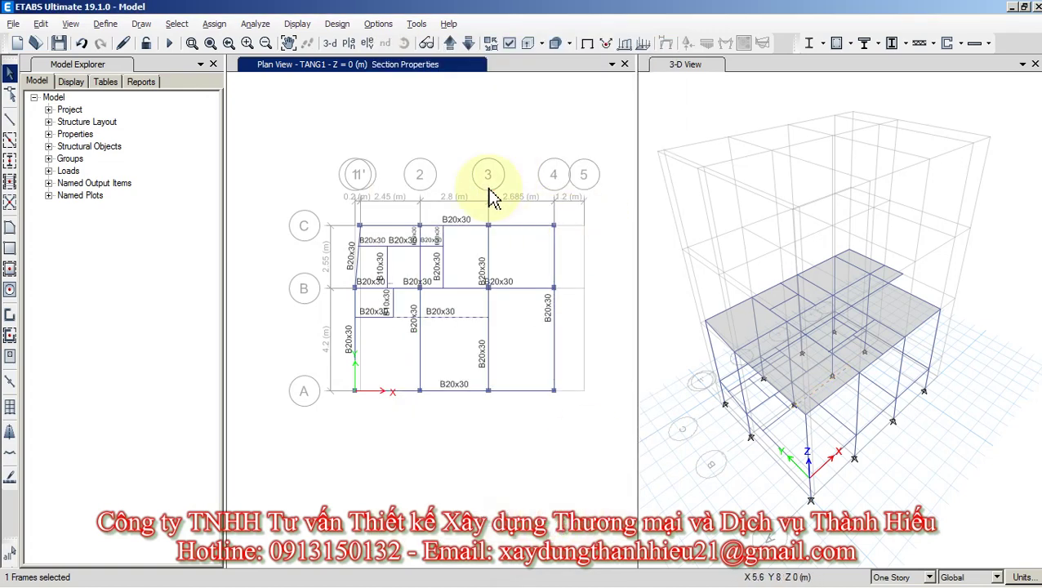
Move the ETABS plan view up to story TANG2 and examine the floor 2 plan in AutoCAD.
{"action": "left_click", "coordinate": [450, 44]}
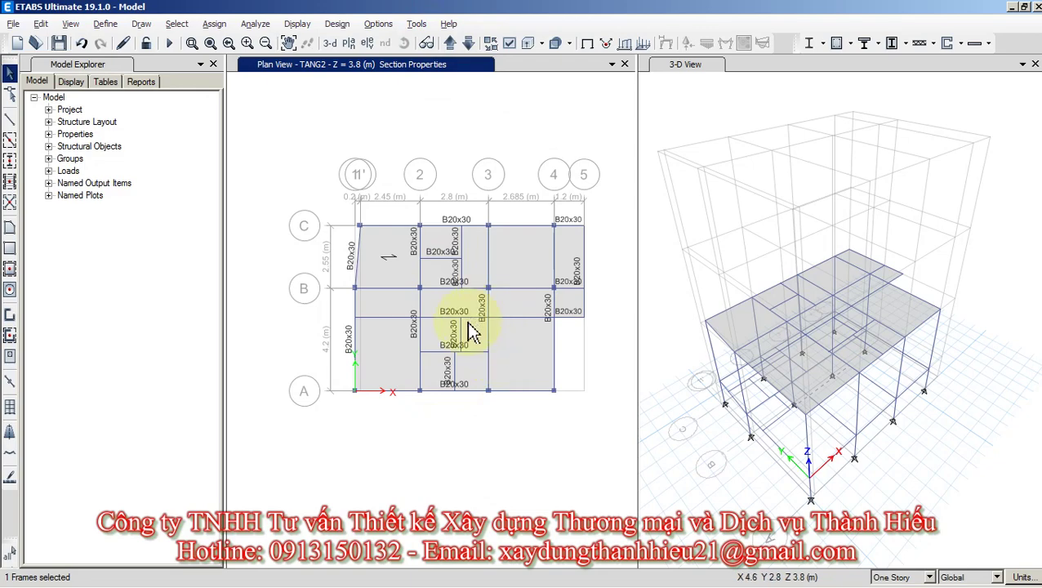
{"action": "middle_click_drag", "start_coordinate": [472, 331], "coordinate": [419, 326]}
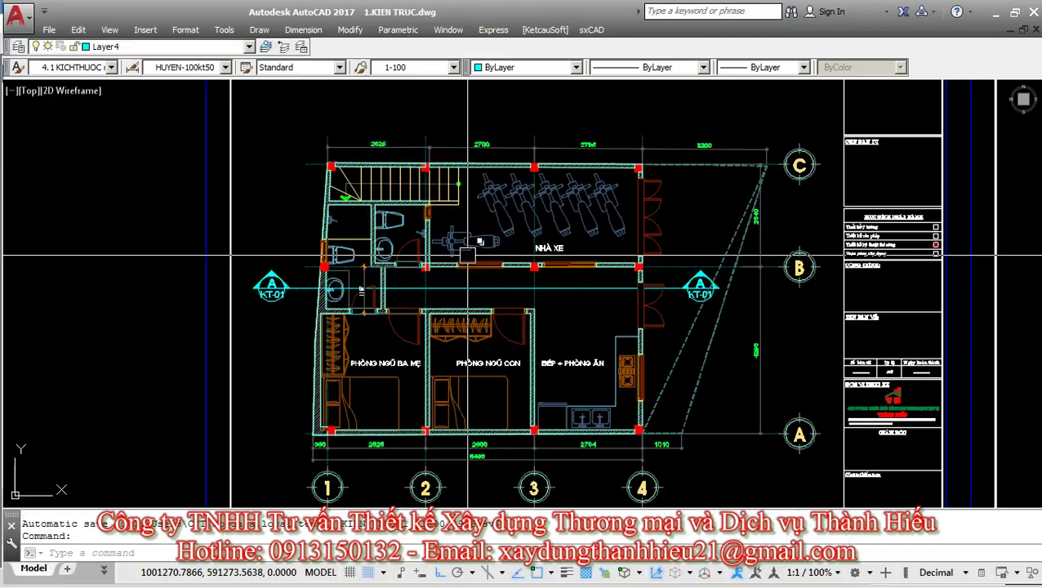
{"action": "middle_click_drag", "start_coordinate": [476, 203], "coordinate": [476, 174]}
{"action": "scroll", "coordinate": [476, 174], "scroll_direction": "down", "scroll_amount": 4}
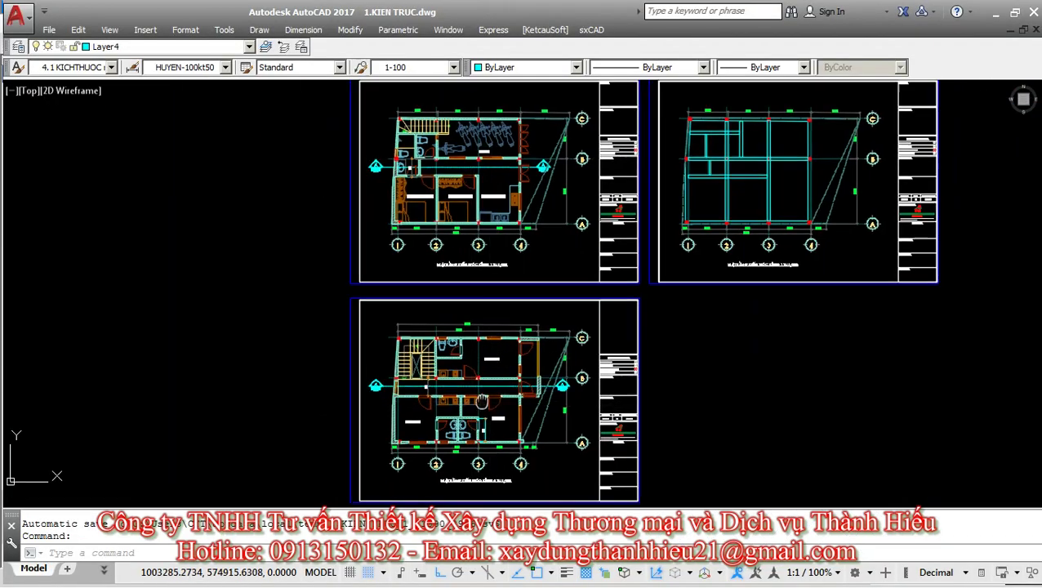
{"action": "scroll", "coordinate": [477, 279], "scroll_direction": "up", "scroll_amount": 3}
{"action": "scroll", "coordinate": [477, 280], "scroll_direction": "up", "scroll_amount": 2}
{"action": "middle_click_drag", "start_coordinate": [477, 279], "coordinate": [454, 257]}
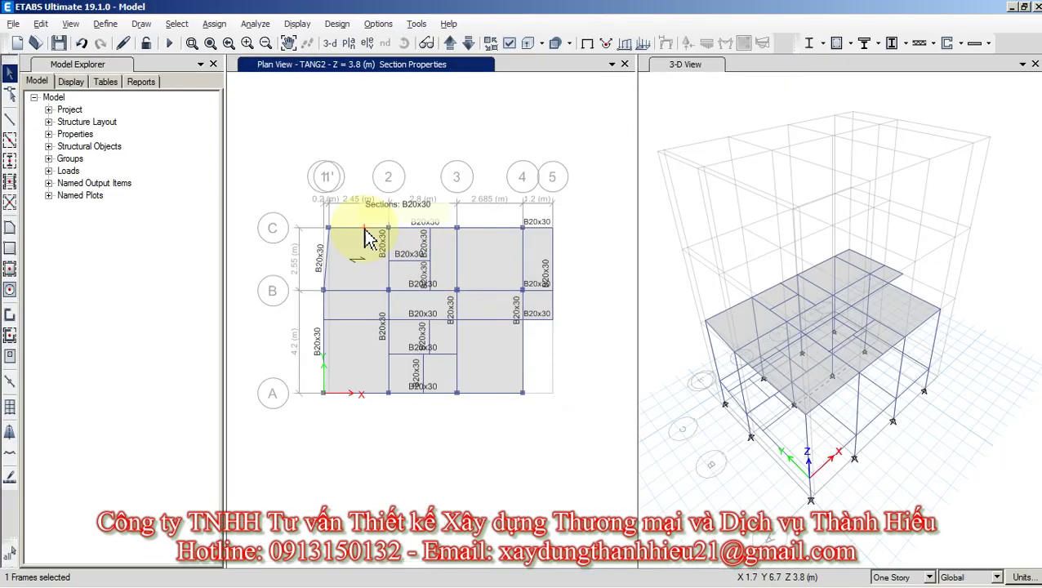
Select the TANG2 perimeter beams along axes C, 4, A and 1 in ETABS.
{"action": "left_click", "coordinate": [418, 244]}
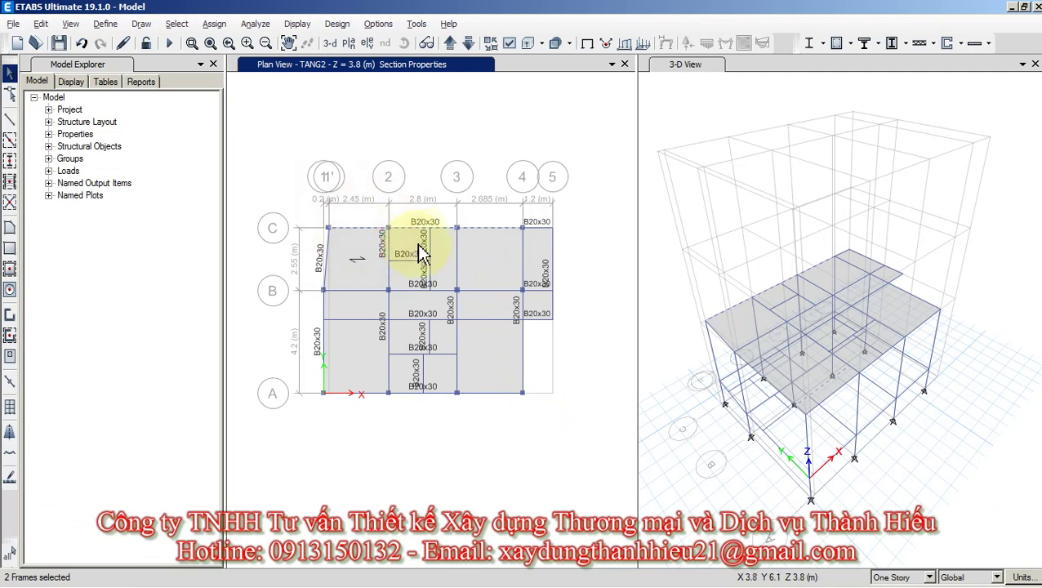
{"action": "left_click", "coordinate": [525, 270]}
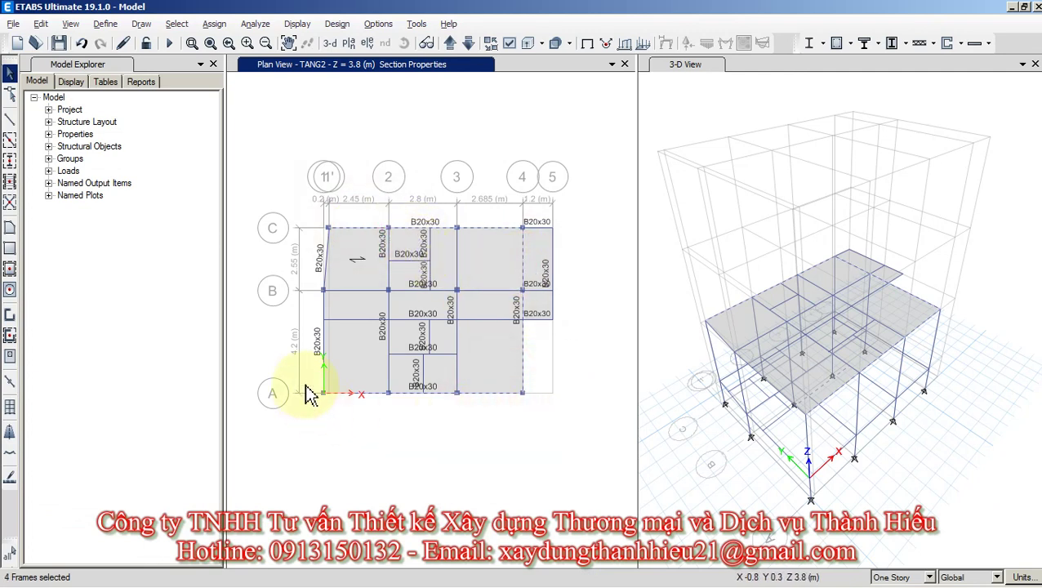
{"action": "left_click", "coordinate": [324, 370]}
{"action": "left_click", "coordinate": [324, 274]}
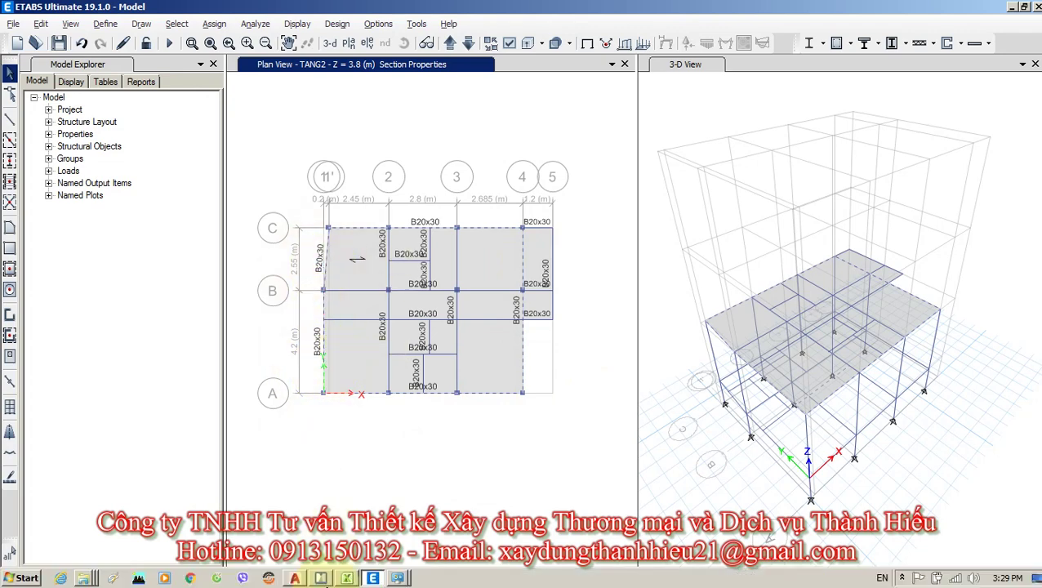
Examine the floor levels on the front elevation in AutoCAD, and return to the floor 2 plan.
{"action": "left_click", "coordinate": [295, 578]}
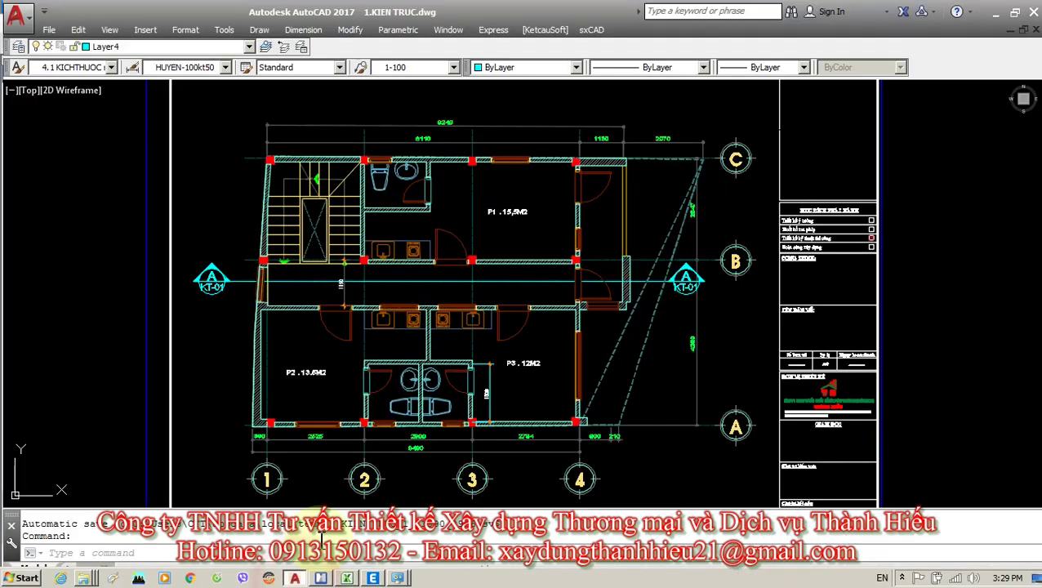
{"action": "scroll", "coordinate": [453, 238], "scroll_direction": "down", "scroll_amount": 6}
{"action": "scroll", "coordinate": [452, 238], "scroll_direction": "up", "scroll_amount": 12}
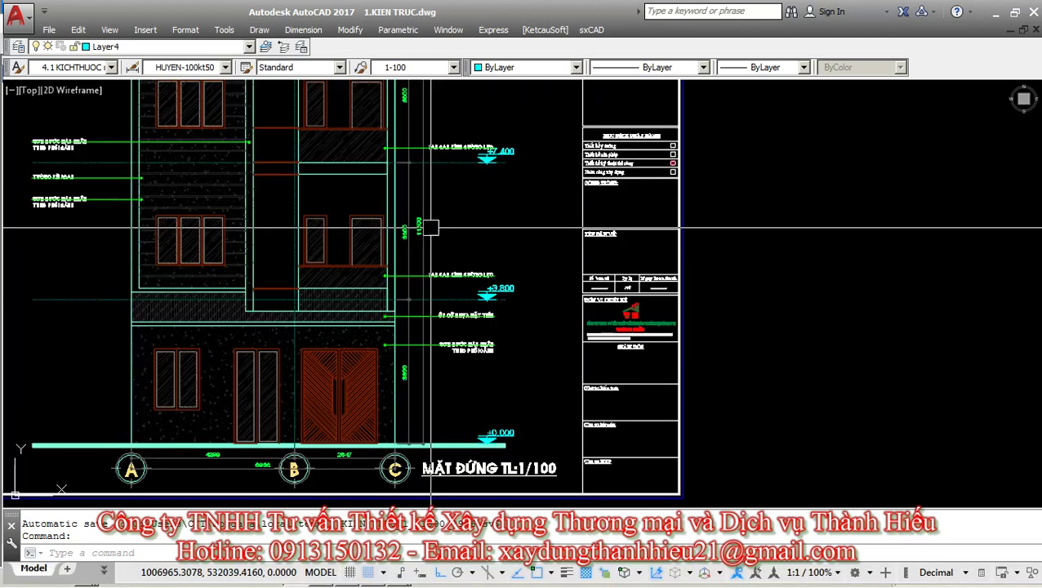
{"action": "scroll", "coordinate": [412, 266], "scroll_direction": "down", "scroll_amount": 3}
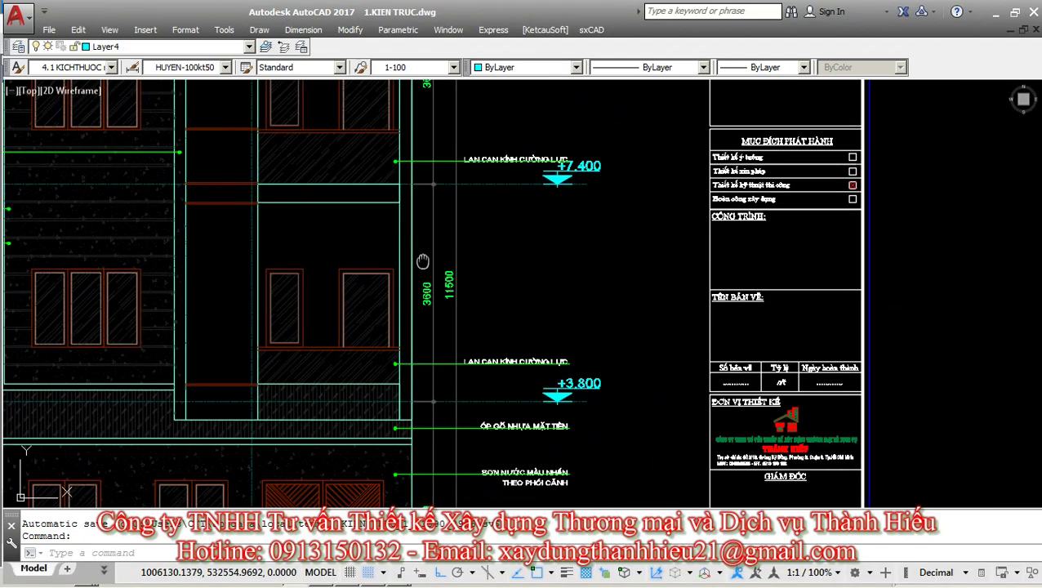
{"action": "scroll", "coordinate": [492, 290], "scroll_direction": "down", "scroll_amount": 5}
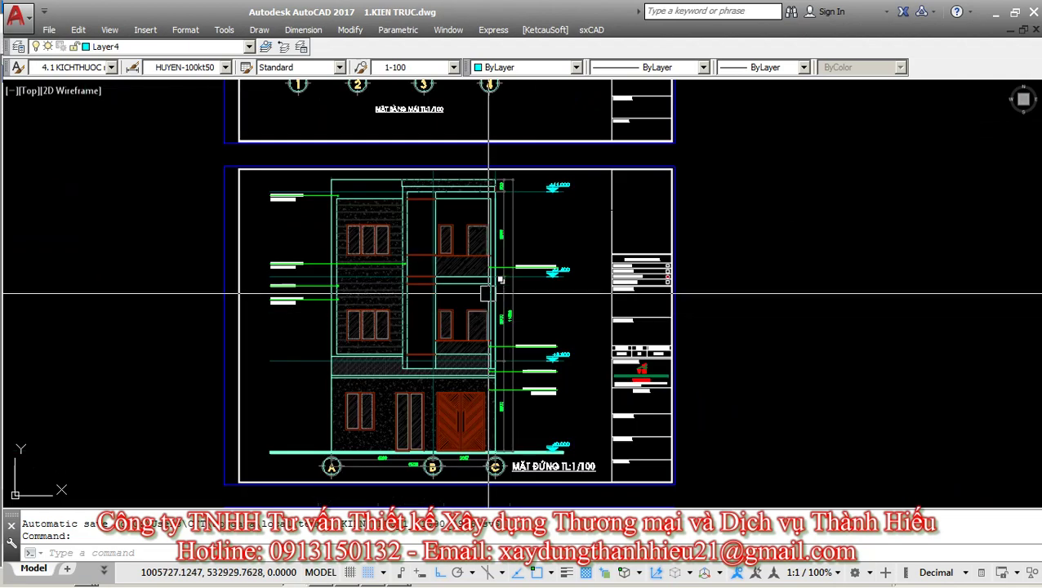
{"action": "scroll", "coordinate": [473, 282], "scroll_direction": "up", "scroll_amount": 3}
{"action": "scroll", "coordinate": [437, 344], "scroll_direction": "up", "scroll_amount": 5}
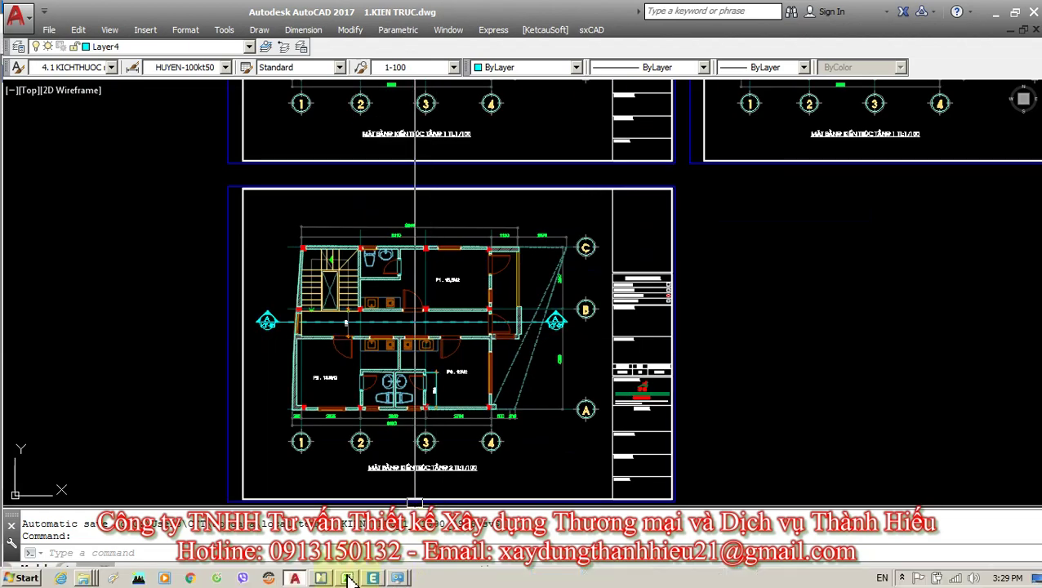
Switch to the Excel load table, set the Tường100 wall height to 3.3 m, and select its factored load per metre.
{"action": "left_click", "coordinate": [348, 577]}
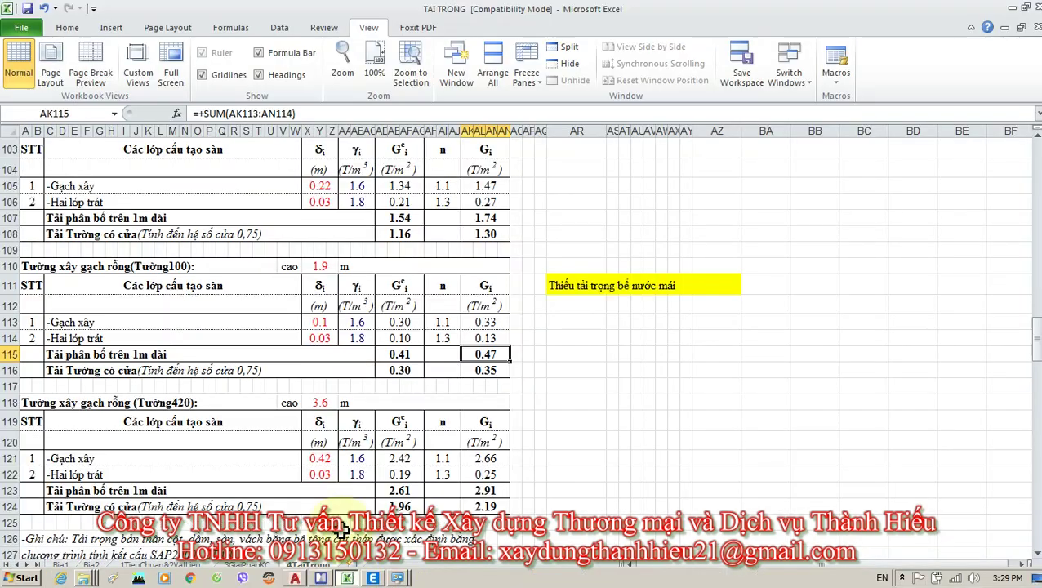
{"action": "left_click", "coordinate": [320, 403]}
{"action": "left_click", "coordinate": [320, 266]}
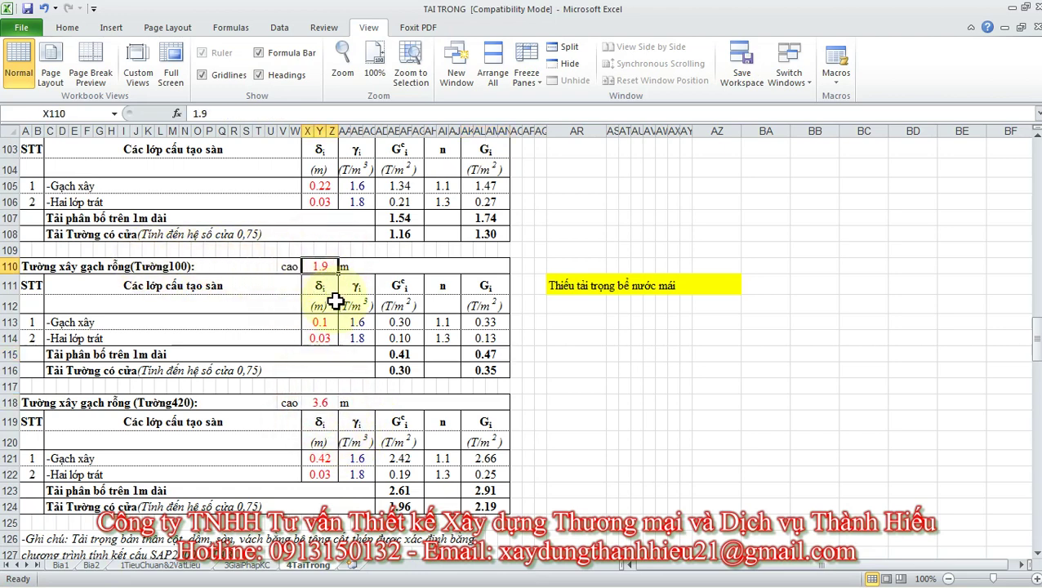
{"action": "type", "text": "3.3"}
{"action": "key", "text": "Return"}
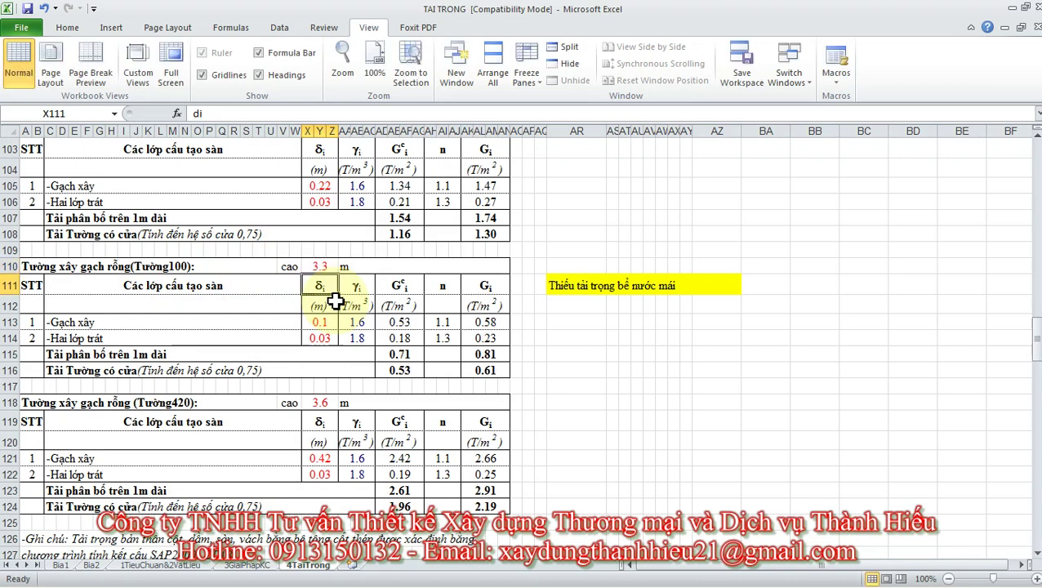
{"action": "left_click", "coordinate": [501, 356]}
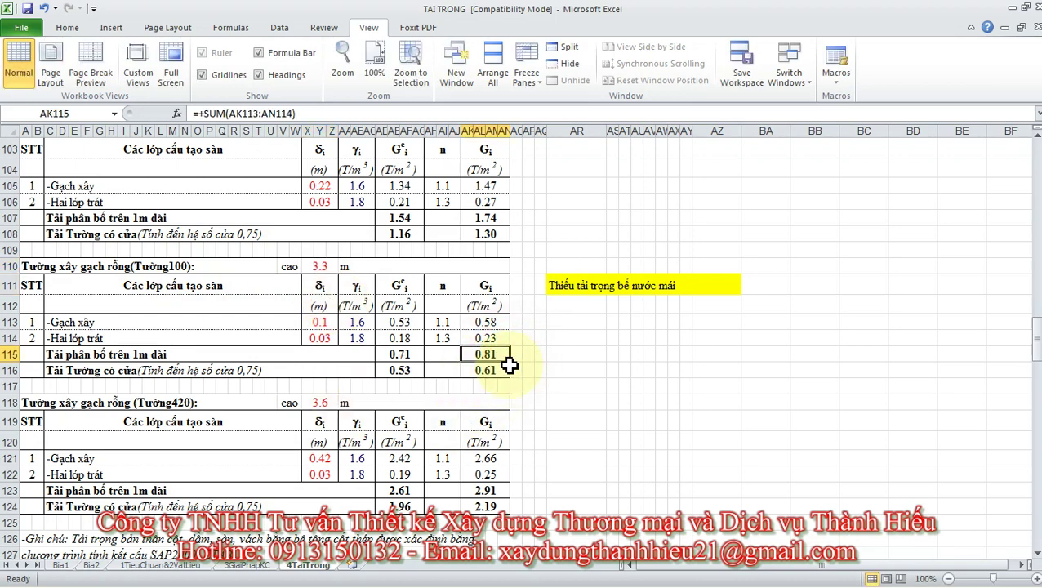
Return to ETABS and assign a 0.81 tonf/m uniform gravity load in pattern TTSAN-TUONG to the selected TANG2 perimeter beams, replacing existing loads.
{"action": "key", "text": "alt+Tab"}
{"action": "key", "text": "alt+Tab"}
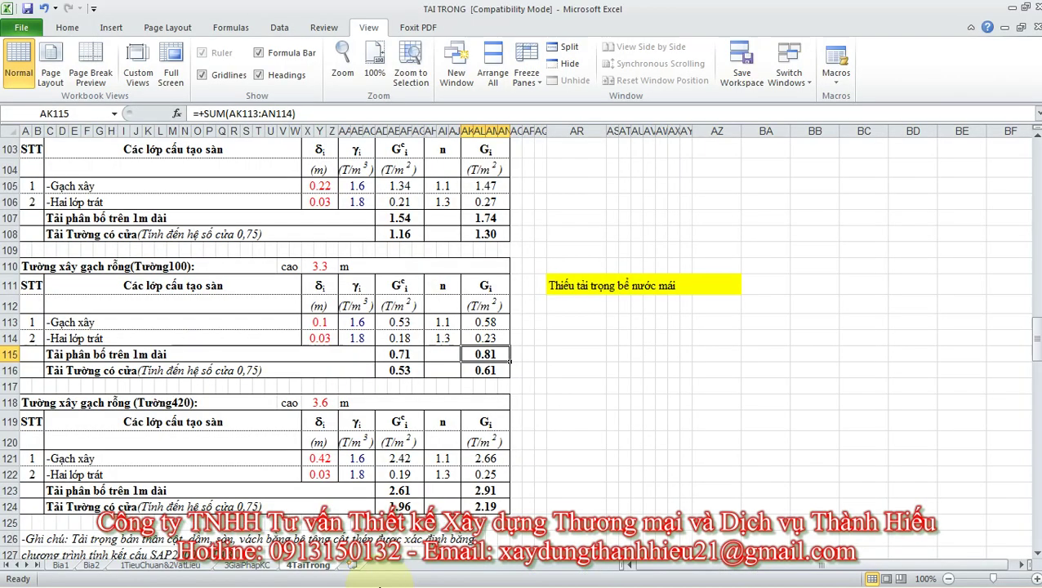
{"action": "left_click", "coordinate": [375, 578]}
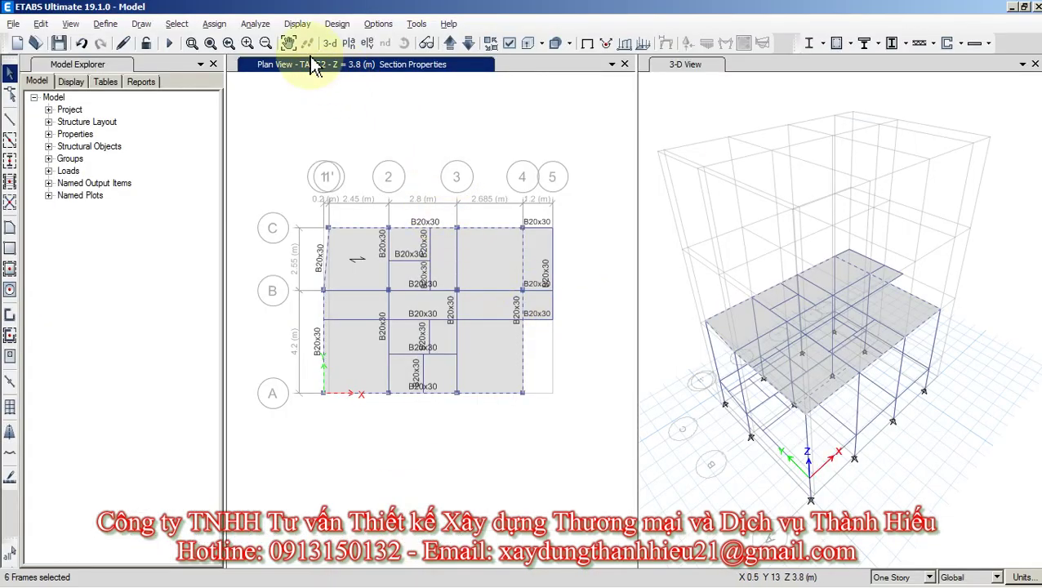
{"action": "left_click", "coordinate": [214, 25]}
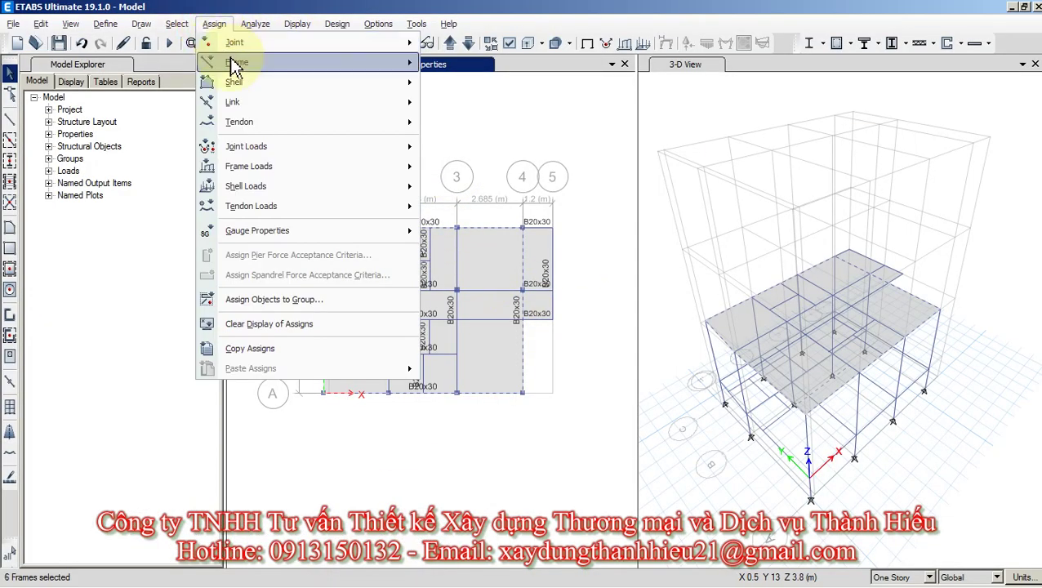
{"action": "mouse_move", "coordinate": [236, 67]}
{"action": "mouse_move", "coordinate": [333, 166]}
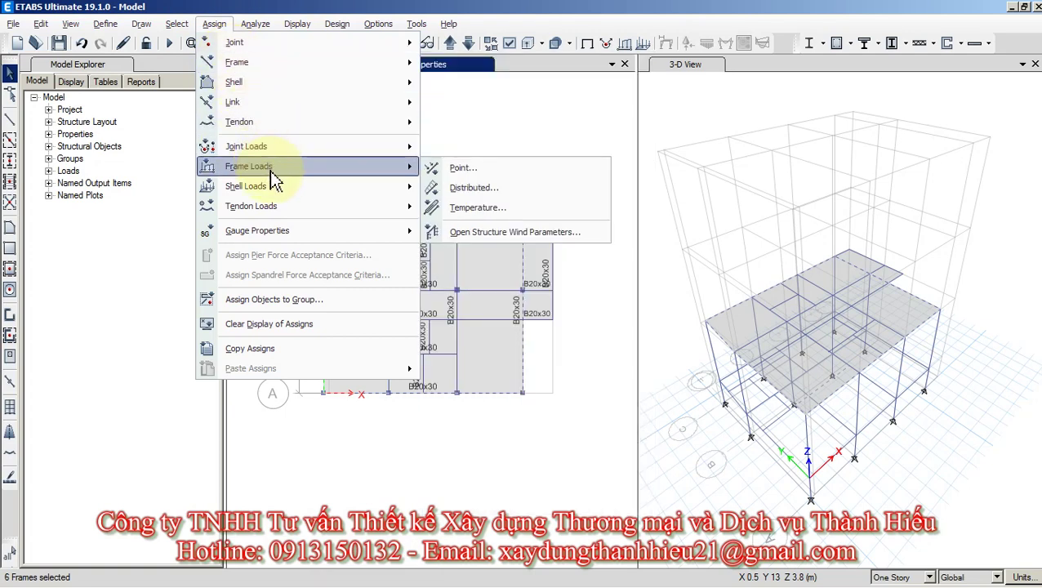
{"action": "left_click", "coordinate": [477, 189]}
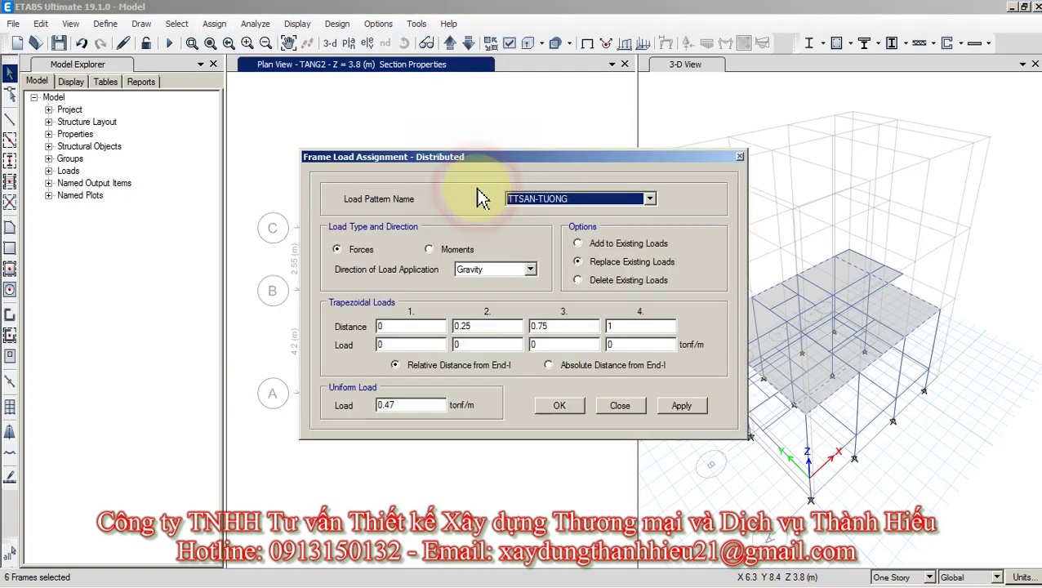
{"action": "left_click", "coordinate": [398, 408]}
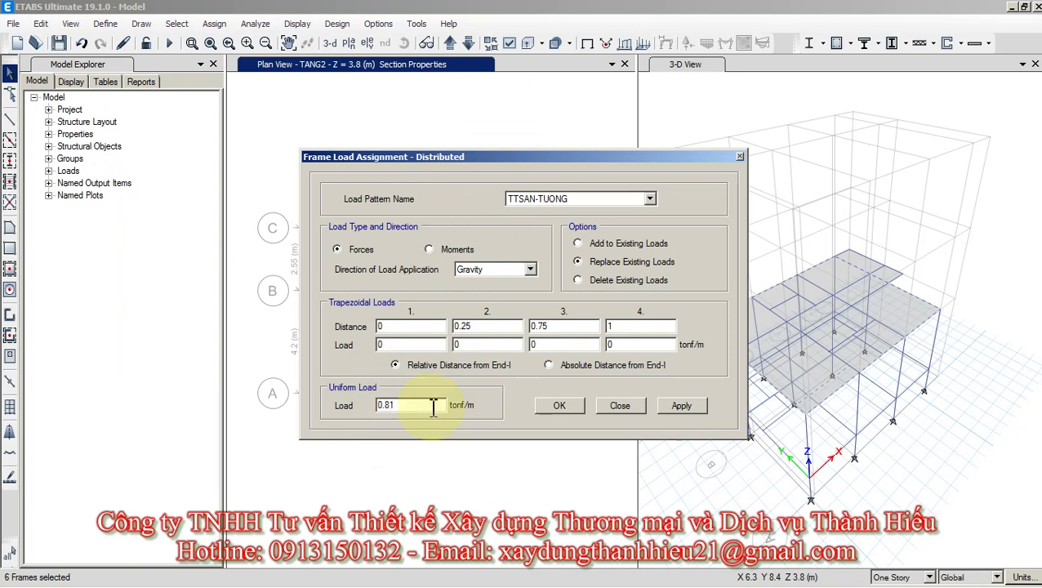
{"action": "type", "text": "0.81"}
{"action": "left_click", "coordinate": [556, 408]}
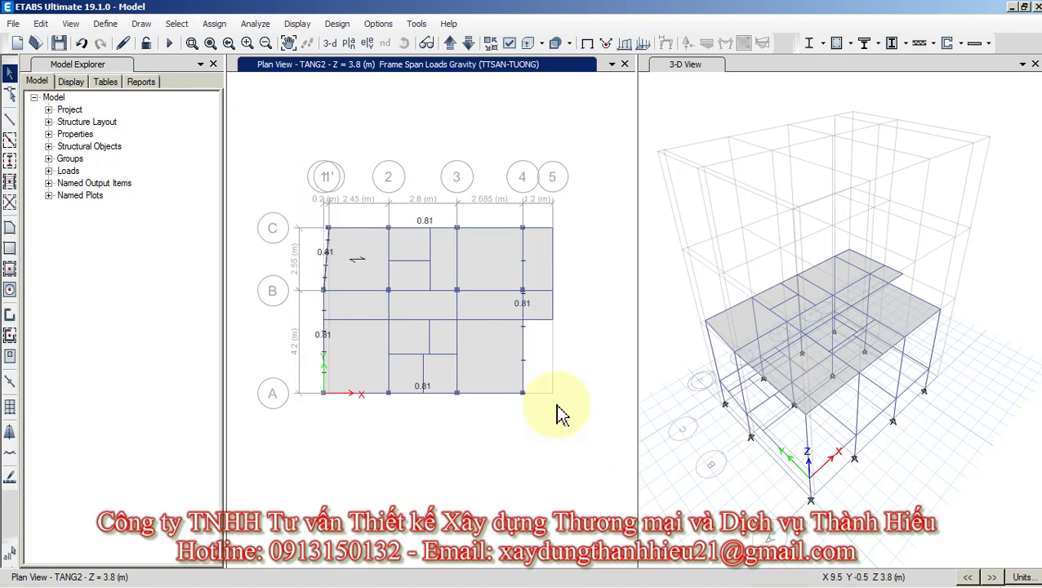
Check the wall layout around axes B and C on the AutoCAD floor 2 plan, and select the TANG2 beams along axis 2 in ETABS.
{"action": "scroll", "coordinate": [479, 307], "scroll_direction": "up", "scroll_amount": 2}
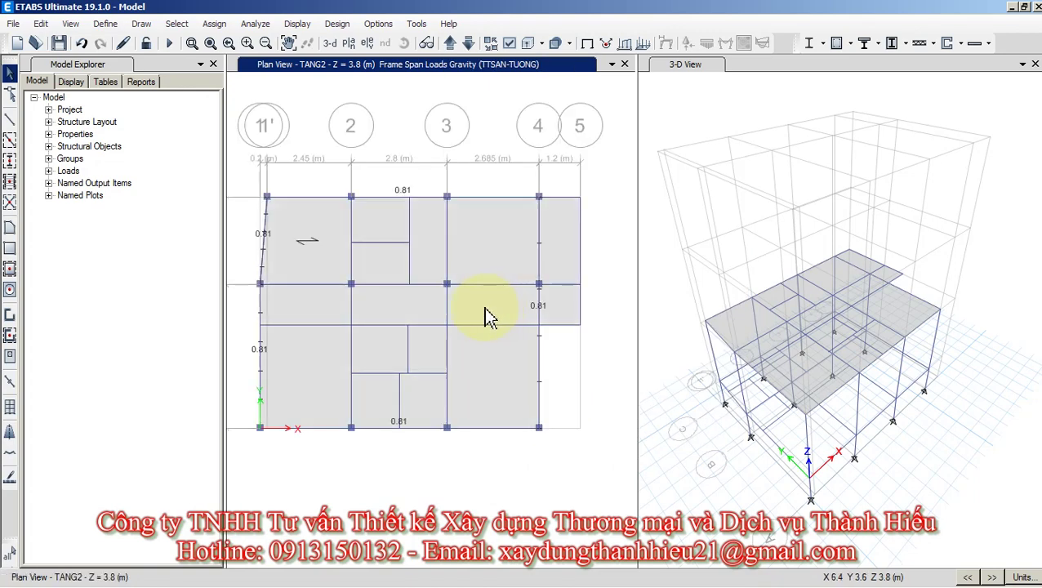
{"action": "key", "text": "alt+Tab"}
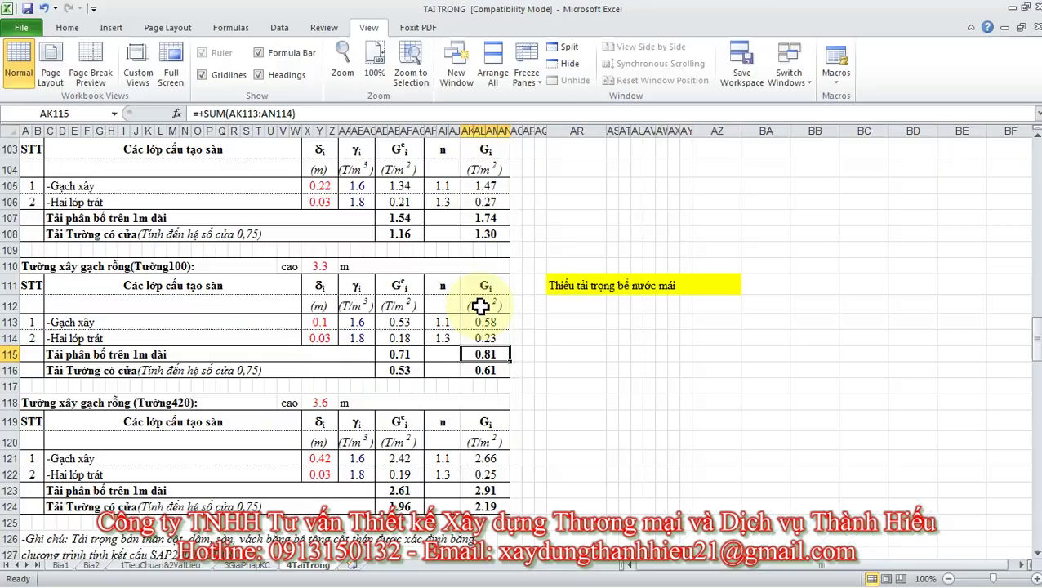
{"action": "key", "text": "alt+Tab"}
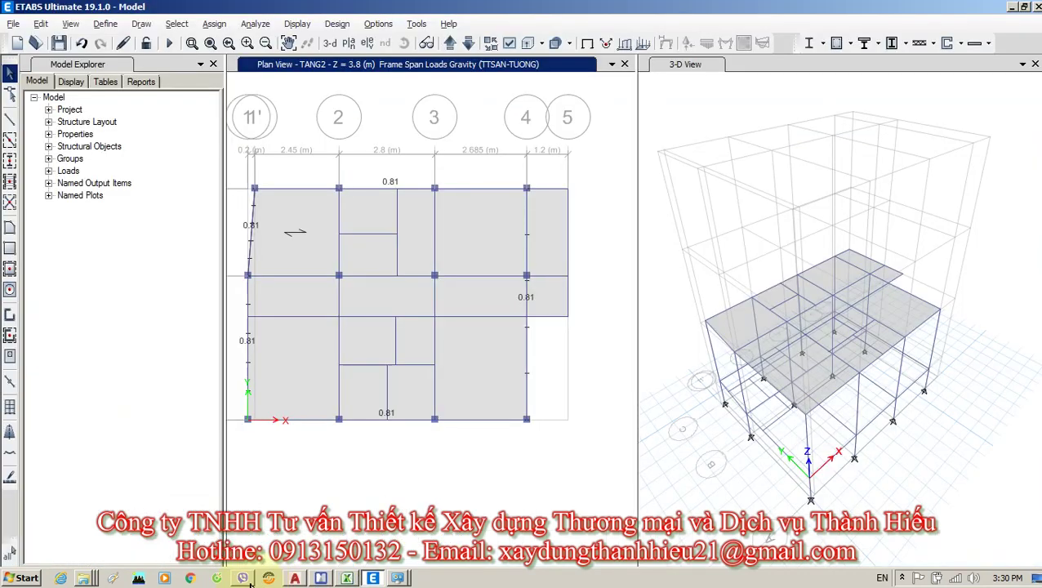
{"action": "left_click", "coordinate": [295, 578]}
{"action": "scroll", "coordinate": [351, 256], "scroll_direction": "up", "scroll_amount": 6}
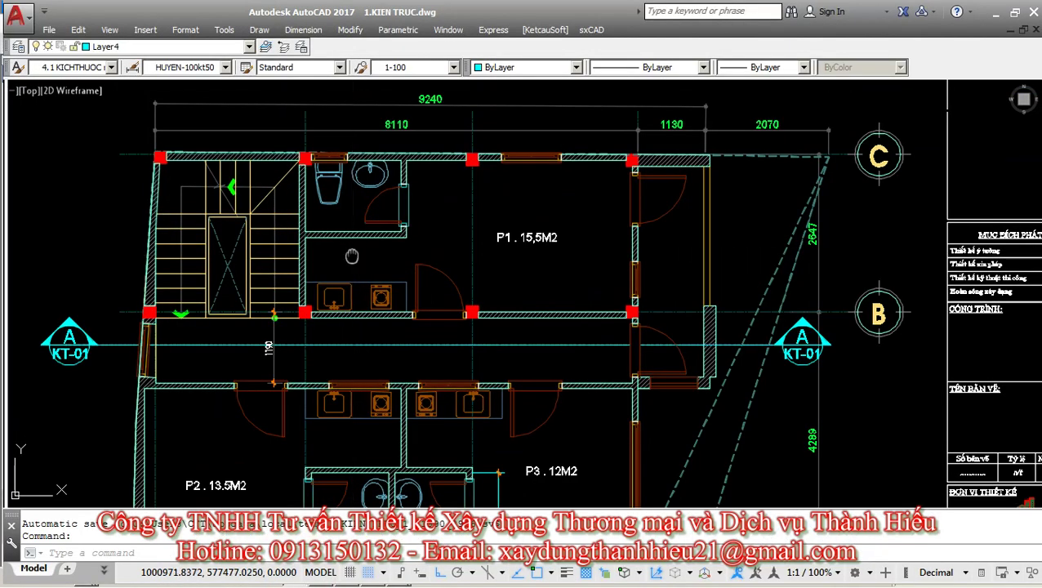
{"action": "middle_click_drag", "start_coordinate": [351, 256], "coordinate": [356, 242]}
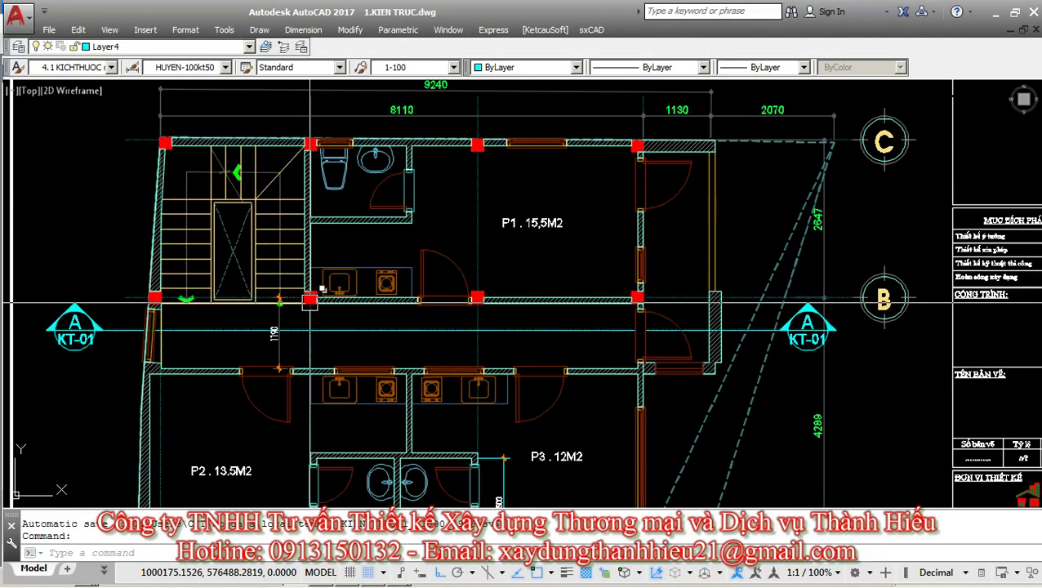
{"action": "key", "text": "alt+Tab"}
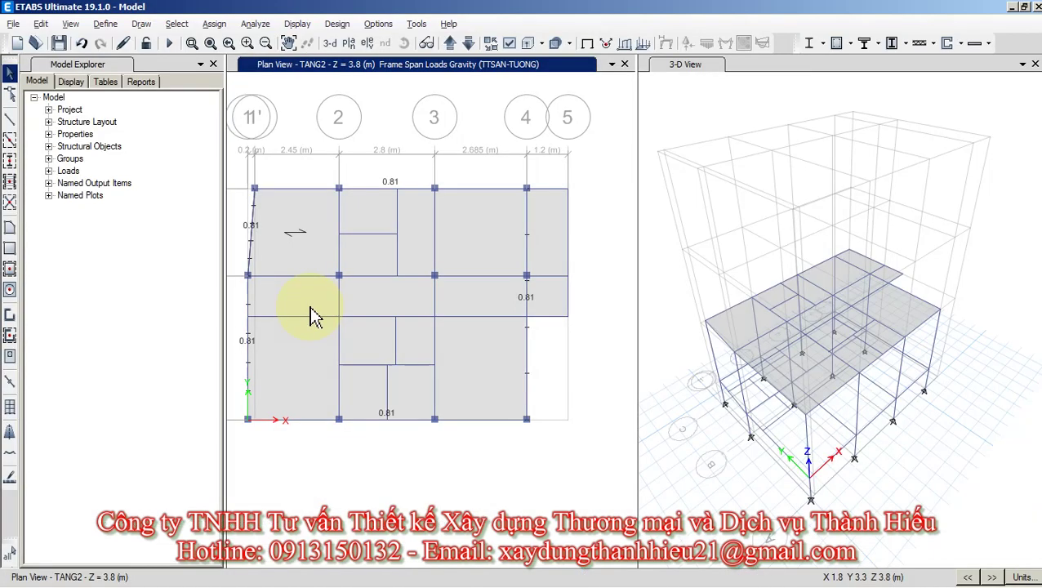
{"action": "left_click", "coordinate": [339, 215]}
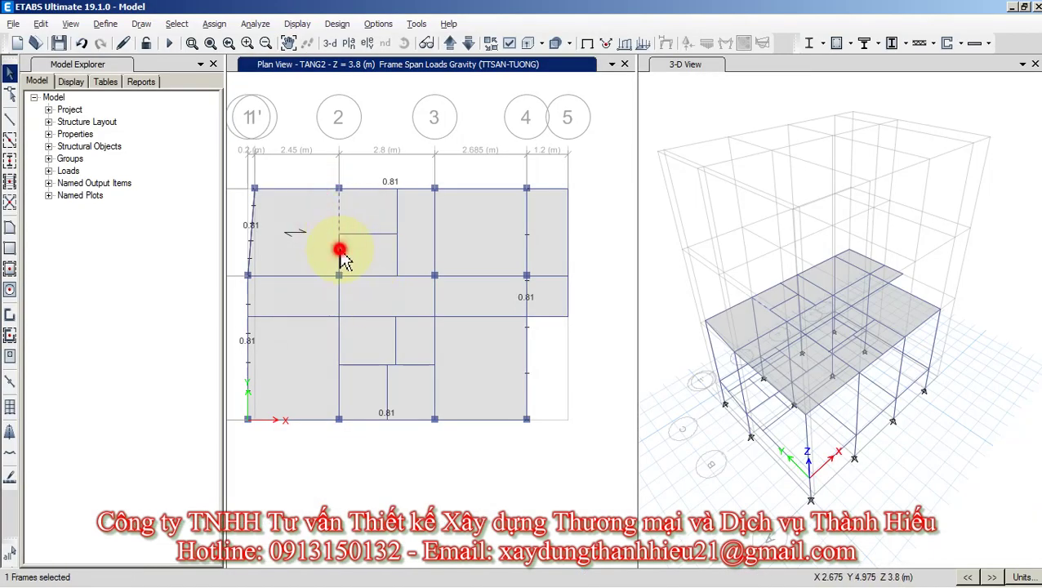
{"action": "left_click", "coordinate": [340, 249]}
Compare with the AutoCAD floor 2 plan and add the axis B beam and the horizontal toilet partition beam between axes 2 and 3 to the ETABS selection.
{"action": "key", "text": "alt+Tab"}
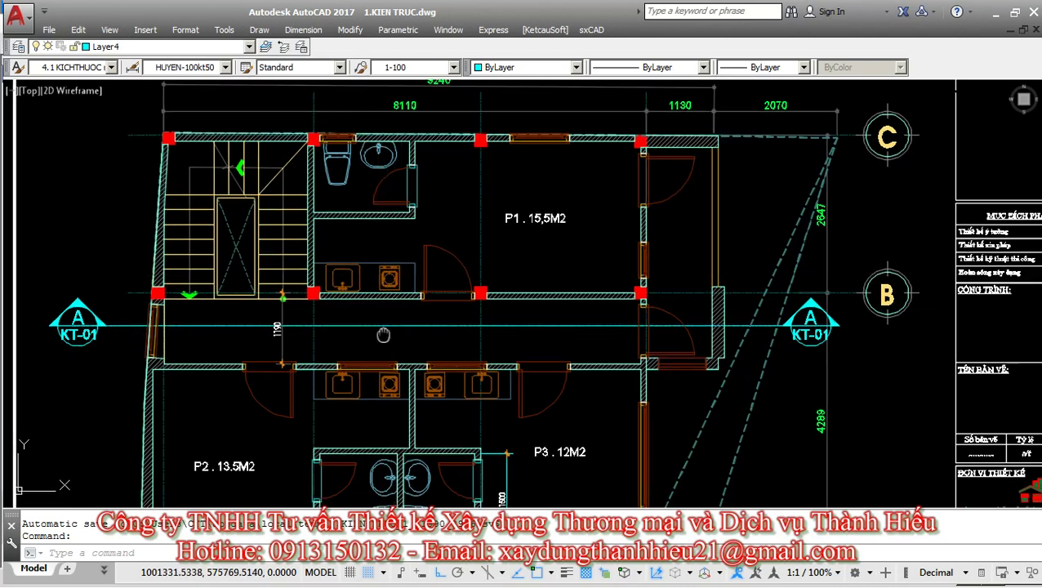
{"action": "middle_click_drag", "start_coordinate": [394, 344], "coordinate": [408, 308]}
{"action": "key", "text": "alt+Tab"}
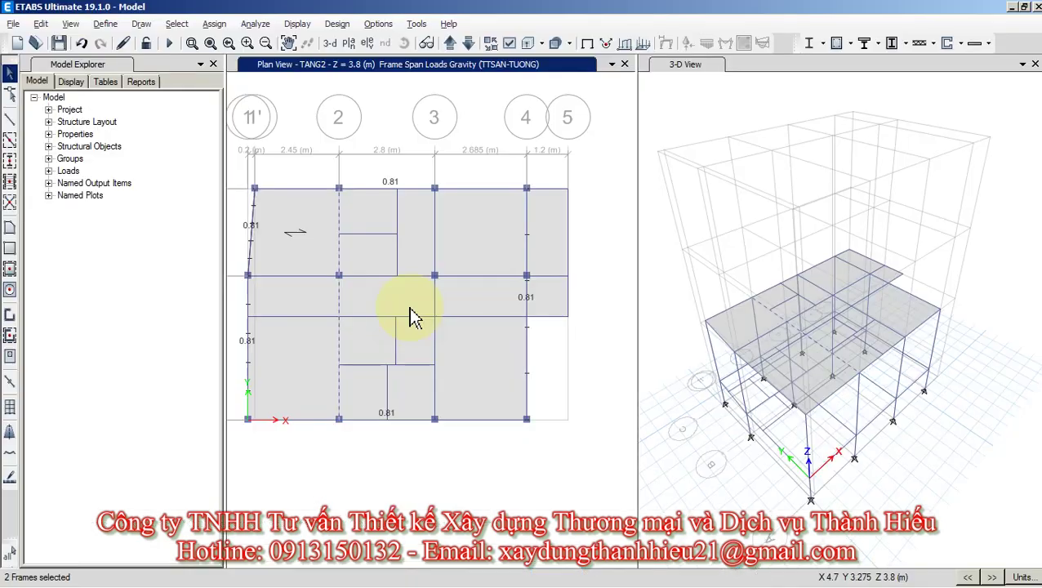
{"action": "left_click", "coordinate": [353, 278]}
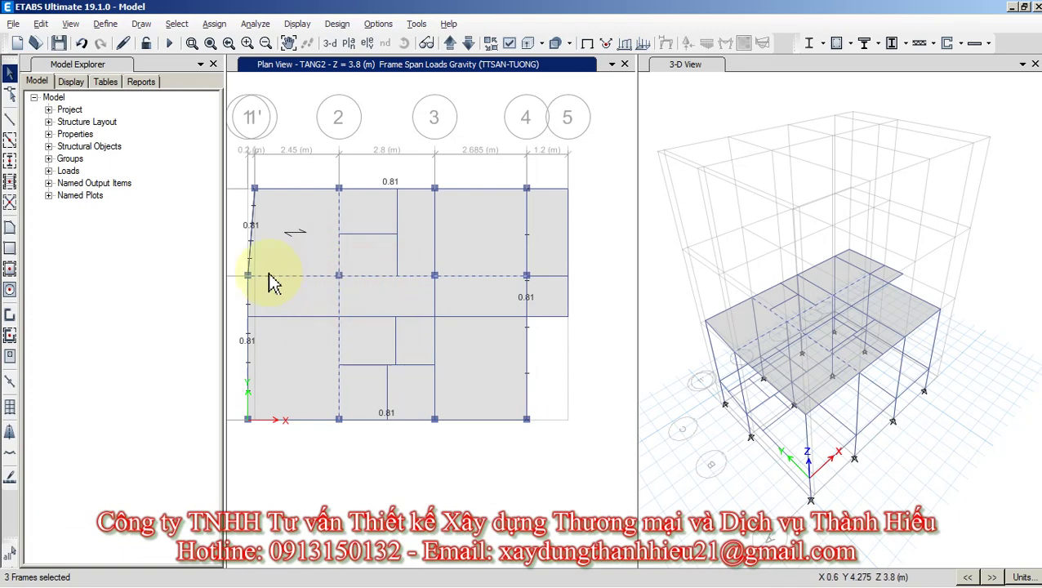
{"action": "key", "text": "alt+Tab"}
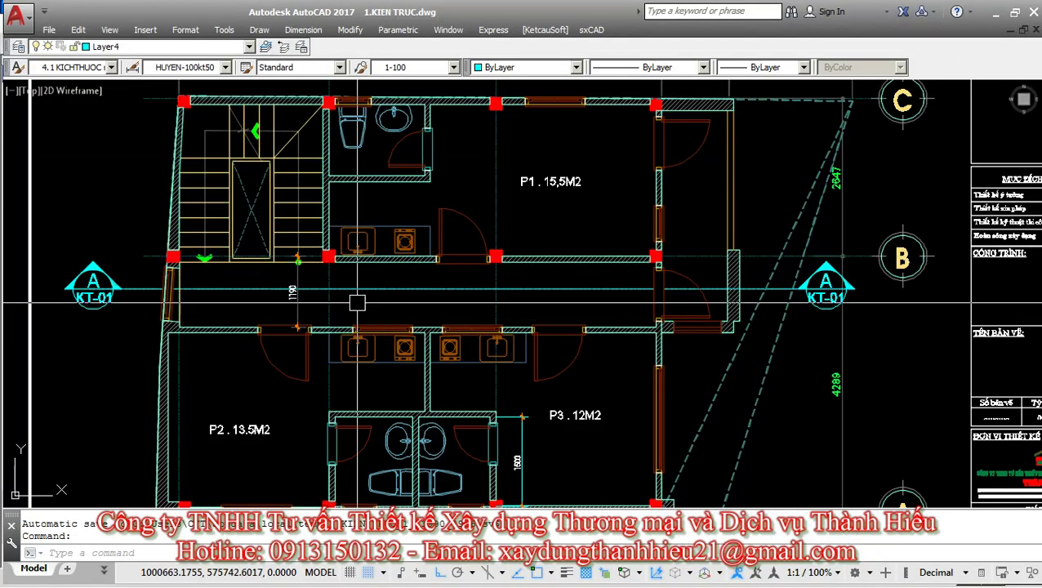
{"action": "middle_click_drag", "start_coordinate": [369, 309], "coordinate": [395, 201]}
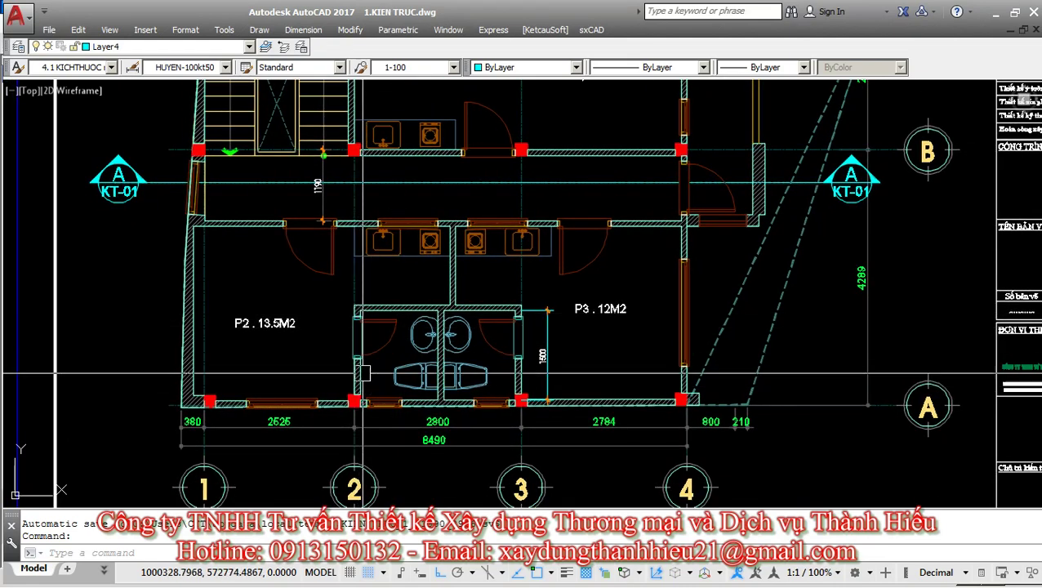
{"action": "key", "text": "alt+Tab"}
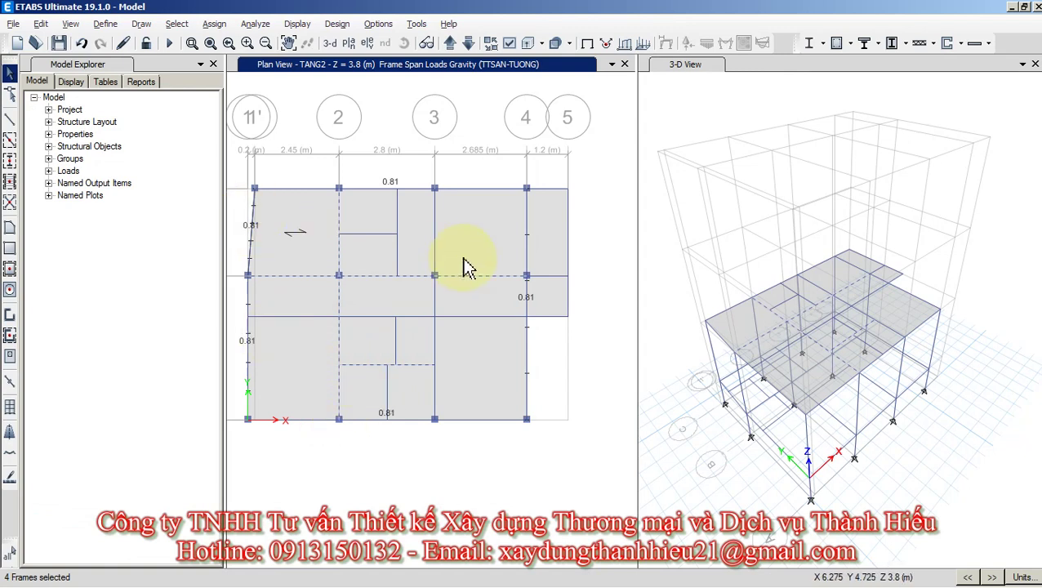
Examine the walls of rooms P2 and P3 in AutoCAD, and add the axis 3 beam to the ETABS selection.
{"action": "key", "text": "alt+Tab"}
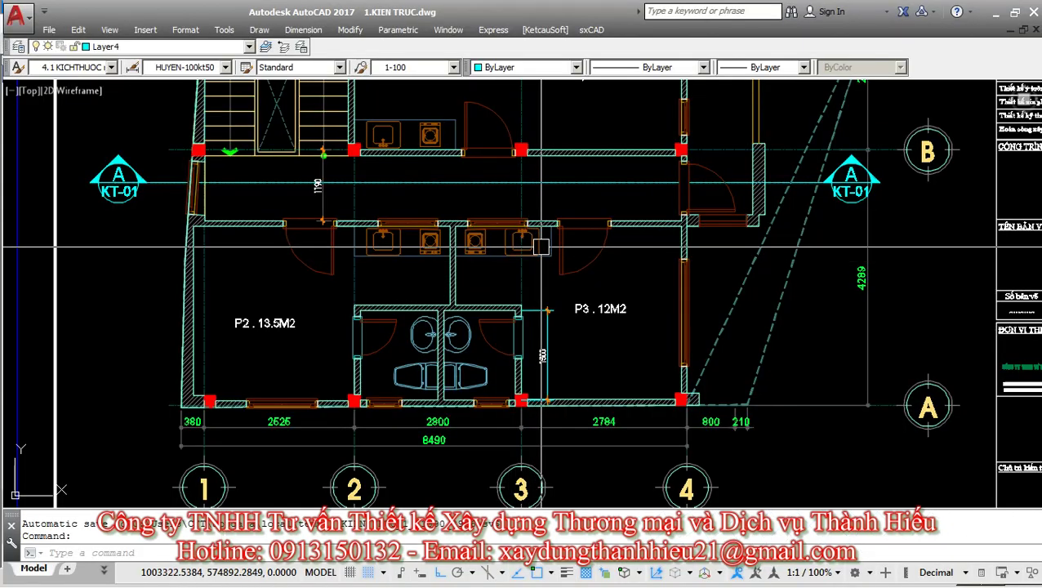
{"action": "middle_click_drag", "start_coordinate": [515, 246], "coordinate": [565, 329]}
{"action": "scroll", "coordinate": [565, 329], "scroll_direction": "down", "scroll_amount": 1}
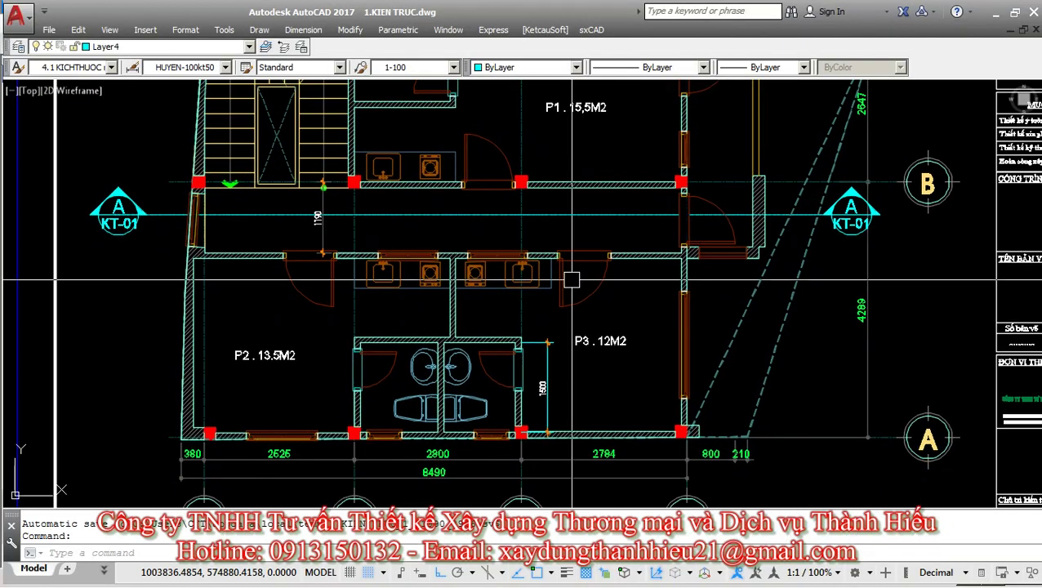
{"action": "scroll", "coordinate": [535, 282], "scroll_direction": "up", "scroll_amount": 1}
{"action": "middle_click_drag", "start_coordinate": [535, 297], "coordinate": [535, 125]}
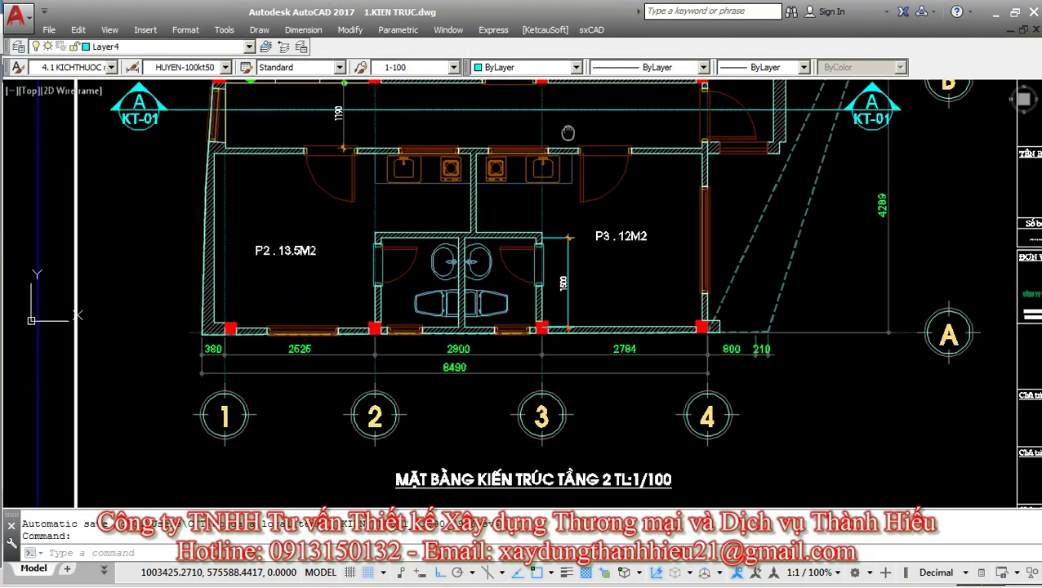
{"action": "key", "text": "alt+Tab"}
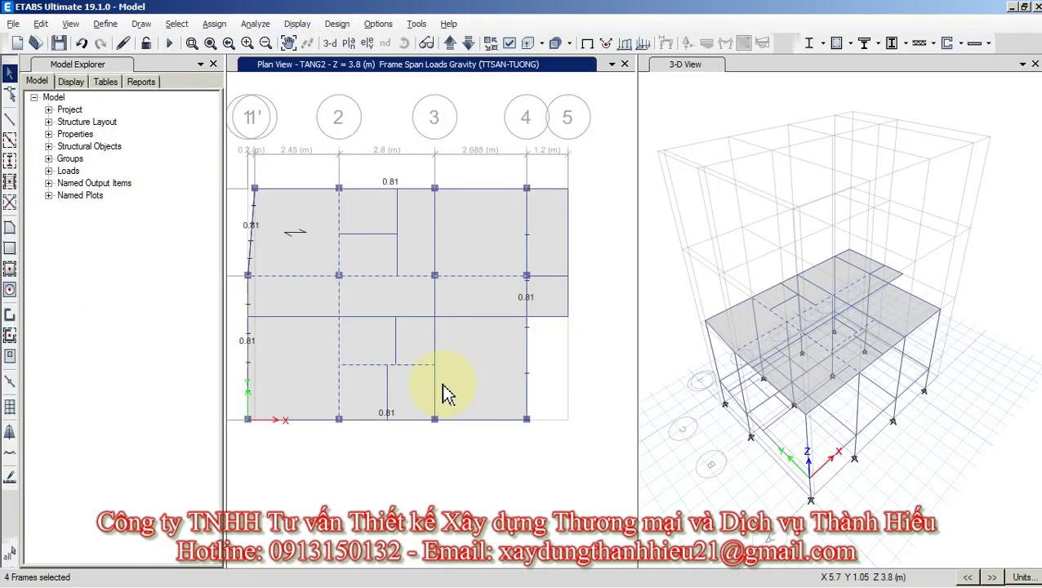
{"action": "left_click", "coordinate": [441, 391]}
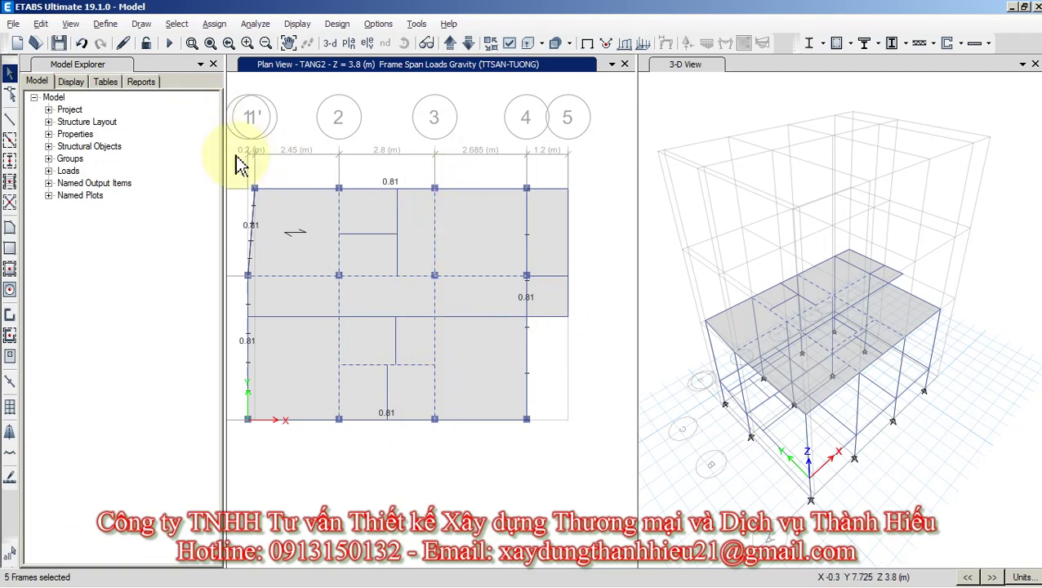
Divide the selected TANG2 beams by breaking them at intersections with selected frames and joints.
{"action": "left_click", "coordinate": [42, 24]}
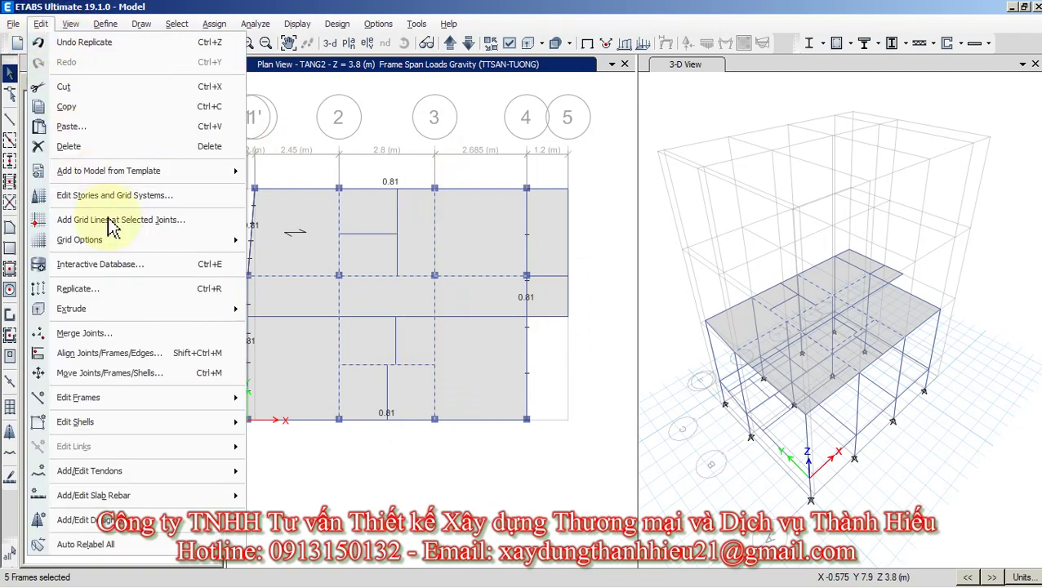
{"action": "mouse_move", "coordinate": [135, 396]}
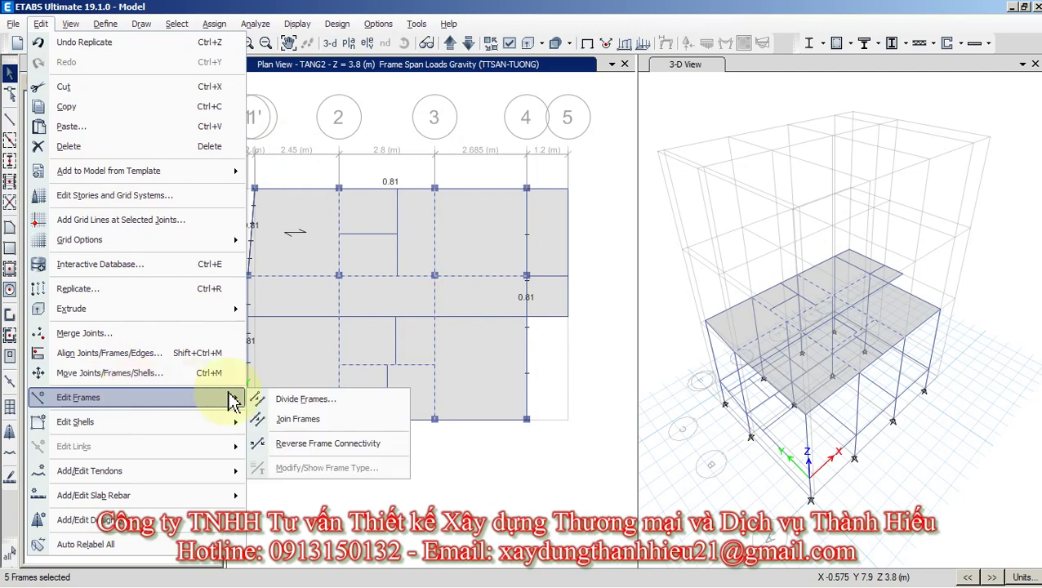
{"action": "left_click", "coordinate": [283, 400]}
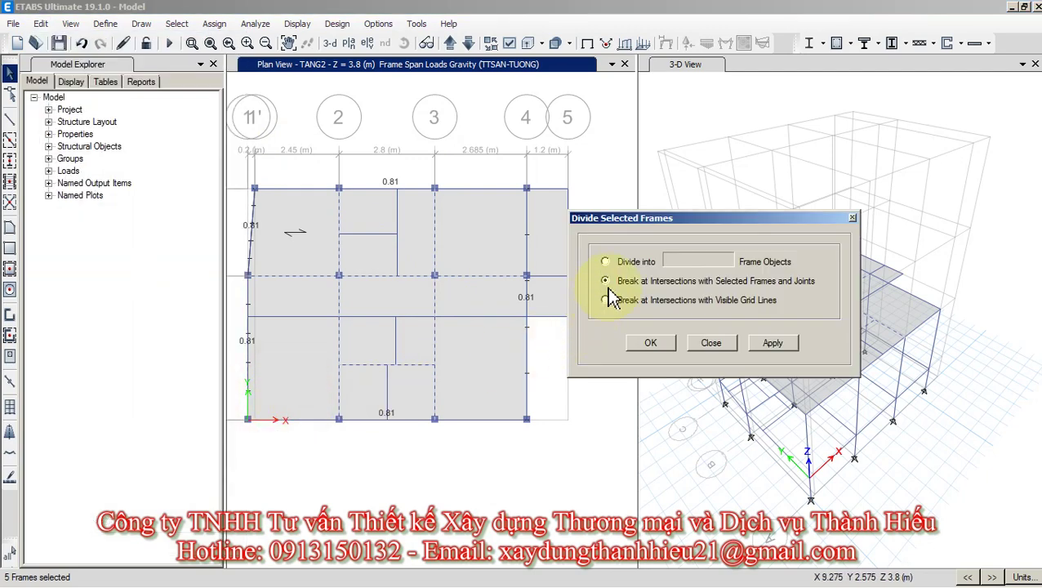
{"action": "left_click", "coordinate": [651, 343]}
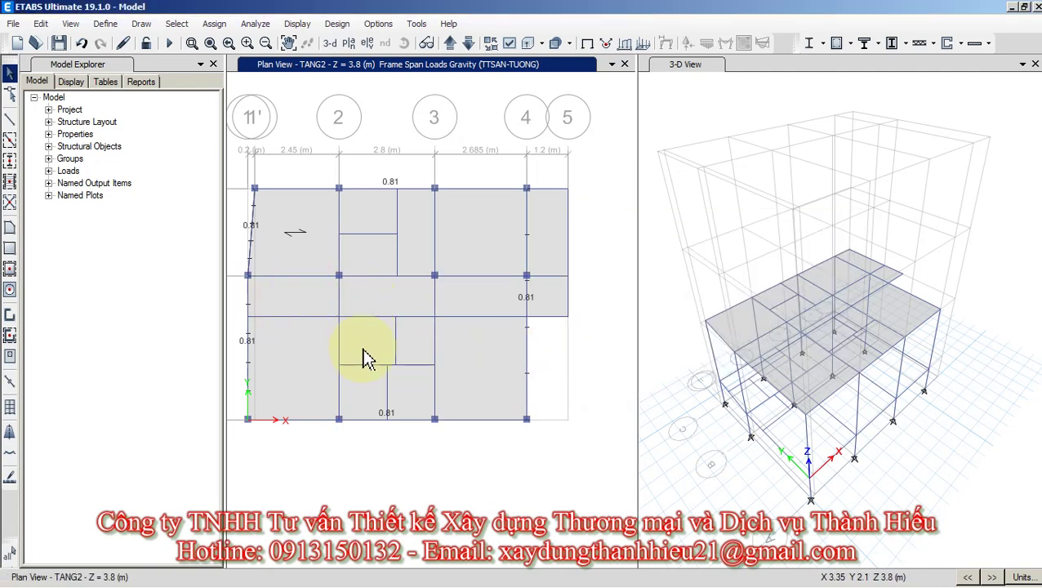
Assign a 0.81 tonf/m uniform gravity load in pattern TTSAN-TUONG to the axis 2 beams between axes B and C.
{"action": "left_click", "coordinate": [340, 247]}
{"action": "left_click", "coordinate": [341, 218]}
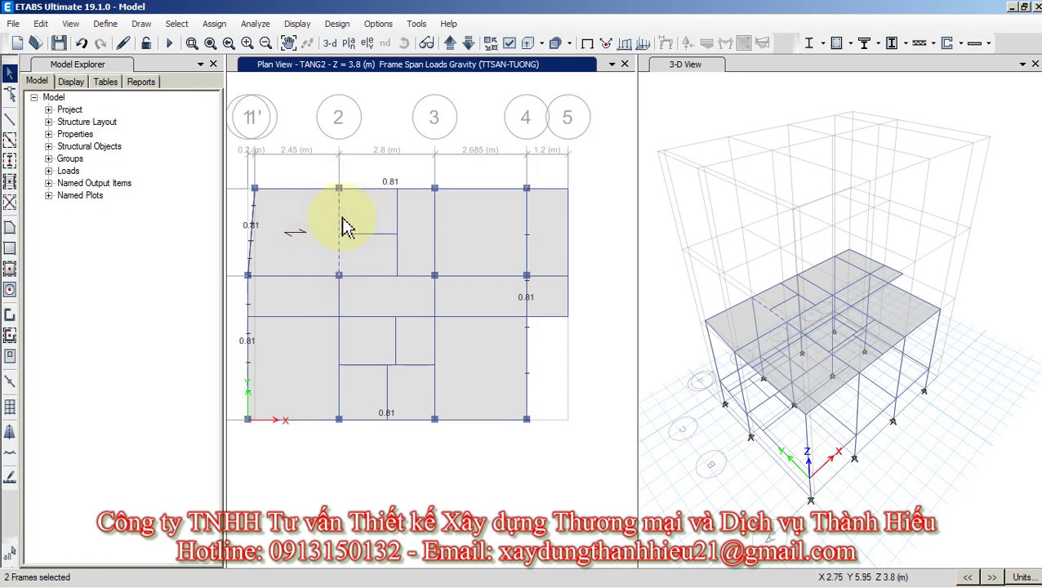
{"action": "left_click", "coordinate": [214, 23]}
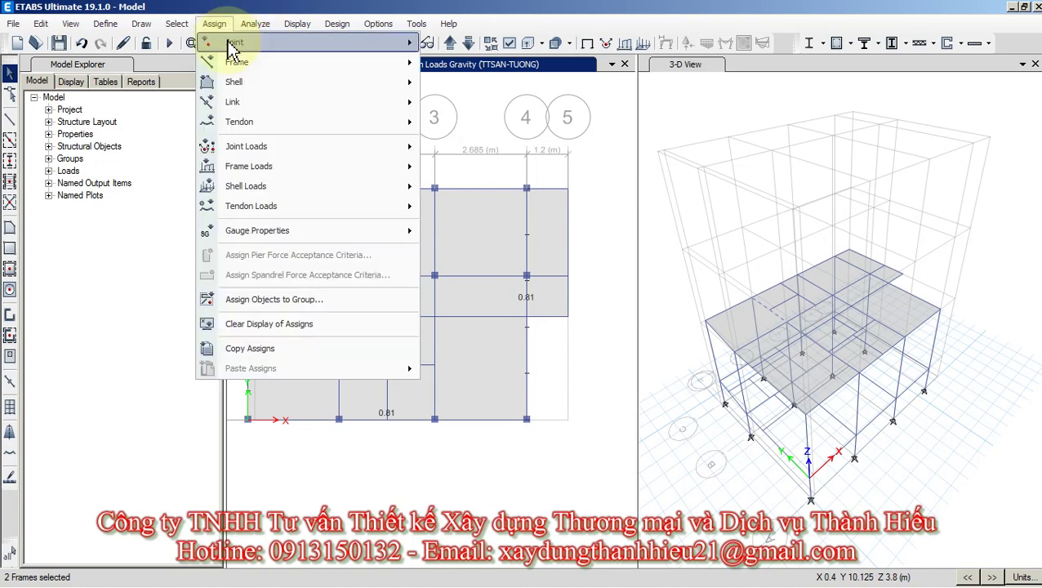
{"action": "mouse_move", "coordinate": [281, 170]}
{"action": "left_click", "coordinate": [519, 186]}
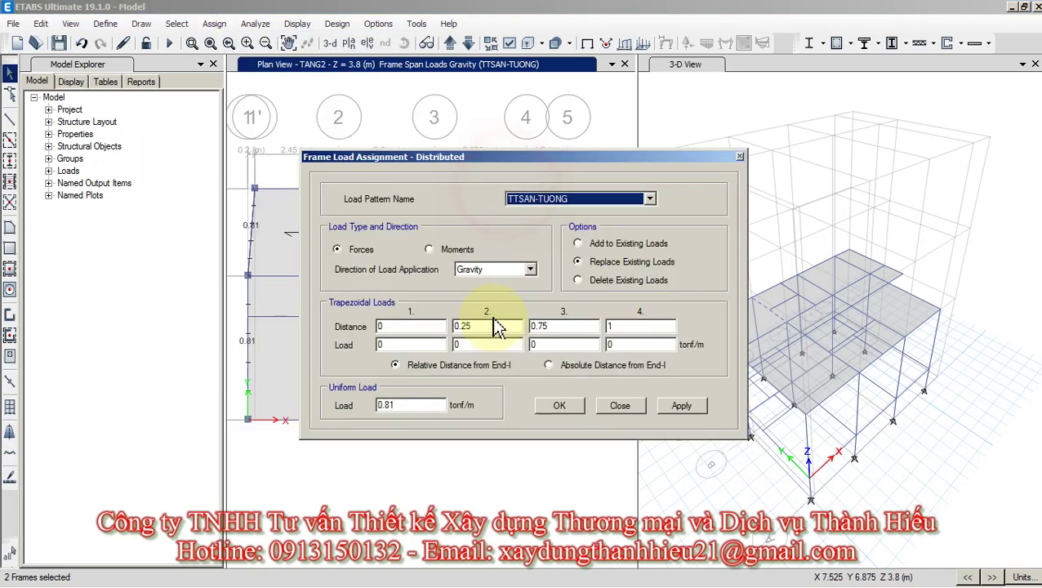
{"action": "left_click", "coordinate": [555, 408]}
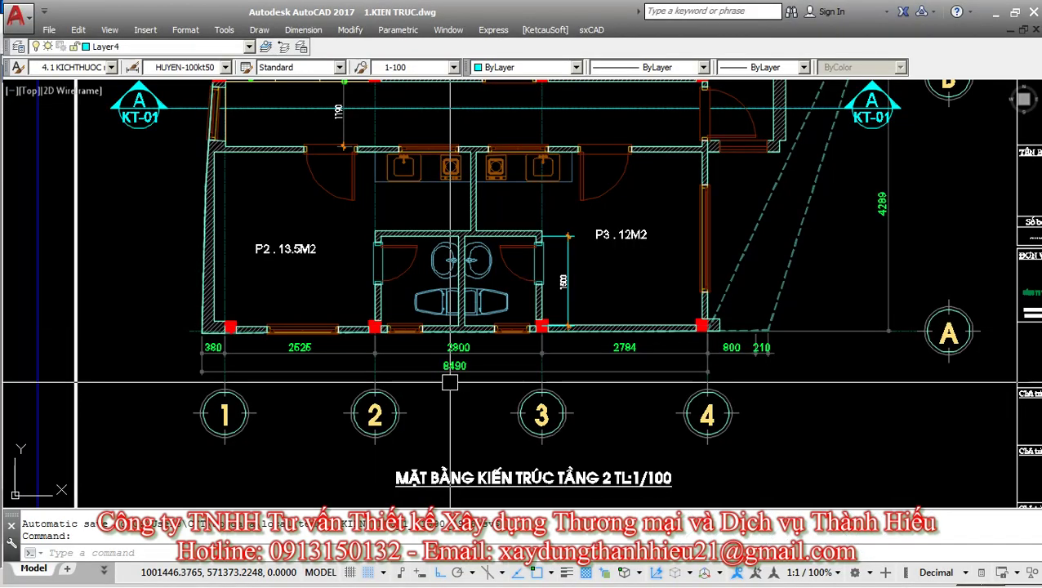
Following the AutoCAD toilet walls, assign a 0.81 tonf/m uniform TTSAN-TUONG gravity load to the axis 2 and 3 beams between axis A and the partition.
{"action": "middle_click_drag", "start_coordinate": [374, 243], "coordinate": [365, 277]}
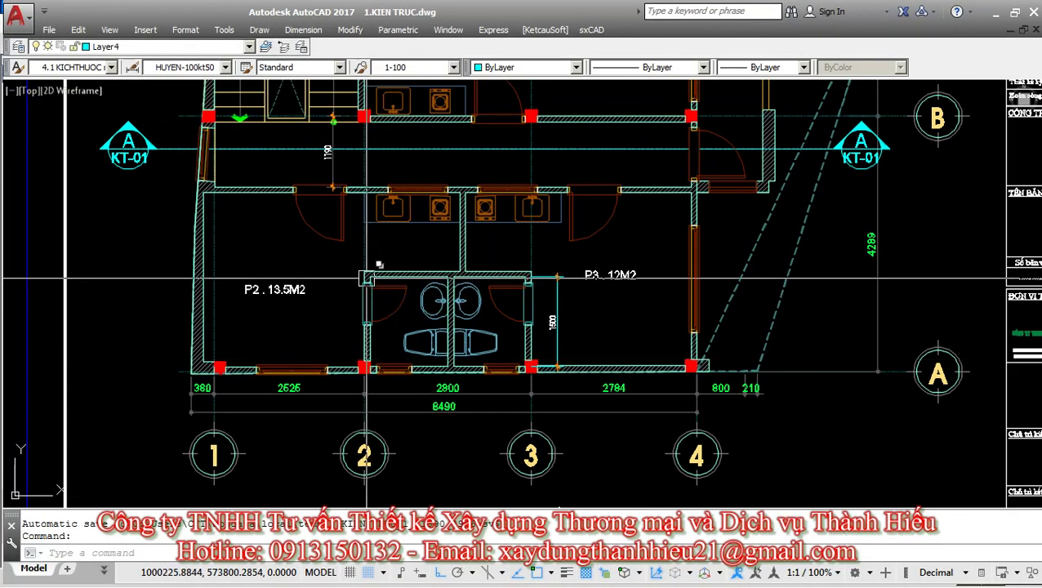
{"action": "key", "text": "alt+Tab"}
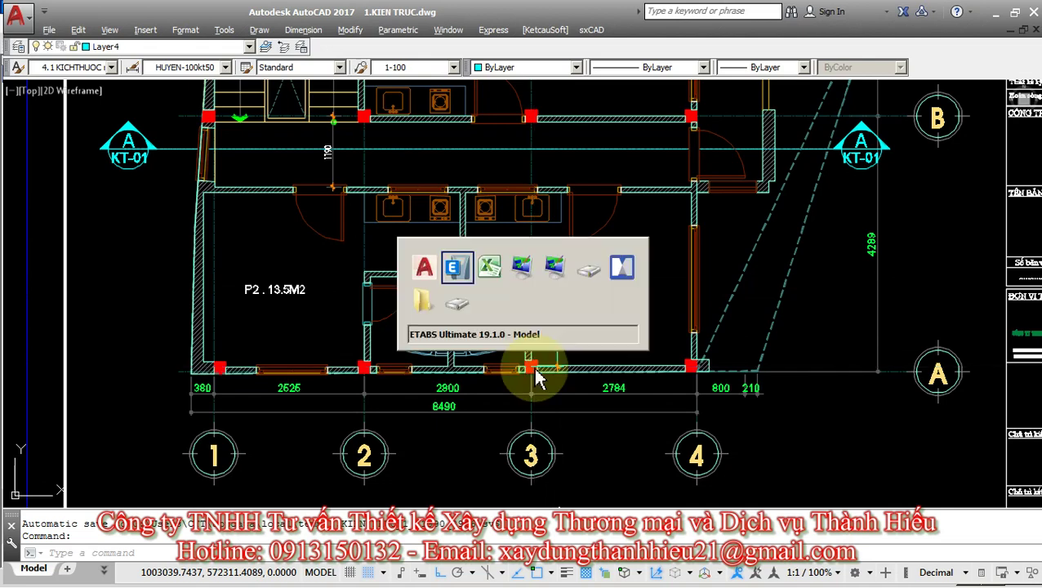
{"action": "left_click", "coordinate": [342, 399]}
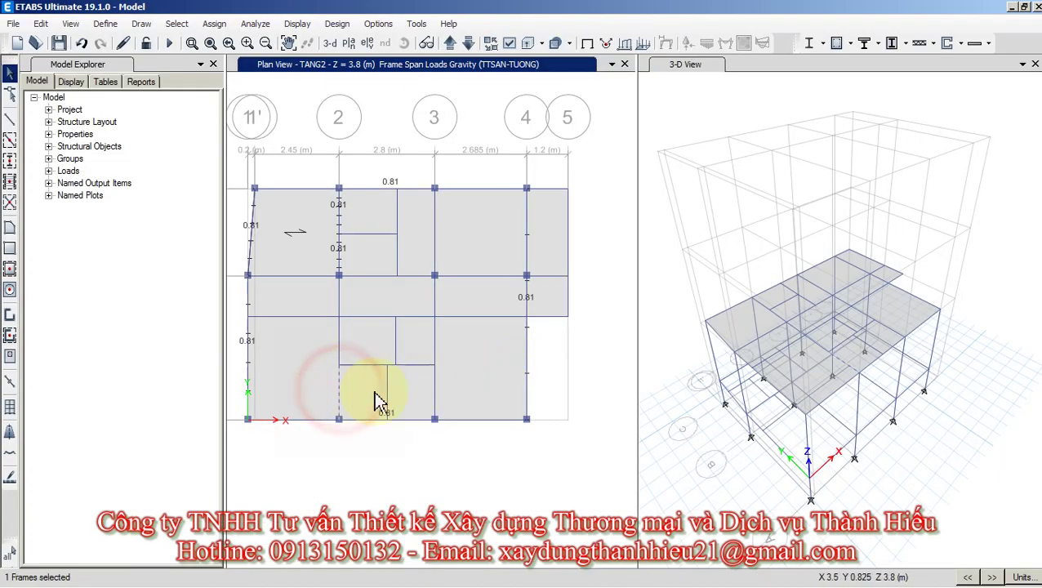
{"action": "left_click", "coordinate": [435, 399]}
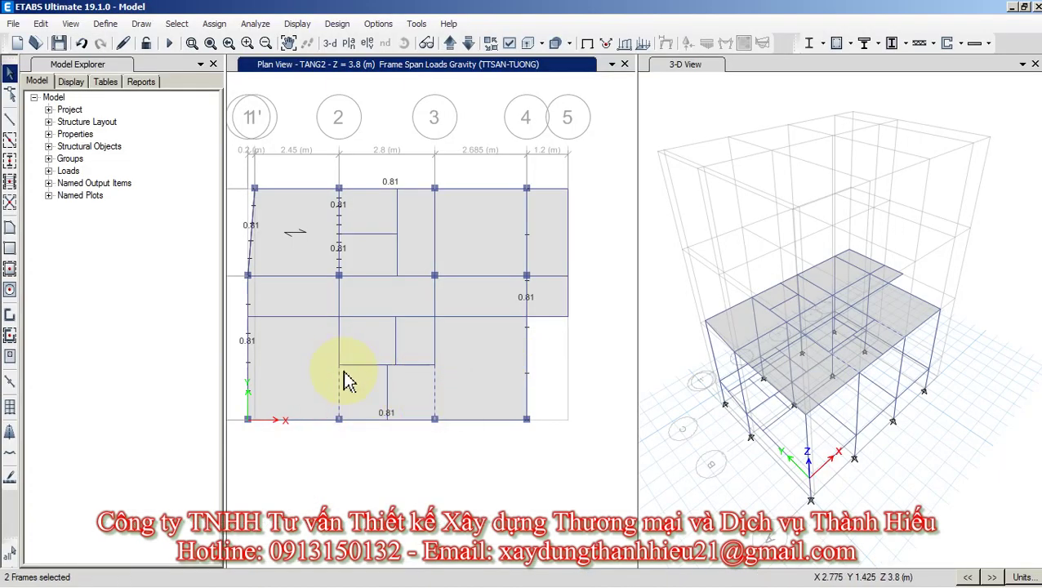
{"action": "key", "text": "alt+Tab"}
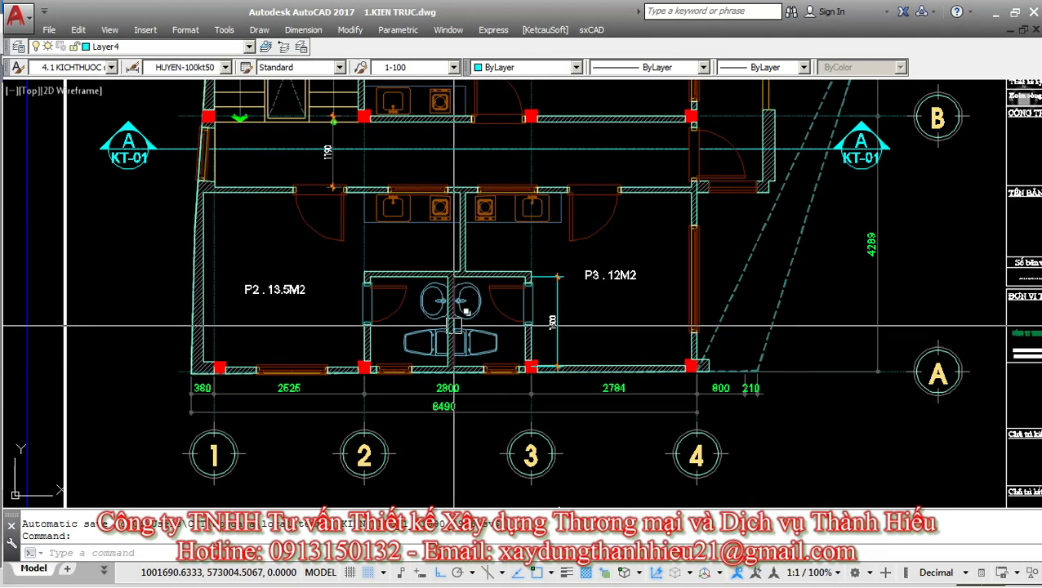
{"action": "key", "text": "alt+Tab"}
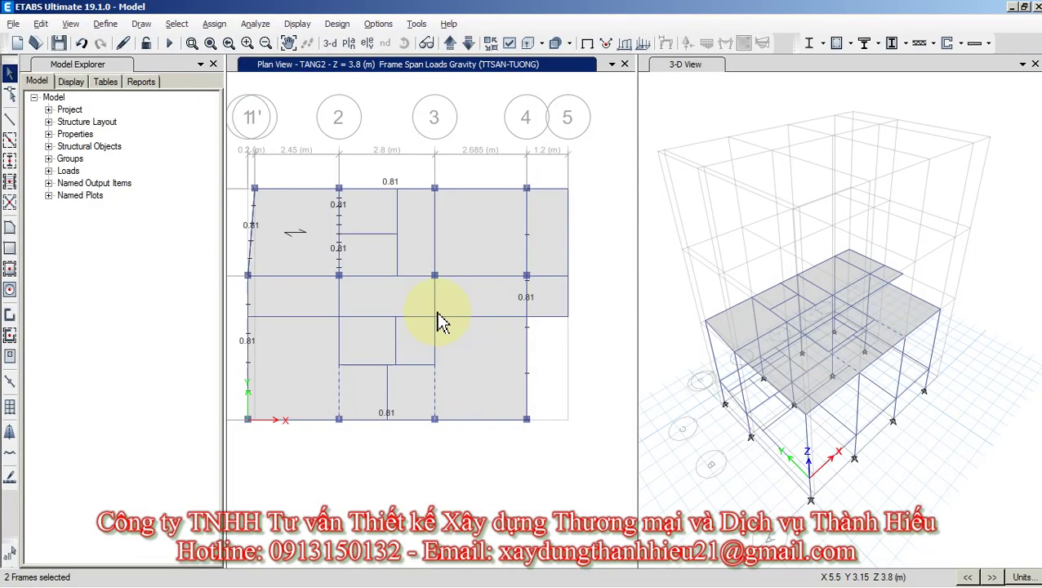
{"action": "left_click", "coordinate": [216, 25]}
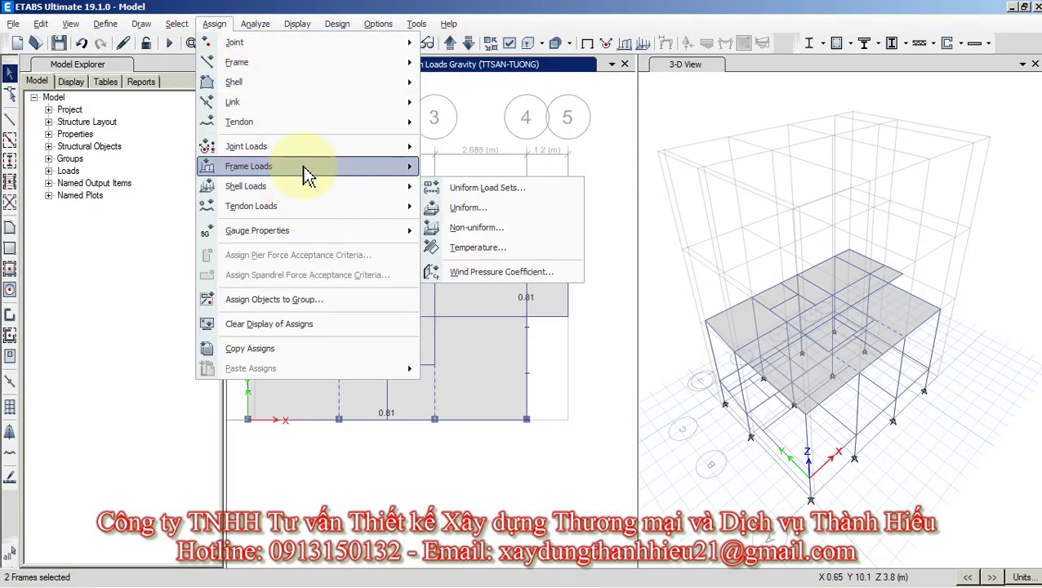
{"action": "left_click", "coordinate": [474, 207]}
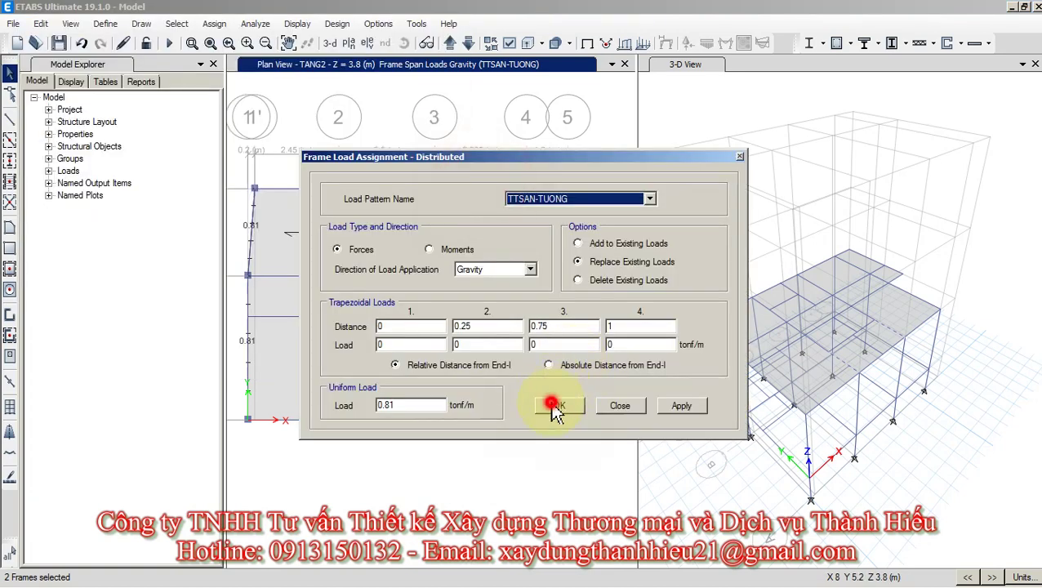
{"action": "left_click", "coordinate": [554, 406]}
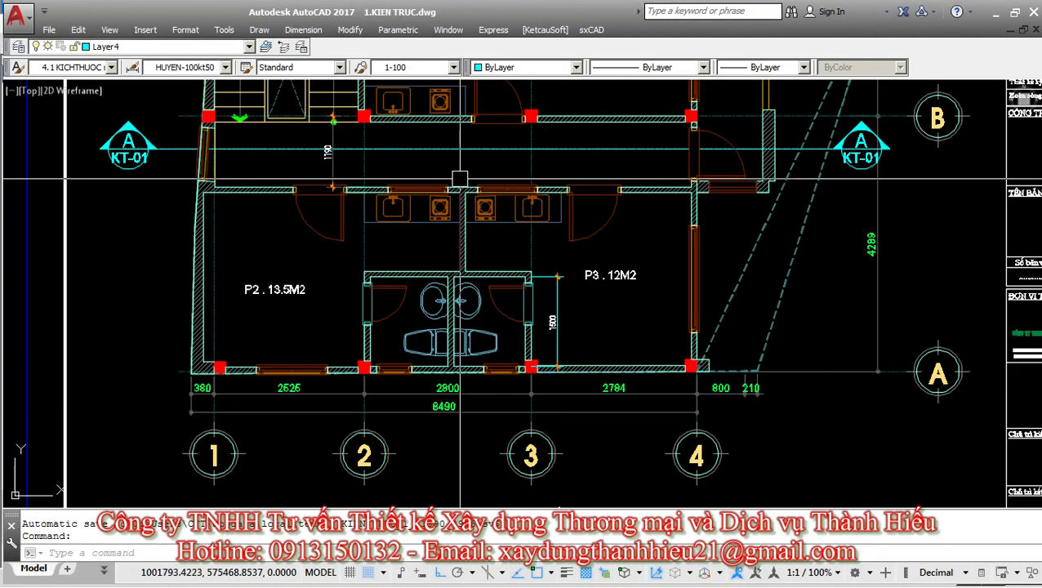
Check the corridor wall in AutoCAD and assign a 0.81 tonf/m uniform TTSAN-TUONG gravity load to the horizontal TANG2 beam between axes A and B.
{"action": "scroll", "coordinate": [200, 325], "scroll_direction": "up", "scroll_amount": 3}
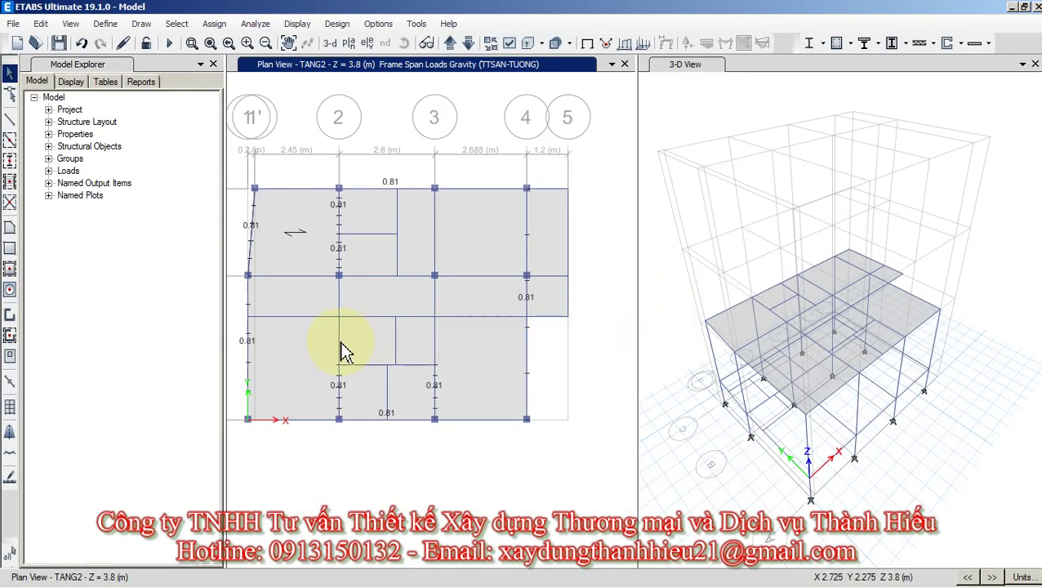
{"action": "left_click", "coordinate": [293, 316]}
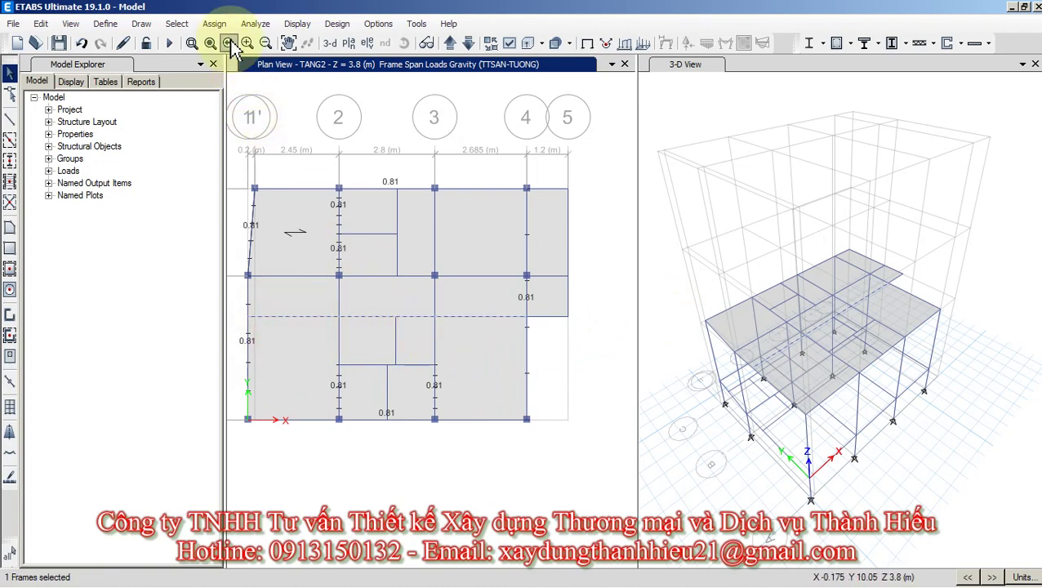
{"action": "left_click", "coordinate": [219, 28]}
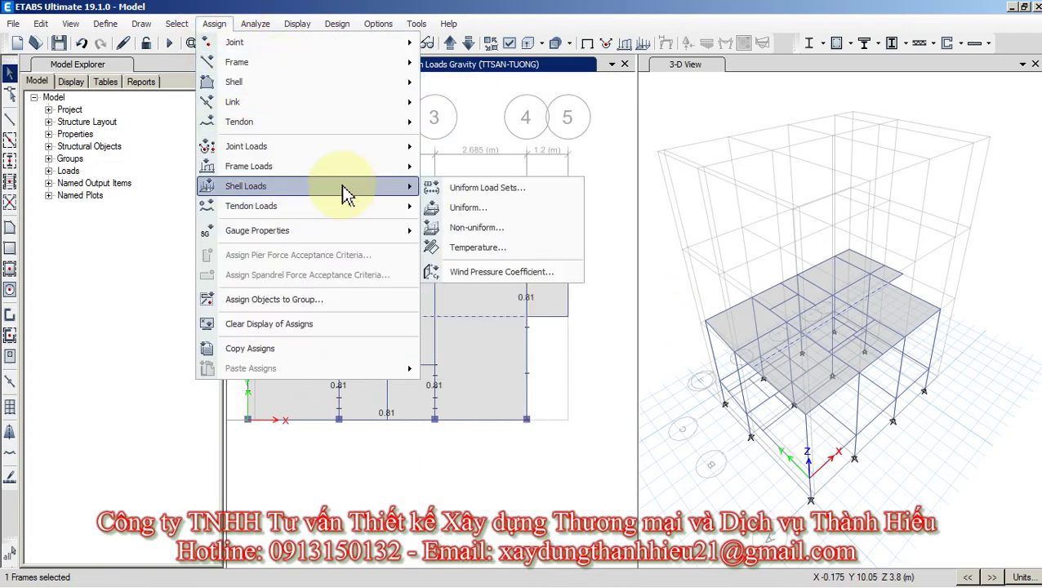
{"action": "mouse_move", "coordinate": [372, 171]}
{"action": "left_click", "coordinate": [487, 206]}
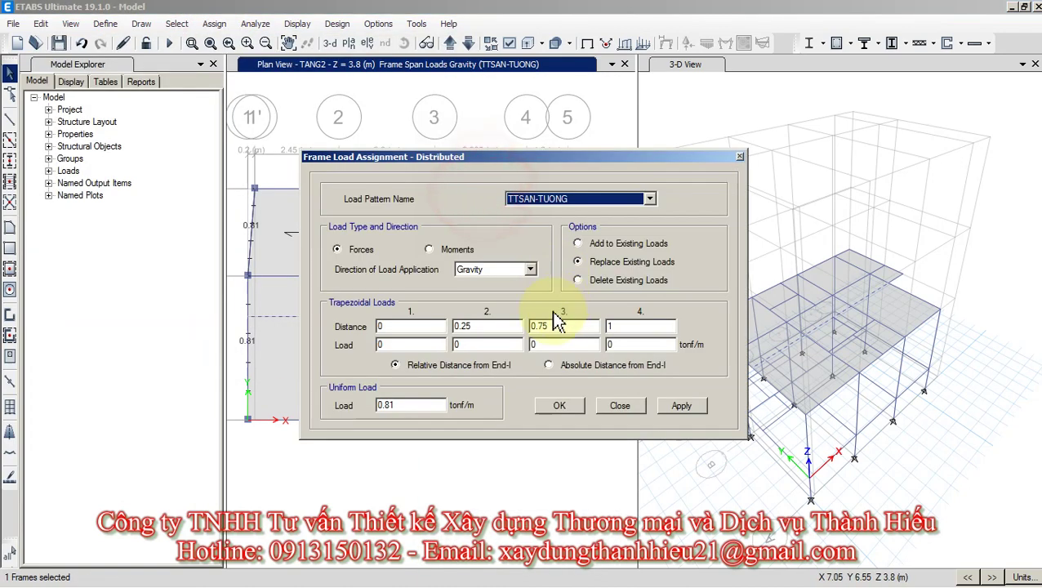
{"action": "left_click", "coordinate": [549, 403]}
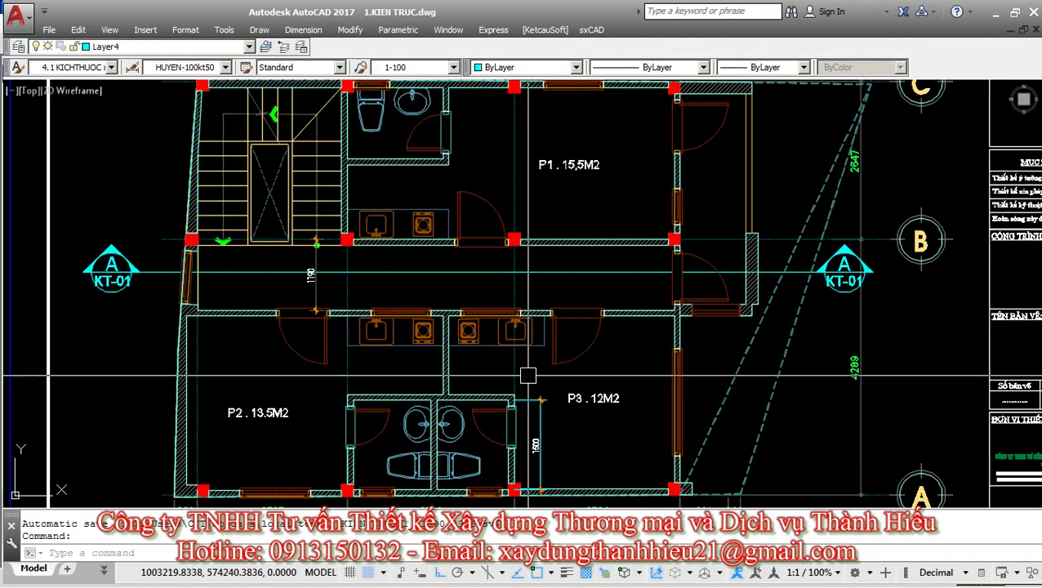
Check the room P1 wall in AutoCAD and assign a 0.81 tonf/m uniform TTSAN-TUONG gravity load to the axis B beams between axes 2 and 4.
{"action": "middle_click_drag", "start_coordinate": [446, 311], "coordinate": [423, 418]}
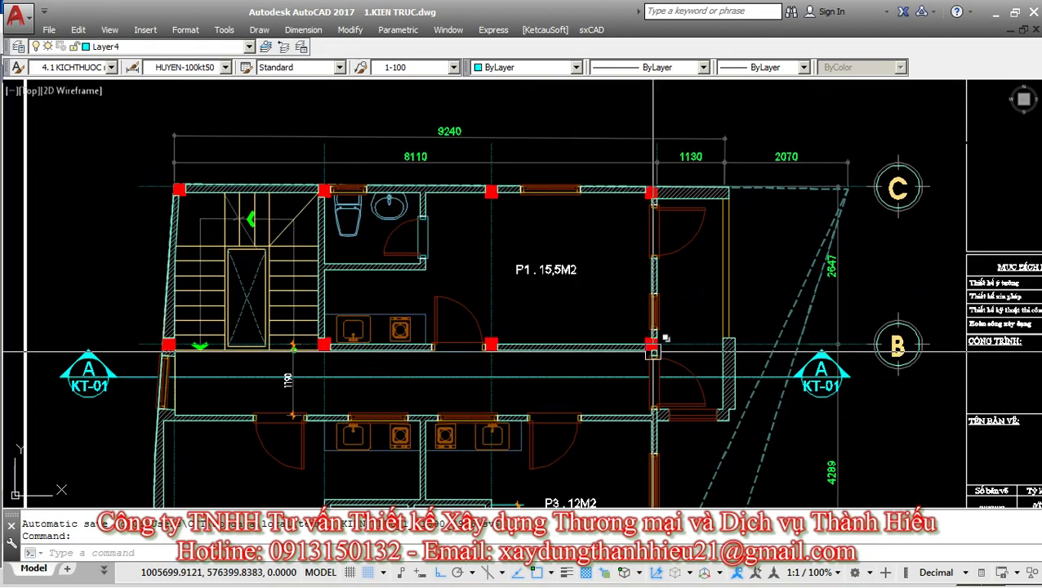
{"action": "key", "text": "alt+Tab"}
{"action": "left_click", "coordinate": [412, 276]}
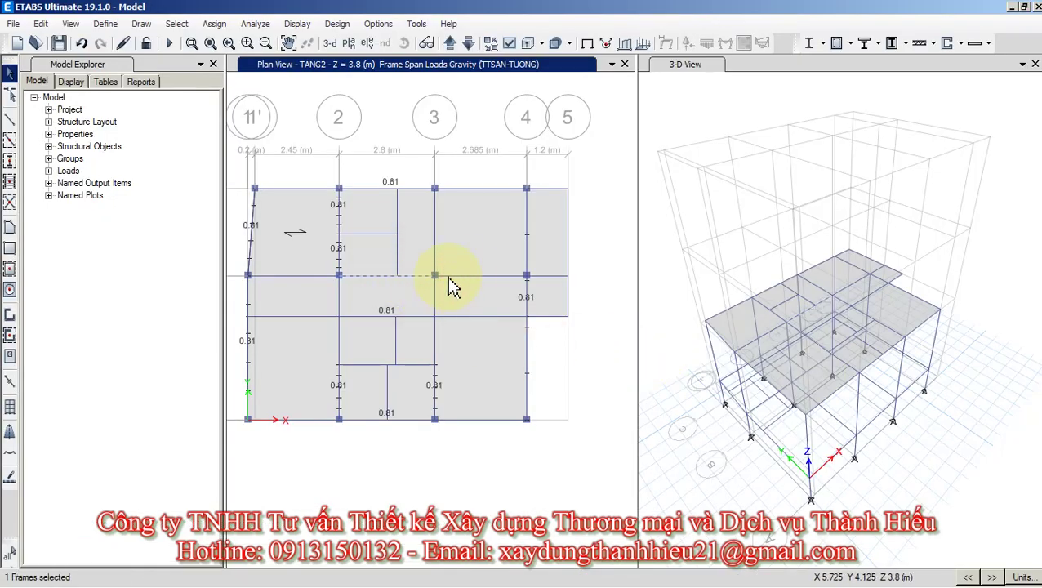
{"action": "left_click", "coordinate": [462, 276]}
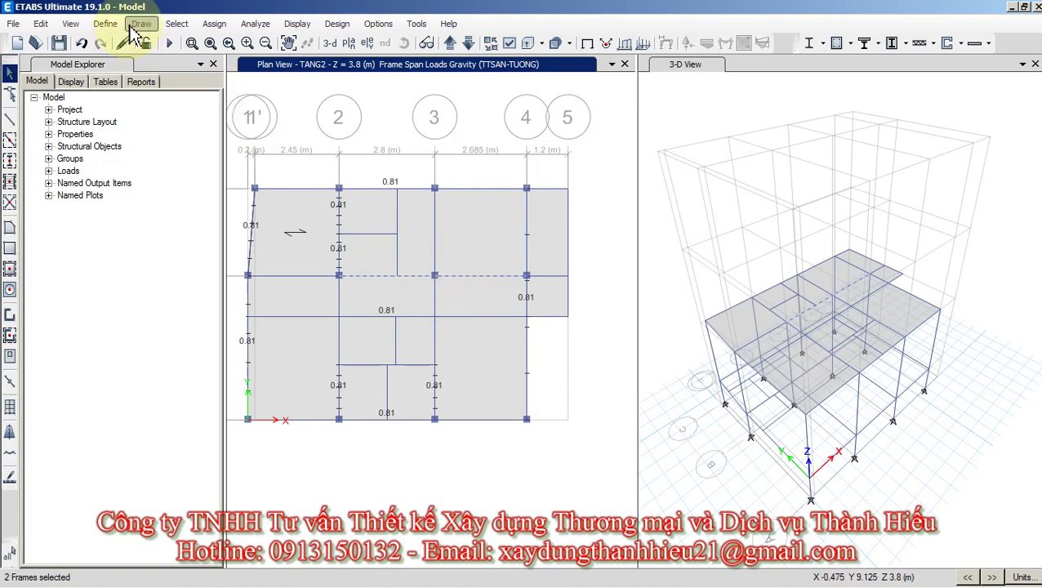
{"action": "left_click", "coordinate": [214, 24]}
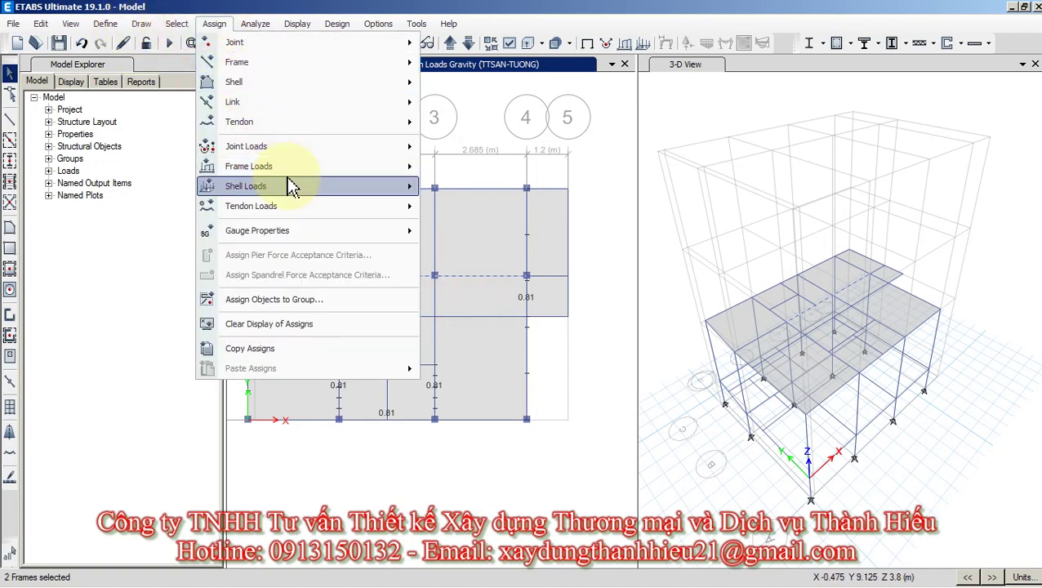
{"action": "mouse_move", "coordinate": [409, 167]}
{"action": "left_click", "coordinate": [458, 191]}
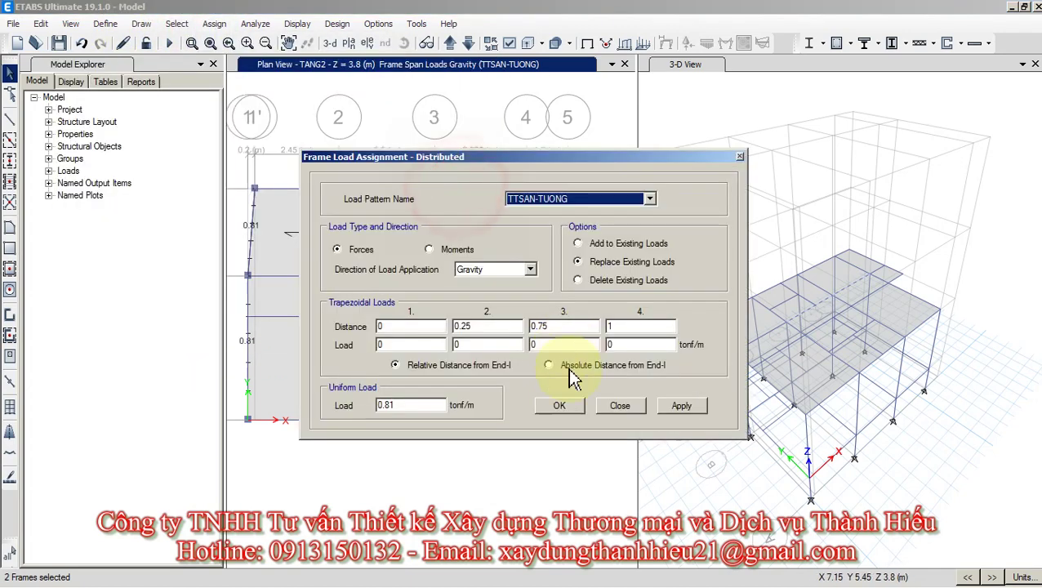
{"action": "left_click", "coordinate": [569, 404]}
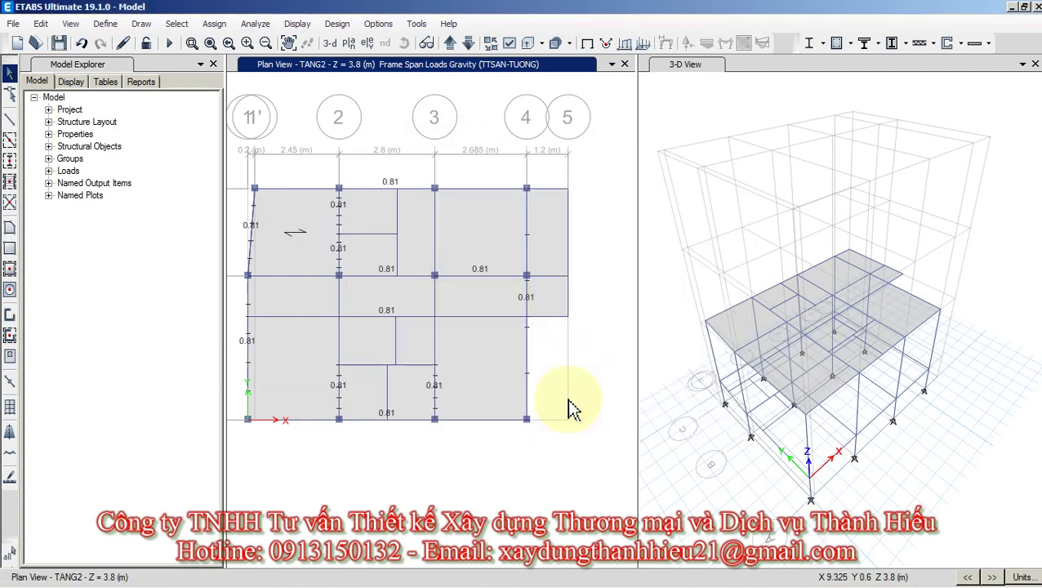
Examine the walls of rooms P1, P2 and P3 and the corridor on the AutoCAD floor 2 plan.
{"action": "key", "text": "alt+Tab"}
{"action": "middle_click_drag", "start_coordinate": [567, 398], "coordinate": [542, 284]}
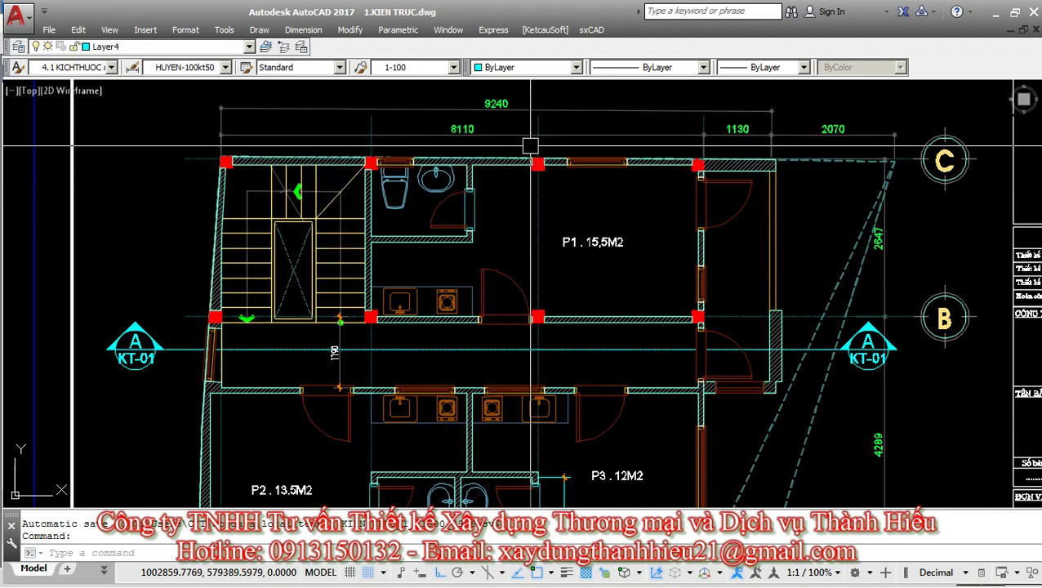
{"action": "mouse_move", "coordinate": [498, 225]}
{"action": "middle_mouse_down"}
{"action": "mouse_move", "coordinate": [594, 255]}
{"action": "mouse_move", "coordinate": [596, 81]}
{"action": "middle_mouse_up"}
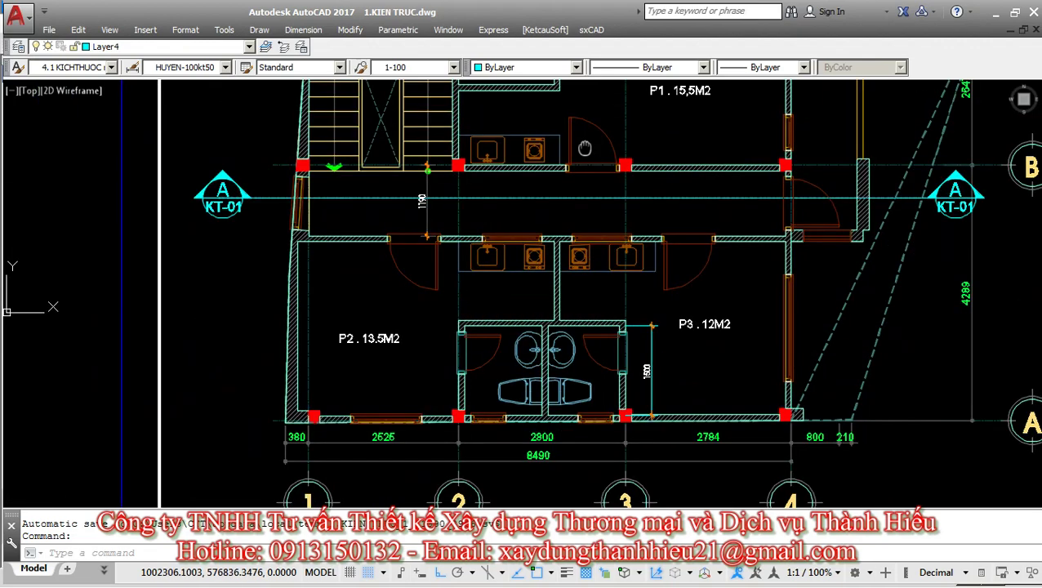
{"action": "middle_click_drag", "start_coordinate": [588, 327], "coordinate": [532, 337]}
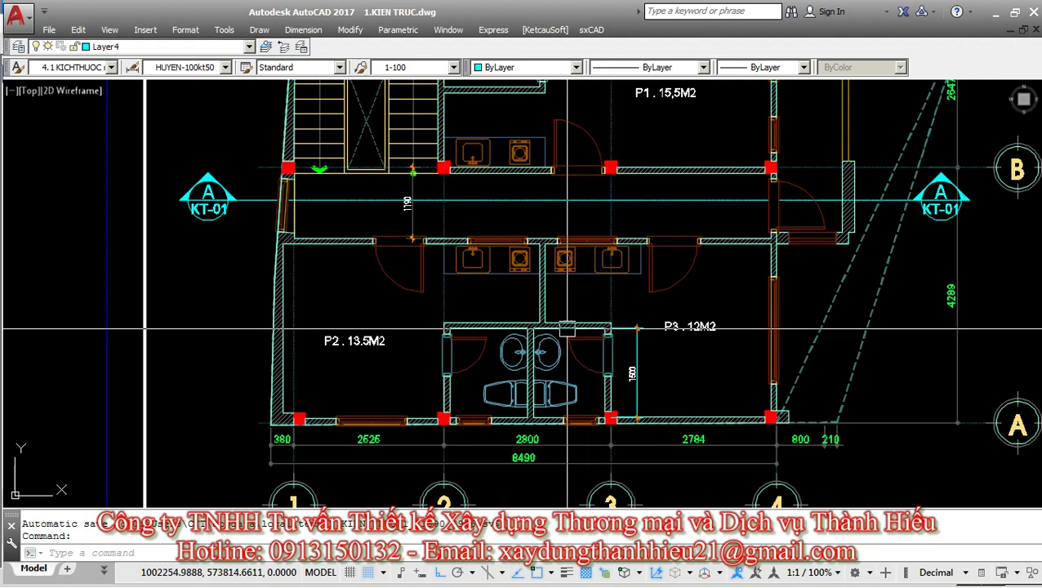
{"action": "middle_click_drag", "start_coordinate": [529, 336], "coordinate": [490, 347]}
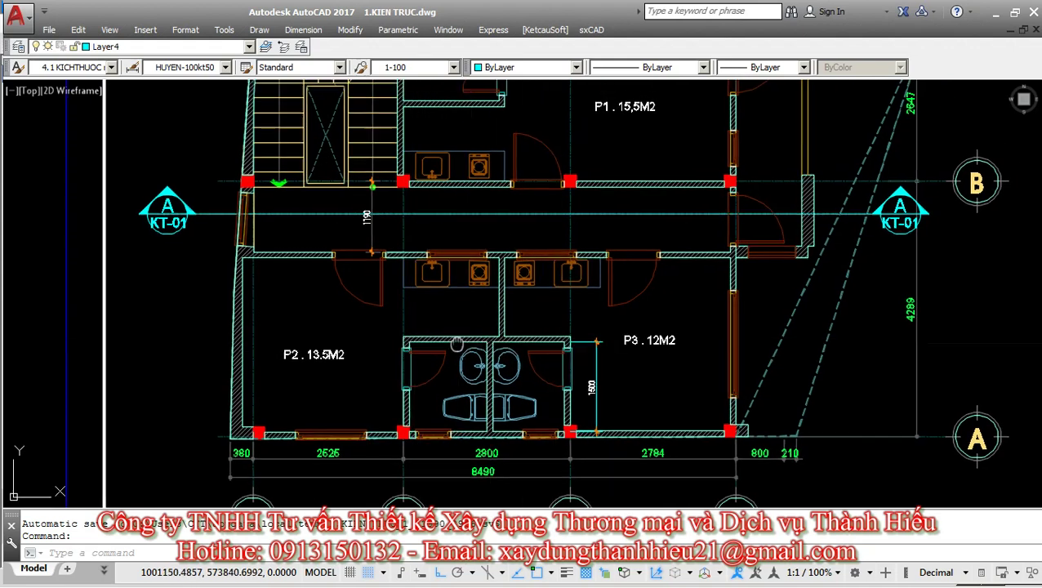
{"action": "middle_click_drag", "start_coordinate": [559, 339], "coordinate": [507, 345]}
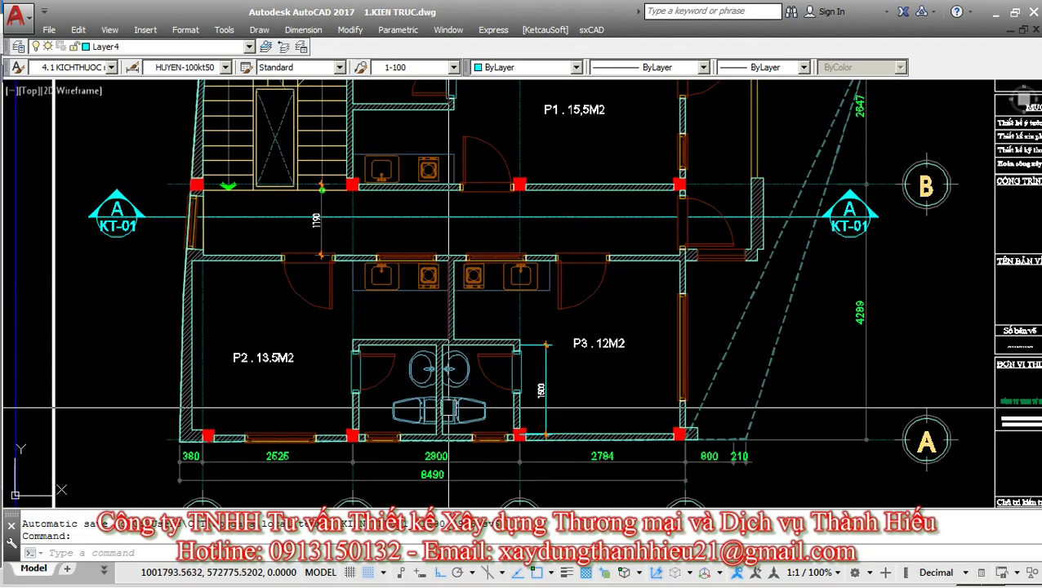
{"action": "middle_click_drag", "start_coordinate": [653, 420], "coordinate": [658, 382]}
{"action": "scroll", "coordinate": [657, 382], "scroll_direction": "up", "scroll_amount": 1}
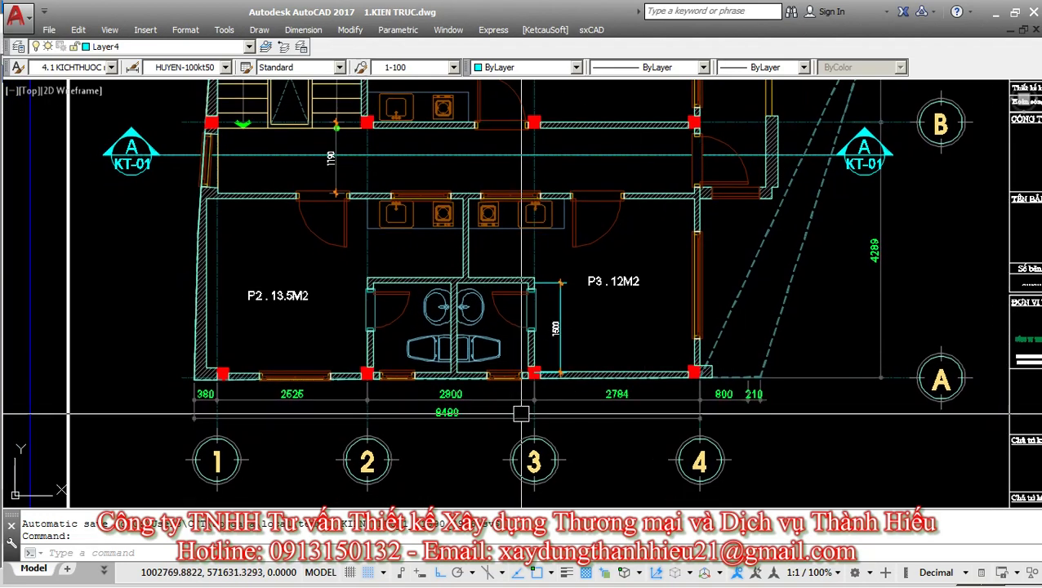
{"action": "scroll", "coordinate": [572, 351], "scroll_direction": "up", "scroll_amount": 2}
{"action": "scroll", "coordinate": [498, 319], "scroll_direction": "down", "scroll_amount": 3}
{"action": "middle_click_drag", "start_coordinate": [499, 318], "coordinate": [515, 408]}
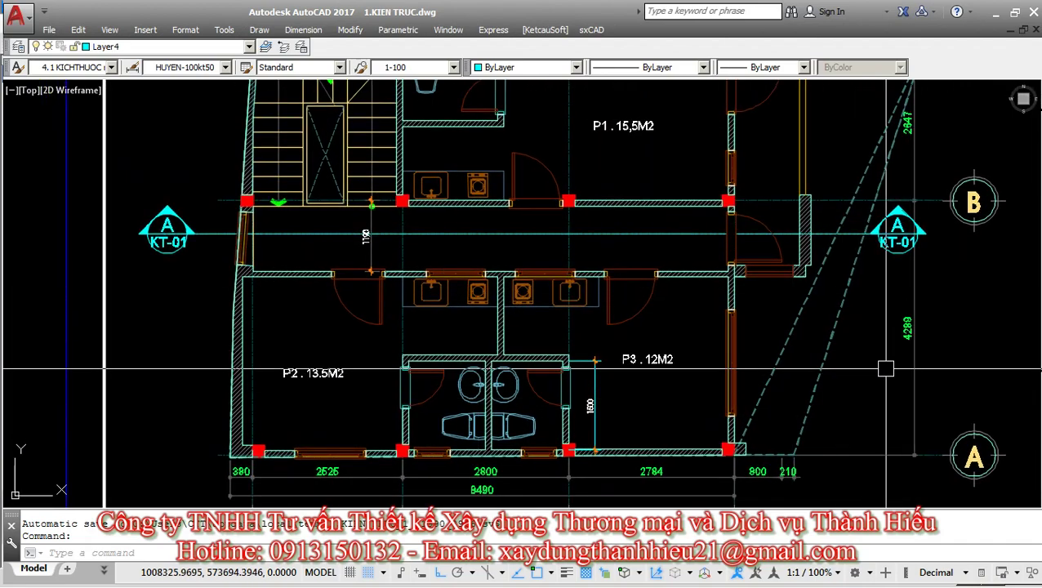
{"action": "middle_click_drag", "start_coordinate": [820, 363], "coordinate": [818, 403]}
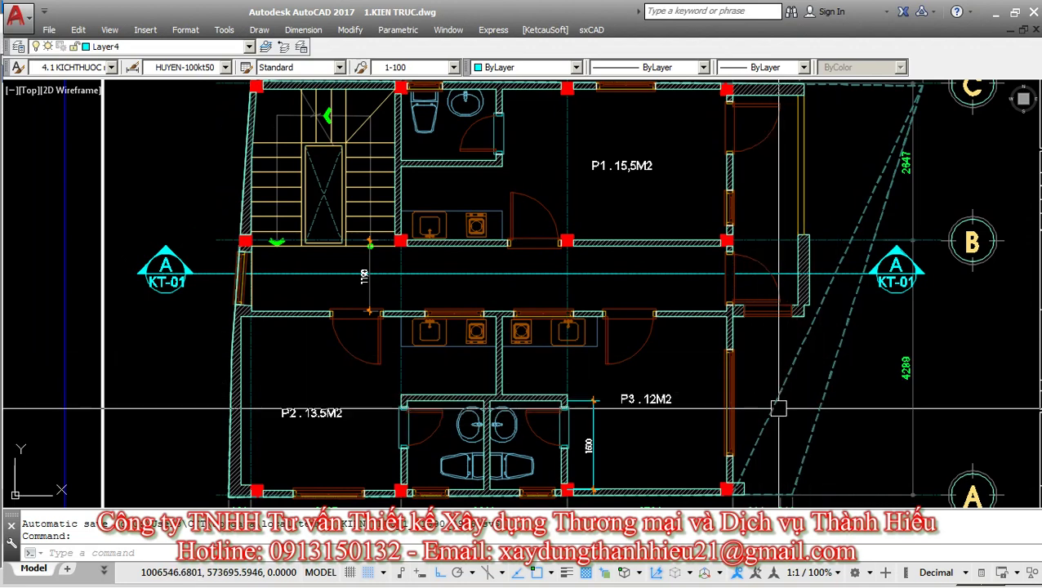
{"action": "middle_click_drag", "start_coordinate": [764, 389], "coordinate": [780, 359]}
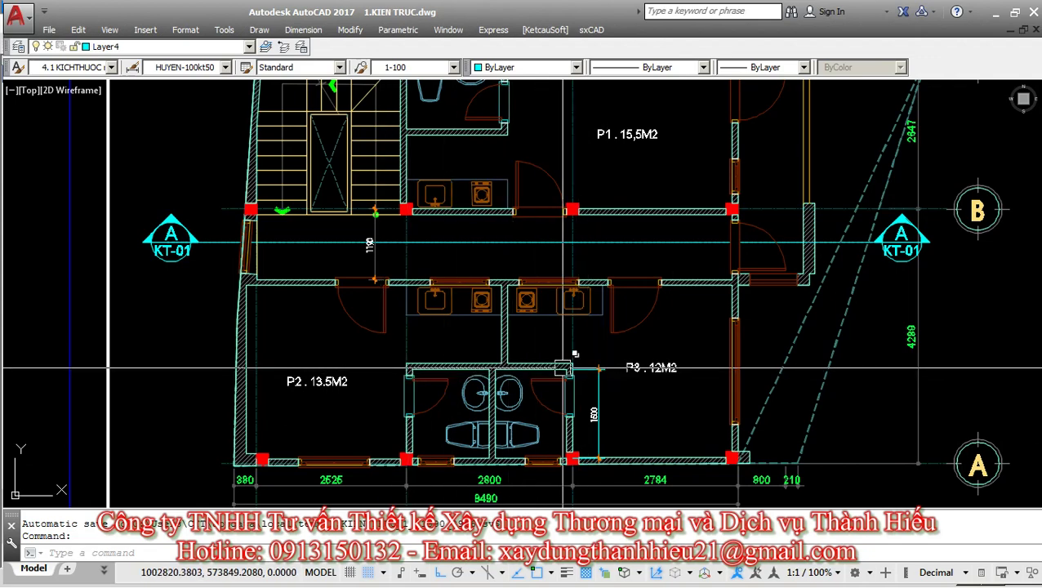
Inspect the toilet partition walls between rooms P2 and P3 up close on the floor 2 plan.
{"action": "scroll", "coordinate": [571, 363], "scroll_direction": "up", "scroll_amount": 2}
{"action": "mouse_move", "coordinate": [417, 336]}
{"action": "middle_mouse_down"}
{"action": "mouse_move", "coordinate": [412, 365]}
{"action": "mouse_move", "coordinate": [436, 355]}
{"action": "middle_mouse_up"}
{"action": "scroll", "coordinate": [622, 332], "scroll_direction": "down", "scroll_amount": 5}
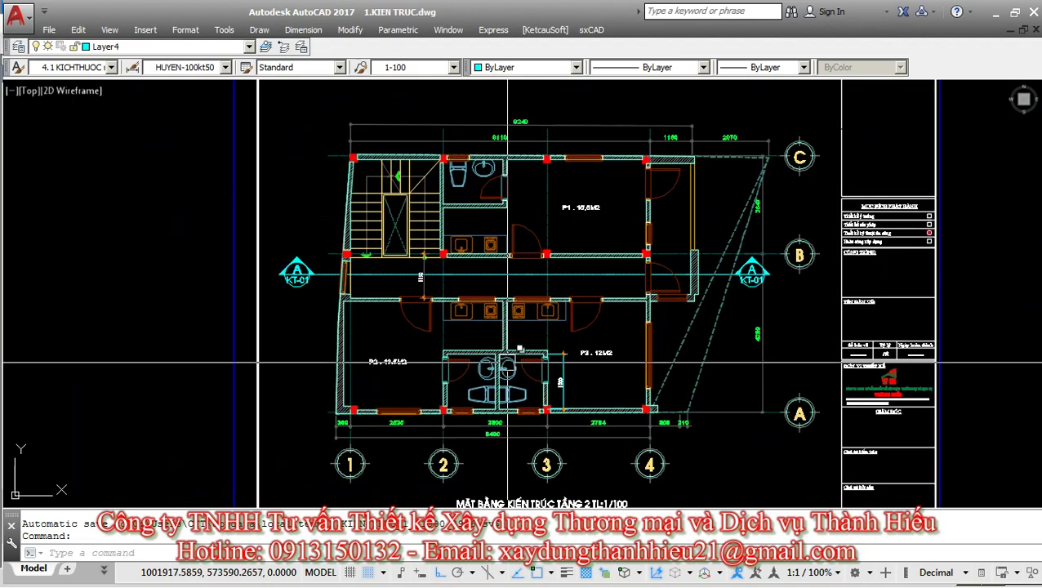
{"action": "scroll", "coordinate": [486, 359], "scroll_direction": "up", "scroll_amount": 4}
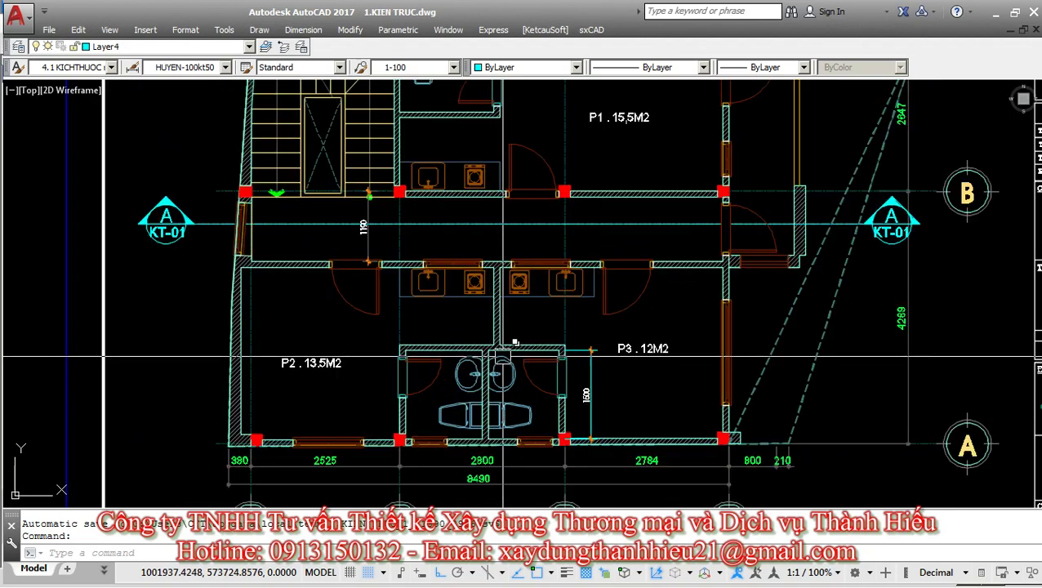
{"action": "scroll", "coordinate": [473, 361], "scroll_direction": "up", "scroll_amount": 2}
{"action": "middle_click_drag", "start_coordinate": [364, 362], "coordinate": [362, 330]}
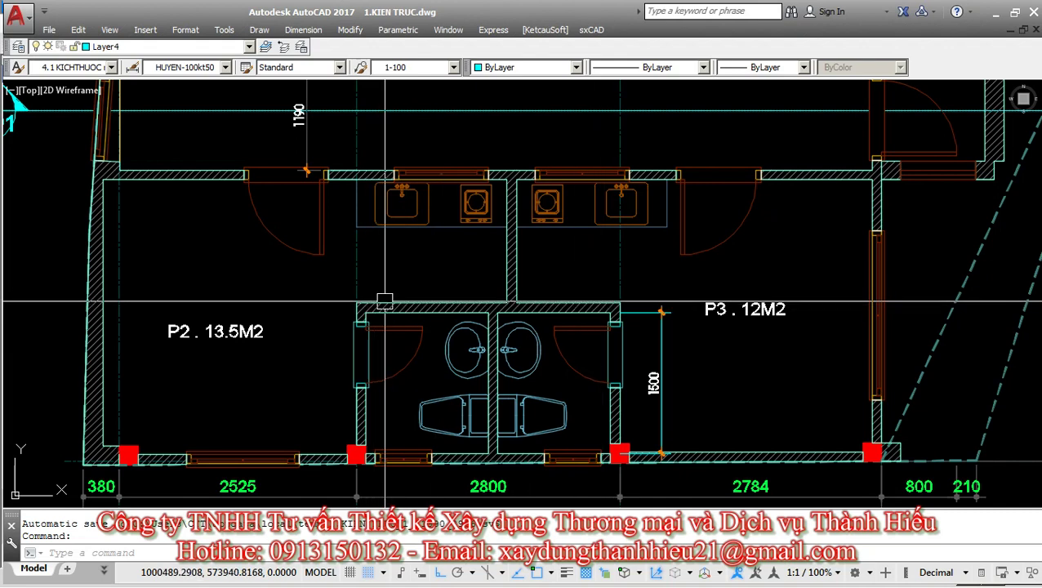
{"action": "mouse_move", "coordinate": [378, 306]}
{"action": "middle_mouse_down"}
{"action": "mouse_move", "coordinate": [404, 319]}
{"action": "mouse_move", "coordinate": [388, 334]}
{"action": "mouse_move", "coordinate": [367, 330]}
{"action": "mouse_move", "coordinate": [377, 312]}
{"action": "mouse_move", "coordinate": [366, 314]}
{"action": "middle_mouse_up"}
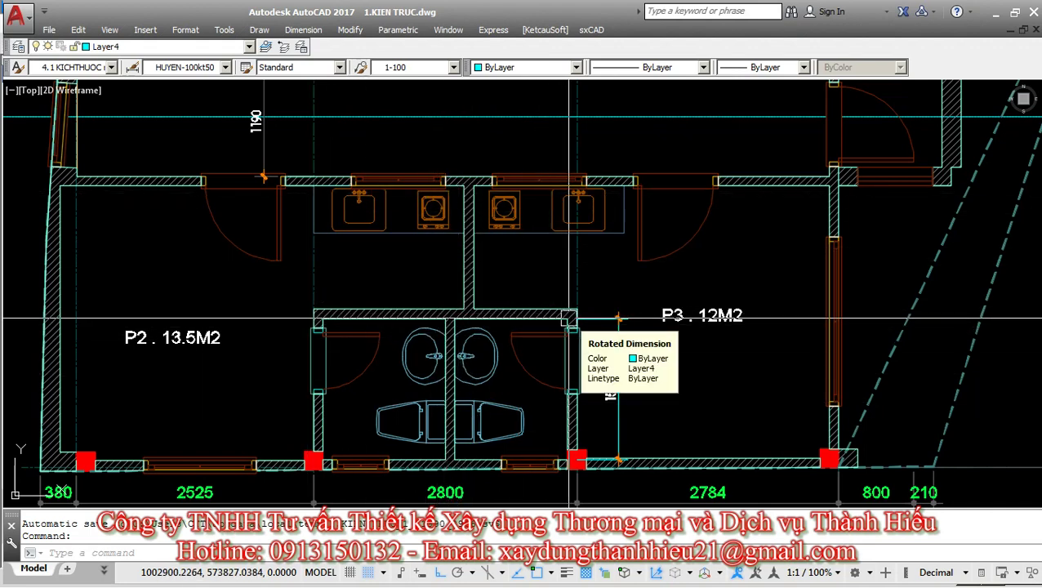
In the Excel load table, set the wall height of the Tường100 hollow brick wall to 3.5 m.
{"action": "key", "text": "alt+Tab"}
{"action": "mouse_move", "coordinate": [375, 584]}
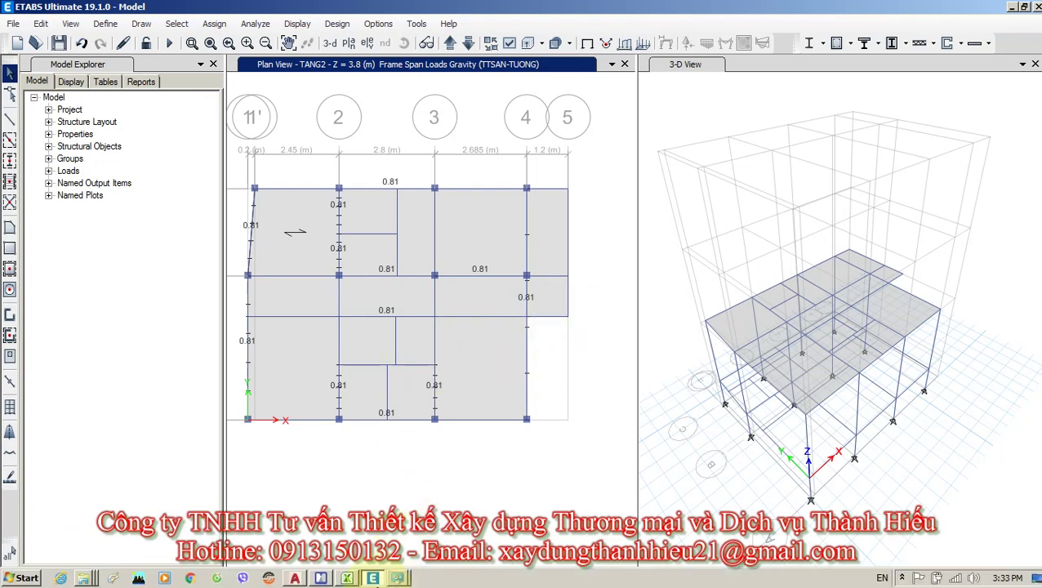
{"action": "left_click", "coordinate": [348, 578]}
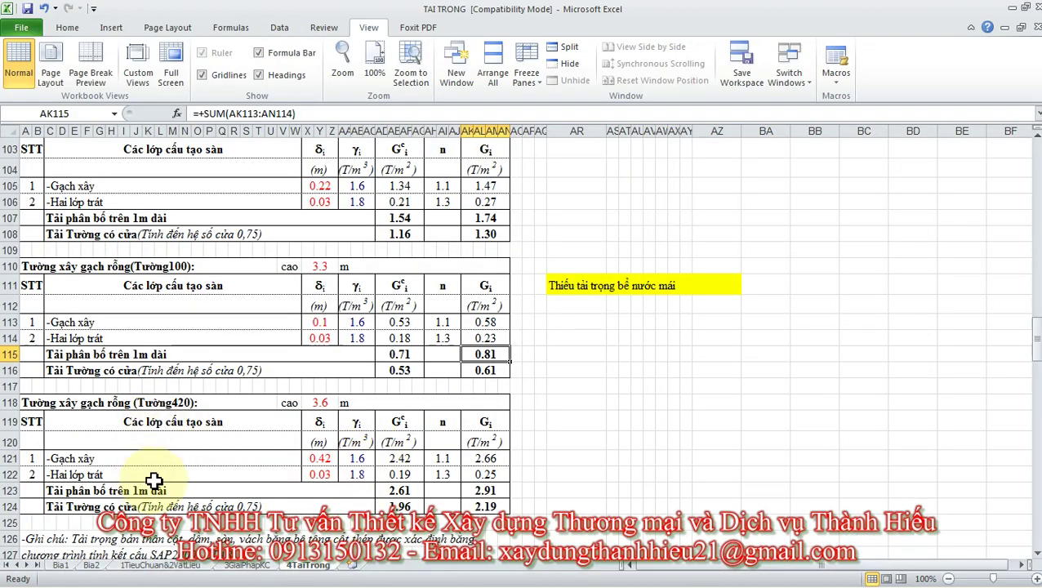
{"action": "left_click", "coordinate": [317, 268]}
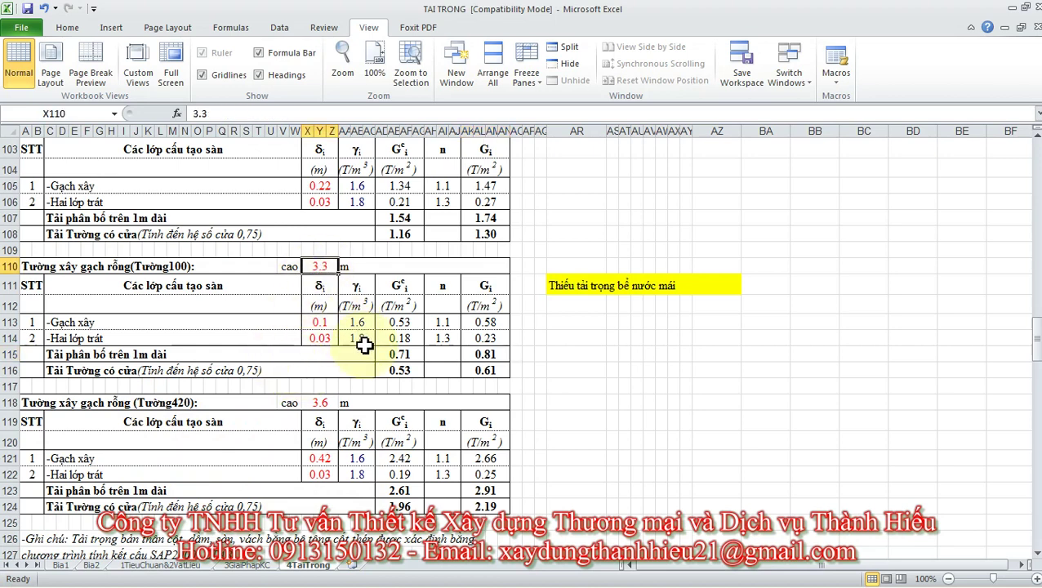
{"action": "type", "text": "3.5"}
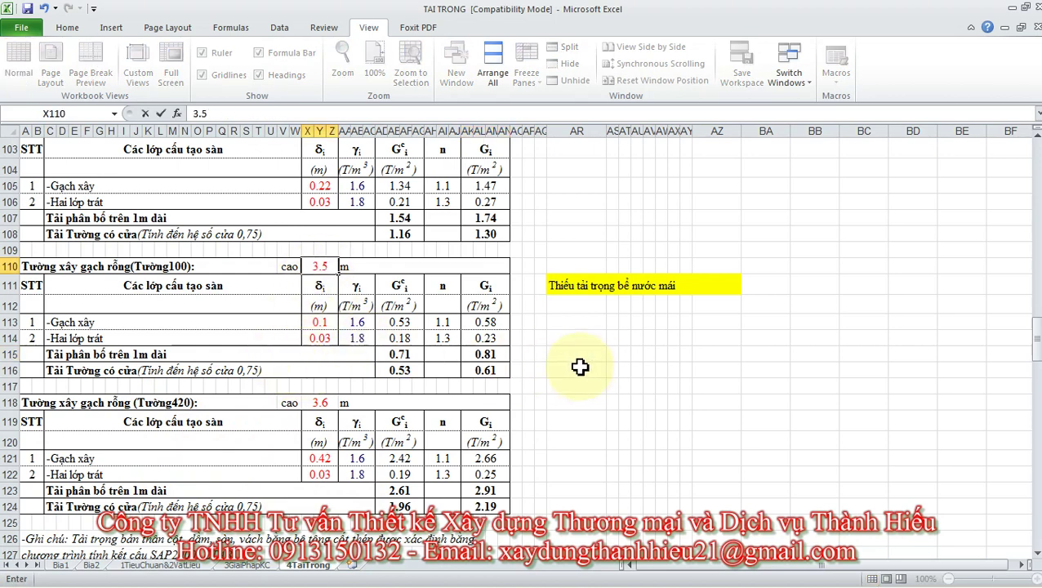
{"action": "left_click", "coordinate": [577, 366]}
{"action": "left_click", "coordinate": [469, 352]}
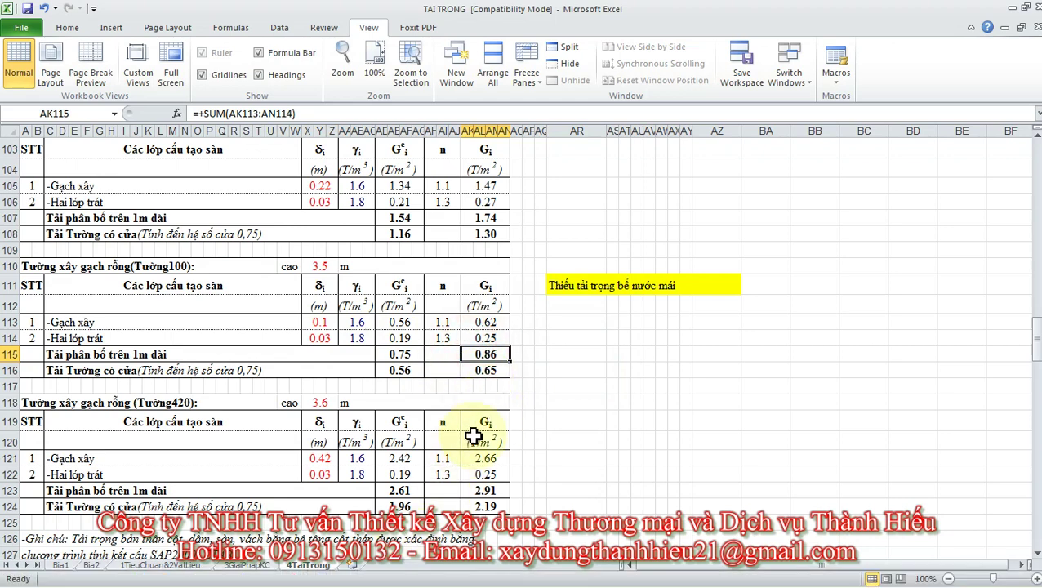
In ETABS, assign a 0.86 tonf/m uniform TTSAN-TUONG gravity load to five toilet and room partition lines between axes 2 and 3 on TANG2.
{"action": "key", "text": "alt+Tab"}
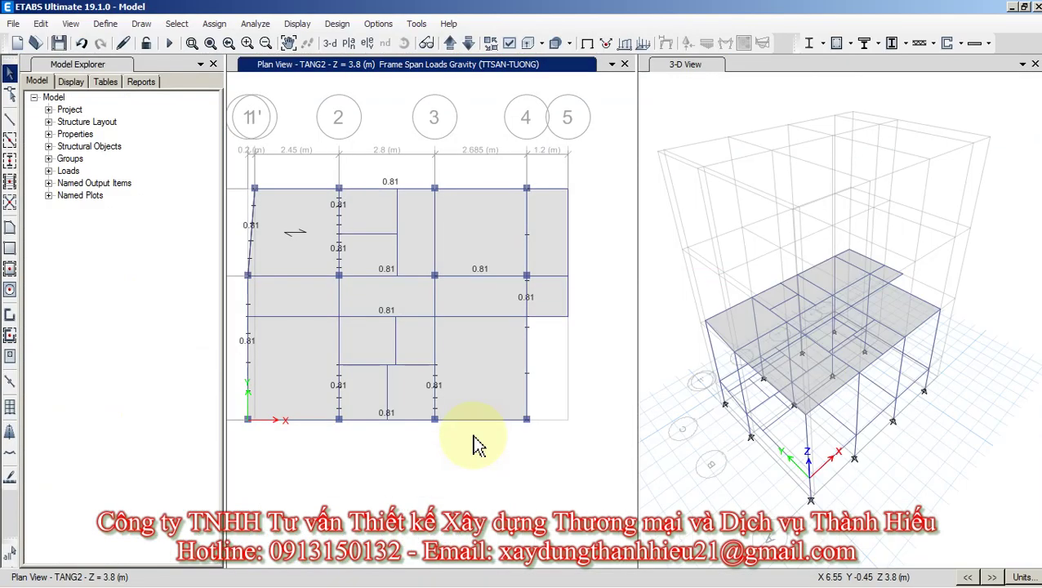
{"action": "left_click", "coordinate": [395, 336]}
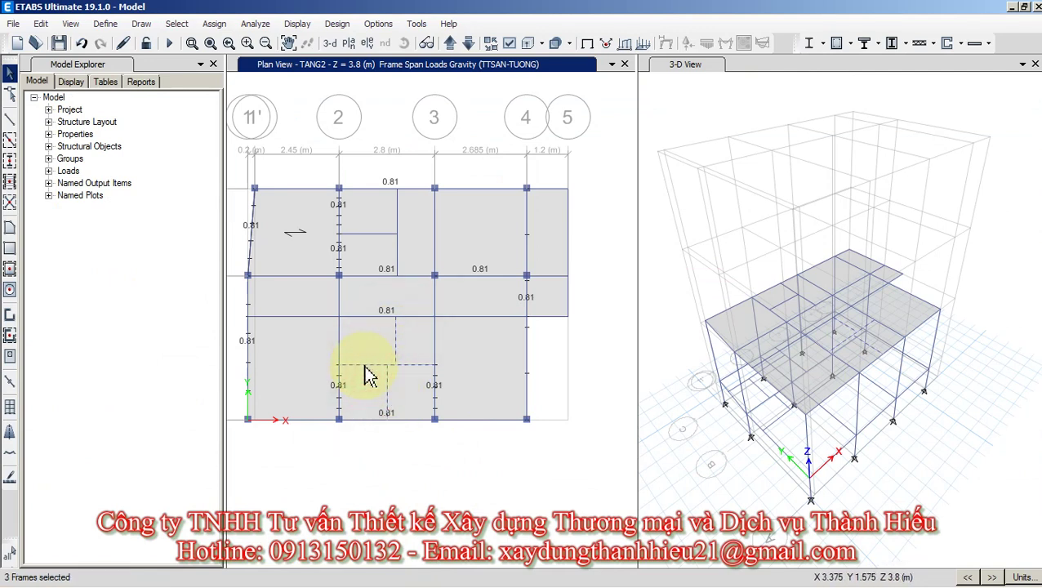
{"action": "left_click", "coordinate": [383, 233]}
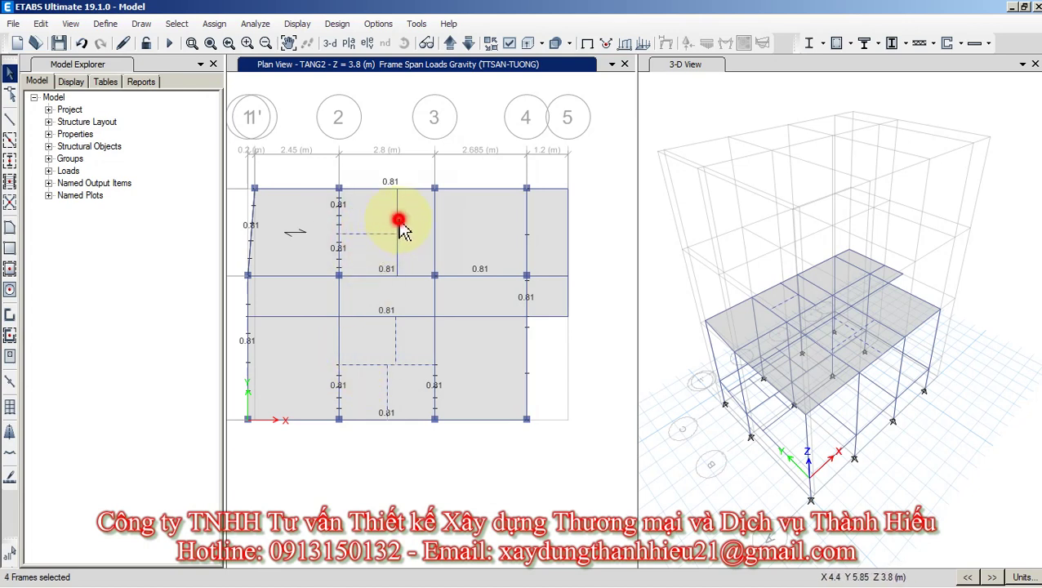
{"action": "left_click", "coordinate": [398, 220]}
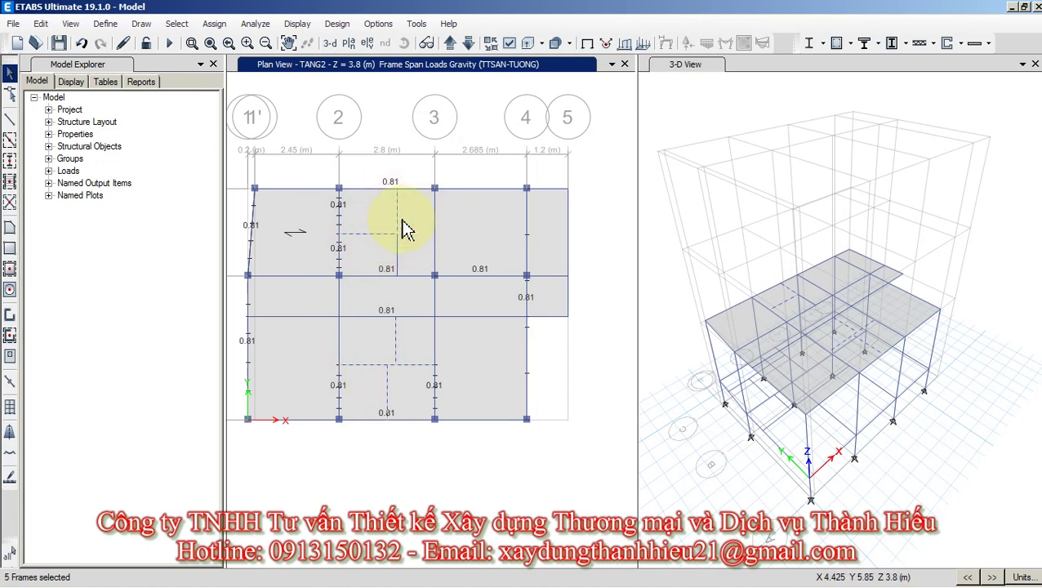
{"action": "left_click", "coordinate": [211, 27]}
{"action": "mouse_move", "coordinate": [317, 166]}
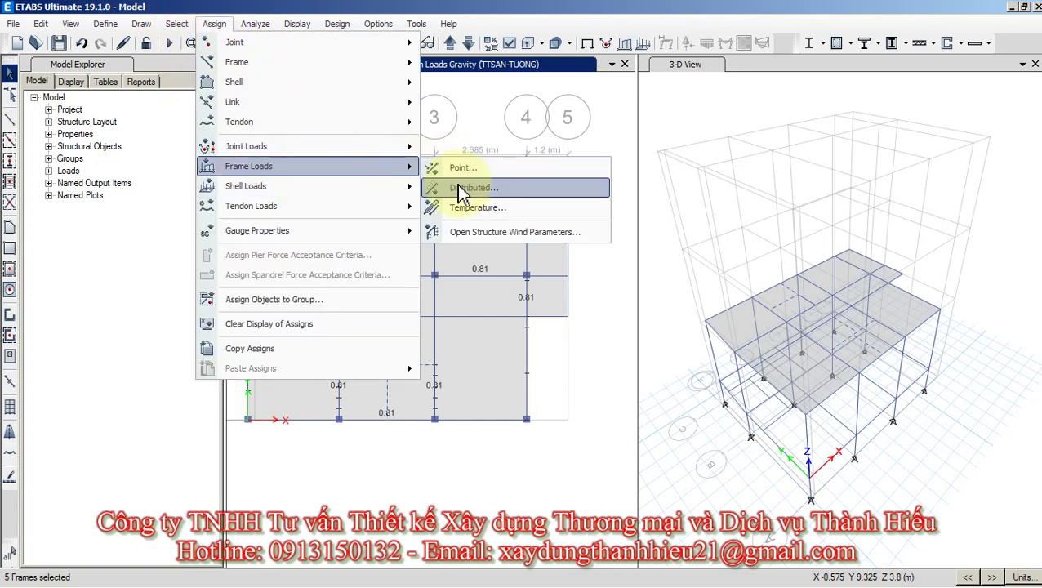
{"action": "left_click", "coordinate": [462, 189]}
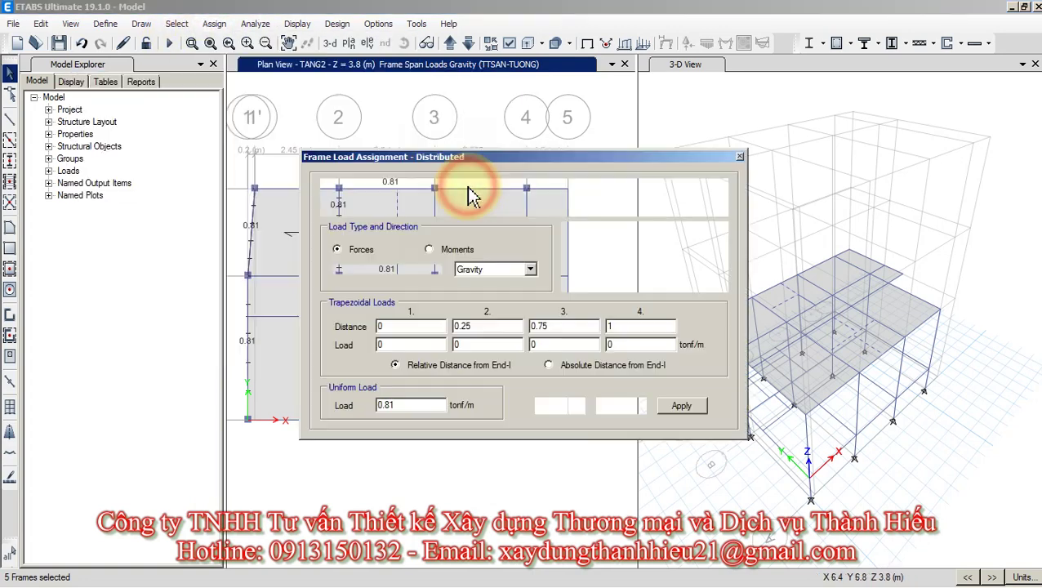
{"action": "left_click", "coordinate": [408, 406]}
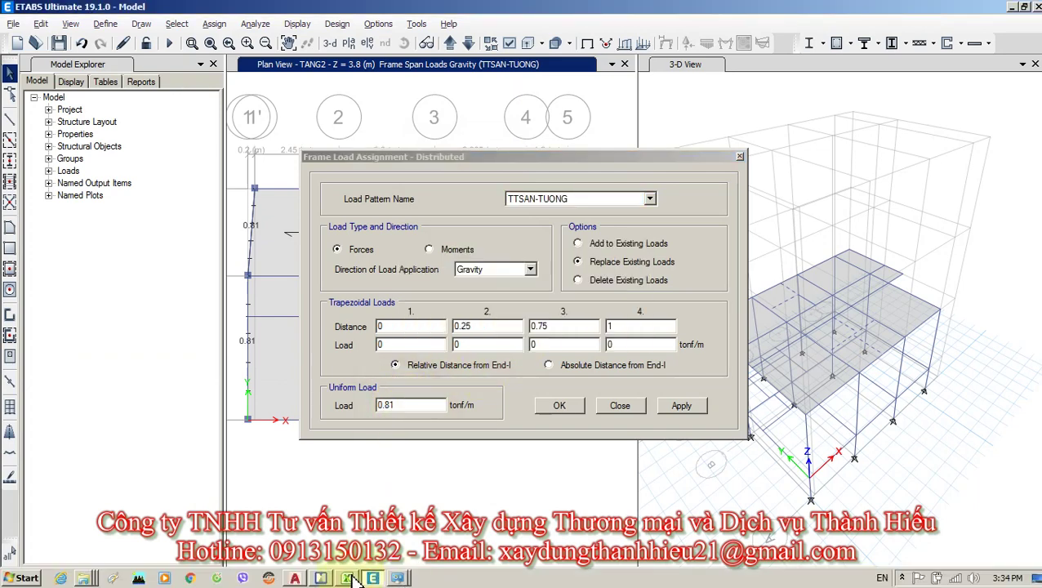
{"action": "left_click", "coordinate": [351, 577]}
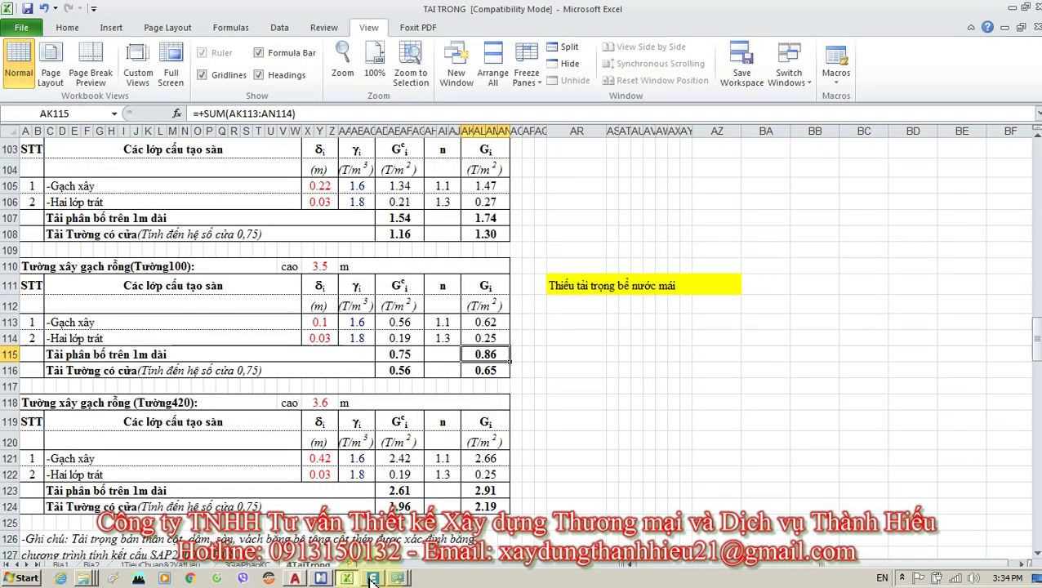
{"action": "left_click", "coordinate": [372, 581]}
{"action": "left_click", "coordinate": [400, 406]}
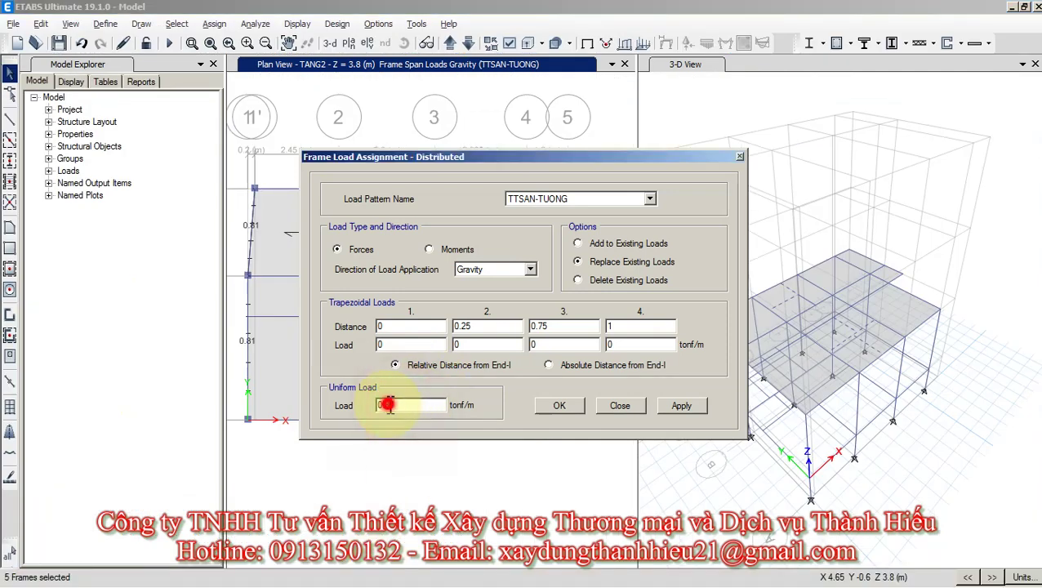
{"action": "left_click", "coordinate": [559, 406]}
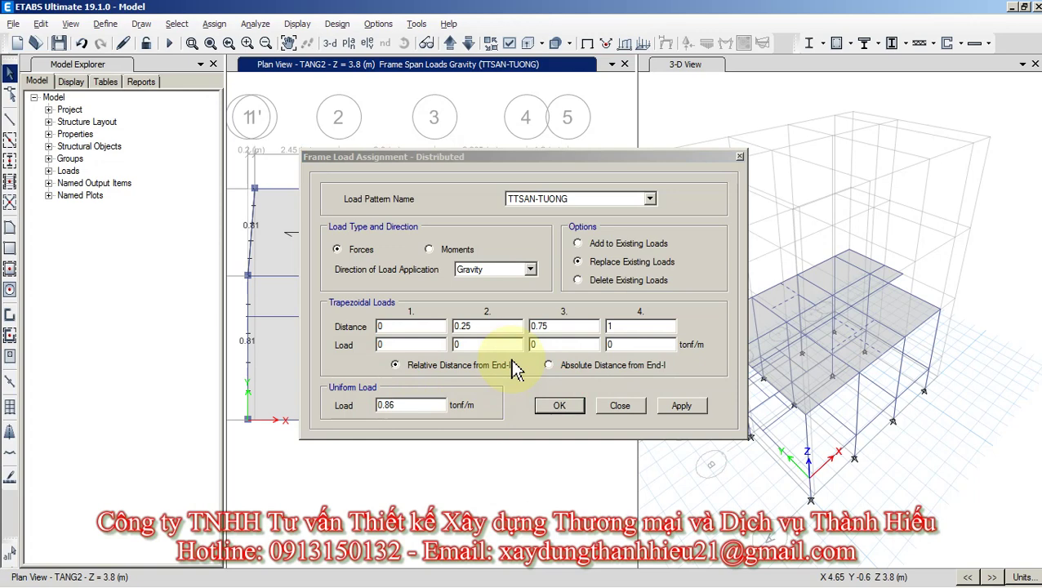
Set the frame section of the six partition lines between axes 2 and 3 on TANG2 to None.
{"action": "scroll", "coordinate": [372, 254], "scroll_direction": "up", "scroll_amount": 2}
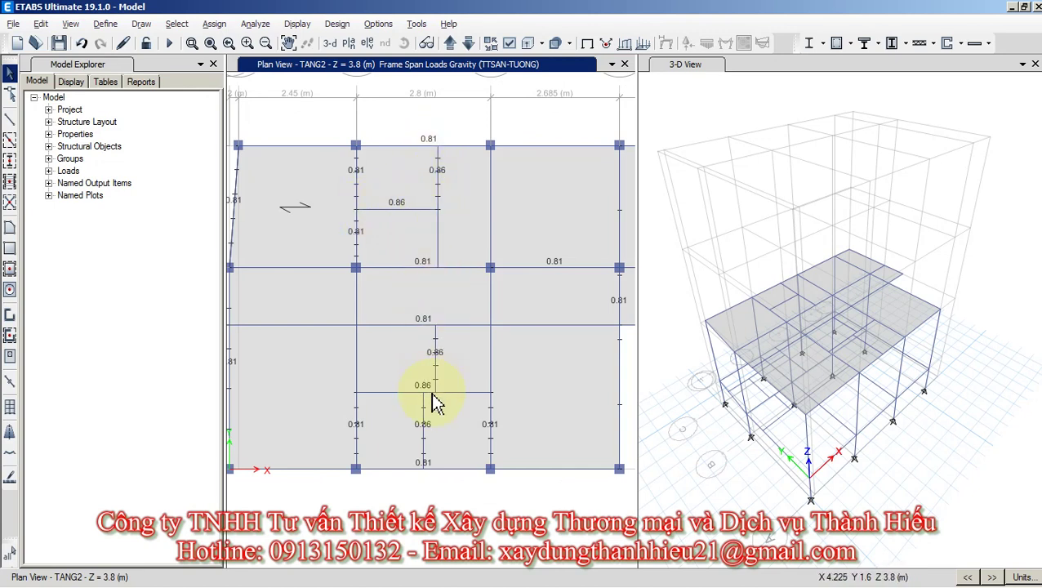
{"action": "scroll", "coordinate": [482, 413], "scroll_direction": "up", "scroll_amount": 2}
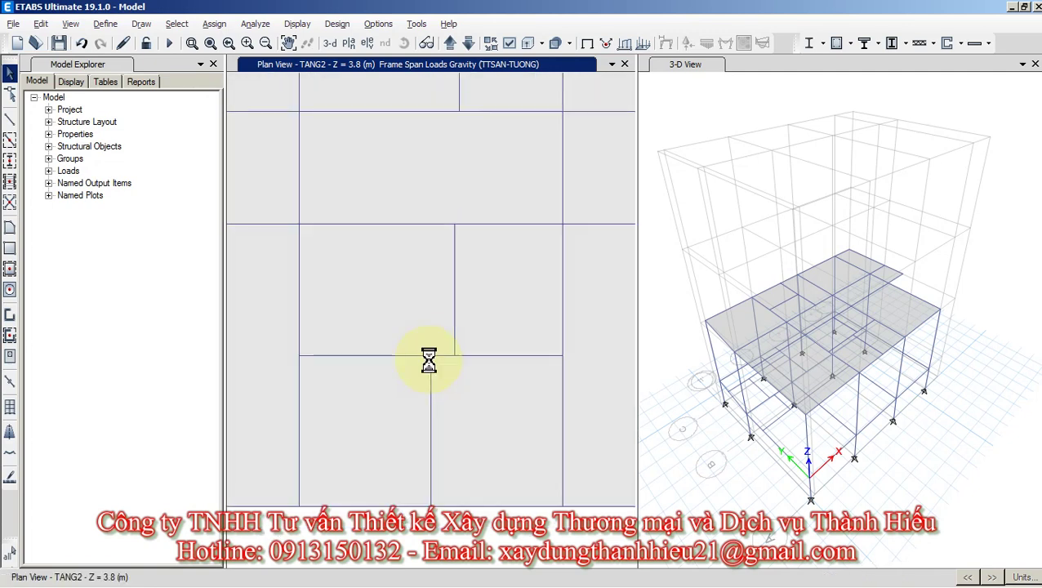
{"action": "left_click", "coordinate": [386, 356]}
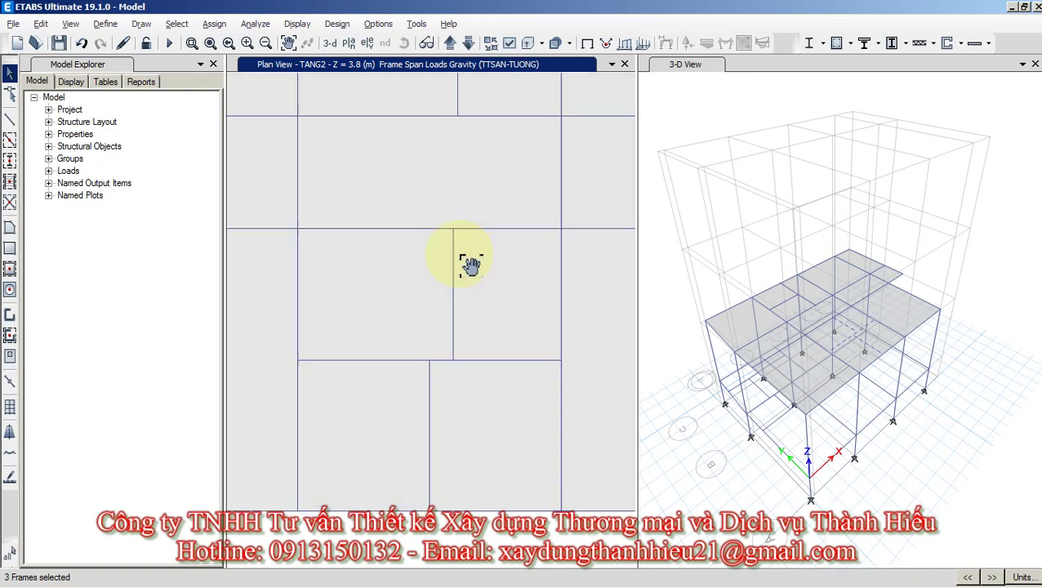
{"action": "middle_click_drag", "start_coordinate": [466, 261], "coordinate": [460, 442]}
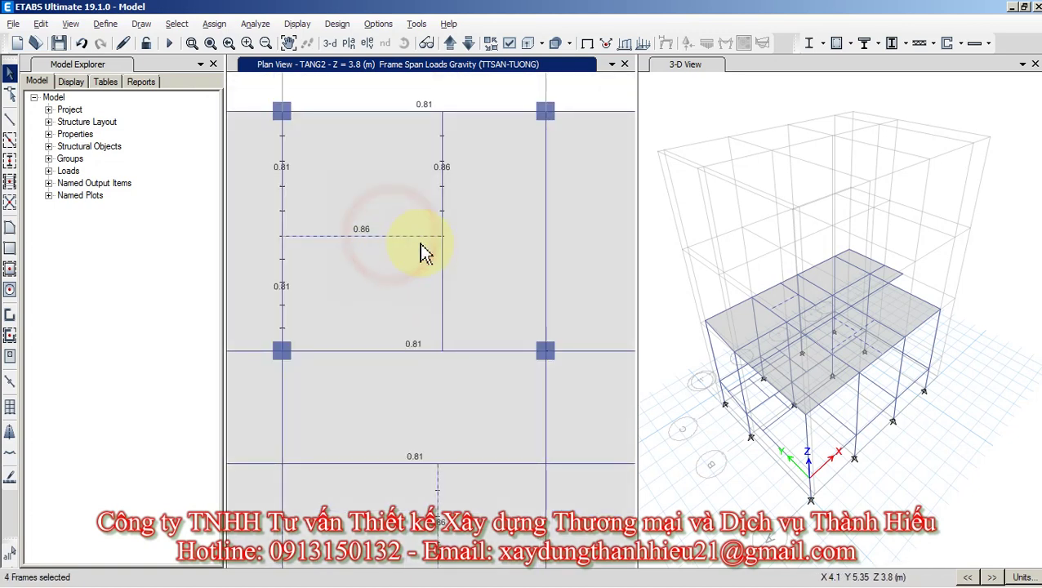
{"action": "left_click", "coordinate": [443, 253]}
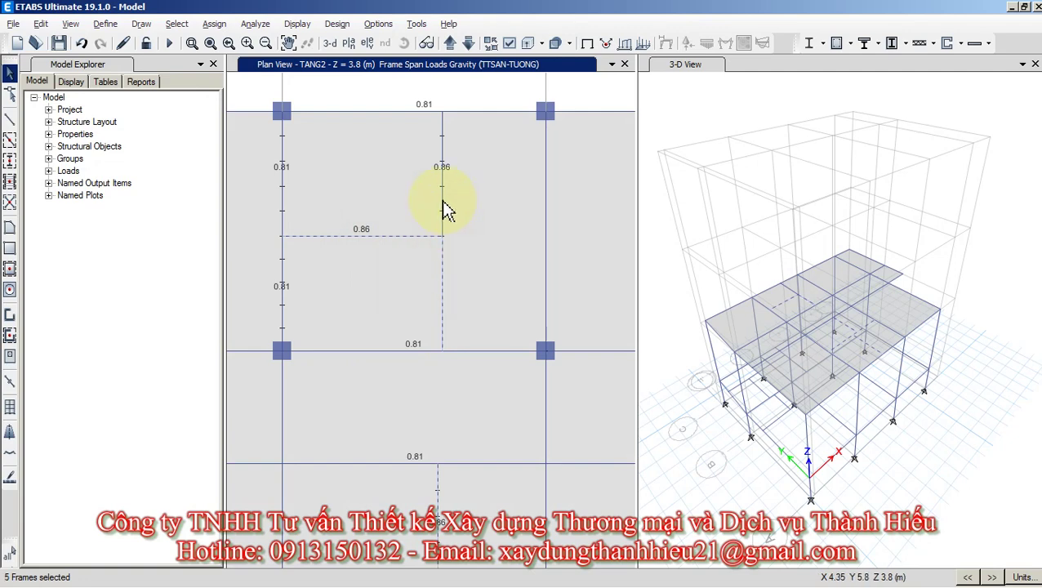
{"action": "left_click", "coordinate": [406, 208]}
{"action": "scroll", "coordinate": [406, 209], "scroll_direction": "down", "scroll_amount": 3}
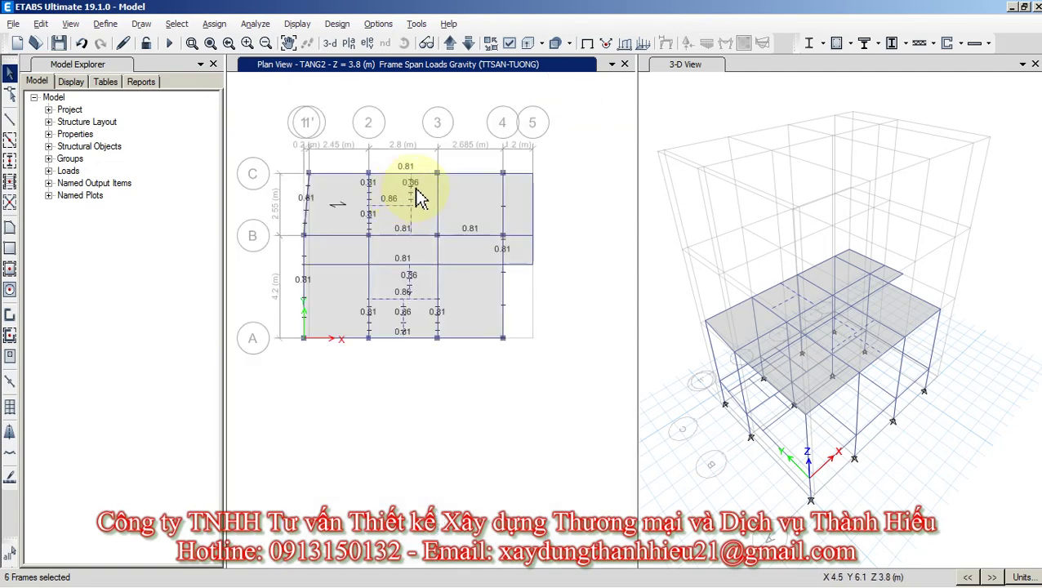
{"action": "scroll", "coordinate": [416, 196], "scroll_direction": "up", "scroll_amount": 3}
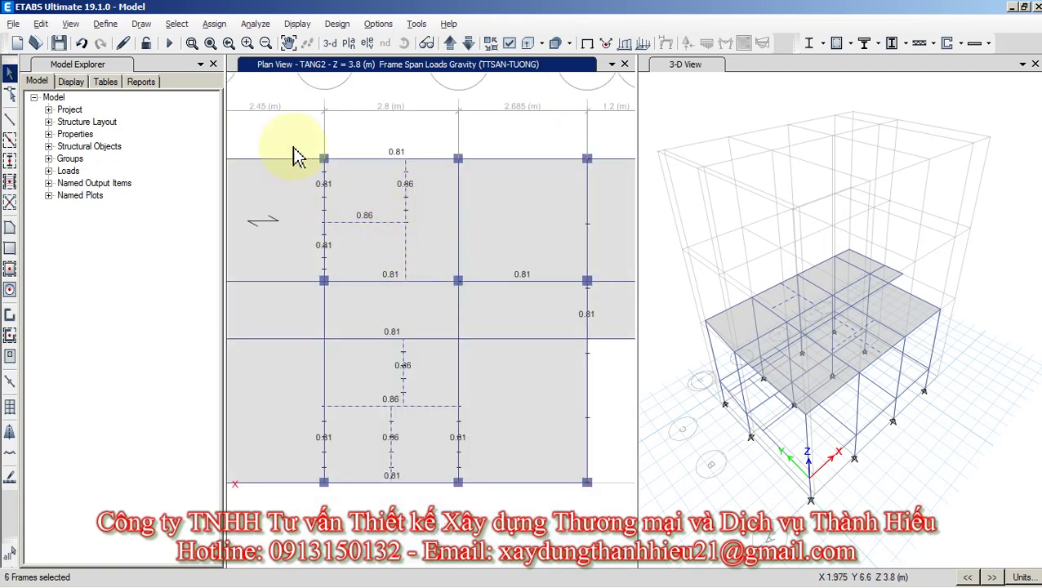
{"action": "left_click", "coordinate": [214, 24]}
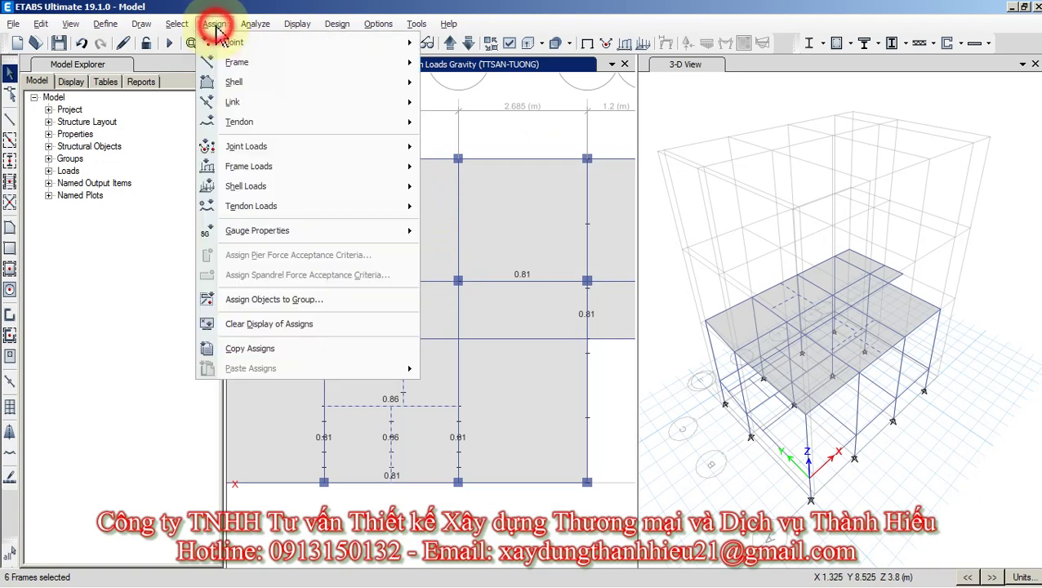
{"action": "left_click", "coordinate": [241, 61]}
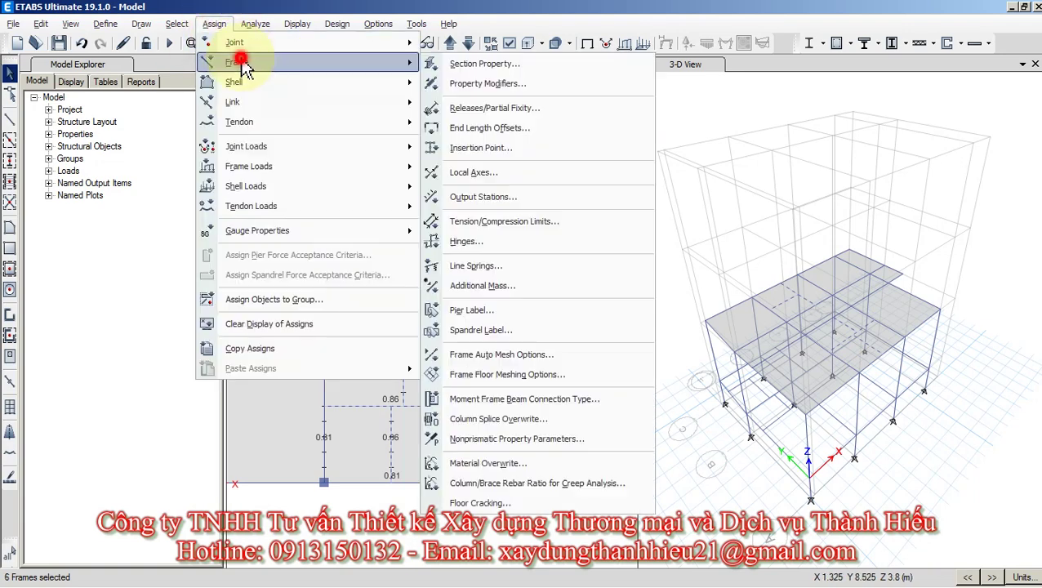
{"action": "left_click", "coordinate": [480, 65]}
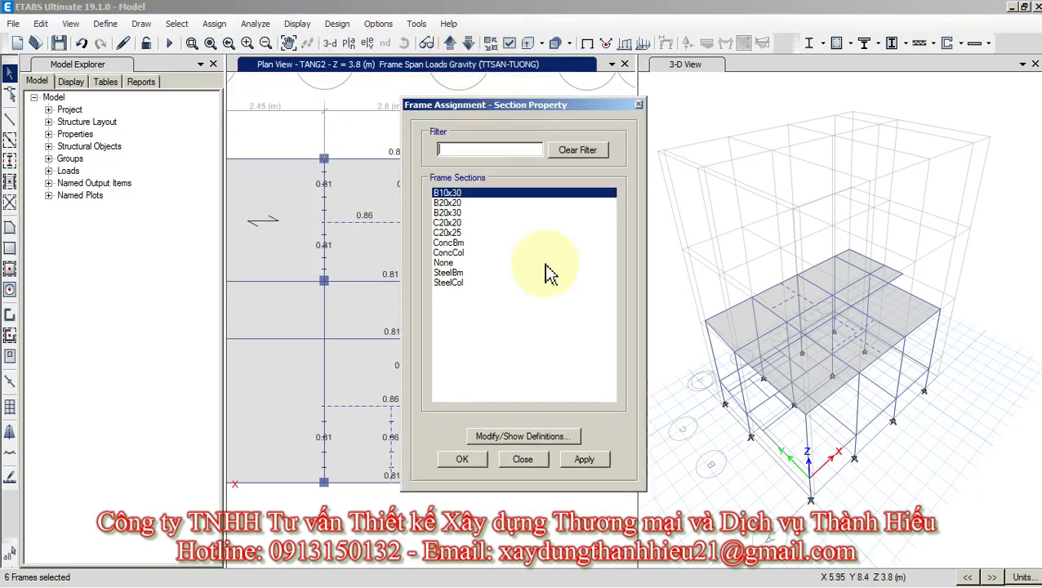
{"action": "left_click", "coordinate": [444, 263]}
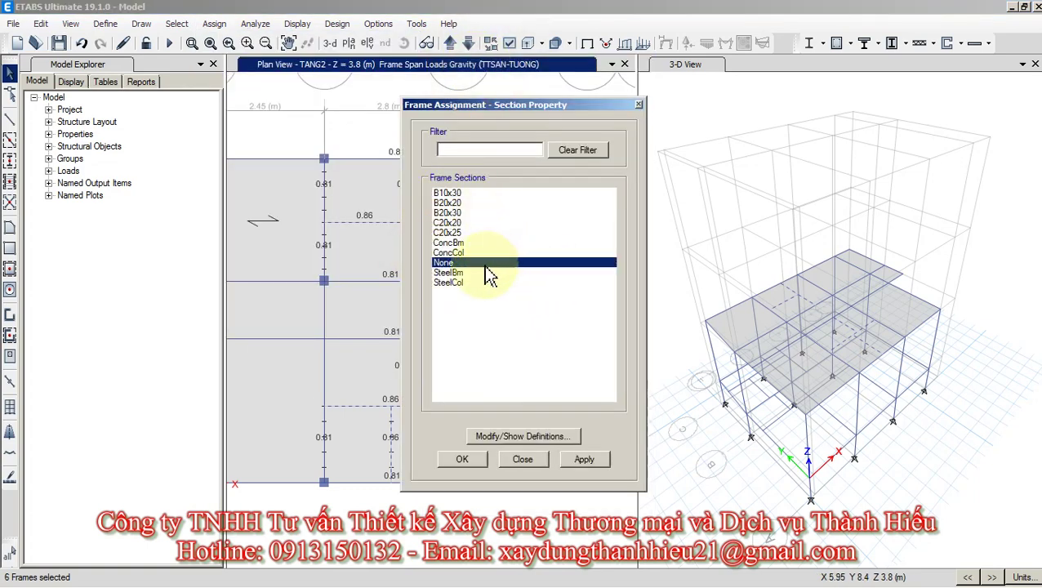
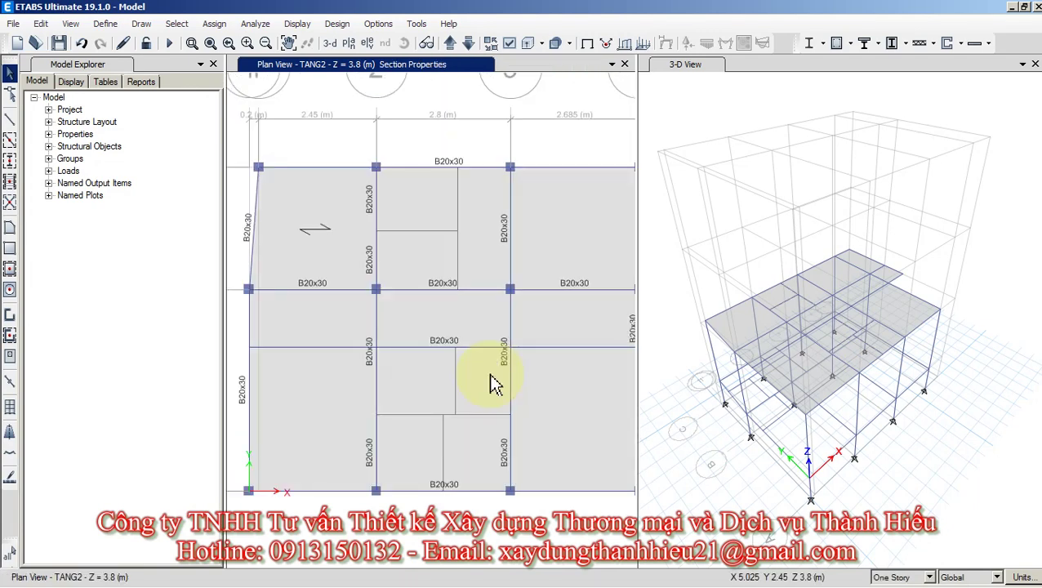
Examine the walls beside room P1 and at the corridor end on the AutoCAD floor 2 plan, and reopen the Excel wall load table.
{"action": "key", "text": "alt+Tab"}
{"action": "key", "text": "alt+Tab"}
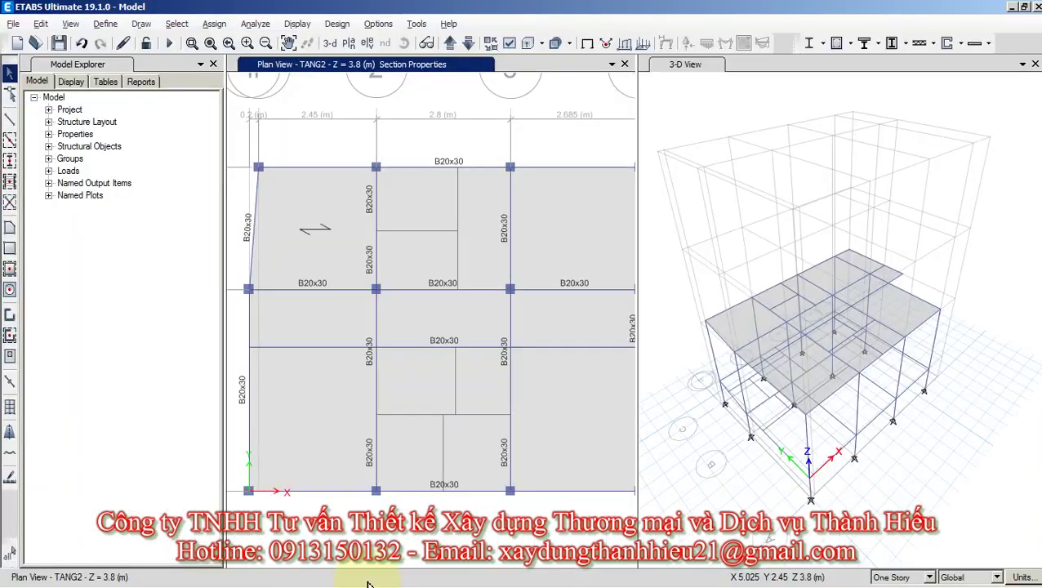
{"action": "mouse_move", "coordinate": [330, 583]}
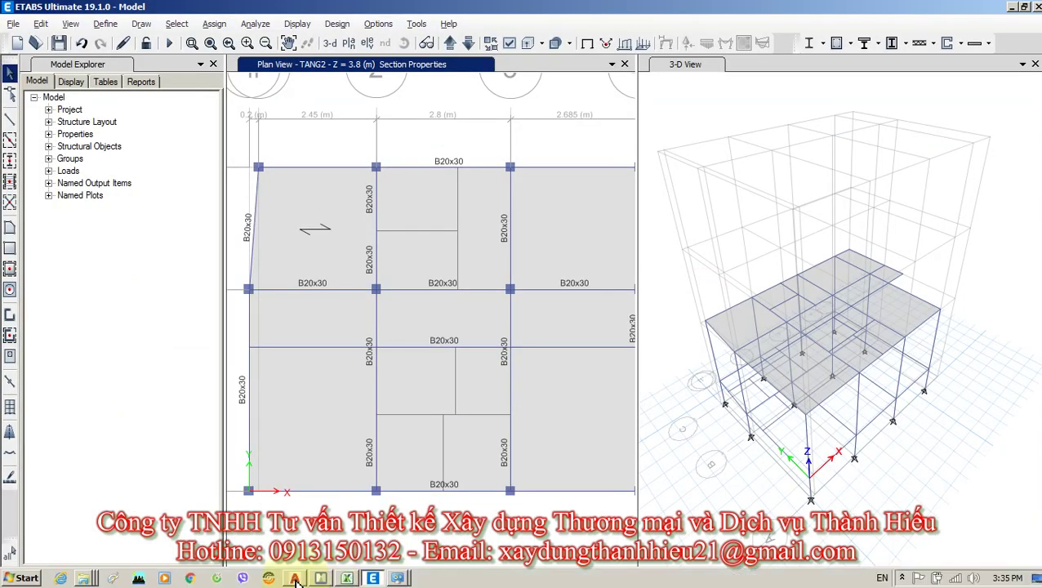
{"action": "left_click", "coordinate": [295, 578]}
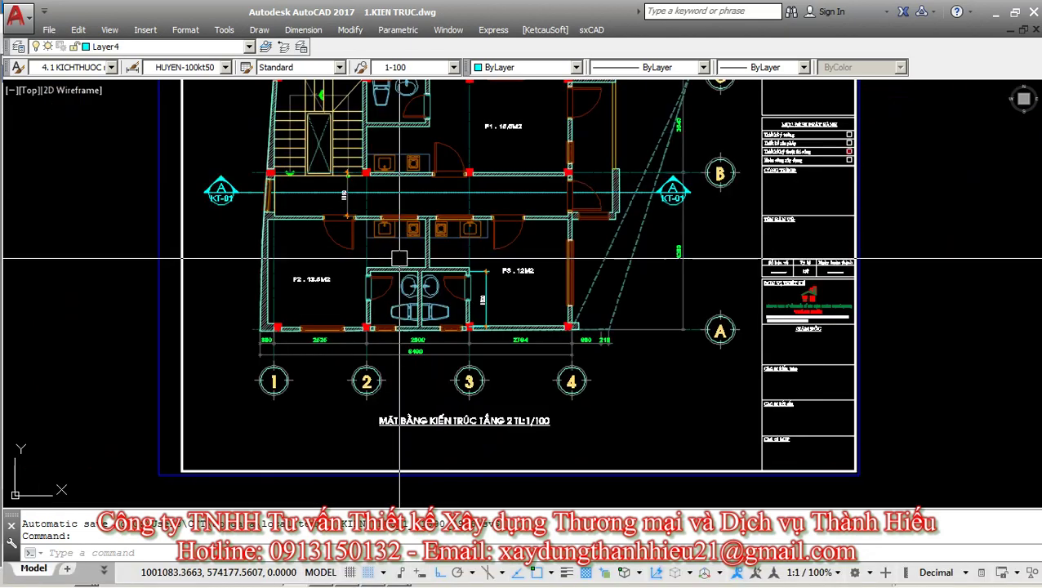
{"action": "middle_click_drag", "start_coordinate": [399, 258], "coordinate": [359, 383]}
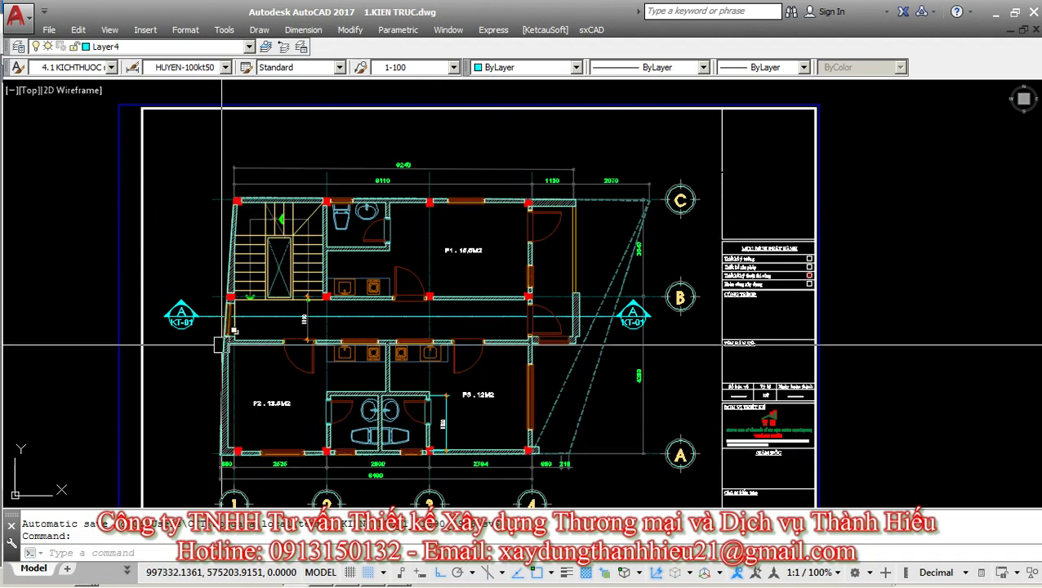
{"action": "scroll", "coordinate": [776, 261], "scroll_direction": "up", "scroll_amount": 3}
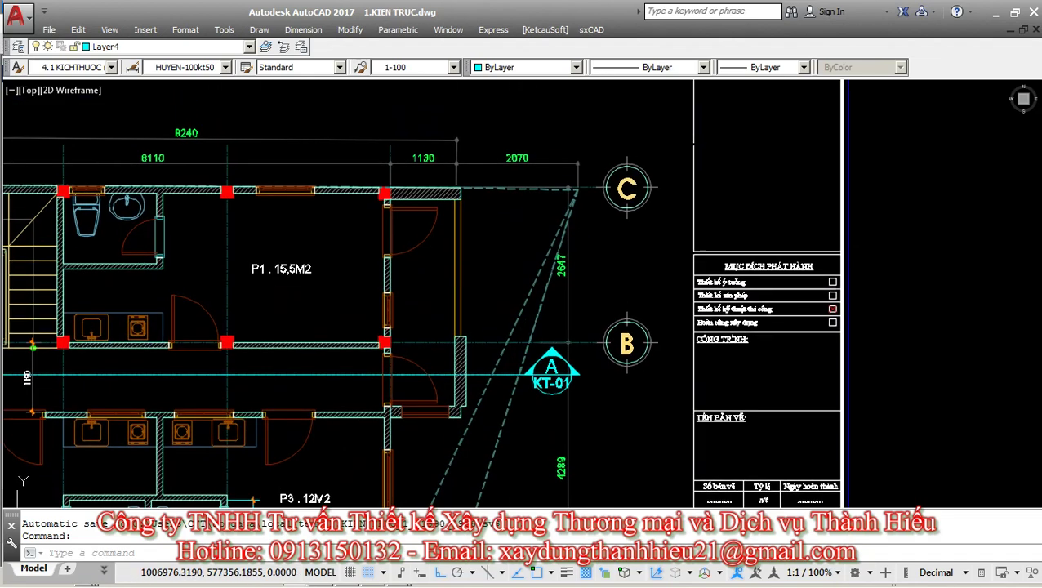
{"action": "middle_click_drag", "start_coordinate": [396, 192], "coordinate": [398, 197]}
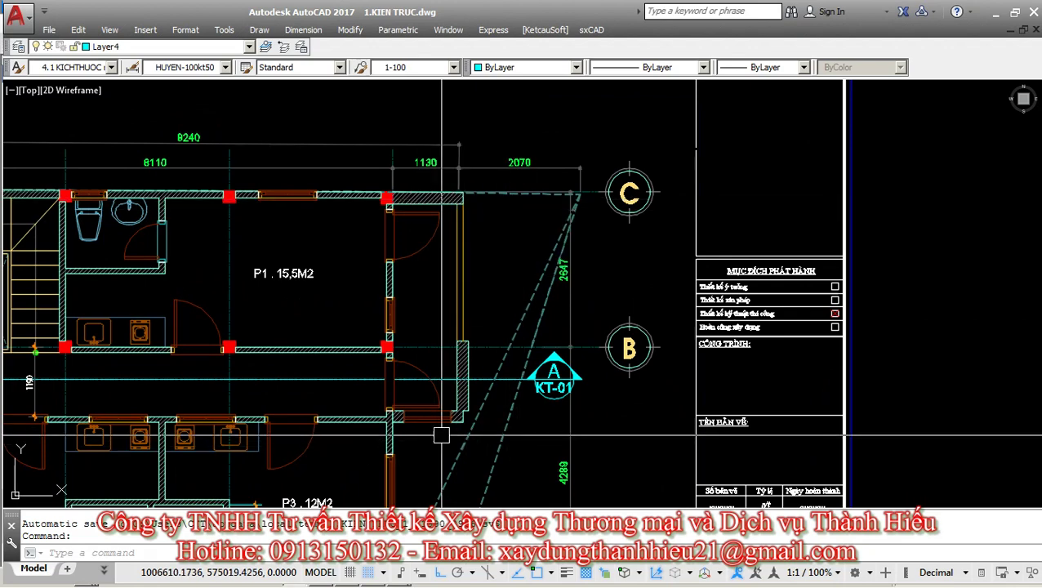
{"action": "scroll", "coordinate": [318, 387], "scroll_direction": "up", "scroll_amount": 3}
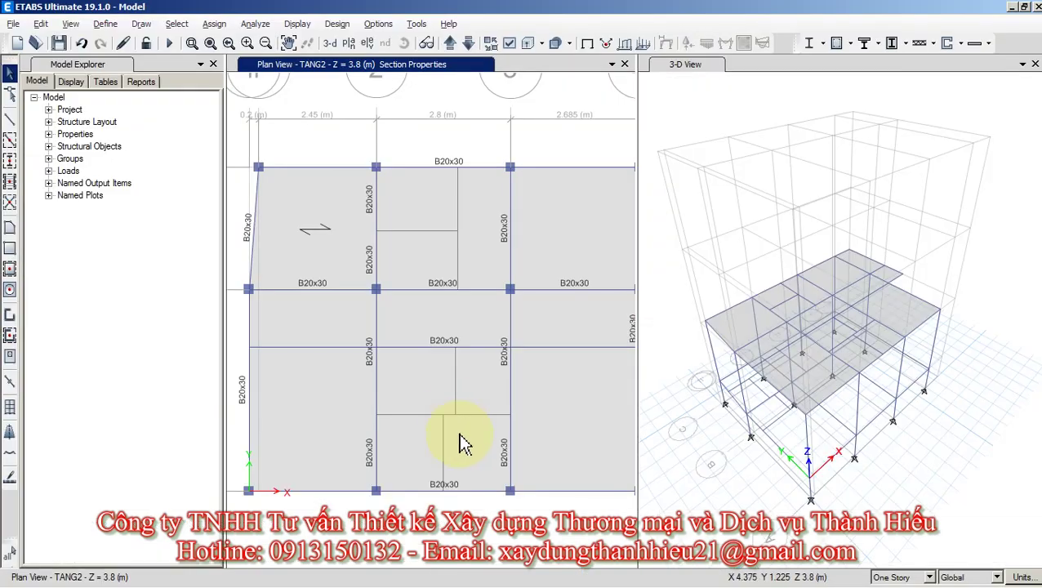
{"action": "left_click", "coordinate": [347, 578]}
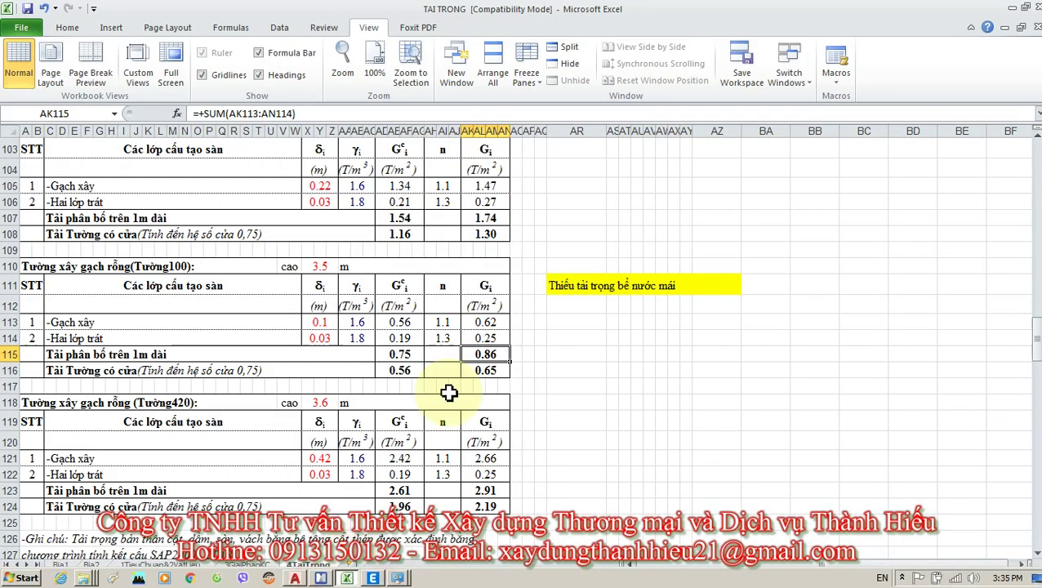
In the Excel load table, set the wall height of the Tường220 hollow brick wall to 3.3 m and check its total load per metre.
{"action": "scroll", "coordinate": [245, 318], "scroll_direction": "up", "scroll_amount": 1}
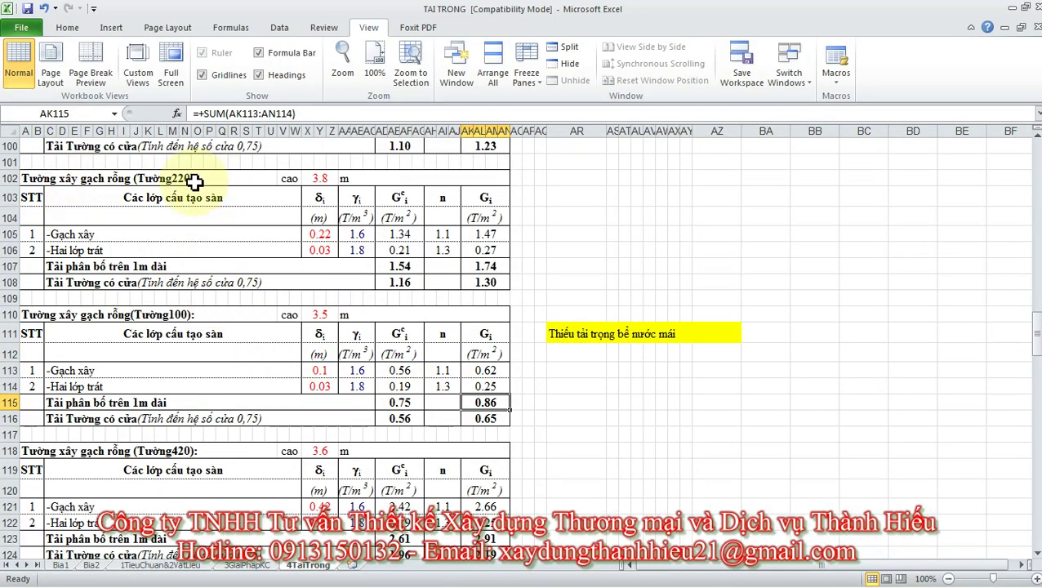
{"action": "left_click", "coordinate": [175, 178]}
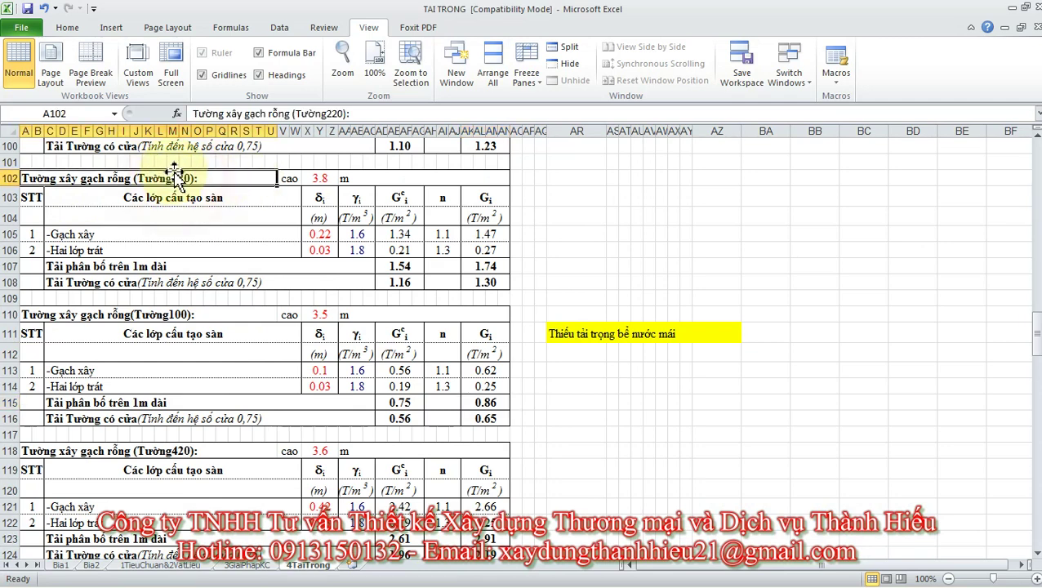
{"action": "left_click", "coordinate": [307, 179]}
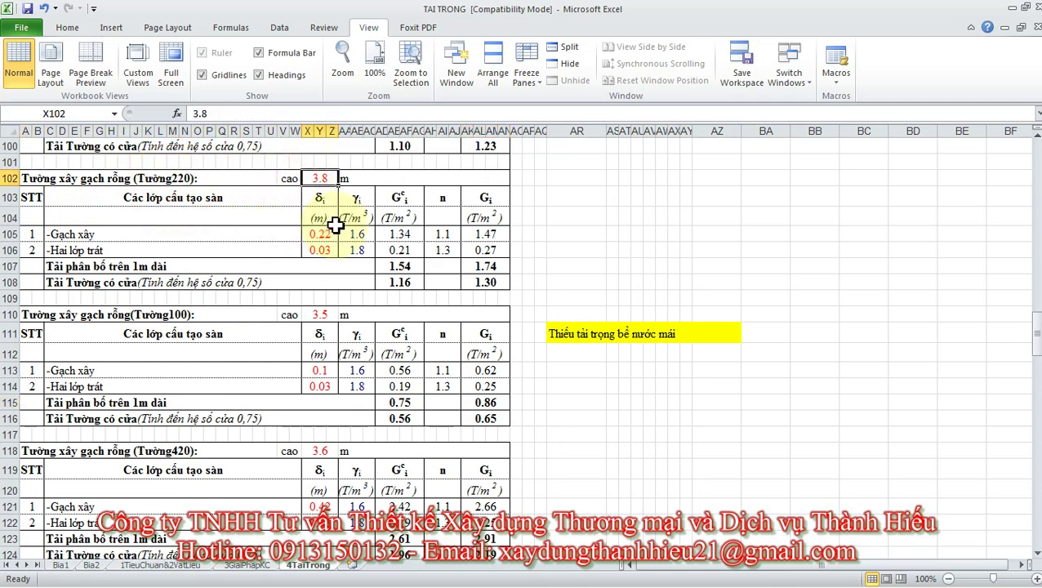
{"action": "type", "text": "3"}
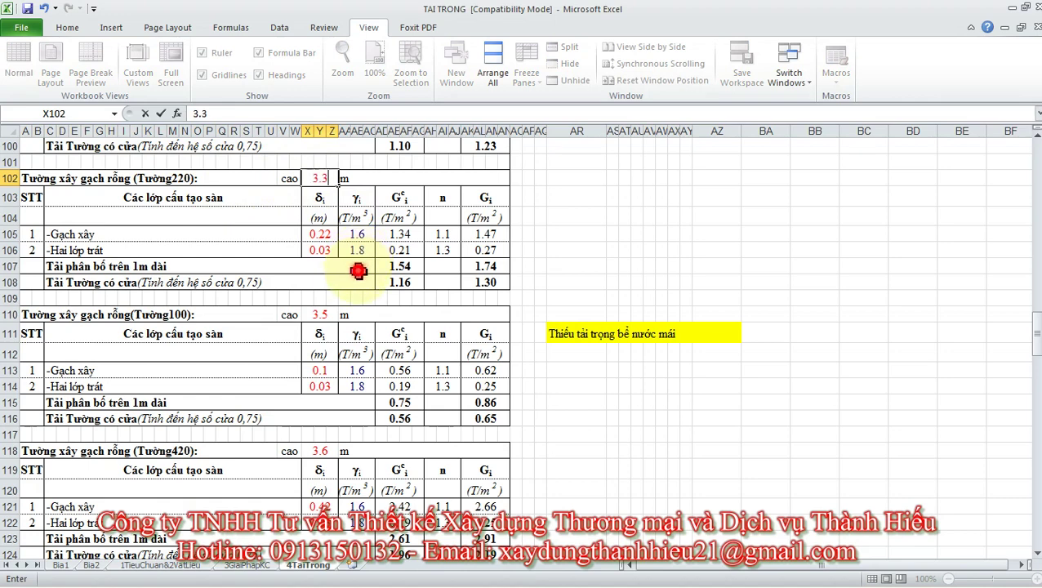
{"action": "left_click", "coordinate": [359, 271]}
{"action": "left_click", "coordinate": [485, 266]}
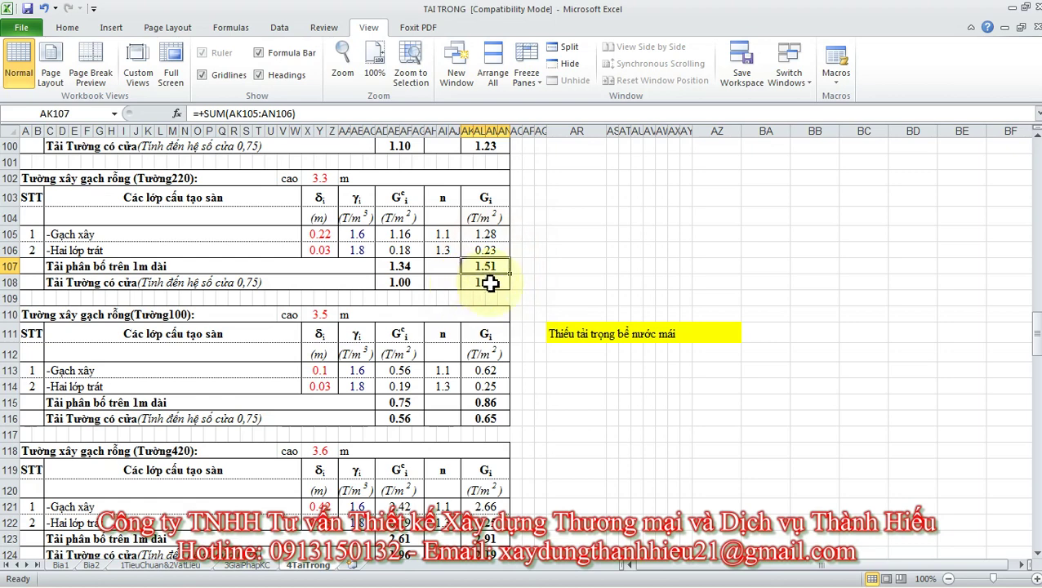
In ETABS, assign a 1.51 tonf/m uniform TTSAN-TUONG gravity load to the axis C and corridor-edge beams between axes 4 and 5 on TANG2.
{"action": "key", "text": "alt+Tab"}
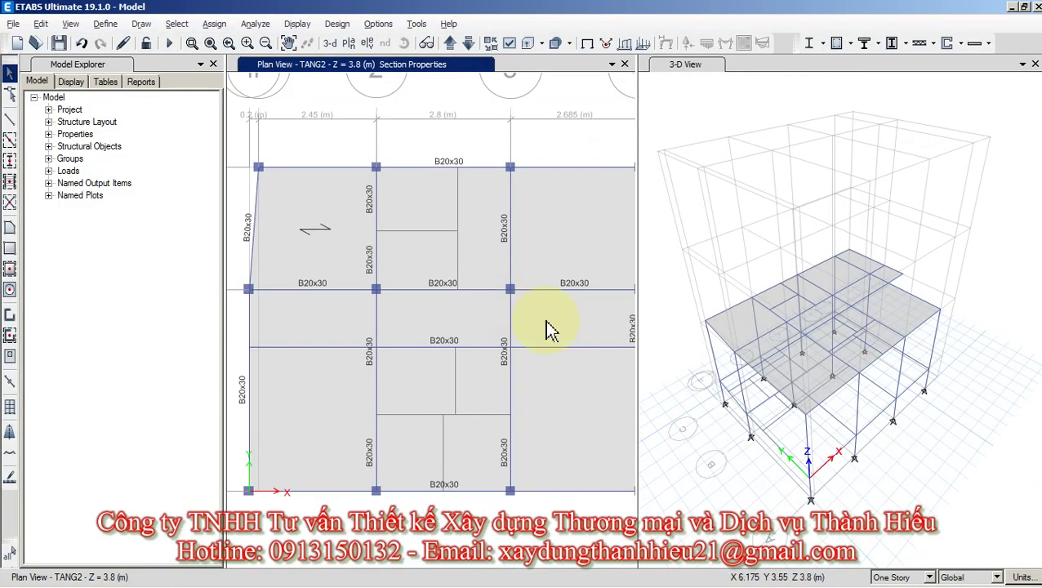
{"action": "middle_click_drag", "start_coordinate": [549, 330], "coordinate": [346, 309]}
{"action": "left_click", "coordinate": [458, 173]}
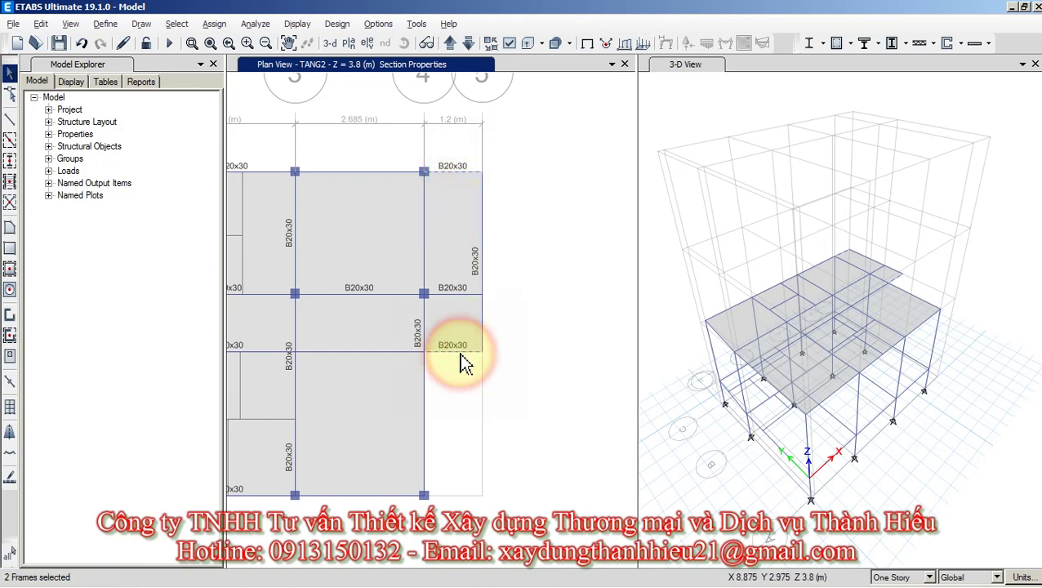
{"action": "left_click", "coordinate": [214, 25]}
{"action": "mouse_move", "coordinate": [268, 167]}
{"action": "left_click", "coordinate": [488, 186]}
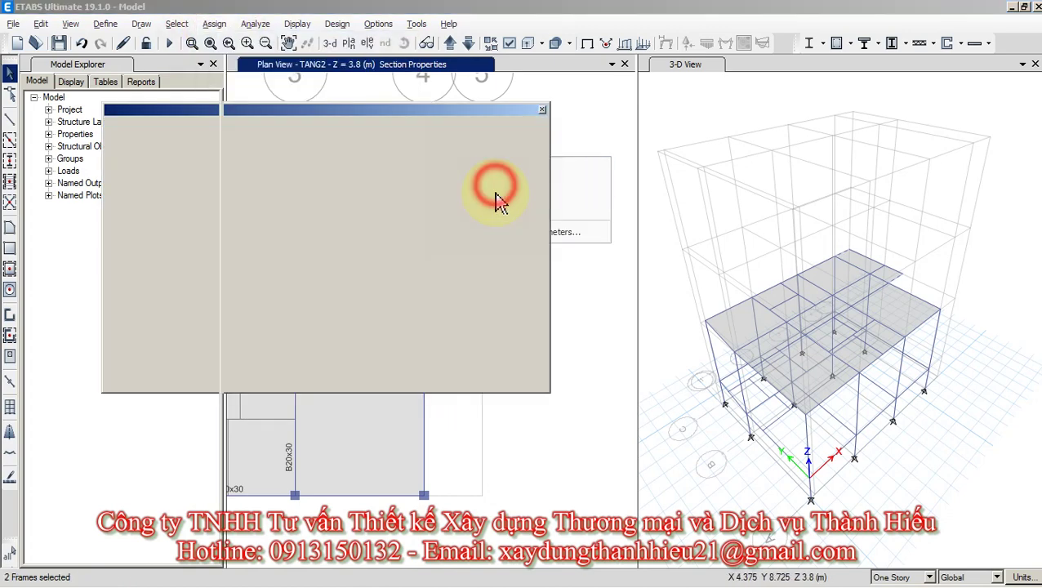
{"action": "left_click", "coordinate": [445, 405]}
{"action": "type", "text": "0.86"}
{"action": "left_click_drag", "start_coordinate": [421, 403], "coordinate": [346, 409]}
{"action": "type", "text": "1.51"}
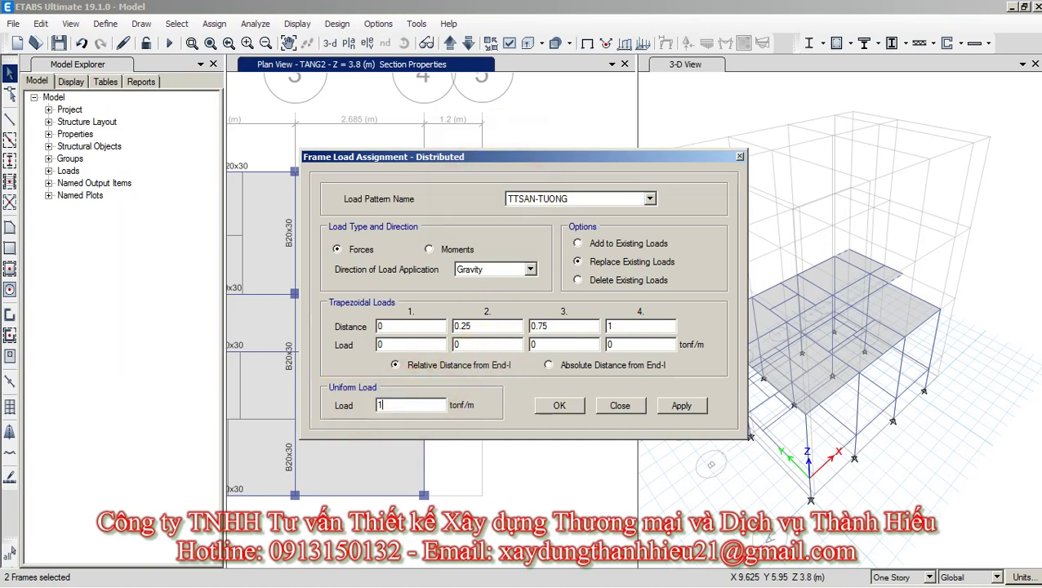
{"action": "left_click", "coordinate": [553, 407]}
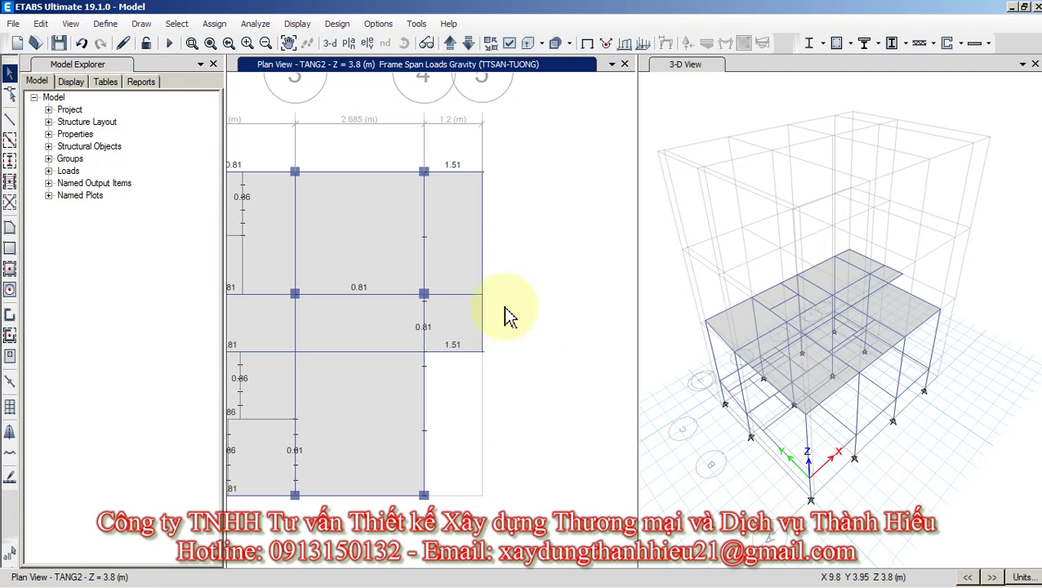
Divide the axis 5 edge beam and the axis B beam between axes 4 and 5 at their intersections with selected frames and joints.
{"action": "left_click", "coordinate": [484, 326]}
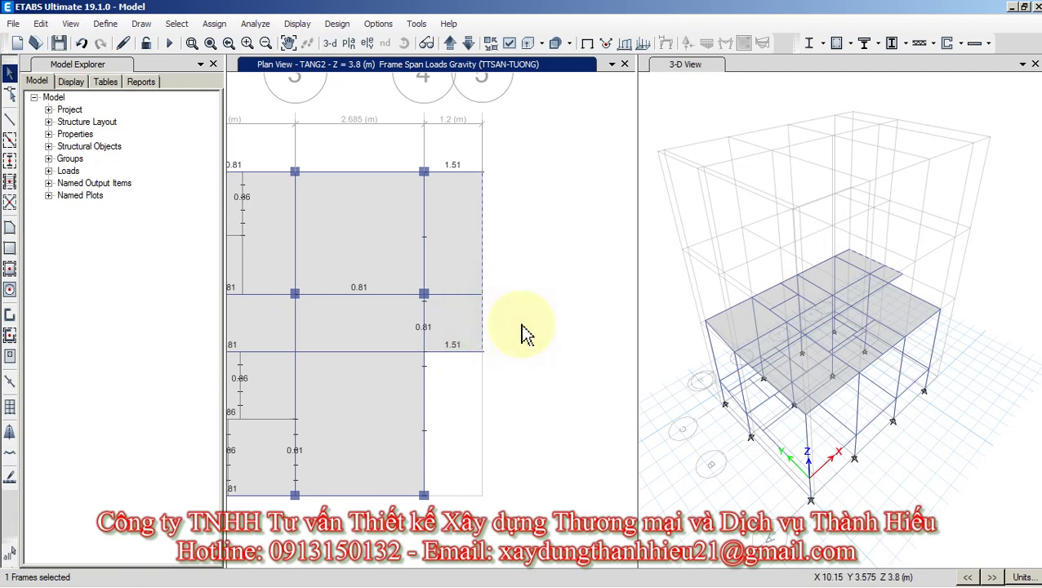
{"action": "left_click", "coordinate": [470, 294]}
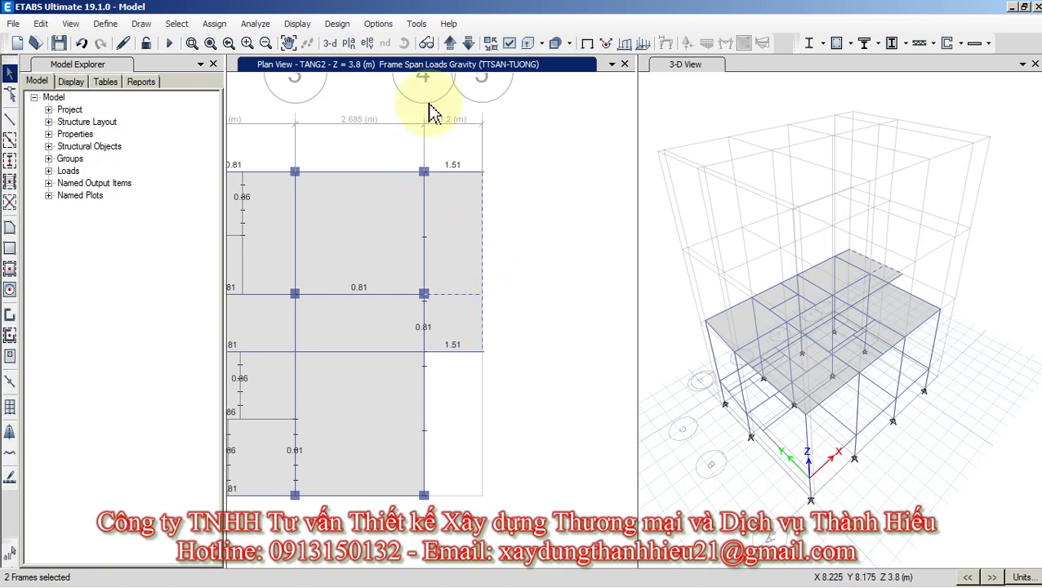
{"action": "left_click", "coordinate": [41, 23]}
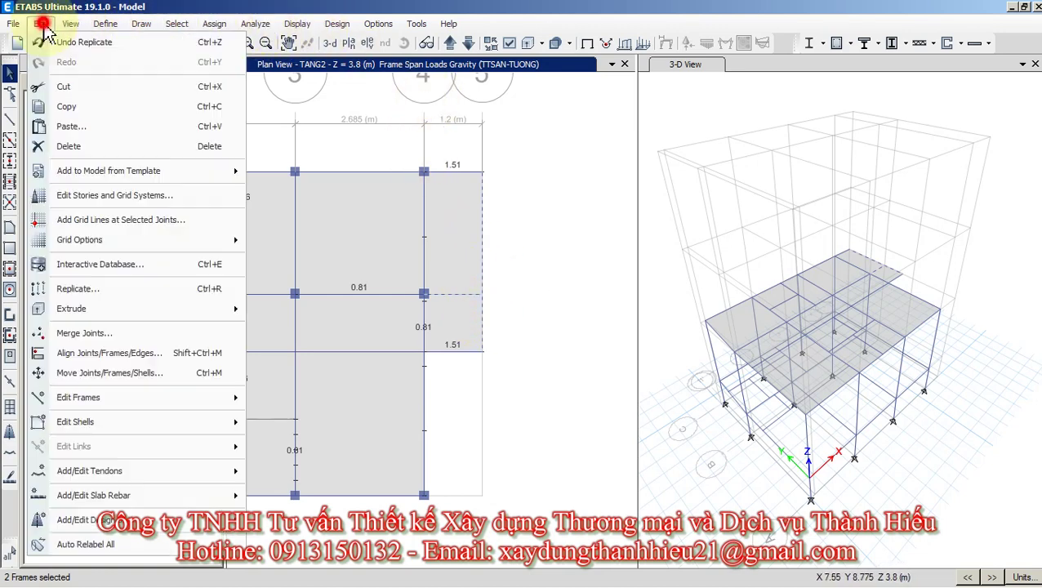
{"action": "mouse_move", "coordinate": [188, 400]}
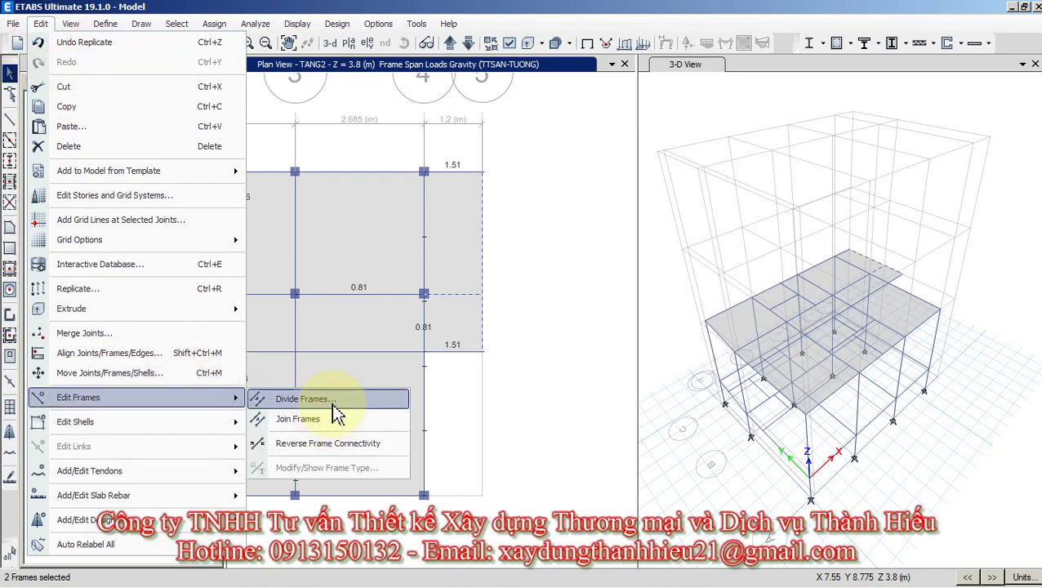
{"action": "left_click", "coordinate": [331, 401]}
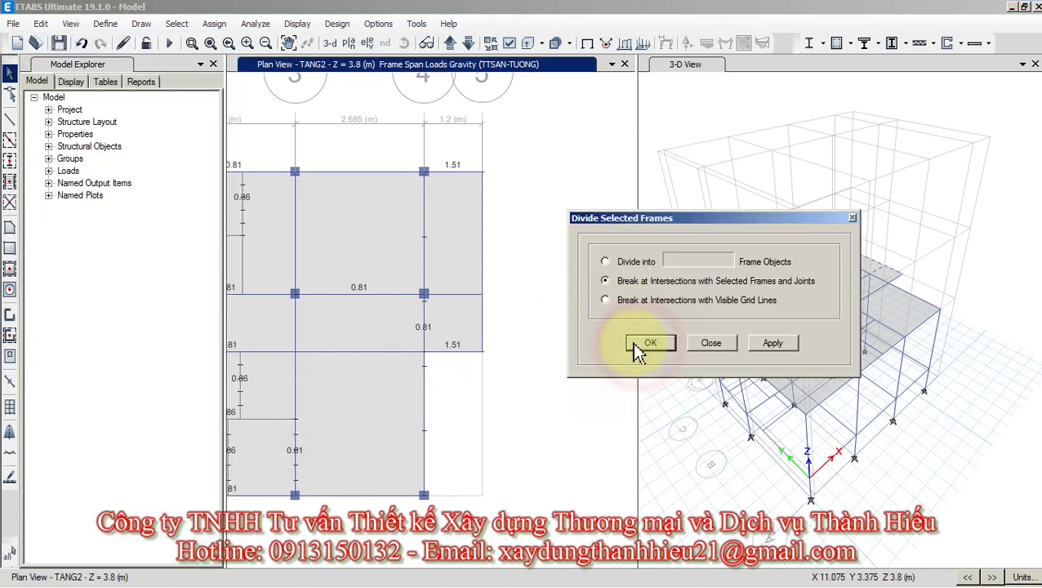
{"action": "left_click", "coordinate": [639, 343]}
Check the corridor-end wall on the AutoCAD plan and assign the 1.51 tonf/m TTSAN-TUONG load to the axis 5 beam segment below axis B in ETABS.
{"action": "left_click", "coordinate": [484, 318]}
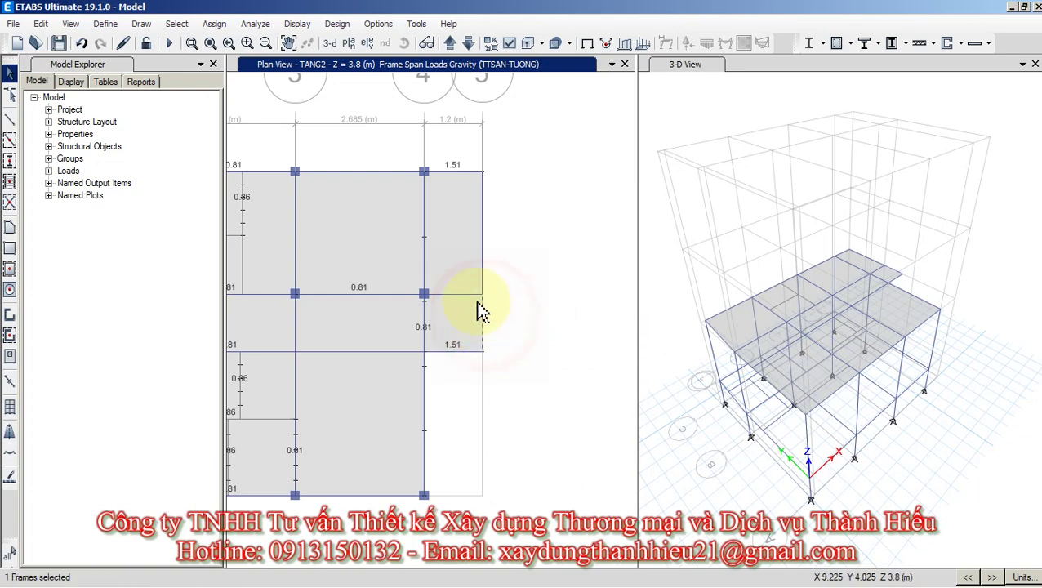
{"action": "key", "text": "alt+Tab"}
{"action": "key", "text": "alt+Tab"}
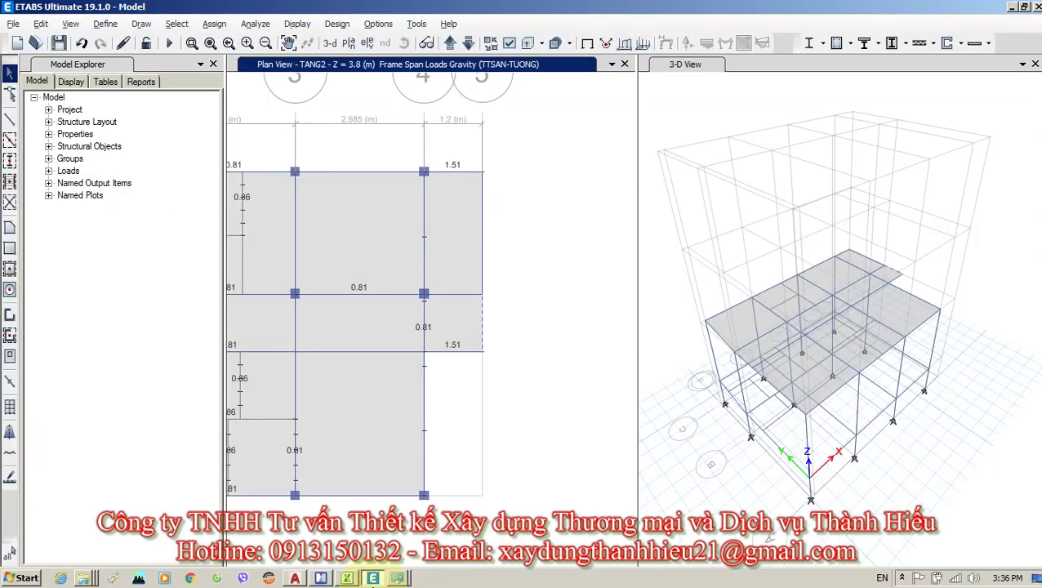
{"action": "left_click", "coordinate": [306, 577]}
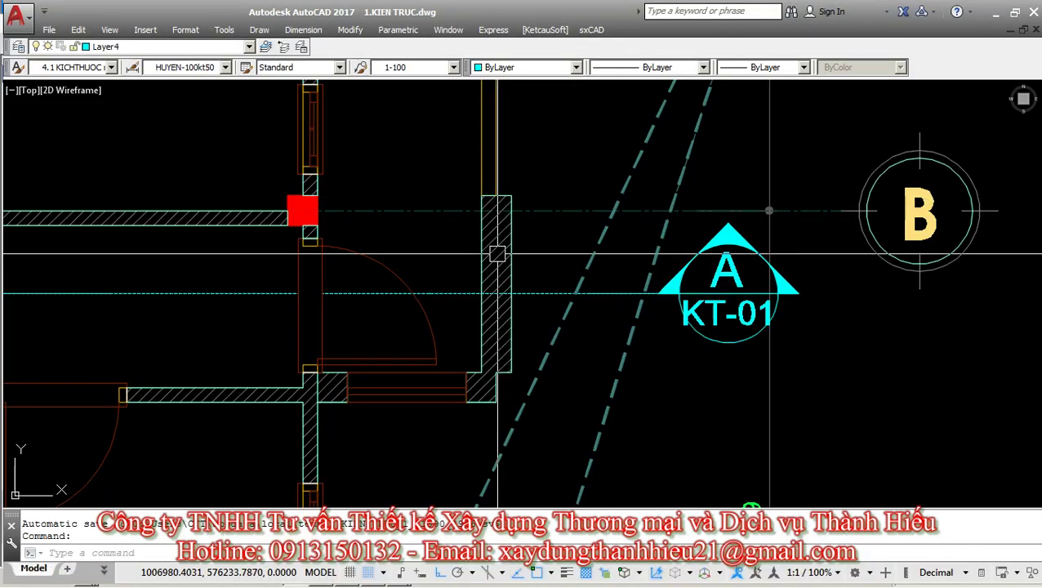
{"action": "scroll", "coordinate": [497, 210], "scroll_direction": "down", "scroll_amount": 4}
{"action": "middle_click_drag", "start_coordinate": [502, 228], "coordinate": [508, 343]}
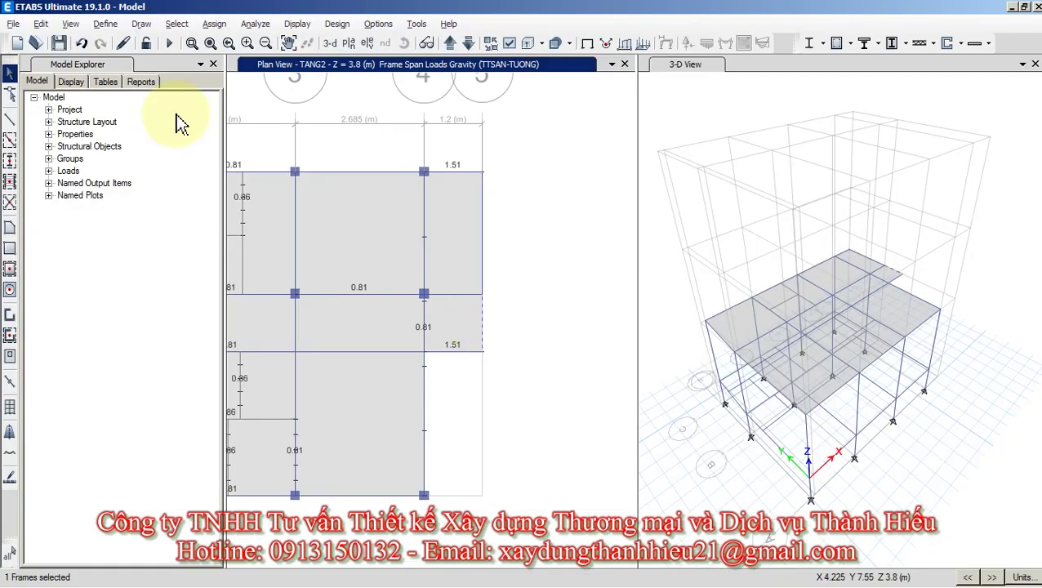
{"action": "left_click", "coordinate": [214, 24]}
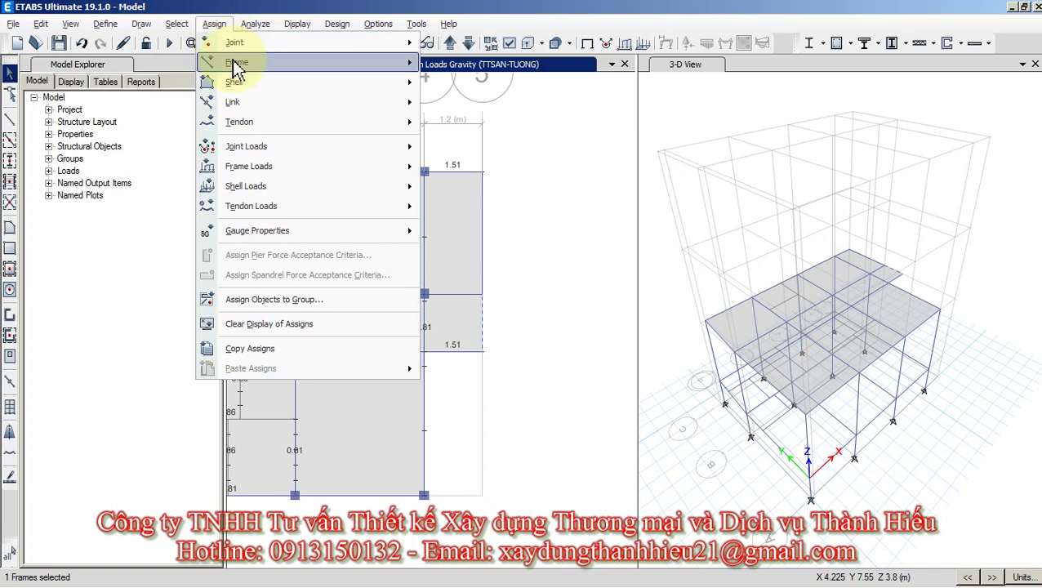
{"action": "mouse_move", "coordinate": [377, 169]}
{"action": "left_click", "coordinate": [472, 187]}
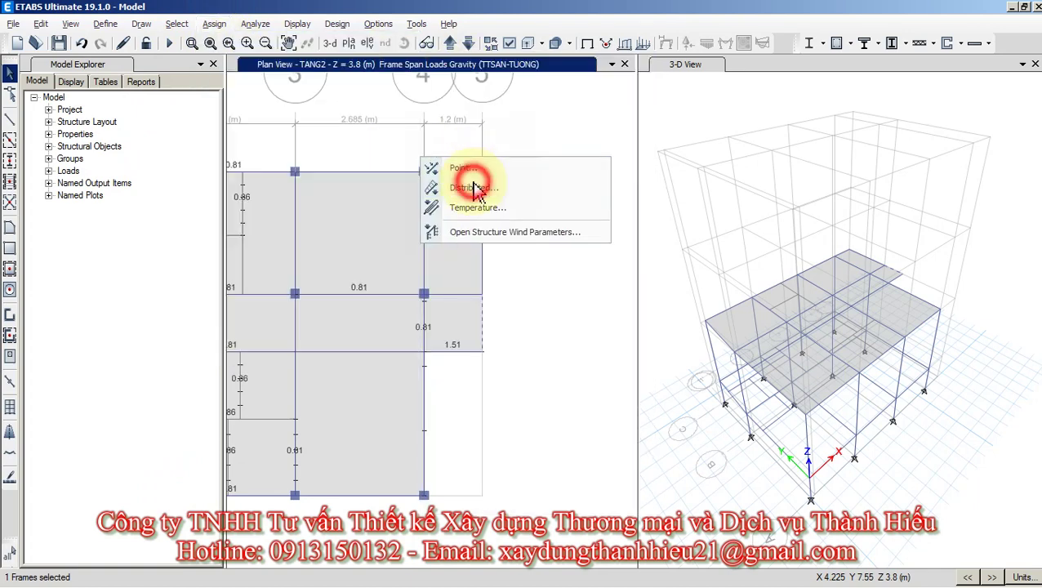
{"action": "left_click", "coordinate": [552, 406]}
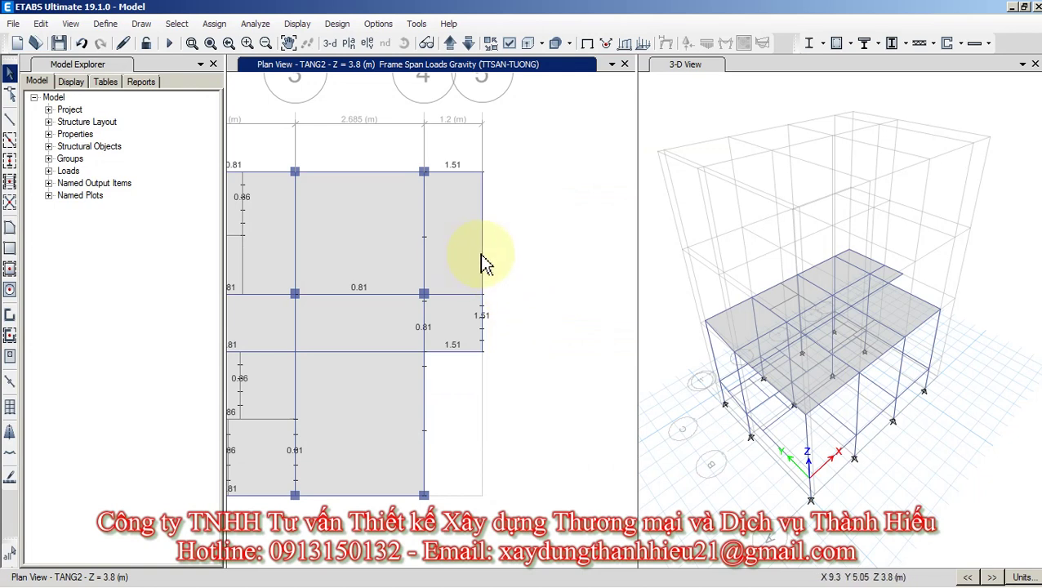
Select the axis 5 beam between axes B and C, and set the Tường100 wall height to 1 m in the Excel load table.
{"action": "left_click", "coordinate": [483, 263]}
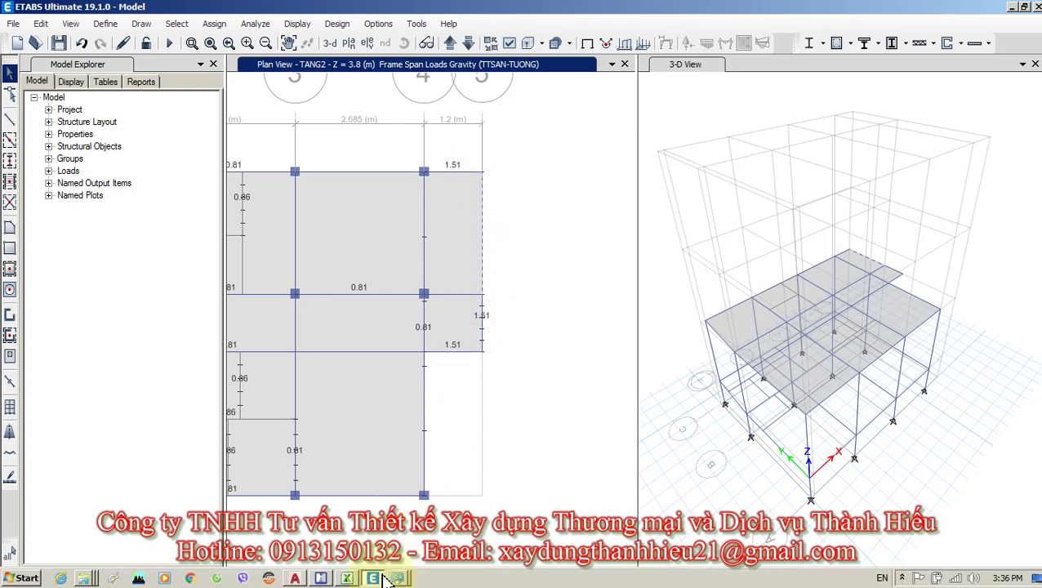
{"action": "left_click", "coordinate": [347, 580]}
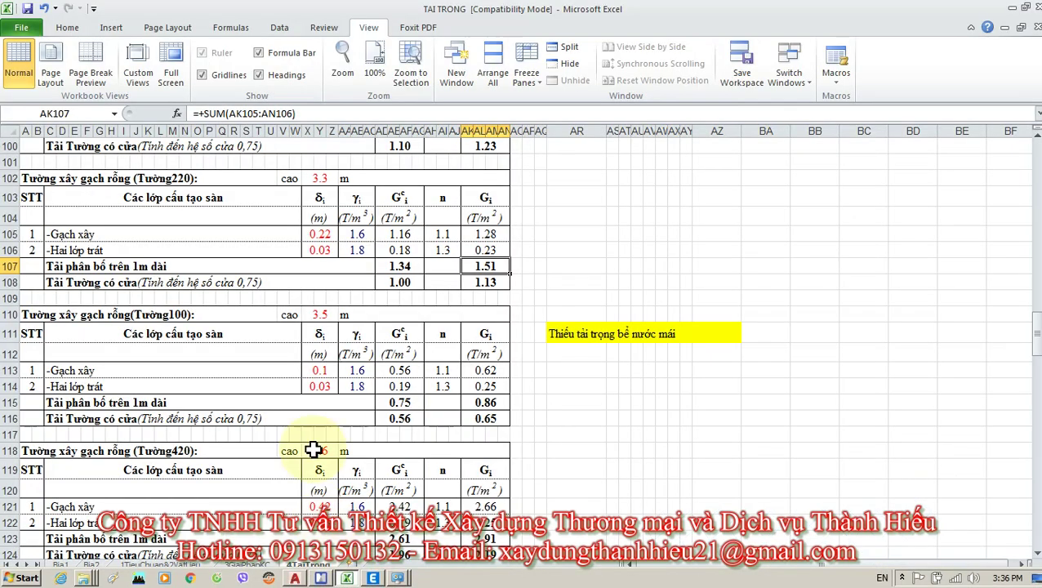
{"action": "left_click", "coordinate": [155, 317]}
{"action": "left_click", "coordinate": [318, 315]}
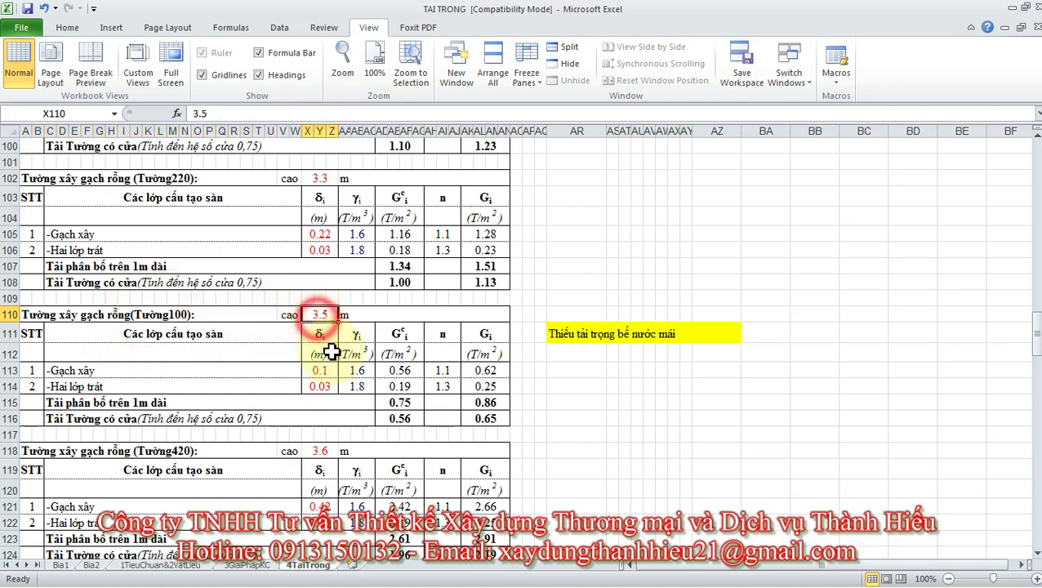
{"action": "type", "text": "1"}
{"action": "key", "text": "Return"}
{"action": "left_click", "coordinate": [483, 402]}
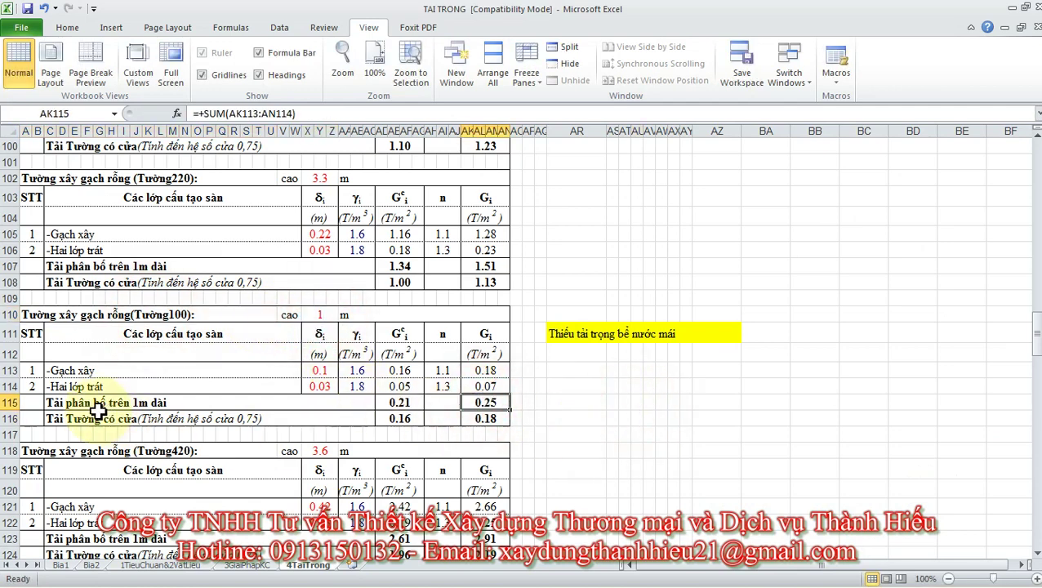
In ETABS, assign a 1.25 tonf/m uniform TTSAN-TUONG gravity load to the selected axis 5 beam between axes B and C on TANG2.
{"action": "key", "text": "alt+Tab"}
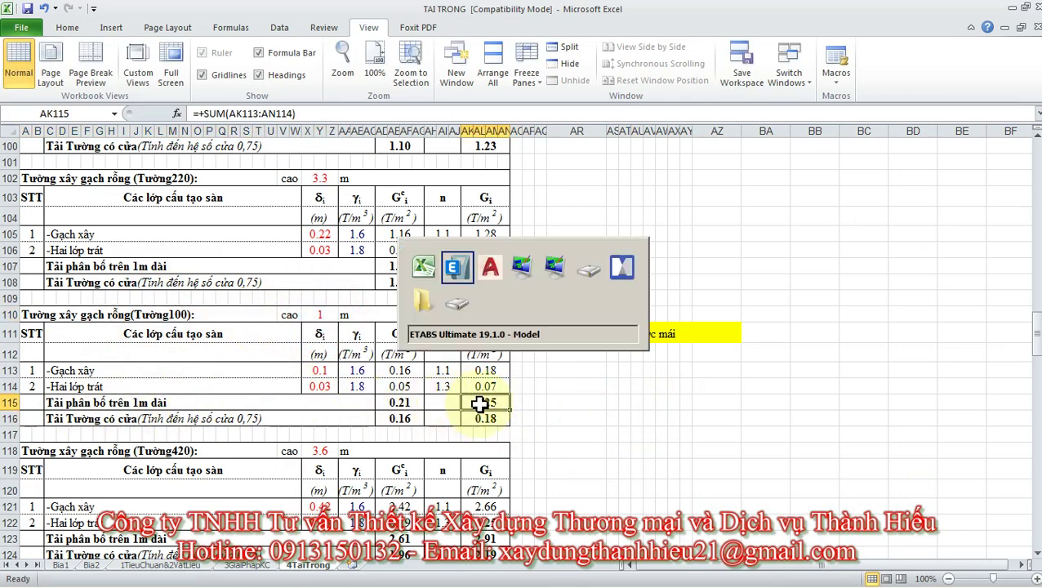
{"action": "left_click", "coordinate": [214, 24]}
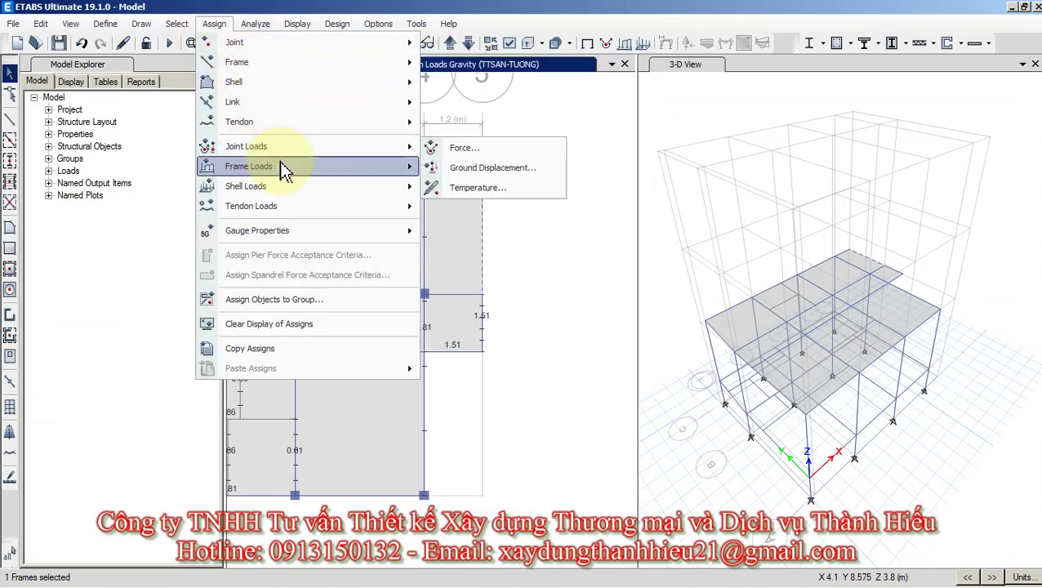
{"action": "mouse_move", "coordinate": [348, 167]}
{"action": "left_click", "coordinate": [487, 187]}
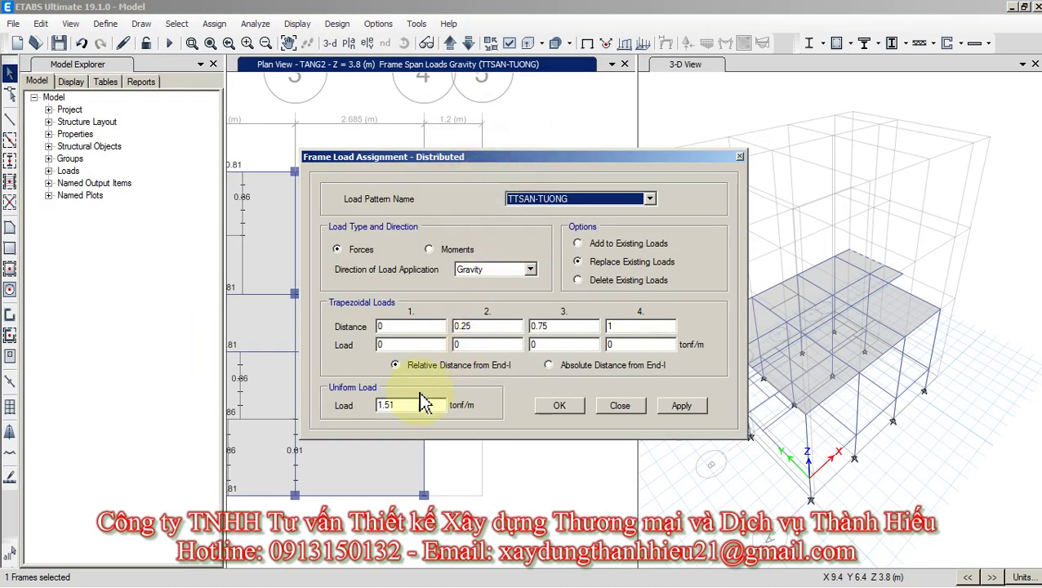
{"action": "double_click", "coordinate": [414, 405]}
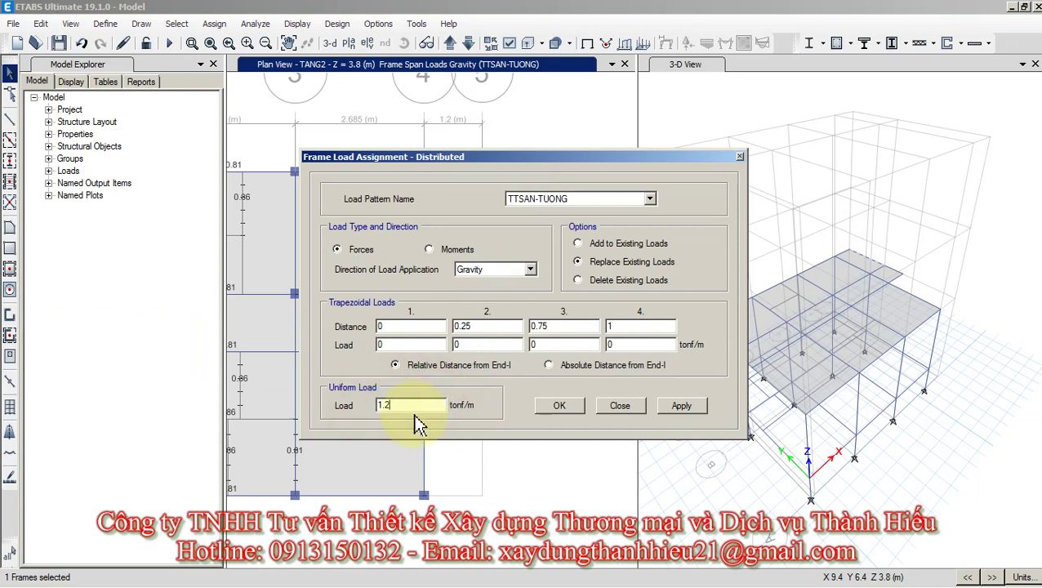
{"action": "left_click", "coordinate": [560, 412]}
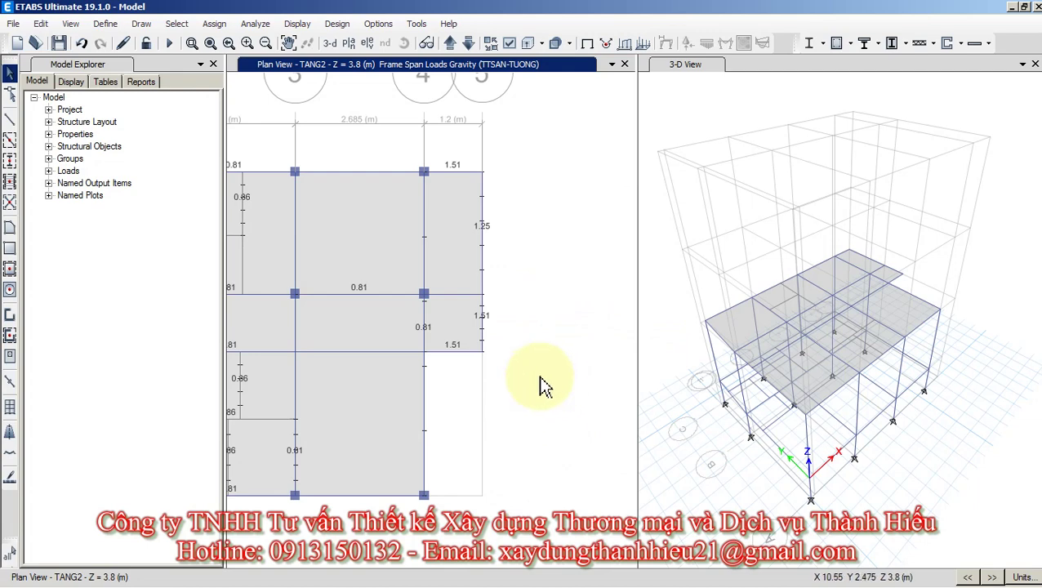
{"action": "scroll", "coordinate": [365, 346], "scroll_direction": "down", "scroll_amount": 3}
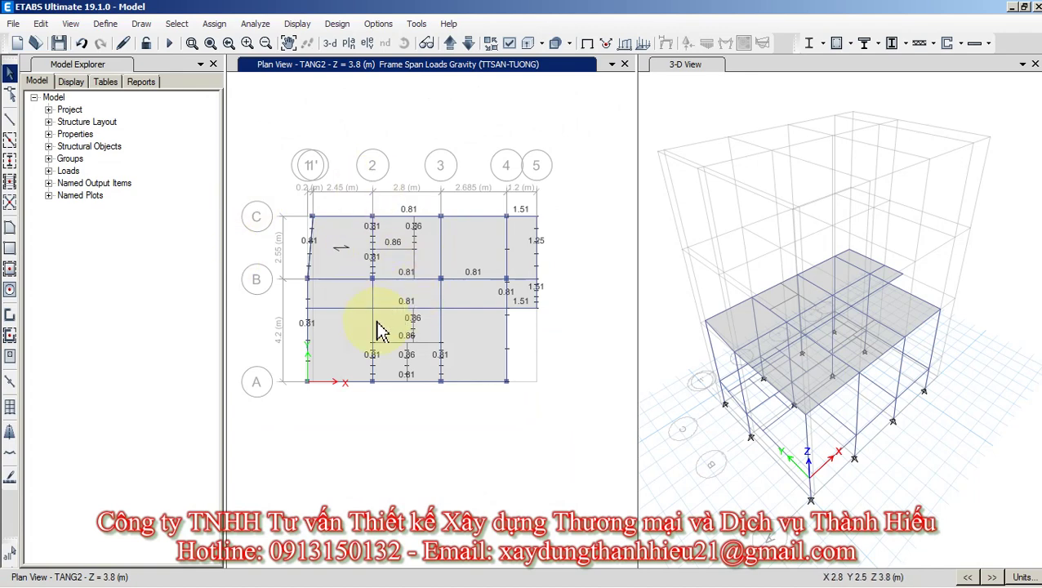
{"action": "scroll", "coordinate": [378, 330], "scroll_direction": "up", "scroll_amount": 3}
{"action": "scroll", "coordinate": [387, 300], "scroll_direction": "down", "scroll_amount": 3}
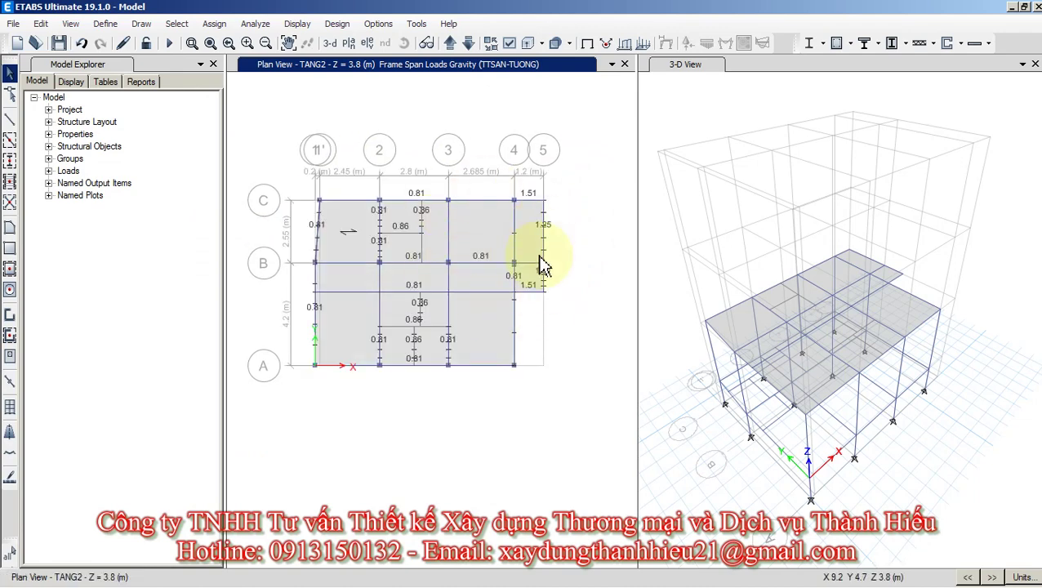
{"action": "scroll", "coordinate": [413, 252], "scroll_direction": "up", "scroll_amount": 3}
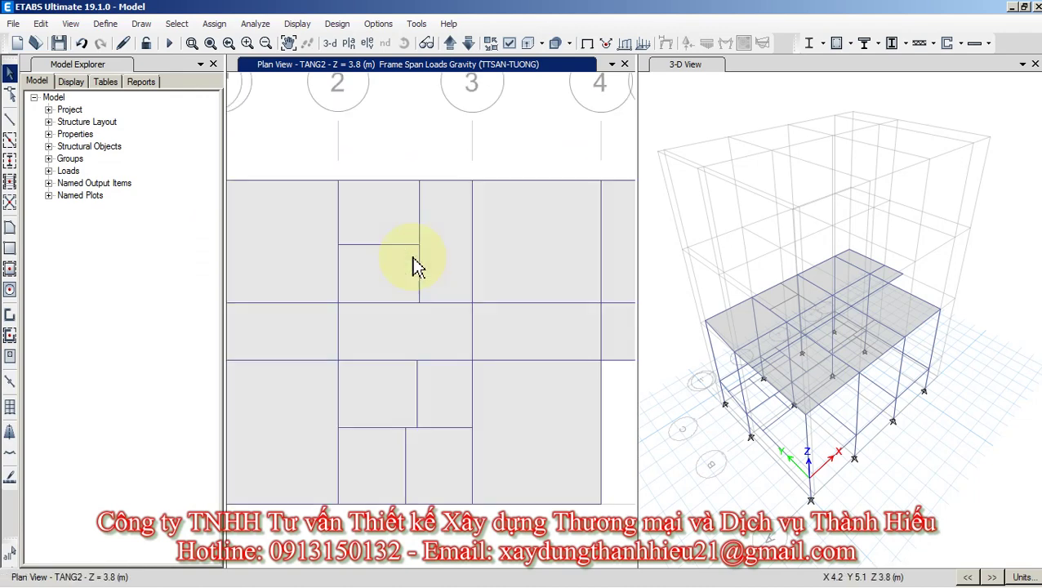
{"action": "middle_click_drag", "start_coordinate": [424, 273], "coordinate": [466, 232]}
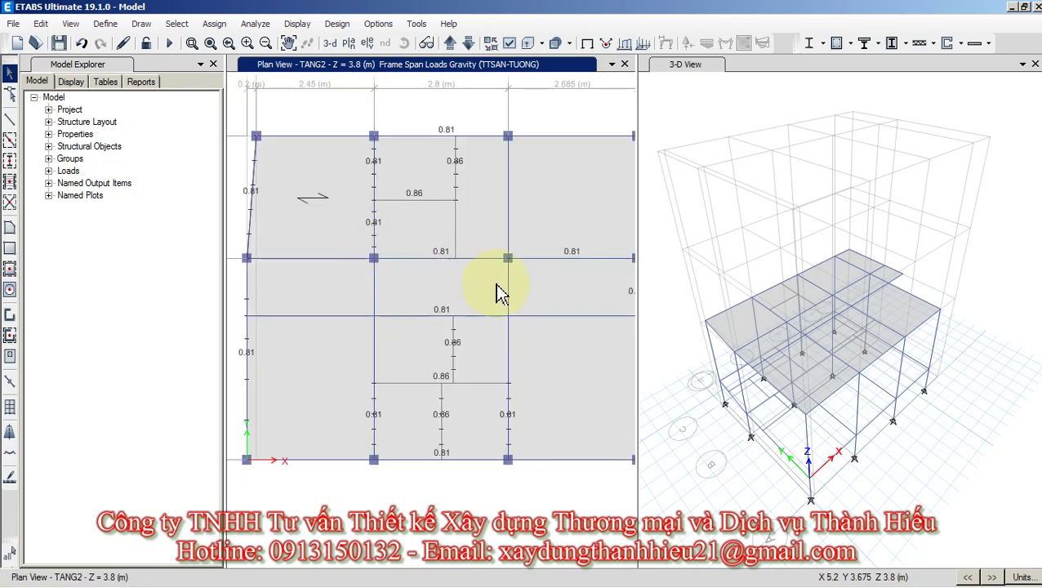
Open the Sàn image from the TAI TRỌNG folder and examine the standard floor live loads for apartment rooms.
{"action": "scroll", "coordinate": [441, 232], "scroll_direction": "down", "scroll_amount": 3}
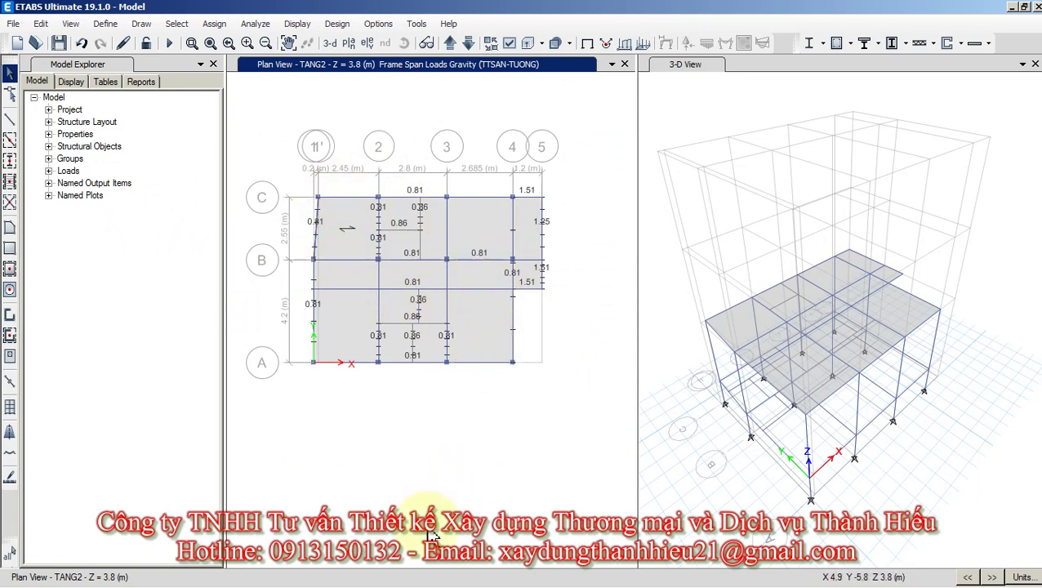
{"action": "mouse_move", "coordinate": [372, 584]}
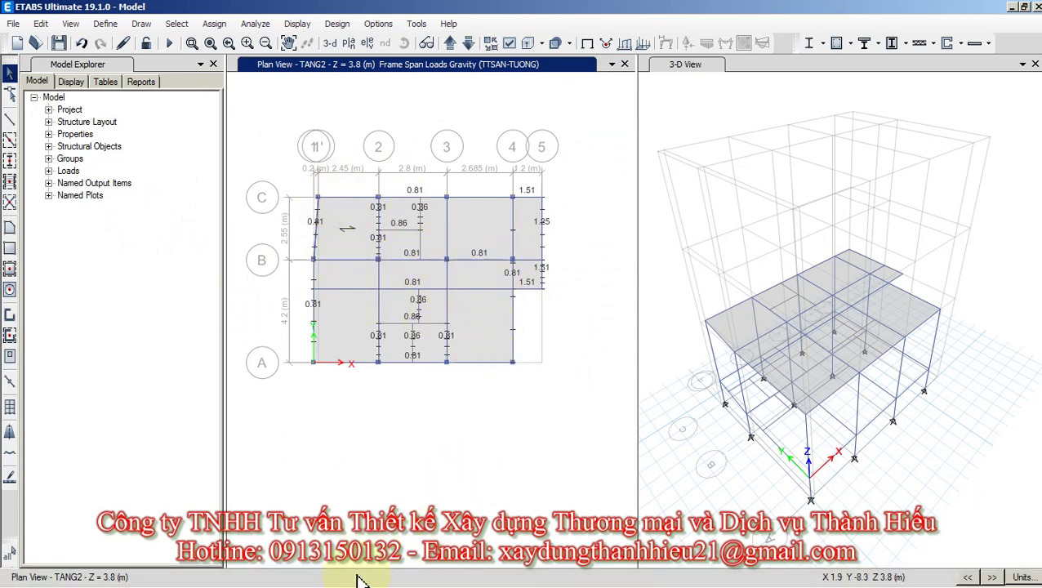
{"action": "right_click", "coordinate": [86, 571]}
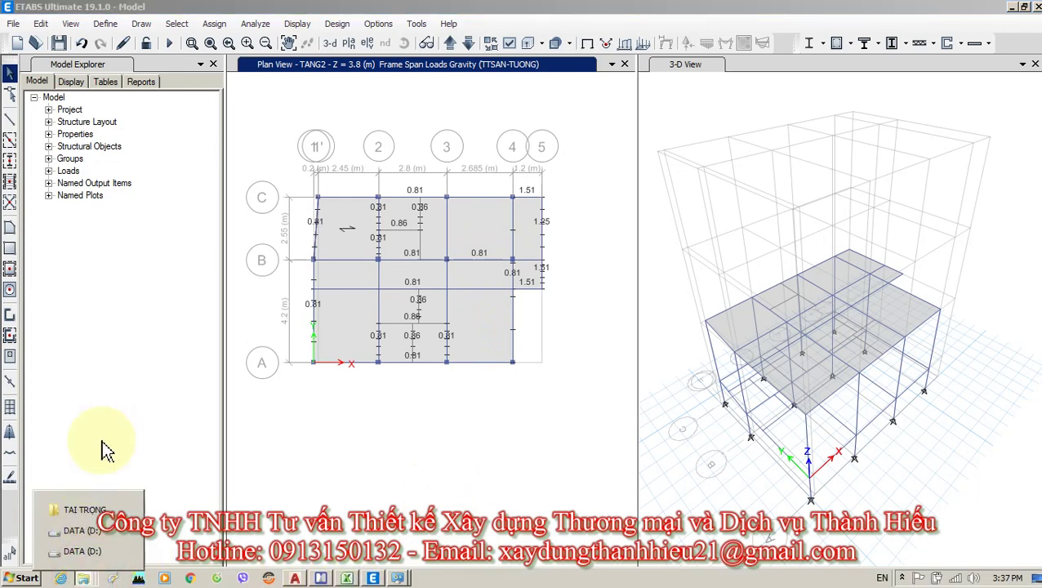
{"action": "left_click", "coordinate": [74, 509]}
{"action": "left_click", "coordinate": [303, 276]}
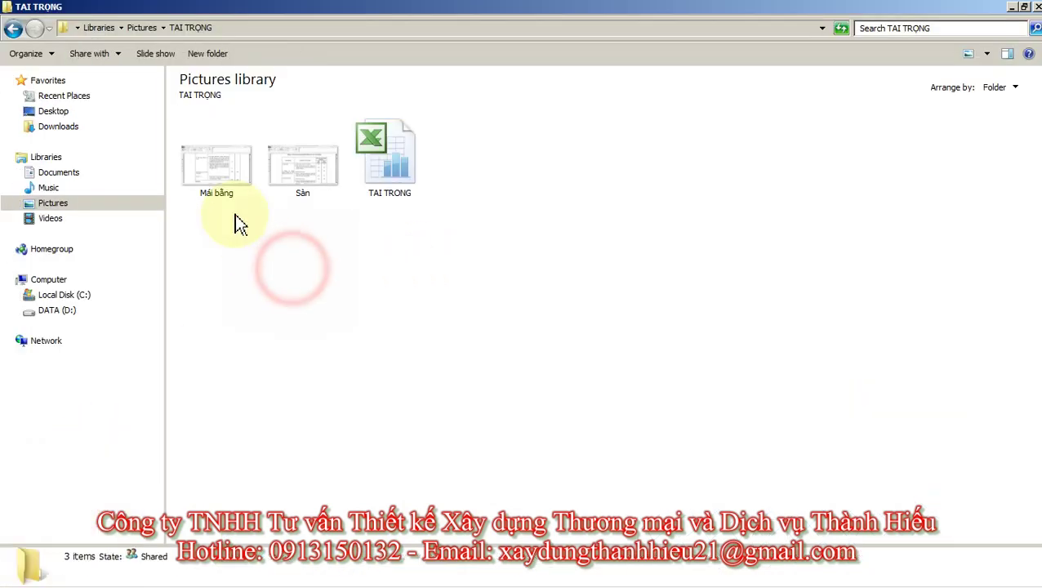
{"action": "left_click", "coordinate": [299, 156]}
{"action": "key", "text": "Return"}
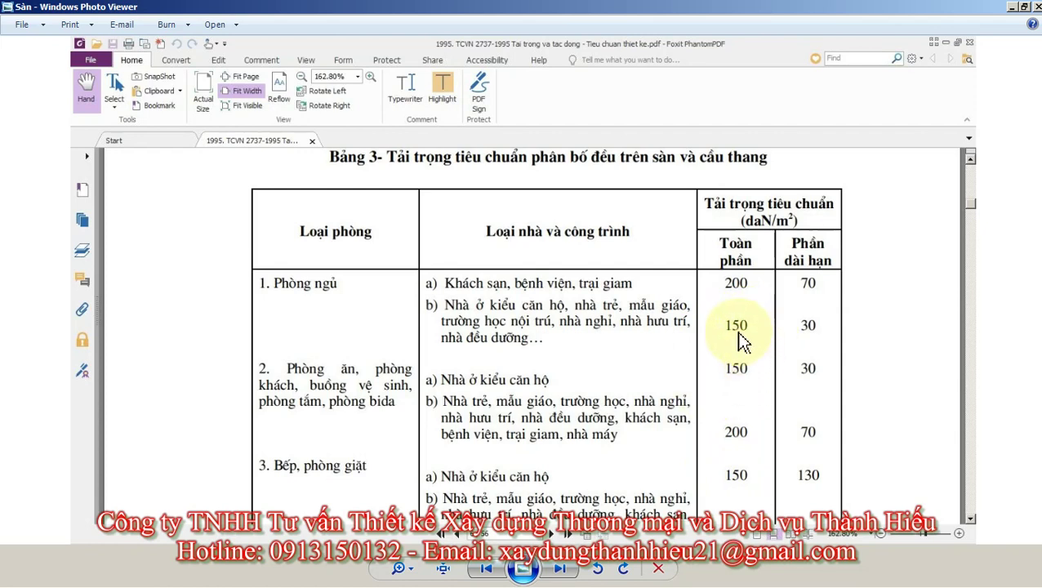
Switch to the TAI TRONG workbook in Excel, find the Hoạt tải (TCVN 2737-1995) table, and review its room categories and live loads.
{"action": "mouse_move", "coordinate": [425, 581]}
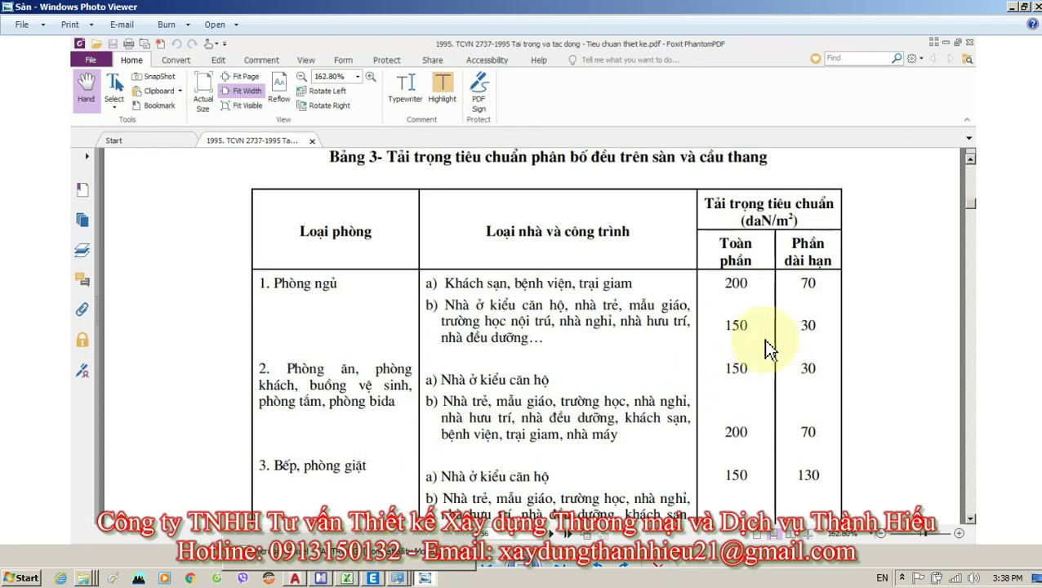
{"action": "mouse_move", "coordinate": [484, 584]}
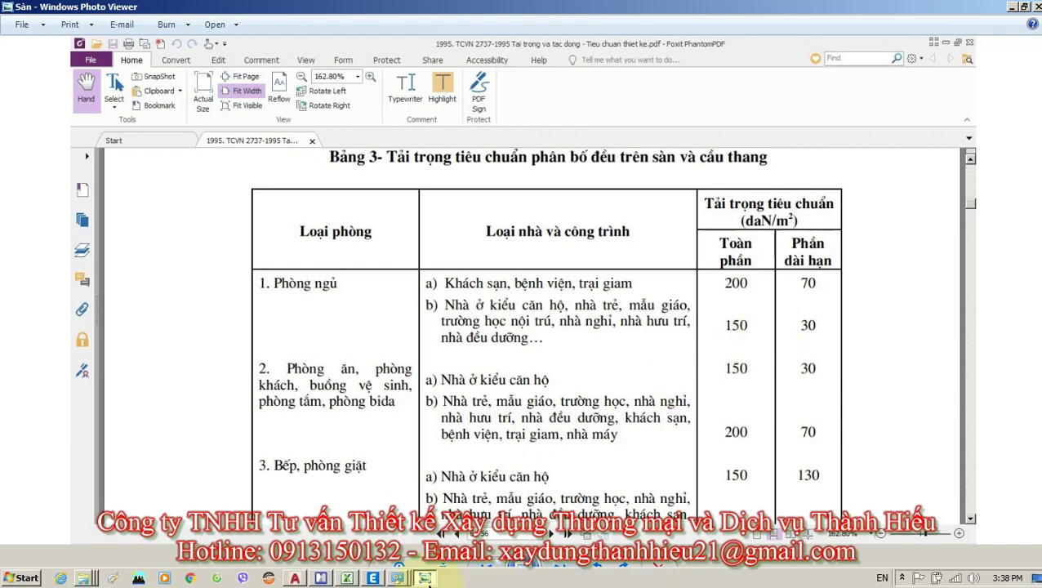
{"action": "left_click", "coordinate": [349, 578]}
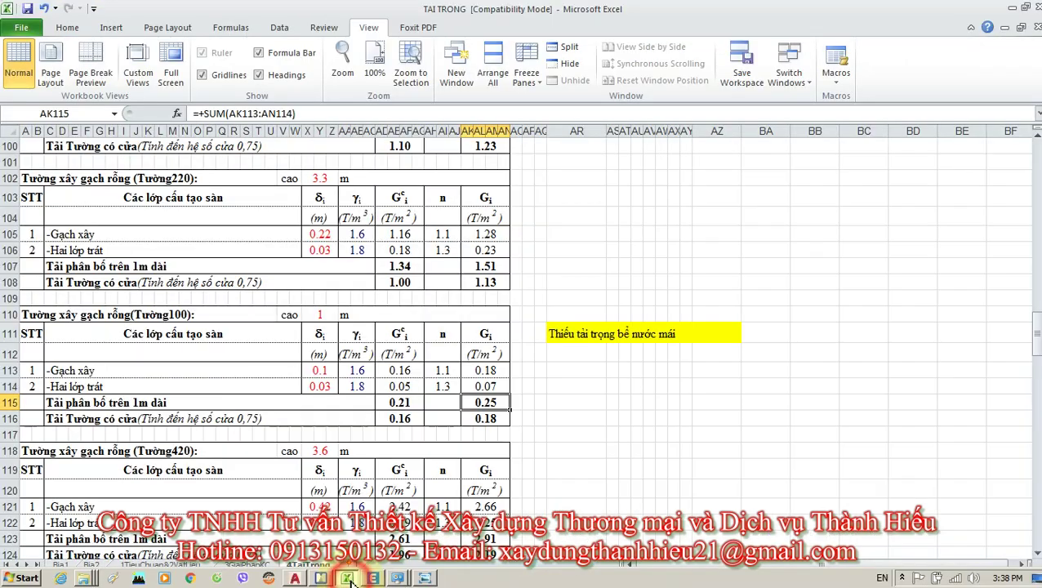
{"action": "left_click", "coordinate": [518, 449]}
{"action": "scroll", "coordinate": [217, 423], "scroll_direction": "up", "scroll_amount": 11}
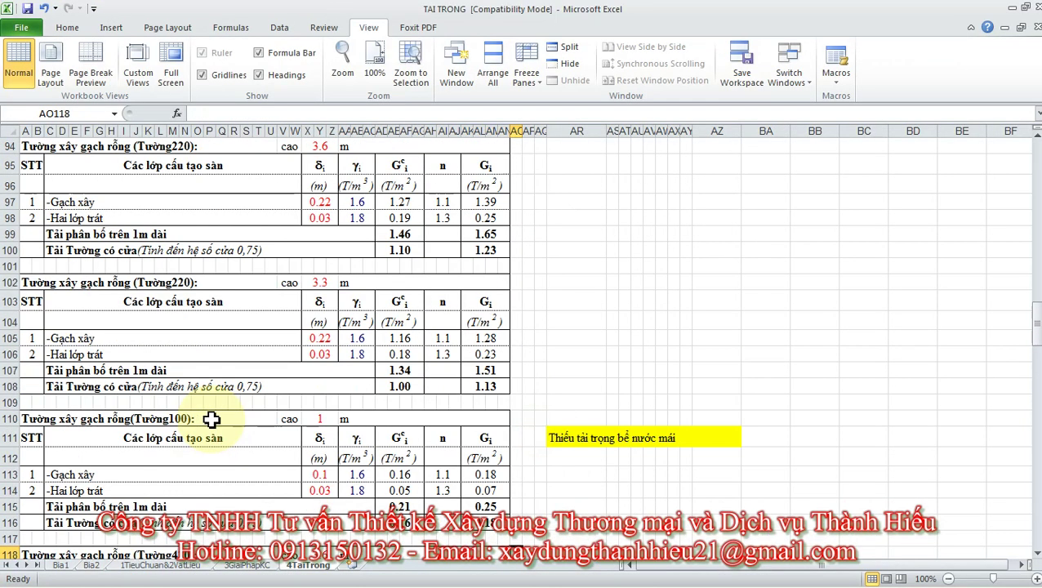
{"action": "scroll", "coordinate": [212, 416], "scroll_direction": "up", "scroll_amount": 5}
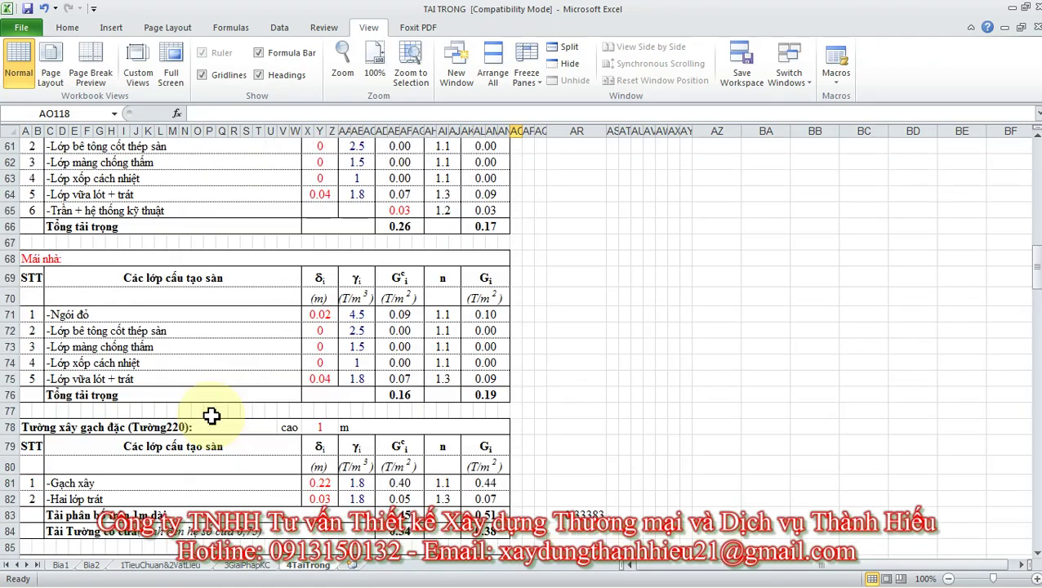
{"action": "scroll", "coordinate": [211, 418], "scroll_direction": "up", "scroll_amount": 10}
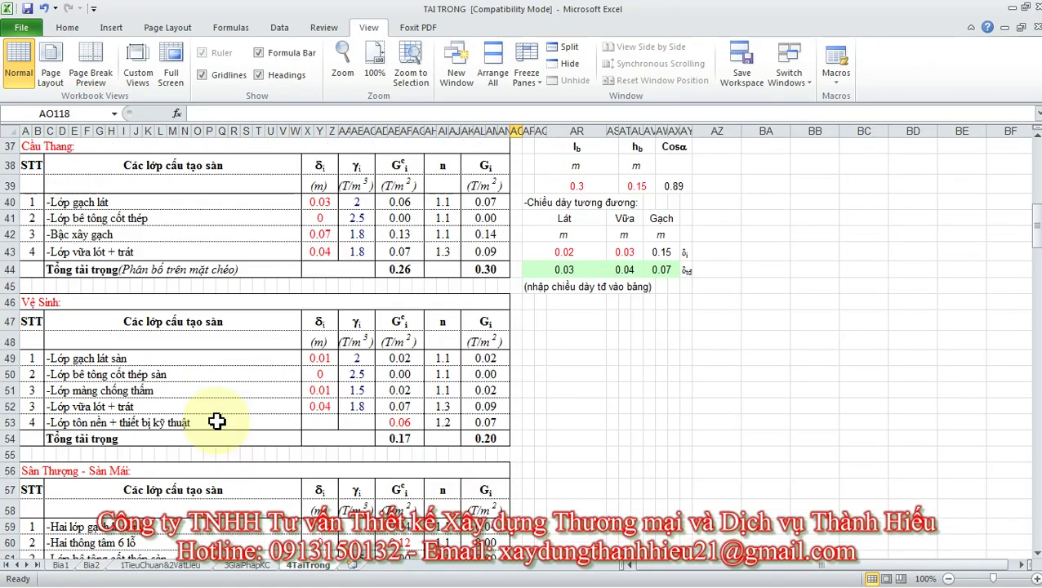
{"action": "scroll", "coordinate": [219, 430], "scroll_direction": "down", "scroll_amount": 20}
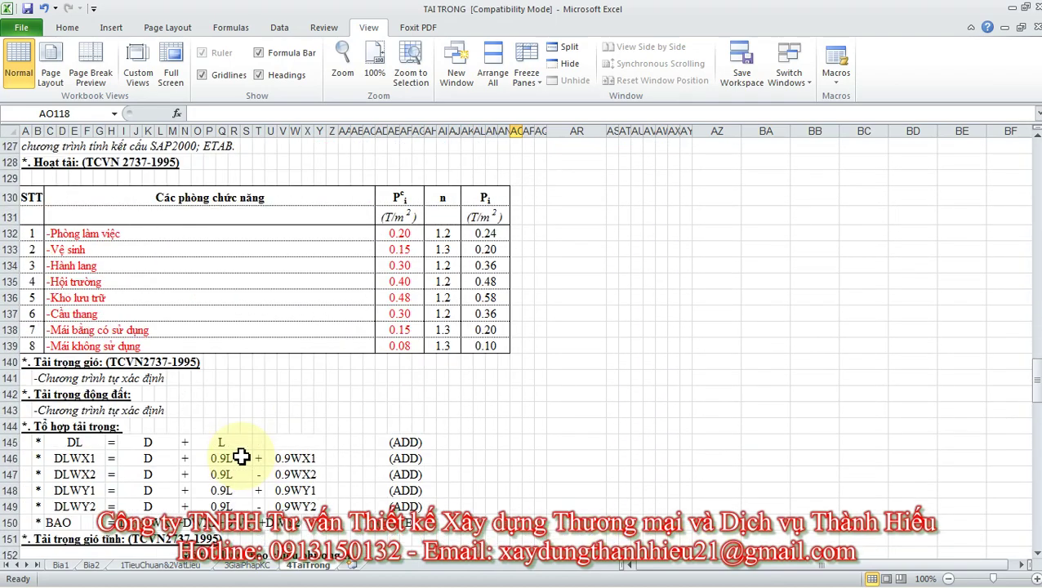
{"action": "scroll", "coordinate": [241, 457], "scroll_direction": "up", "scroll_amount": 1}
{"action": "left_click", "coordinate": [106, 353]}
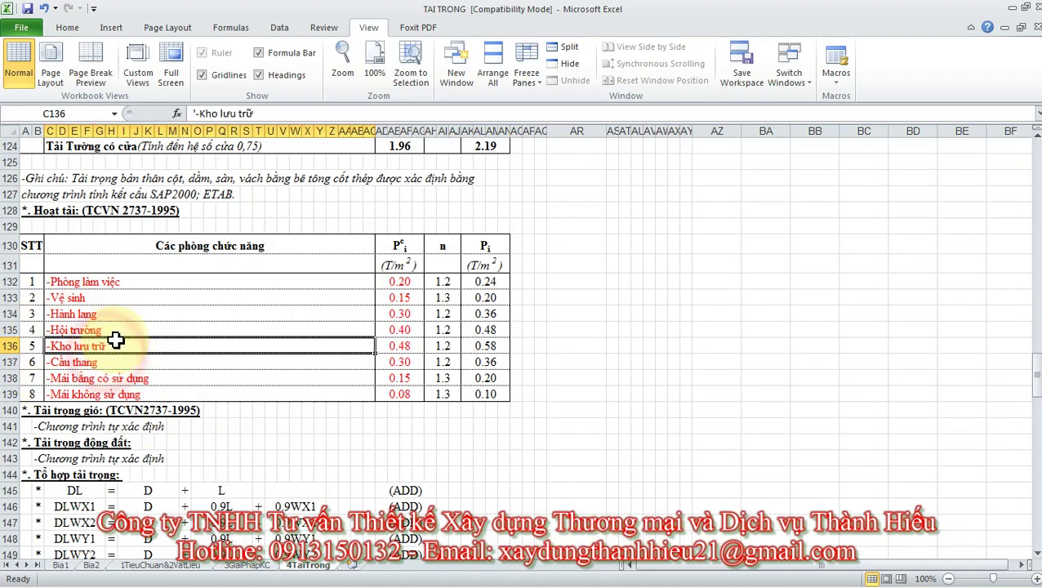
{"action": "left_click", "coordinate": [399, 298]}
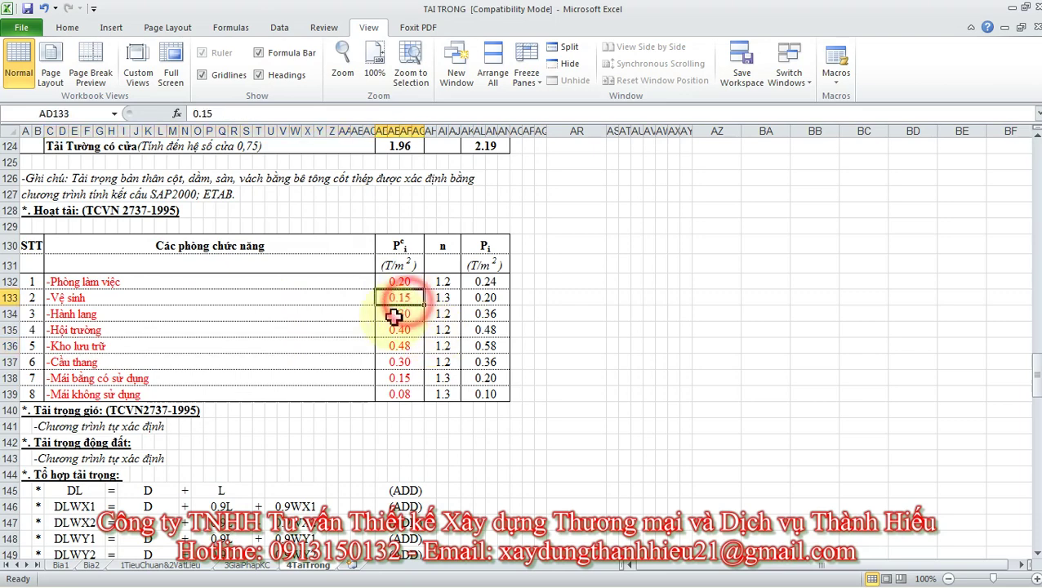
{"action": "left_click", "coordinate": [98, 298]}
{"action": "left_click", "coordinate": [120, 281]}
{"action": "left_click", "coordinate": [129, 298]}
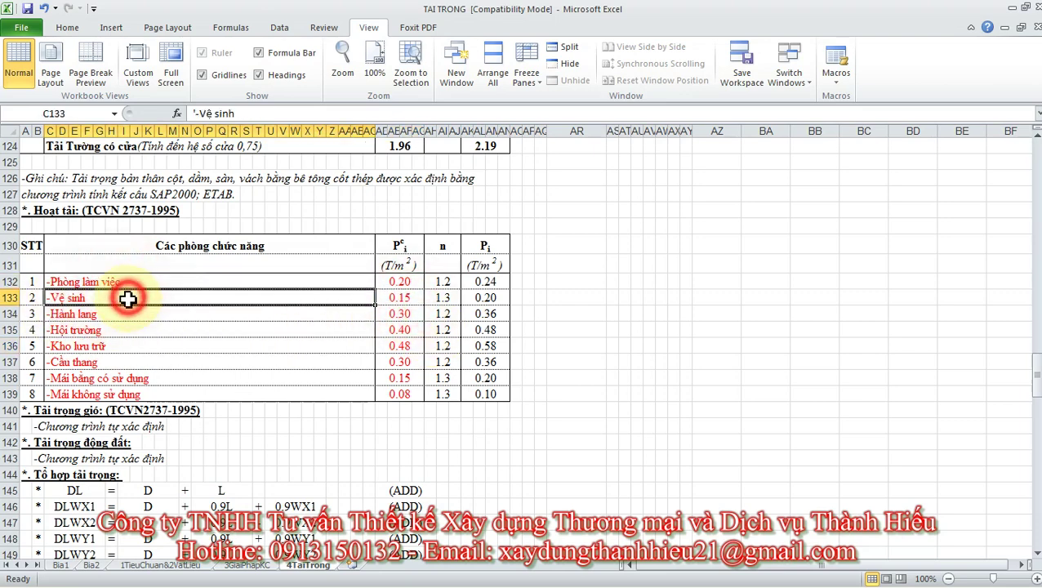
{"action": "left_click", "coordinate": [118, 362]}
{"action": "left_click", "coordinate": [130, 297]}
{"action": "left_click", "coordinate": [132, 282]}
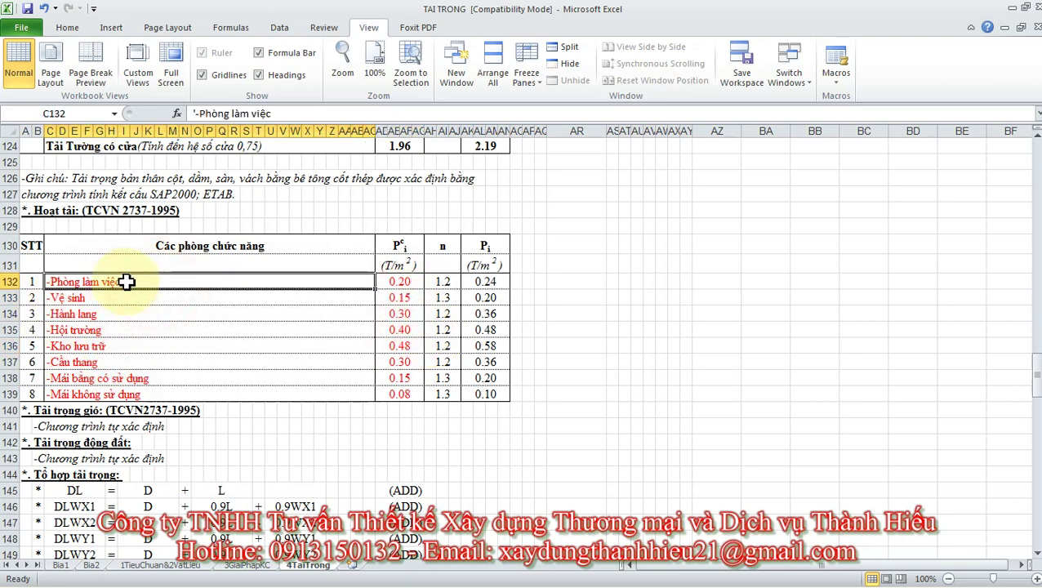
Rename the "Phòng làm việc" entry in the live load table to "Phòng căn hộ".
{"action": "double_click", "coordinate": [96, 280]}
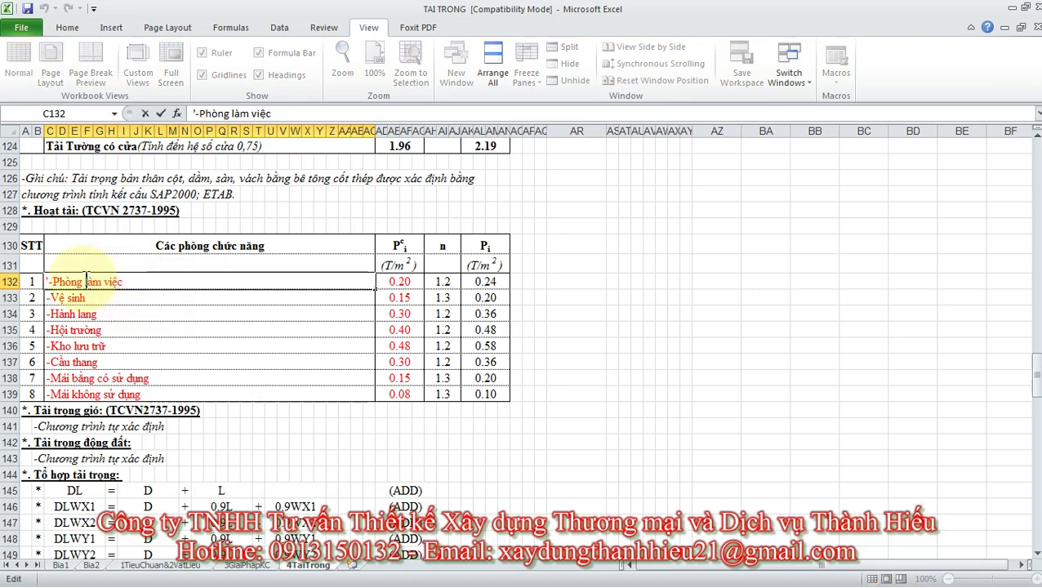
{"action": "left_click_drag", "start_coordinate": [86, 281], "coordinate": [156, 281]}
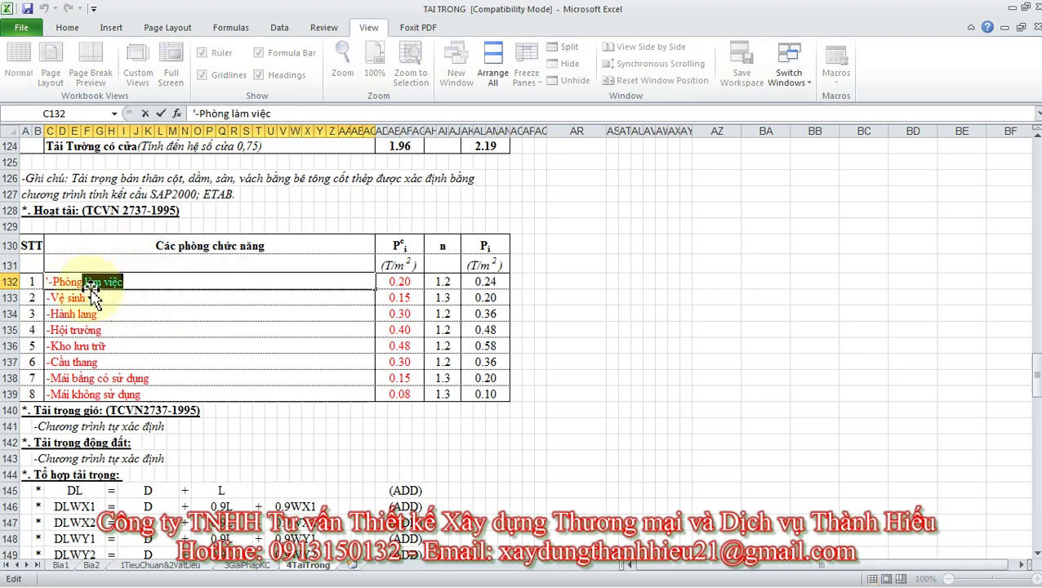
{"action": "left_click_drag", "start_coordinate": [85, 281], "coordinate": [122, 282]}
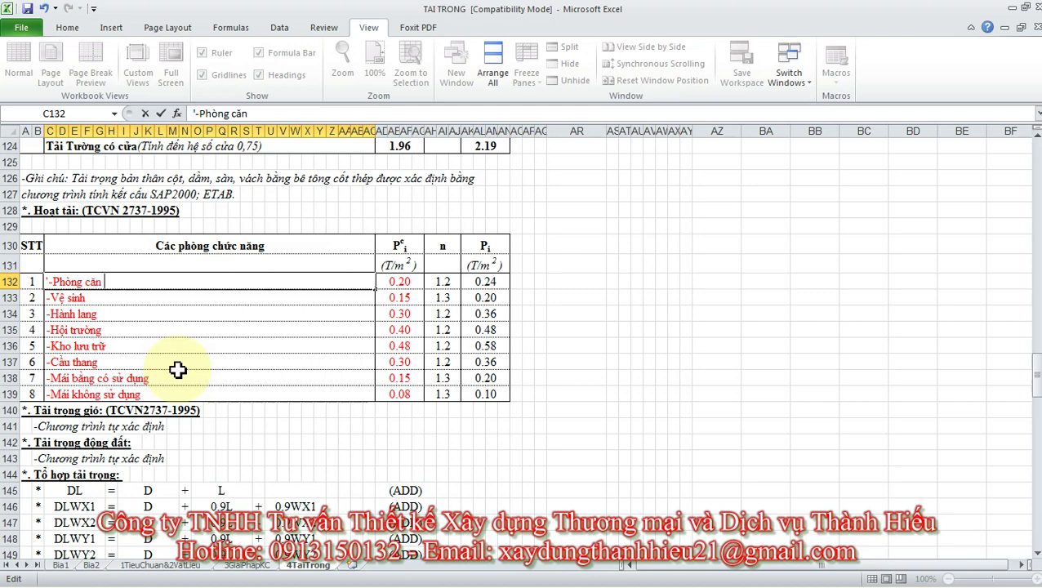
{"action": "key", "text": "Return"}
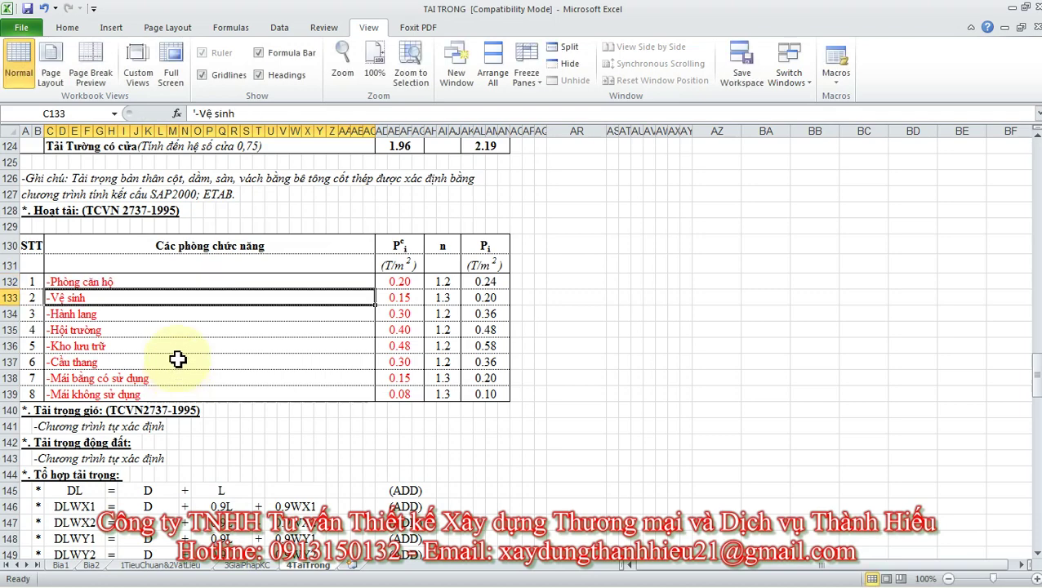
Set the standard live load of Phòng căn hộ to 0.15 T/m² and check its load factor and design load.
{"action": "left_click", "coordinate": [407, 285]}
{"action": "left_click", "coordinate": [413, 286]}
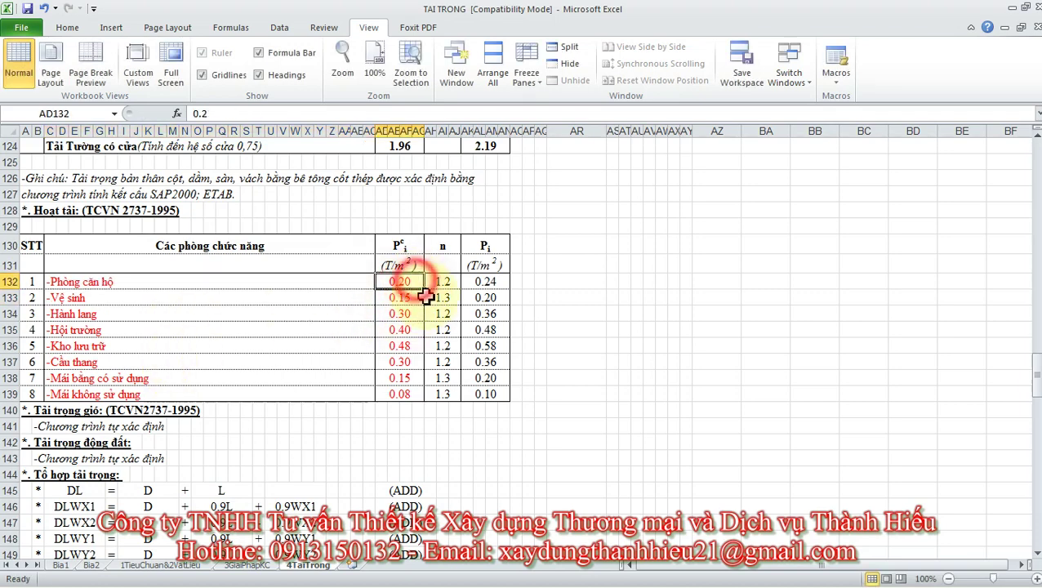
{"action": "type", "text": ".15"}
{"action": "key", "text": "Return"}
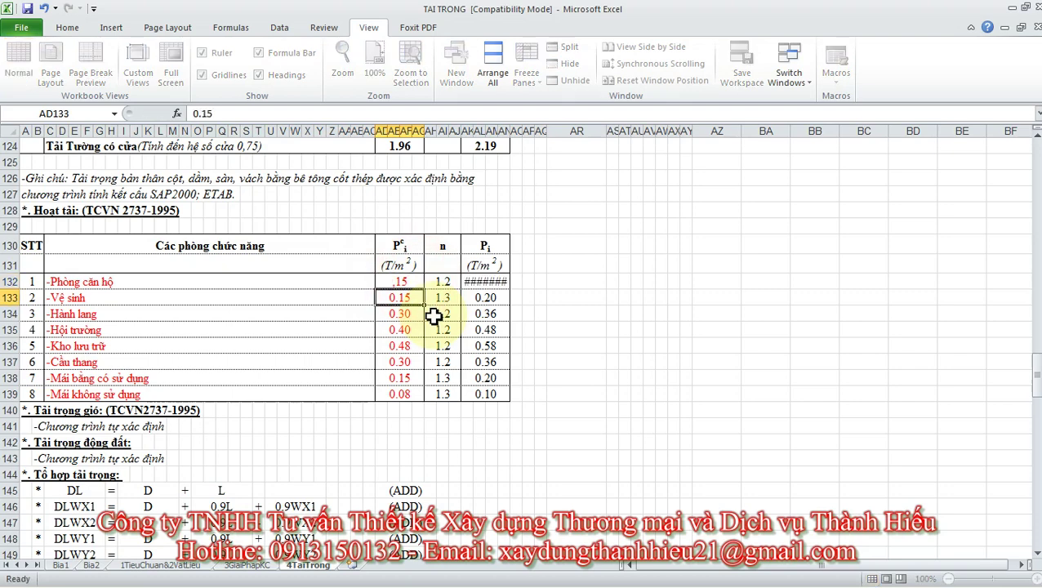
{"action": "left_click", "coordinate": [413, 286]}
{"action": "type", "text": "."}
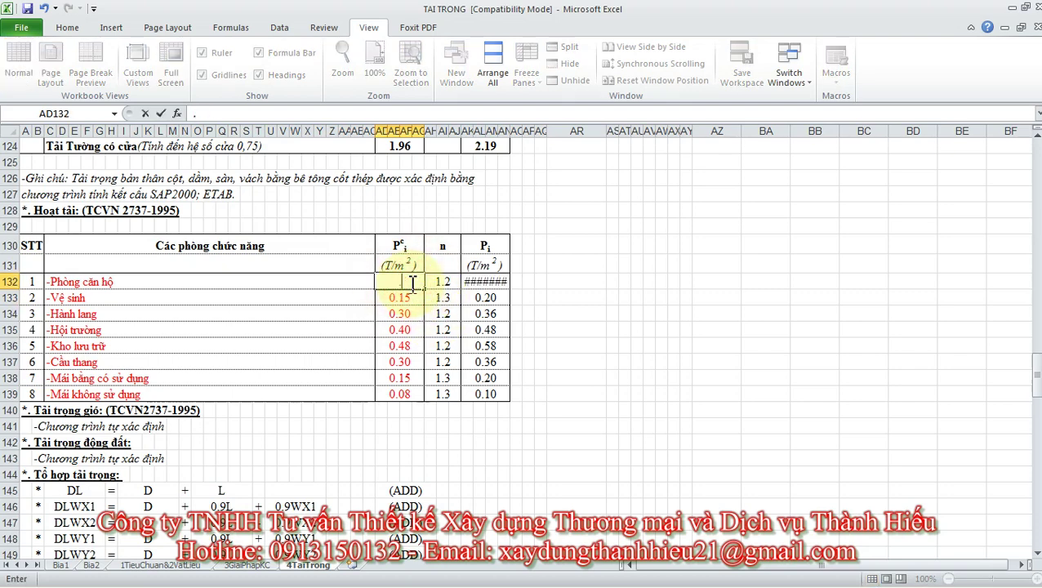
{"action": "type", "text": "15"}
{"action": "key", "text": "Return"}
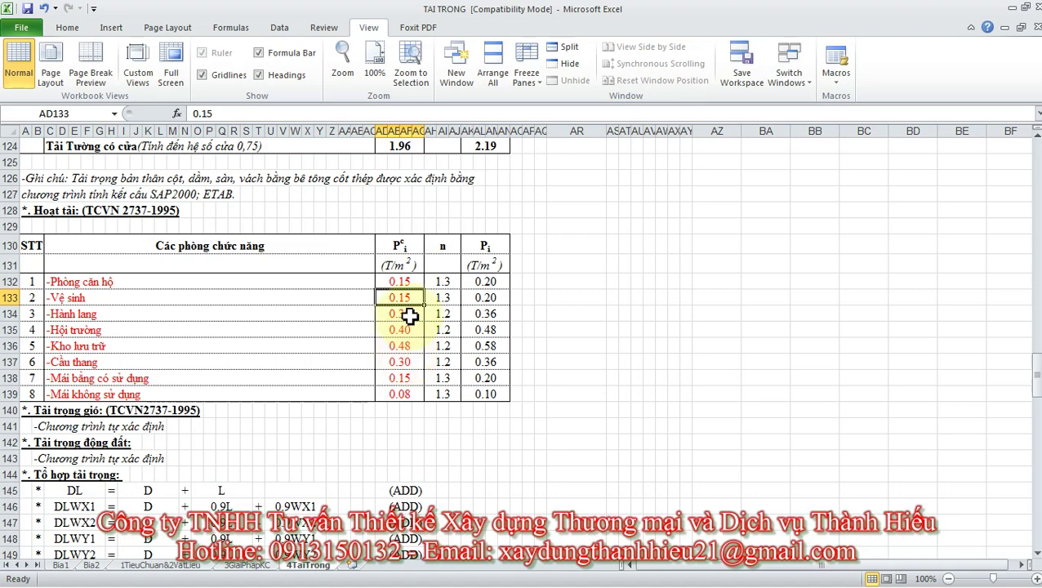
{"action": "left_click", "coordinate": [415, 283]}
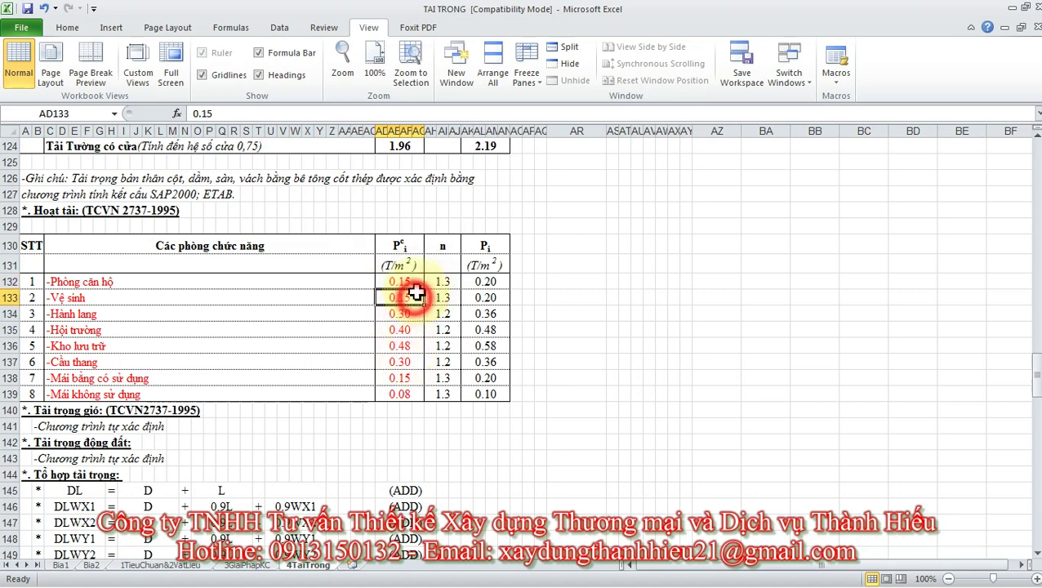
{"action": "left_click", "coordinate": [445, 283]}
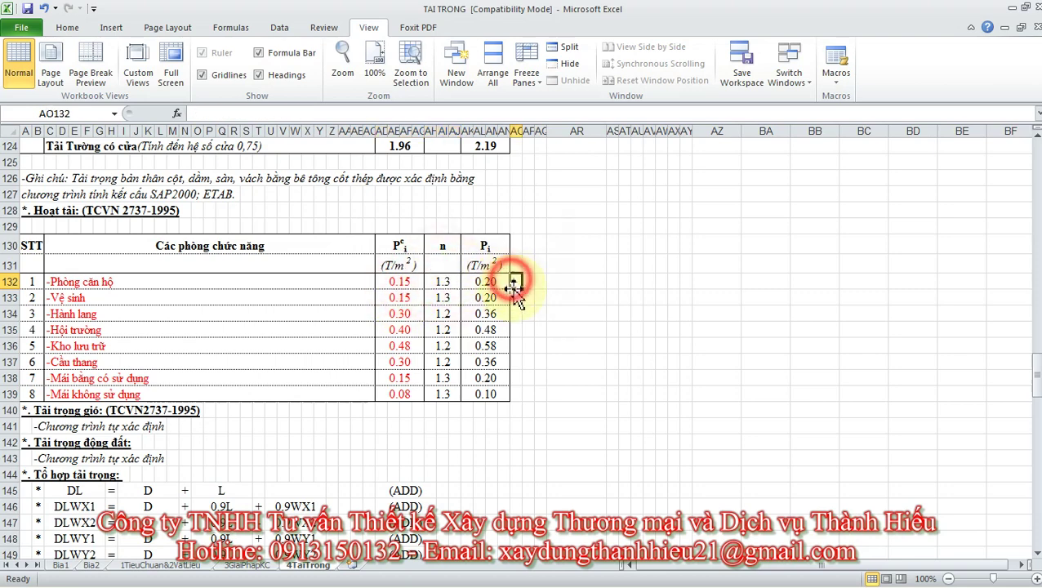
{"action": "left_click", "coordinate": [489, 283]}
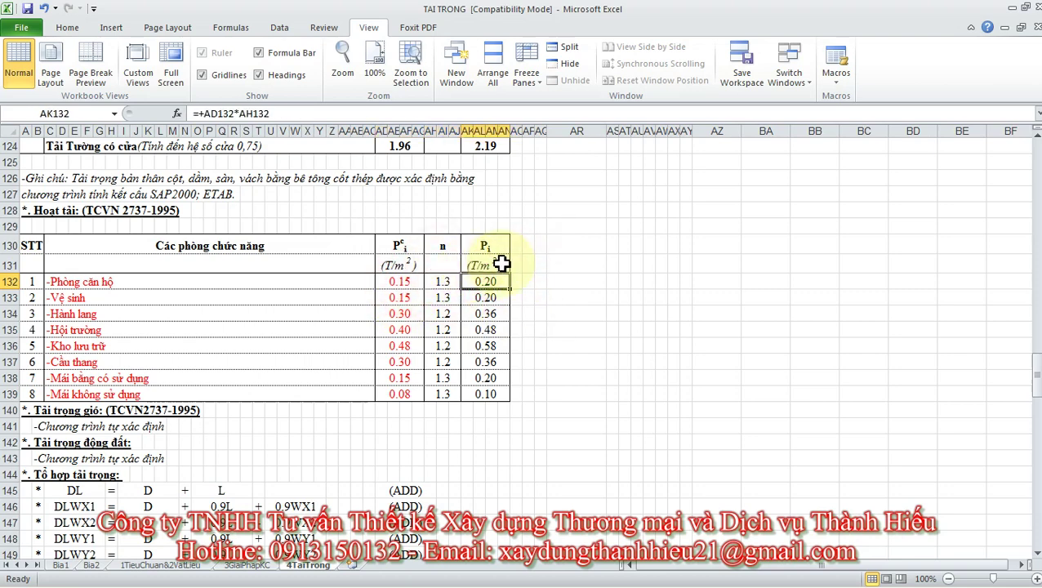
Switch to ETABS and select the two floor slabs between grids 2–4 and B–C plus the three slabs between A and B on TANG2.
{"action": "mouse_move", "coordinate": [335, 583]}
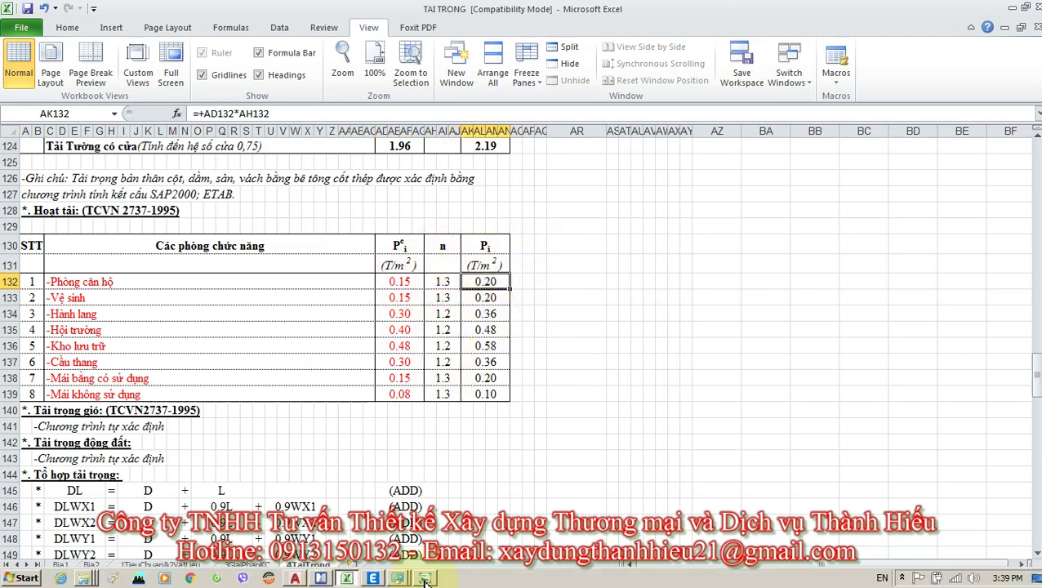
{"action": "left_click", "coordinate": [372, 579]}
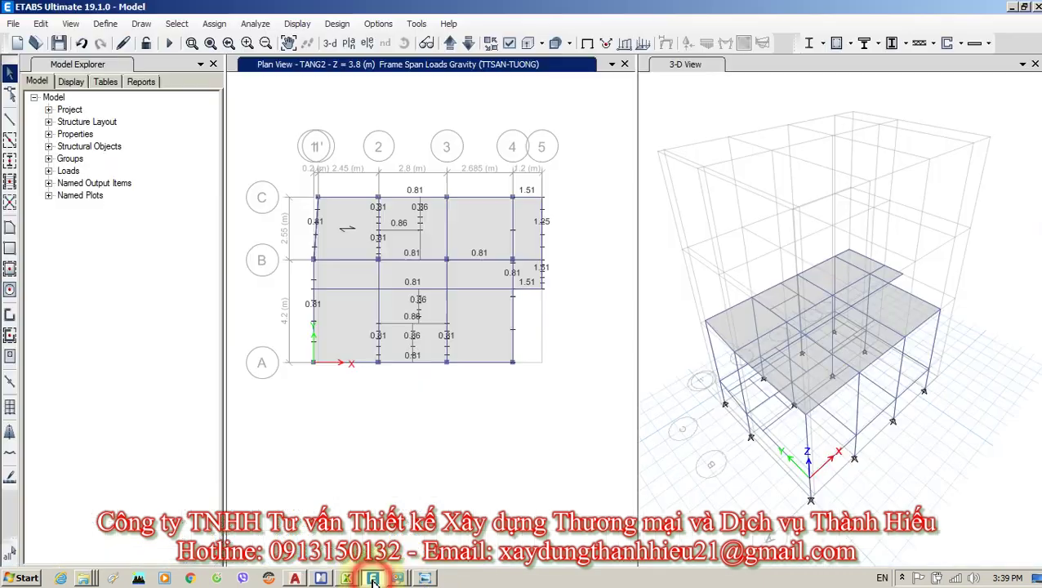
{"action": "scroll", "coordinate": [428, 237], "scroll_direction": "up", "scroll_amount": 1}
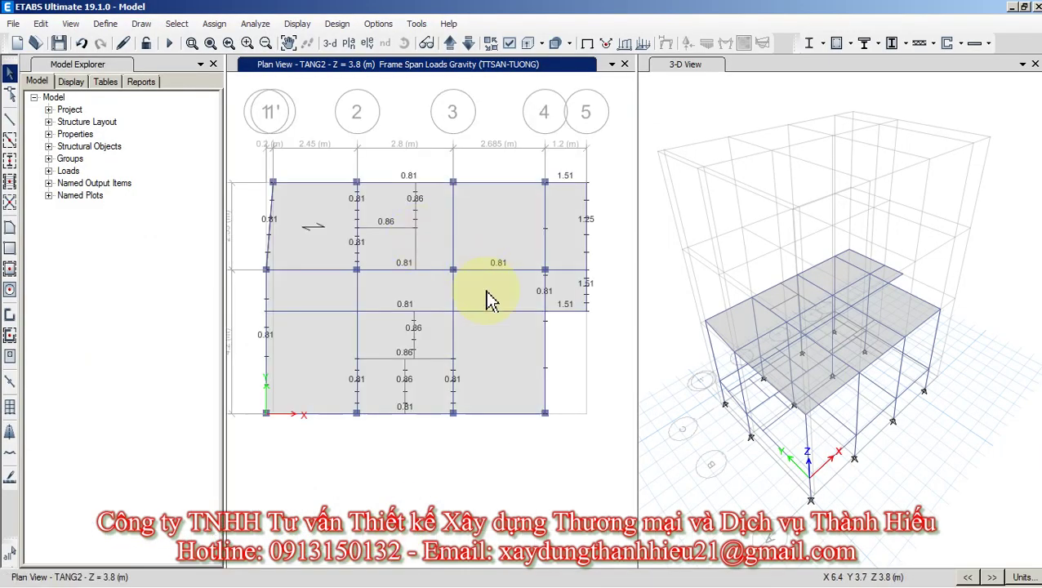
{"action": "left_click", "coordinate": [316, 295]}
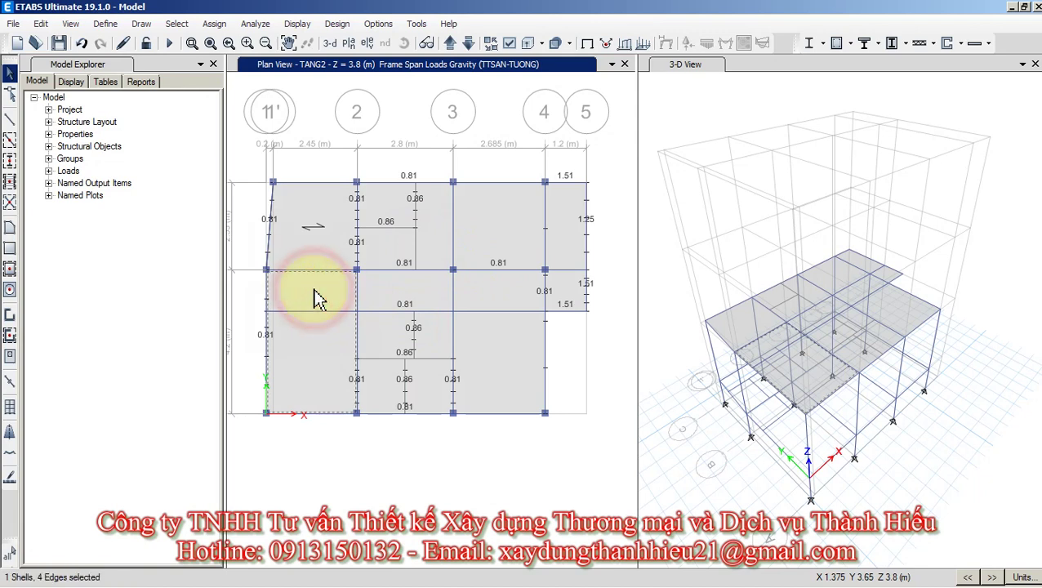
{"action": "left_click", "coordinate": [381, 295]}
{"action": "left_click", "coordinate": [432, 241]}
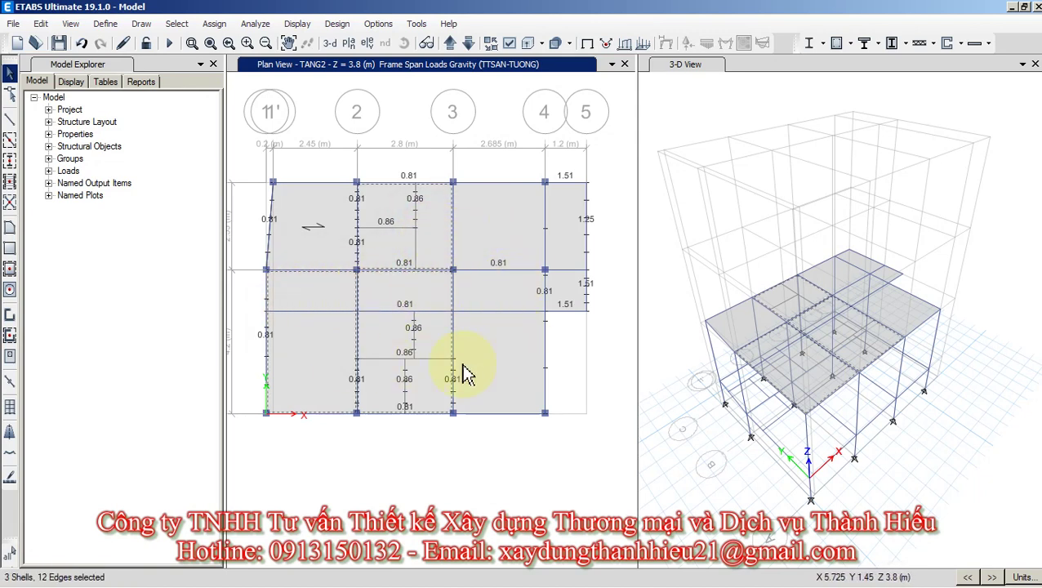
{"action": "left_click", "coordinate": [500, 298]}
{"action": "left_click", "coordinate": [496, 237]}
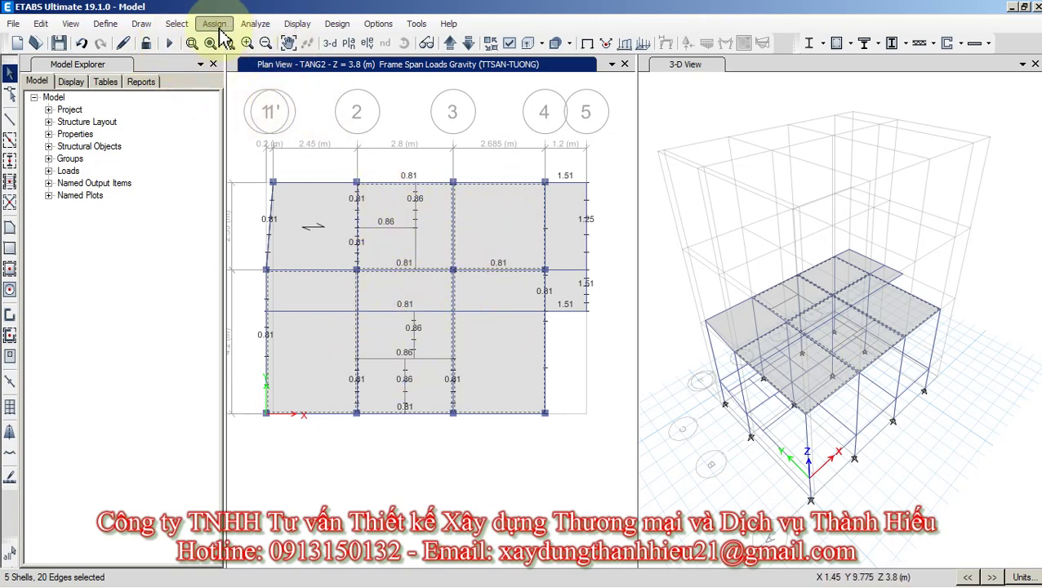
Assign a uniform gravity shell load of 0.2 tonf/m² in load pattern HT to the selected slabs, replacing existing loads.
{"action": "left_click", "coordinate": [215, 24]}
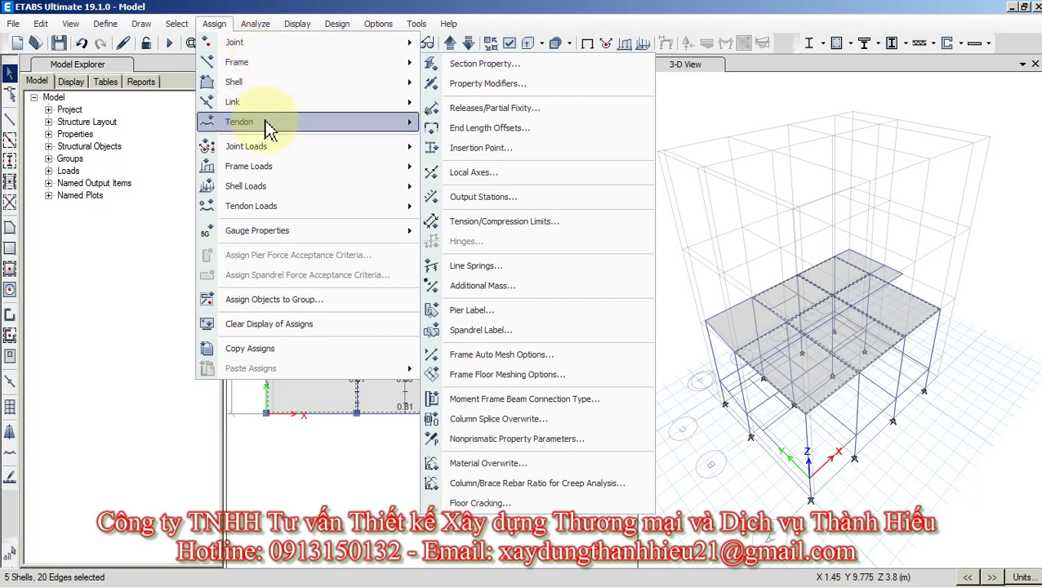
{"action": "mouse_move", "coordinate": [259, 190]}
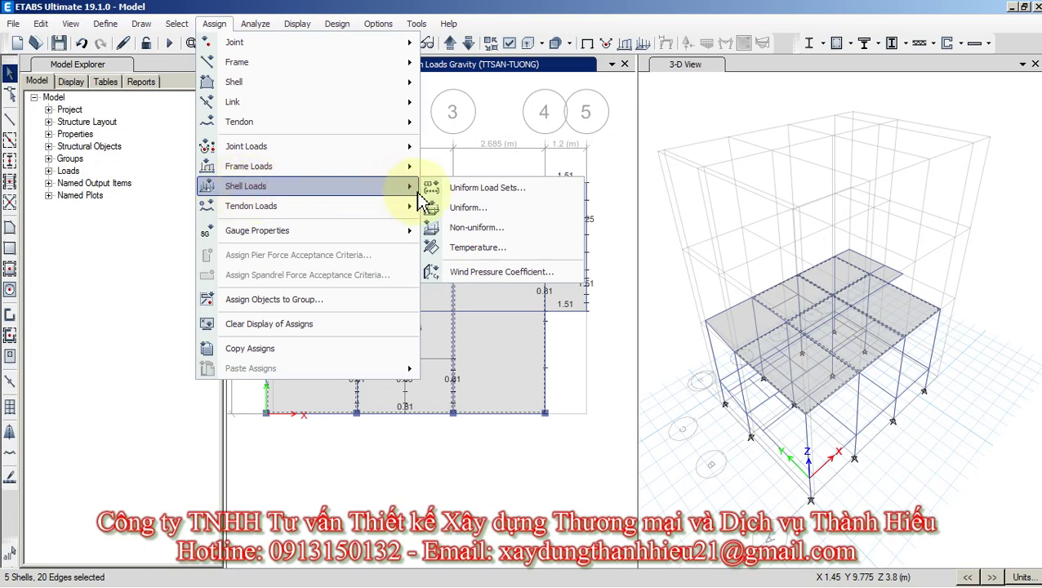
{"action": "left_click", "coordinate": [468, 211]}
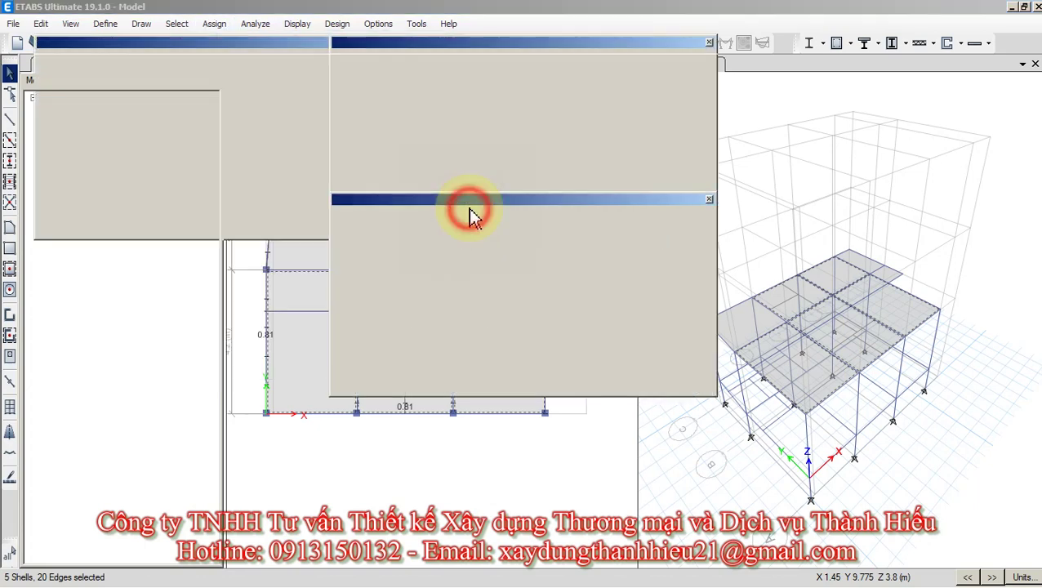
{"action": "left_click", "coordinate": [545, 245]}
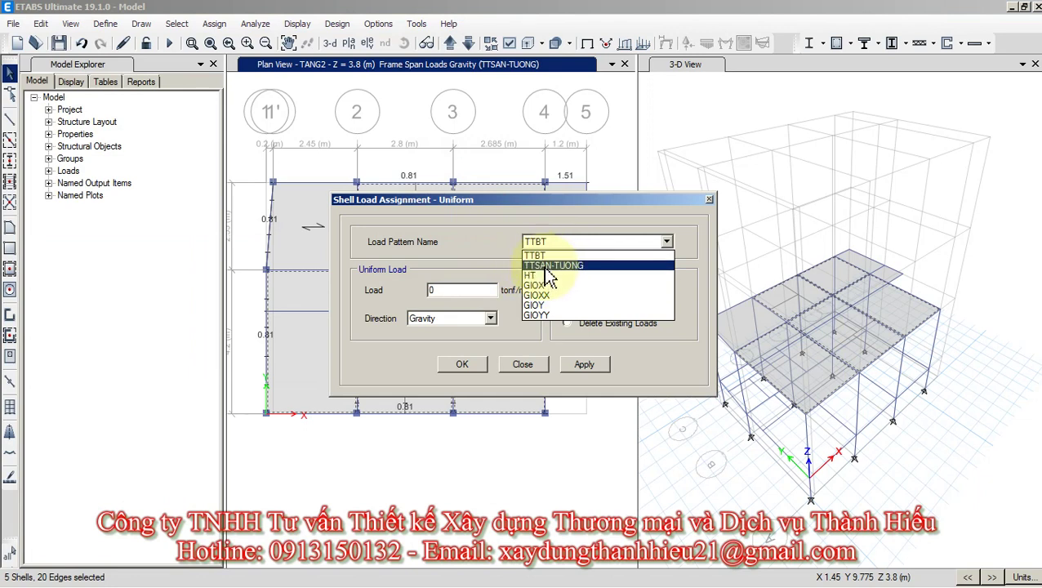
{"action": "left_click", "coordinate": [535, 278]}
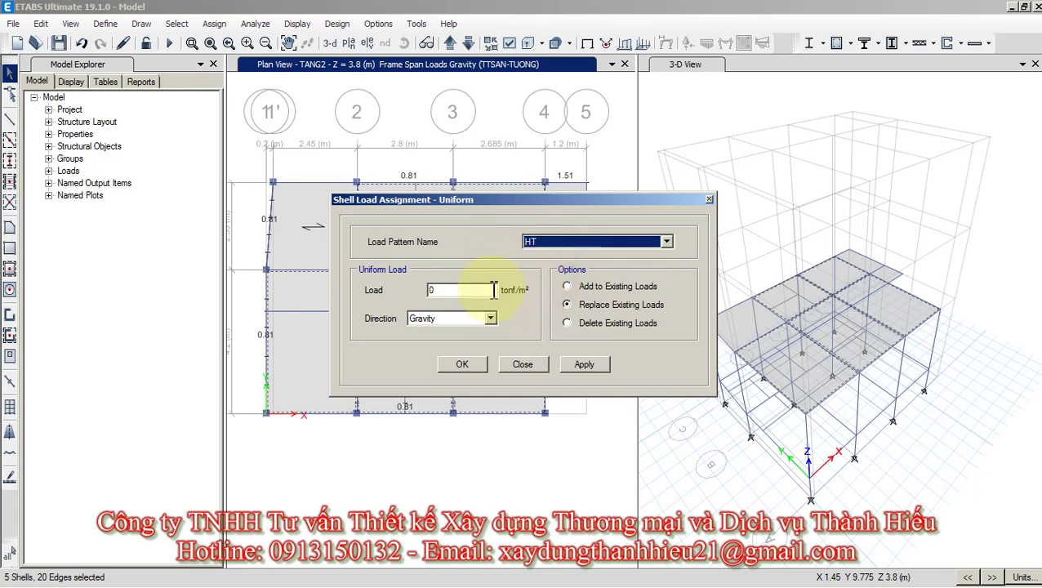
{"action": "left_click", "coordinate": [460, 291]}
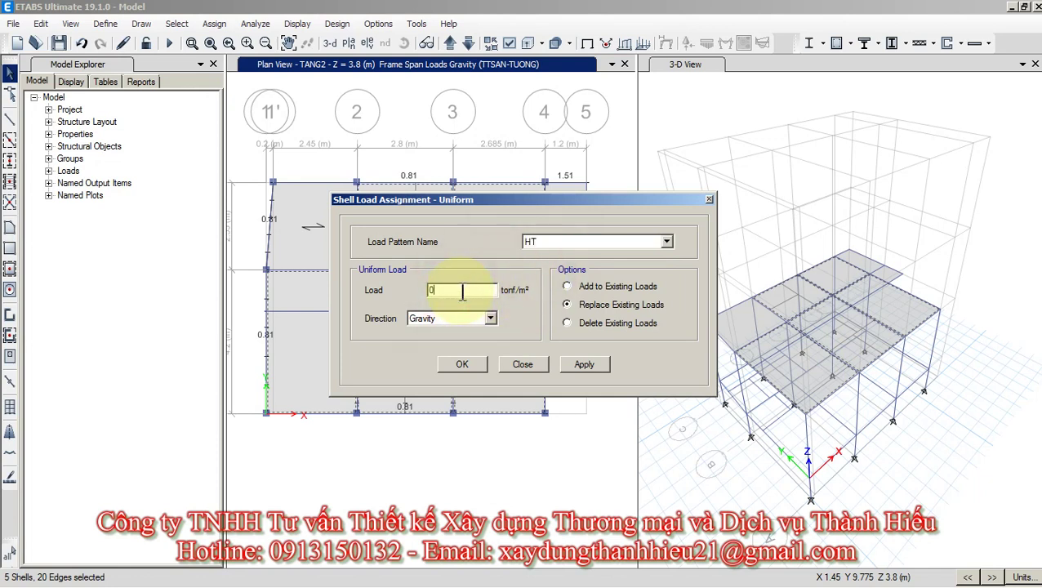
{"action": "type", "text": "."}
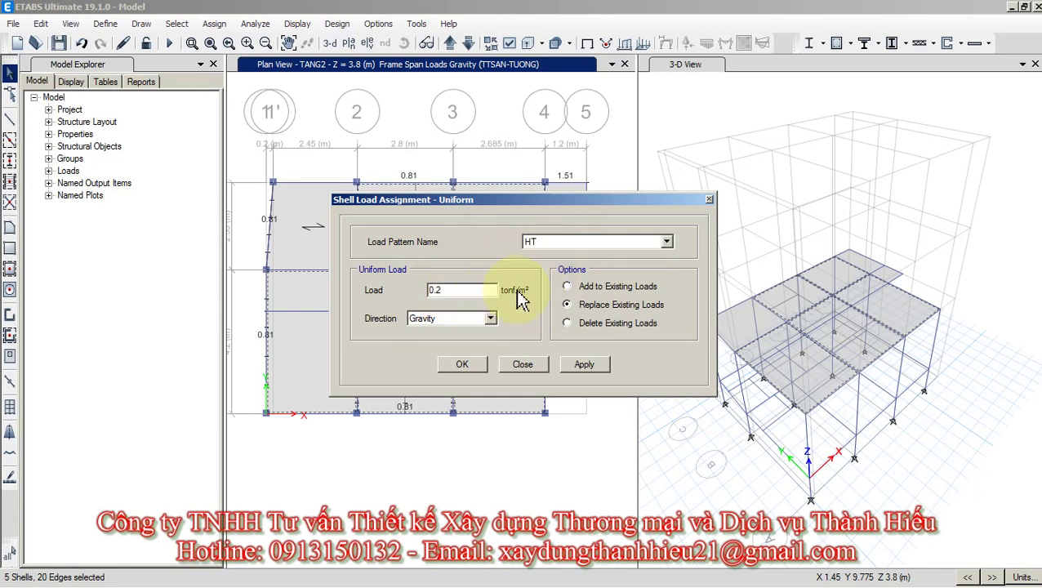
{"action": "type", "text": "2"}
{"action": "left_click", "coordinate": [463, 365]}
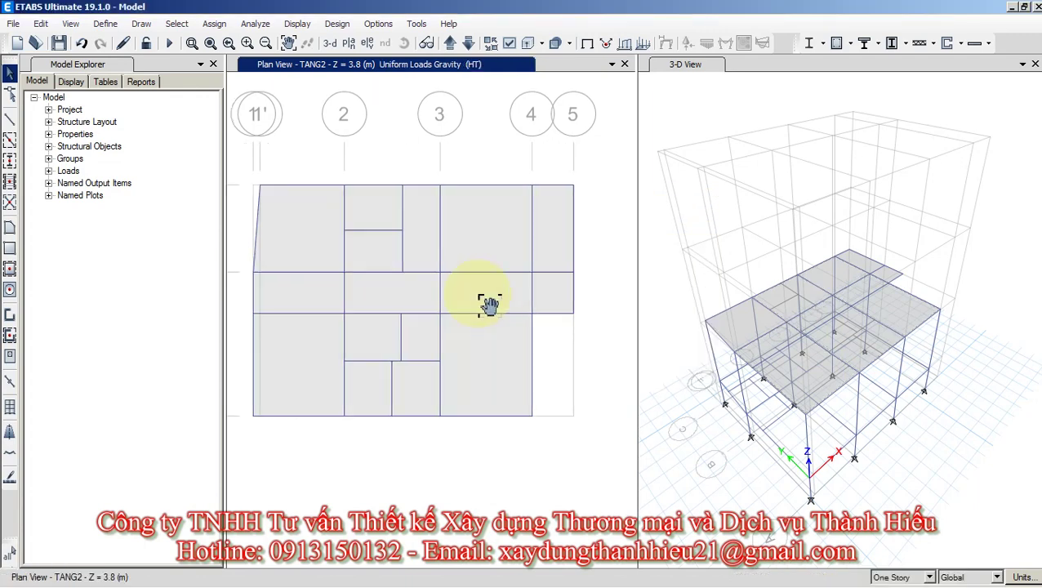
Select the two slabs between grids 4 and 5 on TANG2 and compare the area with the architectural plan in AutoCAD.
{"action": "left_click", "coordinate": [553, 236]}
{"action": "left_click", "coordinate": [553, 292]}
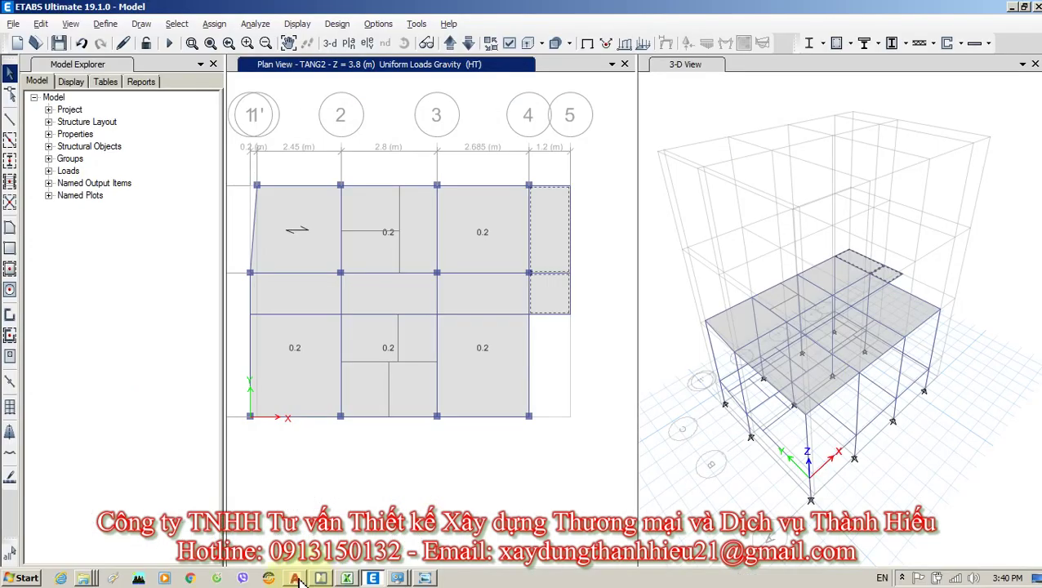
{"action": "left_click", "coordinate": [295, 578]}
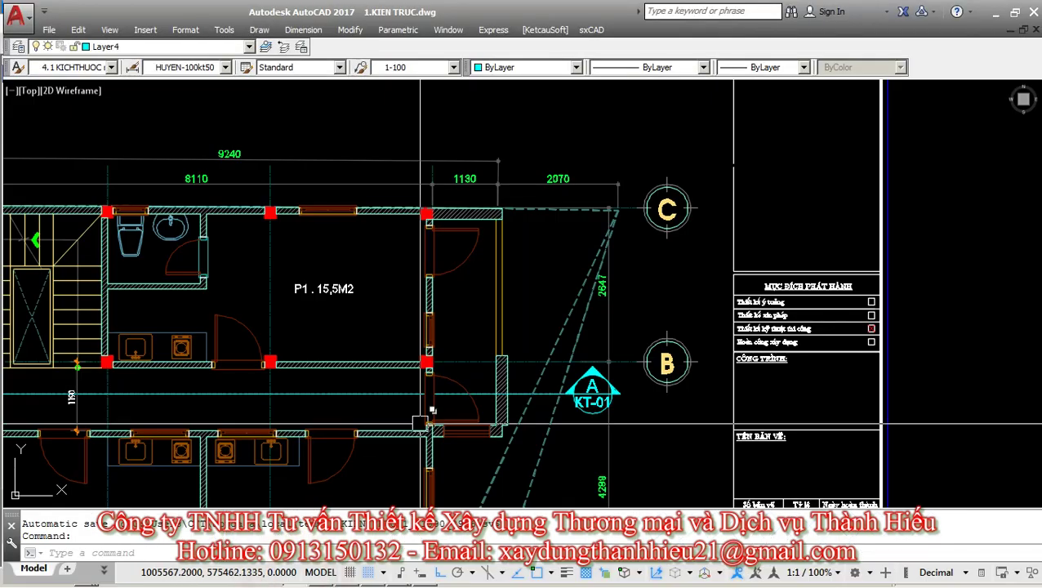
{"action": "mouse_move", "coordinate": [572, 269]}
{"action": "middle_mouse_down"}
{"action": "mouse_move", "coordinate": [604, 277]}
{"action": "mouse_move", "coordinate": [631, 303]}
{"action": "middle_mouse_up"}
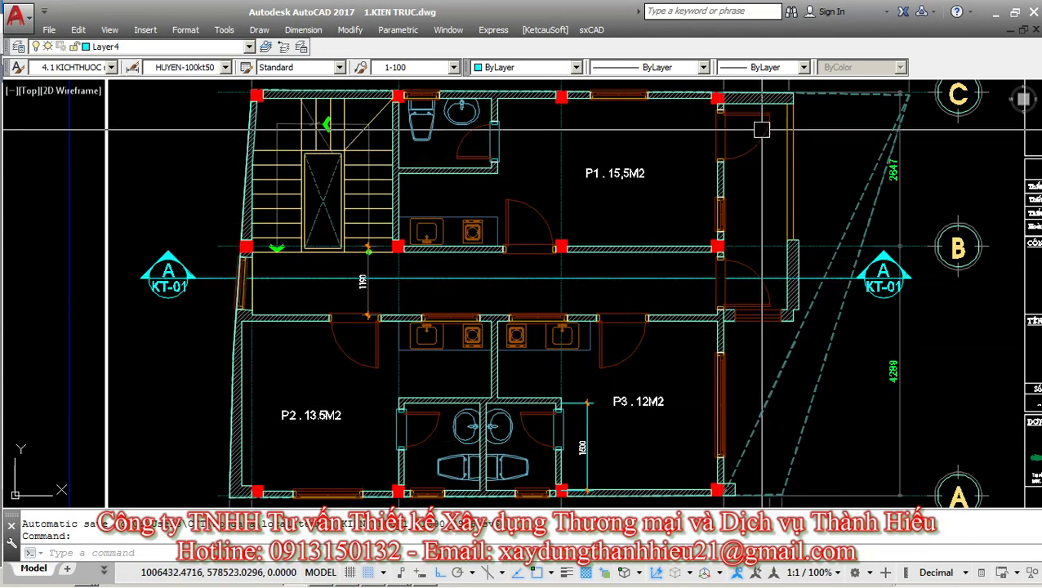
{"action": "middle_click_drag", "start_coordinate": [795, 301], "coordinate": [676, 337]}
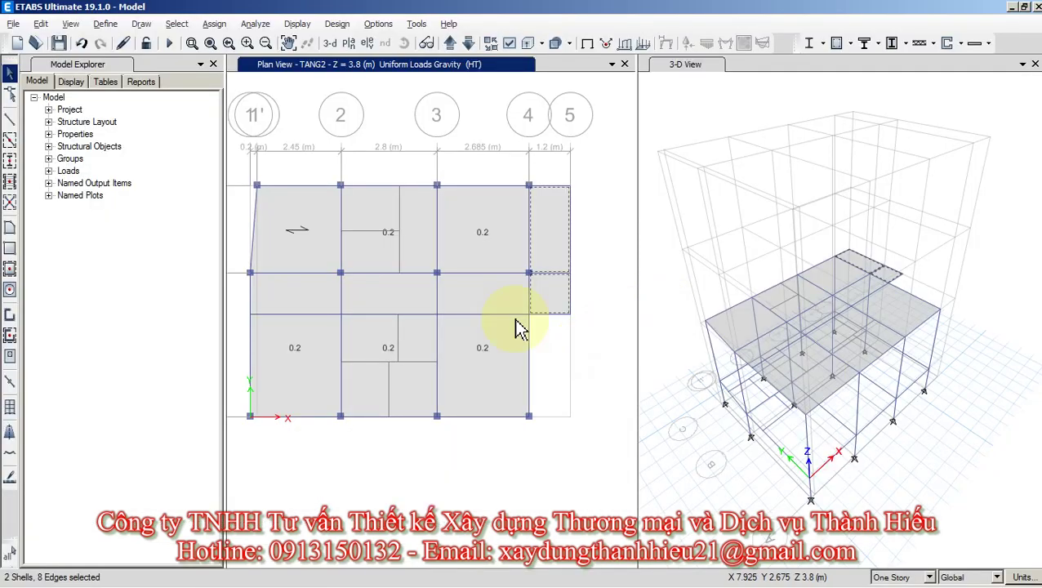
{"action": "middle_click_drag", "start_coordinate": [477, 309], "coordinate": [488, 299]}
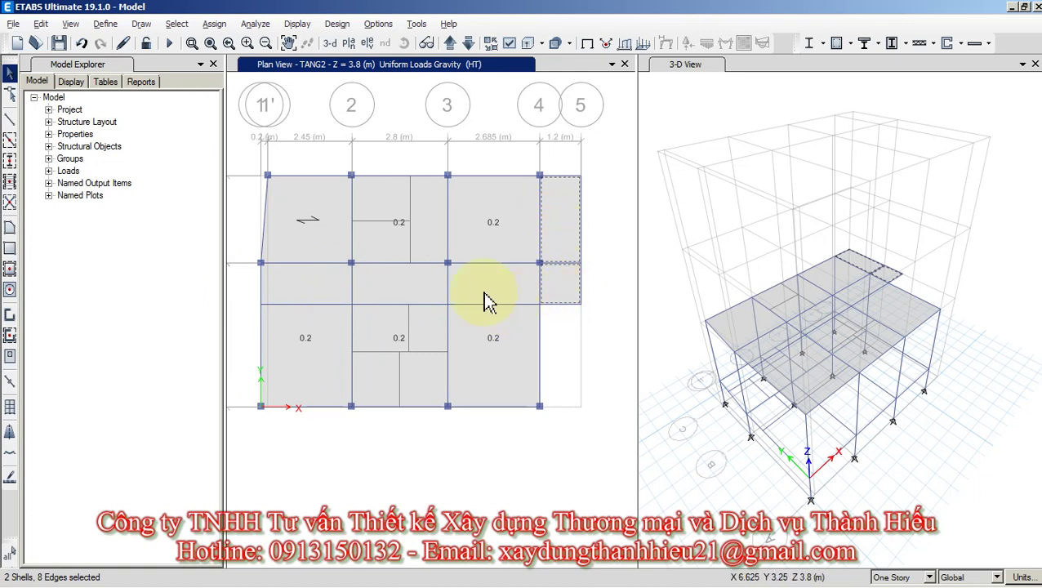
Switch to the TAI TRONG workbook in Excel and check the standard load, load factor and design load of Hành lang.
{"action": "mouse_move", "coordinate": [419, 584]}
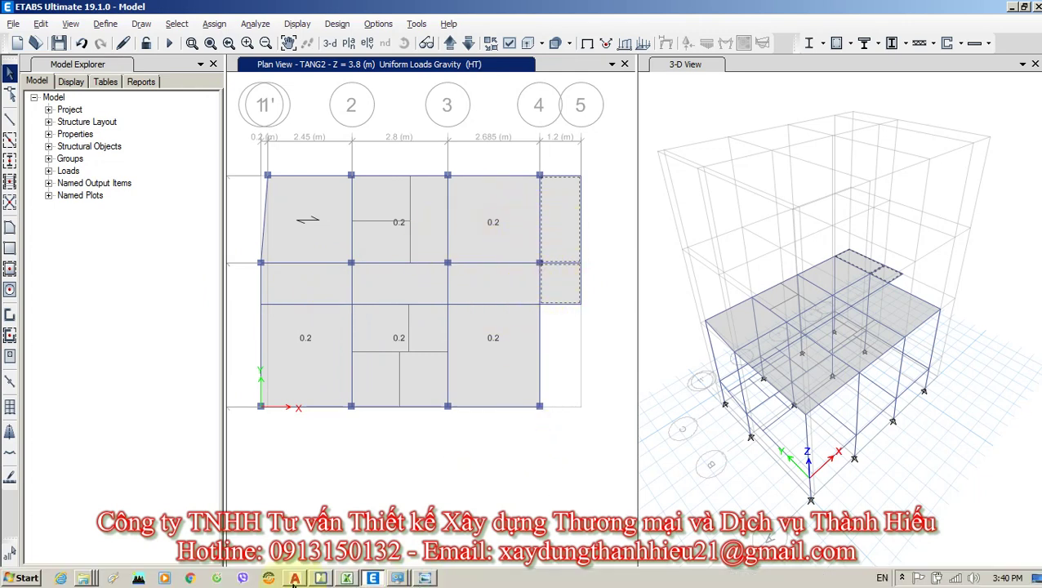
{"action": "mouse_move", "coordinate": [294, 582]}
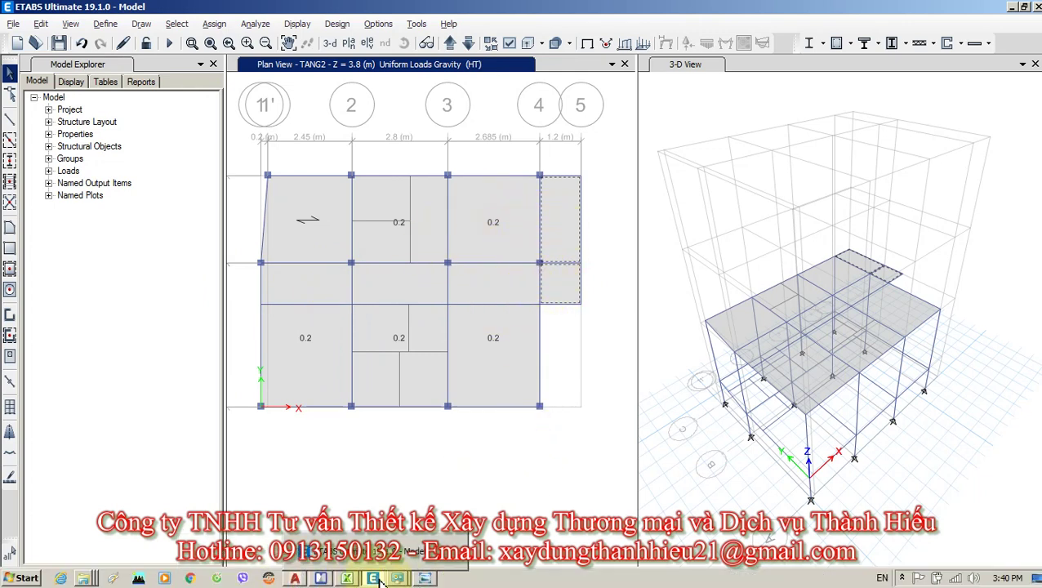
{"action": "left_click", "coordinate": [295, 578]}
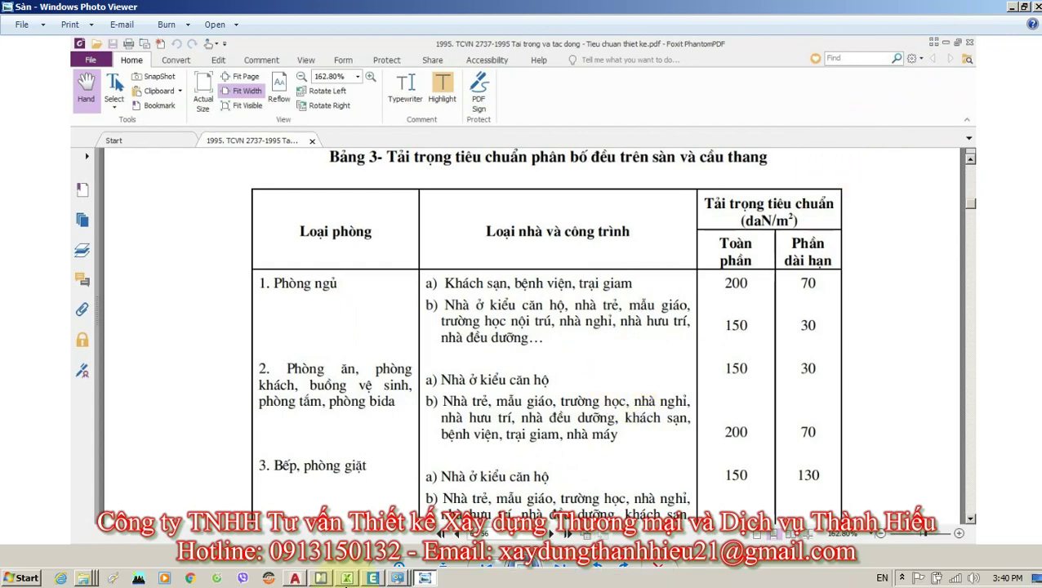
{"action": "left_click", "coordinate": [362, 578]}
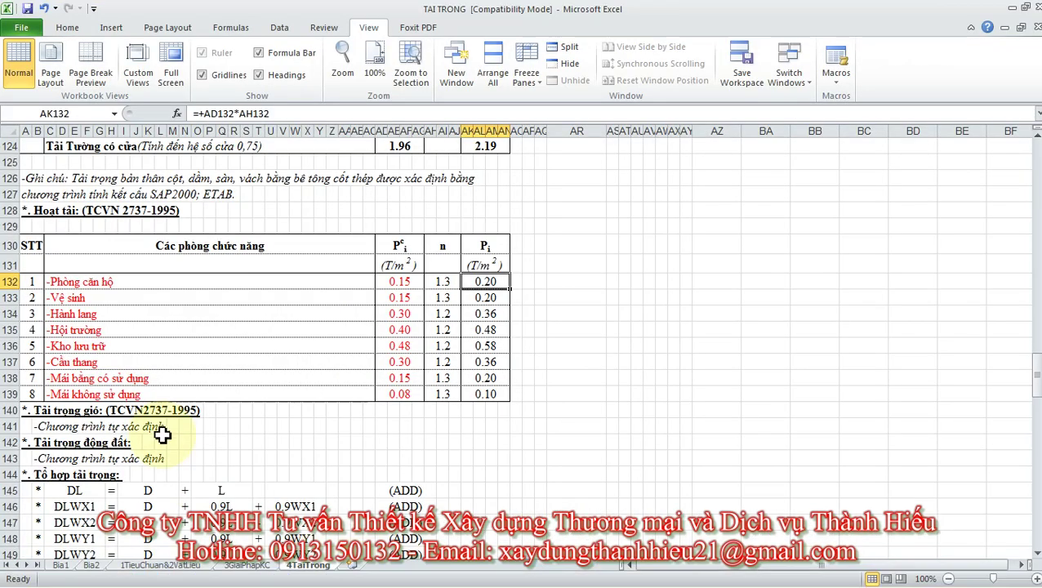
{"action": "left_click", "coordinate": [121, 312]}
{"action": "left_click", "coordinate": [400, 317]}
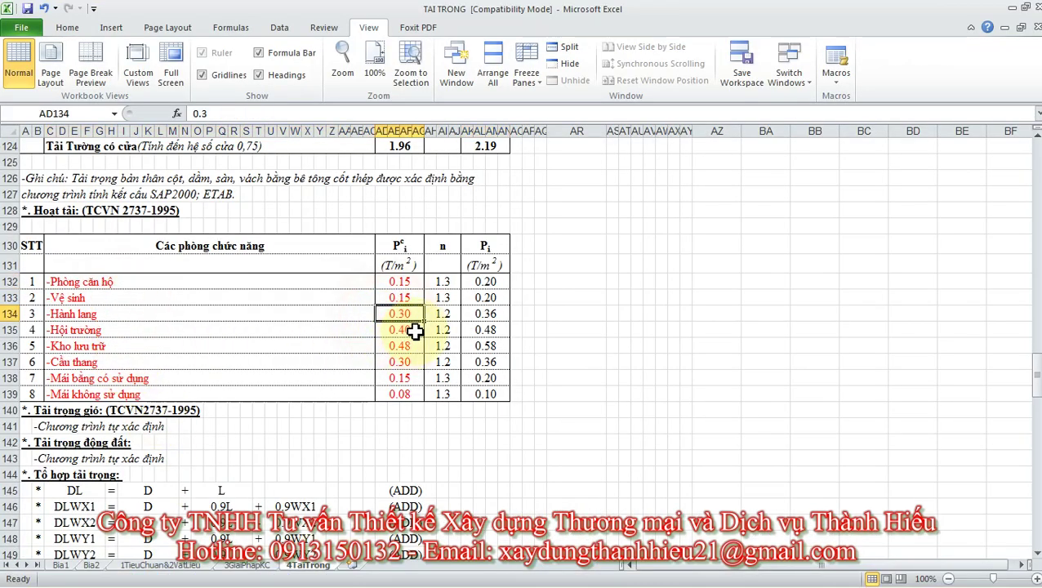
{"action": "left_click", "coordinate": [439, 315]}
{"action": "left_click", "coordinate": [489, 315]}
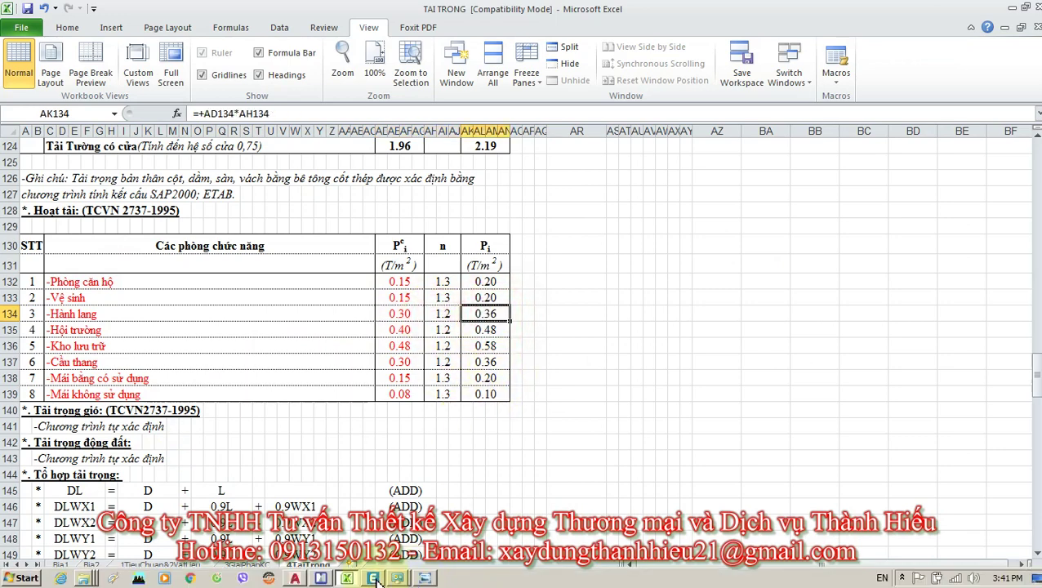
Switch back to ETABS and assign a uniform HT gravity load of 0.36 tonf/m² to the two selected slabs between grids 4 and 5.
{"action": "left_click", "coordinate": [376, 579]}
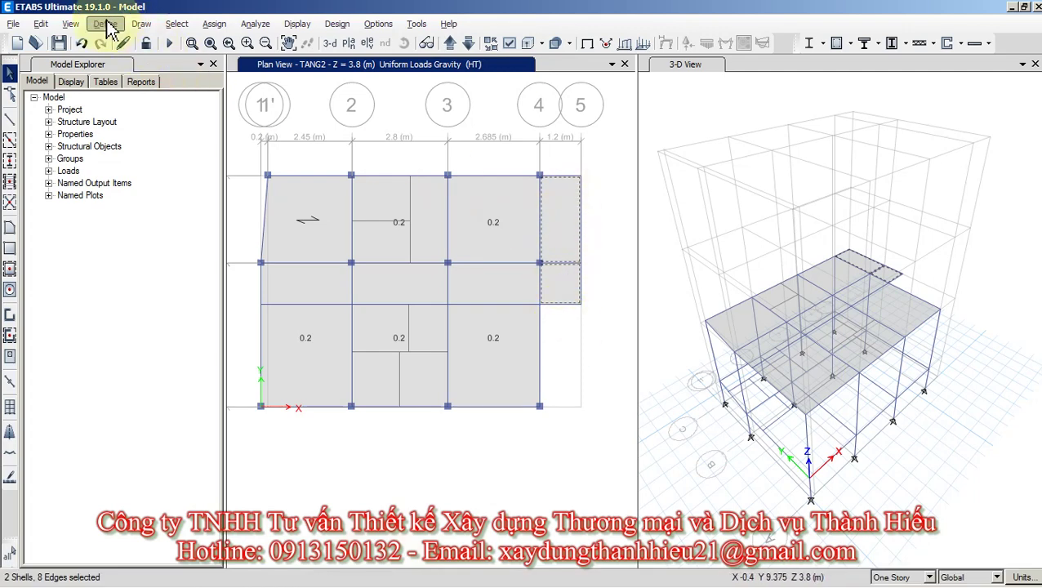
{"action": "left_click", "coordinate": [214, 24]}
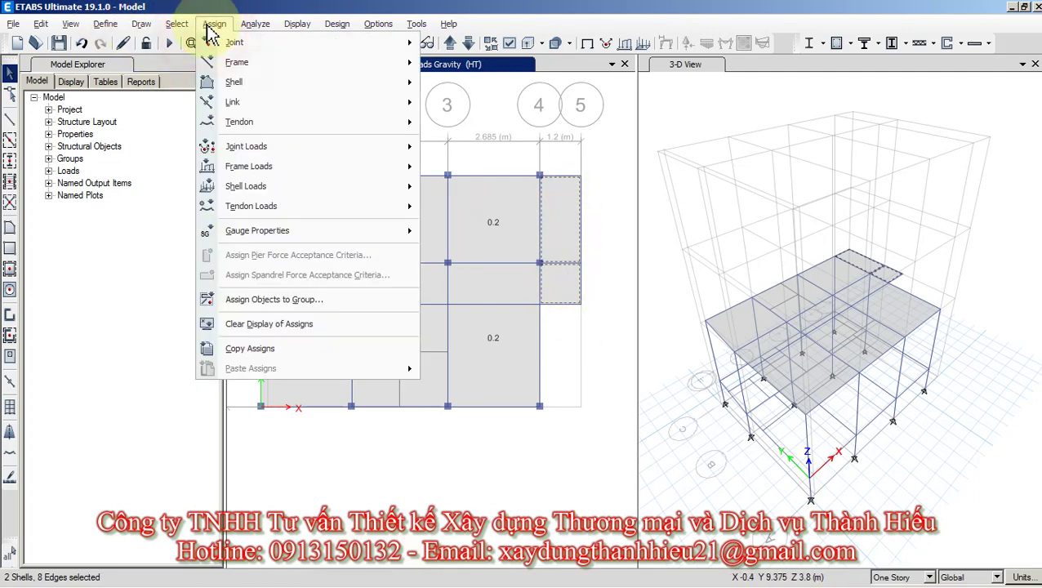
{"action": "mouse_move", "coordinate": [346, 196]}
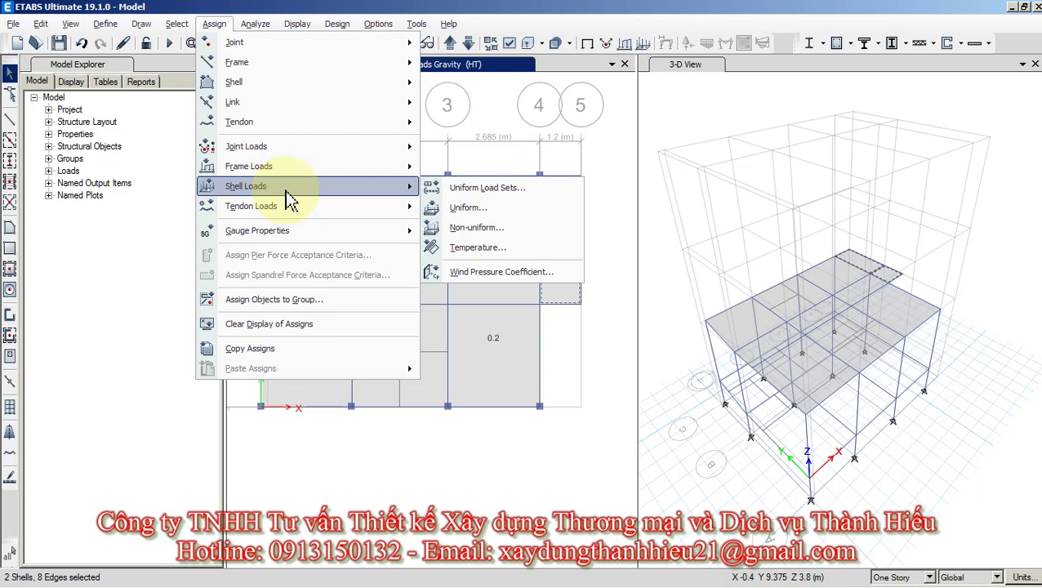
{"action": "left_click", "coordinate": [458, 207]}
{"action": "left_click", "coordinate": [441, 290]}
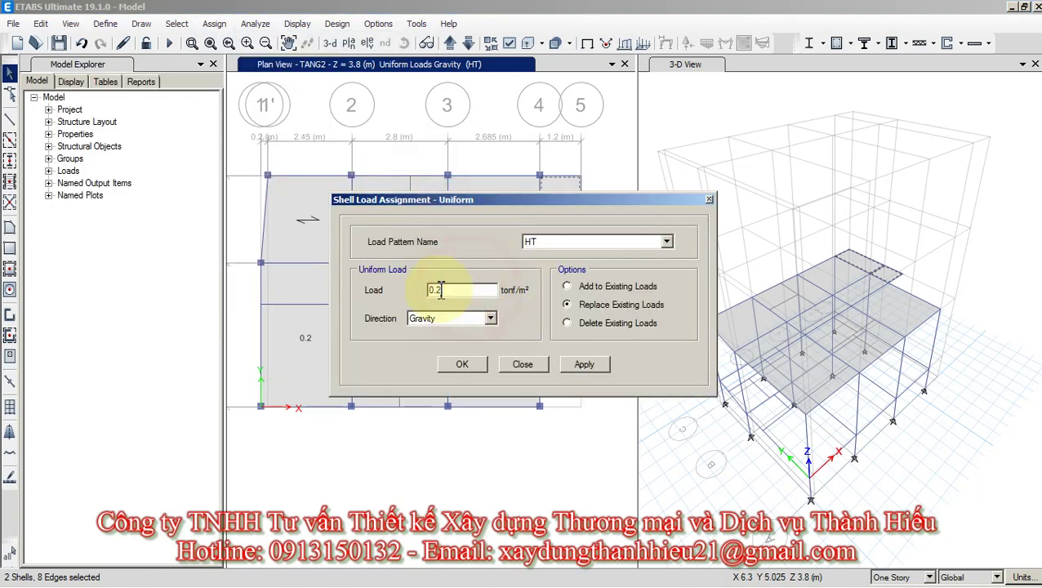
{"action": "double_click", "coordinate": [440, 290]}
{"action": "type", "text": "0.36"}
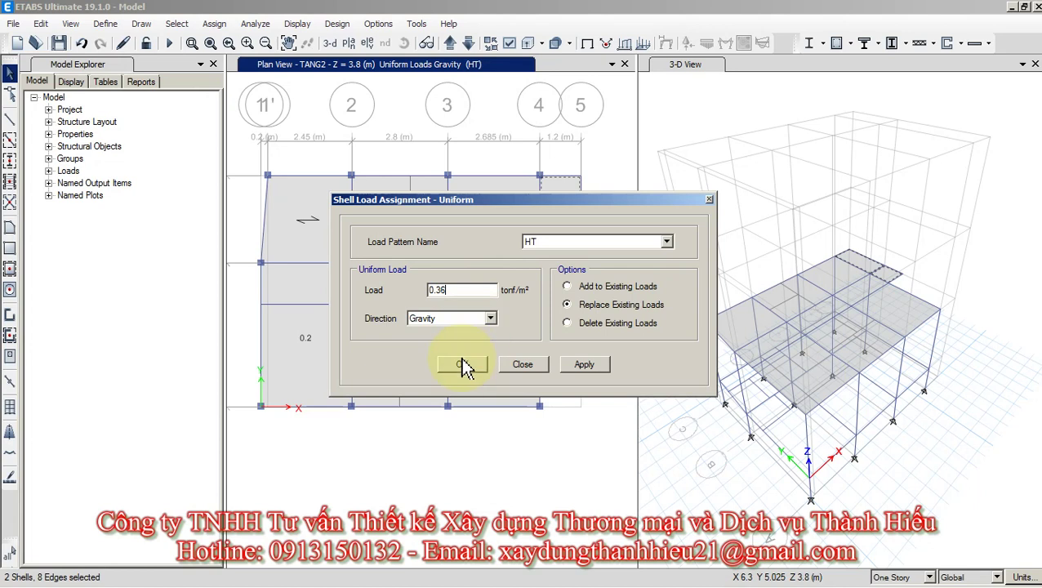
{"action": "left_click", "coordinate": [462, 365]}
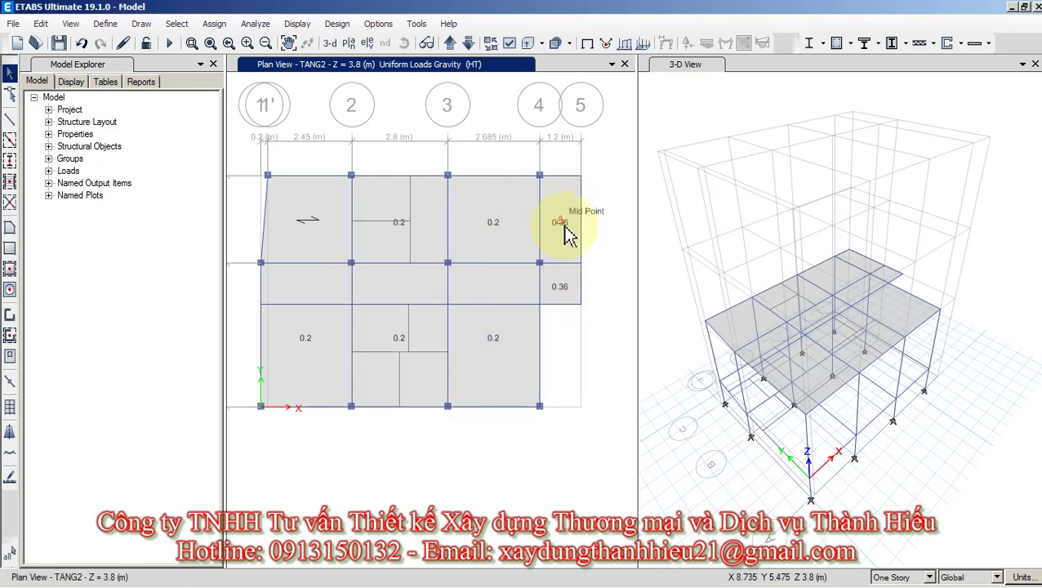
Assign a uniform HT gravity load of 0.36 tonf/m² to the stair slab between grids 1 and 2 and B and C.
{"action": "left_click", "coordinate": [311, 240]}
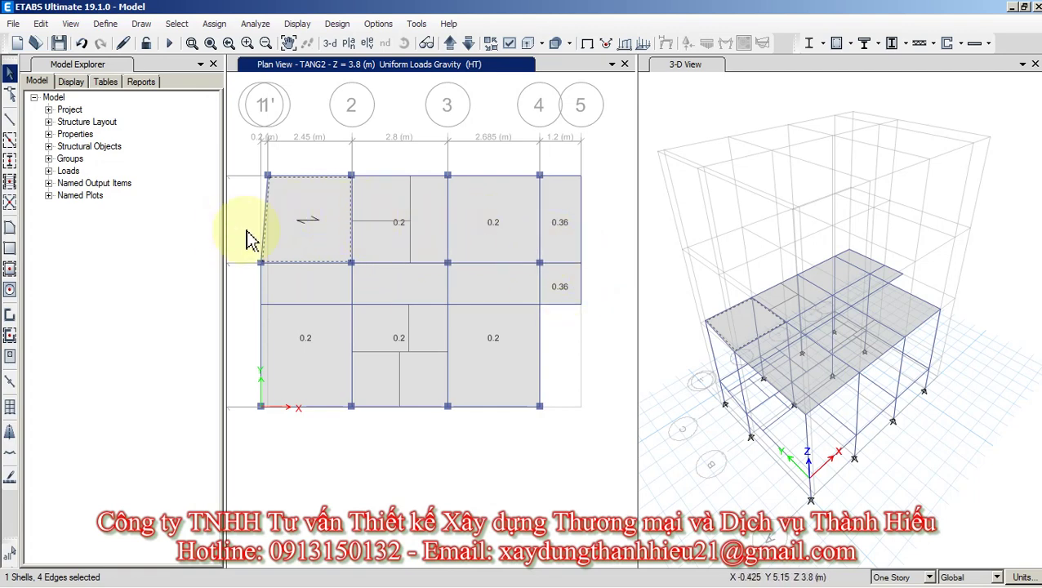
{"action": "left_click", "coordinate": [214, 23]}
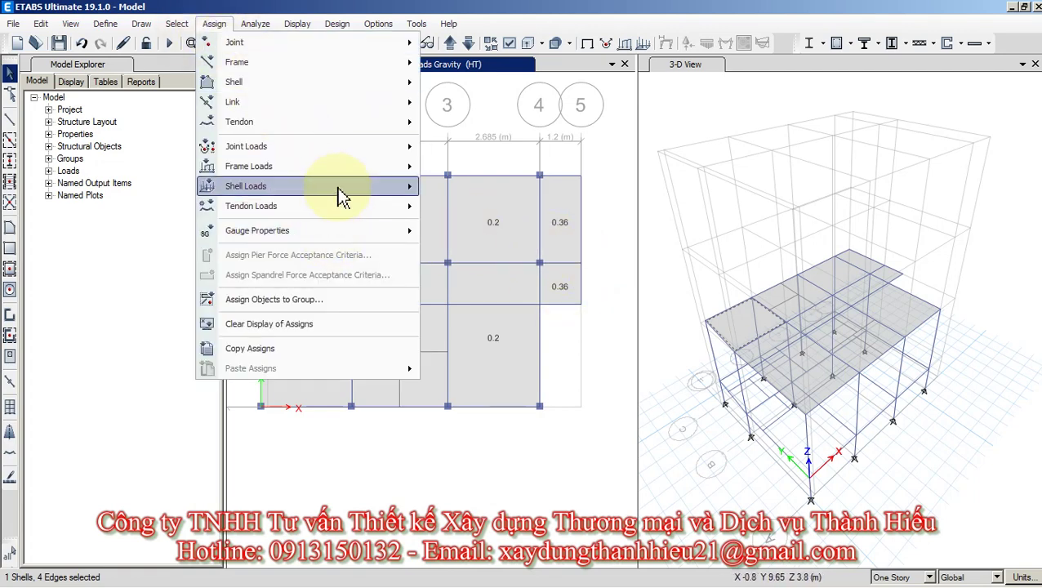
{"action": "mouse_move", "coordinate": [349, 198]}
{"action": "left_click", "coordinate": [437, 207]}
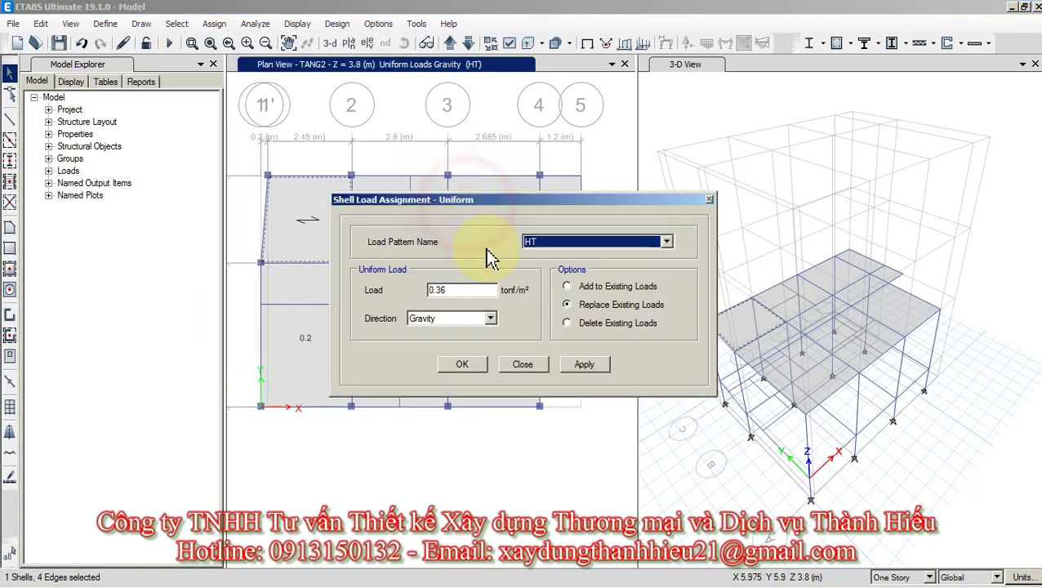
{"action": "left_click", "coordinate": [459, 291]}
{"action": "left_click", "coordinate": [460, 364]}
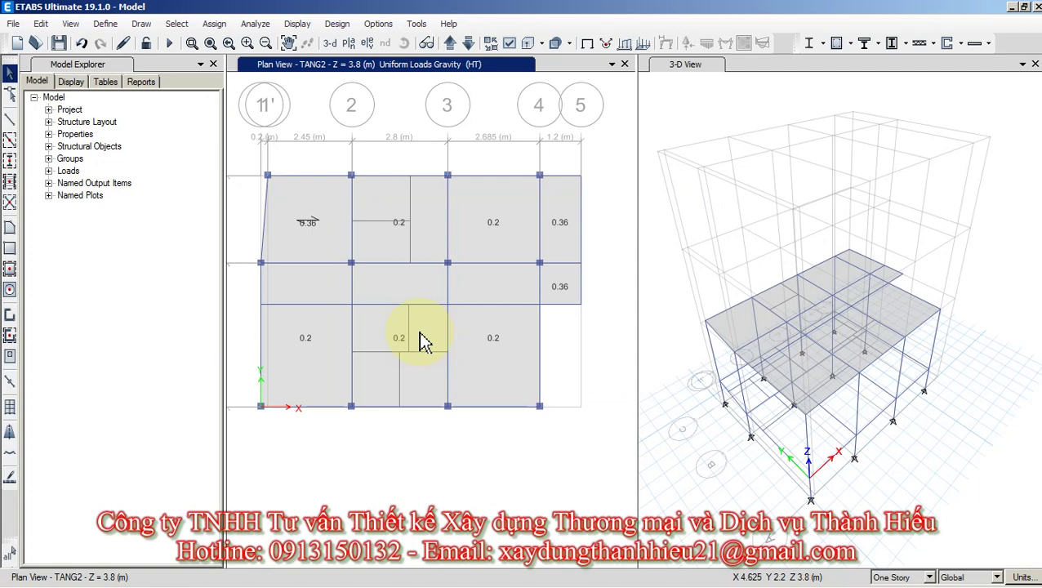
Switch to the TAI TRONG workbook in Excel and examine the layers and total design load in the Cầu Thang (staircase) table.
{"action": "left_click", "coordinate": [320, 256]}
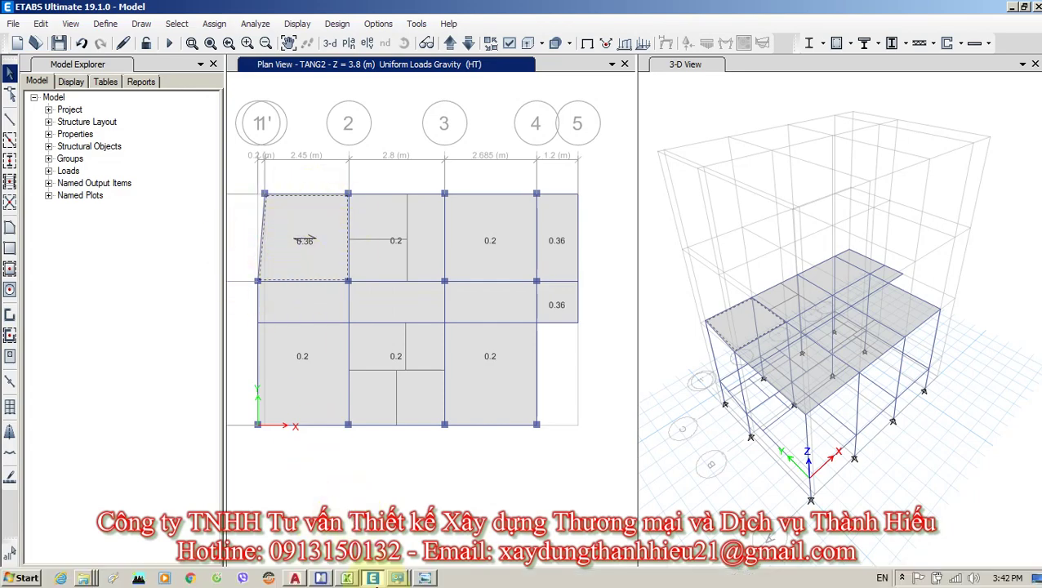
{"action": "left_click", "coordinate": [347, 578]}
{"action": "scroll", "coordinate": [282, 418], "scroll_direction": "up", "scroll_amount": 12}
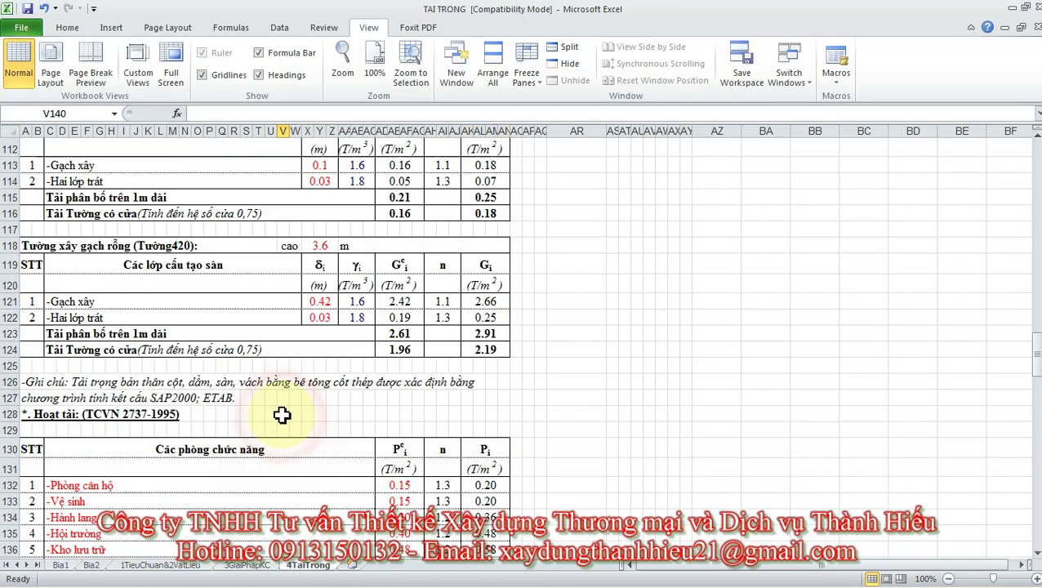
{"action": "scroll", "coordinate": [282, 418], "scroll_direction": "up", "scroll_amount": 12}
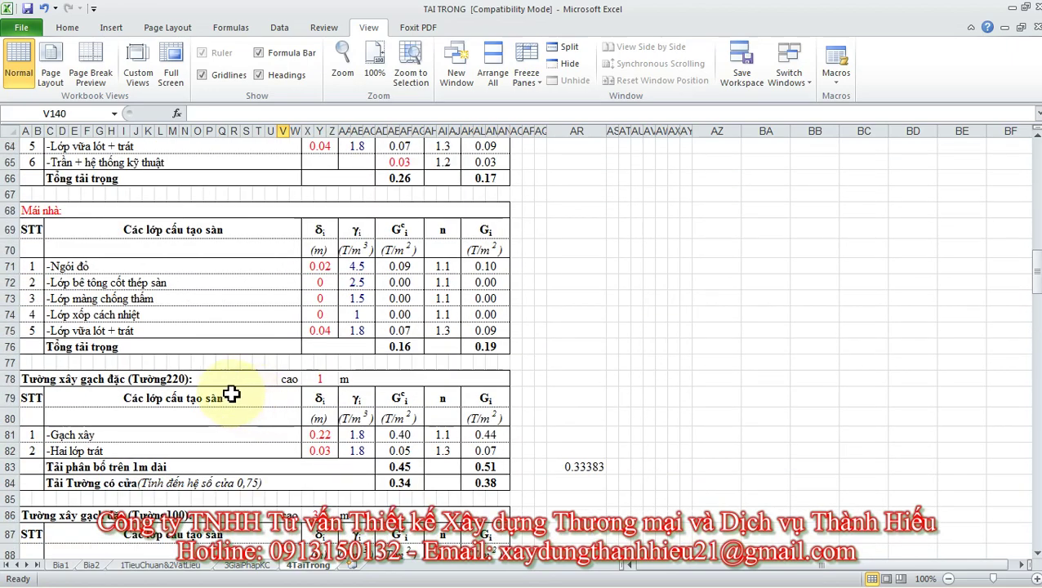
{"action": "scroll", "coordinate": [226, 394], "scroll_direction": "up", "scroll_amount": 8}
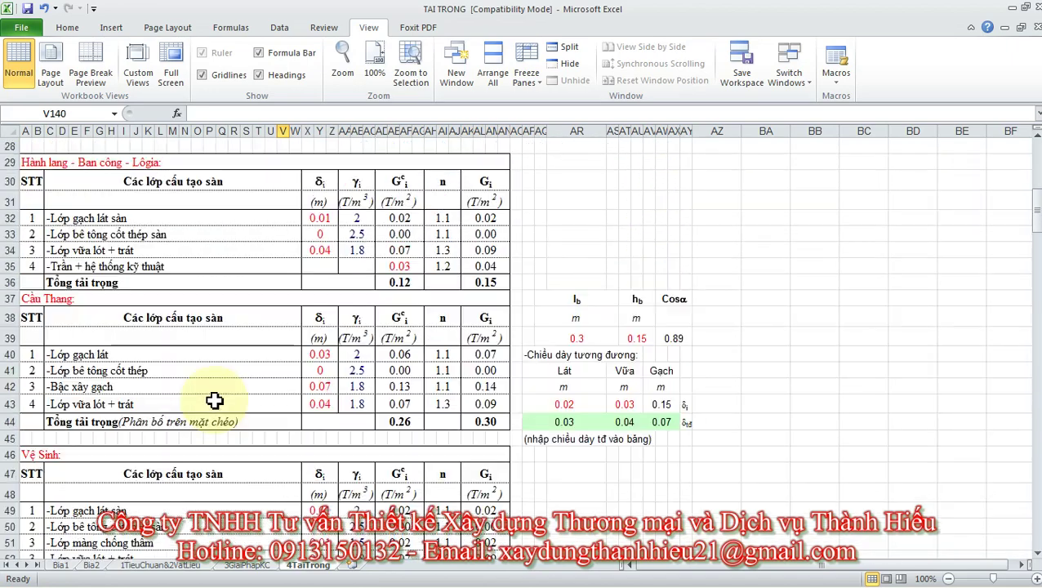
{"action": "left_click", "coordinate": [63, 354]}
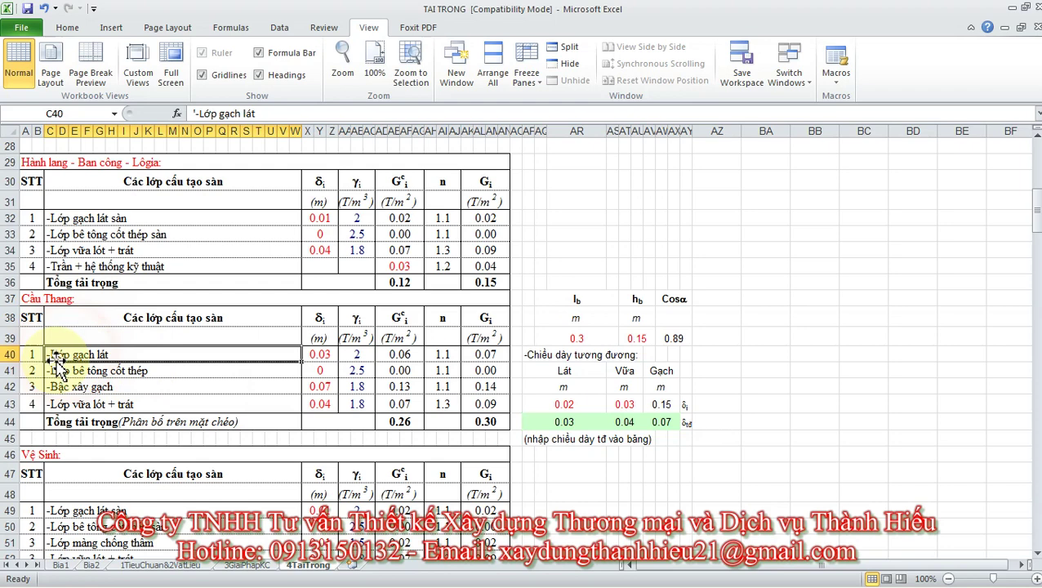
{"action": "left_click", "coordinate": [120, 370]}
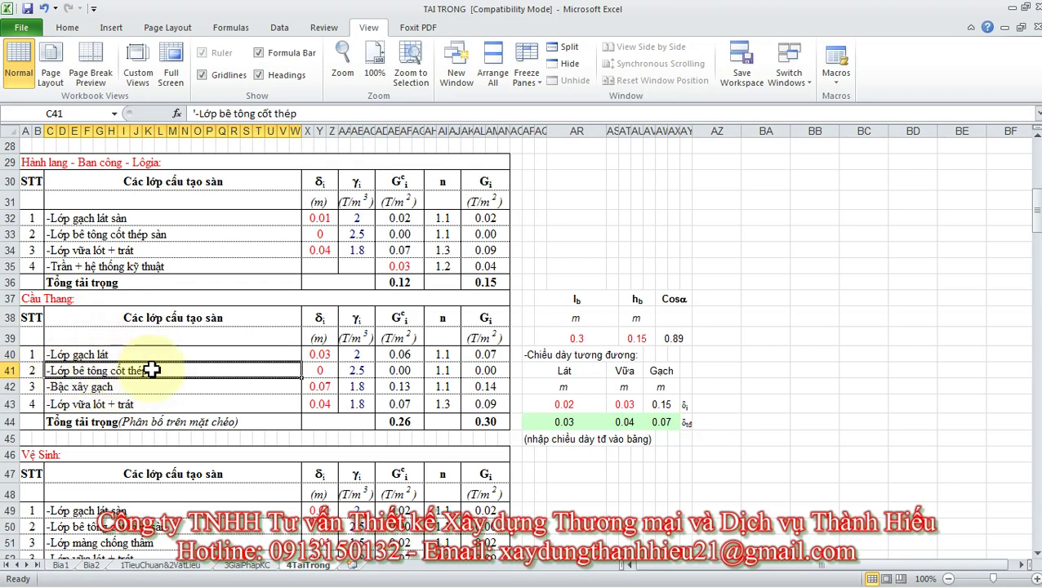
{"action": "left_click", "coordinate": [59, 387]}
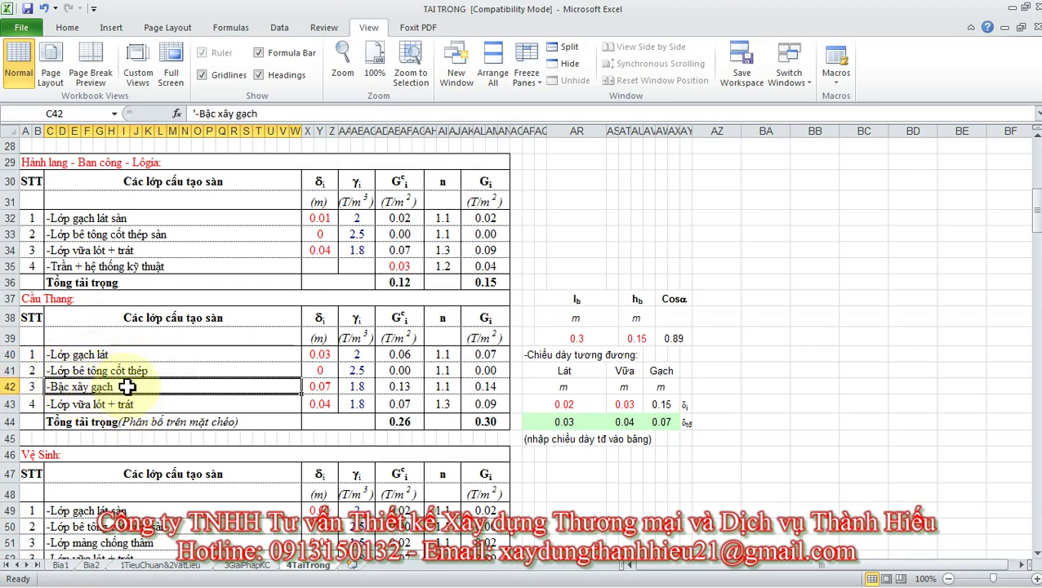
{"action": "left_click", "coordinate": [143, 405]}
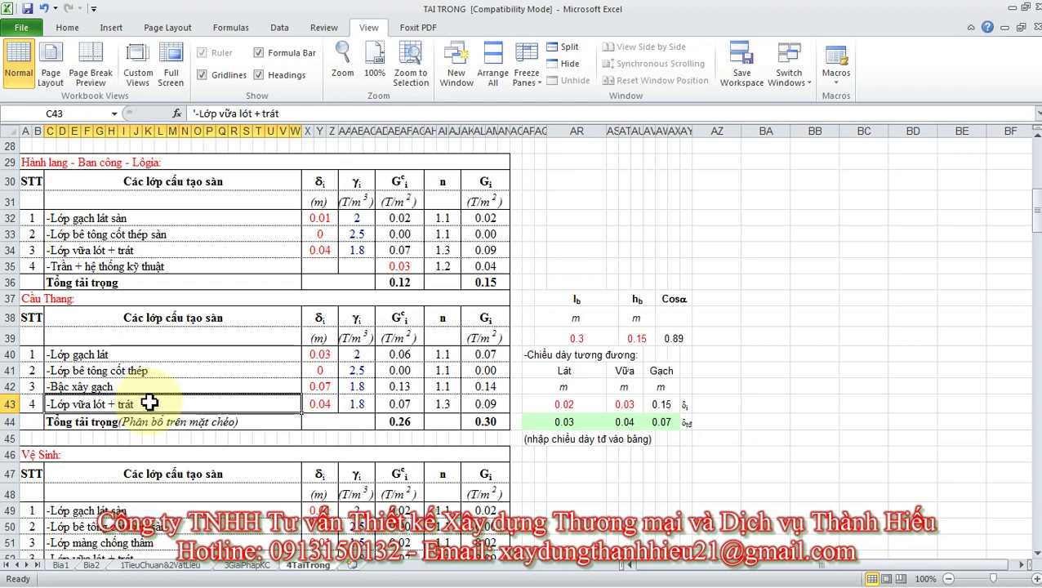
{"action": "left_click", "coordinate": [485, 404]}
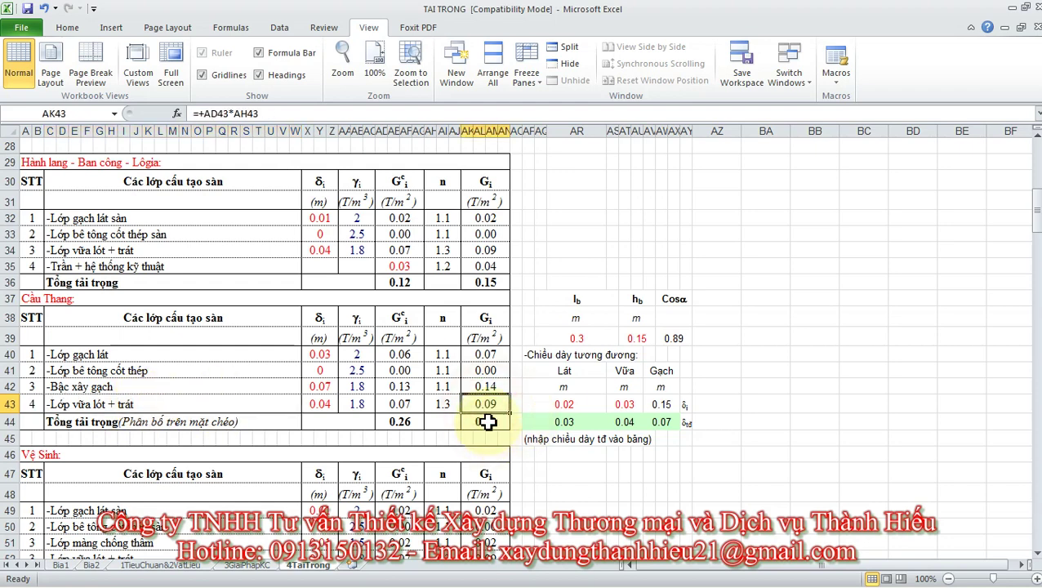
{"action": "left_click", "coordinate": [487, 421]}
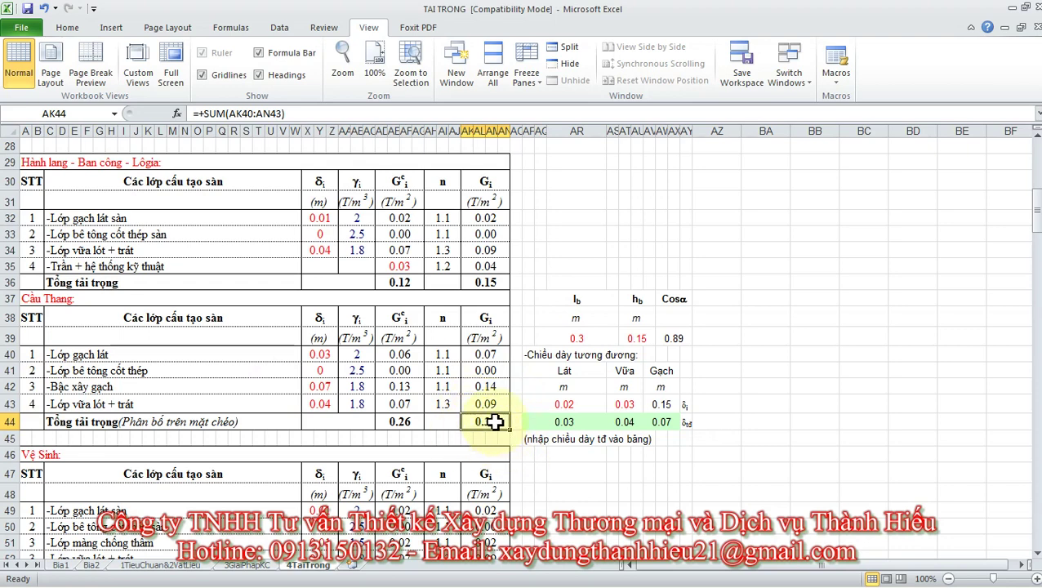
Back in ETABS, assign a 0.3 tonf/m² uniform gravity load under TTSAN-TUONG to the TANG2 stair slab between grids 1' and 2, replacing existing loads.
{"action": "key", "text": "alt+Tab"}
{"action": "left_click", "coordinate": [322, 253]}
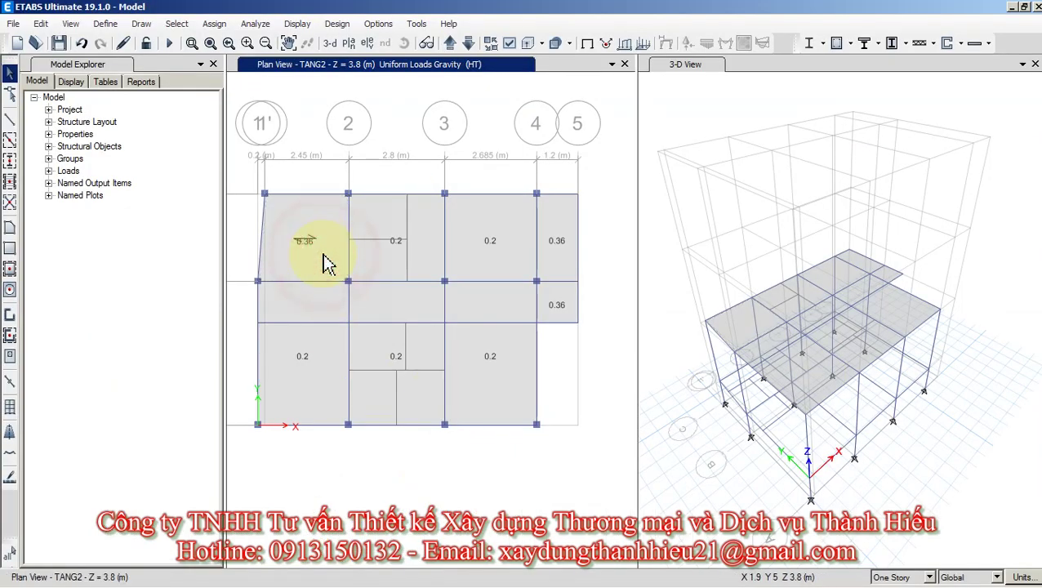
{"action": "left_click", "coordinate": [214, 24]}
{"action": "left_click", "coordinate": [298, 187]}
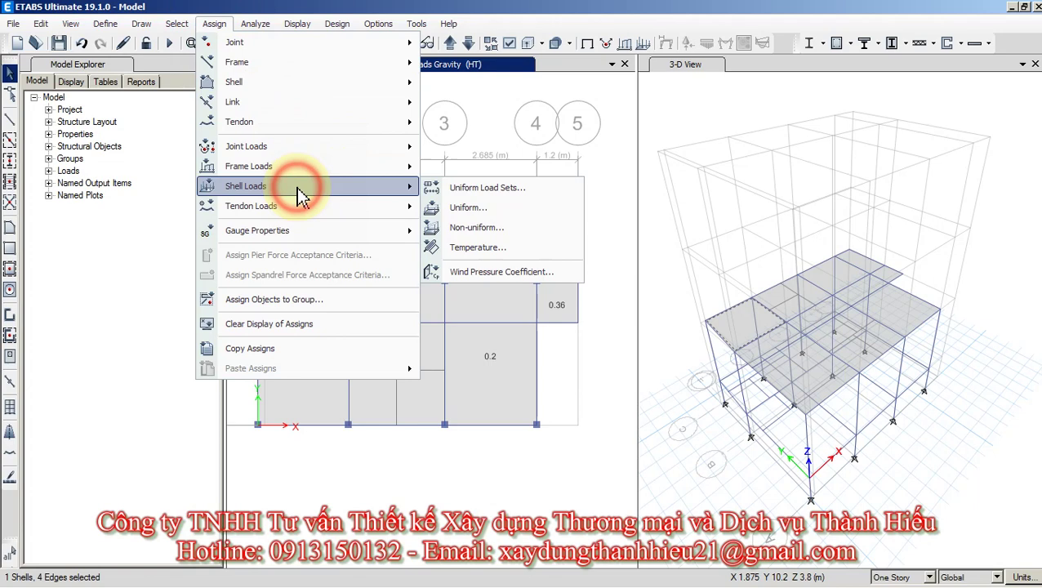
{"action": "left_click", "coordinate": [462, 208]}
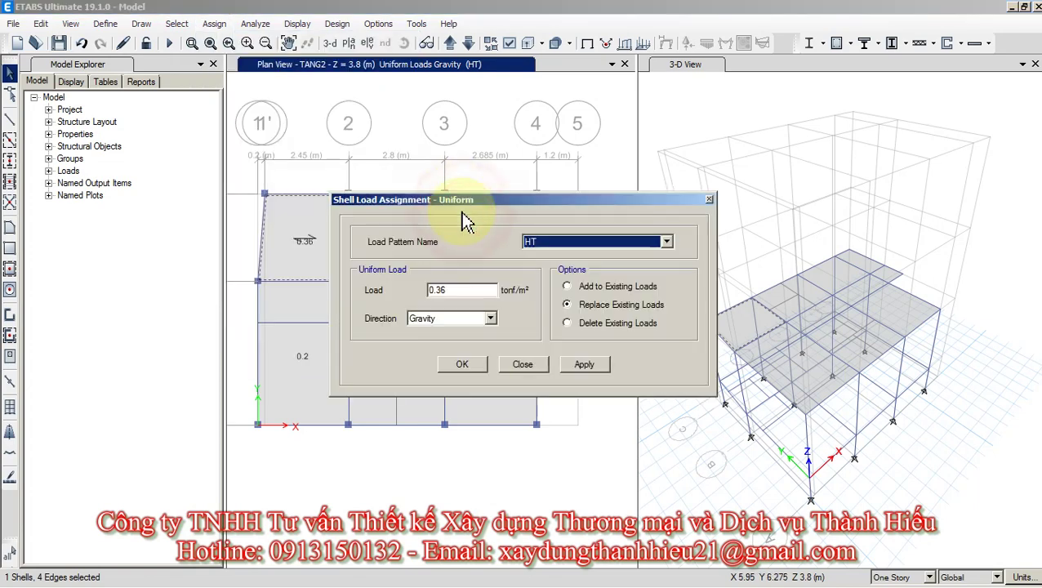
{"action": "left_click", "coordinate": [542, 243]}
{"action": "left_click", "coordinate": [542, 256]}
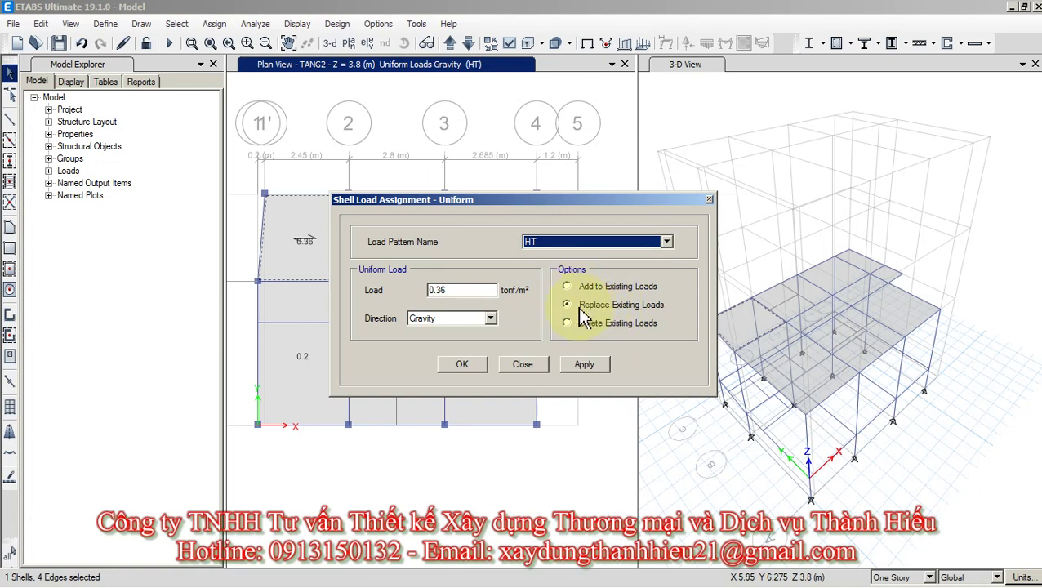
{"action": "left_click", "coordinate": [550, 243]}
{"action": "left_click", "coordinate": [541, 242]}
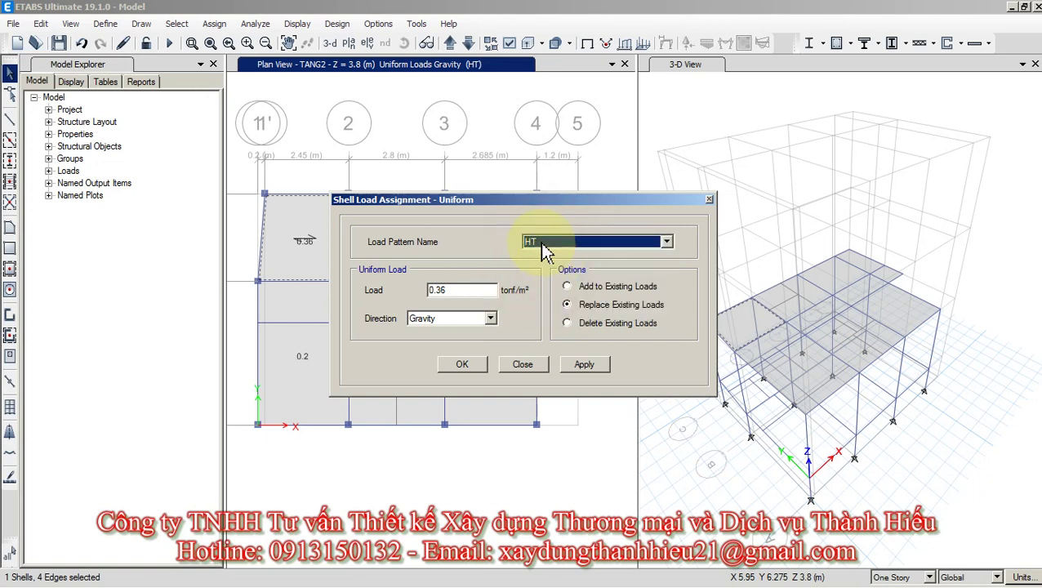
{"action": "left_click", "coordinate": [543, 243]}
{"action": "left_click", "coordinate": [481, 281]}
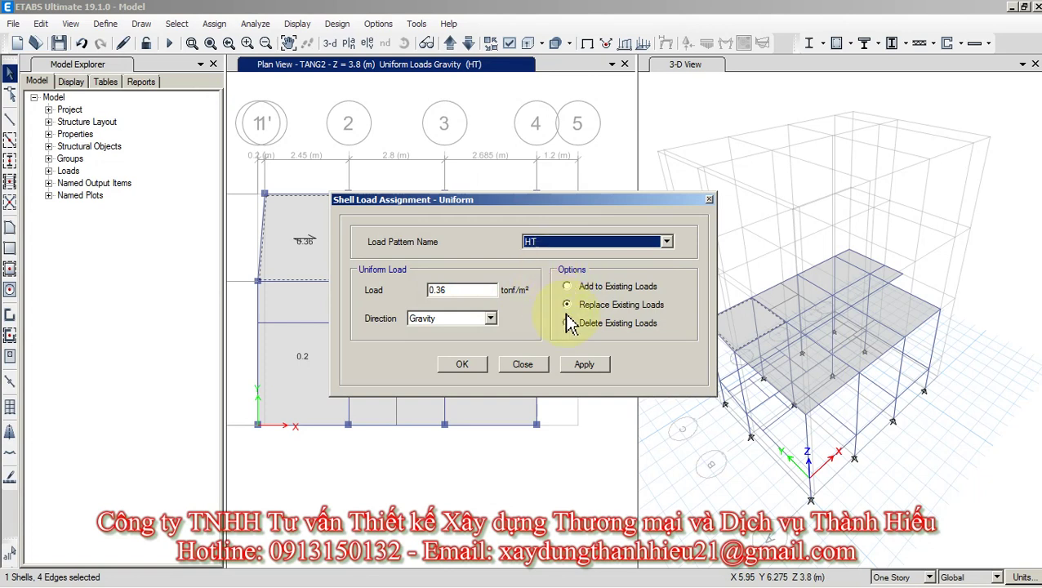
{"action": "left_click", "coordinate": [551, 245]}
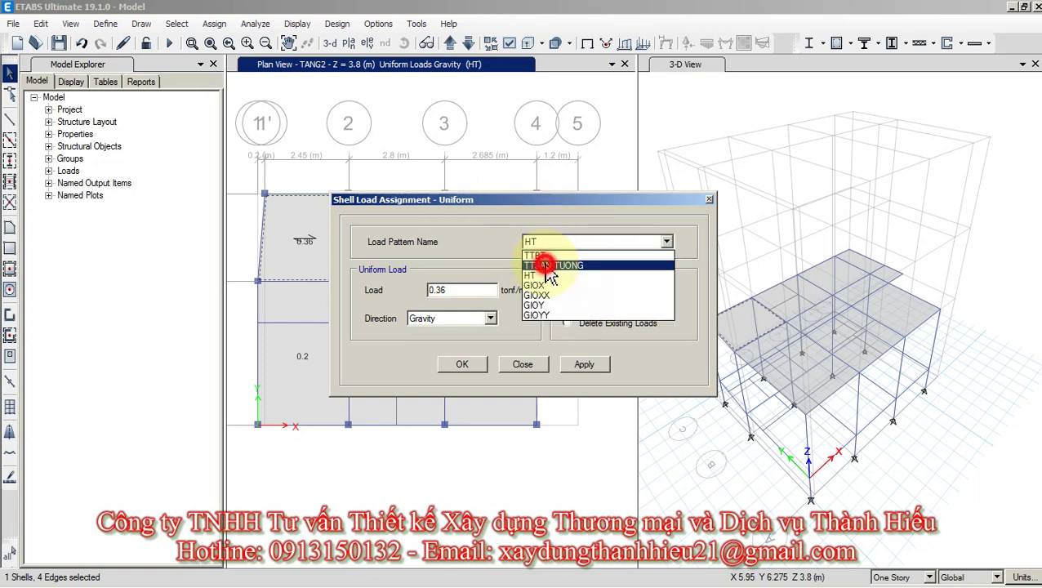
{"action": "left_click", "coordinate": [546, 266]}
{"action": "left_click", "coordinate": [466, 289]}
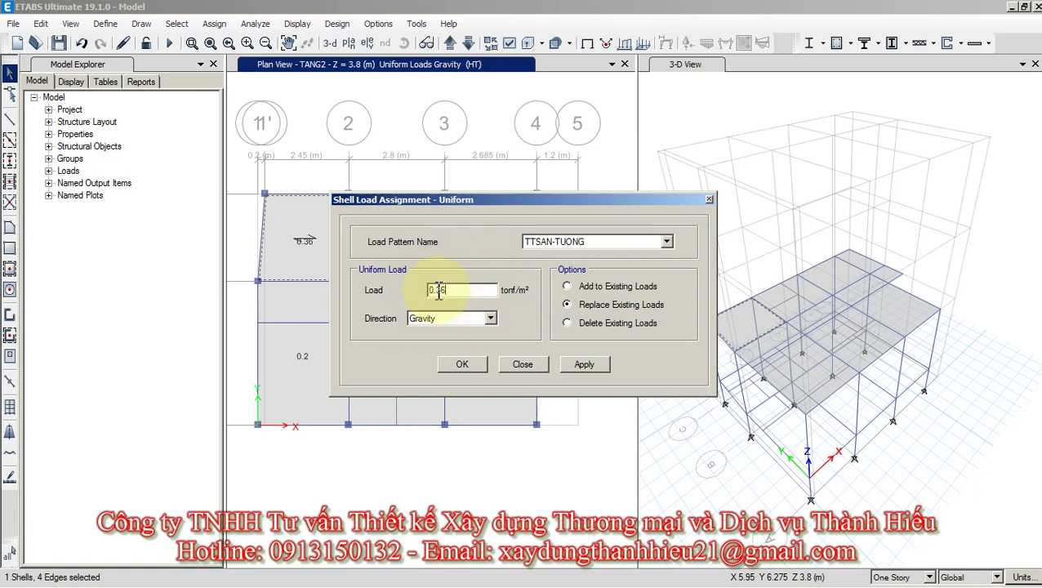
{"action": "key", "text": "BackSpace"}
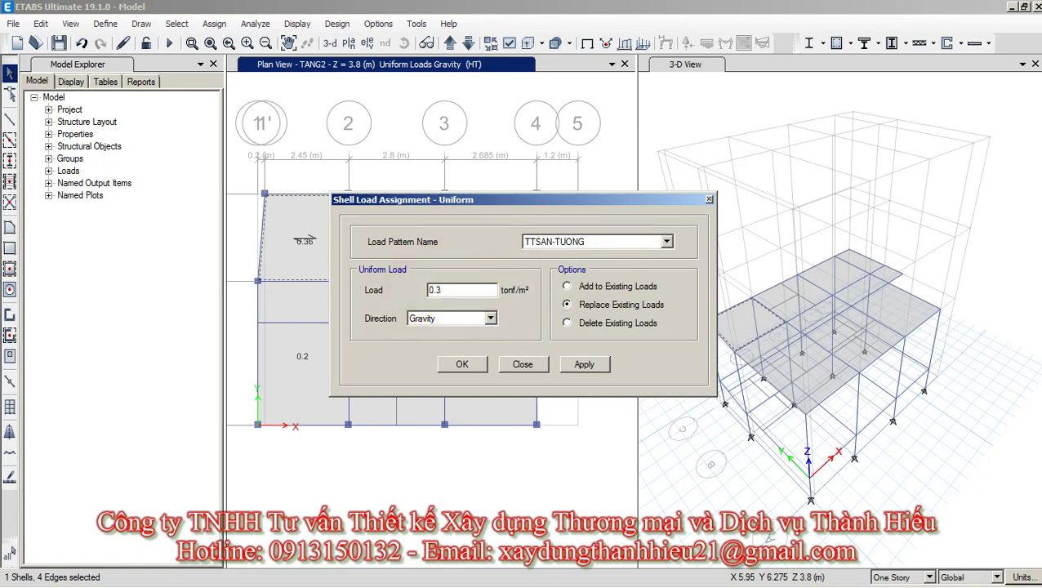
{"action": "left_click", "coordinate": [459, 364]}
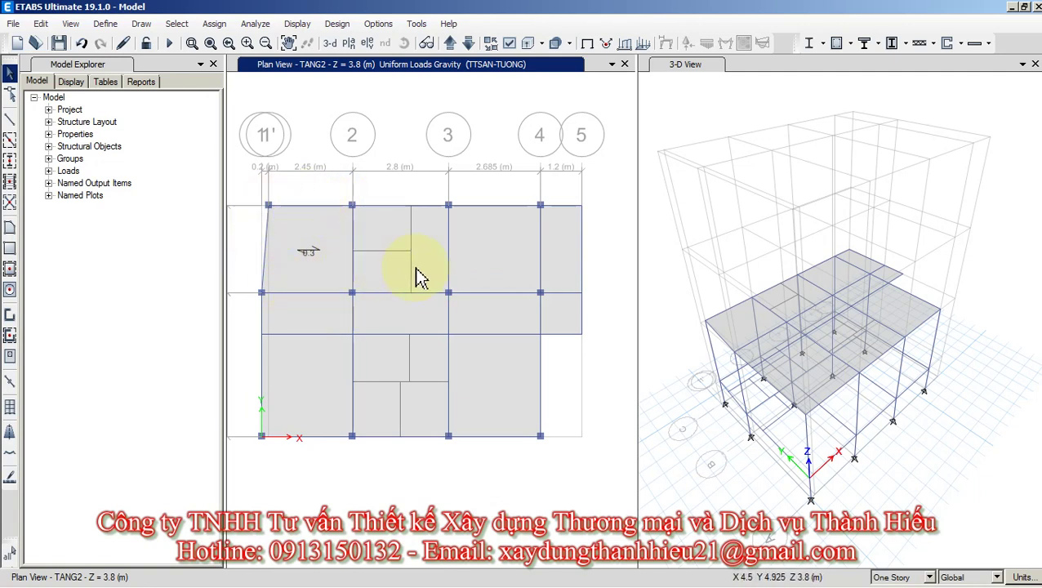
Select five TANG2 slab panels: the three lower ones between grids 1 and 4 and the two upper ones between grids 2 and 4.
{"action": "left_click", "coordinate": [318, 324]}
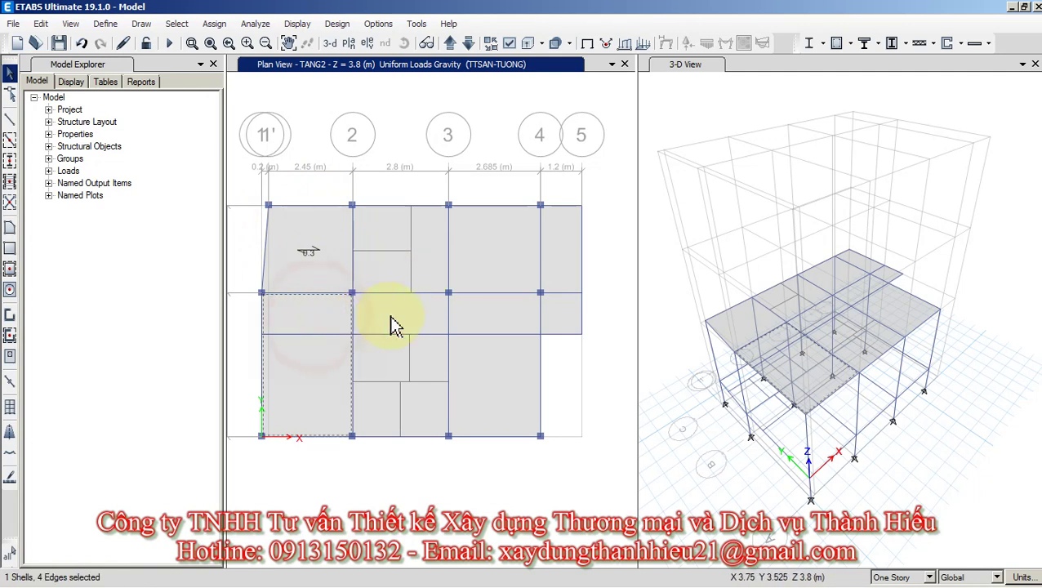
{"action": "left_click", "coordinate": [400, 321]}
{"action": "left_click", "coordinate": [428, 263]}
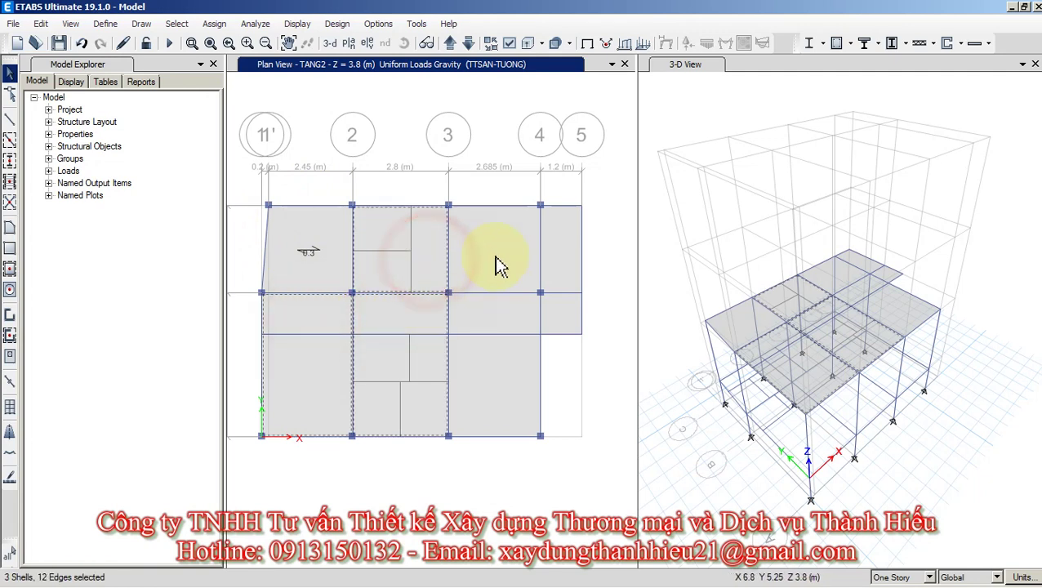
{"action": "left_click", "coordinate": [495, 260]}
{"action": "left_click", "coordinate": [502, 324]}
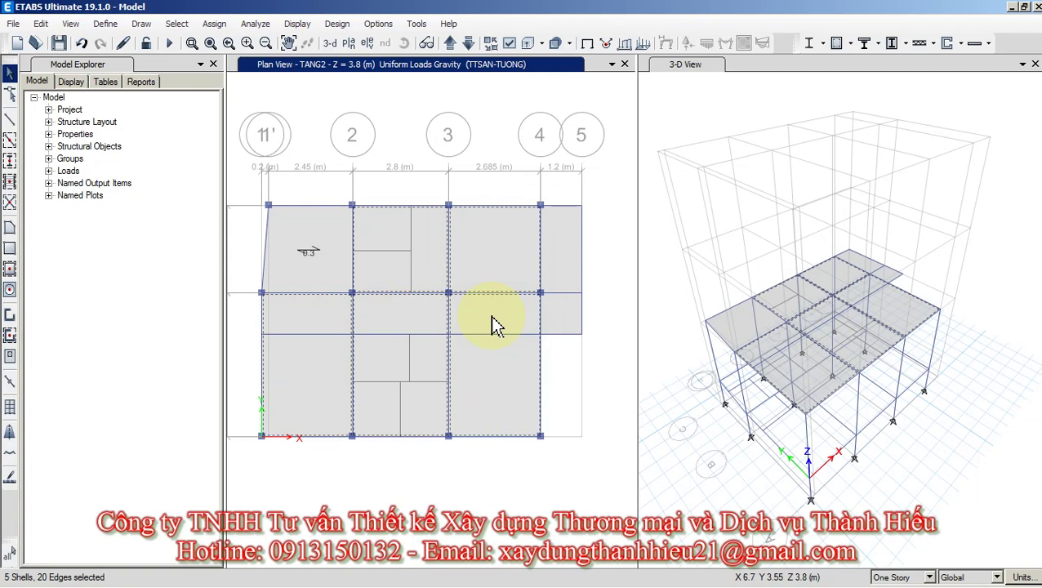
Switch to the TAI TRONG workbook in Excel and examine the layers, factors and total design load in the Ô Sàn tầng lầu table.
{"action": "mouse_move", "coordinate": [314, 581]}
{"action": "left_click", "coordinate": [346, 578]}
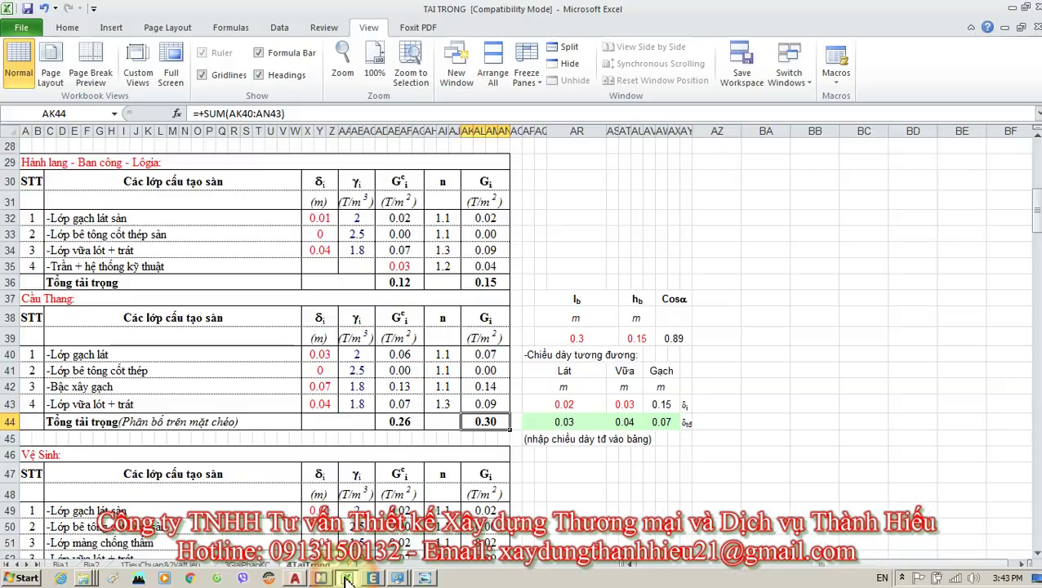
{"action": "left_click", "coordinate": [231, 375]}
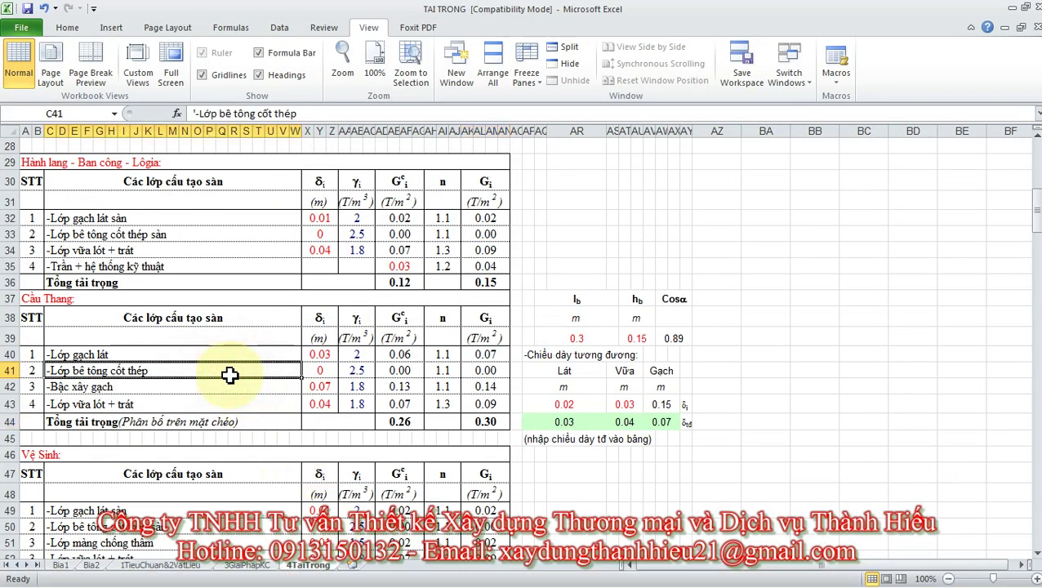
{"action": "scroll", "coordinate": [133, 289], "scroll_direction": "up", "scroll_amount": 5}
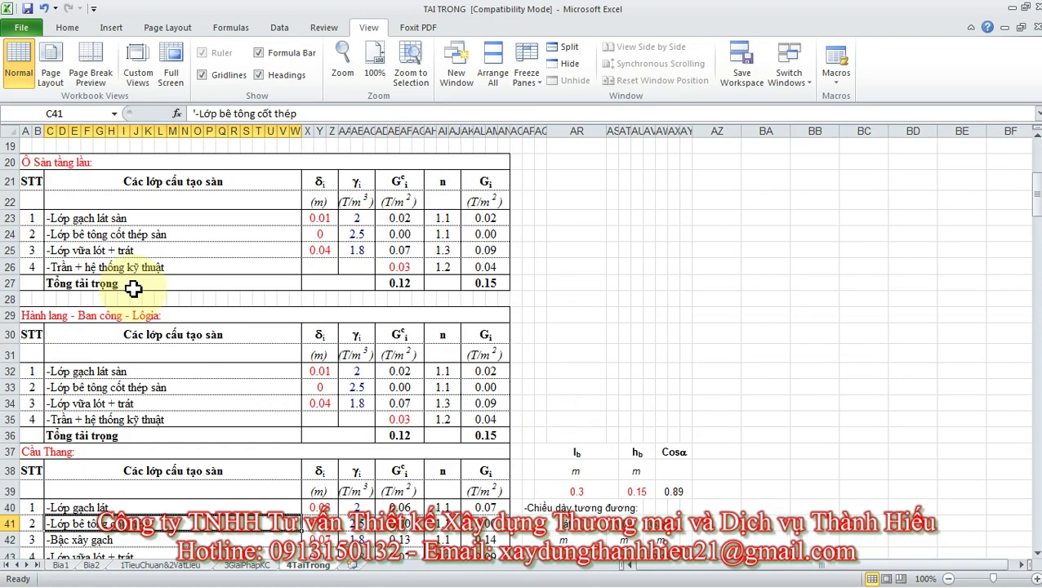
{"action": "left_click", "coordinate": [104, 324]}
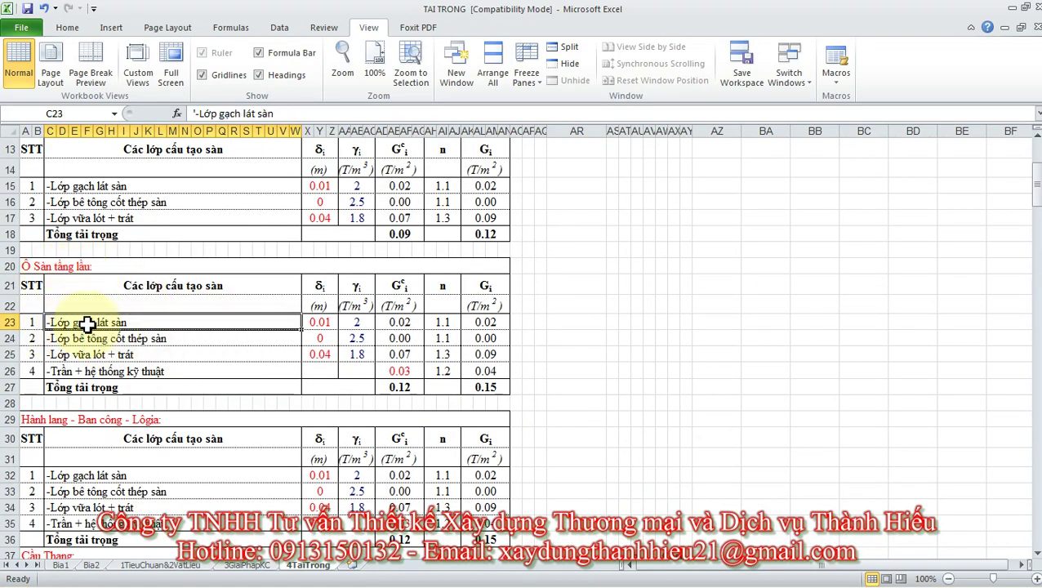
{"action": "left_click", "coordinate": [308, 323]}
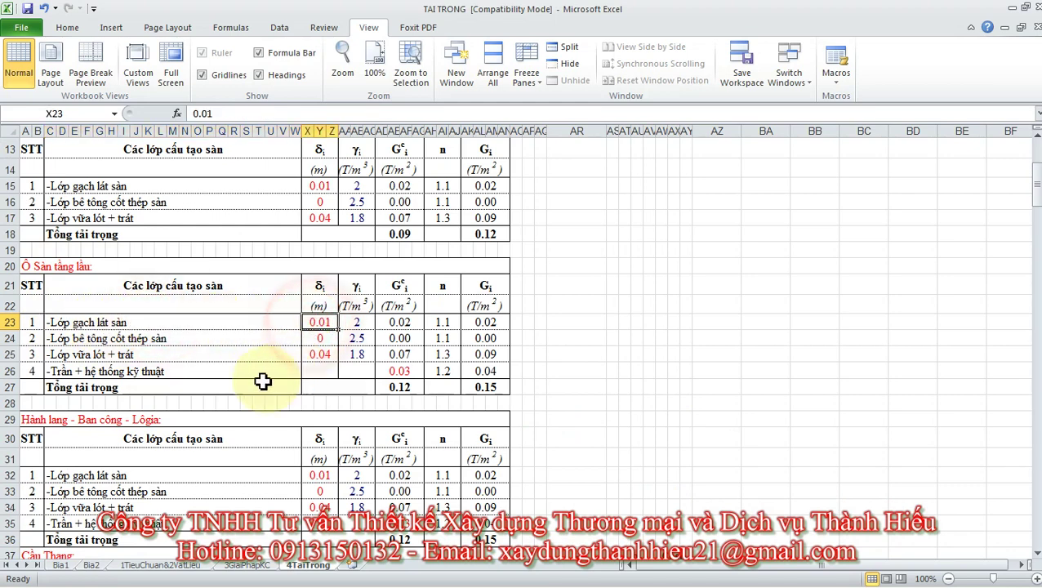
{"action": "left_click", "coordinate": [91, 335]}
{"action": "left_click_drag", "start_coordinate": [174, 336], "coordinate": [477, 332]}
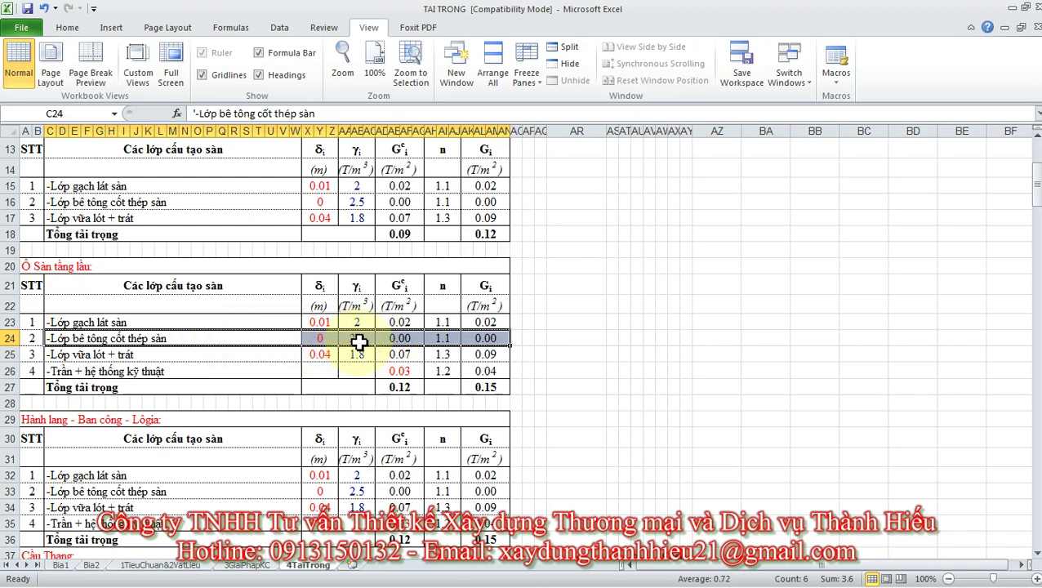
{"action": "left_click", "coordinate": [443, 339]}
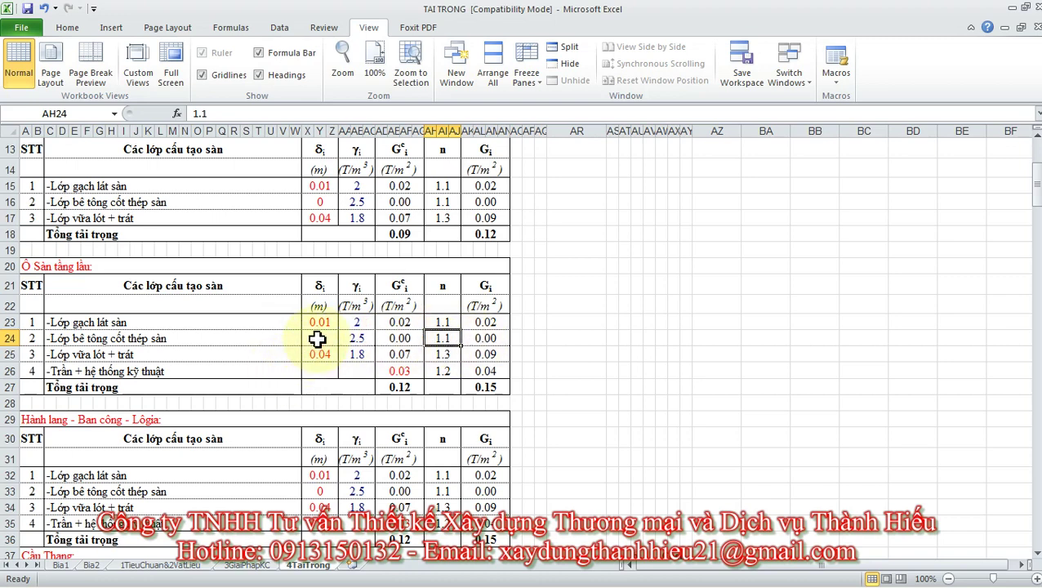
{"action": "left_click", "coordinate": [488, 339]}
{"action": "left_click", "coordinate": [325, 338]}
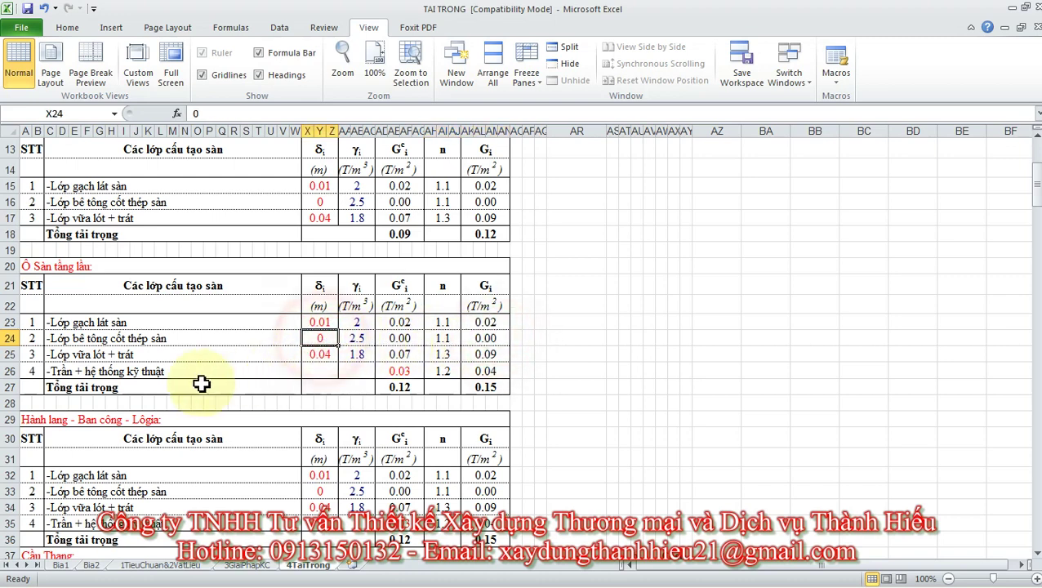
{"action": "left_click", "coordinate": [163, 354]}
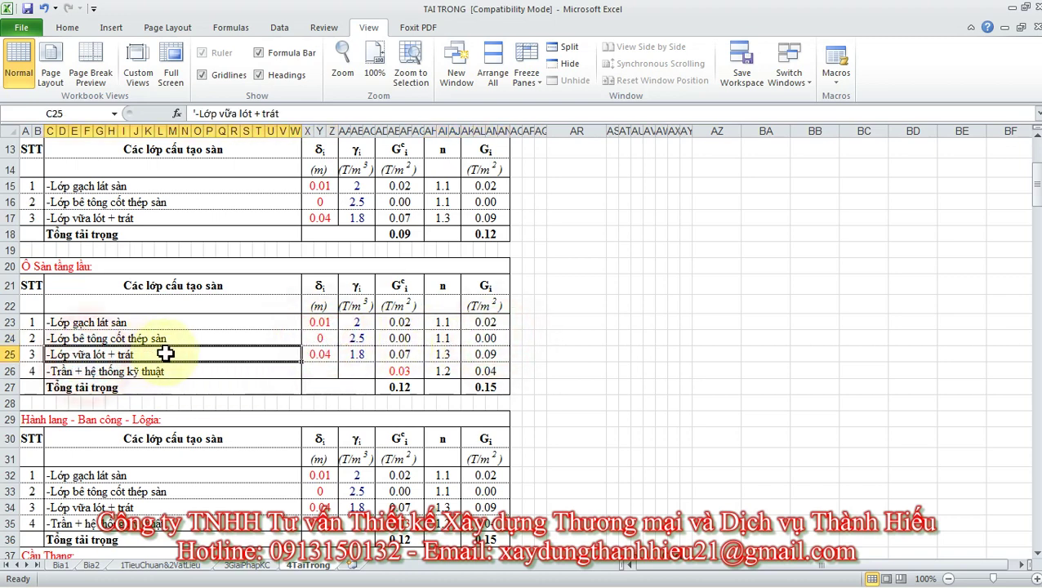
{"action": "left_click", "coordinate": [480, 354]}
{"action": "left_click", "coordinate": [490, 388]}
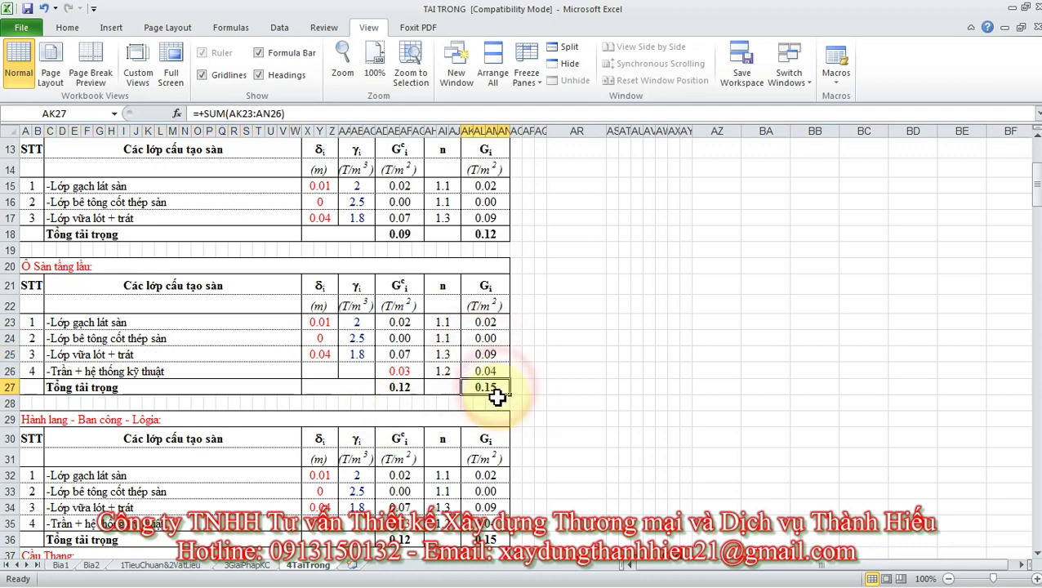
{"action": "left_click", "coordinate": [145, 370]}
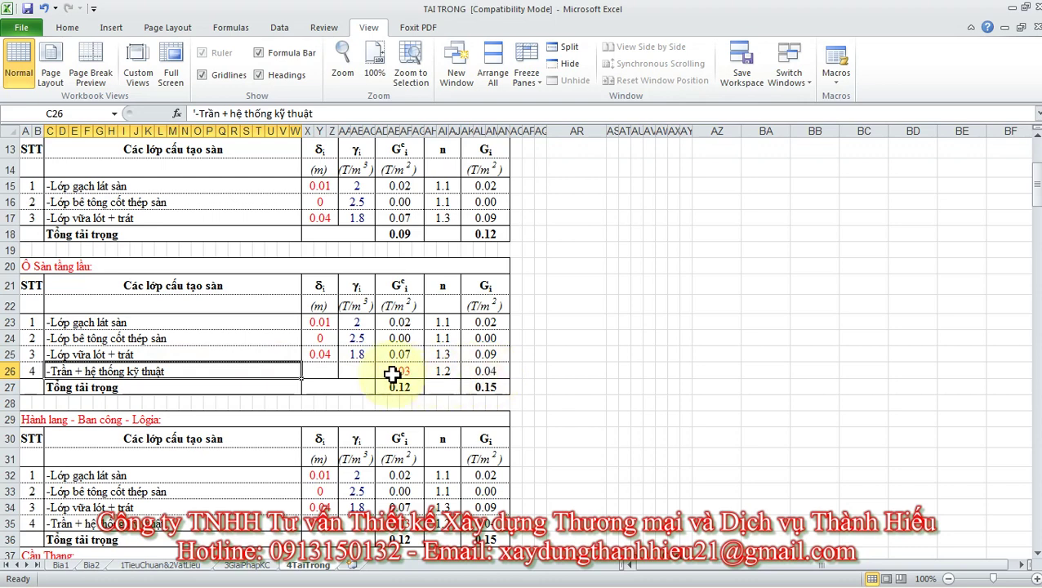
{"action": "left_click", "coordinate": [486, 387]}
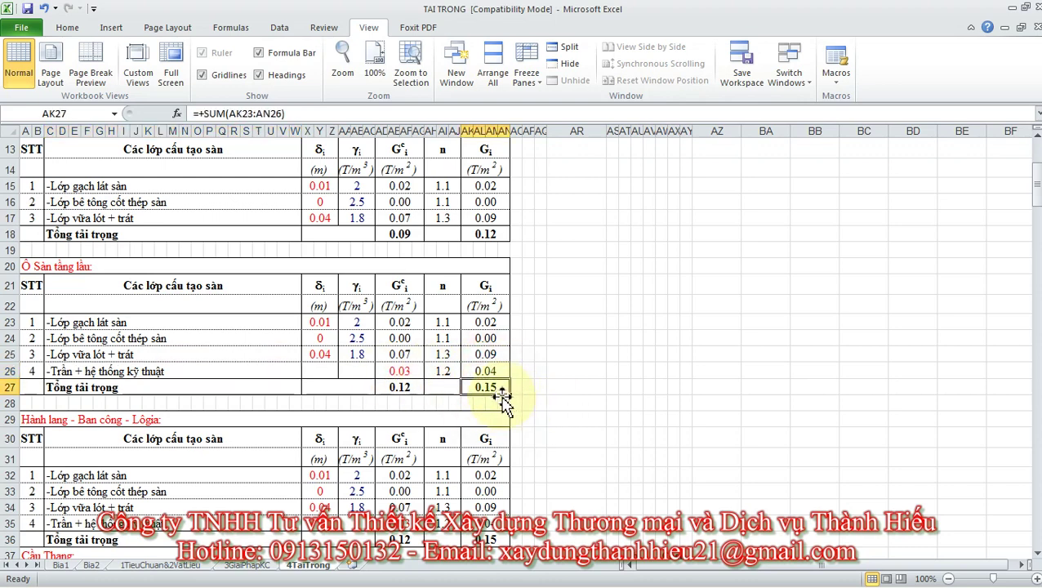
Switch back to ETABS and assign a 0.15 tonf/m² uniform gravity load under TTSAN-TUONG to the five selected TANG2 slabs, replacing existing loads.
{"action": "key", "text": "alt+Tab"}
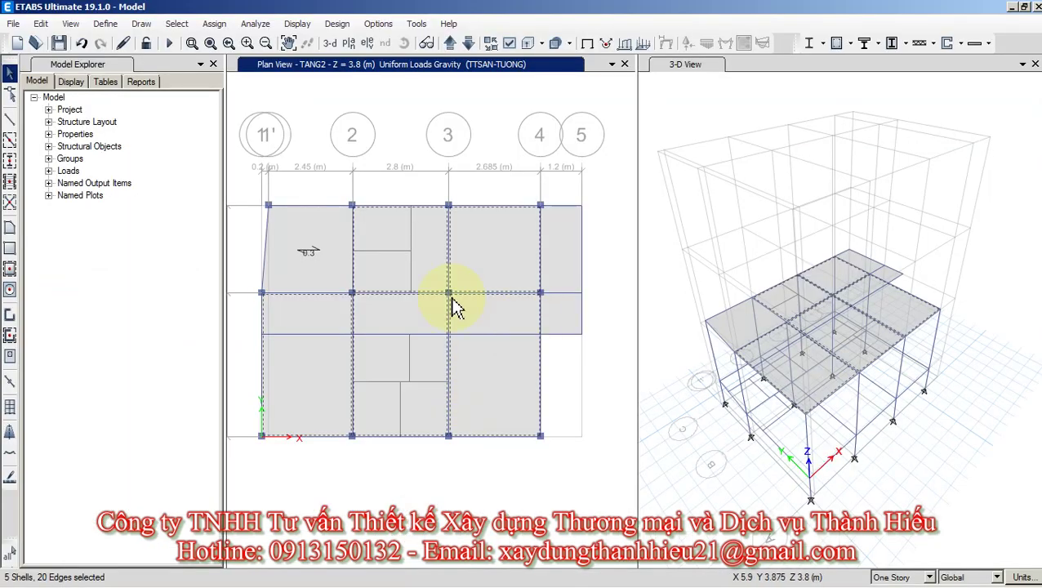
{"action": "left_click", "coordinate": [216, 23]}
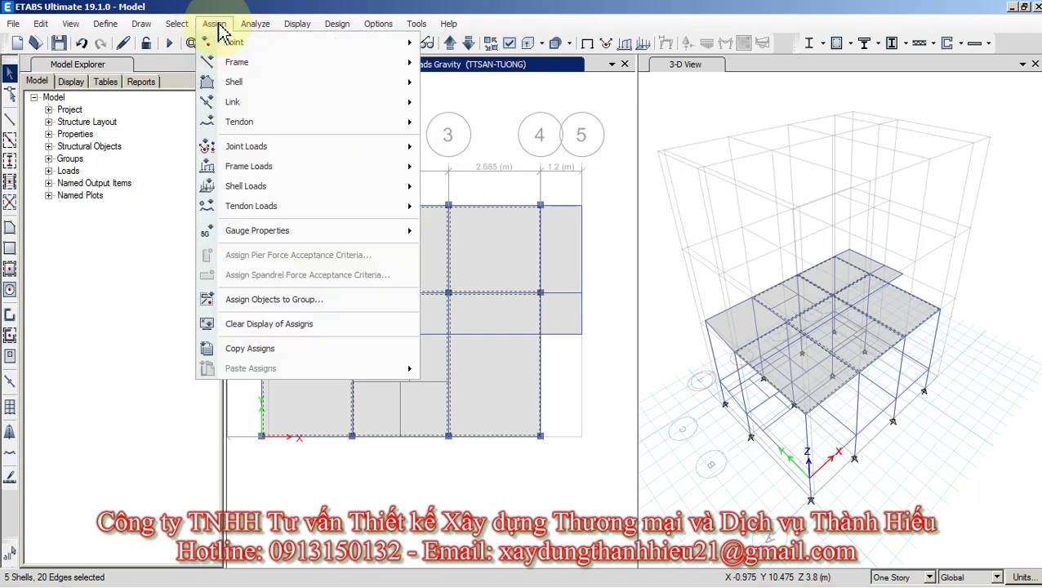
{"action": "mouse_move", "coordinate": [232, 64]}
{"action": "mouse_move", "coordinate": [272, 186]}
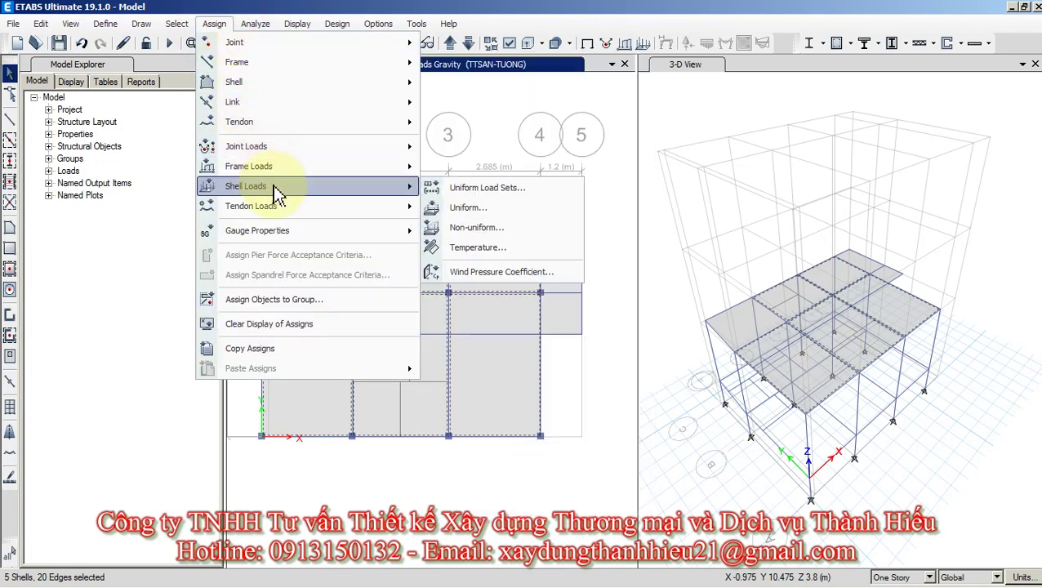
{"action": "left_click", "coordinate": [469, 209]}
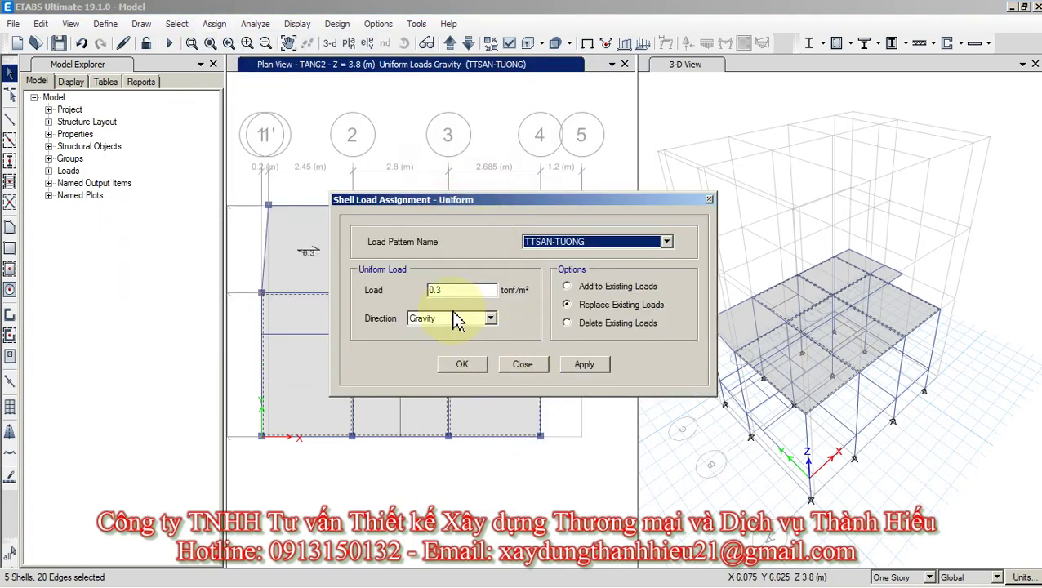
{"action": "left_click", "coordinate": [439, 292]}
{"action": "double_click", "coordinate": [438, 292]}
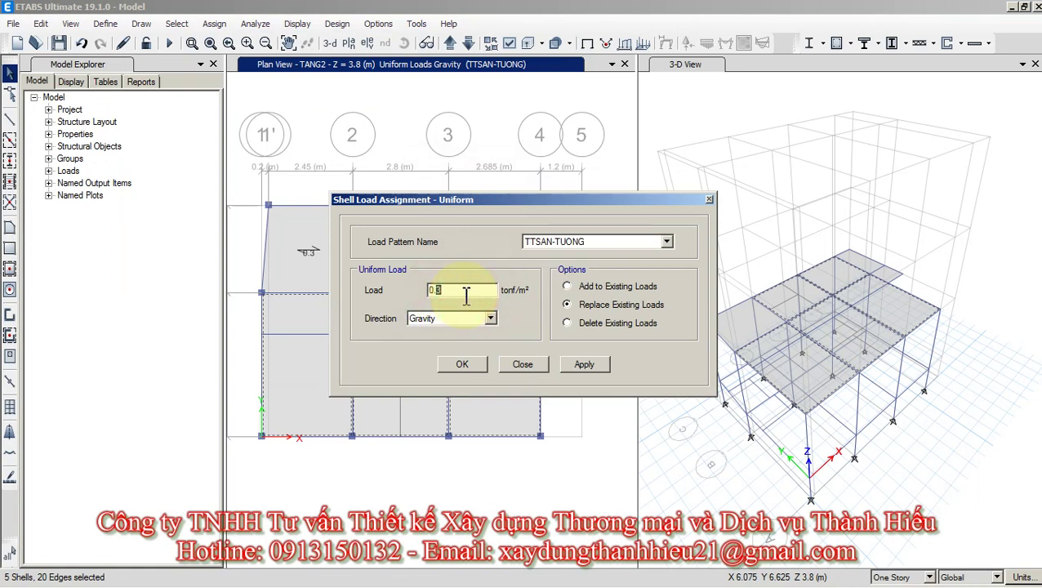
{"action": "type", "text": "0.1"}
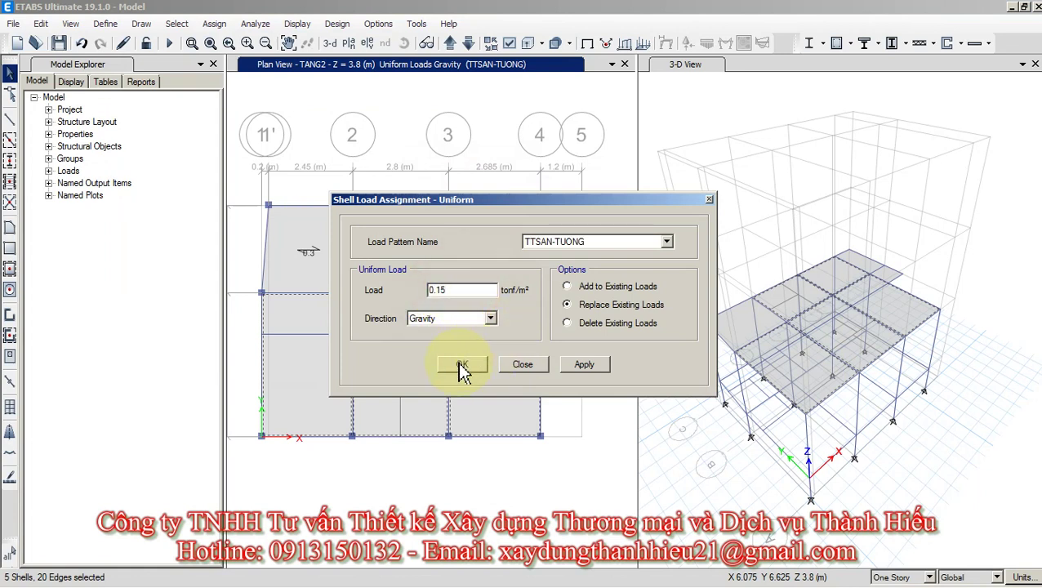
{"action": "type", "text": "5"}
{"action": "left_click", "coordinate": [462, 364]}
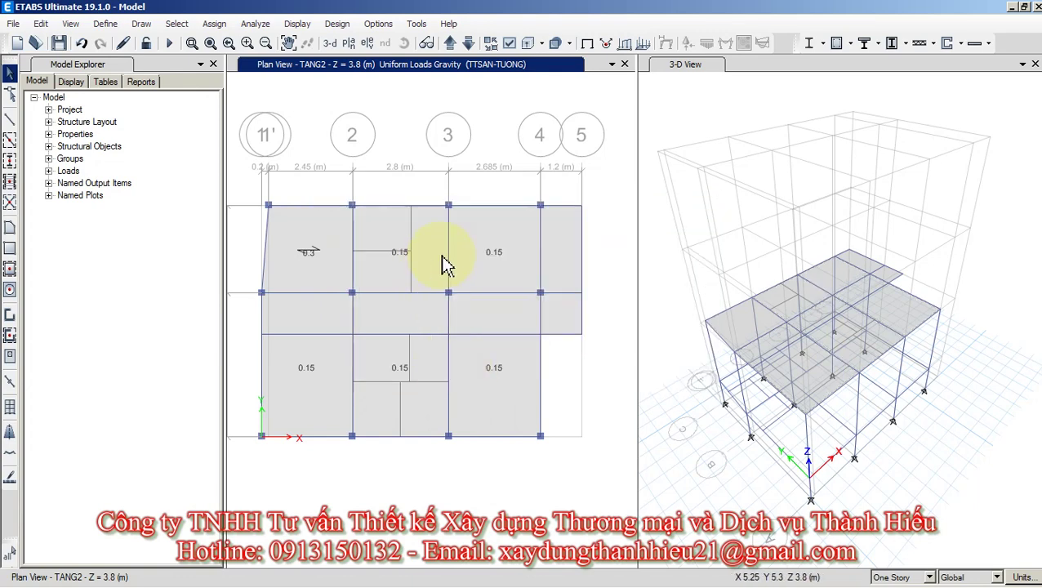
Switch to the TAI TRONG workbook in Excel and examine the layers and loads in the Hành lang - Ban công - Lôgia table and neighbouring tables.
{"action": "key", "text": "alt+Tab"}
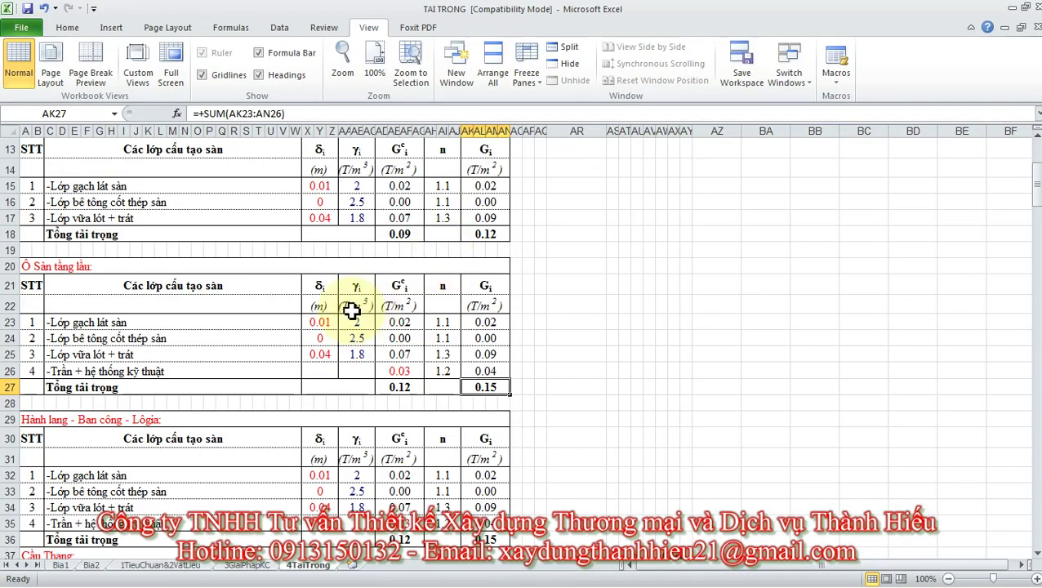
{"action": "left_click", "coordinate": [227, 369]}
{"action": "scroll", "coordinate": [228, 369], "scroll_direction": "down", "scroll_amount": 1}
{"action": "scroll", "coordinate": [229, 368], "scroll_direction": "down", "scroll_amount": 1}
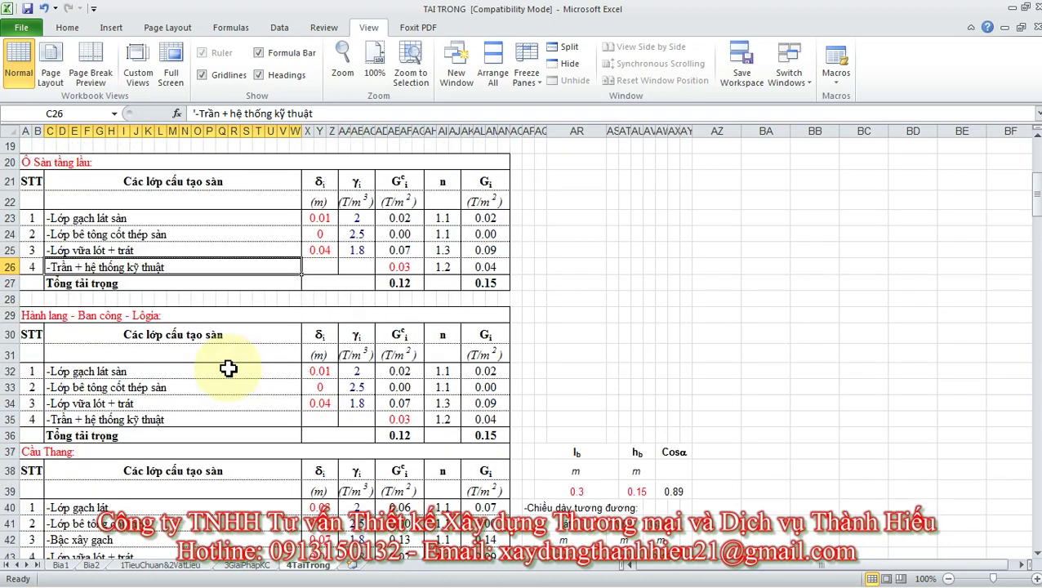
{"action": "scroll", "coordinate": [260, 390], "scroll_direction": "down", "scroll_amount": 2}
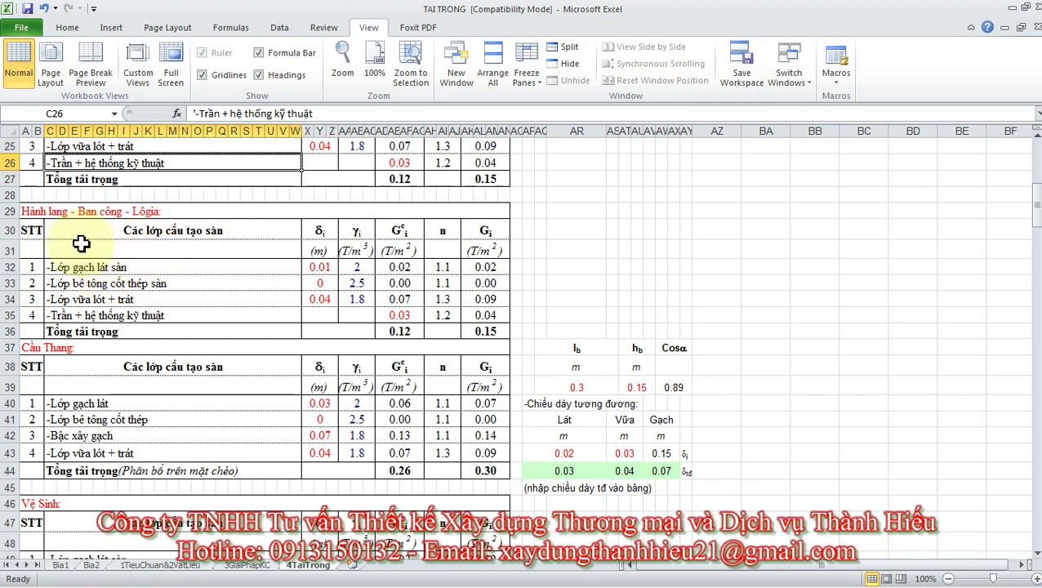
{"action": "left_click", "coordinate": [398, 315]}
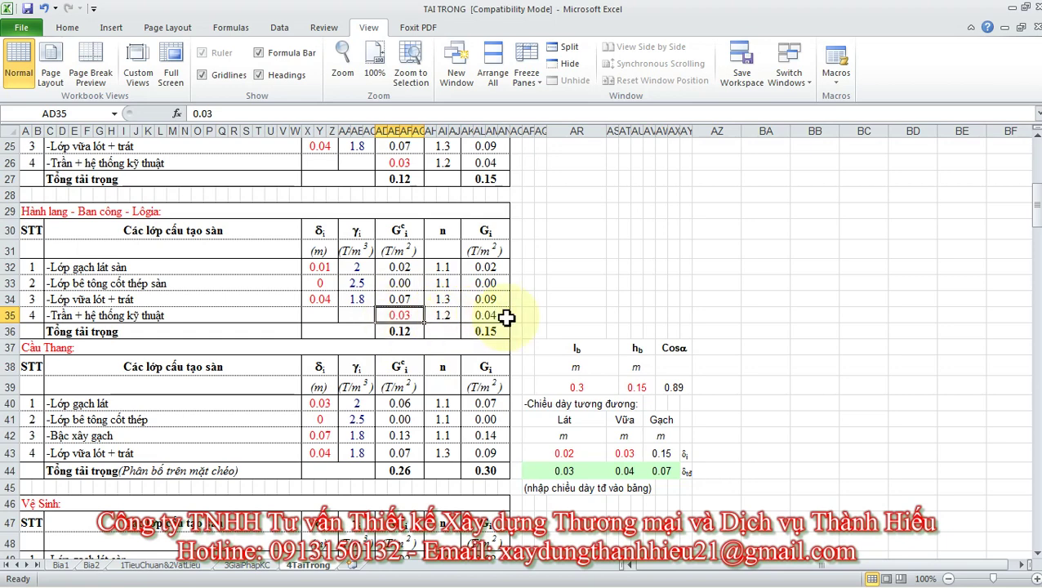
{"action": "left_click", "coordinate": [119, 269]}
{"action": "left_click", "coordinate": [320, 267]}
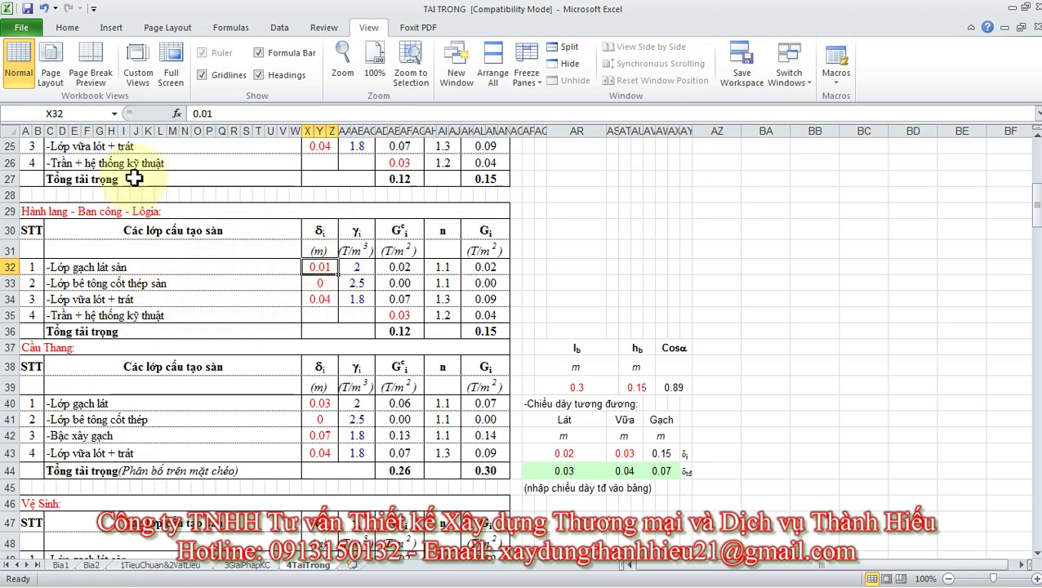
{"action": "scroll", "coordinate": [135, 179], "scroll_direction": "up", "scroll_amount": 1}
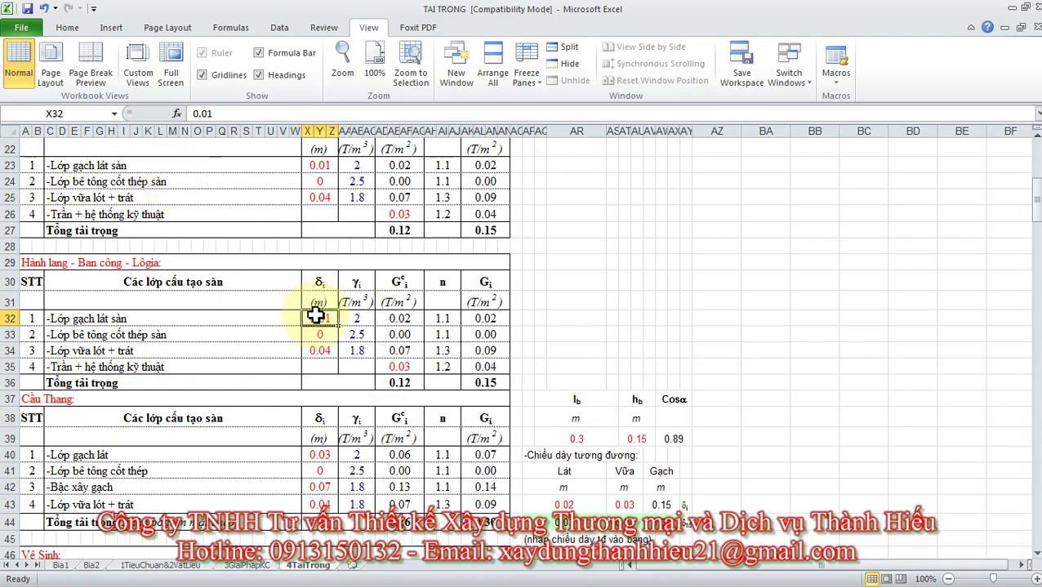
{"action": "scroll", "coordinate": [312, 318], "scroll_direction": "down", "scroll_amount": 6}
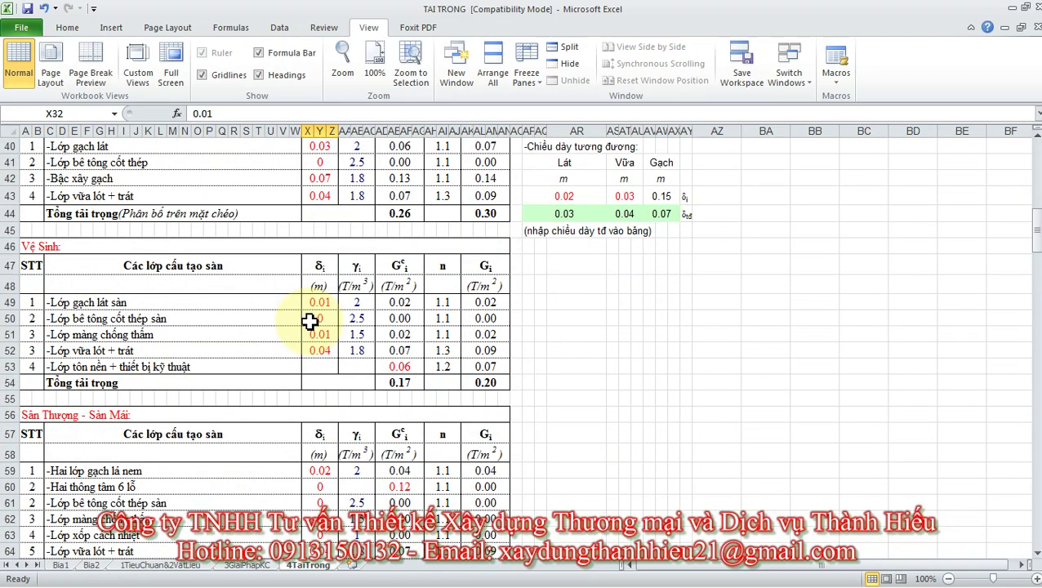
{"action": "scroll", "coordinate": [188, 340], "scroll_direction": "up", "scroll_amount": 13}
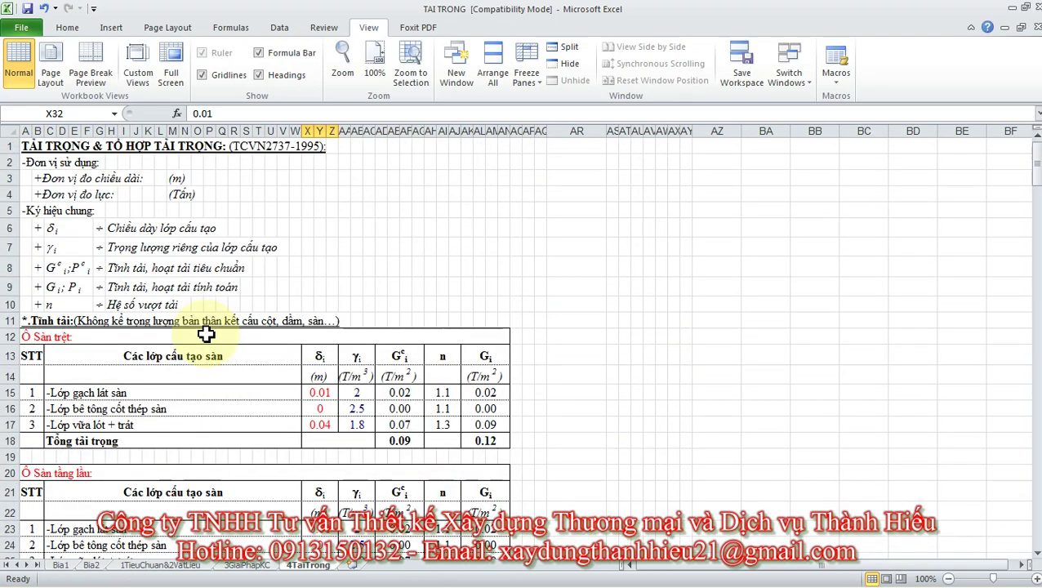
{"action": "scroll", "coordinate": [205, 334], "scroll_direction": "down", "scroll_amount": 9}
Switch to ETABS and select the two TANG2 slab panels between grids 4 and 5.
{"action": "key", "text": "alt+Tab"}
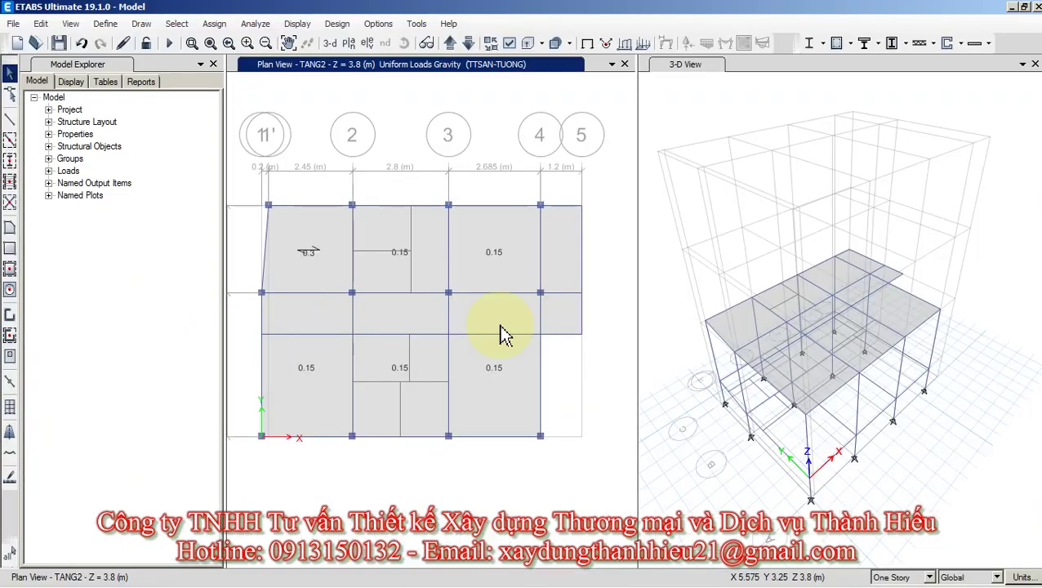
{"action": "left_click", "coordinate": [560, 259]}
{"action": "left_click", "coordinate": [548, 302]}
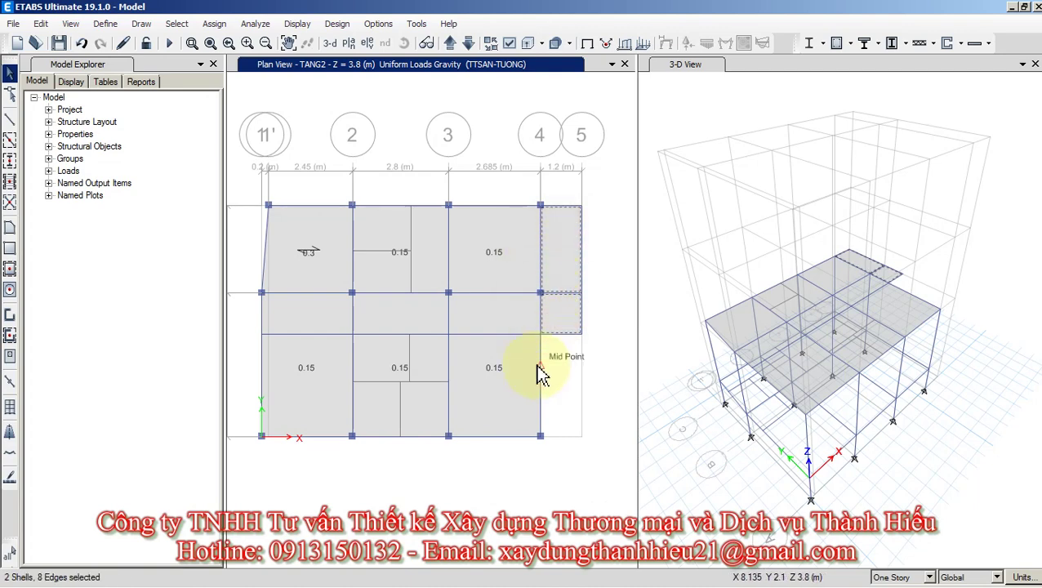
In the Excel Hành lang - Ban công - Lôgia table, clear the standard load of the Trần + hệ thống kỹ thuật layer and check the design total.
{"action": "key", "text": "alt+Tab"}
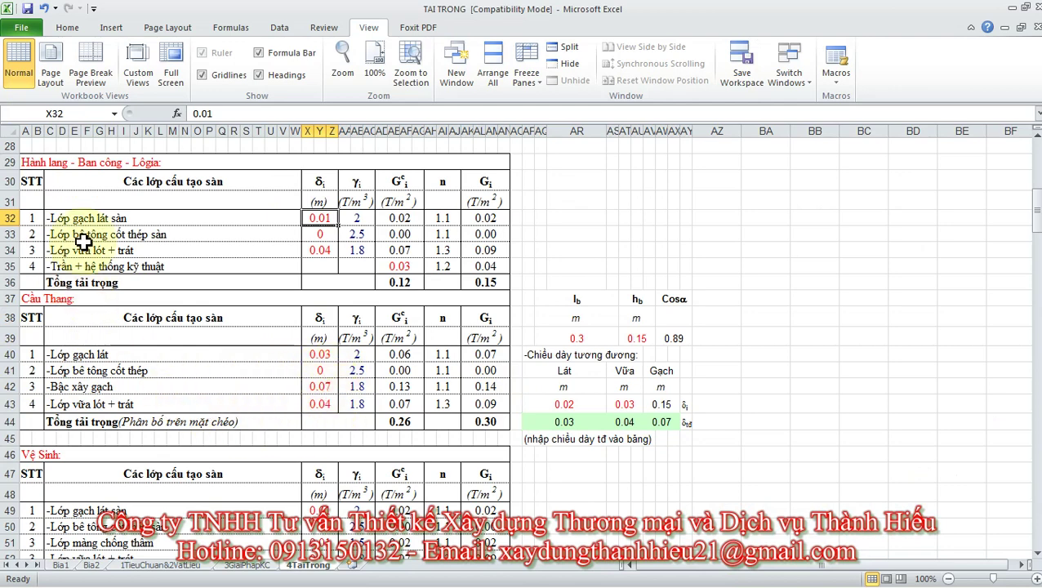
{"action": "left_click", "coordinate": [404, 267]}
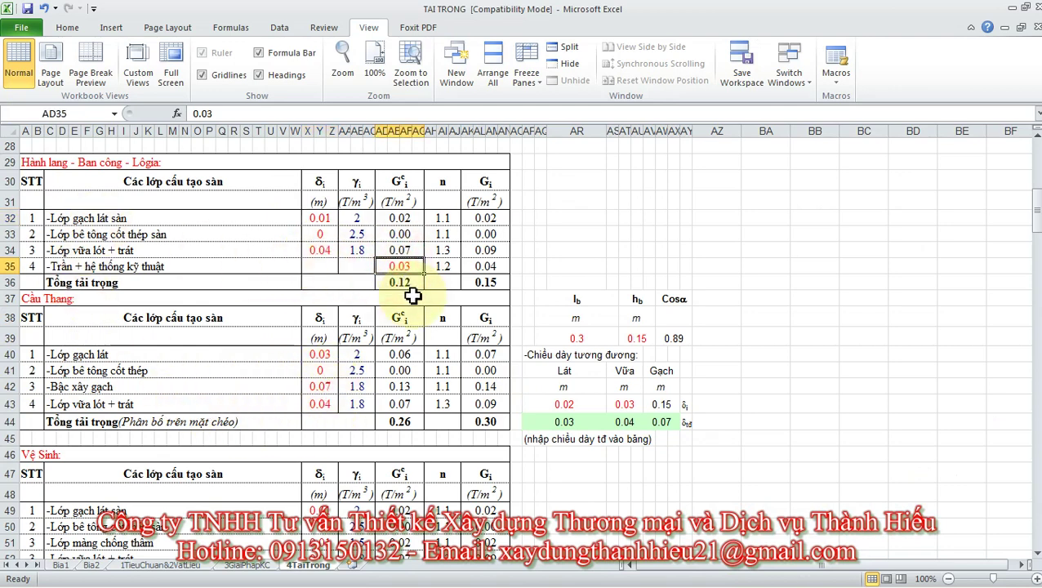
{"action": "left_click", "coordinate": [497, 267]}
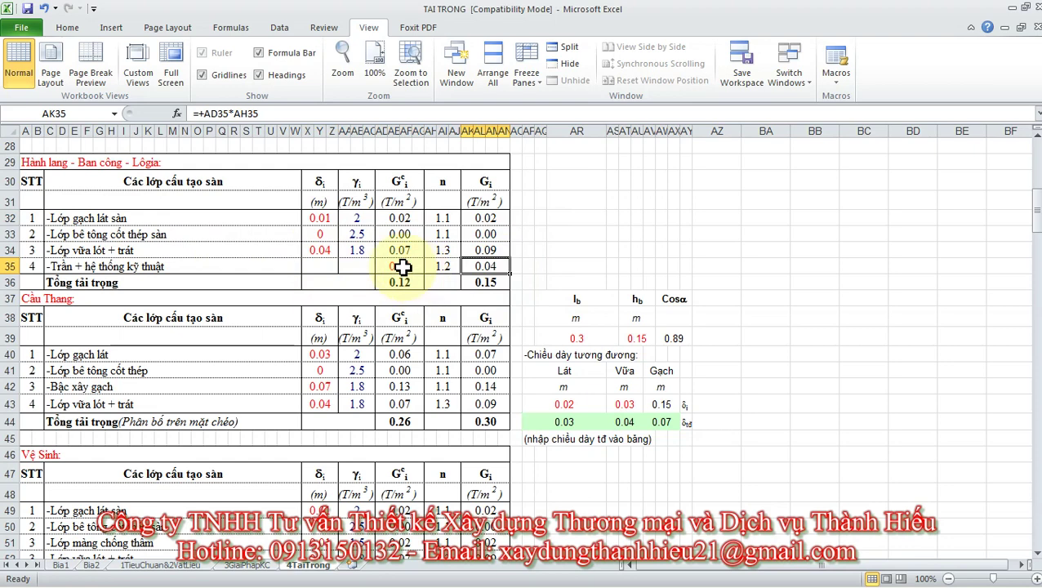
{"action": "mouse_move", "coordinate": [404, 267]}
{"action": "left_mouse_down"}
{"action": "mouse_move", "coordinate": [472, 266]}
{"action": "mouse_move", "coordinate": [418, 272]}
{"action": "left_mouse_up"}
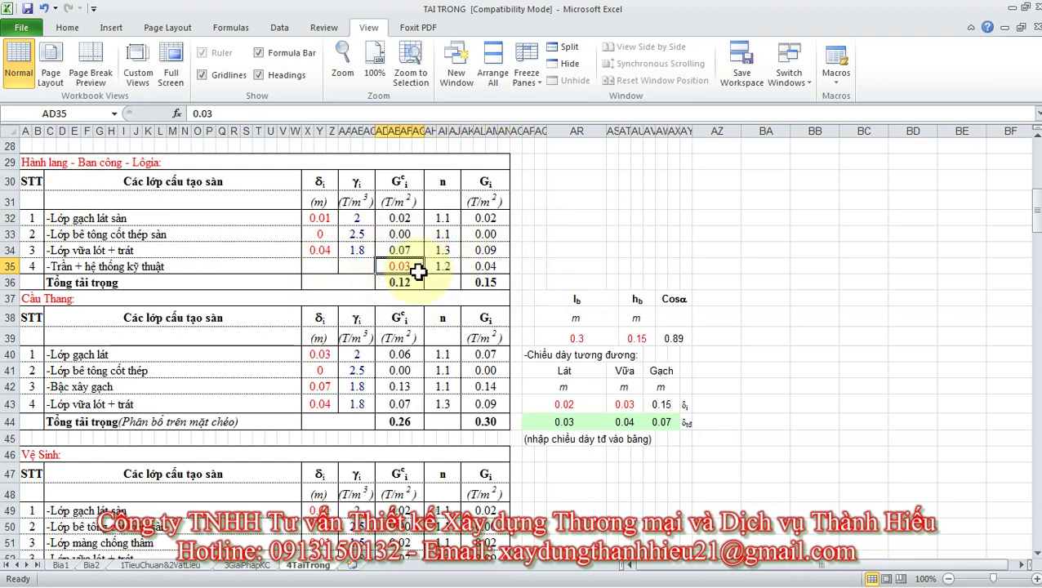
{"action": "left_click", "coordinate": [473, 281]}
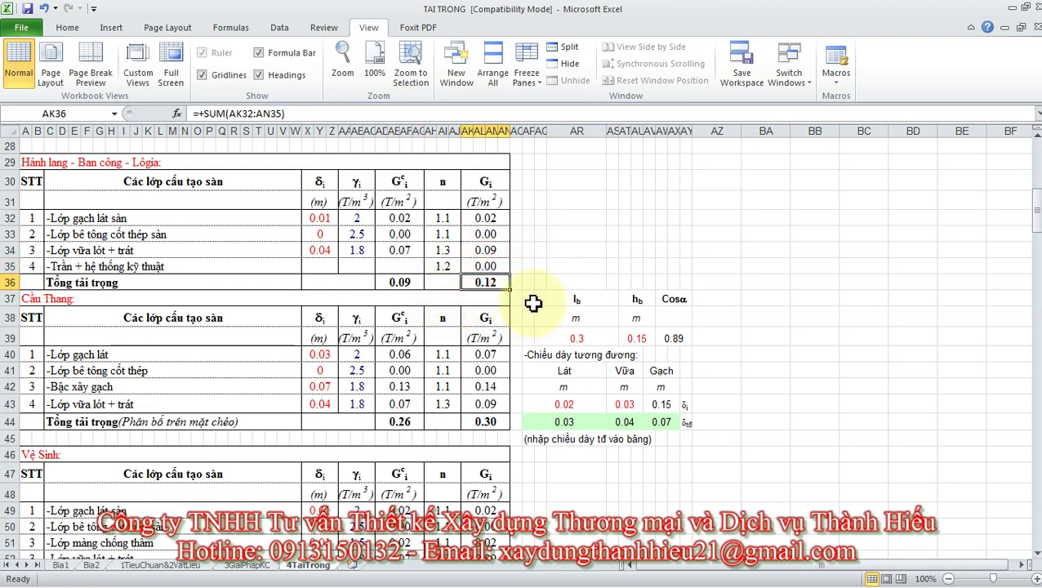
Back in ETABS, assign the corridor-balcony design total of 0.12 tonf/m² as a uniform gravity load under TTSAN-TUONG to the two selected slabs.
{"action": "key", "text": "alt+Tab"}
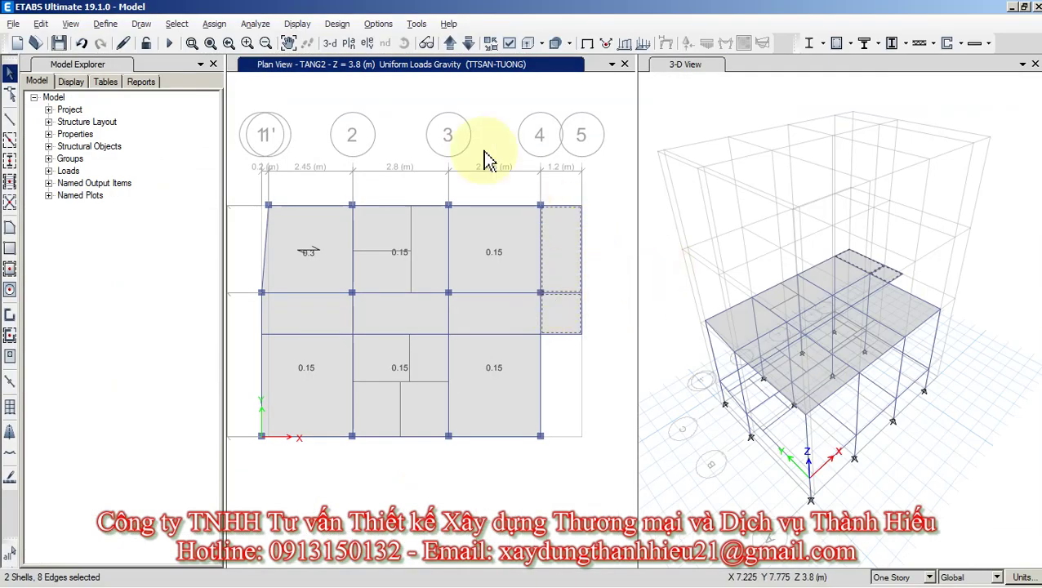
{"action": "left_click", "coordinate": [214, 25]}
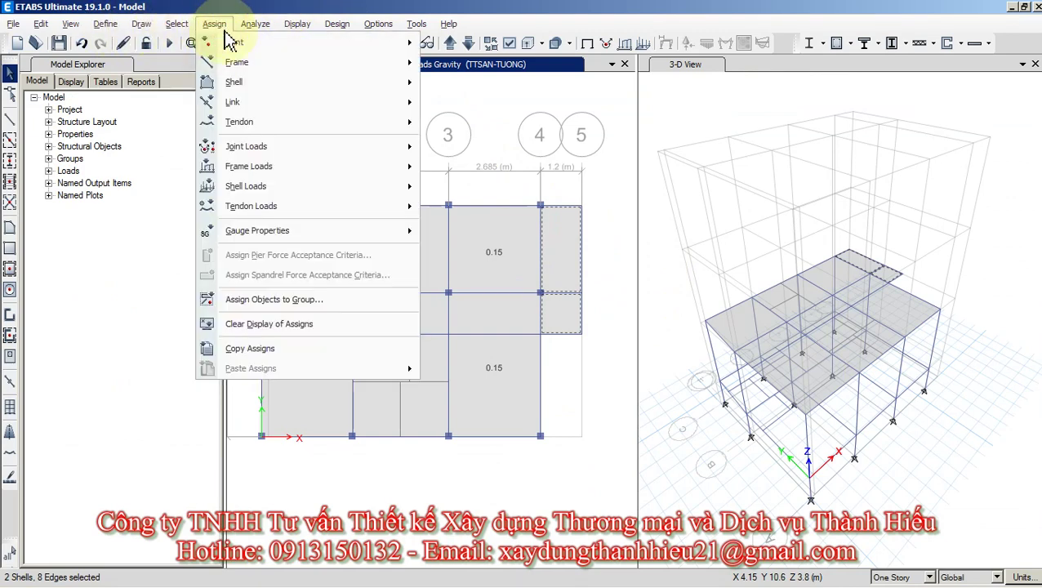
{"action": "mouse_move", "coordinate": [269, 195]}
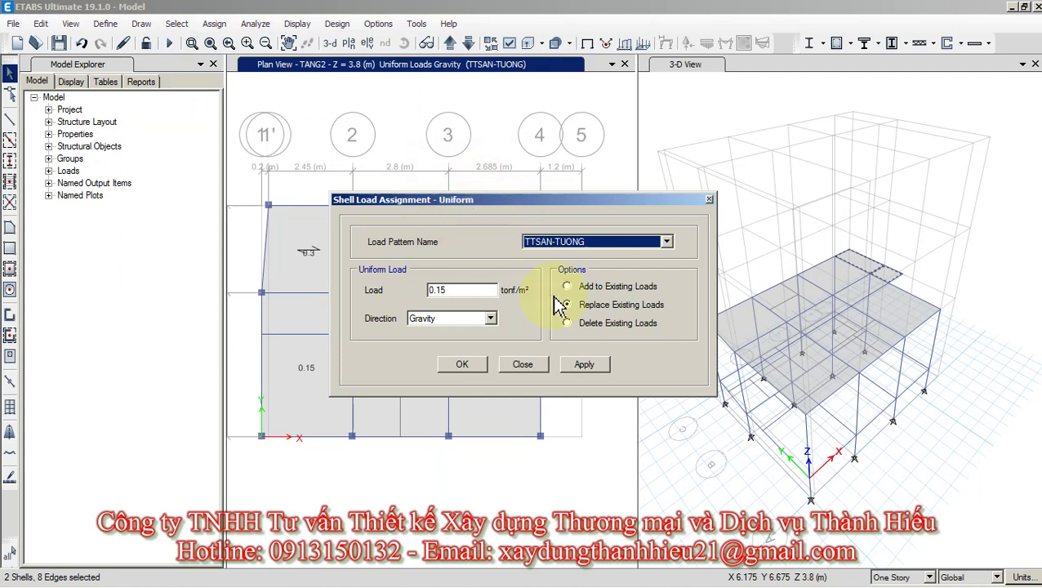
{"action": "left_click", "coordinate": [441, 291]}
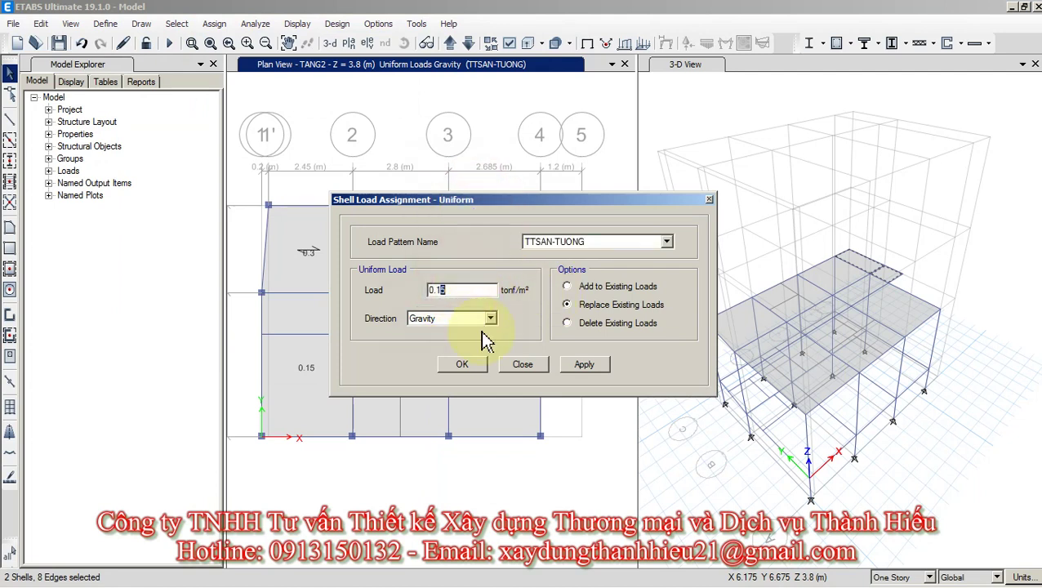
{"action": "left_click", "coordinate": [469, 367]}
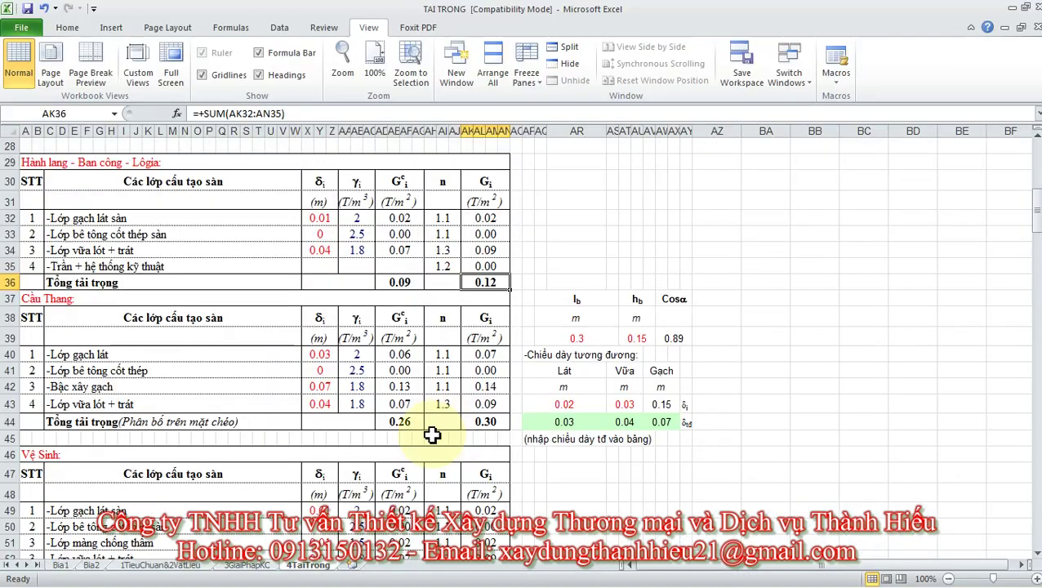
Switch to 1.KIEN TRUC.dwg in AutoCAD and look over the floor 2 plan and the MẶT ĐỨNG elevation.
{"action": "key", "text": "alt+Tab"}
{"action": "mouse_move", "coordinate": [346, 583]}
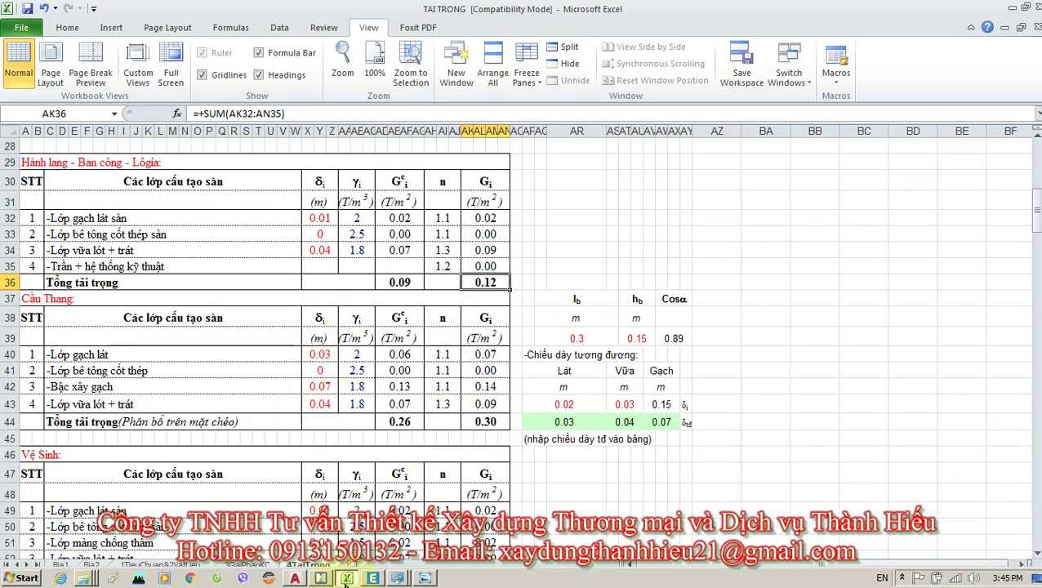
{"action": "left_click", "coordinate": [294, 578]}
{"action": "scroll", "coordinate": [430, 228], "scroll_direction": "down", "scroll_amount": 6}
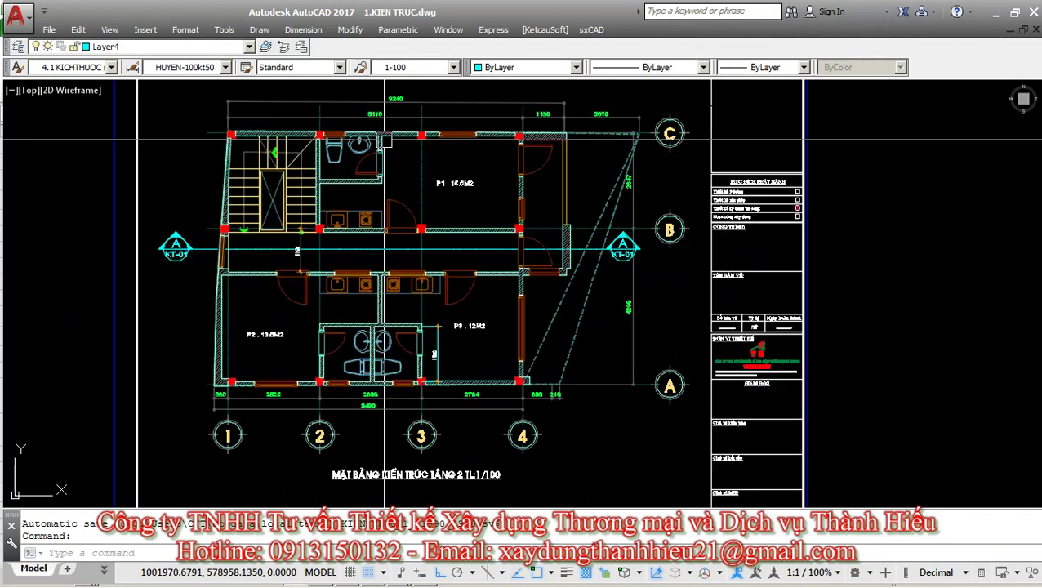
{"action": "middle_click_drag", "start_coordinate": [430, 228], "coordinate": [430, 402]}
{"action": "scroll", "coordinate": [430, 402], "scroll_direction": "up", "scroll_amount": 6}
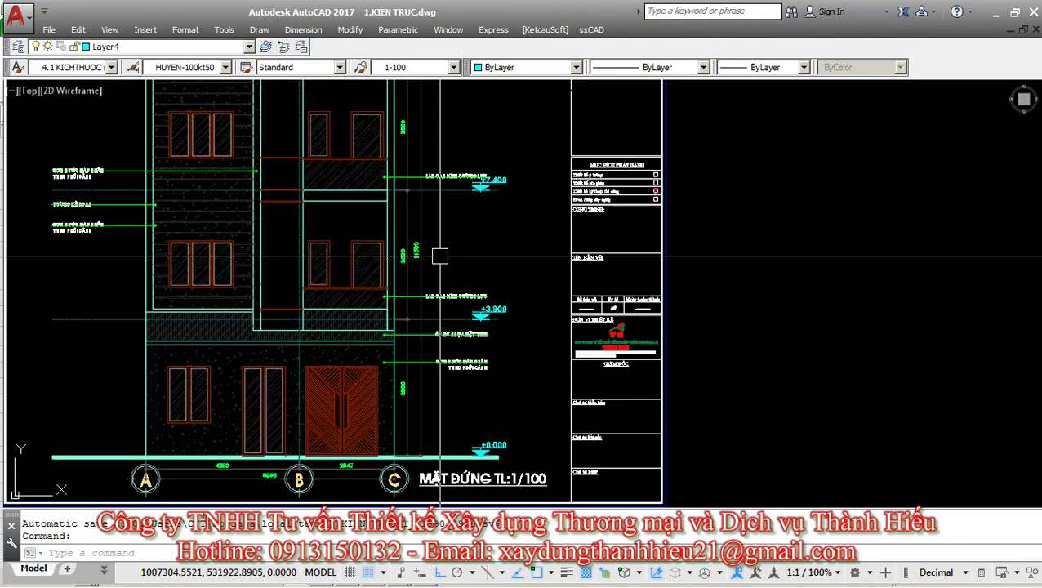
Examine the MẶT CẮT section drawing, focusing on the +3.800 floor and the balcony edge beside grid 4.
{"action": "middle_click_drag", "start_coordinate": [457, 490], "coordinate": [470, 163]}
{"action": "middle_click_drag", "start_coordinate": [570, 392], "coordinate": [570, 222]}
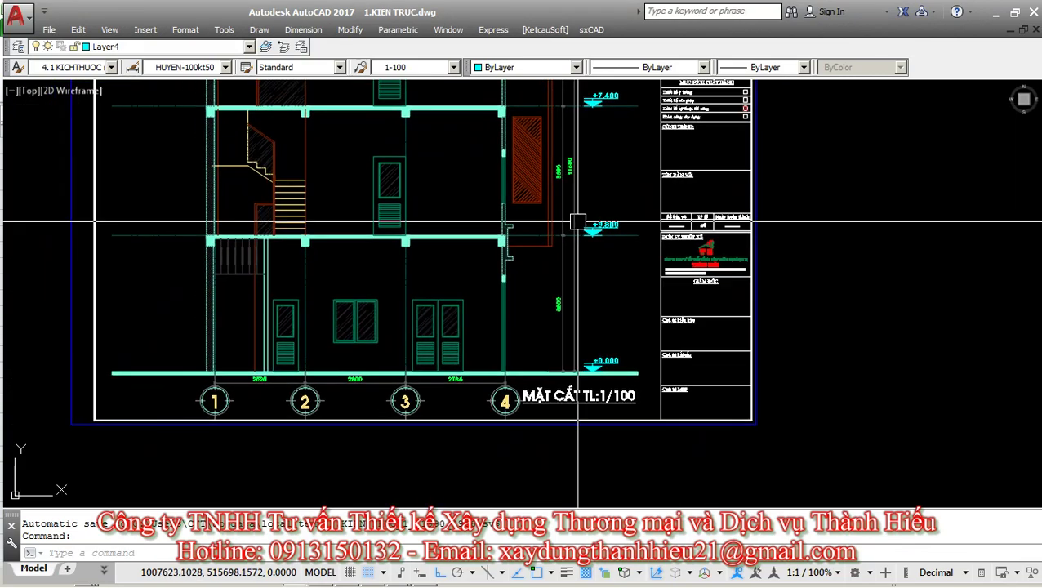
{"action": "scroll", "coordinate": [560, 199], "scroll_direction": "up", "scroll_amount": 3}
{"action": "scroll", "coordinate": [560, 200], "scroll_direction": "down", "scroll_amount": 3}
{"action": "middle_click_drag", "start_coordinate": [541, 143], "coordinate": [458, 288]}
{"action": "scroll", "coordinate": [458, 270], "scroll_direction": "down", "scroll_amount": 6}
{"action": "scroll", "coordinate": [526, 351], "scroll_direction": "up", "scroll_amount": 6}
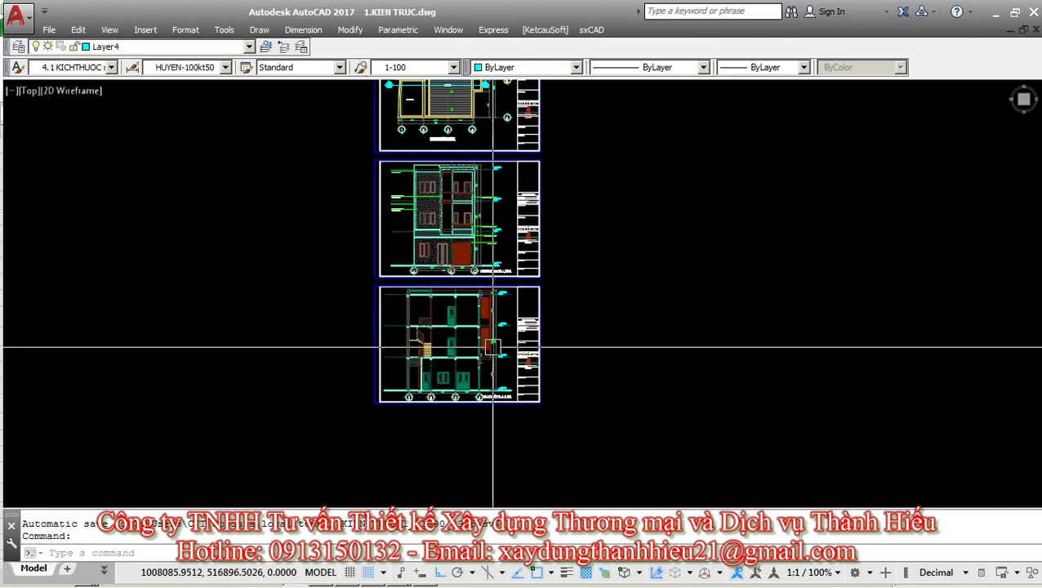
{"action": "scroll", "coordinate": [534, 383], "scroll_direction": "up", "scroll_amount": 5}
{"action": "mouse_move", "coordinate": [344, 384]}
{"action": "middle_mouse_down"}
{"action": "mouse_move", "coordinate": [516, 384]}
{"action": "mouse_move", "coordinate": [593, 337]}
{"action": "mouse_move", "coordinate": [555, 346]}
{"action": "mouse_move", "coordinate": [429, 282]}
{"action": "mouse_move", "coordinate": [406, 347]}
{"action": "mouse_move", "coordinate": [412, 428]}
{"action": "middle_mouse_up"}
{"action": "middle_click_drag", "start_coordinate": [492, 340], "coordinate": [577, 271]}
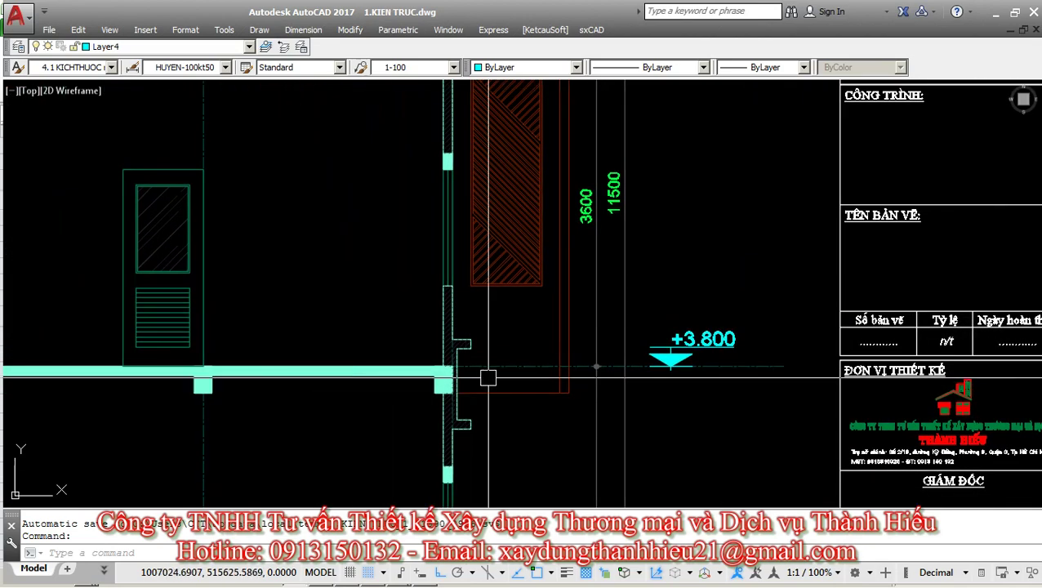
{"action": "middle_click_drag", "start_coordinate": [601, 317], "coordinate": [601, 365]}
{"action": "scroll", "coordinate": [490, 327], "scroll_direction": "down", "scroll_amount": 6}
{"action": "scroll", "coordinate": [495, 302], "scroll_direction": "up", "scroll_amount": 4}
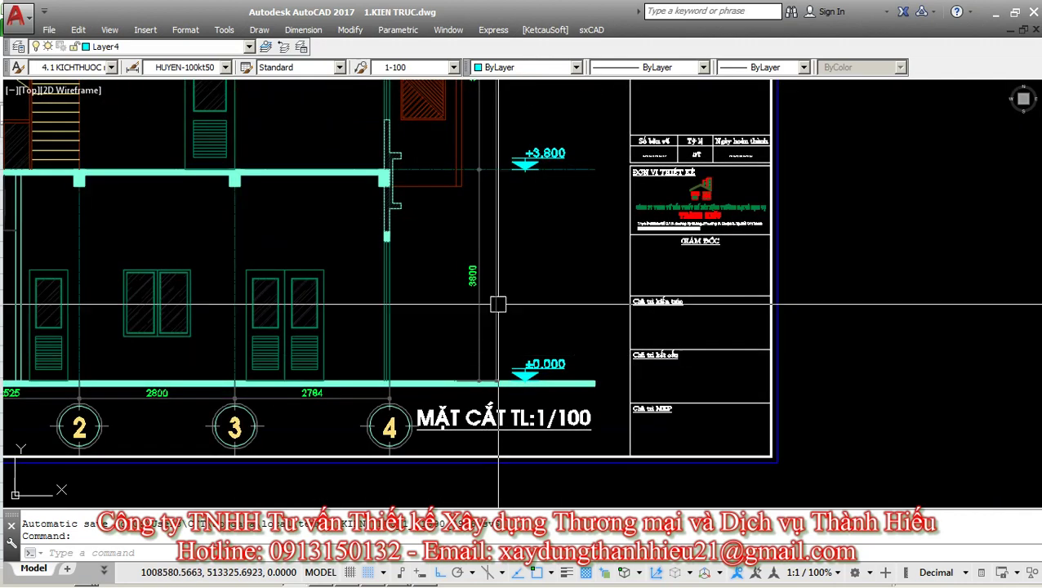
{"action": "scroll", "coordinate": [507, 302], "scroll_direction": "down", "scroll_amount": 4}
{"action": "scroll", "coordinate": [464, 399], "scroll_direction": "up", "scroll_amount": 3}
{"action": "scroll", "coordinate": [464, 399], "scroll_direction": "up", "scroll_amount": 2}
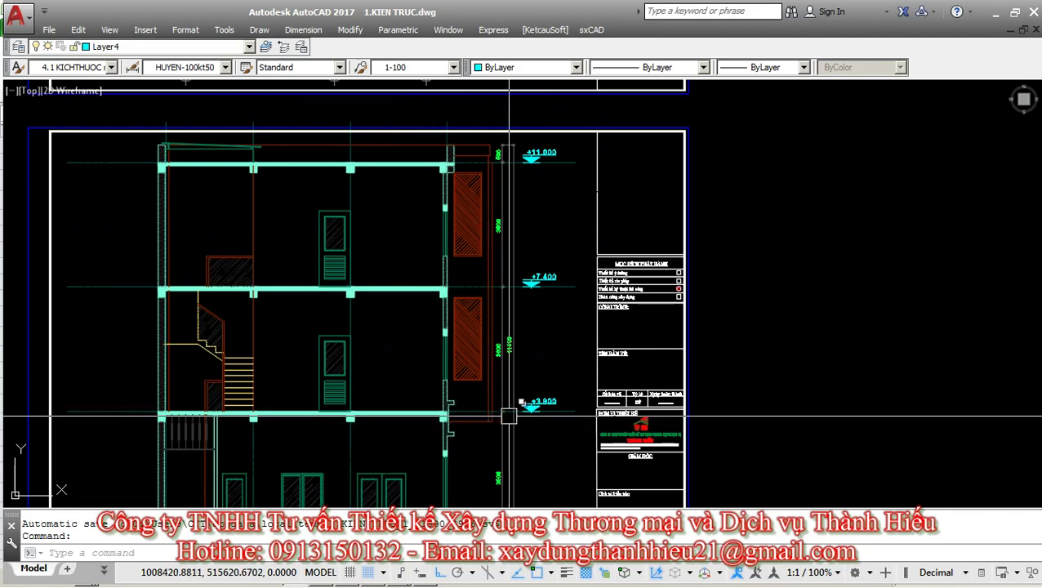
Examine the upper floor plan around room P1 and the balcony between grids B and C in the architectural drawing.
{"action": "scroll", "coordinate": [433, 242], "scroll_direction": "down", "scroll_amount": 6}
{"action": "scroll", "coordinate": [445, 258], "scroll_direction": "up", "scroll_amount": 5}
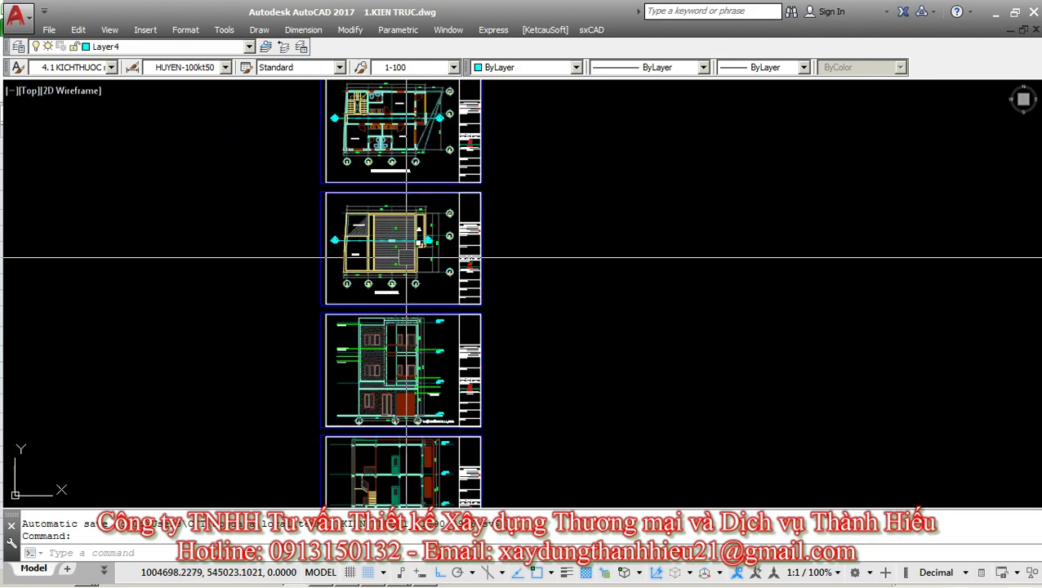
{"action": "middle_click_drag", "start_coordinate": [458, 368], "coordinate": [417, 282]}
{"action": "scroll", "coordinate": [420, 288], "scroll_direction": "up", "scroll_amount": 5}
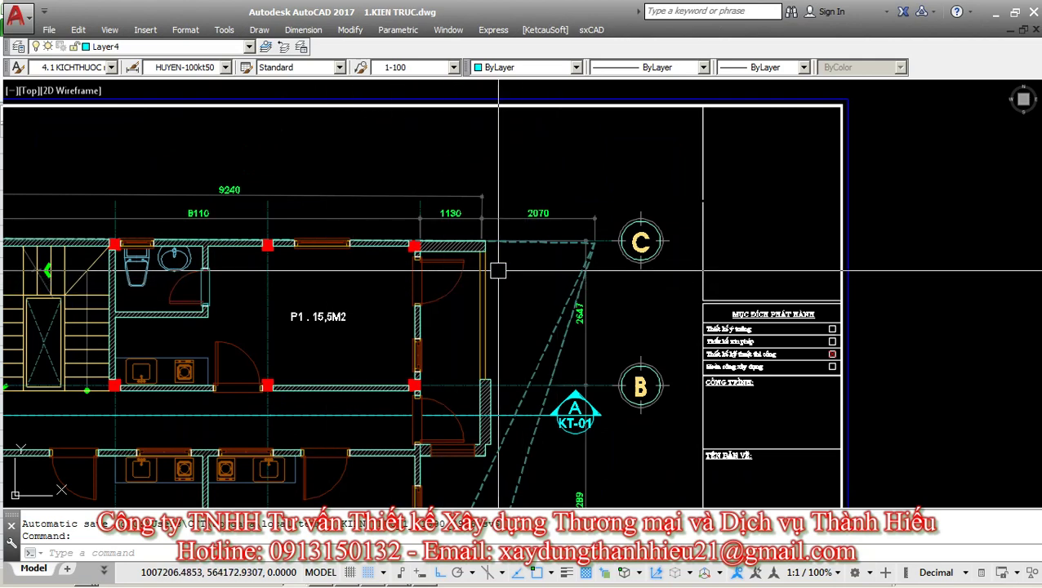
{"action": "scroll", "coordinate": [464, 280], "scroll_direction": "down", "scroll_amount": 5}
{"action": "scroll", "coordinate": [457, 283], "scroll_direction": "up", "scroll_amount": 5}
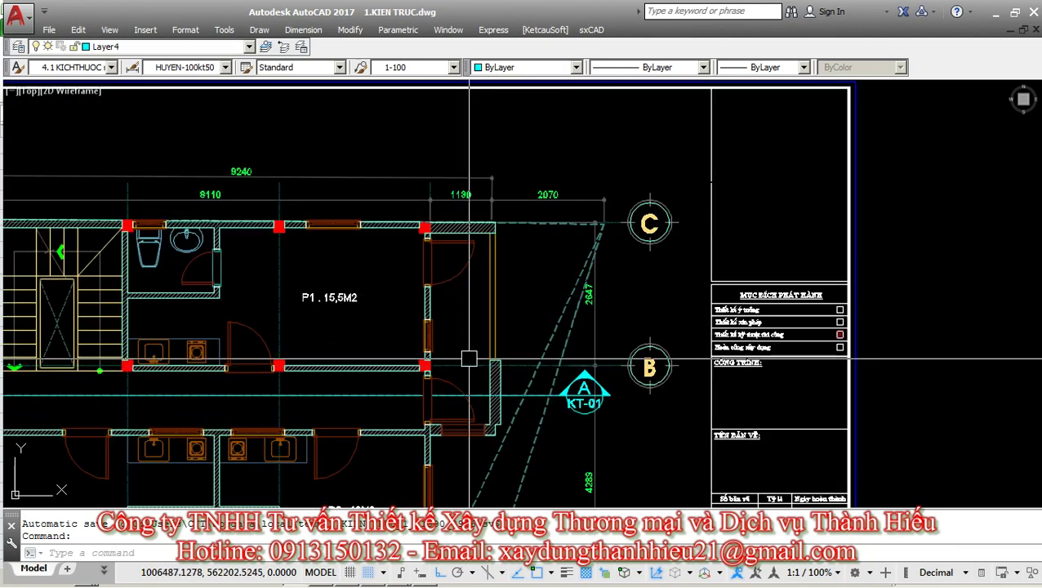
{"action": "middle_click_drag", "start_coordinate": [432, 380], "coordinate": [450, 303]}
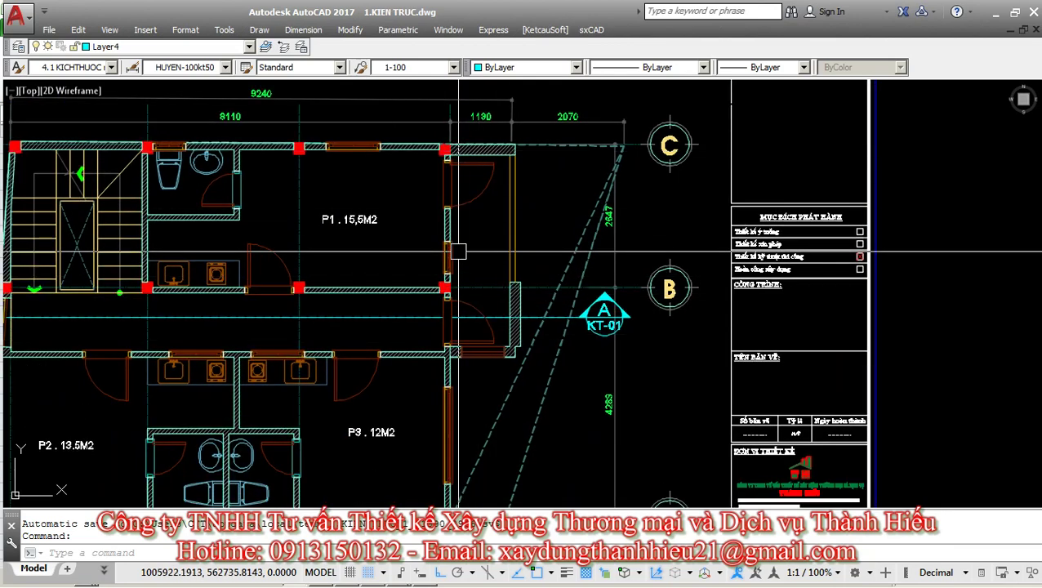
Switch to the TAI TRONG workbook in Excel and review the load tables from Cầu Thang down to the wall loads.
{"action": "key", "text": "alt+Tab"}
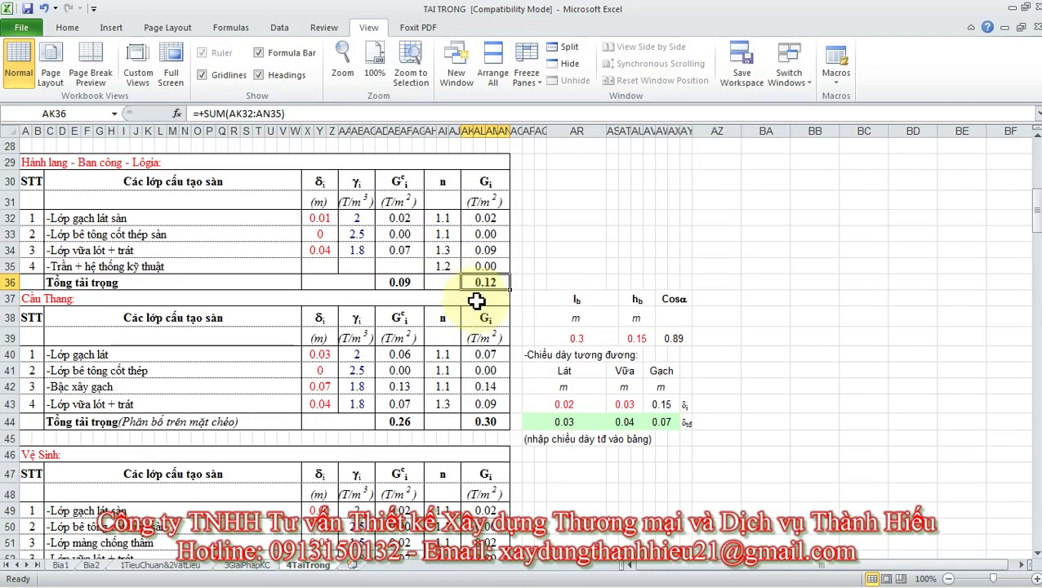
{"action": "left_click", "coordinate": [598, 492]}
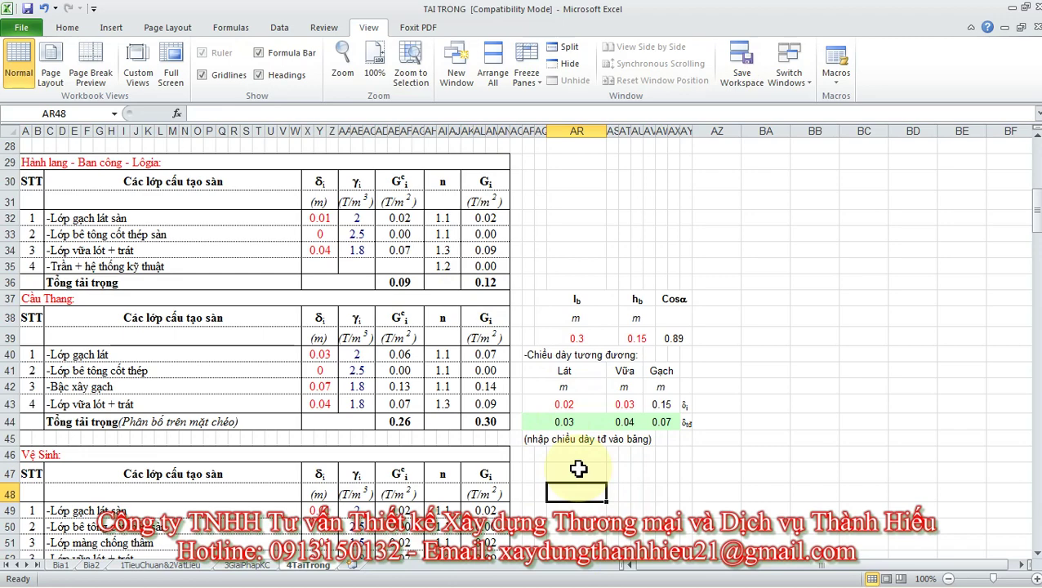
{"action": "scroll", "coordinate": [578, 468], "scroll_direction": "down", "scroll_amount": 2}
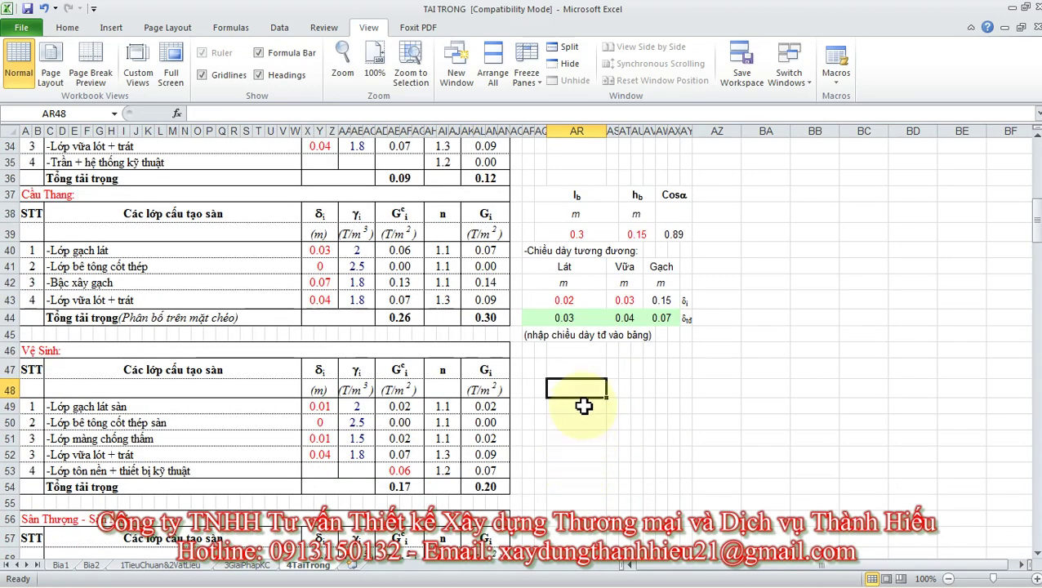
{"action": "scroll", "coordinate": [573, 389], "scroll_direction": "down", "scroll_amount": 4}
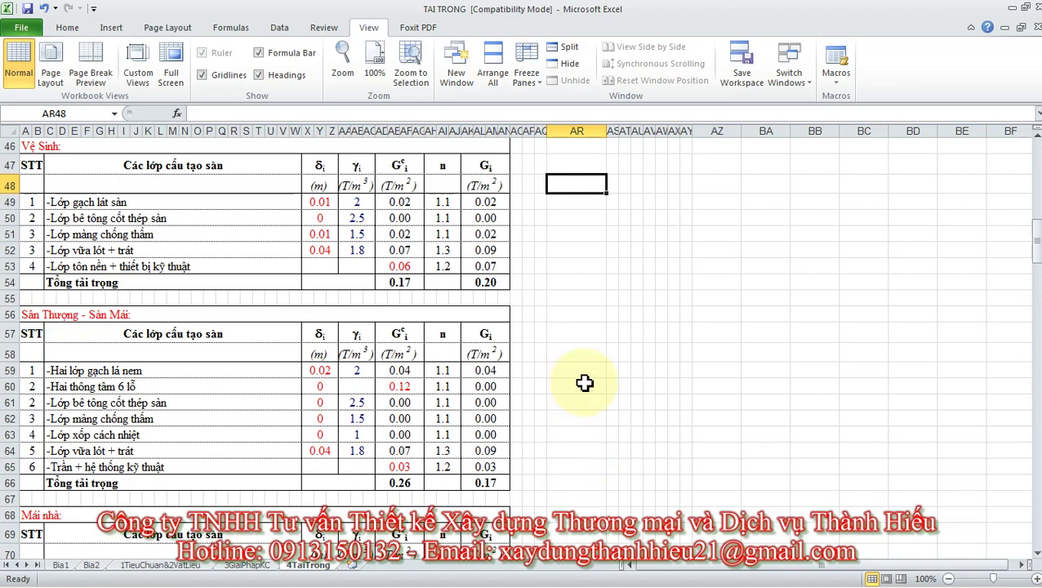
{"action": "scroll", "coordinate": [576, 385], "scroll_direction": "down", "scroll_amount": 6}
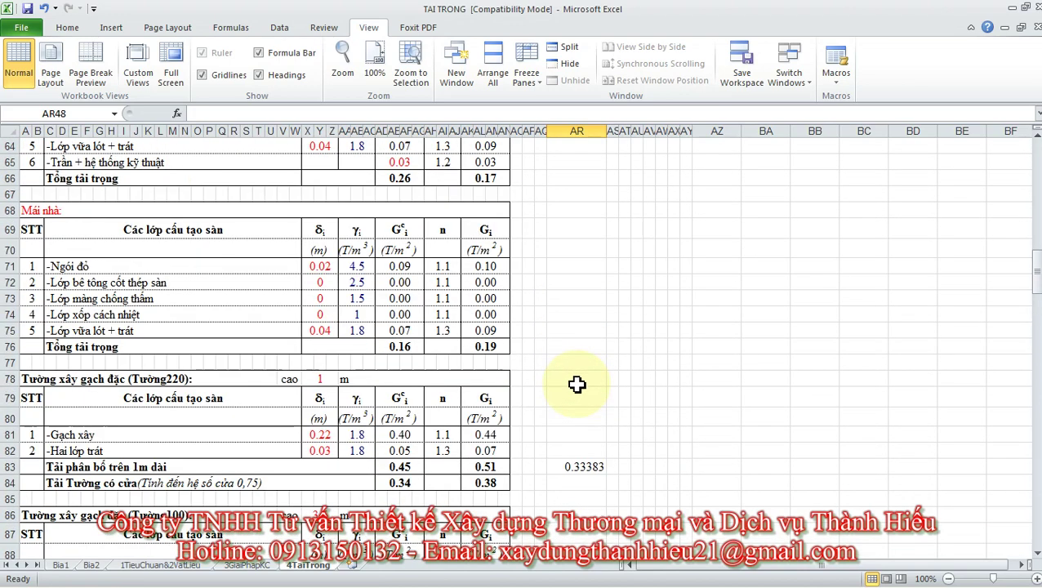
{"action": "scroll", "coordinate": [577, 385], "scroll_direction": "down", "scroll_amount": 5}
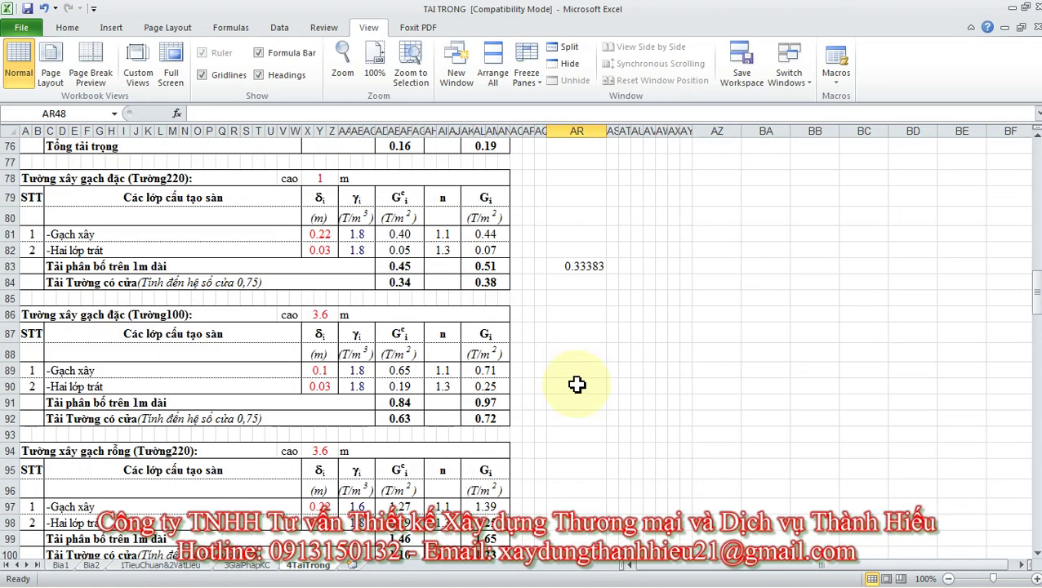
{"action": "scroll", "coordinate": [820, 176], "scroll_direction": "up", "scroll_amount": 3}
{"action": "scroll", "coordinate": [819, 175], "scroll_direction": "up", "scroll_amount": 2}
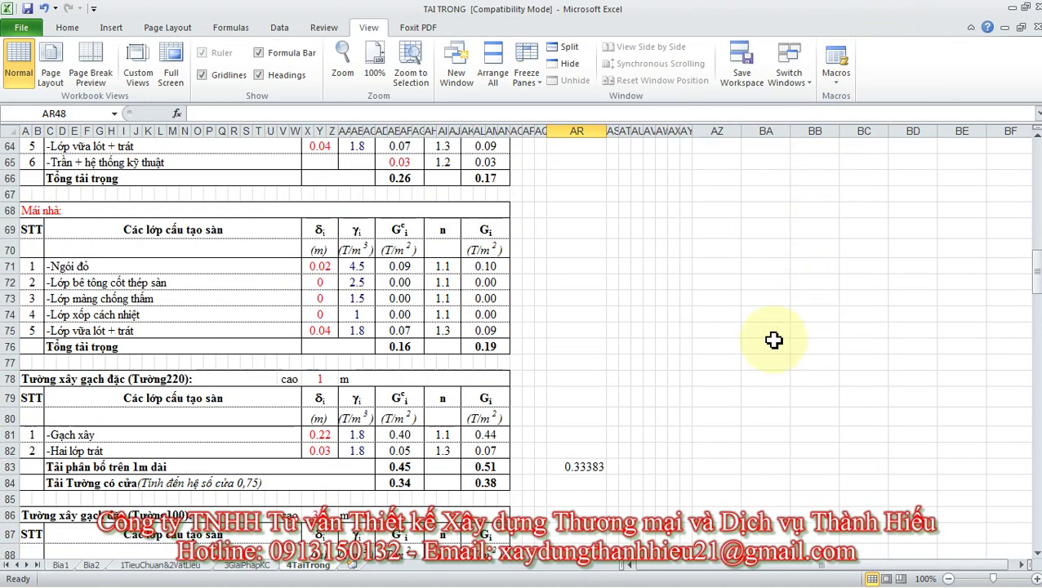
Back in ETABS, replicate all TANG2 objects onto story TANG3 and show the TANG3 plan.
{"action": "left_click", "coordinate": [295, 578]}
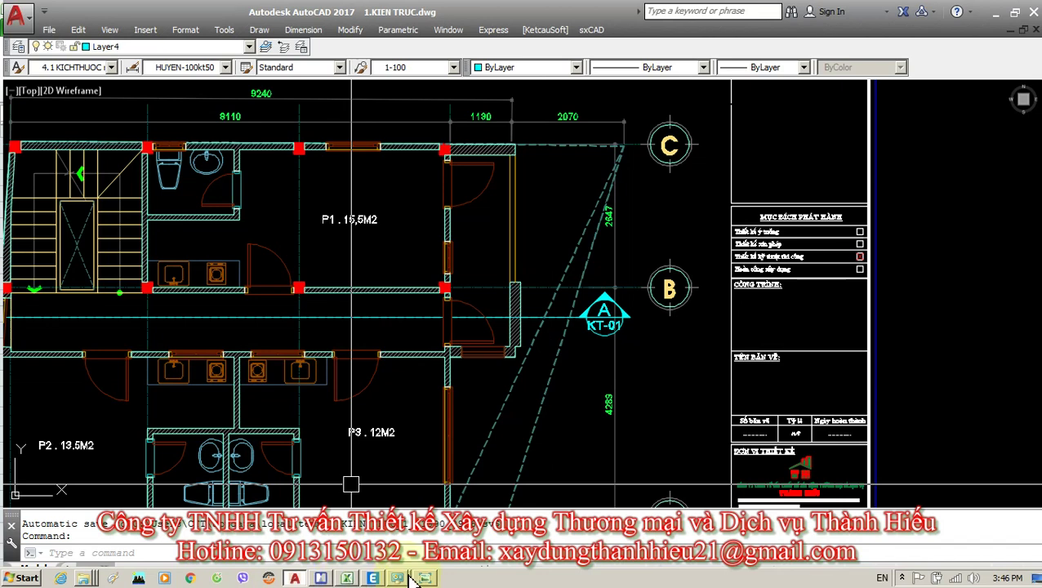
{"action": "left_click", "coordinate": [375, 577]}
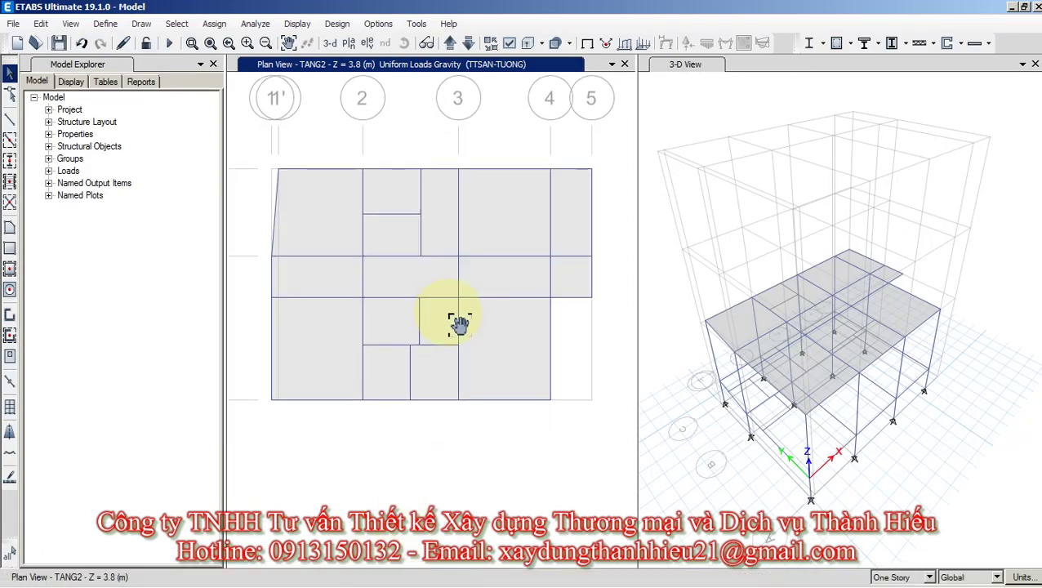
{"action": "middle_click_drag", "start_coordinate": [378, 205], "coordinate": [371, 178]}
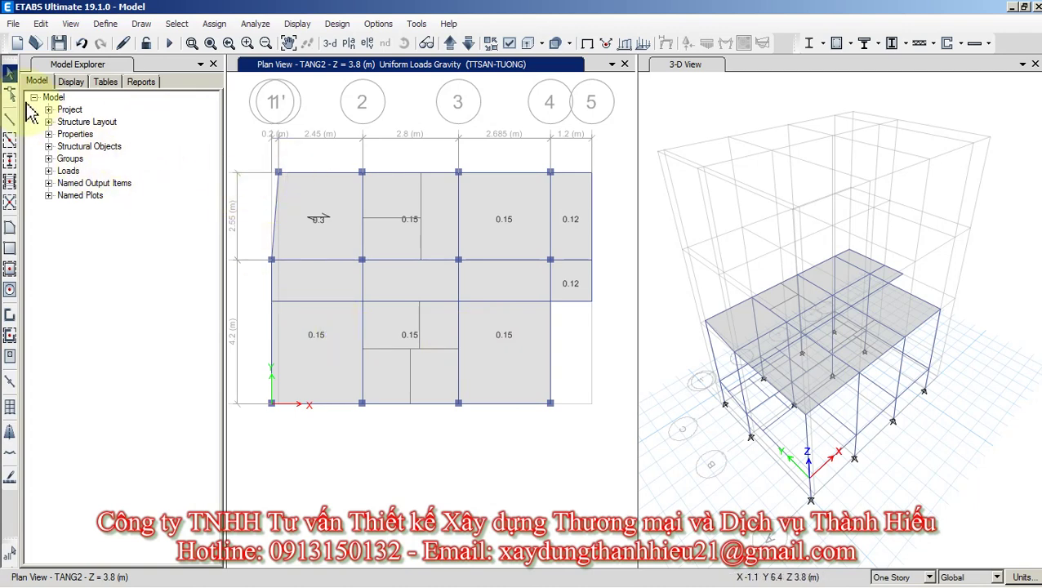
{"action": "left_click_drag", "start_coordinate": [243, 139], "coordinate": [608, 488]}
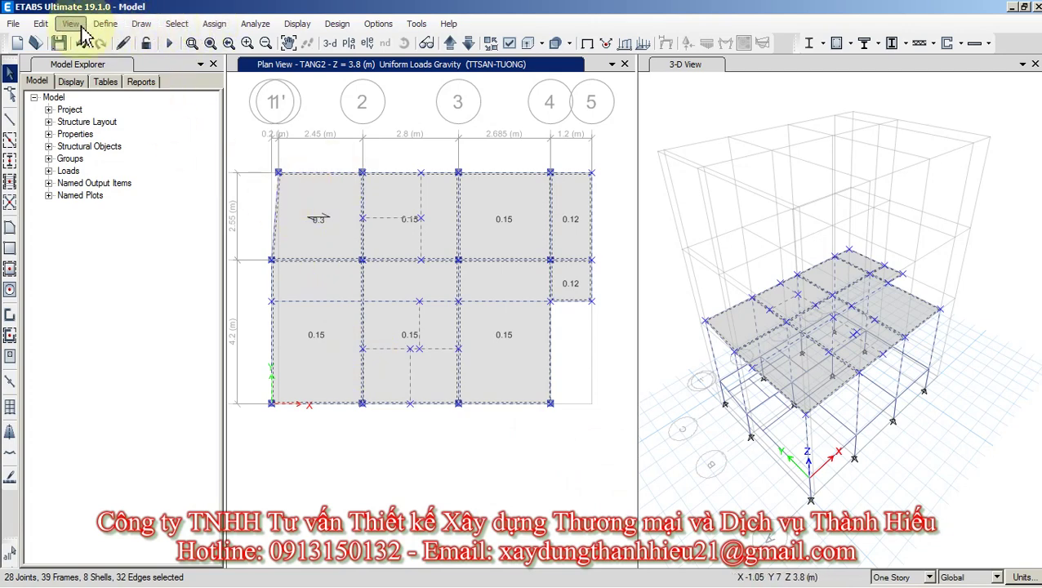
{"action": "left_click", "coordinate": [37, 24]}
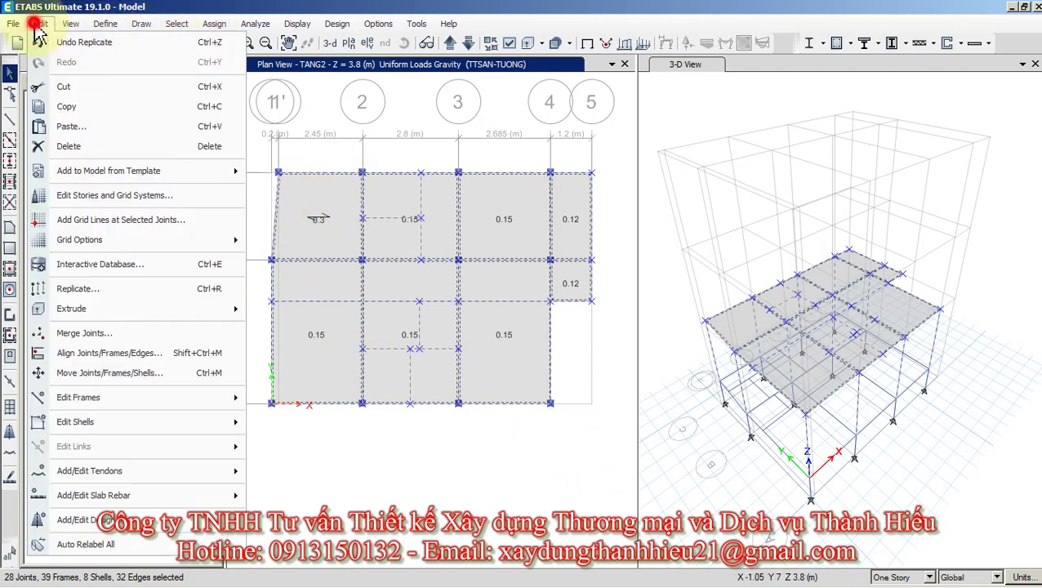
{"action": "left_click", "coordinate": [78, 290]}
{"action": "left_click", "coordinate": [534, 153]}
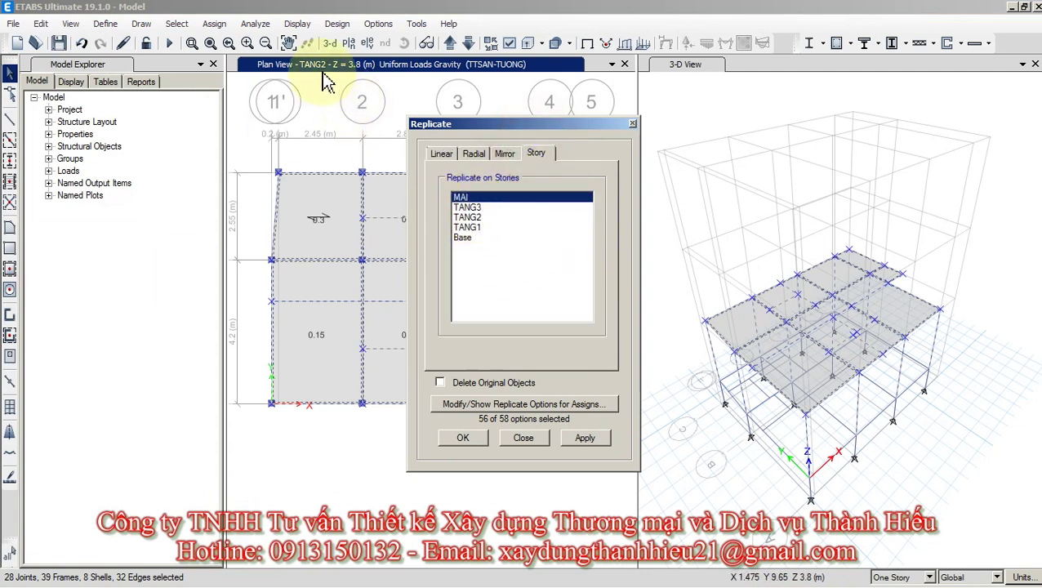
{"action": "left_click", "coordinate": [475, 208]}
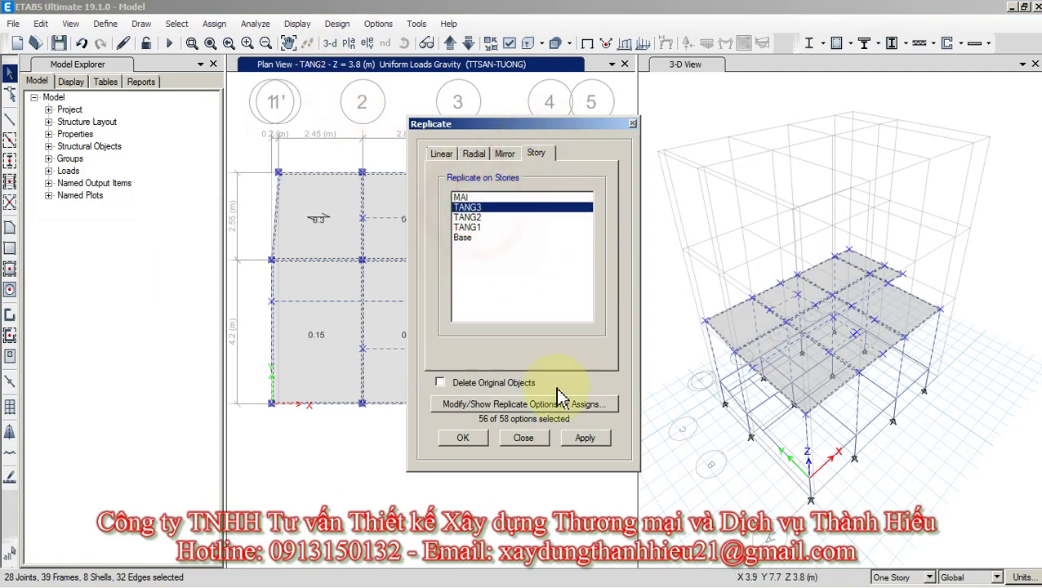
{"action": "left_click", "coordinate": [585, 441]}
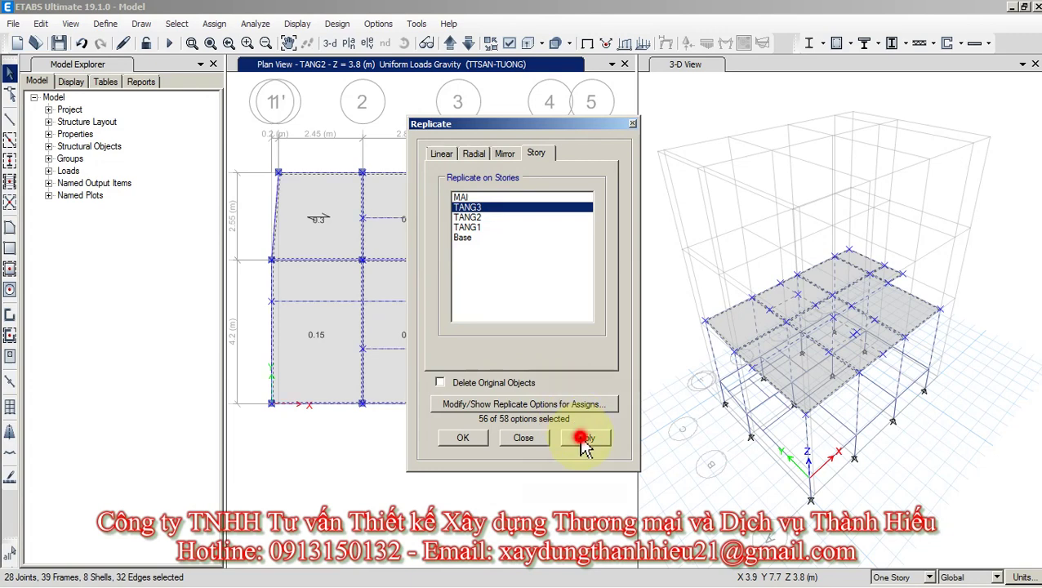
{"action": "left_click", "coordinate": [463, 441]}
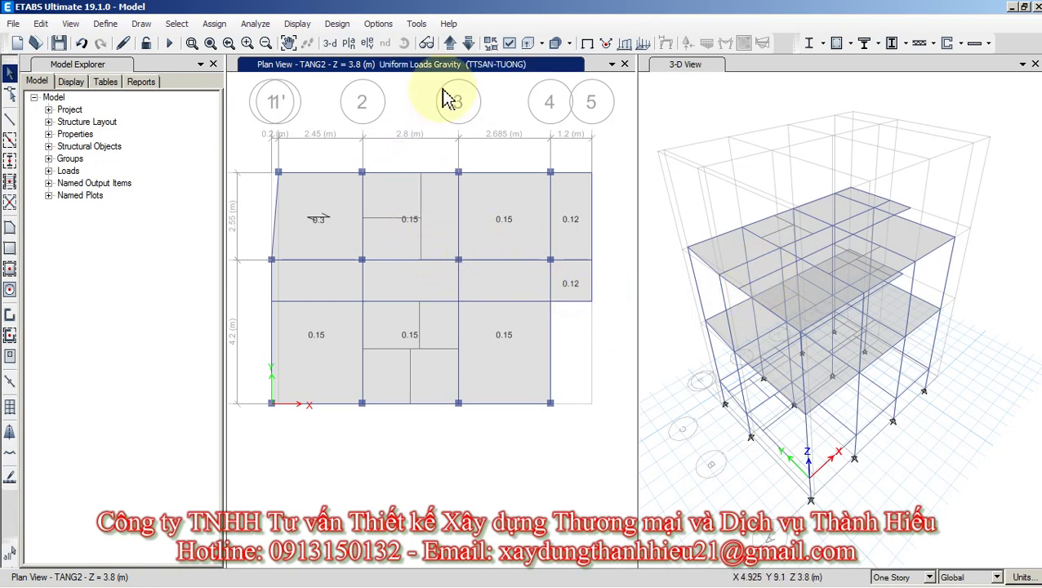
{"action": "left_click", "coordinate": [447, 46]}
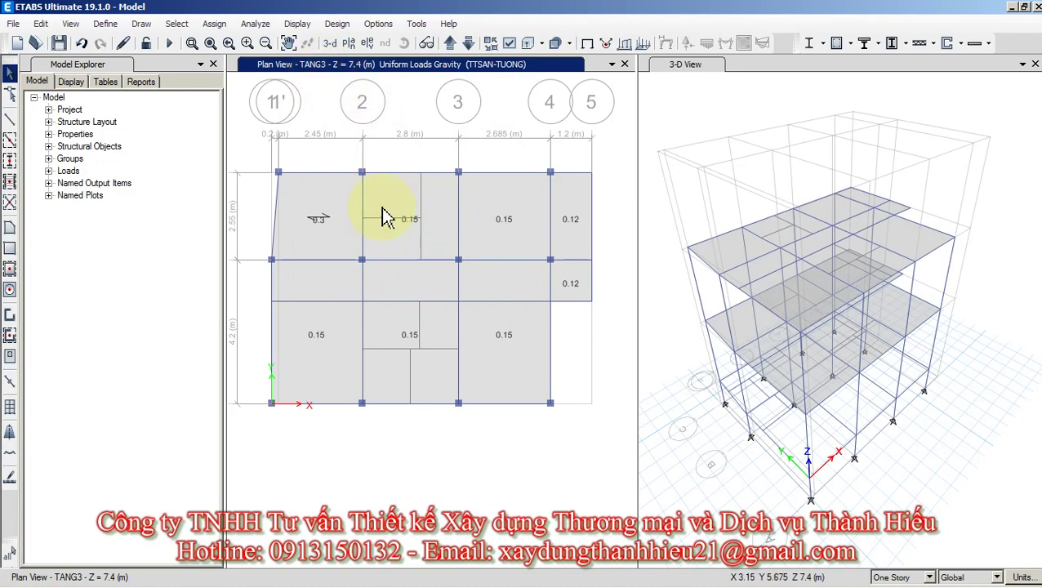
Switch to 1.KIEN TRUC.dwg in AutoCAD and examine the roof plan's MÁI TÔN, MÁI BTCT and MÁI LẤY SÁNG areas.
{"action": "key", "text": "alt+Tab"}
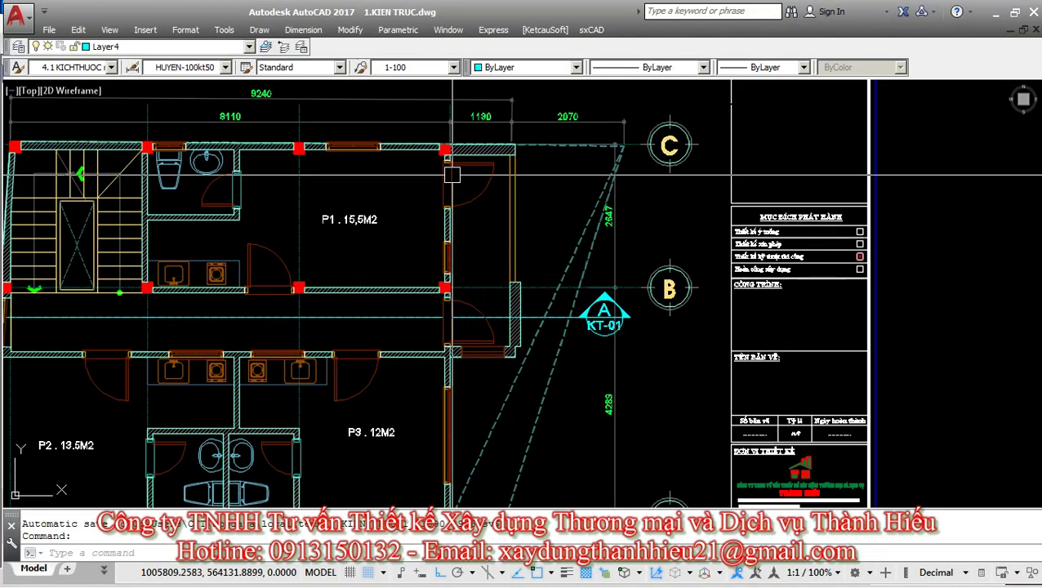
{"action": "scroll", "coordinate": [408, 264], "scroll_direction": "down", "scroll_amount": 5}
{"action": "scroll", "coordinate": [408, 264], "scroll_direction": "up", "scroll_amount": 2}
{"action": "scroll", "coordinate": [408, 264], "scroll_direction": "up", "scroll_amount": 4}
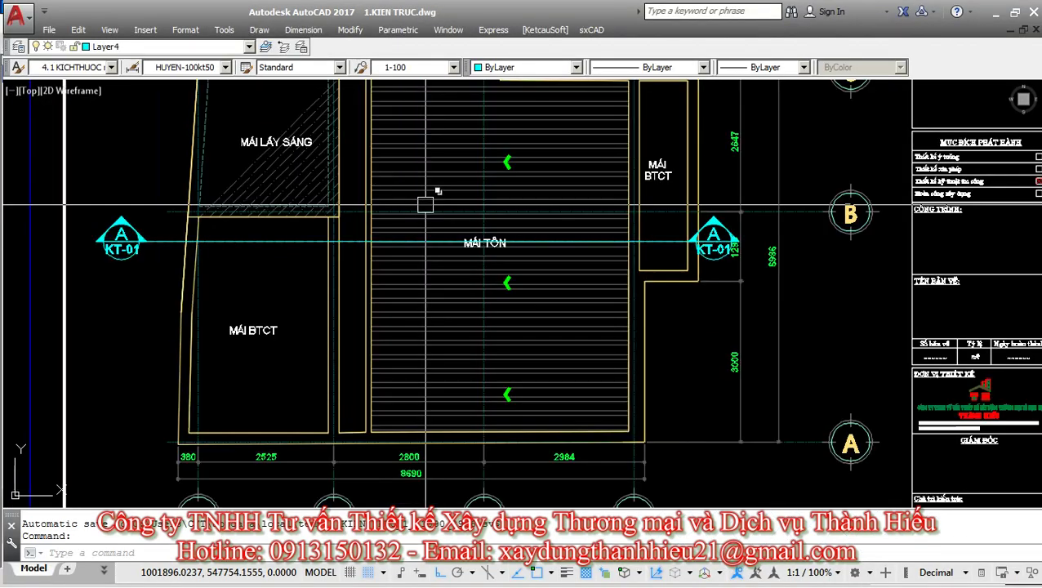
{"action": "mouse_move", "coordinate": [425, 203]}
{"action": "middle_mouse_down"}
{"action": "mouse_move", "coordinate": [453, 281]}
{"action": "mouse_move", "coordinate": [445, 191]}
{"action": "mouse_move", "coordinate": [449, 259]}
{"action": "middle_mouse_up"}
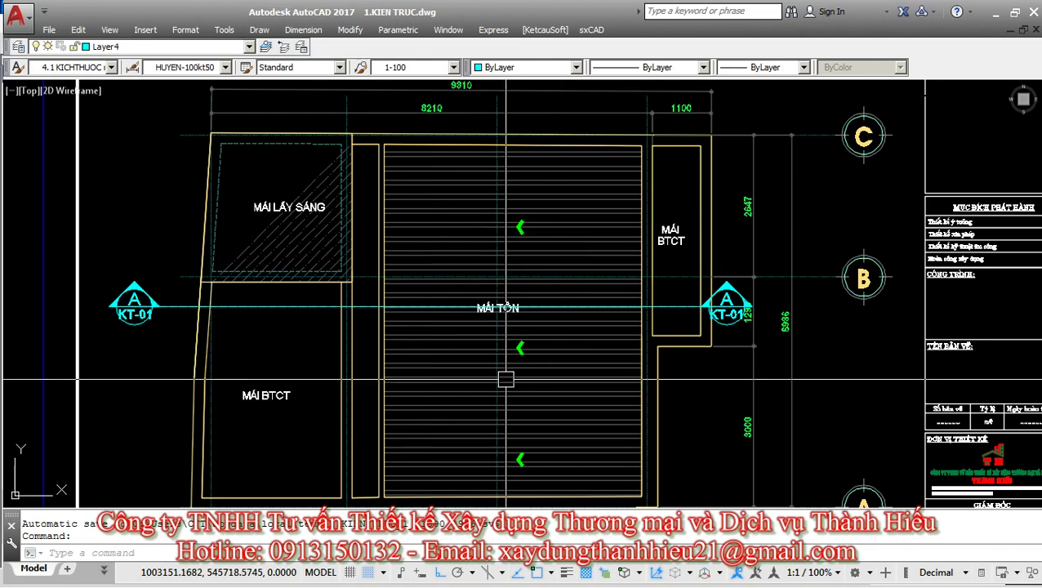
{"action": "middle_click_drag", "start_coordinate": [420, 221], "coordinate": [424, 131]}
{"action": "scroll", "coordinate": [432, 259], "scroll_direction": "down", "scroll_amount": 2}
{"action": "middle_click_drag", "start_coordinate": [530, 241], "coordinate": [530, 294]}
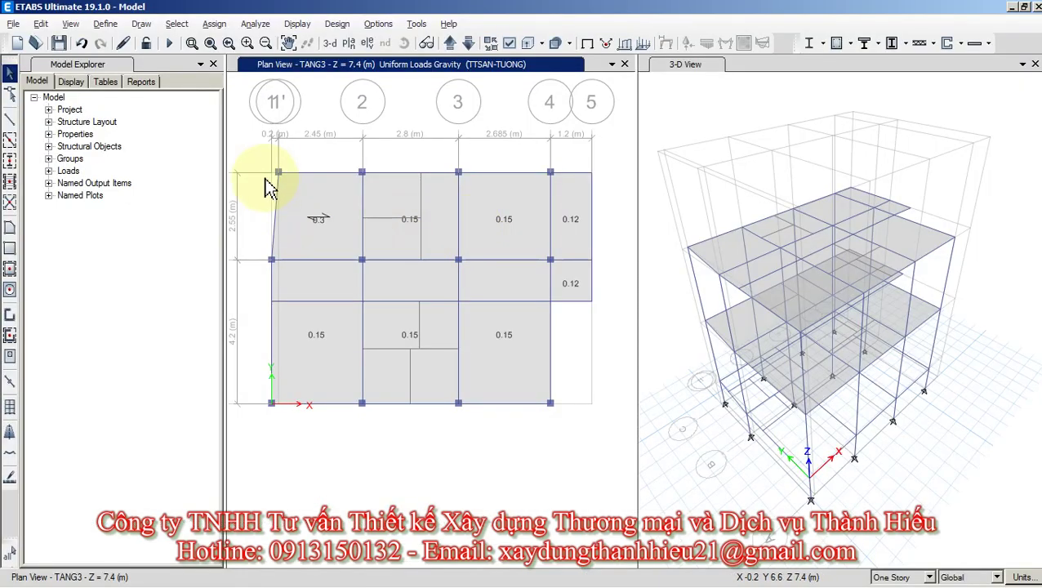
In ETABS, replicate all TANG3 objects onto story MAI and show the MAI plan.
{"action": "left_click_drag", "start_coordinate": [253, 151], "coordinate": [598, 412]}
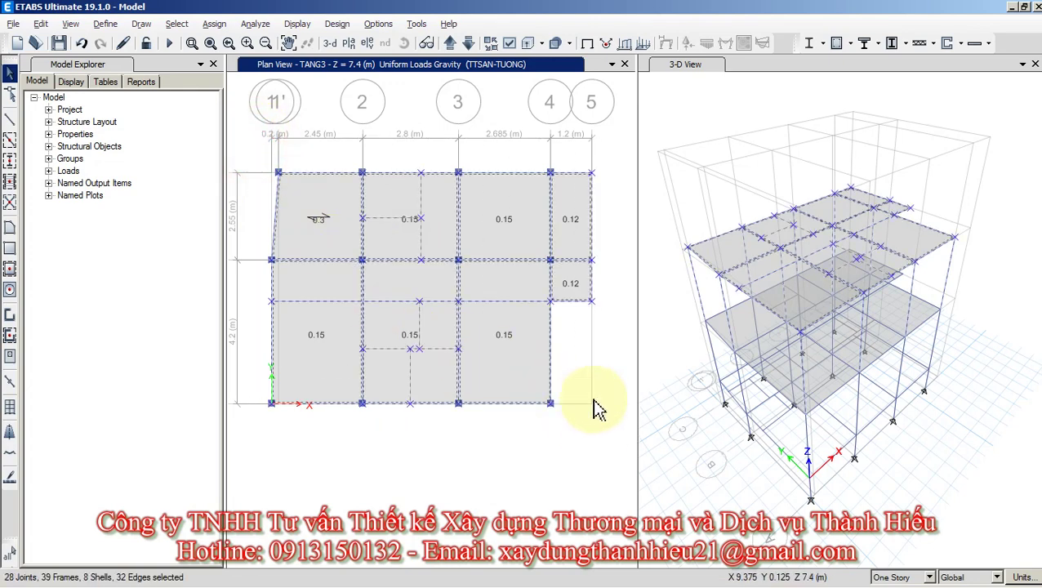
{"action": "left_click", "coordinate": [40, 24]}
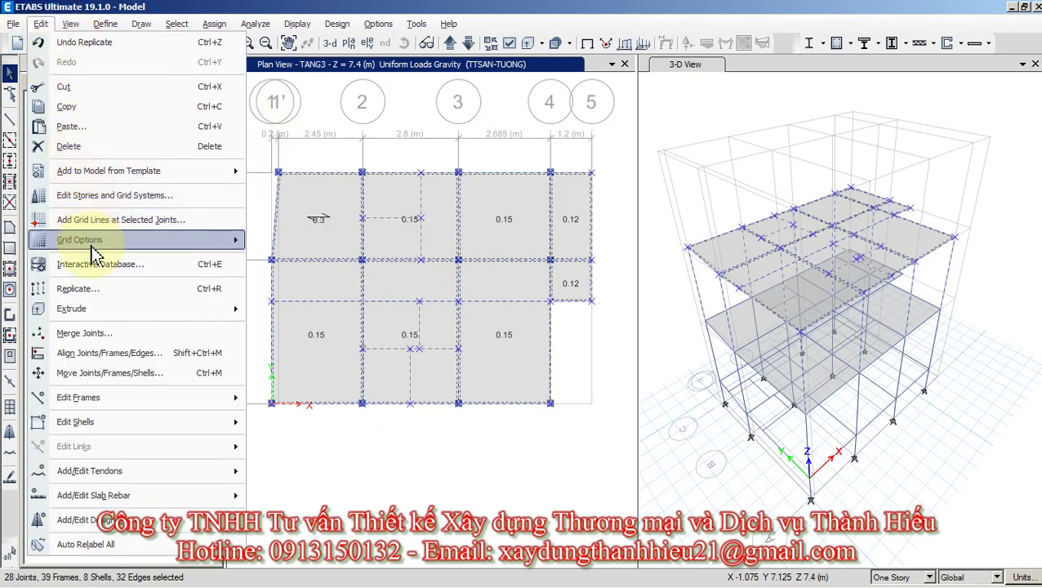
{"action": "left_click", "coordinate": [91, 289]}
{"action": "left_click", "coordinate": [552, 154]}
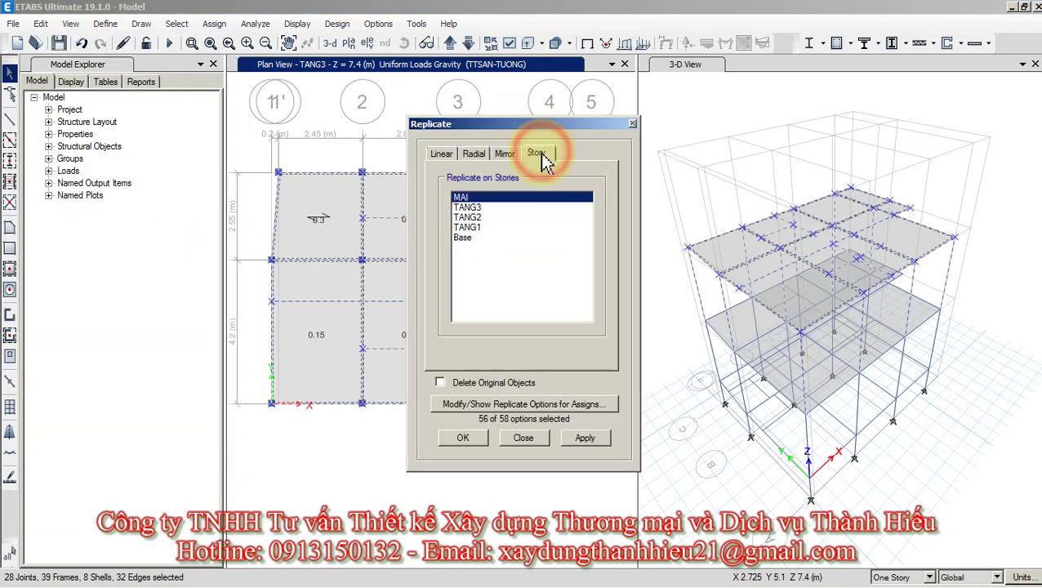
{"action": "left_click", "coordinate": [464, 441]}
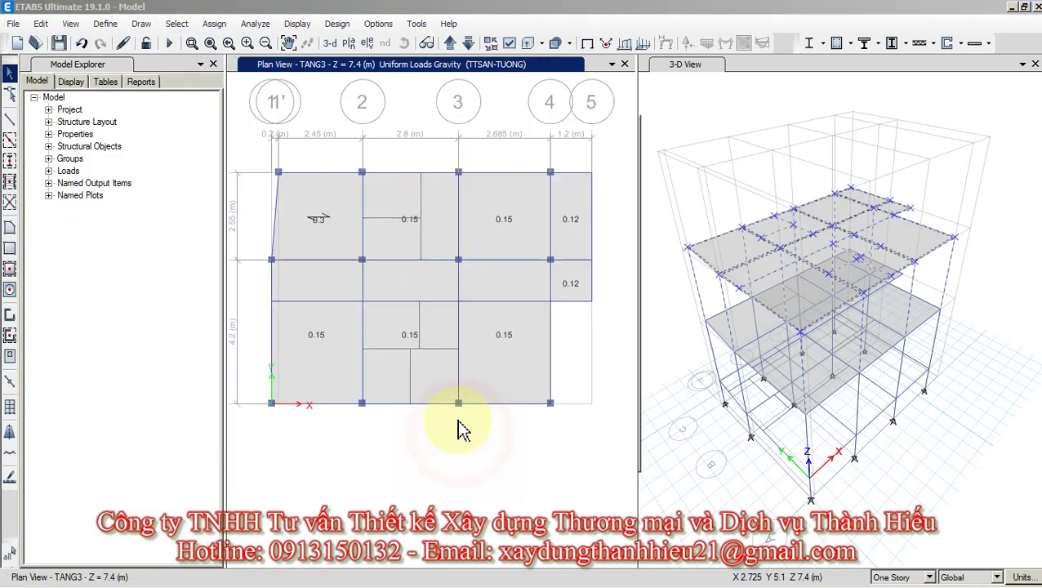
{"action": "left_click", "coordinate": [449, 43]}
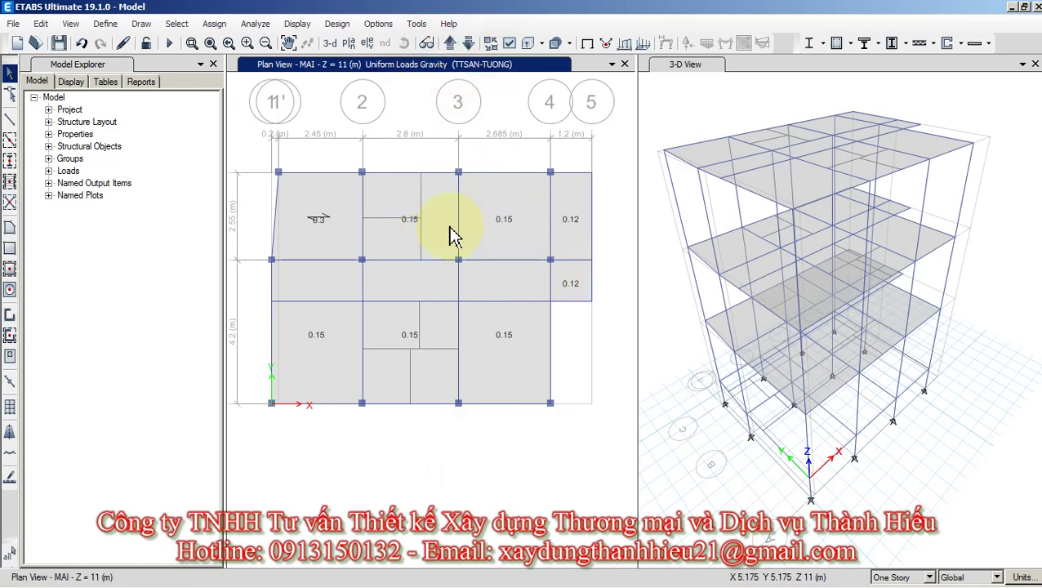
Delete the secondary beams inside the two bays between grids 2 and 3 on the MAI plan.
{"action": "left_click", "coordinate": [386, 219]}
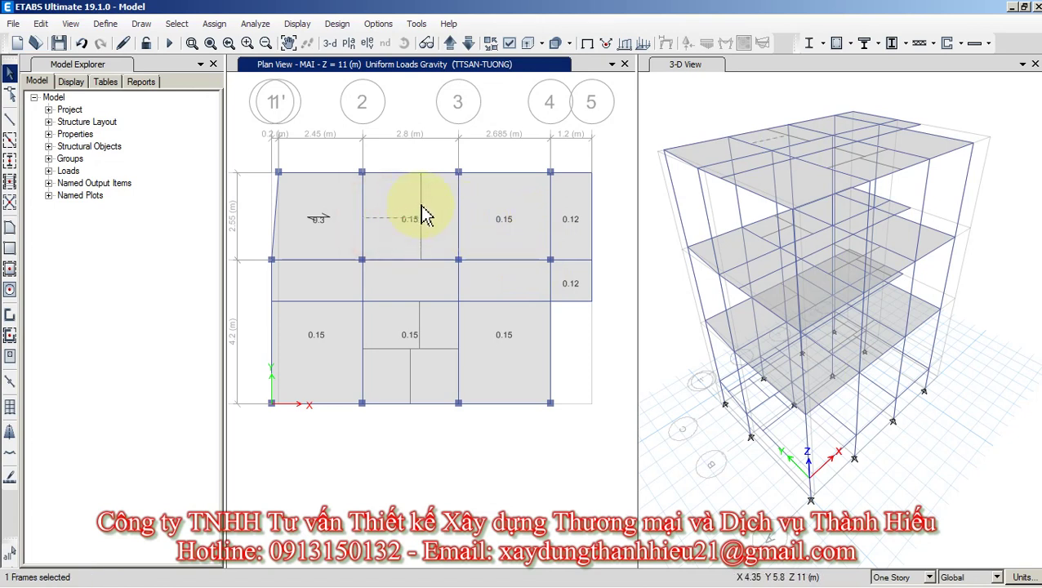
{"action": "left_click", "coordinate": [422, 214]}
{"action": "left_click", "coordinate": [421, 252]}
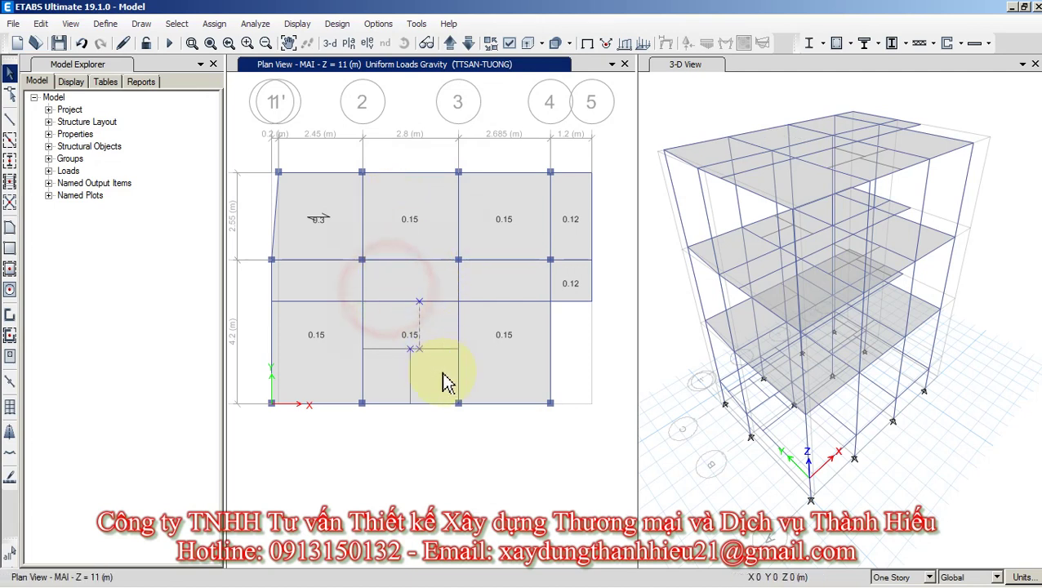
{"action": "left_click", "coordinate": [395, 349]}
{"action": "key", "text": "Delete"}
{"action": "left_click_drag", "start_coordinate": [400, 327], "coordinate": [438, 435]}
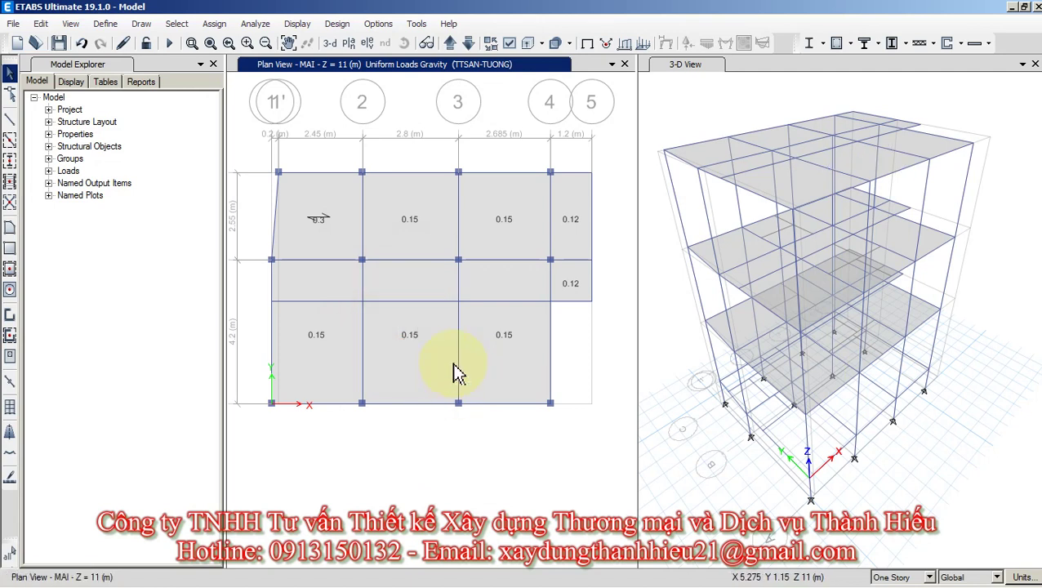
Delete the MAI roof slabs between grids 2 and 4, where the drawing shows the metal roof.
{"action": "left_click", "coordinate": [426, 247]}
{"action": "key", "text": "Delete"}
{"action": "left_click", "coordinate": [506, 221]}
{"action": "left_click", "coordinate": [496, 272]}
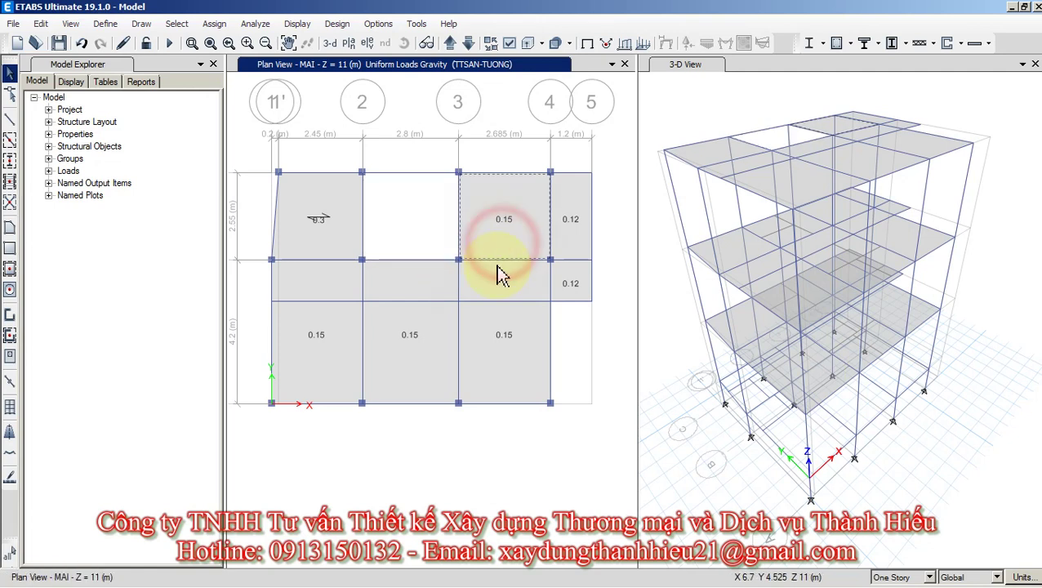
{"action": "key", "text": "Delete"}
{"action": "left_click", "coordinate": [430, 290]}
{"action": "key", "text": "Delete"}
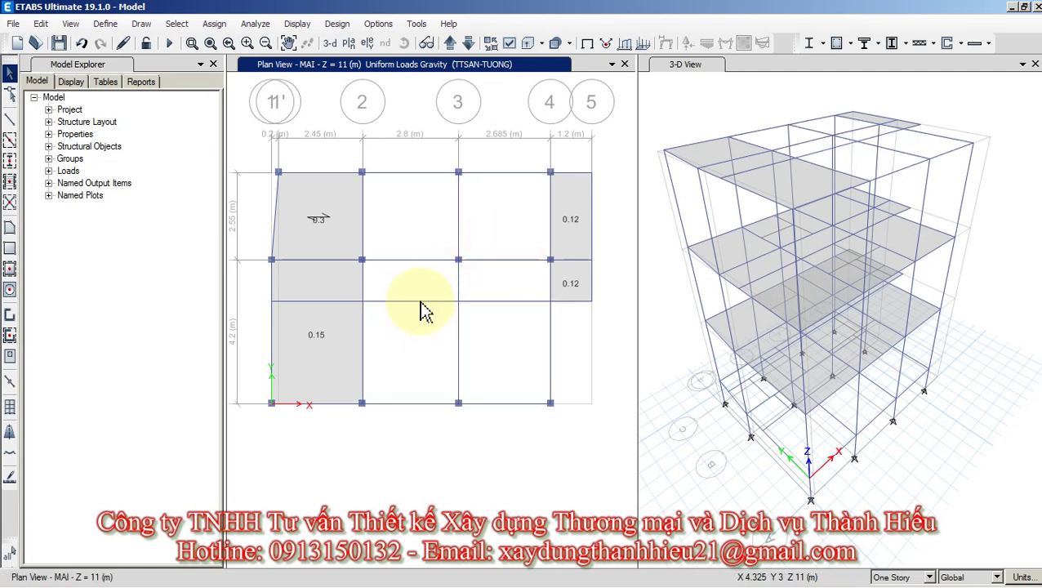
Delete the secondary beam that crosses the 4.2 m deep bays from grid 1 to grid 4 on the MAI plan.
{"action": "left_click", "coordinate": [422, 301]}
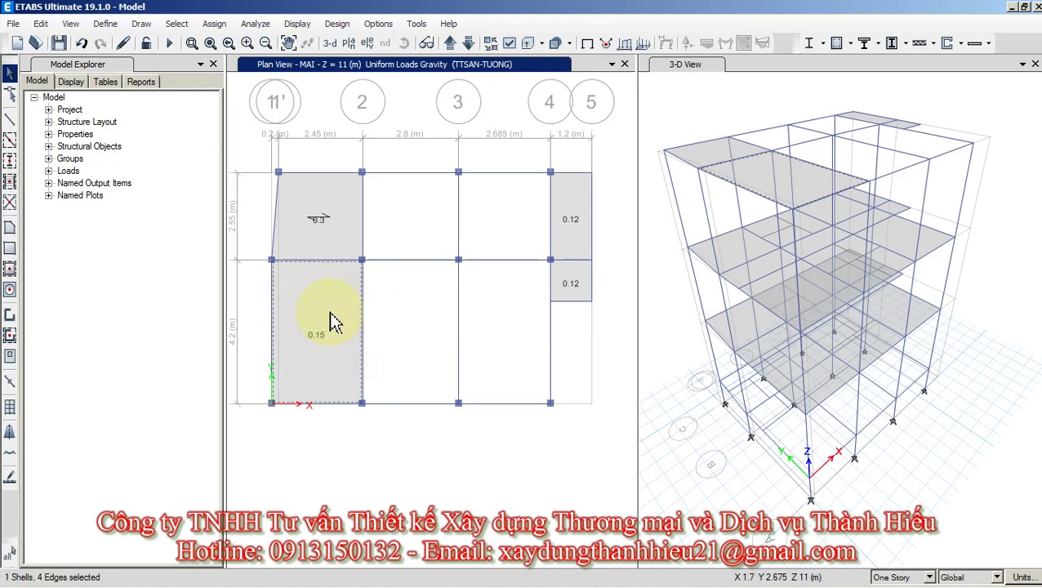
Dock the selection toolbar at the end of the section drawing tools' row and clear the current slab selection.
{"action": "left_click", "coordinate": [570, 230]}
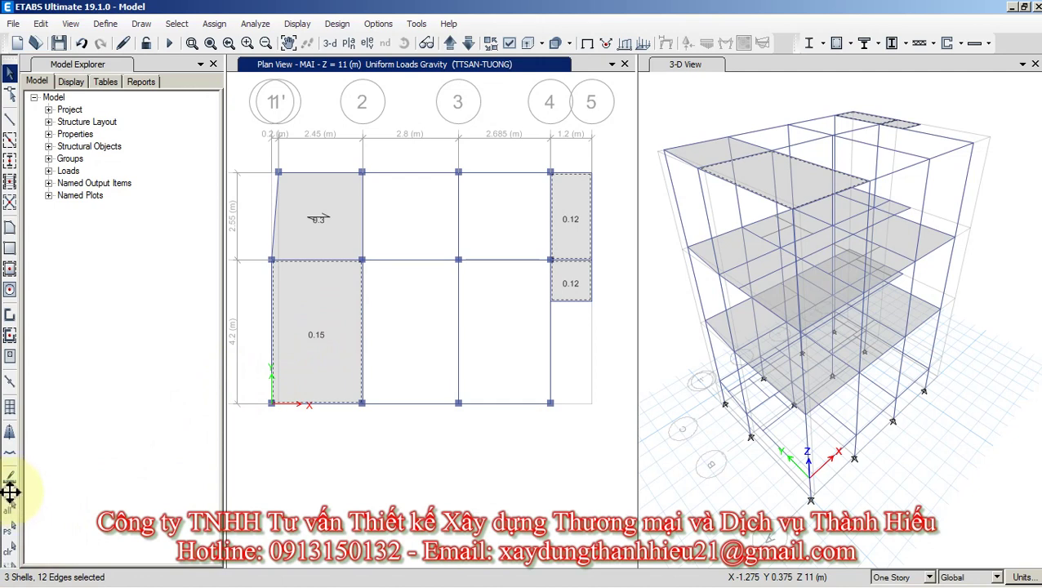
{"action": "left_click_drag", "start_coordinate": [10, 492], "coordinate": [508, 72]}
{"action": "left_click_drag", "start_coordinate": [762, 60], "coordinate": [977, 43]}
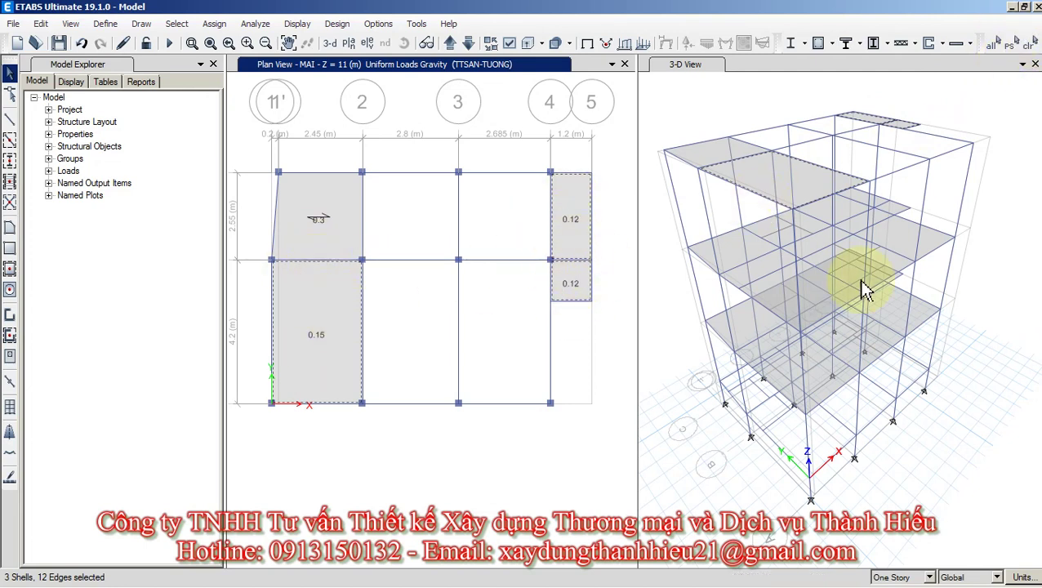
{"action": "left_click", "coordinate": [1030, 43]}
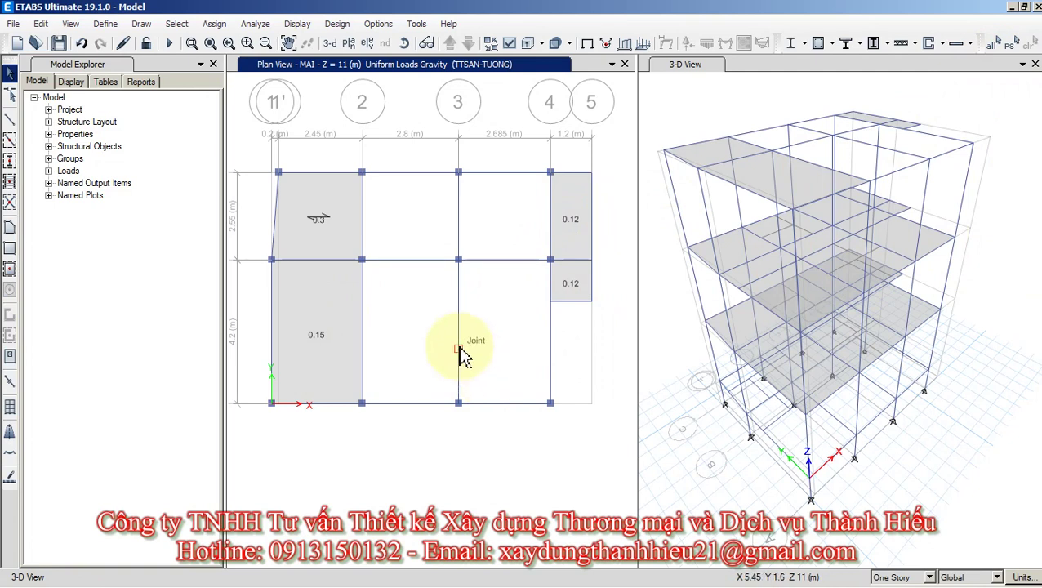
Select the MAI slab between grids 1 and 2 in the 2.55 m bay and add a new slab property named SKinh.
{"action": "left_click", "coordinate": [333, 232]}
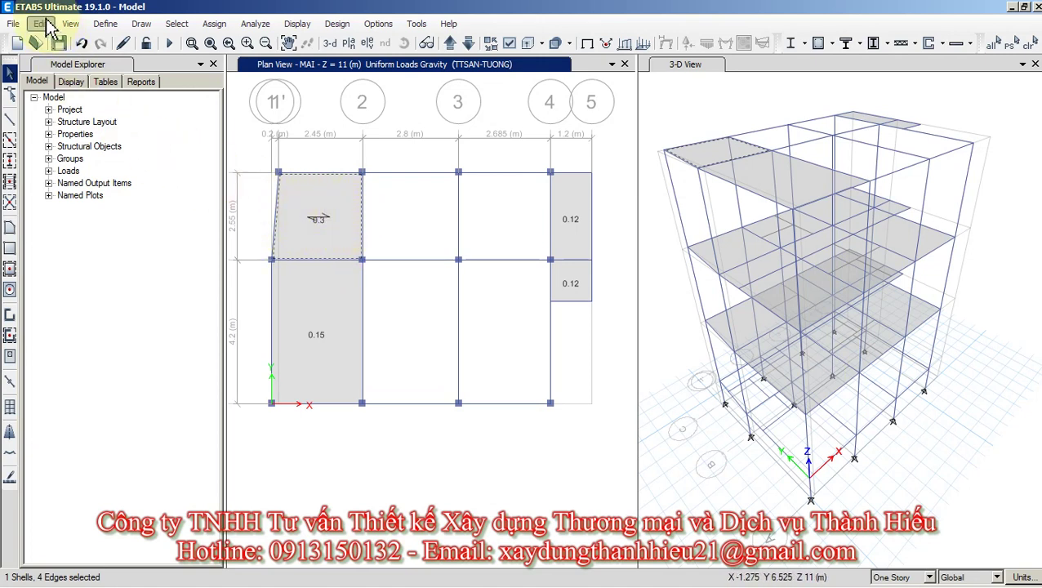
{"action": "left_click", "coordinate": [98, 26]}
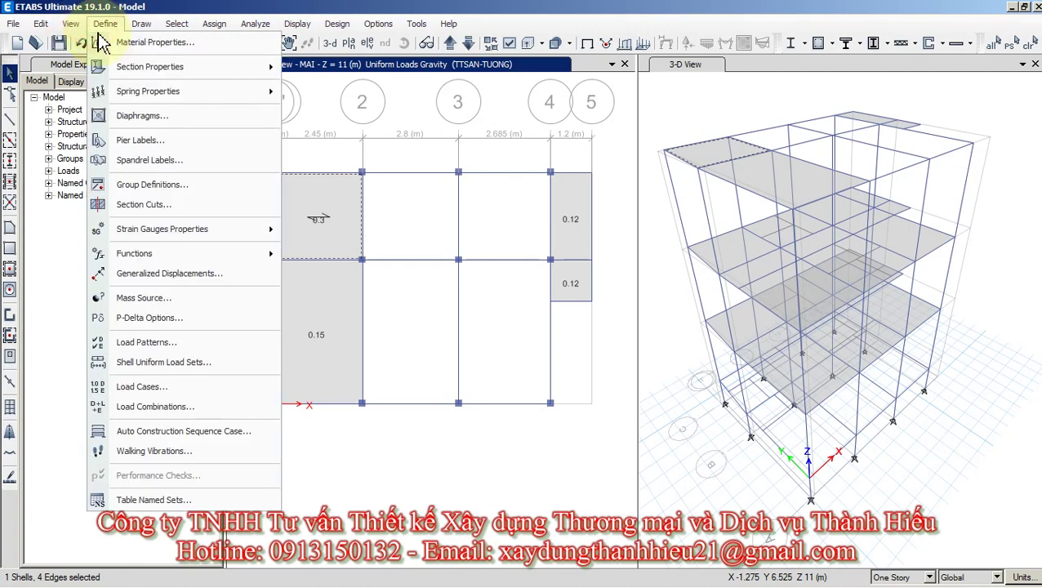
{"action": "mouse_move", "coordinate": [143, 73]}
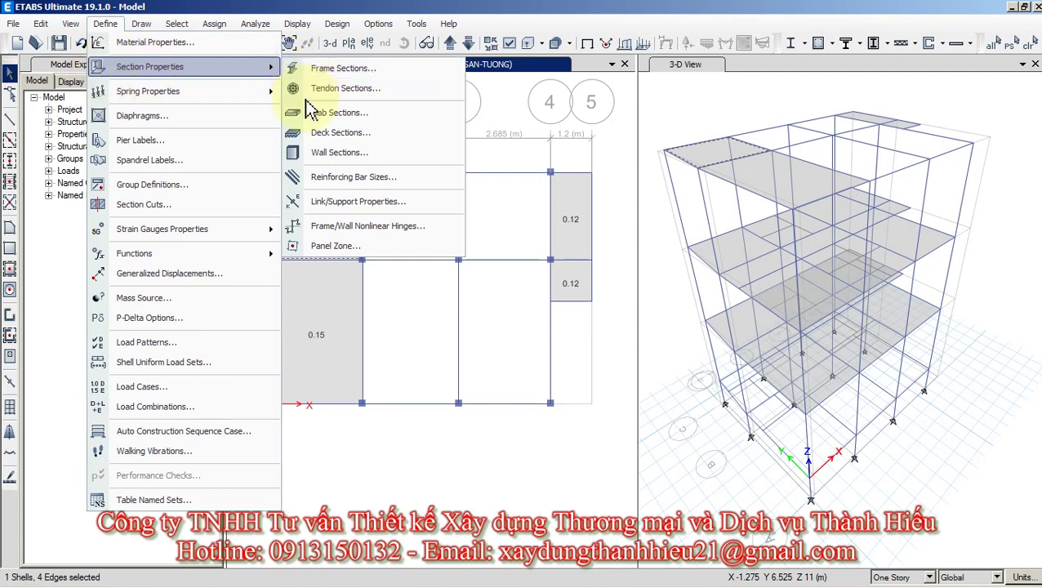
{"action": "left_click", "coordinate": [326, 113]}
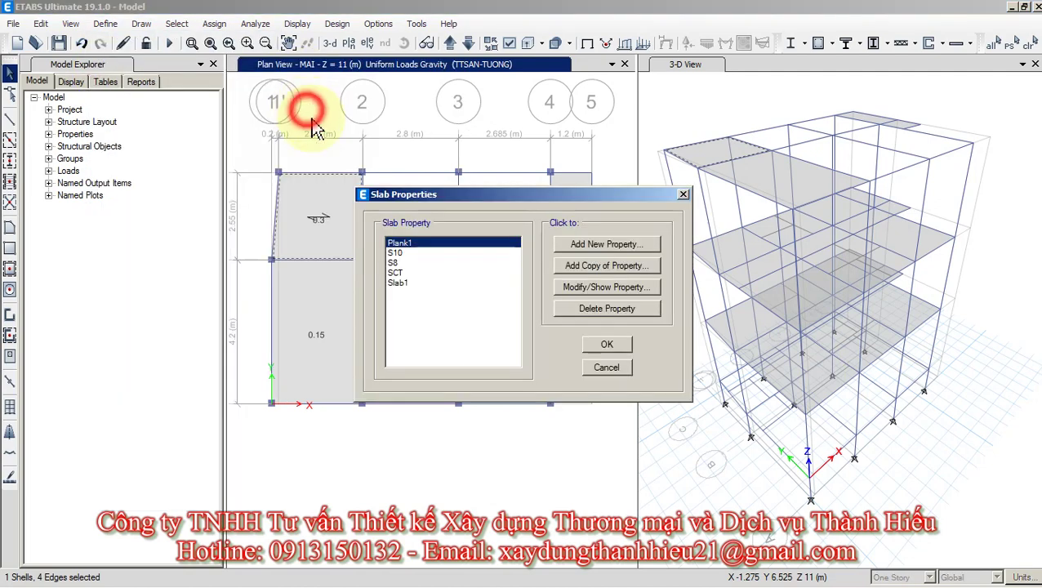
{"action": "left_click", "coordinate": [408, 283]}
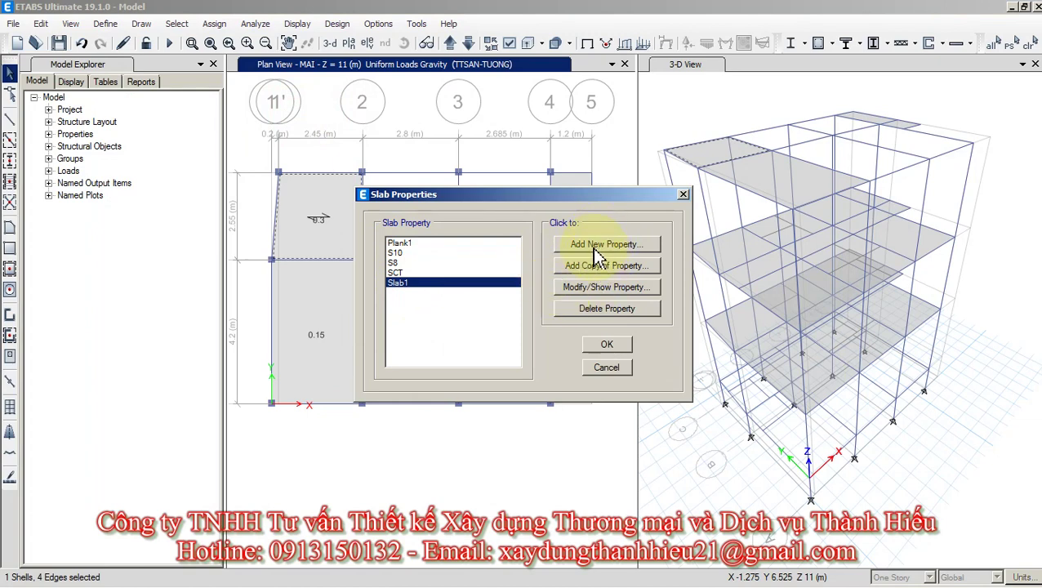
{"action": "left_click", "coordinate": [396, 273]}
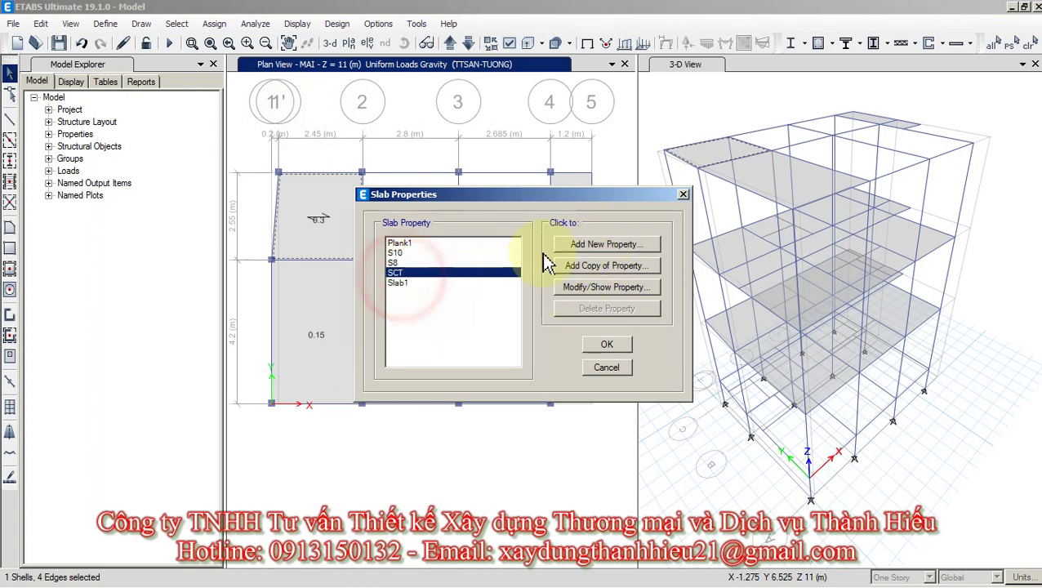
{"action": "left_click", "coordinate": [604, 243]}
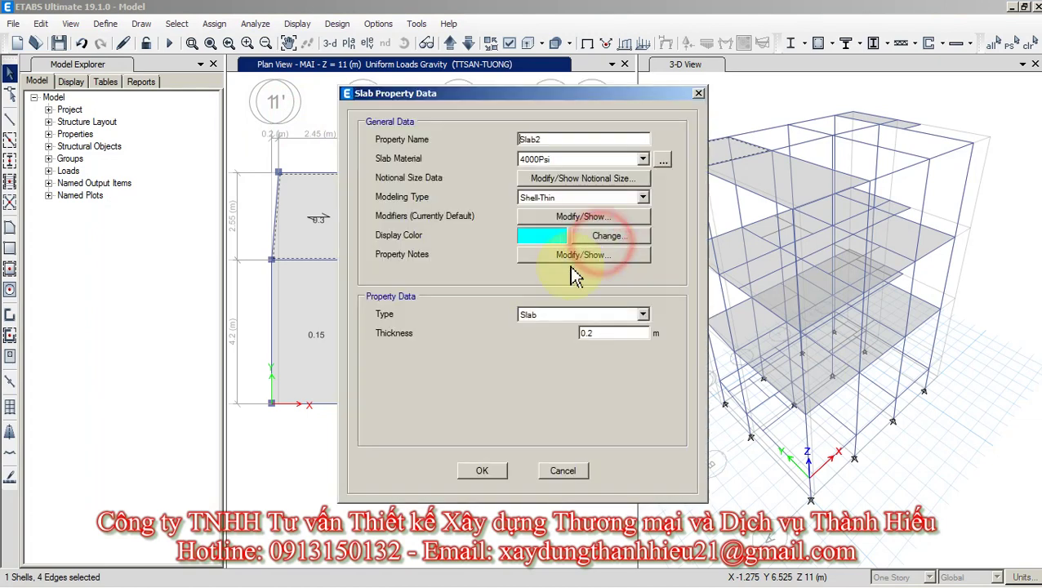
{"action": "left_click", "coordinate": [523, 139]}
{"action": "left_click_drag", "start_coordinate": [523, 138], "coordinate": [568, 143]}
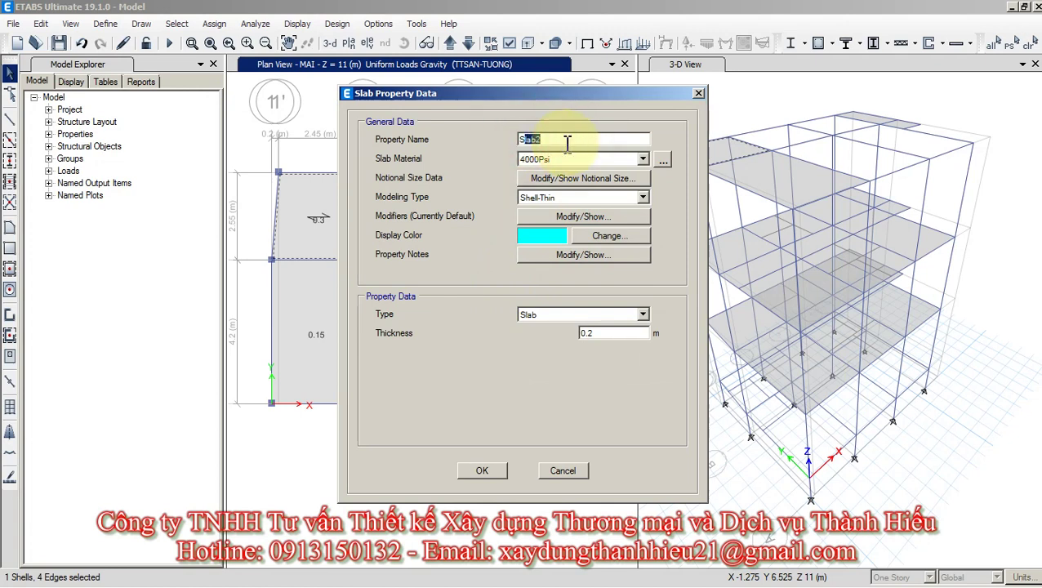
{"action": "type", "text": "k"}
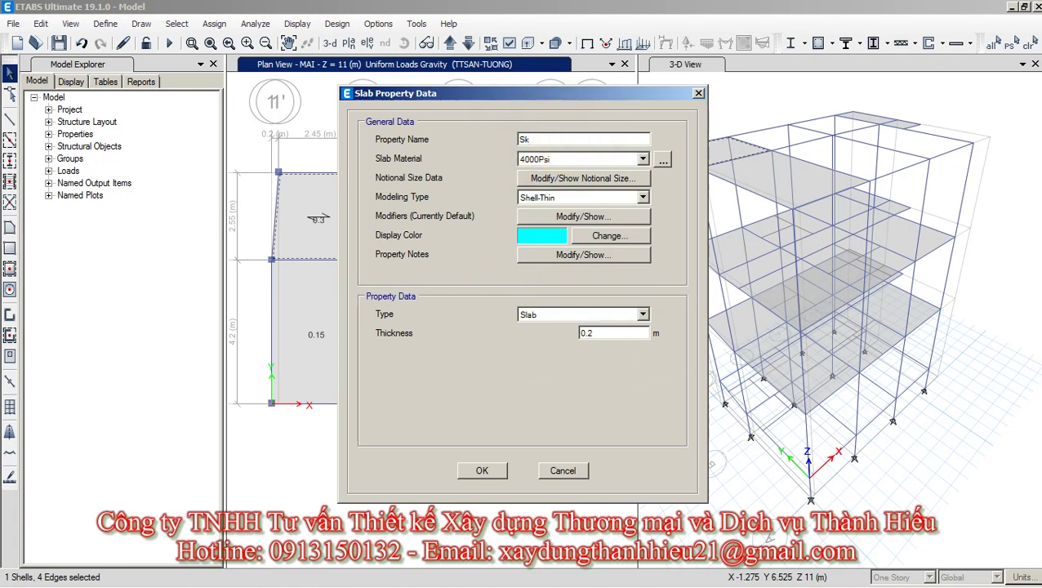
{"action": "type", "text": "ing"}
{"action": "left_click_drag", "start_coordinate": [527, 138], "coordinate": [558, 155]}
{"action": "type", "text": "Kinh"}
Set the SKinh slab property to material B20 and thickness 0.005 m, and save the slab definitions.
{"action": "left_click", "coordinate": [559, 160]}
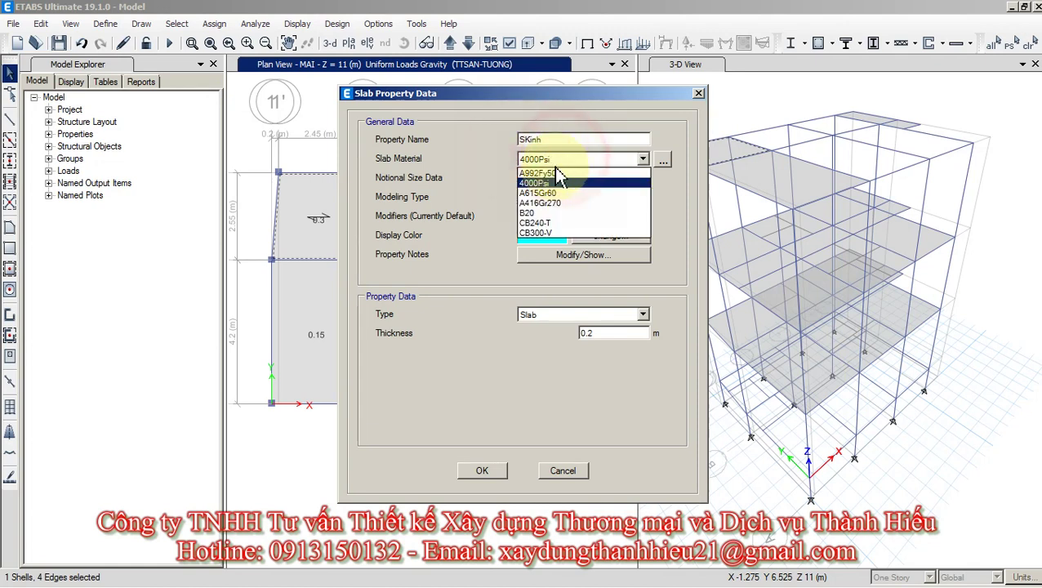
{"action": "left_click", "coordinate": [547, 212]}
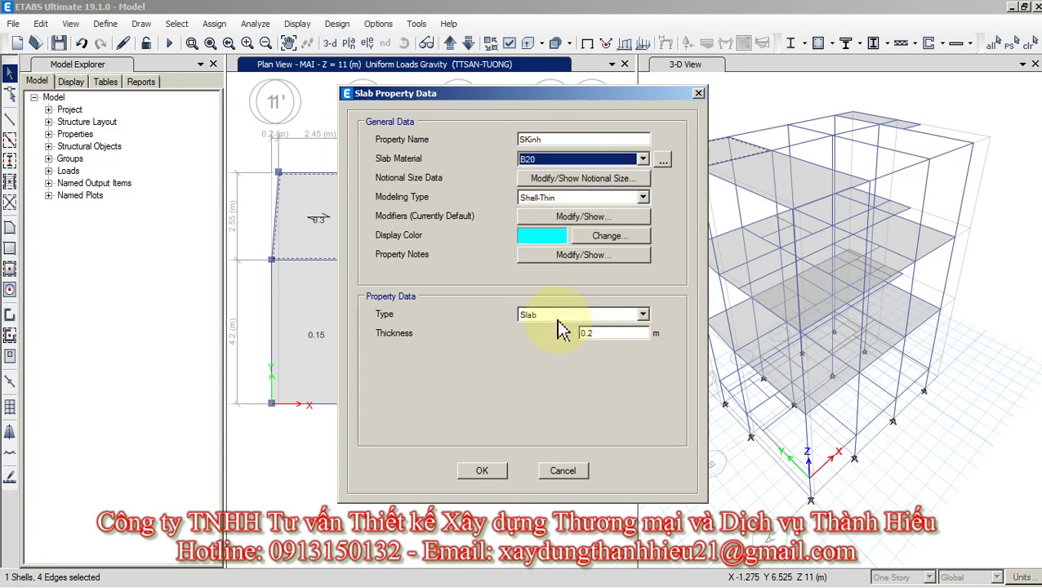
{"action": "left_click", "coordinate": [594, 336]}
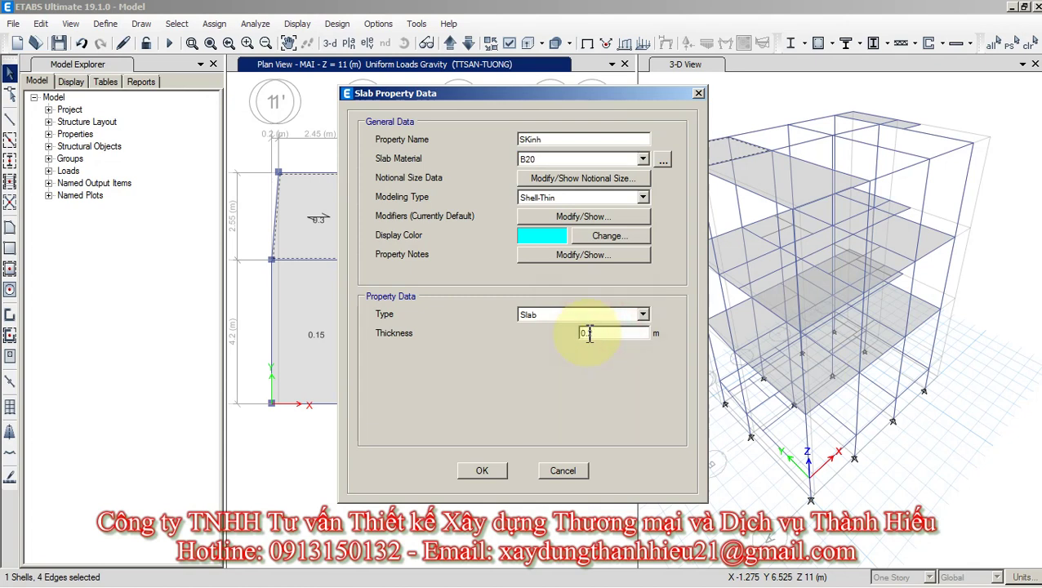
{"action": "left_click_drag", "start_coordinate": [590, 333], "coordinate": [620, 359]}
{"action": "type", "text": "00"}
{"action": "left_click_drag", "start_coordinate": [595, 337], "coordinate": [608, 336]}
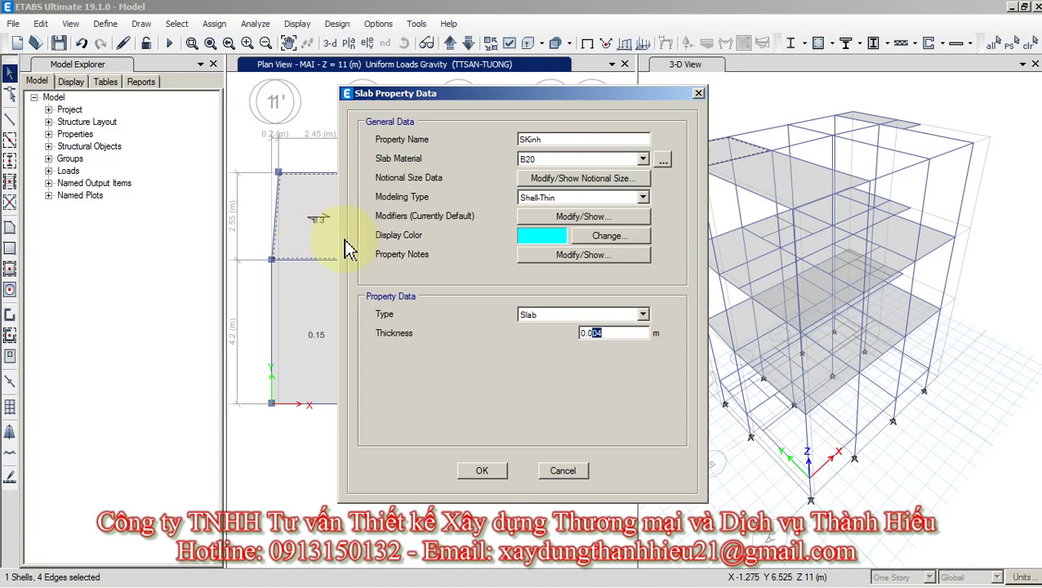
{"action": "left_click", "coordinate": [602, 335]}
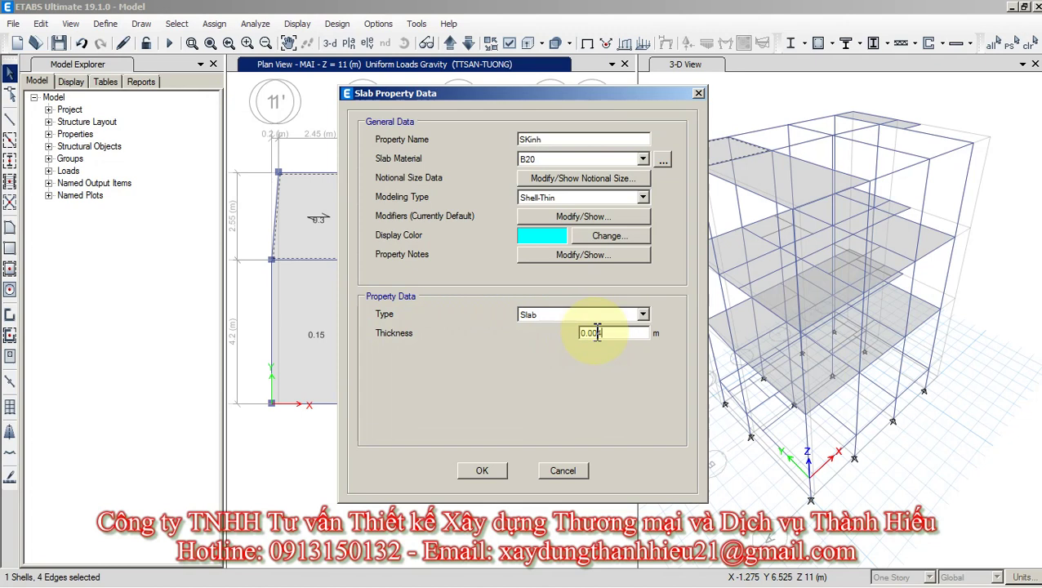
{"action": "left_click_drag", "start_coordinate": [597, 333], "coordinate": [614, 333]}
{"action": "left_click_drag", "start_coordinate": [596, 334], "coordinate": [615, 333]}
{"action": "type", "text": "5"}
{"action": "left_click", "coordinate": [489, 472]}
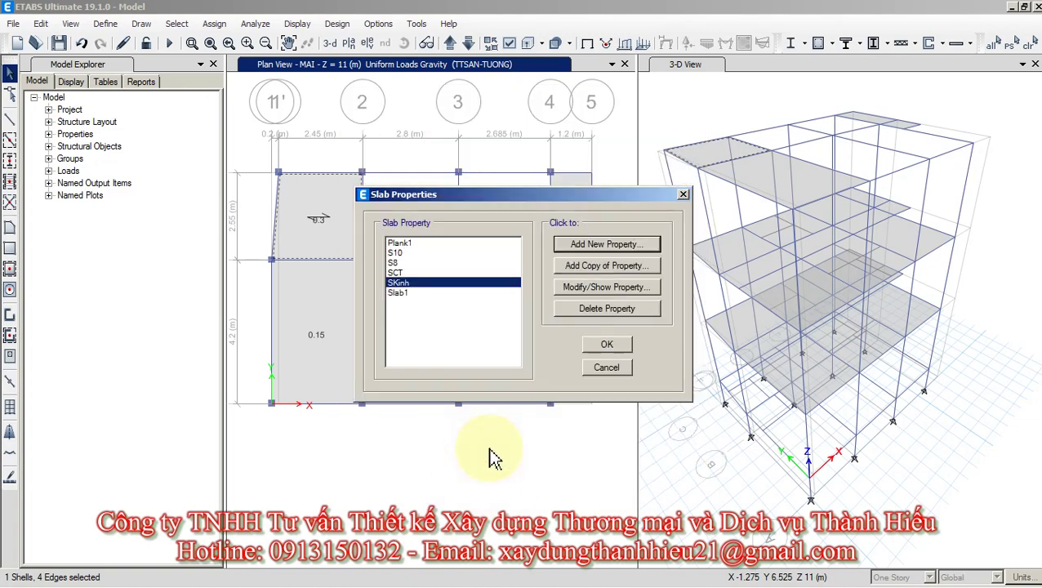
{"action": "left_click", "coordinate": [608, 344]}
Assign the SKinh slab section to the MAI slab between grids 1 and 2 in the 2.55 m bay.
{"action": "left_click", "coordinate": [333, 225]}
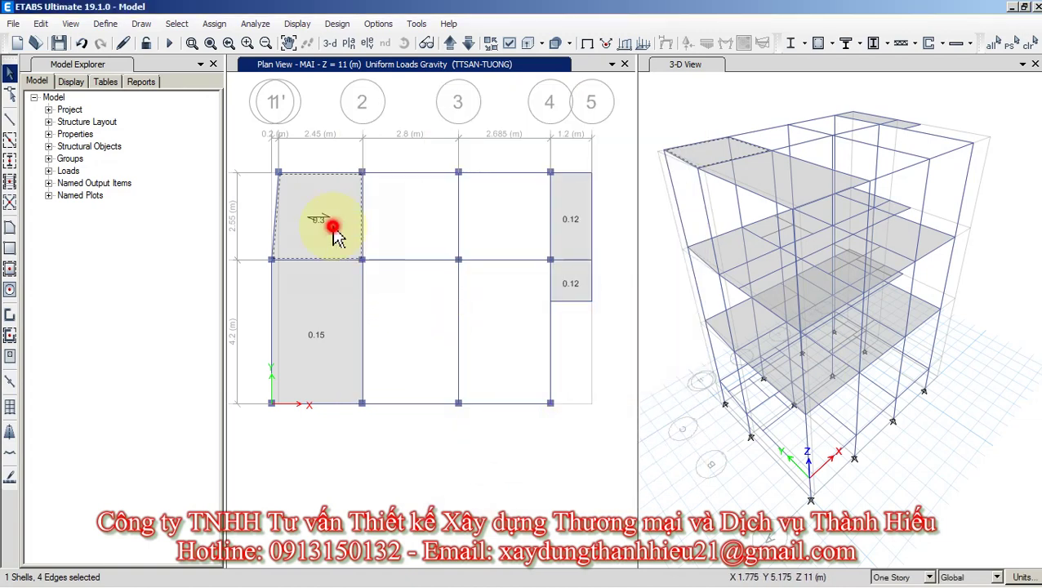
{"action": "left_click", "coordinate": [339, 232]}
{"action": "left_click", "coordinate": [213, 23]}
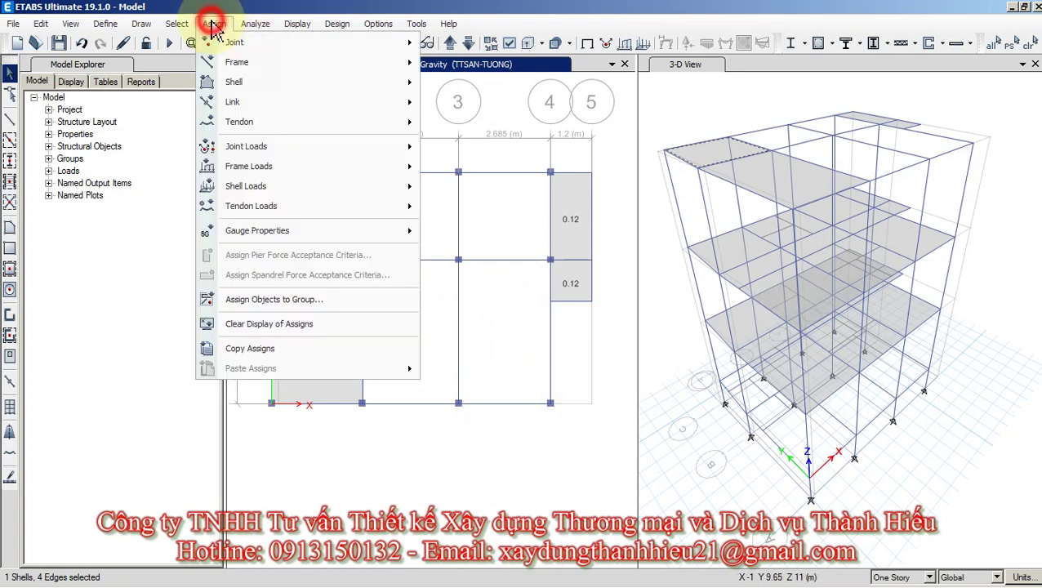
{"action": "mouse_move", "coordinate": [321, 86]}
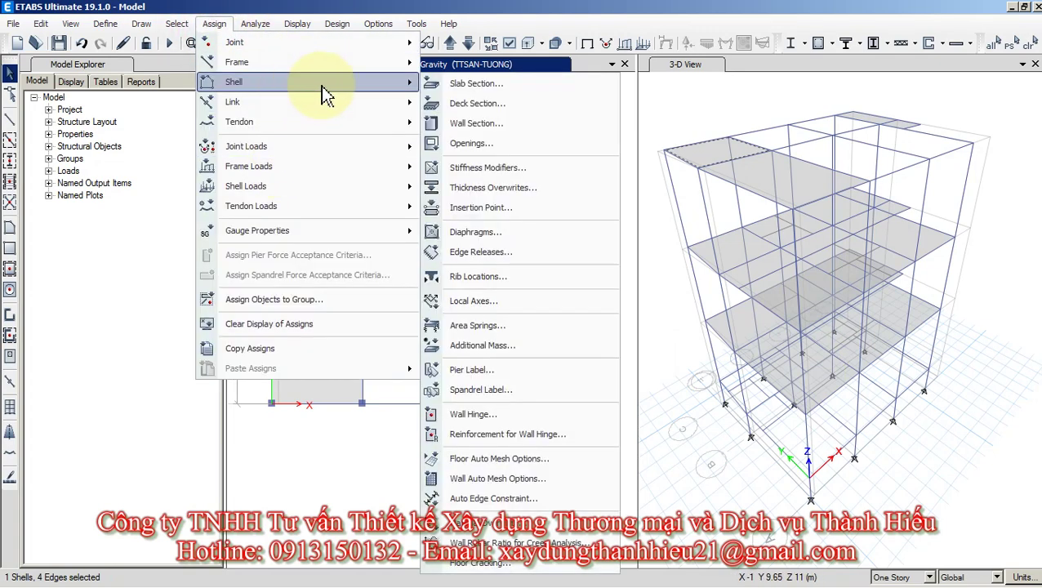
{"action": "left_click", "coordinate": [514, 86]}
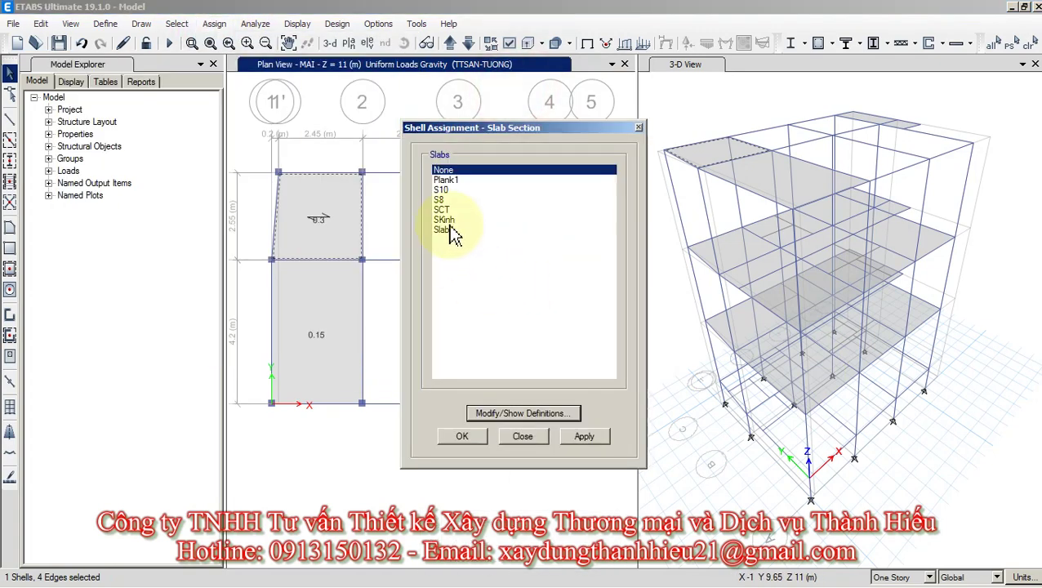
{"action": "left_click", "coordinate": [445, 220]}
{"action": "left_click", "coordinate": [462, 436]}
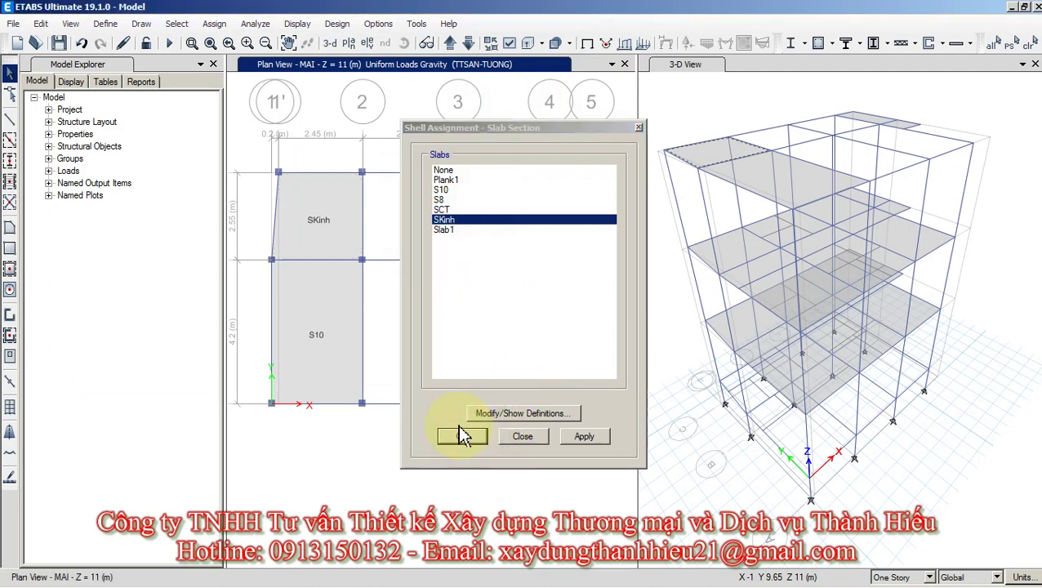
Replace the SKinh slab's uniform gravity load for pattern TTSAN-TUONG with 0 tonf/m².
{"action": "left_click", "coordinate": [319, 230]}
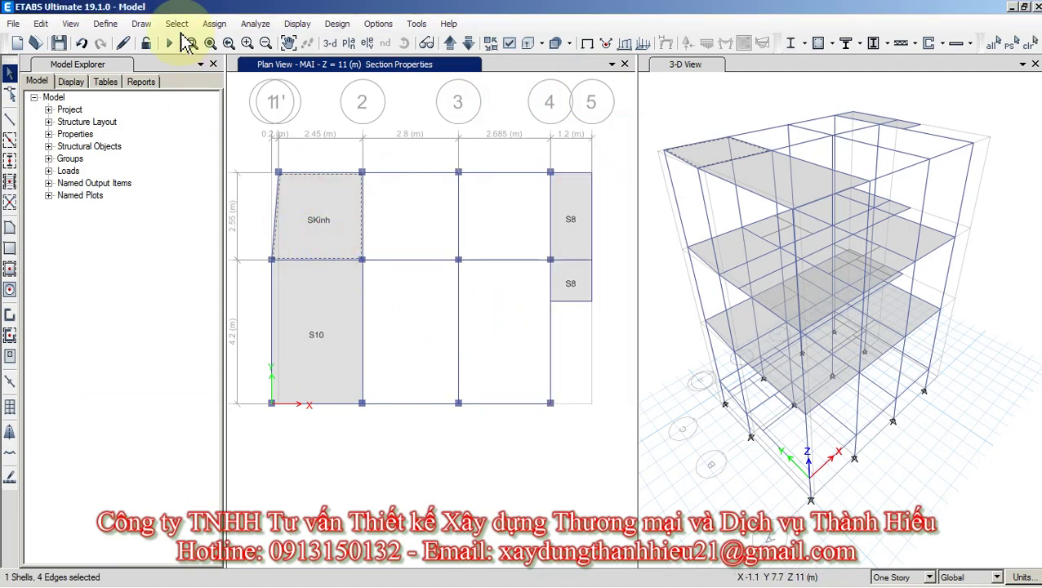
{"action": "left_click", "coordinate": [206, 23]}
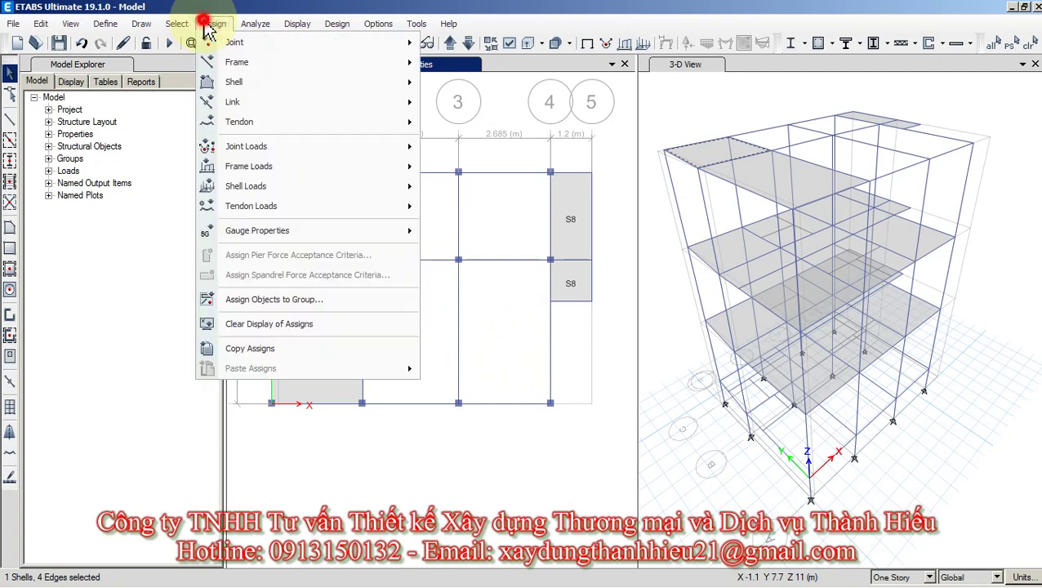
{"action": "mouse_move", "coordinate": [278, 198]}
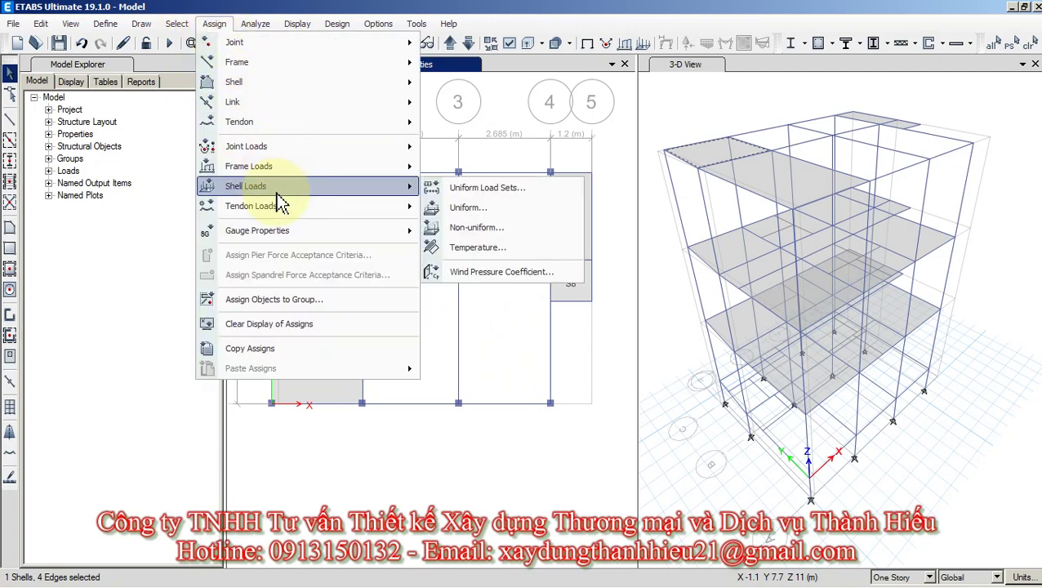
{"action": "left_click", "coordinate": [486, 210]}
{"action": "left_click", "coordinate": [586, 241]}
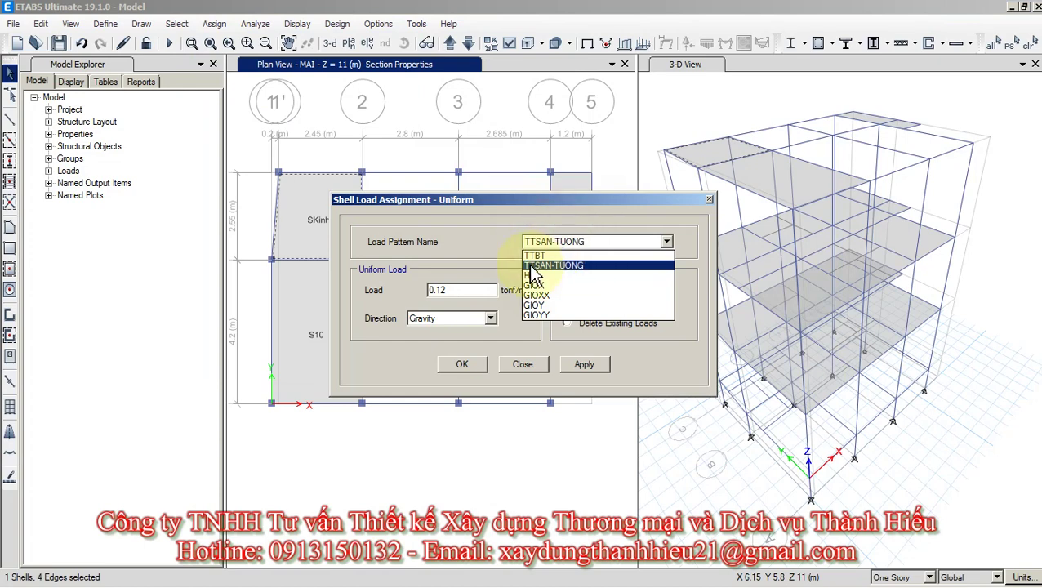
{"action": "left_click", "coordinate": [533, 267]}
{"action": "double_click", "coordinate": [469, 290]}
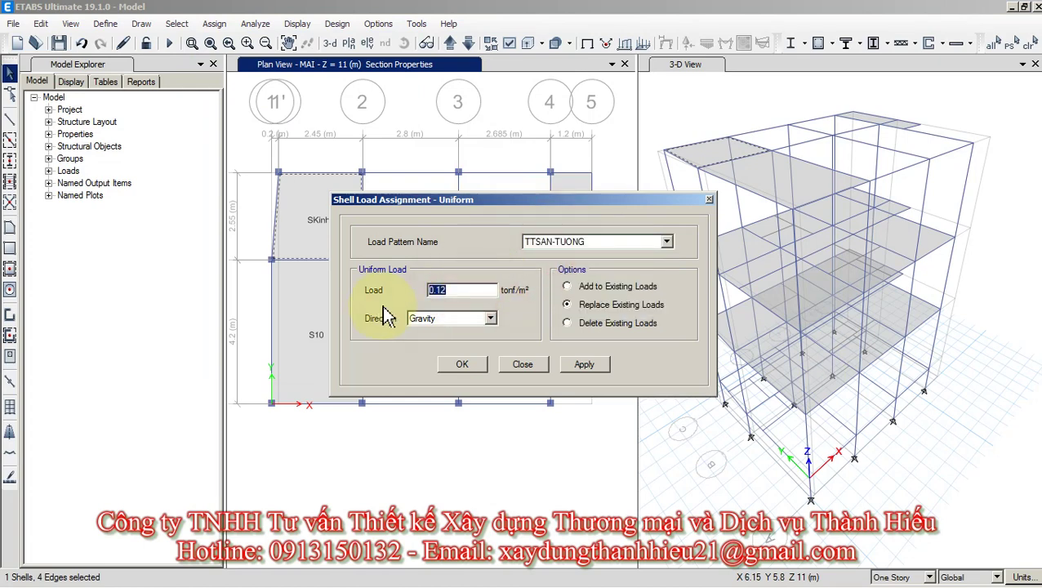
{"action": "type", "text": "0.15"}
{"action": "left_click", "coordinate": [453, 364]}
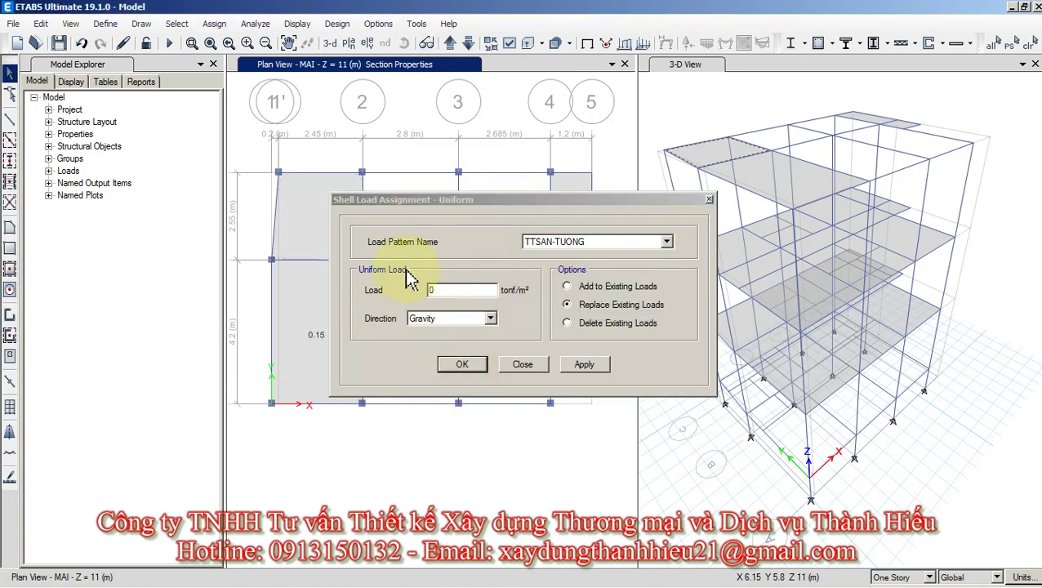
Replace the SKinh slab's uniform gravity load for pattern HT with 0 tonf/m².
{"action": "left_click", "coordinate": [323, 227]}
{"action": "left_click", "coordinate": [214, 24]}
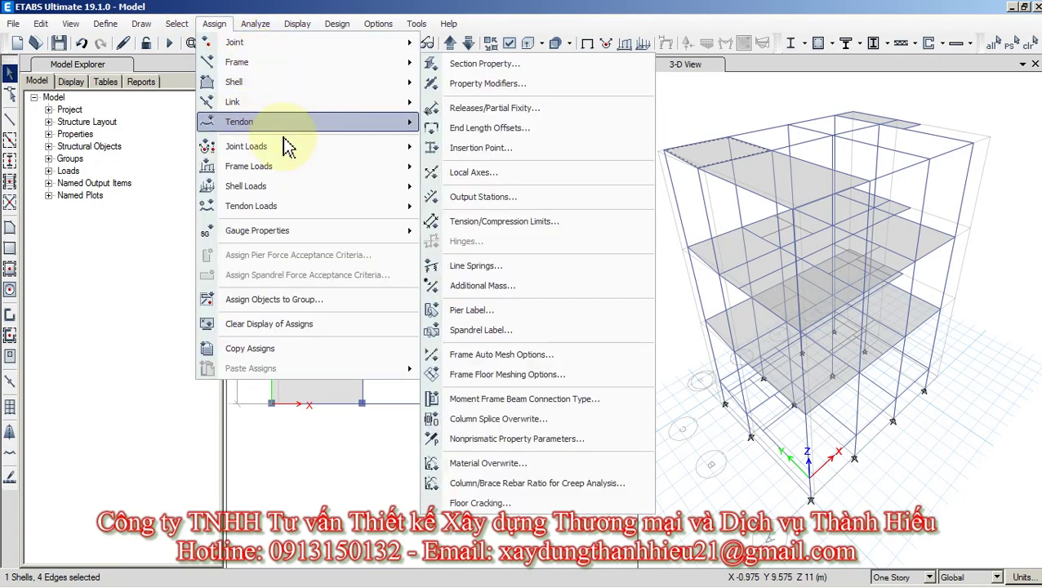
{"action": "mouse_move", "coordinate": [291, 184]}
{"action": "left_click", "coordinate": [473, 207]}
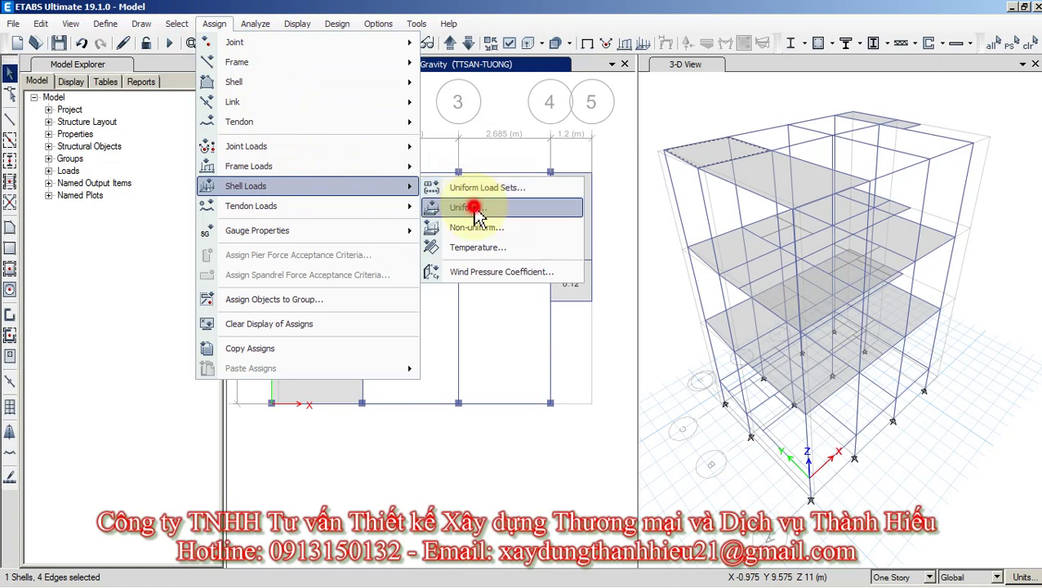
{"action": "left_click", "coordinate": [554, 245]}
{"action": "left_click", "coordinate": [546, 269]}
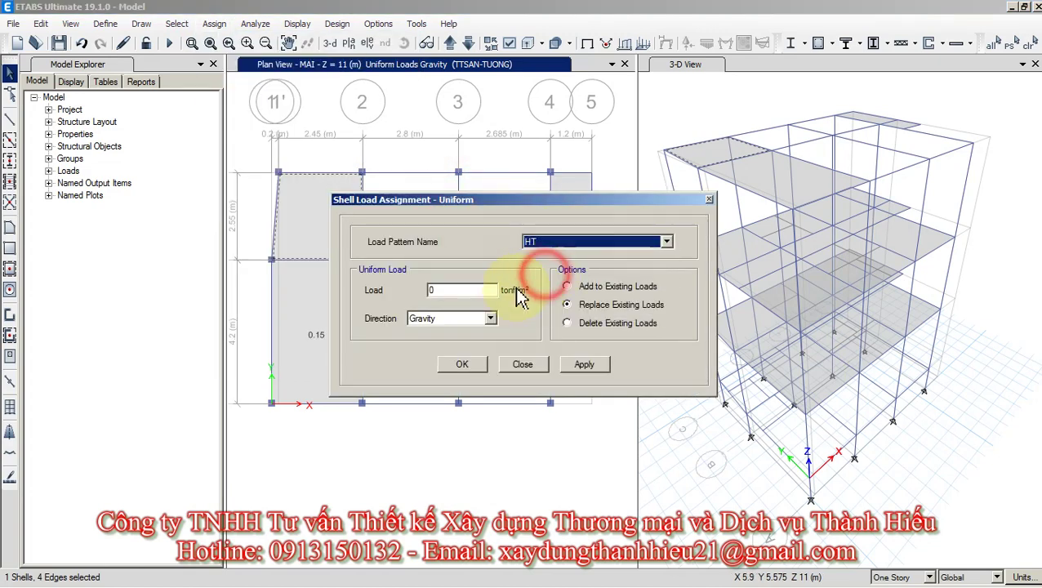
{"action": "left_click", "coordinate": [465, 290]}
{"action": "left_click", "coordinate": [474, 366]}
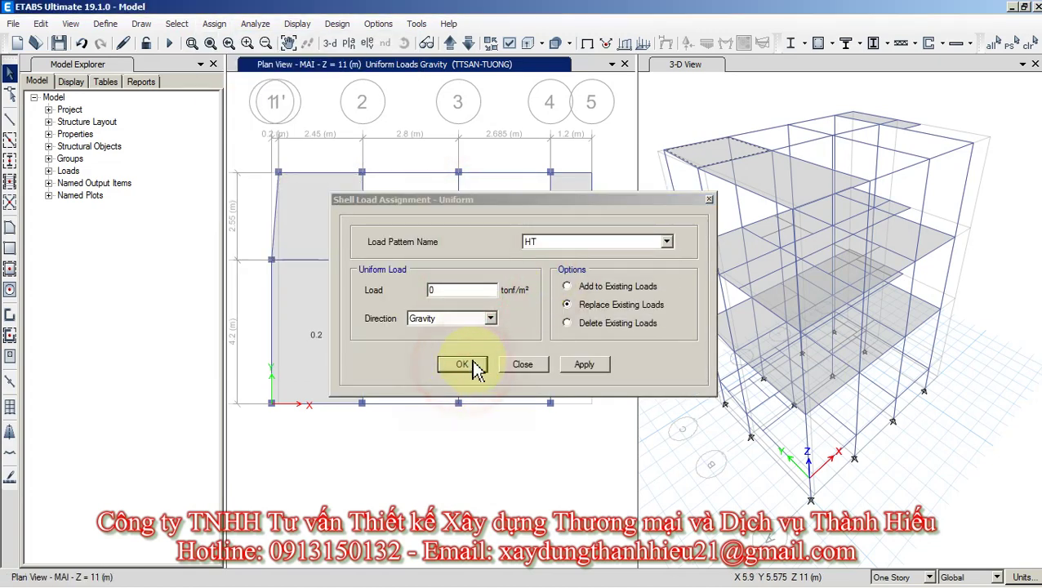
Replace the uniform gravity load for pattern HT with 0.075 tonf/m² on the MAI slab between grids 1 and 2 in the 4.2 m bay.
{"action": "left_click", "coordinate": [308, 341]}
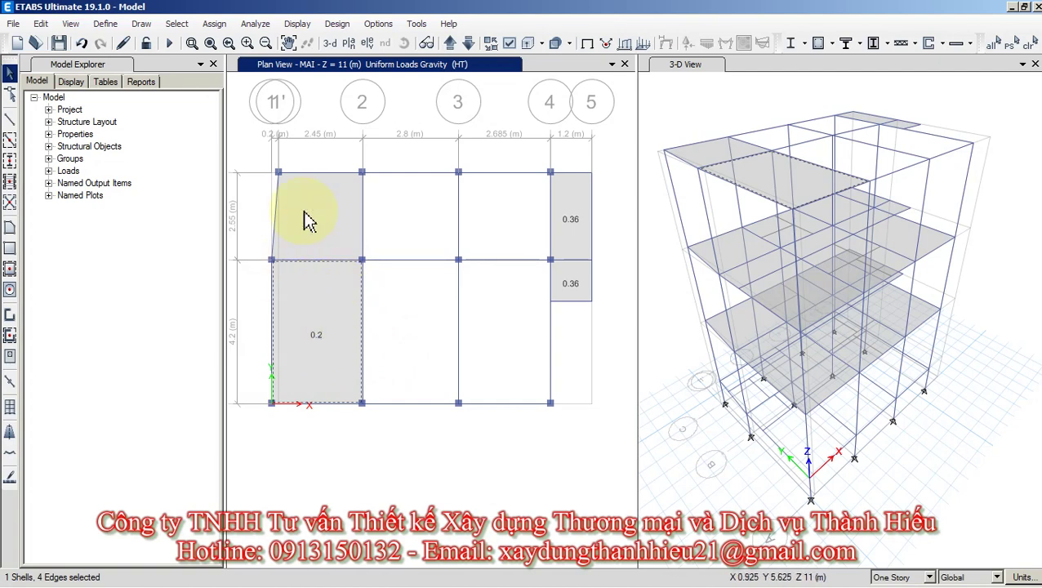
{"action": "left_click", "coordinate": [215, 24]}
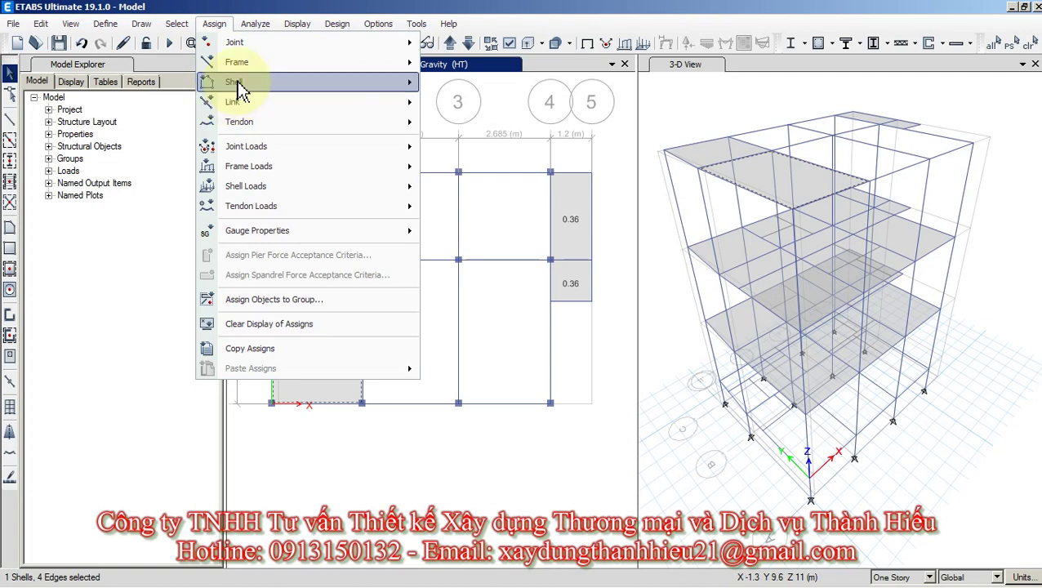
{"action": "mouse_move", "coordinate": [241, 90]}
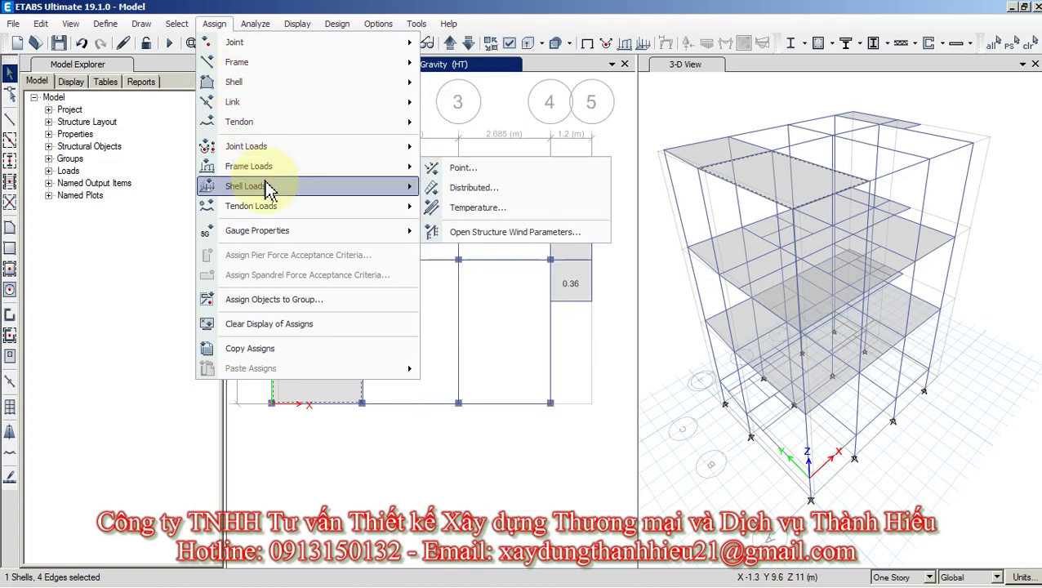
{"action": "mouse_move", "coordinate": [267, 188]}
{"action": "left_click", "coordinate": [478, 209]}
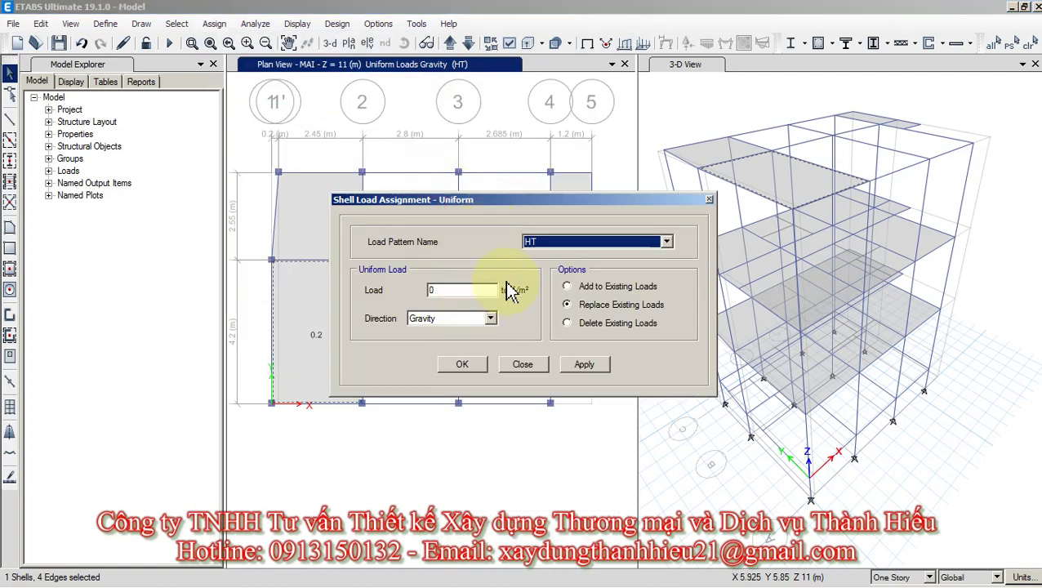
{"action": "left_click", "coordinate": [539, 241]}
{"action": "left_click", "coordinate": [532, 275]}
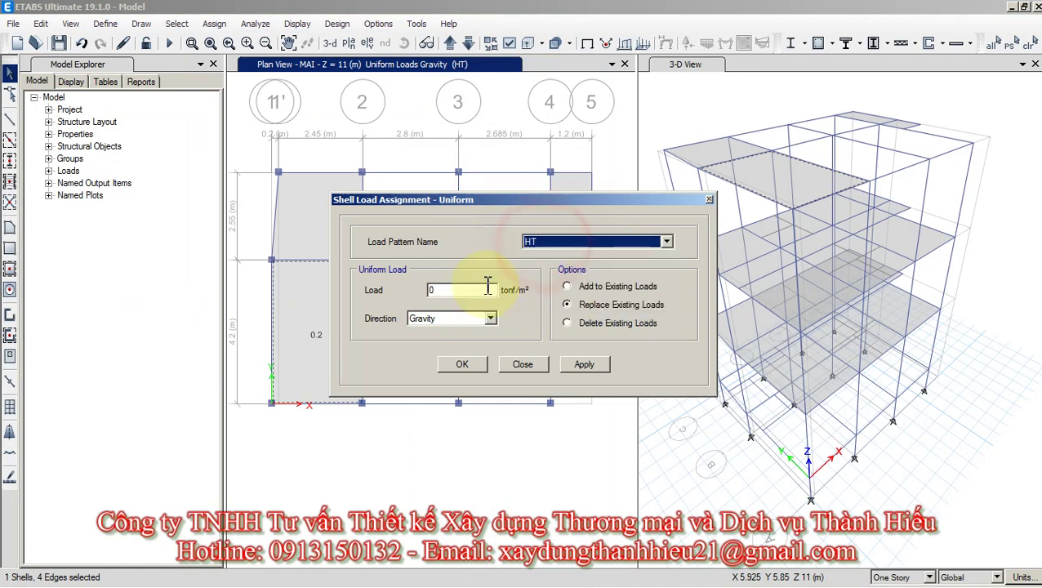
{"action": "left_click", "coordinate": [469, 291]}
{"action": "type", "text": ".075"}
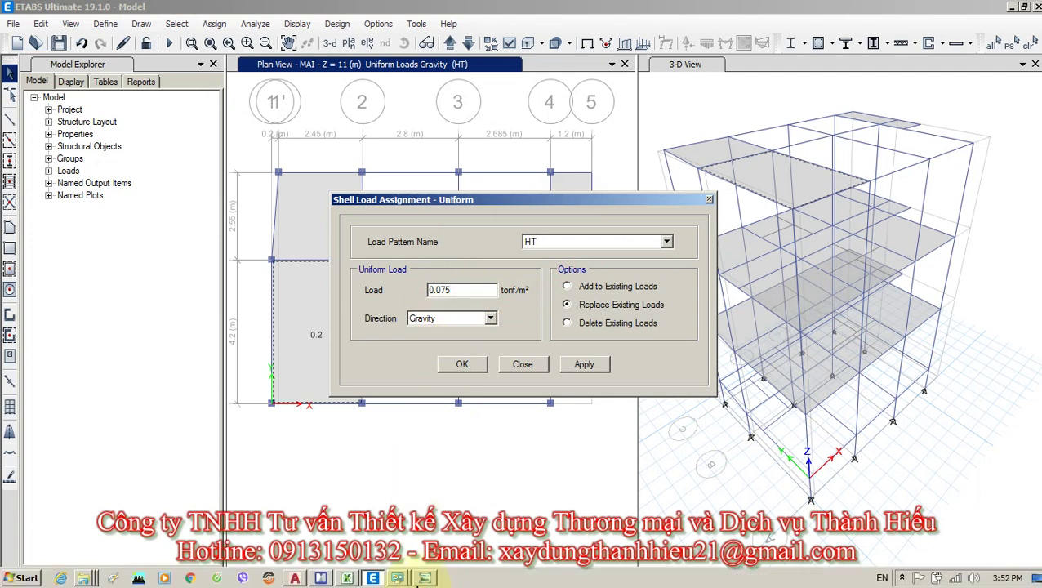
{"action": "left_click", "coordinate": [459, 366]}
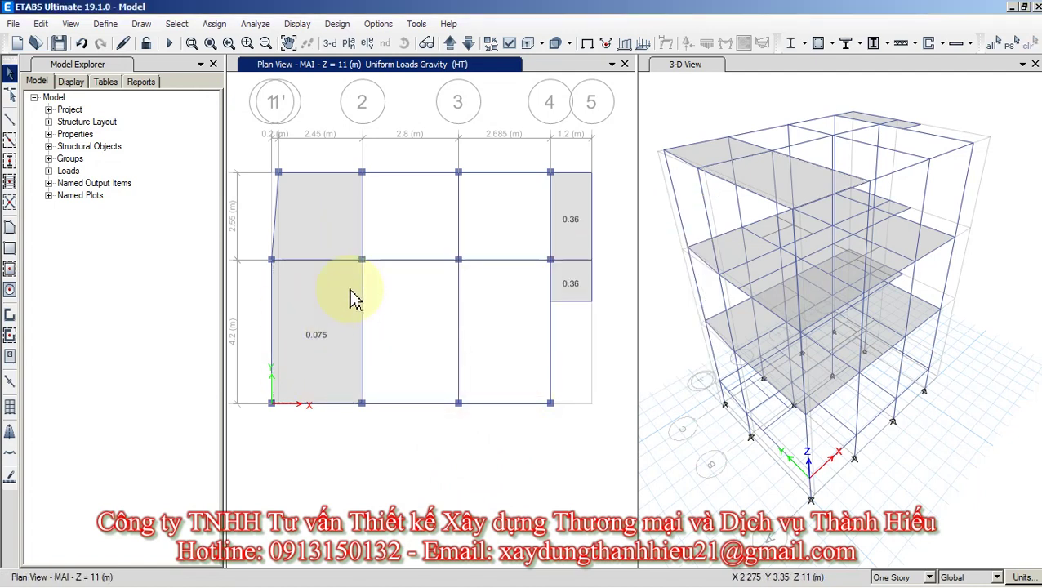
Select the MAI slab between grids 1 and 2 in the 4.2 m bay and review the load patterns available for its uniform load.
{"action": "left_click", "coordinate": [325, 314]}
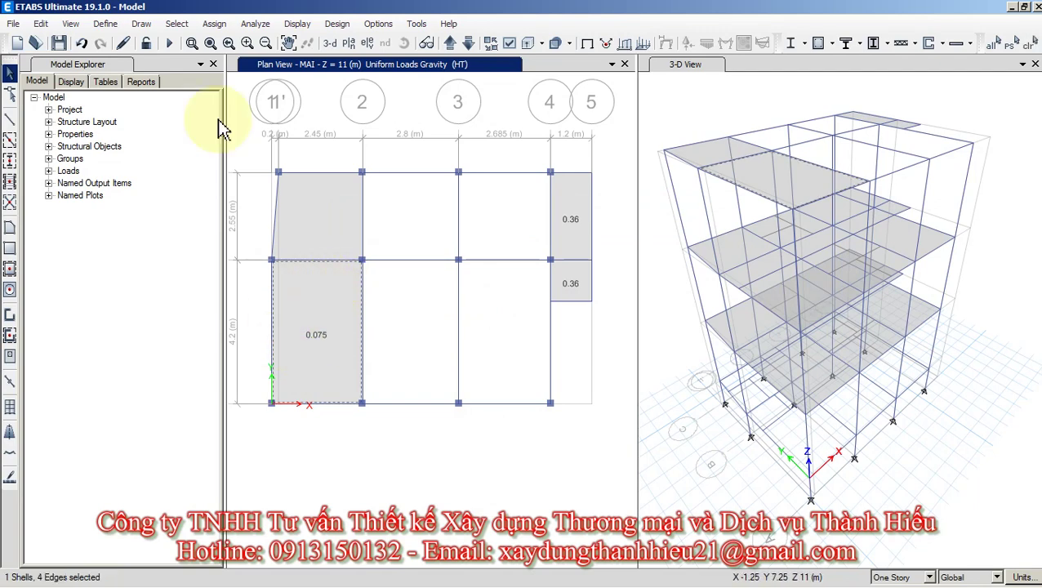
{"action": "left_click", "coordinate": [215, 24]}
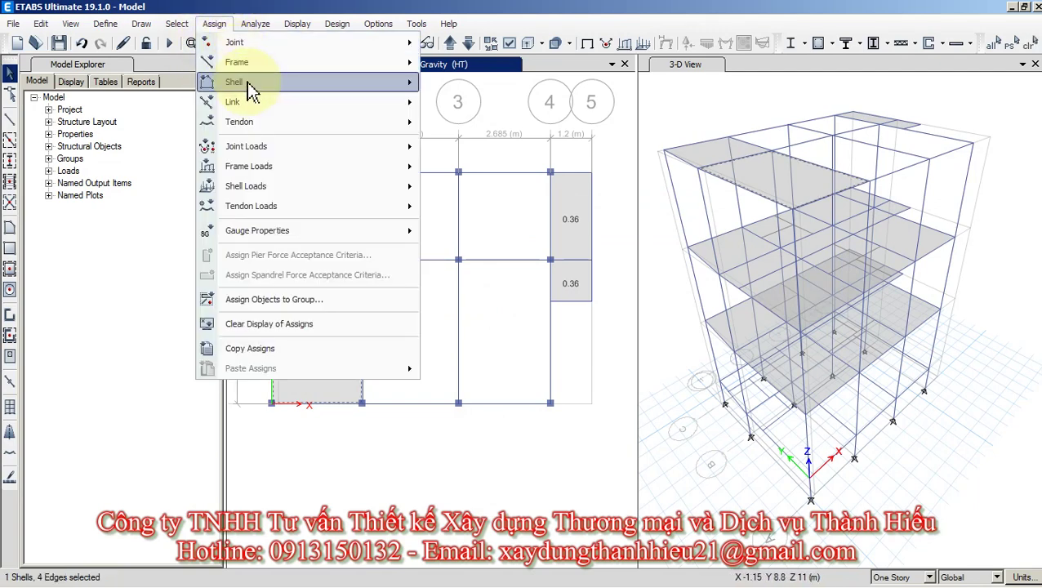
{"action": "mouse_move", "coordinate": [251, 90]}
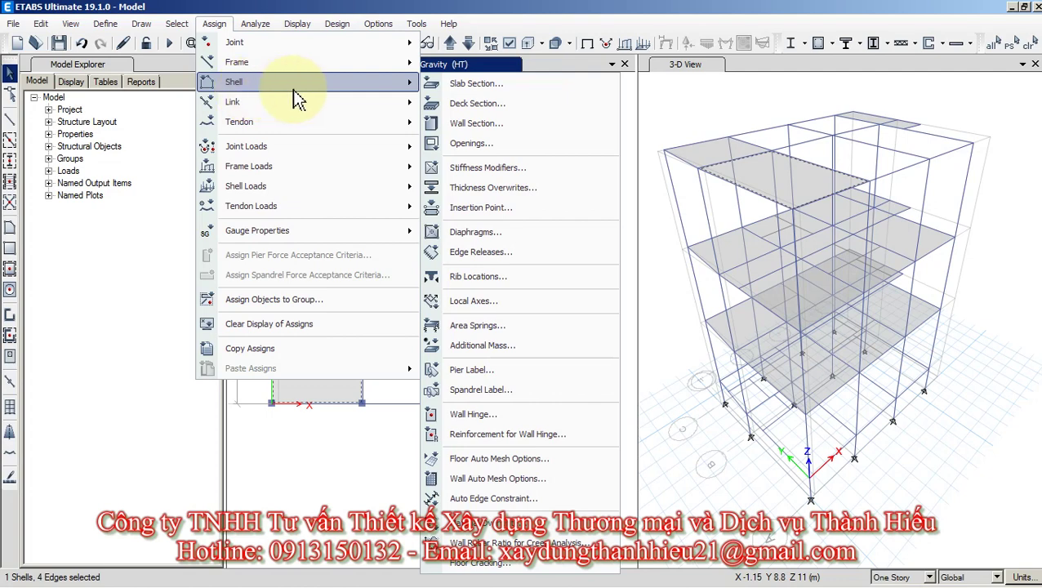
{"action": "mouse_move", "coordinate": [304, 189]}
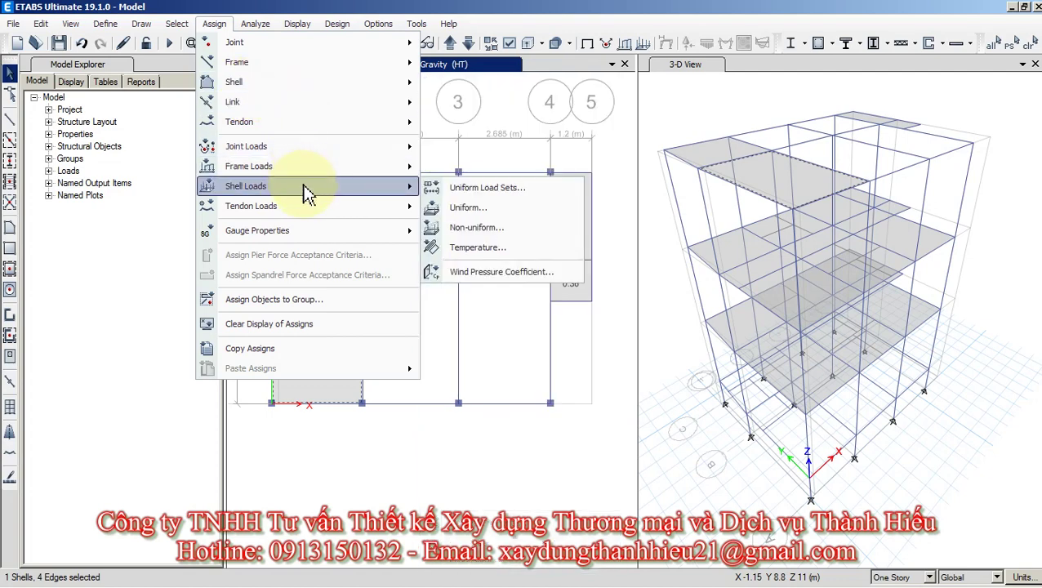
{"action": "left_click", "coordinate": [470, 208]}
{"action": "left_click", "coordinate": [529, 245]}
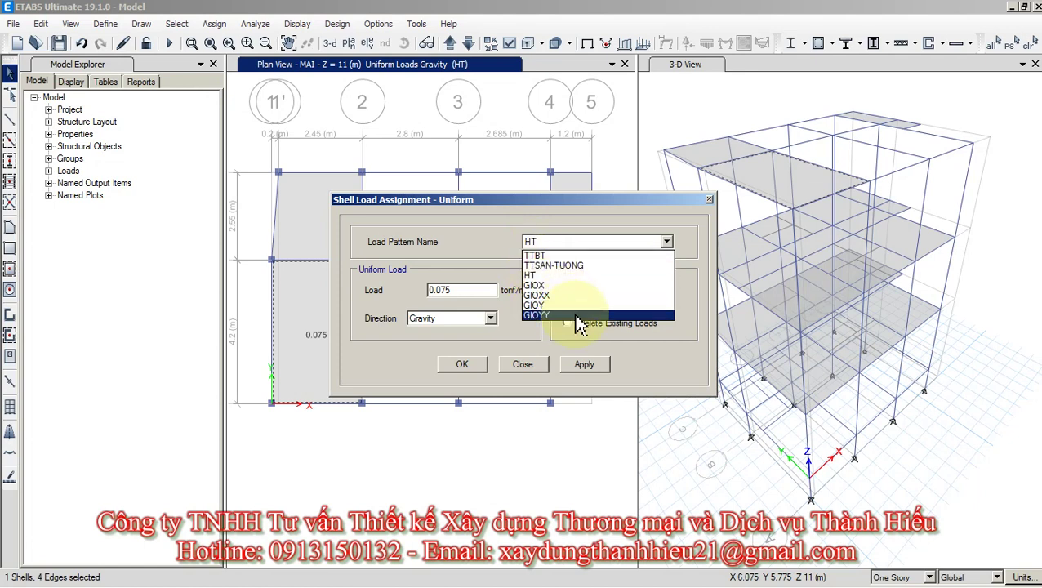
{"action": "left_click", "coordinate": [529, 367]}
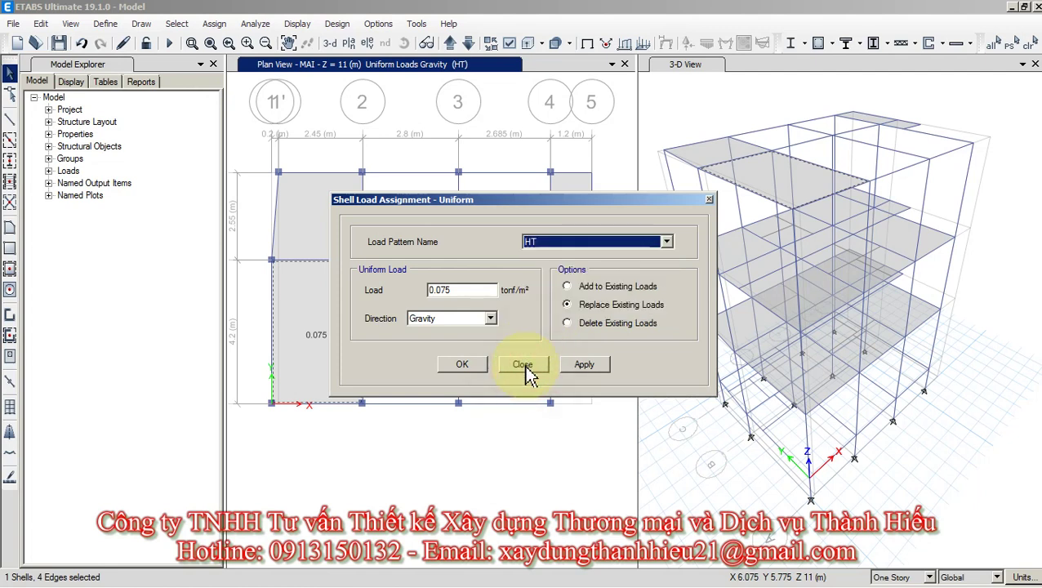
{"action": "left_click", "coordinate": [571, 242]}
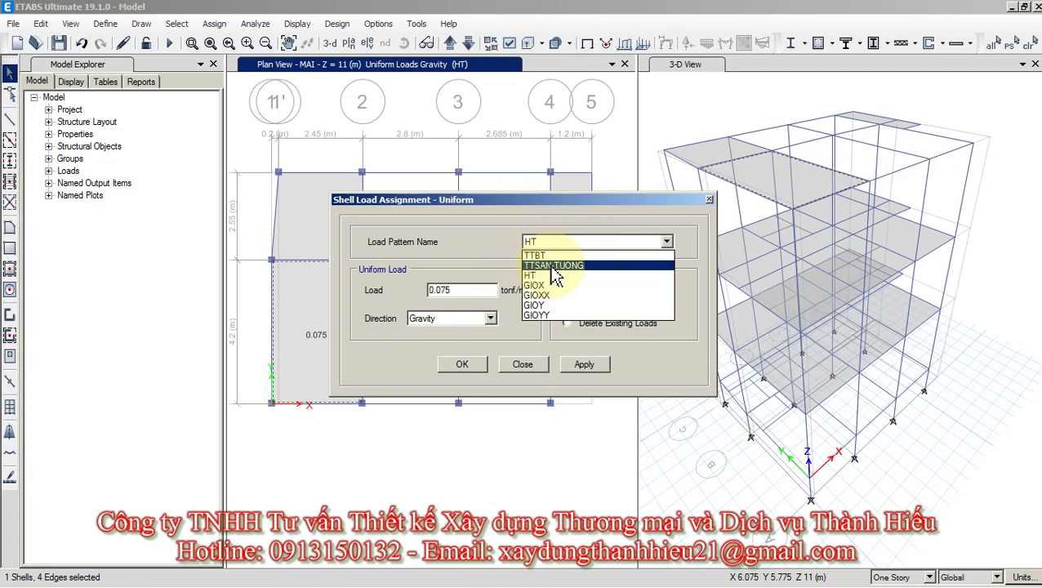
{"action": "left_click", "coordinate": [524, 364]}
{"action": "left_click", "coordinate": [524, 364]}
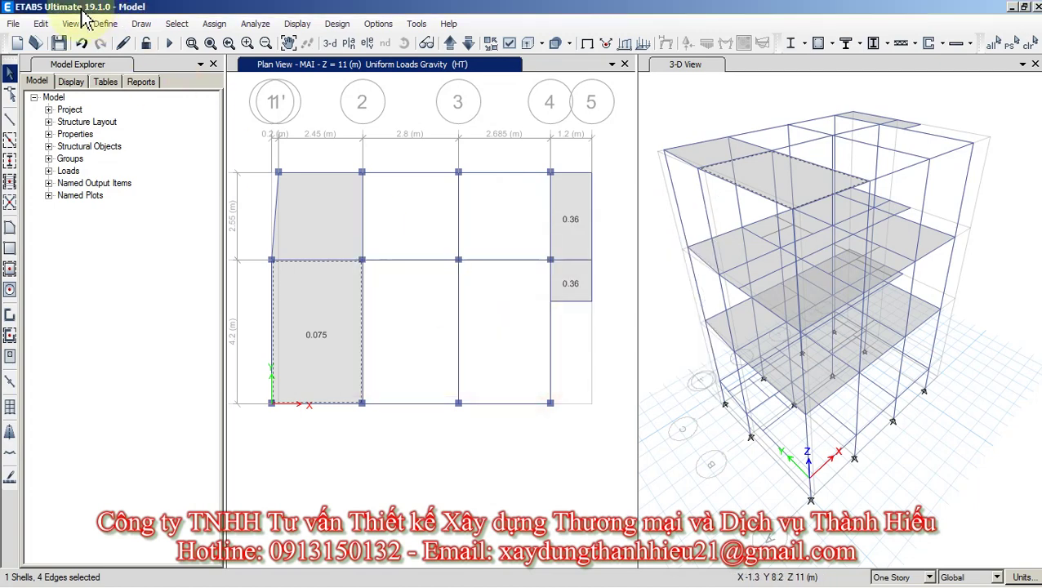
Rename the load pattern TTSAN-TUONG as TTSAN-TUONG-NUOC and save the load pattern definitions.
{"action": "left_click", "coordinate": [105, 23]}
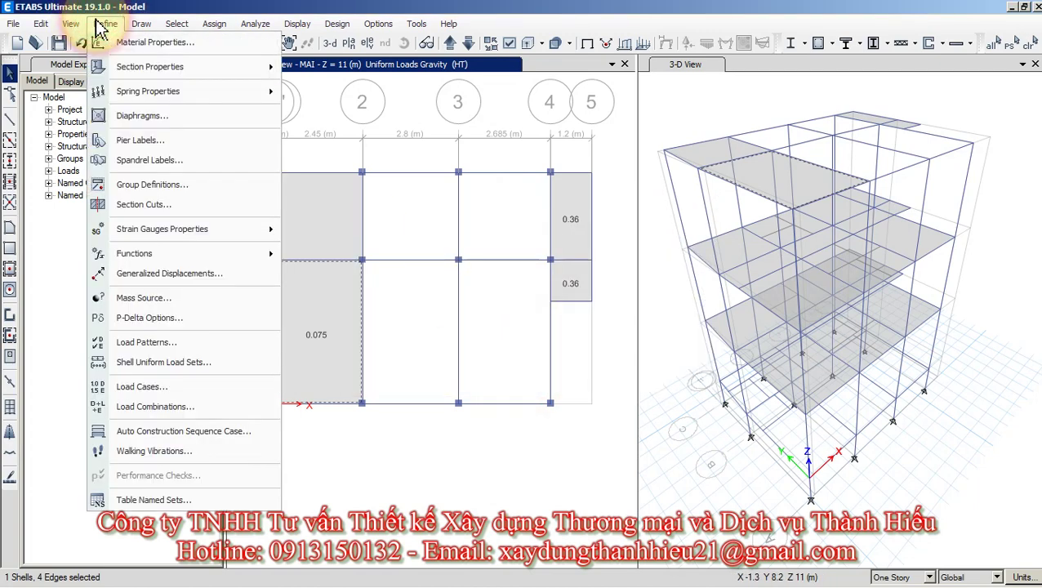
{"action": "left_click", "coordinate": [176, 342]}
{"action": "left_click", "coordinate": [274, 286]}
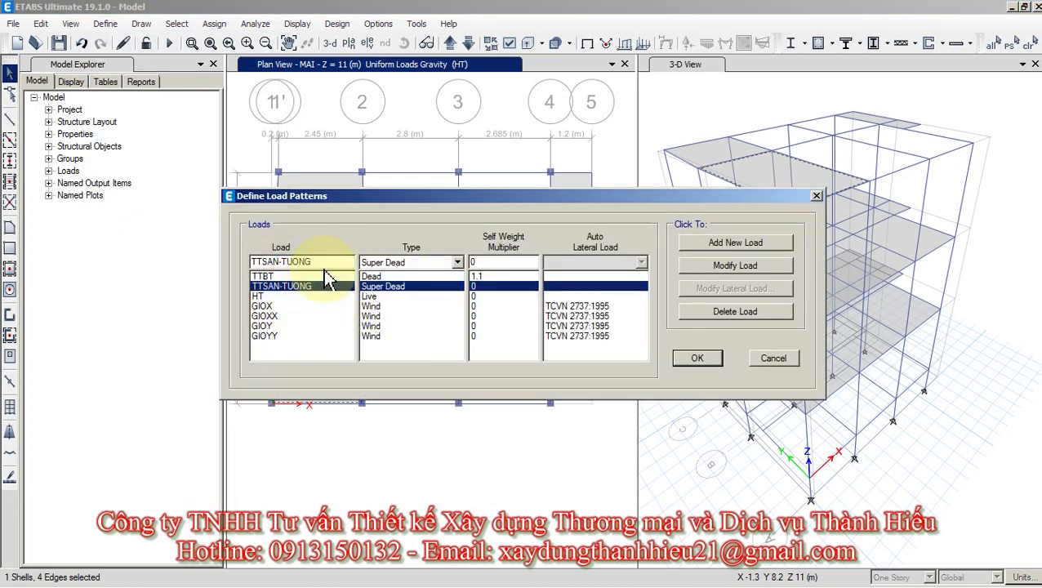
{"action": "left_click", "coordinate": [327, 264]}
{"action": "type", "text": "-NUOC"}
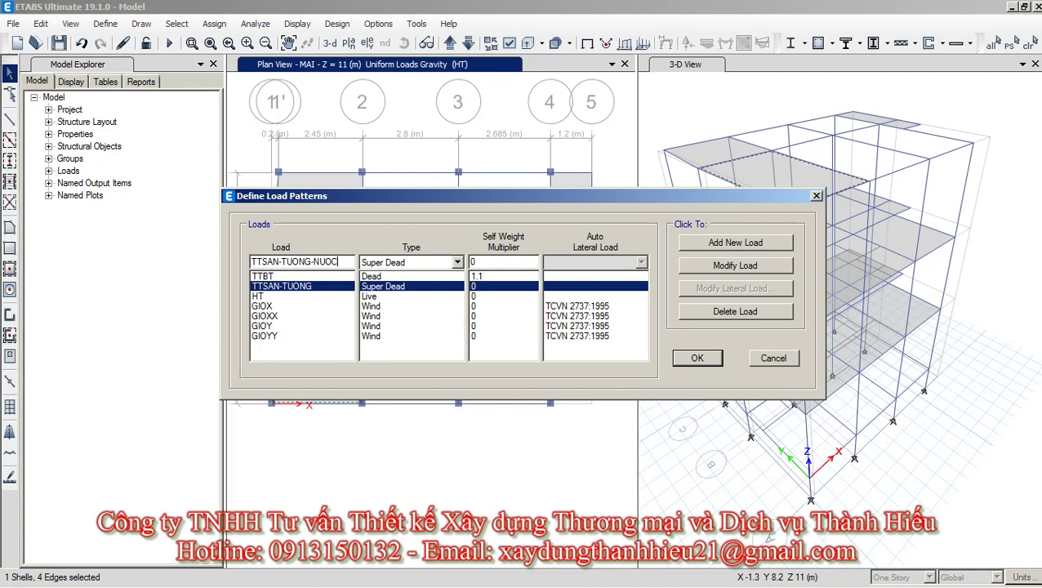
{"action": "left_click", "coordinate": [693, 361]}
{"action": "left_click", "coordinate": [707, 270]}
{"action": "left_click", "coordinate": [694, 358]}
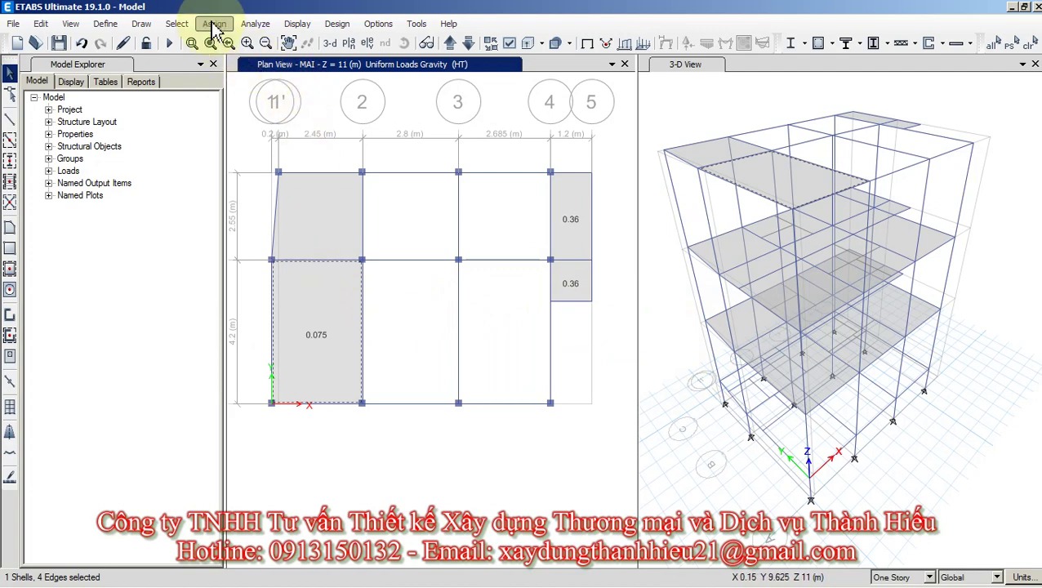
{"action": "left_click", "coordinate": [214, 25]}
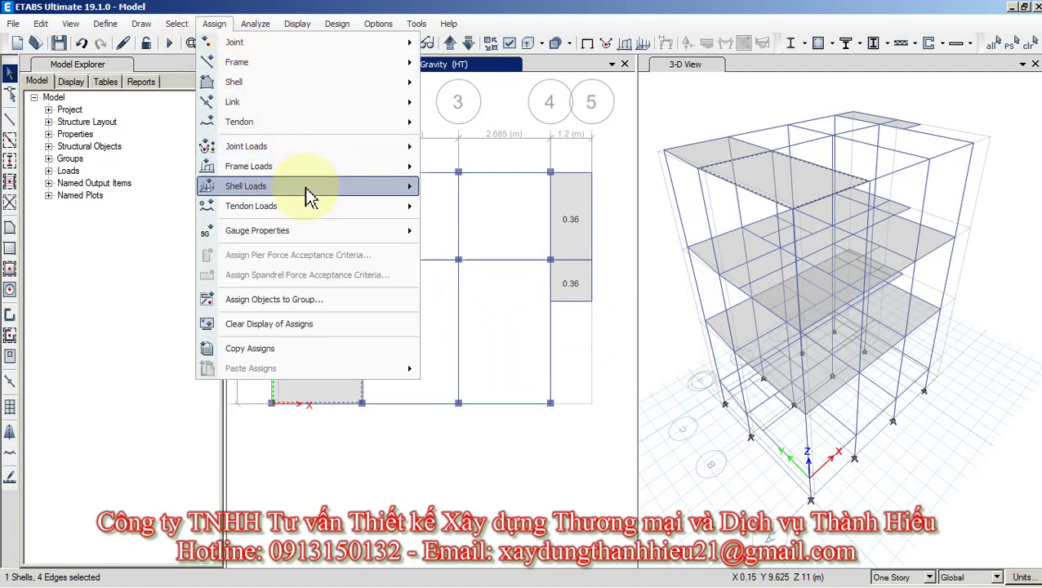
{"action": "mouse_move", "coordinate": [310, 196]}
{"action": "left_click", "coordinate": [477, 208]}
{"action": "left_click", "coordinate": [585, 243]}
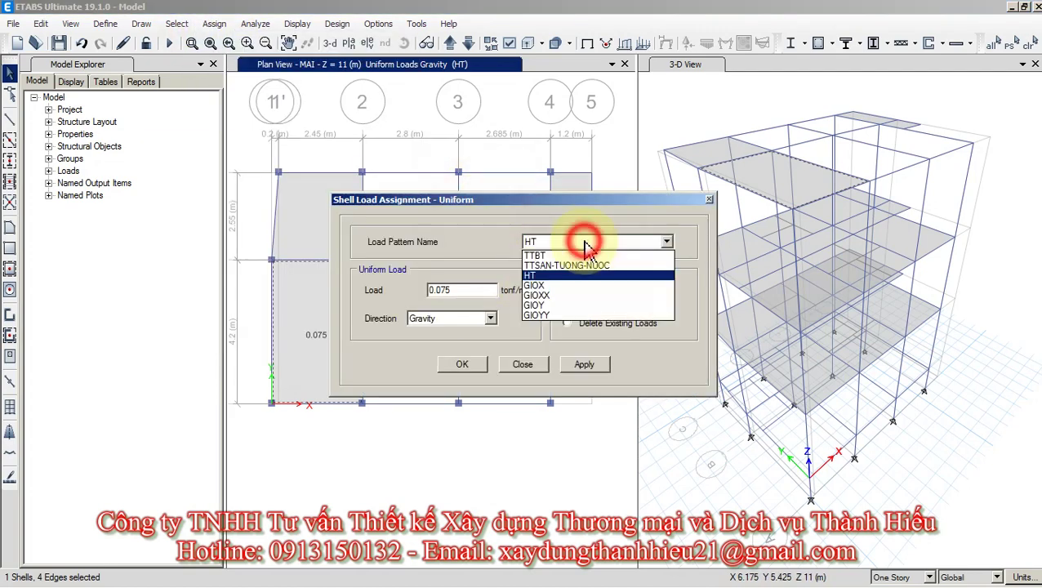
{"action": "left_click", "coordinate": [569, 266]}
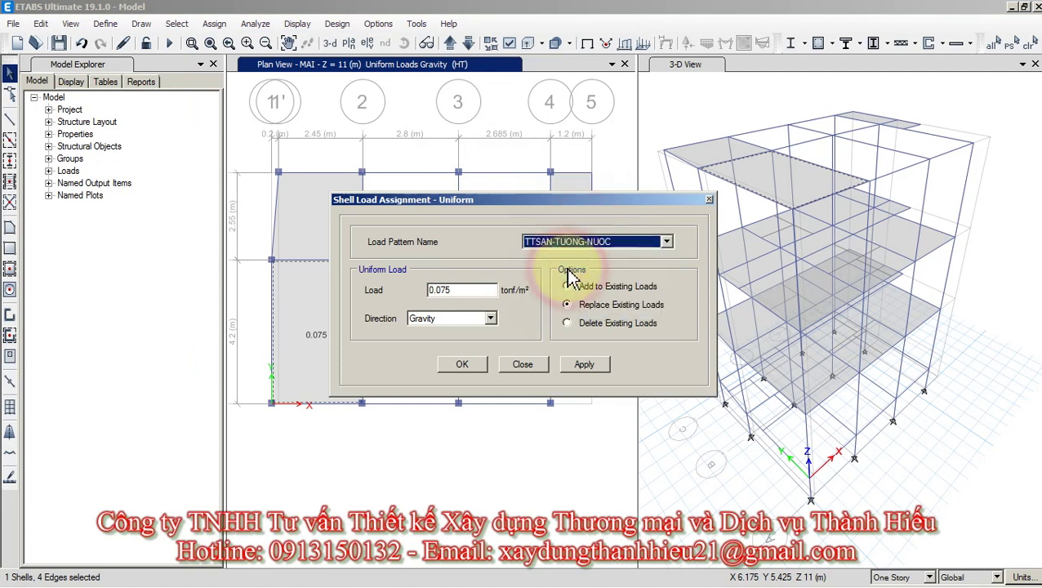
{"action": "double_click", "coordinate": [439, 290]}
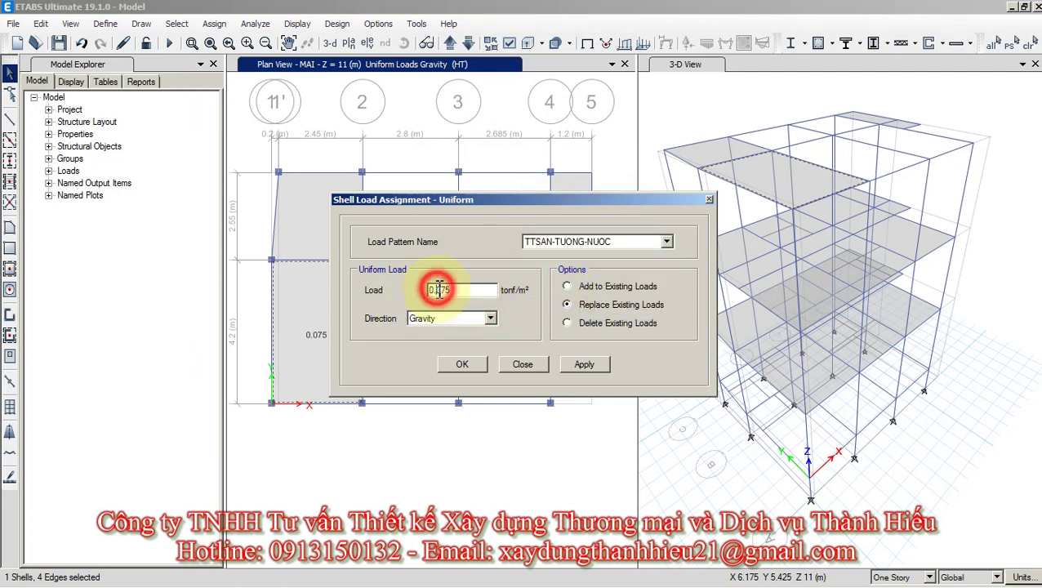
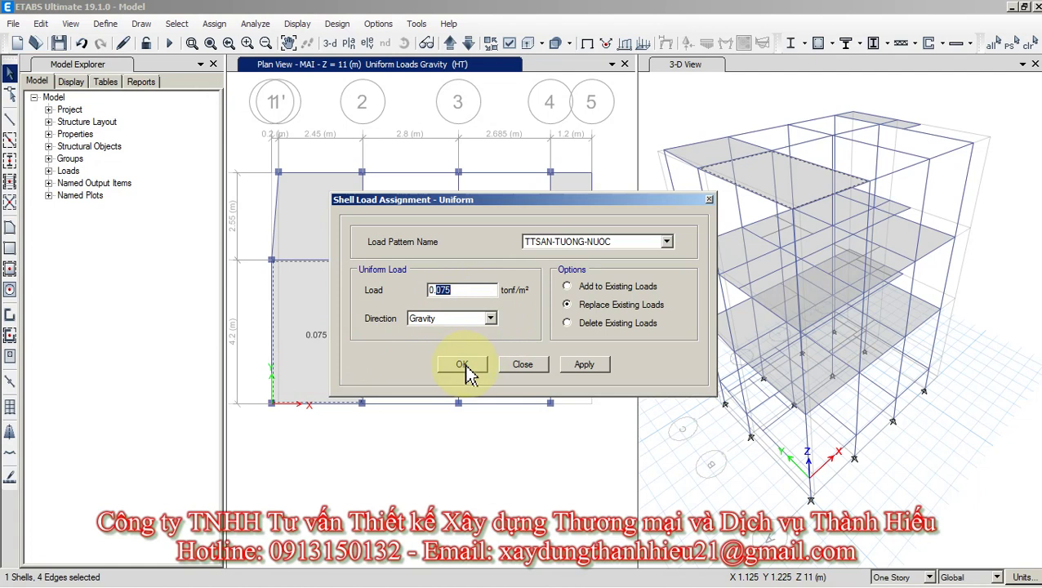
{"action": "left_click", "coordinate": [515, 365]}
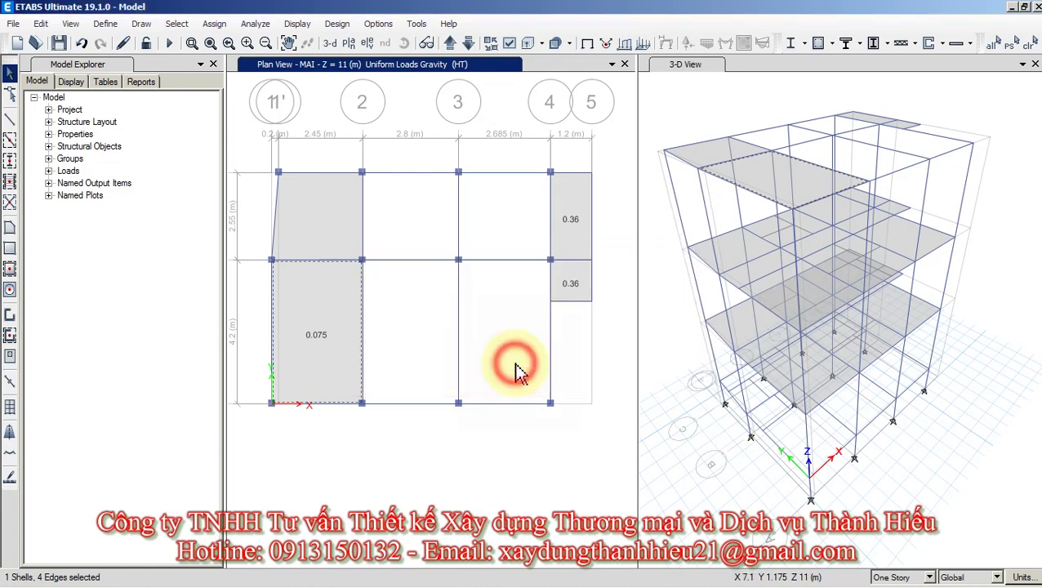
Check the total area in the geometry information of the 4.2 m bay slab between grids 1 and 2.
{"action": "right_click", "coordinate": [325, 313]}
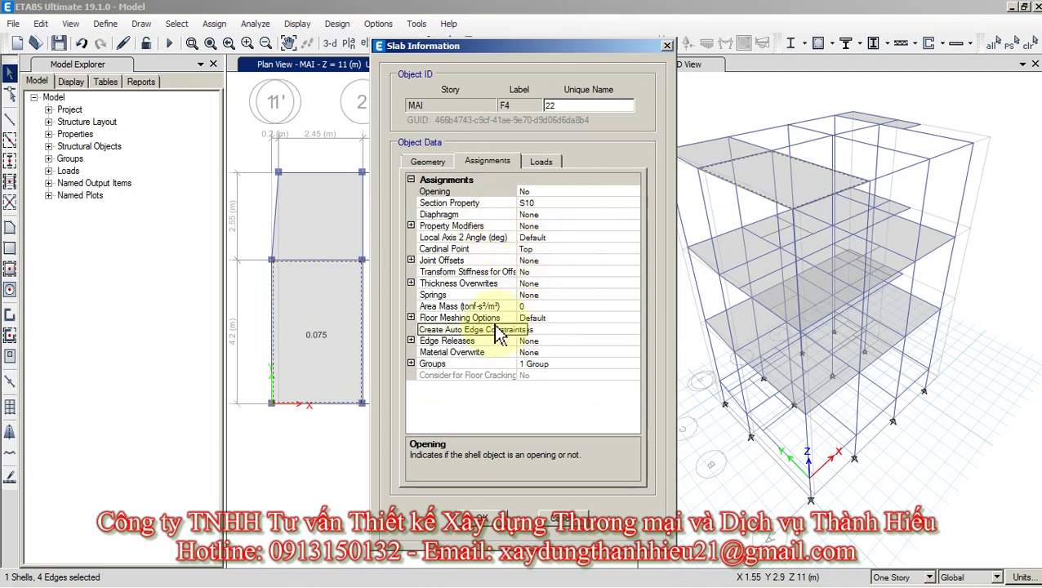
{"action": "left_click", "coordinate": [428, 162]}
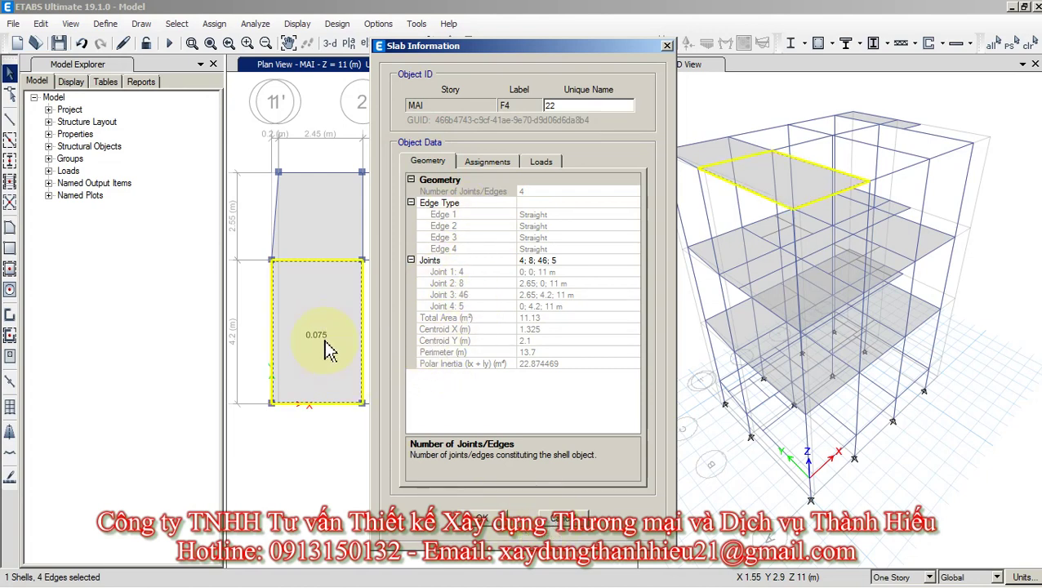
{"action": "left_click", "coordinate": [454, 318]}
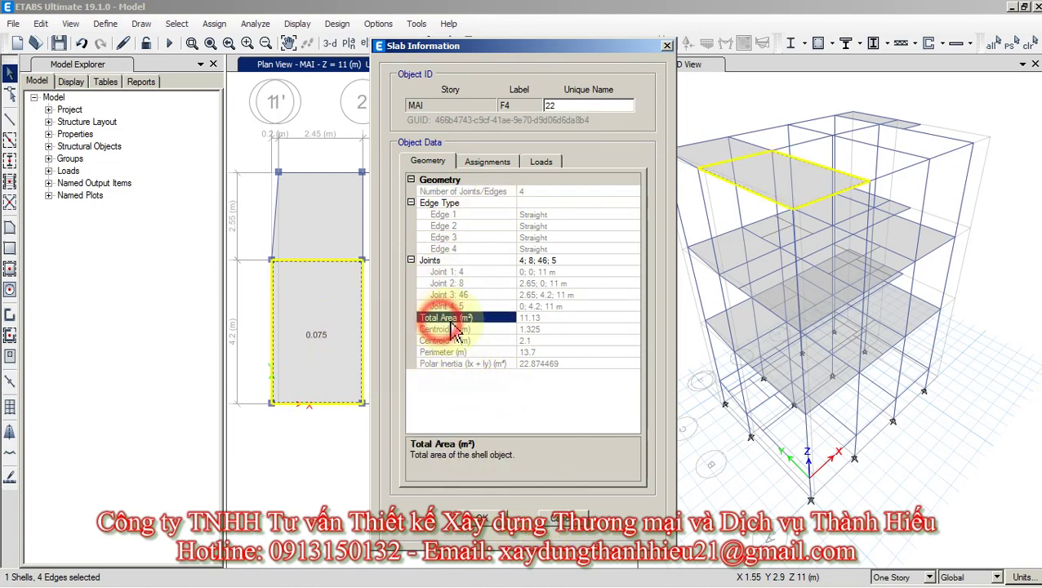
{"action": "left_click", "coordinate": [563, 523]}
Switch to the TAI TRONG workbook in Excel, calculate =2200/11 in cell AZ76 as a scratch check, clear it and return to ETABS.
{"action": "mouse_move", "coordinate": [331, 583]}
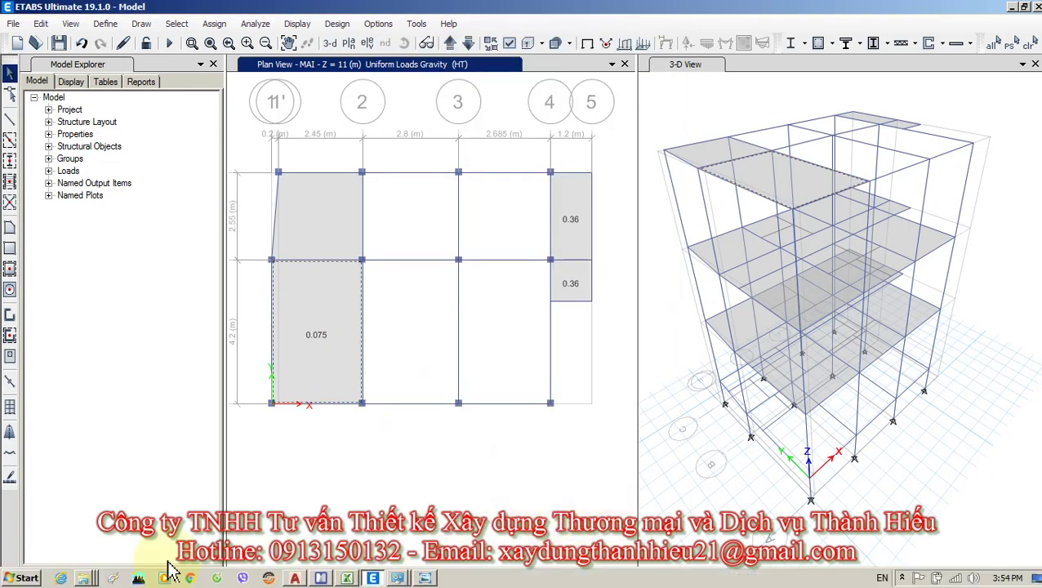
{"action": "left_click", "coordinate": [347, 578]}
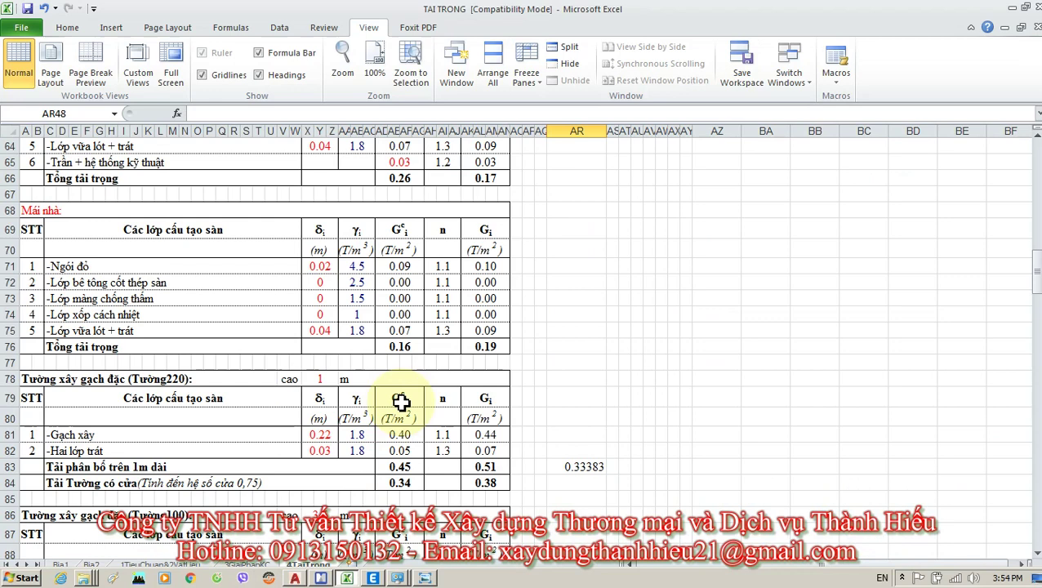
{"action": "left_click", "coordinate": [686, 327]}
{"action": "left_click", "coordinate": [576, 361]}
{"action": "left_click", "coordinate": [719, 347]}
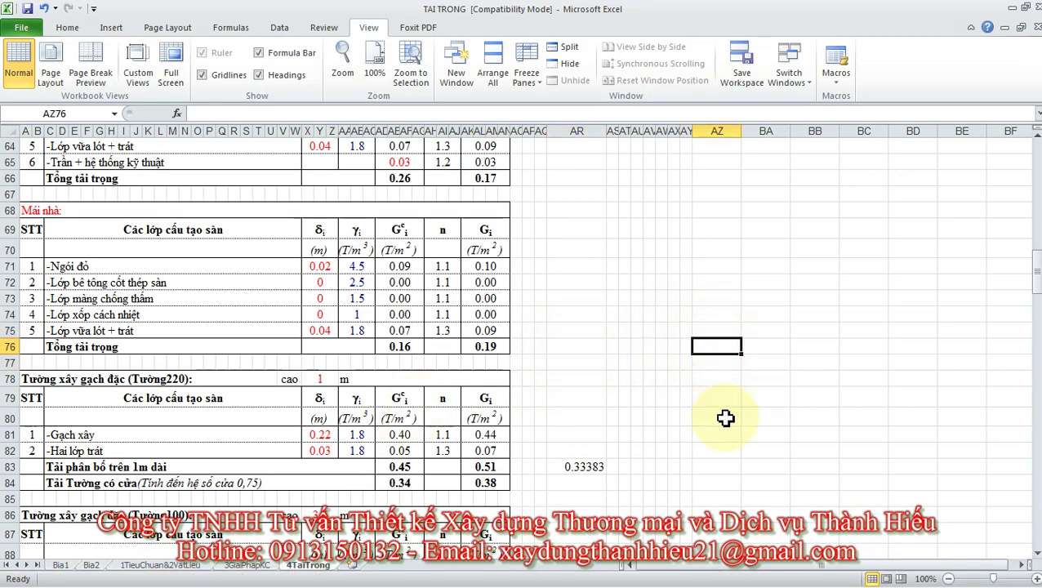
{"action": "type", "text": "=2200/11"}
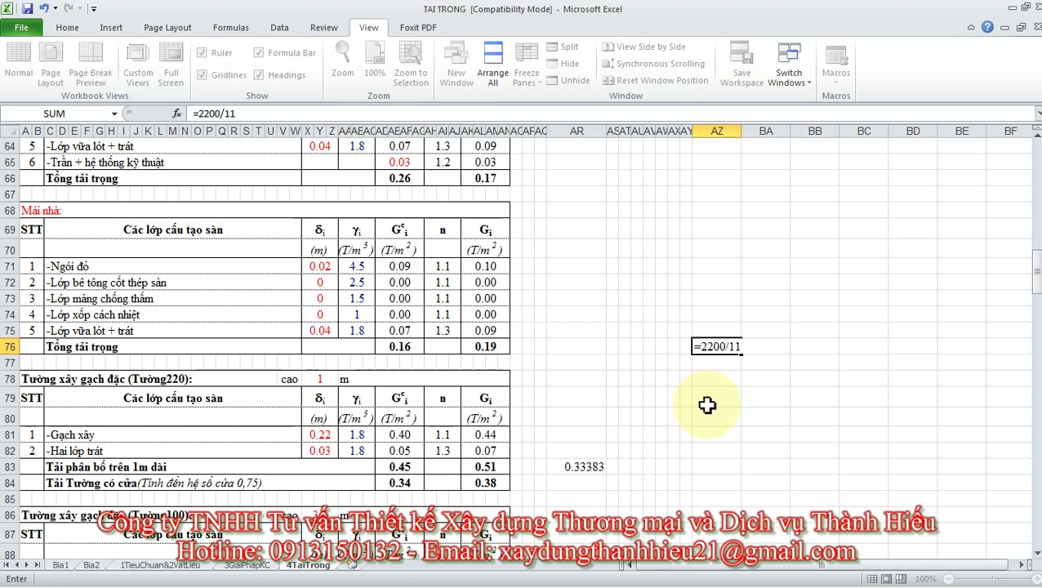
{"action": "key", "text": "Return"}
{"action": "left_click", "coordinate": [720, 347]}
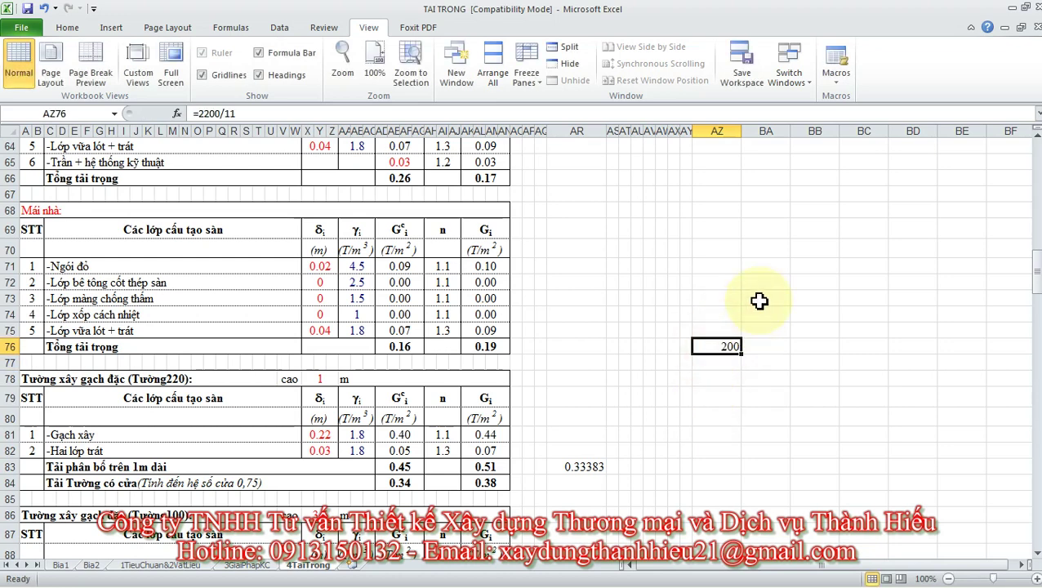
{"action": "key", "text": "Delete"}
{"action": "left_click", "coordinate": [1012, 7]}
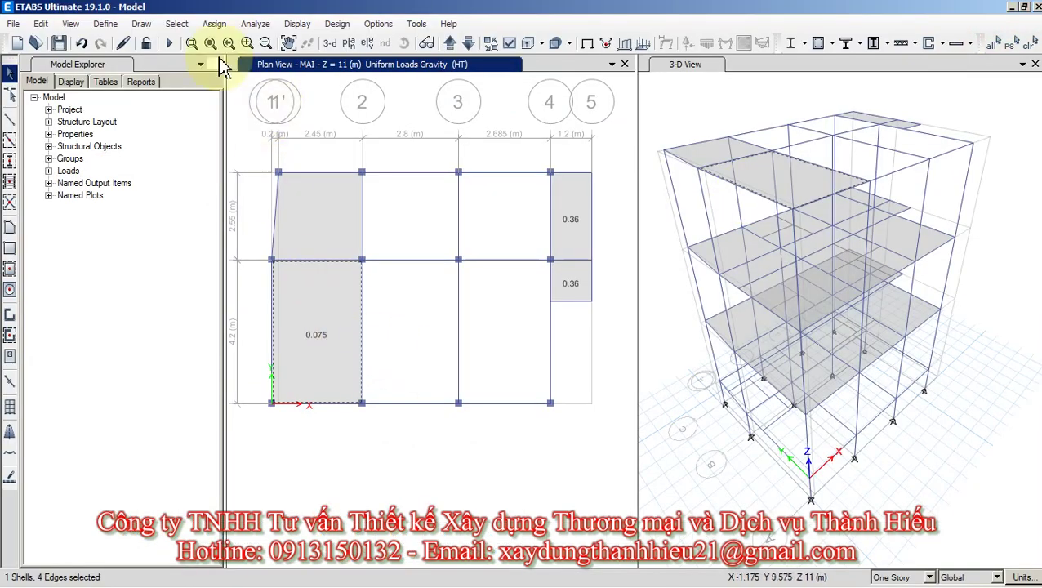
Assign a 0.2 tonf/m² gravity uniform load in pattern TTSAN-TUONG-NUOC to the selected 4.2 m bay slab, replacing existing loads.
{"action": "left_click", "coordinate": [214, 23]}
{"action": "mouse_move", "coordinate": [301, 188]}
{"action": "left_click", "coordinate": [472, 208]}
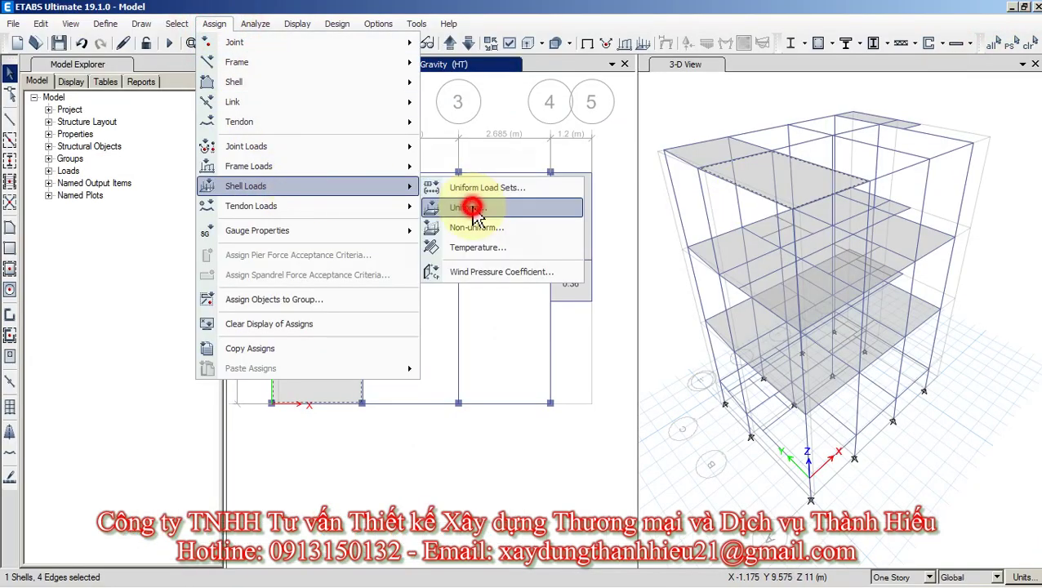
{"action": "double_click", "coordinate": [438, 289]}
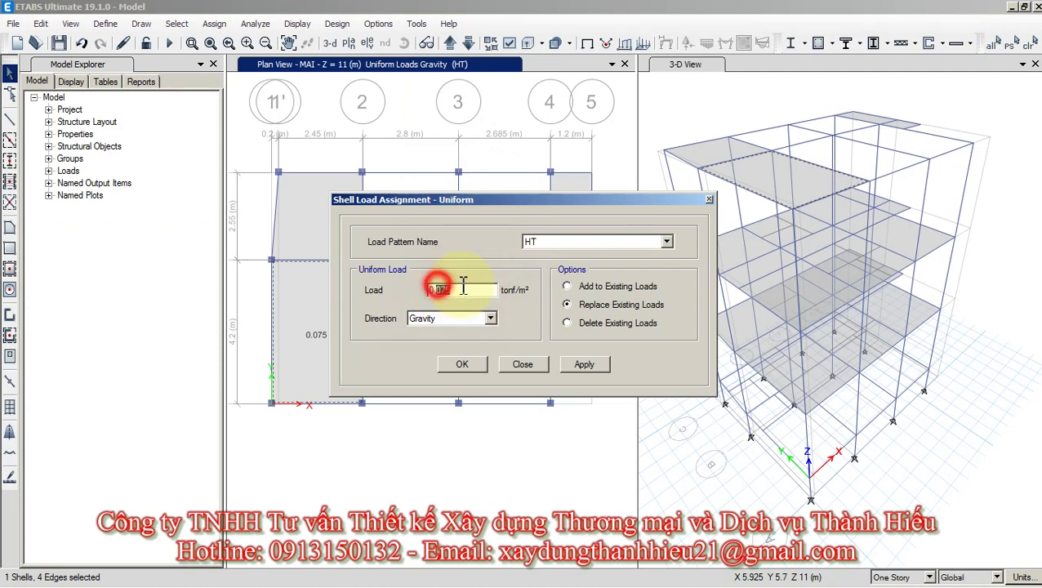
{"action": "left_click", "coordinate": [576, 242]}
{"action": "left_click", "coordinate": [571, 254]}
{"action": "left_click", "coordinate": [471, 288]}
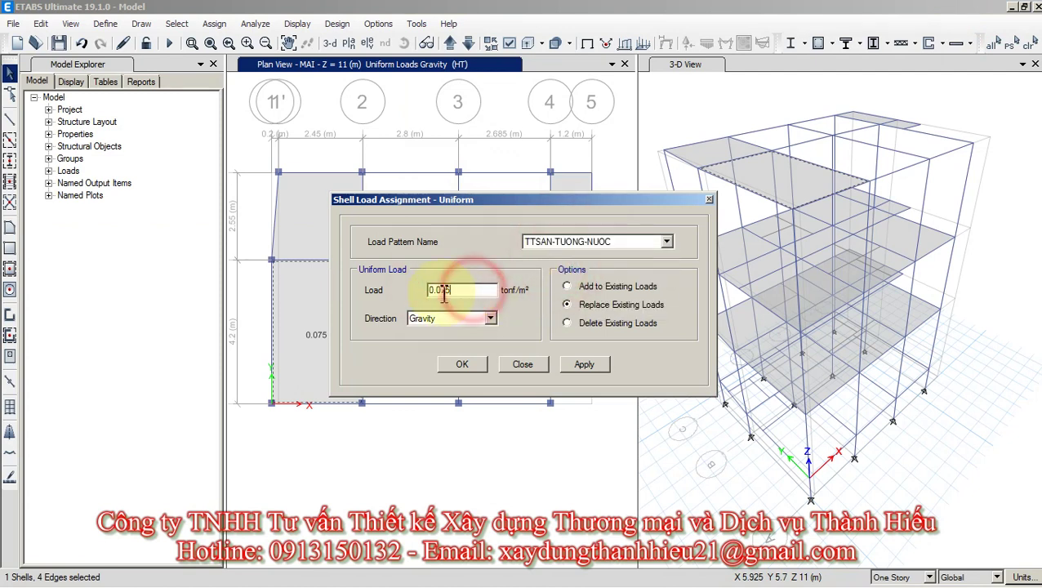
{"action": "double_click", "coordinate": [441, 289]}
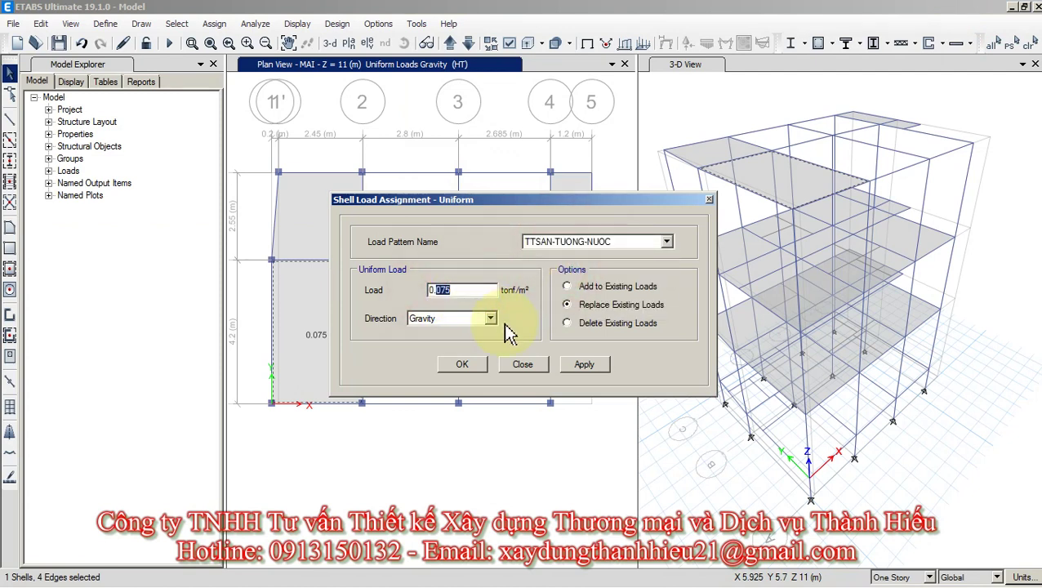
{"action": "type", "text": "2"}
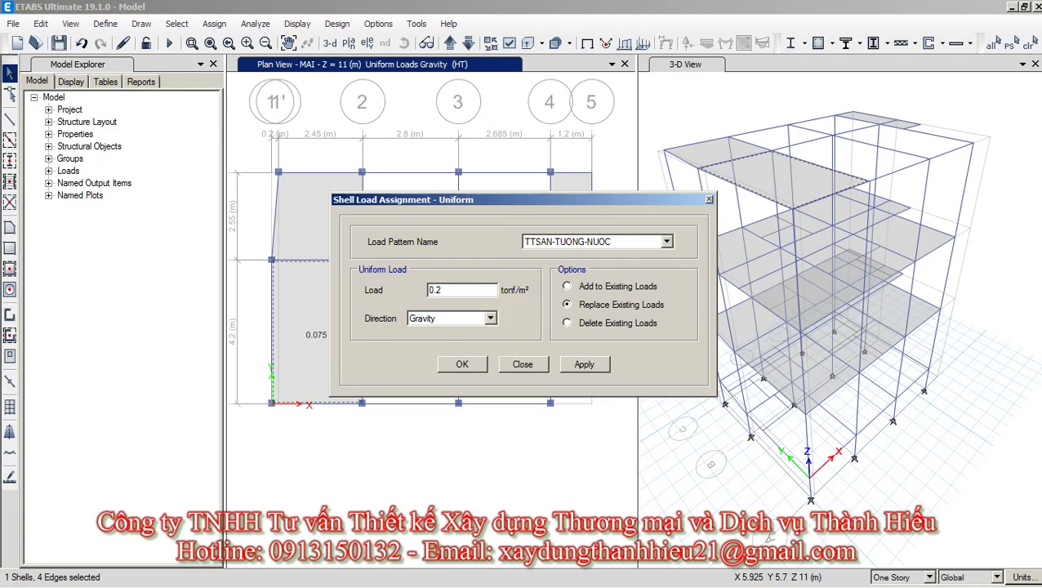
{"action": "left_click", "coordinate": [449, 290]}
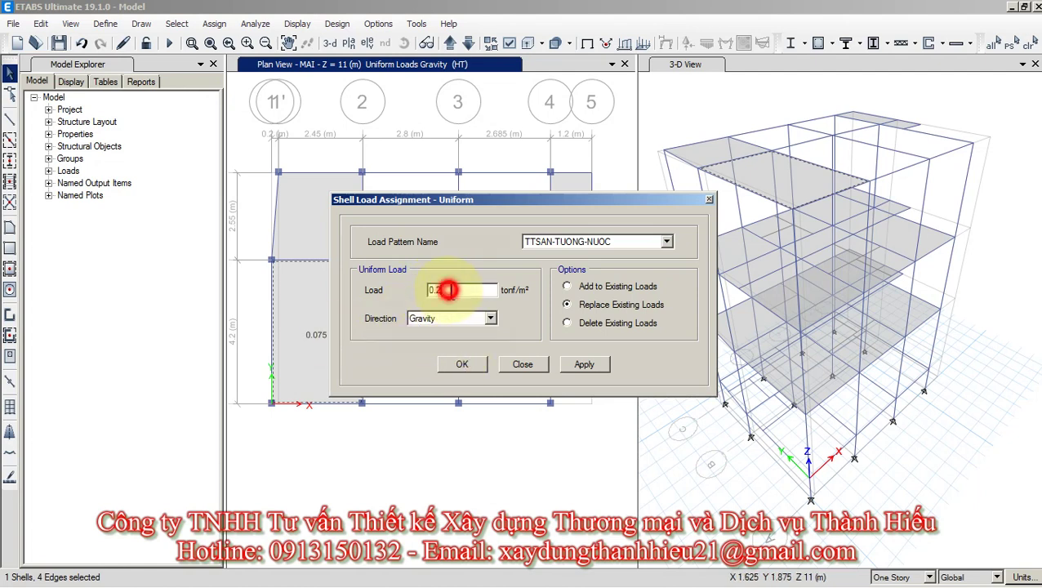
{"action": "left_click", "coordinate": [462, 364]}
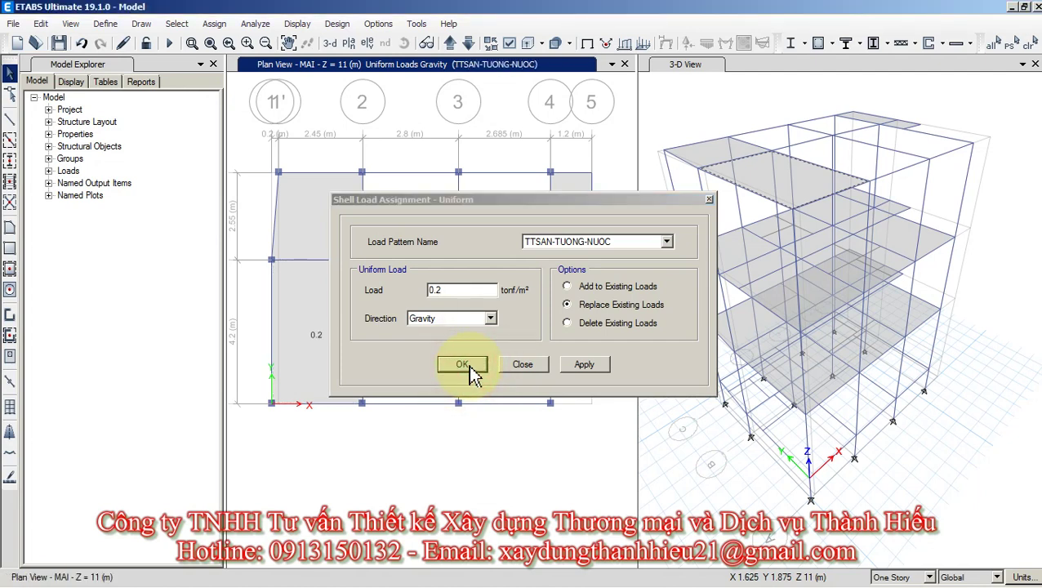
Assign a 0.075 tonf/m² gravity uniform load in pattern HT to the two MAI slabs between grids 4 and 5, replacing existing loads.
{"action": "left_click", "coordinate": [570, 219]}
{"action": "left_click", "coordinate": [572, 281]}
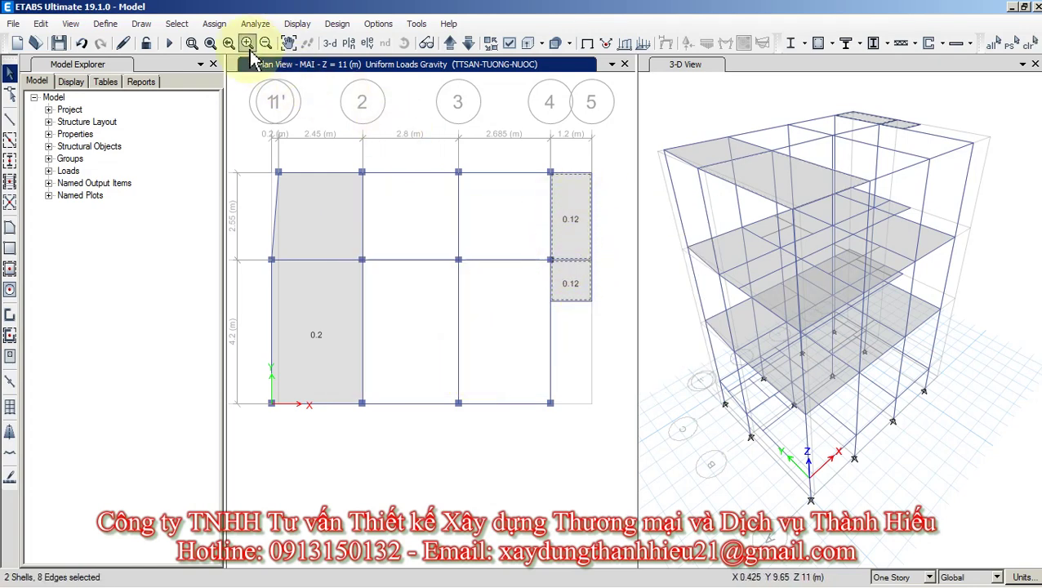
{"action": "left_click", "coordinate": [213, 23]}
{"action": "mouse_move", "coordinate": [309, 72]}
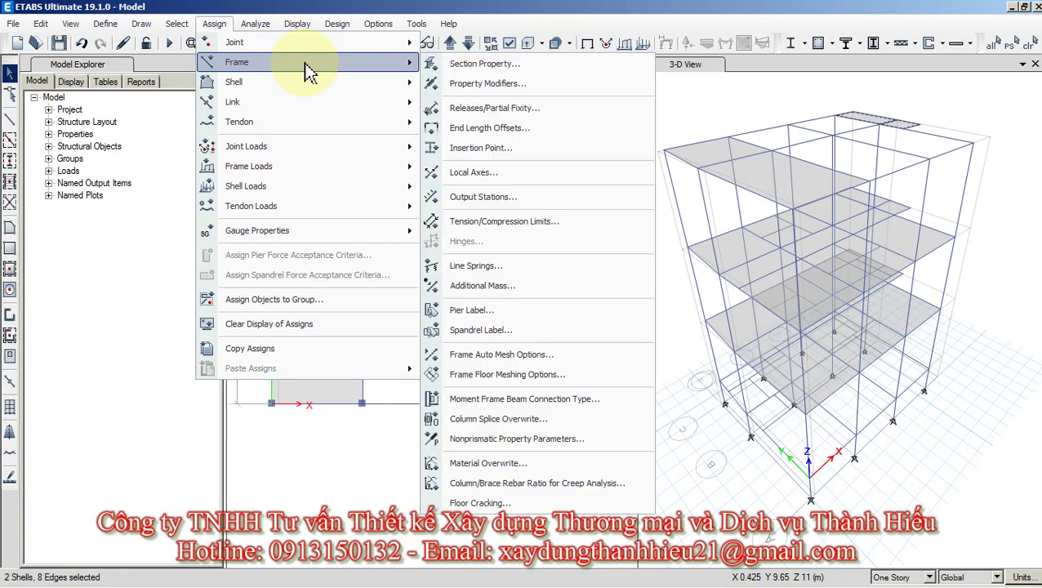
{"action": "mouse_move", "coordinate": [314, 187]}
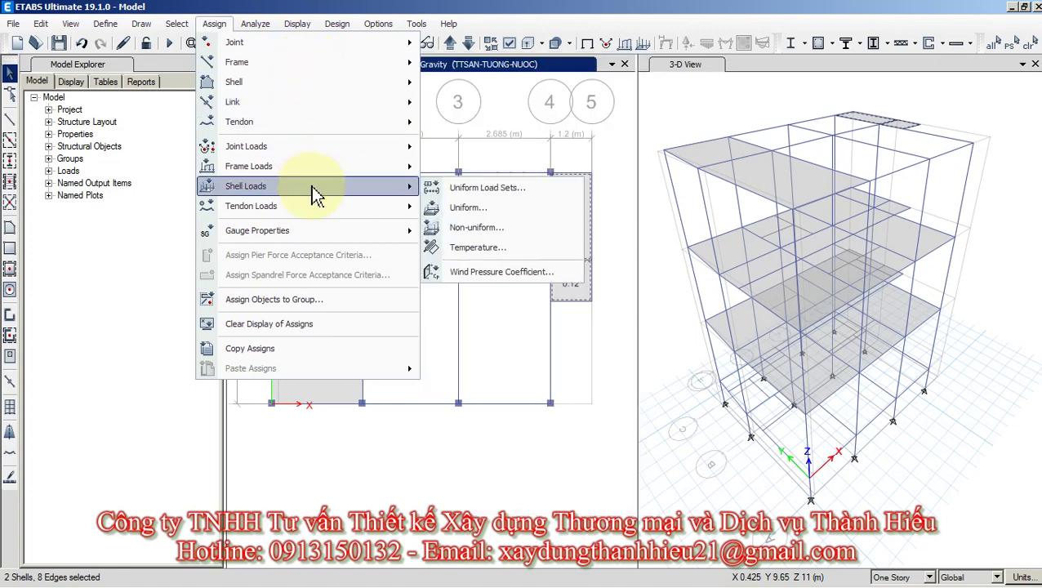
{"action": "left_click", "coordinate": [454, 207]}
{"action": "left_click", "coordinate": [649, 240]}
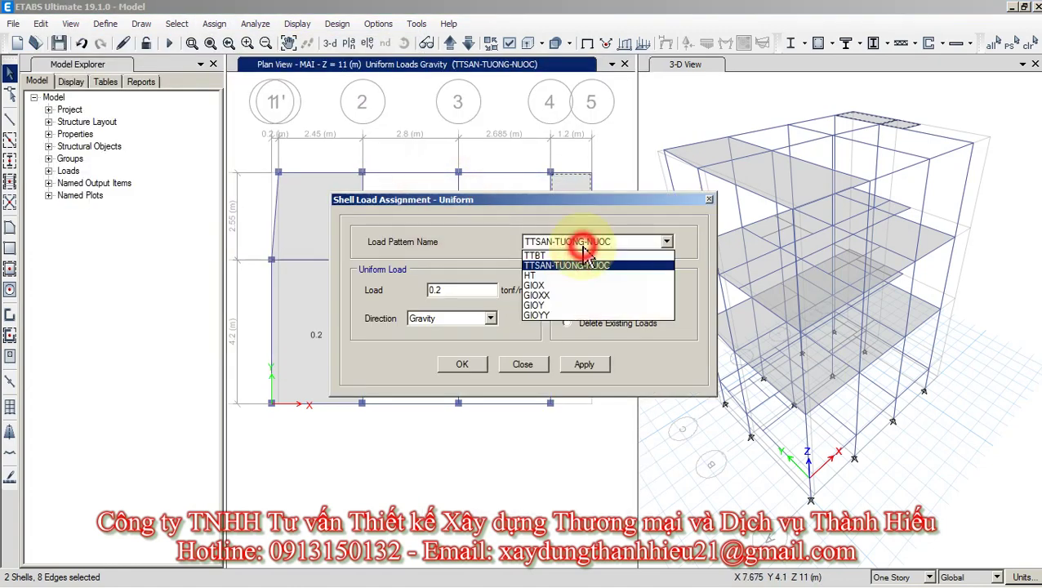
{"action": "left_click", "coordinate": [569, 276]}
{"action": "left_click", "coordinate": [460, 289]}
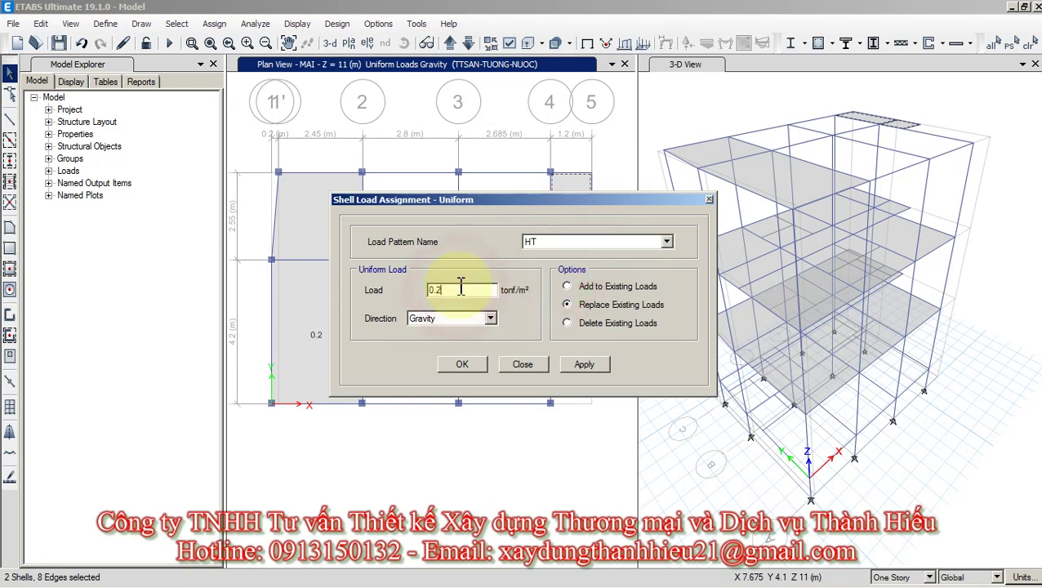
{"action": "left_click_drag", "start_coordinate": [439, 294], "coordinate": [456, 295]}
{"action": "type", "text": "075"}
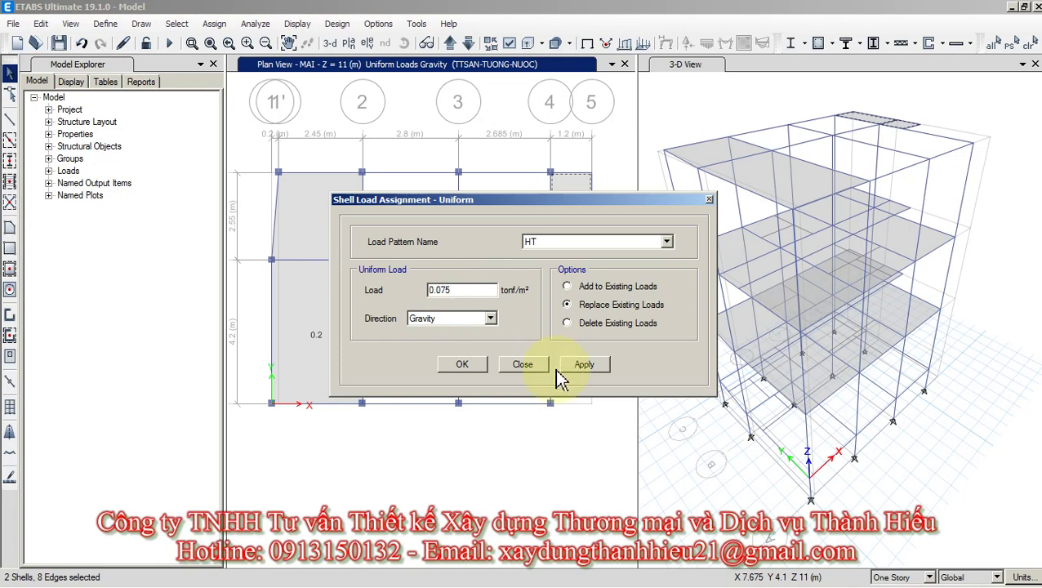
{"action": "left_click", "coordinate": [462, 368]}
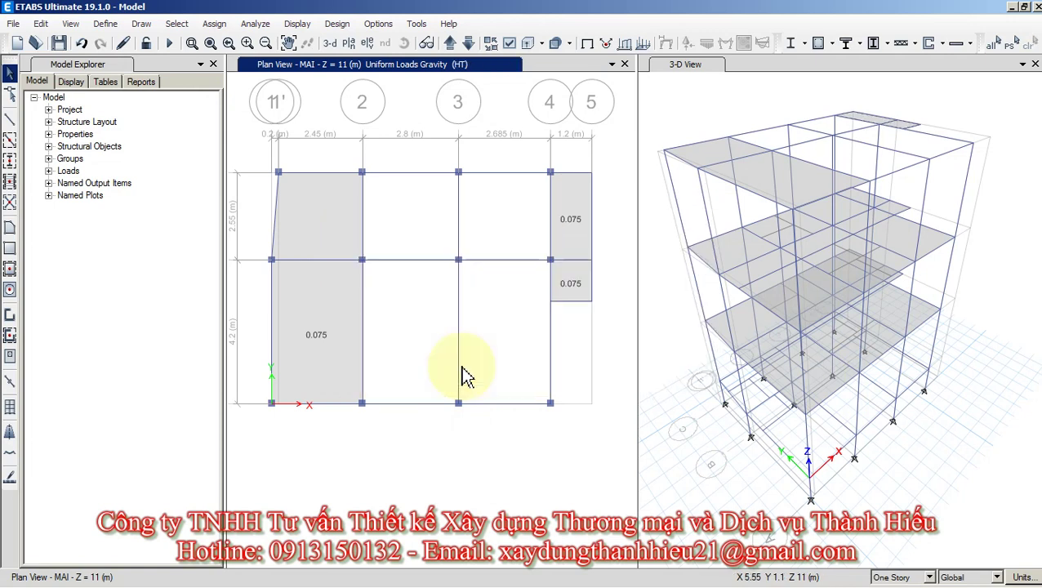
Select the two MAI slabs between grids 4 and 5 again for another assignment.
{"action": "left_click", "coordinate": [570, 230]}
{"action": "left_click", "coordinate": [572, 287]}
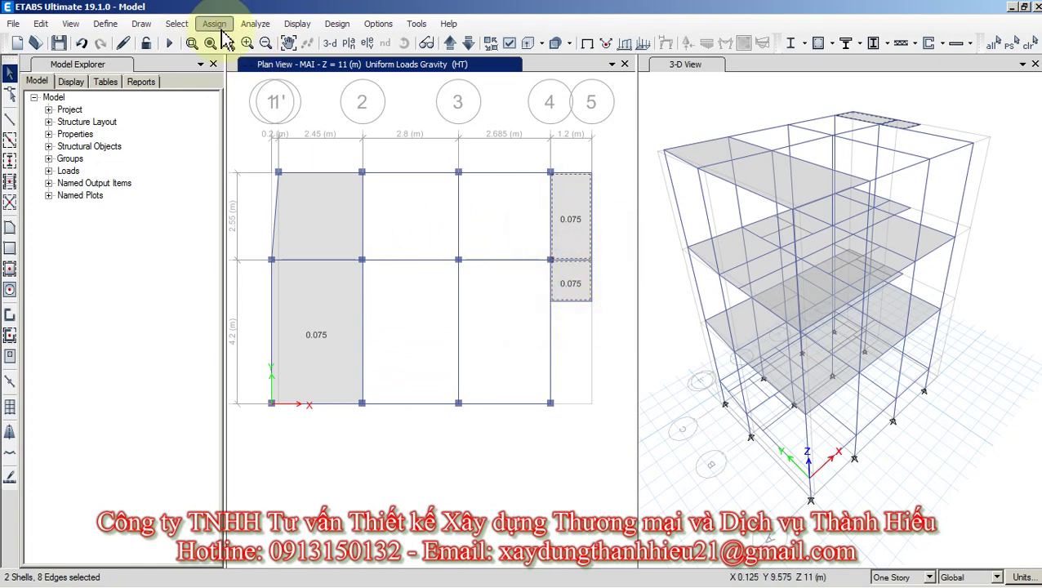
{"action": "left_click", "coordinate": [213, 24]}
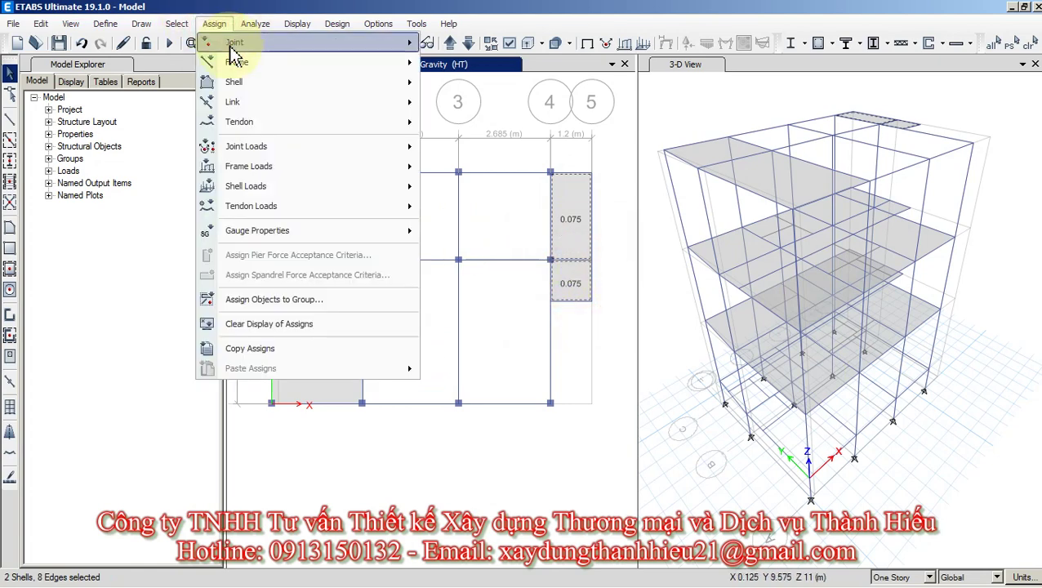
{"action": "mouse_move", "coordinate": [235, 64]}
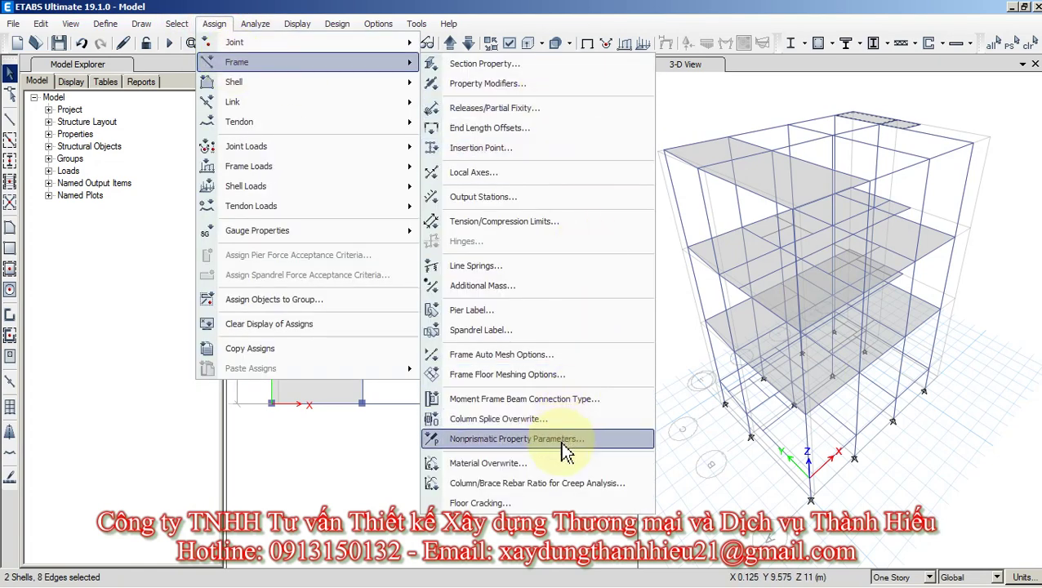
{"action": "mouse_move", "coordinate": [356, 581]}
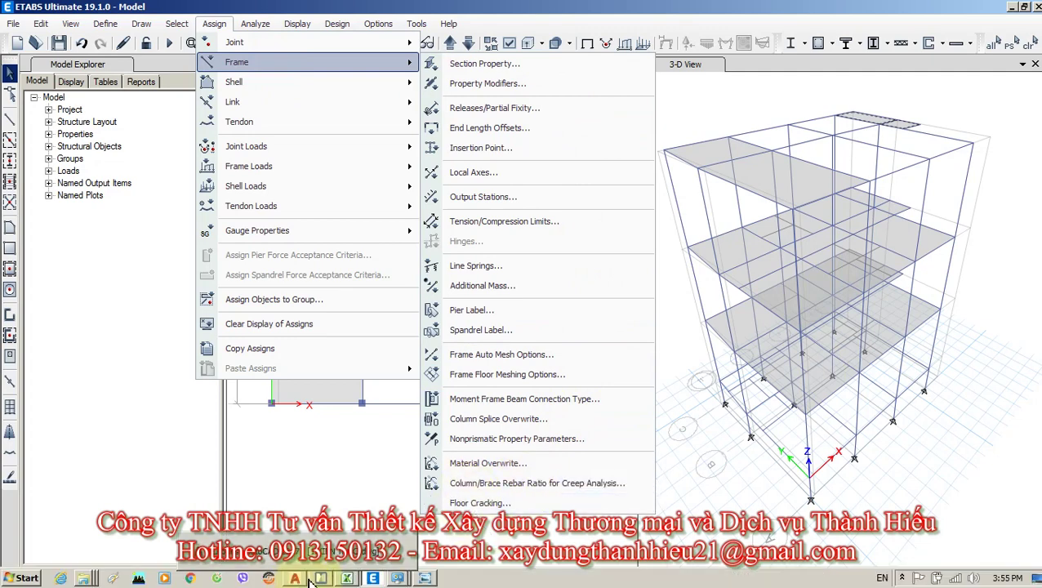
Switch to the TAI TRONG workbook in Excel and examine the layer loads in the Mái nhà and Vệ Sinh tables, especially waterproofing.
{"action": "left_click", "coordinate": [348, 578]}
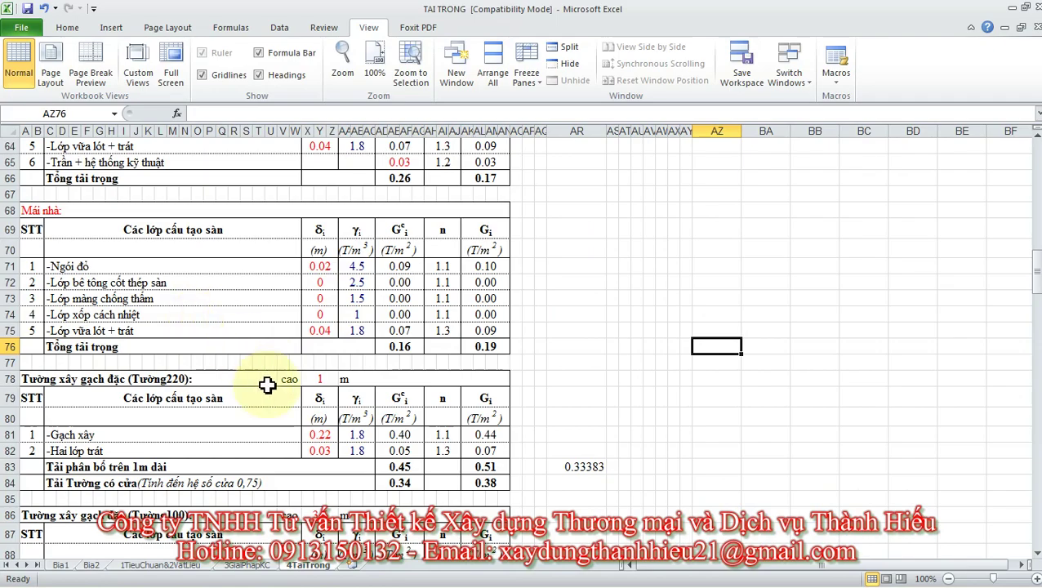
{"action": "scroll", "coordinate": [268, 386], "scroll_direction": "down", "scroll_amount": 10}
{"action": "scroll", "coordinate": [267, 385], "scroll_direction": "down", "scroll_amount": 8}
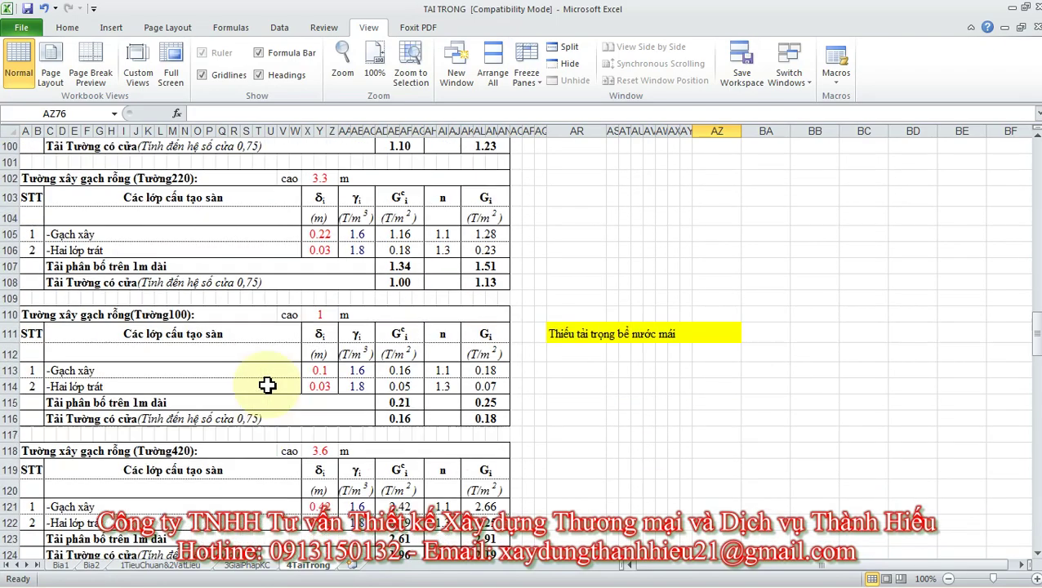
{"action": "scroll", "coordinate": [268, 386], "scroll_direction": "up", "scroll_amount": 8}
{"action": "scroll", "coordinate": [268, 385], "scroll_direction": "up", "scroll_amount": 11}
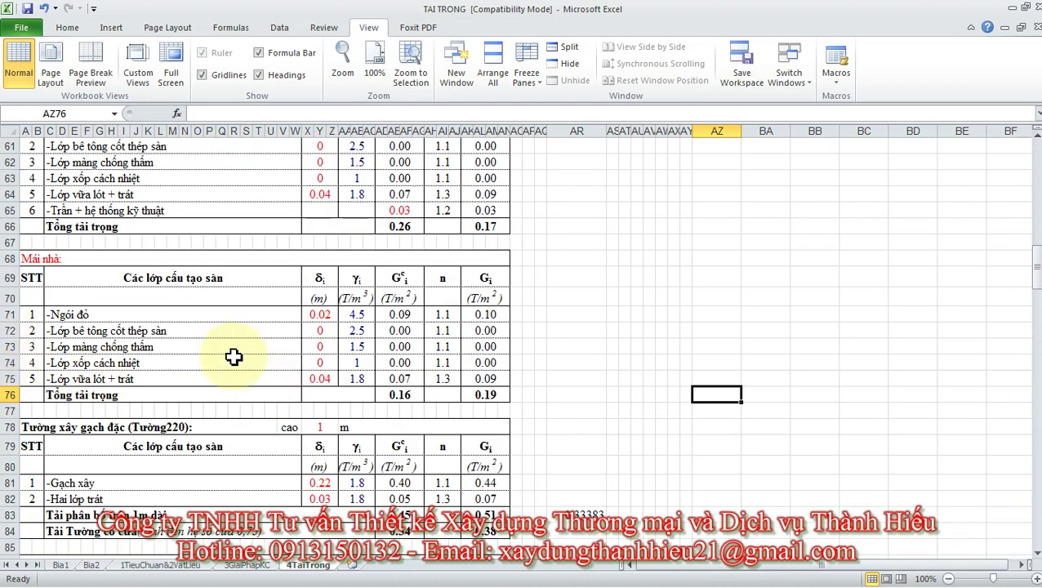
{"action": "left_click", "coordinate": [131, 363]}
{"action": "left_click", "coordinate": [180, 344]}
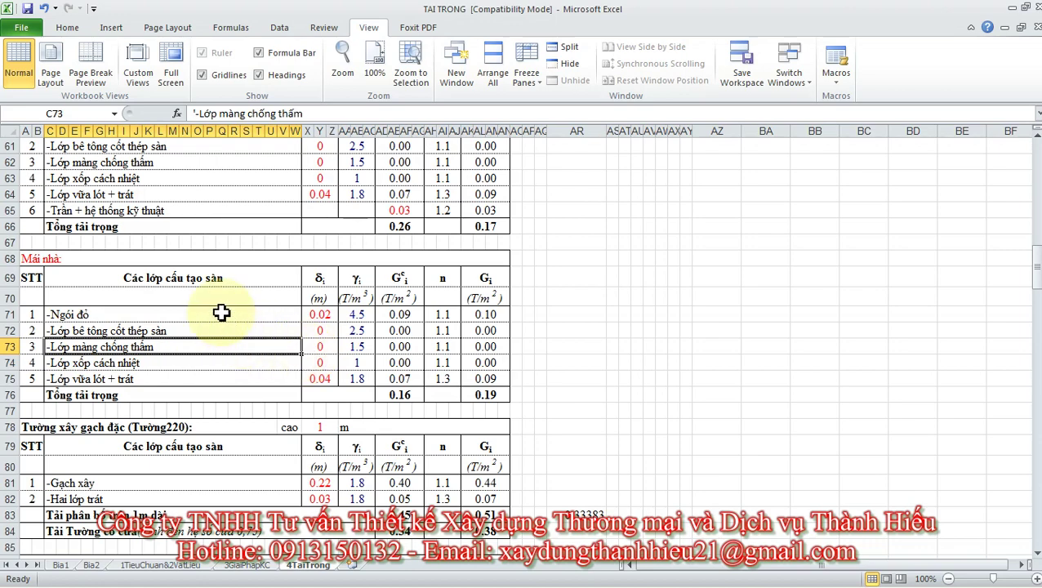
{"action": "scroll", "coordinate": [221, 312], "scroll_direction": "up", "scroll_amount": 9}
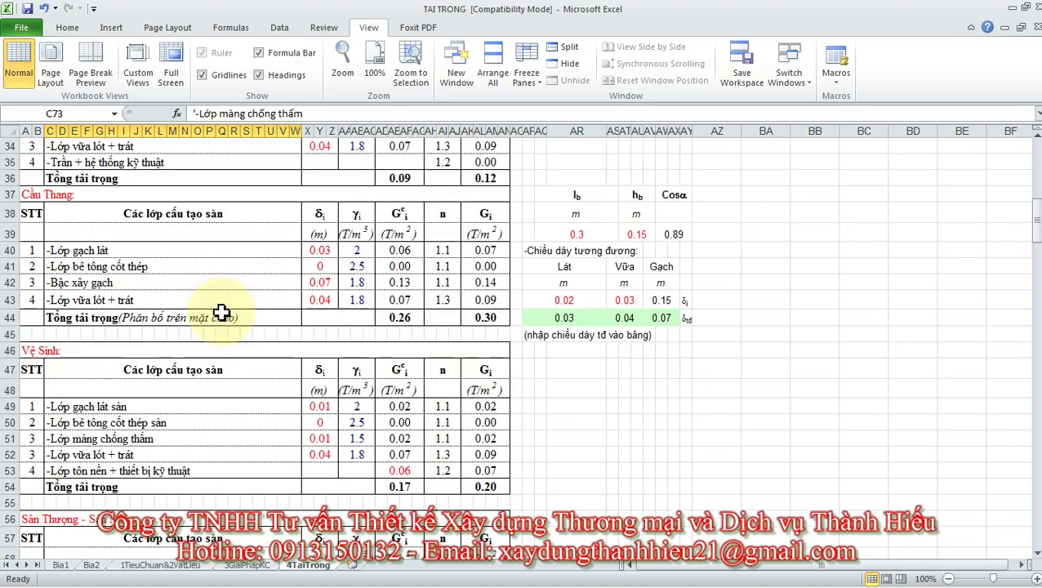
{"action": "left_click", "coordinate": [118, 440]}
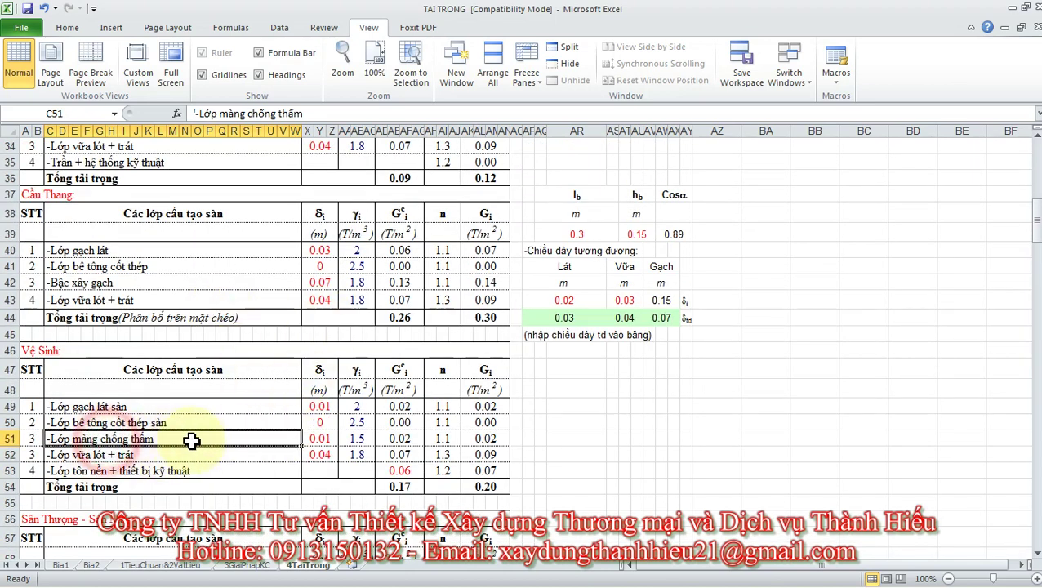
{"action": "left_click", "coordinate": [347, 439]}
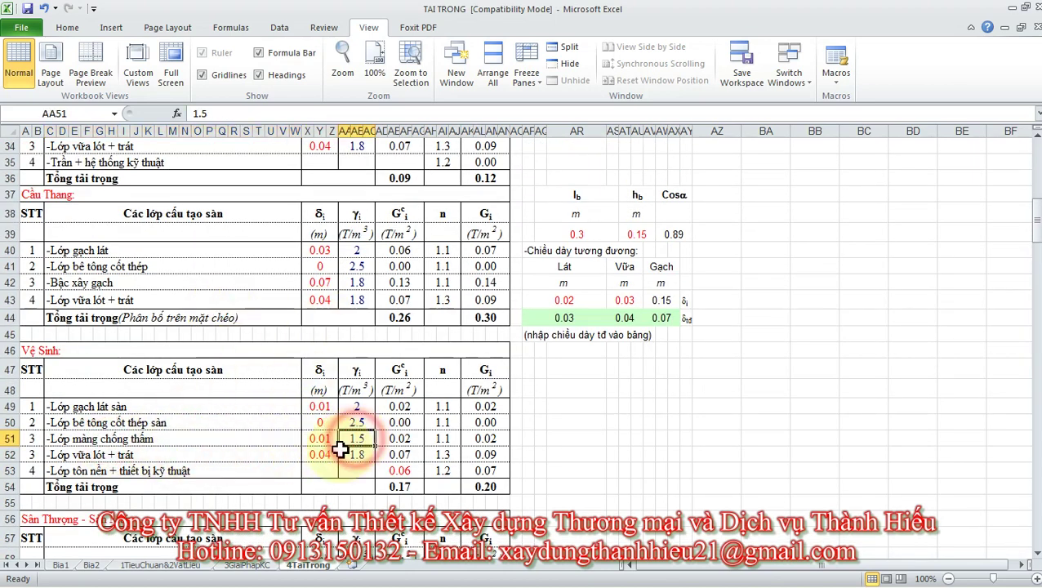
{"action": "left_click", "coordinate": [156, 439]}
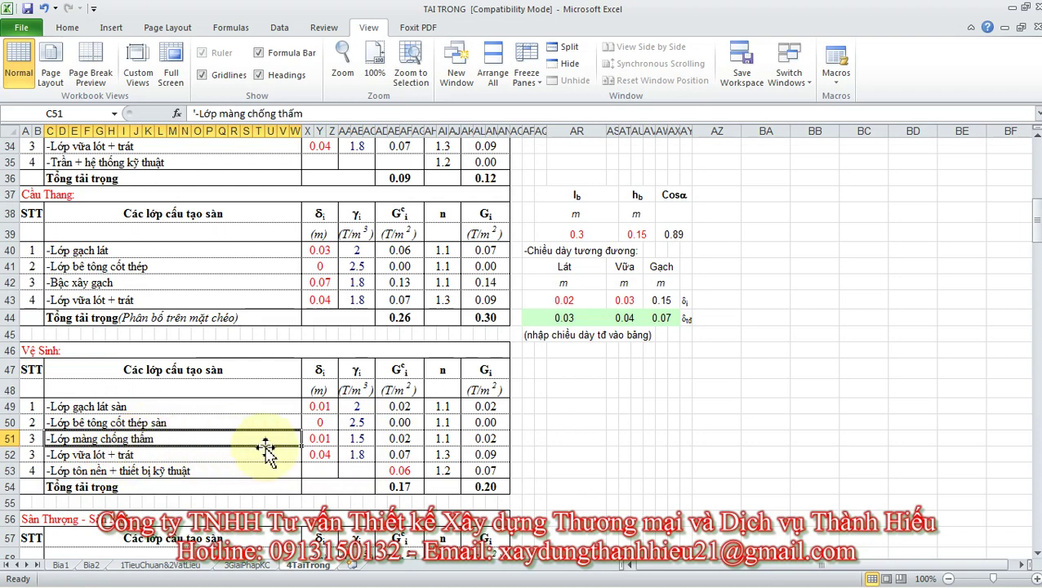
{"action": "left_click_drag", "start_coordinate": [326, 441], "coordinate": [477, 458]}
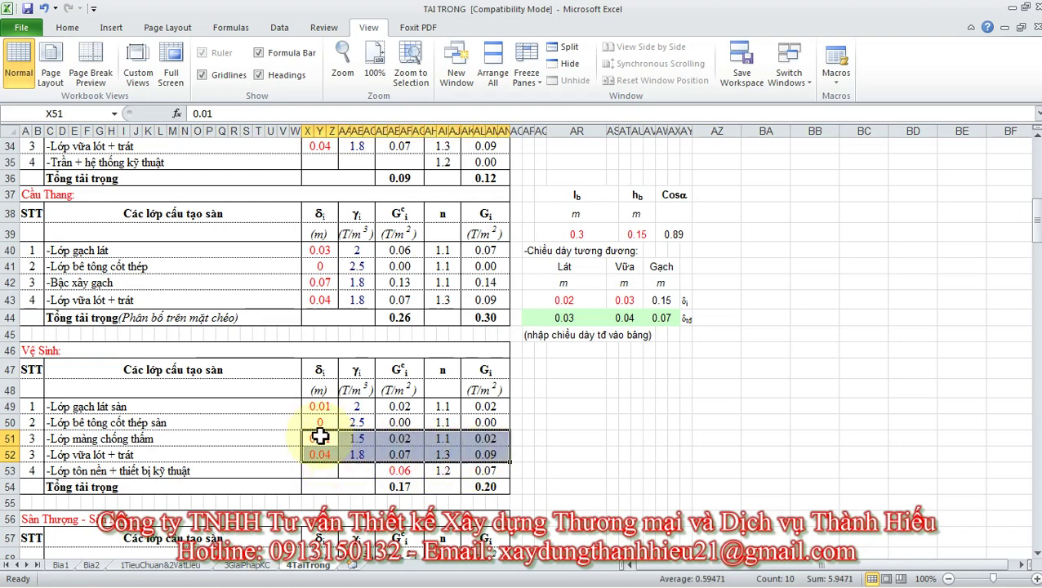
Set the thickness of the Lớp gạch lát sàn layer in the Vệ Sinh table to 0.
{"action": "left_click", "coordinate": [326, 407]}
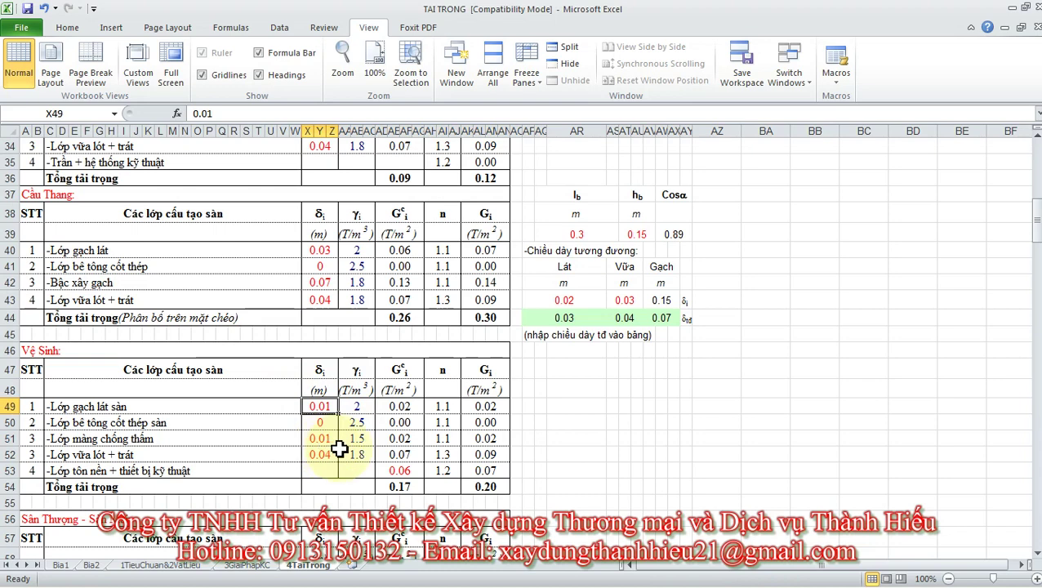
{"action": "type", "text": "0"}
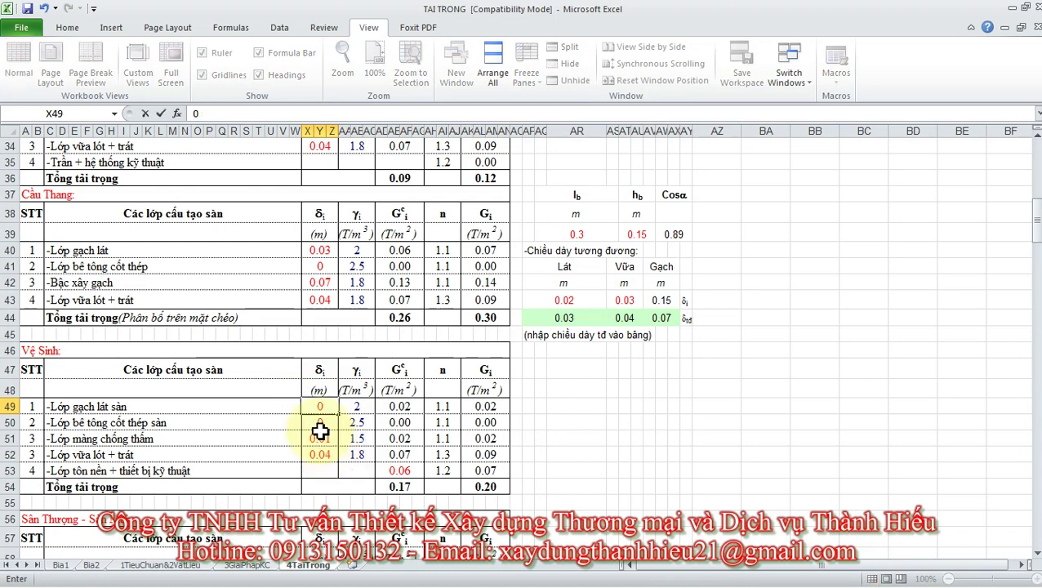
{"action": "key", "text": "Return"}
{"action": "left_click", "coordinate": [563, 442]}
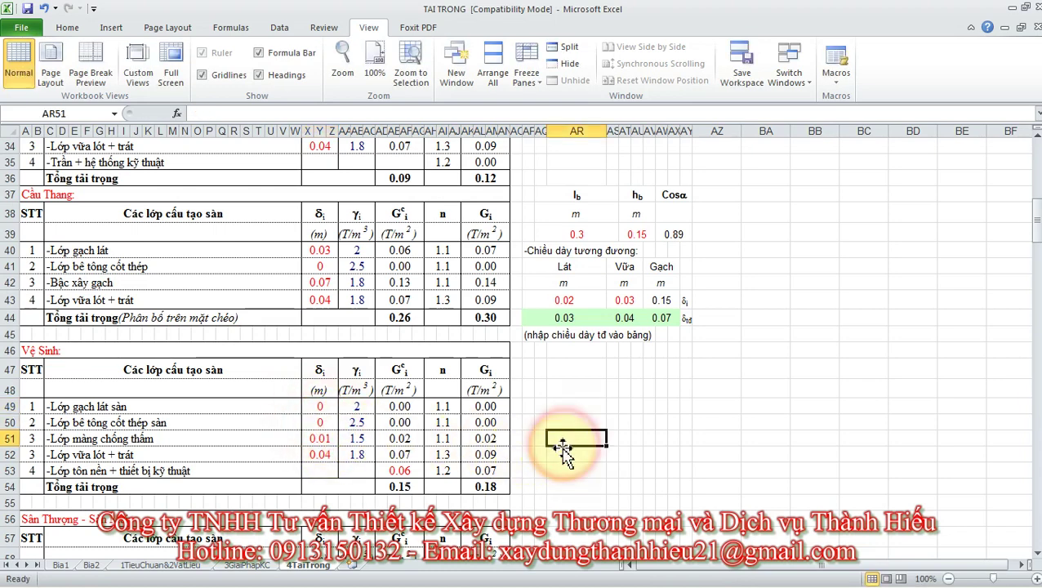
Examine the waterproofing, mortar and Lớp tôn nền + thiết bị kỹ thuật rows and the total load in the Vệ Sinh table.
{"action": "left_click", "coordinate": [403, 472]}
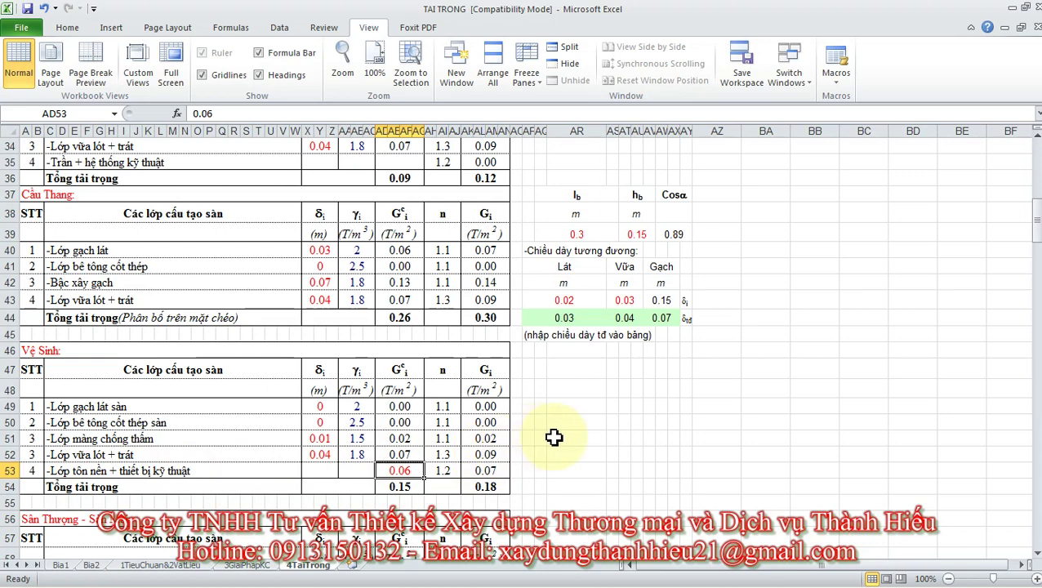
{"action": "key", "text": "alt+Tab"}
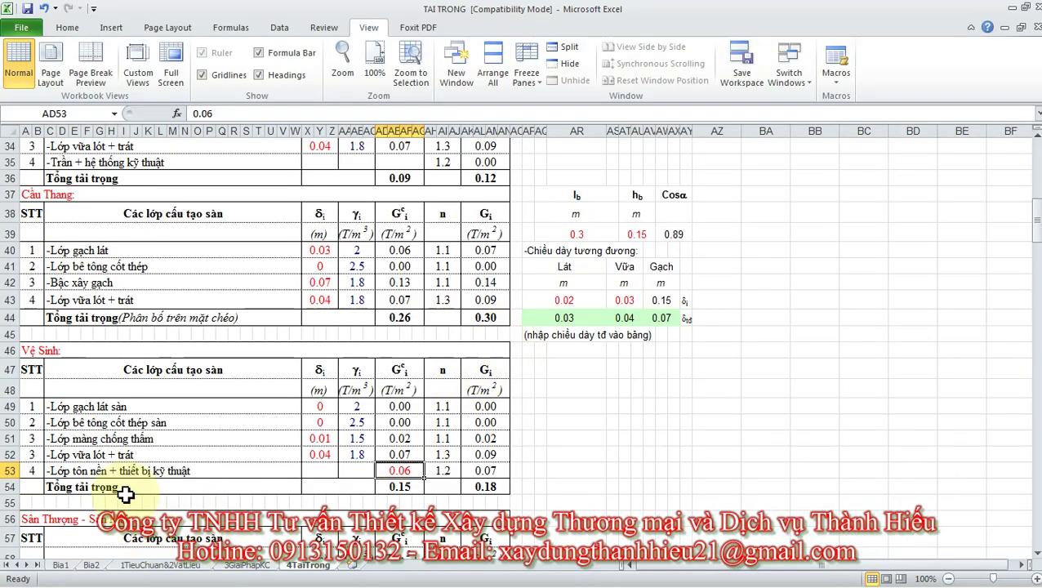
{"action": "left_click", "coordinate": [107, 468]}
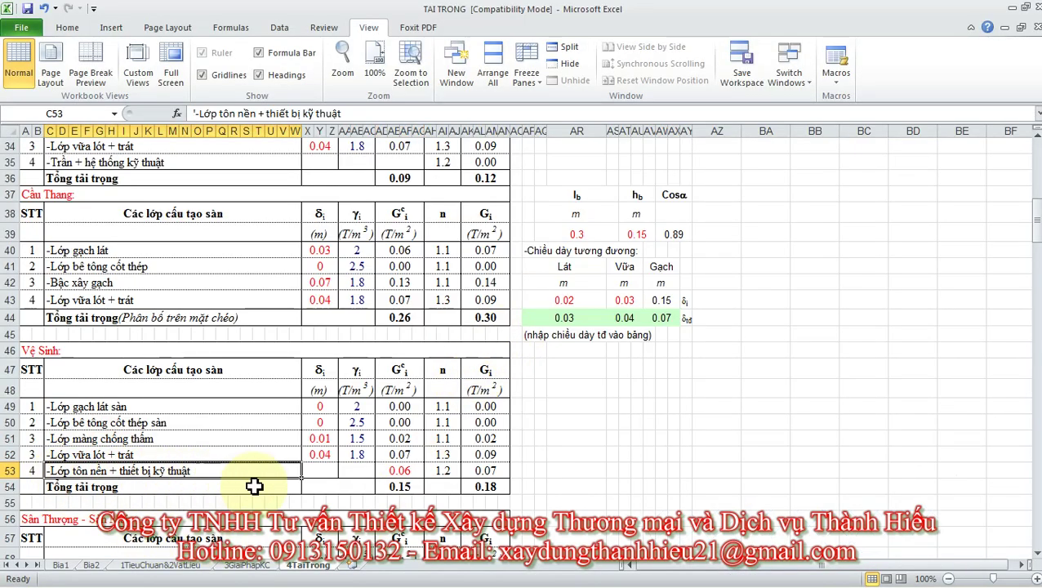
{"action": "left_click", "coordinate": [323, 440]}
{"action": "left_click", "coordinate": [320, 454]}
{"action": "left_click", "coordinate": [399, 470]}
{"action": "left_click", "coordinate": [469, 487]}
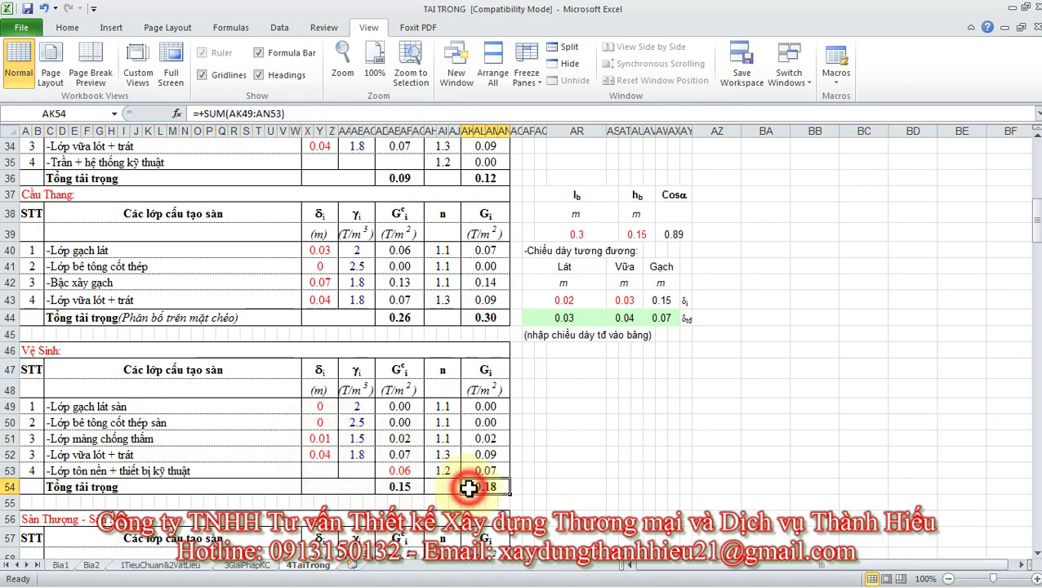
{"action": "left_click", "coordinate": [324, 439]}
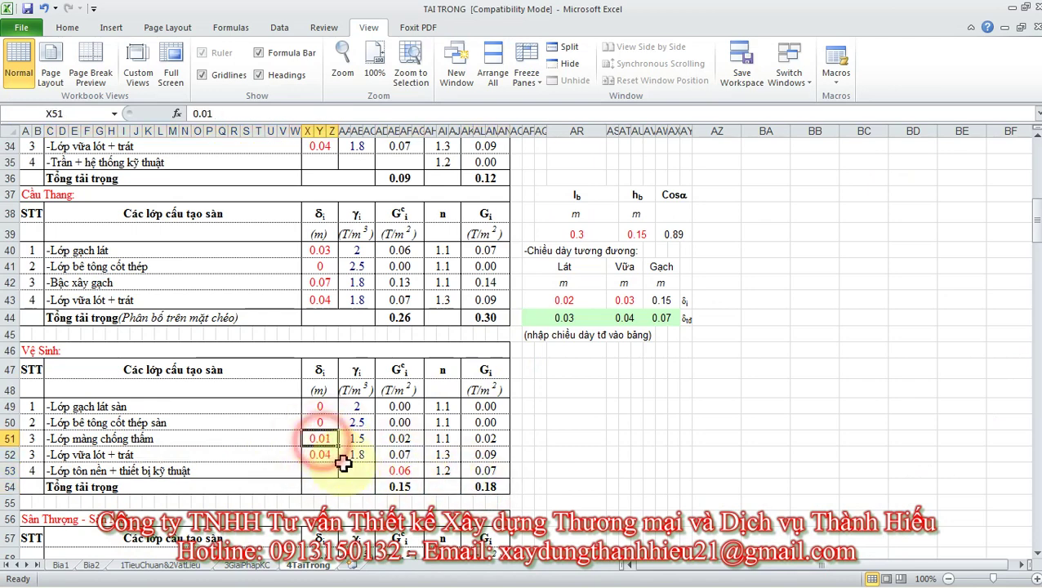
Switch to ETABS and assign a 0.18 tonf/m² gravity TTSAN-TUONG-NUOC load to the two MAI slabs between grids 4 and 5, replacing existing loads.
{"action": "left_click", "coordinate": [482, 486]}
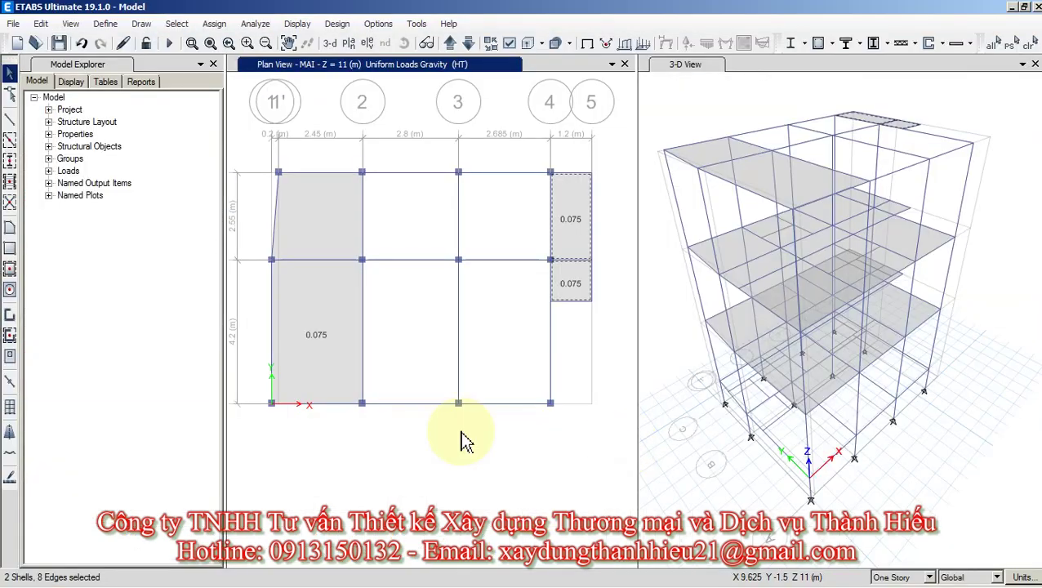
{"action": "left_click", "coordinate": [576, 225]}
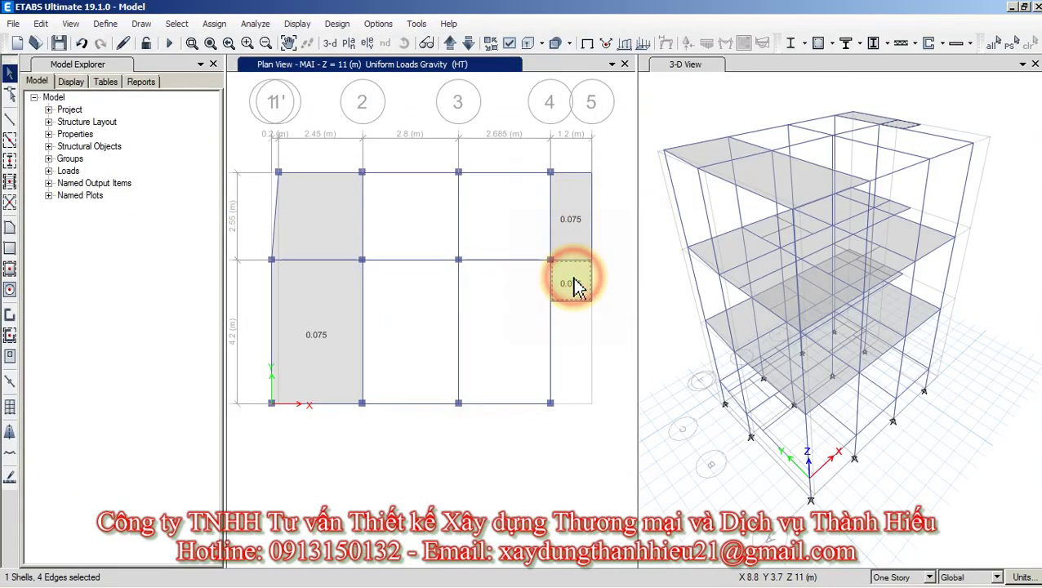
{"action": "left_click", "coordinate": [579, 262]}
{"action": "left_click", "coordinate": [214, 23]}
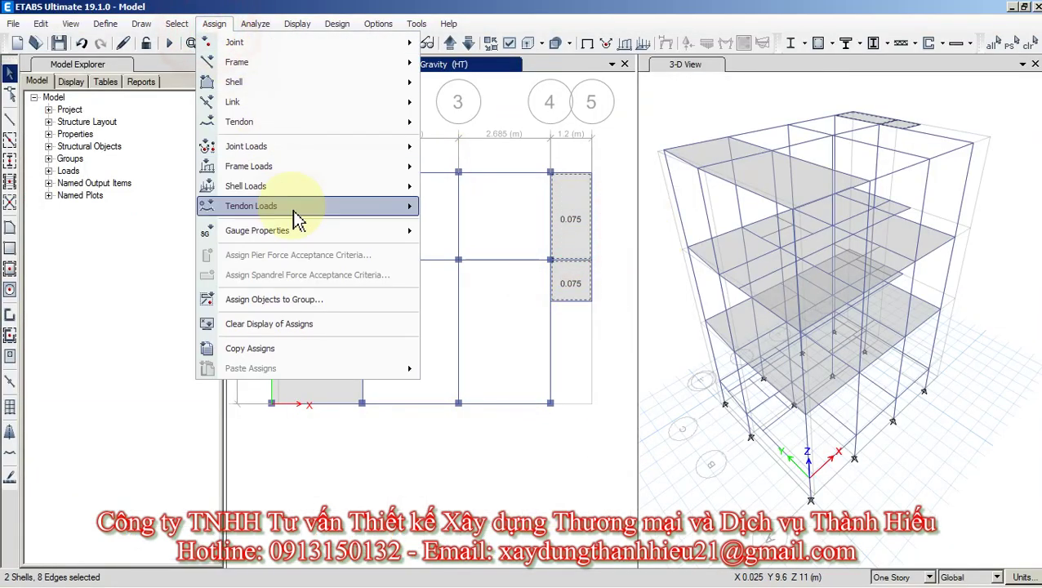
{"action": "mouse_move", "coordinate": [332, 171]}
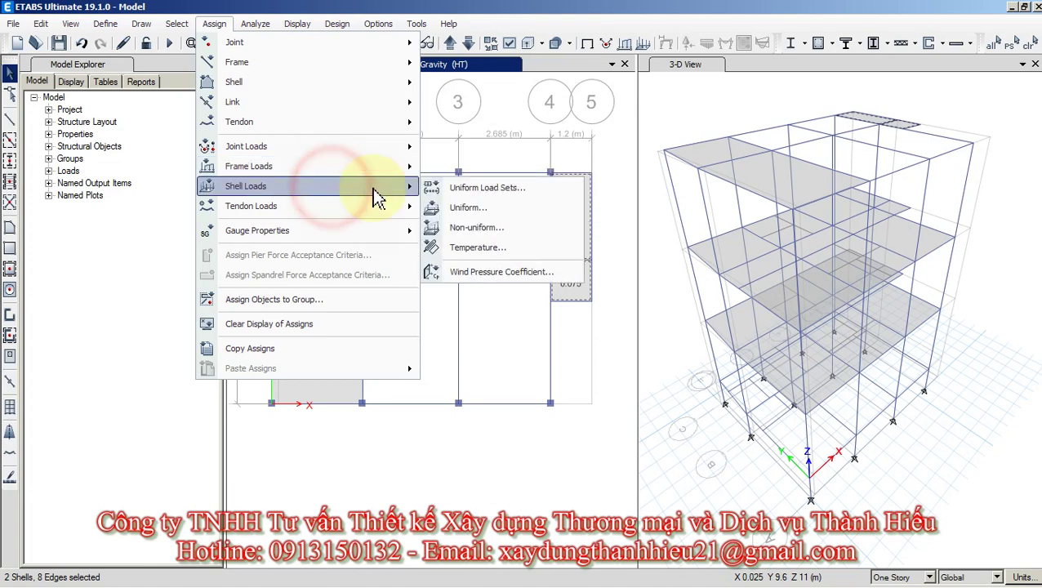
{"action": "left_click", "coordinate": [477, 207]}
{"action": "left_click", "coordinate": [566, 304]}
{"action": "left_click", "coordinate": [641, 242]}
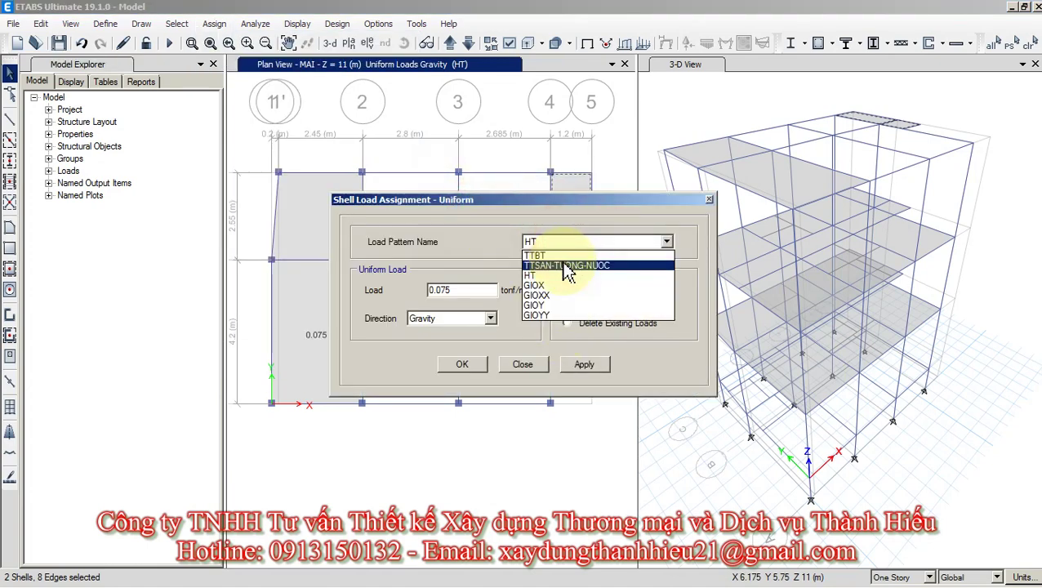
{"action": "left_click", "coordinate": [641, 265]}
{"action": "left_click", "coordinate": [437, 290]}
{"action": "double_click", "coordinate": [438, 289]}
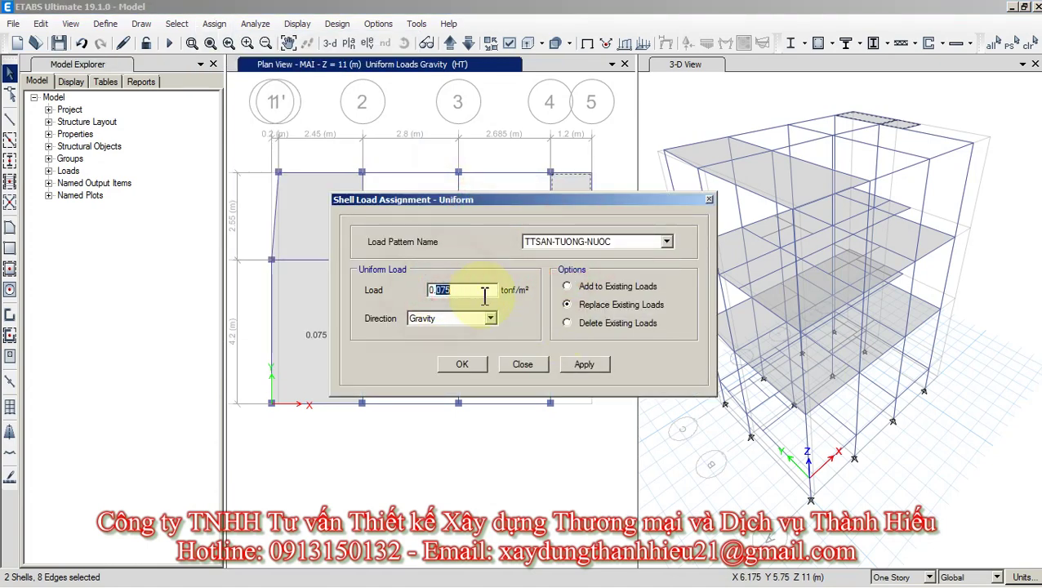
{"action": "key", "text": "alt+Tab"}
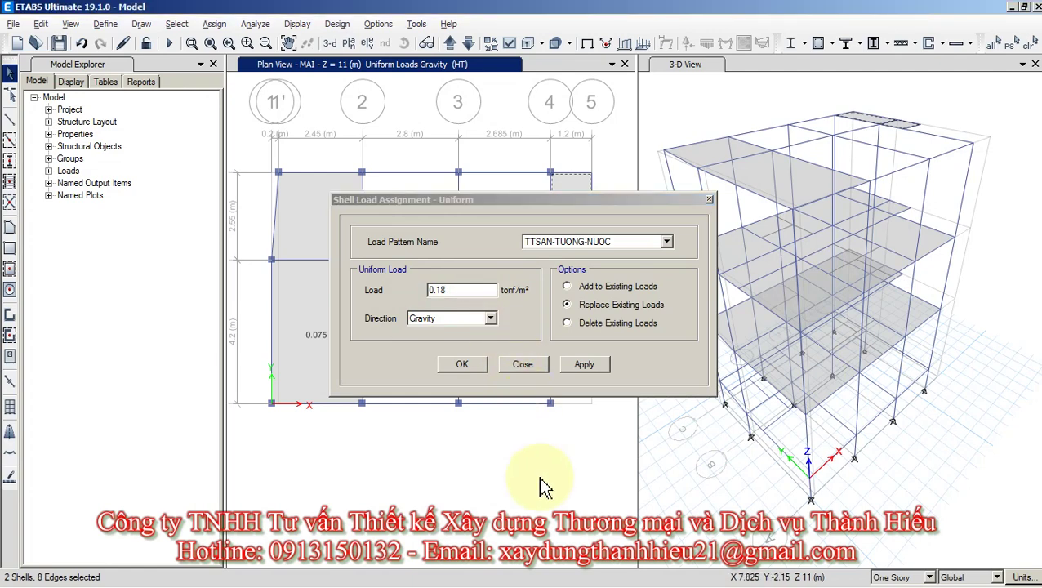
{"action": "key", "text": "alt+Tab"}
{"action": "type", "text": "0.18"}
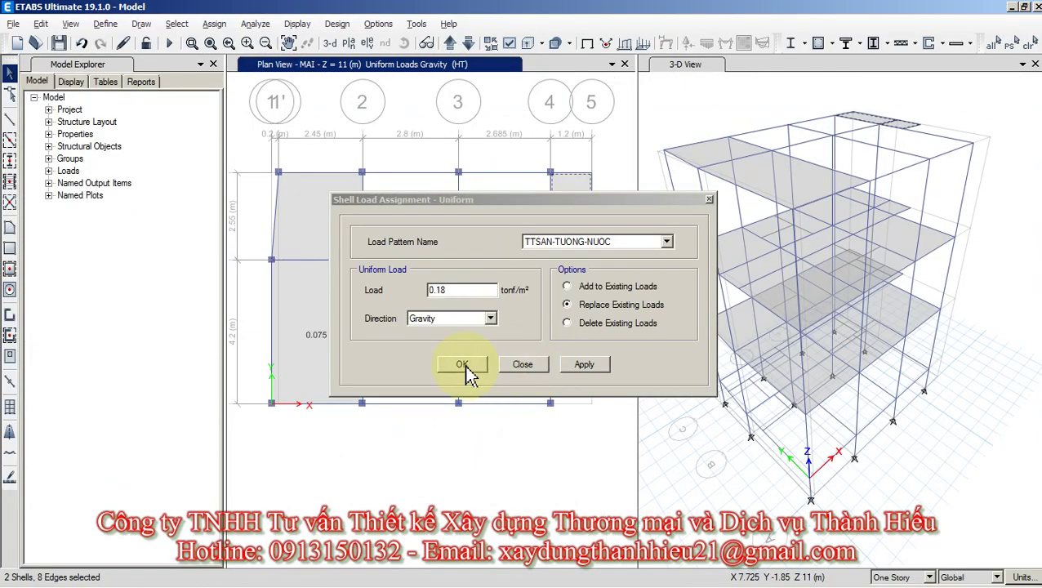
{"action": "left_click", "coordinate": [463, 365]}
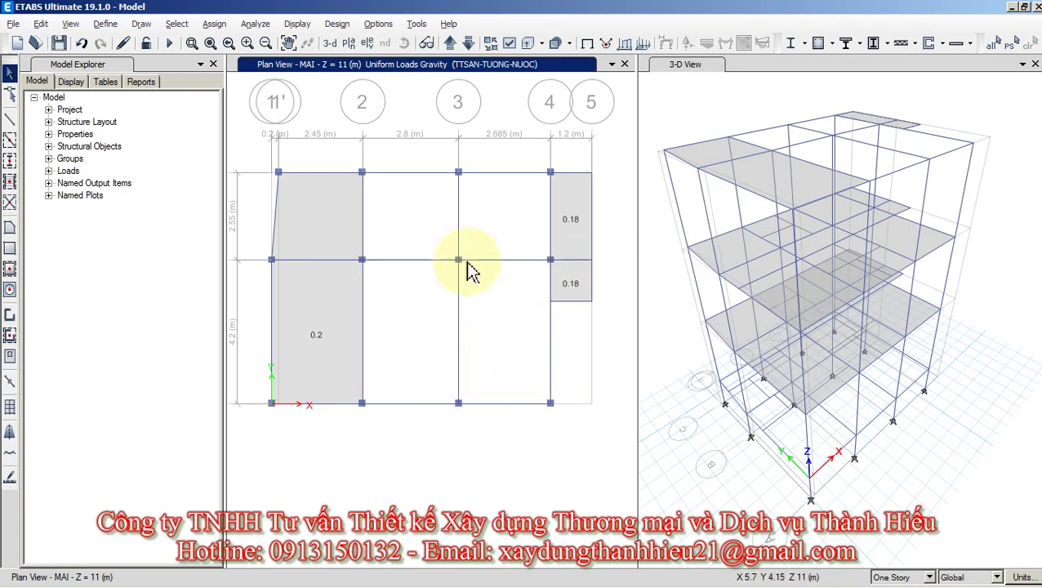
Switch to the AutoCAD roof plan and dimension from grid 2 to the far inner edge of the narrow strip beside the MÁI TÔN roof.
{"action": "key", "text": "alt+Tab"}
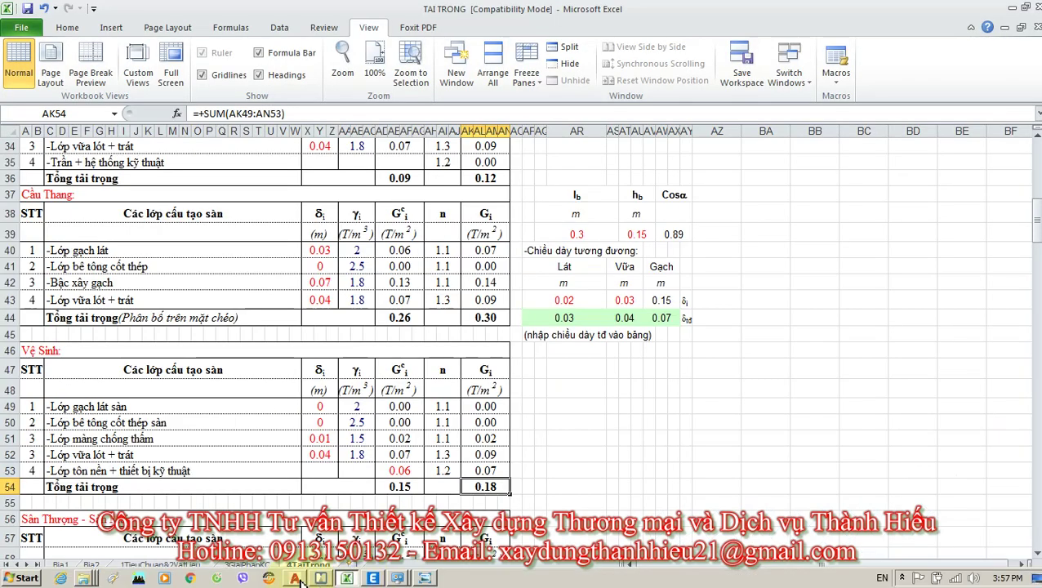
{"action": "left_click", "coordinate": [295, 578]}
{"action": "scroll", "coordinate": [445, 334], "scroll_direction": "down", "scroll_amount": 3}
{"action": "scroll", "coordinate": [424, 236], "scroll_direction": "up", "scroll_amount": 3}
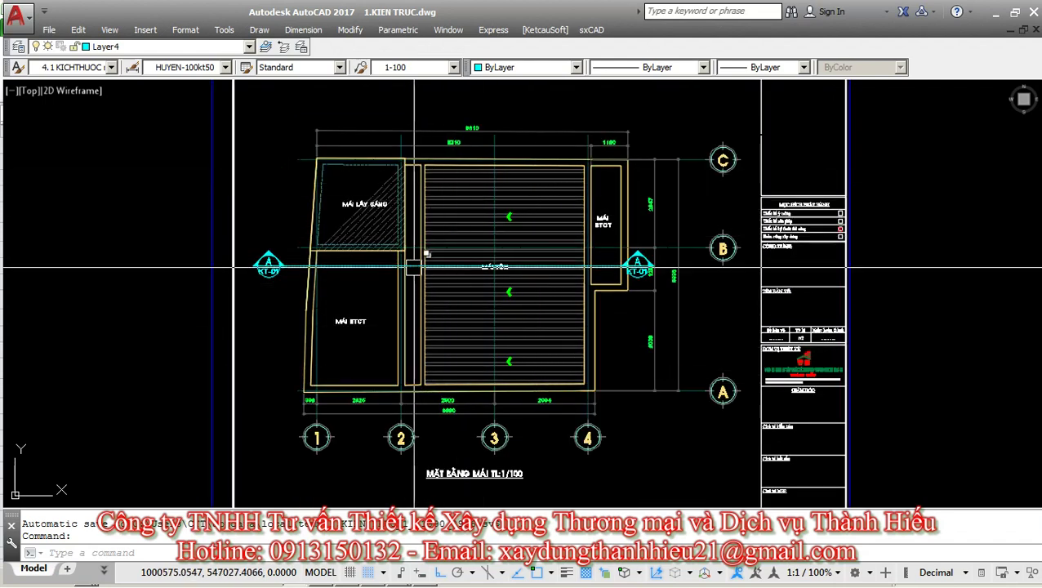
{"action": "scroll", "coordinate": [409, 404], "scroll_direction": "up", "scroll_amount": 6}
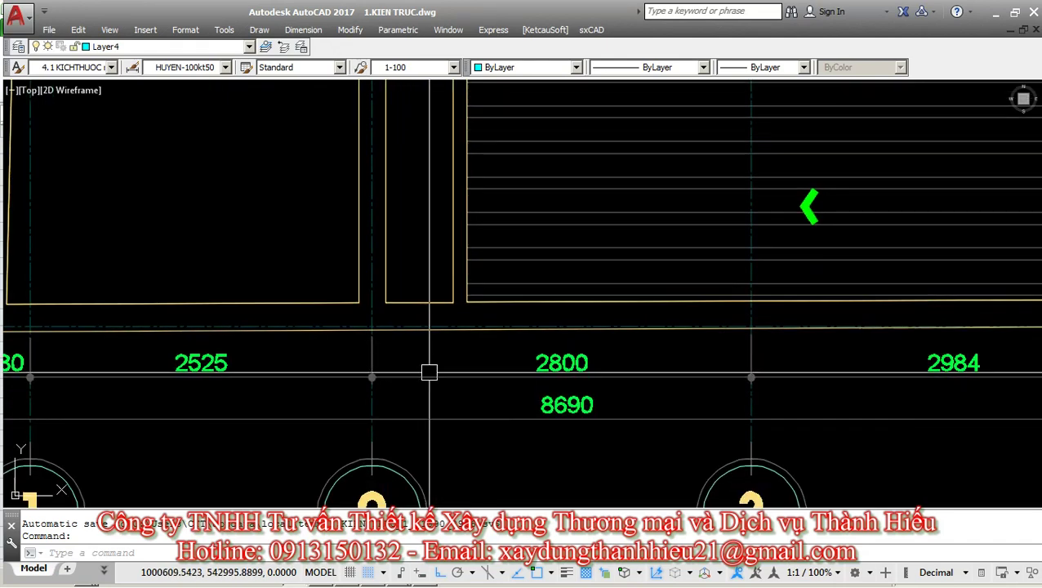
{"action": "key", "text": "Escape"}
{"action": "key", "text": "Escape"}
{"action": "type", "text": "Đ"}
{"action": "key", "text": "Return"}
{"action": "scroll", "coordinate": [399, 345], "scroll_direction": "up", "scroll_amount": 2}
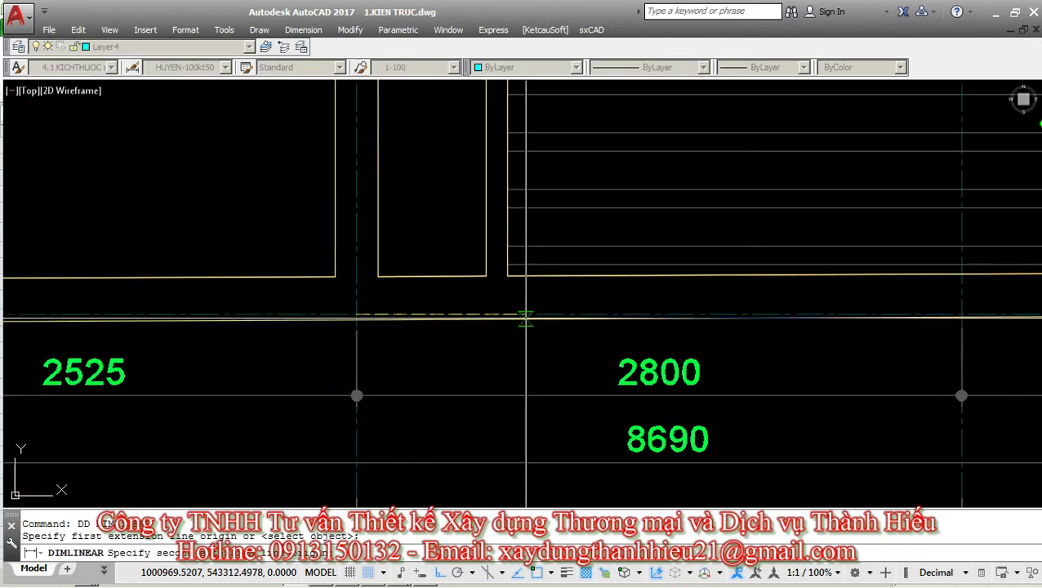
{"action": "left_click", "coordinate": [485, 275]}
{"action": "left_click", "coordinate": [486, 221]}
{"action": "scroll", "coordinate": [466, 327], "scroll_direction": "down", "scroll_amount": 3}
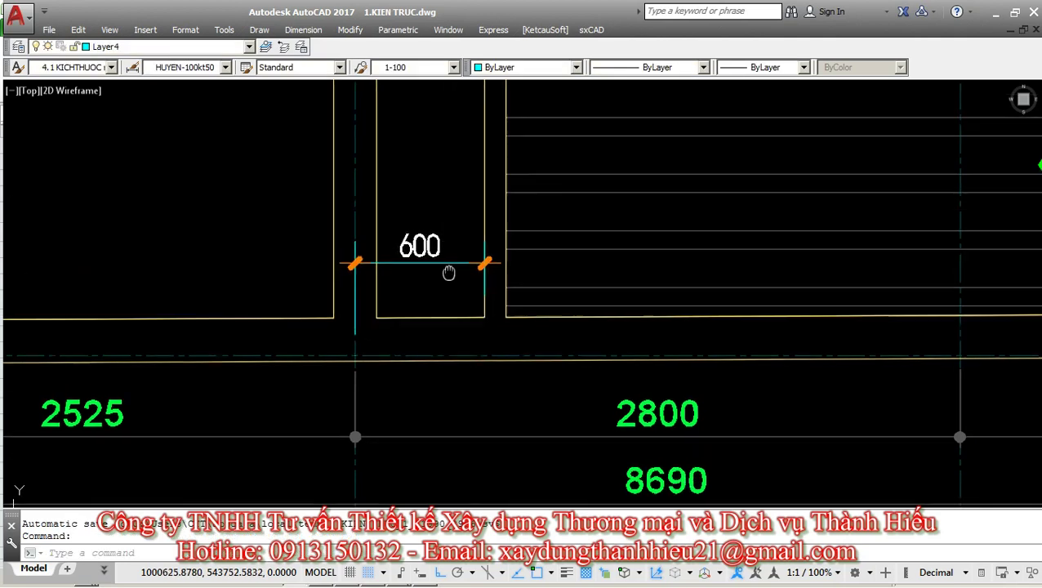
Erase the temporary dimension across the narrow strip beside grid 2.
{"action": "scroll", "coordinate": [423, 354], "scroll_direction": "up", "scroll_amount": 3}
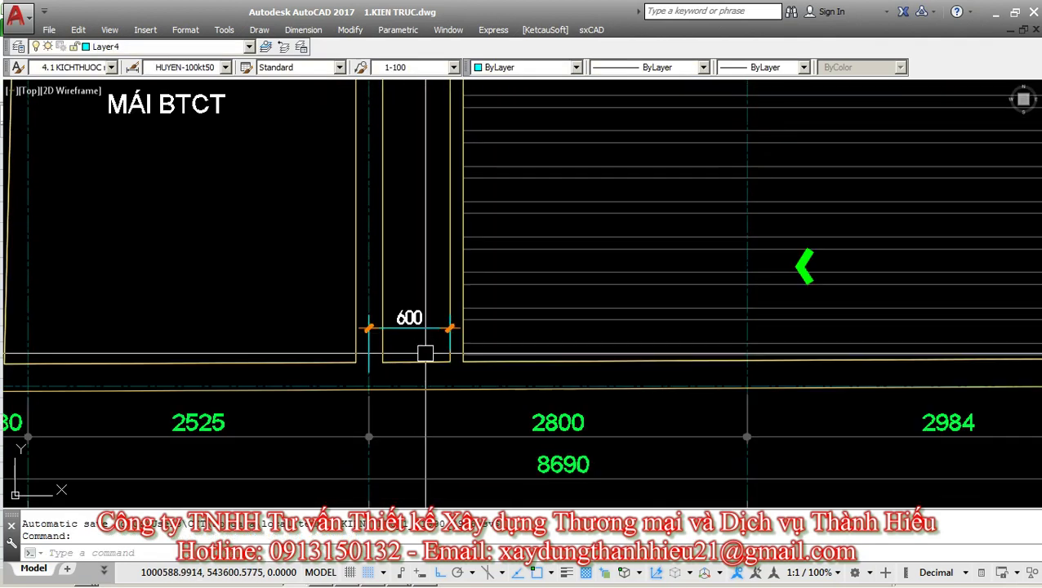
{"action": "left_click", "coordinate": [440, 304]}
{"action": "left_click", "coordinate": [427, 357]}
{"action": "type", "text": "e"}
{"action": "key", "text": "Return"}
{"action": "key", "text": "Escape"}
{"action": "scroll", "coordinate": [463, 368], "scroll_direction": "down", "scroll_amount": 6}
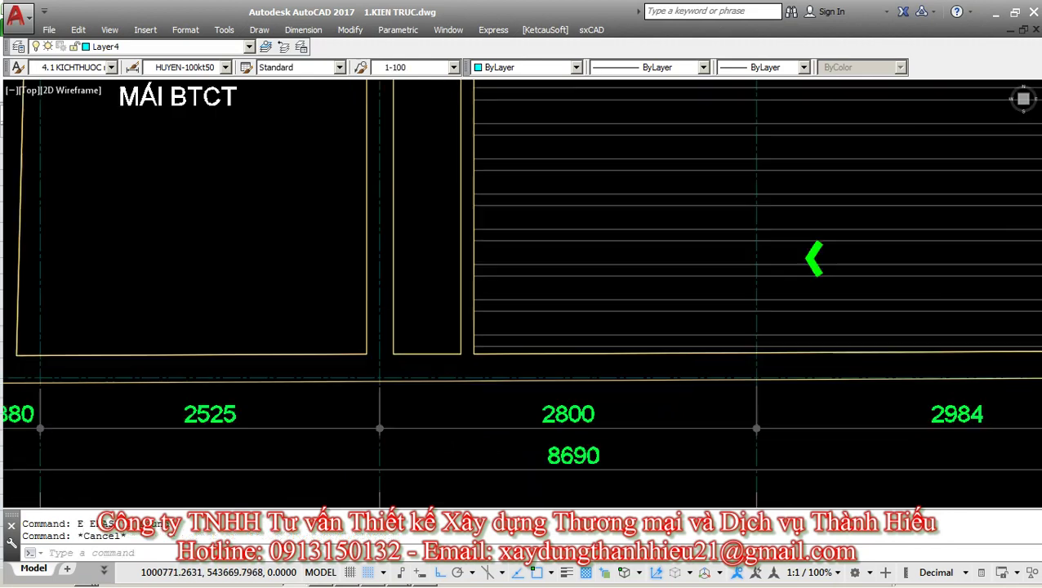
Examine the narrow strip between MÁI BTCT and MÁI TÔN near grid 2 in the roof plan.
{"action": "middle_click_drag", "start_coordinate": [497, 320], "coordinate": [504, 395]}
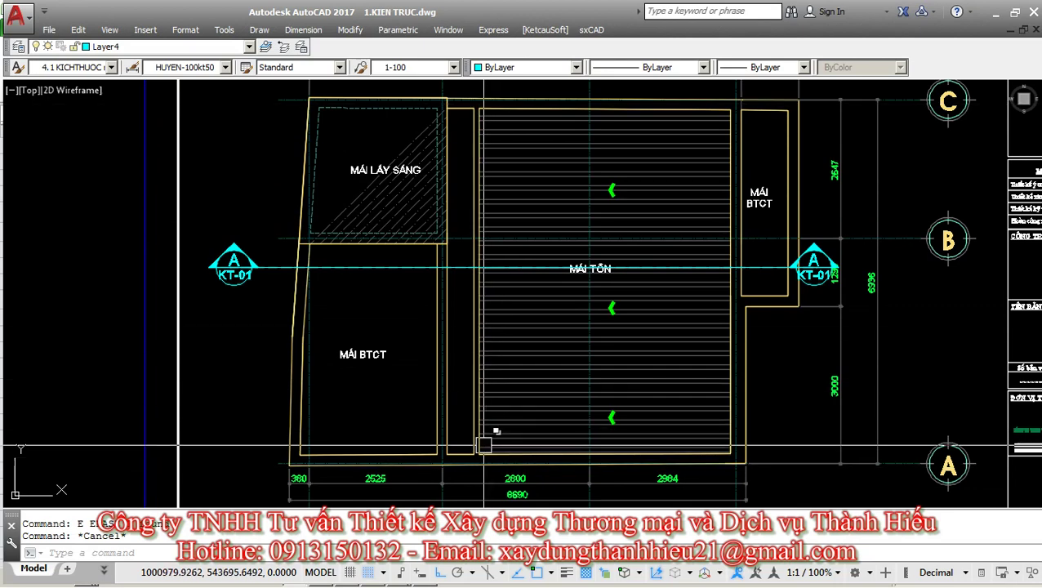
{"action": "middle_click_drag", "start_coordinate": [484, 445], "coordinate": [488, 382]}
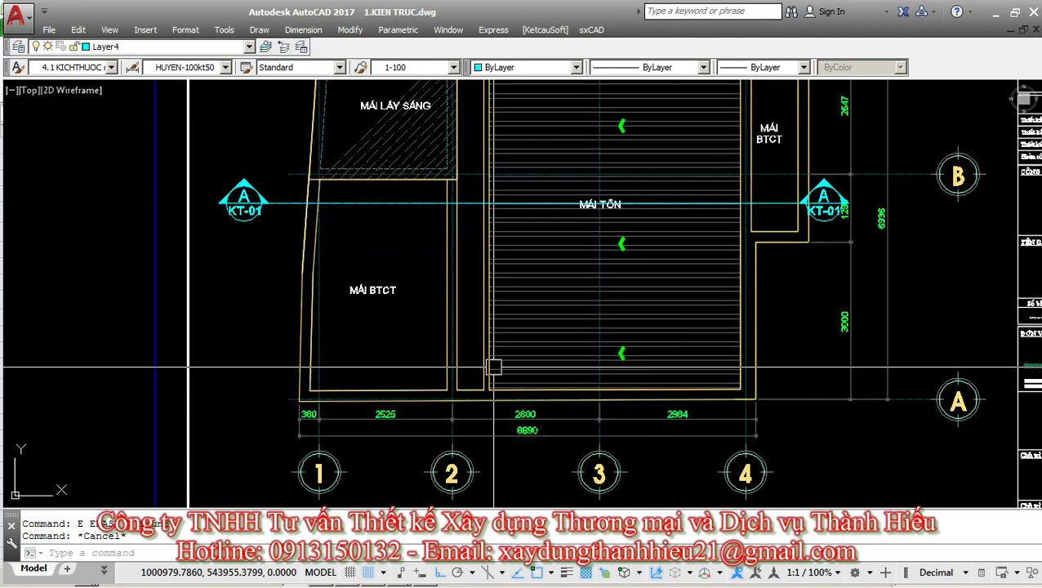
{"action": "scroll", "coordinate": [533, 402], "scroll_direction": "up", "scroll_amount": 2}
{"action": "scroll", "coordinate": [533, 402], "scroll_direction": "up", "scroll_amount": 4}
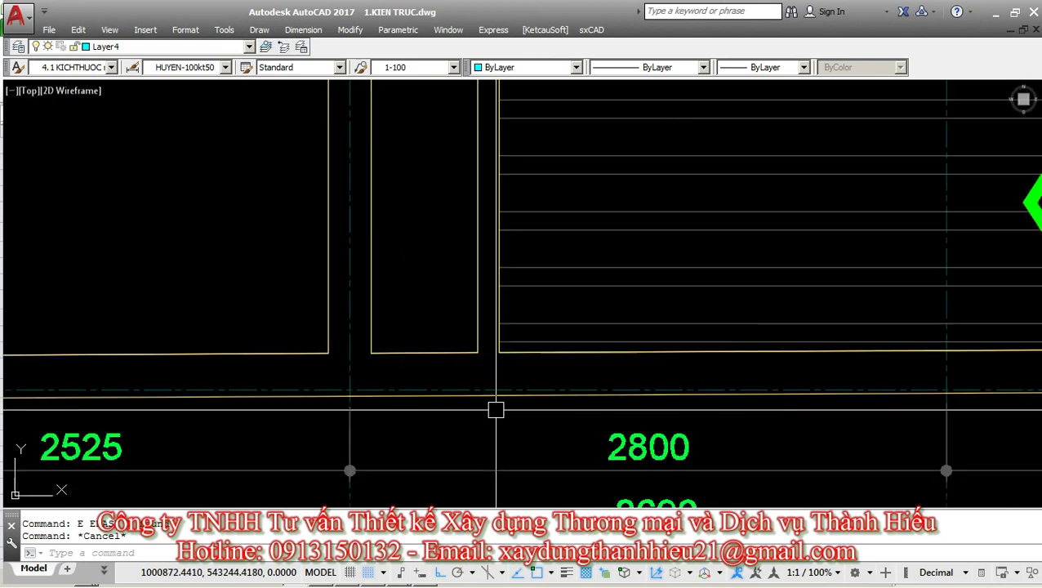
{"action": "key", "text": "alt+Tab"}
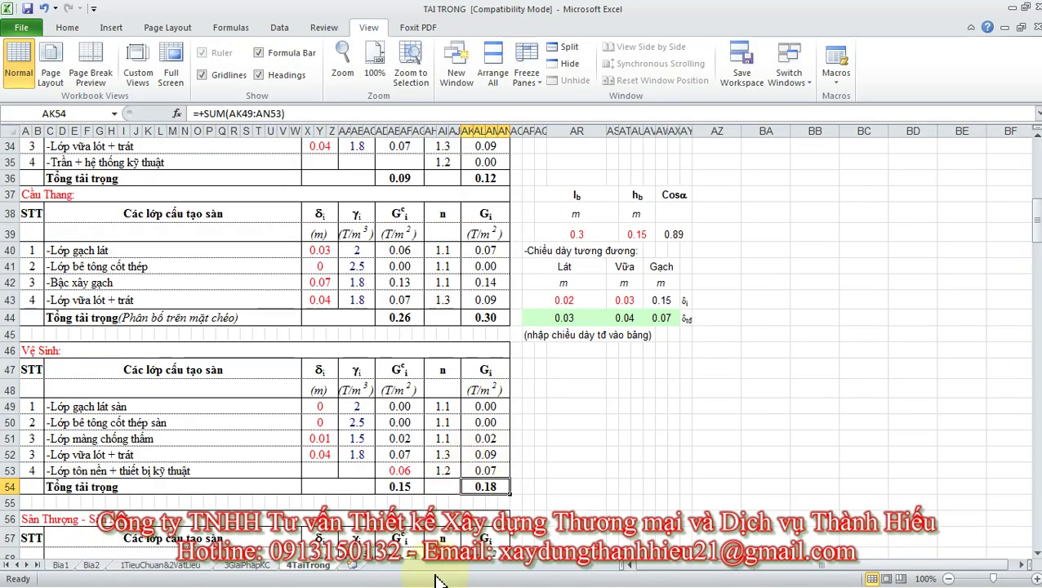
{"action": "mouse_move", "coordinate": [423, 582]}
{"action": "left_click", "coordinate": [295, 577]}
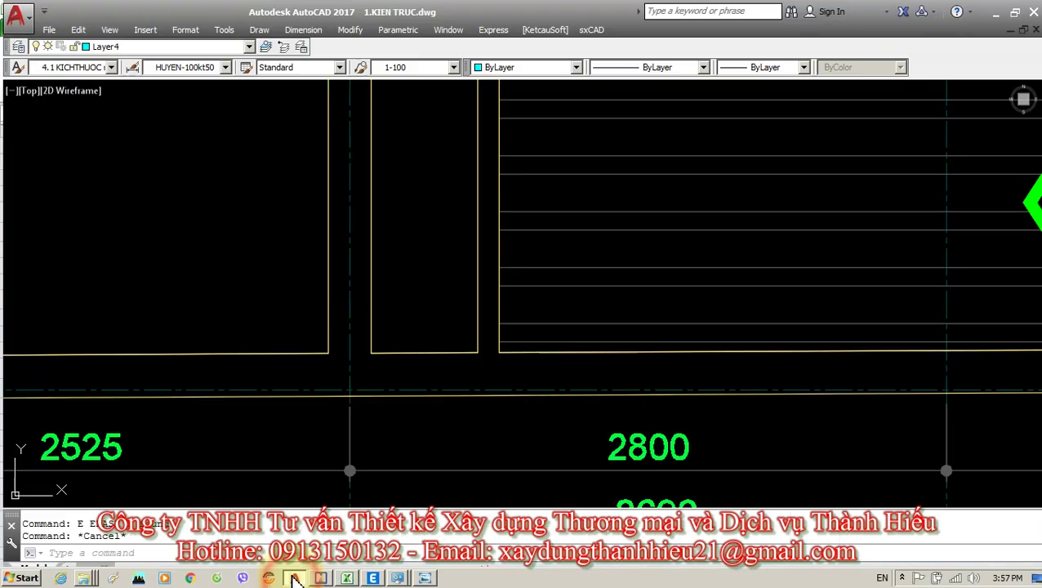
Switch to ETABS and replicate the MAI frames along grid 2 once in the X direction toward grid 3.
{"action": "left_click", "coordinate": [373, 577]}
{"action": "left_click", "coordinate": [362, 312]}
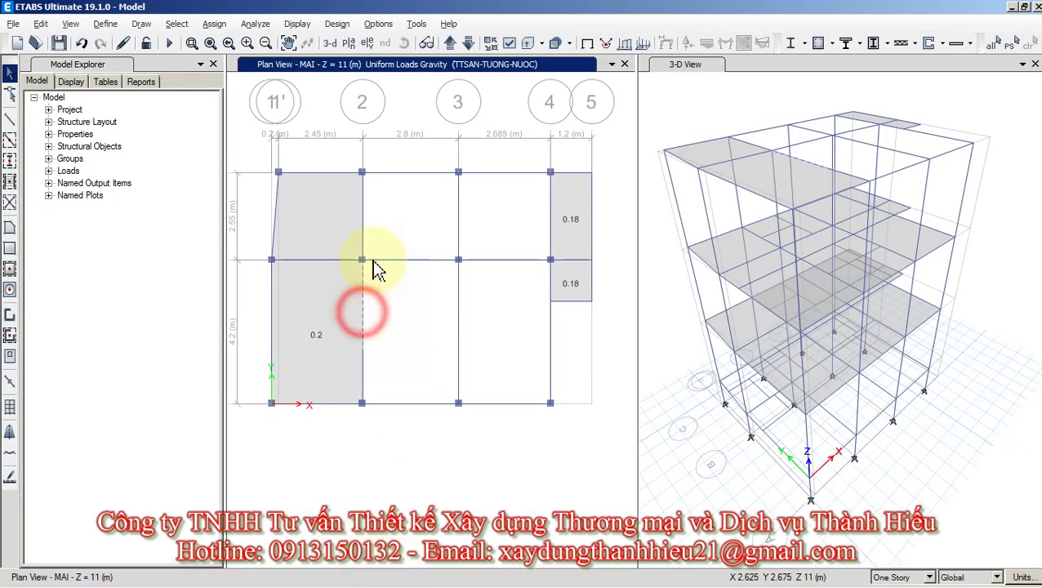
{"action": "left_click", "coordinate": [363, 221]}
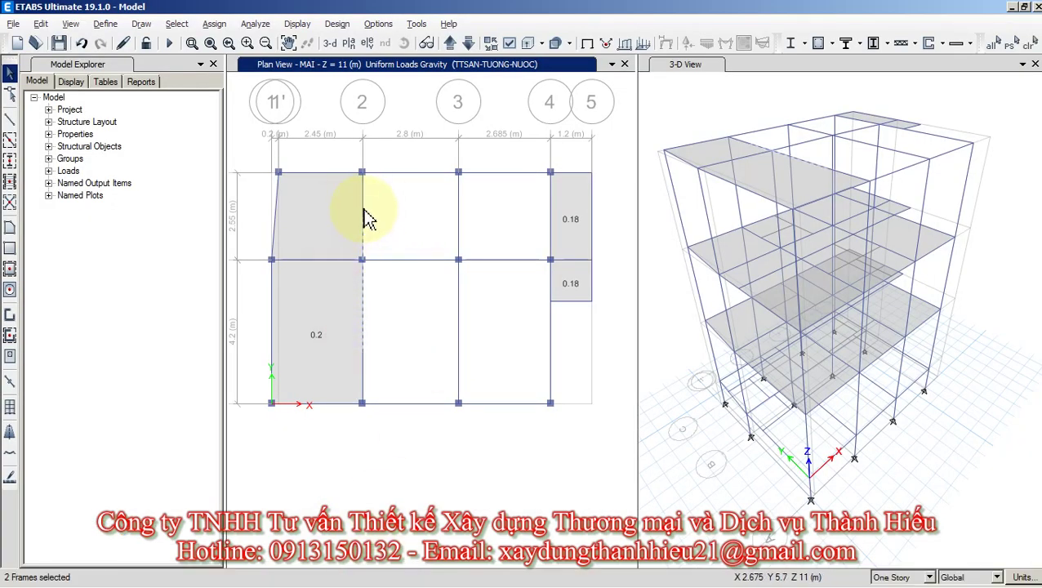
{"action": "left_click", "coordinate": [392, 260]}
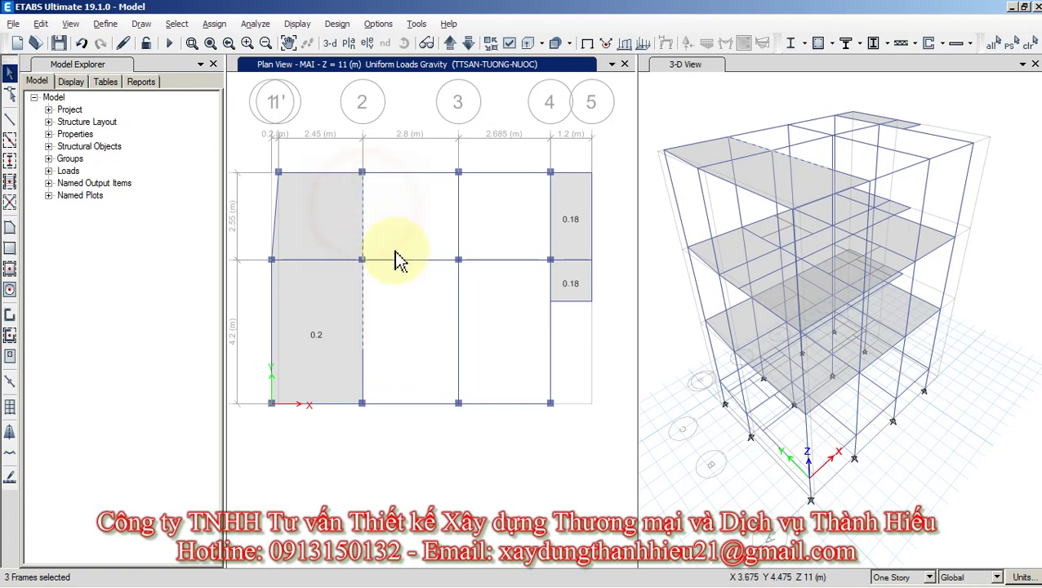
{"action": "left_click", "coordinate": [362, 374]}
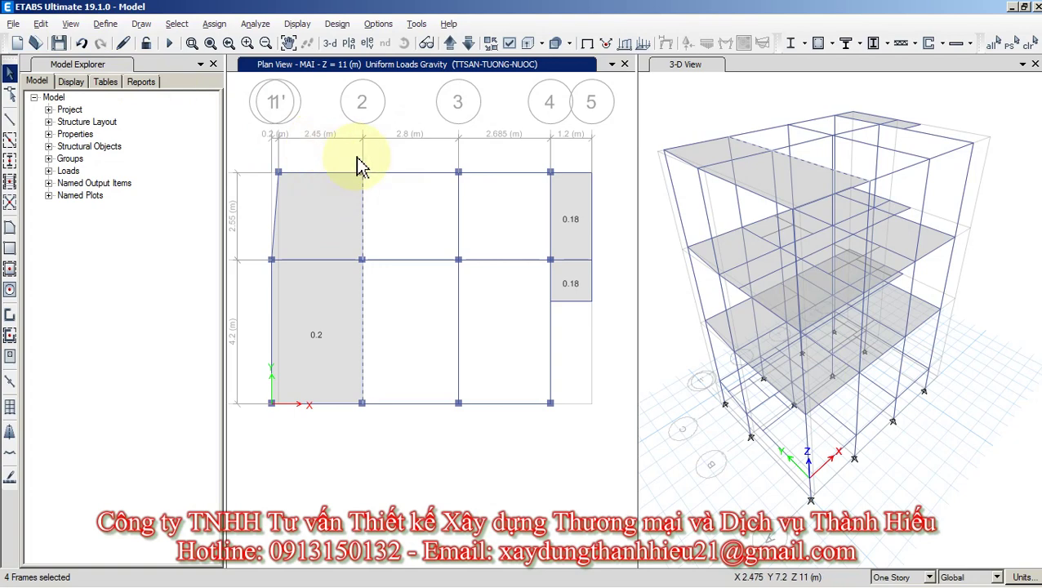
{"action": "left_click", "coordinate": [390, 217]}
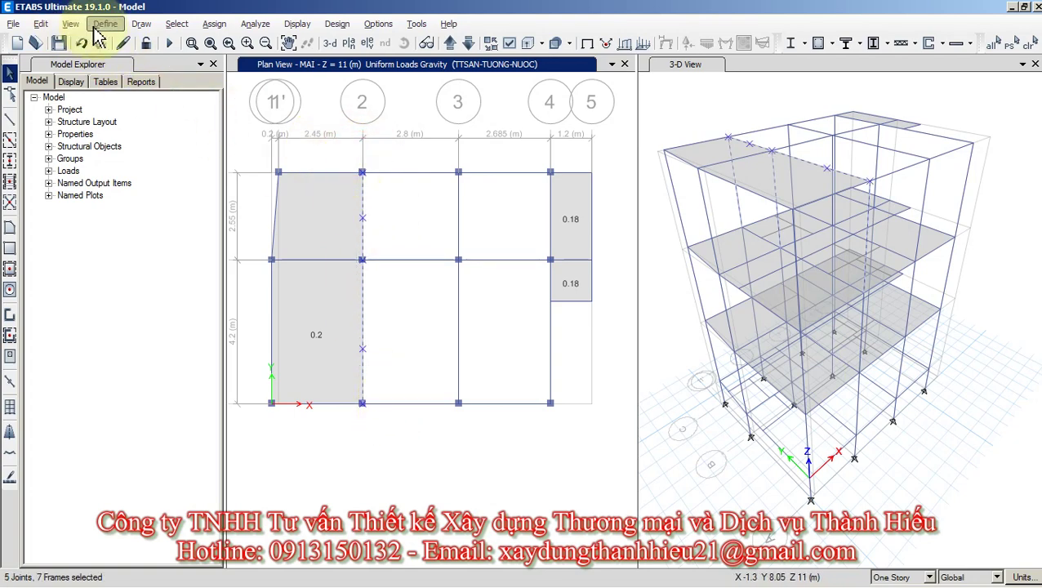
{"action": "left_click", "coordinate": [40, 24]}
{"action": "left_click", "coordinate": [110, 292]}
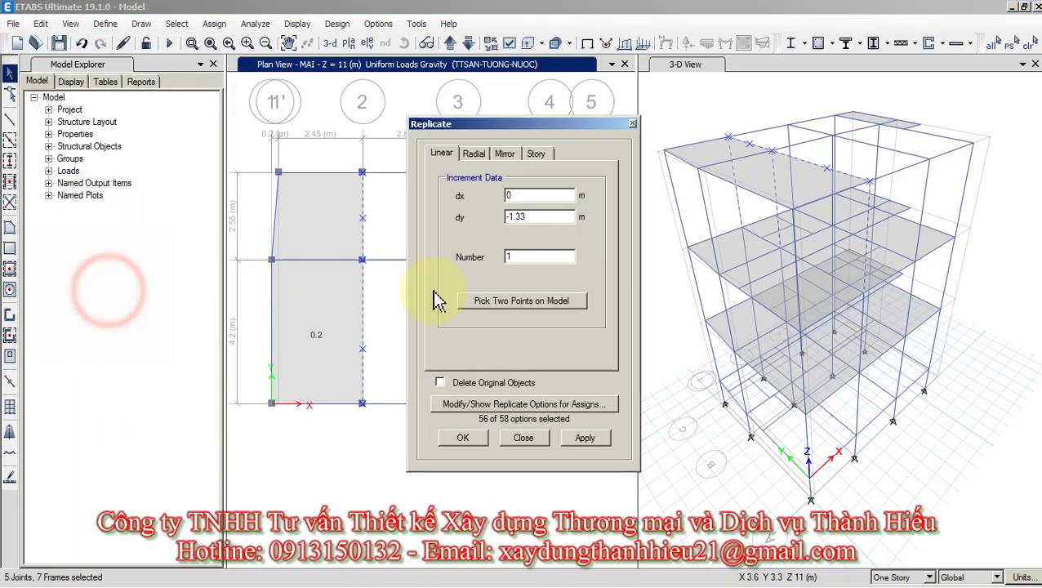
{"action": "left_click", "coordinate": [539, 216]}
{"action": "left_click_drag", "start_coordinate": [541, 216], "coordinate": [458, 217]}
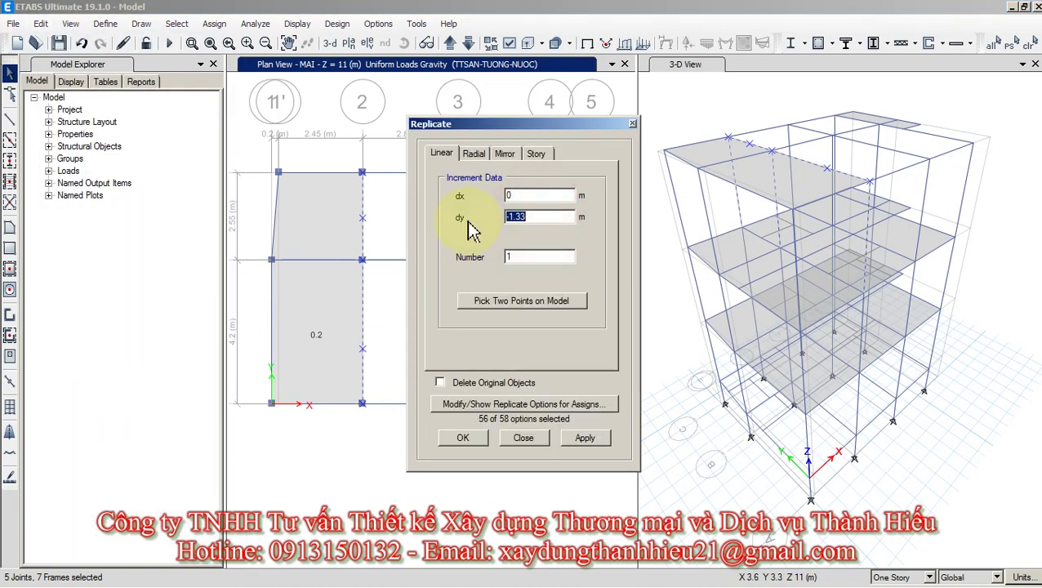
{"action": "left_click", "coordinate": [513, 196]}
{"action": "left_click", "coordinate": [462, 438]}
Delete the replicated columns at the three beam intersections of the new line beside grid 2.
{"action": "left_click_drag", "start_coordinate": [380, 151], "coordinate": [403, 194]}
{"action": "left_click", "coordinate": [381, 250]}
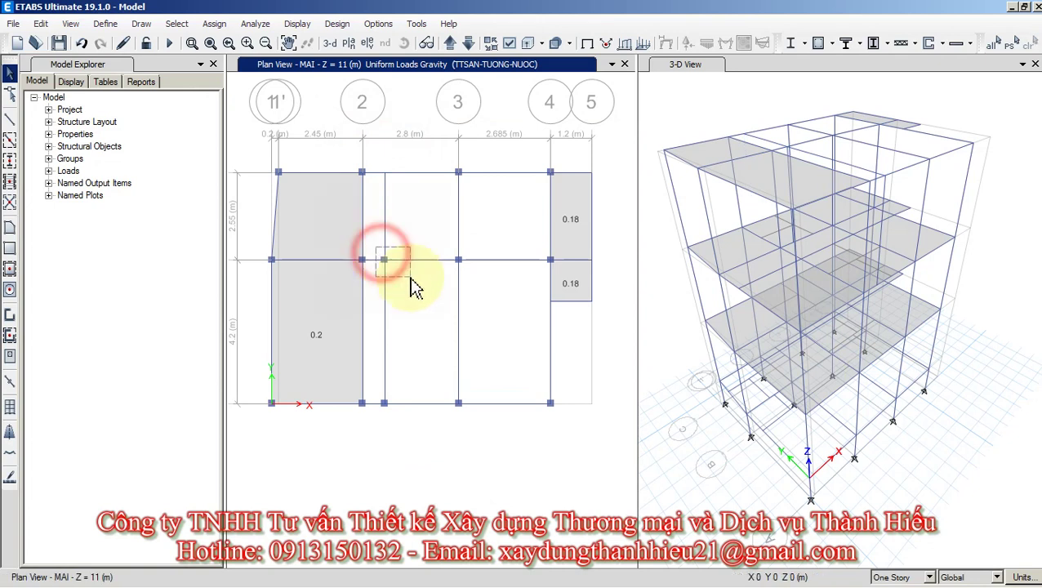
{"action": "left_click_drag", "start_coordinate": [381, 393], "coordinate": [415, 448]}
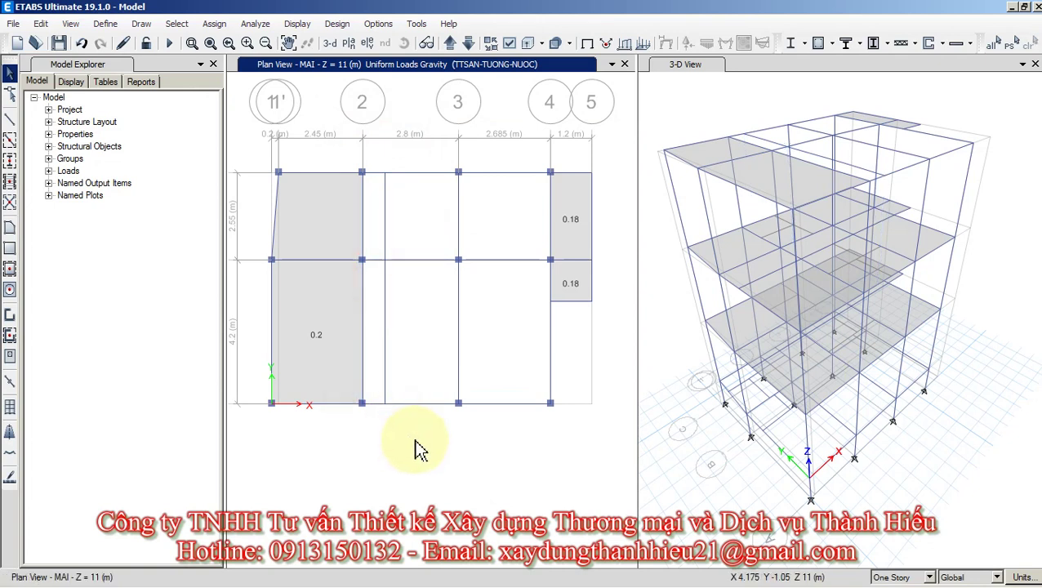
Delete the three stray joints between the new beam line and grid 3, and check the MAI plan by selecting everything.
{"action": "left_click_drag", "start_coordinate": [245, 148], "coordinate": [604, 435]}
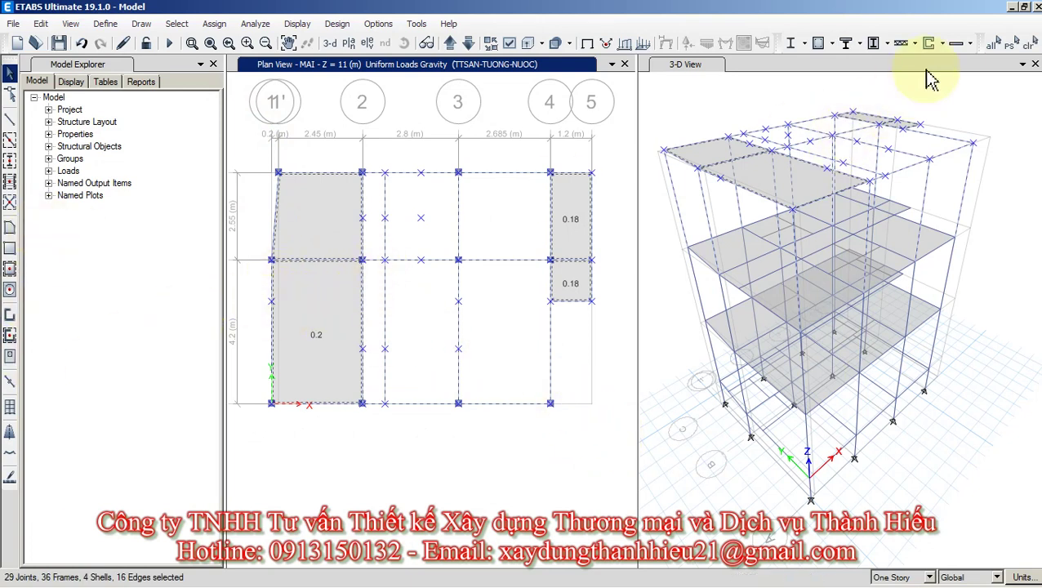
{"action": "left_click", "coordinate": [1028, 52]}
{"action": "left_click_drag", "start_coordinate": [373, 135], "coordinate": [448, 317]}
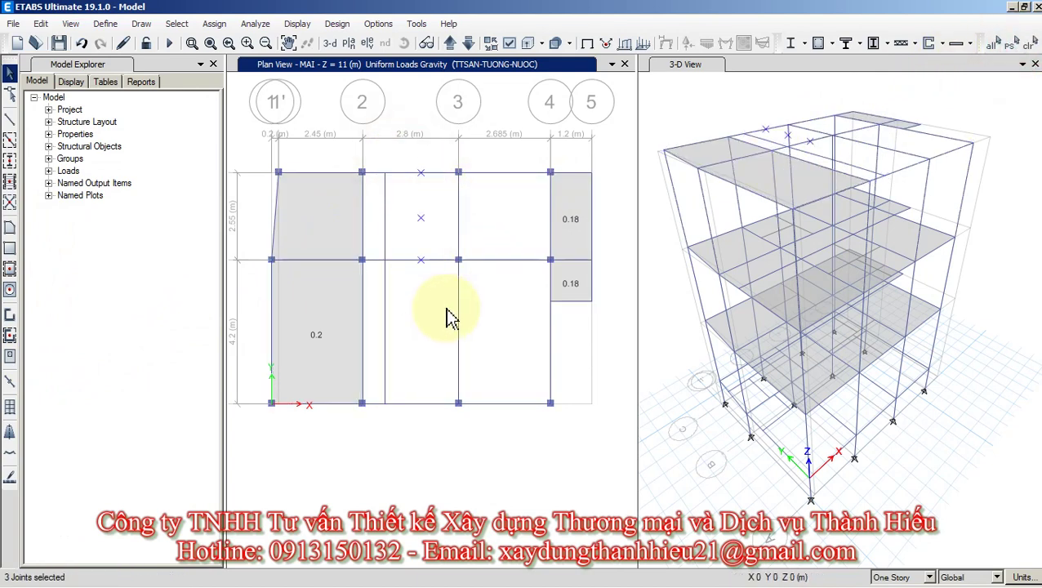
{"action": "key", "text": "Delete"}
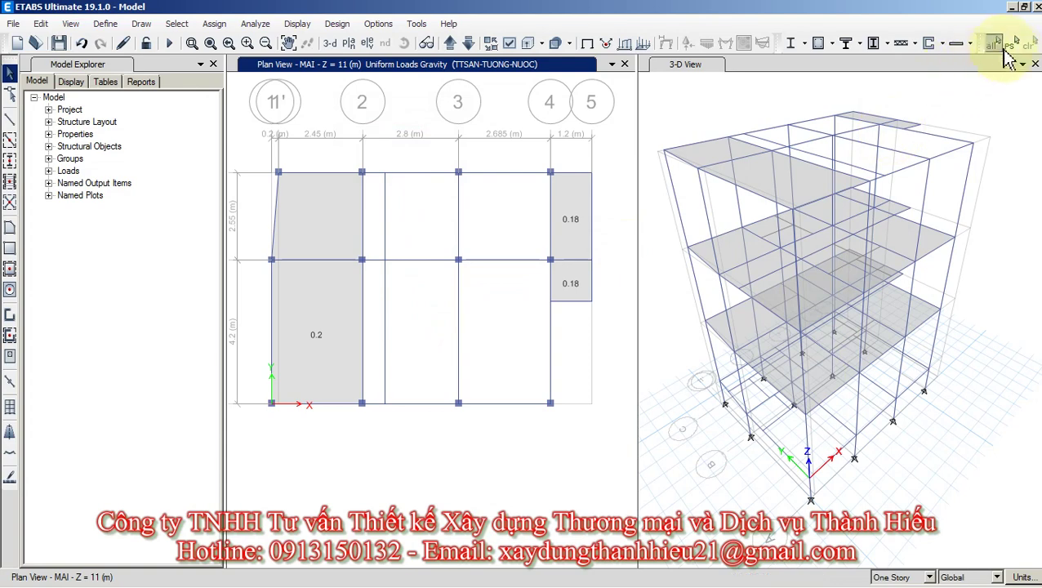
{"action": "left_click_drag", "start_coordinate": [233, 159], "coordinate": [605, 442]}
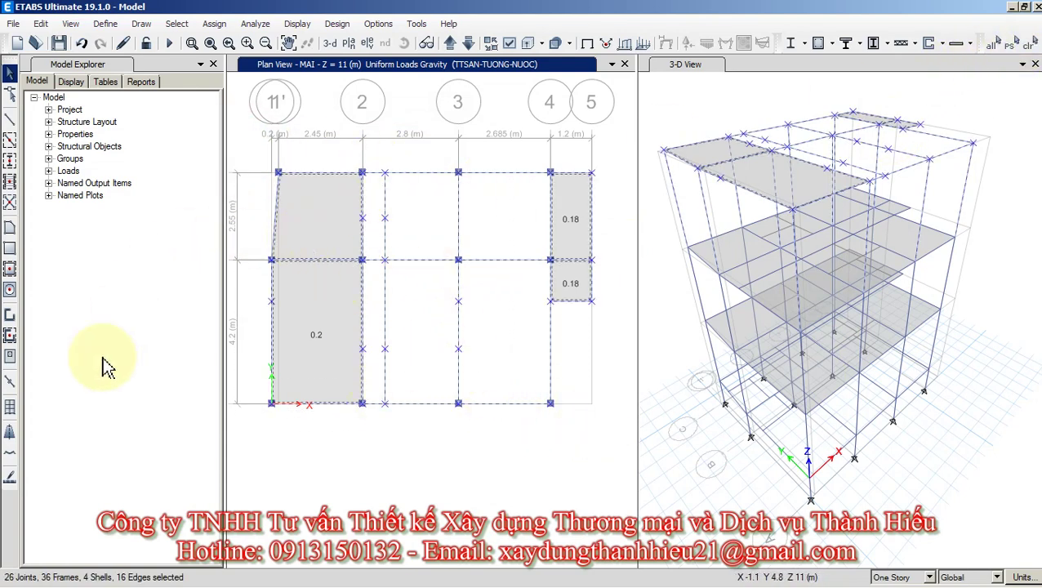
{"action": "left_click", "coordinate": [1029, 51]}
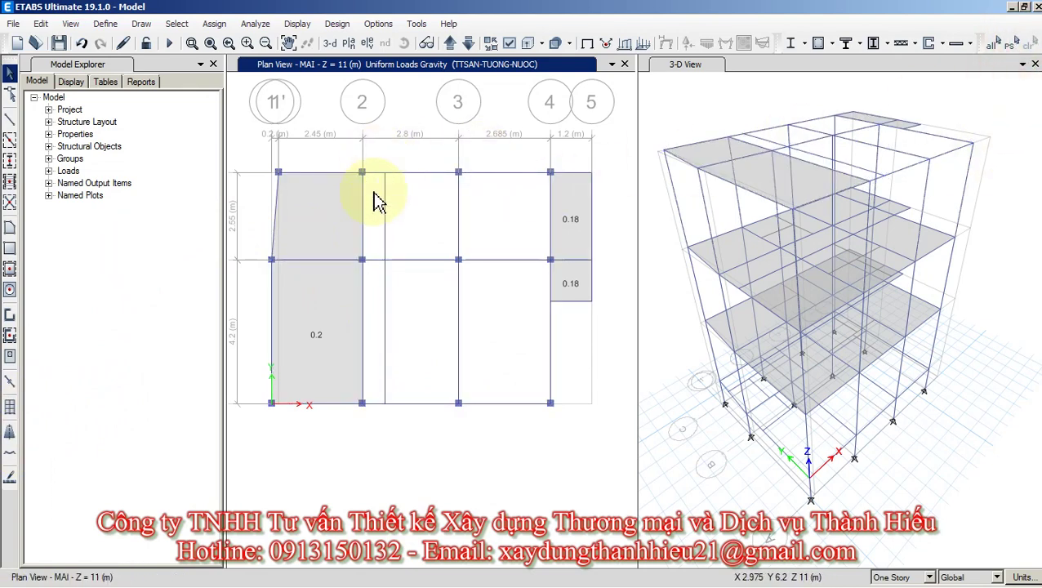
Join the frame segments of the new MAI beam line between grids 2 and 3.
{"action": "left_click_drag", "start_coordinate": [375, 196], "coordinate": [417, 263]}
{"action": "left_click_drag", "start_coordinate": [376, 160], "coordinate": [405, 445]}
{"action": "left_click", "coordinate": [40, 23]}
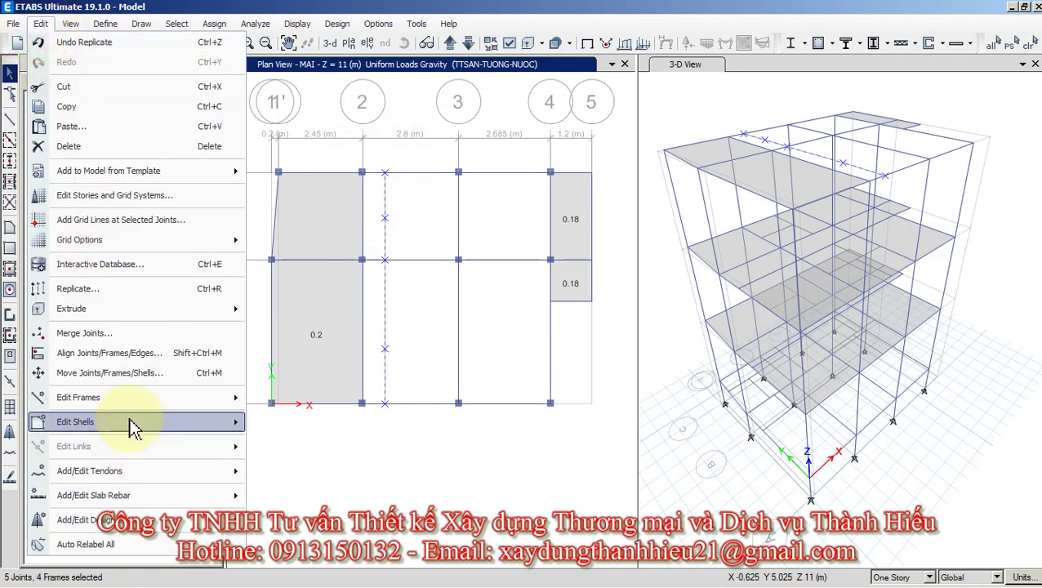
{"action": "mouse_move", "coordinate": [147, 410]}
{"action": "left_click", "coordinate": [300, 419]}
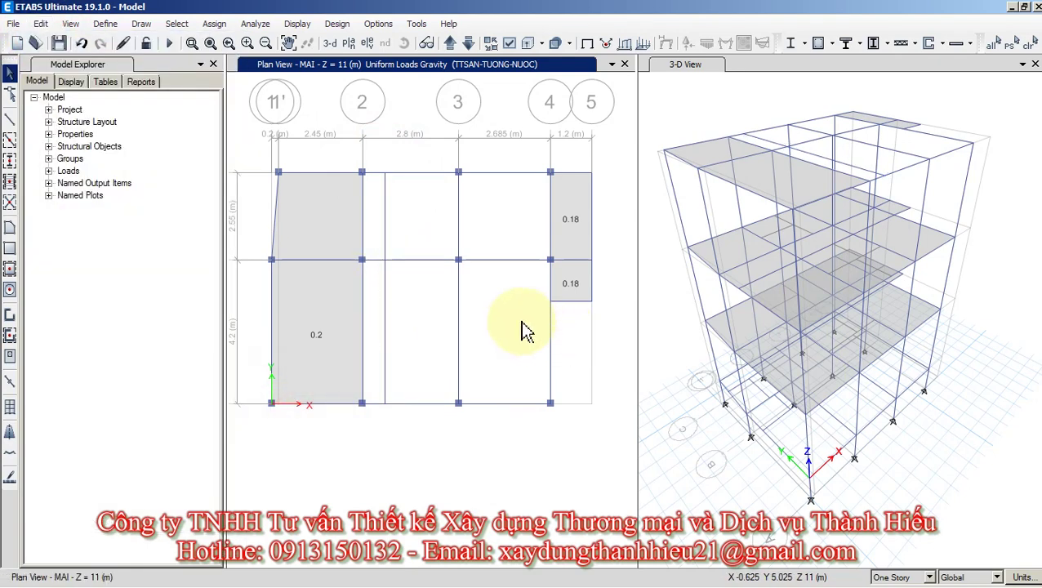
Join the MAI frame segments along grid 2 into continuous beams.
{"action": "left_click_drag", "start_coordinate": [352, 152], "coordinate": [382, 430]}
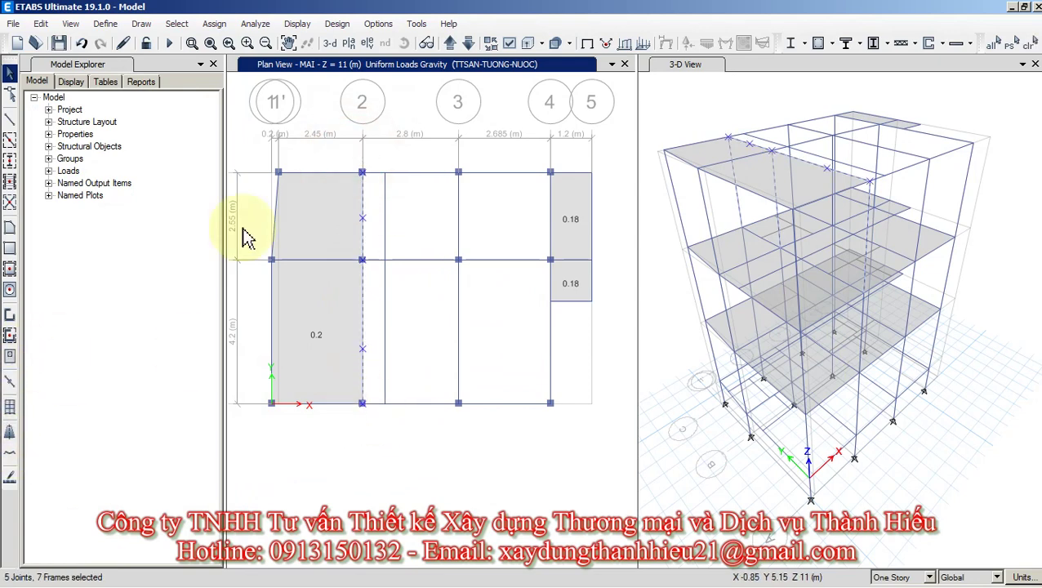
{"action": "left_click", "coordinate": [40, 22]}
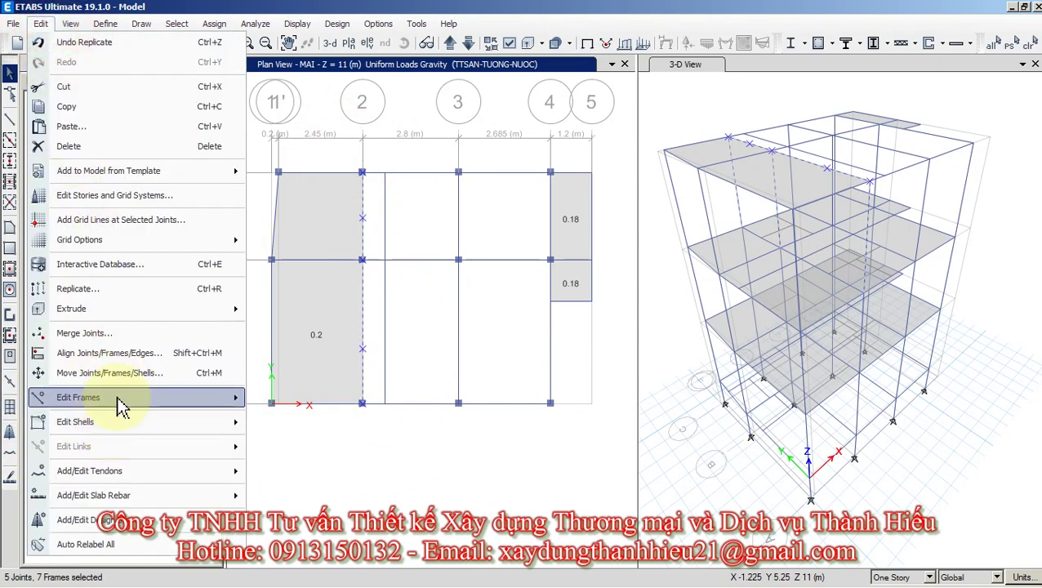
{"action": "mouse_move", "coordinate": [116, 398]}
{"action": "left_click", "coordinate": [296, 418]}
{"action": "left_click_drag", "start_coordinate": [346, 199], "coordinate": [431, 245]}
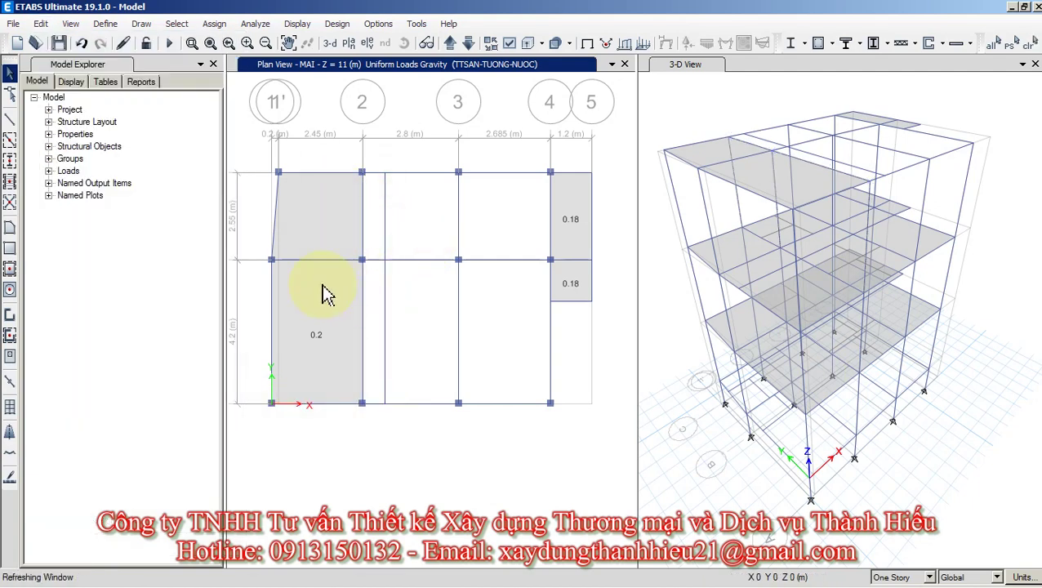
{"action": "left_click_drag", "start_coordinate": [328, 289], "coordinate": [429, 372]}
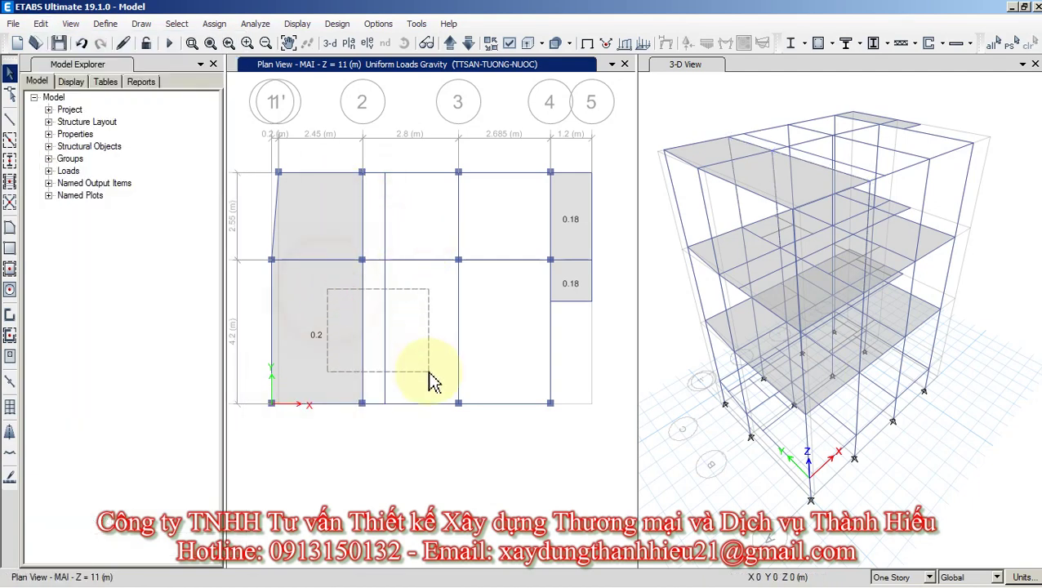
Check the MAI plan for remaining mid-span joints by selecting the grid 1 beam and the whole plan, and clear the selection.
{"action": "left_click", "coordinate": [271, 302]}
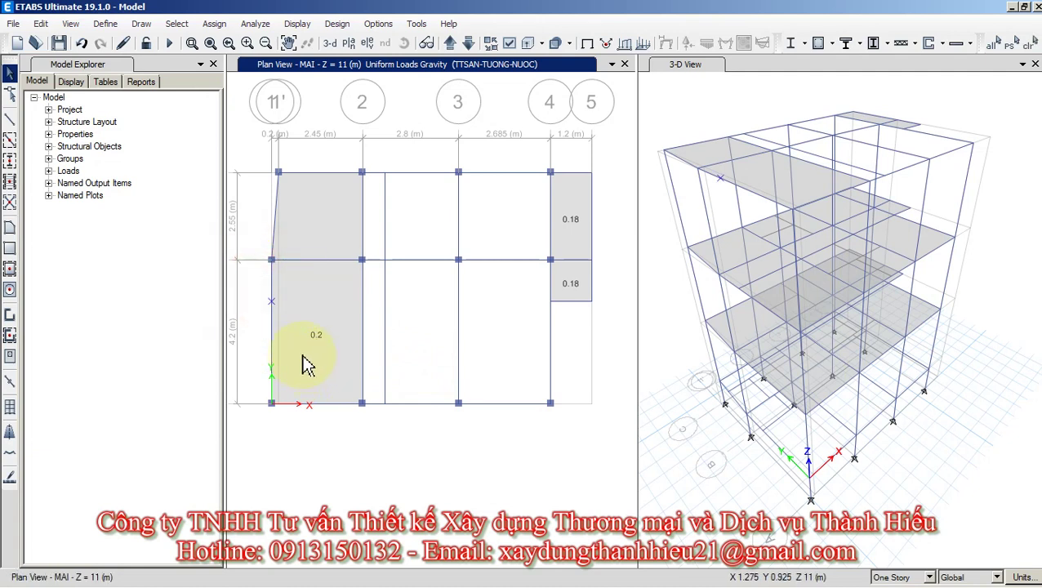
{"action": "left_click", "coordinate": [272, 339]}
{"action": "left_click", "coordinate": [276, 351]}
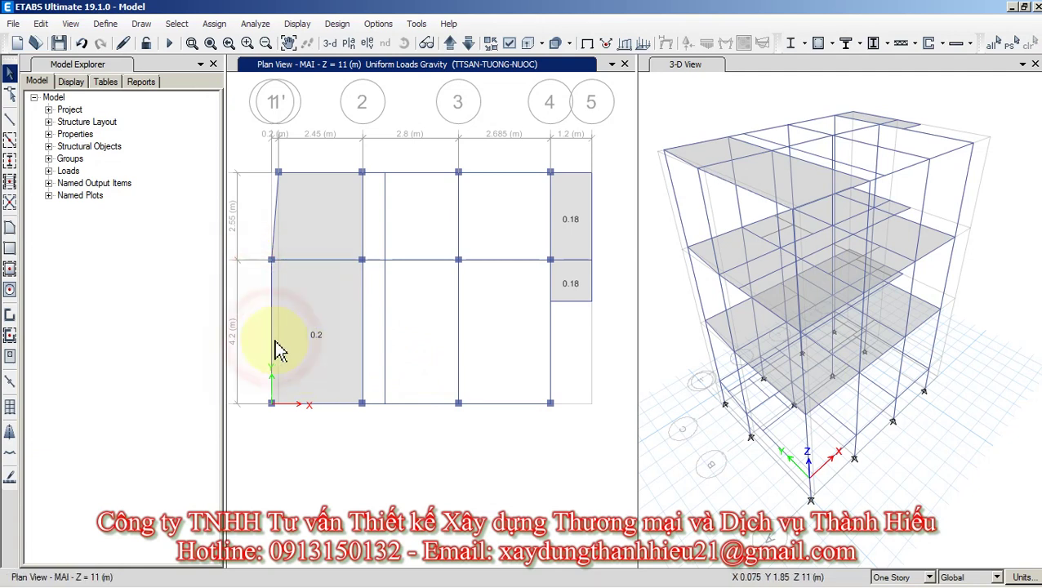
{"action": "left_click_drag", "start_coordinate": [249, 144], "coordinate": [595, 441]}
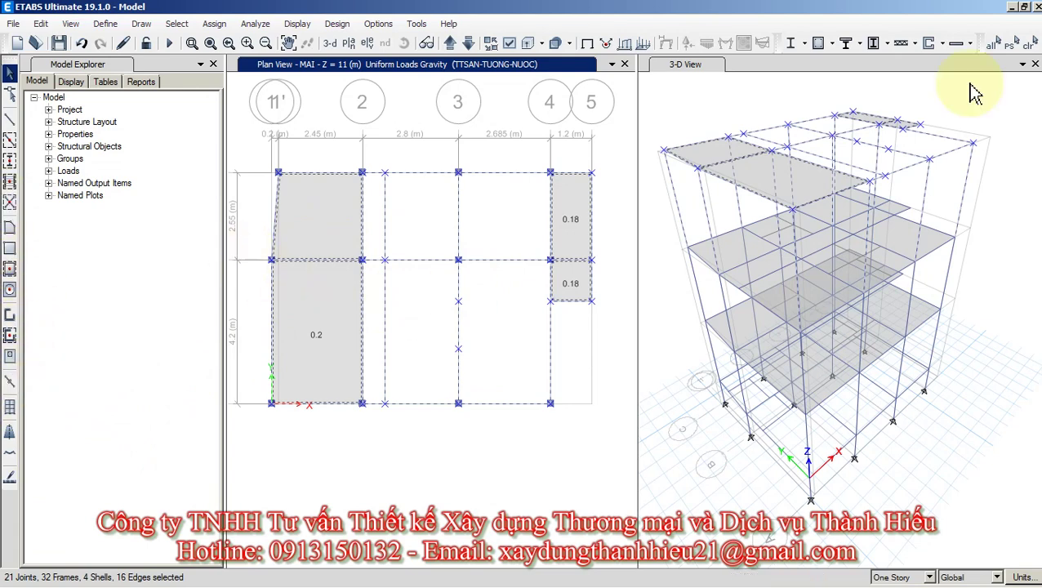
{"action": "left_click", "coordinate": [1027, 43]}
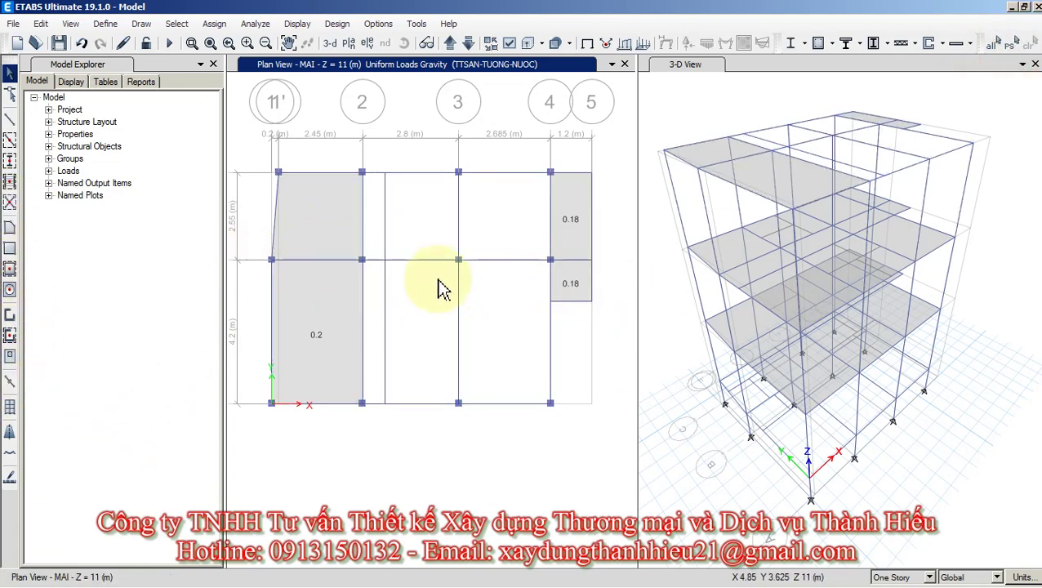
Dock the selection toolbar below the drawing tools while checking the beam on grid 3.
{"action": "left_click_drag", "start_coordinate": [437, 276], "coordinate": [493, 384]}
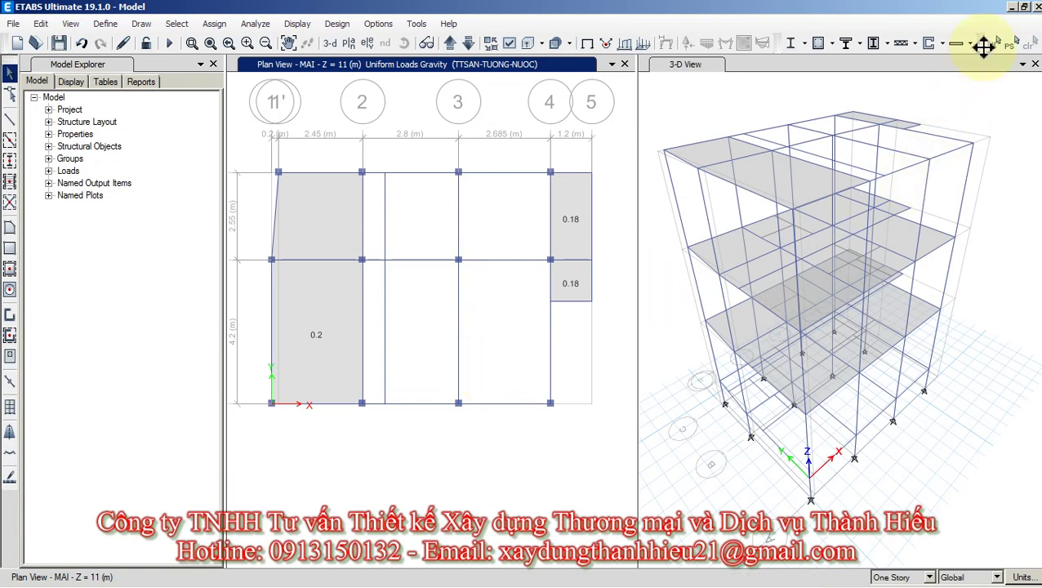
{"action": "left_click_drag", "start_coordinate": [983, 47], "coordinate": [9, 523]}
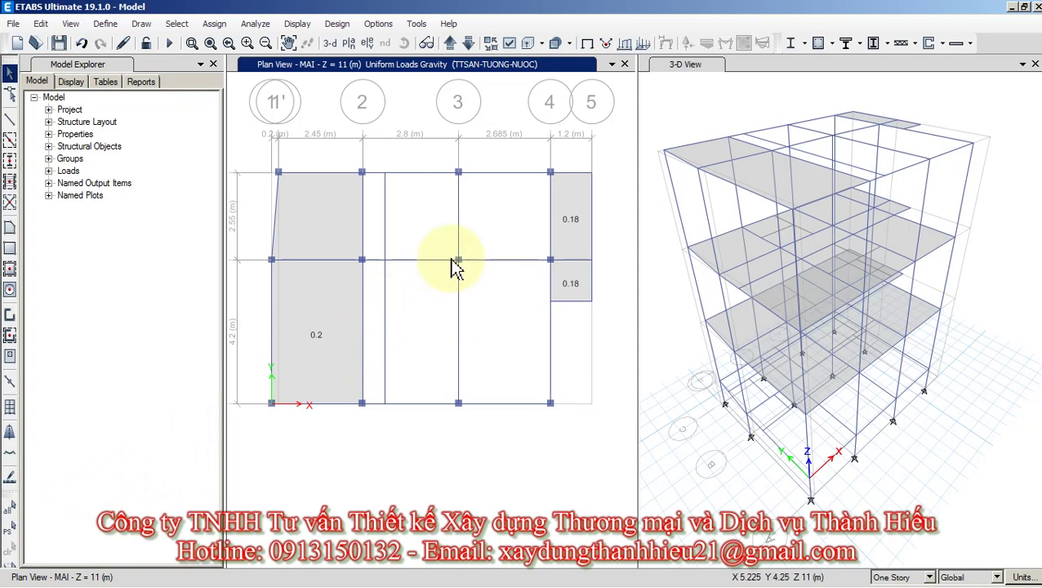
{"action": "left_click", "coordinate": [459, 321]}
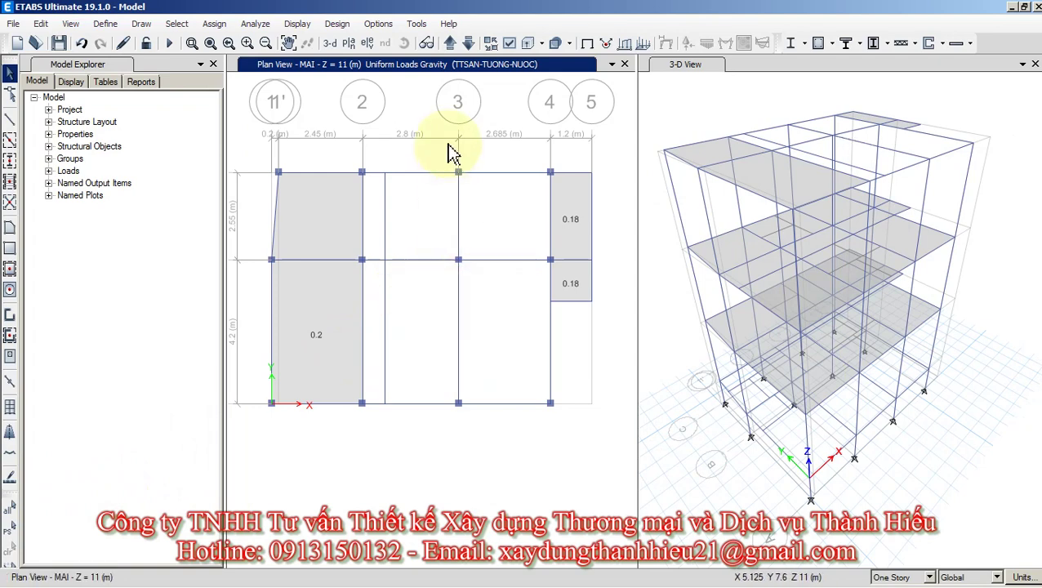
Join the MAI frame segments along grid 3 into continuous beams.
{"action": "left_click_drag", "start_coordinate": [445, 141], "coordinate": [479, 416]}
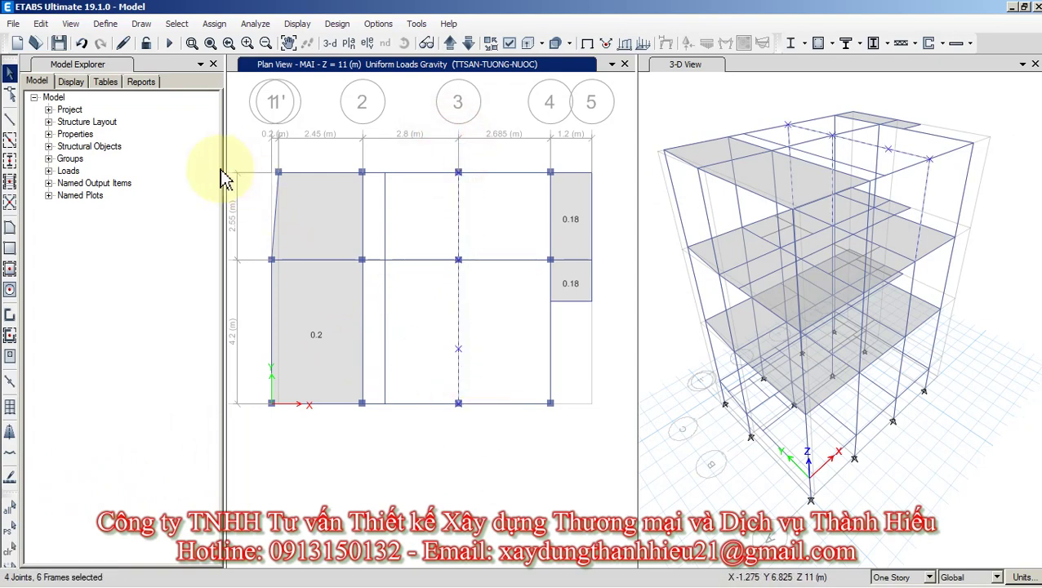
{"action": "left_click", "coordinate": [40, 23]}
{"action": "left_click", "coordinate": [123, 399]}
{"action": "left_click", "coordinate": [298, 419]}
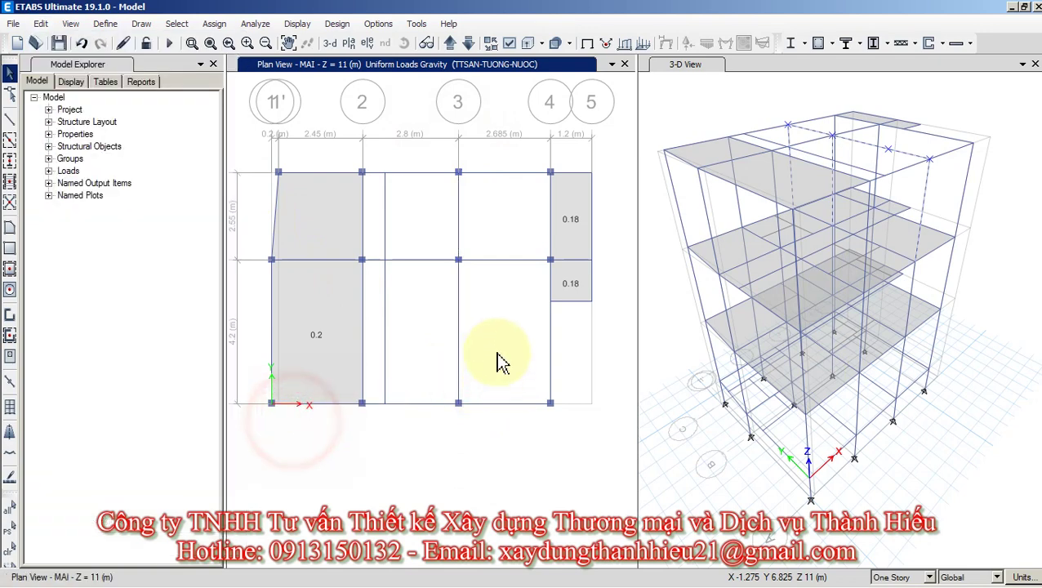
{"action": "left_click_drag", "start_coordinate": [431, 317], "coordinate": [490, 390]}
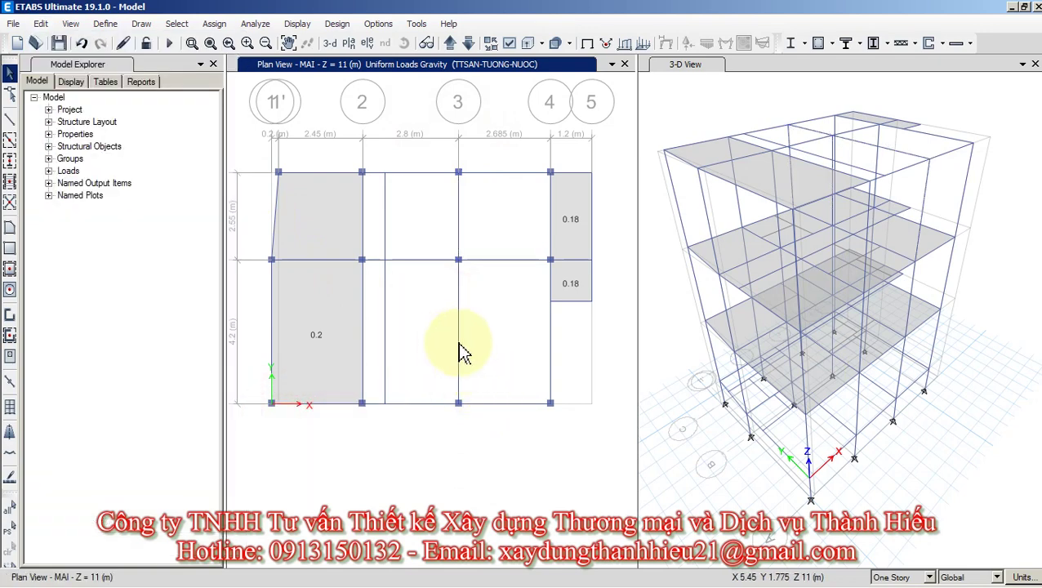
{"action": "left_click", "coordinate": [458, 353]}
Recheck the joints across the whole MAI plan by selecting everything, and clear the selection.
{"action": "left_click_drag", "start_coordinate": [539, 161], "coordinate": [616, 436]}
{"action": "left_click_drag", "start_coordinate": [241, 158], "coordinate": [609, 436]}
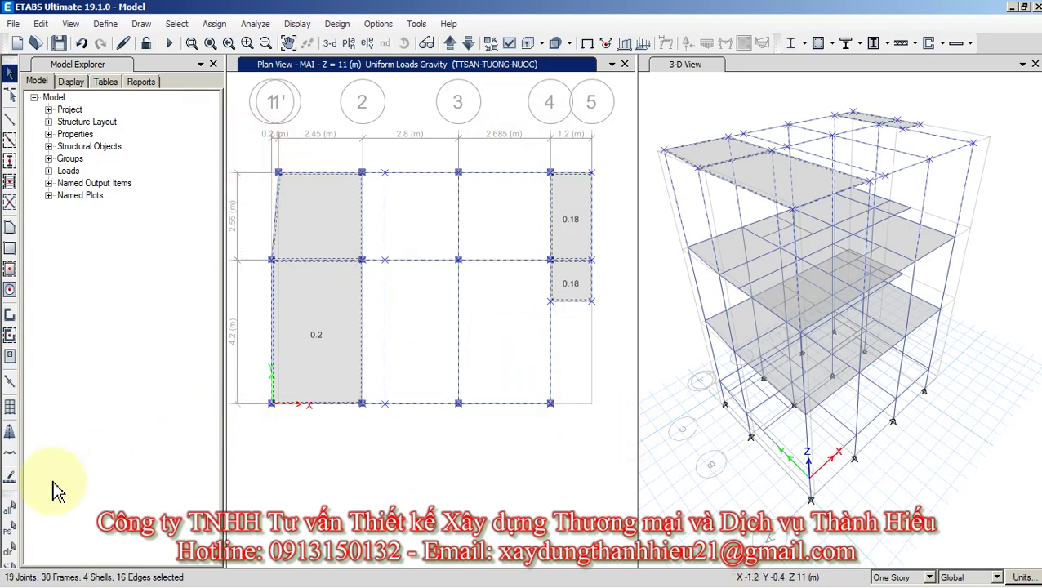
{"action": "left_click", "coordinate": [9, 549]}
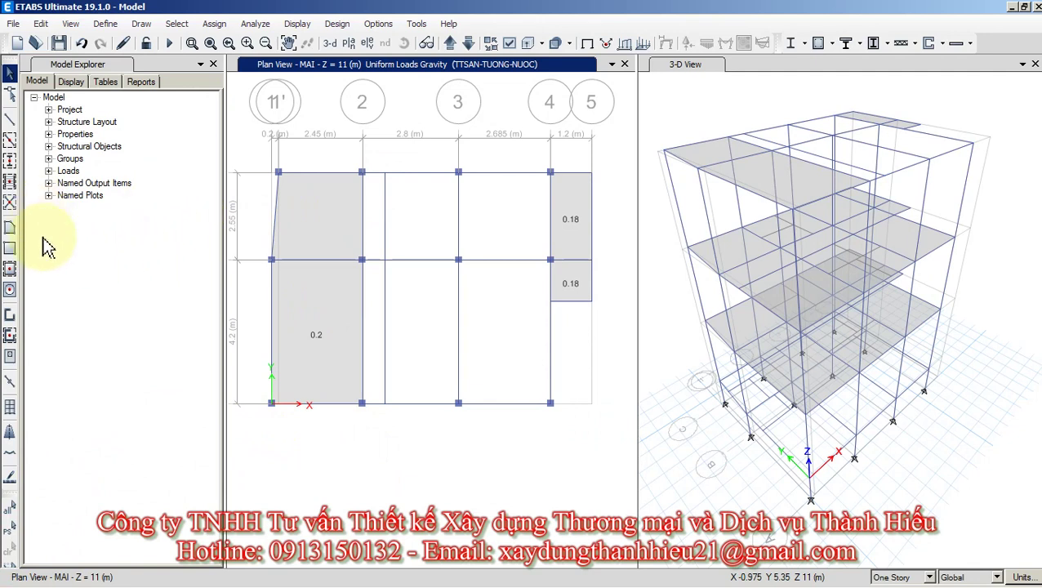
Draw two rectangular S8 slabs over the narrow MAI strip between grid 2 and the new beam line, one per bay.
{"action": "left_click", "coordinate": [10, 249]}
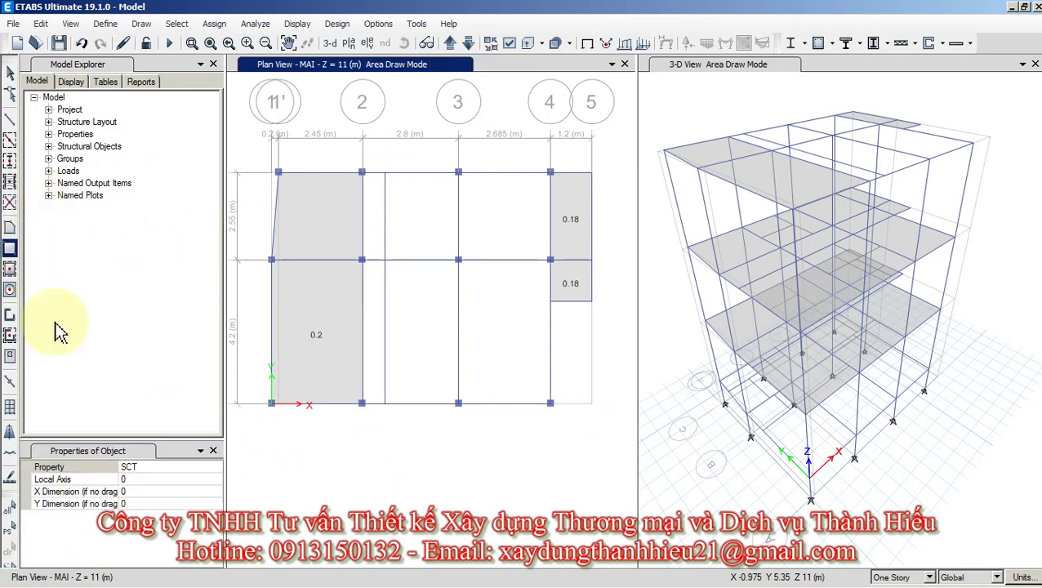
{"action": "left_click", "coordinate": [192, 467]}
{"action": "left_click", "coordinate": [215, 466]}
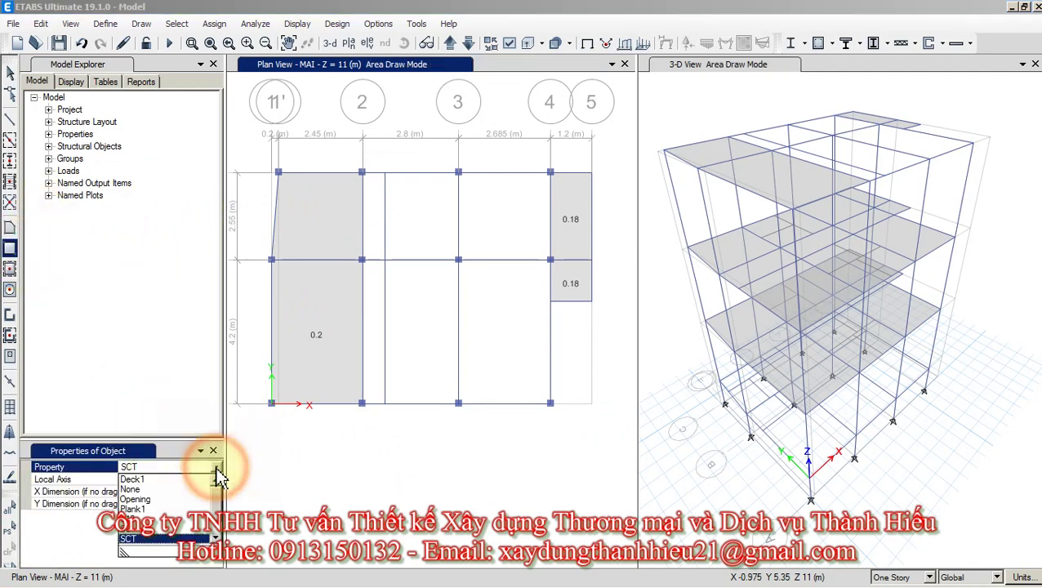
{"action": "left_click", "coordinate": [129, 539]}
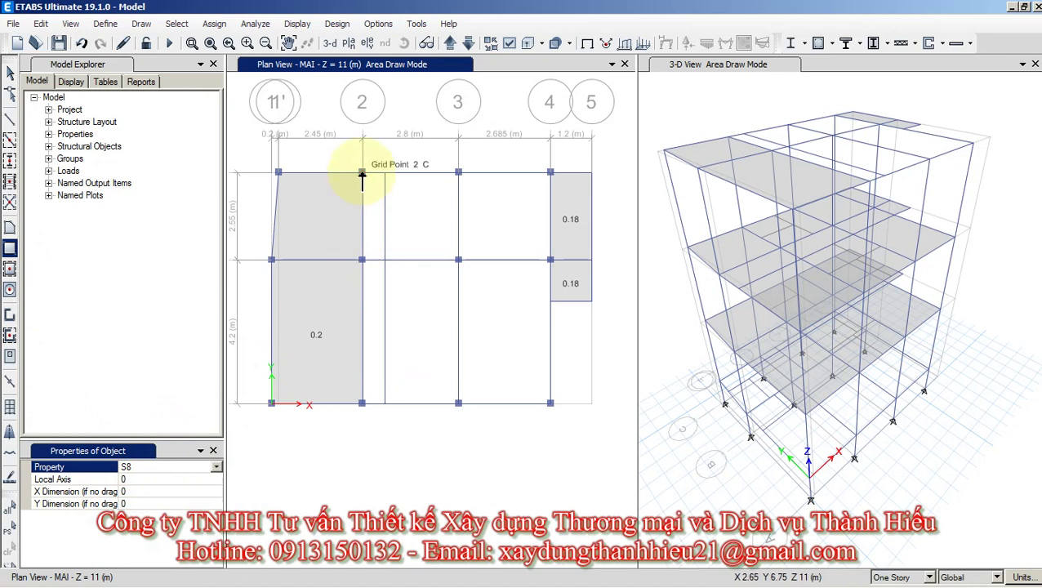
{"action": "mouse_move", "coordinate": [362, 172]}
{"action": "left_mouse_down"}
{"action": "mouse_move", "coordinate": [360, 232]}
{"action": "mouse_move", "coordinate": [365, 256]}
{"action": "mouse_move", "coordinate": [380, 259]}
{"action": "mouse_move", "coordinate": [373, 382]}
{"action": "mouse_move", "coordinate": [386, 404]}
{"action": "left_mouse_up"}
{"action": "key", "text": "Escape"}
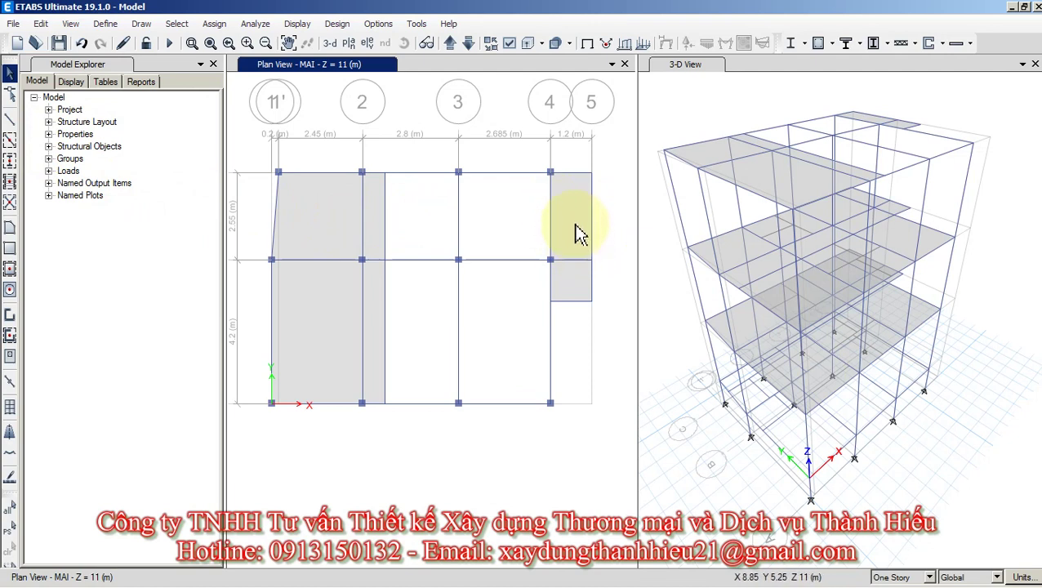
Select the two MAI slabs between grids 4 and 5.
{"action": "left_click", "coordinate": [578, 239]}
{"action": "left_click", "coordinate": [567, 271]}
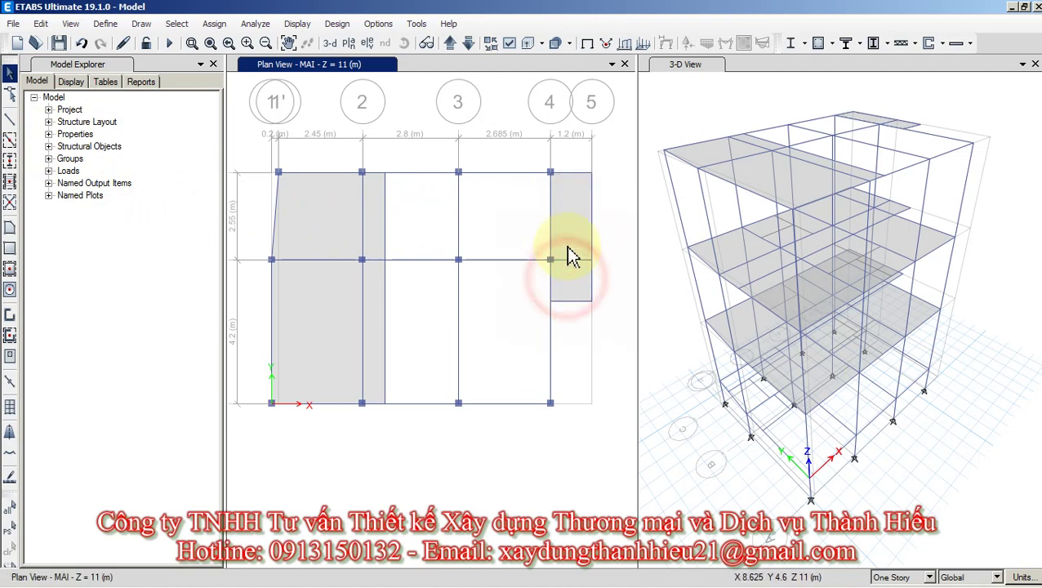
{"action": "left_click", "coordinate": [568, 274]}
{"action": "left_click", "coordinate": [575, 253]}
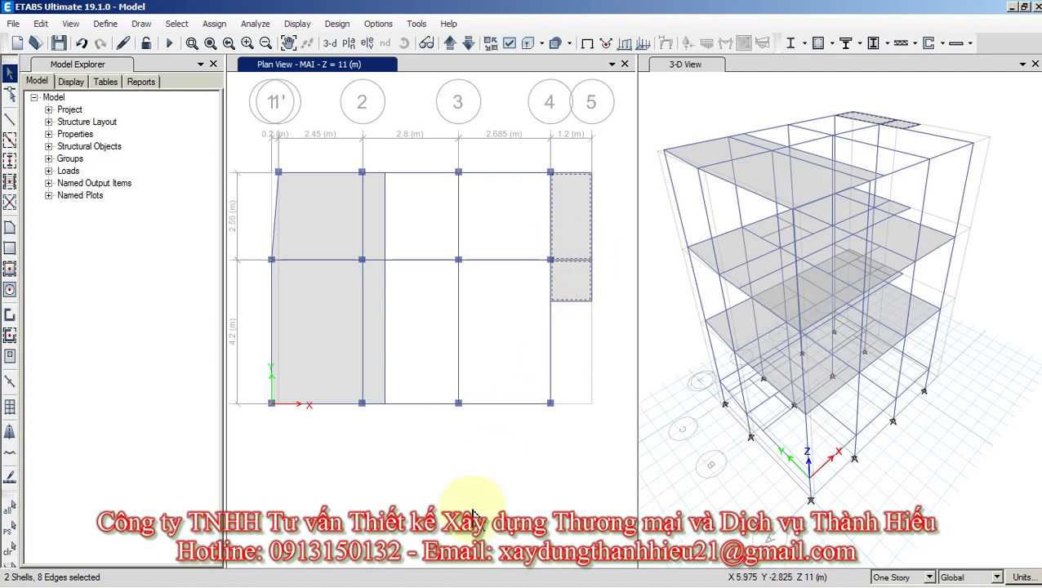
Switch to the TAI TRONG workbook in Excel and clear the Lớp tôn nền + thiết bị kỹ thuật load in the Vệ Sinh table.
{"action": "mouse_move", "coordinate": [421, 578]}
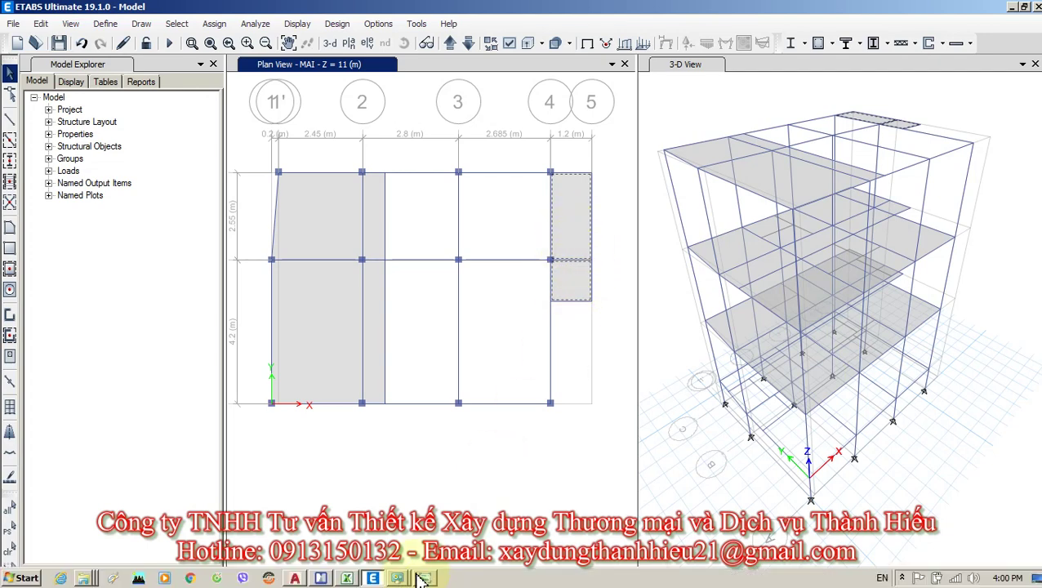
{"action": "left_click", "coordinate": [348, 578]}
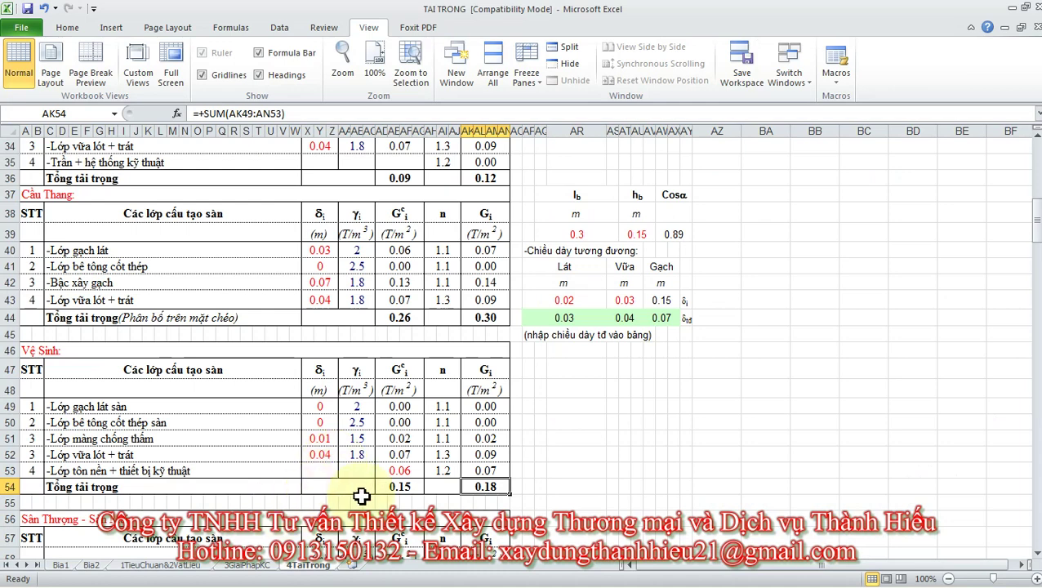
{"action": "left_click", "coordinate": [399, 471]}
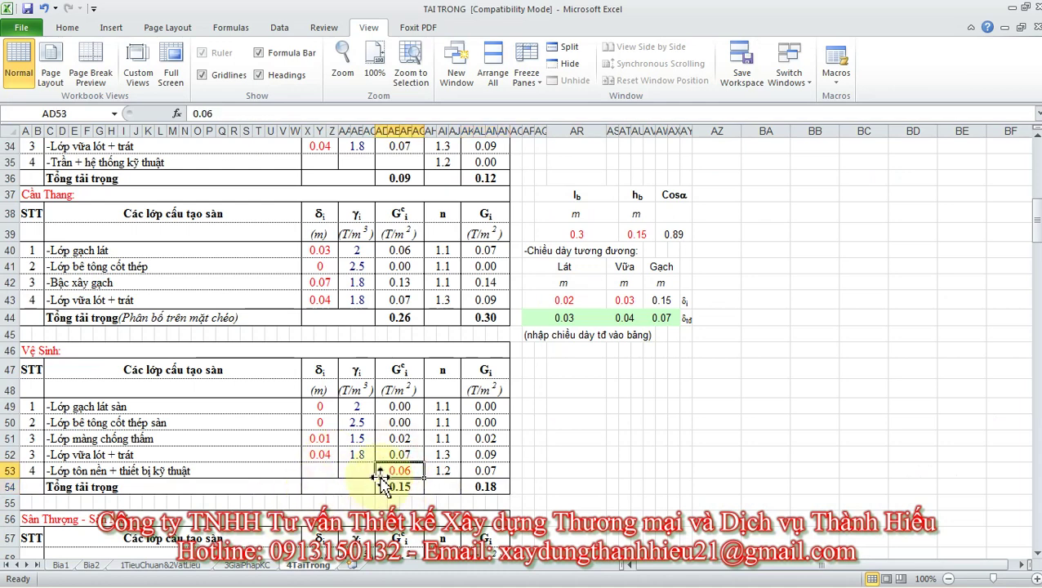
{"action": "key", "text": "Delete"}
{"action": "left_click", "coordinate": [495, 488]}
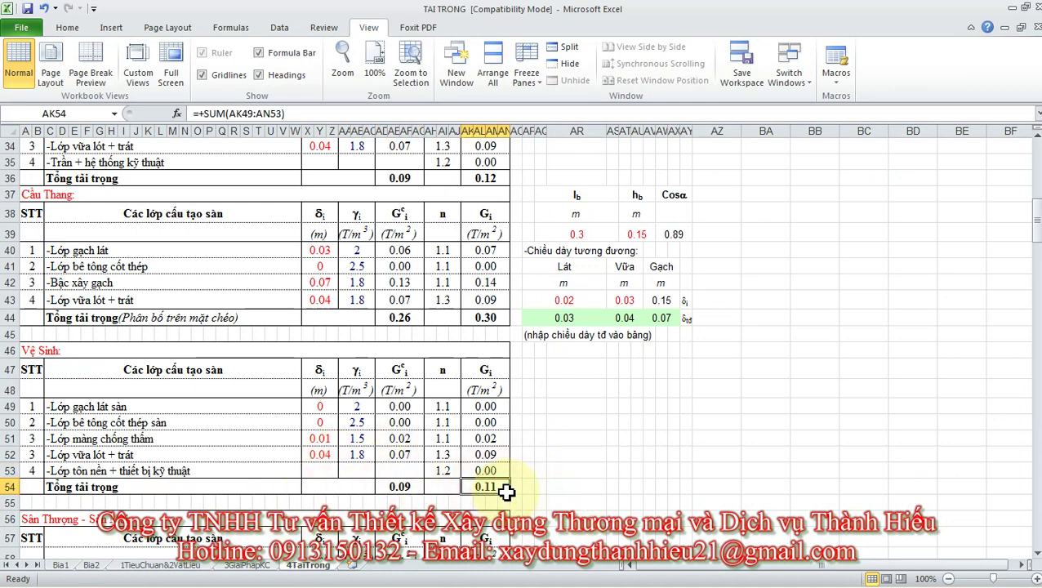
{"action": "left_click", "coordinate": [321, 454]}
{"action": "key", "text": "Up"}
{"action": "left_click", "coordinate": [325, 454]}
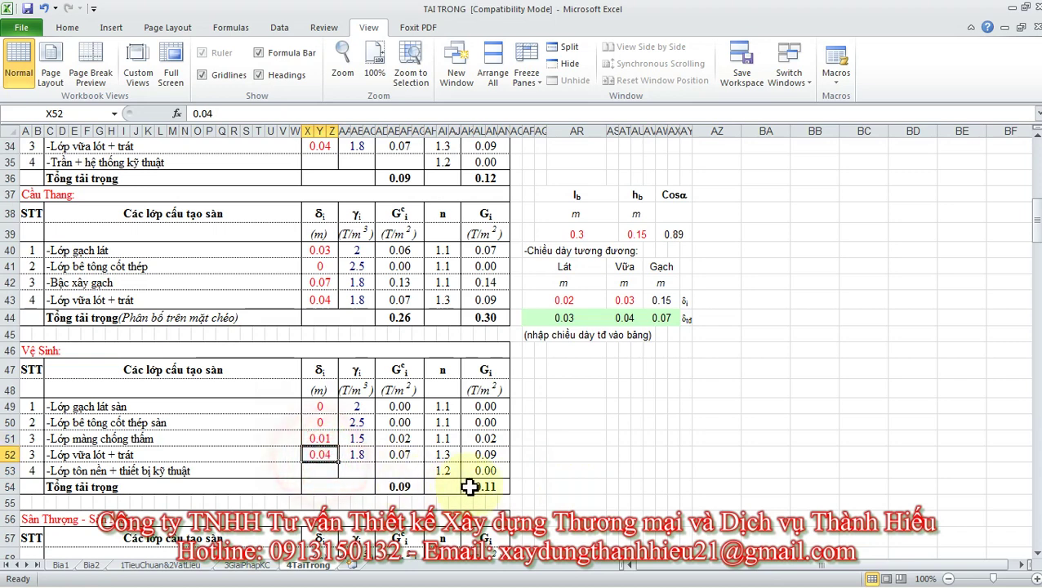
{"action": "left_click", "coordinate": [471, 487]}
Switch to ETABS and assign the slabs between grids 4 and 5 a 0.11 tonf/m² TTSAN-TUONG-NUOC gravity load, replacing existing loads.
{"action": "key", "text": "alt+Tab"}
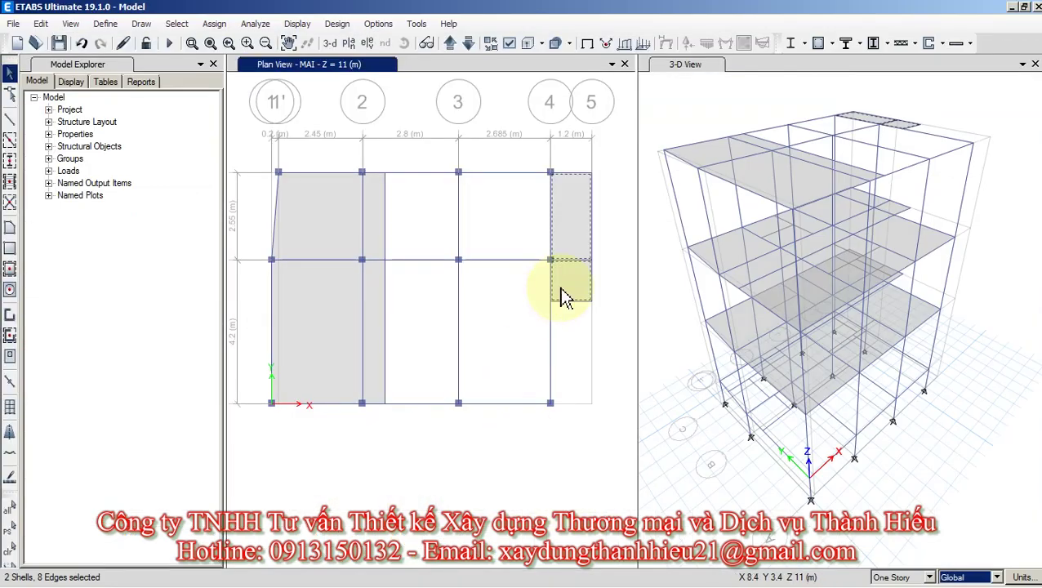
{"action": "left_click", "coordinate": [214, 23]}
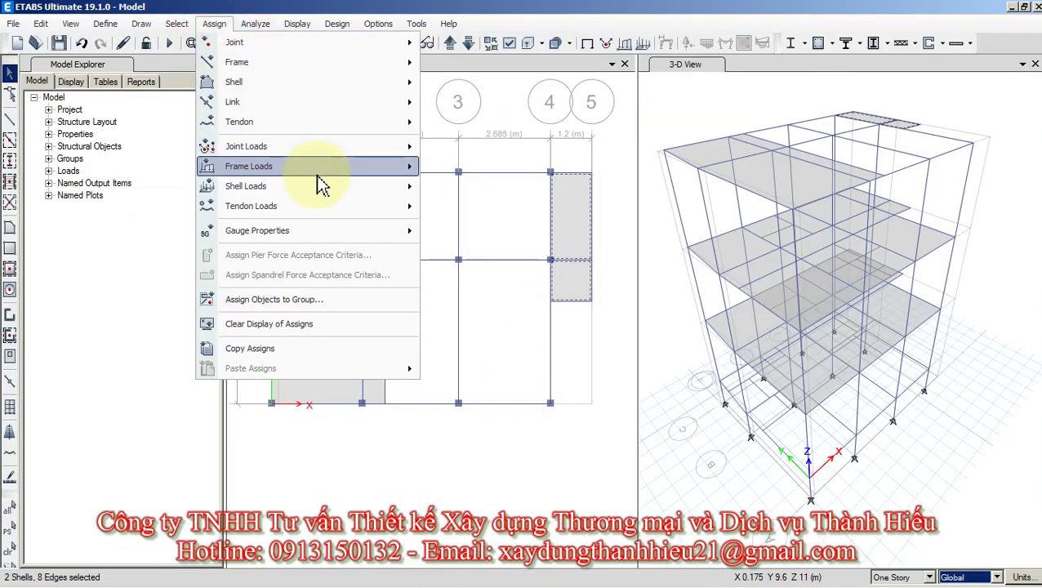
{"action": "mouse_move", "coordinate": [323, 186]}
{"action": "left_click", "coordinate": [463, 209]}
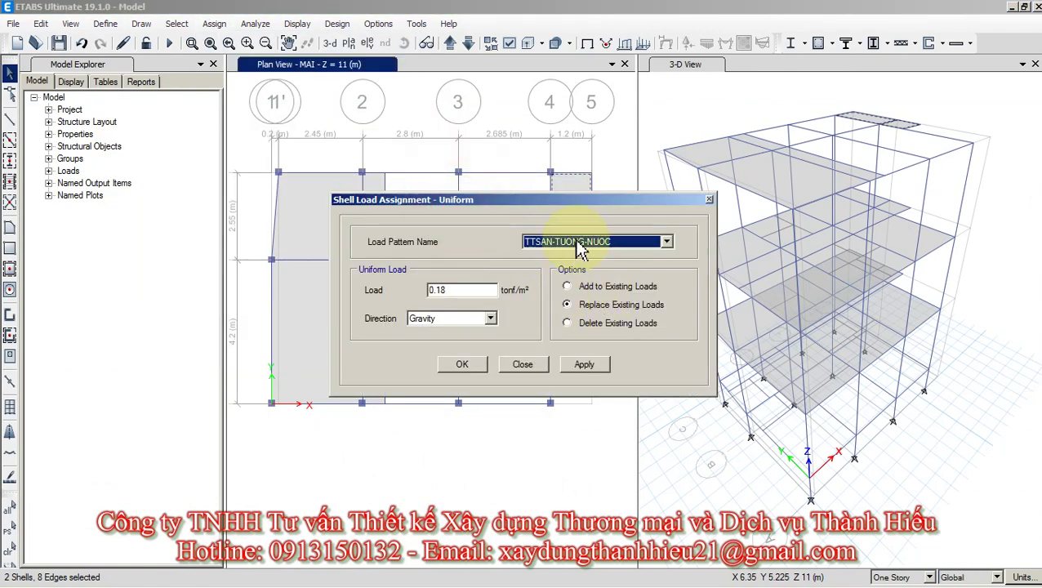
{"action": "double_click", "coordinate": [442, 290]}
{"action": "type", "text": "0.11"}
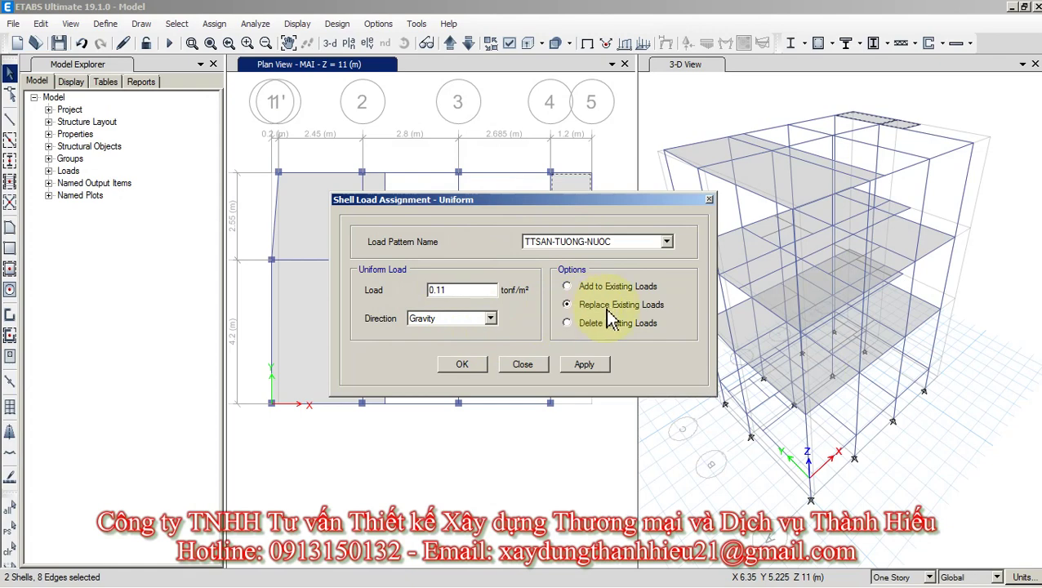
{"action": "left_click", "coordinate": [462, 364]}
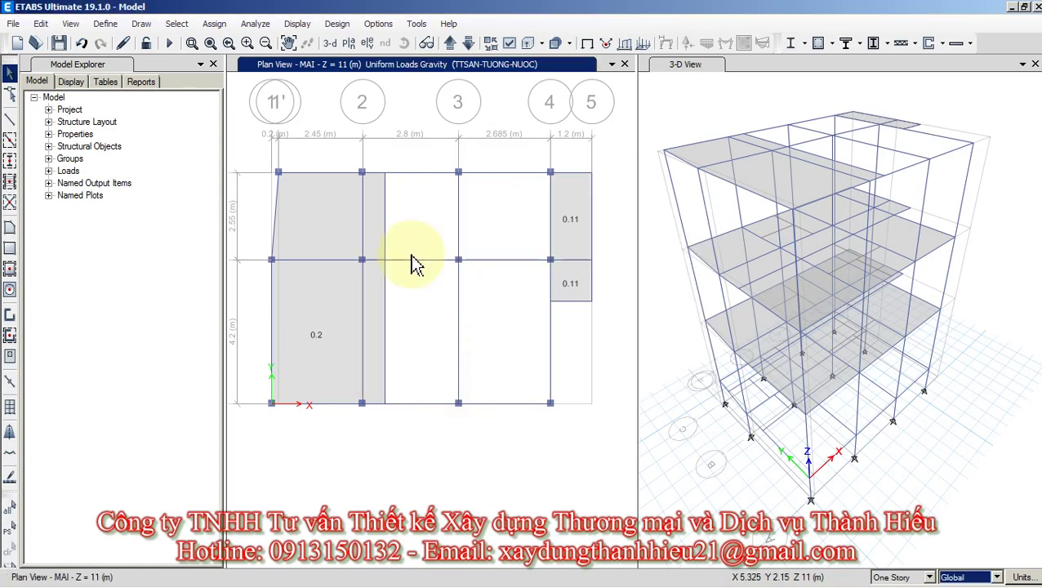
Assign the two MAI strip slabs beside grid 2 a 0.11 tonf/m² TTSAN-TUONG-NUOC uniform gravity load, replacing existing loads.
{"action": "left_click", "coordinate": [374, 219]}
{"action": "left_click", "coordinate": [374, 300]}
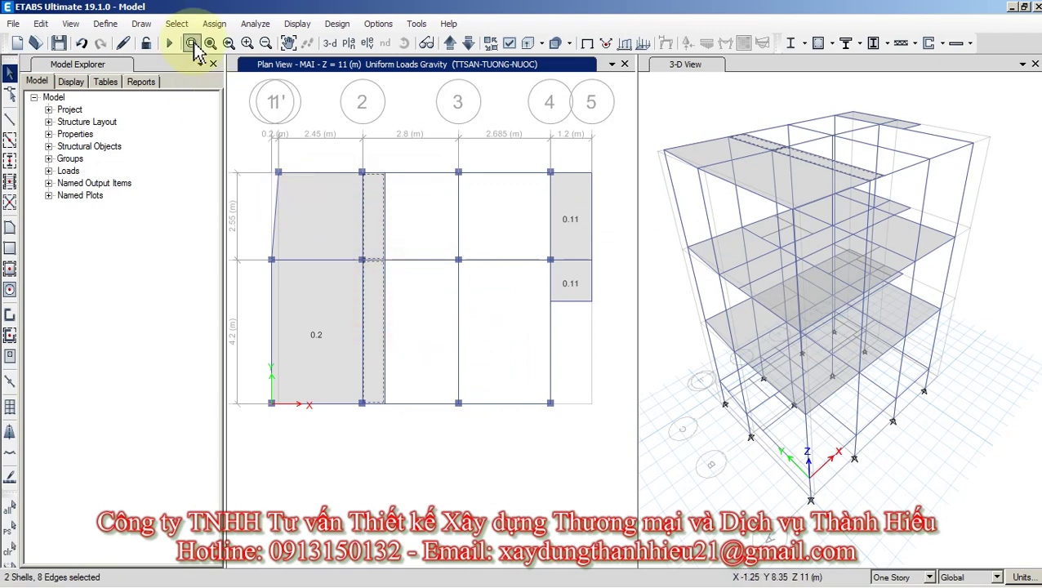
{"action": "left_click", "coordinate": [214, 23]}
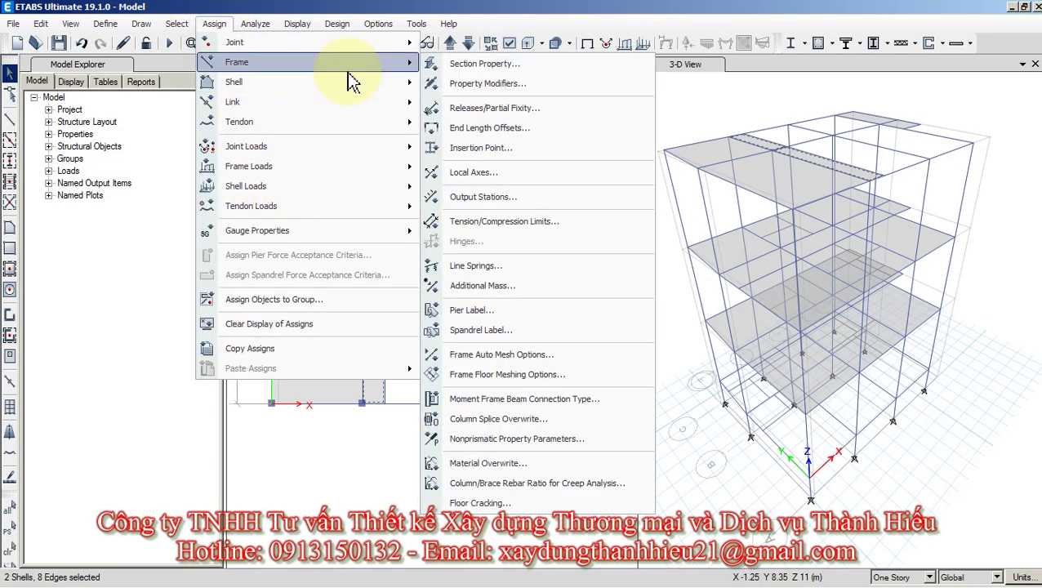
{"action": "mouse_move", "coordinate": [365, 190]}
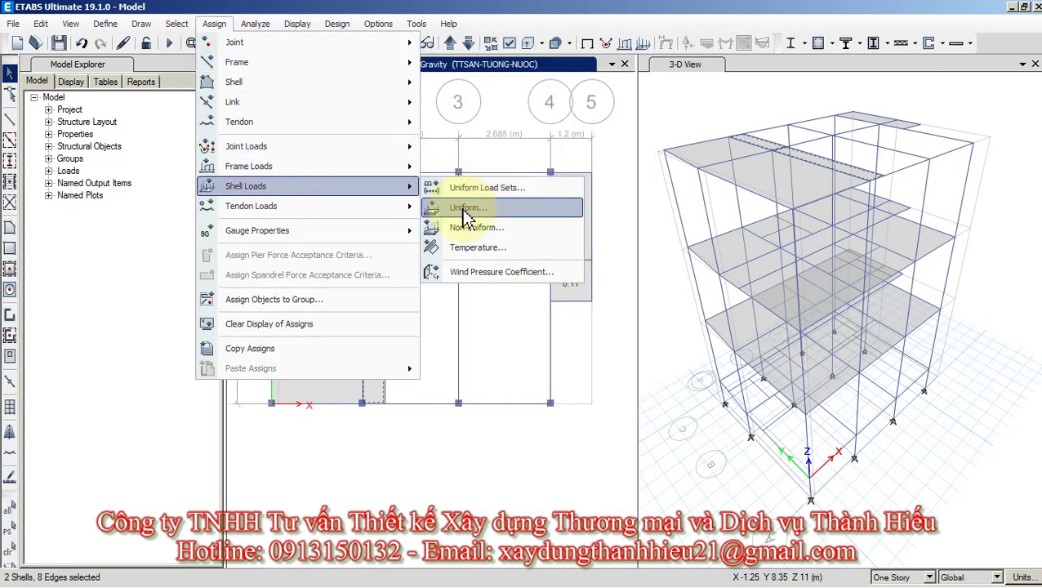
{"action": "left_click", "coordinate": [441, 205]}
{"action": "left_click", "coordinate": [462, 365]}
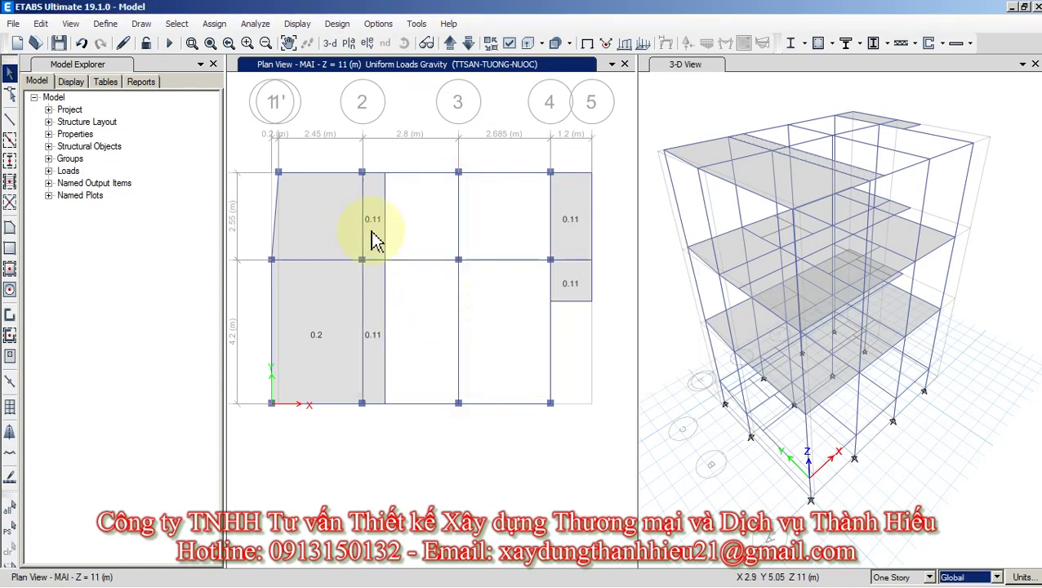
Assign the same two strip slabs beside grid 2 a 0.075 tonf/m² HT uniform gravity load, replacing existing loads.
{"action": "left_click", "coordinate": [372, 220]}
{"action": "left_click", "coordinate": [371, 302]}
{"action": "left_click", "coordinate": [214, 23]}
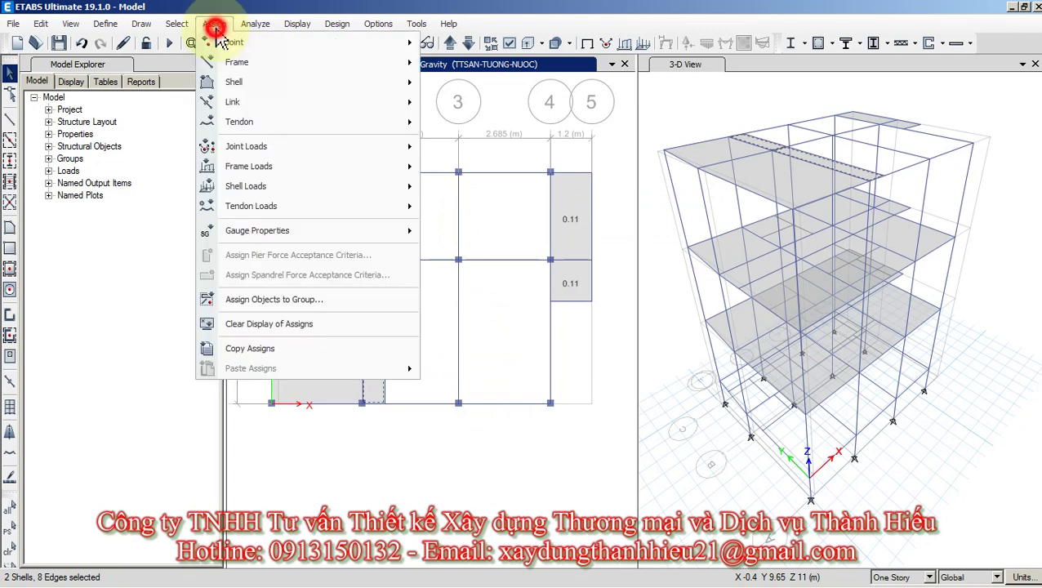
{"action": "left_click", "coordinate": [293, 187]}
{"action": "left_click", "coordinate": [470, 209]}
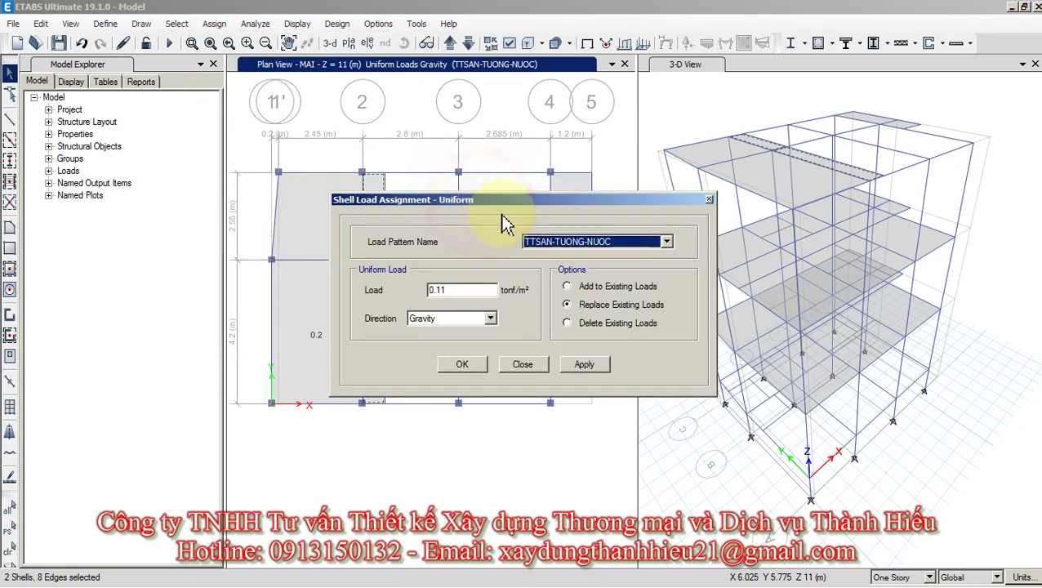
{"action": "left_click", "coordinate": [666, 241]}
{"action": "left_click", "coordinate": [561, 276]}
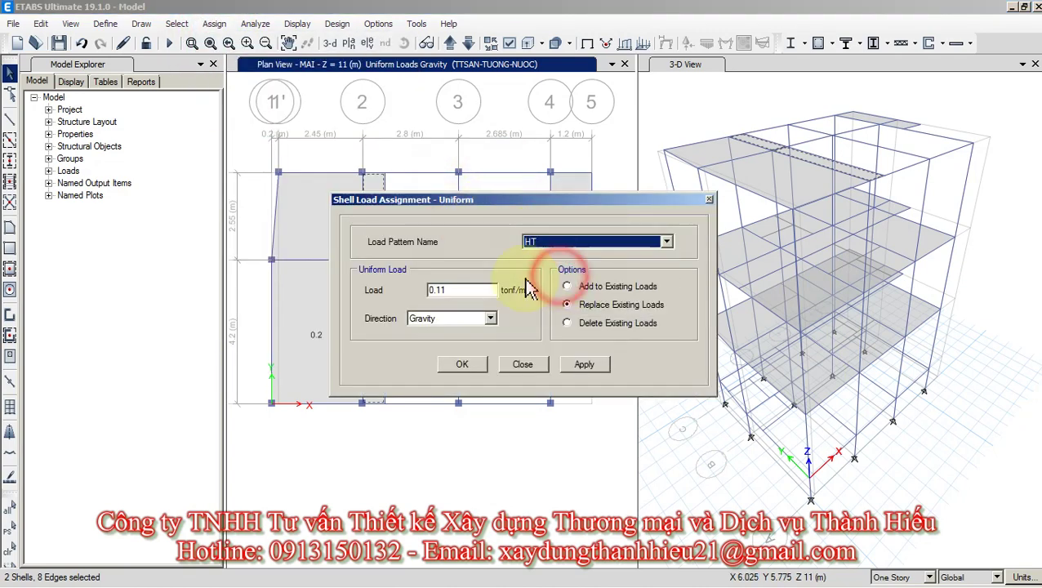
{"action": "double_click", "coordinate": [438, 290]}
{"action": "type", "text": "0.075"}
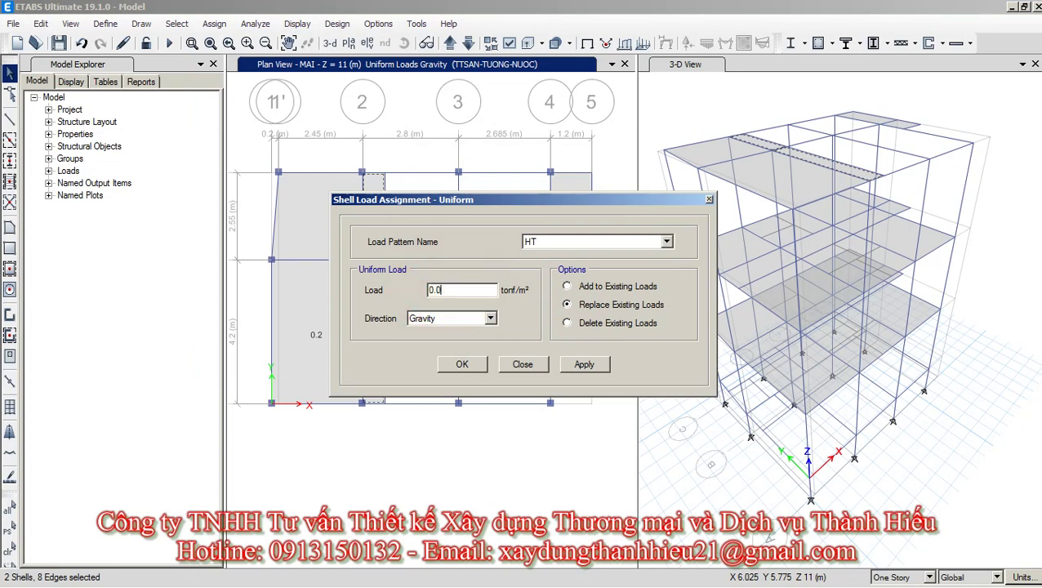
{"action": "left_click", "coordinate": [462, 364]}
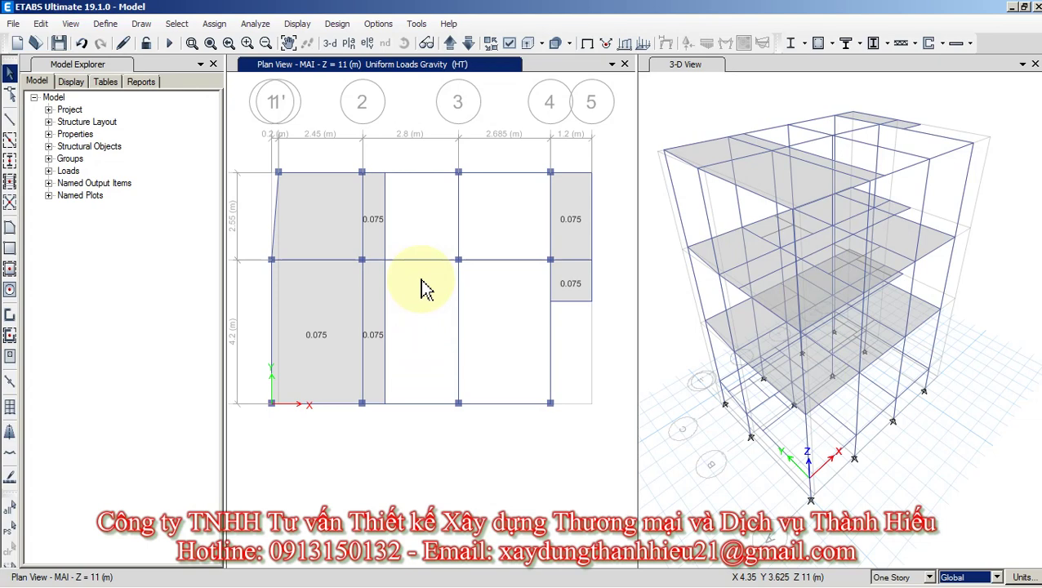
Open the Slab1 slab section property for modification and rename it Maitole.
{"action": "middle_click_drag", "start_coordinate": [422, 288], "coordinate": [388, 278]}
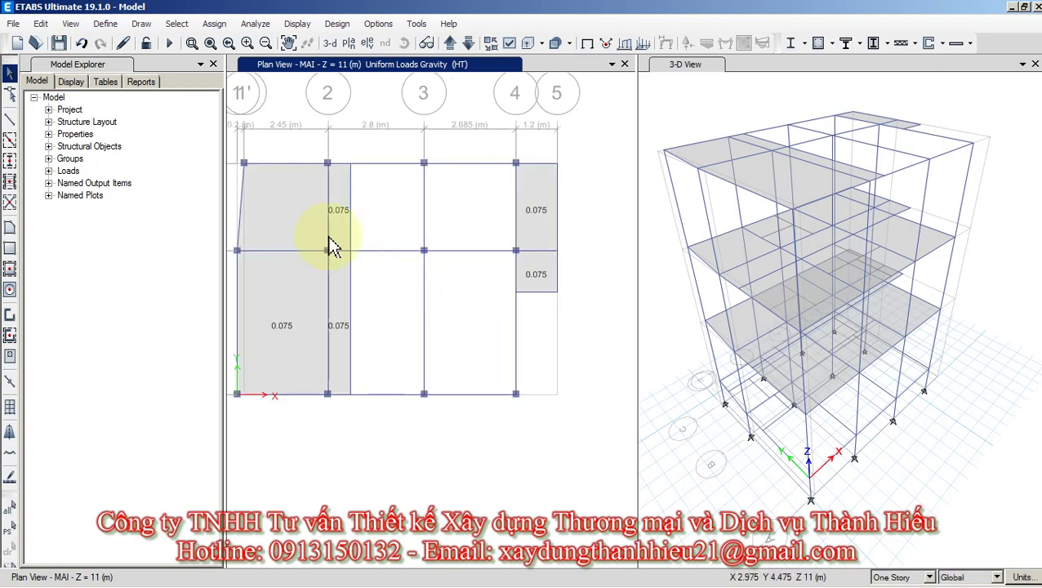
{"action": "left_click", "coordinate": [104, 25]}
{"action": "mouse_move", "coordinate": [122, 68]}
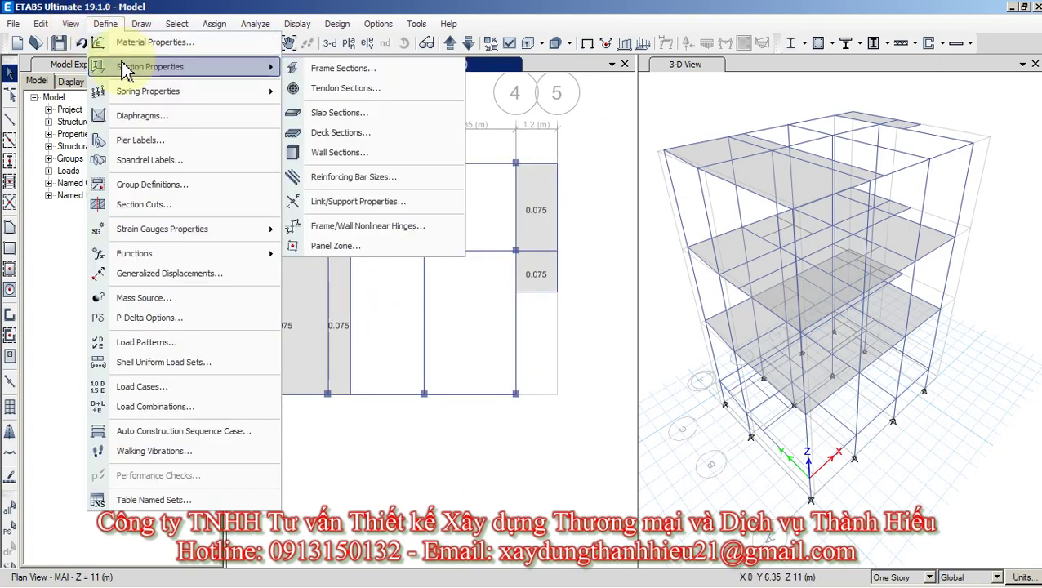
{"action": "left_click", "coordinate": [331, 114]}
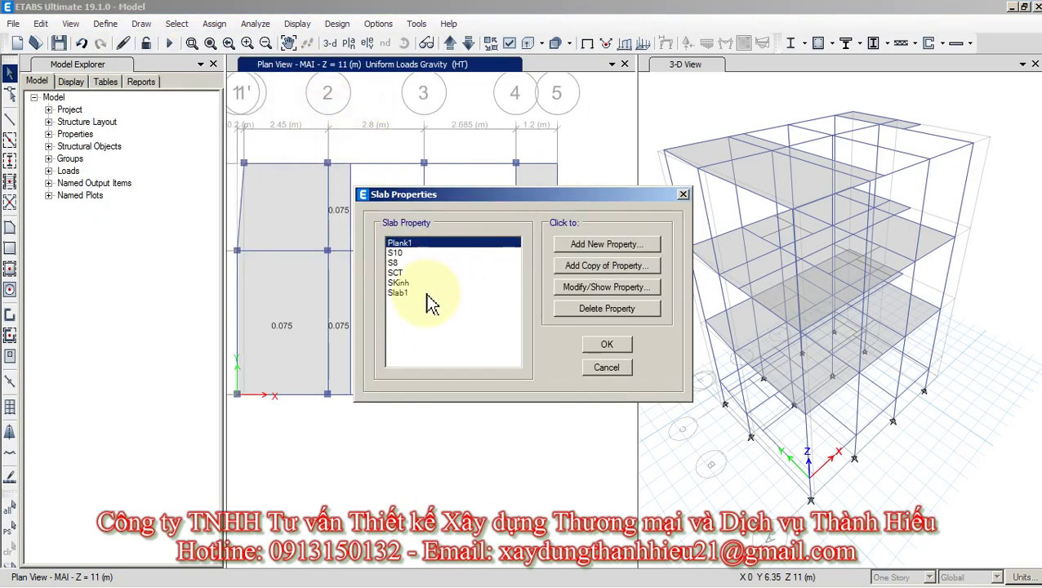
{"action": "left_click", "coordinate": [398, 293]}
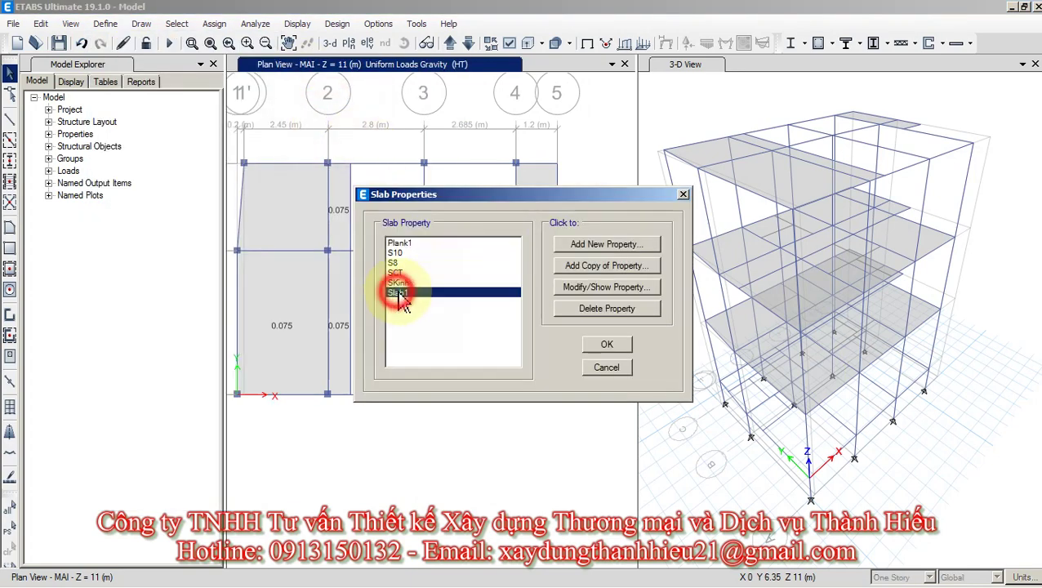
{"action": "left_click", "coordinate": [604, 289]}
{"action": "left_click", "coordinate": [561, 138]}
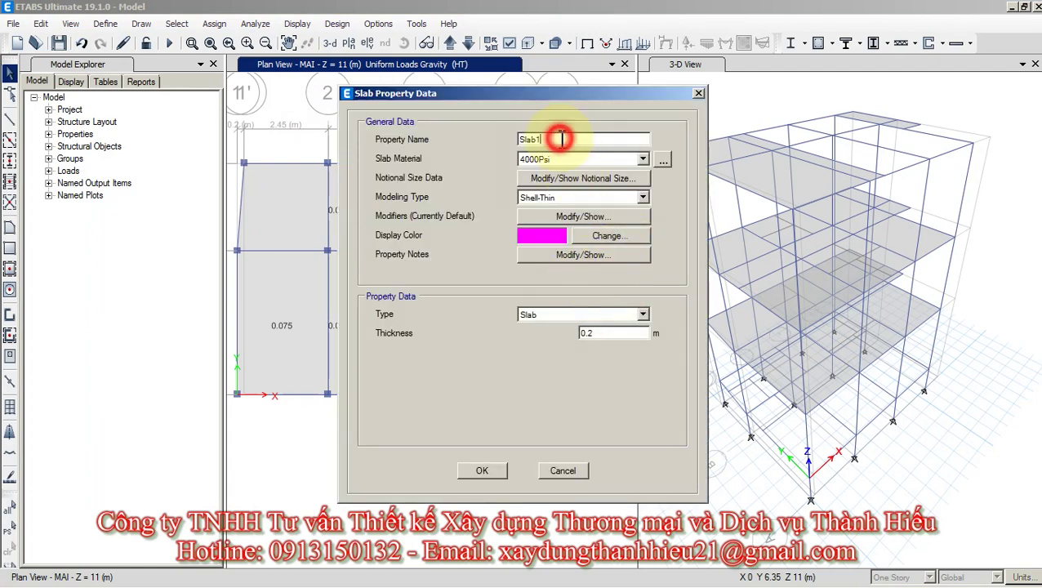
{"action": "double_click", "coordinate": [561, 139]}
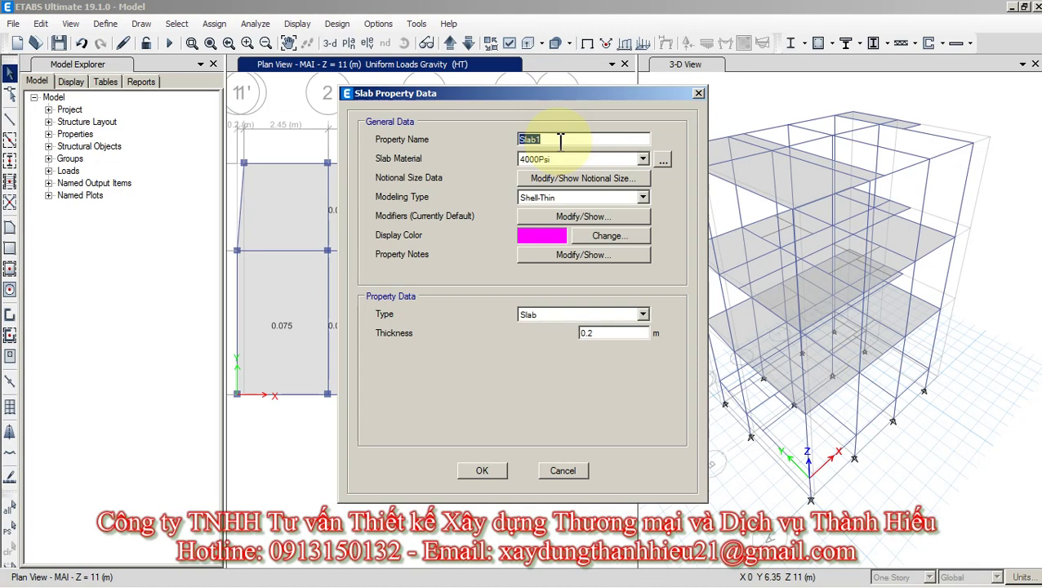
{"action": "type", "text": "ma"}
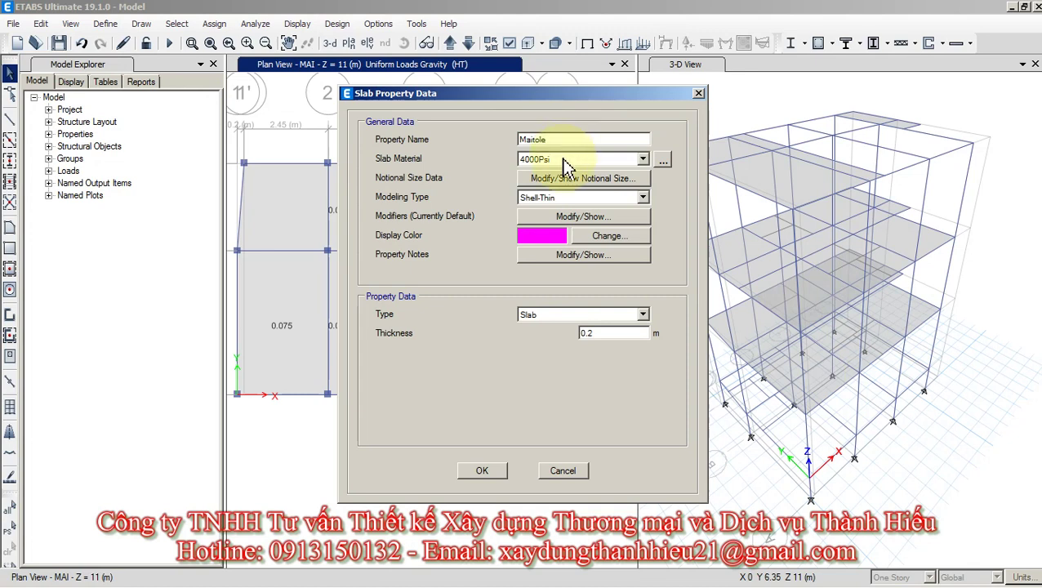
Set the Maitole slab property to material B20, type Slab and thickness 0.07 m.
{"action": "left_click", "coordinate": [565, 166]}
{"action": "left_click", "coordinate": [539, 217]}
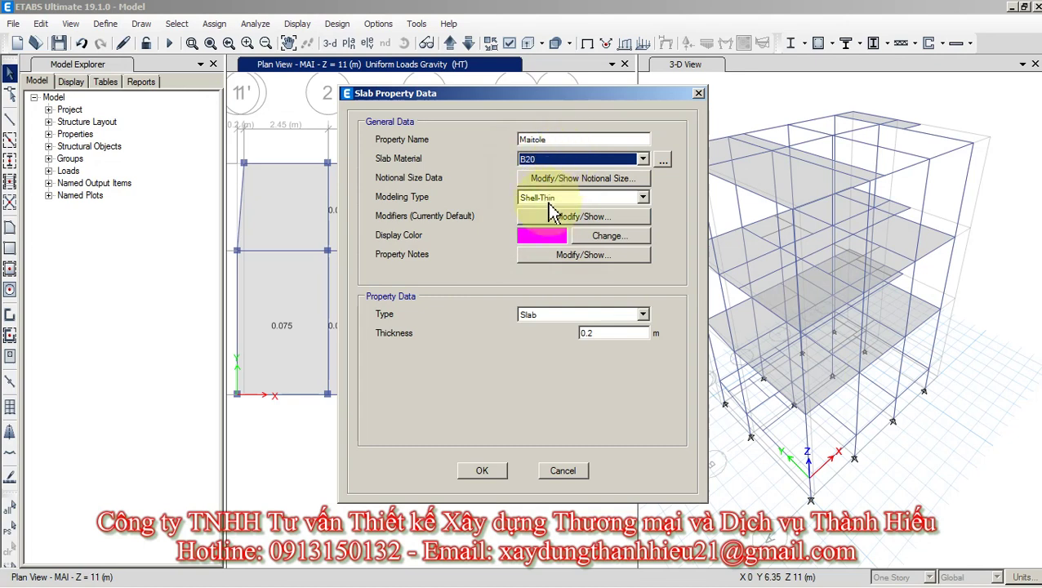
{"action": "left_click", "coordinate": [531, 314]}
{"action": "left_click", "coordinate": [550, 325]}
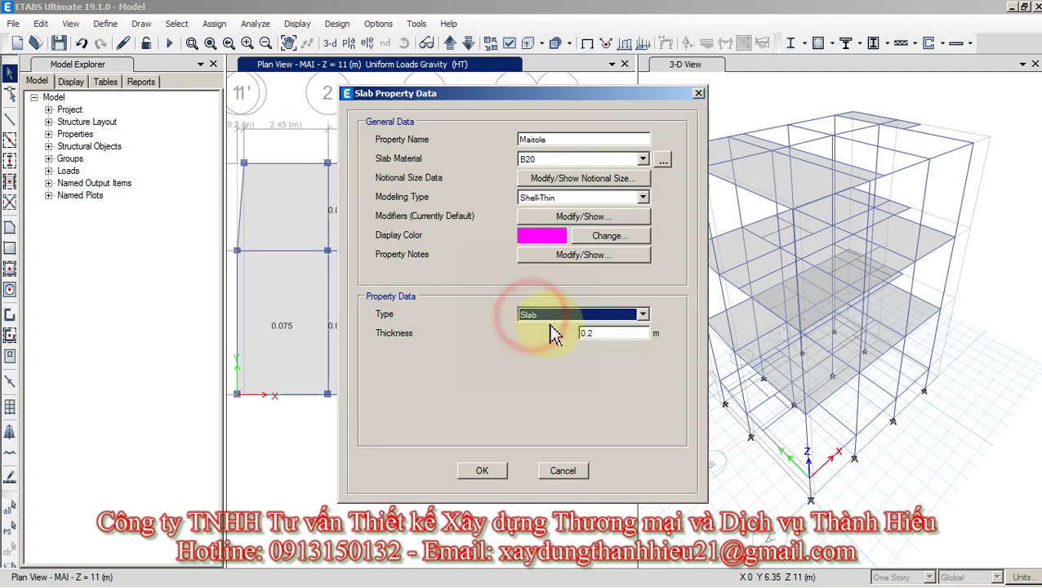
{"action": "left_click", "coordinate": [594, 333]}
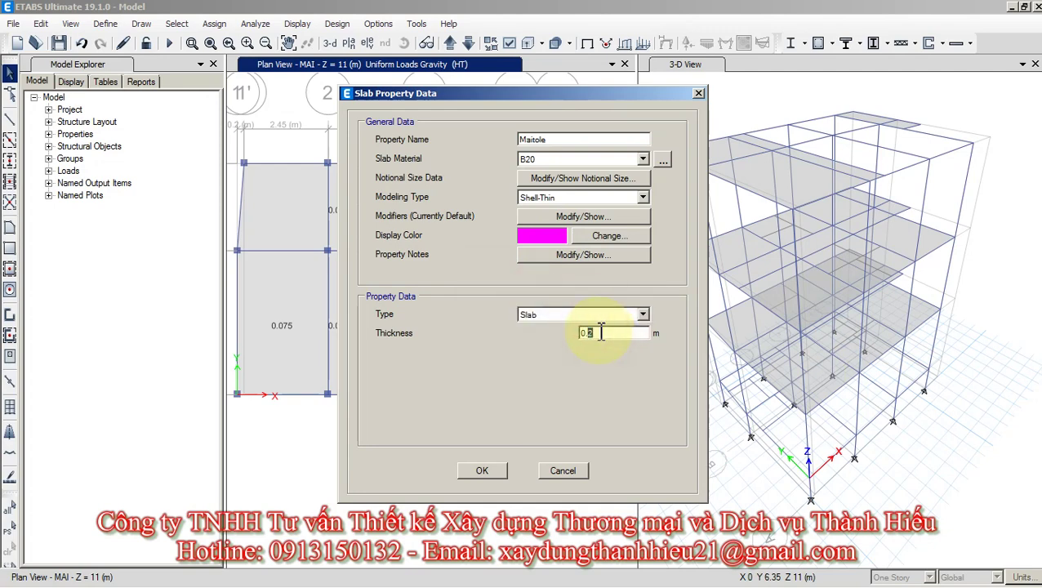
{"action": "type", "text": "07"}
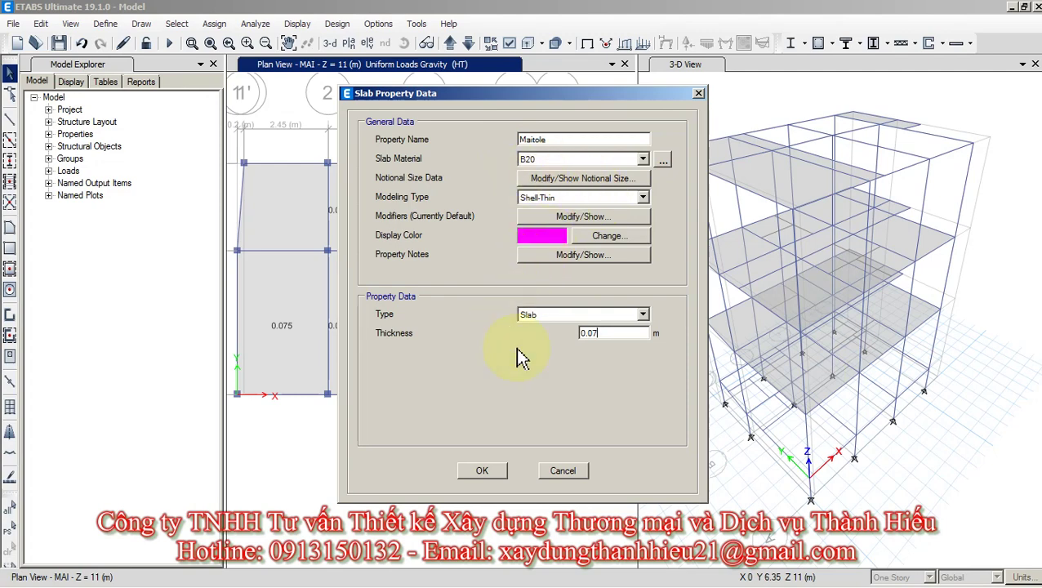
Switch to the TAI TRONG workbook in Excel and calculate =0.07*25 in cell AR50 beside the Vệ Sinh table.
{"action": "left_click", "coordinate": [347, 578]}
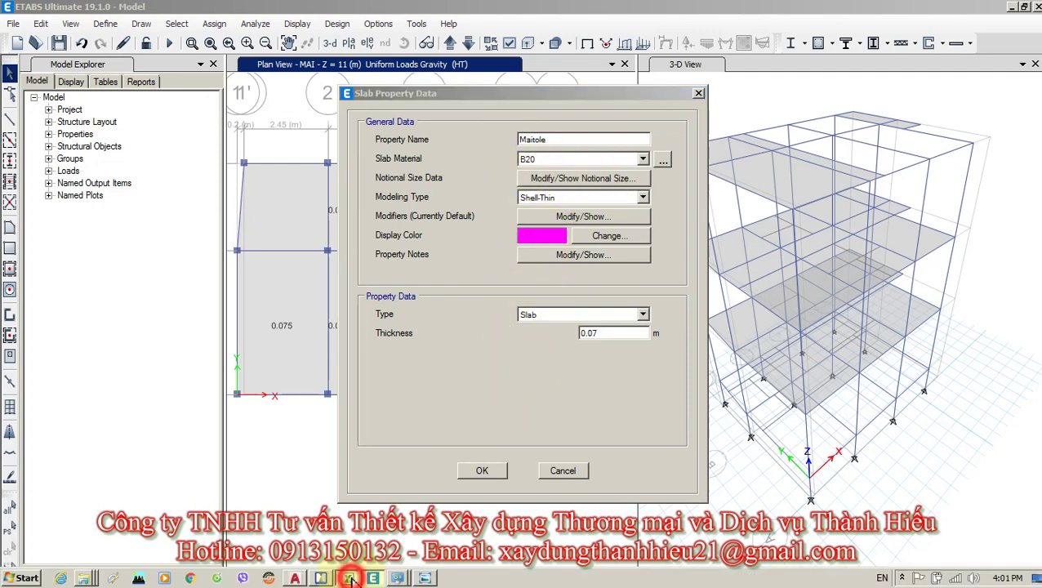
{"action": "left_click", "coordinate": [617, 420]}
{"action": "left_click", "coordinate": [597, 421]}
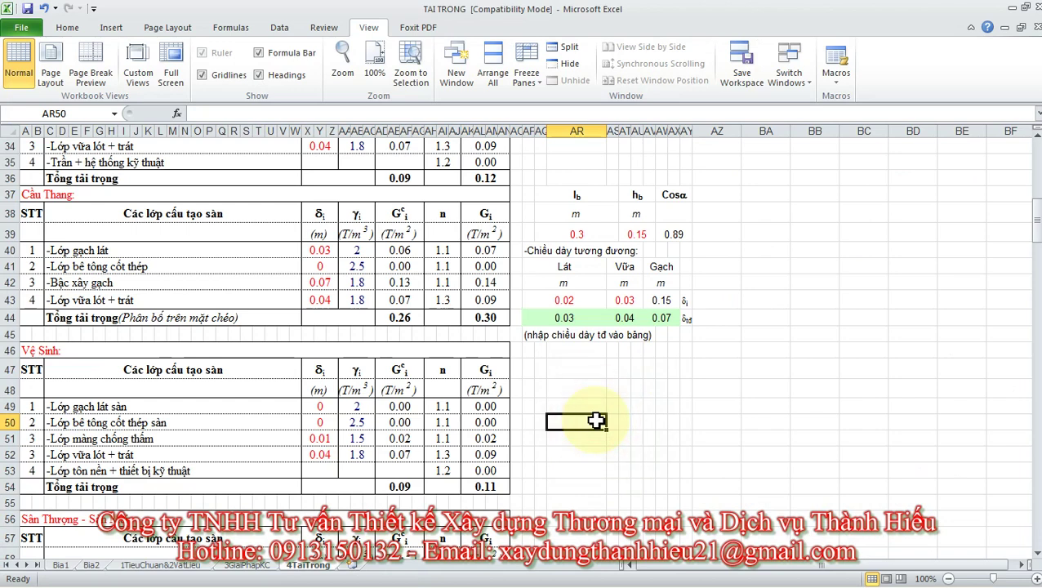
{"action": "type", "text": "=0.07*25"}
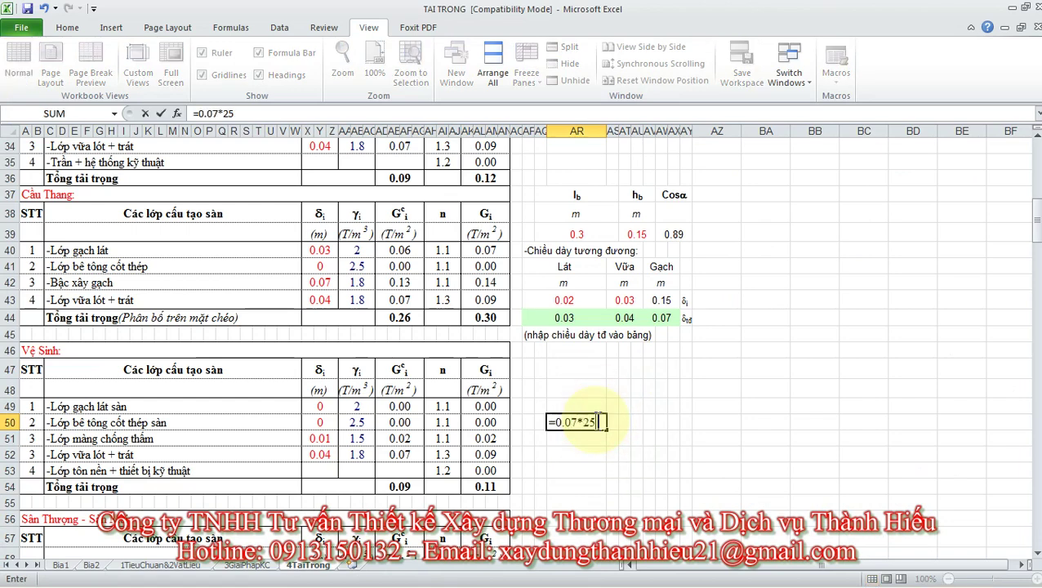
{"action": "key", "text": "Return"}
{"action": "left_click", "coordinate": [595, 416]}
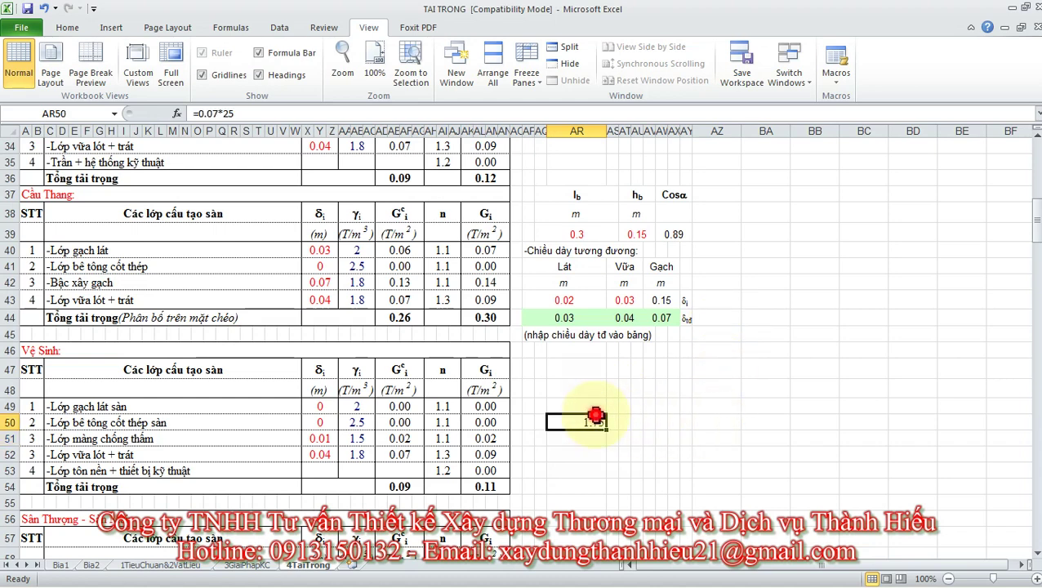
{"action": "left_click", "coordinate": [600, 405]}
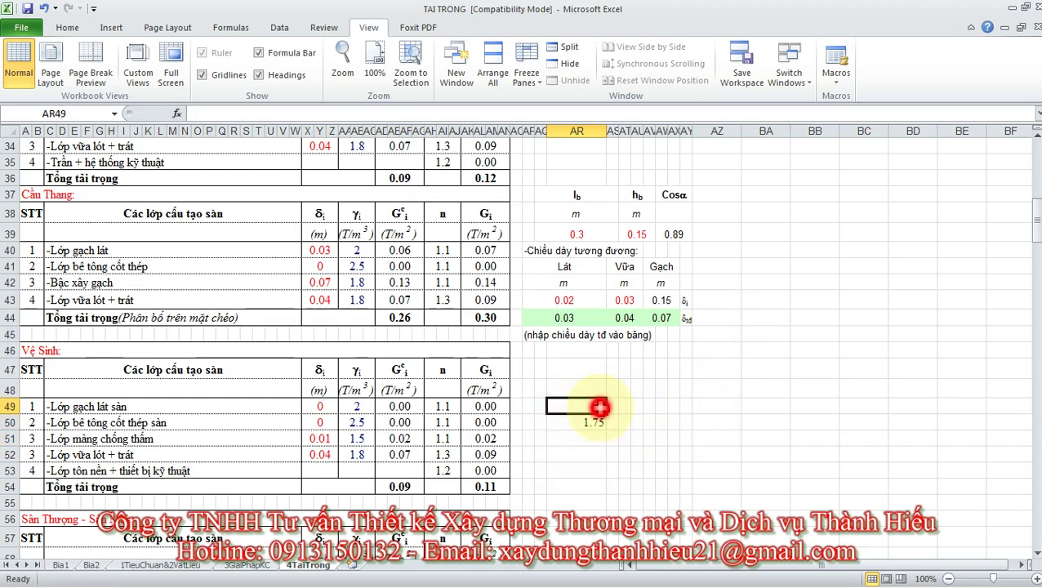
{"action": "left_click", "coordinate": [600, 421]}
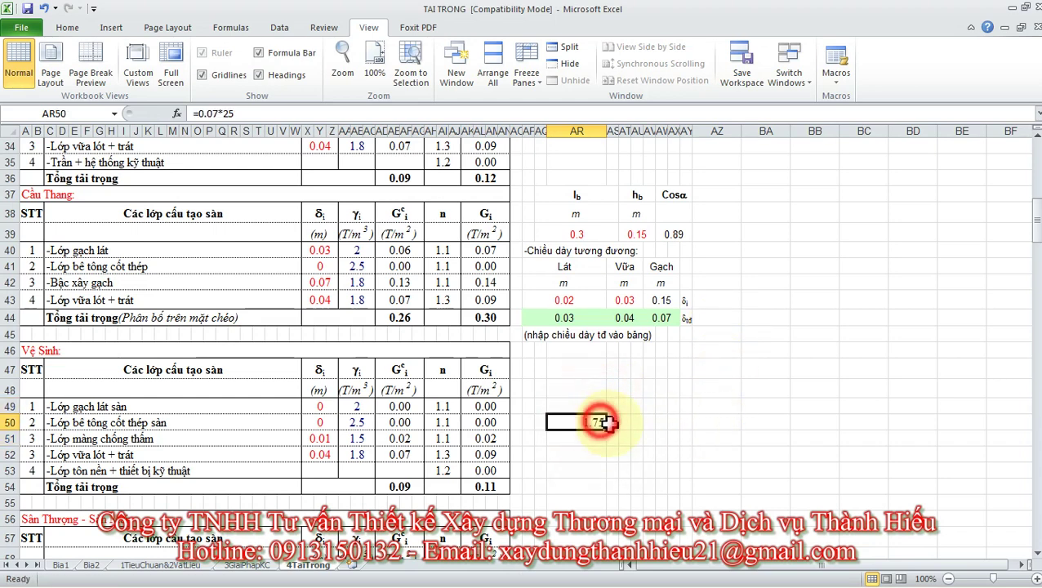
{"action": "left_click", "coordinate": [650, 428]}
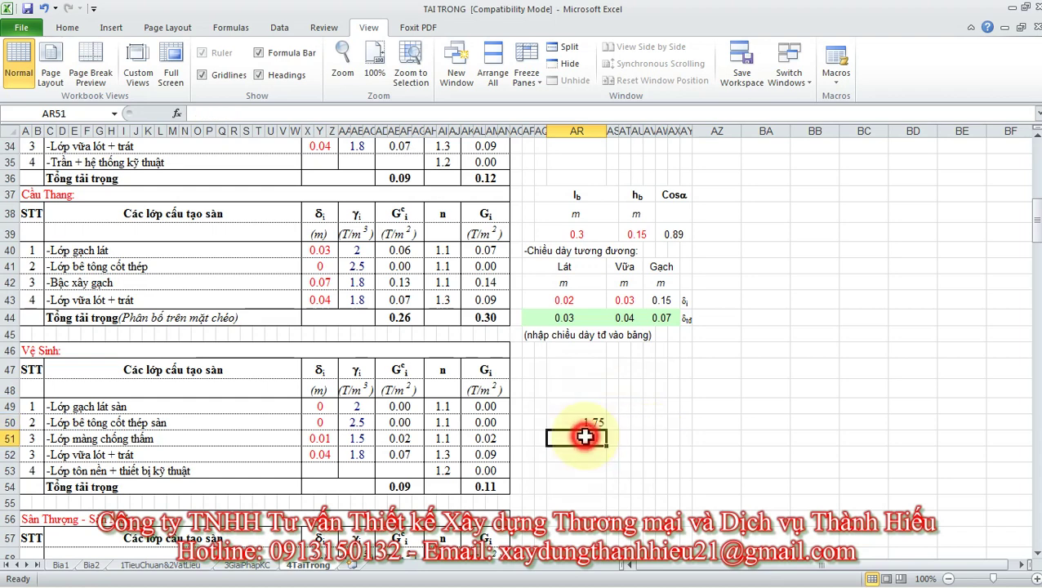
{"action": "left_click", "coordinate": [592, 422]}
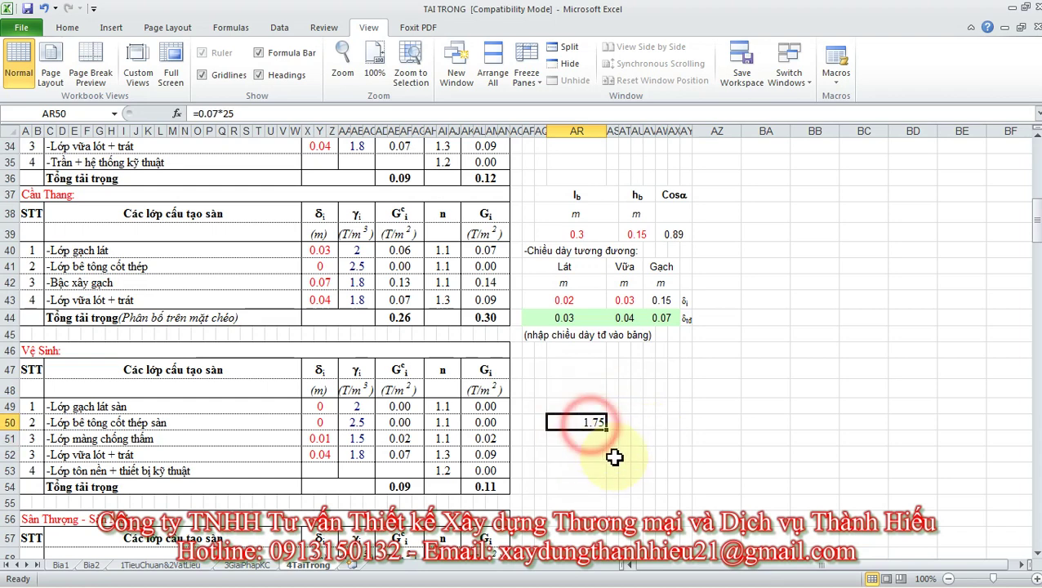
{"action": "left_click", "coordinate": [577, 435]}
{"action": "left_click", "coordinate": [577, 423]}
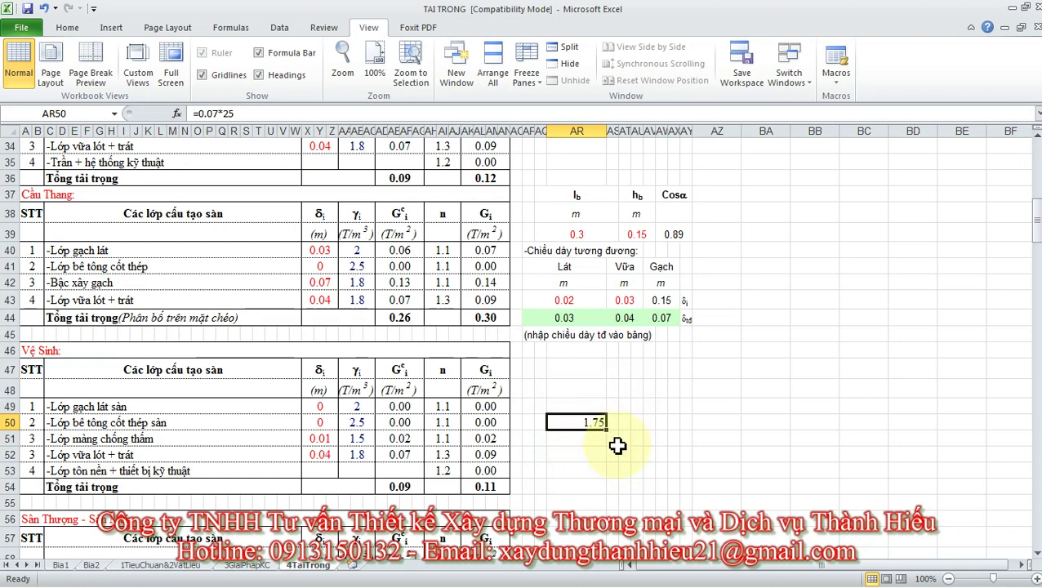
Compare the Maitole thickness in ETABS with the AR50 calculation in Excel, finishing back in the ETABS slab property data.
{"action": "key", "text": "alt+Tab"}
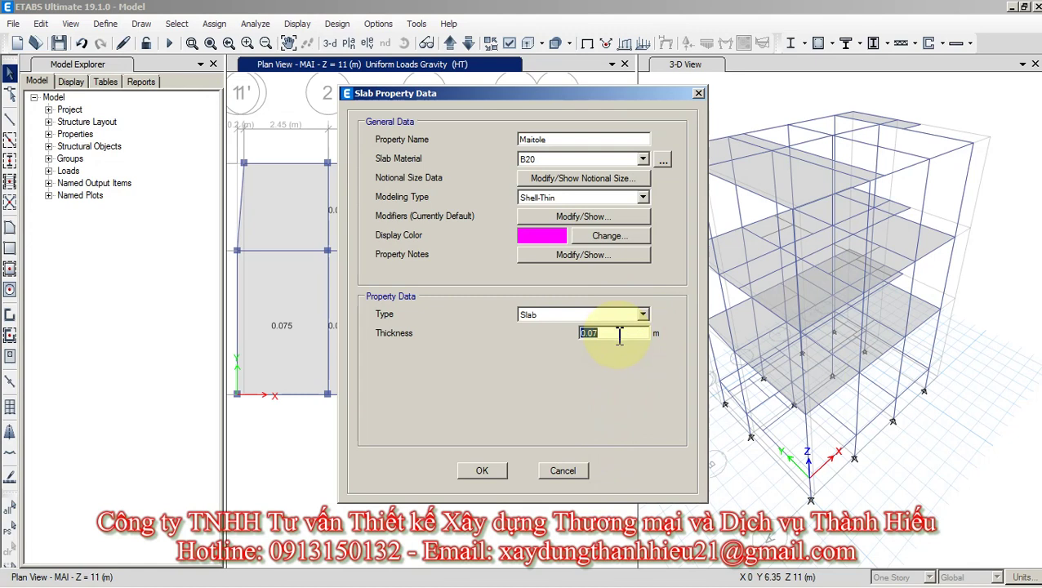
{"action": "key", "text": "alt+Tab"}
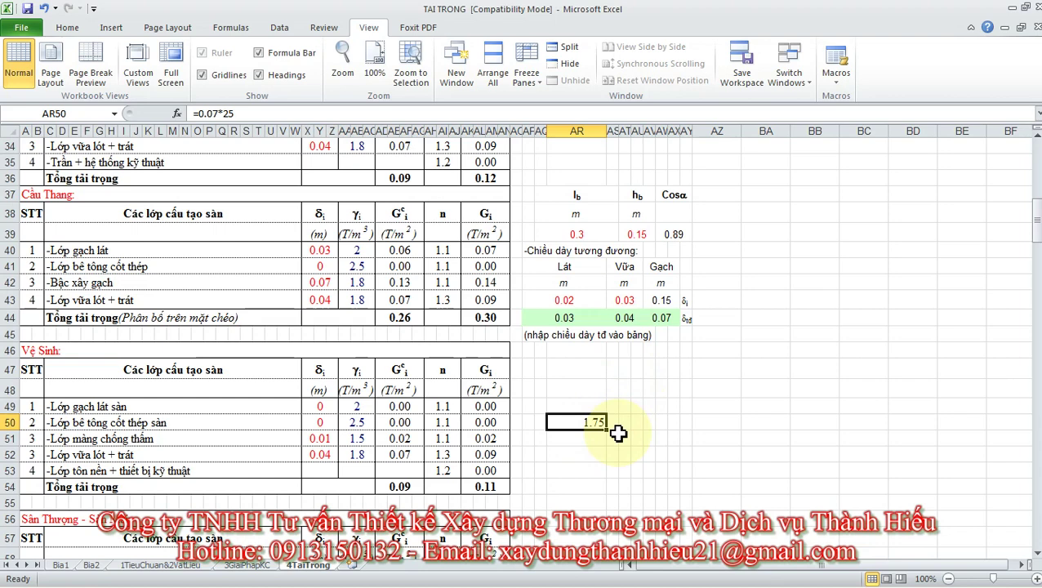
{"action": "key", "text": "alt+Tab"}
{"action": "left_click", "coordinate": [619, 332]}
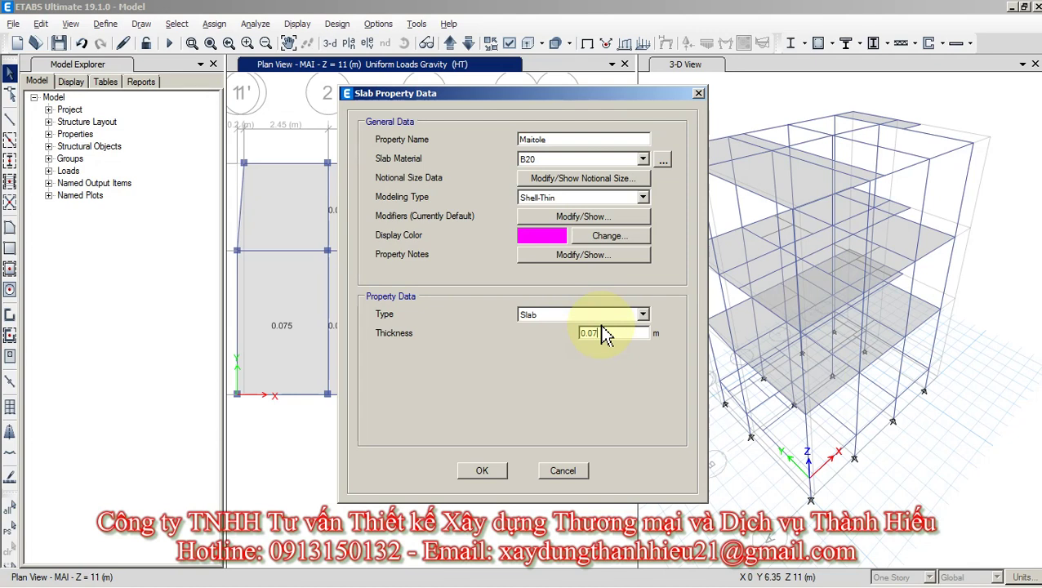
Change the Maitole slab property's display color to bright green (RGB 128, 255, 0).
{"action": "left_click", "coordinate": [553, 241]}
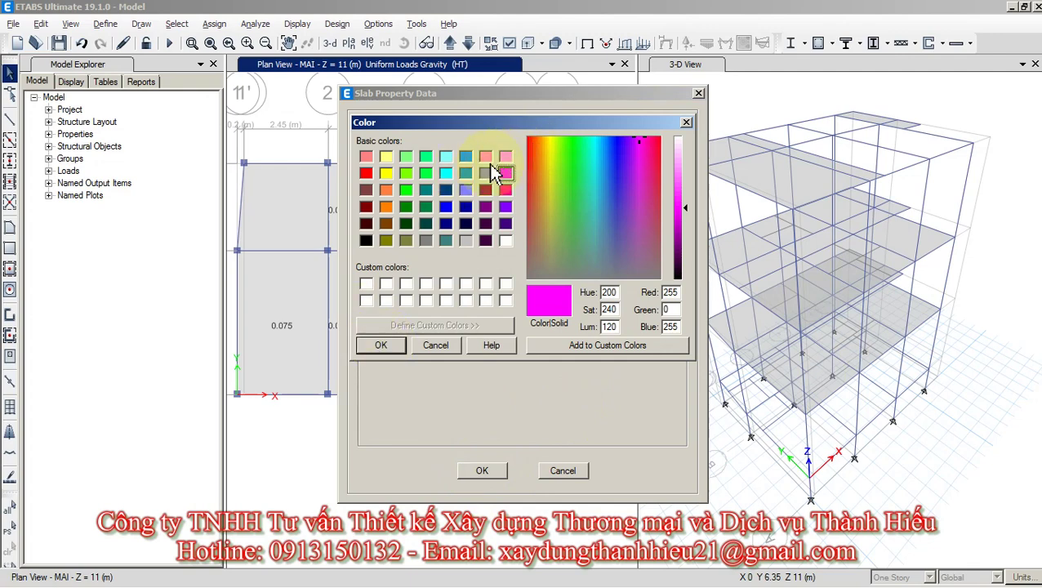
{"action": "left_click", "coordinate": [405, 172]}
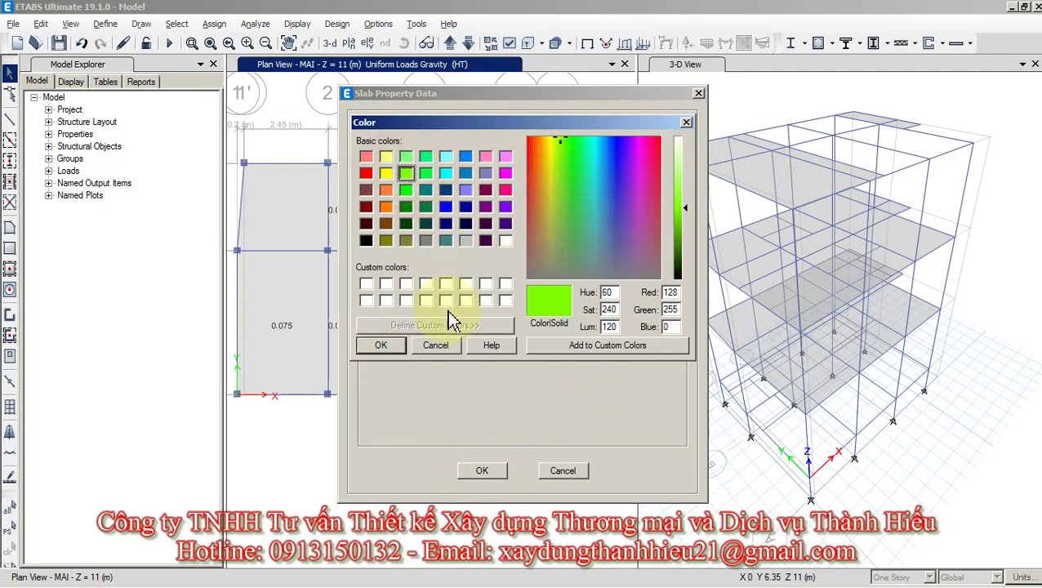
{"action": "left_click", "coordinate": [380, 347]}
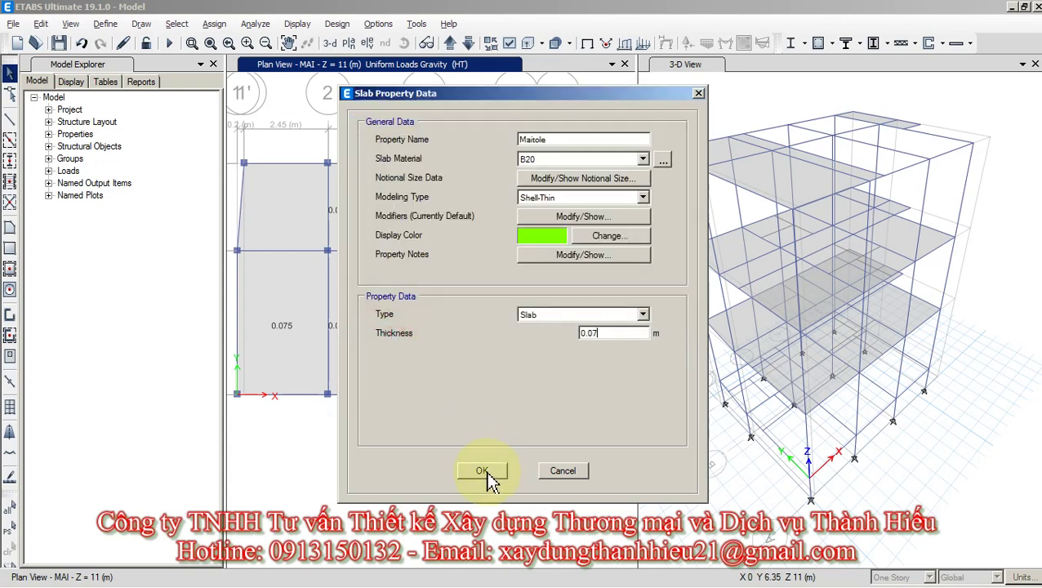
Accept the Maitole slab property and close the slab property definitions.
{"action": "left_click", "coordinate": [483, 471]}
{"action": "left_click", "coordinate": [605, 344]}
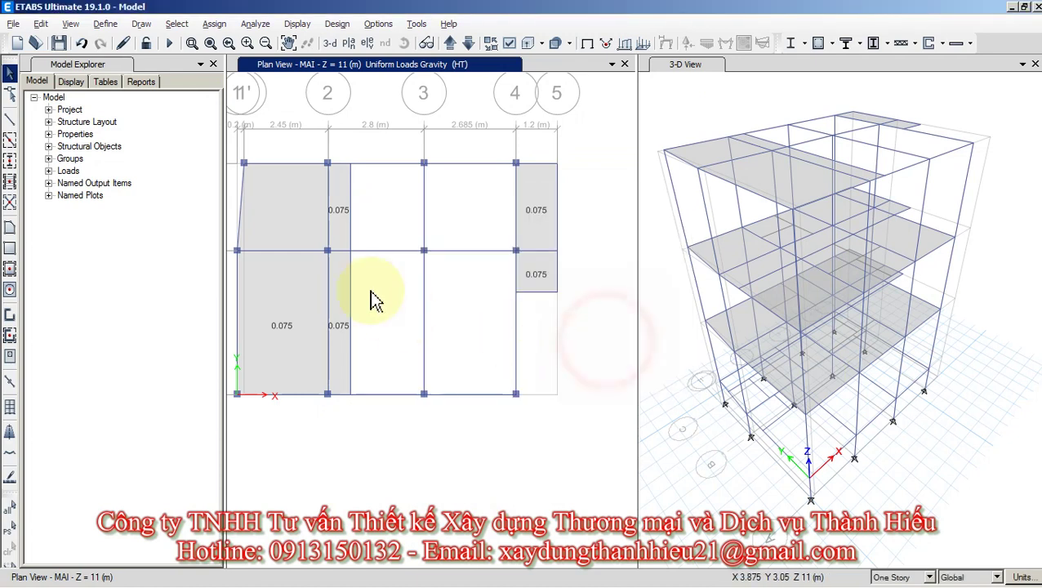
{"action": "left_click", "coordinate": [10, 248]}
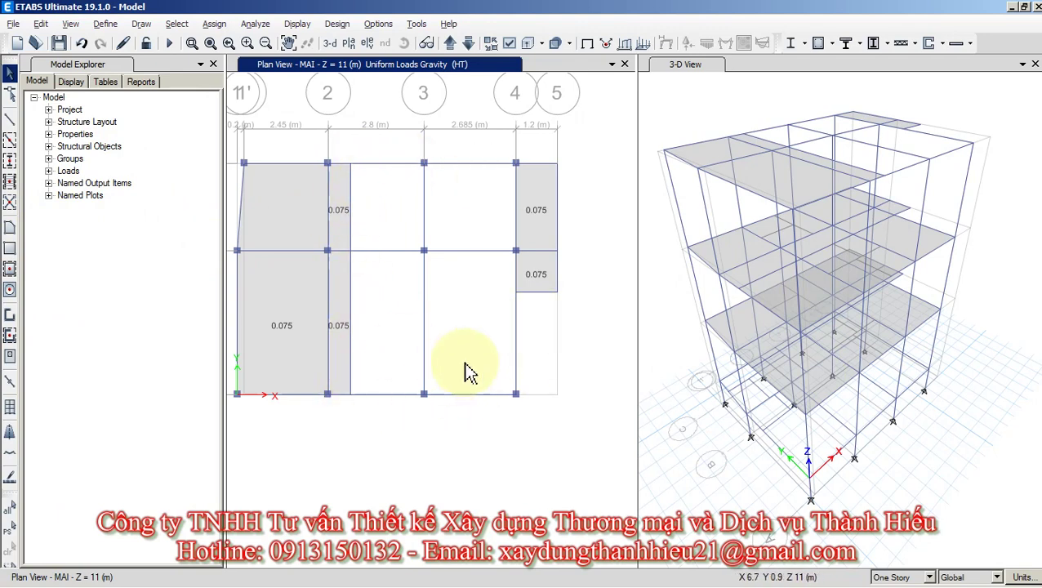
Switch to the 1.KIEN TRUC drawing in AutoCAD and examine the roof portion of the building section at level +11.000.
{"action": "mouse_move", "coordinate": [335, 581]}
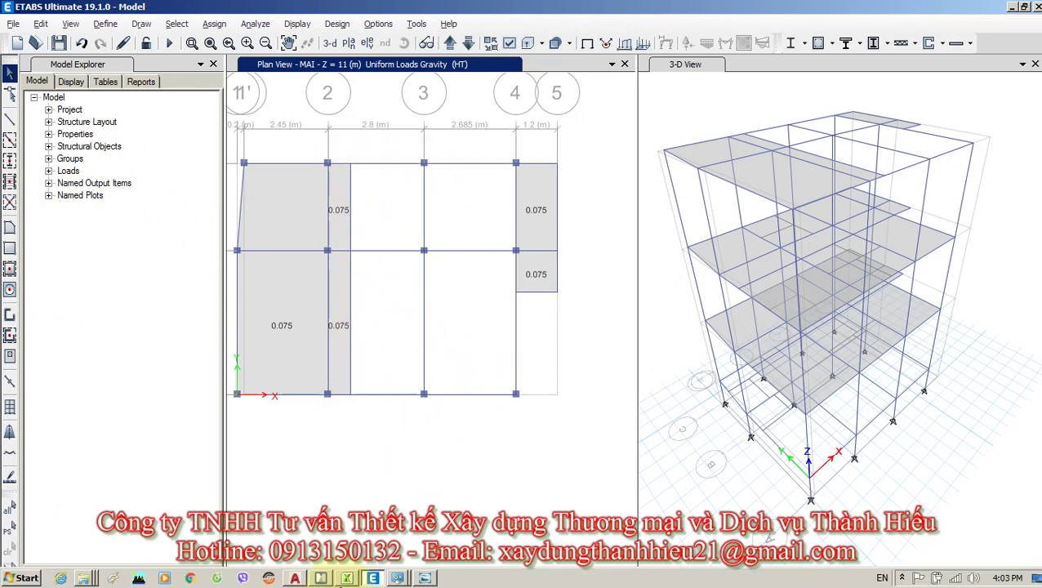
{"action": "left_click", "coordinate": [294, 578]}
{"action": "scroll", "coordinate": [472, 356], "scroll_direction": "down", "scroll_amount": 8}
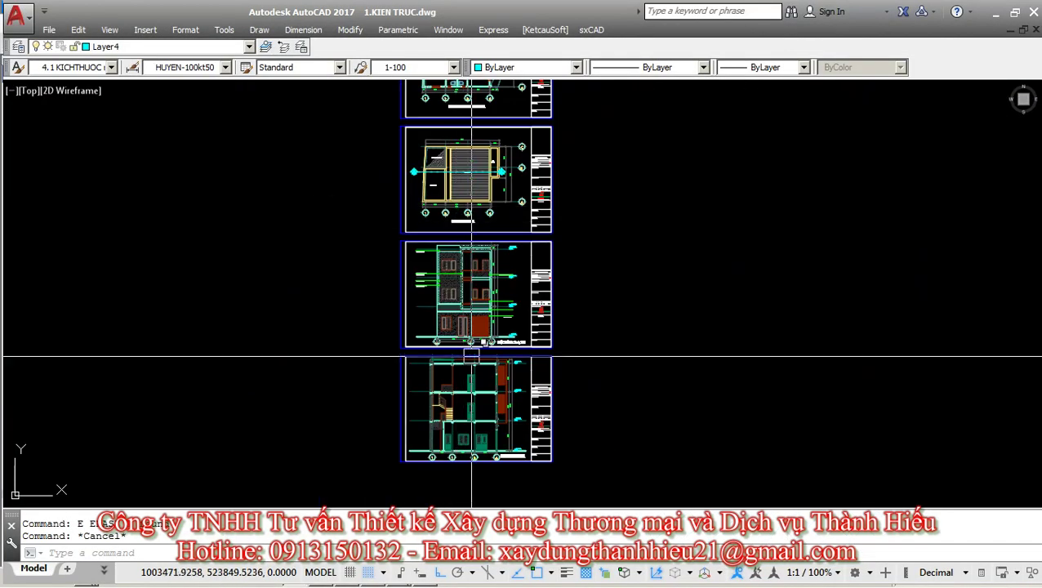
{"action": "scroll", "coordinate": [457, 347], "scroll_direction": "up", "scroll_amount": 12}
{"action": "middle_click_drag", "start_coordinate": [425, 337], "coordinate": [428, 320]}
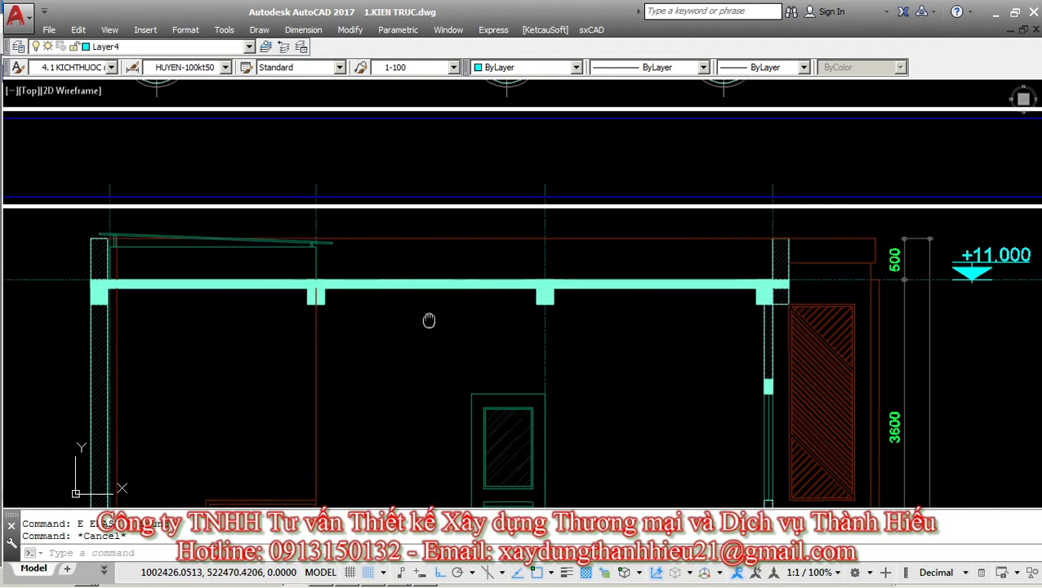
{"action": "middle_click_drag", "start_coordinate": [358, 266], "coordinate": [324, 260]}
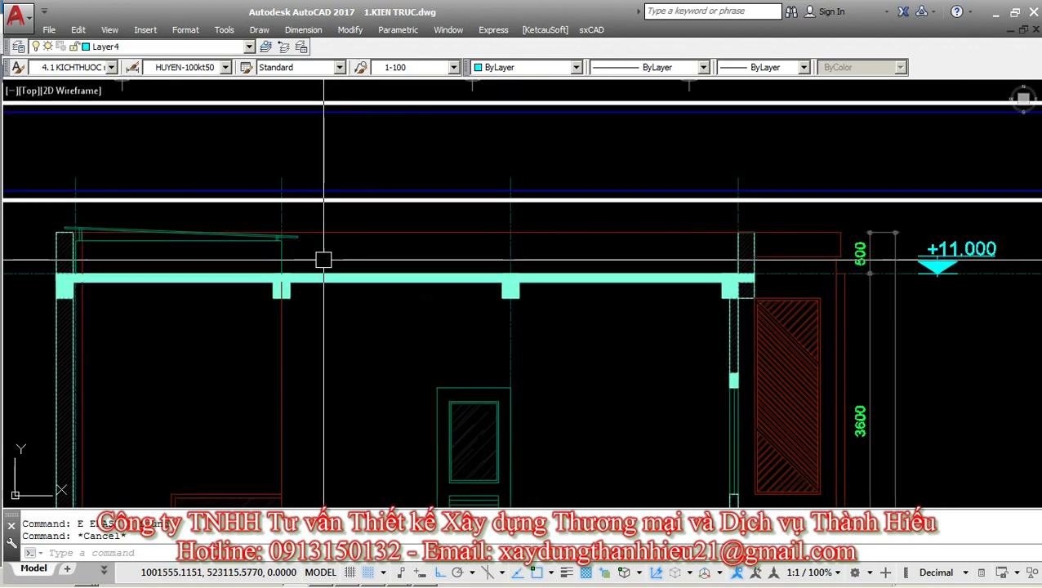
{"action": "scroll", "coordinate": [269, 237], "scroll_direction": "up", "scroll_amount": 2}
{"action": "scroll", "coordinate": [269, 238], "scroll_direction": "down", "scroll_amount": 2}
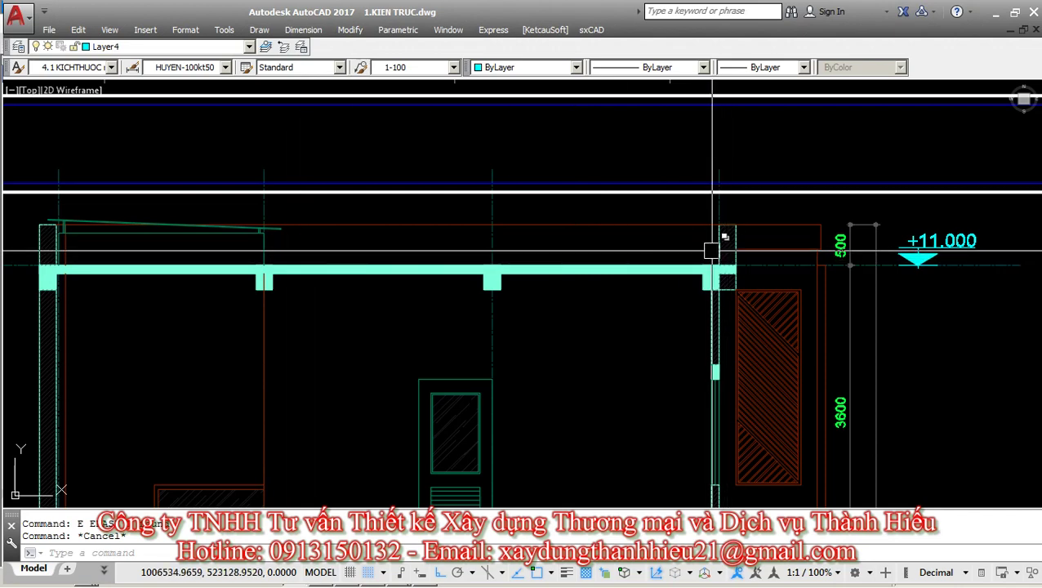
{"action": "middle_click_drag", "start_coordinate": [498, 254], "coordinate": [527, 258]}
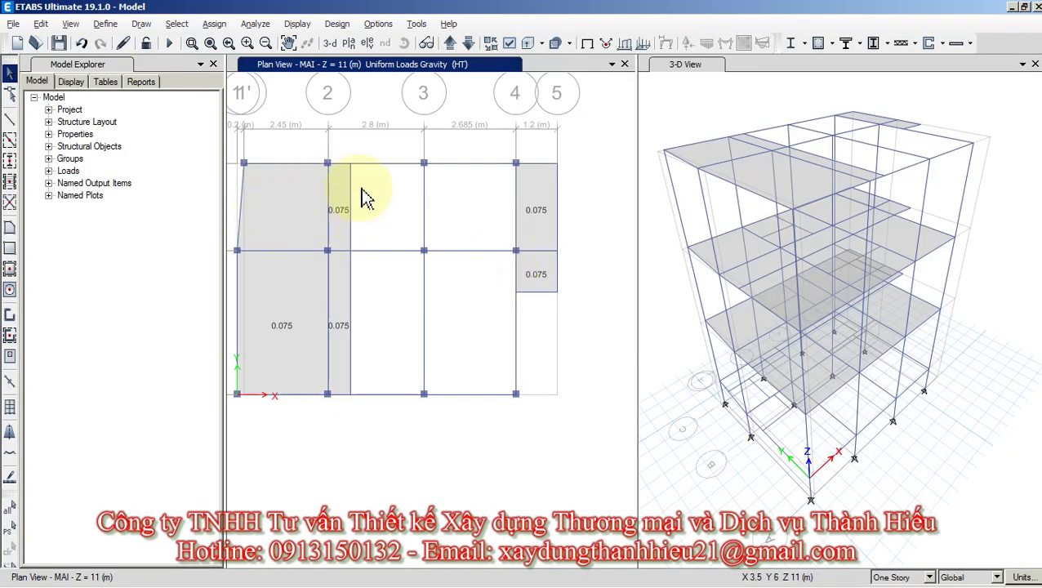
Back in ETABS, draw two rectangular Maitole slabs between grids B and C, from the roof strip's edge through grid 3 to grid 4.
{"action": "left_click", "coordinate": [11, 250]}
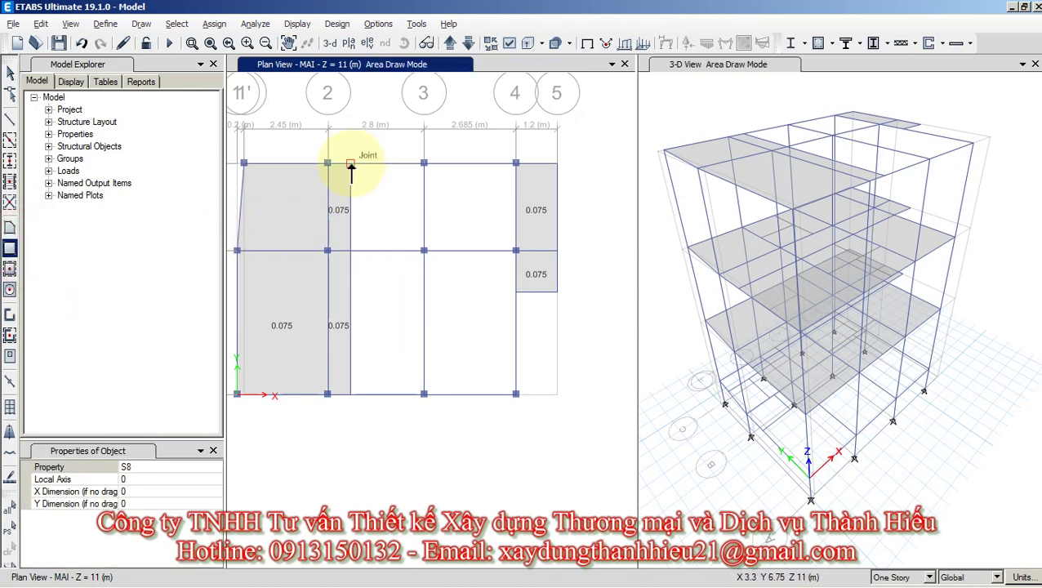
{"action": "left_click", "coordinate": [204, 467]}
{"action": "left_click", "coordinate": [216, 467]}
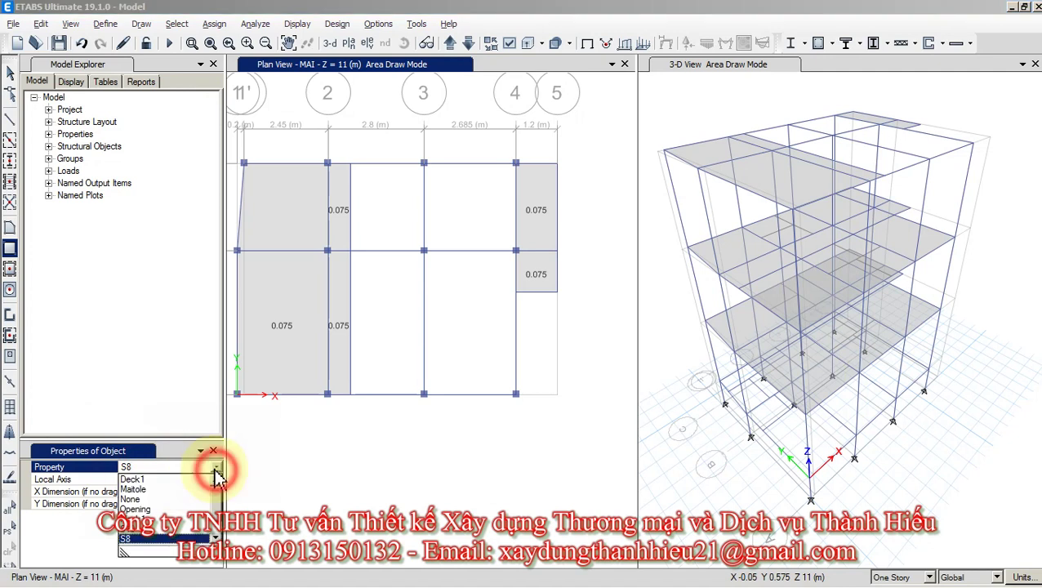
{"action": "left_click", "coordinate": [137, 489]}
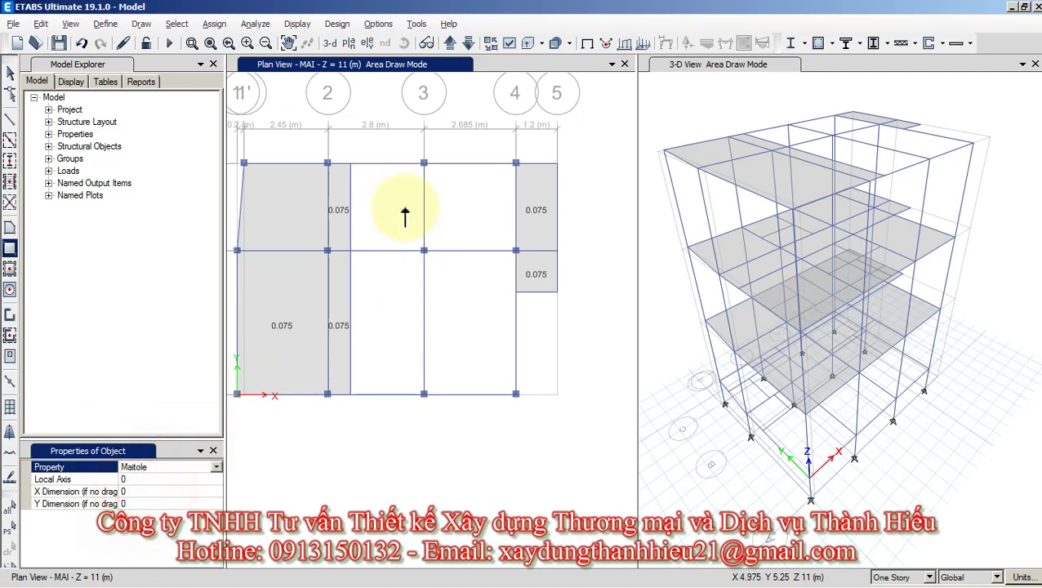
{"action": "left_click", "coordinate": [350, 163]}
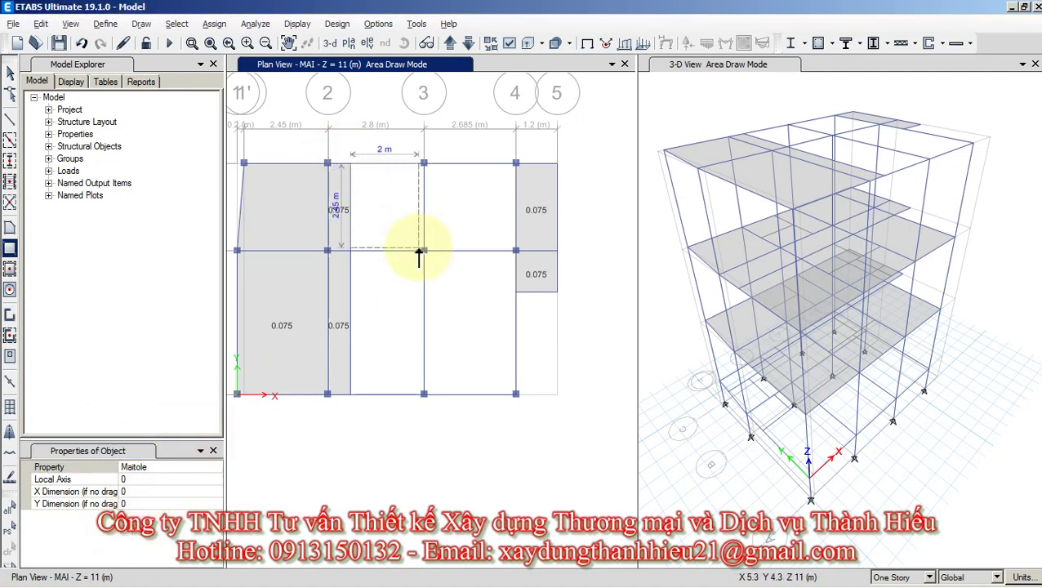
{"action": "left_click", "coordinate": [424, 249]}
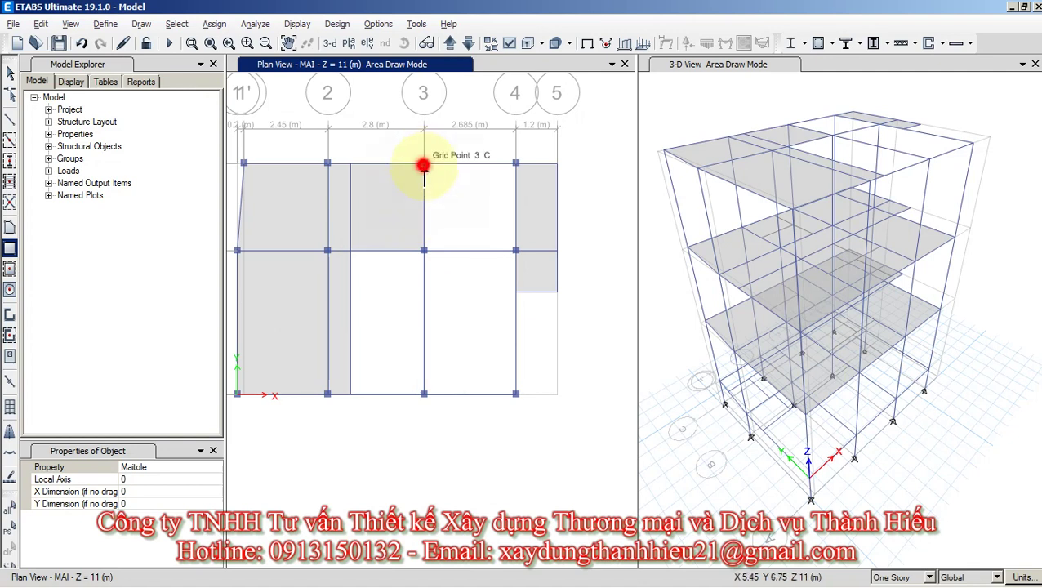
{"action": "left_click", "coordinate": [424, 163]}
{"action": "left_click", "coordinate": [515, 250]}
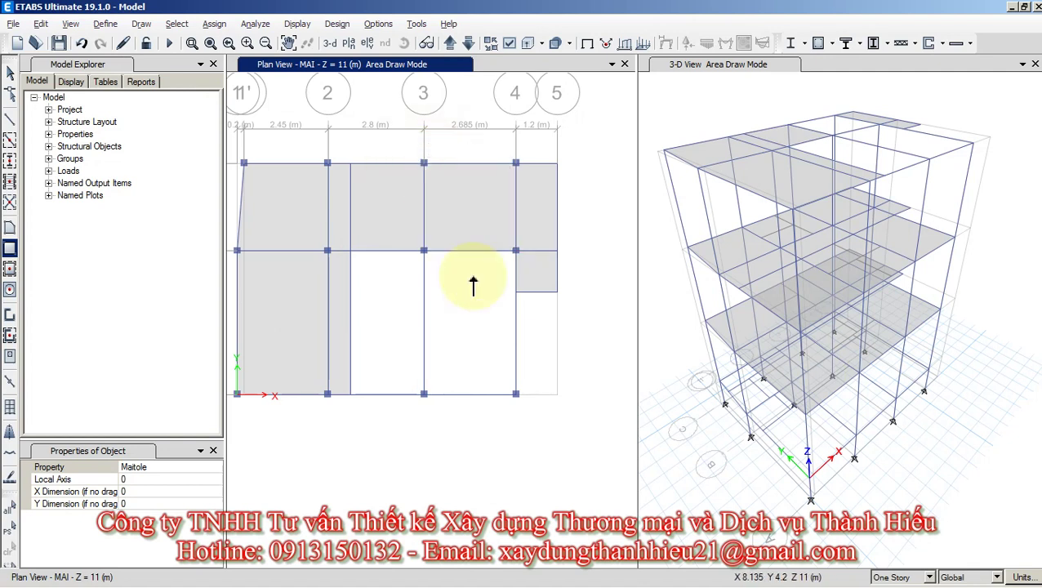
Draw two more rectangular Maitole slabs between grids A and B, from the roof strip's edge through grid 3 to grid 4.
{"action": "left_click", "coordinate": [350, 250]}
{"action": "left_click", "coordinate": [424, 395]}
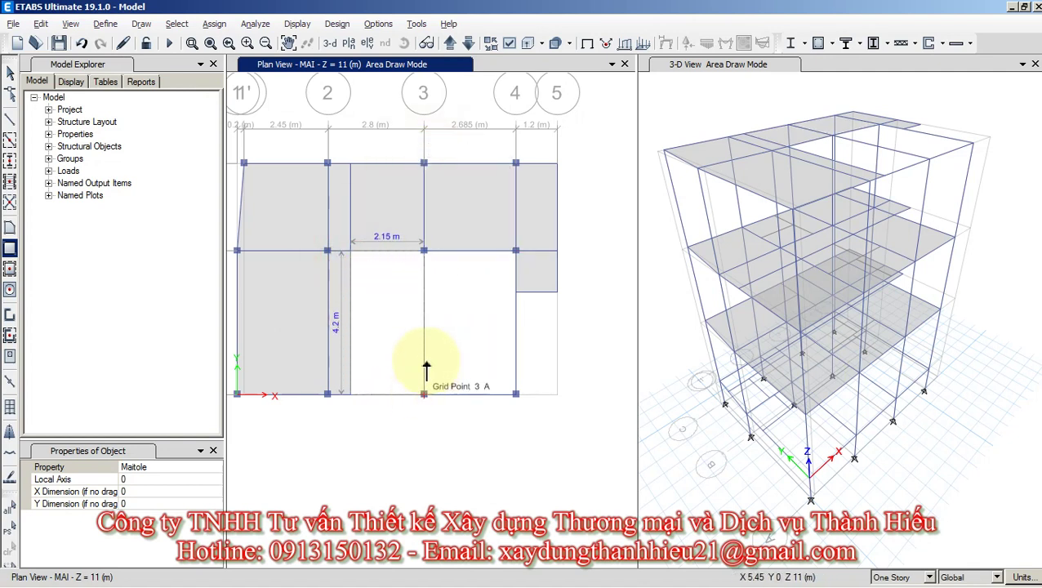
{"action": "left_click", "coordinate": [424, 250]}
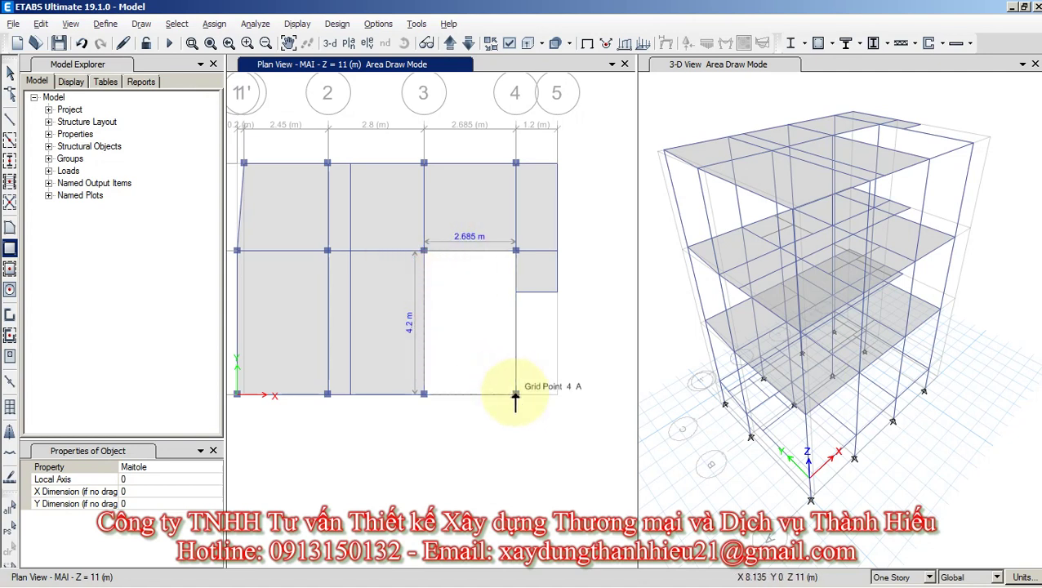
{"action": "left_click", "coordinate": [515, 394]}
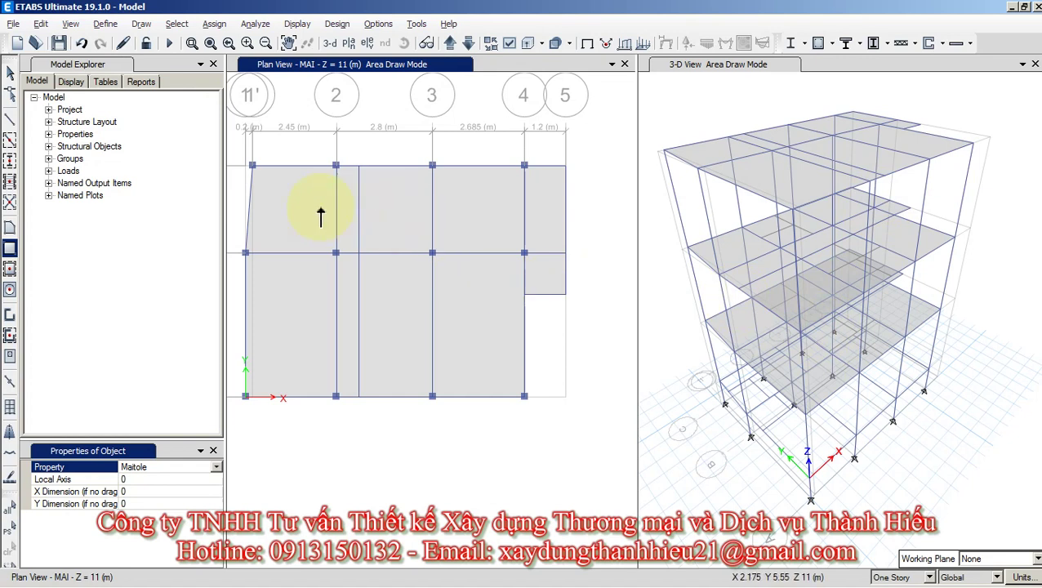
Set the MAI plan view to color objects by Section Properties.
{"action": "left_click", "coordinate": [509, 45]}
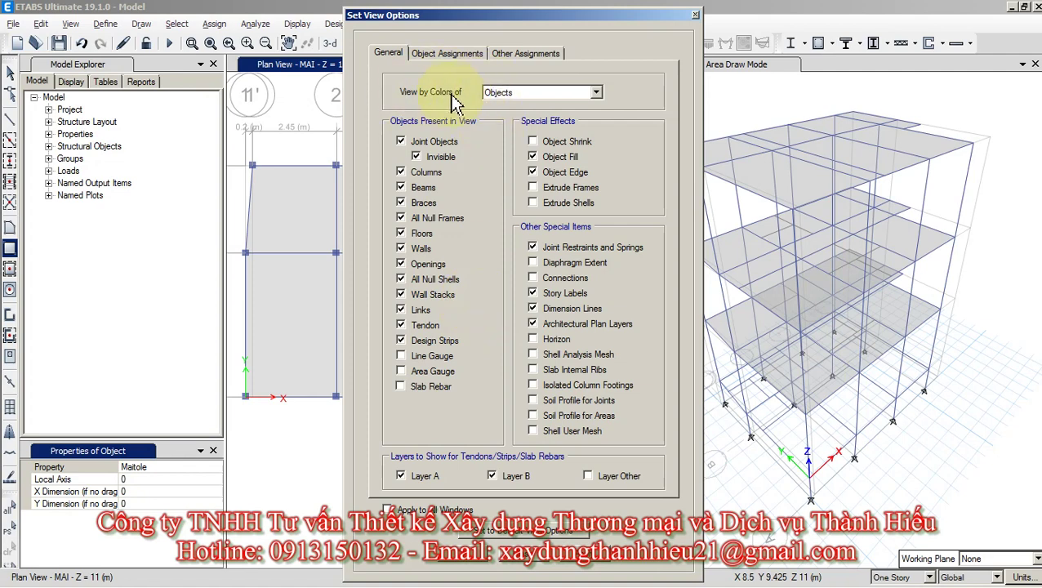
{"action": "left_click", "coordinate": [502, 93]}
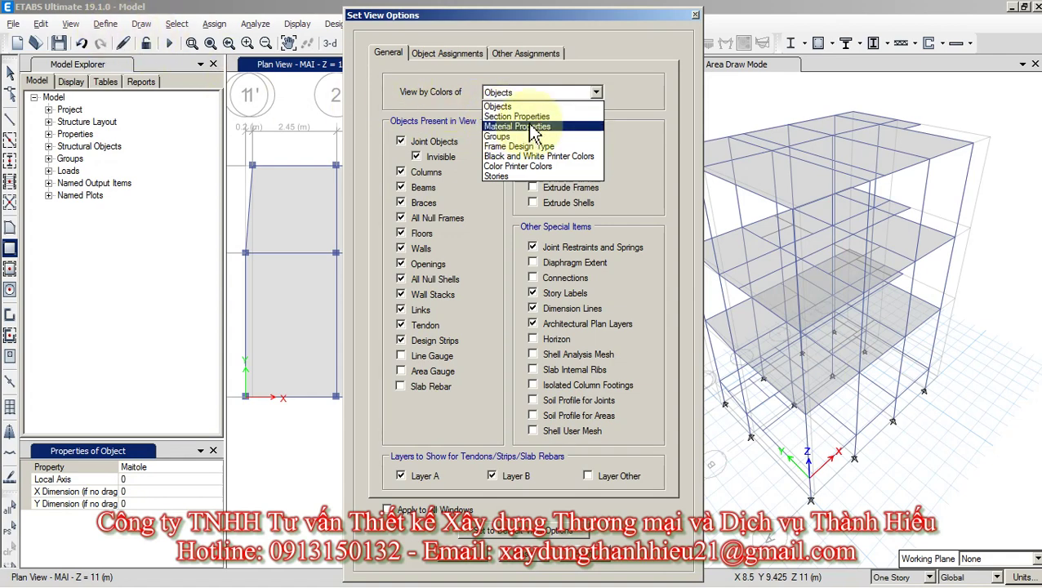
{"action": "left_click", "coordinate": [515, 116]}
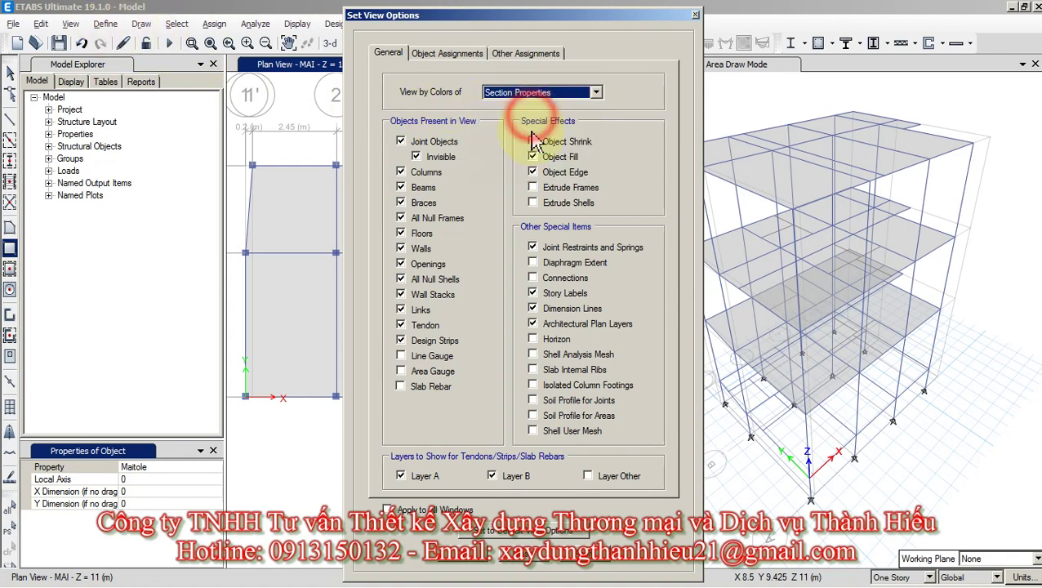
{"action": "left_click", "coordinate": [472, 563]}
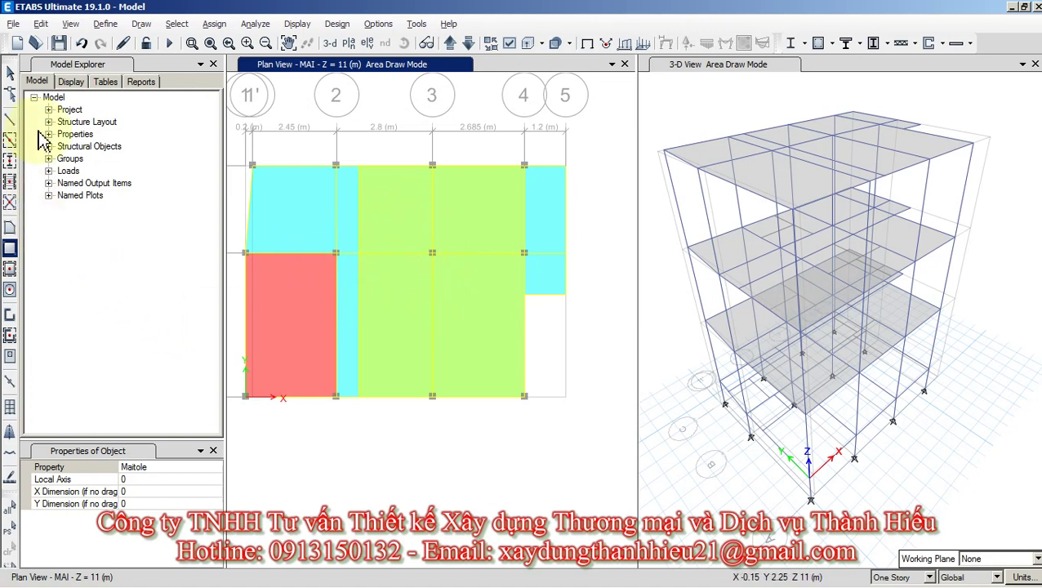
Leave area drawing and select the four green Maitole slabs in the MAI plan.
{"action": "left_click", "coordinate": [10, 75]}
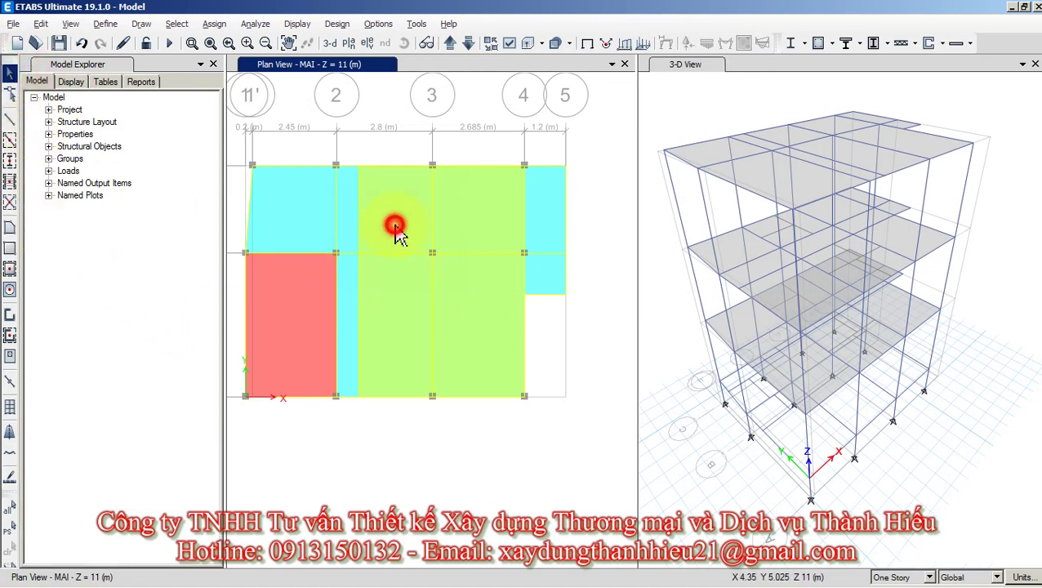
{"action": "left_click", "coordinate": [394, 229]}
{"action": "left_click", "coordinate": [481, 209]}
{"action": "left_click", "coordinate": [483, 319]}
{"action": "left_click", "coordinate": [396, 305]}
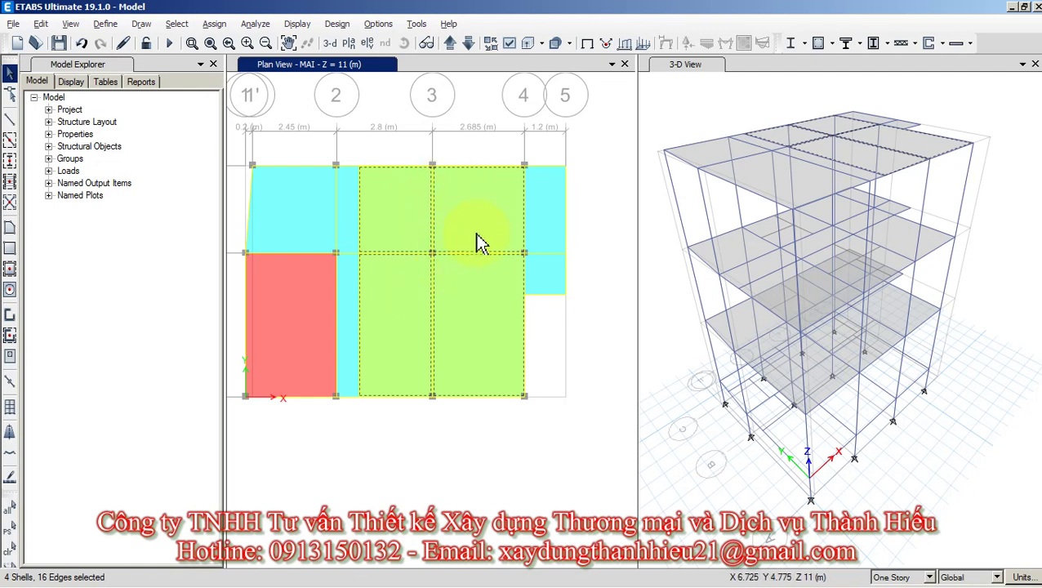
{"action": "mouse_move", "coordinate": [318, 584]}
{"action": "mouse_move", "coordinate": [399, 581]}
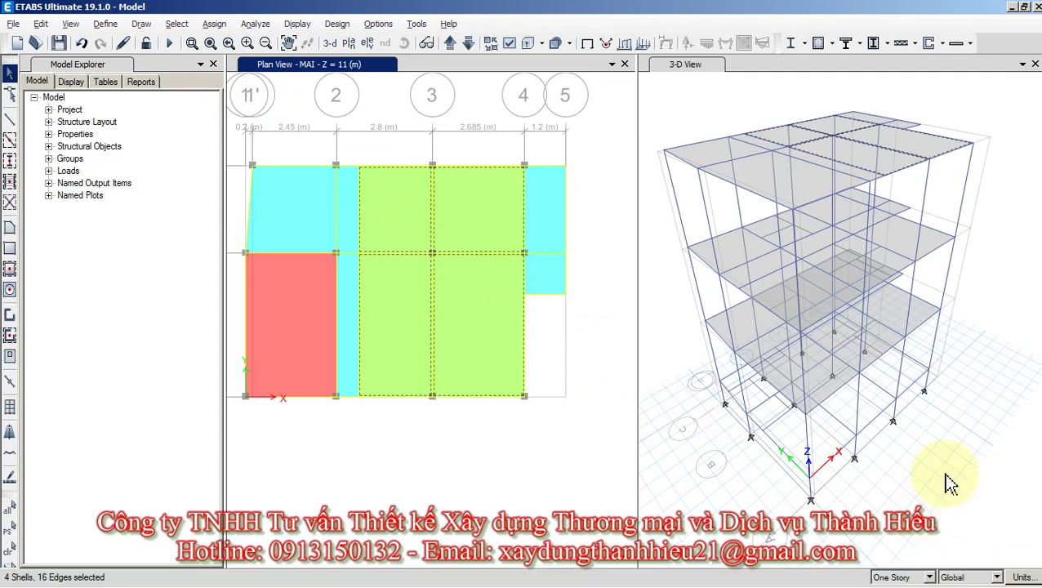
Set the model's consistent units to kN for force and m for length.
{"action": "left_click", "coordinate": [1016, 577]}
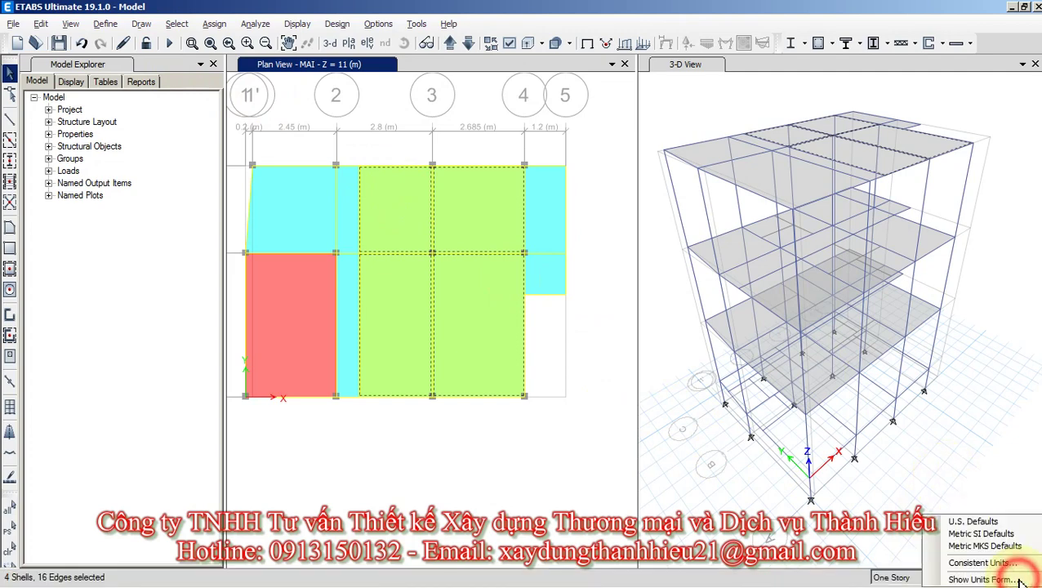
{"action": "left_click", "coordinate": [979, 563]}
{"action": "left_click", "coordinate": [530, 179]}
{"action": "left_click", "coordinate": [560, 180]}
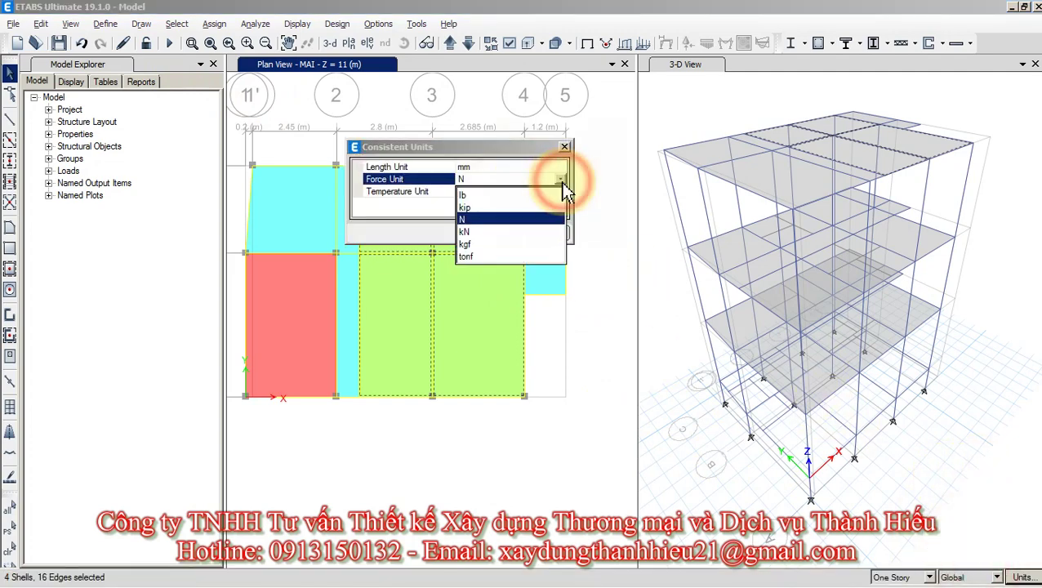
{"action": "left_click", "coordinate": [477, 232]}
{"action": "left_click", "coordinate": [494, 167]}
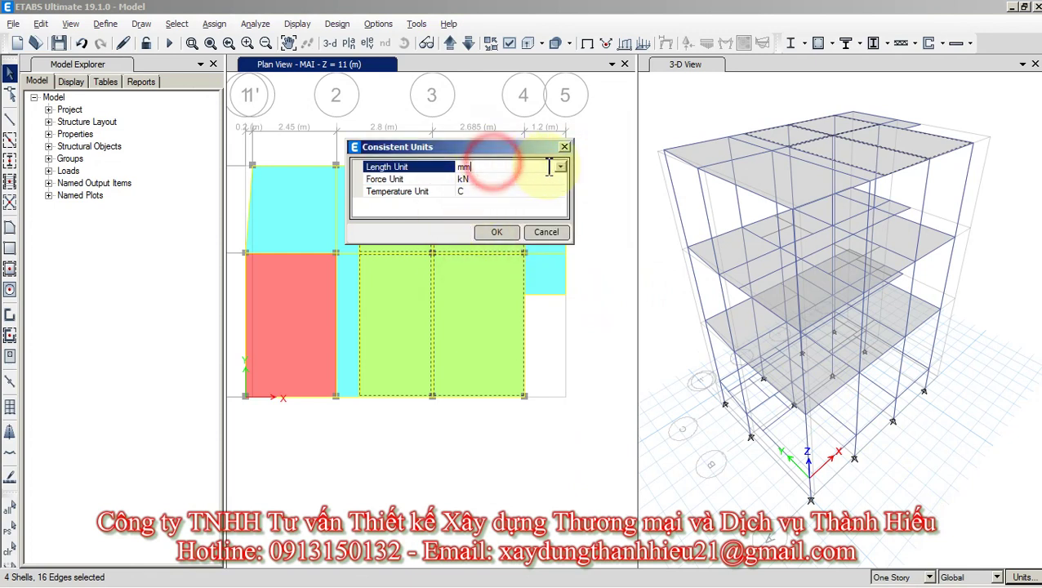
{"action": "left_click", "coordinate": [559, 166]}
{"action": "left_click", "coordinate": [480, 237]}
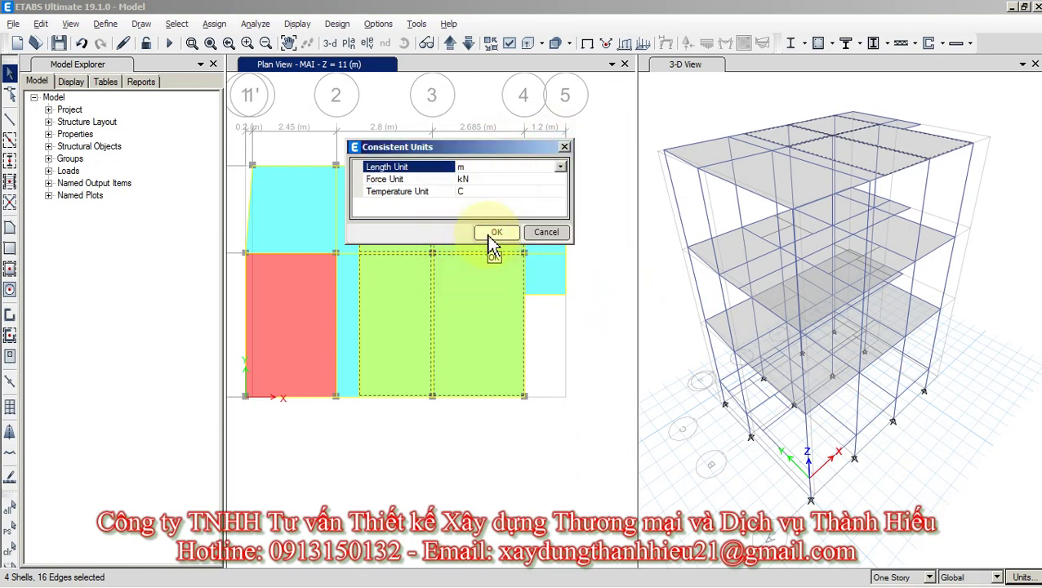
{"action": "left_click", "coordinate": [495, 233]}
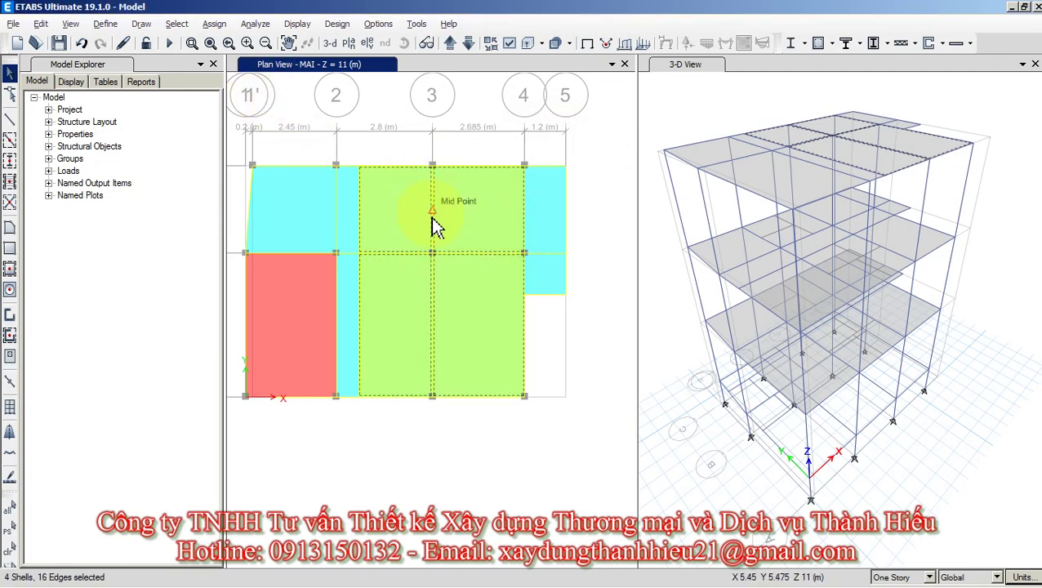
{"action": "left_click", "coordinate": [1026, 579]}
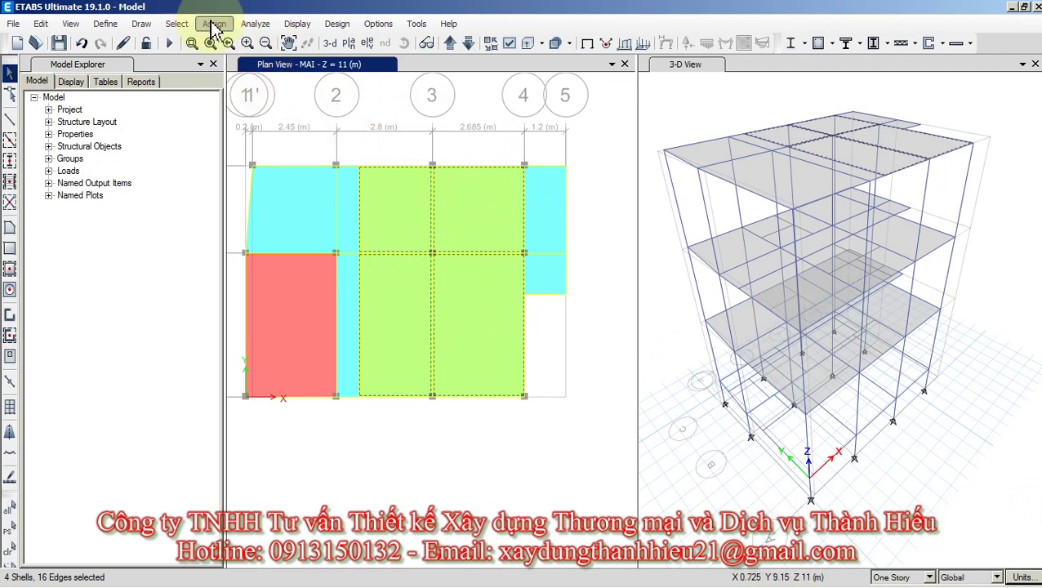
Assign the selected Maitole roof slabs a uniform gravity load of 0.3 kN/m² under pattern HT, replacing existing loads.
{"action": "left_click", "coordinate": [214, 25]}
{"action": "mouse_move", "coordinate": [323, 191]}
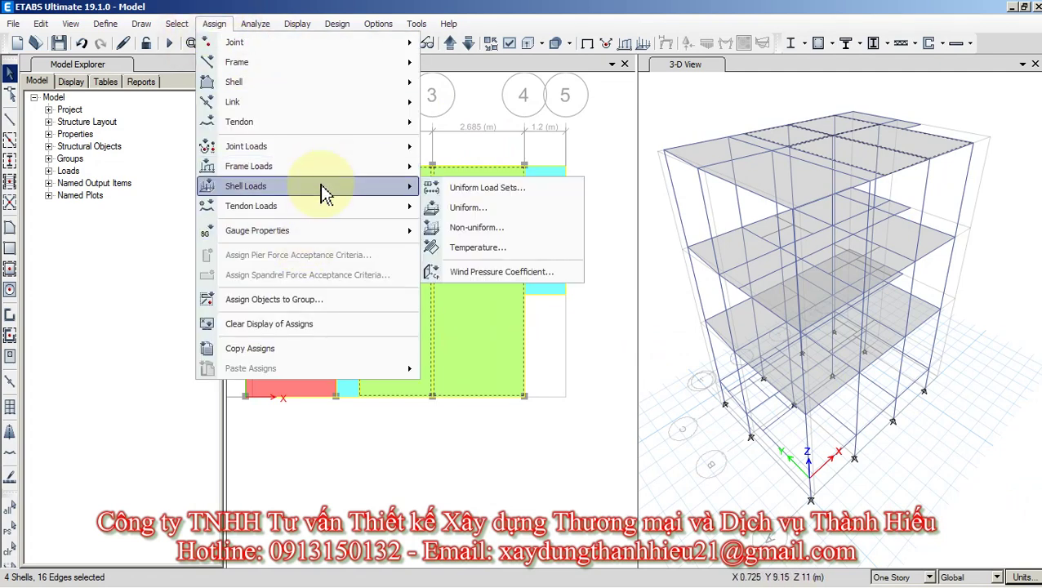
{"action": "left_click", "coordinate": [464, 211]}
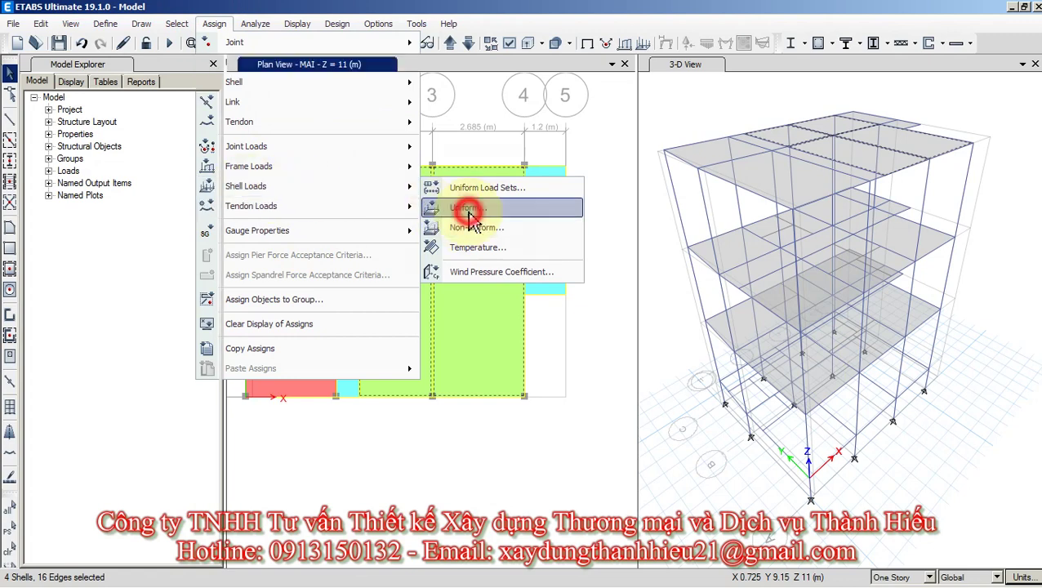
{"action": "left_click", "coordinate": [626, 249]}
{"action": "left_click", "coordinate": [668, 282]}
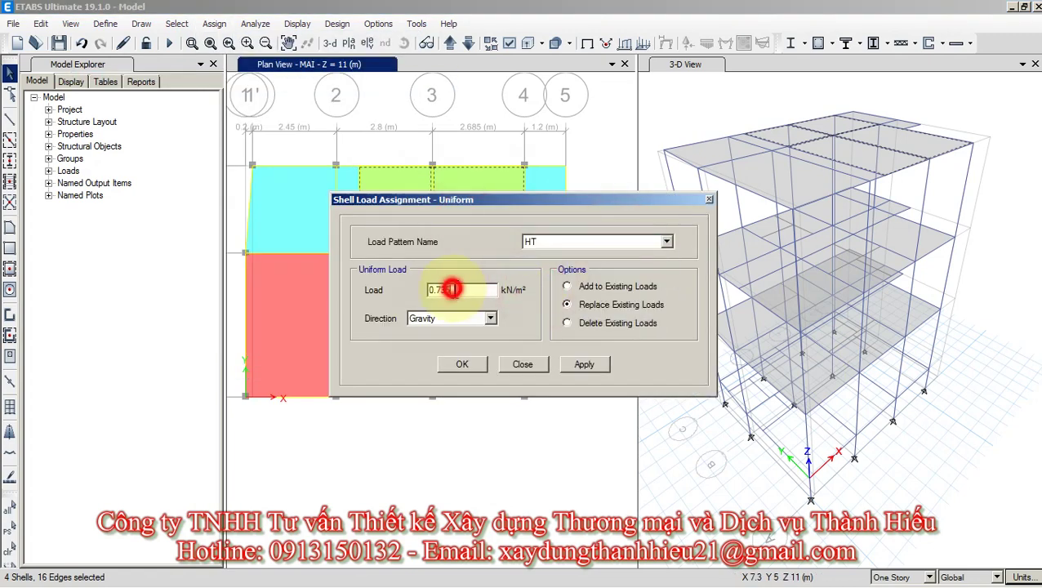
{"action": "left_click_drag", "start_coordinate": [434, 291], "coordinate": [482, 292]}
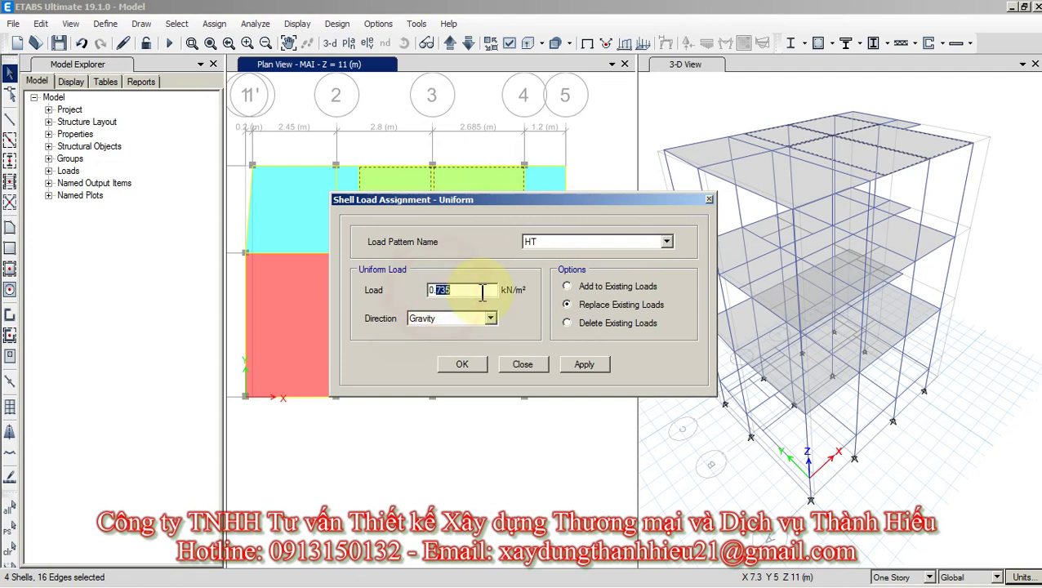
{"action": "type", "text": "3"}
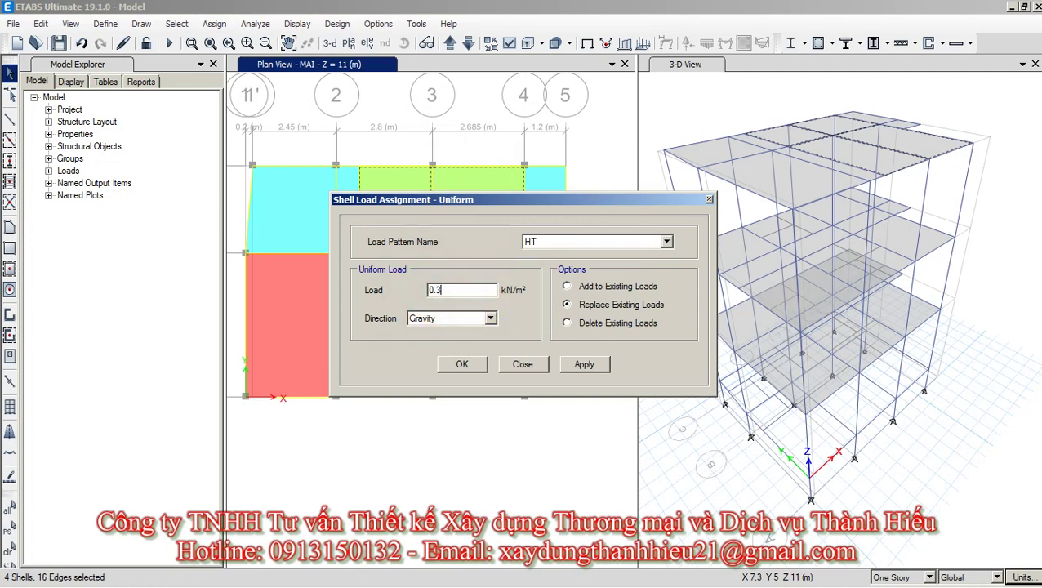
{"action": "left_click", "coordinate": [470, 367]}
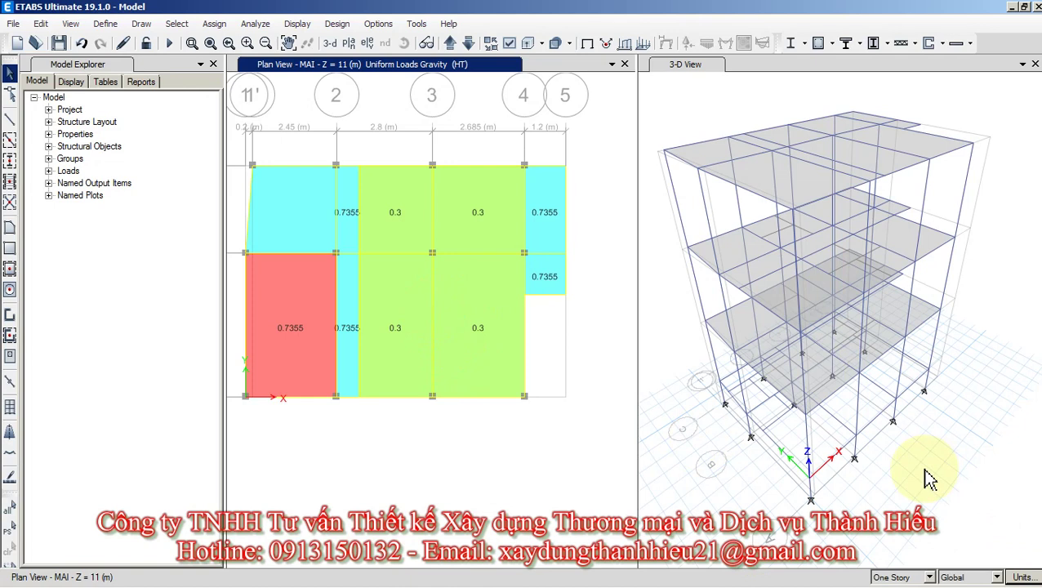
Set the model's consistent units to tonf for force and mm for length.
{"action": "left_click", "coordinate": [1022, 576]}
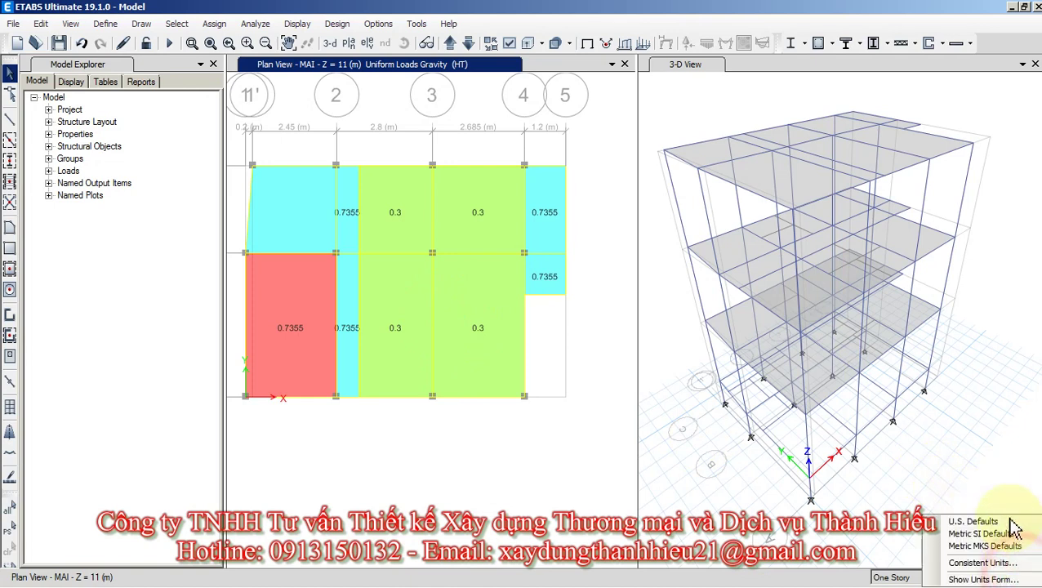
{"action": "left_click", "coordinate": [980, 565]}
{"action": "left_click", "coordinate": [557, 180]}
{"action": "left_click", "coordinate": [560, 179]}
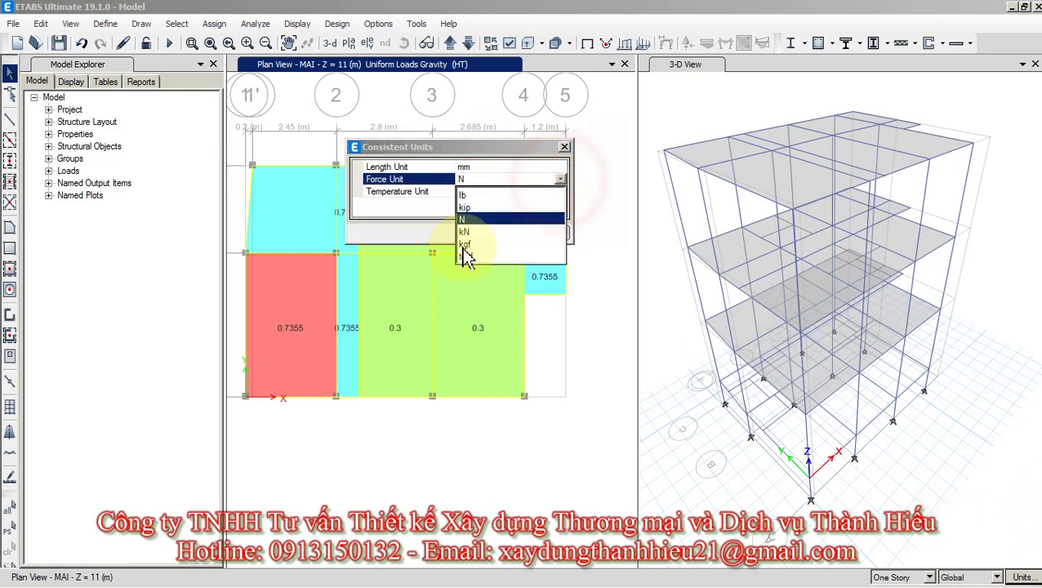
{"action": "left_click", "coordinate": [473, 261]}
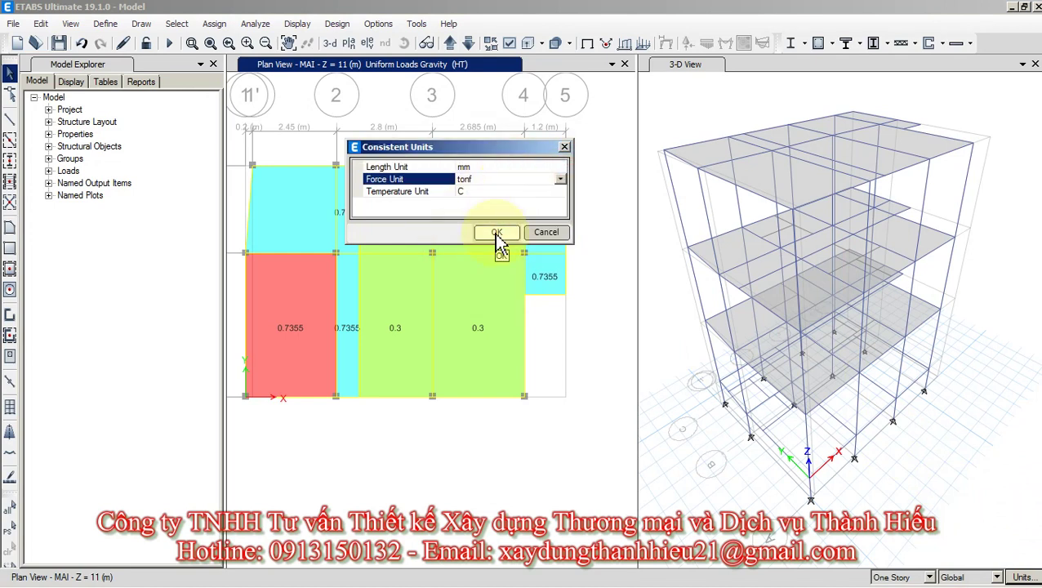
{"action": "left_click", "coordinate": [496, 233]}
Select the four green Maitole slabs on the MAI plan and replace their uniform HT gravity load with 0.03 tonf/mm².
{"action": "left_click", "coordinate": [396, 225]}
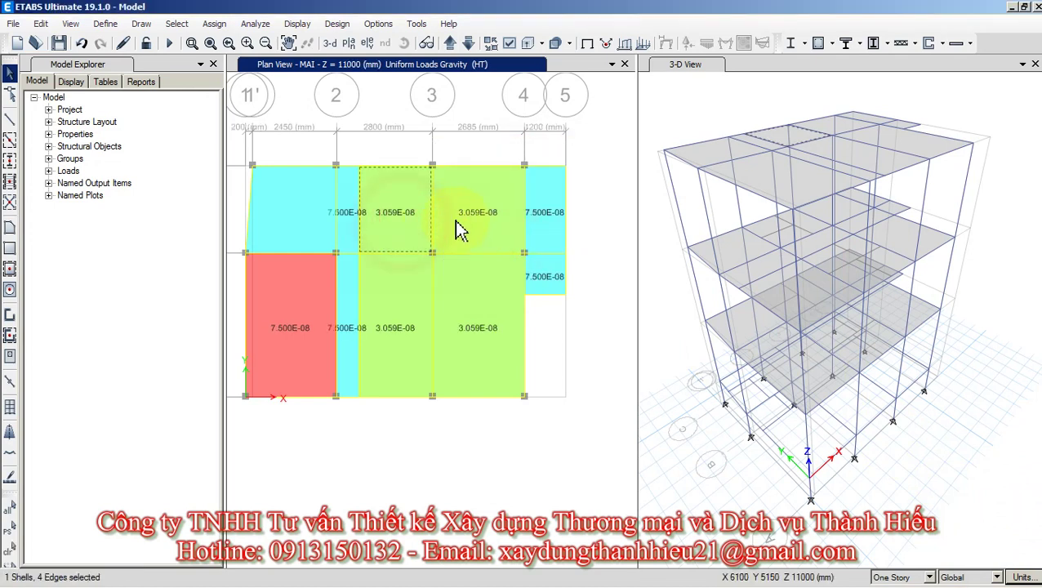
{"action": "left_click", "coordinate": [458, 226]}
{"action": "left_click", "coordinate": [451, 295]}
{"action": "left_click", "coordinate": [426, 301]}
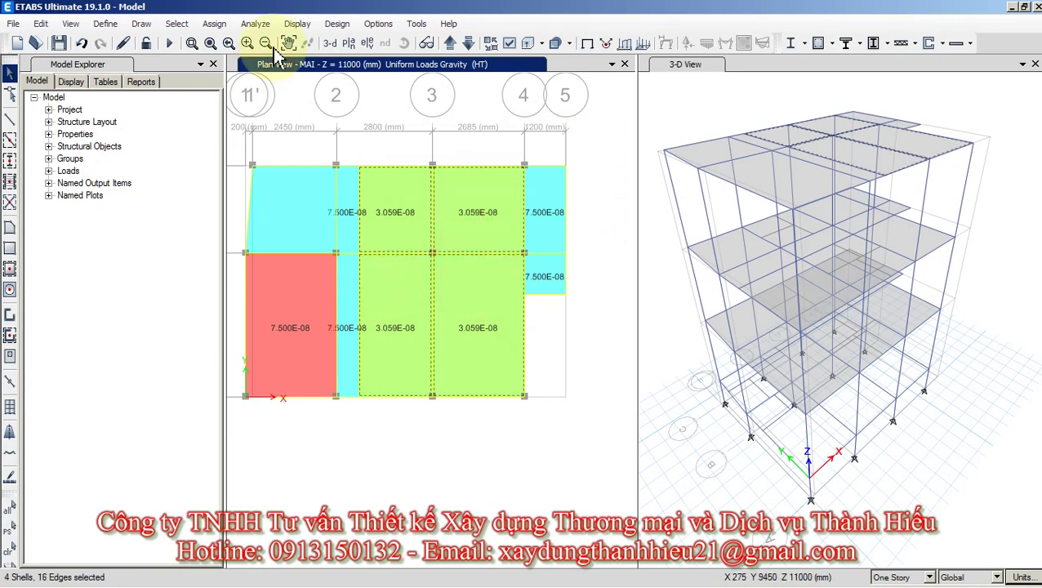
{"action": "left_click", "coordinate": [210, 26]}
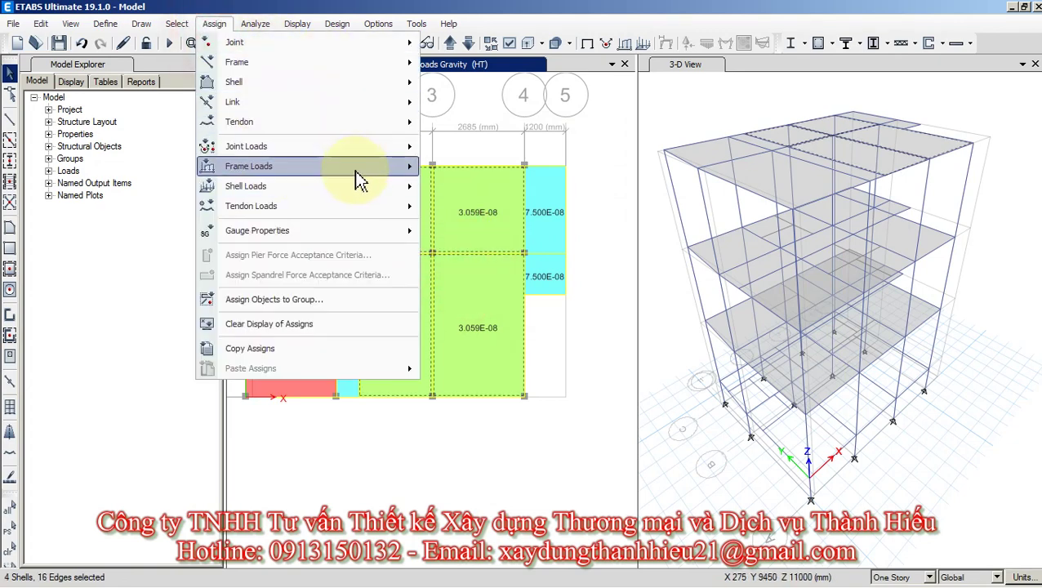
{"action": "mouse_move", "coordinate": [357, 186]}
{"action": "left_click", "coordinate": [465, 206]}
{"action": "left_click", "coordinate": [470, 290]}
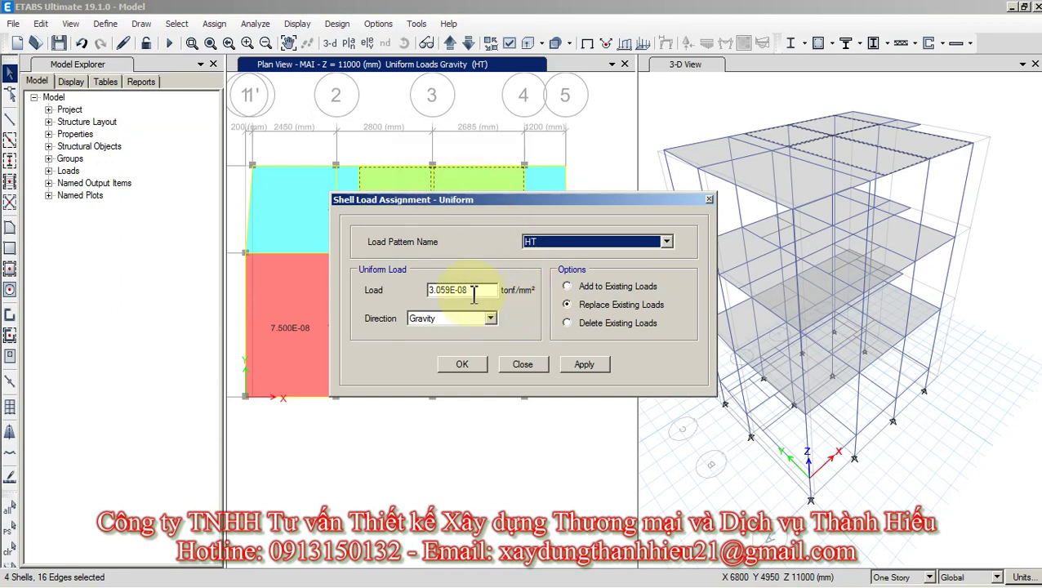
{"action": "left_click_drag", "start_coordinate": [471, 290], "coordinate": [392, 298]}
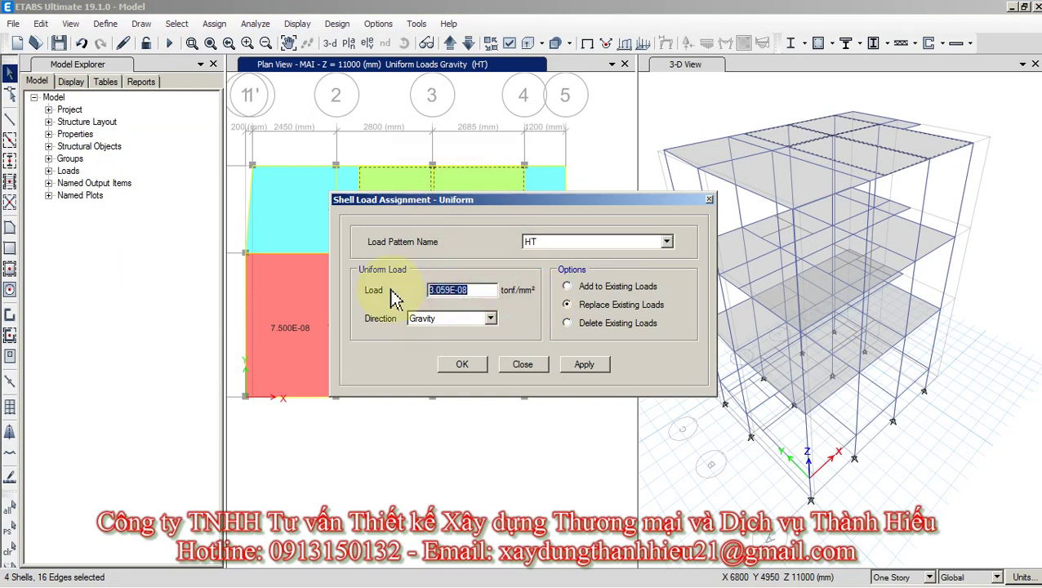
{"action": "type", "text": "0.03"}
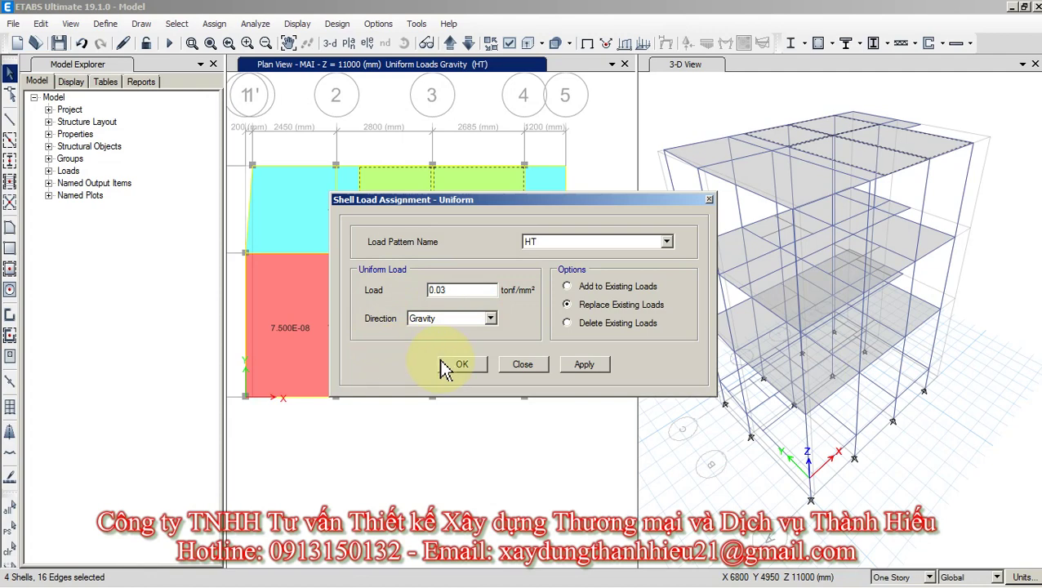
{"action": "left_click", "coordinate": [462, 364]}
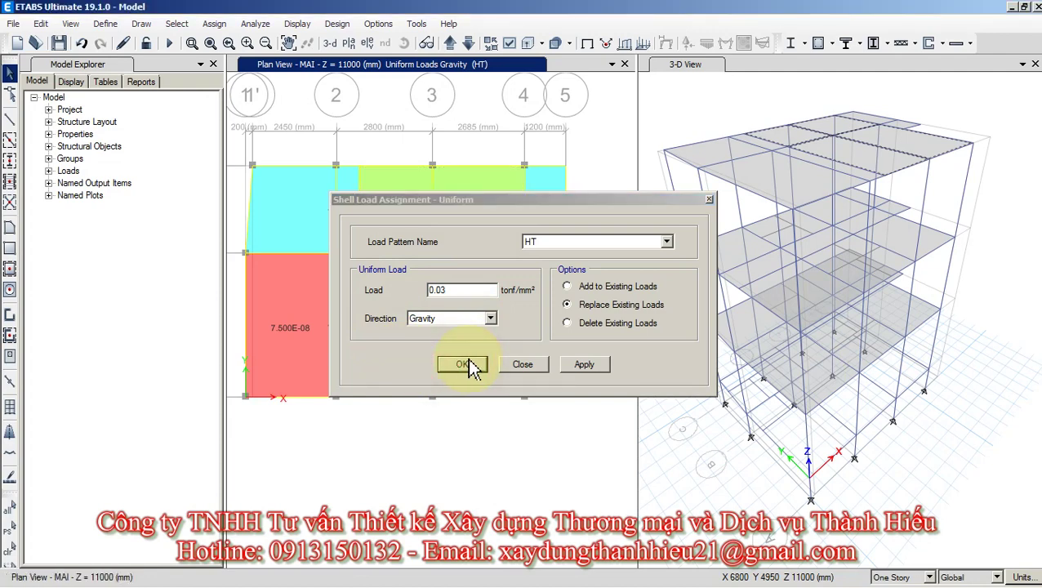
{"action": "left_click", "coordinate": [395, 239]}
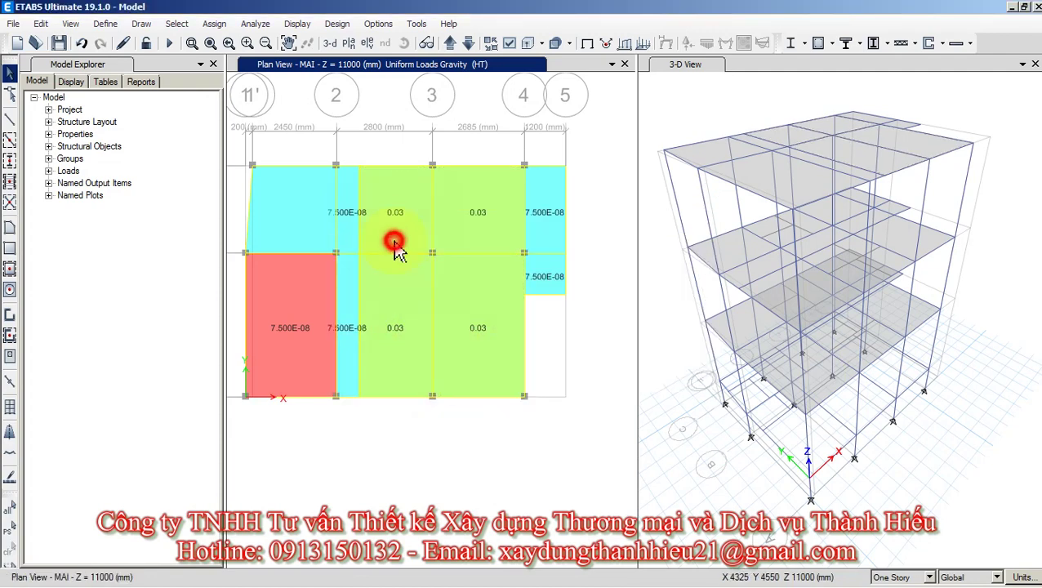
{"action": "left_click", "coordinate": [451, 221]}
{"action": "left_click", "coordinate": [472, 298]}
{"action": "left_click", "coordinate": [406, 302]}
{"action": "left_click", "coordinate": [419, 229]}
{"action": "left_click", "coordinate": [467, 233]}
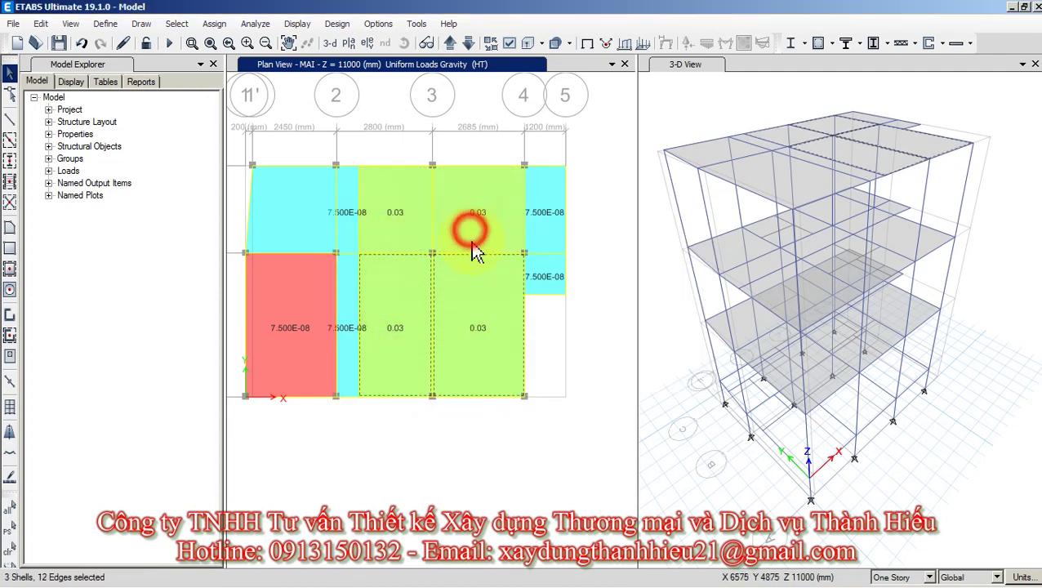
{"action": "left_click", "coordinate": [473, 291]}
{"action": "left_click", "coordinate": [425, 299]}
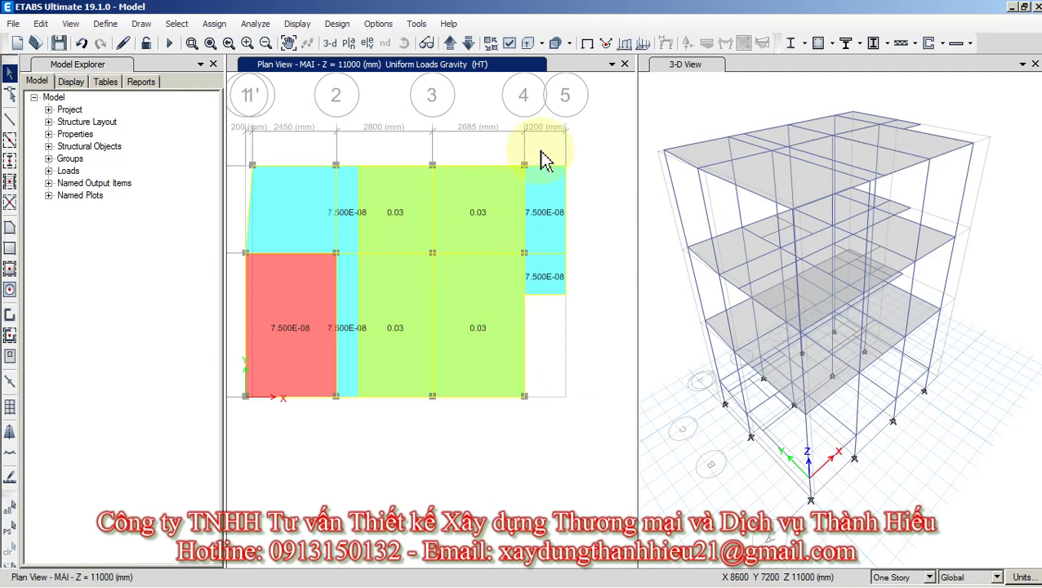
Check the slab loads on the TANG3 plan, then return to MAI and clear the load display.
{"action": "left_click", "coordinate": [468, 43]}
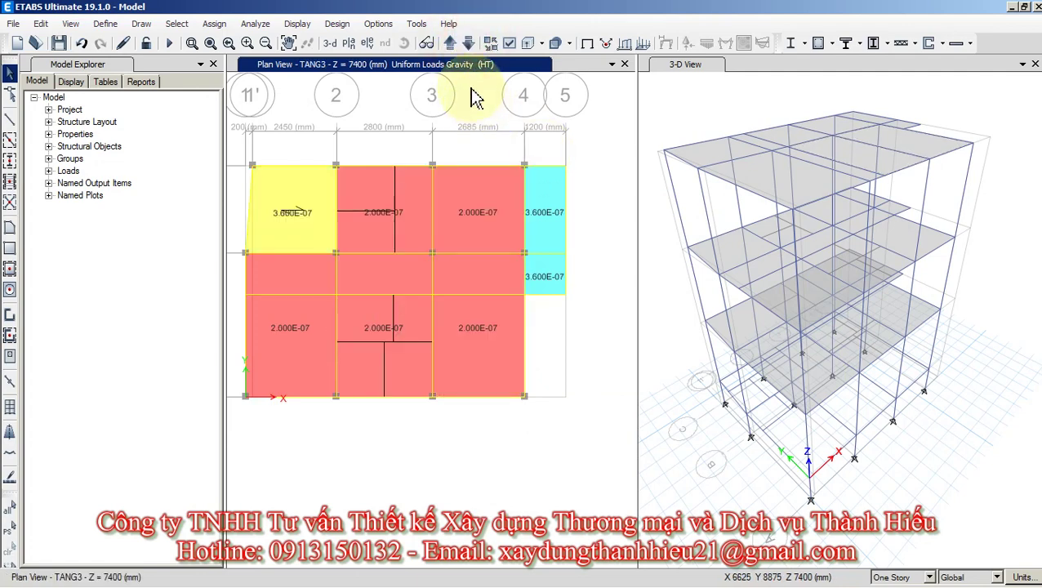
{"action": "left_click", "coordinate": [449, 43]}
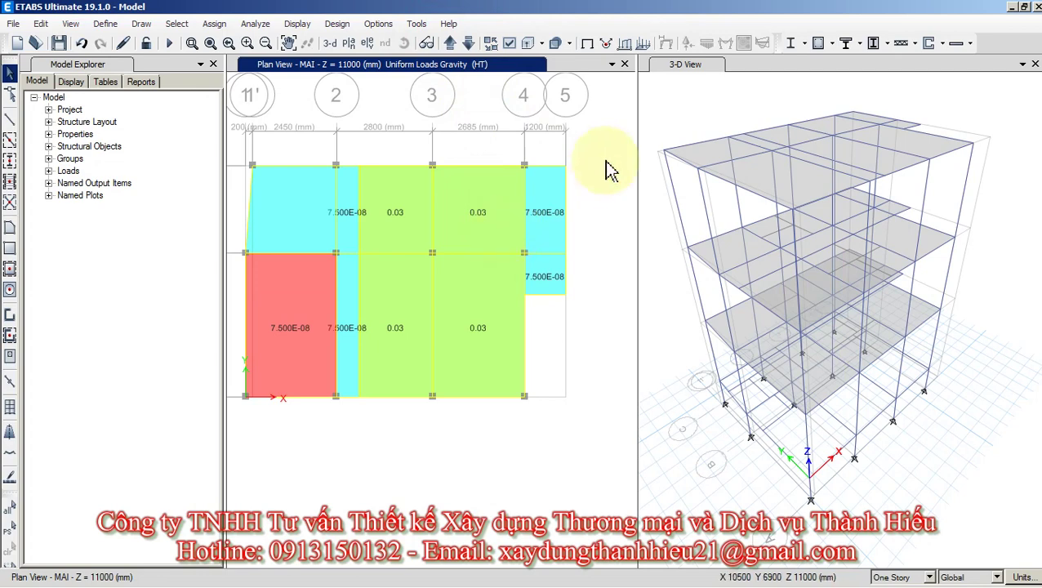
{"action": "left_click", "coordinate": [587, 43]}
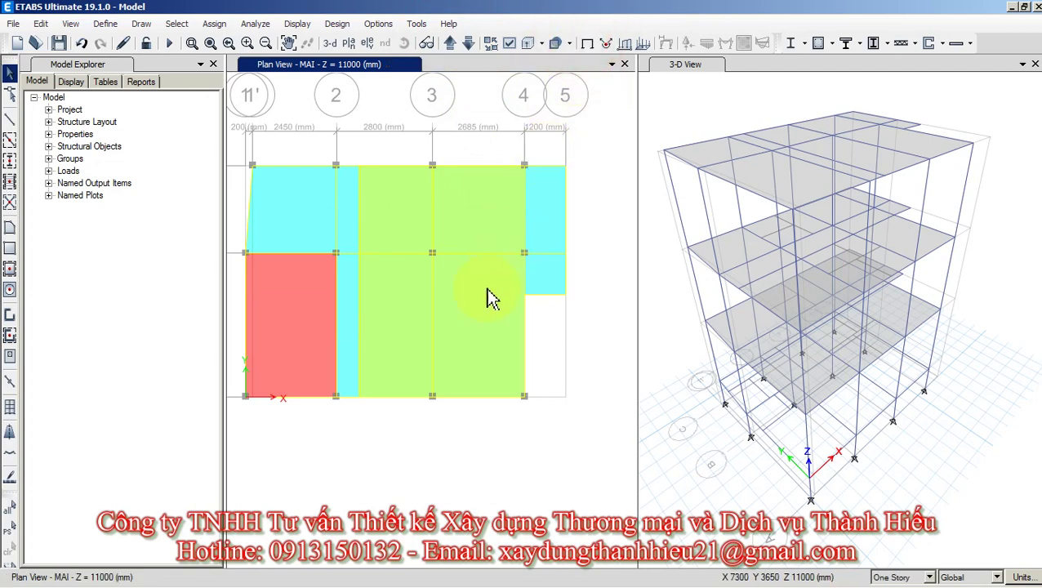
Display the uniform shell load values of load pattern HT on the MAI plan.
{"action": "left_click", "coordinate": [338, 24]}
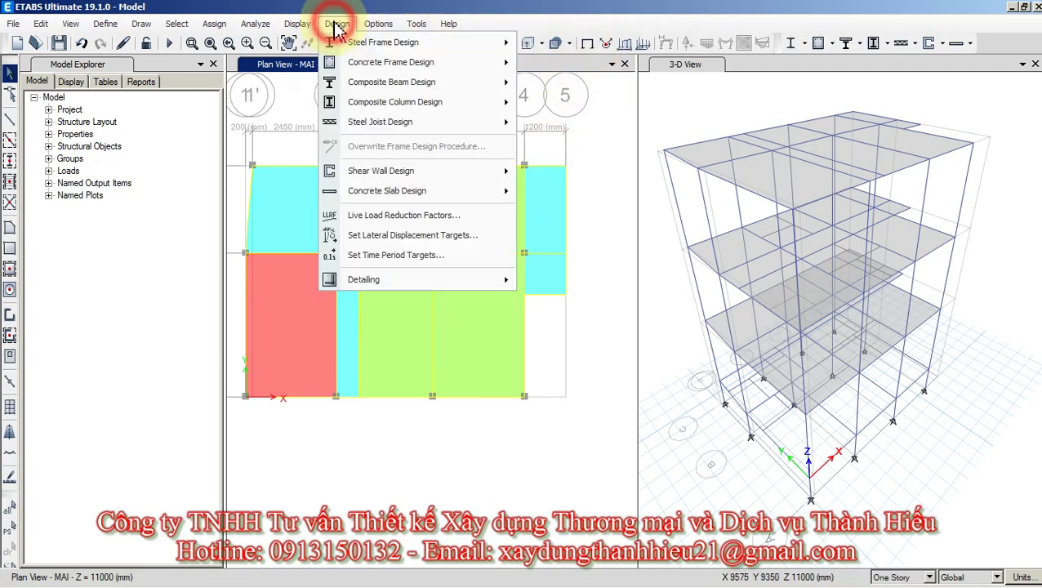
{"action": "left_click", "coordinate": [294, 26]}
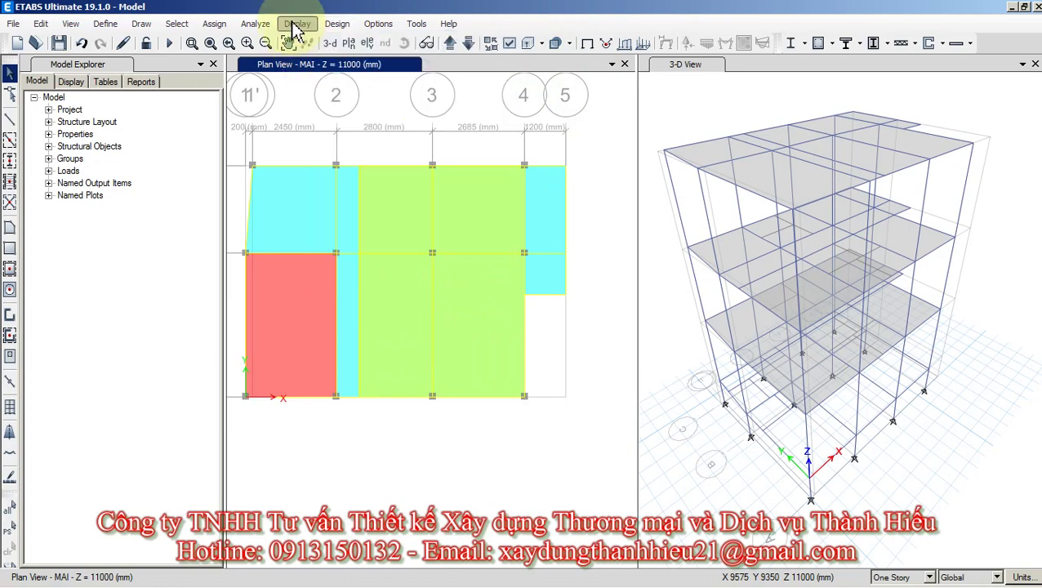
{"action": "left_click", "coordinate": [294, 26]}
{"action": "mouse_move", "coordinate": [327, 66]}
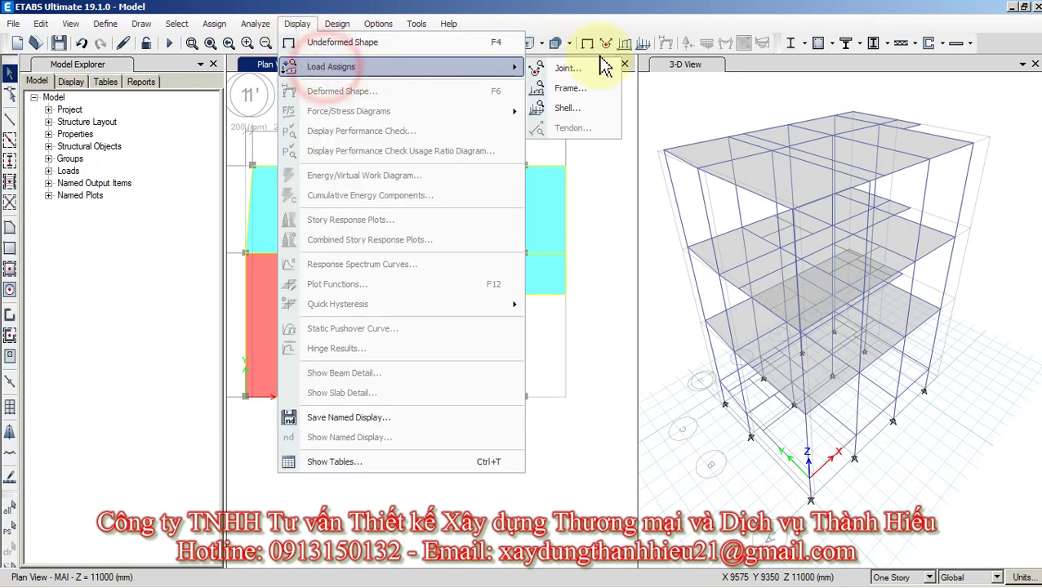
{"action": "left_click", "coordinate": [594, 111]}
{"action": "left_click", "coordinate": [539, 185]}
{"action": "left_click", "coordinate": [518, 210]}
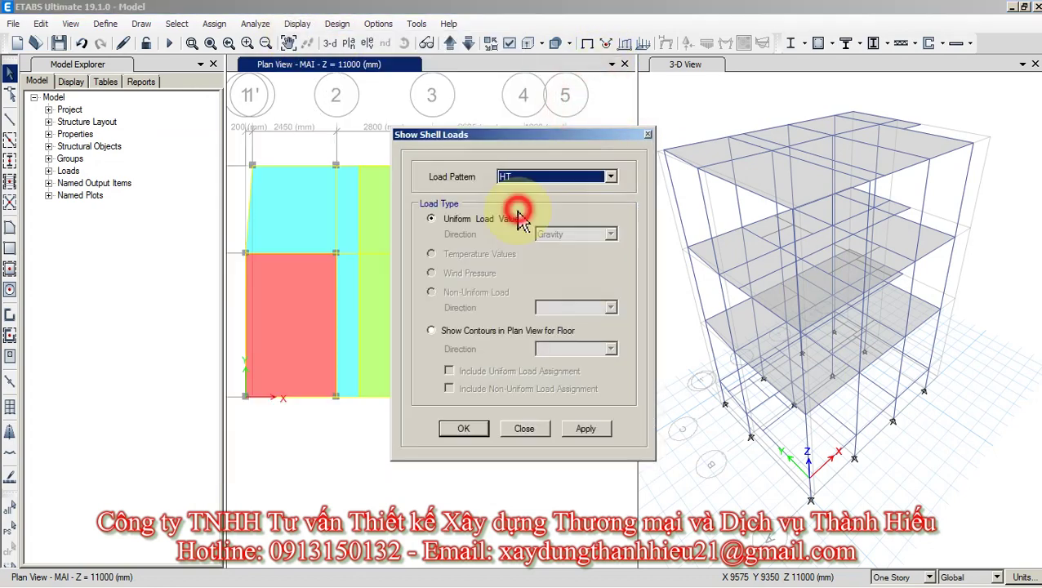
{"action": "left_click", "coordinate": [464, 428]}
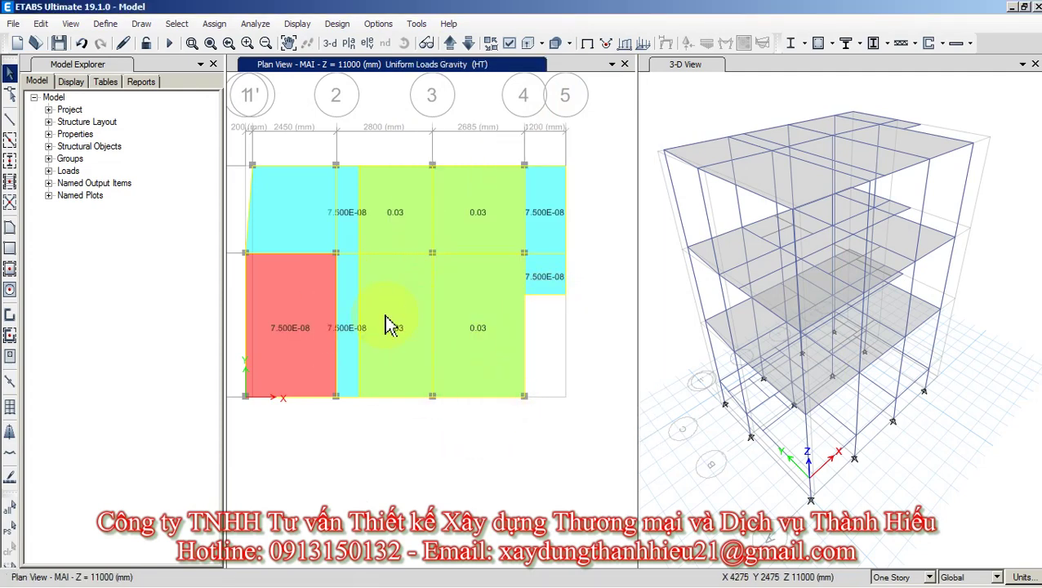
Review the HT slab loads story by story on the TANG3, TANG2 and TANG1 plans, ending with a closer look at TANG2.
{"action": "mouse_move", "coordinate": [309, 319]}
{"action": "middle_mouse_down"}
{"action": "mouse_move", "coordinate": [314, 267]}
{"action": "mouse_move", "coordinate": [421, 233]}
{"action": "mouse_move", "coordinate": [549, 216]}
{"action": "middle_mouse_up"}
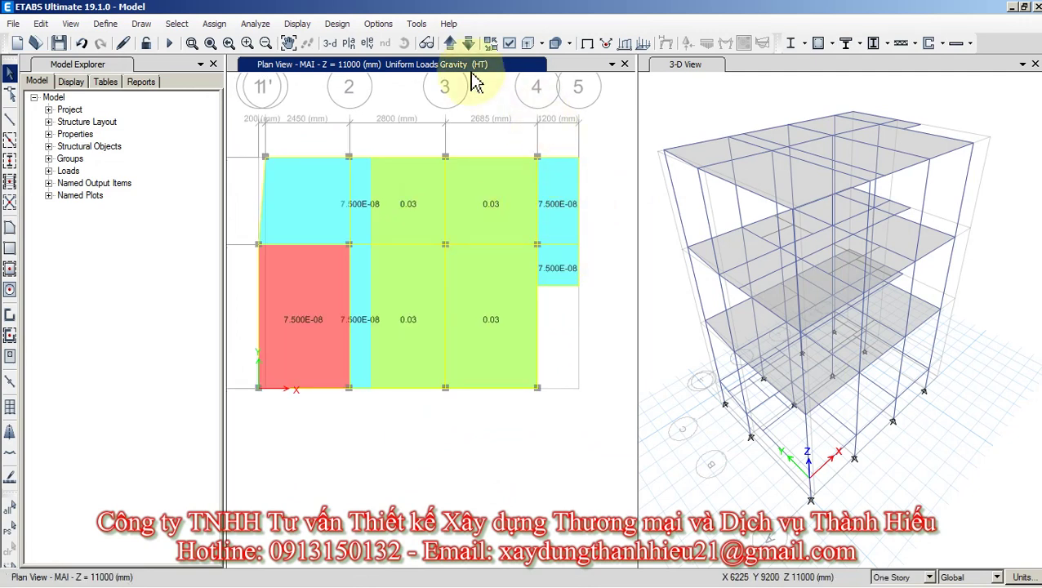
{"action": "left_click", "coordinate": [467, 45]}
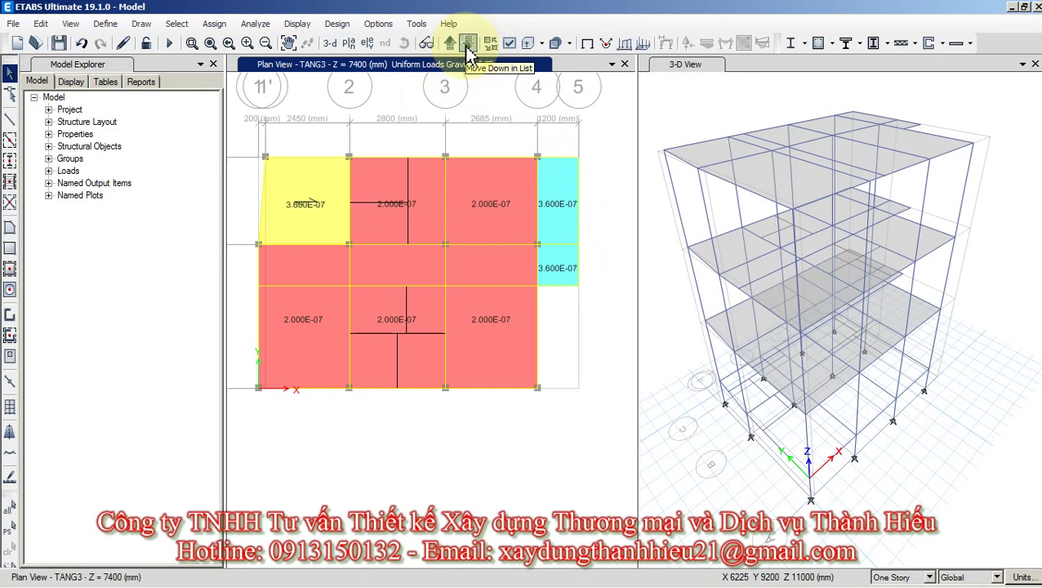
{"action": "left_click", "coordinate": [467, 46]}
{"action": "left_click", "coordinate": [467, 45]}
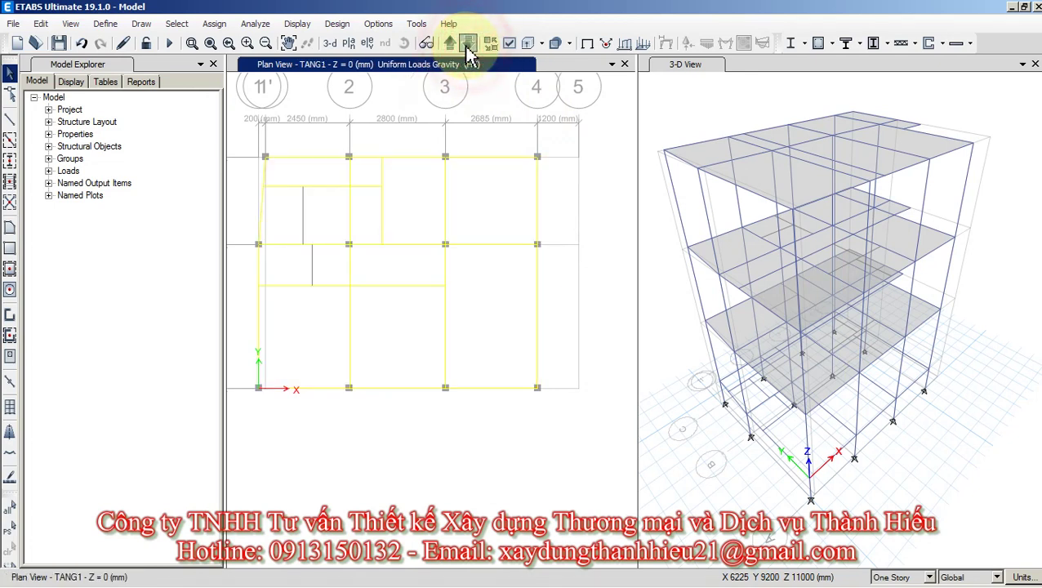
{"action": "left_click", "coordinate": [449, 44]}
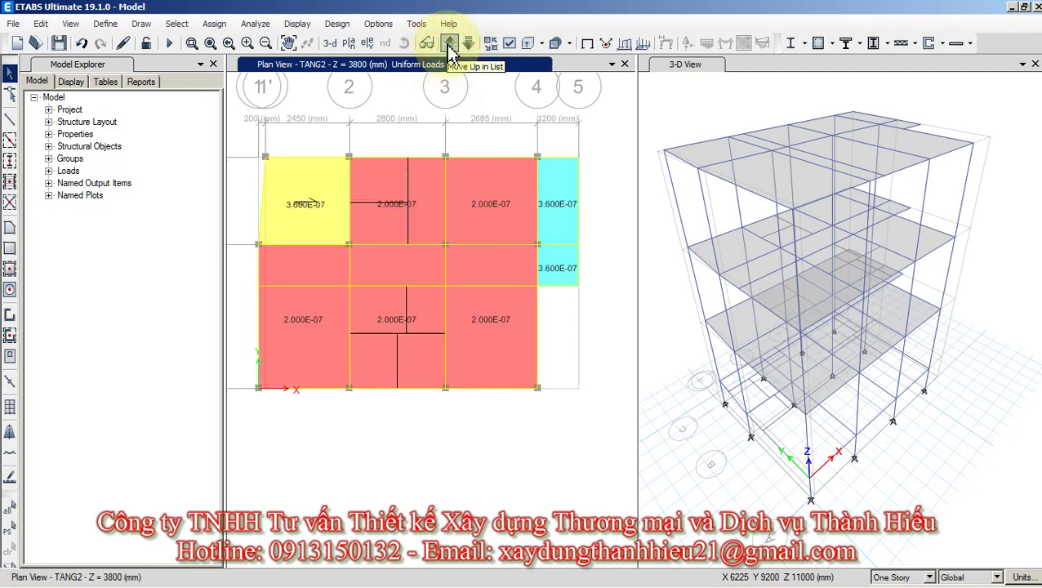
{"action": "left_click", "coordinate": [448, 46]}
{"action": "left_click", "coordinate": [469, 45]}
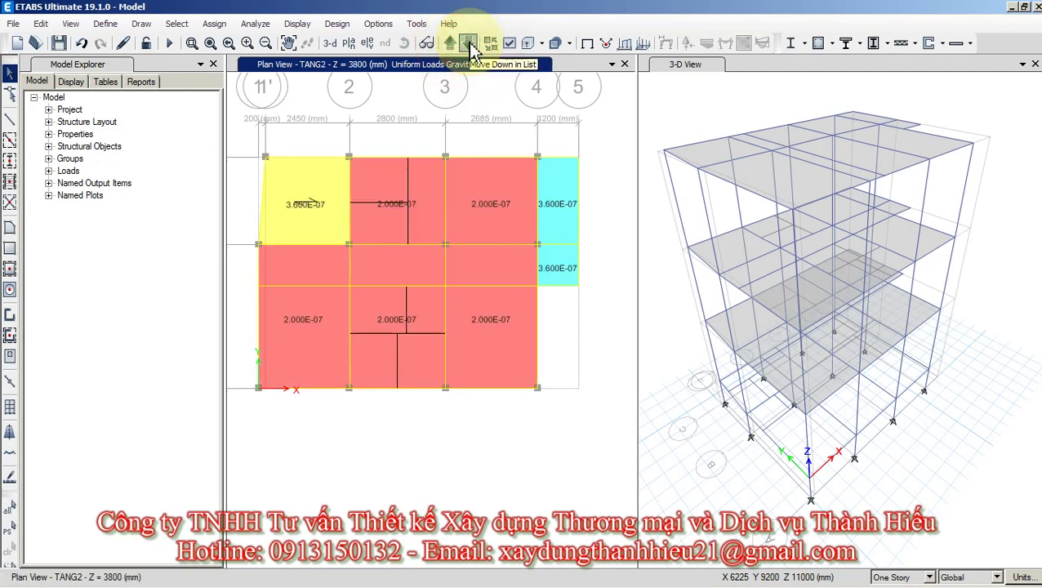
{"action": "left_click", "coordinate": [468, 45]}
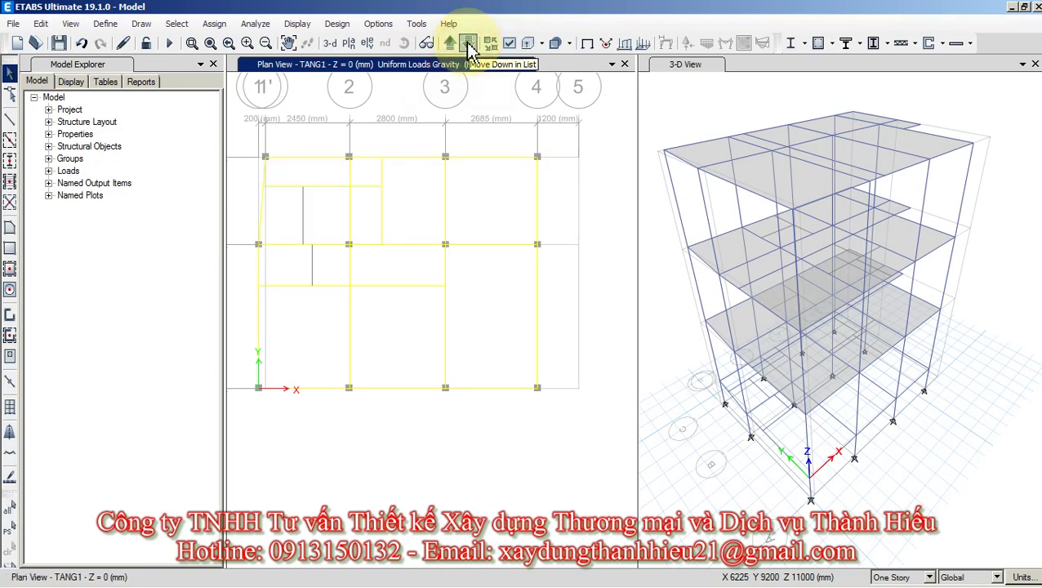
{"action": "left_click", "coordinate": [449, 44]}
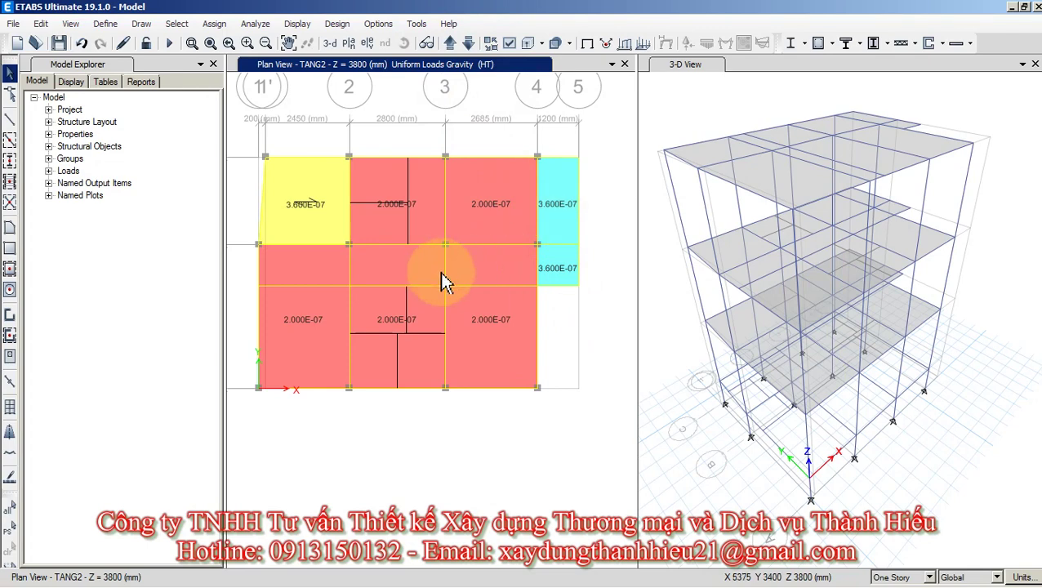
{"action": "scroll", "coordinate": [347, 253], "scroll_direction": "up", "scroll_amount": 4}
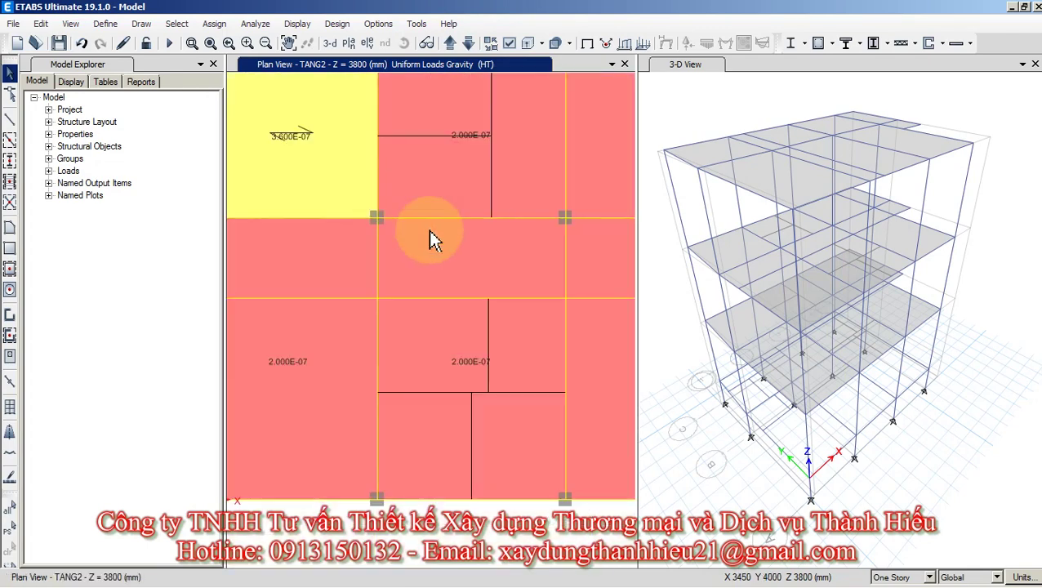
Inspect the loads assigned to the TANG2 slab between grids 3–4 and B–C.
{"action": "scroll", "coordinate": [375, 206], "scroll_direction": "down", "scroll_amount": 3}
{"action": "scroll", "coordinate": [435, 196], "scroll_direction": "up", "scroll_amount": 2}
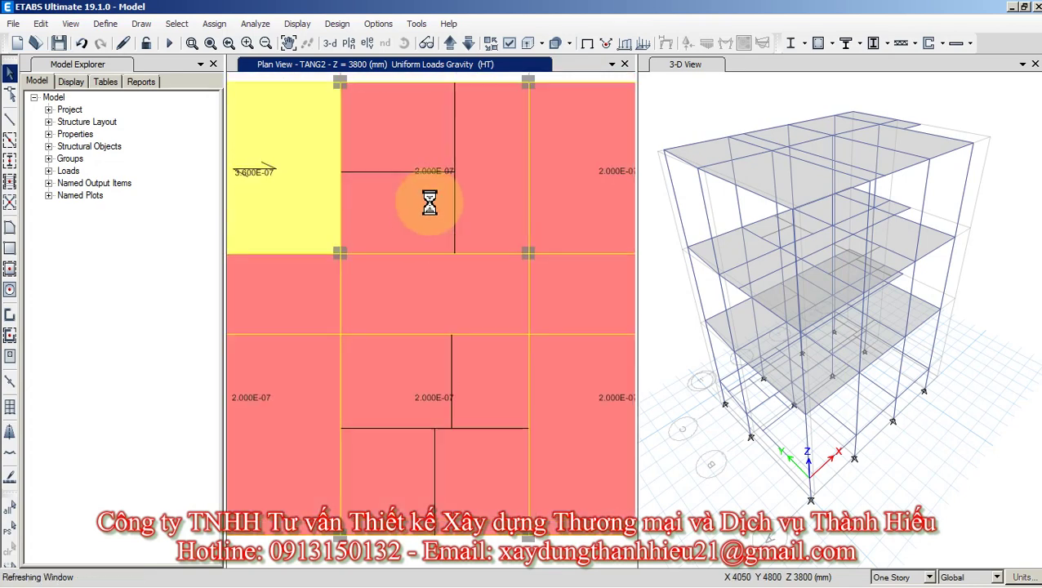
{"action": "scroll", "coordinate": [422, 230], "scroll_direction": "down", "scroll_amount": 3}
{"action": "scroll", "coordinate": [408, 200], "scroll_direction": "up", "scroll_amount": 3}
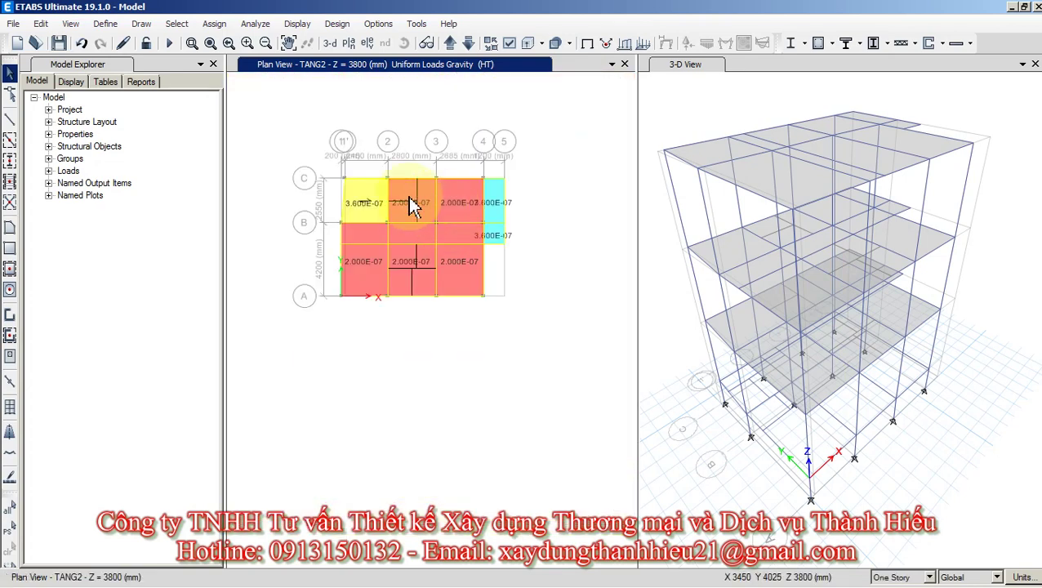
{"action": "left_click", "coordinate": [492, 208]}
{"action": "right_click", "coordinate": [492, 209]}
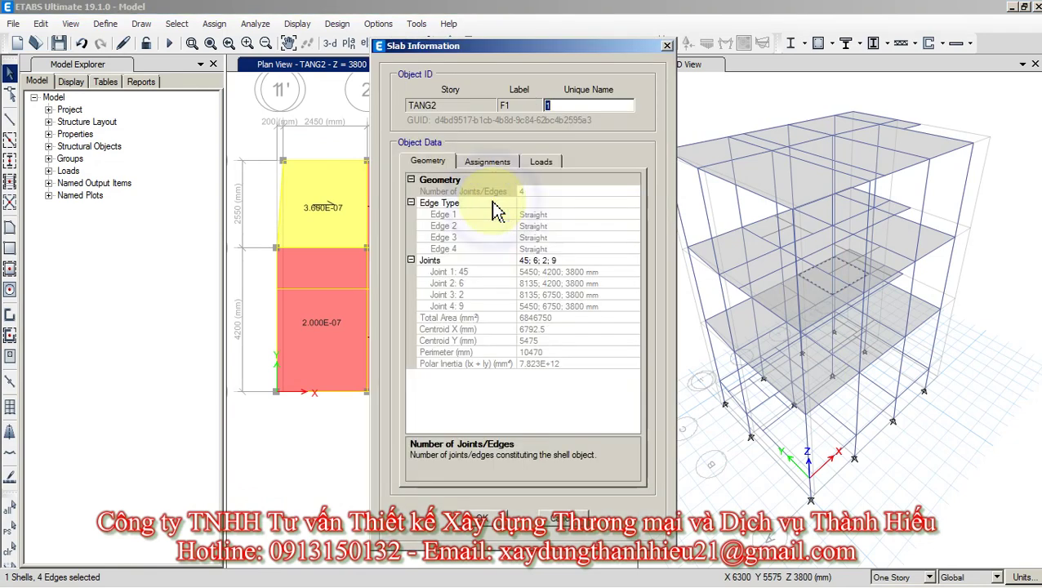
{"action": "left_click", "coordinate": [541, 161]}
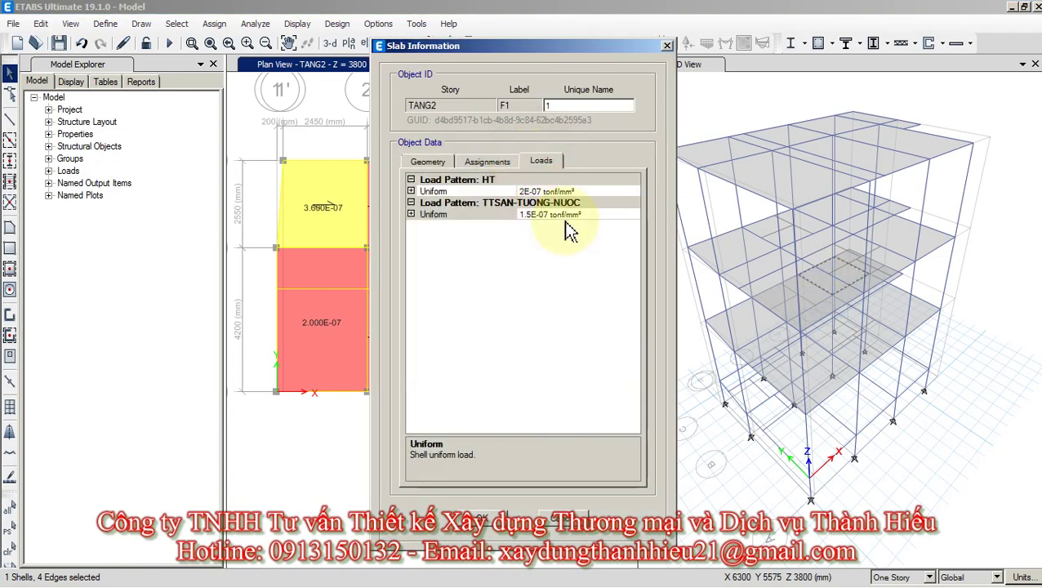
{"action": "left_click", "coordinate": [552, 519]}
Set the consistent units to tonf for force and m for length, and save the model.
{"action": "left_click", "coordinate": [1019, 575]}
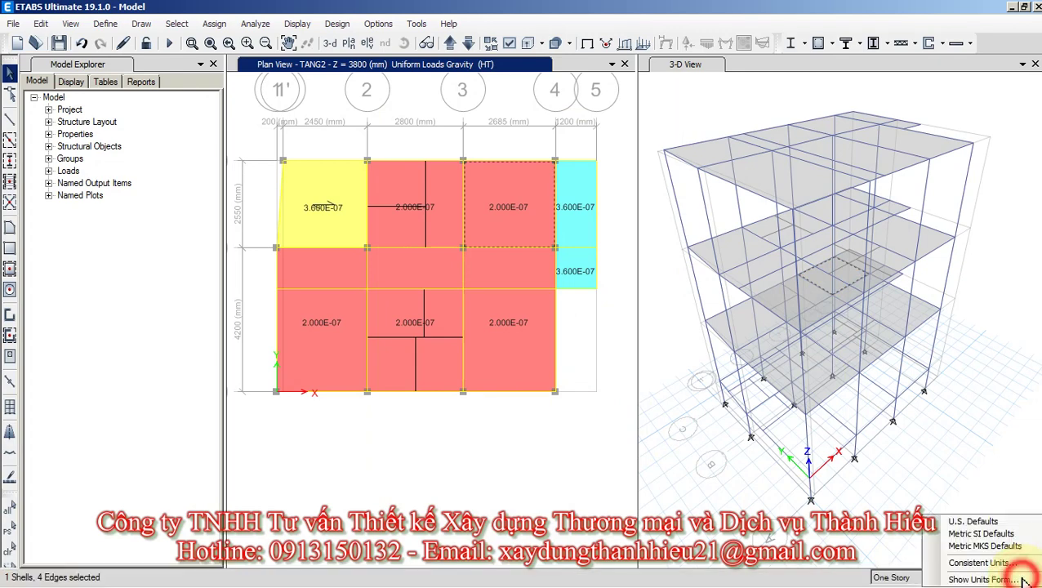
{"action": "left_click", "coordinate": [980, 545]}
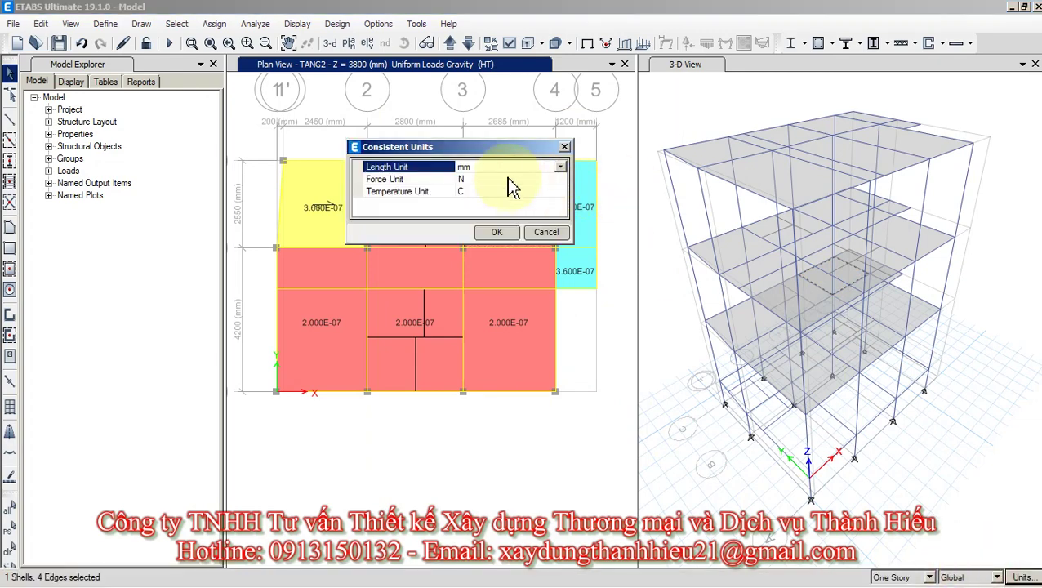
{"action": "left_click", "coordinate": [552, 179]}
{"action": "left_click", "coordinate": [561, 179]}
{"action": "left_click", "coordinate": [467, 245]}
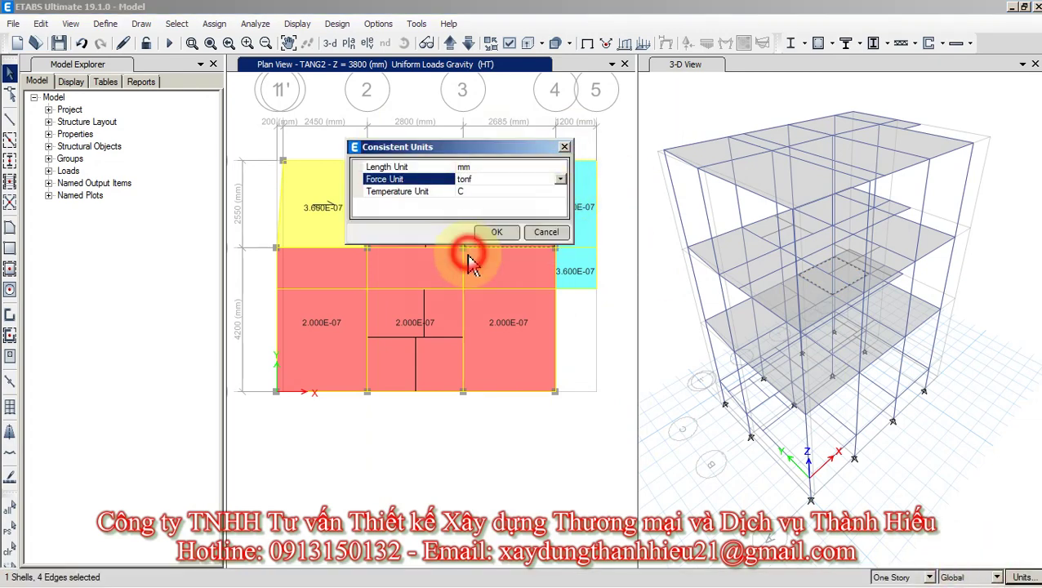
{"action": "left_click", "coordinate": [512, 167]}
{"action": "left_click", "coordinate": [560, 167]}
{"action": "left_click", "coordinate": [469, 243]}
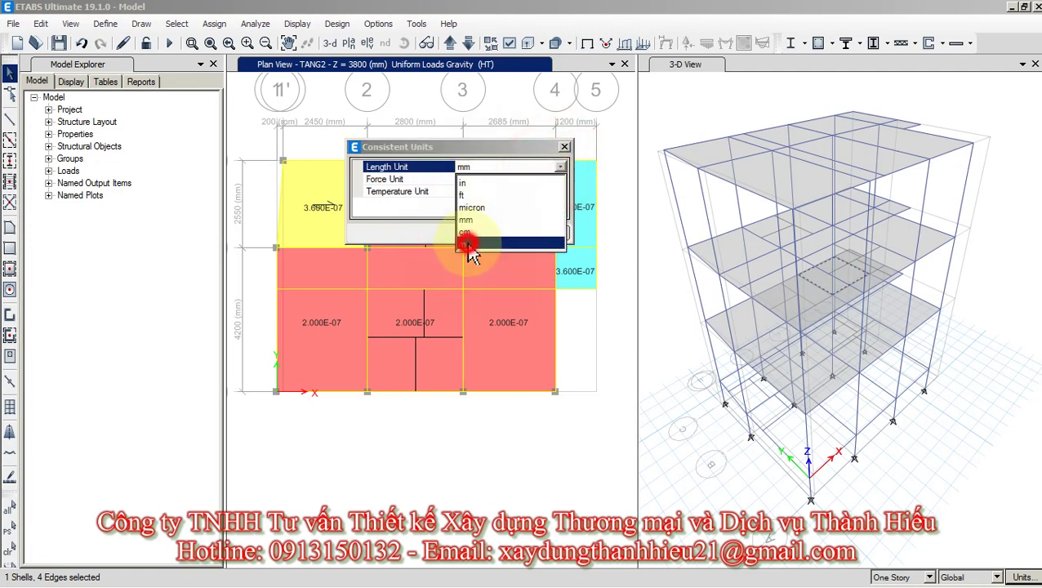
{"action": "left_click", "coordinate": [494, 234]}
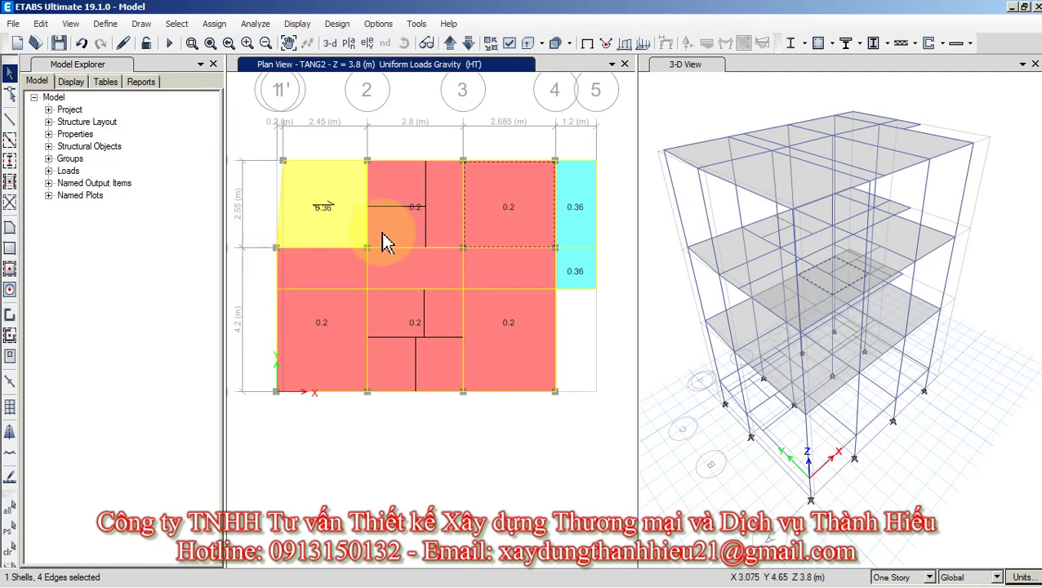
{"action": "left_click", "coordinate": [59, 43]}
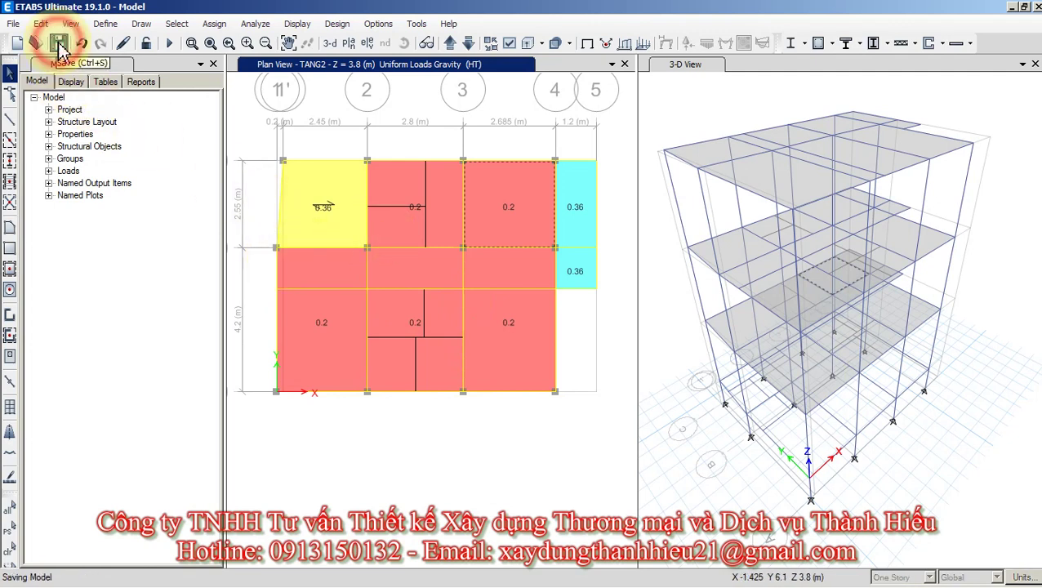
Review the HT slab loads going up from TANG2 through TANG3 to the MAI plan.
{"action": "left_click", "coordinate": [573, 267]}
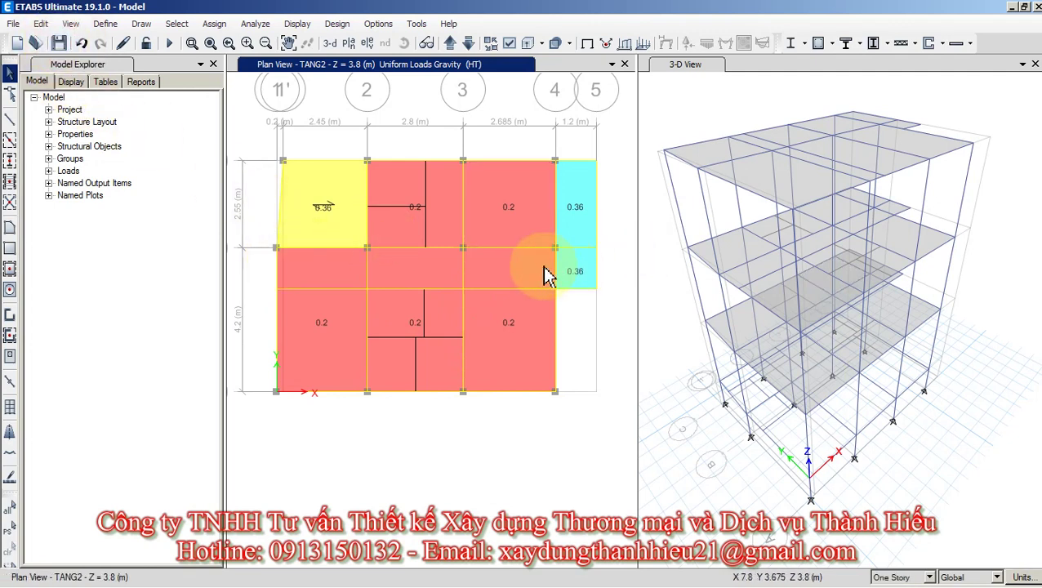
{"action": "left_click_drag", "start_coordinate": [438, 283], "coordinate": [442, 234]}
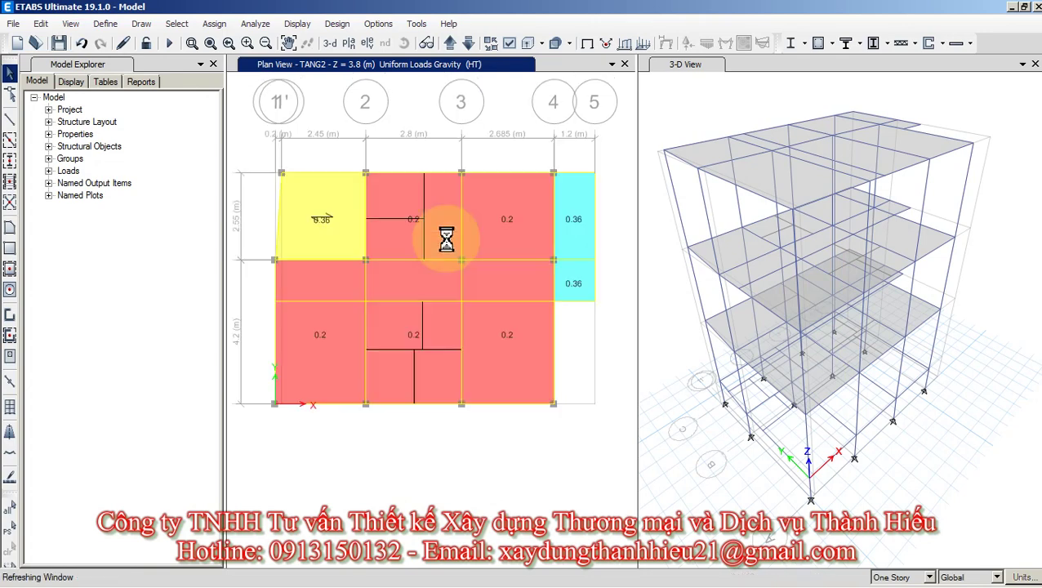
{"action": "left_click", "coordinate": [450, 44]}
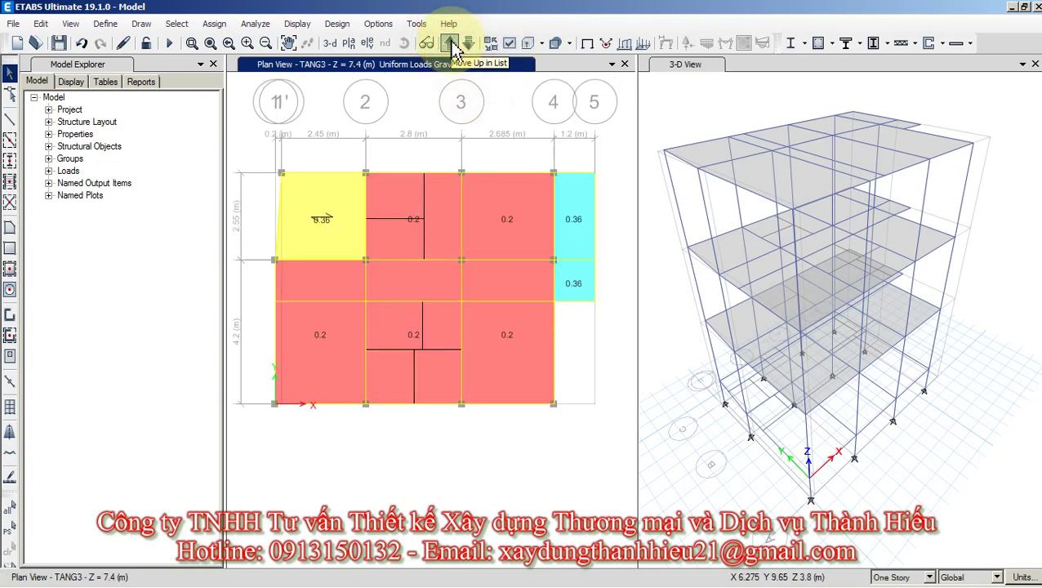
{"action": "left_click", "coordinate": [450, 45]}
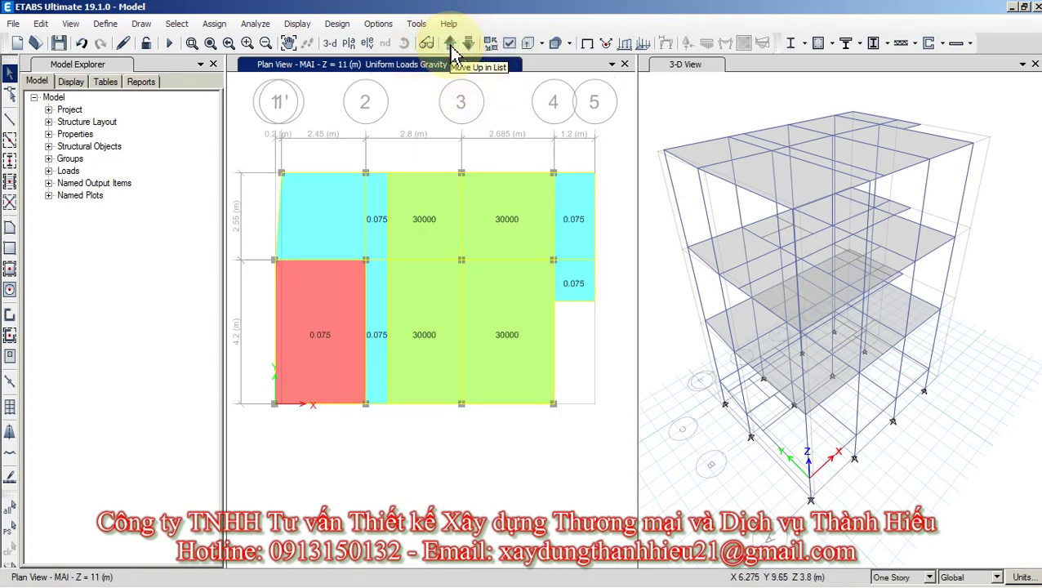
Replace the uniform HT gravity load on the four green slabs of the MAI plan with 0.03 tonf/m².
{"action": "left_click", "coordinate": [422, 331]}
{"action": "left_click", "coordinate": [502, 333]}
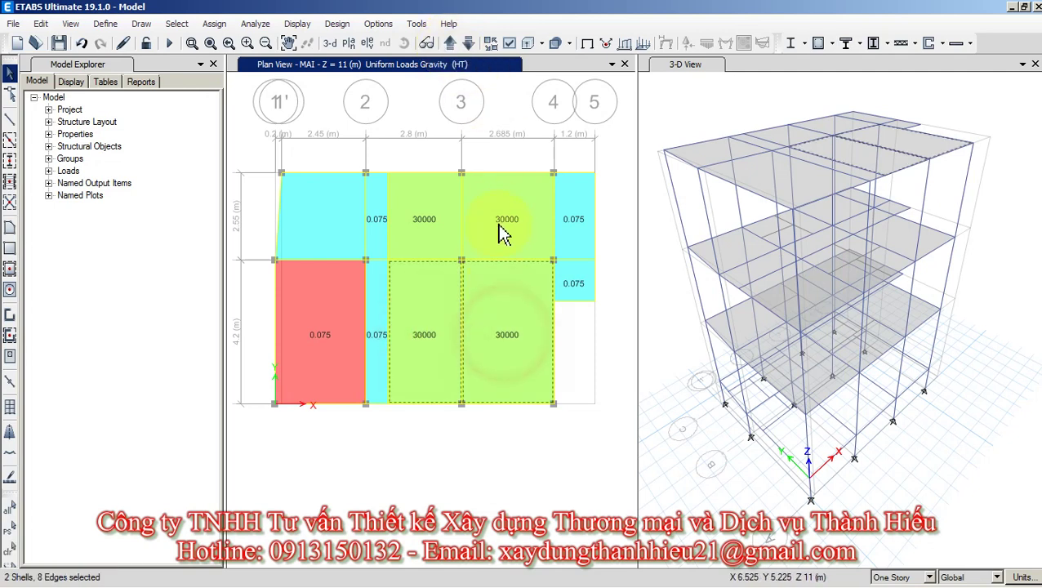
{"action": "left_click", "coordinate": [497, 221]}
{"action": "left_click", "coordinate": [417, 222]}
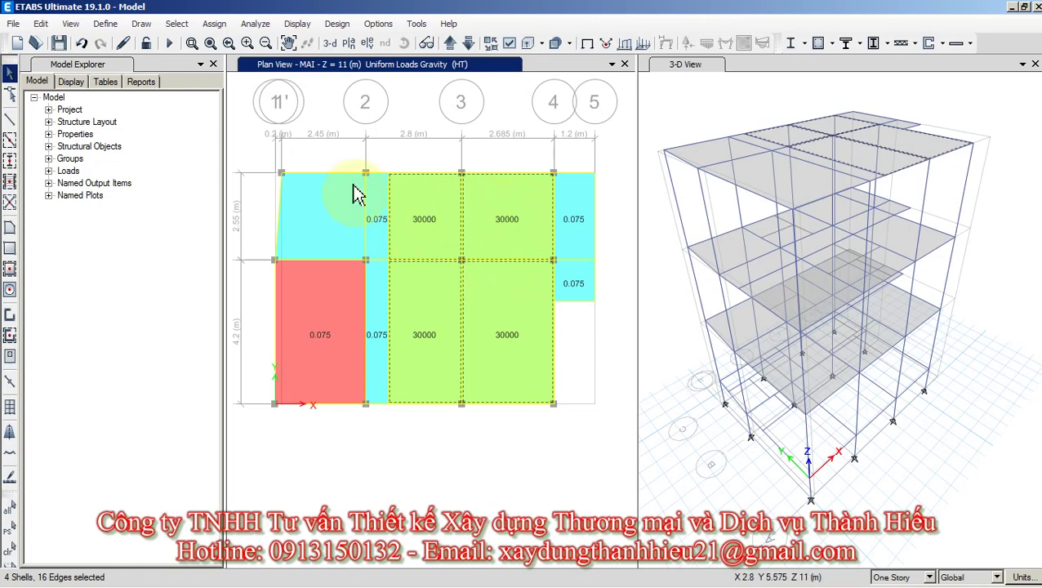
{"action": "left_click", "coordinate": [215, 24]}
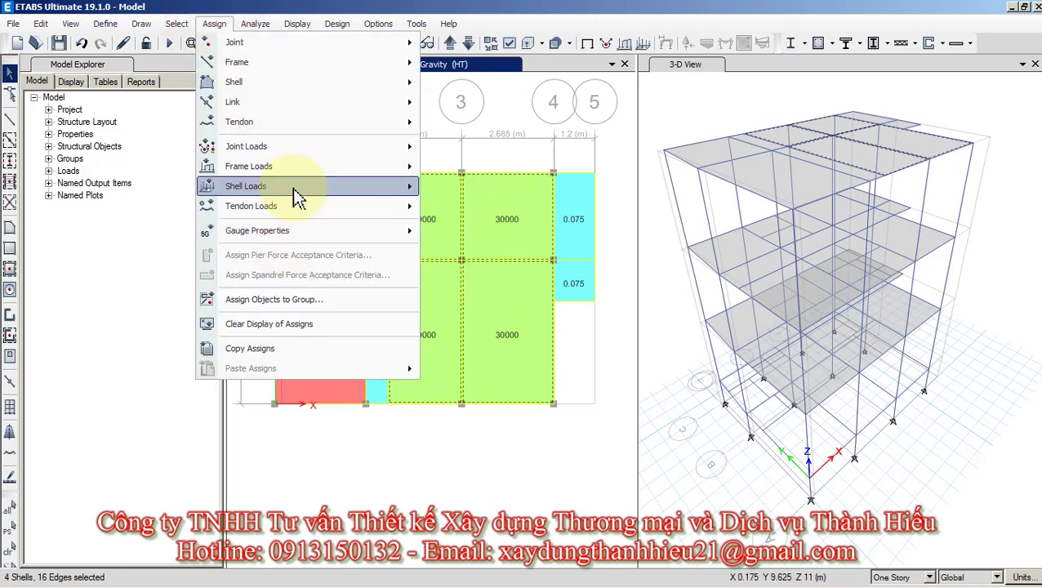
{"action": "mouse_move", "coordinate": [298, 188]}
{"action": "left_click", "coordinate": [481, 208]}
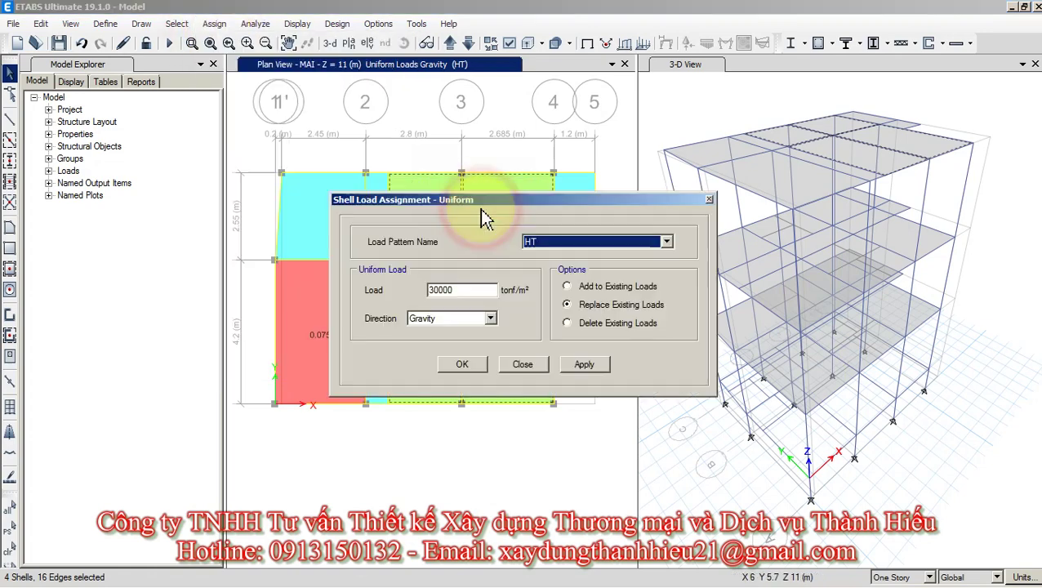
{"action": "double_click", "coordinate": [480, 290]}
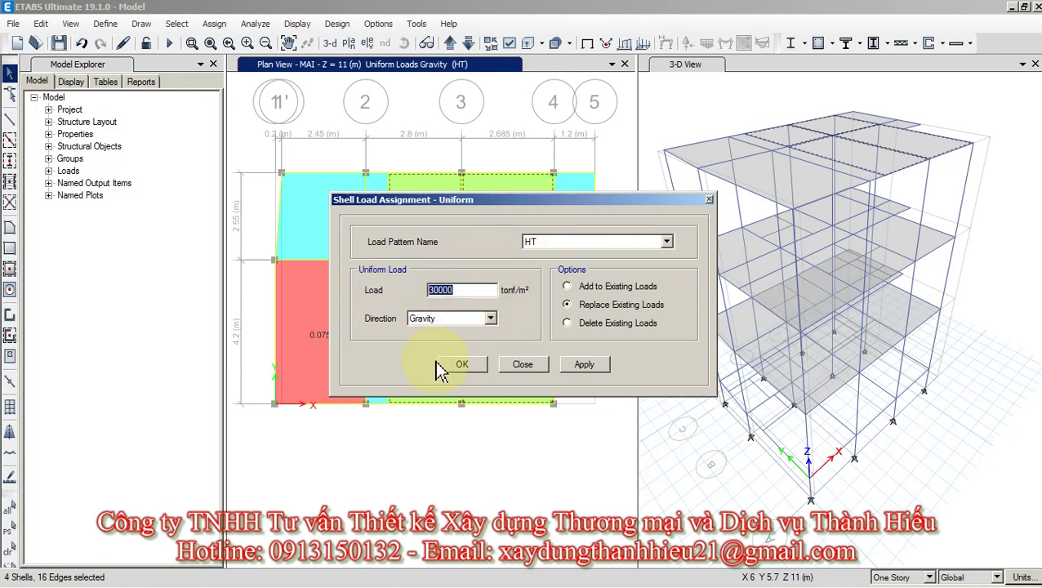
{"action": "type", "text": "0.03"}
{"action": "left_click", "coordinate": [585, 365]}
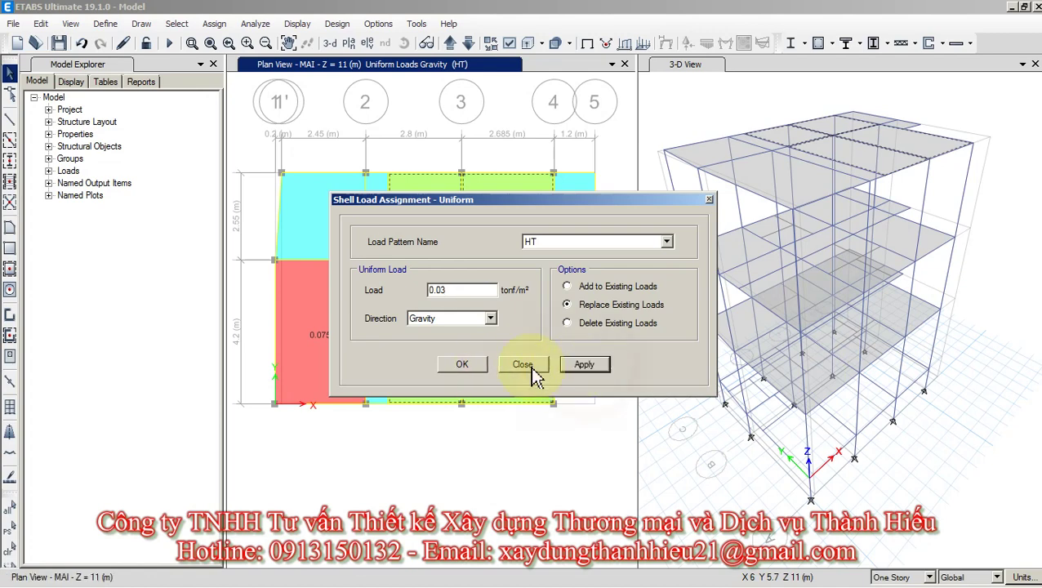
{"action": "left_click", "coordinate": [461, 365]}
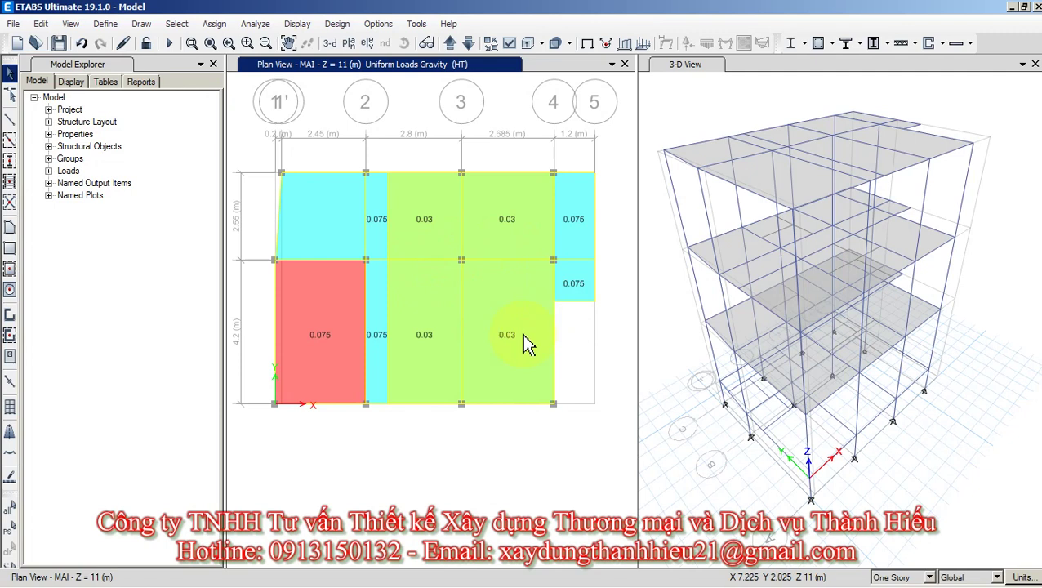
{"action": "middle_click_drag", "start_coordinate": [483, 308], "coordinate": [483, 323]}
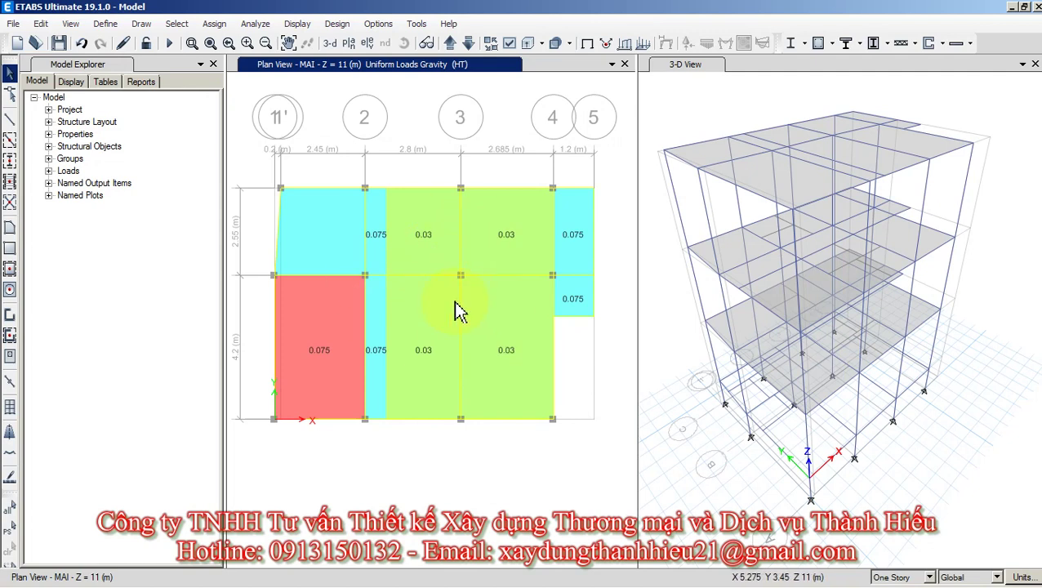
Assign stiffness modifiers of 0.01 for bending m11, m22 and m12 to the four green slab panels on story MAI.
{"action": "left_click", "coordinate": [433, 250]}
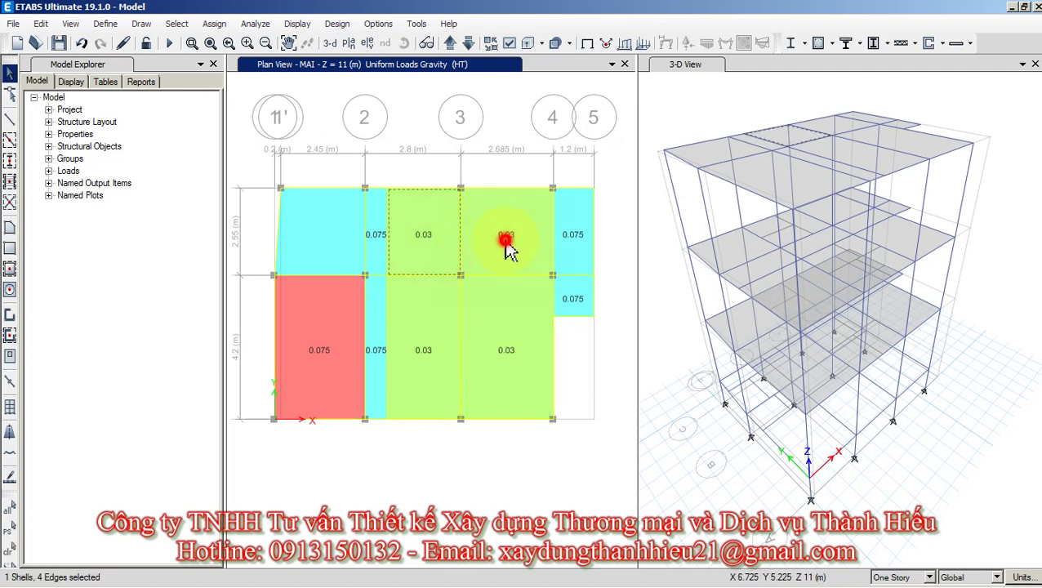
{"action": "left_click", "coordinate": [503, 242]}
{"action": "left_click", "coordinate": [494, 314]}
{"action": "left_click", "coordinate": [421, 318]}
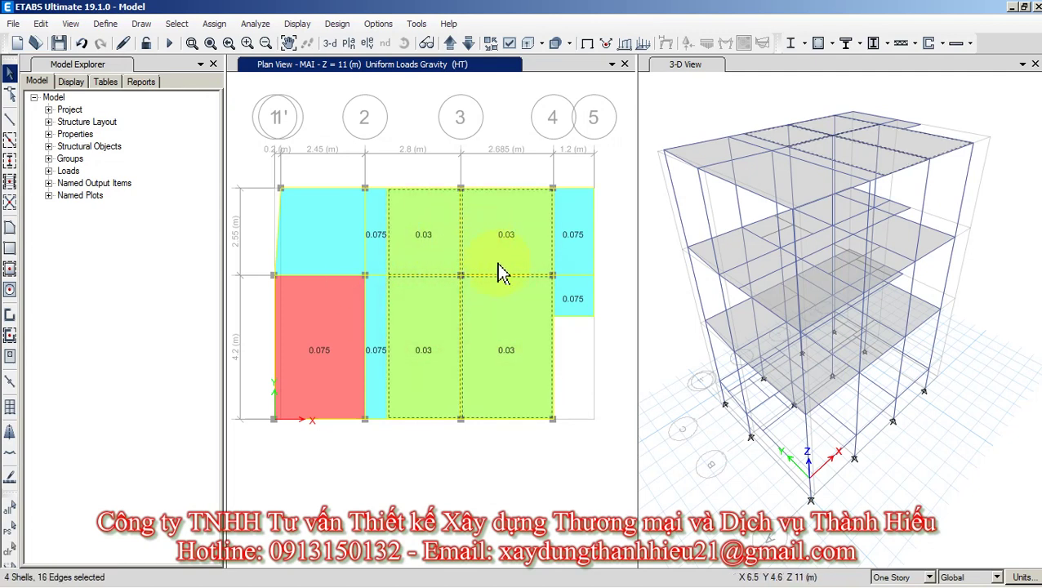
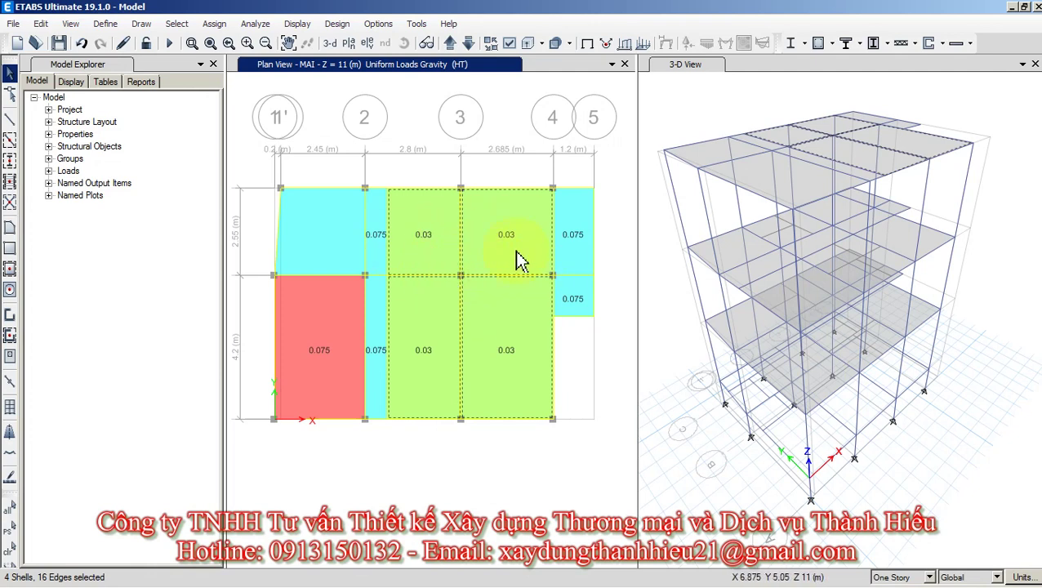
{"action": "left_click", "coordinate": [214, 23]}
{"action": "mouse_move", "coordinate": [249, 83]}
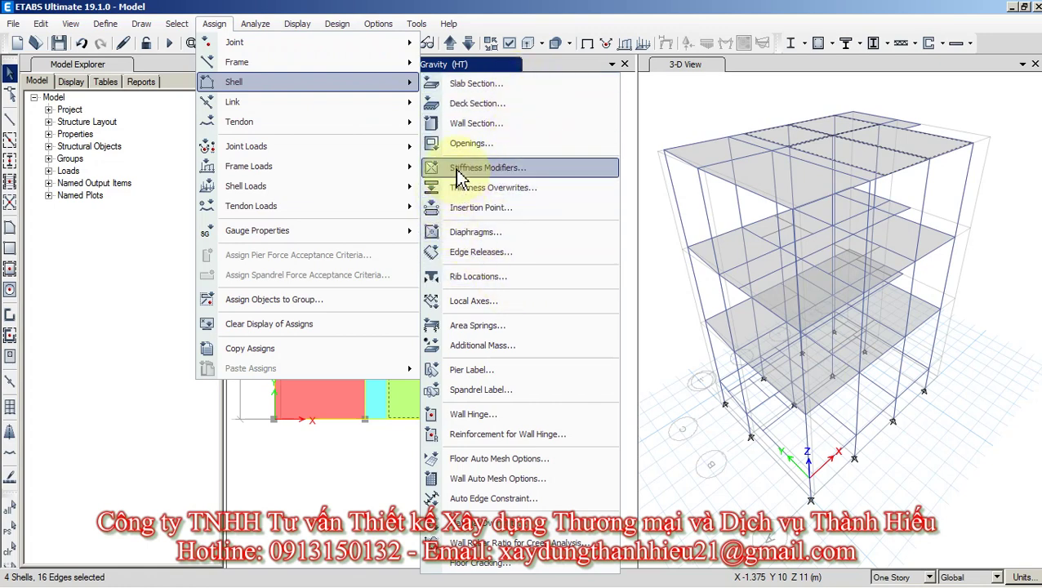
{"action": "left_click", "coordinate": [519, 169]}
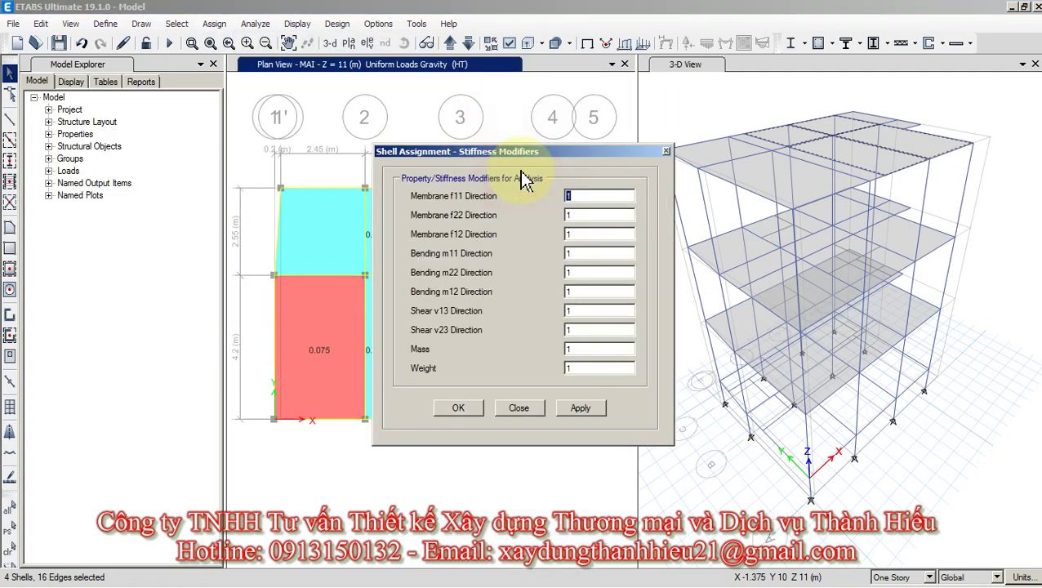
{"action": "left_click", "coordinate": [583, 254]}
{"action": "double_click", "coordinate": [583, 254]}
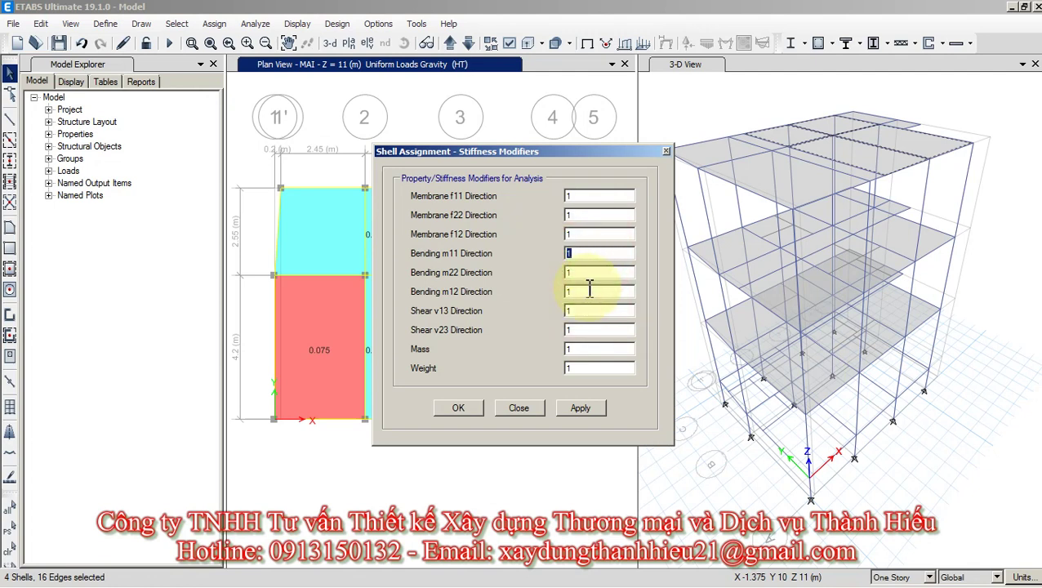
{"action": "type", "text": "0.01"}
{"action": "double_click", "coordinate": [589, 274]}
{"action": "type", "text": "0.01"}
{"action": "double_click", "coordinate": [585, 292]}
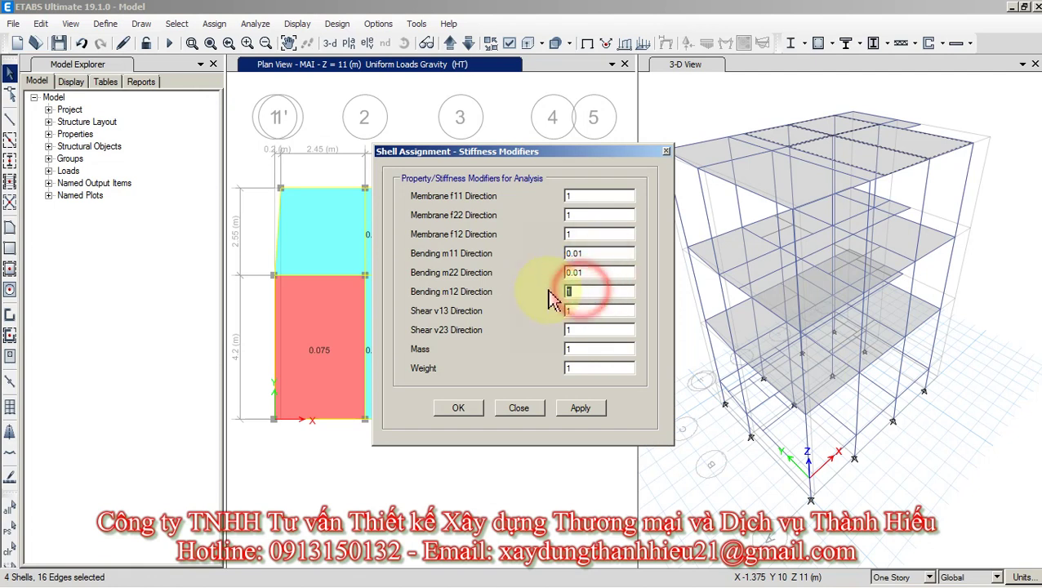
{"action": "type", "text": "0.0"}
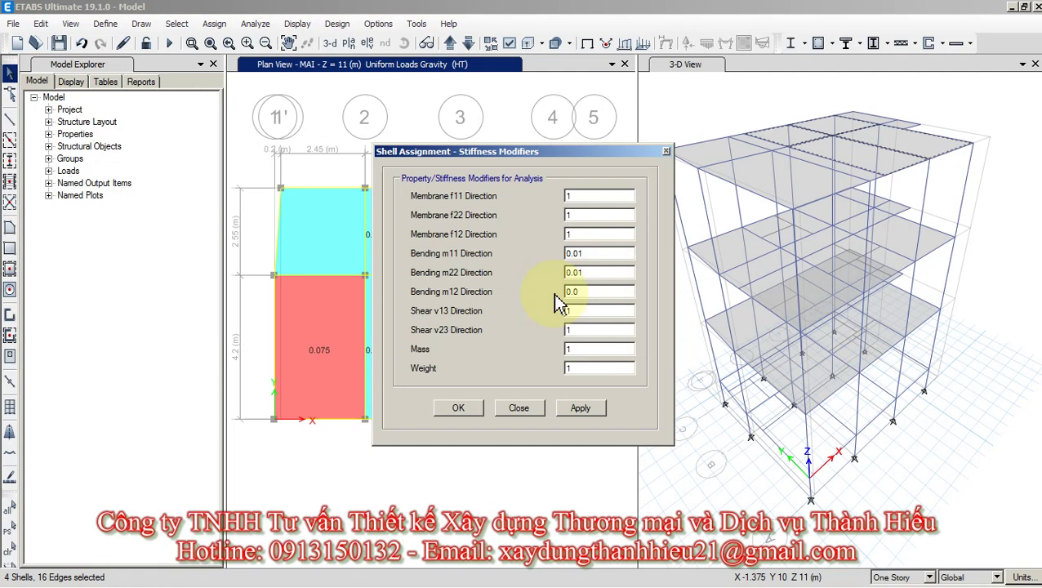
{"action": "type", "text": "1"}
{"action": "left_click", "coordinate": [577, 409]}
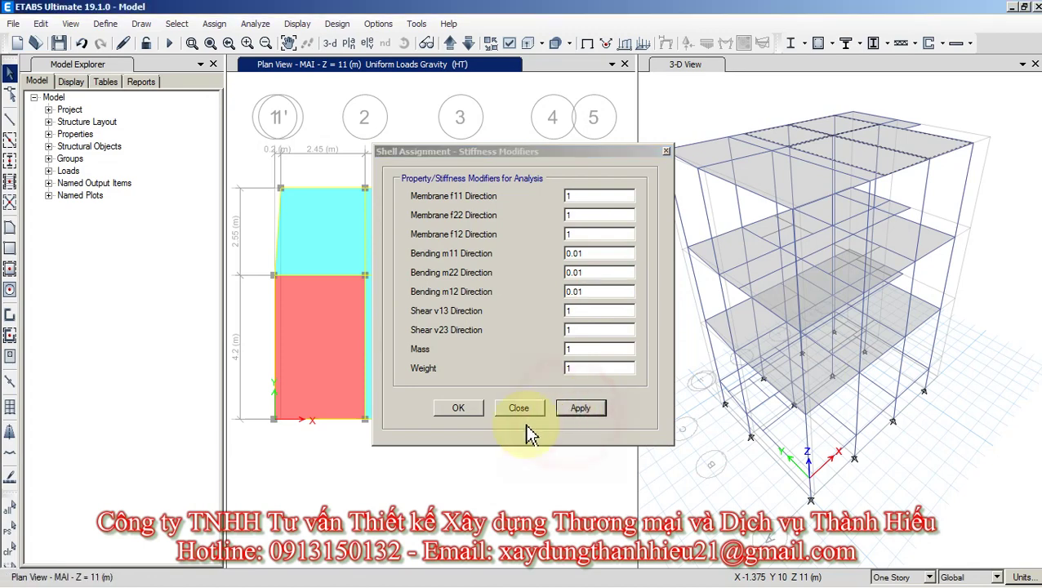
{"action": "left_click", "coordinate": [459, 410]}
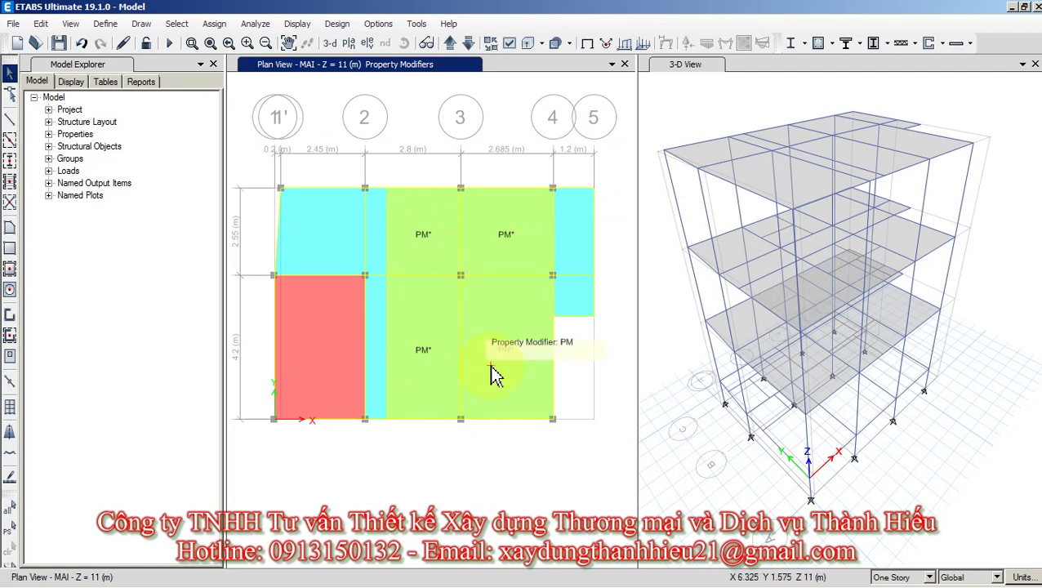
Switch the plan view to the Base level.
{"action": "mouse_move", "coordinate": [477, 330]}
{"action": "middle_mouse_down"}
{"action": "mouse_move", "coordinate": [461, 360]}
{"action": "mouse_move", "coordinate": [467, 341]}
{"action": "mouse_move", "coordinate": [360, 307]}
{"action": "middle_mouse_up"}
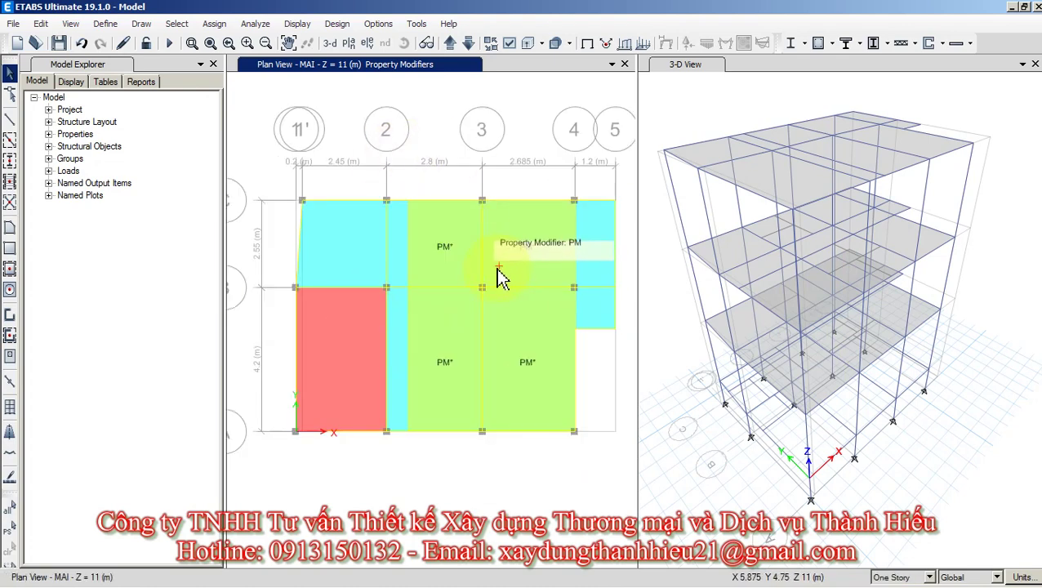
{"action": "mouse_move", "coordinate": [465, 272]}
{"action": "middle_mouse_down"}
{"action": "mouse_move", "coordinate": [430, 244]}
{"action": "mouse_move", "coordinate": [472, 290]}
{"action": "mouse_move", "coordinate": [482, 155]}
{"action": "middle_mouse_up"}
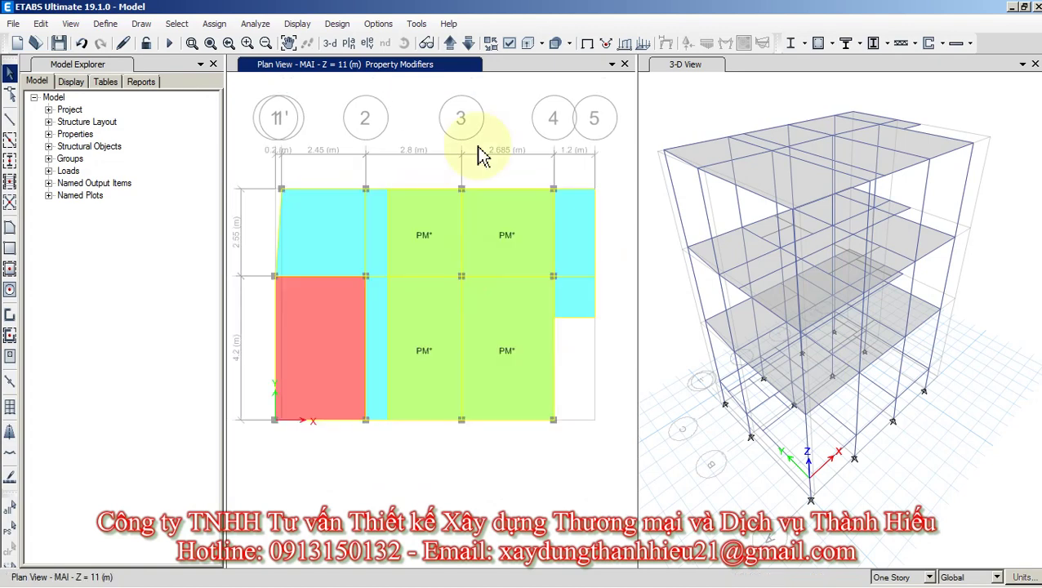
{"action": "left_click", "coordinate": [349, 46]}
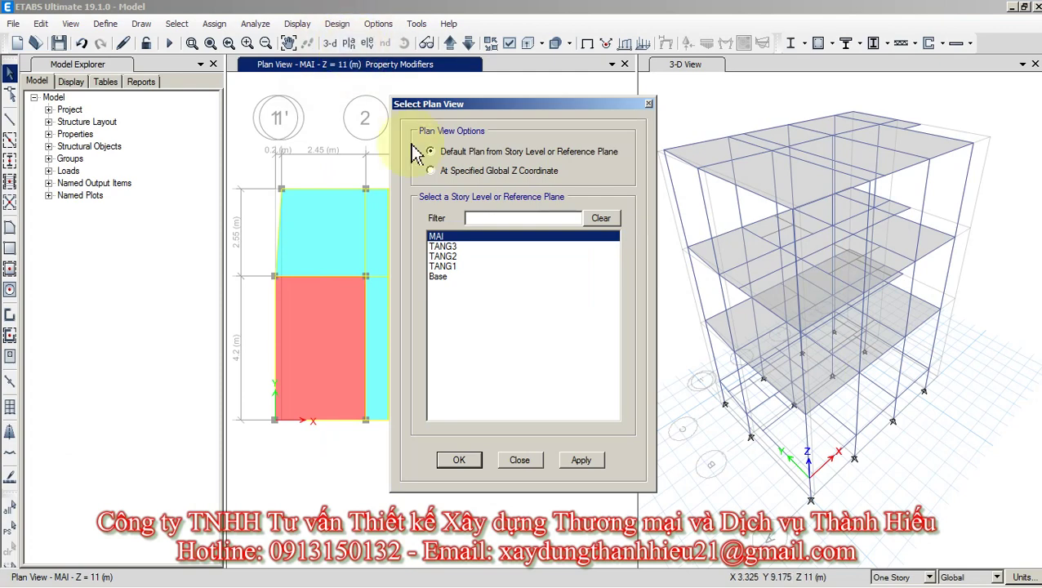
{"action": "left_click", "coordinate": [441, 276]}
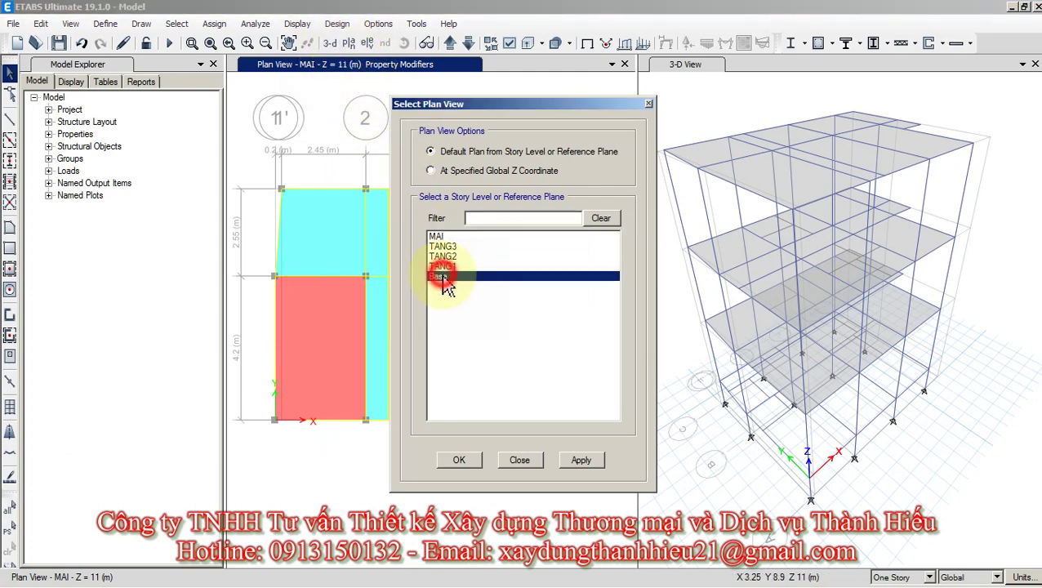
{"action": "left_click", "coordinate": [581, 460]}
{"action": "left_click", "coordinate": [462, 459]}
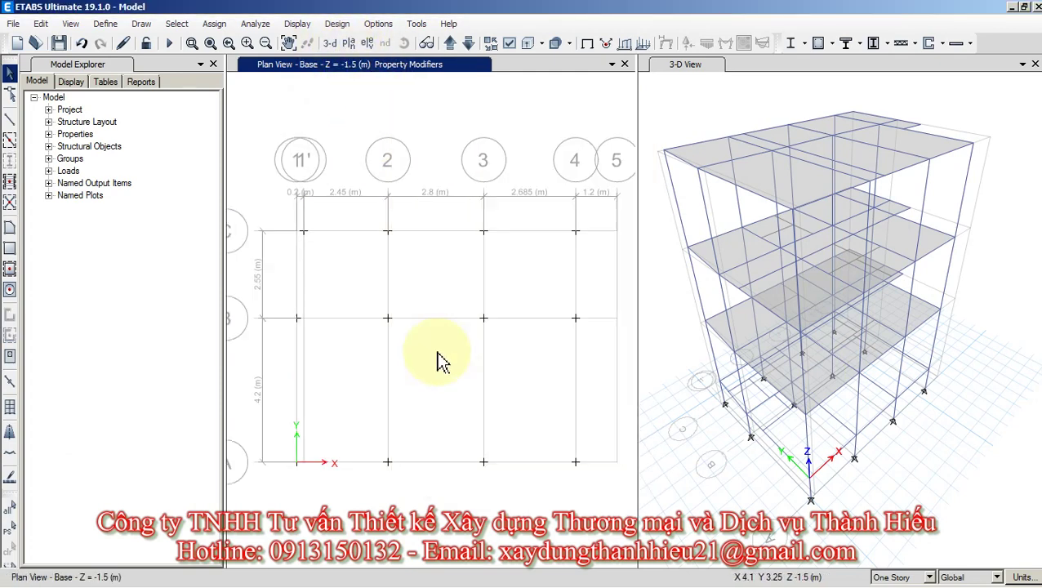
Assign fully fixed restraints, with all translations and rotations locked, to all joints on the Base level.
{"action": "left_click_drag", "start_coordinate": [274, 158], "coordinate": [575, 425]}
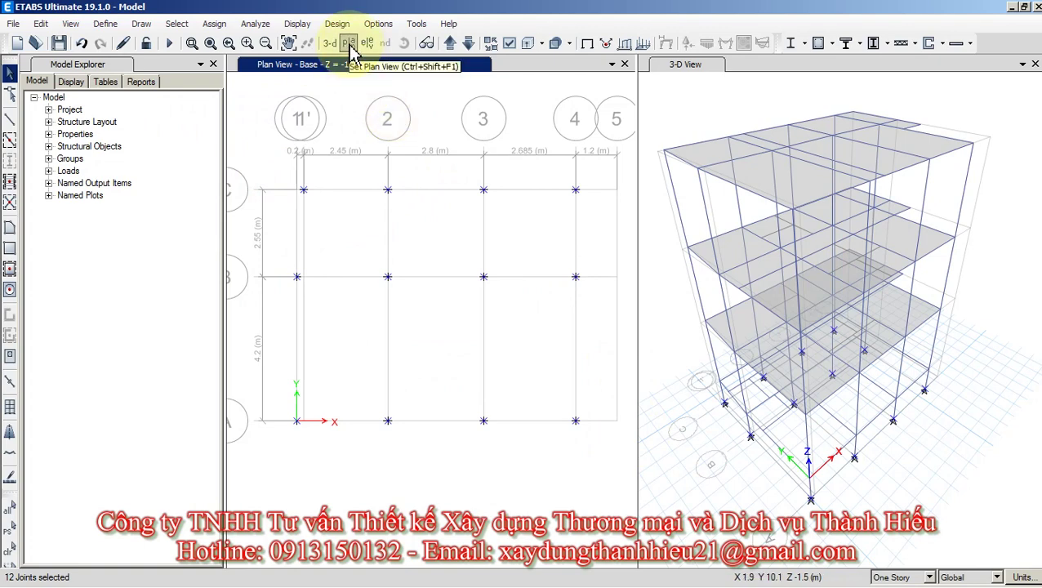
{"action": "left_click", "coordinate": [214, 23]}
{"action": "mouse_move", "coordinate": [268, 50]}
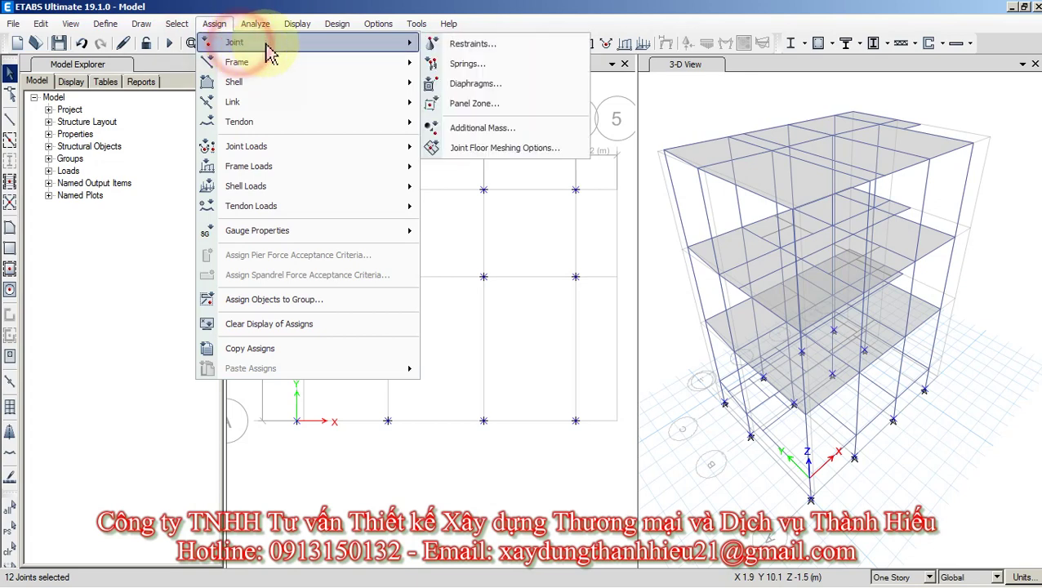
{"action": "left_click", "coordinate": [468, 44]}
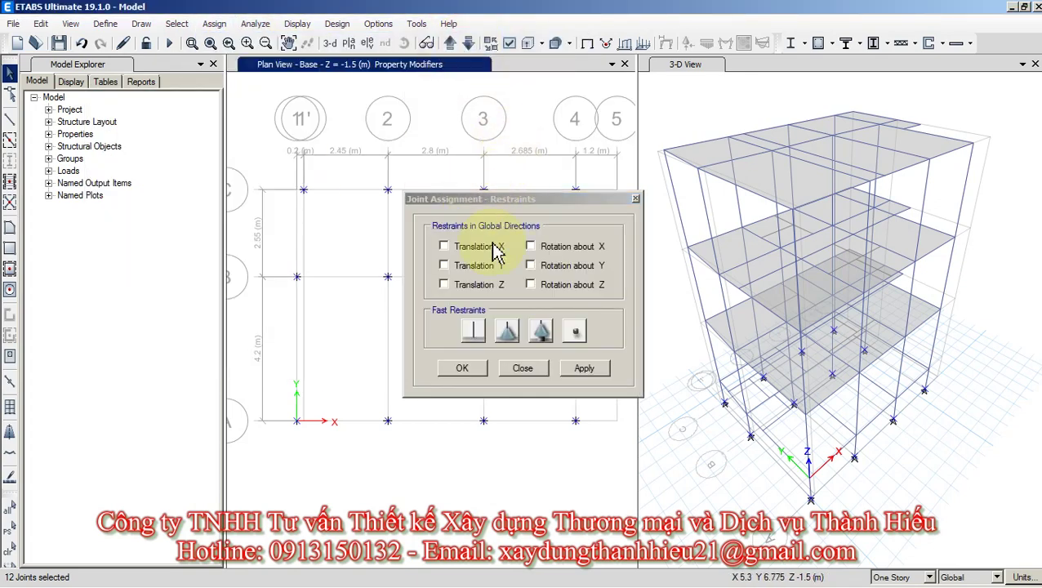
{"action": "left_click", "coordinate": [474, 337]}
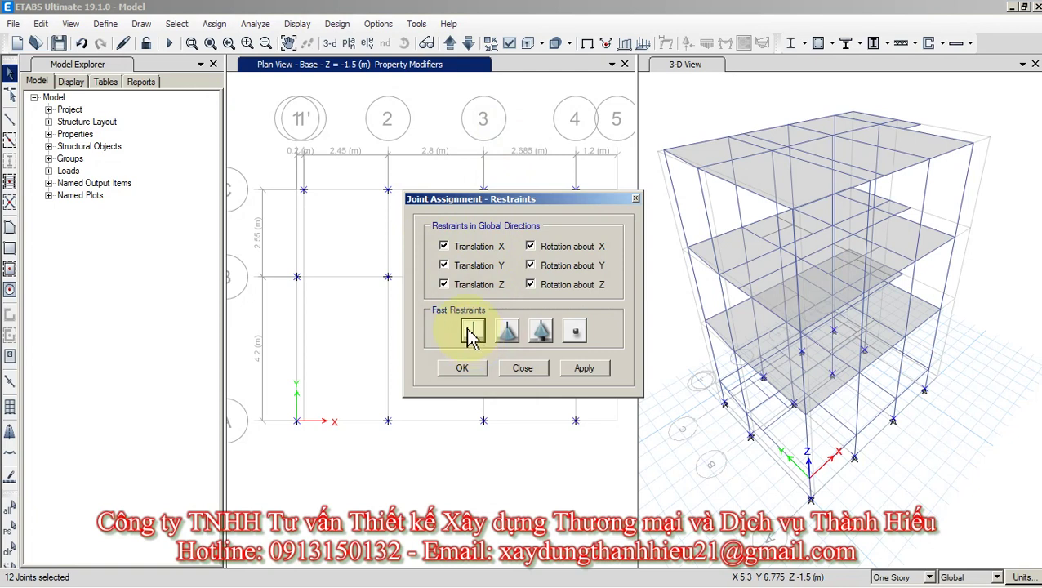
{"action": "left_click", "coordinate": [585, 369]}
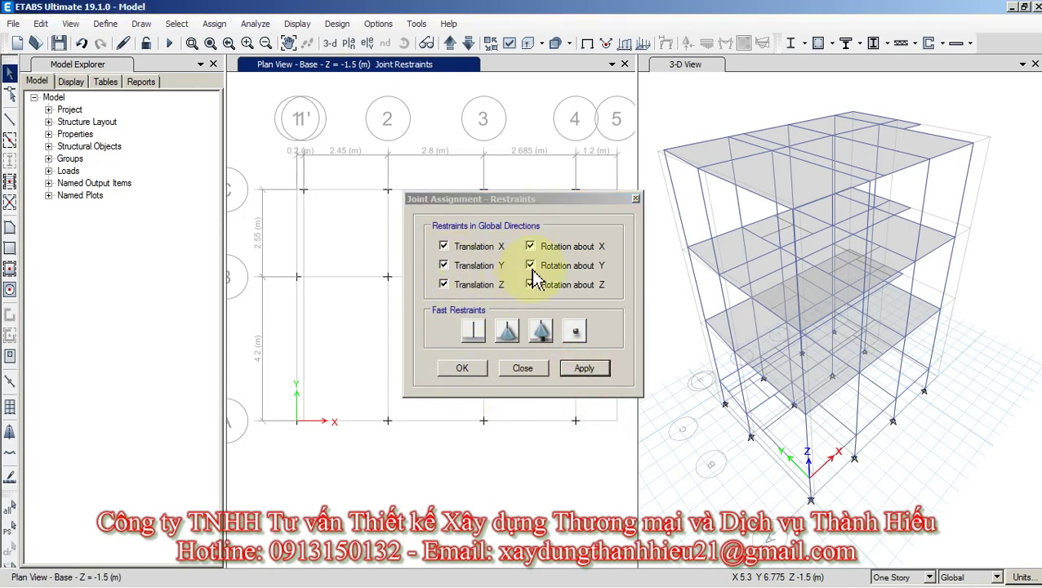
{"action": "left_click", "coordinate": [462, 370]}
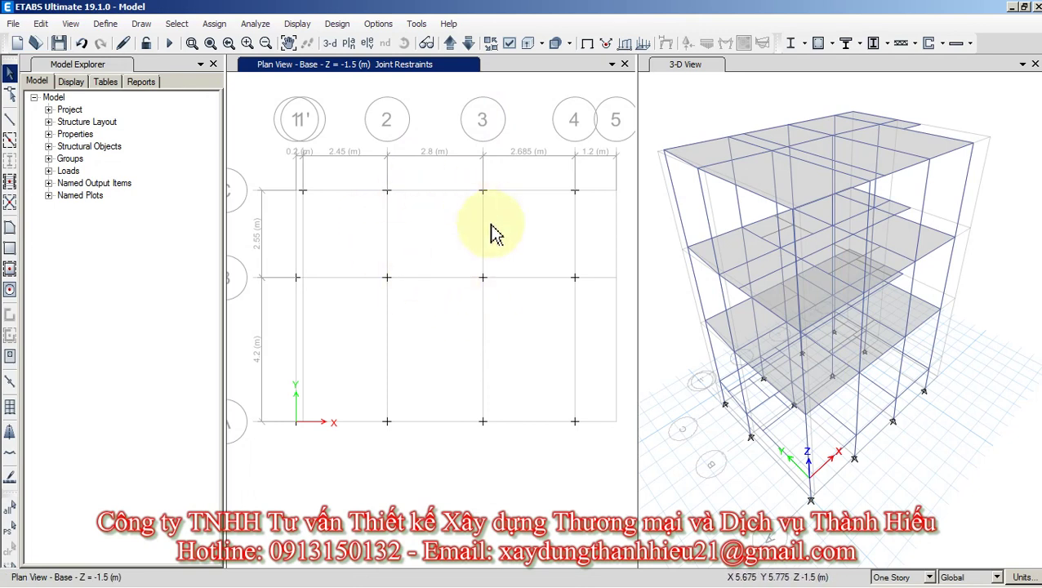
Select the whole model and run the model check with all joint, frame, shell and other checks plus the trim/extend frames fix.
{"action": "key", "text": "ctrl+a"}
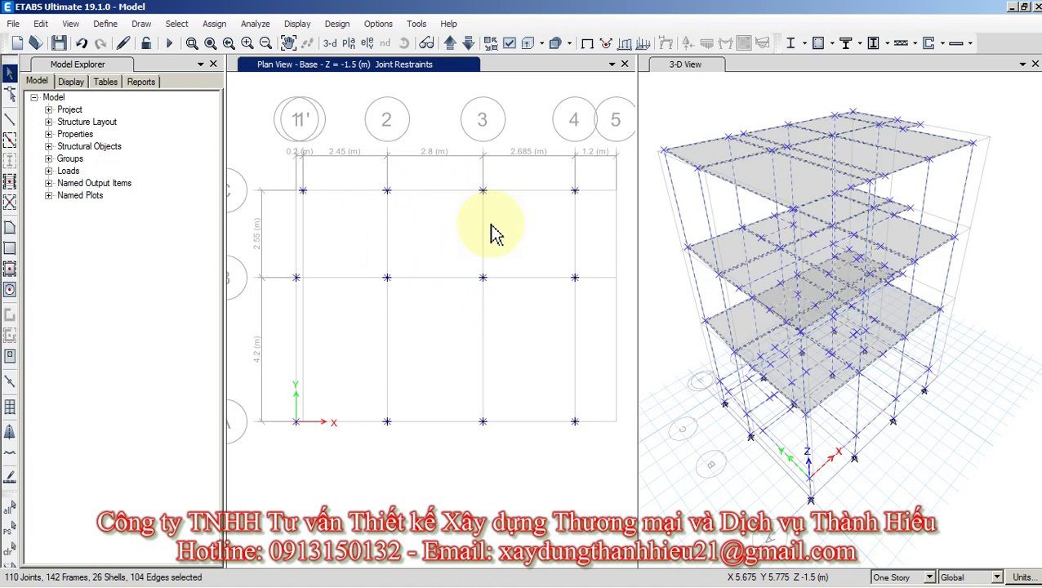
{"action": "left_click", "coordinate": [249, 25]}
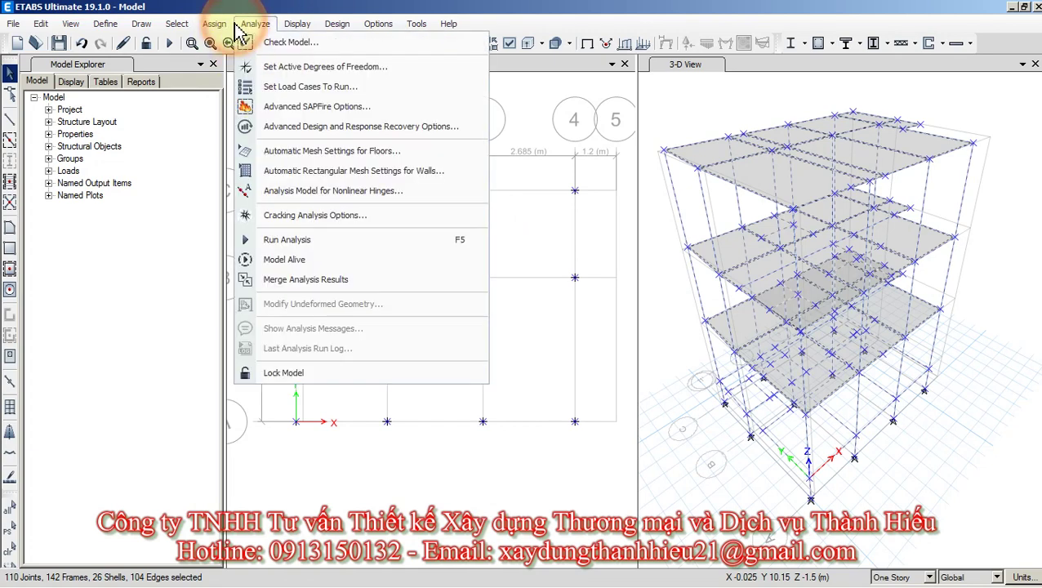
{"action": "left_click", "coordinate": [290, 42]}
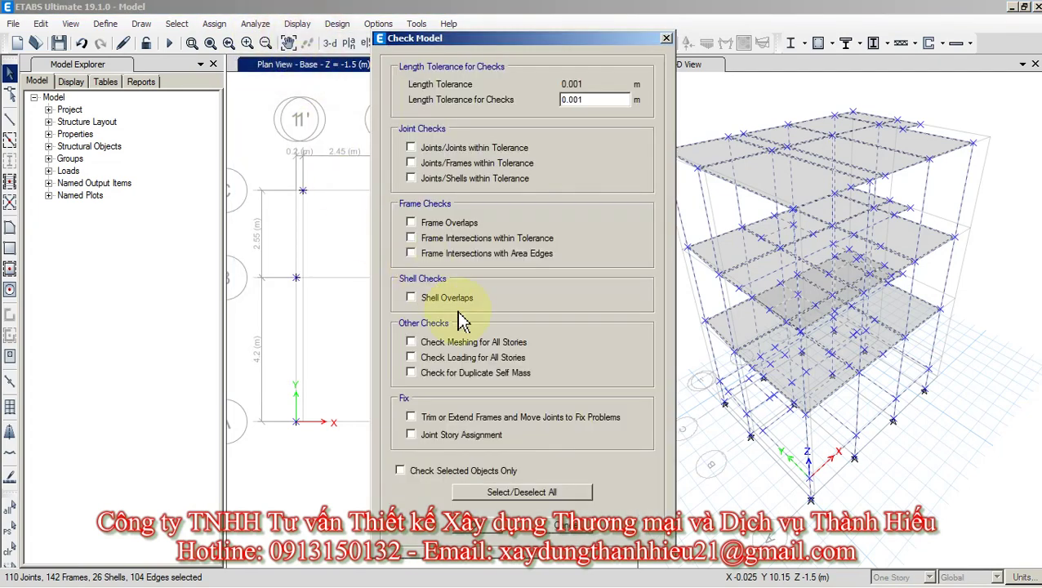
{"action": "left_click", "coordinate": [515, 493]}
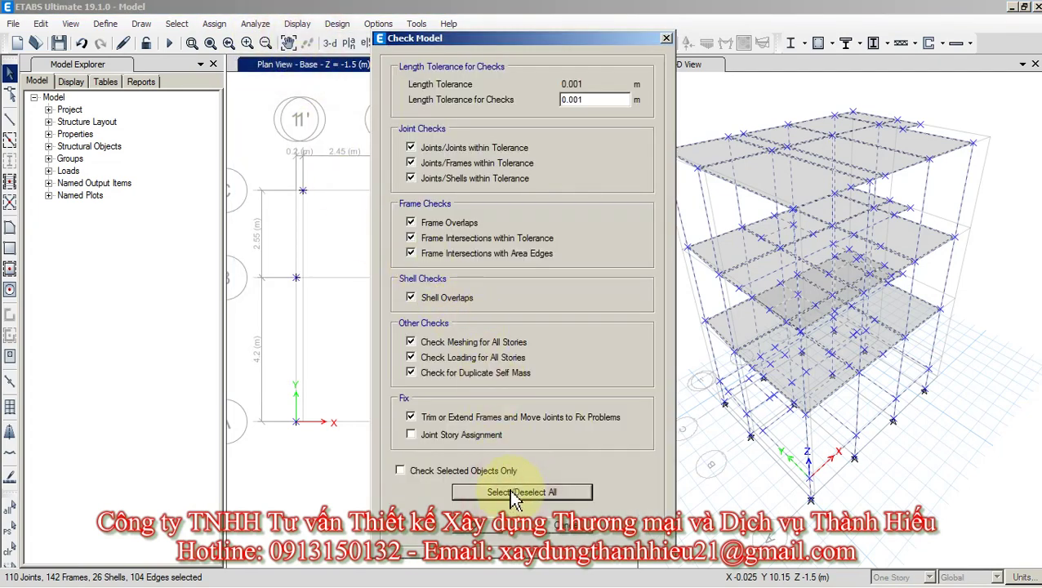
{"action": "left_click", "coordinate": [488, 535]}
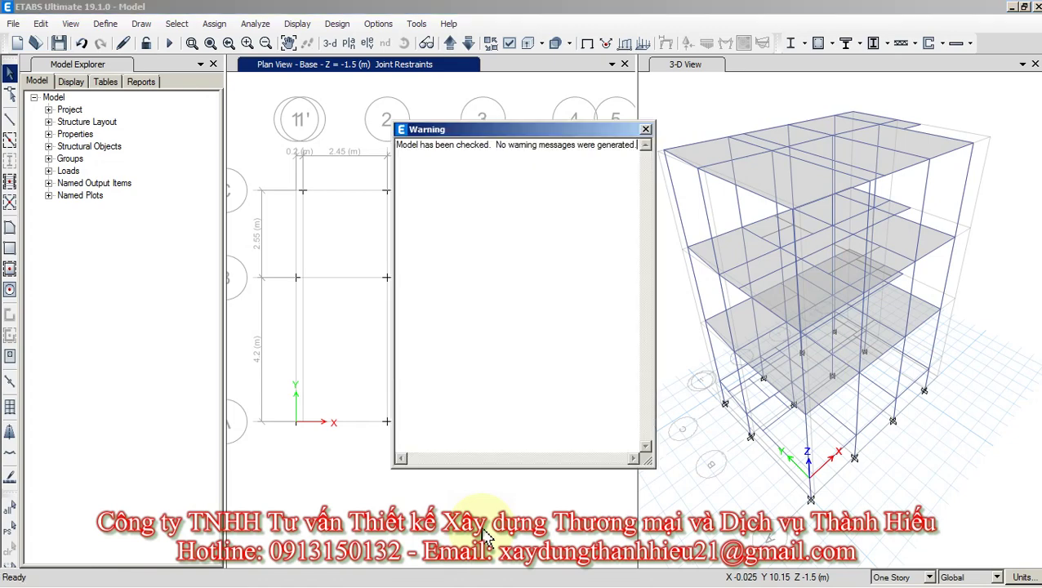
{"action": "left_click", "coordinate": [569, 133]}
{"action": "left_click_drag", "start_coordinate": [569, 133], "coordinate": [447, 167]}
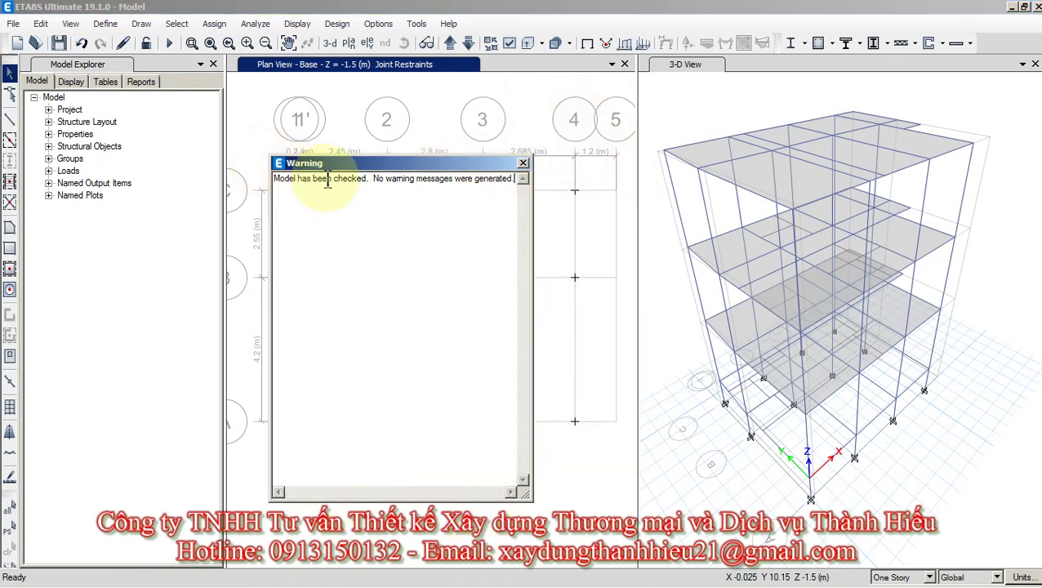
{"action": "left_click", "coordinate": [522, 163]}
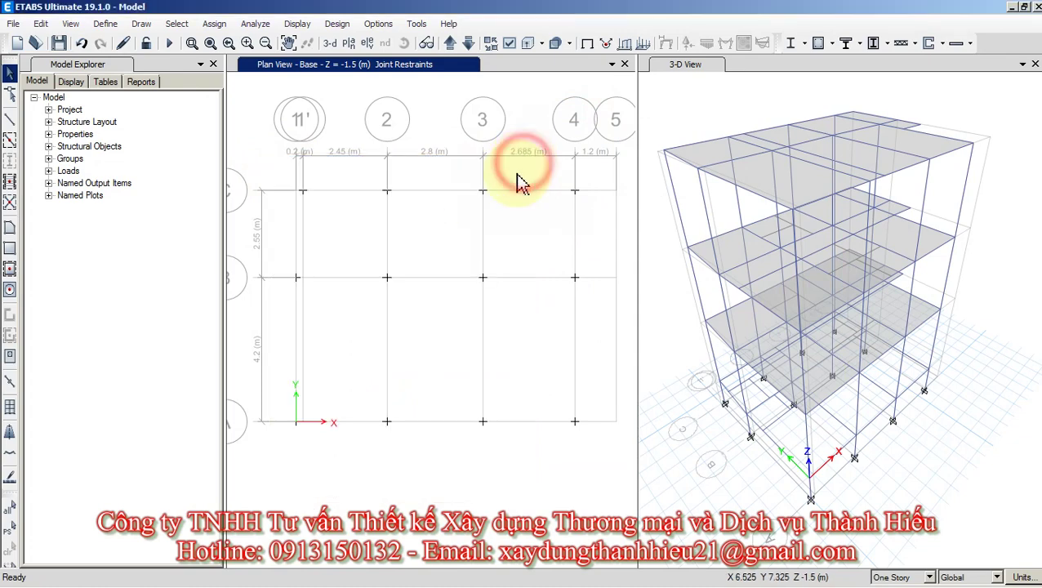
Switch the plan view to story MAI.
{"action": "left_click", "coordinate": [348, 45]}
{"action": "left_click", "coordinate": [461, 461]}
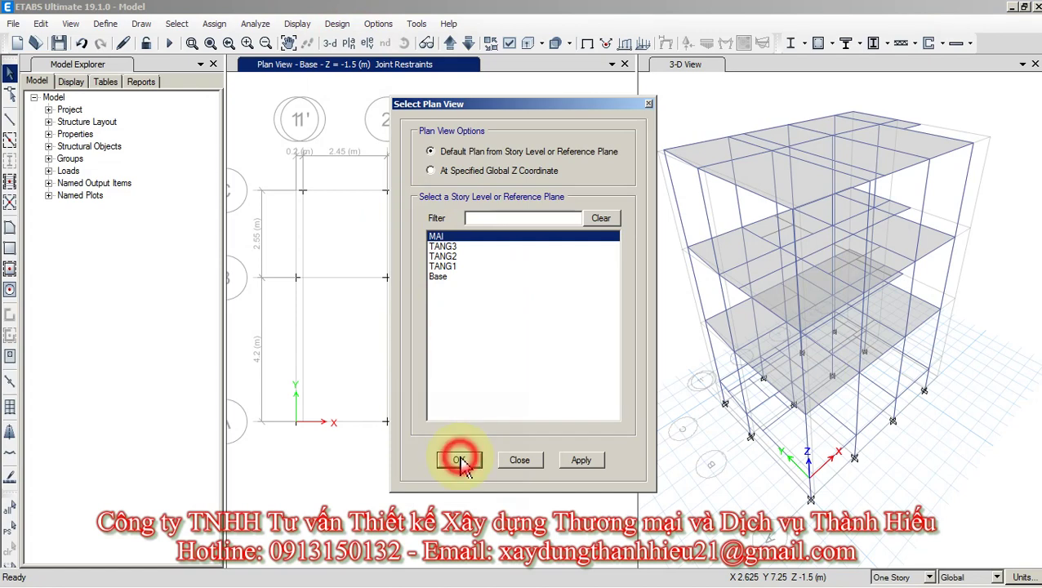
{"action": "middle_click_drag", "start_coordinate": [455, 353], "coordinate": [455, 245]}
Set bending stiffness modifiers m11, m22 and m12 to 0.01 for the MAI slab between grids 1' and 2, B and C.
{"action": "left_click", "coordinate": [326, 218]}
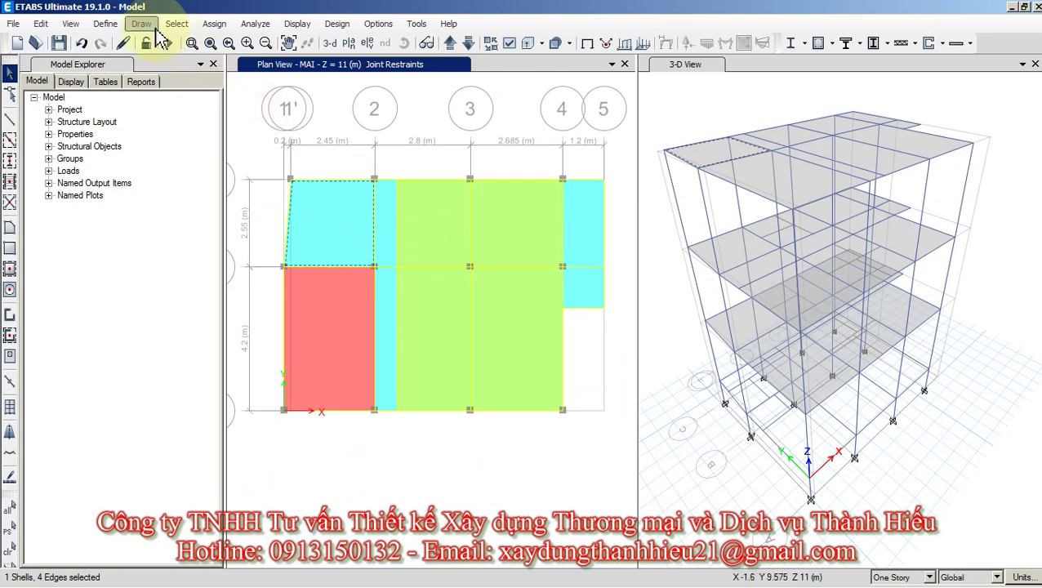
{"action": "left_click", "coordinate": [219, 23]}
{"action": "left_click", "coordinate": [219, 23]}
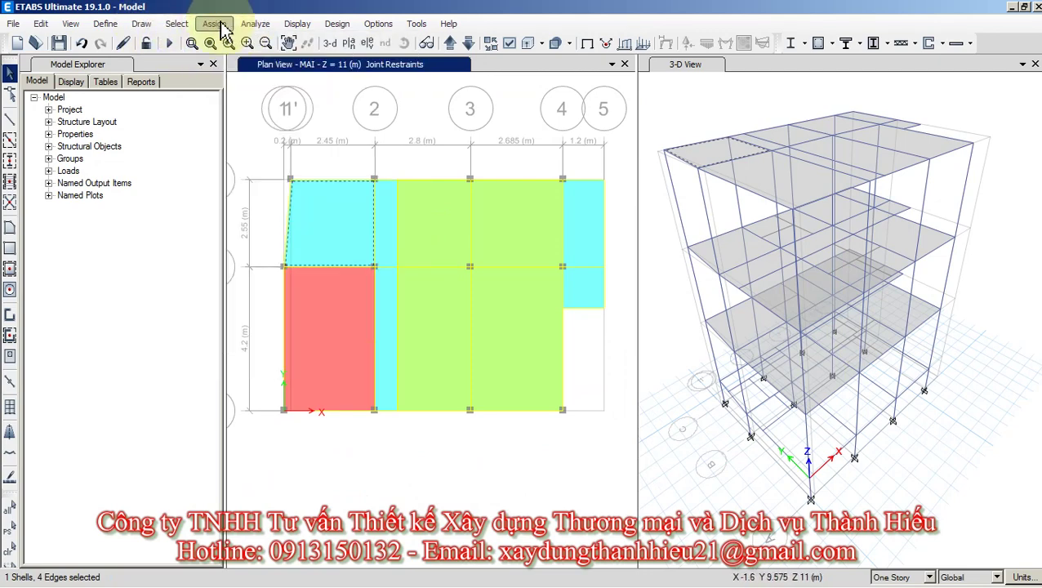
{"action": "left_click", "coordinate": [219, 23]}
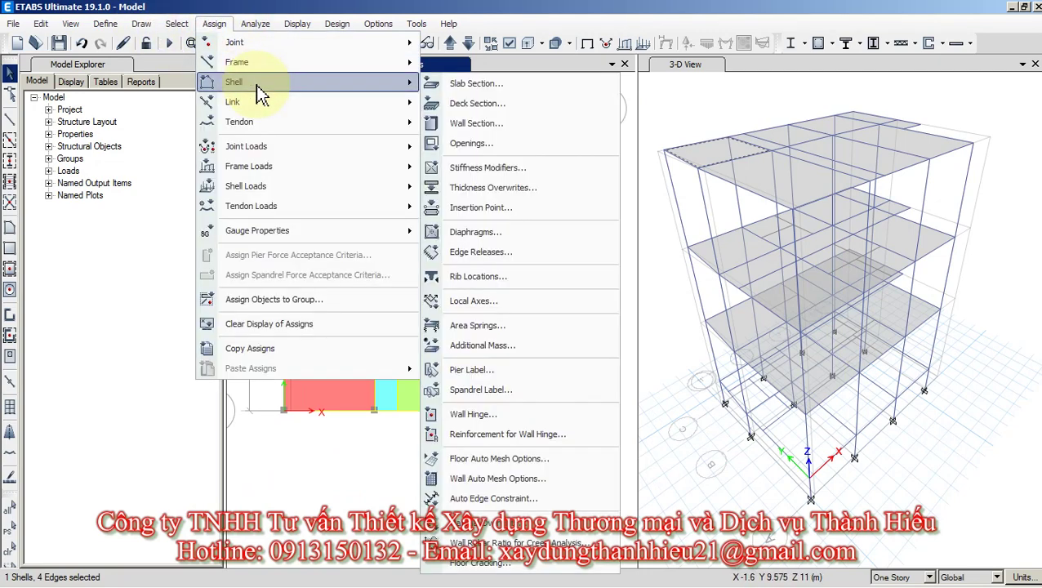
{"action": "mouse_move", "coordinate": [302, 83]}
{"action": "left_click", "coordinate": [473, 172]}
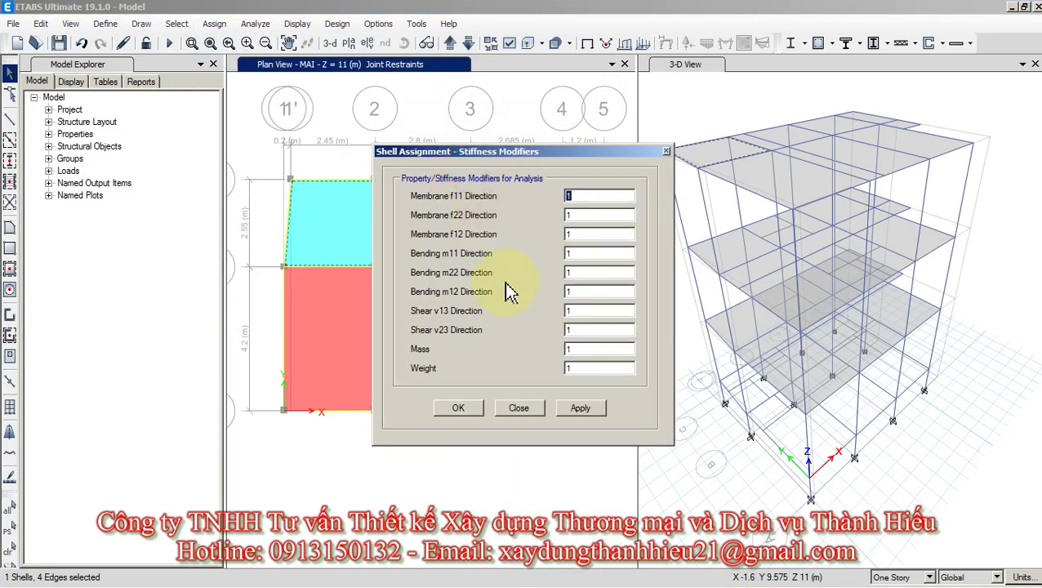
{"action": "double_click", "coordinate": [569, 254]}
{"action": "type", "text": "0.01"}
{"action": "double_click", "coordinate": [588, 275]}
{"action": "double_click", "coordinate": [586, 290]}
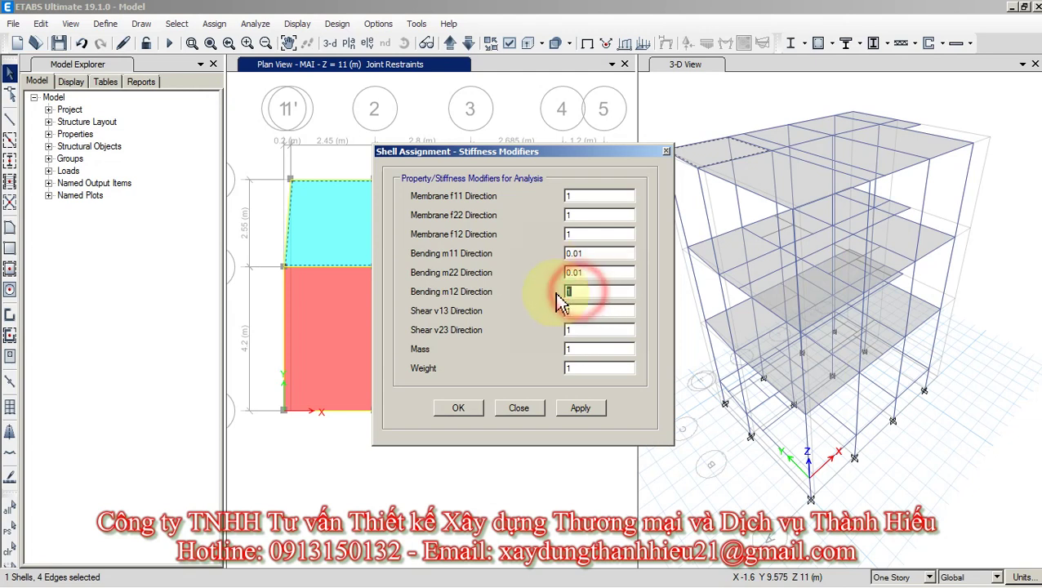
{"action": "type", "text": "0"}
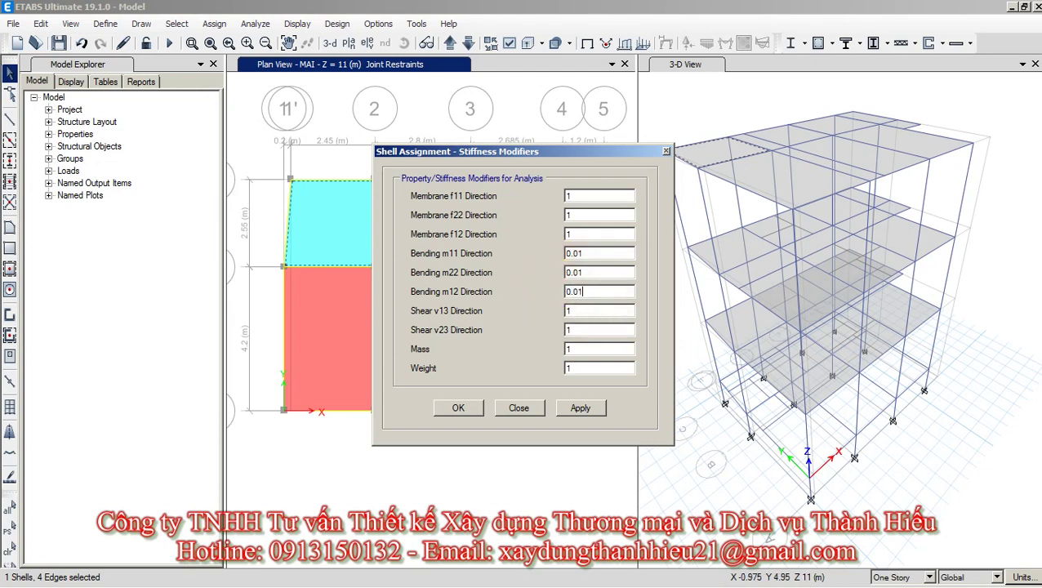
{"action": "left_click", "coordinate": [460, 411]}
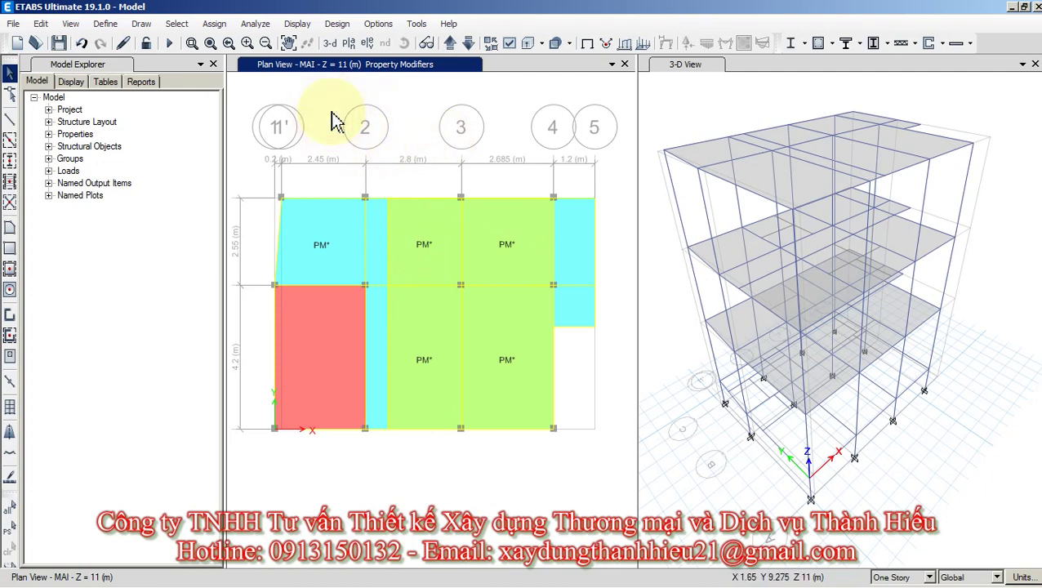
Assign auto cookie-cut floor meshing to the whole model, meshing at beams and wall edges with a maximum element size of 1 m.
{"action": "key", "text": "ctrl+a"}
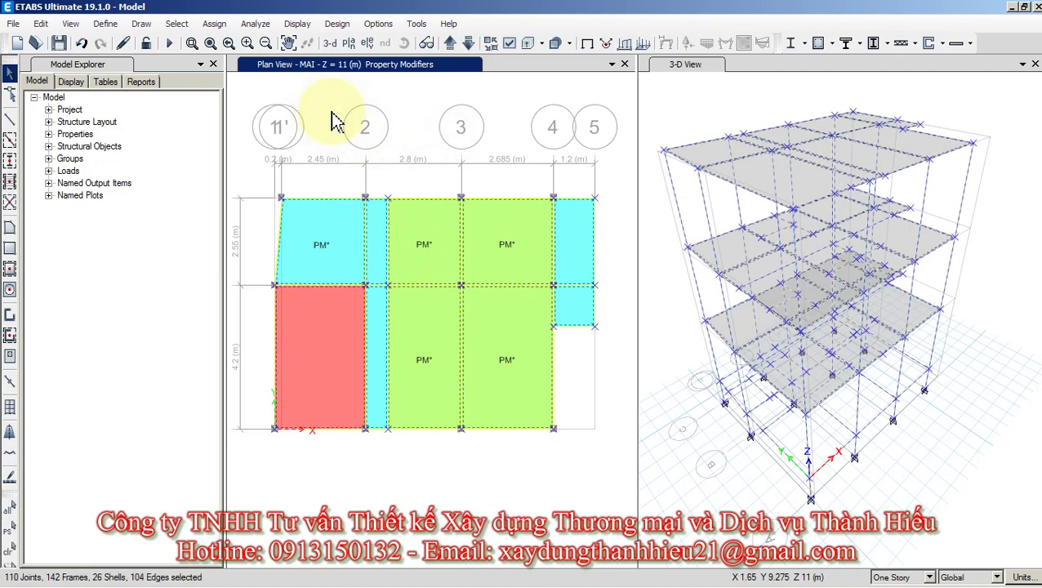
{"action": "left_click", "coordinate": [210, 26]}
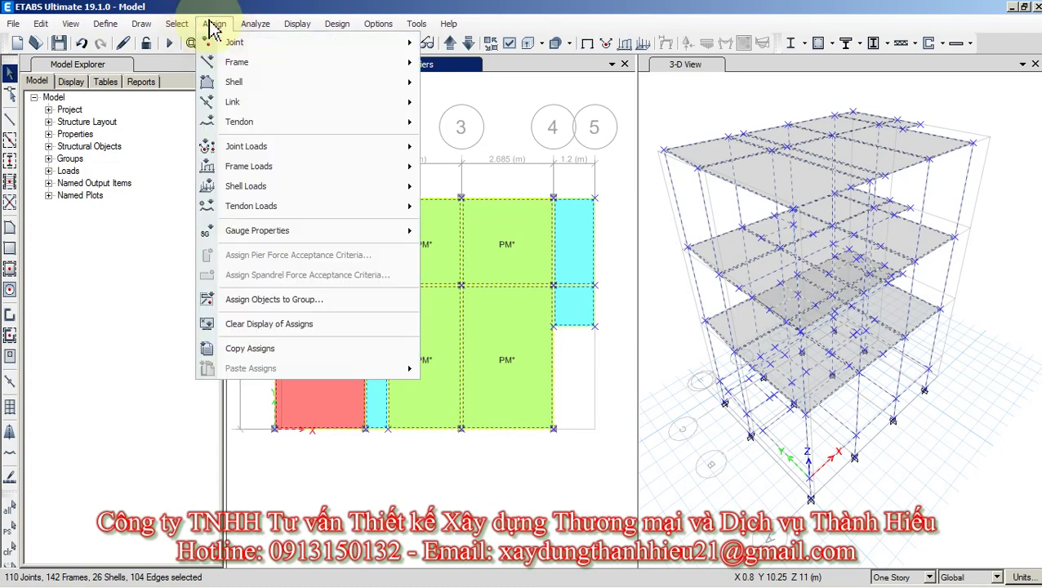
{"action": "mouse_move", "coordinate": [237, 84]}
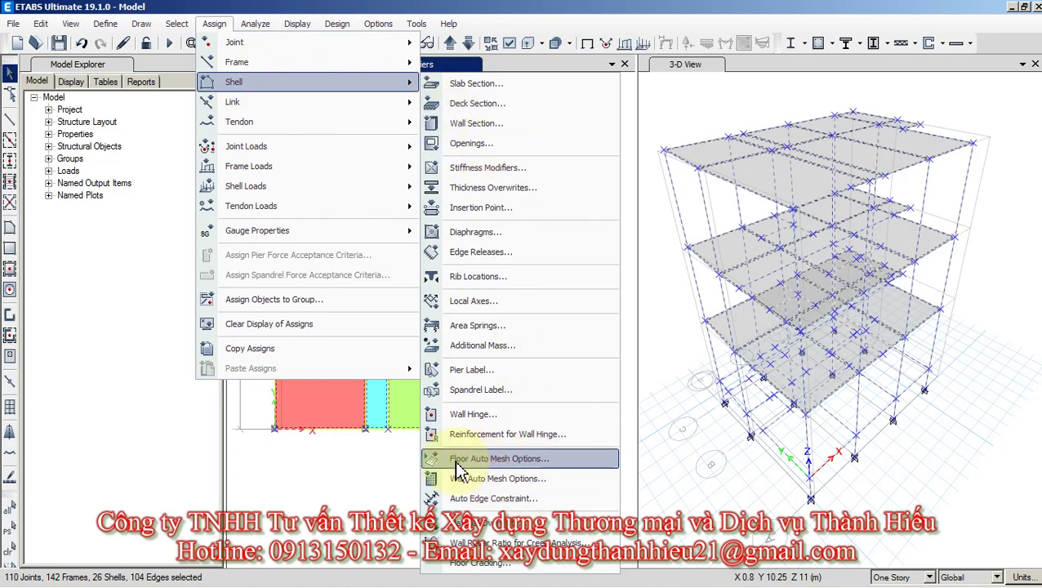
{"action": "left_click", "coordinate": [531, 460]}
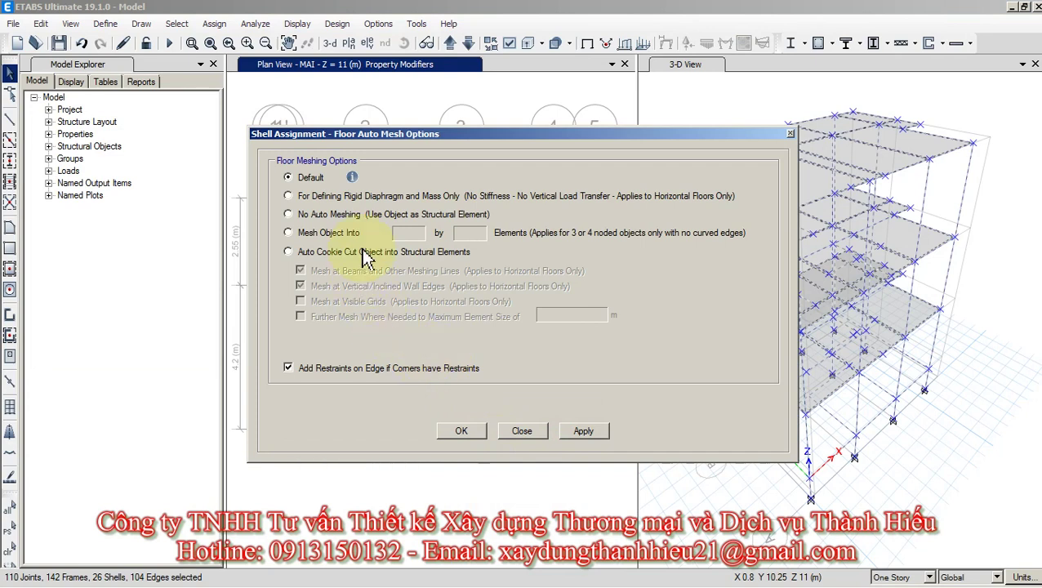
{"action": "left_click", "coordinate": [364, 254]}
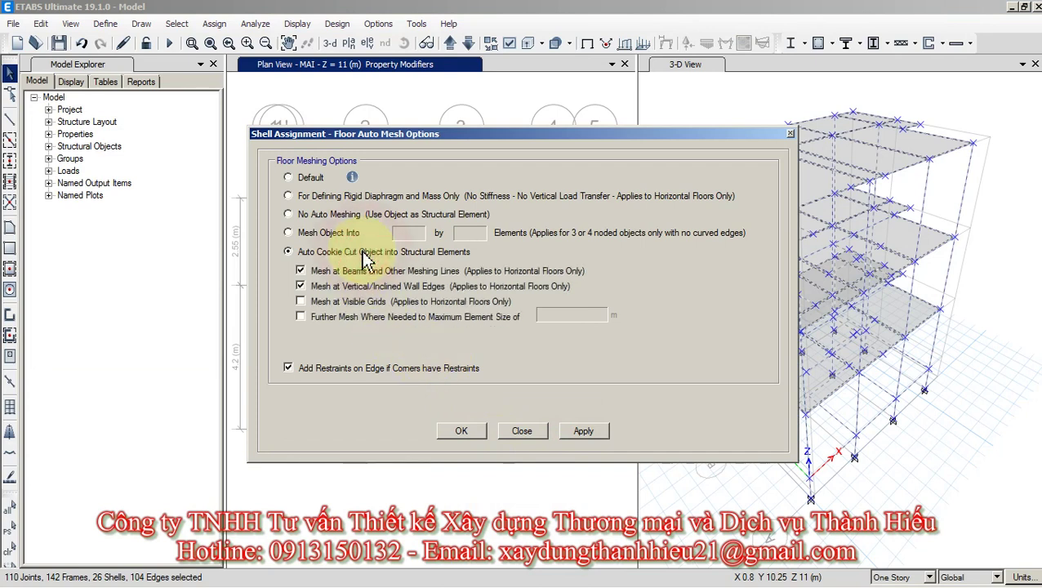
{"action": "left_click", "coordinate": [330, 317]}
{"action": "left_click", "coordinate": [560, 315]}
{"action": "type", "text": "1"}
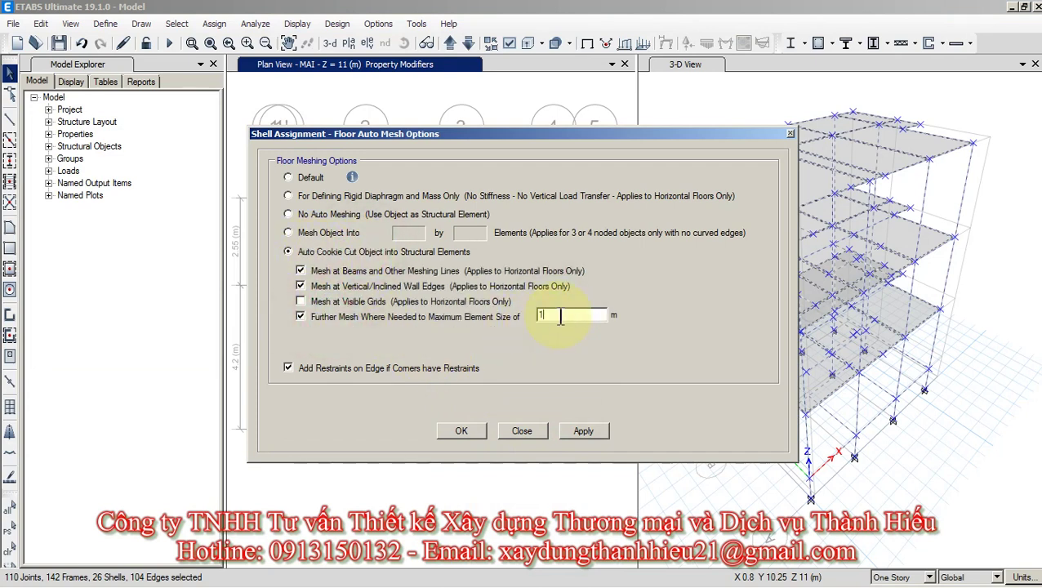
{"action": "left_click", "coordinate": [522, 432]}
{"action": "left_click", "coordinate": [573, 437]}
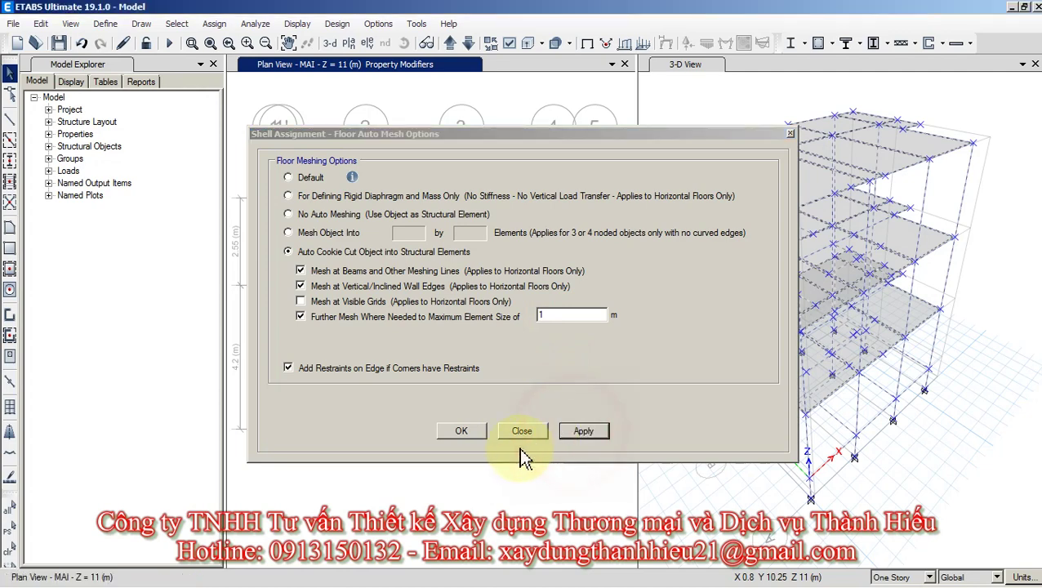
{"action": "left_click", "coordinate": [462, 431]}
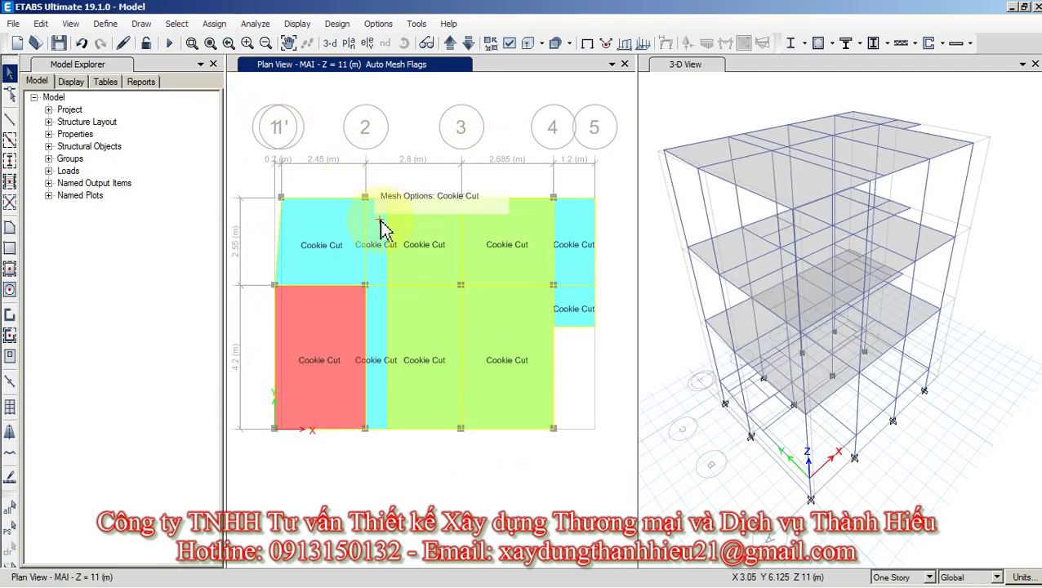
Assign frame auto meshing to the whole model, at intermediate joints and at intersections with other frames and area edges.
{"action": "left_click", "coordinate": [336, 98]}
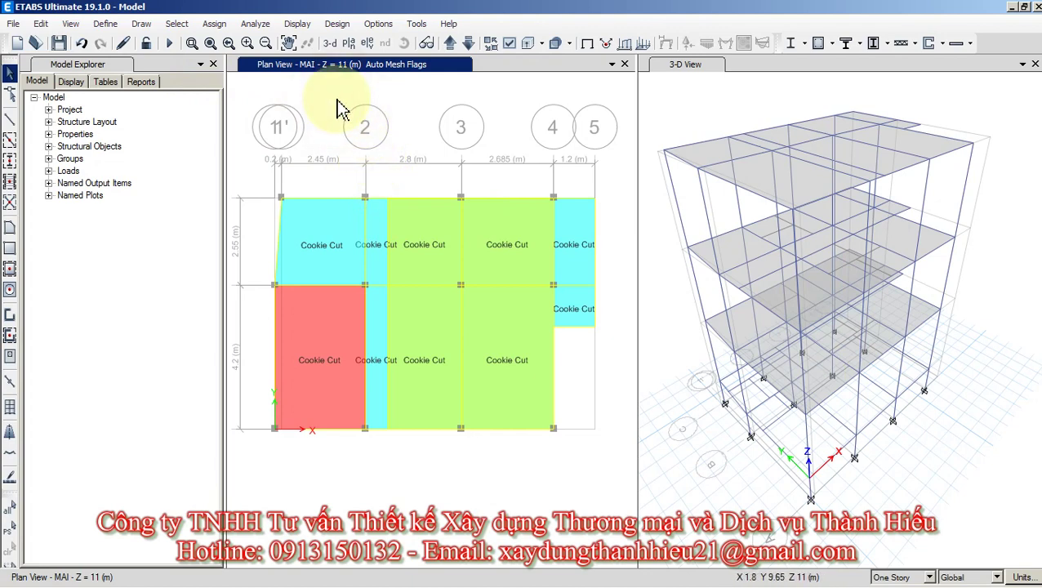
{"action": "key", "text": "ctrl+a"}
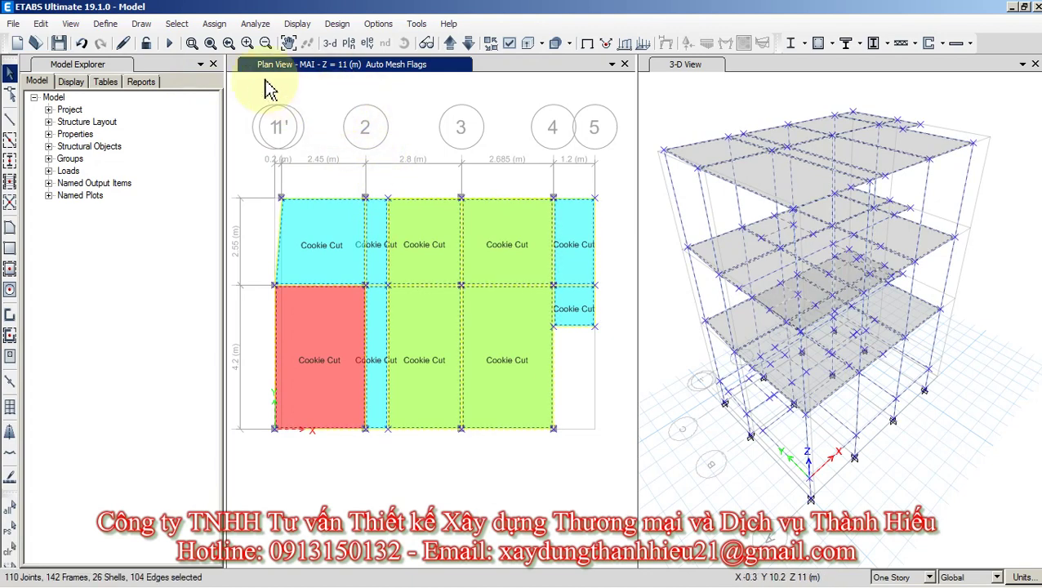
{"action": "left_click", "coordinate": [215, 25]}
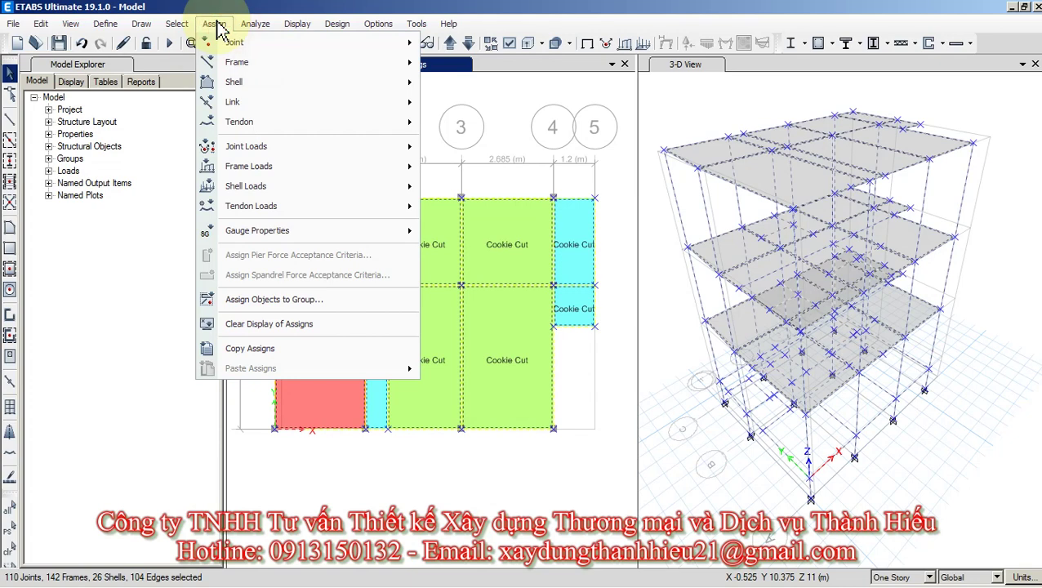
{"action": "mouse_move", "coordinate": [253, 81]}
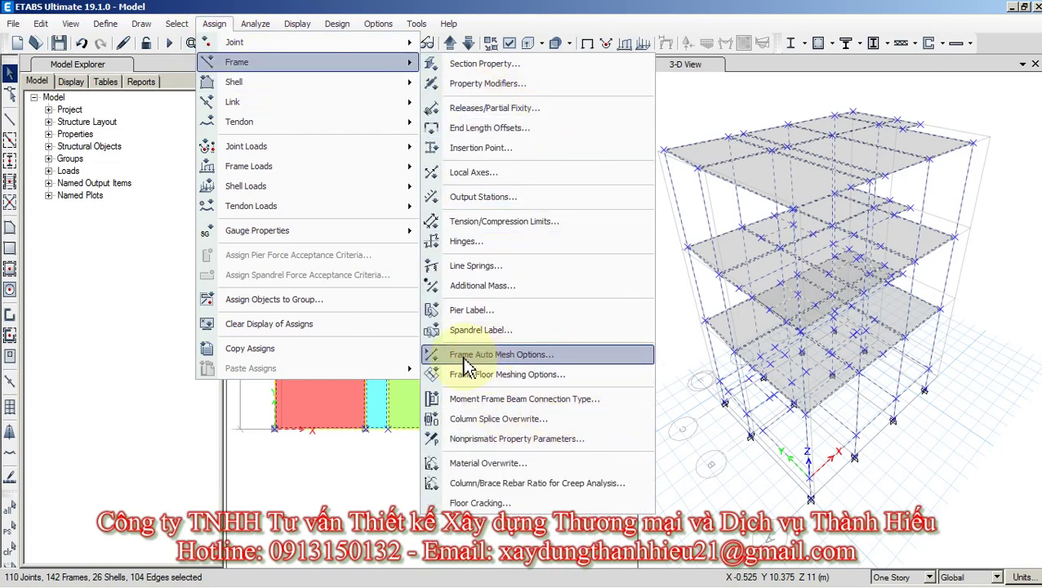
{"action": "left_click", "coordinate": [515, 360]}
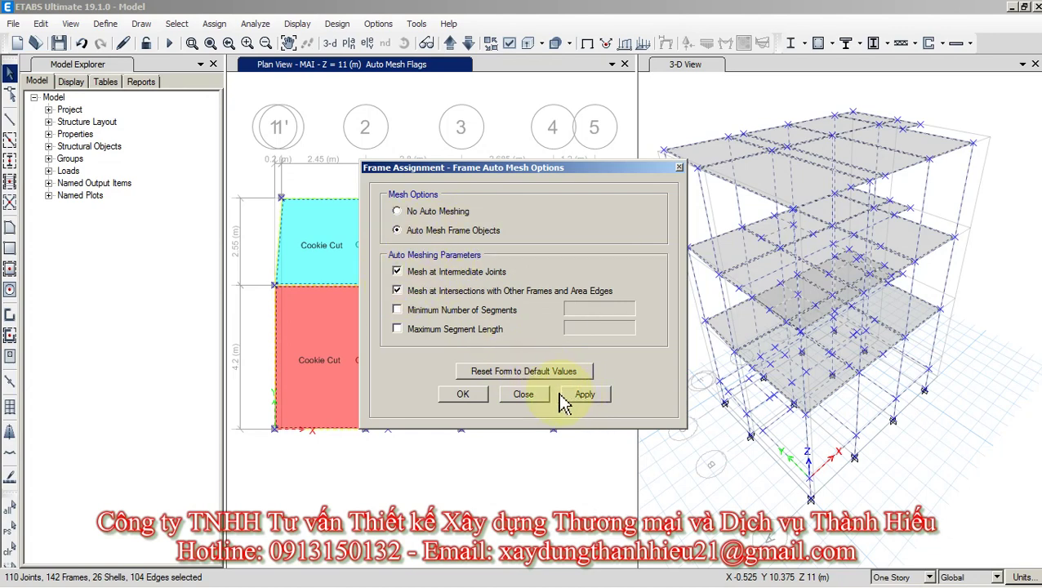
{"action": "left_click", "coordinate": [466, 395]}
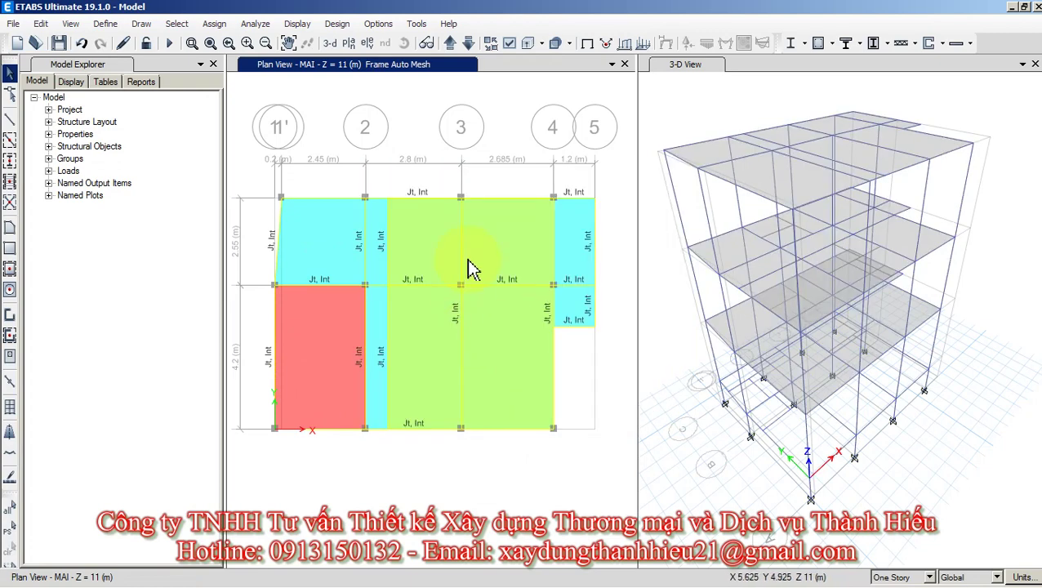
Create auto edge constraints around walls and floors for the full structure.
{"action": "key", "text": "ctrl+a"}
{"action": "left_click", "coordinate": [214, 23]}
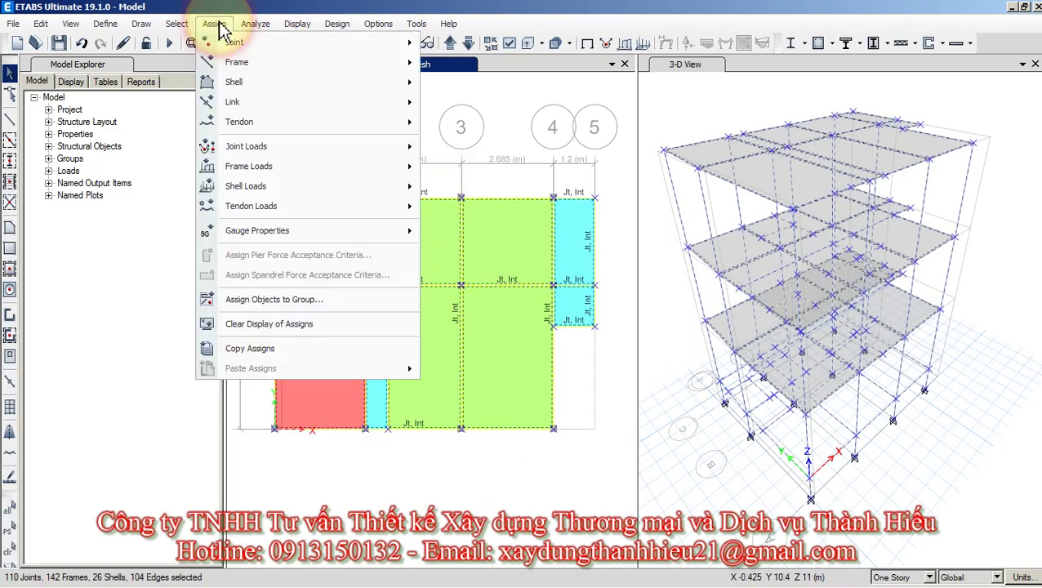
{"action": "mouse_move", "coordinate": [255, 83]}
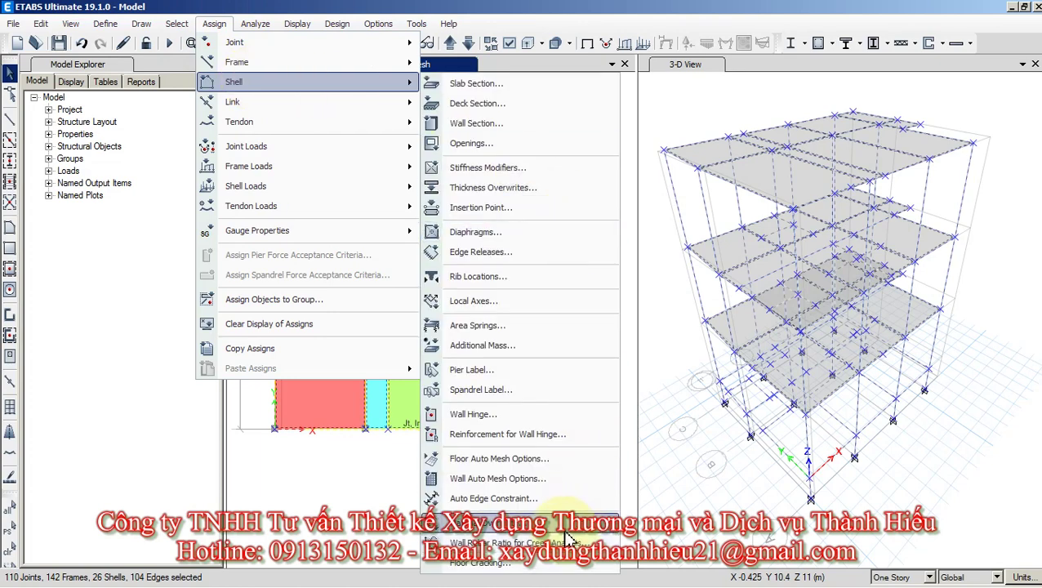
{"action": "left_click", "coordinate": [508, 498]}
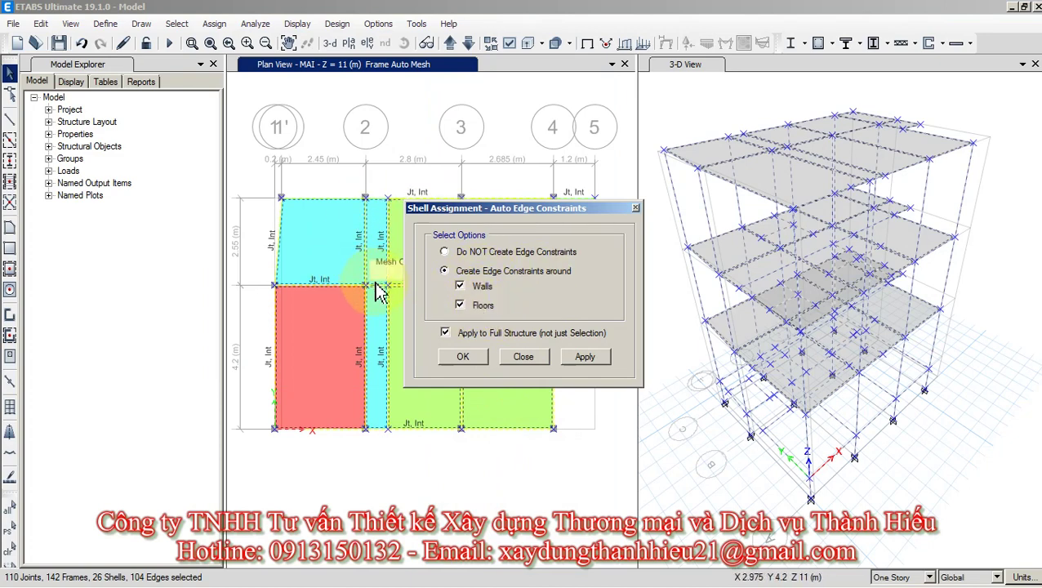
{"action": "left_click", "coordinate": [462, 356]}
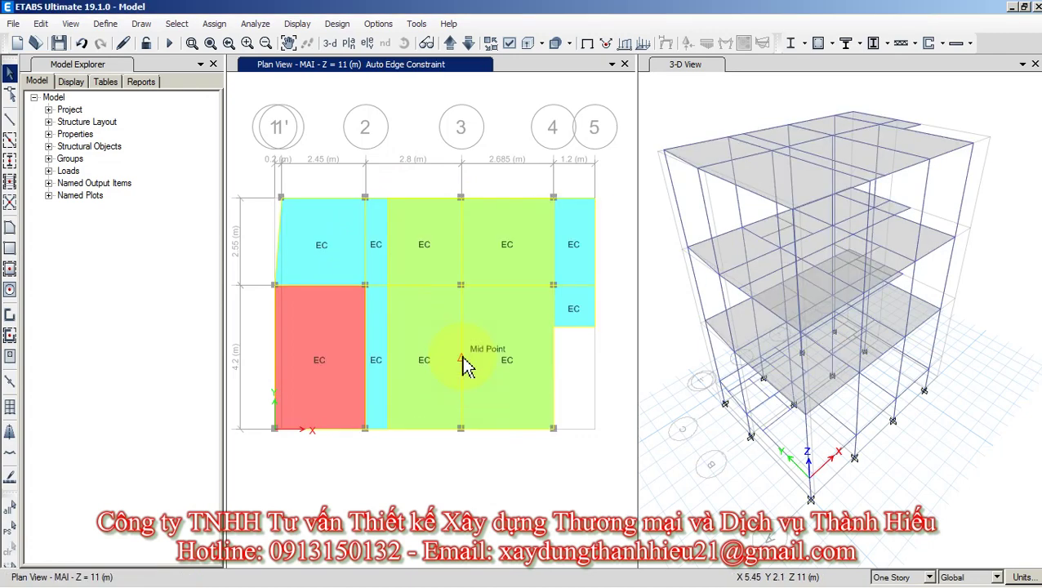
{"action": "left_click", "coordinate": [389, 252]}
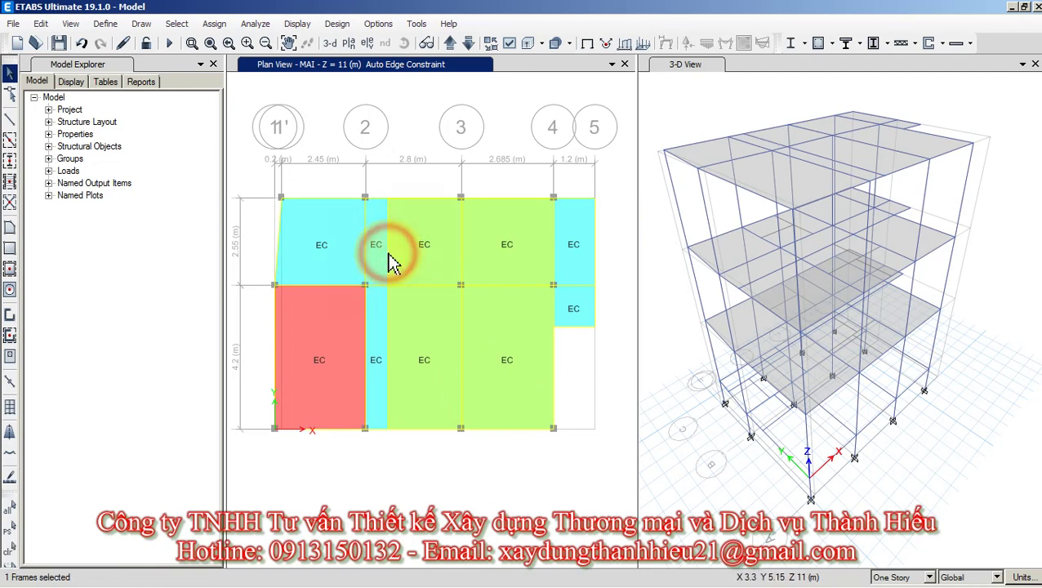
{"action": "left_click", "coordinate": [391, 261]}
{"action": "left_click", "coordinate": [389, 316]}
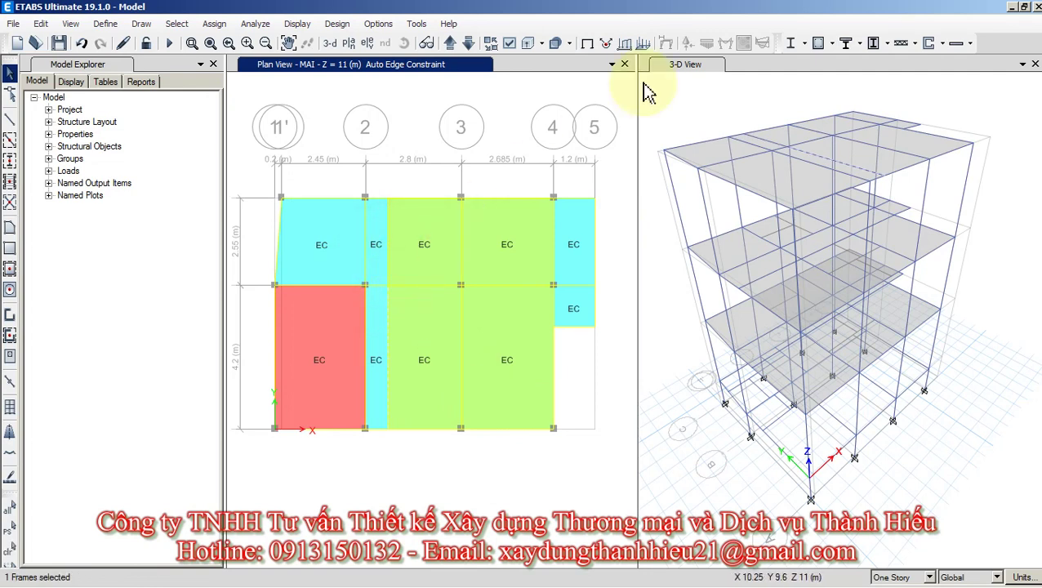
Colour the MAI plan view by objects and clear the current selection.
{"action": "left_click", "coordinate": [511, 45]}
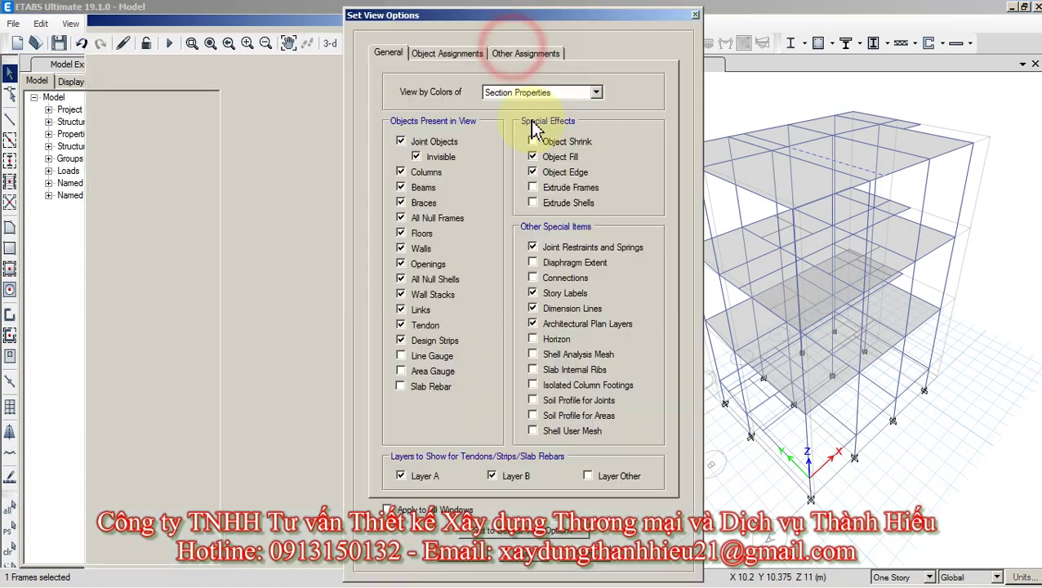
{"action": "left_click", "coordinate": [526, 93]}
{"action": "left_click", "coordinate": [506, 107]}
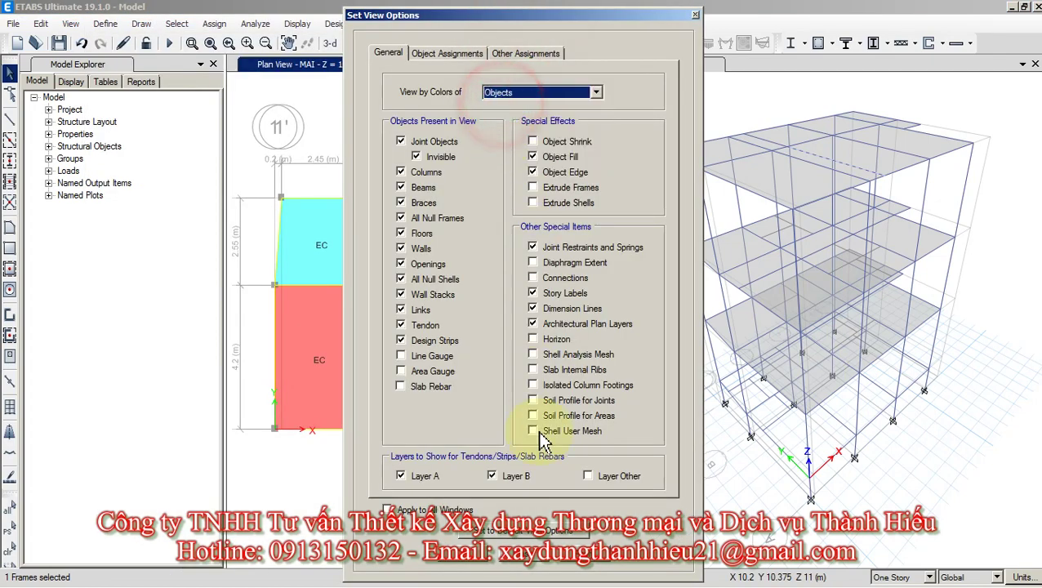
{"action": "left_click", "coordinate": [466, 563]}
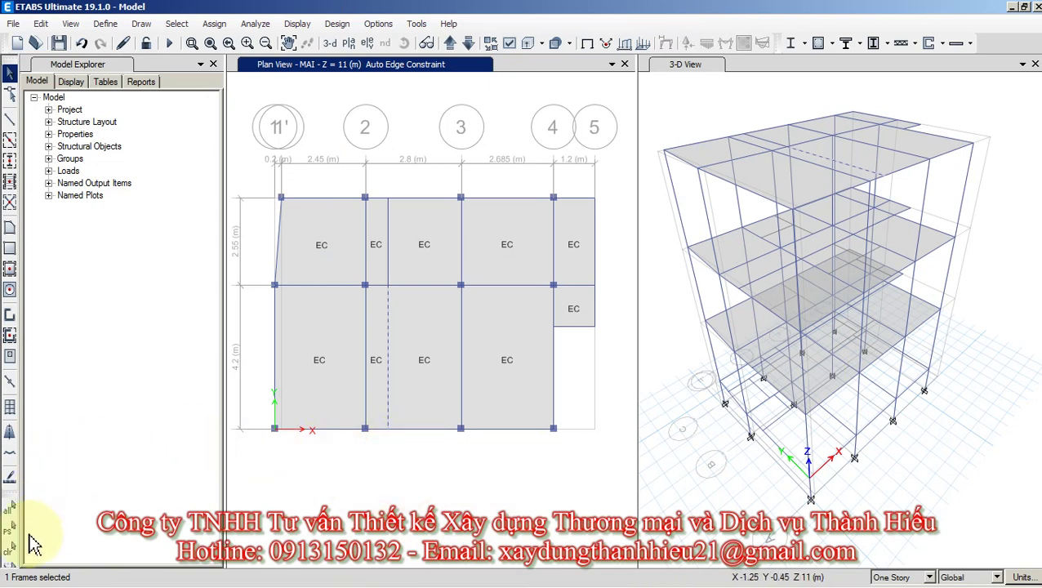
{"action": "left_click", "coordinate": [10, 548]}
{"action": "left_click", "coordinate": [368, 352]}
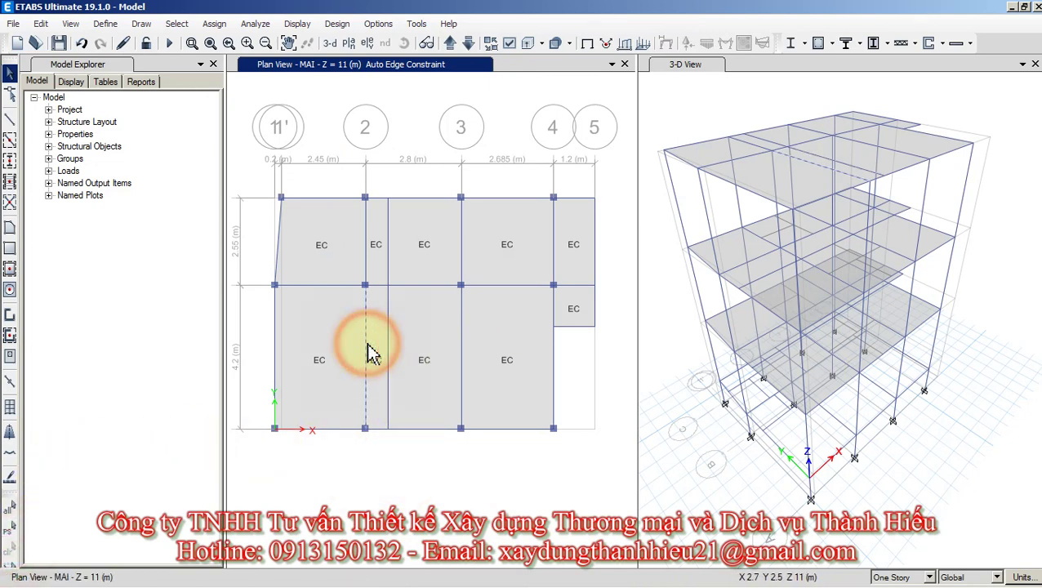
{"action": "left_click", "coordinate": [366, 351]}
{"action": "left_click", "coordinate": [275, 339]}
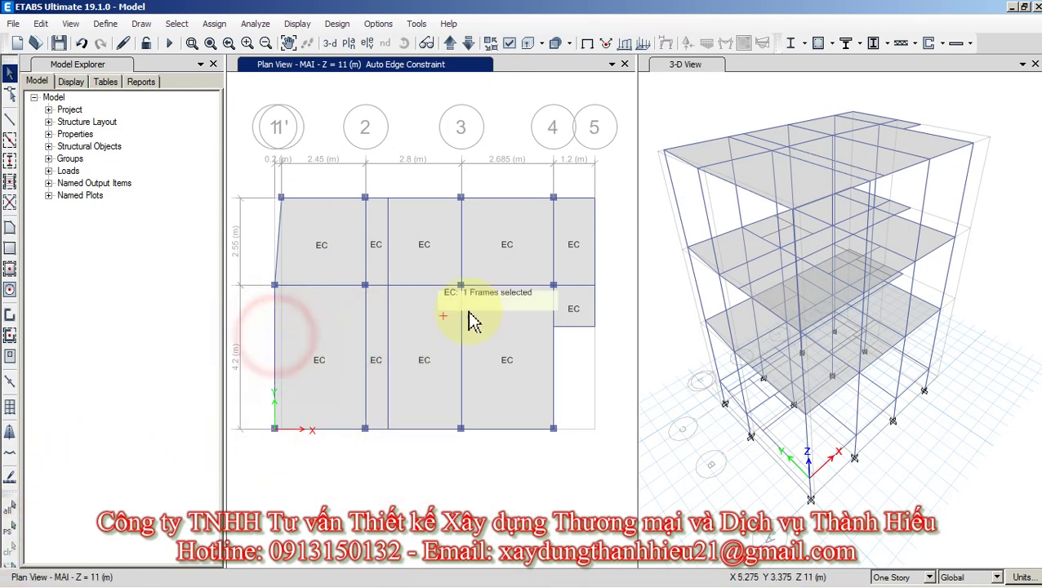
{"action": "left_click", "coordinate": [502, 286]}
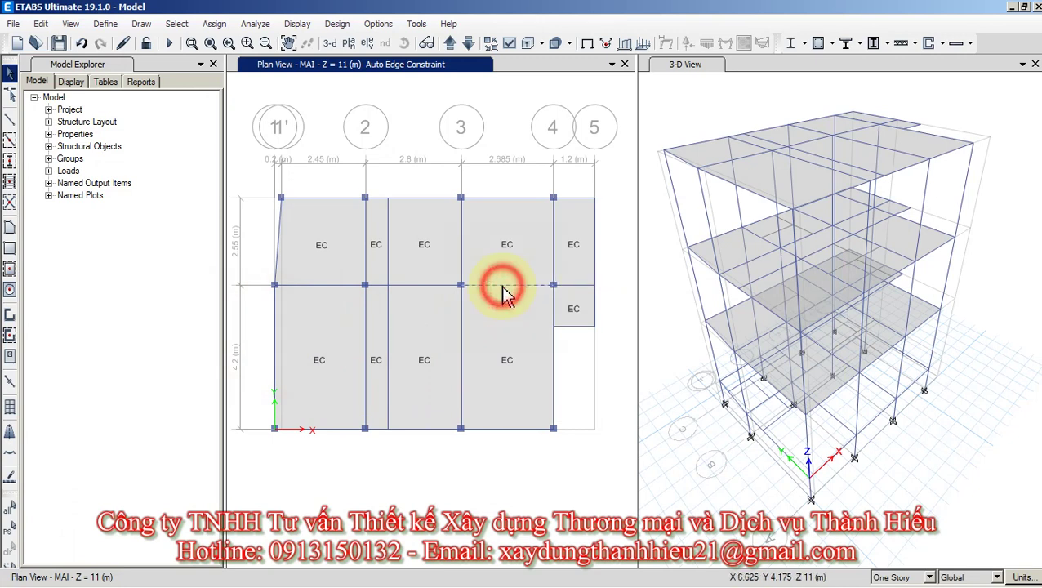
{"action": "left_click", "coordinate": [497, 198]}
{"action": "left_click", "coordinate": [497, 199]}
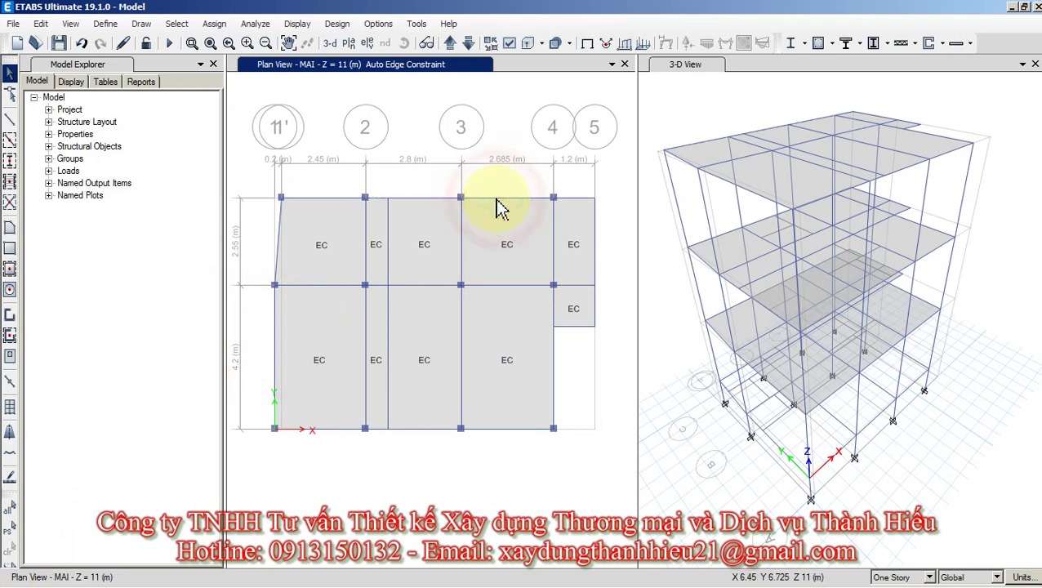
{"action": "mouse_move", "coordinate": [482, 298]}
{"action": "middle_mouse_down"}
{"action": "mouse_move", "coordinate": [472, 284]}
{"action": "mouse_move", "coordinate": [478, 292]}
{"action": "middle_mouse_up"}
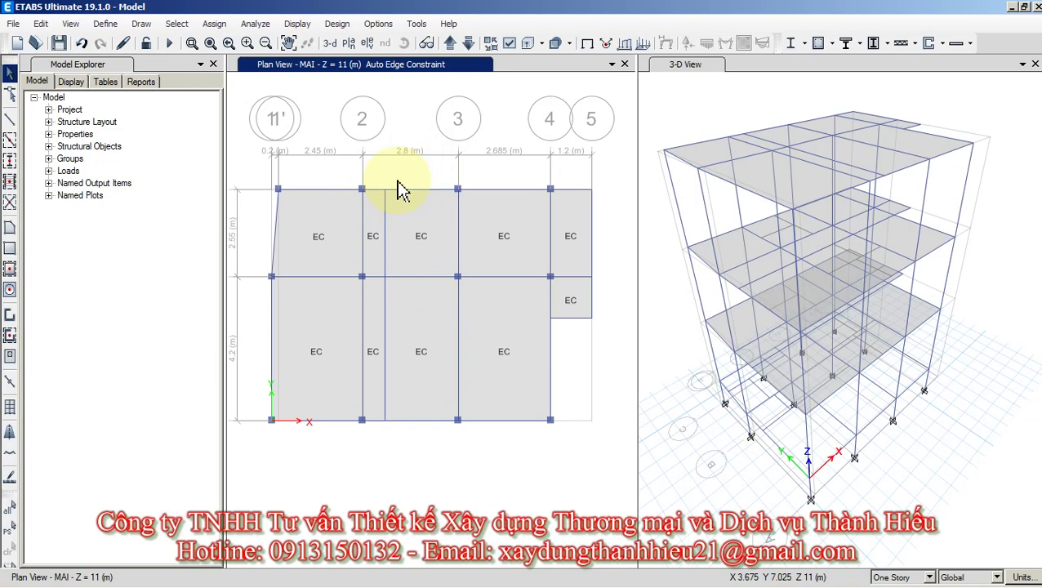
{"action": "key", "text": "ctrl+a"}
{"action": "left_click", "coordinate": [254, 24]}
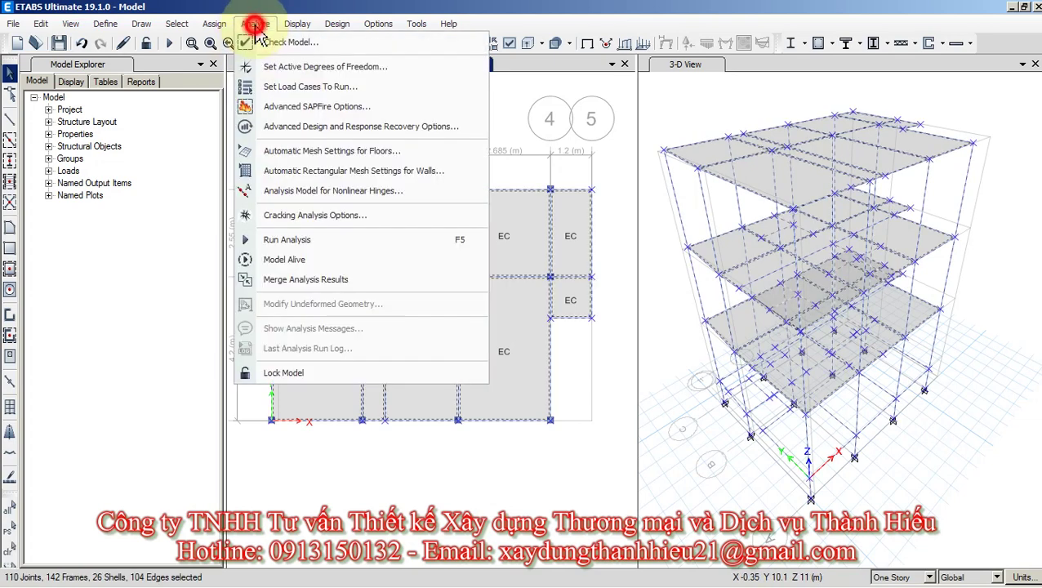
{"action": "left_click", "coordinate": [278, 42]}
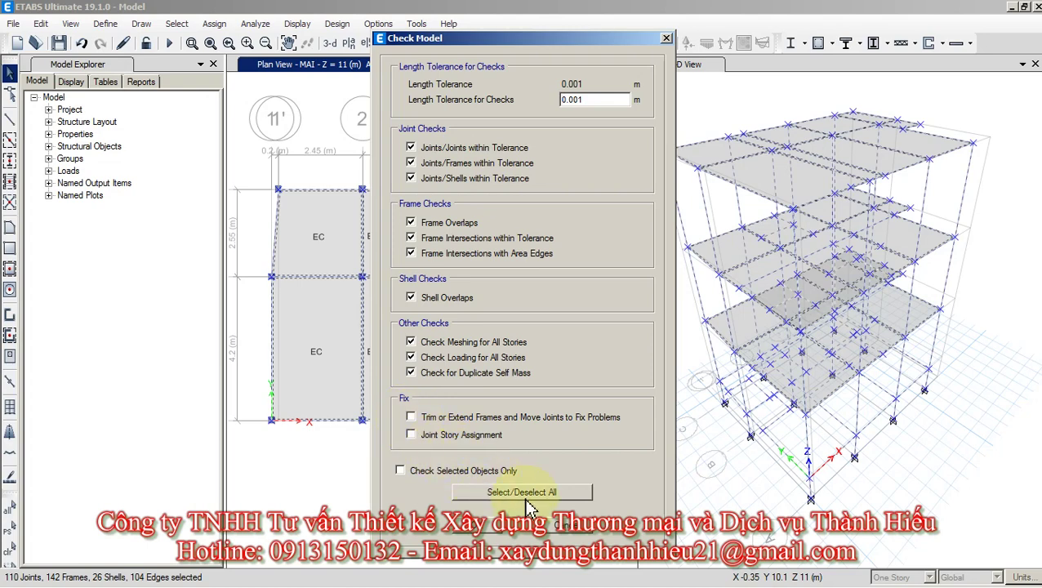
{"action": "left_click", "coordinate": [560, 534]}
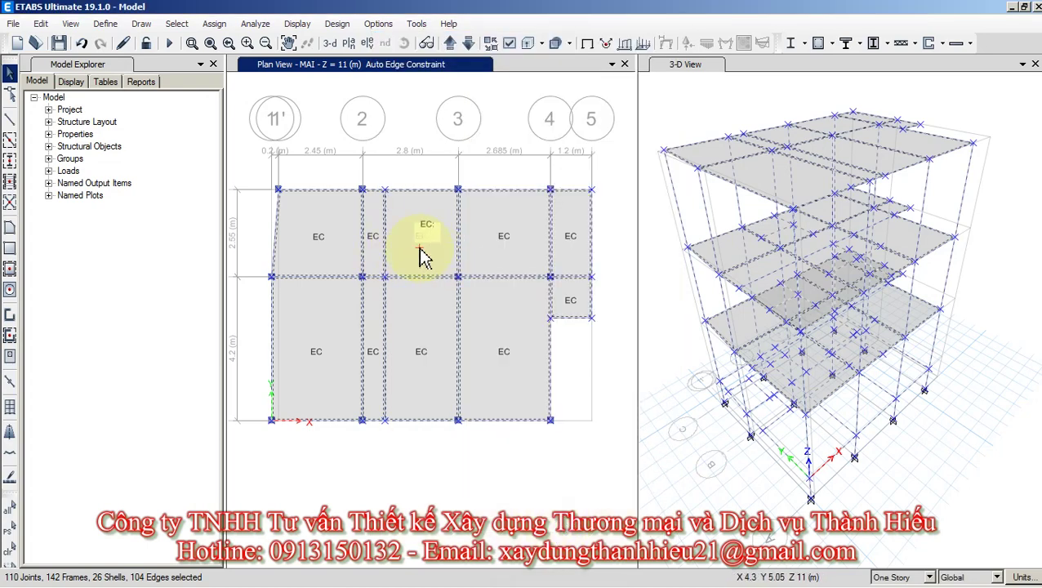
{"action": "left_click", "coordinate": [40, 24]}
{"action": "mouse_move", "coordinate": [123, 397]}
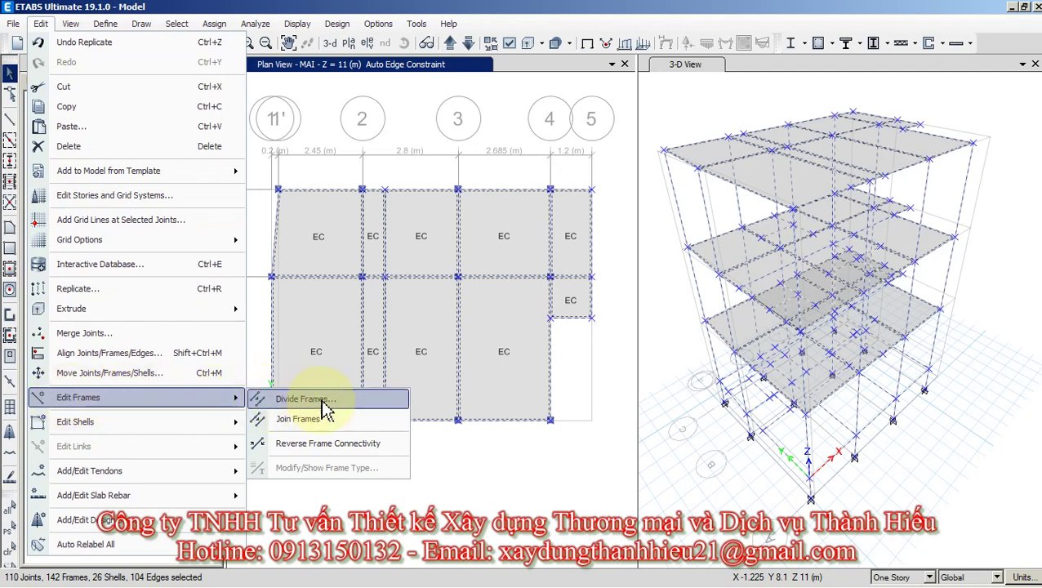
{"action": "left_click", "coordinate": [302, 398]}
{"action": "left_click", "coordinate": [650, 342]}
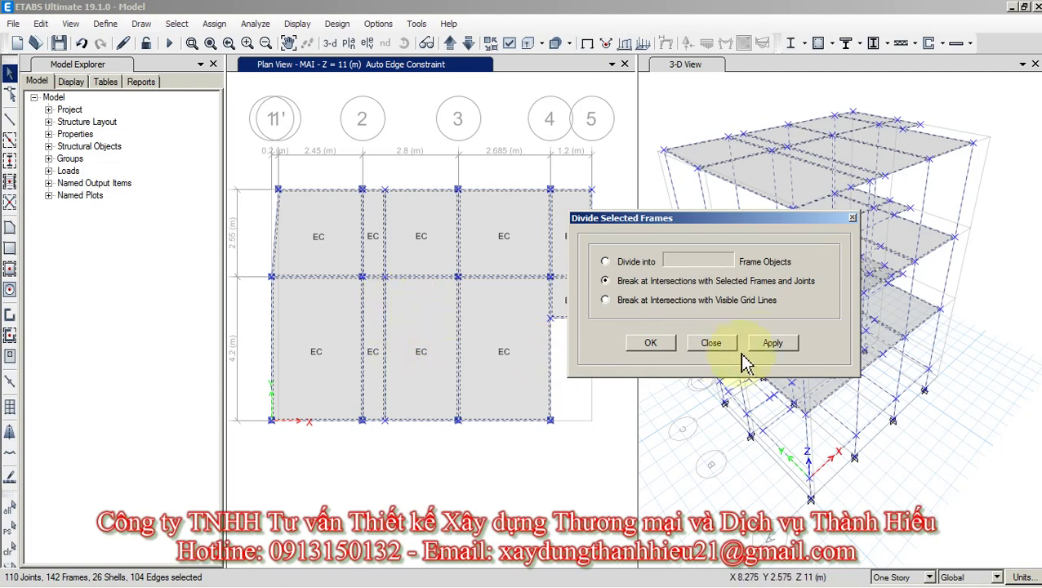
{"action": "left_click", "coordinate": [710, 343]}
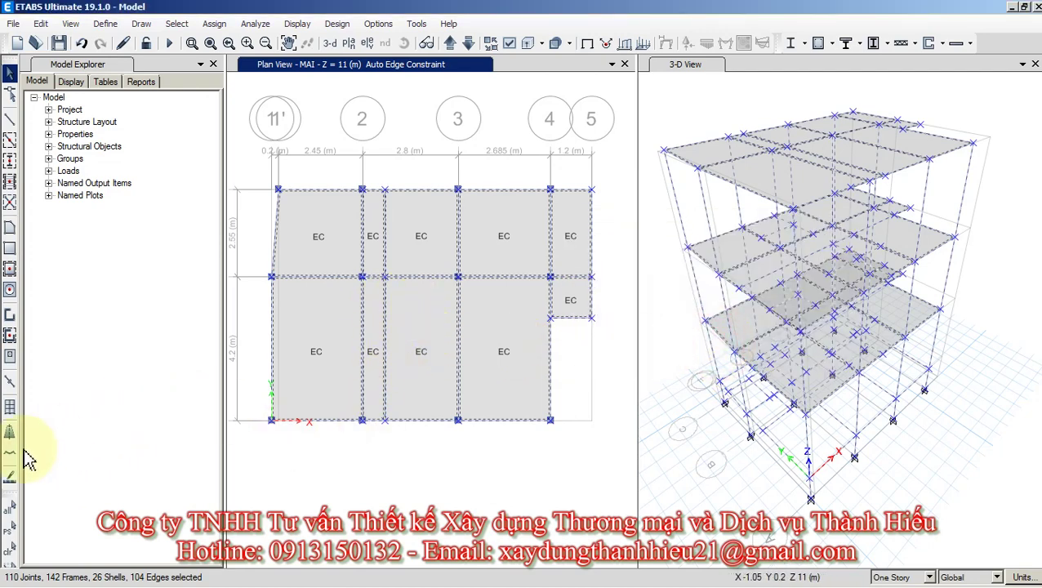
{"action": "left_click", "coordinate": [10, 550]}
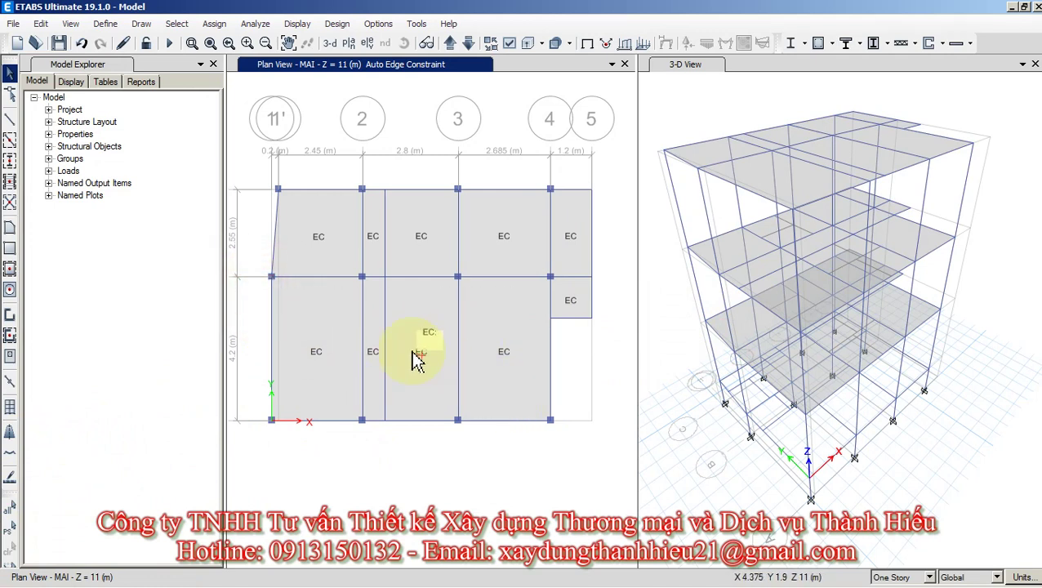
Examine the beams on the MAI plan by selecting individual frames and the whole floor, and clear the selection.
{"action": "left_click", "coordinate": [389, 335]}
{"action": "left_click", "coordinate": [385, 339]}
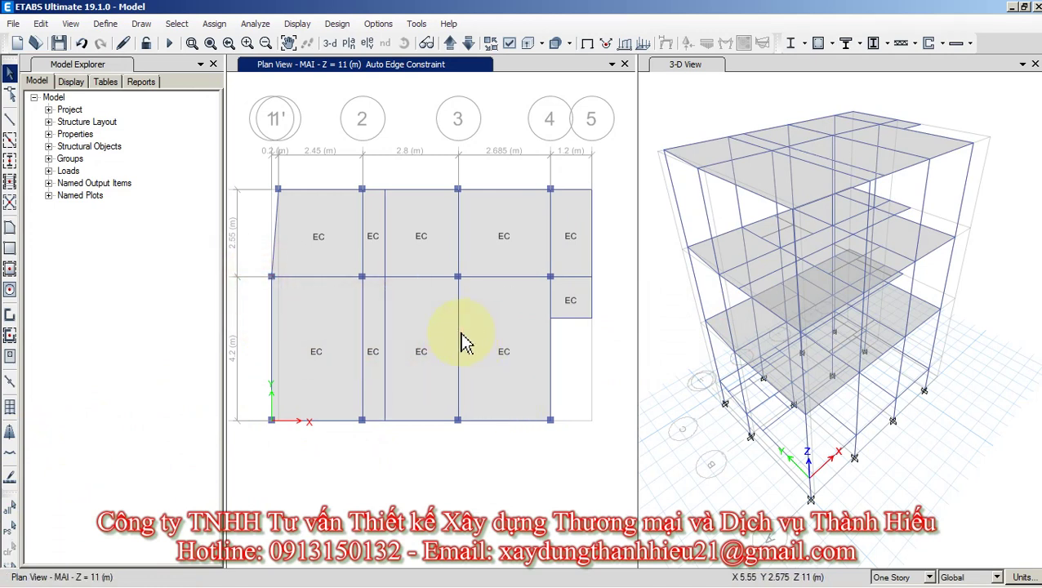
{"action": "left_click", "coordinate": [459, 339]}
{"action": "left_click", "coordinate": [460, 339]}
{"action": "left_click", "coordinate": [550, 343]}
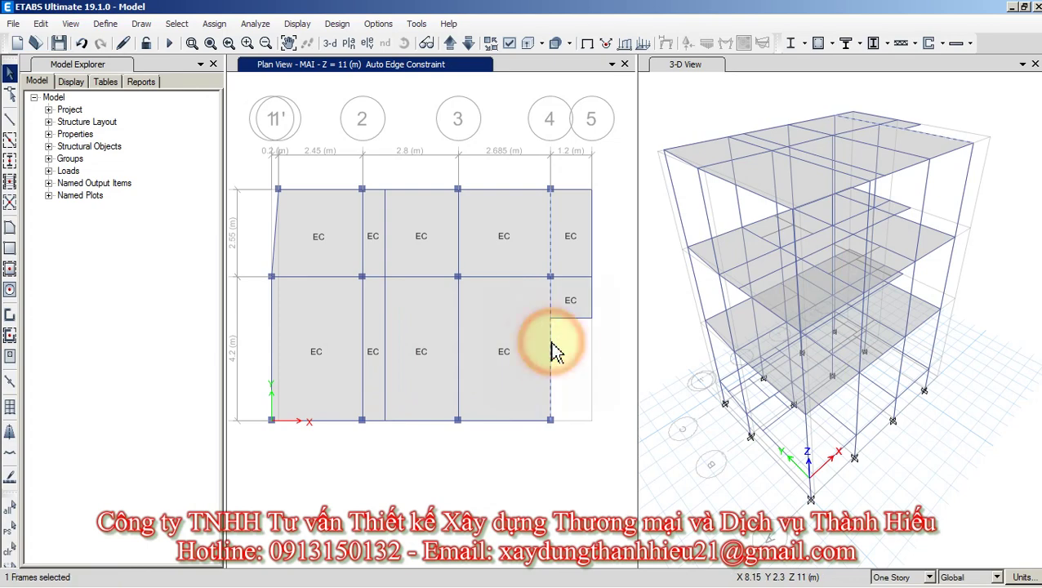
{"action": "left_click_drag", "start_coordinate": [249, 167], "coordinate": [645, 441]}
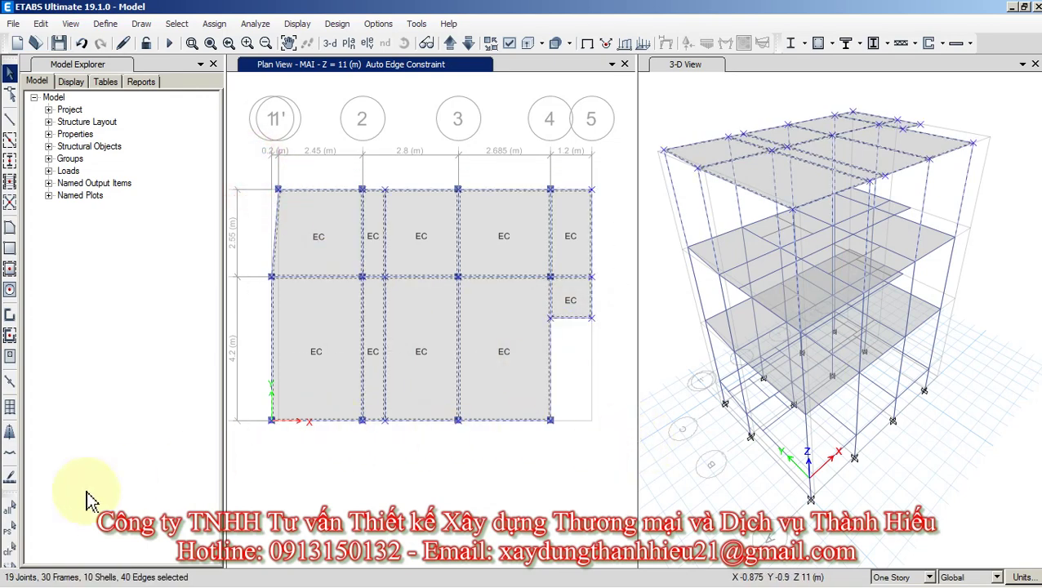
{"action": "left_click", "coordinate": [13, 549]}
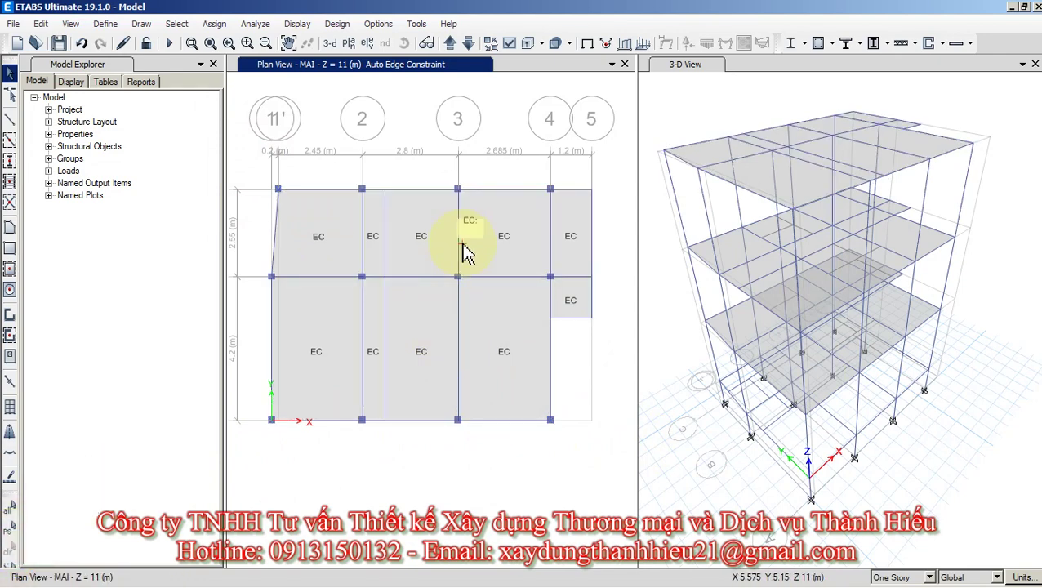
Divide all frames in the model by breaking them at intersections with selected frames and joints.
{"action": "key", "text": "ctrl+a"}
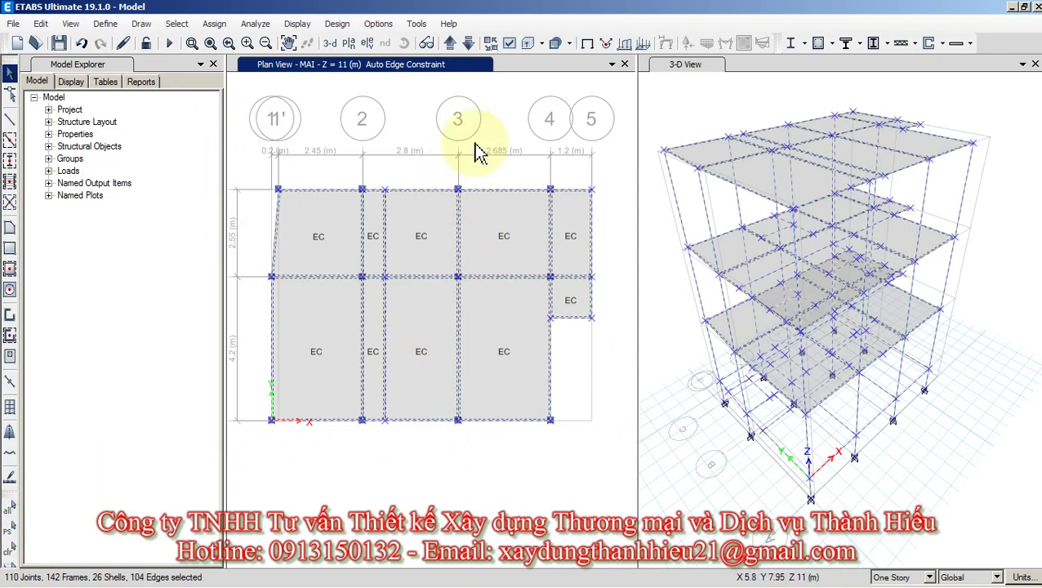
{"action": "left_click", "coordinate": [470, 44]}
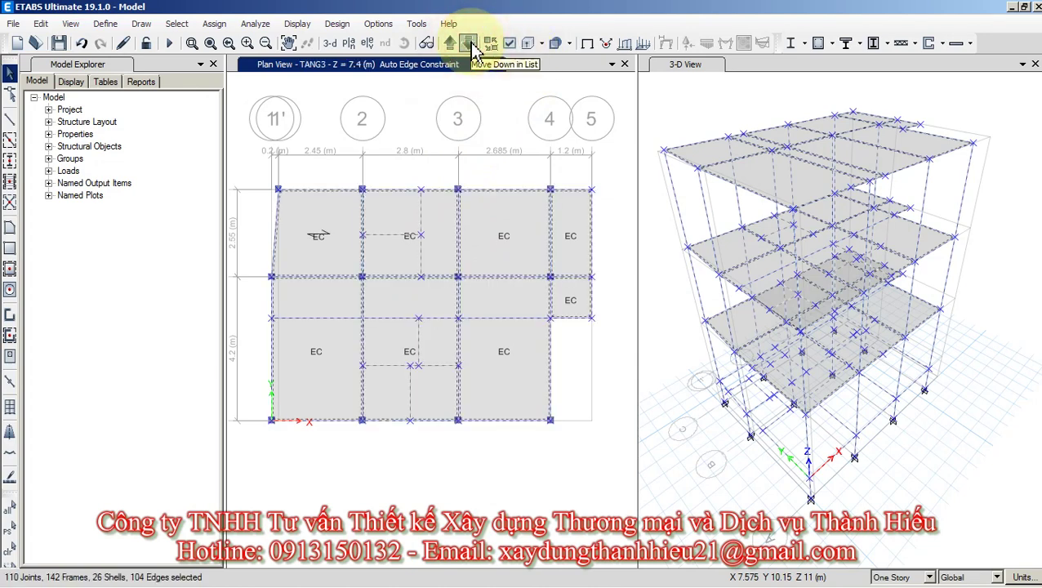
{"action": "left_click", "coordinate": [470, 44]}
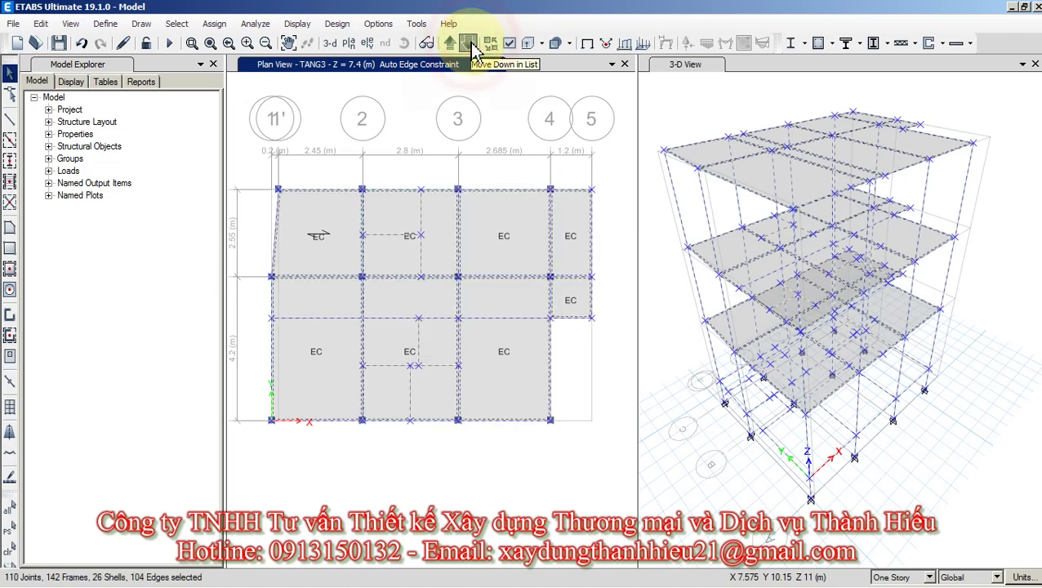
{"action": "left_click", "coordinate": [470, 44]}
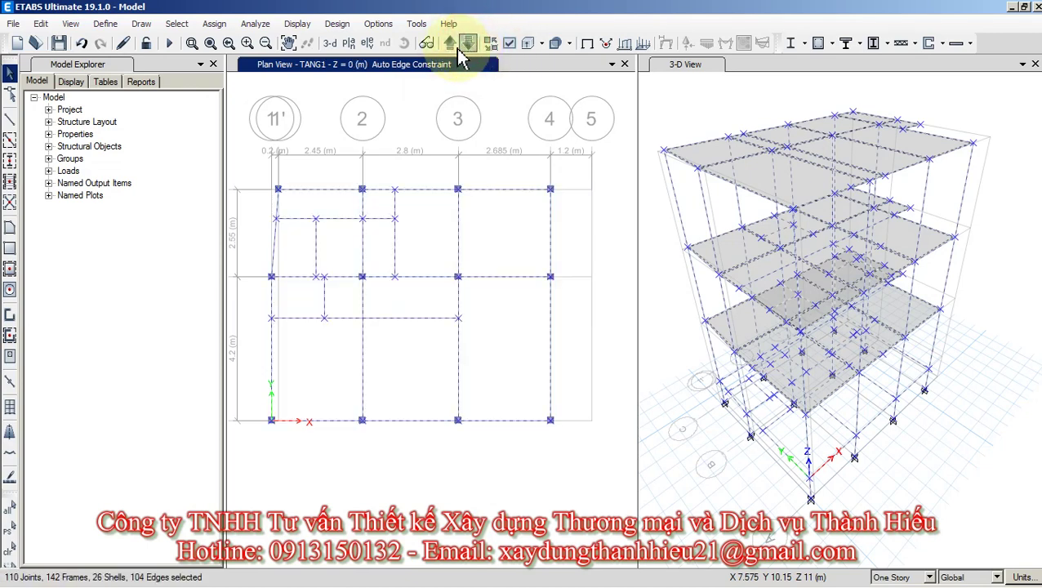
{"action": "left_click", "coordinate": [449, 44]}
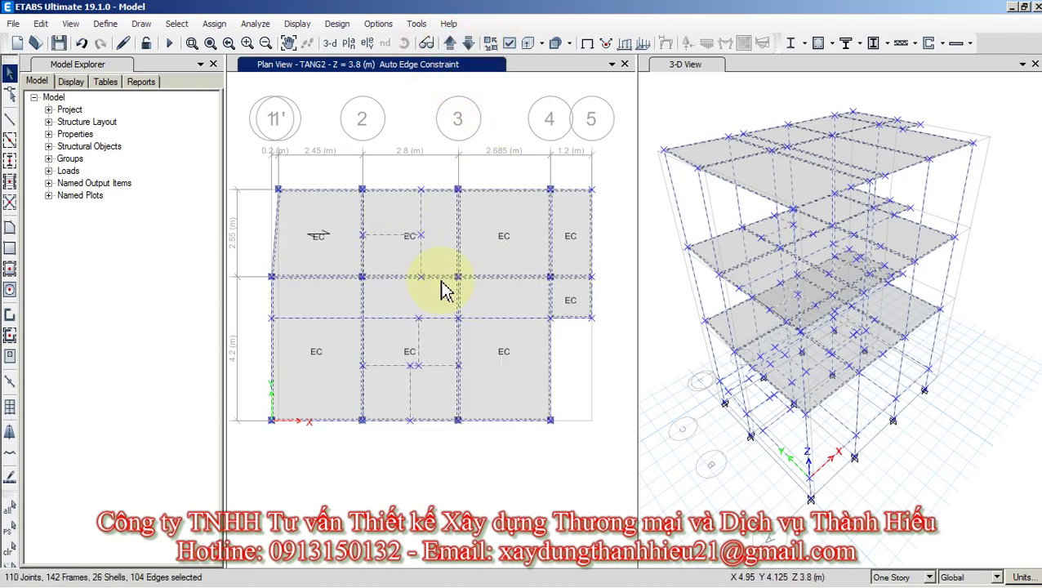
{"action": "left_click", "coordinate": [213, 28]}
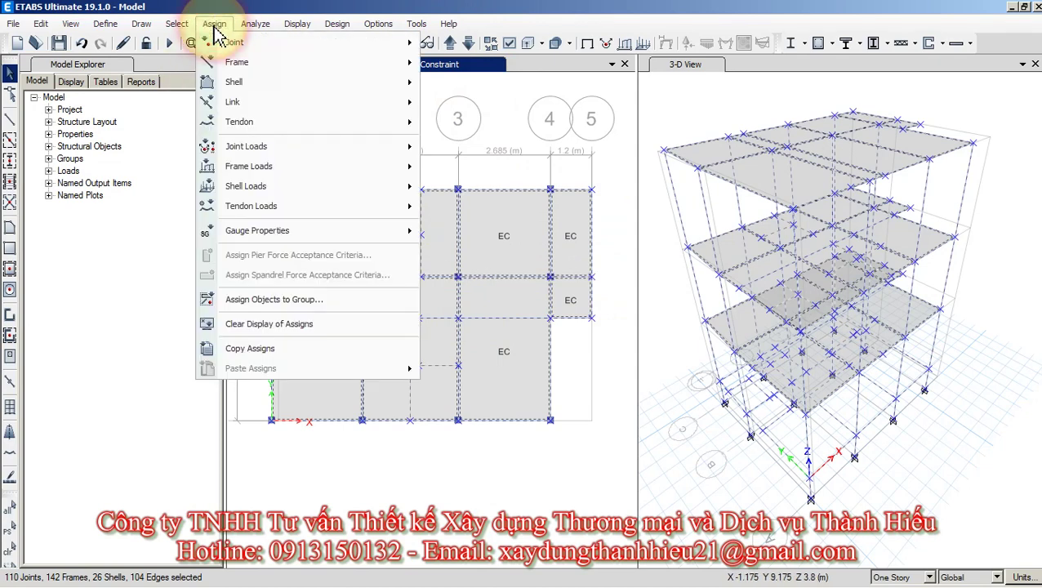
{"action": "mouse_move", "coordinate": [320, 236]}
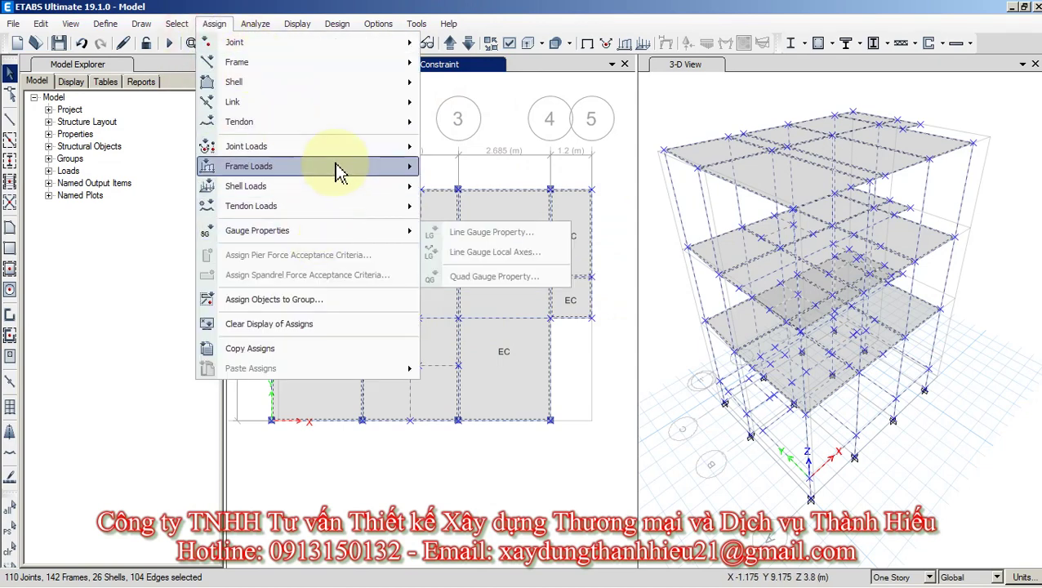
{"action": "left_click", "coordinate": [40, 23]}
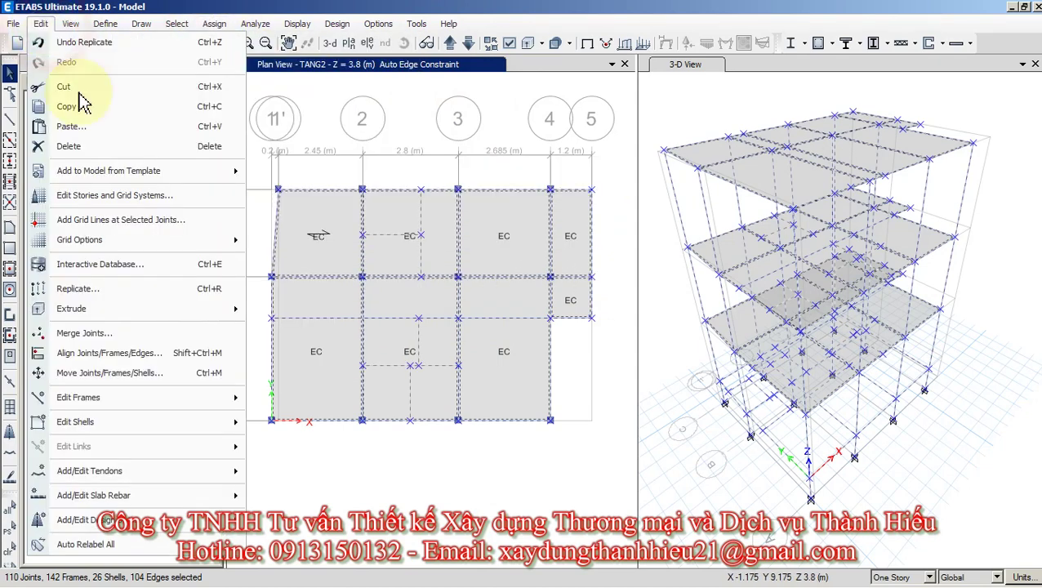
{"action": "left_click", "coordinate": [159, 397]}
{"action": "left_click", "coordinate": [305, 401]}
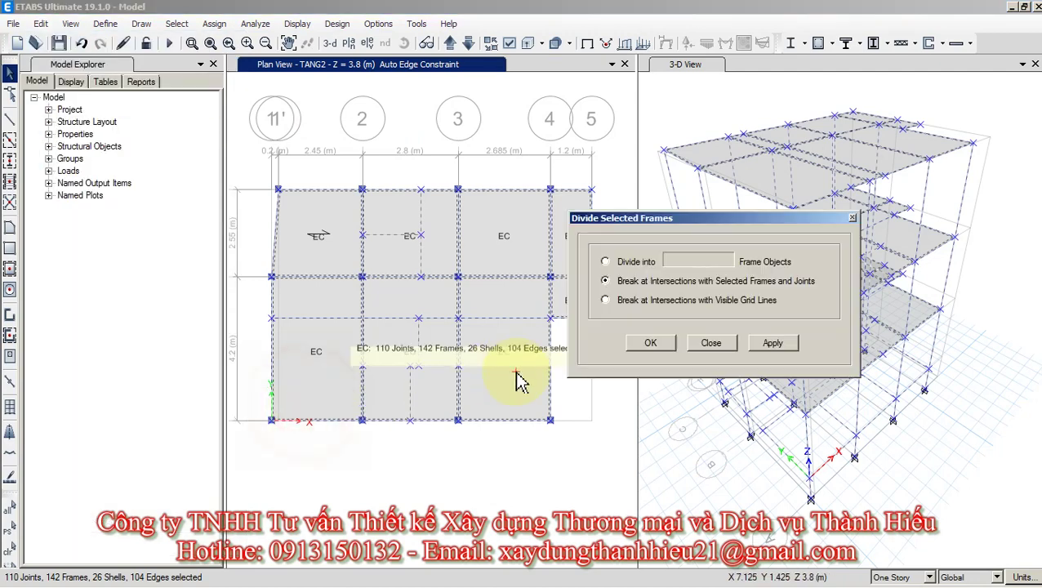
{"action": "left_click", "coordinate": [648, 343]}
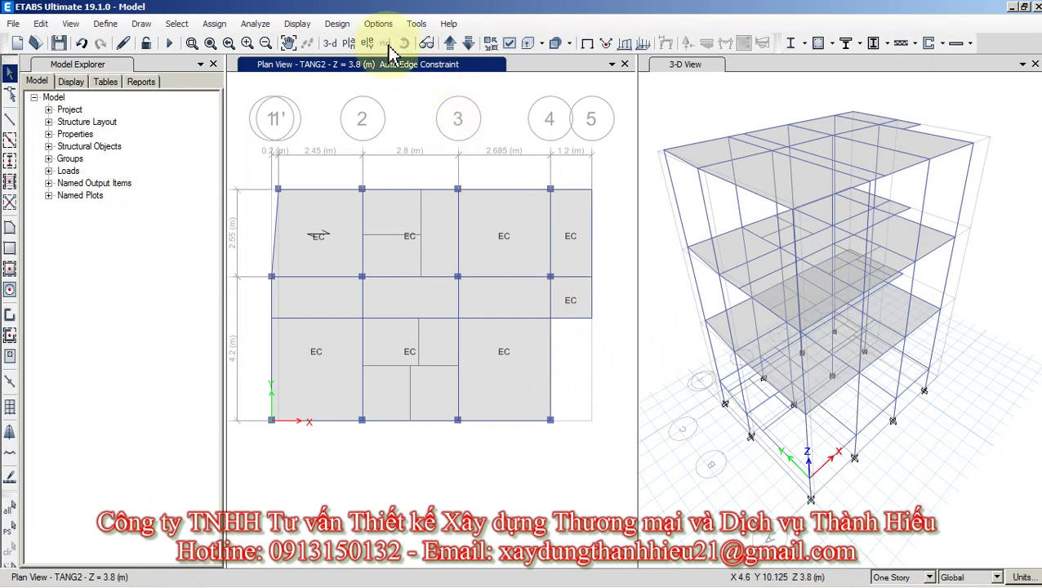
Examine the divided frames and slabs on the MAI plan by window-selecting the floor, and clear the selection.
{"action": "left_click", "coordinate": [450, 43]}
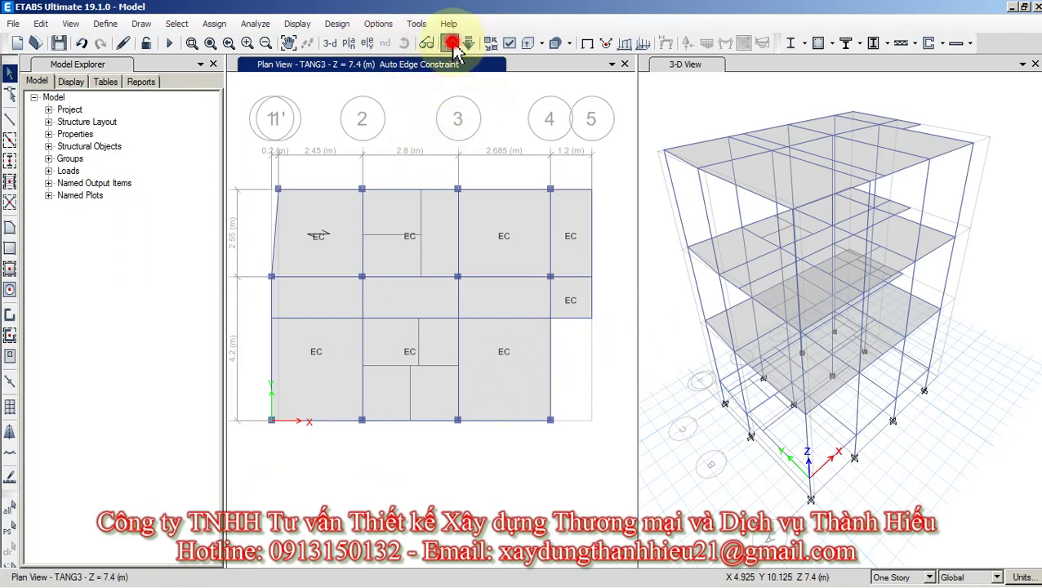
{"action": "left_click", "coordinate": [449, 43]}
{"action": "left_click_drag", "start_coordinate": [267, 159], "coordinate": [614, 445]}
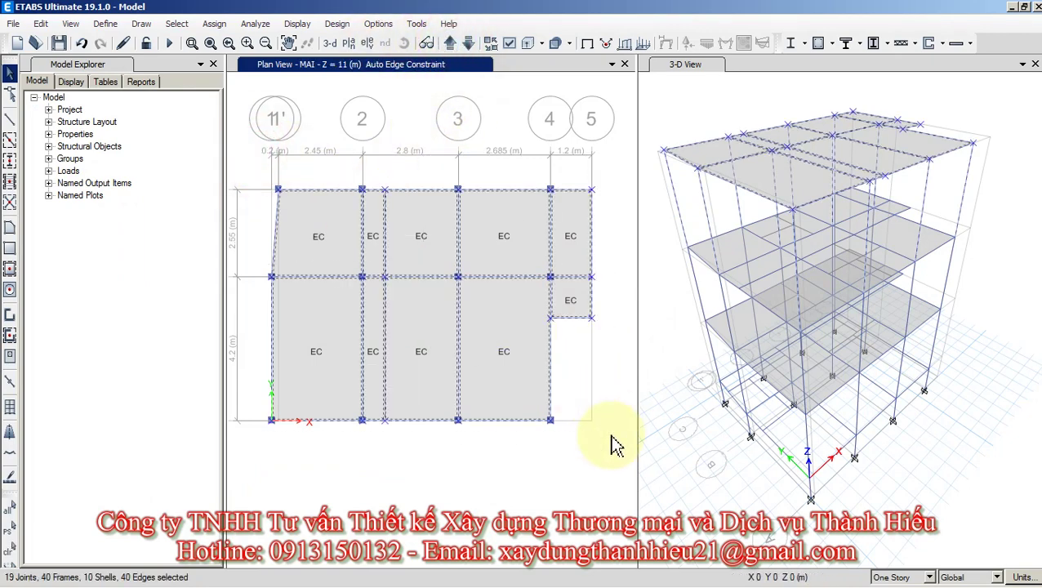
{"action": "left_click", "coordinate": [500, 364]}
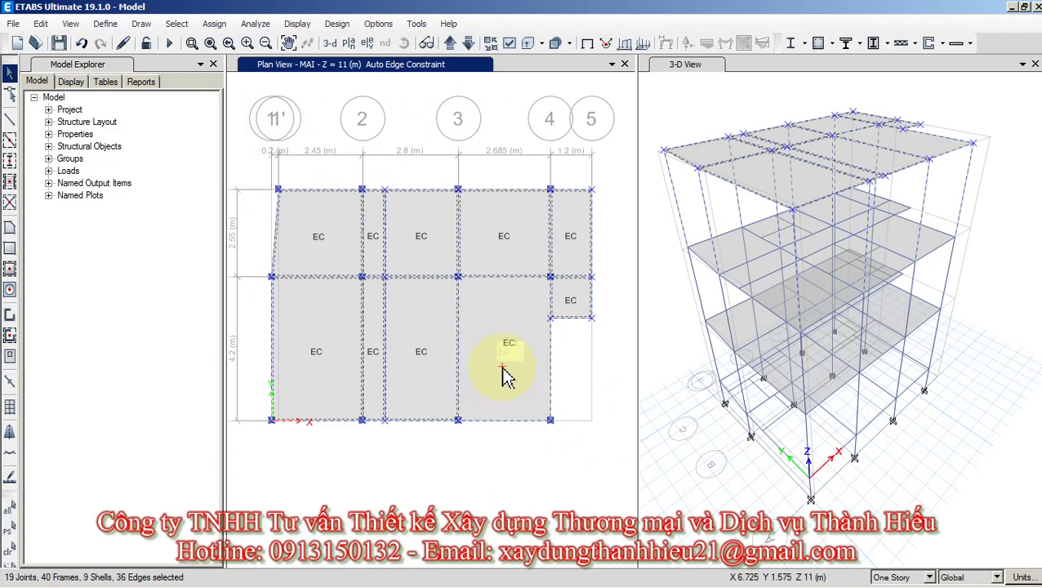
{"action": "left_click", "coordinate": [9, 550]}
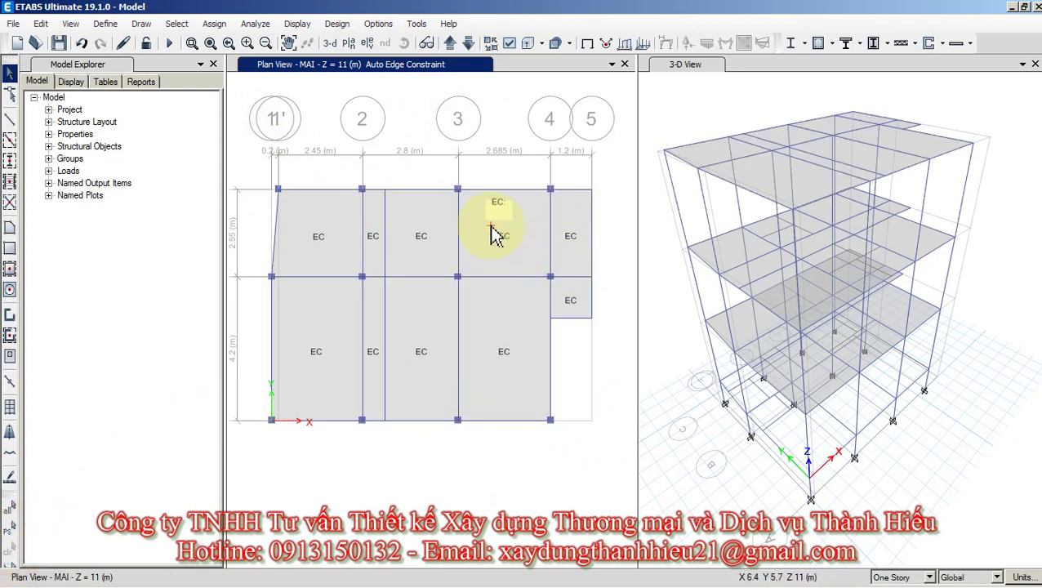
Run a model check with all joint, frame, shell, meshing, loading and self-mass checks plus the trim-or-extend fix enabled, and dismiss the report.
{"action": "key", "text": "ctrl+shift+a"}
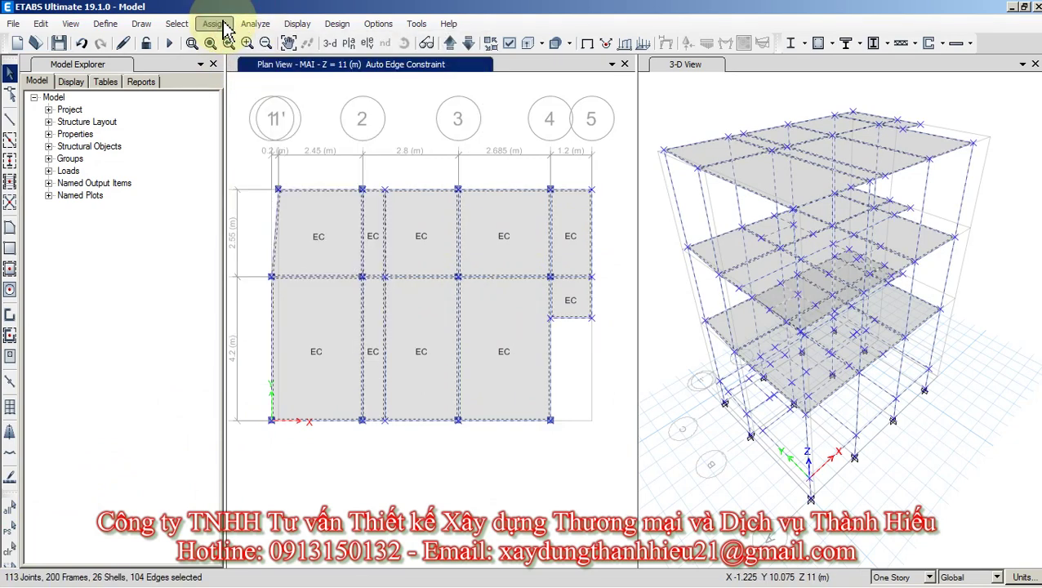
{"action": "left_click", "coordinate": [222, 25]}
{"action": "left_click", "coordinate": [216, 24]}
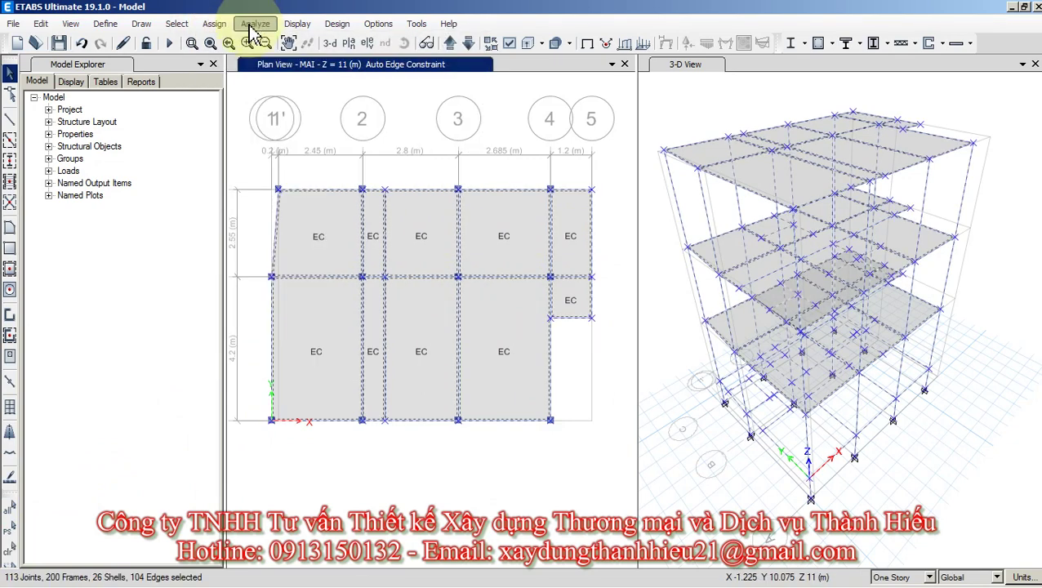
{"action": "left_click", "coordinate": [269, 26]}
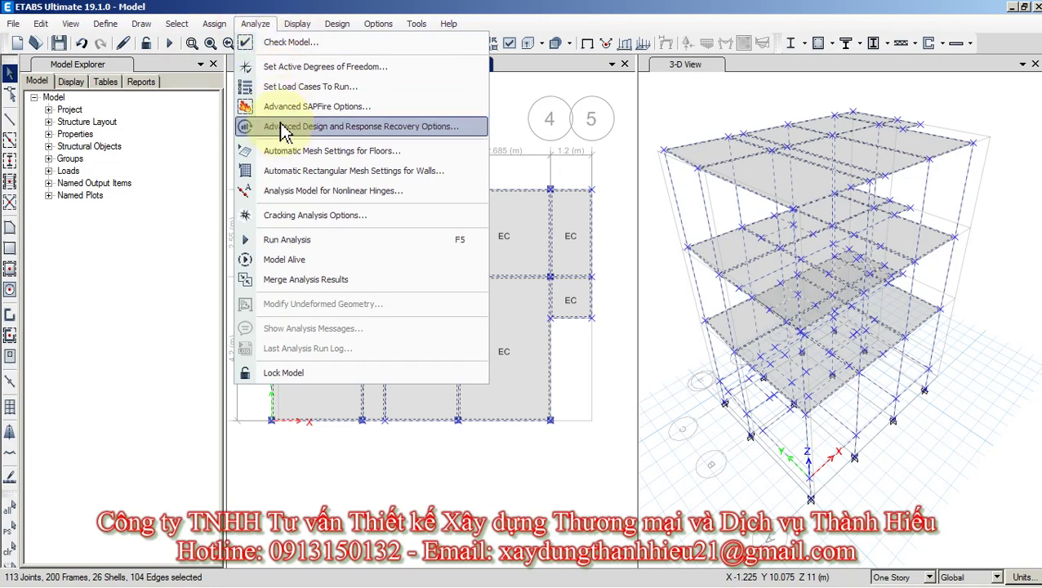
{"action": "left_click", "coordinate": [290, 45]}
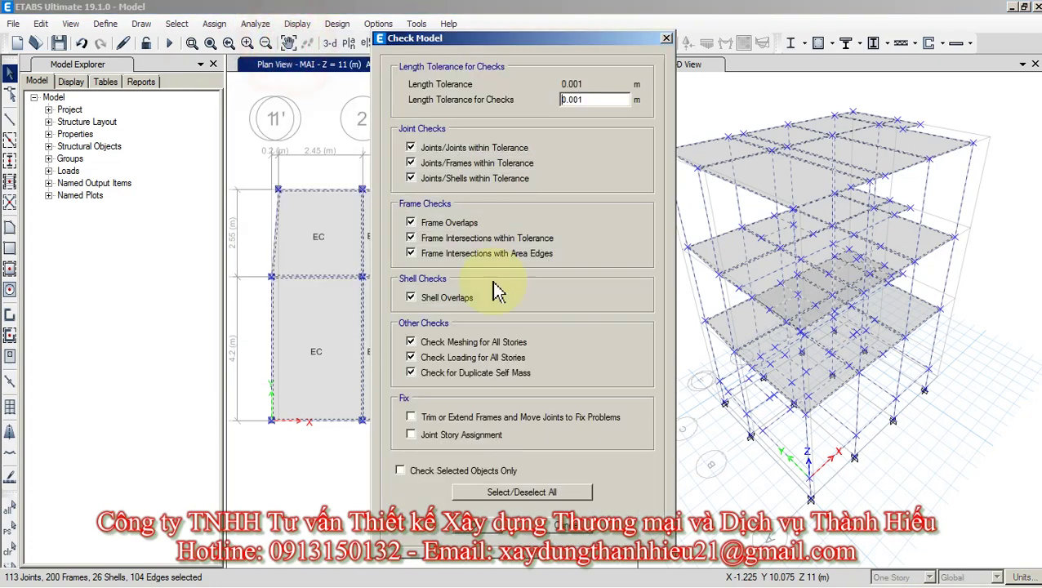
{"action": "left_click", "coordinate": [498, 492]}
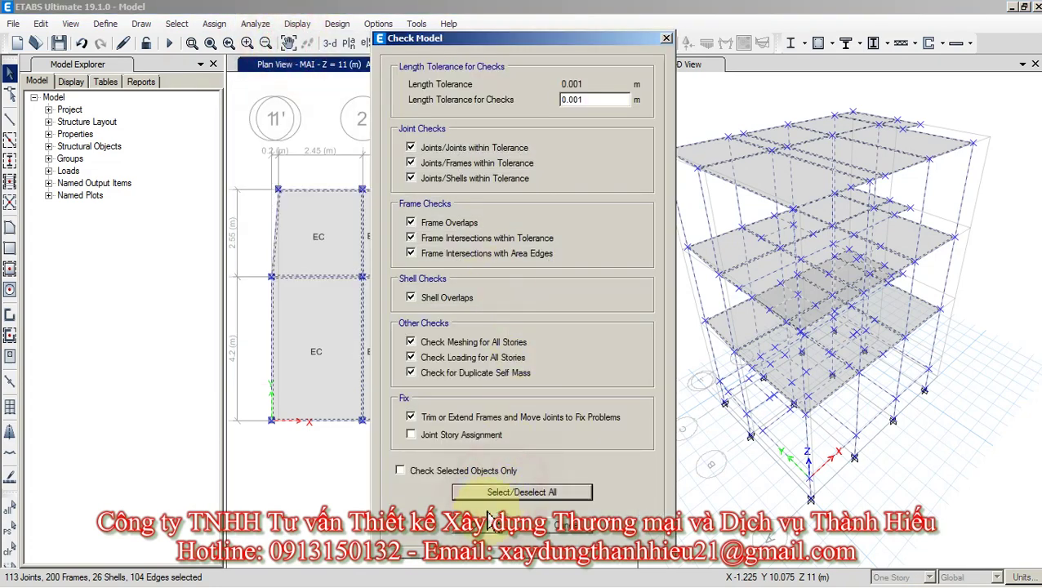
{"action": "left_click", "coordinate": [487, 535]}
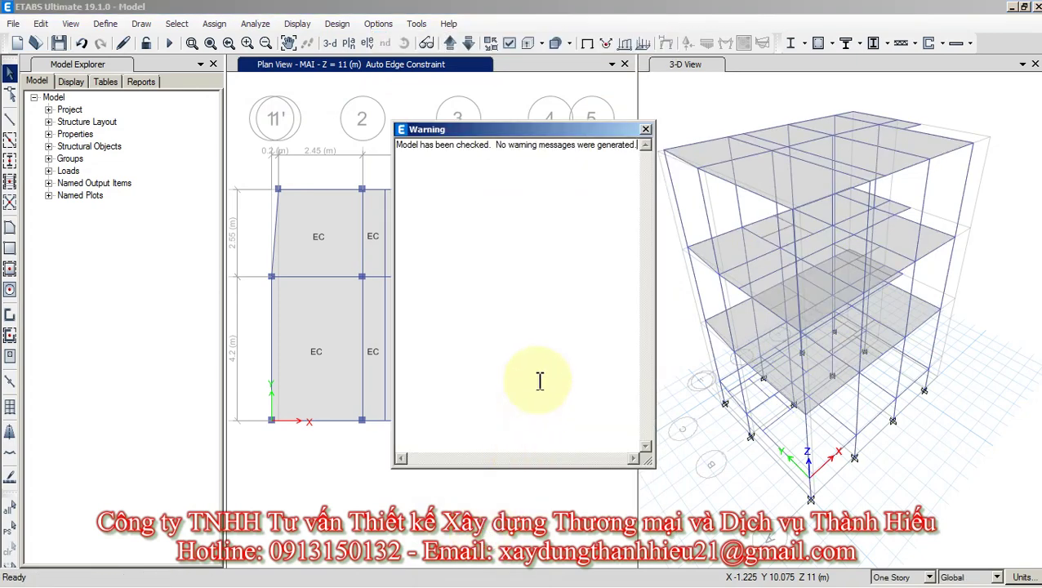
{"action": "left_click", "coordinate": [645, 129]}
Save the checked building model under its current file name.
{"action": "left_click", "coordinate": [58, 46]}
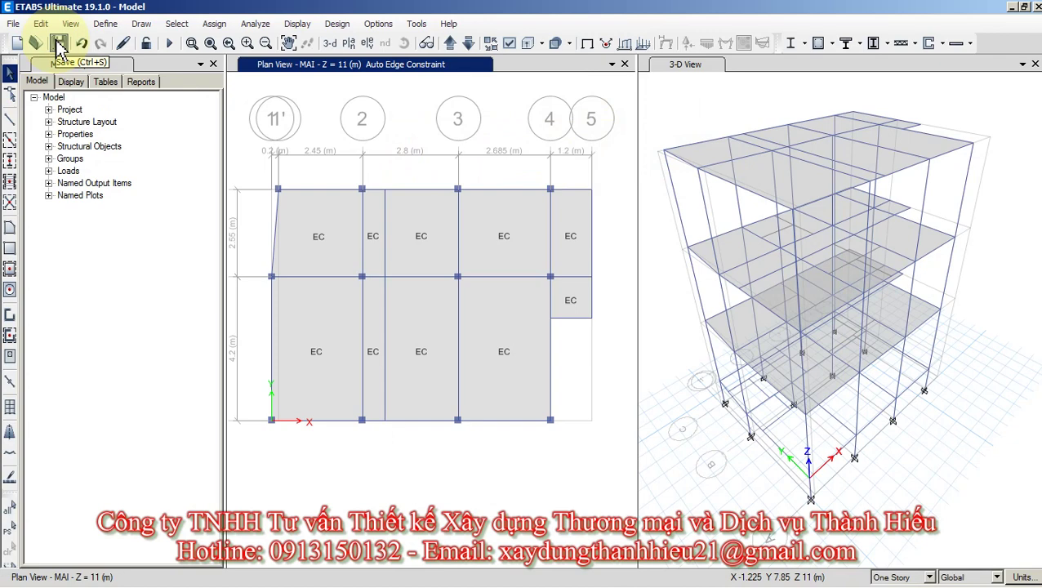
{"action": "left_click", "coordinate": [898, 294]}
{"action": "left_click", "coordinate": [466, 321]}
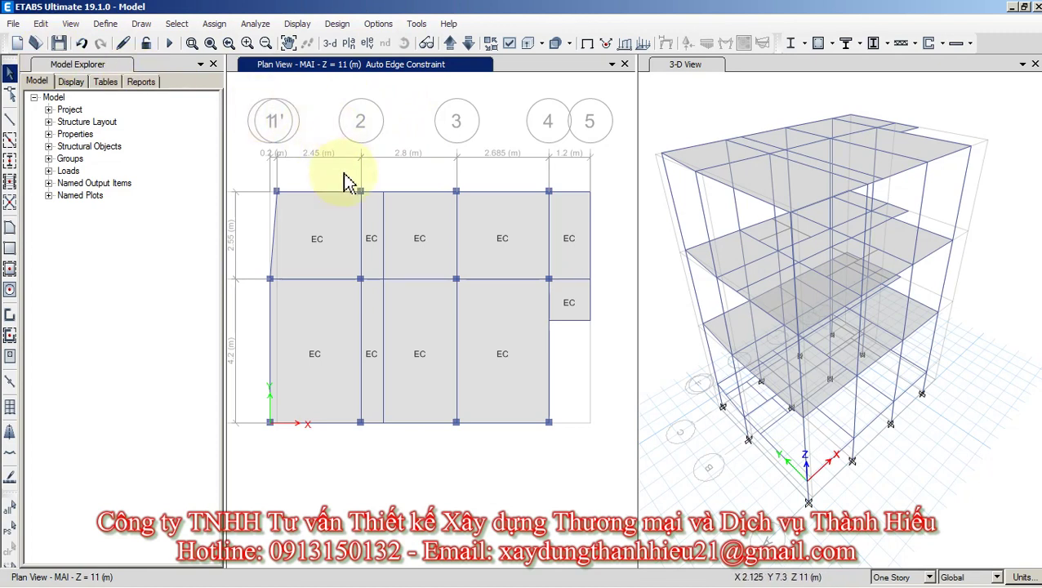
{"action": "left_click", "coordinate": [59, 45]}
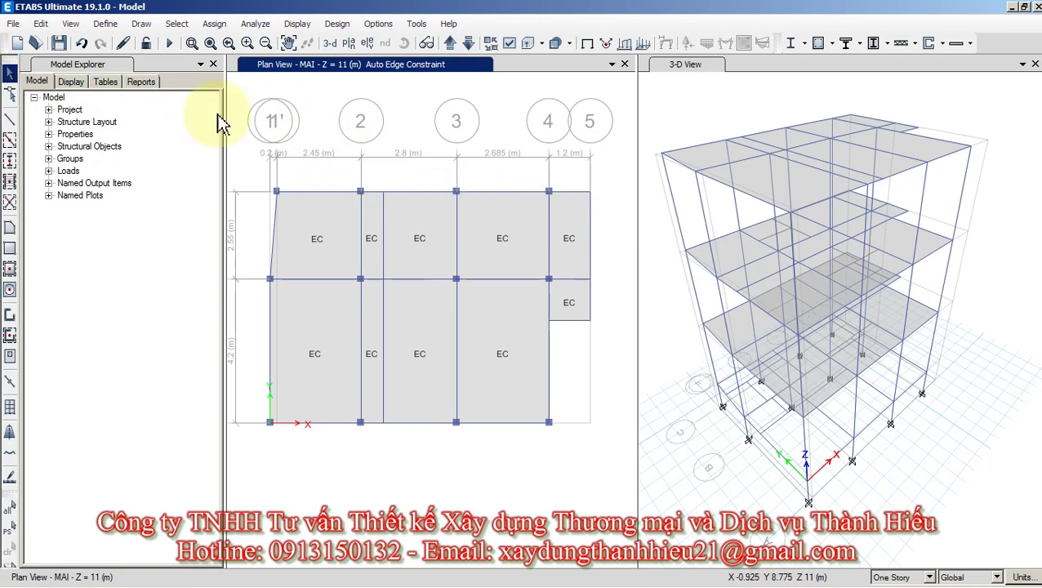
Save a copy of the model in the MOHINH folder as Model (nhapgio).
{"action": "left_click", "coordinate": [13, 24]}
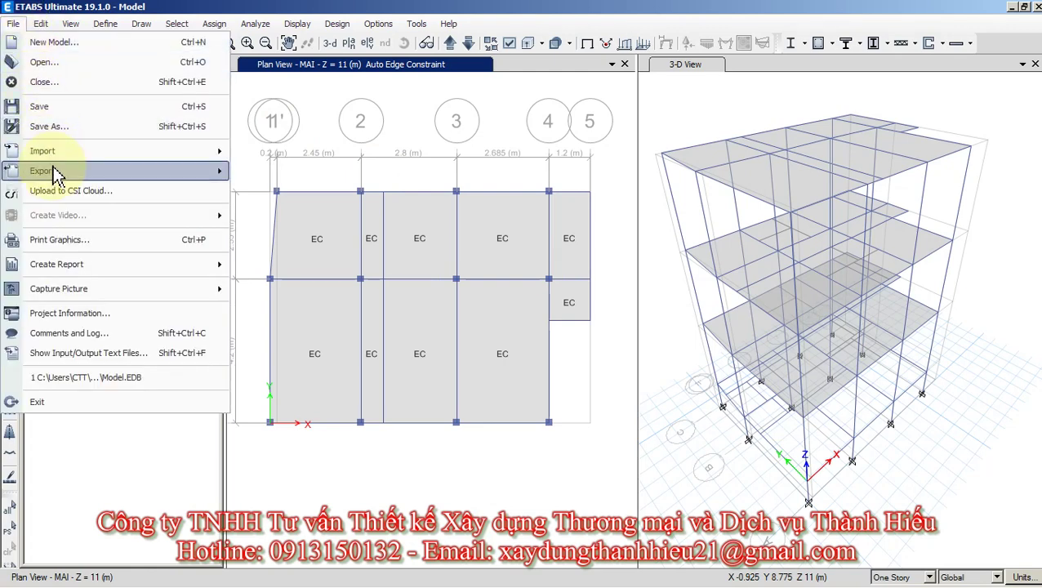
{"action": "mouse_move", "coordinate": [55, 177]}
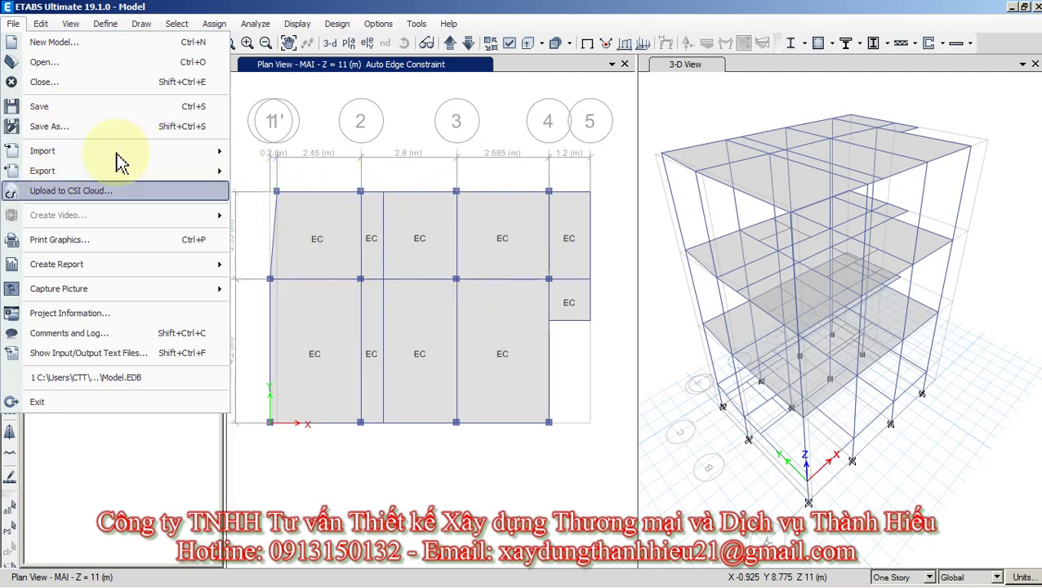
{"action": "left_click", "coordinate": [94, 127]}
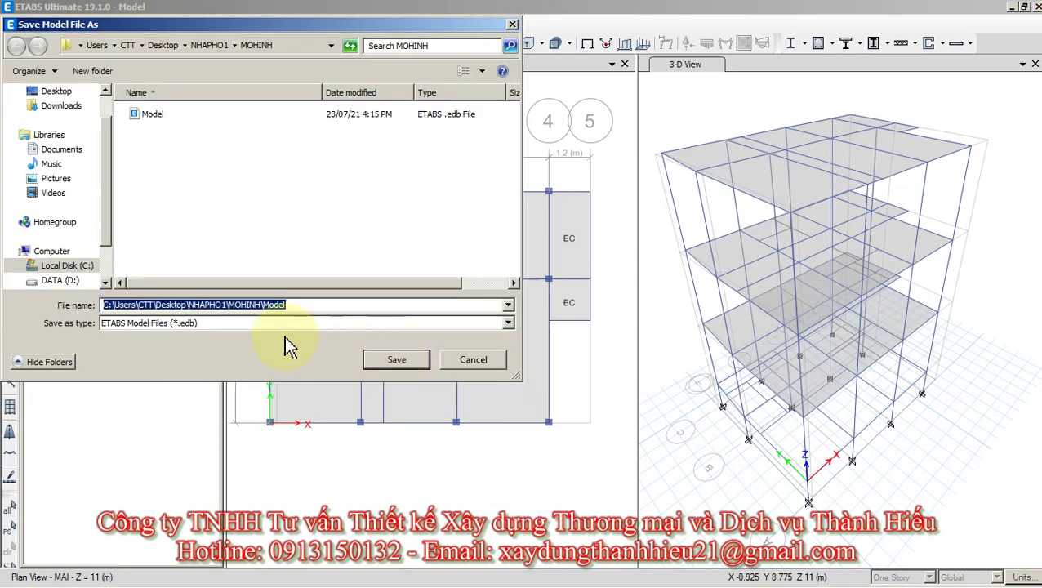
{"action": "left_click", "coordinate": [156, 116]}
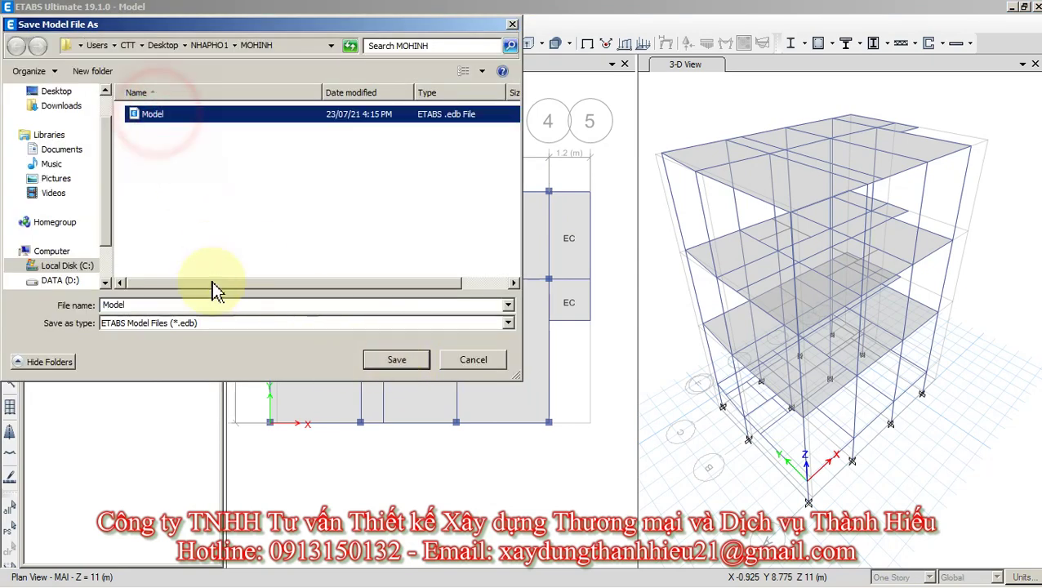
{"action": "left_click", "coordinate": [185, 305]}
{"action": "left_click", "coordinate": [193, 304]}
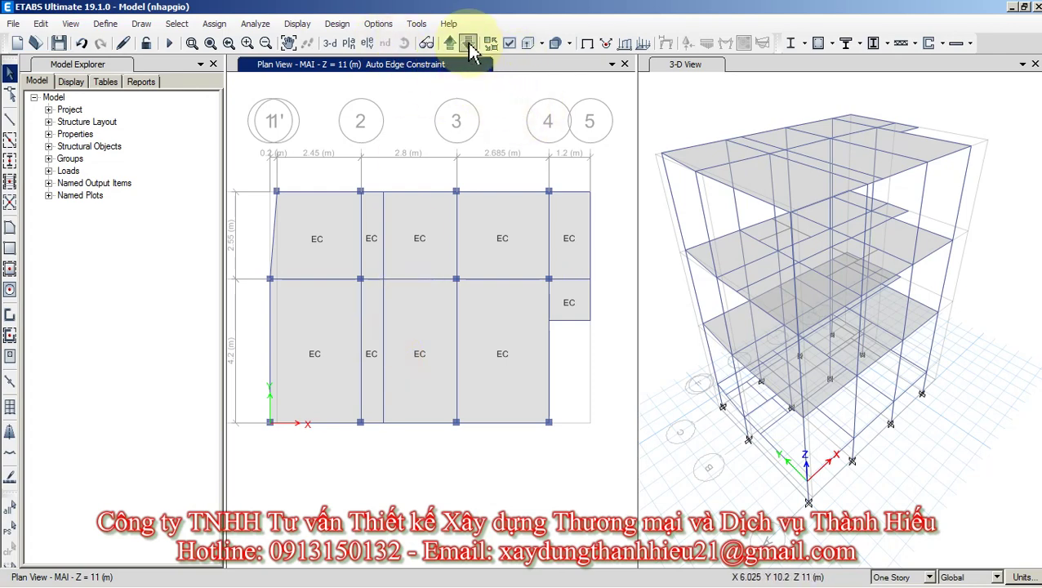
Show the TANG2 plan at Z = 3.8 m and select every object on that floor.
{"action": "left_click", "coordinate": [470, 46]}
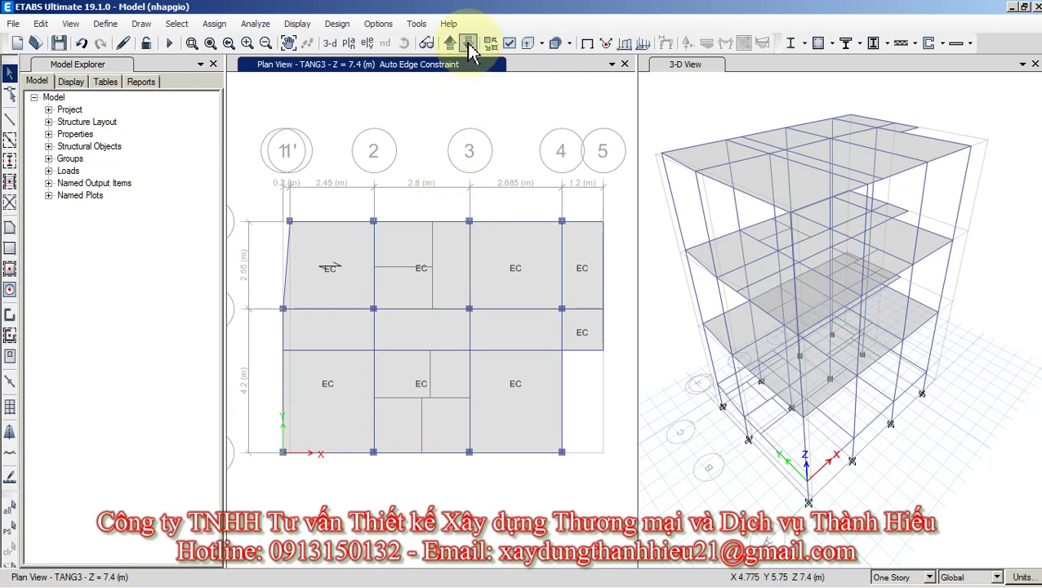
{"action": "left_click", "coordinate": [470, 46]}
{"action": "left_click", "coordinate": [470, 46]}
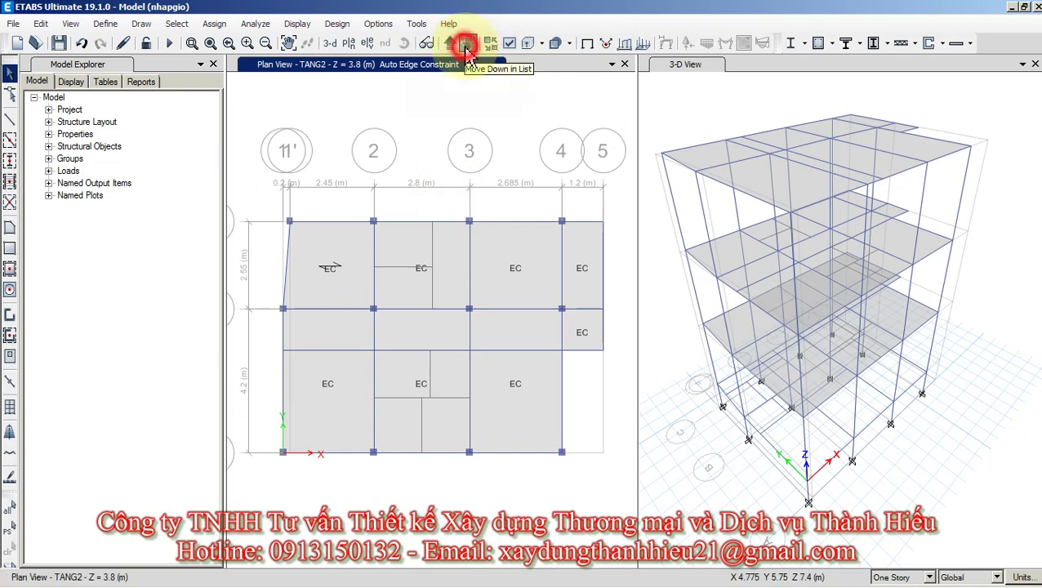
{"action": "left_click", "coordinate": [450, 44]}
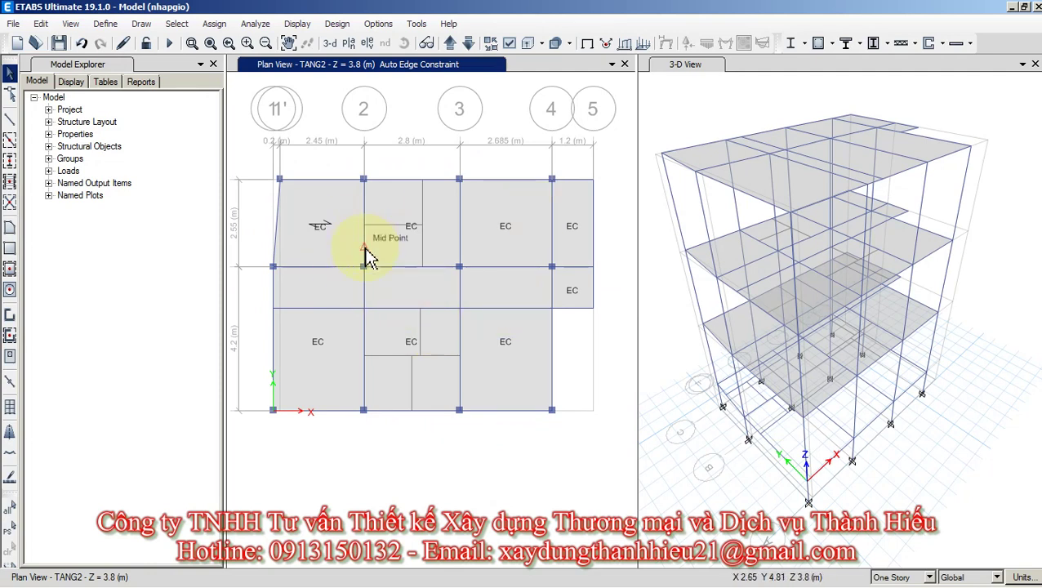
{"action": "left_click", "coordinate": [467, 42]}
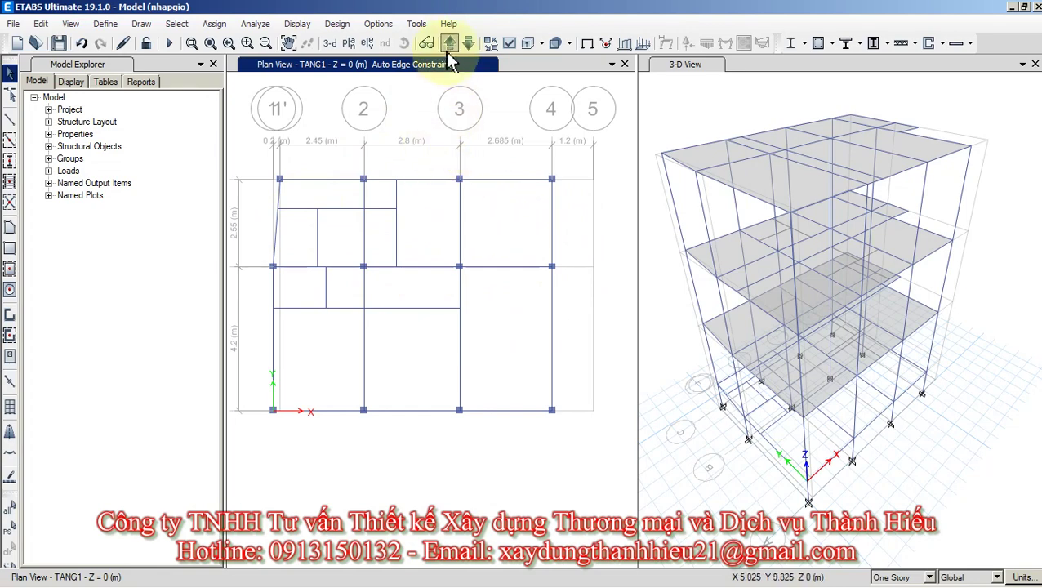
{"action": "left_click", "coordinate": [450, 44]}
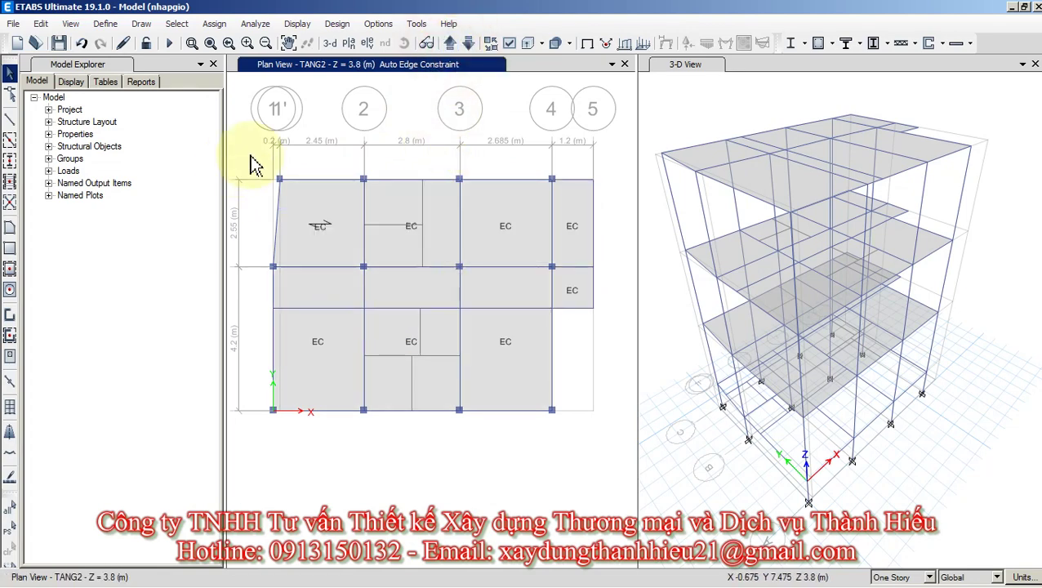
{"action": "left_click_drag", "start_coordinate": [250, 151], "coordinate": [616, 456]}
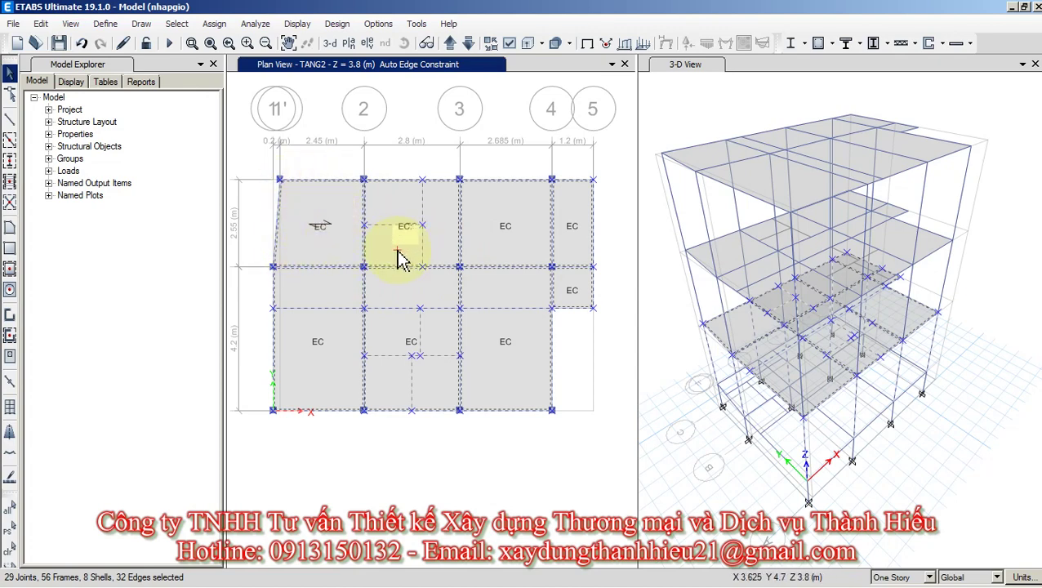
{"action": "left_click_drag", "start_coordinate": [250, 150], "coordinate": [634, 467]}
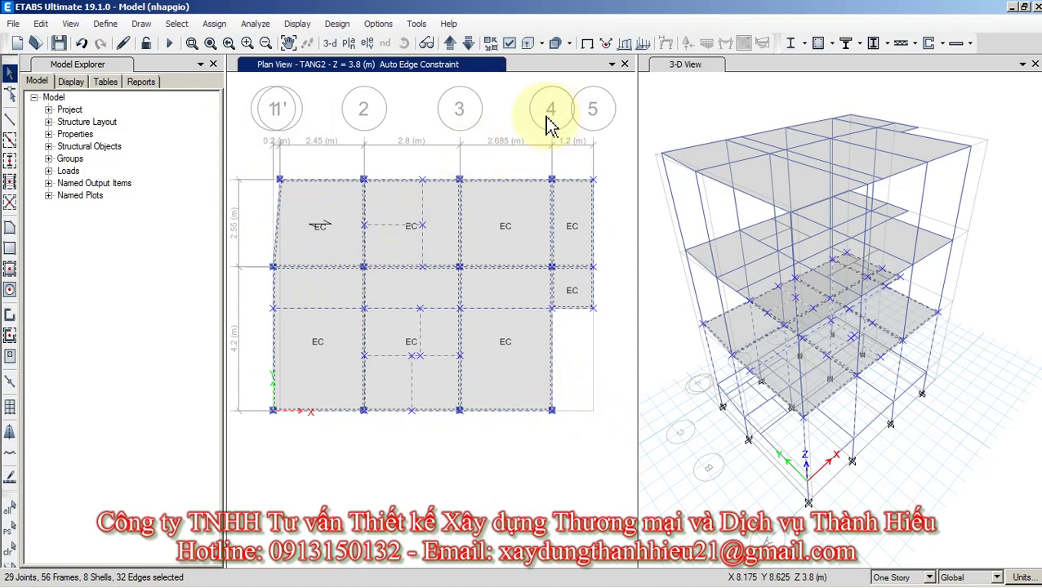
Add every object on the TANG3 plan to the selection and assign diaphragm D1 to the selected floor shells.
{"action": "left_click", "coordinate": [449, 43]}
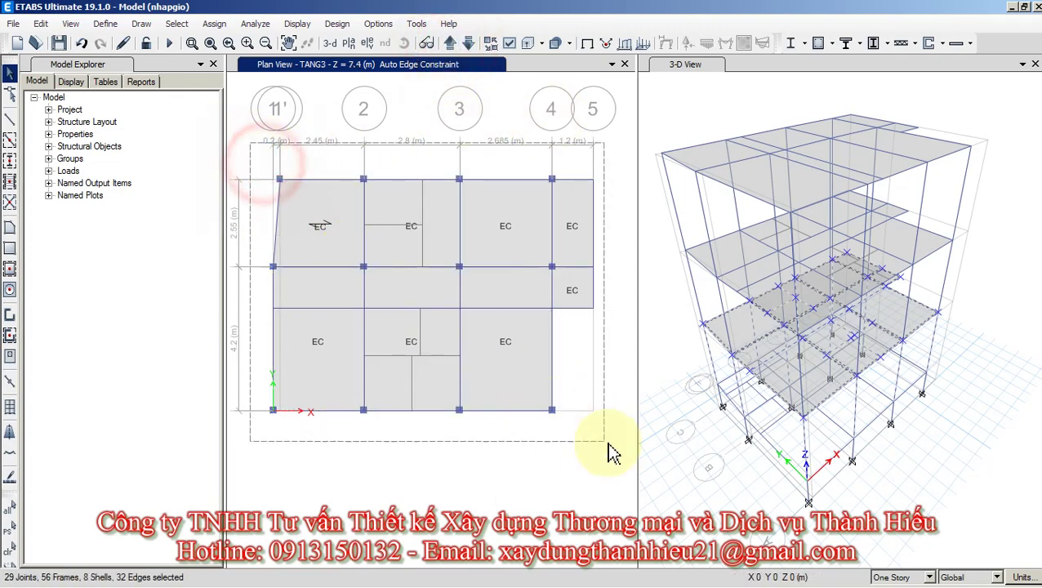
{"action": "left_click_drag", "start_coordinate": [616, 454], "coordinate": [233, 159]}
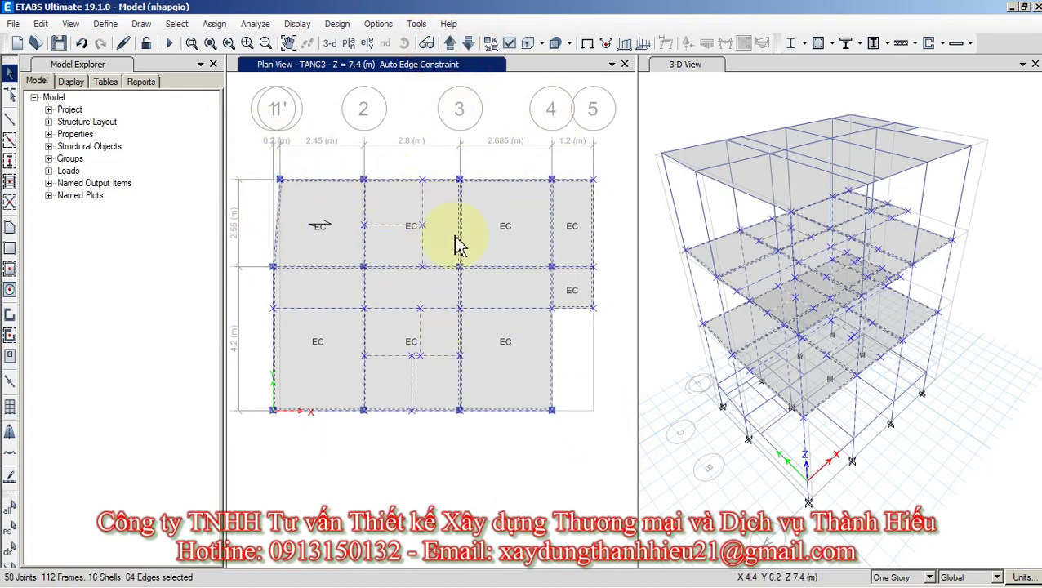
{"action": "left_click", "coordinate": [450, 43]}
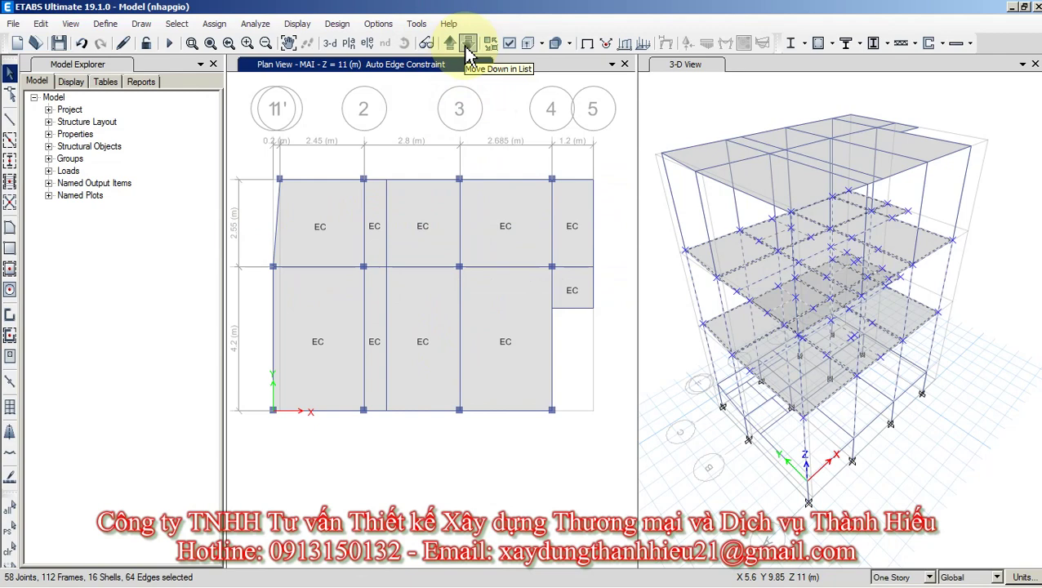
{"action": "left_click", "coordinate": [468, 44]}
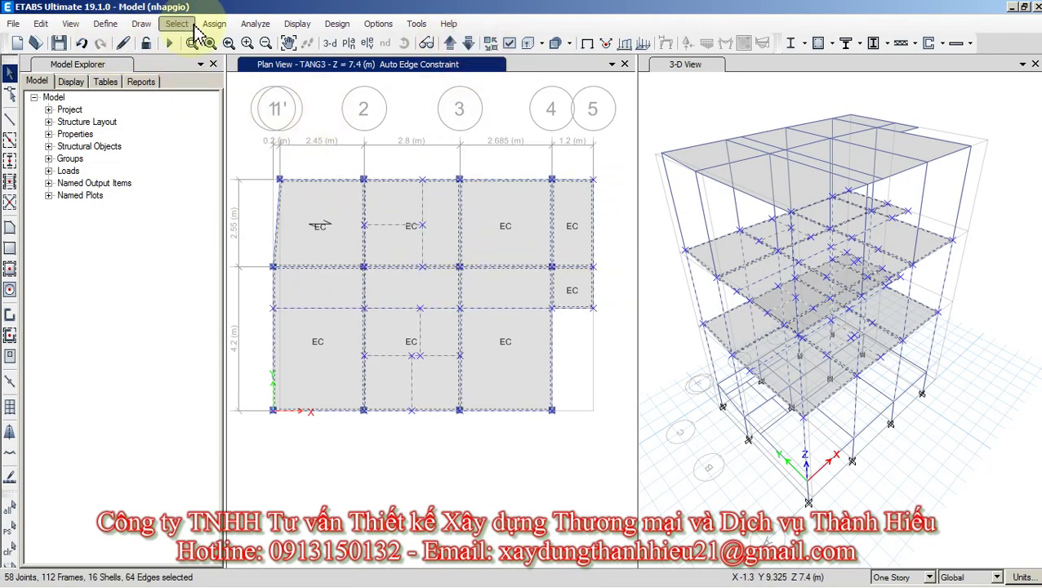
{"action": "left_click", "coordinate": [213, 24]}
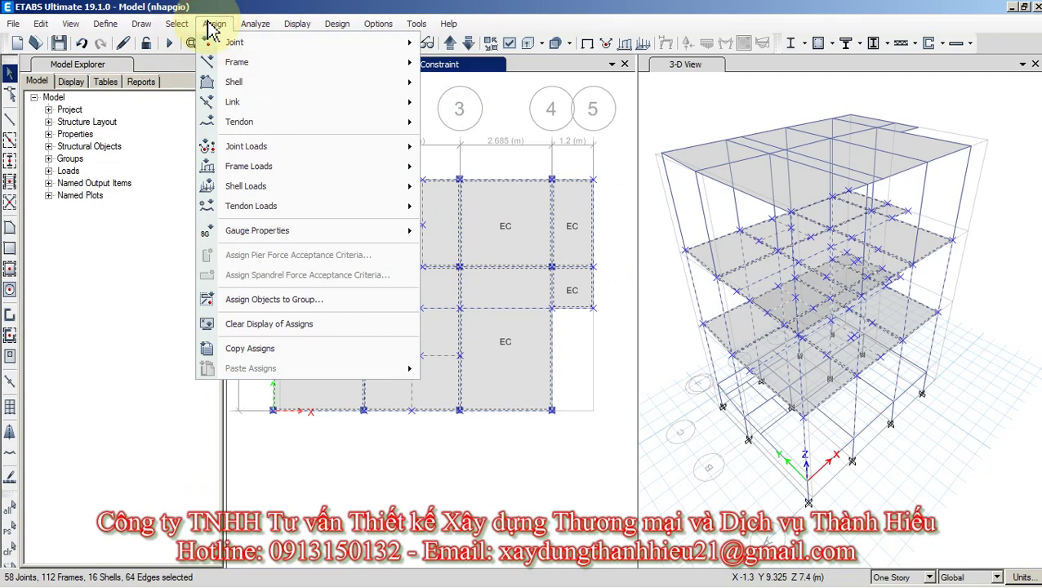
{"action": "left_click", "coordinate": [251, 86]}
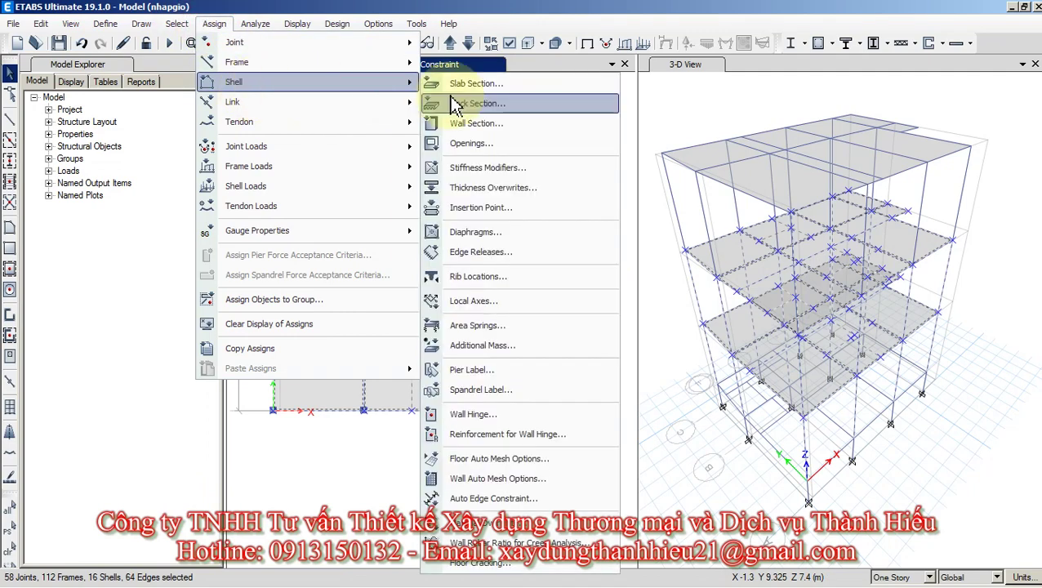
{"action": "left_click", "coordinate": [470, 234]}
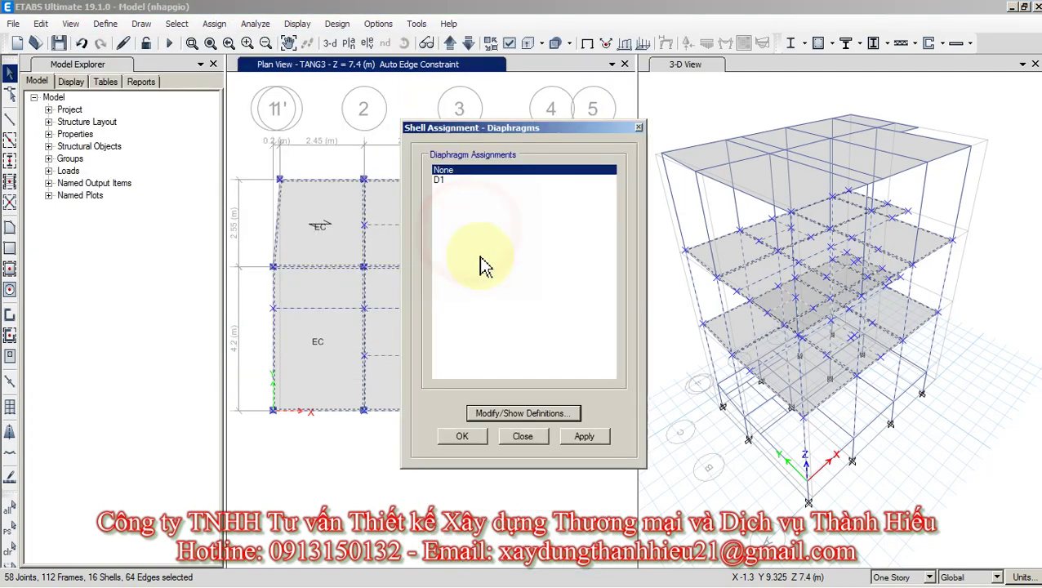
{"action": "left_click", "coordinate": [439, 179]}
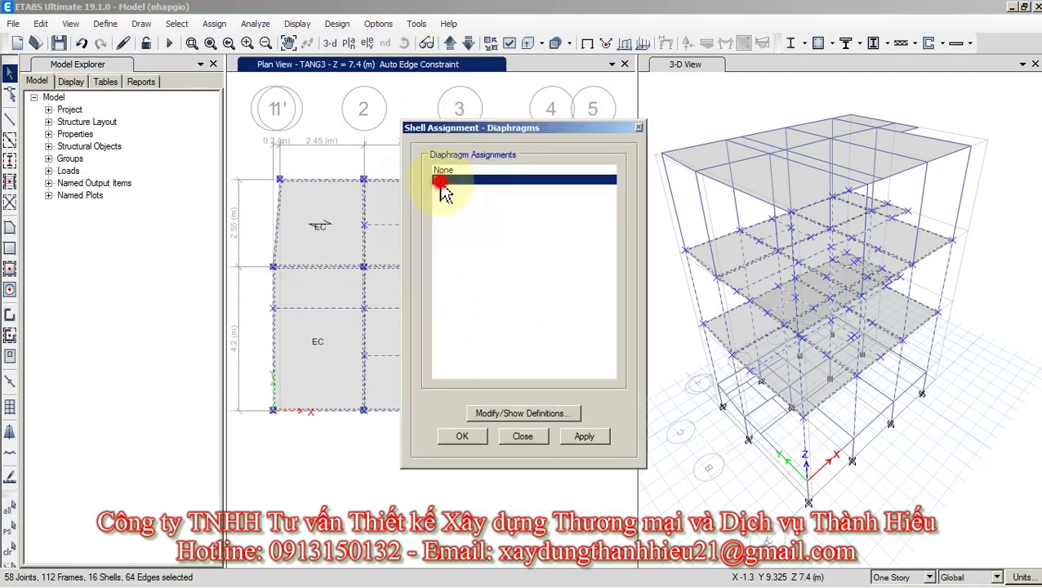
{"action": "left_click", "coordinate": [462, 436]}
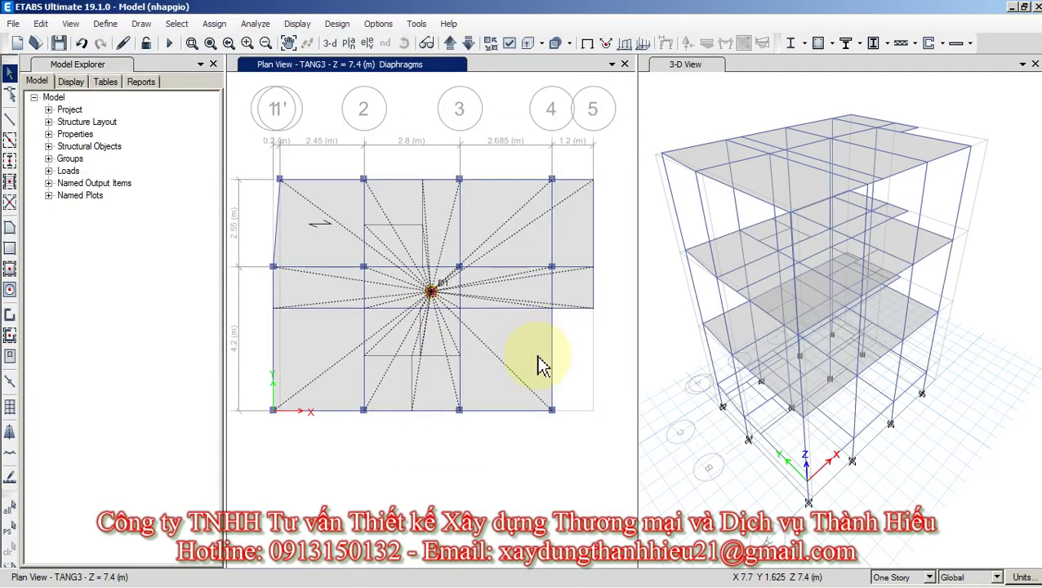
{"action": "middle_click_drag", "start_coordinate": [433, 269], "coordinate": [380, 286]}
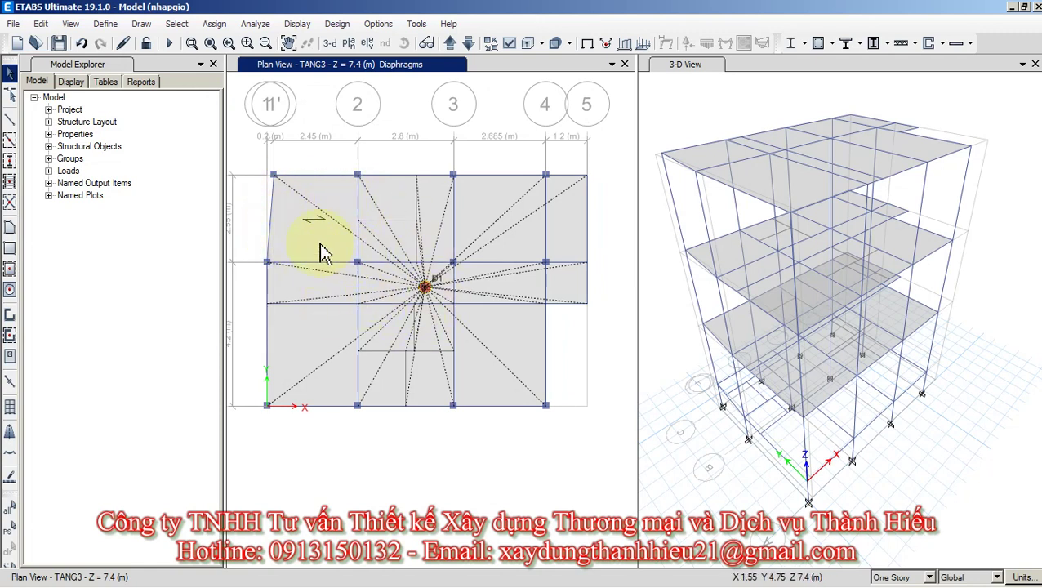
Check the model again with all joint, frame, shell, meshing, loading and self-mass checks enabled, and dismiss the report.
{"action": "left_click", "coordinate": [253, 24]}
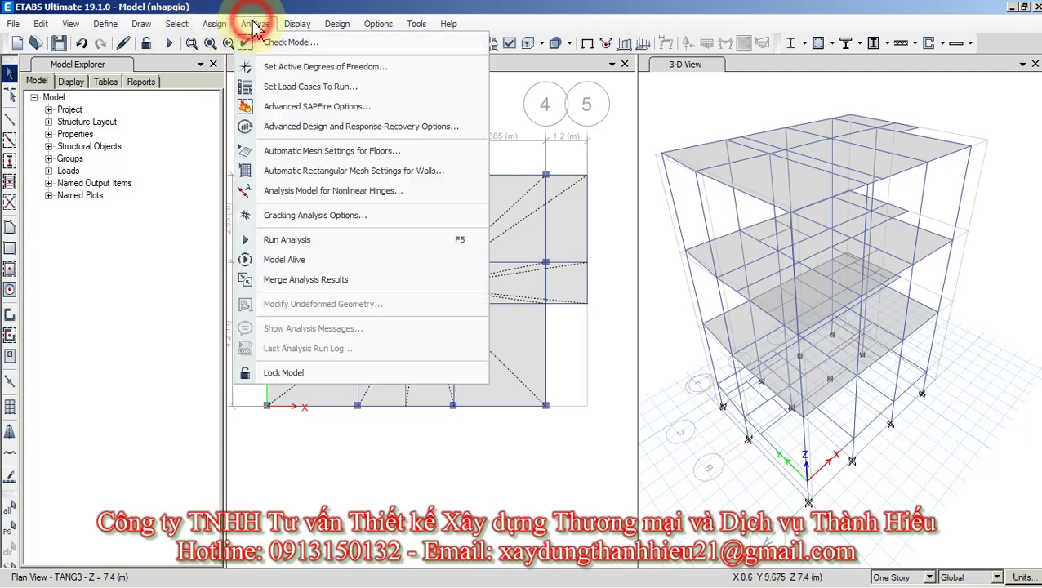
{"action": "left_click", "coordinate": [266, 39]}
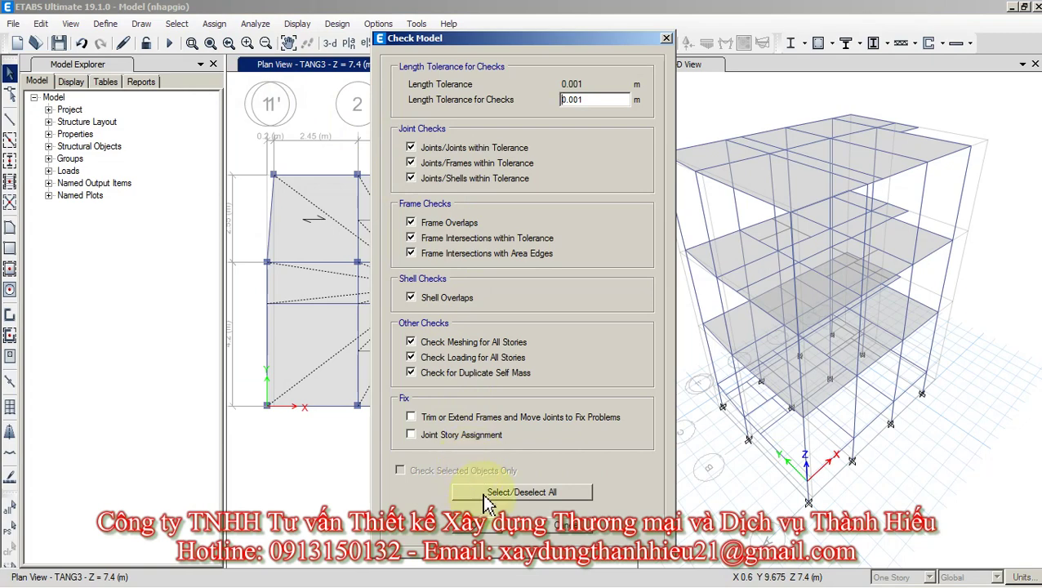
{"action": "left_click", "coordinate": [480, 526]}
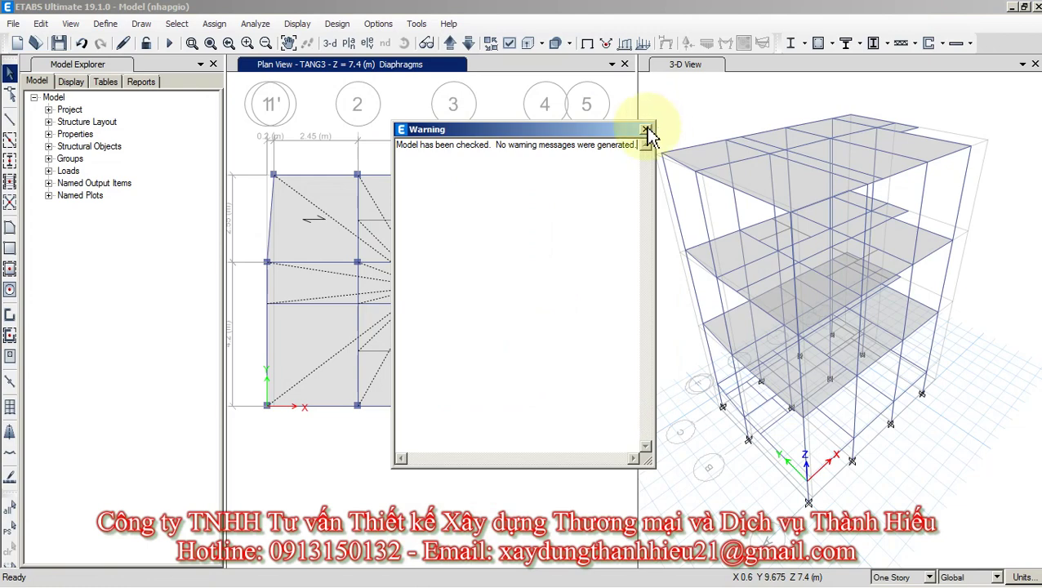
{"action": "left_click", "coordinate": [645, 129]}
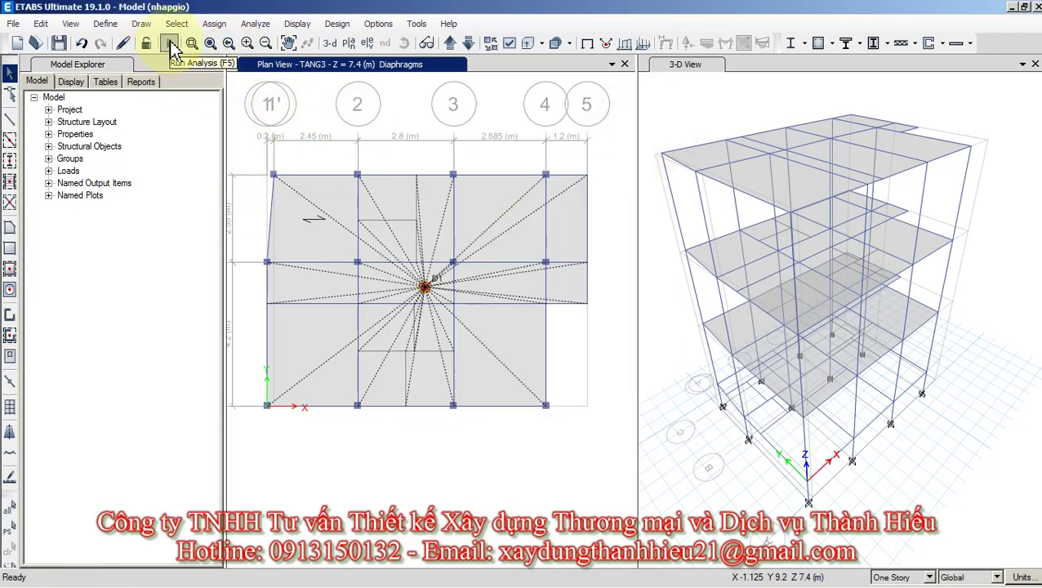
Run the analysis, and unlock the model again by accepting deletion of the analysis results.
{"action": "left_click", "coordinate": [170, 44]}
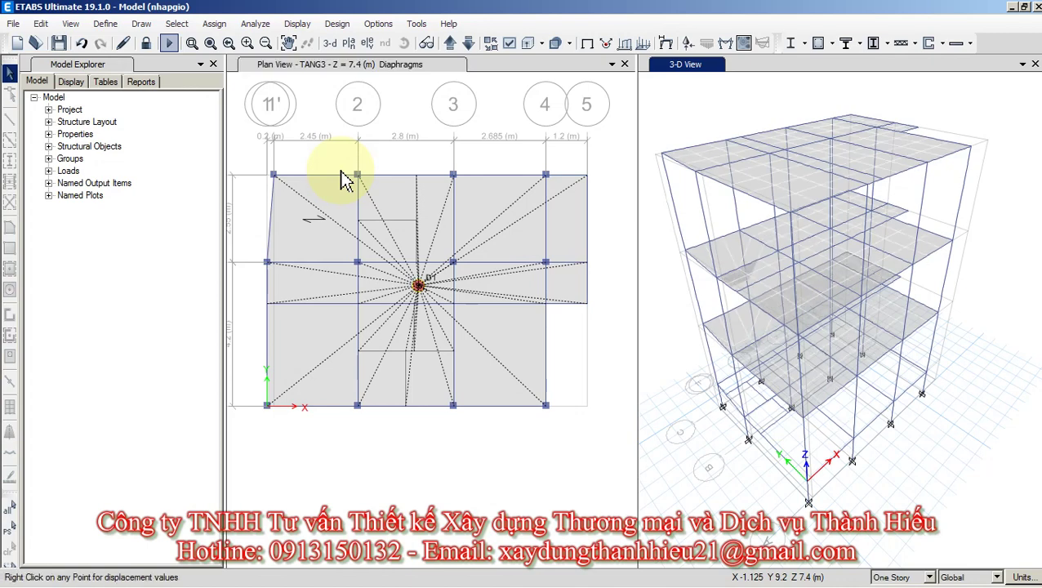
{"action": "left_click", "coordinate": [435, 326]}
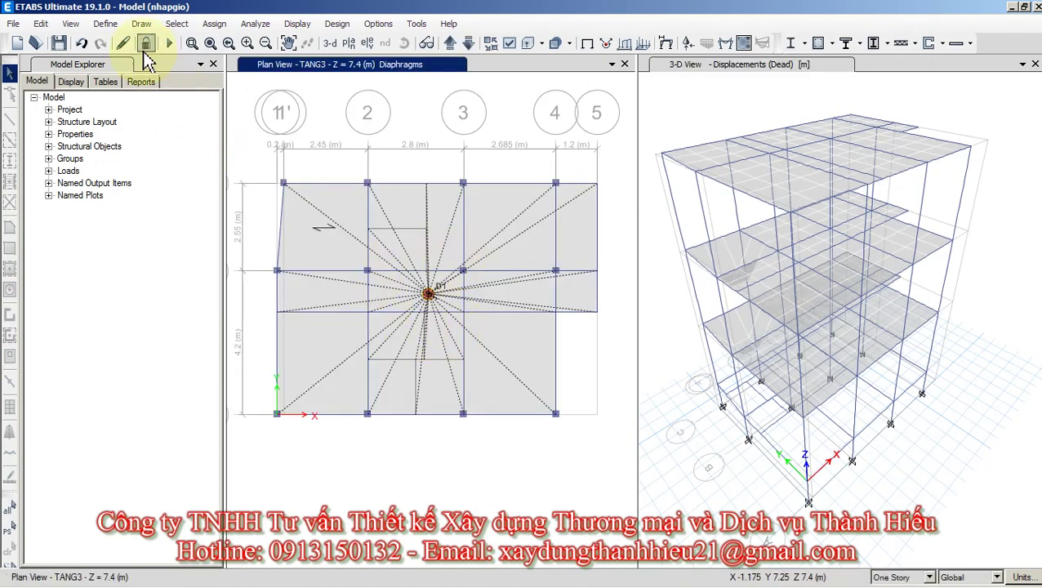
{"action": "left_click", "coordinate": [147, 43]}
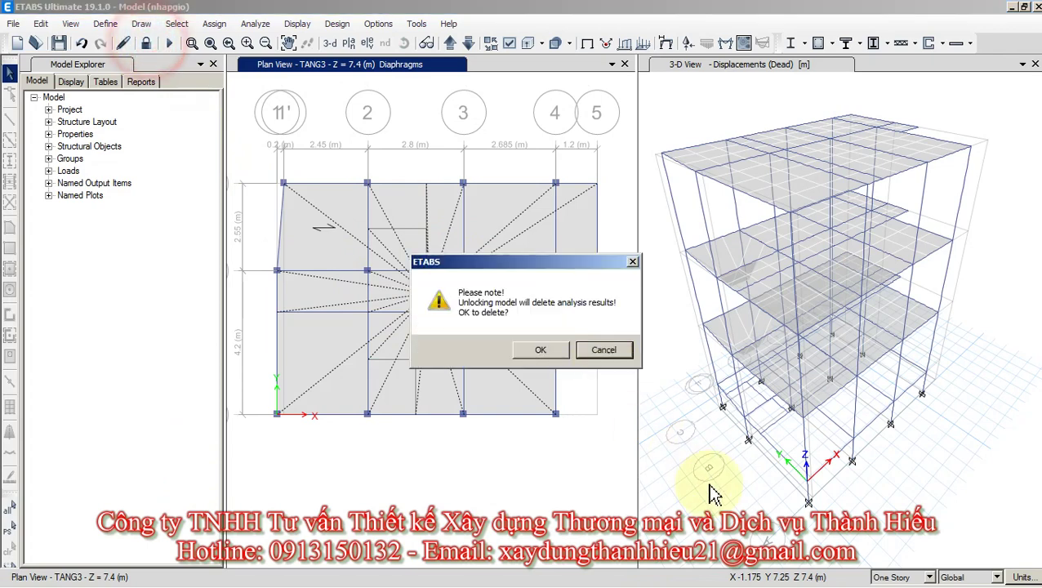
{"action": "left_click", "coordinate": [539, 351]}
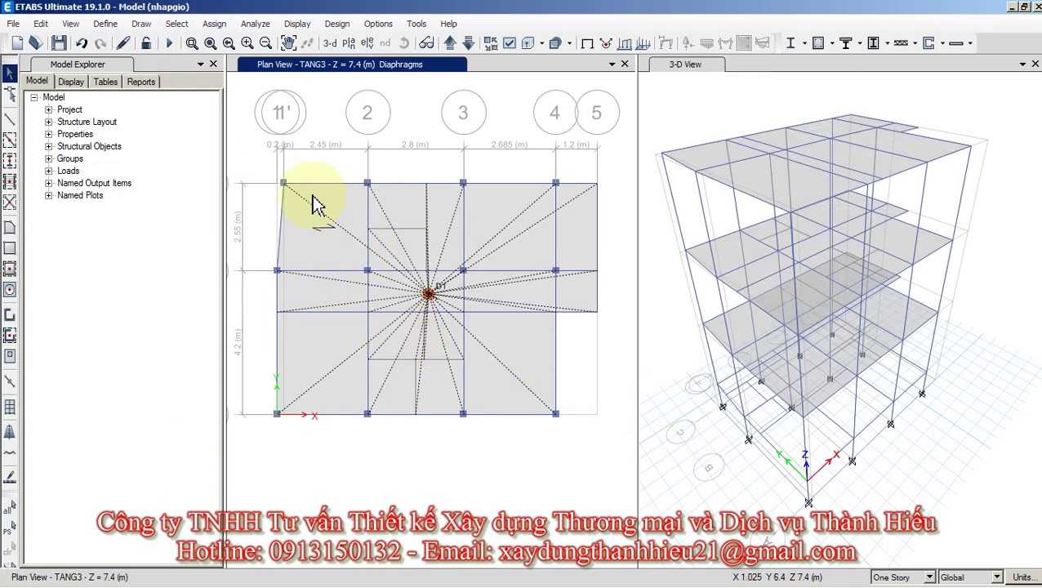
Open the lateral load settings of the GIOX wind load pattern.
{"action": "left_click", "coordinate": [104, 24]}
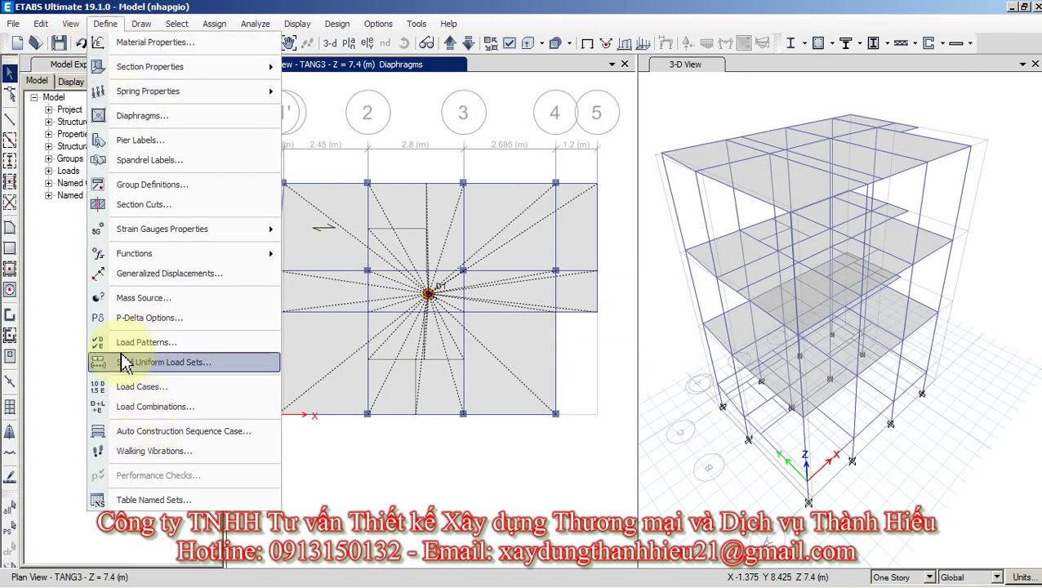
{"action": "left_click", "coordinate": [147, 342]}
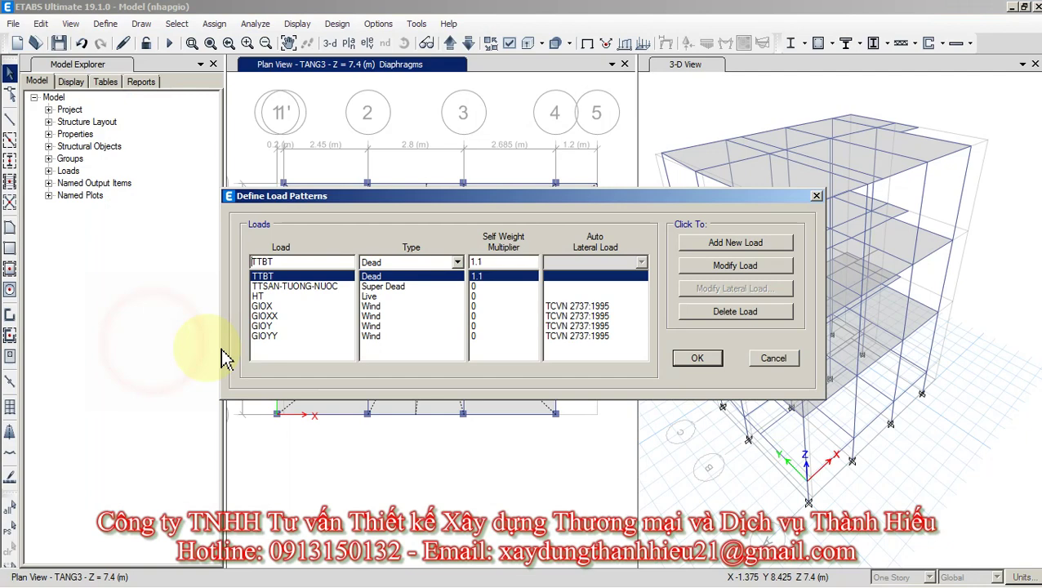
{"action": "left_click", "coordinate": [270, 317]}
{"action": "left_click", "coordinate": [265, 326]}
{"action": "left_click", "coordinate": [263, 307]}
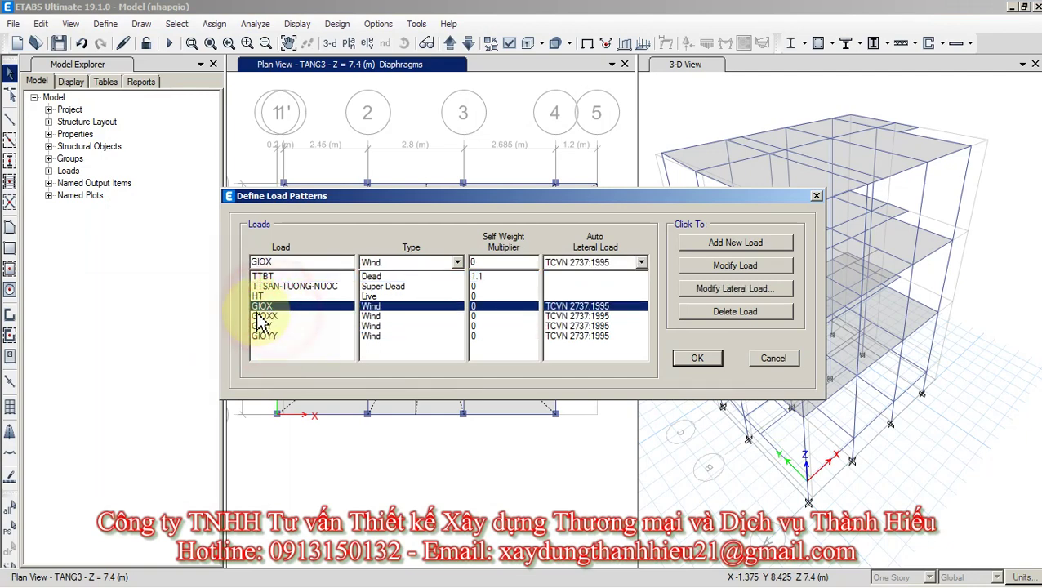
{"action": "left_click", "coordinate": [720, 292]}
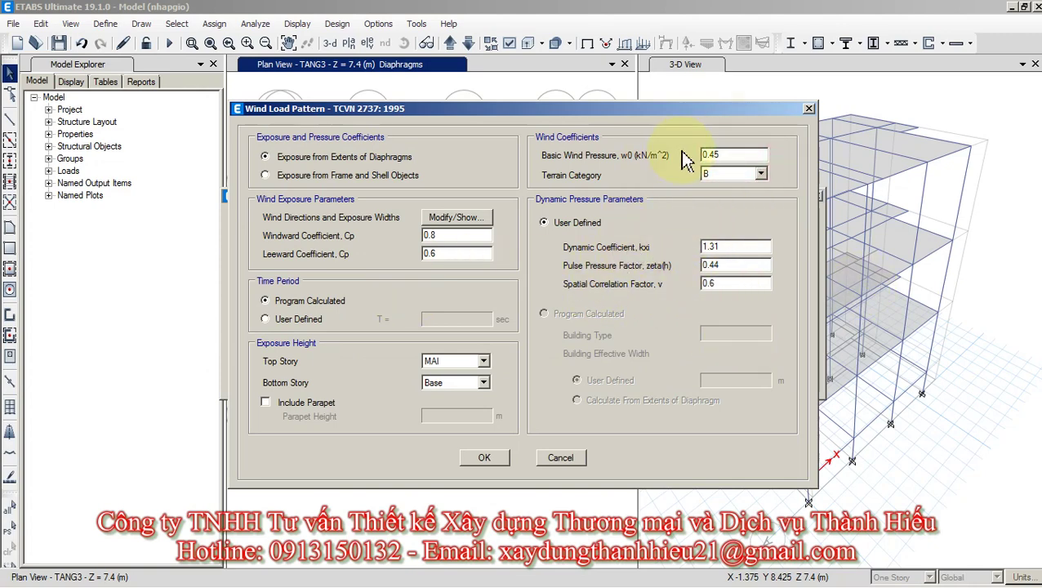
Switch to the TAI TRỌNG folder in Windows Explorer, view the Mái bằng image of the load standard and close it.
{"action": "mouse_move", "coordinate": [331, 582]}
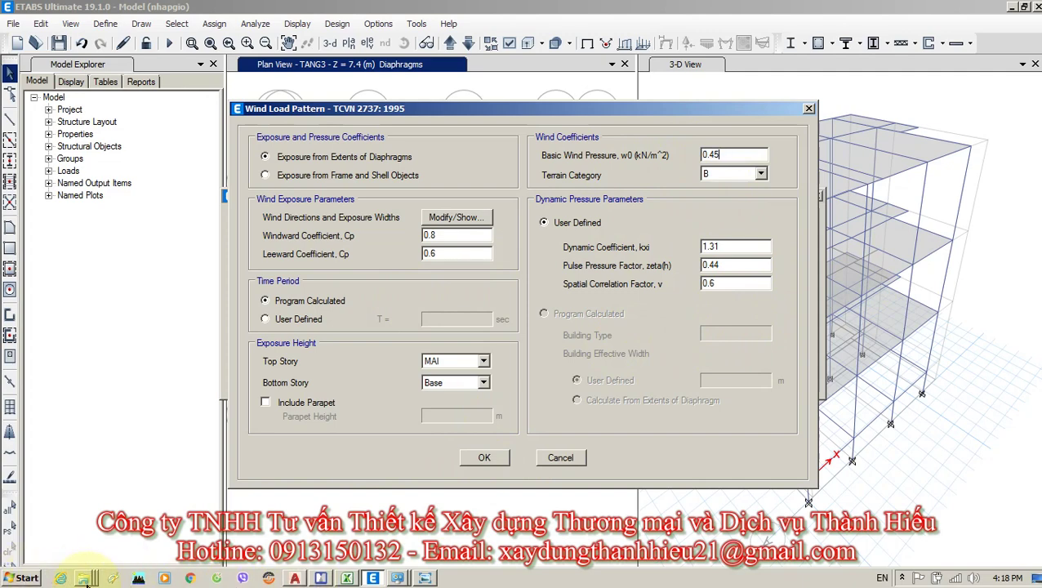
{"action": "left_click", "coordinate": [84, 578]}
{"action": "left_click", "coordinate": [88, 511]}
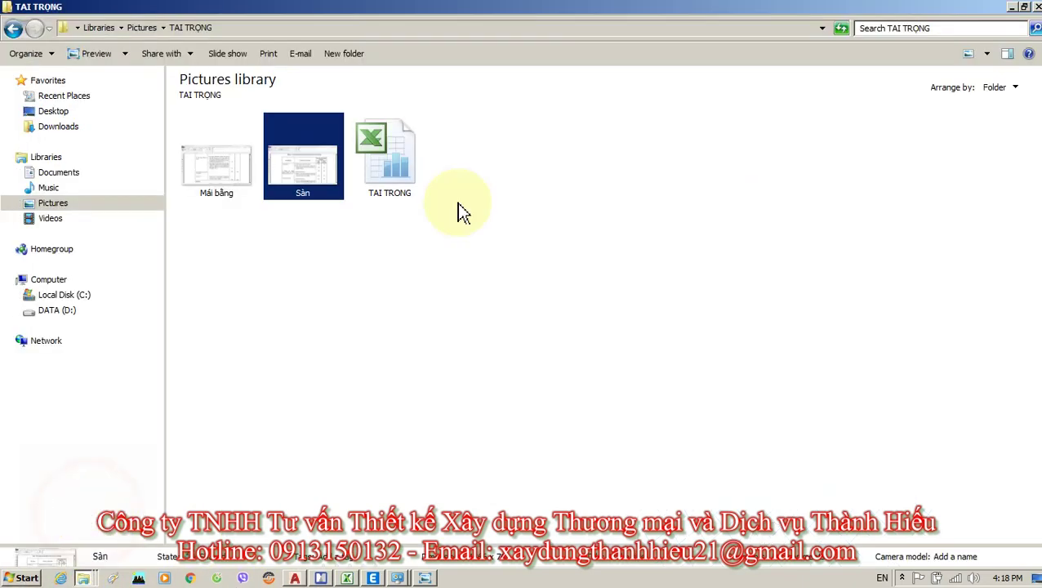
{"action": "left_click", "coordinate": [276, 269]}
{"action": "double_click", "coordinate": [225, 175]}
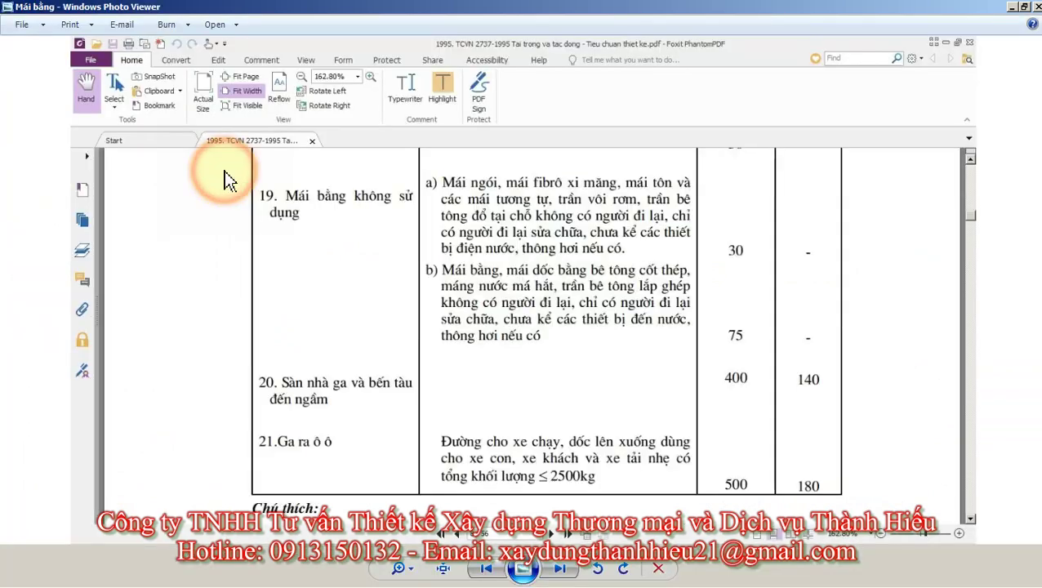
{"action": "left_click", "coordinate": [1036, 7]}
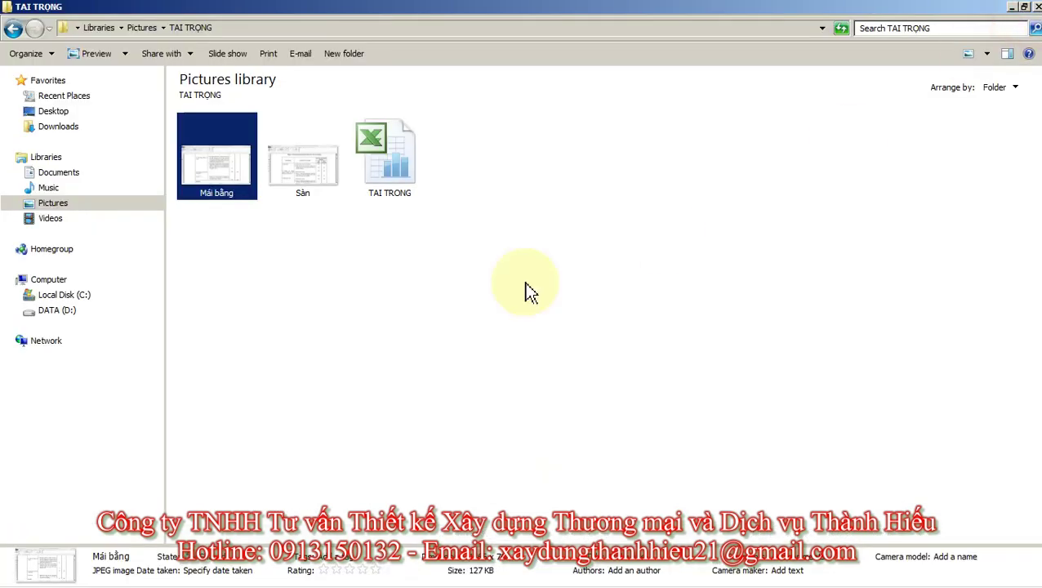
{"action": "left_click", "coordinate": [326, 241]}
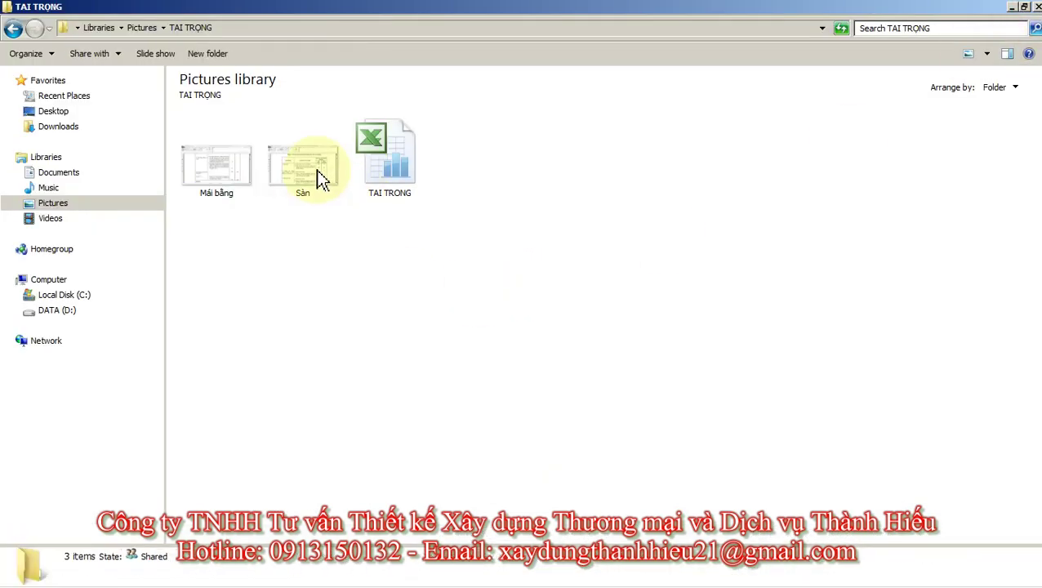
{"action": "mouse_move", "coordinate": [268, 580]}
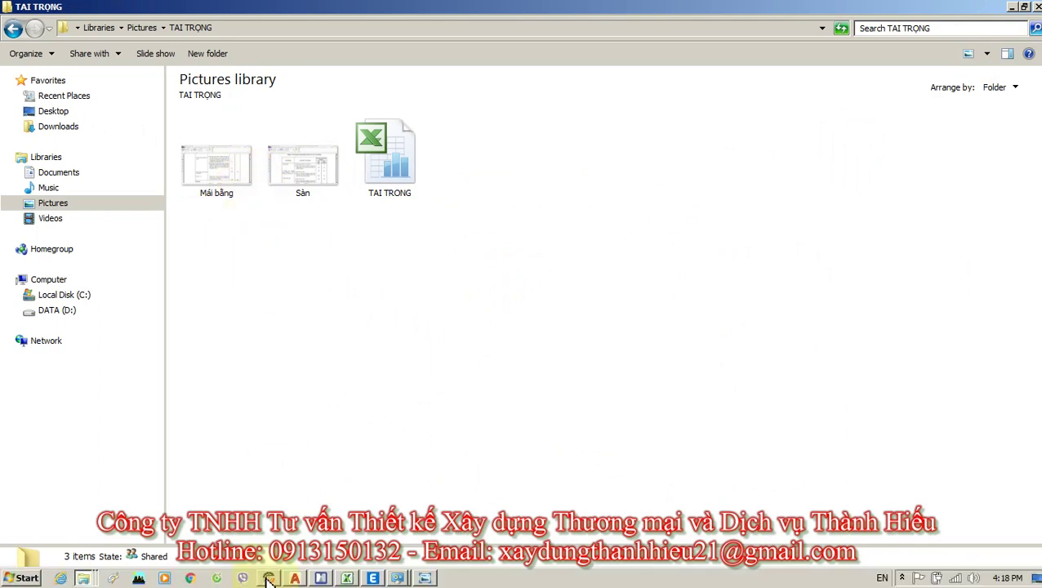
{"action": "mouse_move", "coordinate": [410, 581]}
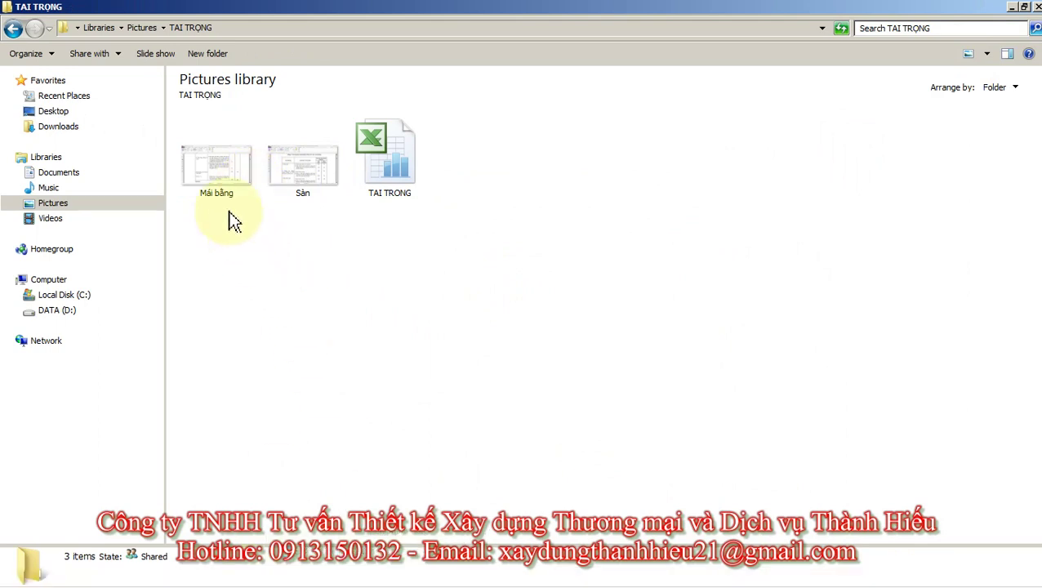
Go to the THONGSO GIO folder and look up the wind zone of Ho Chi Minh City in the MÃ VÙNG TPHCM image.
{"action": "left_click", "coordinate": [13, 27]}
{"action": "double_click", "coordinate": [286, 170]}
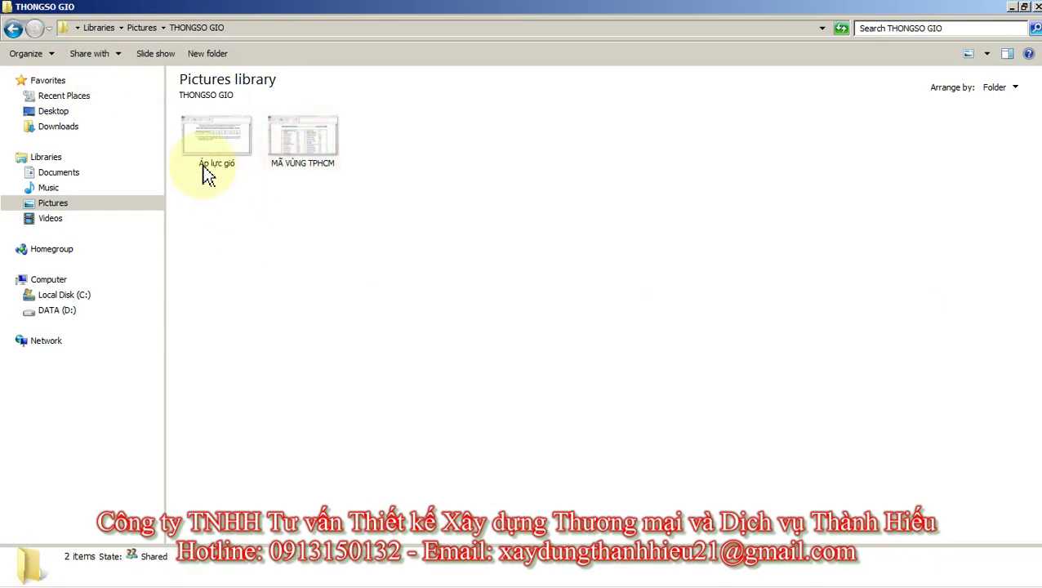
{"action": "double_click", "coordinate": [320, 155]}
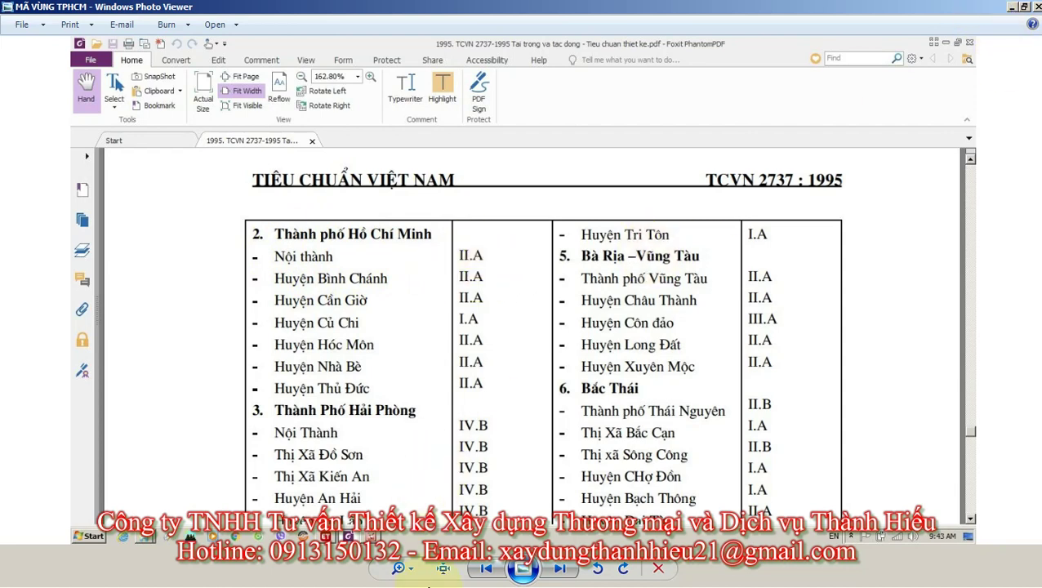
{"action": "mouse_move", "coordinate": [429, 581]}
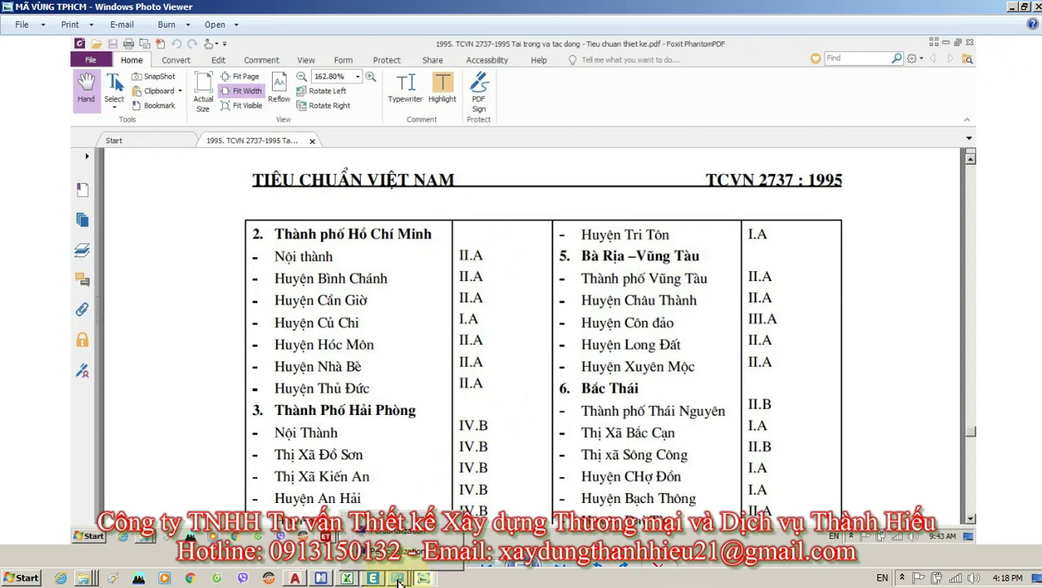
Switch back to ETABS and set the terrain category of the GIOX wind pattern to A.
{"action": "left_click", "coordinate": [397, 580]}
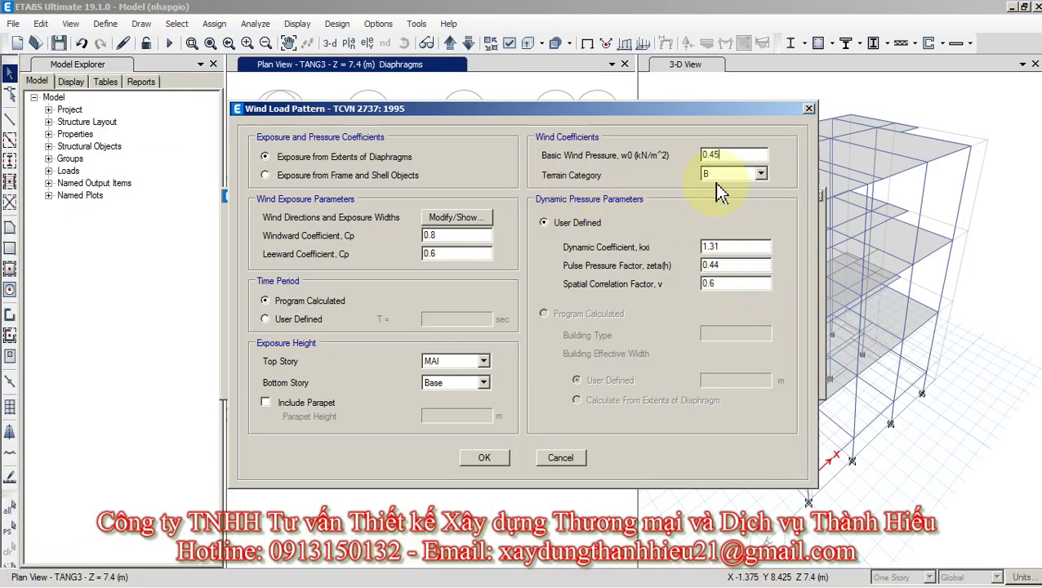
{"action": "left_click", "coordinate": [761, 175]}
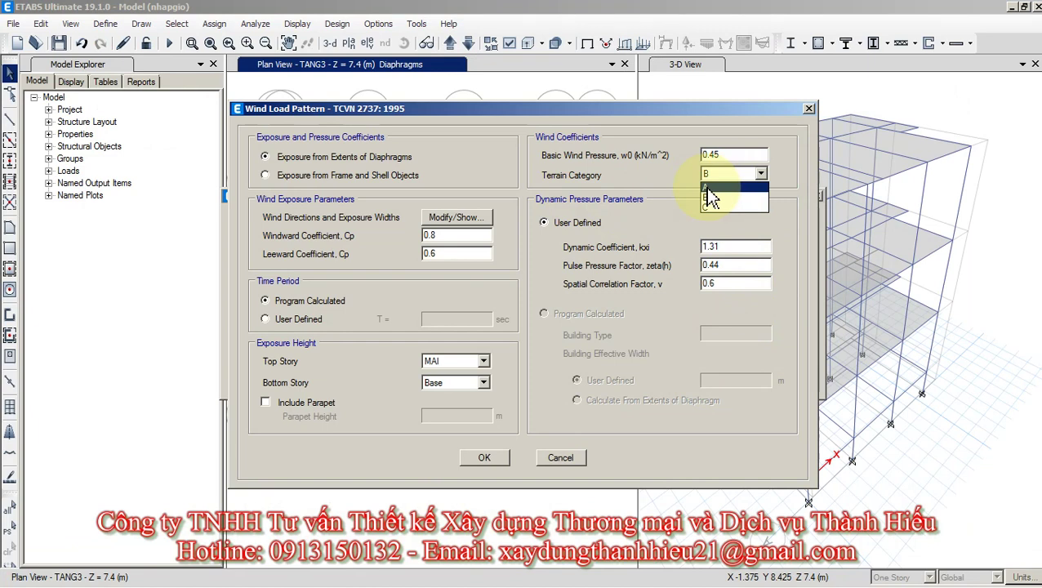
{"action": "left_click", "coordinate": [709, 187]}
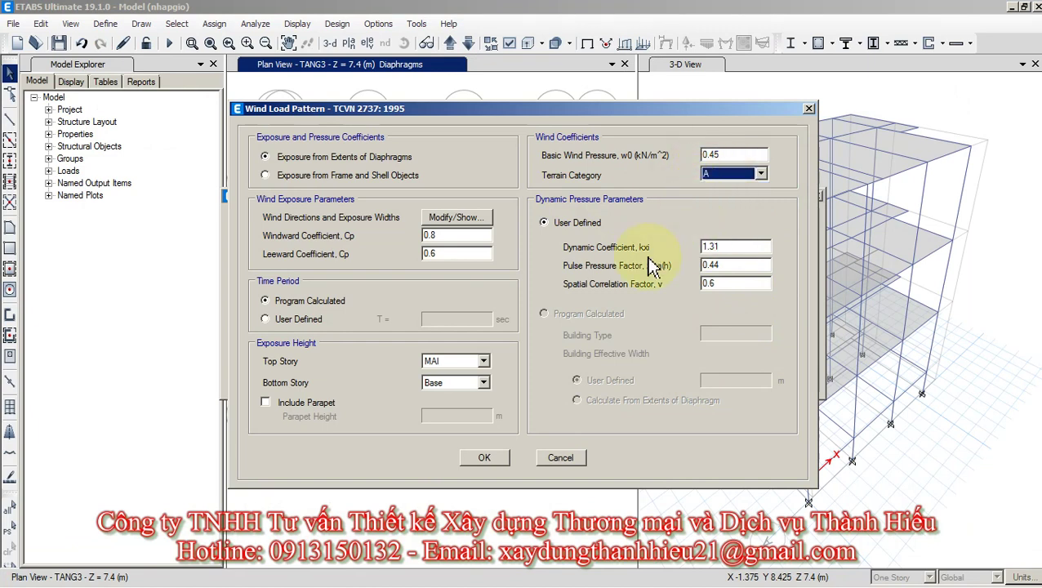
Try to set the dynamic coefficient and the pulse pressure factor to 0, dismissing the data errors.
{"action": "double_click", "coordinate": [739, 245]}
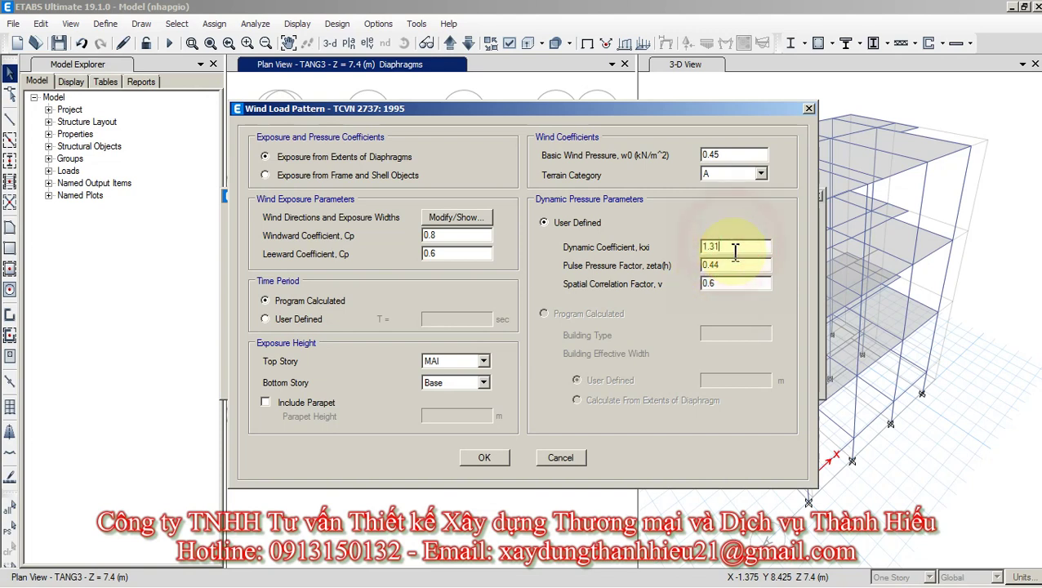
{"action": "double_click", "coordinate": [737, 244]}
{"action": "type", "text": "0"}
{"action": "left_click", "coordinate": [734, 265]}
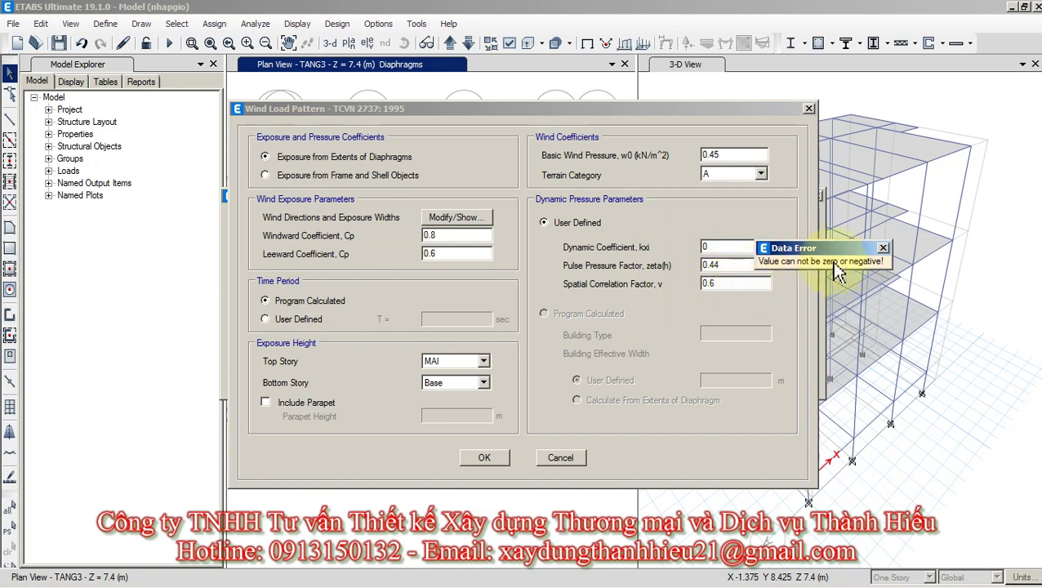
{"action": "left_click", "coordinate": [883, 247]}
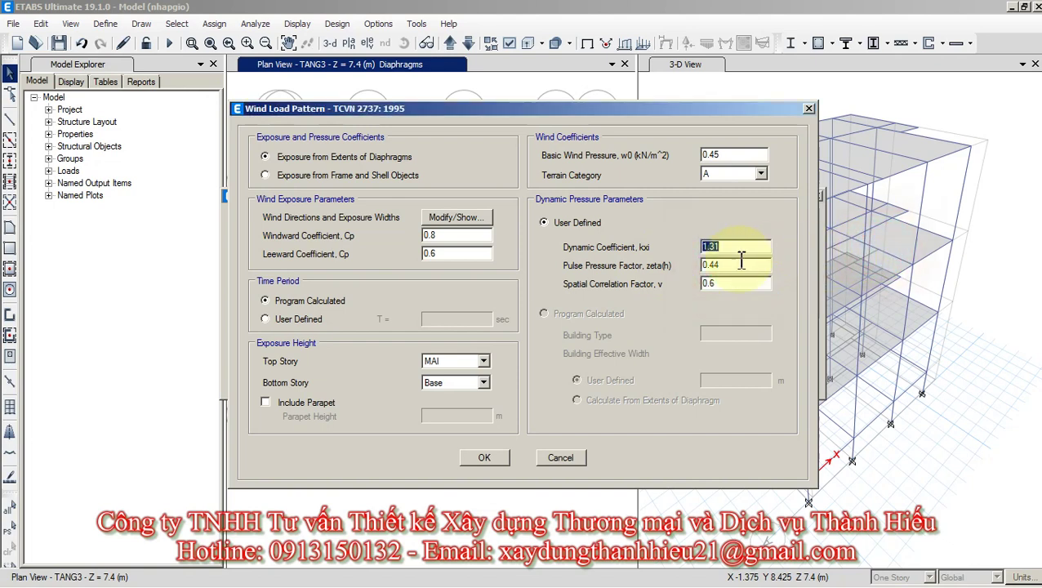
{"action": "double_click", "coordinate": [726, 264]}
{"action": "type", "text": "0"}
{"action": "left_click", "coordinate": [727, 283]}
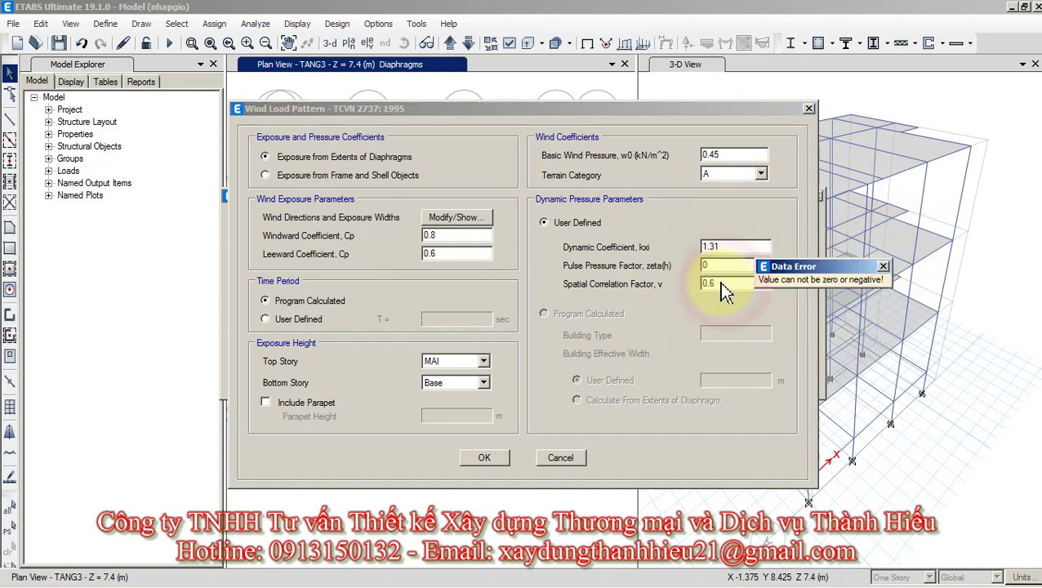
{"action": "left_click", "coordinate": [883, 266]}
Set the dynamic coefficient and the pulse pressure factor to 0.0000000000000001 each.
{"action": "left_click_drag", "start_coordinate": [730, 246], "coordinate": [671, 246]}
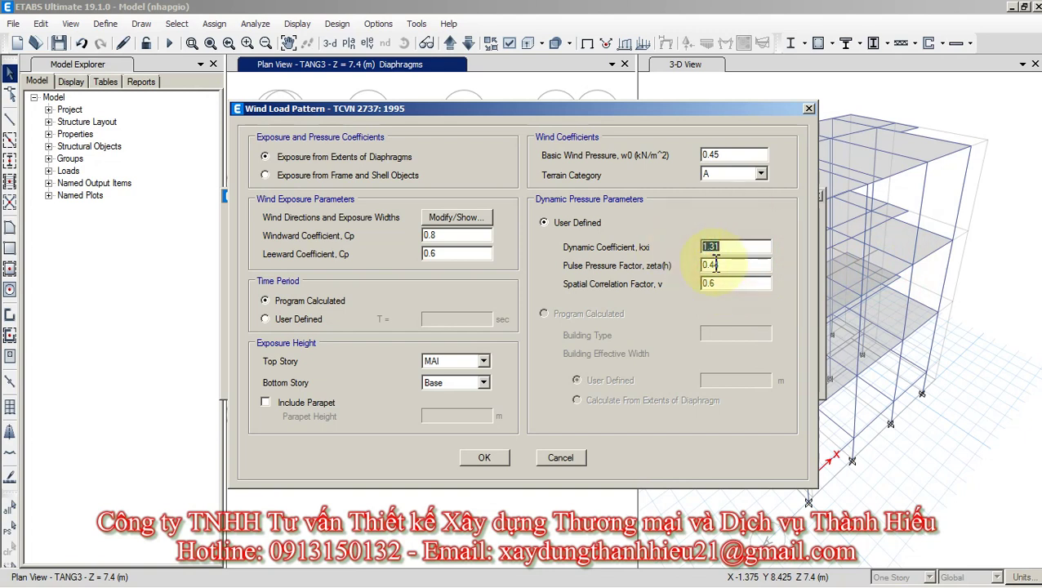
{"action": "type", "text": "0.000000000000000"}
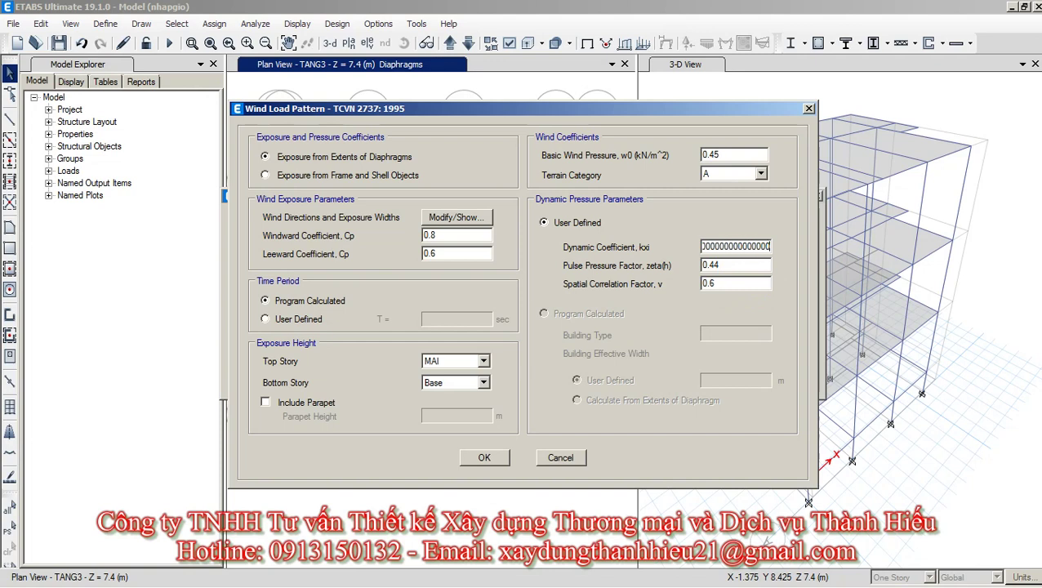
{"action": "type", "text": "1"}
{"action": "key", "text": "Tab"}
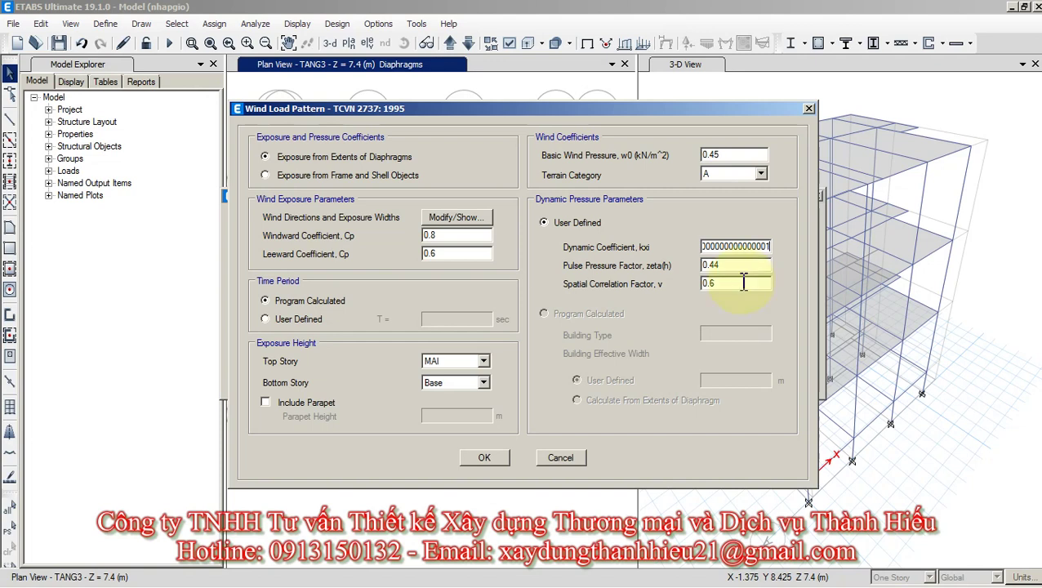
{"action": "type", "text": "0."}
{"action": "type", "text": "0000000000000001"}
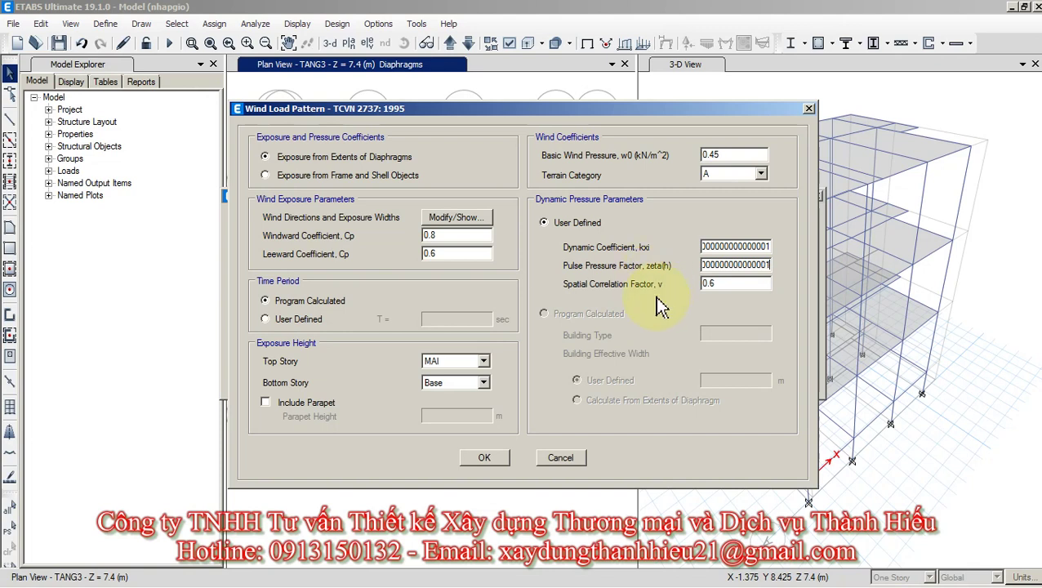
Set the spatial correlation factor to 0.000000000000001.
{"action": "key", "text": "Tab"}
{"action": "type", "text": "0."}
{"action": "type", "text": "000000000000001"}
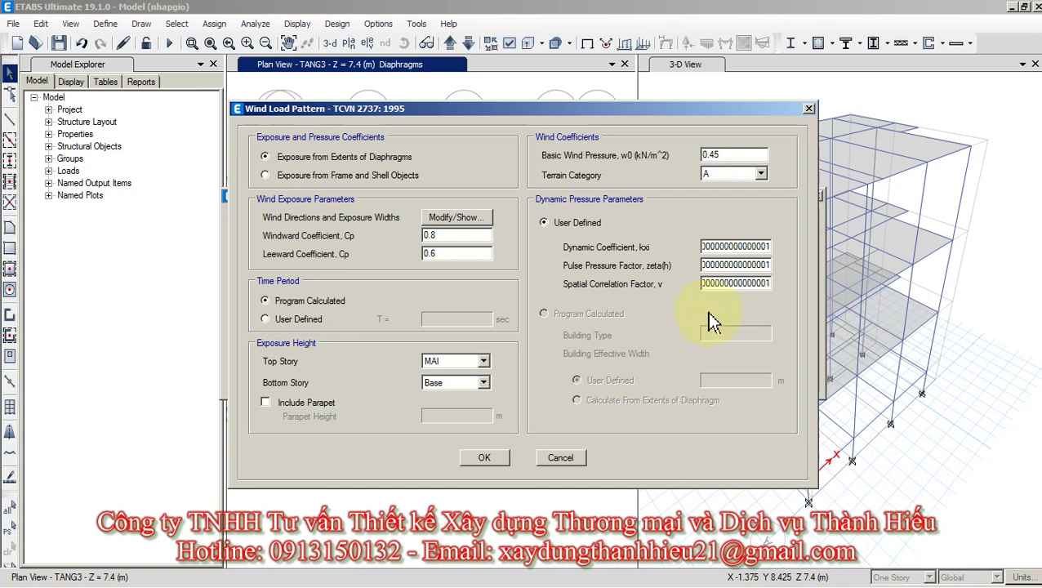
Open the Áp lực gió image in the THONGSO GIO folder and look up the W0 wind pressure and reduction for zone II-A.
{"action": "left_click", "coordinate": [729, 155]}
{"action": "mouse_move", "coordinate": [294, 580]}
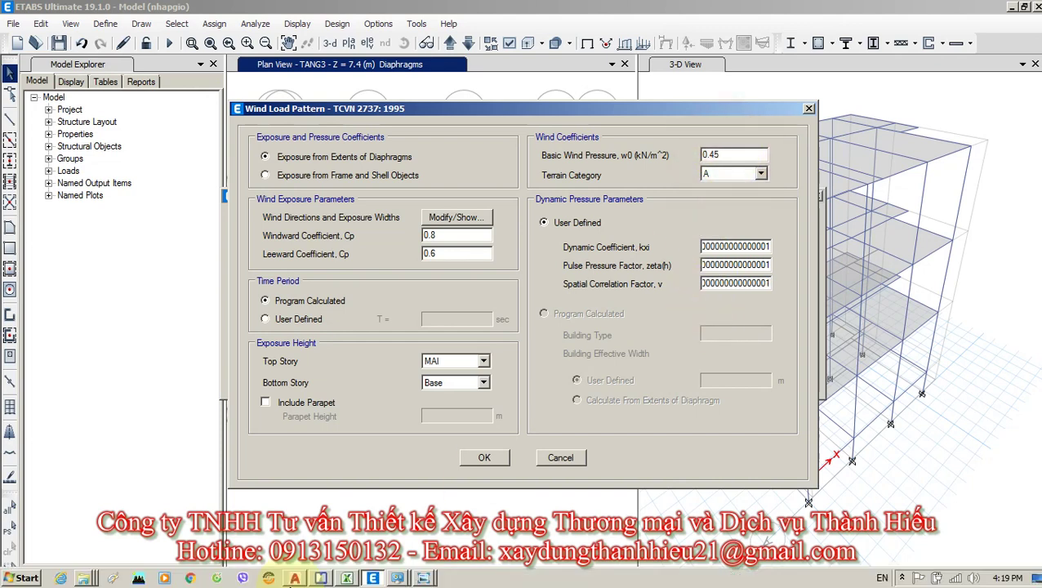
{"action": "left_click", "coordinate": [83, 578]}
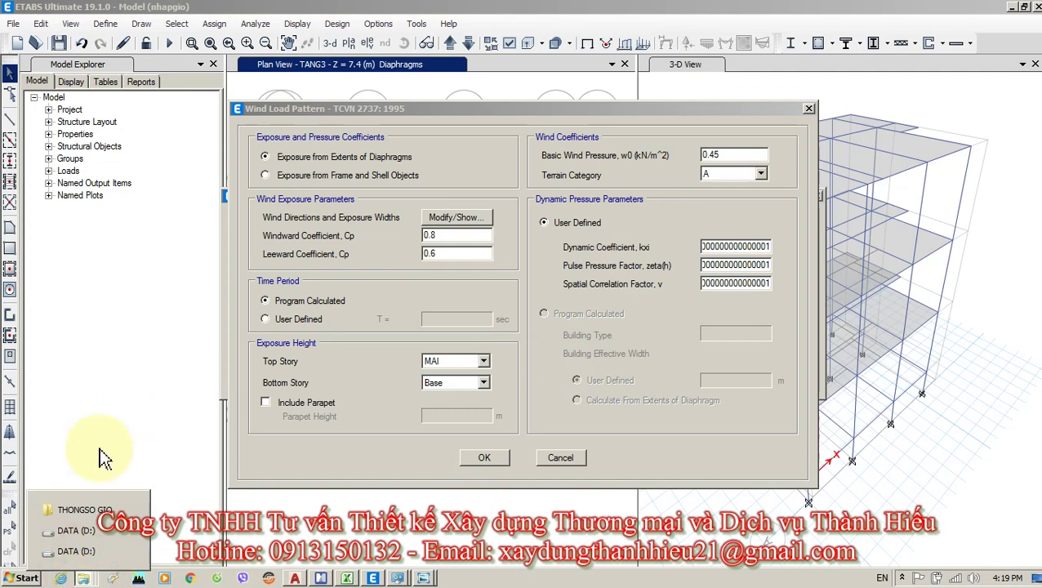
{"action": "left_click", "coordinate": [79, 510]}
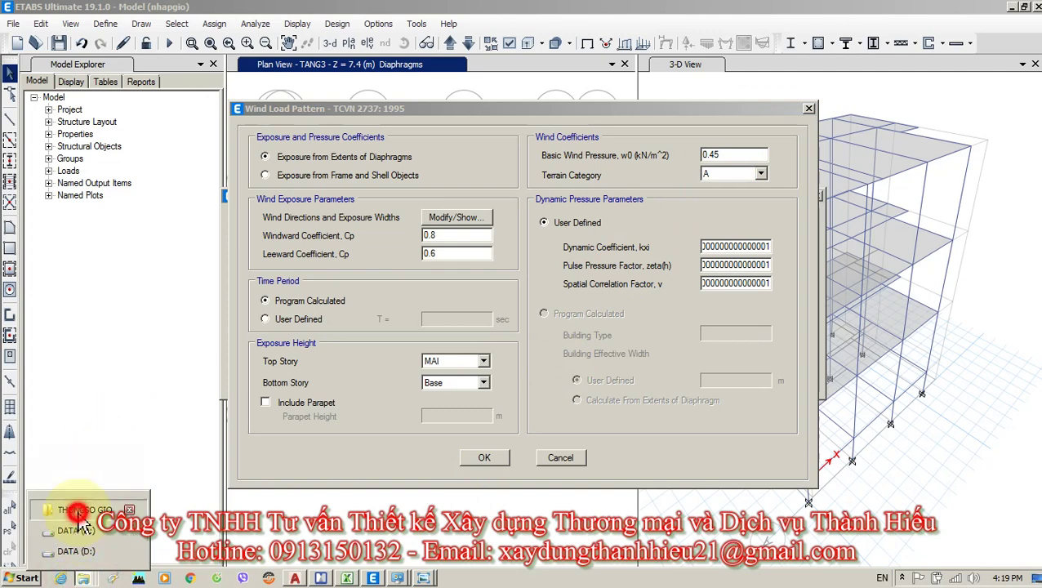
{"action": "double_click", "coordinate": [237, 145]}
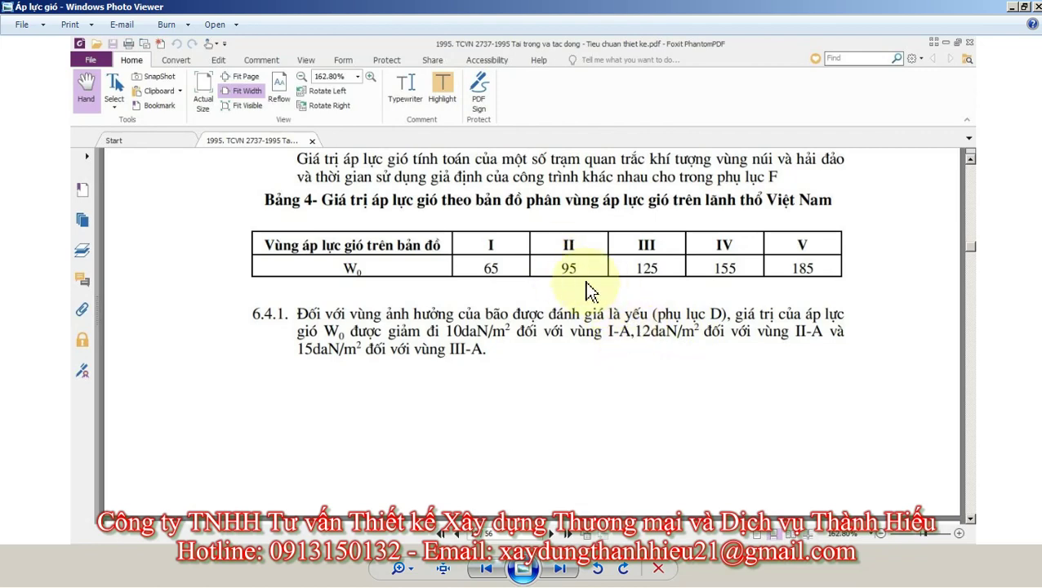
{"action": "key", "text": "alt+F4"}
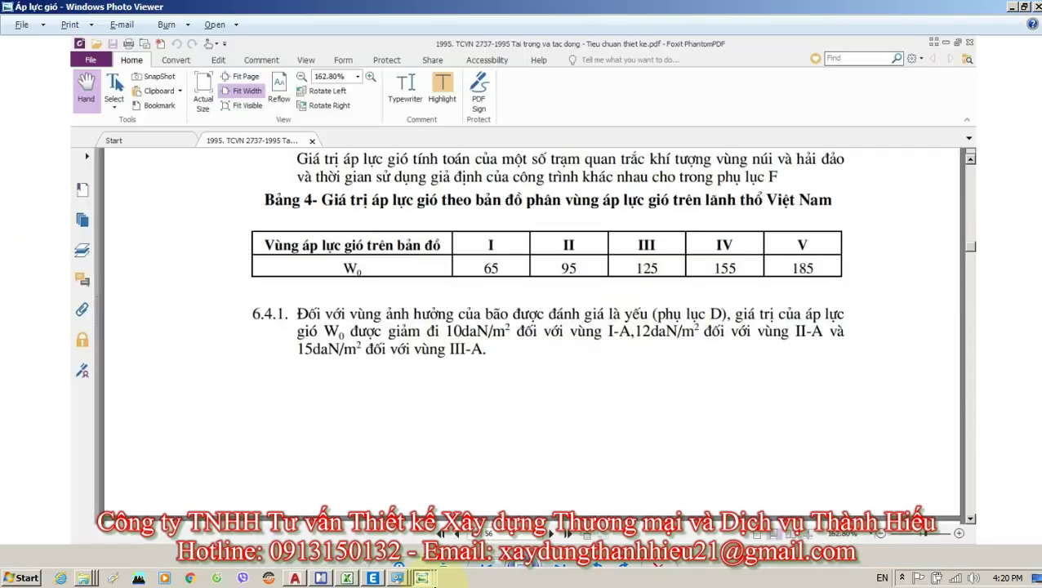
Return to ETABS and set the basic wind pressure of the GIOX wind pattern to 0.83 kN/m².
{"action": "left_click", "coordinate": [378, 573]}
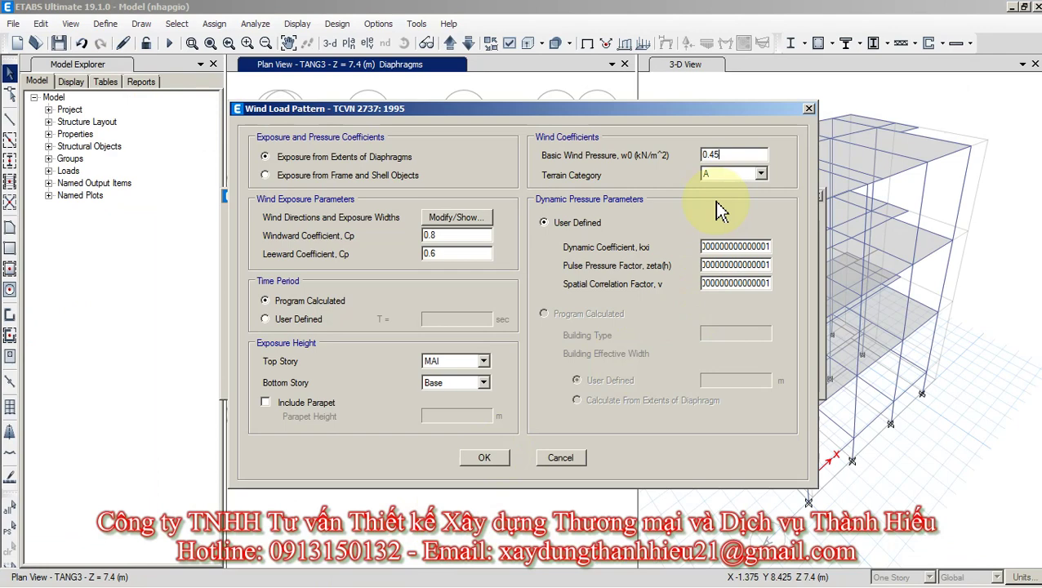
{"action": "left_click", "coordinate": [737, 155]}
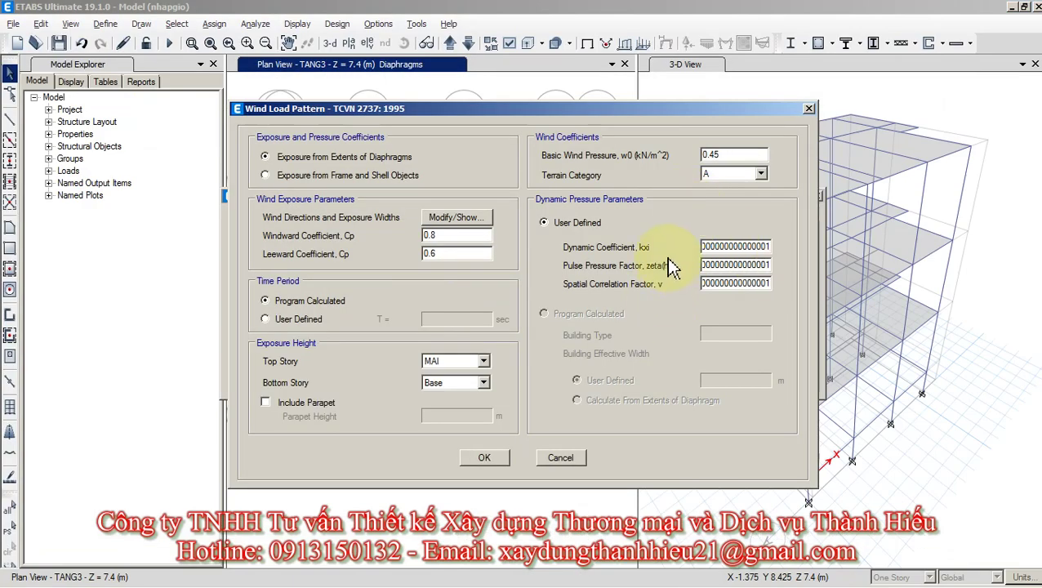
{"action": "double_click", "coordinate": [712, 153]}
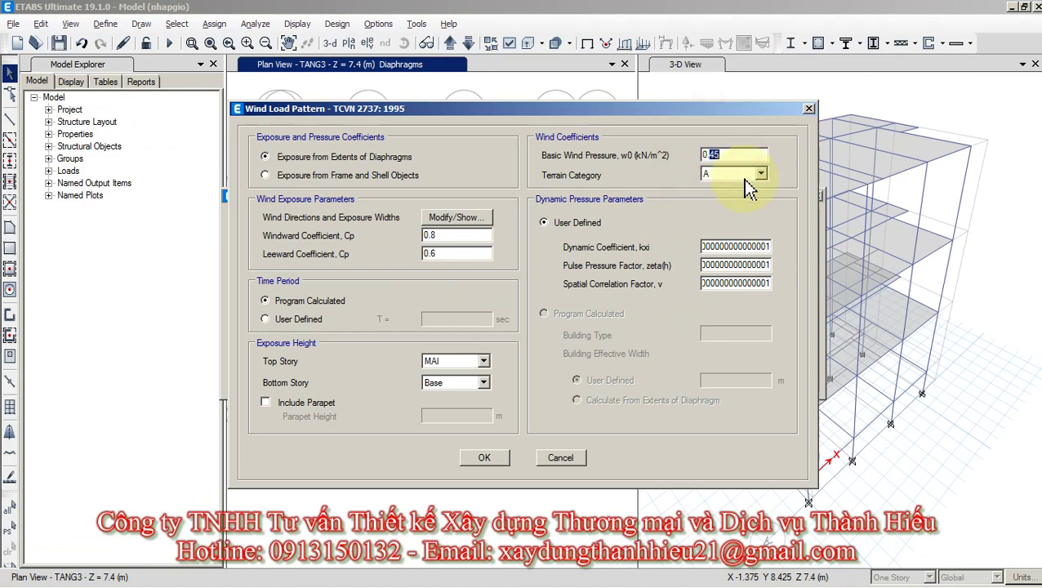
{"action": "type", "text": "83"}
{"action": "left_click", "coordinate": [457, 253]}
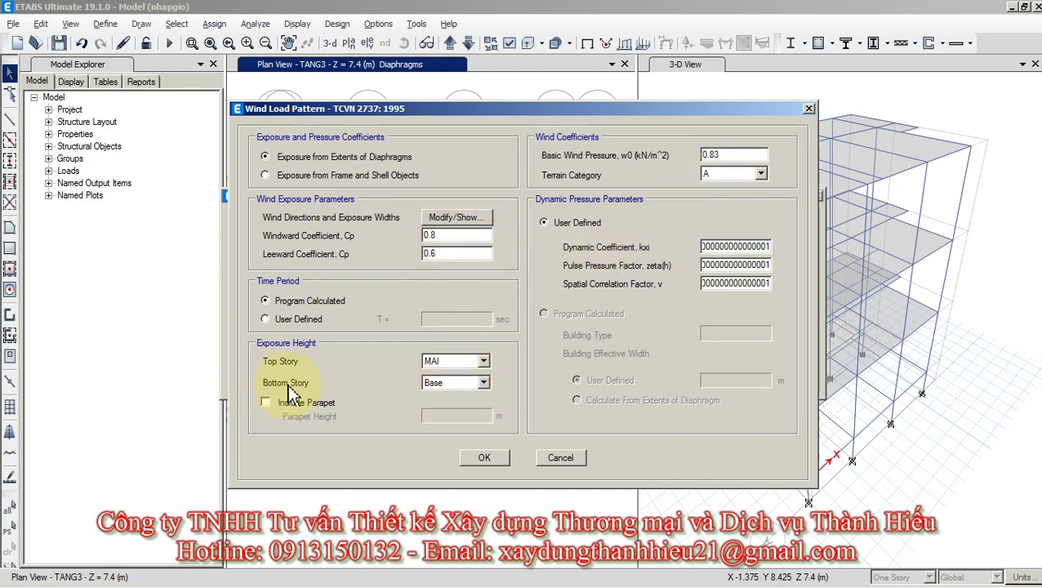
Limit the exposure height of the GIOX wind pattern to TANG1 as bottom story and TANG2 as top story.
{"action": "left_click", "coordinate": [441, 384]}
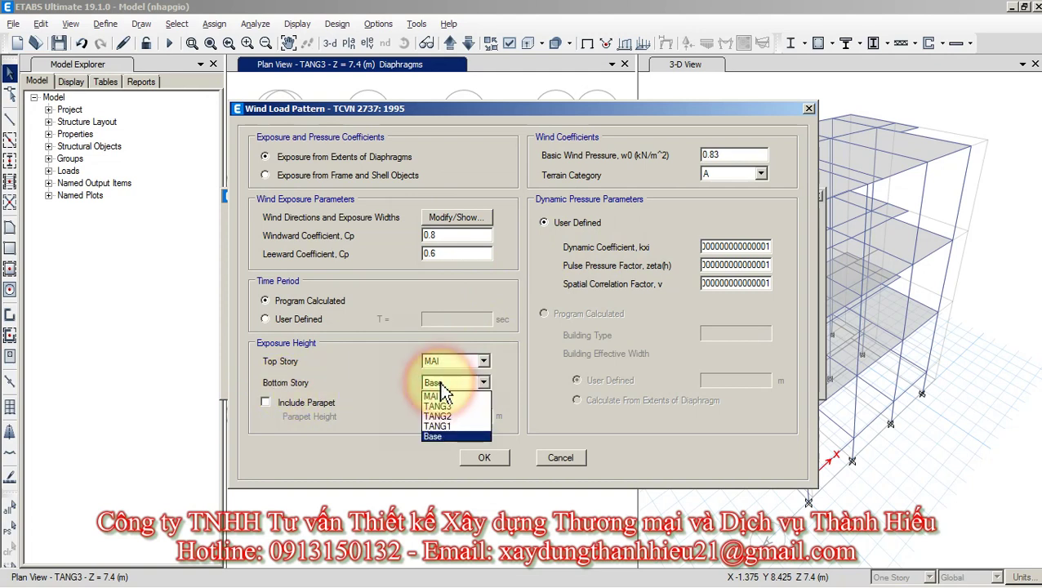
{"action": "left_click", "coordinate": [441, 427]}
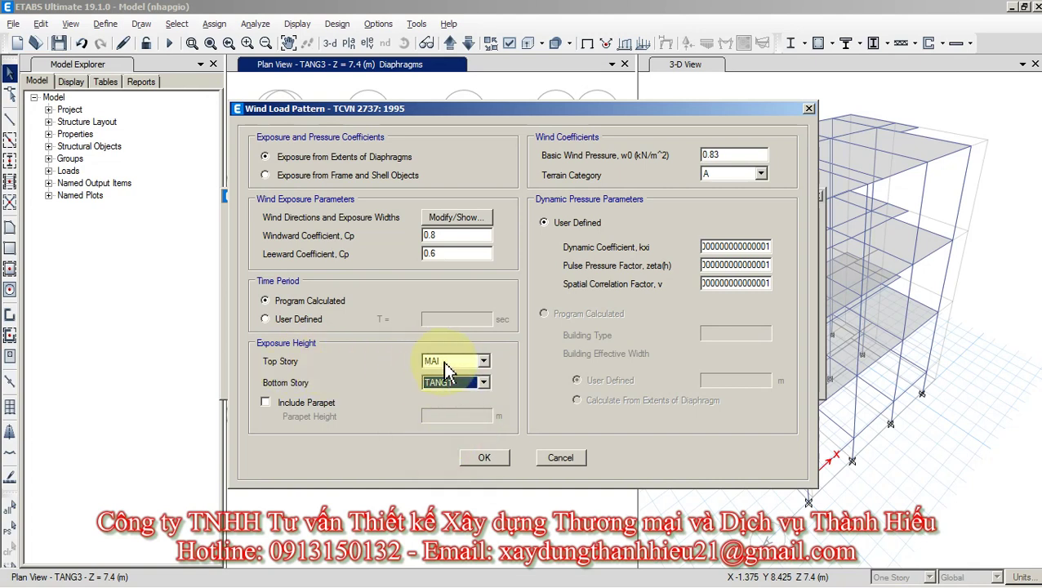
{"action": "left_click", "coordinate": [445, 362]}
{"action": "left_click", "coordinate": [449, 391]}
Check the windward and leeward coefficients, keep the wind direction angle at 0 degrees, and accept the GIOX wind load settings.
{"action": "left_click", "coordinate": [454, 236]}
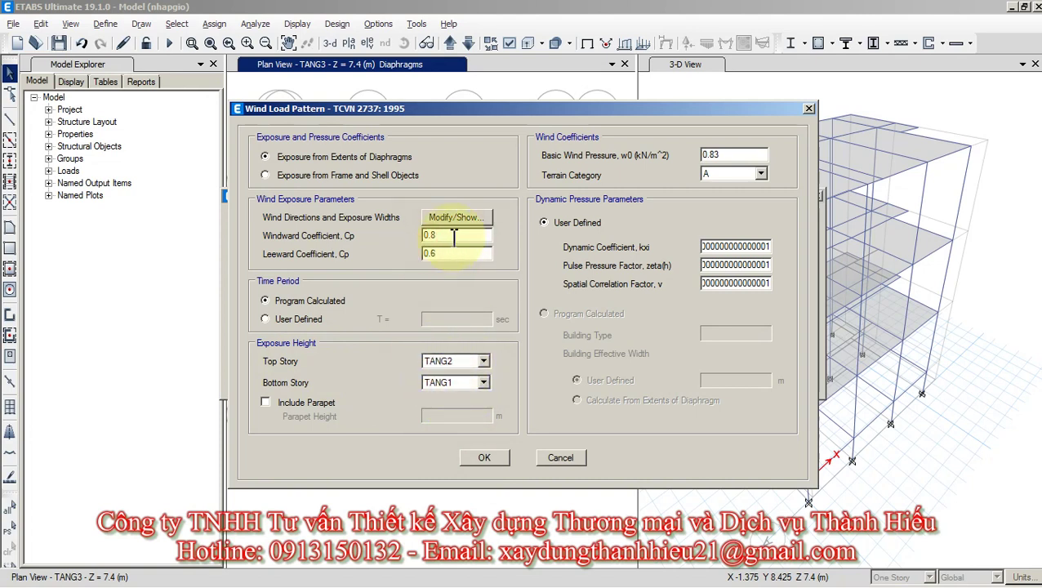
{"action": "left_click", "coordinate": [443, 235]}
{"action": "left_click", "coordinate": [448, 235]}
{"action": "left_click", "coordinate": [444, 253]}
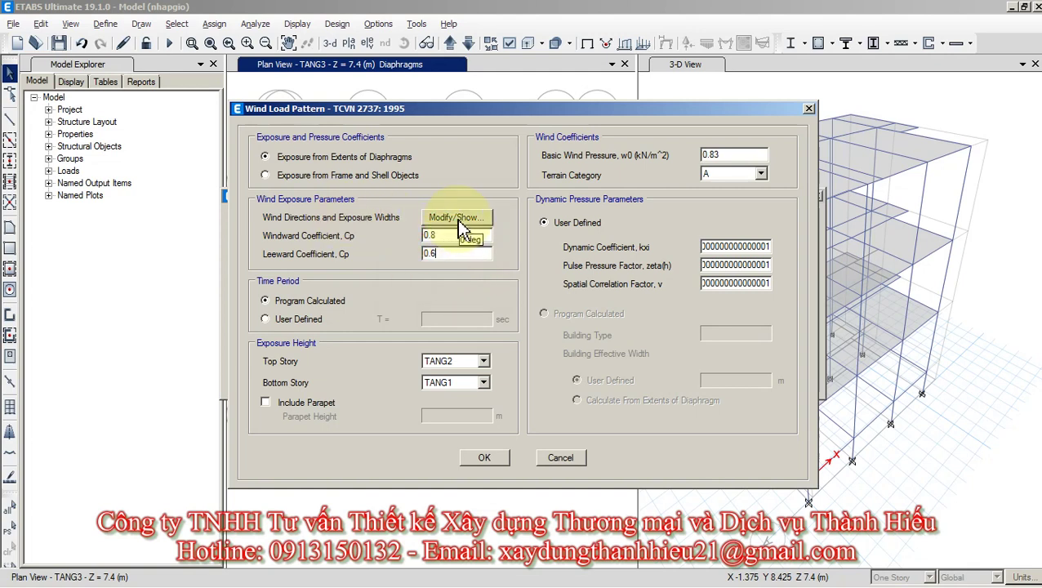
{"action": "left_click", "coordinate": [462, 218]}
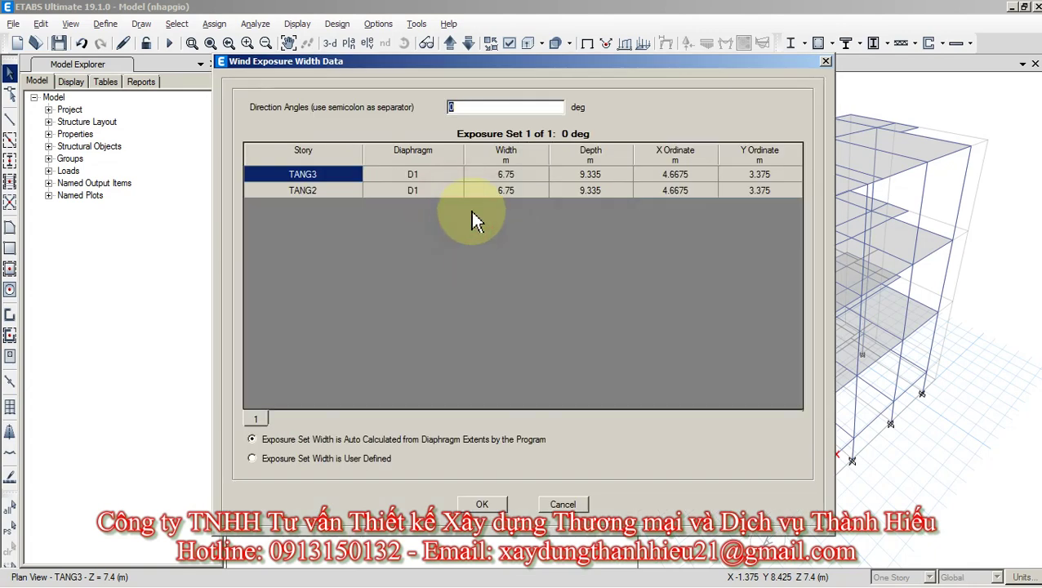
{"action": "left_click", "coordinate": [493, 105]}
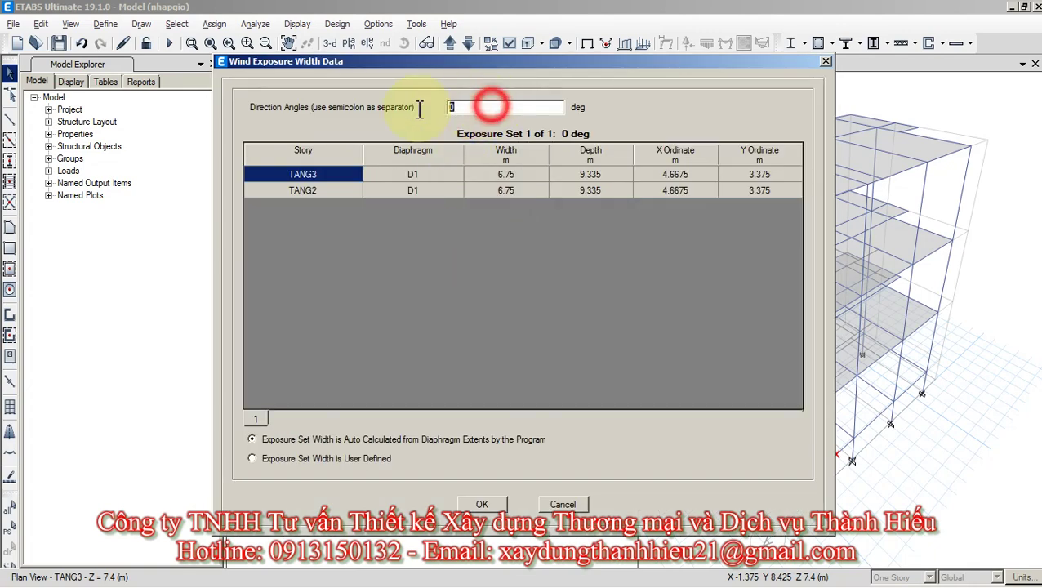
{"action": "left_click", "coordinate": [464, 104]}
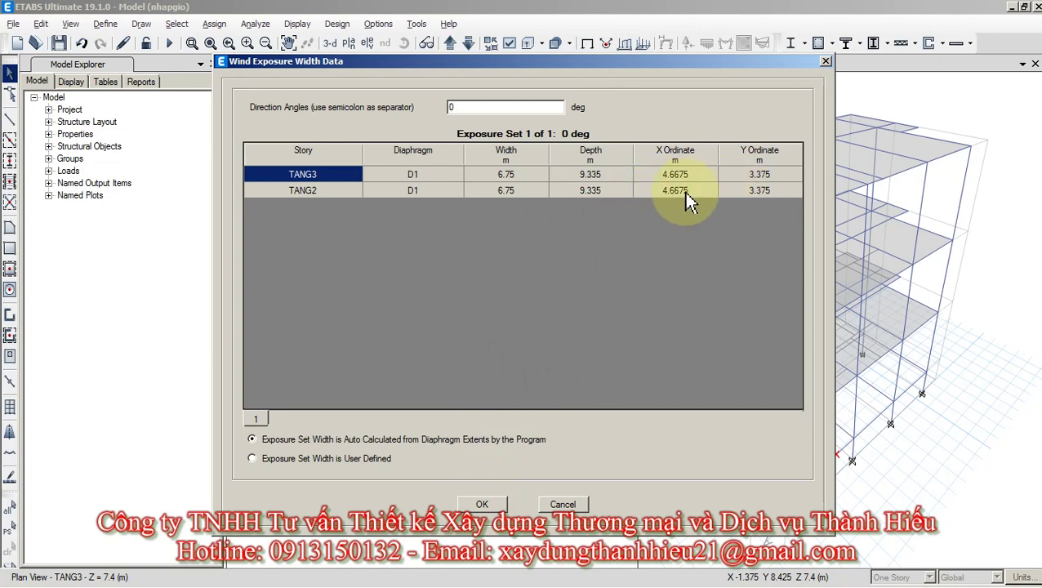
{"action": "left_click", "coordinate": [485, 505]}
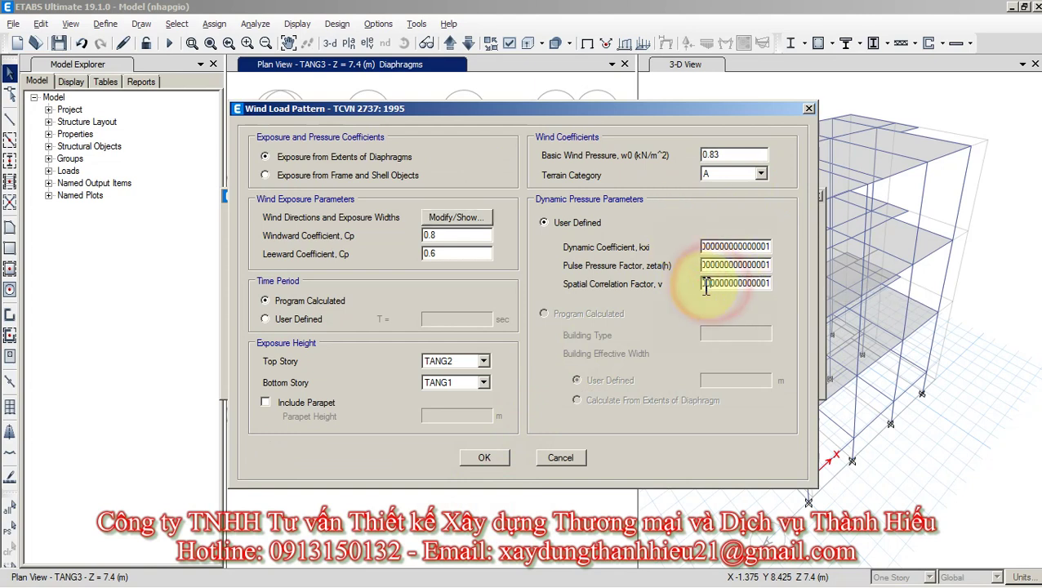
{"action": "left_click", "coordinate": [485, 459]}
Open the TCVN 2737:1995 lateral load settings of the GIOXX wind pattern.
{"action": "left_click", "coordinate": [586, 319]}
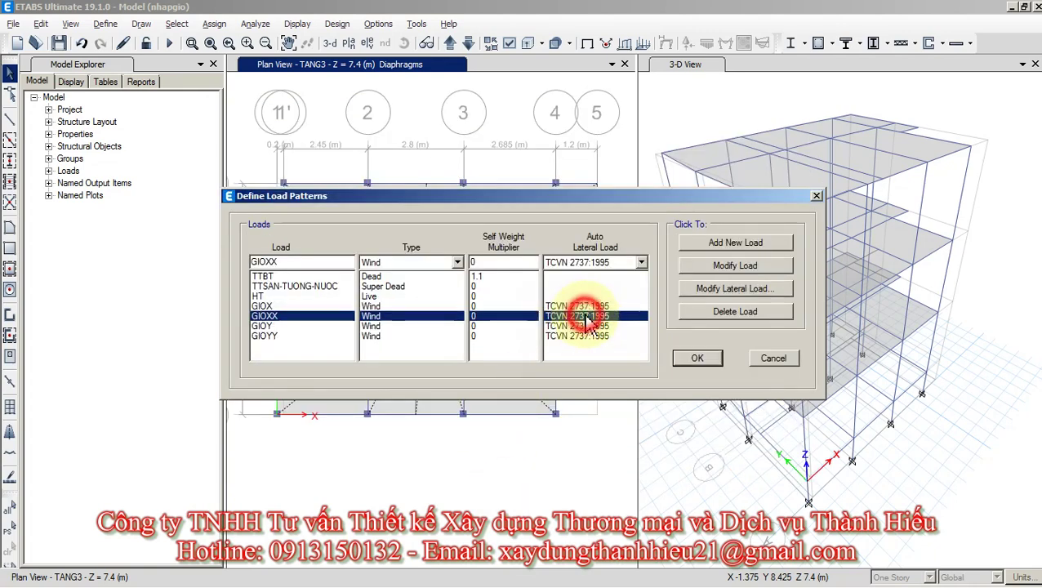
{"action": "left_click", "coordinate": [724, 268]}
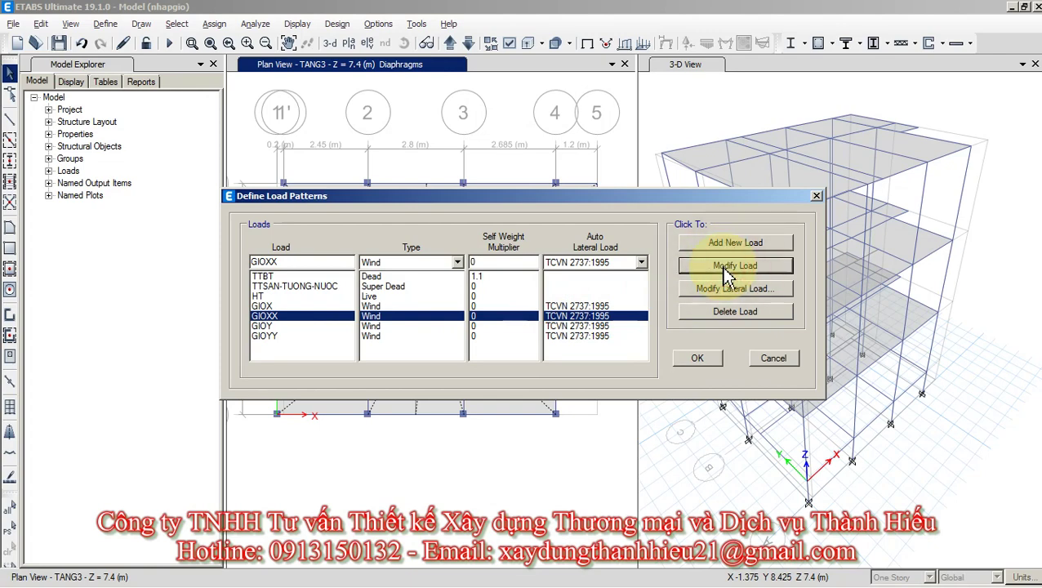
{"action": "left_click", "coordinate": [709, 296]}
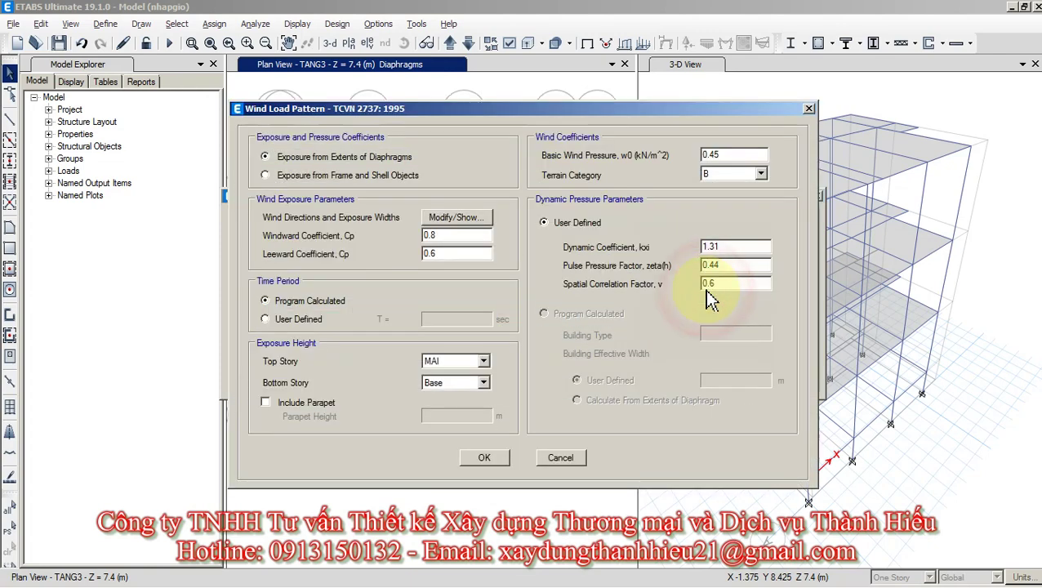
Try to set the spatial correlation factor, pulse pressure factor and dynamic coefficient of GIOXX to 0.
{"action": "left_click", "coordinate": [702, 283]}
{"action": "left_click_drag", "start_coordinate": [702, 283], "coordinate": [729, 285]}
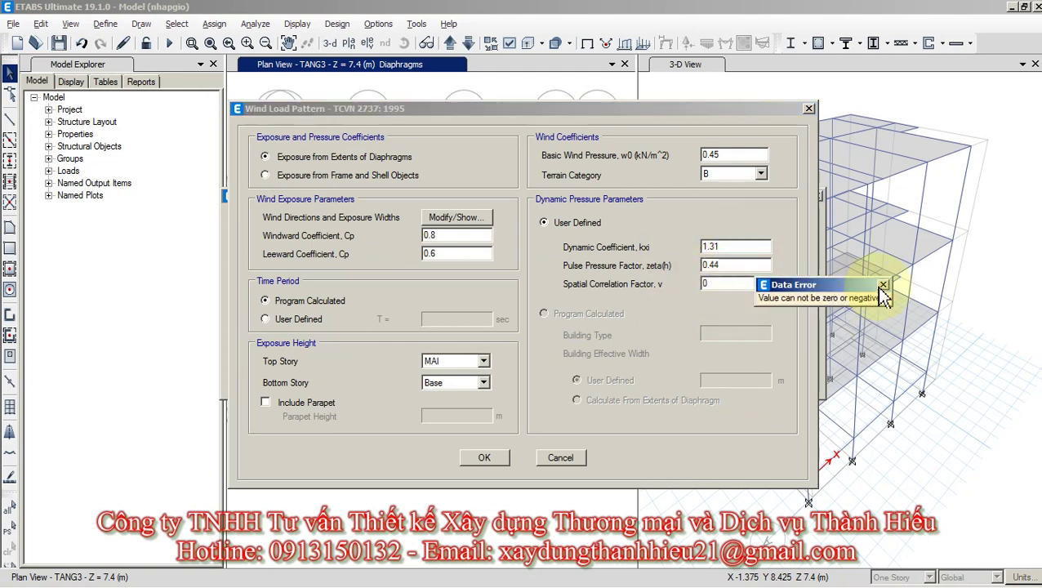
{"action": "left_click", "coordinate": [816, 294]}
{"action": "double_click", "coordinate": [727, 266]}
{"action": "type", "text": "0"}
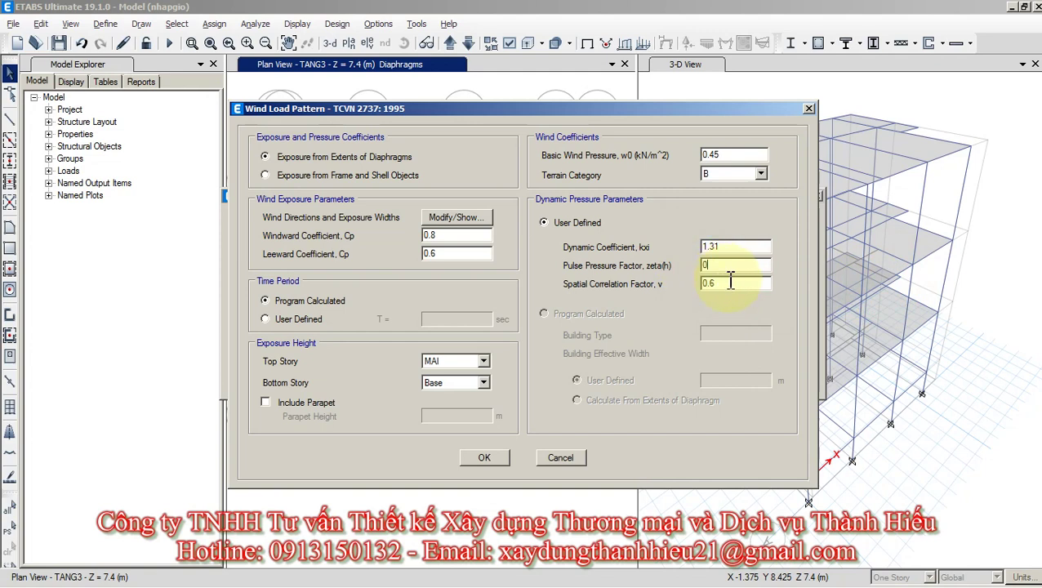
{"action": "left_click", "coordinate": [722, 284]}
{"action": "left_click", "coordinate": [883, 267]}
{"action": "double_click", "coordinate": [730, 246]}
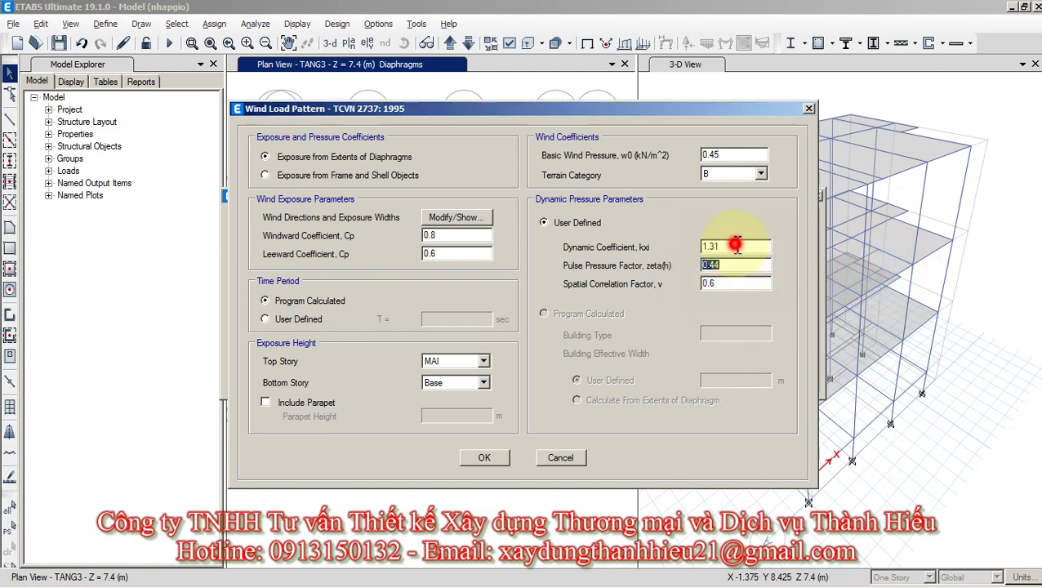
{"action": "type", "text": "0"}
{"action": "left_click", "coordinate": [735, 280]}
{"action": "left_click", "coordinate": [882, 247]}
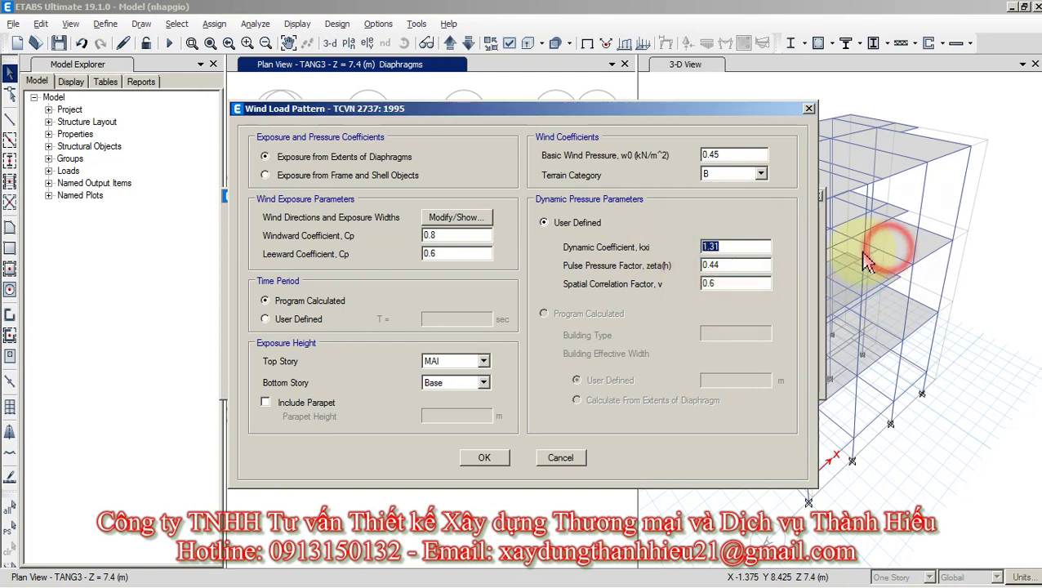
Set the basic wind pressure of GIOXX to 0.83 kN/m² and its terrain category to A.
{"action": "left_click", "coordinate": [709, 154]}
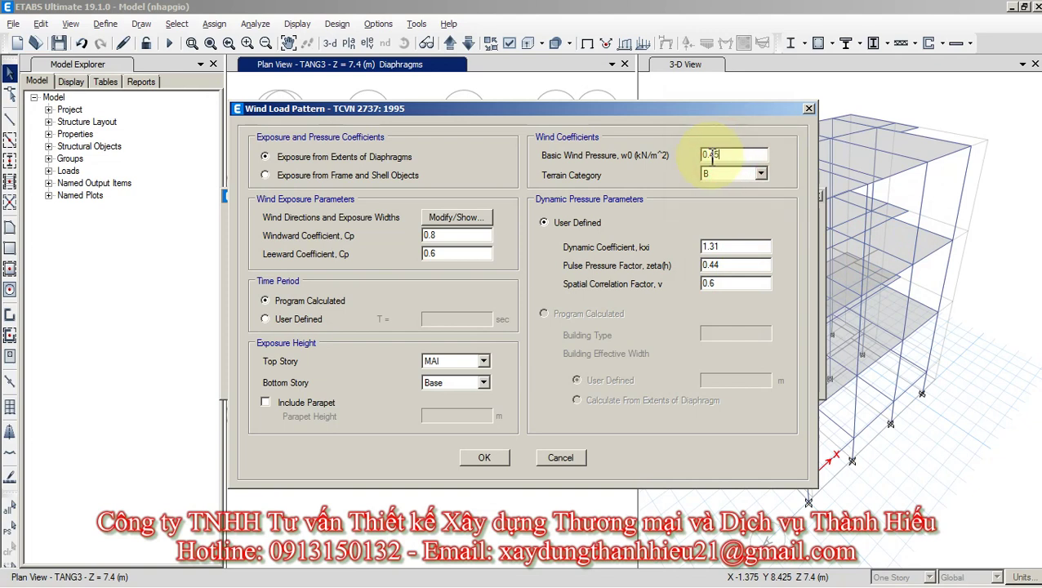
{"action": "double_click", "coordinate": [712, 155]}
{"action": "type", "text": "0.8"}
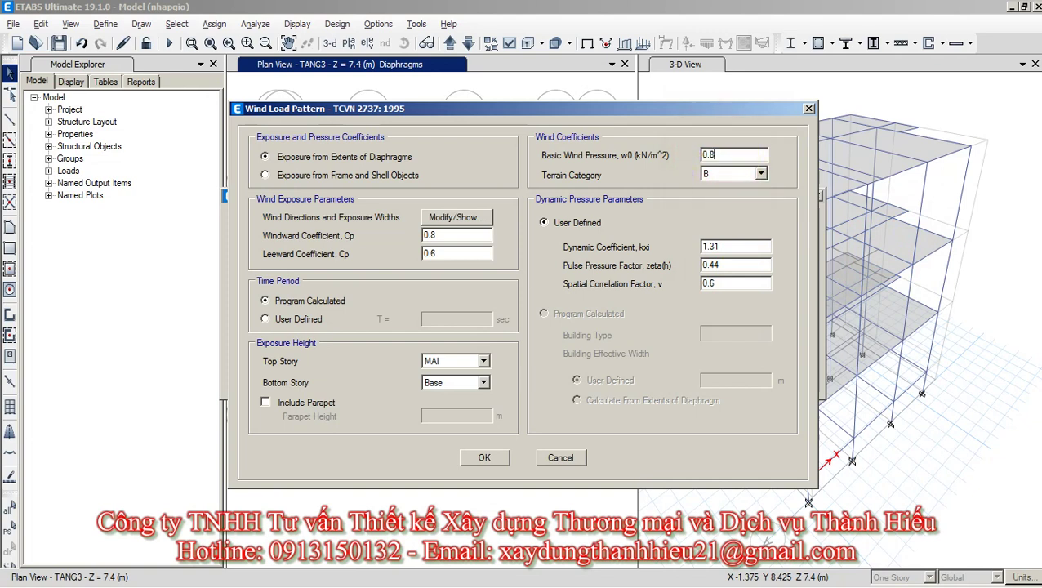
{"action": "type", "text": "3"}
{"action": "left_click", "coordinate": [731, 173]}
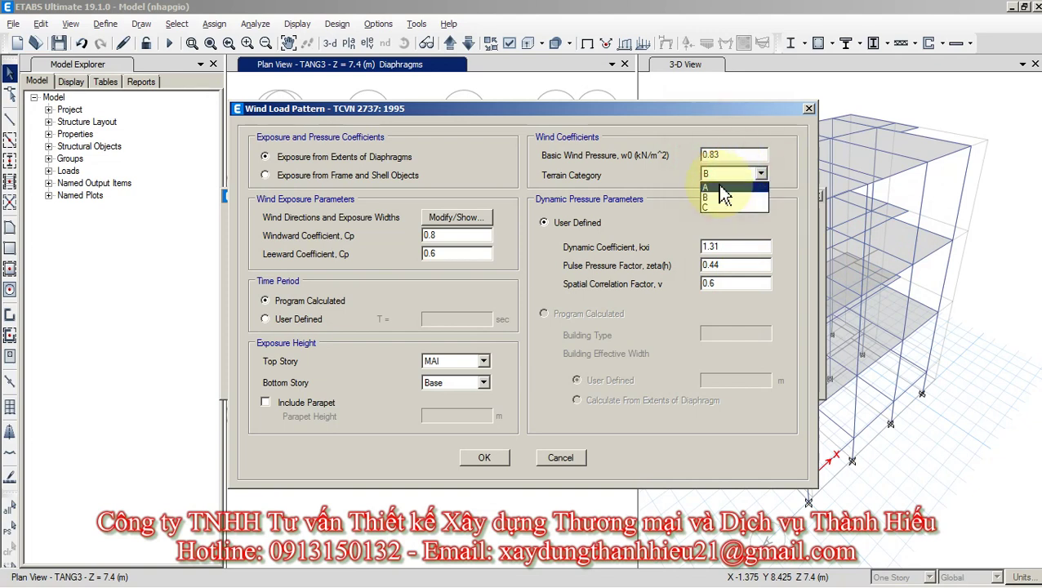
{"action": "left_click", "coordinate": [719, 188]}
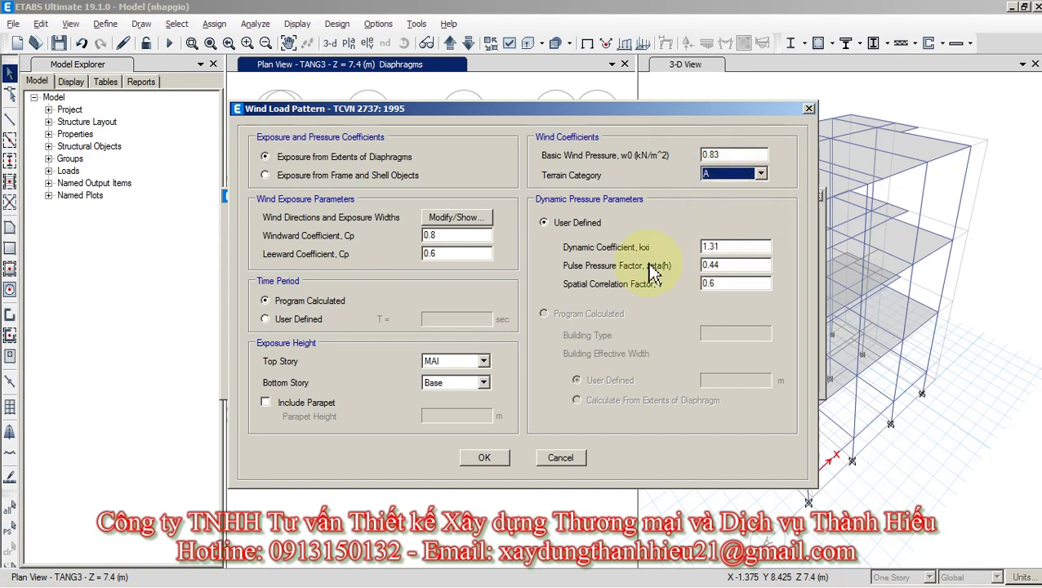
Set the dynamic coefficient, pulse pressure factor and spatial correlation factor of GIOXX to near-zero values of the form 0.00…01.
{"action": "left_click_drag", "start_coordinate": [729, 247], "coordinate": [694, 256]}
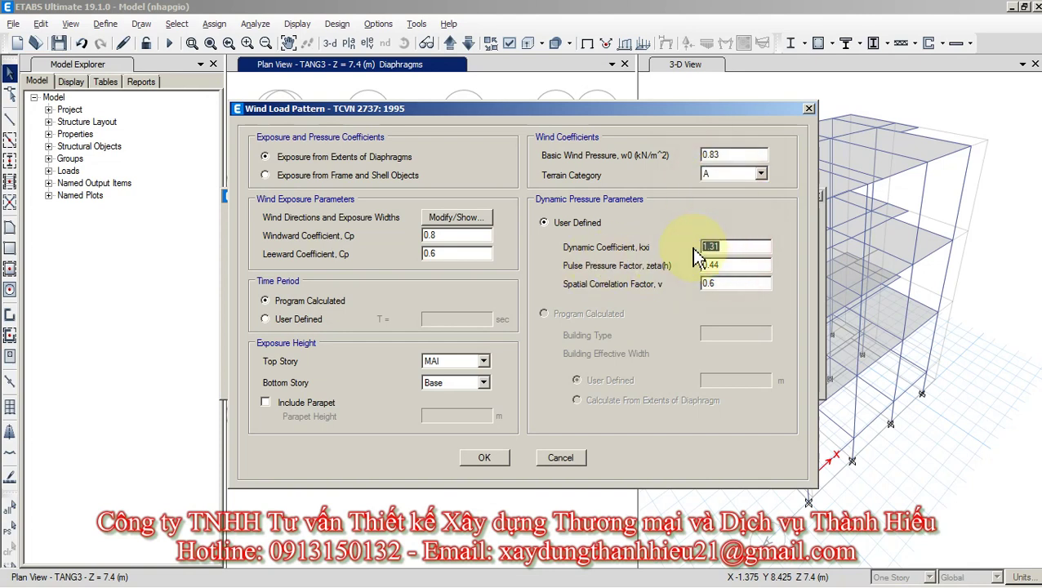
{"action": "type", "text": "0.00"}
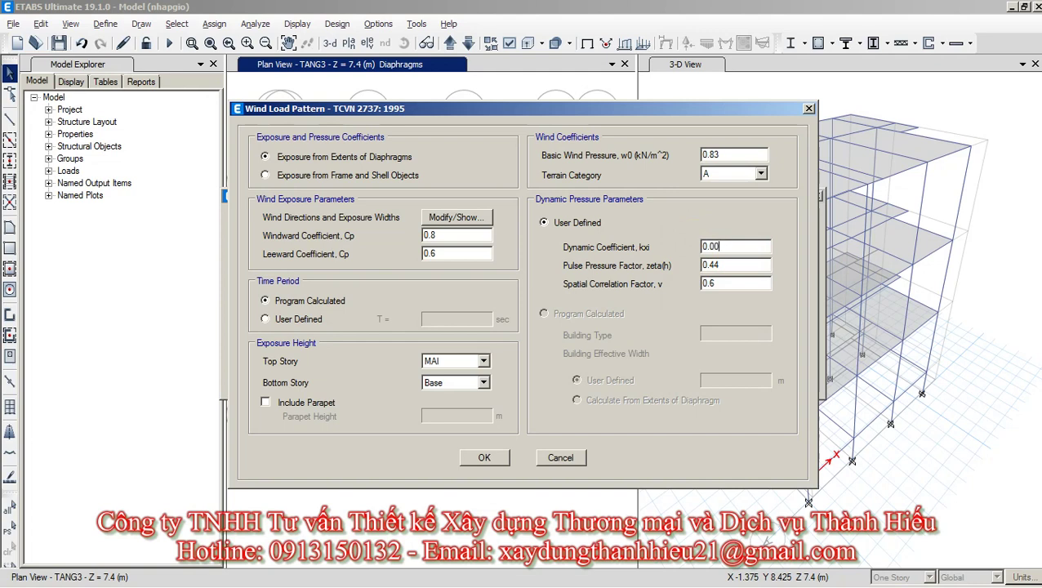
{"action": "type", "text": "000000000000001"}
{"action": "left_click_drag", "start_coordinate": [735, 265], "coordinate": [700, 266]}
{"action": "type", "text": "0"}
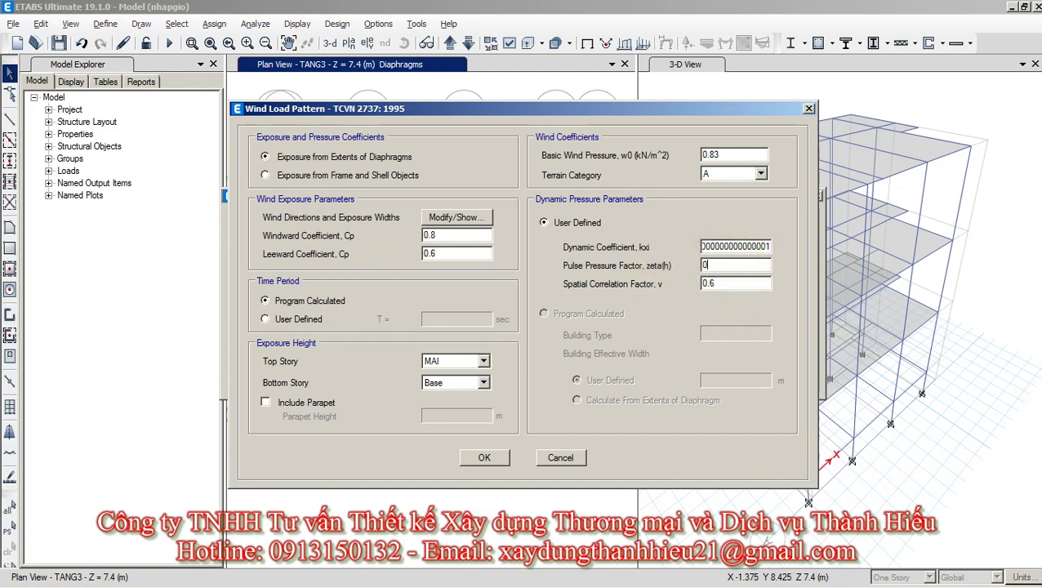
{"action": "type", "text": ".0000000000000000"}
{"action": "double_click", "coordinate": [713, 284]}
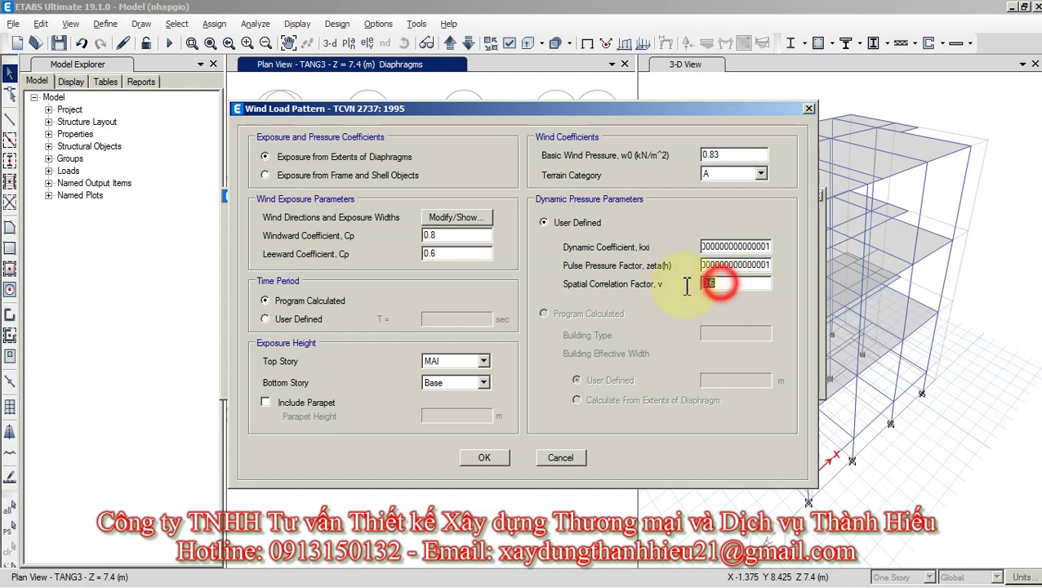
{"action": "type", "text": "0.0"}
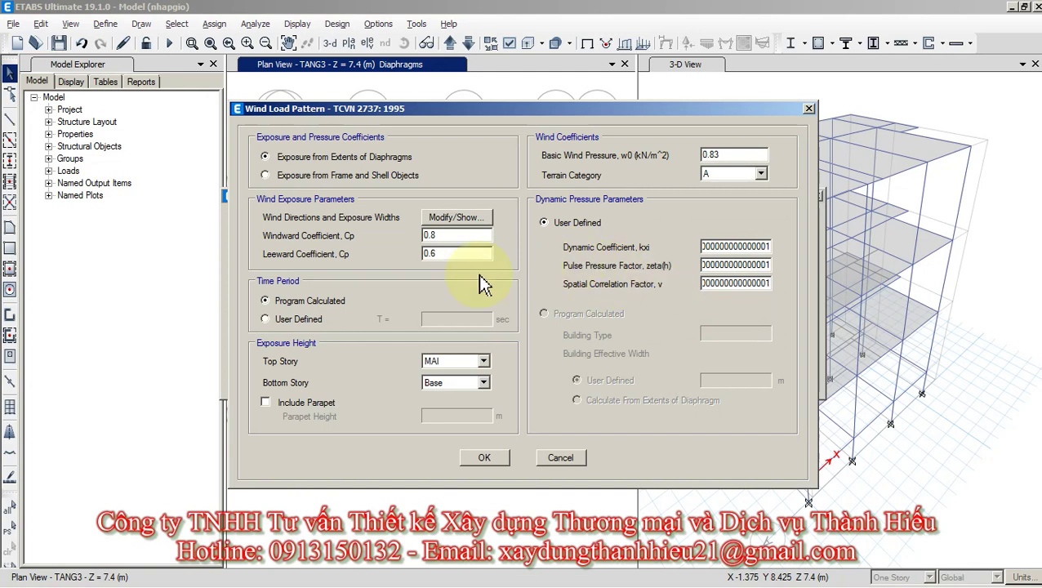
Set the GIOXX exposure height from bottom story TANG1 to top story TANG2.
{"action": "left_click", "coordinate": [456, 383]}
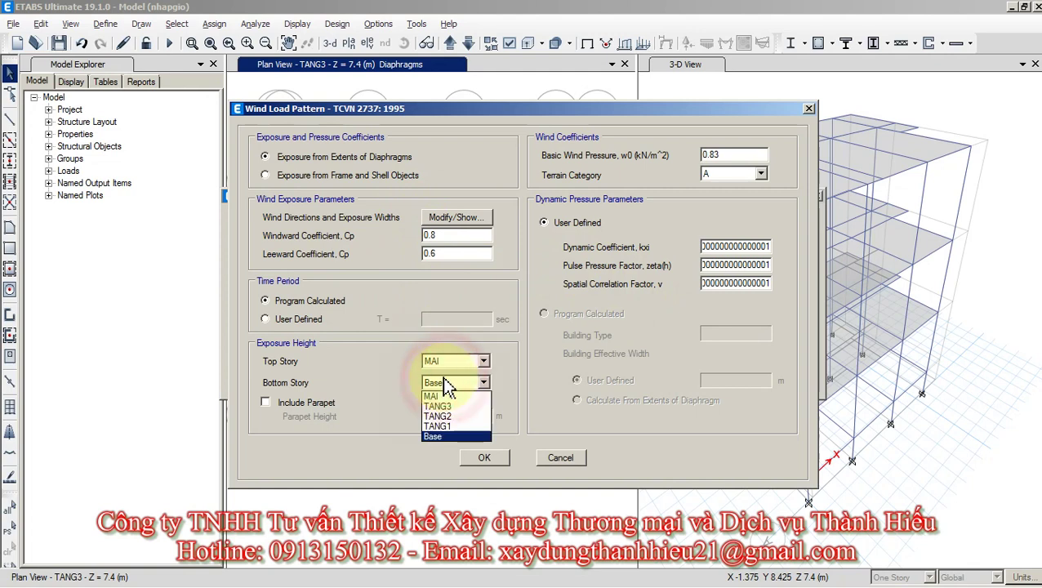
{"action": "left_click", "coordinate": [434, 425]}
{"action": "left_click", "coordinate": [462, 361]}
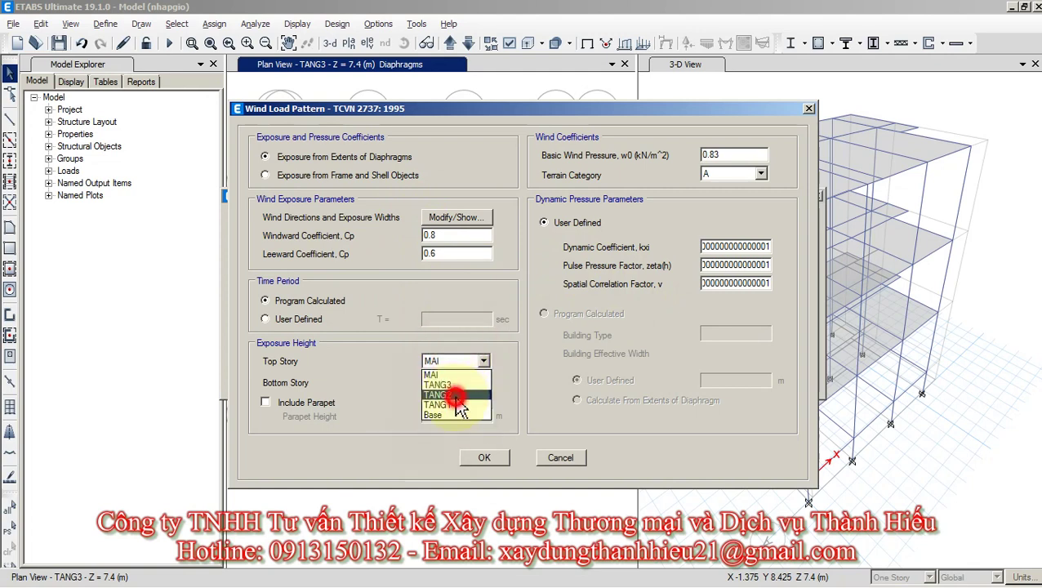
{"action": "left_click", "coordinate": [445, 394]}
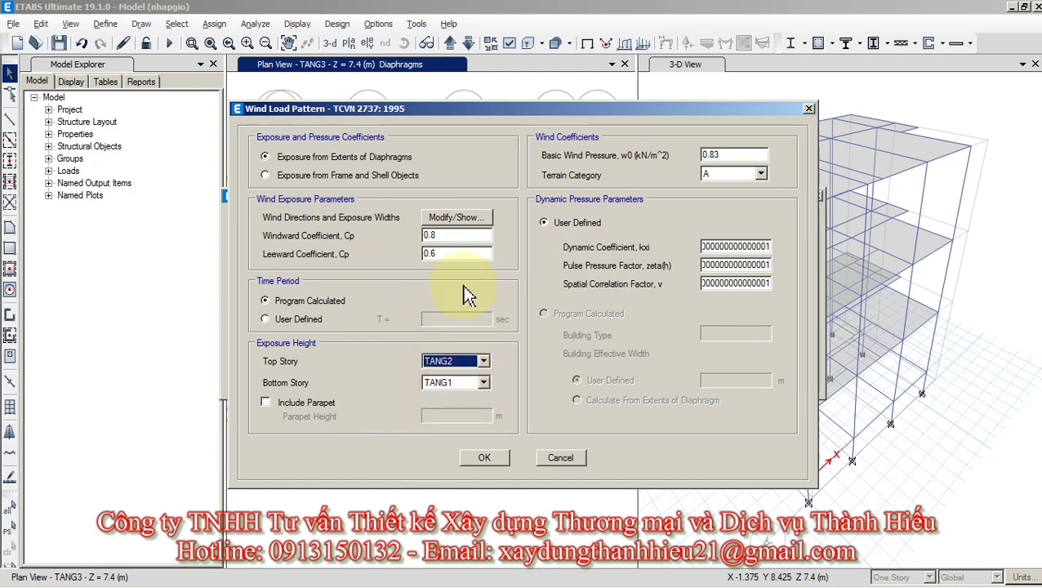
Set the GIOXX wind direction angle to 180 degrees and accept its wind load settings.
{"action": "left_click", "coordinate": [456, 218]}
{"action": "left_click", "coordinate": [471, 106]}
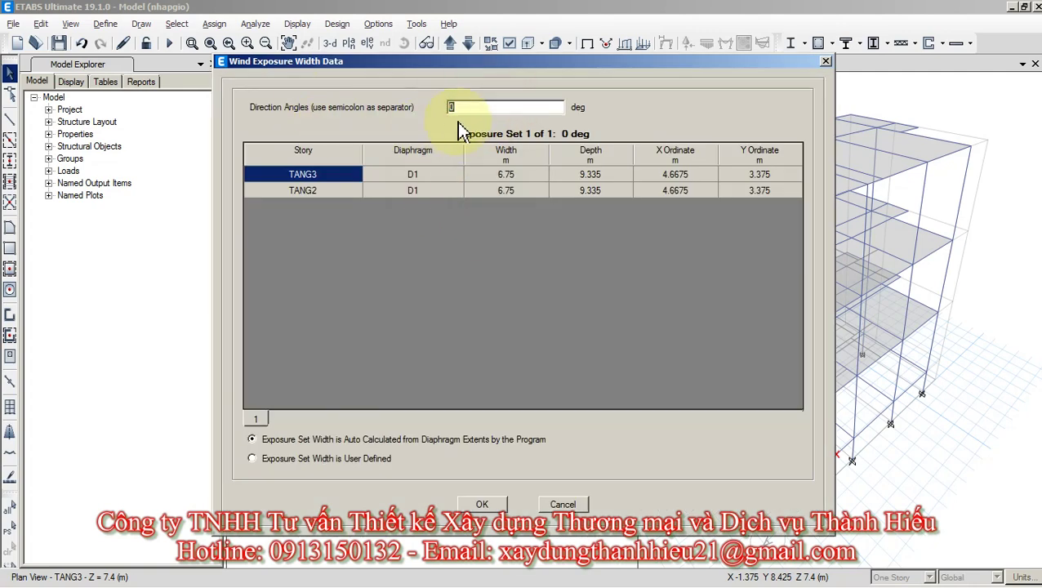
{"action": "type", "text": "18"}
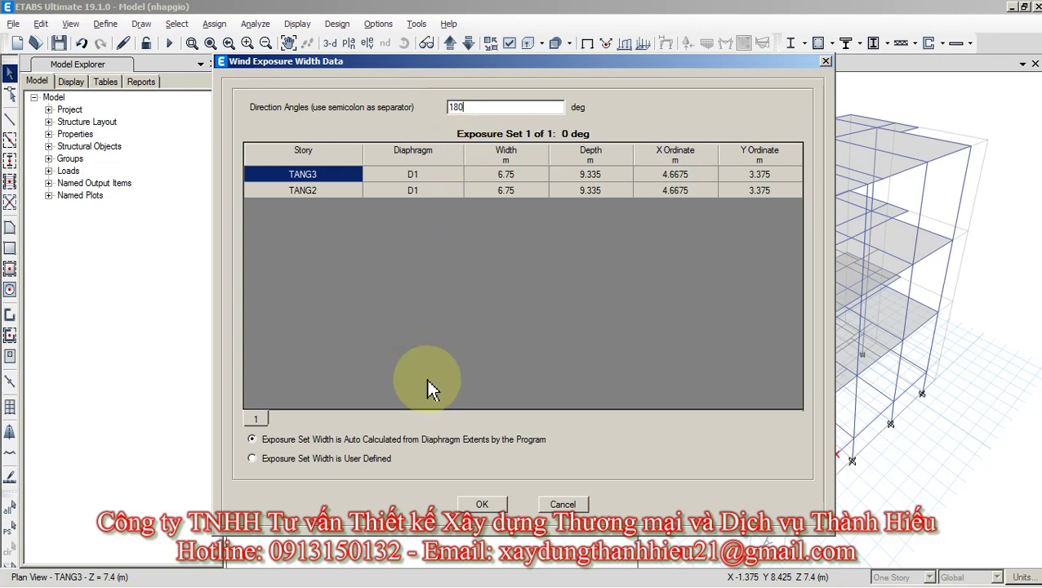
{"action": "left_click", "coordinate": [481, 503]}
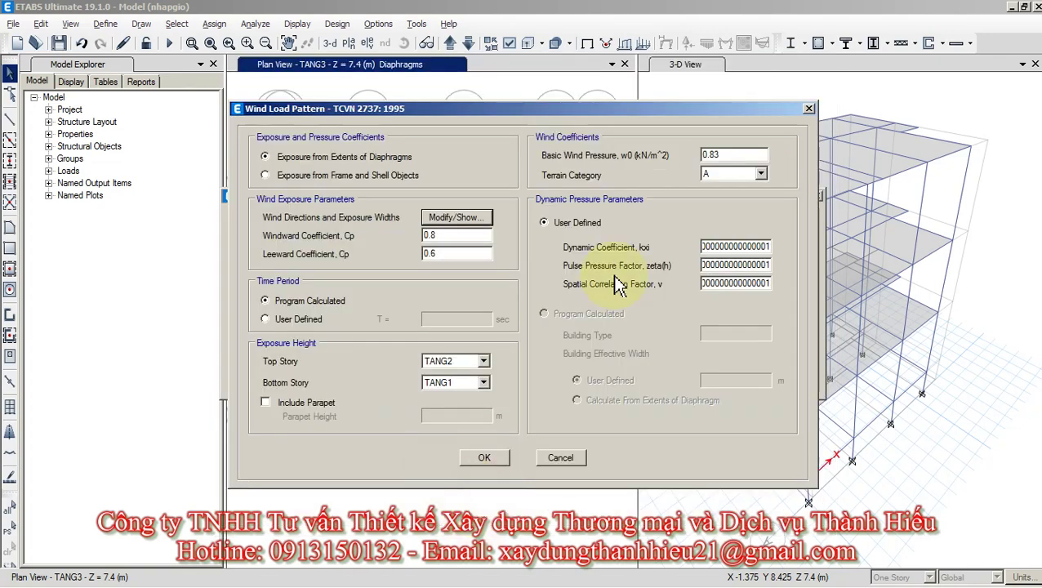
{"action": "left_click", "coordinate": [485, 458]}
Set the basic wind pressure of the GIOY wind pattern to 0.83 kN/m² and its terrain category to A.
{"action": "left_click", "coordinate": [274, 326]}
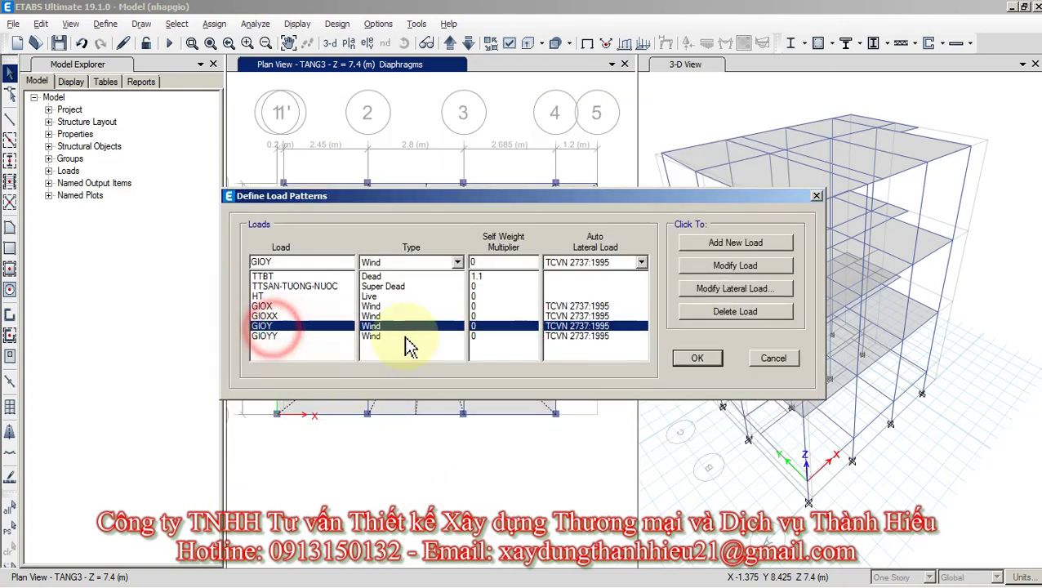
{"action": "left_click", "coordinate": [739, 290]}
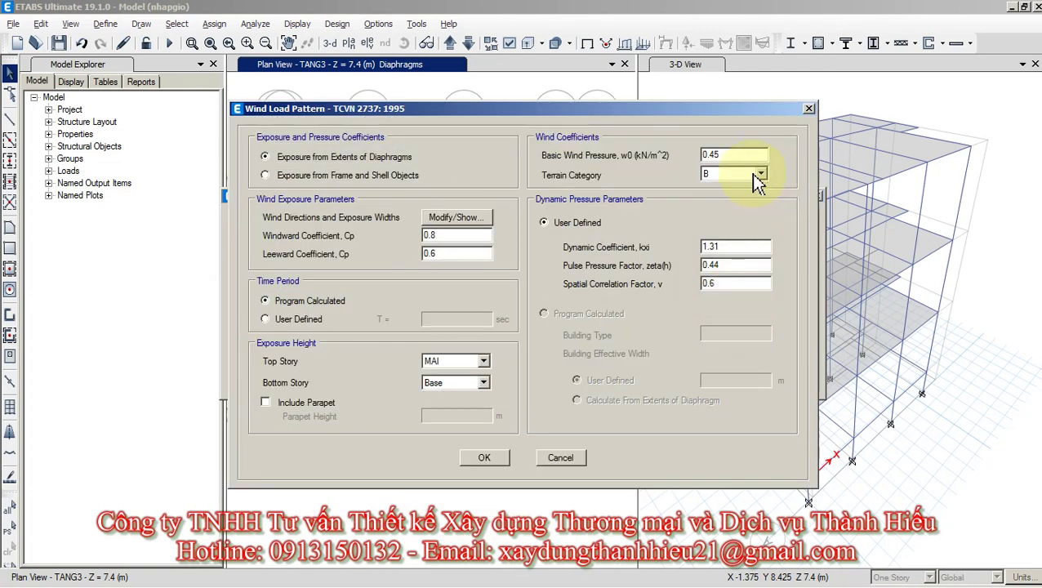
{"action": "left_click_drag", "start_coordinate": [707, 154], "coordinate": [727, 154]}
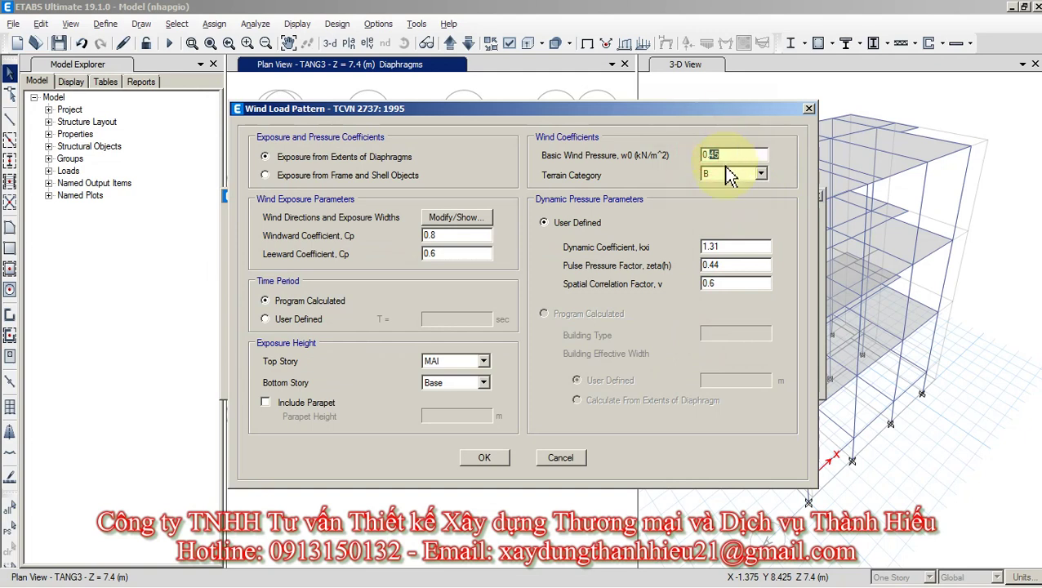
{"action": "type", "text": "83"}
{"action": "left_click", "coordinate": [722, 175]}
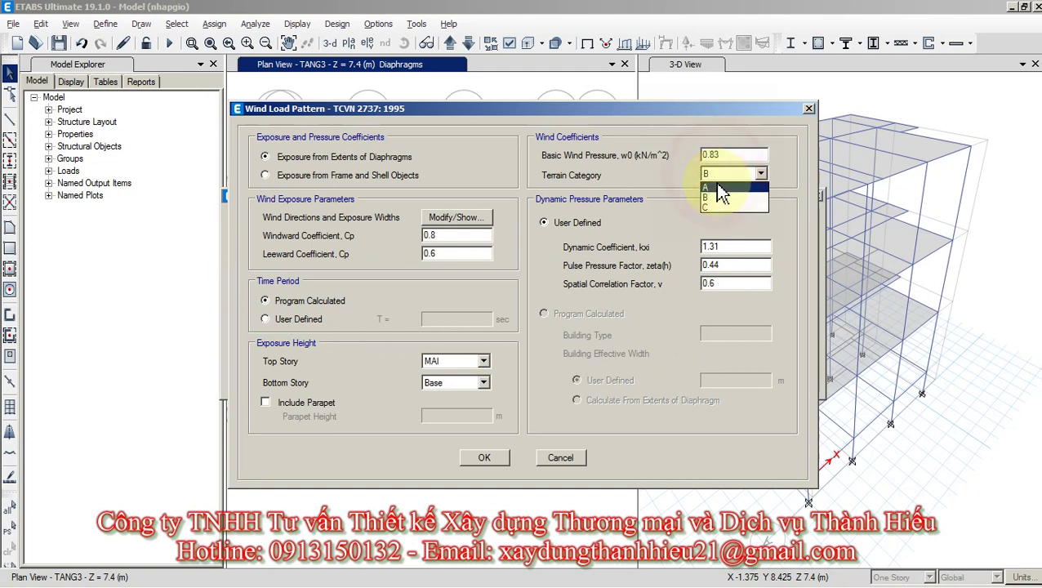
{"action": "left_click", "coordinate": [722, 189]}
Set the dynamic coefficient, pulse pressure factor and spatial correlation factor of GIOY to near-zero values of the form 0.00…01.
{"action": "double_click", "coordinate": [721, 245]}
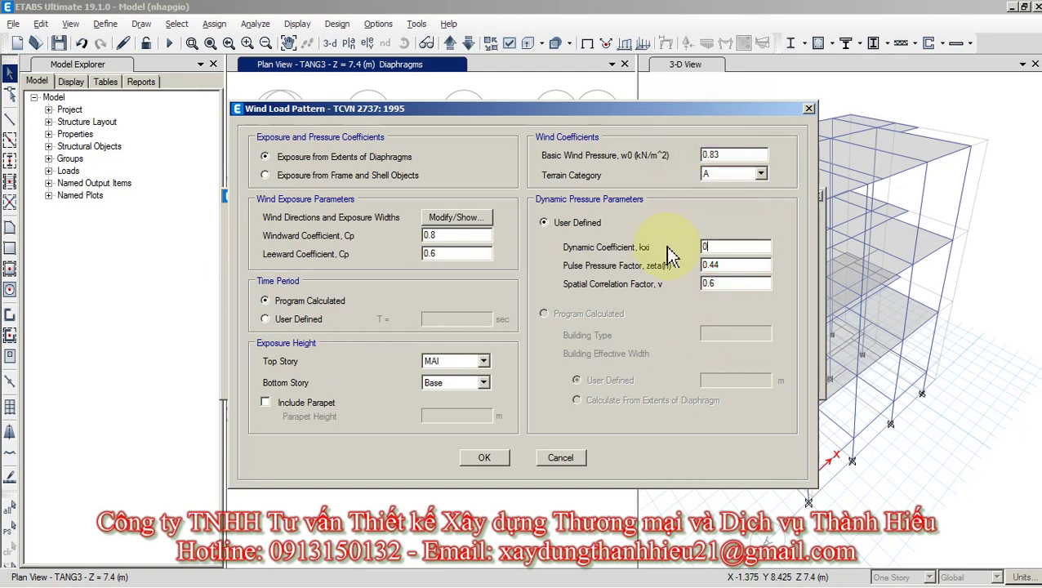
{"action": "type", "text": "0.000000000000000"}
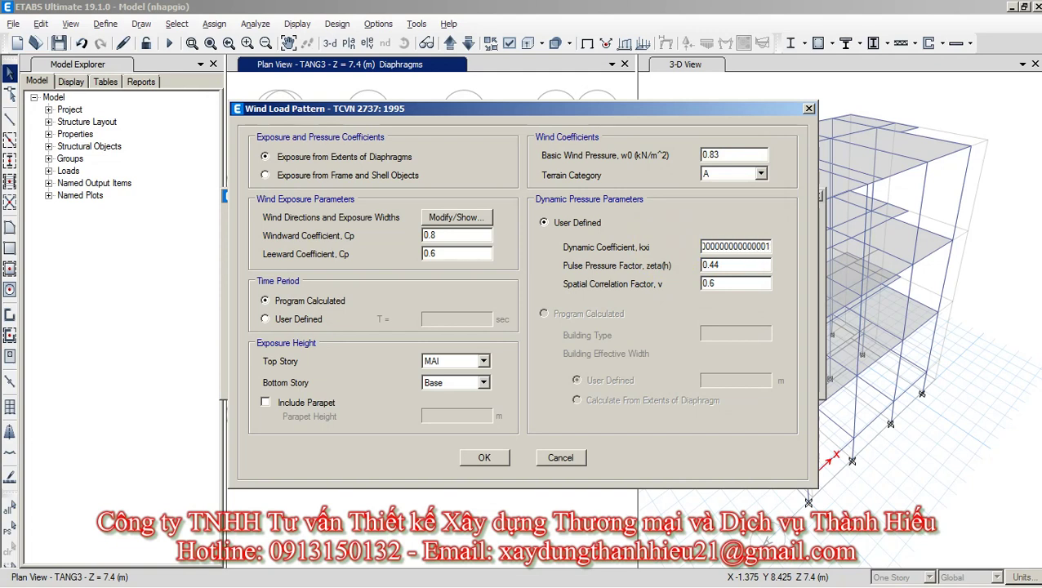
{"action": "double_click", "coordinate": [727, 264]}
{"action": "type", "text": "0.0"}
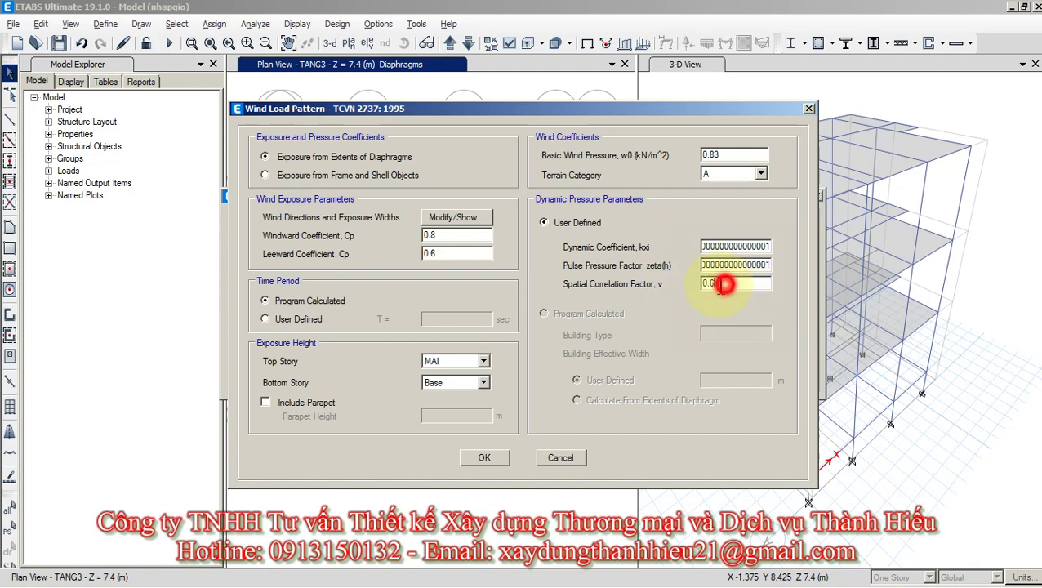
{"action": "double_click", "coordinate": [707, 283]}
{"action": "type", "text": "0000000000000001"}
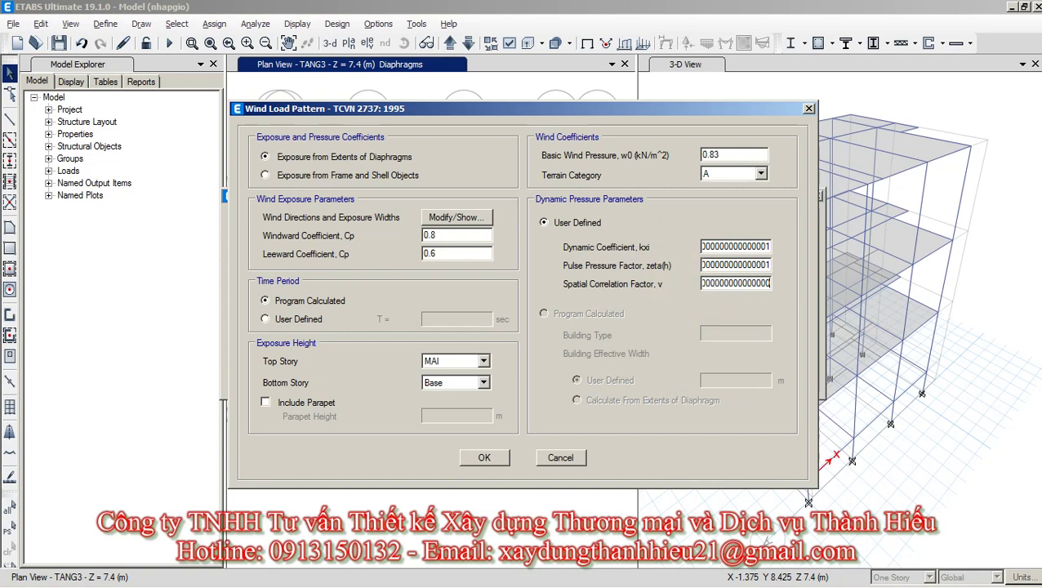
Set both the bottom story and the top story of the GIOY exposure height to TANG2.
{"action": "left_click", "coordinate": [458, 382]}
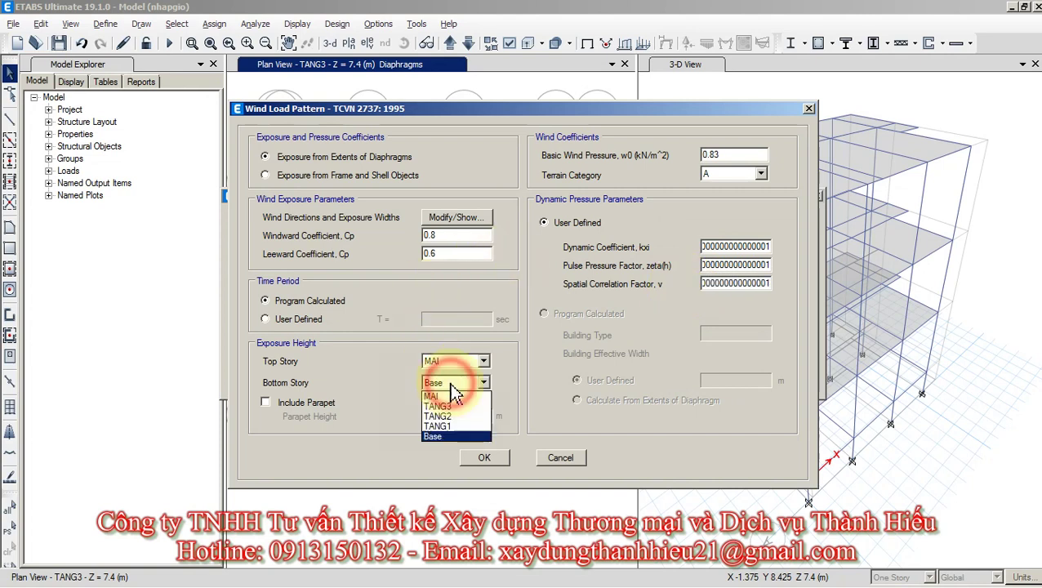
{"action": "left_click", "coordinate": [454, 413]}
{"action": "left_click", "coordinate": [457, 361]}
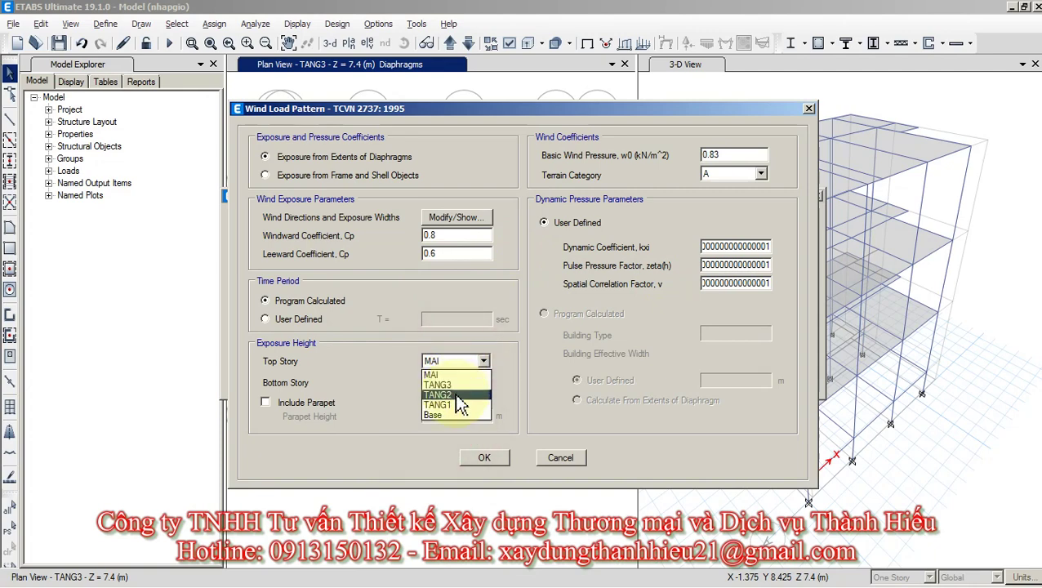
{"action": "left_click", "coordinate": [454, 382]}
Set the GIOY wind direction angle to 90 degrees and accept its wind load settings.
{"action": "left_click", "coordinate": [456, 218]}
{"action": "left_click", "coordinate": [472, 105]}
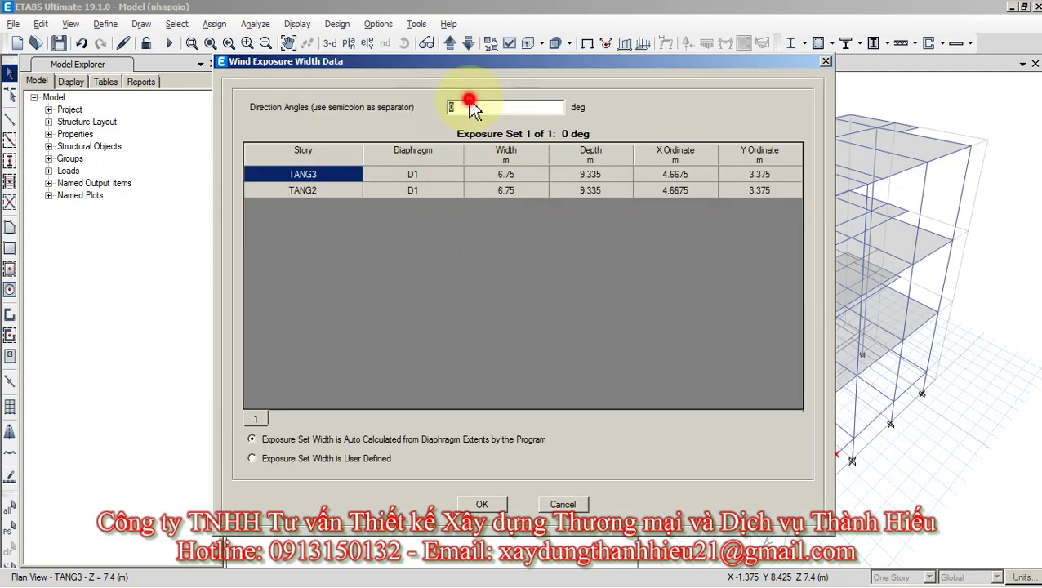
{"action": "type", "text": "90"}
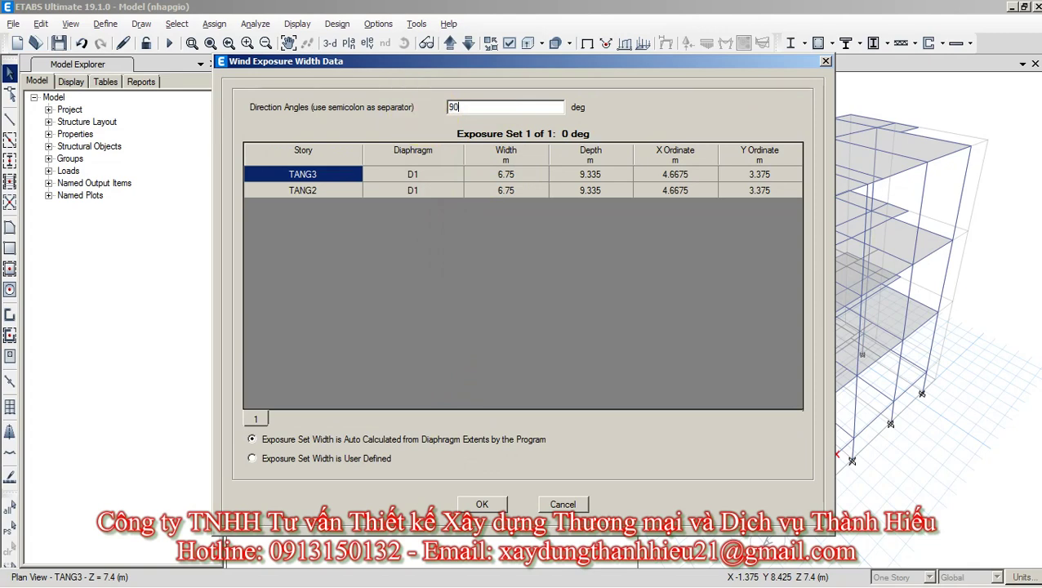
{"action": "left_click", "coordinate": [482, 505]}
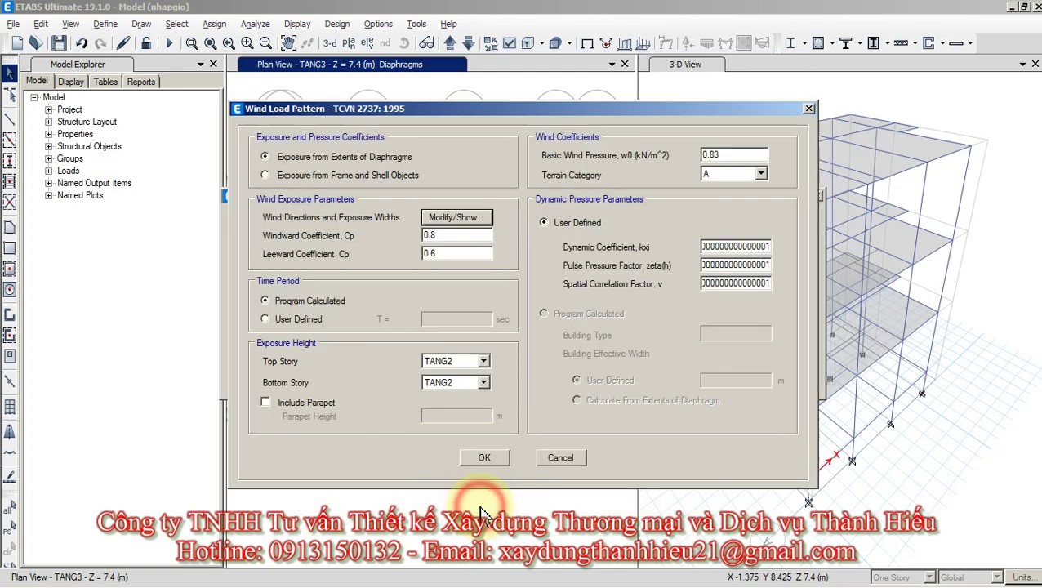
{"action": "left_click", "coordinate": [487, 458]}
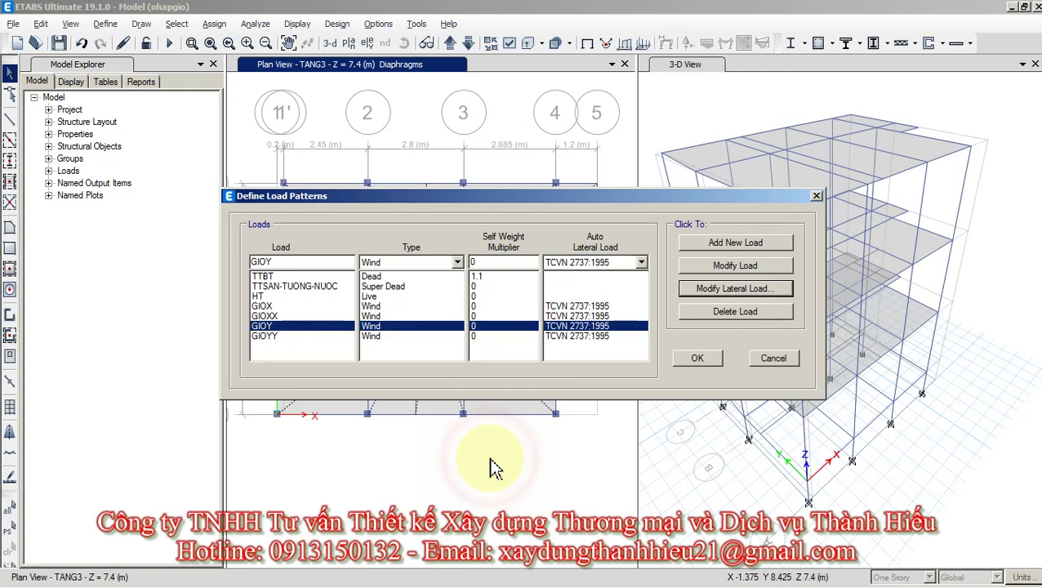
Set the basic wind pressure of the GIOYY wind pattern to 0.83 kN/m² and its terrain category to A.
{"action": "left_click", "coordinate": [291, 337]}
{"action": "left_click", "coordinate": [729, 291]}
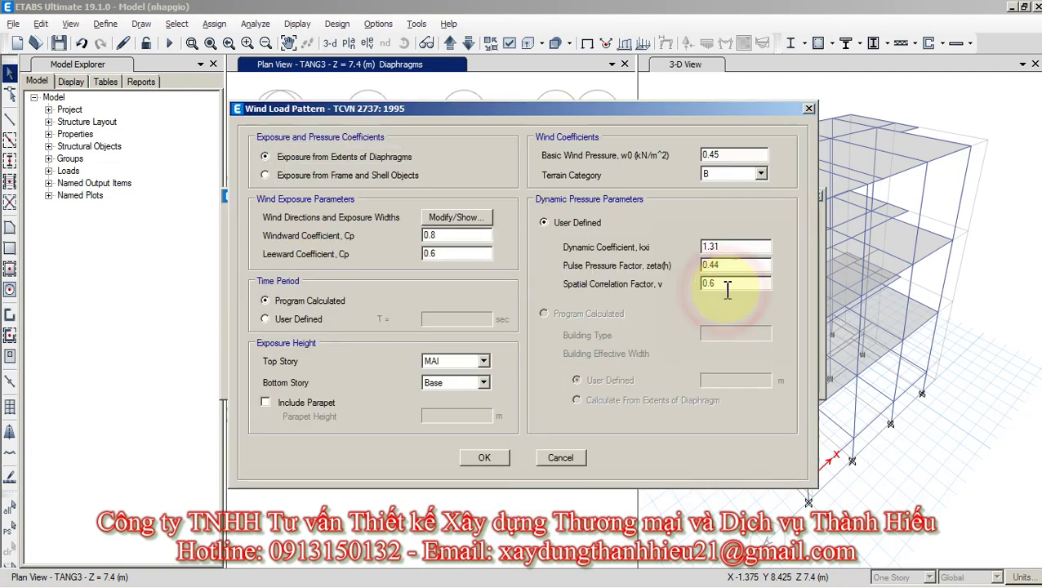
{"action": "left_click_drag", "start_coordinate": [710, 155], "coordinate": [721, 155]}
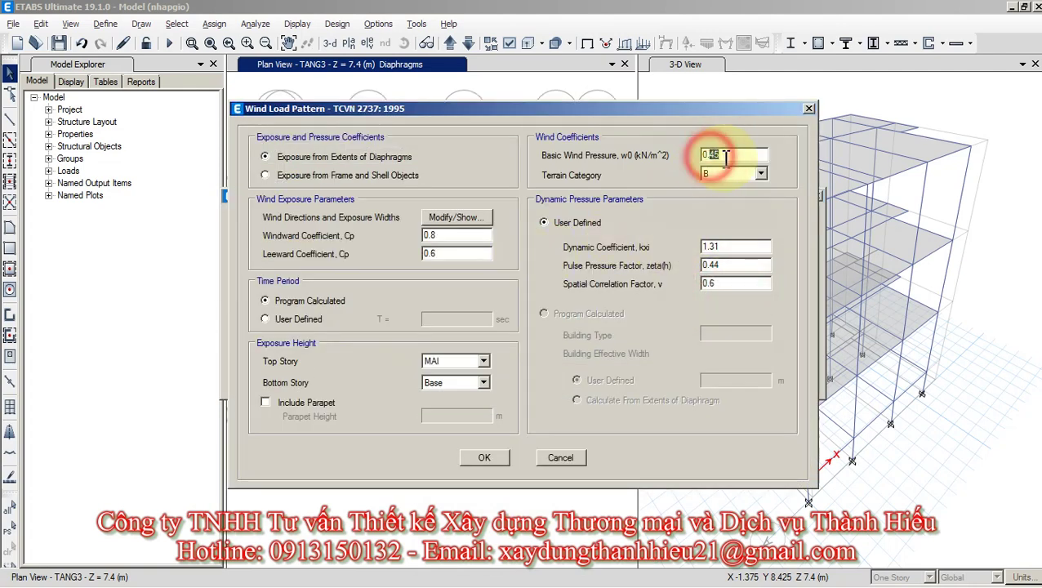
{"action": "type", "text": "8"}
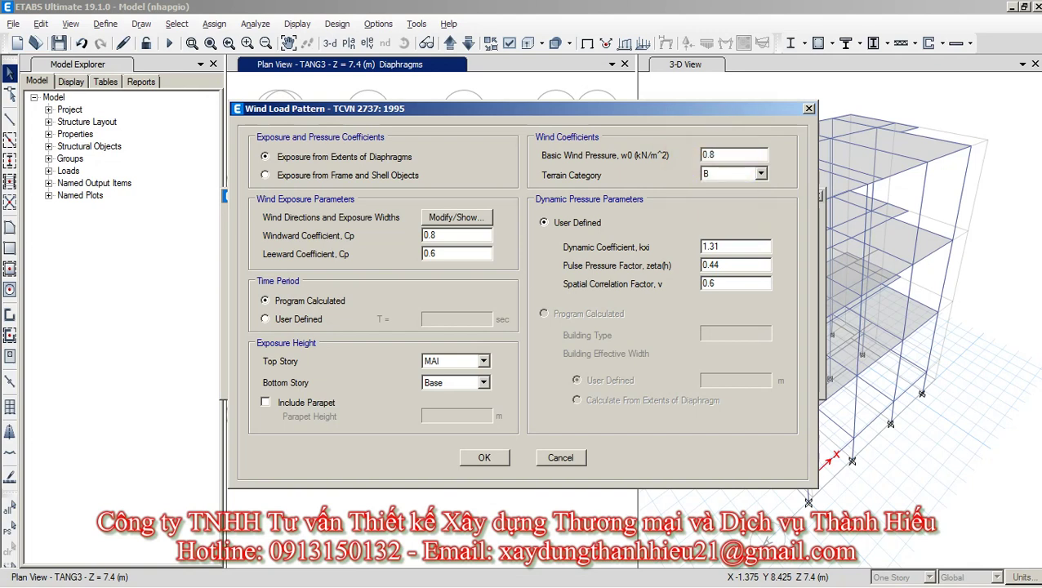
{"action": "type", "text": "3"}
{"action": "left_click", "coordinate": [732, 174]}
{"action": "left_click", "coordinate": [721, 186]}
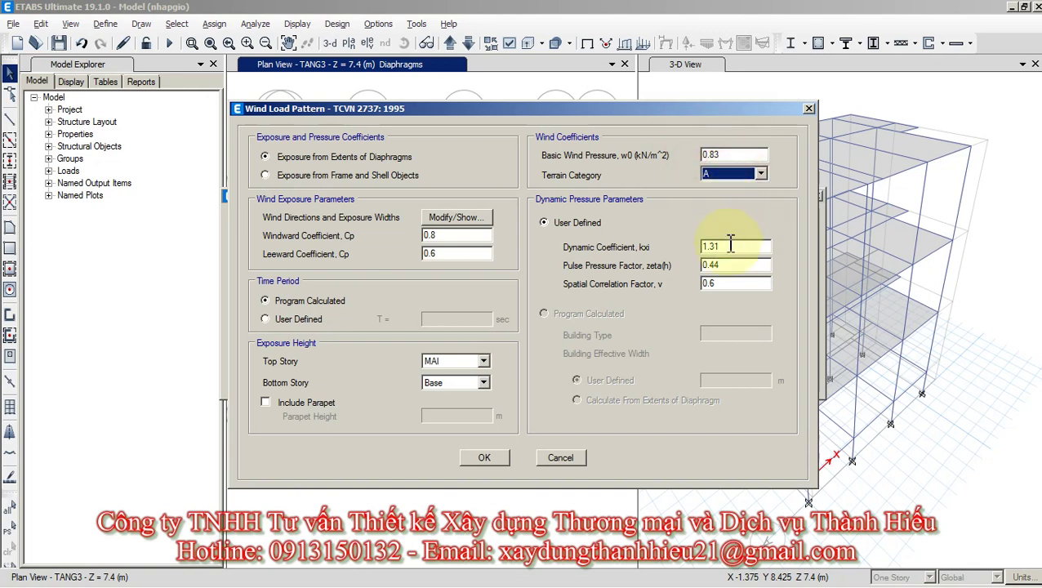
Set the dynamic coefficient, pulse pressure factor and spatial correlation factor of GIOYY to near-zero values of the form 0.00…01.
{"action": "left_click_drag", "start_coordinate": [731, 245], "coordinate": [663, 245]}
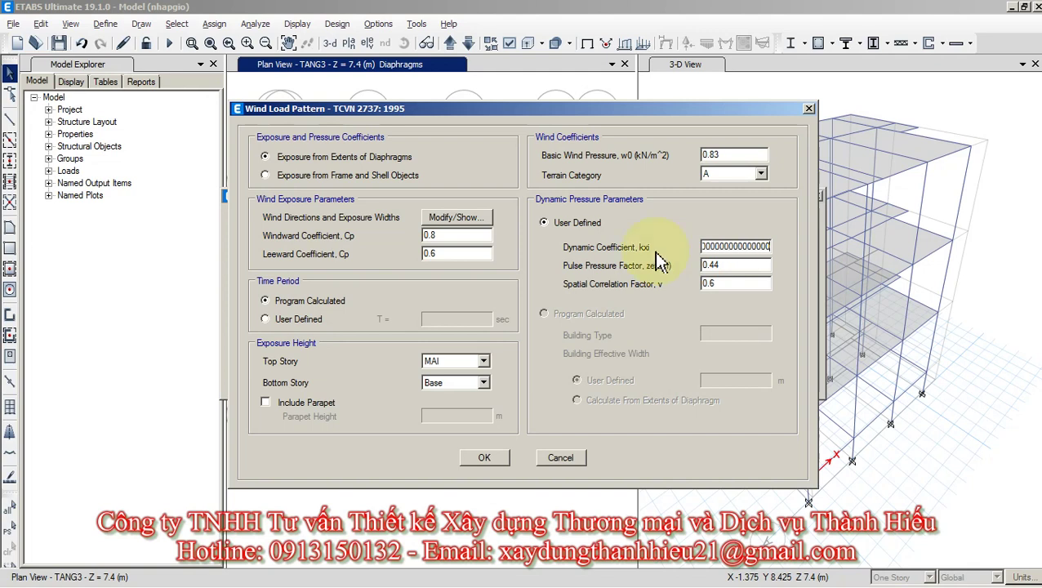
{"action": "type", "text": "1"}
{"action": "left_click_drag", "start_coordinate": [726, 264], "coordinate": [688, 272]}
{"action": "type", "text": "0"}
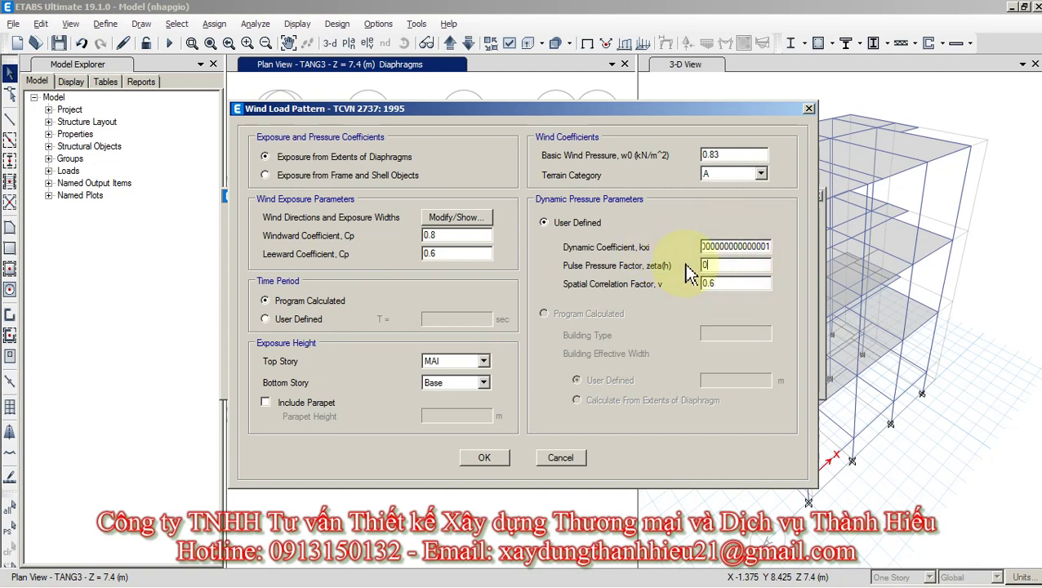
{"action": "type", "text": ".000000000000001"}
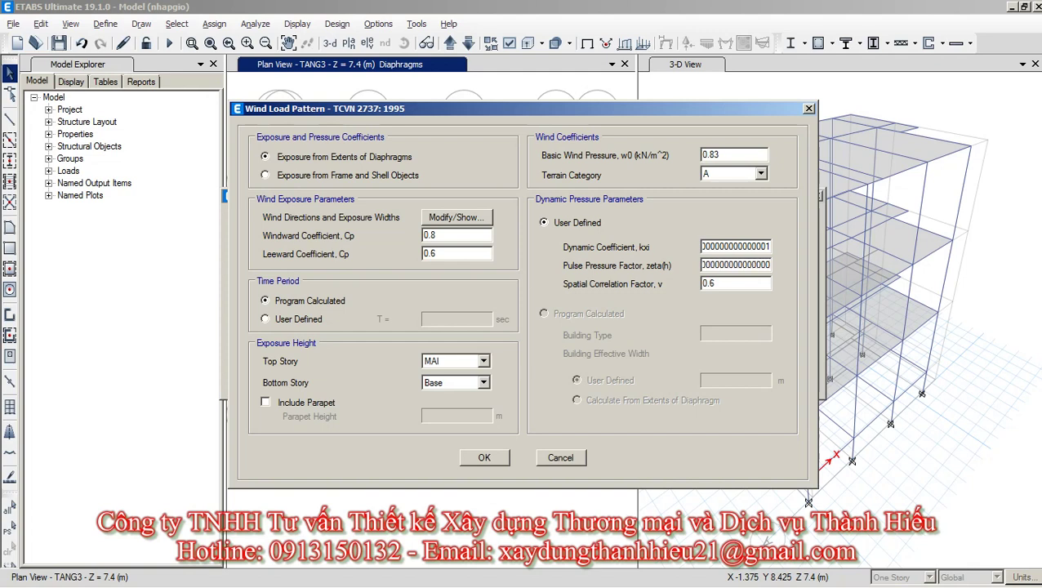
{"action": "left_click_drag", "start_coordinate": [725, 285], "coordinate": [682, 286]}
{"action": "type", "text": "0.0"}
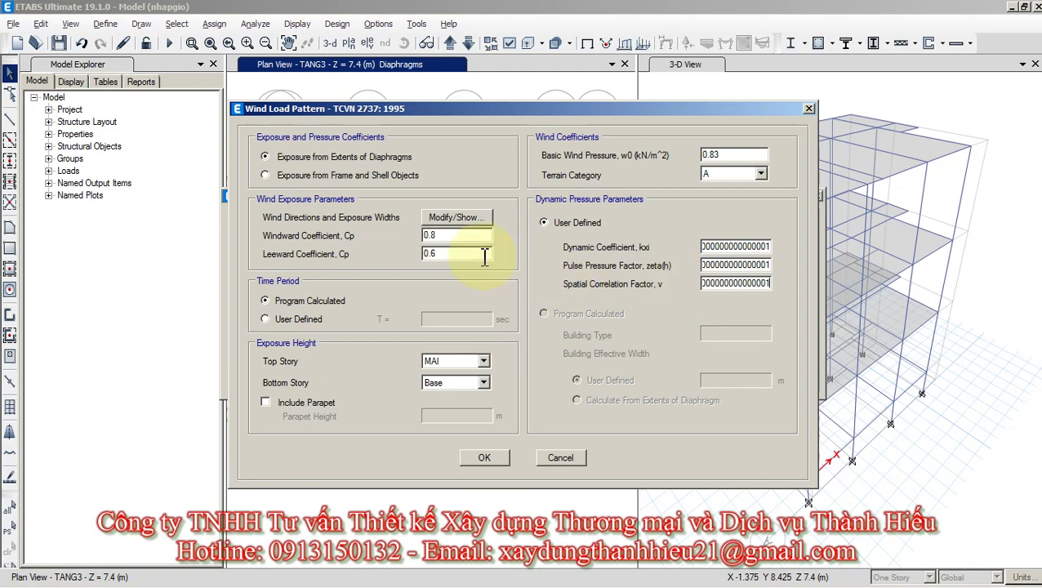
Set the GIOYY exposure height from bottom story TANG1 to top story TANG2.
{"action": "left_click", "coordinate": [445, 382]}
{"action": "left_click", "coordinate": [445, 424]}
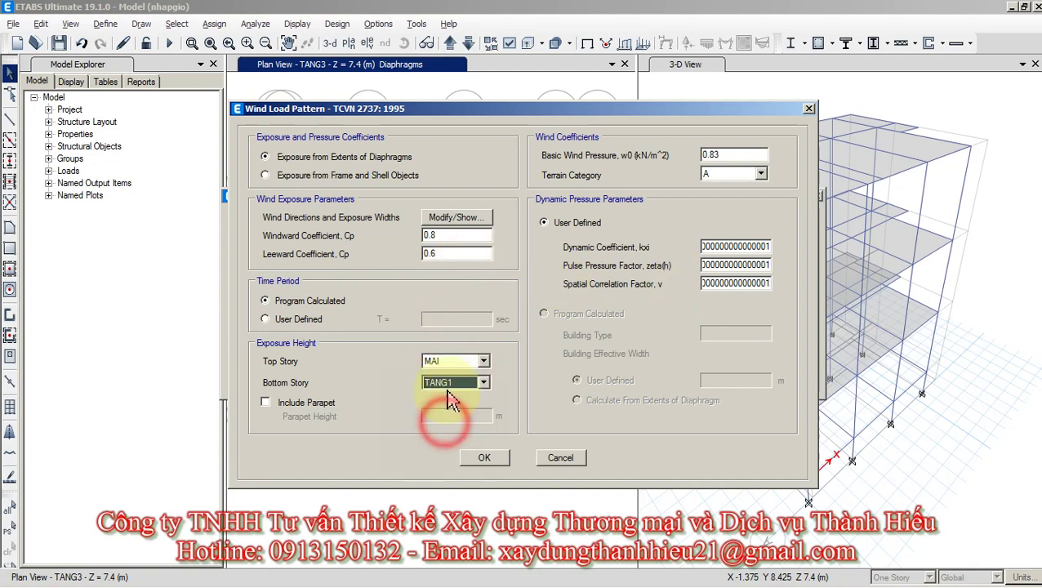
{"action": "left_click", "coordinate": [454, 360]}
{"action": "left_click", "coordinate": [445, 394]}
Set the GIOYY wind direction angle to 270 degrees and accept the load pattern definitions.
{"action": "left_click", "coordinate": [472, 217]}
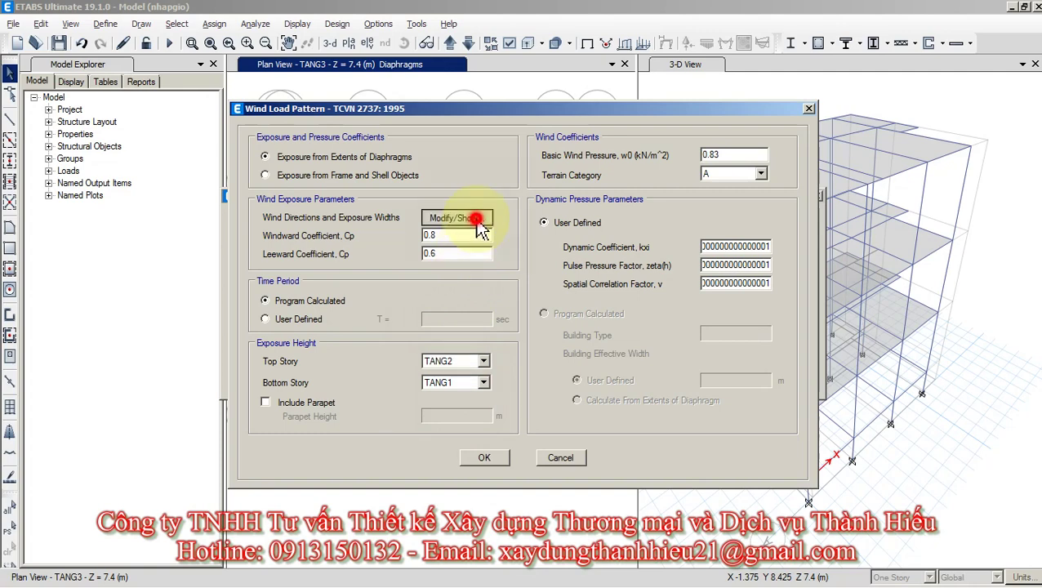
{"action": "left_click", "coordinate": [478, 104]}
{"action": "key", "text": "BackSpace"}
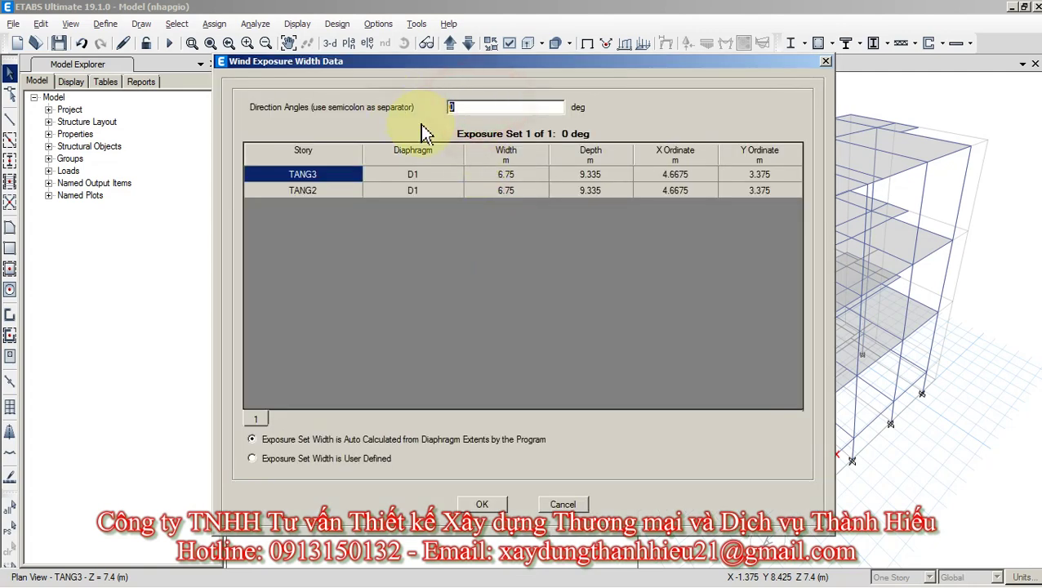
{"action": "type", "text": "27"}
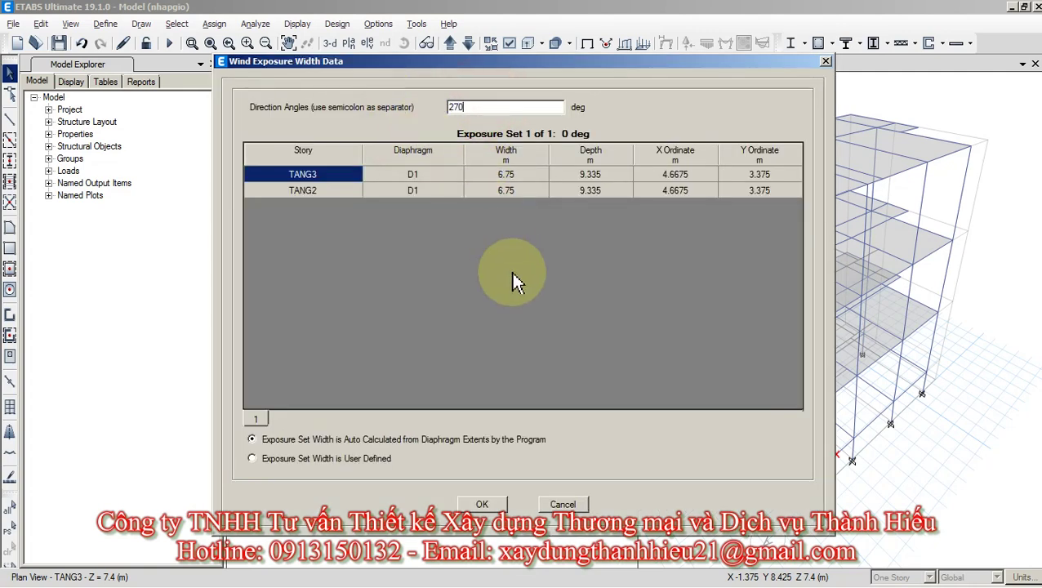
{"action": "left_click", "coordinate": [477, 505]}
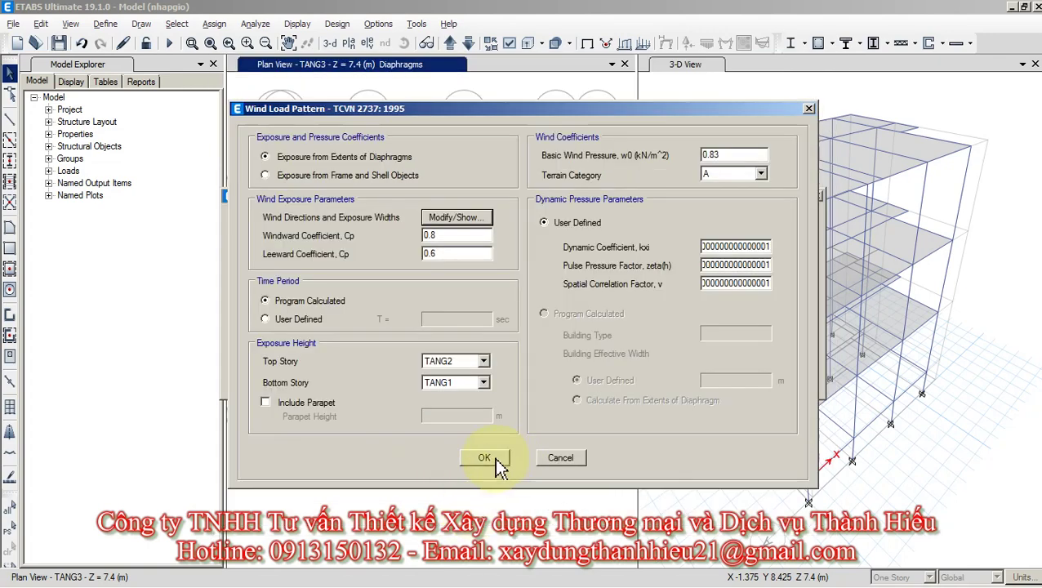
{"action": "left_click", "coordinate": [496, 460]}
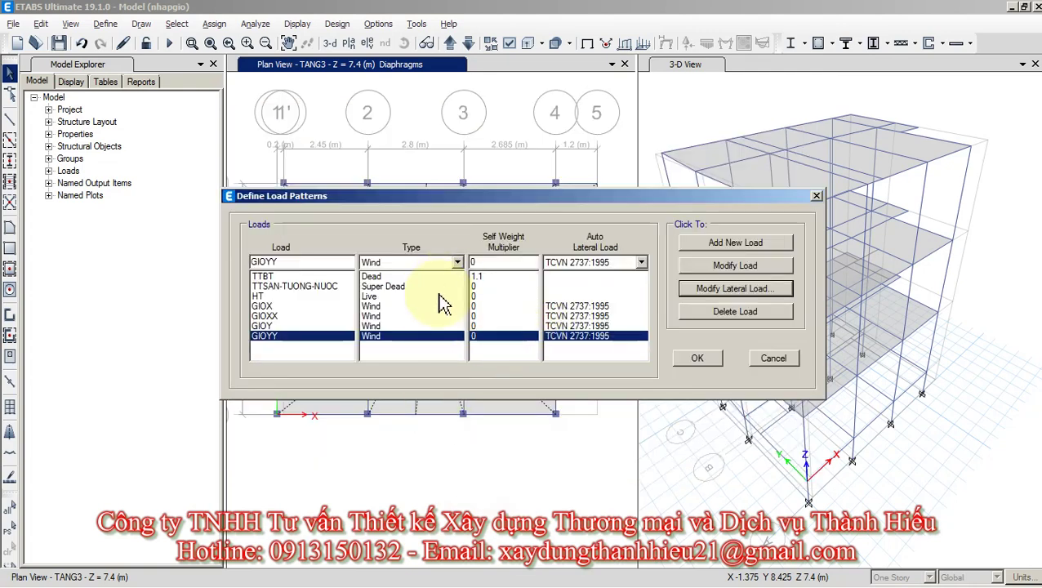
{"action": "left_click_drag", "start_coordinate": [280, 297], "coordinate": [286, 334]}
{"action": "left_click", "coordinate": [696, 357]}
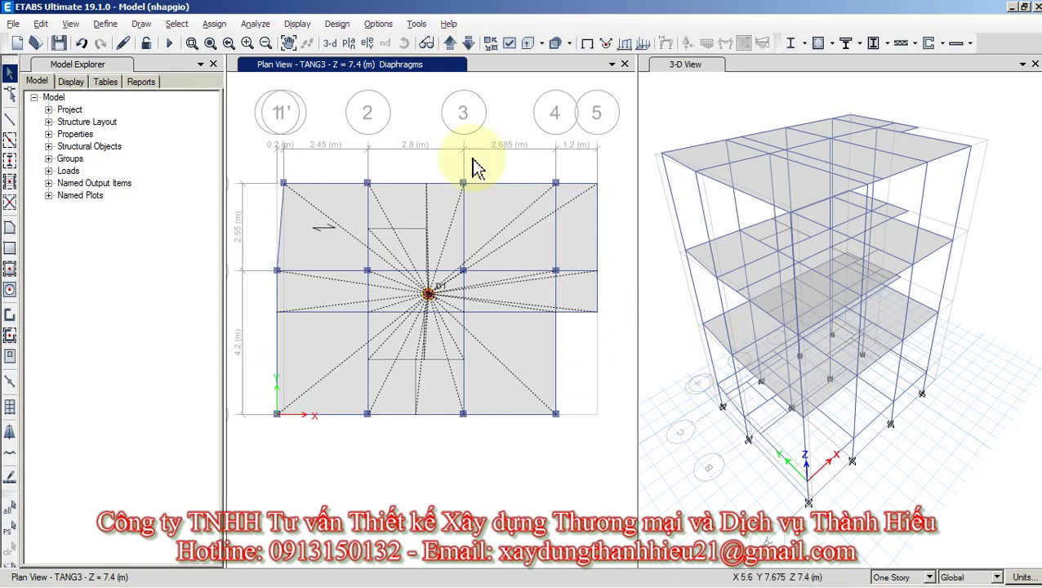
Run the structural analysis of the building model.
{"action": "middle_click_drag", "start_coordinate": [477, 167], "coordinate": [442, 233]}
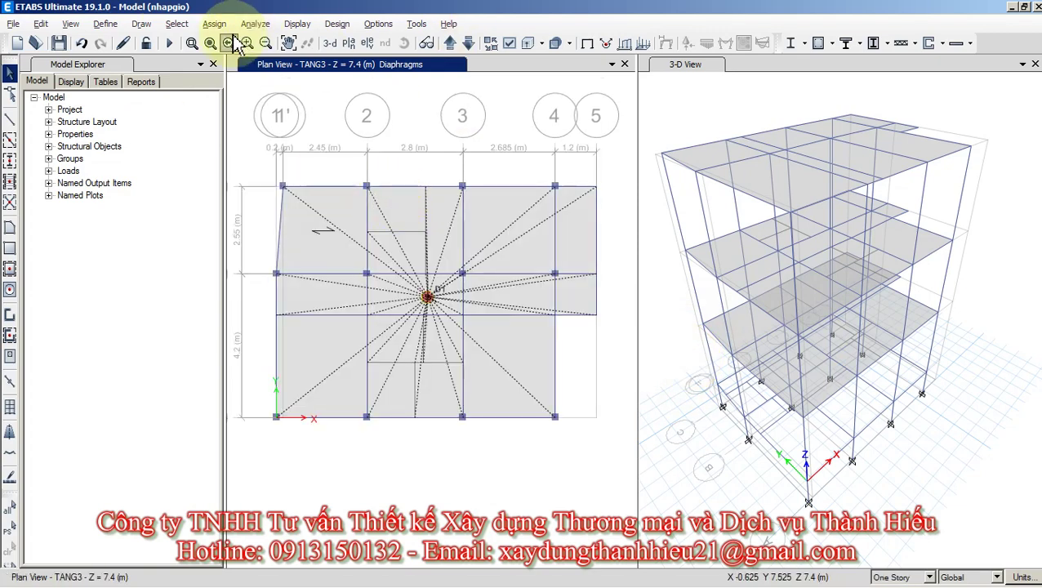
{"action": "left_click", "coordinate": [146, 44]}
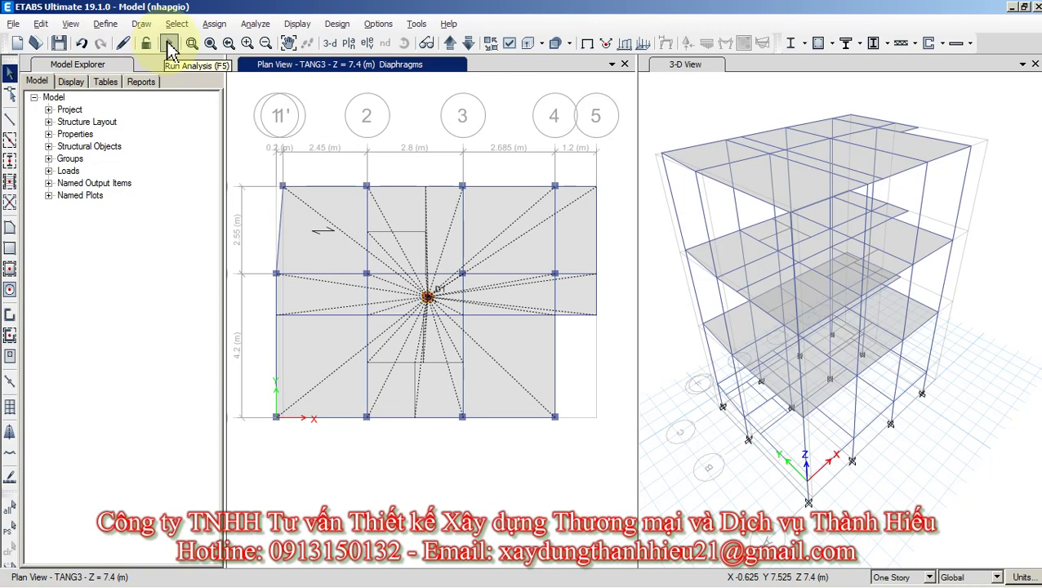
{"action": "left_click", "coordinate": [170, 46]}
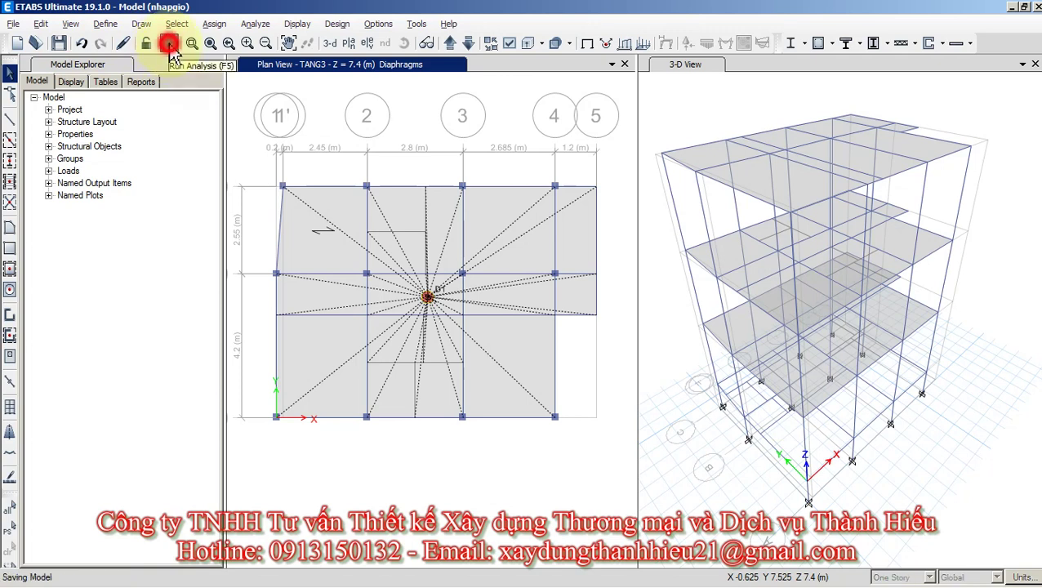
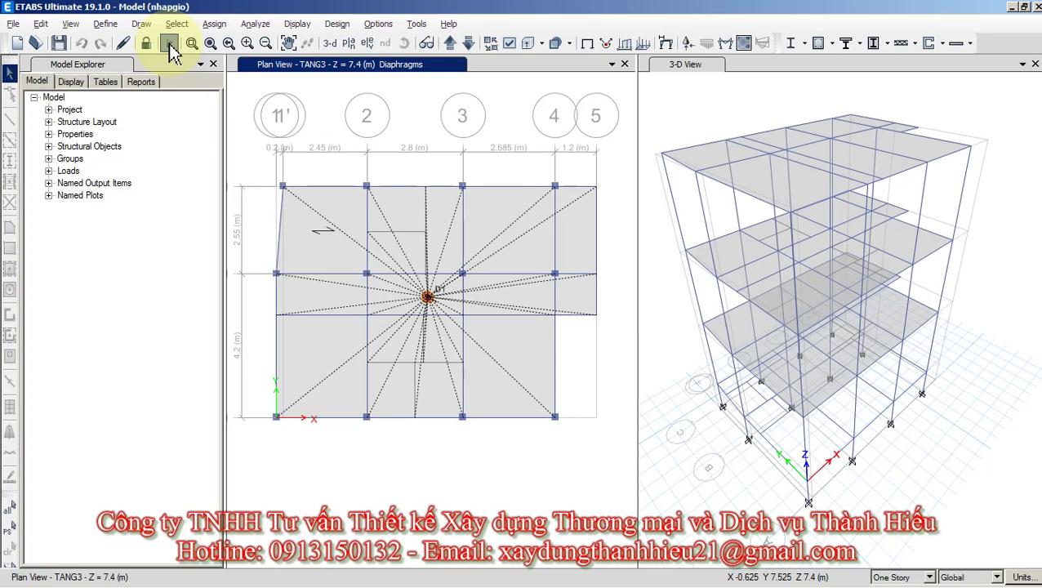
{"action": "left_click", "coordinate": [168, 44]}
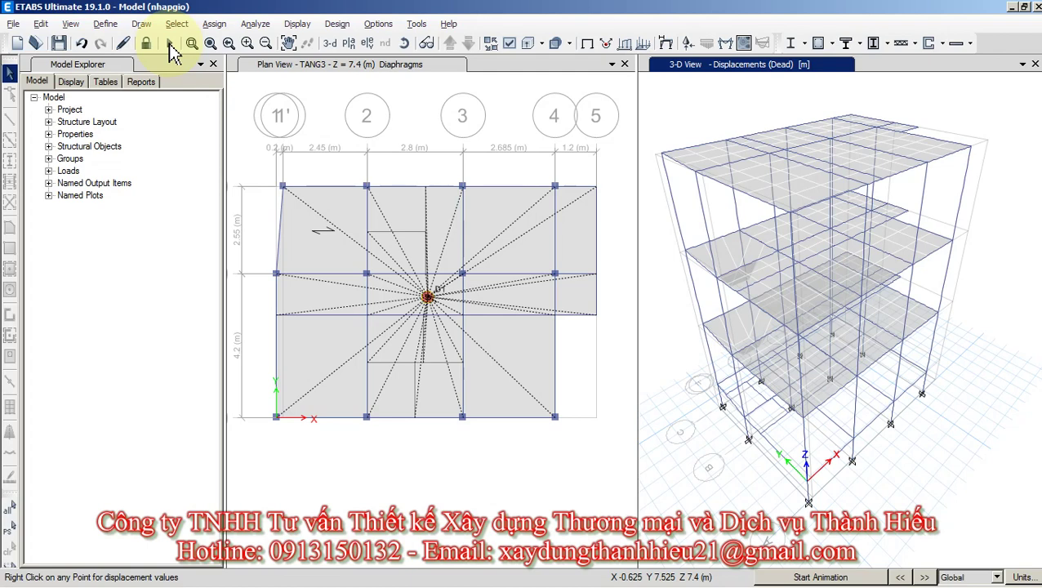
Switch the plan view from story TANG3 to the Base level.
{"action": "left_click_drag", "start_coordinate": [381, 233], "coordinate": [420, 318]}
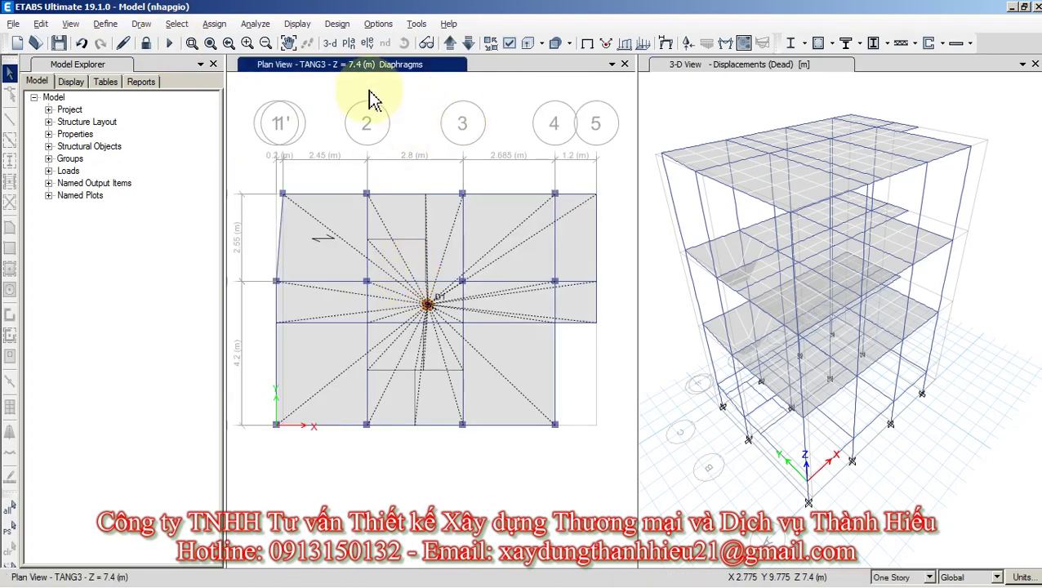
{"action": "left_click", "coordinate": [348, 42]}
{"action": "left_click", "coordinate": [442, 269]}
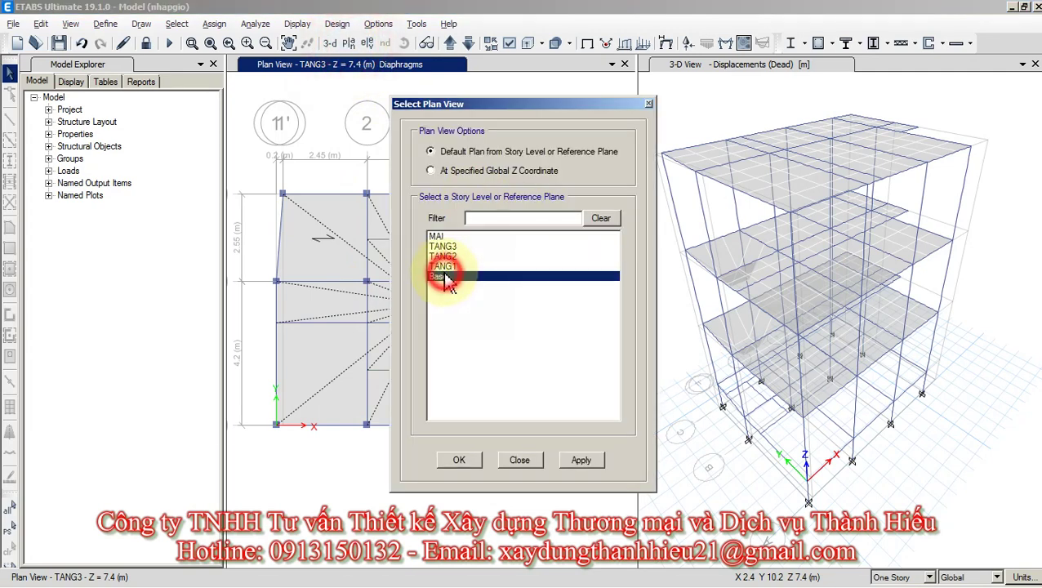
{"action": "left_click", "coordinate": [450, 275]}
{"action": "left_click", "coordinate": [449, 267]}
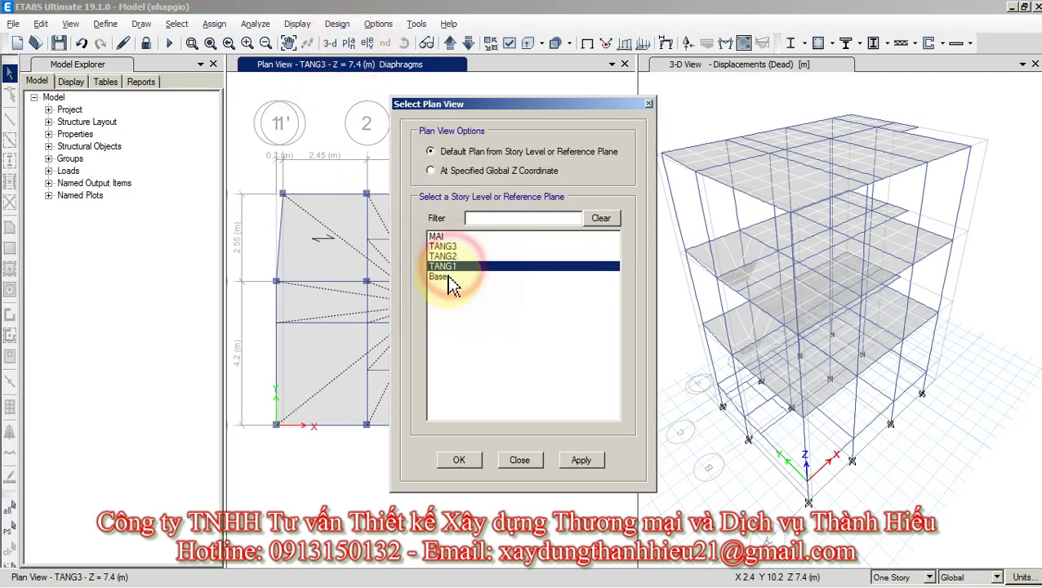
{"action": "left_click", "coordinate": [453, 277]}
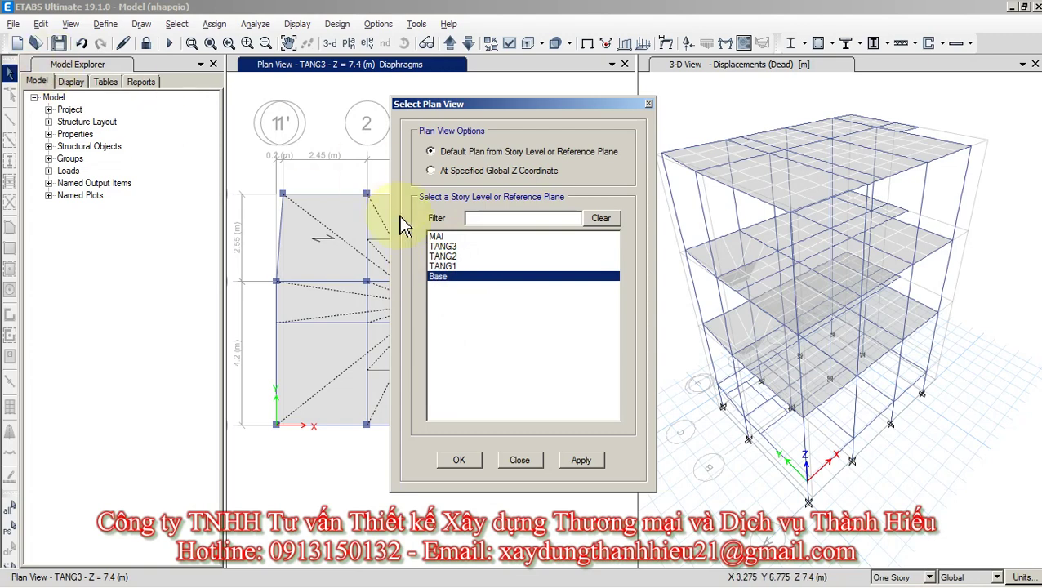
{"action": "left_click", "coordinate": [578, 459]}
{"action": "left_click", "coordinate": [459, 459]}
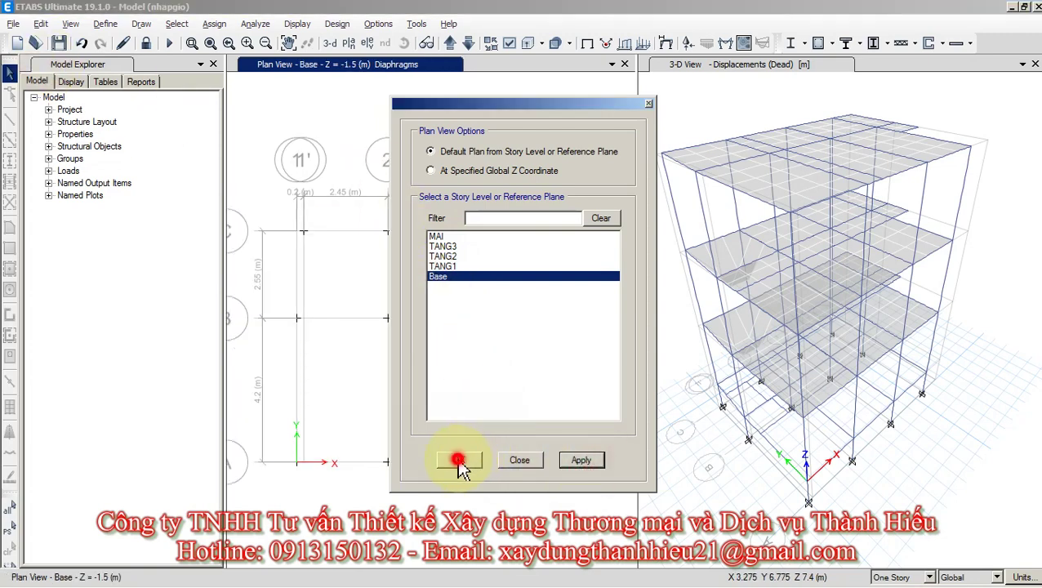
Display the Fz restraint reactions of the Dead load case as arrows on the Base plan.
{"action": "middle_click_drag", "start_coordinate": [458, 372], "coordinate": [449, 348]}
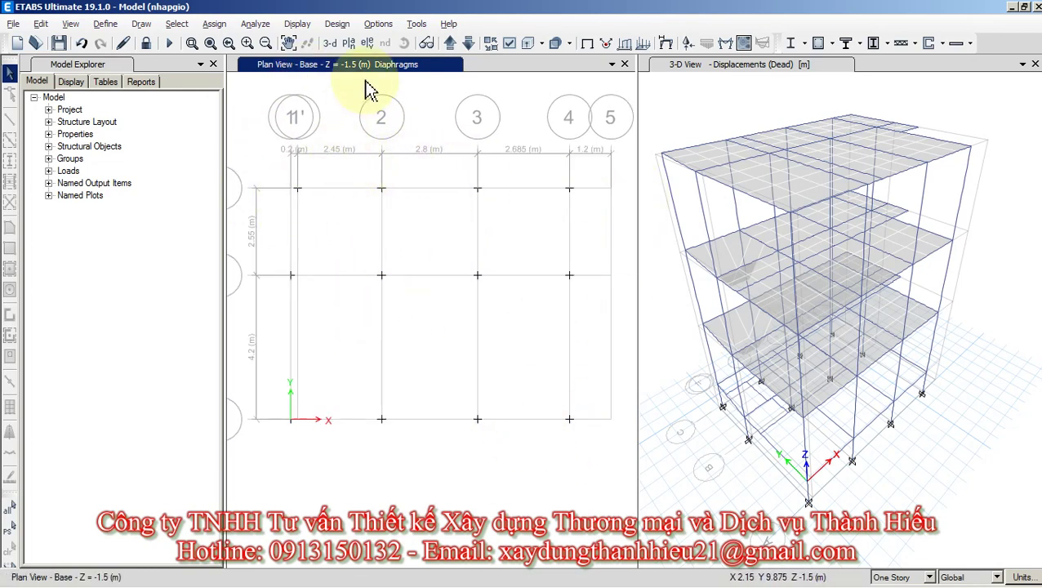
{"action": "left_click", "coordinate": [301, 25]}
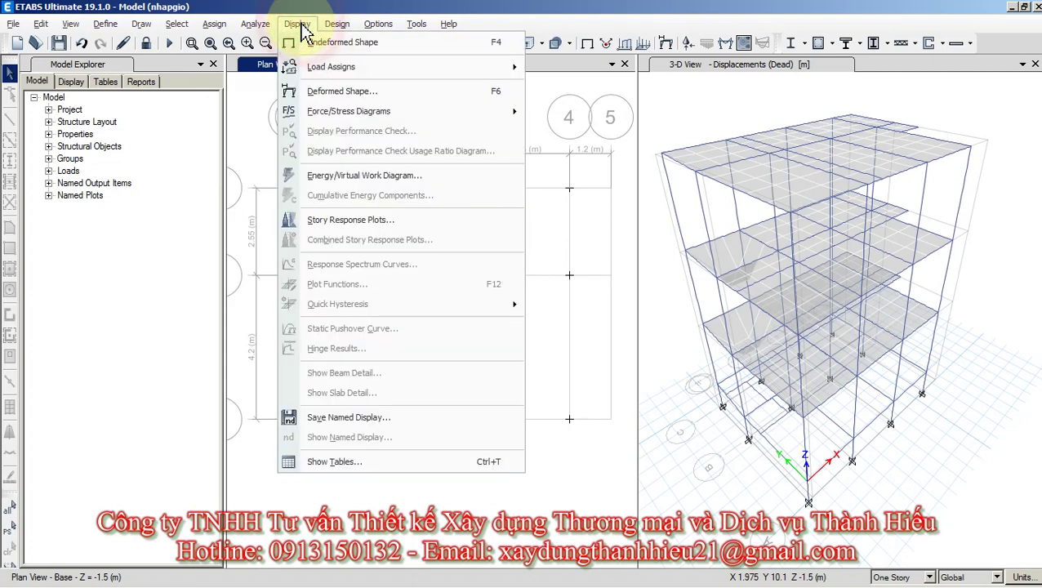
{"action": "mouse_move", "coordinate": [507, 67]}
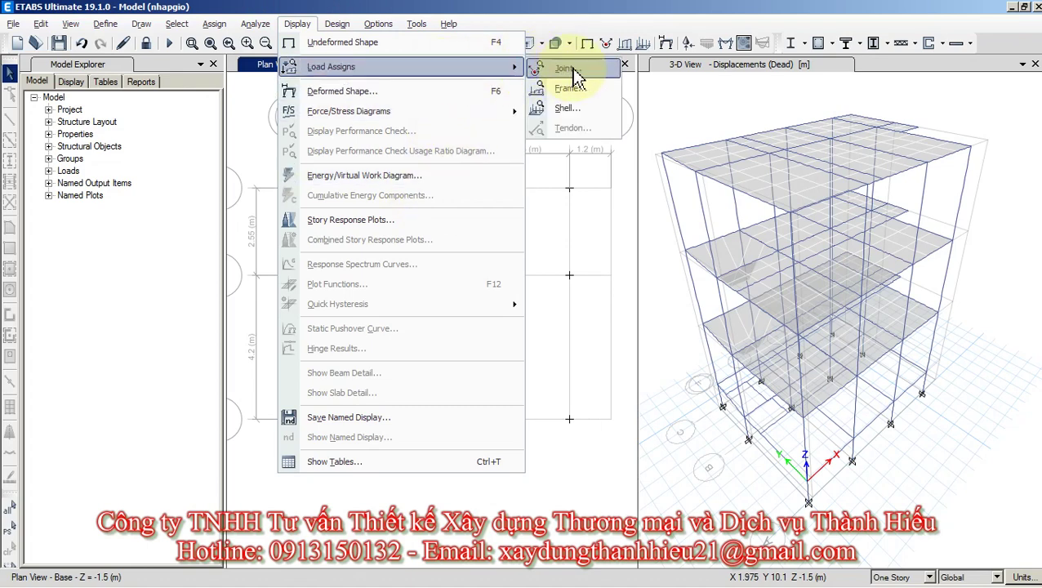
{"action": "left_click", "coordinate": [685, 43]}
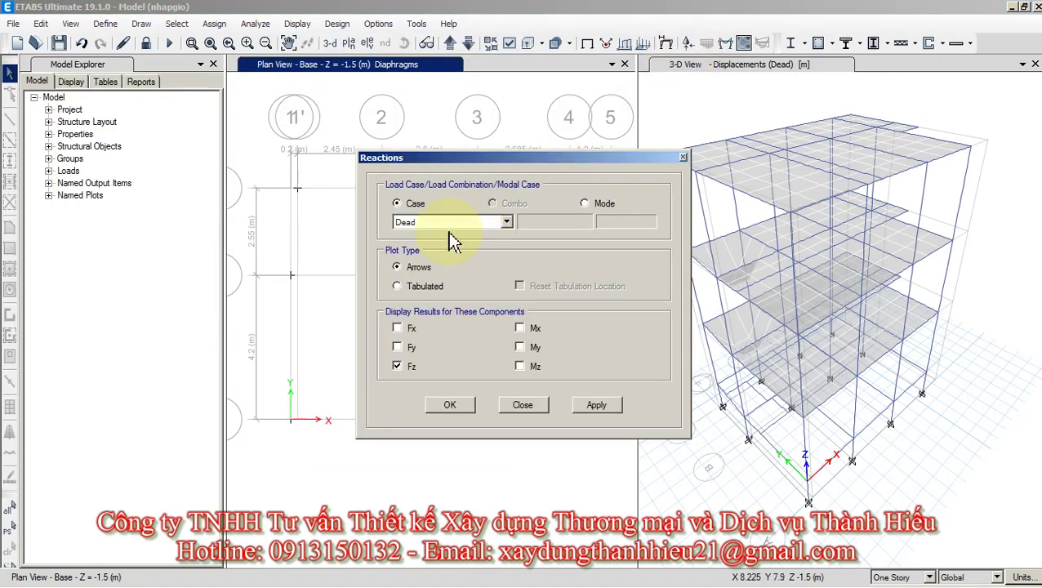
{"action": "left_click", "coordinate": [442, 225]}
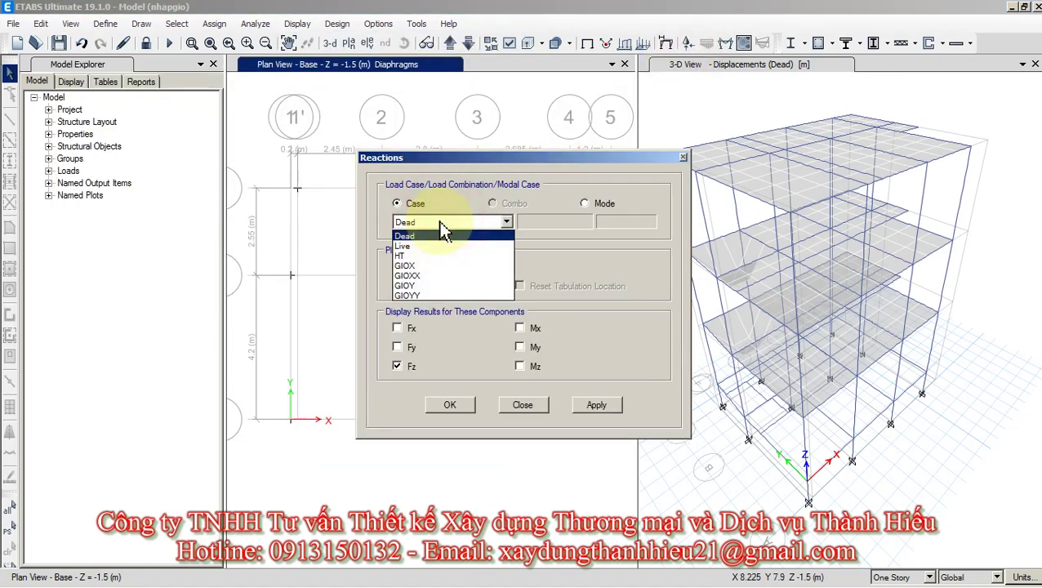
{"action": "left_click", "coordinate": [440, 222]}
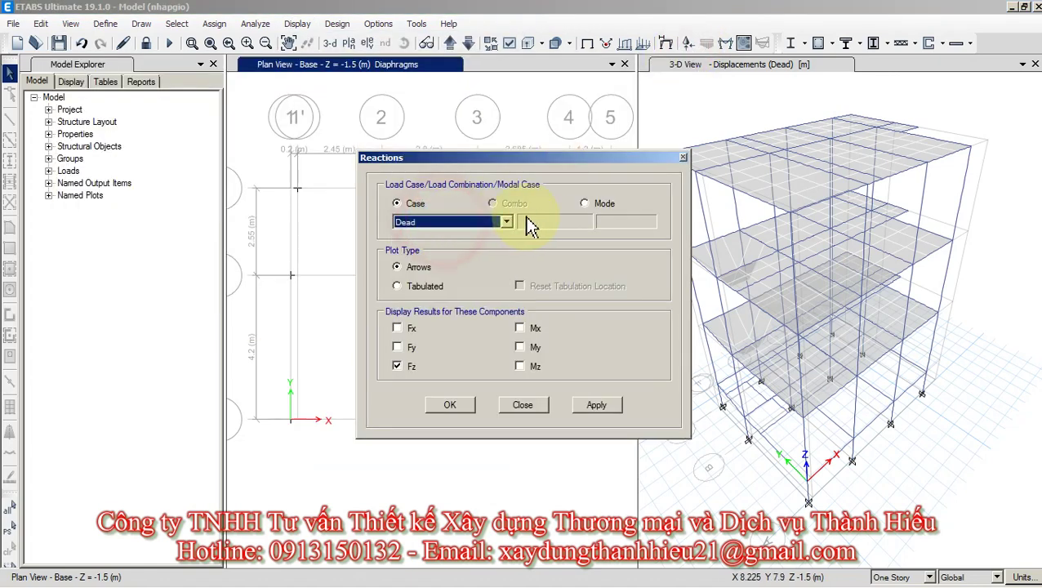
{"action": "left_click", "coordinate": [436, 219]}
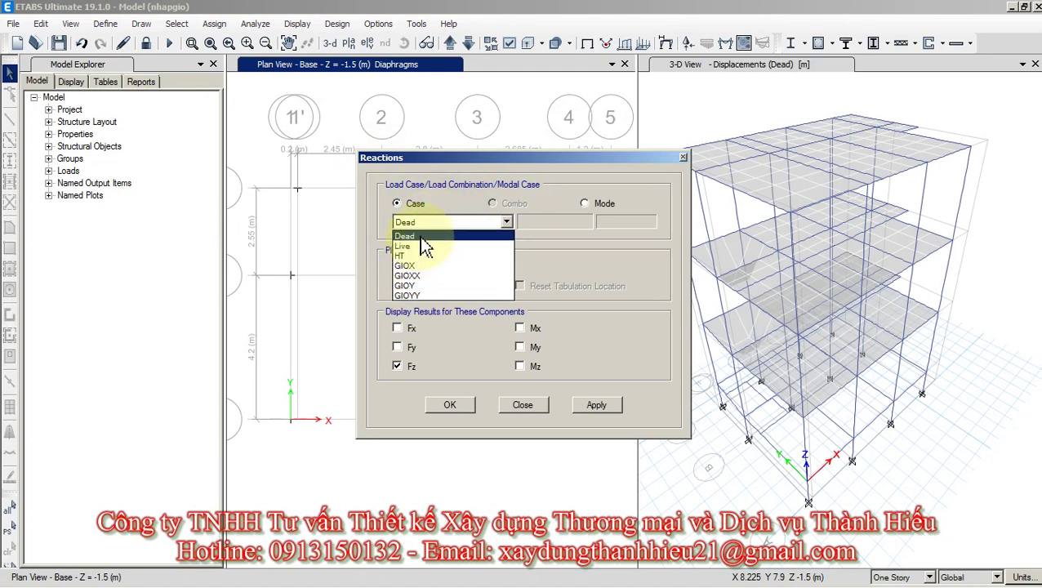
{"action": "left_click", "coordinate": [420, 236]}
{"action": "left_click", "coordinate": [450, 405]}
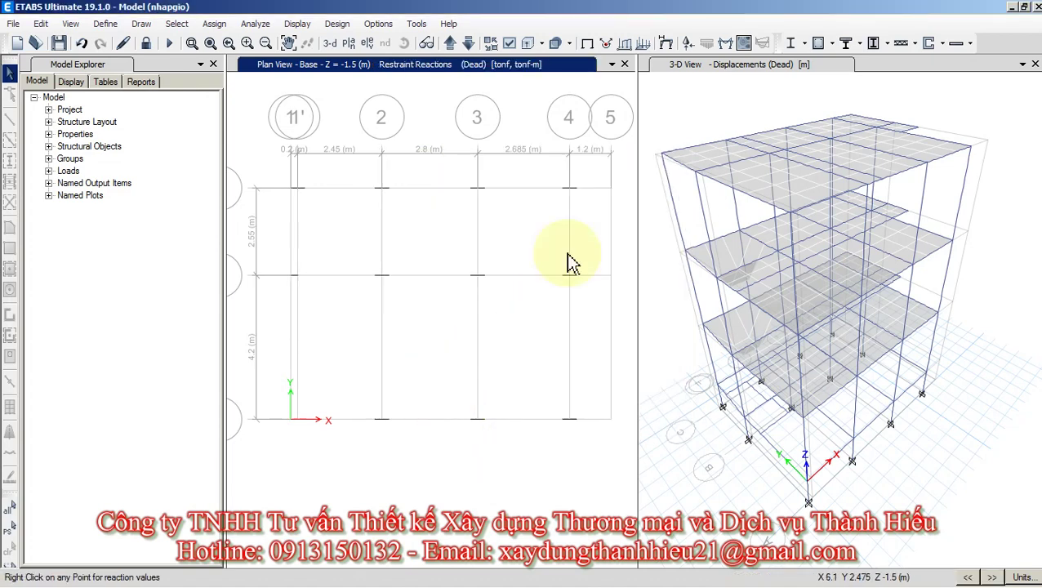
{"action": "mouse_move", "coordinate": [299, 200]}
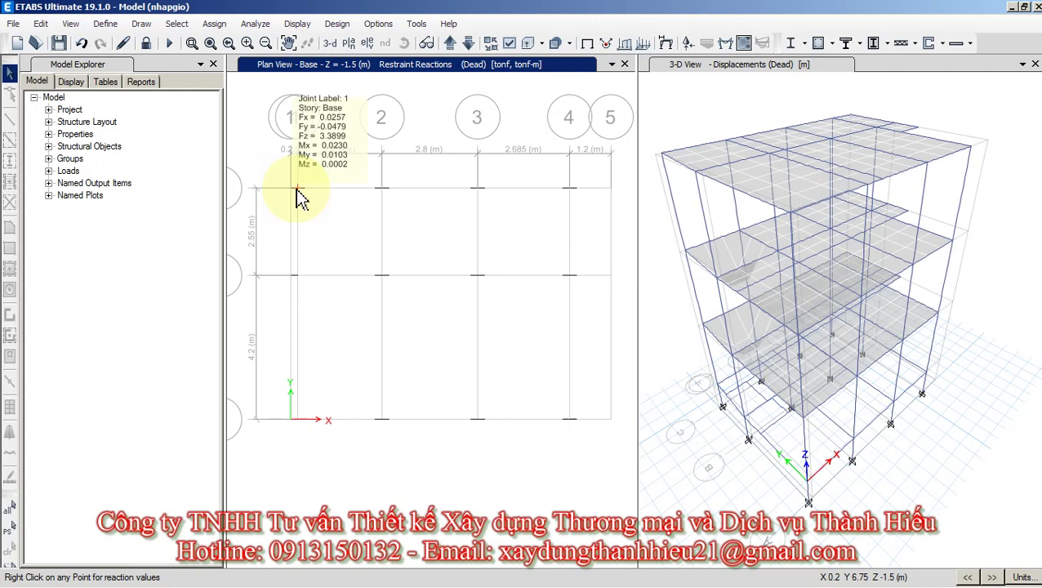
Set the consistent units to tonf for force and m for length.
{"action": "left_click", "coordinate": [1023, 578]}
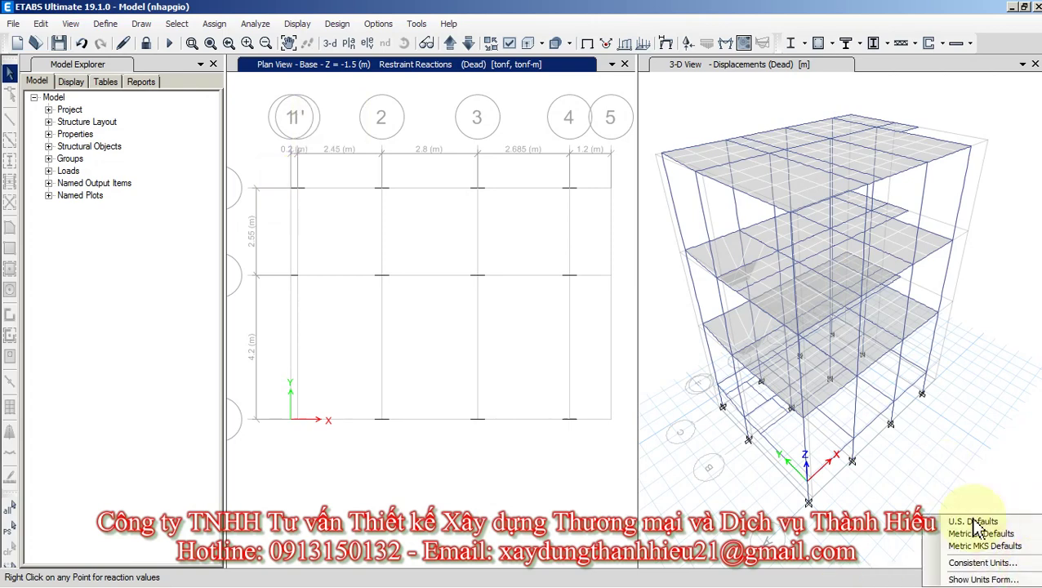
{"action": "left_click", "coordinate": [965, 563]}
{"action": "left_click", "coordinate": [498, 179]}
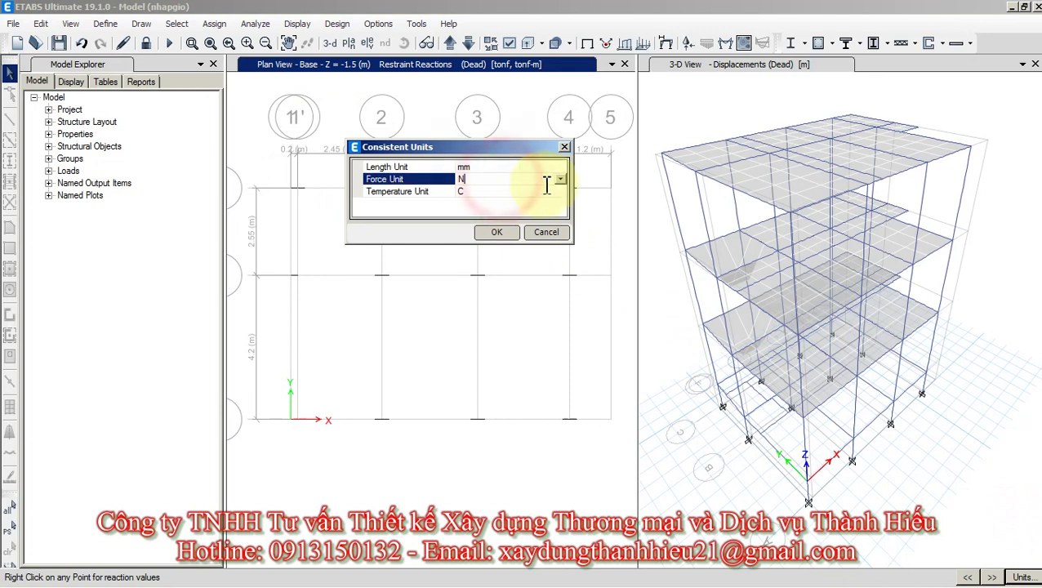
{"action": "left_click", "coordinate": [559, 179]}
{"action": "left_click", "coordinate": [474, 256]}
{"action": "left_click", "coordinate": [524, 168]}
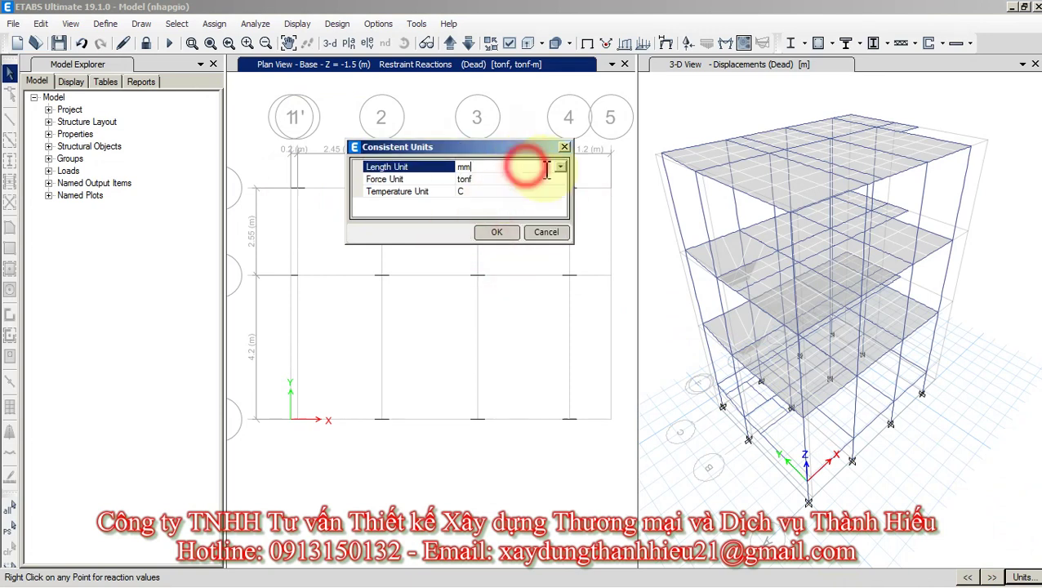
{"action": "left_click", "coordinate": [559, 167]}
{"action": "left_click", "coordinate": [470, 244]}
{"action": "left_click", "coordinate": [490, 232]}
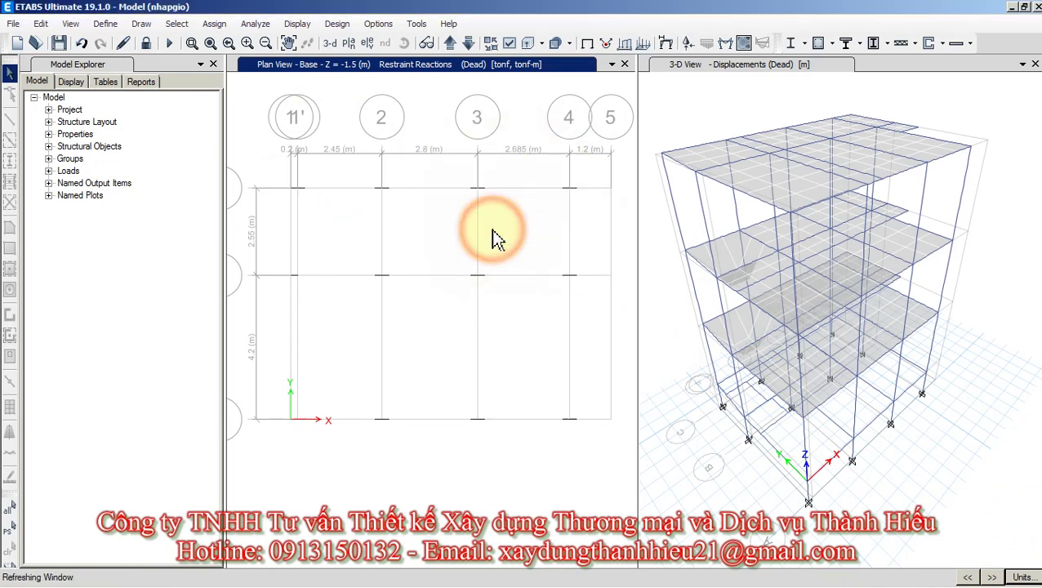
Check the reactions at the joint on grid 1' and examine the Dead load displacements of the 3-D model from several angles.
{"action": "right_click", "coordinate": [297, 187]}
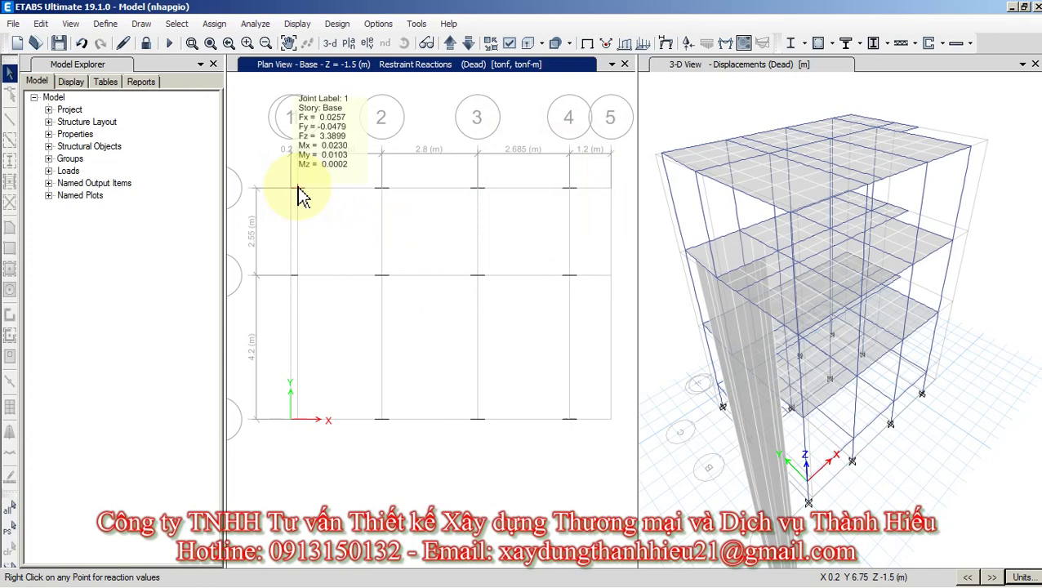
{"action": "left_click", "coordinate": [913, 504]}
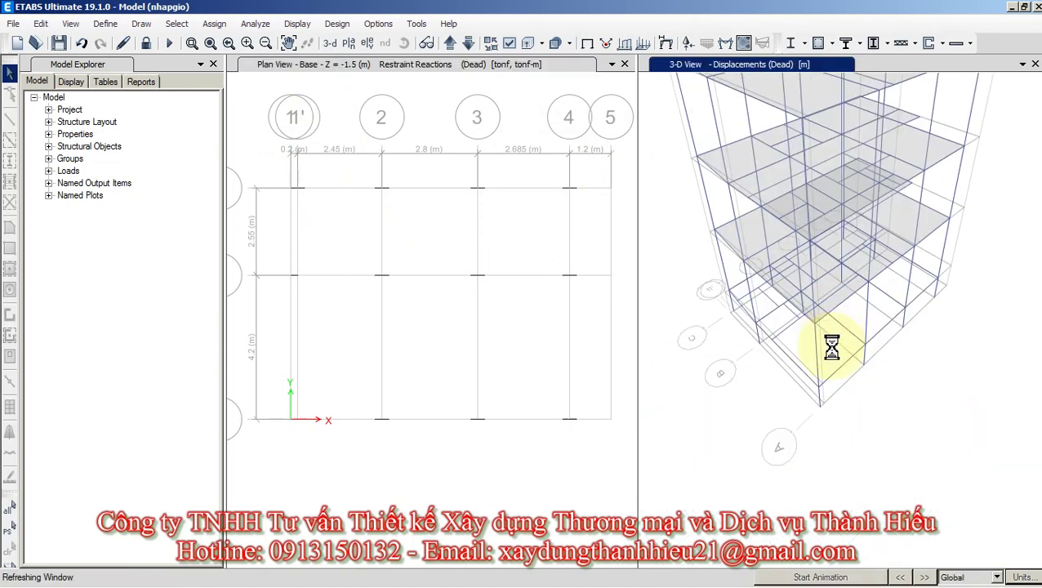
{"action": "scroll", "coordinate": [805, 270], "scroll_direction": "down", "scroll_amount": 3}
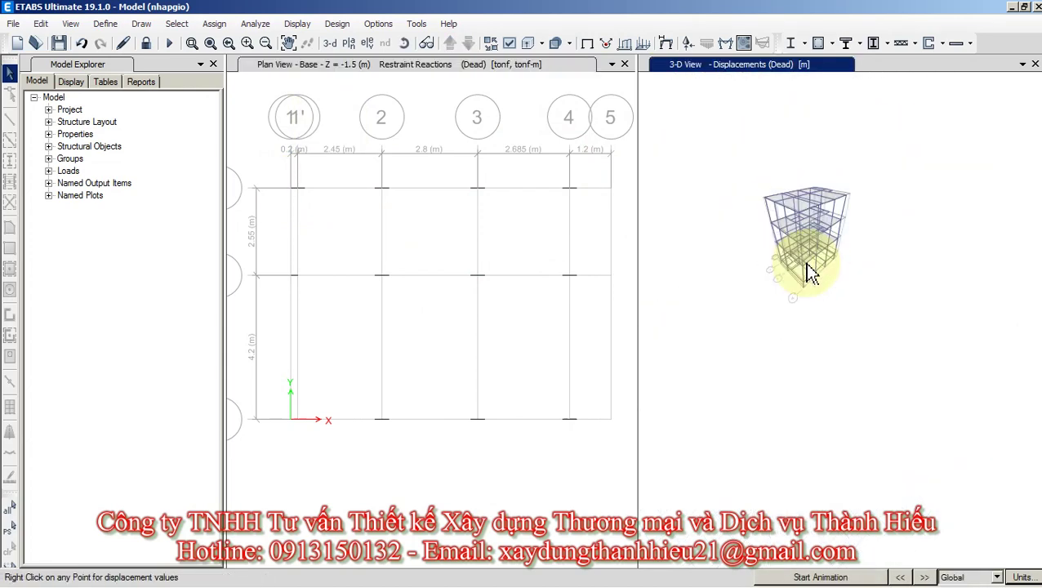
{"action": "right_click", "coordinate": [804, 266]}
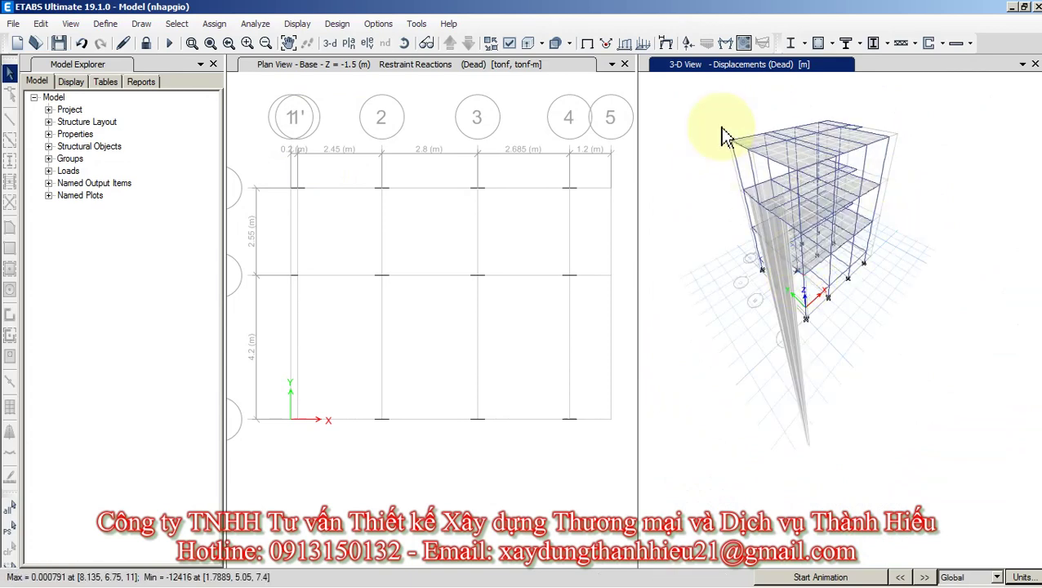
{"action": "left_click", "coordinate": [404, 42]}
{"action": "left_click_drag", "start_coordinate": [777, 253], "coordinate": [853, 202]}
{"action": "middle_click_drag", "start_coordinate": [854, 190], "coordinate": [800, 158], "text": "shift"}
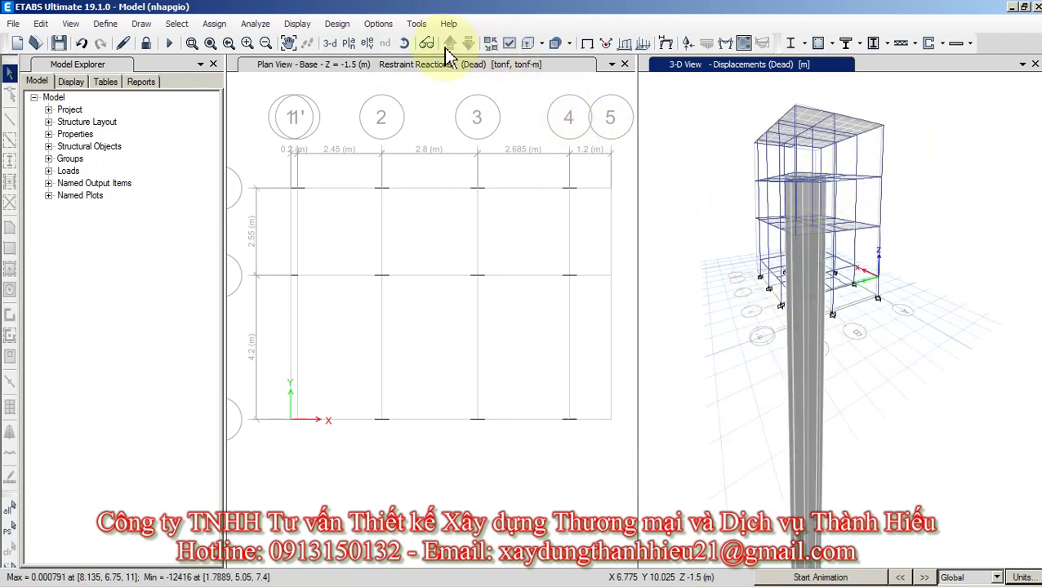
{"action": "middle_click_drag", "start_coordinate": [749, 295], "coordinate": [841, 230], "text": "shift"}
{"action": "scroll", "coordinate": [841, 230], "scroll_direction": "up", "scroll_amount": 4}
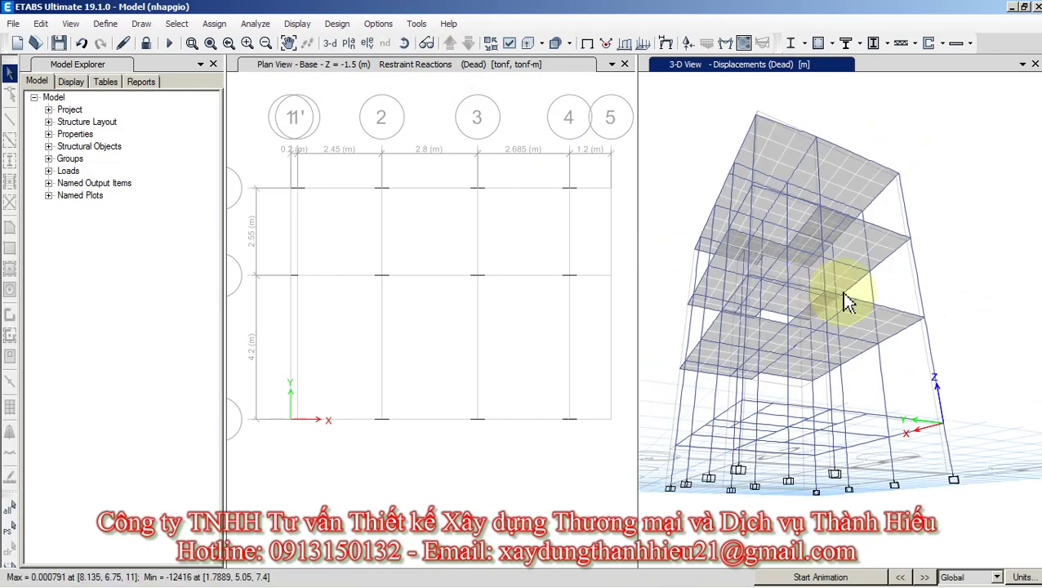
{"action": "mouse_move", "coordinate": [898, 267]}
{"action": "middle_mouse_down", "text": "shift"}
{"action": "mouse_move", "coordinate": [861, 267]}
{"action": "mouse_move", "coordinate": [918, 267]}
{"action": "middle_mouse_up", "text": "shift"}
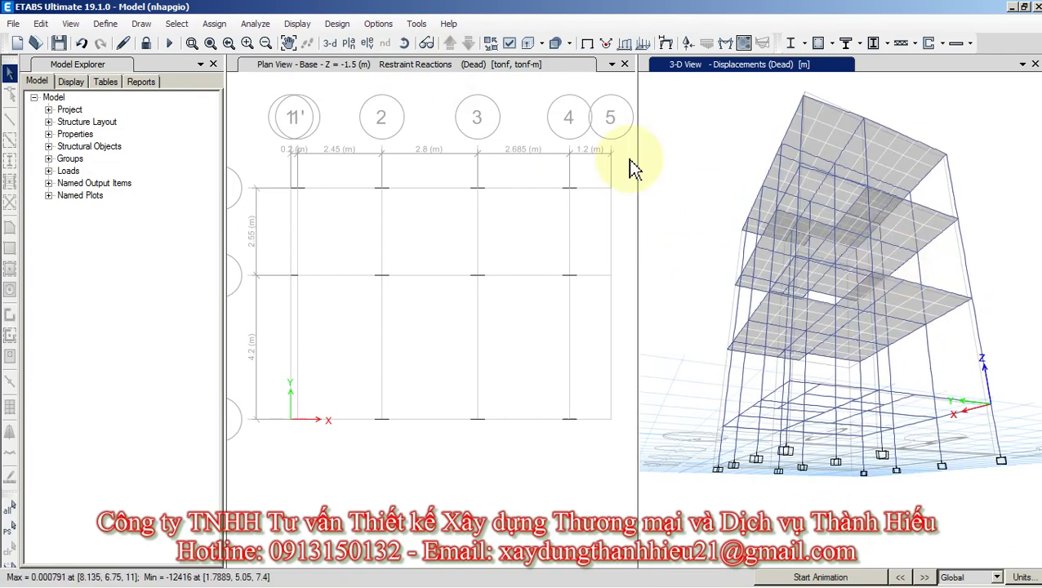
Show the undeformed shape in the 3-D view and orient the building so all stories are visible from above.
{"action": "left_click", "coordinate": [587, 42]}
{"action": "middle_click_drag", "start_coordinate": [748, 225], "coordinate": [803, 209]}
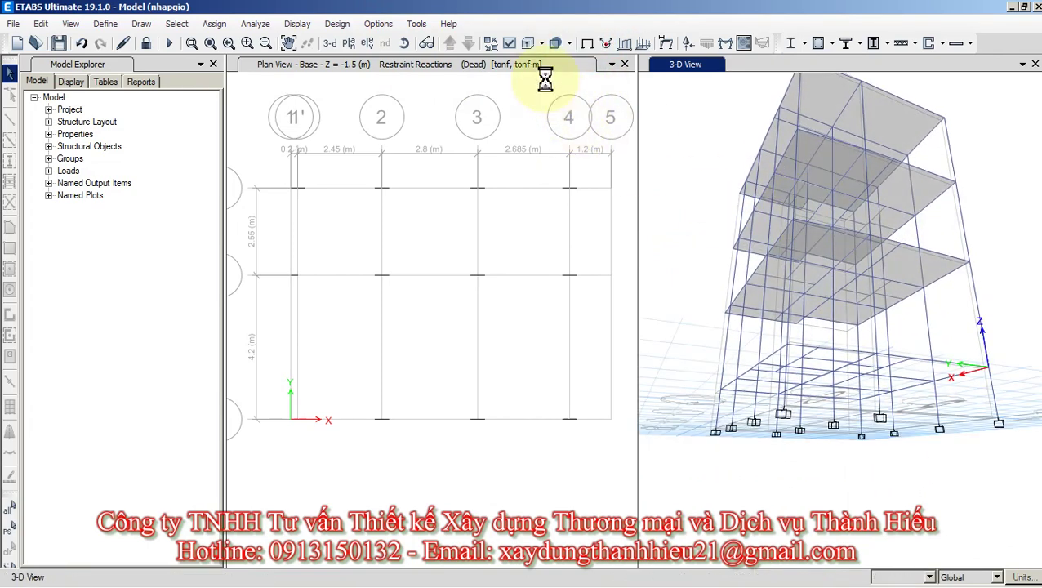
{"action": "left_click", "coordinate": [405, 42]}
{"action": "left_click_drag", "start_coordinate": [842, 228], "coordinate": [923, 414]}
{"action": "left_click_drag", "start_coordinate": [834, 433], "coordinate": [848, 351]}
{"action": "left_click", "coordinate": [525, 330]}
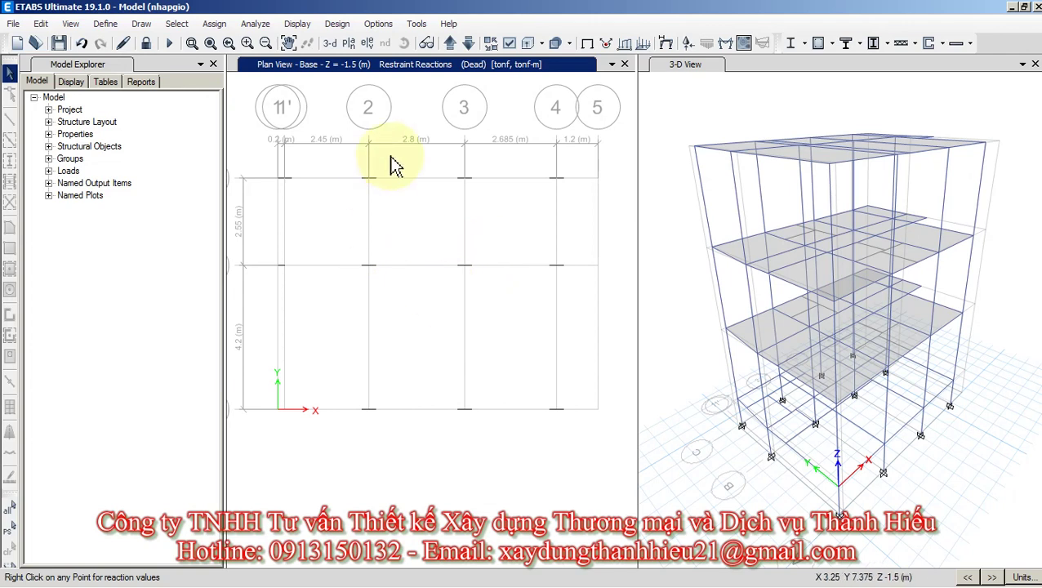
Unlock the model and accept deleting the analysis results.
{"action": "right_click", "coordinate": [370, 181]}
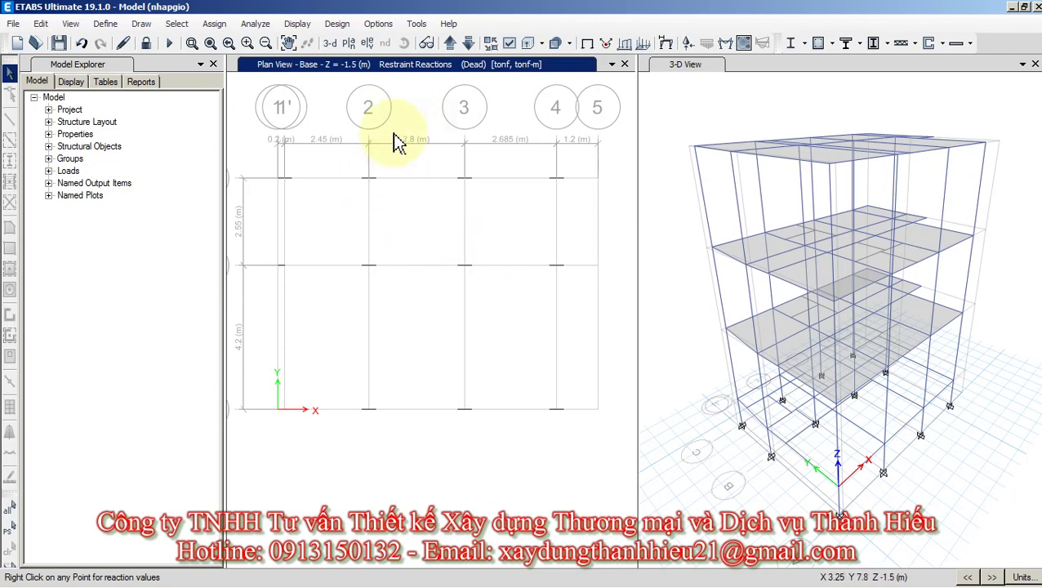
{"action": "left_click", "coordinate": [466, 43]}
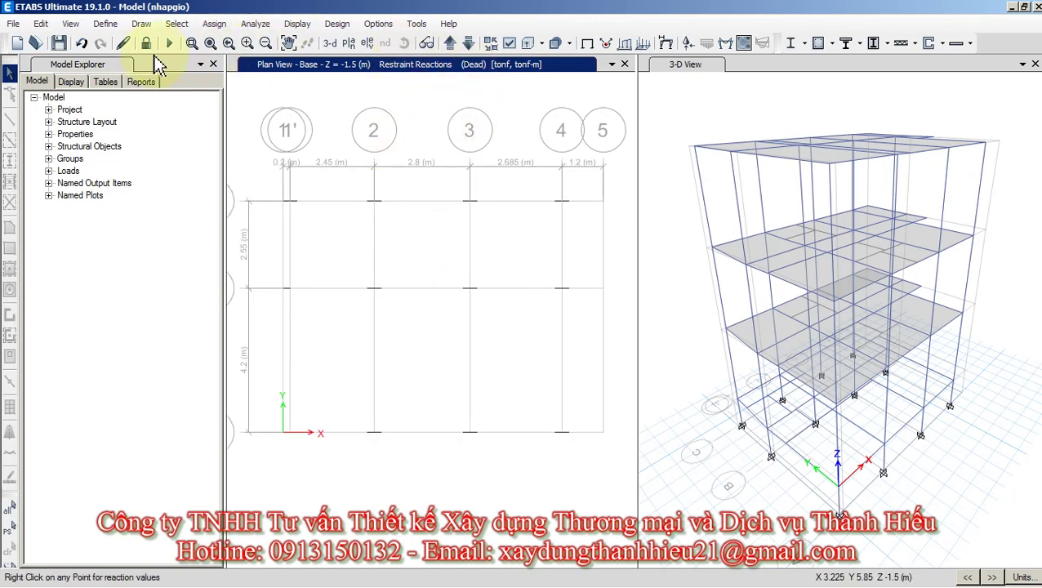
{"action": "left_click", "coordinate": [146, 43]}
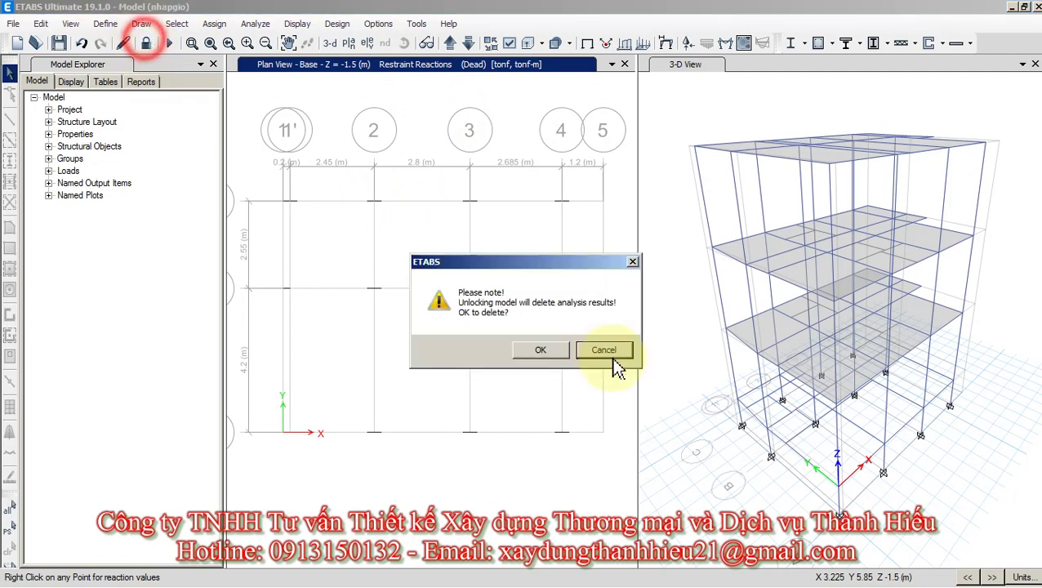
{"action": "left_click", "coordinate": [539, 351]}
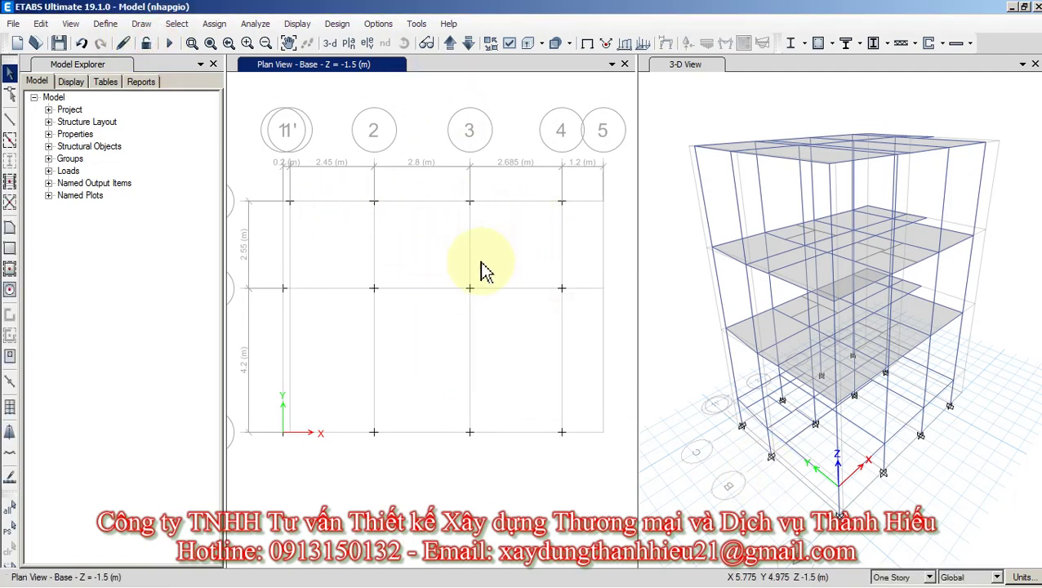
Open the load case definitions and review the settings of the Modal case without changing them.
{"action": "left_click", "coordinate": [105, 24]}
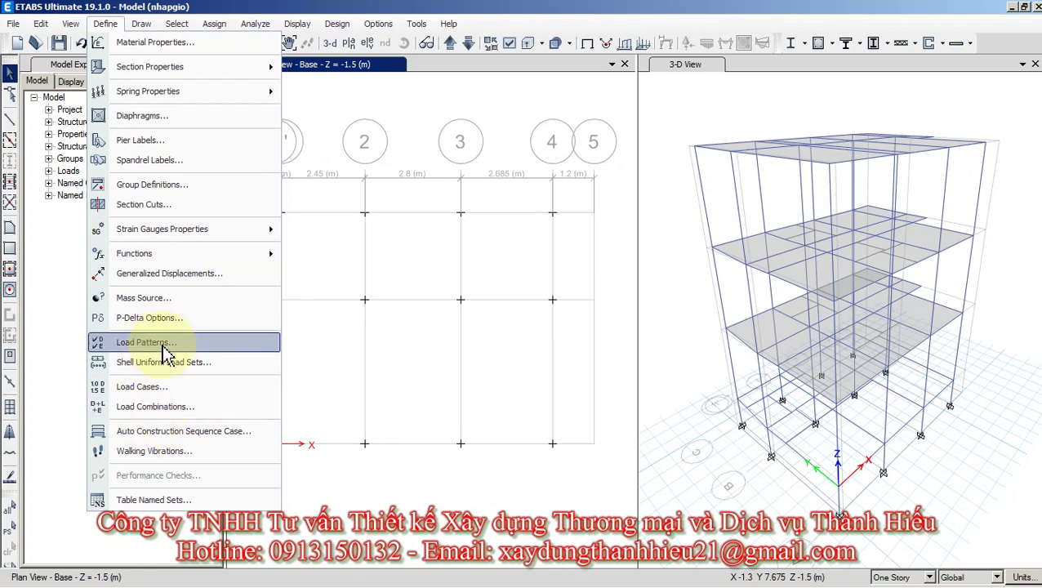
{"action": "left_click", "coordinate": [141, 387]}
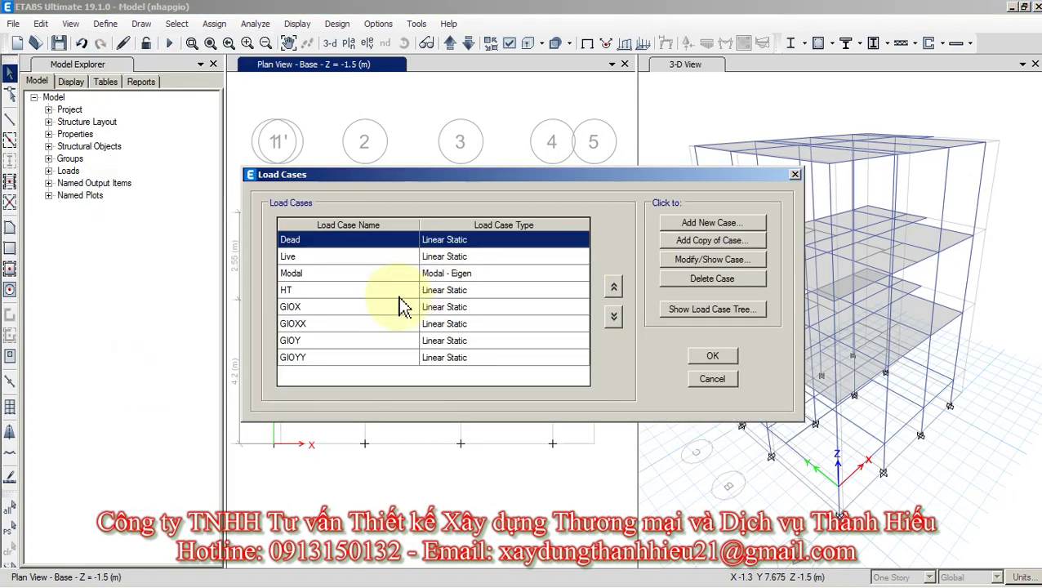
{"action": "left_click", "coordinate": [318, 272]}
{"action": "left_click", "coordinate": [323, 240]}
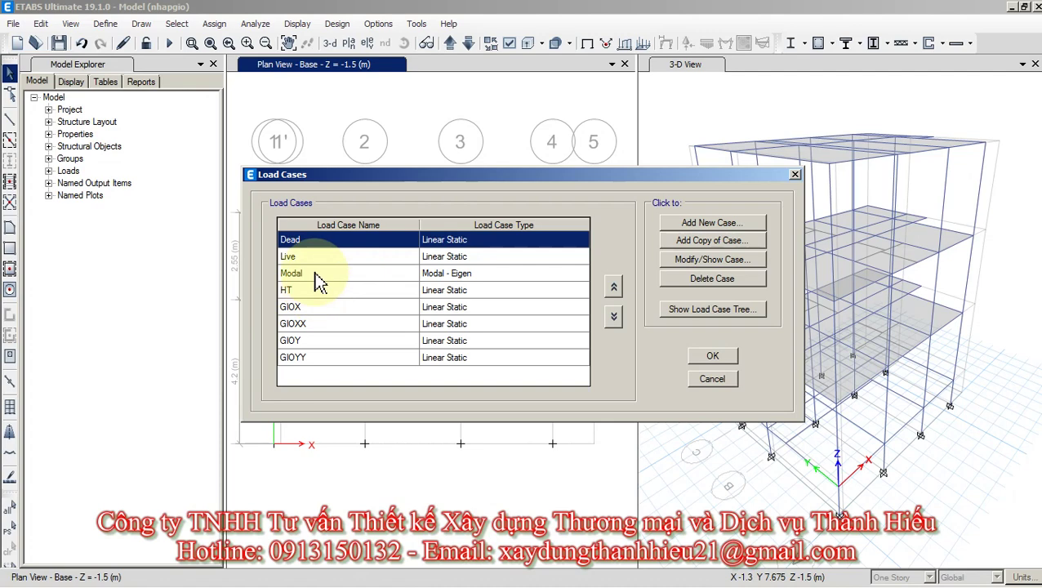
{"action": "left_click", "coordinate": [319, 274]}
{"action": "left_click", "coordinate": [308, 288]}
{"action": "left_click", "coordinate": [302, 276]}
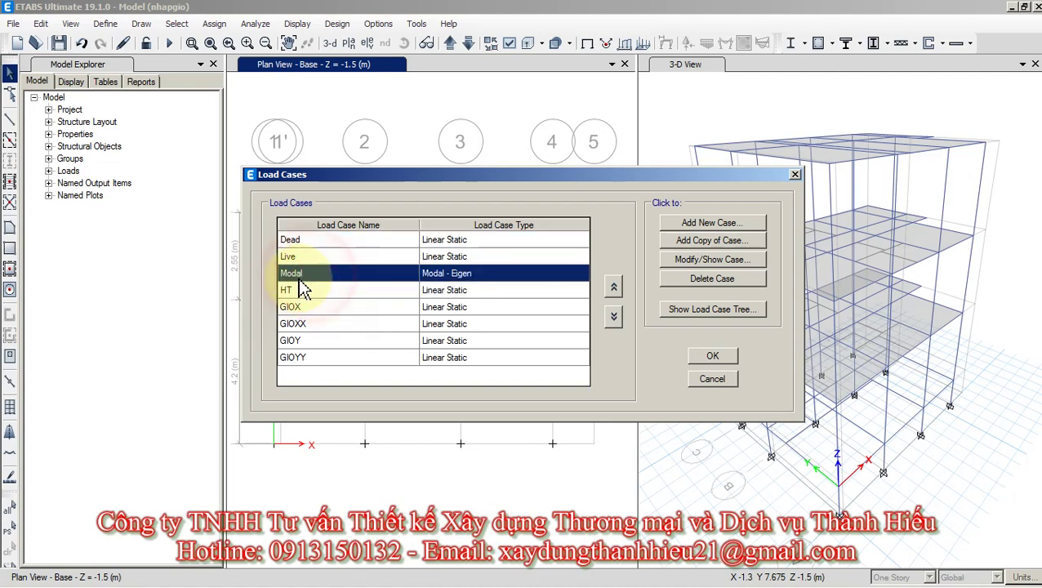
{"action": "double_click", "coordinate": [303, 278]}
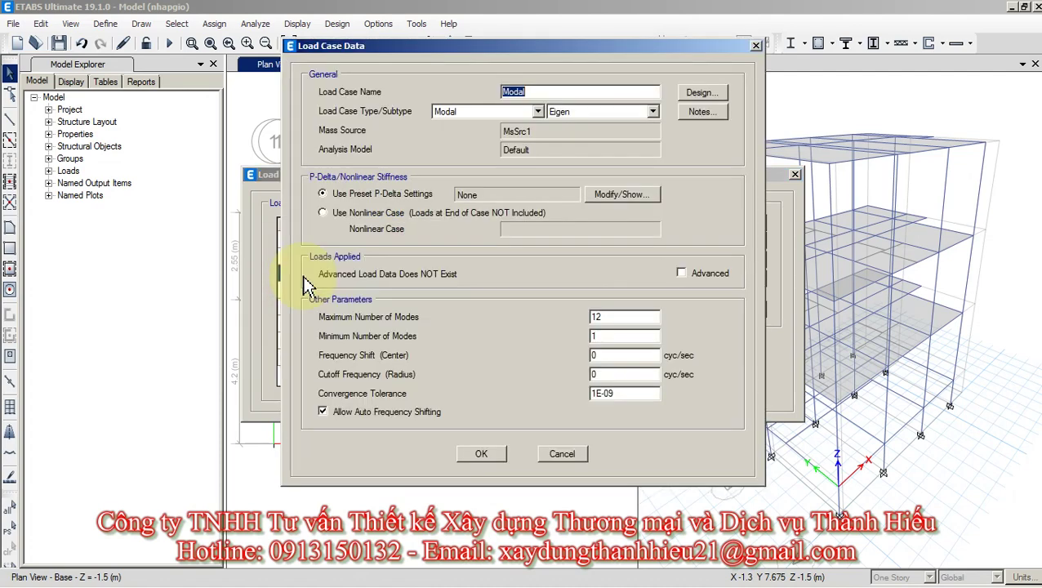
{"action": "double_click", "coordinate": [560, 86]}
{"action": "left_click", "coordinate": [553, 458]}
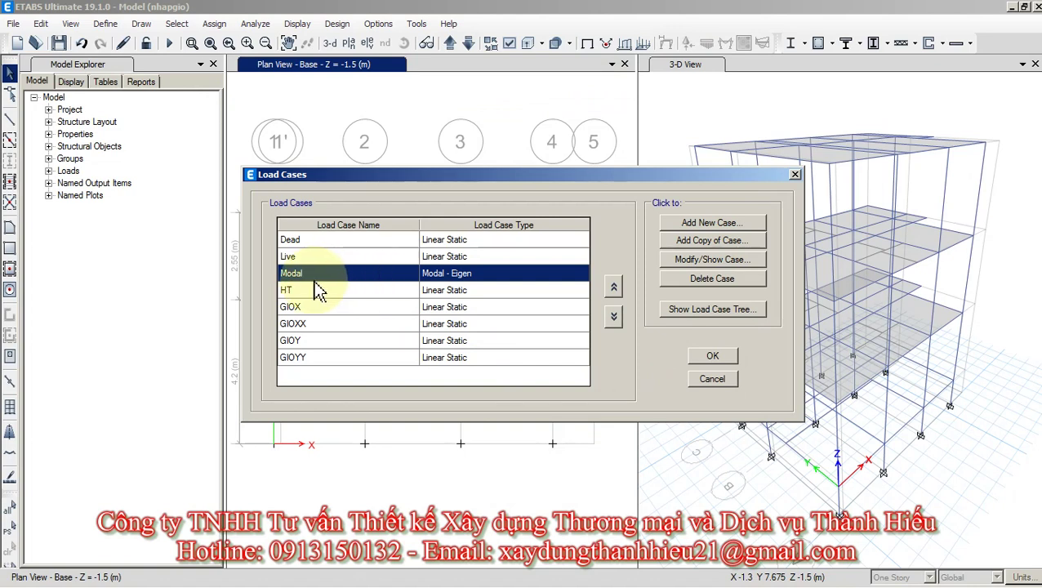
Move the Modal case to the top of the load case list.
{"action": "left_click", "coordinate": [342, 291]}
{"action": "left_click", "coordinate": [340, 272]}
{"action": "left_click", "coordinate": [614, 287]}
{"action": "left_click", "coordinate": [614, 287]}
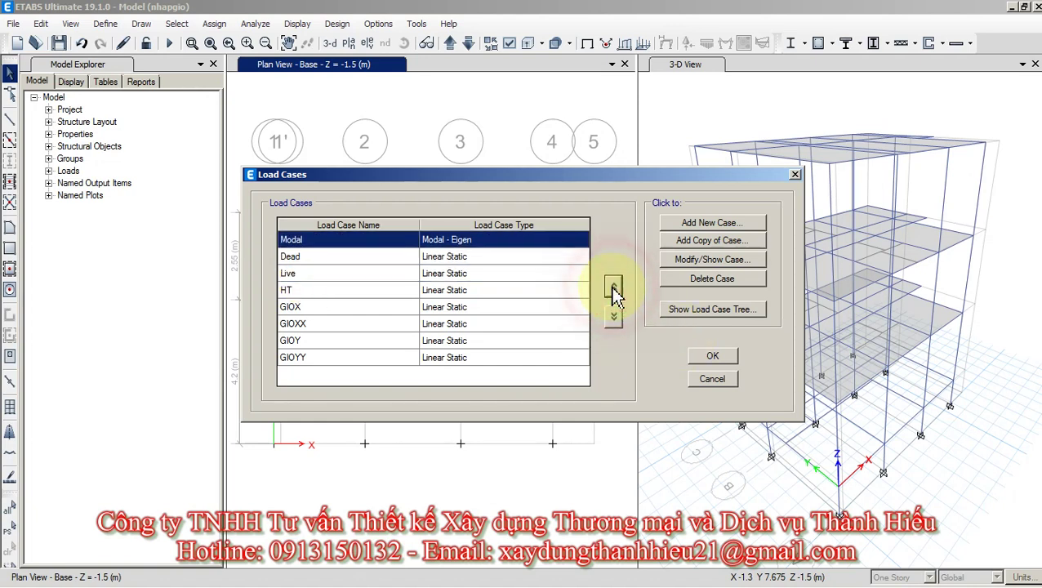
Rename the Modal load case as TTBT.
{"action": "double_click", "coordinate": [325, 245]}
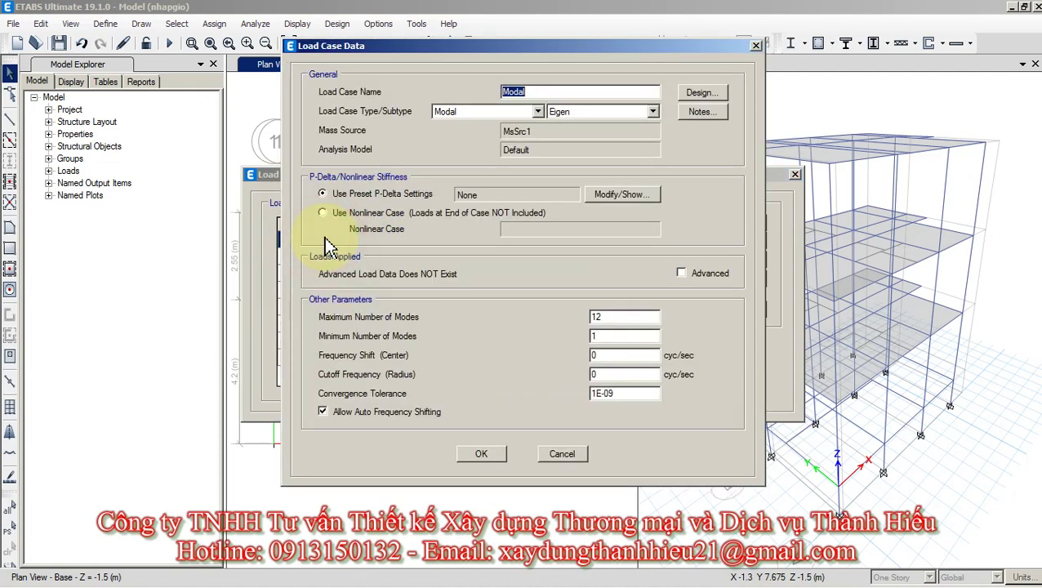
{"action": "left_click", "coordinate": [565, 91]}
{"action": "double_click", "coordinate": [565, 92]}
{"action": "type", "text": "TTBT"}
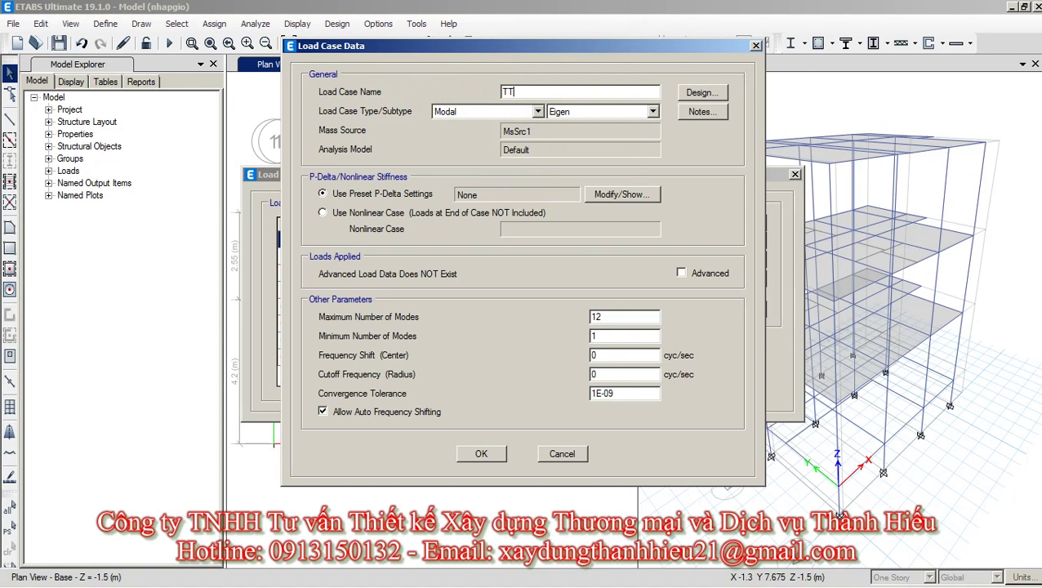
{"action": "left_click", "coordinate": [482, 455]}
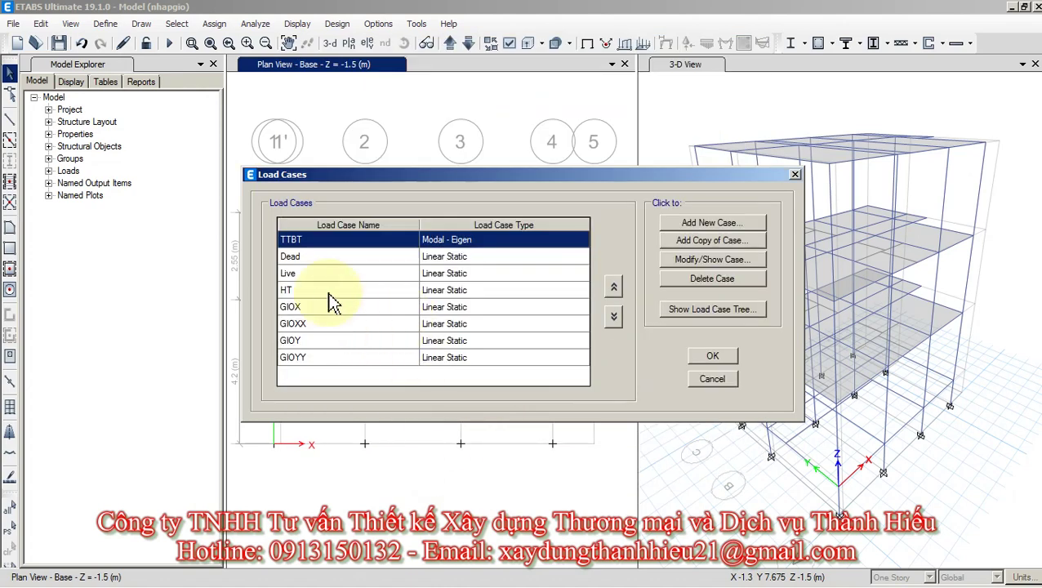
Try to rename the Dead load case as TTBT.
{"action": "left_click", "coordinate": [301, 258]}
{"action": "double_click", "coordinate": [331, 258]}
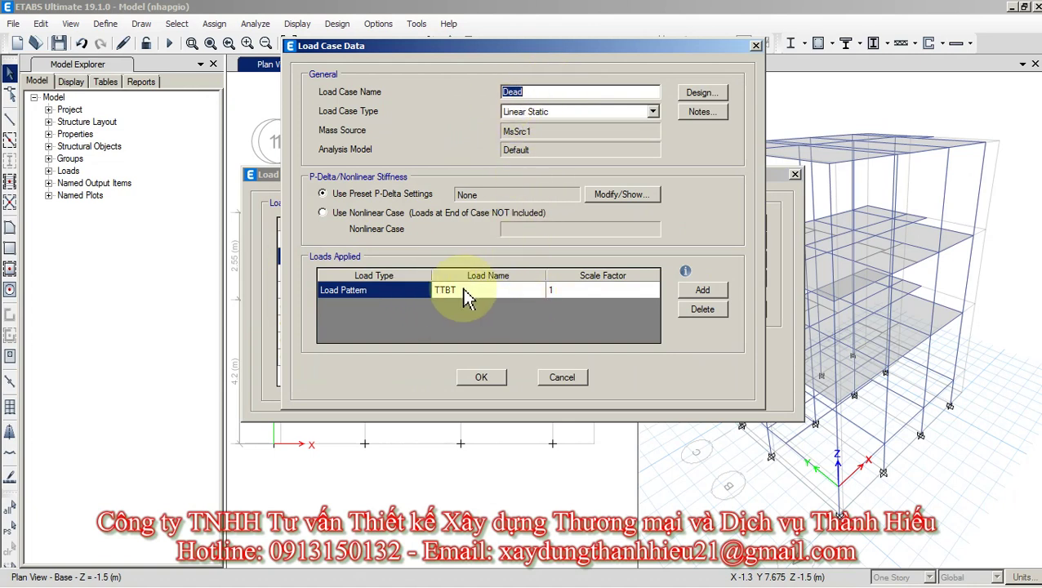
{"action": "double_click", "coordinate": [553, 92]}
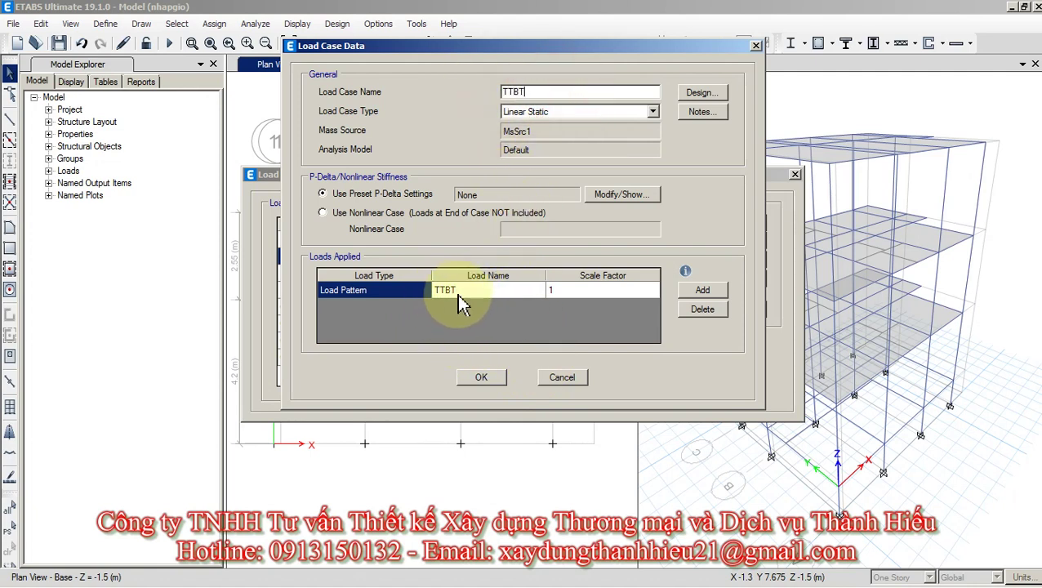
{"action": "left_click", "coordinate": [475, 376]}
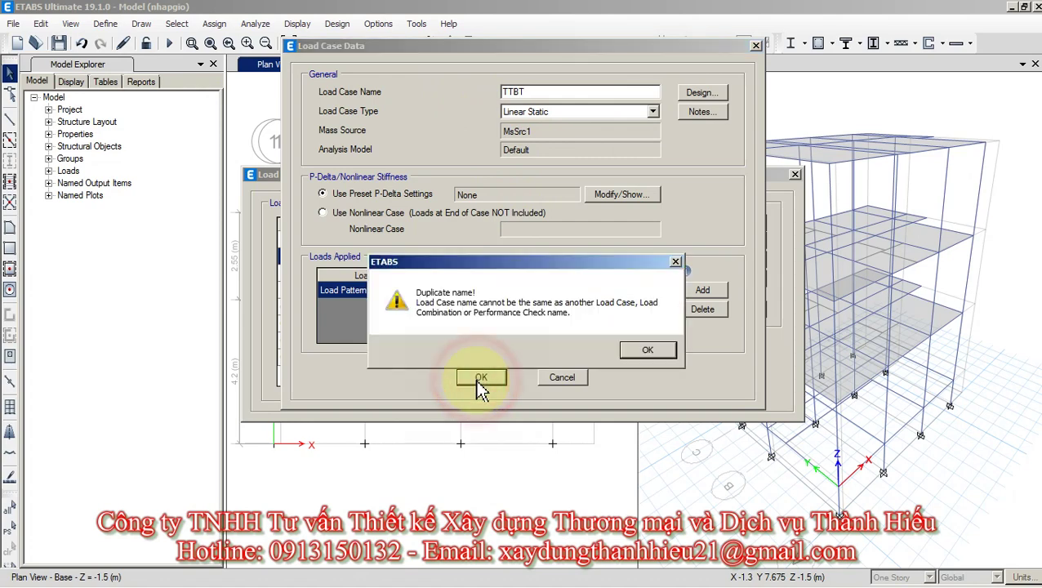
{"action": "left_click", "coordinate": [640, 351]}
{"action": "left_click", "coordinate": [558, 375]}
Check the settings of the TTBT modal case and the Live case, and discard all load case changes.
{"action": "left_click", "coordinate": [320, 273]}
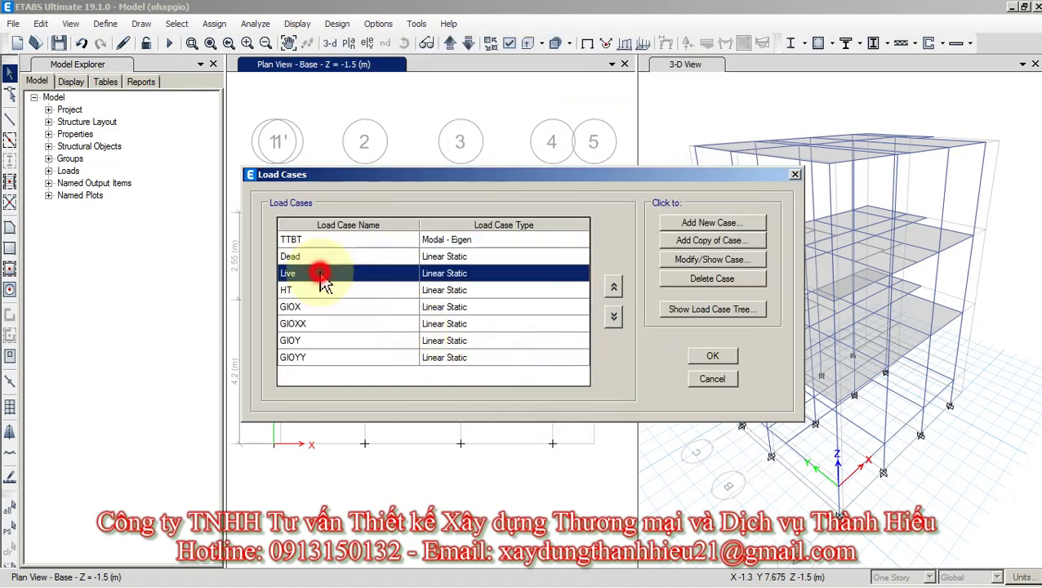
{"action": "left_click", "coordinate": [320, 256]}
{"action": "double_click", "coordinate": [319, 240]}
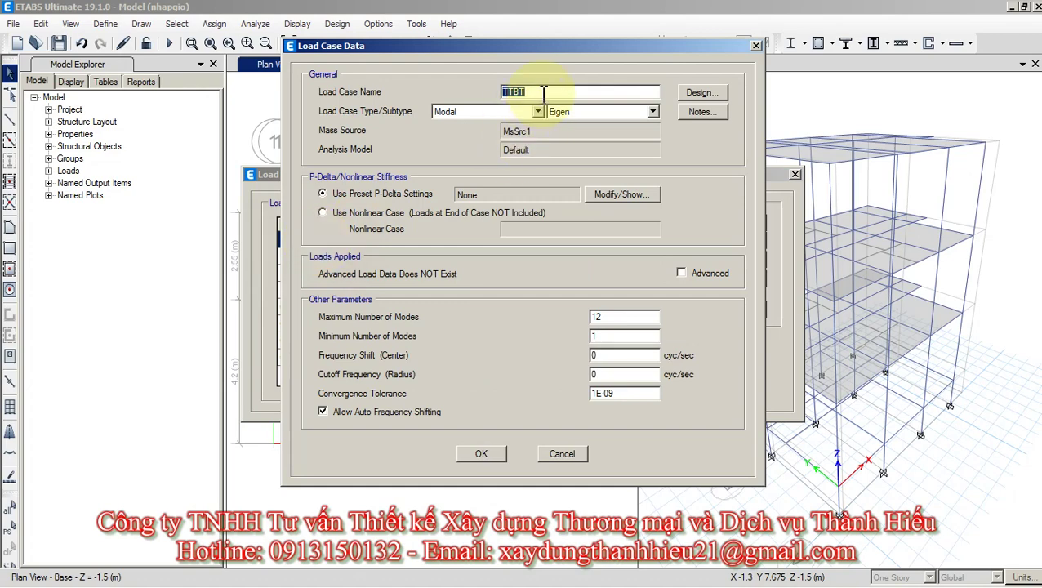
{"action": "left_click", "coordinate": [481, 453]}
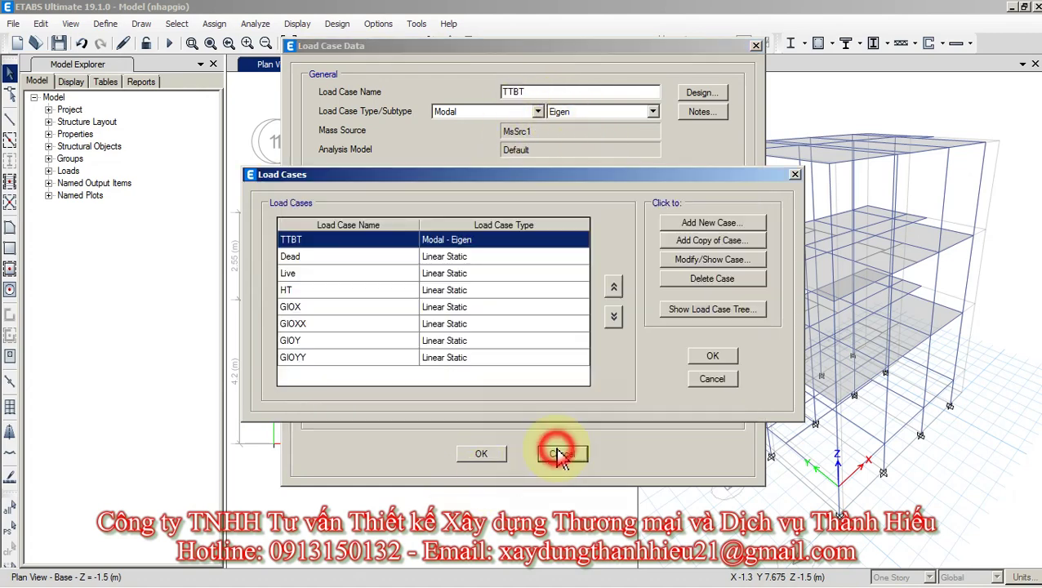
{"action": "double_click", "coordinate": [310, 274]}
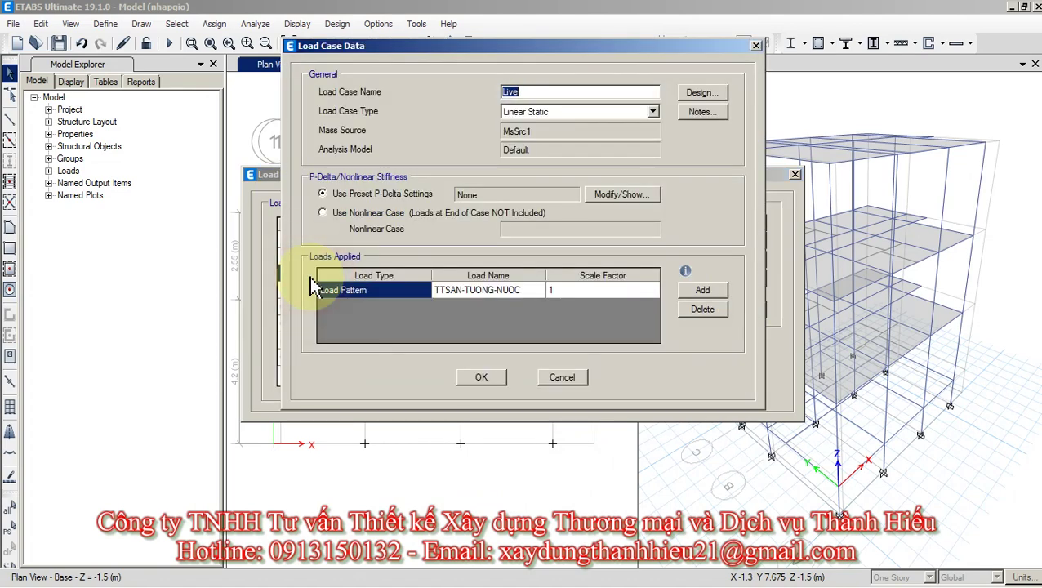
{"action": "left_click", "coordinate": [561, 378]}
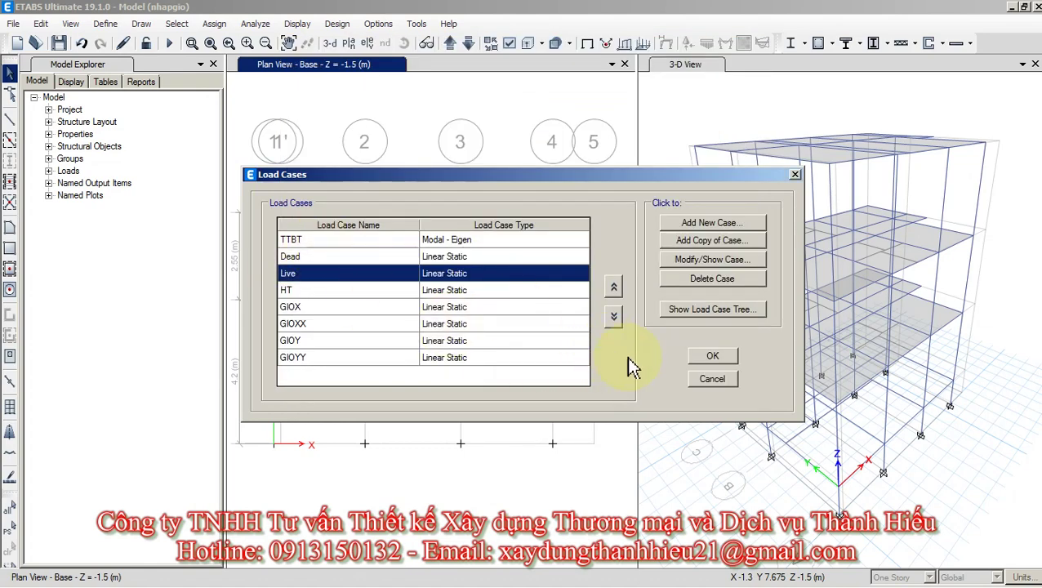
{"action": "left_click", "coordinate": [708, 380]}
Reopen the load case definitions and review which load pattern the HT case applies, leaving its settings alone.
{"action": "left_click", "coordinate": [104, 23]}
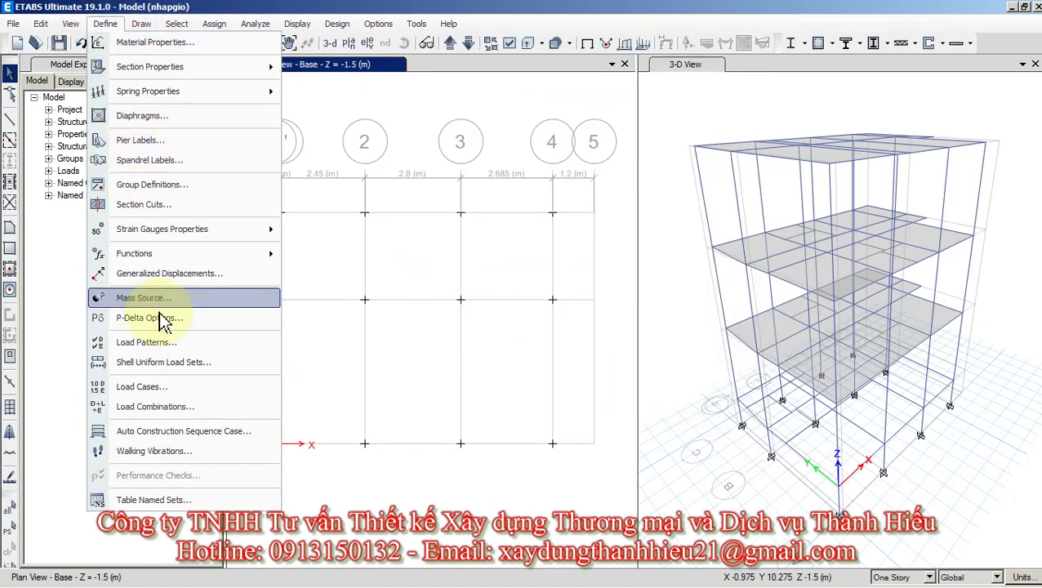
{"action": "left_click", "coordinate": [160, 390]}
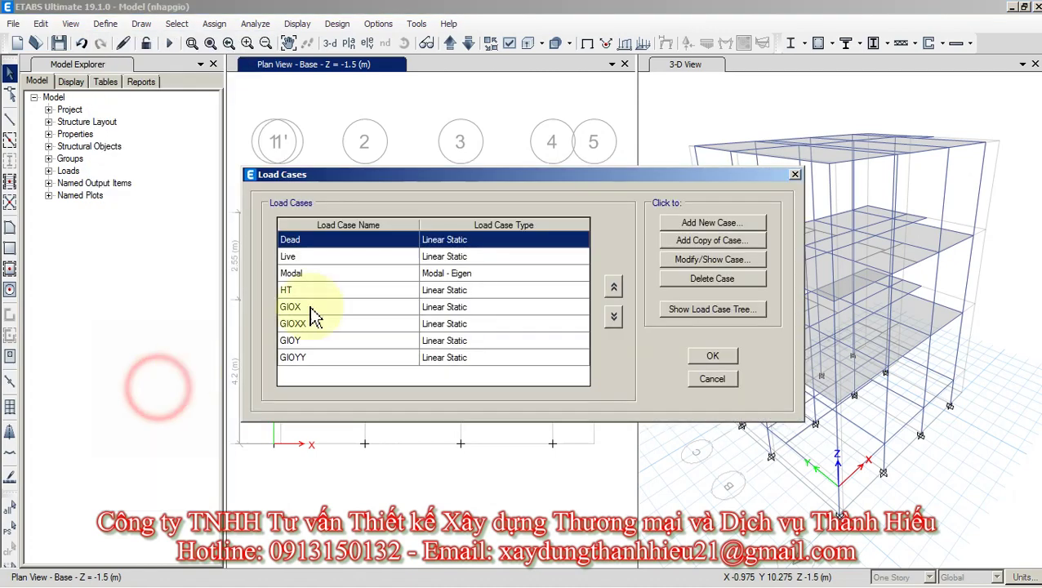
{"action": "left_click", "coordinate": [307, 292]}
{"action": "left_click", "coordinate": [311, 305]}
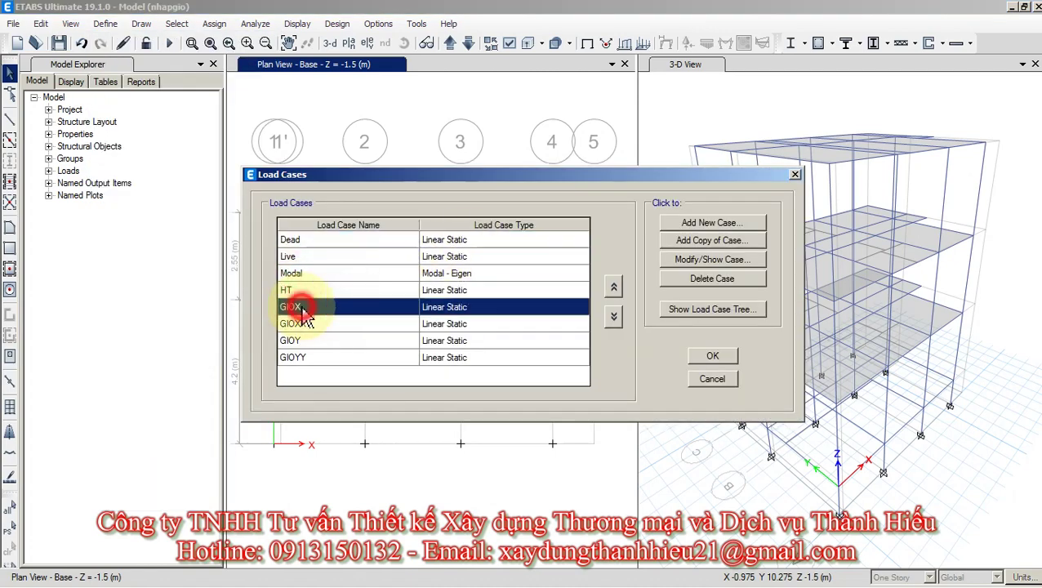
{"action": "left_click", "coordinate": [313, 294]}
{"action": "double_click", "coordinate": [313, 293]}
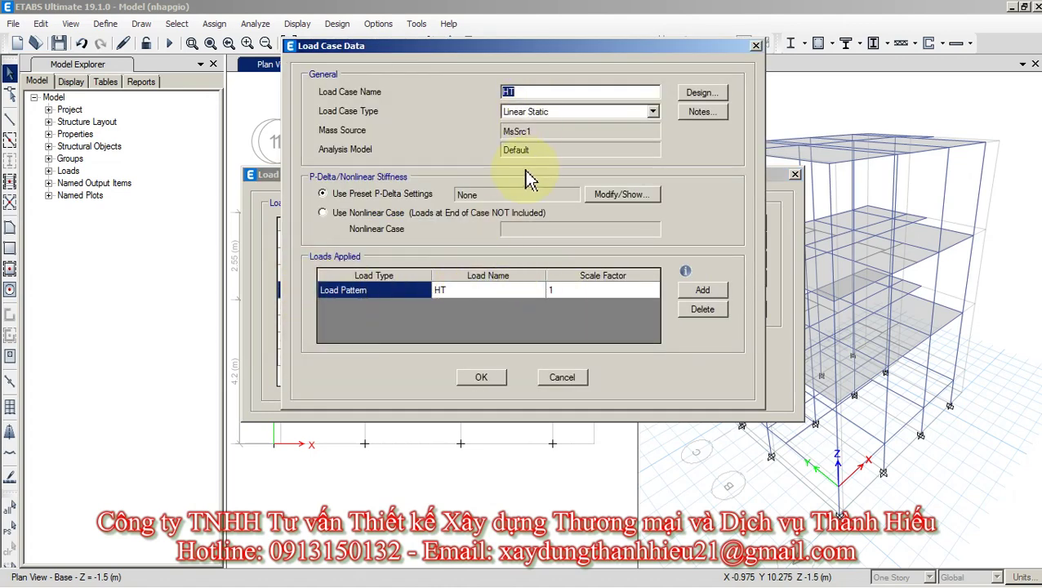
{"action": "left_click", "coordinate": [560, 377]}
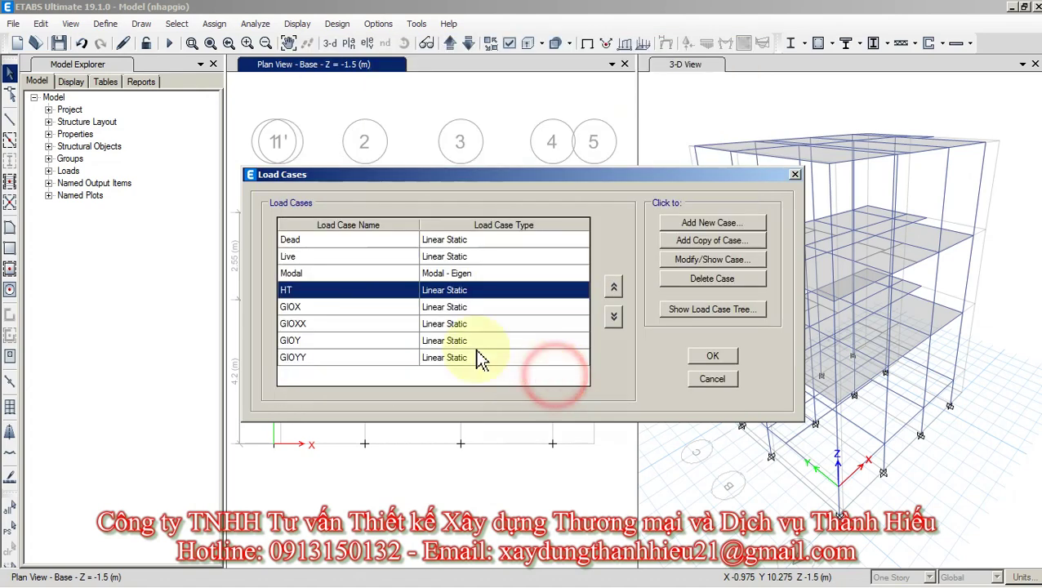
{"action": "left_click", "coordinate": [314, 258]}
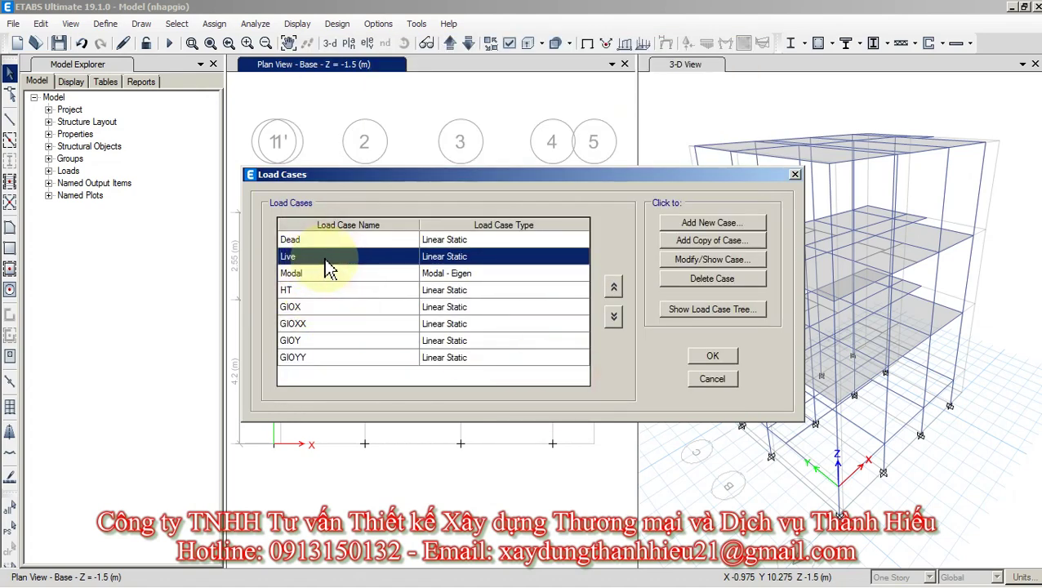
{"action": "left_click", "coordinate": [702, 357]}
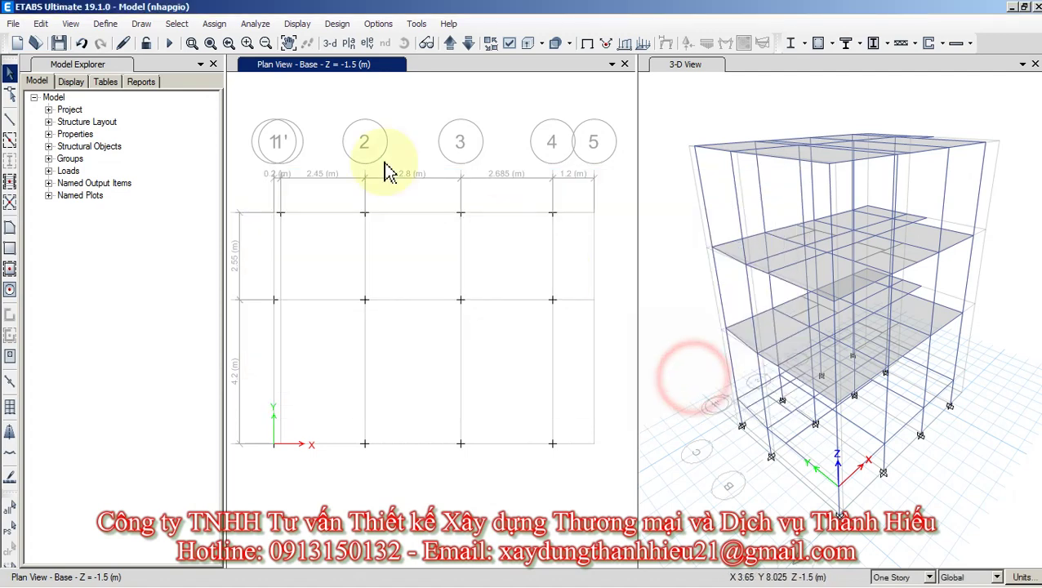
Change the type of the TTSAN-TUONG-NUOC load pattern from Super Dead to Dead.
{"action": "left_click", "coordinate": [106, 23]}
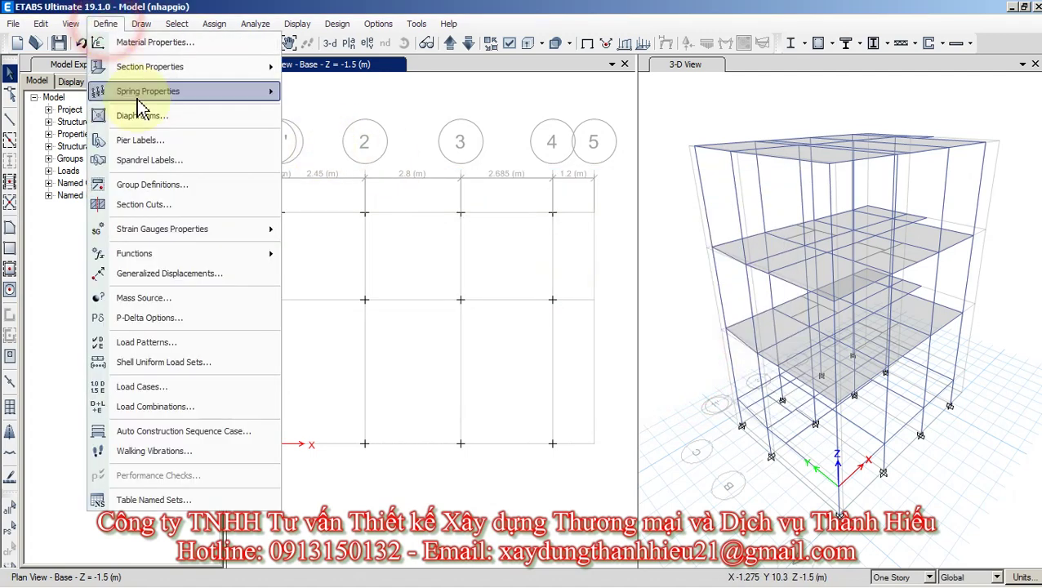
{"action": "left_click", "coordinate": [146, 342]}
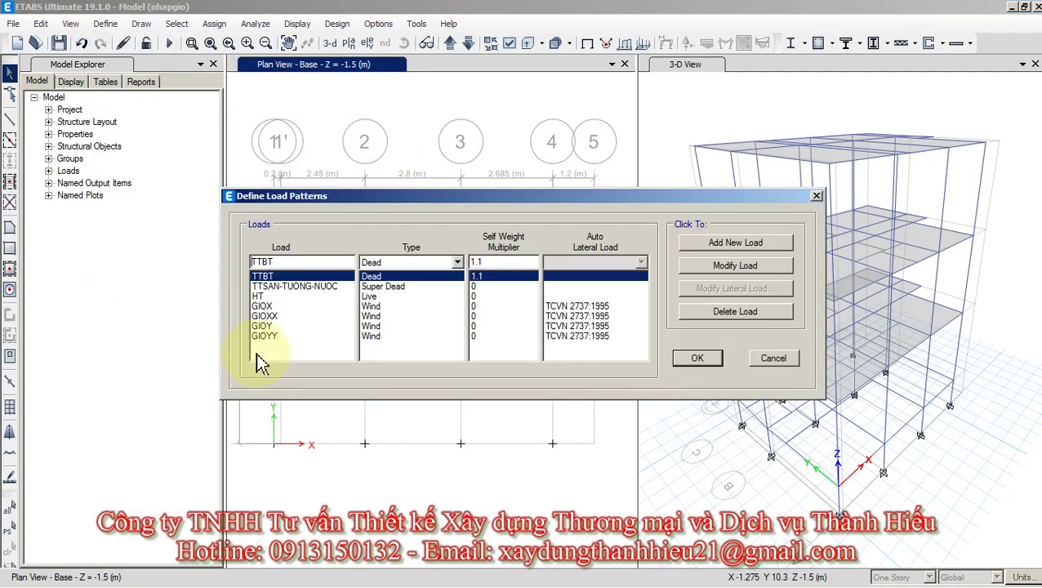
{"action": "left_click", "coordinate": [375, 296]}
{"action": "left_click", "coordinate": [380, 286]}
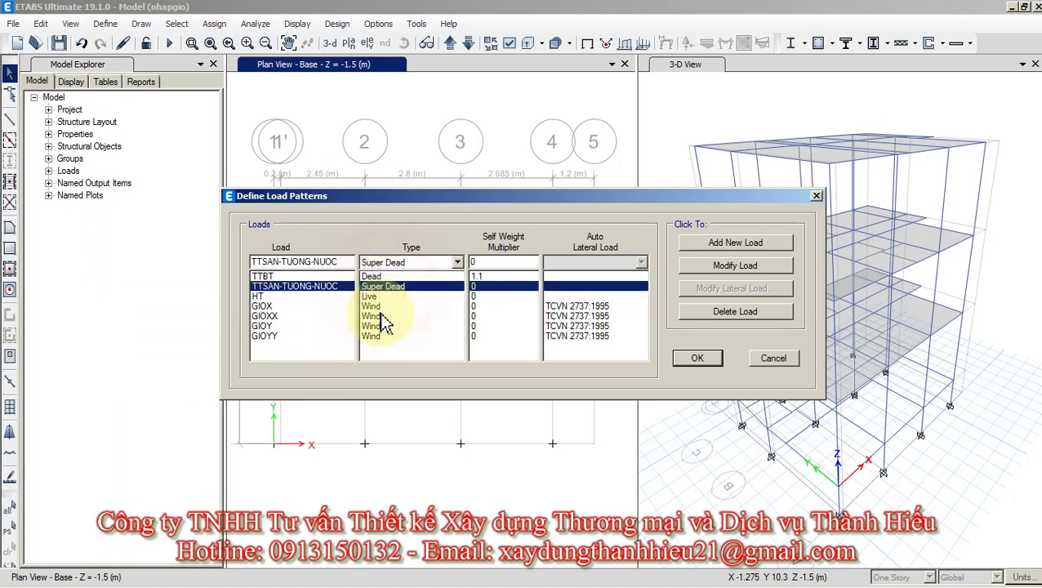
{"action": "left_click", "coordinate": [378, 292]}
{"action": "left_click", "coordinate": [381, 286]}
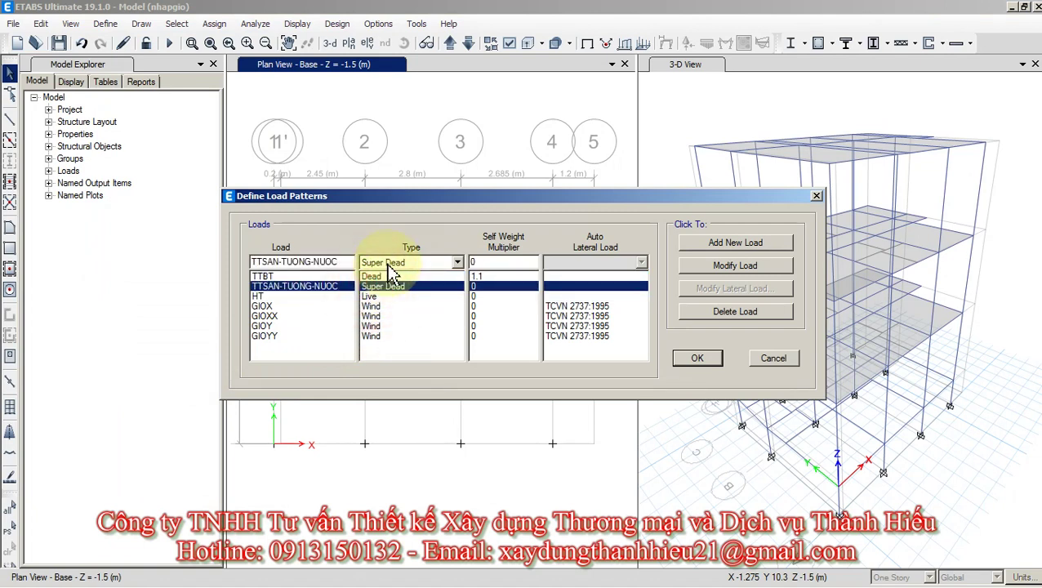
{"action": "left_click", "coordinate": [408, 263]}
{"action": "left_click", "coordinate": [384, 274]}
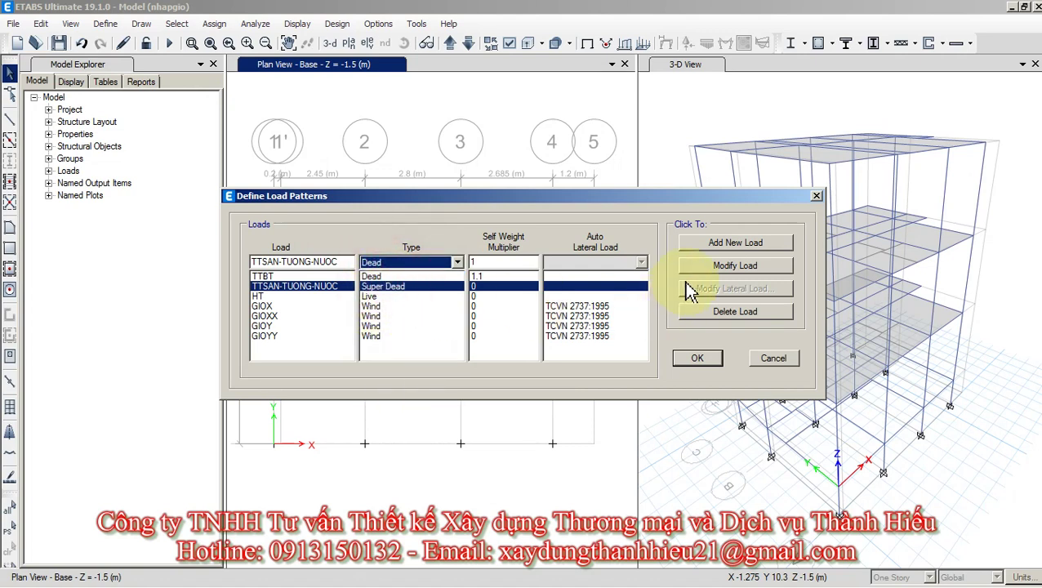
{"action": "left_click", "coordinate": [729, 265]}
Set the self weight multiplier of the TTSAN-TUONG-NUOC load pattern to 0 and accept the load pattern definitions.
{"action": "left_click", "coordinate": [396, 276]}
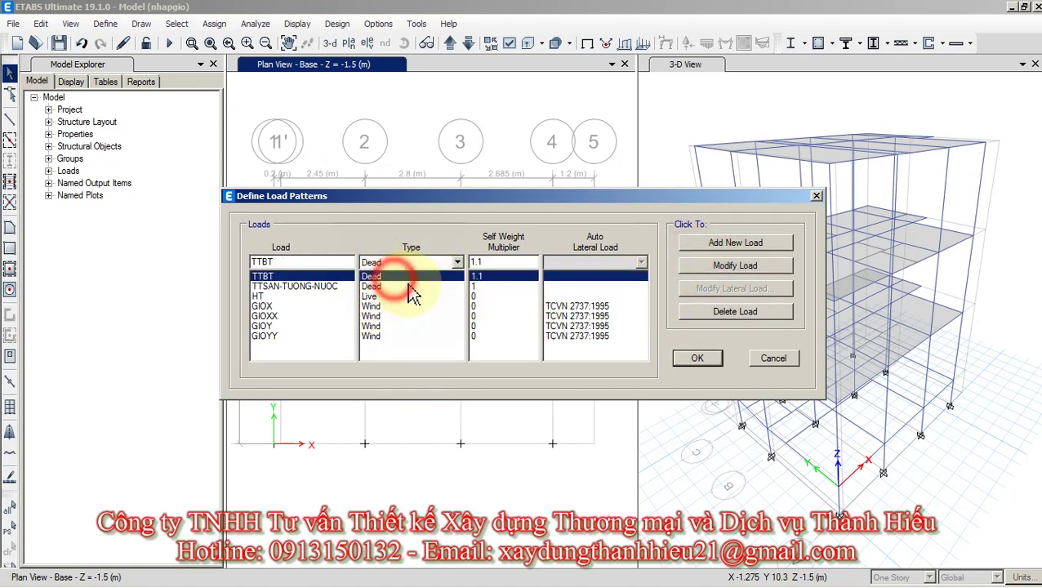
{"action": "left_click", "coordinate": [396, 286]}
{"action": "left_click", "coordinate": [480, 261]}
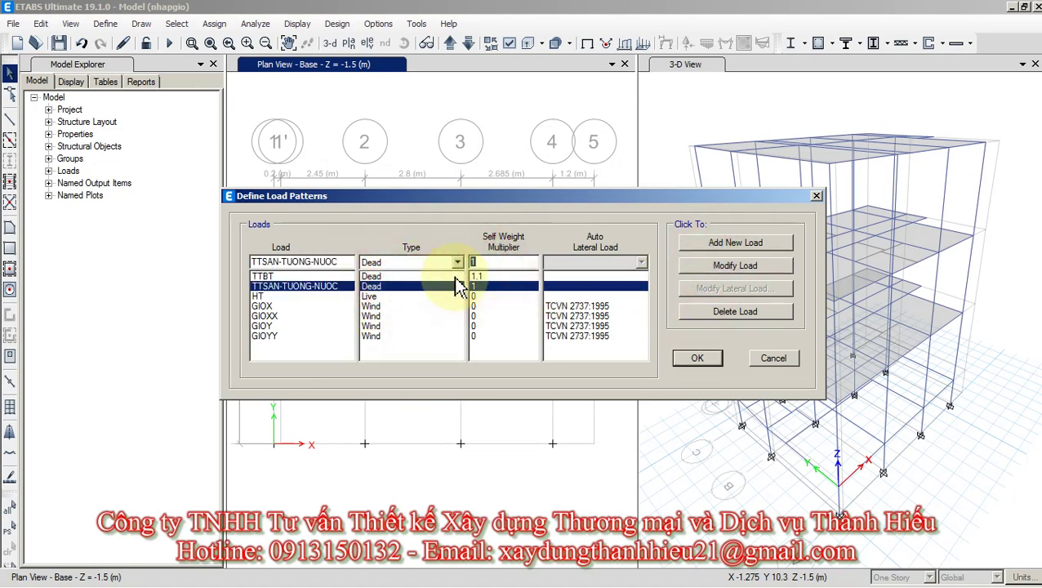
{"action": "type", "text": "0"}
{"action": "left_click", "coordinate": [709, 267]}
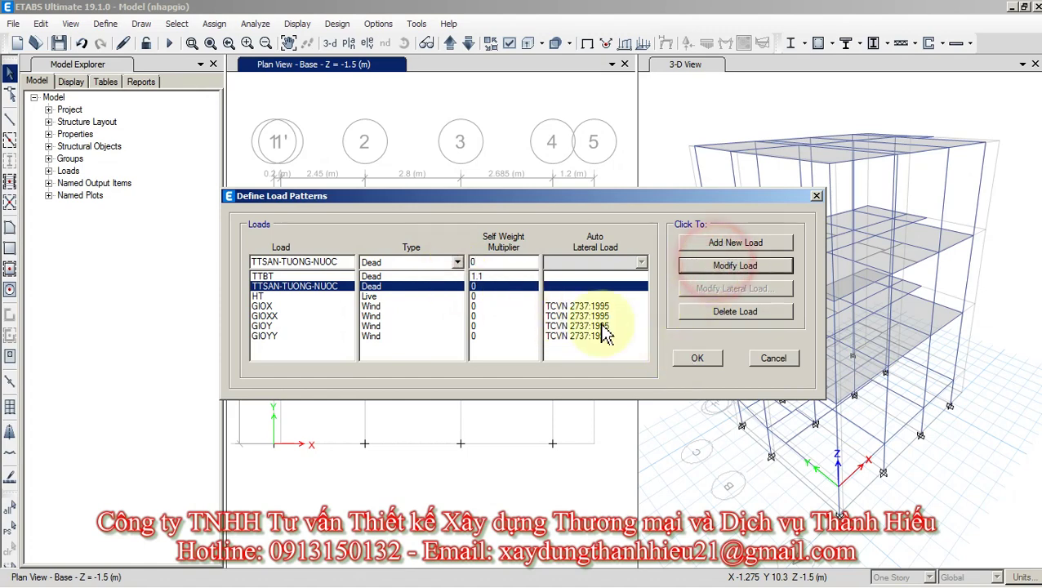
{"action": "left_click", "coordinate": [695, 359]}
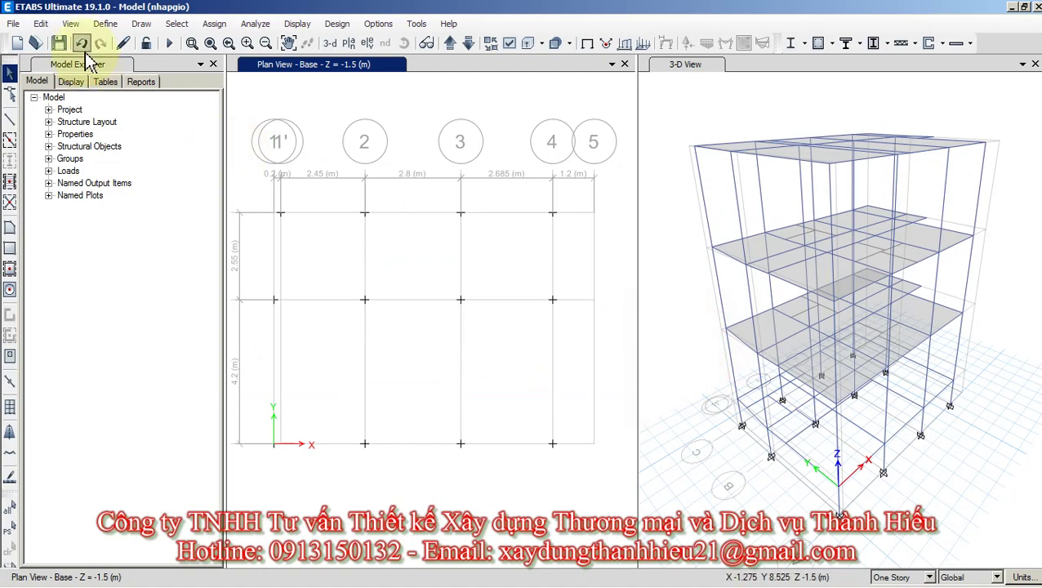
Rename the Live load case, which applies the TTSAN-TUONG-NUOC pattern, as TT.
{"action": "left_click", "coordinate": [104, 23]}
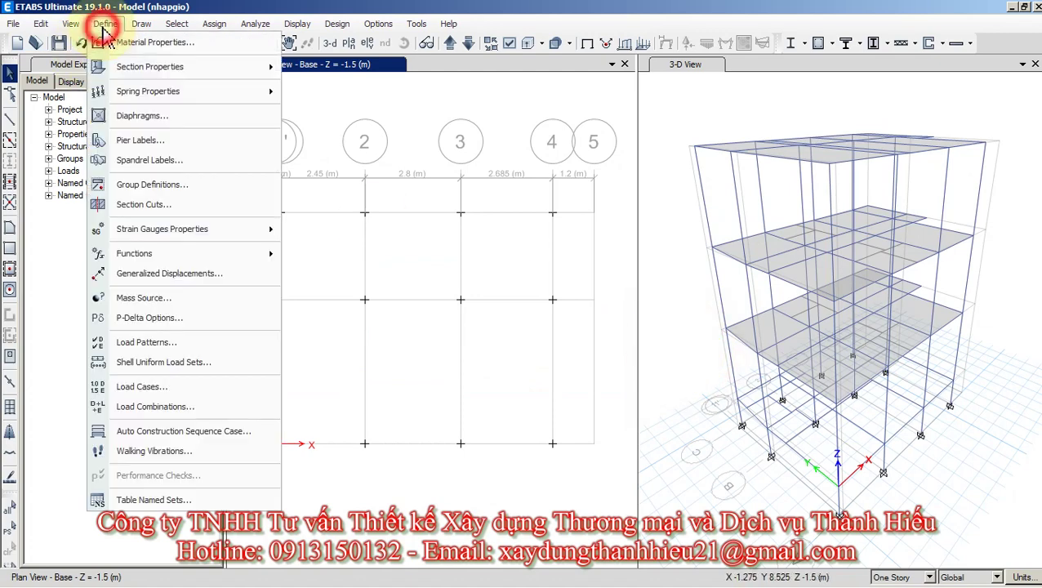
{"action": "left_click", "coordinate": [161, 387]}
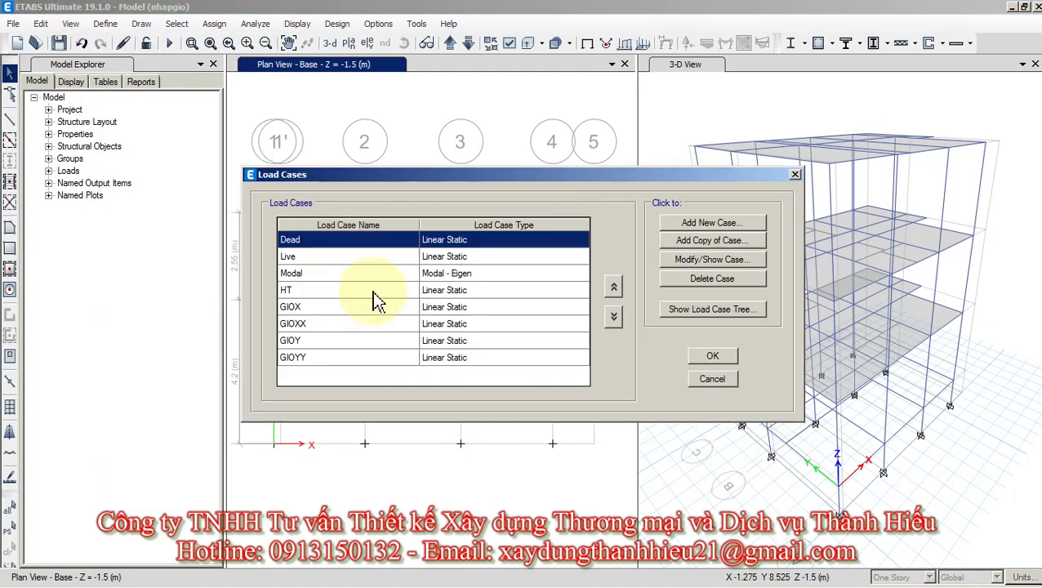
{"action": "left_click", "coordinate": [342, 256]}
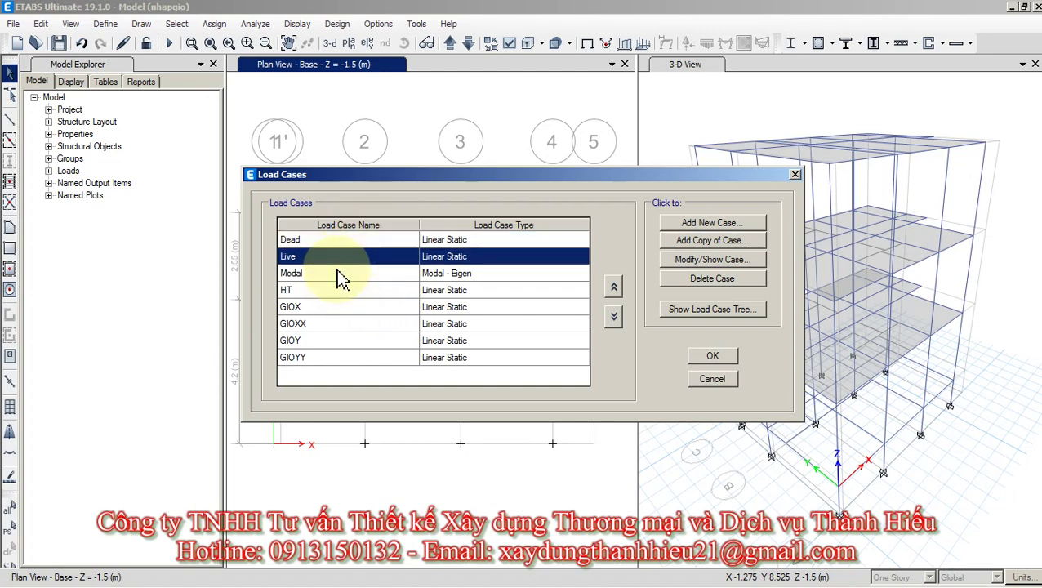
{"action": "left_click", "coordinate": [347, 273]}
{"action": "left_click", "coordinate": [346, 257]}
{"action": "double_click", "coordinate": [345, 257]}
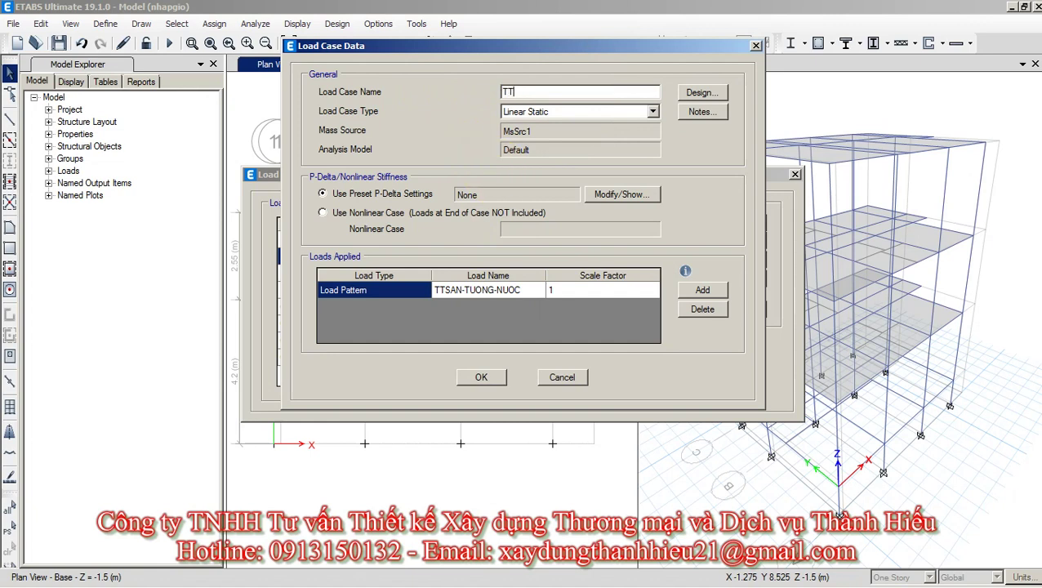
{"action": "left_click", "coordinate": [485, 379]}
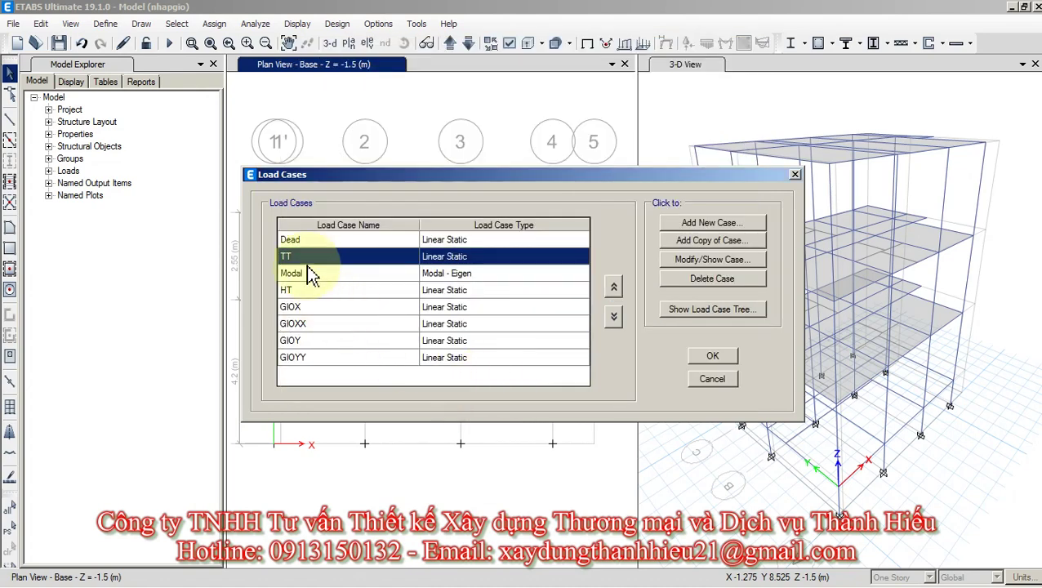
Rename the Dead load case as TTBT to match its load pattern.
{"action": "left_click", "coordinate": [311, 242]}
{"action": "double_click", "coordinate": [290, 239]}
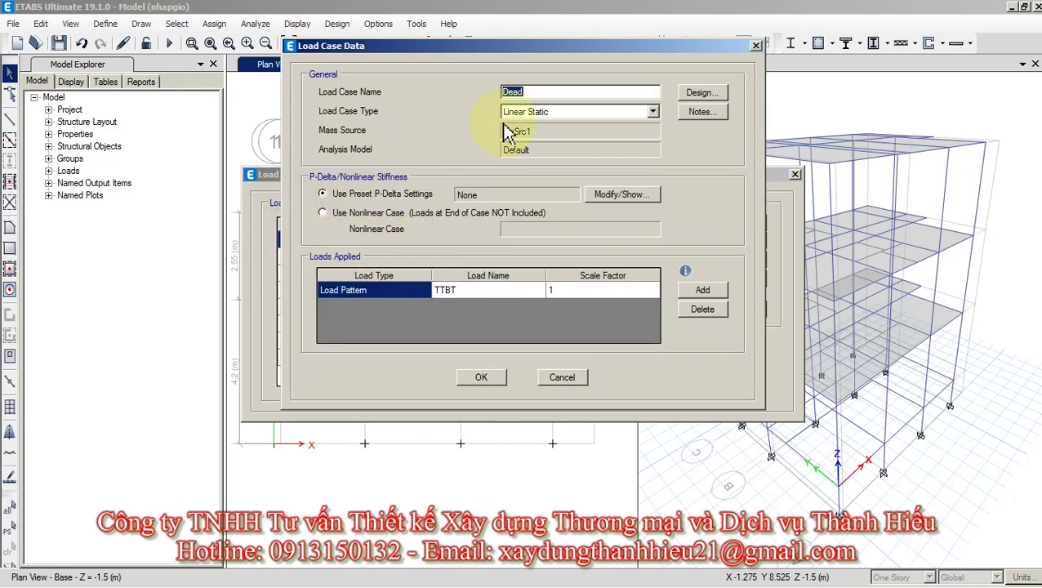
{"action": "left_click", "coordinate": [538, 92]}
{"action": "left_click_drag", "start_coordinate": [539, 92], "coordinate": [493, 105]}
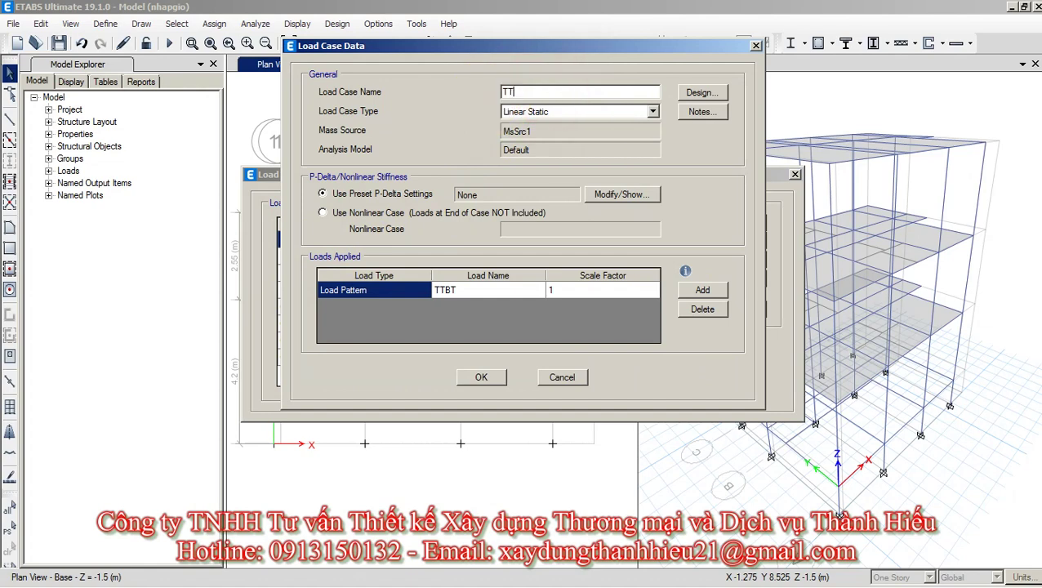
{"action": "type", "text": "TTBT"}
{"action": "left_click", "coordinate": [482, 378]}
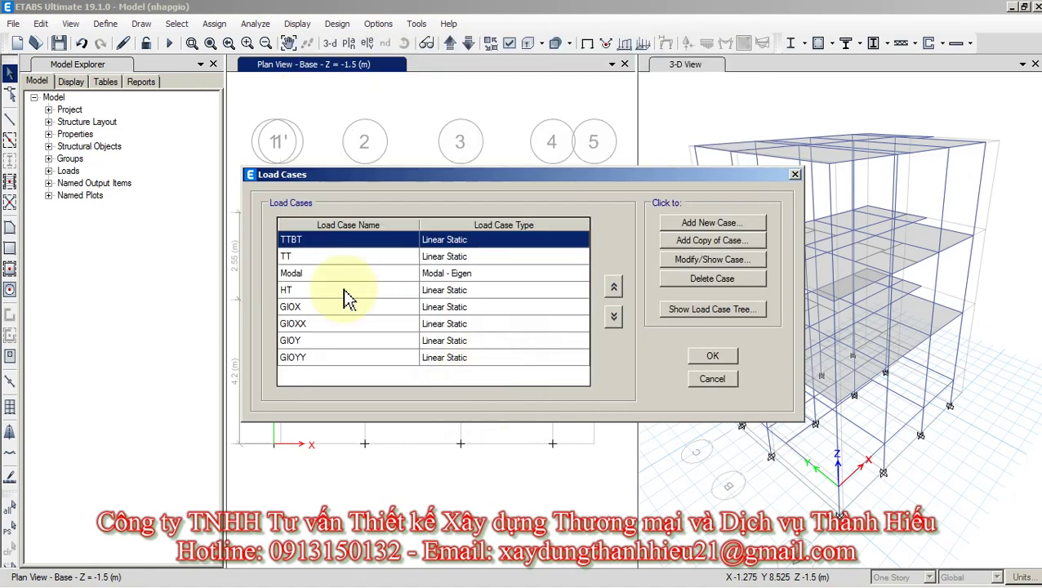
Accept the load cases and start a new load combination named Comb1 with the Linear Add type.
{"action": "left_click", "coordinate": [712, 356]}
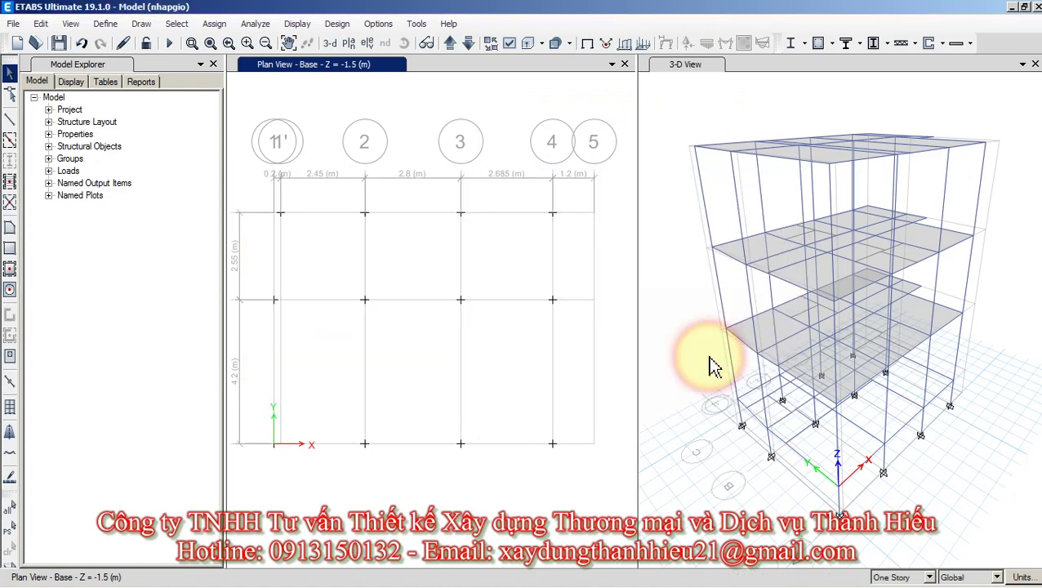
{"action": "left_click", "coordinate": [104, 24]}
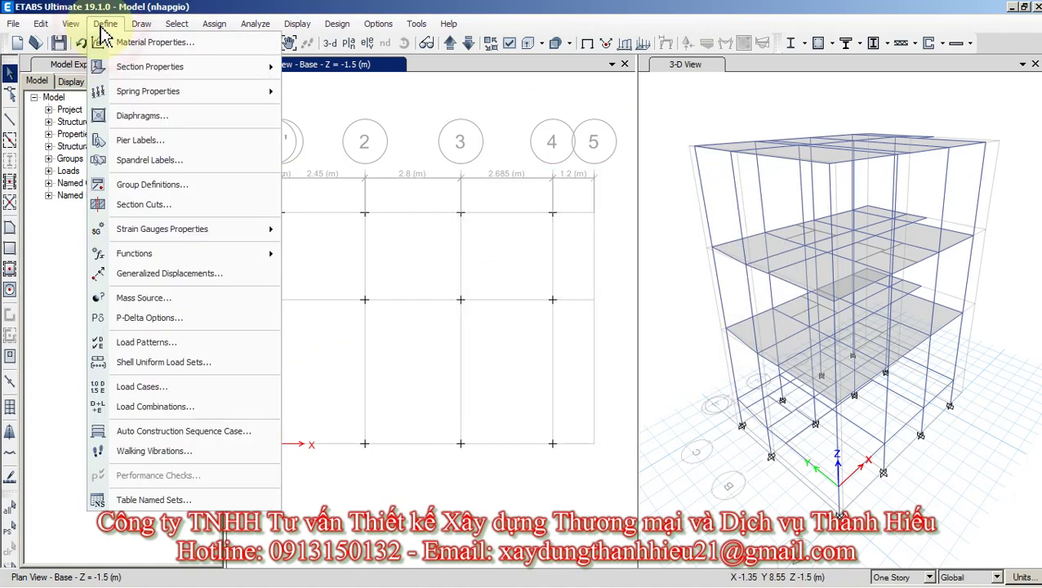
{"action": "left_click", "coordinate": [183, 408]}
{"action": "left_click", "coordinate": [599, 236]}
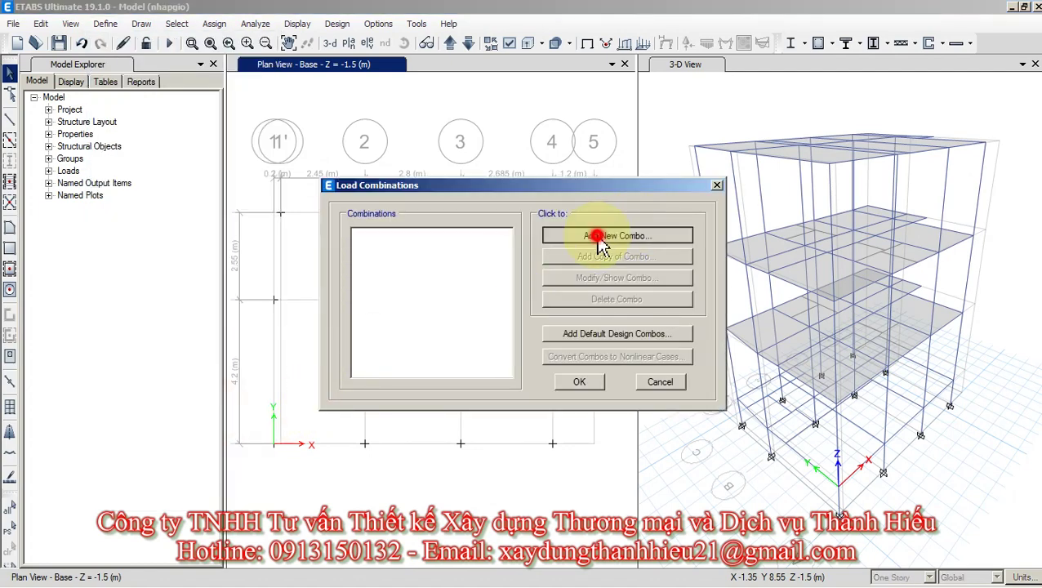
{"action": "left_click", "coordinate": [527, 179]}
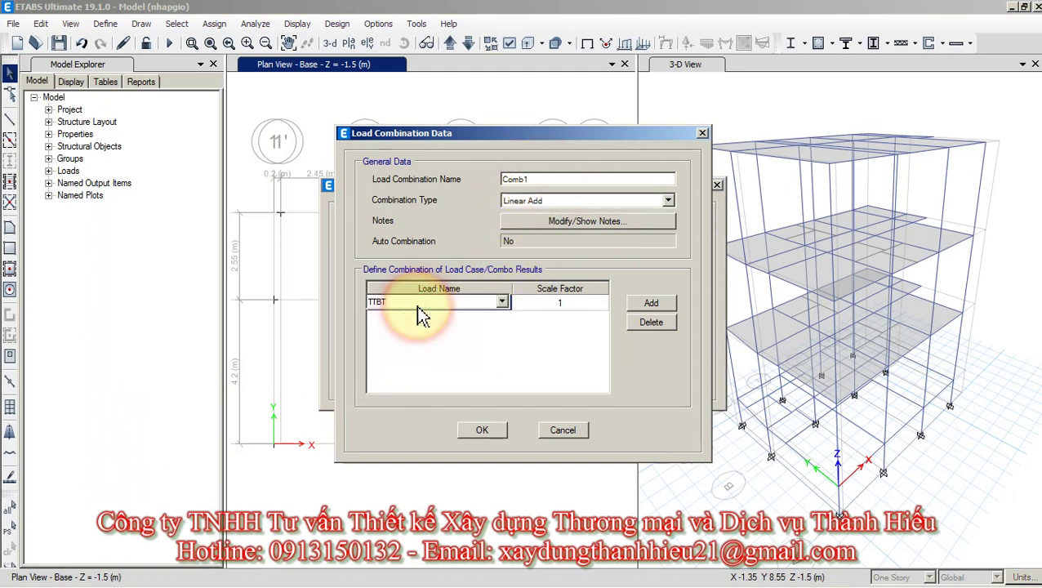
{"action": "left_click", "coordinate": [523, 201]}
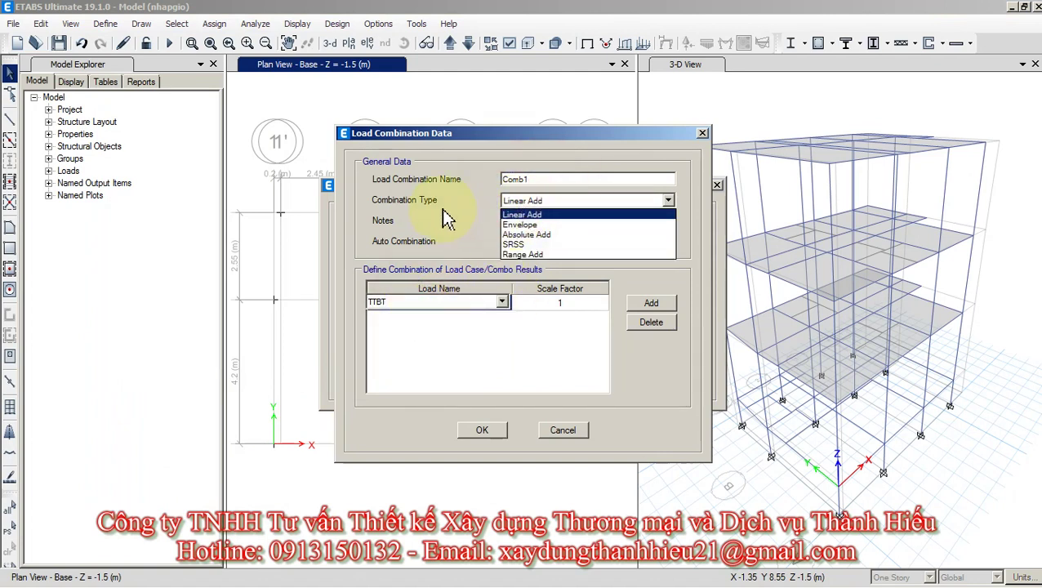
{"action": "left_click", "coordinate": [516, 212]}
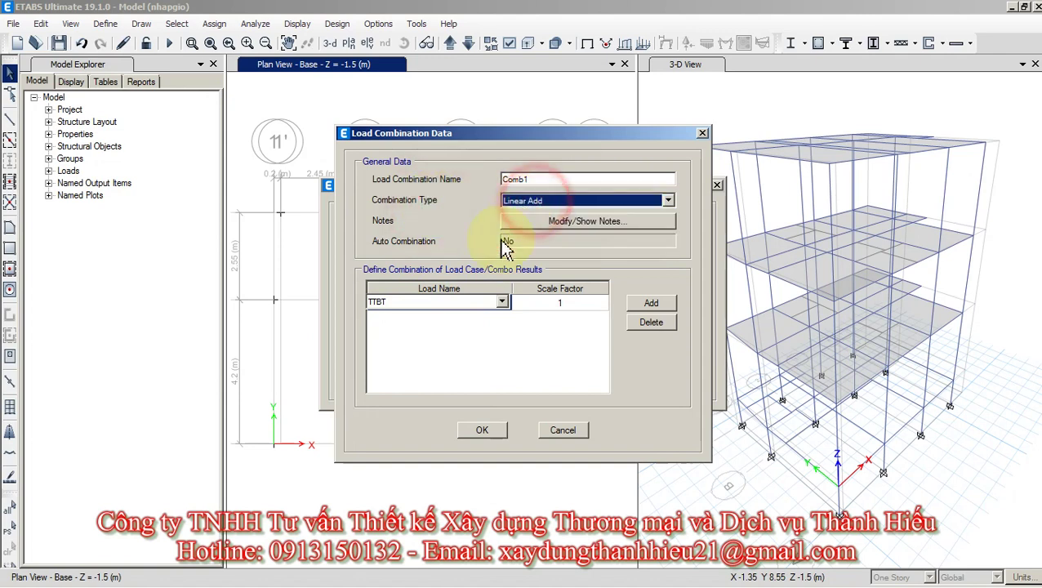
Set the first load in the Comb1 combination to TT.
{"action": "left_click", "coordinate": [487, 302]}
{"action": "left_click", "coordinate": [384, 316]}
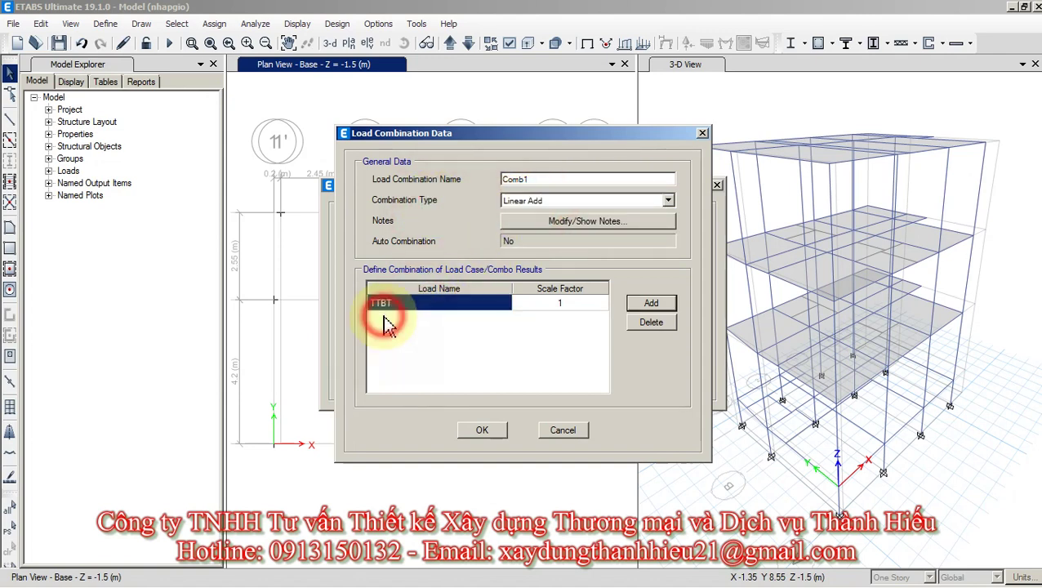
{"action": "left_click", "coordinate": [474, 304]}
{"action": "left_click", "coordinate": [432, 302]}
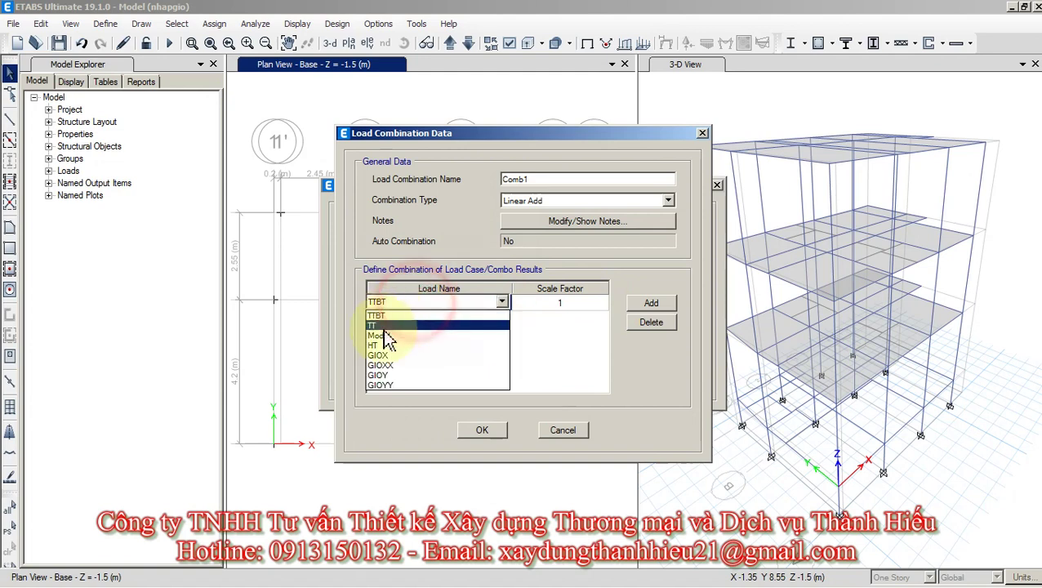
{"action": "left_click", "coordinate": [384, 324]}
Add HT and TTBT to Comb1, each with scale factor 1, and accept the combination.
{"action": "left_click", "coordinate": [650, 304]}
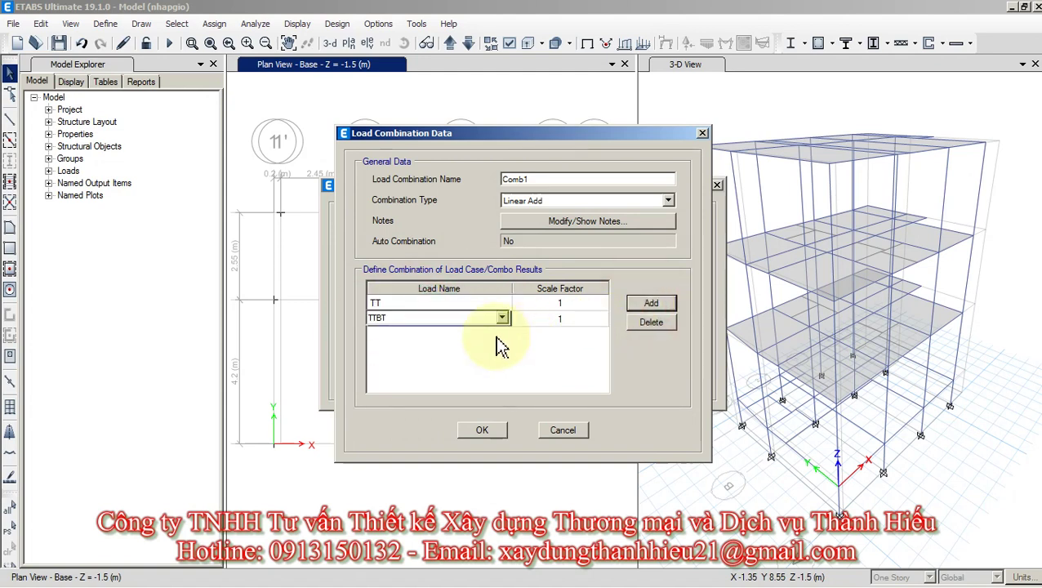
{"action": "left_click", "coordinate": [415, 320]}
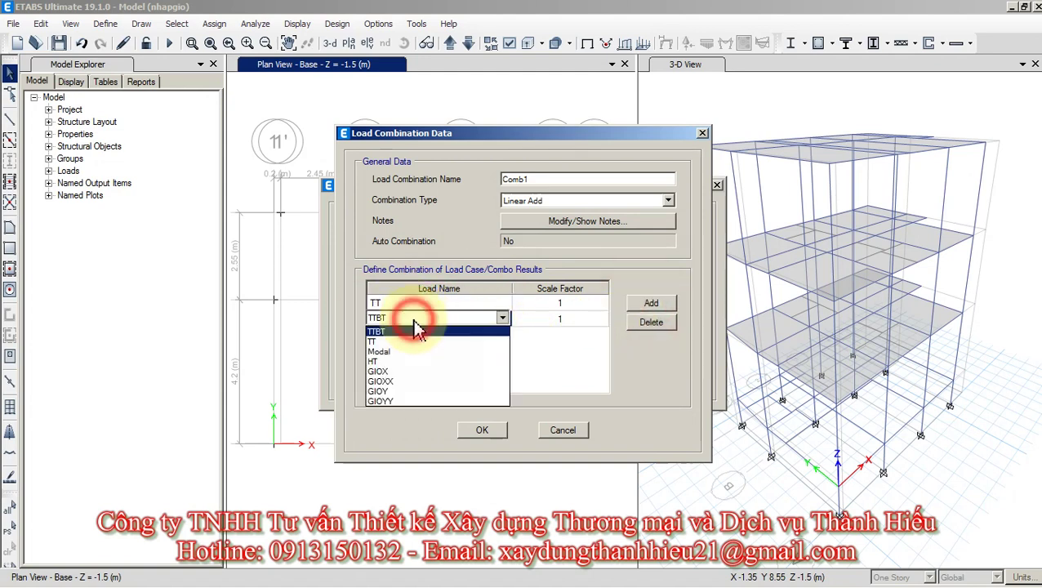
{"action": "left_click", "coordinate": [530, 343]}
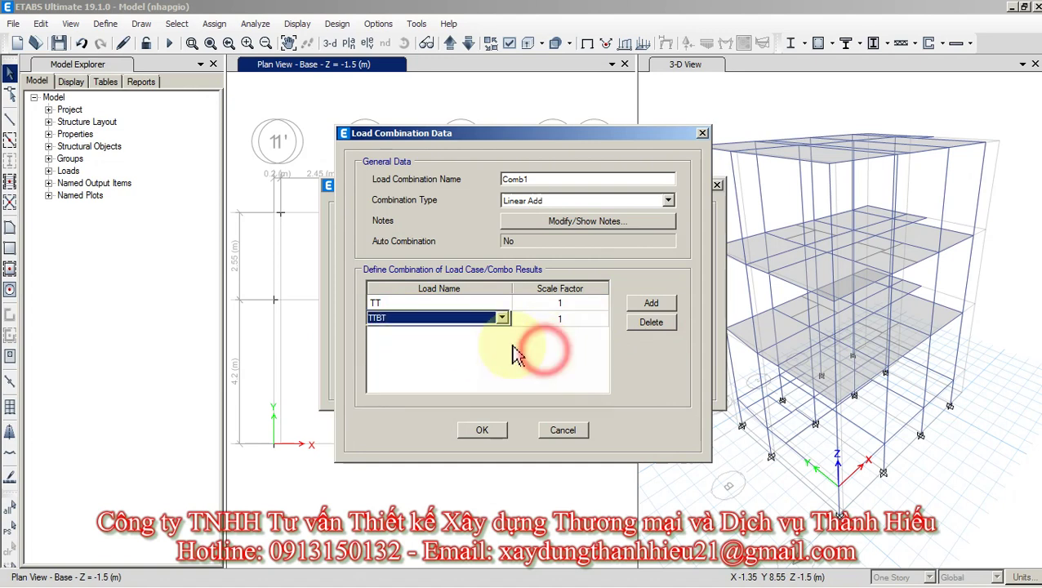
{"action": "left_click", "coordinate": [457, 330]}
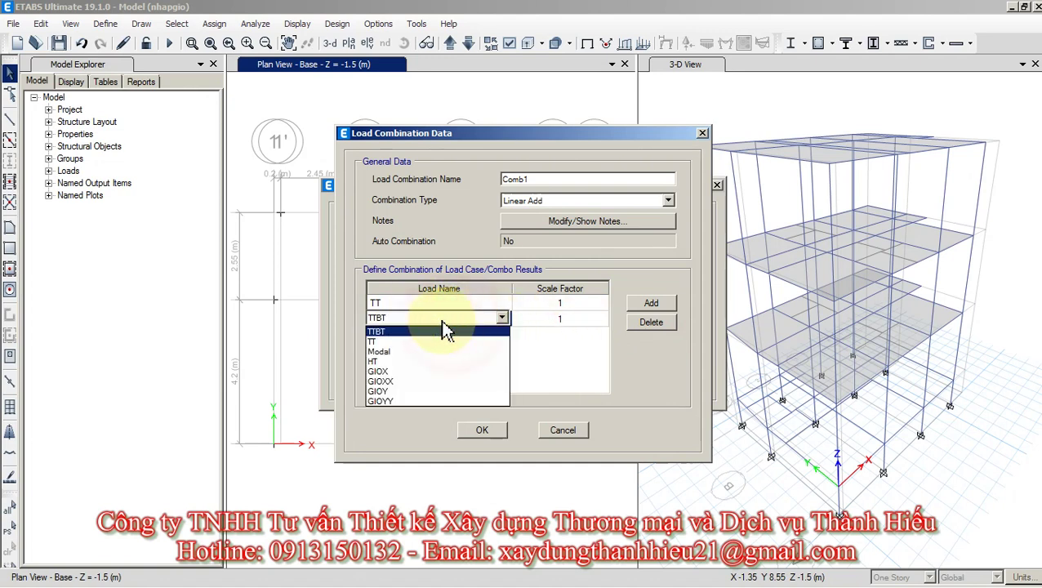
{"action": "left_click", "coordinate": [382, 361]}
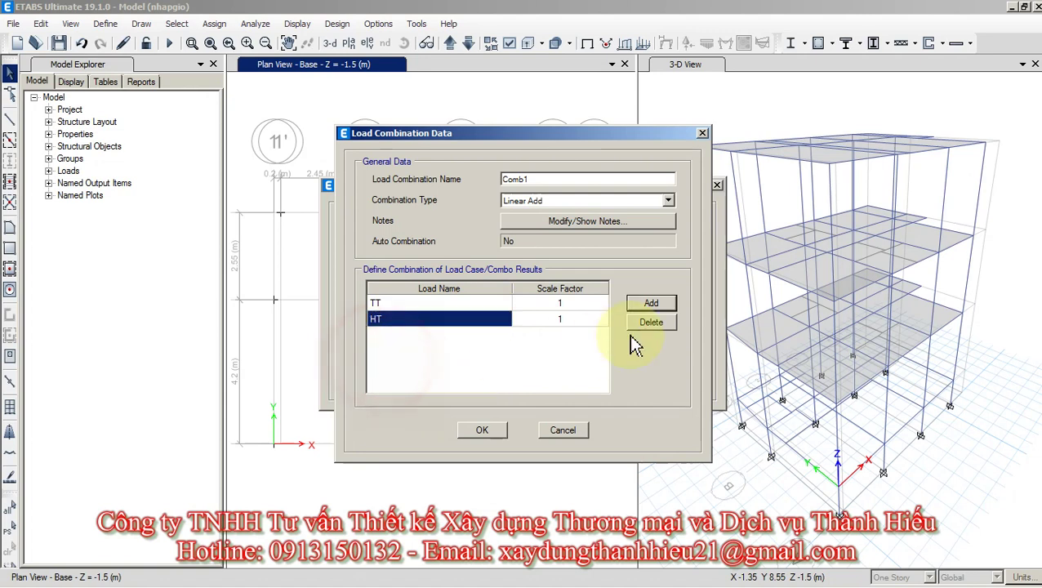
{"action": "left_click", "coordinate": [651, 304]}
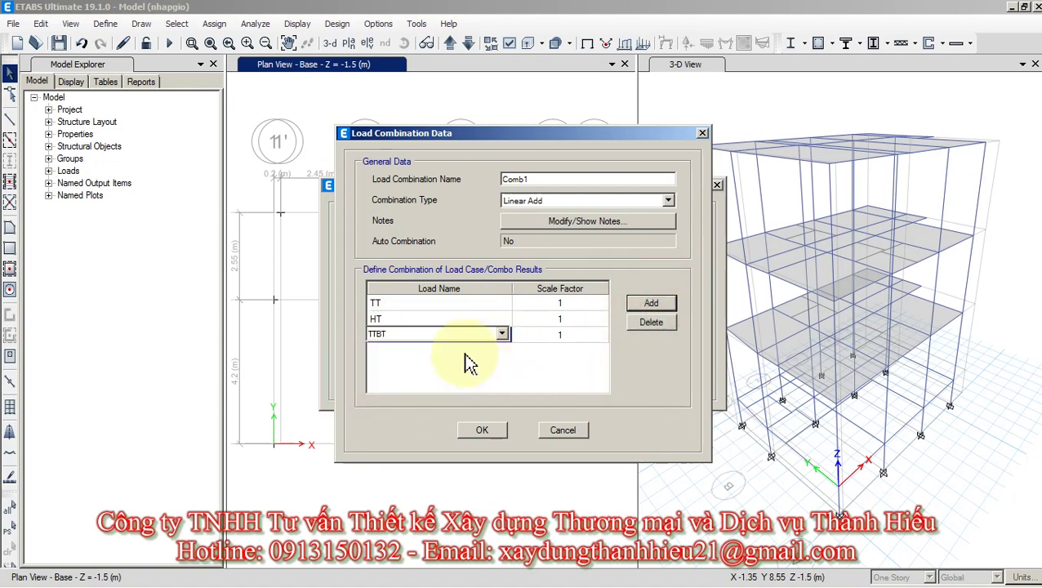
{"action": "left_click", "coordinate": [485, 436]}
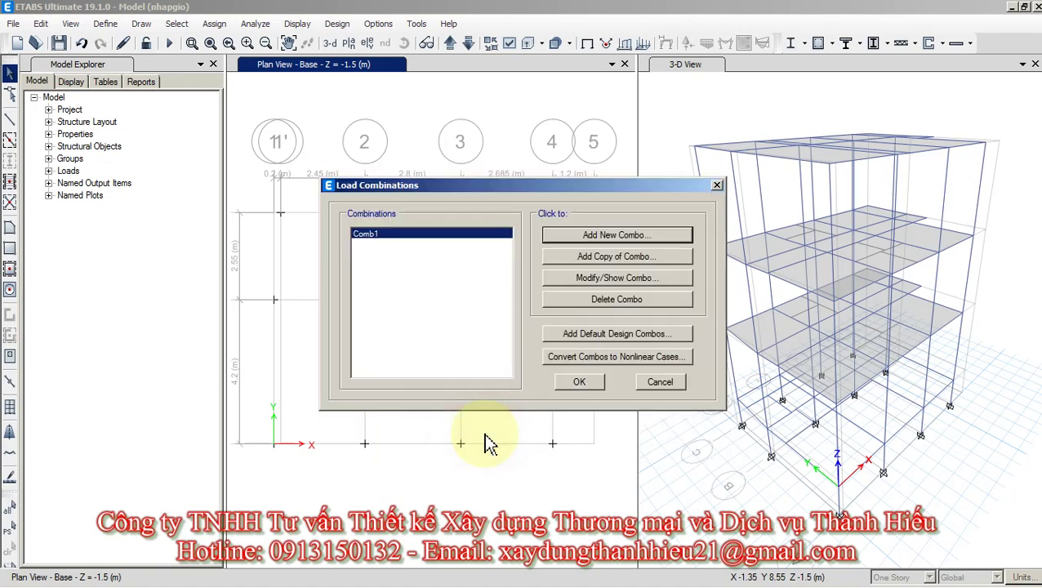
{"action": "left_click", "coordinate": [522, 170]}
{"action": "left_click", "coordinate": [463, 310]}
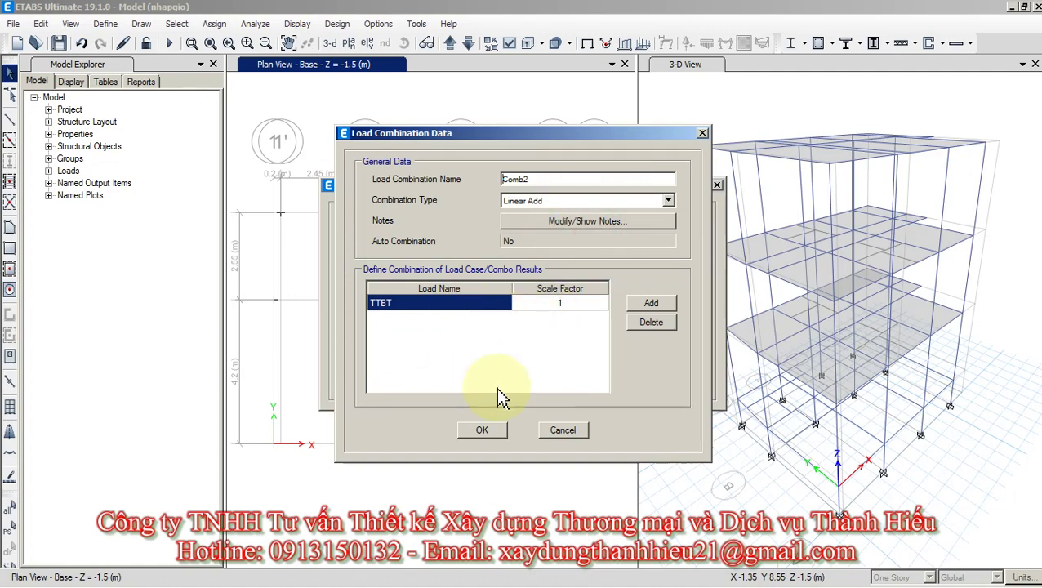
{"action": "left_click", "coordinate": [473, 427]}
Create Comb2 as a copy of Comb1, replacing the HT load with GIOX.
{"action": "left_click", "coordinate": [586, 260]}
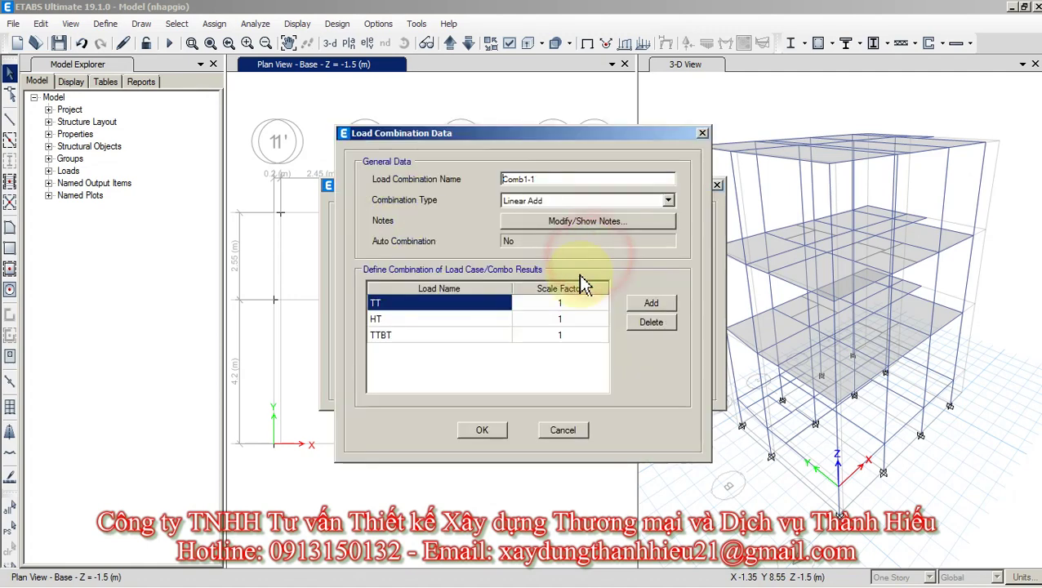
{"action": "left_click", "coordinate": [406, 319]}
{"action": "left_click", "coordinate": [502, 317]}
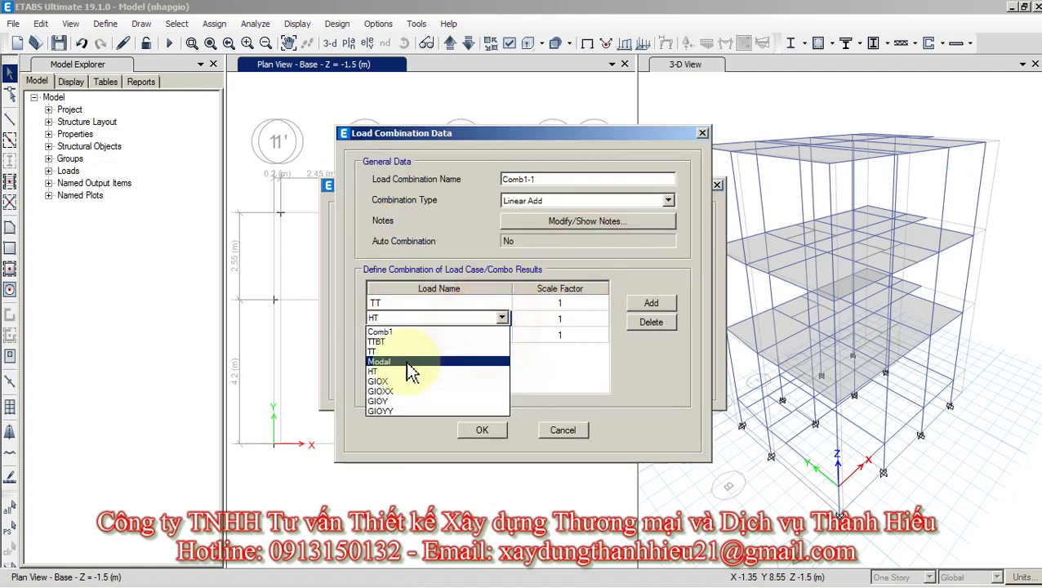
{"action": "left_click", "coordinate": [390, 381]}
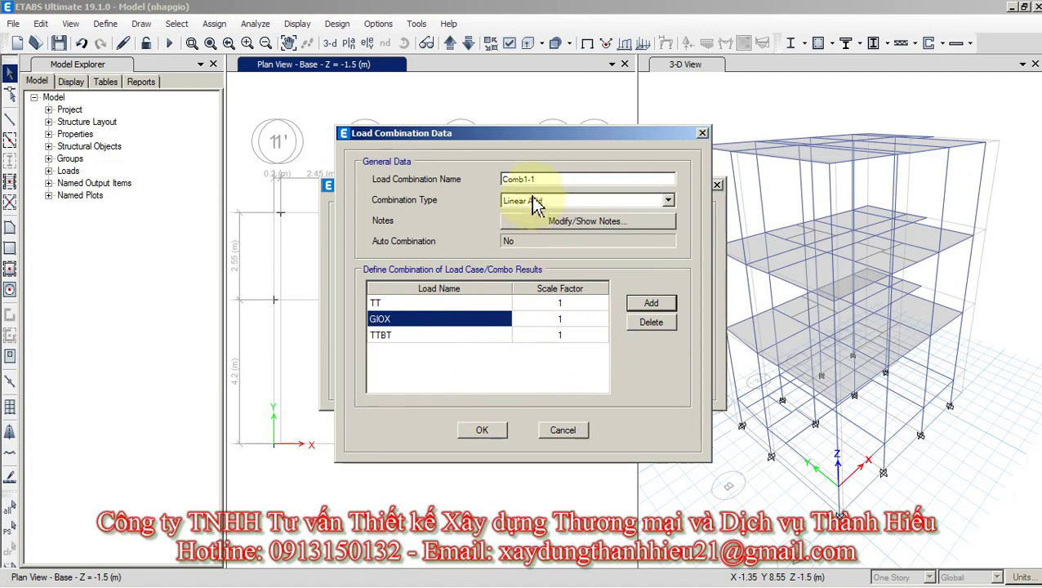
{"action": "left_click", "coordinate": [527, 180]}
{"action": "left_click", "coordinate": [484, 430]}
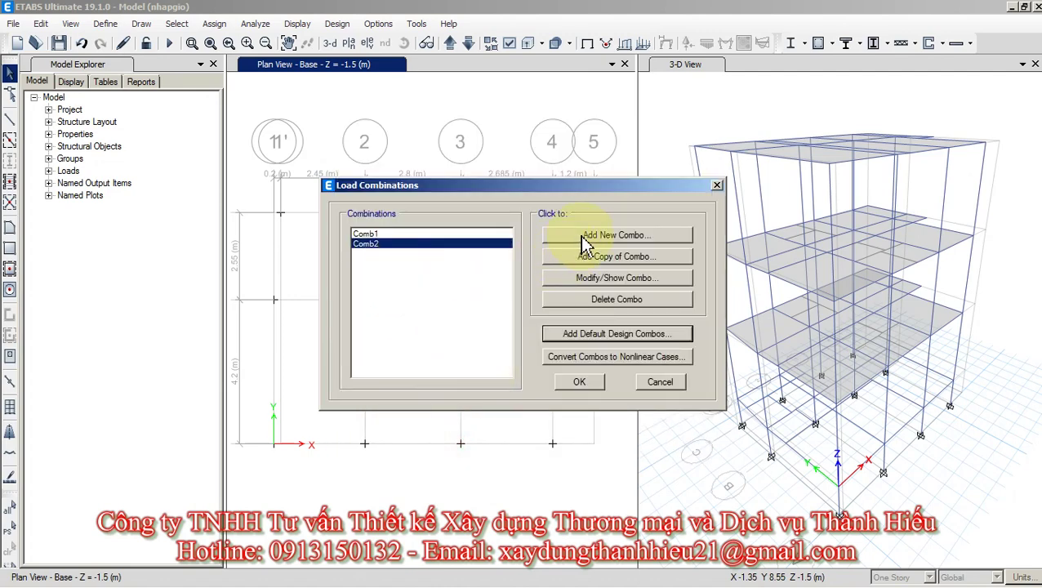
Create Comb3 as a copy of Comb2, replacing the GIOX load with GIOXX.
{"action": "left_click", "coordinate": [580, 235]}
{"action": "left_click", "coordinate": [555, 418]}
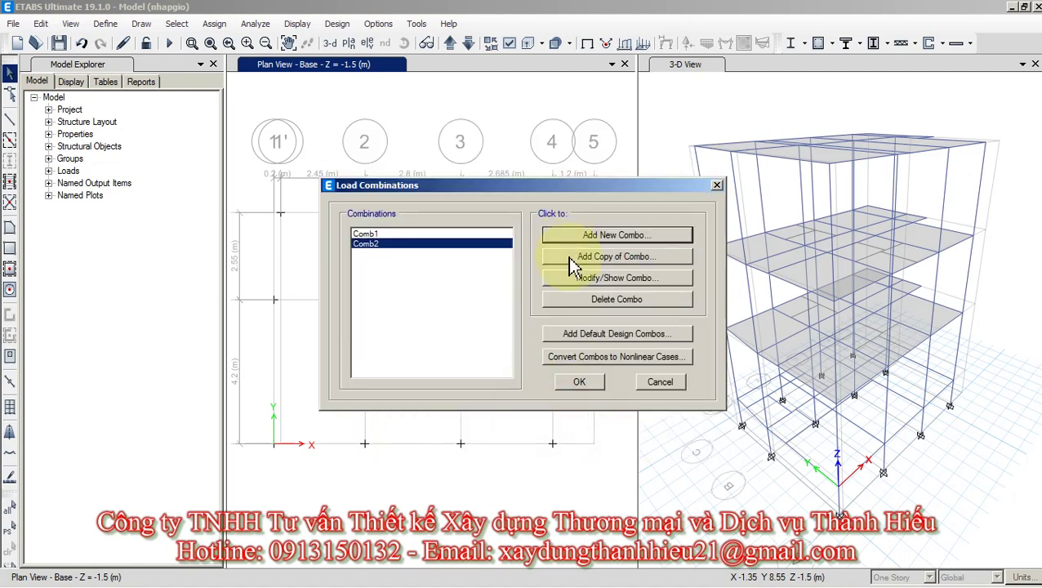
{"action": "left_click", "coordinate": [567, 256]}
{"action": "left_click", "coordinate": [422, 320]}
{"action": "left_click", "coordinate": [452, 319]}
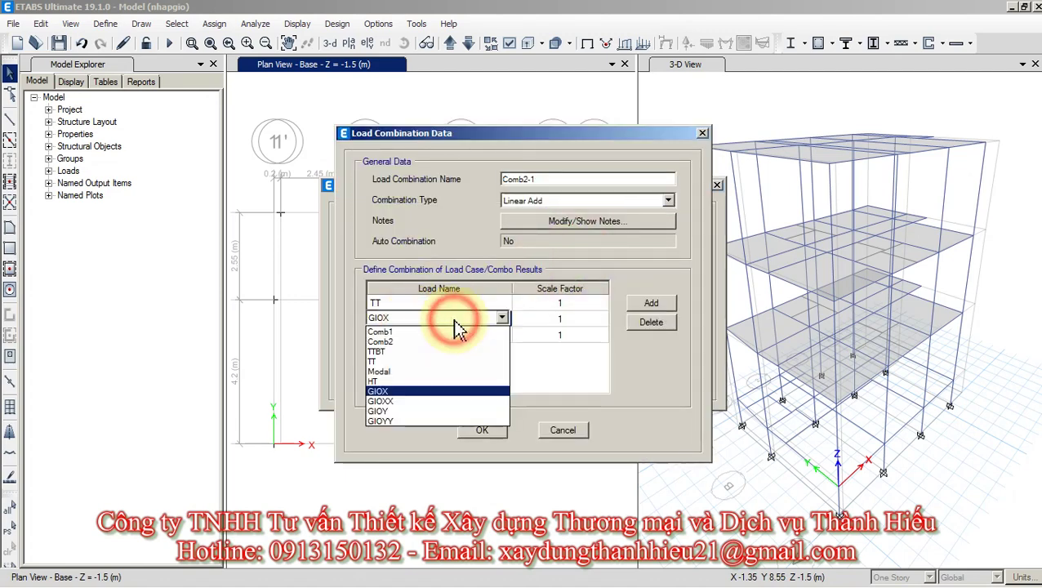
{"action": "left_click", "coordinate": [395, 402]}
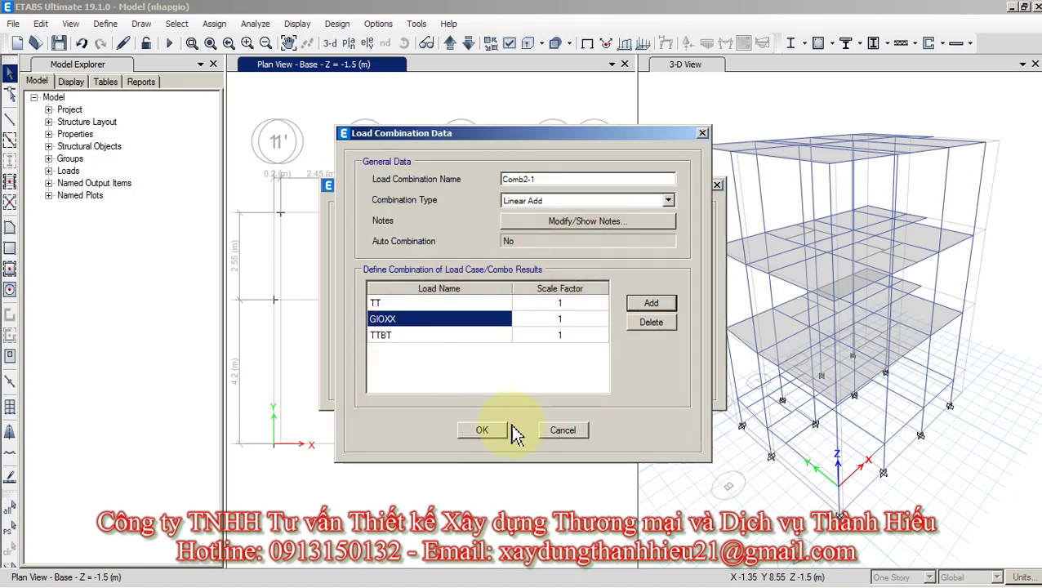
{"action": "left_click", "coordinate": [529, 178]}
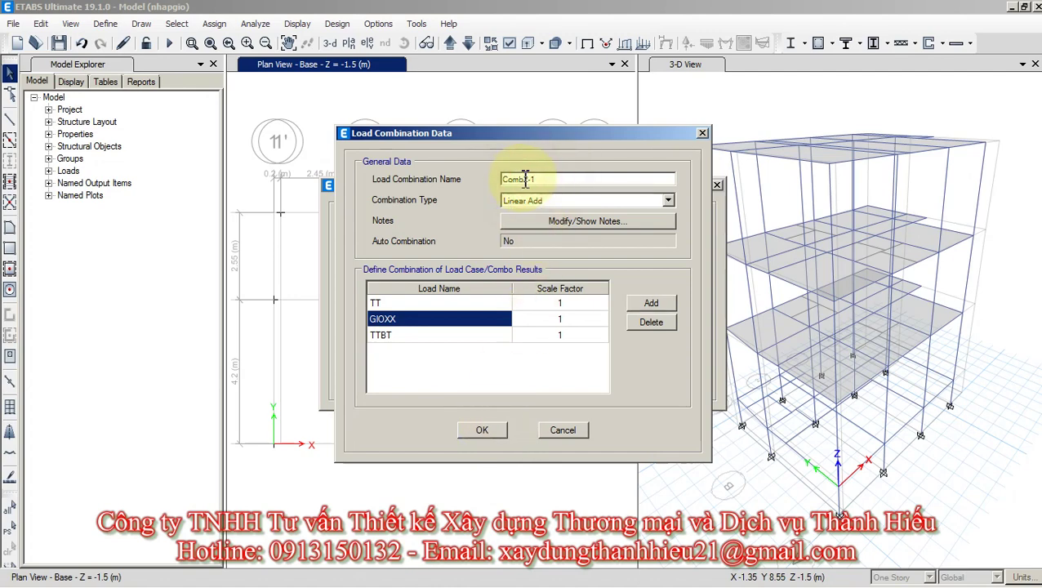
{"action": "left_click_drag", "start_coordinate": [522, 179], "coordinate": [555, 183]}
{"action": "type", "text": "3"}
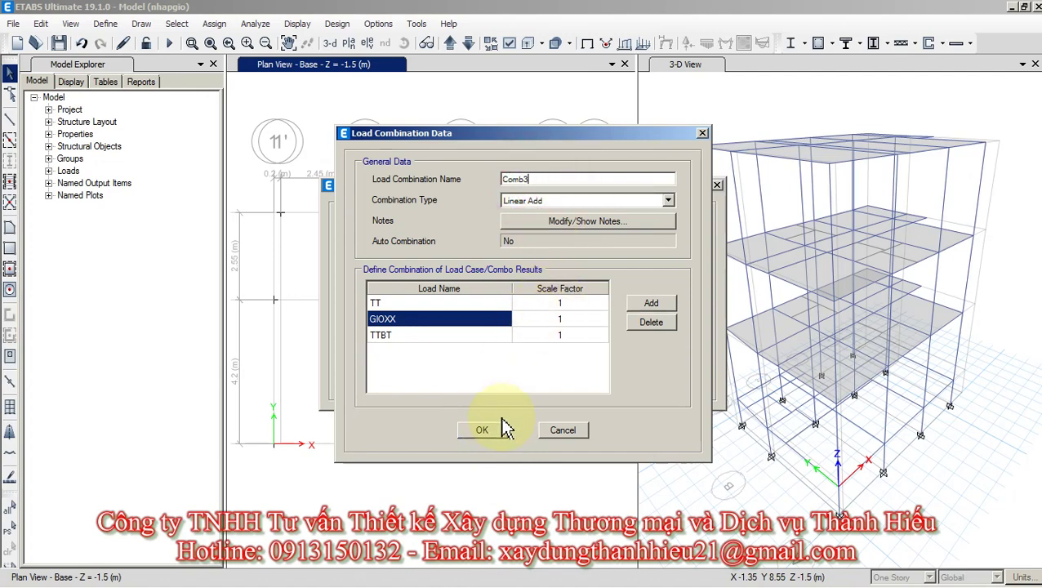
{"action": "left_click", "coordinate": [481, 429]}
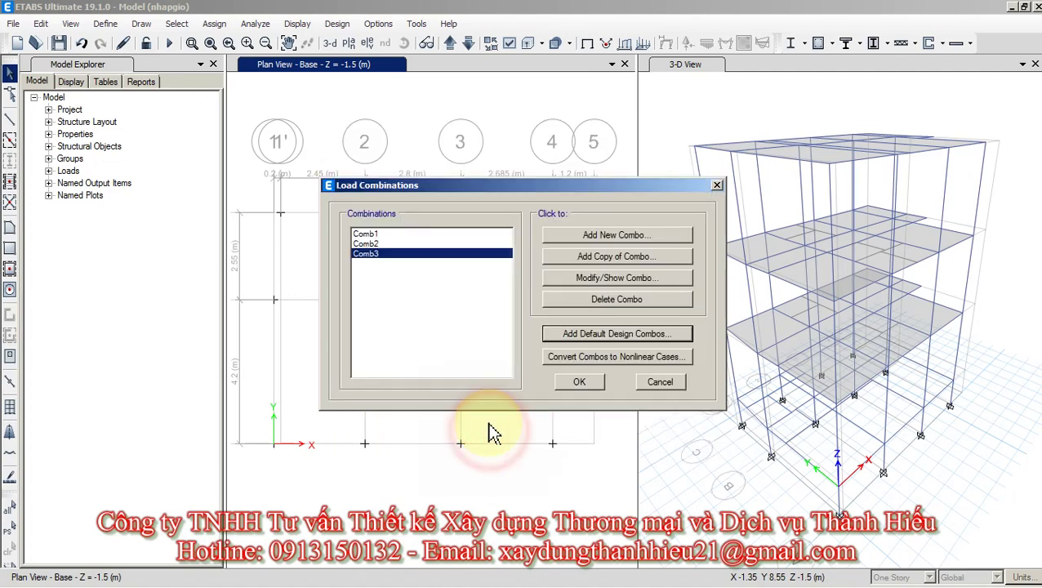
Create Comb4 as a copy of Comb3, replacing the GIOXX load with GIOY.
{"action": "left_click", "coordinate": [589, 258]}
{"action": "left_click", "coordinate": [448, 320]}
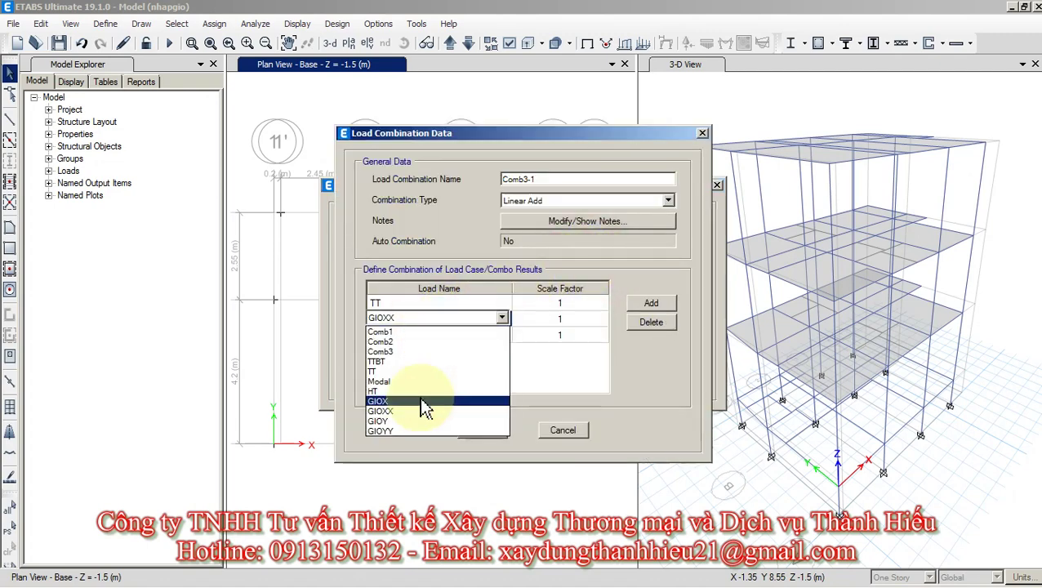
{"action": "left_click", "coordinate": [412, 421]}
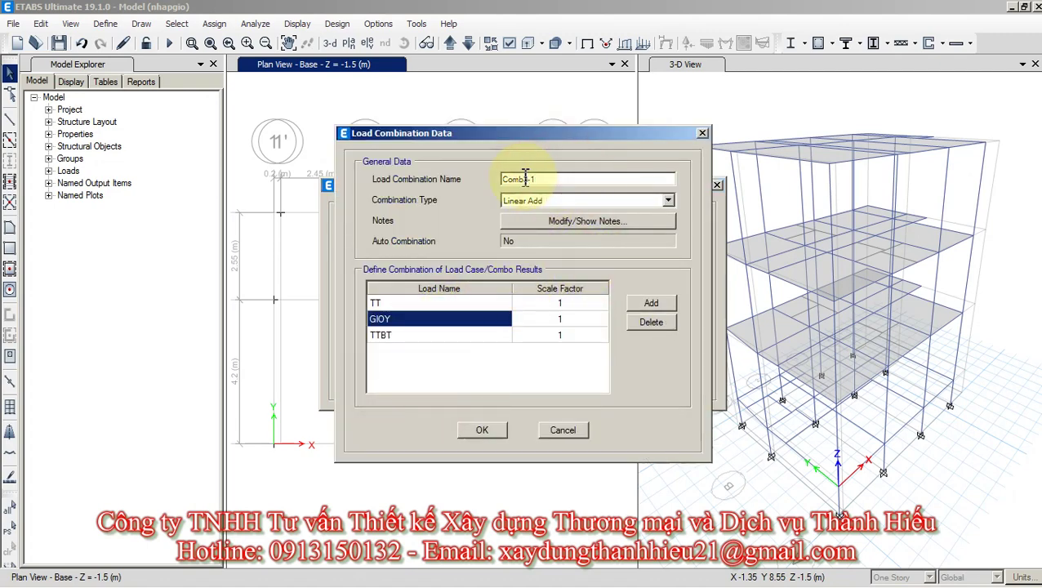
{"action": "double_click", "coordinate": [523, 178]}
{"action": "type", "text": "Comb4"}
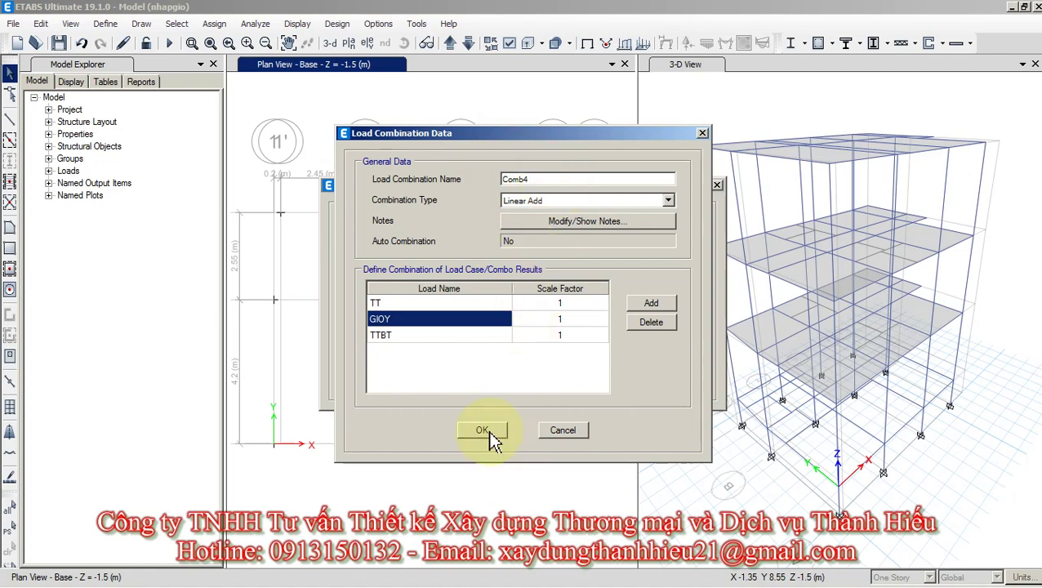
{"action": "left_click", "coordinate": [482, 429]}
Create Comb5 as a copy of Comb4, replacing the GIOY load with GIOYY.
{"action": "left_click", "coordinate": [572, 256]}
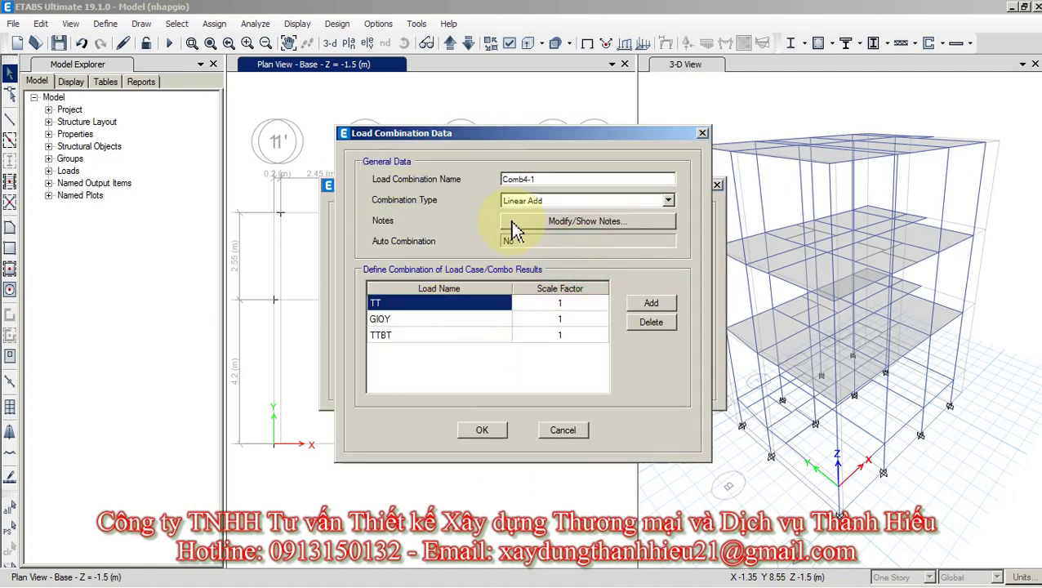
{"action": "left_click", "coordinate": [428, 327]}
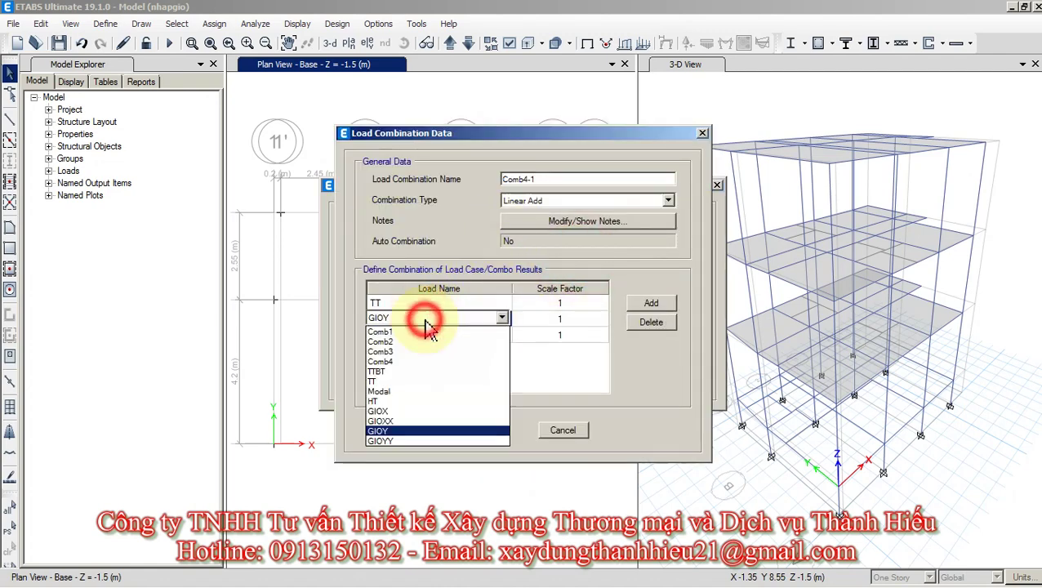
{"action": "left_click", "coordinate": [396, 431]}
{"action": "left_click_drag", "start_coordinate": [537, 179], "coordinate": [523, 178]}
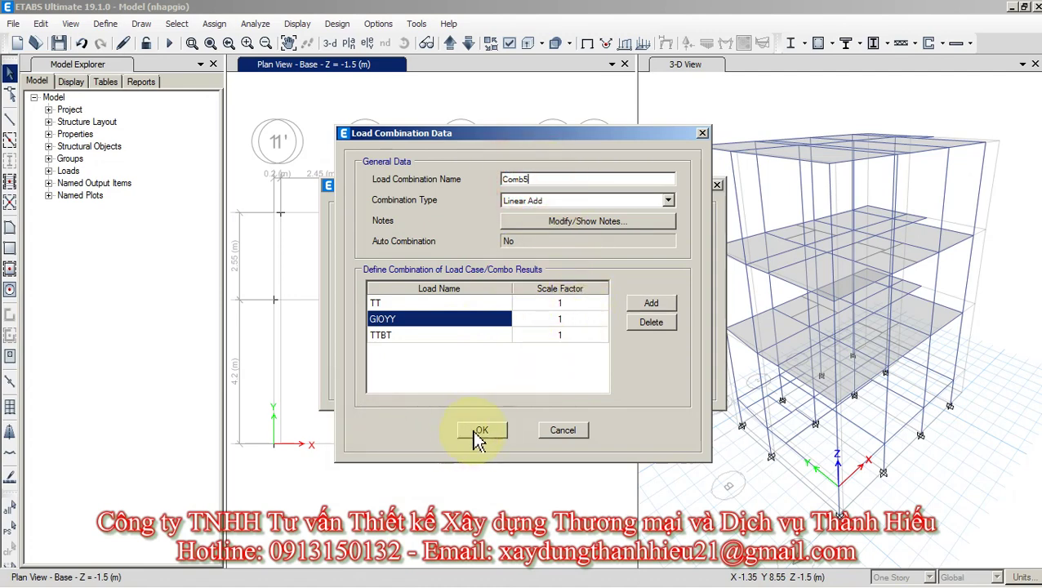
{"action": "left_click", "coordinate": [473, 431]}
Start a copy of Comb5, setting its second load to HT and its third load to GIOX.
{"action": "left_click", "coordinate": [574, 258]}
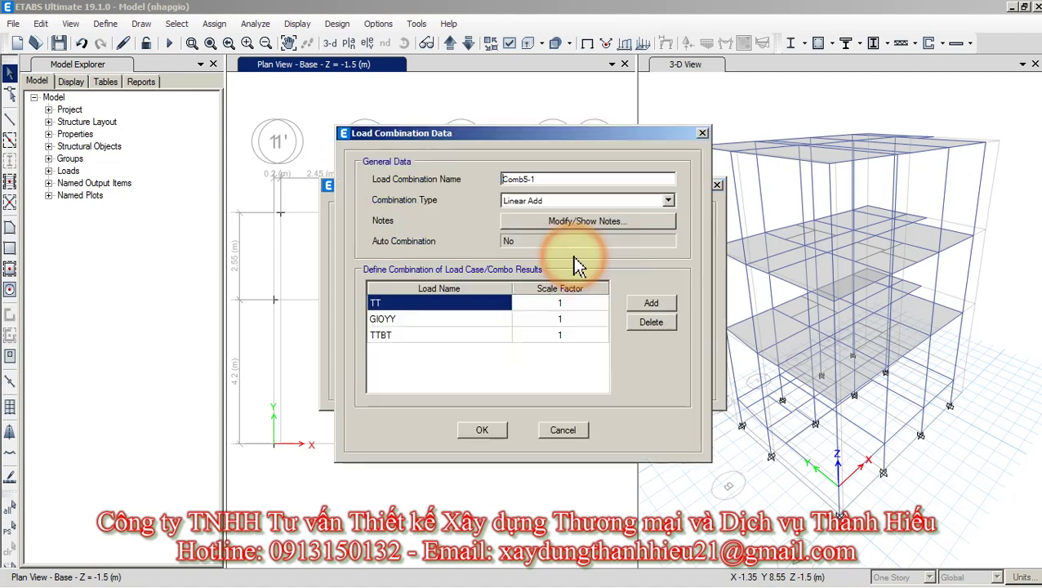
{"action": "left_click", "coordinate": [417, 324]}
{"action": "left_click", "coordinate": [422, 325]}
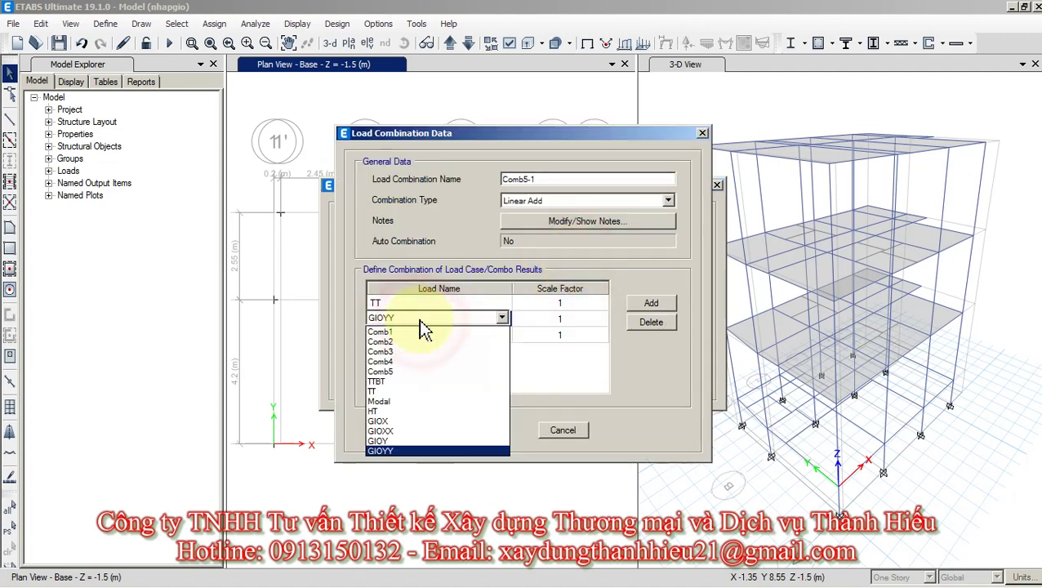
{"action": "left_click", "coordinate": [396, 410]}
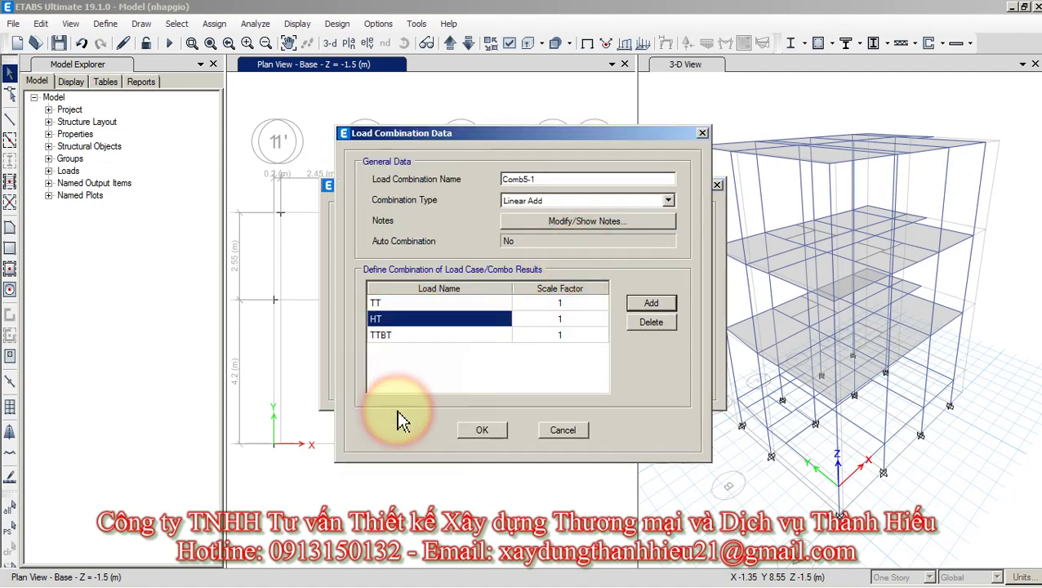
{"action": "left_click", "coordinate": [448, 335]}
{"action": "left_click", "coordinate": [445, 337]}
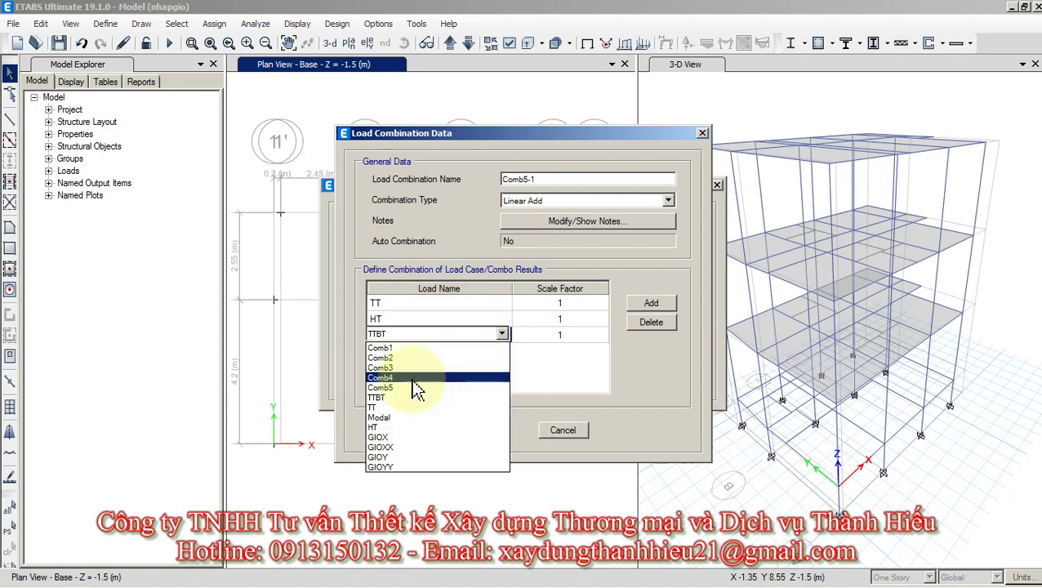
{"action": "left_click", "coordinate": [403, 438]}
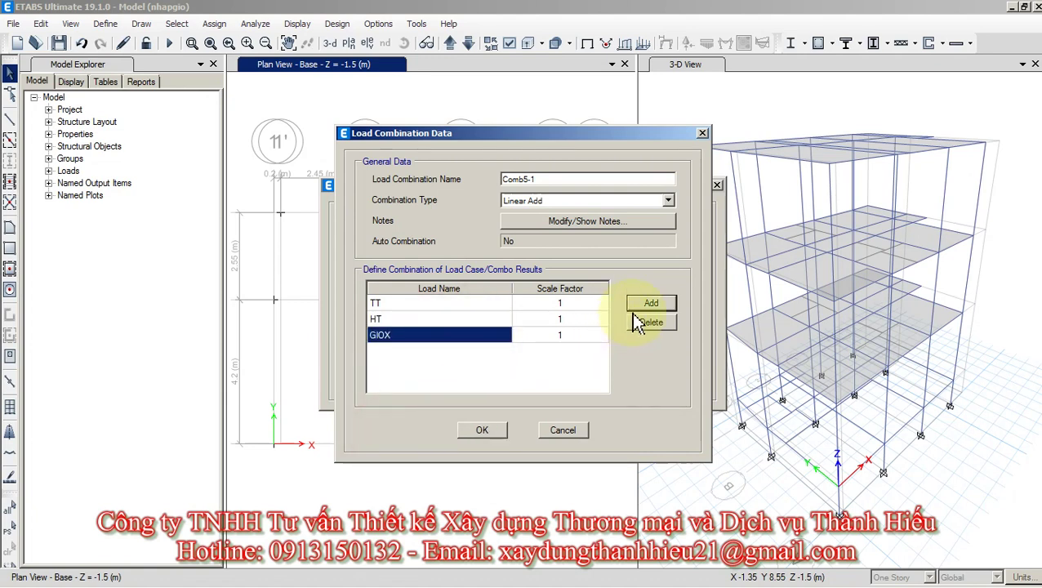
Reassign the three loads of the copied combination in the order TTBT, TT and HT.
{"action": "left_click", "coordinate": [472, 334]}
{"action": "left_click", "coordinate": [445, 335]}
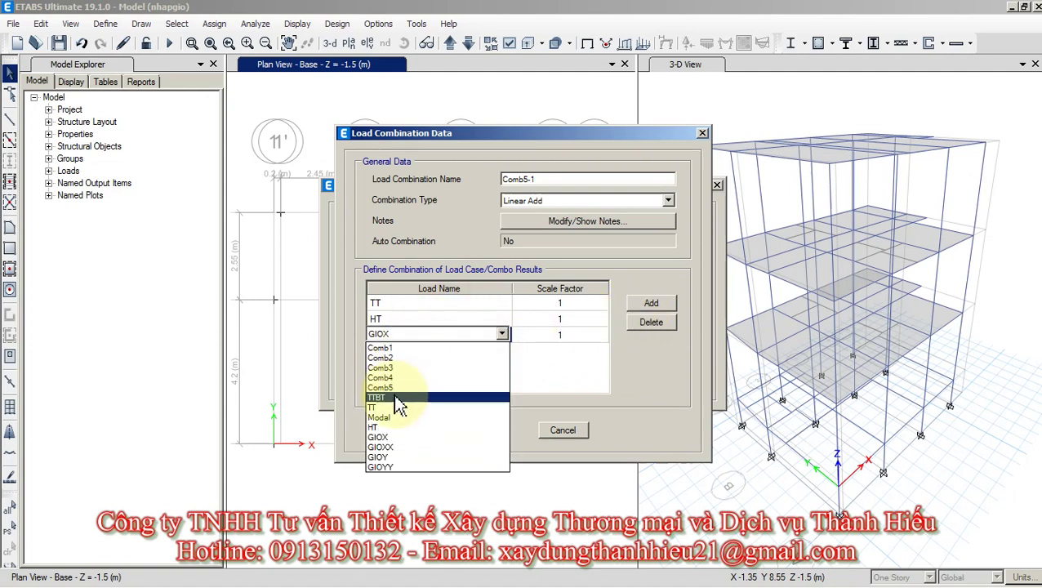
{"action": "left_click", "coordinate": [441, 302]}
{"action": "left_click", "coordinate": [441, 302]}
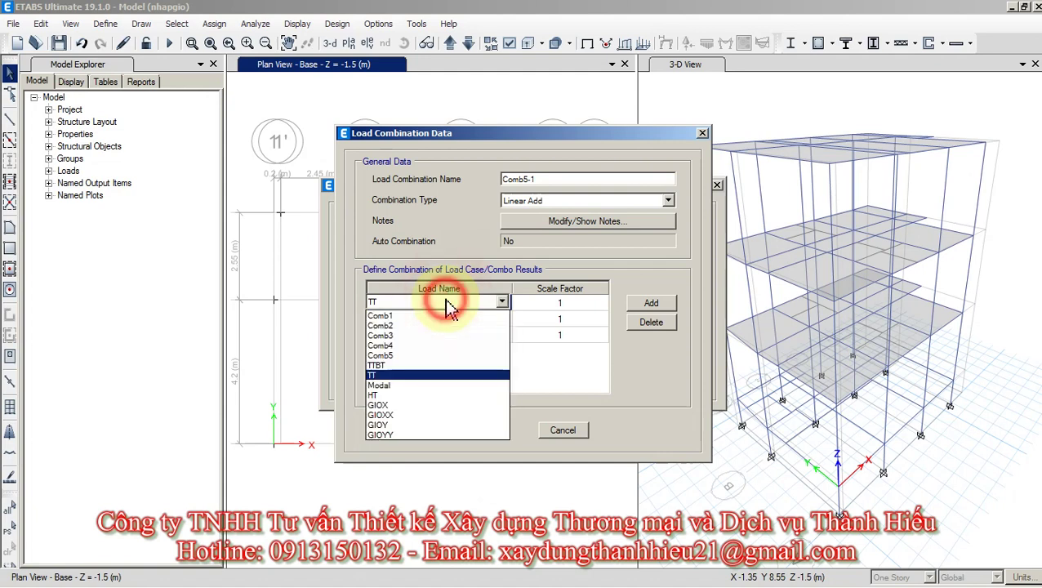
{"action": "left_click", "coordinate": [406, 365]}
{"action": "left_click", "coordinate": [400, 320]}
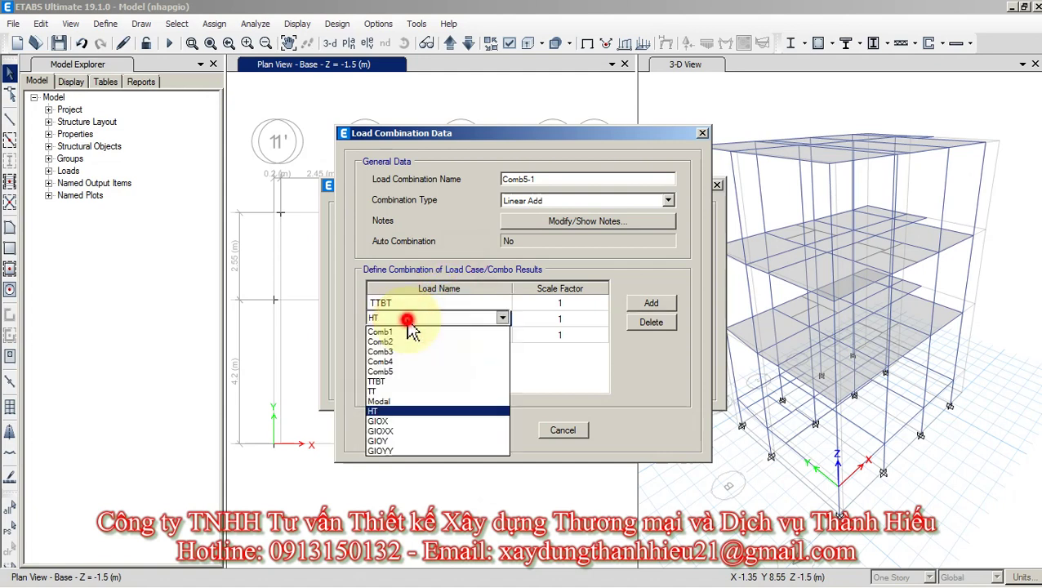
{"action": "left_click", "coordinate": [376, 391]}
{"action": "left_click", "coordinate": [430, 337]}
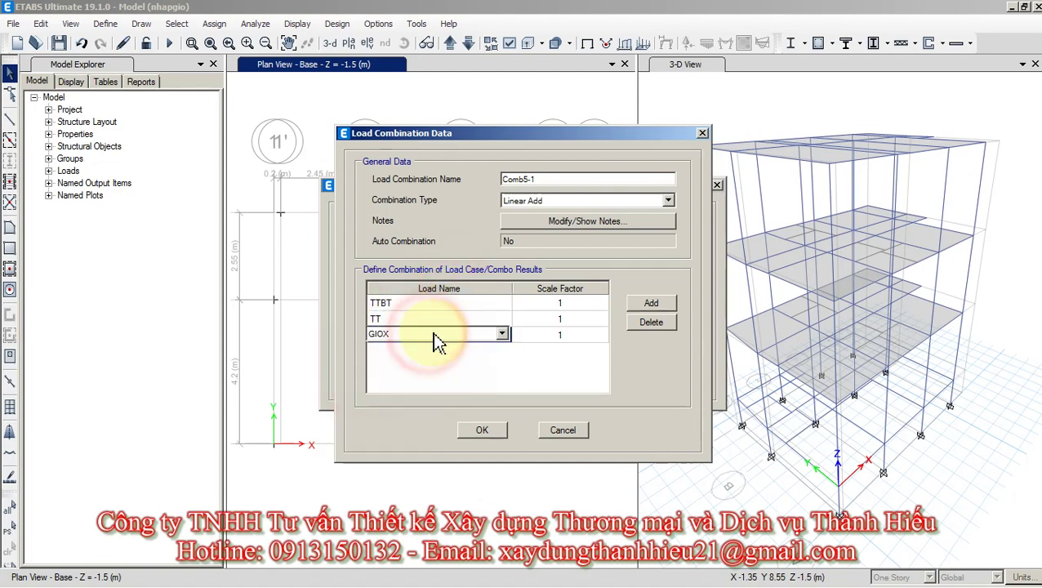
{"action": "left_click", "coordinate": [435, 339]}
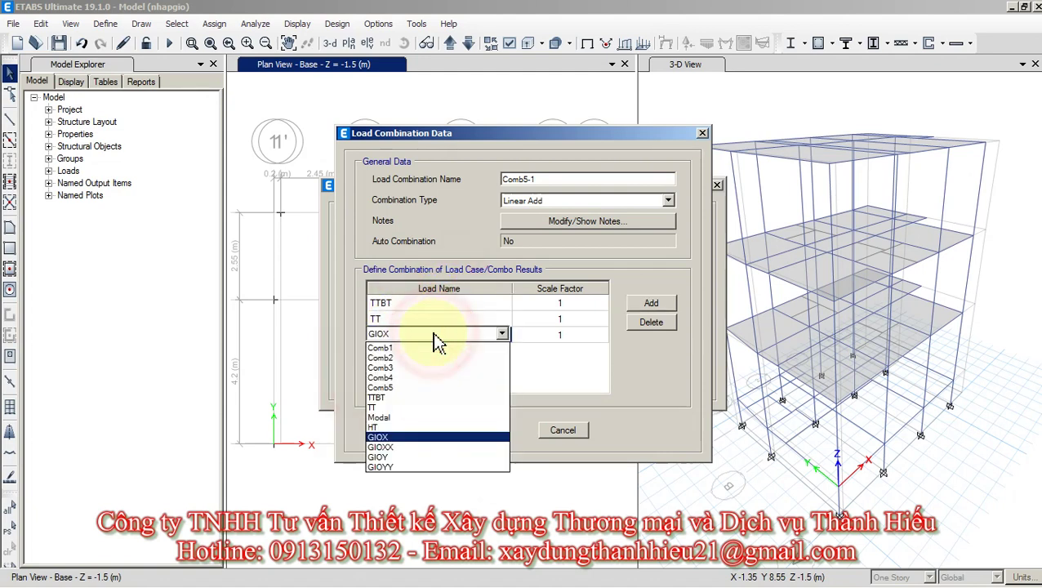
{"action": "left_click", "coordinate": [390, 427]}
Set the HT scale factor to 0.9 and add the GIOX load with a scale factor of 0.9.
{"action": "left_click", "coordinate": [542, 338]}
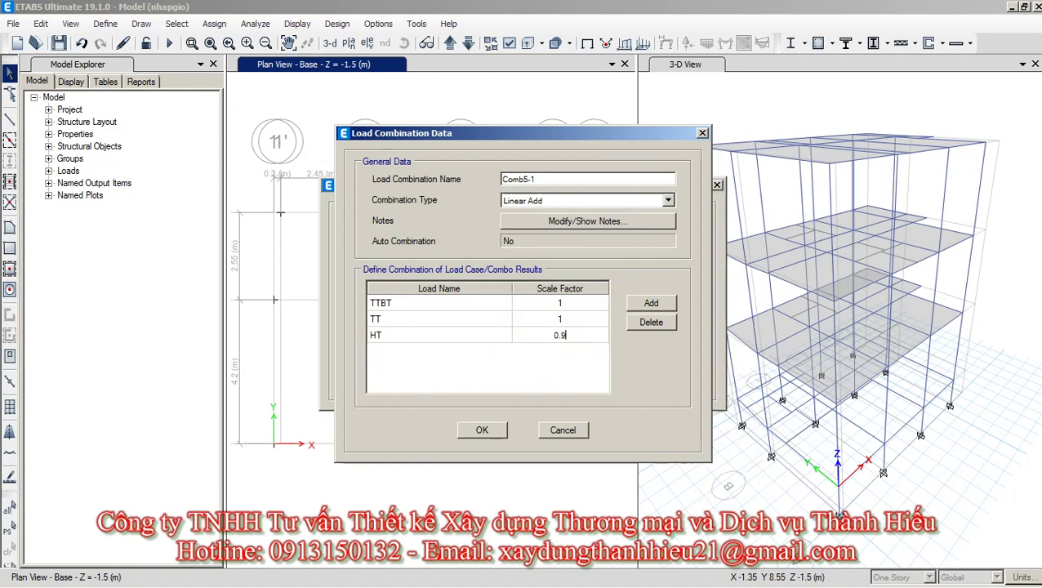
{"action": "left_click", "coordinate": [499, 337]}
{"action": "left_click", "coordinate": [650, 303]}
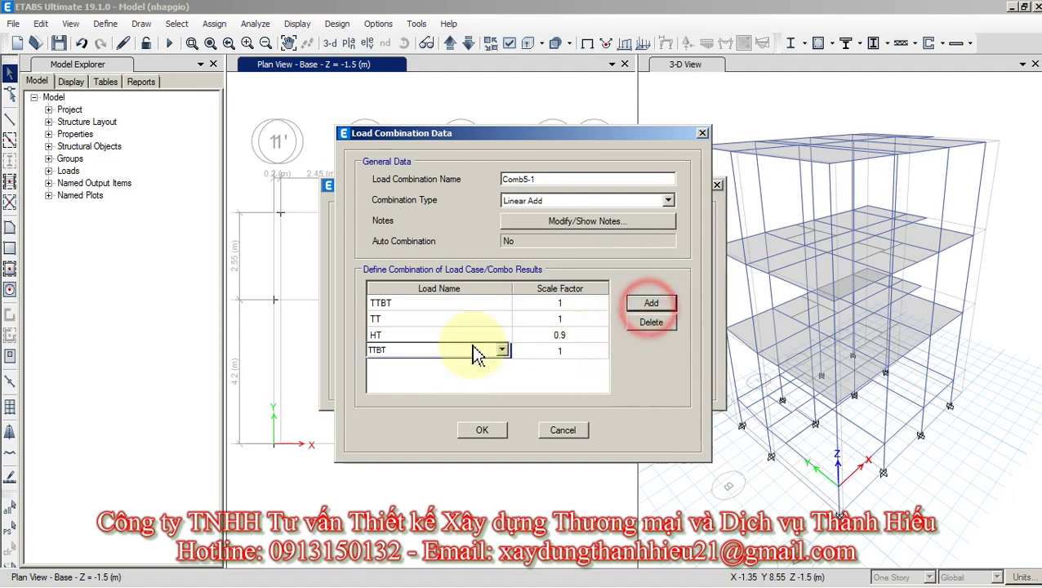
{"action": "left_click", "coordinate": [430, 349]}
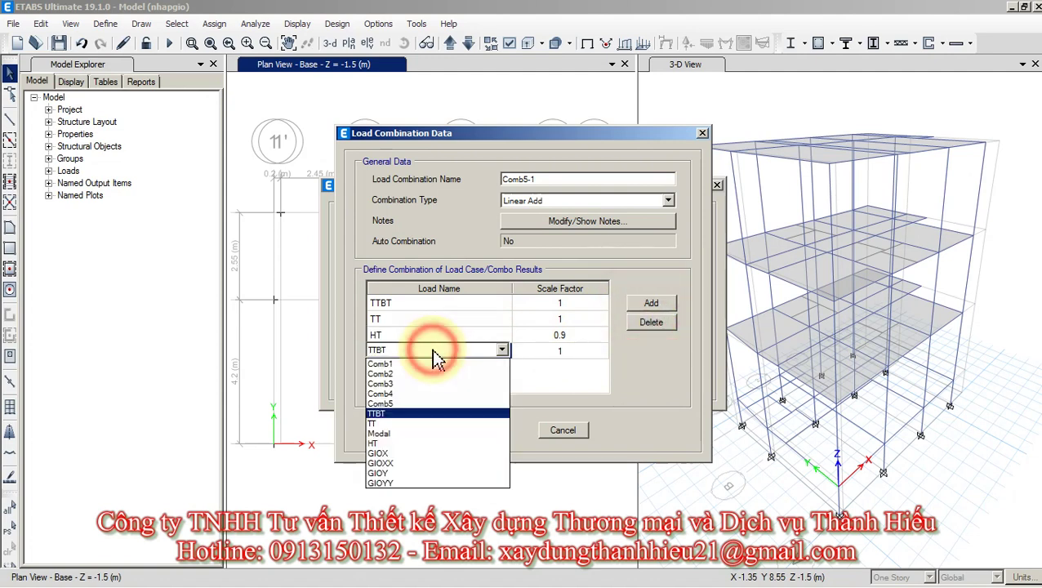
{"action": "left_click", "coordinate": [382, 454]}
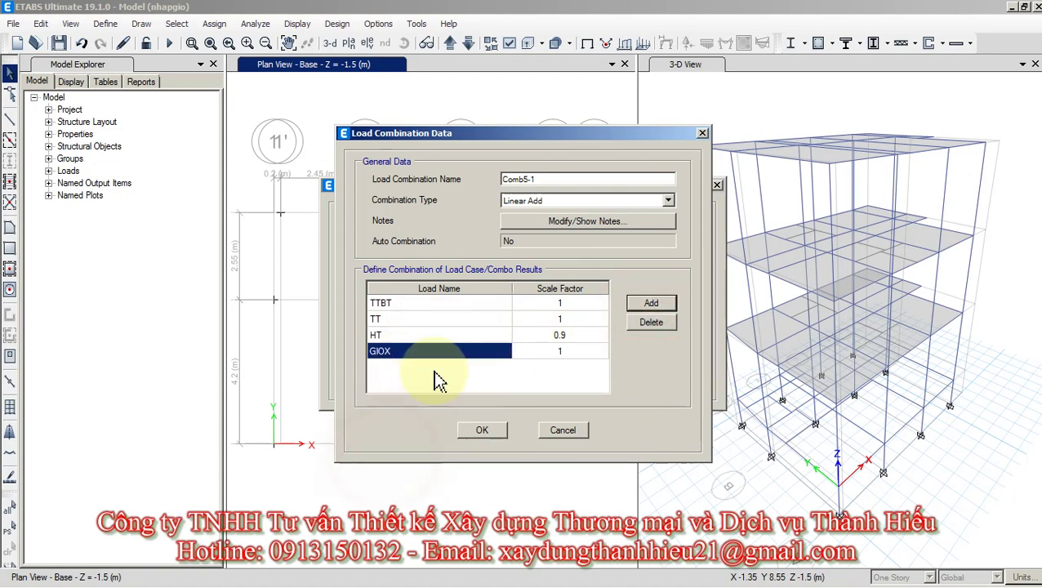
{"action": "left_click", "coordinate": [562, 353]}
{"action": "type", "text": "0.9"}
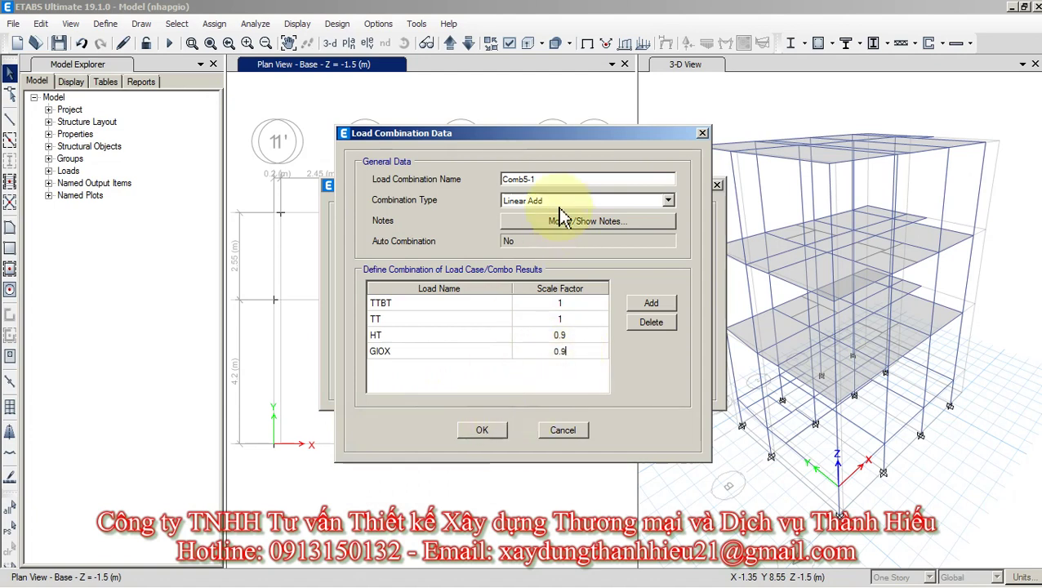
Rename the copied combination Comb6 and save it.
{"action": "left_click", "coordinate": [549, 180]}
{"action": "left_click_drag", "start_coordinate": [527, 179], "coordinate": [554, 183]}
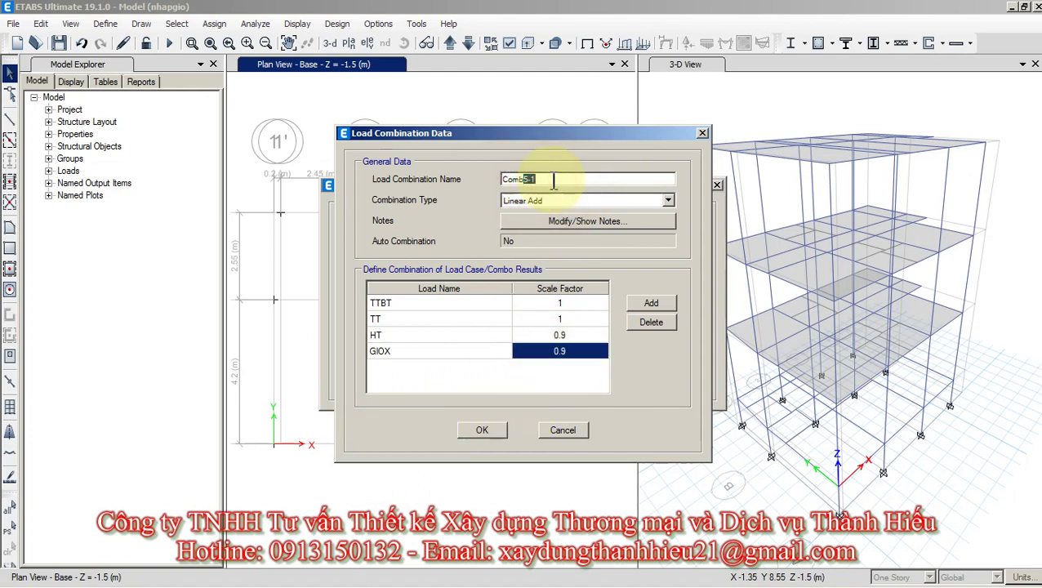
{"action": "type", "text": "6"}
{"action": "left_click_drag", "start_coordinate": [539, 135], "coordinate": [682, 134]}
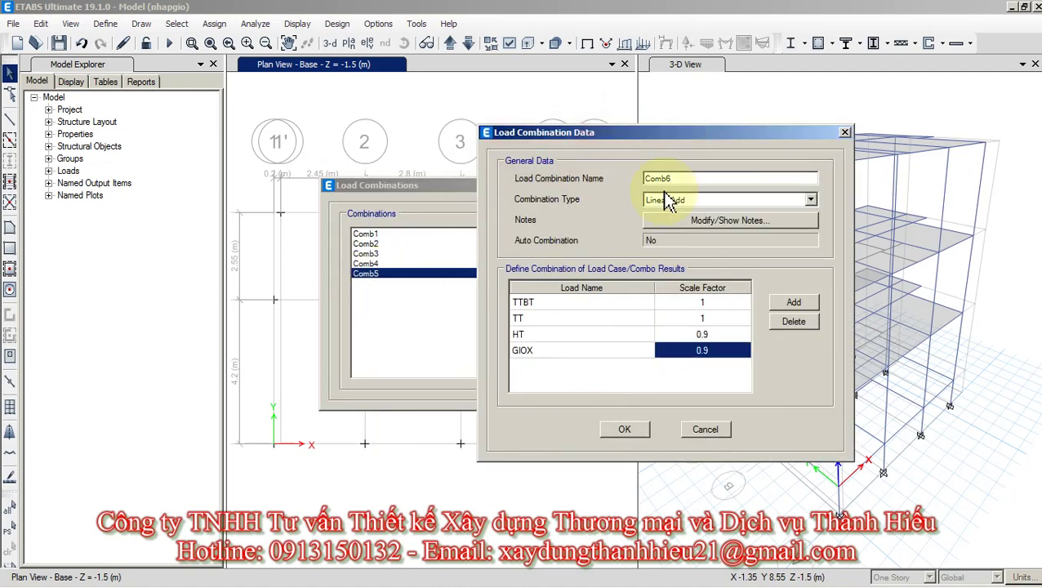
{"action": "left_click", "coordinate": [618, 436]}
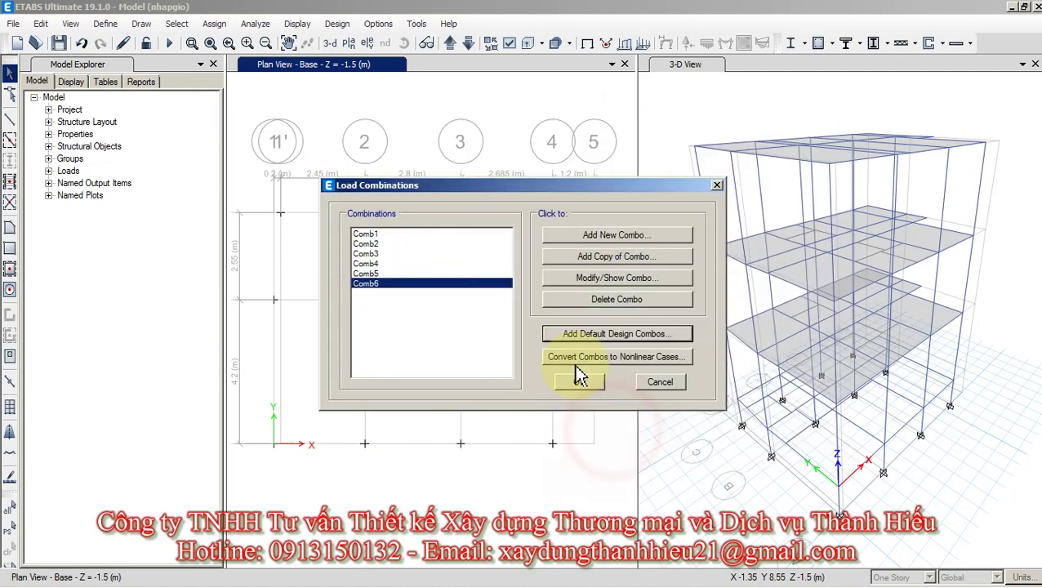
Create Comb7 as a copy of Comb6, replacing the GIOX load with GIOXX.
{"action": "left_click", "coordinate": [608, 258]}
{"action": "left_click", "coordinate": [430, 351]}
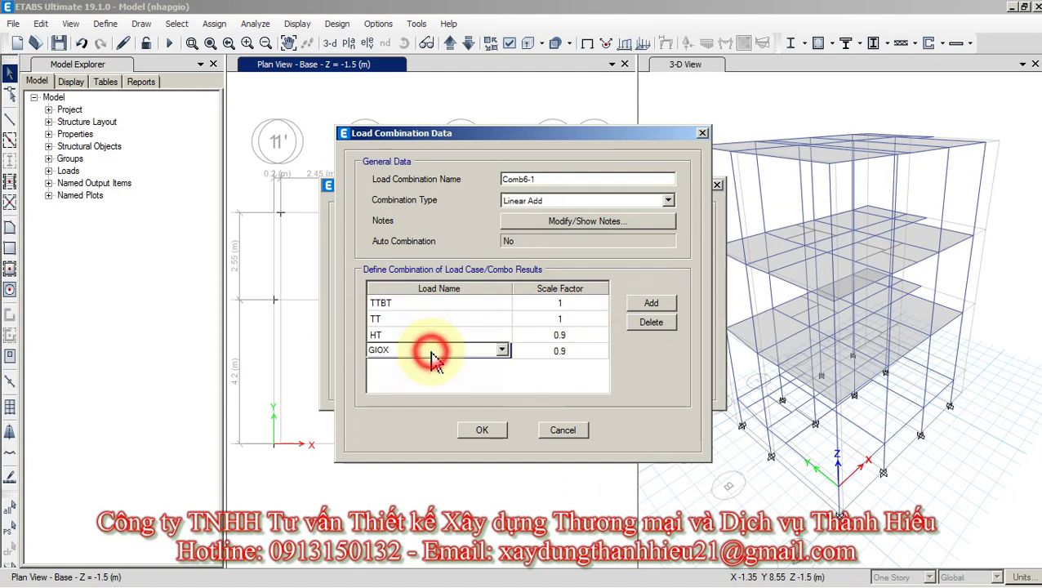
{"action": "left_click", "coordinate": [433, 351]}
{"action": "left_click", "coordinate": [380, 473]}
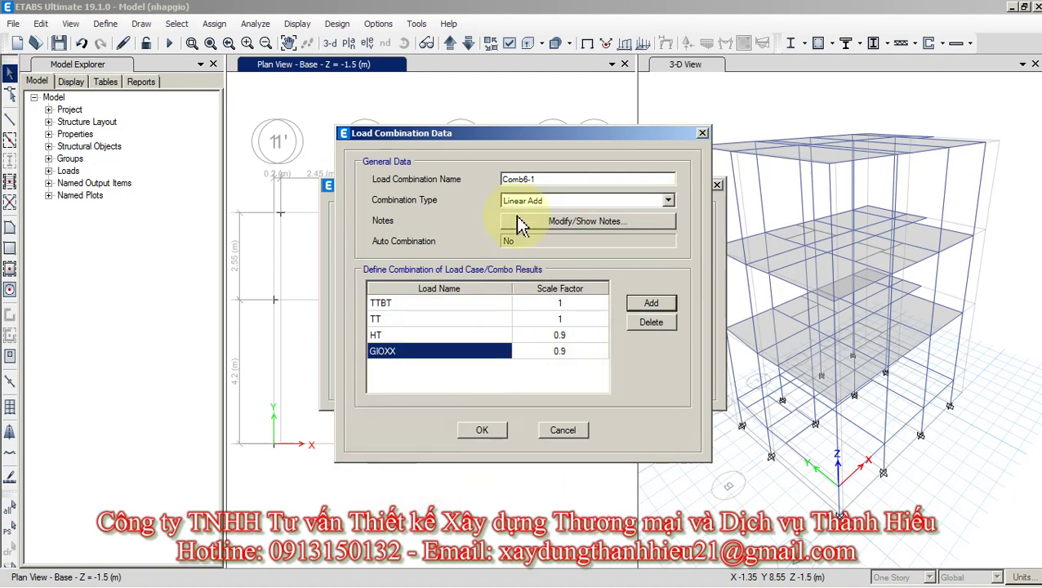
{"action": "left_click", "coordinate": [532, 181]}
{"action": "left_click_drag", "start_coordinate": [527, 181], "coordinate": [539, 180]}
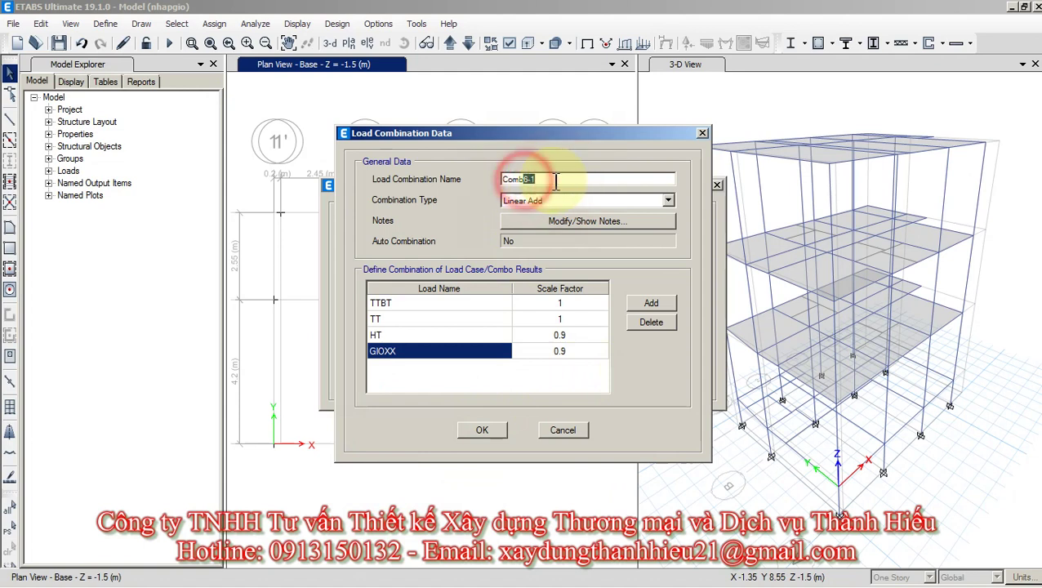
{"action": "left_click", "coordinate": [482, 431]}
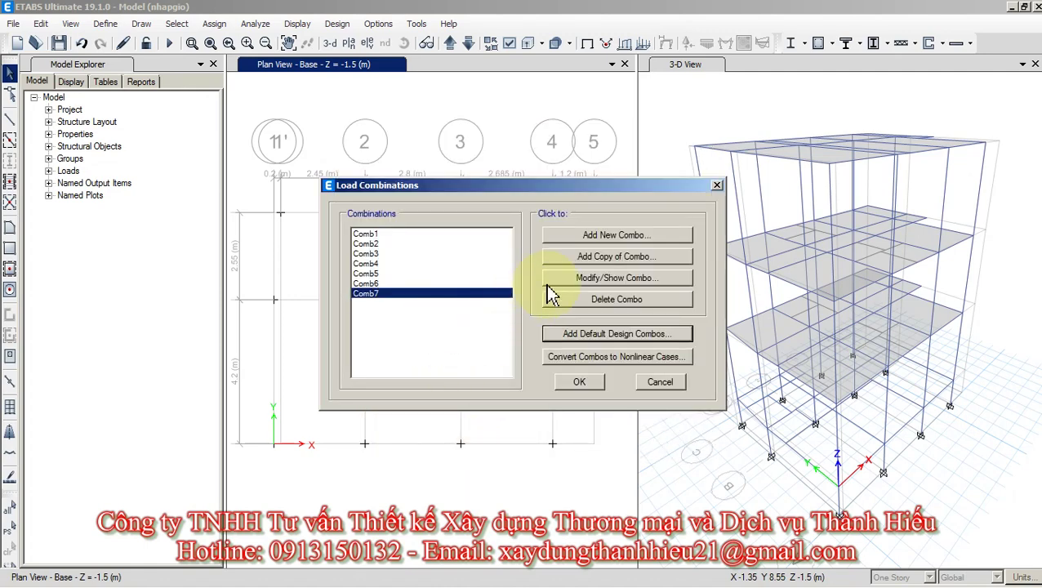
Create Comb8 as a copy of Comb7, replacing the GIOXX load with GIOY.
{"action": "left_click", "coordinate": [586, 256]}
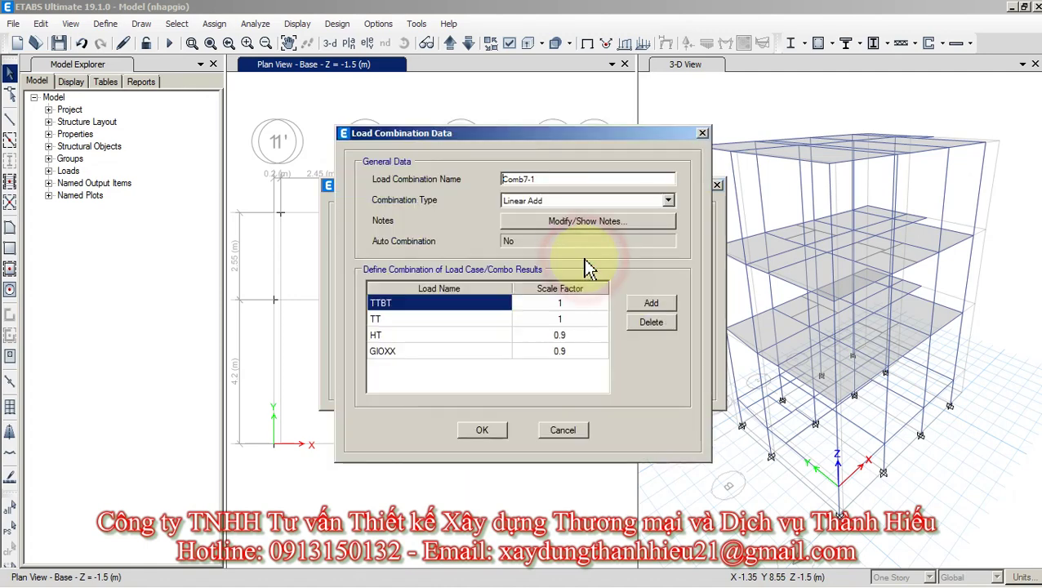
{"action": "type", "text": "8"}
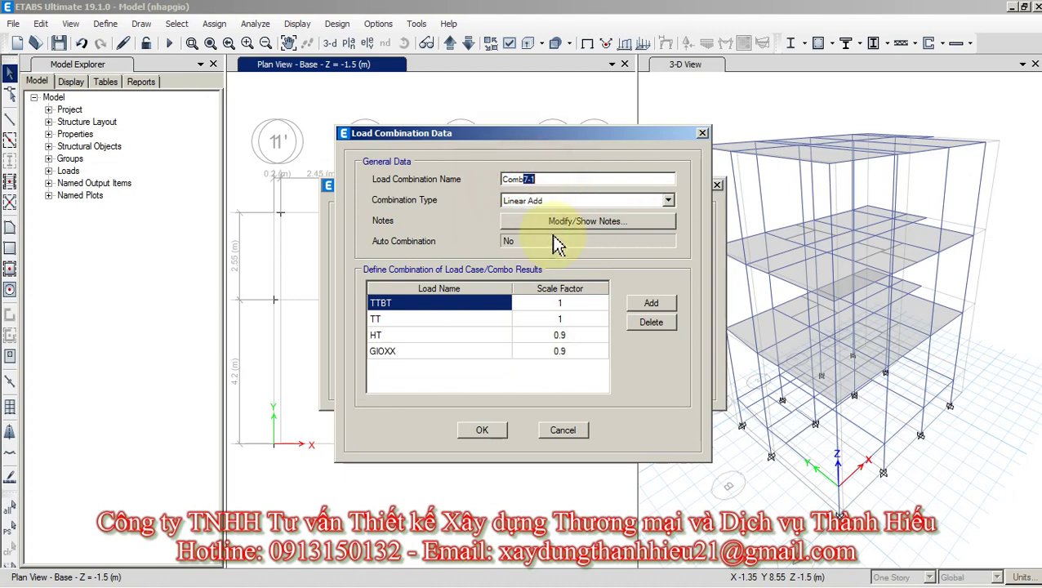
{"action": "left_click", "coordinate": [419, 351]}
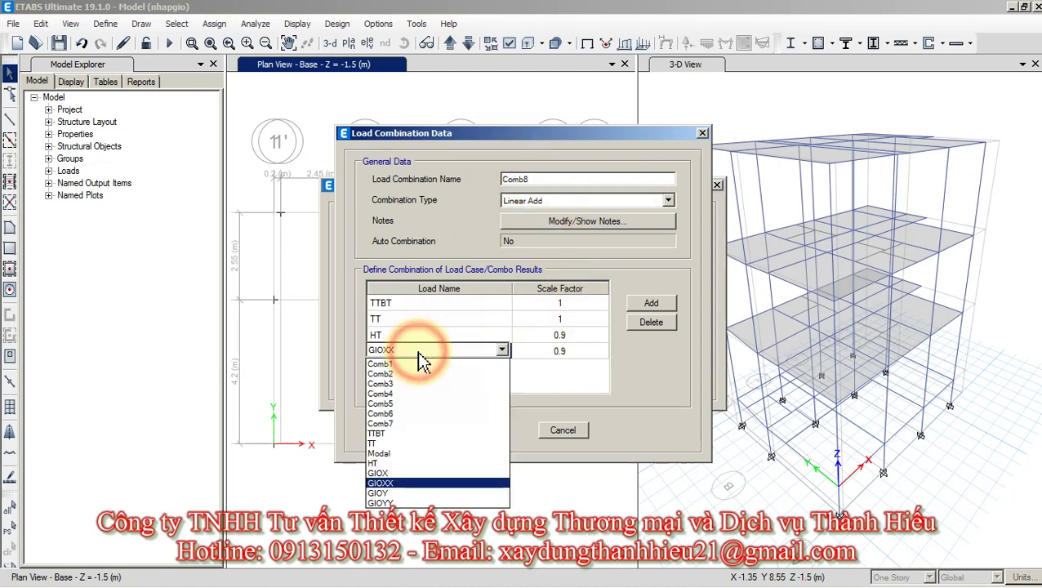
{"action": "left_click", "coordinate": [395, 493]}
{"action": "left_click", "coordinate": [485, 432]}
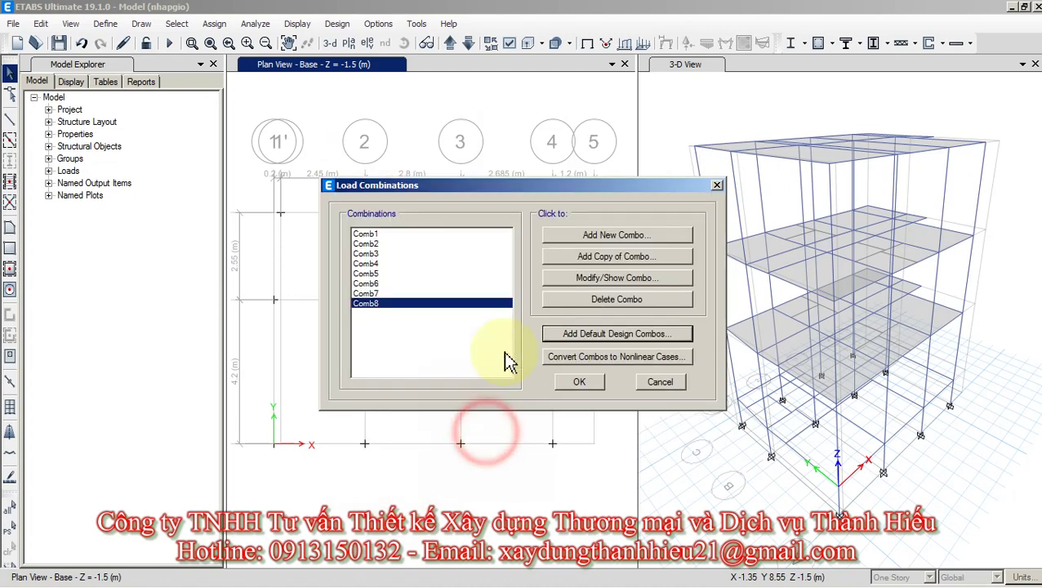
Create Comb9 as a copy of Comb8, replacing the GIOY load with GIOYY.
{"action": "left_click", "coordinate": [586, 263]}
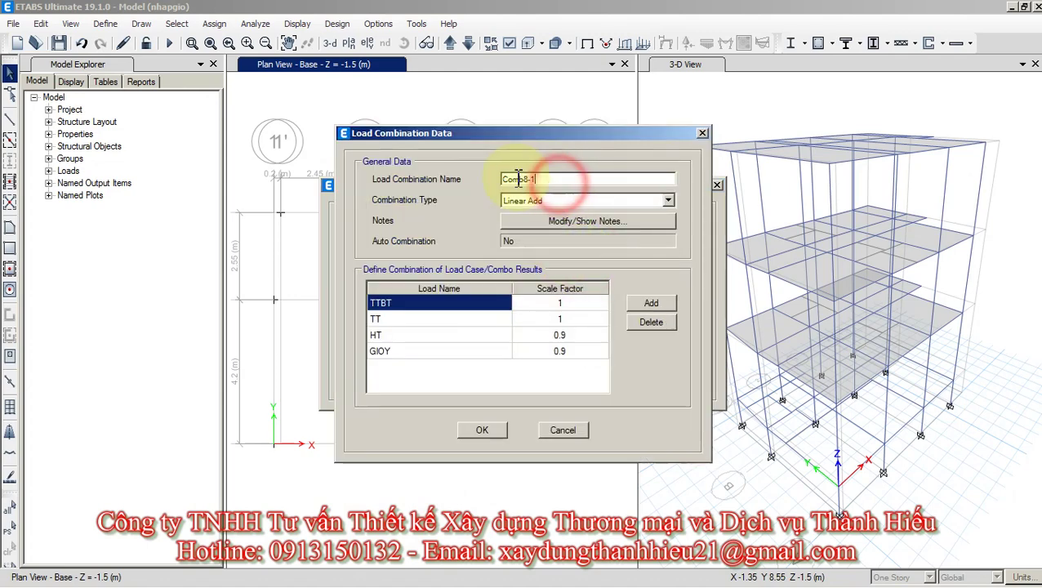
{"action": "left_click_drag", "start_coordinate": [532, 179], "coordinate": [523, 179]}
{"action": "type", "text": "9"}
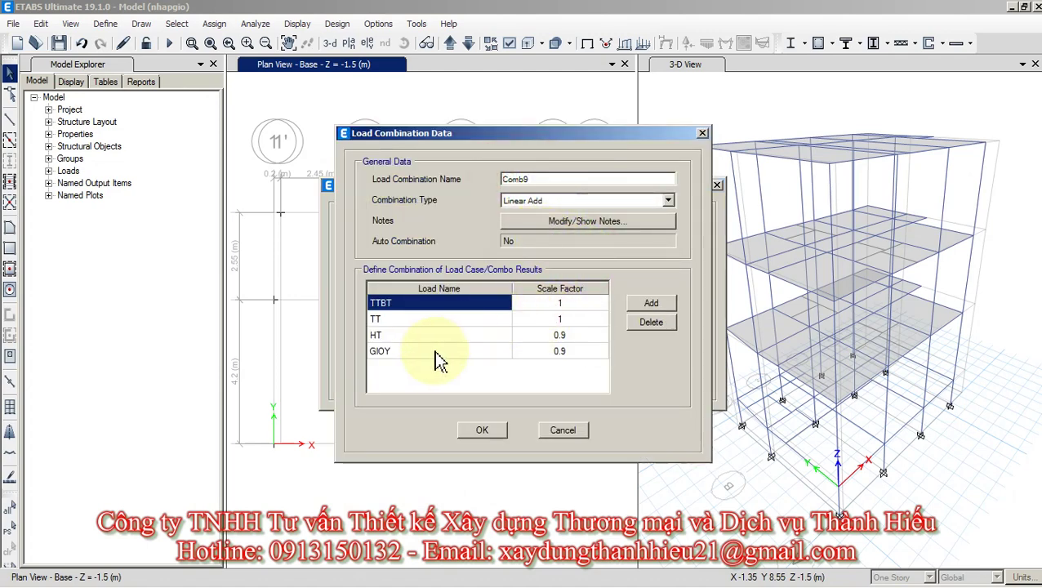
{"action": "left_click", "coordinate": [430, 350]}
{"action": "left_click", "coordinate": [430, 350]}
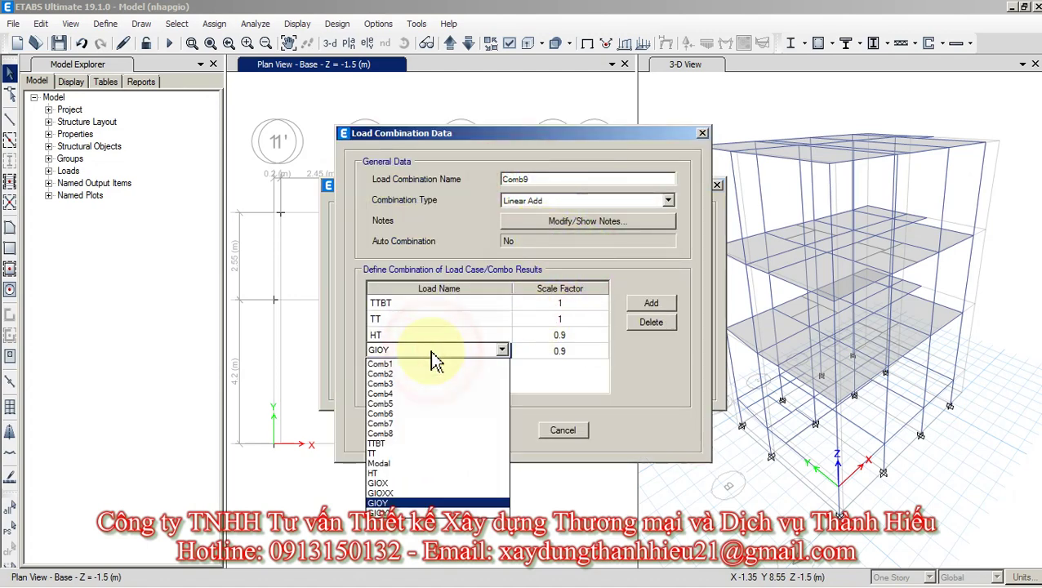
{"action": "left_click", "coordinate": [404, 514]}
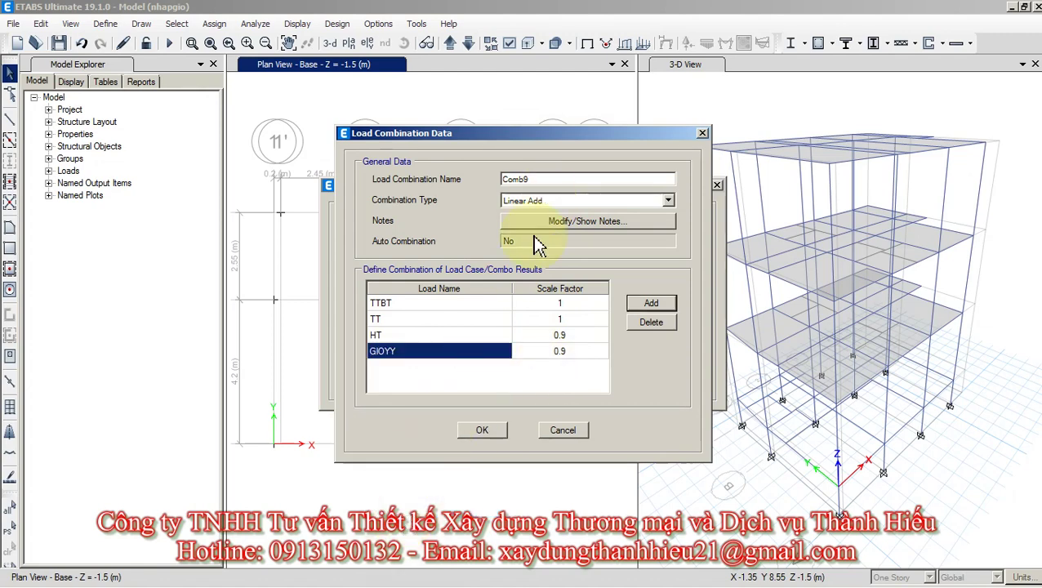
{"action": "left_click", "coordinate": [483, 431]}
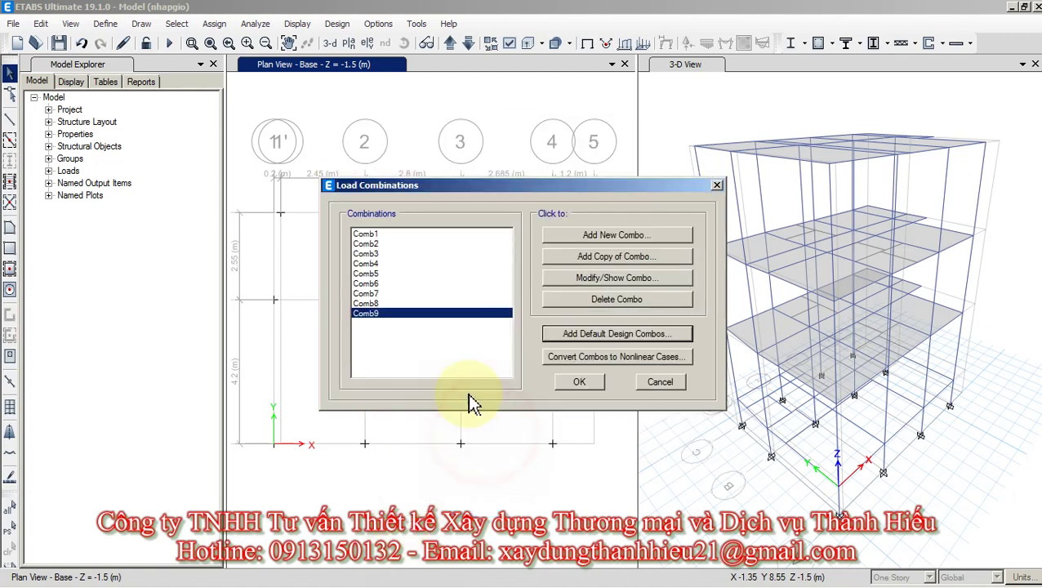
Start a copy of Comb9 named ComBAO and set its combination type to Envelope.
{"action": "left_click", "coordinate": [562, 258]}
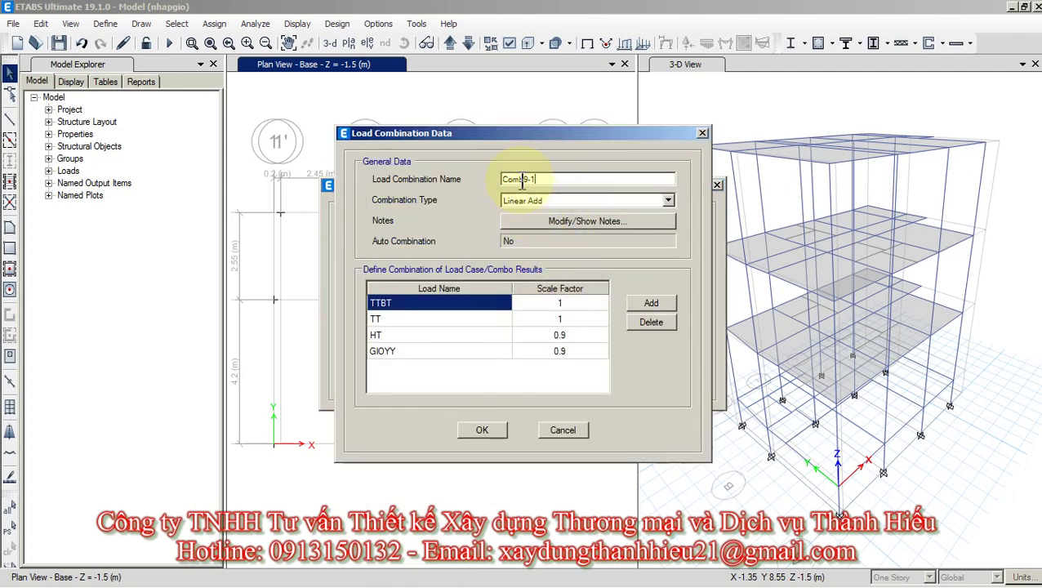
{"action": "left_click_drag", "start_coordinate": [521, 182], "coordinate": [560, 184]}
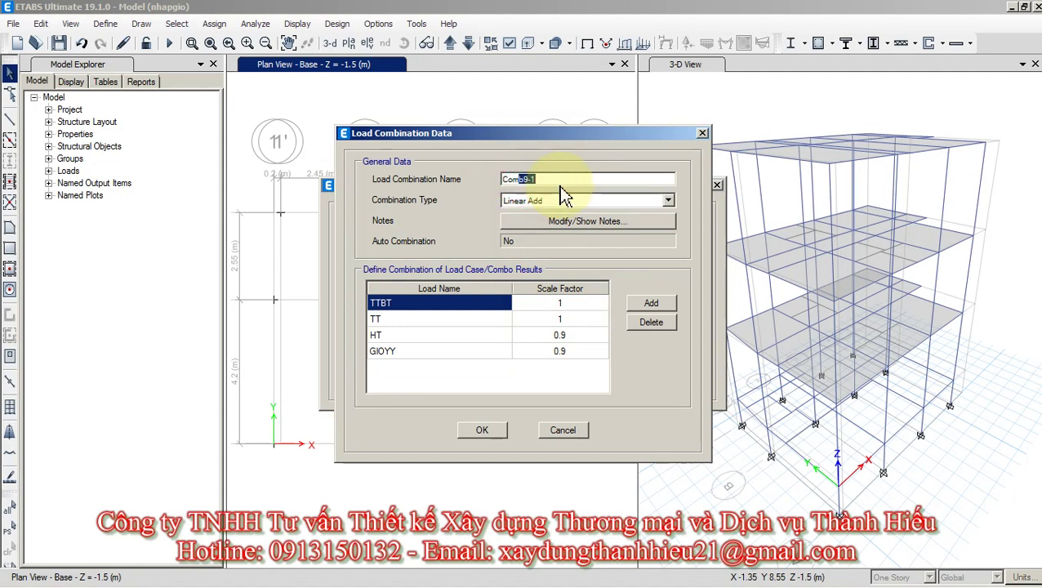
{"action": "type", "text": "BAO"}
{"action": "left_click", "coordinate": [519, 203]}
{"action": "left_click", "coordinate": [521, 220]}
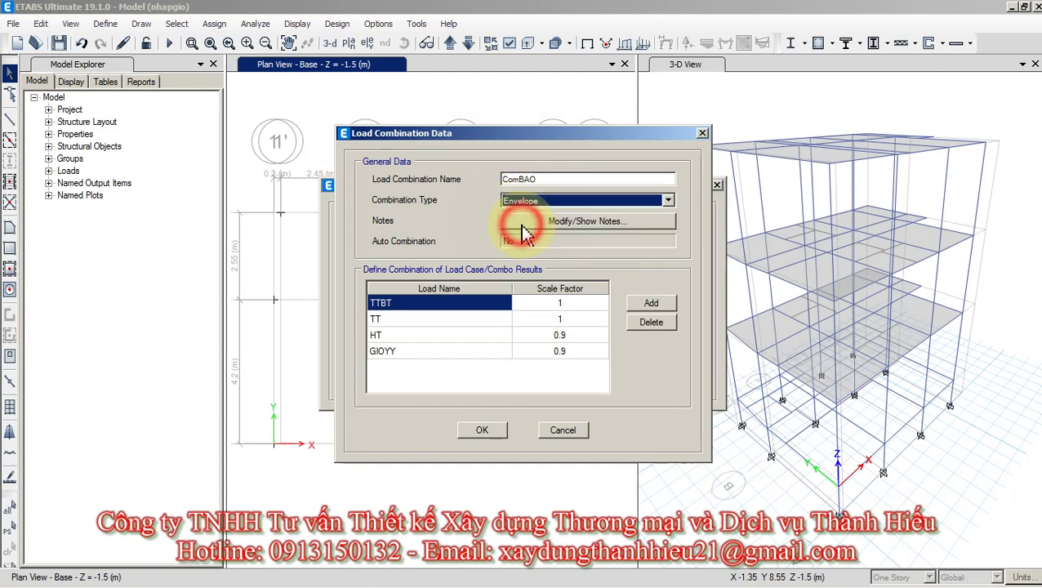
Replace the four loads in the ComBAO envelope with Comb1, Comb2, Comb3 and Comb4, each with scale factor 1.
{"action": "left_click", "coordinate": [456, 309]}
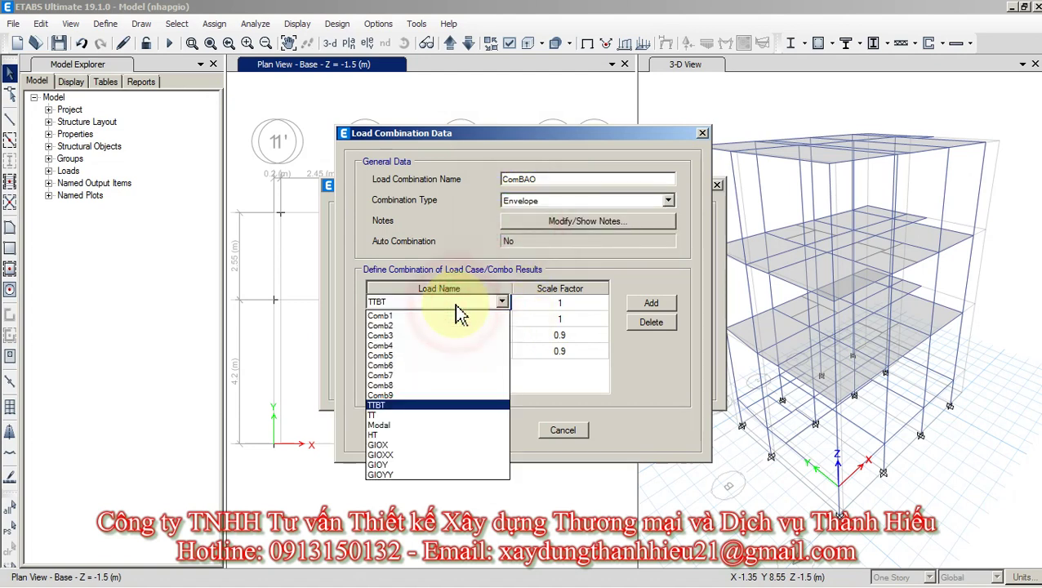
{"action": "left_click", "coordinate": [405, 316]}
{"action": "left_click", "coordinate": [407, 319]}
{"action": "left_click", "coordinate": [410, 343]}
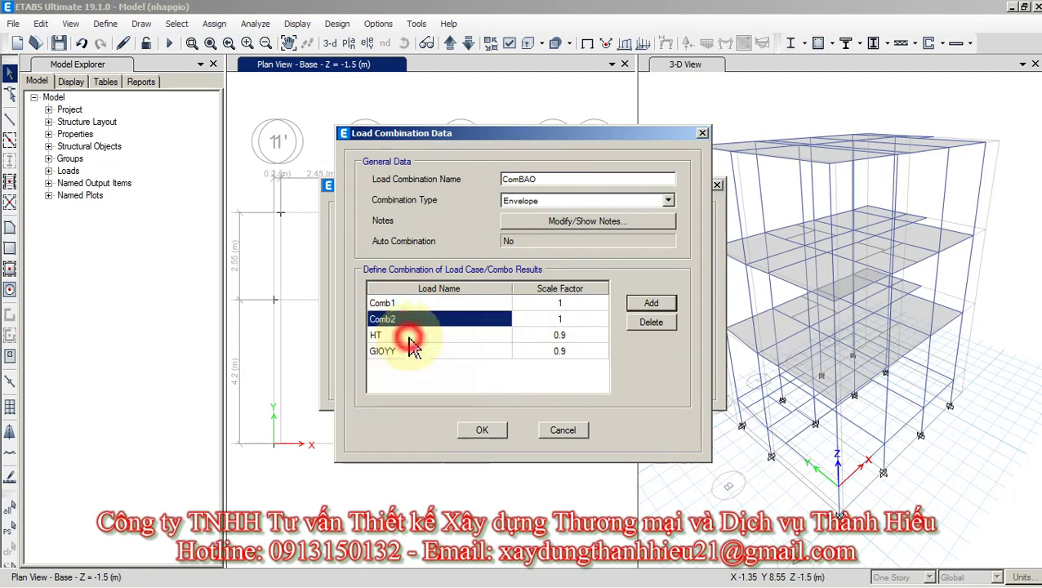
{"action": "left_click", "coordinate": [411, 343]}
{"action": "left_click", "coordinate": [409, 364]}
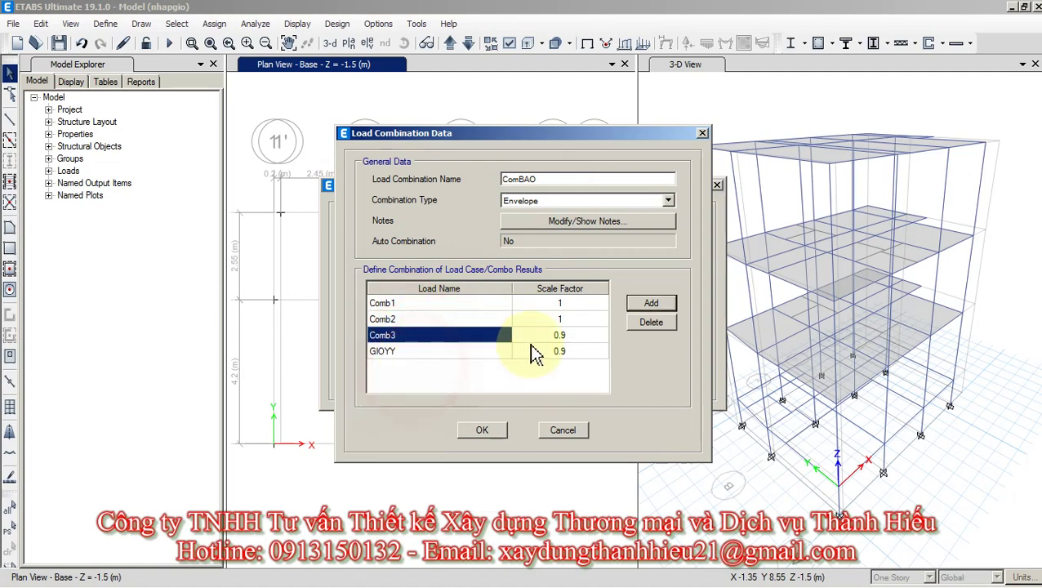
{"action": "left_click", "coordinate": [558, 335]}
{"action": "type", "text": "1"}
{"action": "left_click", "coordinate": [441, 351]}
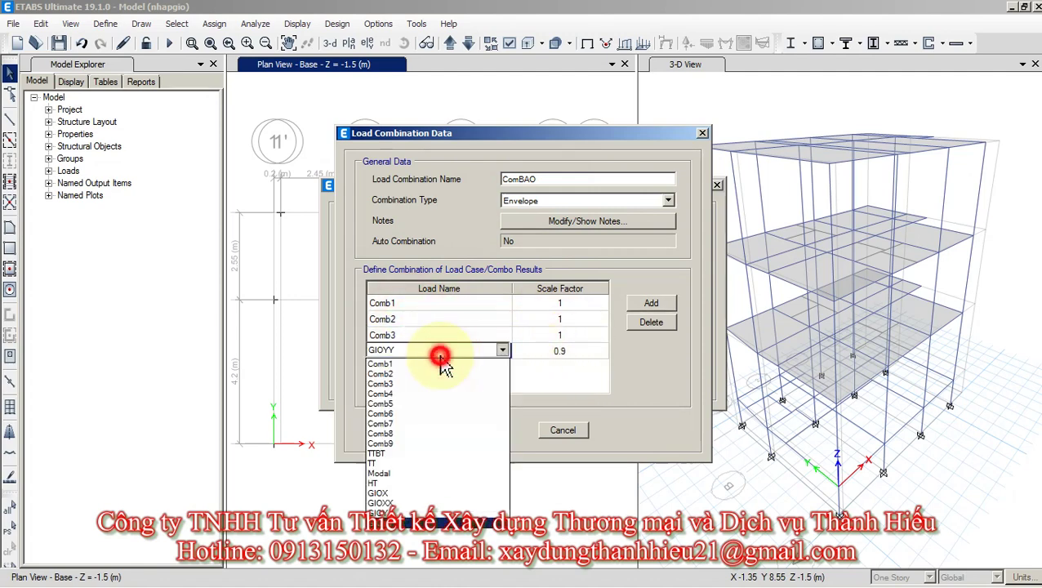
{"action": "left_click", "coordinate": [418, 393]}
{"action": "left_click", "coordinate": [558, 351]}
{"action": "type", "text": "1"}
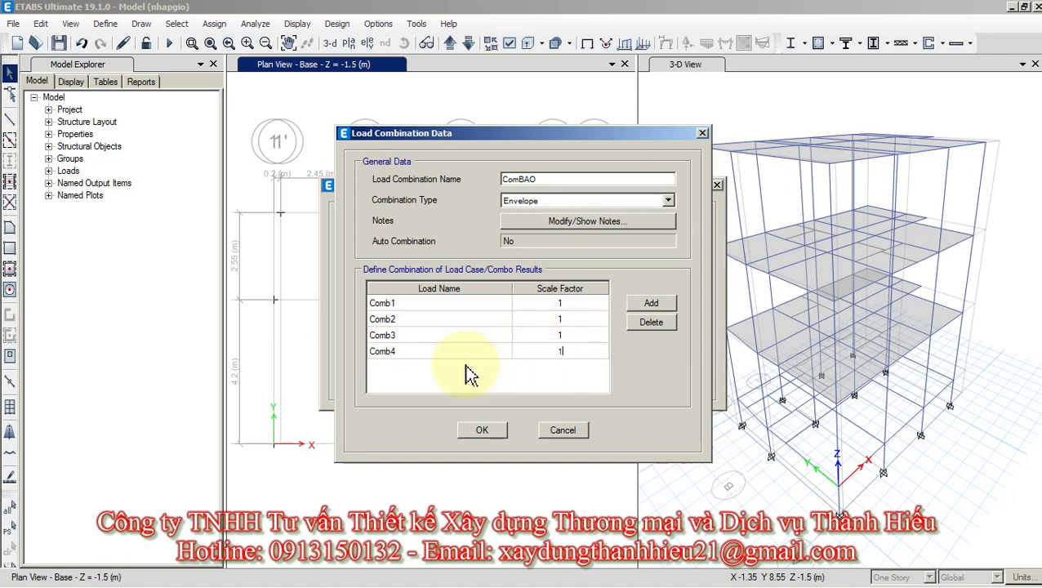
Add three more rows to the ComBAO envelope for Comb5, Comb6 and Comb7, each with scale factor 1.
{"action": "left_click", "coordinate": [650, 306]}
{"action": "left_click", "coordinate": [650, 306]}
{"action": "left_click", "coordinate": [650, 308]}
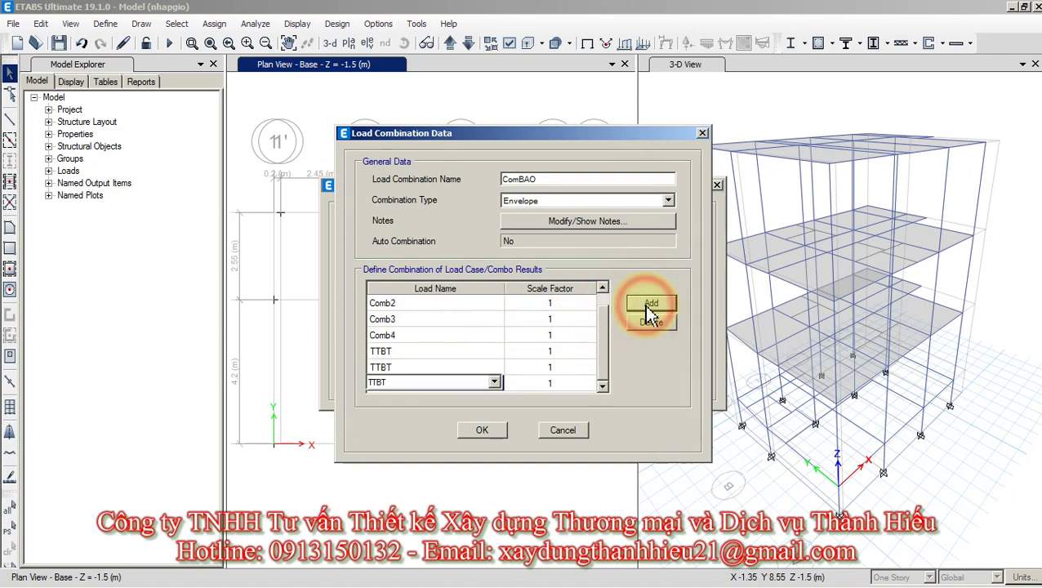
{"action": "left_click", "coordinate": [430, 351]}
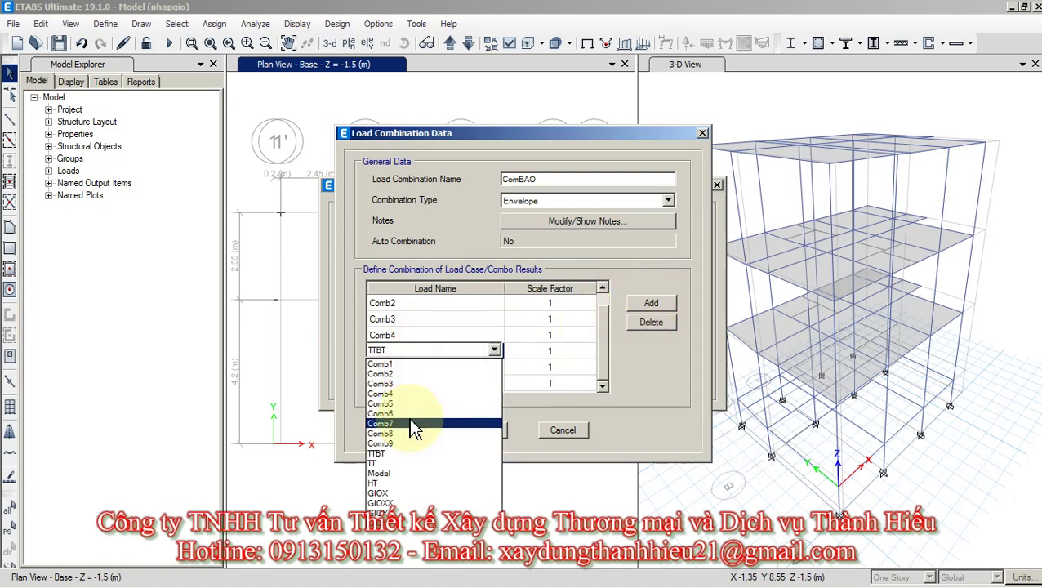
{"action": "left_click", "coordinate": [408, 405]}
{"action": "left_click", "coordinate": [434, 366]}
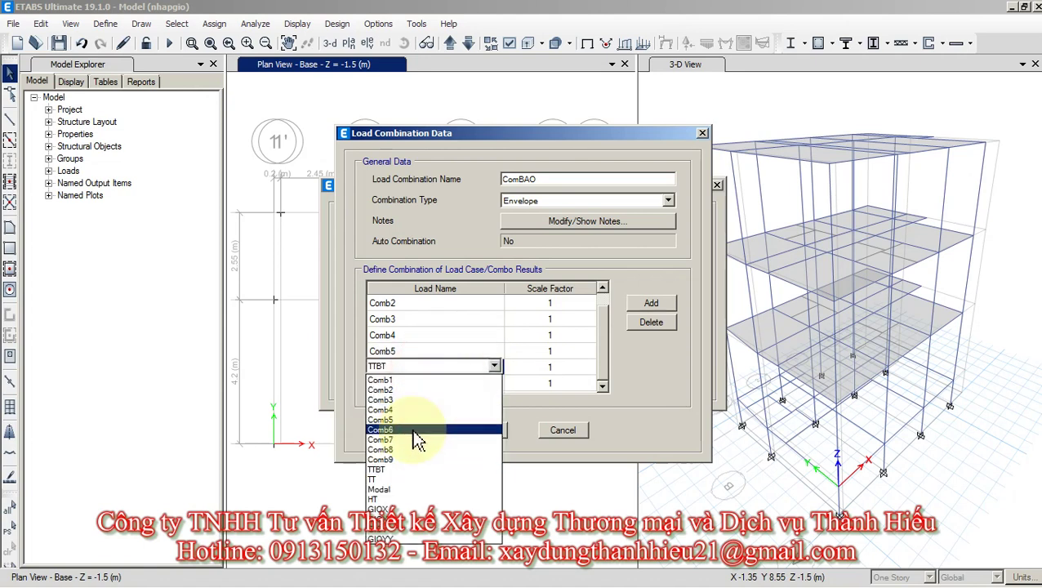
{"action": "left_click", "coordinate": [417, 430]}
{"action": "left_click", "coordinate": [435, 381]}
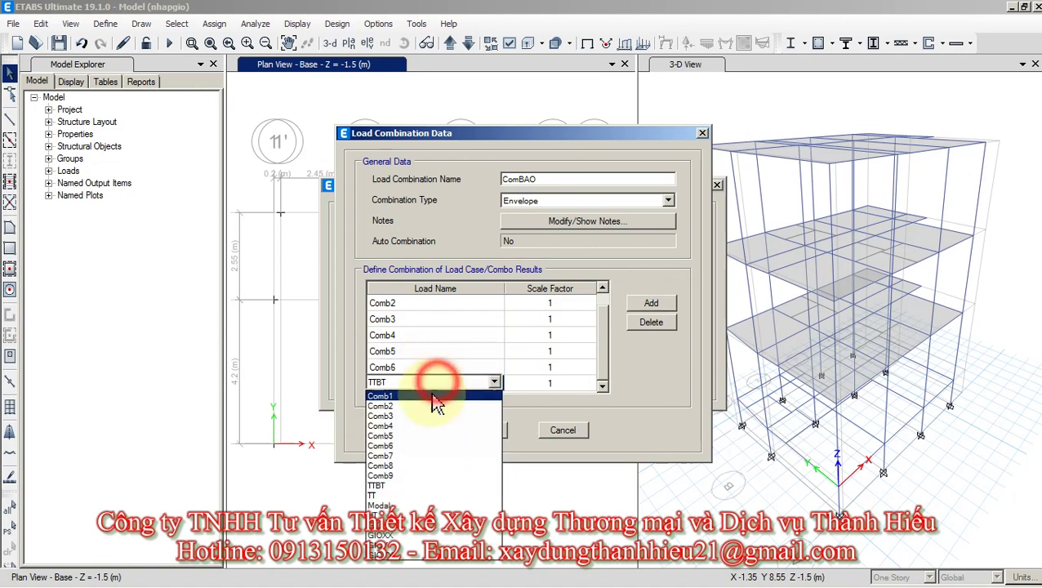
{"action": "left_click", "coordinate": [415, 454]}
Add Comb8 and Comb9 to the ComBAO envelope with scale factor 1 and accept the load combination definitions.
{"action": "left_click", "coordinate": [651, 305]}
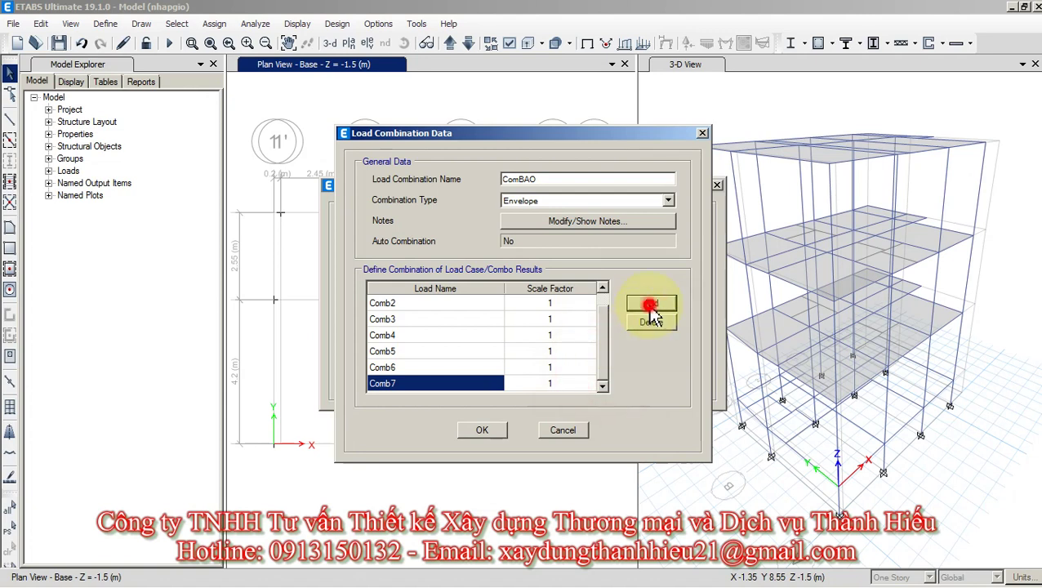
{"action": "left_click", "coordinate": [426, 367]}
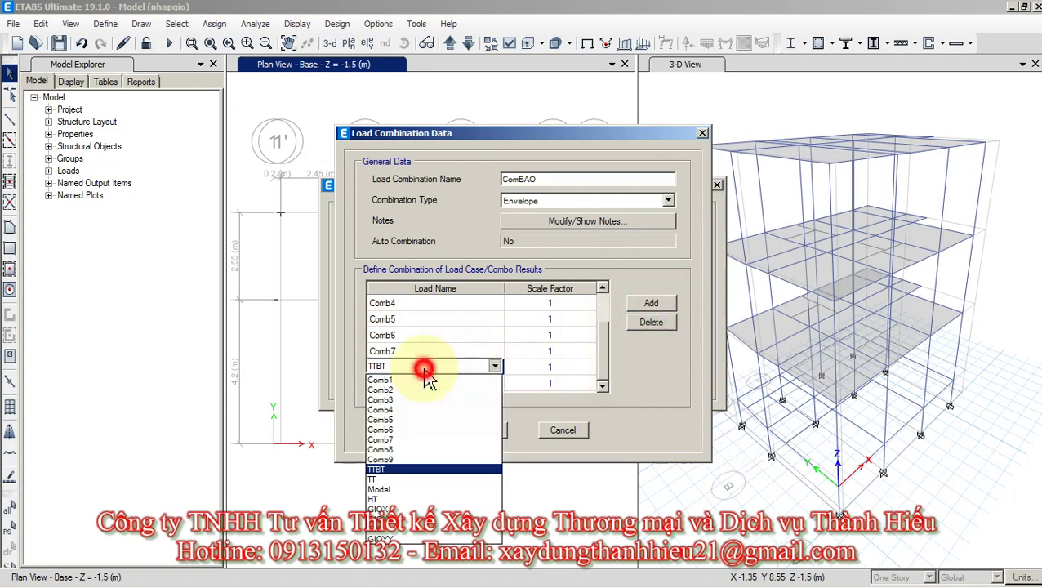
{"action": "left_click", "coordinate": [409, 441]}
{"action": "left_click", "coordinate": [414, 383]}
{"action": "left_click", "coordinate": [407, 467]}
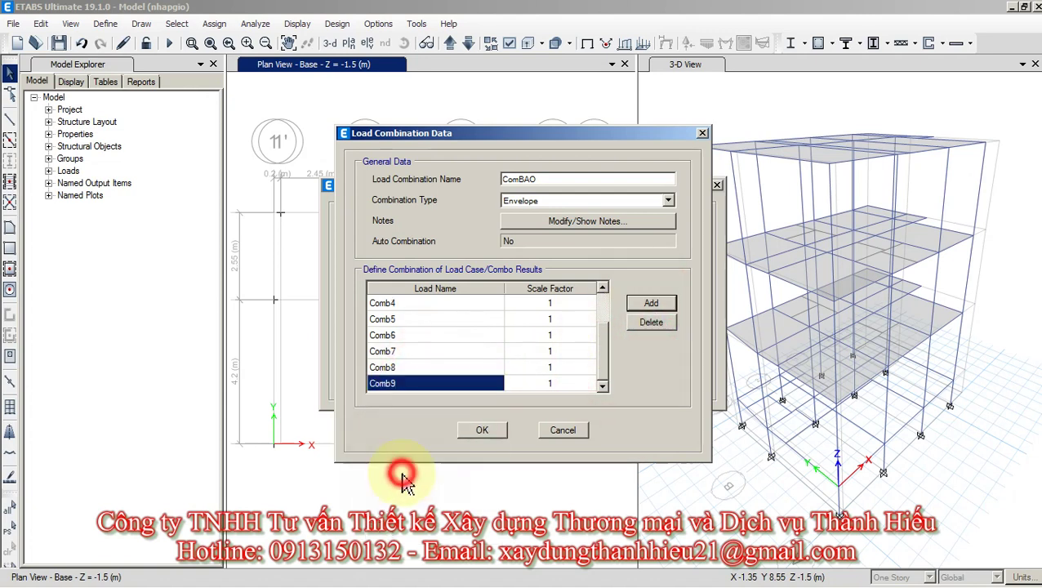
{"action": "left_click", "coordinate": [480, 430]}
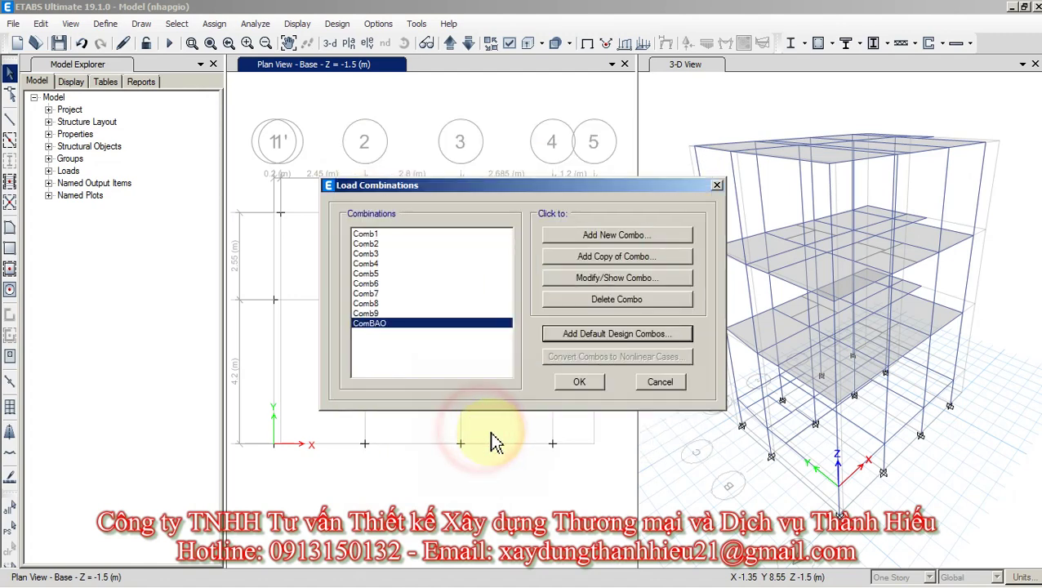
{"action": "left_click", "coordinate": [579, 383]}
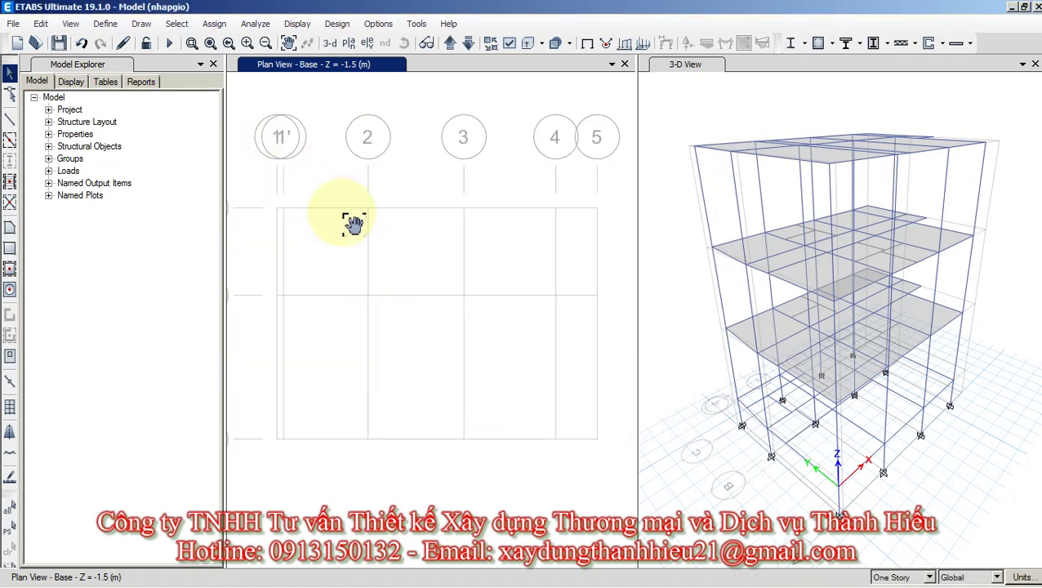
Run the analysis and display the Fz support reactions for the ComBAO combination as arrows in the 3-D view.
{"action": "left_click", "coordinate": [169, 45]}
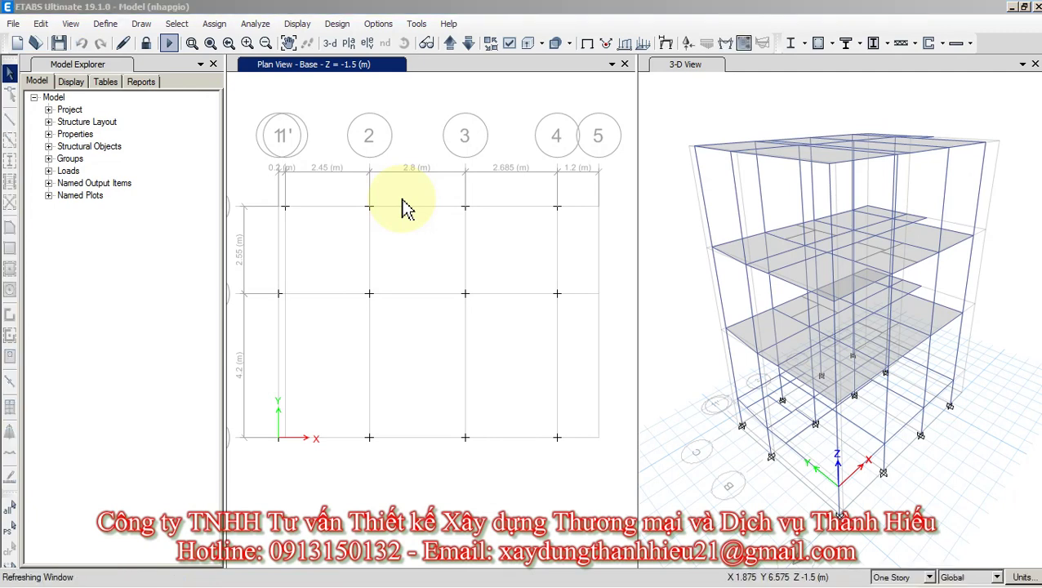
{"action": "left_click", "coordinate": [845, 42]}
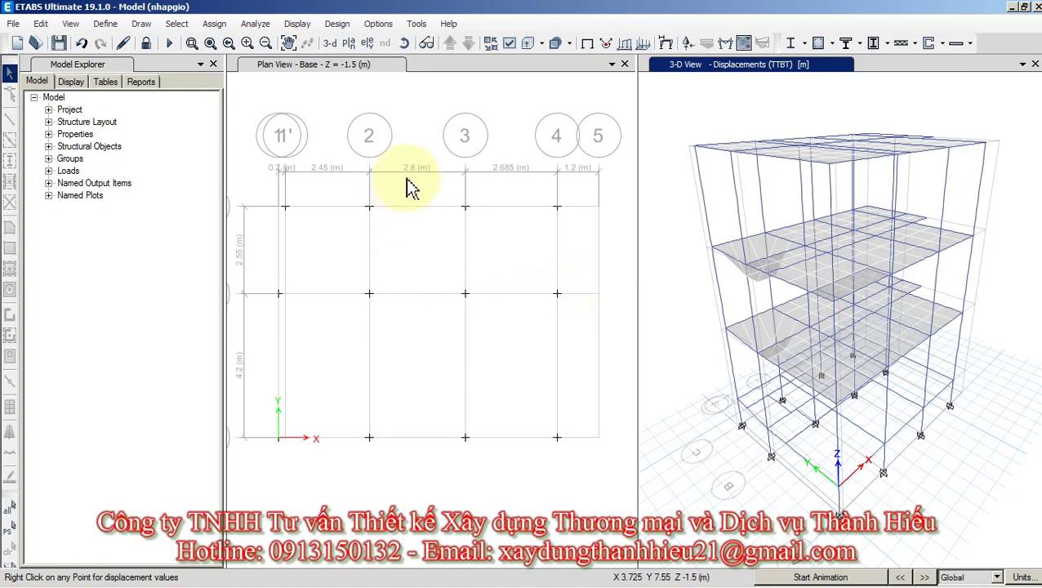
{"action": "left_click", "coordinate": [689, 45]}
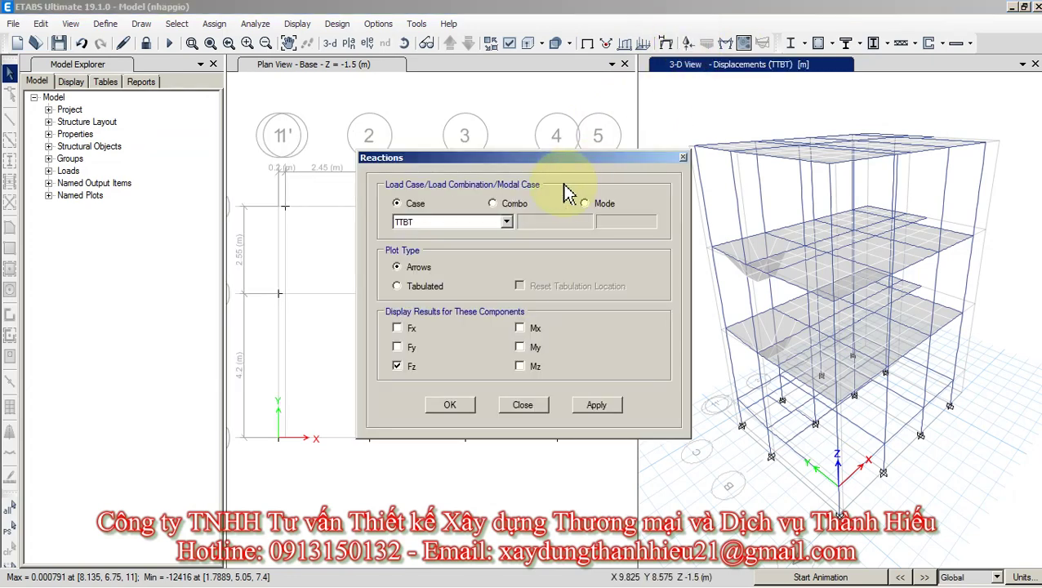
{"action": "left_click", "coordinate": [505, 204]}
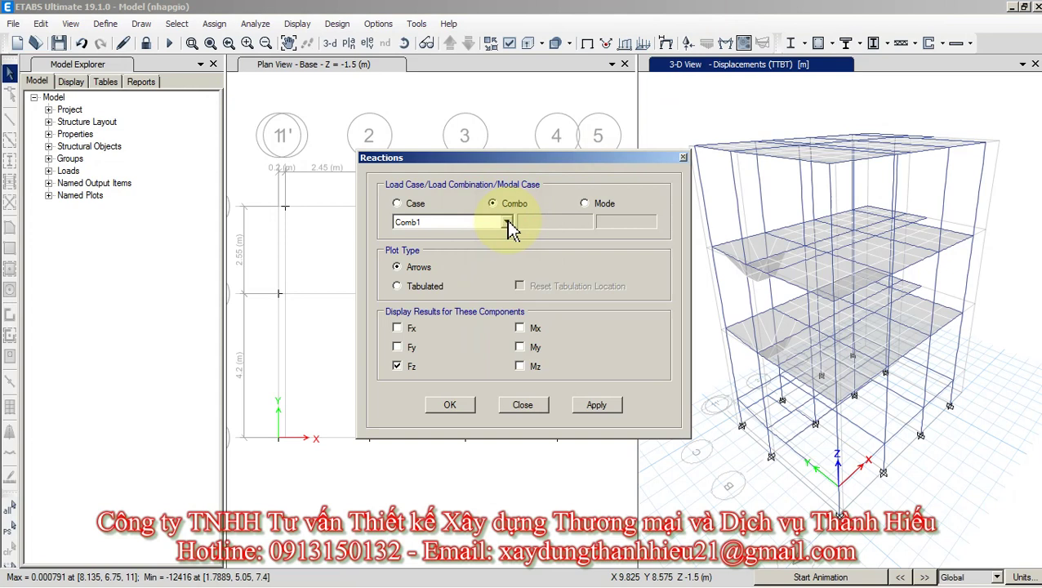
{"action": "left_click", "coordinate": [506, 222]}
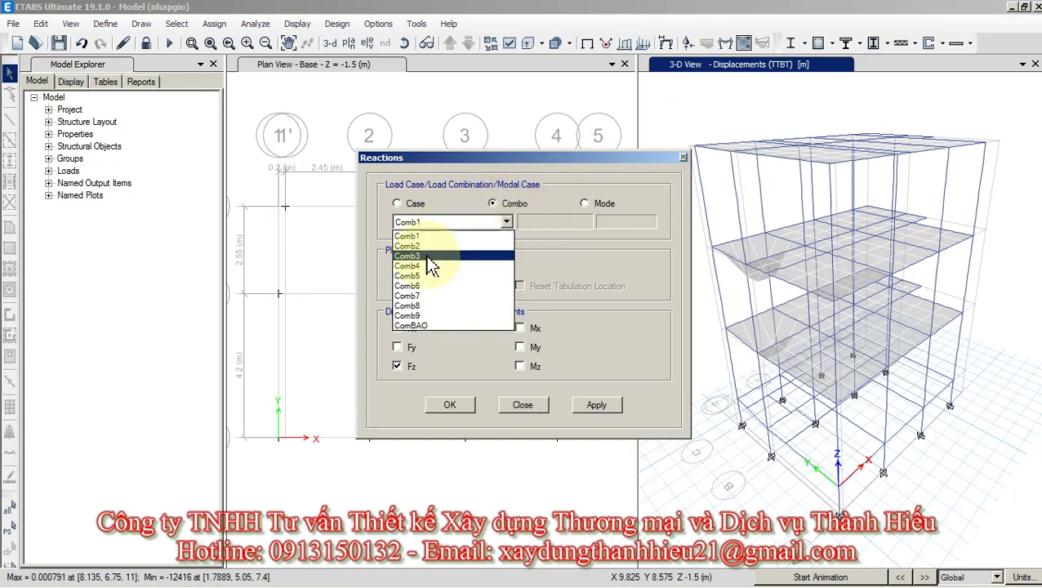
{"action": "left_click", "coordinate": [421, 326]}
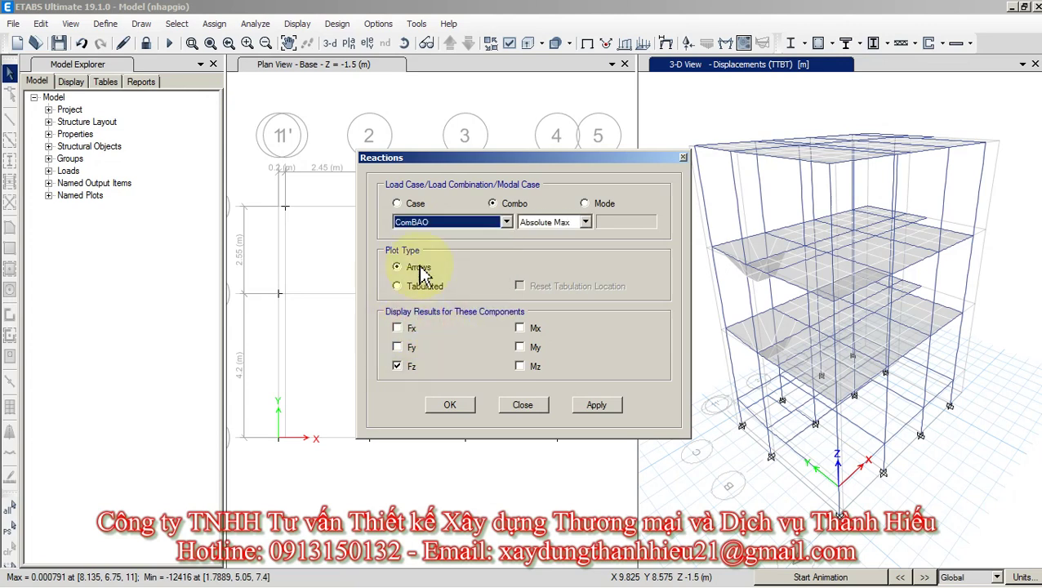
{"action": "left_click", "coordinate": [449, 406]}
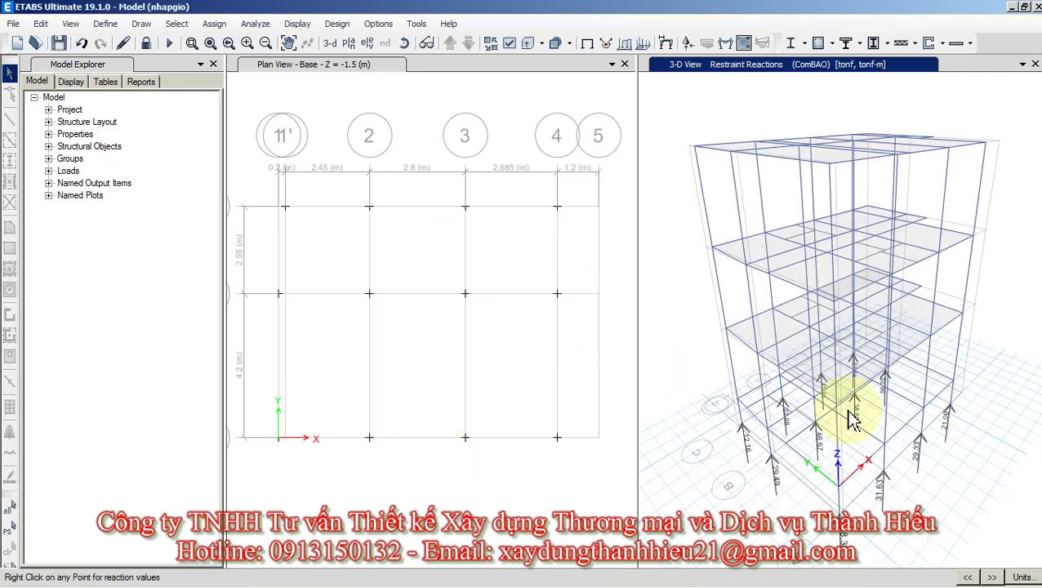
Examine the ComBAO vertical reaction values at the column bases in the 3-D view.
{"action": "middle_click_drag", "start_coordinate": [851, 419], "coordinate": [836, 335]}
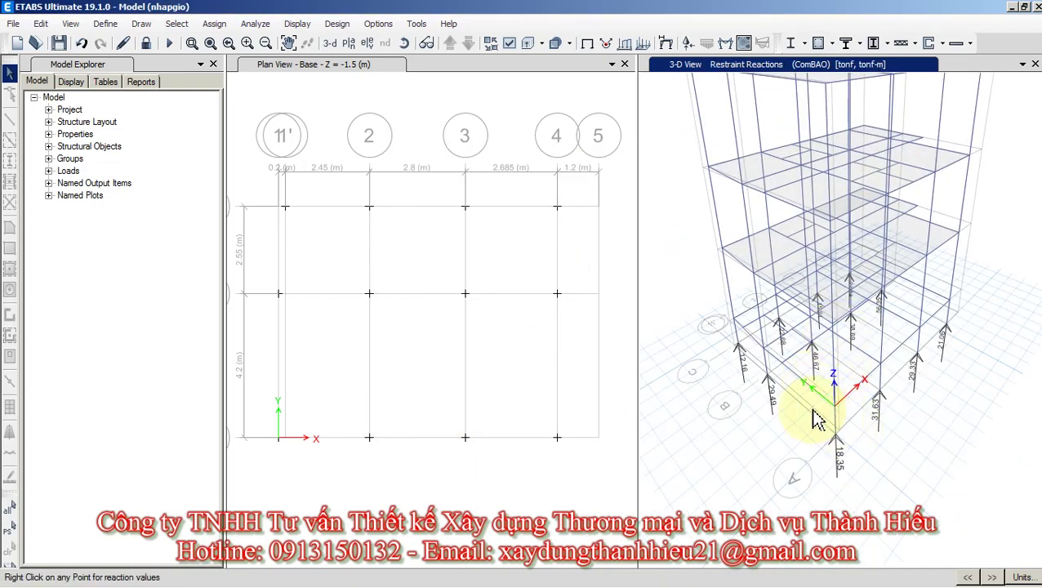
{"action": "scroll", "coordinate": [760, 400], "scroll_direction": "up", "scroll_amount": 2}
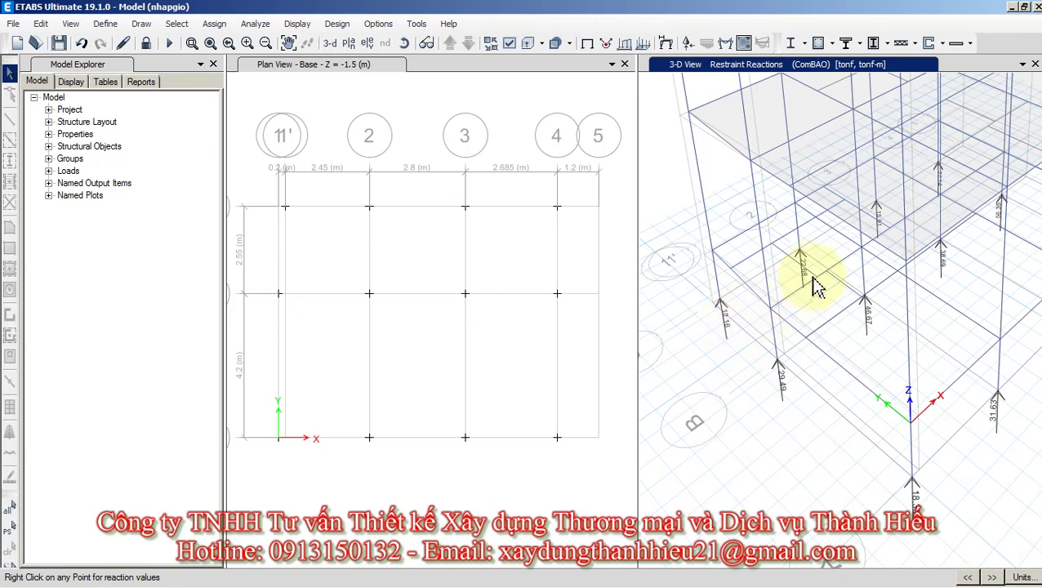
{"action": "middle_click_drag", "start_coordinate": [814, 285], "coordinate": [788, 309]}
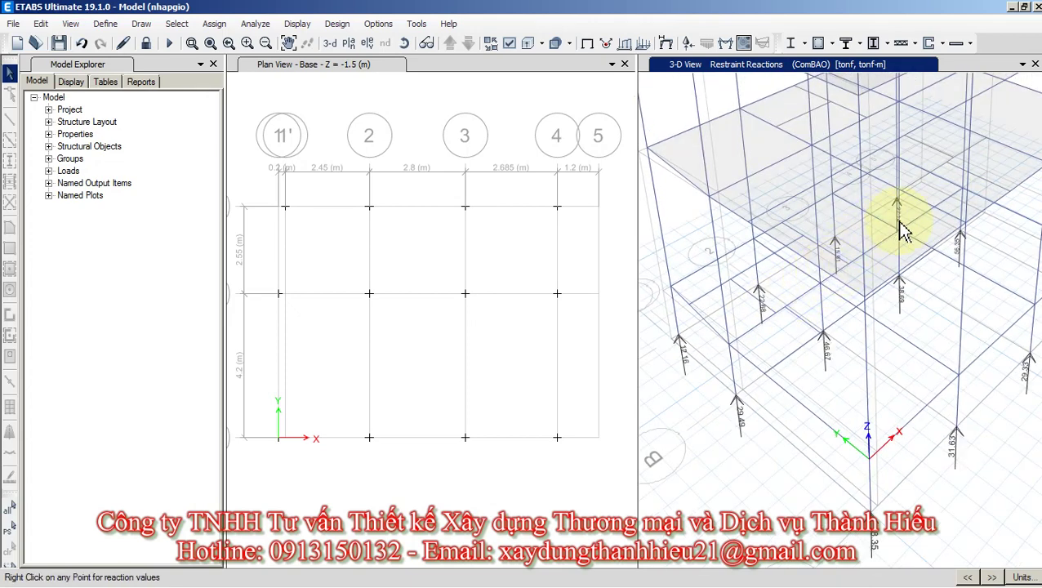
{"action": "middle_click_drag", "start_coordinate": [897, 221], "coordinate": [895, 244]}
{"action": "middle_click_drag", "start_coordinate": [923, 277], "coordinate": [993, 296]}
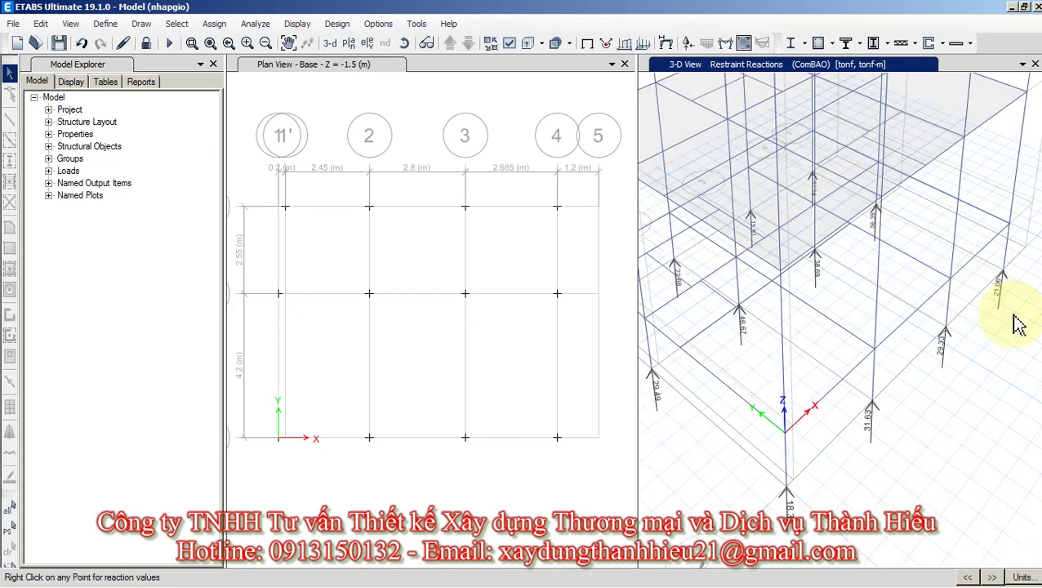
{"action": "middle_click_drag", "start_coordinate": [942, 360], "coordinate": [921, 400]}
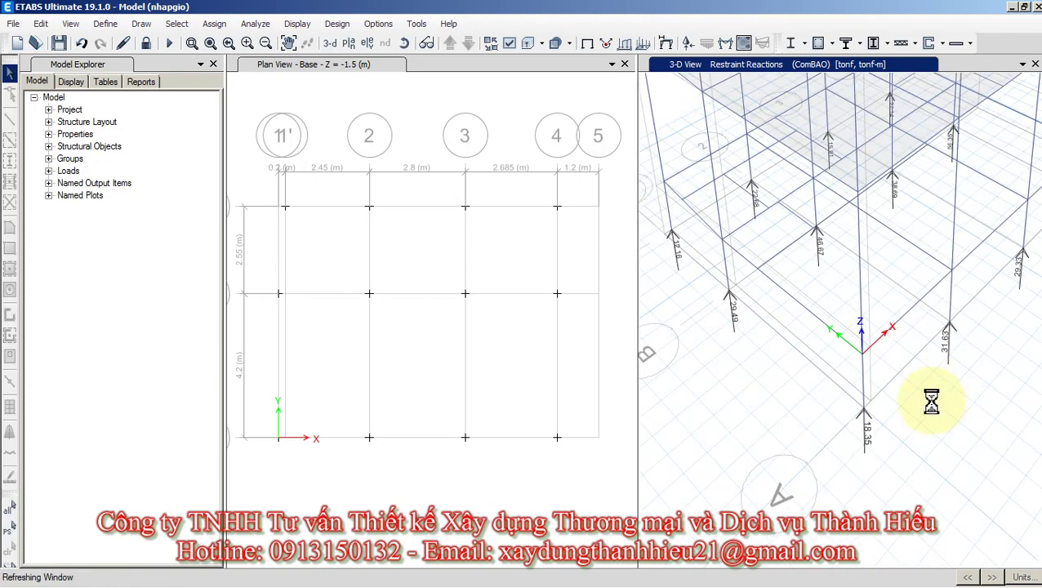
{"action": "middle_click_drag", "start_coordinate": [880, 430], "coordinate": [893, 450]}
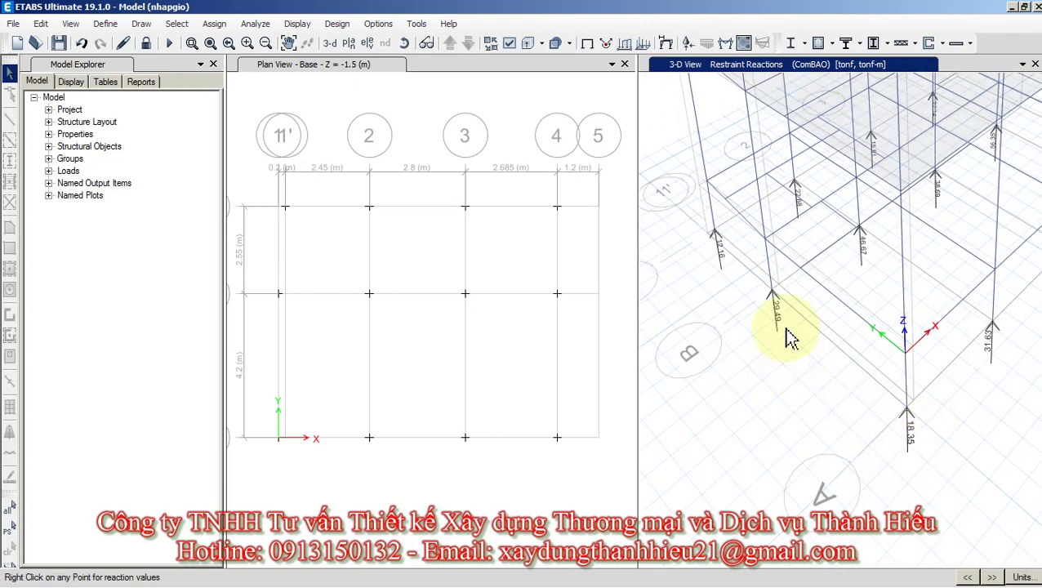
{"action": "middle_click_drag", "start_coordinate": [786, 337], "coordinate": [774, 383]}
{"action": "middle_click_drag", "start_coordinate": [937, 279], "coordinate": [873, 347]}
{"action": "scroll", "coordinate": [865, 294], "scroll_direction": "down", "scroll_amount": 3}
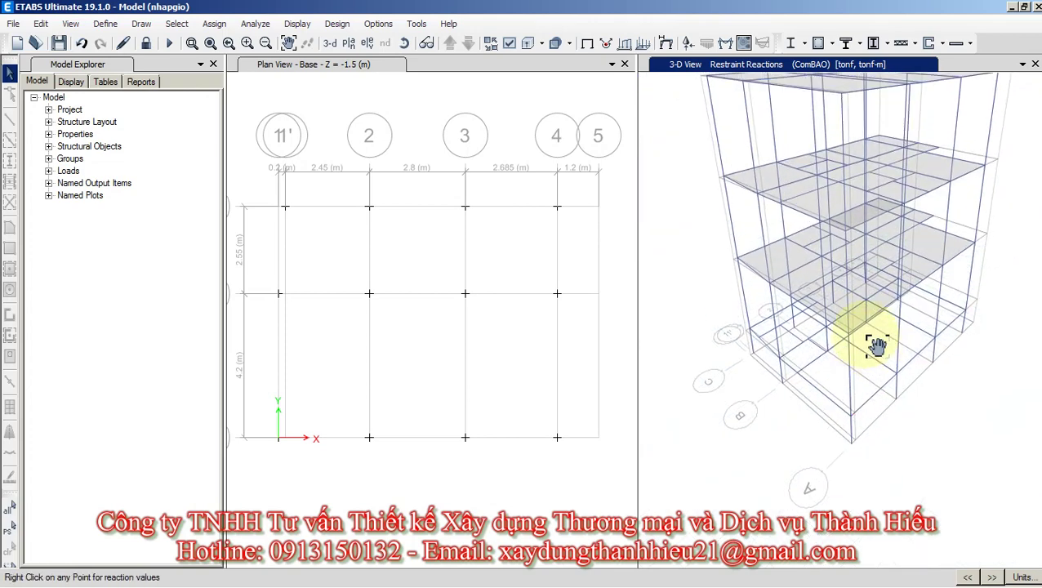
{"action": "left_click", "coordinate": [490, 277]}
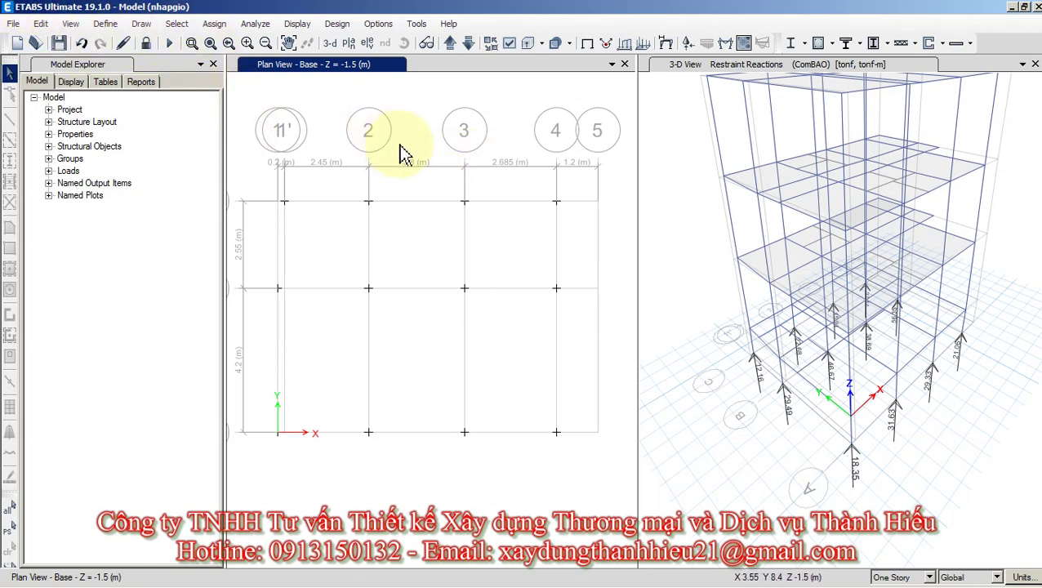
{"action": "middle_click_drag", "start_coordinate": [436, 207], "coordinate": [425, 229]}
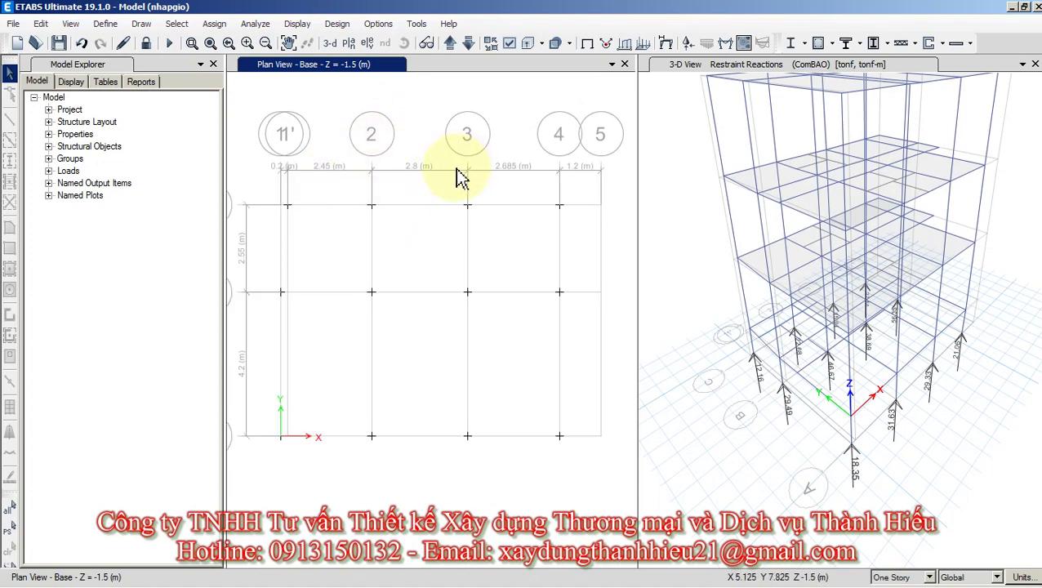
{"action": "middle_click_drag", "start_coordinate": [884, 181], "coordinate": [880, 263], "text": "shift"}
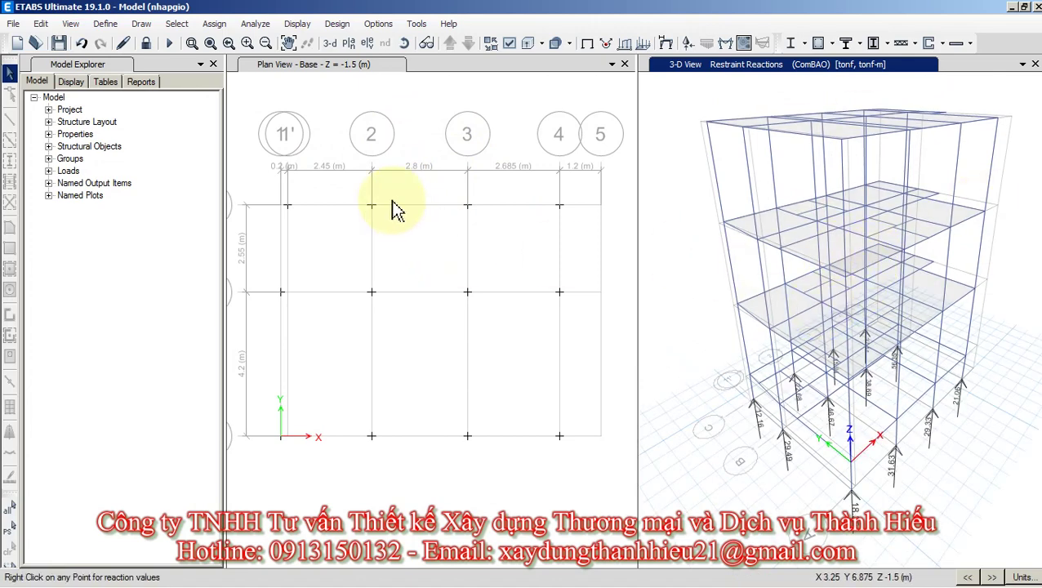
{"action": "left_click", "coordinate": [418, 271]}
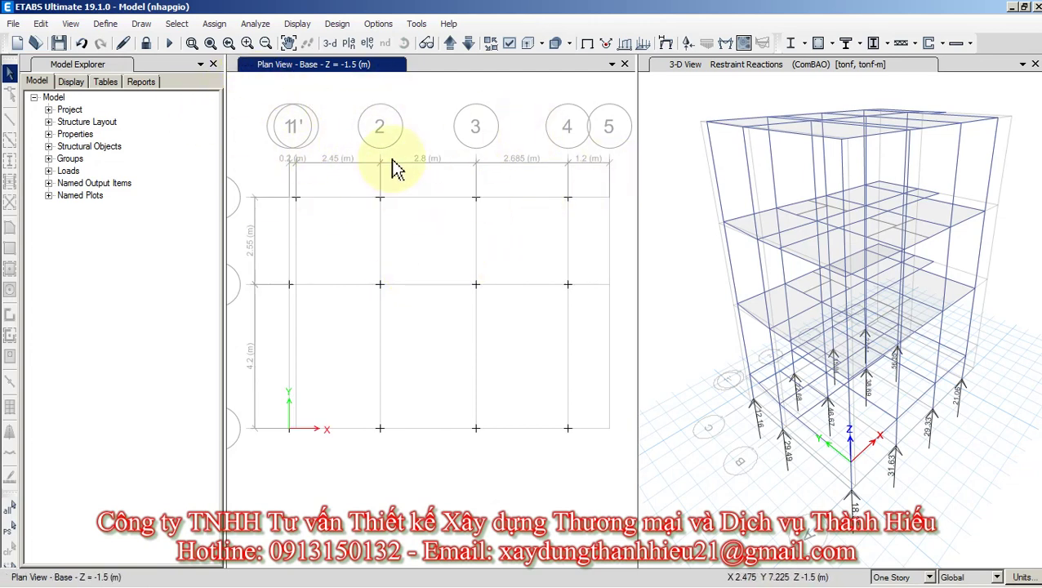
{"action": "left_click", "coordinate": [421, 176]}
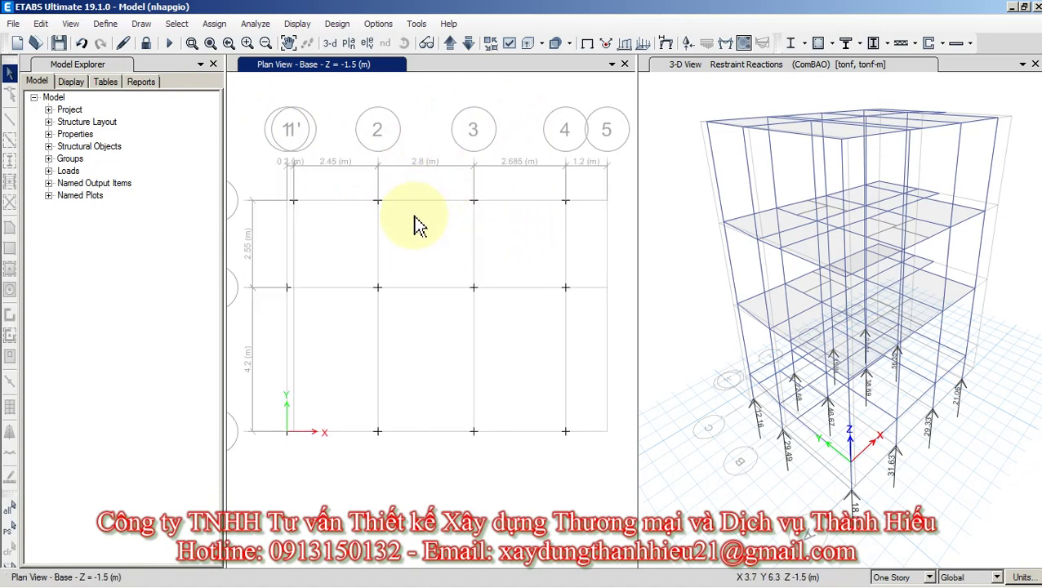